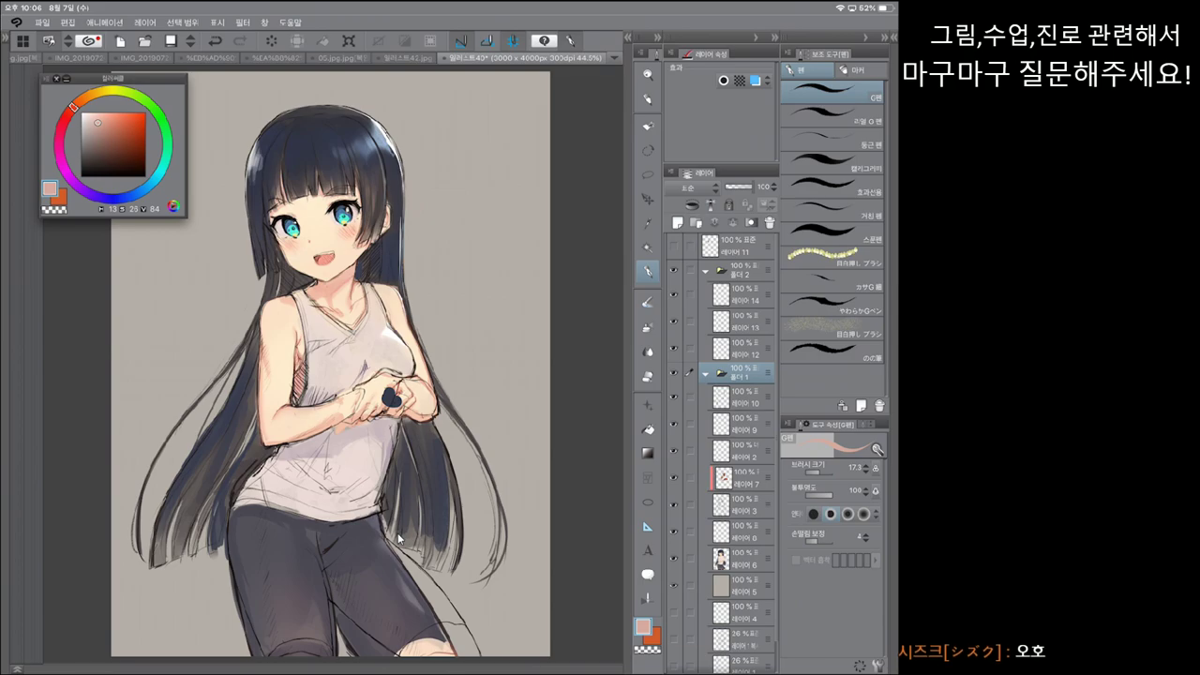
Step: Merge a copy of all visible layers into a new layer above folder 2
{"action": "left_click", "coordinate": [705, 373]}
{"action": "left_click", "coordinate": [706, 373]}
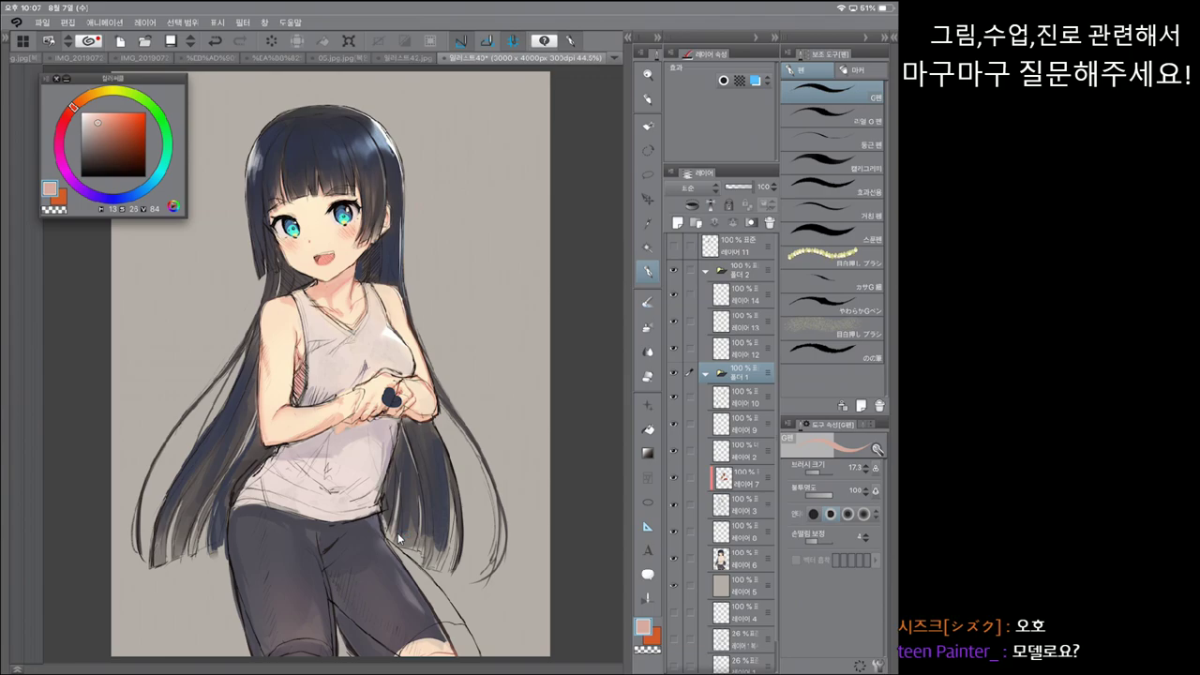
{"action": "key", "text": "ctrl+z"}
{"action": "key", "text": "ctrl+z"}
{"action": "right_click", "coordinate": [737, 271]}
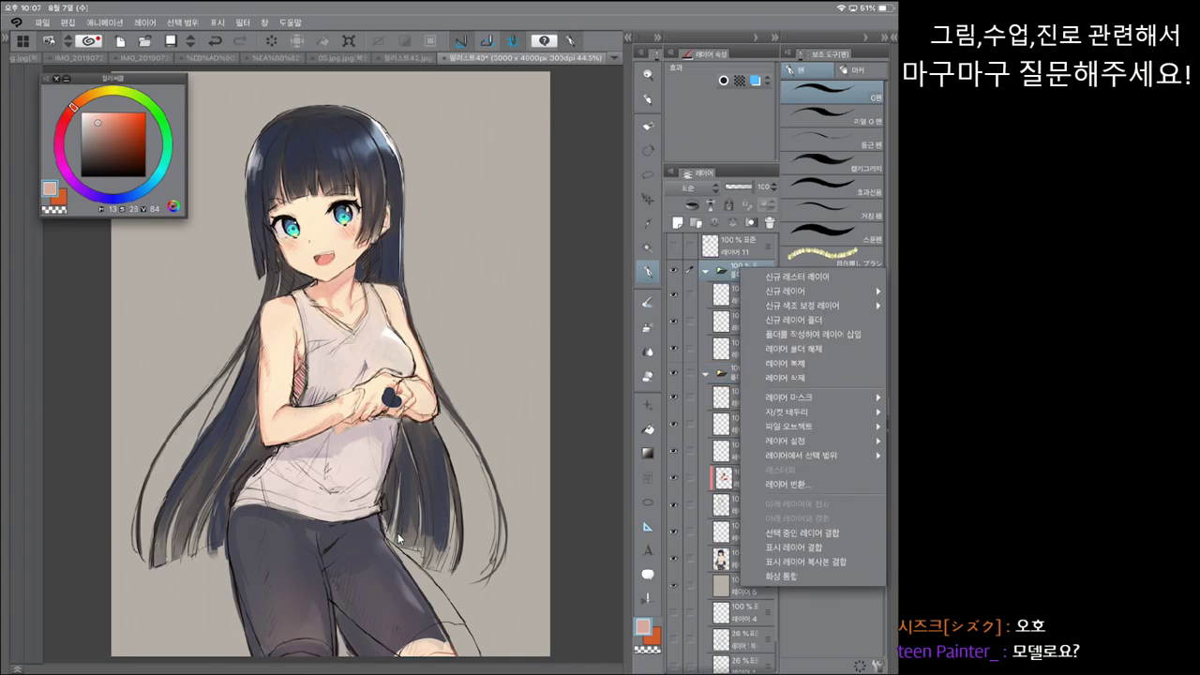
{"action": "left_click", "coordinate": [805, 562]}
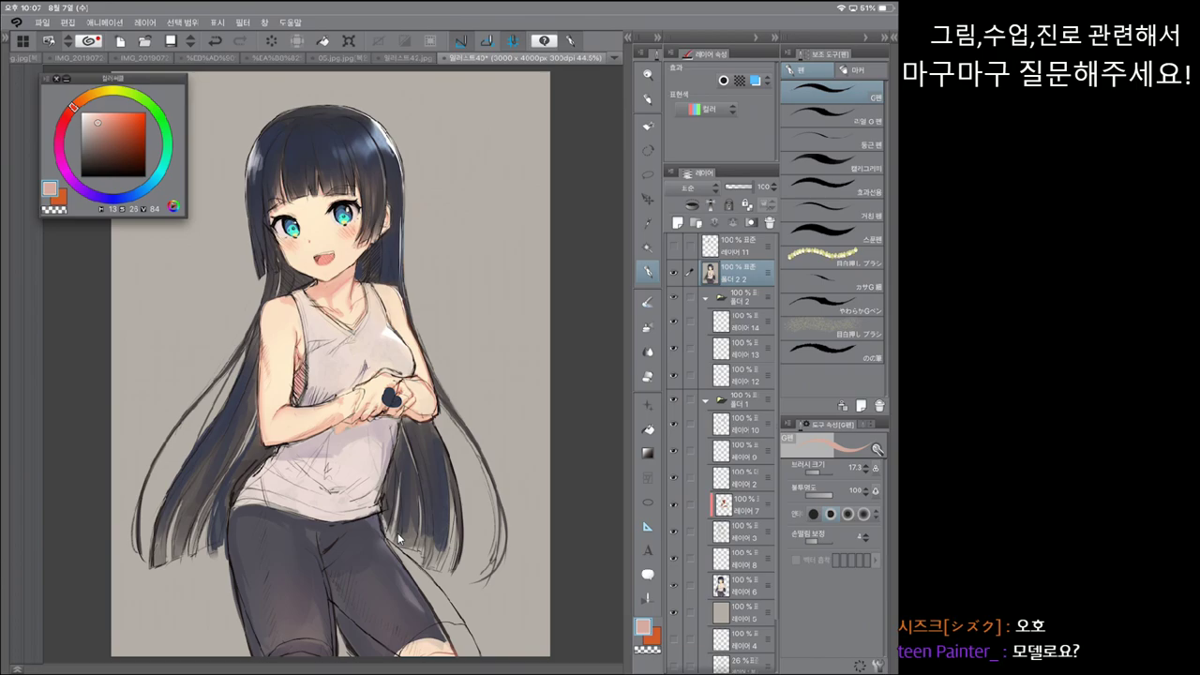
Step: Open a new window of the illustration beside the original canvas to serve as a colour reference
{"action": "key", "text": "alt+w"}
{"action": "key", "text": "Down"}
{"action": "key", "text": "Right"}
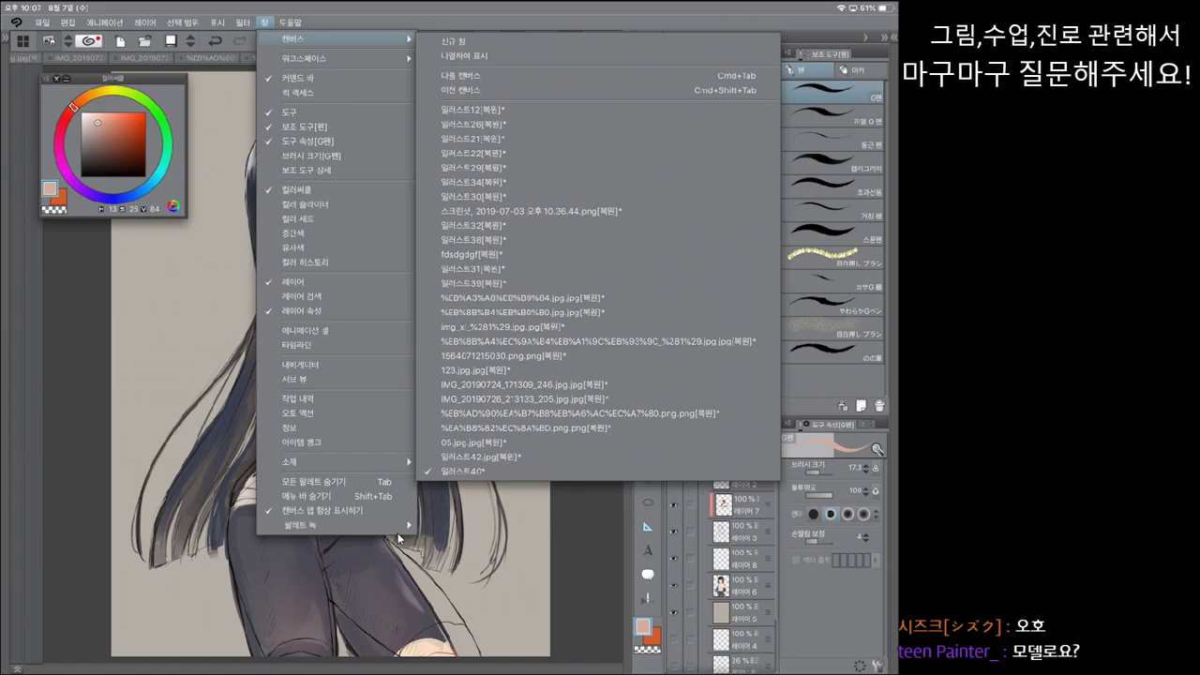
{"action": "key", "text": "Down"}
{"action": "key", "text": "Return"}
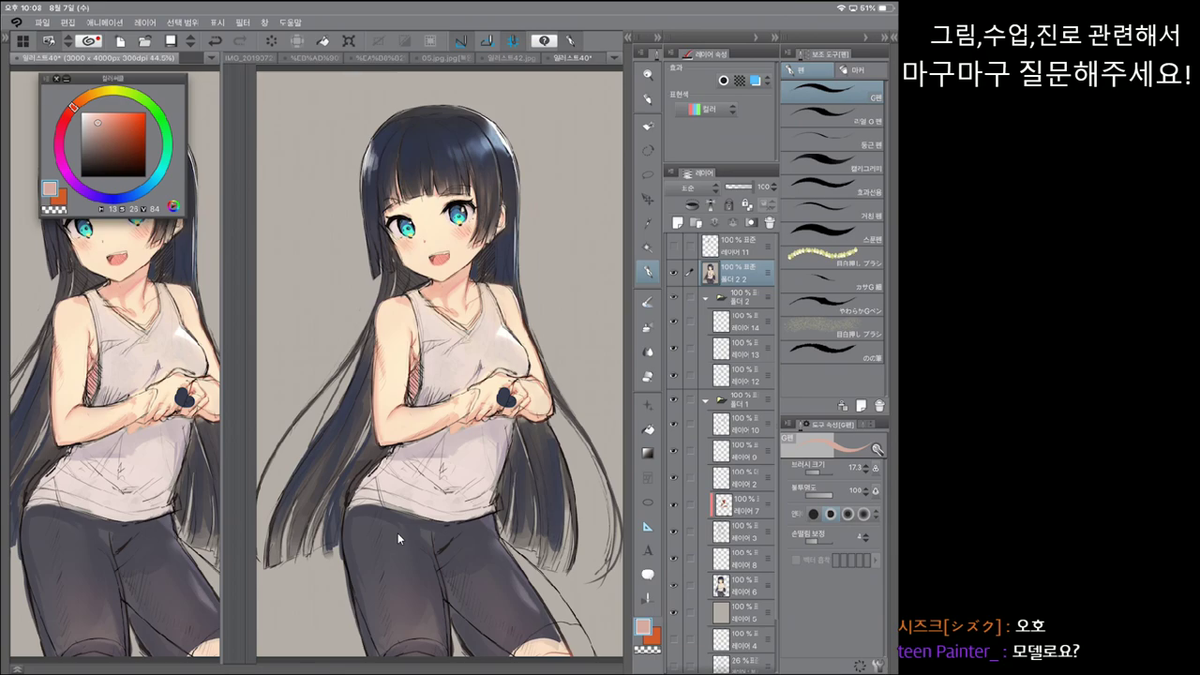
{"action": "scroll", "coordinate": [115, 403], "scroll_direction": "up", "scroll_amount": 5}
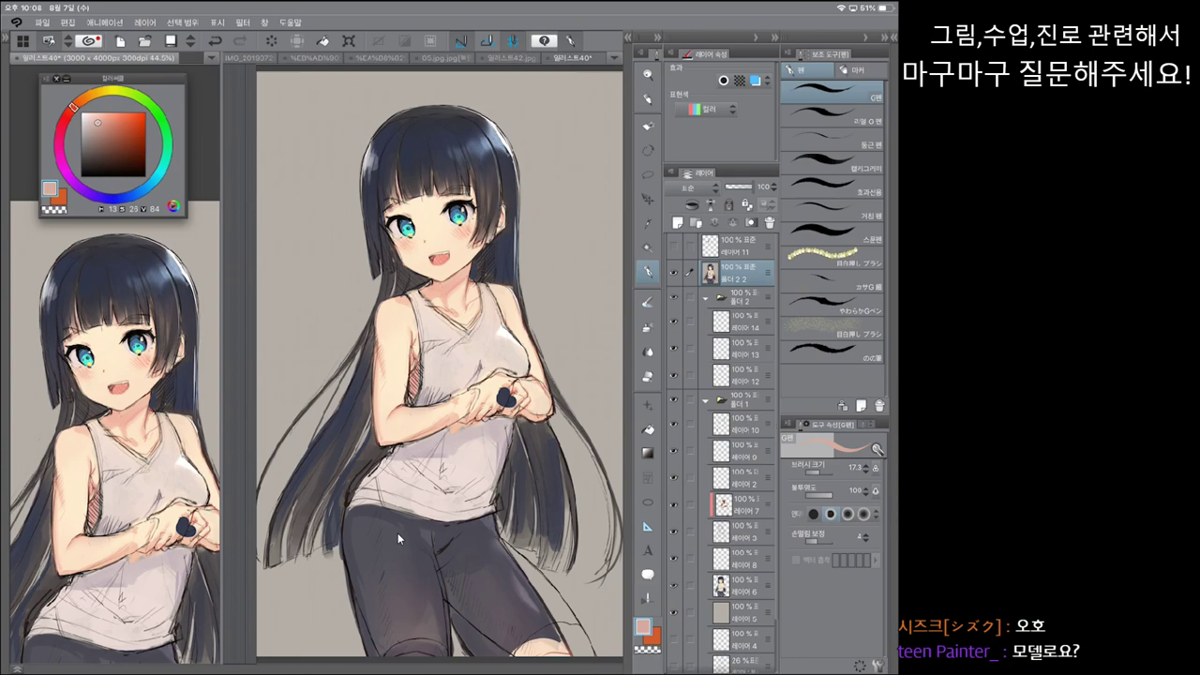
Step: Move the floating colour wheel clear of the reference figure and frame the figure in the reference window
{"action": "key", "text": "period"}
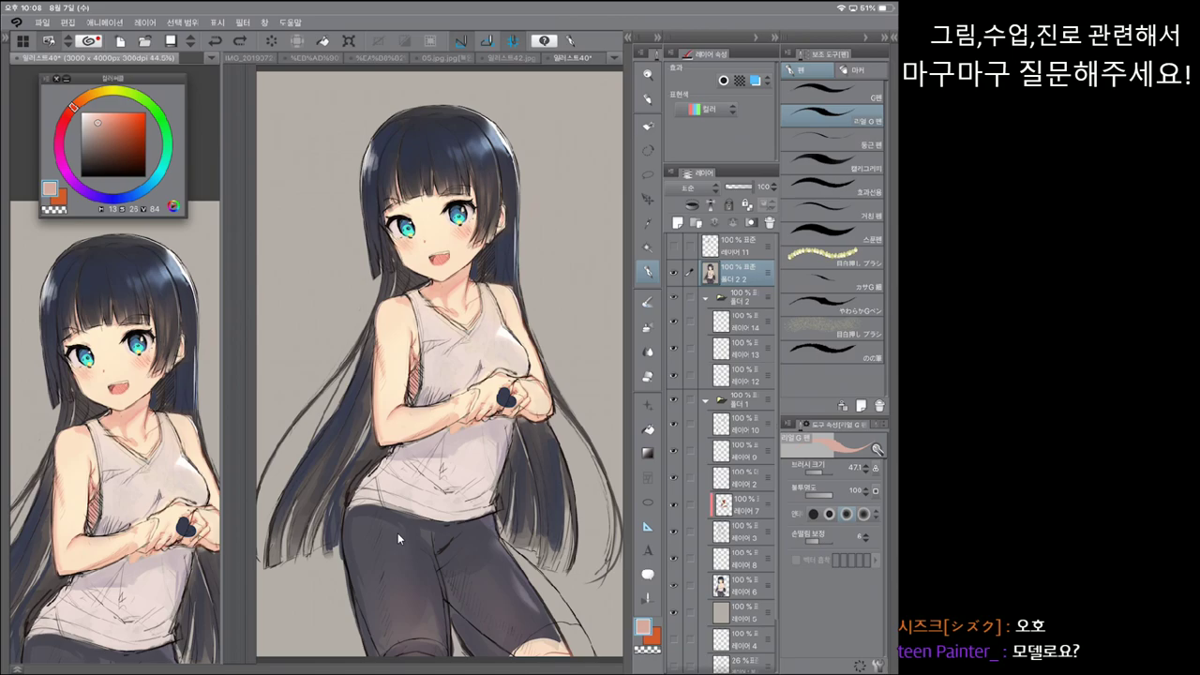
{"action": "left_click_drag", "start_coordinate": [186, 216], "coordinate": [198, 206]}
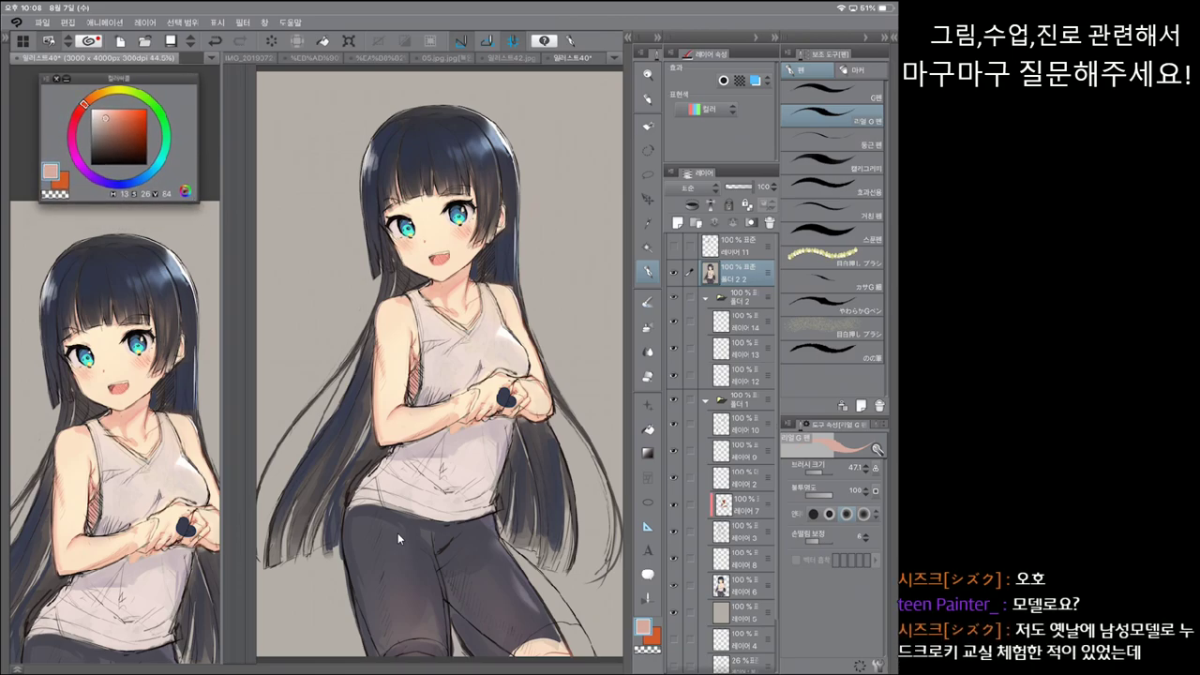
{"action": "left_click_drag", "start_coordinate": [117, 77], "coordinate": [122, 64]}
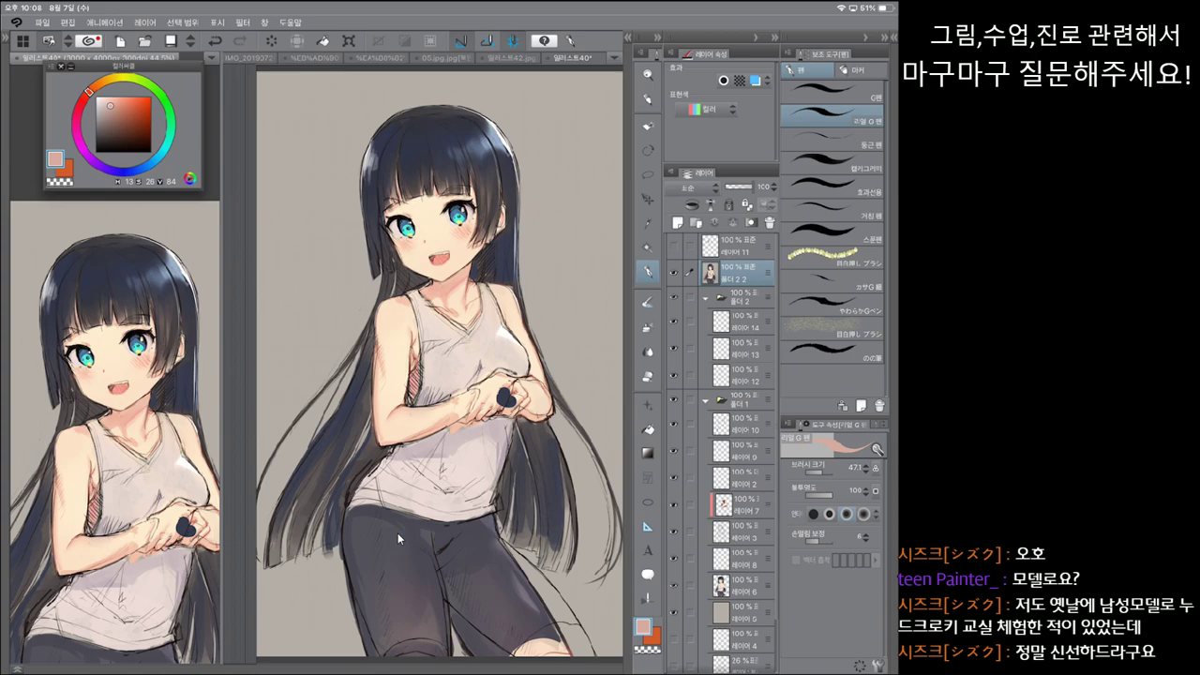
{"action": "scroll", "coordinate": [115, 413], "scroll_direction": "down", "scroll_amount": 1}
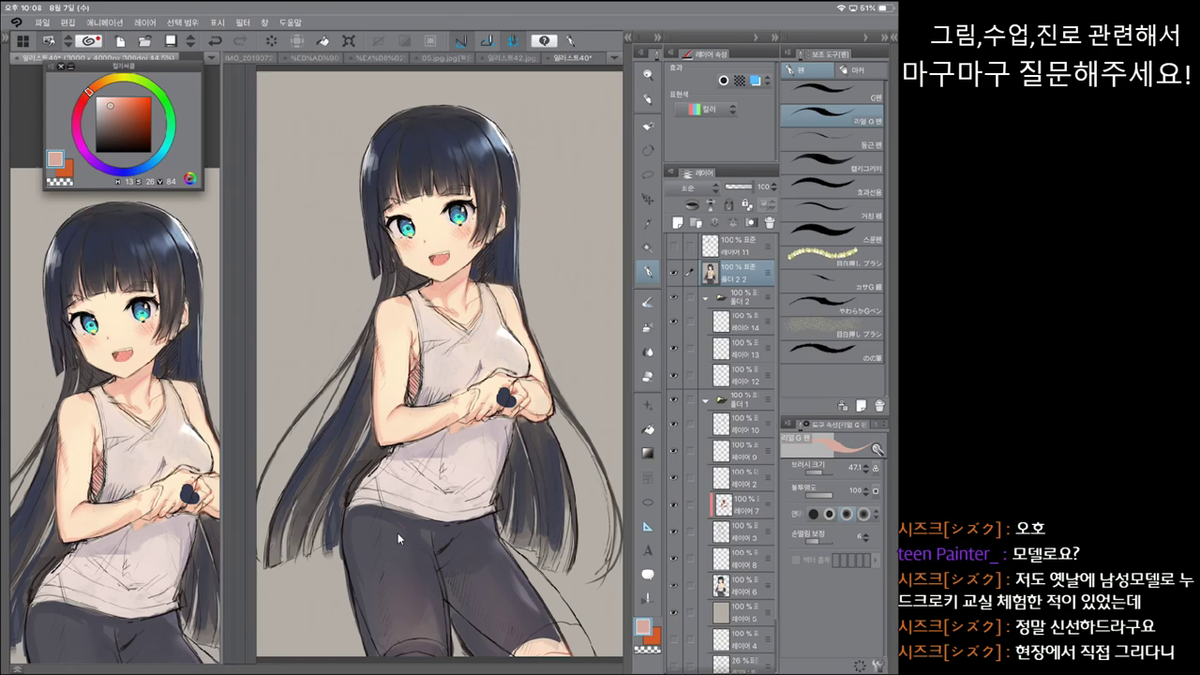
{"action": "scroll", "coordinate": [115, 413], "scroll_direction": "down", "scroll_amount": 1}
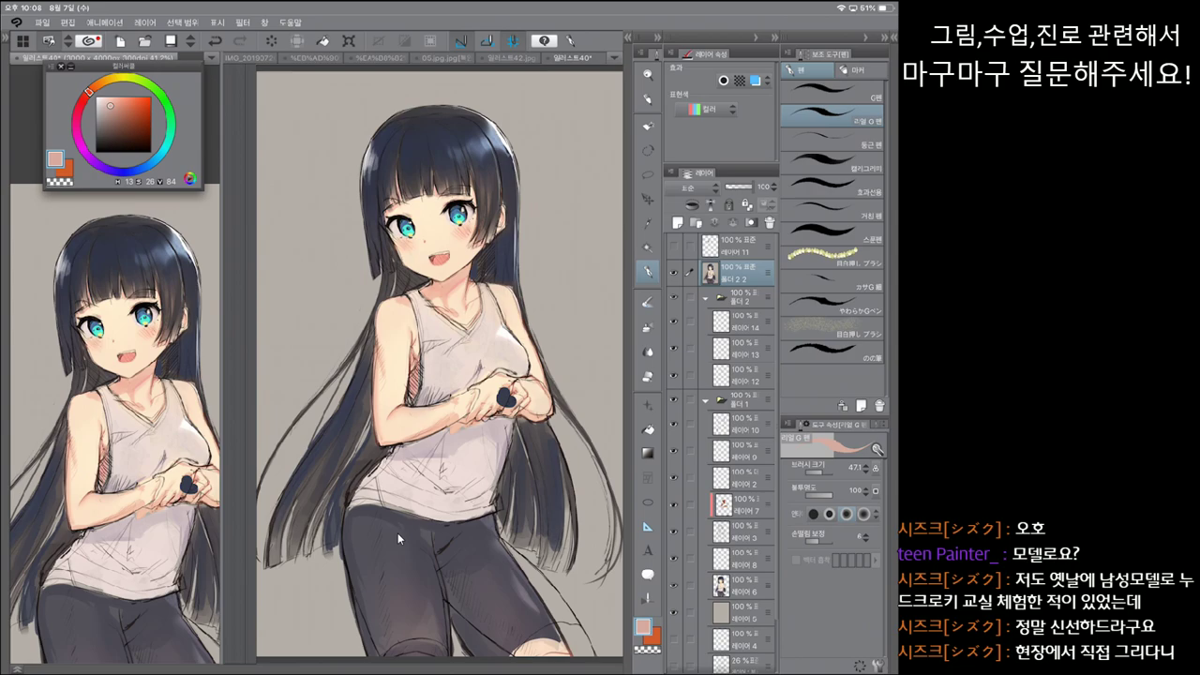
{"action": "scroll", "coordinate": [115, 431], "scroll_direction": "down", "scroll_amount": 2}
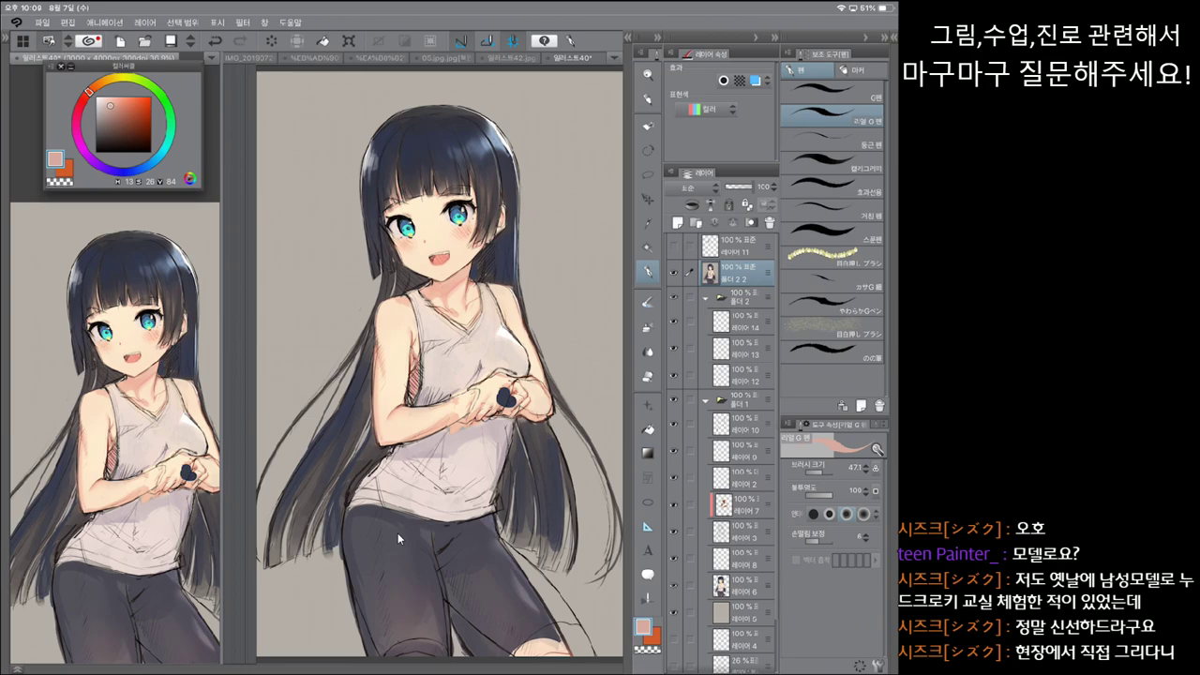
Step: Show the merged artwork as a separate reference document and hide the merged layer on the main canvas
{"action": "left_click_drag", "start_coordinate": [113, 431], "coordinate": [105, 411]}
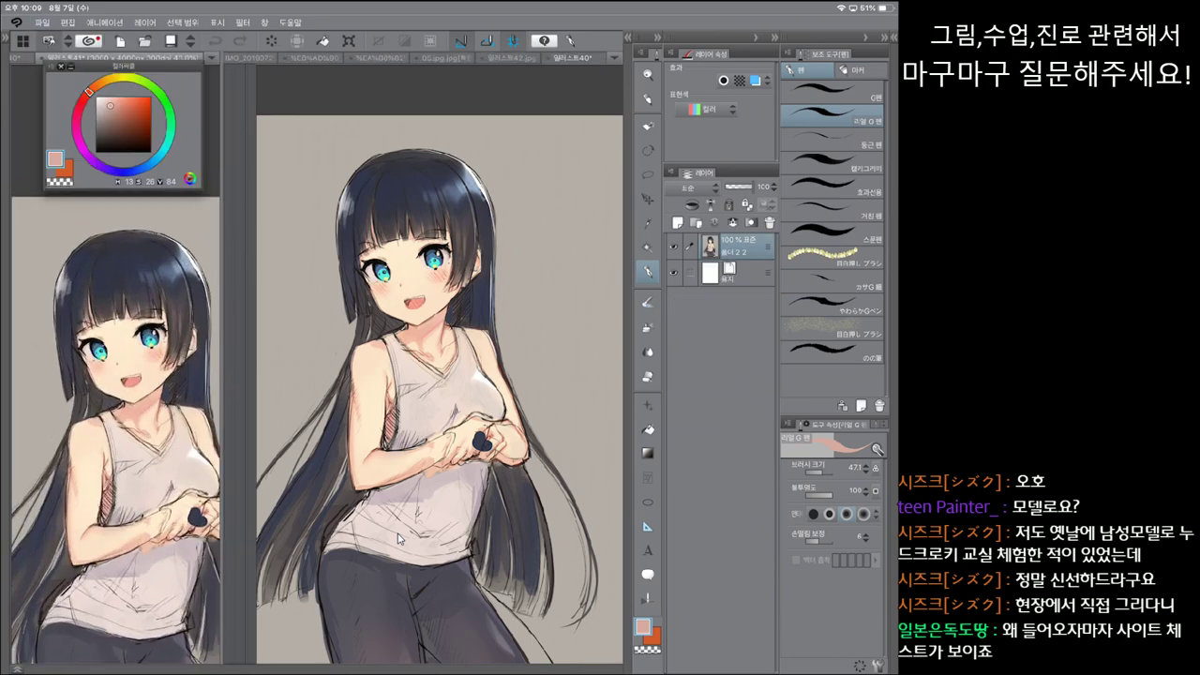
{"action": "left_click", "coordinate": [398, 539]}
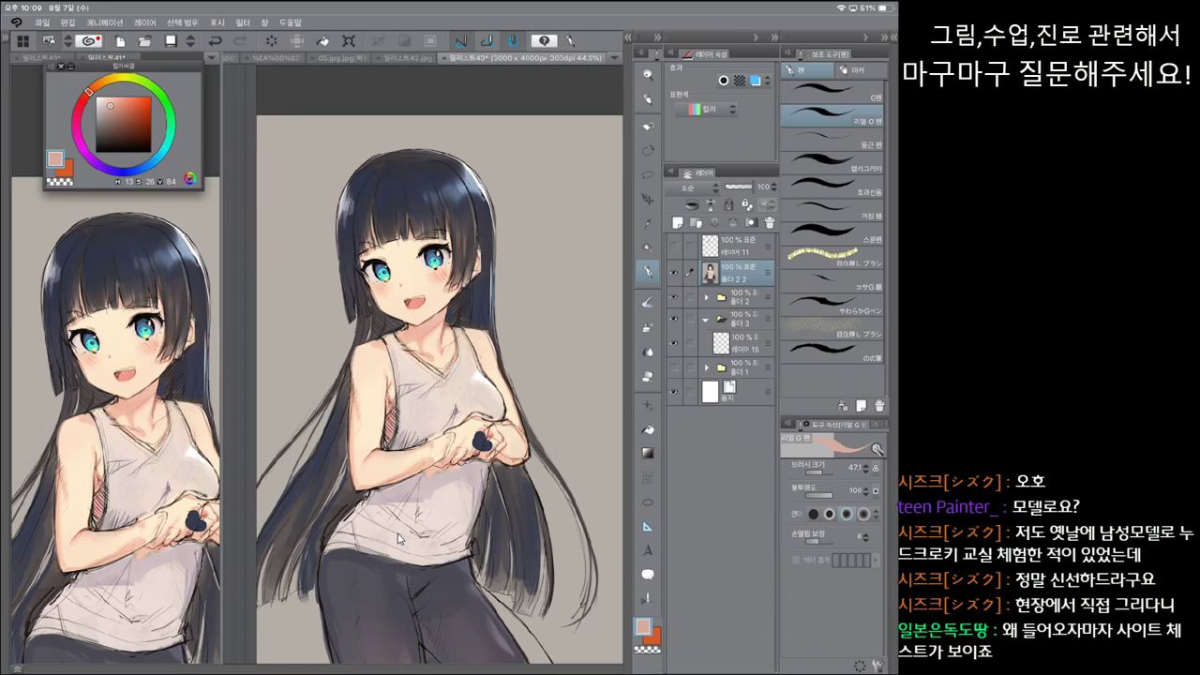
{"action": "key", "text": "ctrl+comma"}
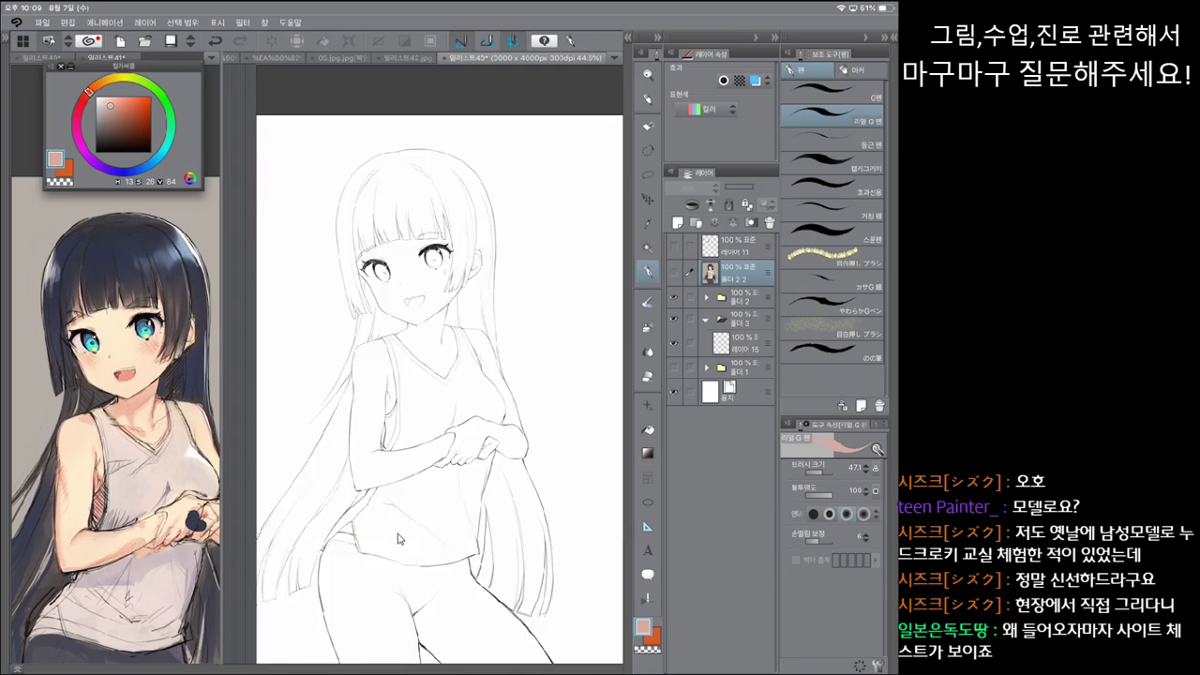
Step: Pick the light skin colour (H 32, S 20, V 99) from the reference artwork and ready the Fill tool on layer 15
{"action": "key", "text": "ctrl+Tab"}
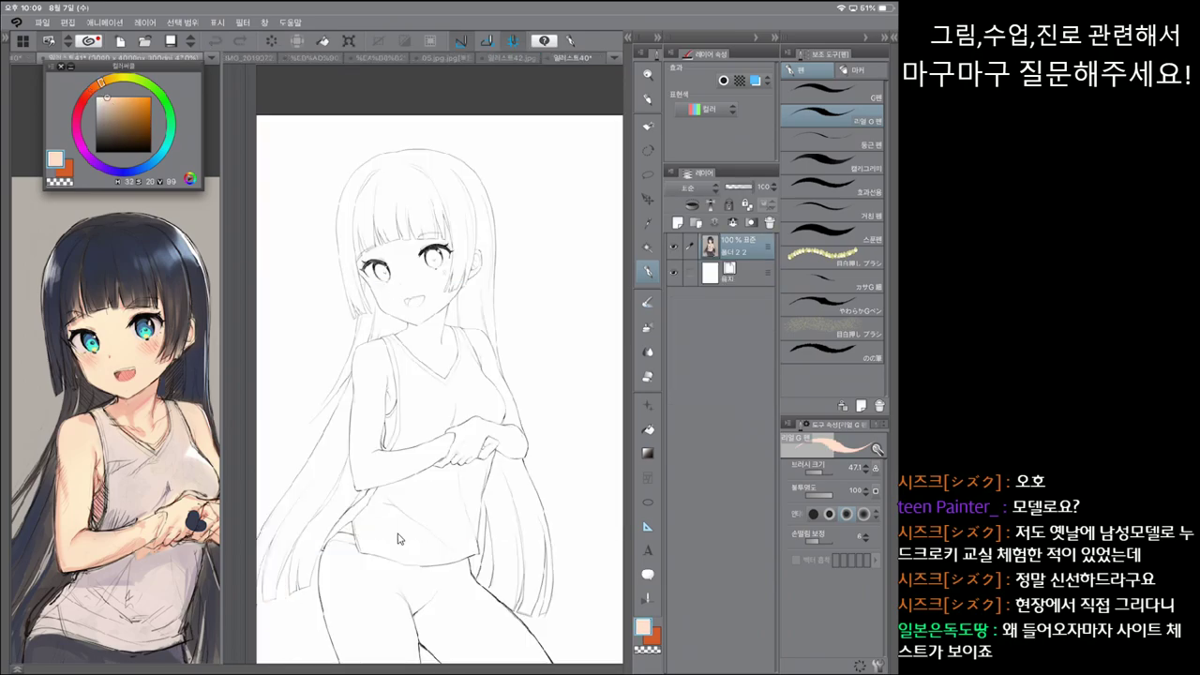
{"action": "key", "text": "ctrl+Tab"}
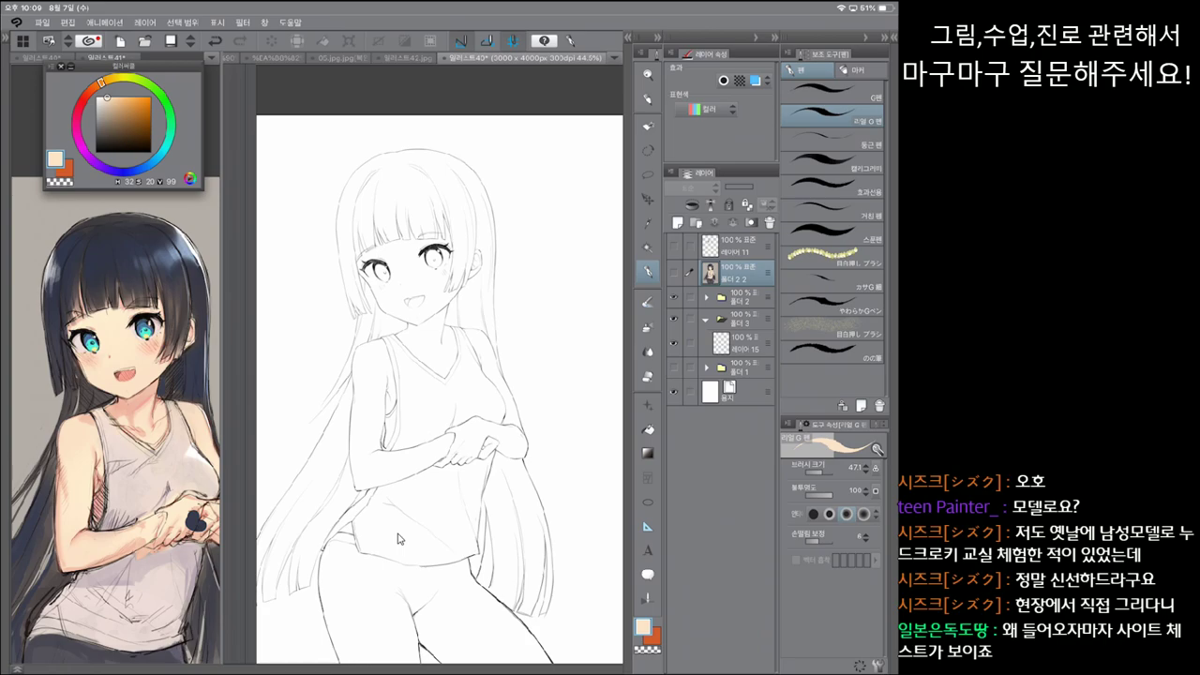
{"action": "left_click", "coordinate": [400, 538], "text": "ctrl+shift"}
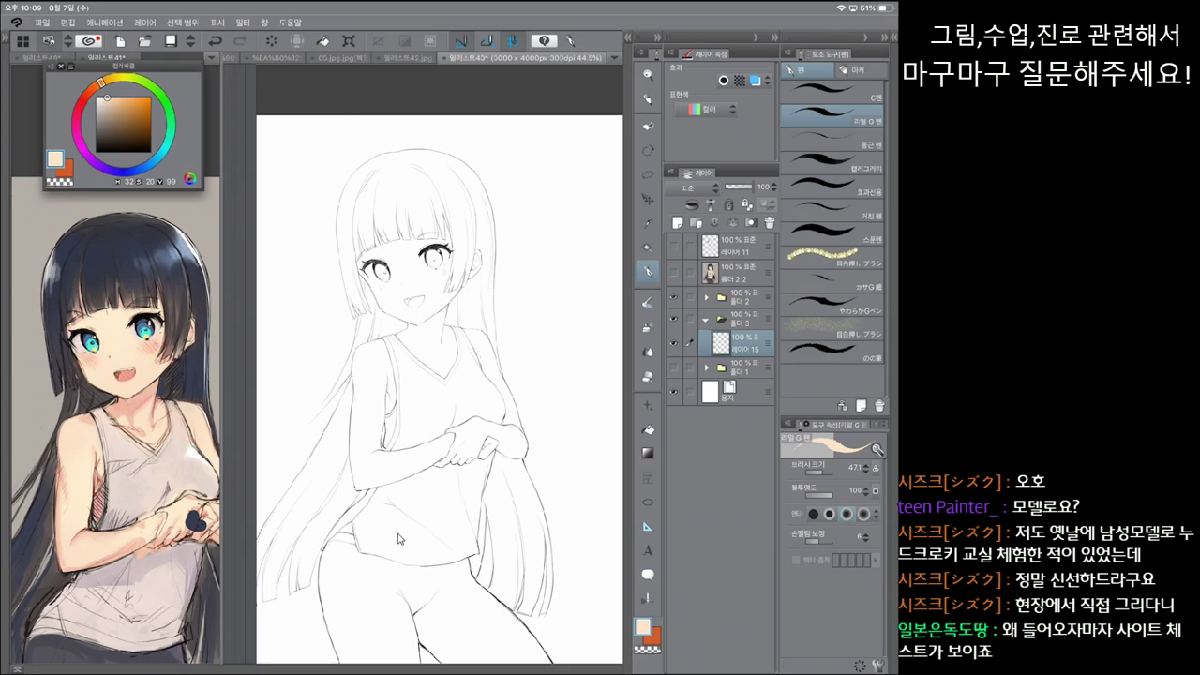
{"action": "key", "text": "g"}
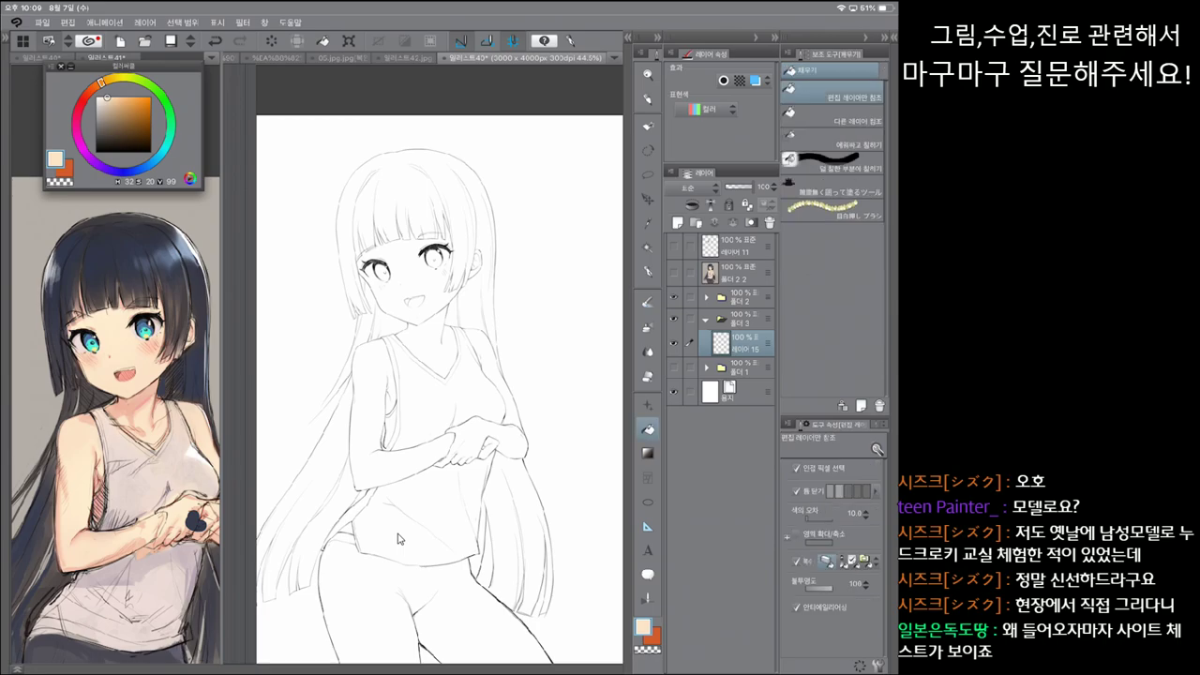
Step: Try to fill the face and neck on layer 15 with the skin colour
{"action": "left_click", "coordinate": [441, 188]}
{"action": "key", "text": "ctrl+z"}
{"action": "left_click", "coordinate": [403, 300]}
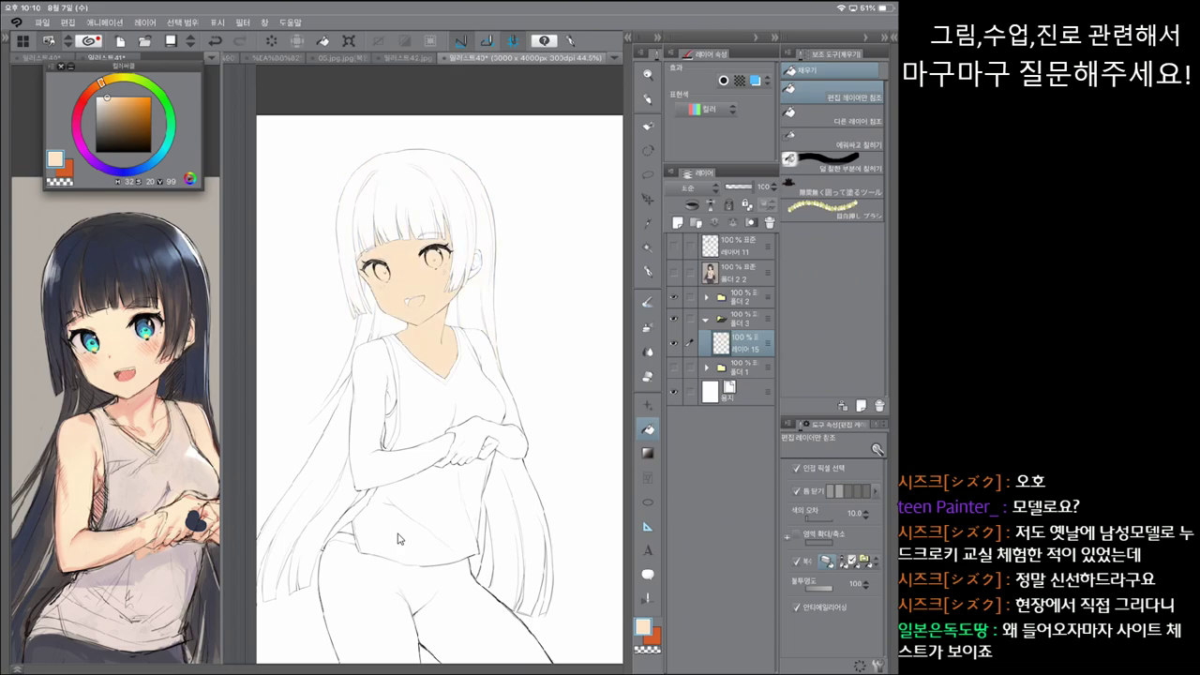
{"action": "scroll", "coordinate": [398, 539], "scroll_direction": "up", "scroll_amount": 3}
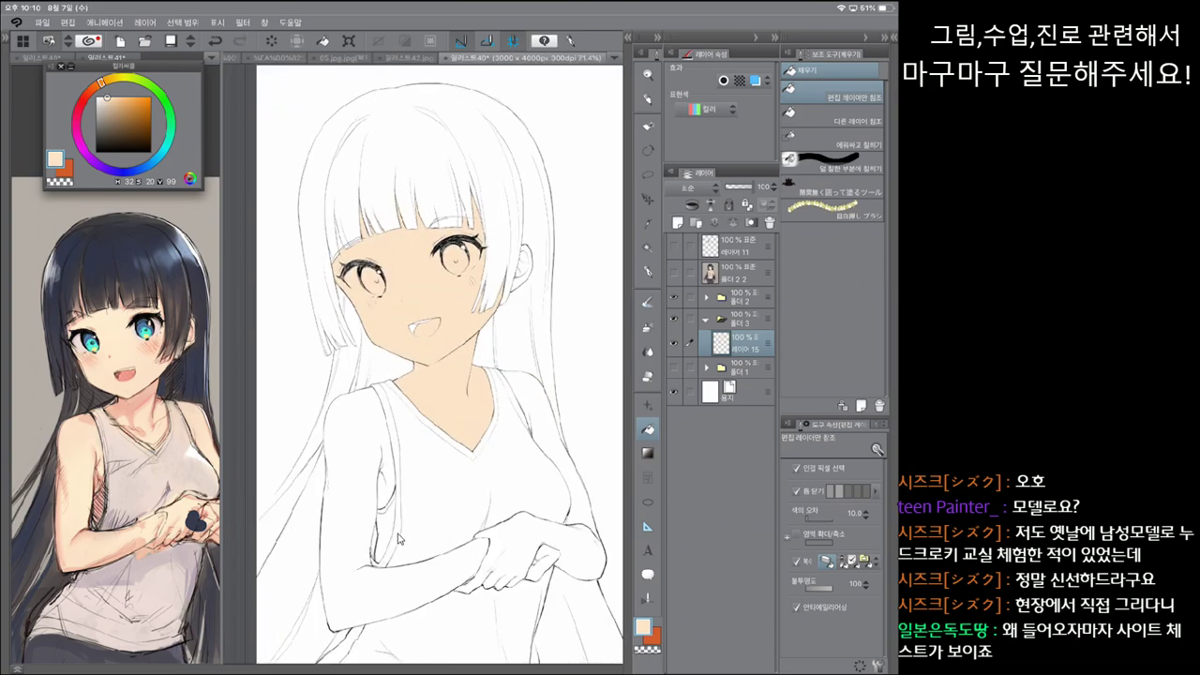
{"action": "key", "text": "ctrl+z"}
{"action": "scroll", "coordinate": [398, 537], "scroll_direction": "down", "scroll_amount": 4}
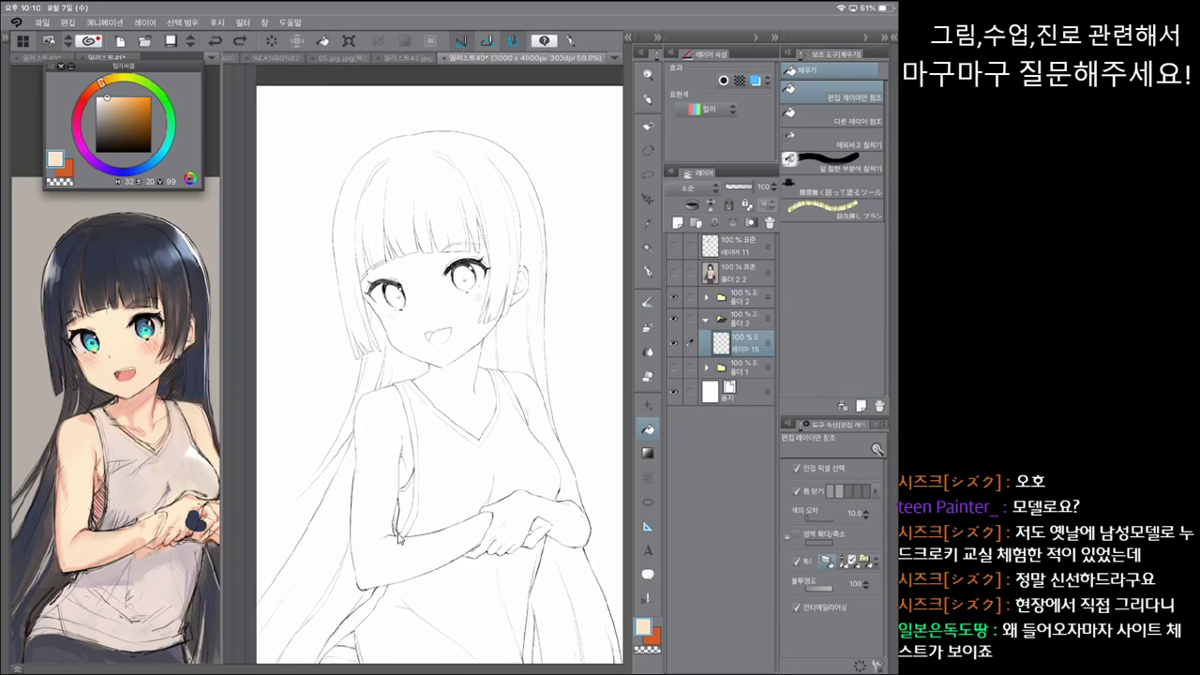
Step: Move the grey background layer 5 out of folder 1 to directly above the paper layer
{"action": "left_click", "coordinate": [706, 367]}
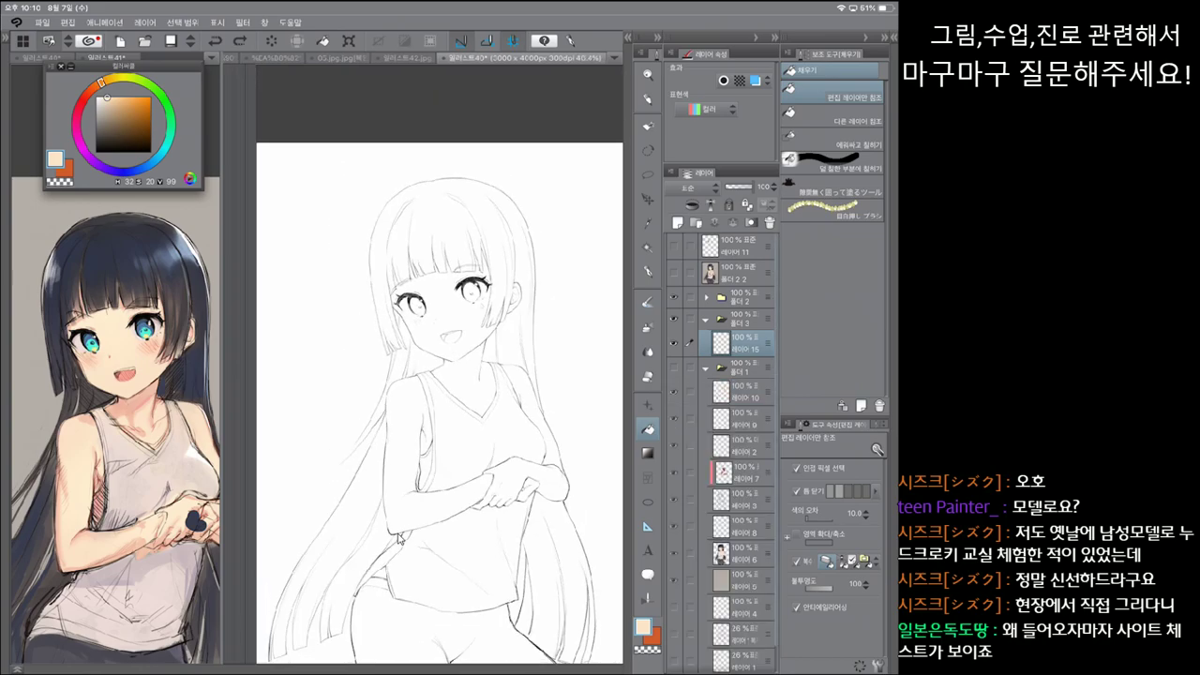
{"action": "scroll", "coordinate": [720, 450], "scroll_direction": "down", "scroll_amount": 1}
{"action": "left_click_drag", "start_coordinate": [740, 552], "coordinate": [741, 633]}
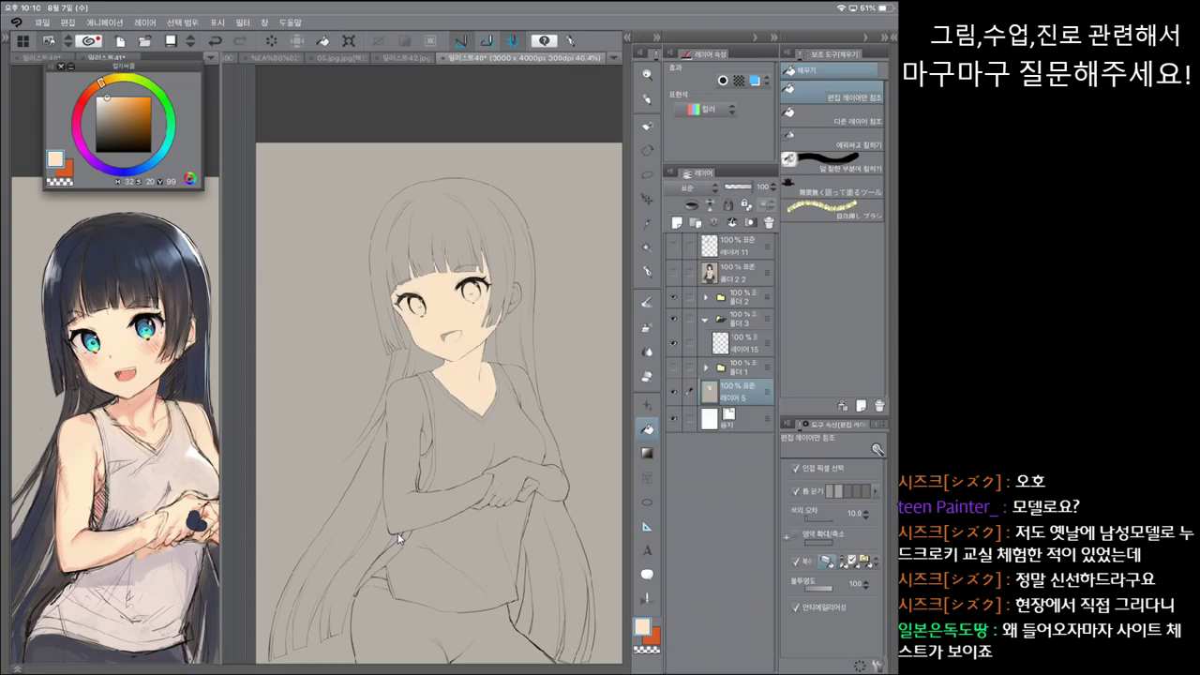
Step: Fill the face, neck, ear, arms, hands, exposed waist and knees with the light skin colour on layer 5
{"action": "scroll", "coordinate": [398, 538], "scroll_direction": "up", "scroll_amount": 3}
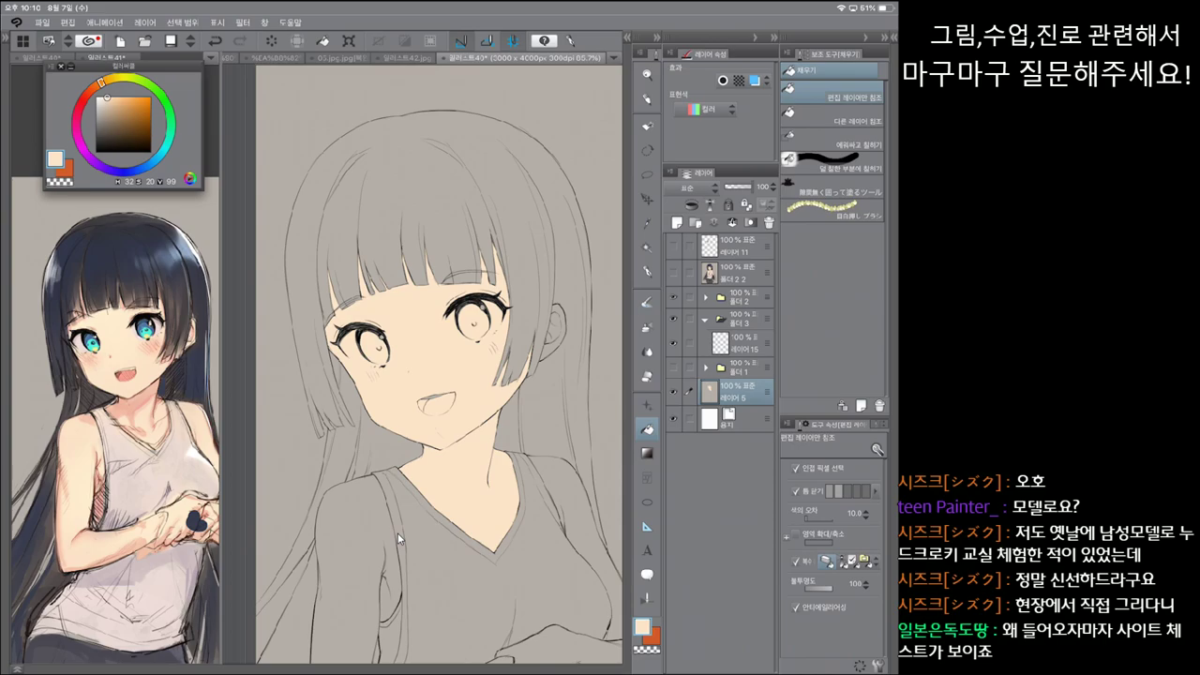
{"action": "scroll", "coordinate": [438, 366], "scroll_direction": "down", "scroll_amount": 3}
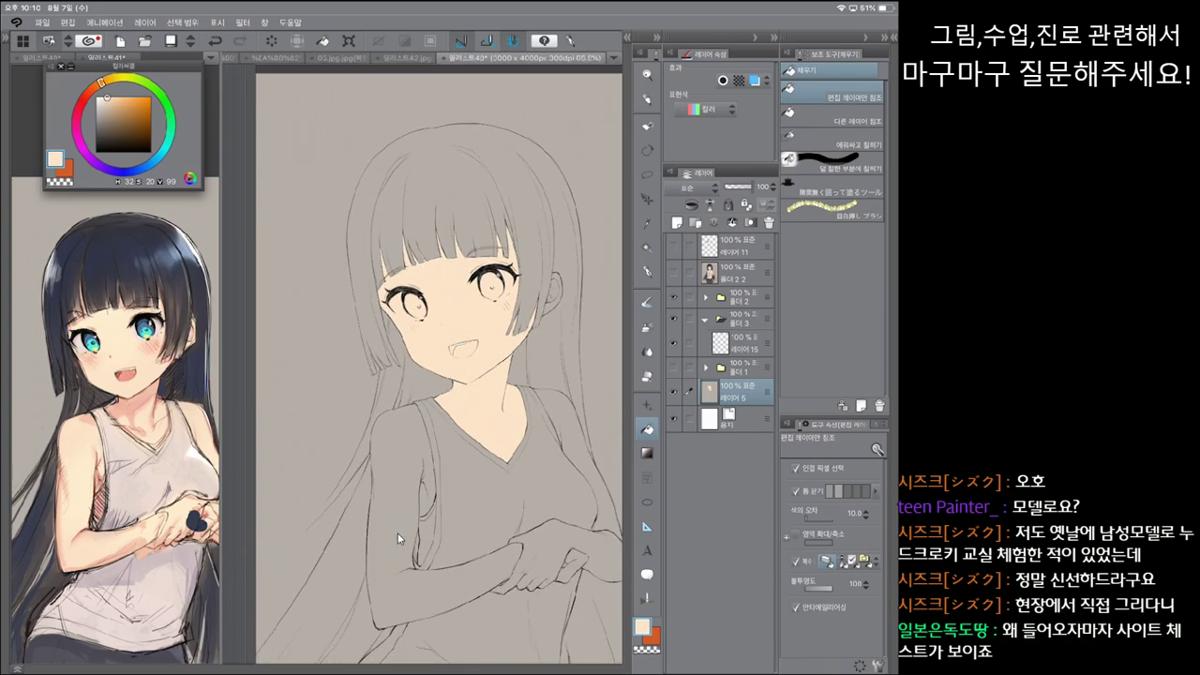
{"action": "left_click", "coordinate": [398, 538]}
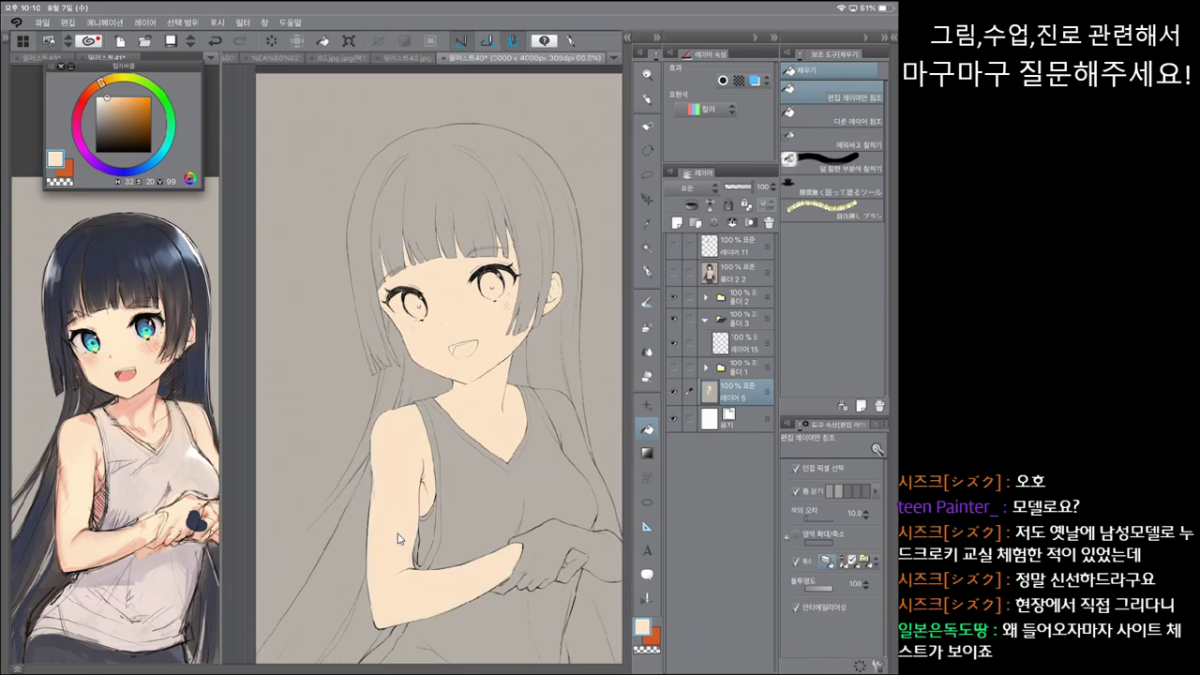
{"action": "scroll", "coordinate": [436, 365], "scroll_direction": "down", "scroll_amount": 5}
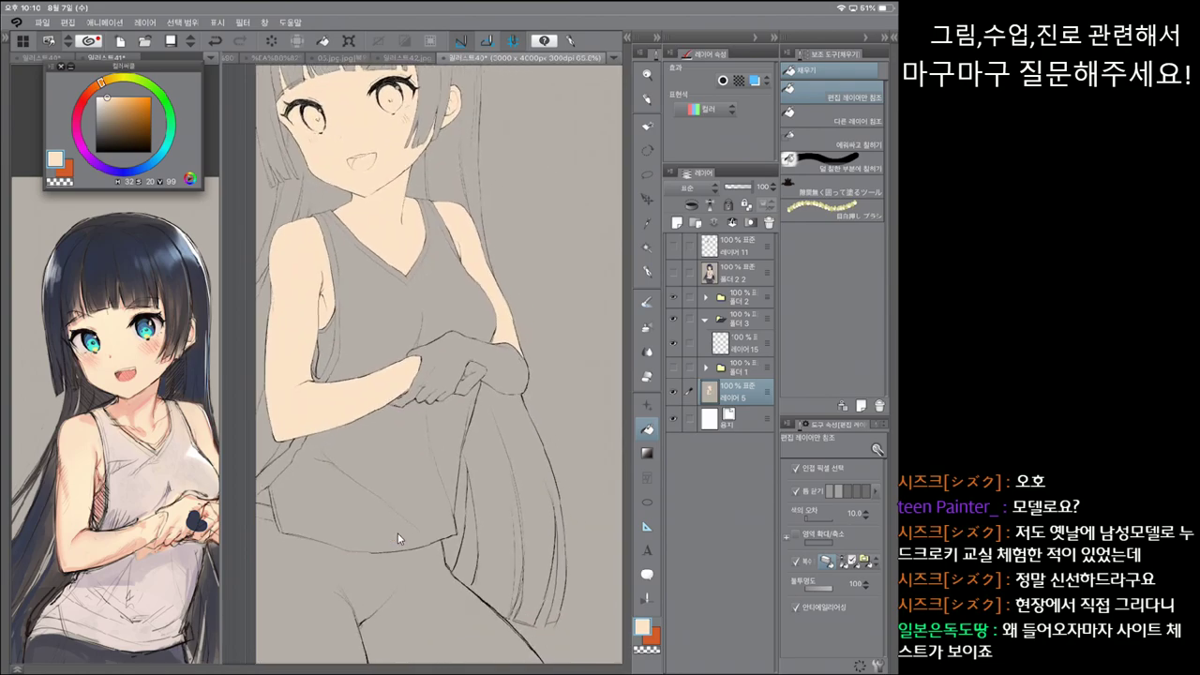
{"action": "left_click", "coordinate": [431, 347]}
{"action": "scroll", "coordinate": [399, 538], "scroll_direction": "down", "scroll_amount": 2}
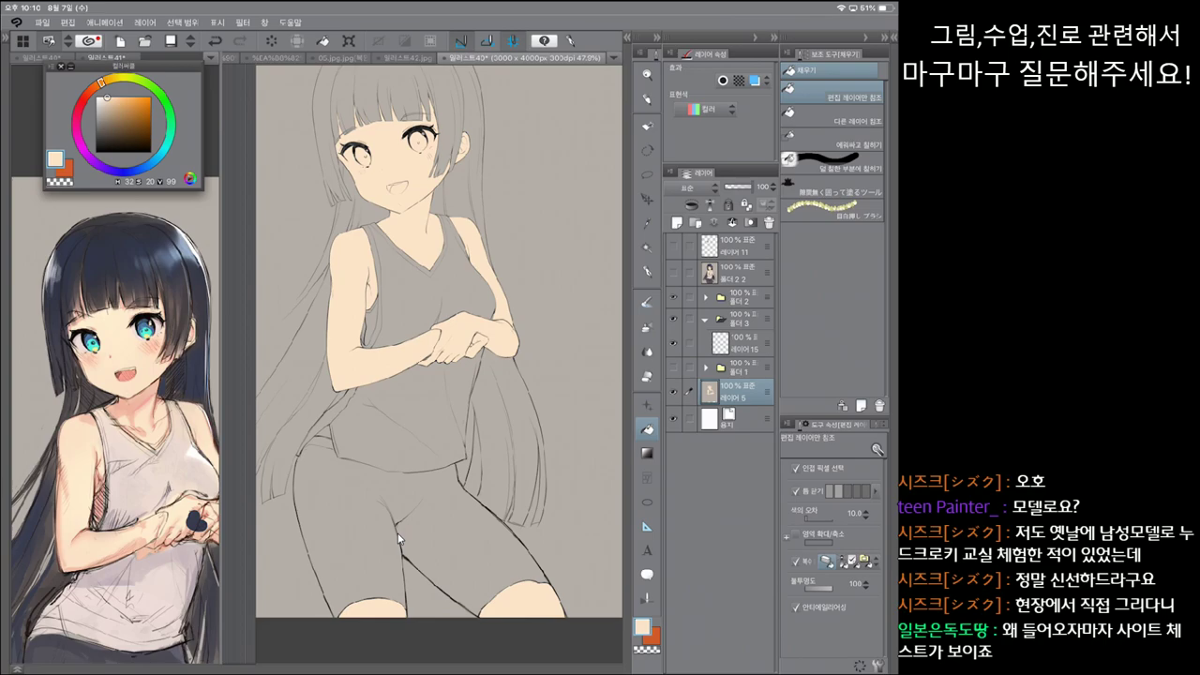
{"action": "scroll", "coordinate": [398, 539], "scroll_direction": "up", "scroll_amount": 1}
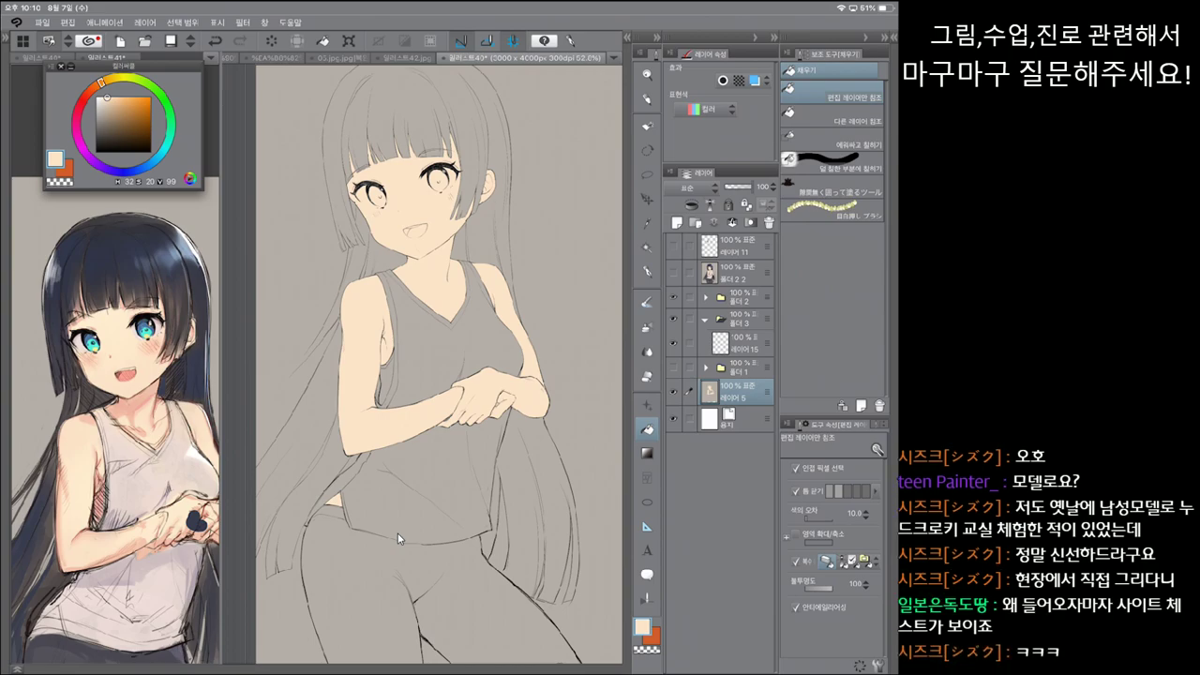
Step: Show the merged colour artwork over the flat-coloured line art to compare the head, and hide it again
{"action": "scroll", "coordinate": [398, 538], "scroll_direction": "up", "scroll_amount": 2}
{"action": "scroll", "coordinate": [398, 539], "scroll_direction": "up", "scroll_amount": 3}
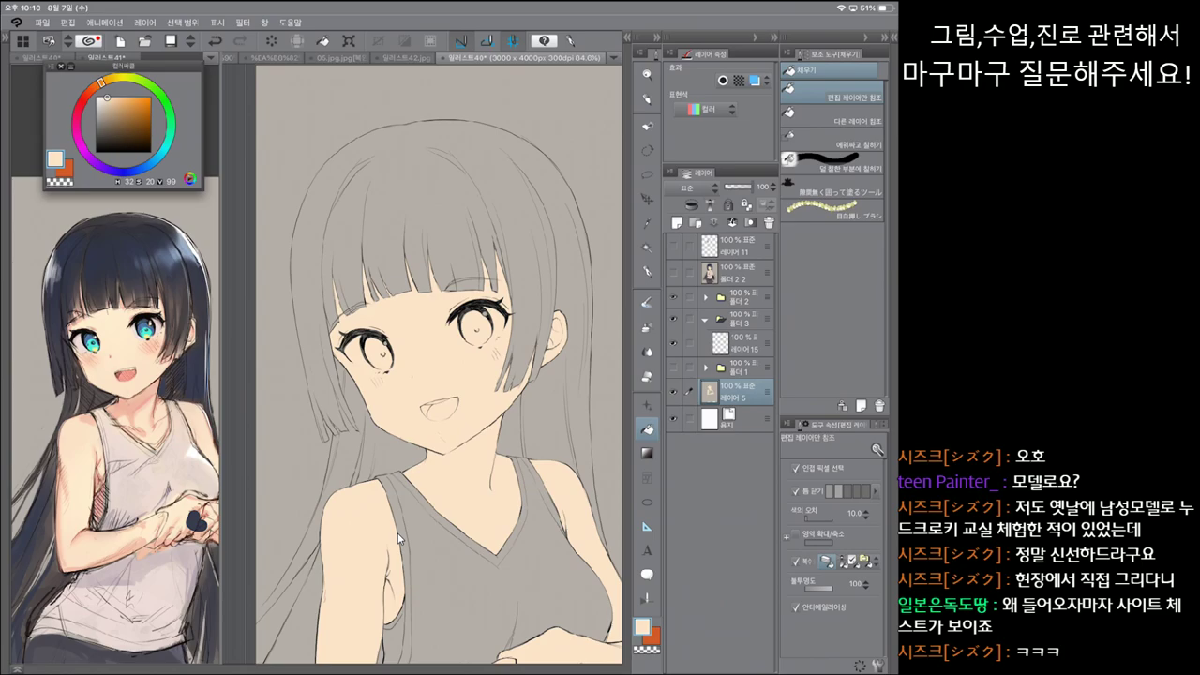
{"action": "scroll", "coordinate": [398, 538], "scroll_direction": "up", "scroll_amount": 1}
{"action": "left_click", "coordinate": [673, 272]}
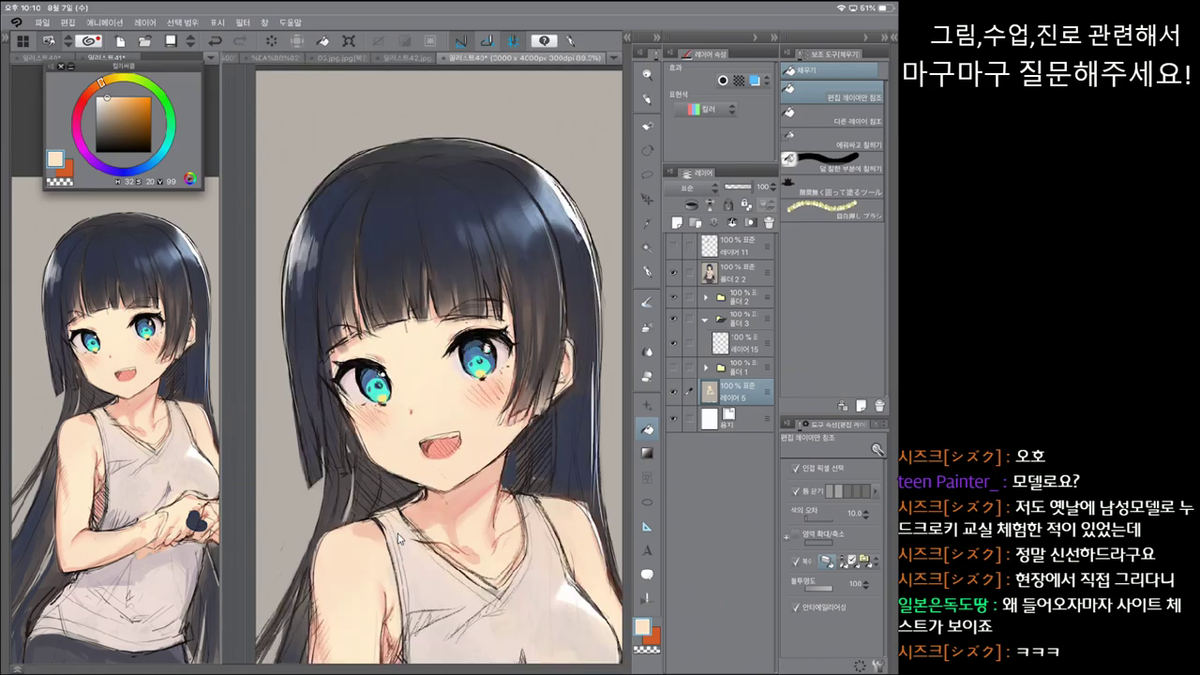
{"action": "left_click", "coordinate": [673, 272]}
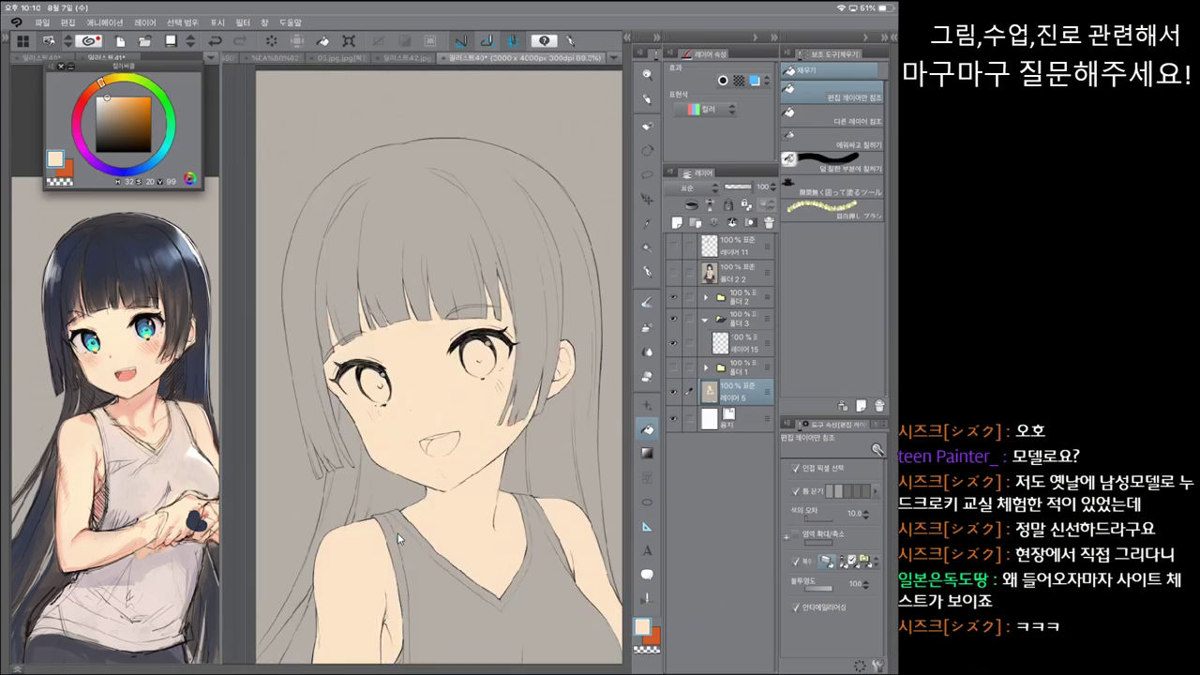
Step: Pick the dark navy hair colour (H 231, S 29, V 27) from the reference document and return to the main canvas
{"action": "scroll", "coordinate": [399, 538], "scroll_direction": "up", "scroll_amount": 3}
{"action": "key", "text": "ctrl+Tab"}
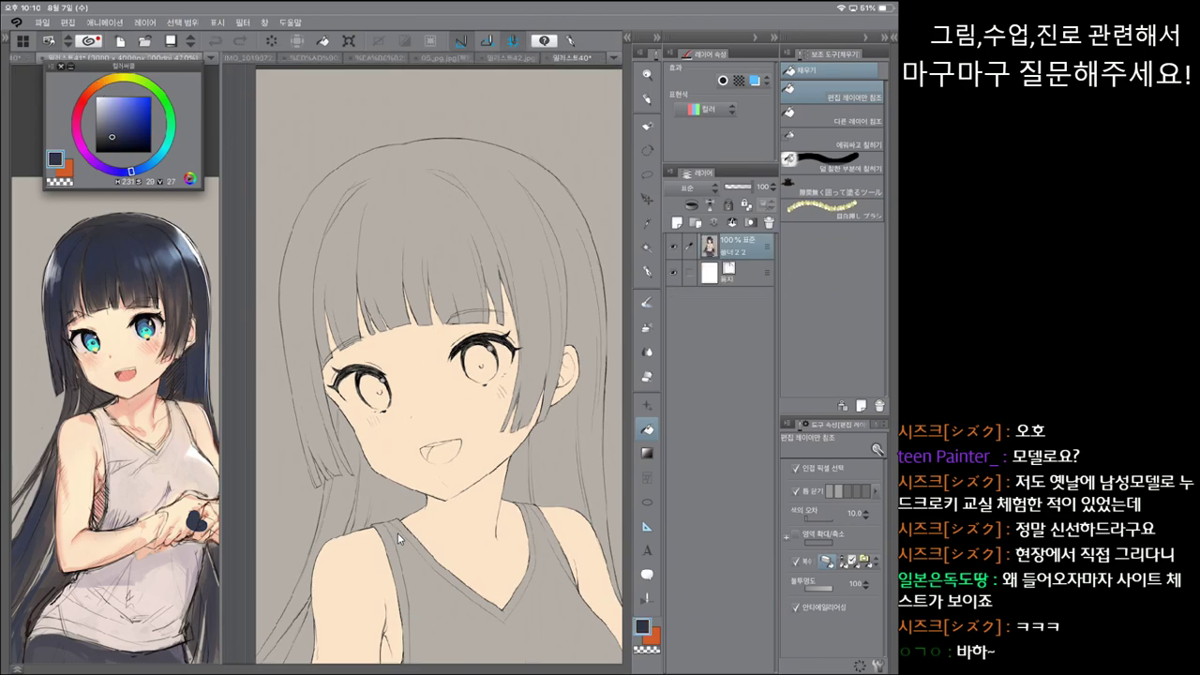
{"action": "key", "text": "ctrl+shift+Tab"}
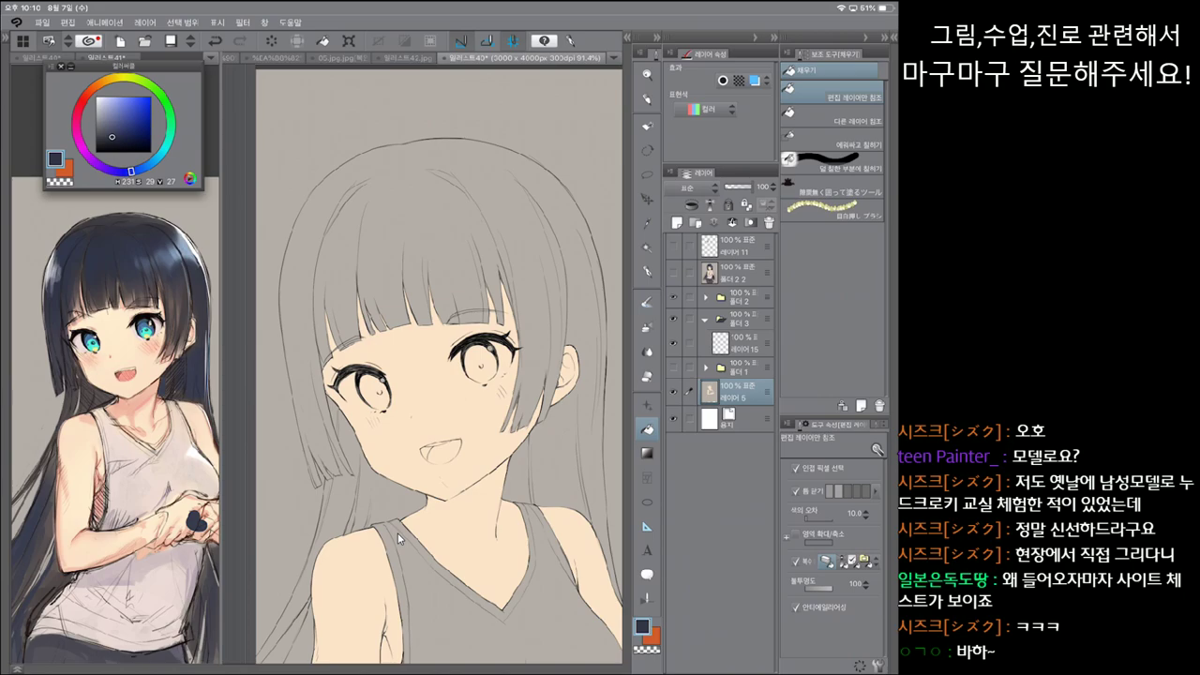
Step: Undo the skin fills on the grey background layer 5 and make layer 15 inside folder 3 the active layer
{"action": "key", "text": "ctrl+z"}
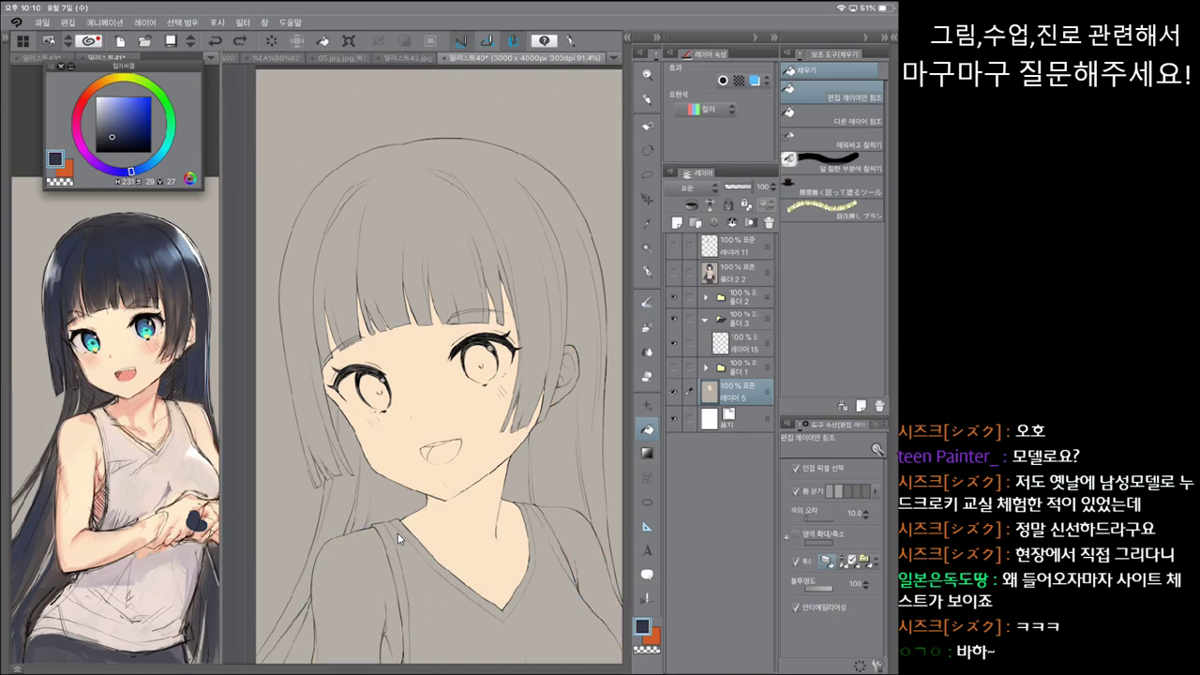
{"action": "key", "text": "ctrl+z"}
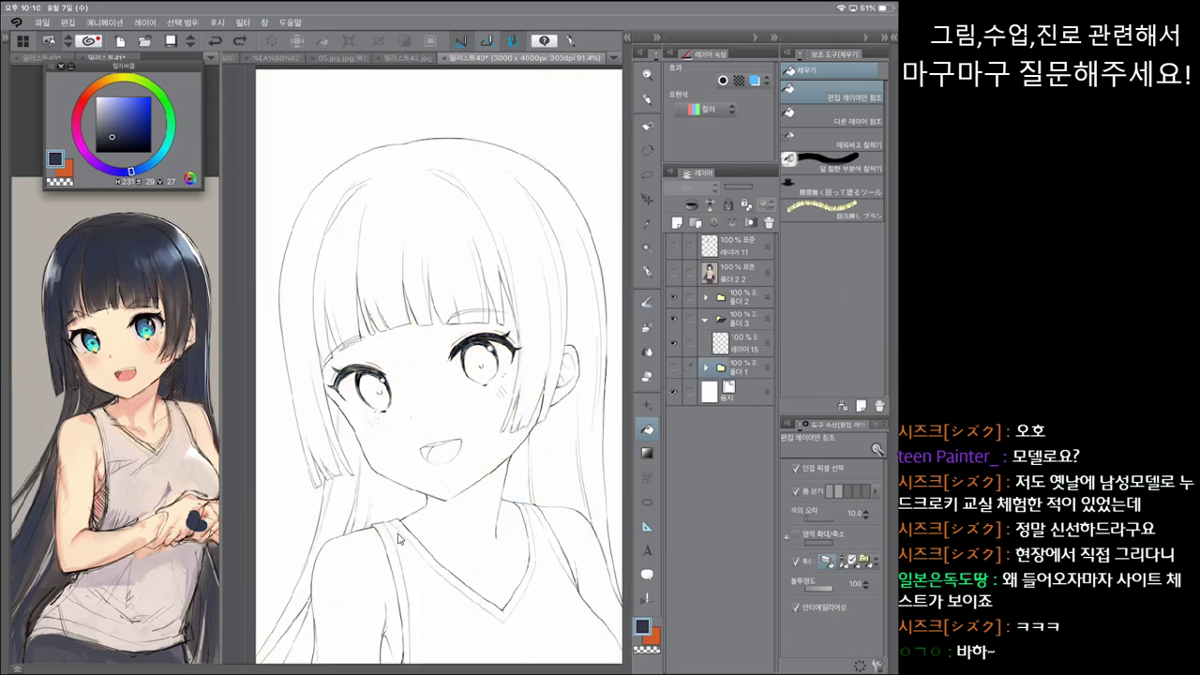
{"action": "left_click", "coordinate": [398, 537], "text": "ctrl+shift"}
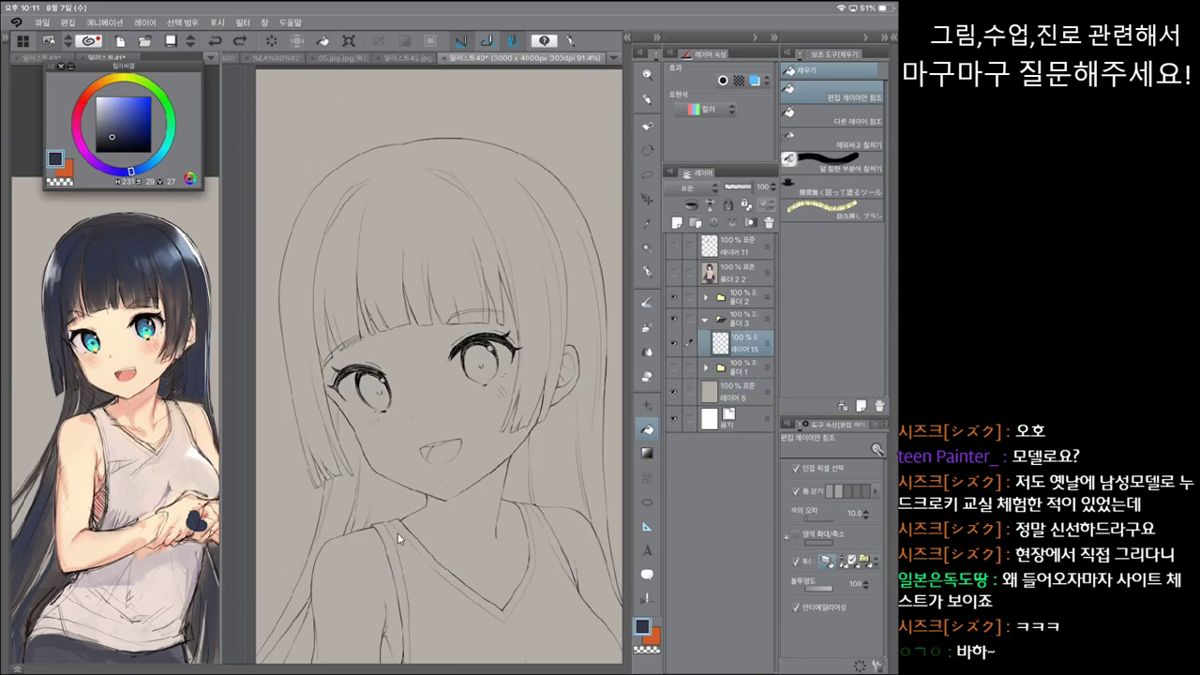
Step: Pick the light skin colour (H 37, S 19, V 100) from the reference document and fill the face and neck on layer 15, leaving the hair unfilled
{"action": "key", "text": "ctrl+Tab"}
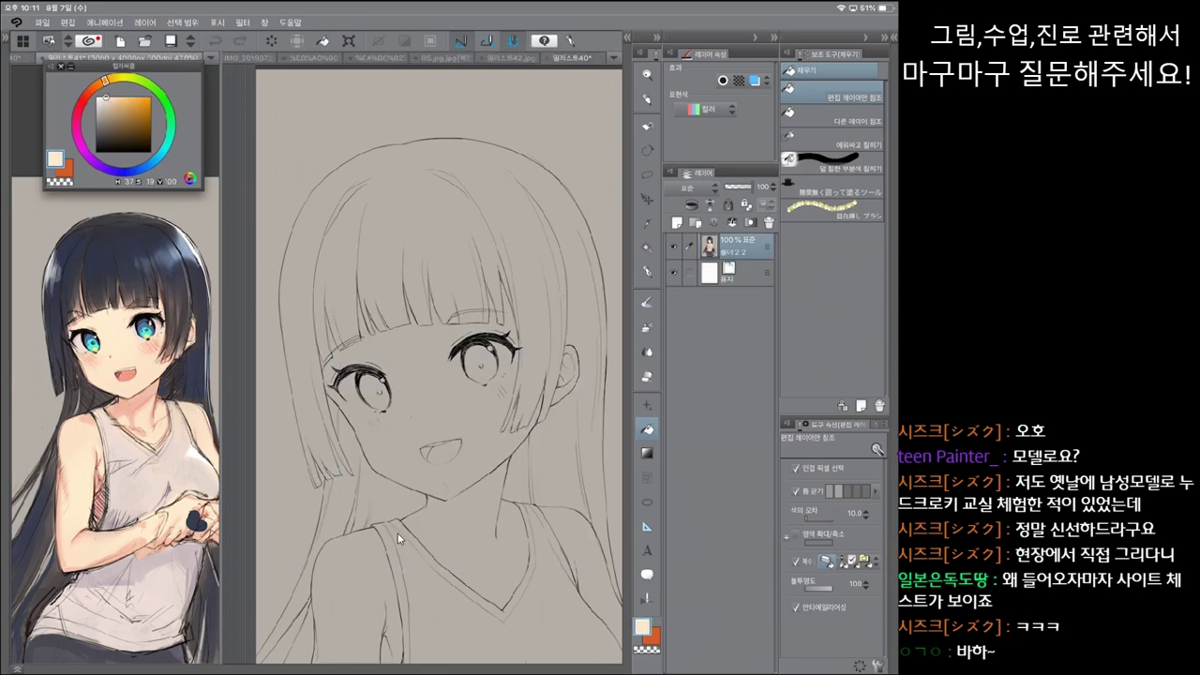
{"action": "key", "text": "ctrl+shift+Tab"}
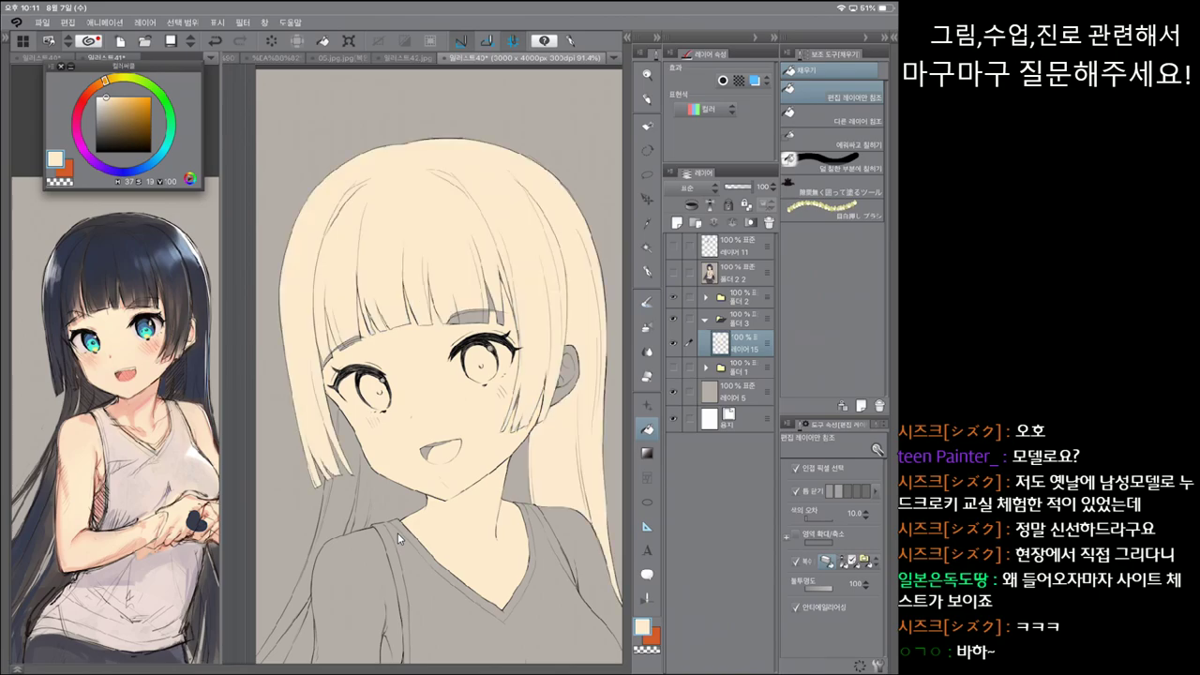
{"action": "key", "text": "ctrl+z"}
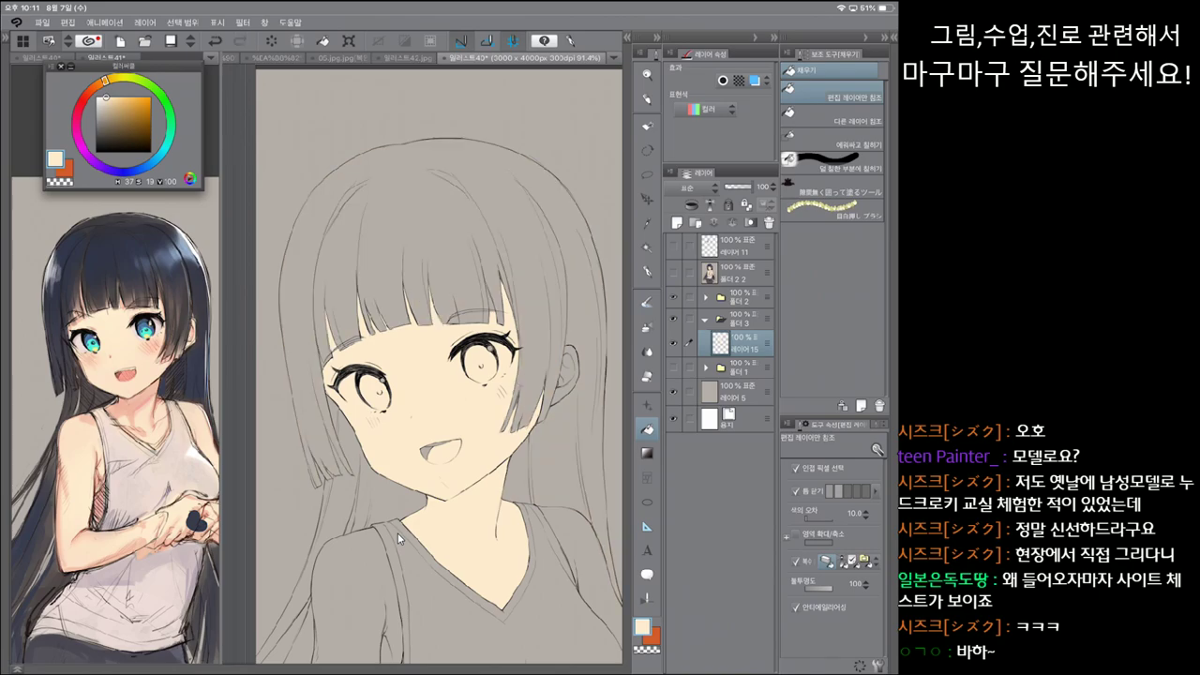
Step: Fill the mouth and ear with the skin colour on layer 15, and choose the G-pen for small unfilled spots
{"action": "scroll", "coordinate": [399, 537], "scroll_direction": "down", "scroll_amount": 1}
{"action": "left_click_drag", "start_coordinate": [432, 395], "coordinate": [435, 405]}
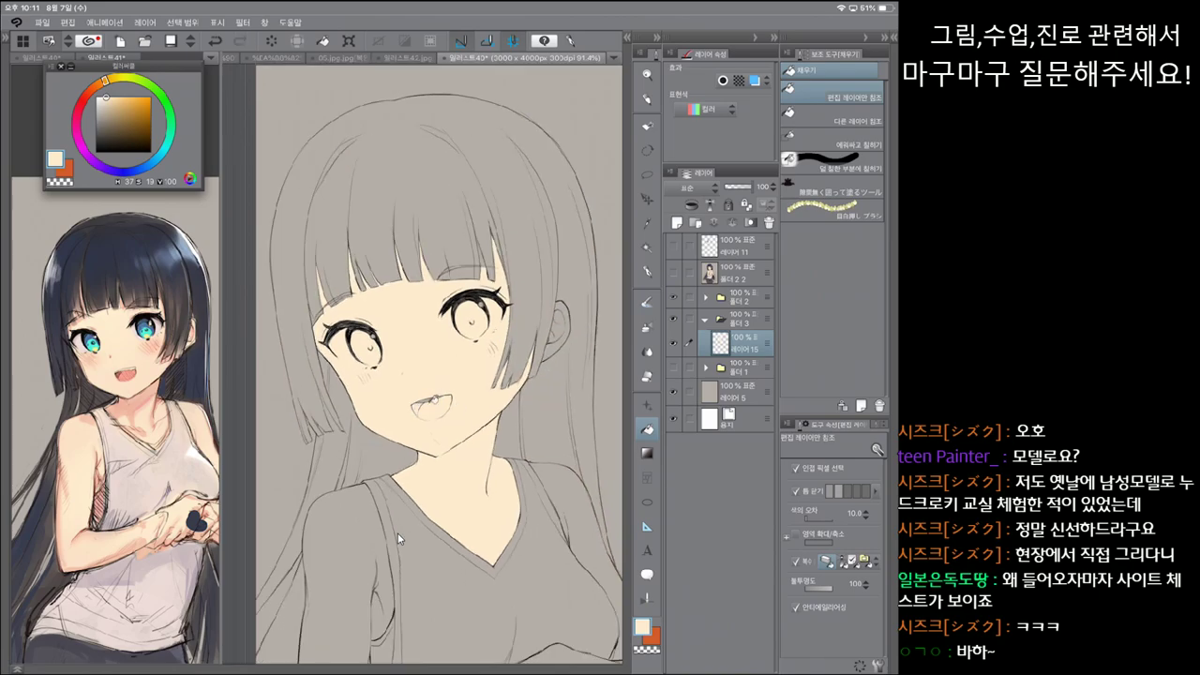
{"action": "key", "text": "ctrl+z"}
{"action": "left_click", "coordinate": [559, 328]}
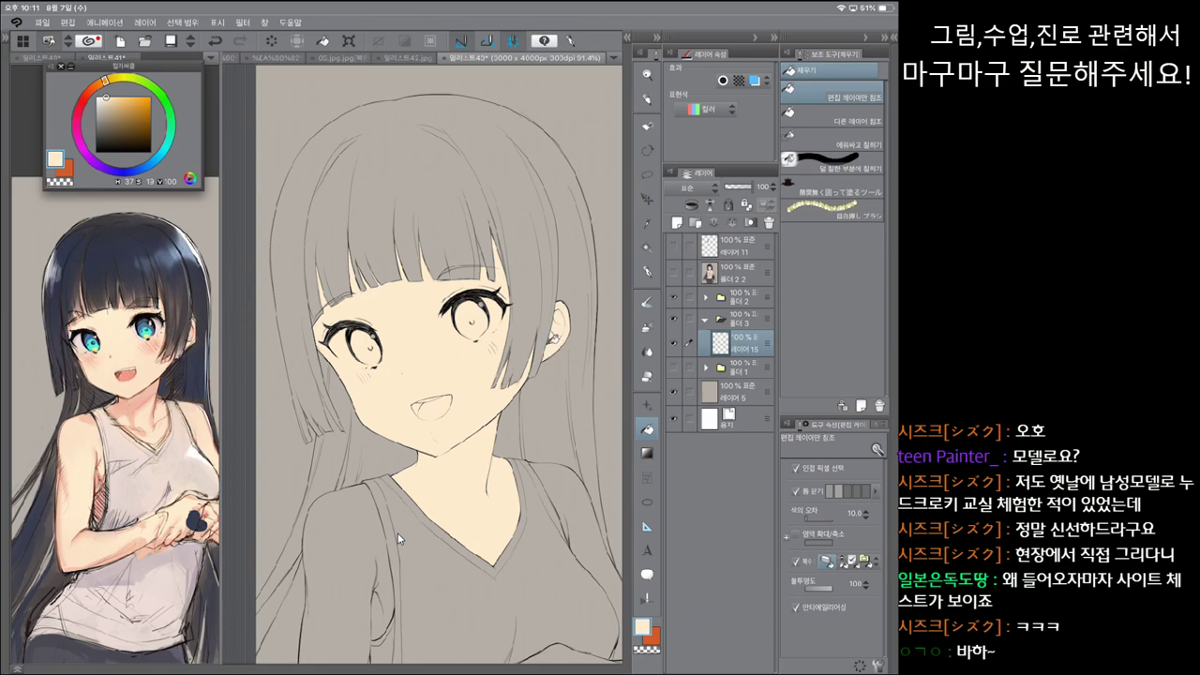
{"action": "scroll", "coordinate": [398, 539], "scroll_direction": "up", "scroll_amount": 3}
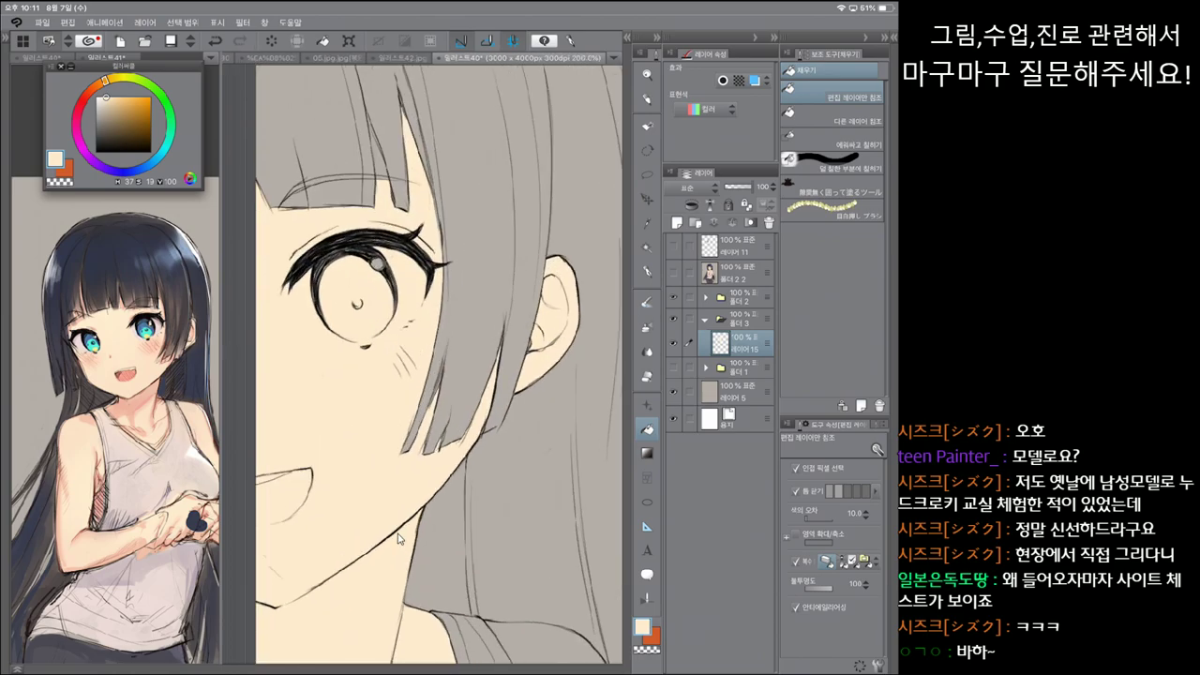
{"action": "key", "text": "p"}
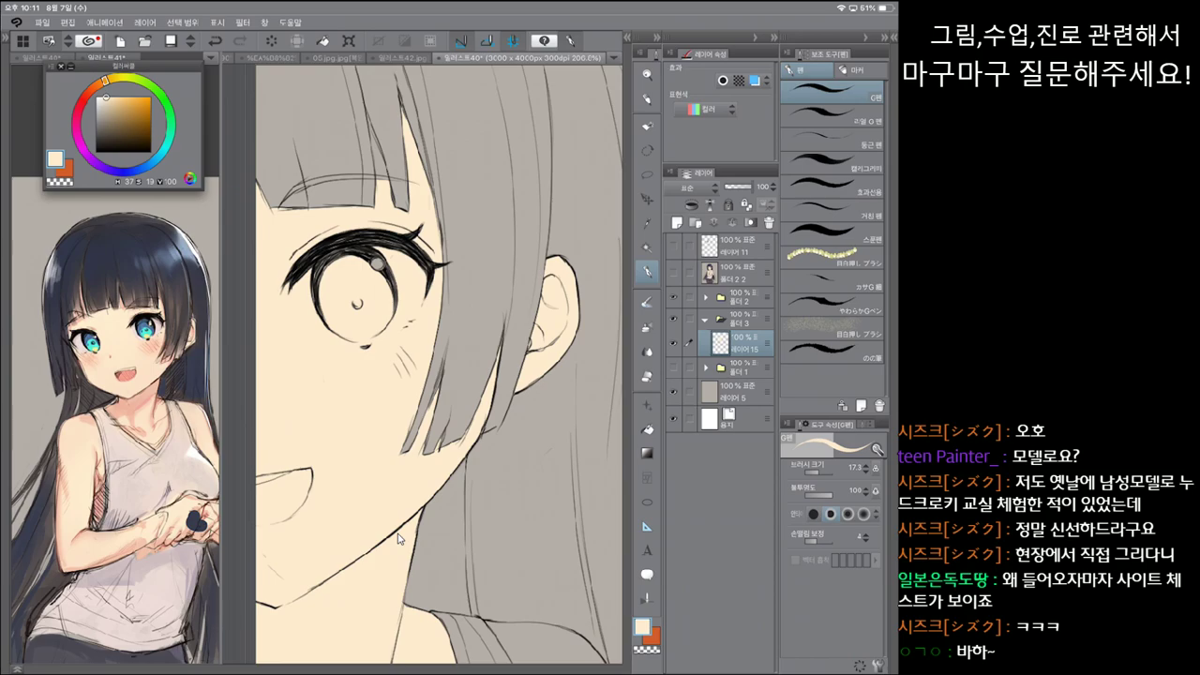
{"action": "scroll", "coordinate": [398, 539], "scroll_direction": "down", "scroll_amount": 3}
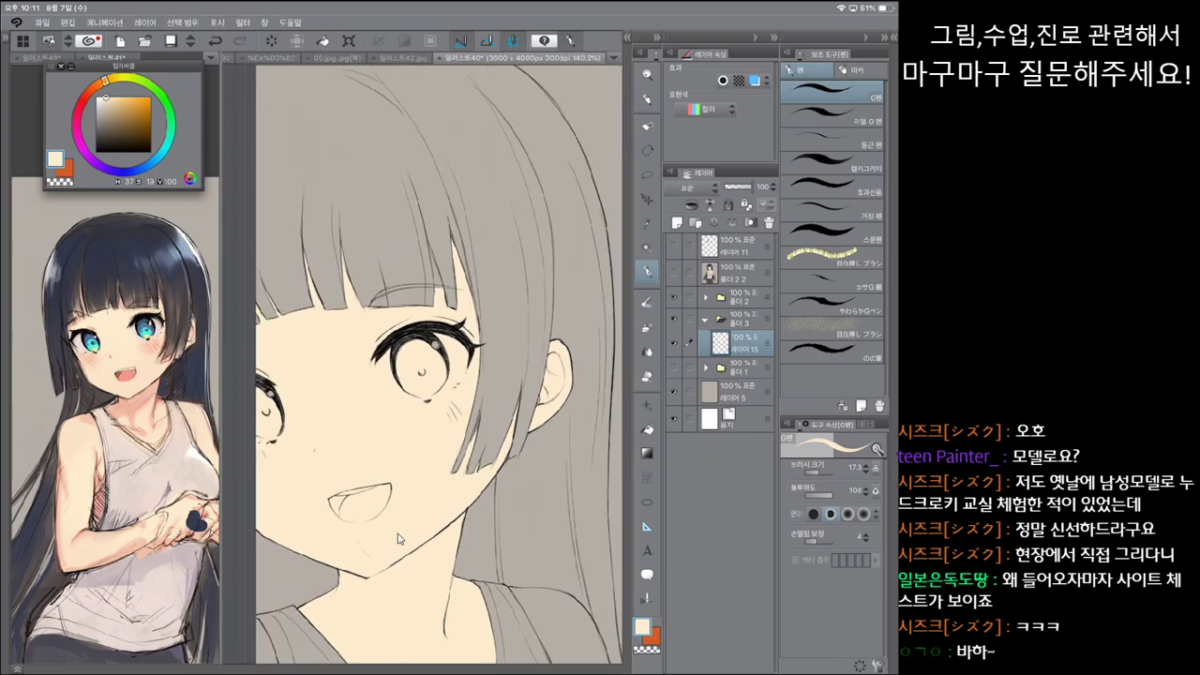
Step: Fill both arms and the clasped hands with the light skin colour on layer 15
{"action": "key", "text": "g"}
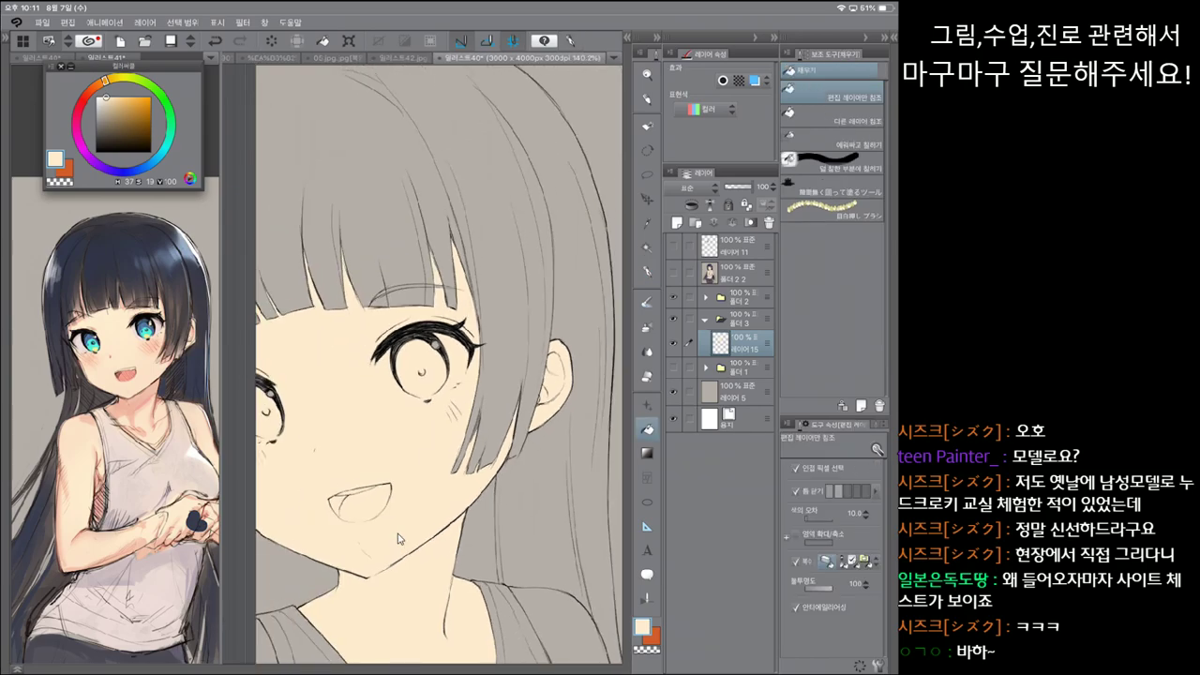
{"action": "scroll", "coordinate": [399, 539], "scroll_direction": "down", "scroll_amount": 2}
{"action": "scroll", "coordinate": [399, 539], "scroll_direction": "down", "scroll_amount": 1}
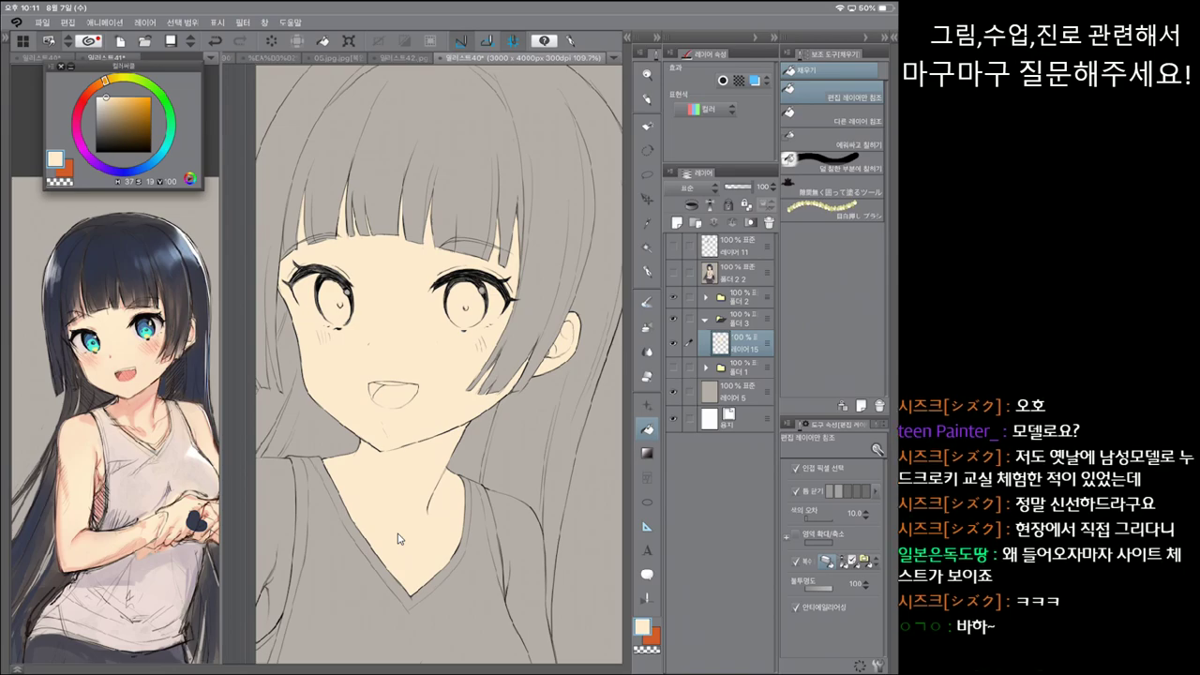
{"action": "scroll", "coordinate": [398, 539], "scroll_direction": "down", "scroll_amount": 1}
{"action": "scroll", "coordinate": [398, 539], "scroll_direction": "down", "scroll_amount": 1}
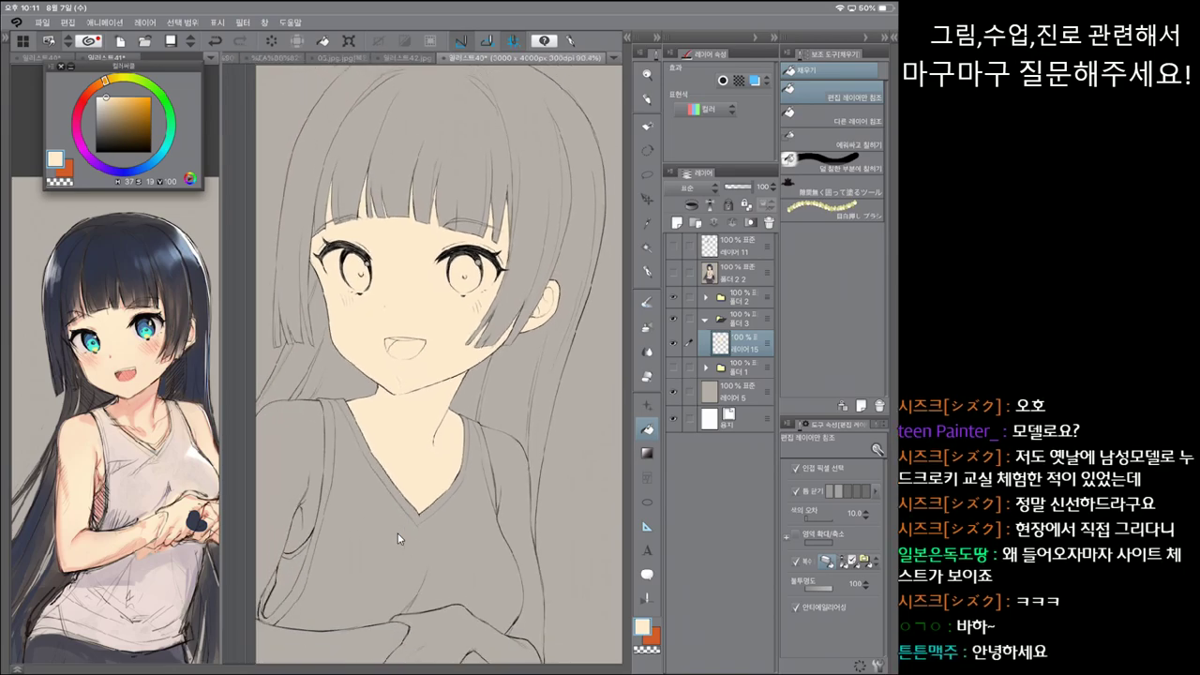
{"action": "scroll", "coordinate": [398, 539], "scroll_direction": "down", "scroll_amount": 3}
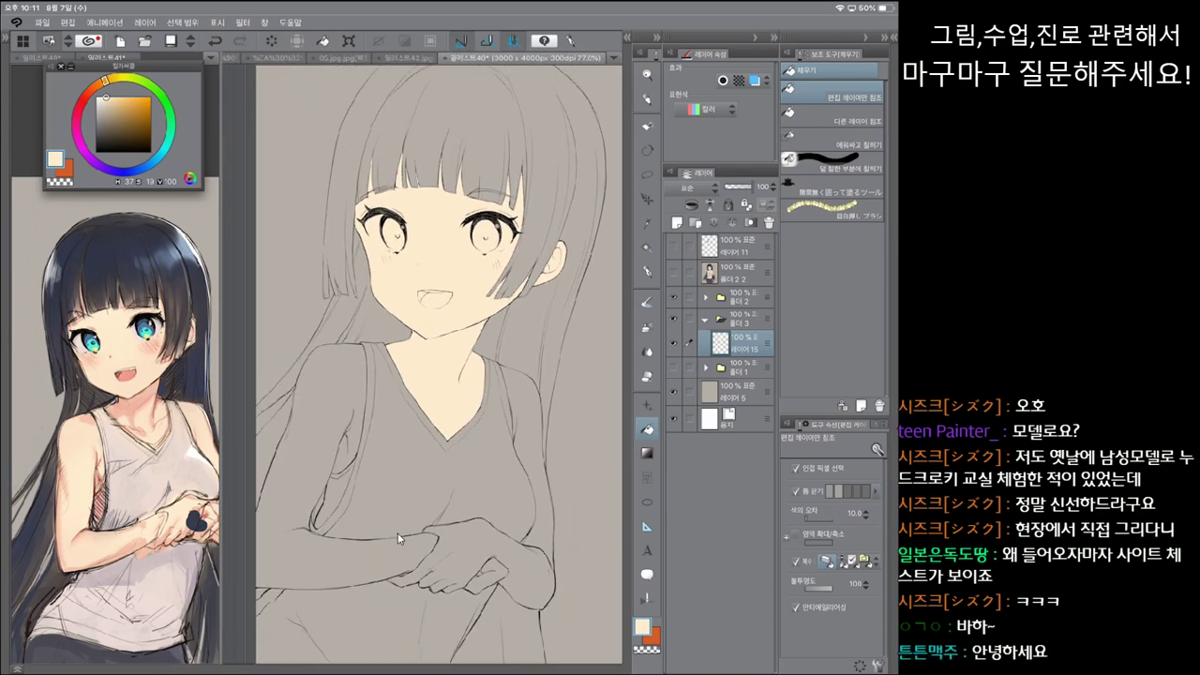
{"action": "left_click", "coordinate": [398, 539]}
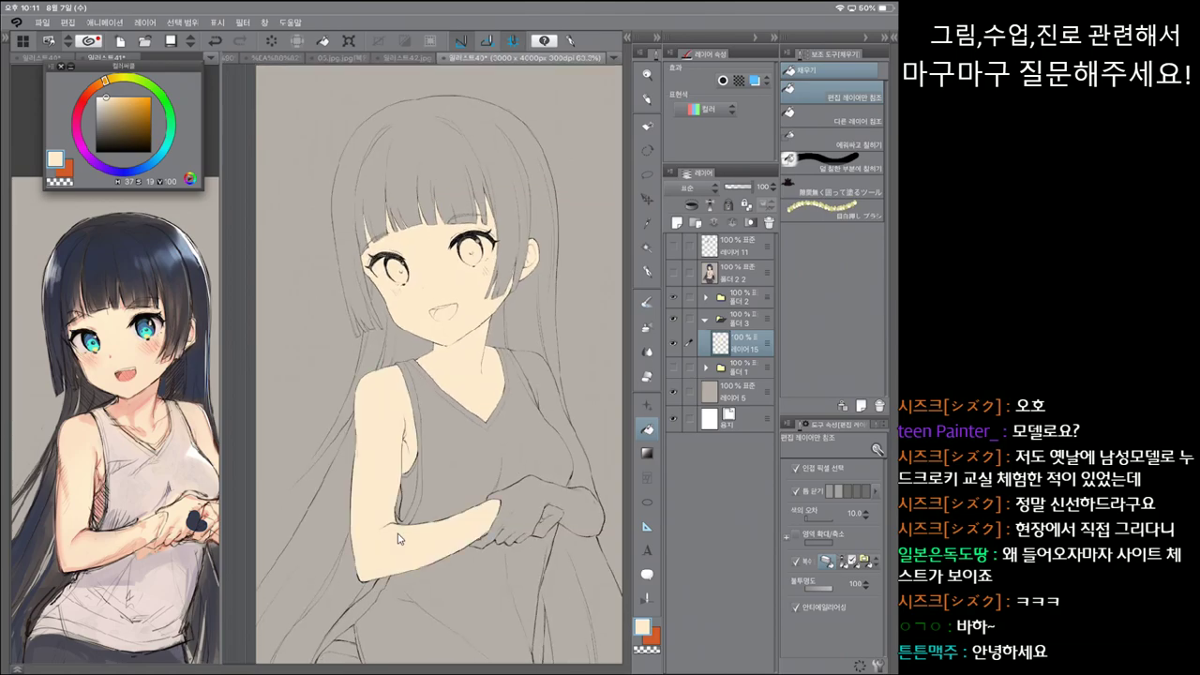
{"action": "left_click", "coordinate": [511, 523]}
{"action": "left_click", "coordinate": [547, 521]}
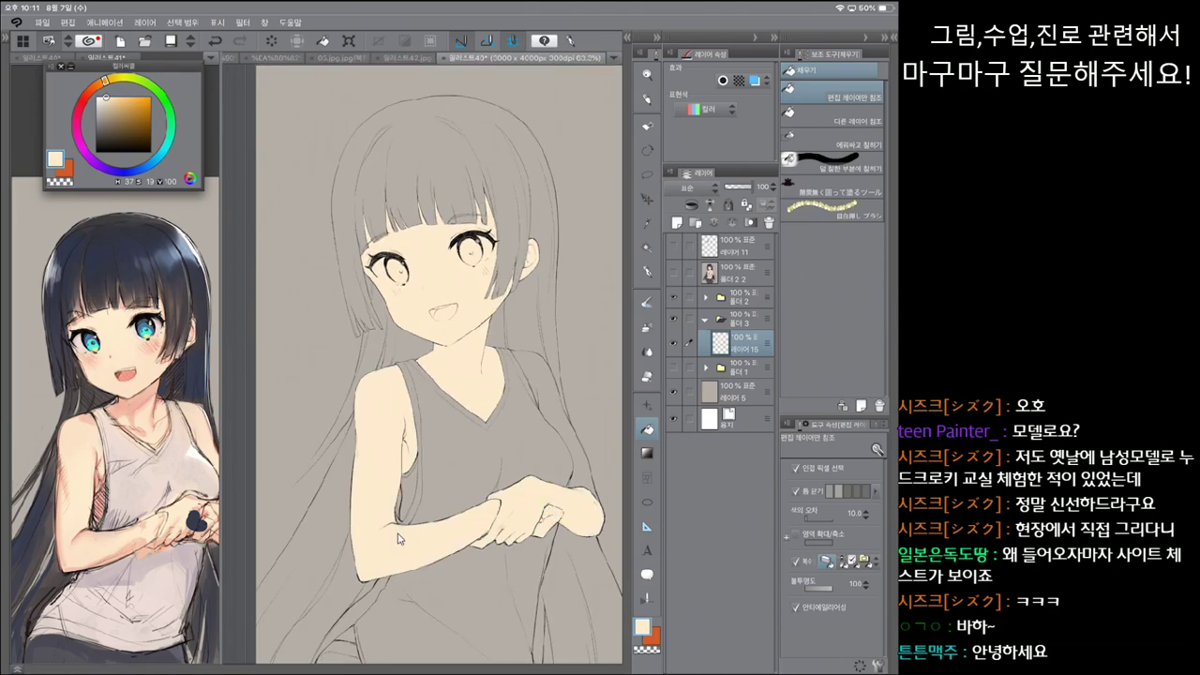
{"action": "left_click", "coordinate": [576, 495]}
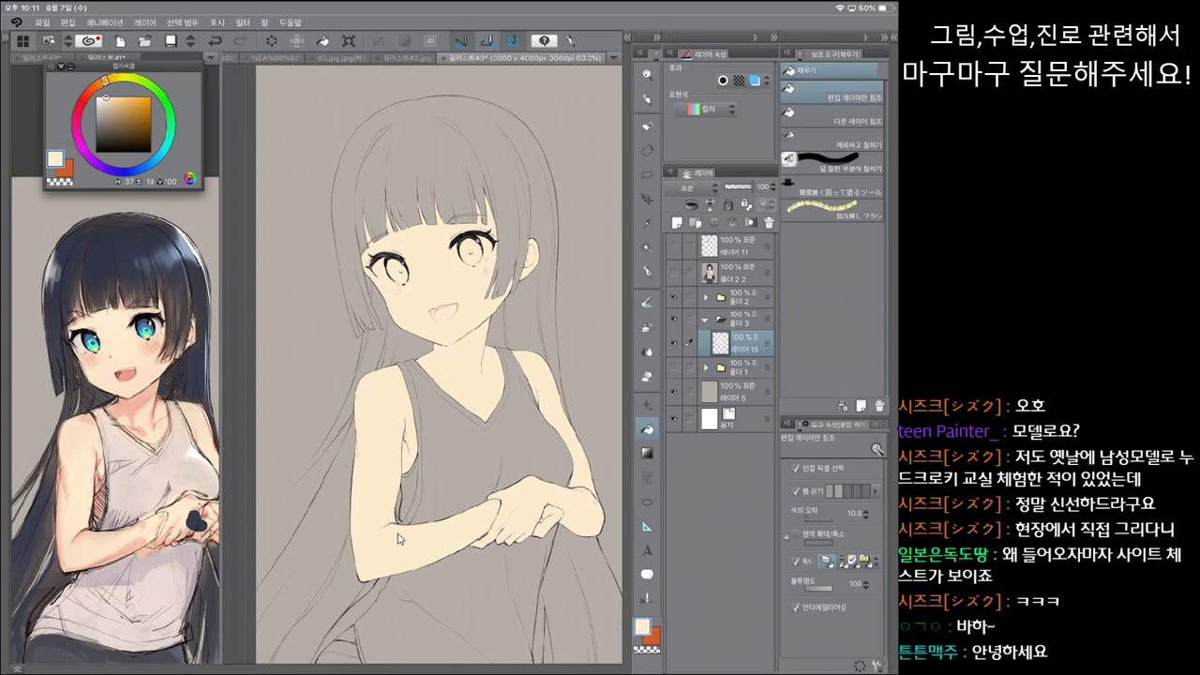
Step: Fill the knees and the exposed strip of waist with the light skin colour on layer 15
{"action": "scroll", "coordinate": [399, 540], "scroll_direction": "down", "scroll_amount": 5}
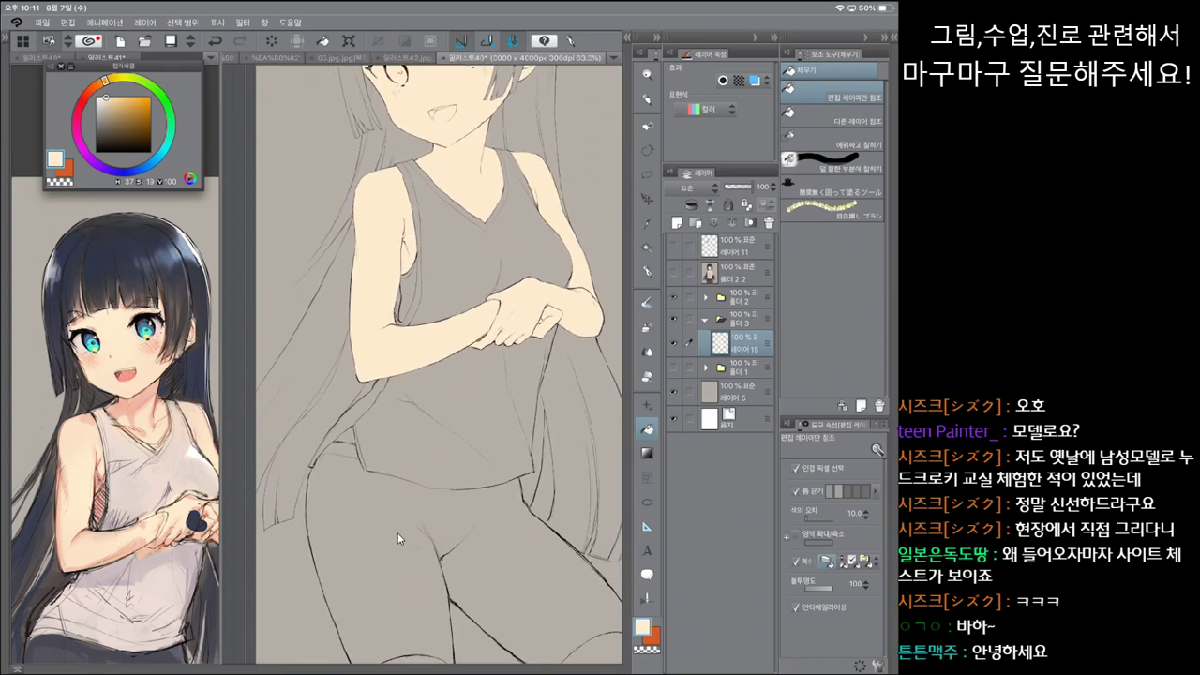
{"action": "scroll", "coordinate": [398, 539], "scroll_direction": "down", "scroll_amount": 2}
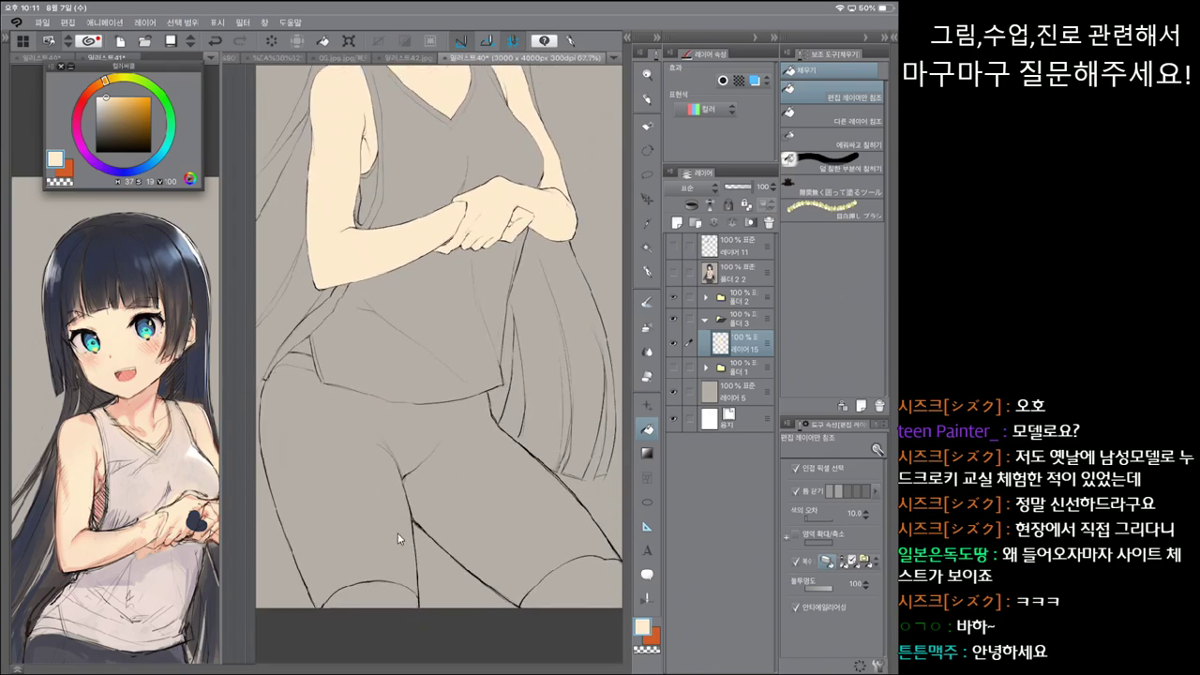
{"action": "scroll", "coordinate": [399, 539], "scroll_direction": "up", "scroll_amount": 1}
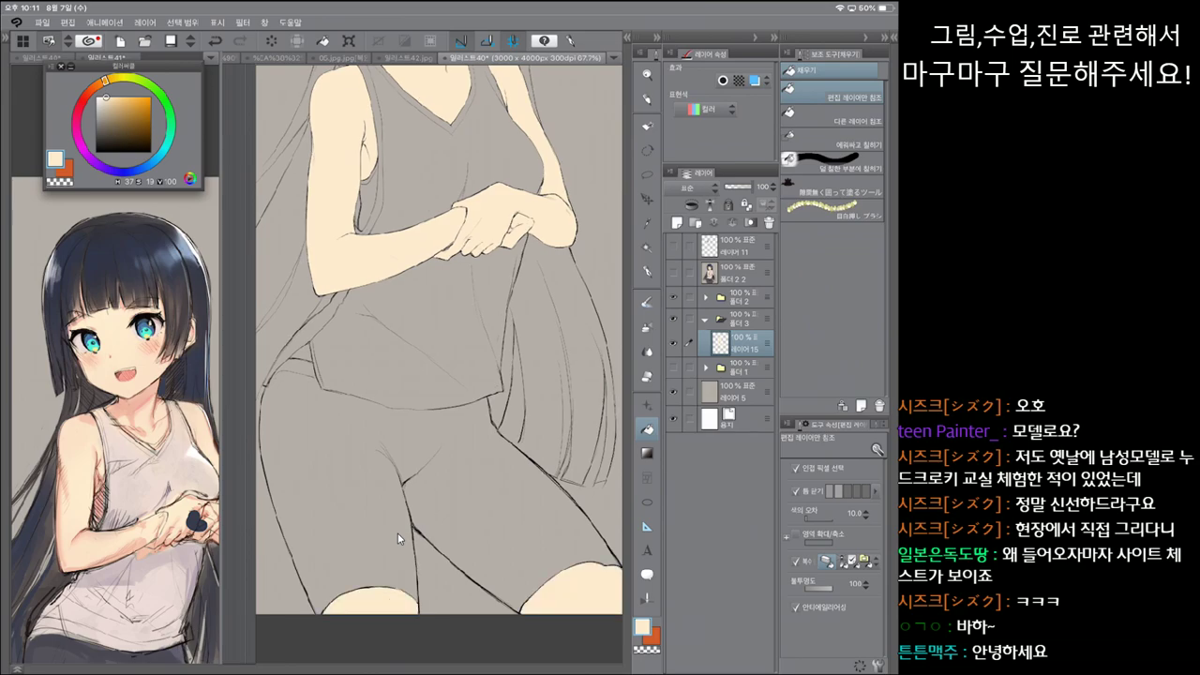
{"action": "left_click", "coordinate": [300, 352]}
{"action": "scroll", "coordinate": [398, 539], "scroll_direction": "up", "scroll_amount": 3}
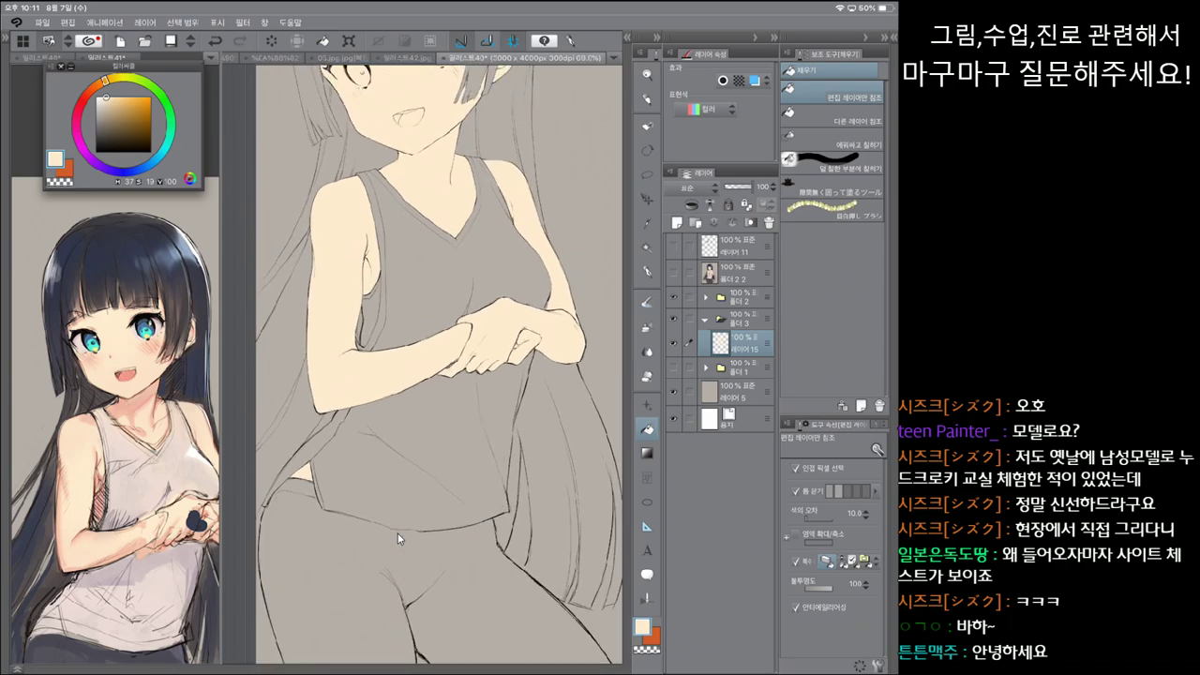
{"action": "key", "text": "p"}
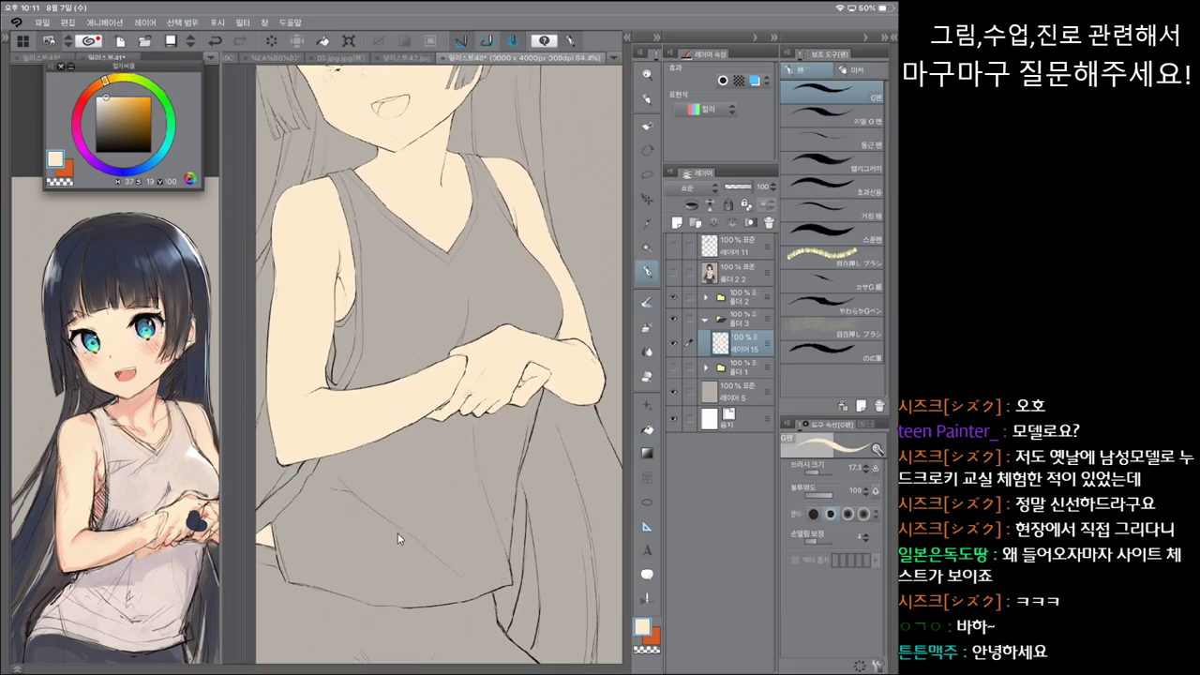
{"action": "scroll", "coordinate": [398, 539], "scroll_direction": "down", "scroll_amount": 3}
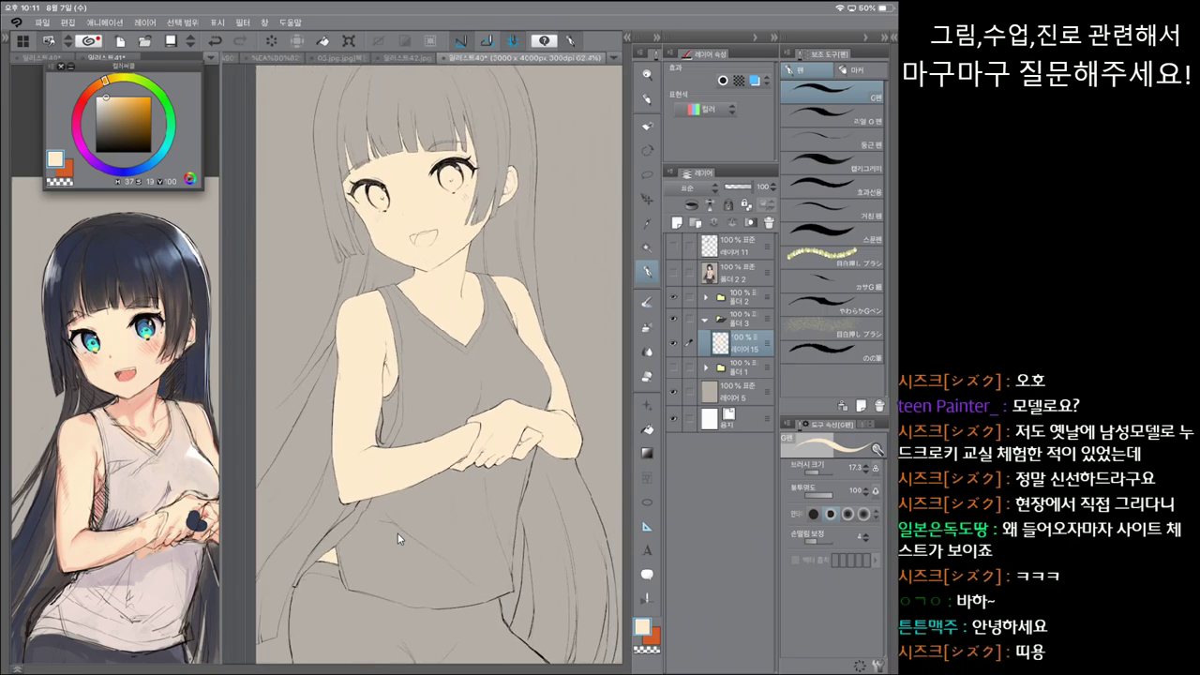
Step: Add a new layer above the skin layer 15 and pick the dark navy hair colour (H 227, S 32, V 28) from the reference illustration
{"action": "scroll", "coordinate": [398, 539], "scroll_direction": "up", "scroll_amount": 5}
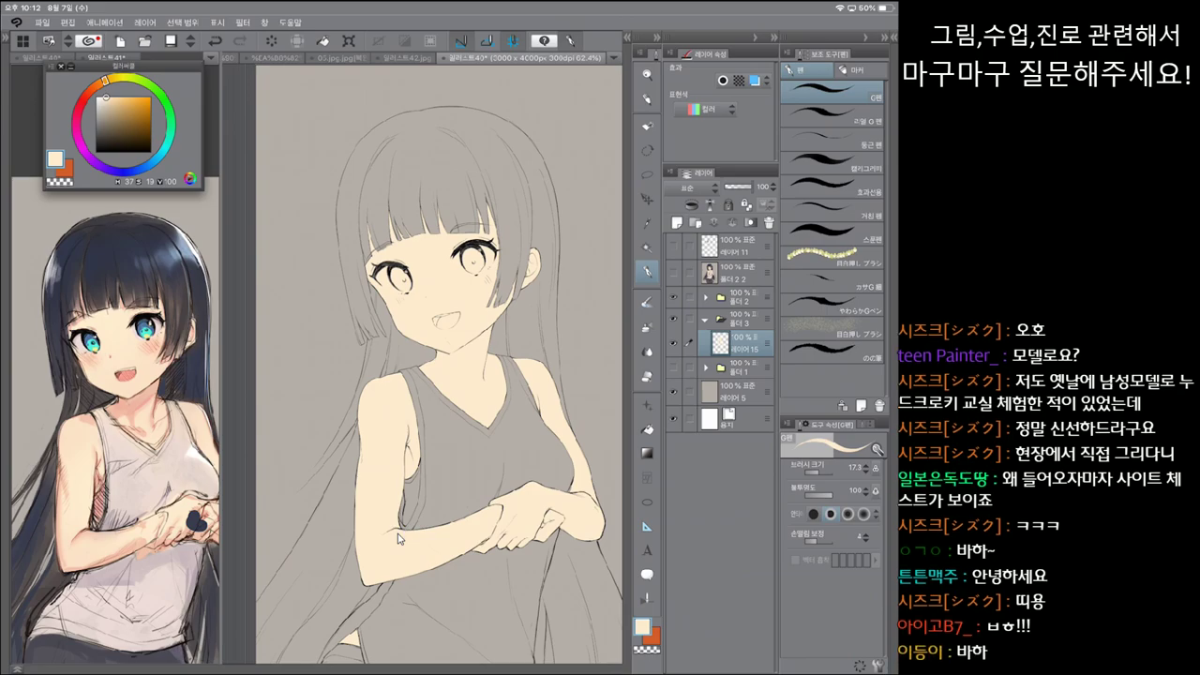
{"action": "scroll", "coordinate": [398, 539], "scroll_direction": "up", "scroll_amount": 2}
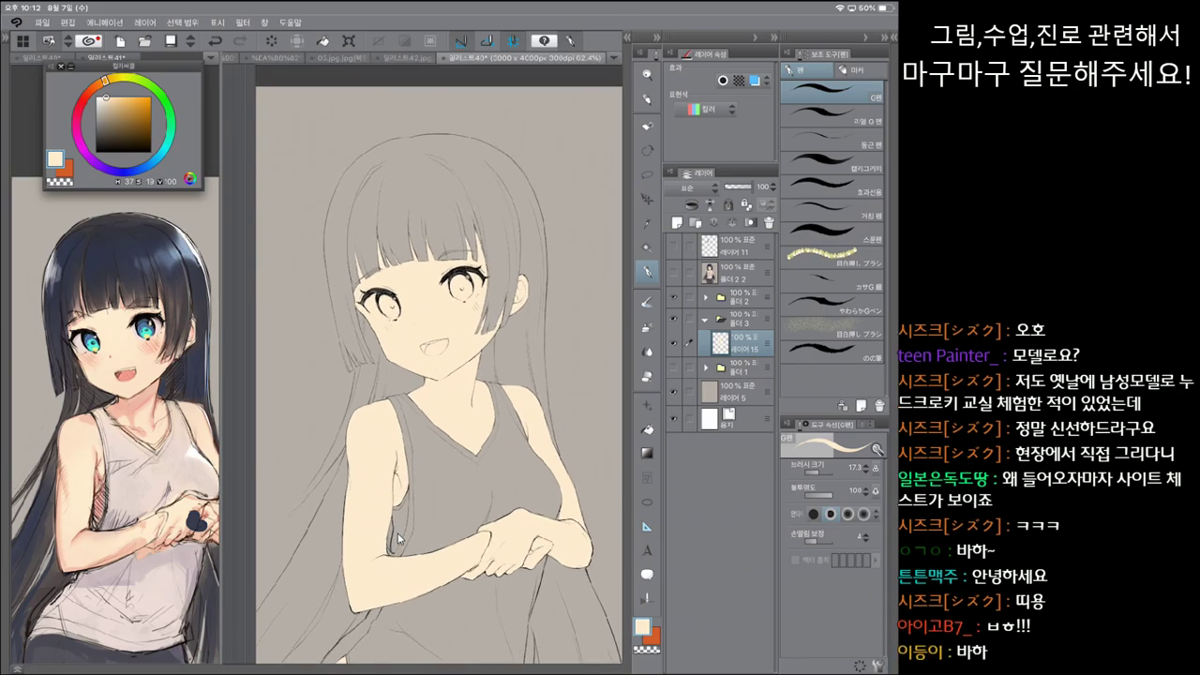
{"action": "scroll", "coordinate": [398, 539], "scroll_direction": "up", "scroll_amount": 2}
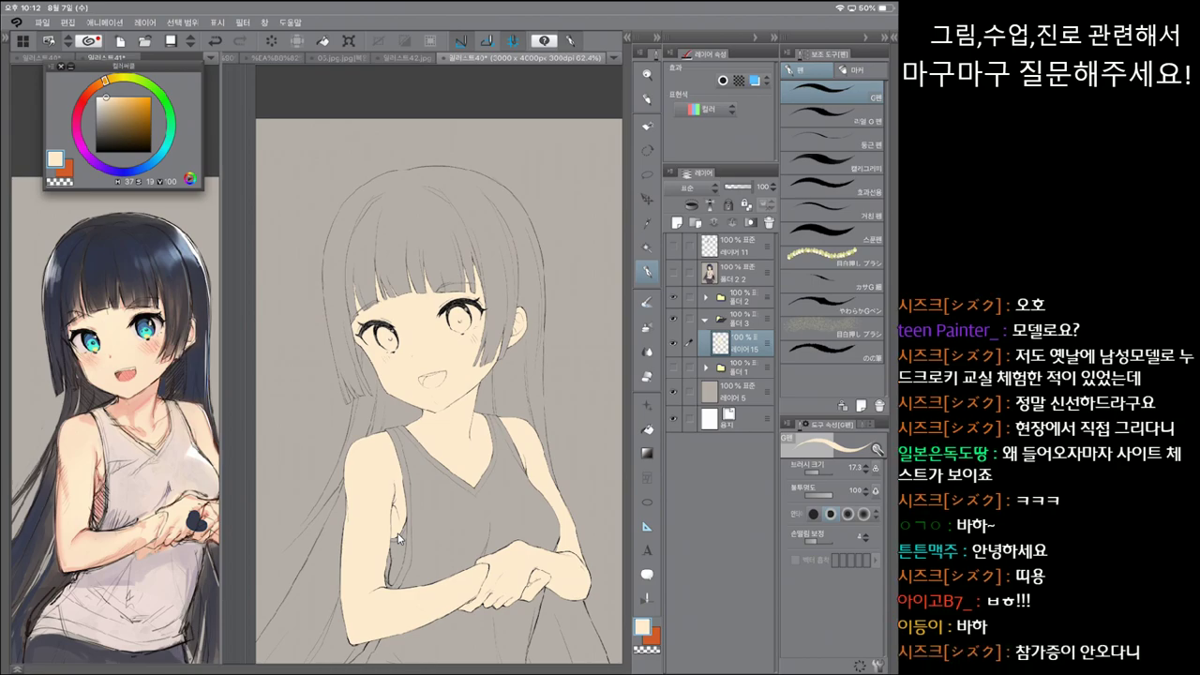
{"action": "scroll", "coordinate": [399, 539], "scroll_direction": "up", "scroll_amount": 2}
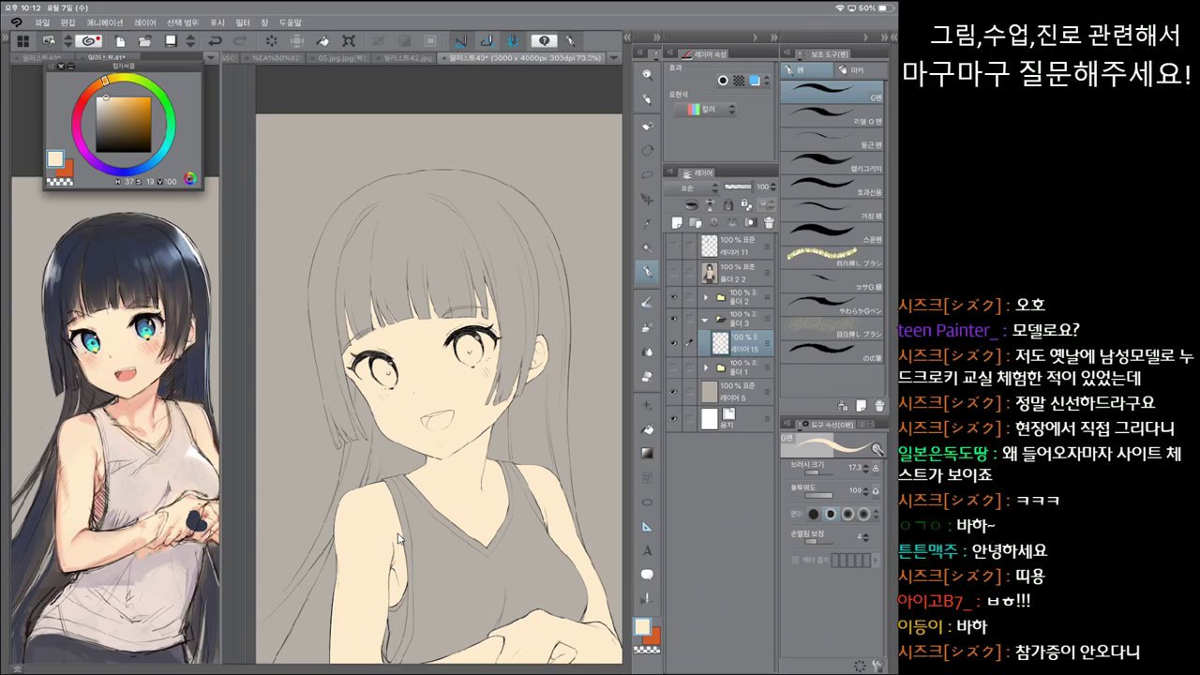
{"action": "key", "text": "ctrl+shift+n"}
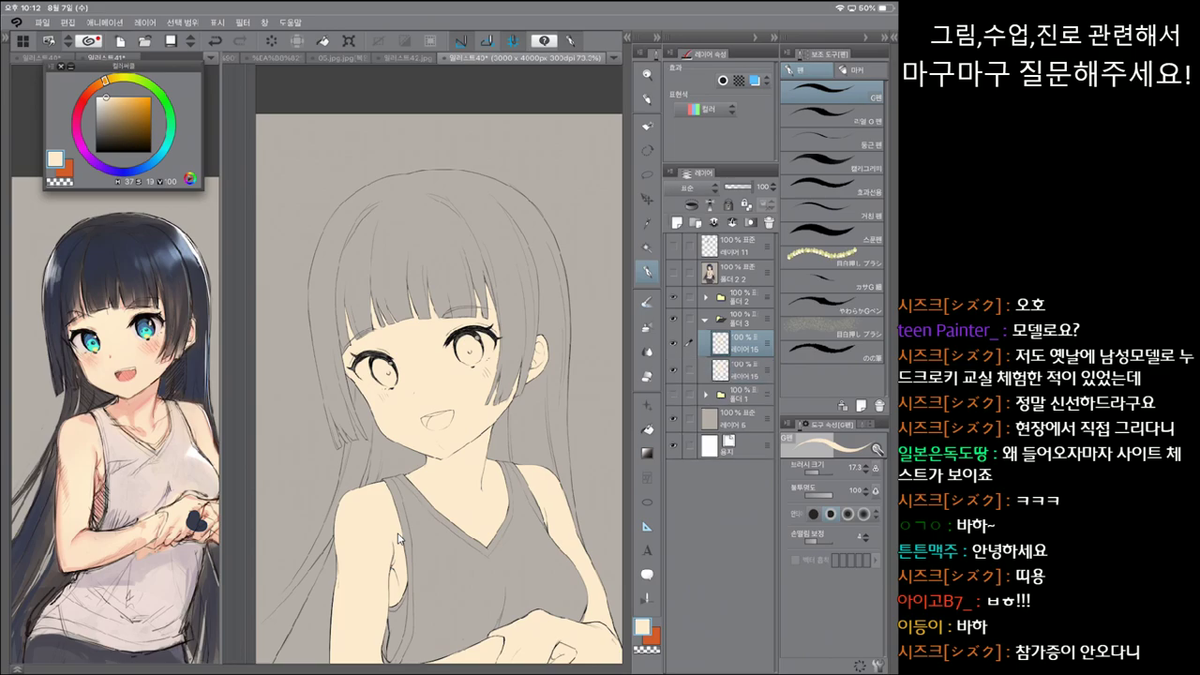
{"action": "left_click", "coordinate": [38, 310]}
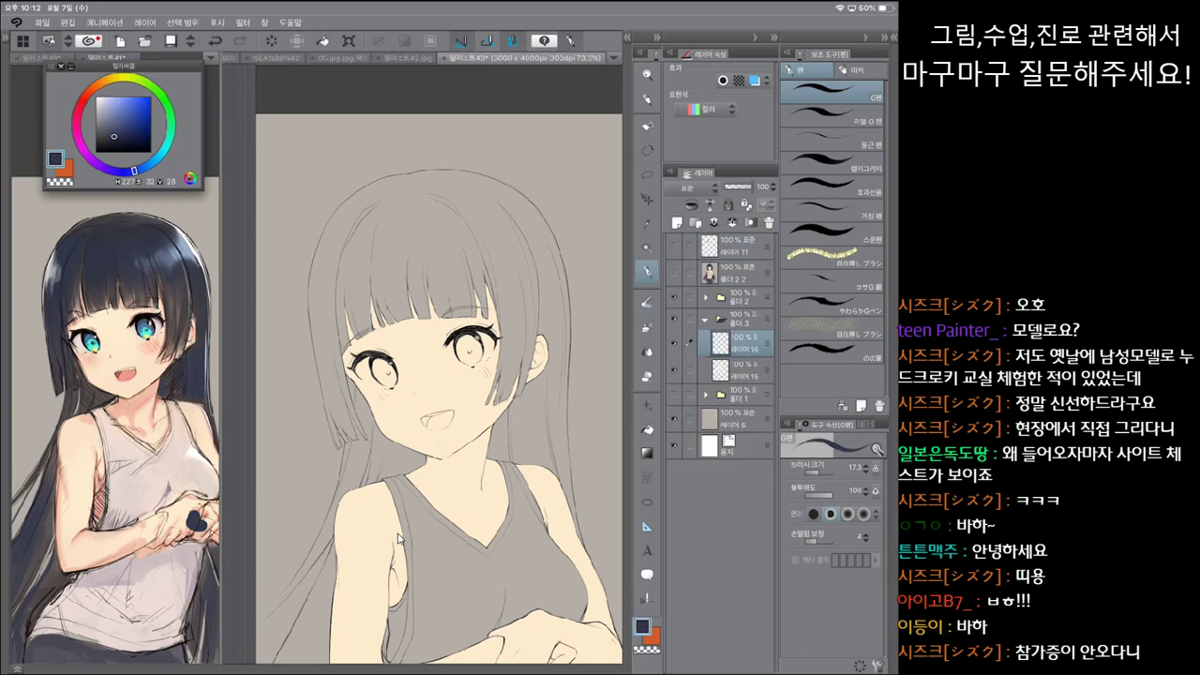
Step: Fill the crown, fringe and side hair with dark navy on layer 16, including the fringe over the eyebrow, and undo the stray last fill
{"action": "left_click", "coordinate": [646, 428]}
{"action": "left_click", "coordinate": [440, 234]}
{"action": "mouse_move", "coordinate": [468, 309]}
{"action": "left_mouse_down"}
{"action": "mouse_move", "coordinate": [449, 309]}
{"action": "mouse_move", "coordinate": [478, 300]}
{"action": "mouse_move", "coordinate": [478, 311]}
{"action": "mouse_move", "coordinate": [488, 298]}
{"action": "left_mouse_up"}
{"action": "left_click", "coordinate": [403, 394]}
{"action": "key", "text": "ctrl+z"}
Step: Paint over the small unfilled gaps along the fringe and the side lock with dark navy on layer 16
{"action": "scroll", "coordinate": [397, 538], "scroll_direction": "up", "scroll_amount": 3}
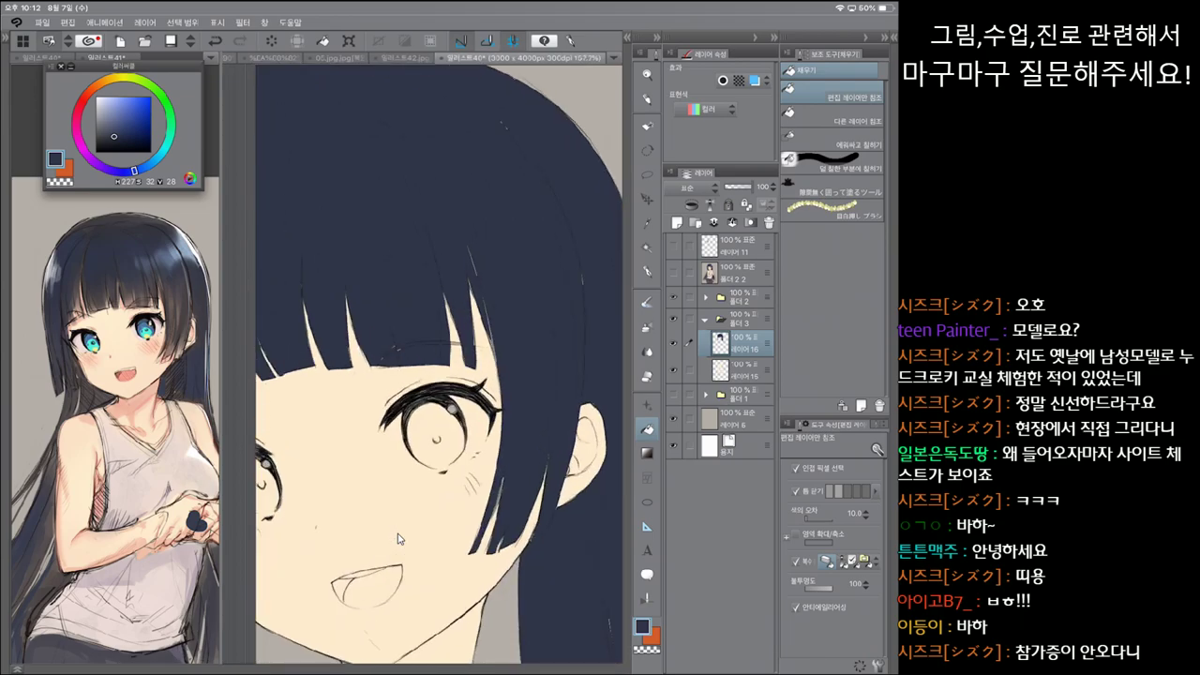
{"action": "key", "text": "p"}
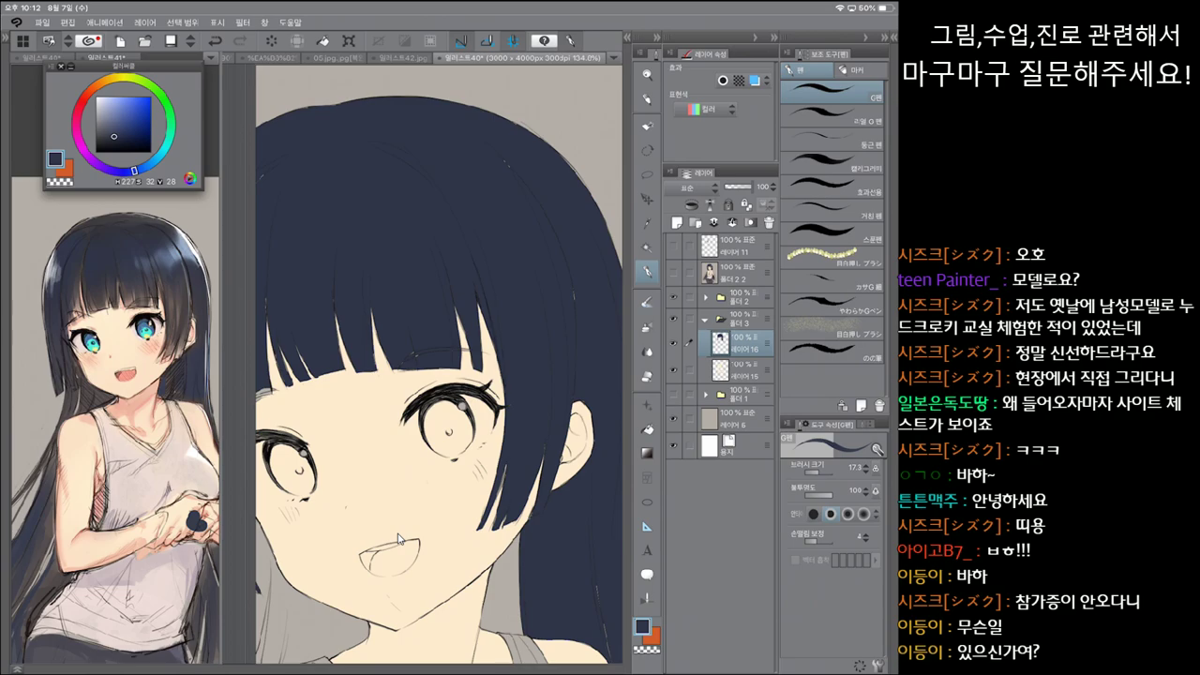
{"action": "scroll", "coordinate": [398, 539], "scroll_direction": "down", "scroll_amount": 2}
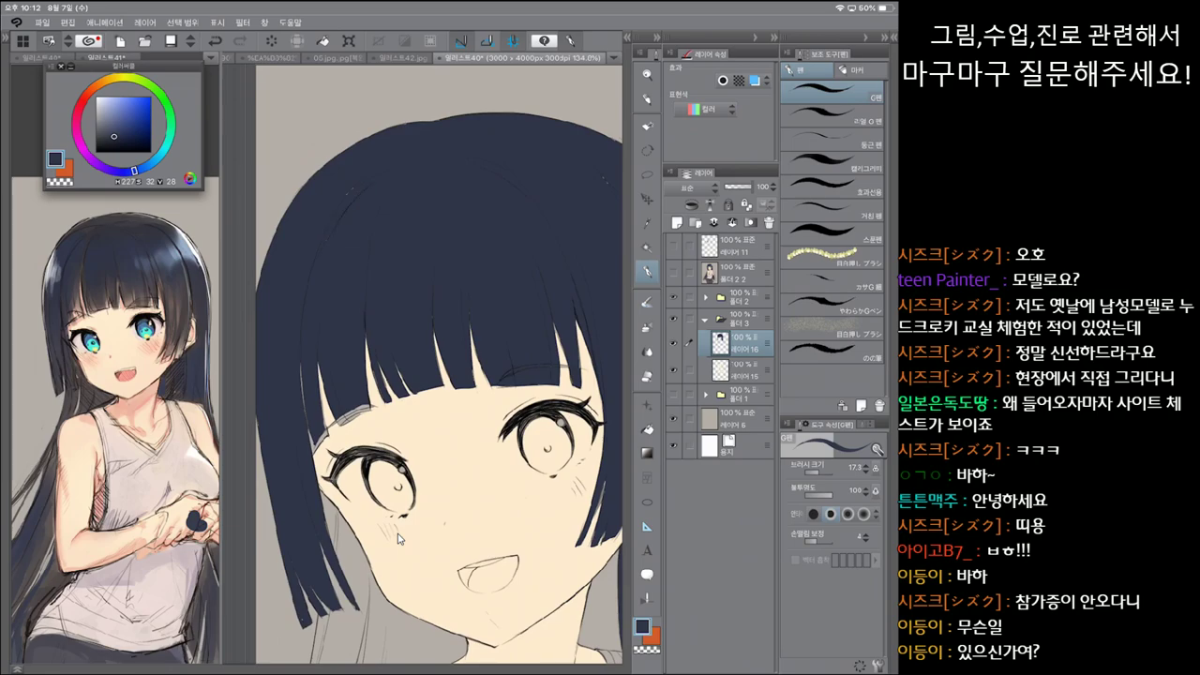
{"action": "scroll", "coordinate": [397, 536], "scroll_direction": "down", "scroll_amount": 3}
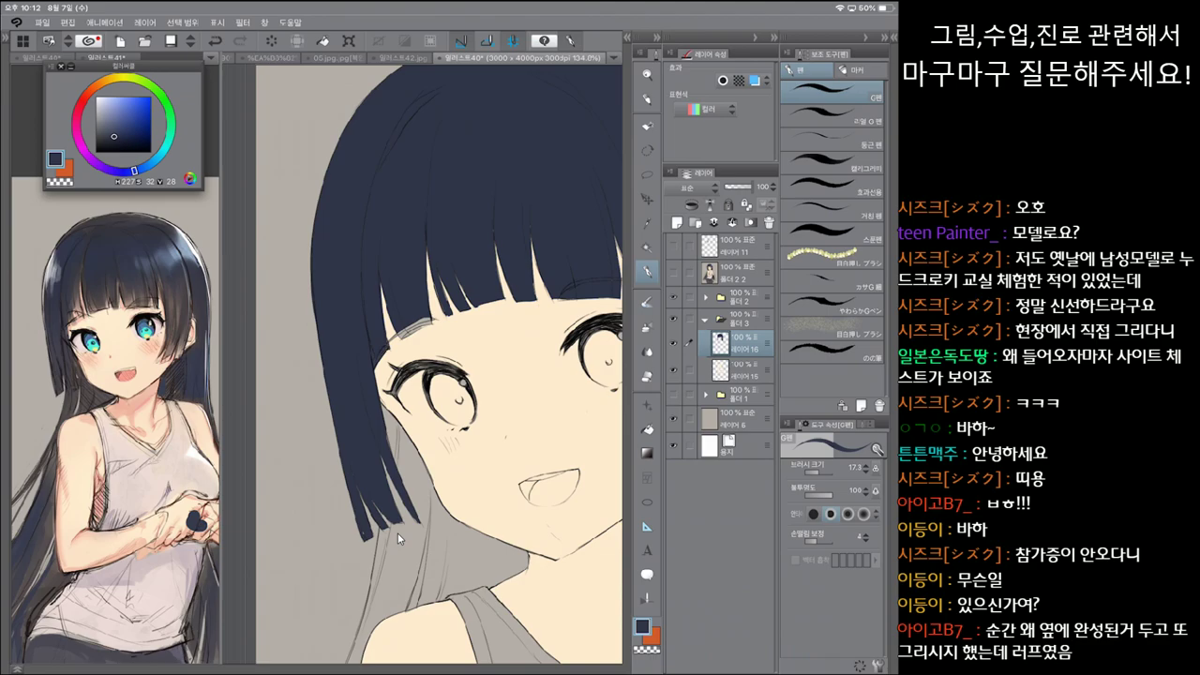
{"action": "mouse_move", "coordinate": [468, 375]}
{"action": "left_mouse_down"}
{"action": "mouse_move", "coordinate": [475, 351]}
{"action": "mouse_move", "coordinate": [435, 309]}
{"action": "left_mouse_up"}
{"action": "left_click", "coordinate": [830, 120]}
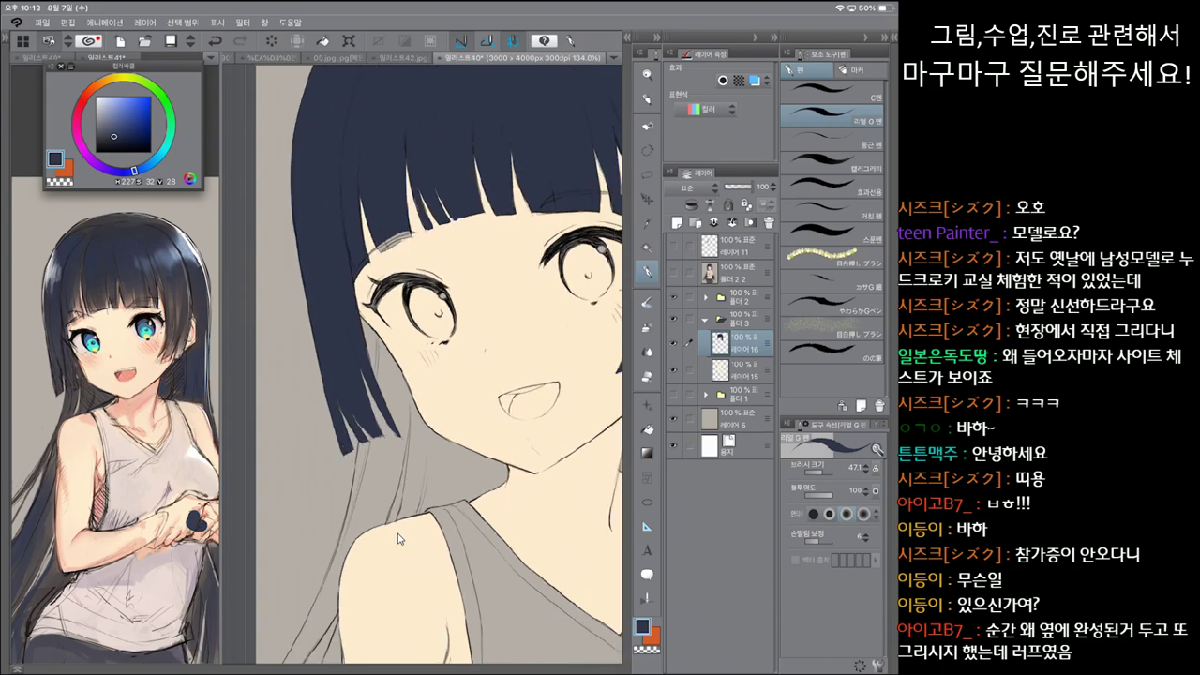
{"action": "key", "text": "g"}
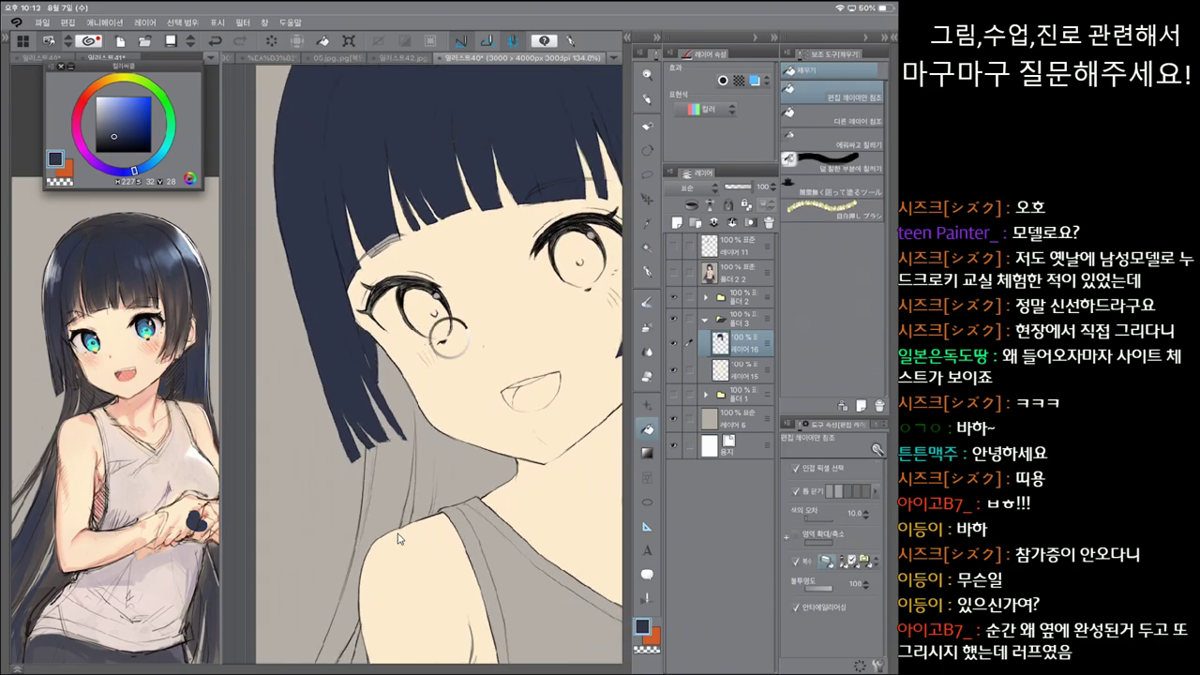
{"action": "left_click", "coordinate": [398, 539]}
{"action": "key", "text": "ctrl+z"}
Step: Fill the long back hair falling behind the shoulder and arm with dark navy on layer 16, following the reference illustration
{"action": "left_click_drag", "start_coordinate": [469, 421], "coordinate": [469, 300]}
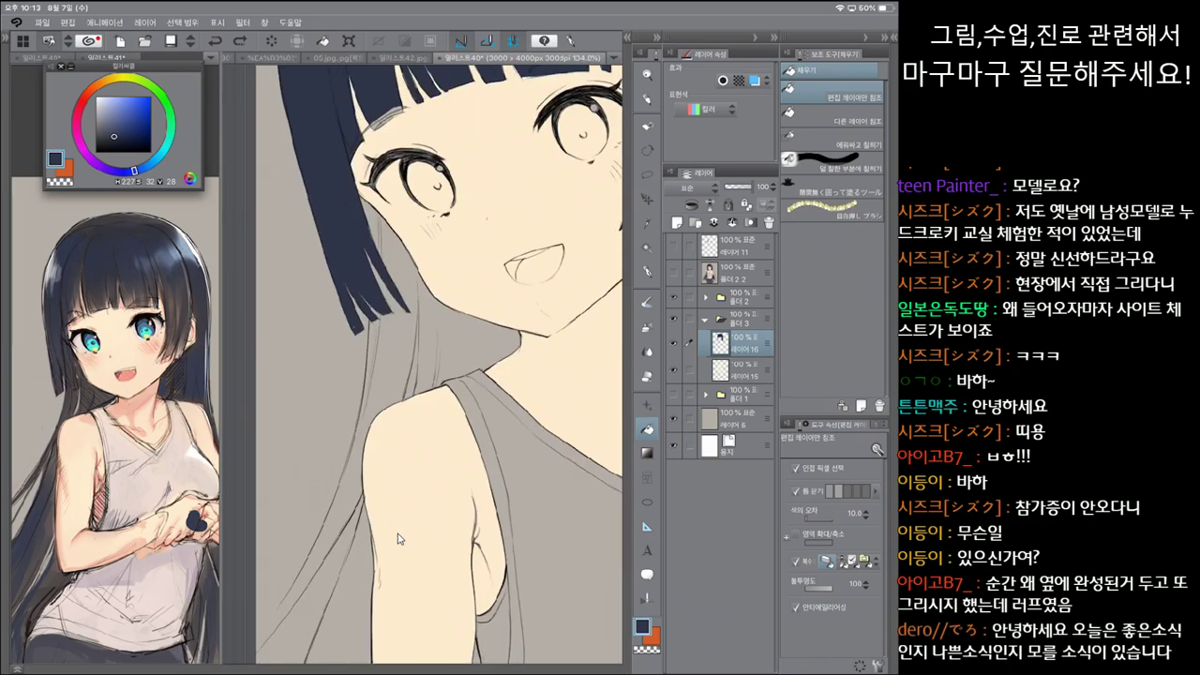
{"action": "scroll", "coordinate": [397, 539], "scroll_direction": "down", "scroll_amount": 6}
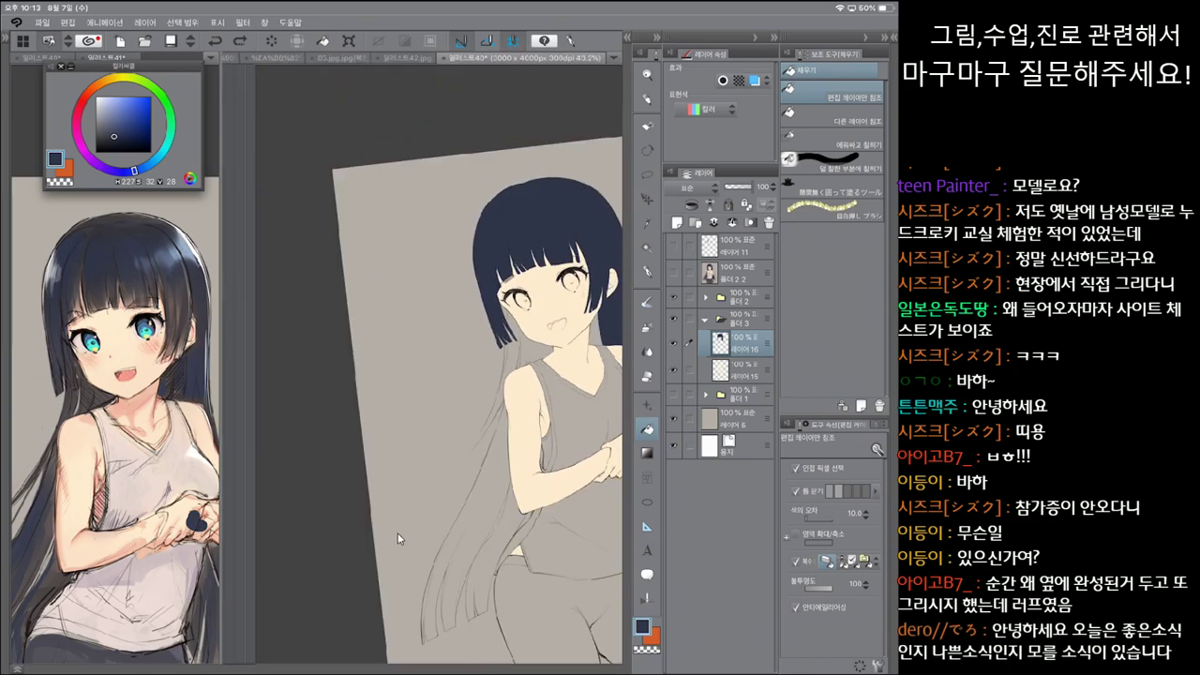
{"action": "key", "text": "ctrl+Tab"}
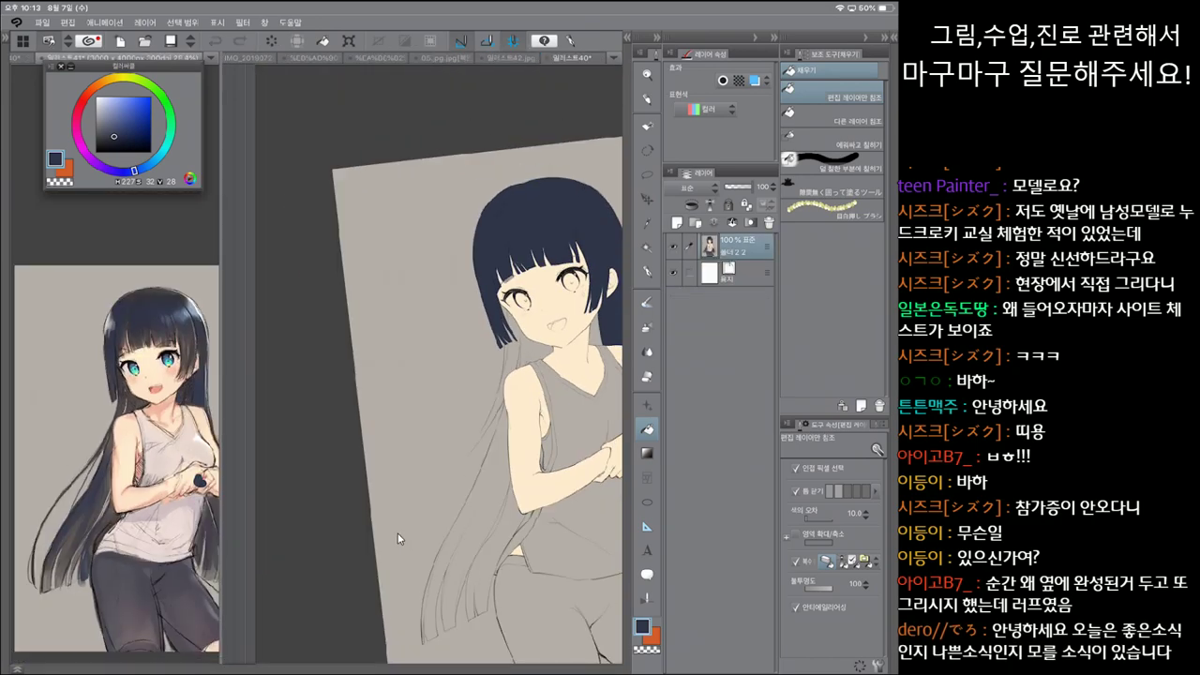
{"action": "key", "text": "ctrl+shift+Tab"}
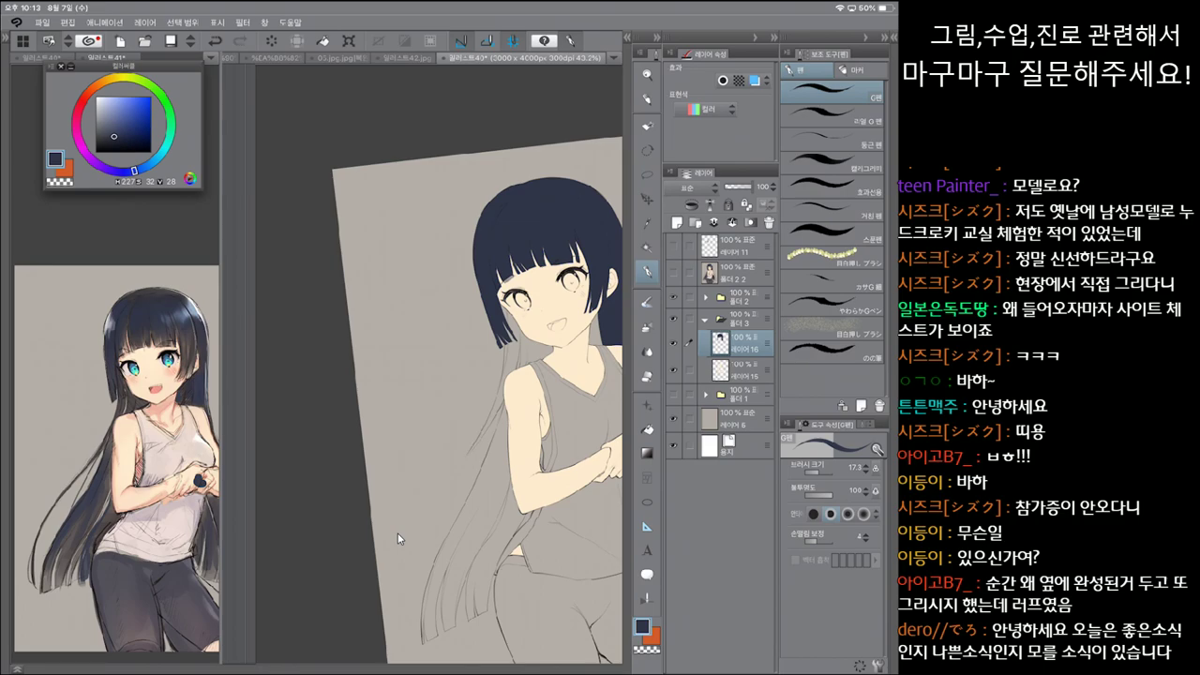
{"action": "key", "text": "g"}
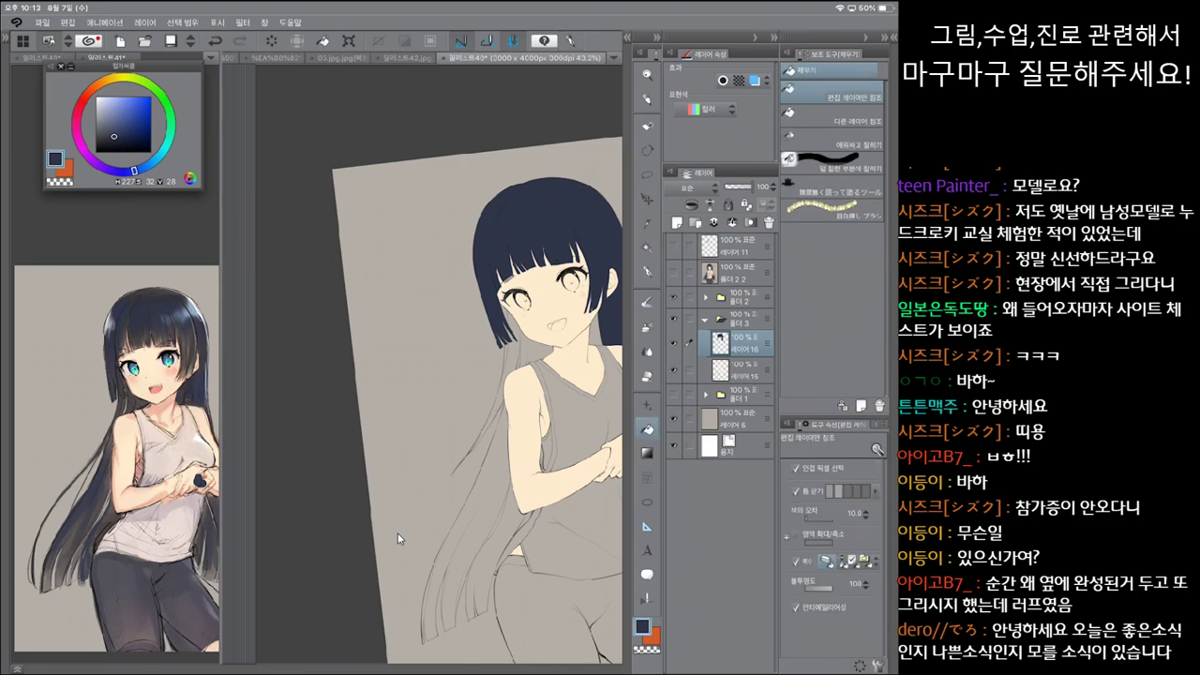
{"action": "left_click", "coordinate": [474, 507]}
{"action": "key", "text": "p"}
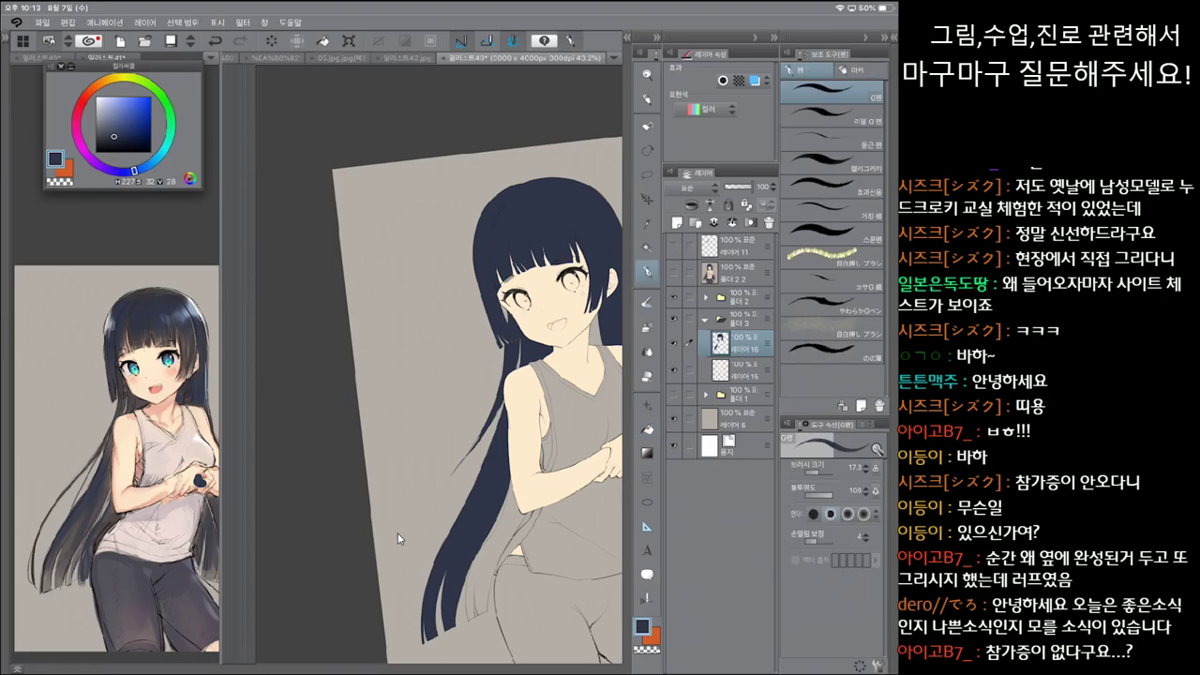
Step: Paint the loose strand and the outer edge of the back hair in dark navy with the G pen at size 39.5
{"action": "scroll", "coordinate": [397, 532], "scroll_direction": "up", "scroll_amount": 3}
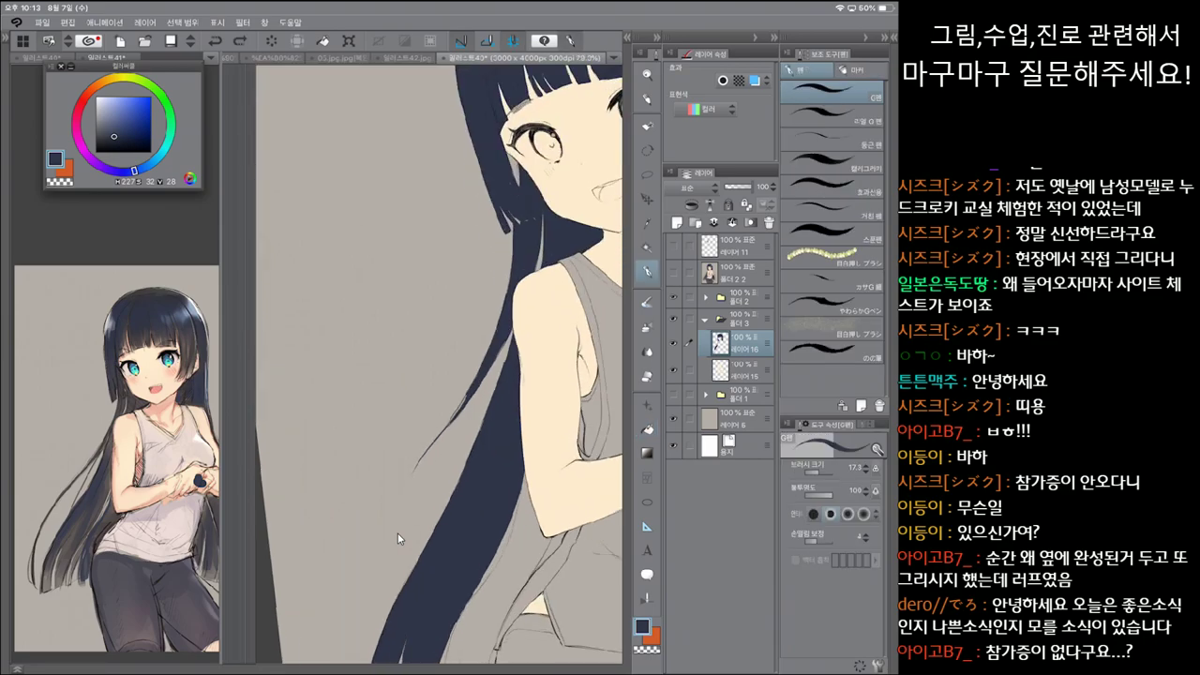
{"action": "left_click_drag", "start_coordinate": [464, 394], "coordinate": [442, 437]}
{"action": "key", "text": "ctrl+z"}
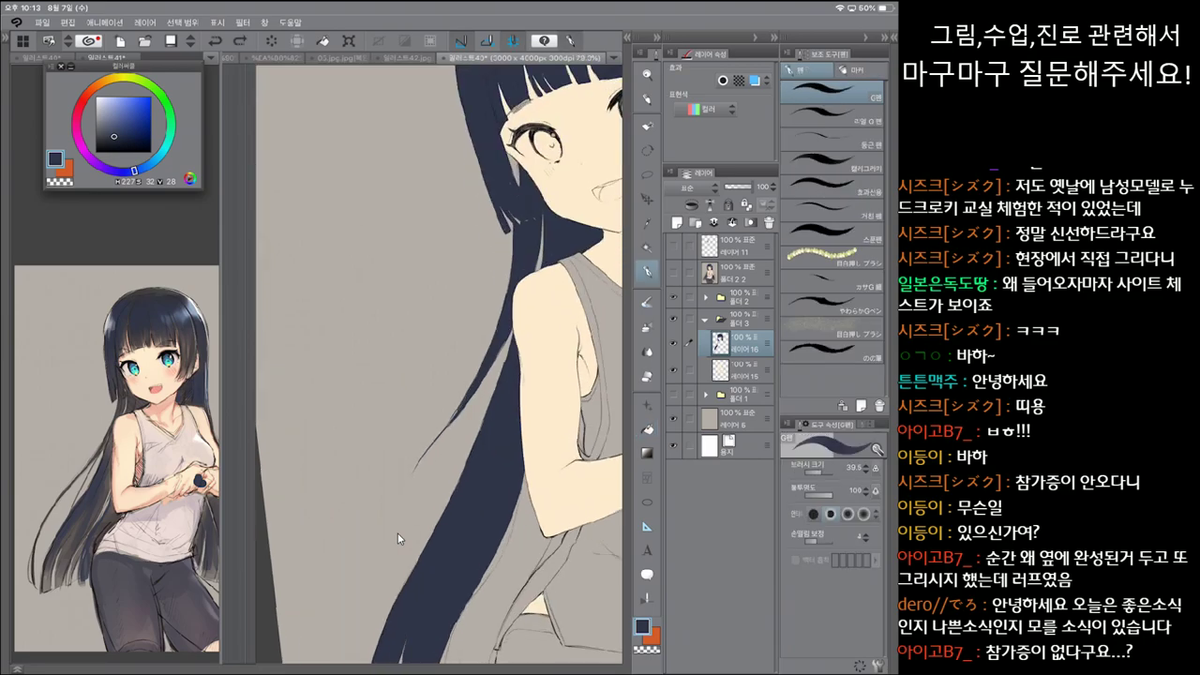
{"action": "key", "text": "ctrl+y"}
{"action": "key", "text": "ctrl+z"}
{"action": "key", "text": "ctrl+y"}
{"action": "key", "text": "ctrl+z"}
{"action": "key", "text": "ctrl+y"}
{"action": "key", "text": "ctrl+z"}
{"action": "key", "text": "ctrl+y"}
{"action": "key", "text": "ctrl+z"}
{"action": "key", "text": "ctrl+y"}
{"action": "key", "text": "ctrl+y"}
{"action": "key", "text": "ctrl+z"}
{"action": "key", "text": "ctrl+y"}
{"action": "key", "text": "ctrl+z"}
{"action": "key", "text": "ctrl+y"}
{"action": "key", "text": "ctrl+z"}
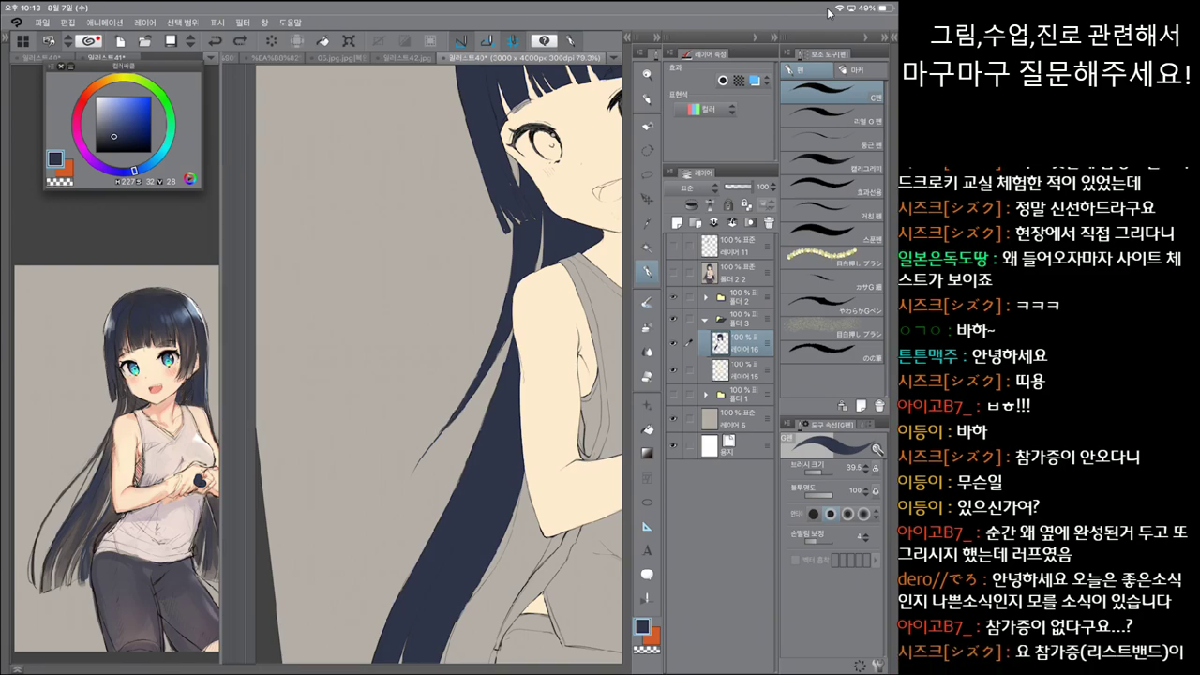
{"action": "key", "text": "ctrl+y"}
{"action": "left_click_drag", "start_coordinate": [439, 364], "coordinate": [403, 403]}
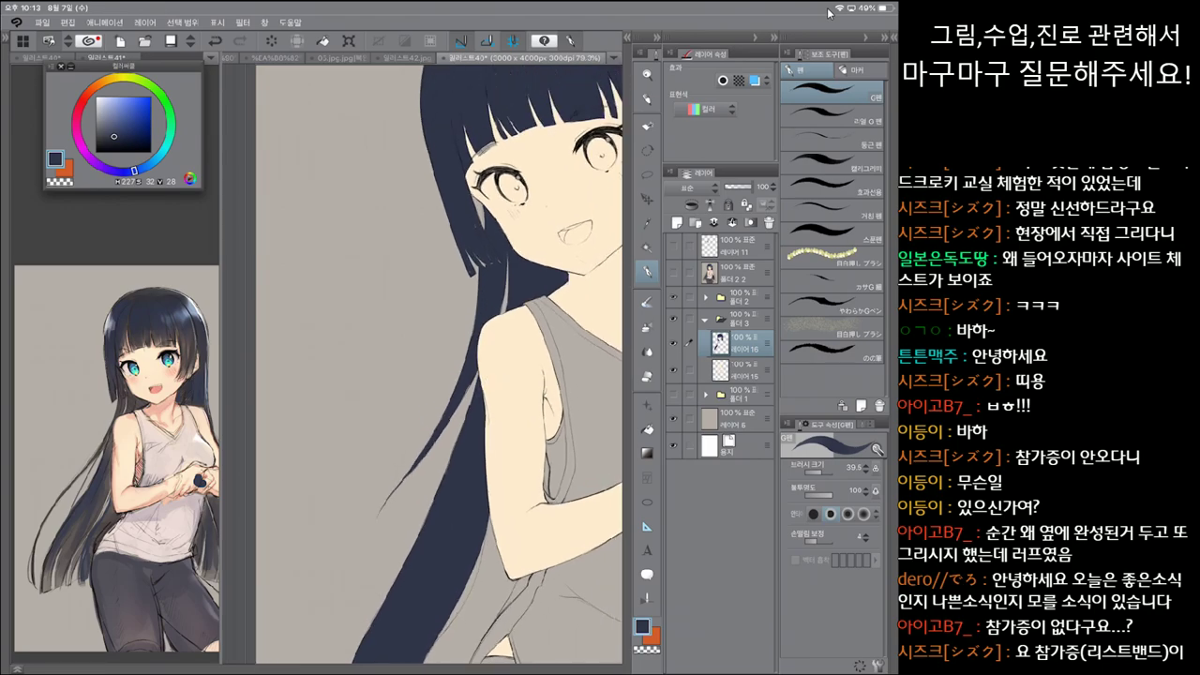
{"action": "key", "text": "ctrl+y"}
{"action": "key", "text": "ctrl+z"}
{"action": "key", "text": "ctrl+y"}
{"action": "key", "text": "ctrl+z"}
{"action": "key", "text": "ctrl+z"}
{"action": "key", "text": "ctrl+y"}
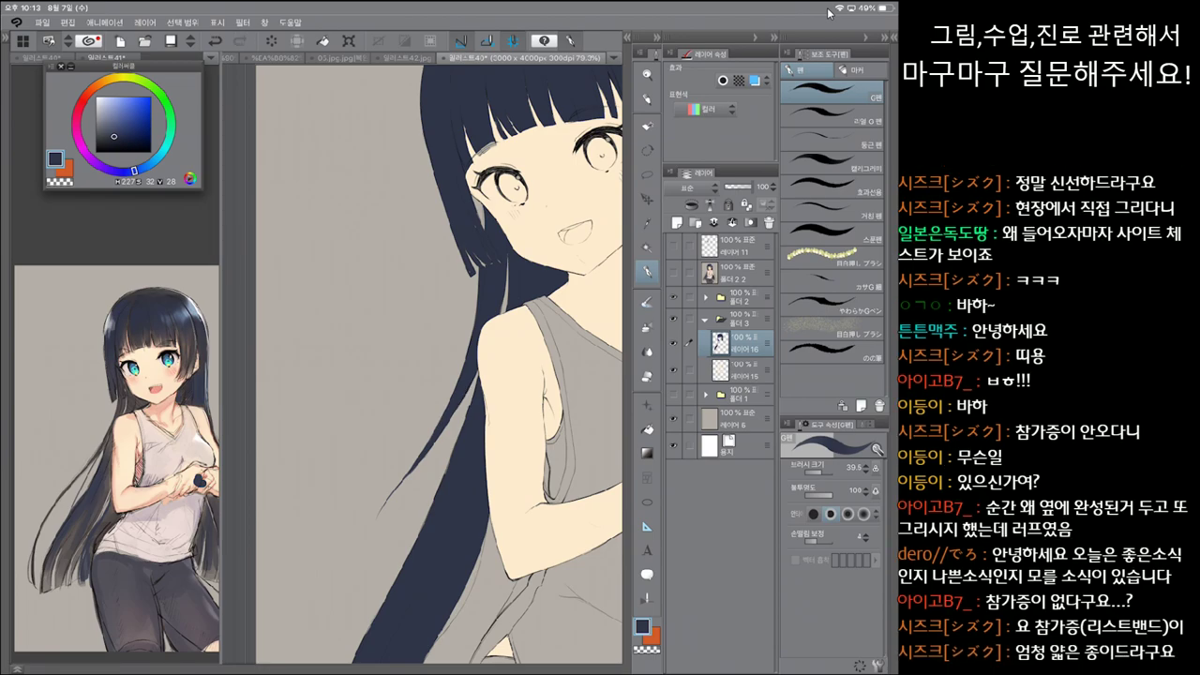
Step: Sketch a slightly tilted rectangle on the empty background beside the girl's hair
{"action": "left_click_drag", "start_coordinate": [432, 356], "coordinate": [460, 394]}
{"action": "left_click_drag", "start_coordinate": [343, 298], "coordinate": [317, 407]}
{"action": "mouse_move", "coordinate": [407, 268]}
{"action": "left_mouse_down"}
{"action": "mouse_move", "coordinate": [315, 296]}
{"action": "mouse_move", "coordinate": [347, 427]}
{"action": "left_mouse_up"}
{"action": "key", "text": "ctrl+z"}
{"action": "key", "text": "ctrl+z"}
{"action": "mouse_move", "coordinate": [309, 276]}
{"action": "left_mouse_down"}
{"action": "mouse_move", "coordinate": [426, 282]}
{"action": "mouse_move", "coordinate": [447, 399]}
{"action": "left_mouse_up"}
{"action": "left_click_drag", "start_coordinate": [348, 428], "coordinate": [446, 396]}
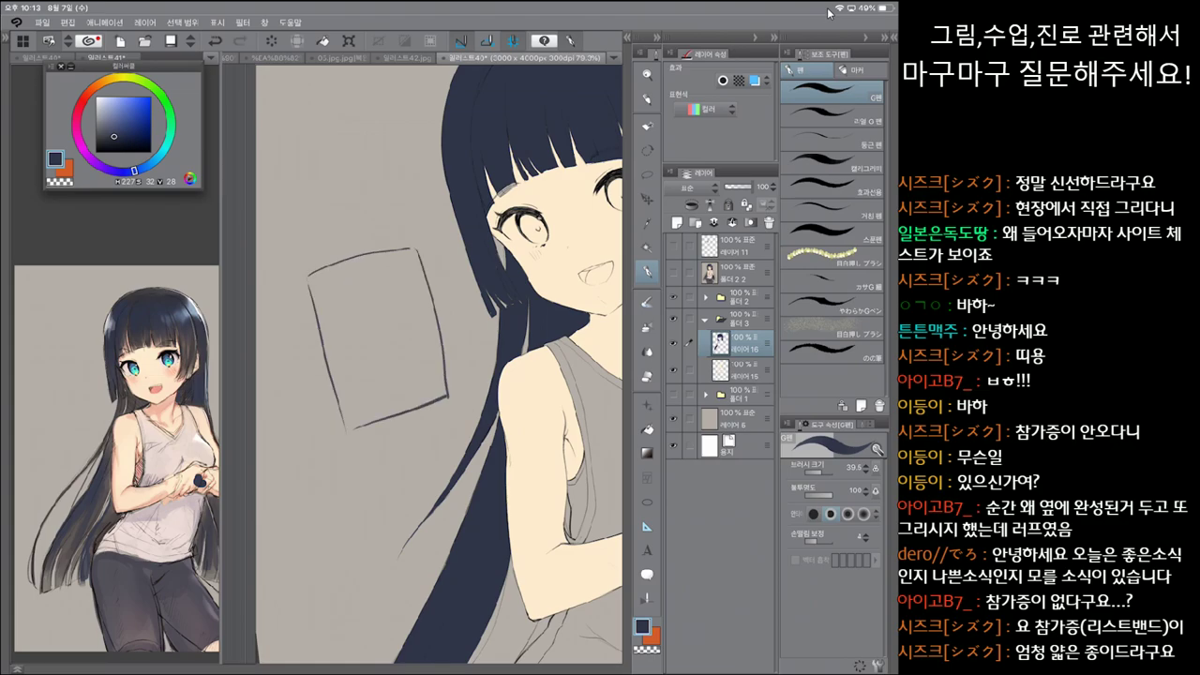
Step: Divide the lower part of the sketched rectangle into rows and two columns
{"action": "left_click_drag", "start_coordinate": [330, 333], "coordinate": [439, 302]}
{"action": "left_click_drag", "start_coordinate": [375, 324], "coordinate": [403, 426]}
{"action": "left_click_drag", "start_coordinate": [338, 362], "coordinate": [444, 348]}
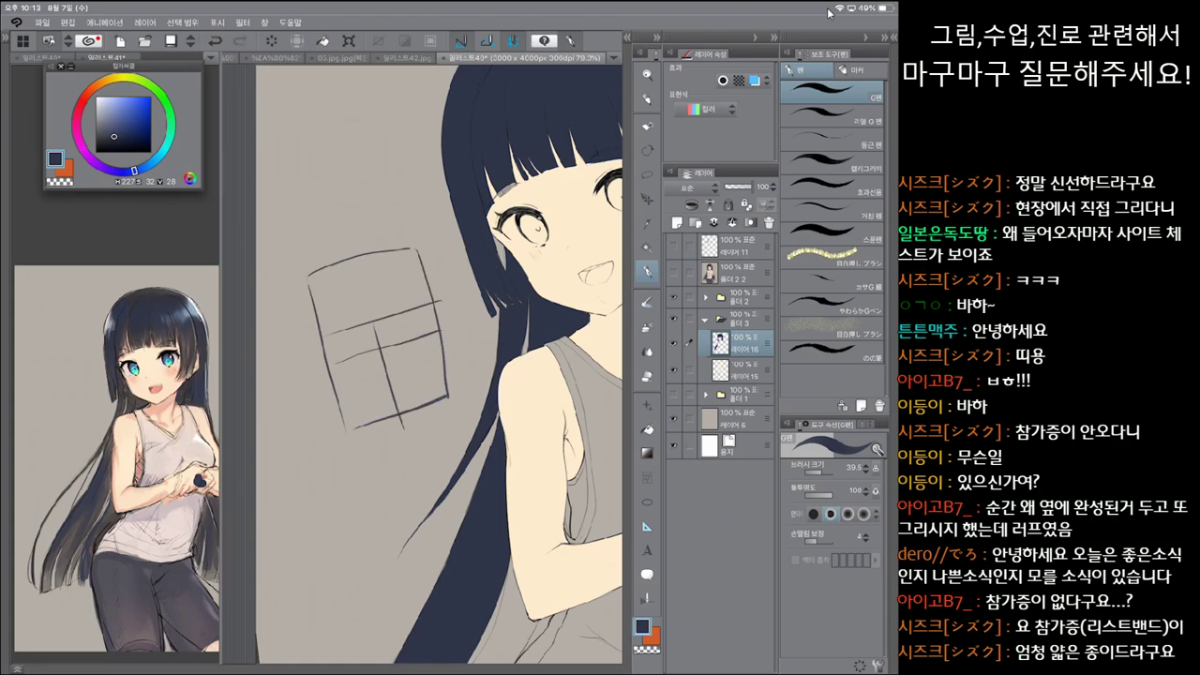
{"action": "left_click_drag", "start_coordinate": [326, 383], "coordinate": [453, 366]}
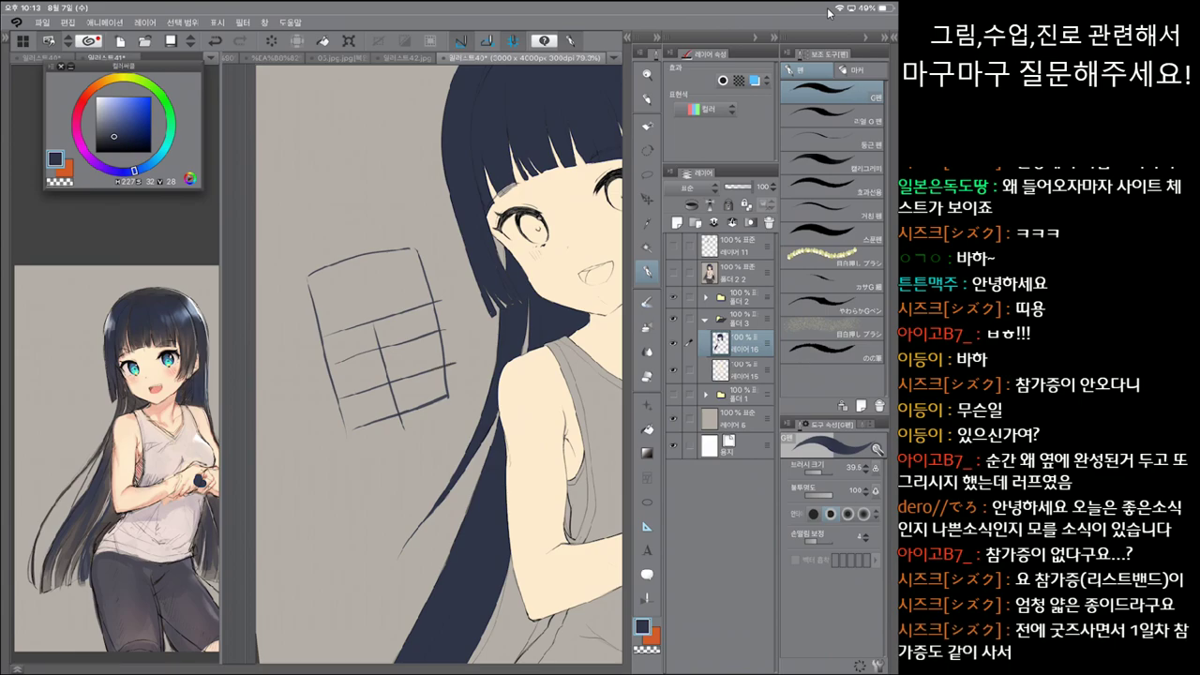
Step: Hatch the right-hand cells of the sketched table with diagonal strokes and scribble loops over them
{"action": "left_click_drag", "start_coordinate": [383, 316], "coordinate": [383, 345]}
{"action": "left_click_drag", "start_coordinate": [397, 315], "coordinate": [391, 371]}
{"action": "left_click_drag", "start_coordinate": [414, 309], "coordinate": [398, 390]}
{"action": "left_click_drag", "start_coordinate": [430, 308], "coordinate": [400, 401]}
{"action": "left_click_drag", "start_coordinate": [426, 335], "coordinate": [407, 403]}
{"action": "left_click_drag", "start_coordinate": [435, 335], "coordinate": [418, 401]}
{"action": "mouse_move", "coordinate": [437, 349]}
{"action": "left_mouse_down"}
{"action": "mouse_move", "coordinate": [422, 405]}
{"action": "mouse_move", "coordinate": [429, 397]}
{"action": "left_mouse_up"}
{"action": "left_click_drag", "start_coordinate": [448, 371], "coordinate": [437, 399]}
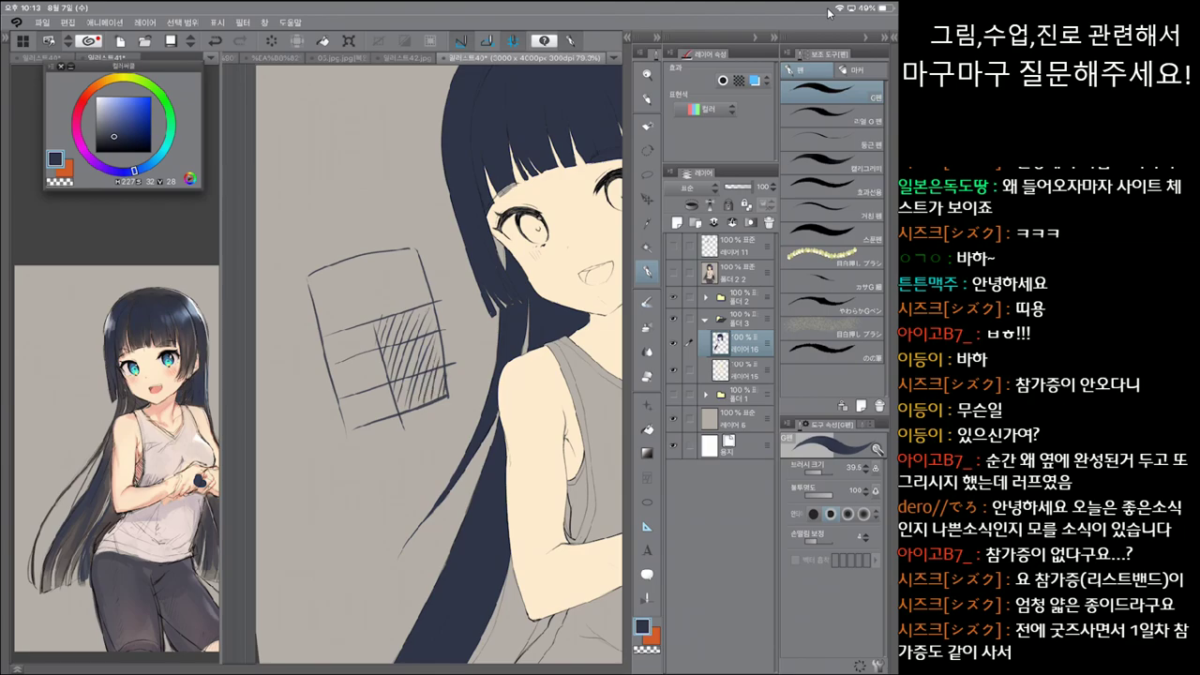
{"action": "mouse_move", "coordinate": [385, 320]}
{"action": "left_mouse_down"}
{"action": "mouse_move", "coordinate": [398, 365]}
{"action": "mouse_move", "coordinate": [425, 355]}
{"action": "mouse_move", "coordinate": [407, 381]}
{"action": "left_mouse_up"}
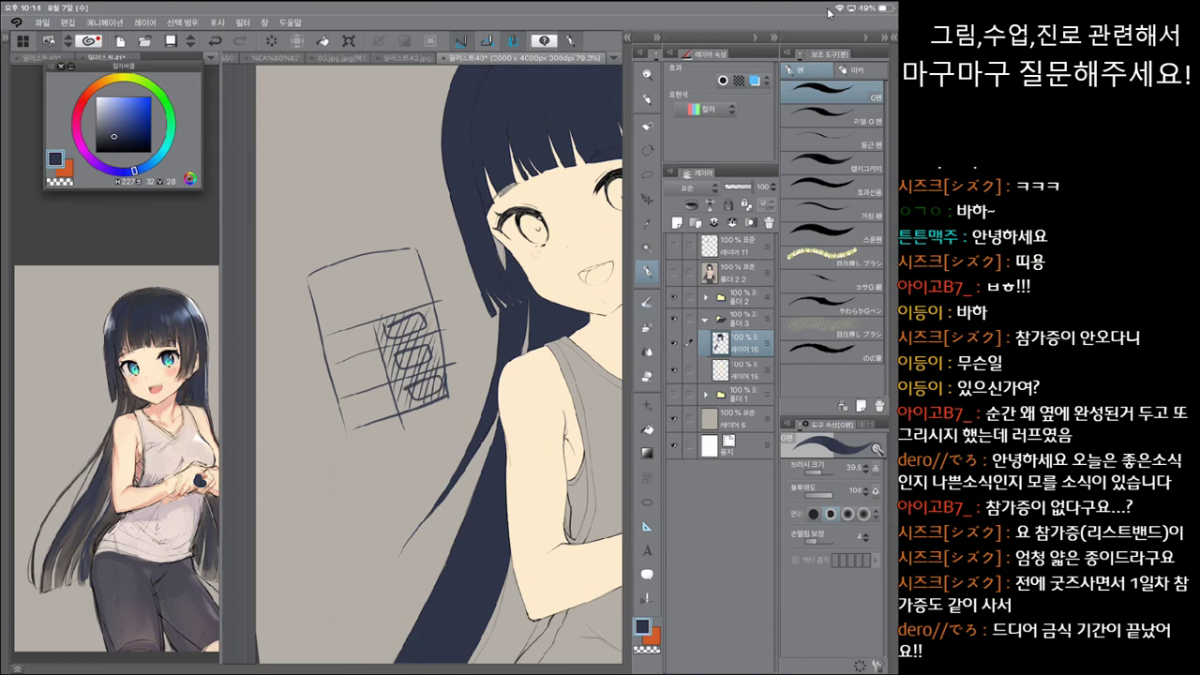
Step: Try small marks beside the sketched table, and undo them together with the scribbled loops and part of the hatching
{"action": "left_click_drag", "start_coordinate": [450, 314], "coordinate": [452, 330]}
{"action": "key", "text": "ctrl+z"}
{"action": "key", "text": "ctrl+y"}
{"action": "key", "text": "ctrl+z"}
{"action": "left_click_drag", "start_coordinate": [463, 372], "coordinate": [456, 388]}
{"action": "key", "text": "ctrl+z"}
{"action": "key", "text": "ctrl+z"}
{"action": "key", "text": "ctrl+z"}
{"action": "key", "text": "ctrl+z"}
{"action": "key", "text": "ctrl+z"}
{"action": "key", "text": "ctrl+z"}
{"action": "key", "text": "ctrl+z"}
{"action": "key", "text": "ctrl+z"}
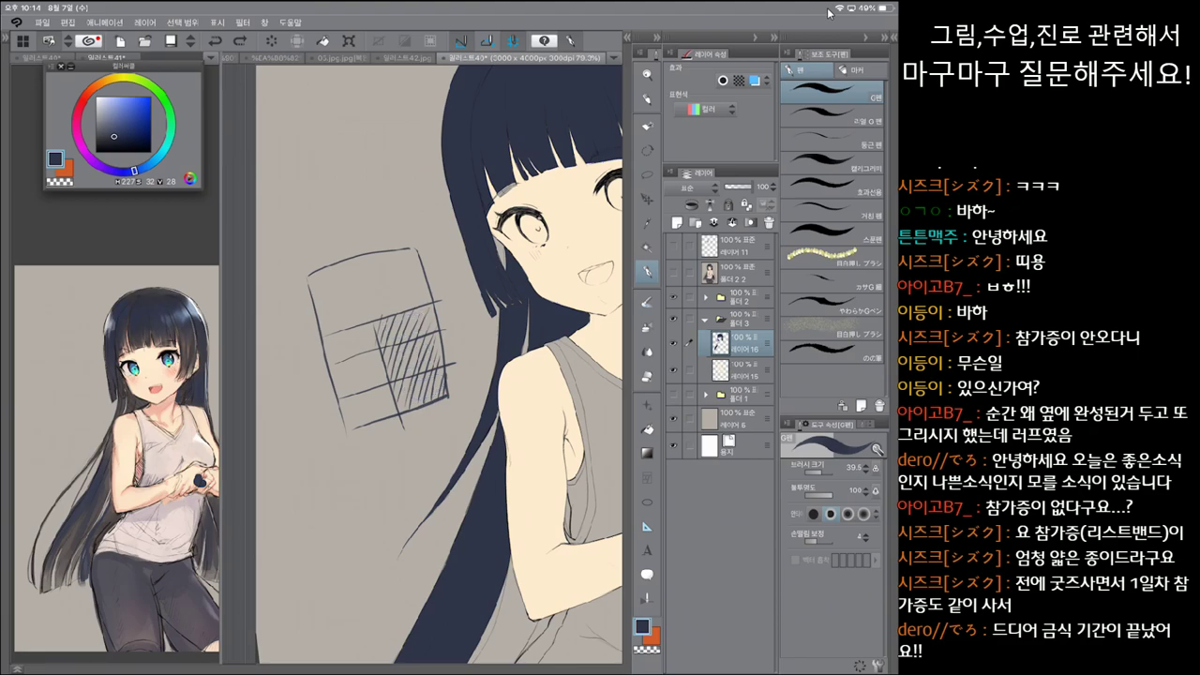
{"action": "key", "text": "ctrl+z"}
Step: Erase the remaining table sketch from the background using an enlarged eraser
{"action": "key", "text": "e"}
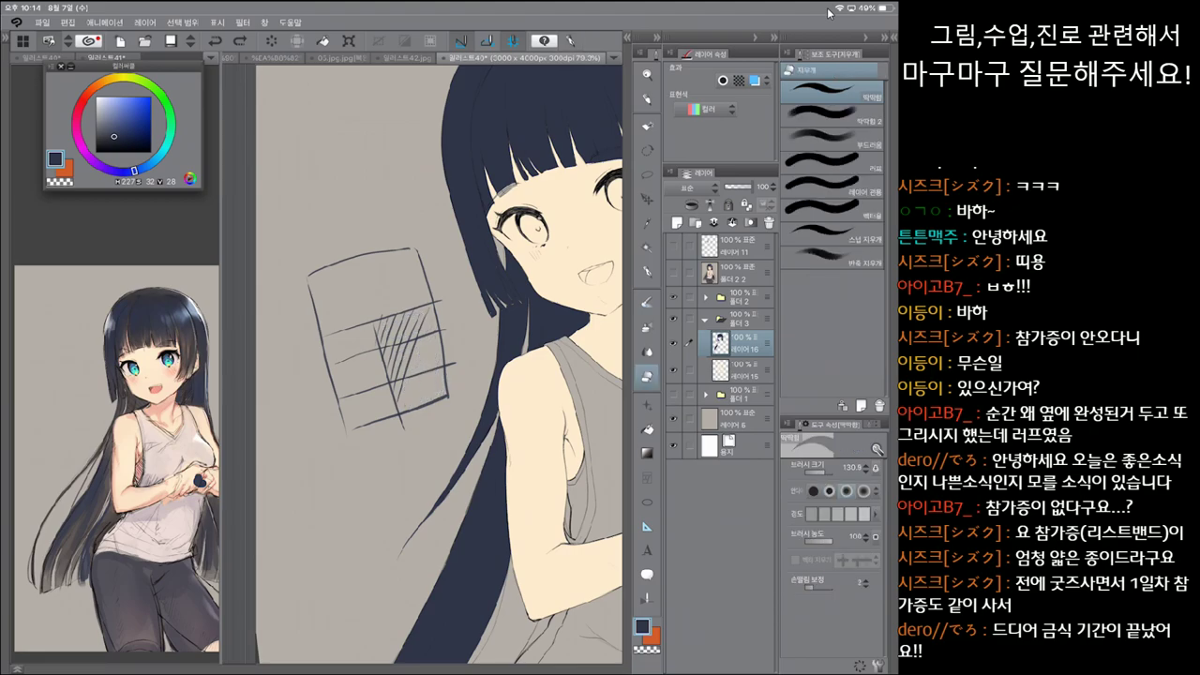
{"action": "key", "text": "bracketright"}
{"action": "key", "text": "bracketright"}
{"action": "mouse_move", "coordinate": [323, 296]}
{"action": "left_mouse_down"}
{"action": "mouse_move", "coordinate": [375, 244]}
{"action": "mouse_move", "coordinate": [421, 360]}
{"action": "mouse_move", "coordinate": [429, 300]}
{"action": "mouse_move", "coordinate": [444, 376]}
{"action": "mouse_move", "coordinate": [431, 406]}
{"action": "mouse_move", "coordinate": [391, 325]}
{"action": "mouse_move", "coordinate": [365, 356]}
{"action": "mouse_move", "coordinate": [327, 349]}
{"action": "mouse_move", "coordinate": [316, 328]}
{"action": "mouse_move", "coordinate": [348, 421]}
{"action": "mouse_move", "coordinate": [359, 390]}
{"action": "mouse_move", "coordinate": [436, 370]}
{"action": "left_mouse_up"}
Step: Clean up the navy fill around the cut ends of the side lock with a small eraser
{"action": "key", "text": "p"}
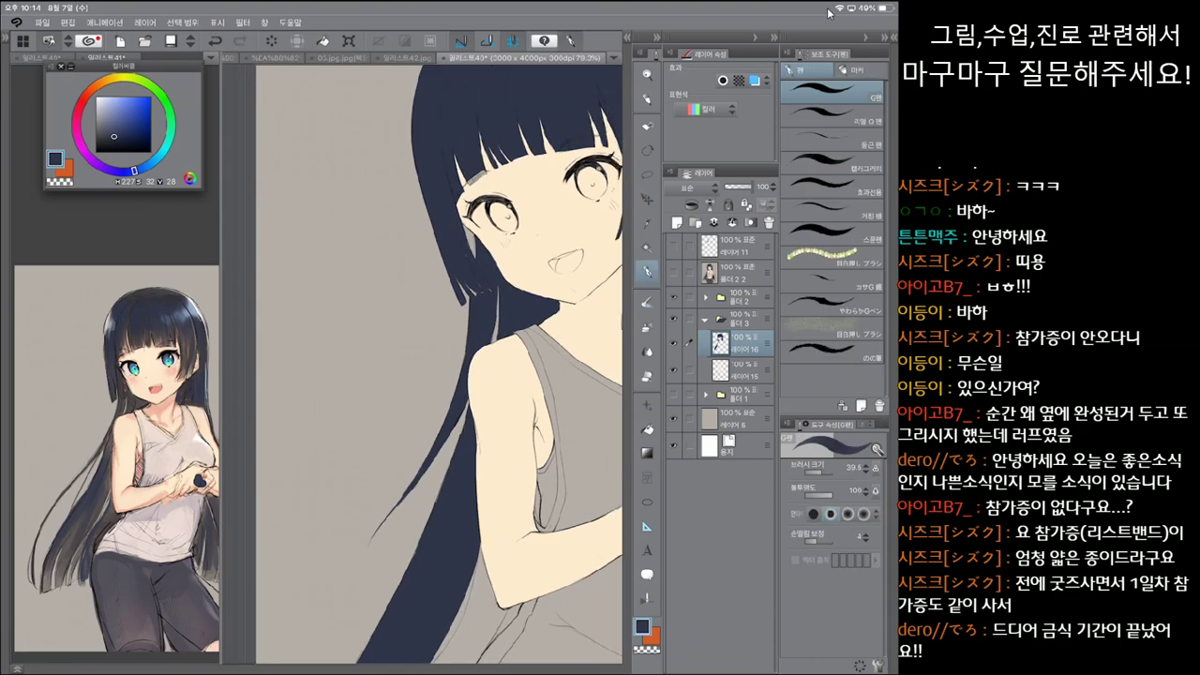
{"action": "left_click", "coordinate": [829, 116]}
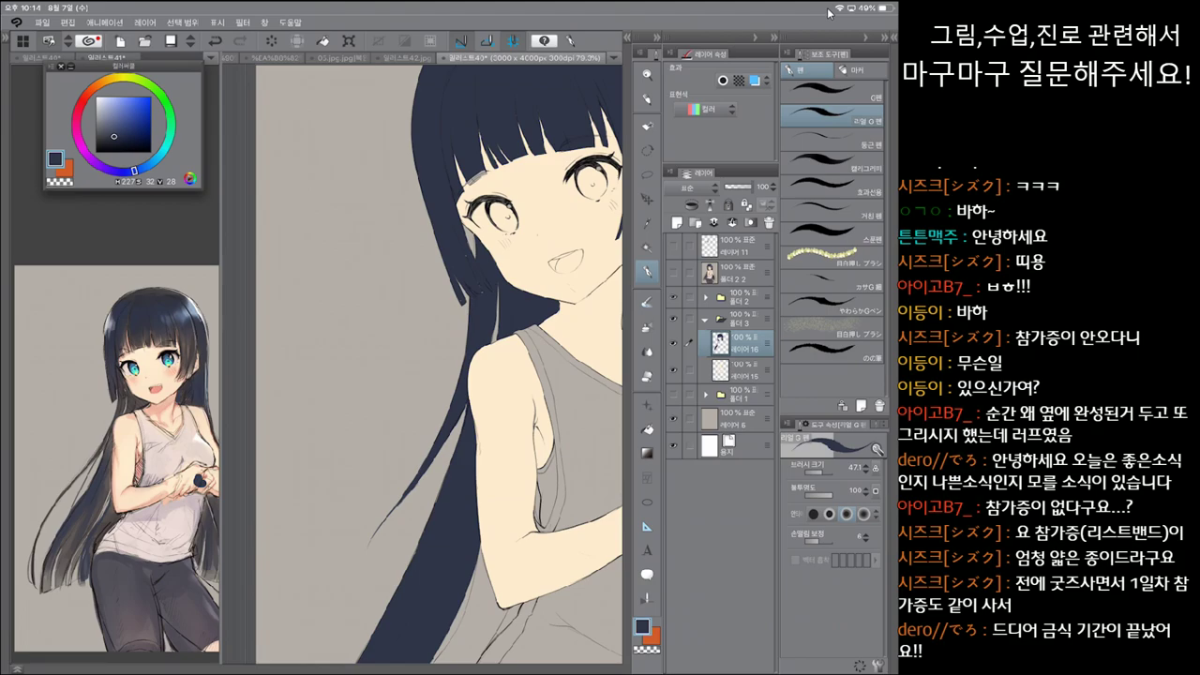
{"action": "key", "text": "e"}
{"action": "scroll", "coordinate": [441, 366], "scroll_direction": "up", "scroll_amount": 5}
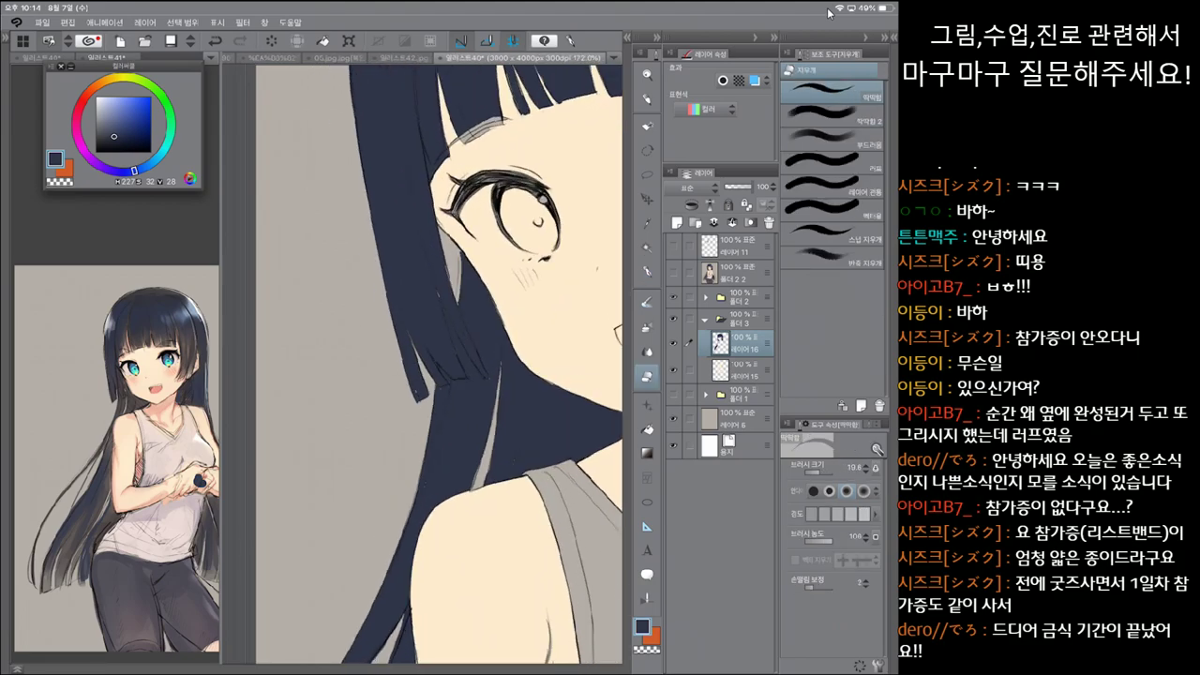
{"action": "left_click_drag", "start_coordinate": [441, 365], "coordinate": [417, 393]}
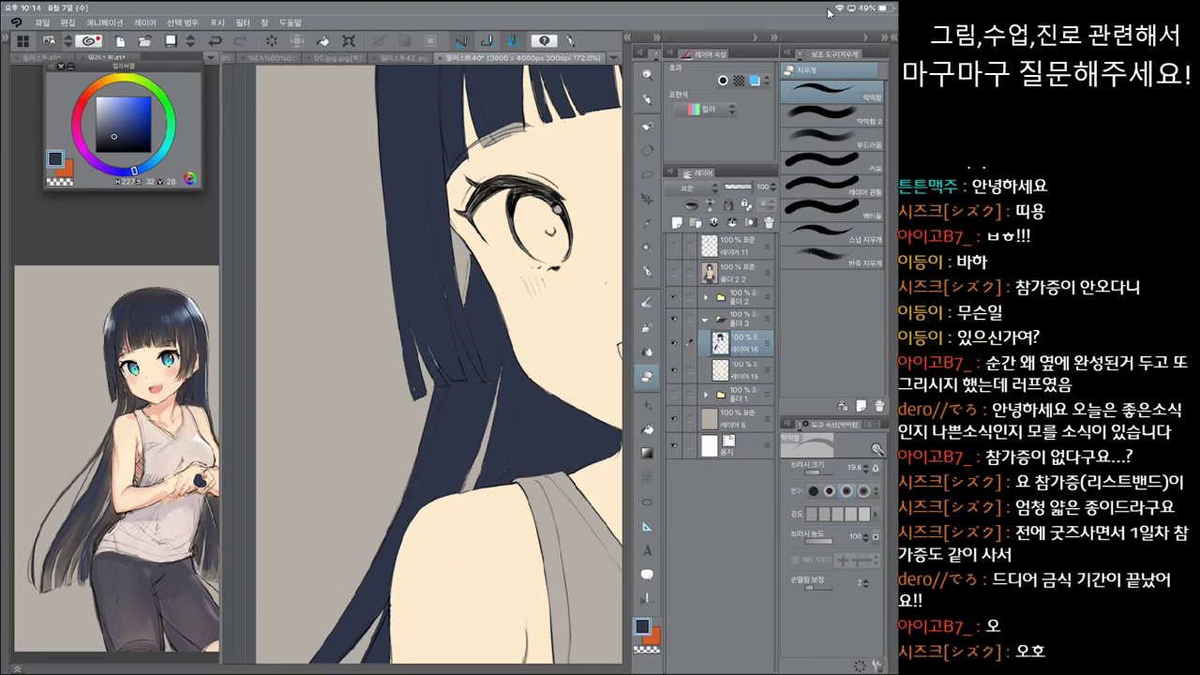
Step: Paint the gap between the cheek and the side lock in dark navy with the G pen on layer 16
{"action": "key", "text": "p"}
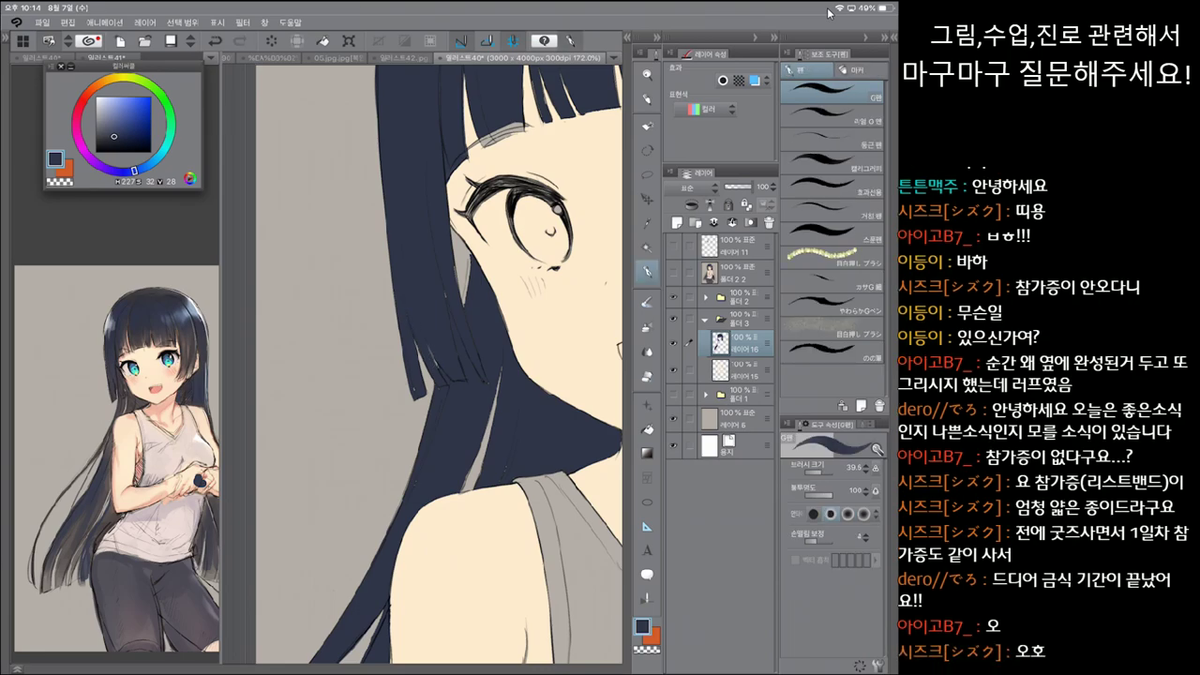
{"action": "left_click", "coordinate": [829, 114]}
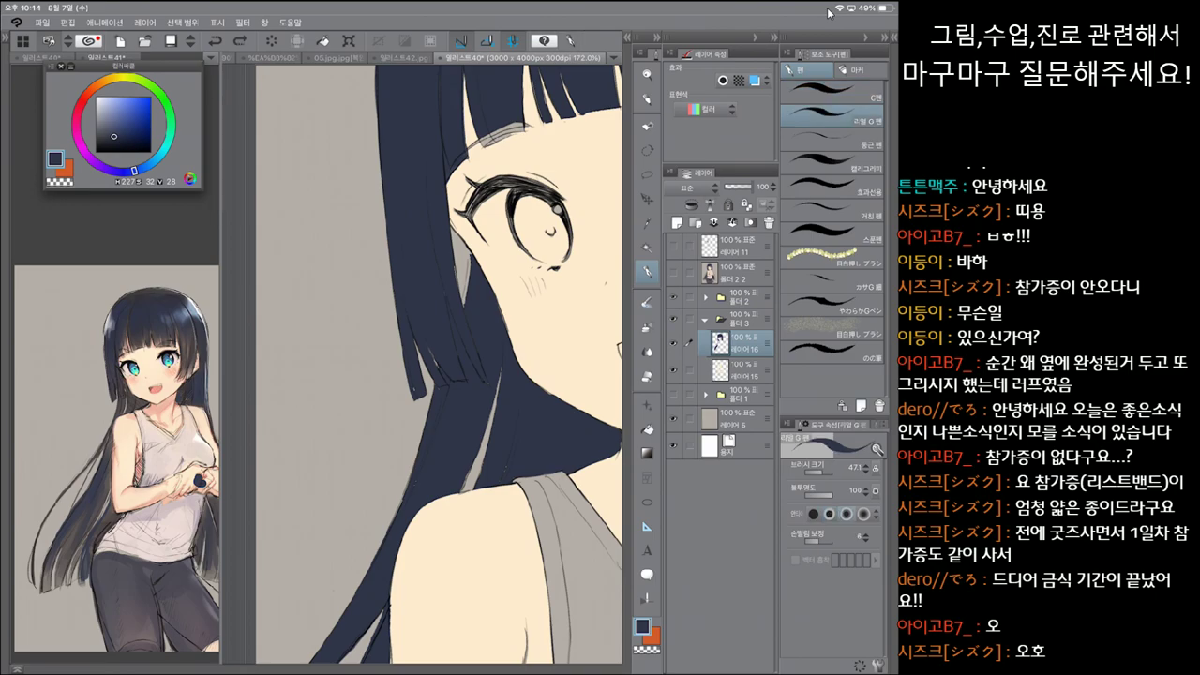
{"action": "left_click", "coordinate": [829, 94]}
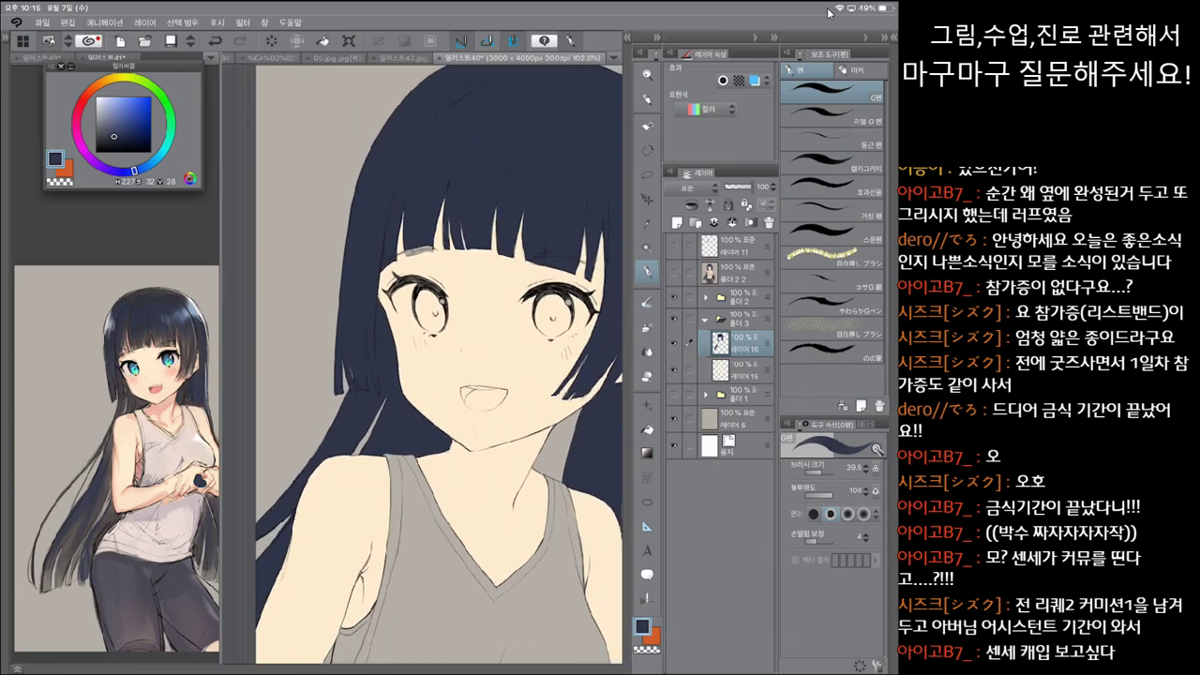
Step: Paint the uncoloured patch at the edge of the bangs above the outer eye in dark navy with the G pen
{"action": "scroll", "coordinate": [439, 359], "scroll_direction": "down", "scroll_amount": 2}
{"action": "scroll", "coordinate": [439, 359], "scroll_direction": "up", "scroll_amount": 3}
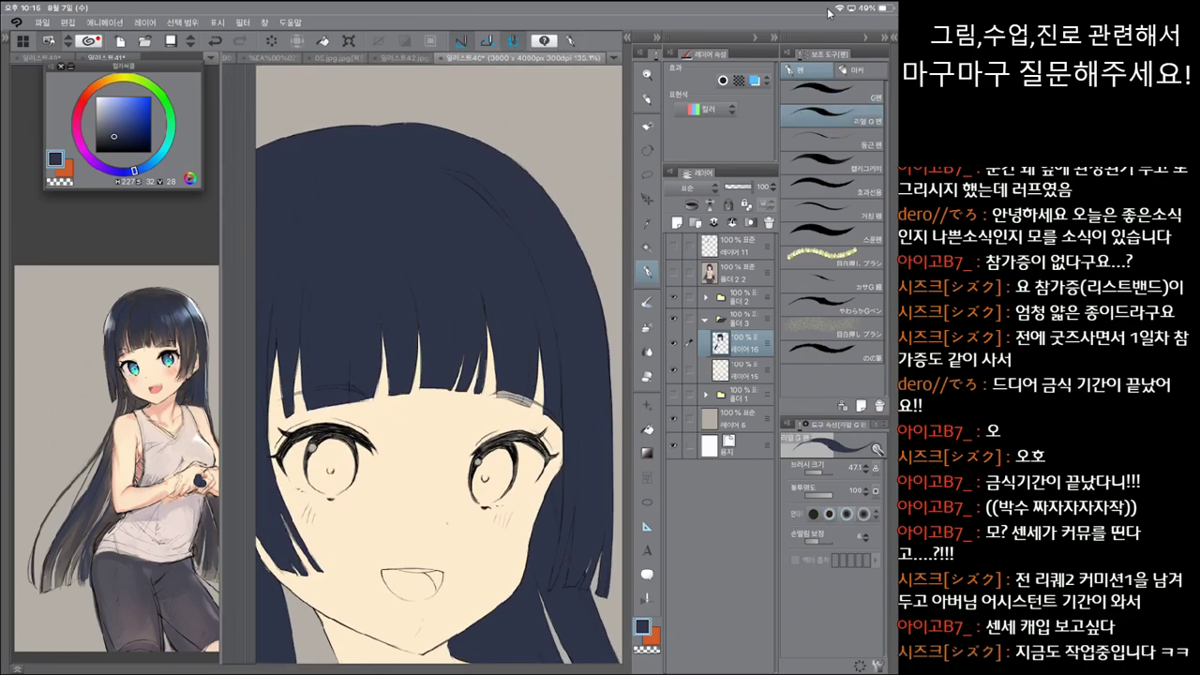
{"action": "scroll", "coordinate": [439, 359], "scroll_direction": "up", "scroll_amount": 2}
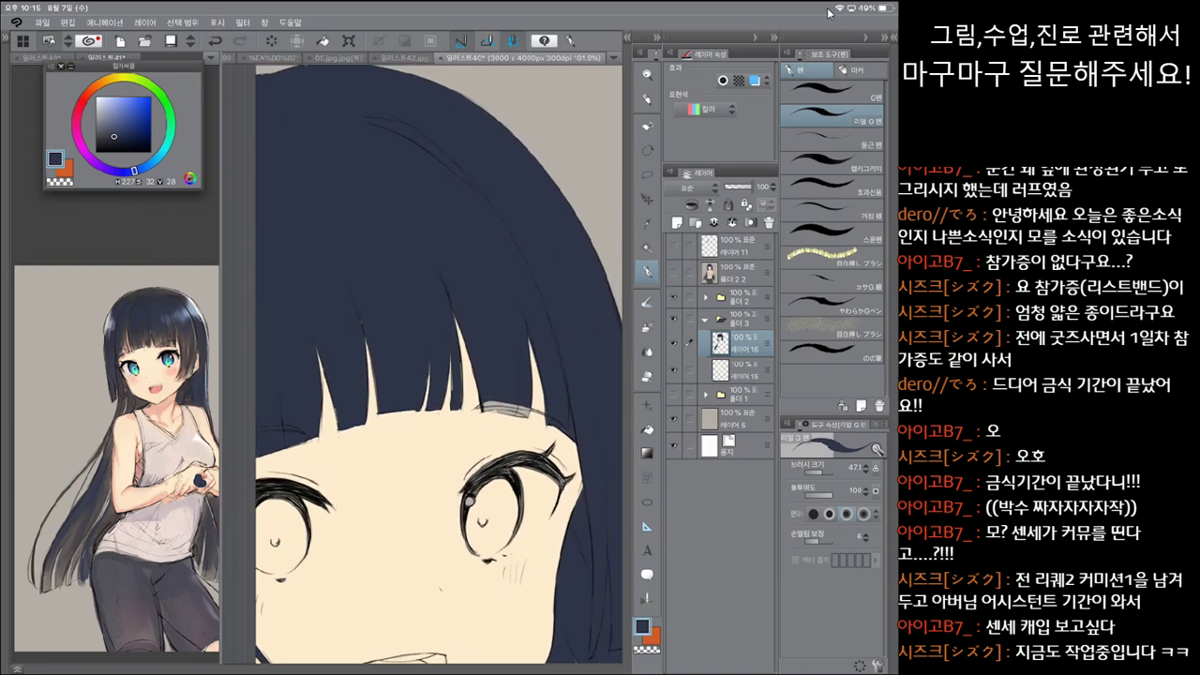
{"action": "scroll", "coordinate": [439, 359], "scroll_direction": "up", "scroll_amount": 1}
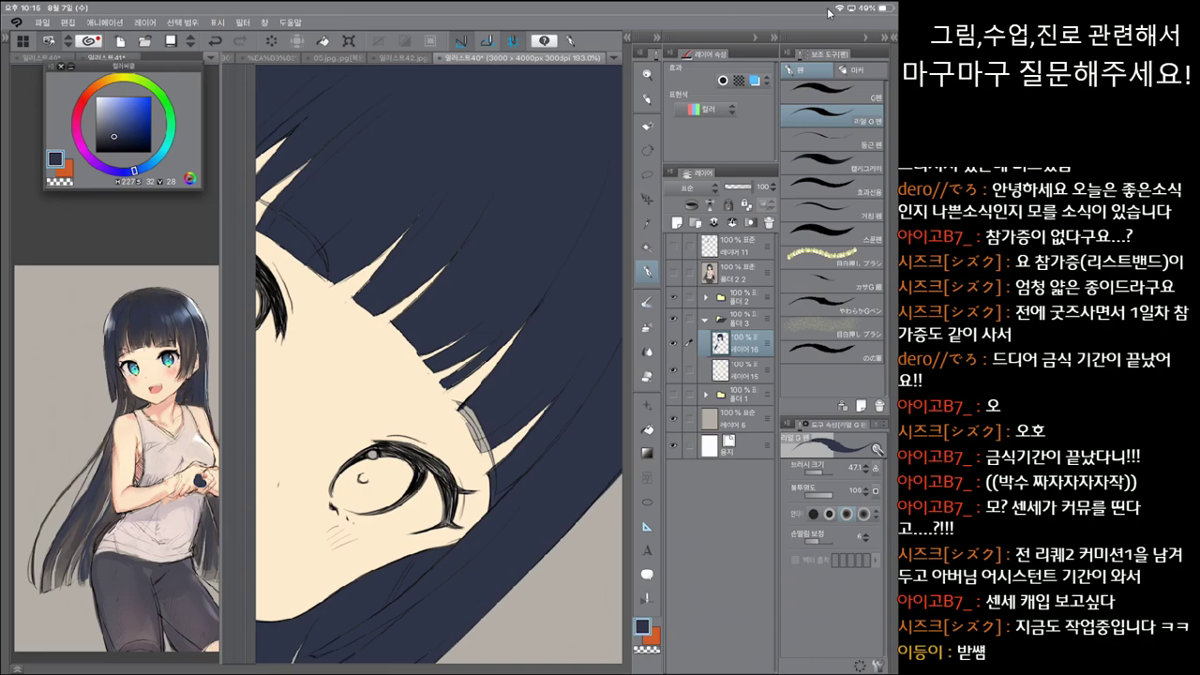
{"action": "key", "text": "comma"}
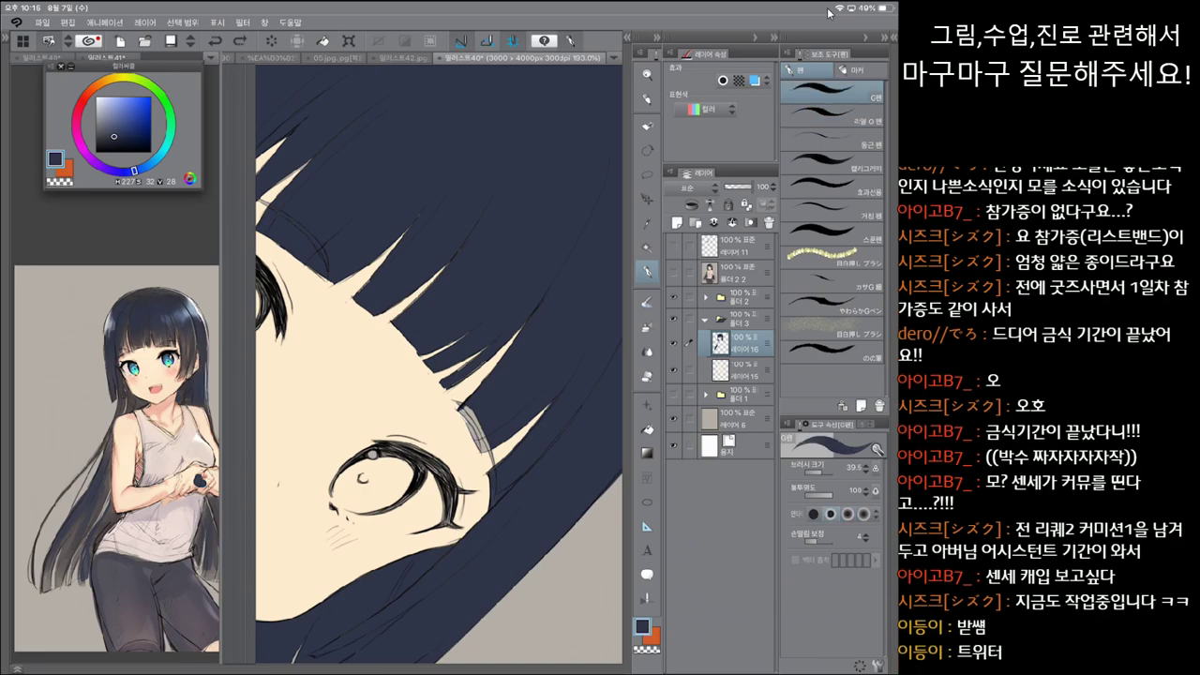
{"action": "left_click_drag", "start_coordinate": [461, 410], "coordinate": [491, 452]}
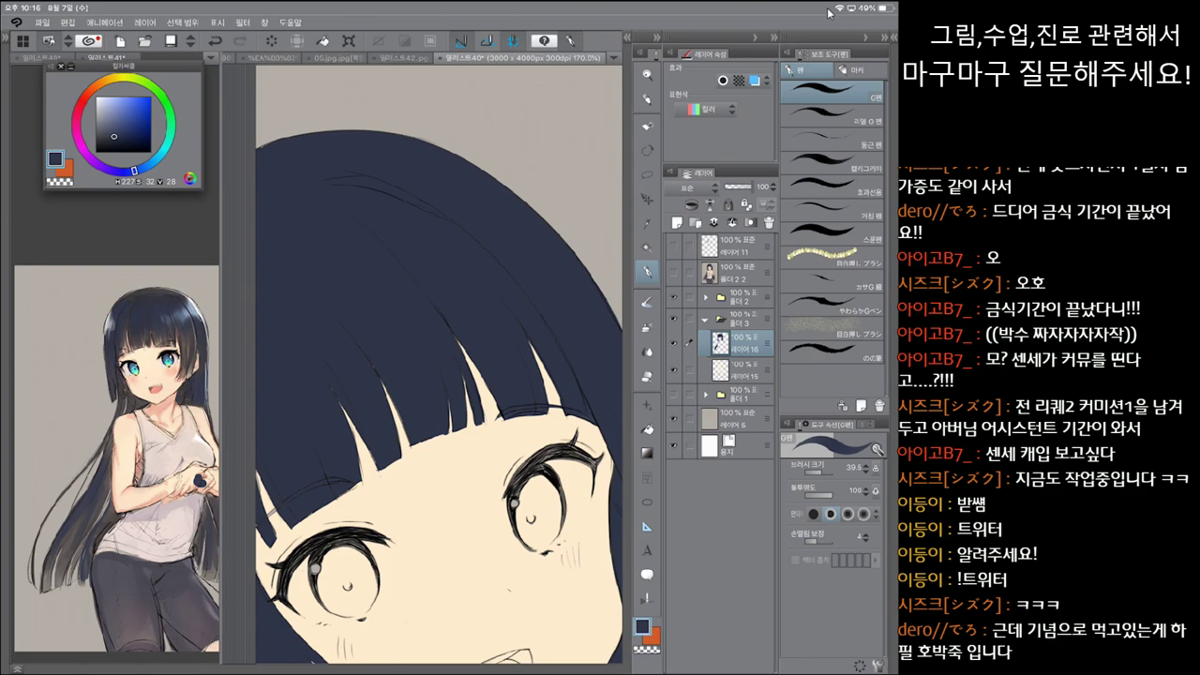
Step: Examine the navy hair fill around the face and across the whole figure for areas still uncoloured
{"action": "key", "text": "ctrl+minus"}
{"action": "key", "text": "ctrl+minus"}
{"action": "key", "text": "ctrl+minus"}
{"action": "key", "text": "ctrl+minus"}
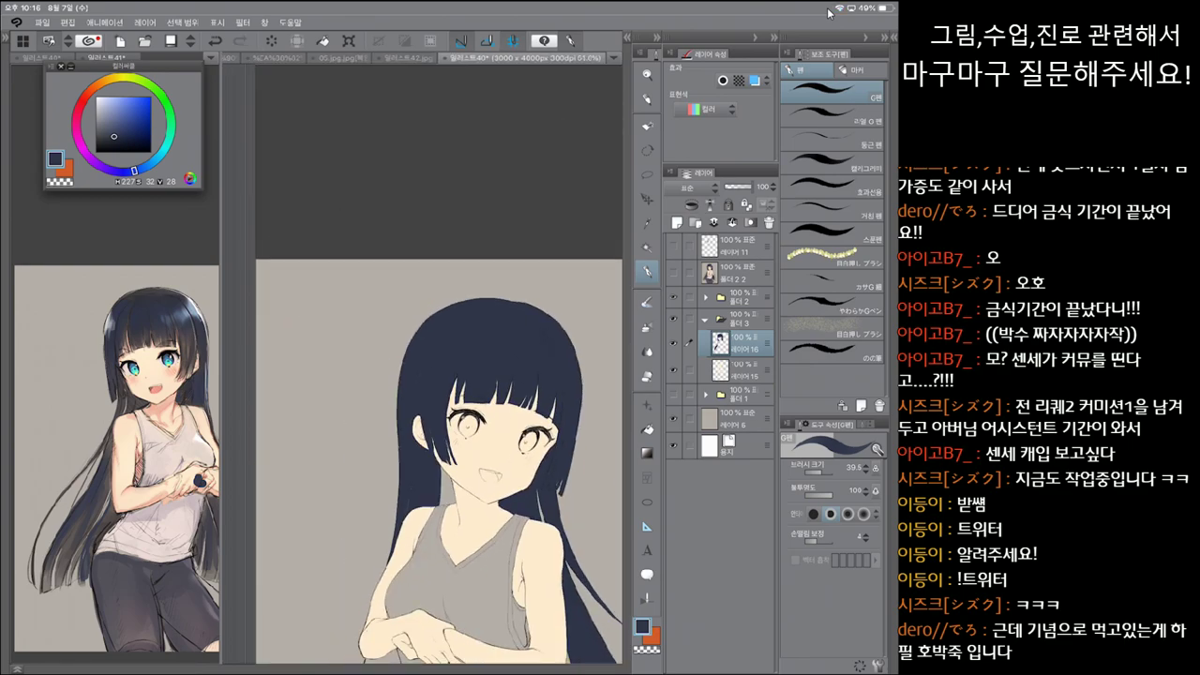
{"action": "key", "text": "g"}
{"action": "key", "text": "p"}
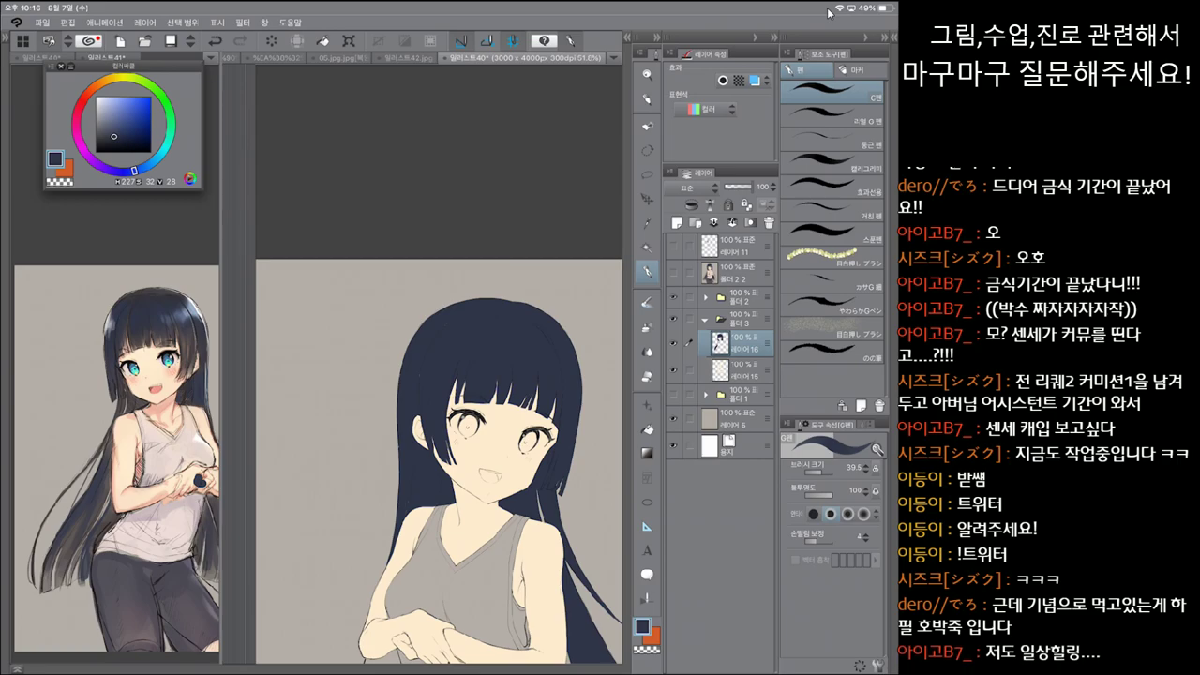
{"action": "key", "text": "ctrl+plus"}
{"action": "key", "text": "ctrl+plus"}
{"action": "key", "text": "ctrl+plus"}
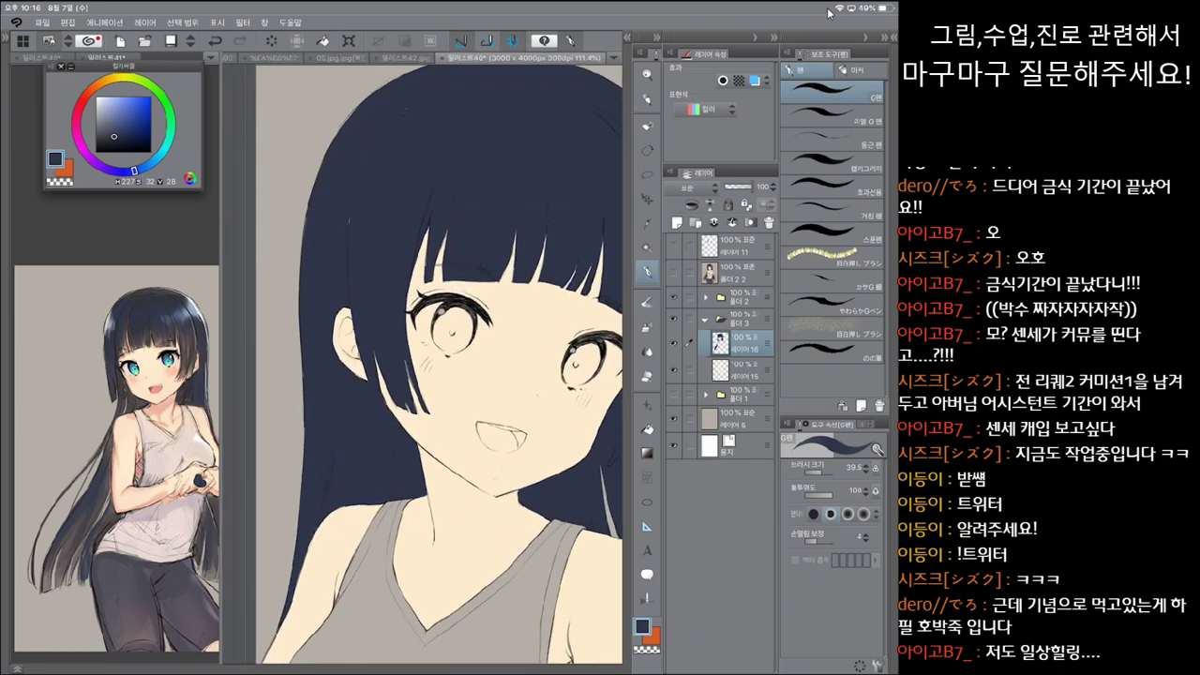
{"action": "key", "text": "ctrl+minus"}
{"action": "key", "text": "ctrl+minus"}
{"action": "key", "text": "ctrl+minus"}
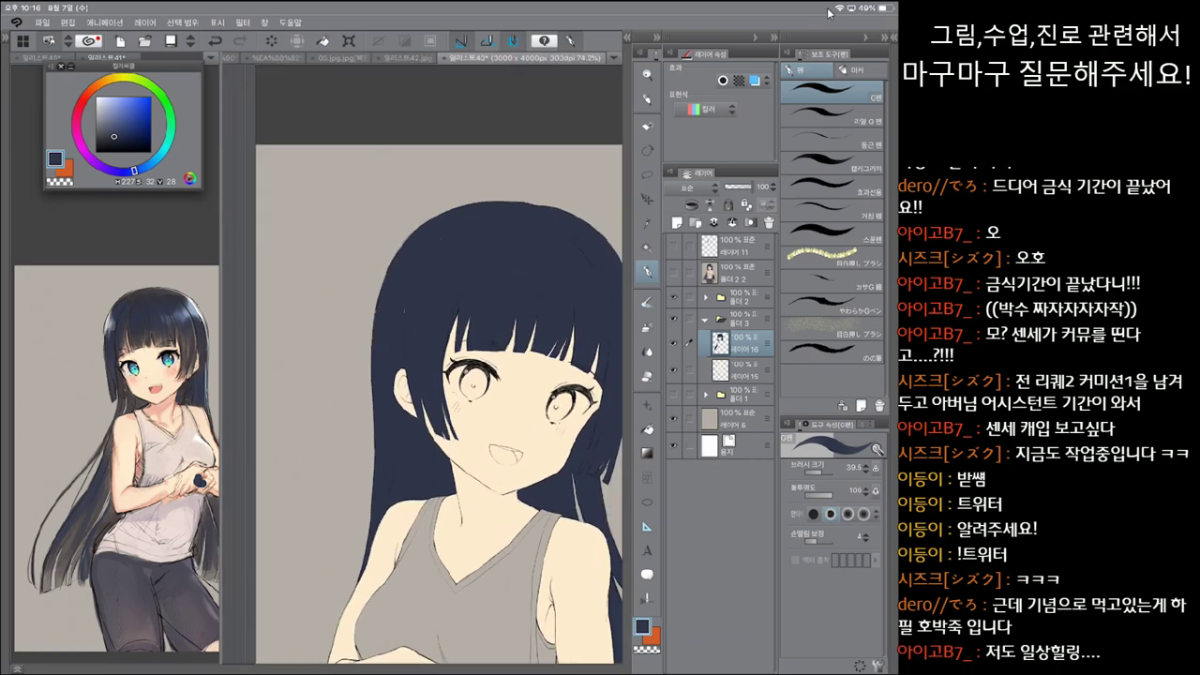
{"action": "scroll", "coordinate": [466, 426], "scroll_direction": "down", "scroll_amount": 2}
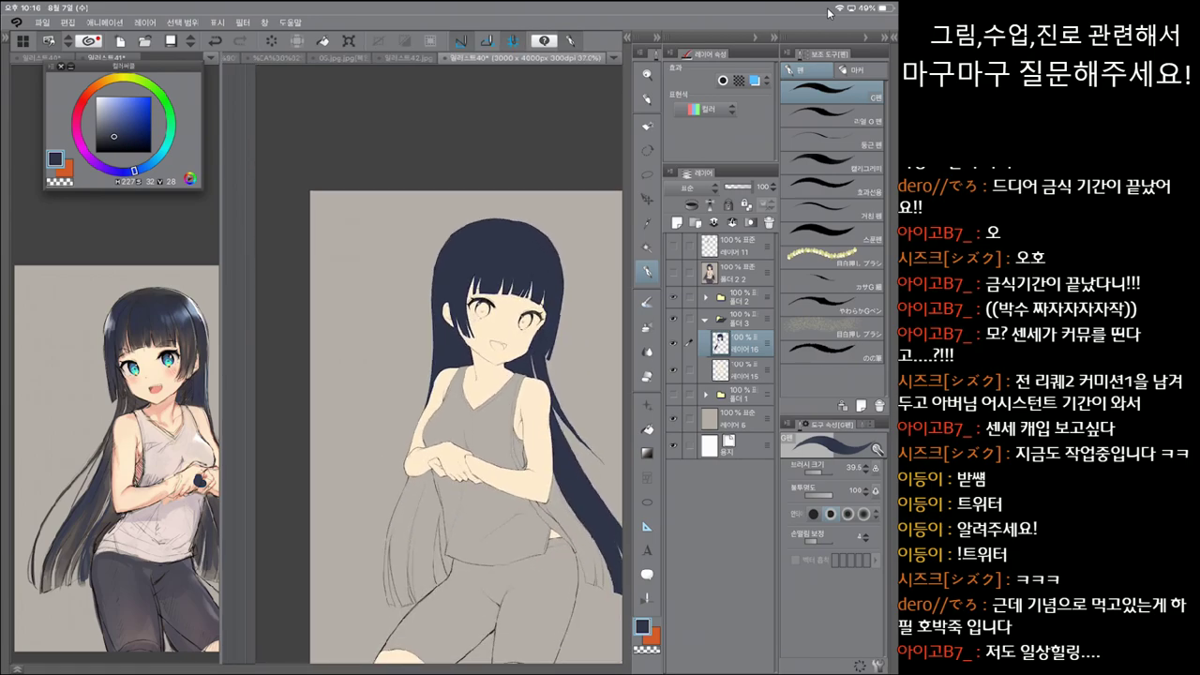
{"action": "key", "text": "g"}
{"action": "key", "text": "p"}
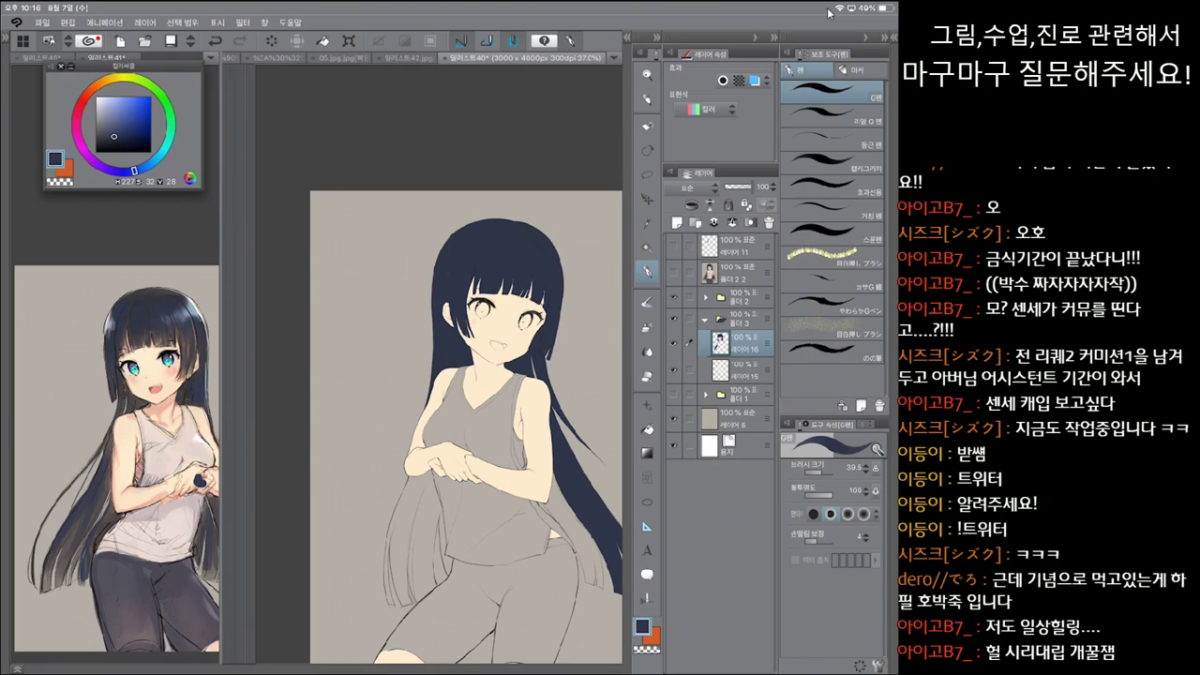
Step: Fill the remaining lower hair sections on both sides of the waist with dark navy
{"action": "key", "text": "g"}
{"action": "left_click", "coordinate": [418, 539]}
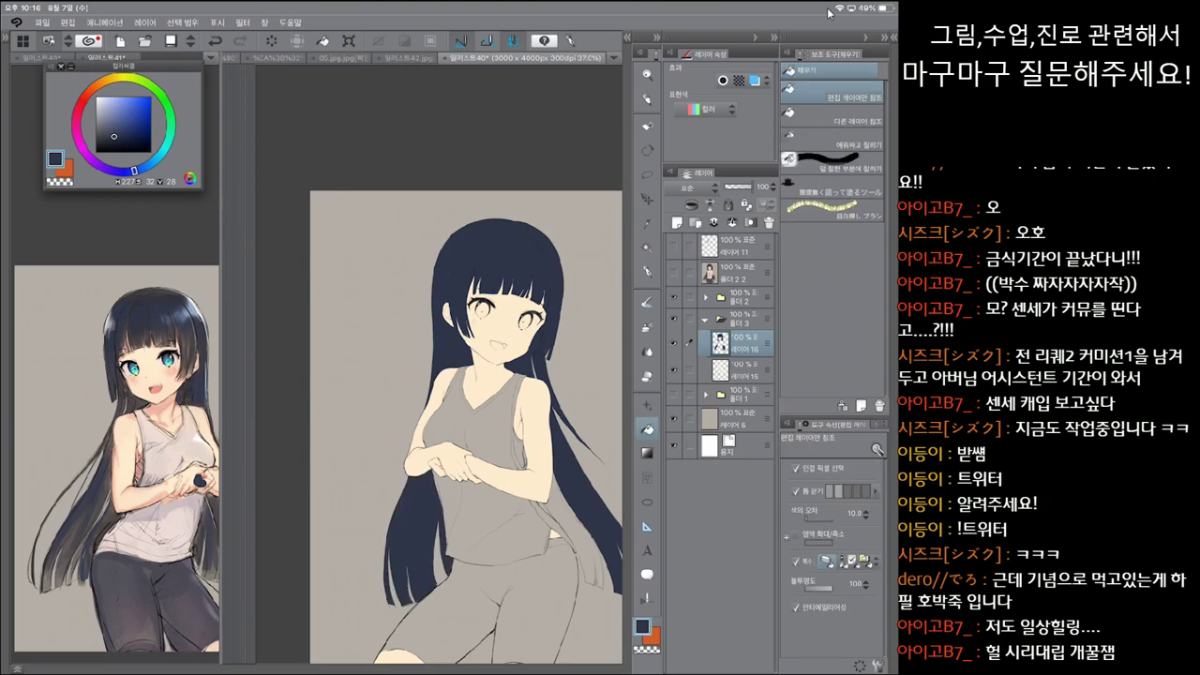
{"action": "left_click_drag", "start_coordinate": [525, 421], "coordinate": [431, 459]}
{"action": "left_click", "coordinate": [485, 534]}
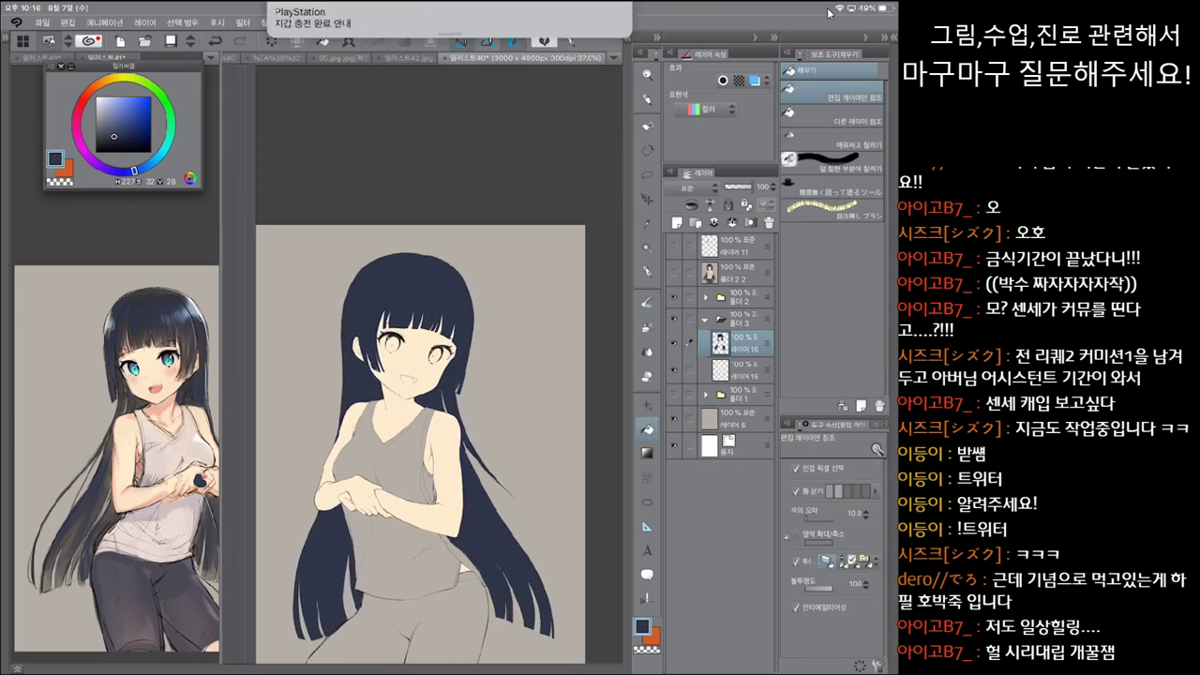
Step: Enlarge the G pen's brush size to 84.1
{"action": "key", "text": "p"}
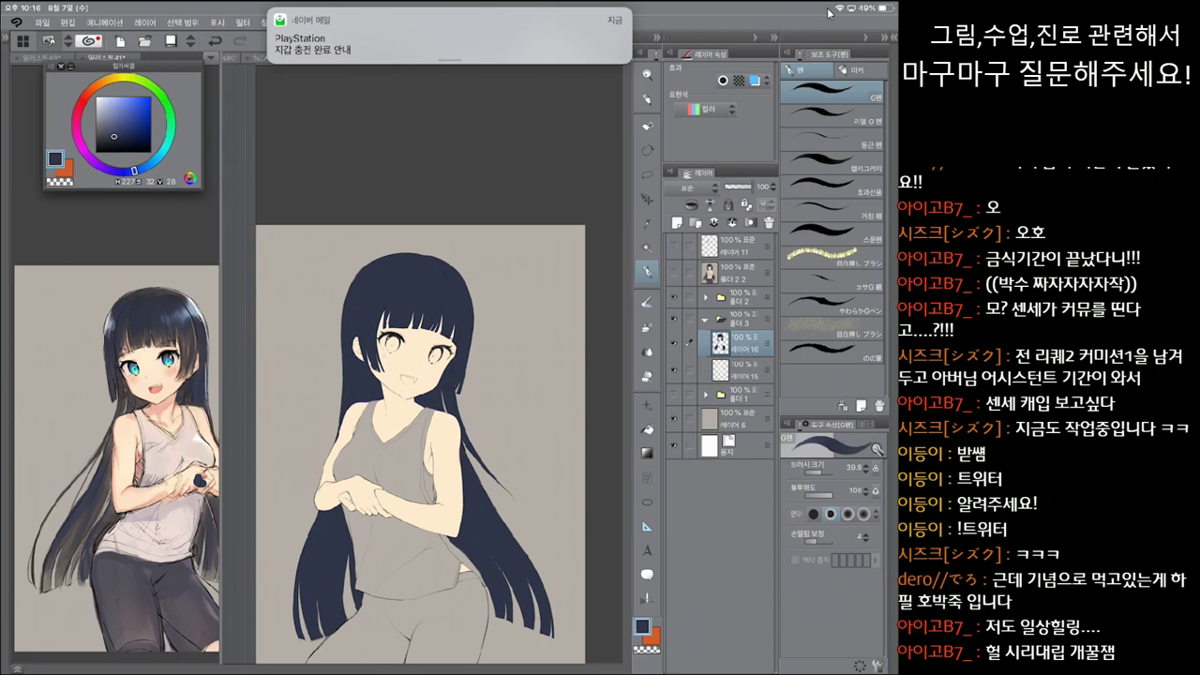
{"action": "key", "text": "bracketright"}
{"action": "key", "text": "bracketright"}
{"action": "key", "text": "bracketright"}
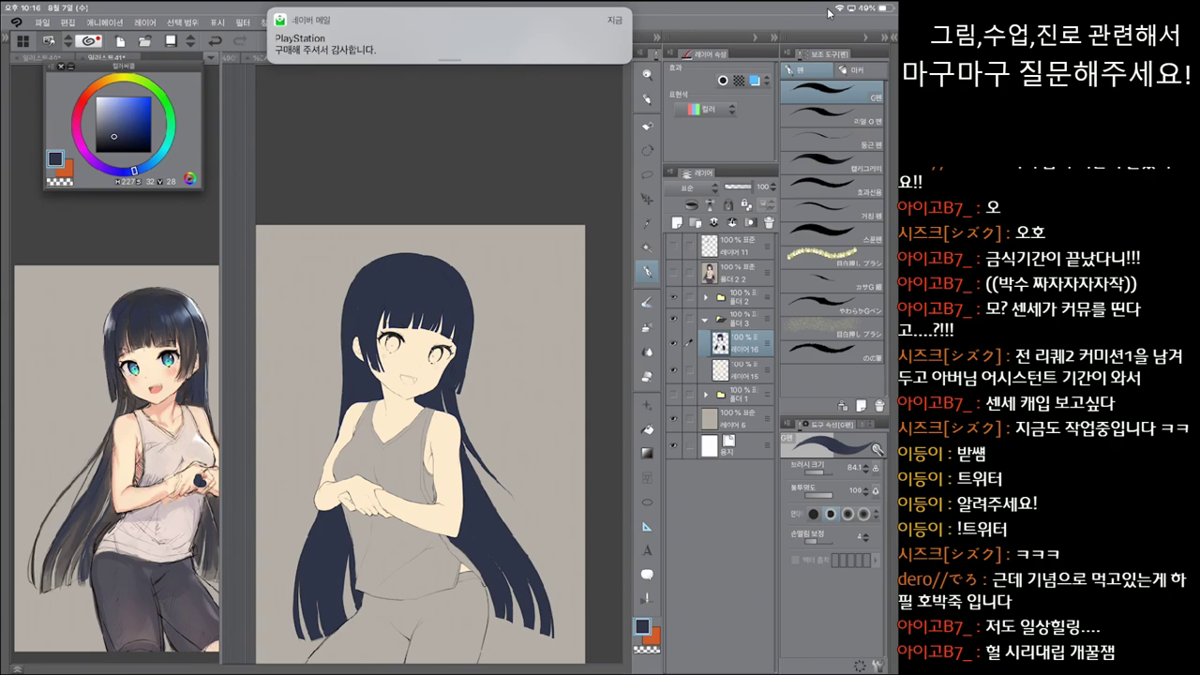
Step: Inspect the navy hair from rotated and full-canvas views, and up close around the body
{"action": "key", "text": "^"}
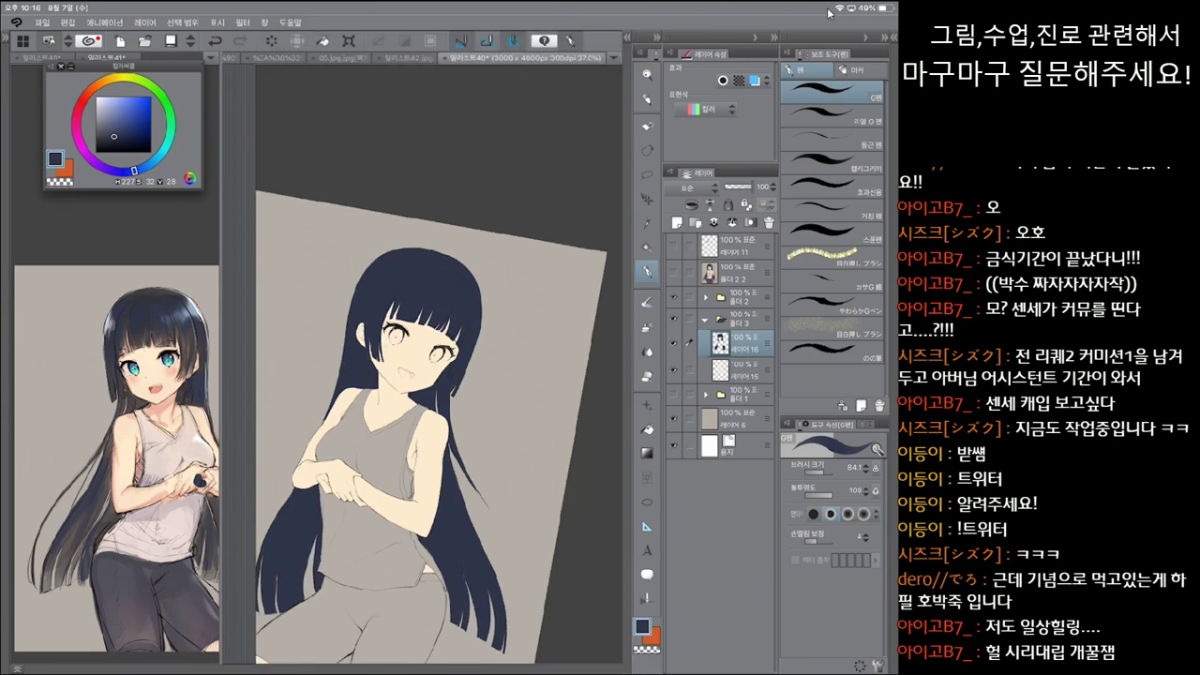
{"action": "key", "text": "-"}
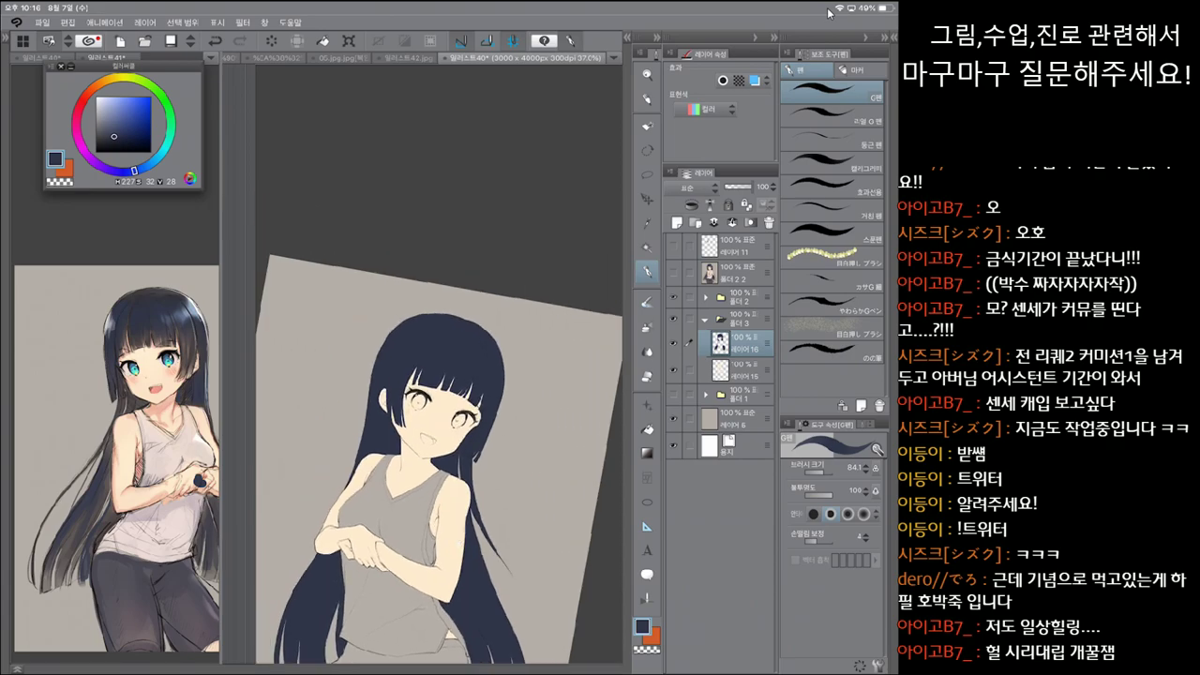
{"action": "key", "text": "ctrl+z"}
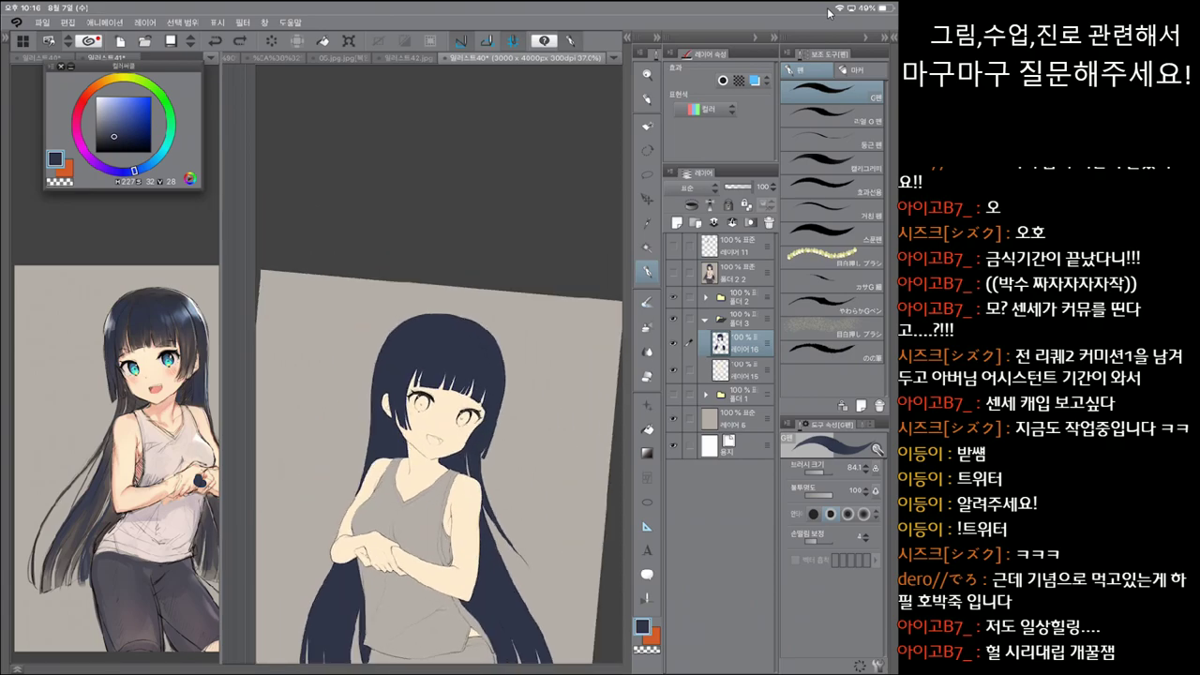
{"action": "key", "text": "-"}
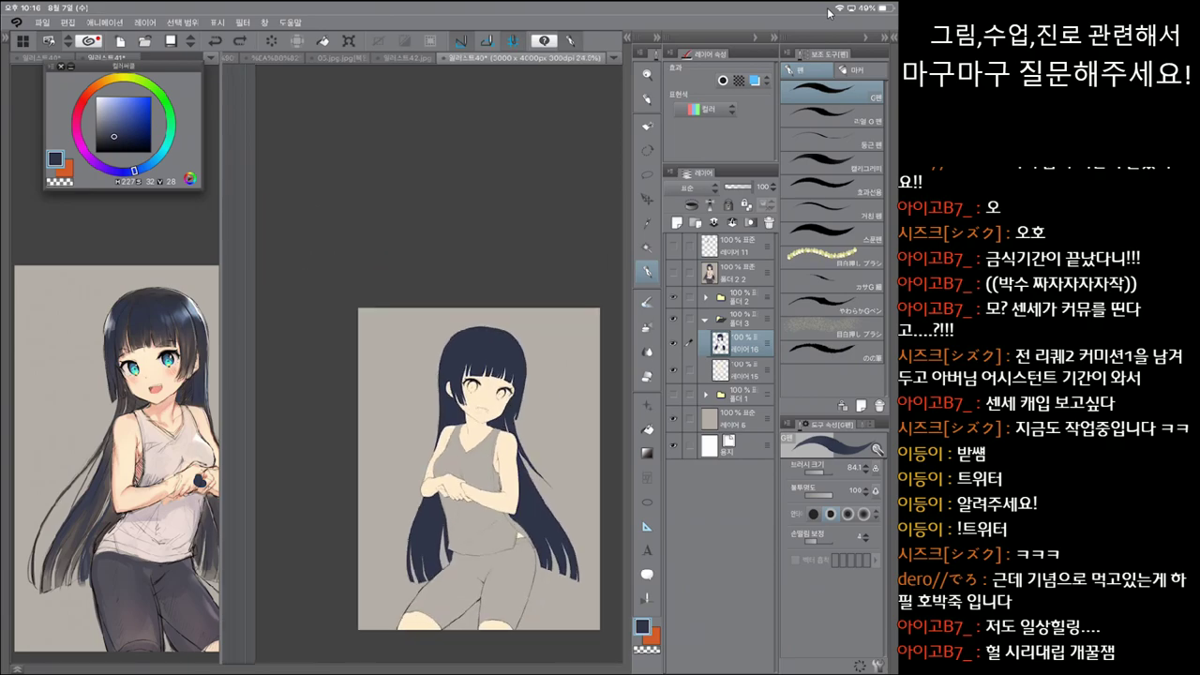
{"action": "scroll", "coordinate": [438, 412], "scroll_direction": "down", "scroll_amount": 3}
{"action": "scroll", "coordinate": [439, 375], "scroll_direction": "up", "scroll_amount": 3}
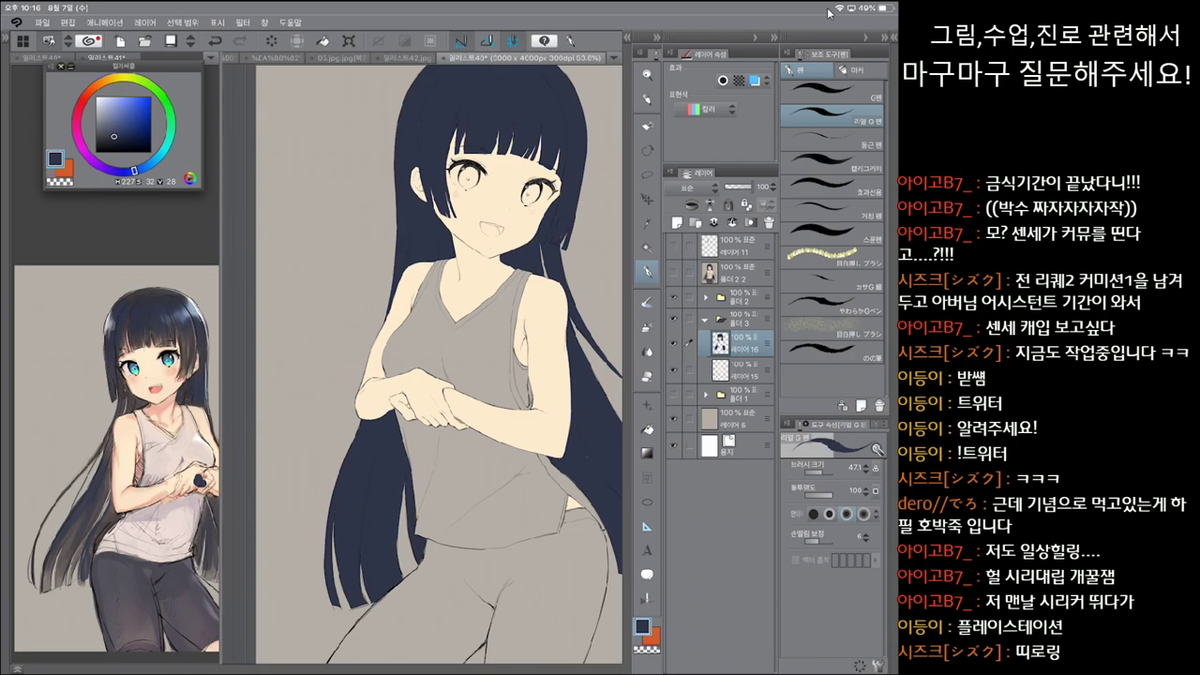
{"action": "key", "text": "bracketright"}
{"action": "key", "text": "bracketright"}
{"action": "key", "text": "g"}
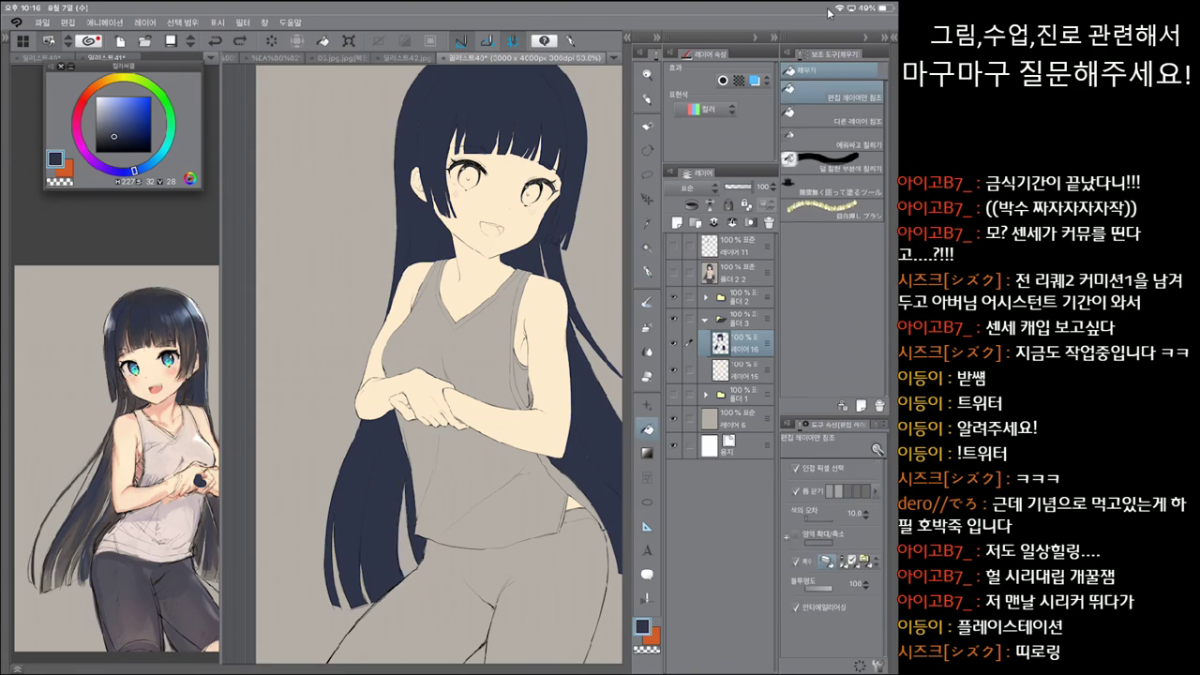
Step: Mirror the canvas view and compare the flat-coloured figure with the finished reference illustration
{"action": "key", "text": "ctrl+Tab"}
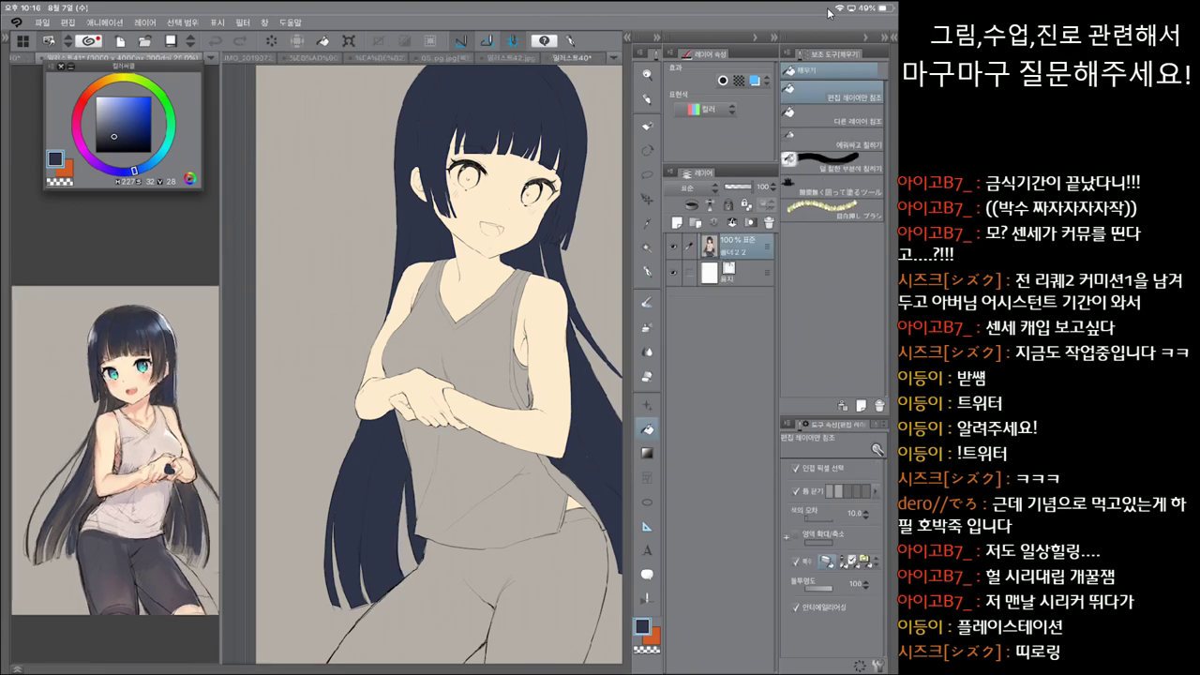
{"action": "key", "text": "ctrl+Tab"}
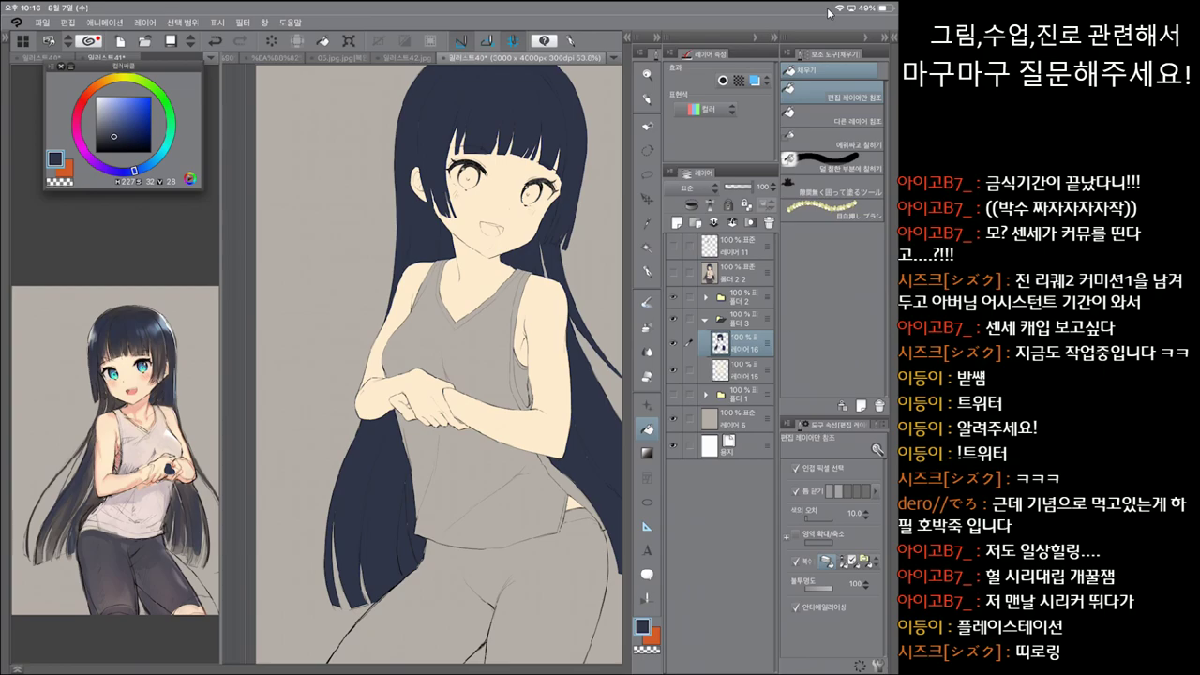
{"action": "key", "text": "p"}
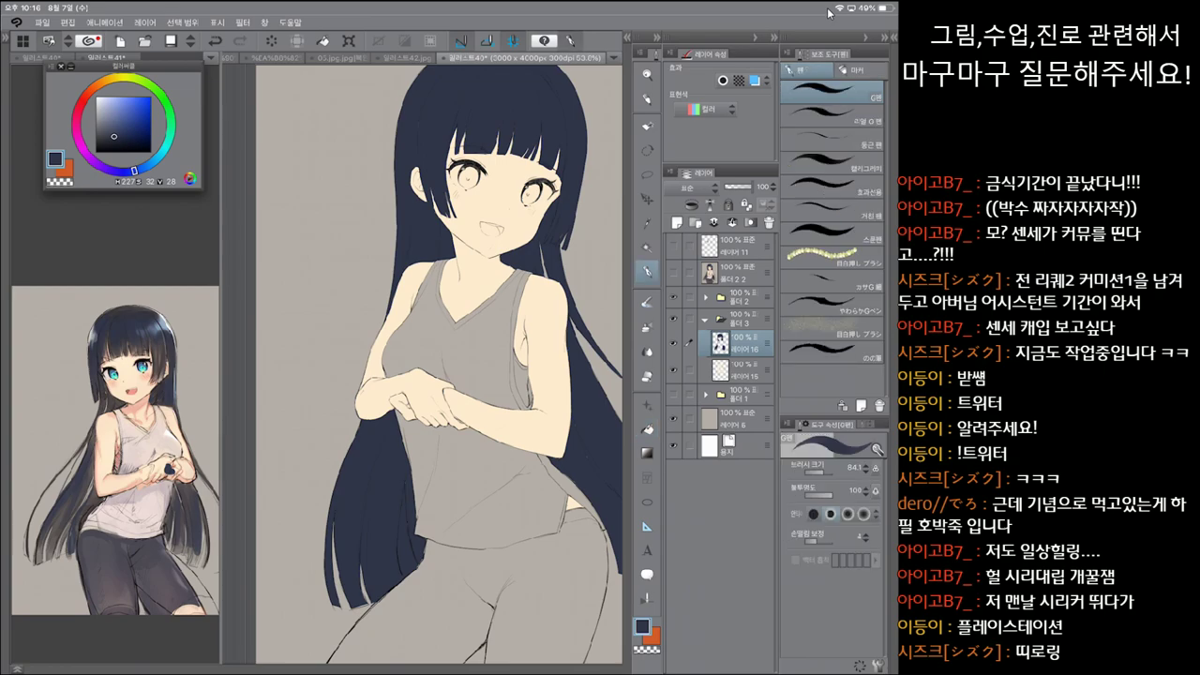
{"action": "key", "text": "ctrl+minus"}
{"action": "key", "text": "ctrl+minus"}
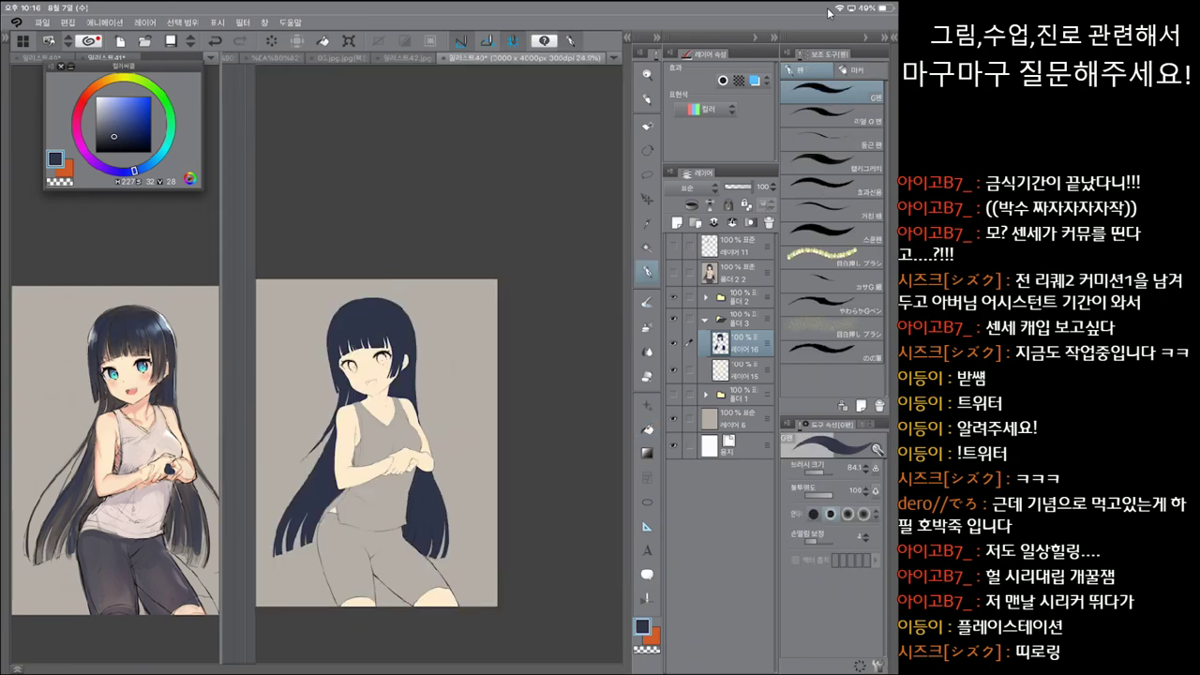
{"action": "scroll", "coordinate": [393, 441], "scroll_direction": "up", "scroll_amount": 1}
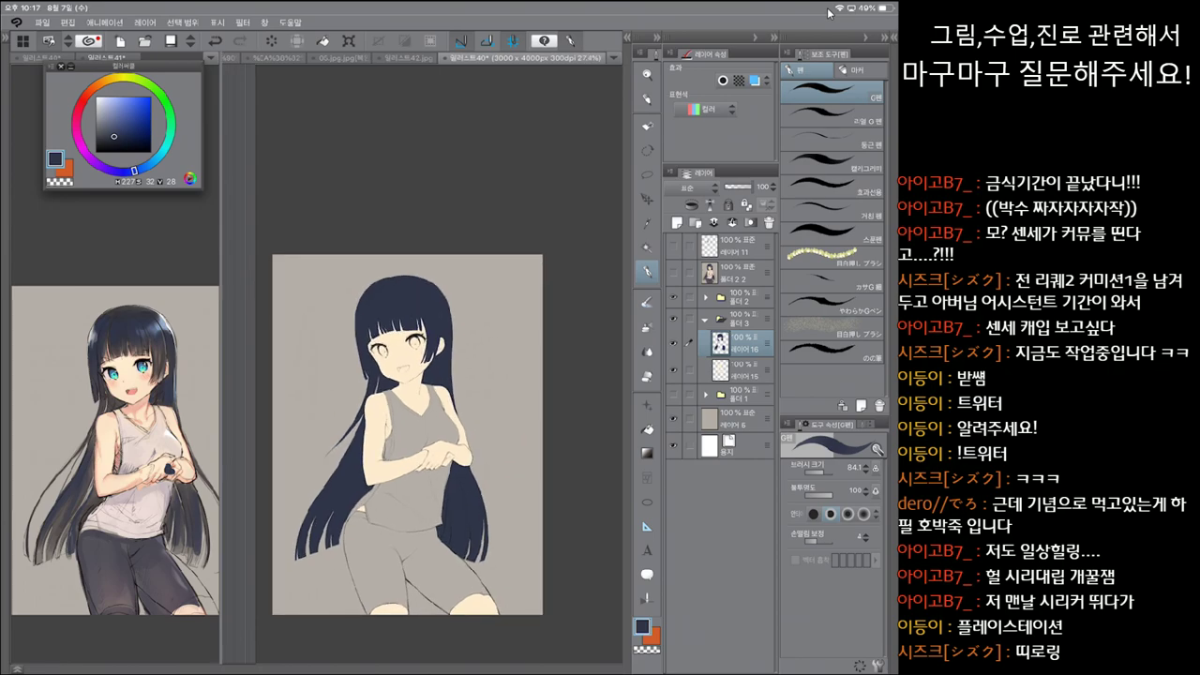
{"action": "key", "text": "ctrl+z"}
{"action": "key", "text": "ctrl+z"}
{"action": "scroll", "coordinate": [408, 432], "scroll_direction": "up", "scroll_amount": 3}
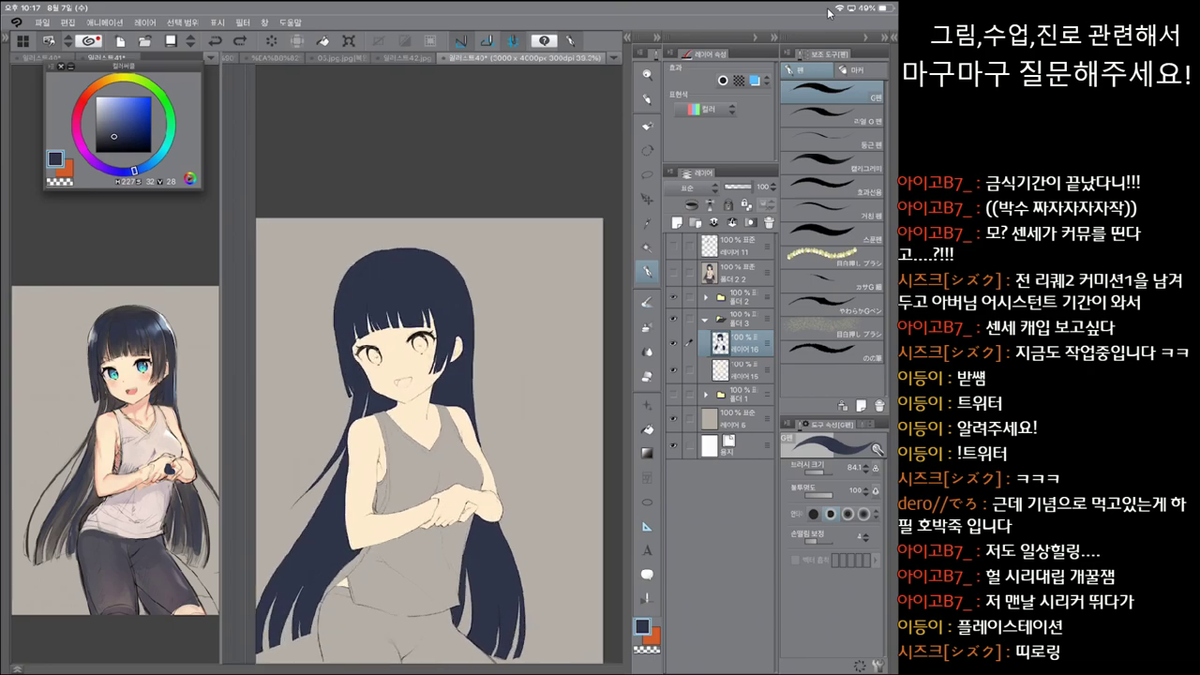
Step: Sample the turquoise of the iris in the reference illustration, and add a new layer above the hair layer in folder 3
{"action": "left_click", "coordinate": [115, 422]}
{"action": "scroll", "coordinate": [115, 422], "scroll_direction": "up", "scroll_amount": 5}
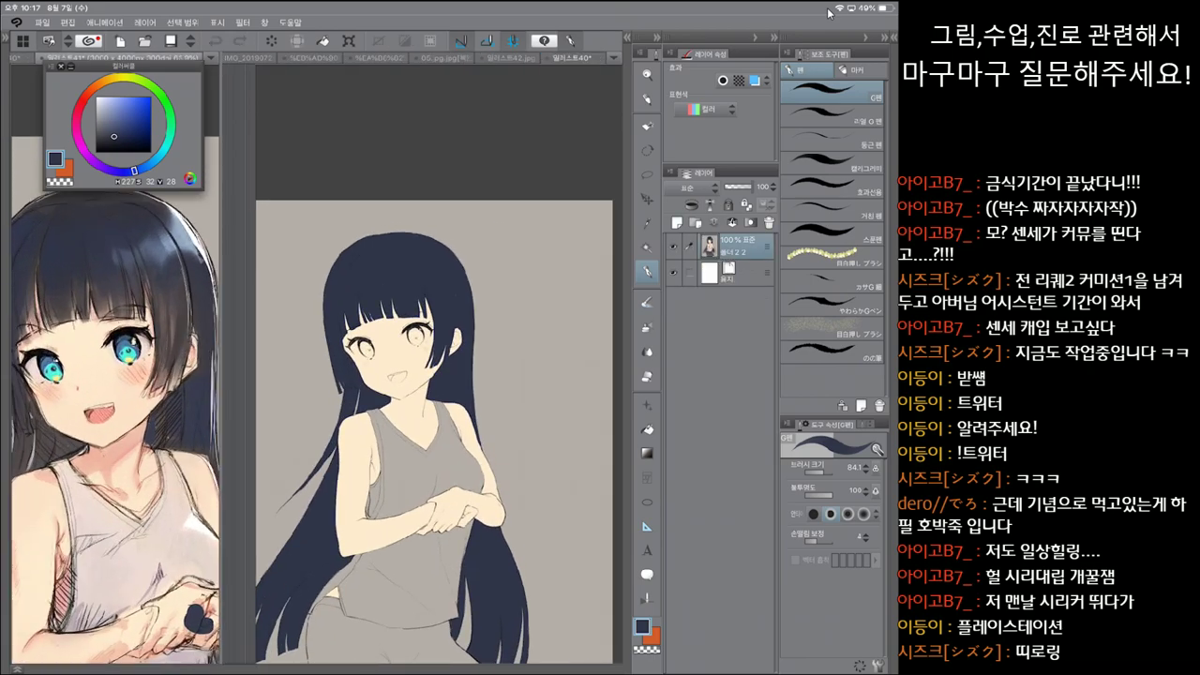
{"action": "left_click", "coordinate": [139, 430], "text": "alt"}
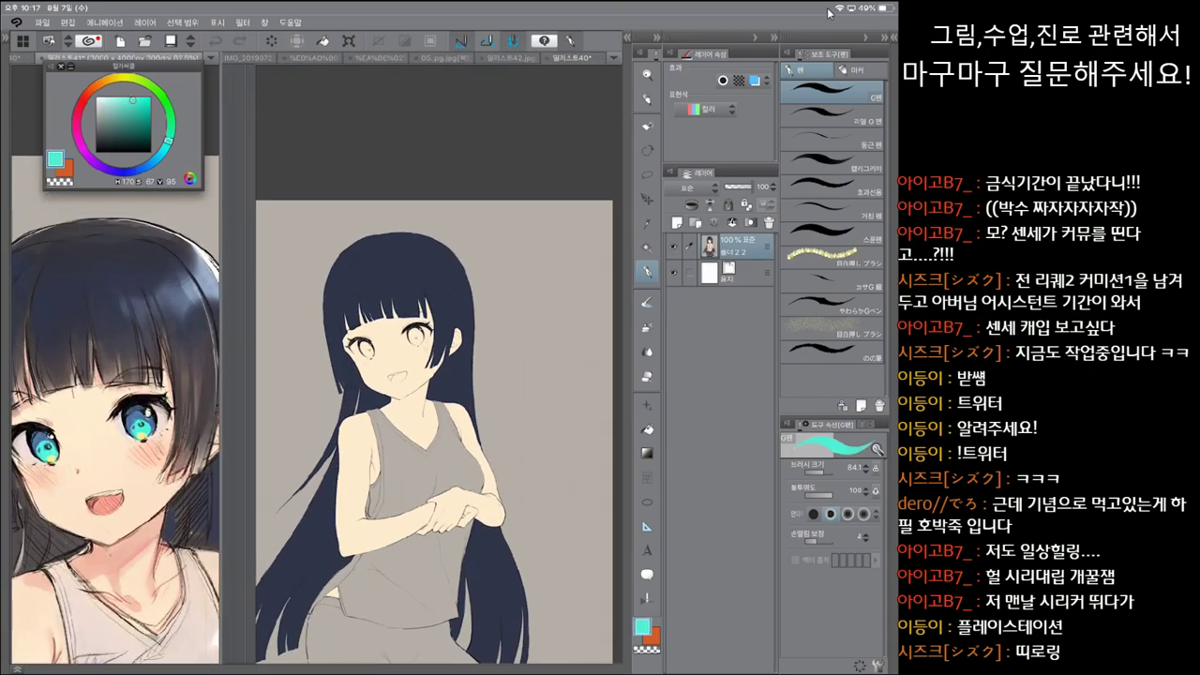
{"action": "key", "text": "ctrl+Tab"}
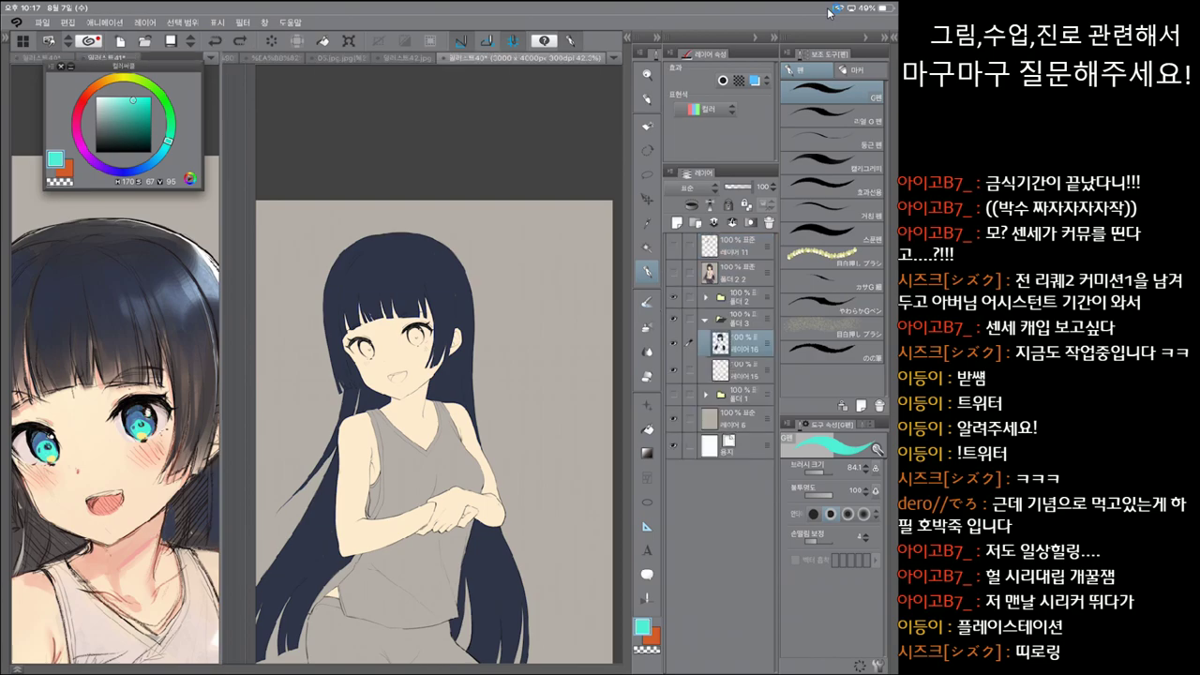
{"action": "scroll", "coordinate": [439, 432], "scroll_direction": "up", "scroll_amount": 3}
{"action": "left_click", "coordinate": [677, 225]}
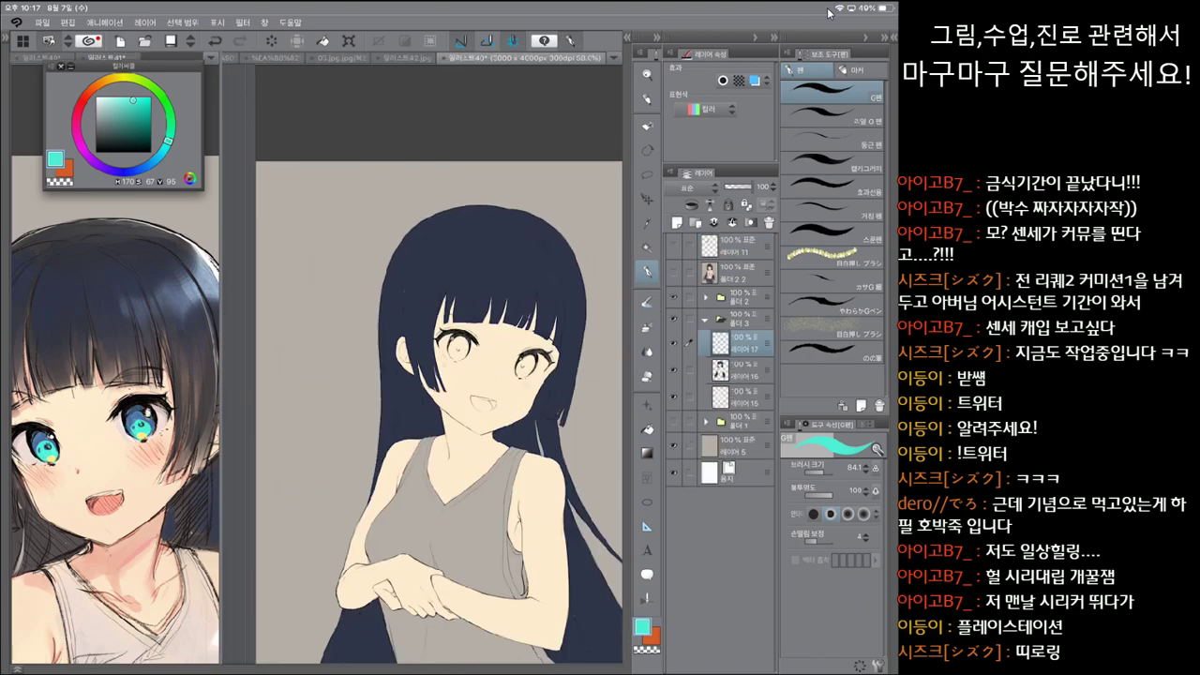
{"action": "scroll", "coordinate": [438, 431], "scroll_direction": "up", "scroll_amount": 2}
{"action": "left_click", "coordinate": [646, 429]}
{"action": "left_click", "coordinate": [525, 441]}
{"action": "key", "text": "ctrl+z"}
Step: Close the gap at the bottom of the iris nearer the ear with the G pen, and fill that iris with turquoise
{"action": "key", "text": "p"}
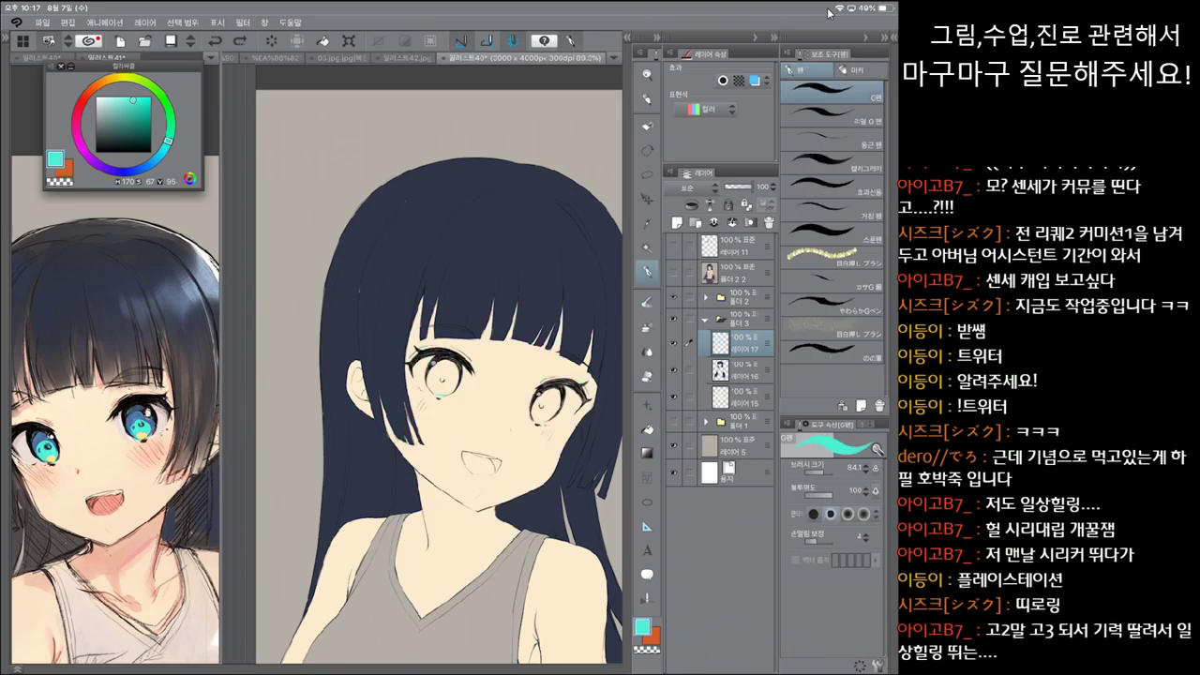
{"action": "key", "text": "g"}
{"action": "left_click", "coordinate": [440, 376]}
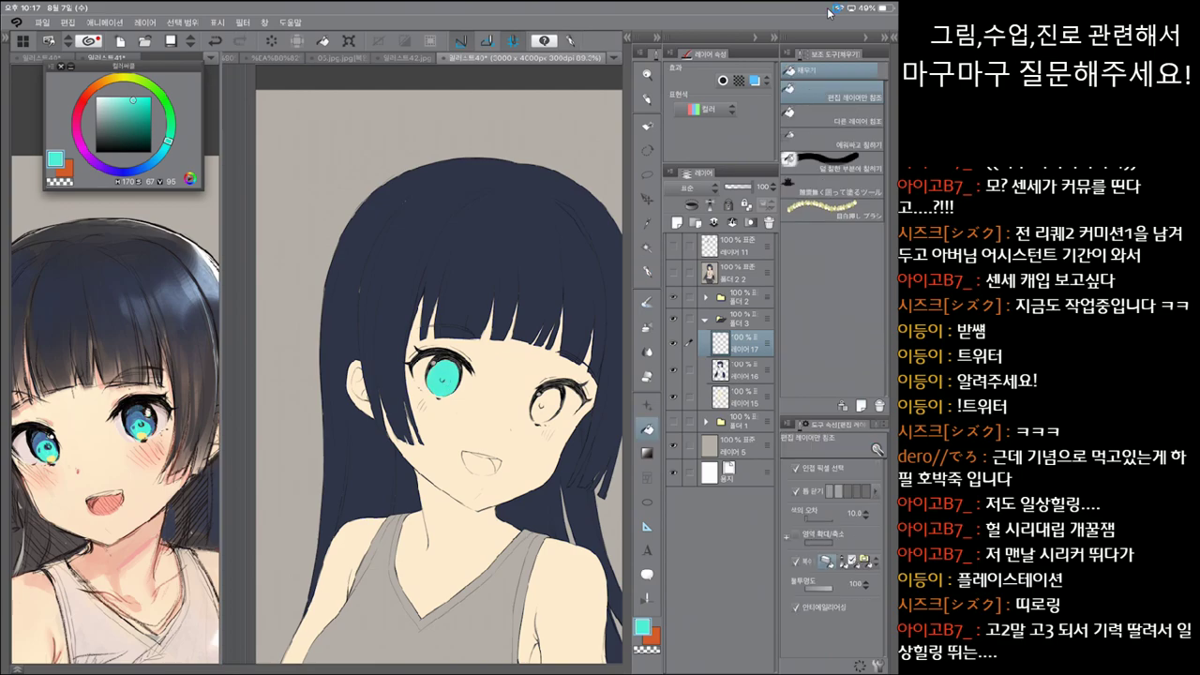
Step: Colour the other iris turquoise with the G pen at size 34.4, and switch to the hard eraser
{"action": "key", "text": "p"}
{"action": "key", "text": "bracketleft"}
{"action": "key", "text": "bracketleft"}
{"action": "key", "text": "bracketleft"}
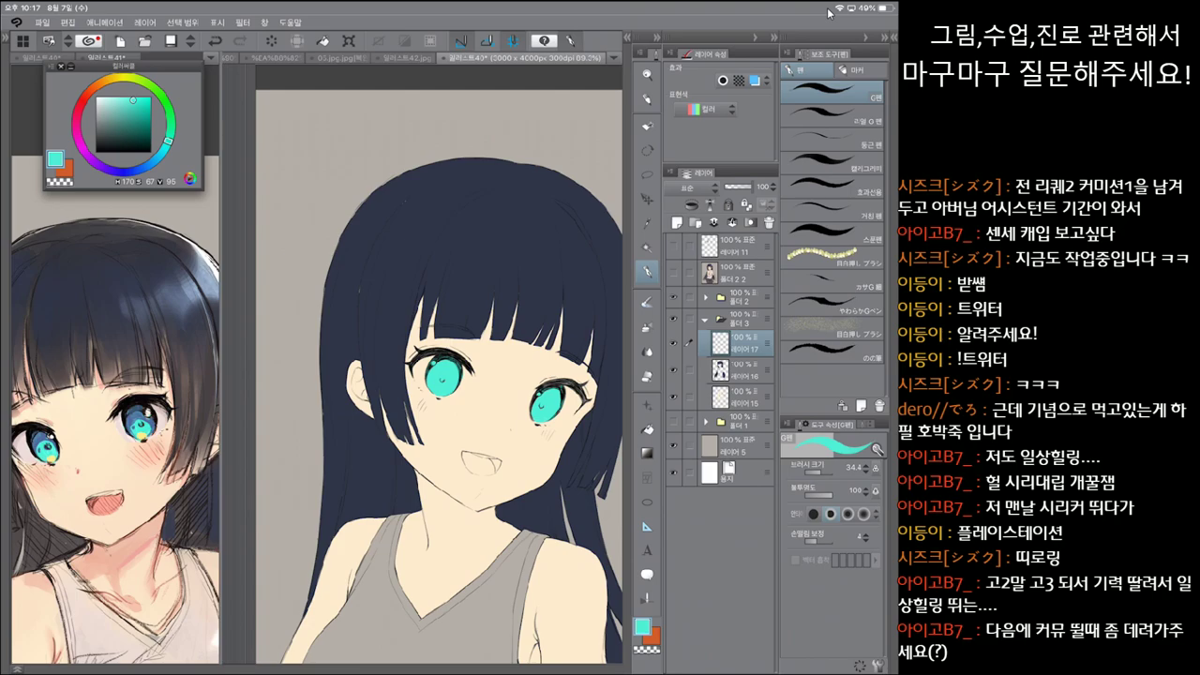
{"action": "key", "text": "e"}
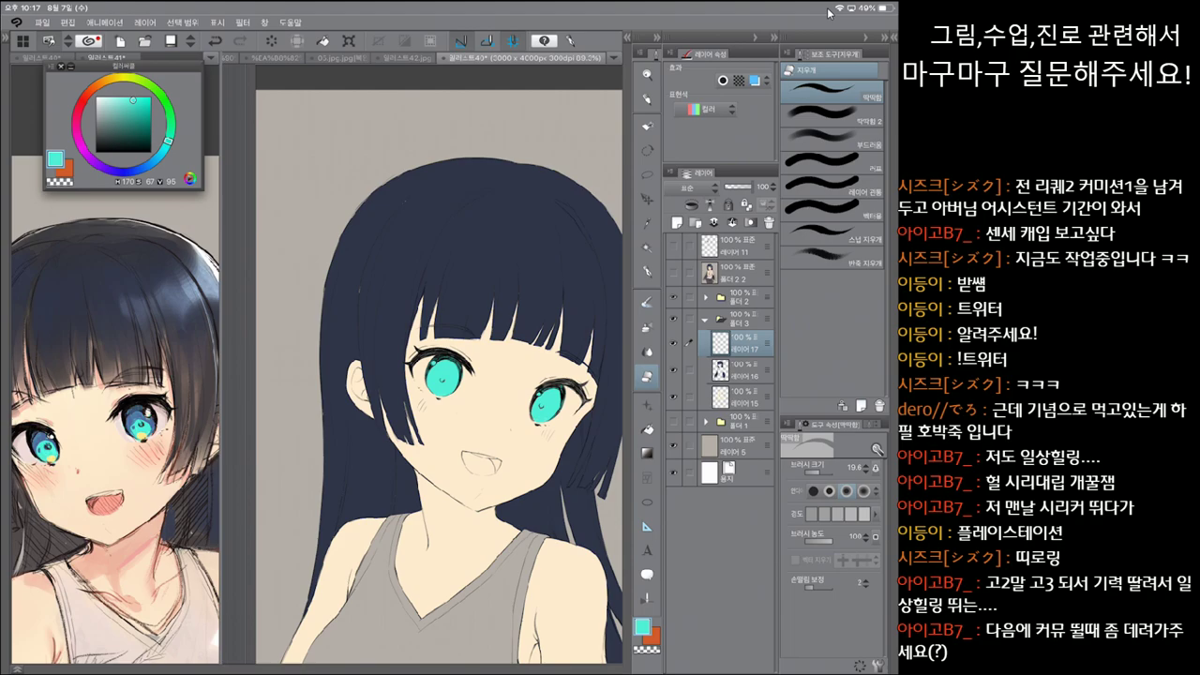
Step: Add a new layer between the iris layer and the hair layer in folder 3
{"action": "key", "text": "super+minus"}
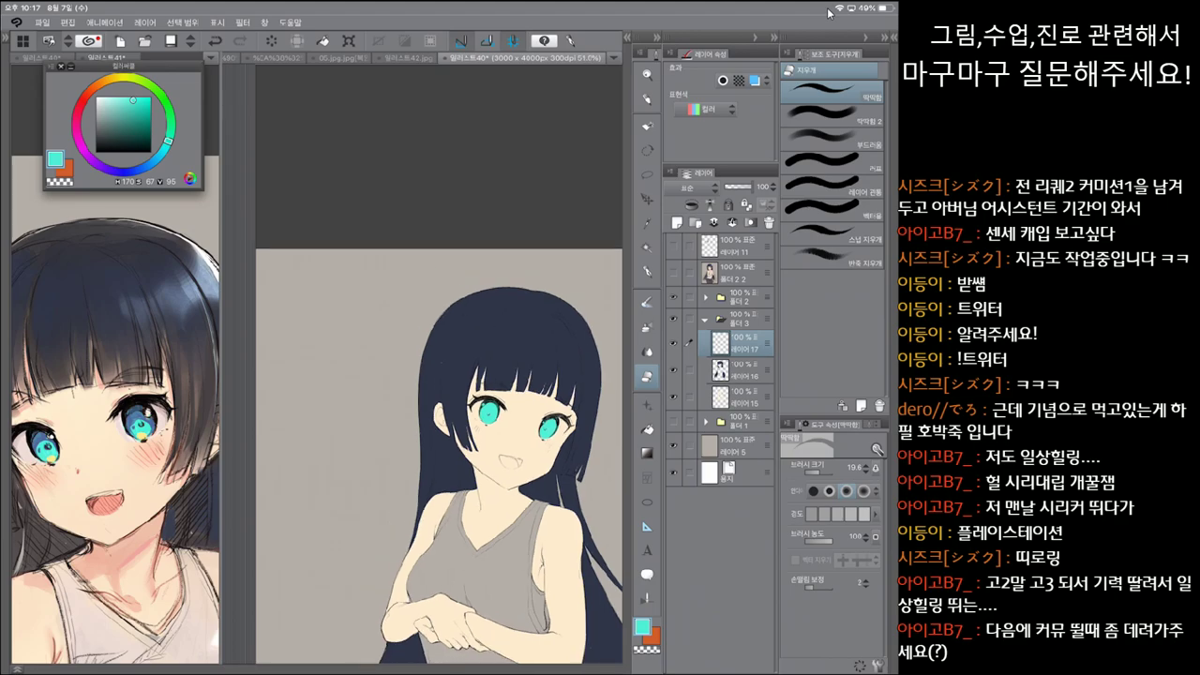
{"action": "scroll", "coordinate": [438, 441], "scroll_direction": "up", "scroll_amount": 2}
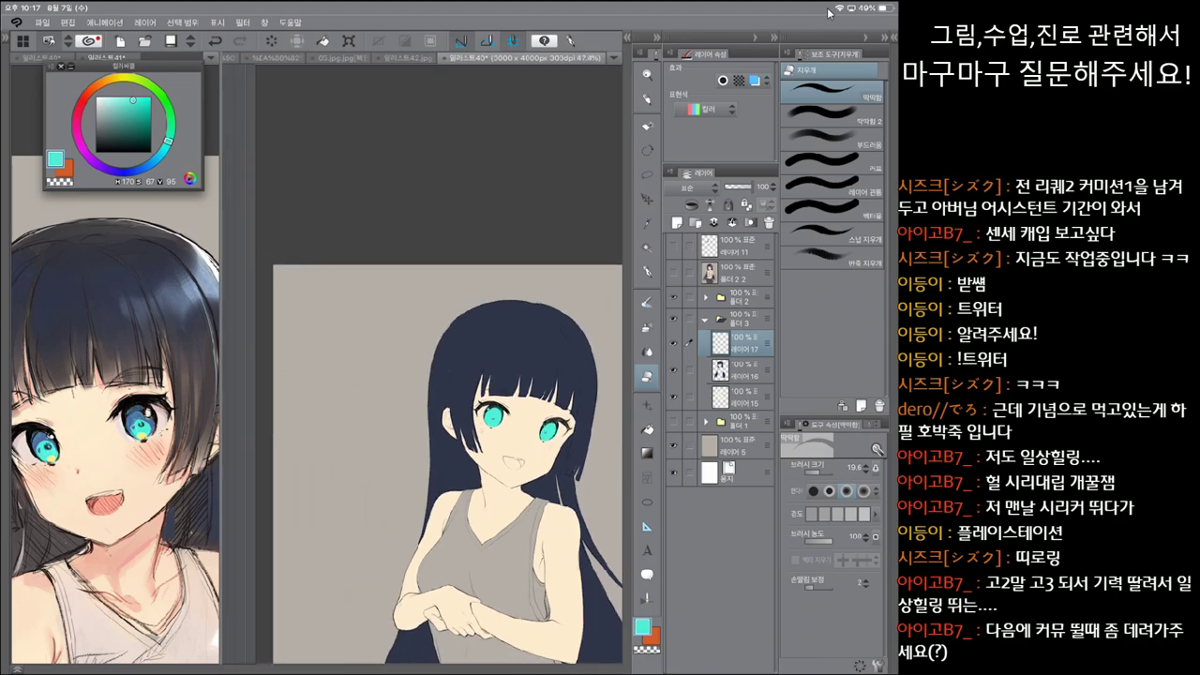
{"action": "scroll", "coordinate": [439, 403], "scroll_direction": "up", "scroll_amount": 4}
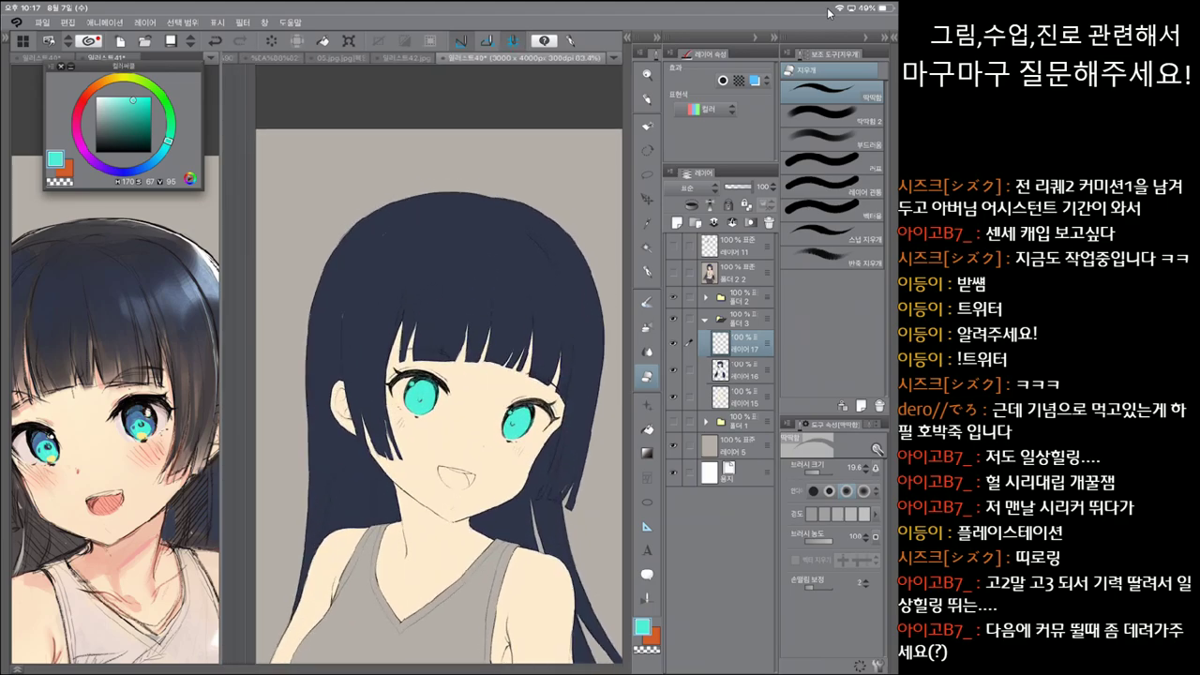
{"action": "key", "text": "alt+bracketleft"}
{"action": "key", "text": "super+shift+n"}
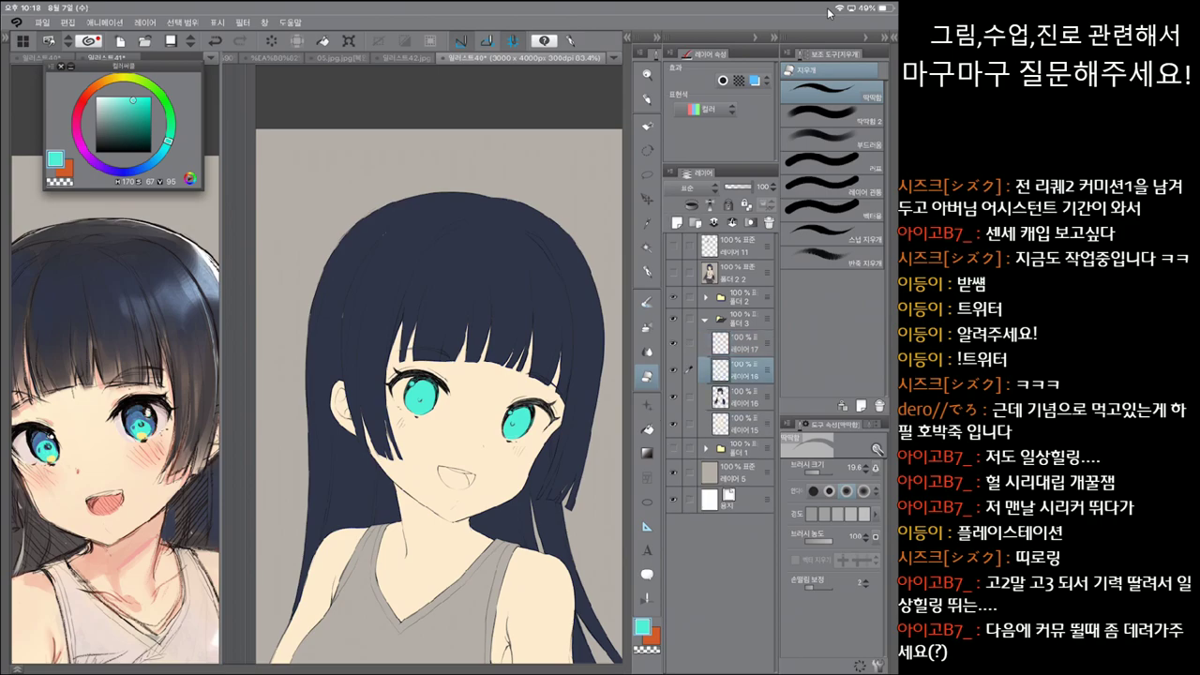
Step: Sample the pale pink (H 7, S 12, V 85) of the reference's eye white and try it on the new layer with the pen
{"action": "key", "text": "ctrl+Tab"}
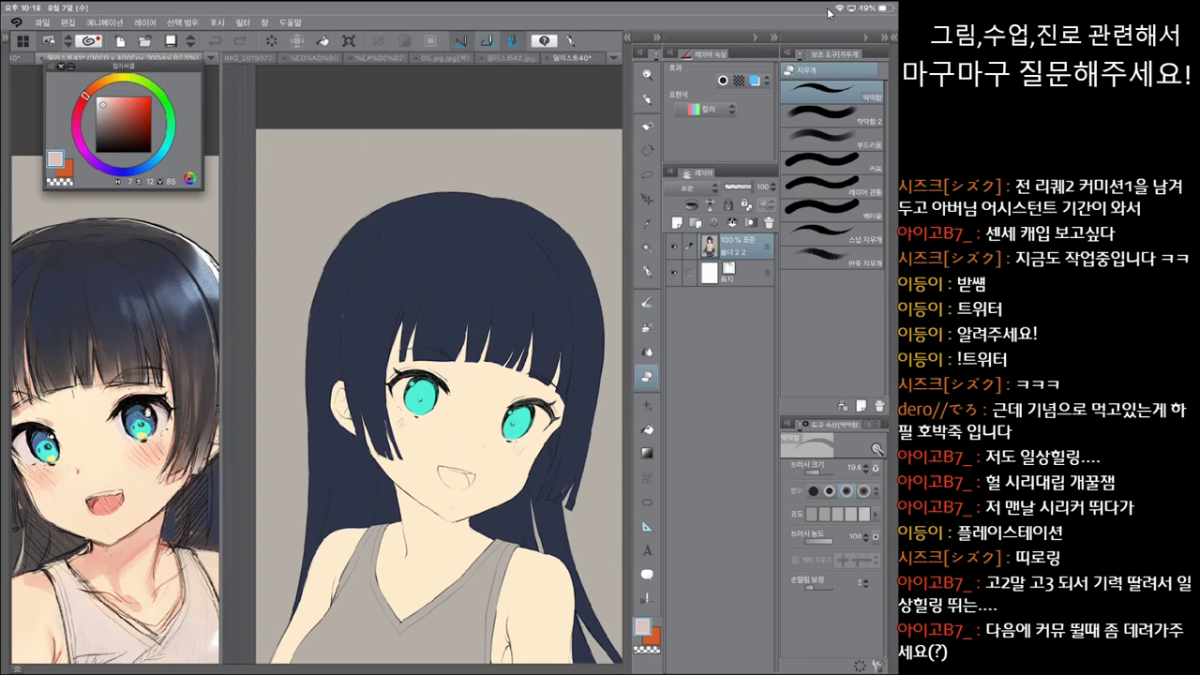
{"action": "key", "text": "p"}
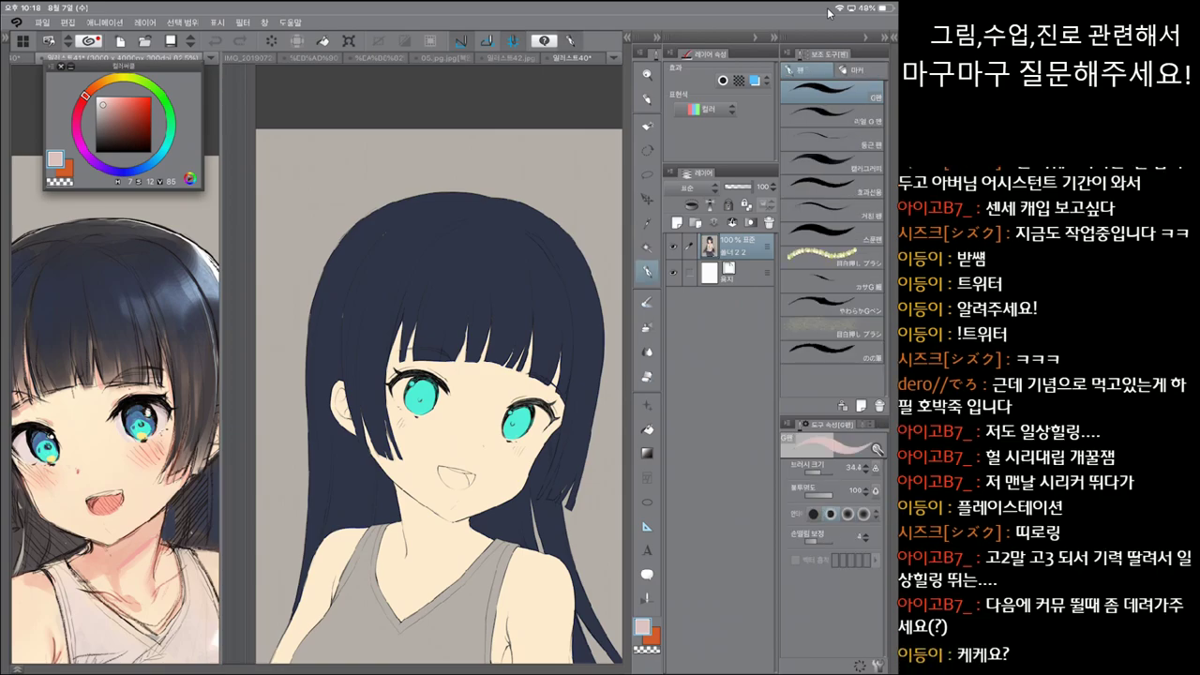
{"action": "key", "text": "ctrl+shift+Tab"}
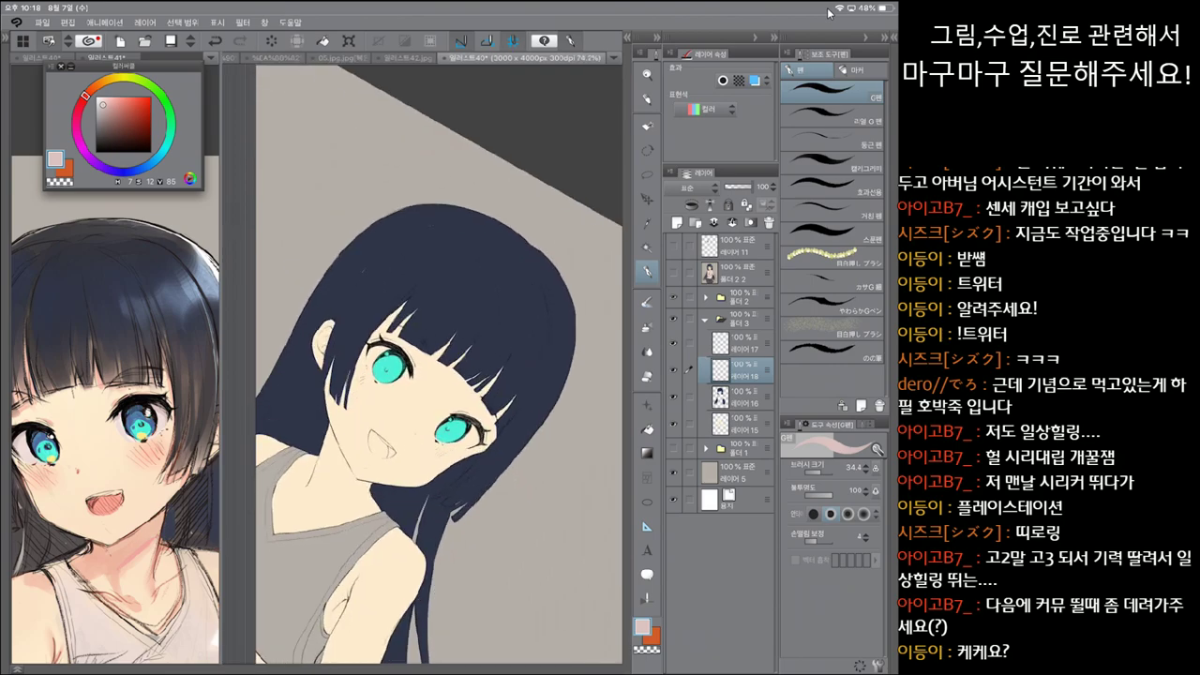
{"action": "key", "text": "period"}
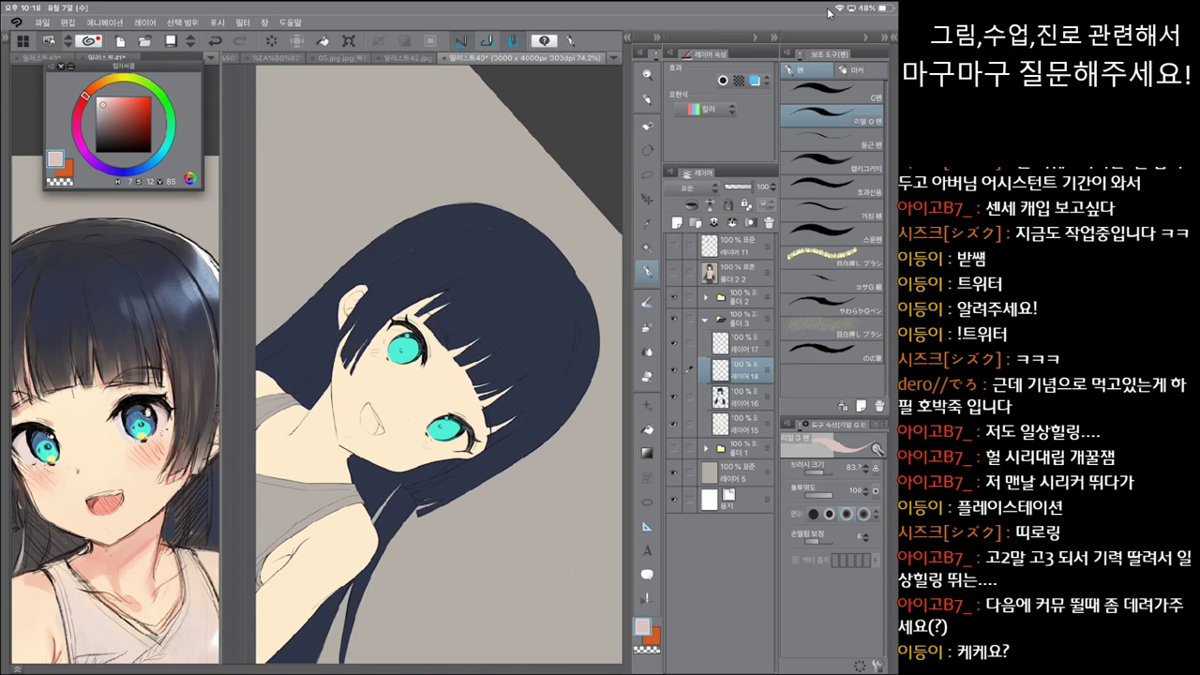
{"action": "key", "text": "ctrl+z"}
Step: Sample the reference's lighter eye white (H 14, S 9, V 93) and start painting the white of the eye nearer the ear with the G pen
{"action": "key", "text": "ctrl+Tab"}
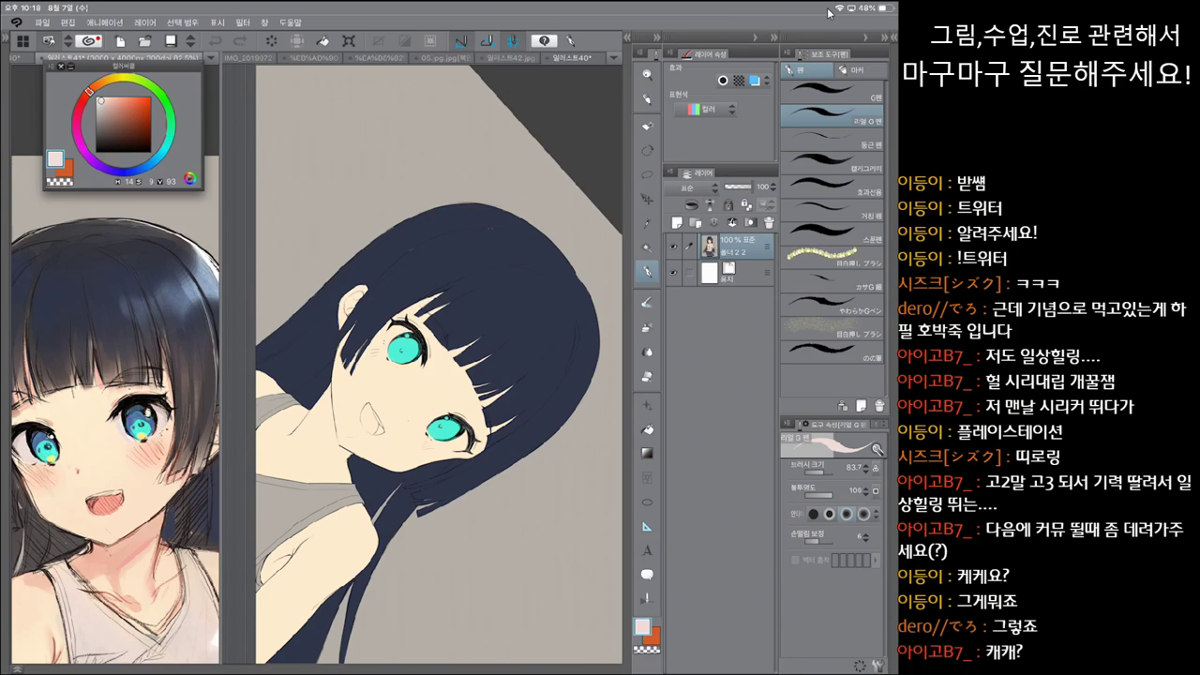
{"action": "key", "text": "ctrl+Tab"}
{"action": "scroll", "coordinate": [439, 375], "scroll_direction": "up", "scroll_amount": 5}
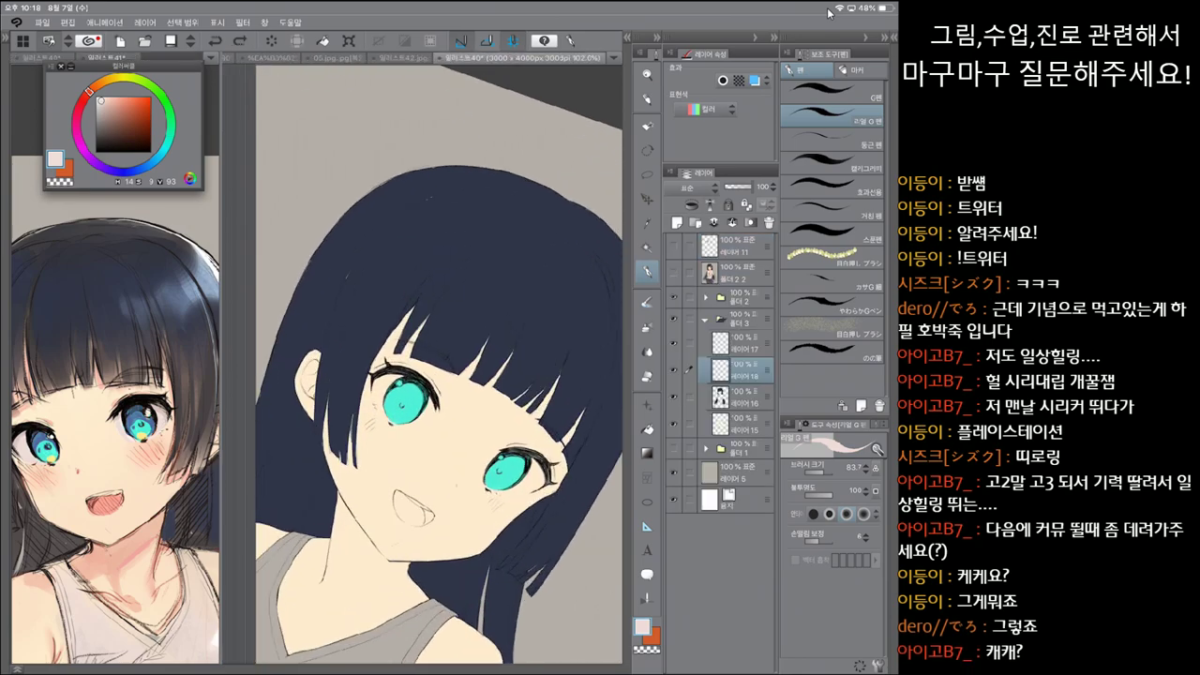
{"action": "key", "text": "p"}
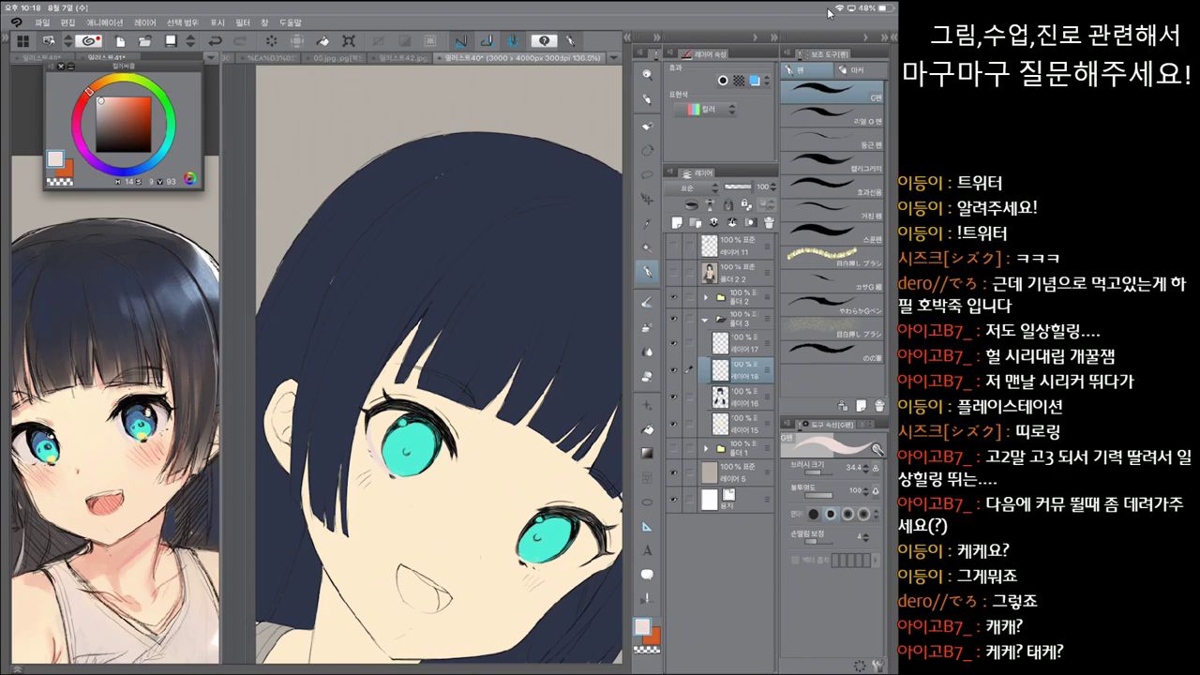
{"action": "key", "text": "bracketright"}
{"action": "key", "text": "bracketright"}
{"action": "key", "text": "bracketright"}
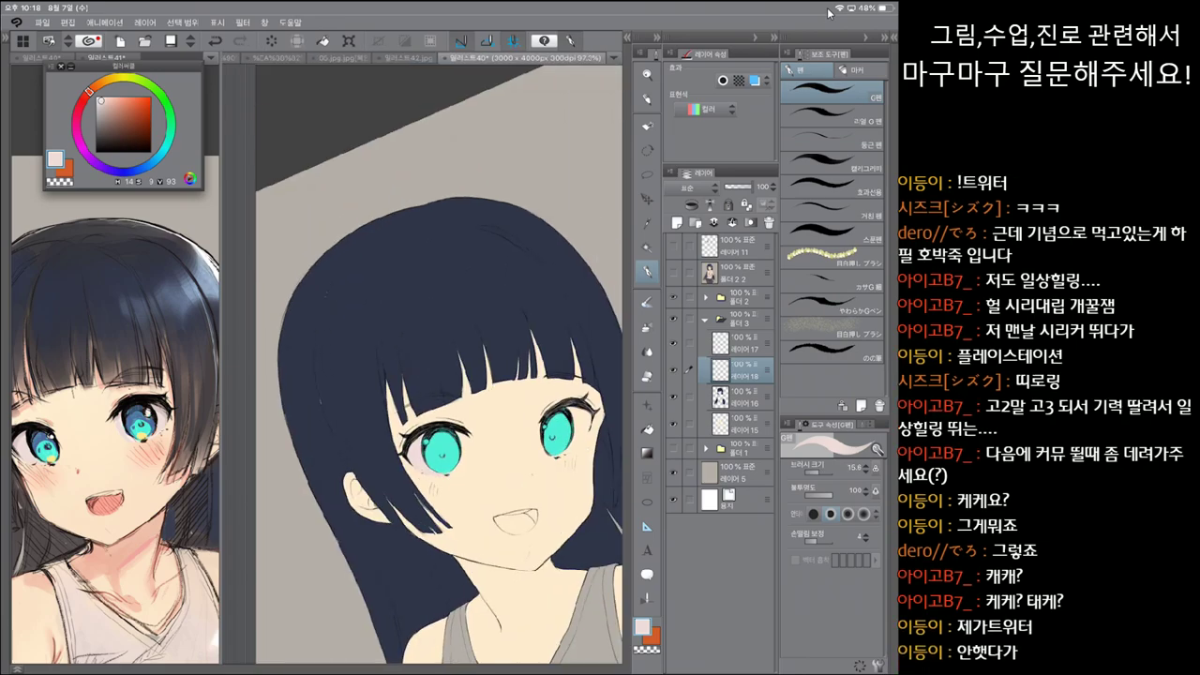
Step: Set the G pen to size 44.7, mirror the canvas view, and paint the remaining whites of both eyes
{"action": "key", "text": "bracketleft"}
{"action": "key", "text": "bracketleft"}
{"action": "key", "text": "bracketleft"}
{"action": "key", "text": "bracketleft"}
{"action": "key", "text": "bracketright"}
{"action": "key", "text": "bracketright"}
{"action": "key", "text": "bracketright"}
{"action": "key", "text": "bracketright"}
{"action": "key", "text": "bracketright"}
{"action": "key", "text": "bracketright"}
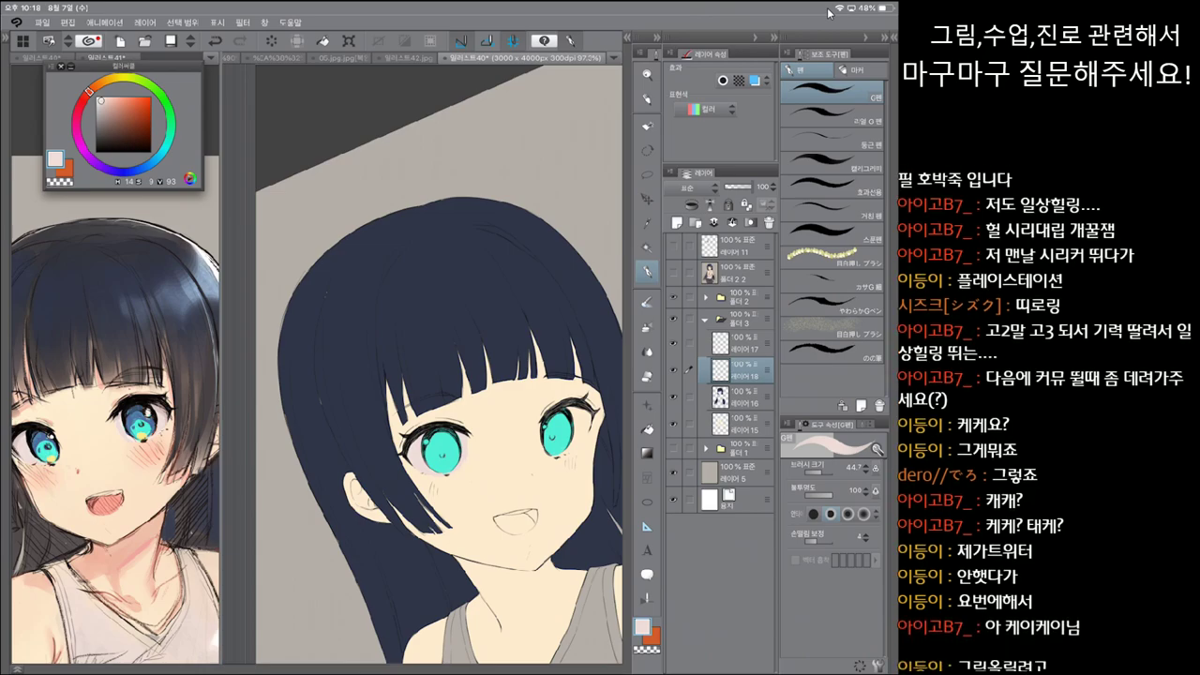
{"action": "key", "text": "asciicircum"}
{"action": "key", "text": "asciicircum"}
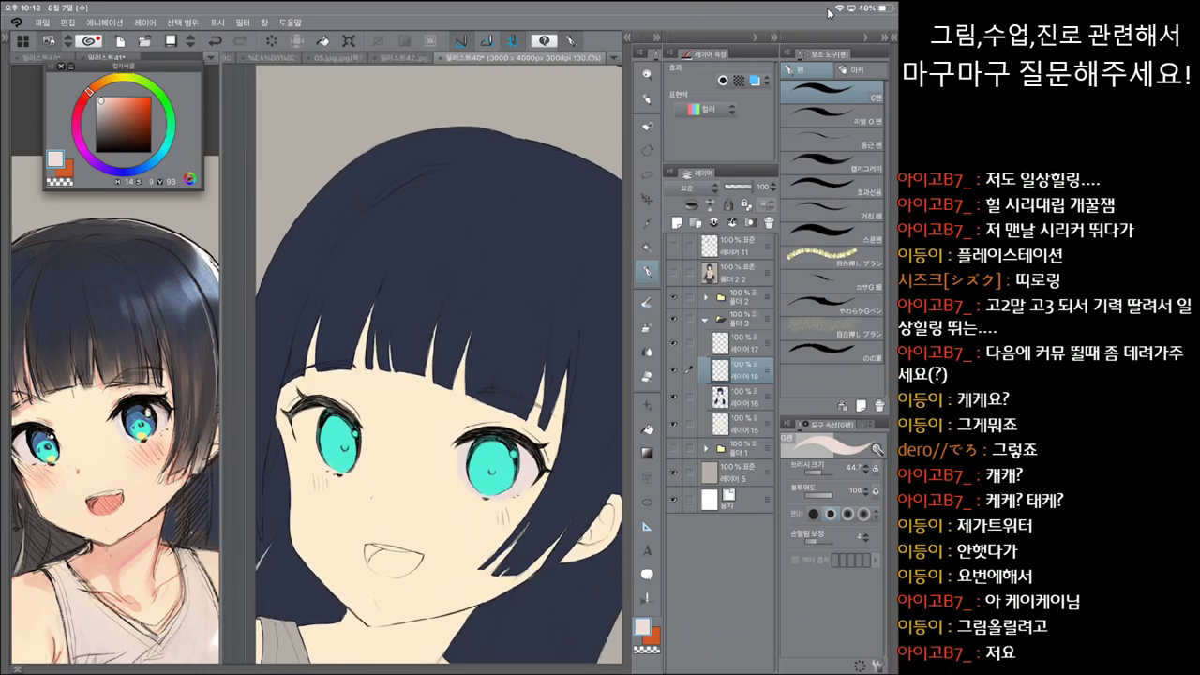
{"action": "key", "text": "period"}
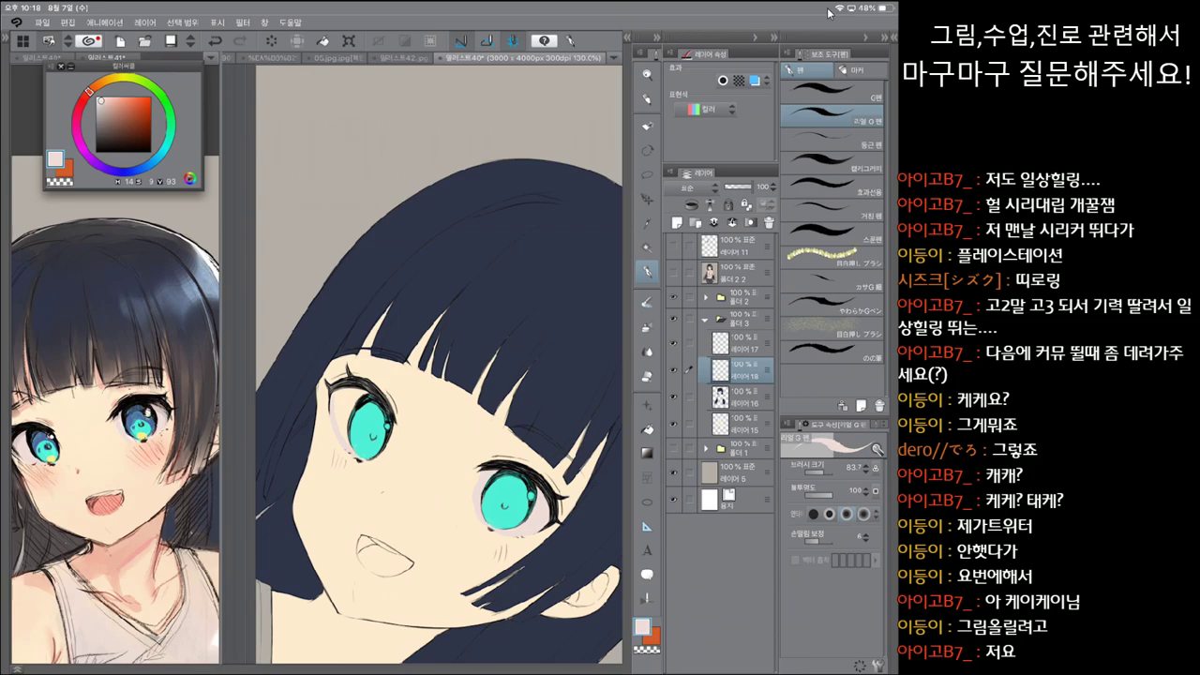
{"action": "key", "text": "comma"}
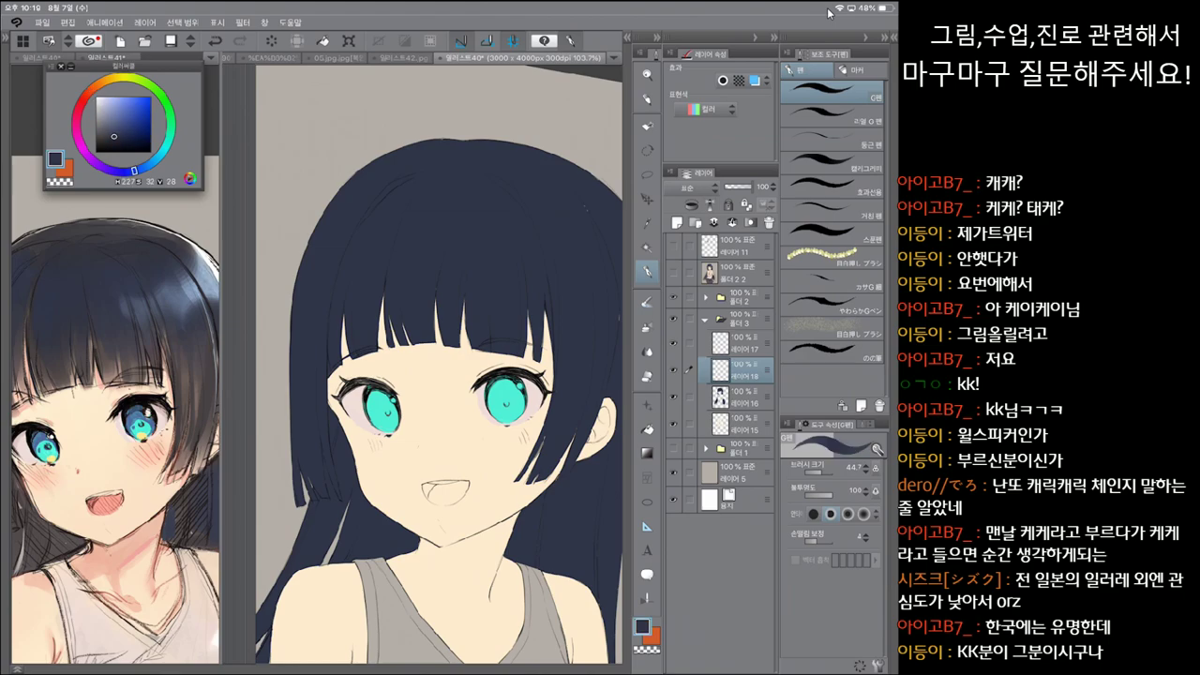
Step: Undo the last stroke and make the hair layer active with the G pen
{"action": "left_click", "coordinate": [831, 114]}
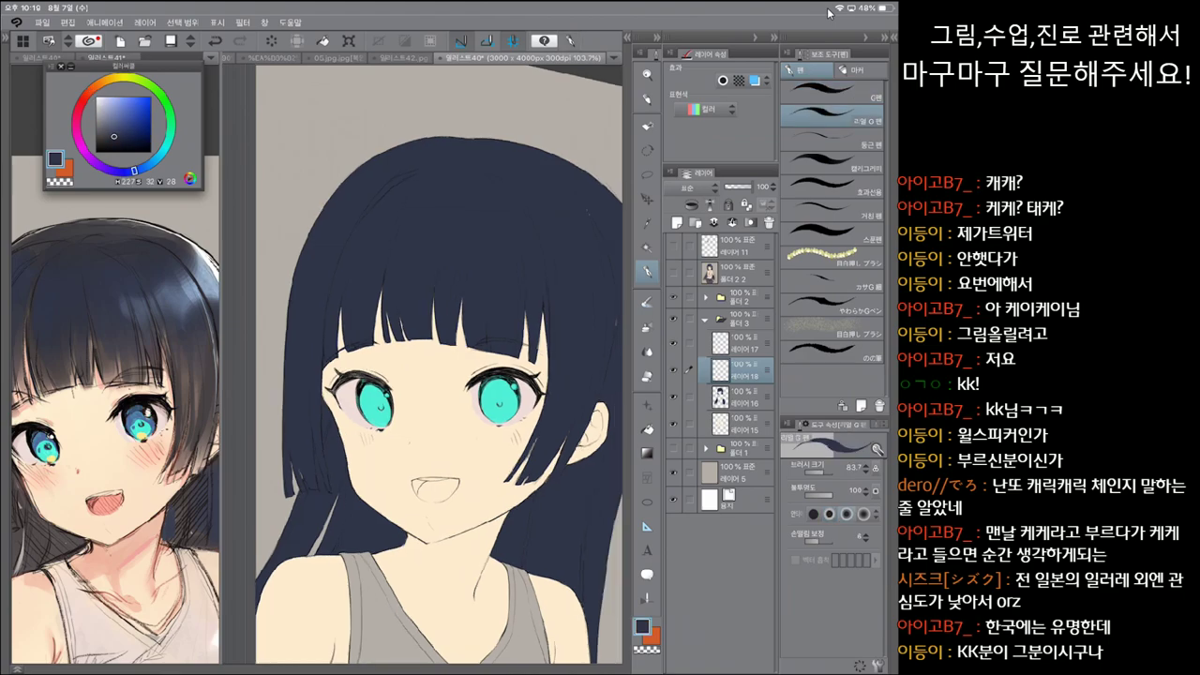
{"action": "key", "text": "ctrl+z"}
{"action": "left_click", "coordinate": [832, 91]}
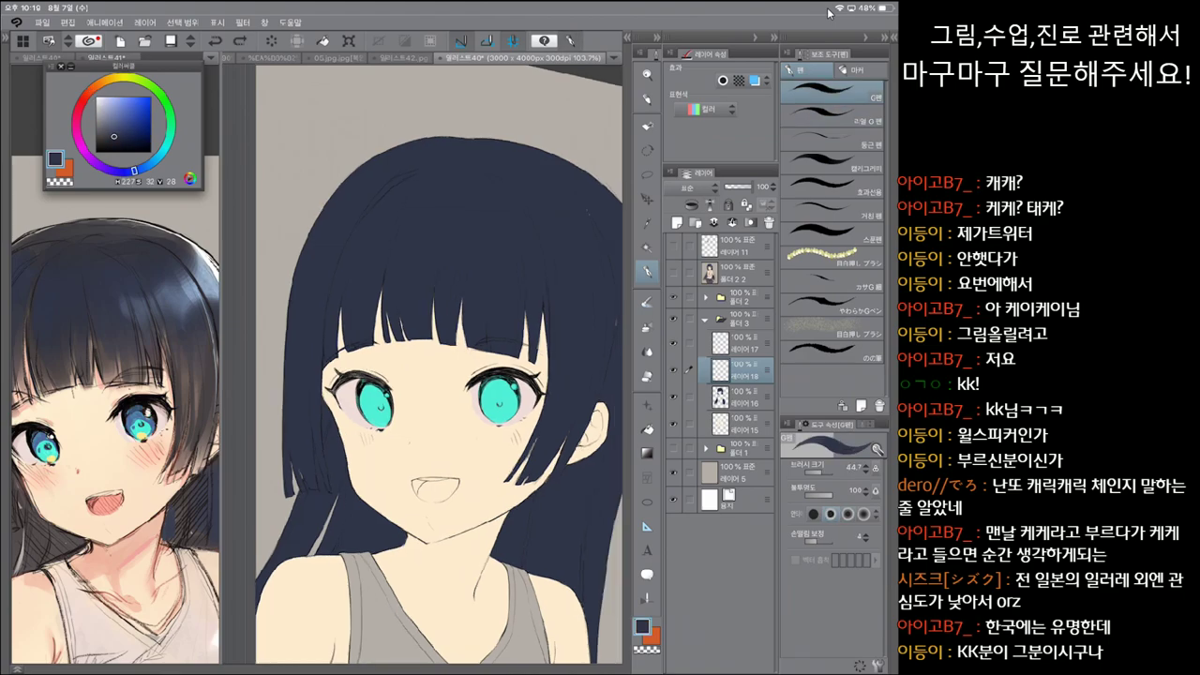
{"action": "key", "text": "alt+["}
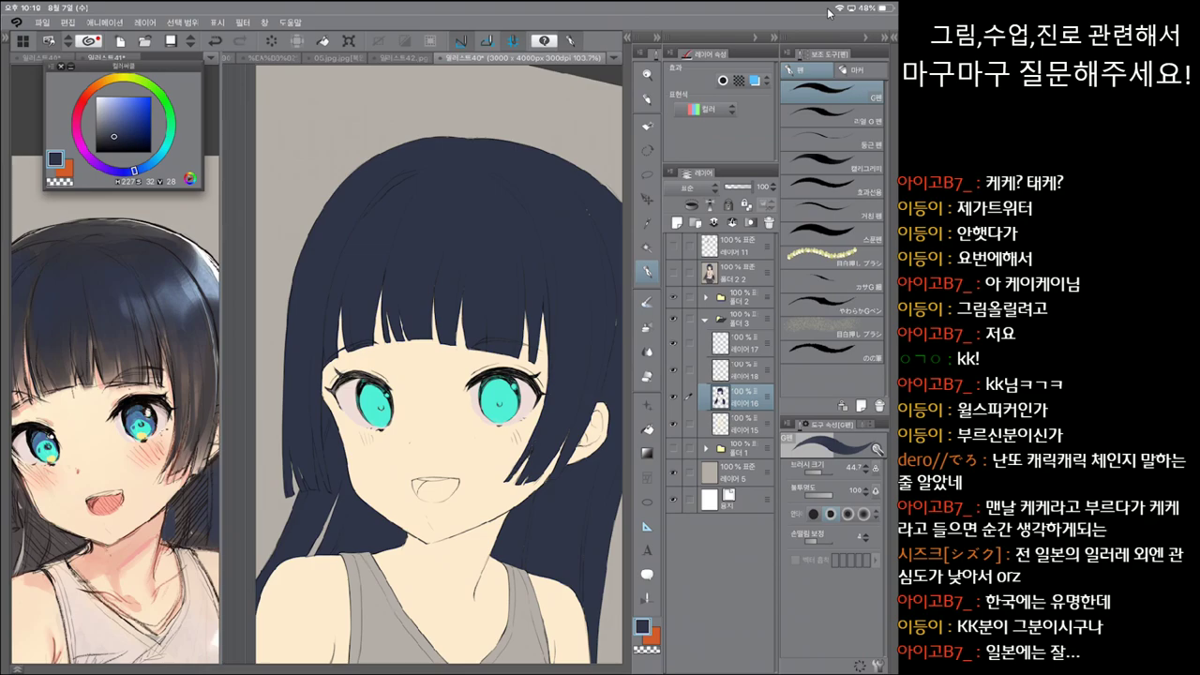
Step: Sample the coral pink (H 9, S 41, V 98) from the reference illustration and add a new layer directly above the hair layer
{"action": "key", "text": "ctrl+Tab"}
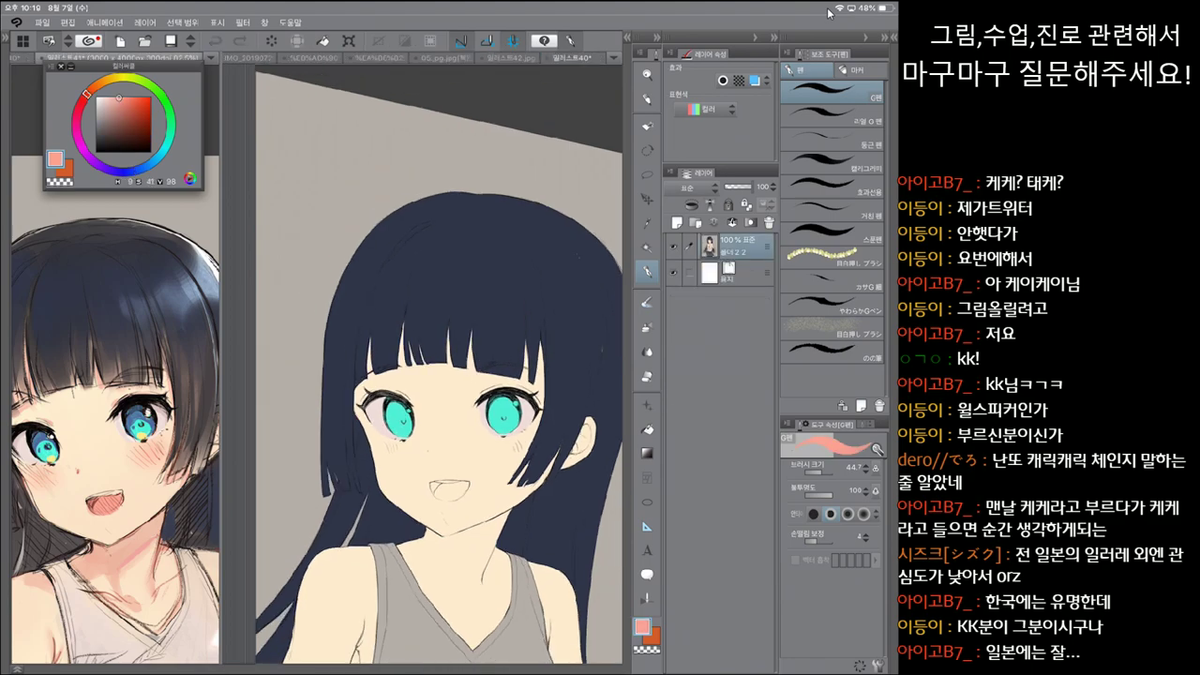
{"action": "key", "text": "ctrl+Tab"}
{"action": "key", "text": "period"}
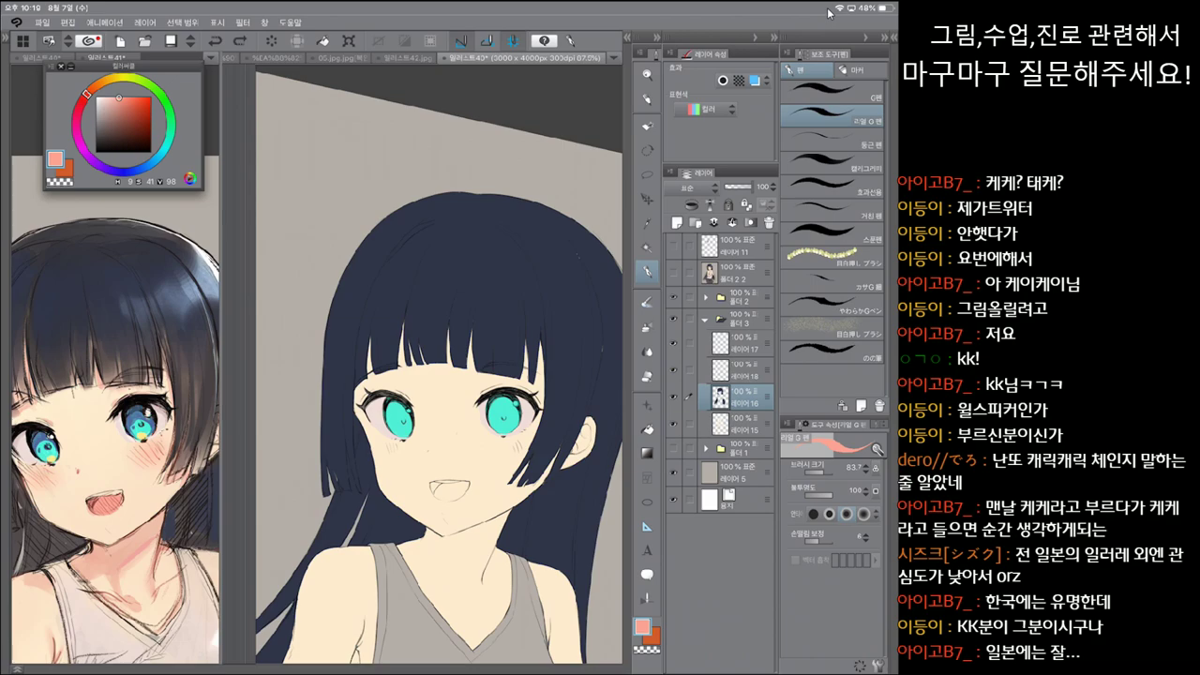
{"action": "left_click", "coordinate": [677, 222]}
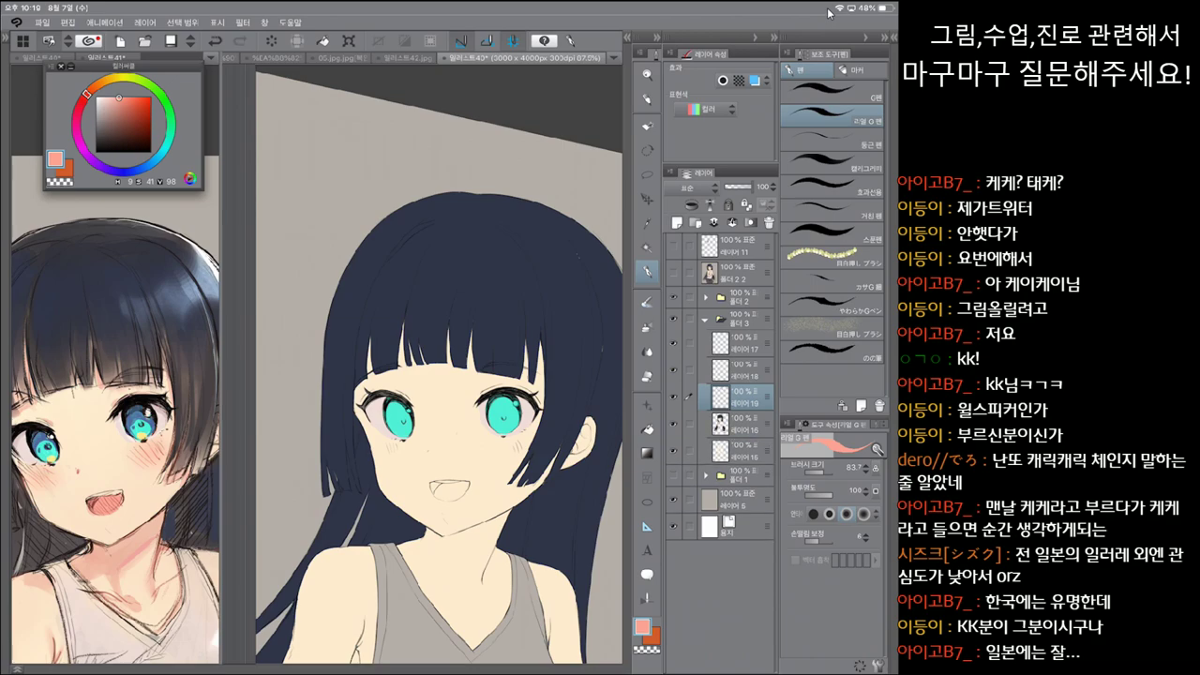
Step: Colour the inside of the open mouth coral pink on the new layer with the G pen at size 44.7 and the Fill tool
{"action": "key", "text": "asciicircum"}
{"action": "key", "text": "asciicircum"}
{"action": "key", "text": "asciicircum"}
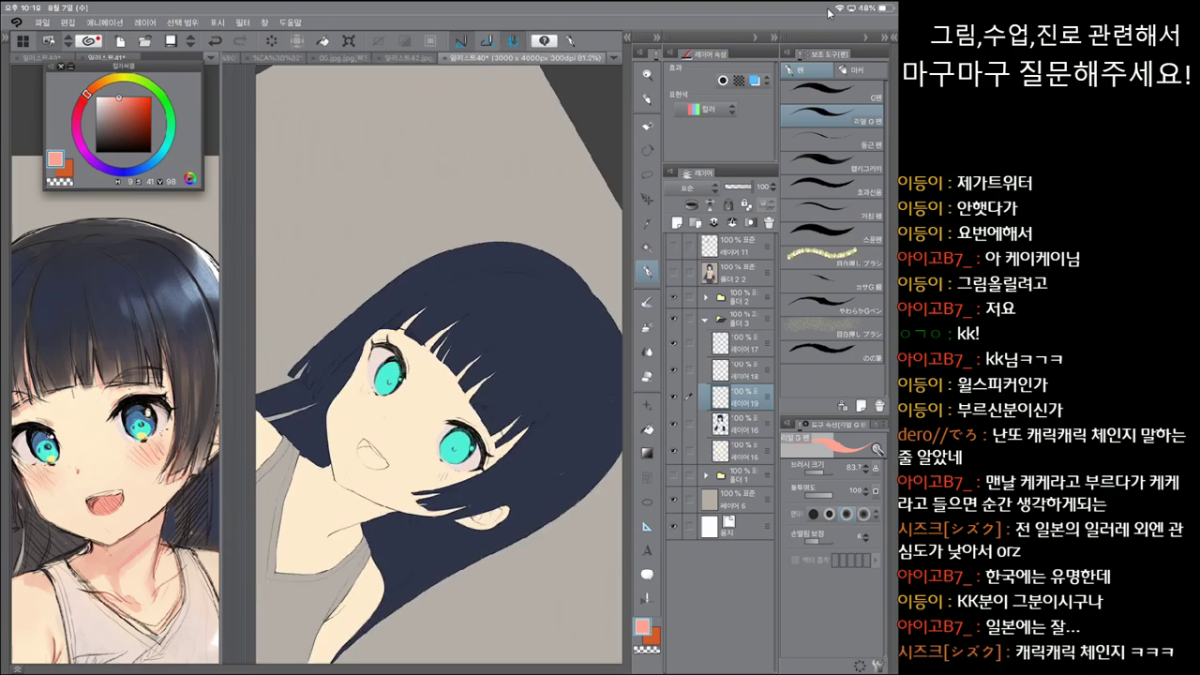
{"action": "key", "text": "ctrl+plus"}
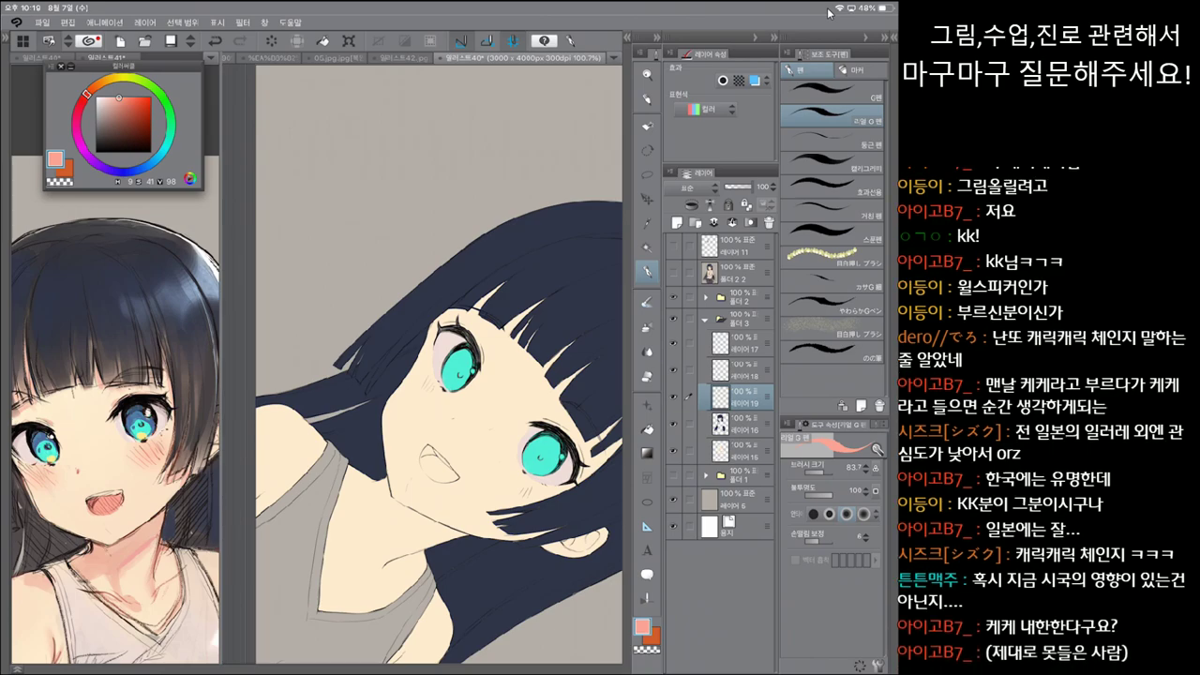
{"action": "key", "text": "comma"}
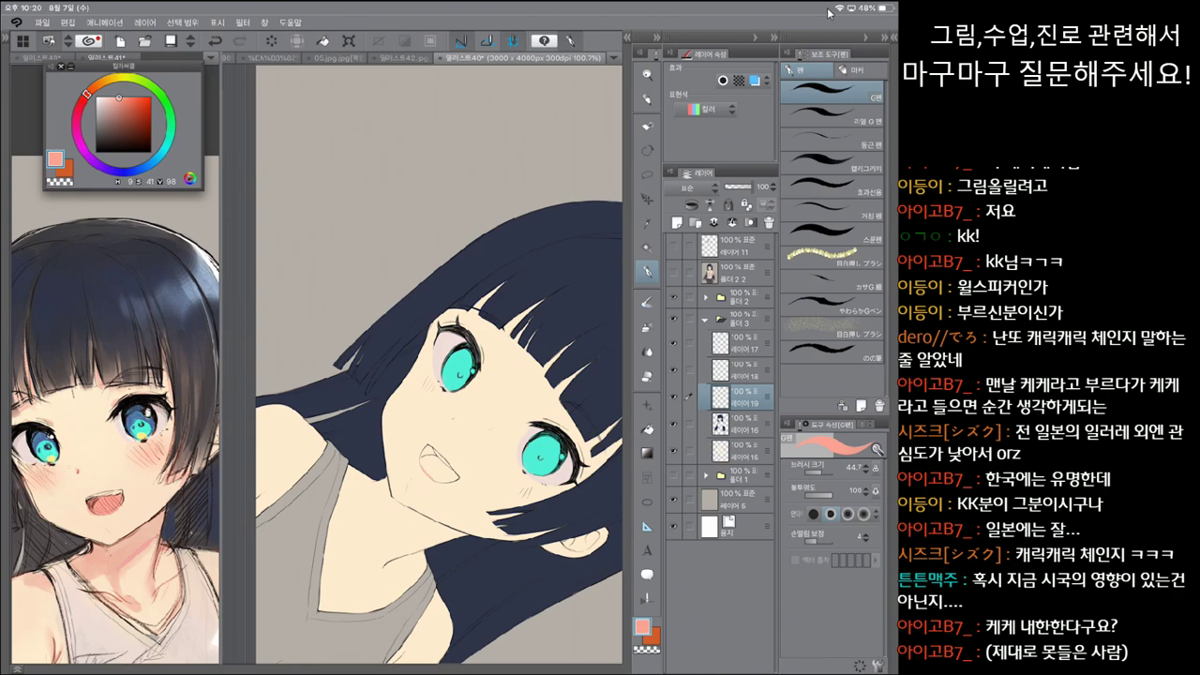
{"action": "key", "text": "g"}
{"action": "key", "text": "p"}
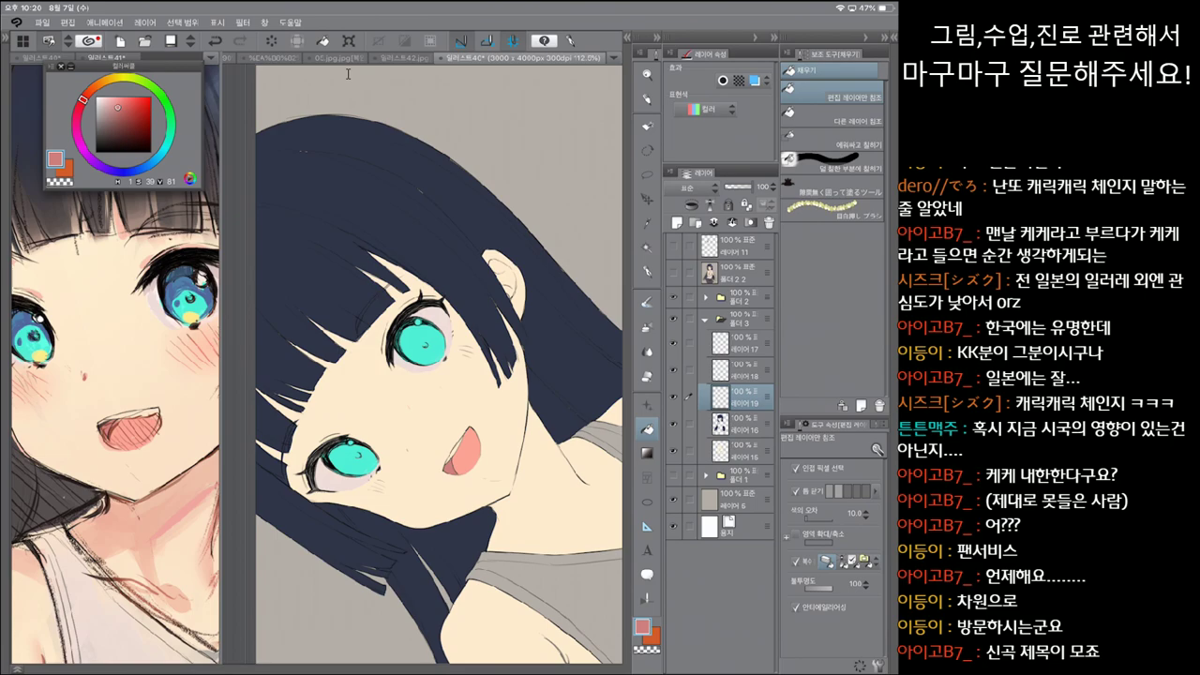
Step: Compare the whole flat-coloured figure with the finished reference illustration
{"action": "key", "text": "t"}
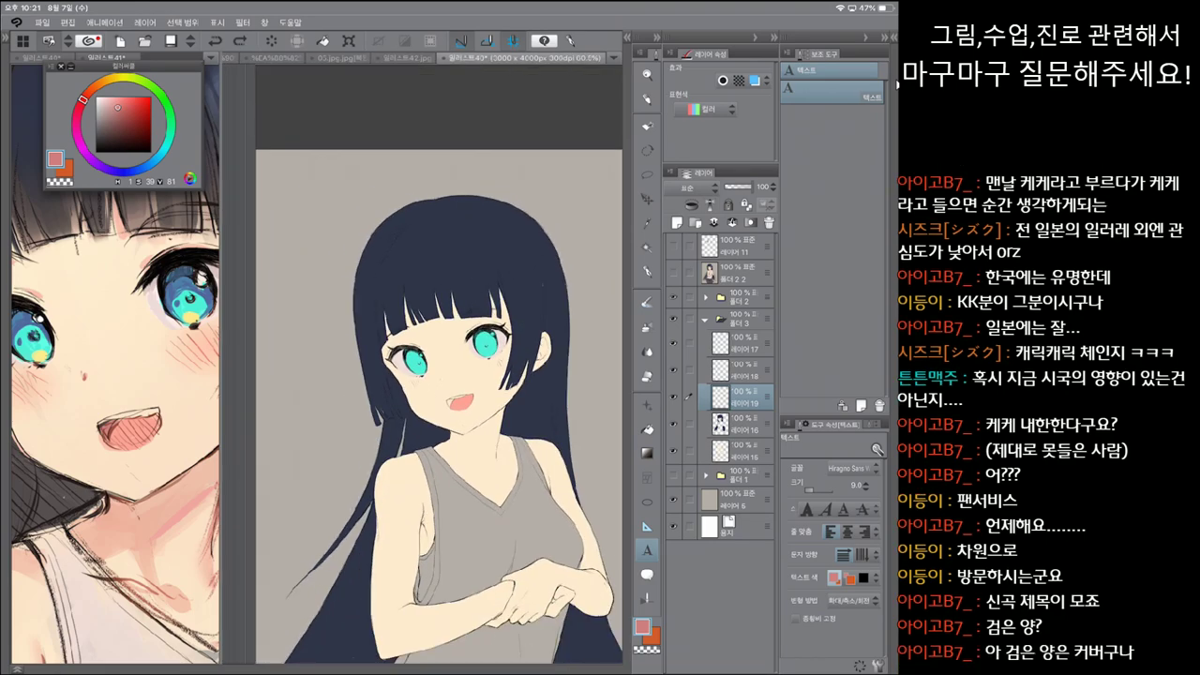
{"action": "scroll", "coordinate": [115, 366], "scroll_direction": "down", "scroll_amount": 5}
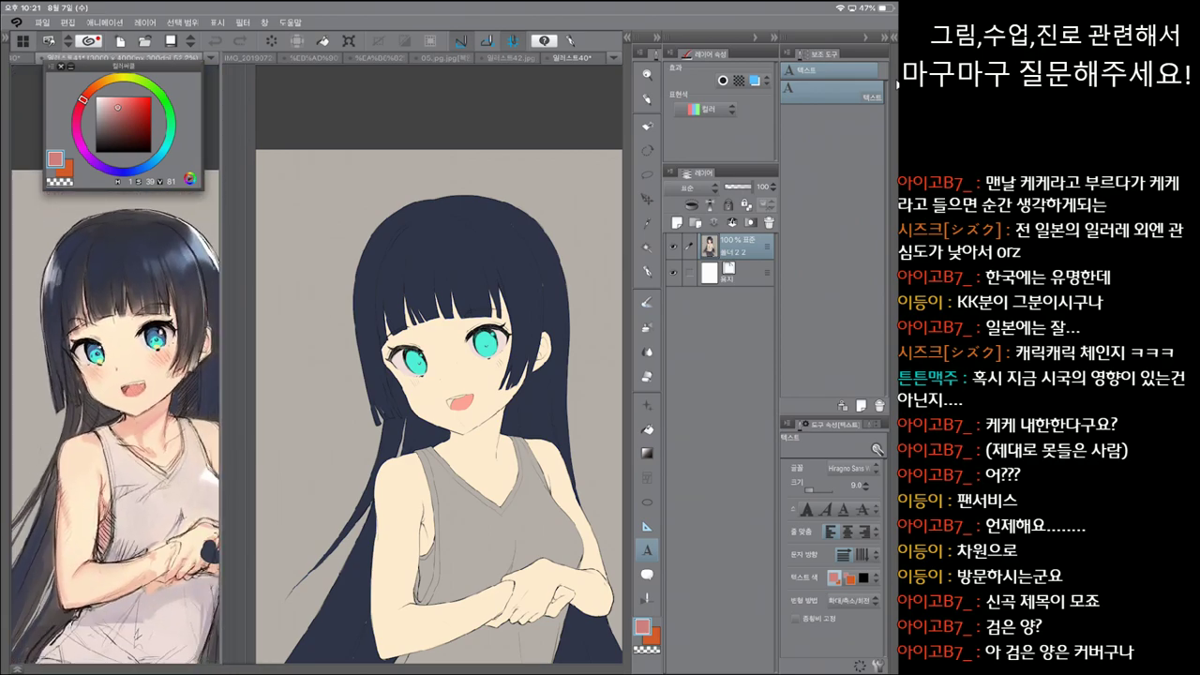
{"action": "scroll", "coordinate": [115, 428], "scroll_direction": "down", "scroll_amount": 1}
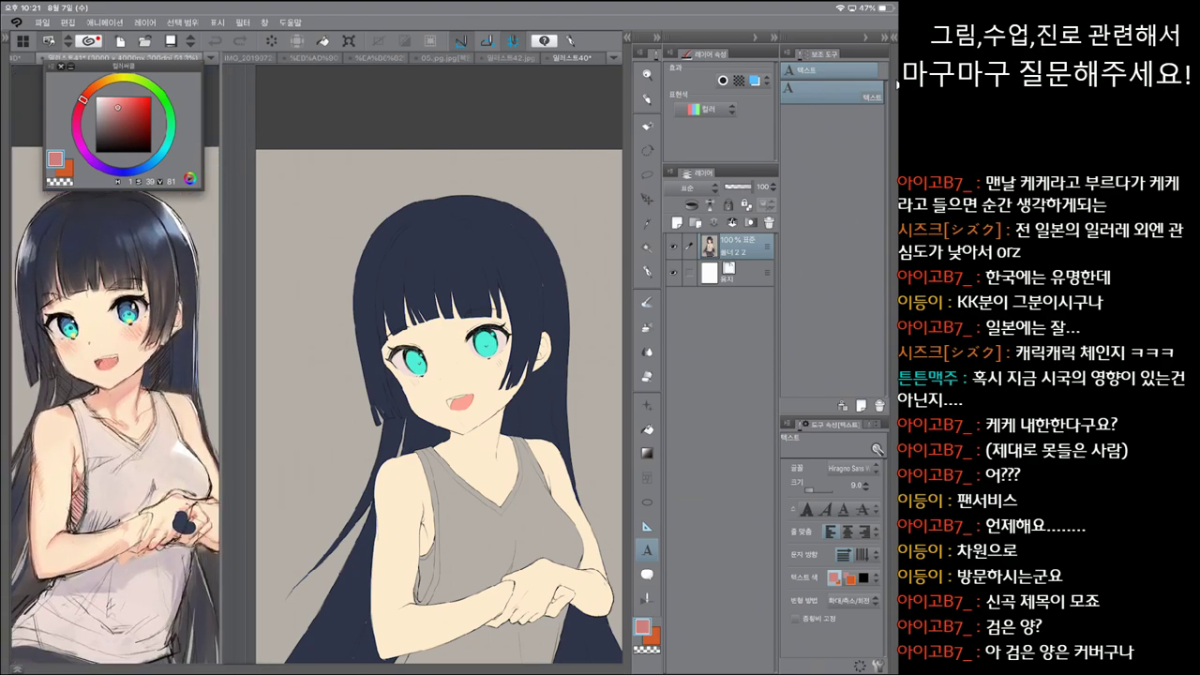
{"action": "scroll", "coordinate": [439, 394], "scroll_direction": "down", "scroll_amount": 5}
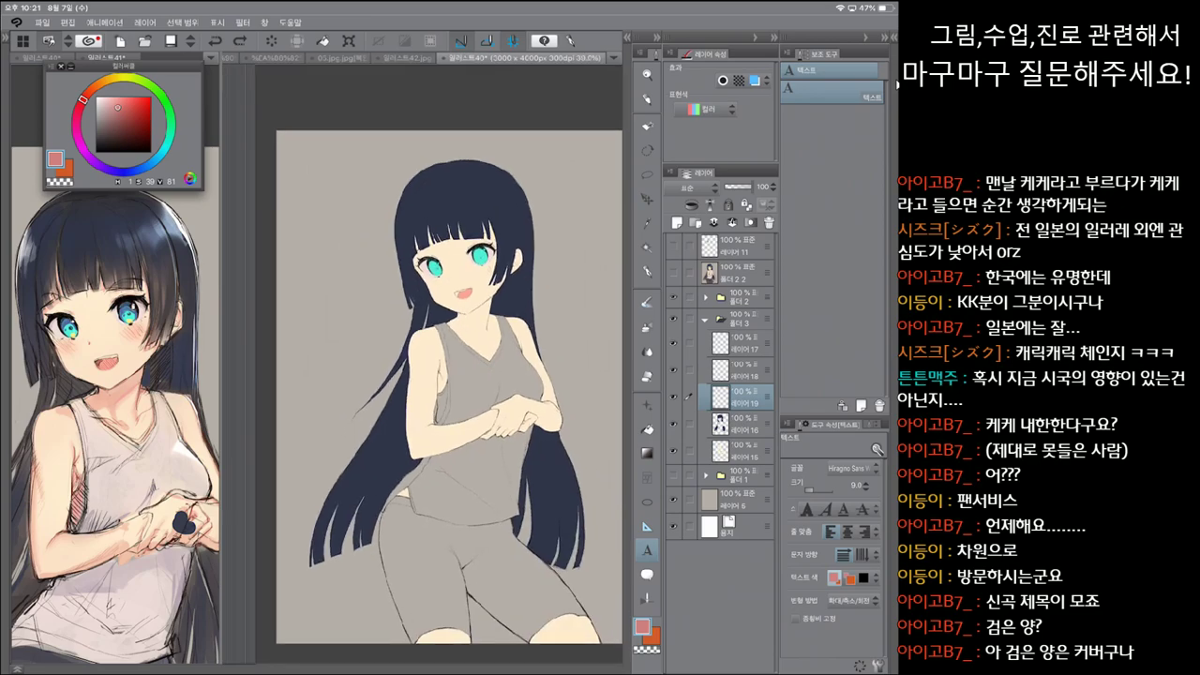
{"action": "scroll", "coordinate": [445, 380], "scroll_direction": "up", "scroll_amount": 1}
{"action": "scroll", "coordinate": [115, 361], "scroll_direction": "up", "scroll_amount": 3}
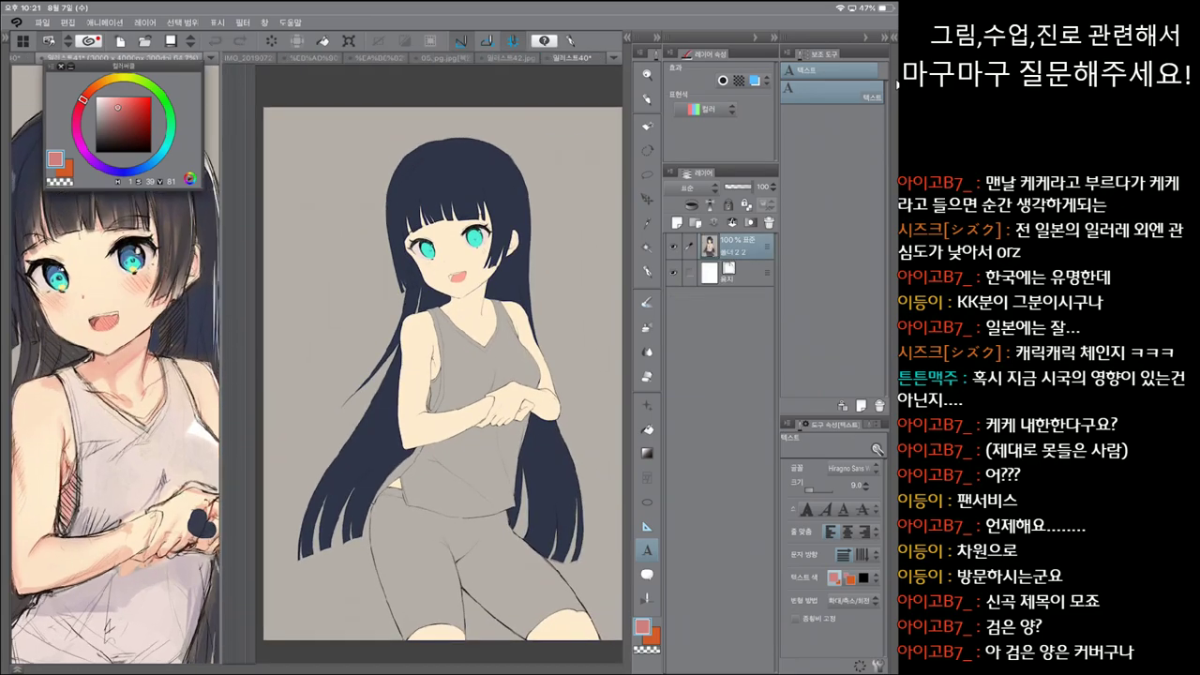
{"action": "left_click", "coordinate": [119, 222]}
{"action": "left_click", "coordinate": [119, 221]}
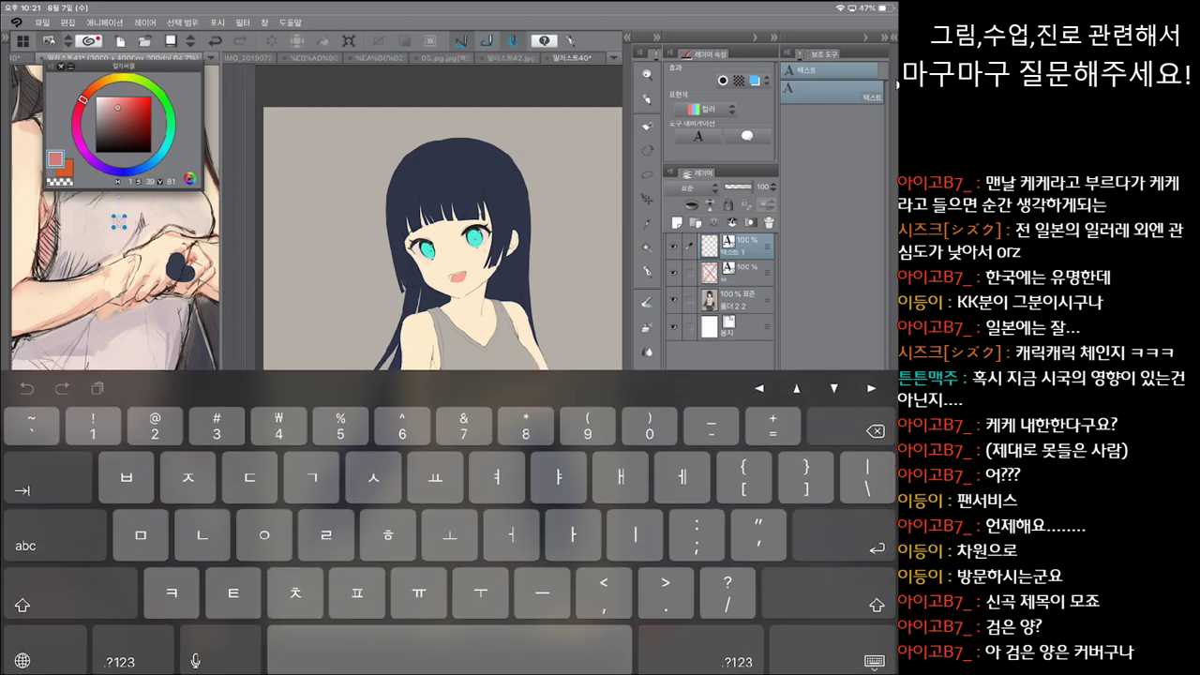
{"action": "key", "text": "Escape"}
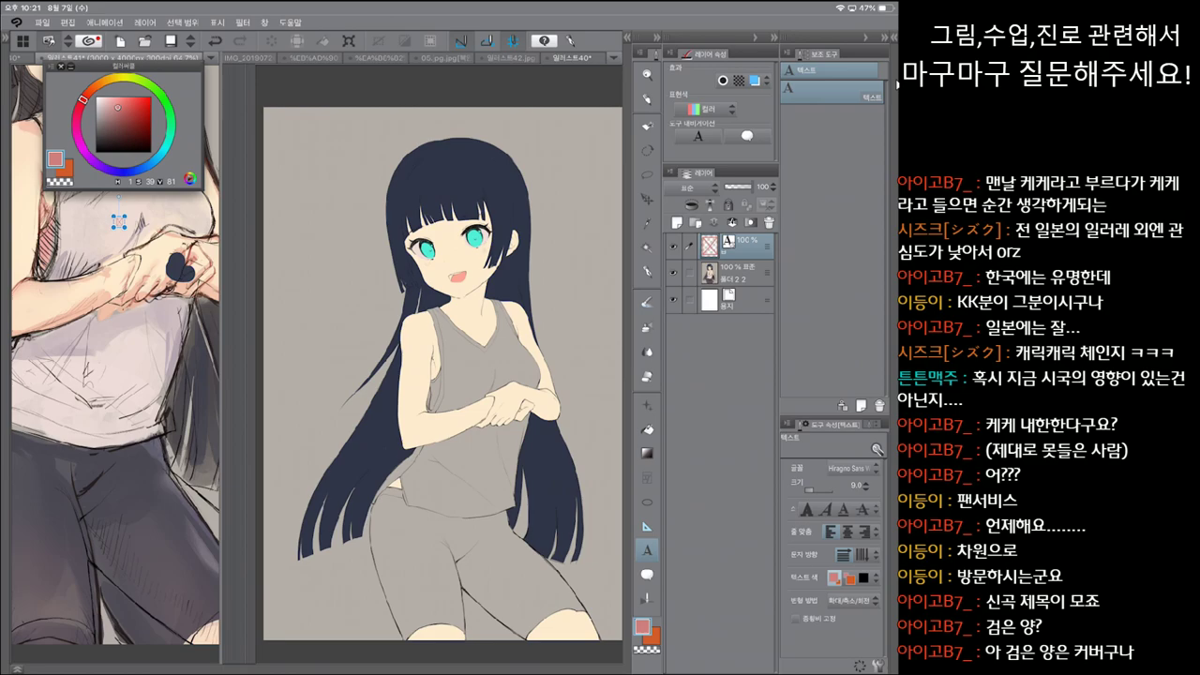
{"action": "key", "text": "r"}
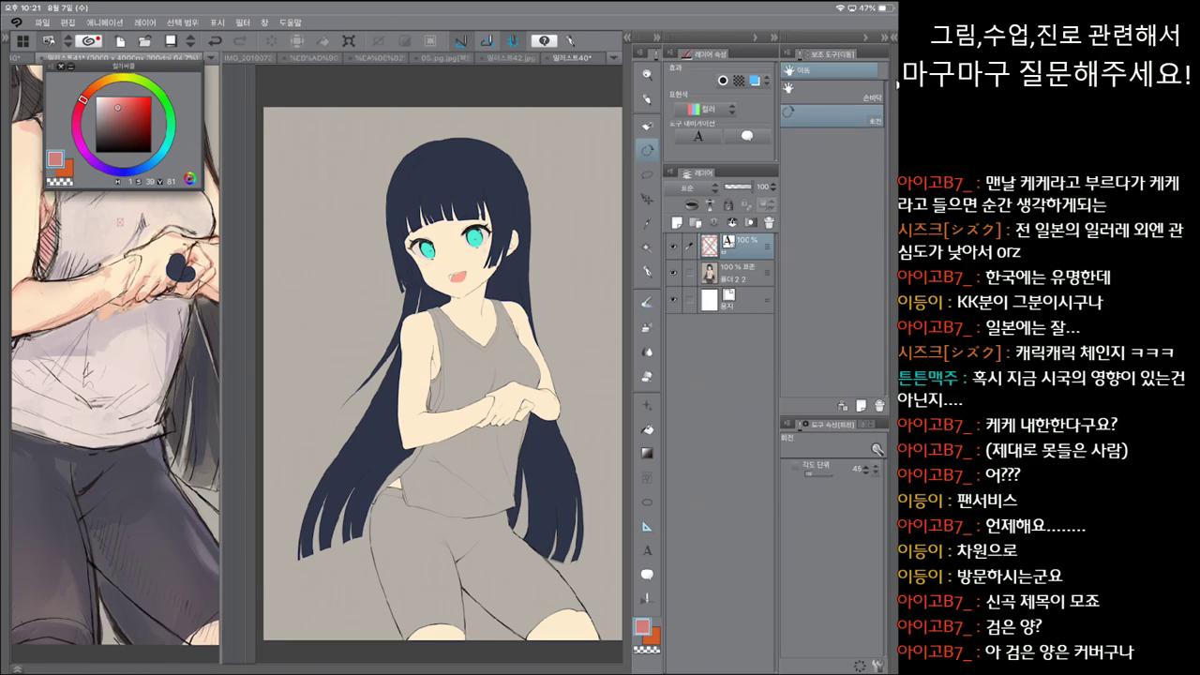
{"action": "left_click", "coordinate": [466, 267]}
{"action": "left_click", "coordinate": [769, 222]}
{"action": "left_click", "coordinate": [466, 267]}
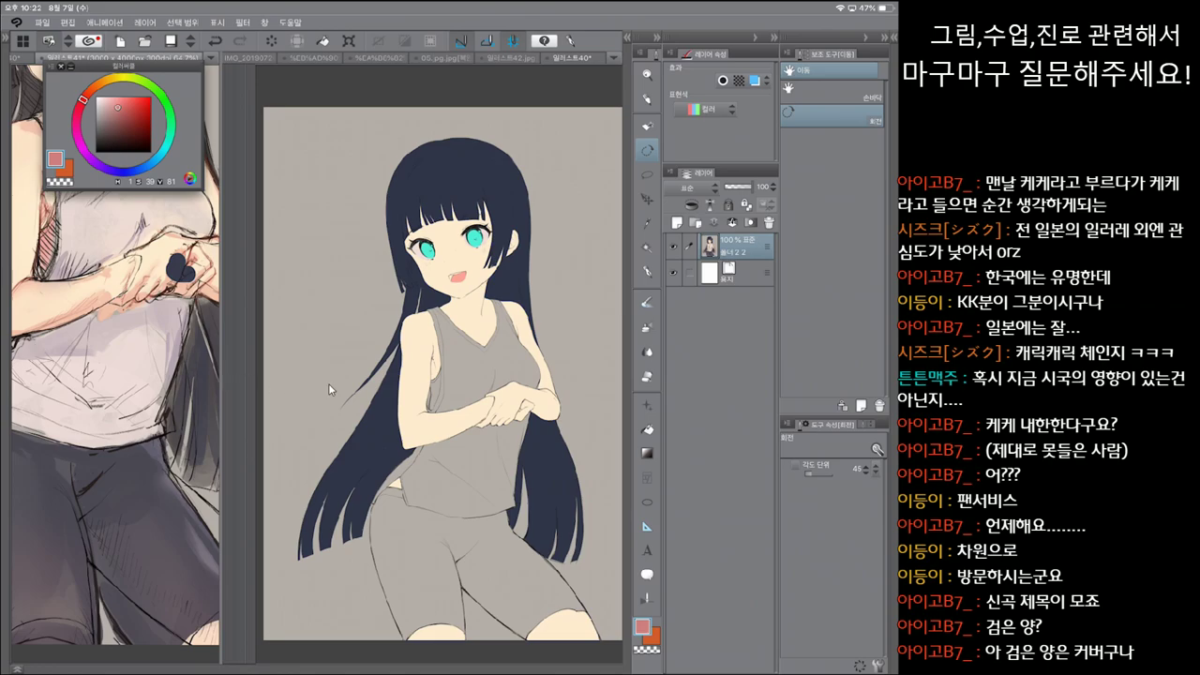
{"action": "key", "text": "ctrl+Tab"}
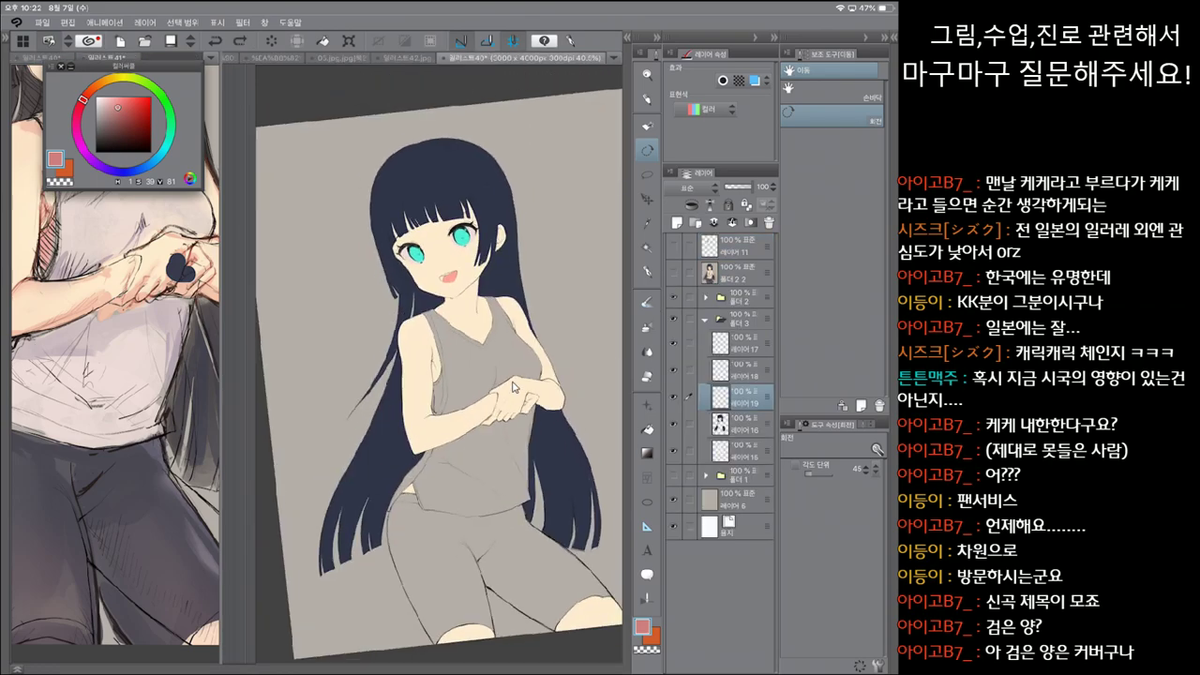
{"action": "key", "text": "p"}
{"action": "mouse_move", "coordinate": [399, 323]}
{"action": "left_mouse_down"}
{"action": "mouse_move", "coordinate": [389, 398]}
{"action": "mouse_move", "coordinate": [507, 413]}
{"action": "mouse_move", "coordinate": [512, 386]}
{"action": "left_mouse_up"}
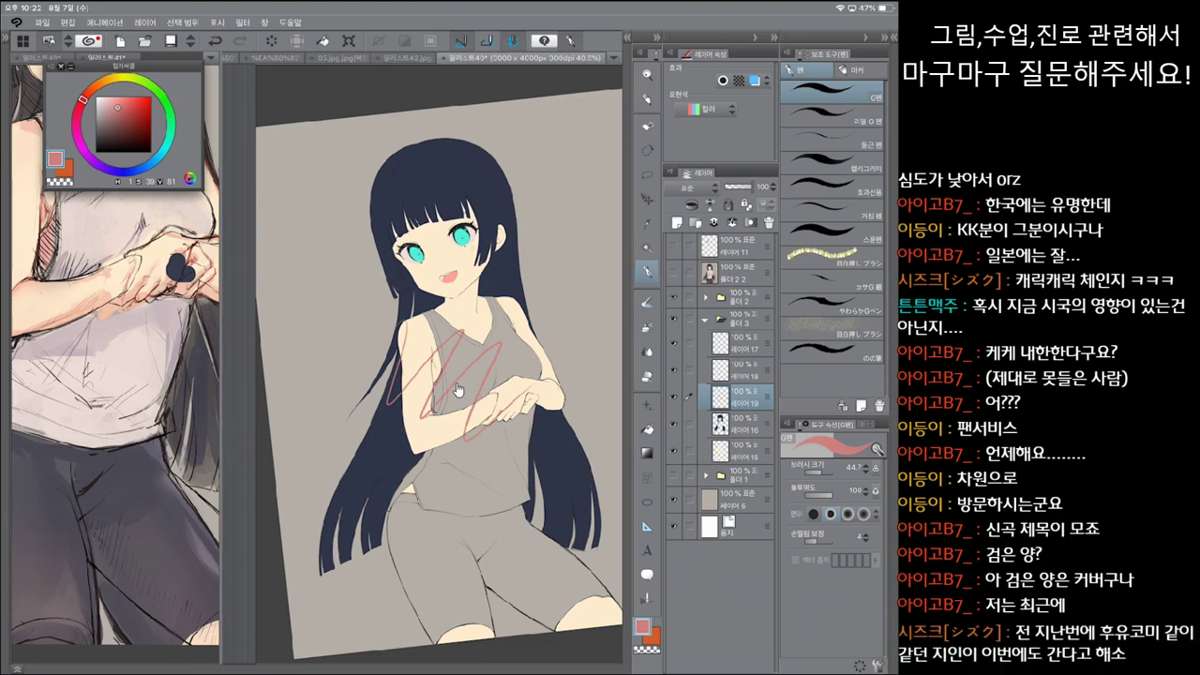
{"action": "key", "text": "g"}
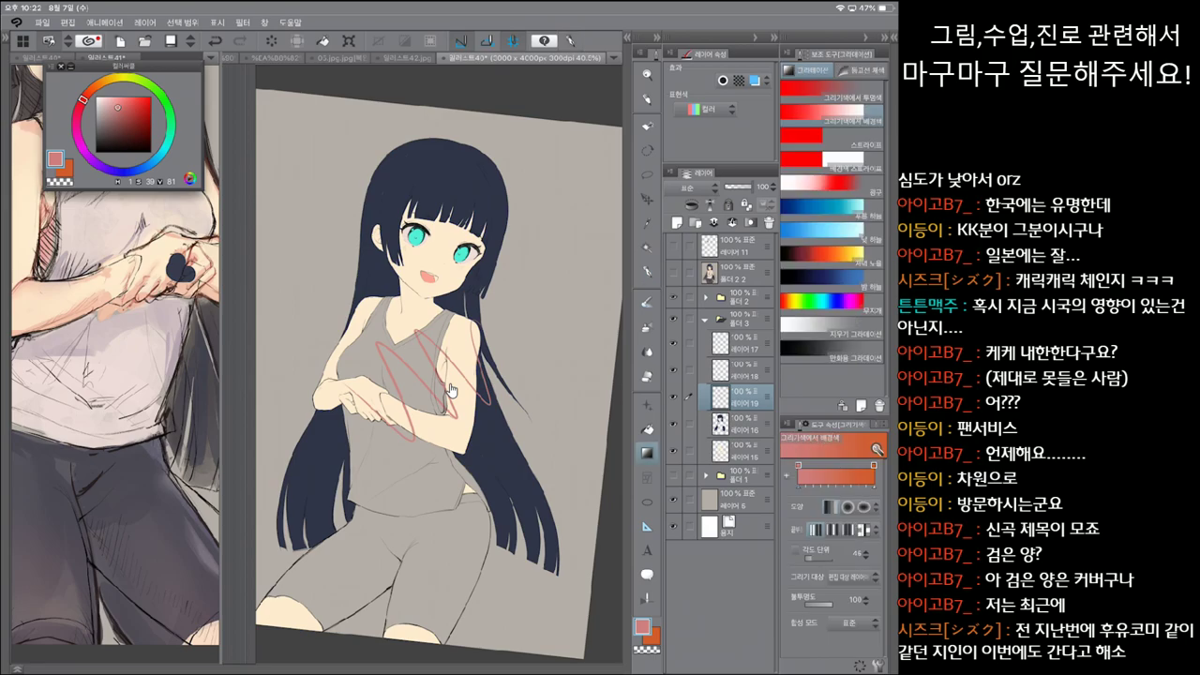
{"action": "key", "text": "h"}
{"action": "key", "text": "p"}
{"action": "key", "text": "ctrl+z"}
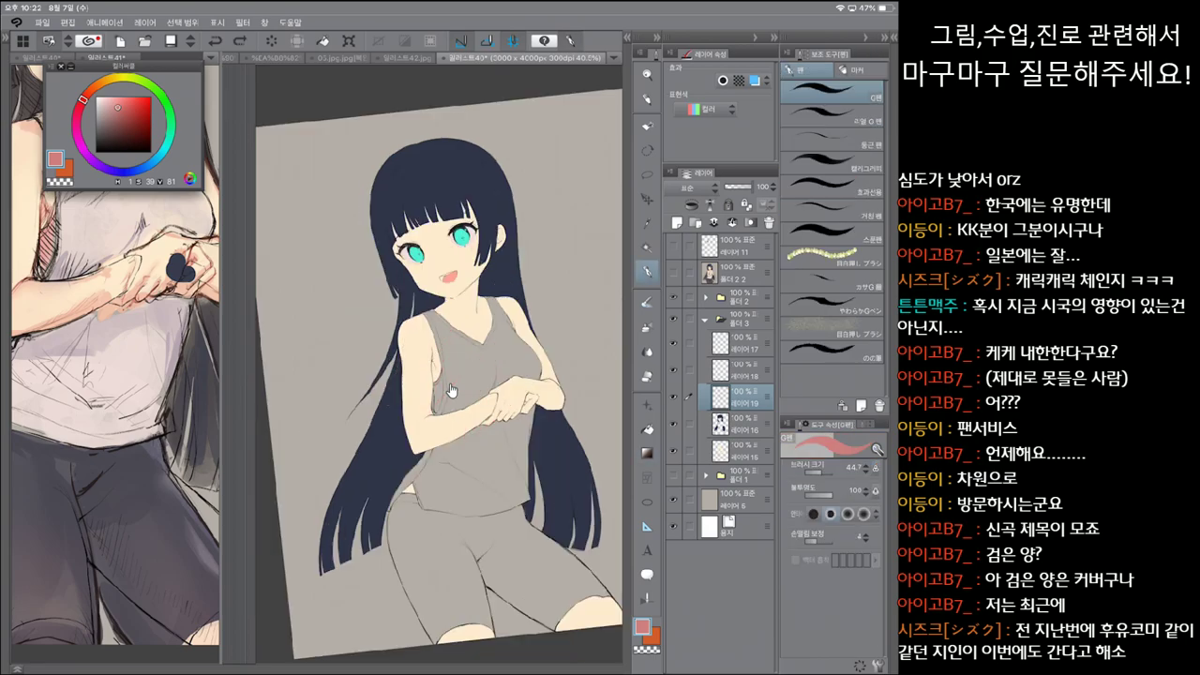
{"action": "key", "text": "g"}
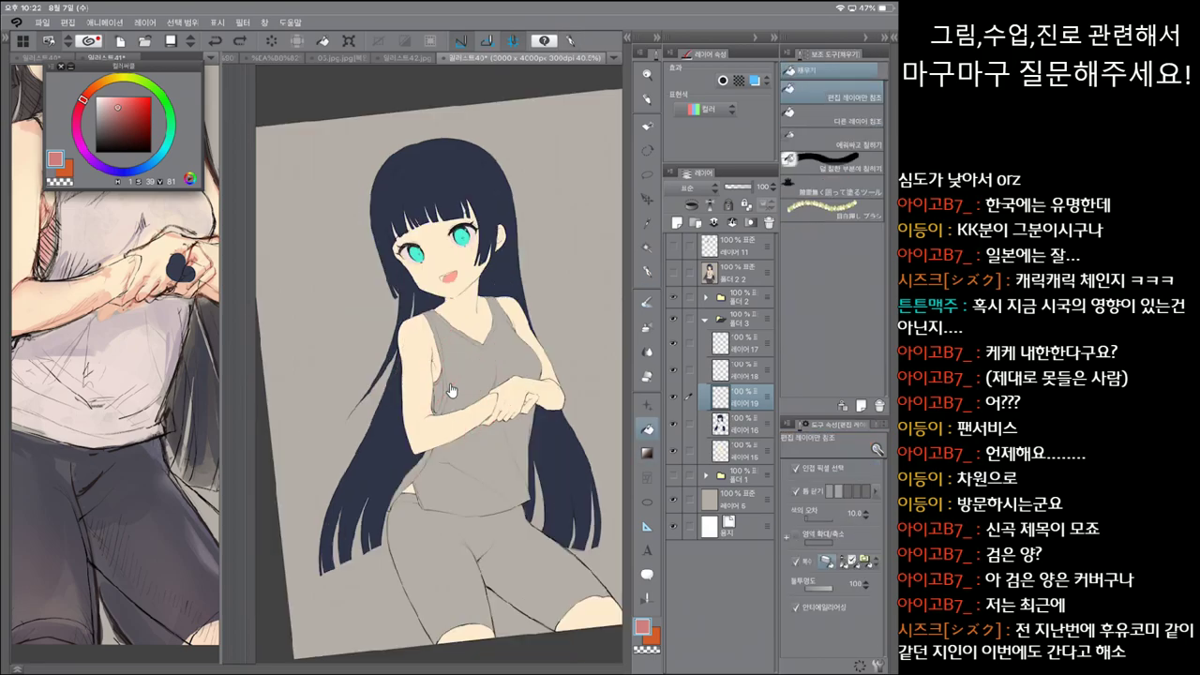
Step: Sample the tank top's pale pink (H 16, S 9, V 93) from the reference illustration and add a new layer above the mouth layer
{"action": "key", "text": "p"}
{"action": "key", "text": "ctrl+Tab"}
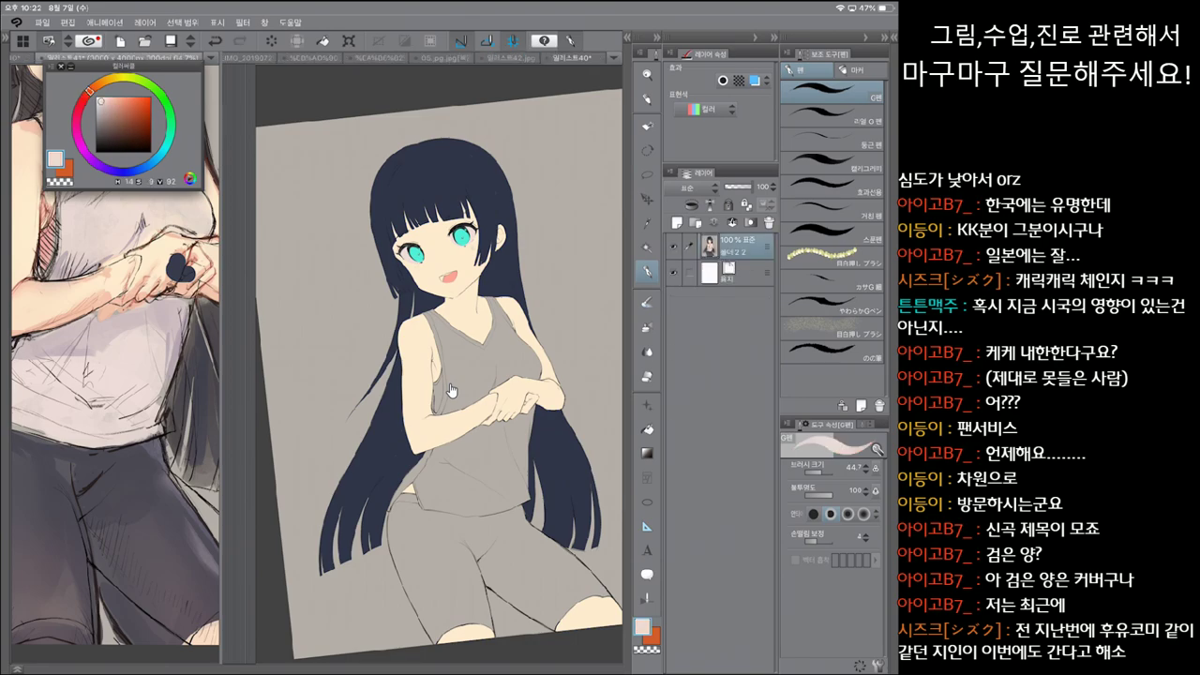
{"action": "key", "text": "ctrl+shift+Tab"}
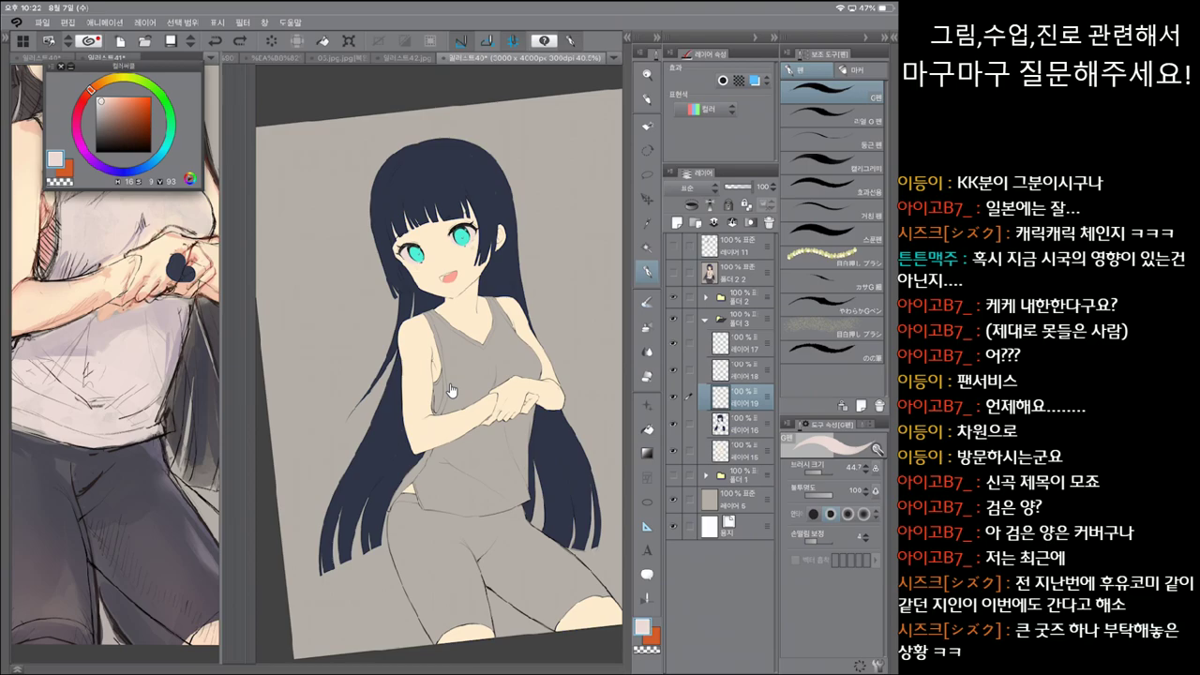
{"action": "scroll", "coordinate": [451, 390], "scroll_direction": "up", "scroll_amount": 3}
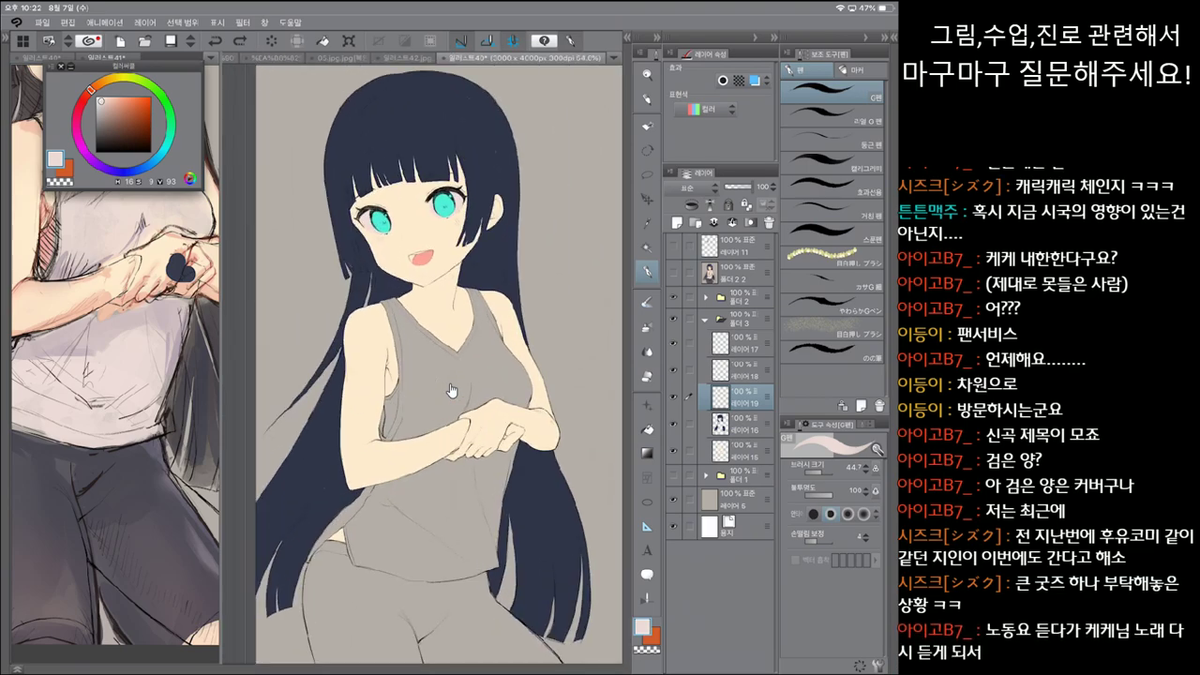
{"action": "key", "text": "ctrl+shift+n"}
Step: Fill the chest and waist sections of the tank top with the pale pink on the new layer
{"action": "key", "text": "g"}
{"action": "left_click", "coordinate": [451, 390]}
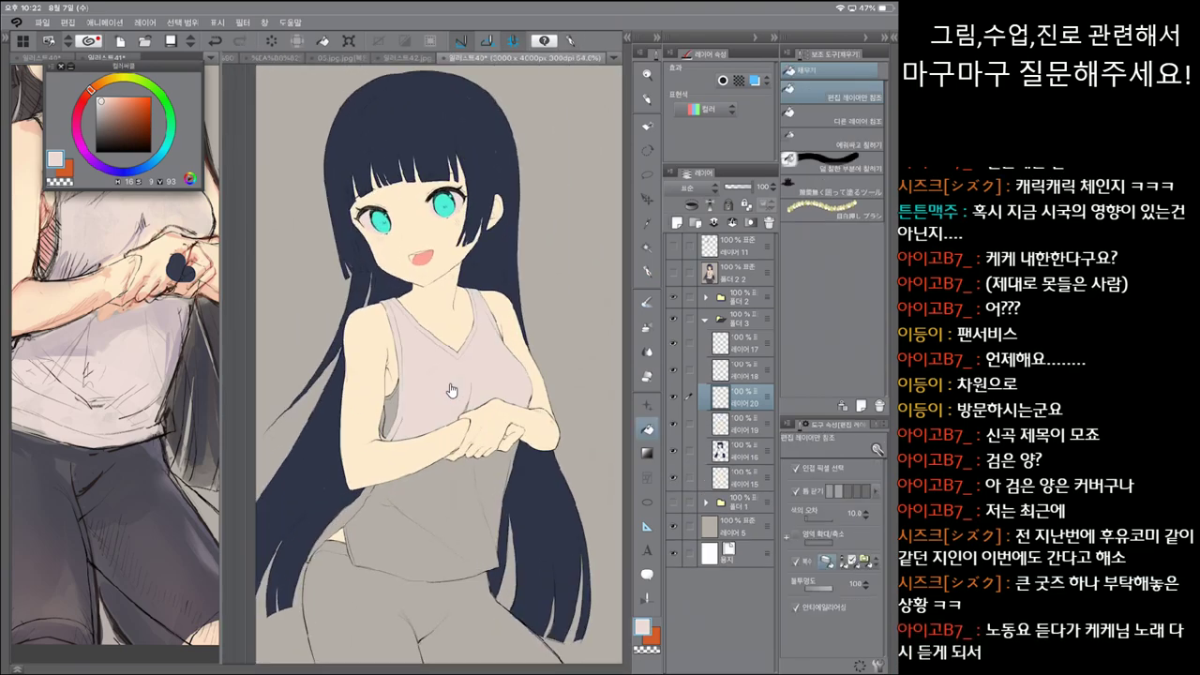
{"action": "key", "text": "ctrl+z"}
{"action": "left_click", "coordinate": [451, 390]}
{"action": "left_click", "coordinate": [467, 408]}
{"action": "key", "text": "ctrl+z"}
{"action": "key", "text": "p"}
{"action": "key", "text": "g"}
{"action": "left_click", "coordinate": [450, 390]}
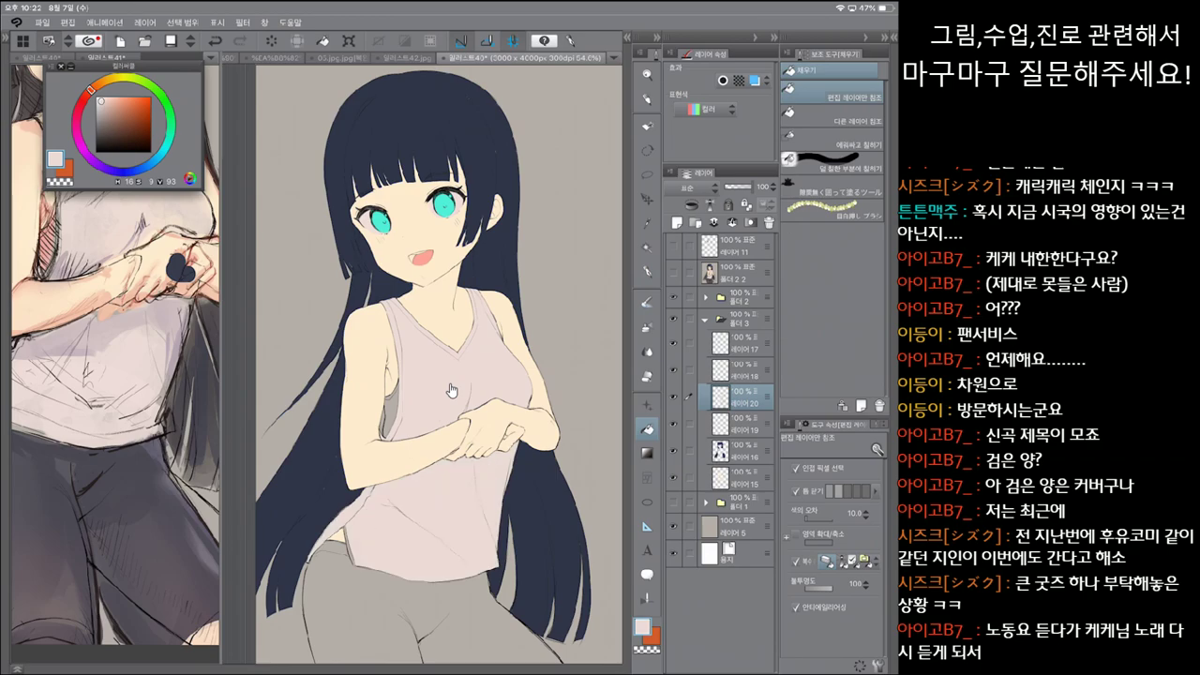
Step: Colour the remaining small gaps of the tank top pale pink with the G pen and the Fill tool
{"action": "left_click", "coordinate": [451, 390]}
{"action": "key", "text": "ctrl+z"}
{"action": "key", "text": "p"}
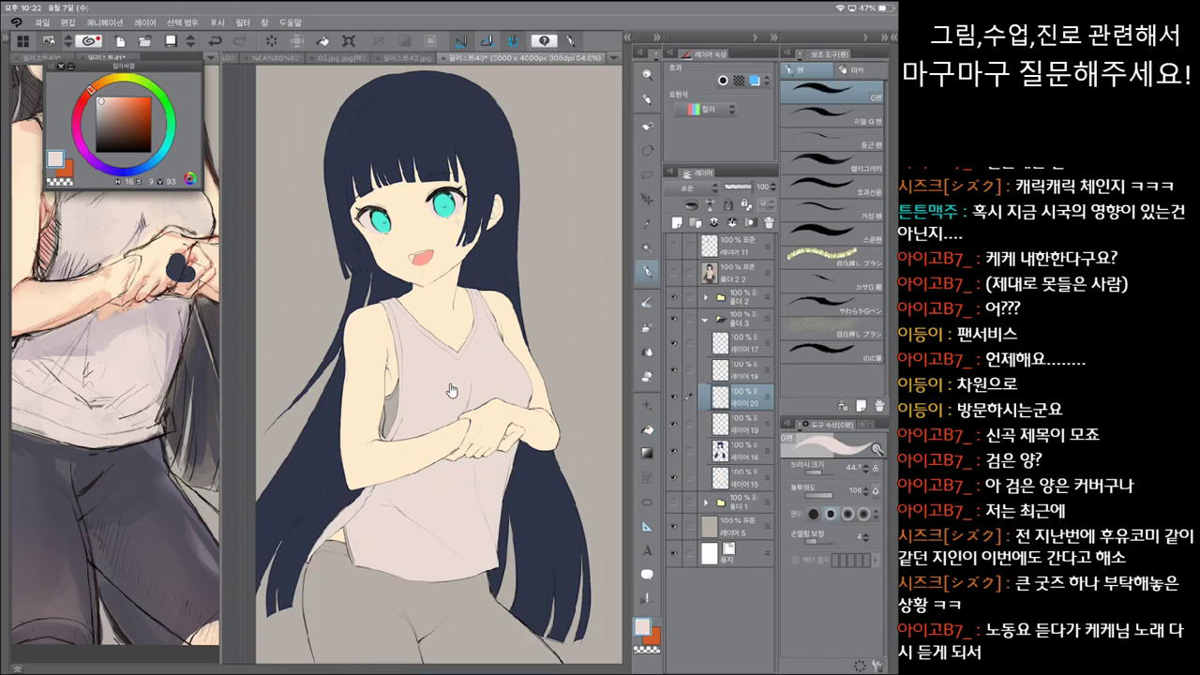
{"action": "key", "text": "g"}
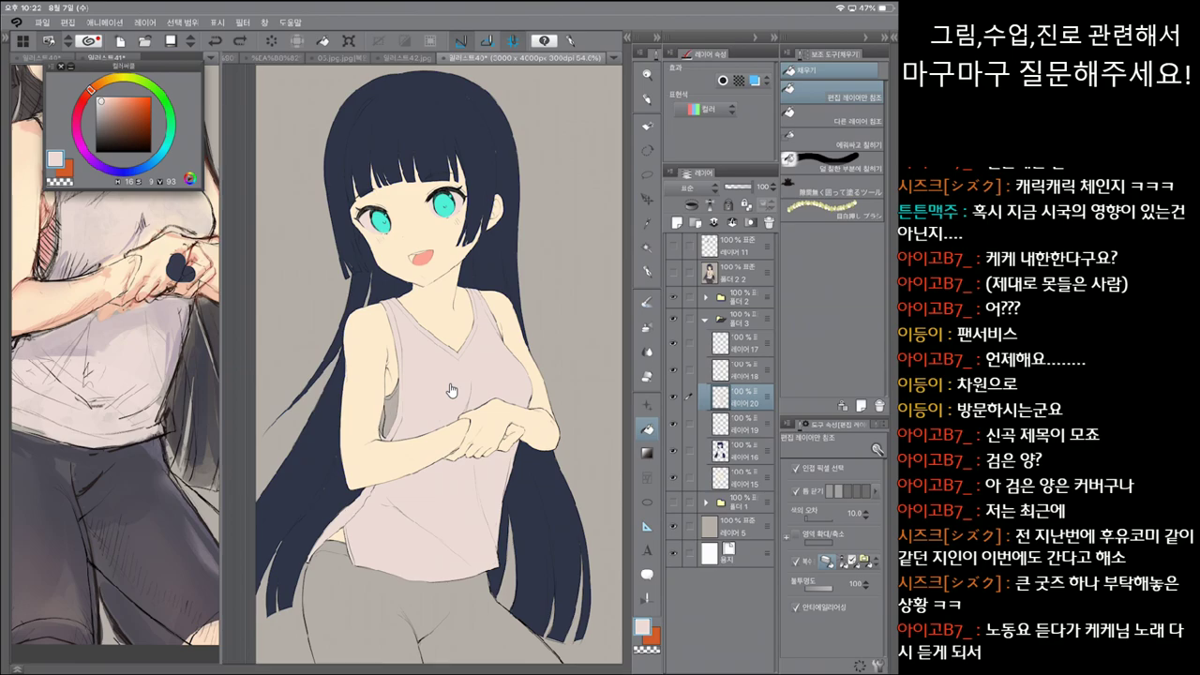
{"action": "key", "text": "p"}
{"action": "key", "text": "g"}
{"action": "scroll", "coordinate": [451, 390], "scroll_direction": "up", "scroll_amount": 3}
{"action": "key", "text": "p"}
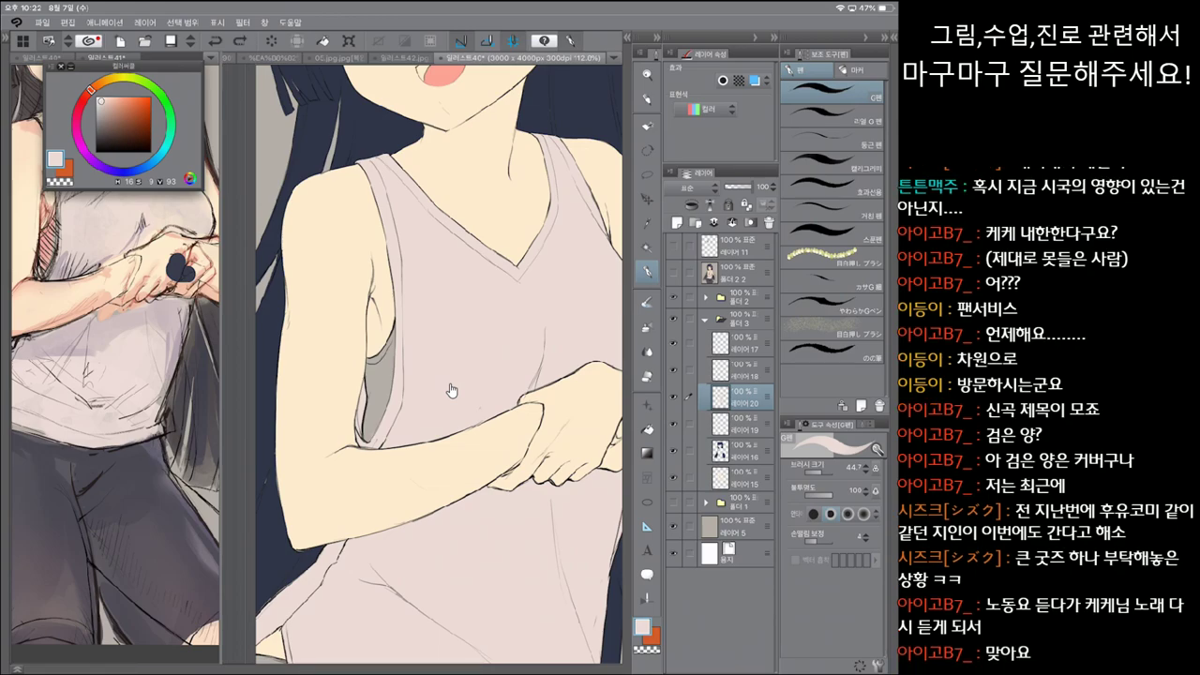
{"action": "scroll", "coordinate": [451, 390], "scroll_direction": "down", "scroll_amount": 3}
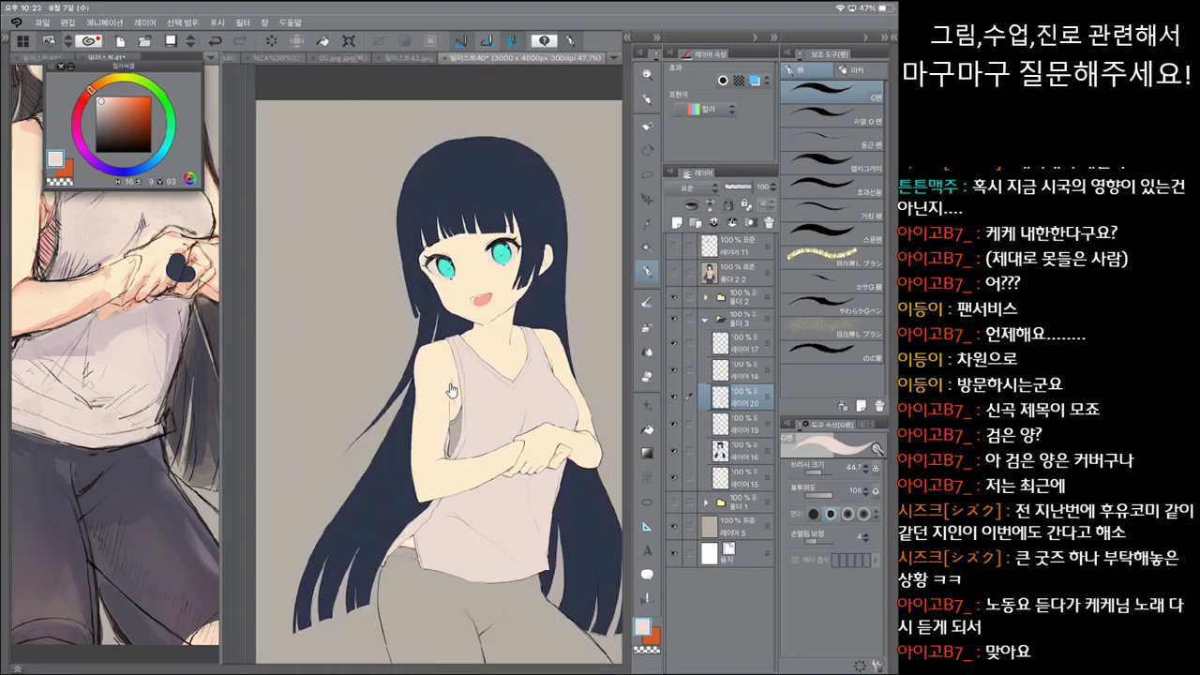
Step: Sample the salmon pink (H 6, S 33, V 94) from the reference illustration for the inside of the tank top's armhole
{"action": "key", "text": "ctrl+Tab"}
{"action": "key", "text": "ctrl+Tab"}
{"action": "key", "text": "ctrl+Tab"}
{"action": "key", "text": "ctrl+Tab"}
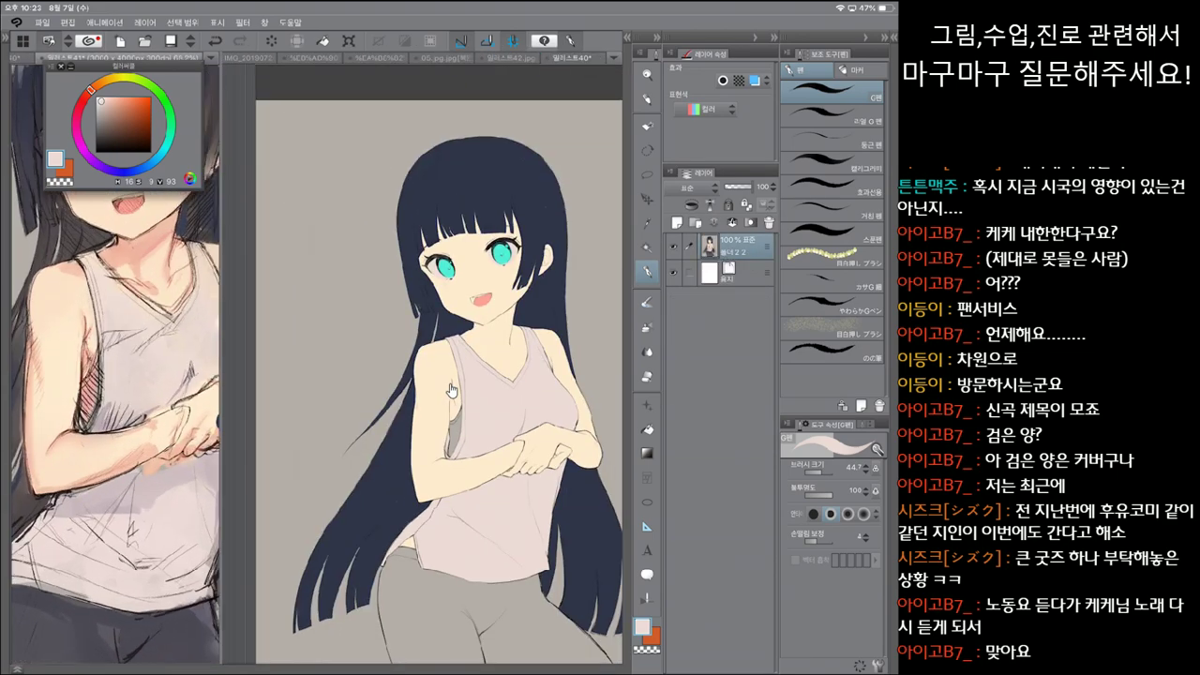
{"action": "key", "text": "ctrl+plus"}
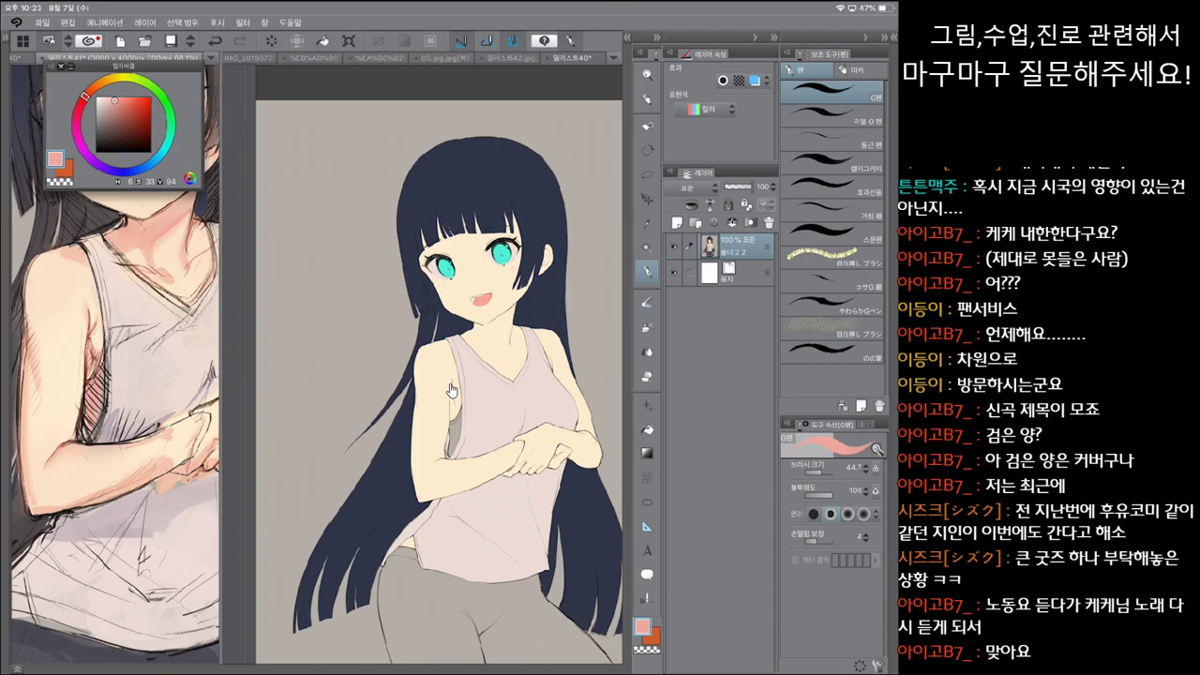
{"action": "left_click", "coordinate": [451, 390]}
{"action": "key", "text": "g"}
{"action": "left_click", "coordinate": [451, 390]}
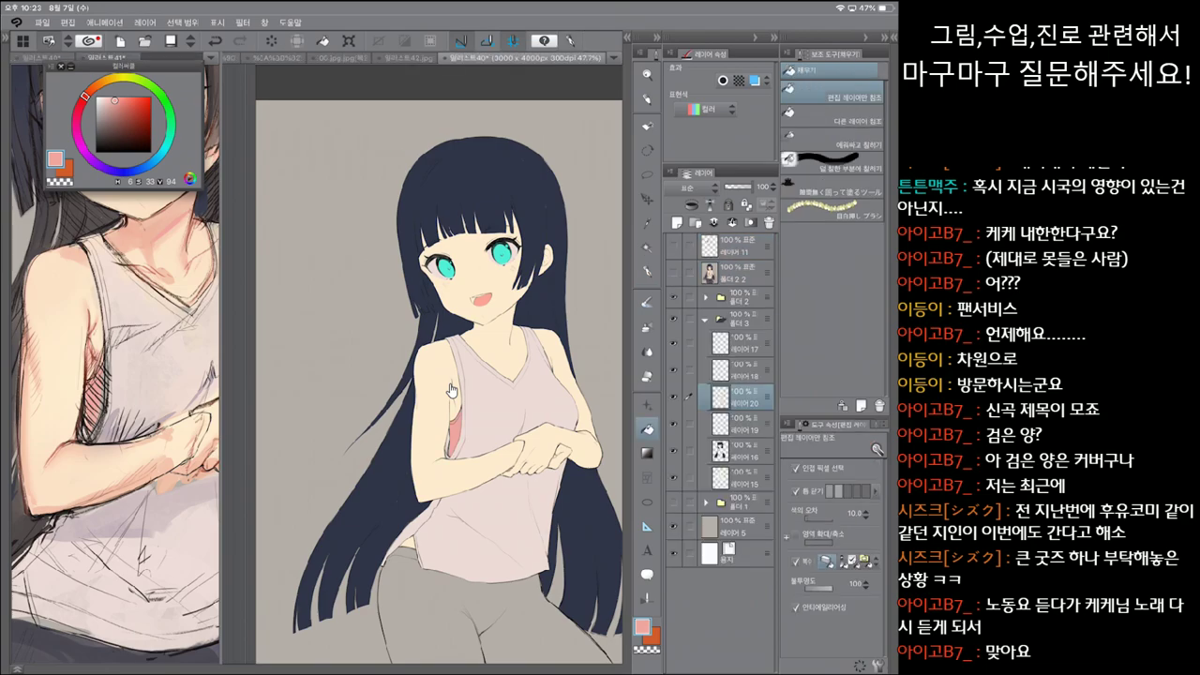
{"action": "key", "text": "ctrl+z"}
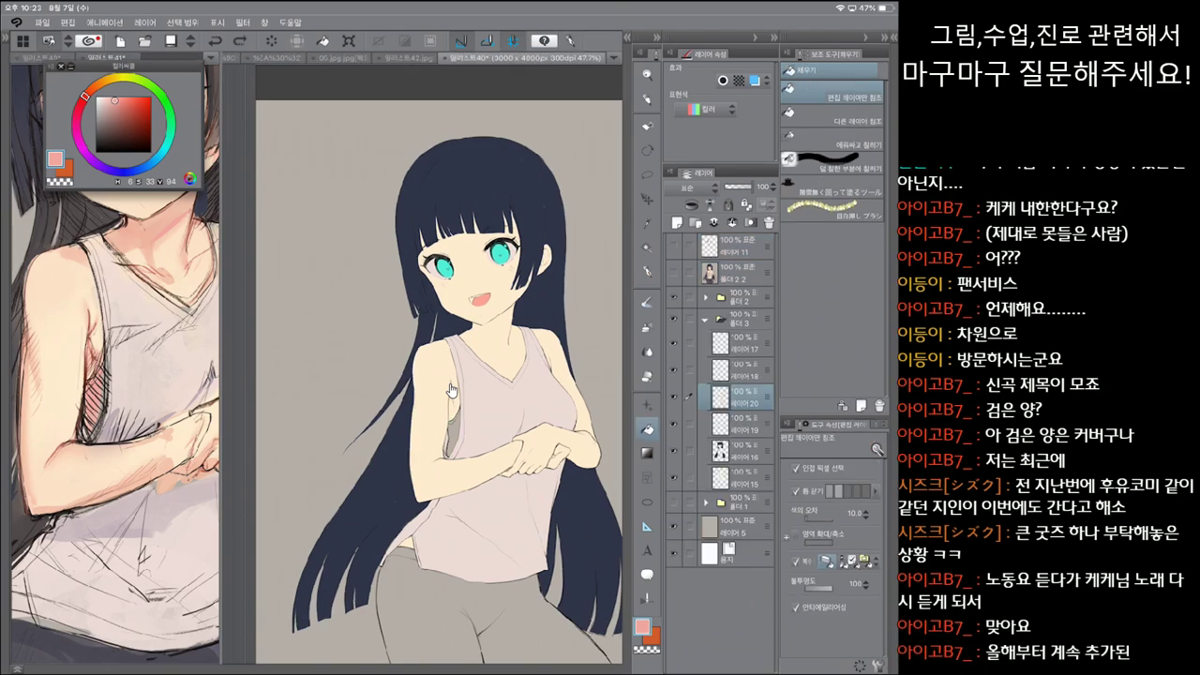
Step: Add a new layer above the tank top layer and fill the inside of the armhole with the salmon pink
{"action": "key", "text": "ctrl+shift+n"}
{"action": "left_click", "coordinate": [450, 390]}
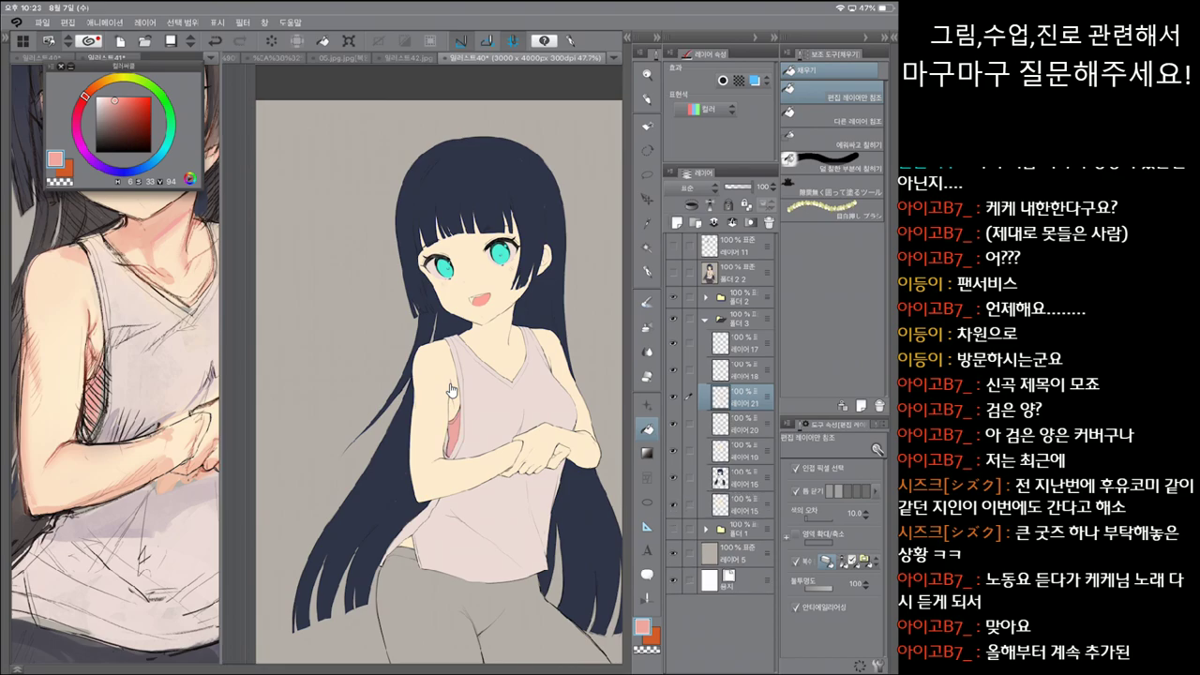
{"action": "scroll", "coordinate": [451, 390], "scroll_direction": "down", "scroll_amount": 4}
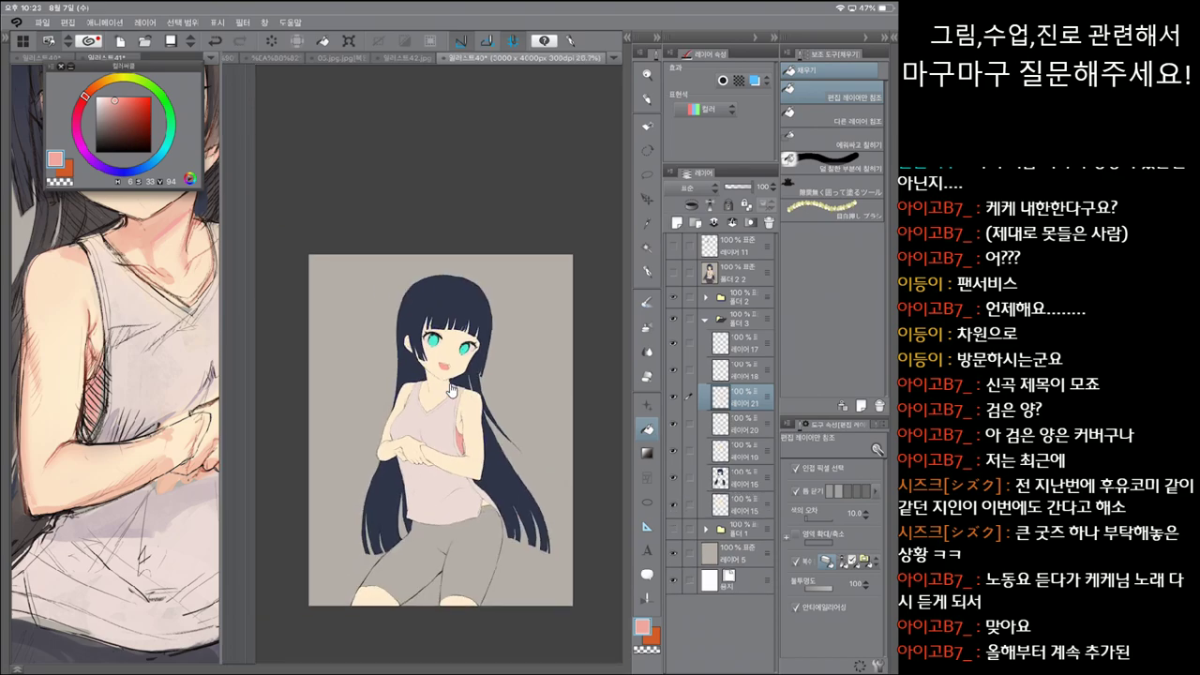
{"action": "scroll", "coordinate": [451, 390], "scroll_direction": "up", "scroll_amount": 1}
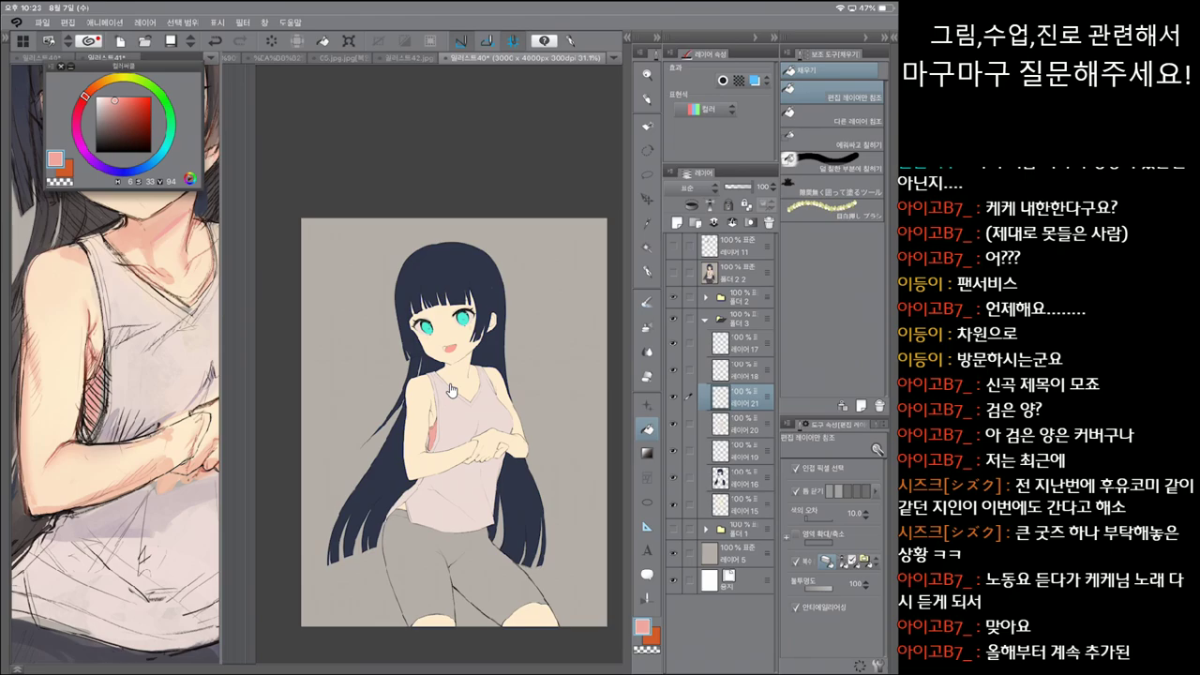
{"action": "scroll", "coordinate": [451, 390], "scroll_direction": "up", "scroll_amount": 1}
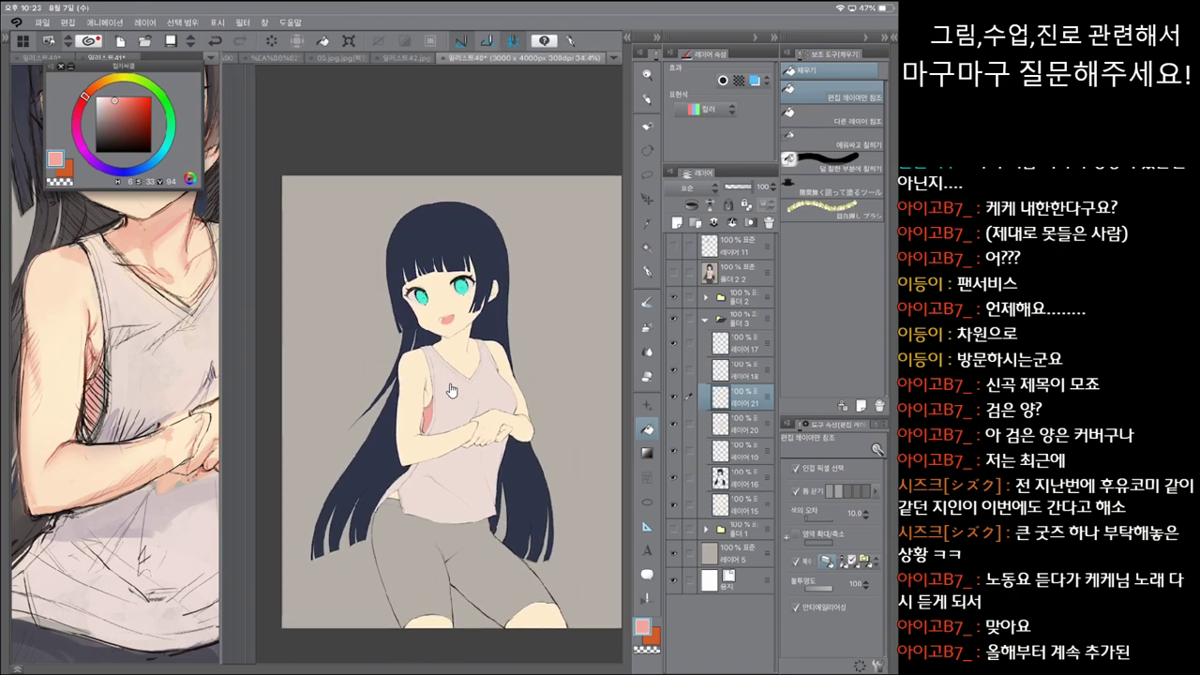
{"action": "key", "text": "h"}
{"action": "key", "text": "h"}
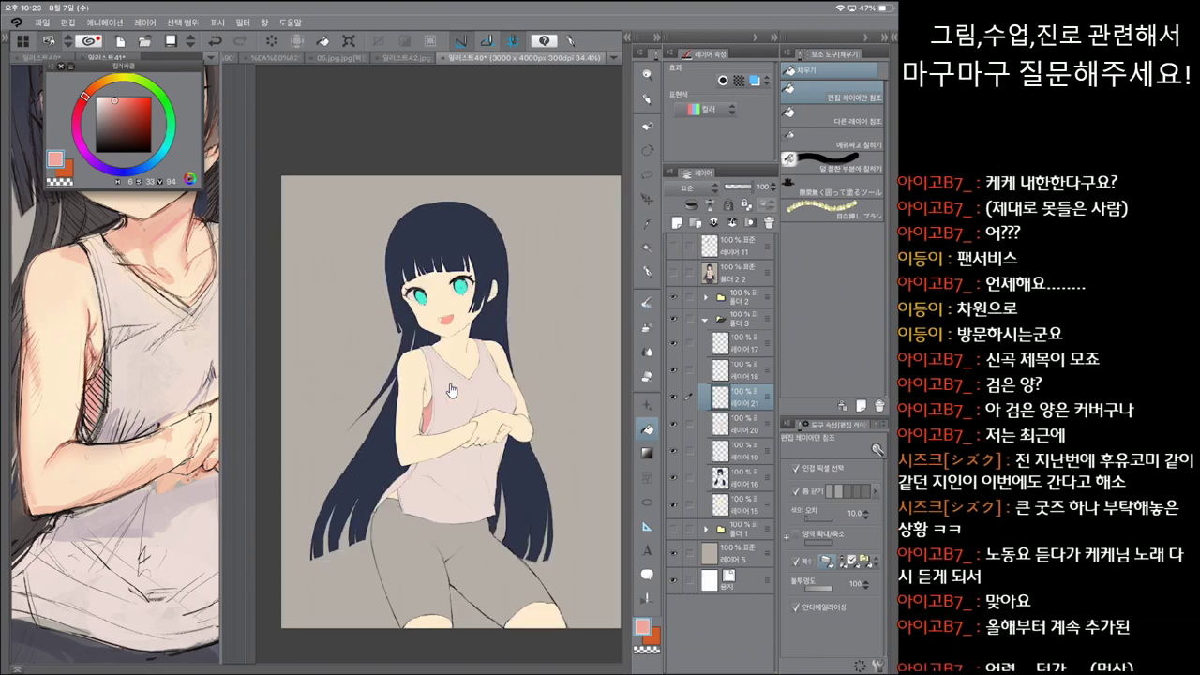
Step: Sample the shorts' dark grey (H 249, S 8, V 35) from the reference illustration and fill the shorts with it on a new layer
{"action": "key", "text": "ctrl+Tab"}
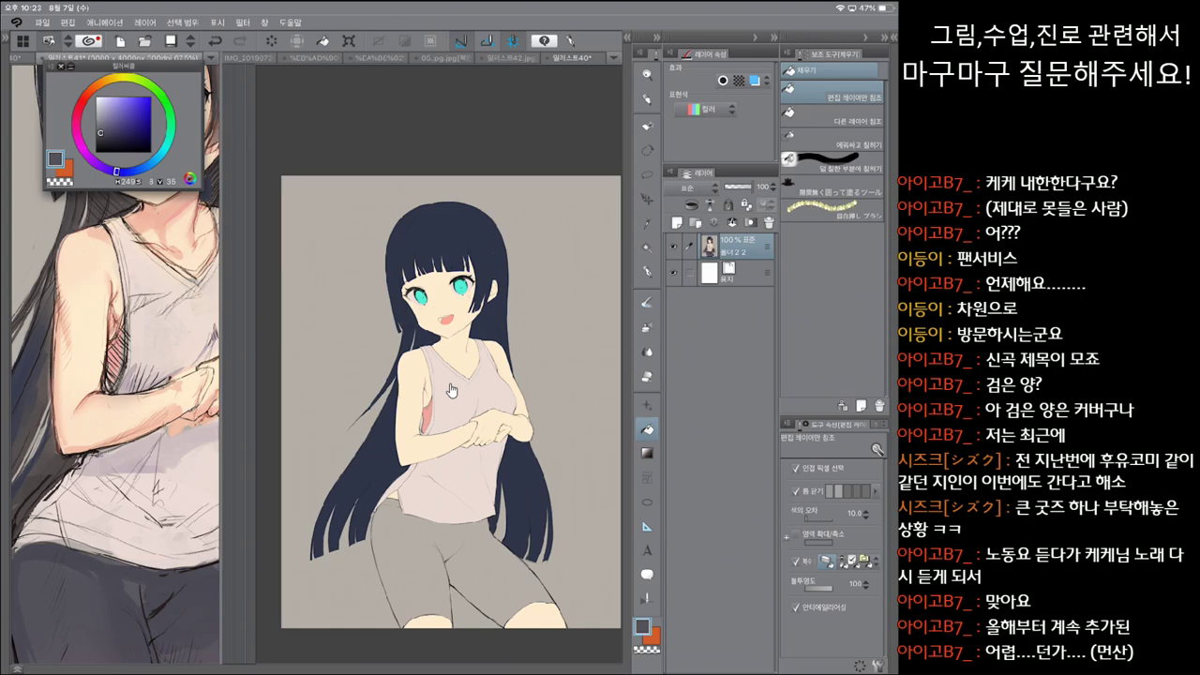
{"action": "key", "text": "ctrl+Tab"}
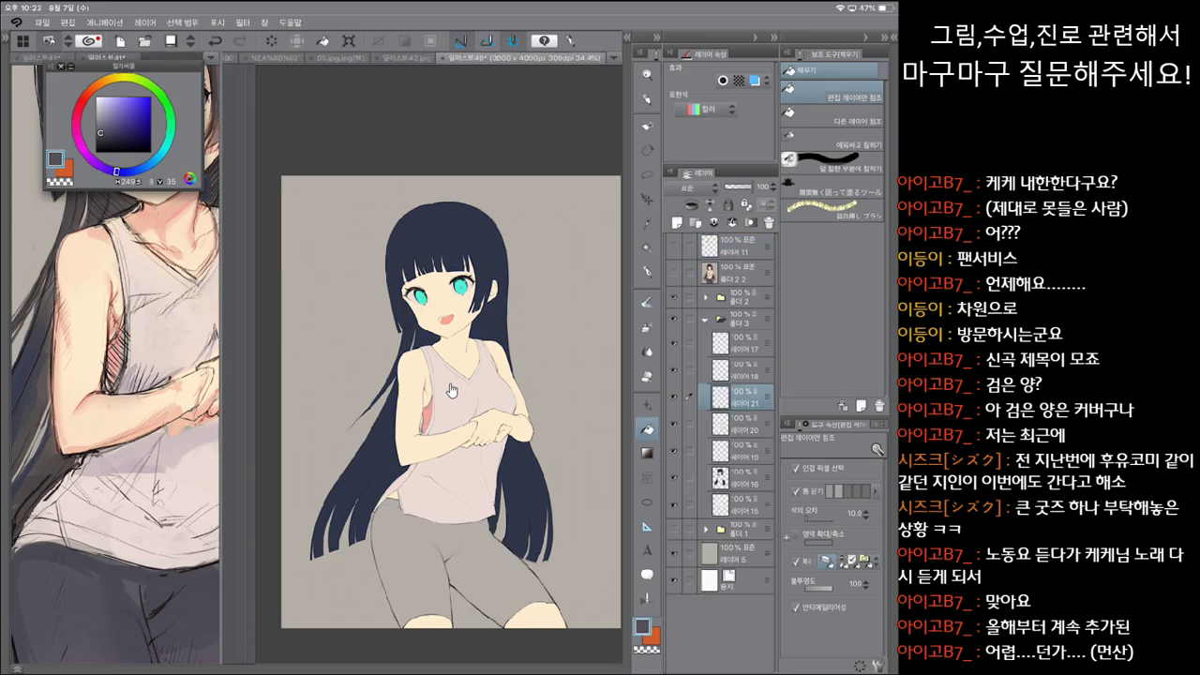
{"action": "key", "text": "ctrl+shift+n"}
{"action": "left_click", "coordinate": [441, 563]}
Step: Touch up the dark grey base colour along the edges of the shorts with the Real G pen and the G pen
{"action": "key", "text": "p"}
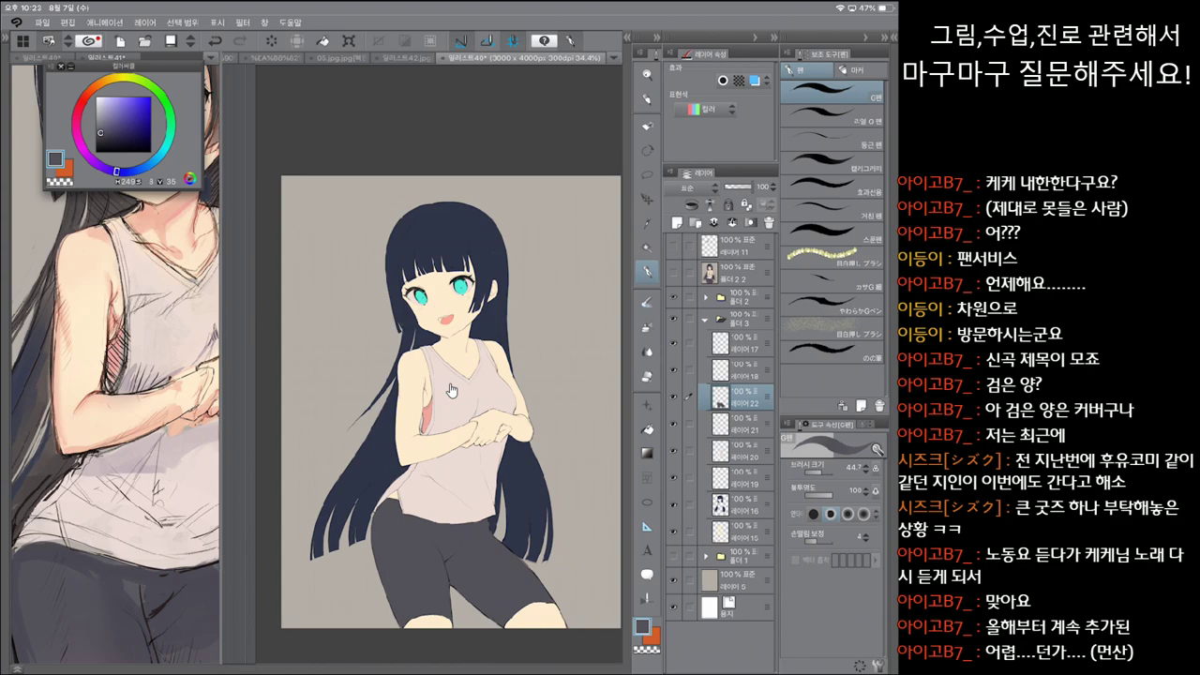
{"action": "scroll", "coordinate": [451, 390], "scroll_direction": "up", "scroll_amount": 3}
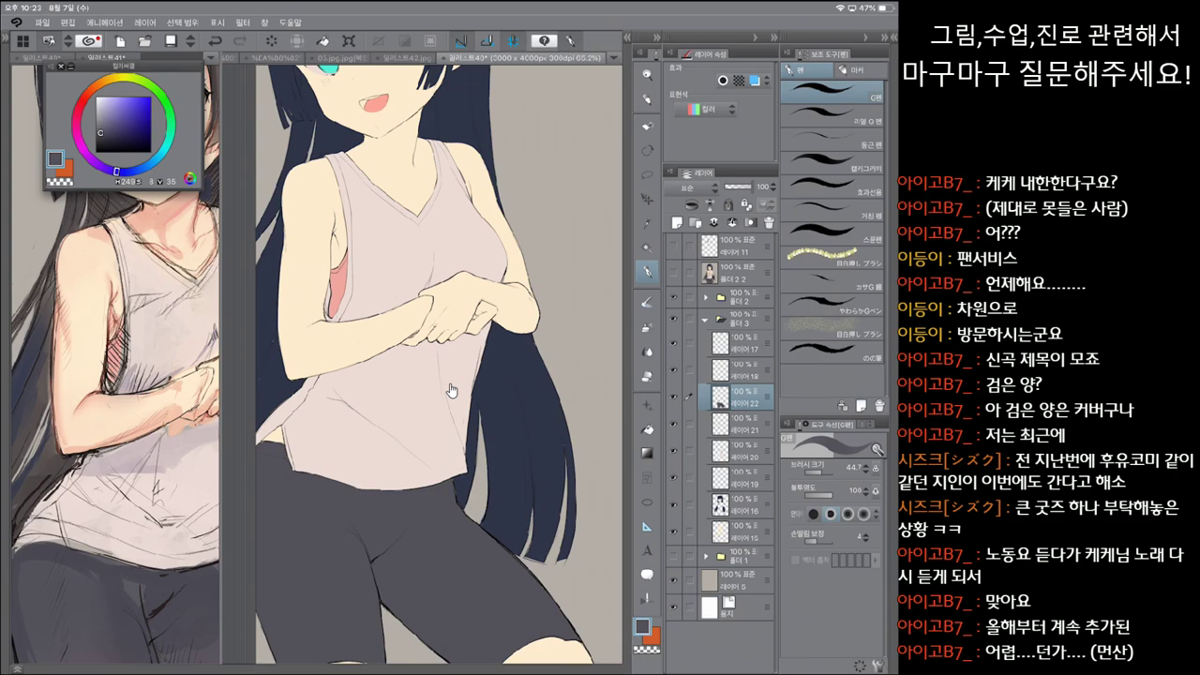
{"action": "scroll", "coordinate": [450, 390], "scroll_direction": "down", "scroll_amount": 3}
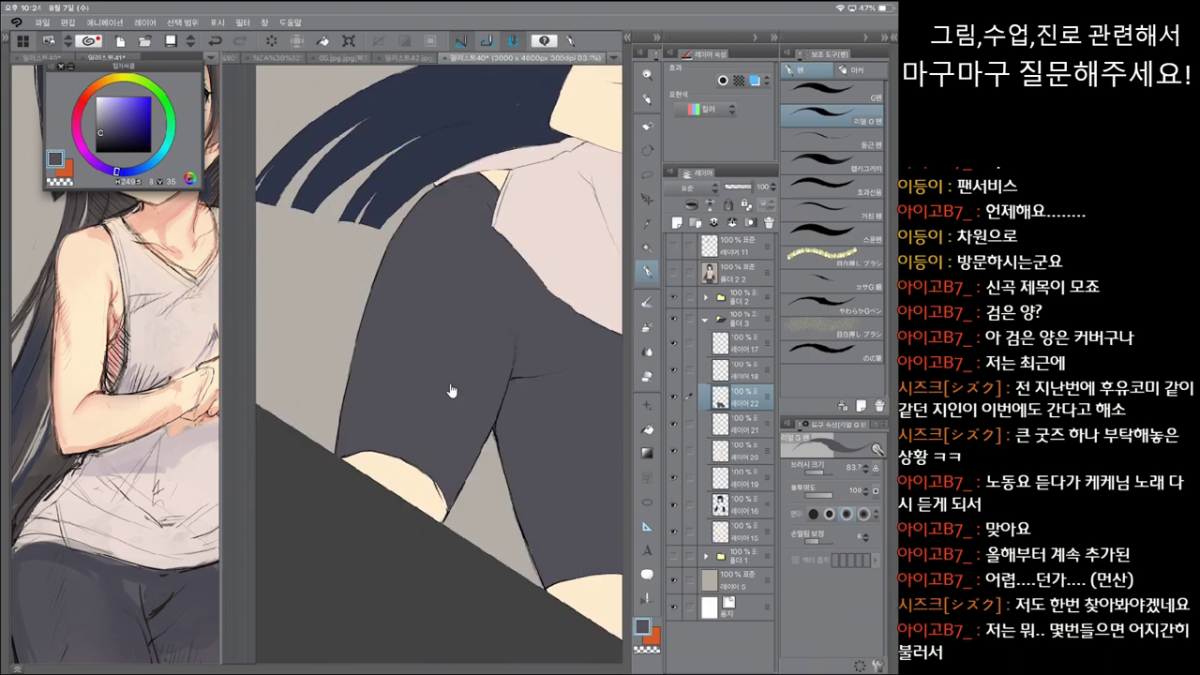
{"action": "key", "text": "comma"}
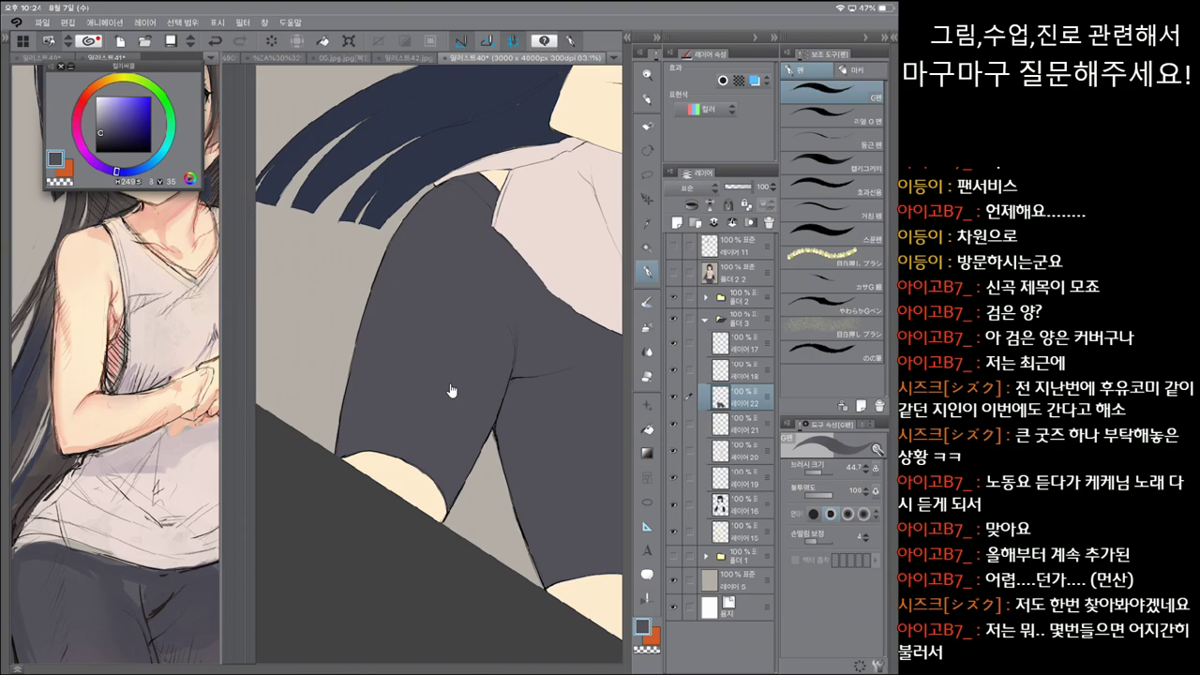
{"action": "scroll", "coordinate": [450, 390], "scroll_direction": "down", "scroll_amount": 5}
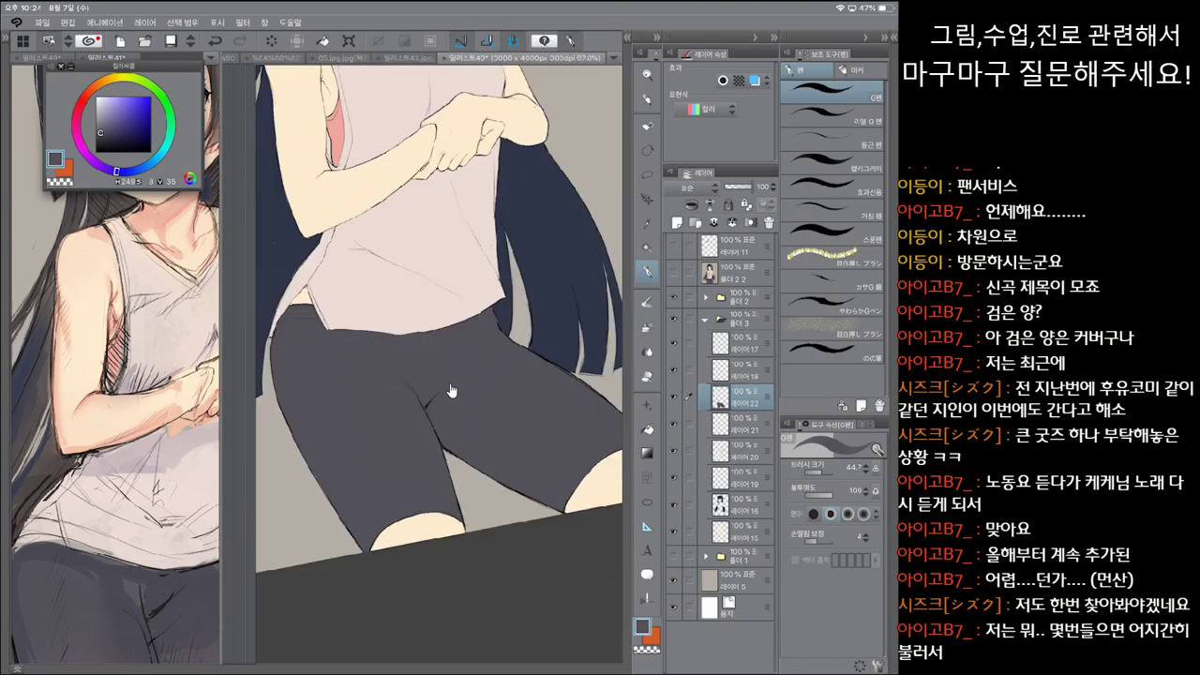
{"action": "scroll", "coordinate": [450, 390], "scroll_direction": "down", "scroll_amount": 2}
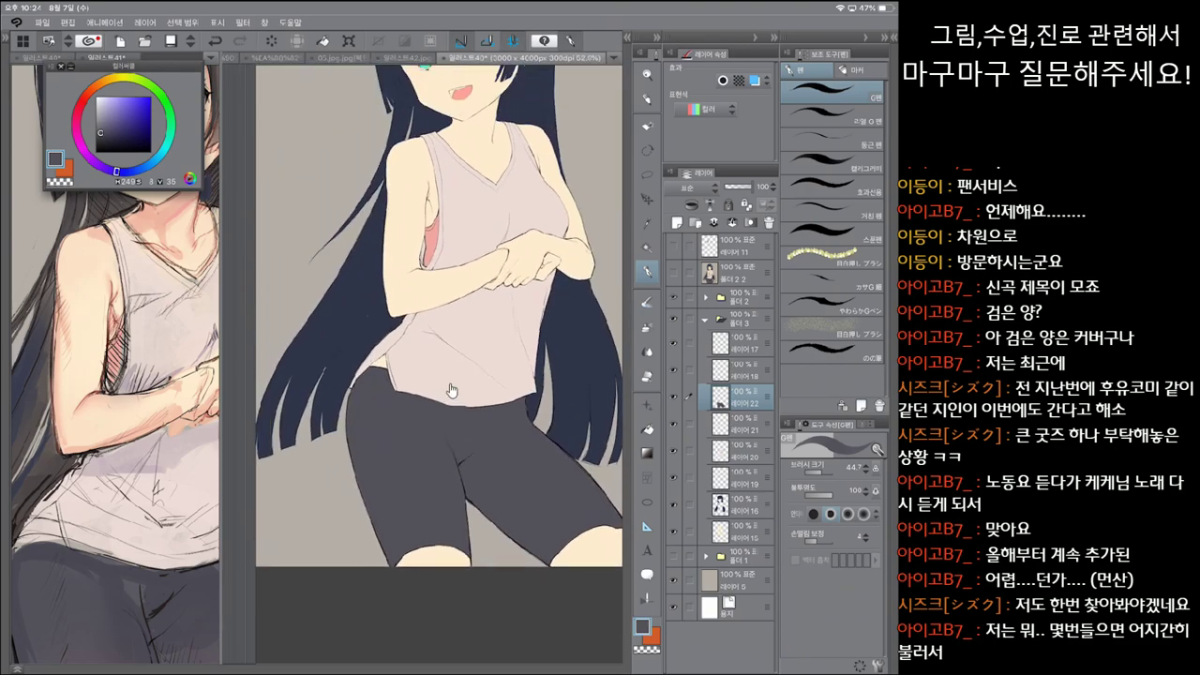
{"action": "scroll", "coordinate": [450, 390], "scroll_direction": "down", "scroll_amount": 1}
{"action": "scroll", "coordinate": [450, 390], "scroll_direction": "down", "scroll_amount": 1}
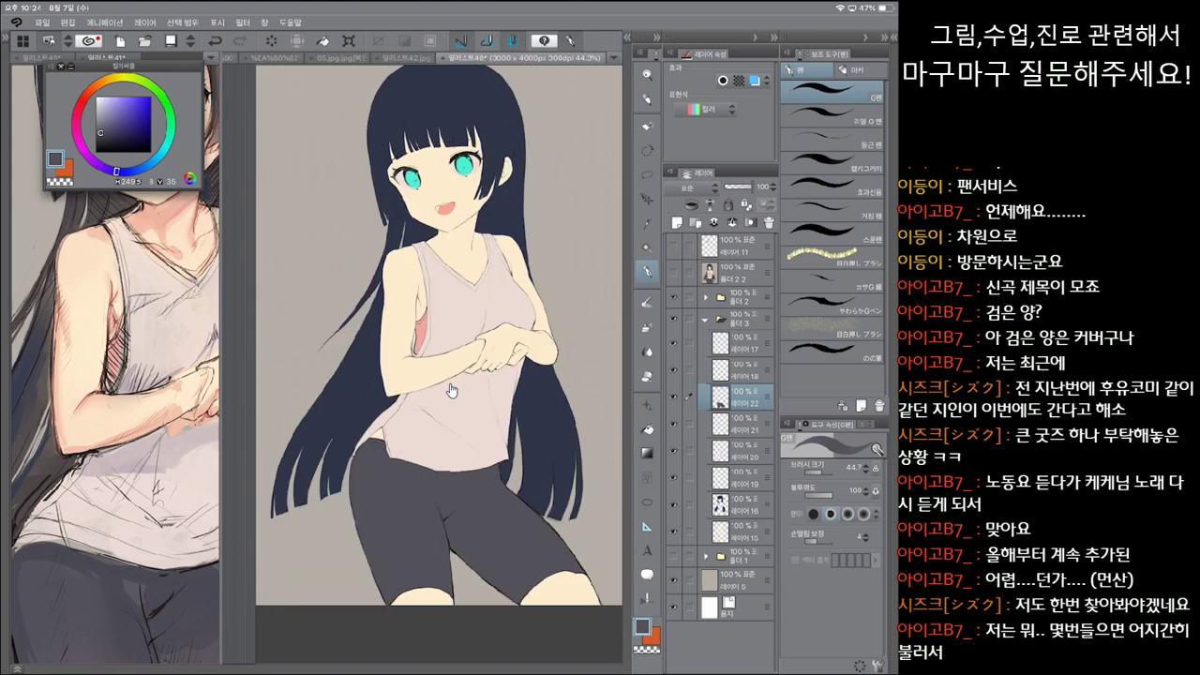
Step: Show the painted version in folder 1 instead of the flat-colour folder 3, and make layer 2 inside it active
{"action": "key", "text": "ctrl+Tab"}
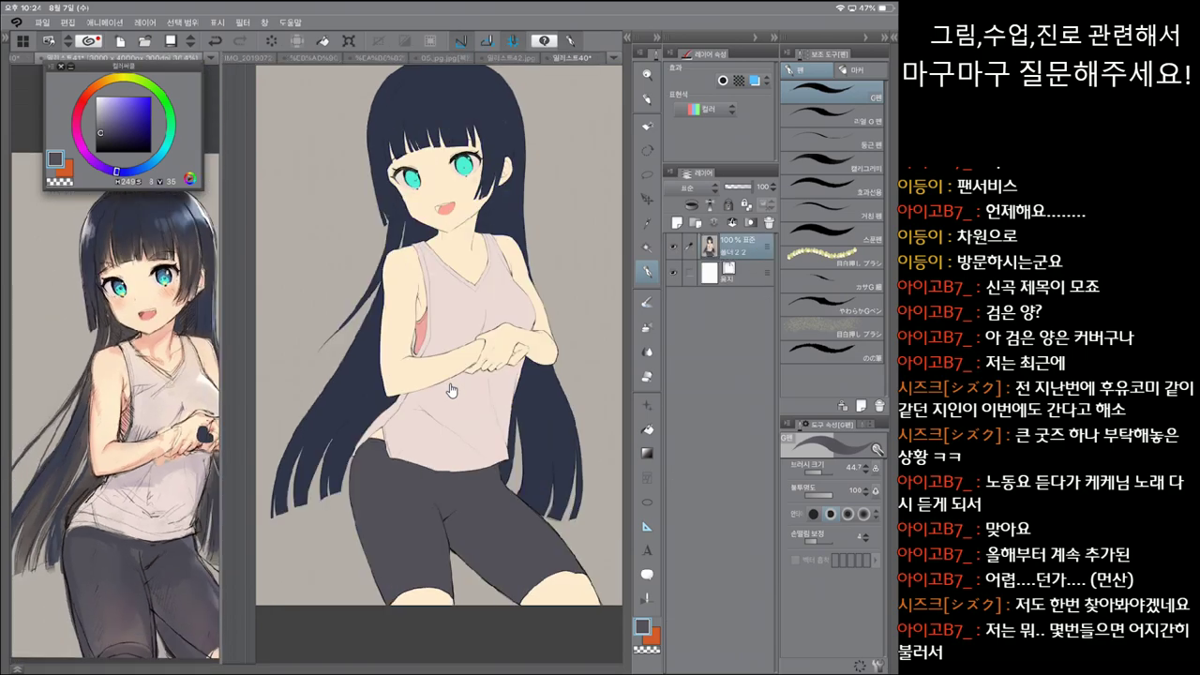
{"action": "key", "text": "ctrl+Tab"}
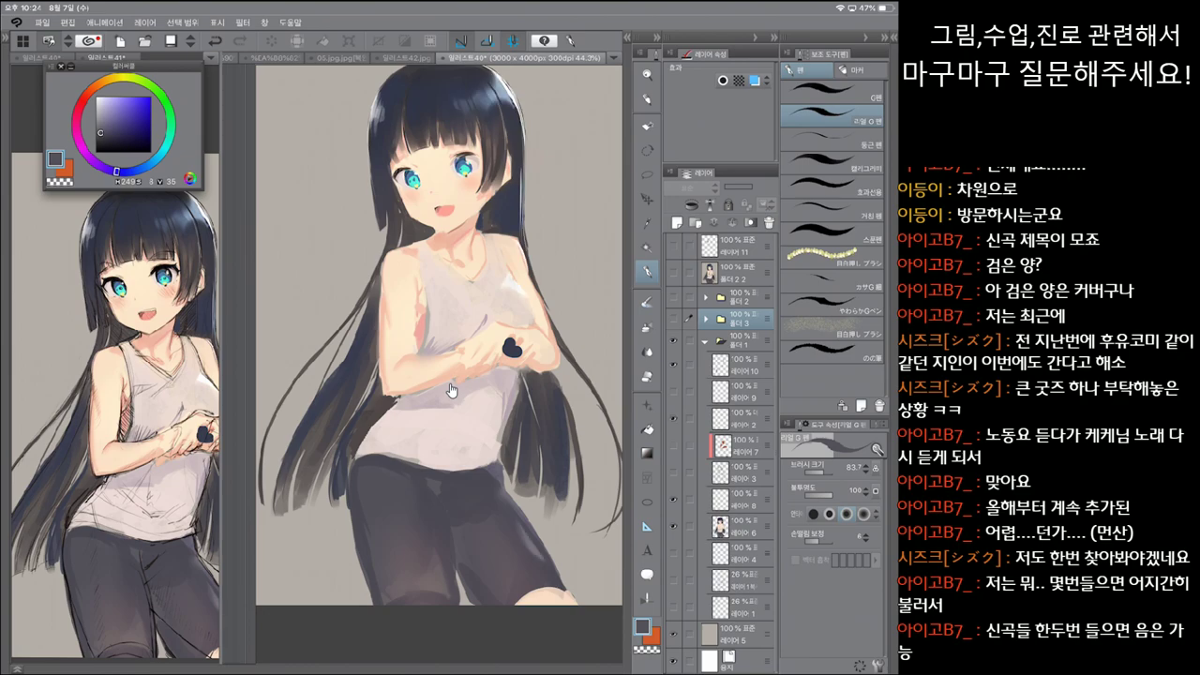
{"action": "left_click", "coordinate": [451, 390], "text": "ctrl+shift"}
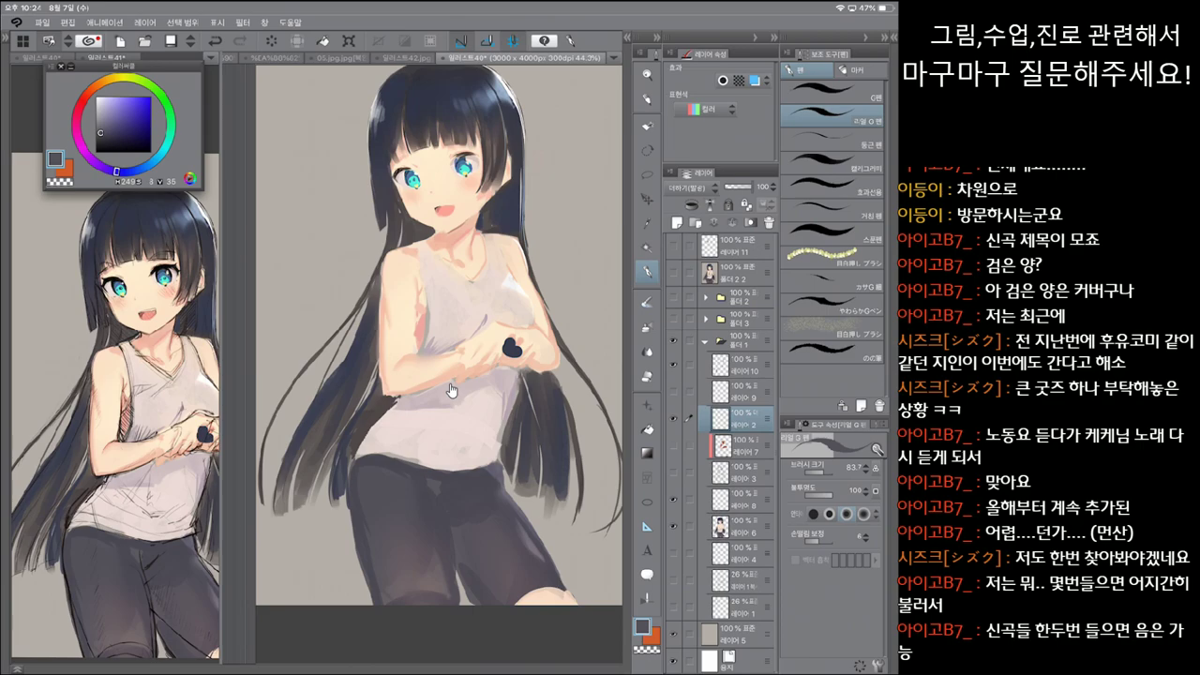
Step: Collapse folder 1 in the layer list and make the folder itself the active layer
{"action": "scroll", "coordinate": [450, 390], "scroll_direction": "down", "scroll_amount": 2}
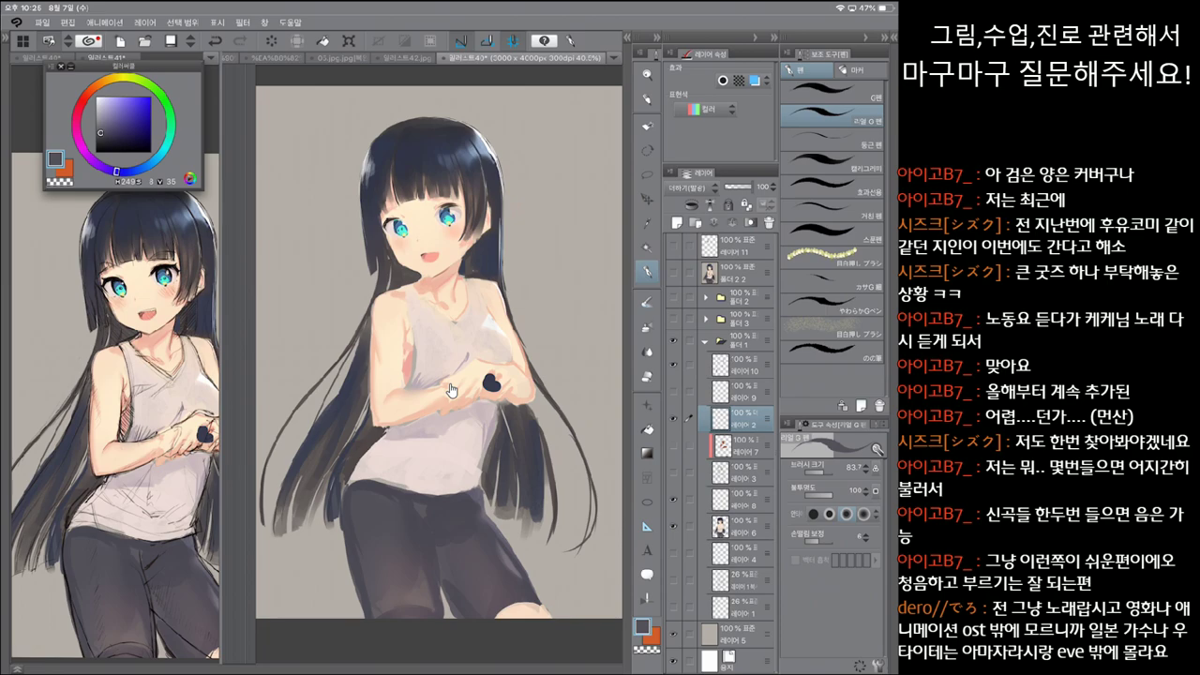
{"action": "key", "text": "alt+bracketright"}
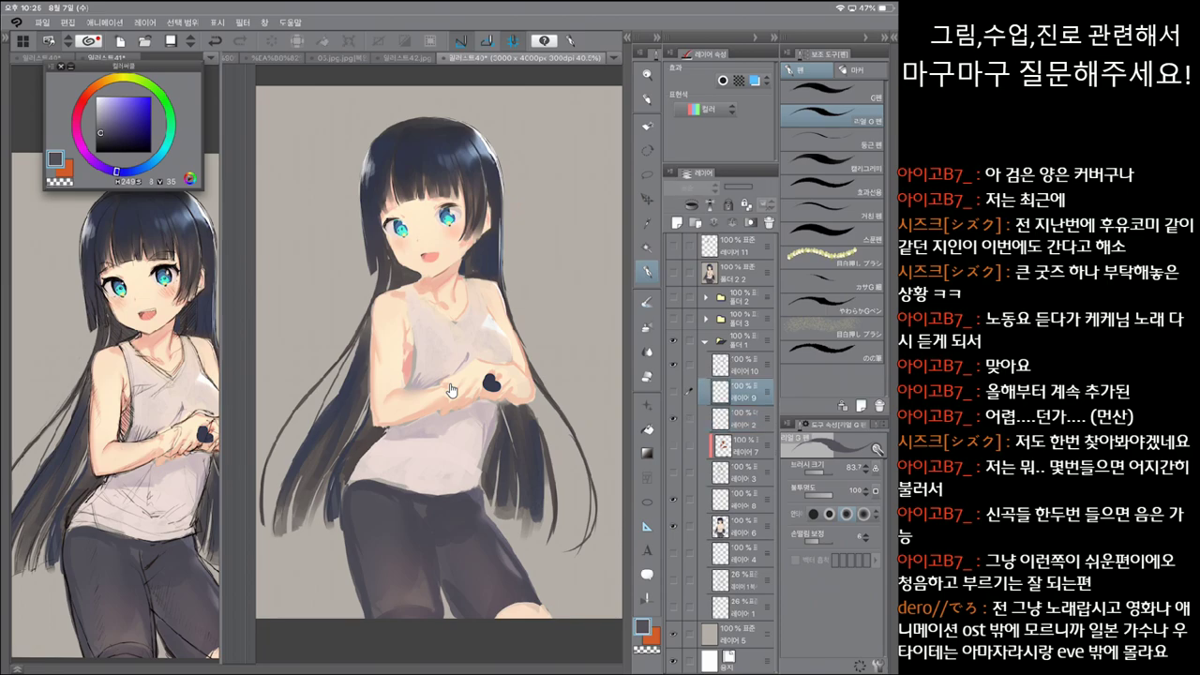
{"action": "key", "text": "alt+bracketright"}
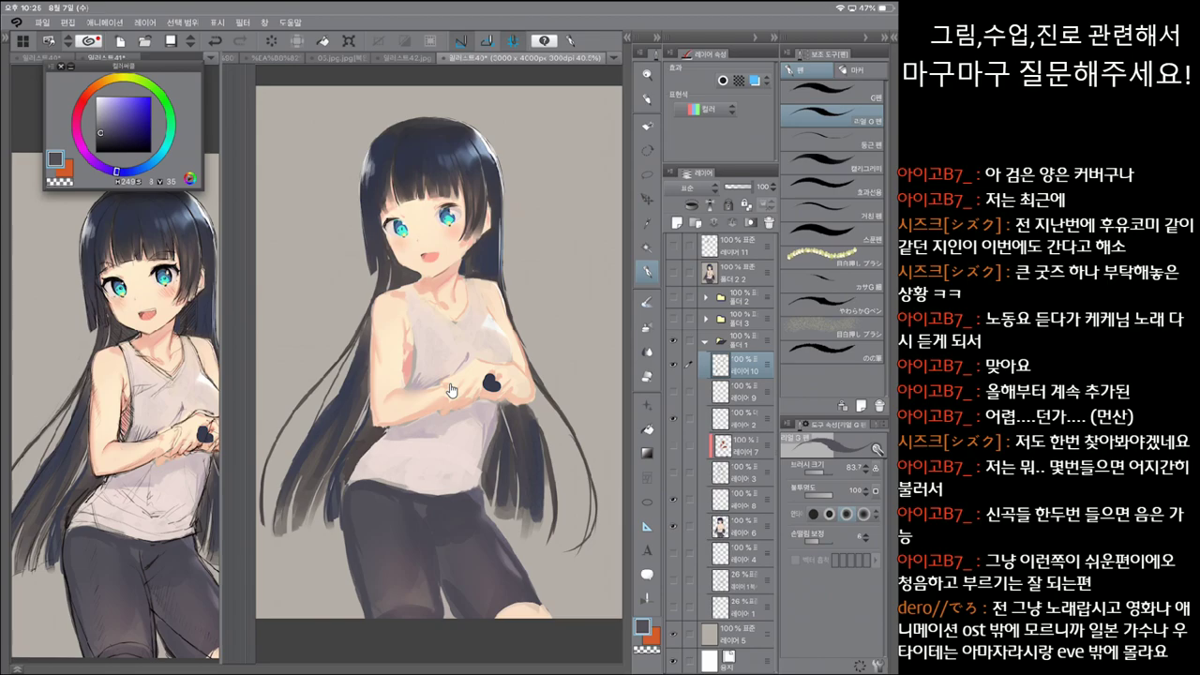
{"action": "key", "text": "alt+bracketright"}
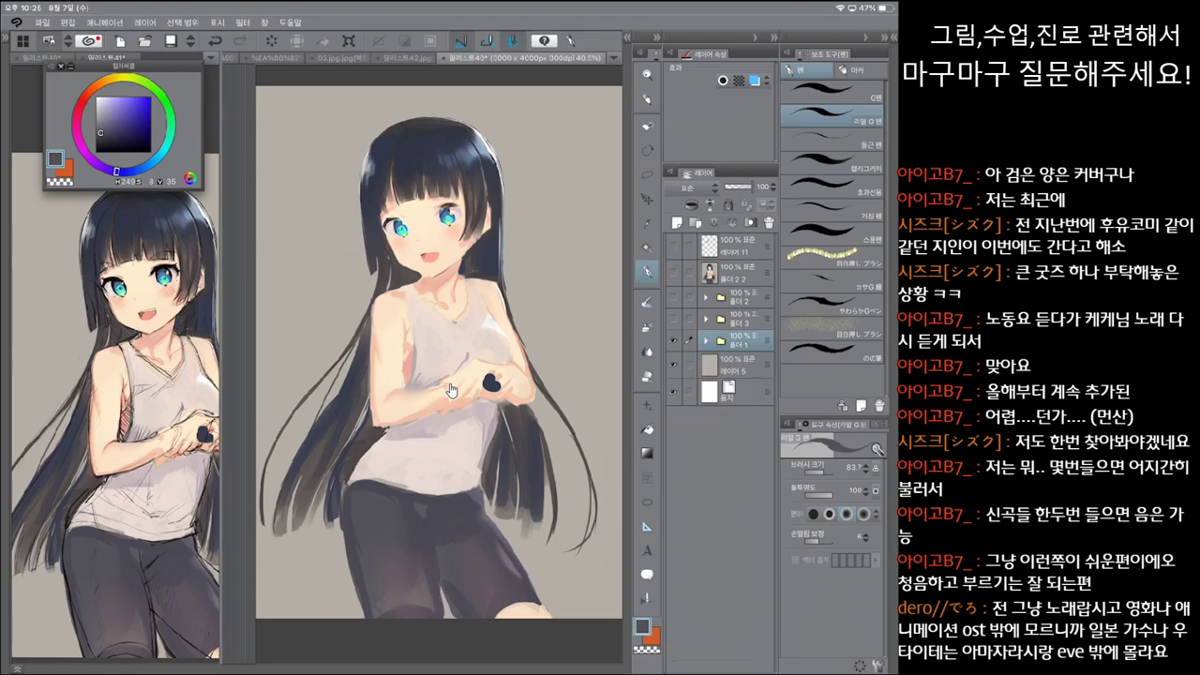
{"action": "key", "text": "Menu"}
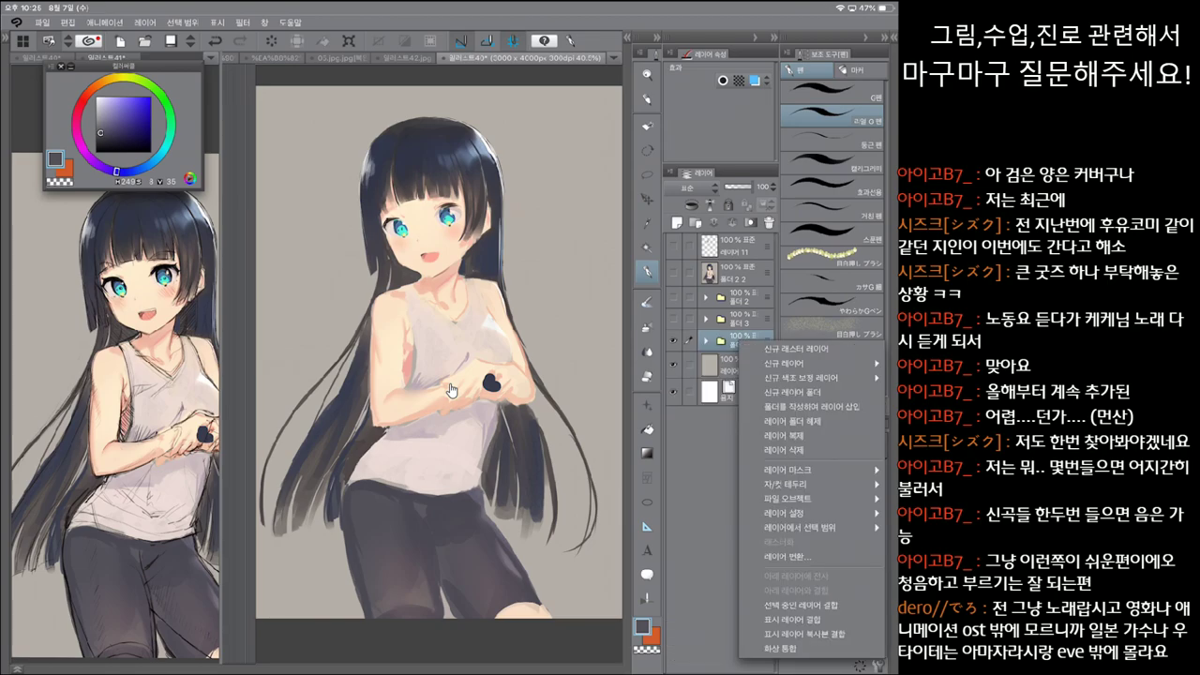
{"action": "key", "text": "Up"}
{"action": "key", "text": "Up"}
{"action": "key", "text": "Return"}
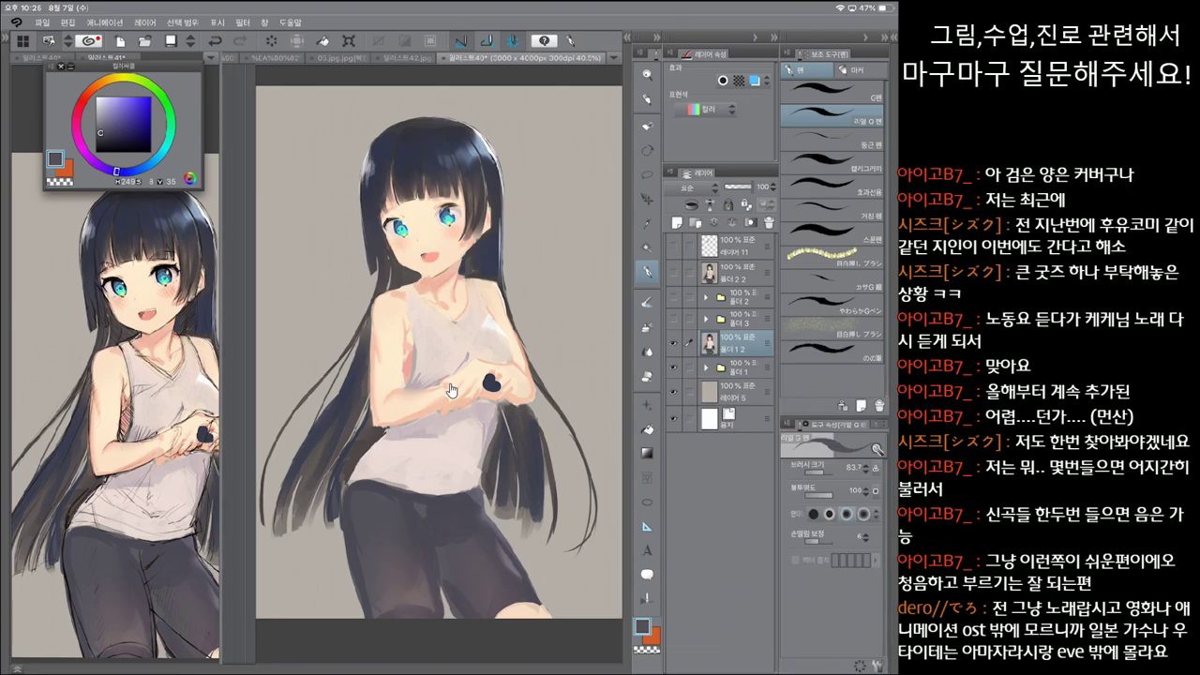
{"action": "key", "text": "ctrl+z"}
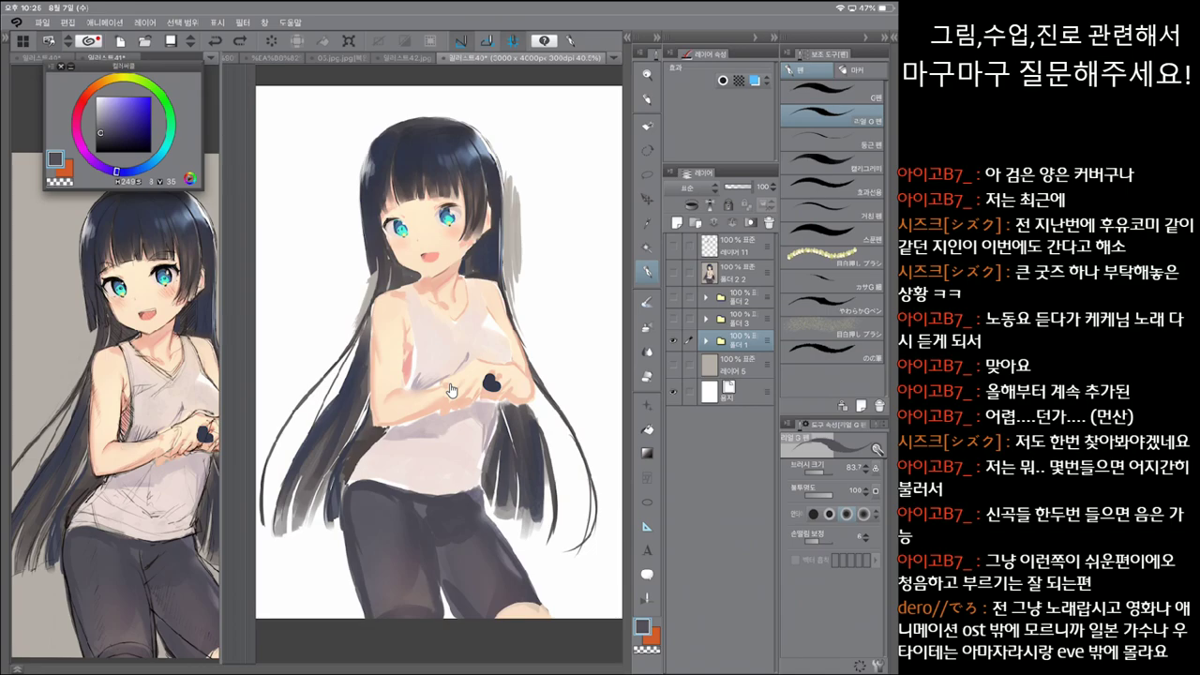
{"action": "key", "text": "Menu"}
{"action": "key", "text": "Up"}
{"action": "key", "text": "Up"}
{"action": "key", "text": "Return"}
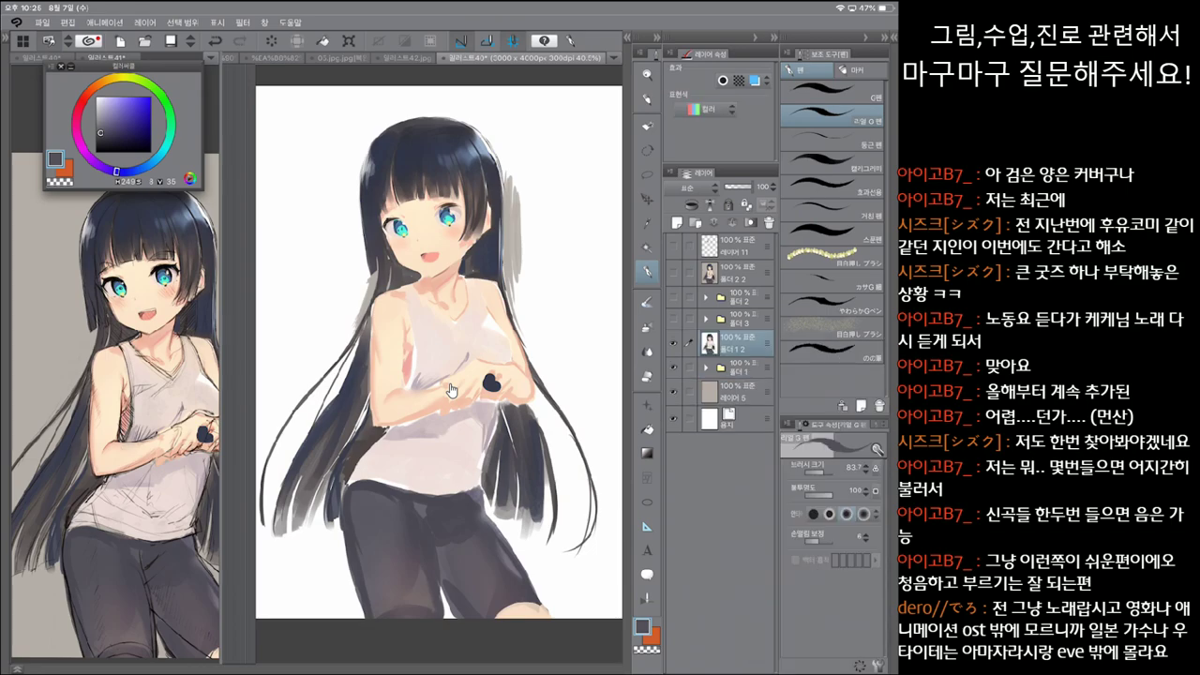
{"action": "key", "text": "ctrl+z"}
Step: Merge a copy of the visible painting with layer 5 and the paper hidden, then hide folder 1 and show the background again
{"action": "key", "text": "ctrl+y"}
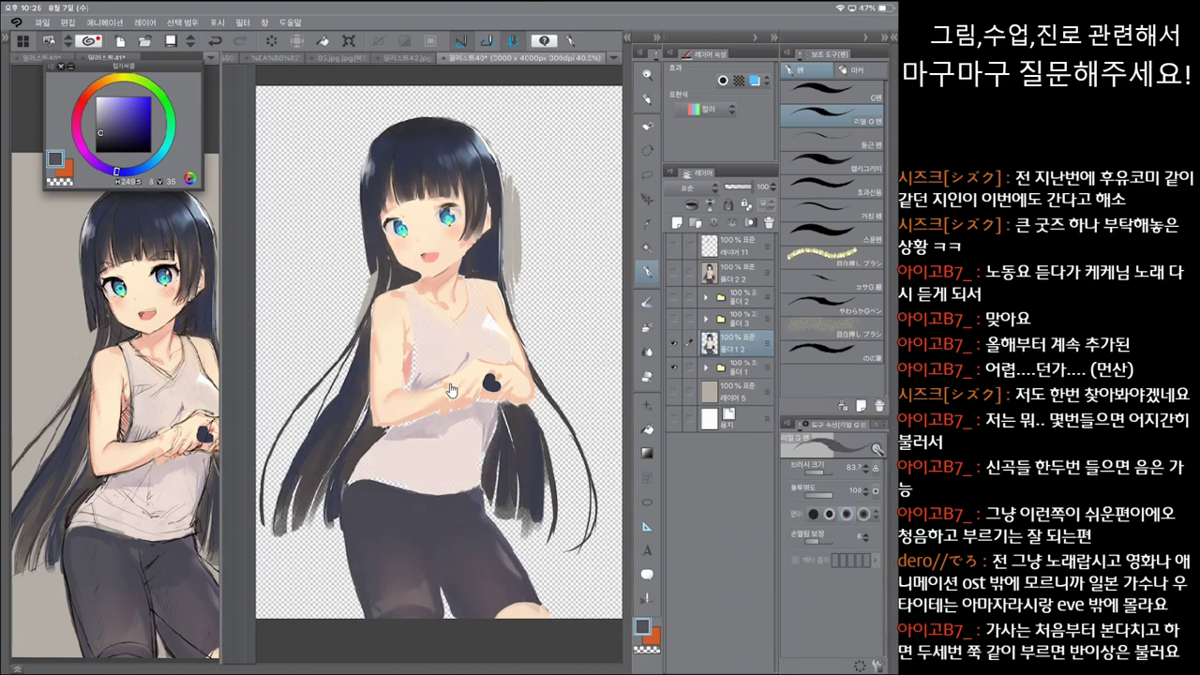
{"action": "key", "text": "ctrl+z"}
{"action": "key", "text": "ctrl+z"}
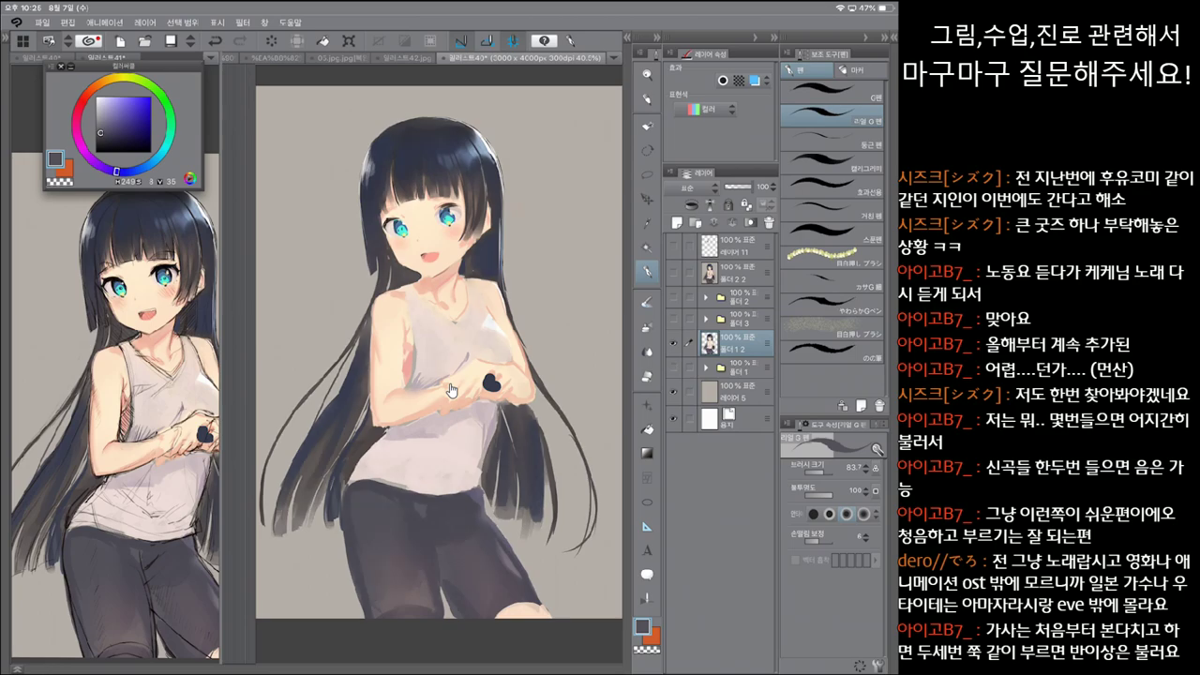
{"action": "right_click", "coordinate": [724, 344]}
{"action": "key", "text": "Escape"}
Step: Show flat-colour folder 3 instead of the merged painting, and clip a duplicate of that painting to skin layer 15
{"action": "key", "text": "ctrl+z"}
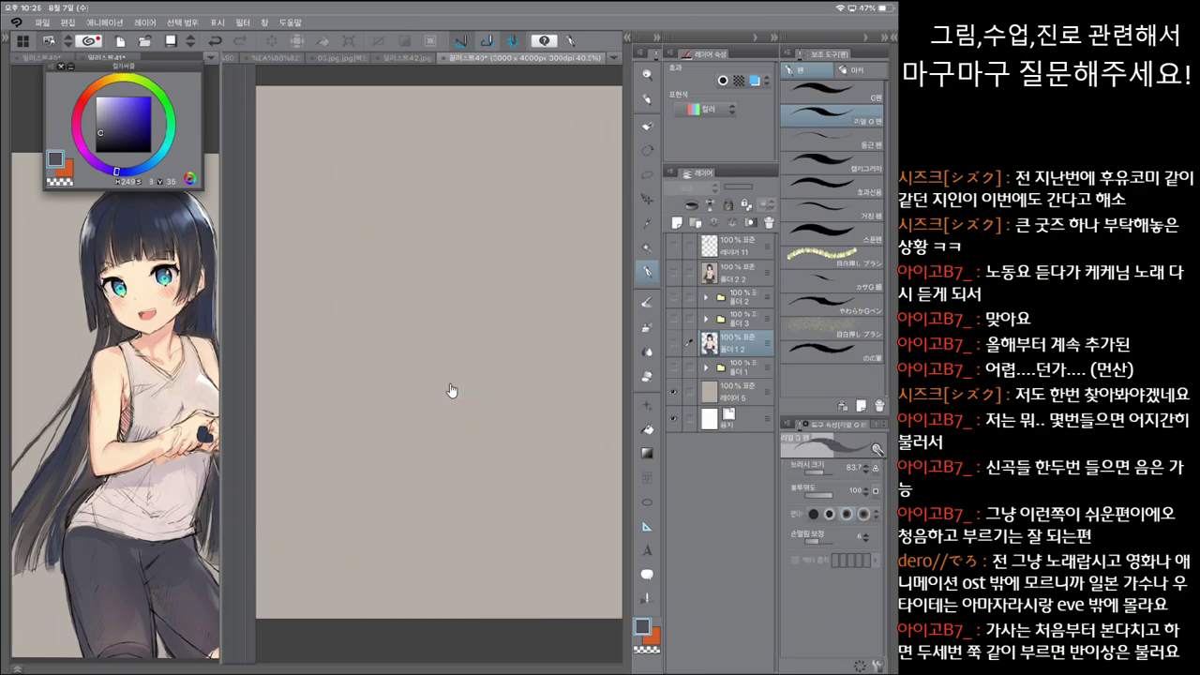
{"action": "key", "text": "ctrl+z"}
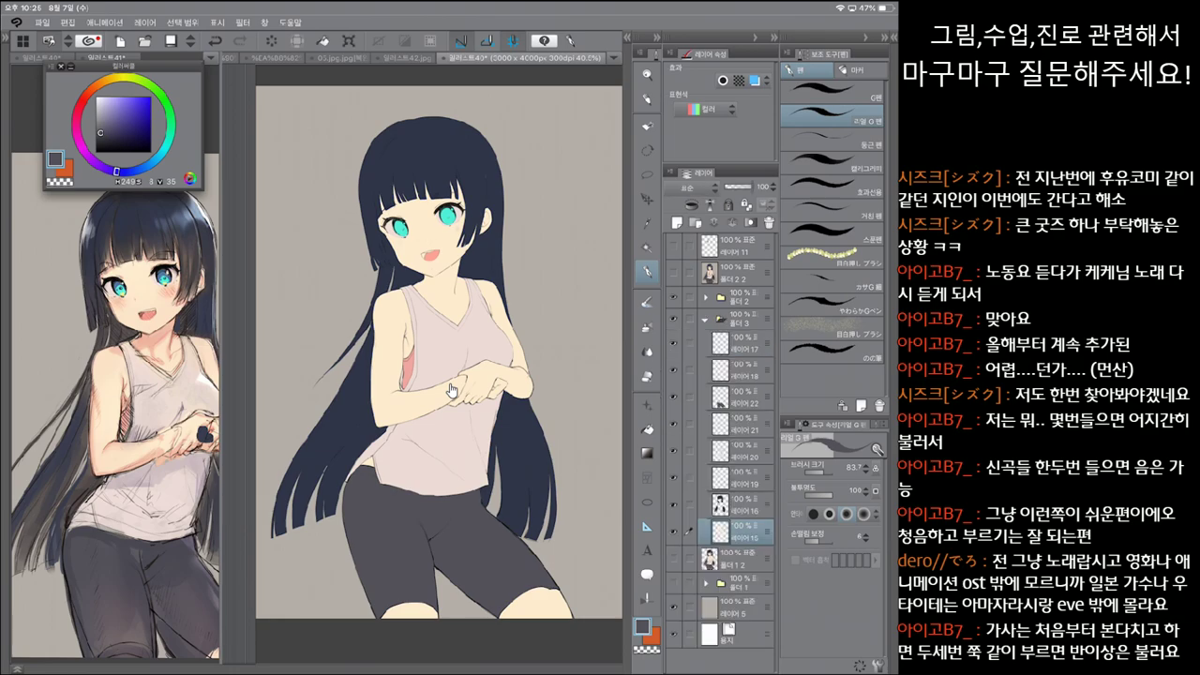
{"action": "key", "text": "ctrl+z"}
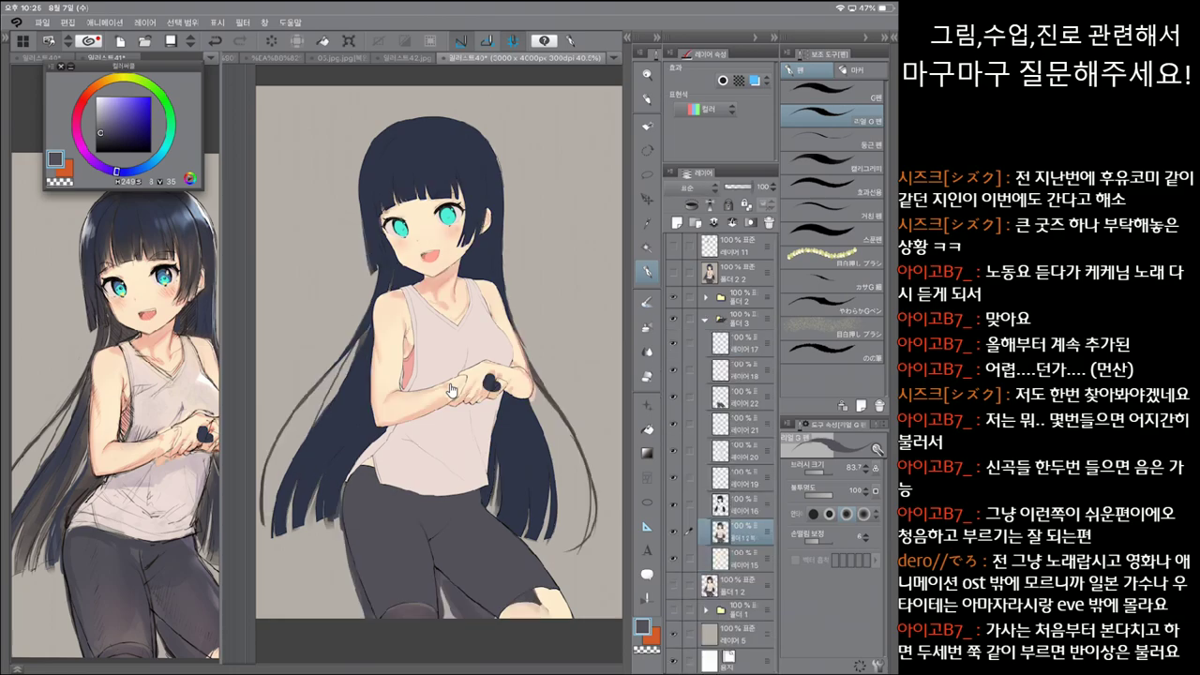
{"action": "key", "text": "ctrl+z"}
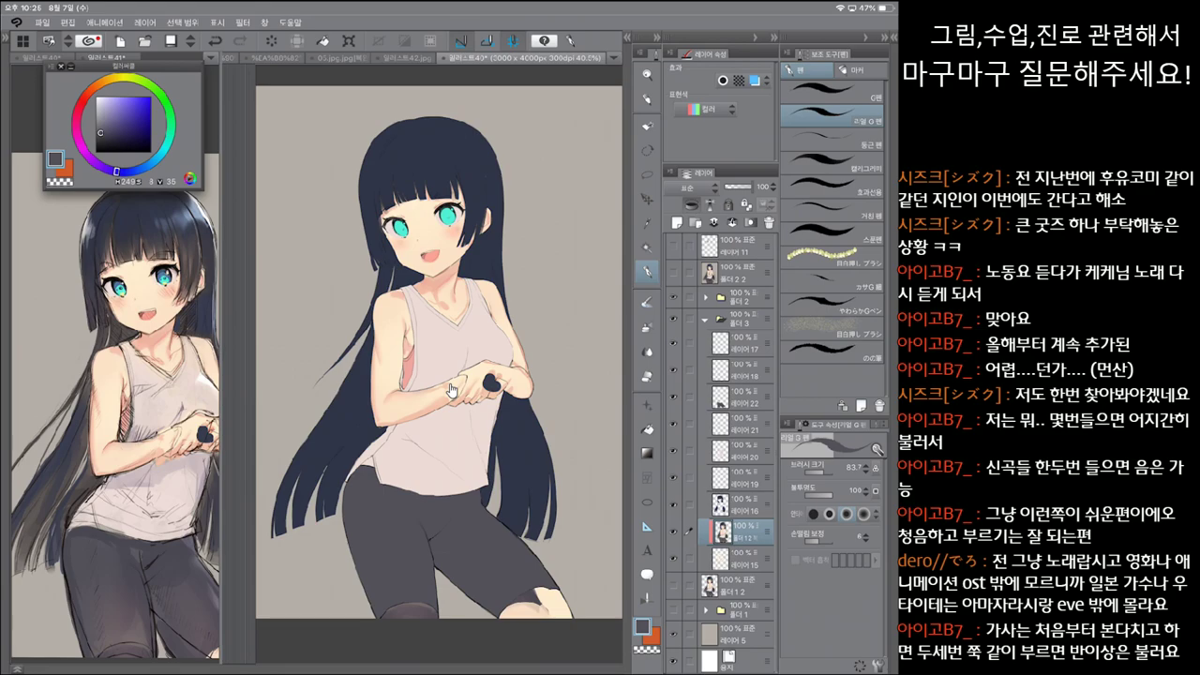
Step: Place another duplicate of the merged painting above tank top layer 20 and clip it to that layer
{"action": "left_click", "coordinate": [451, 390], "text": "ctrl+shift"}
{"action": "key", "text": "ctrl+v"}
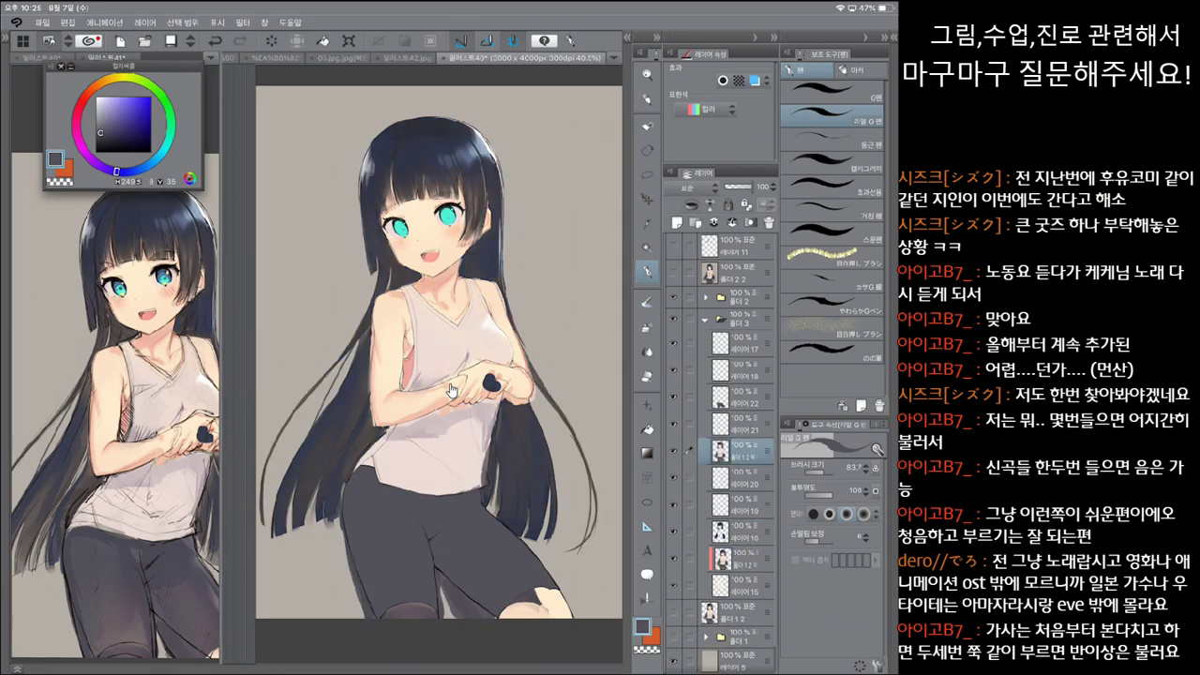
{"action": "key", "text": "ctrl+e"}
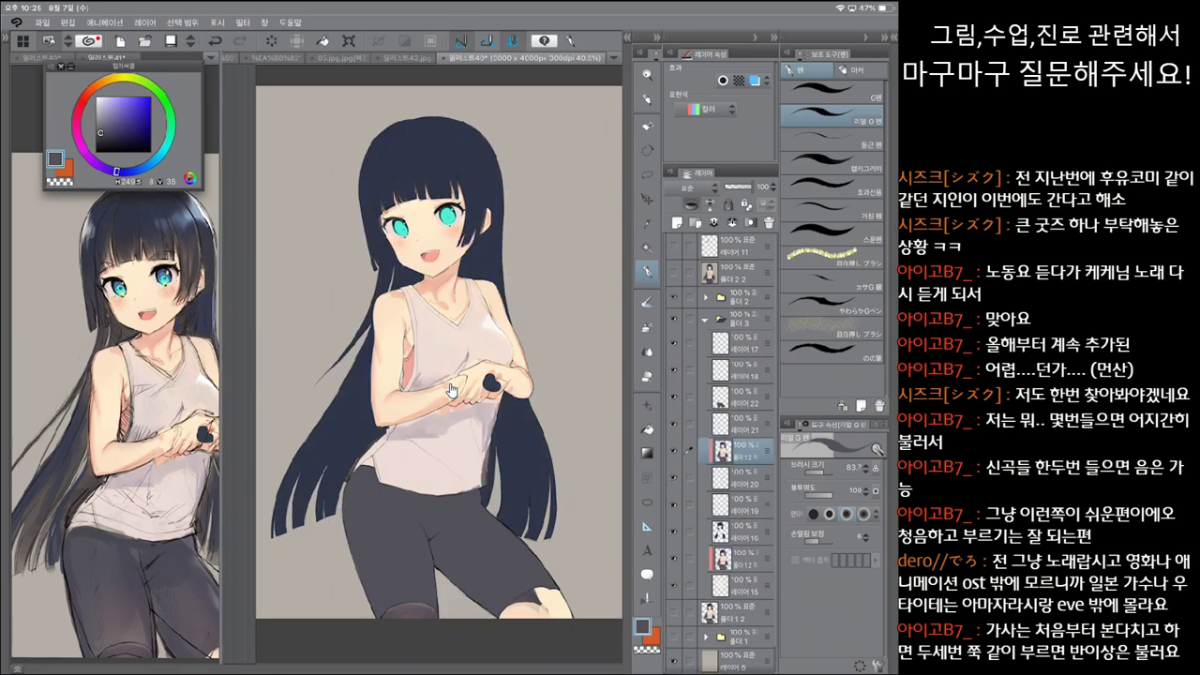
Step: Place a duplicate of the merged painting above hair layer 16 and clip it to that layer
{"action": "left_click_drag", "start_coordinate": [463, 319], "coordinate": [476, 486]}
{"action": "key", "text": "ctrl+z"}
{"action": "key", "text": "alt+bracketleft"}
{"action": "key", "text": "alt+bracketleft"}
{"action": "key", "text": "alt+bracketleft"}
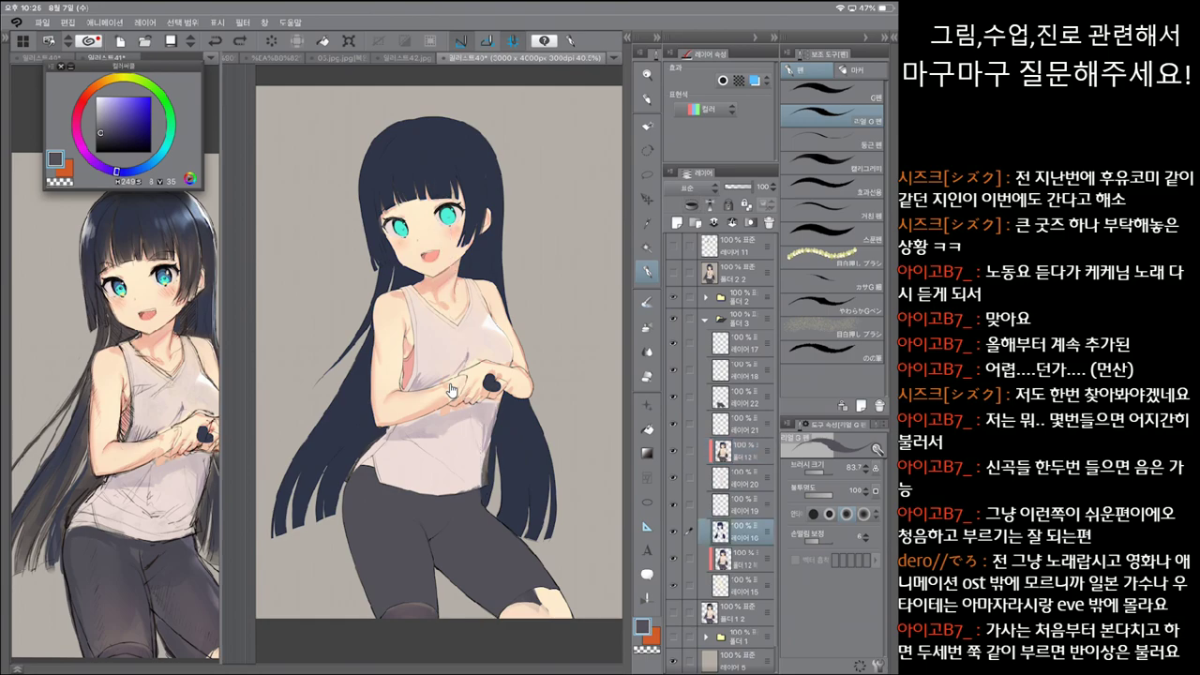
{"action": "key", "text": "ctrl+j"}
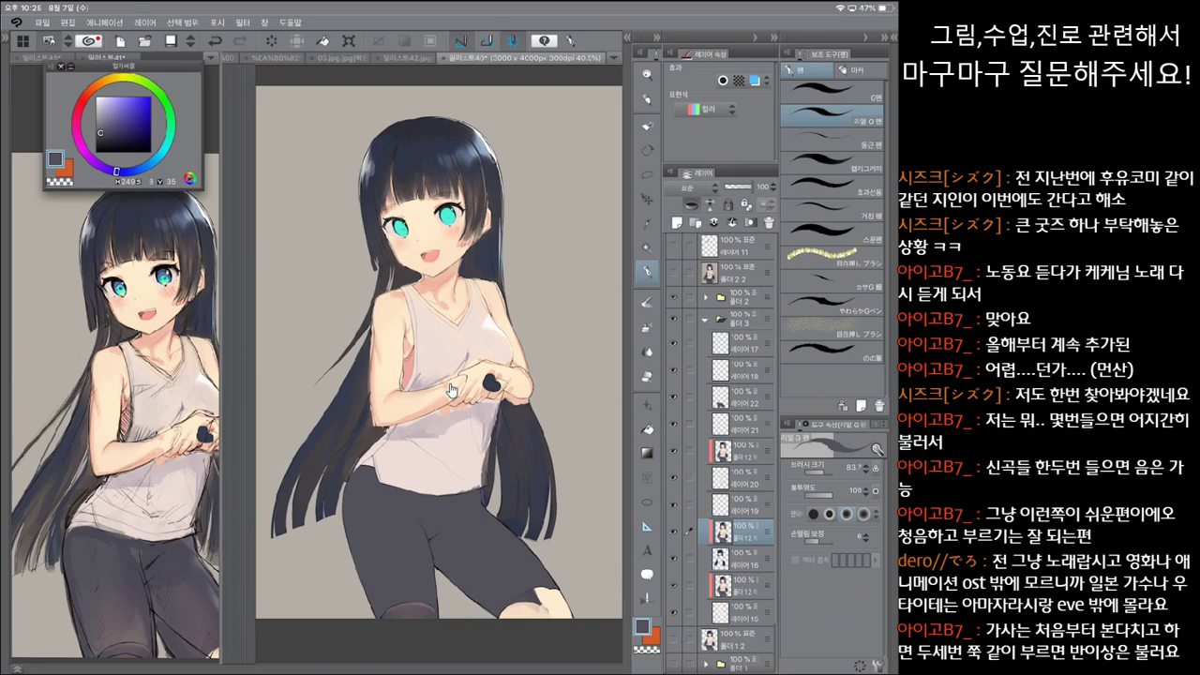
{"action": "key", "text": "ctrl+j"}
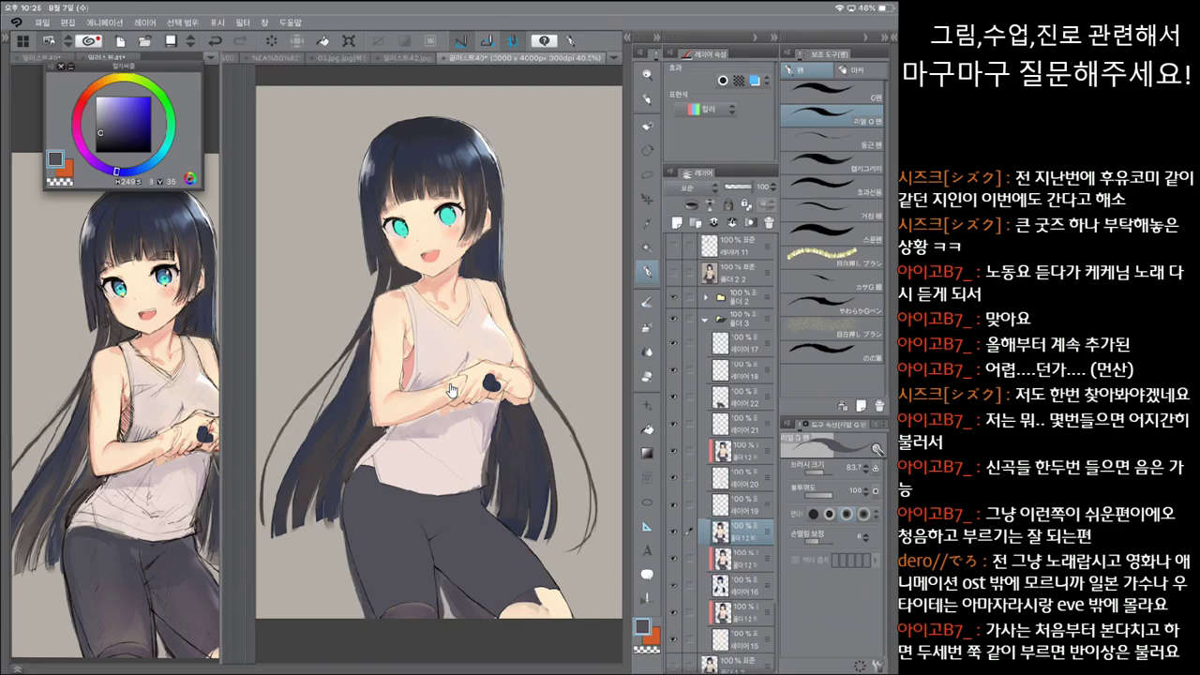
{"action": "key", "text": "ctrl+z"}
{"action": "key", "text": "ctrl+z"}
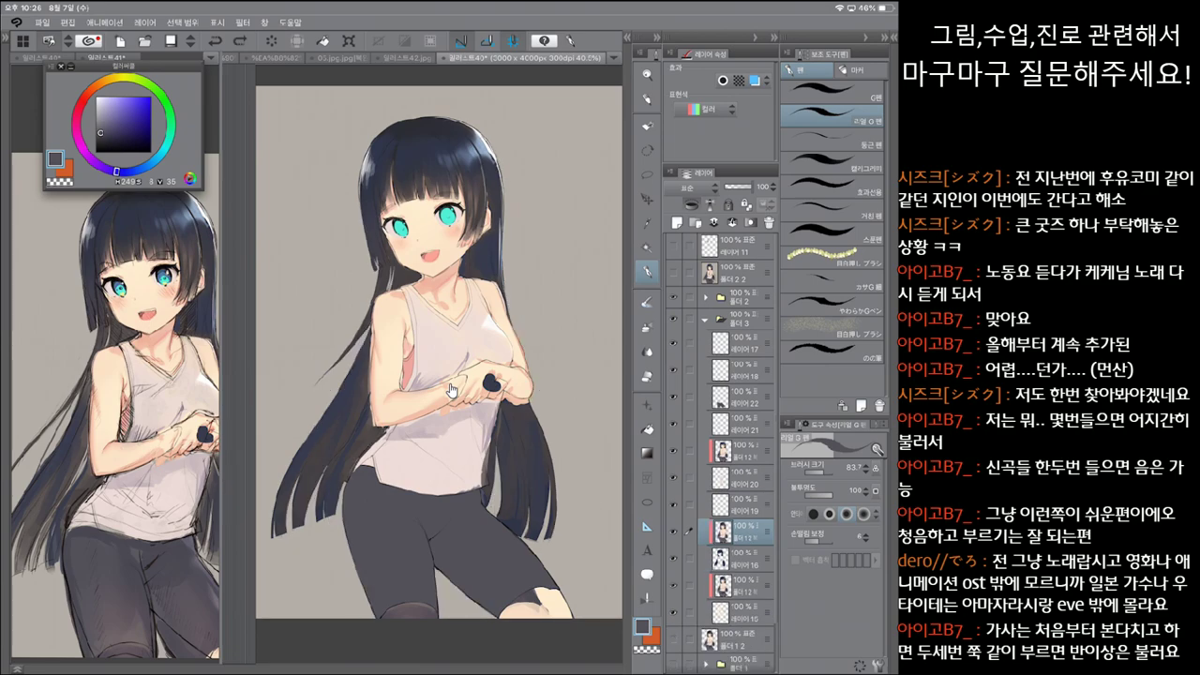
Step: Clip further duplicates of the merged painting to shorts layer 22 and to layer 18
{"action": "key", "text": "ctrl+y"}
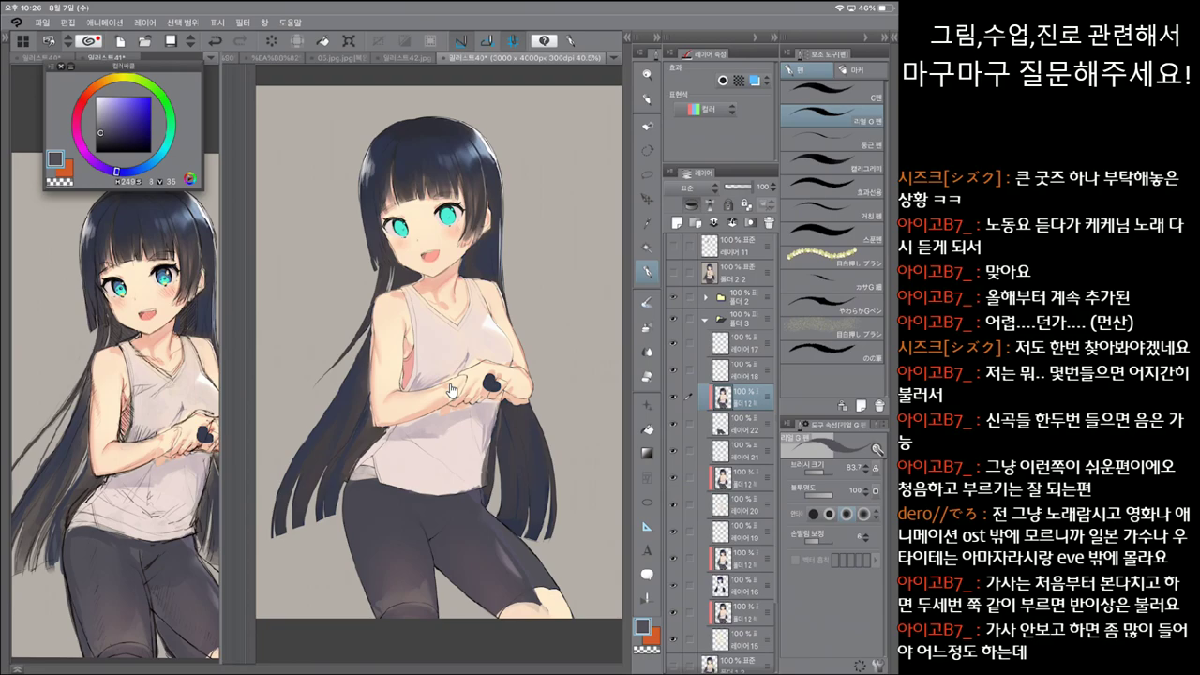
{"action": "left_click", "coordinate": [451, 390], "text": "ctrl+shift"}
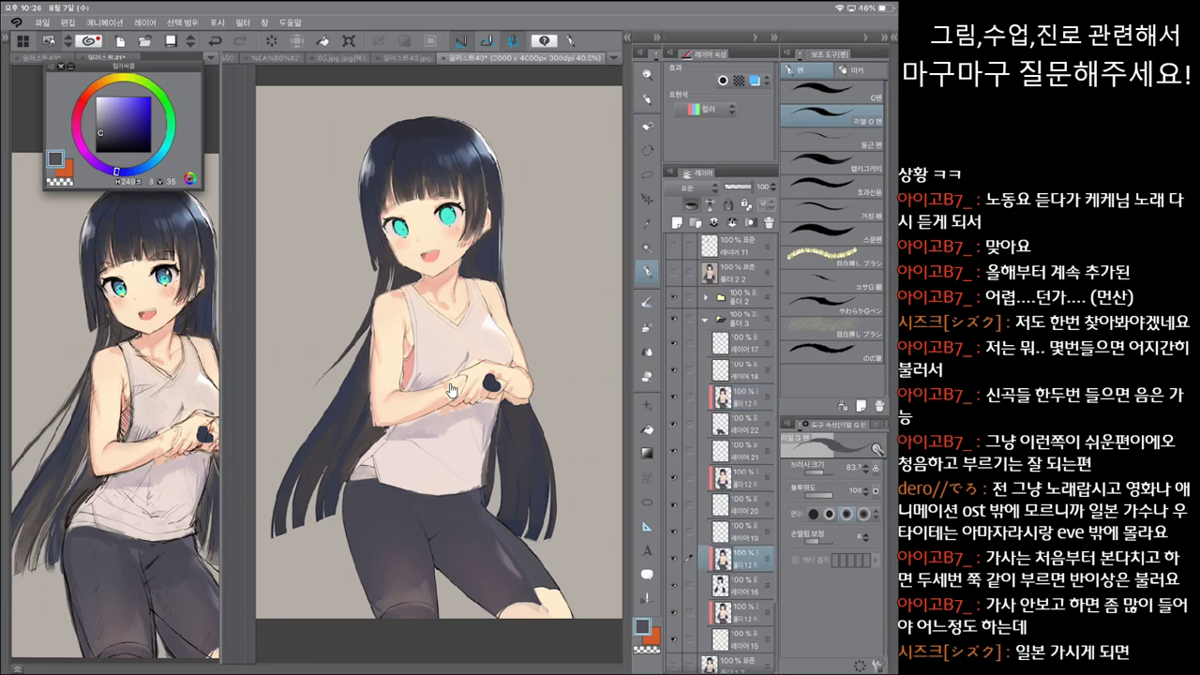
{"action": "left_click", "coordinate": [451, 390], "text": "ctrl+shift"}
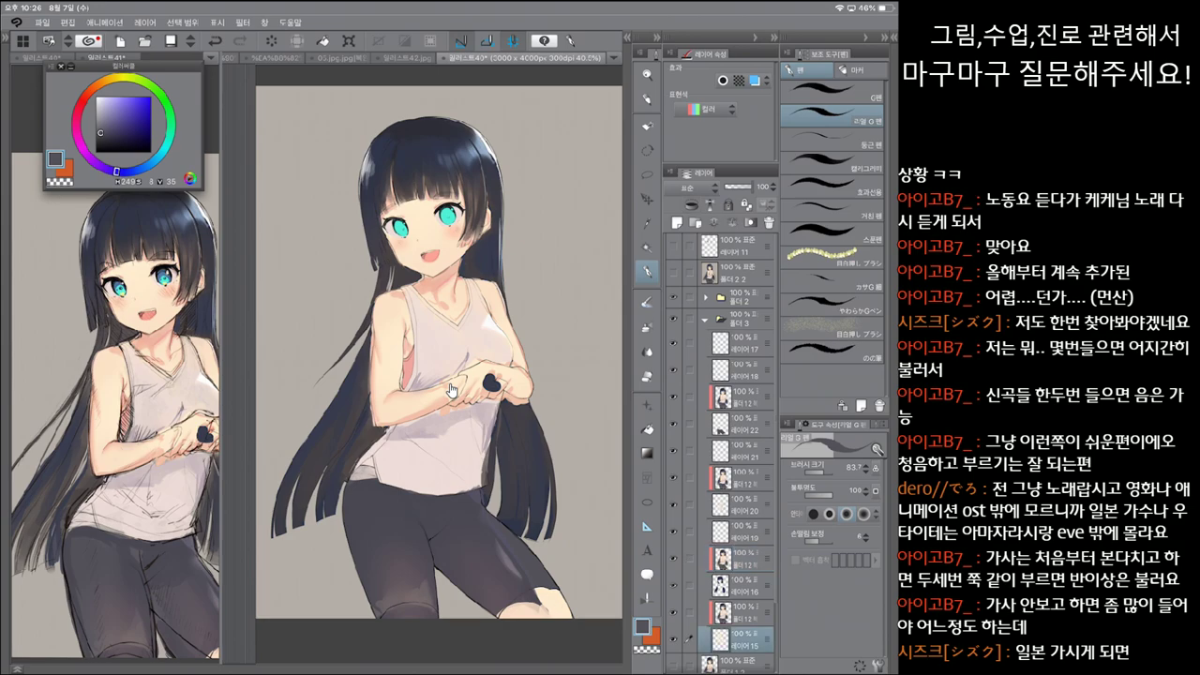
{"action": "left_click", "coordinate": [451, 390], "text": "ctrl+shift"}
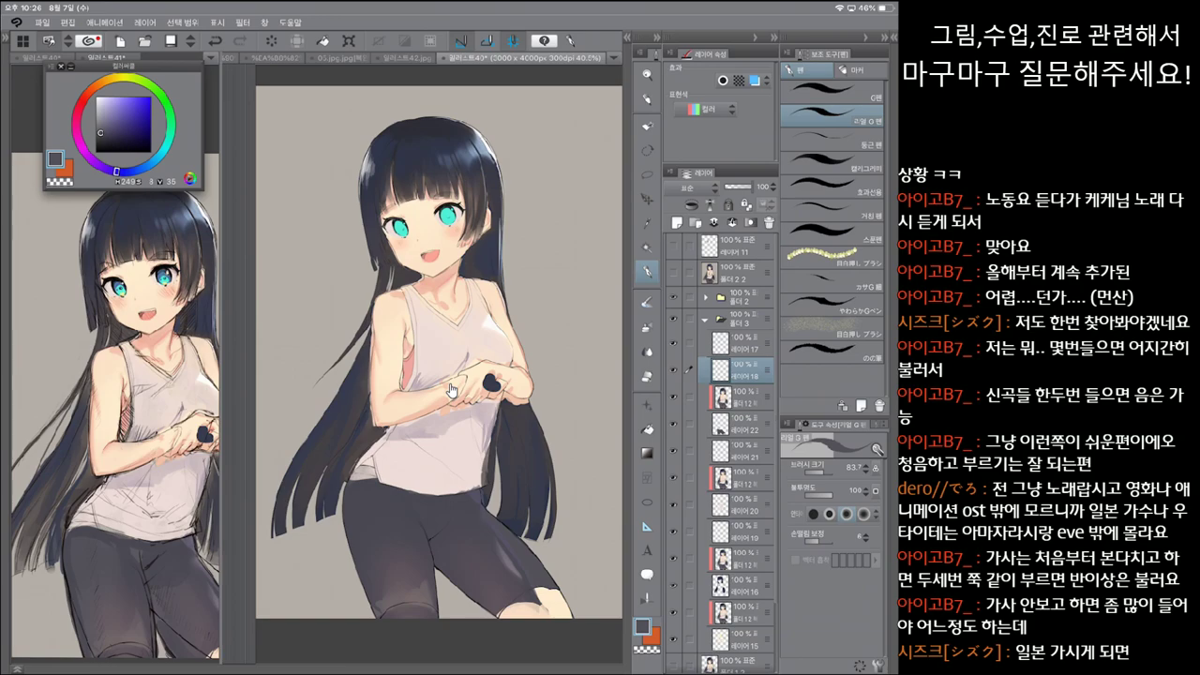
{"action": "key", "text": "ctrl+v"}
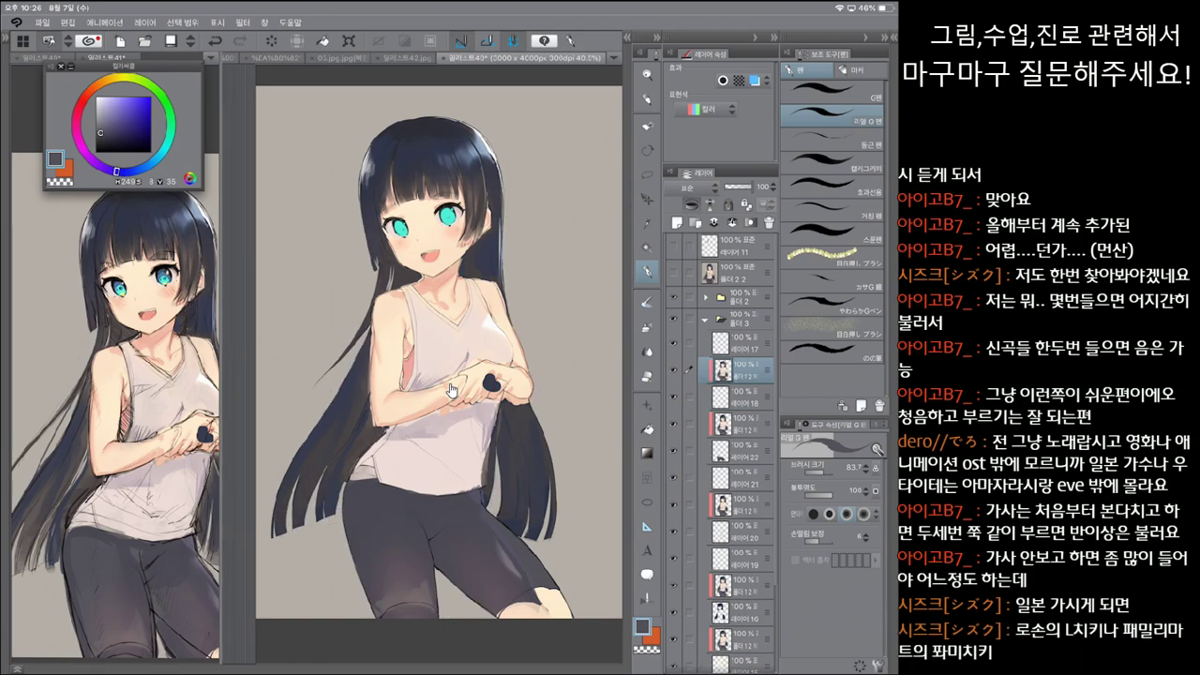
Step: Place a duplicate of the merged painting above eye layer 17 and clip it to that layer
{"action": "left_click", "coordinate": [451, 390], "text": "ctrl+shift"}
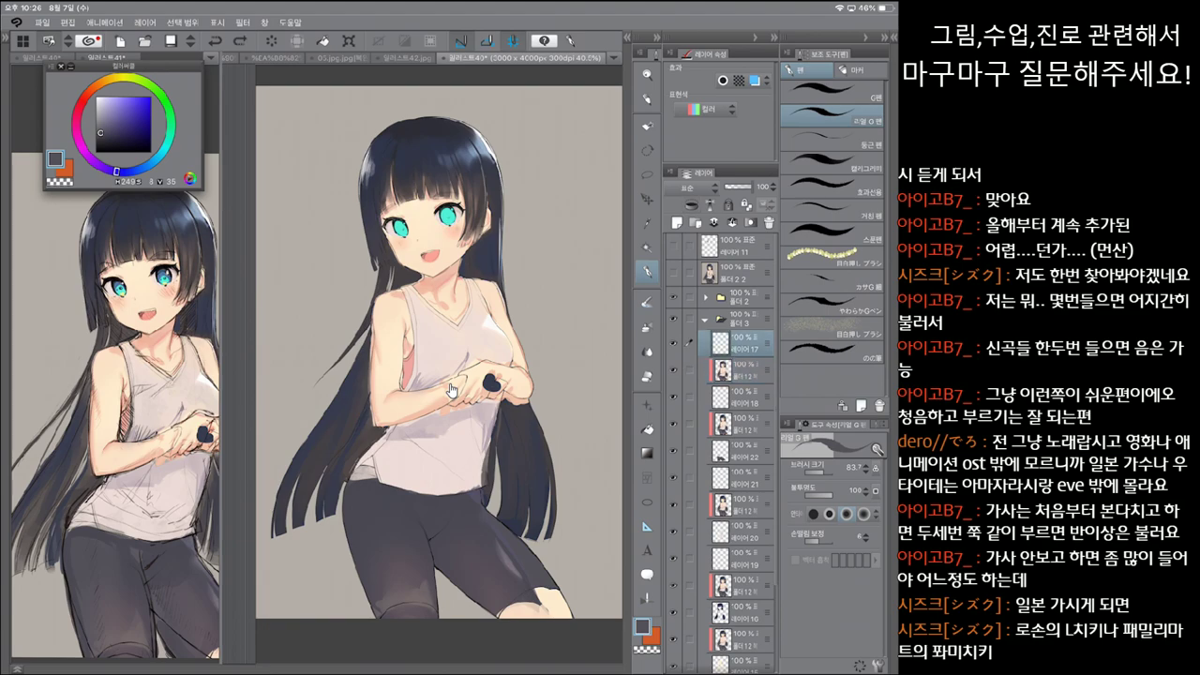
{"action": "key", "text": "ctrl+v"}
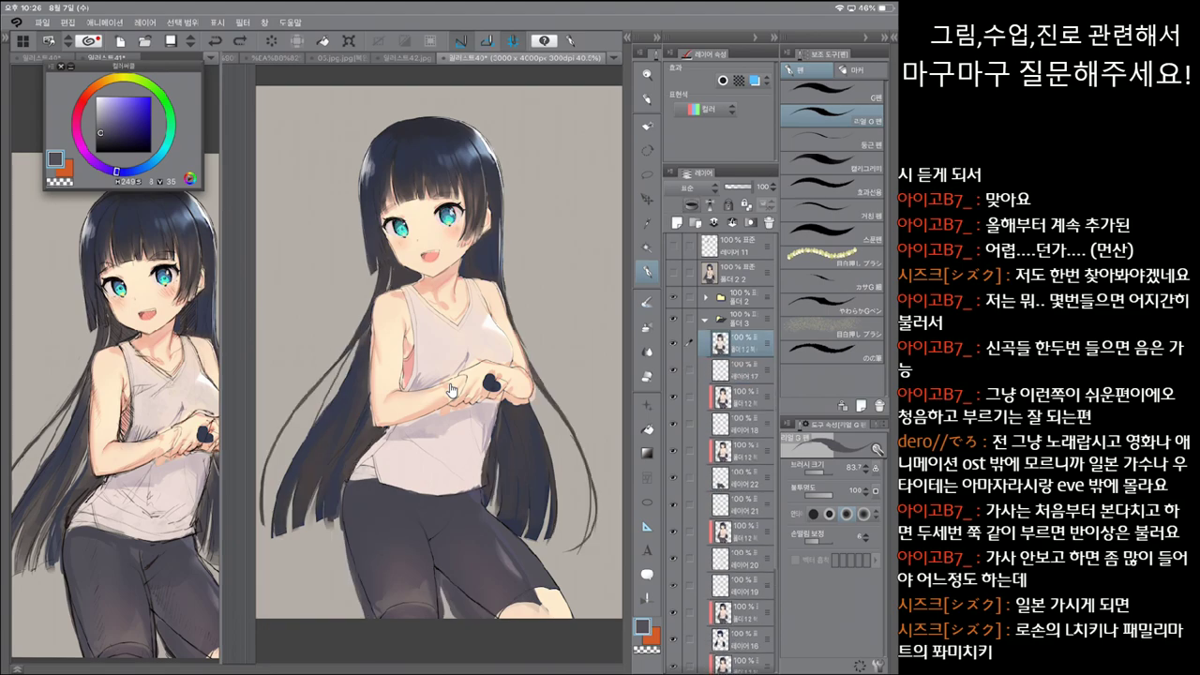
{"action": "scroll", "coordinate": [451, 390], "scroll_direction": "up", "scroll_amount": 5}
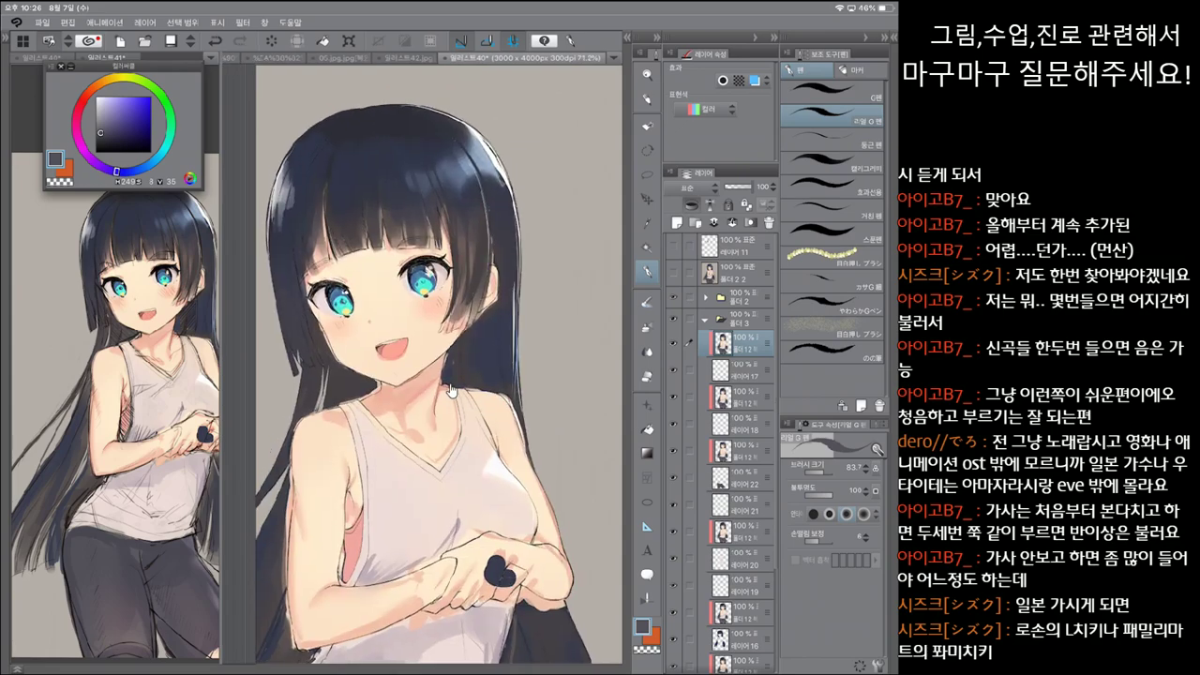
{"action": "scroll", "coordinate": [451, 390], "scroll_direction": "down", "scroll_amount": 5}
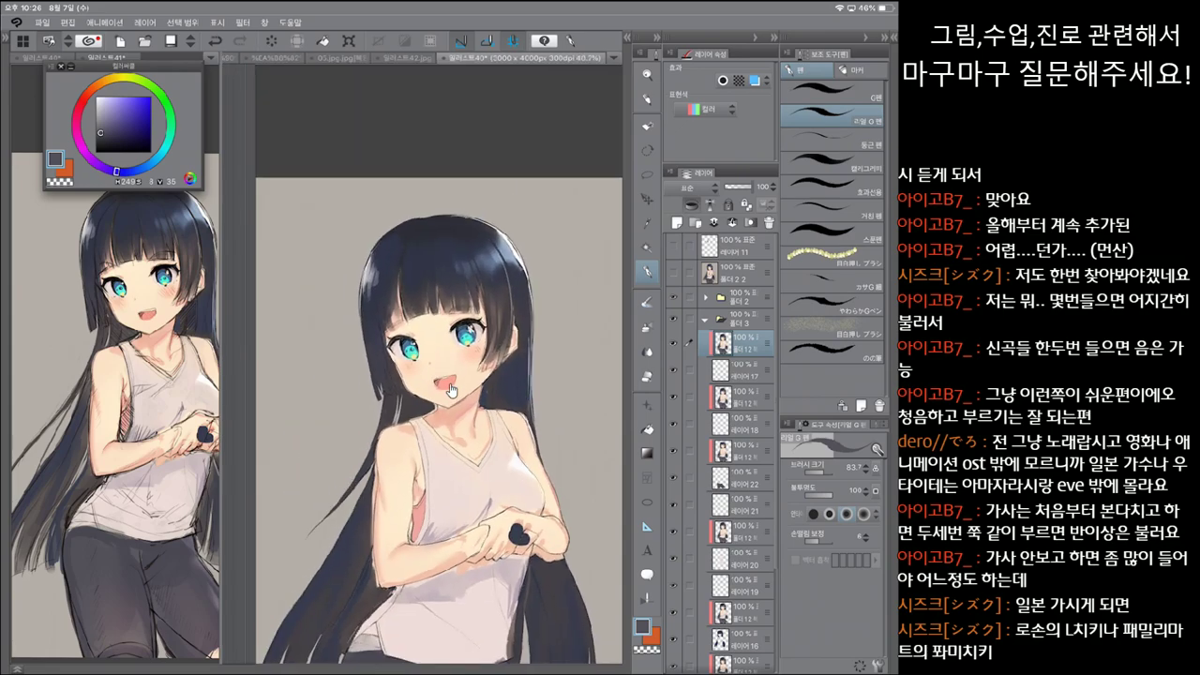
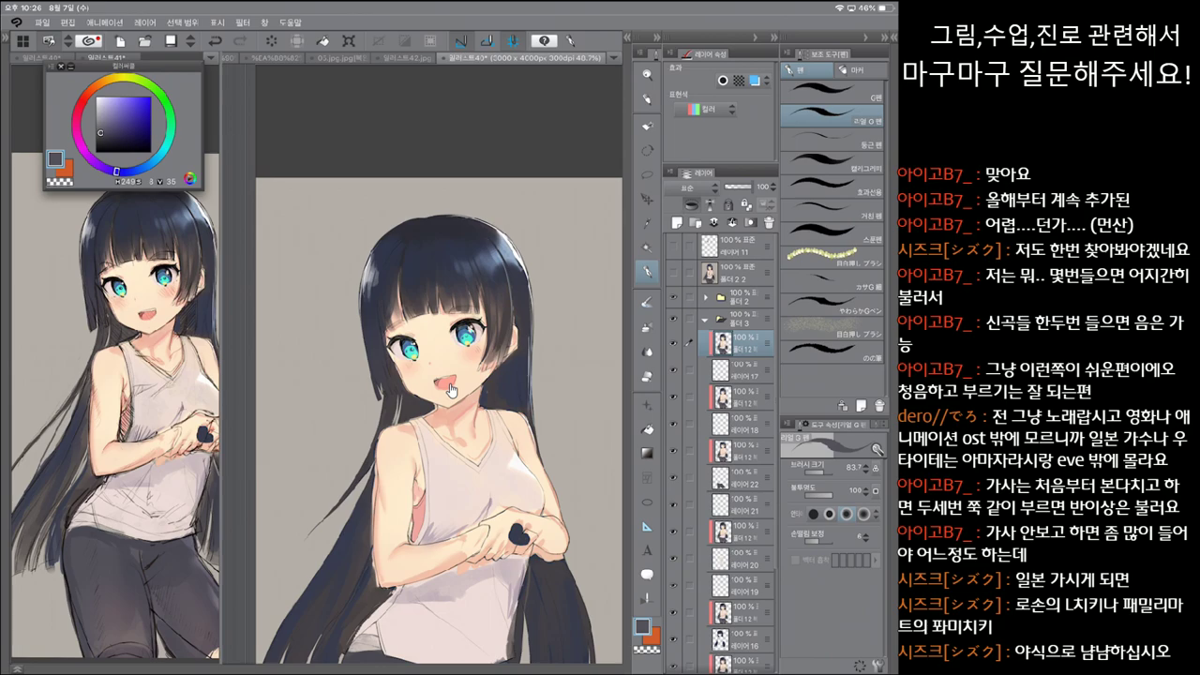
Step: With the G pen enlarged to about 121.7, paint dark blue strokes over the hair beside the arm on the copy clipped to layer 16
{"action": "scroll", "coordinate": [450, 390], "scroll_direction": "down", "scroll_amount": 2}
{"action": "scroll", "coordinate": [450, 389], "scroll_direction": "down", "scroll_amount": 1}
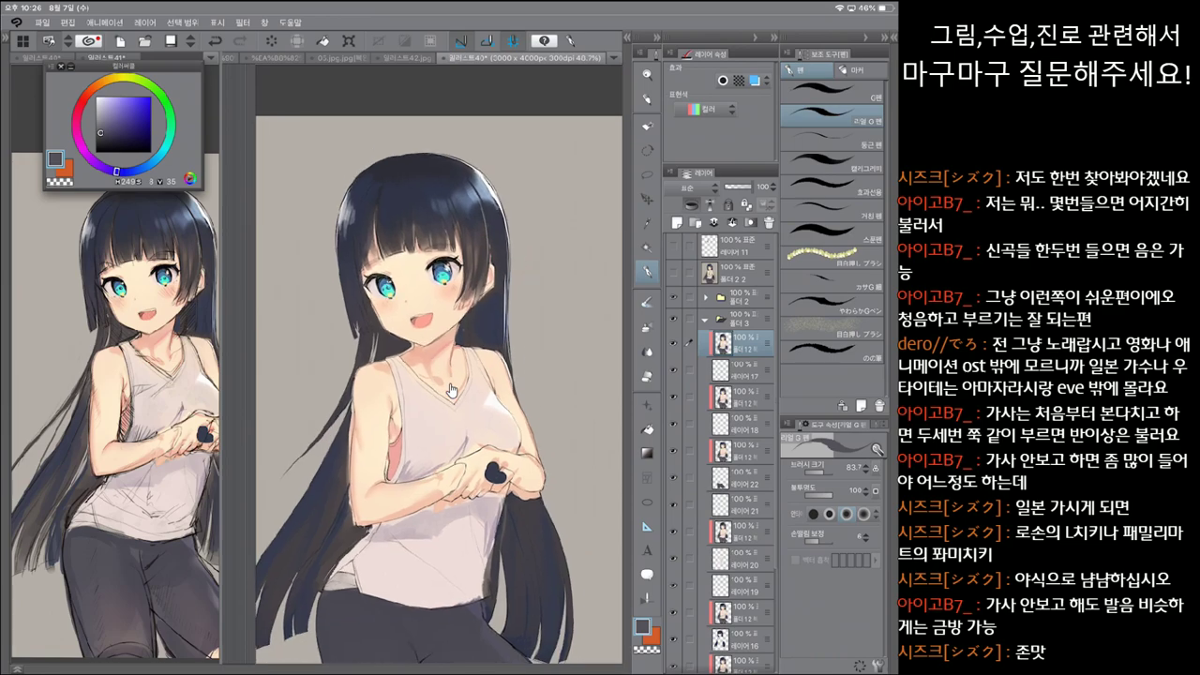
{"action": "scroll", "coordinate": [450, 390], "scroll_direction": "up", "scroll_amount": 2}
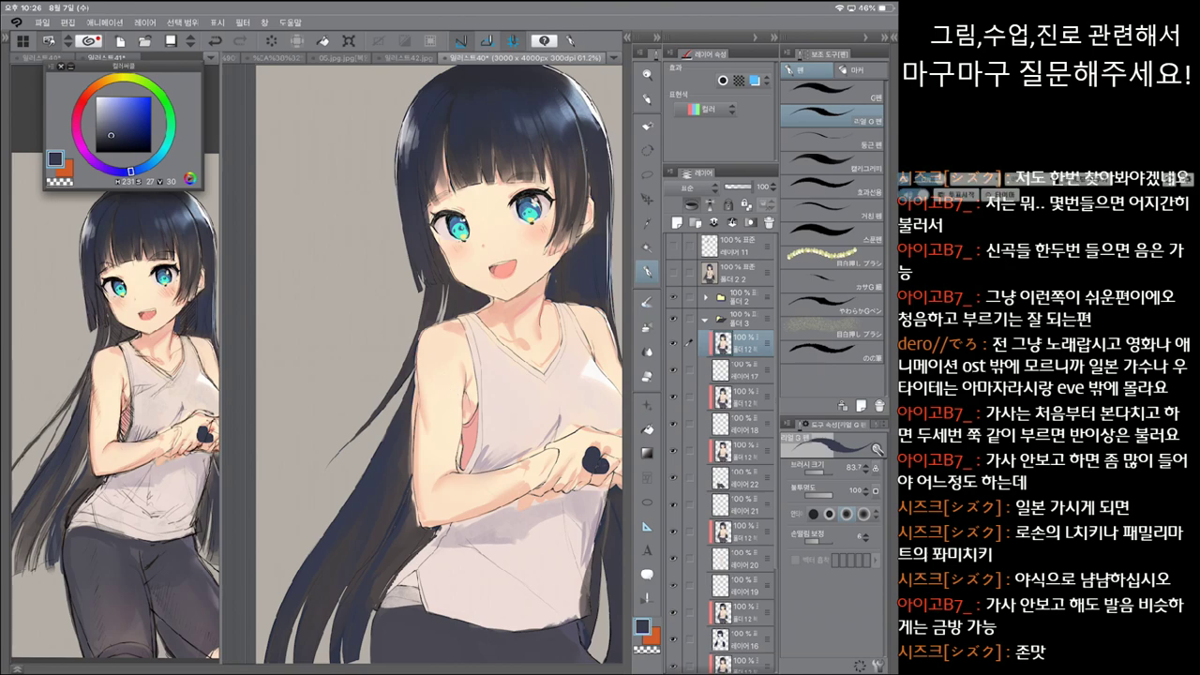
{"action": "scroll", "coordinate": [450, 390], "scroll_direction": "down", "scroll_amount": 3}
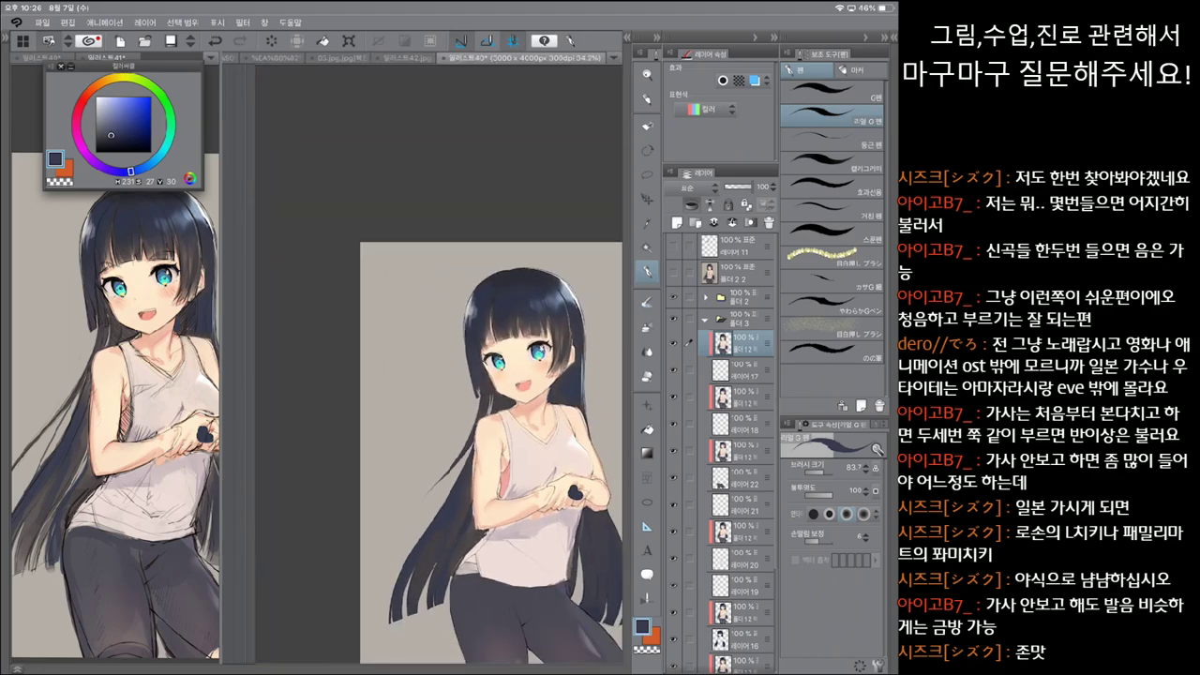
{"action": "scroll", "coordinate": [450, 389], "scroll_direction": "up", "scroll_amount": 1}
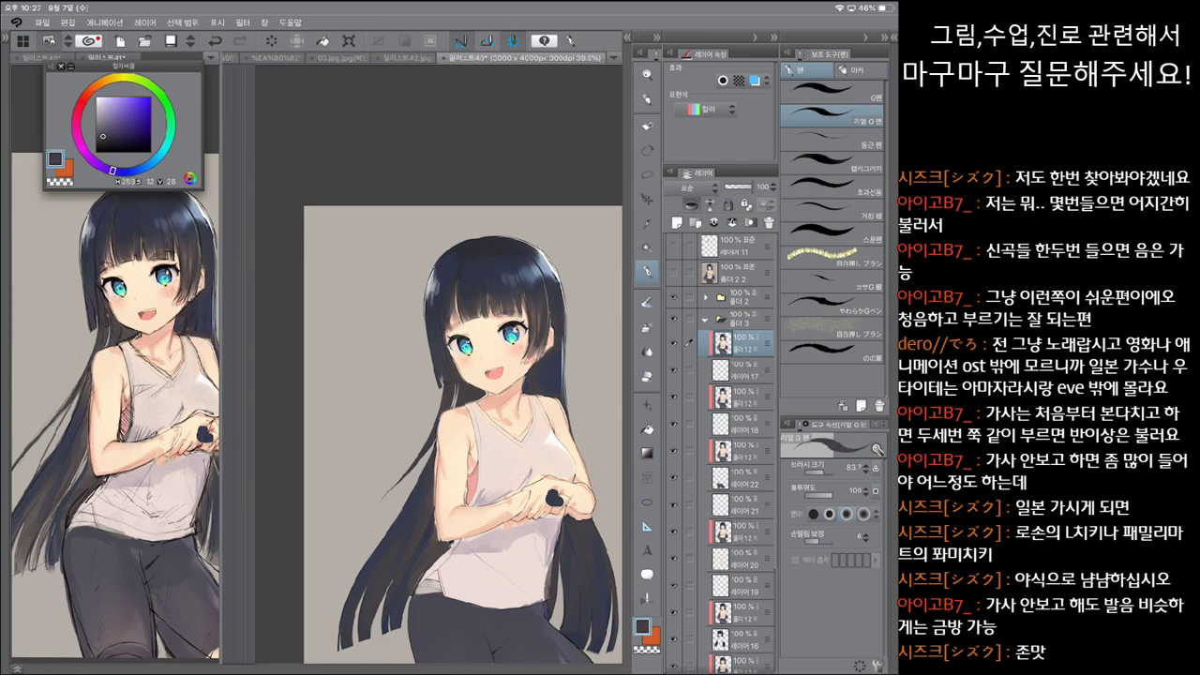
{"action": "left_click", "coordinate": [832, 94]}
{"action": "left_click", "coordinate": [740, 614]}
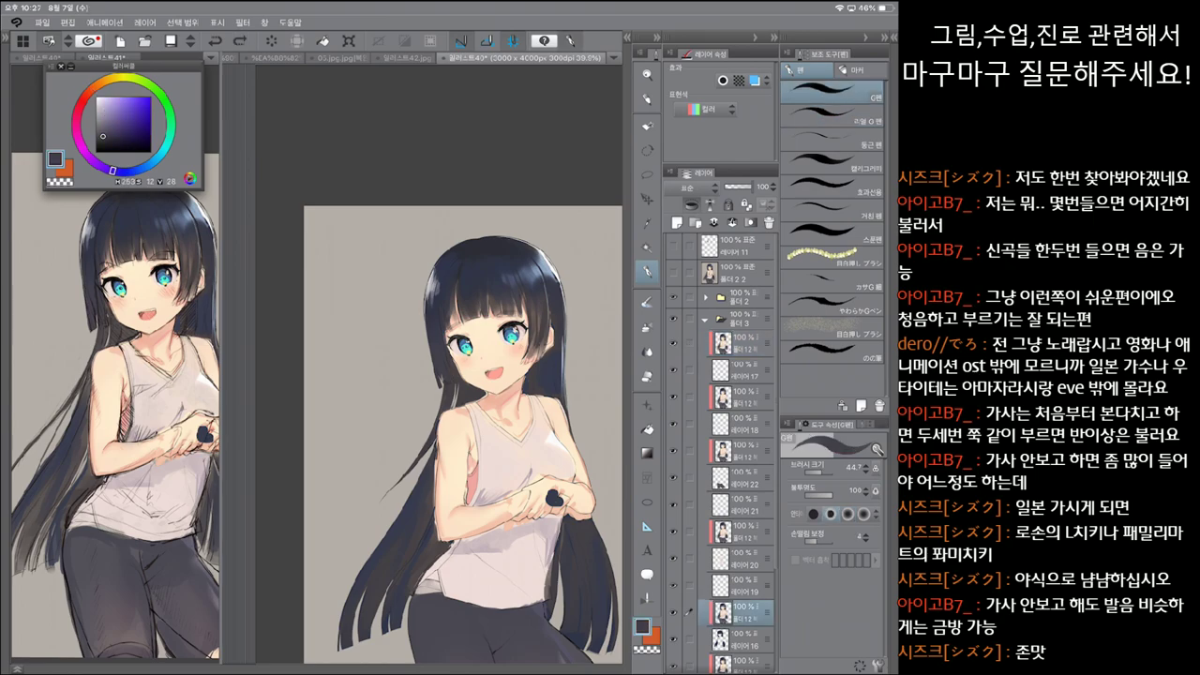
{"action": "key", "text": "bracketright"}
{"action": "key", "text": "bracketright"}
{"action": "key", "text": "bracketright"}
{"action": "left_click_drag", "start_coordinate": [434, 482], "coordinate": [433, 502]}
{"action": "left_click_drag", "start_coordinate": [435, 516], "coordinate": [439, 557]}
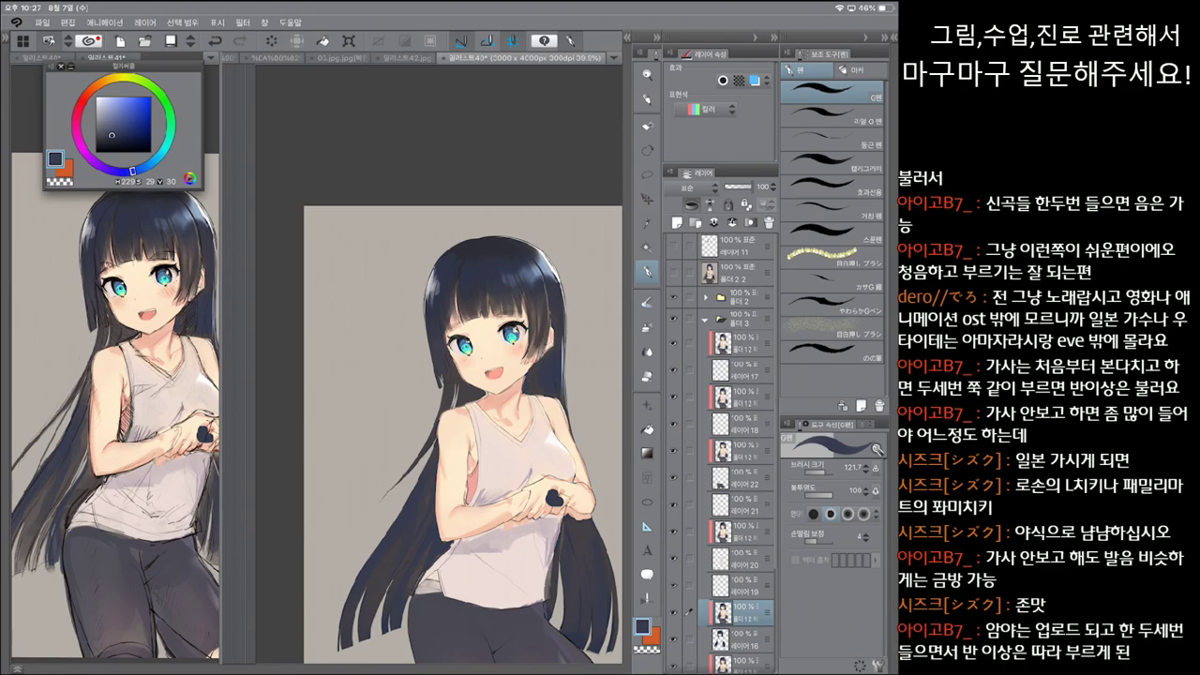
Step: Compare the long hair before and after the latest strokes by repeatedly undoing and redoing them
{"action": "left_click_drag", "start_coordinate": [450, 432], "coordinate": [427, 419]}
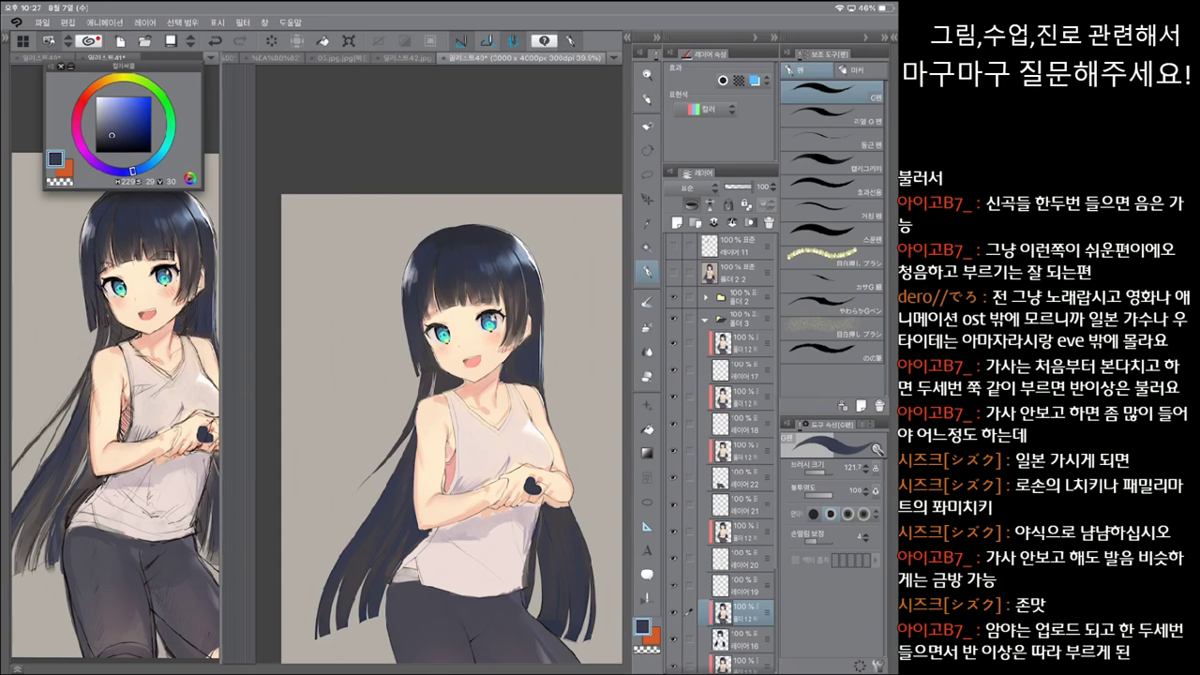
{"action": "left_click_drag", "start_coordinate": [450, 422], "coordinate": [449, 437]}
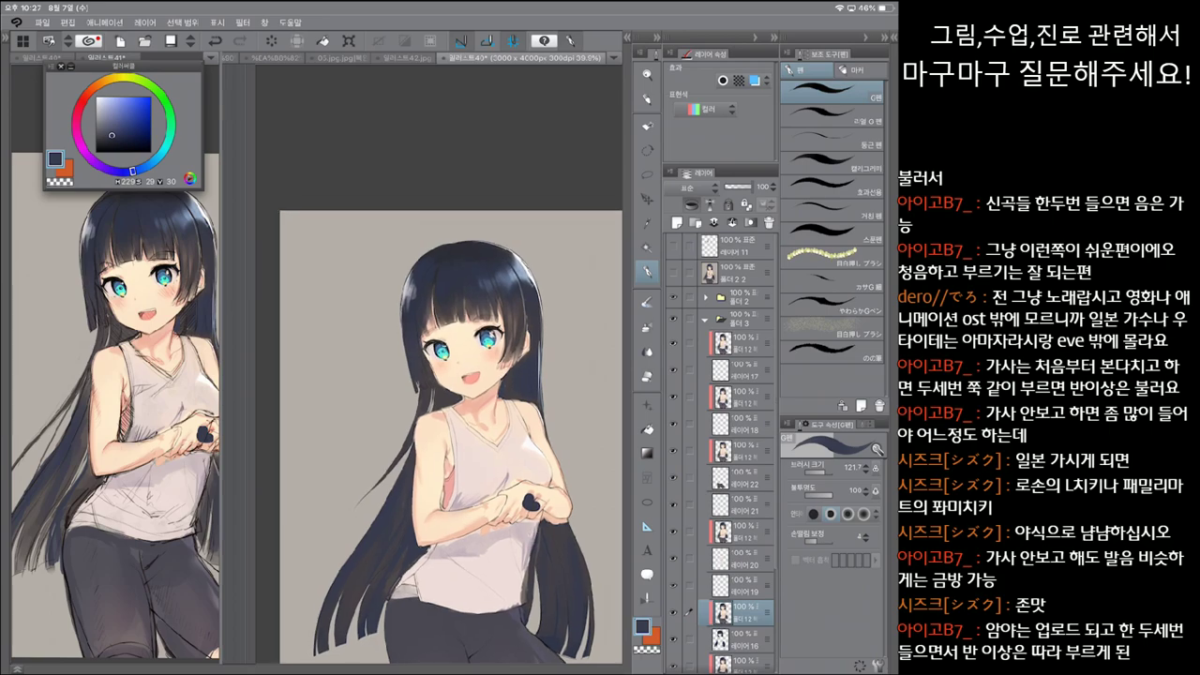
{"action": "key", "text": "ctrl+z"}
{"action": "key", "text": "ctrl+y"}
{"action": "key", "text": "ctrl+z"}
{"action": "key", "text": "ctrl+y"}
{"action": "key", "text": "ctrl+z"}
{"action": "key", "text": "ctrl+y"}
{"action": "key", "text": "ctrl+z"}
{"action": "key", "text": "ctrl+y"}
{"action": "key", "text": "ctrl+z"}
{"action": "key", "text": "ctrl+y"}
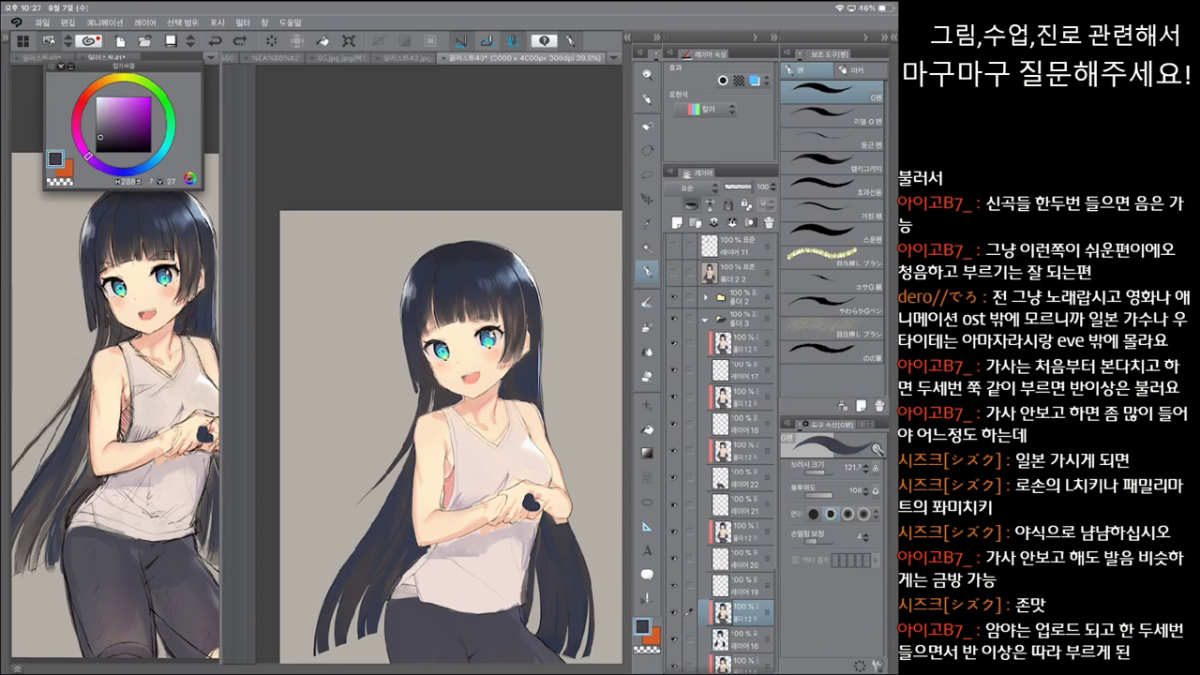
{"action": "key", "text": "ctrl+z"}
{"action": "key", "text": "ctrl+y"}
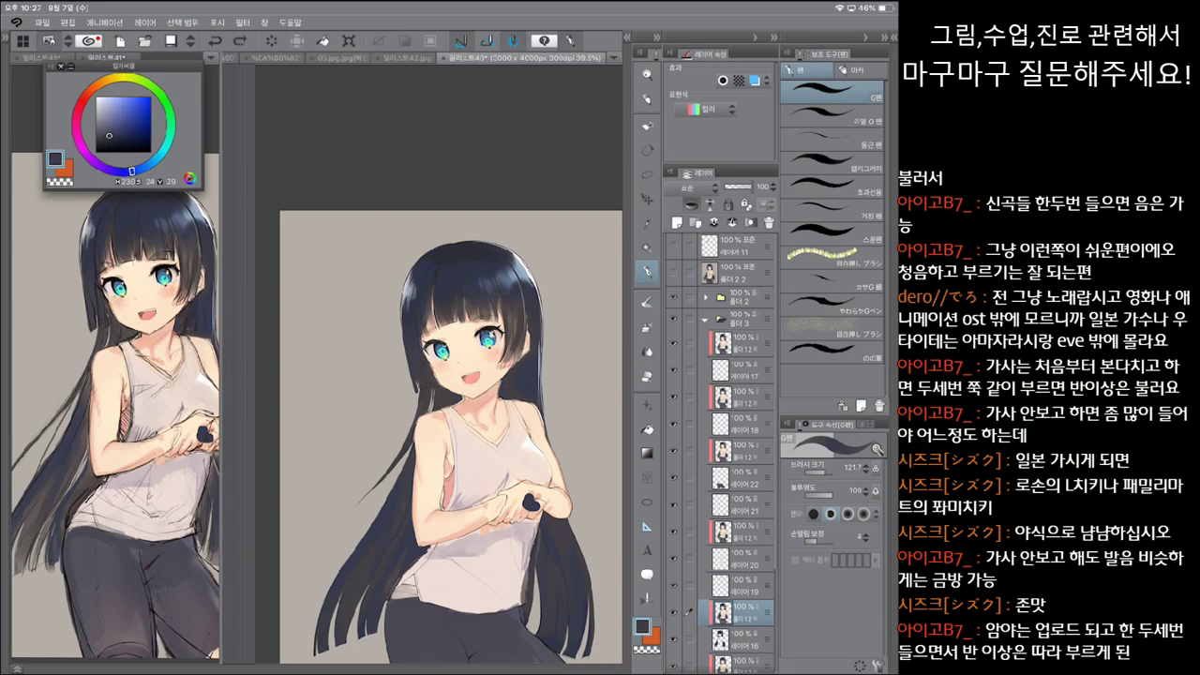
{"action": "key", "text": "ctrl+z"}
{"action": "key", "text": "ctrl+y"}
{"action": "key", "text": "ctrl+z"}
{"action": "key", "text": "ctrl+y"}
{"action": "key", "text": "ctrl+z"}
{"action": "left_click_drag", "start_coordinate": [450, 437], "coordinate": [492, 518]}
{"action": "key", "text": "ctrl+z"}
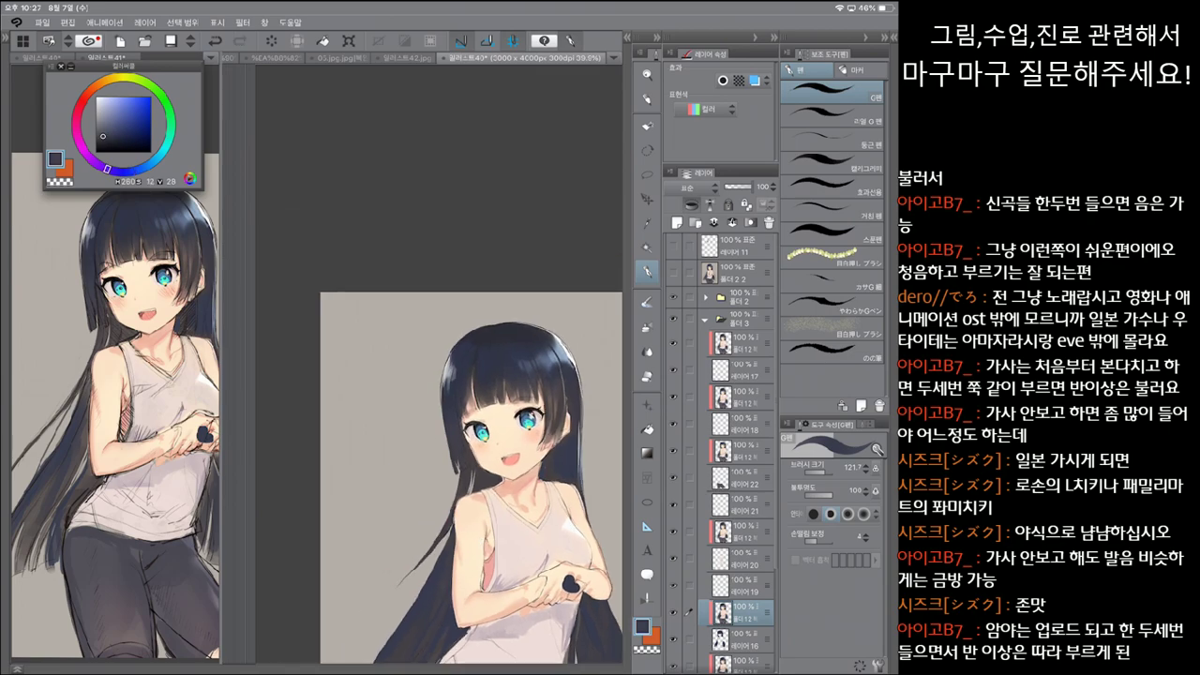
{"action": "key", "text": "ctrl+z"}
{"action": "key", "text": "ctrl+y"}
{"action": "key", "text": "ctrl+z"}
{"action": "key", "text": "ctrl+y"}
{"action": "scroll", "coordinate": [469, 478], "scroll_direction": "up", "scroll_amount": 1}
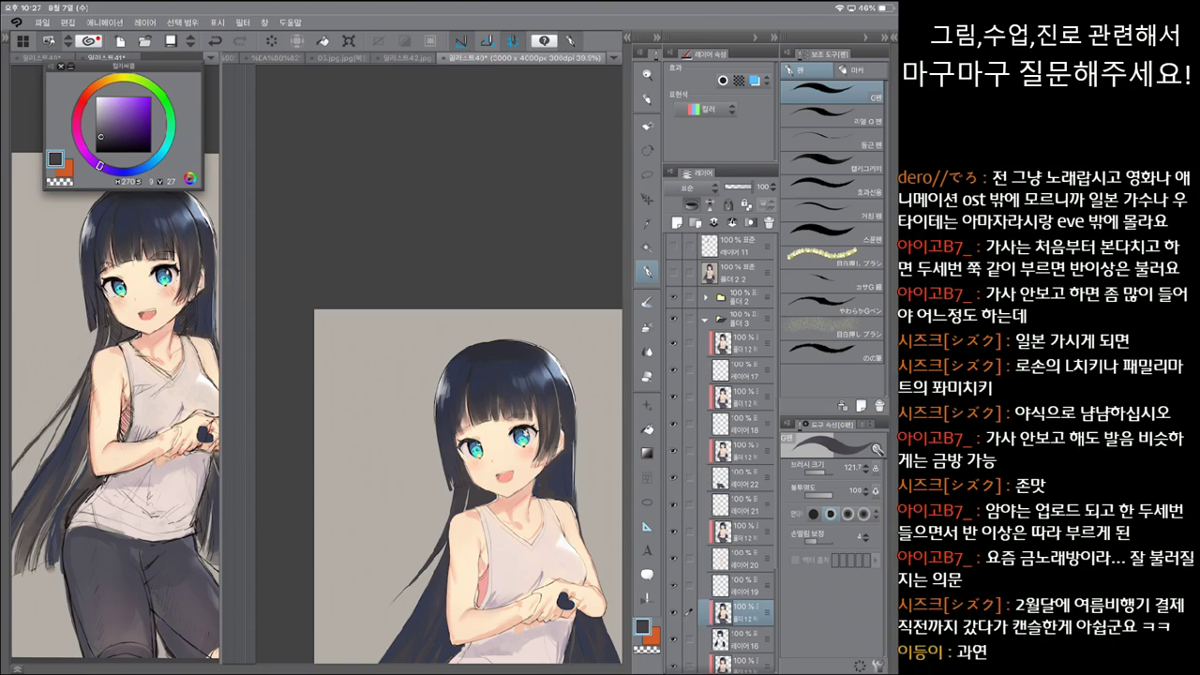
{"action": "scroll", "coordinate": [456, 487], "scroll_direction": "up", "scroll_amount": 1}
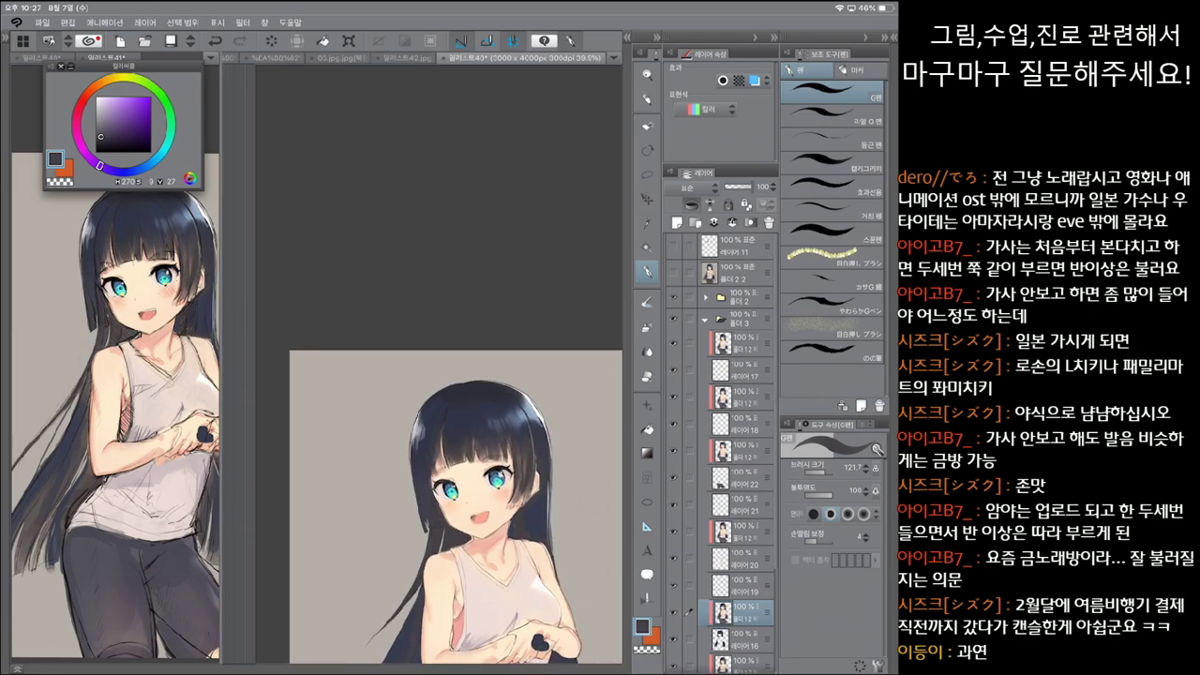
Step: Pick a near-white colour (hue 18, saturation 7, value 98) and try the G pen on the copy clipped to layer 18
{"action": "left_click", "coordinate": [833, 115]}
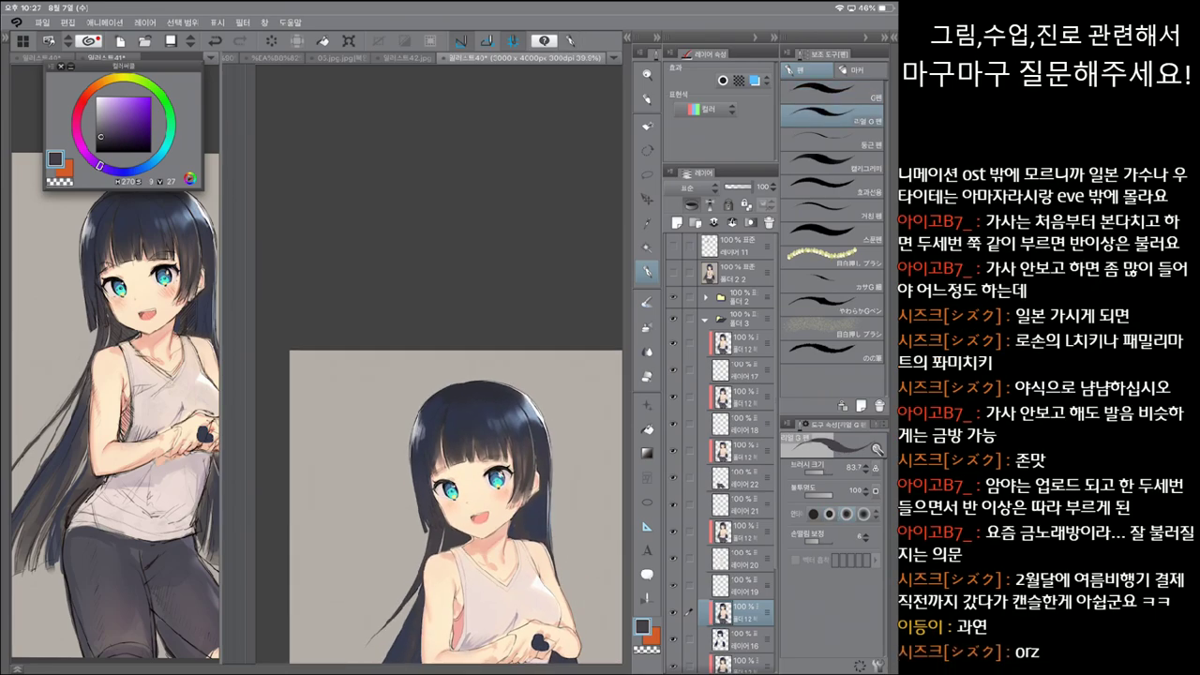
{"action": "scroll", "coordinate": [439, 485], "scroll_direction": "up", "scroll_amount": 2}
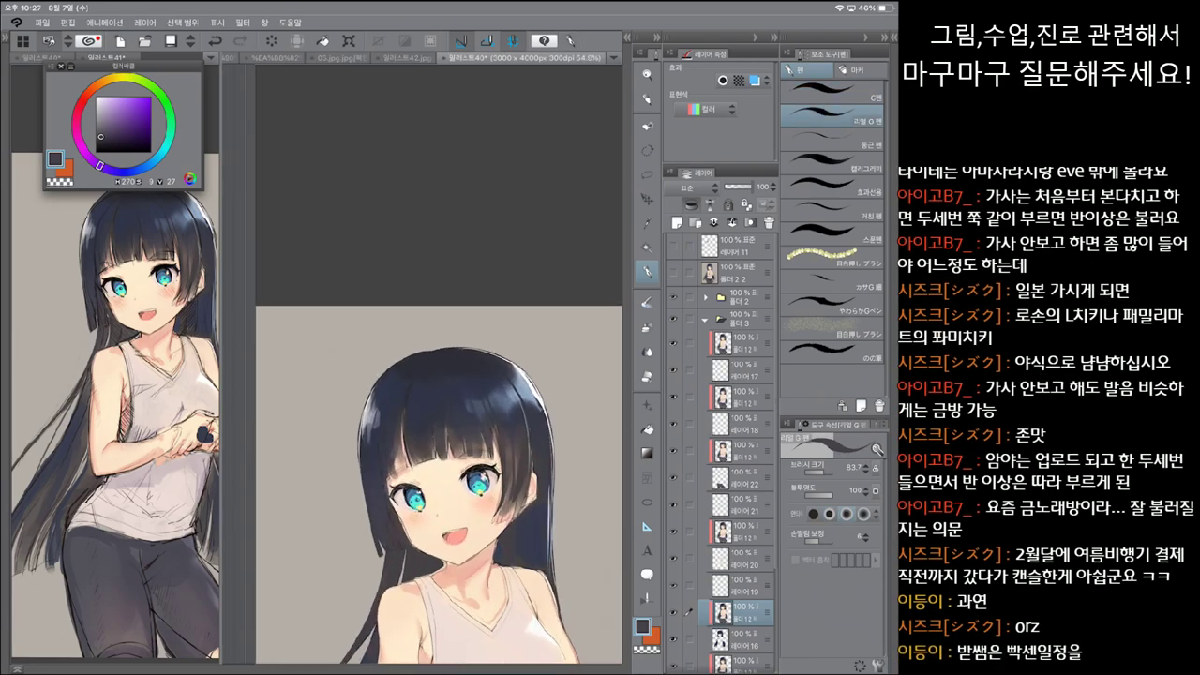
{"action": "scroll", "coordinate": [439, 484], "scroll_direction": "up", "scroll_amount": 2}
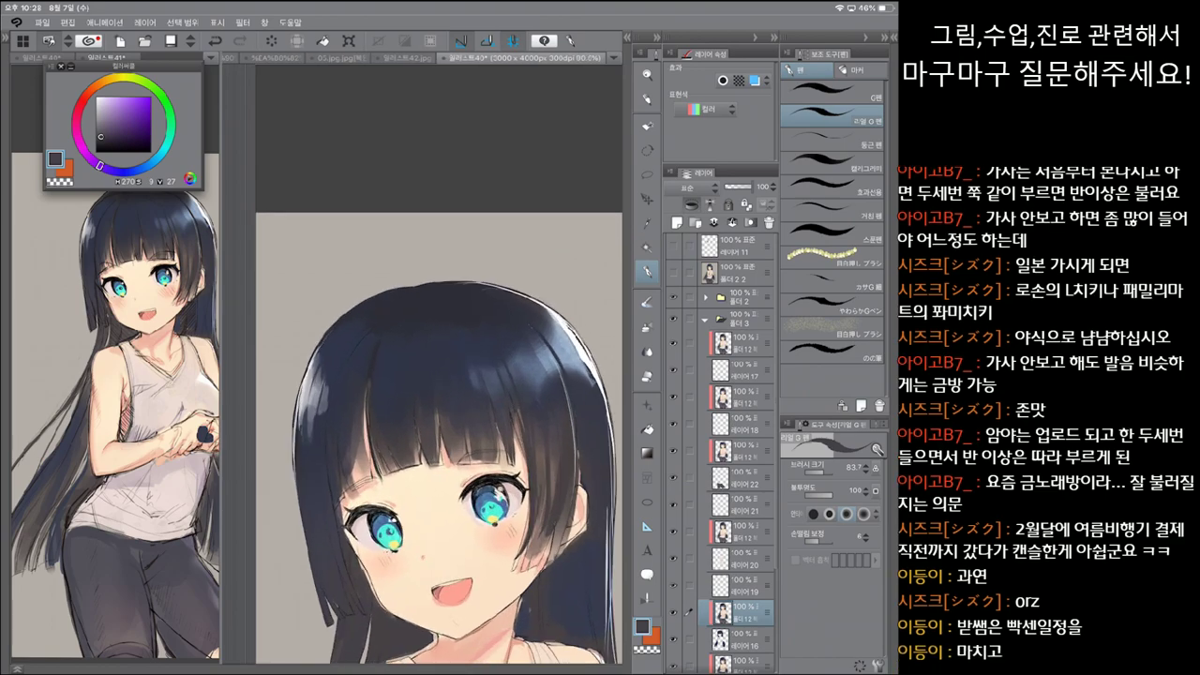
{"action": "left_click", "coordinate": [833, 92]}
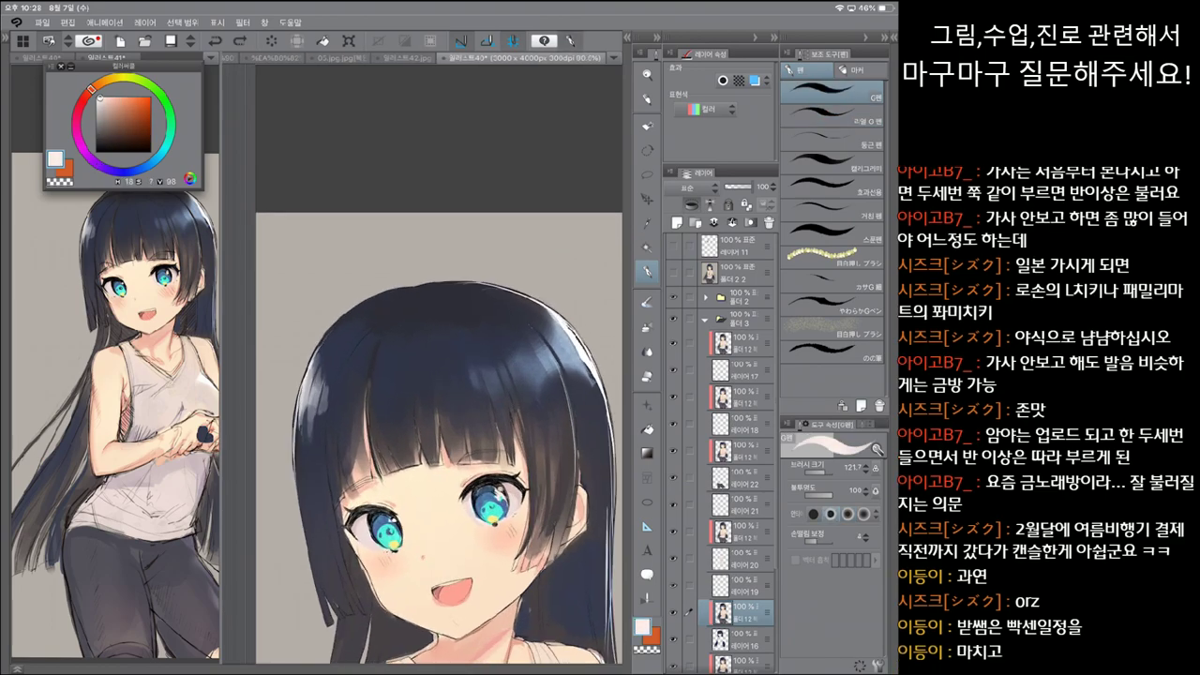
{"action": "scroll", "coordinate": [439, 441], "scroll_direction": "up", "scroll_amount": 2}
{"action": "left_click", "coordinate": [741, 397]}
{"action": "left_click", "coordinate": [832, 115]}
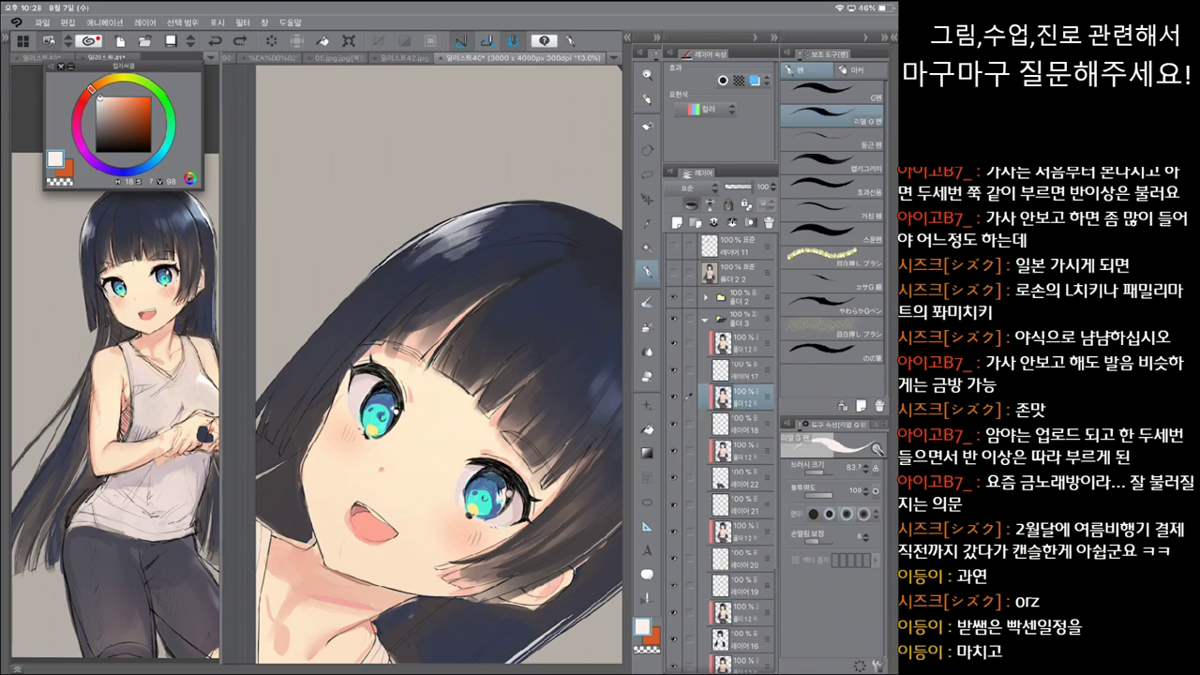
{"action": "left_click", "coordinate": [833, 92]}
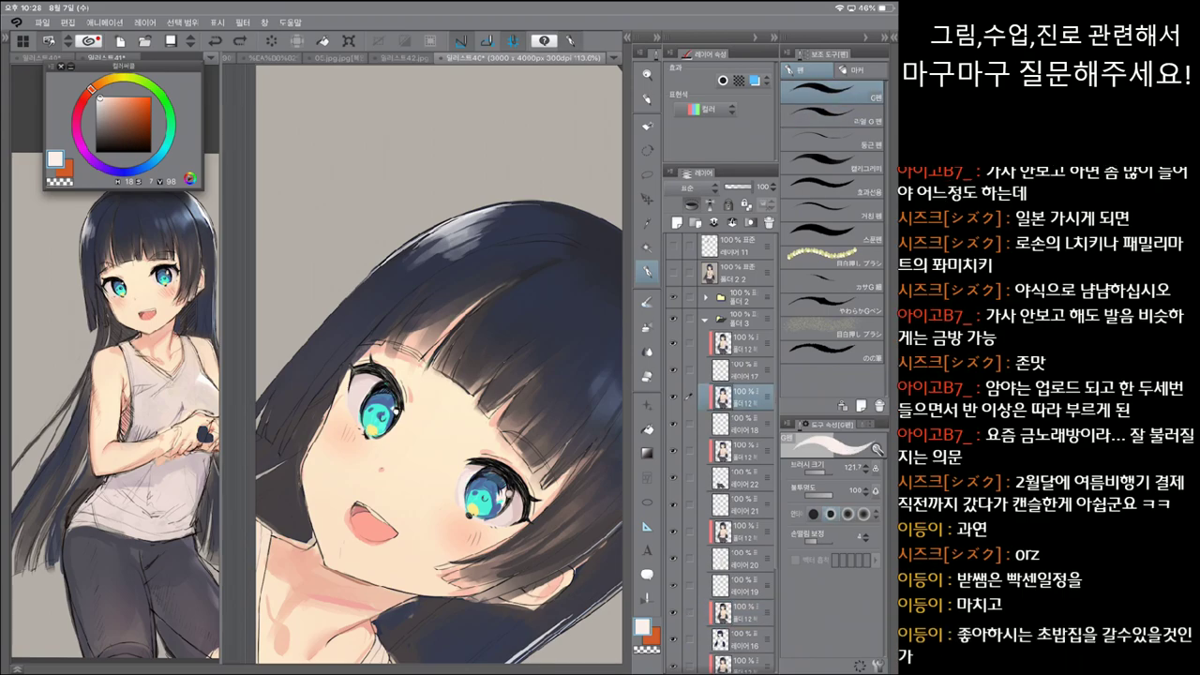
{"action": "key", "text": "ctrl+z"}
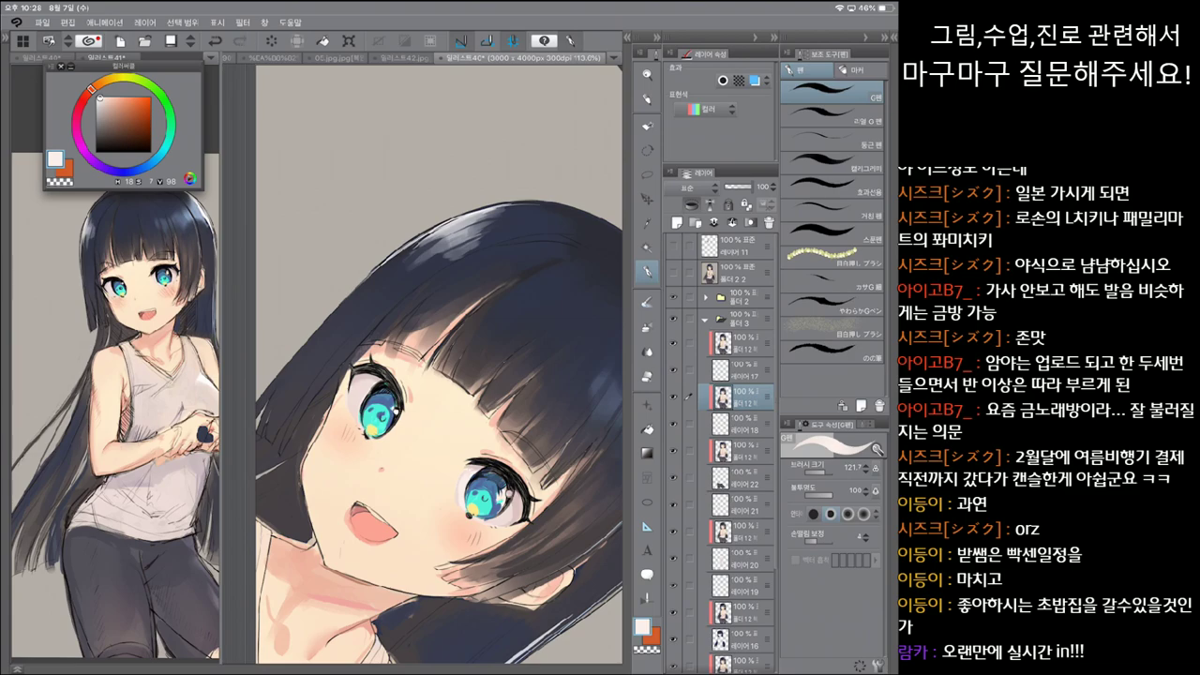
Step: Switch to the 四角水彩 watercolour brush and clear everything outside layer 18's shape from the painting copy clipped to it
{"action": "key", "text": "b"}
{"action": "left_click_drag", "start_coordinate": [439, 422], "coordinate": [459, 393]}
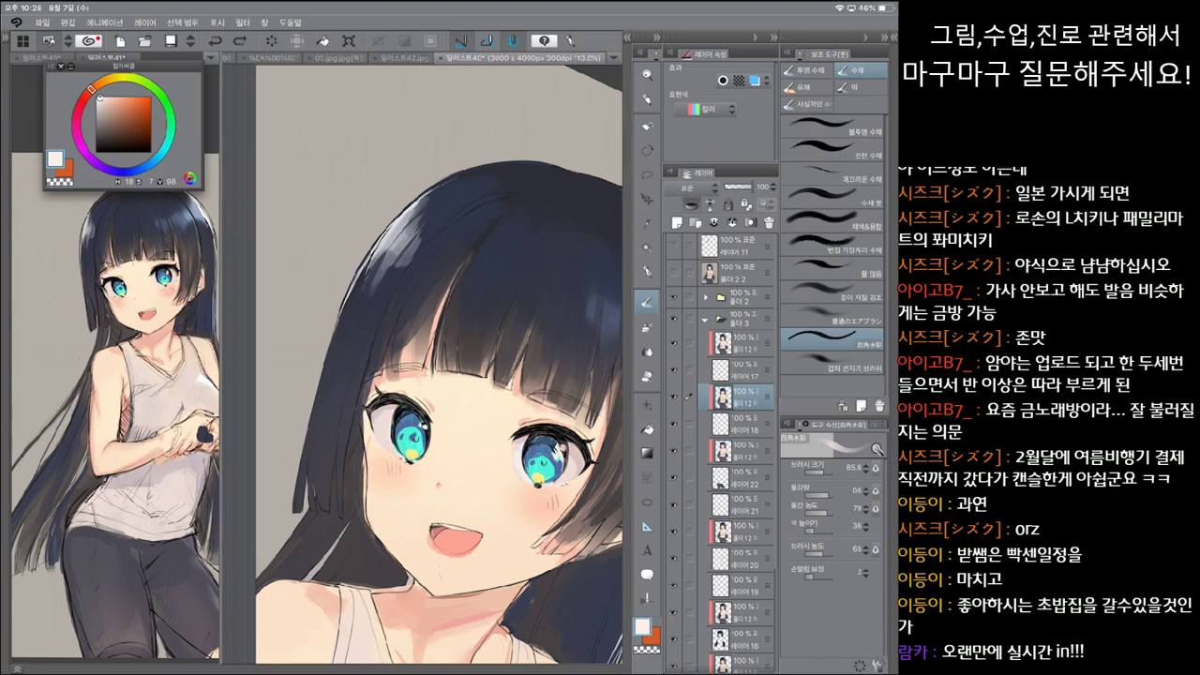
{"action": "left_click_drag", "start_coordinate": [441, 422], "coordinate": [460, 403]}
{"action": "left_click", "coordinate": [861, 405]}
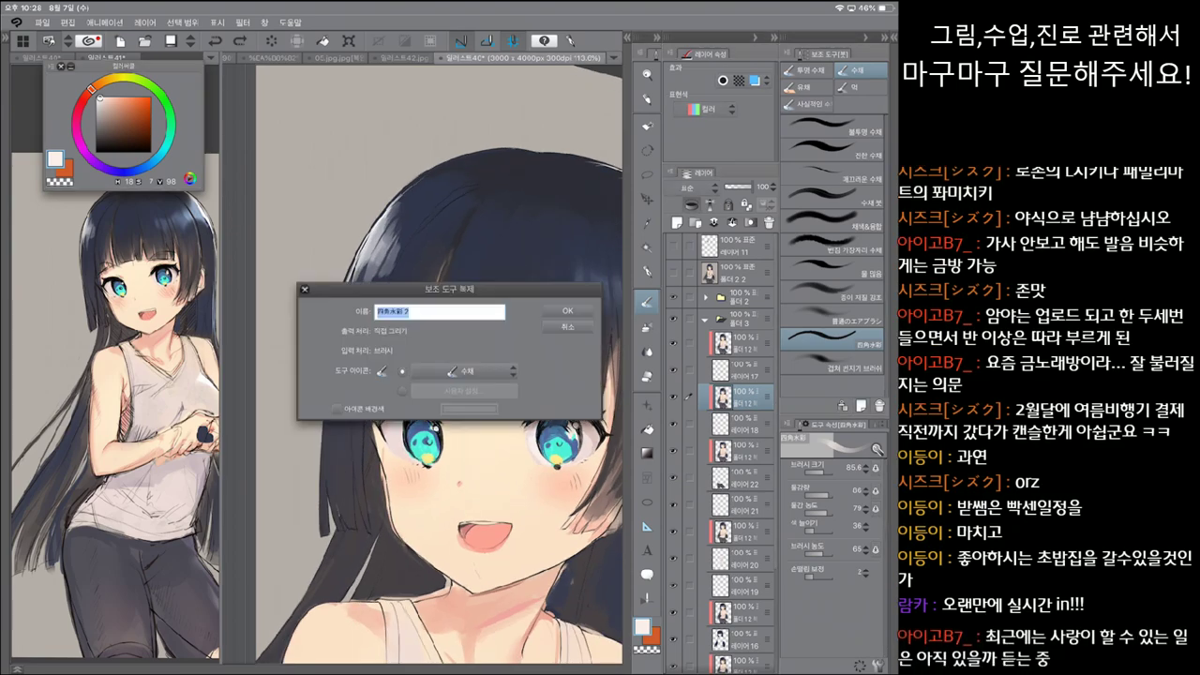
{"action": "key", "text": "Return"}
{"action": "key", "text": "ctrl+a"}
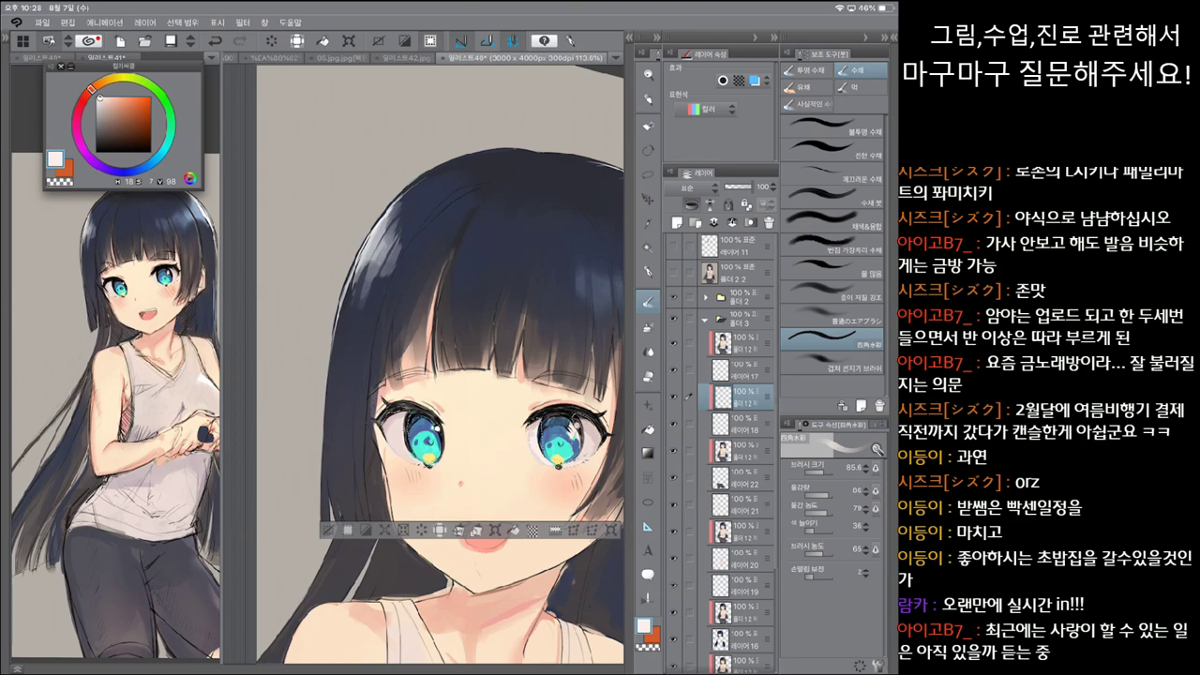
Step: Clear the areas outside the base shapes from the painting copies clipped to eye layer 17 and shorts layer 22
{"action": "key", "text": "ctrl+z"}
{"action": "key", "text": "ctrl+z"}
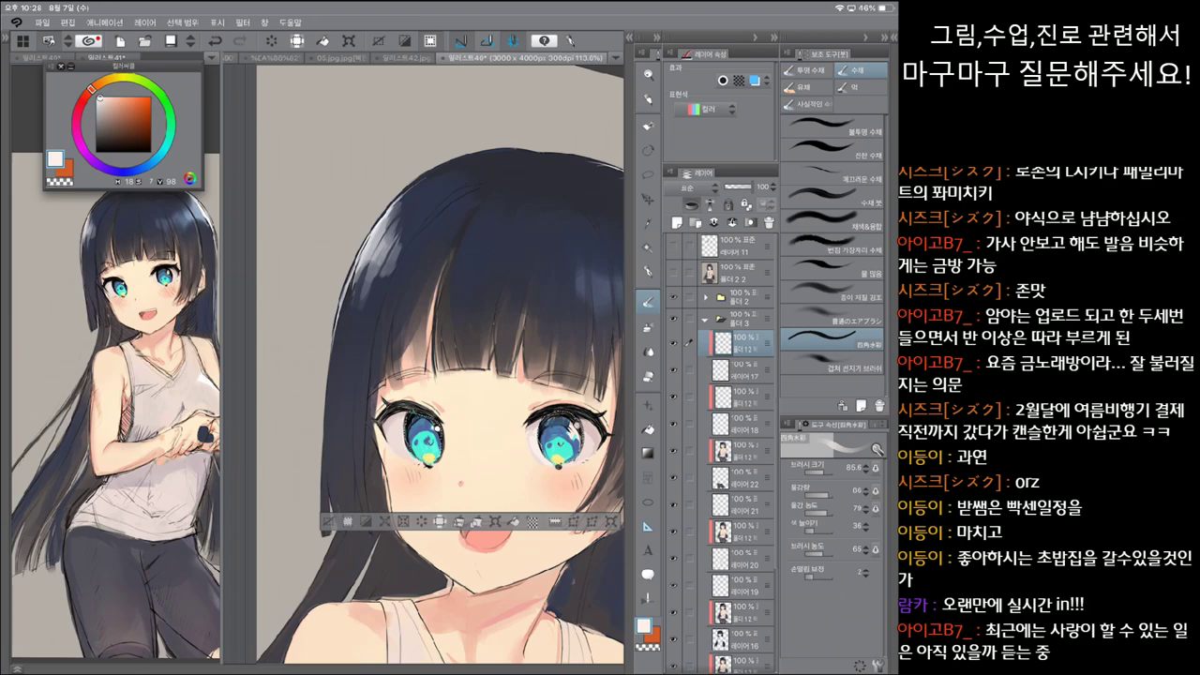
{"action": "key", "text": "ctrl+y"}
{"action": "key", "text": "ctrl+y"}
{"action": "key", "text": "ctrl+z"}
{"action": "key", "text": "ctrl+z"}
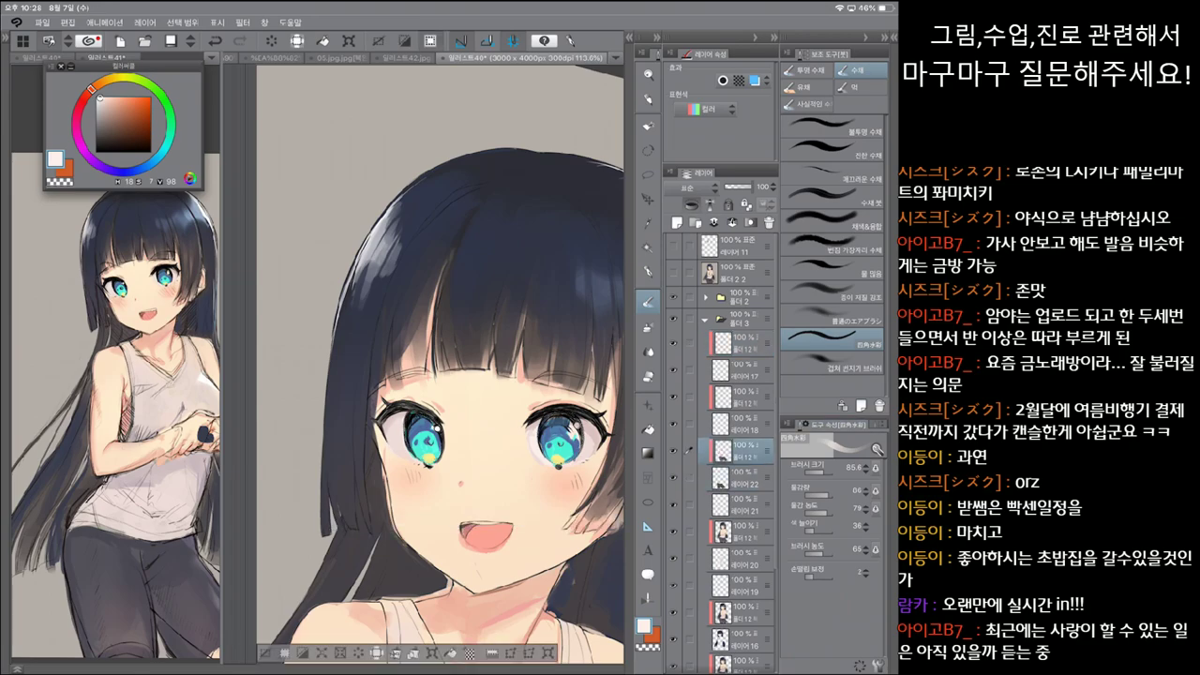
Step: Select tank top layer 20's shape and clear everything outside it from the painting copy clipped to that layer
{"action": "left_click", "coordinate": [741, 559]}
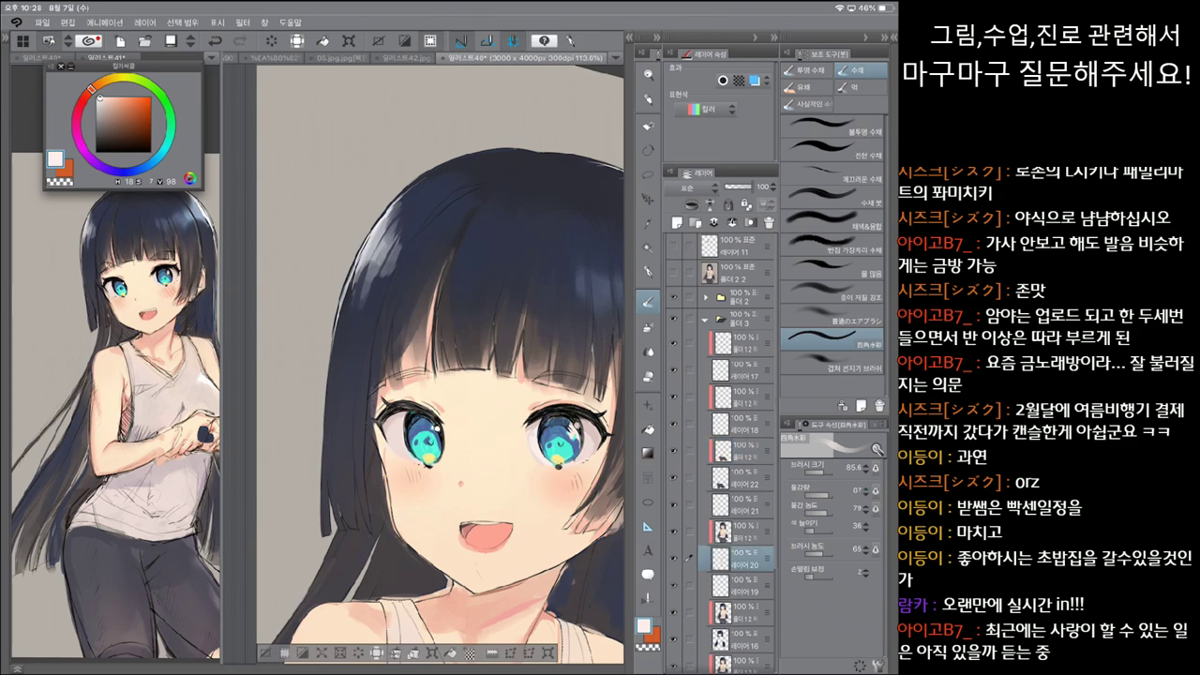
{"action": "left_click", "coordinate": [741, 532]}
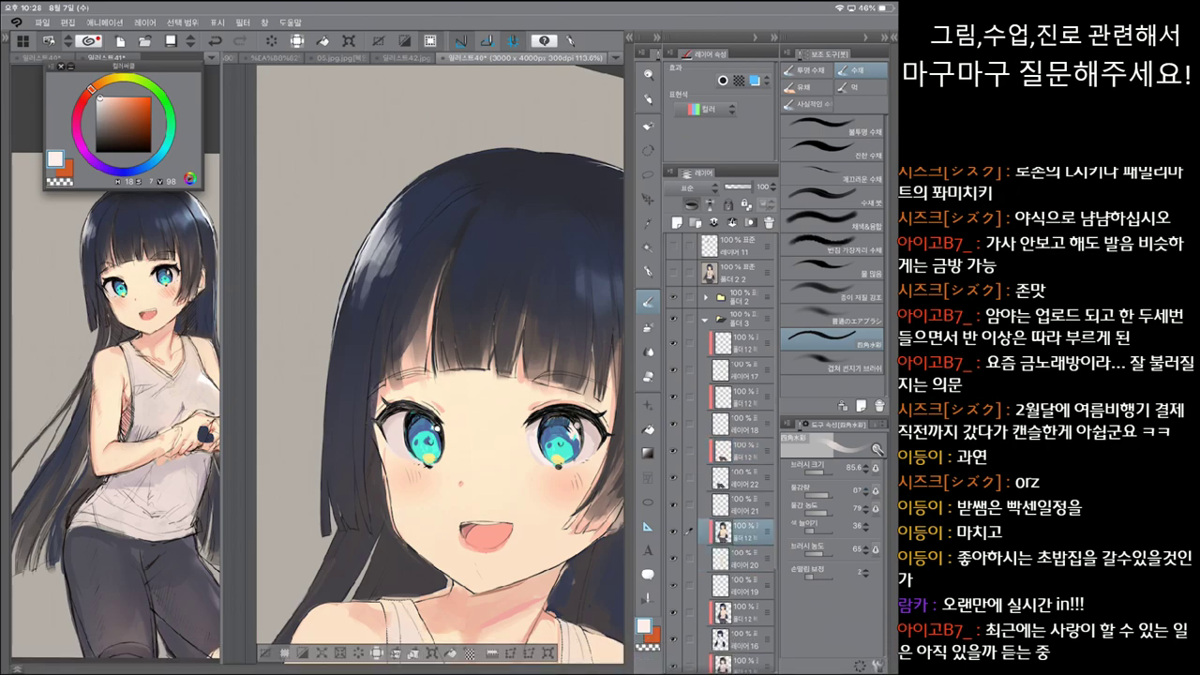
{"action": "scroll", "coordinate": [440, 358], "scroll_direction": "down", "scroll_amount": 5}
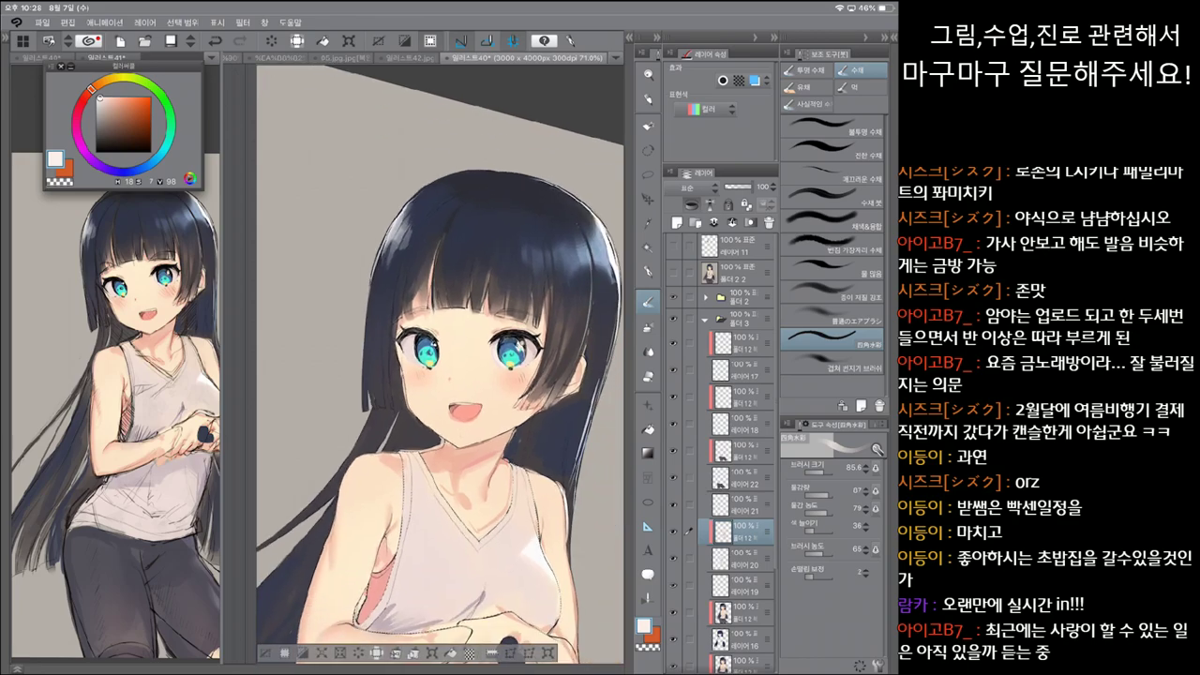
{"action": "scroll", "coordinate": [440, 400], "scroll_direction": "up", "scroll_amount": 1}
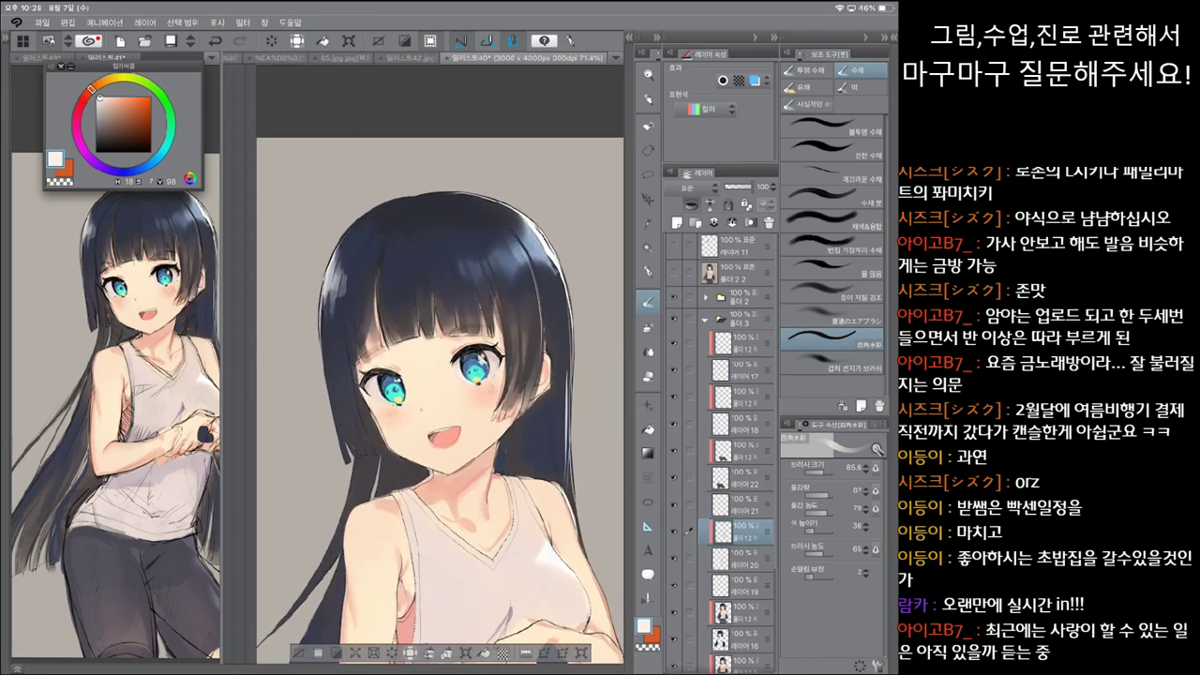
Step: Select hair layer 16's shape and clear everything outside it from the painting copy clipped to that layer
{"action": "scroll", "coordinate": [722, 452], "scroll_direction": "down", "scroll_amount": 5}
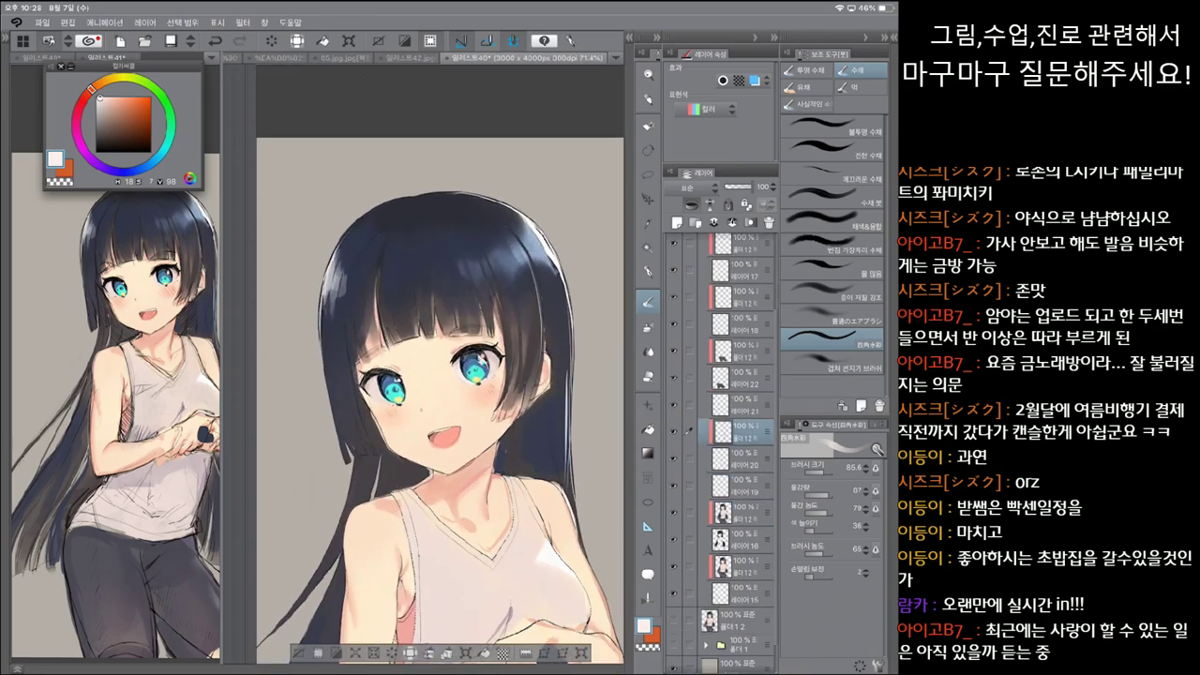
{"action": "left_click", "coordinate": [746, 522]}
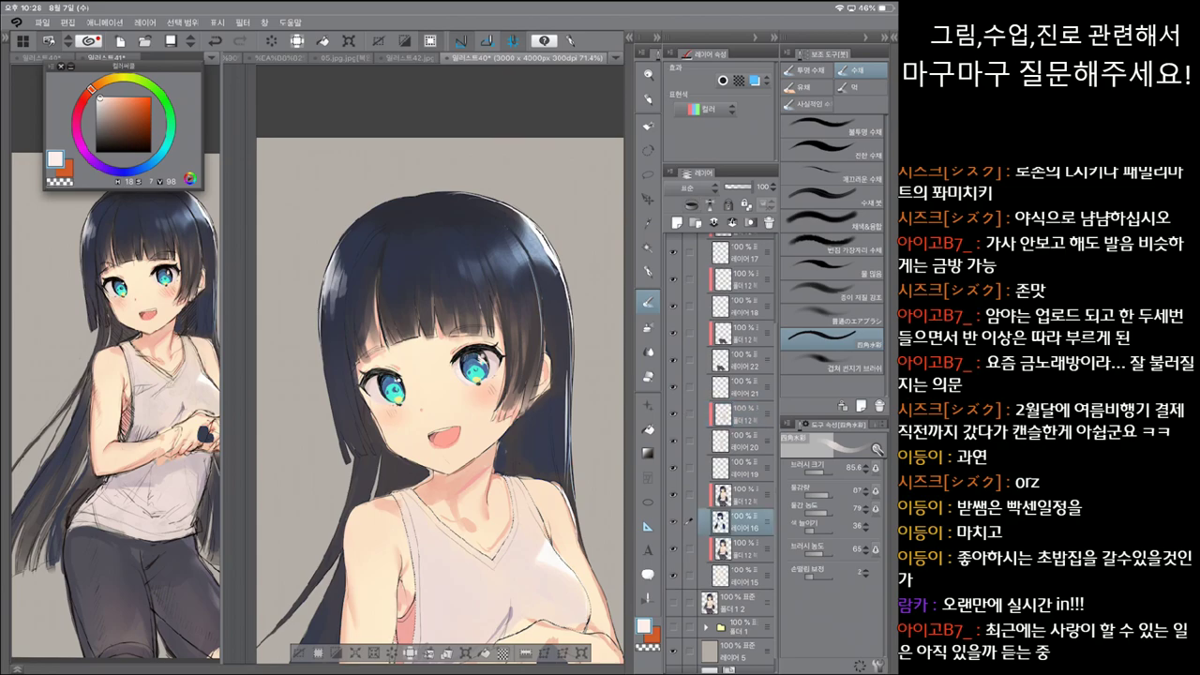
{"action": "left_click", "coordinate": [745, 494]}
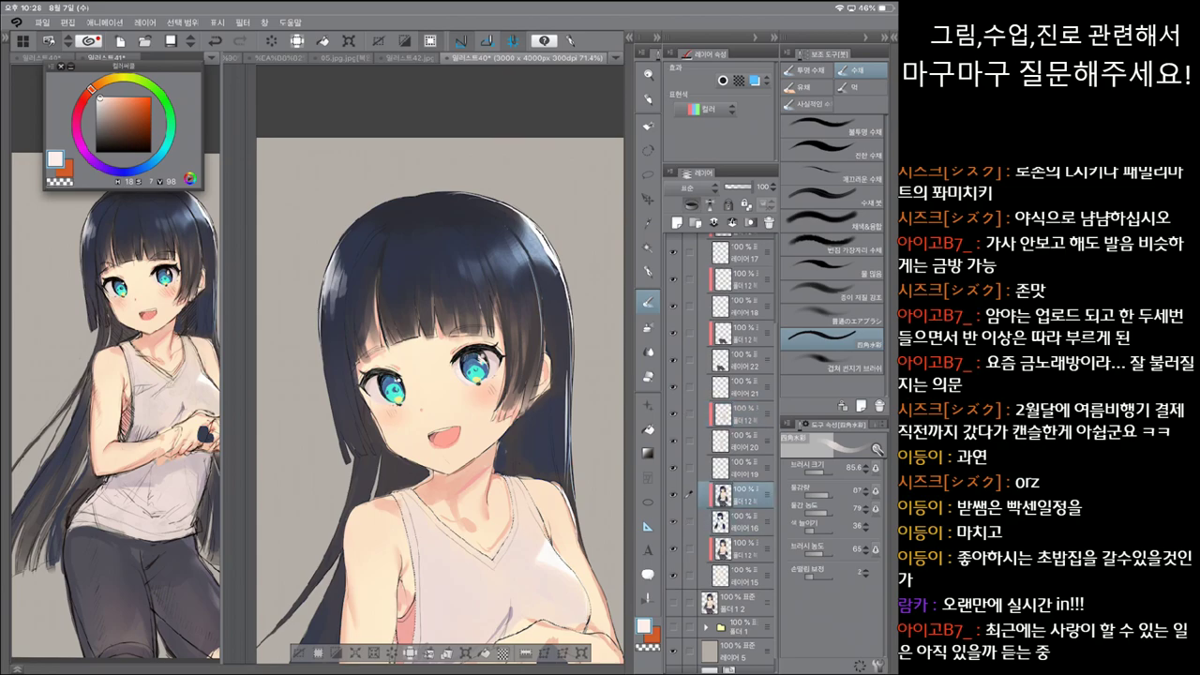
{"action": "left_click", "coordinate": [720, 494], "text": "ctrl"}
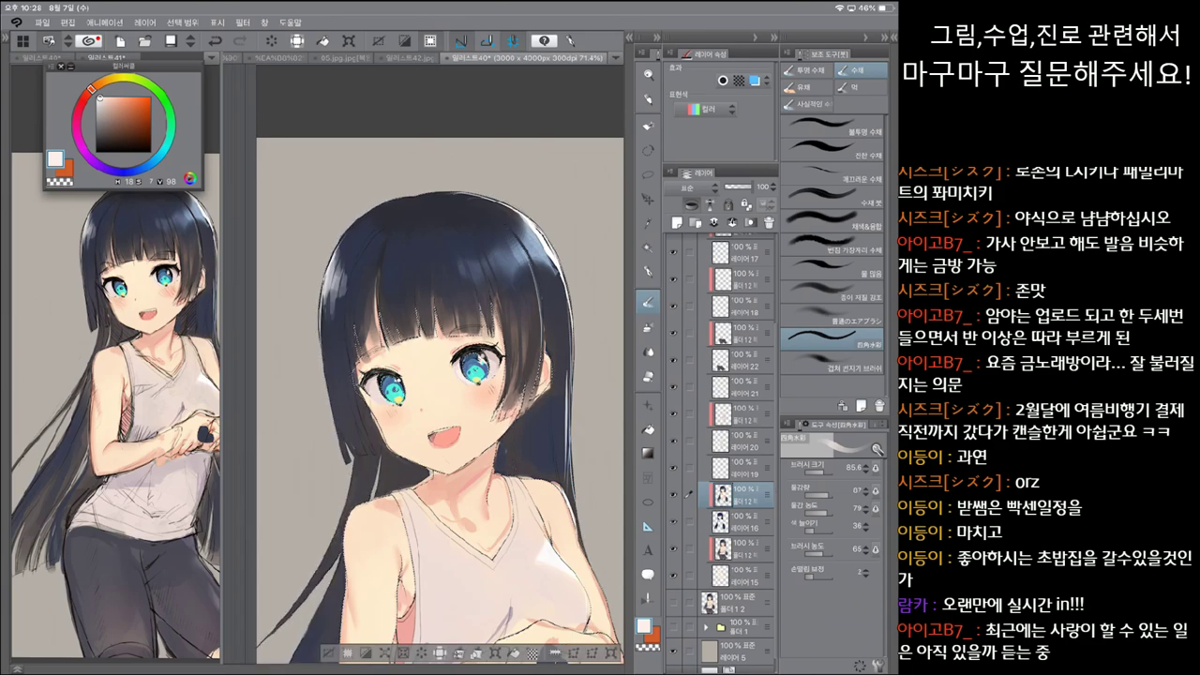
Step: Trim the painting copy clipped to layer 15 to that layer's shape and remove the selection
{"action": "left_click", "coordinate": [745, 548]}
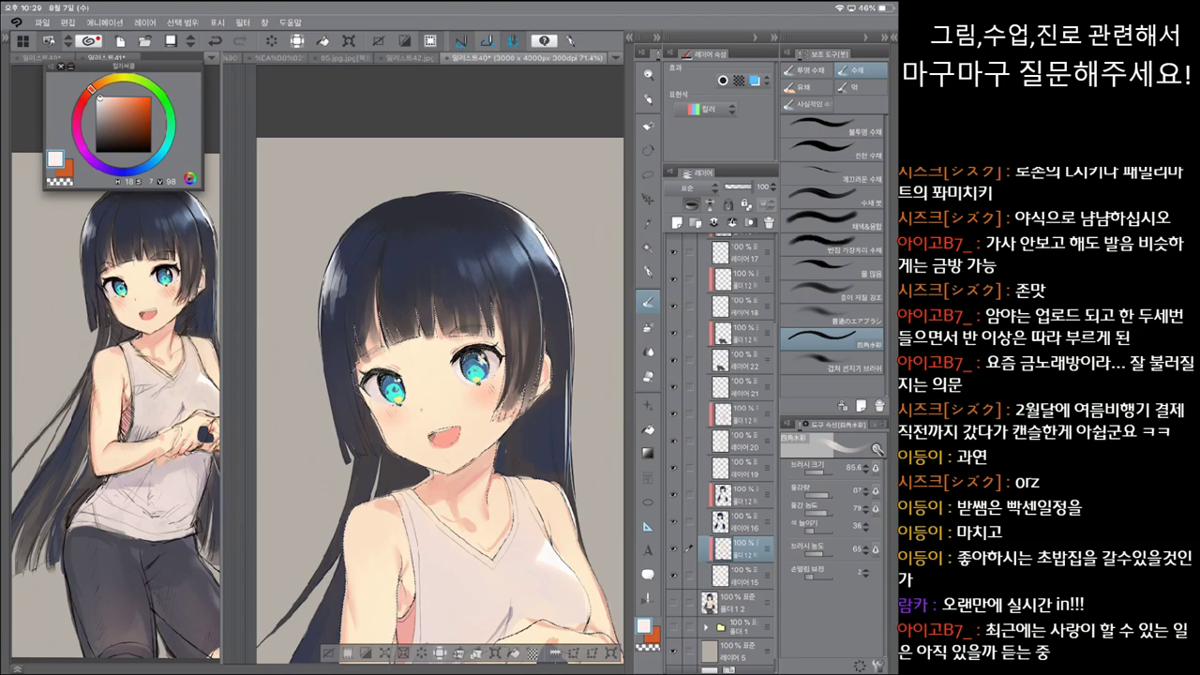
{"action": "key", "text": "ctrl+d"}
{"action": "scroll", "coordinate": [440, 403], "scroll_direction": "up", "scroll_amount": 1}
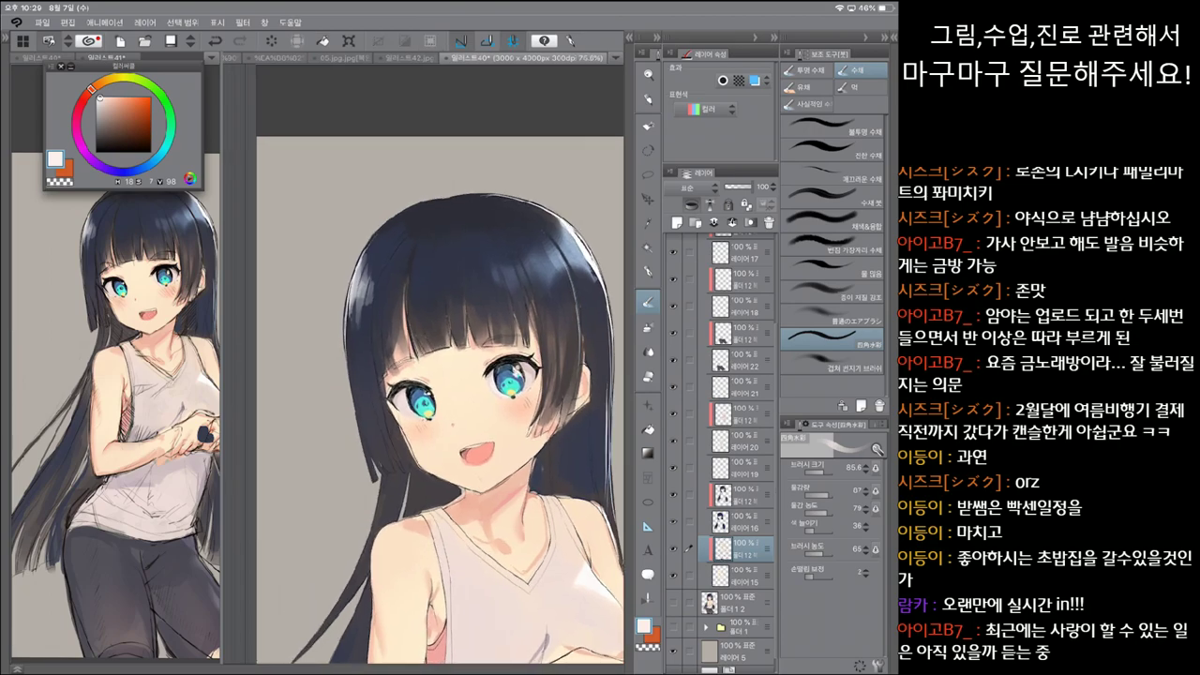
Step: Retouch the hair strands beside the cheek and neck on the painting copy clipped to hair layer 16, using sampled dark grey-brown tones
{"action": "left_click", "coordinate": [741, 495]}
{"action": "key", "text": "p"}
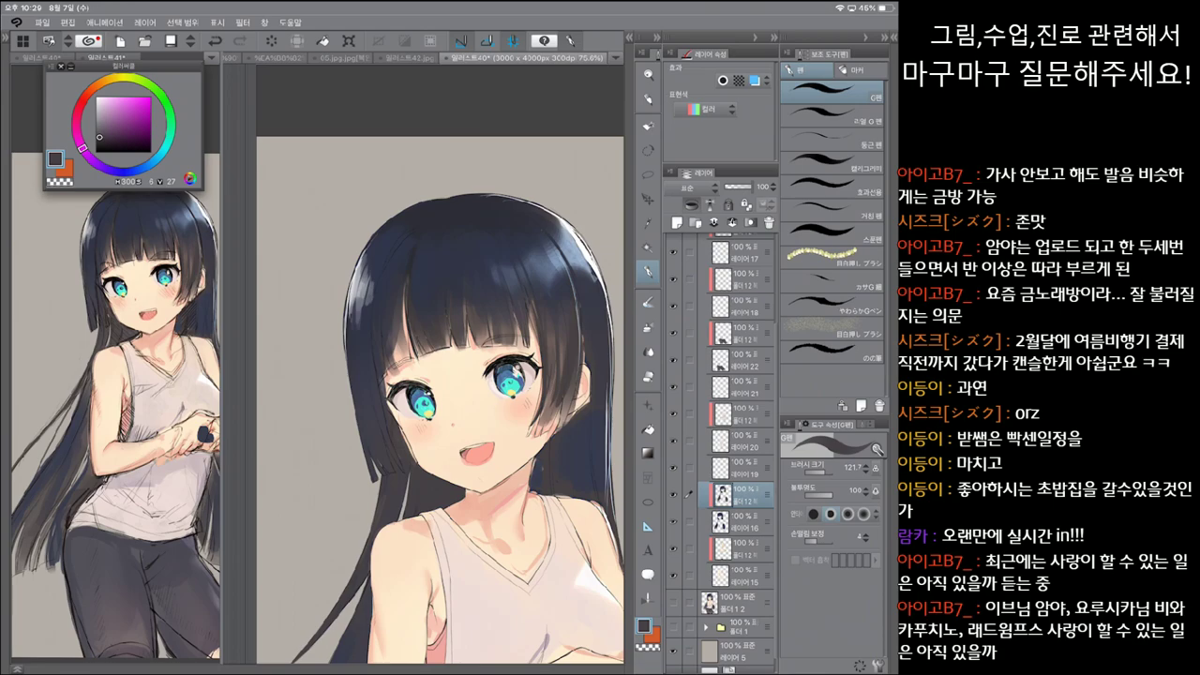
{"action": "scroll", "coordinate": [440, 401], "scroll_direction": "up", "scroll_amount": 2}
{"action": "left_click", "coordinate": [78, 109]}
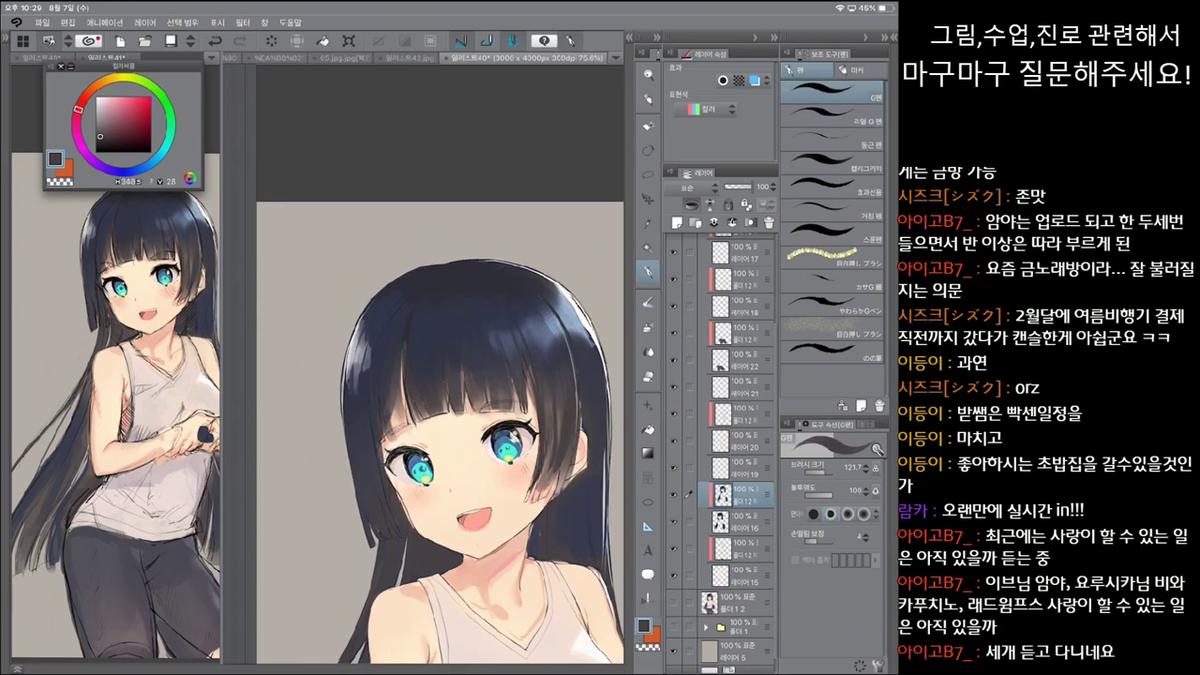
{"action": "left_click", "coordinate": [830, 115]}
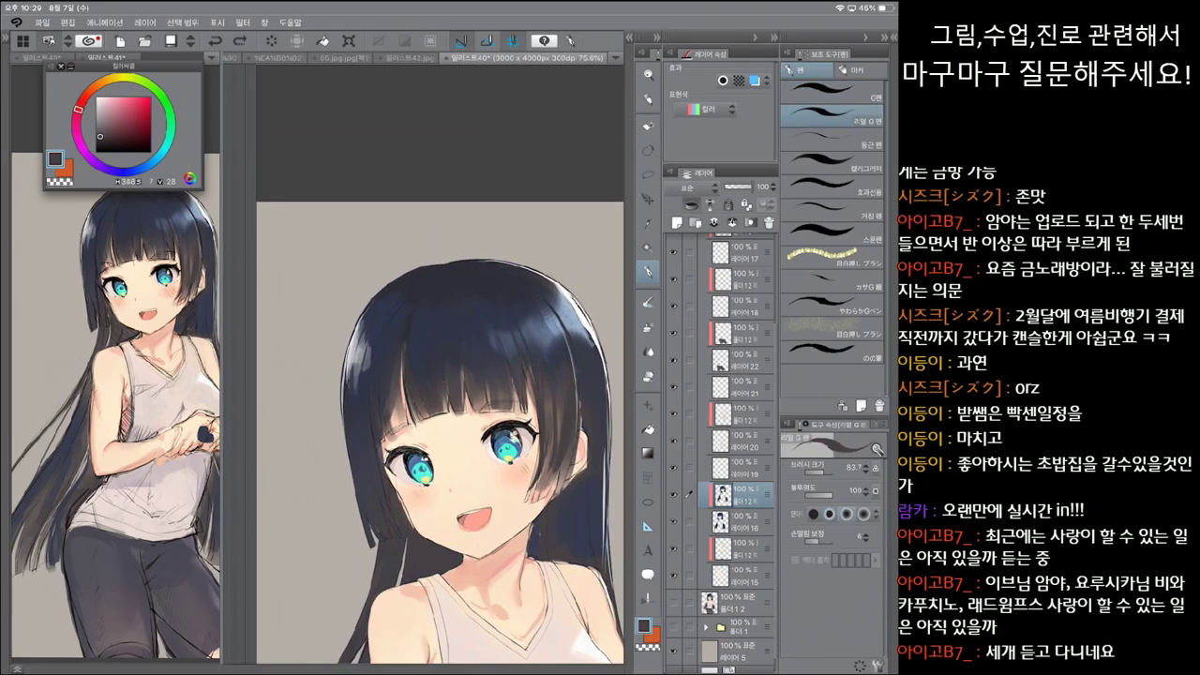
{"action": "key", "text": "b"}
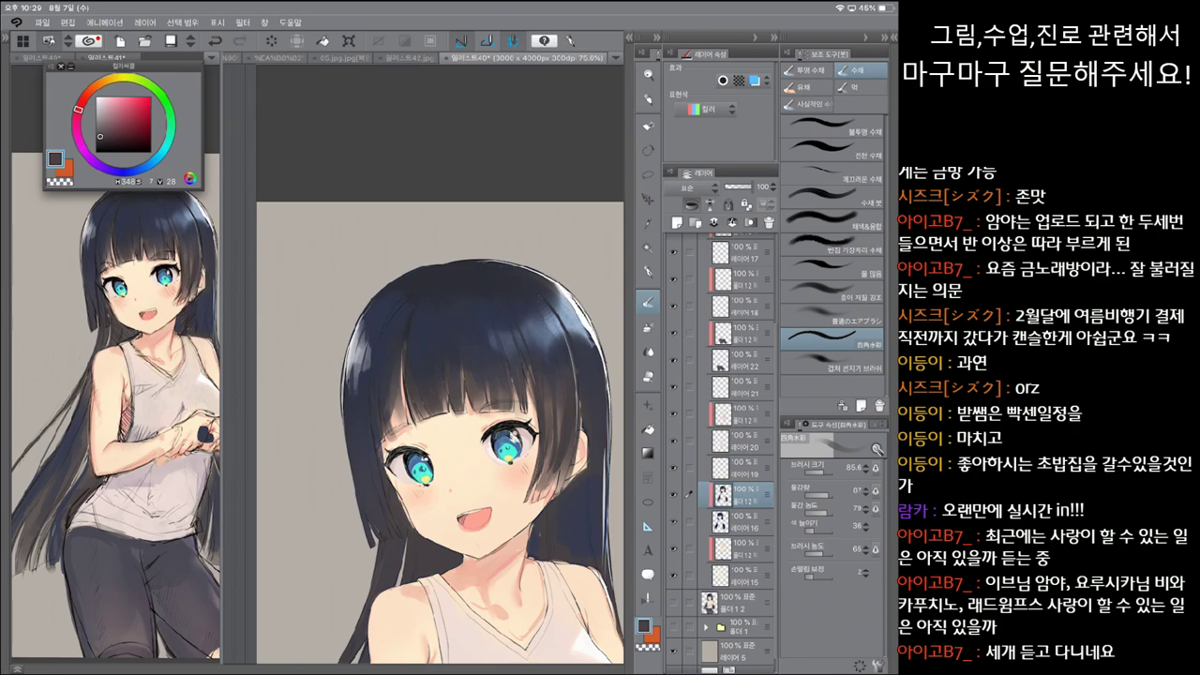
{"action": "left_click", "coordinate": [541, 480], "text": "alt"}
{"action": "key", "text": "p"}
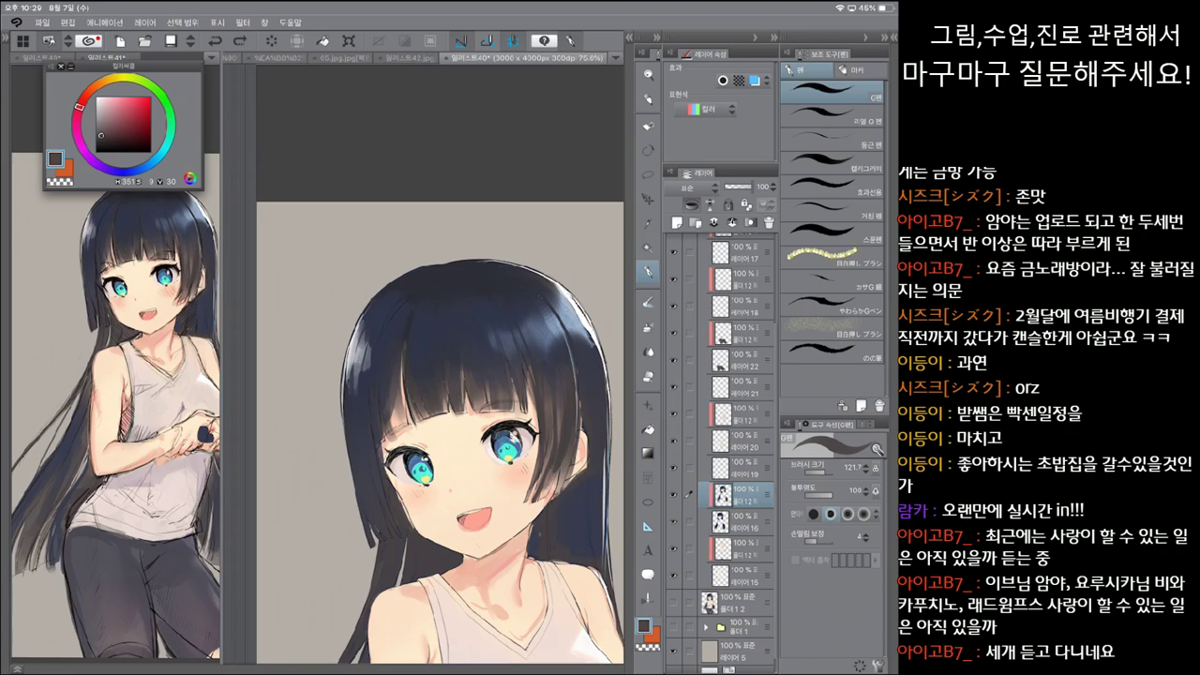
{"action": "left_click_drag", "start_coordinate": [568, 454], "coordinate": [560, 490]}
{"action": "key", "text": "e"}
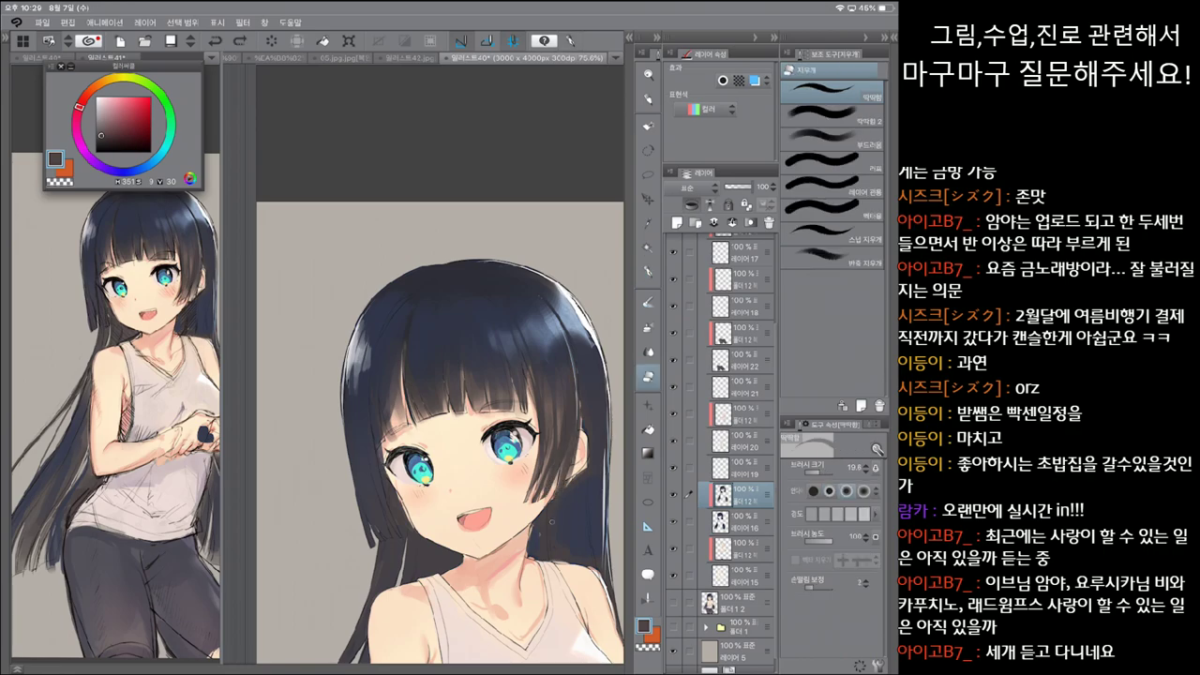
{"action": "key", "text": "p"}
Step: Refine the face skin on the painting copy clipped to layer 15 with the G-pen and Real G-pen in peach-pink and pale skin tones
{"action": "left_click", "coordinate": [740, 549]}
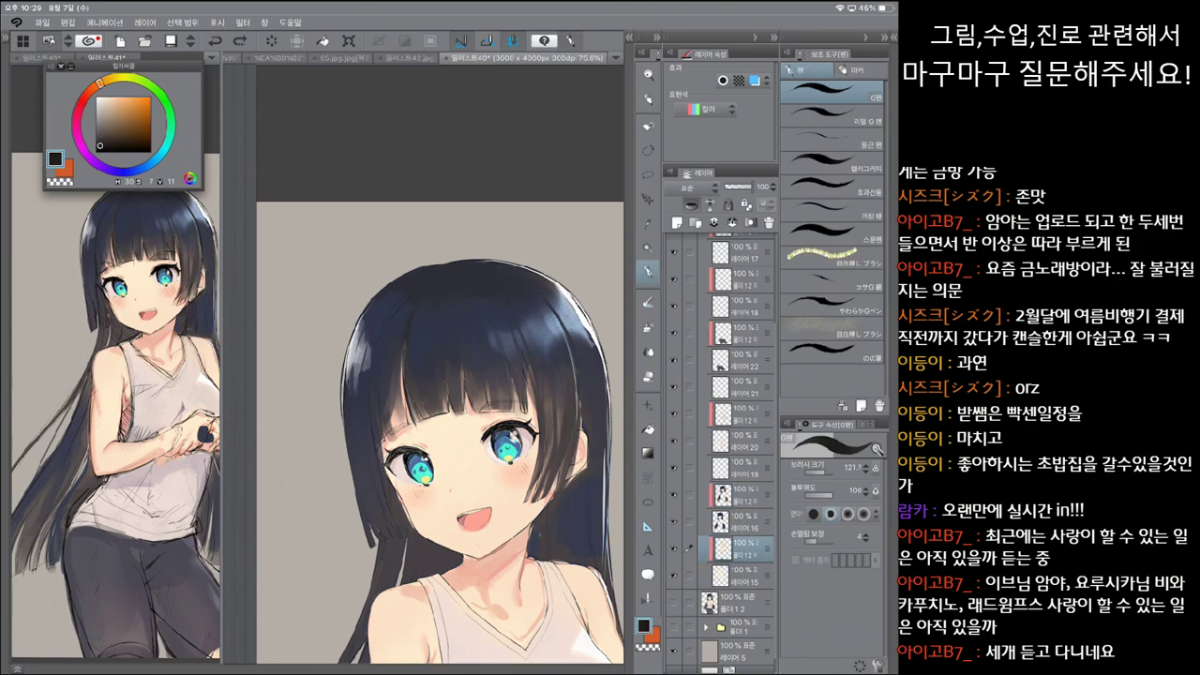
{"action": "left_click", "coordinate": [831, 114]}
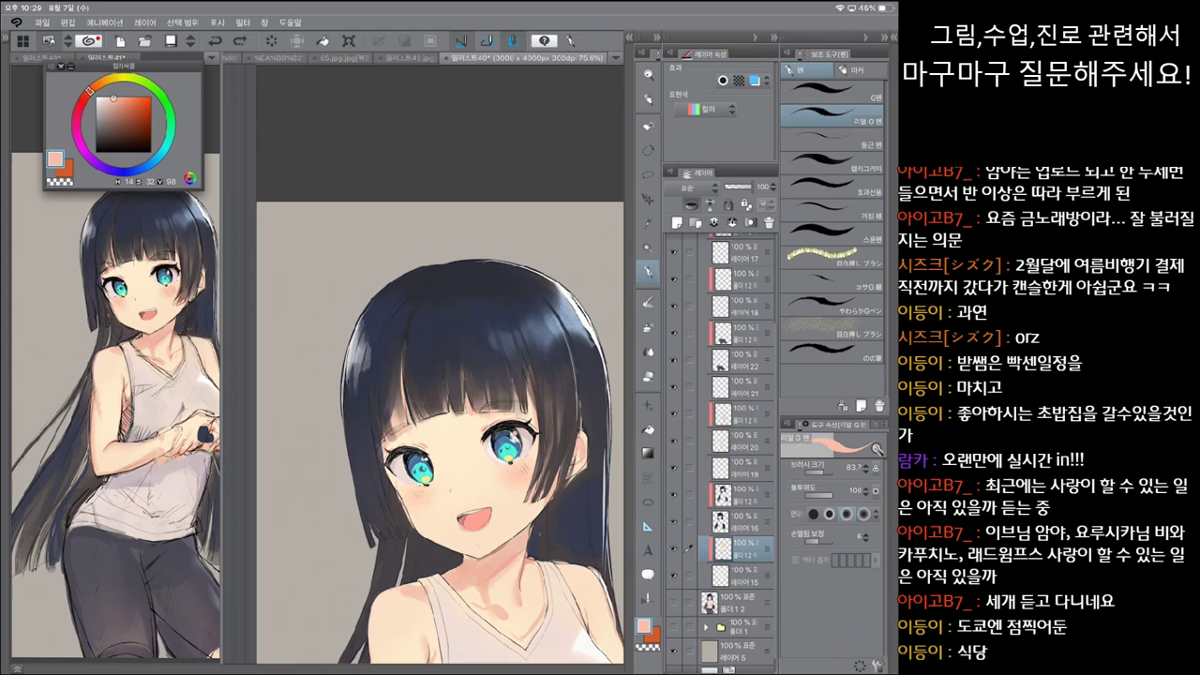
{"action": "left_click", "coordinate": [831, 91]}
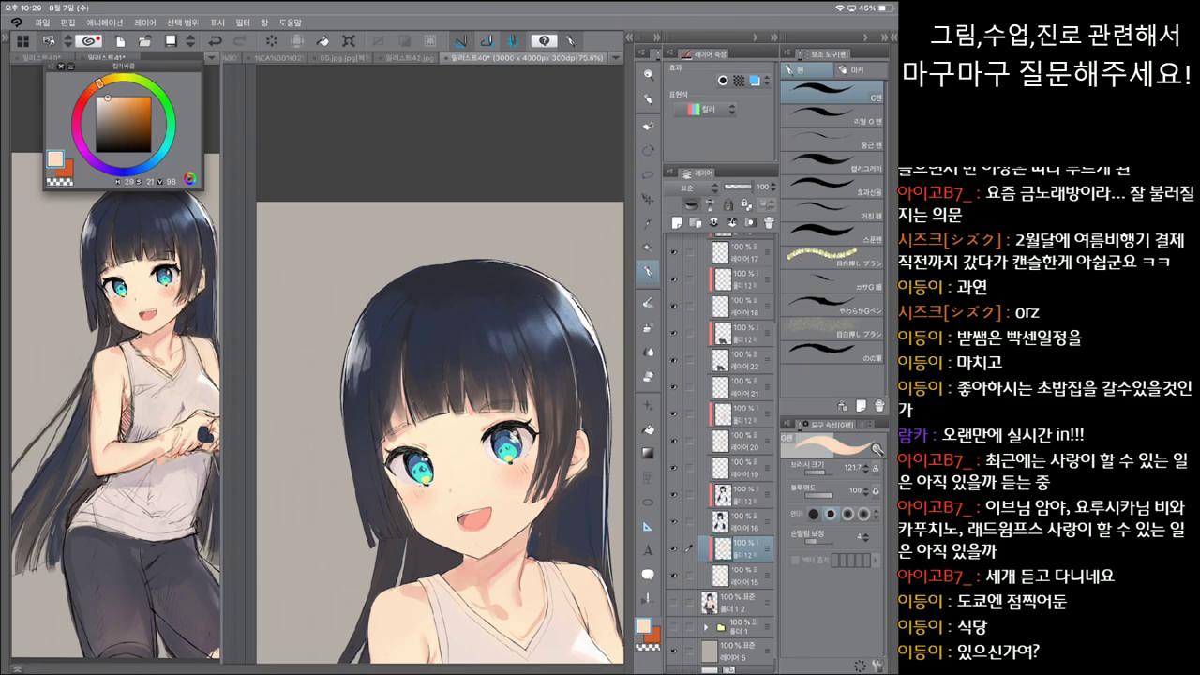
{"action": "left_click", "coordinate": [830, 115]}
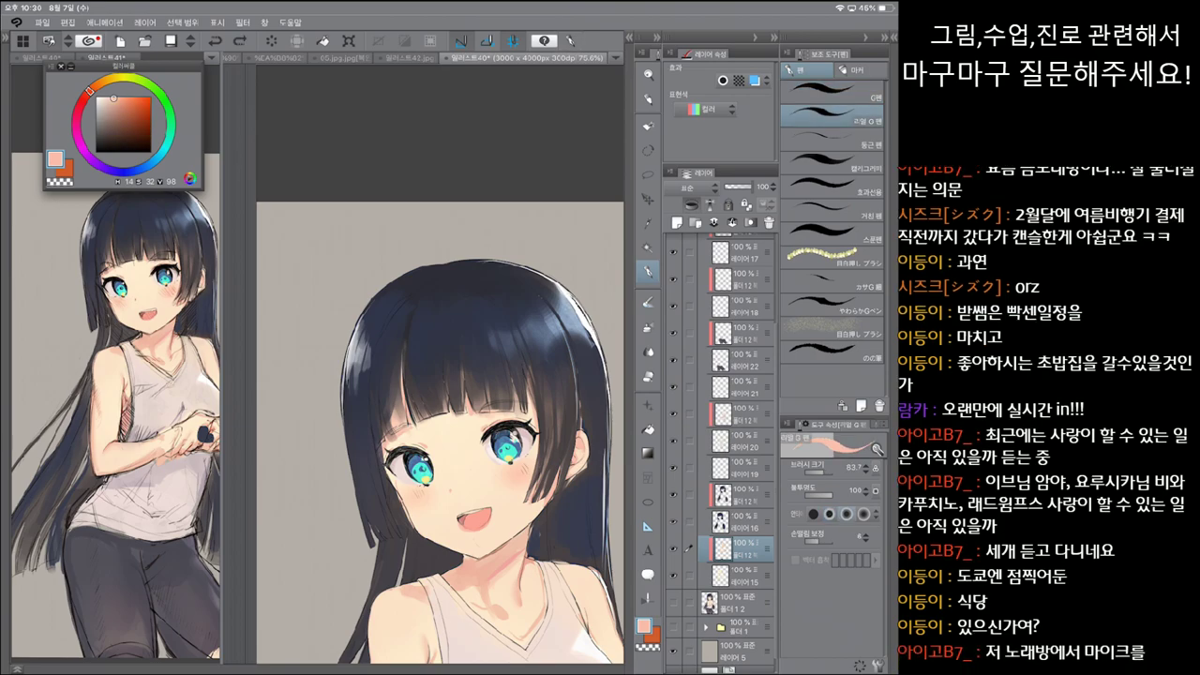
{"action": "left_click", "coordinate": [830, 95]}
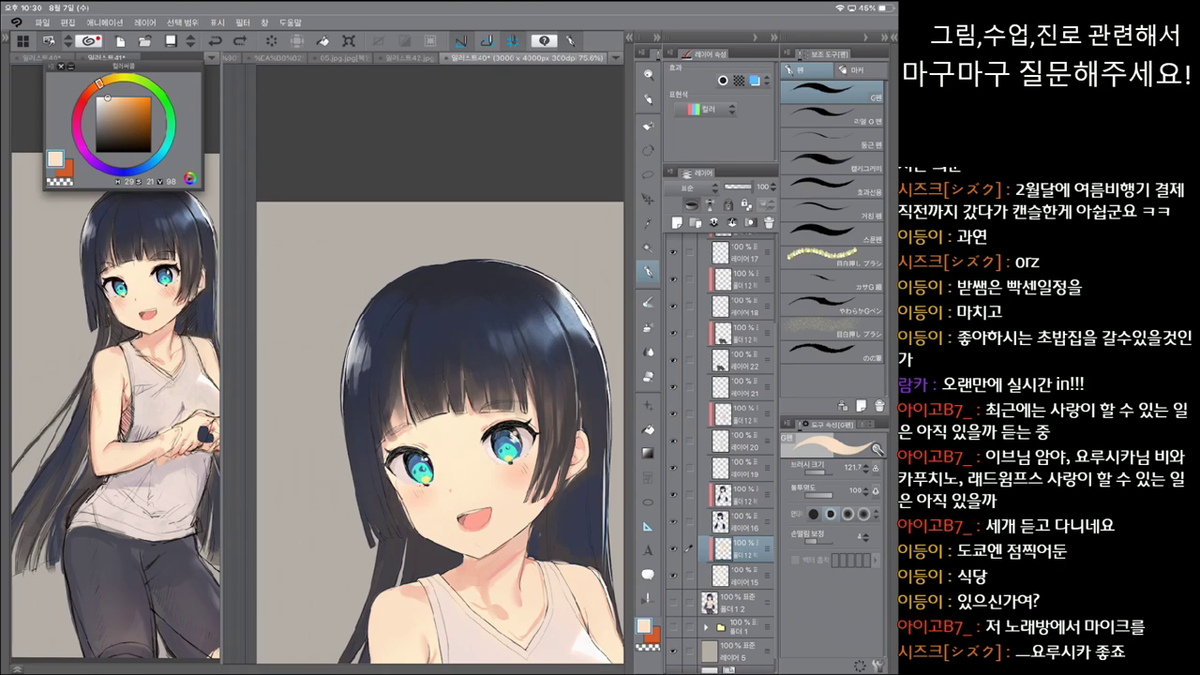
{"action": "left_click", "coordinate": [829, 119]}
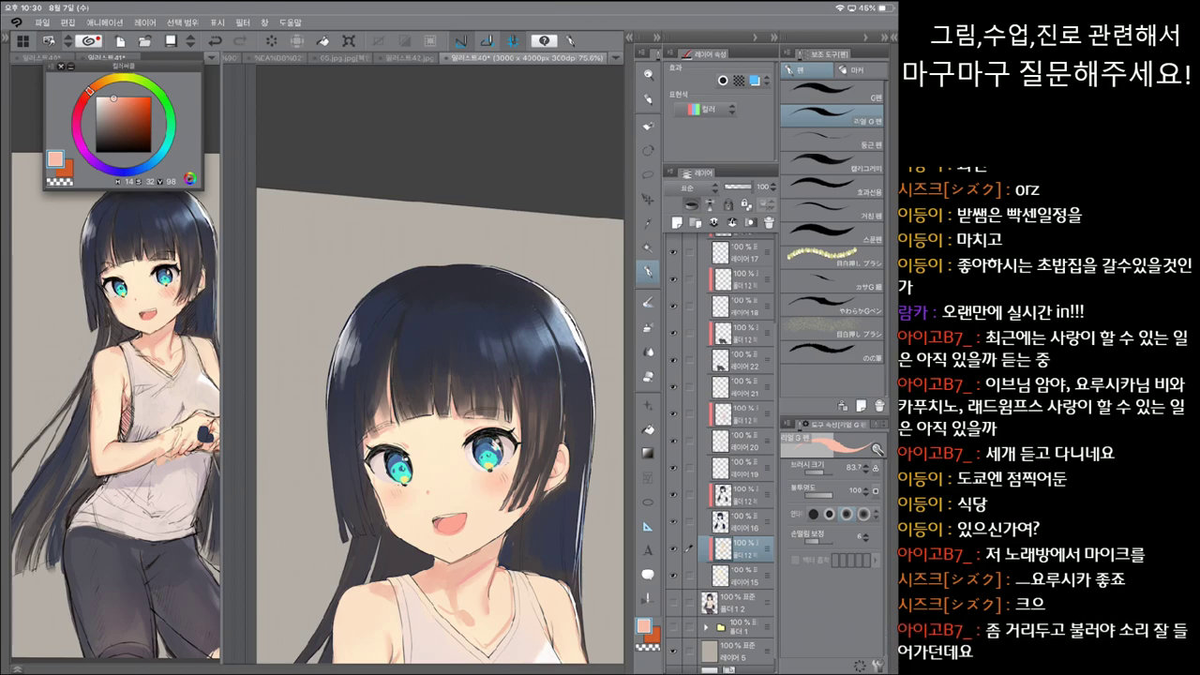
Step: Touch up the skin along the bangs and face on layer 15's clipped copy with a salmon-pink skin tone, alternating both G-pens
{"action": "left_click", "coordinate": [833, 91]}
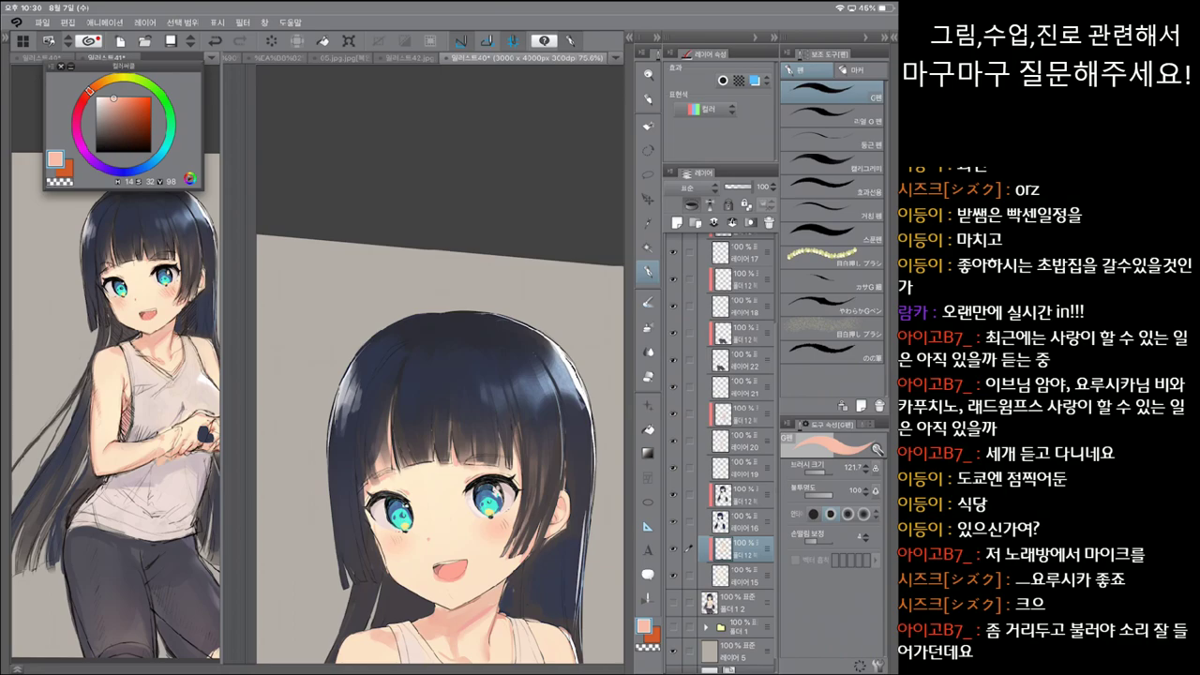
{"action": "left_click", "coordinate": [833, 115]}
{"action": "left_click", "coordinate": [741, 494]}
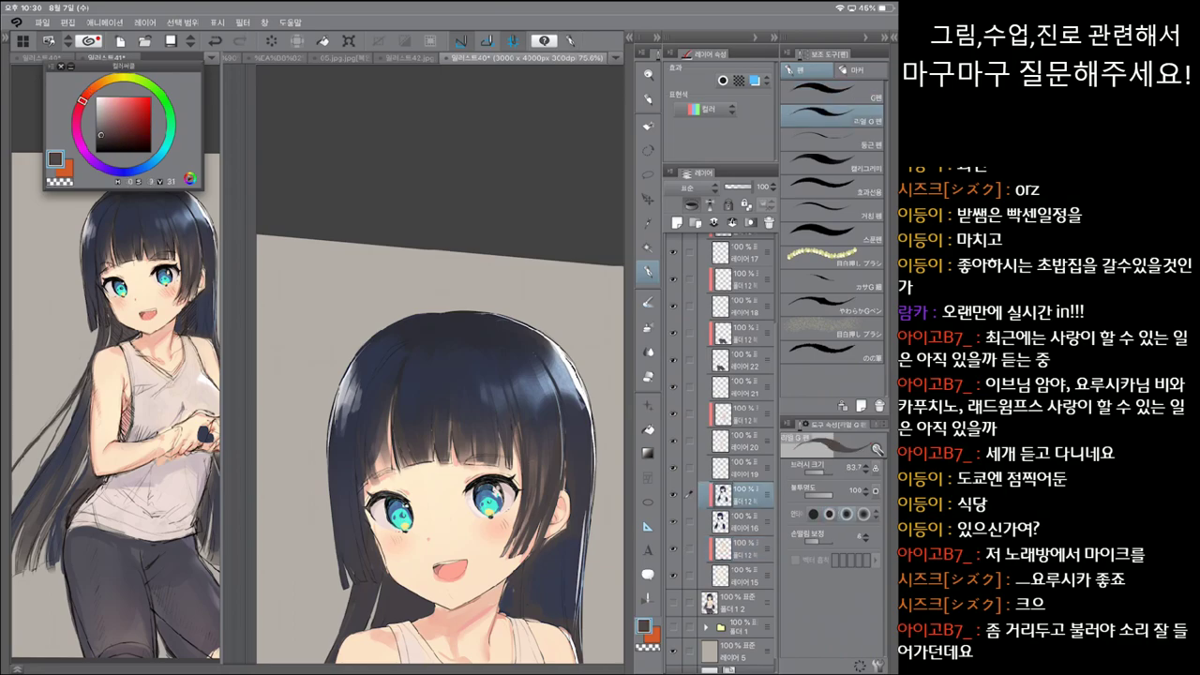
{"action": "left_click", "coordinate": [741, 548]}
{"action": "left_click", "coordinate": [832, 94]}
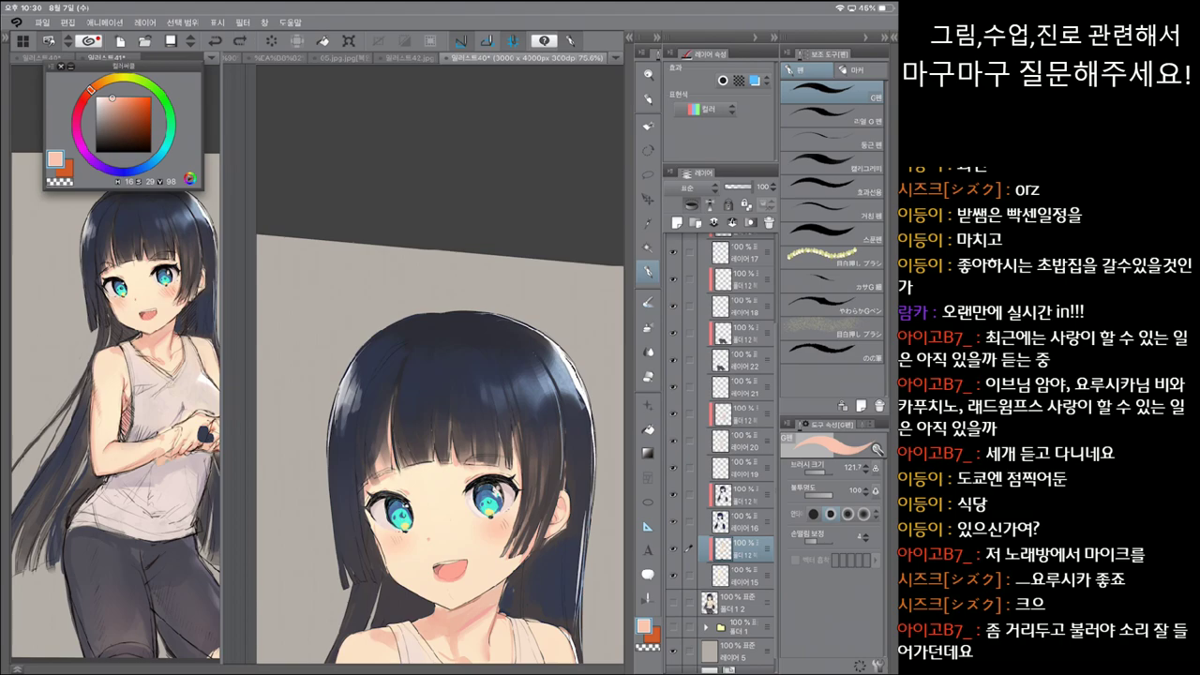
{"action": "scroll", "coordinate": [440, 450], "scroll_direction": "up", "scroll_amount": 1}
{"action": "left_click", "coordinate": [832, 115]}
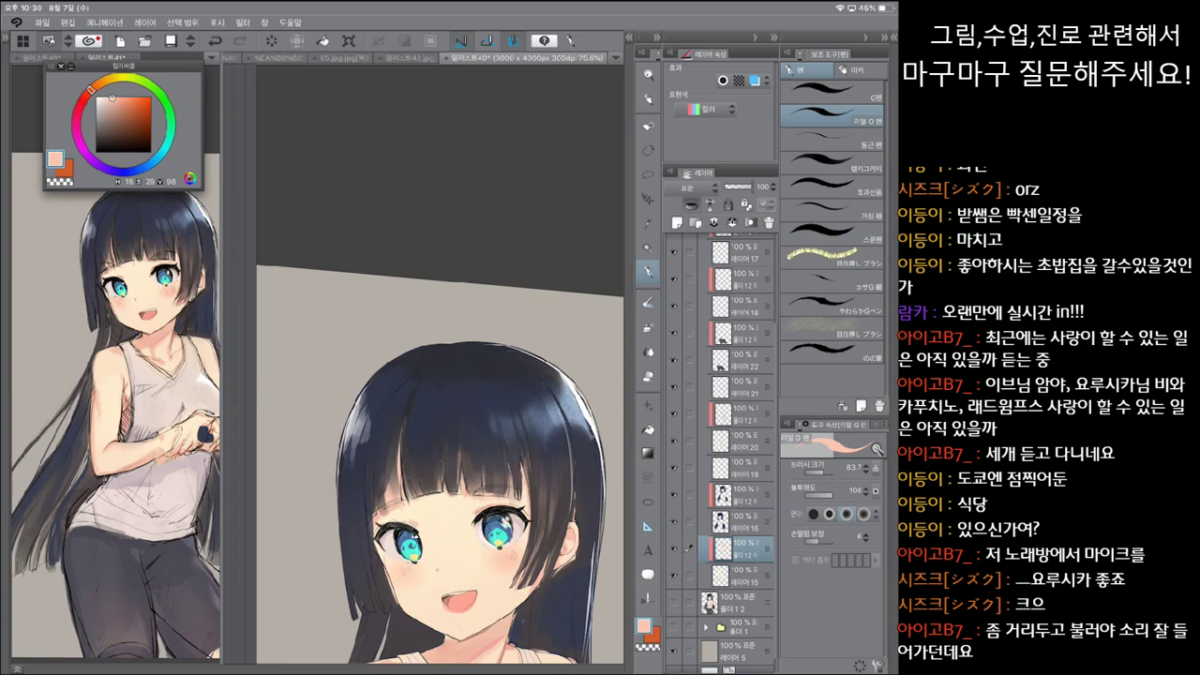
{"action": "left_click", "coordinate": [833, 92]}
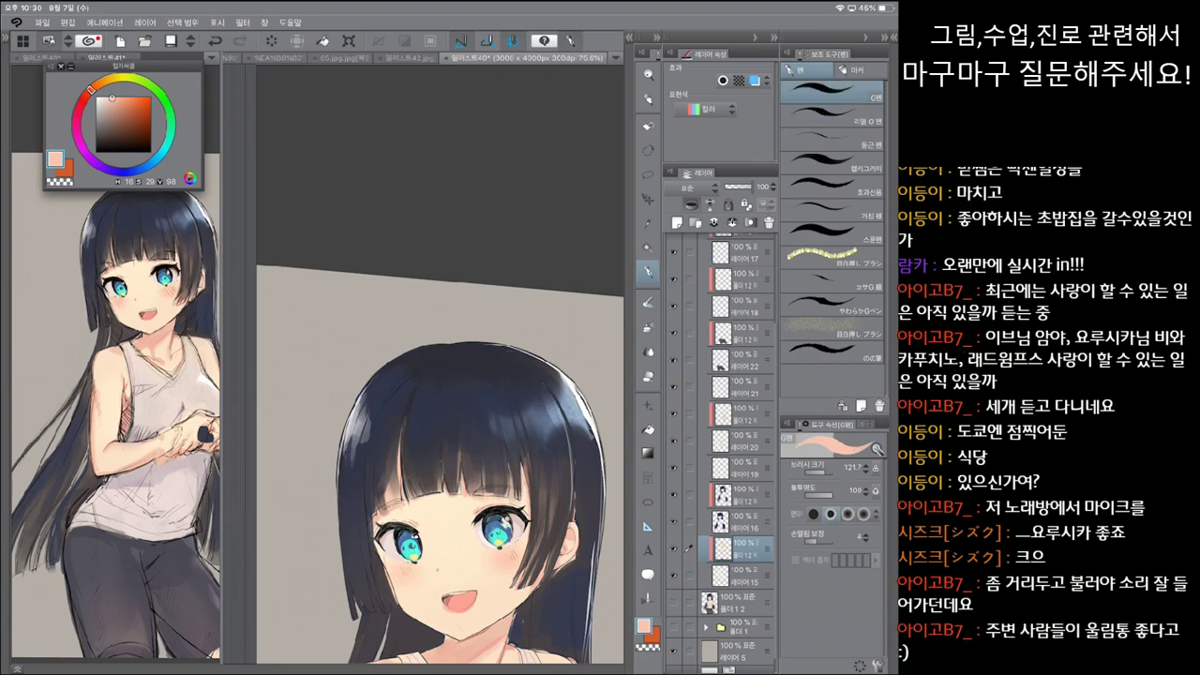
Step: Smooth the face shading with the Real G-pen, using a pale cream highlight and a pink skin shade
{"action": "left_click_drag", "start_coordinate": [440, 468], "coordinate": [446, 477]}
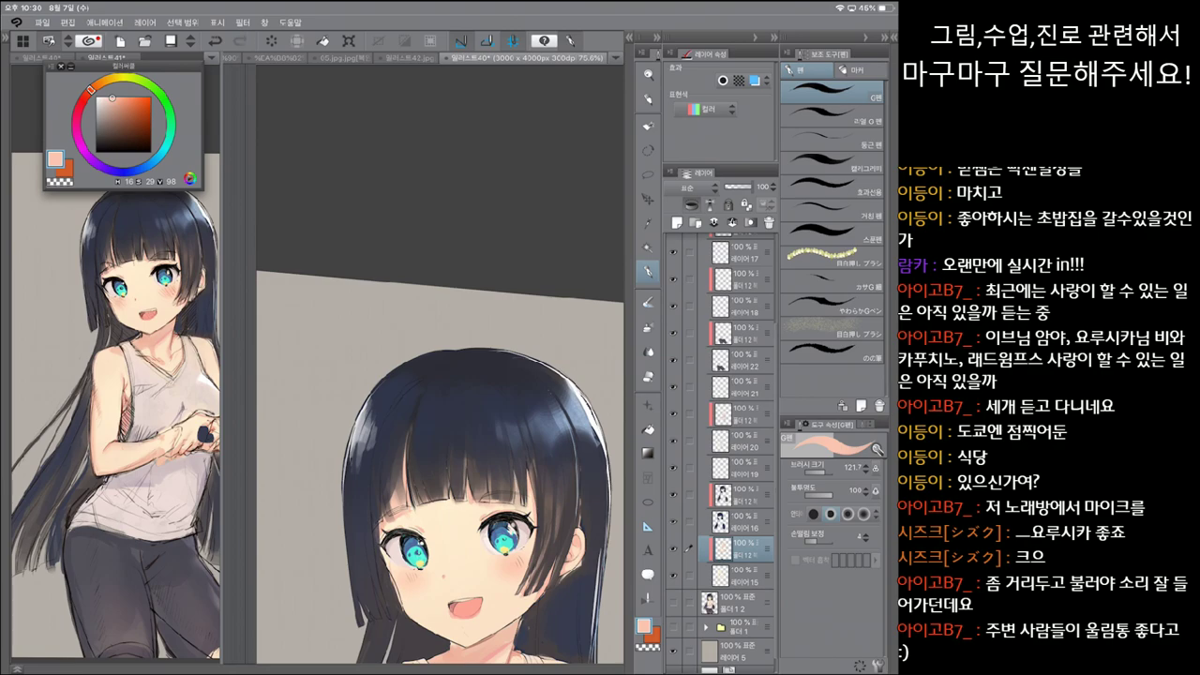
{"action": "left_click", "coordinate": [833, 115]}
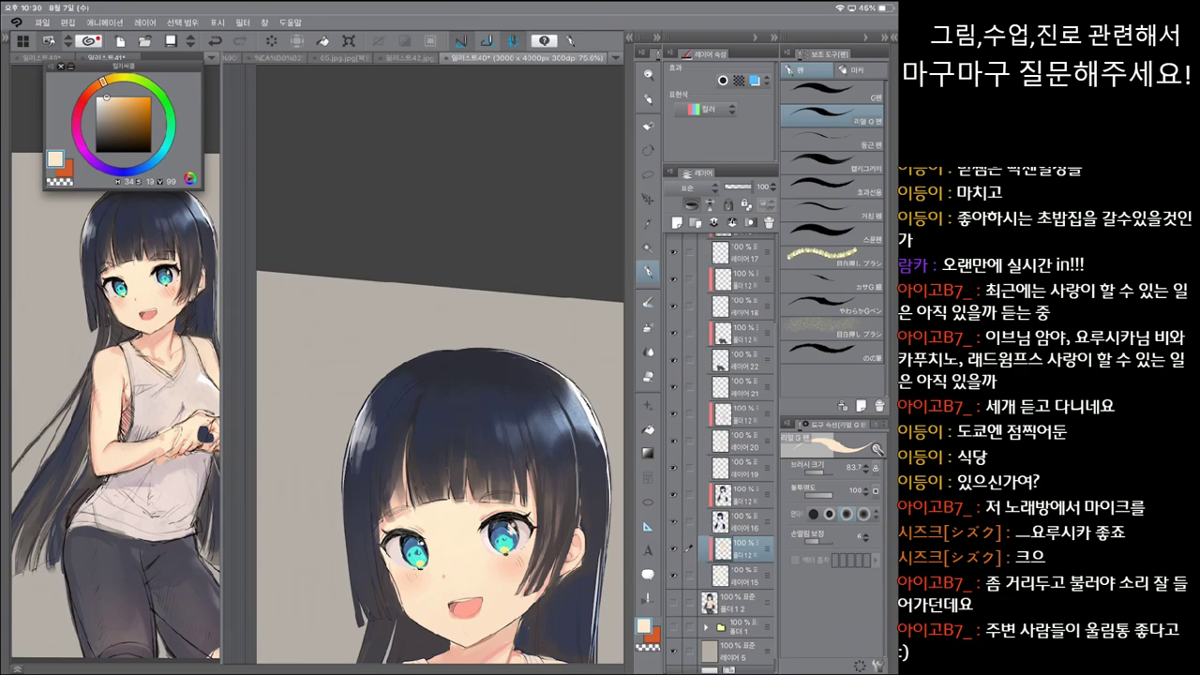
{"action": "scroll", "coordinate": [438, 431], "scroll_direction": "down", "scroll_amount": 2}
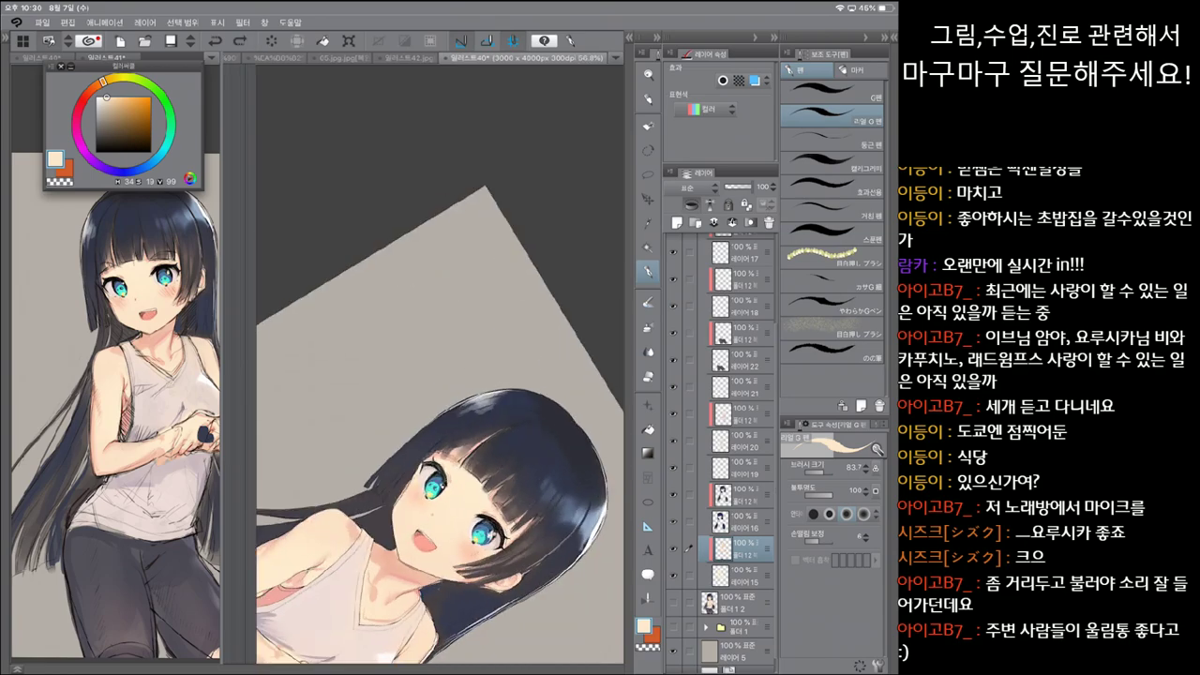
{"action": "scroll", "coordinate": [439, 412], "scroll_direction": "up", "scroll_amount": 1}
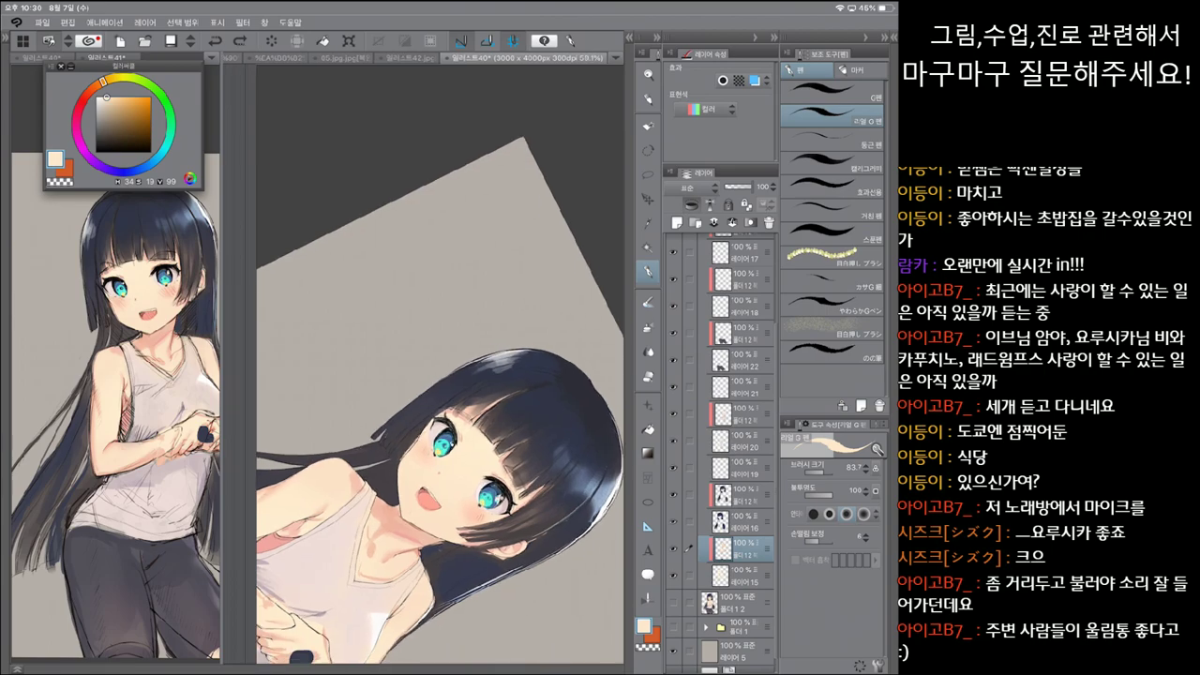
{"action": "left_click_drag", "start_coordinate": [439, 412], "coordinate": [467, 450]}
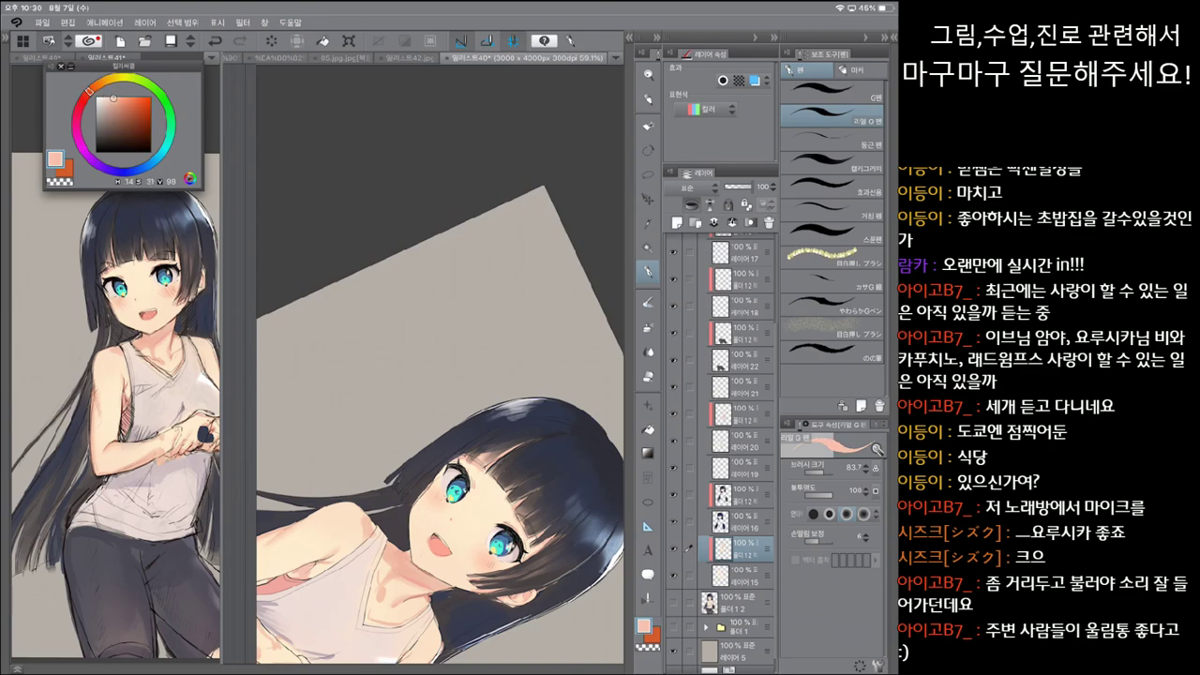
{"action": "left_click", "coordinate": [831, 91]}
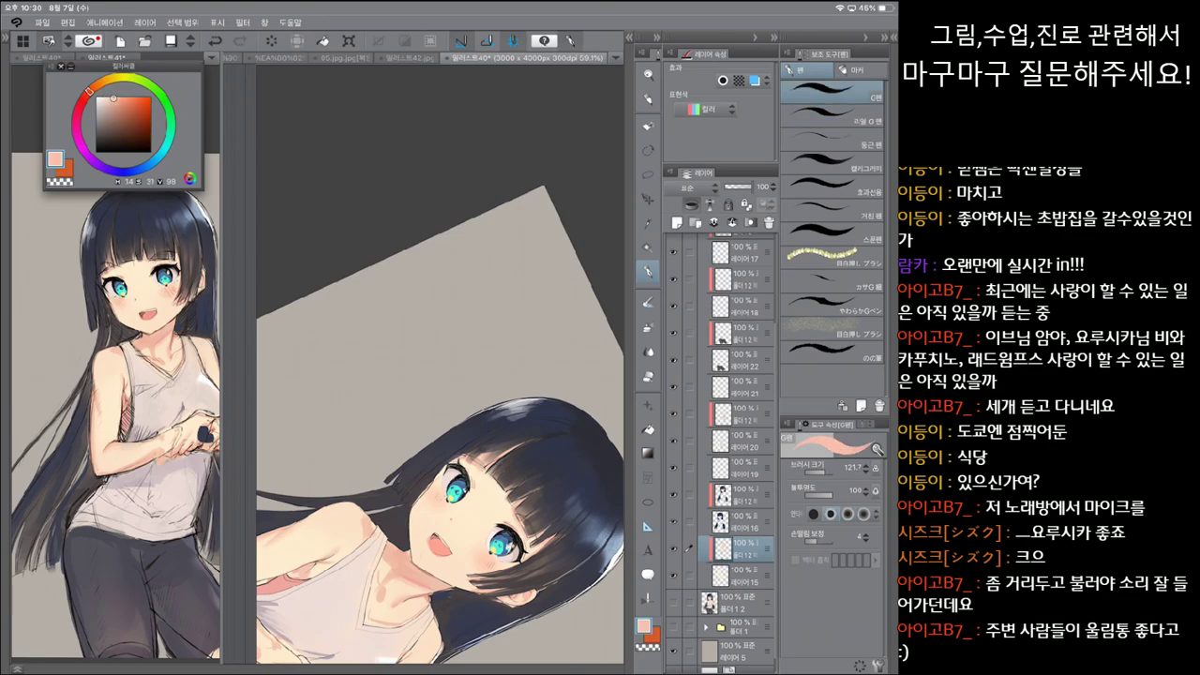
Step: Clean up the forehead skin under the bangs with a pale, slightly yellow cream tone and the two G-pens
{"action": "left_click", "coordinate": [106, 81]}
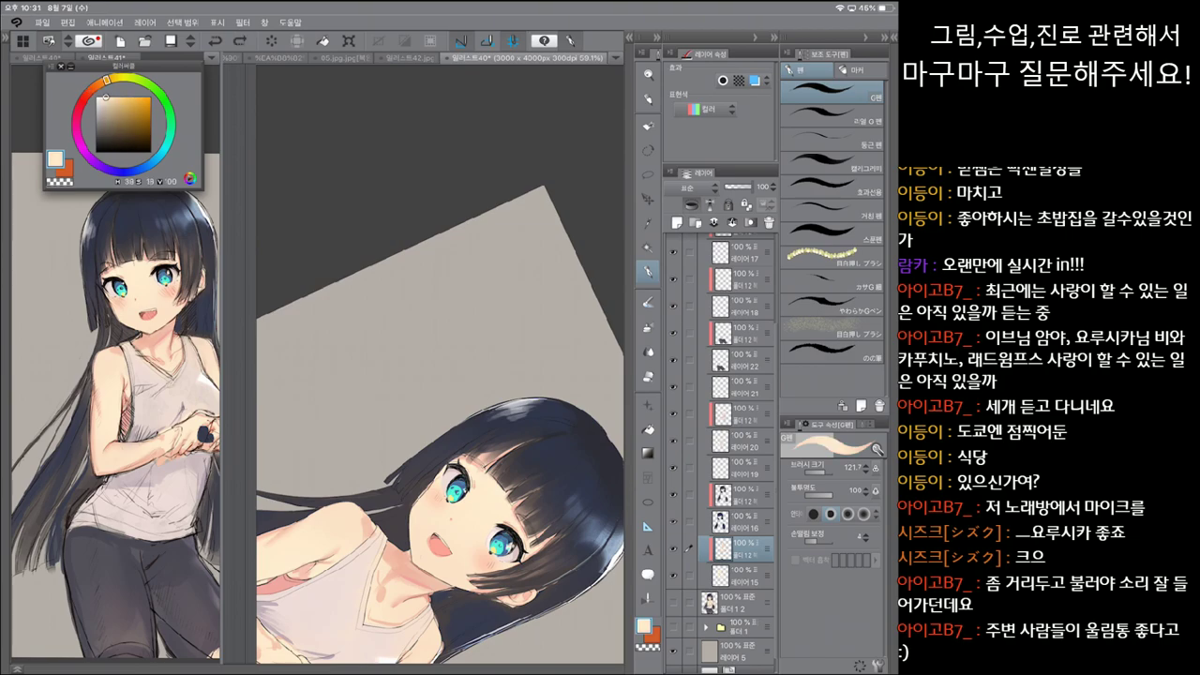
{"action": "left_click_drag", "start_coordinate": [474, 488], "coordinate": [450, 413]}
{"action": "left_click", "coordinate": [833, 114]}
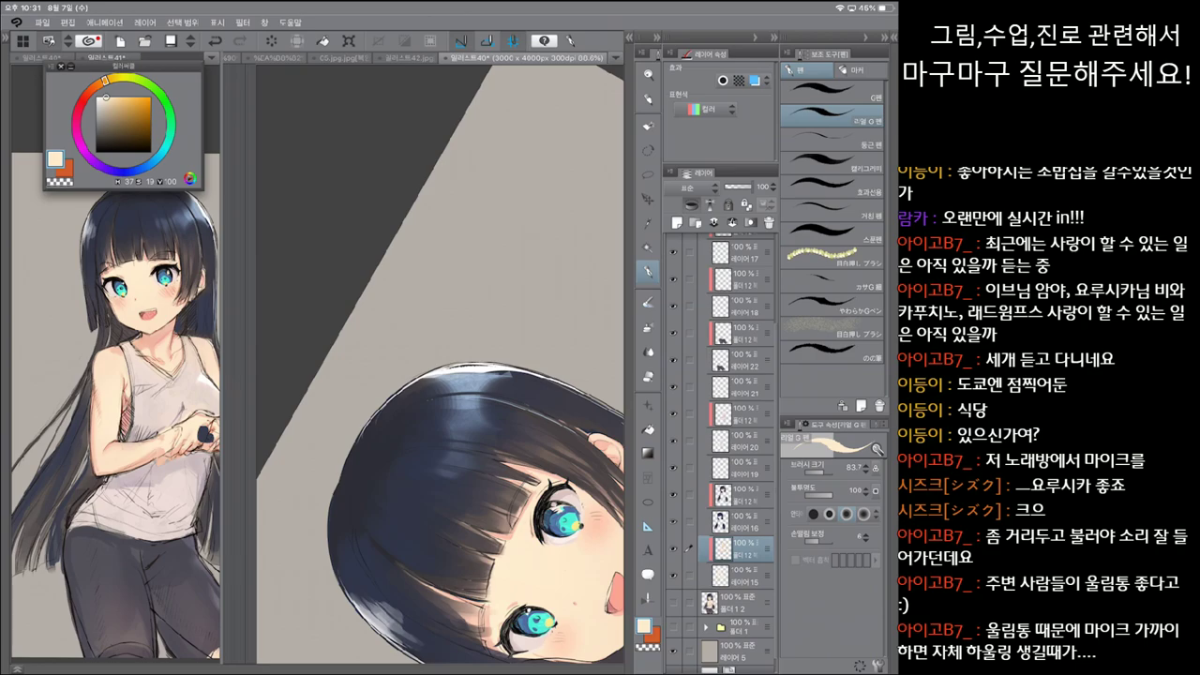
{"action": "left_click", "coordinate": [833, 91]}
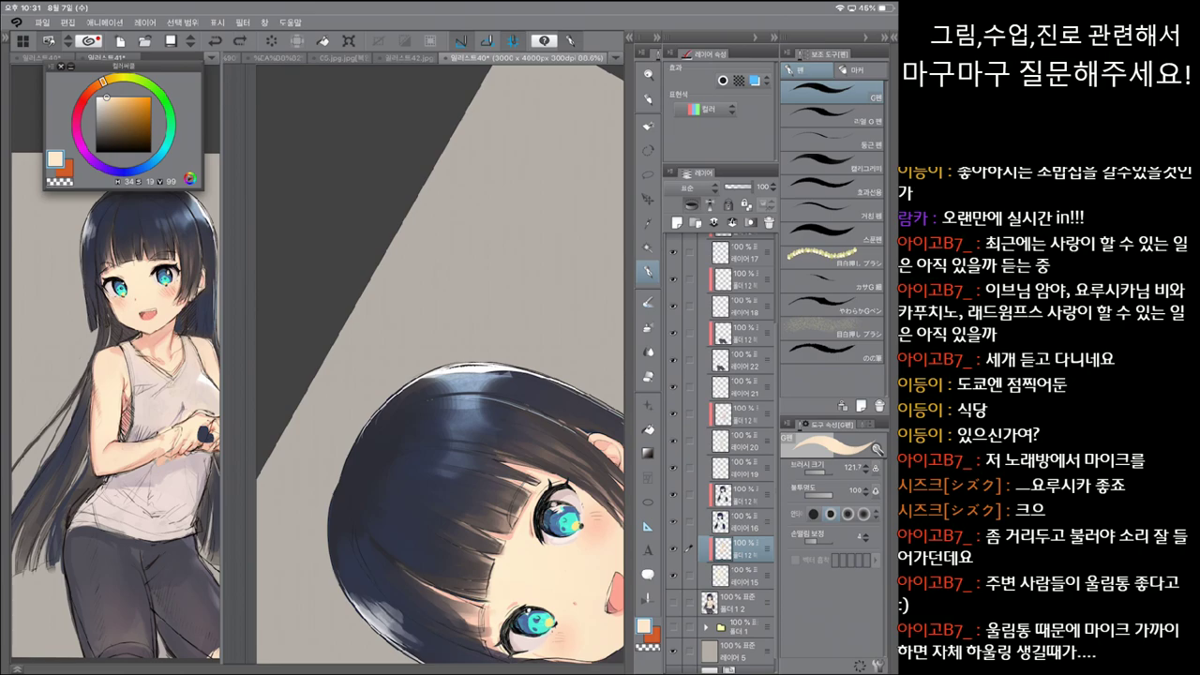
{"action": "left_click", "coordinate": [832, 115]}
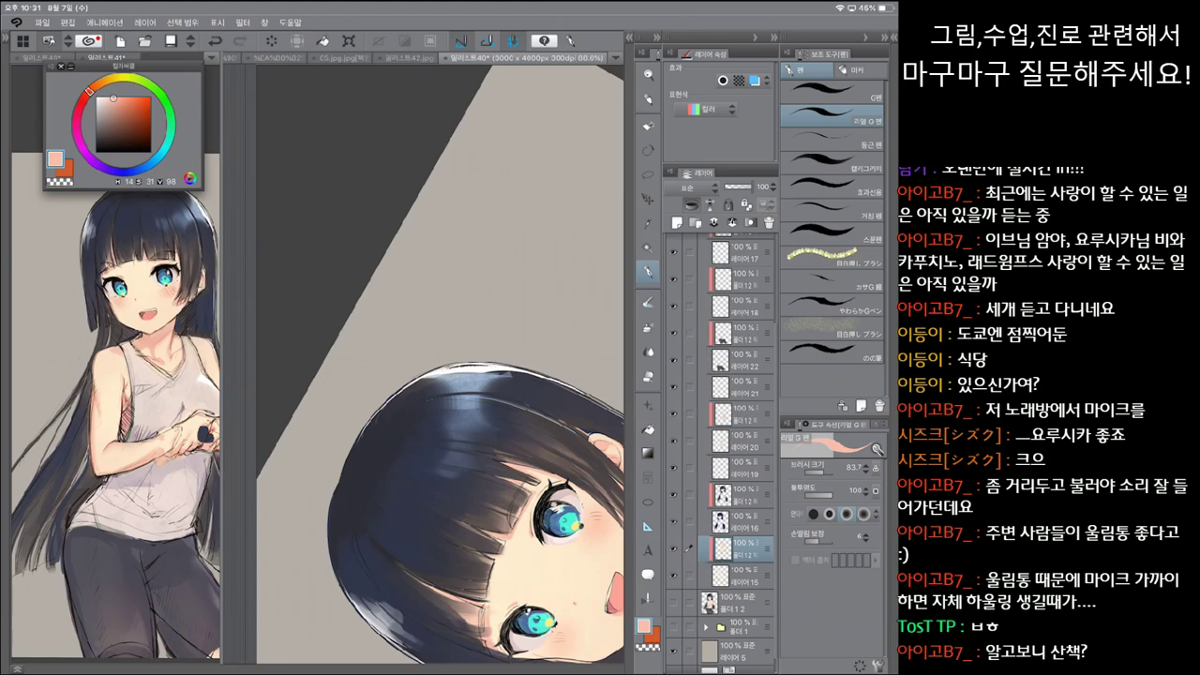
Step: Refine the shaded skin edges around the eyes and bangs with pink skin tone H 14, S 31, V 98
{"action": "left_click", "coordinate": [832, 91]}
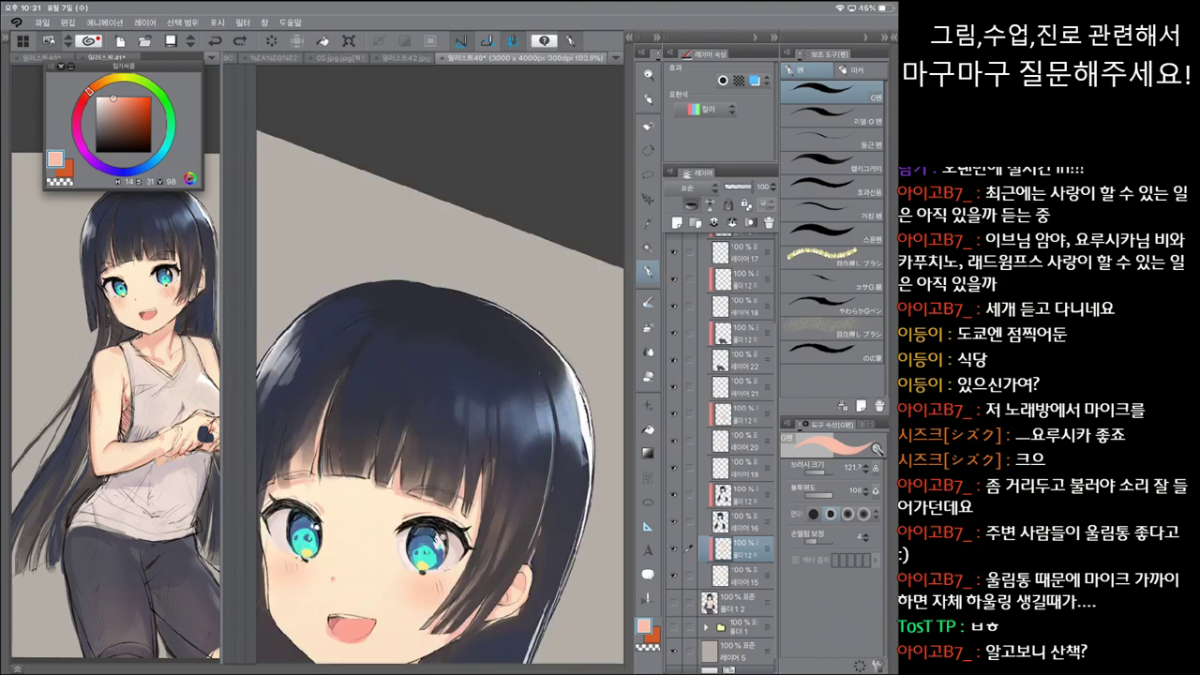
{"action": "left_click", "coordinate": [831, 115]}
{"action": "left_click_drag", "start_coordinate": [440, 431], "coordinate": [459, 464]}
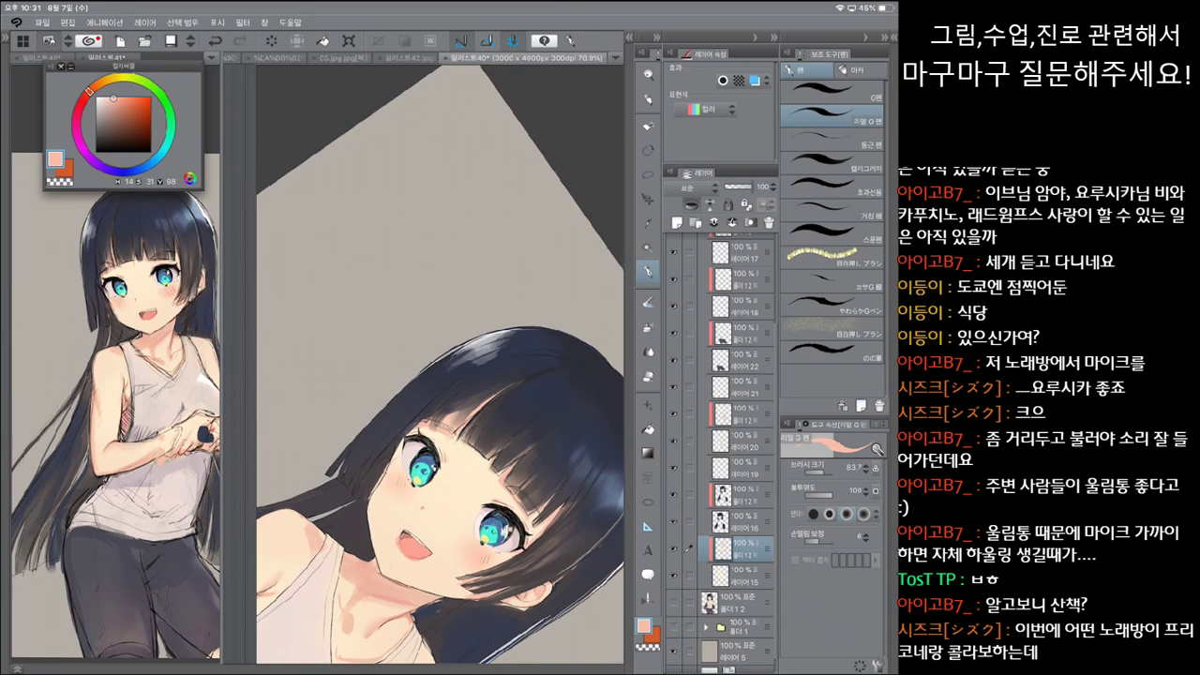
{"action": "scroll", "coordinate": [469, 422], "scroll_direction": "up", "scroll_amount": 3}
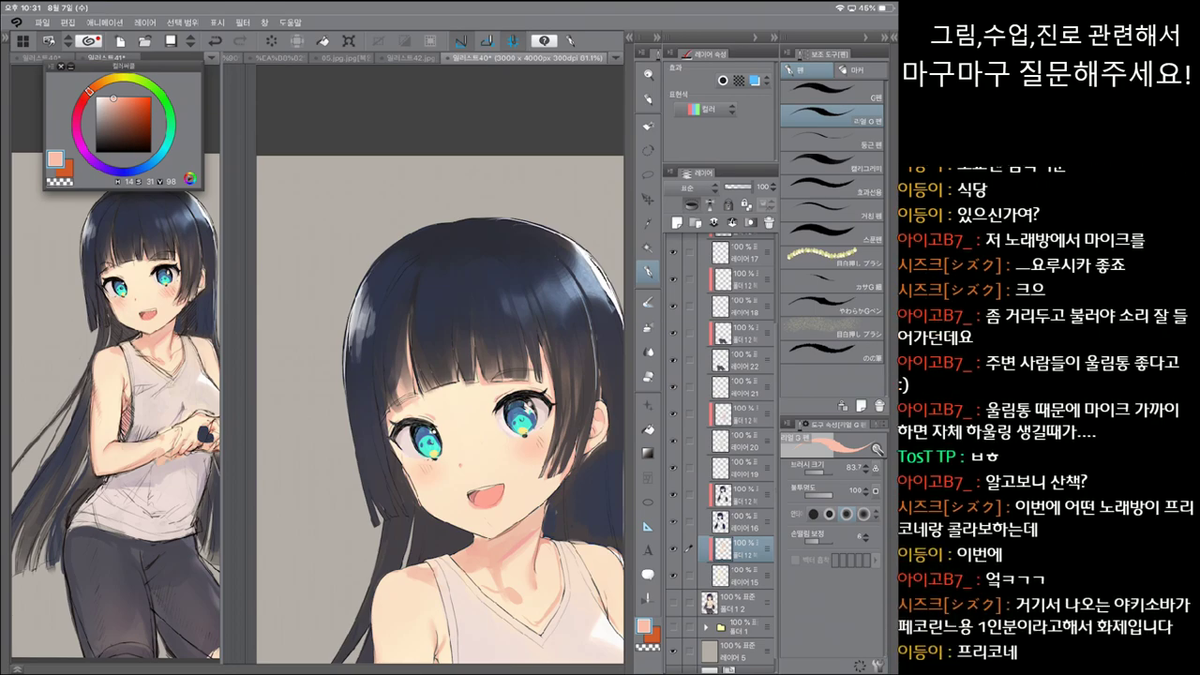
{"action": "left_click", "coordinate": [831, 92]}
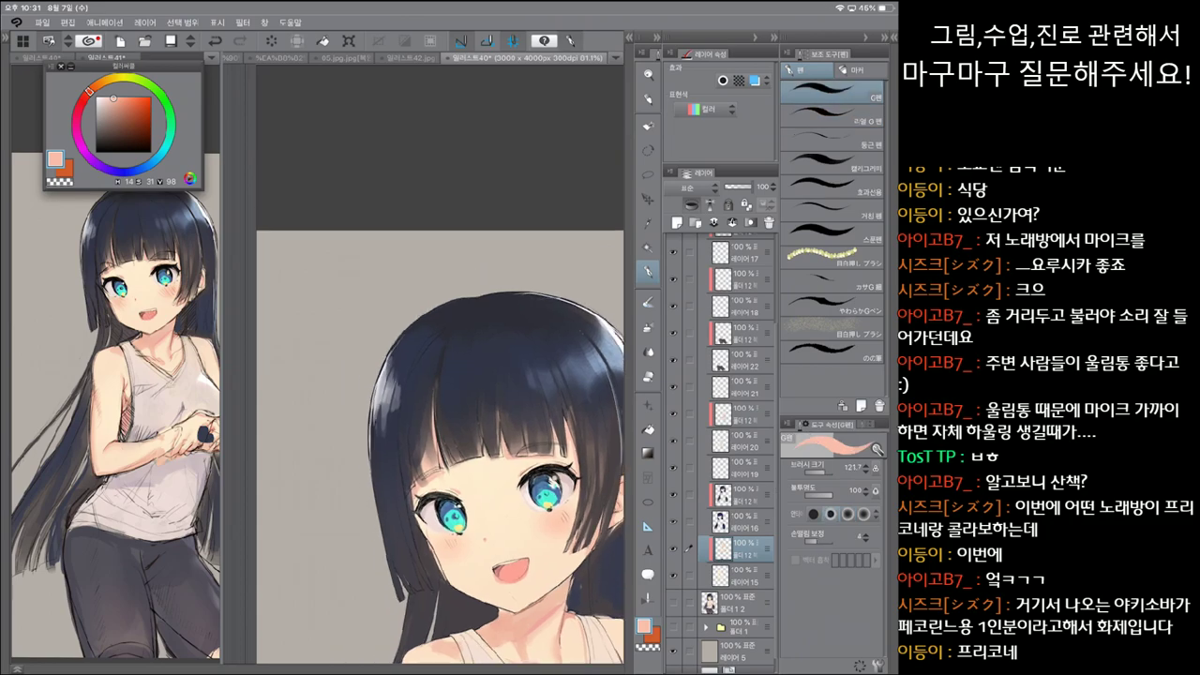
{"action": "left_click_drag", "start_coordinate": [422, 375], "coordinate": [464, 465]}
Step: Retouch the bangs on the painting copy clipped to hair layer 16 with a dark greyish tone and the G-pen
{"action": "left_click", "coordinate": [745, 494]}
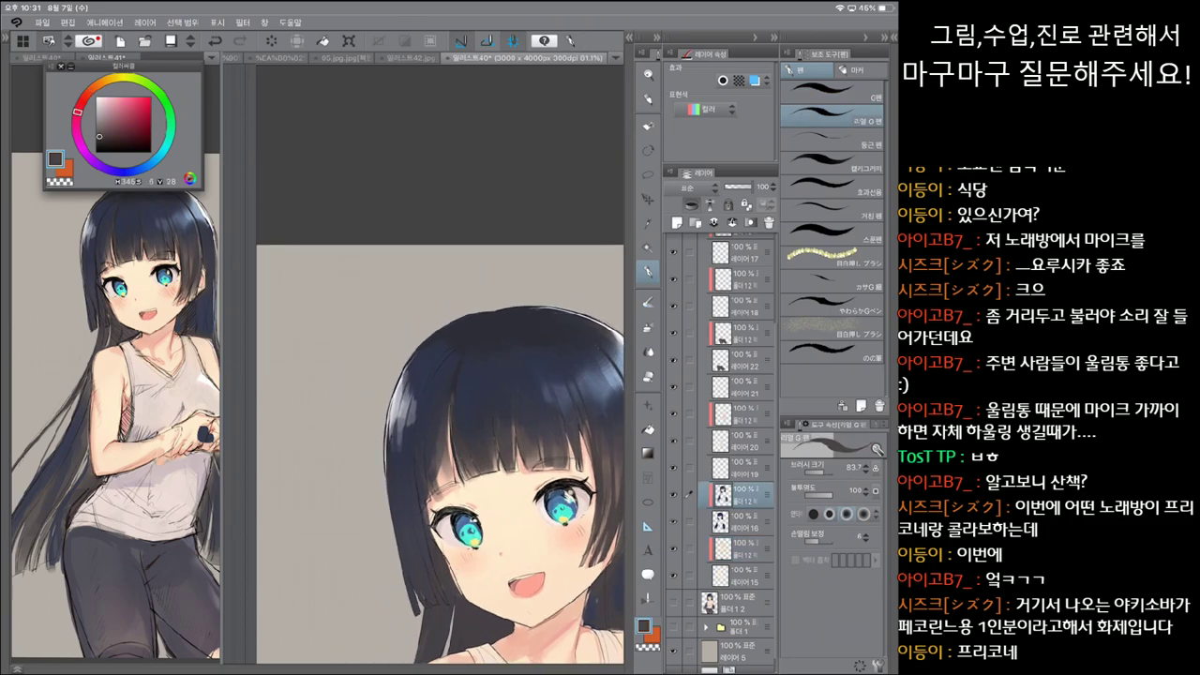
{"action": "left_click", "coordinate": [832, 114]}
{"action": "left_click", "coordinate": [832, 92]}
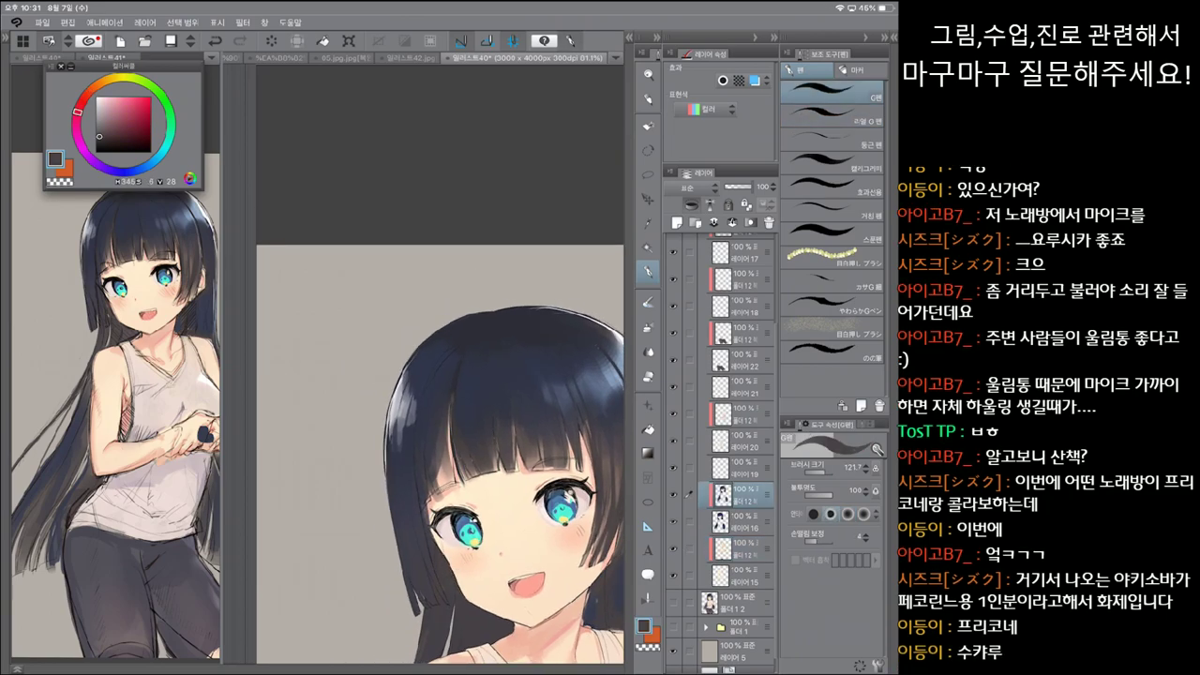
{"action": "left_click_drag", "start_coordinate": [440, 422], "coordinate": [440, 463]}
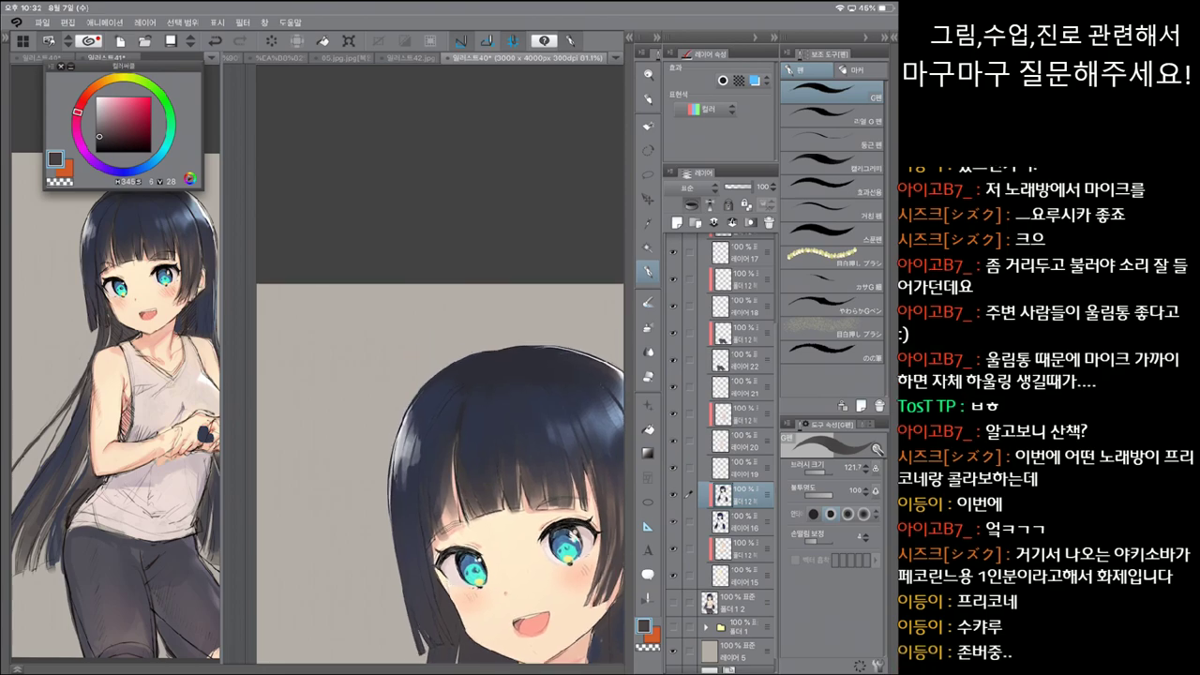
Step: Retouch the skin beside the eye on the painting copy clipped to layer 15, alternating pink H 16, S 31, V 94 and pale cream with the G-pen
{"action": "left_click", "coordinate": [745, 547]}
{"action": "left_click", "coordinate": [831, 115]}
{"action": "left_click", "coordinate": [434, 562], "text": "alt"}
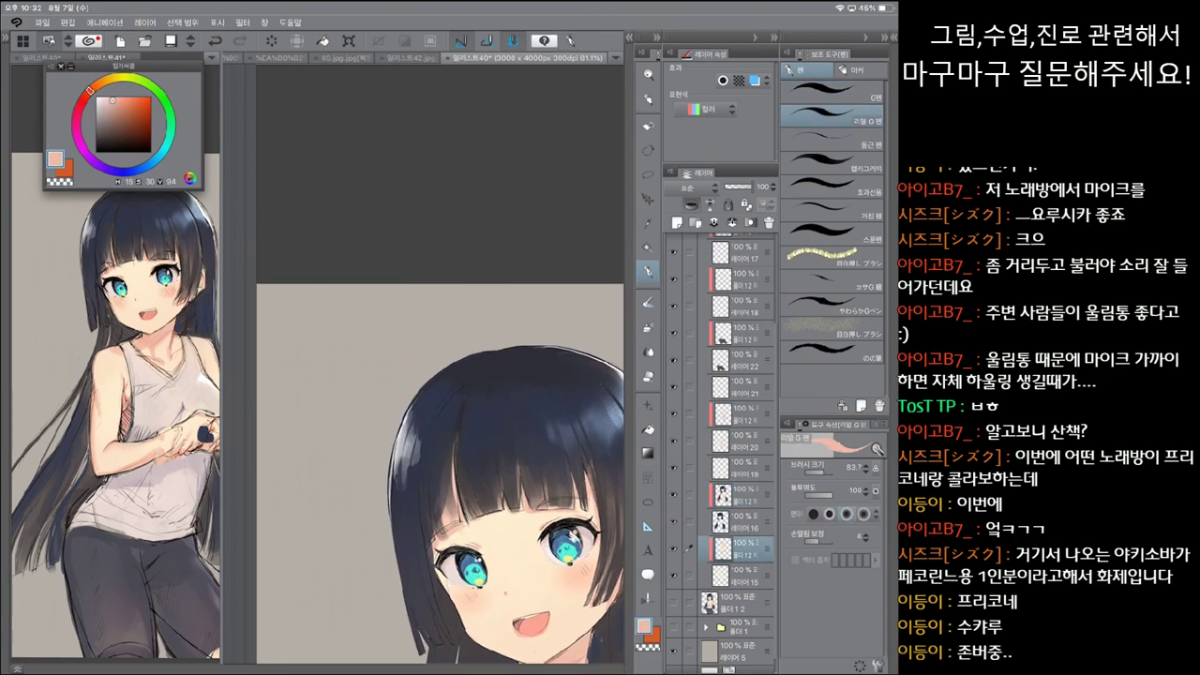
{"action": "left_click", "coordinate": [831, 92]}
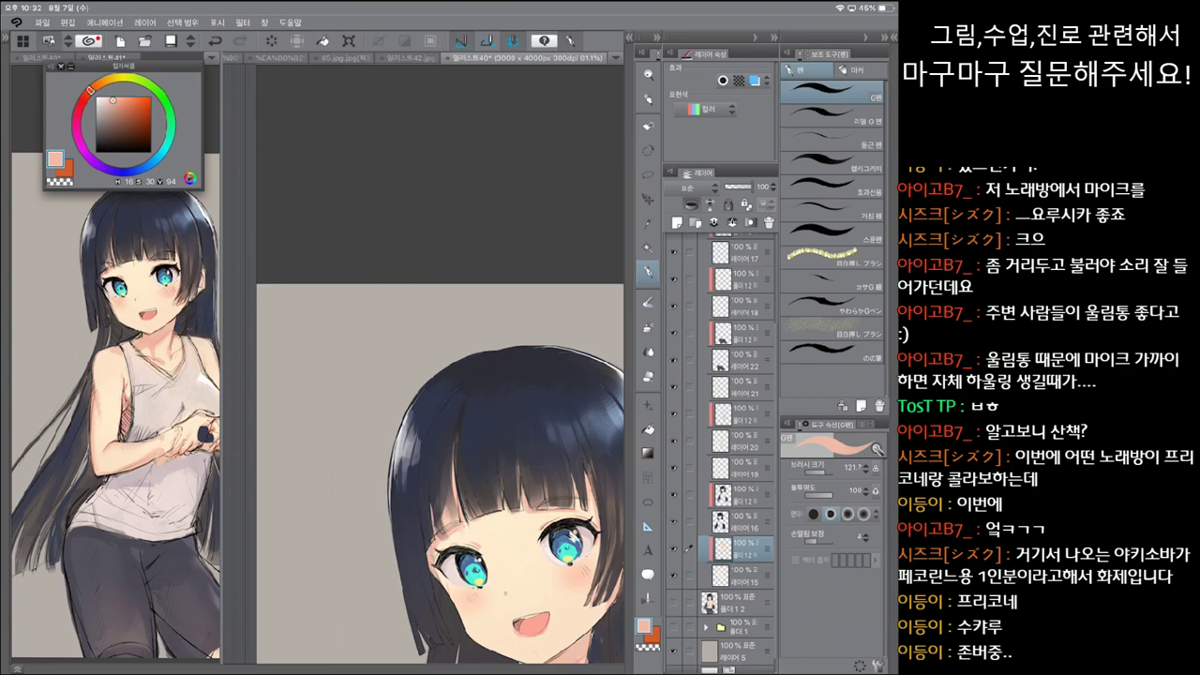
{"action": "left_click", "coordinate": [435, 530], "text": "alt"}
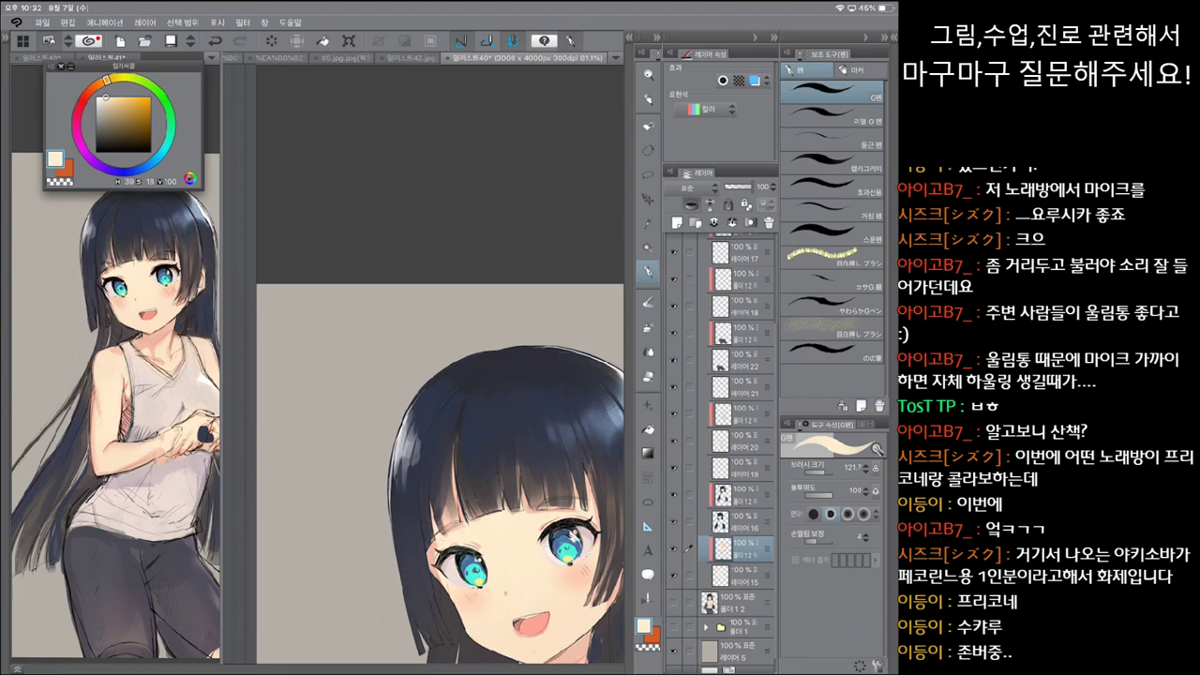
{"action": "left_click", "coordinate": [440, 562], "text": "alt"}
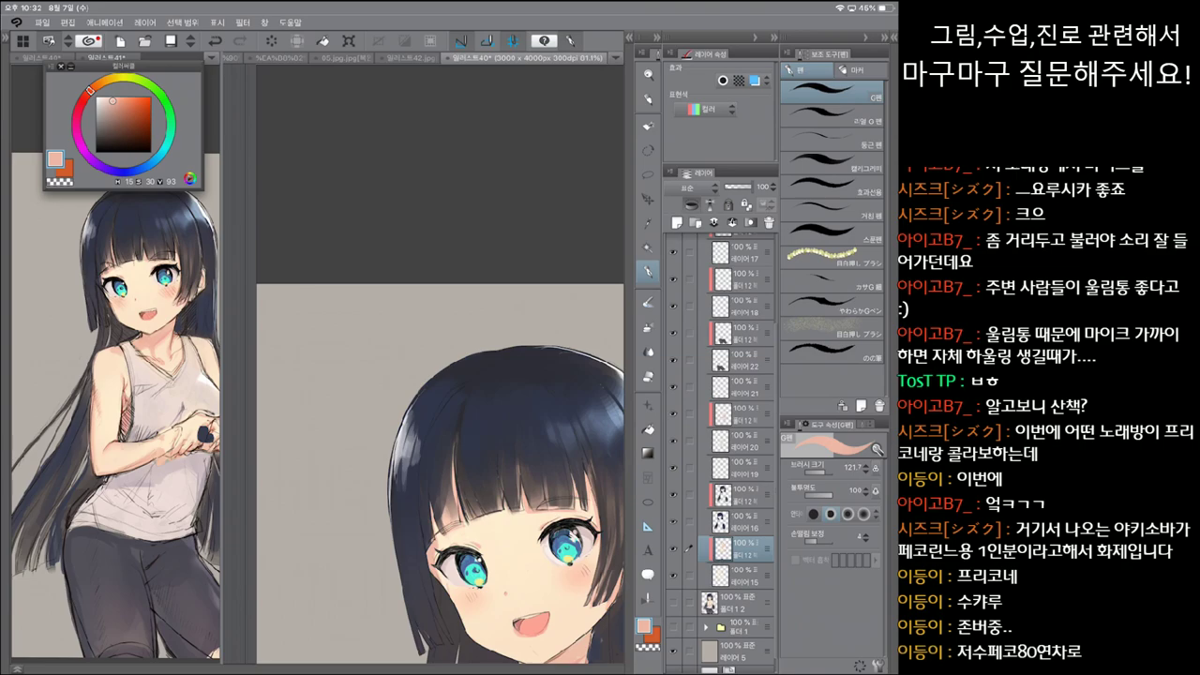
{"action": "left_click", "coordinate": [435, 530], "text": "alt"}
{"action": "left_click", "coordinate": [441, 563], "text": "alt"}
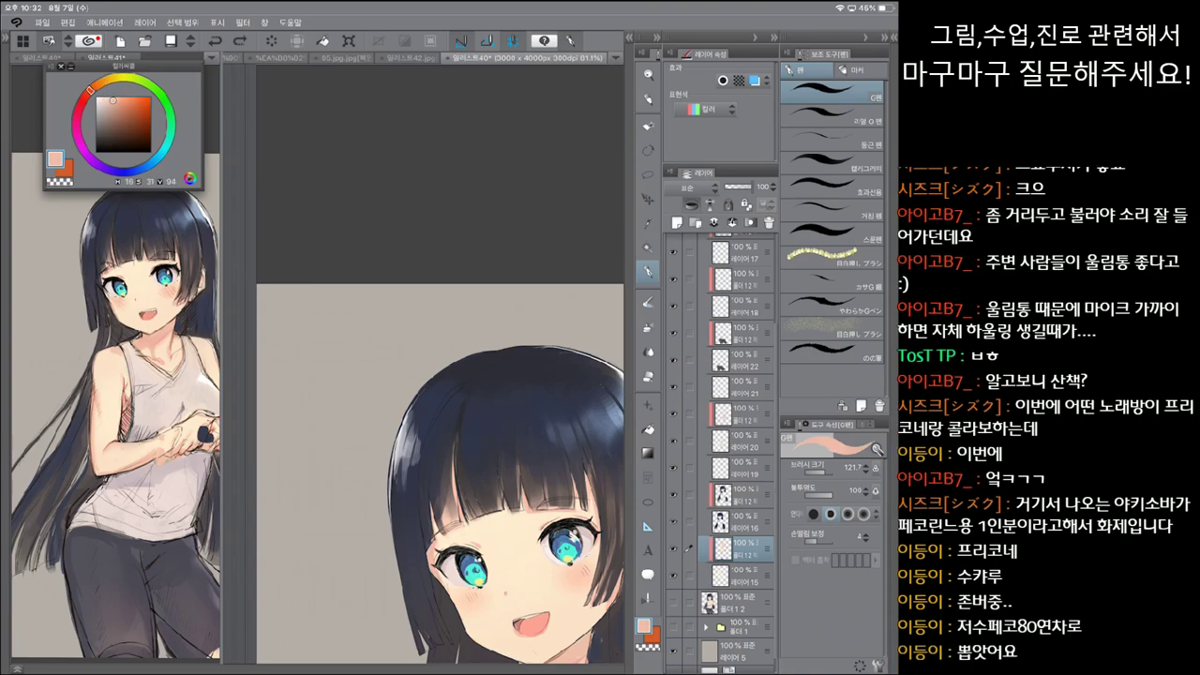
Step: Blend the cheek skin with a light peach tone H 31, S 21, V 99, using the G-pen and the Real G-pen
{"action": "left_click_drag", "start_coordinate": [444, 581], "coordinate": [451, 596]}
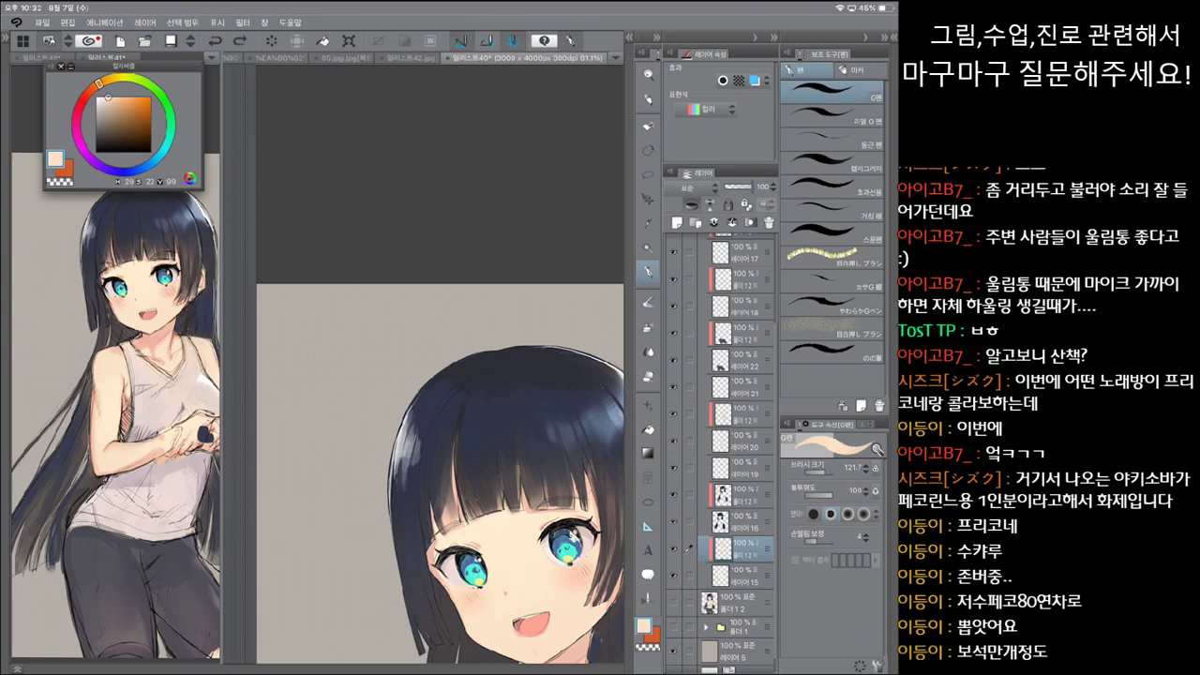
{"action": "scroll", "coordinate": [440, 366], "scroll_direction": "up", "scroll_amount": 3}
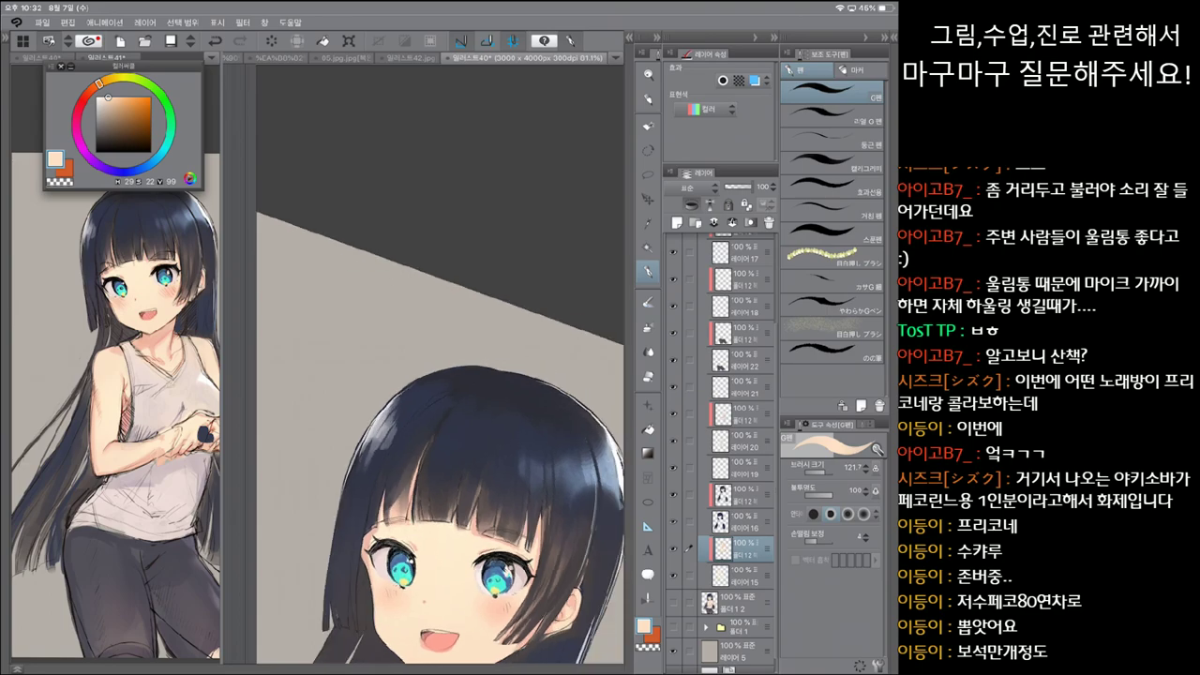
{"action": "left_click", "coordinate": [107, 97]}
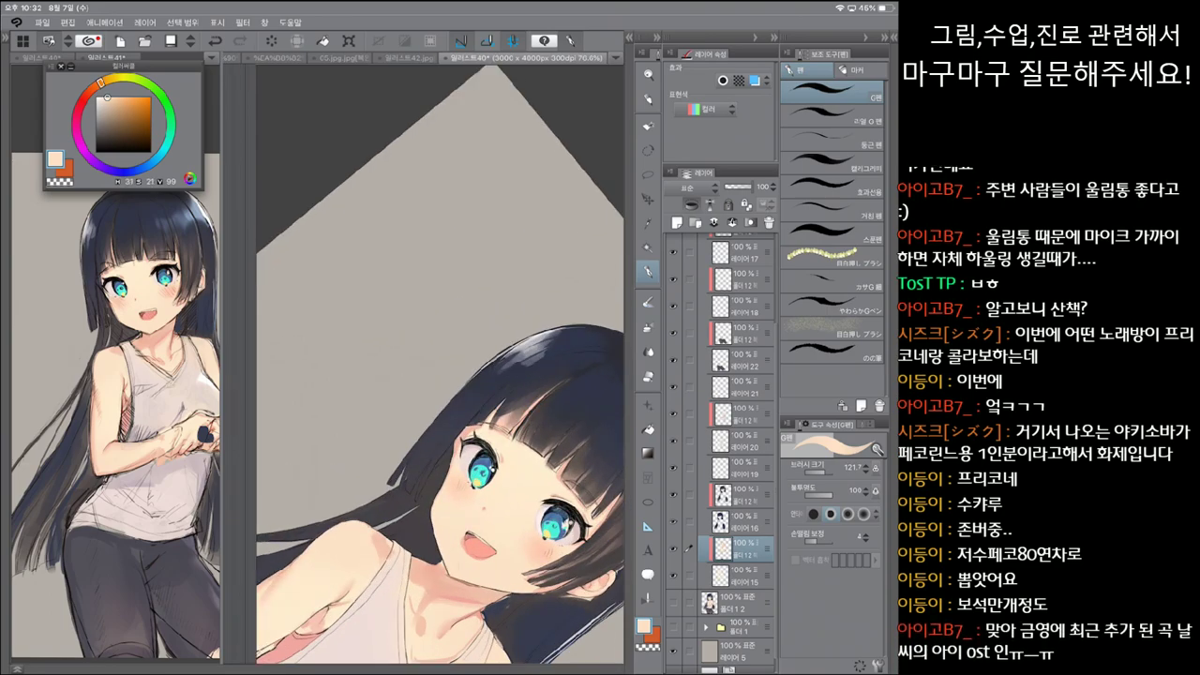
{"action": "left_click", "coordinate": [831, 114]}
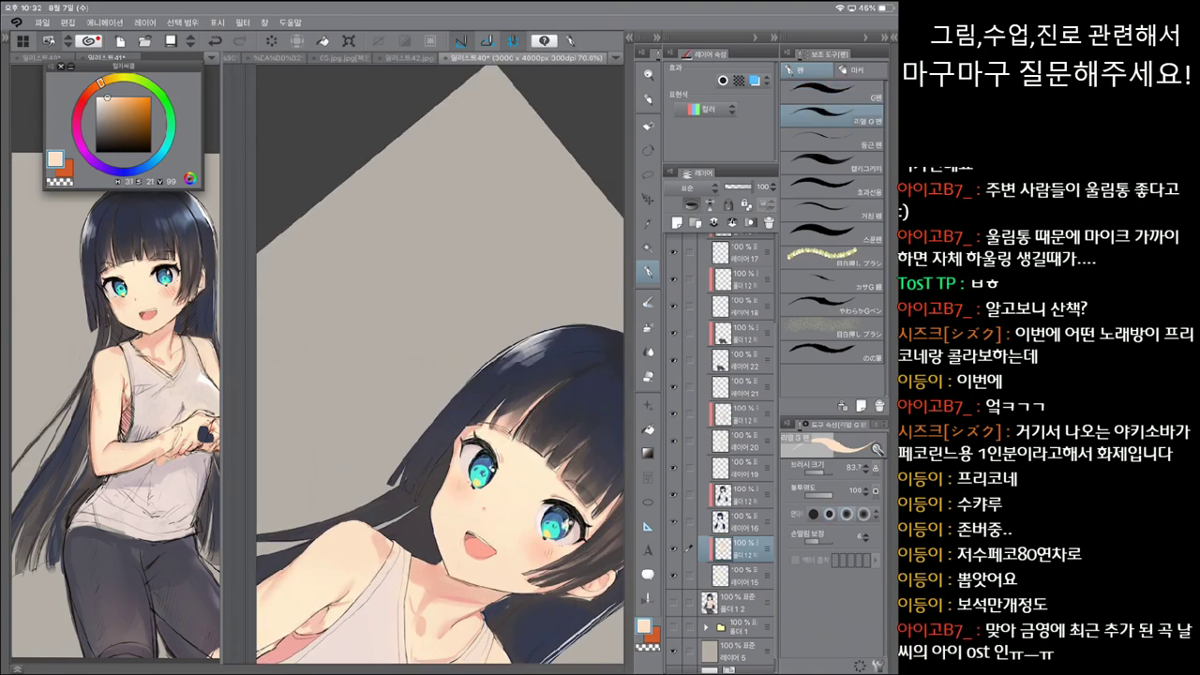
{"action": "scroll", "coordinate": [440, 365], "scroll_direction": "down", "scroll_amount": 2}
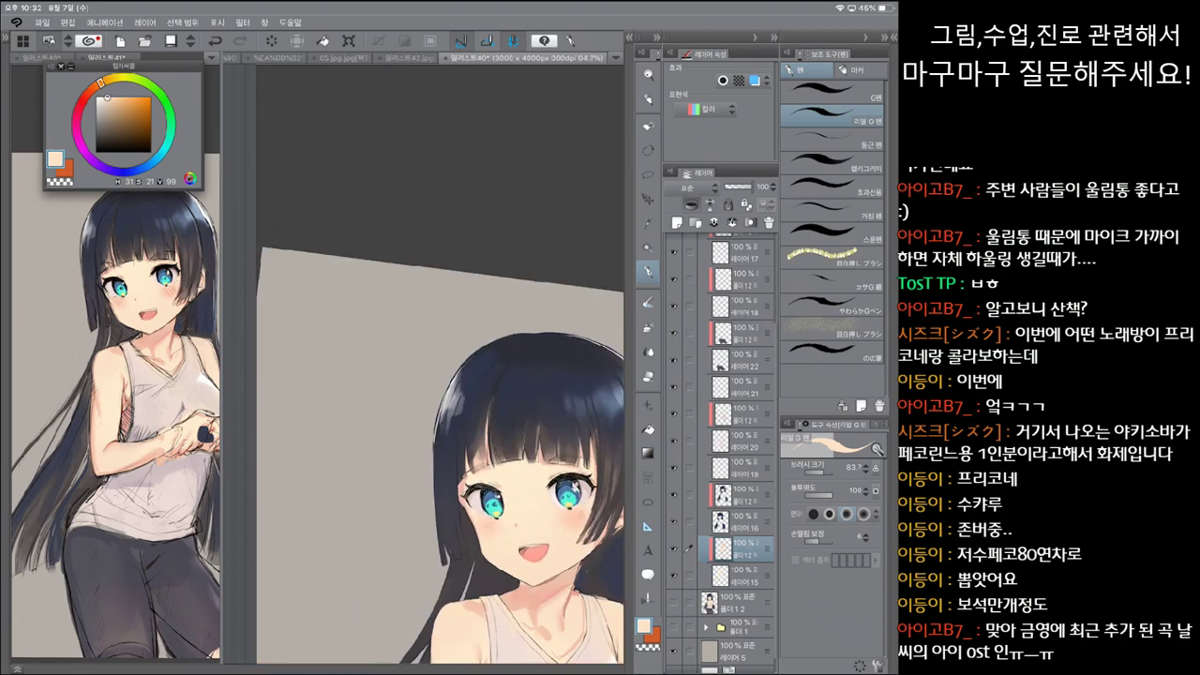
Step: Close the separate illustration 일러스트41 without saving its changes
{"action": "key", "text": "ctrl+w"}
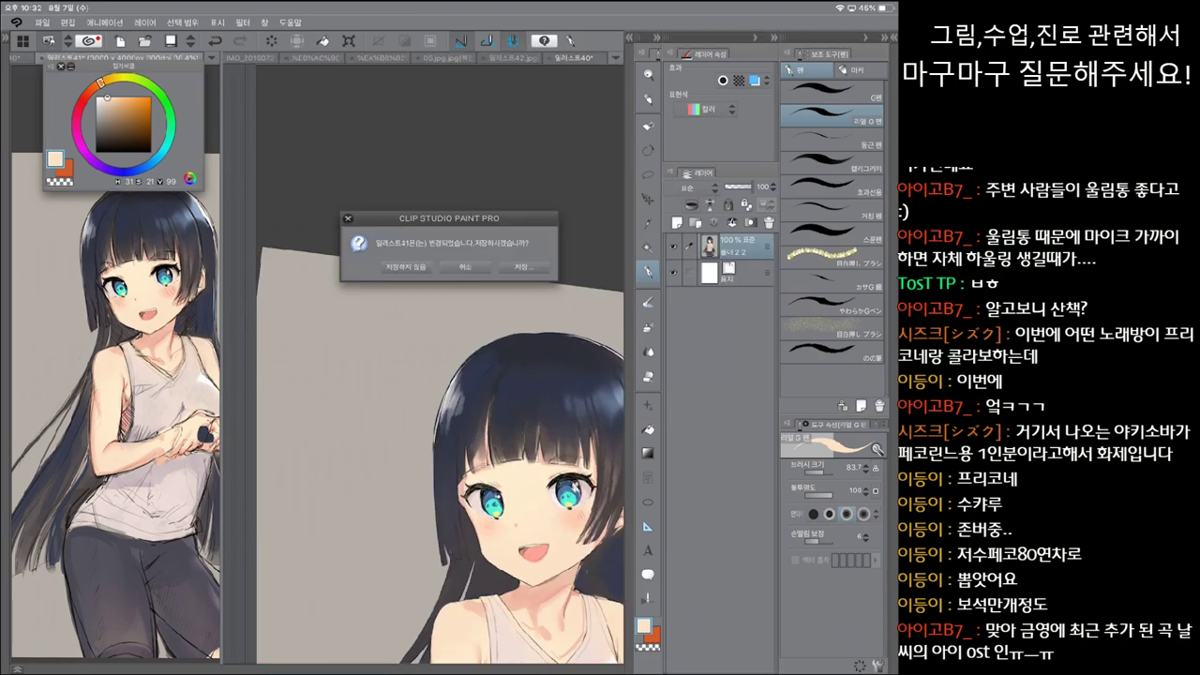
{"action": "left_click", "coordinate": [406, 266]}
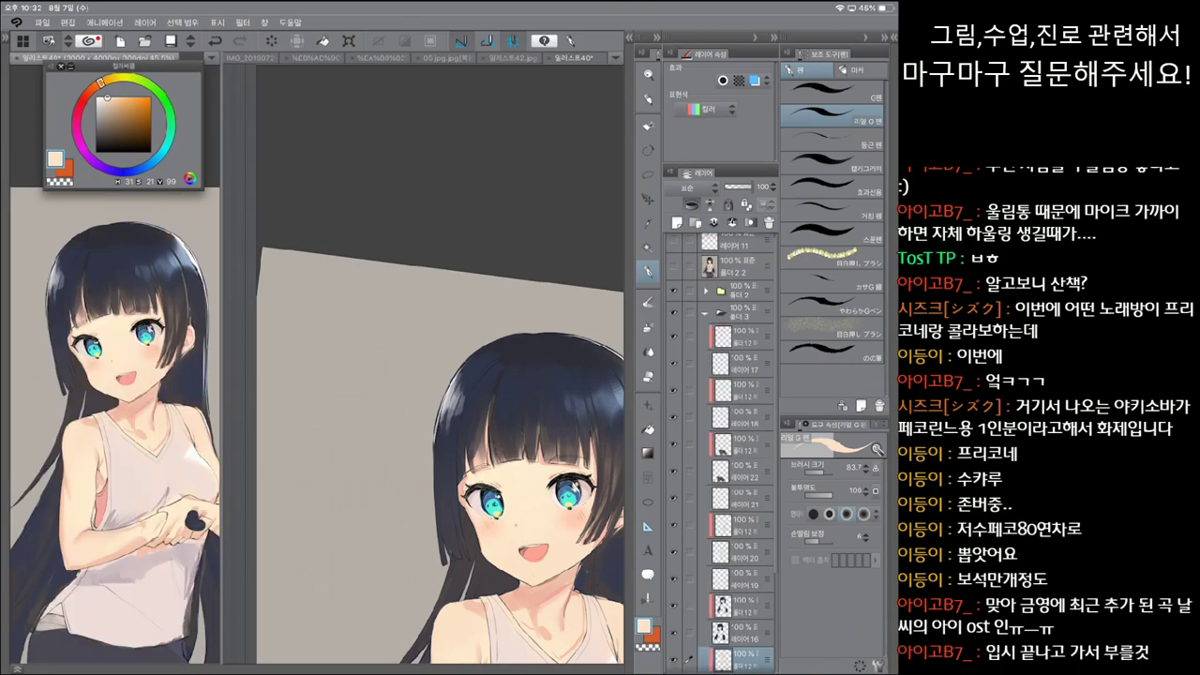
{"action": "scroll", "coordinate": [355, 462], "scroll_direction": "up", "scroll_amount": 2}
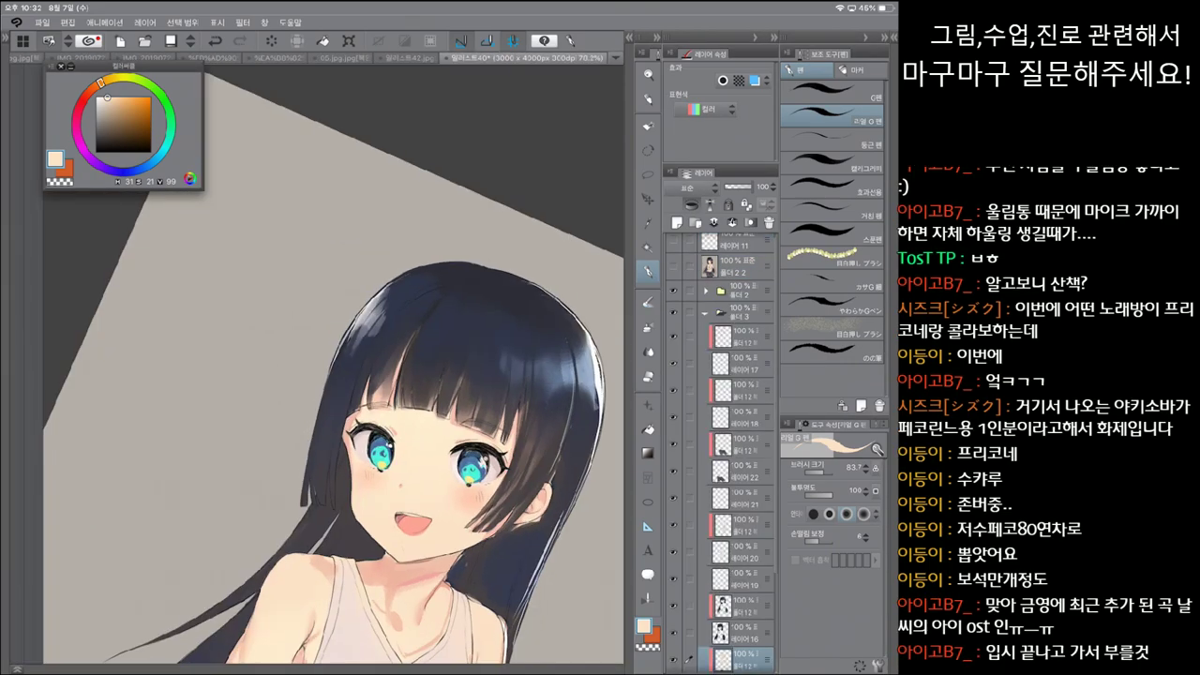
Step: Retouch the skin along the jaw with light peach H 31, S 21, V 99, alternating the G-pen and the Real G-pen
{"action": "scroll", "coordinate": [334, 462], "scroll_direction": "up", "scroll_amount": 3}
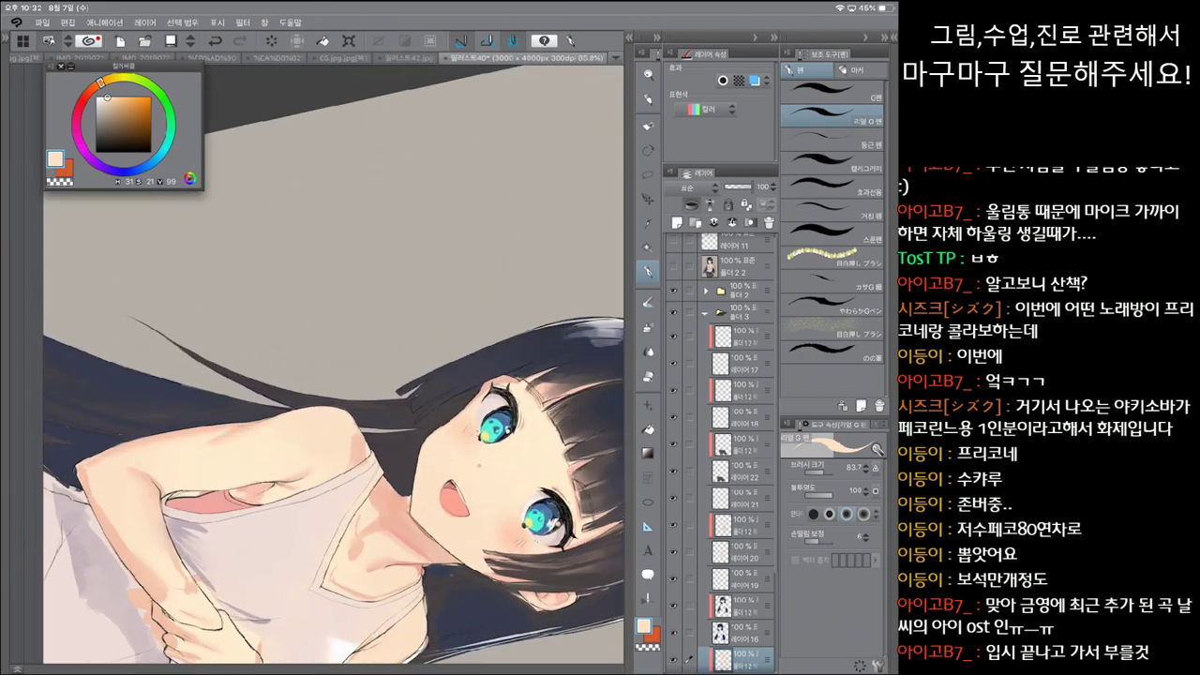
{"action": "left_click", "coordinate": [831, 92]}
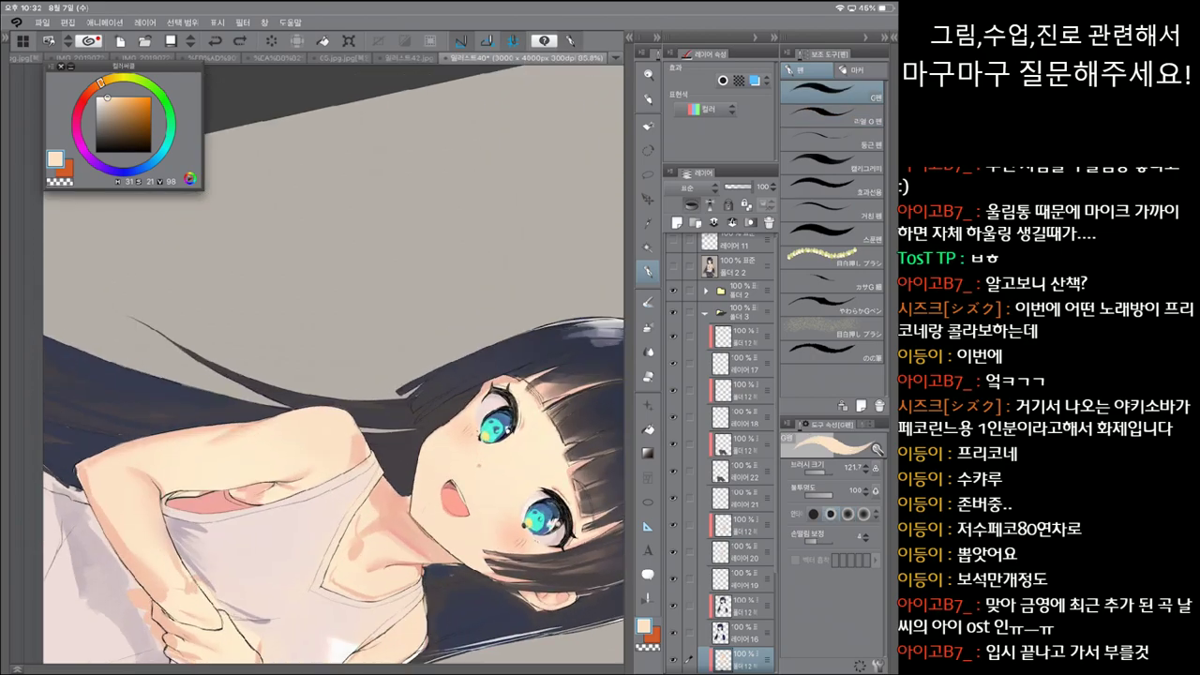
{"action": "scroll", "coordinate": [334, 462], "scroll_direction": "up", "scroll_amount": 5}
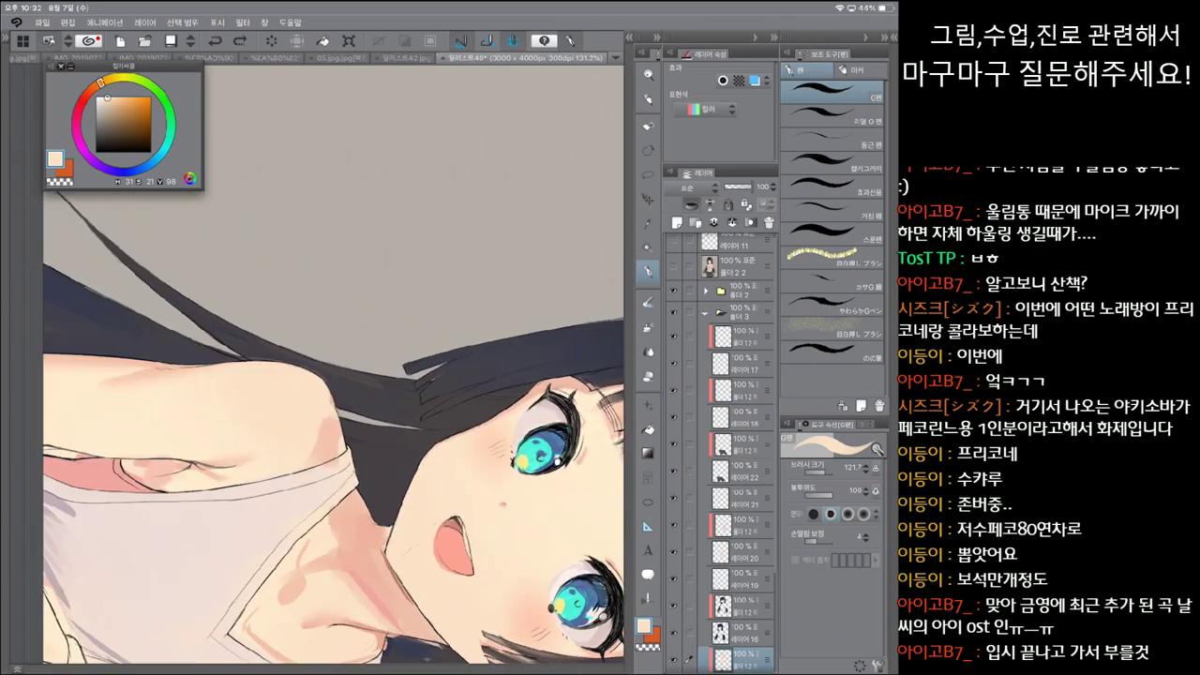
{"action": "left_click", "coordinate": [832, 114]}
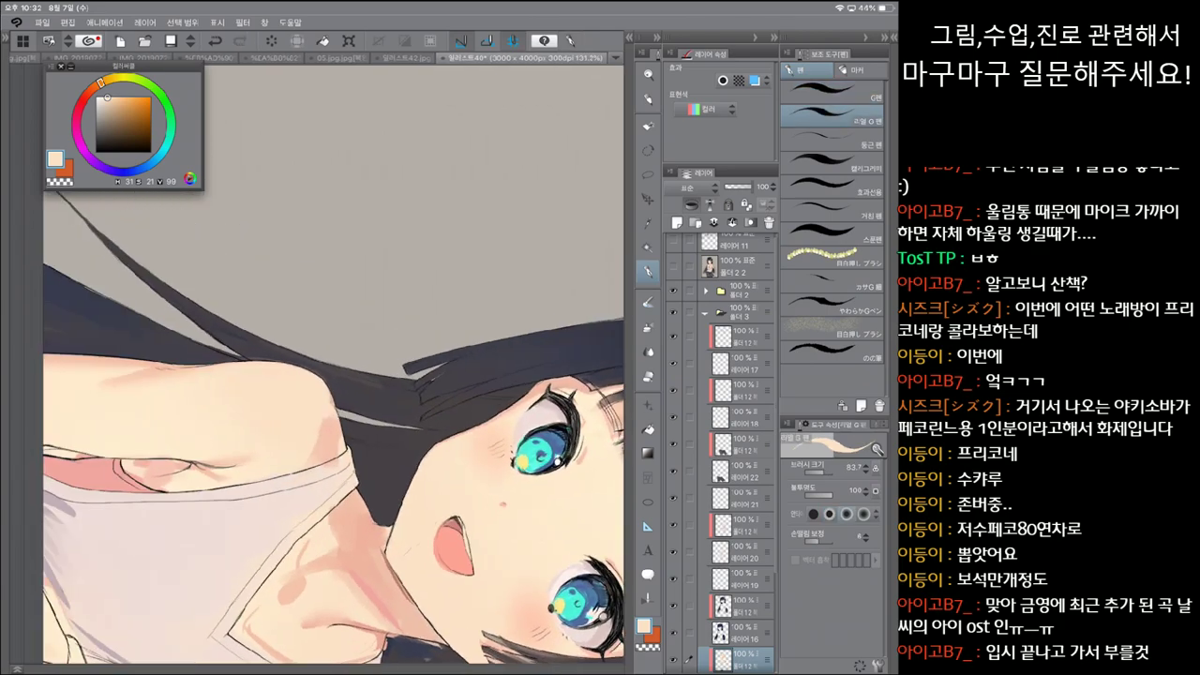
Step: Clean up the jaw line on layer 13 with the hard eraser
{"action": "left_click", "coordinate": [409, 556], "text": "ctrl+shift"}
{"action": "key", "text": "e"}
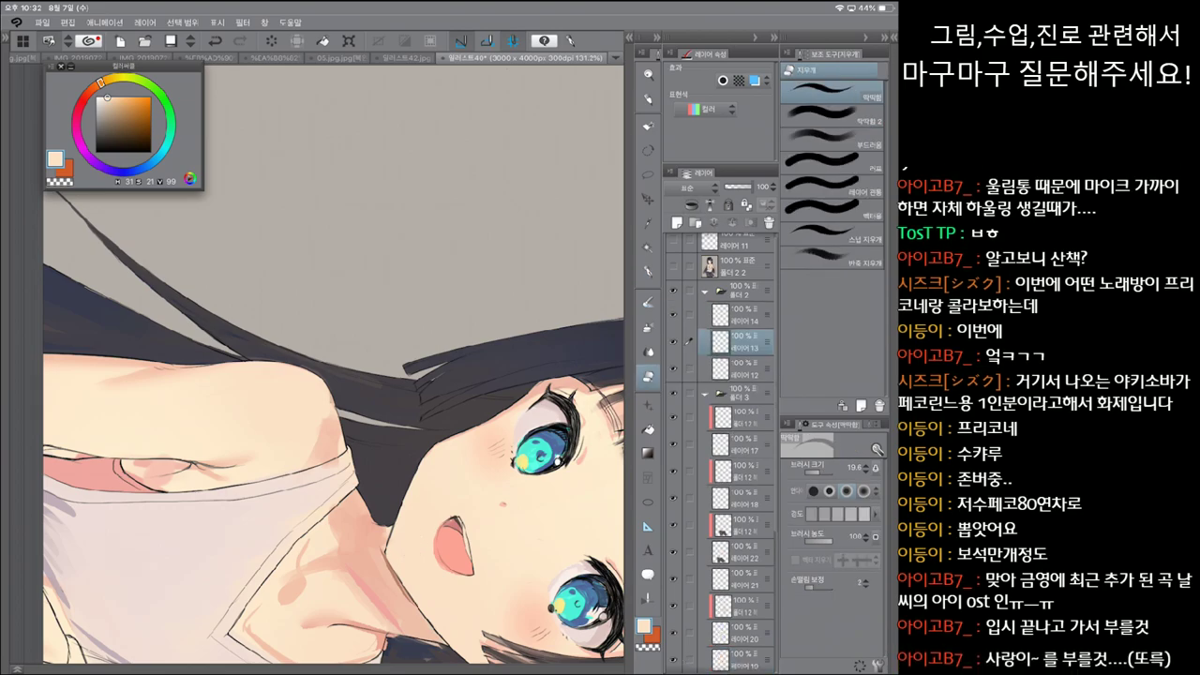
{"action": "key", "text": "ctrl+minus"}
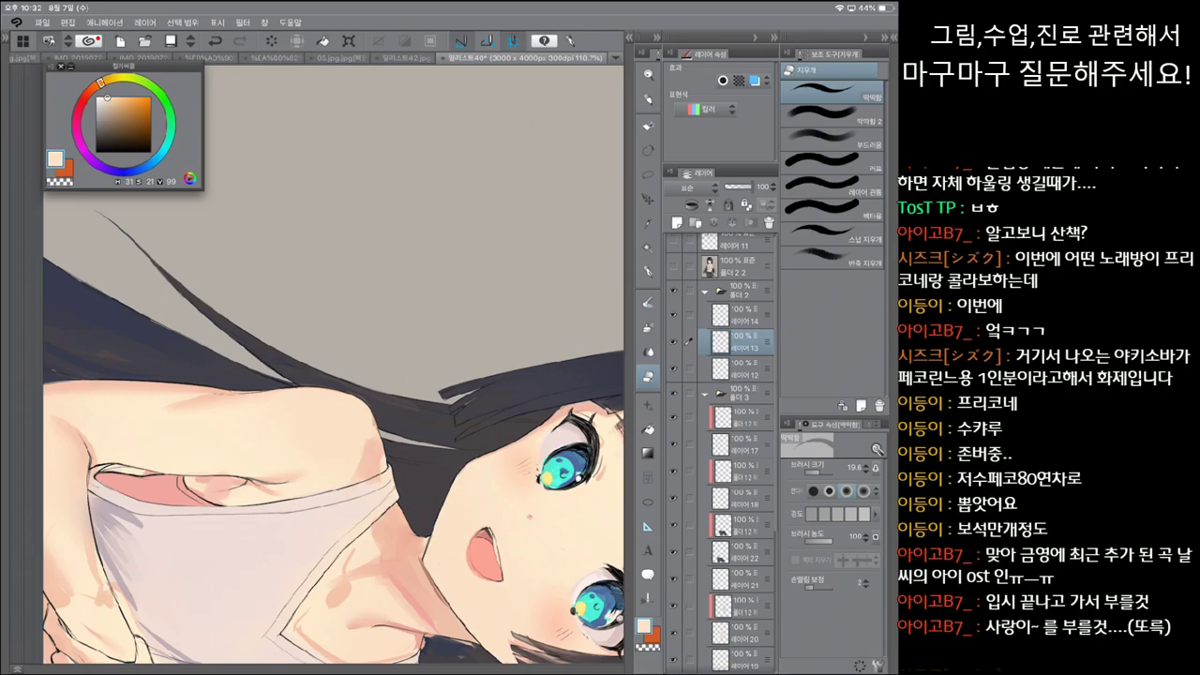
Step: Reduce the G-pen size to 65.9 and refine the jaw and neck skin in light peach, undoing unwanted strokes
{"action": "key", "text": "p"}
{"action": "key", "text": "bracketleft"}
{"action": "key", "text": "bracketleft"}
{"action": "key", "text": "bracketleft"}
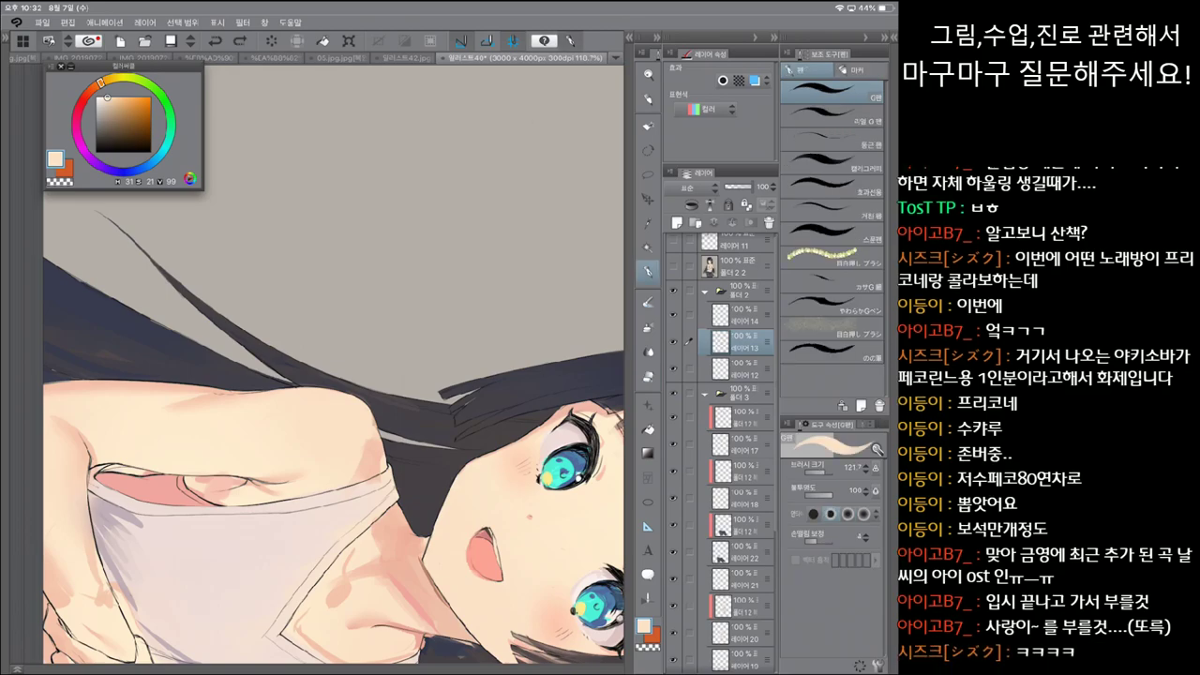
{"action": "key", "text": "ctrl+z"}
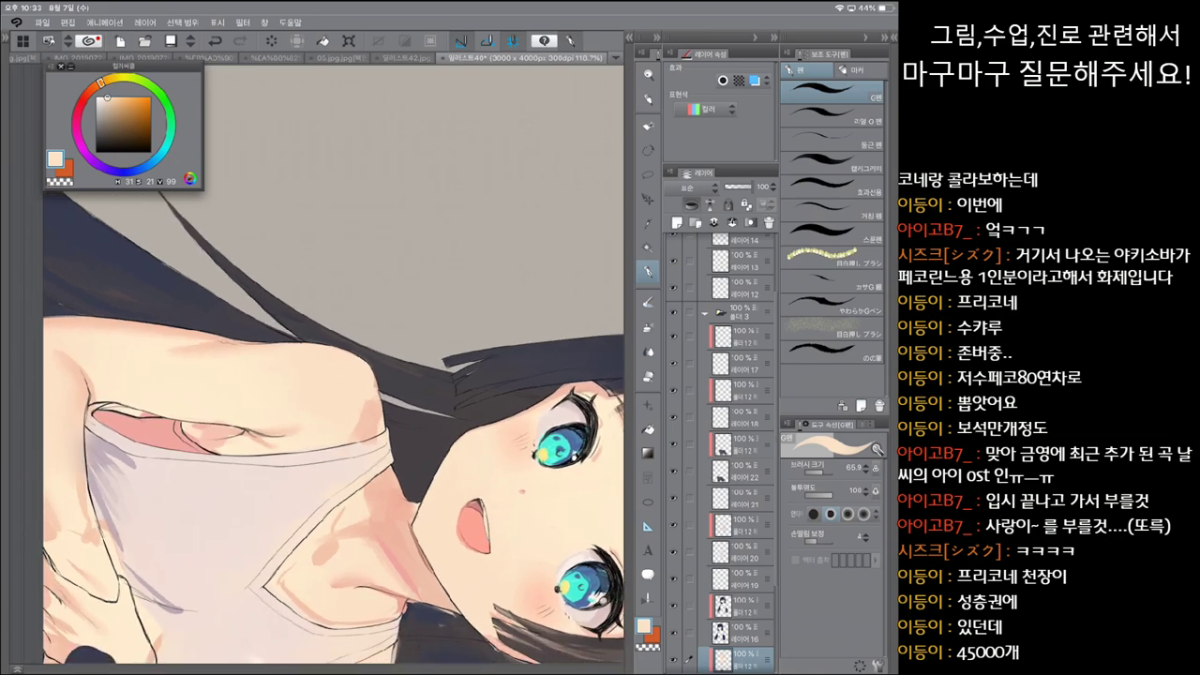
{"action": "key", "text": "ctrl+z"}
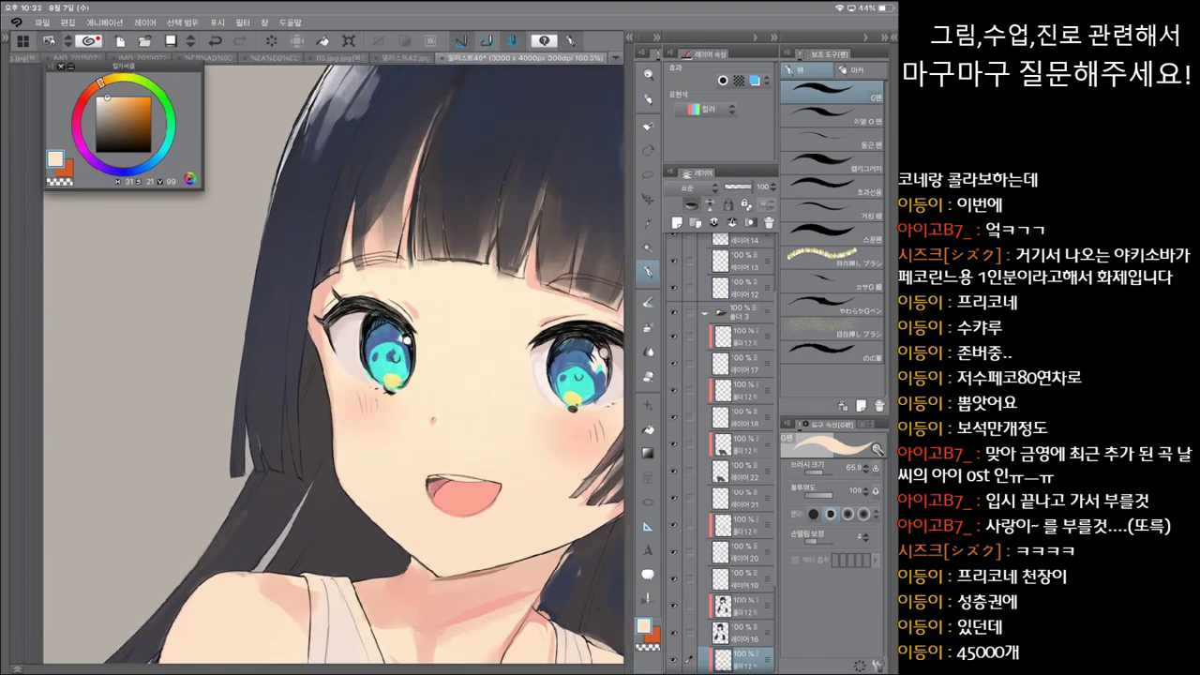
Step: Add small face details in muted red H 1, S 39, V 81 with the Real G-pen
{"action": "left_click", "coordinate": [831, 114]}
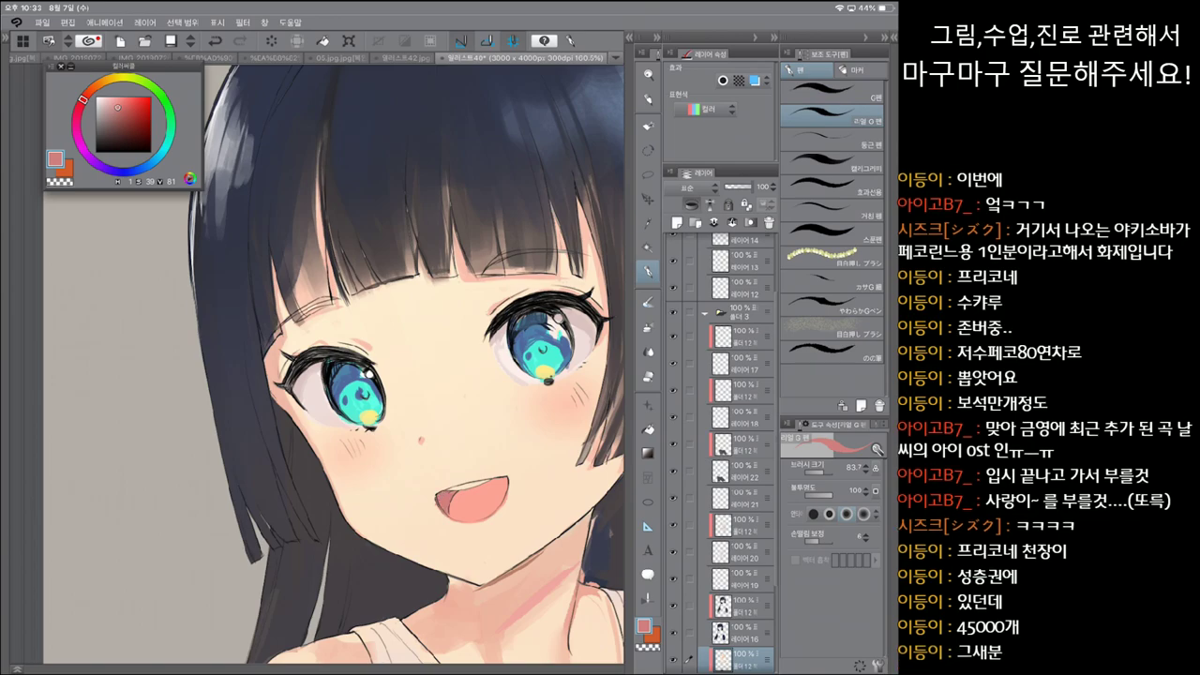
{"action": "left_click", "coordinate": [832, 91]}
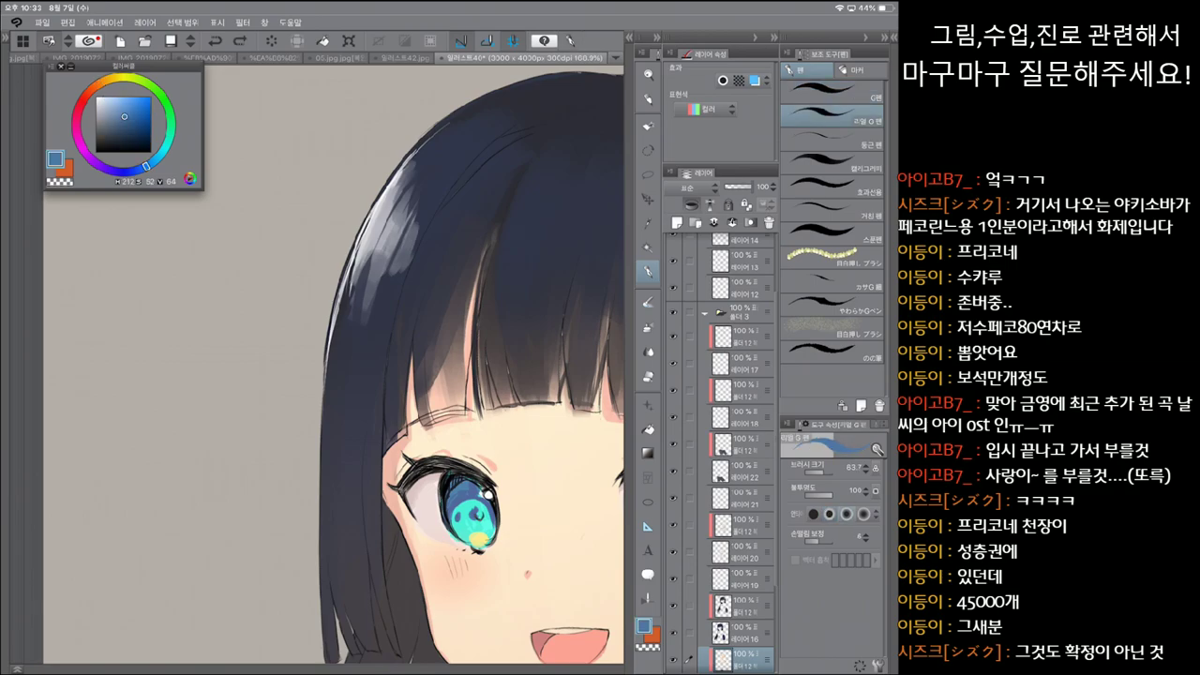
Step: Retouch the eye's iris on layer 13 with blue H 206, S 53, V 66, and its white on the copy clipped to layer 18 with a pale tone
{"action": "left_click", "coordinate": [741, 260]}
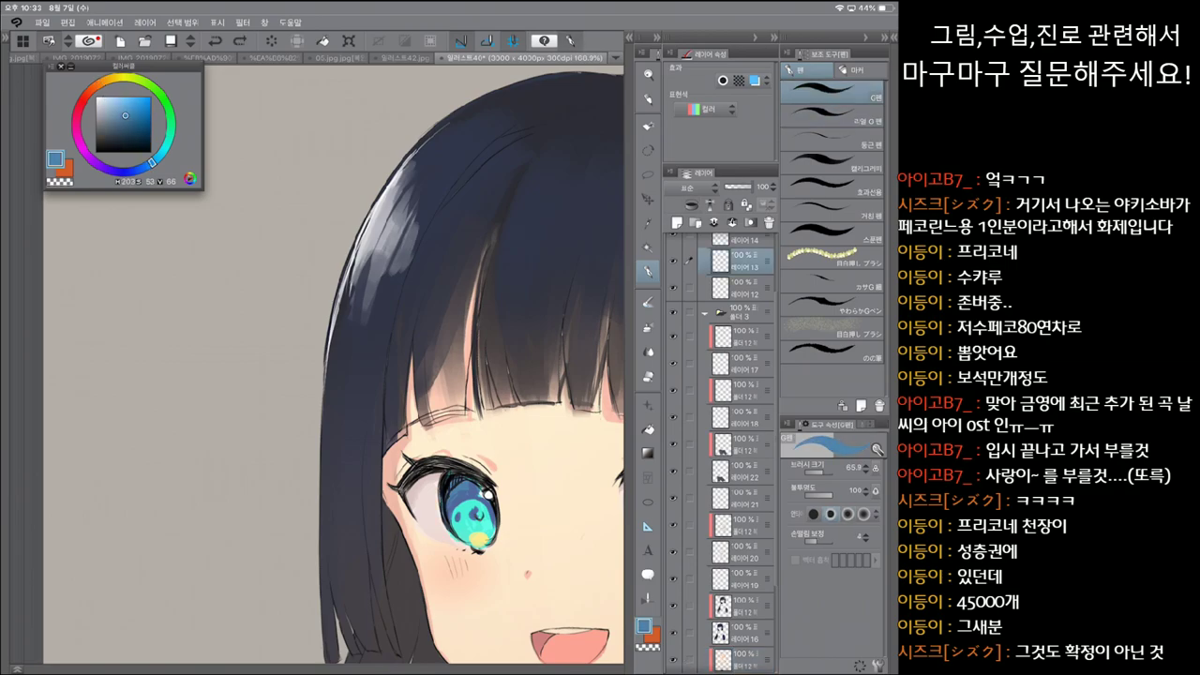
{"action": "left_click", "coordinate": [831, 115]}
{"action": "left_click", "coordinate": [832, 94]}
{"action": "left_click", "coordinate": [444, 507], "text": "alt"}
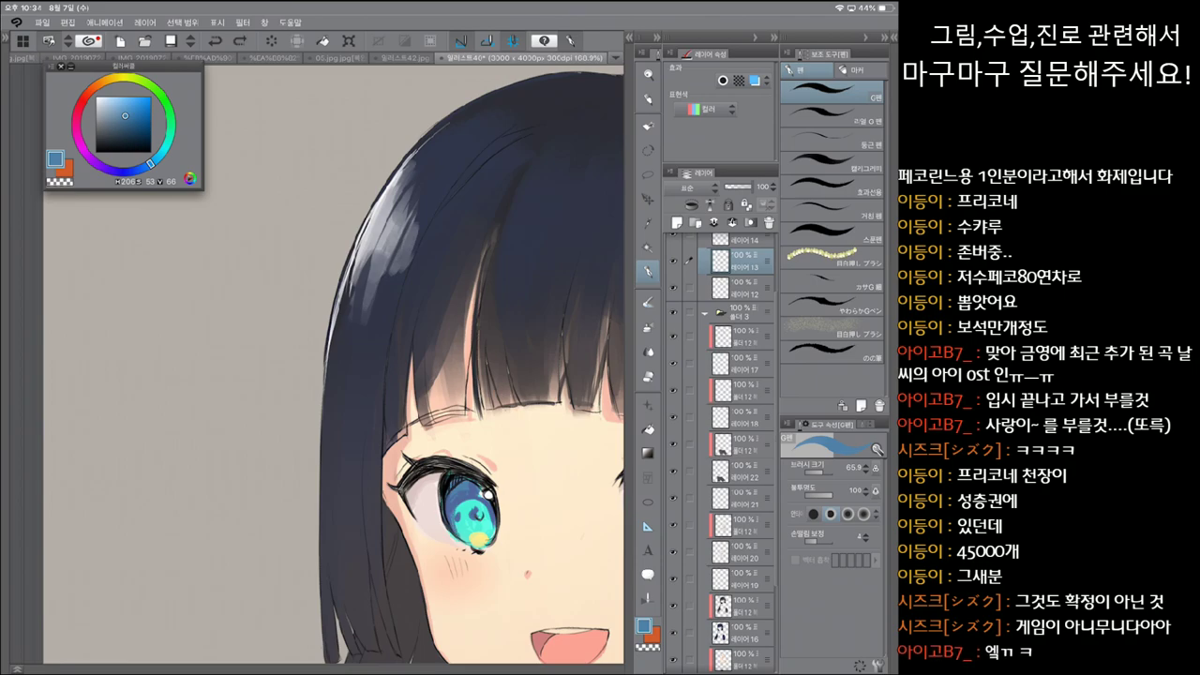
{"action": "key", "text": "ctrl+z"}
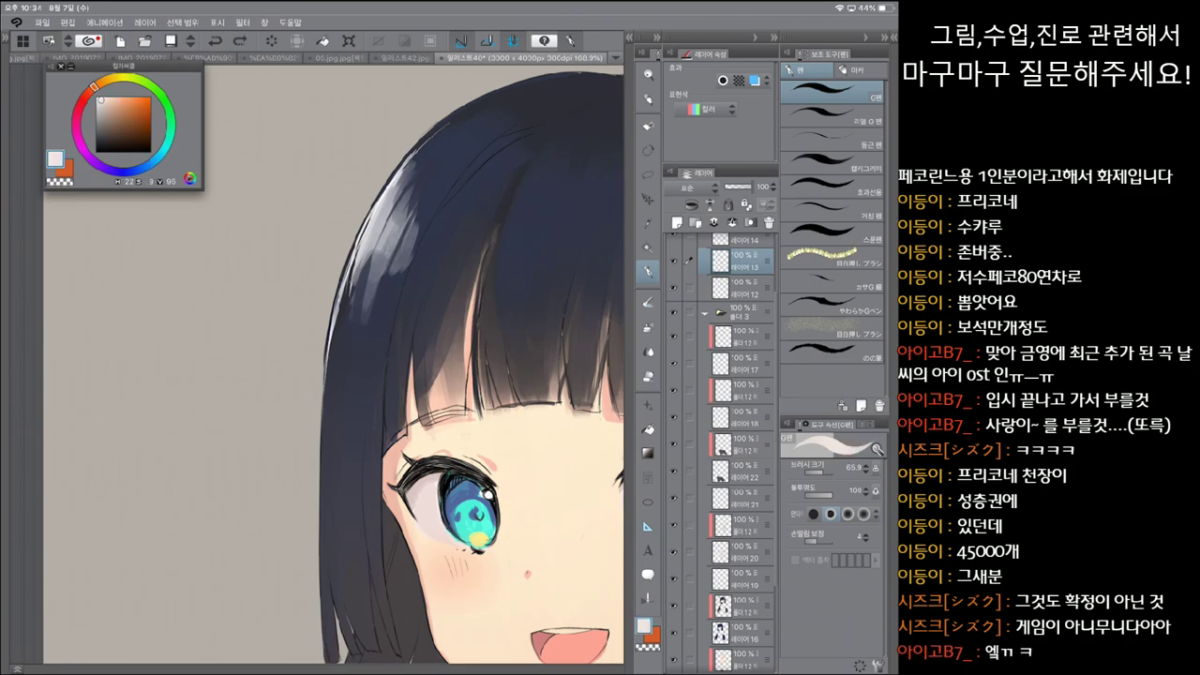
{"action": "left_click", "coordinate": [740, 389]}
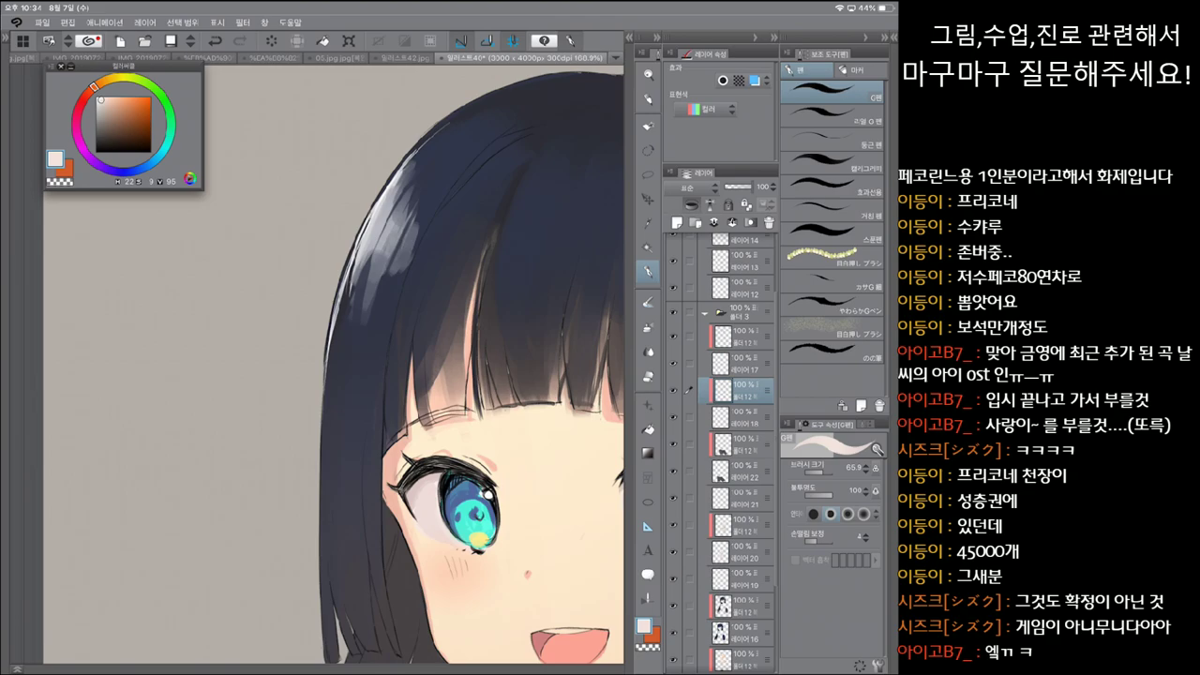
{"action": "left_click", "coordinate": [103, 97]}
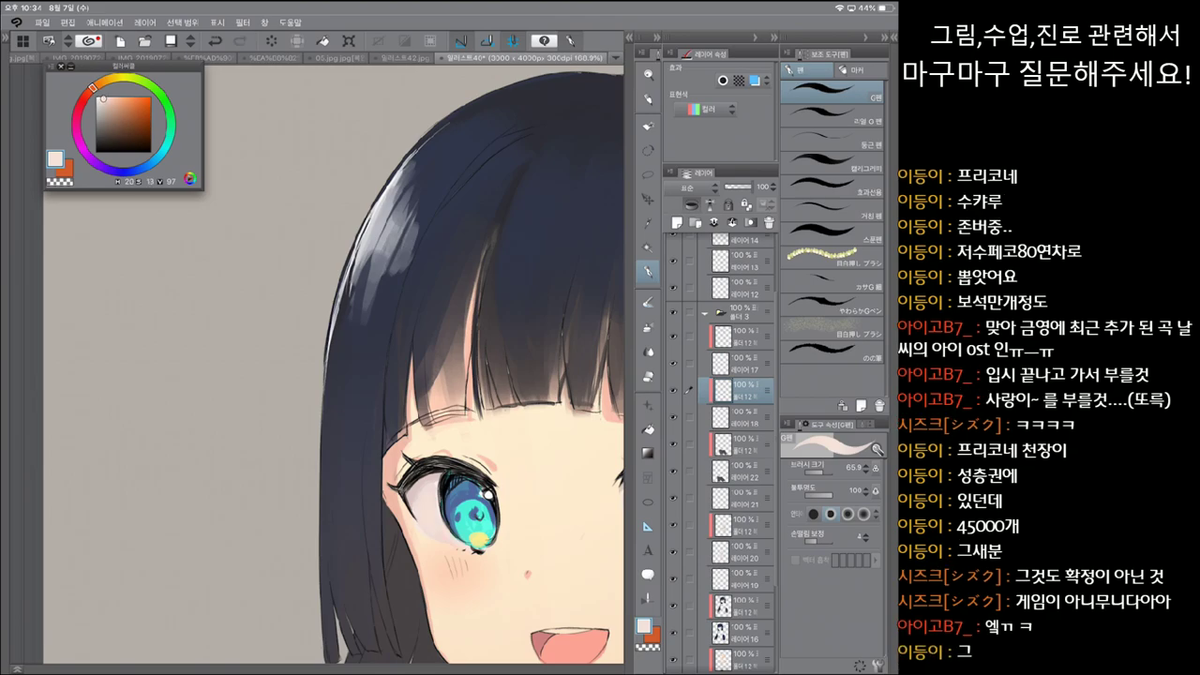
Step: Retouch the skin around the eye on the copy clipped to layer 15 with cream H 34, S 20, V 100 and pink H 16, S 30, V 92
{"action": "left_click", "coordinate": [740, 656]}
{"action": "left_click", "coordinate": [830, 115]}
{"action": "left_click", "coordinate": [831, 91]}
{"action": "left_click", "coordinate": [831, 115]}
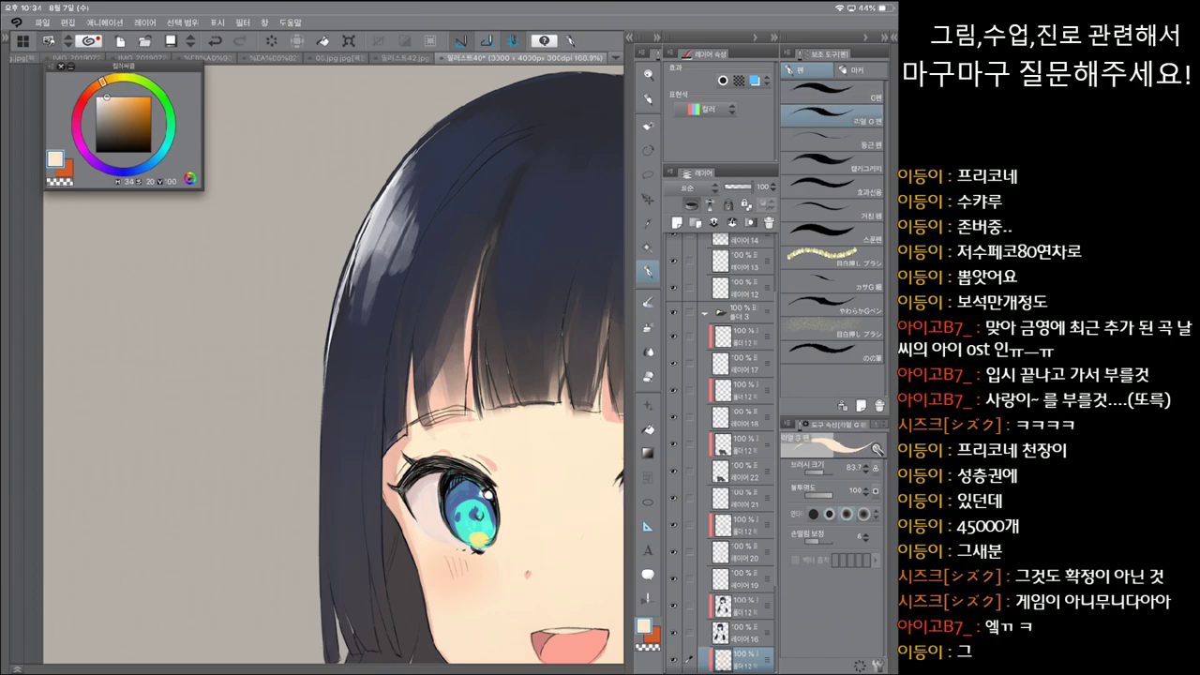
{"action": "left_click", "coordinate": [831, 91]}
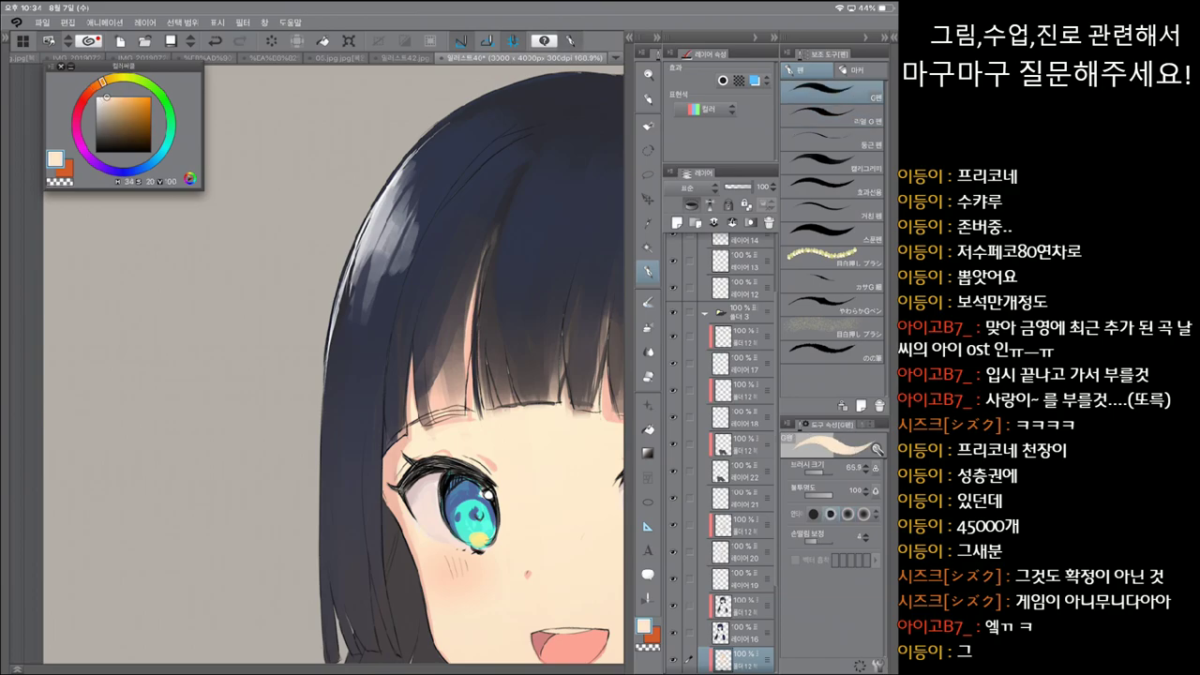
{"action": "key", "text": "ctrl+z"}
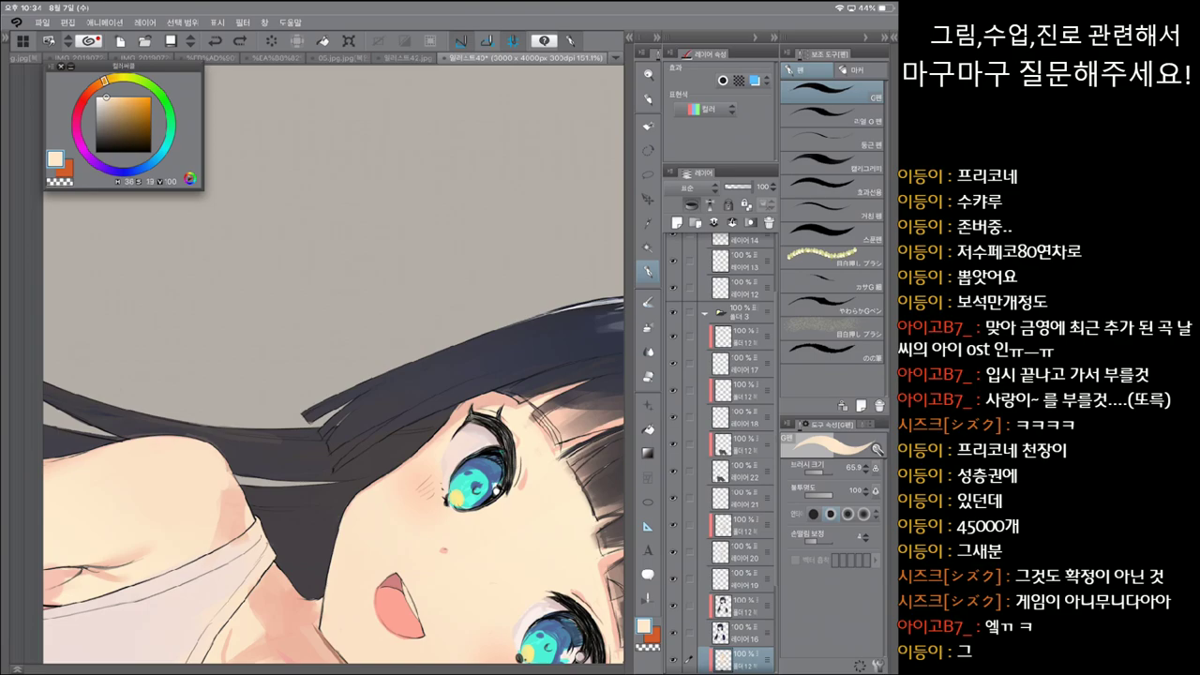
{"action": "left_click", "coordinate": [832, 114]}
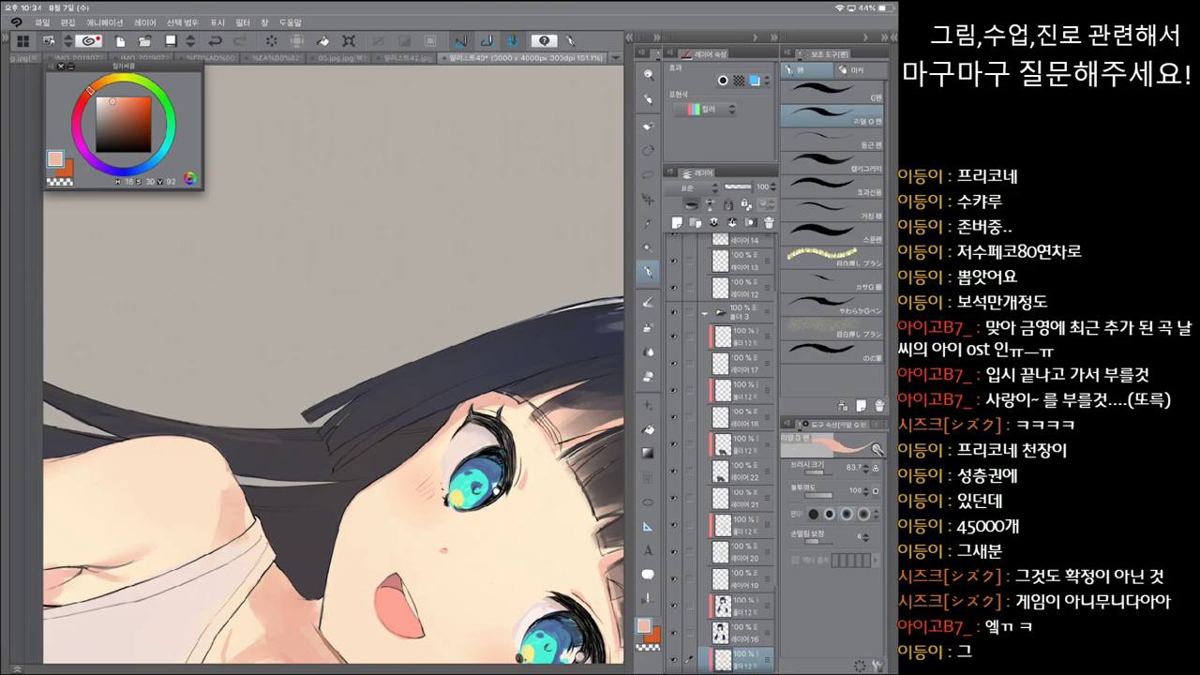
{"action": "left_click", "coordinate": [832, 91]}
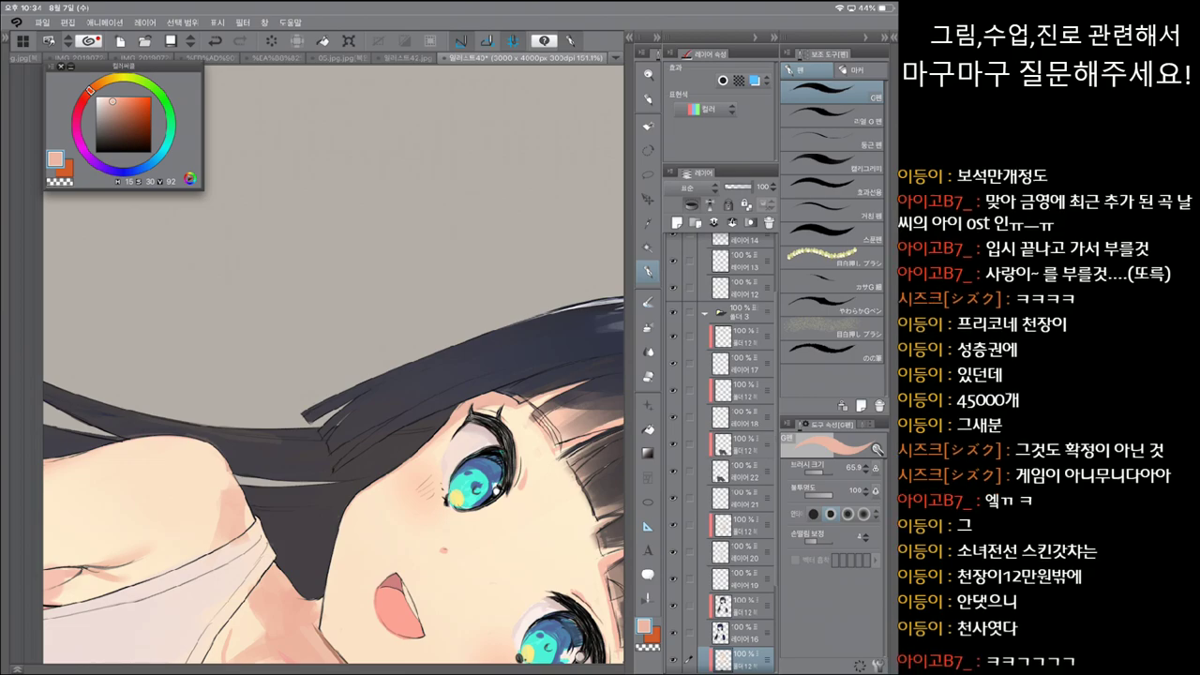
Step: Refine the forehead skin along the bangs with pale cream and pink H 18, S 28, V 98, reducing the G-pen size to 22.8
{"action": "left_click_drag", "start_coordinate": [375, 432], "coordinate": [422, 328]}
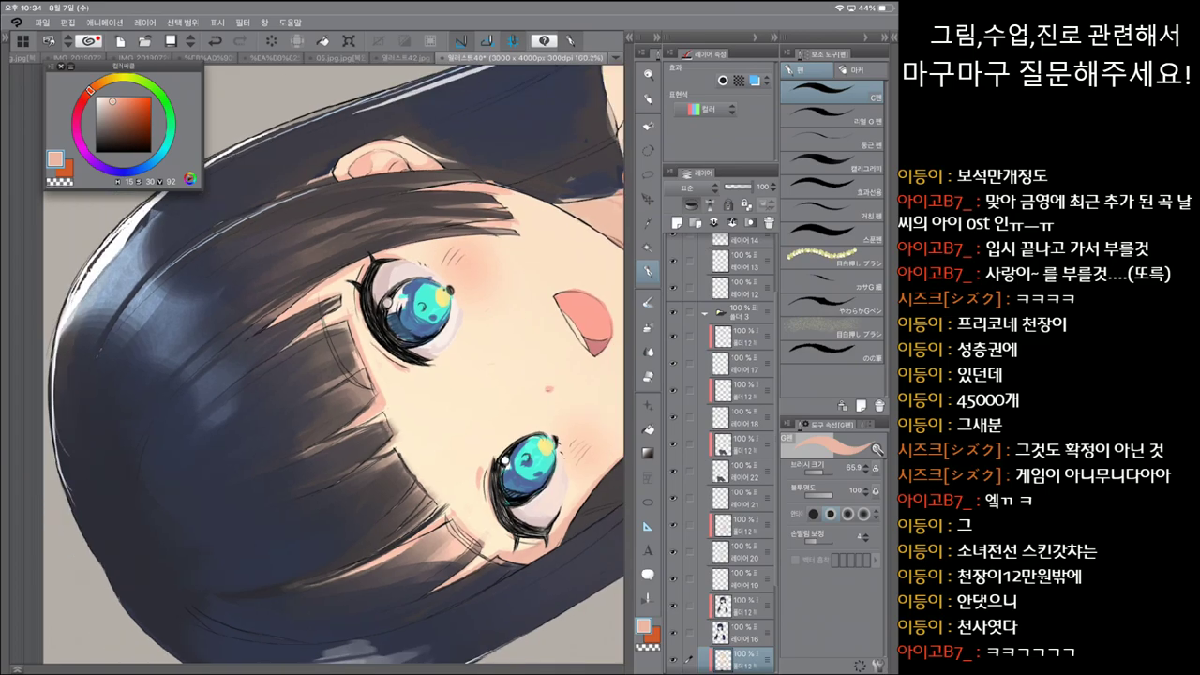
{"action": "left_click", "coordinate": [831, 114]}
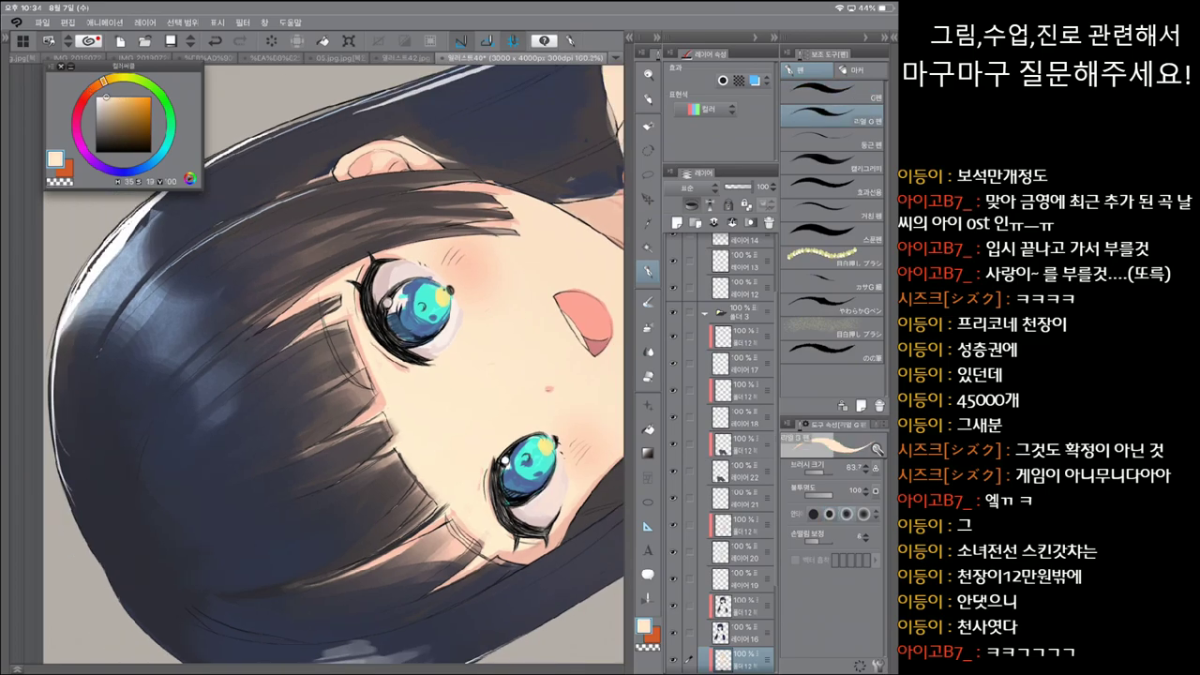
{"action": "left_click", "coordinate": [832, 92]}
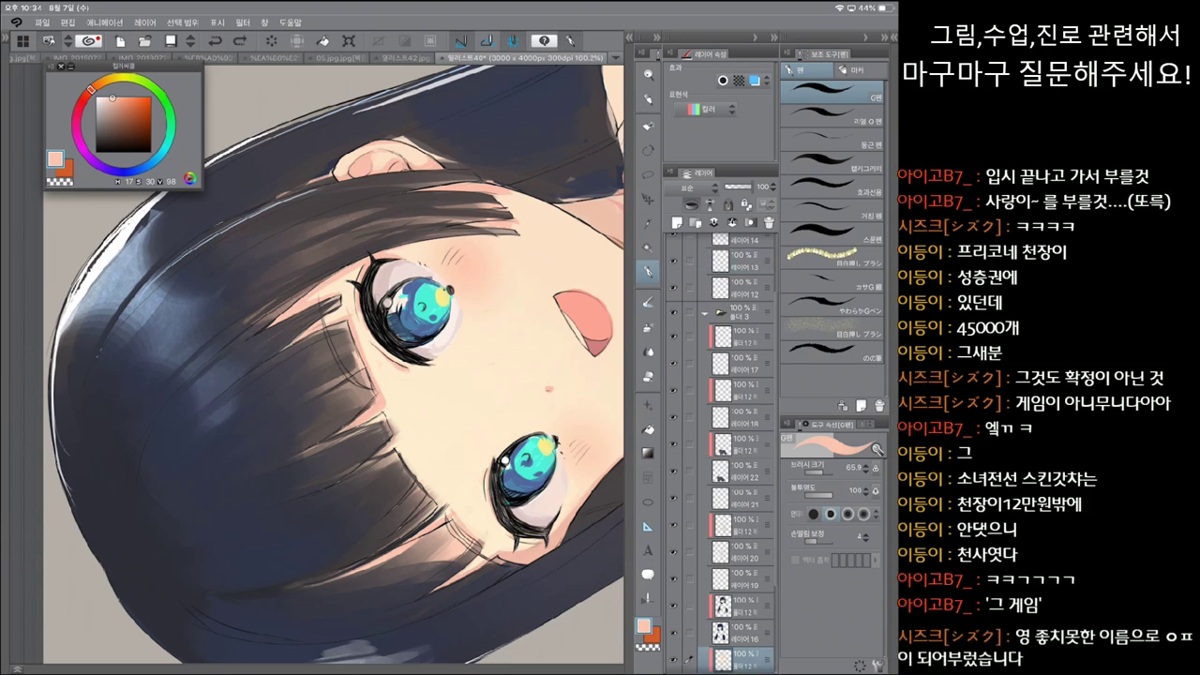
{"action": "left_click", "coordinate": [808, 472]}
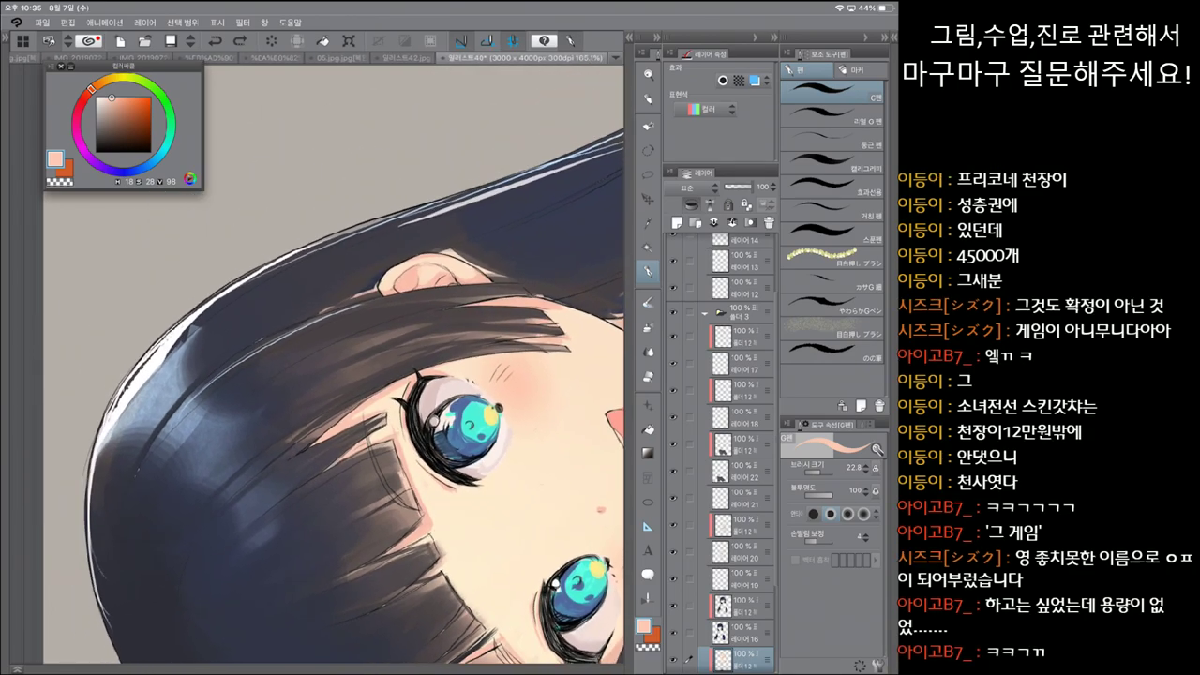
Step: Touch up the skin around the bangs and eye in the peach skin tone, using the G pen at size 22.8
{"action": "scroll", "coordinate": [333, 375], "scroll_direction": "up", "scroll_amount": 5}
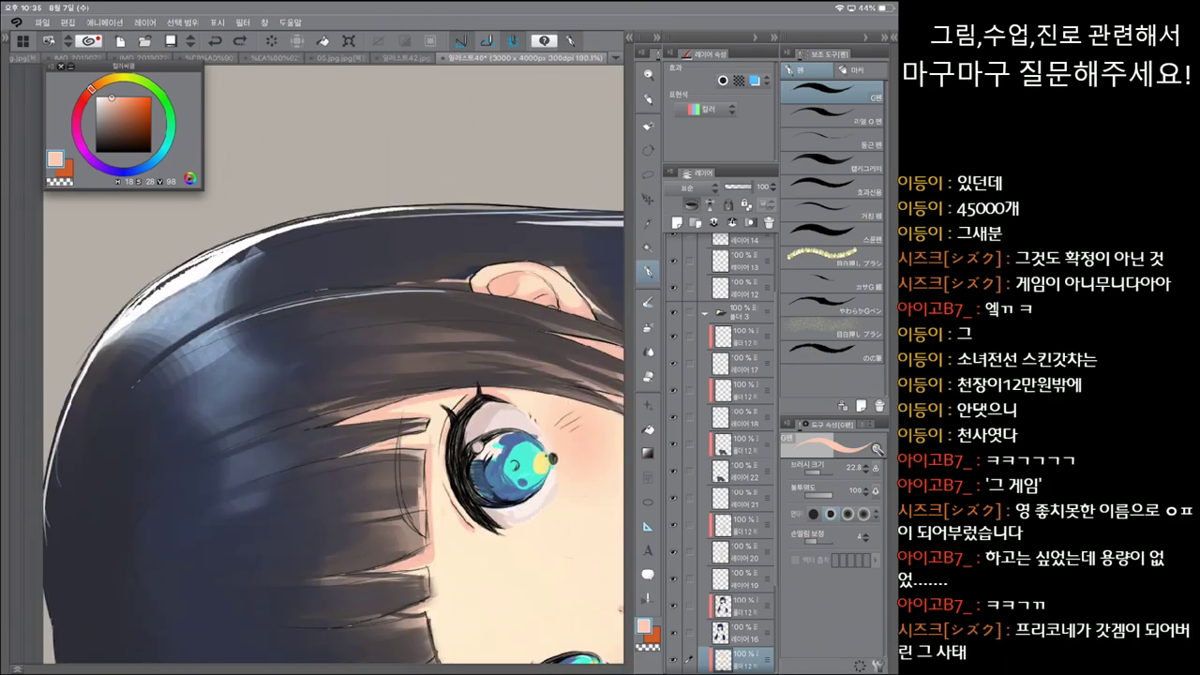
{"action": "left_click", "coordinate": [831, 114]}
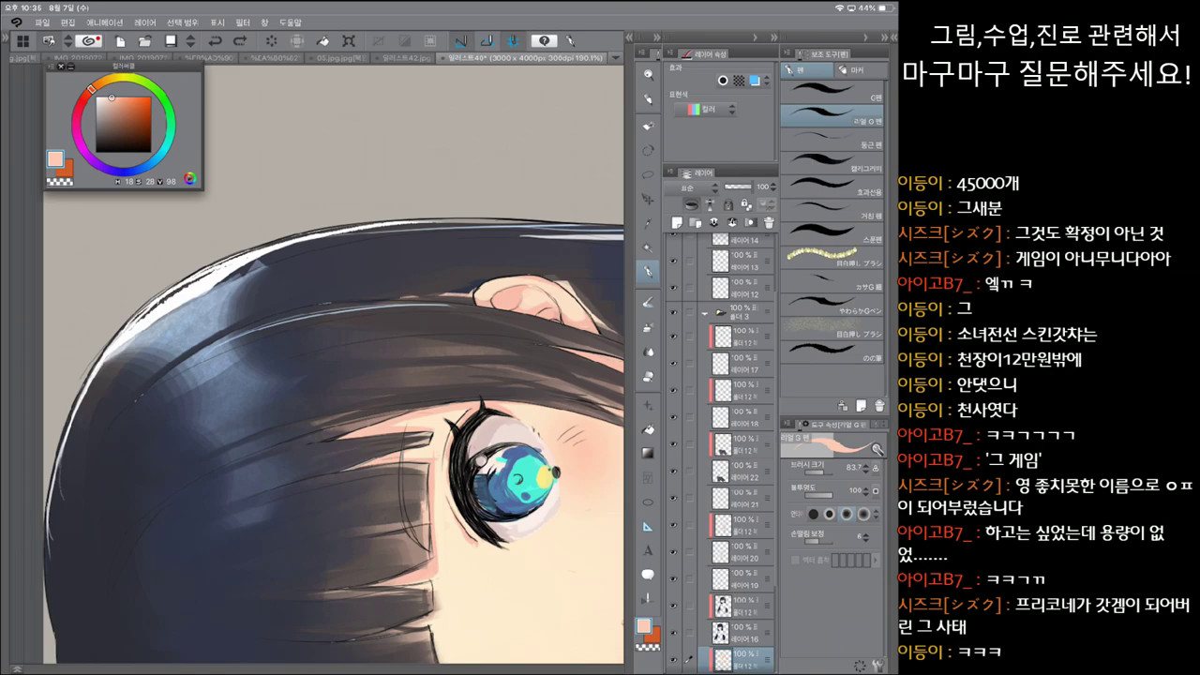
{"action": "left_click", "coordinate": [832, 92]}
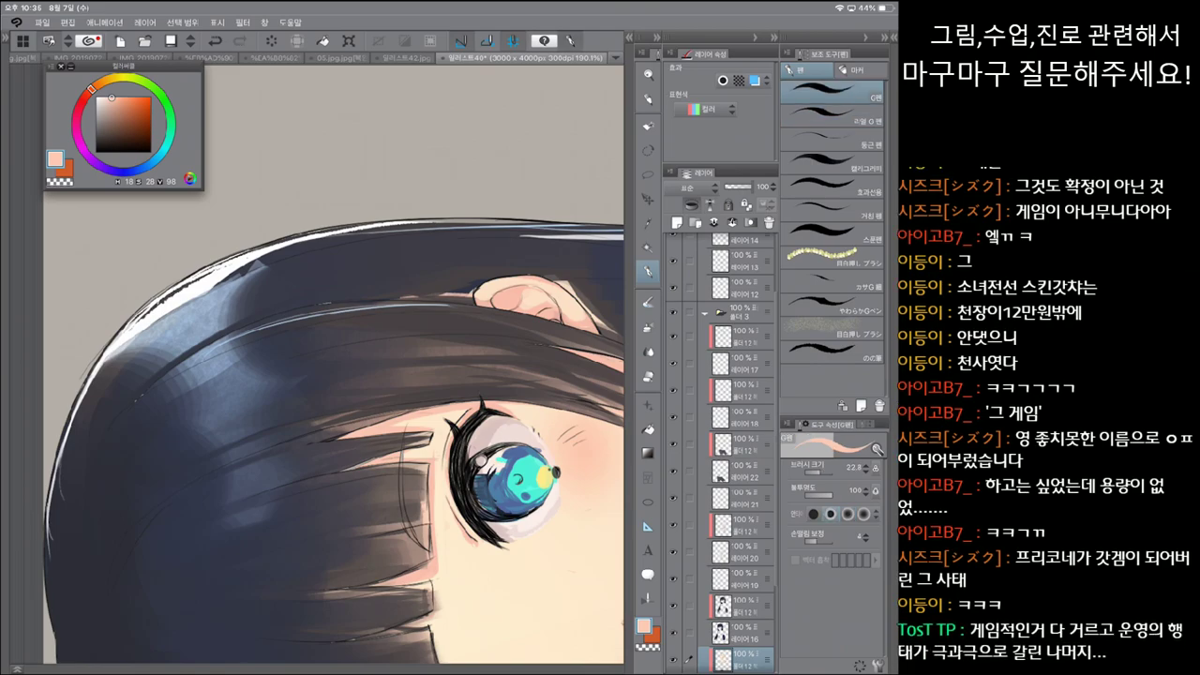
{"action": "scroll", "coordinate": [334, 444], "scroll_direction": "up", "scroll_amount": 2}
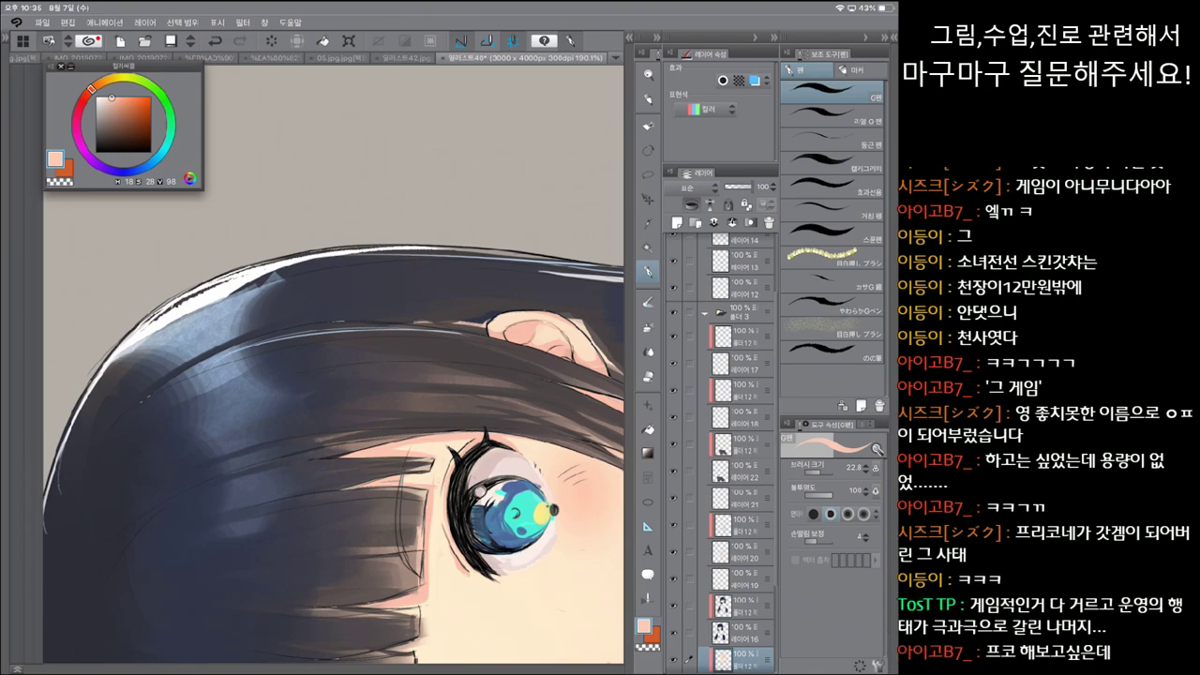
{"action": "scroll", "coordinate": [334, 364], "scroll_direction": "down", "scroll_amount": 5}
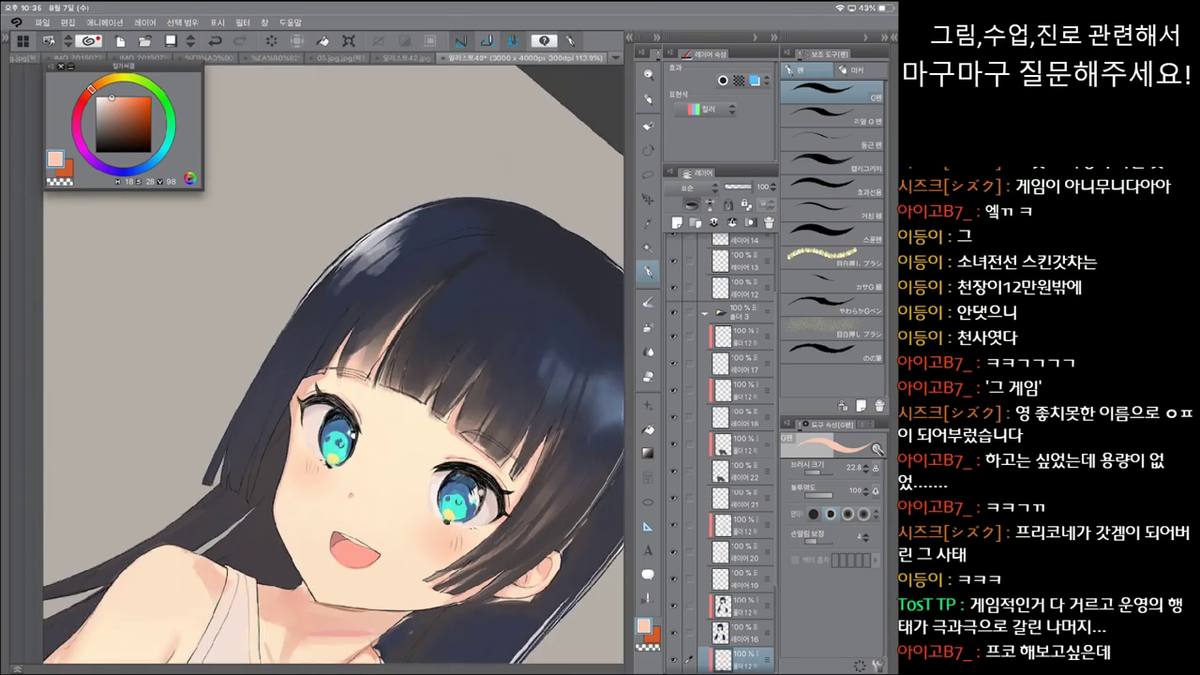
{"action": "scroll", "coordinate": [334, 441], "scroll_direction": "up", "scroll_amount": 2}
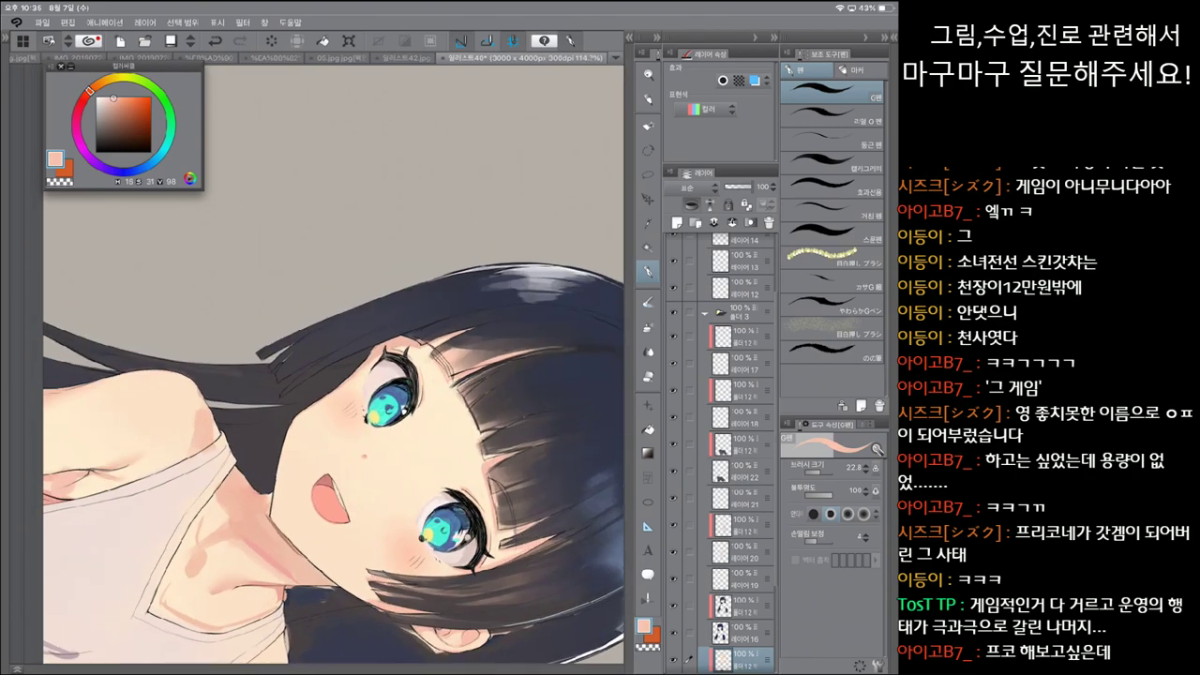
Step: Refine the face's skin shading by alternating between a light cream and a peach tone (H 17, S 29, V 98)
{"action": "left_click", "coordinate": [830, 115]}
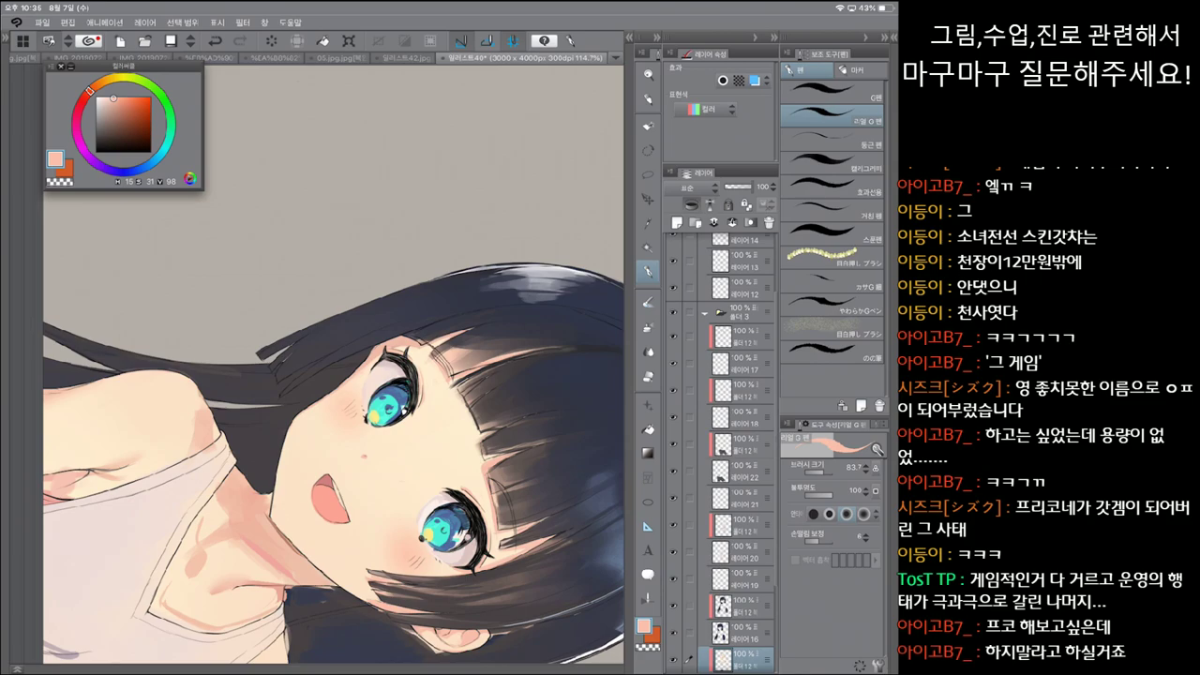
{"action": "left_click", "coordinate": [833, 92]}
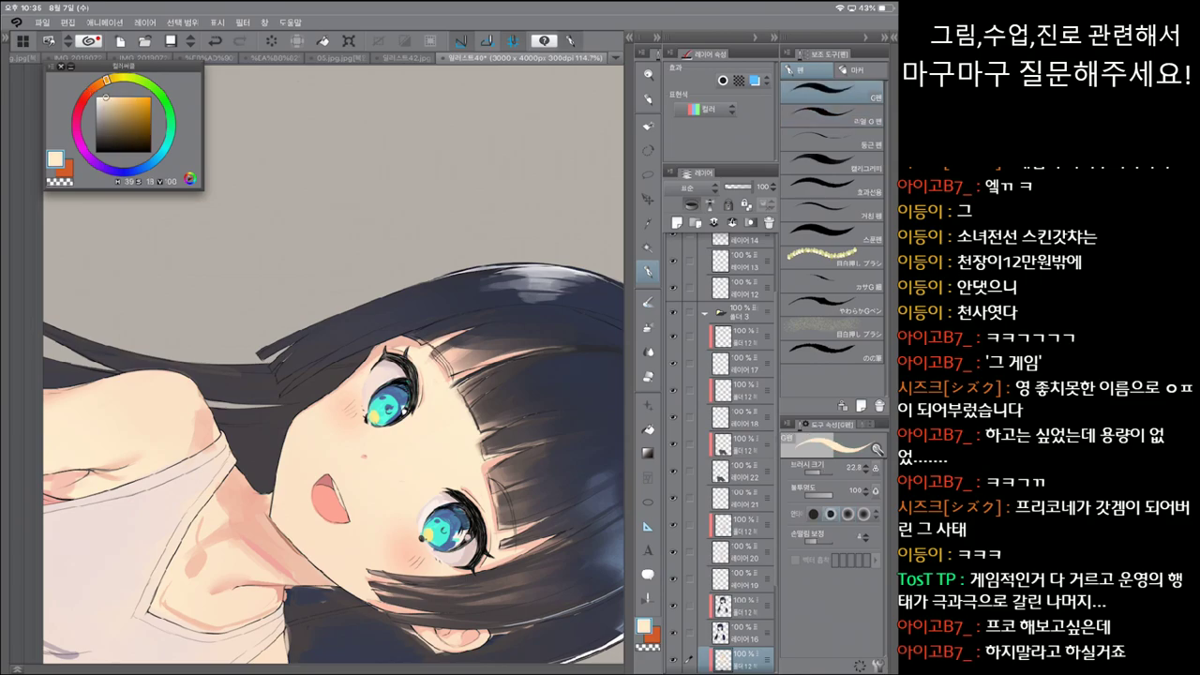
{"action": "left_click", "coordinate": [91, 87]}
{"action": "left_click", "coordinate": [833, 114]}
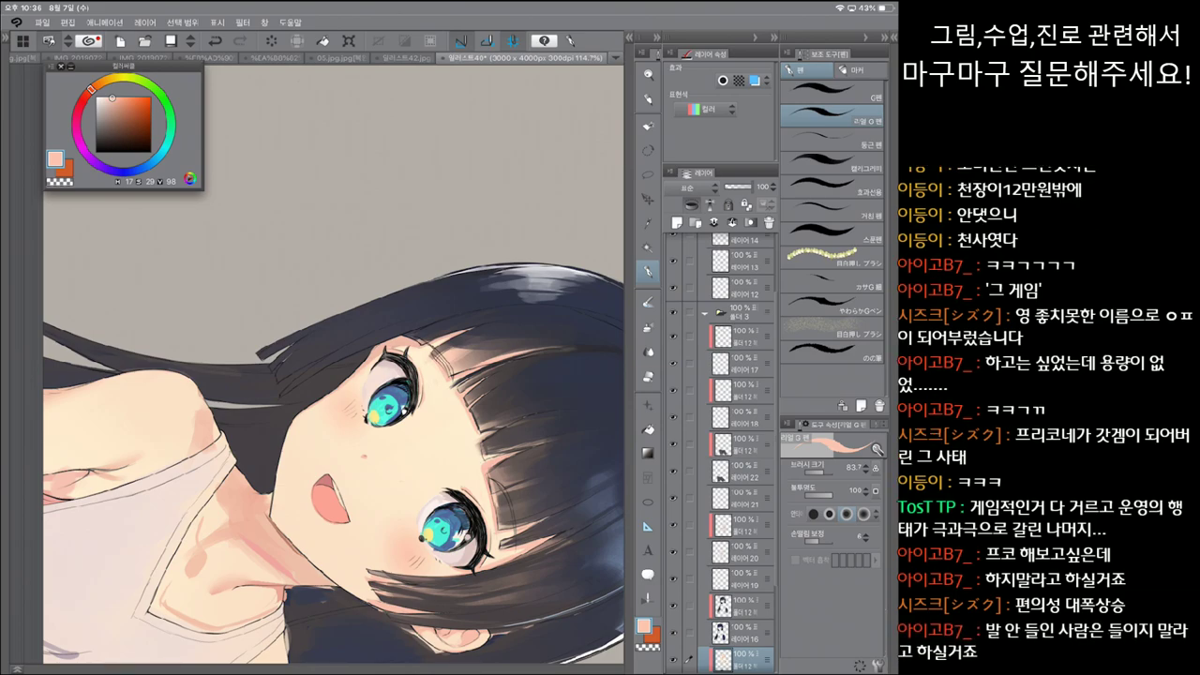
Step: Touch up the skin near the bangs with a light cream tone, undo the last stroke and return to the G pen
{"action": "scroll", "coordinate": [334, 359], "scroll_direction": "up", "scroll_amount": 2}
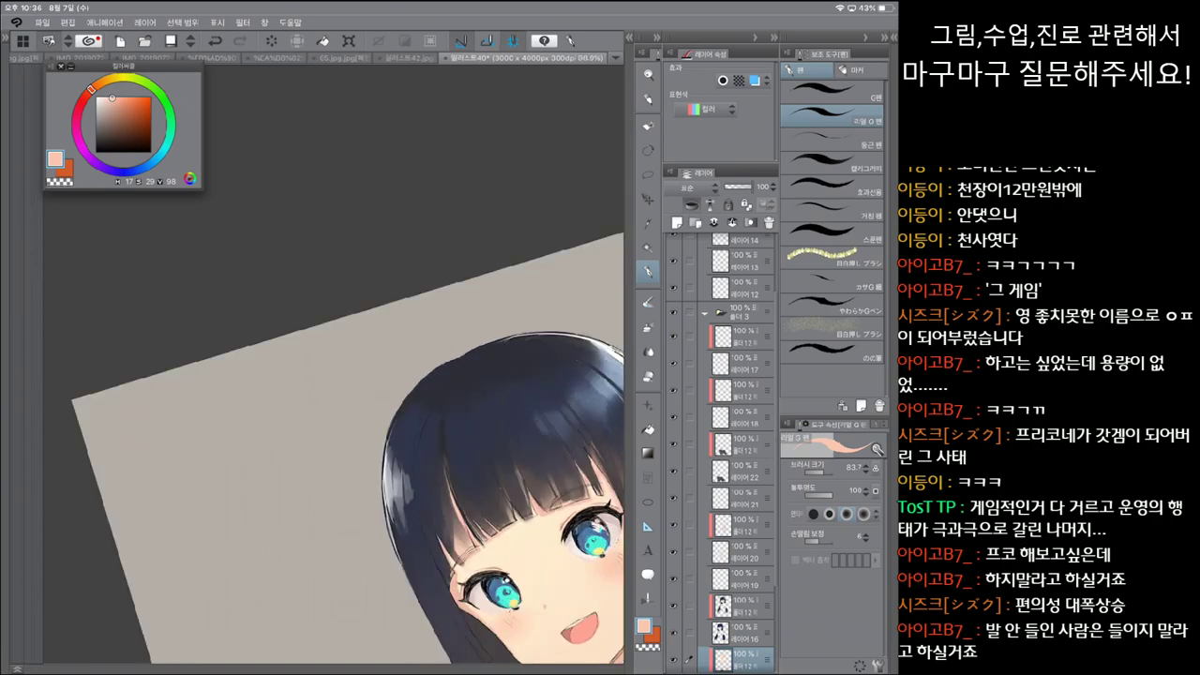
{"action": "scroll", "coordinate": [333, 366], "scroll_direction": "down", "scroll_amount": 2}
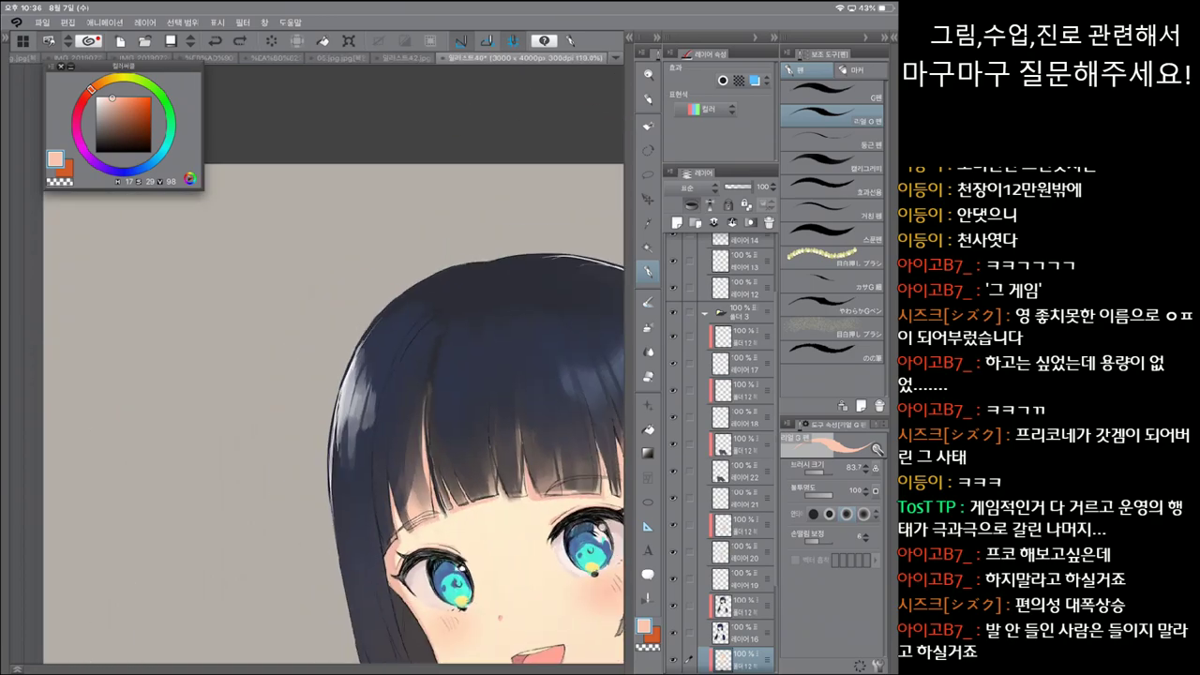
{"action": "left_click", "coordinate": [832, 91]}
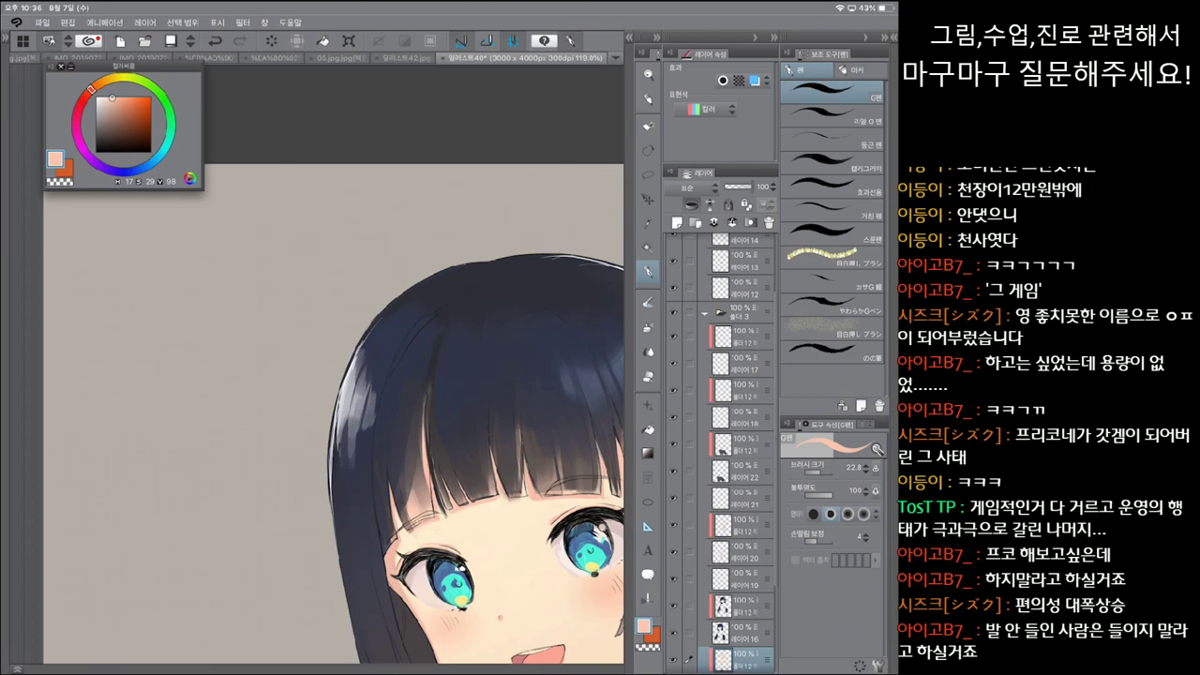
{"action": "left_click", "coordinate": [830, 114]}
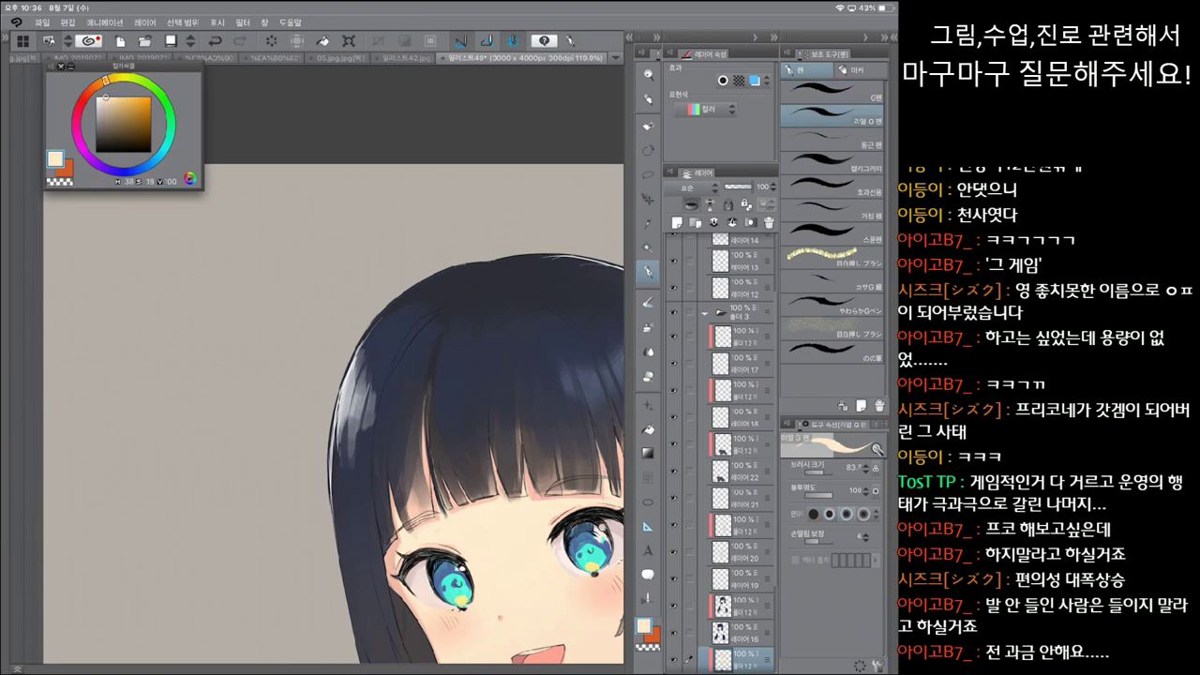
{"action": "key", "text": "ctrl+z"}
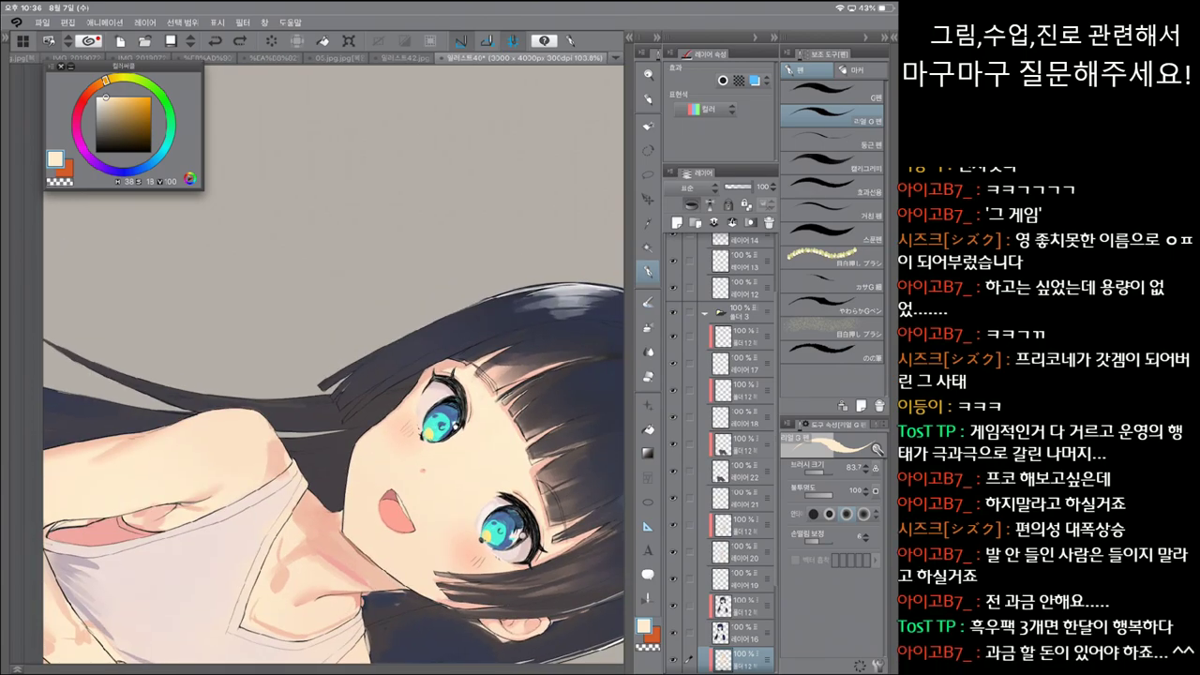
{"action": "left_click", "coordinate": [830, 91]}
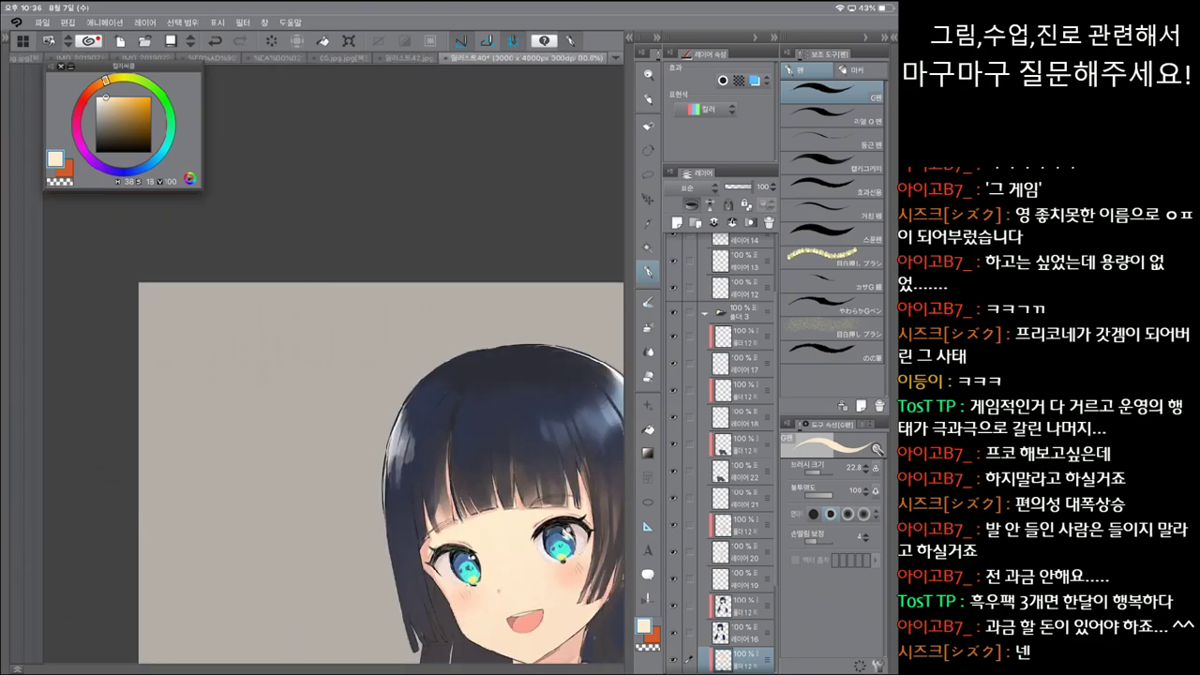
Step: On the clipping layer directly above 레이어 16, ready the watercolor brush at a smaller size with dark navy sampled from the hair
{"action": "left_click", "coordinate": [741, 605]}
{"action": "left_click", "coordinate": [648, 301]}
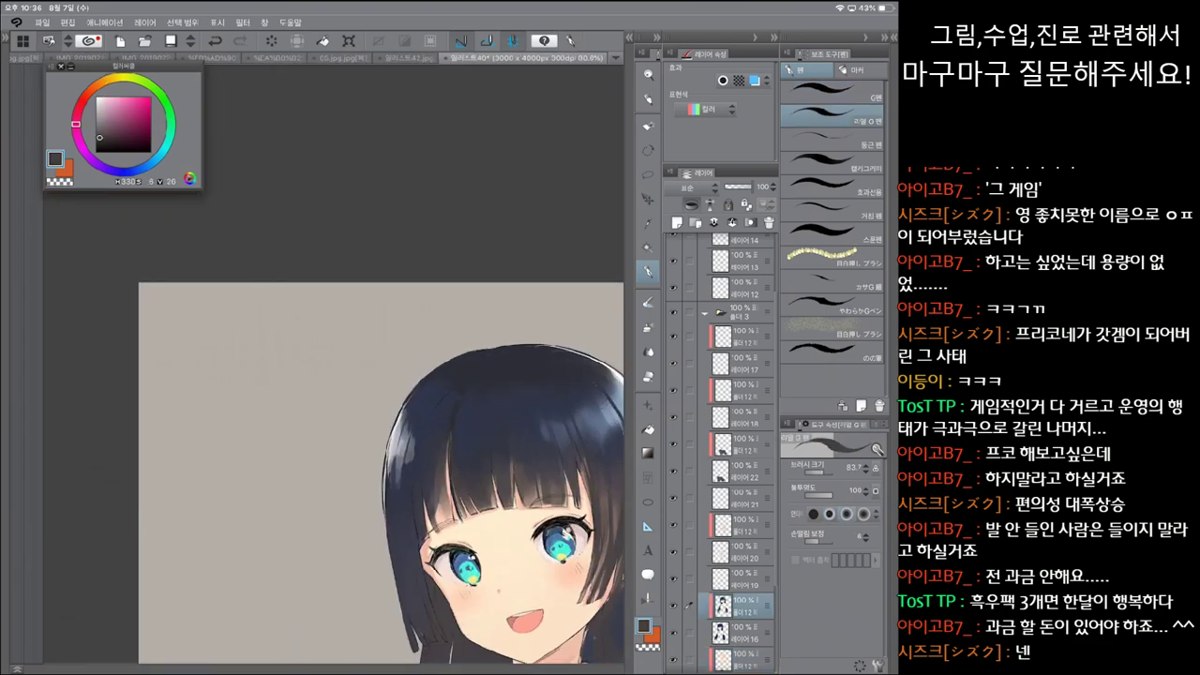
{"action": "left_click", "coordinate": [832, 334]}
{"action": "left_click", "coordinate": [647, 271]}
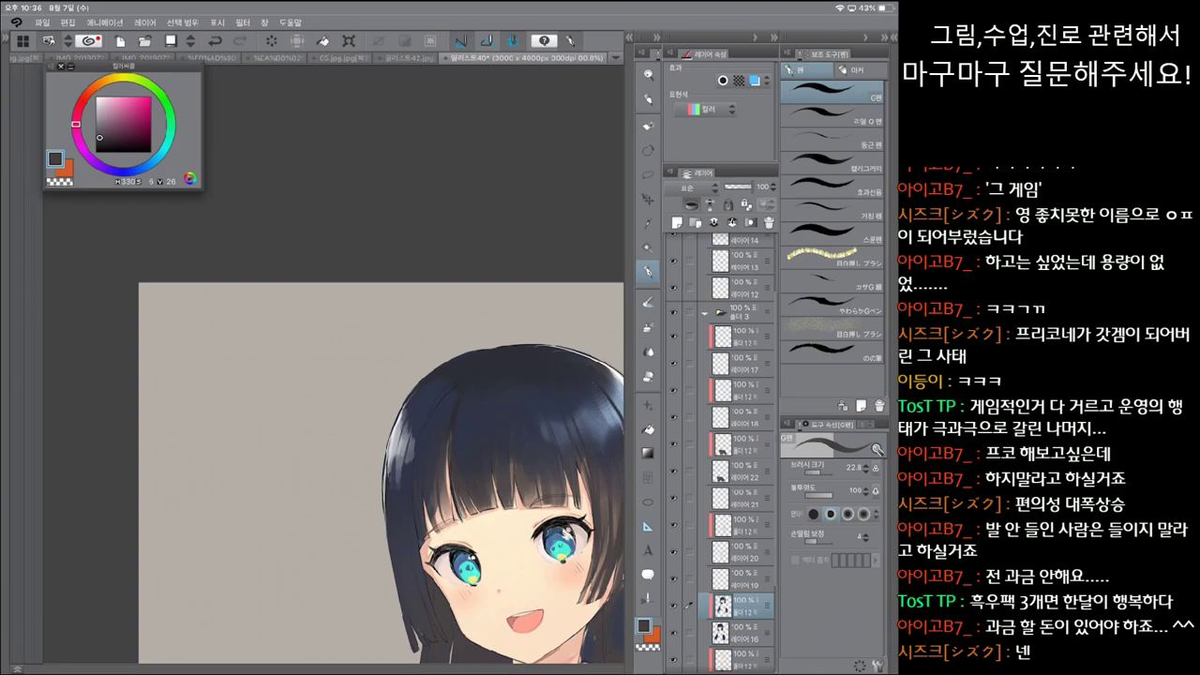
{"action": "key", "text": "b"}
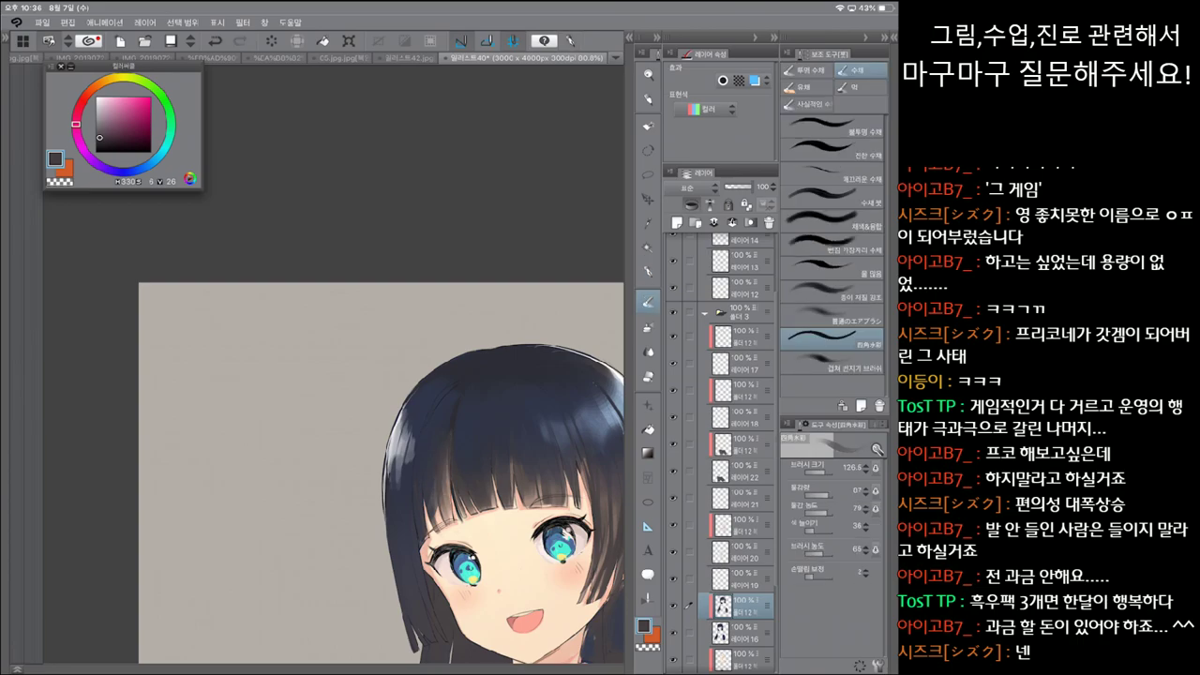
{"action": "key", "text": "bracketleft"}
{"action": "key", "text": "bracketleft"}
{"action": "key", "text": "bracketleft"}
{"action": "left_click", "coordinate": [450, 431], "text": "alt"}
Step: Using the G pen in dark navy (H 232, S 15, V 21), set its size to 102.7 and try strokes on the side hair
{"action": "key", "text": "p"}
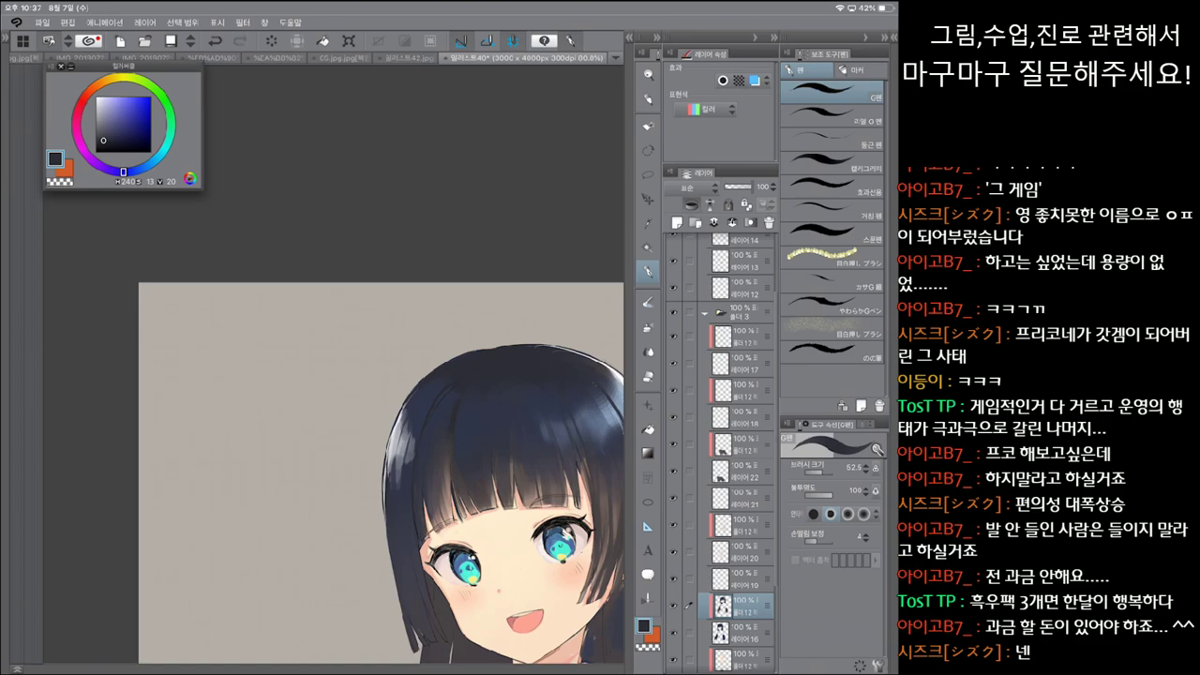
{"action": "scroll", "coordinate": [393, 468], "scroll_direction": "down", "scroll_amount": 3}
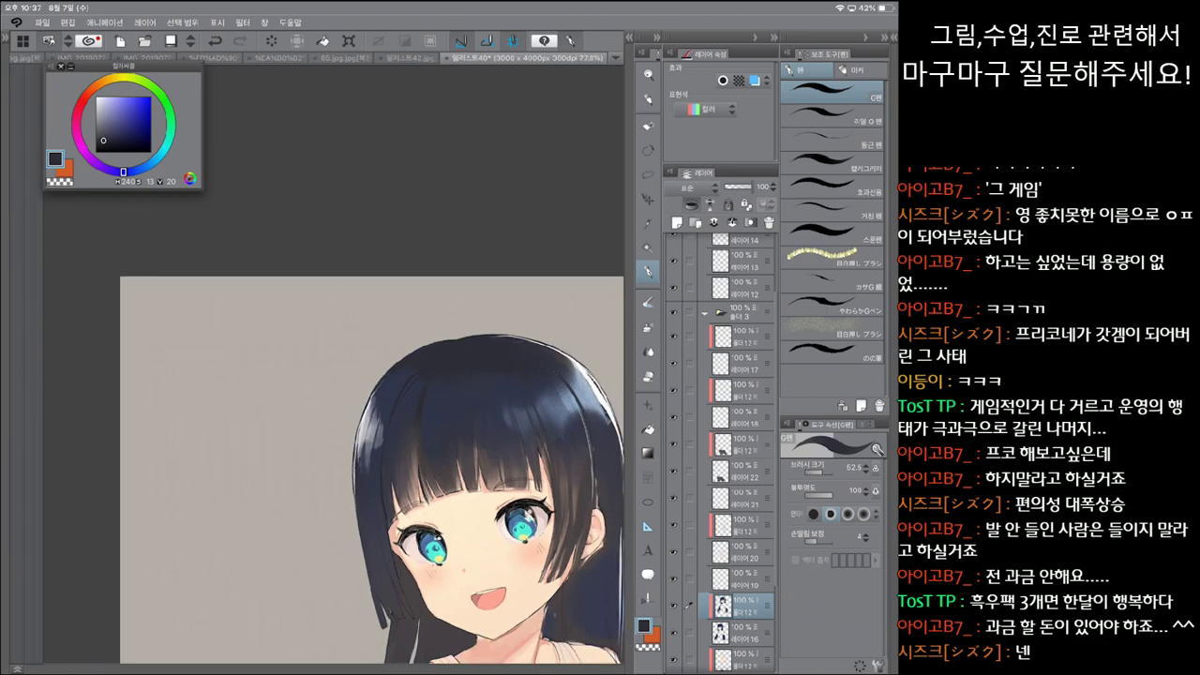
{"action": "scroll", "coordinate": [394, 468], "scroll_direction": "up", "scroll_amount": 2}
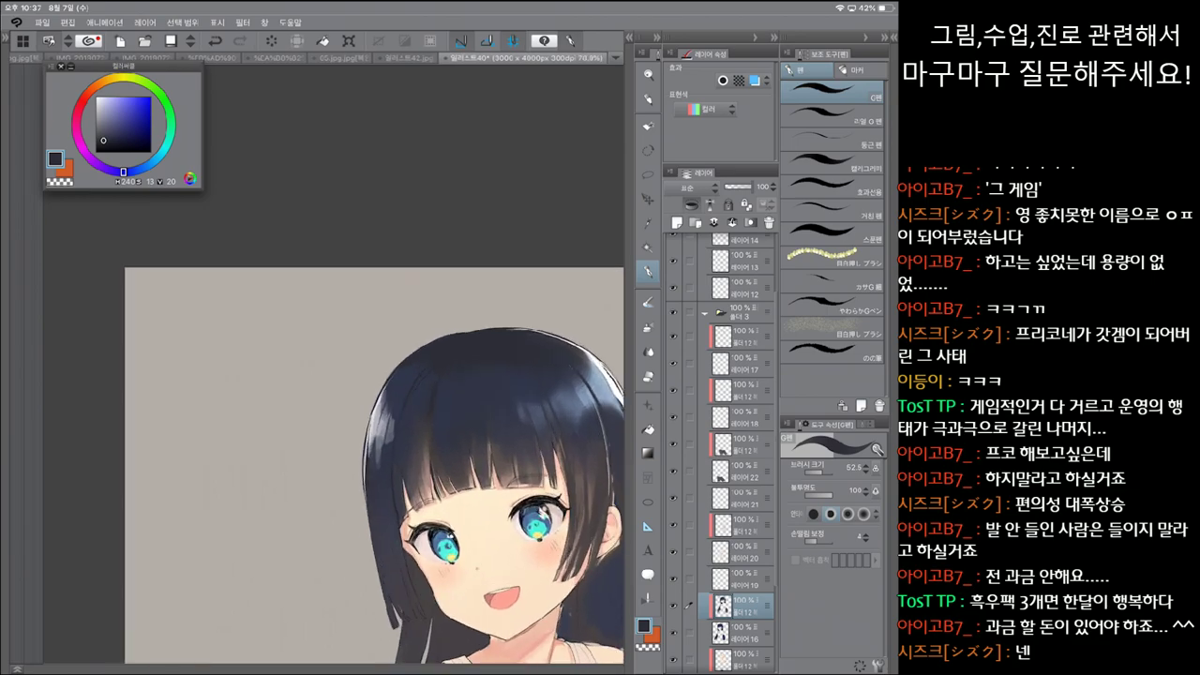
{"action": "scroll", "coordinate": [375, 466], "scroll_direction": "up", "scroll_amount": 1}
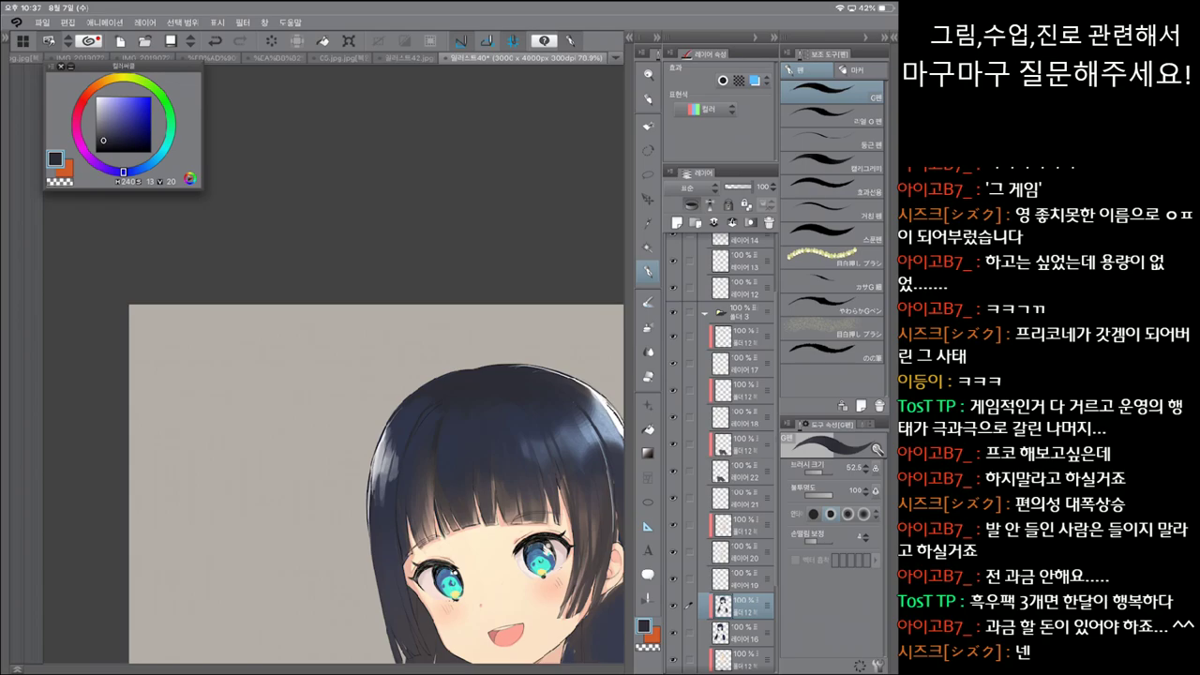
{"action": "left_click", "coordinate": [833, 114]}
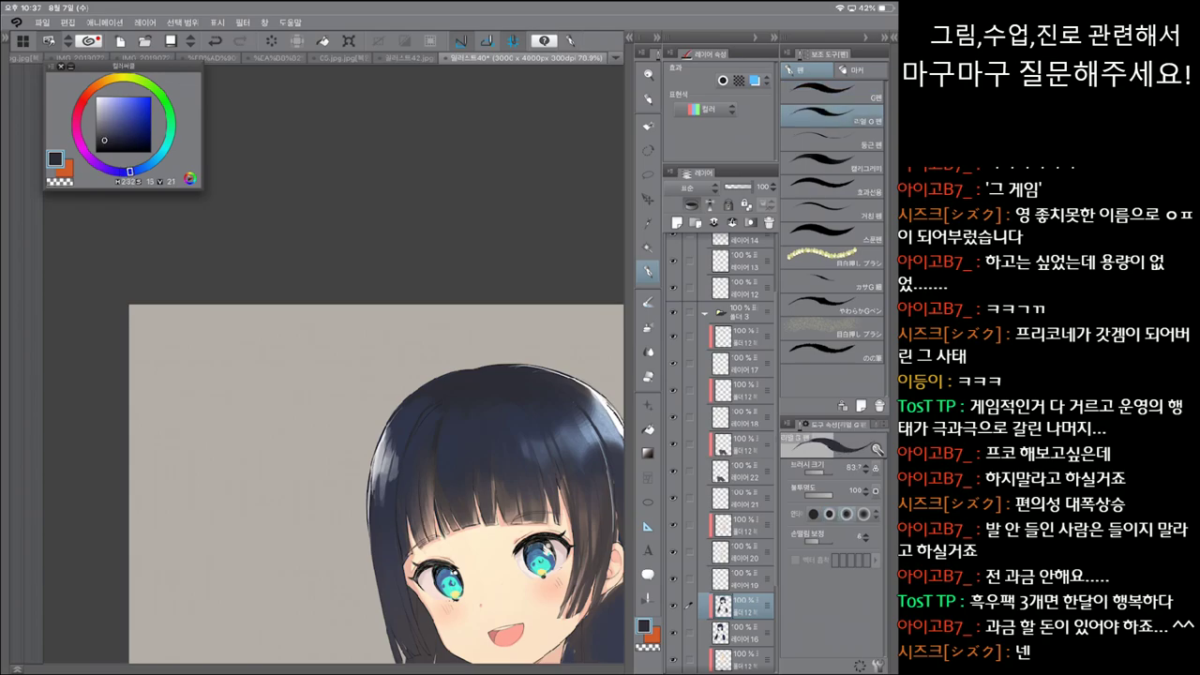
{"action": "left_click", "coordinate": [829, 91]}
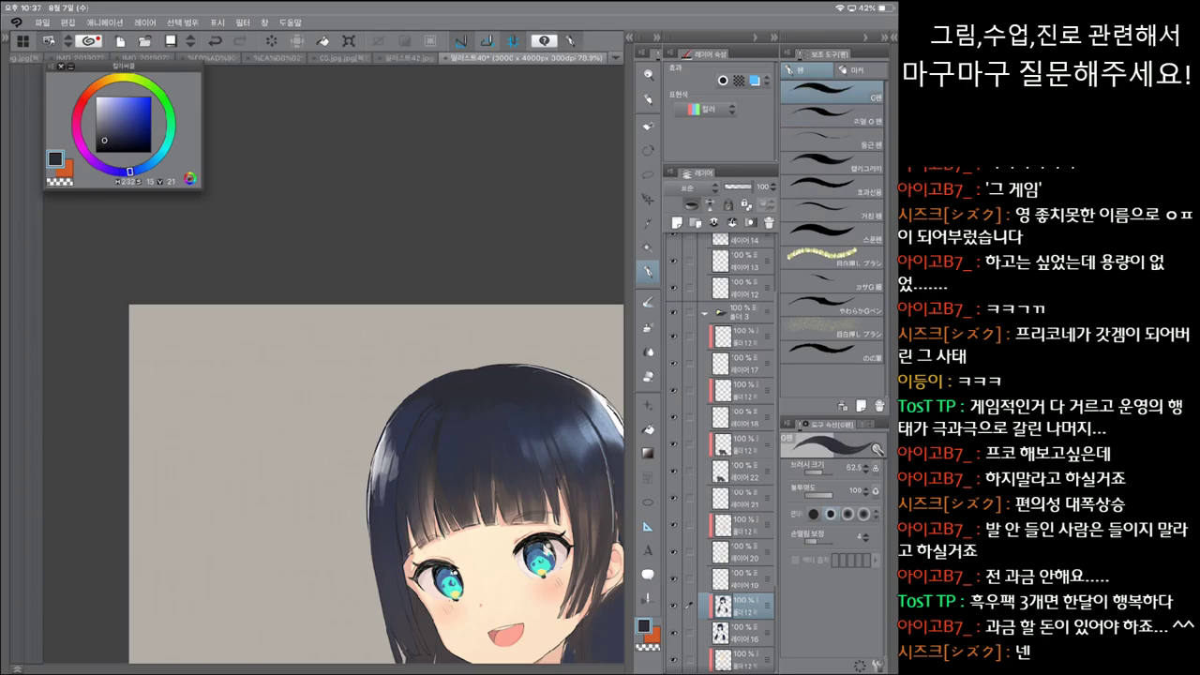
{"action": "left_click_drag", "start_coordinate": [427, 503], "coordinate": [426, 540]}
{"action": "key", "text": "ctrl+z"}
{"action": "left_click_drag", "start_coordinate": [806, 472], "coordinate": [825, 472]}
{"action": "key", "text": "ctrl+z"}
{"action": "left_click_drag", "start_coordinate": [424, 512], "coordinate": [427, 540]}
{"action": "key", "text": "ctrl+z"}
{"action": "key", "text": "ctrl+z"}
Step: Paint a dark navy stroke down the side hair beside the face and switch back to the watercolor brush
{"action": "scroll", "coordinate": [377, 483], "scroll_direction": "up", "scroll_amount": 2}
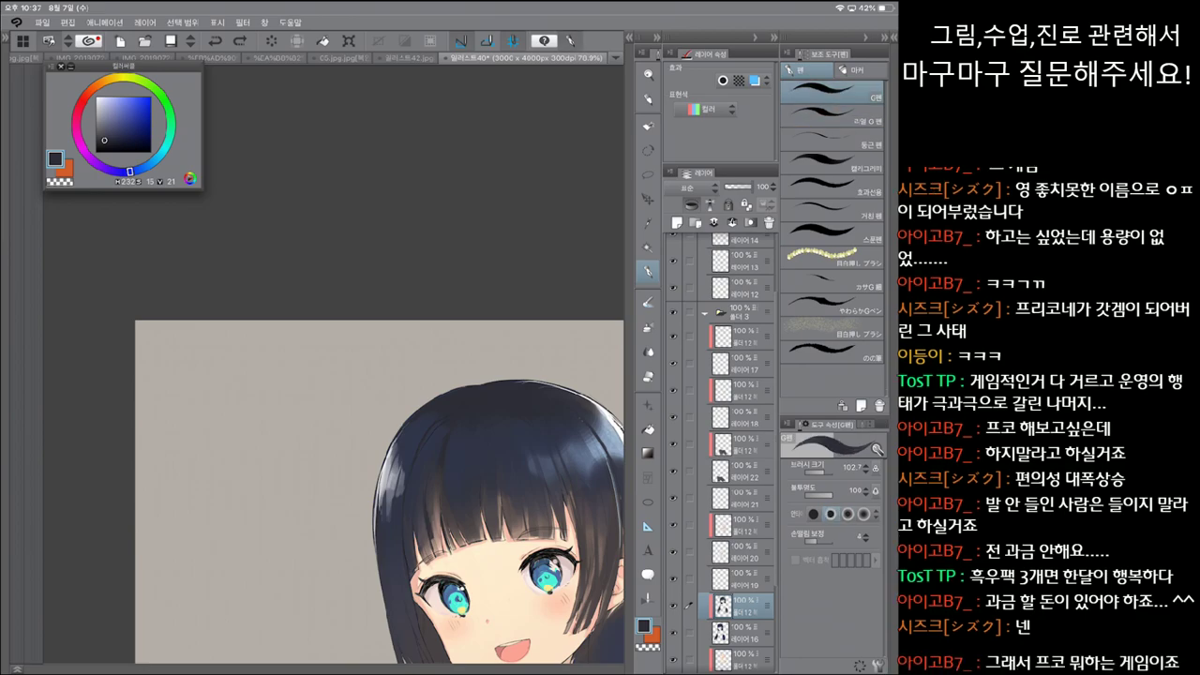
{"action": "left_click_drag", "start_coordinate": [429, 521], "coordinate": [437, 557]}
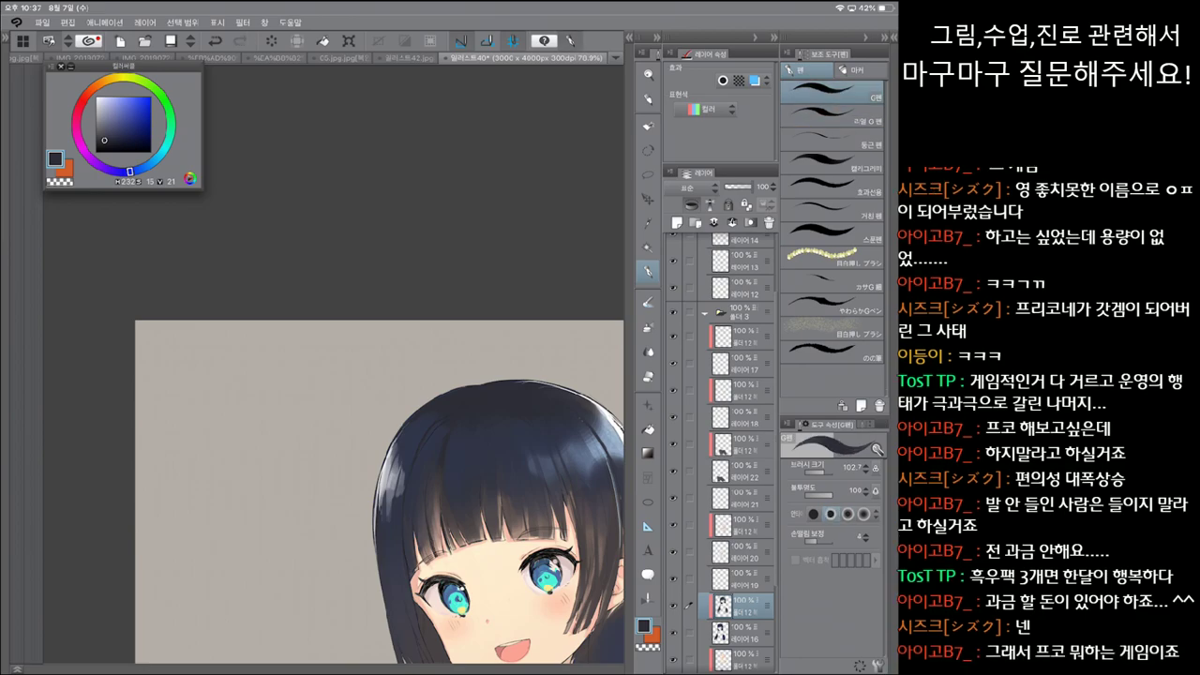
{"action": "key", "text": "b"}
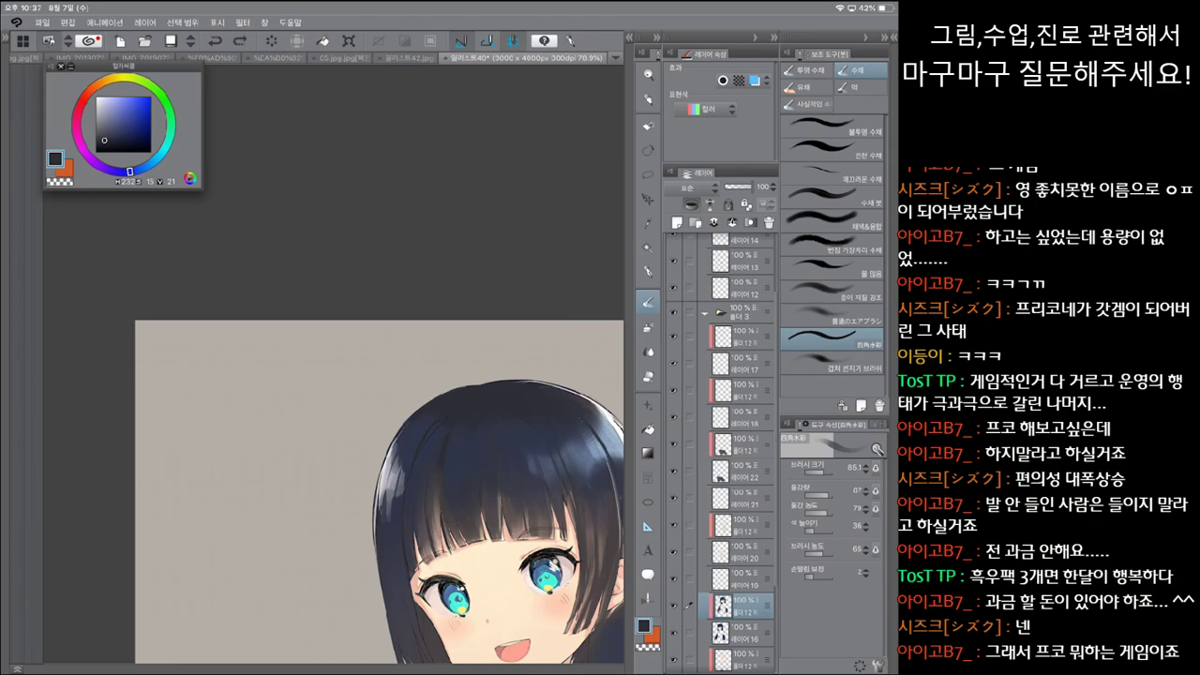
Step: Compare the side hair with and without the latest stroke by repeatedly undoing and redoing it, ending on undo
{"action": "key", "text": "ctrl+z"}
{"action": "key", "text": "ctrl+y"}
{"action": "key", "text": "ctrl+z"}
{"action": "key", "text": "ctrl+y"}
{"action": "key", "text": "ctrl+z"}
{"action": "key", "text": "ctrl+y"}
{"action": "key", "text": "ctrl+z"}
{"action": "key", "text": "ctrl+y"}
{"action": "key", "text": "ctrl+z"}
{"action": "key", "text": "ctrl+y"}
{"action": "key", "text": "ctrl+z"}
{"action": "key", "text": "ctrl+y"}
{"action": "key", "text": "ctrl+z"}
{"action": "key", "text": "ctrl+y"}
{"action": "key", "text": "ctrl+z"}
{"action": "key", "text": "ctrl+z"}
{"action": "key", "text": "ctrl+y"}
{"action": "key", "text": "ctrl+z"}
{"action": "key", "text": "ctrl+y"}
{"action": "key", "text": "ctrl+z"}
{"action": "key", "text": "ctrl+y"}
{"action": "key", "text": "ctrl+z"}
{"action": "key", "text": "ctrl+y"}
{"action": "key", "text": "ctrl+y"}
{"action": "key", "text": "ctrl+z"}
{"action": "key", "text": "ctrl+y"}
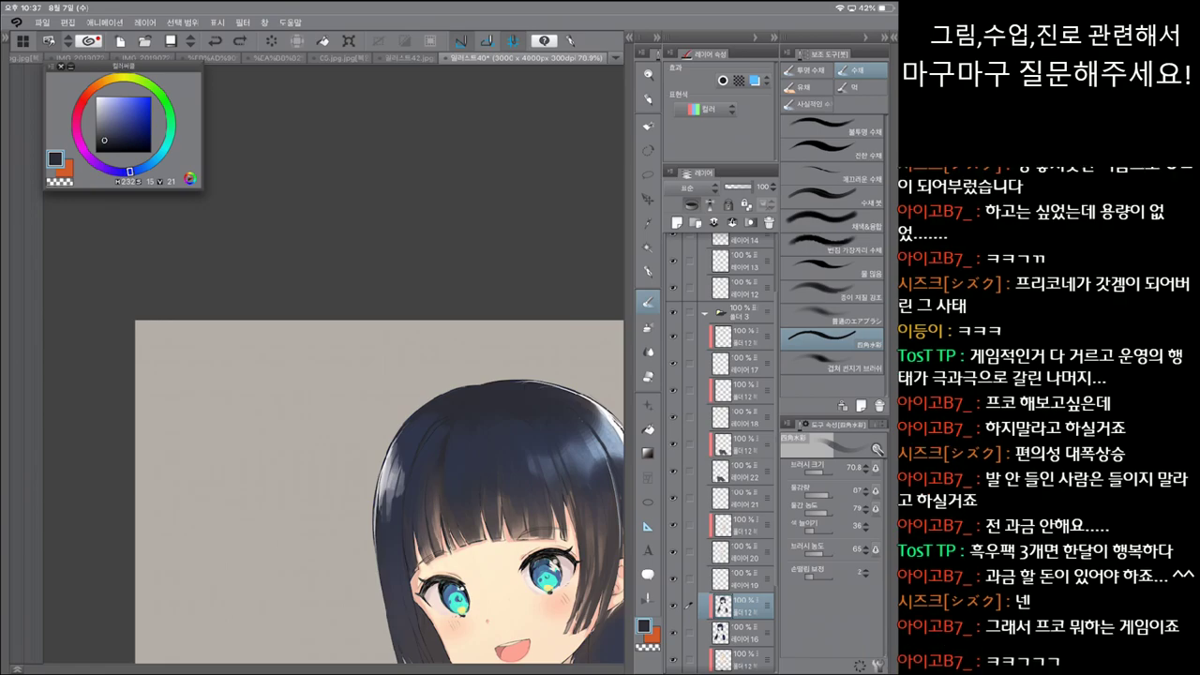
{"action": "key", "text": "ctrl+z"}
Step: Try a watercolor stroke at size 88.3 on the side lock beside the face and undo it
{"action": "scroll", "coordinate": [379, 493], "scroll_direction": "up", "scroll_amount": 2}
{"action": "key", "text": "bracketright"}
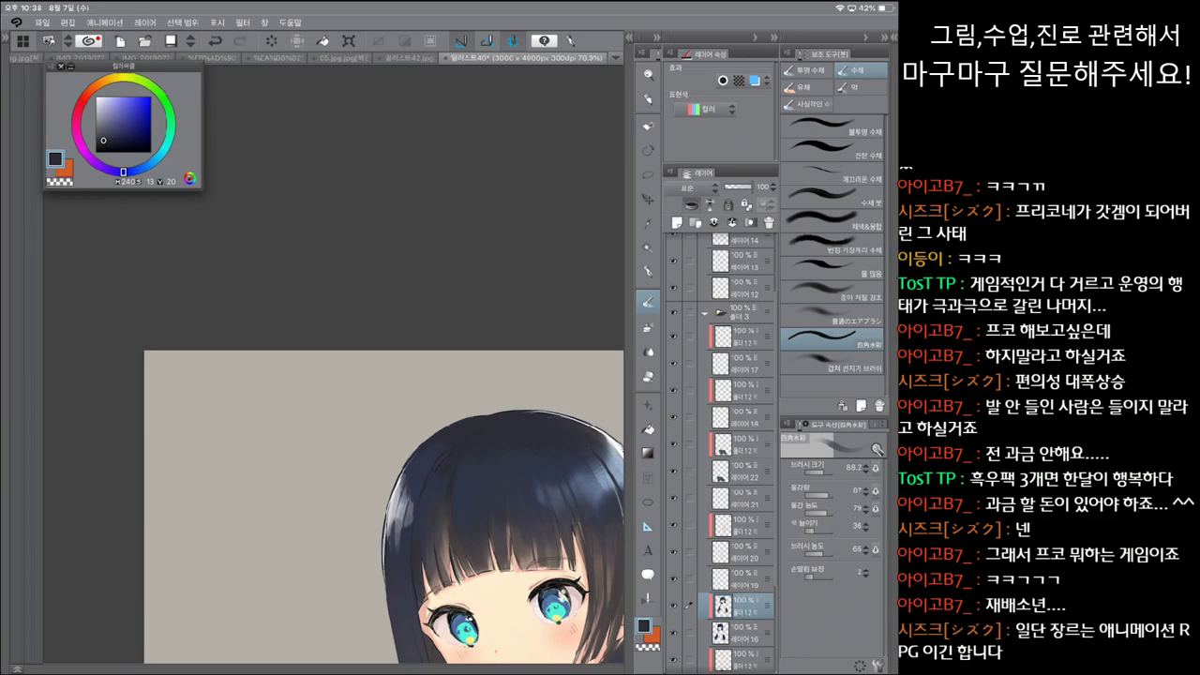
{"action": "scroll", "coordinate": [380, 450], "scroll_direction": "down", "scroll_amount": 5}
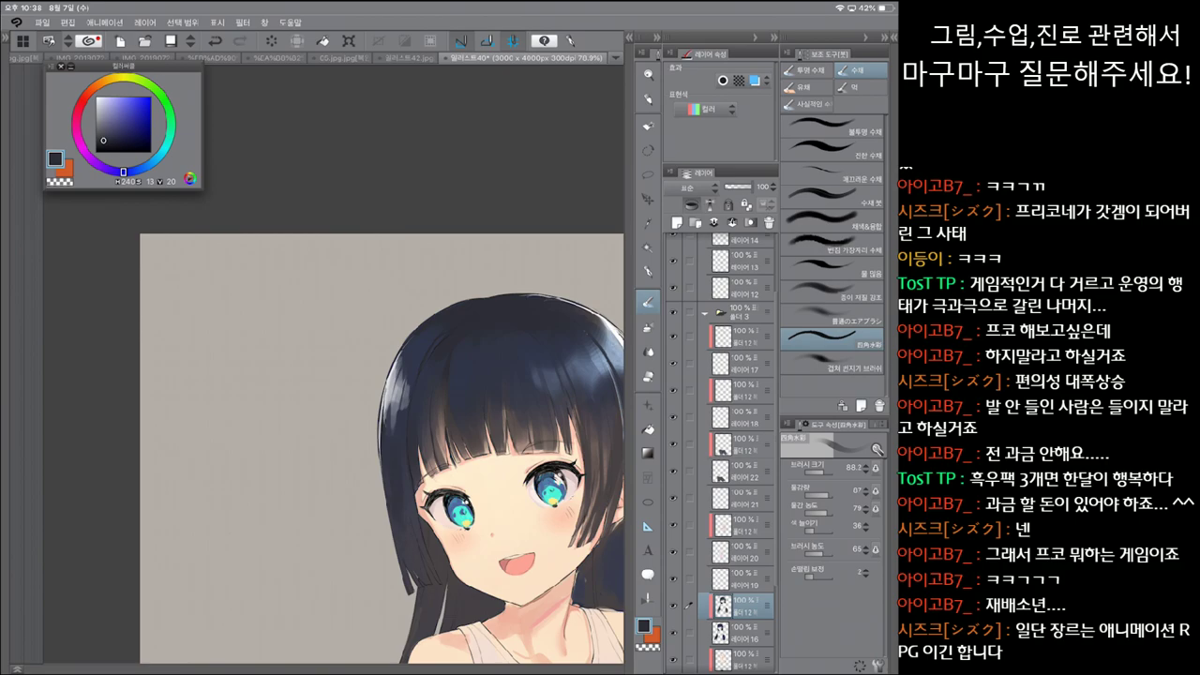
{"action": "left_click_drag", "start_coordinate": [407, 512], "coordinate": [421, 550]}
{"action": "scroll", "coordinate": [382, 450], "scroll_direction": "down", "scroll_amount": 5}
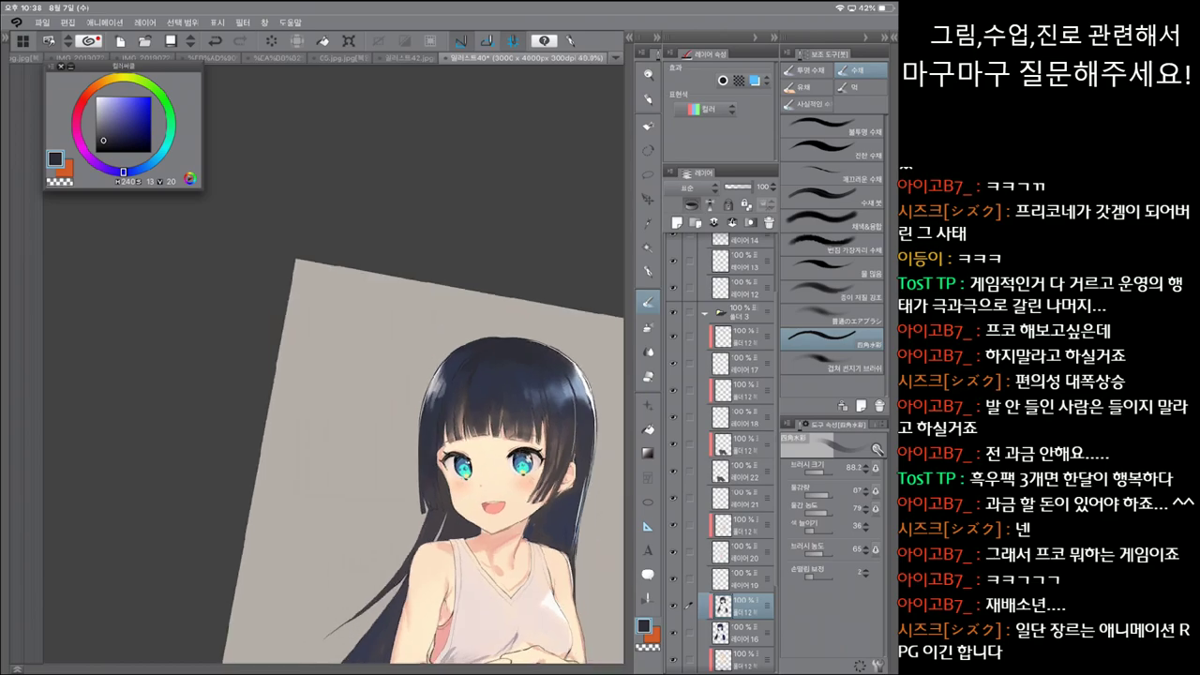
{"action": "key", "text": "ctrl+z"}
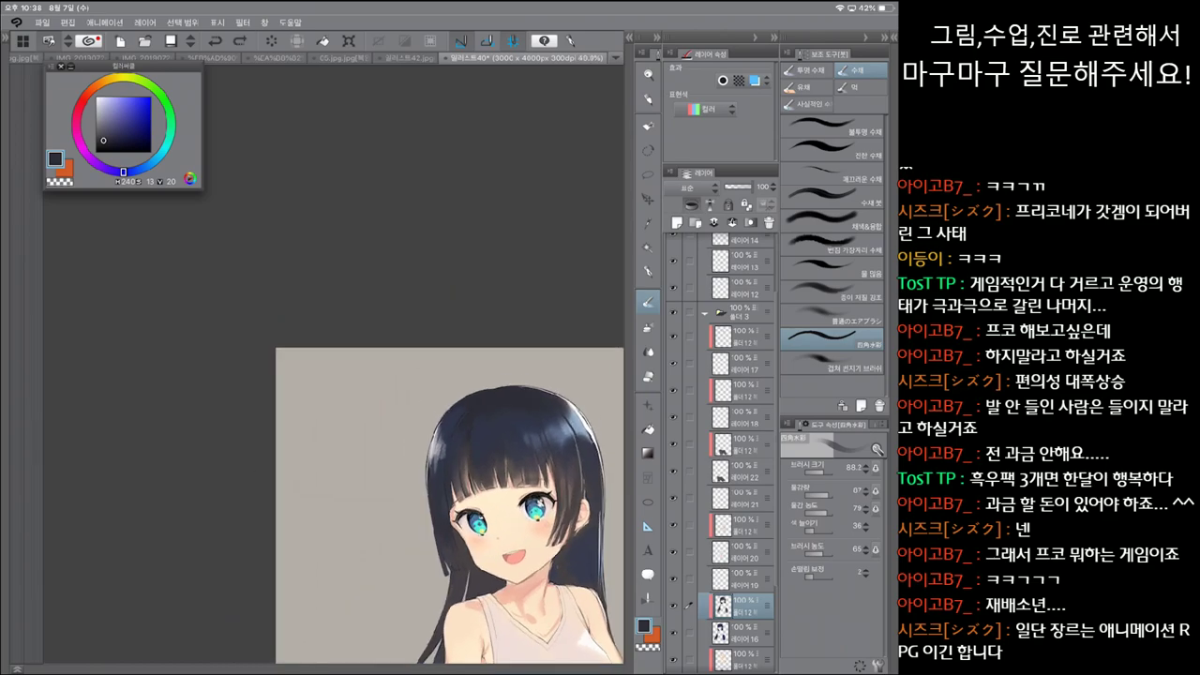
Step: Move the color wheel beside the figure and choose a near-black navy (H 240, S 27, V 6)
{"action": "scroll", "coordinate": [446, 506], "scroll_direction": "up", "scroll_amount": 2}
{"action": "left_click_drag", "start_coordinate": [122, 66], "coordinate": [255, 424]}
{"action": "left_click_drag", "start_coordinate": [253, 506], "coordinate": [244, 506]}
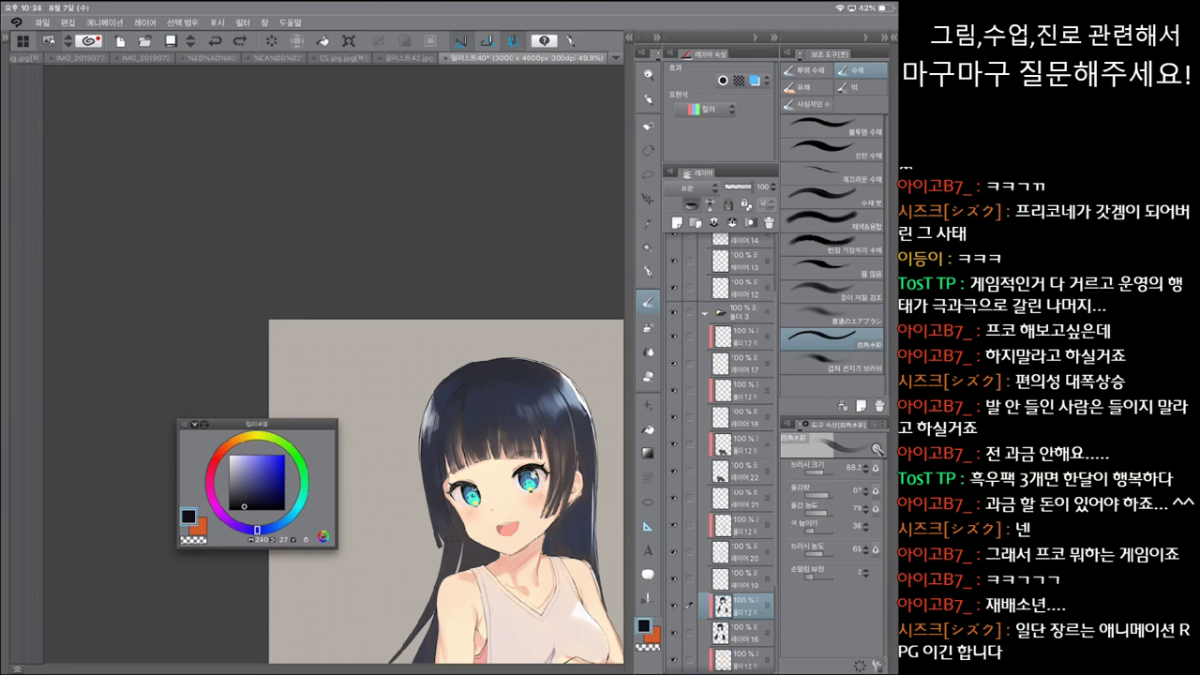
Step: On 레이어 19, paint a near-black navy stroke over the bangs with the watercolor brush at size 119.1
{"action": "left_click", "coordinate": [741, 579]}
{"action": "scroll", "coordinate": [495, 310], "scroll_direction": "up", "scroll_amount": 2}
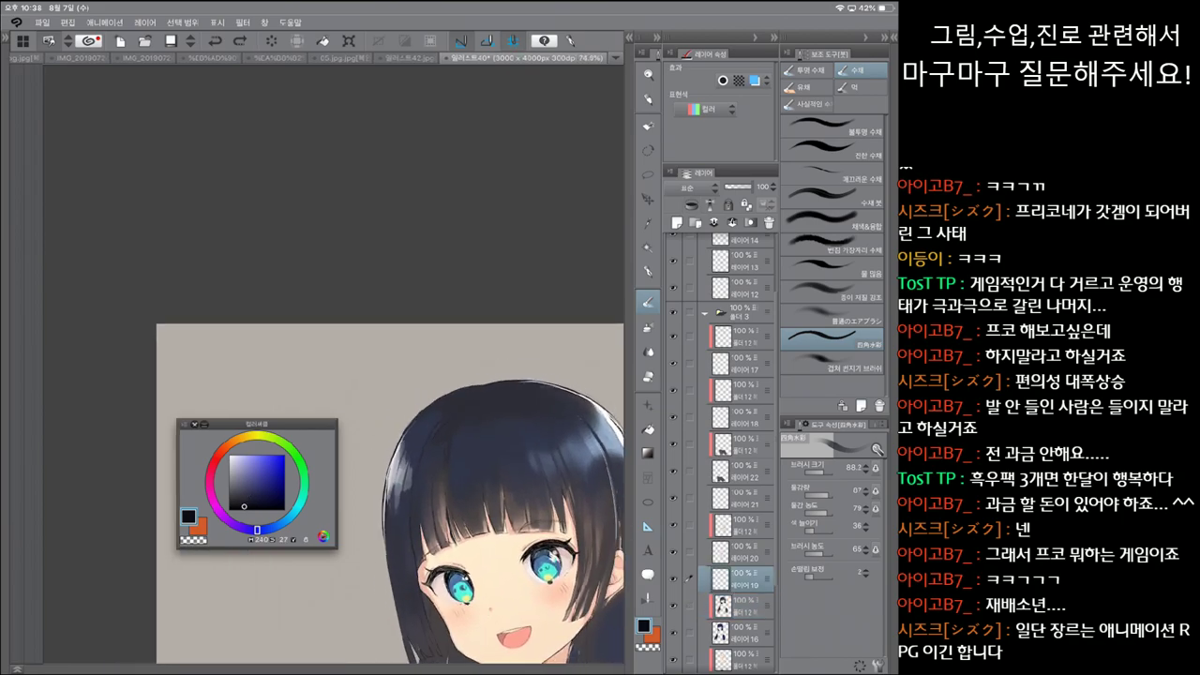
{"action": "key", "text": "bracketright"}
{"action": "left_click_drag", "start_coordinate": [435, 481], "coordinate": [428, 506]}
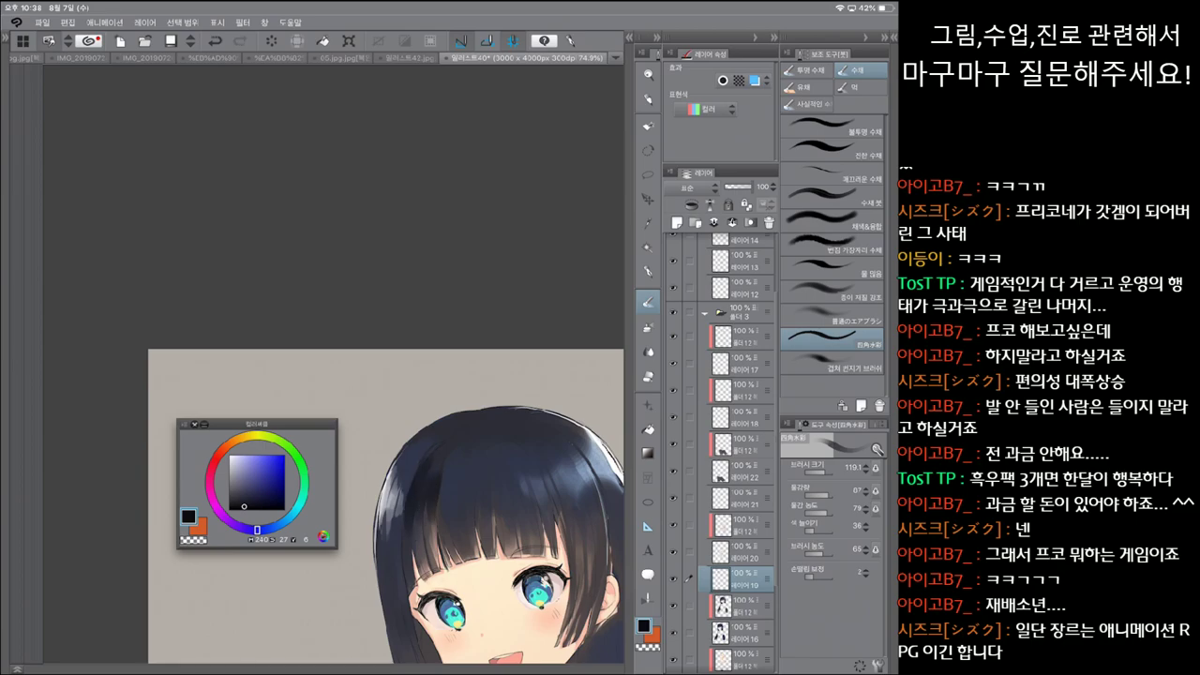
Step: On 레이어 19, paint near-black navy watercolor strokes over the upper bangs at size 199.2 and undo the last one
{"action": "key", "text": "bracketright"}
{"action": "mouse_move", "coordinate": [441, 467]}
{"action": "left_mouse_down"}
{"action": "mouse_move", "coordinate": [444, 495]}
{"action": "mouse_move", "coordinate": [470, 501]}
{"action": "left_mouse_up"}
{"action": "key", "text": "bracketright"}
{"action": "left_click_drag", "start_coordinate": [479, 459], "coordinate": [482, 506]}
{"action": "key", "text": "ctrl+z"}
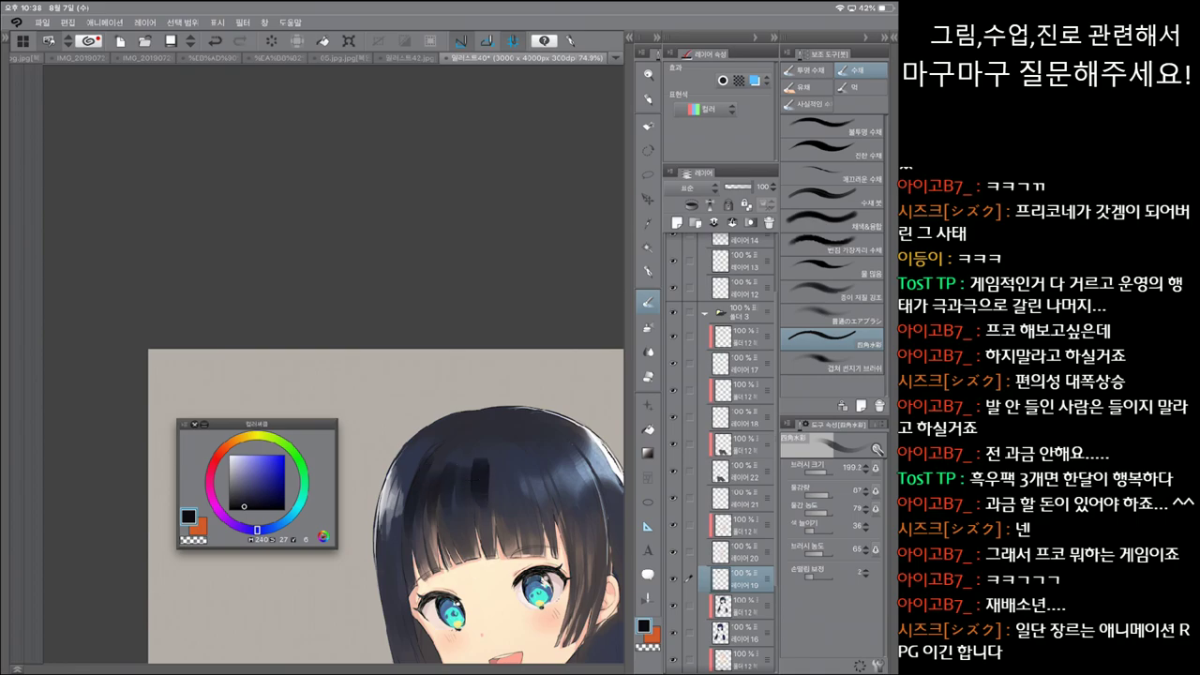
Step: Try two watercolor strokes across the middle and side of the upper hair and undo both
{"action": "mouse_move", "coordinate": [490, 463]}
{"action": "left_mouse_down"}
{"action": "mouse_move", "coordinate": [493, 497]}
{"action": "mouse_move", "coordinate": [521, 502]}
{"action": "left_mouse_up"}
{"action": "mouse_move", "coordinate": [527, 445]}
{"action": "left_mouse_down"}
{"action": "mouse_move", "coordinate": [525, 486]}
{"action": "mouse_move", "coordinate": [555, 472]}
{"action": "mouse_move", "coordinate": [546, 463]}
{"action": "left_mouse_up"}
{"action": "key", "text": "ctrl+z"}
{"action": "key", "text": "ctrl+z"}
Step: Reduce the watercolor brush to 68.9, paint dark navy (H 234, S 29, V 12) down the bangs and undo the last stroke
{"action": "key", "text": "bracketleft"}
{"action": "key", "text": "bracketleft"}
{"action": "key", "text": "bracketleft"}
{"action": "key", "text": "bracketleft"}
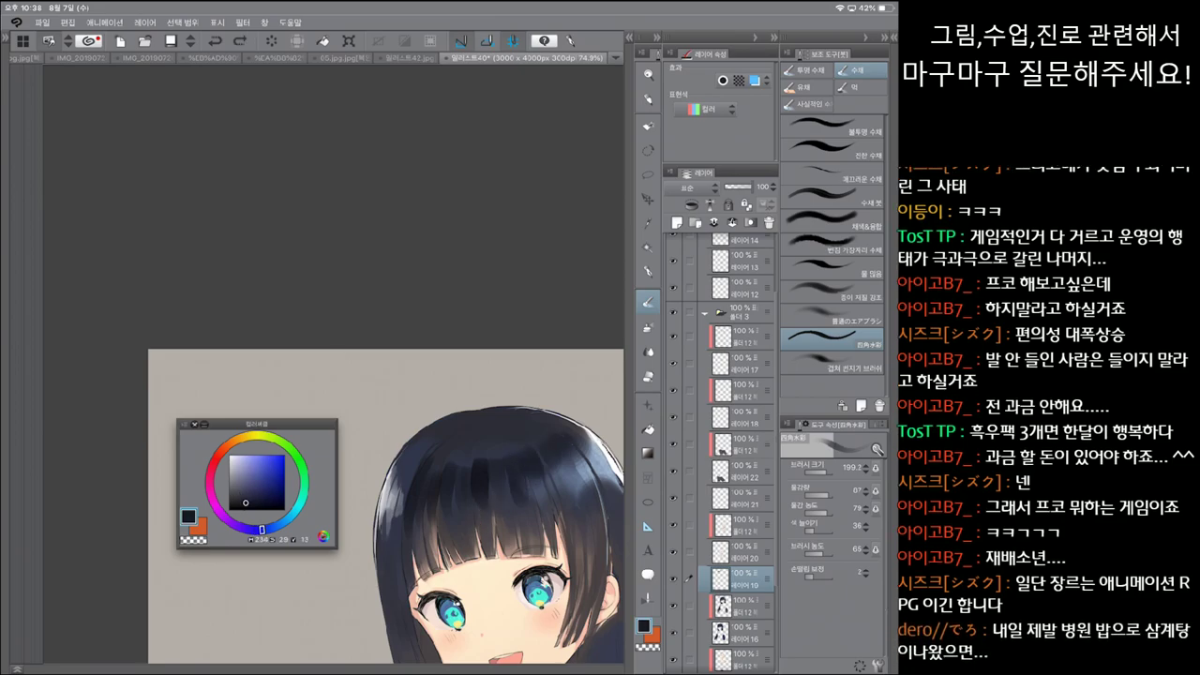
{"action": "left_click_drag", "start_coordinate": [478, 499], "coordinate": [480, 520]}
{"action": "left_click_drag", "start_coordinate": [449, 480], "coordinate": [471, 568]}
{"action": "key", "text": "ctrl+z"}
Step: Select the layer directly below 레이어 19 and make the watercolor brush the active tool
{"action": "left_click", "coordinate": [741, 605]}
{"action": "key", "text": "p"}
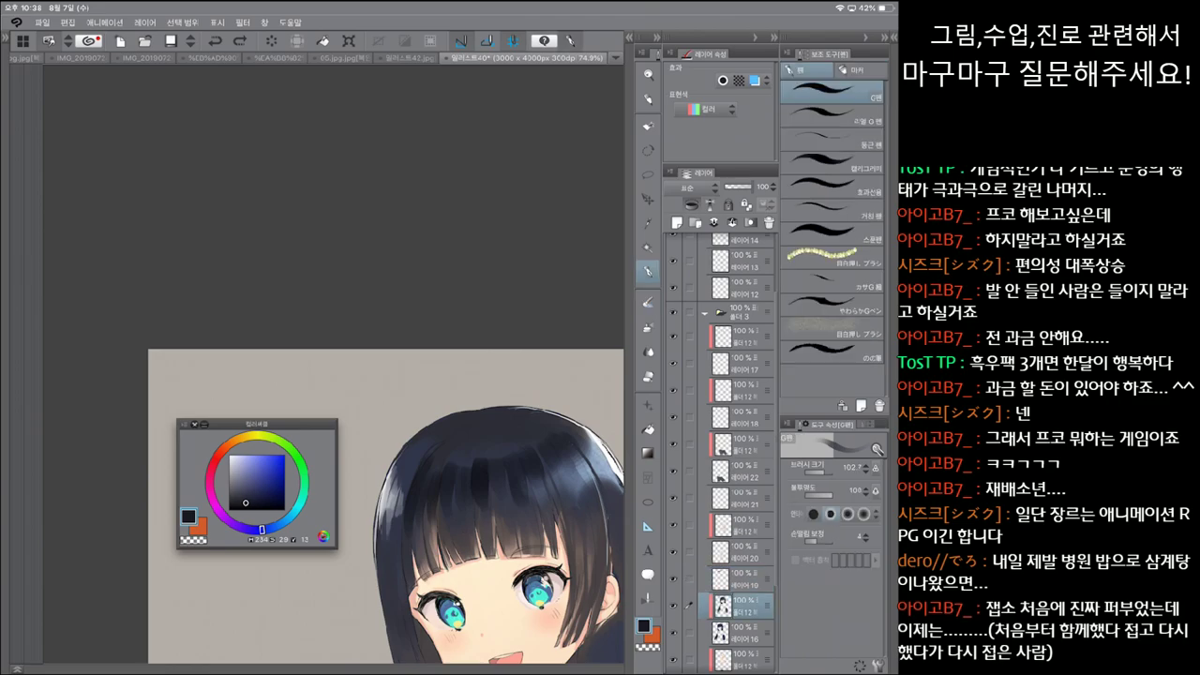
{"action": "key", "text": "b"}
Step: Try repeated dark navy watercolor strokes down the bangs above the eye, undoing each attempt
{"action": "left_click_drag", "start_coordinate": [465, 508], "coordinate": [467, 559]}
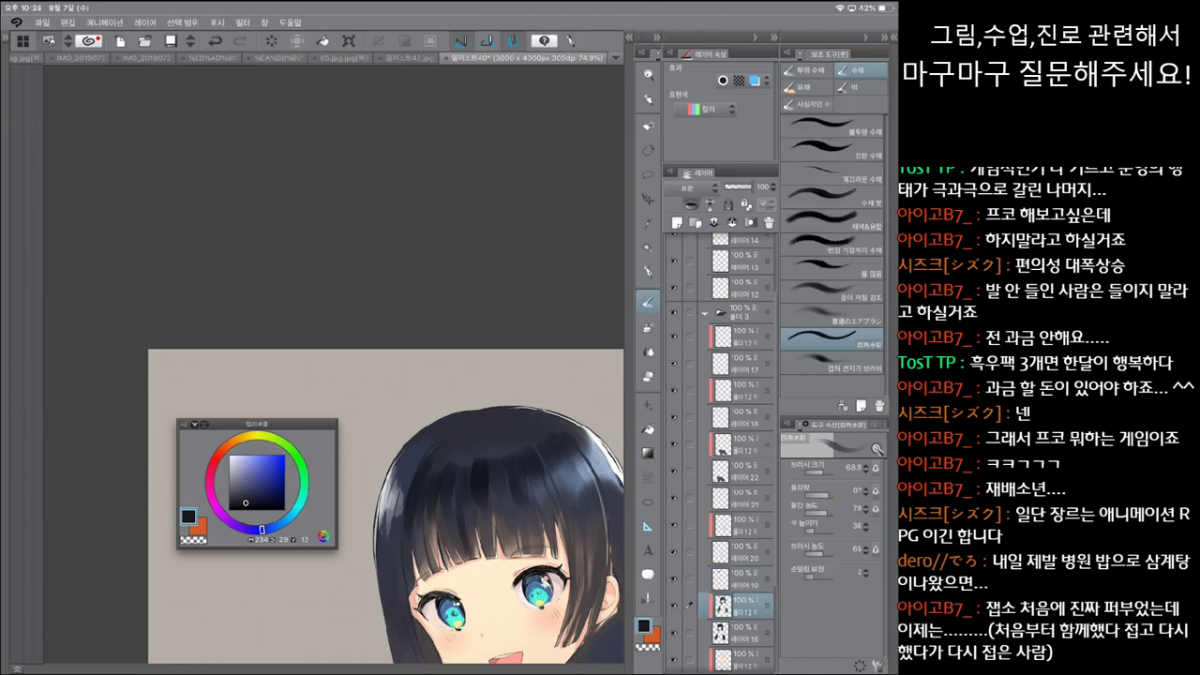
{"action": "key", "text": "ctrl+z"}
{"action": "left_click_drag", "start_coordinate": [825, 470], "coordinate": [808, 470]}
{"action": "left_click_drag", "start_coordinate": [464, 495], "coordinate": [467, 558]}
{"action": "key", "text": "ctrl+z"}
{"action": "left_click_drag", "start_coordinate": [465, 506], "coordinate": [466, 556]}
{"action": "key", "text": "ctrl+z"}
{"action": "key", "text": "ctrl+z"}
{"action": "left_click_drag", "start_coordinate": [463, 504], "coordinate": [476, 559]}
{"action": "key", "text": "ctrl+z"}
{"action": "key", "text": "ctrl+z"}
{"action": "left_click_drag", "start_coordinate": [460, 480], "coordinate": [469, 532]}
{"action": "key", "text": "ctrl+z"}
{"action": "key", "text": "ctrl+z"}
Step: Try a watercolor stroke on the crown above the bangs, then undo it along with the preceding strokes
{"action": "mouse_move", "coordinate": [469, 428]}
{"action": "left_mouse_down"}
{"action": "mouse_move", "coordinate": [467, 472]}
{"action": "mouse_move", "coordinate": [474, 463]}
{"action": "left_mouse_up"}
{"action": "key", "text": "bracketleft"}
{"action": "key", "text": "bracketleft"}
{"action": "key", "text": "bracketleft"}
{"action": "key", "text": "ctrl+z"}
{"action": "key", "text": "ctrl+z"}
{"action": "key", "text": "ctrl+z"}
{"action": "key", "text": "ctrl+z"}
{"action": "key", "text": "ctrl+z"}
Step: Try a watercolor stroke on the middle bangs with smaller brush sizes and undo it
{"action": "key", "text": "bracketleft"}
{"action": "key", "text": "bracketleft"}
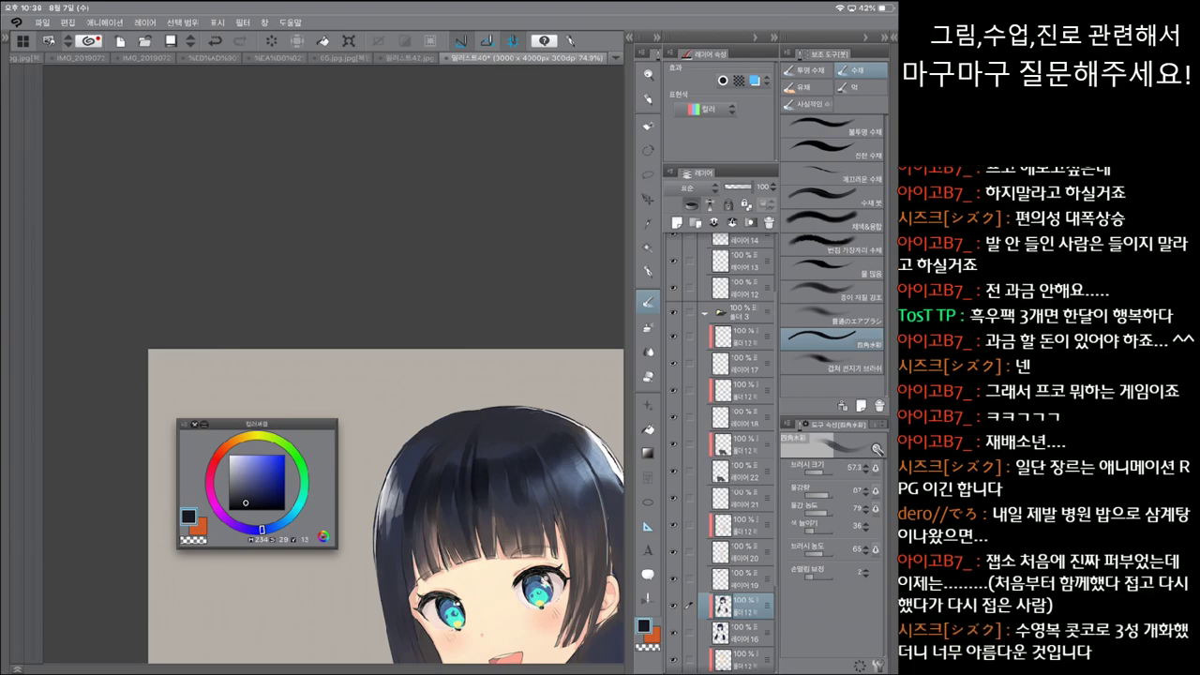
{"action": "key", "text": "bracketright"}
{"action": "key", "text": "bracketright"}
{"action": "key", "text": "bracketleft"}
{"action": "left_click_drag", "start_coordinate": [476, 506], "coordinate": [478, 540]}
{"action": "key", "text": "bracketleft"}
{"action": "left_click_drag", "start_coordinate": [386, 506], "coordinate": [400, 510]}
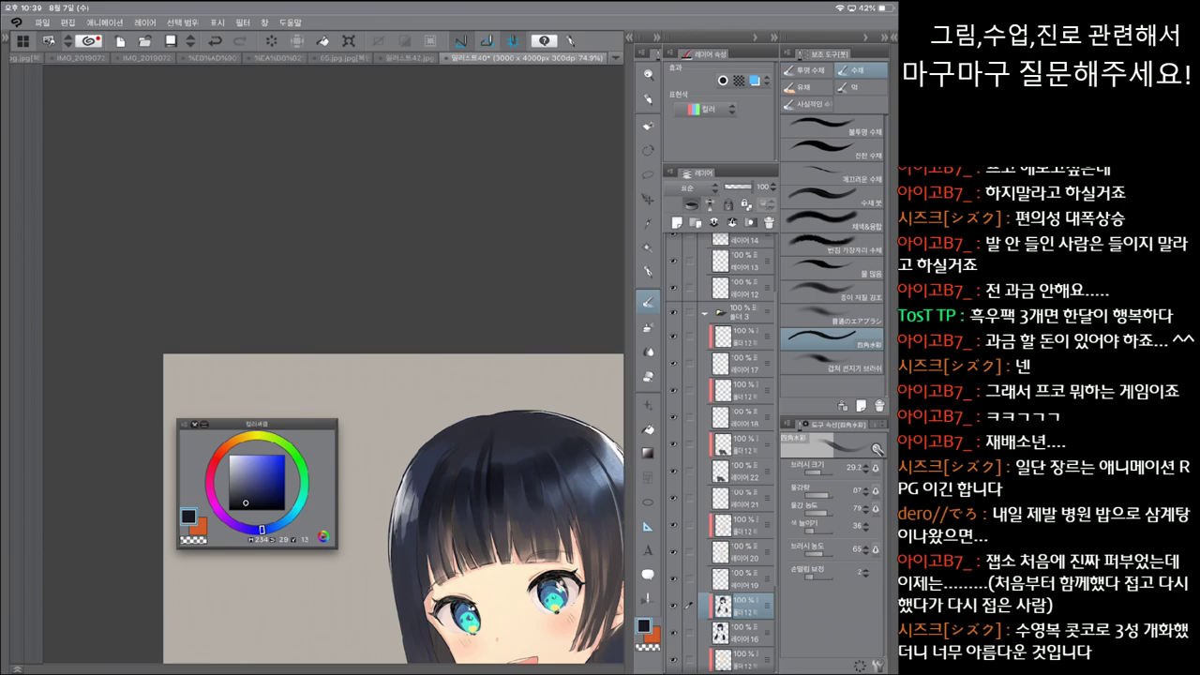
{"action": "key", "text": "ctrl+z"}
{"action": "key", "text": "bracketleft"}
Step: Choose a lighter navy (H 230, S 32, V 29), select 레이어 19 and switch to the eraser at size 187.9
{"action": "scroll", "coordinate": [393, 507], "scroll_direction": "down", "scroll_amount": 3}
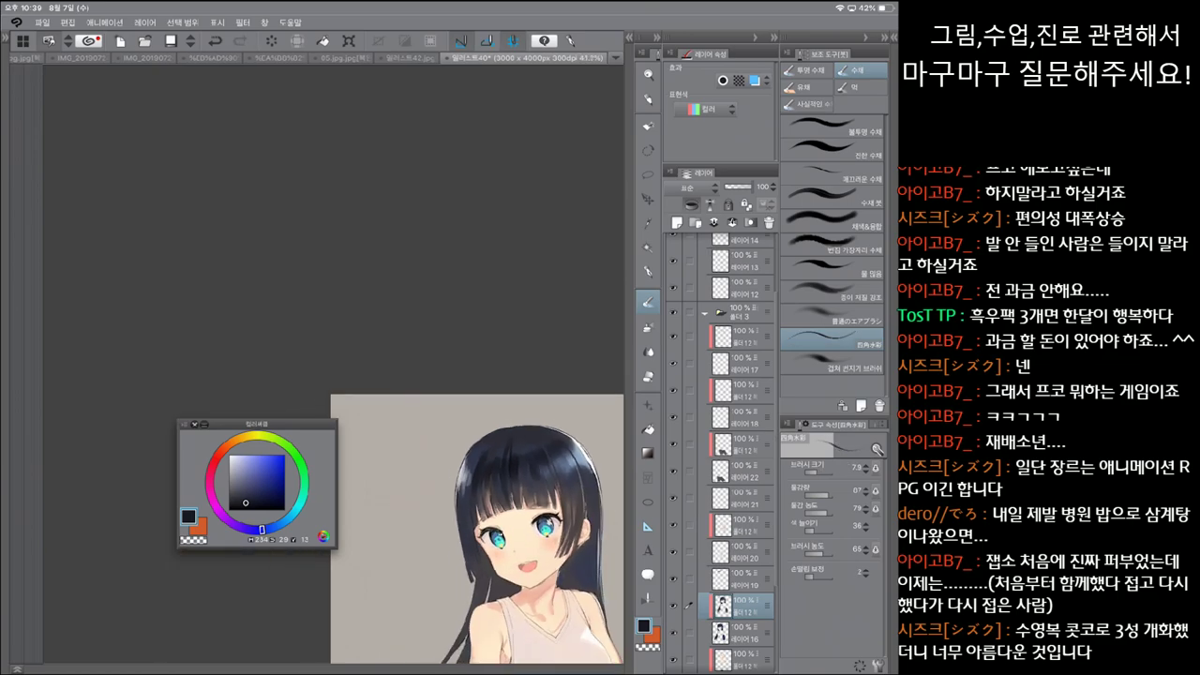
{"action": "left_click_drag", "start_coordinate": [469, 525], "coordinate": [412, 487]}
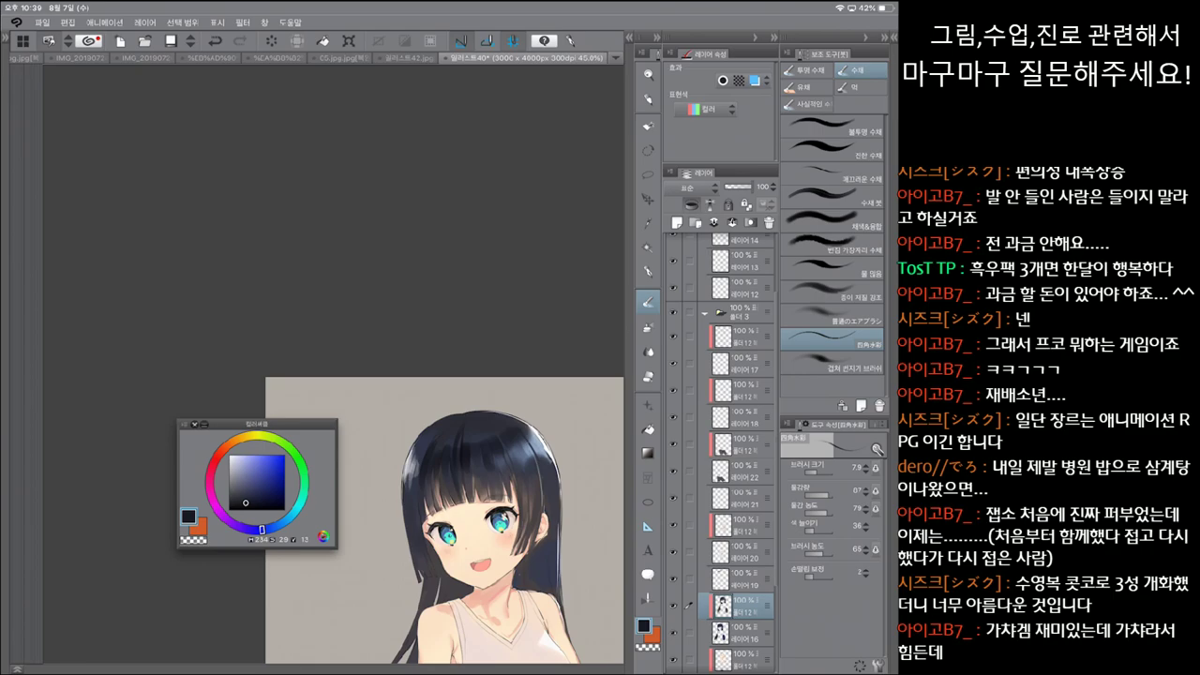
{"action": "scroll", "coordinate": [432, 525], "scroll_direction": "up", "scroll_amount": 2}
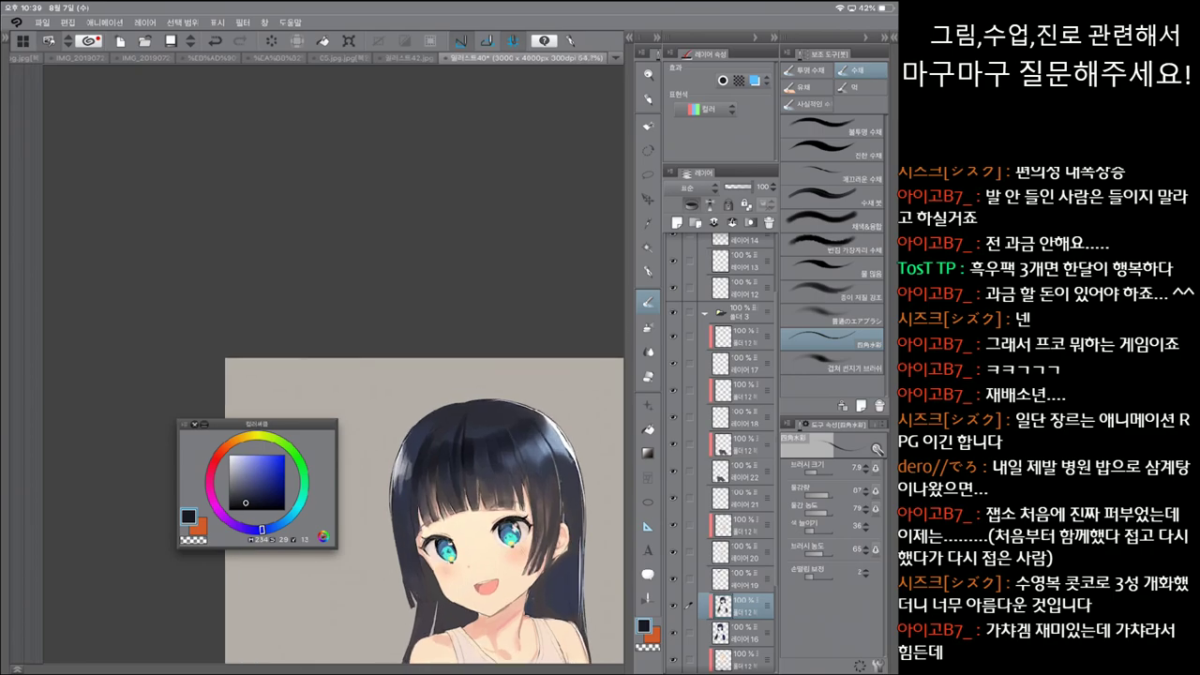
{"action": "left_click", "coordinate": [246, 493]}
{"action": "left_click", "coordinate": [834, 475]}
{"action": "key", "text": "e"}
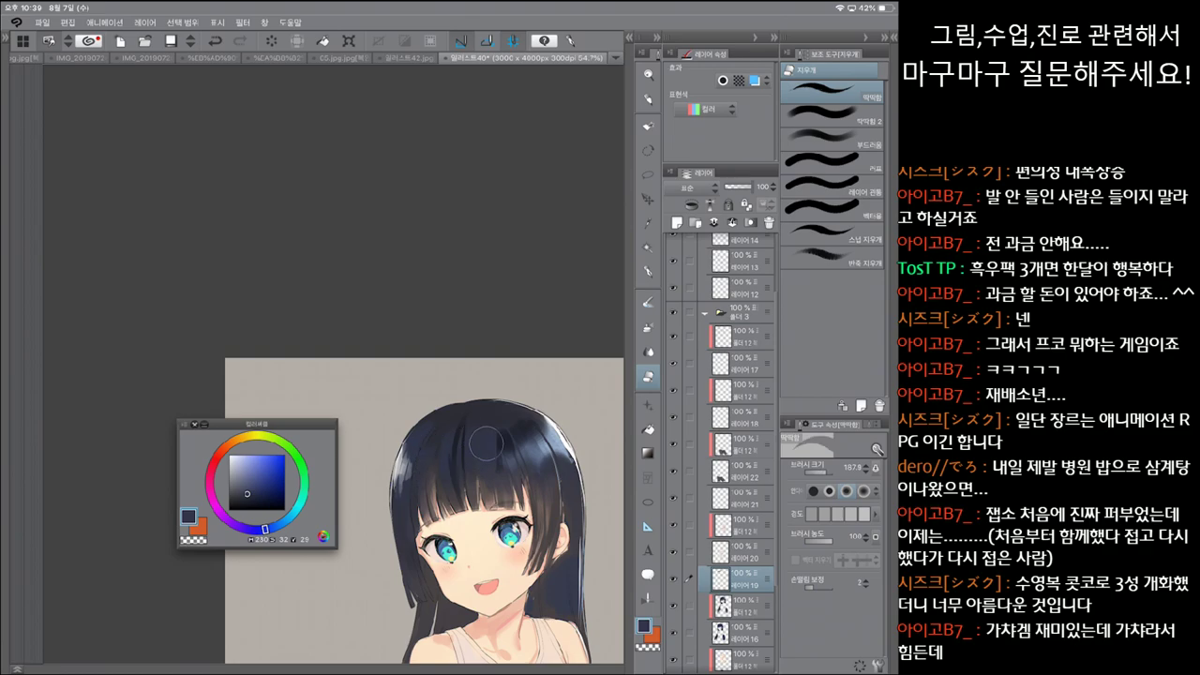
Step: On the layer below 레이어 19, sample dark navy (H 230, S 29, V 16) from the hair and brush watercolor along the crown's side
{"action": "left_click", "coordinate": [741, 604]}
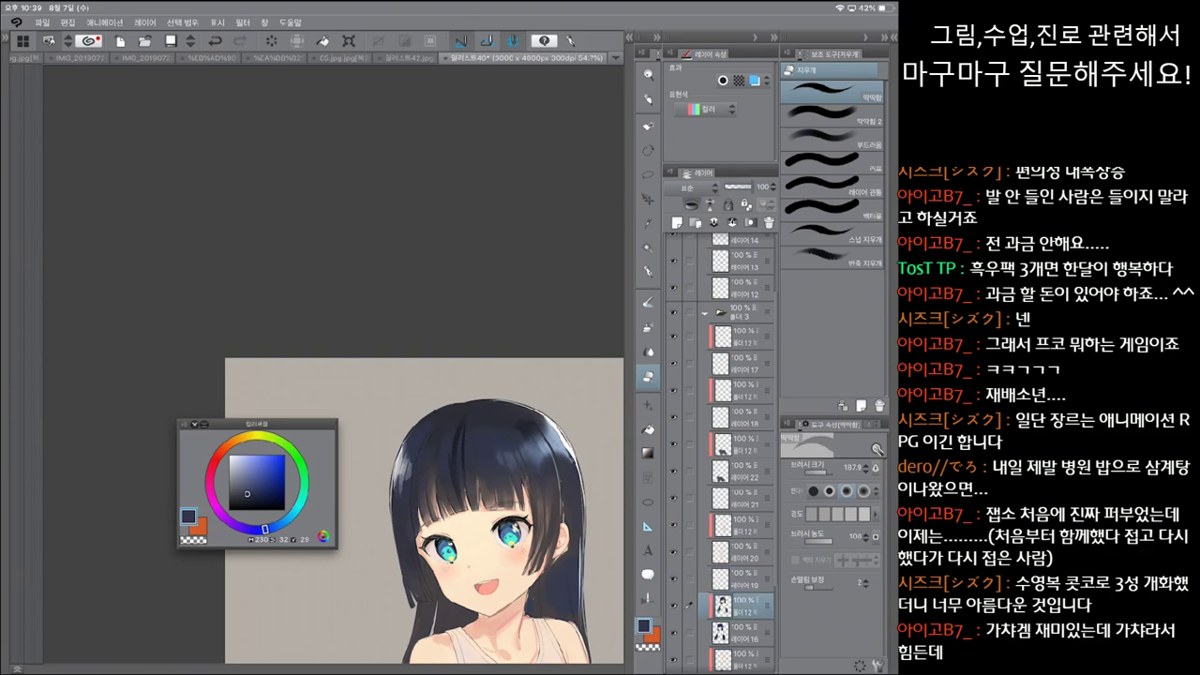
{"action": "key", "text": "b"}
{"action": "left_click", "coordinate": [429, 441], "text": "alt"}
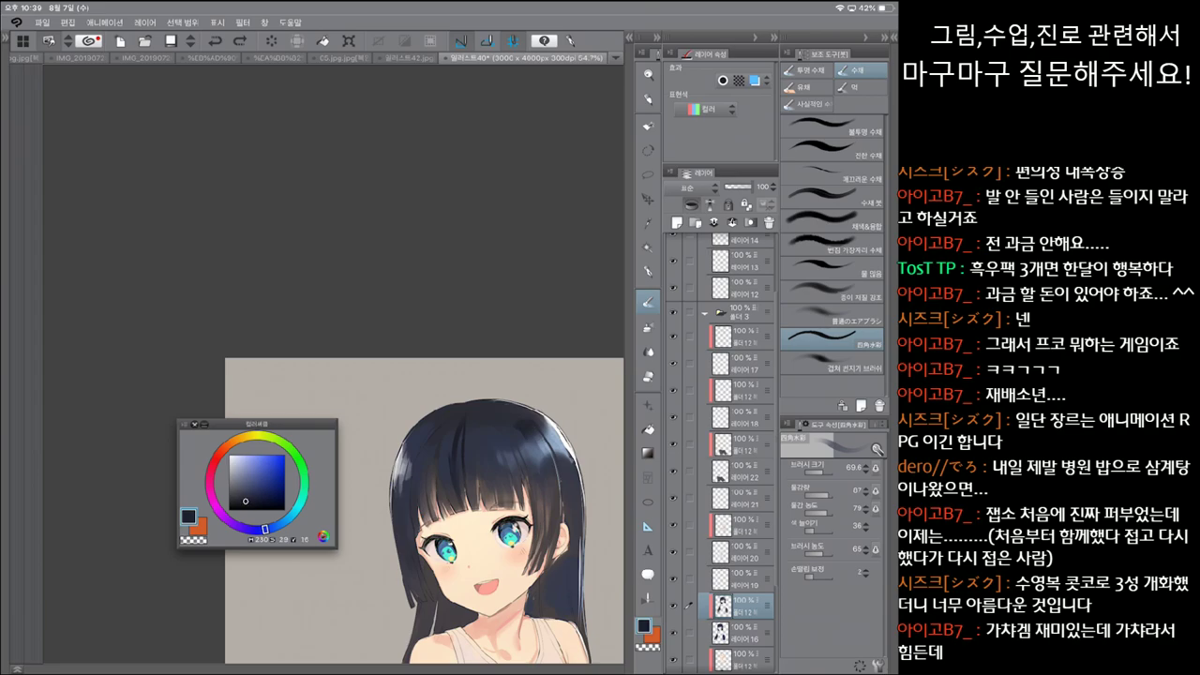
{"action": "left_click_drag", "start_coordinate": [431, 422], "coordinate": [420, 446]}
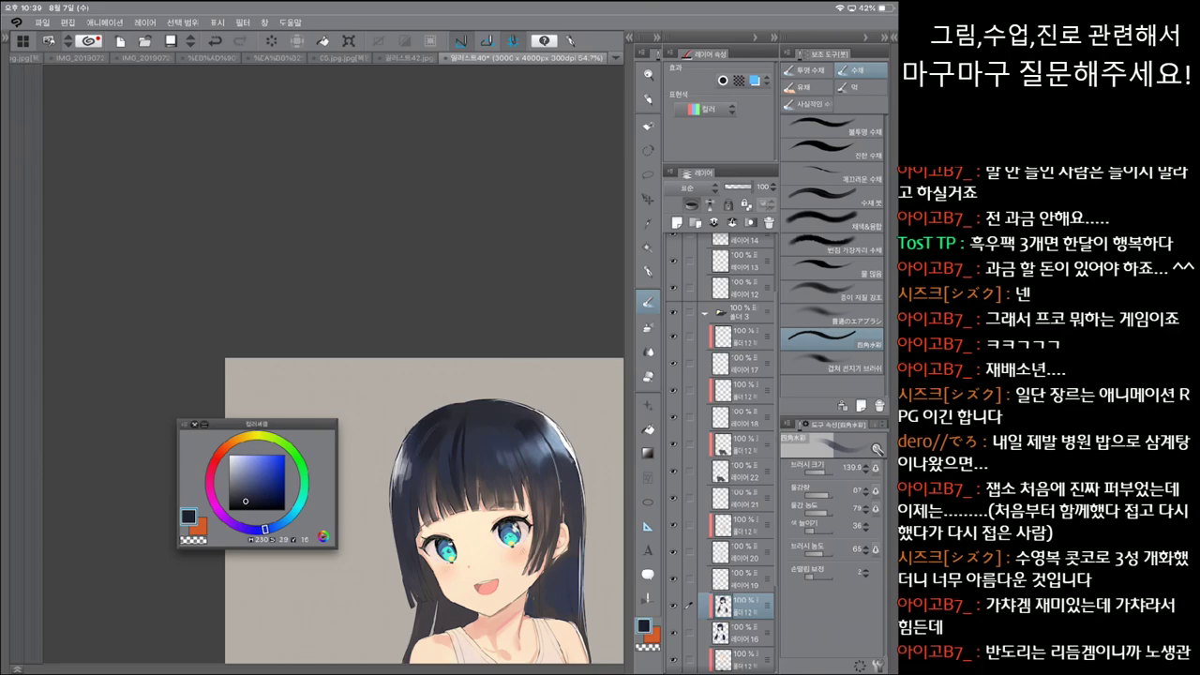
Step: Compare the crown with and without the latest watercolor stroke by undoing and redoing it, ending on redo
{"action": "key", "text": "ctrl+z"}
{"action": "key", "text": "ctrl+z"}
{"action": "key", "text": "ctrl+y"}
{"action": "key", "text": "ctrl+z"}
{"action": "key", "text": "ctrl+y"}
Step: Try a watercolor stroke at size 67.8 down the side lock, then undo it and the preceding changes
{"action": "left_click_drag", "start_coordinate": [413, 508], "coordinate": [397, 581]}
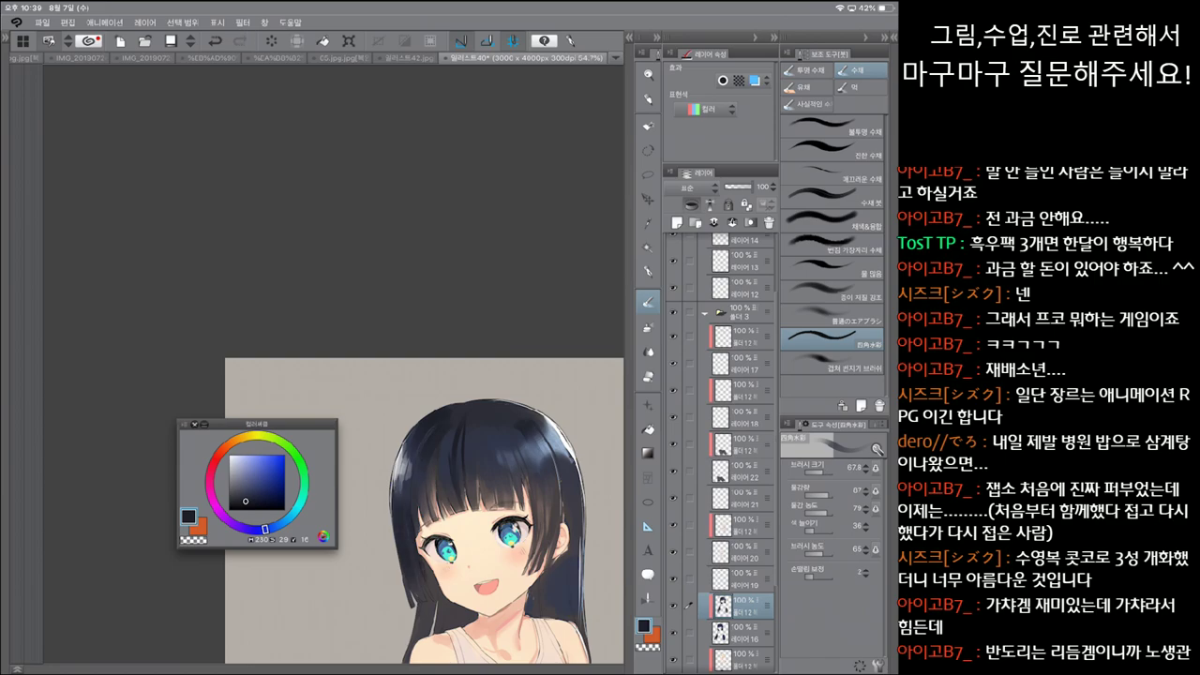
{"action": "key", "text": "ctrl+z"}
{"action": "left_click_drag", "start_coordinate": [424, 484], "coordinate": [443, 434]}
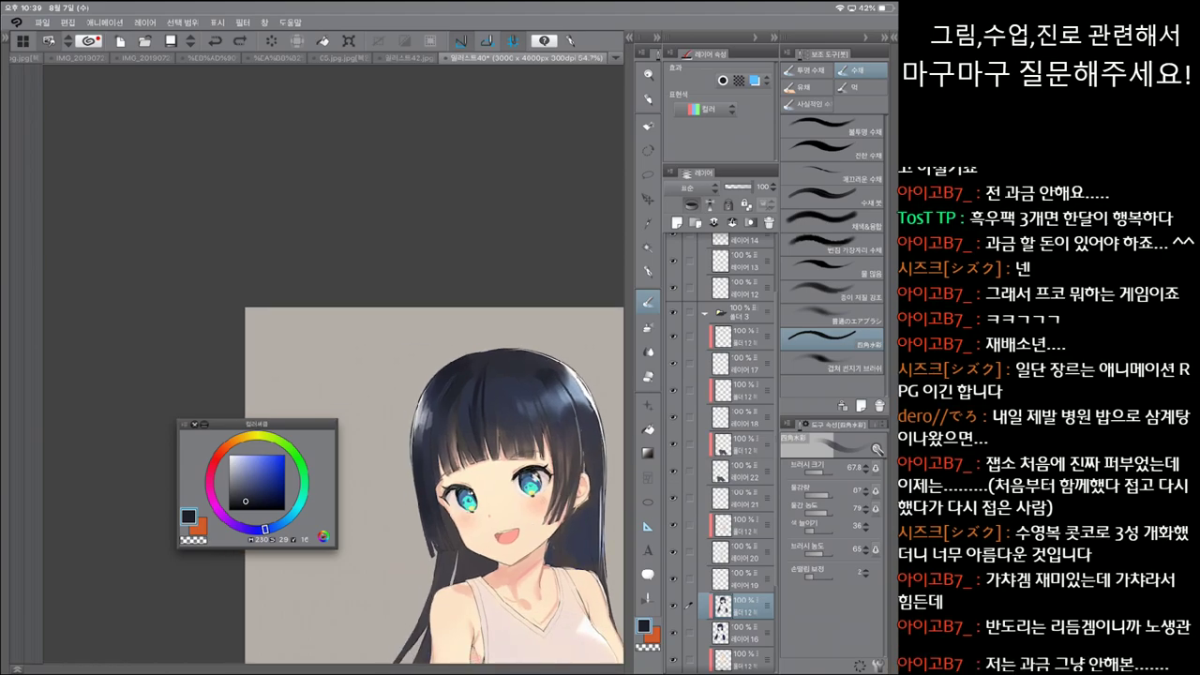
{"action": "scroll", "coordinate": [428, 485], "scroll_direction": "up", "scroll_amount": 1}
{"action": "scroll", "coordinate": [428, 484], "scroll_direction": "down", "scroll_amount": 1}
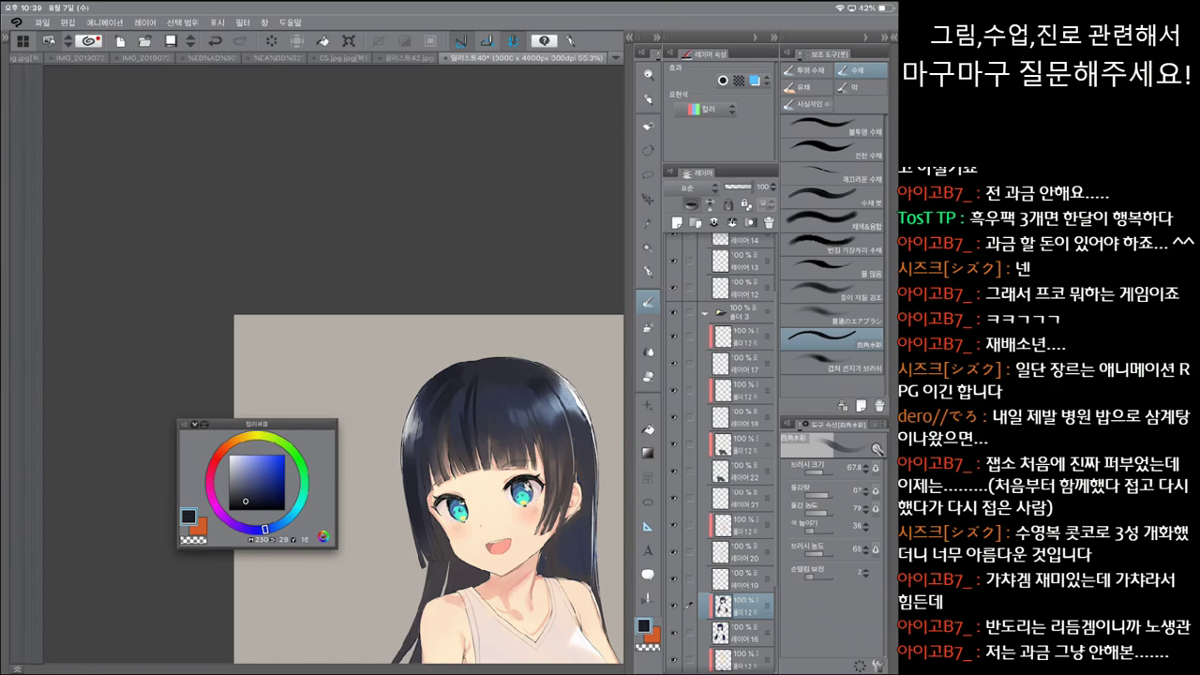
{"action": "key", "text": "ctrl+z"}
{"action": "key", "text": "ctrl+z"}
Step: Try several watercolor strokes on the hair beside the ear at sizes 152.1 and 73.8, undoing each one
{"action": "key", "text": "minus"}
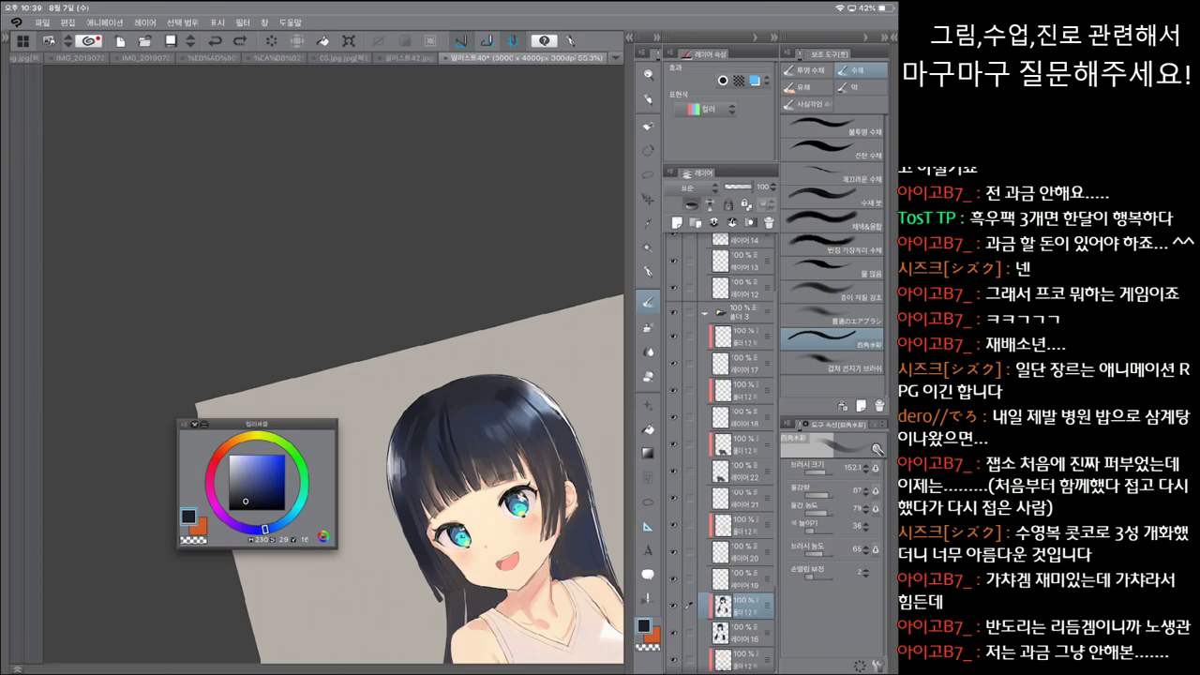
{"action": "key", "text": "bracketright"}
{"action": "left_click_drag", "start_coordinate": [542, 459], "coordinate": [553, 540]}
{"action": "key", "text": "ctrl+z"}
{"action": "key", "text": "ctrl+z"}
{"action": "key", "text": "ctrl+z"}
{"action": "key", "text": "ctrl+z"}
{"action": "left_click_drag", "start_coordinate": [563, 495], "coordinate": [566, 527]}
{"action": "key", "text": "ctrl+z"}
{"action": "key", "text": "ctrl+z"}
{"action": "key", "text": "bracketleft"}
{"action": "left_click_drag", "start_coordinate": [558, 456], "coordinate": [562, 499]}
{"action": "key", "text": "ctrl+z"}
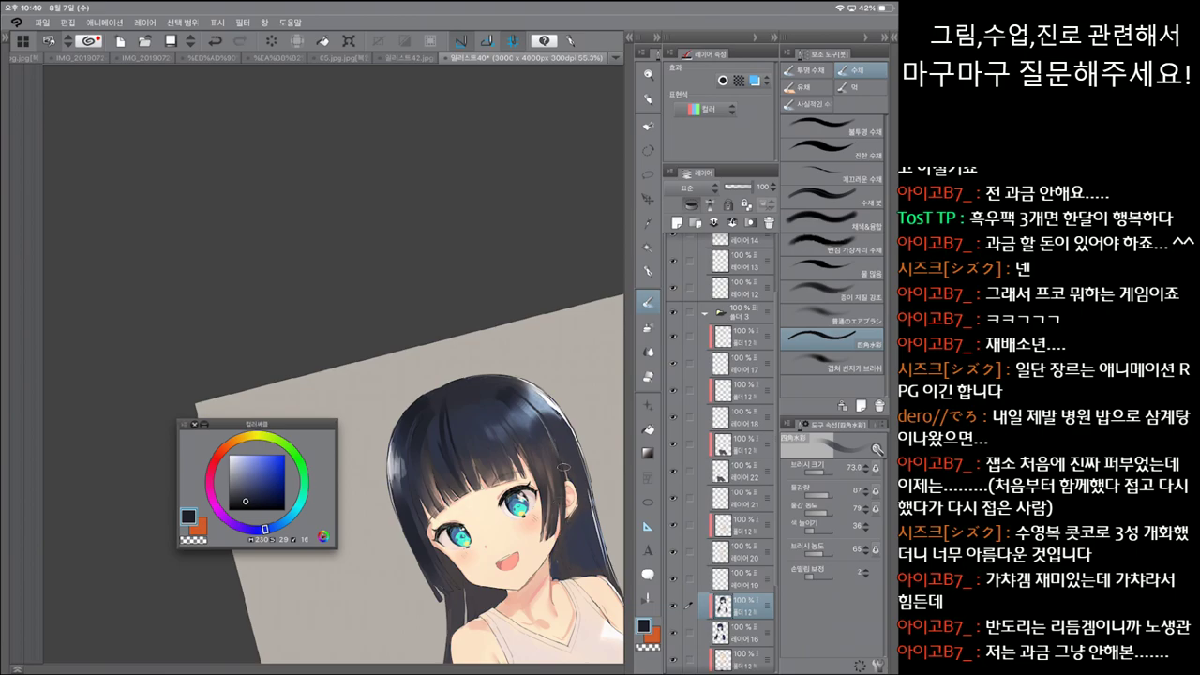
Step: Try a watercolor stroke at size 37.7 on the lock beside the ear, toggling it and ending on undo
{"action": "left_click_drag", "start_coordinate": [404, 375], "coordinate": [380, 412]}
{"action": "key", "text": "bracketleft"}
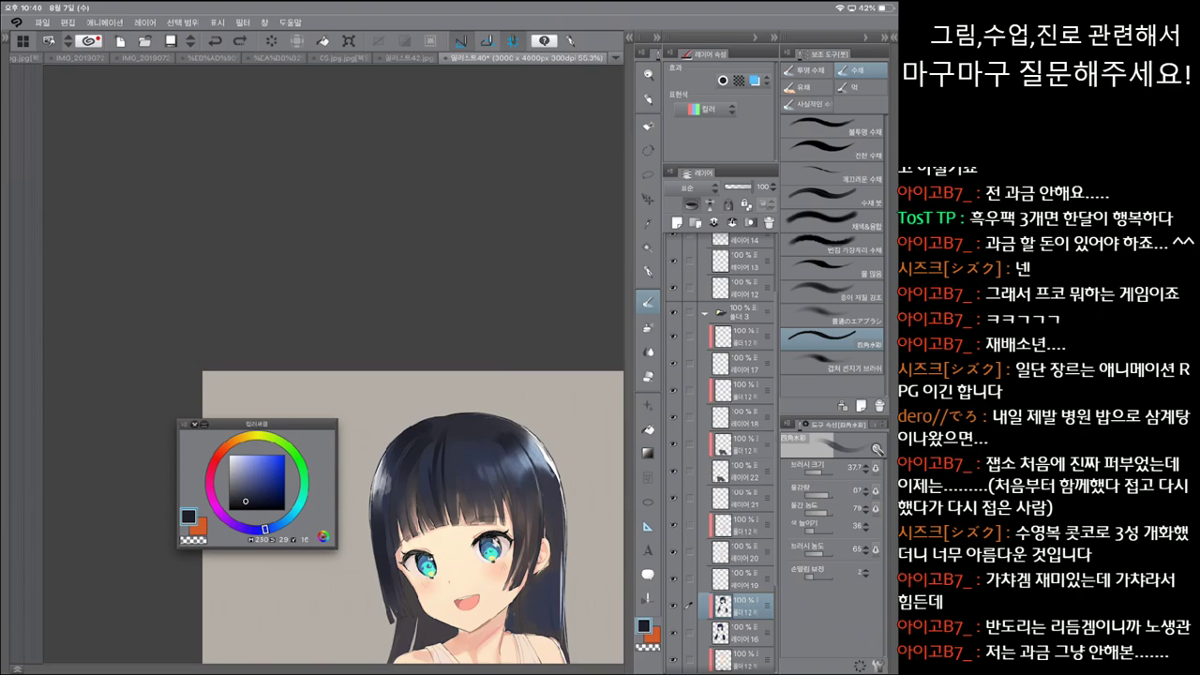
{"action": "key", "text": "ctrl+z"}
{"action": "key", "text": "ctrl+z"}
{"action": "left_click_drag", "start_coordinate": [534, 463], "coordinate": [547, 538]}
{"action": "key", "text": "ctrl+z"}
{"action": "key", "text": "ctrl+z"}
{"action": "key", "text": "ctrl+z"}
{"action": "key", "text": "ctrl+y"}
{"action": "key", "text": "ctrl+z"}
Step: Set the watercolor brush size to 128.8 and examine the long hair across the whole figure
{"action": "scroll", "coordinate": [412, 520], "scroll_direction": "down", "scroll_amount": 2}
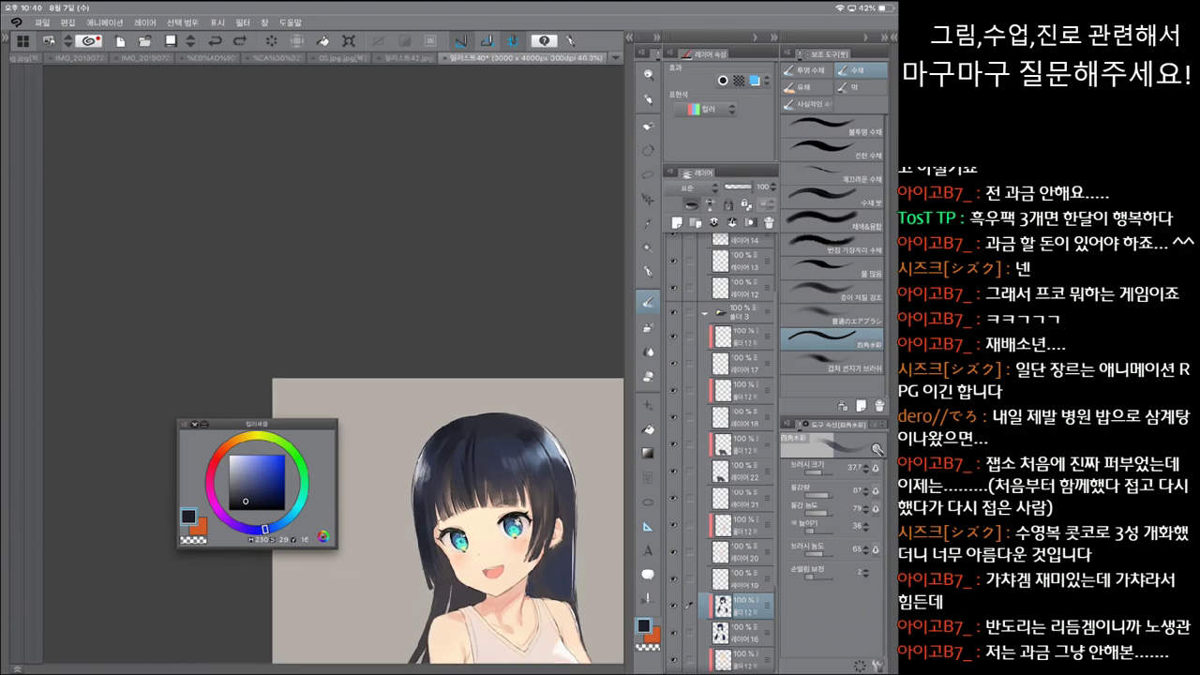
{"action": "left_click_drag", "start_coordinate": [469, 488], "coordinate": [436, 506]}
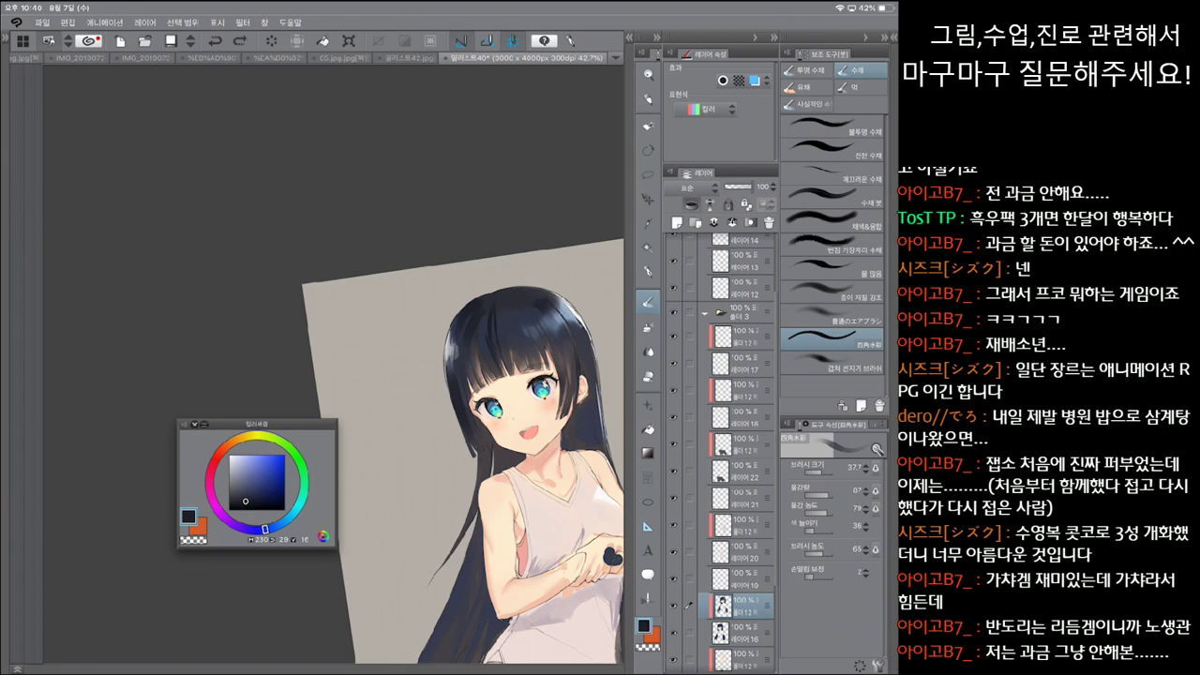
{"action": "left_click", "coordinate": [853, 467]}
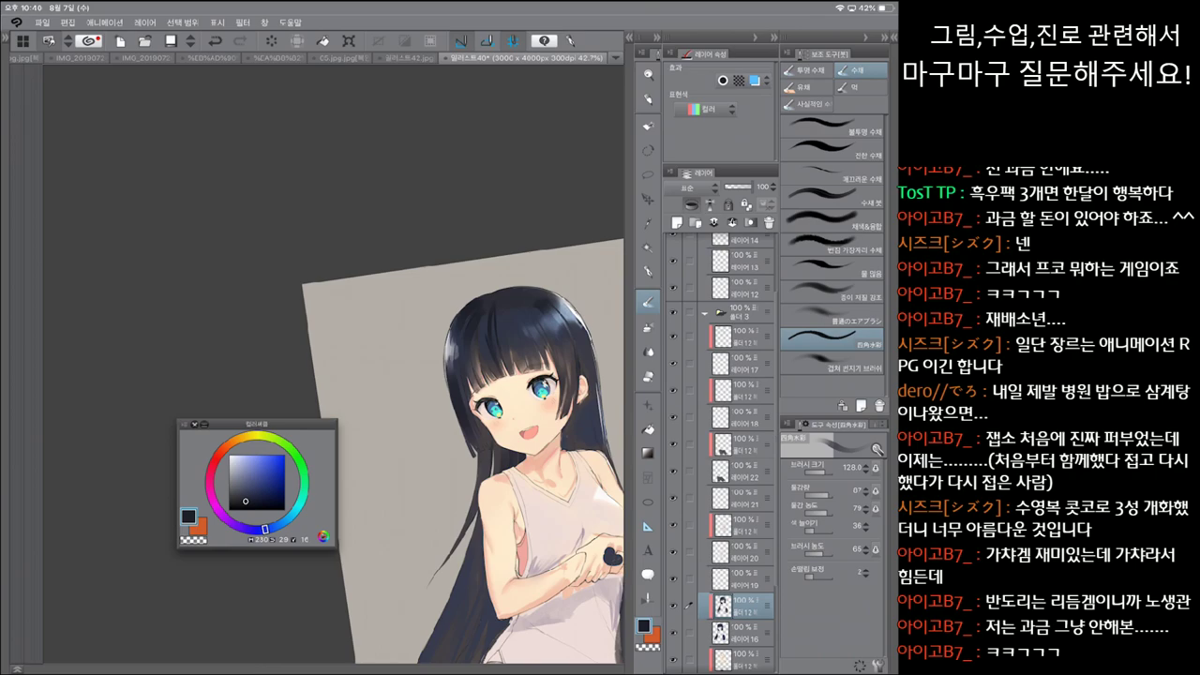
{"action": "scroll", "coordinate": [455, 422], "scroll_direction": "down", "scroll_amount": 2}
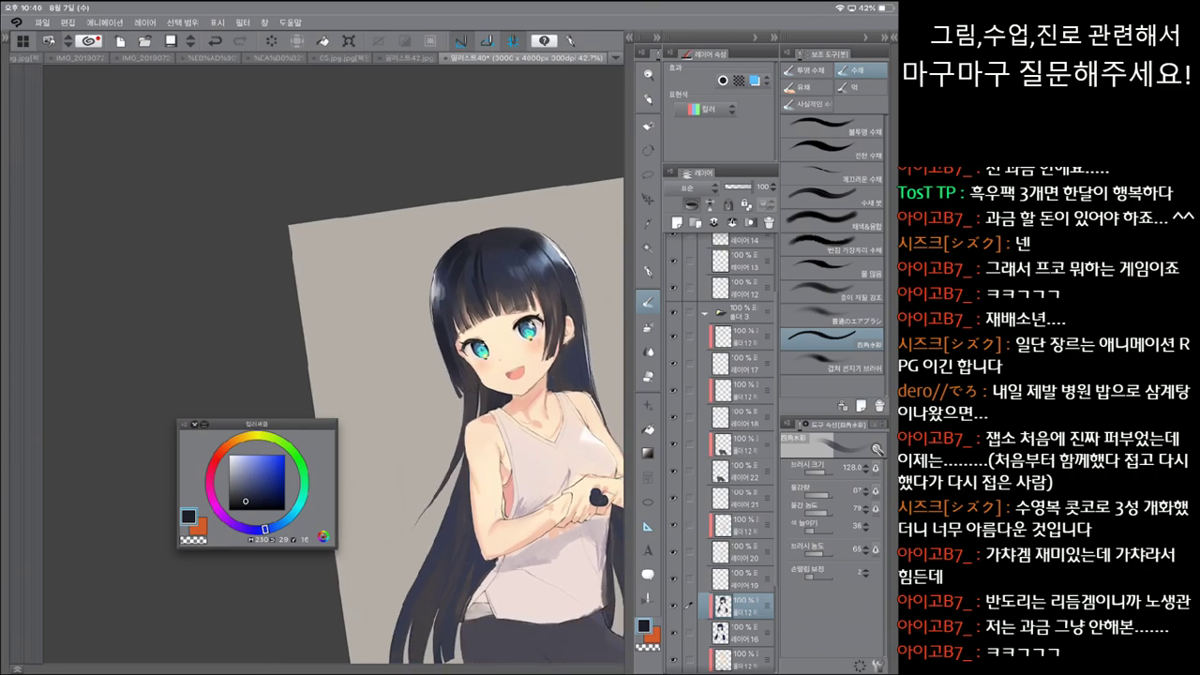
{"action": "scroll", "coordinate": [454, 403], "scroll_direction": "down", "scroll_amount": 2}
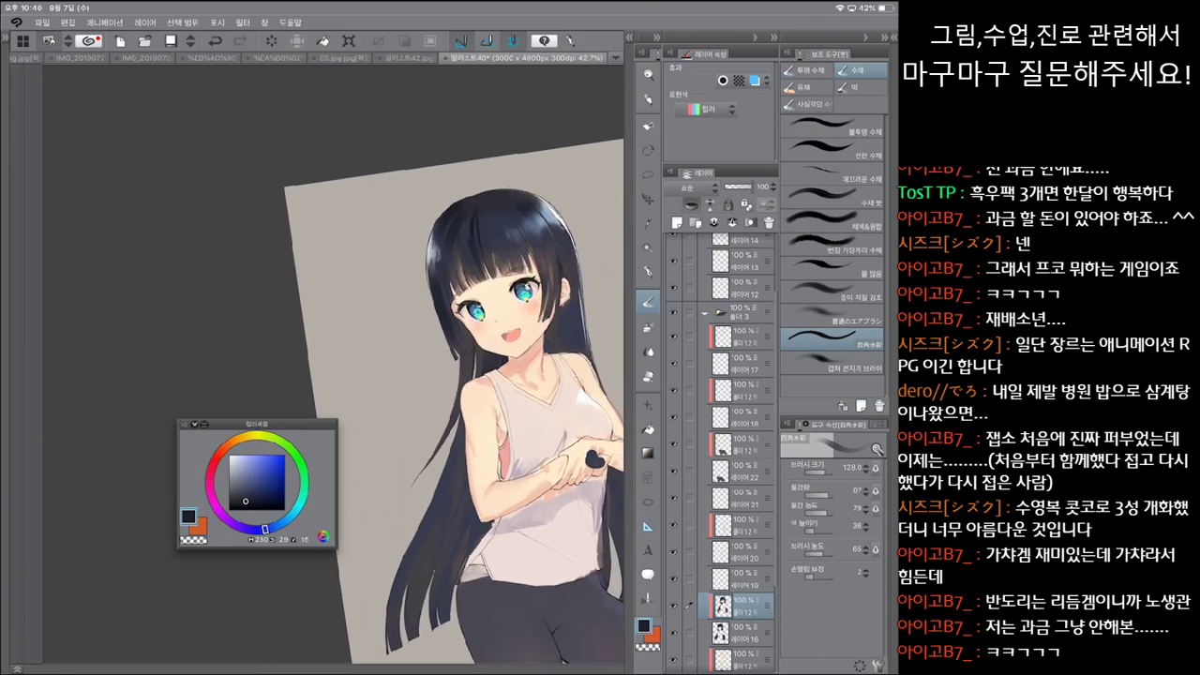
{"action": "scroll", "coordinate": [444, 401], "scroll_direction": "up", "scroll_amount": 1}
{"action": "scroll", "coordinate": [444, 403], "scroll_direction": "down", "scroll_amount": 2}
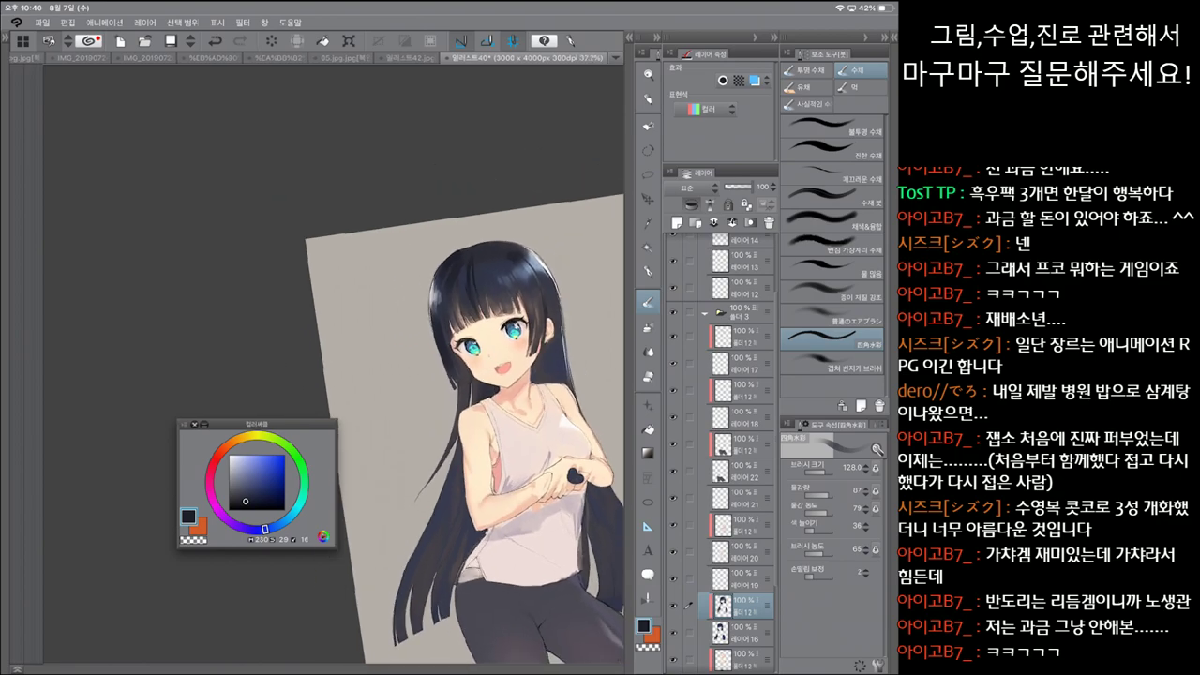
Step: Compare the figure's hair before and after the latest changes by repeatedly undoing and redoing them
{"action": "key", "text": "ctrl+z"}
{"action": "key", "text": "ctrl+y"}
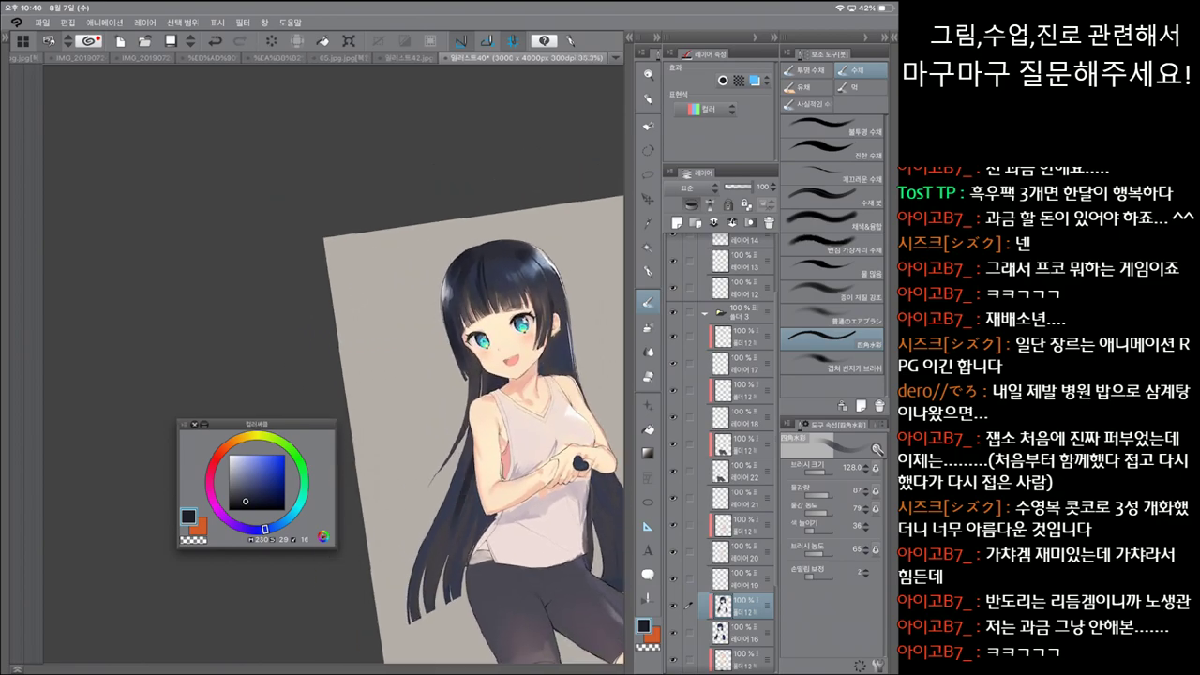
{"action": "key", "text": "ctrl+z"}
{"action": "key", "text": "ctrl+y"}
{"action": "key", "text": "ctrl+z"}
{"action": "key", "text": "ctrl+y"}
{"action": "key", "text": "ctrl+y"}
{"action": "key", "text": "ctrl+y"}
{"action": "key", "text": "ctrl+y"}
{"action": "key", "text": "ctrl+z"}
{"action": "key", "text": "ctrl+z"}
{"action": "key", "text": "ctrl+y"}
{"action": "key", "text": "ctrl+z"}
{"action": "key", "text": "ctrl+y"}
{"action": "key", "text": "ctrl+y"}
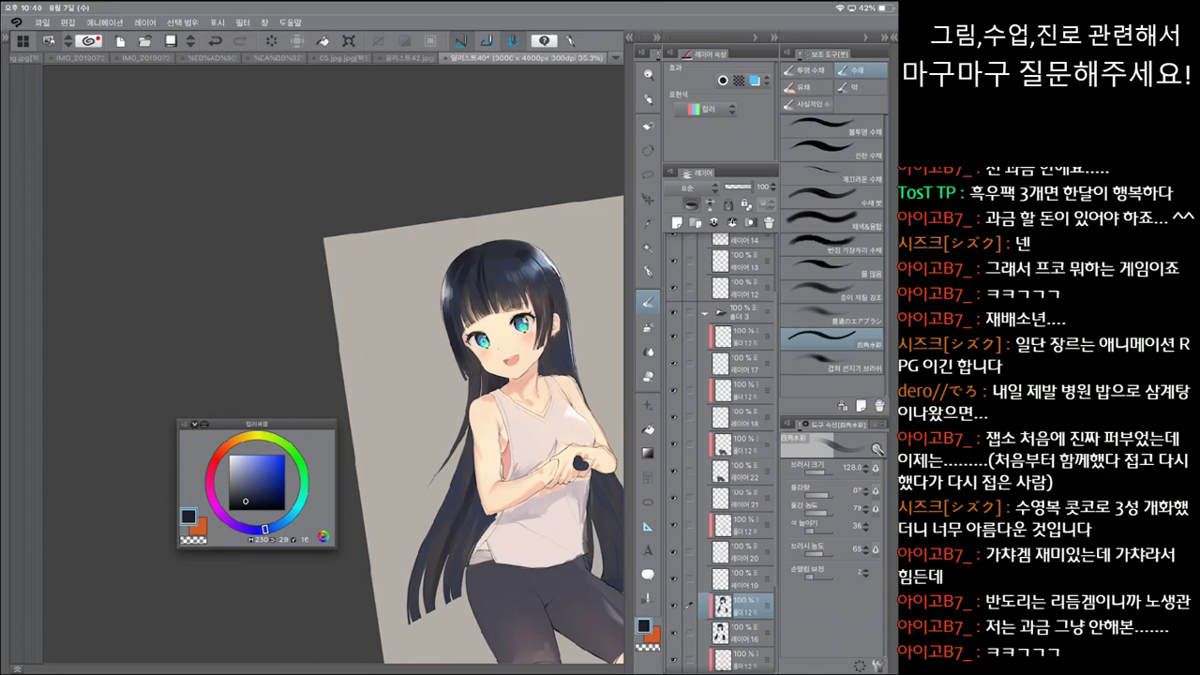
Step: Raise the watercolor brush size to 182.8 and check the long hair again by toggling the latest changes
{"action": "key", "text": "ctrl+y"}
{"action": "key", "text": "bracketright"}
{"action": "key", "text": "ctrl+z"}
{"action": "key", "text": "ctrl+y"}
{"action": "key", "text": "ctrl+z"}
{"action": "key", "text": "ctrl+y"}
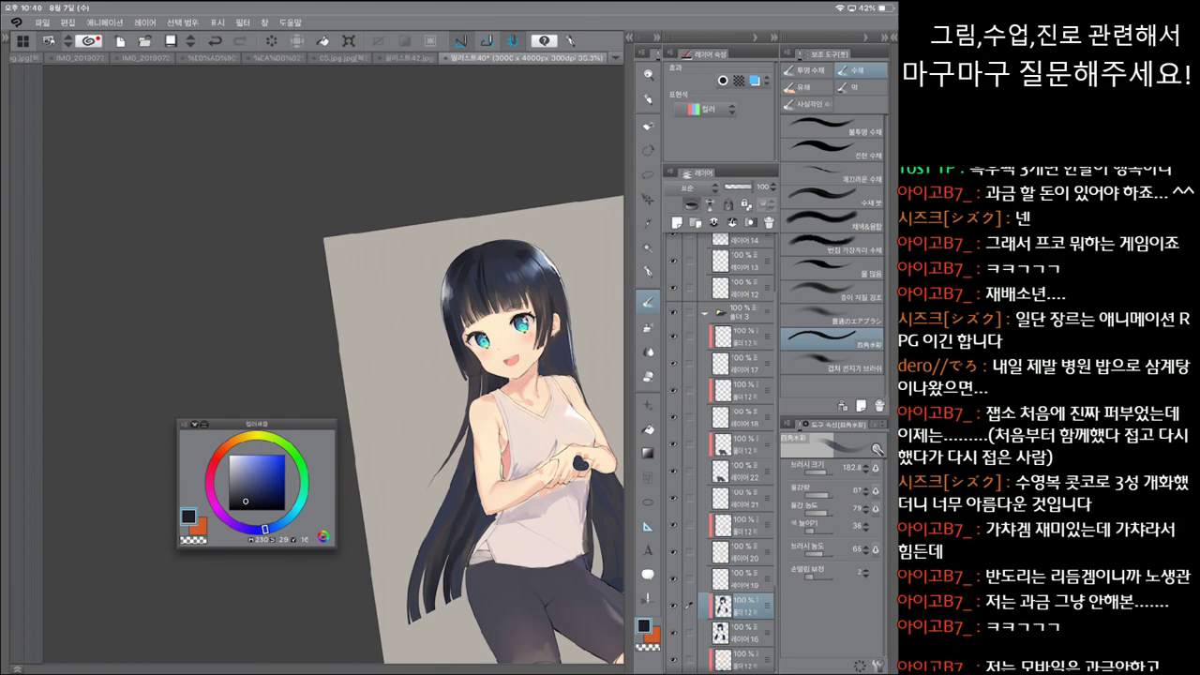
{"action": "key", "text": "ctrl+y"}
{"action": "key", "text": "ctrl+y"}
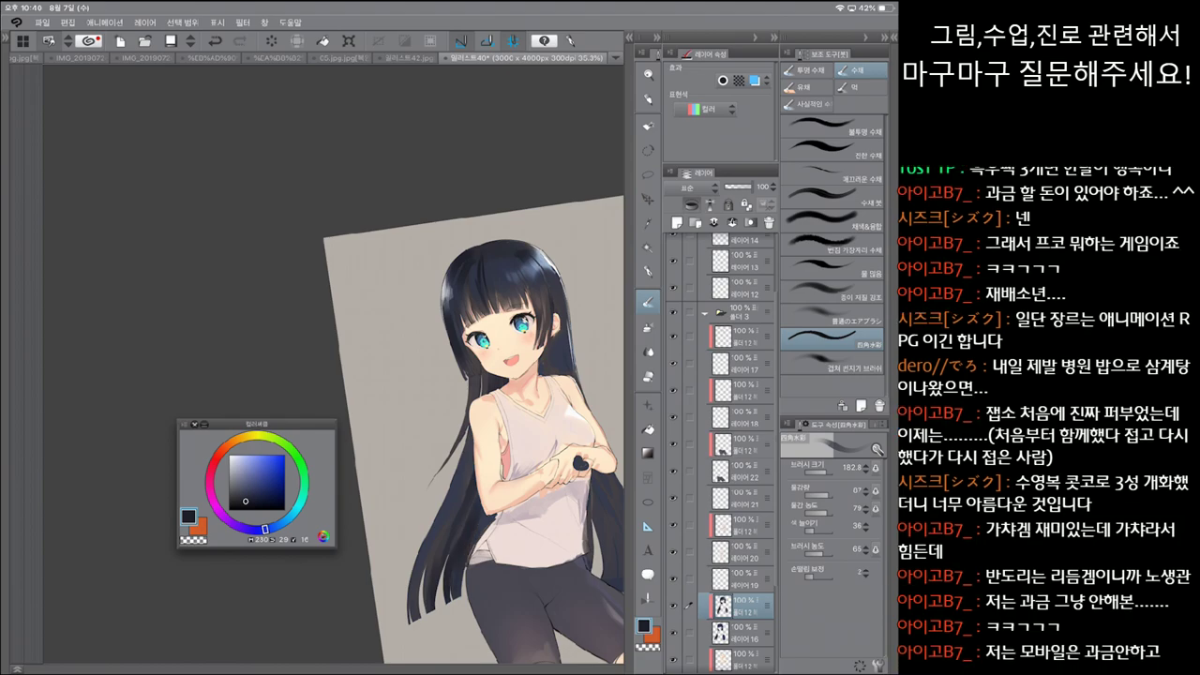
{"action": "key", "text": "ctrl+y"}
{"action": "key", "text": "ctrl+z"}
{"action": "key", "text": "ctrl+y"}
{"action": "key", "text": "ctrl+z"}
Step: Adjust the watercolor brush size to 259.2 while toggling the latest hair change, ending on redo
{"action": "key", "text": "bracketleft"}
{"action": "key", "text": "bracketleft"}
{"action": "key", "text": "bracketleft"}
{"action": "key", "text": "ctrl+y"}
{"action": "key", "text": "ctrl+z"}
{"action": "key", "text": "ctrl+y"}
{"action": "key", "text": "ctrl+z"}
{"action": "key", "text": "bracketright"}
{"action": "key", "text": "bracketright"}
{"action": "key", "text": "bracketright"}
{"action": "key", "text": "ctrl+y"}
{"action": "key", "text": "bracketright"}
{"action": "key", "text": "bracketright"}
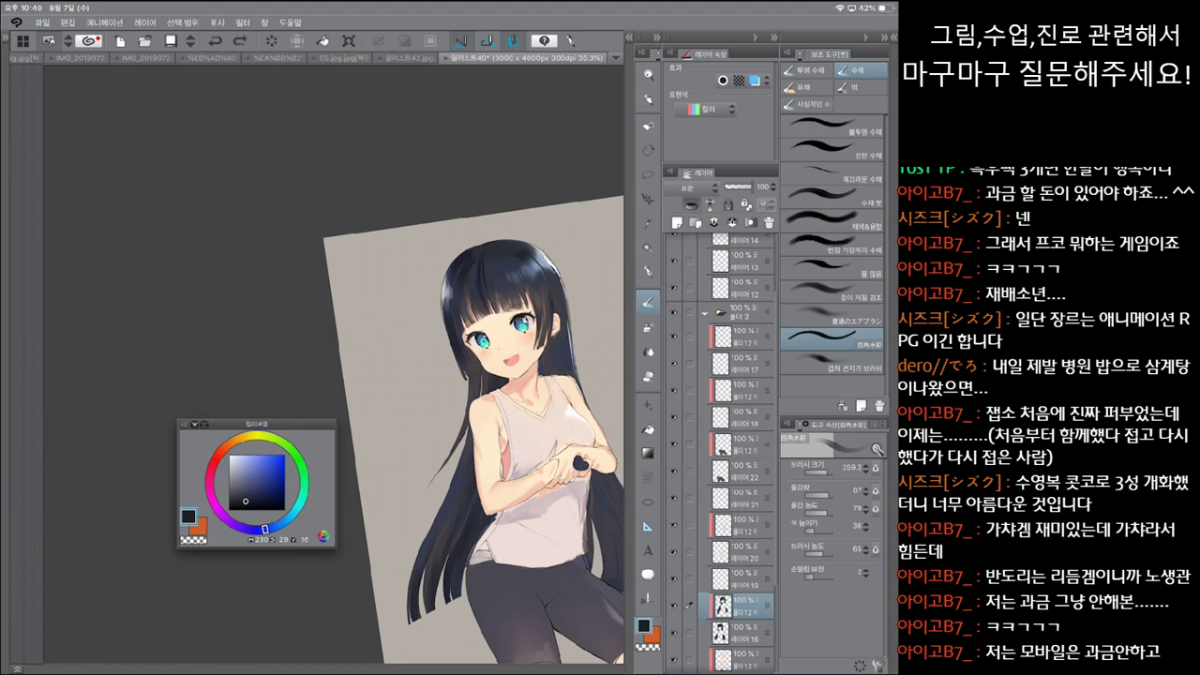
Step: Undo the last two hair changes, redo one and switch to the G펜 at size 102.7
{"action": "key", "text": "ctrl+y"}
{"action": "key", "text": "ctrl+z"}
{"action": "key", "text": "ctrl+z"}
{"action": "key", "text": "p"}
{"action": "key", "text": "ctrl+y"}
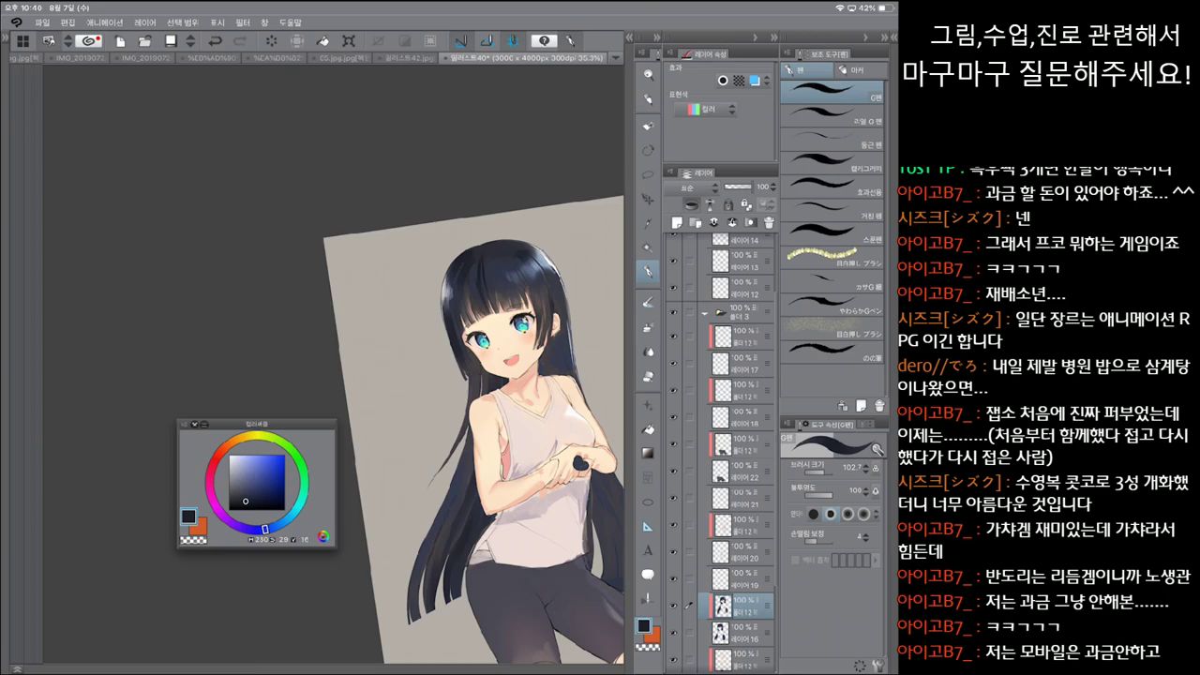
Step: Compare the figure's hair before and after the last change by repeatedly undoing and redoing it
{"action": "key", "text": "ctrl+z"}
{"action": "key", "text": "ctrl+y"}
{"action": "key", "text": "ctrl+z"}
{"action": "key", "text": "ctrl+y"}
{"action": "key", "text": "ctrl+z"}
{"action": "key", "text": "ctrl+y"}
{"action": "key", "text": "ctrl+z"}
{"action": "key", "text": "ctrl+y"}
{"action": "key", "text": "ctrl+z"}
{"action": "key", "text": "ctrl+y"}
{"action": "key", "text": "ctrl+y"}
{"action": "key", "text": "ctrl+z"}
{"action": "key", "text": "ctrl+y"}
{"action": "key", "text": "ctrl+z"}
{"action": "key", "text": "ctrl+y"}
{"action": "key", "text": "ctrl+z"}
{"action": "key", "text": "ctrl+y"}
{"action": "key", "text": "ctrl+z"}
{"action": "scroll", "coordinate": [451, 430], "scroll_direction": "right", "scroll_amount": 3}
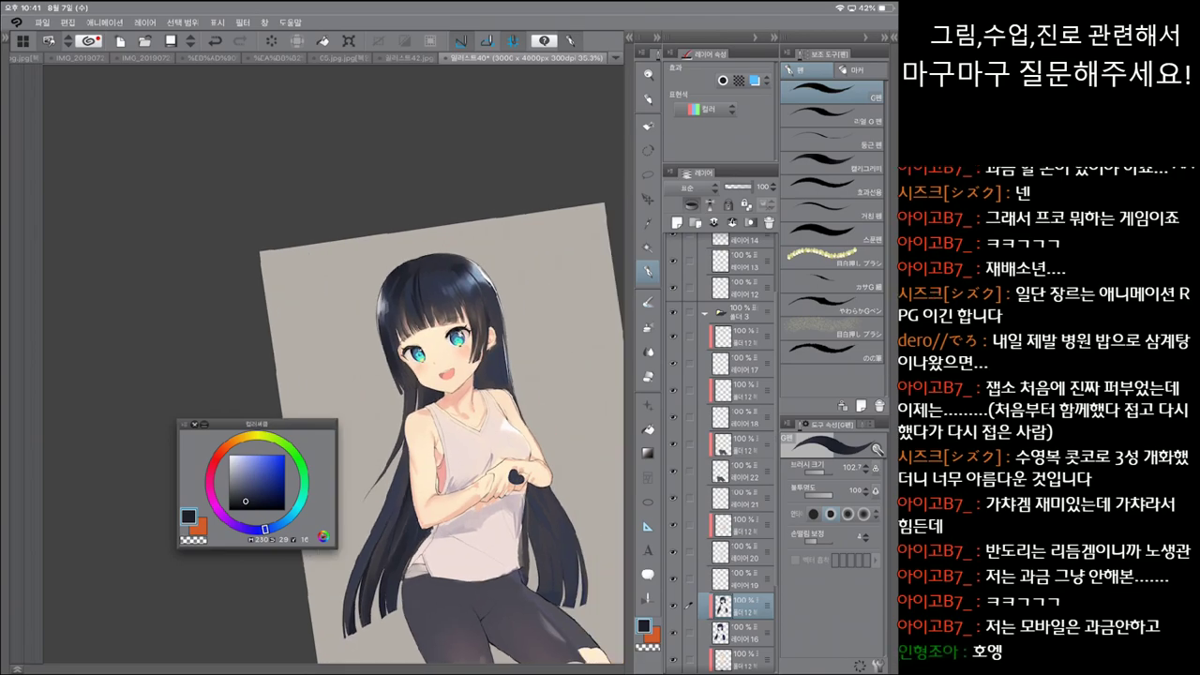
{"action": "scroll", "coordinate": [428, 432], "scroll_direction": "right", "scroll_amount": 3}
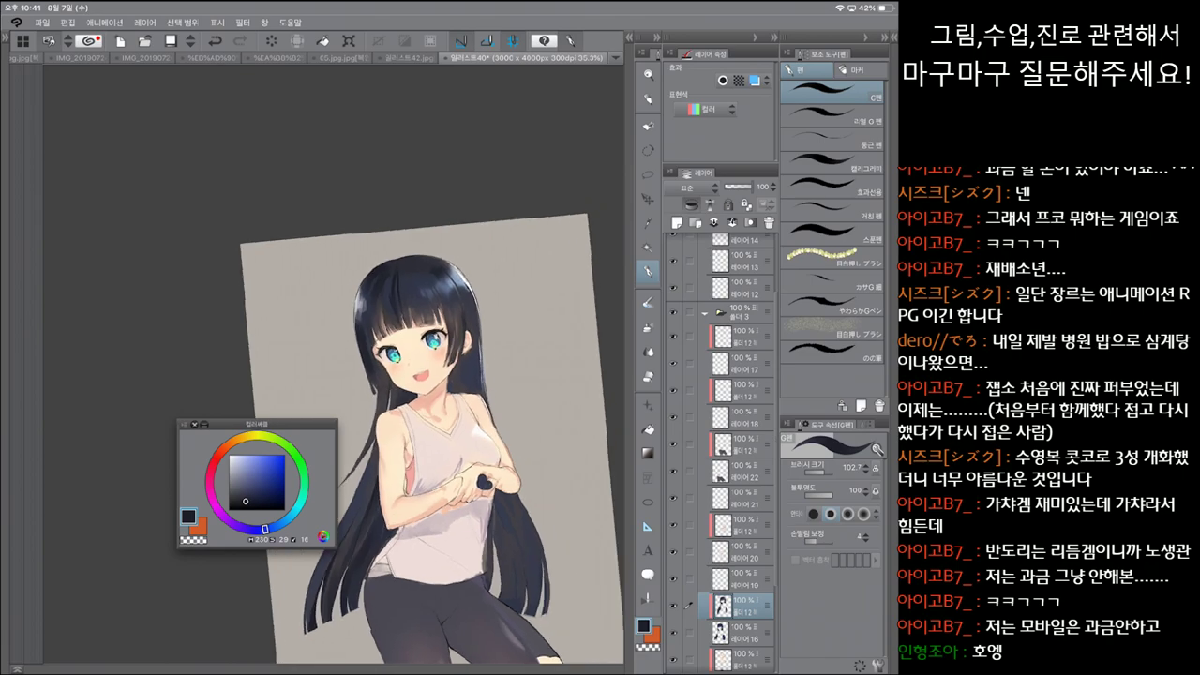
{"action": "scroll", "coordinate": [386, 433], "scroll_direction": "right", "scroll_amount": 1}
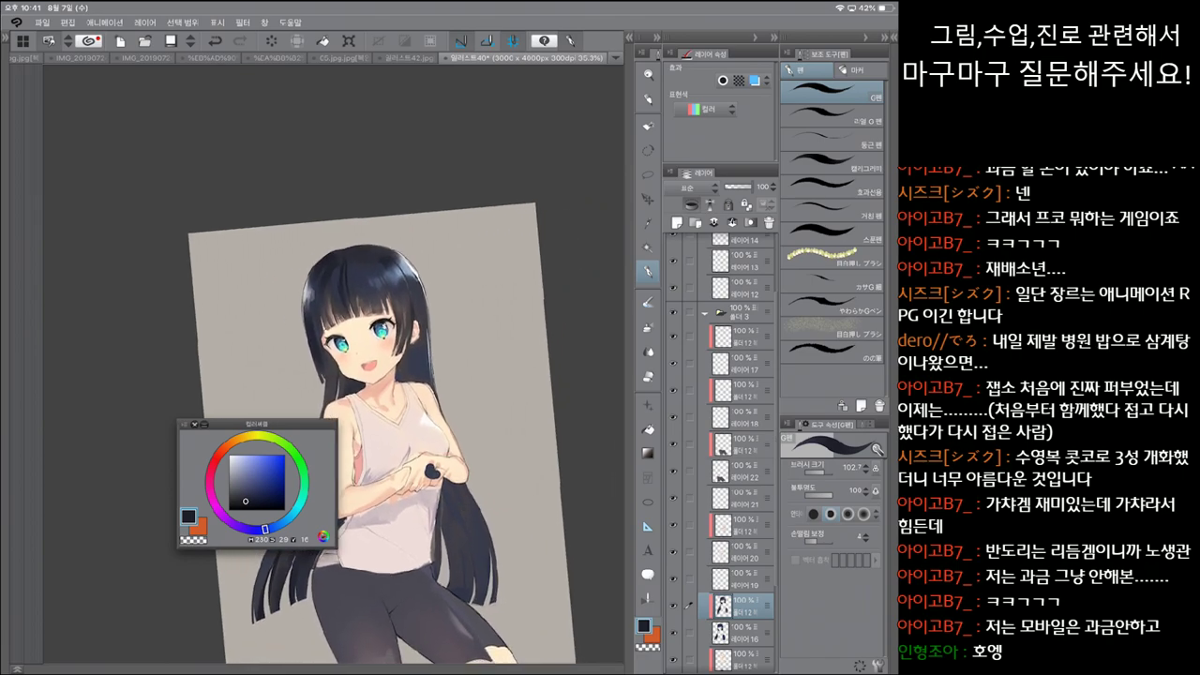
{"action": "scroll", "coordinate": [404, 431], "scroll_direction": "left", "scroll_amount": 2}
Step: Switch to the 리얼 G펜, raise its size to 170.2 and undo the last two strokes
{"action": "left_click", "coordinate": [830, 112]}
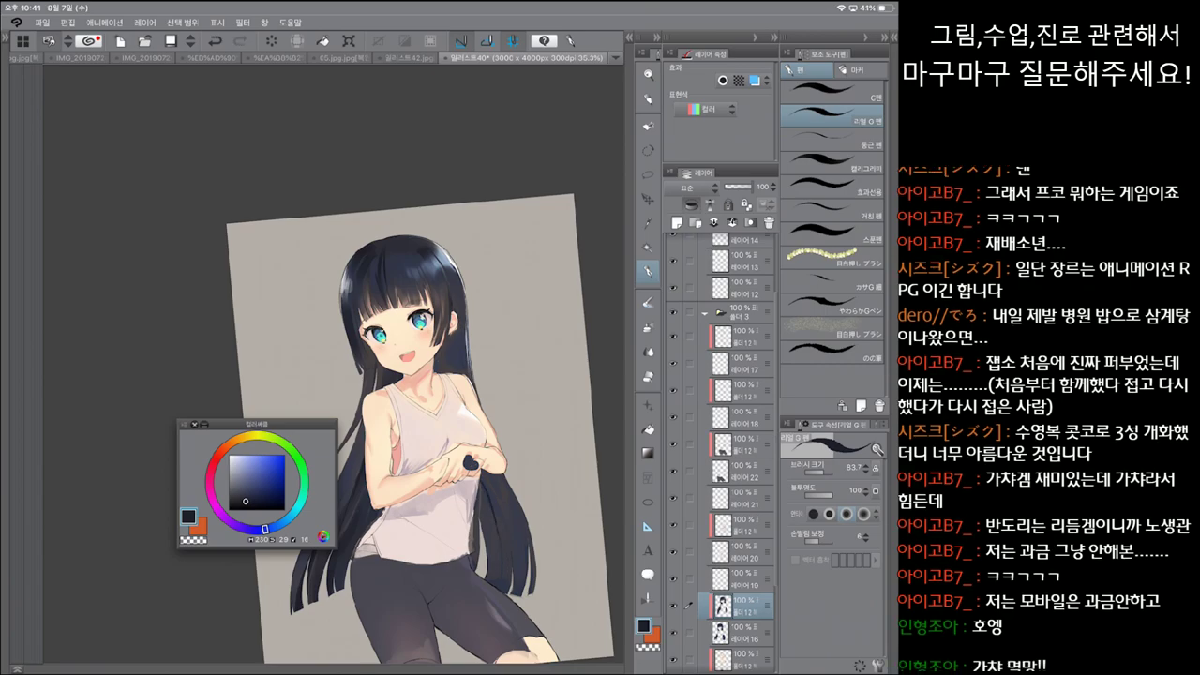
{"action": "key", "text": "ctrl+z"}
{"action": "key", "text": "ctrl+z"}
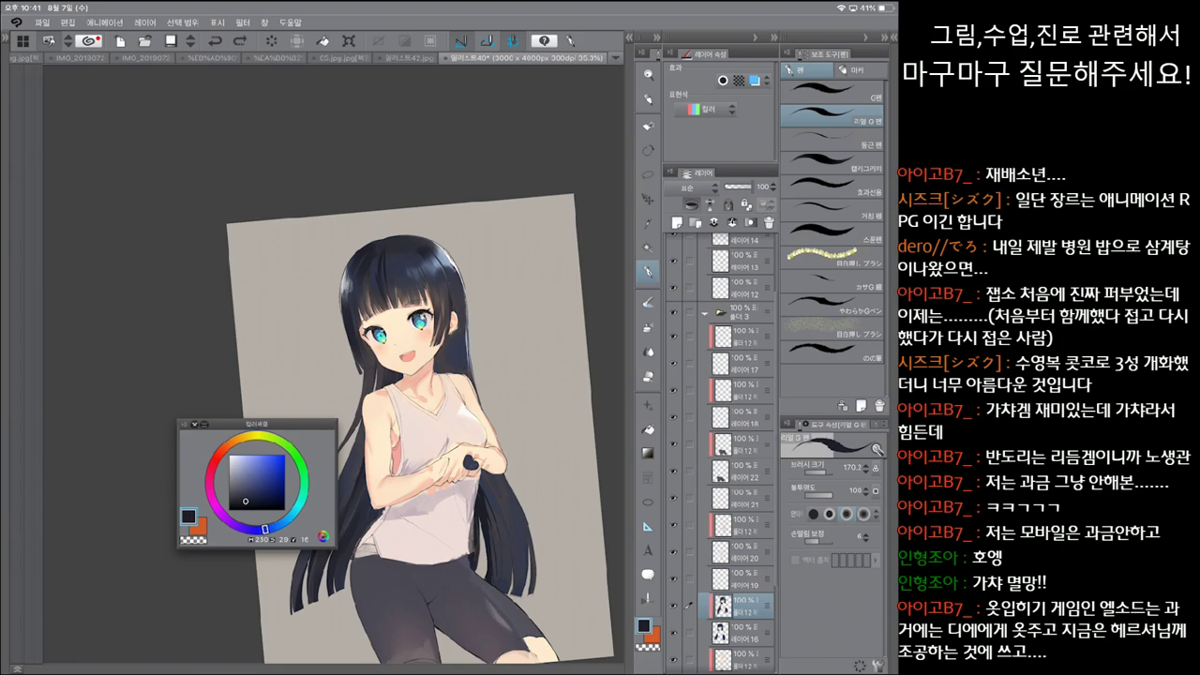
Step: Sample dark navy from the long hair and set up the 四角水彩 watercolor brush at size 49.8
{"action": "key", "text": "b"}
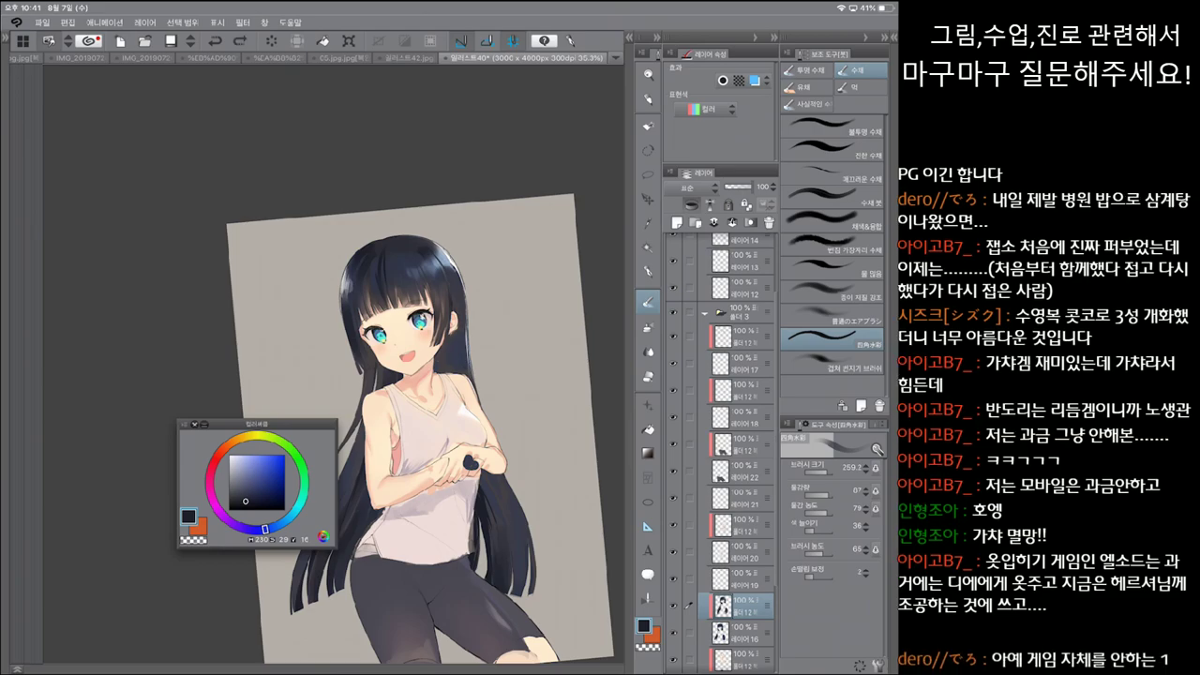
{"action": "key", "text": "bracketleft"}
{"action": "key", "text": "bracketleft"}
{"action": "key", "text": "bracketleft"}
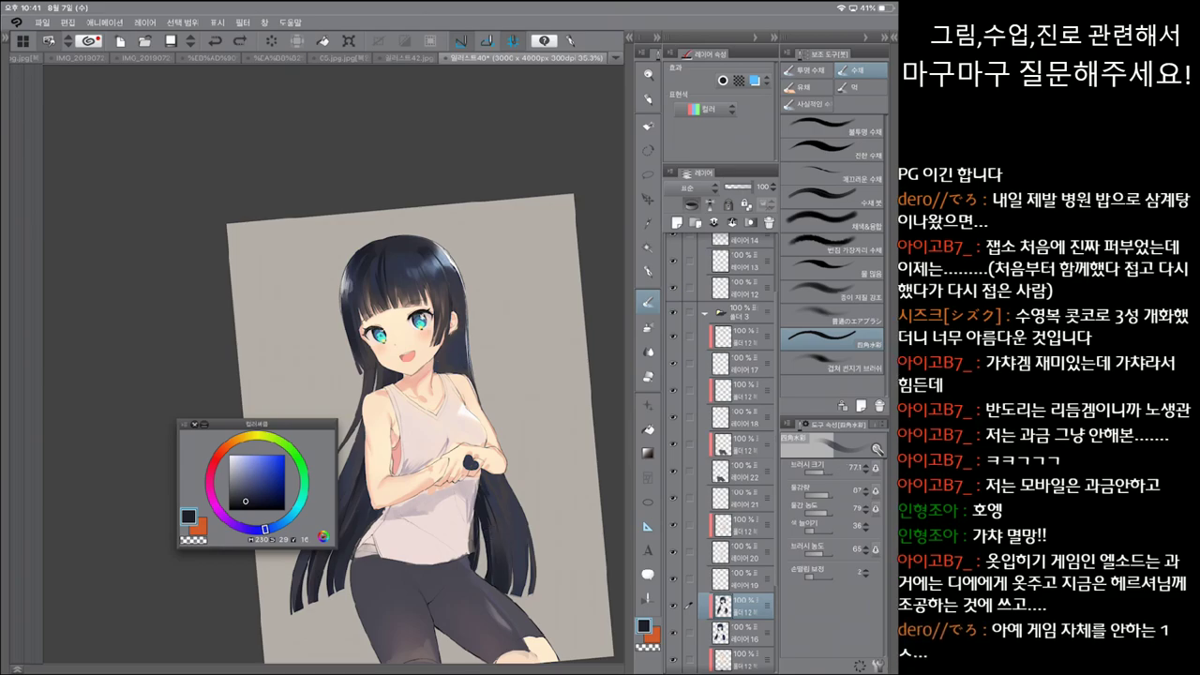
{"action": "left_click", "coordinate": [492, 511], "text": "alt"}
{"action": "key", "text": "bracketright"}
{"action": "key", "text": "bracketright"}
{"action": "key", "text": "p"}
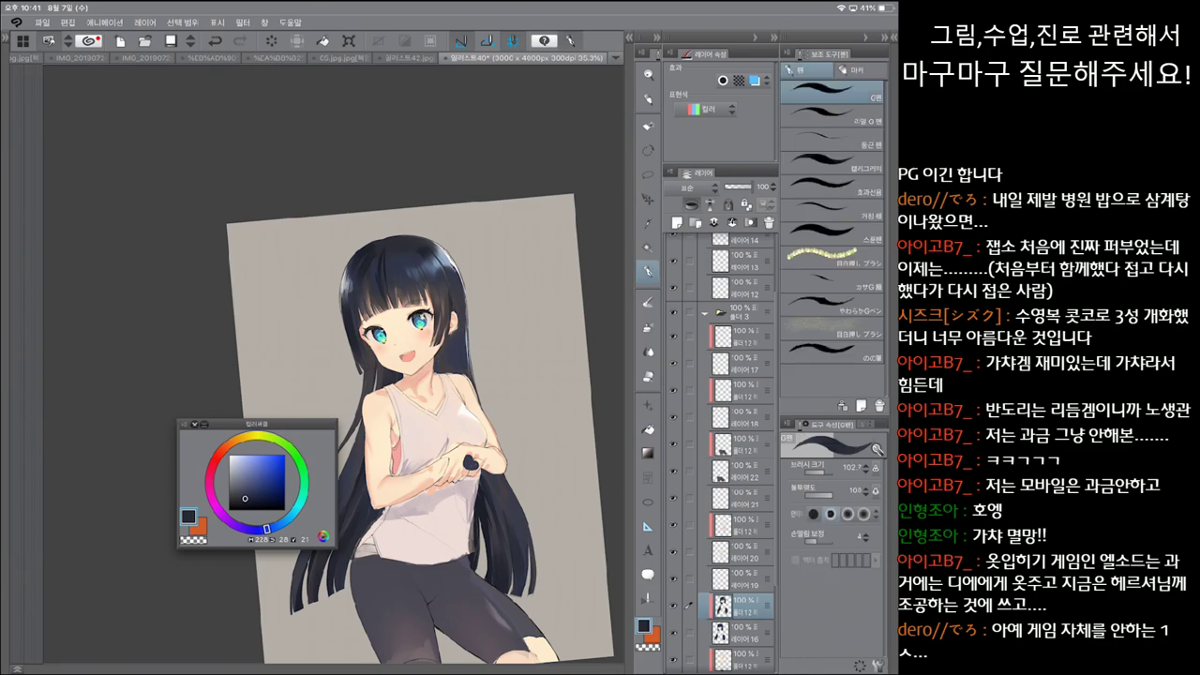
{"action": "key", "text": "period"}
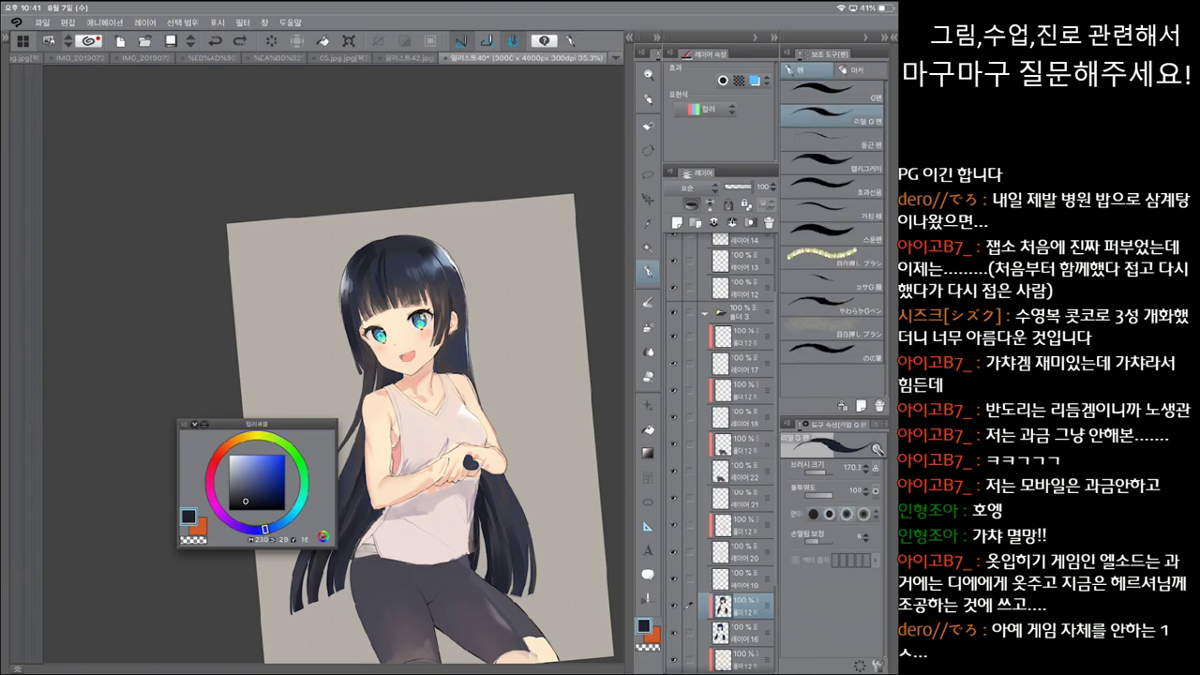
{"action": "key", "text": "b"}
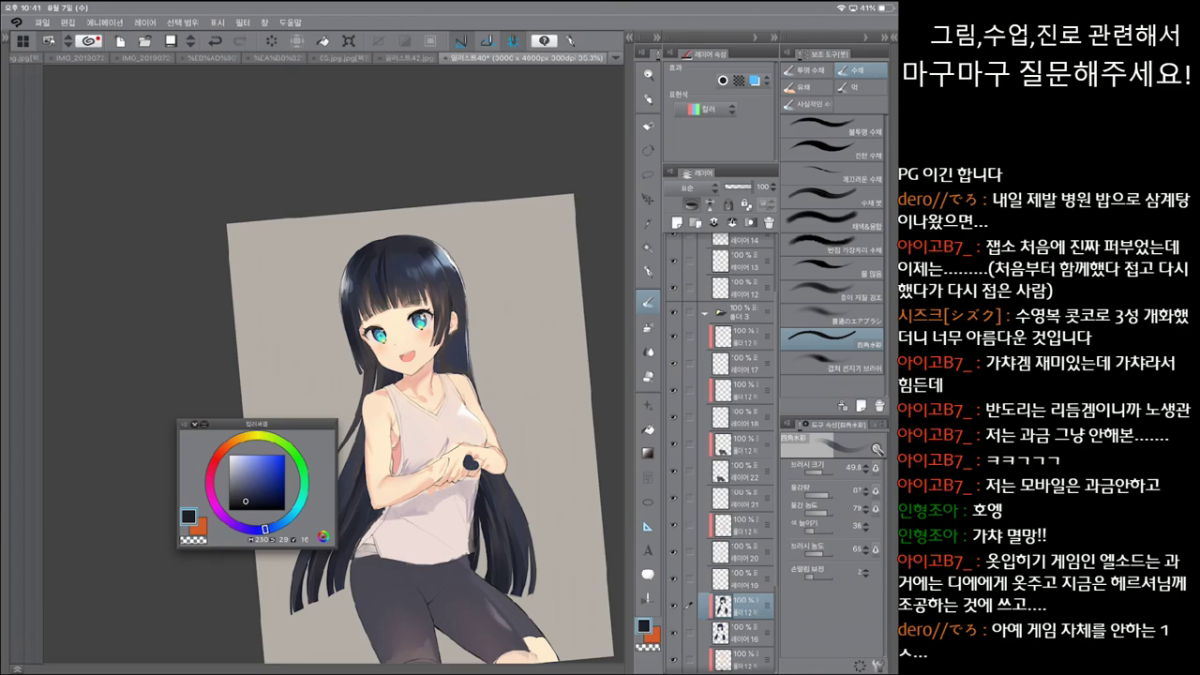
Step: Raise the watercolor brush size to 188.3 and check the hair by toggling the last change
{"action": "key", "text": "ctrl+z"}
{"action": "key", "text": "ctrl+y"}
{"action": "key", "text": "ctrl+z"}
{"action": "key", "text": "ctrl+y"}
{"action": "key", "text": "ctrl+z"}
{"action": "key", "text": "ctrl+y"}
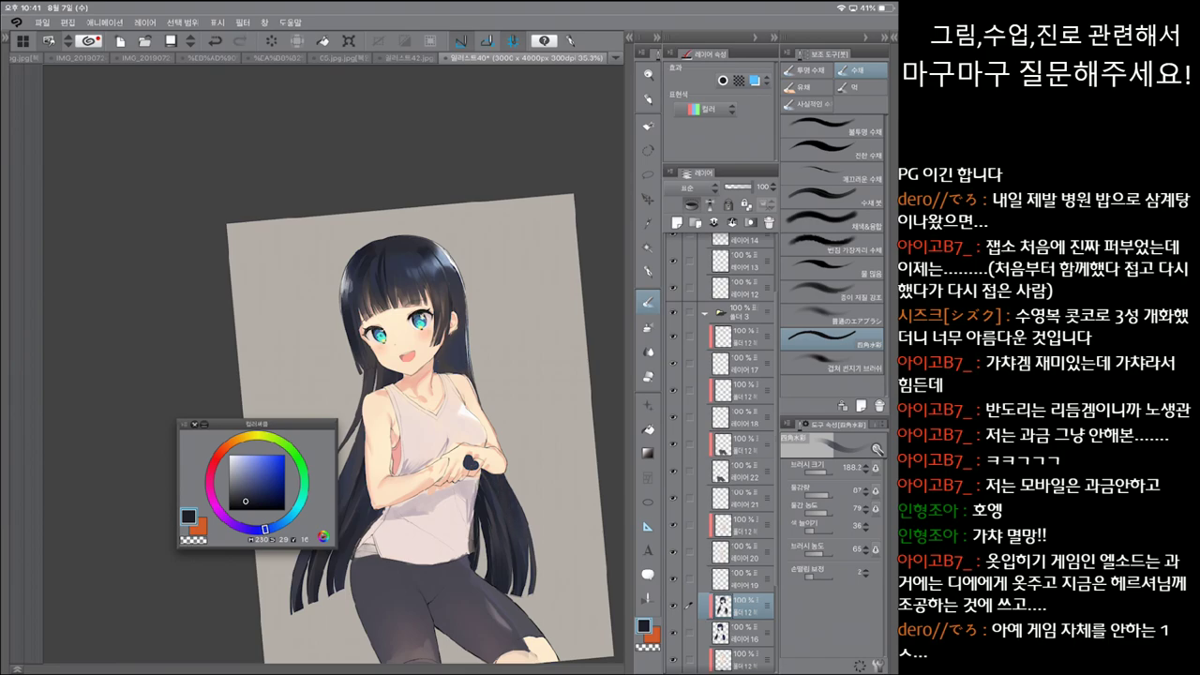
{"action": "key", "text": "ctrl+z"}
{"action": "key", "text": "ctrl+y"}
{"action": "key", "text": "ctrl+z"}
{"action": "key", "text": "ctrl+y"}
{"action": "left_click_drag", "start_coordinate": [422, 441], "coordinate": [456, 486]}
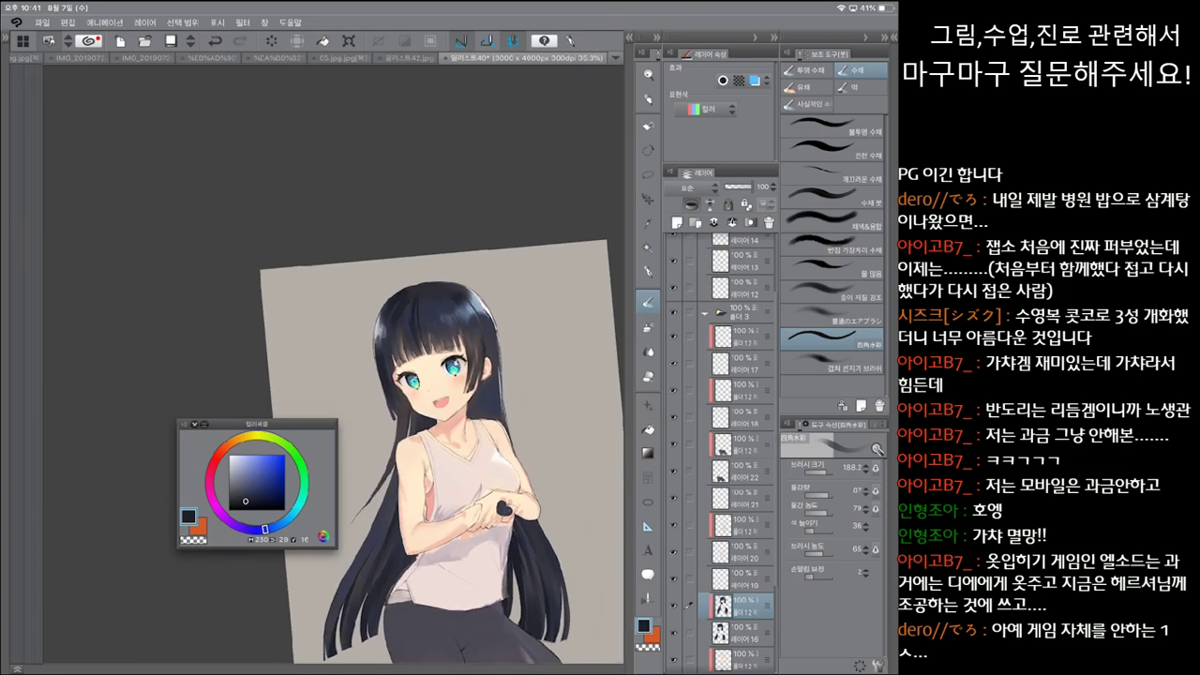
{"action": "key", "text": "ctrl+y"}
{"action": "key", "text": "ctrl+z"}
{"action": "key", "text": "ctrl+y"}
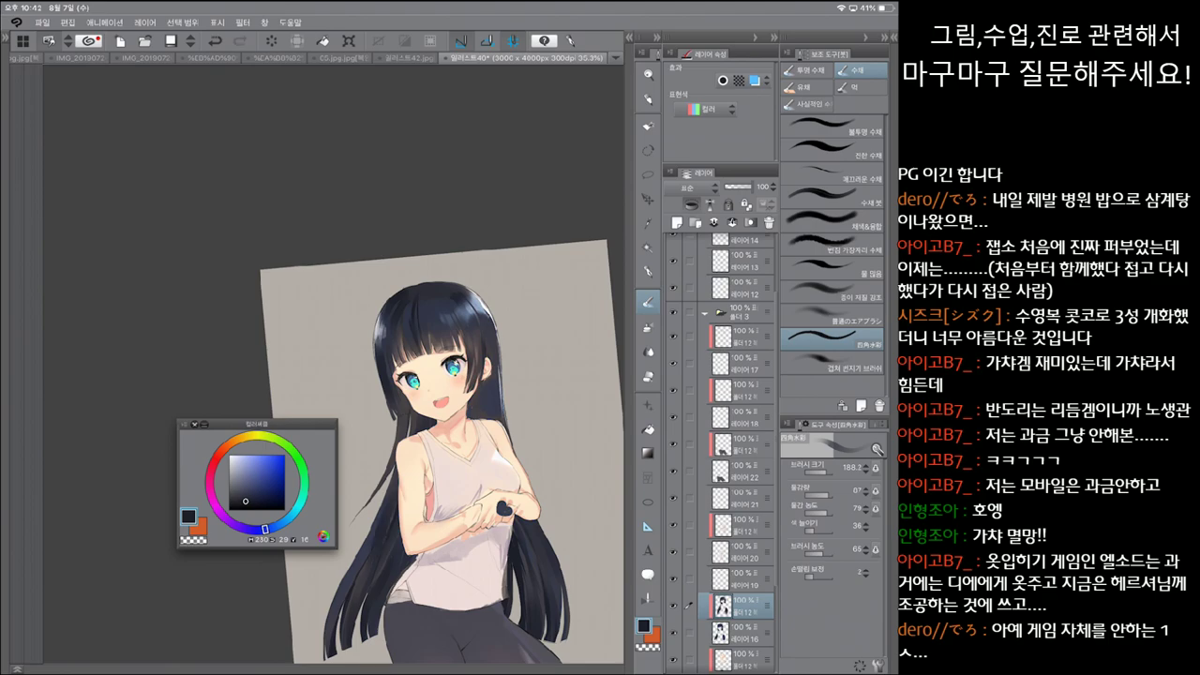
{"action": "key", "text": "ctrl+z"}
{"action": "key", "text": "ctrl+y"}
Step: Go over the hair with the G펜, then return to the watercolor brush at size 178.5 with navy 231, 27, 15
{"action": "left_click_drag", "start_coordinate": [440, 460], "coordinate": [452, 480]}
{"action": "scroll", "coordinate": [439, 469], "scroll_direction": "up", "scroll_amount": 1}
{"action": "key", "text": "p"}
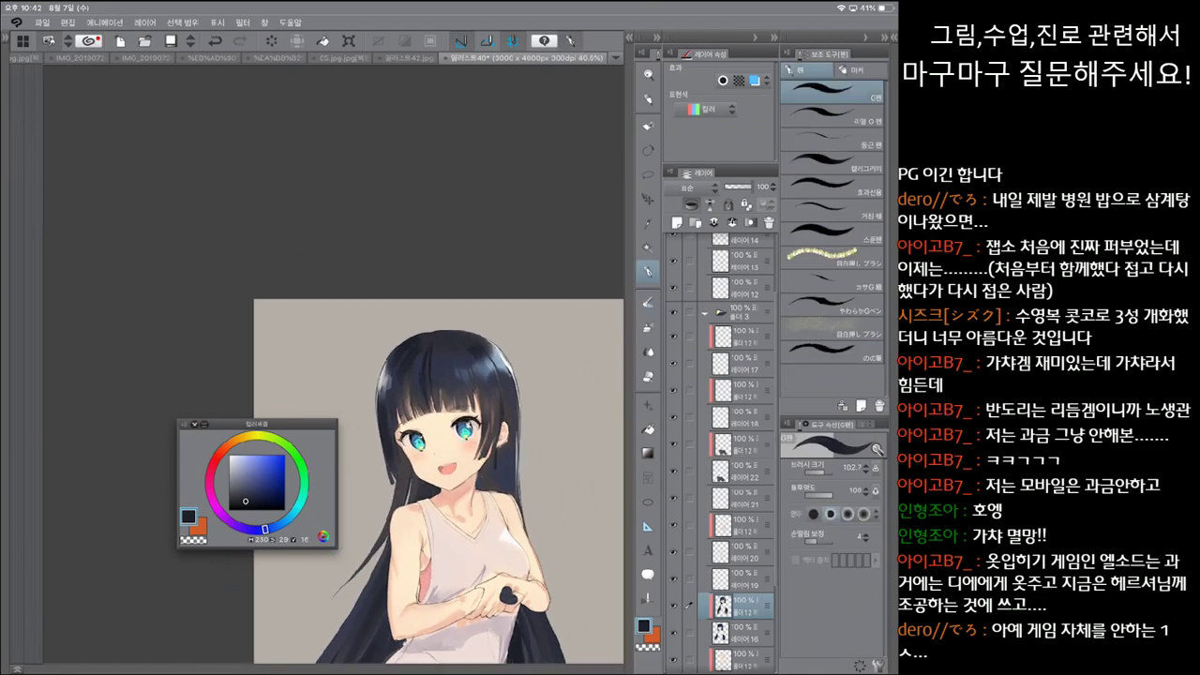
{"action": "key", "text": "b"}
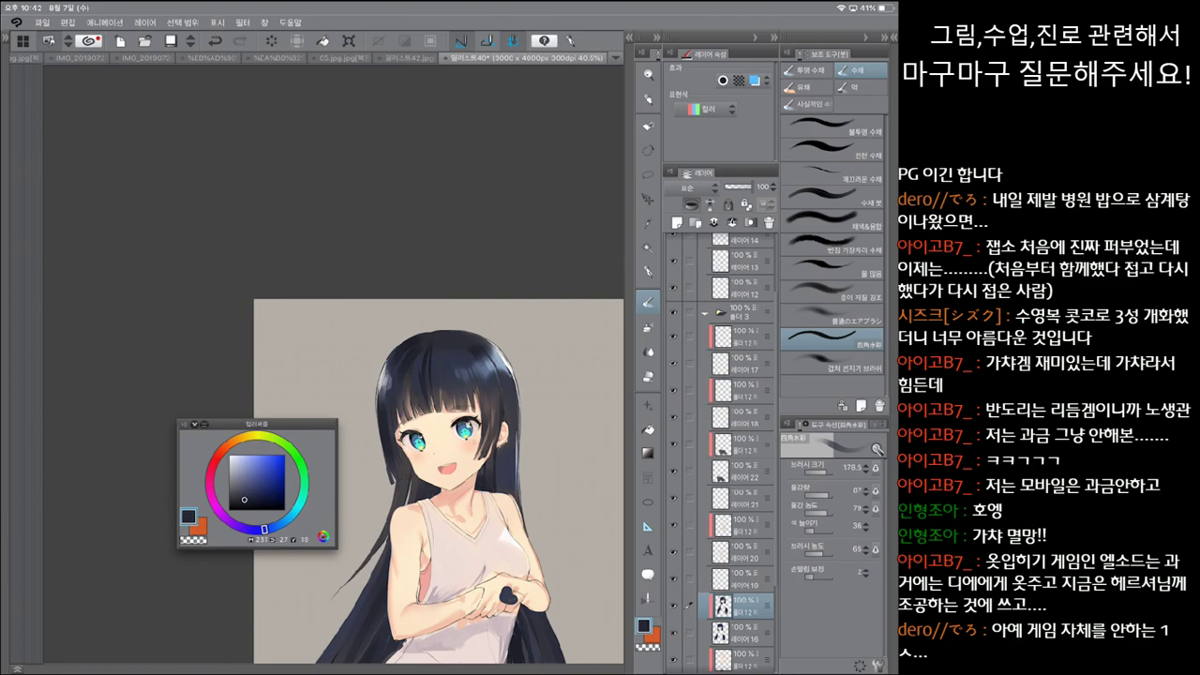
{"action": "left_click_drag", "start_coordinate": [469, 431], "coordinate": [413, 361]}
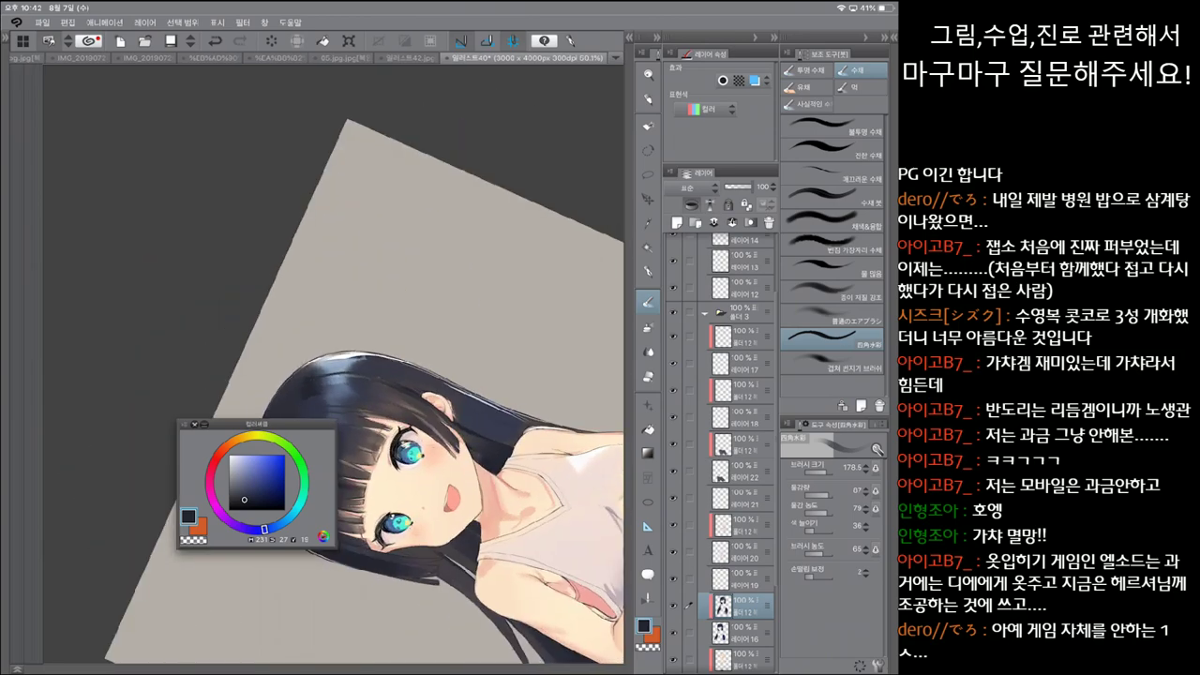
Step: Move to the clipped skin layer with the G펜 and undo the trial peach strokes near the neck
{"action": "left_click", "coordinate": [741, 287]}
{"action": "key", "text": "p"}
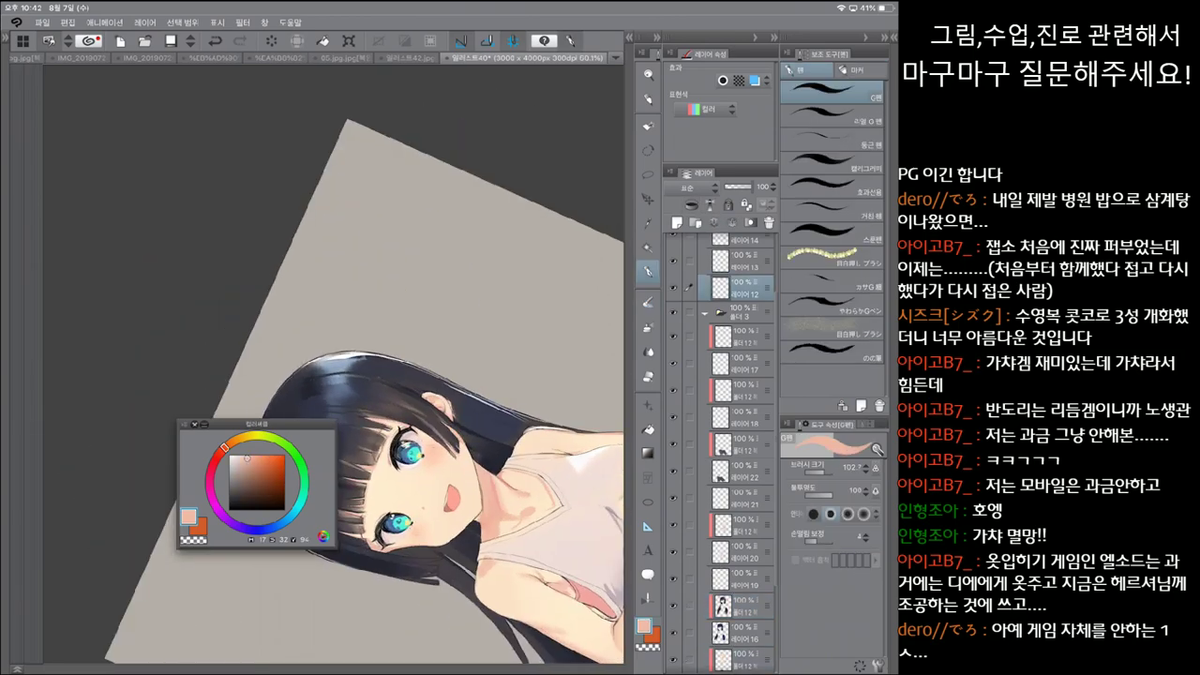
{"action": "key", "text": "ctrl+z"}
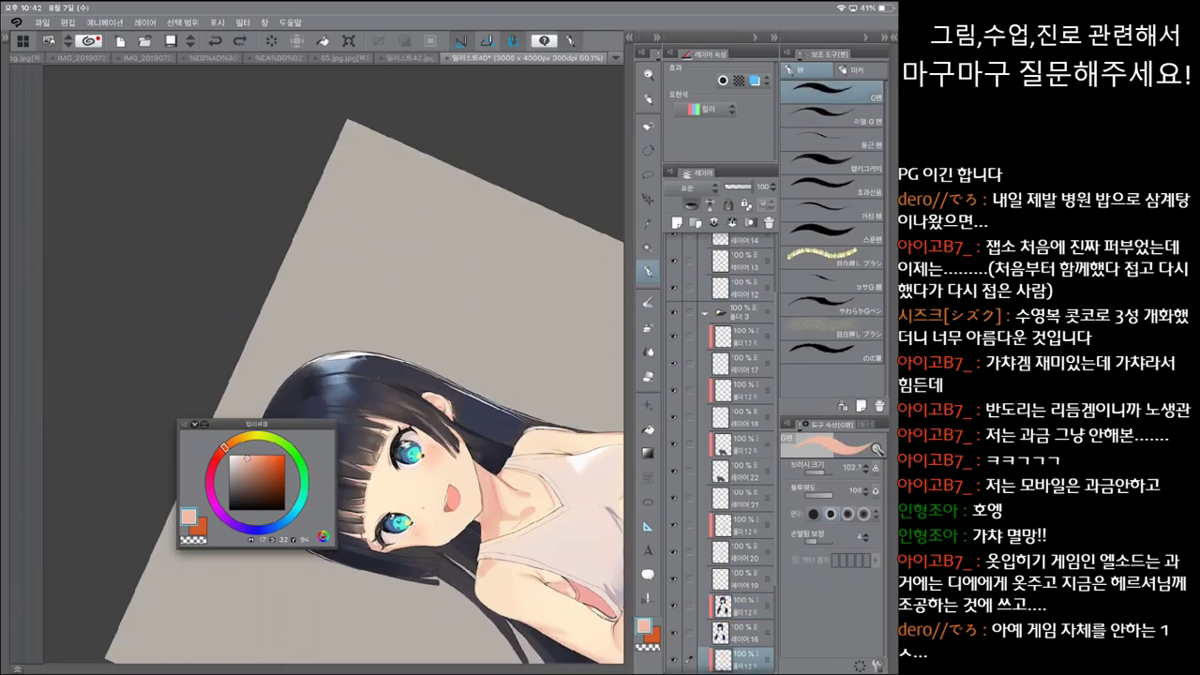
{"action": "left_click_drag", "start_coordinate": [482, 486], "coordinate": [482, 502]}
{"action": "key", "text": "ctrl+z"}
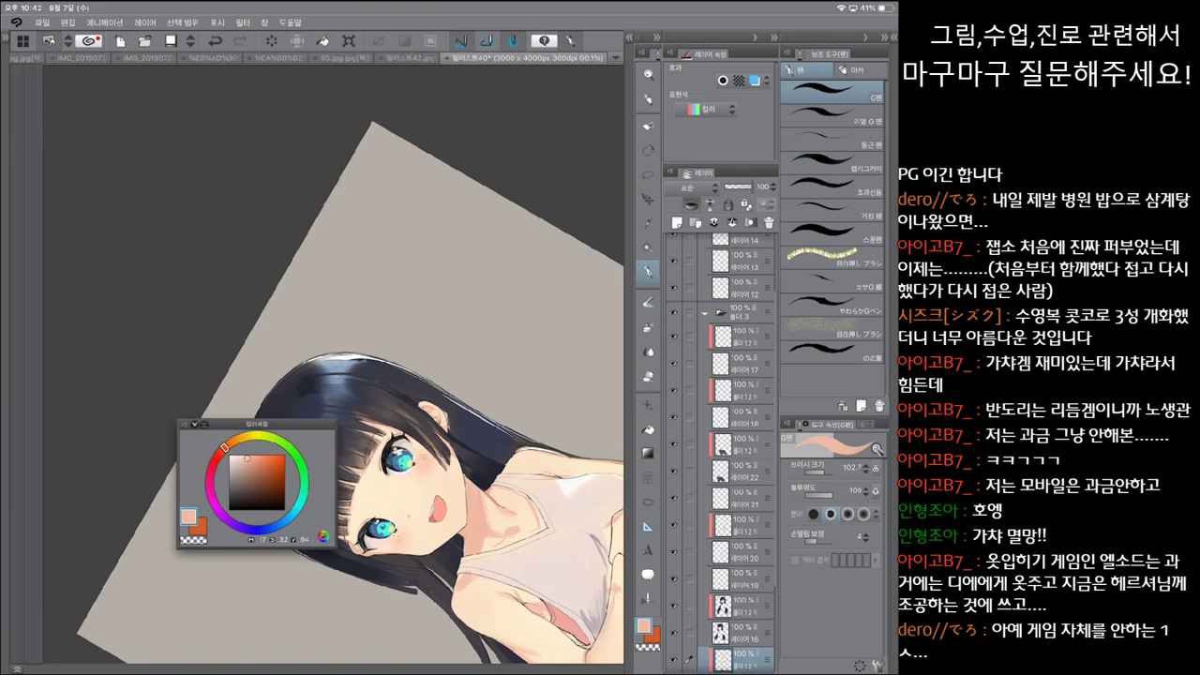
Step: Sample a light skin tone (31, 21, 98) and a peach shadow tone (16, 32, 94) from the skin
{"action": "left_click", "coordinate": [484, 504], "text": "alt"}
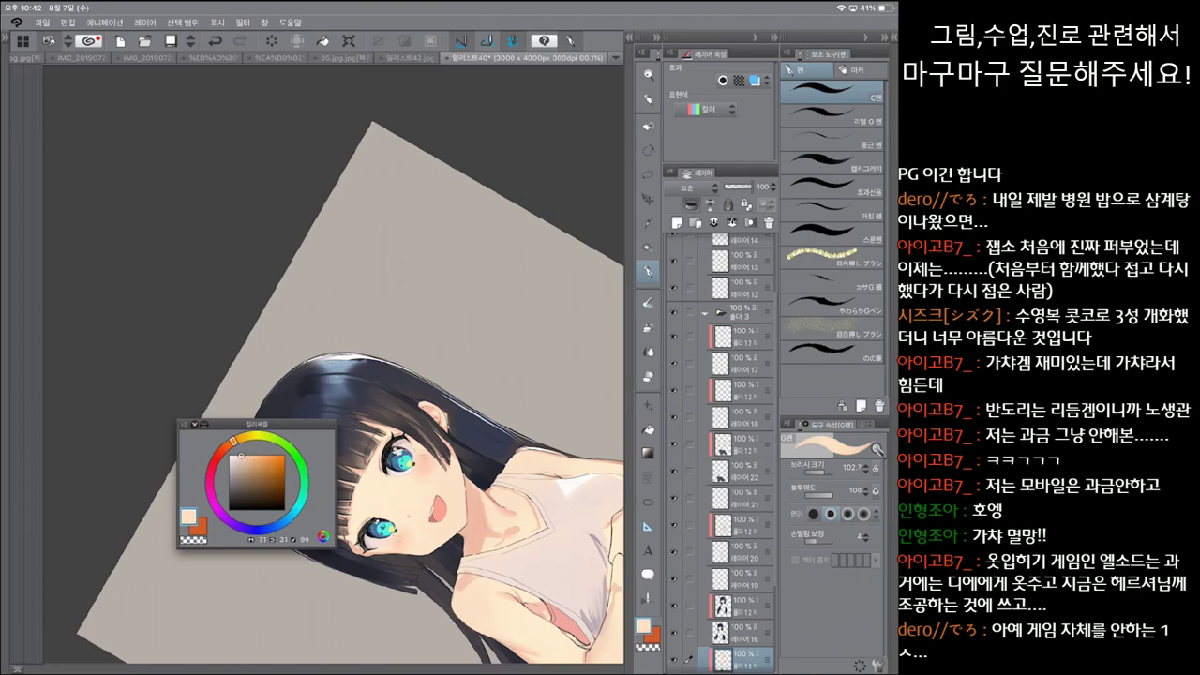
{"action": "left_click_drag", "start_coordinate": [403, 459], "coordinate": [515, 413]}
{"action": "left_click", "coordinate": [511, 495], "text": "alt"}
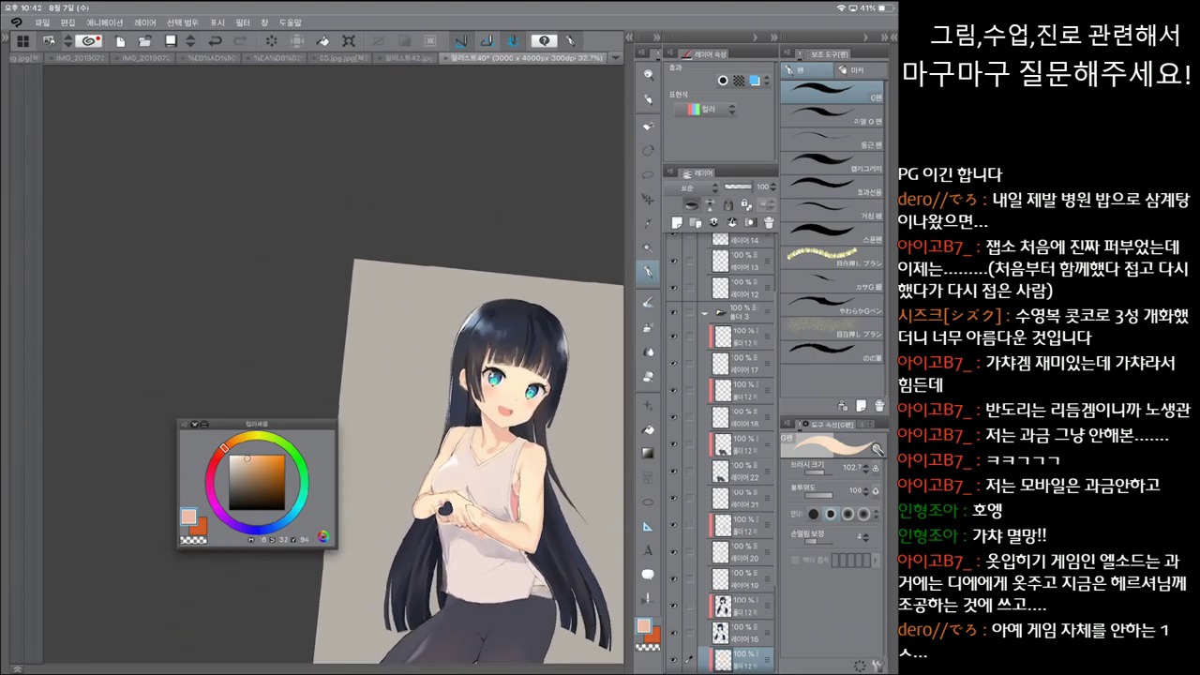
Step: Paint over the dark heart-shaped patch on the clasped hands with peach skin tone using the G펜 at size 102.7
{"action": "key", "text": "e"}
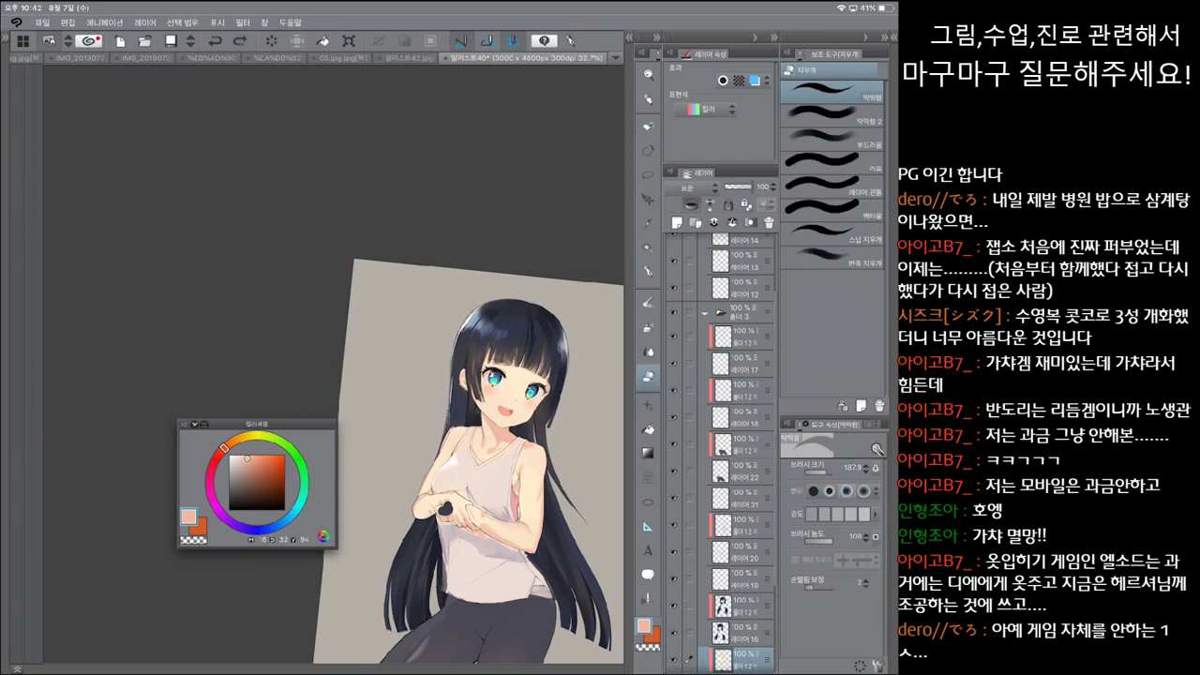
{"action": "scroll", "coordinate": [454, 490], "scroll_direction": "up", "scroll_amount": 5}
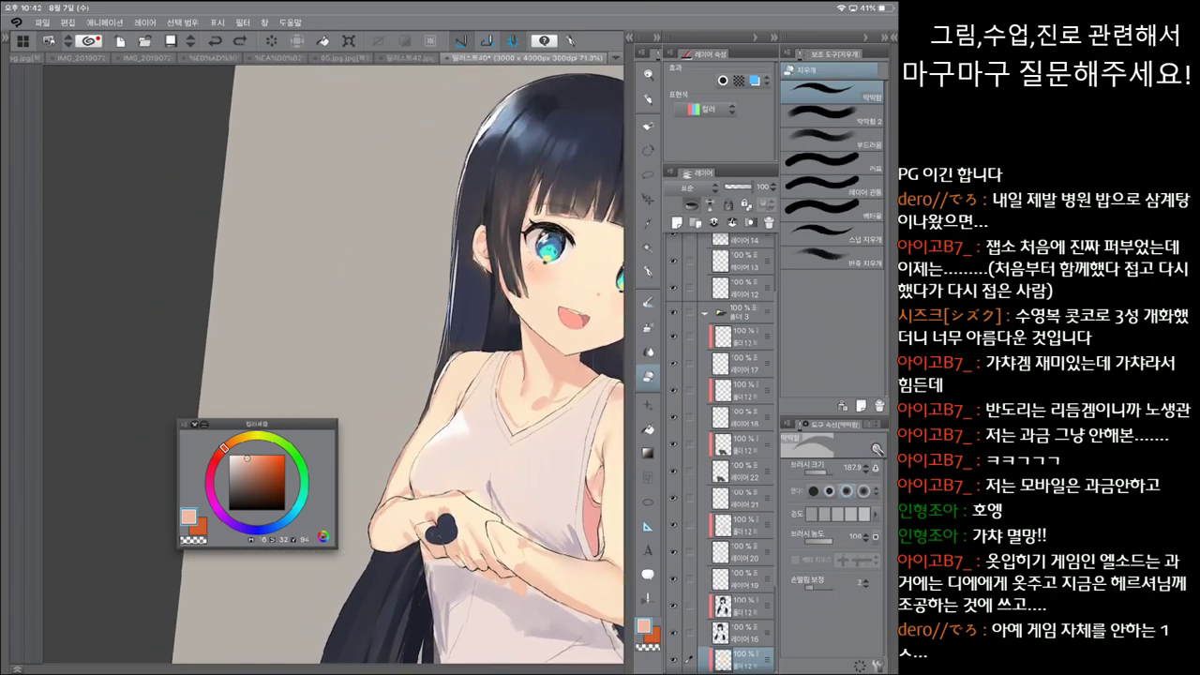
{"action": "key", "text": "p"}
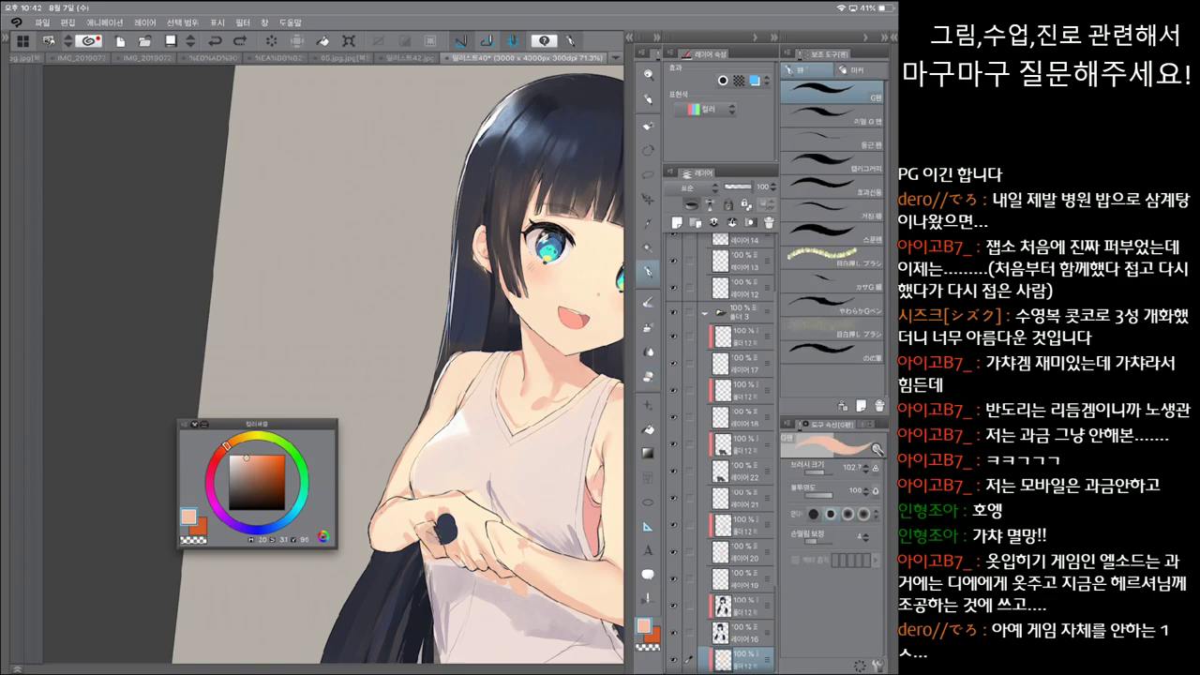
{"action": "mouse_move", "coordinate": [441, 543]}
{"action": "left_mouse_down"}
{"action": "mouse_move", "coordinate": [456, 511]}
{"action": "mouse_move", "coordinate": [452, 535]}
{"action": "mouse_move", "coordinate": [468, 547]}
{"action": "left_mouse_up"}
{"action": "left_click", "coordinate": [450, 510], "text": "alt"}
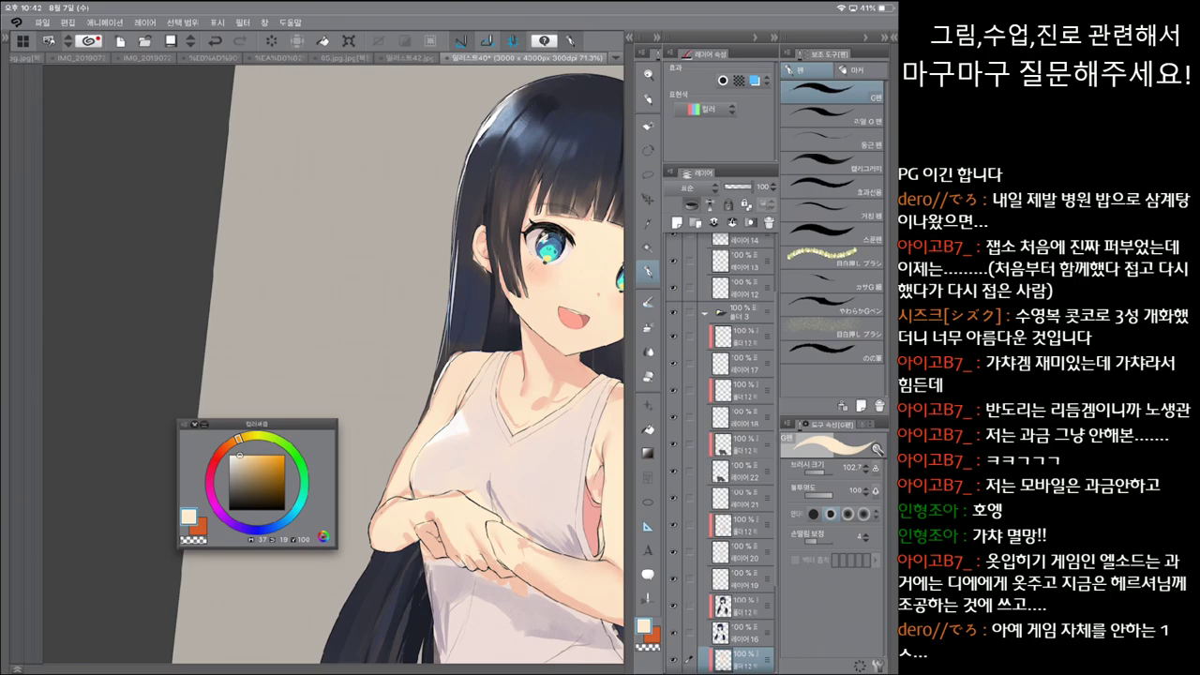
Step: Refine the hands' shading by alternating sampled peach (20, 31, 95) and light cream (37, 19, 100) skin tones
{"action": "left_click", "coordinate": [454, 534], "text": "alt"}
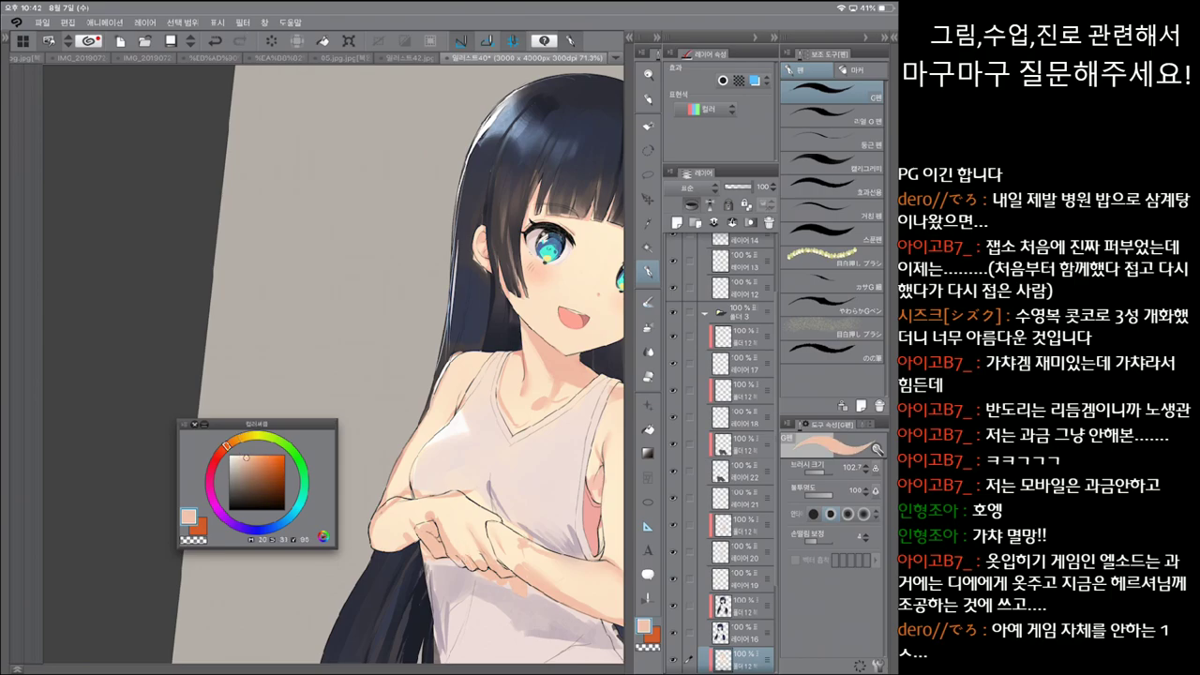
{"action": "left_click", "coordinate": [436, 519], "text": "alt"}
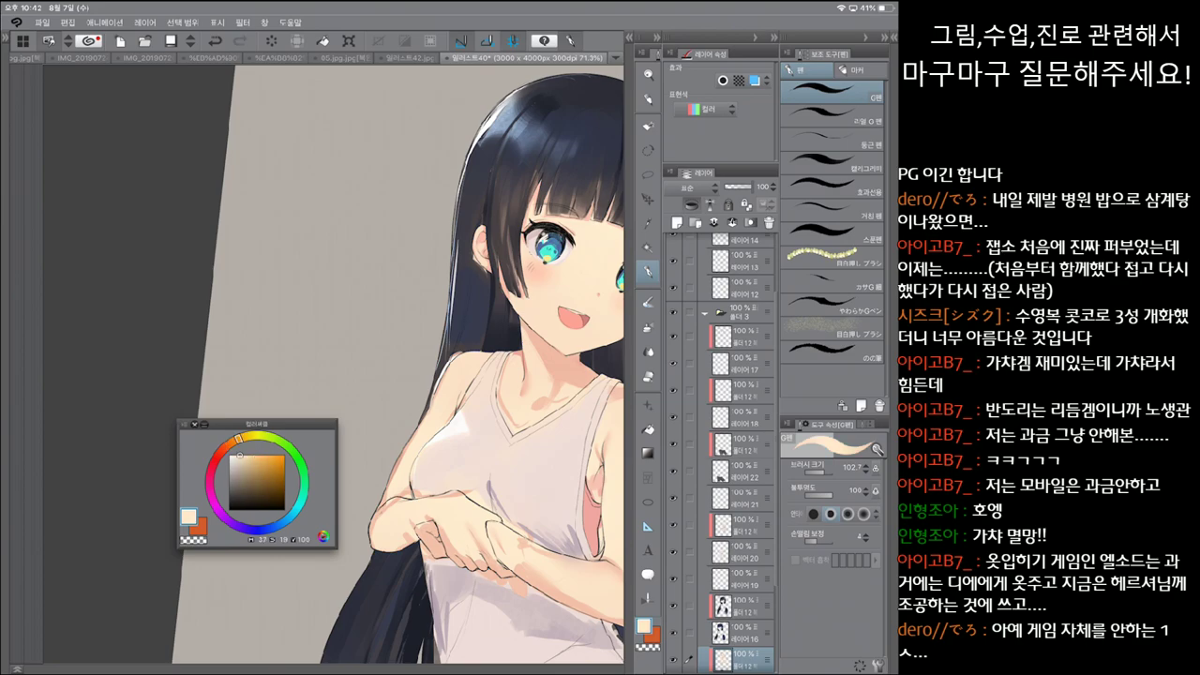
{"action": "left_click_drag", "start_coordinate": [451, 554], "coordinate": [460, 549]}
{"action": "key", "text": "ctrl+z"}
{"action": "key", "text": "ctrl+y"}
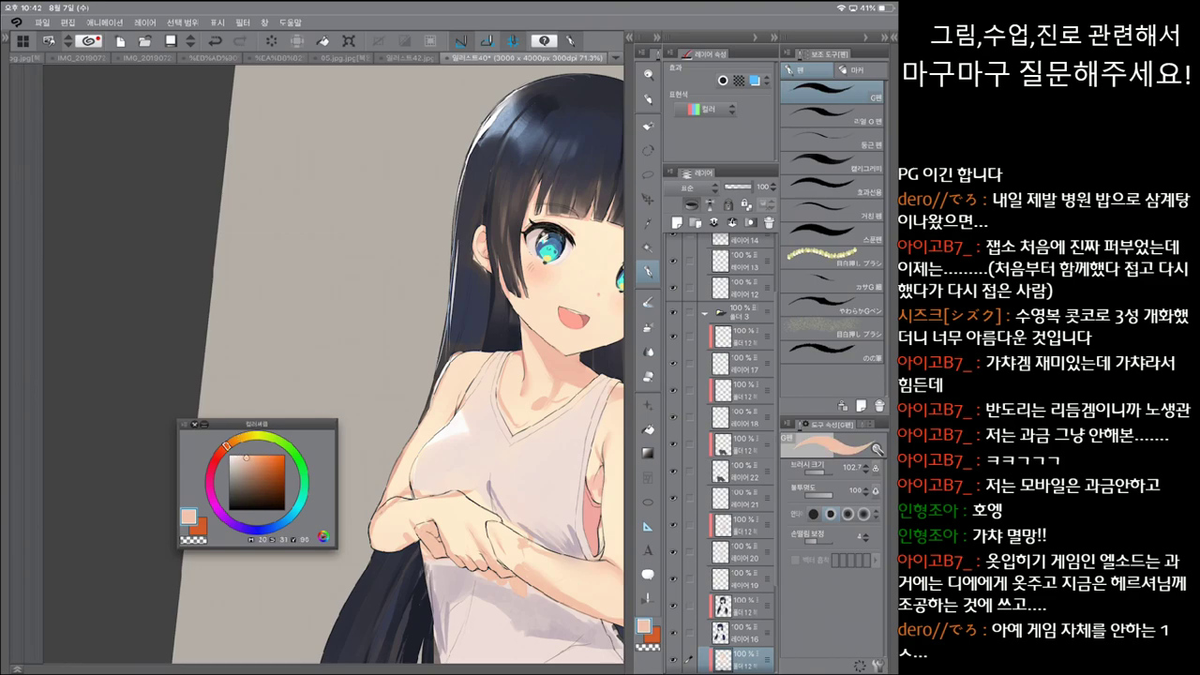
Step: Compare the hands' shading before and after the latest strokes by repeatedly undoing and redoing them
{"action": "key", "text": "ctrl+z"}
{"action": "key", "text": "ctrl+y"}
{"action": "key", "text": "ctrl+z"}
{"action": "key", "text": "ctrl+z"}
{"action": "key", "text": "ctrl+y"}
{"action": "key", "text": "ctrl+z"}
{"action": "key", "text": "ctrl+y"}
{"action": "key", "text": "ctrl+z"}
{"action": "key", "text": "ctrl+y"}
{"action": "key", "text": "ctrl+z"}
{"action": "key", "text": "ctrl+y"}
{"action": "key", "text": "ctrl+z"}
{"action": "key", "text": "ctrl+y"}
{"action": "key", "text": "ctrl+z"}
{"action": "key", "text": "ctrl+y"}
{"action": "key", "text": "ctrl+z"}
{"action": "key", "text": "ctrl+y"}
{"action": "key", "text": "ctrl+z"}
{"action": "key", "text": "ctrl+y"}
{"action": "key", "text": "ctrl+z"}
{"action": "key", "text": "ctrl+y"}
{"action": "key", "text": "ctrl+z"}
{"action": "key", "text": "ctrl+y"}
{"action": "key", "text": "ctrl+z"}
{"action": "key", "text": "ctrl+y"}
{"action": "key", "text": "ctrl+z"}
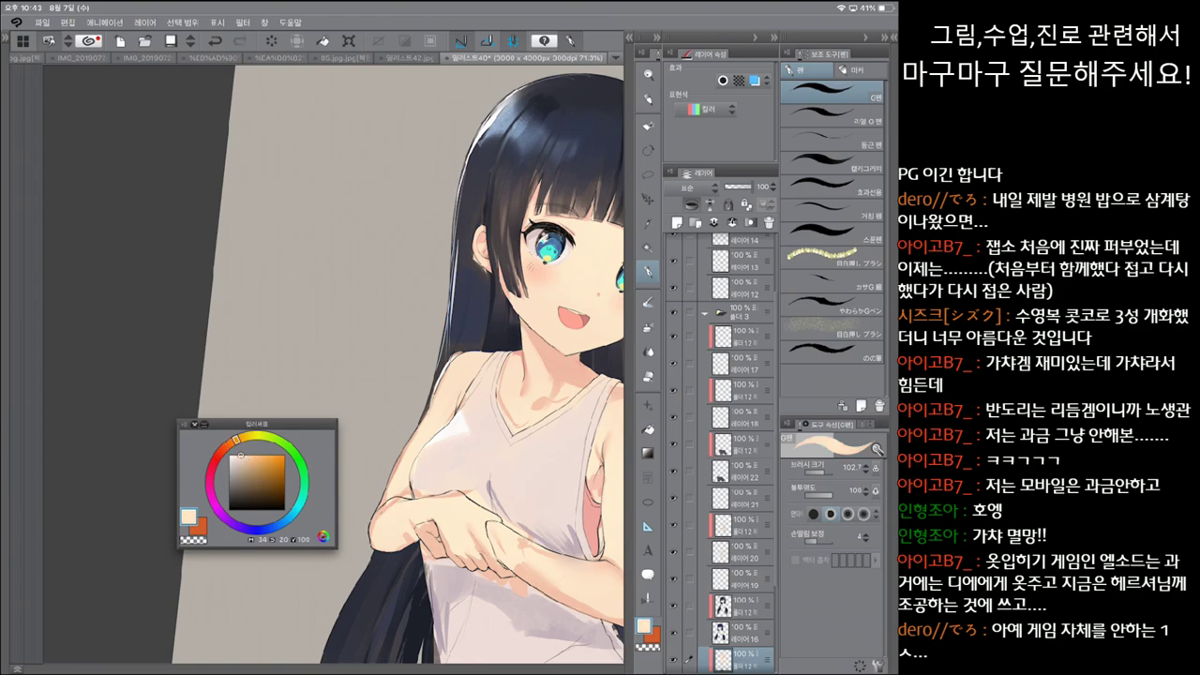
Step: Shade the tank top beside the forearm in sampled greyish pink with the G펜 and the watercolor brush at size 178.5
{"action": "key", "text": "e"}
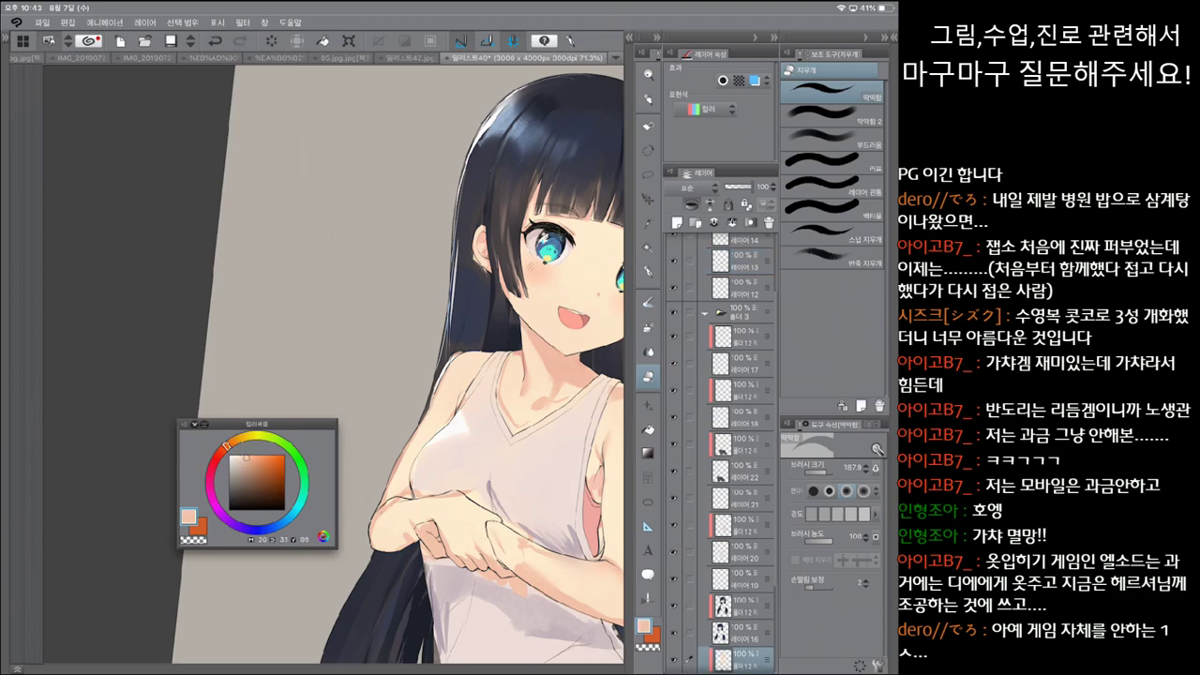
{"action": "key", "text": "p"}
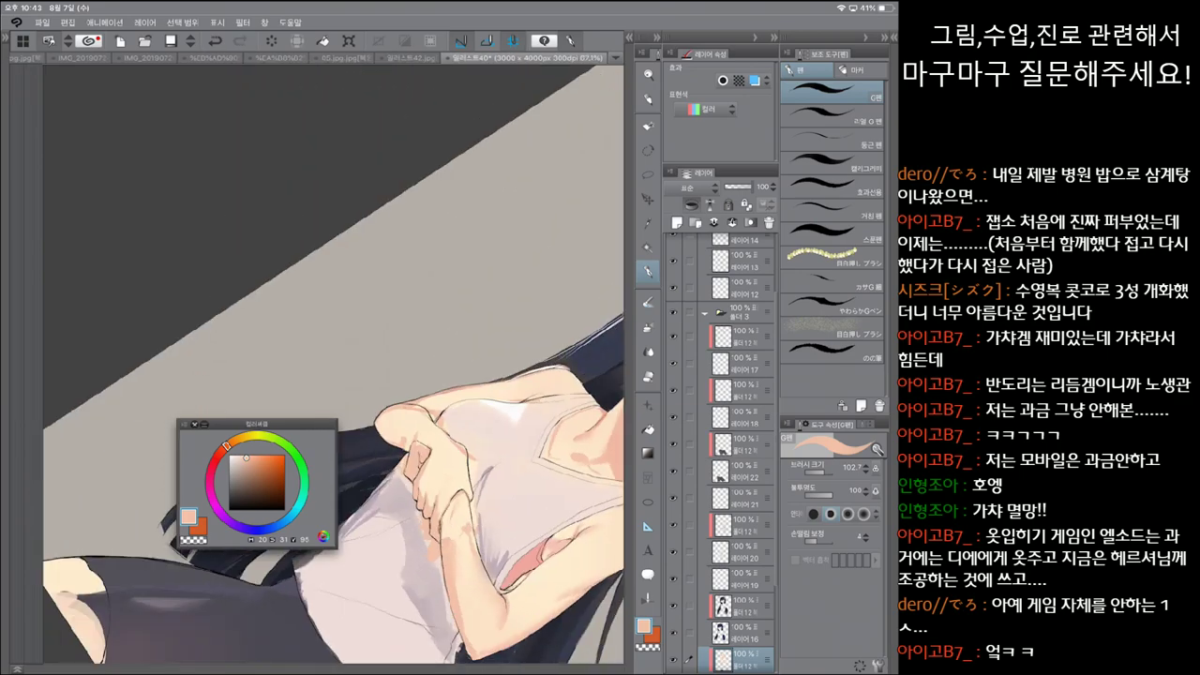
{"action": "left_click", "coordinate": [476, 525], "text": "alt"}
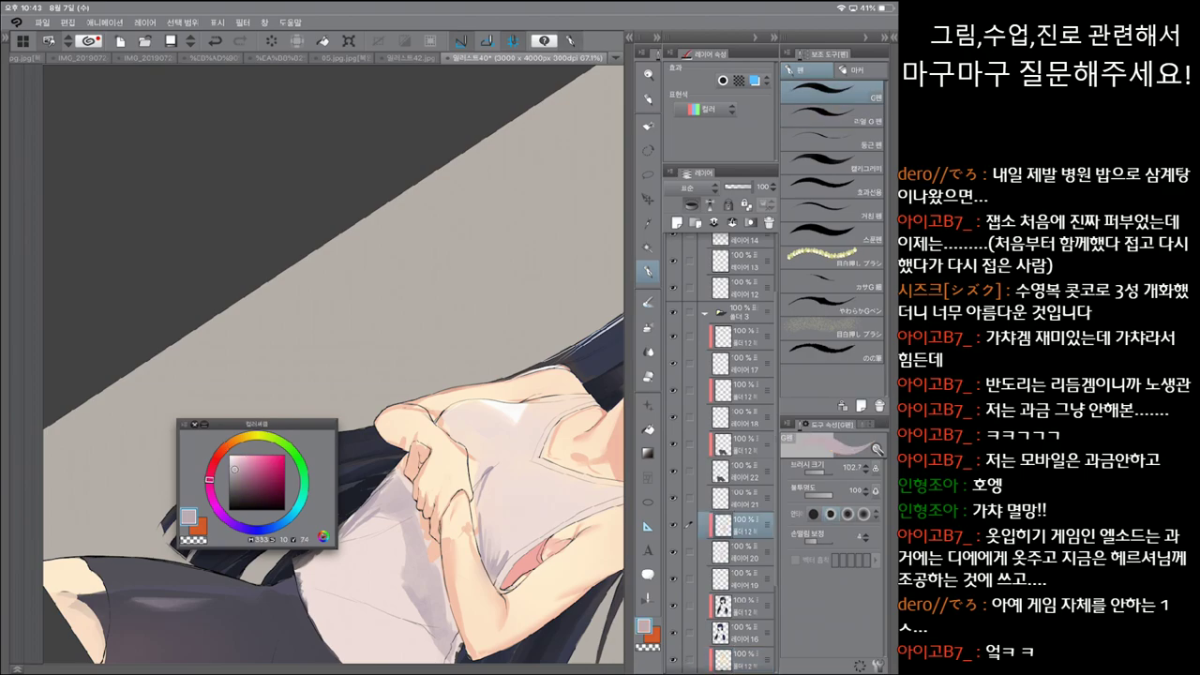
{"action": "left_click_drag", "start_coordinate": [477, 484], "coordinate": [486, 557]}
{"action": "key", "text": "b"}
{"action": "mouse_move", "coordinate": [482, 512]}
{"action": "left_mouse_down"}
{"action": "mouse_move", "coordinate": [480, 553]}
{"action": "mouse_move", "coordinate": [495, 565]}
{"action": "mouse_move", "coordinate": [506, 532]}
{"action": "left_mouse_up"}
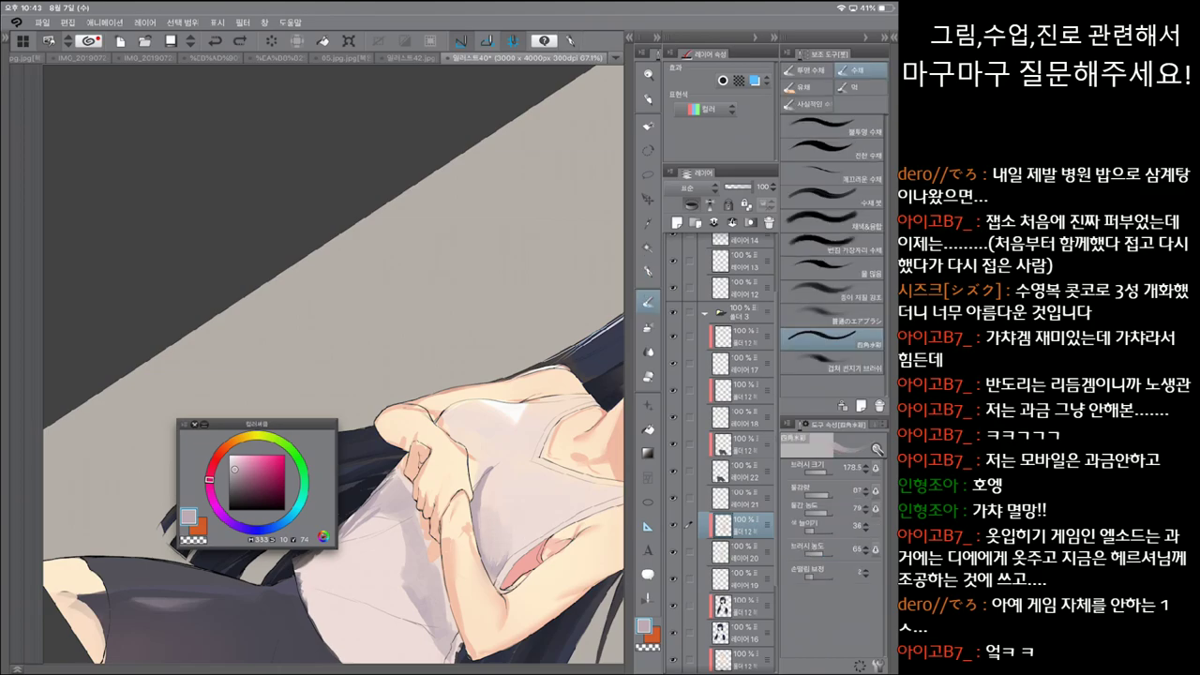
Step: Try sampled light cream and greyish pink strokes on the tank top beside the forearm with the watercolor brush and the G펜
{"action": "left_click", "coordinate": [483, 501], "text": "alt"}
{"action": "mouse_move", "coordinate": [482, 478]}
{"action": "left_mouse_down"}
{"action": "mouse_move", "coordinate": [480, 512]}
{"action": "mouse_move", "coordinate": [487, 468]}
{"action": "left_mouse_up"}
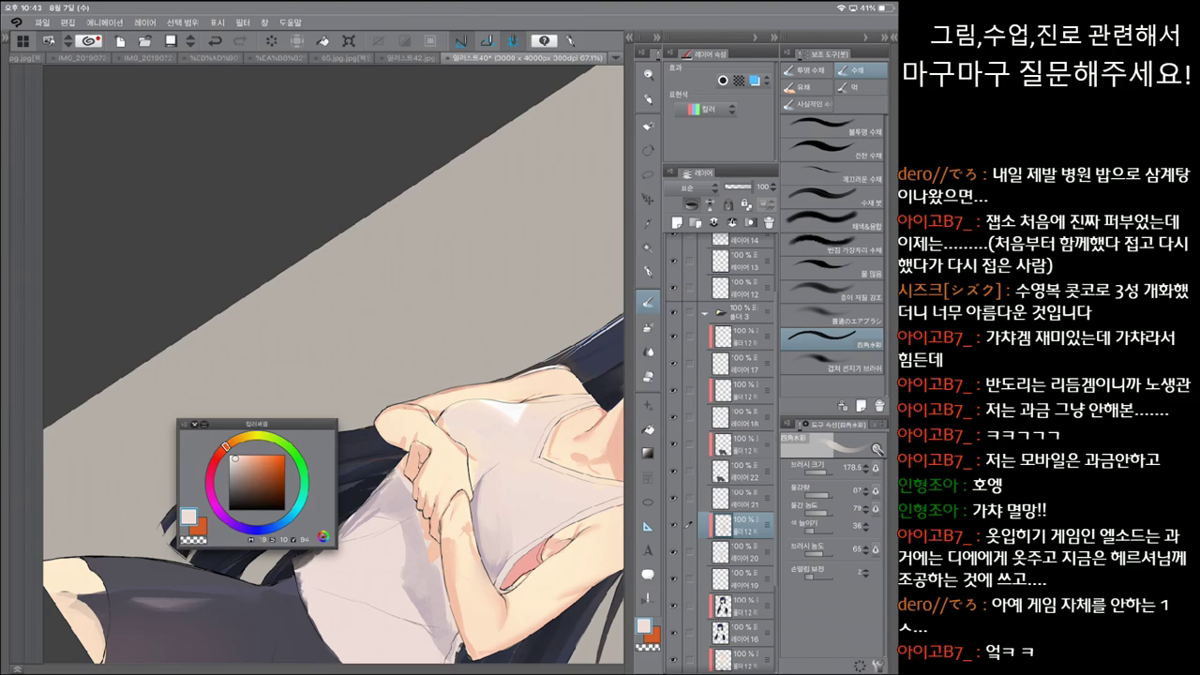
{"action": "left_click", "coordinate": [209, 479]}
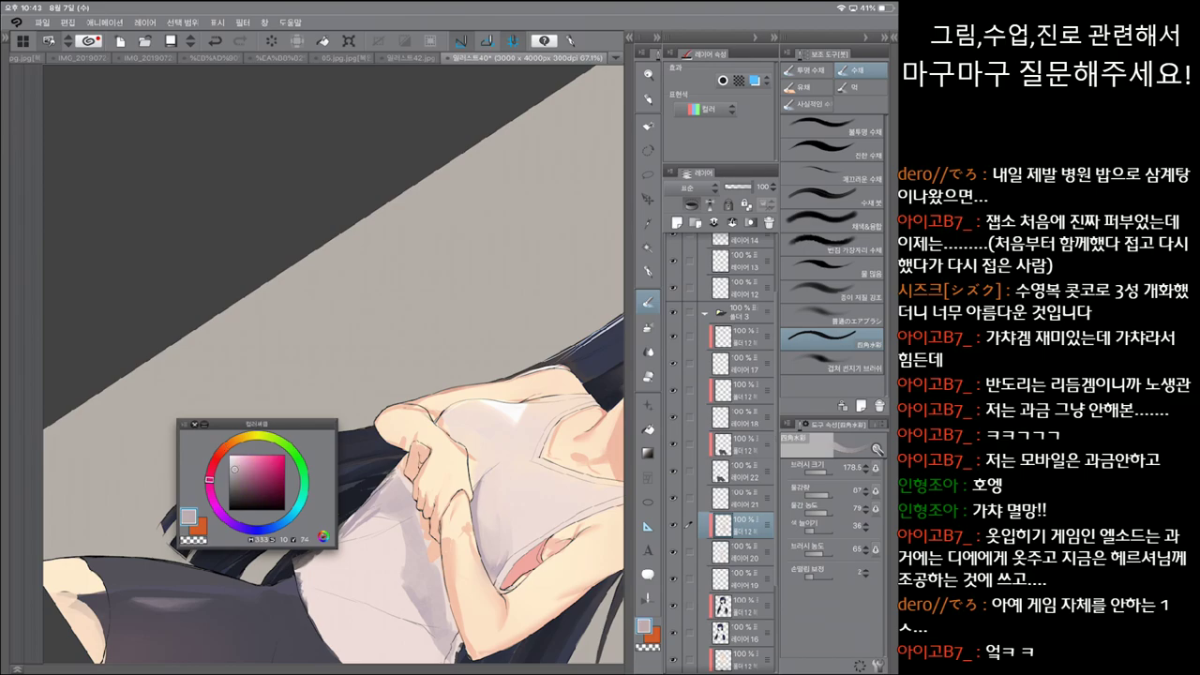
{"action": "key", "text": "ctrl+z"}
{"action": "left_click_drag", "start_coordinate": [328, 375], "coordinate": [341, 407]}
{"action": "key", "text": "p"}
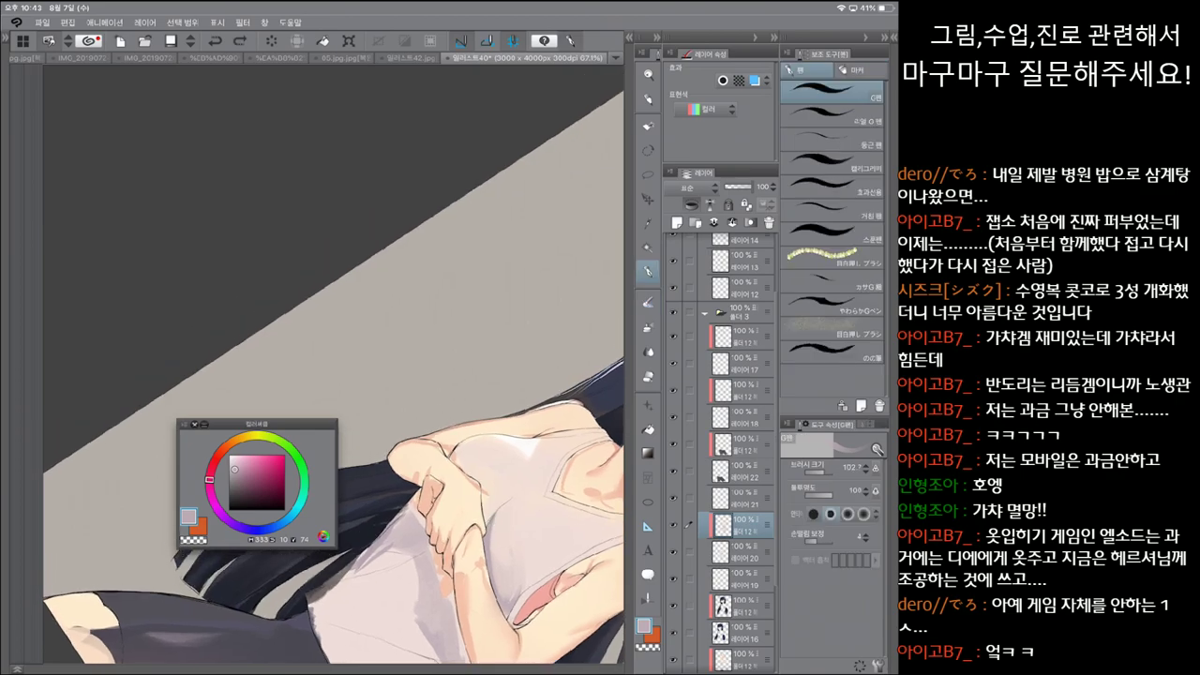
{"action": "mouse_move", "coordinate": [483, 499]}
{"action": "left_mouse_down"}
{"action": "mouse_move", "coordinate": [484, 523]}
{"action": "mouse_move", "coordinate": [490, 514]}
{"action": "left_mouse_up"}
{"action": "key", "text": "ctrl+z"}
{"action": "scroll", "coordinate": [334, 371], "scroll_direction": "down", "scroll_amount": 3}
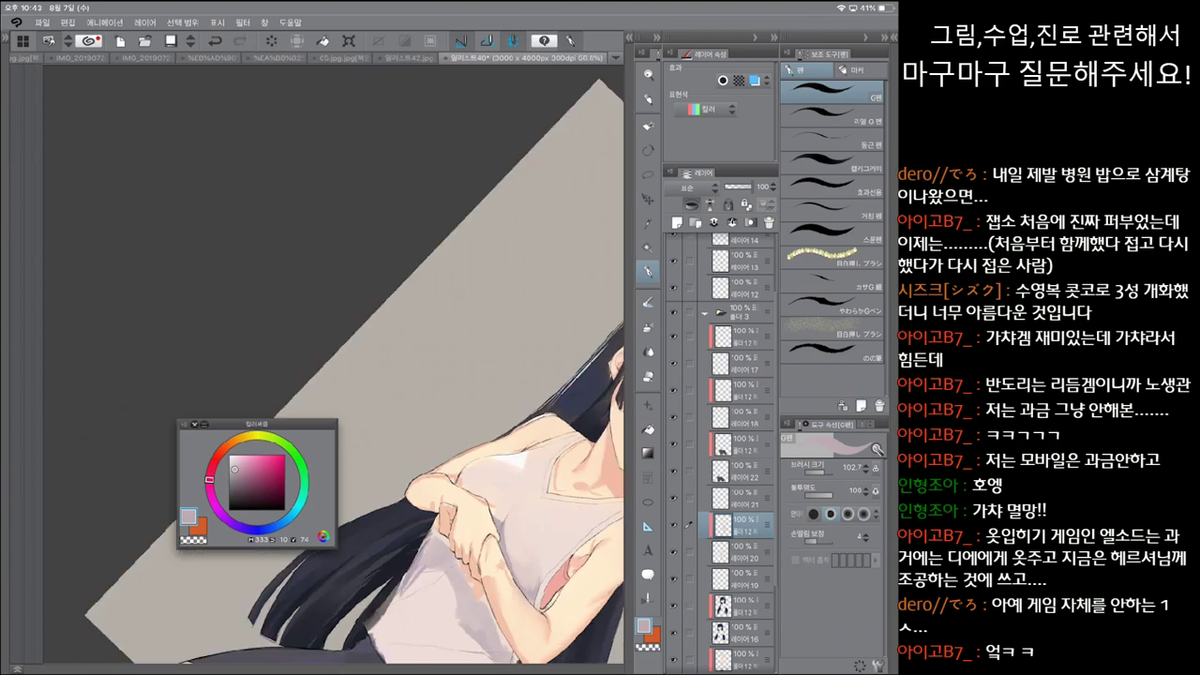
{"action": "scroll", "coordinate": [334, 365], "scroll_direction": "up", "scroll_amount": 2}
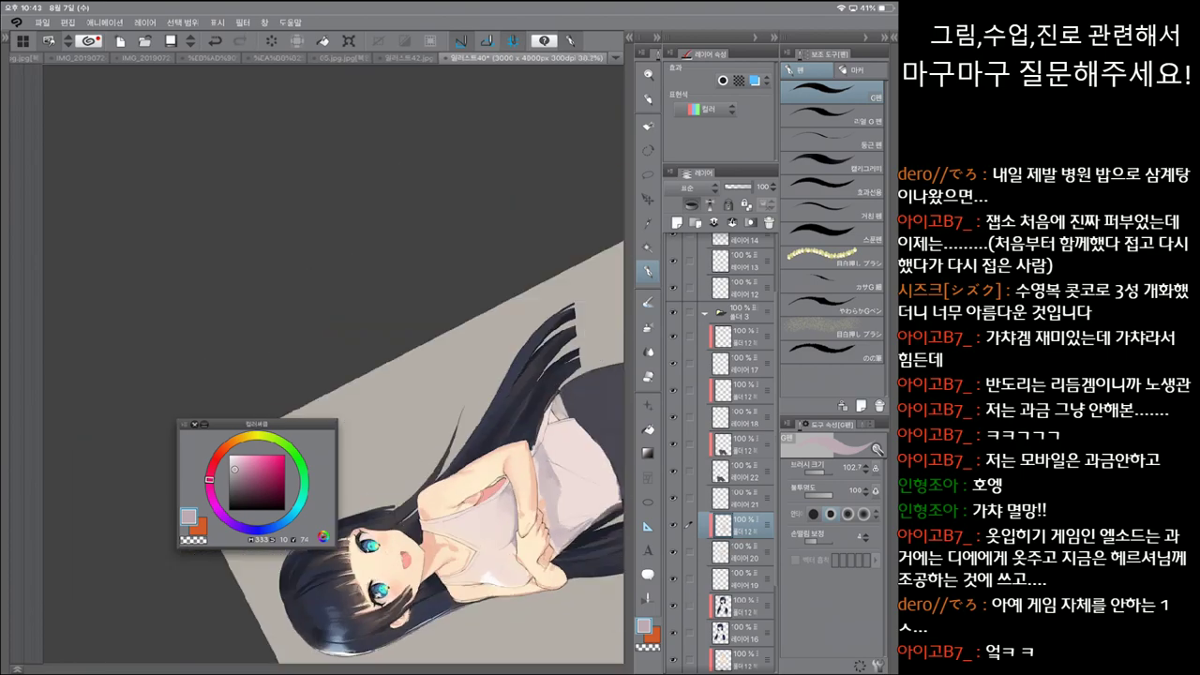
{"action": "key", "text": "ctrl+z"}
Step: Shade the tank top beside the crossed arms with the G펜, alternating sampled light cream (22, 12, 95) and greyish pink
{"action": "left_click_drag", "start_coordinate": [490, 537], "coordinate": [489, 550]}
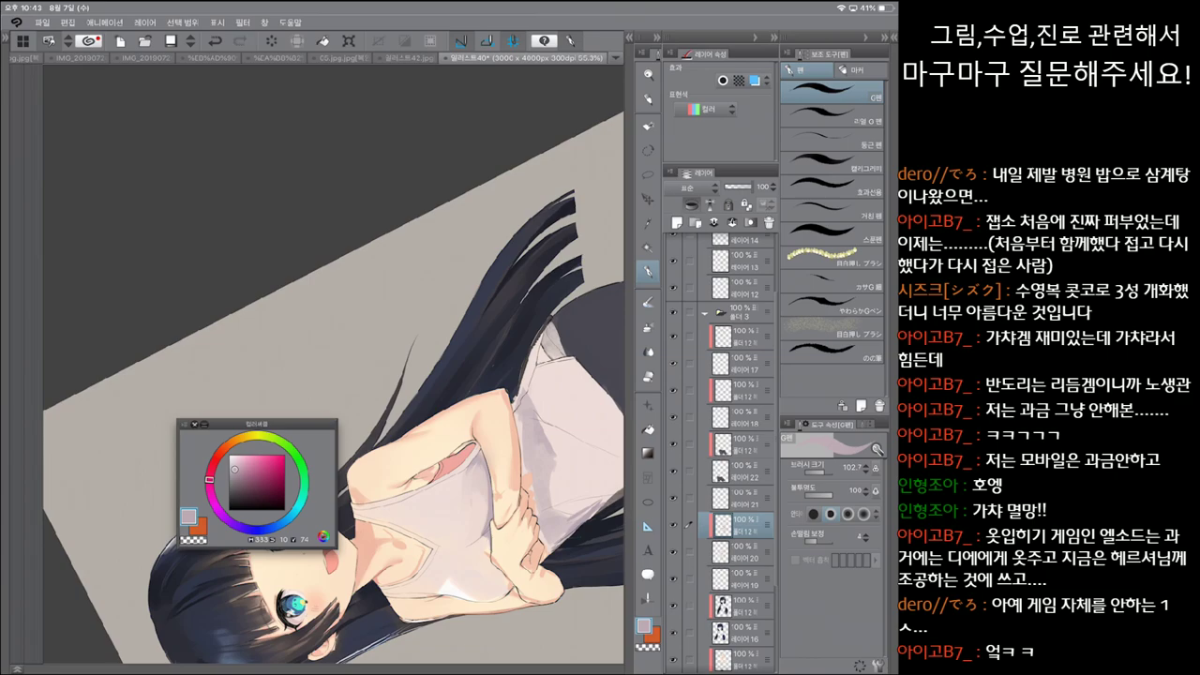
{"action": "left_click", "coordinate": [489, 539], "text": "alt"}
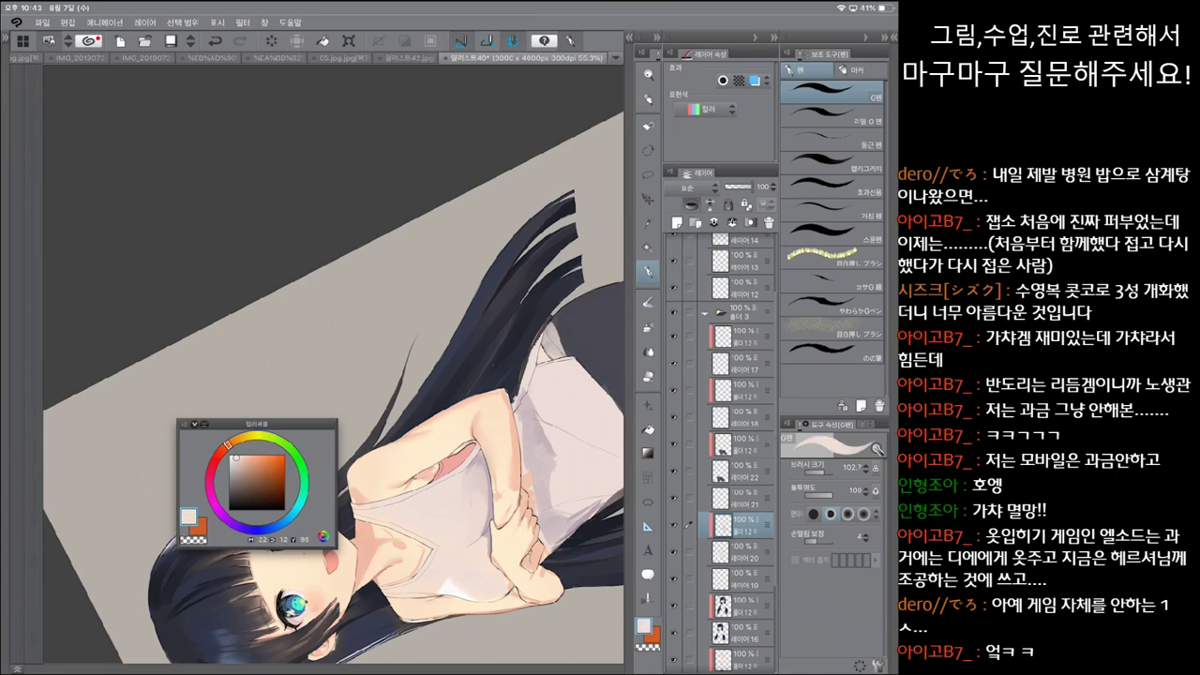
{"action": "left_click", "coordinate": [489, 549], "text": "alt"}
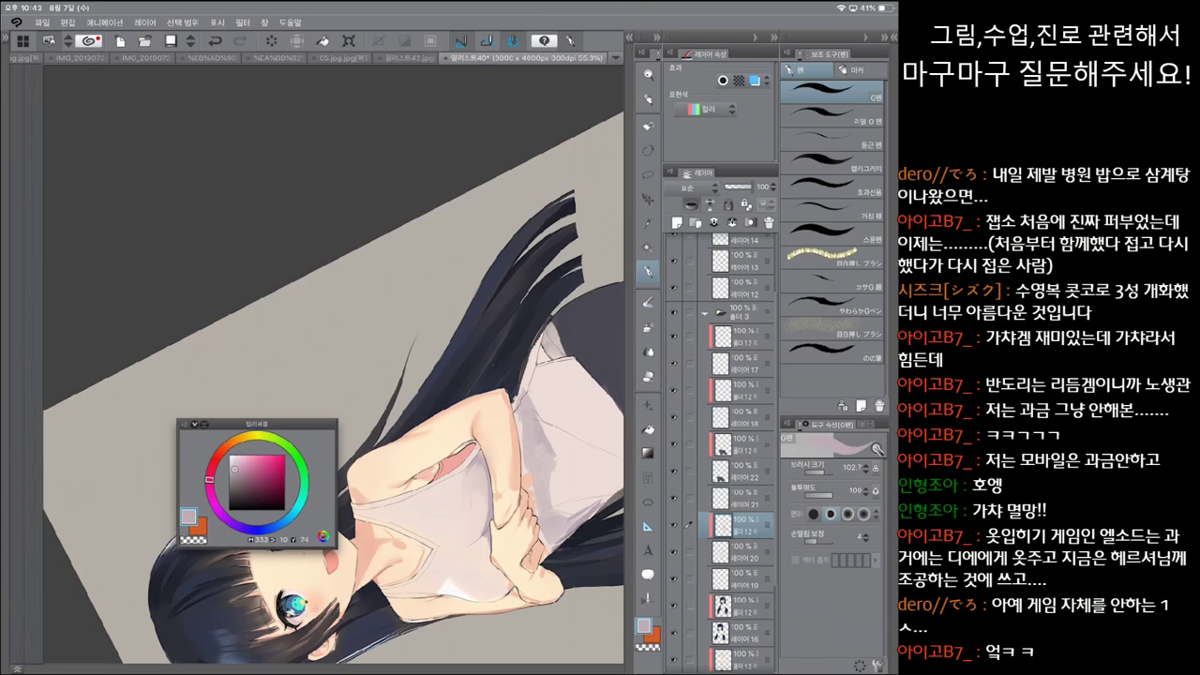
{"action": "left_click_drag", "start_coordinate": [502, 572], "coordinate": [508, 587]}
Step: Examine the figure's tank top and arm shading at several canvas rotations and zoom levels
{"action": "scroll", "coordinate": [334, 387], "scroll_direction": "down", "scroll_amount": 3}
{"action": "scroll", "coordinate": [441, 422], "scroll_direction": "up", "scroll_amount": 1}
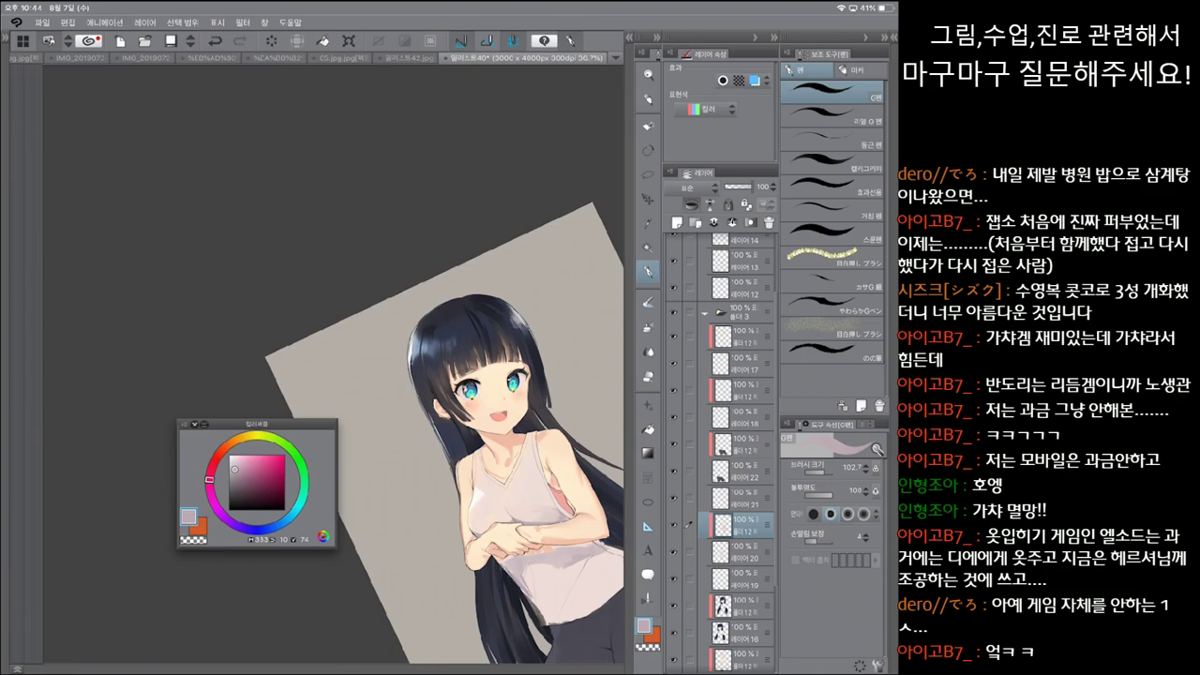
{"action": "left_click_drag", "start_coordinate": [485, 379], "coordinate": [502, 352]}
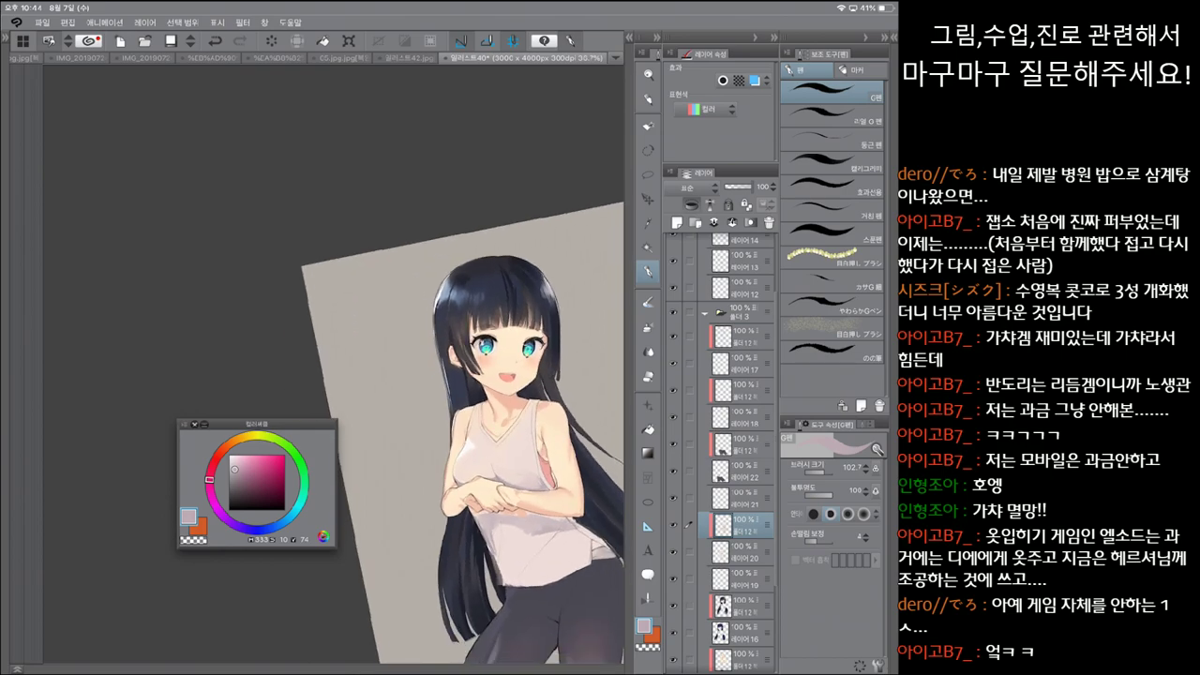
{"action": "scroll", "coordinate": [423, 411], "scroll_direction": "up", "scroll_amount": 1}
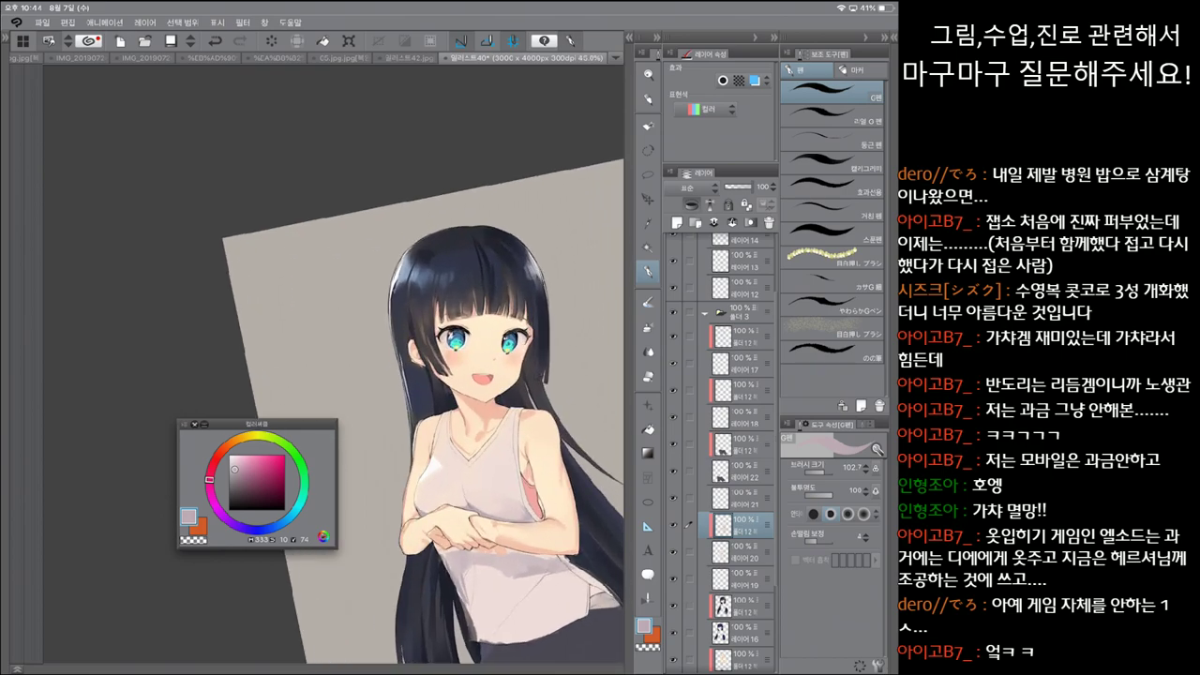
{"action": "left_click_drag", "start_coordinate": [422, 413], "coordinate": [488, 356]}
{"action": "key", "text": "b"}
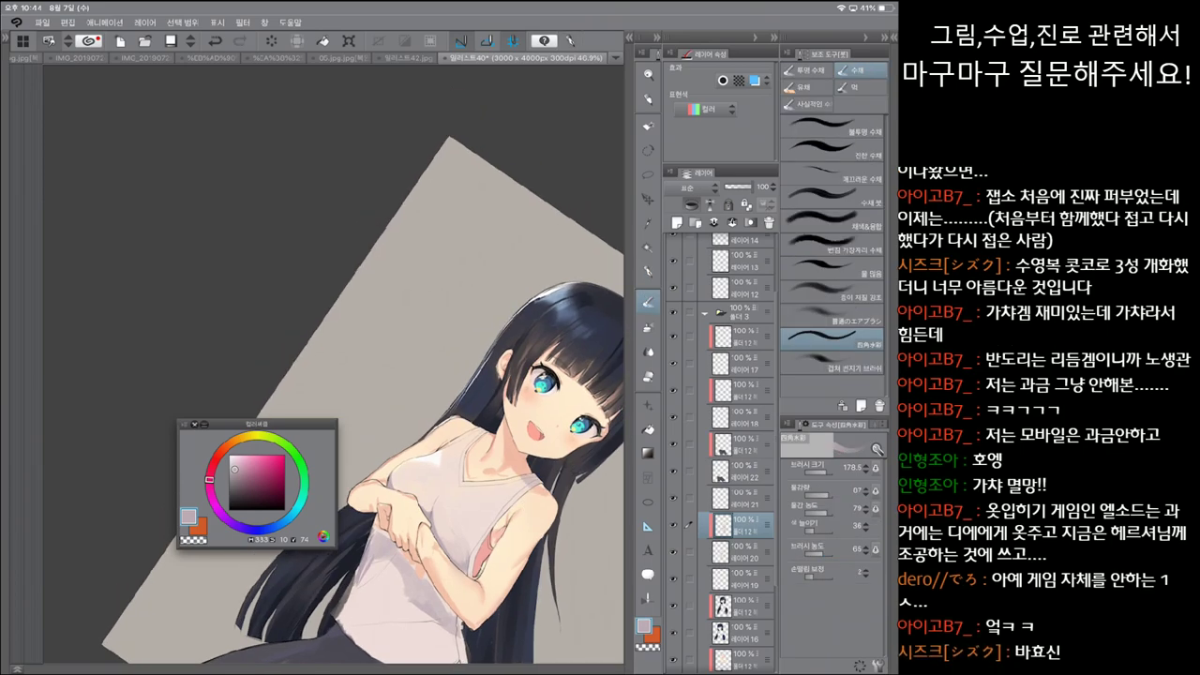
{"action": "left_click_drag", "start_coordinate": [487, 356], "coordinate": [530, 338]}
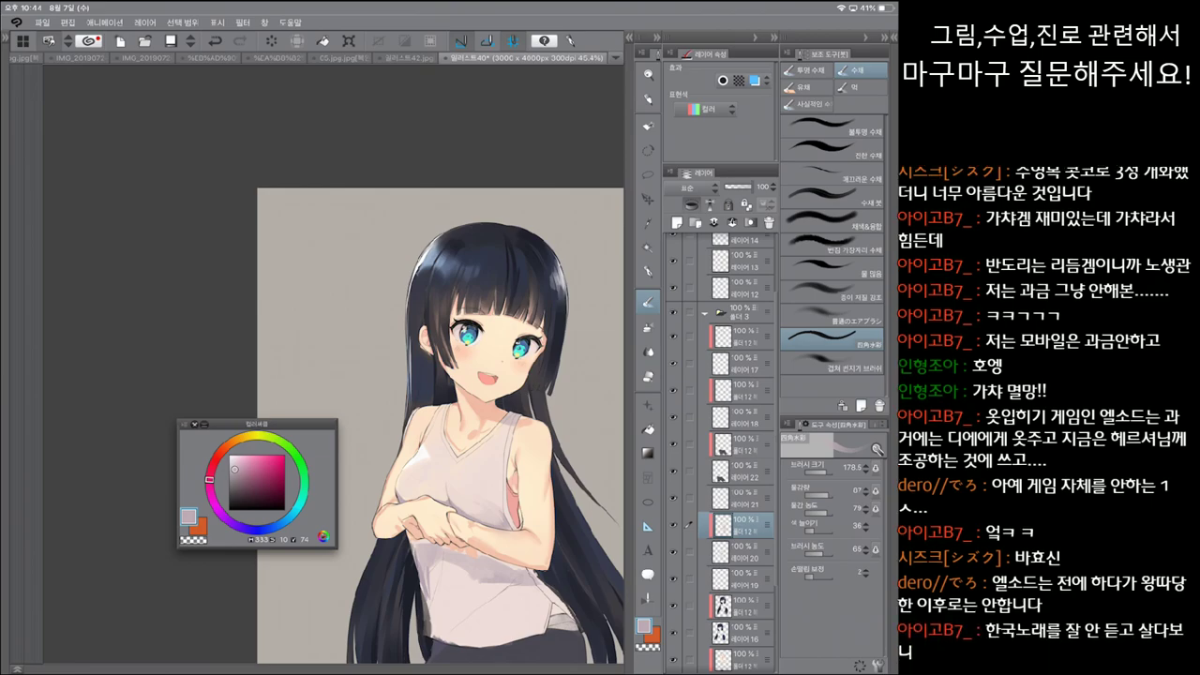
{"action": "left_click_drag", "start_coordinate": [431, 422], "coordinate": [419, 440]}
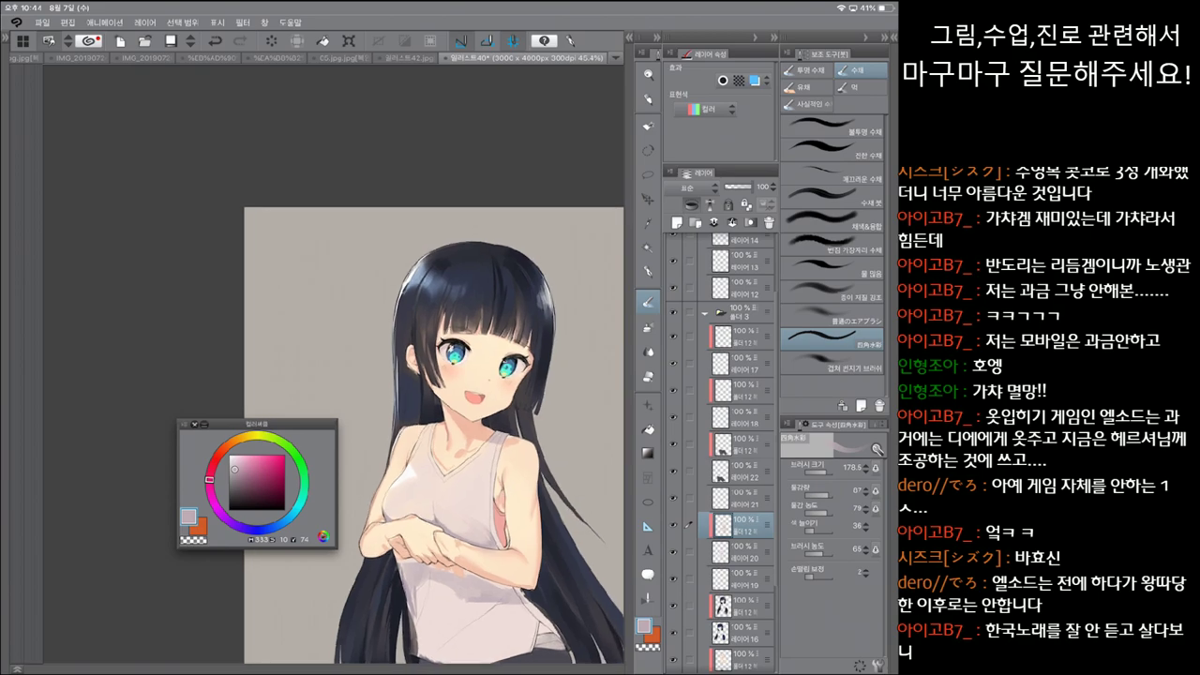
{"action": "left_click_drag", "start_coordinate": [431, 422], "coordinate": [444, 412]}
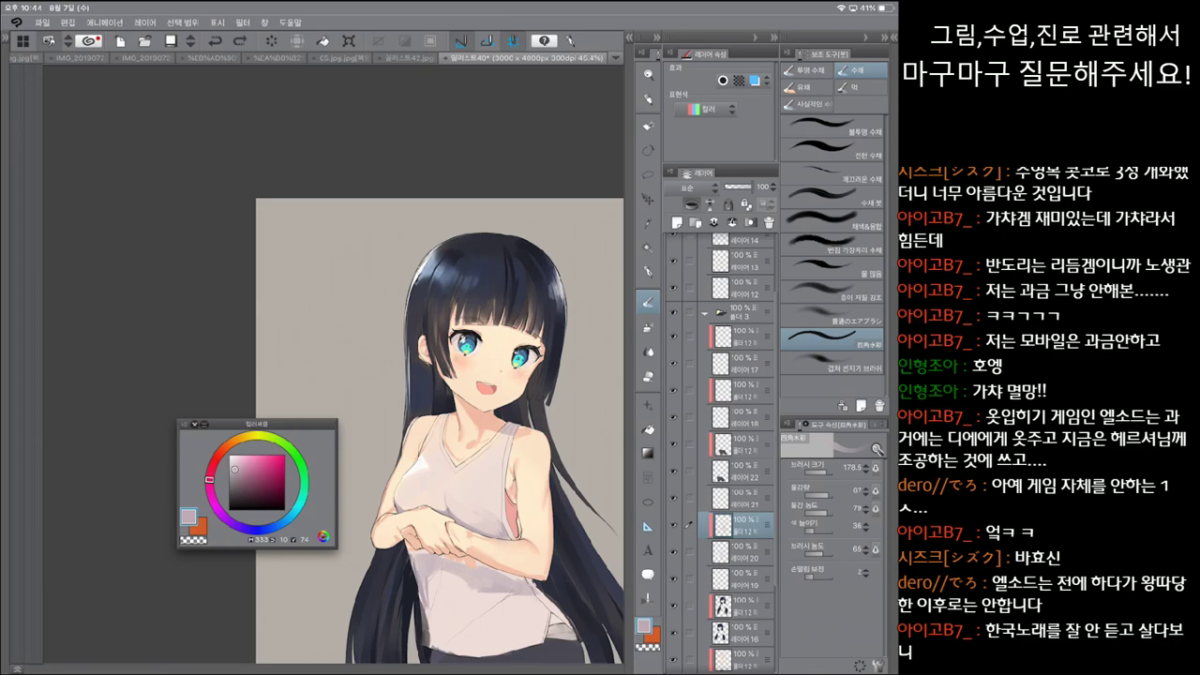
Step: Shade the tank top around the arms and waist in greyish pink with the watercolor brush at size 221.9
{"action": "left_click_drag", "start_coordinate": [830, 466], "coordinate": [814, 466]}
{"action": "left_click_drag", "start_coordinate": [511, 518], "coordinate": [511, 539]}
{"action": "scroll", "coordinate": [440, 416], "scroll_direction": "down", "scroll_amount": 1}
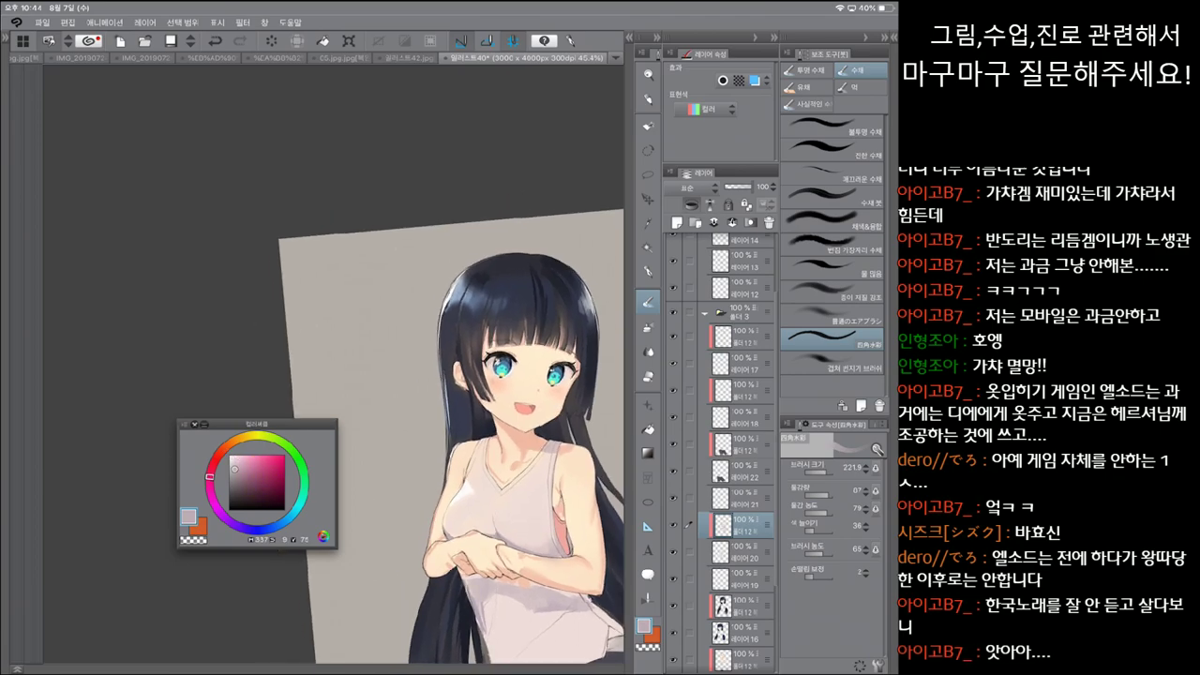
{"action": "left_click_drag", "start_coordinate": [476, 454], "coordinate": [486, 440]}
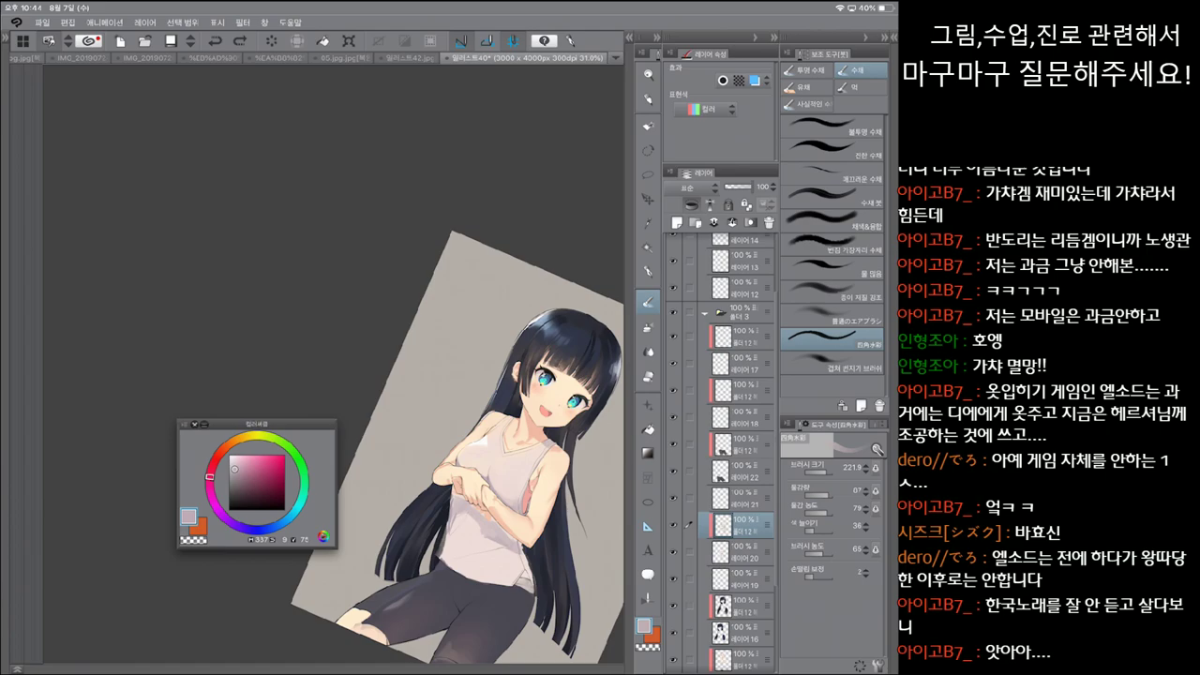
{"action": "left_click_drag", "start_coordinate": [454, 497], "coordinate": [463, 486]}
{"action": "left_click_drag", "start_coordinate": [504, 544], "coordinate": [519, 531]}
{"action": "mouse_move", "coordinate": [530, 579]}
{"action": "left_mouse_down"}
{"action": "mouse_move", "coordinate": [525, 557]}
{"action": "mouse_move", "coordinate": [531, 581]}
{"action": "left_mouse_up"}
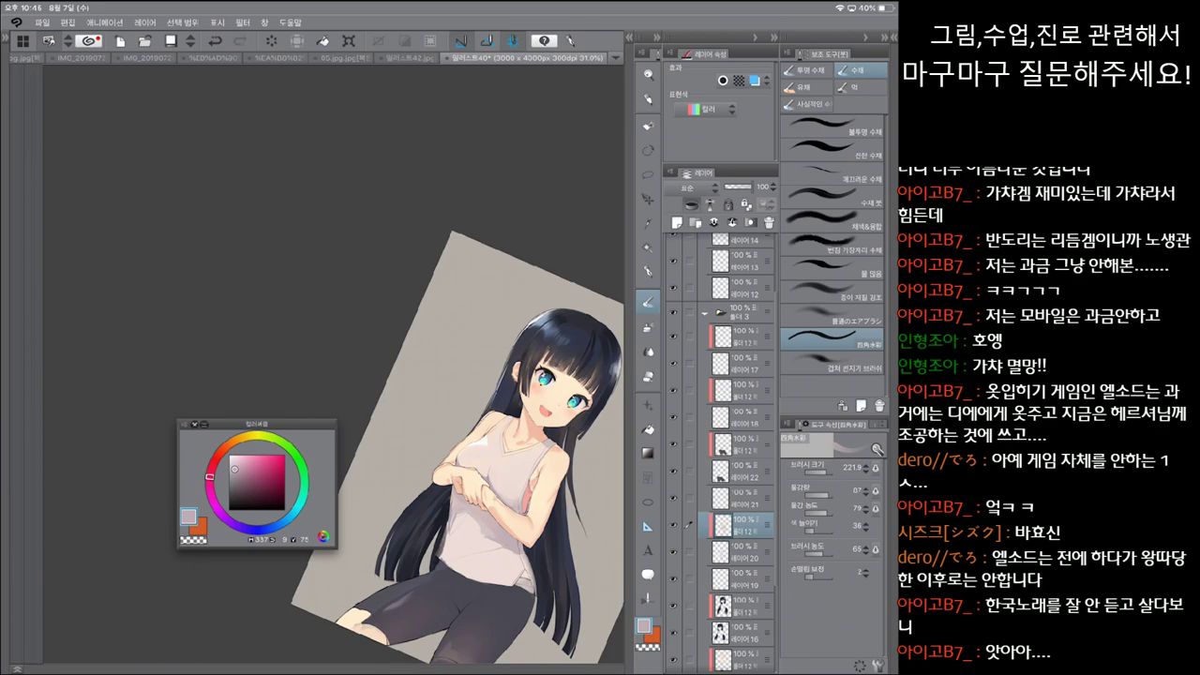
{"action": "key", "text": "ctrl+z"}
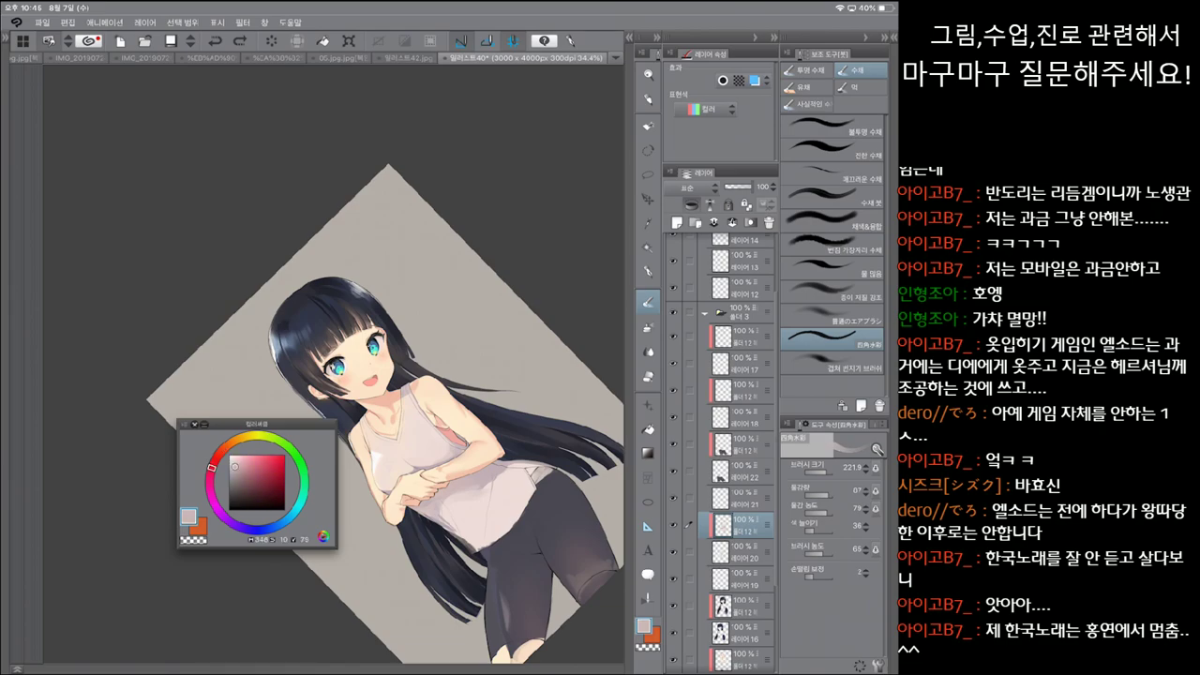
Step: Set the watercolor brush to size 399.1 with the whole upright canvas in view
{"action": "key", "text": "p"}
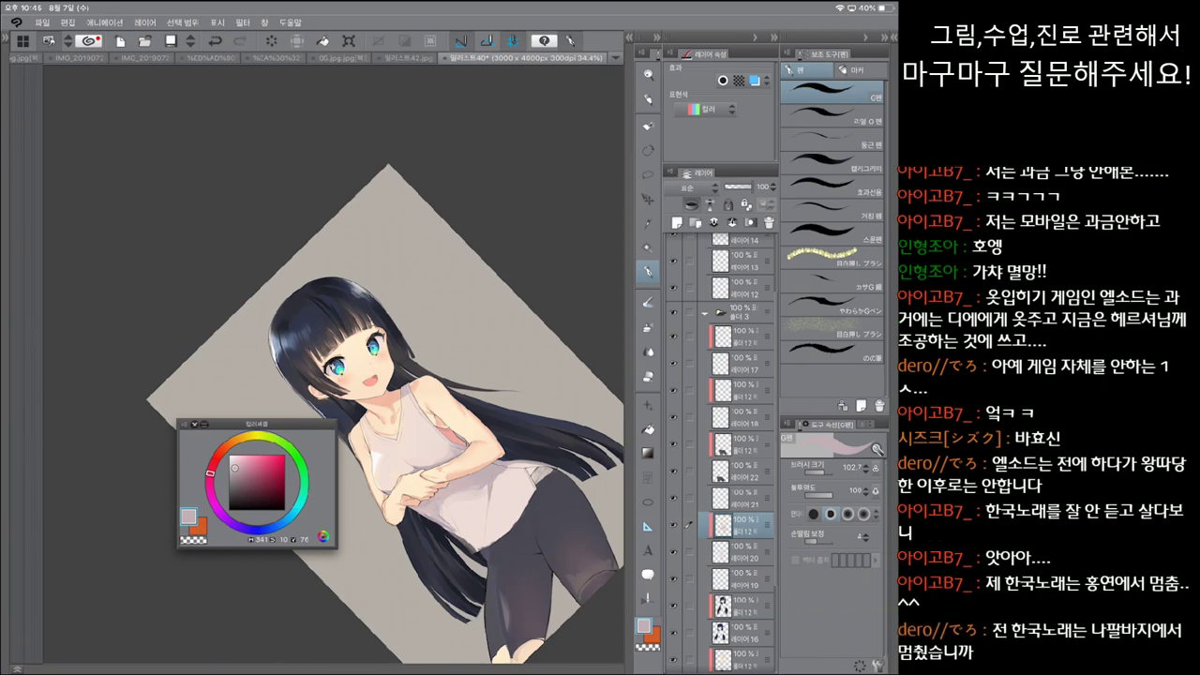
{"action": "key", "text": "ctrl+0"}
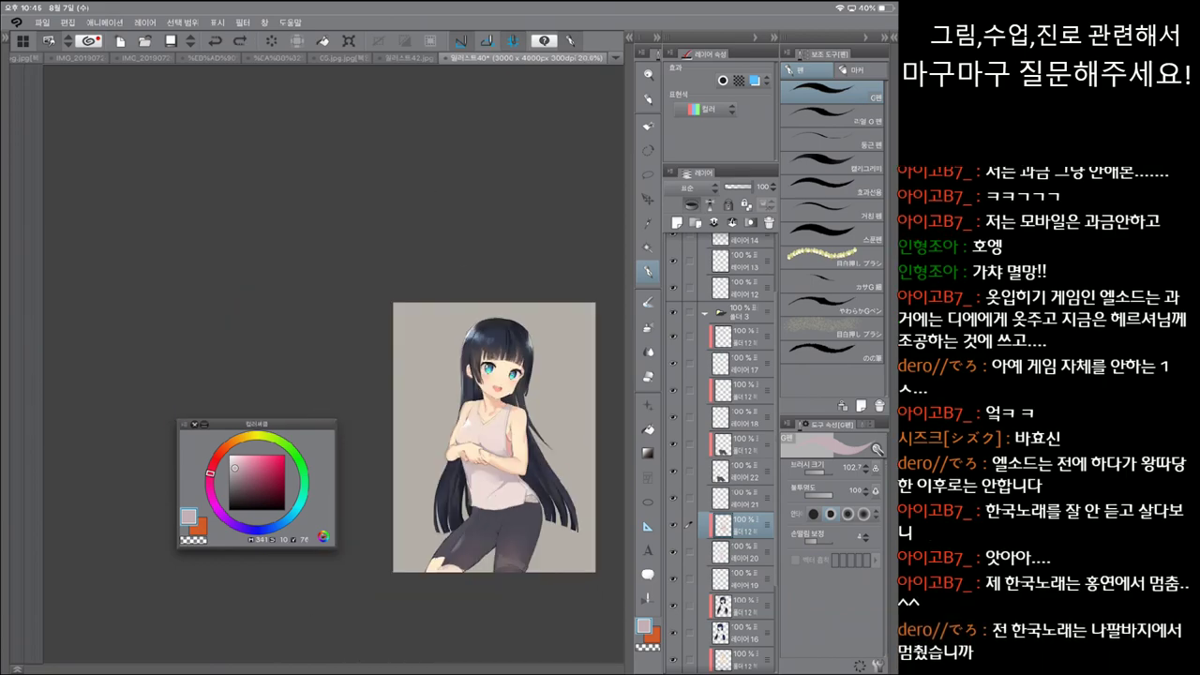
{"action": "key", "text": "b"}
{"action": "key", "text": "bracketright"}
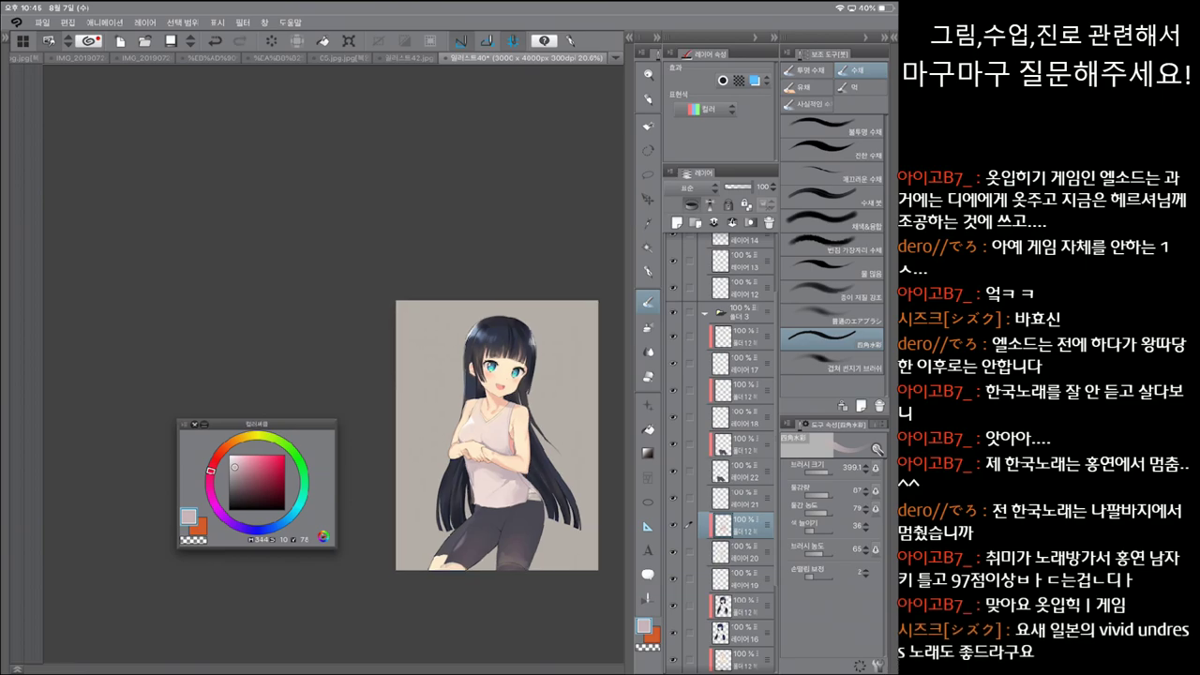
Step: Make only the clipped shading layer directly above 레이어 20 active and choose the G펜 with light cream (14, 9, 93)
{"action": "scroll", "coordinate": [475, 417], "scroll_direction": "up", "scroll_amount": 2}
{"action": "left_click", "coordinate": [741, 261]}
{"action": "key", "text": "e"}
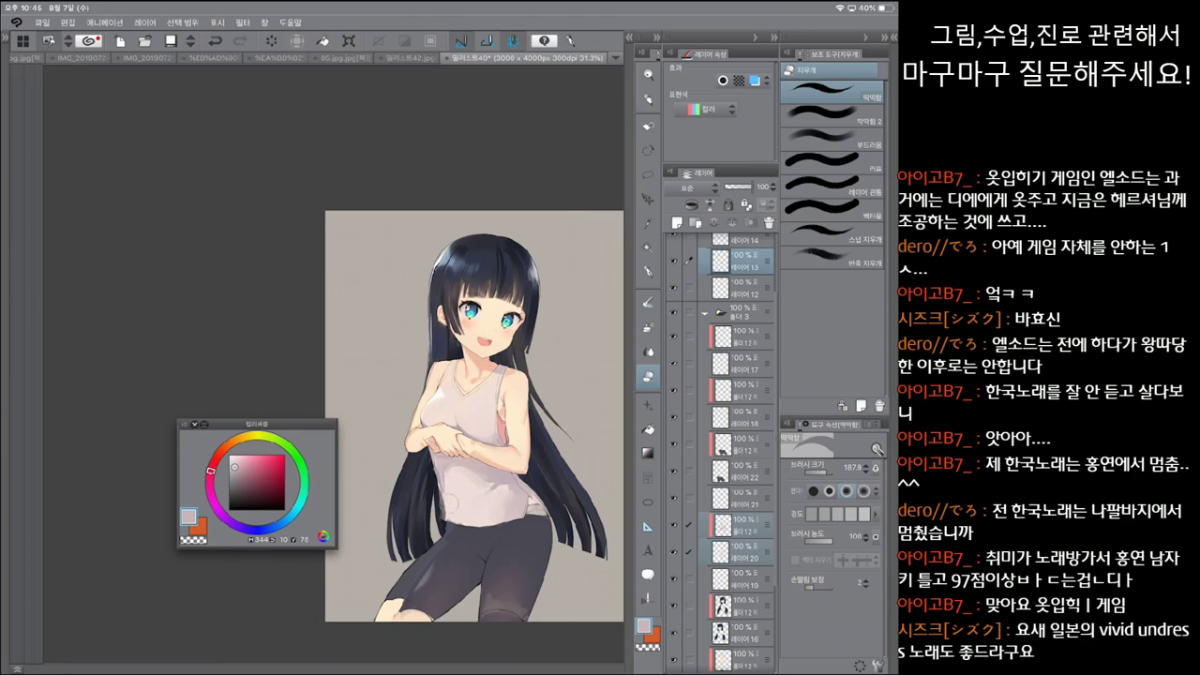
{"action": "left_click", "coordinate": [740, 525]}
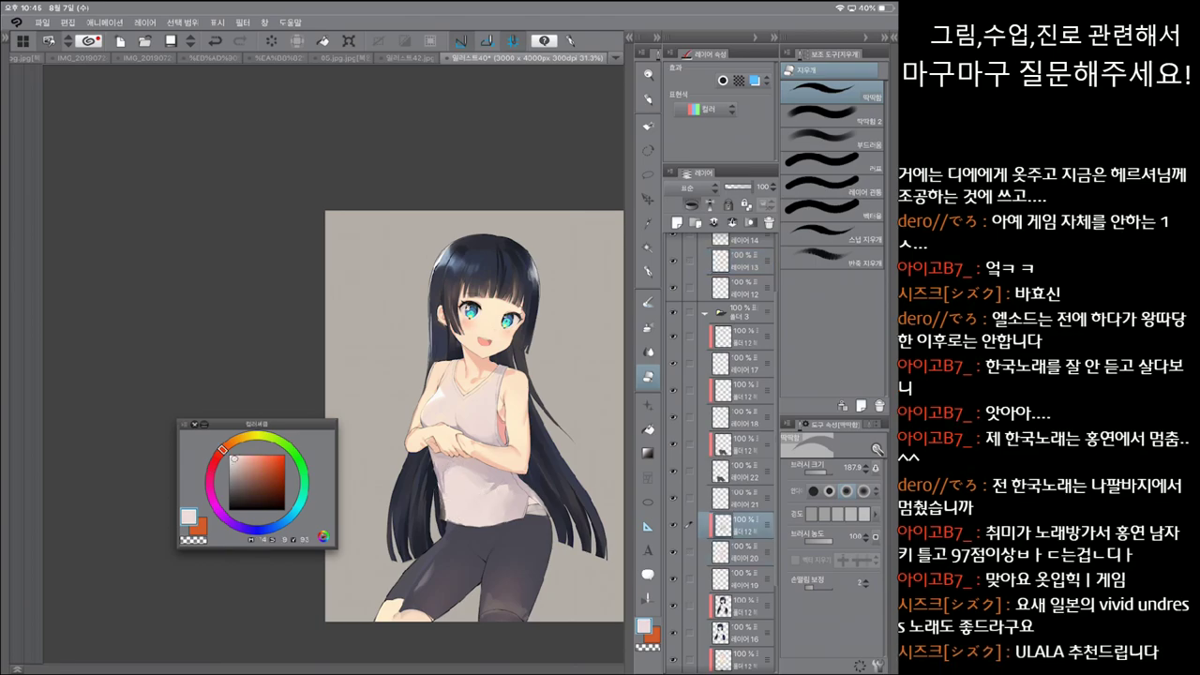
{"action": "key", "text": "p"}
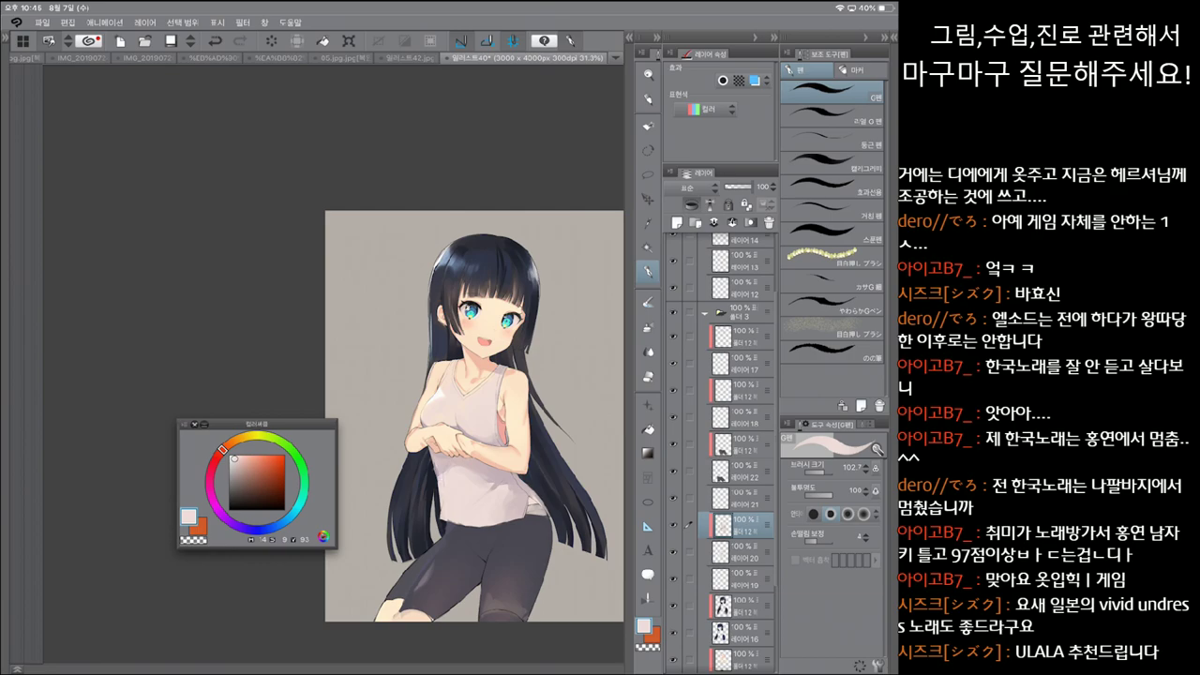
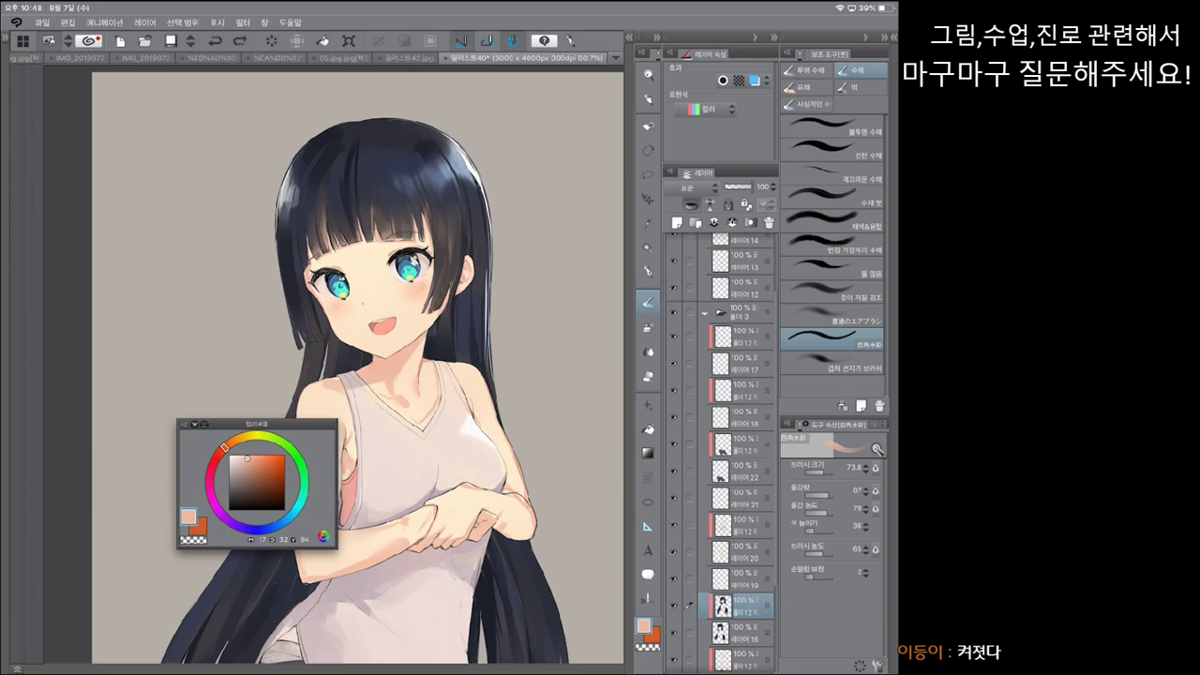
Step: Enlarge the watercolor brush to size 137.0
{"action": "key", "text": "bracketright"}
{"action": "scroll", "coordinate": [357, 365], "scroll_direction": "down", "scroll_amount": 2}
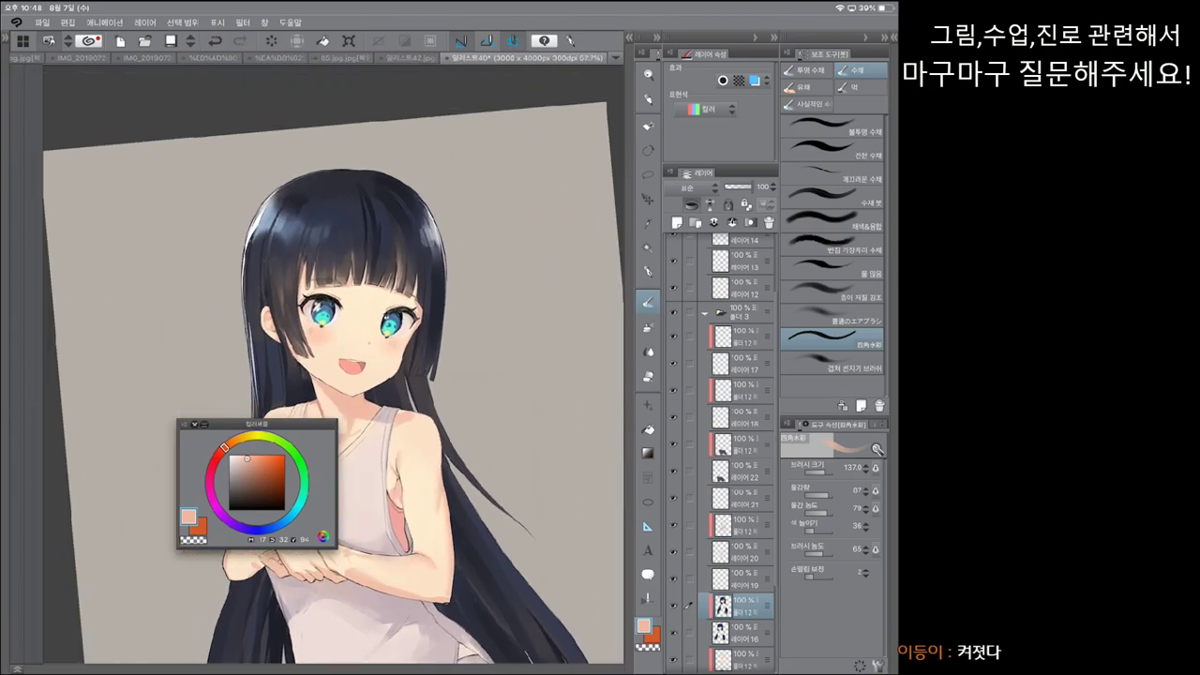
{"action": "scroll", "coordinate": [334, 366], "scroll_direction": "up", "scroll_amount": 2}
Step: Try dark navy (230, 28, 18) strokes down the side hair and bangs with the G펜 at size 102.7
{"action": "key", "text": "p"}
{"action": "left_click_drag", "start_coordinate": [259, 240], "coordinate": [258, 300]}
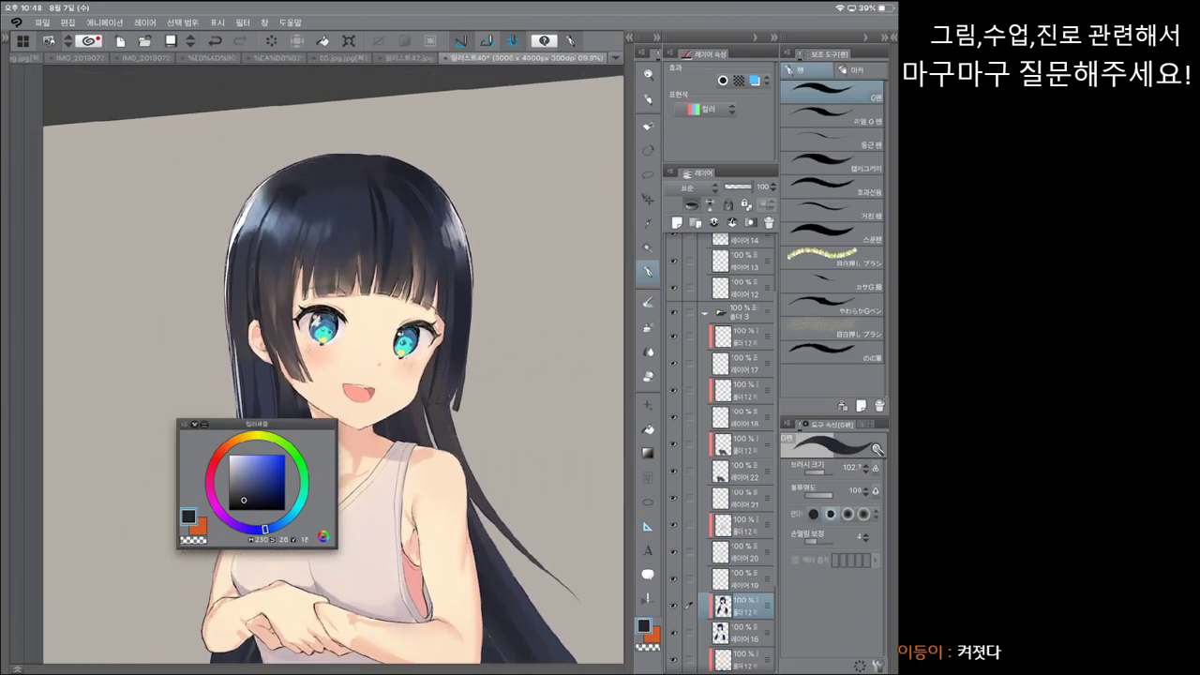
{"action": "key", "text": "ctrl+z"}
{"action": "mouse_move", "coordinate": [253, 250]}
{"action": "left_mouse_down"}
{"action": "mouse_move", "coordinate": [254, 300]}
{"action": "mouse_move", "coordinate": [283, 371]}
{"action": "left_mouse_up"}
{"action": "key", "text": "ctrl+z"}
{"action": "key", "text": "ctrl+z"}
{"action": "left_click_drag", "start_coordinate": [295, 255], "coordinate": [296, 303]}
{"action": "key", "text": "ctrl+z"}
{"action": "left_click_drag", "start_coordinate": [298, 234], "coordinate": [298, 305]}
{"action": "key", "text": "ctrl+z"}
{"action": "mouse_move", "coordinate": [303, 257]}
{"action": "left_mouse_down"}
{"action": "mouse_move", "coordinate": [303, 300]}
{"action": "mouse_move", "coordinate": [299, 290]}
{"action": "left_mouse_up"}
{"action": "key", "text": "ctrl+z"}
{"action": "key", "text": "ctrl+z"}
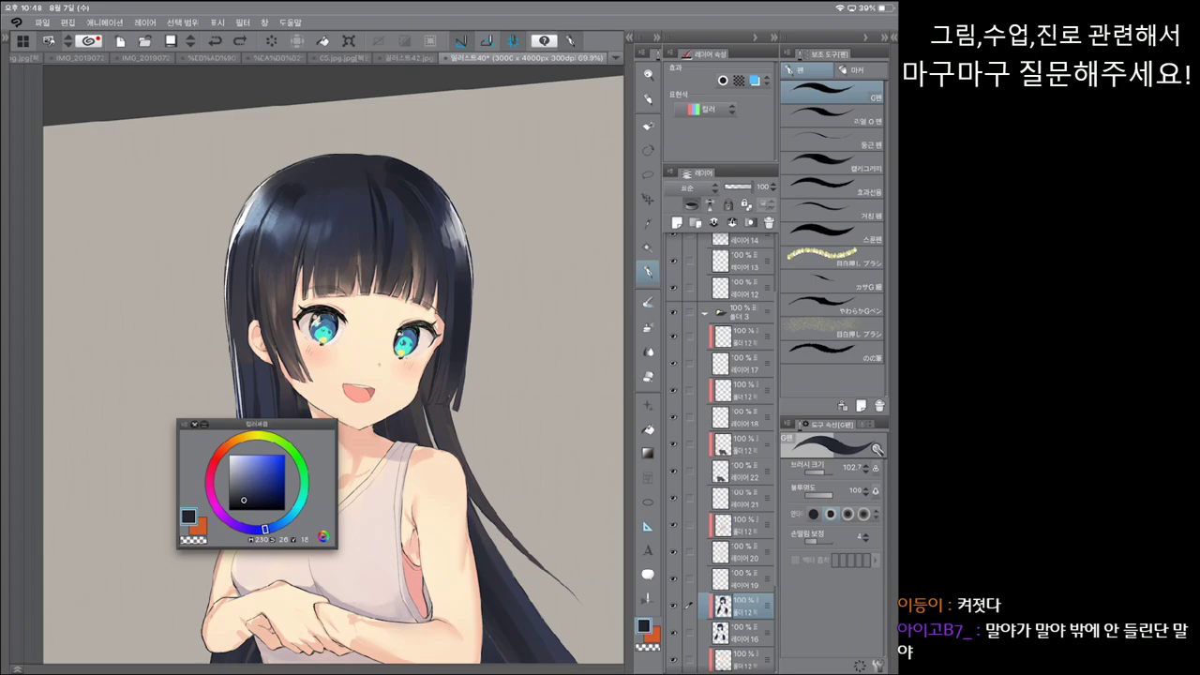
Step: Straighten and horizontally mirror the canvas view, and try a dark navy stroke down the outer side hair
{"action": "key", "text": "minus"}
{"action": "key", "text": "minus"}
{"action": "key", "text": "asciicircum"}
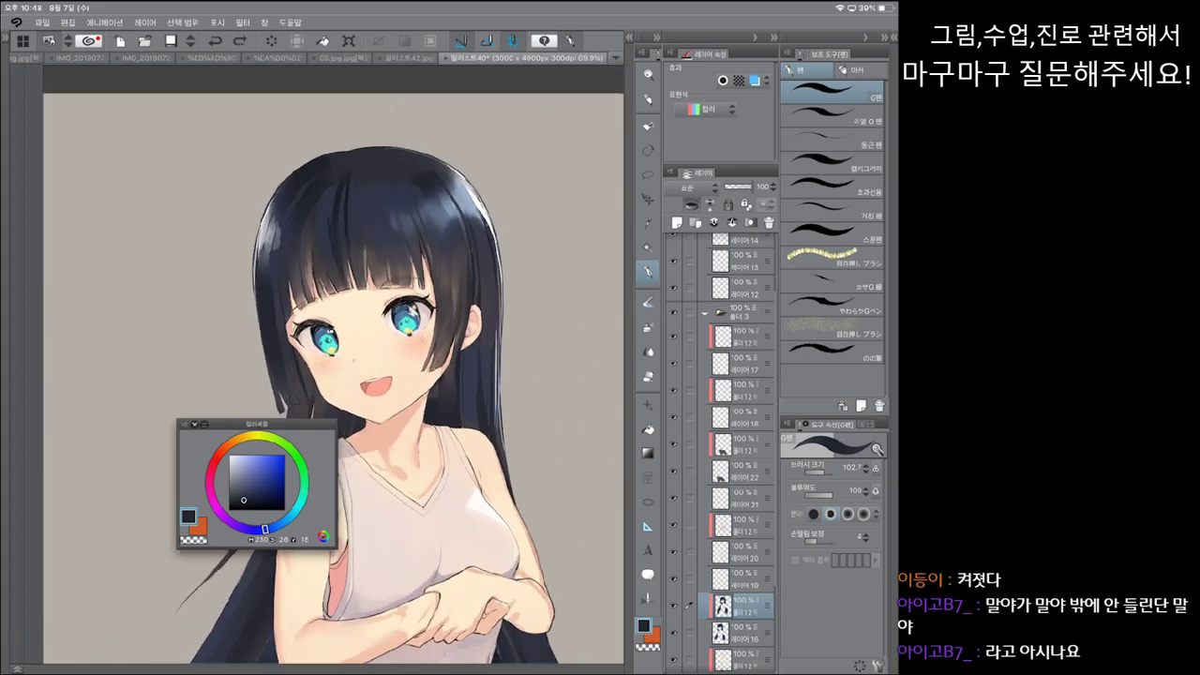
{"action": "left_click_drag", "start_coordinate": [281, 234], "coordinate": [282, 321]}
{"action": "key", "text": "ctrl+z"}
{"action": "left_click_drag", "start_coordinate": [328, 375], "coordinate": [351, 441]}
Step: Try sampled navy (227, 28, 27) strokes on the bangs with the G펜, compare them by undoing and redoing, and return to the watercolor brush
{"action": "left_click", "coordinate": [339, 257]}
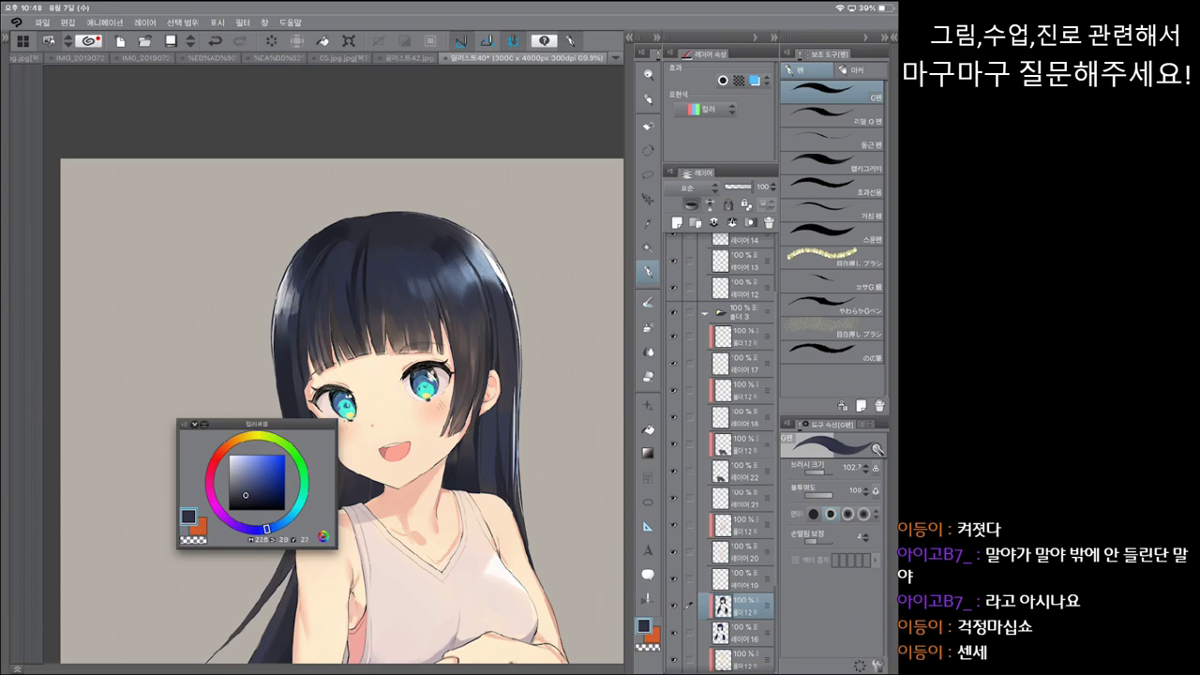
{"action": "left_click_drag", "start_coordinate": [327, 309], "coordinate": [331, 365]}
{"action": "left_click_drag", "start_coordinate": [266, 529], "coordinate": [208, 483]}
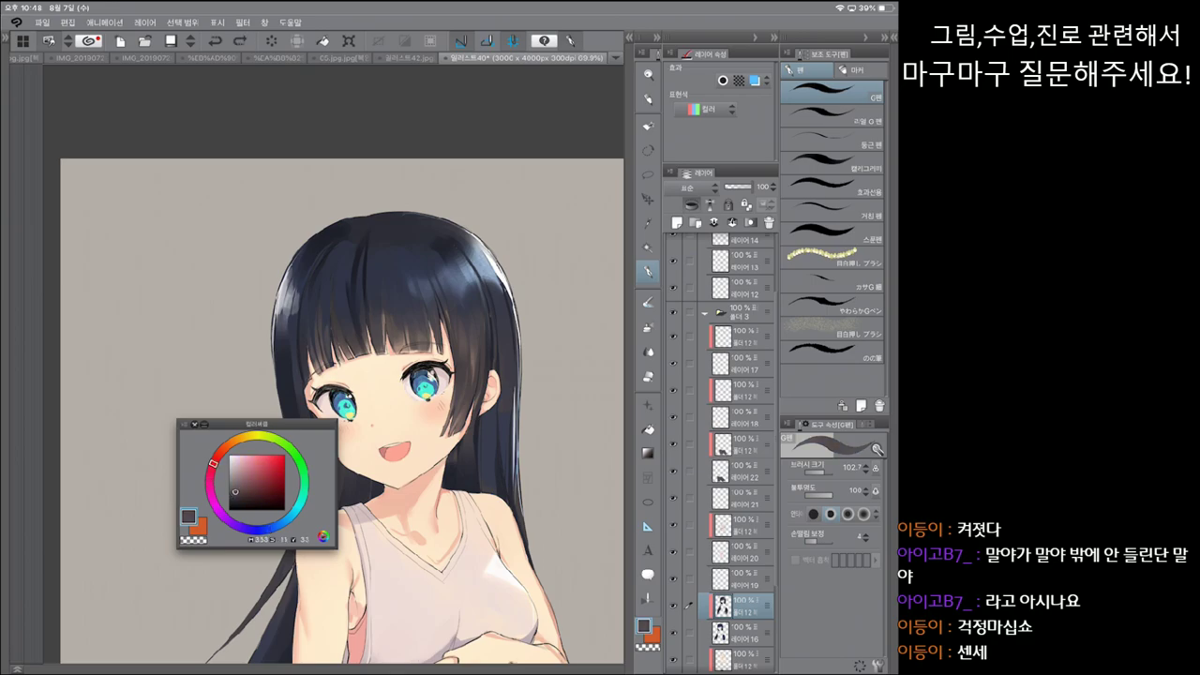
{"action": "left_click", "coordinate": [267, 529]}
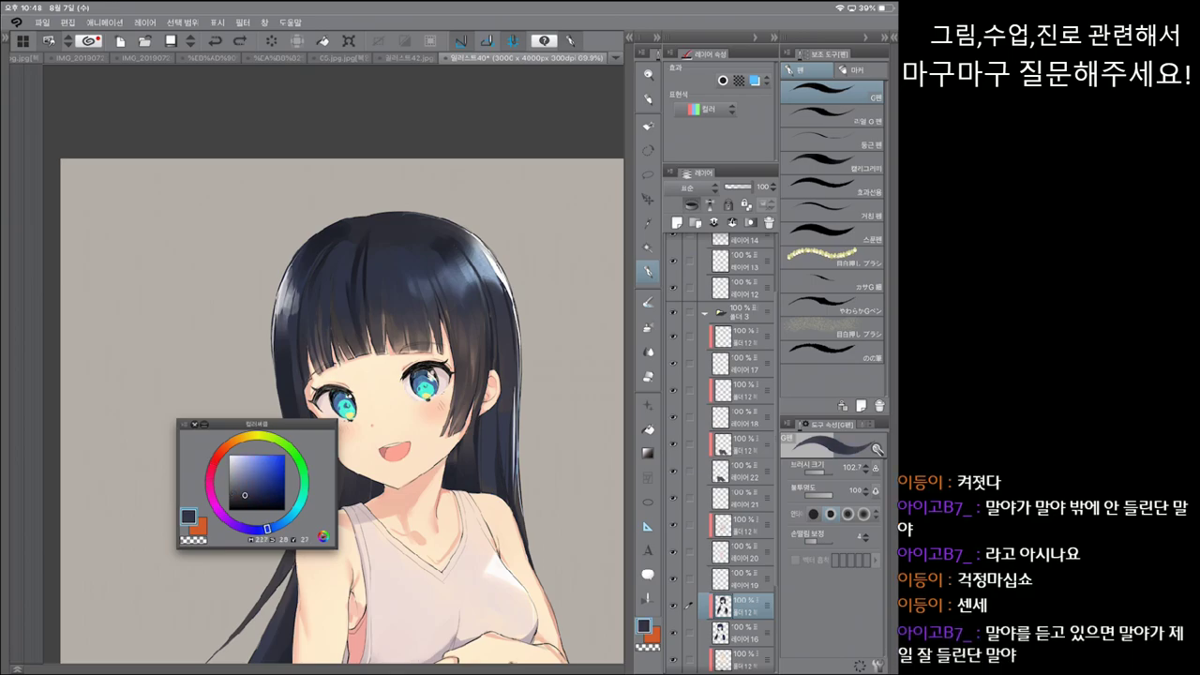
{"action": "key", "text": "ctrl+z"}
{"action": "key", "text": "ctrl+y"}
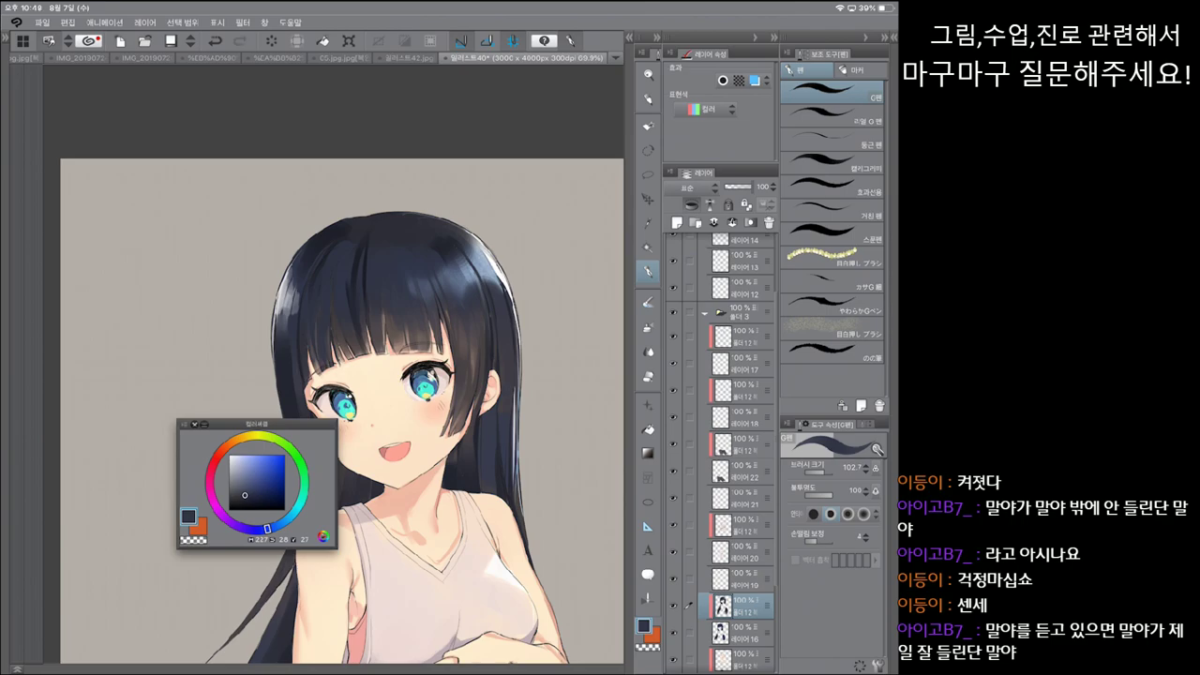
{"action": "key", "text": "ctrl+z"}
{"action": "key", "text": "b"}
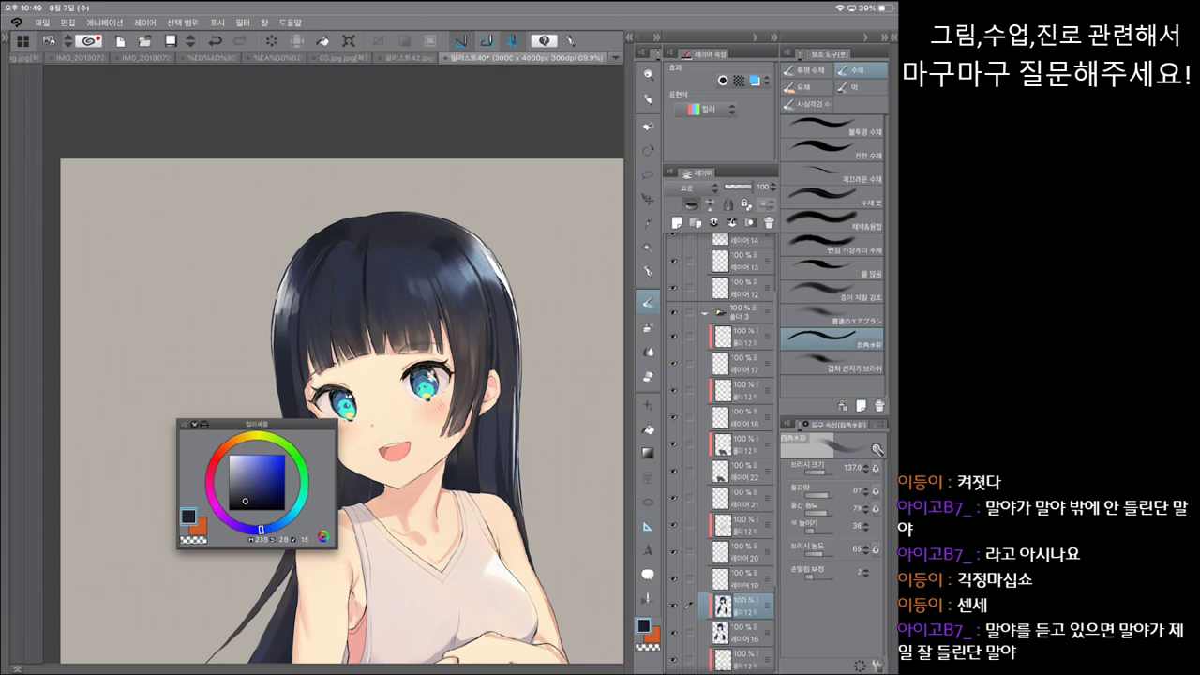
Step: Try a dark navy stroke on the bangs with the G펜 at size 102.7 and undo it
{"action": "key", "text": "p"}
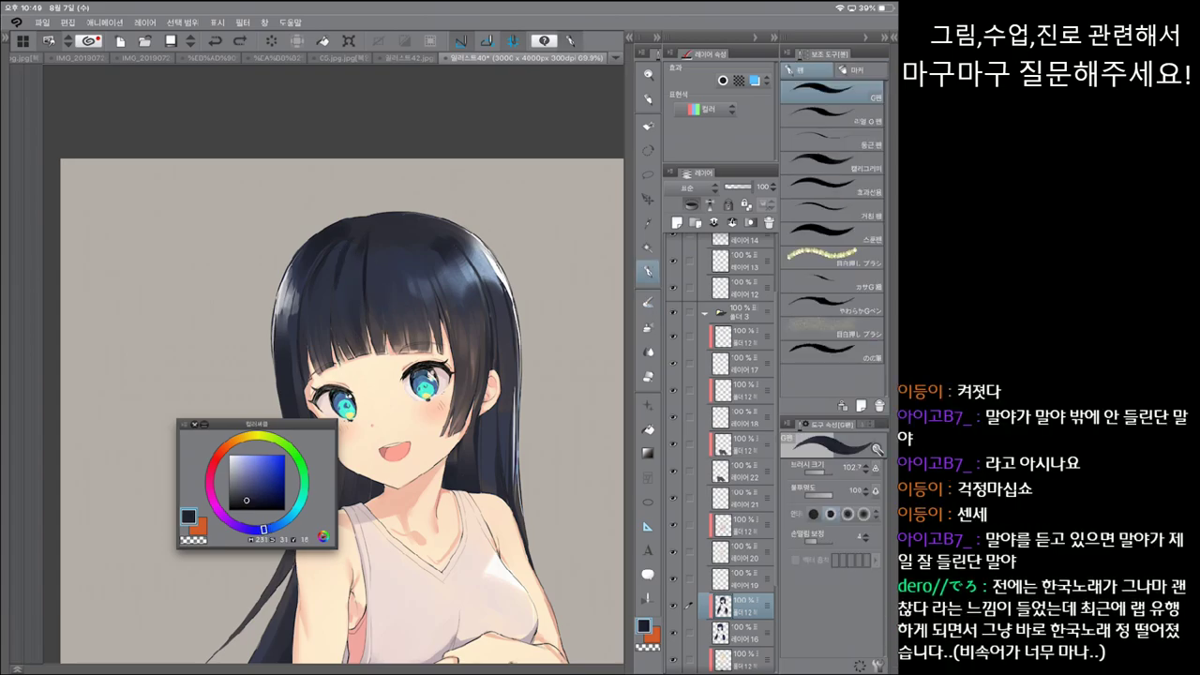
{"action": "left_click", "coordinate": [830, 115]}
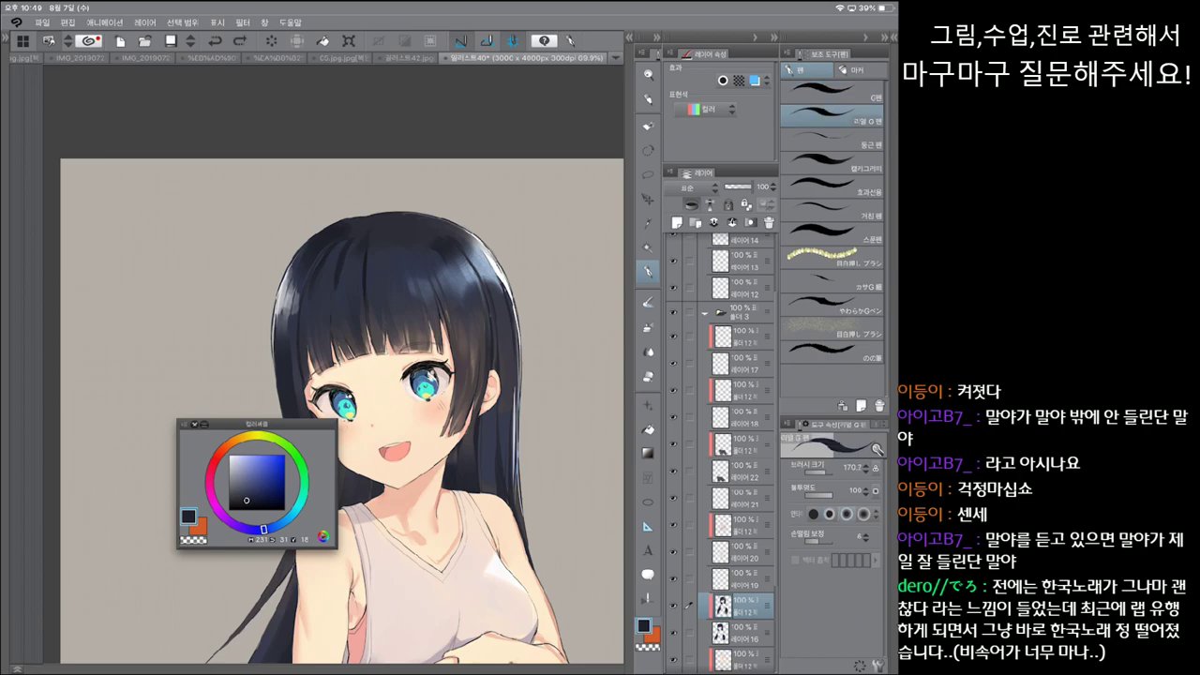
{"action": "left_click", "coordinate": [830, 92]}
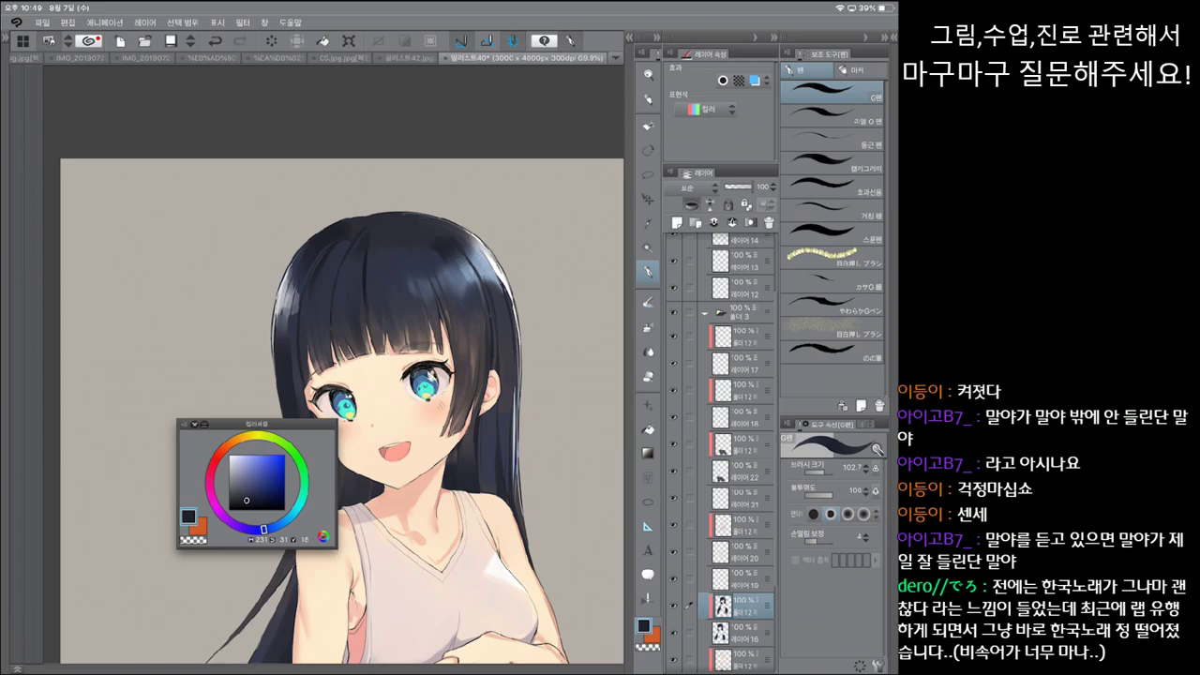
{"action": "left_click_drag", "start_coordinate": [335, 285], "coordinate": [336, 330]}
{"action": "key", "text": "ctrl+z"}
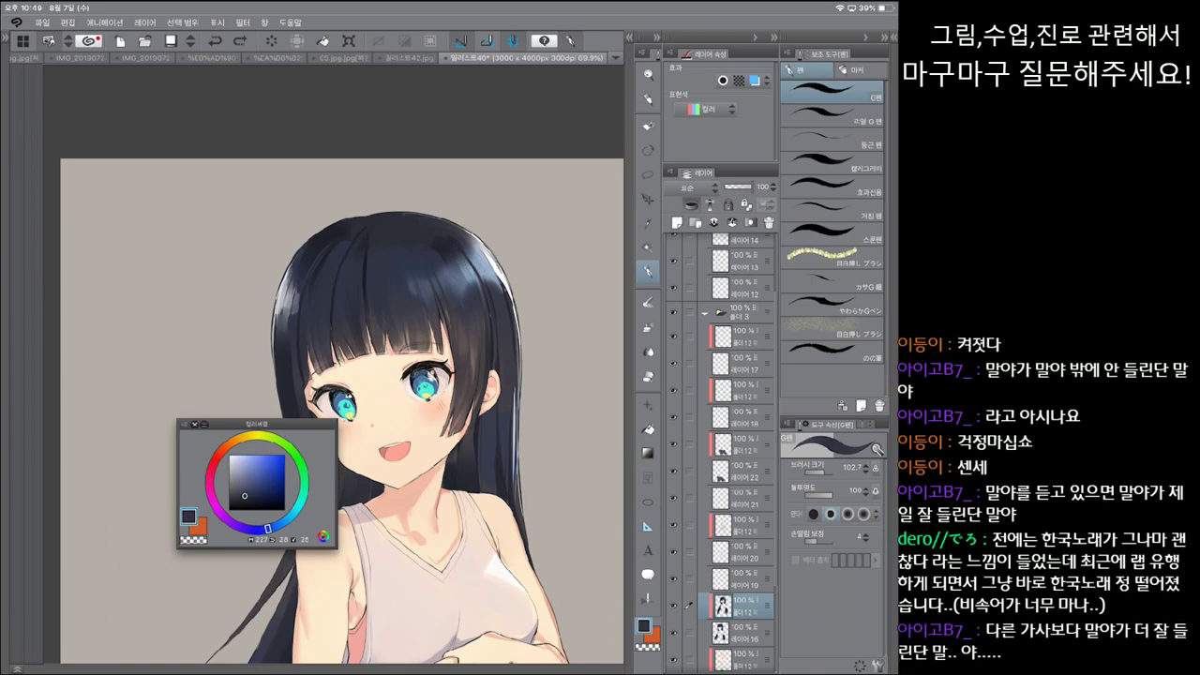
Step: Mirror and tilt the canvas view, and sample dark navy from the bangs for the G펜 at size 102.7
{"action": "scroll", "coordinate": [343, 393], "scroll_direction": "up", "scroll_amount": 1}
{"action": "left_click_drag", "start_coordinate": [343, 394], "coordinate": [347, 379]}
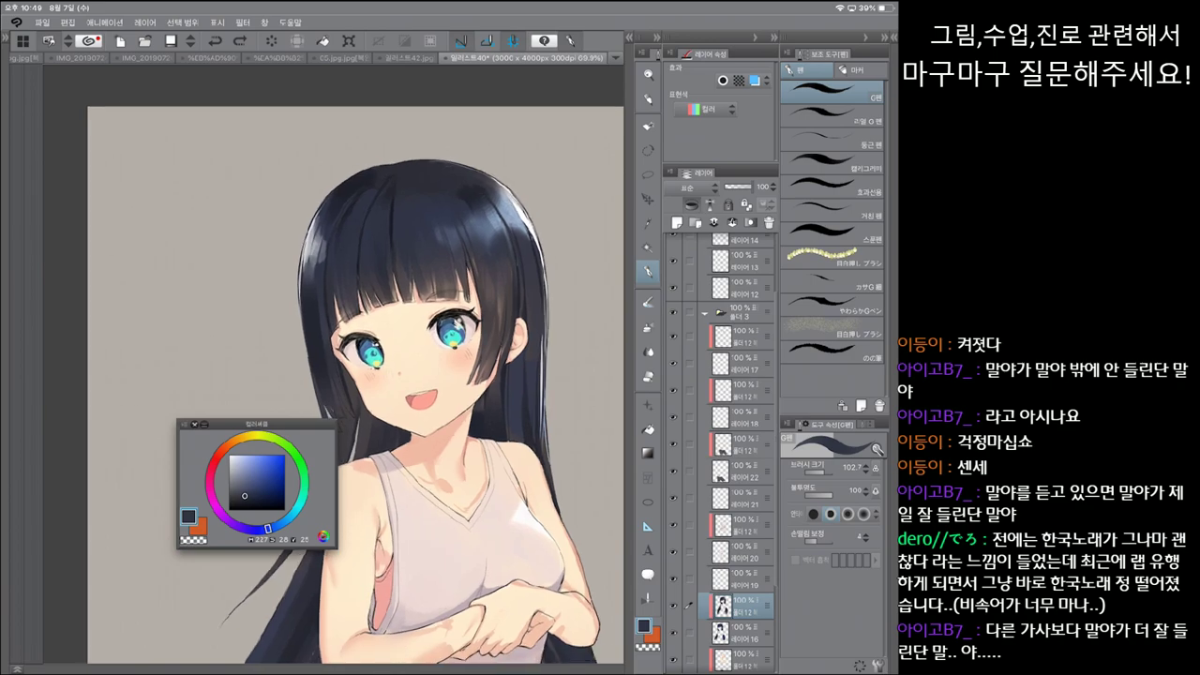
{"action": "left_click", "coordinate": [830, 114]}
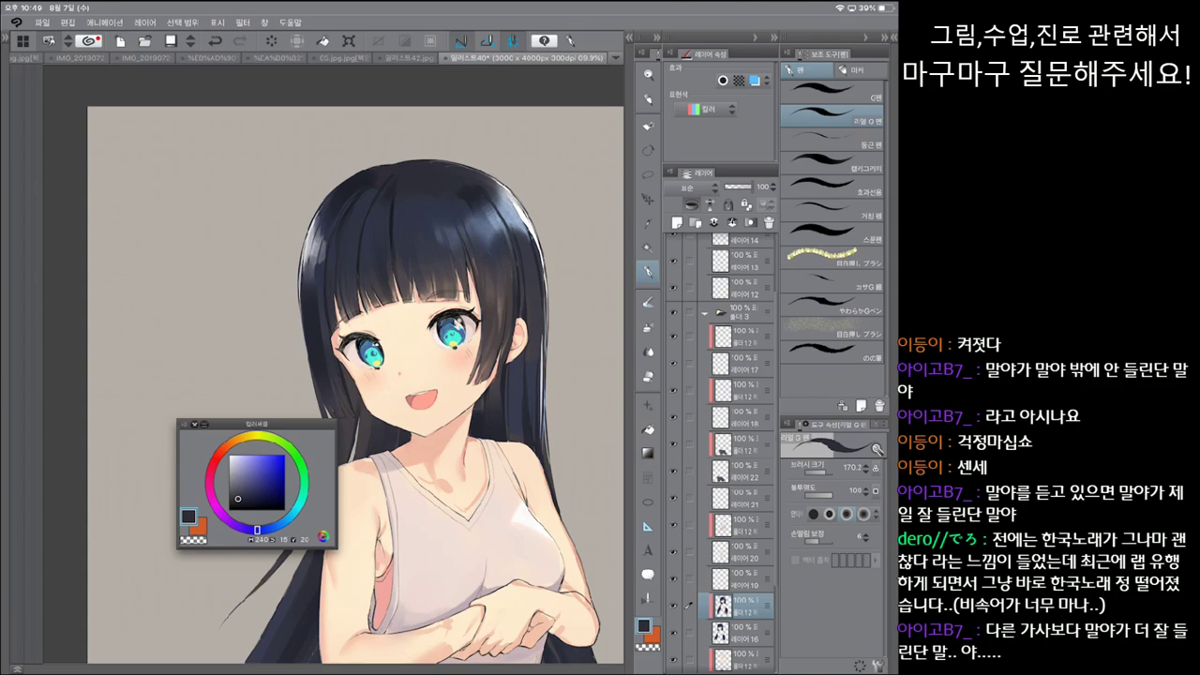
{"action": "key", "text": "h"}
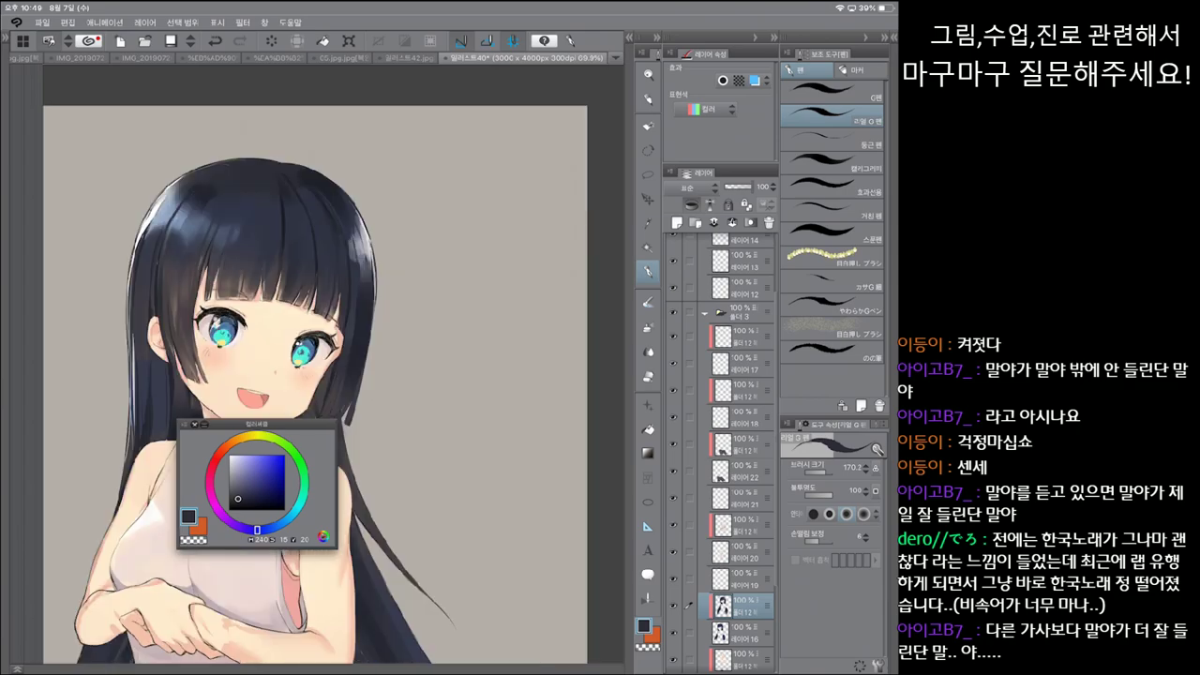
{"action": "left_click_drag", "start_coordinate": [309, 394], "coordinate": [436, 333]}
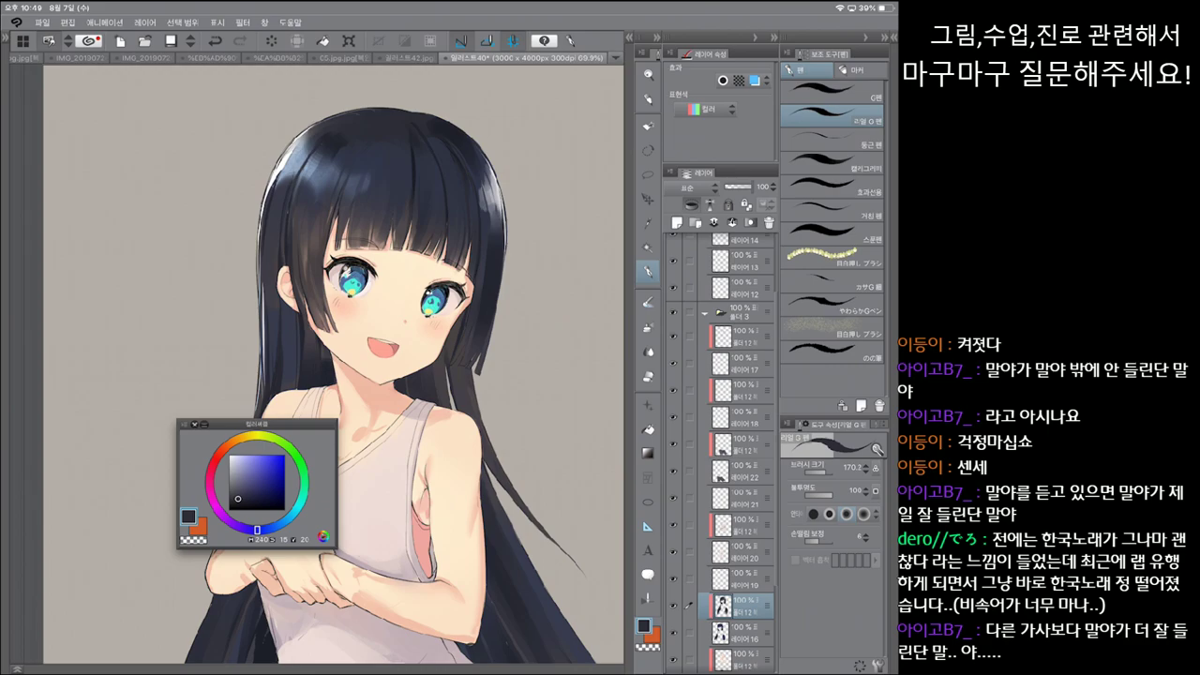
{"action": "left_click_drag", "start_coordinate": [394, 393], "coordinate": [422, 347]}
{"action": "left_click", "coordinate": [830, 91]}
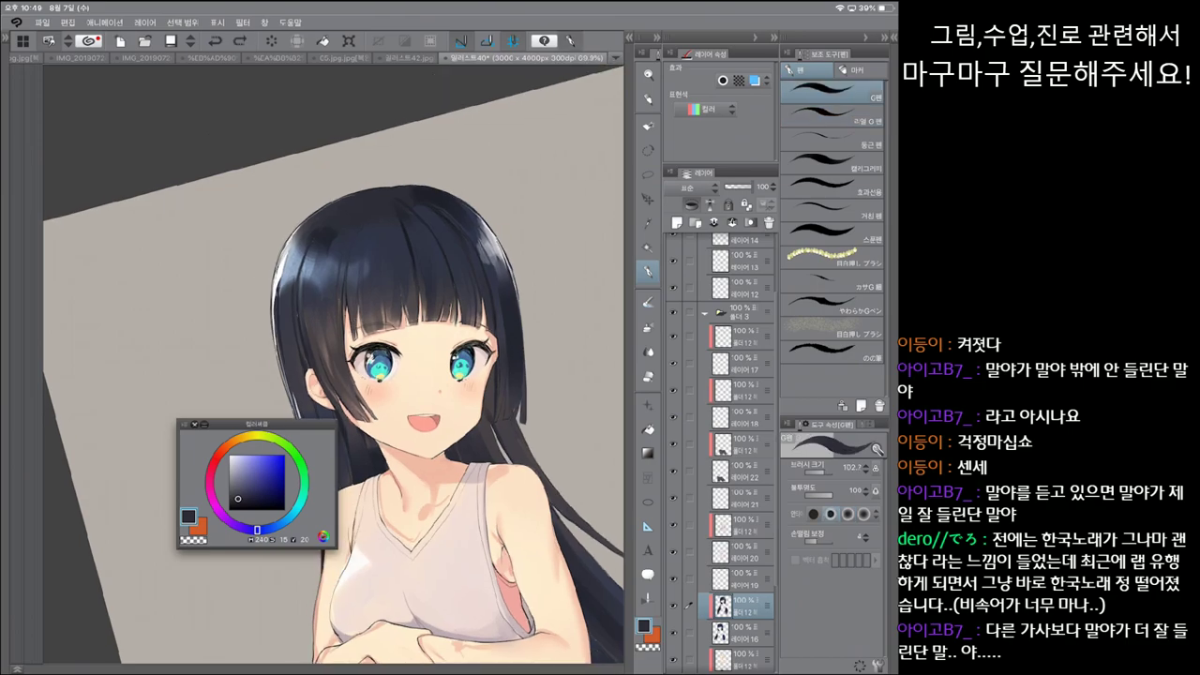
{"action": "left_click", "coordinate": [351, 281], "text": "alt"}
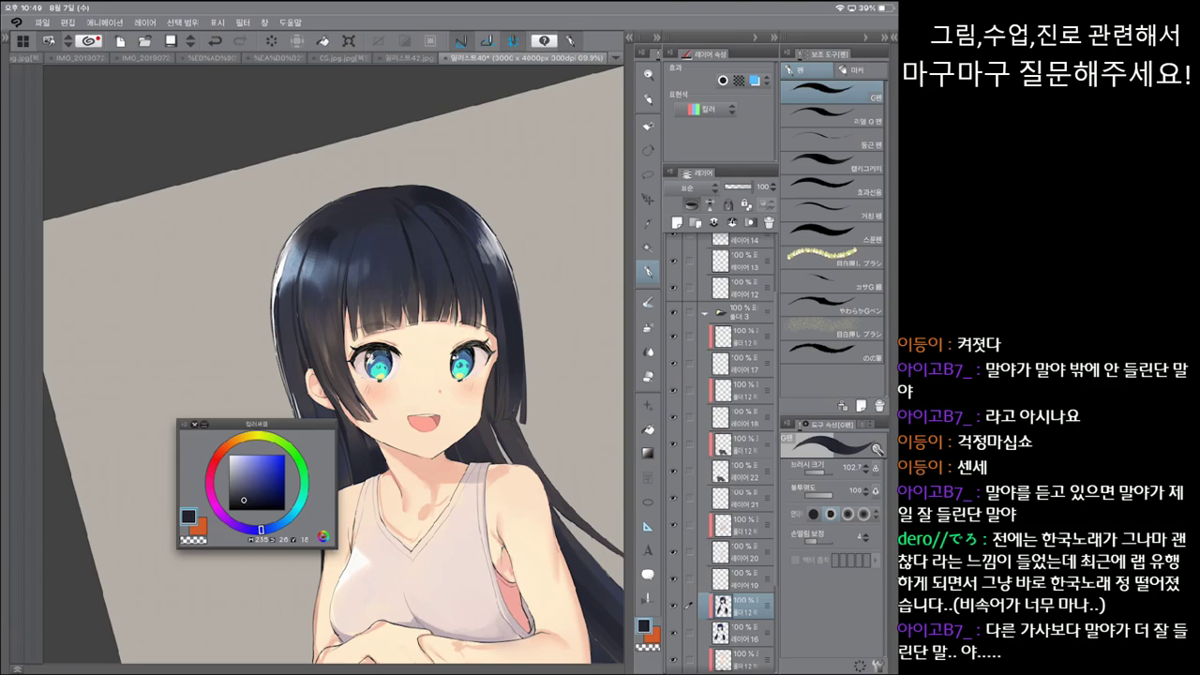
Step: Sample teal and blue (209, 62, 66) from the irises for the G펜 and select the top clipped layer in 폴더 3
{"action": "scroll", "coordinate": [334, 375], "scroll_direction": "down", "scroll_amount": 5}
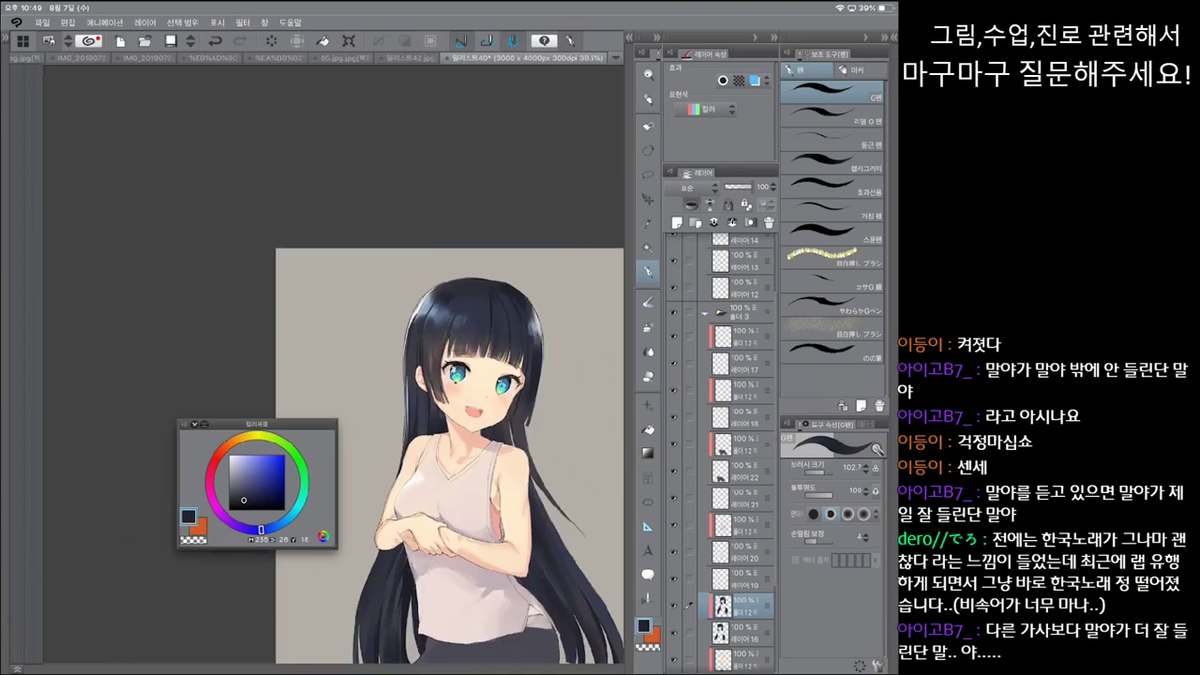
{"action": "scroll", "coordinate": [403, 375], "scroll_direction": "up", "scroll_amount": 5}
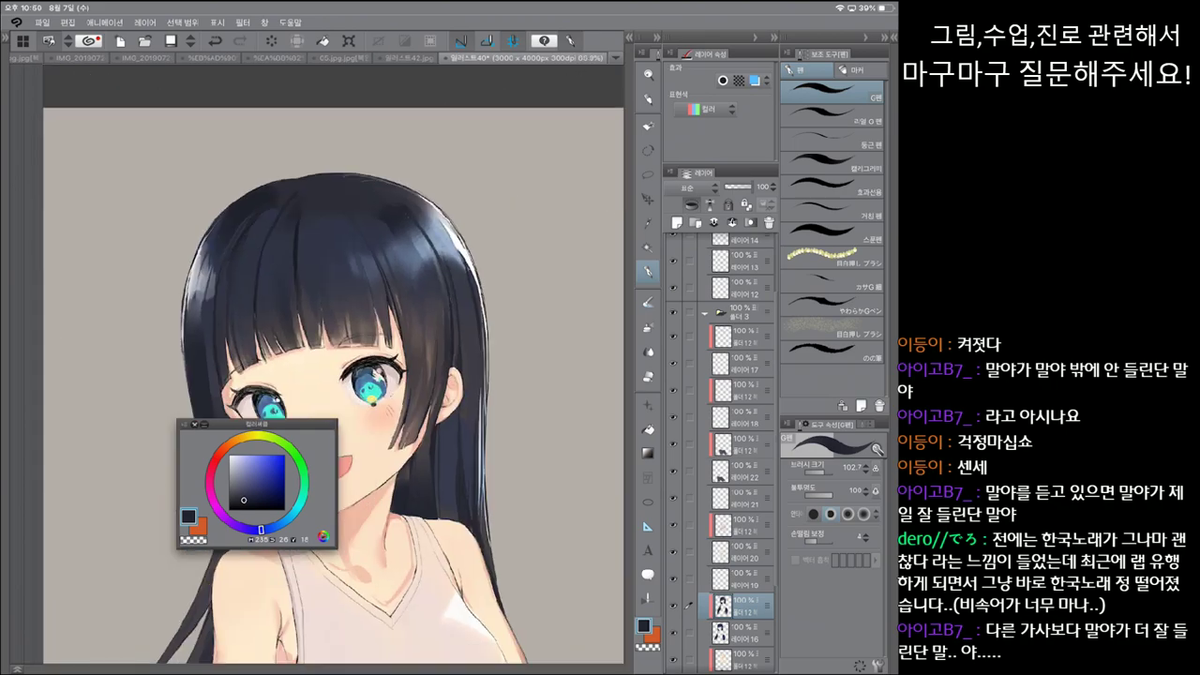
{"action": "scroll", "coordinate": [403, 375], "scroll_direction": "up", "scroll_amount": 3}
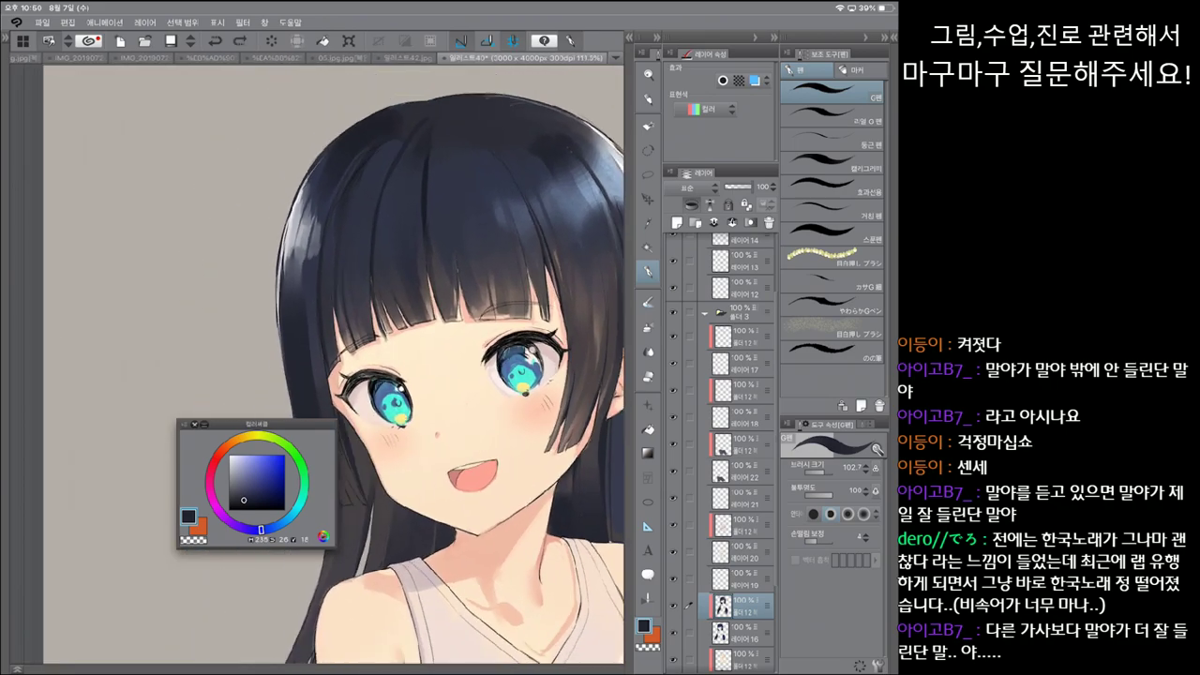
{"action": "left_click", "coordinate": [831, 114]}
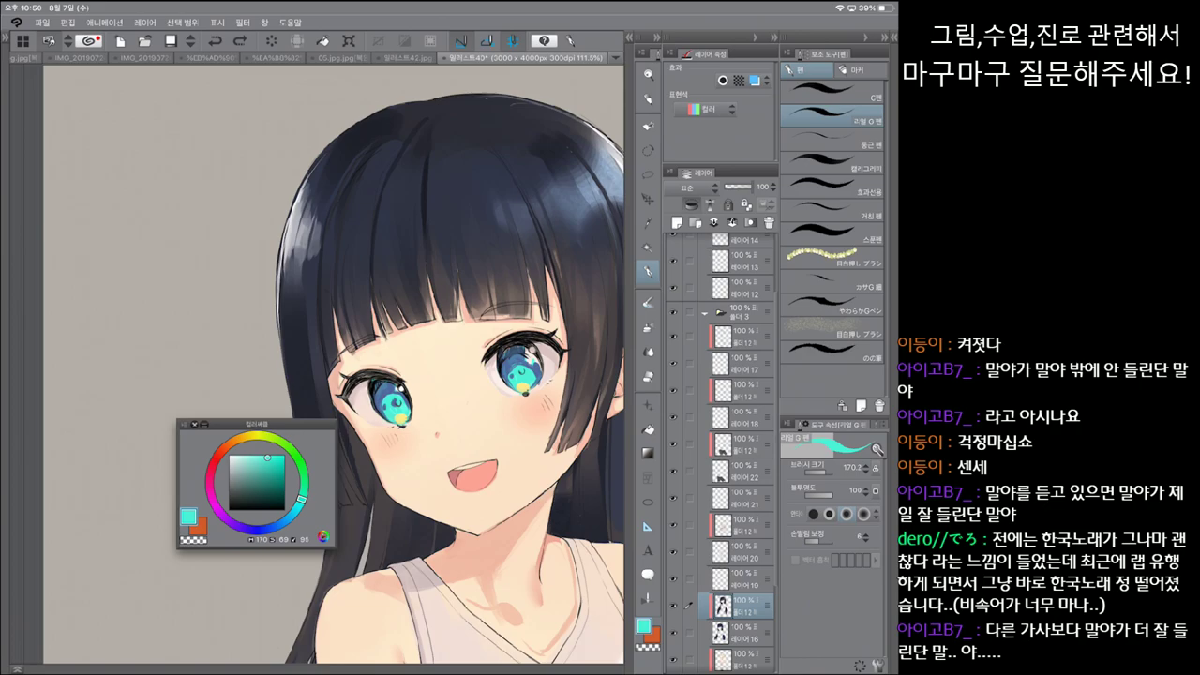
{"action": "left_click", "coordinate": [832, 91]}
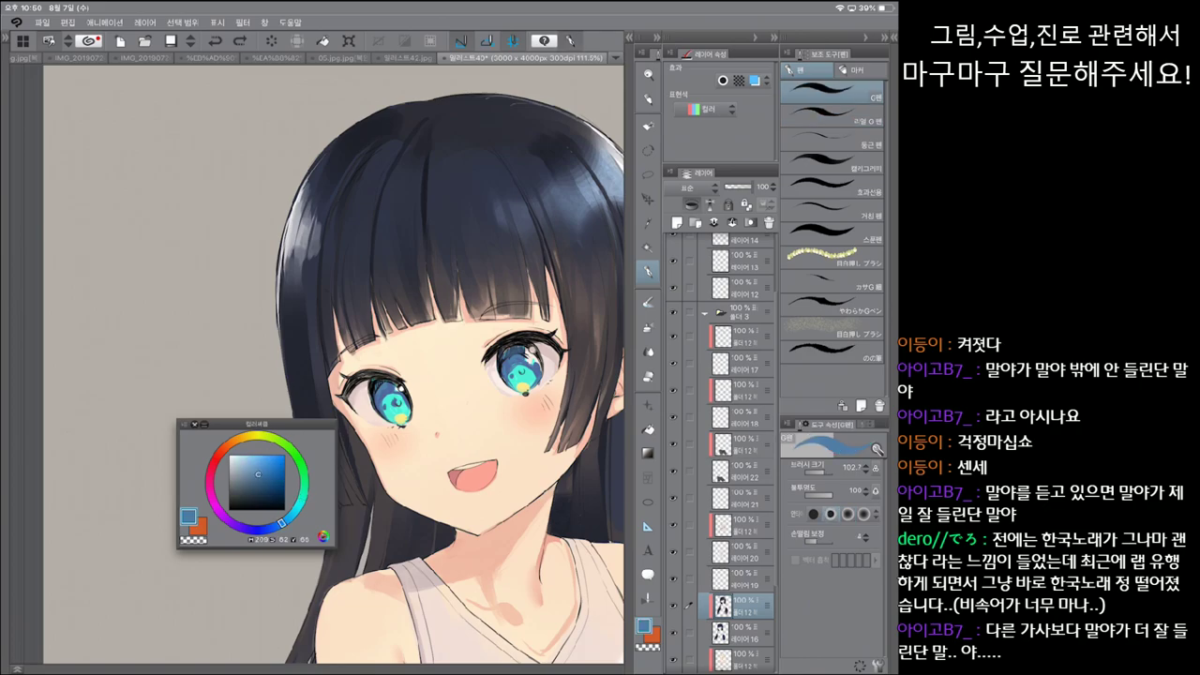
{"action": "left_click", "coordinate": [742, 336]}
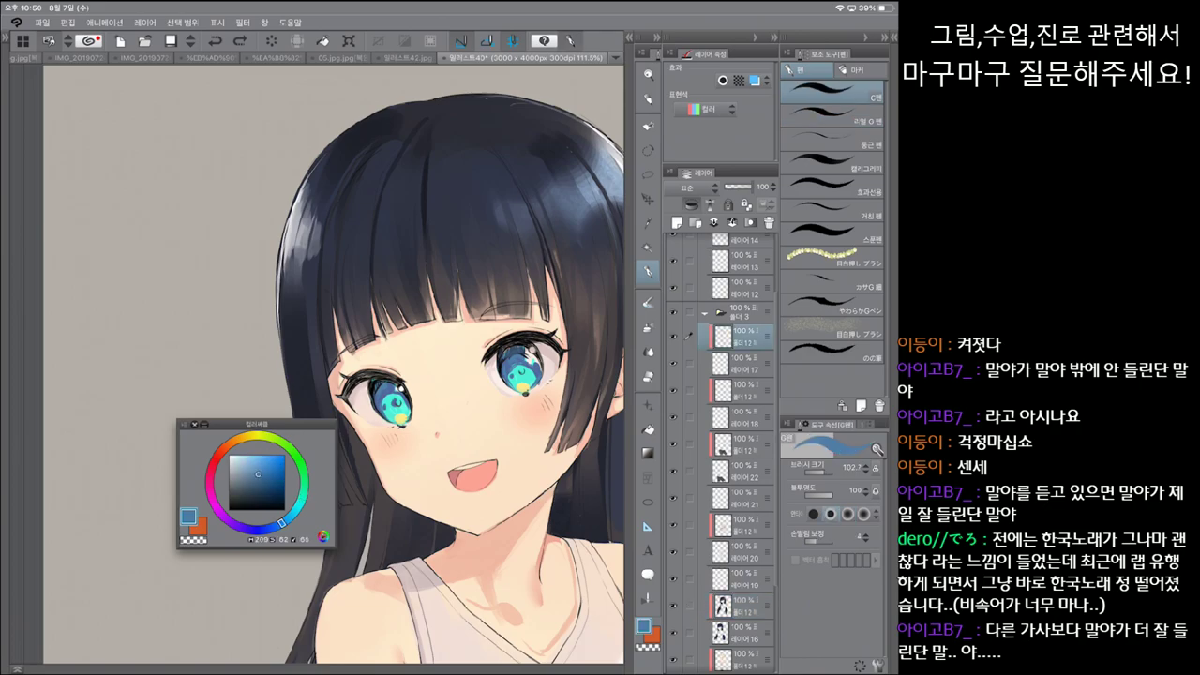
Step: Paint over the iris highlight with blue (216, 49, 62) on the top clipped layer in 폴더 3, using the G펜
{"action": "left_click", "coordinate": [831, 111]}
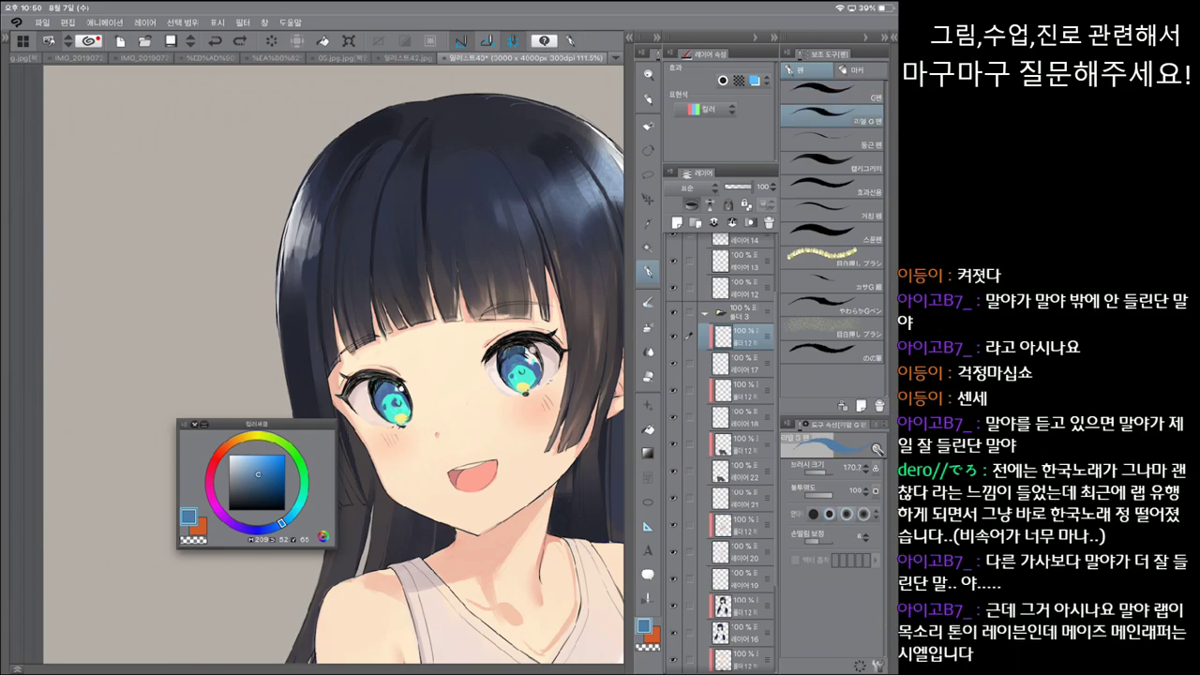
{"action": "left_click", "coordinate": [742, 363]}
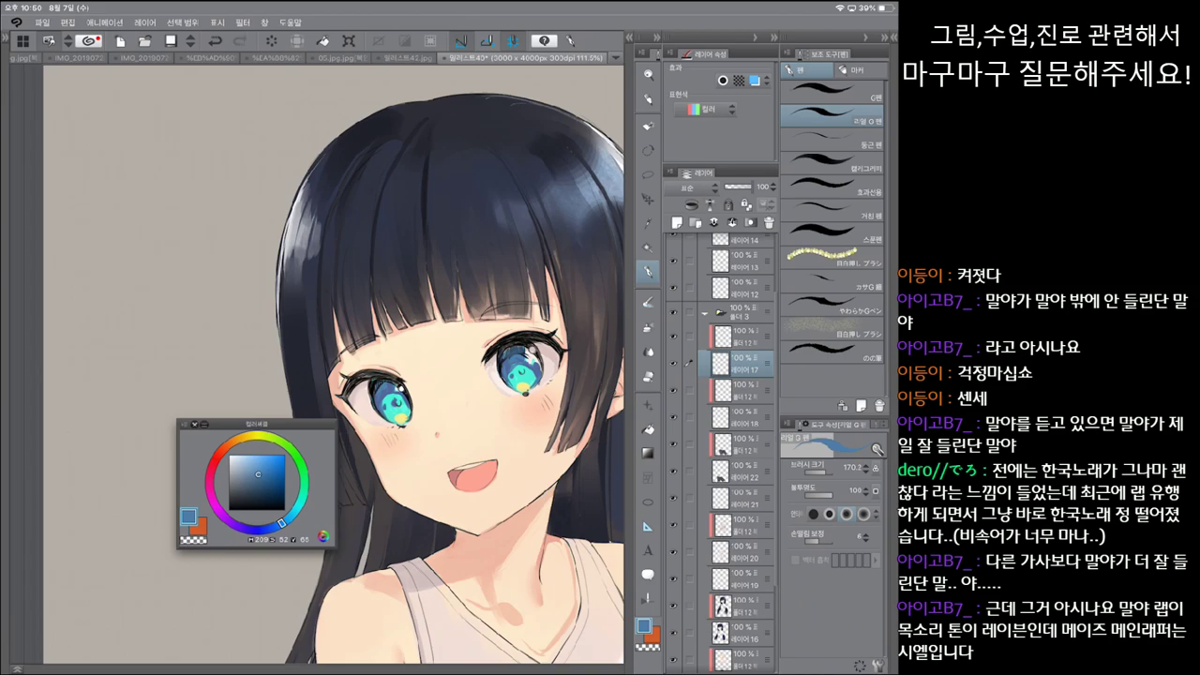
{"action": "left_click", "coordinate": [742, 336]}
{"action": "left_click", "coordinate": [831, 91]}
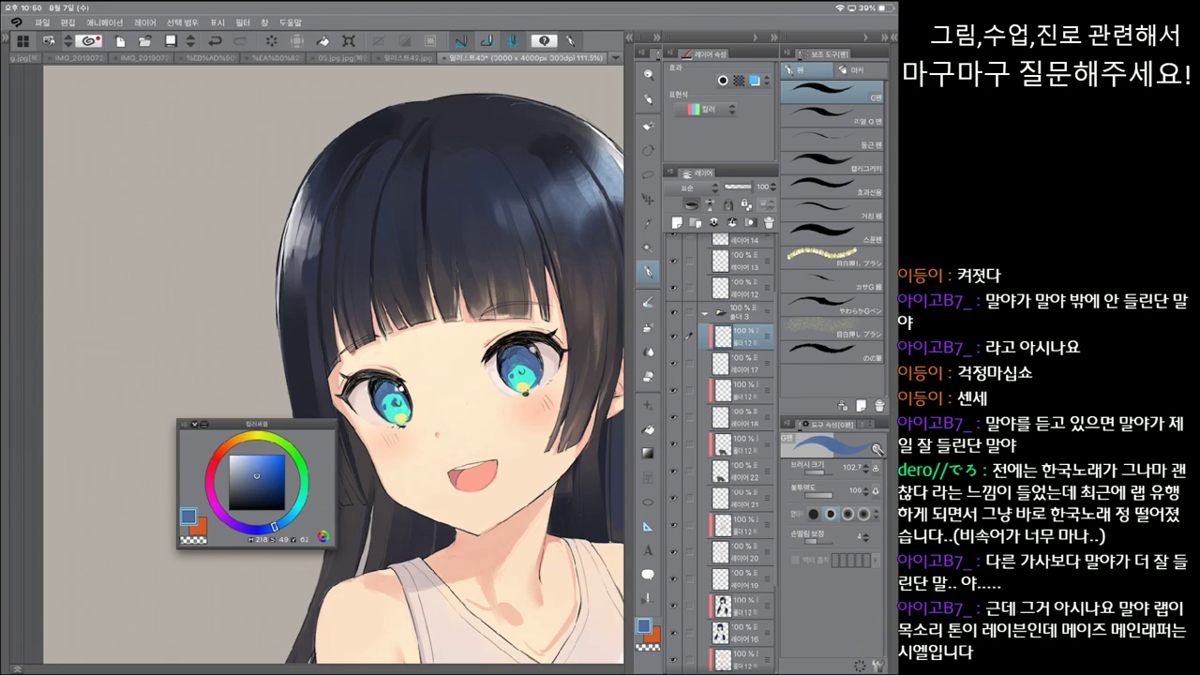
{"action": "key", "text": "b"}
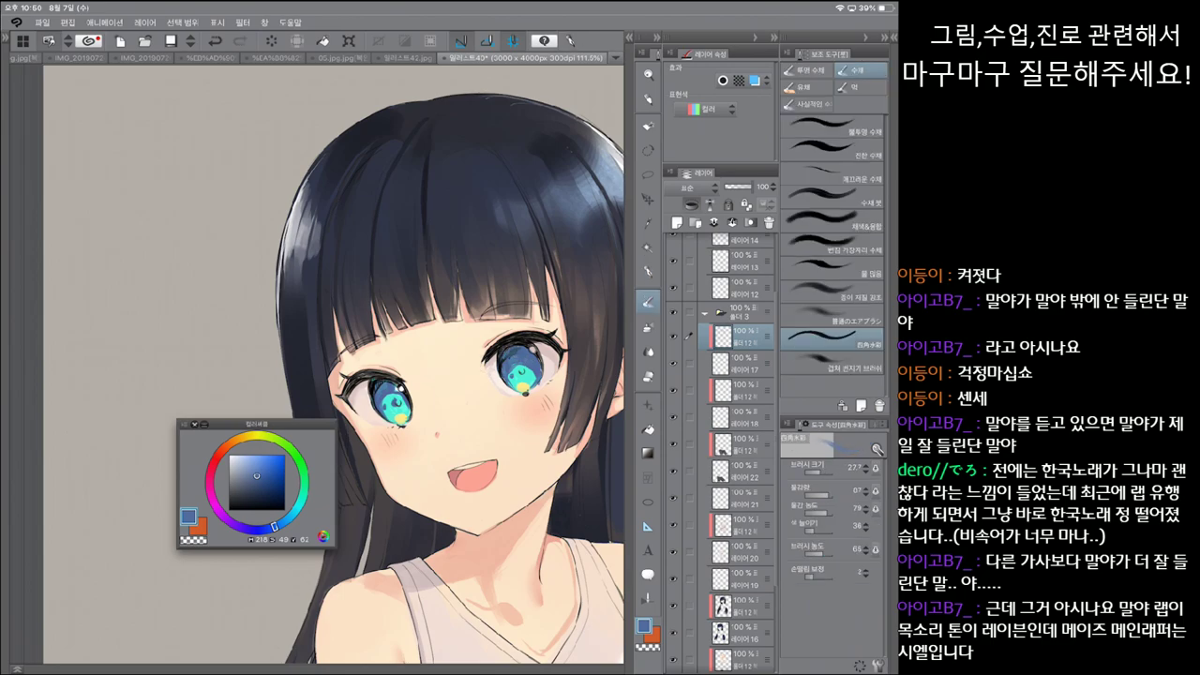
{"action": "key", "text": "p"}
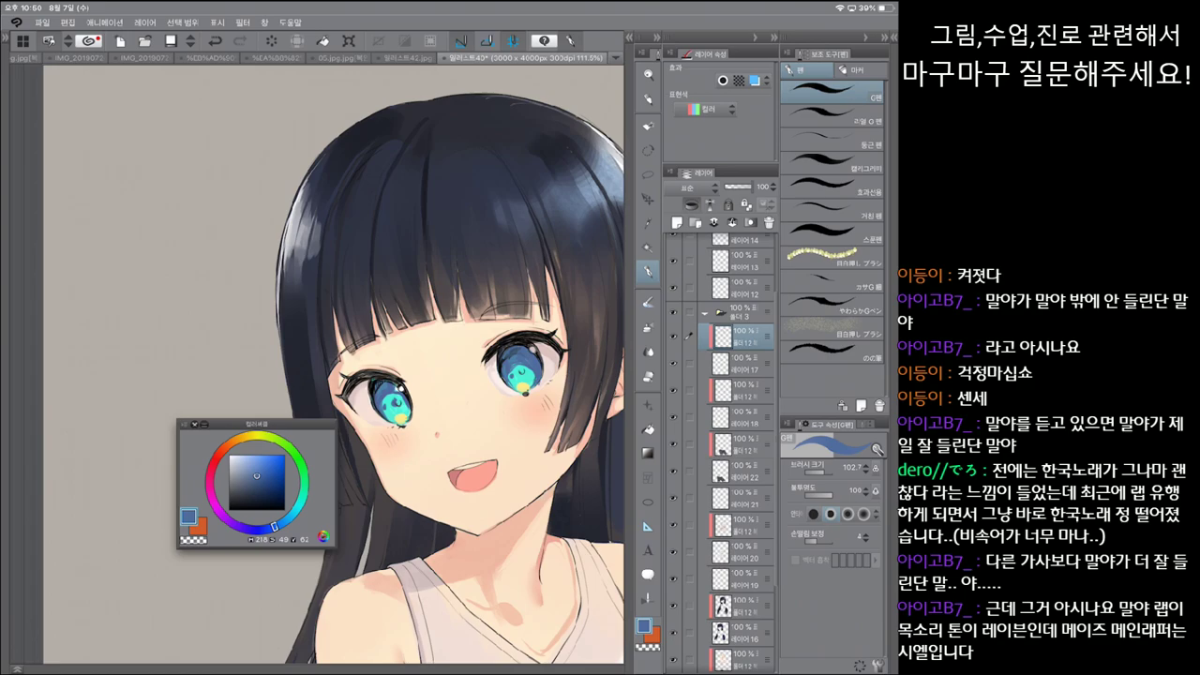
Step: Undo the last eye strokes and darken the upper iris with sampled dark navy (223, 37, 15) using the G펜
{"action": "key", "text": "ctrl+z"}
{"action": "left_click", "coordinate": [539, 385], "text": "alt"}
{"action": "key", "text": "ctrl+z"}
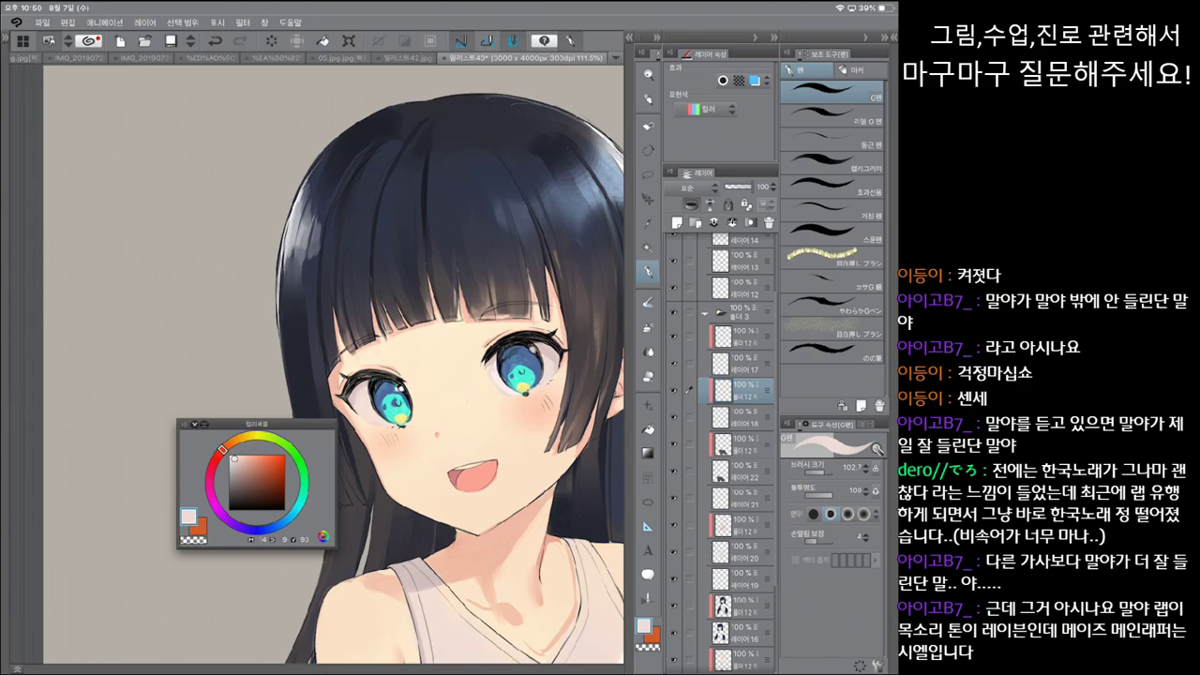
{"action": "left_click", "coordinate": [506, 358], "text": "alt"}
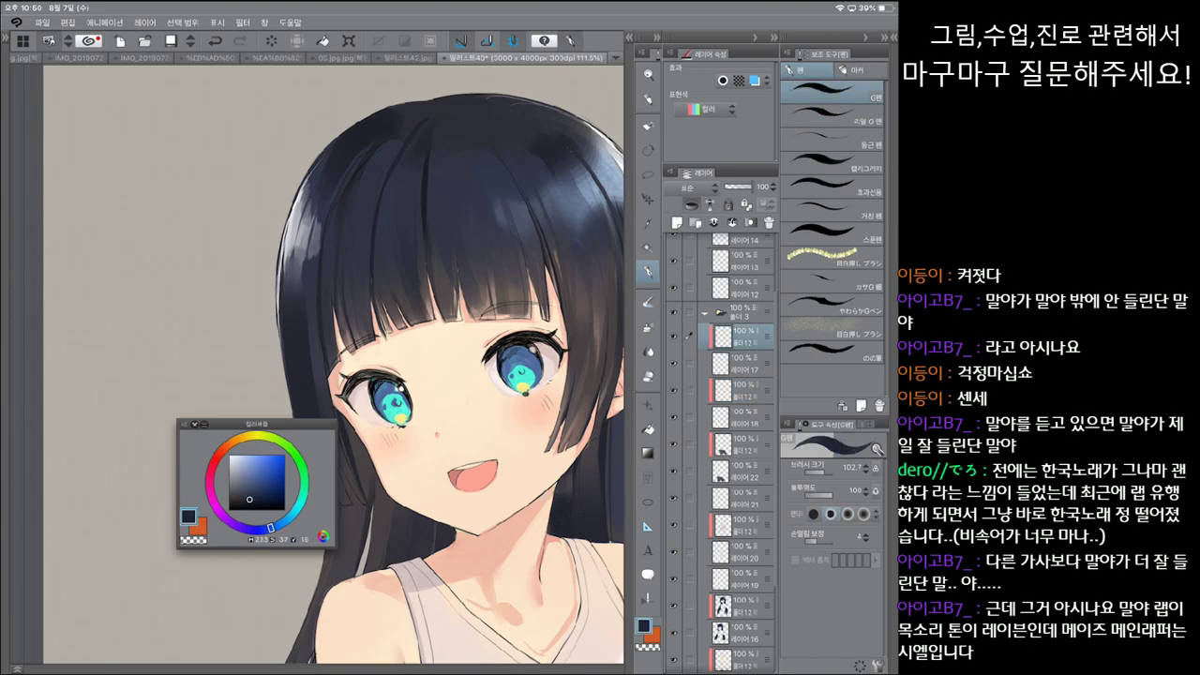
{"action": "key", "text": "ctrl+z"}
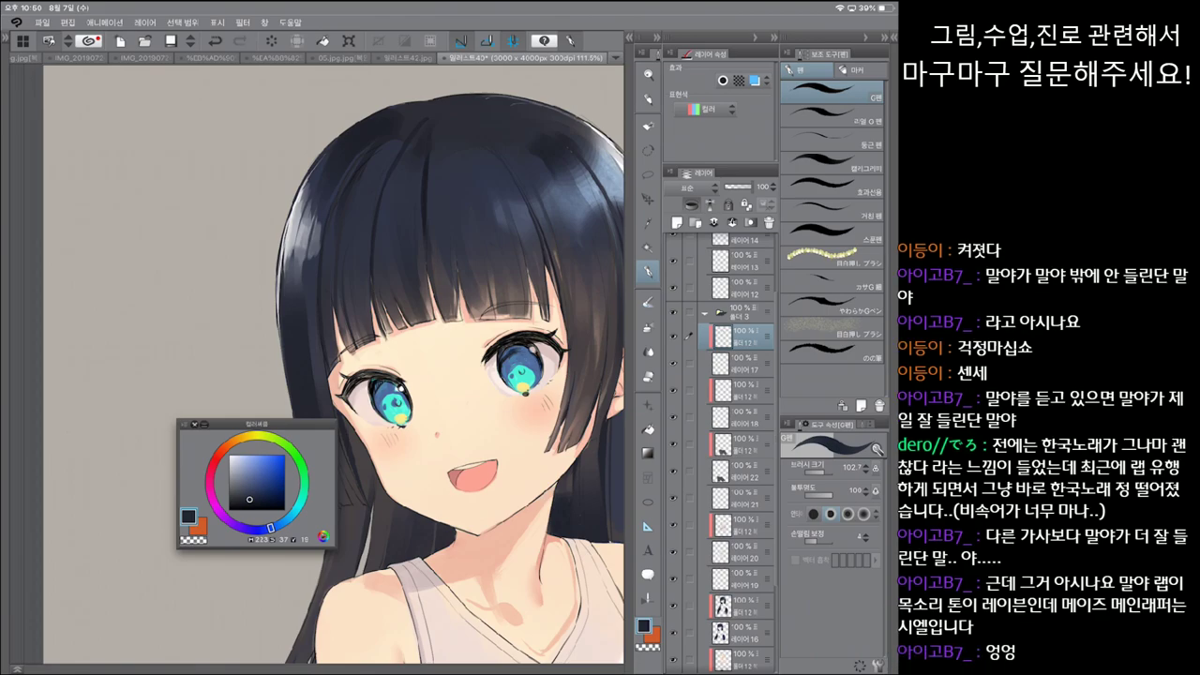
{"action": "left_click_drag", "start_coordinate": [506, 348], "coordinate": [518, 355]}
{"action": "scroll", "coordinate": [334, 356], "scroll_direction": "down", "scroll_amount": 5}
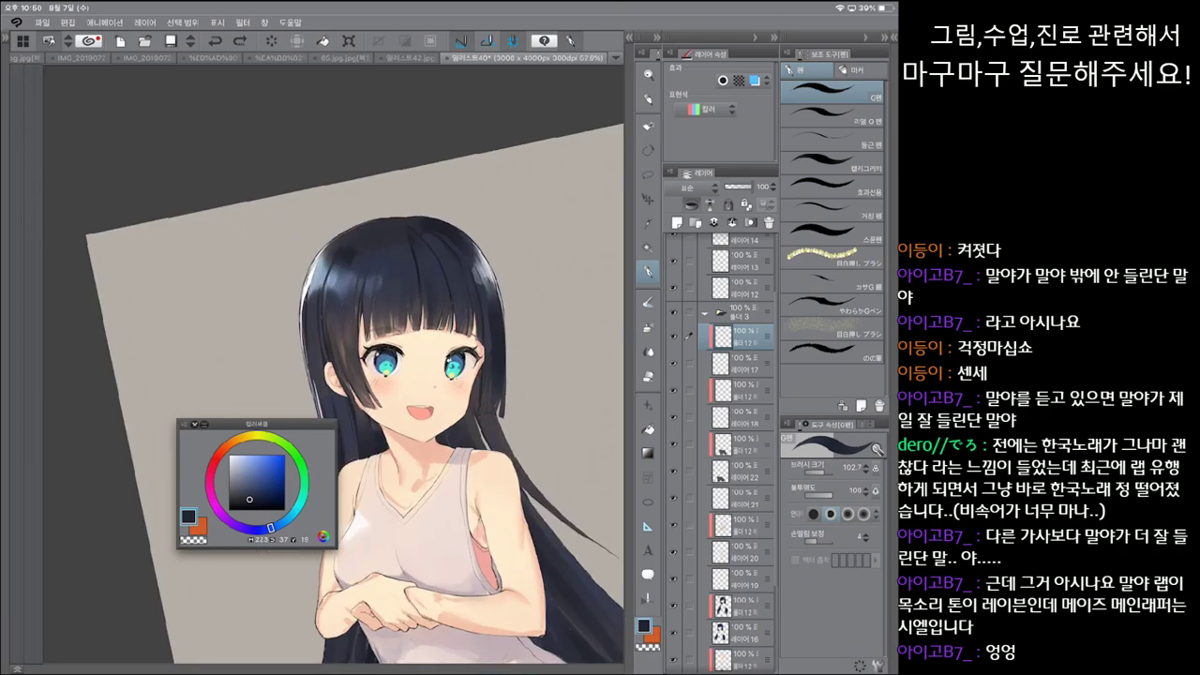
{"action": "scroll", "coordinate": [441, 375], "scroll_direction": "up", "scroll_amount": 5}
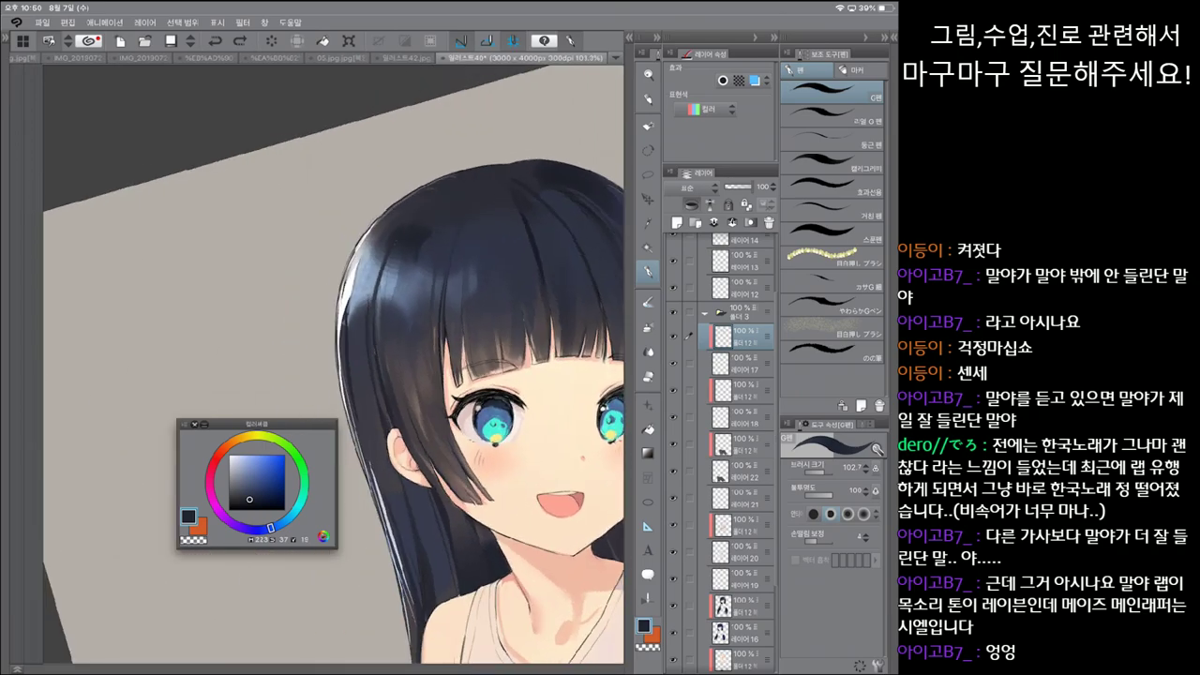
Step: Try sampled blue (216, 49, 62) touch-ups in the eye with the G펜, comparing them by undoing and redoing
{"action": "left_click", "coordinate": [831, 114]}
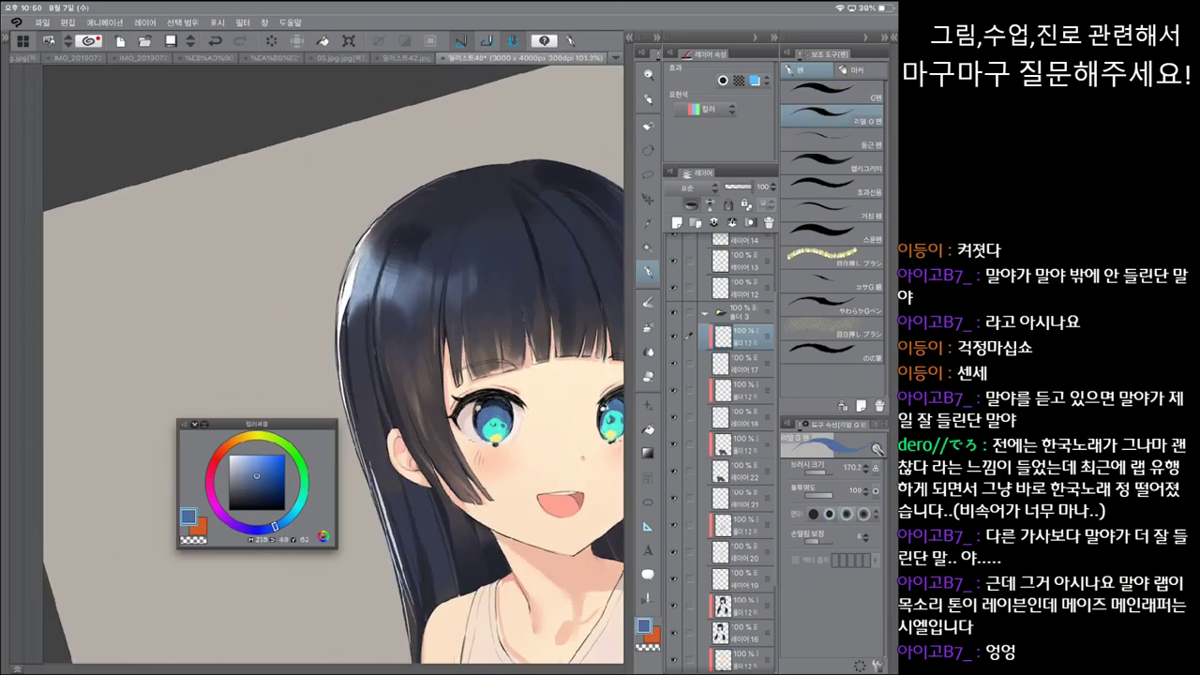
{"action": "left_click", "coordinate": [832, 91]}
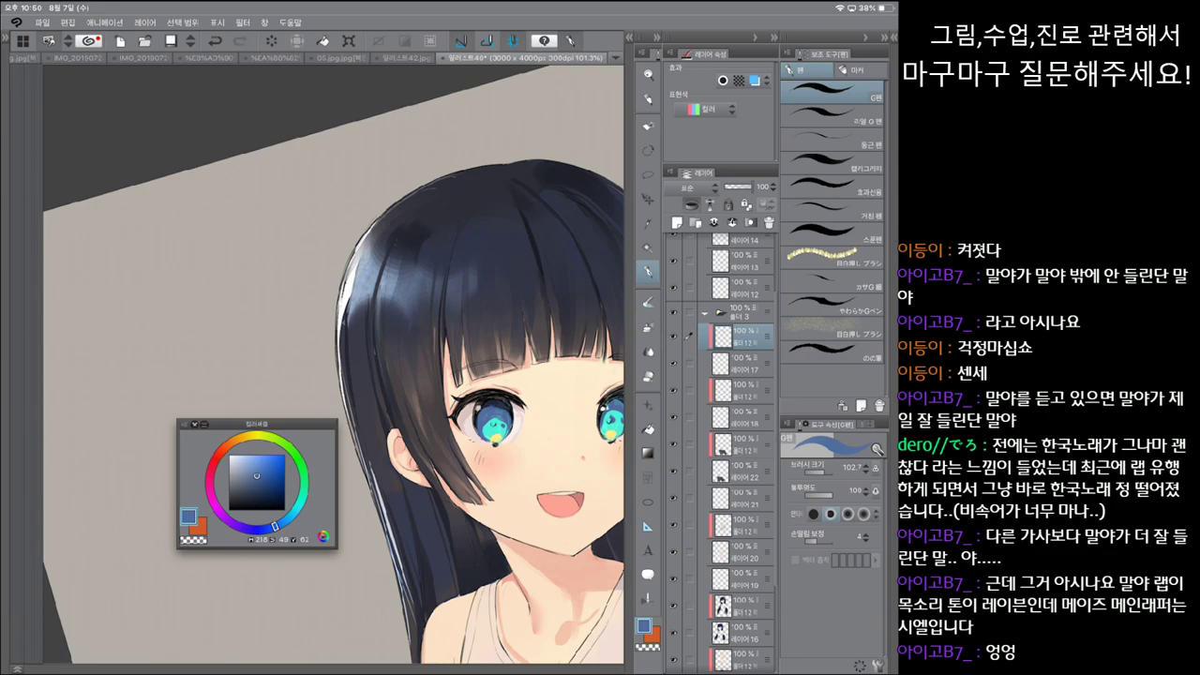
{"action": "key", "text": "ctrl+z"}
{"action": "key", "text": "ctrl+y"}
{"action": "key", "text": "ctrl+z"}
{"action": "key", "text": "ctrl+y"}
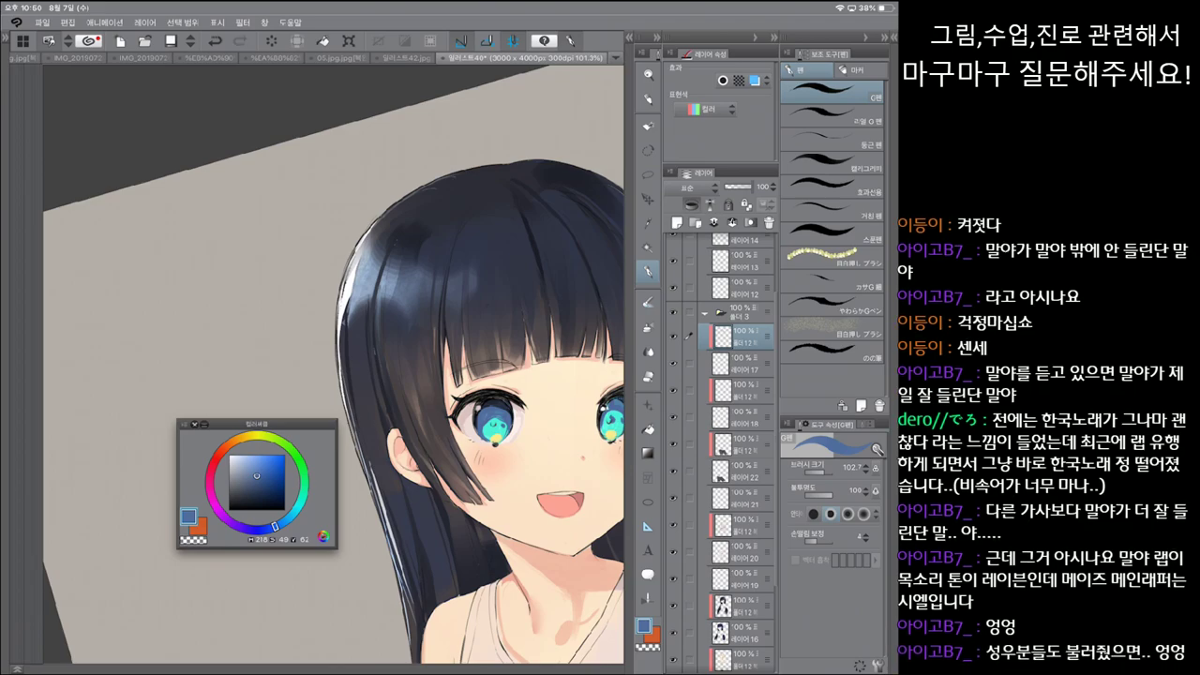
{"action": "key", "text": "ctrl+z"}
{"action": "key", "text": "ctrl+y"}
{"action": "key", "text": "ctrl+z"}
{"action": "key", "text": "ctrl+z"}
{"action": "key", "text": "ctrl+y"}
{"action": "key", "text": "ctrl+z"}
Step: Try dark navy (221, 35, 21) touch-ups with the 리얼 G펜 at size 170.2, comparing them by undoing and redoing
{"action": "left_click", "coordinate": [832, 115]}
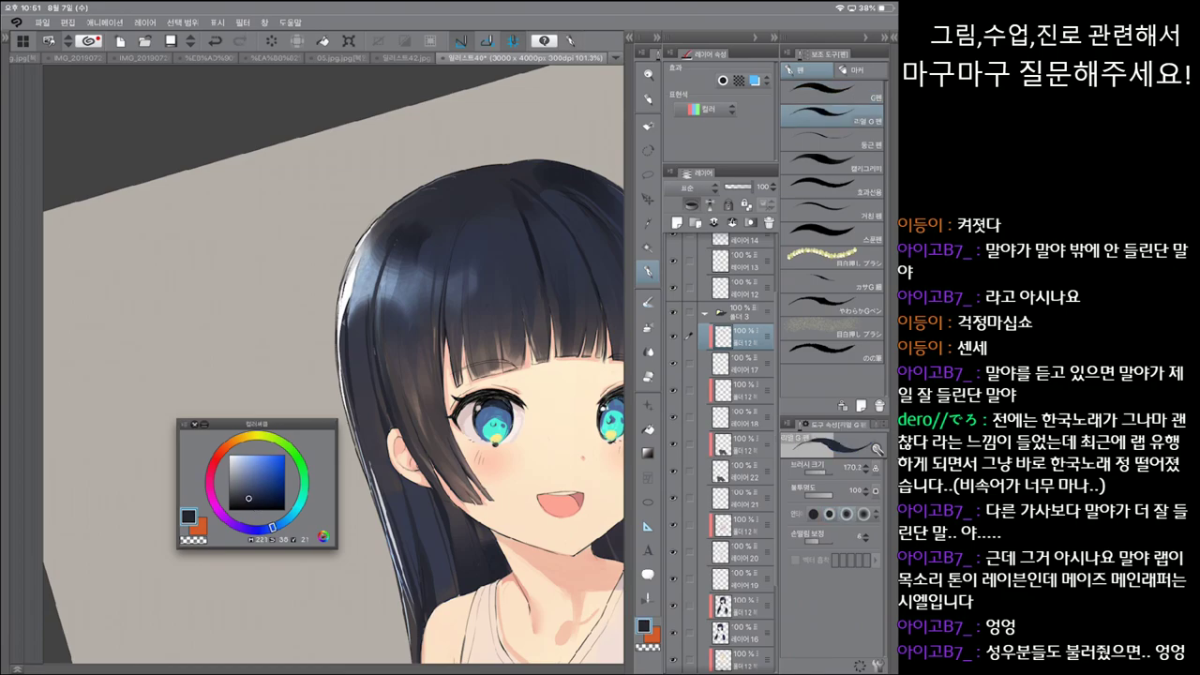
{"action": "key", "text": "ctrl+z"}
{"action": "key", "text": "ctrl+y"}
{"action": "key", "text": "ctrl+z"}
{"action": "key", "text": "ctrl+z"}
Step: Sample the iris's teal (170, 67, 95) and hide the top clipped layer in 폴더 3
{"action": "scroll", "coordinate": [494, 427], "scroll_direction": "up", "scroll_amount": 5}
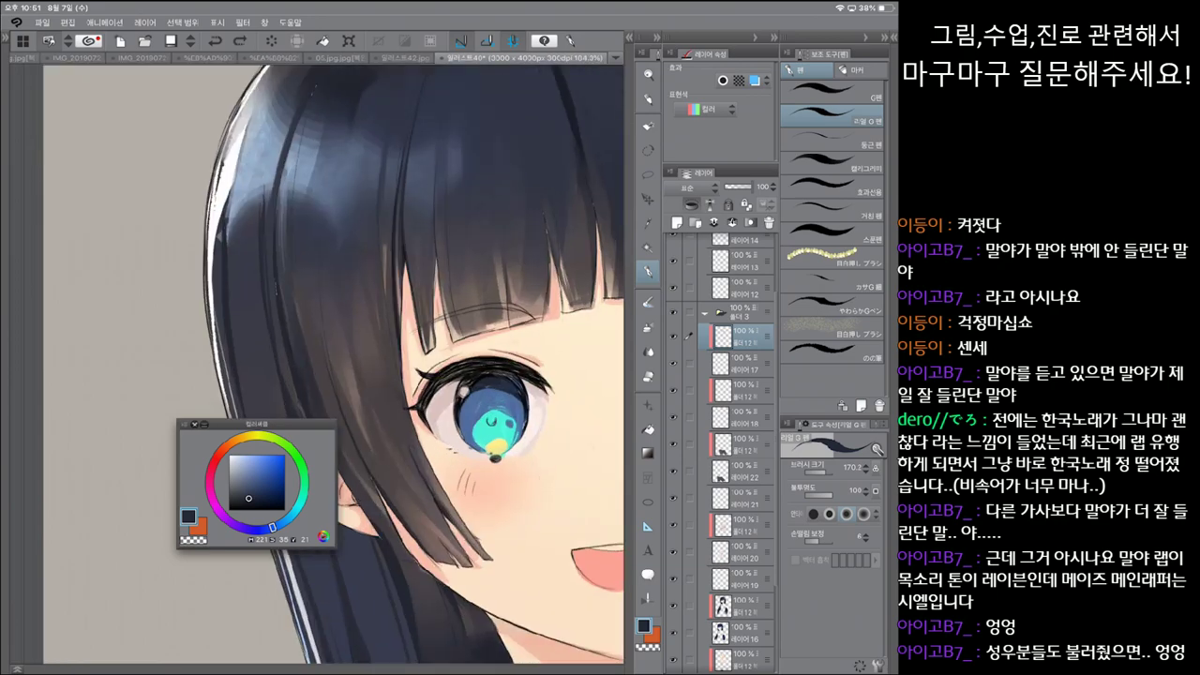
{"action": "left_click", "coordinate": [740, 389]}
{"action": "key", "text": "e"}
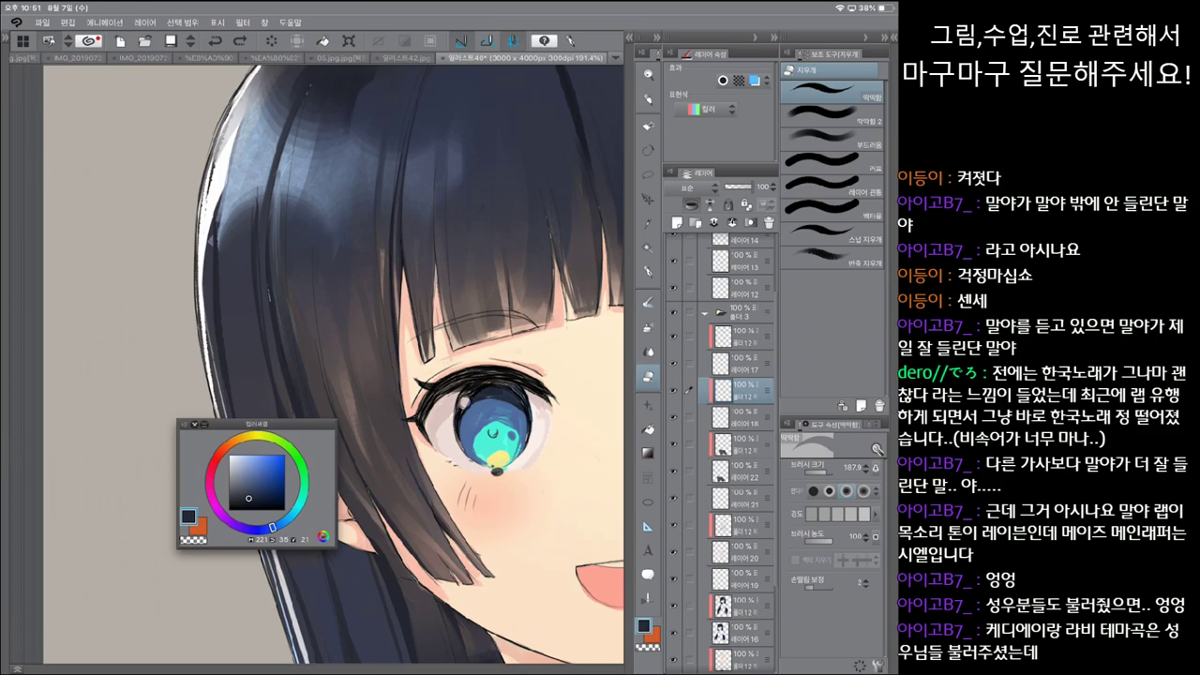
{"action": "left_click", "coordinate": [741, 288]}
{"action": "left_click", "coordinate": [494, 433], "text": "alt"}
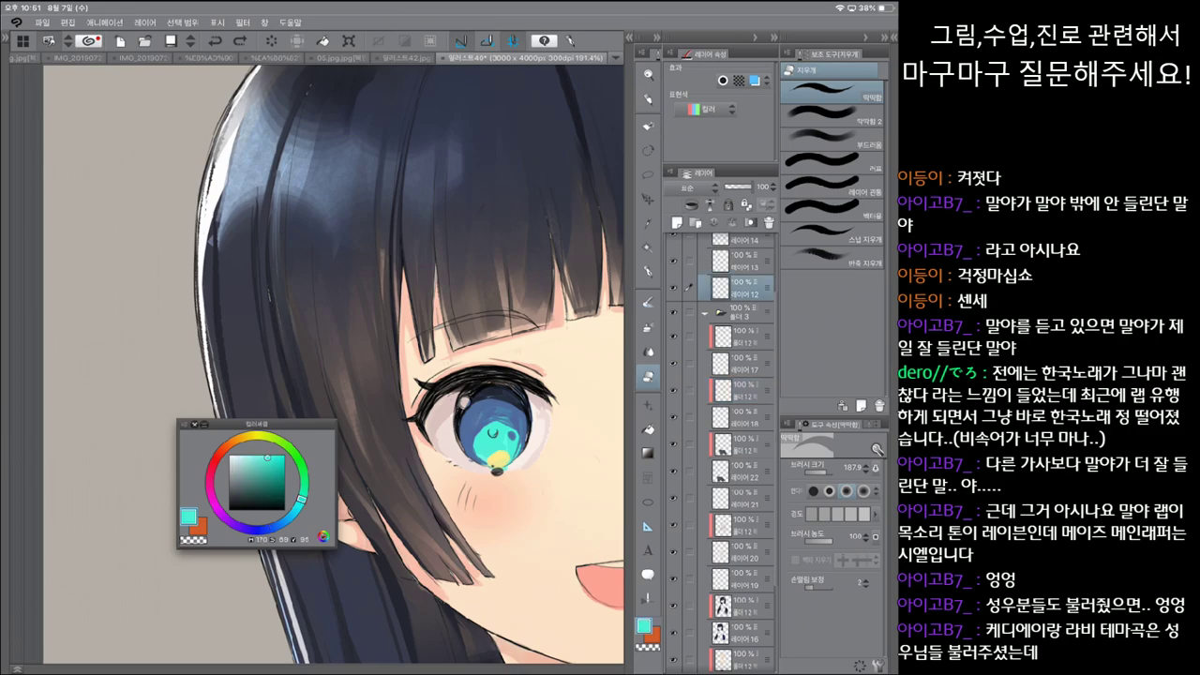
{"action": "left_click", "coordinate": [740, 336]}
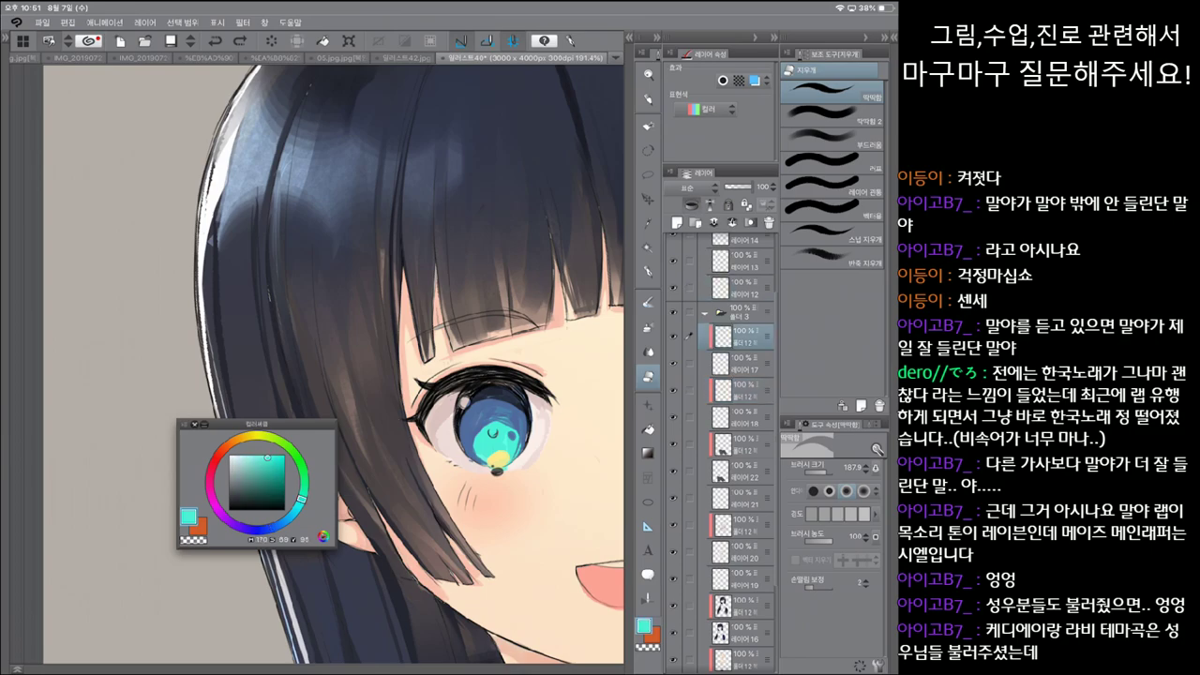
{"action": "left_click_drag", "start_coordinate": [511, 445], "coordinate": [464, 398]}
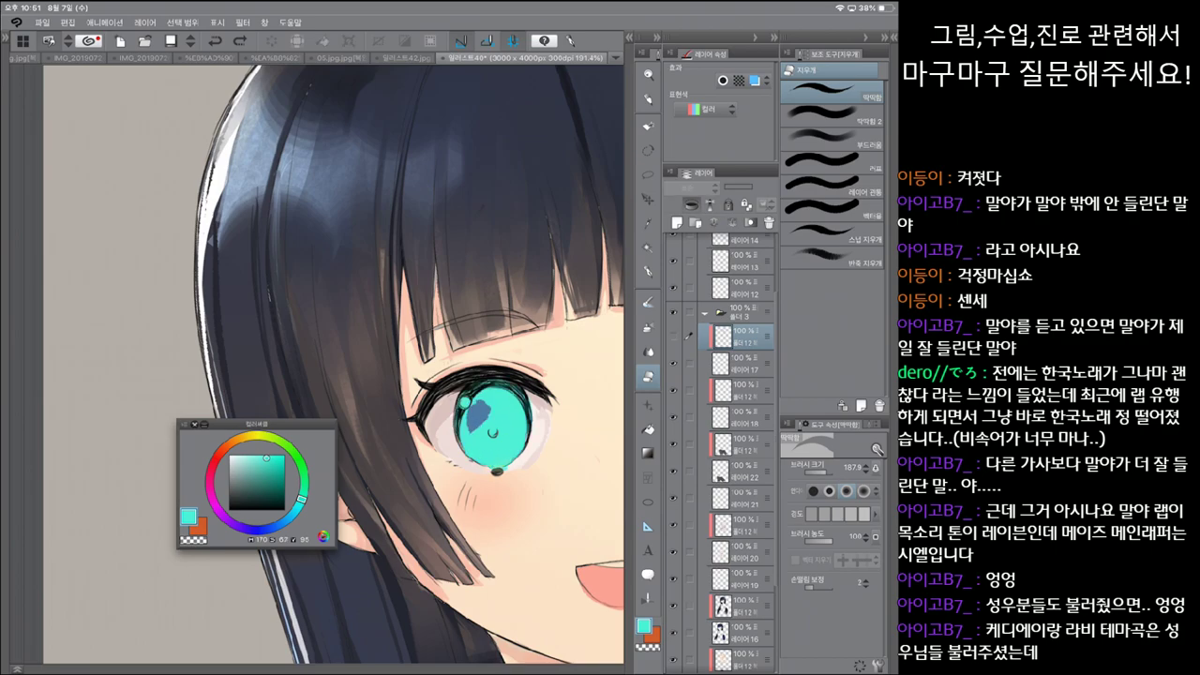
Step: Undo the blue patch on the teal iris, with 레이어 17 as the active layer
{"action": "left_click", "coordinate": [740, 363]}
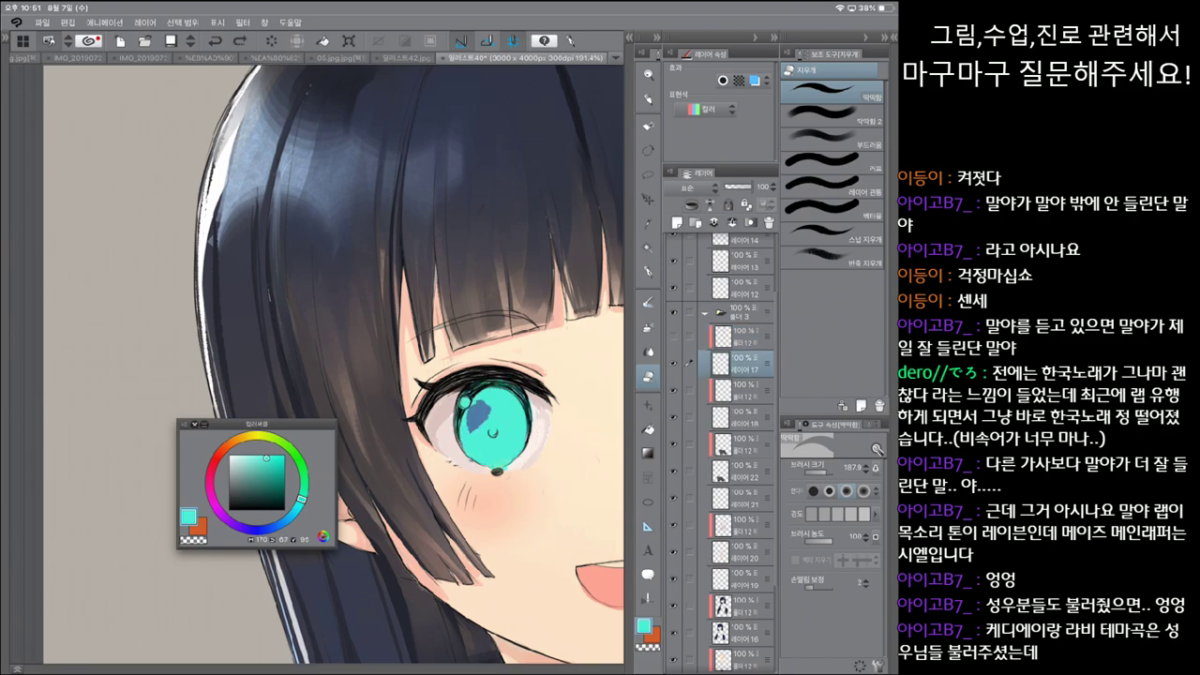
{"action": "left_click", "coordinate": [648, 271]}
{"action": "key", "text": "ctrl+z"}
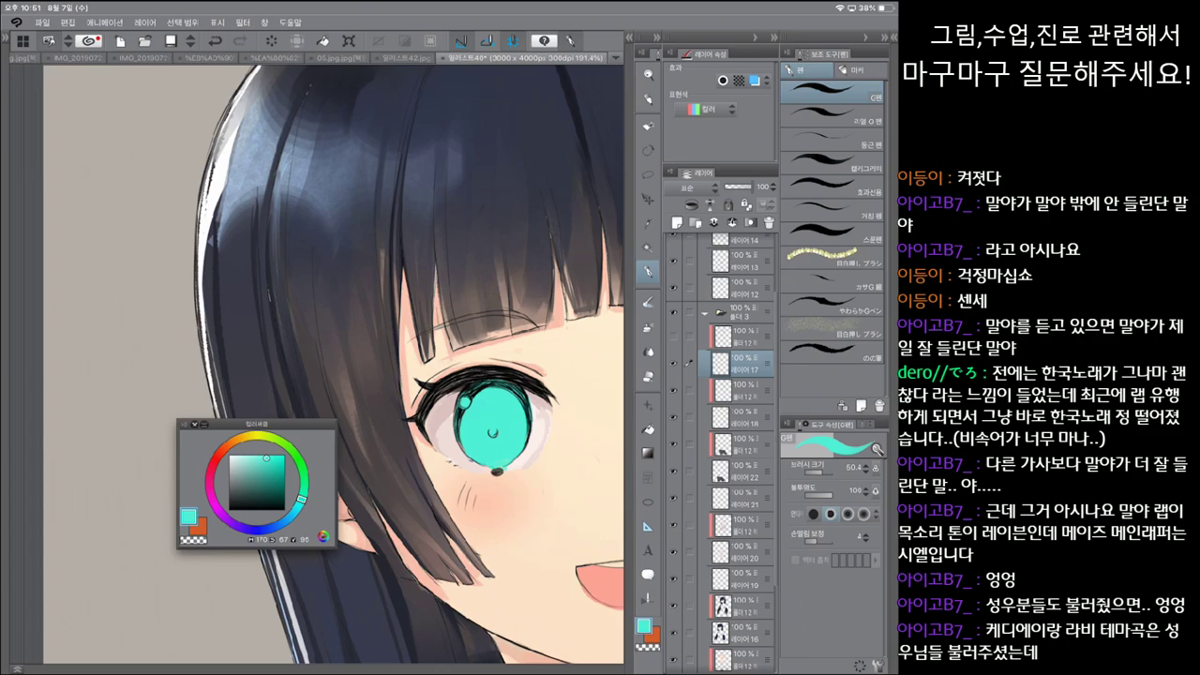
{"action": "left_click", "coordinate": [830, 115]}
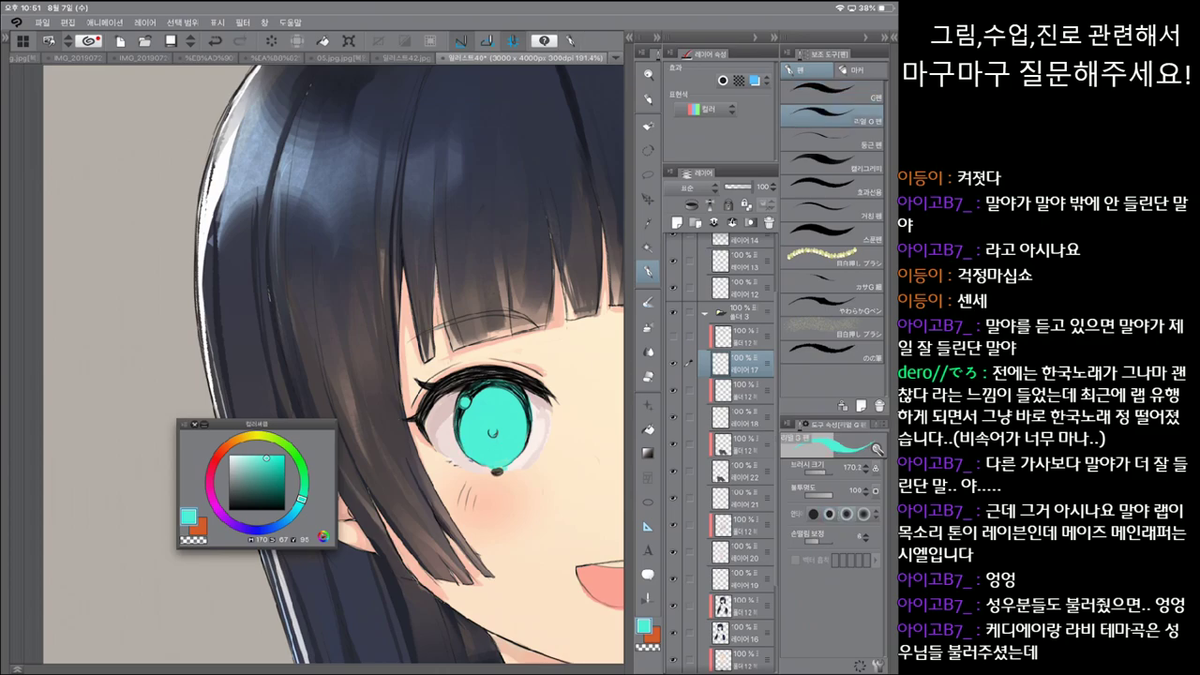
{"action": "key", "text": "e"}
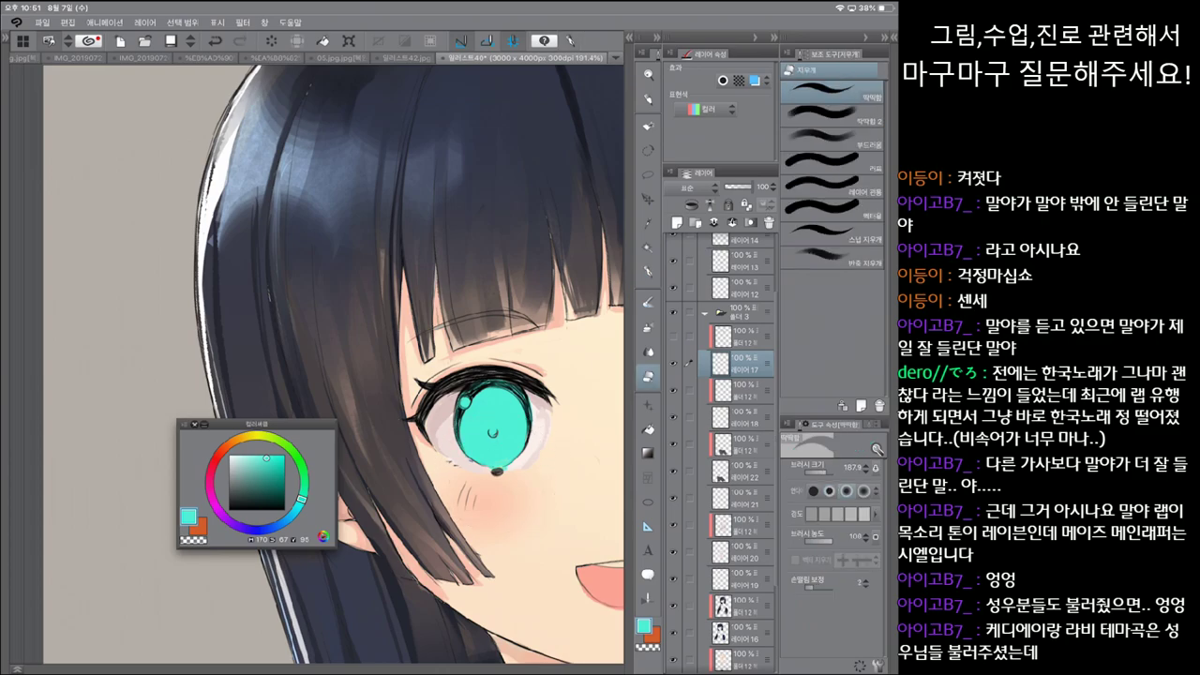
Step: Make the clipped layer above 레이어 18 active and sample the eye's off-white (saturation 7, value 98) for the G펜
{"action": "left_click", "coordinate": [741, 389]}
{"action": "key", "text": "p"}
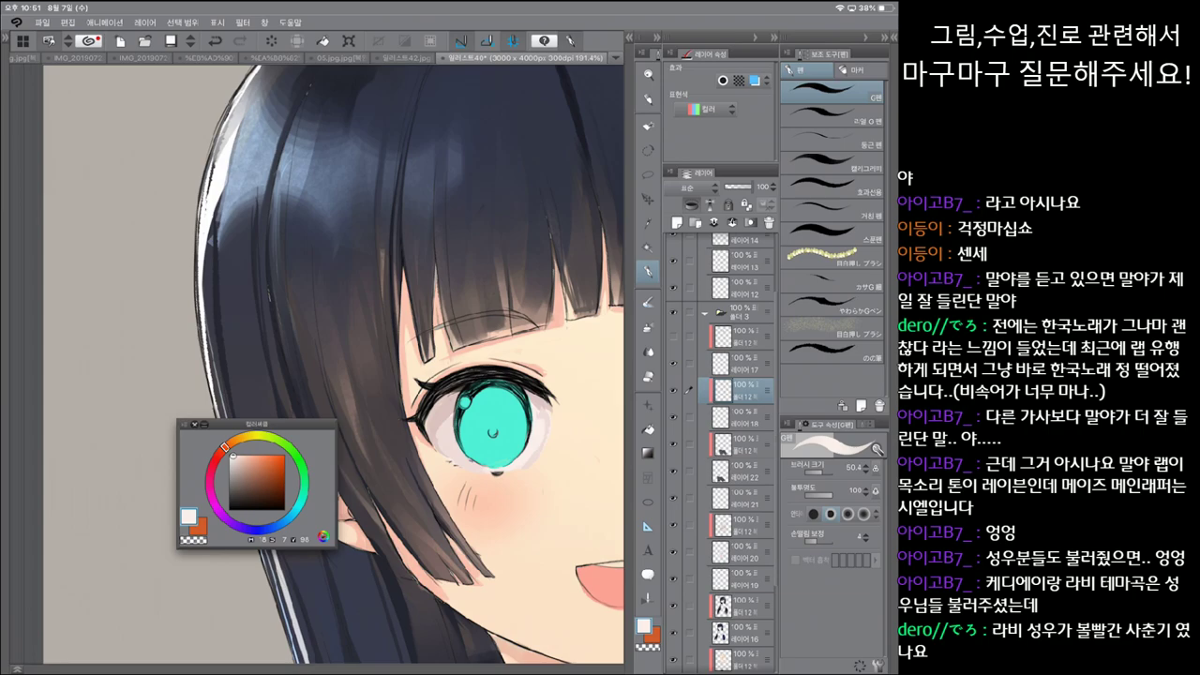
{"action": "scroll", "coordinate": [450, 366], "scroll_direction": "down", "scroll_amount": 2}
{"action": "scroll", "coordinate": [332, 365], "scroll_direction": "up", "scroll_amount": 4}
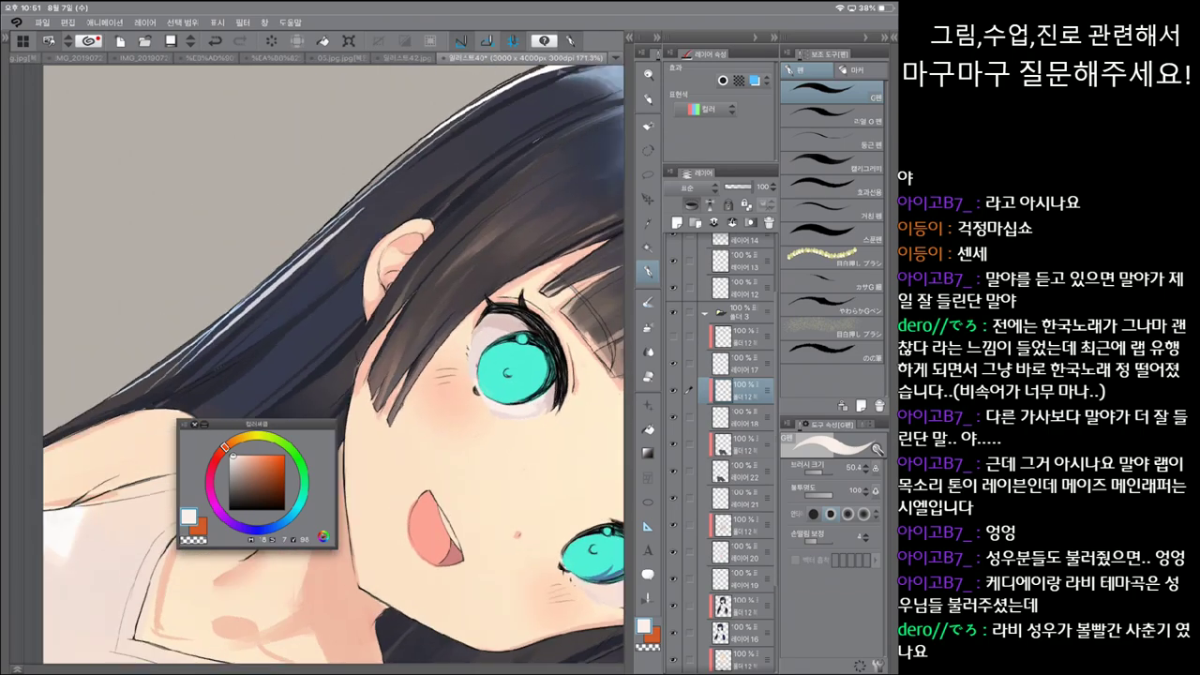
{"action": "scroll", "coordinate": [333, 366], "scroll_direction": "down", "scroll_amount": 1}
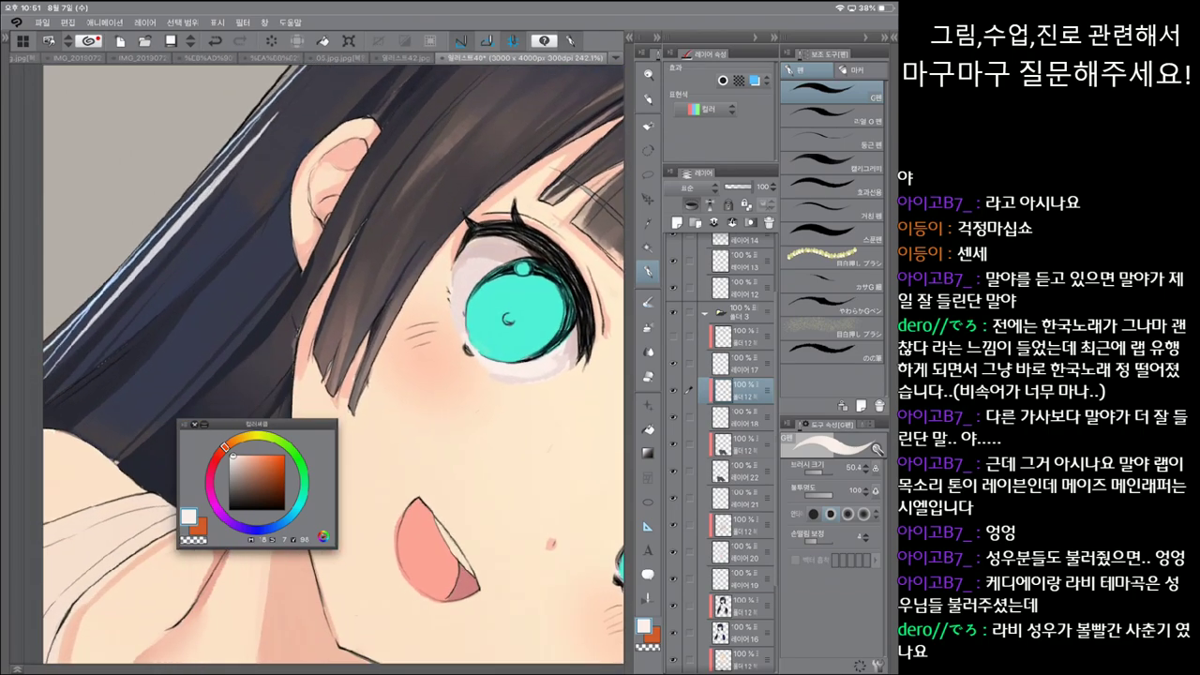
{"action": "scroll", "coordinate": [333, 365], "scroll_direction": "up", "scroll_amount": 1}
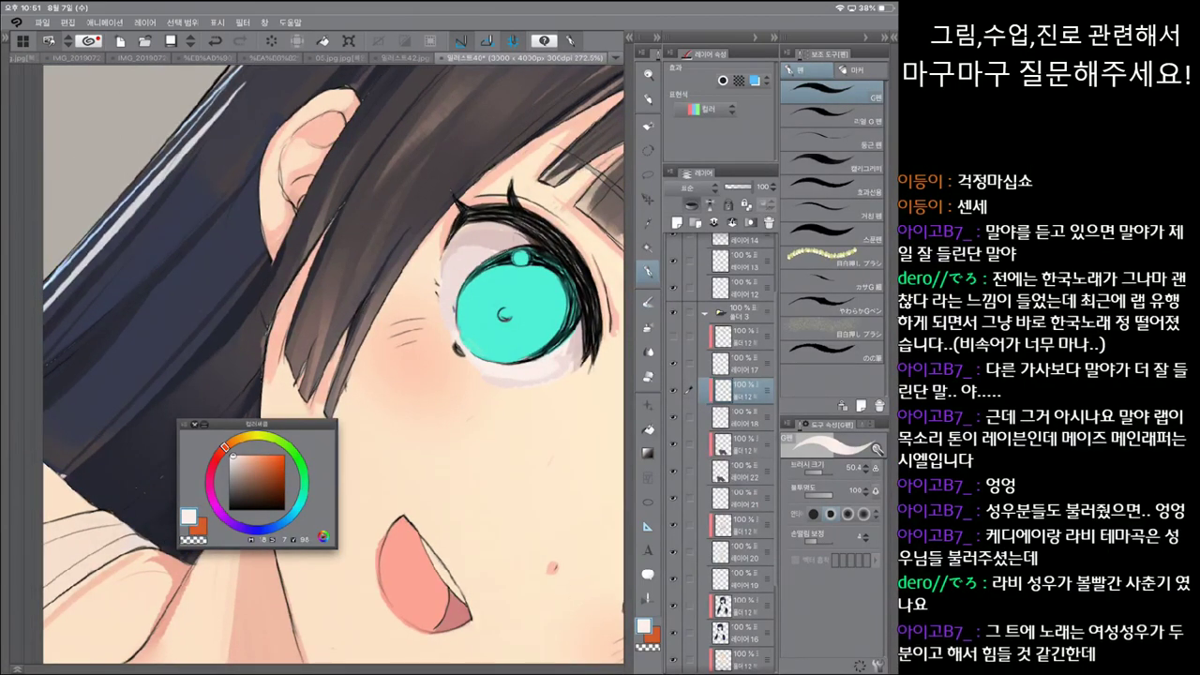
Step: Sample the eye white's pinkish gray (saturation 15, value 89) and touch up its edge with the G펜 on the clipped layer above 레이어 18
{"action": "left_click", "coordinate": [741, 470]}
{"action": "left_click", "coordinate": [832, 115]}
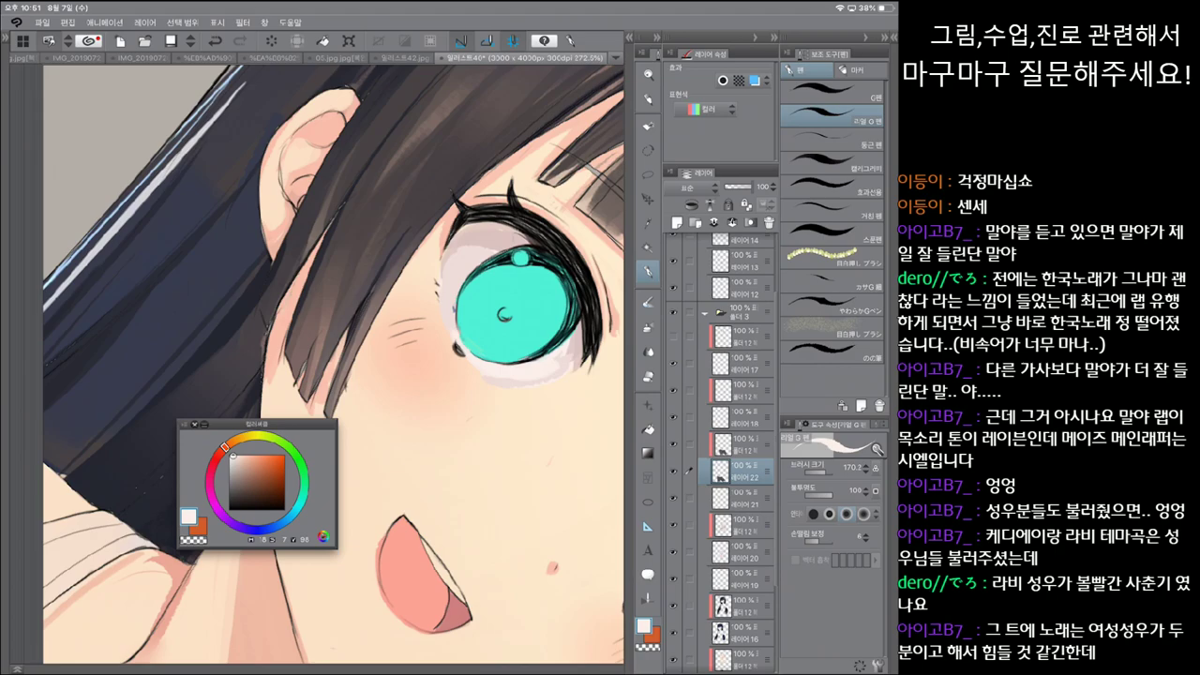
{"action": "scroll", "coordinate": [333, 366], "scroll_direction": "up", "scroll_amount": 2}
{"action": "scroll", "coordinate": [332, 365], "scroll_direction": "up", "scroll_amount": 2}
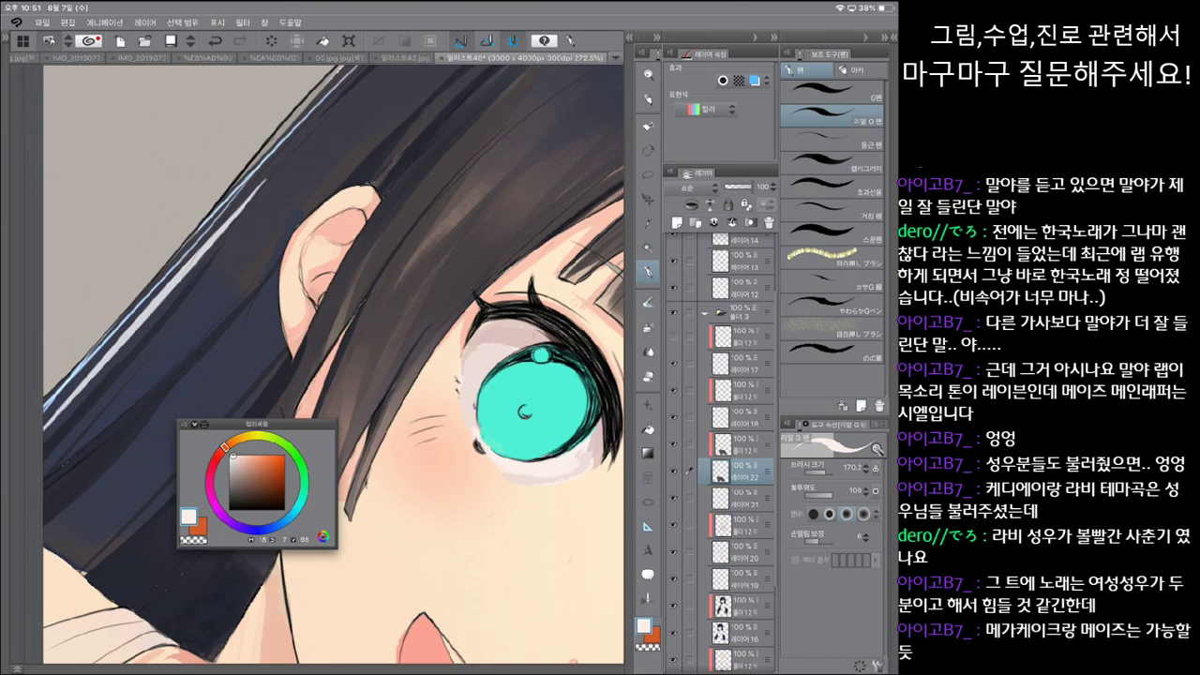
{"action": "scroll", "coordinate": [525, 403], "scroll_direction": "up", "scroll_amount": 2}
{"action": "left_click", "coordinate": [832, 94]}
{"action": "left_click", "coordinate": [441, 375]}
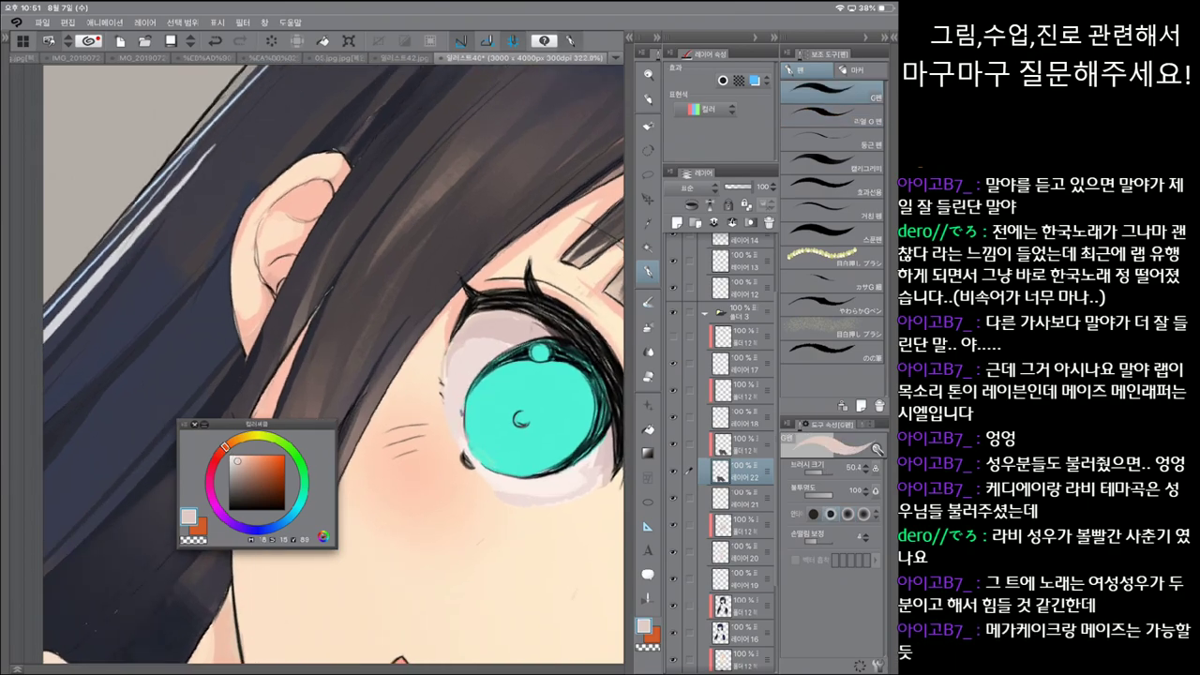
{"action": "left_click", "coordinate": [448, 375], "text": "ctrl+shift"}
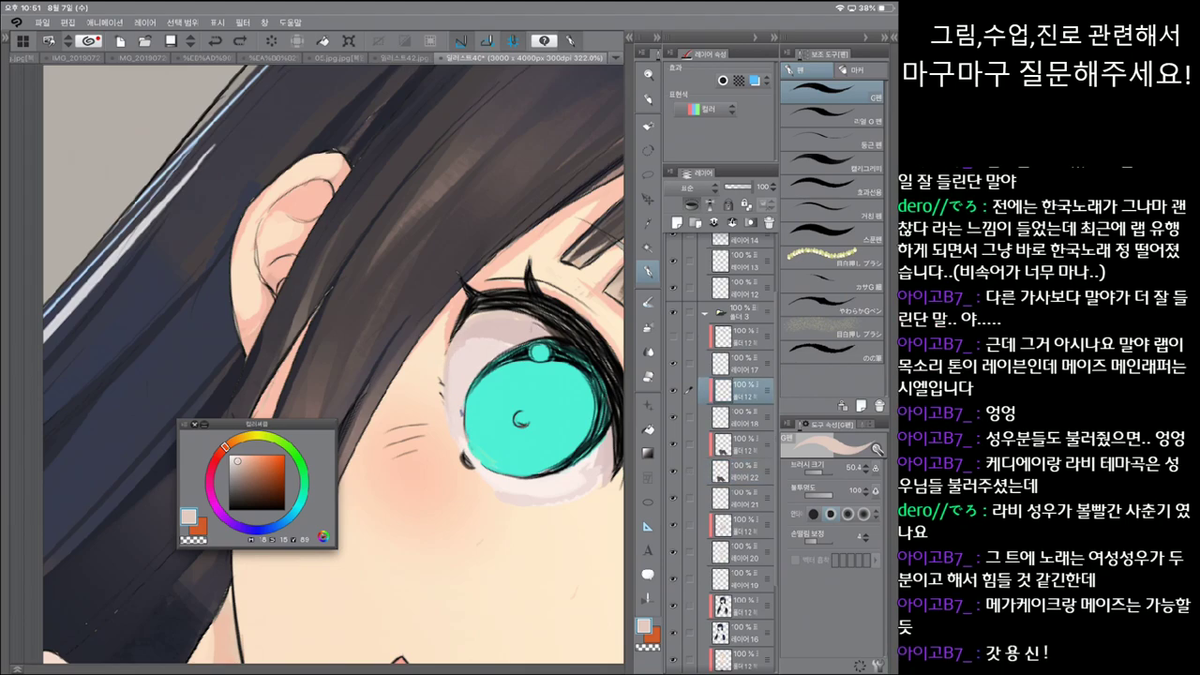
Step: Try shading the eye white in dusty pink (7, 12, 86) with the 리얼 G펜 on the clipped layer below 레이어 16
{"action": "scroll", "coordinate": [333, 361], "scroll_direction": "down", "scroll_amount": 5}
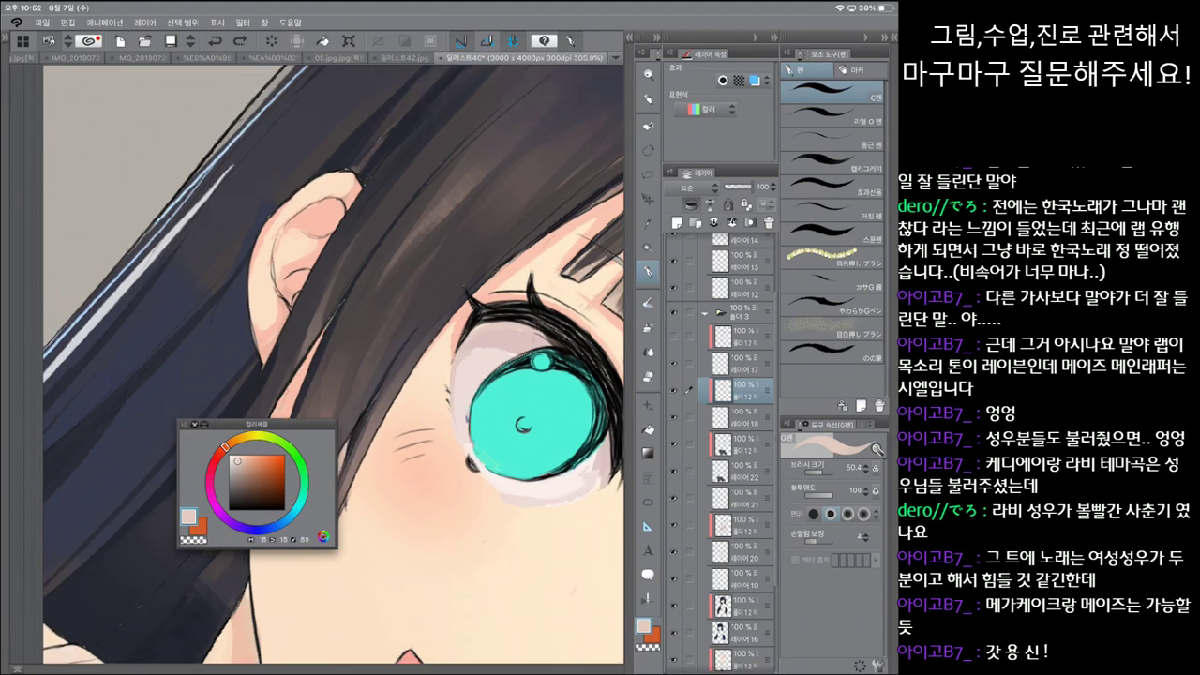
{"action": "scroll", "coordinate": [333, 361], "scroll_direction": "down", "scroll_amount": 2}
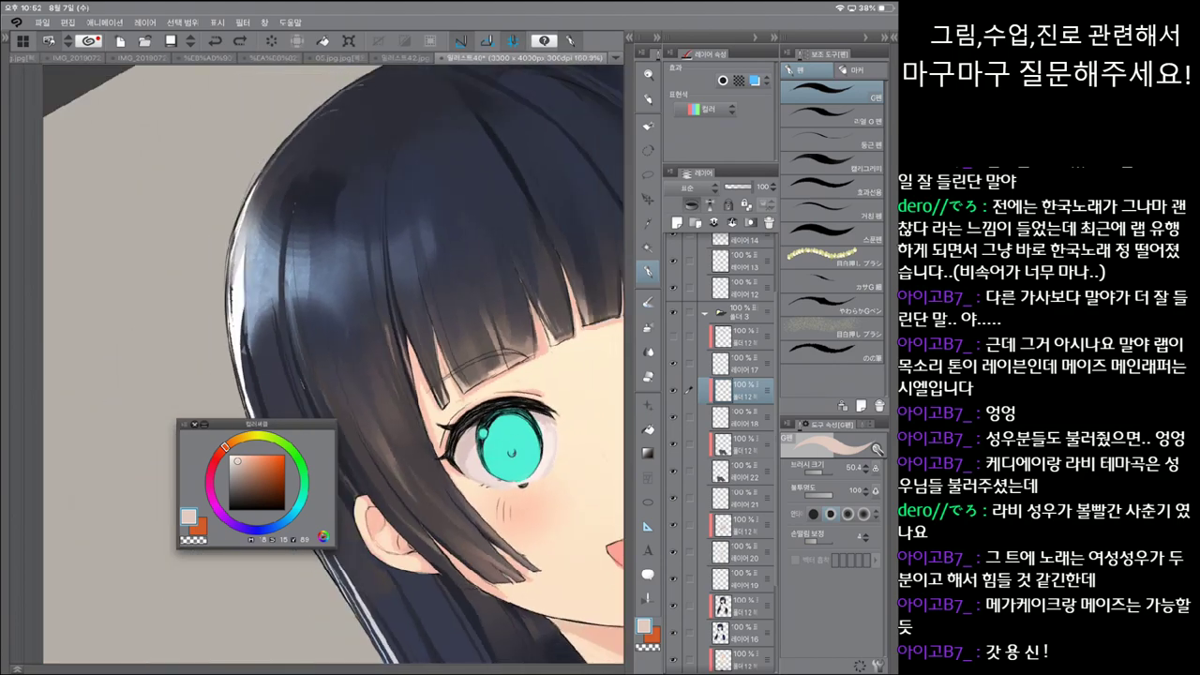
{"action": "left_click", "coordinate": [235, 459]}
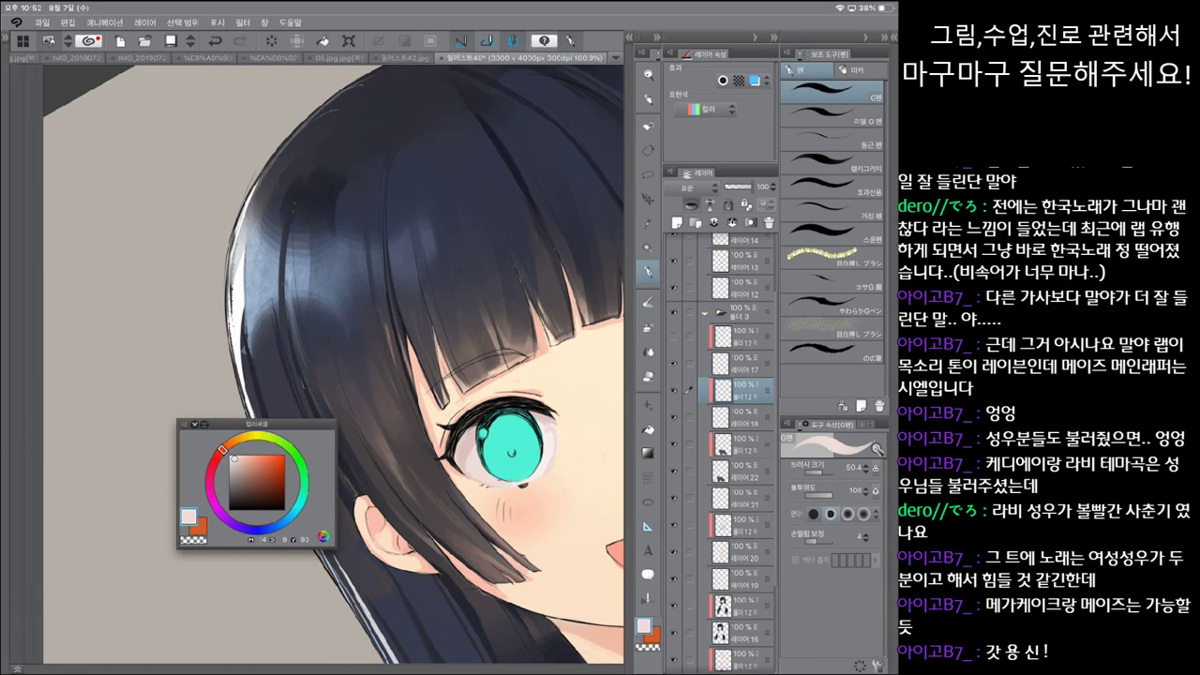
{"action": "left_click", "coordinate": [236, 462]}
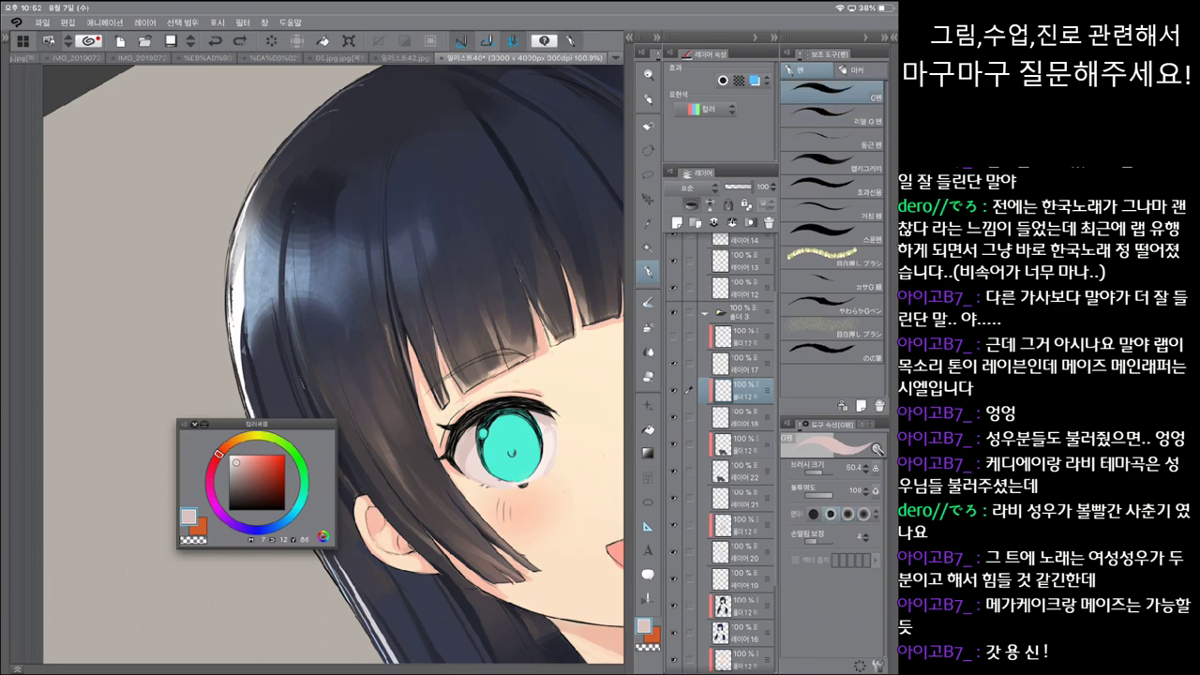
{"action": "left_click", "coordinate": [833, 114]}
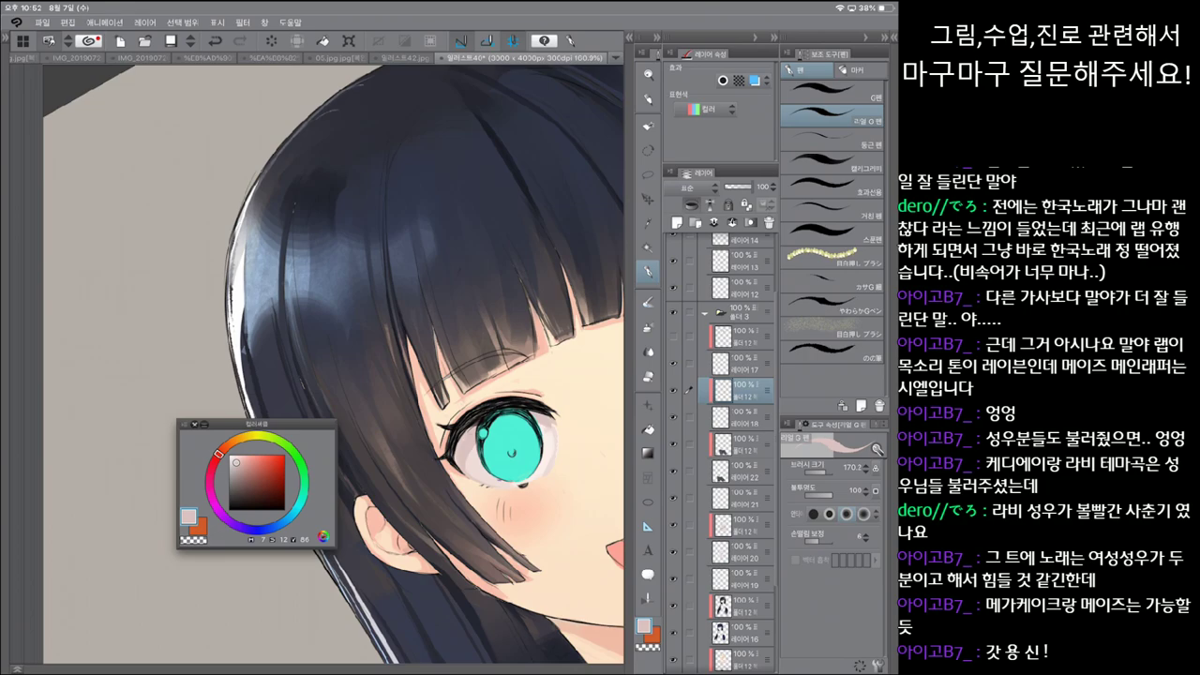
{"action": "left_click", "coordinate": [741, 654]}
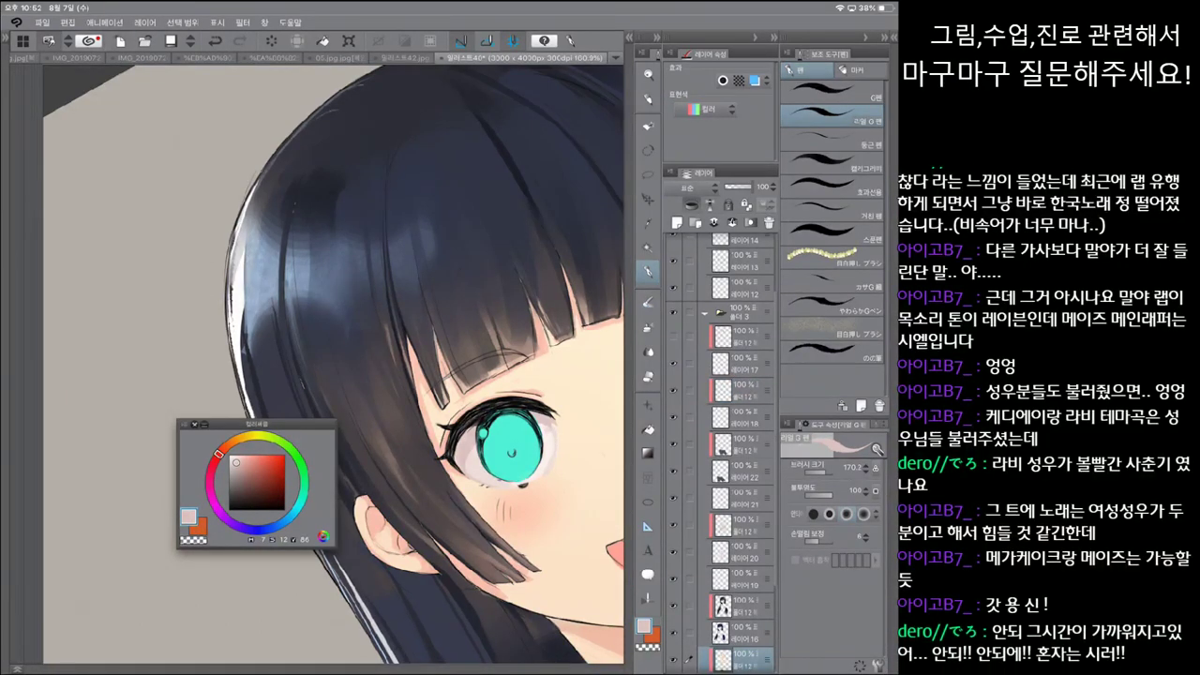
{"action": "mouse_move", "coordinate": [556, 424]}
{"action": "left_mouse_down"}
{"action": "mouse_move", "coordinate": [552, 467]}
{"action": "mouse_move", "coordinate": [536, 481]}
{"action": "left_mouse_up"}
{"action": "key", "text": "ctrl+z"}
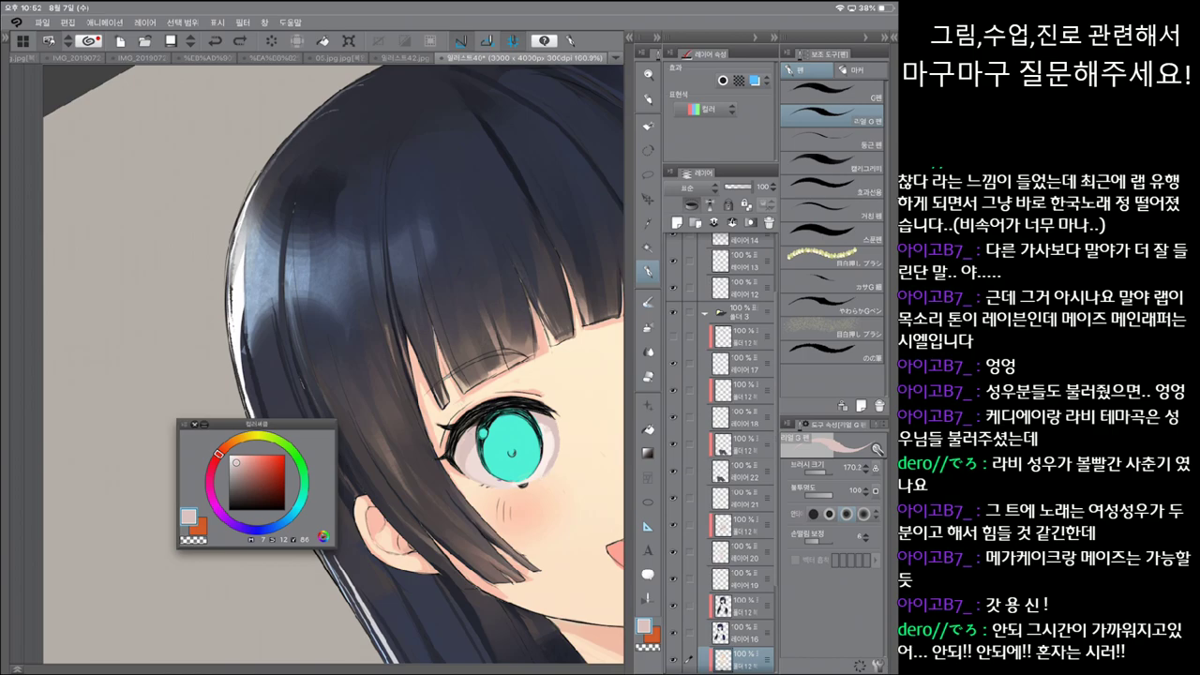
Step: Brighten both sides of the eye white with off-white 리얼 G펜 strokes on the clipped layer above 레이어 18
{"action": "left_click", "coordinate": [741, 390]}
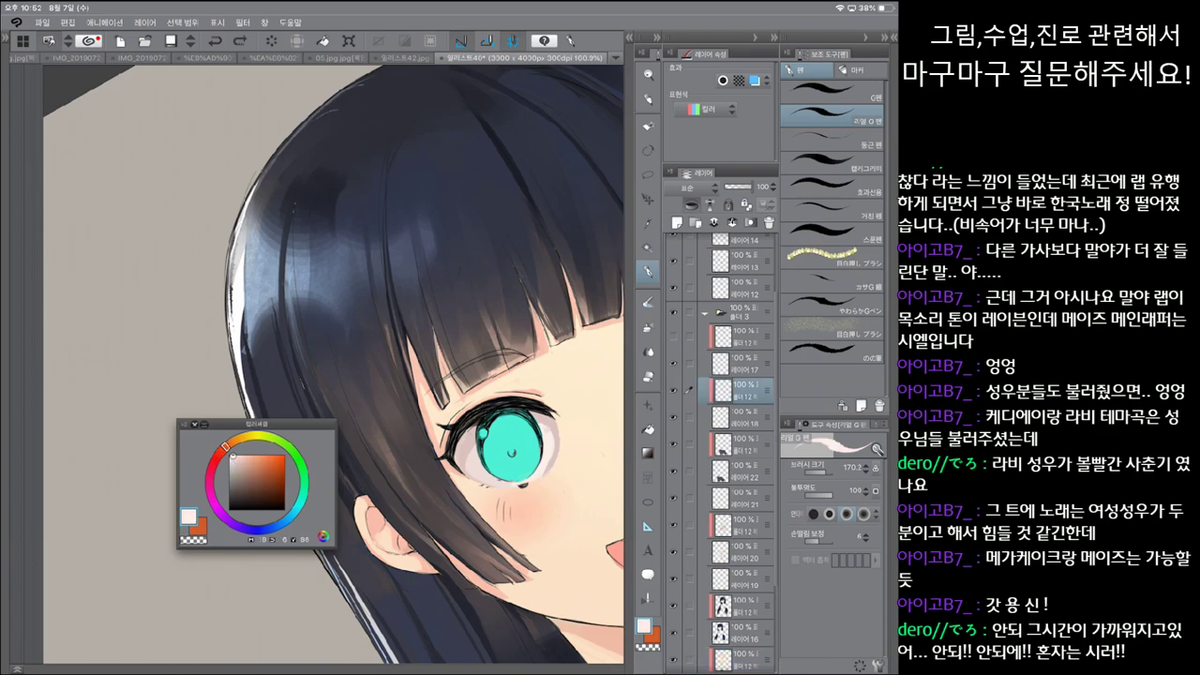
{"action": "left_click_drag", "start_coordinate": [469, 430], "coordinate": [475, 482]}
{"action": "left_click_drag", "start_coordinate": [532, 412], "coordinate": [549, 425]}
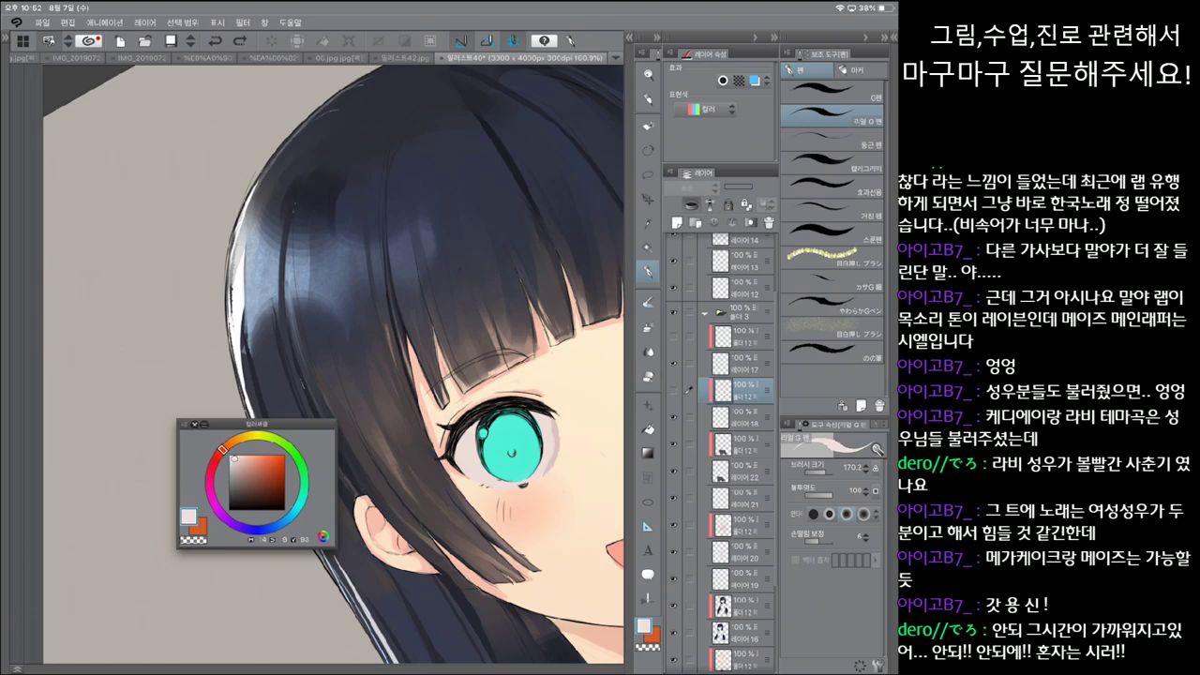
Step: Touch up the eye white on 레이어 18 with pale pink (14, 9, 93), comparing the G펜 and 리얼 G펜 on its clipped layer
{"action": "left_click", "coordinate": [832, 91]}
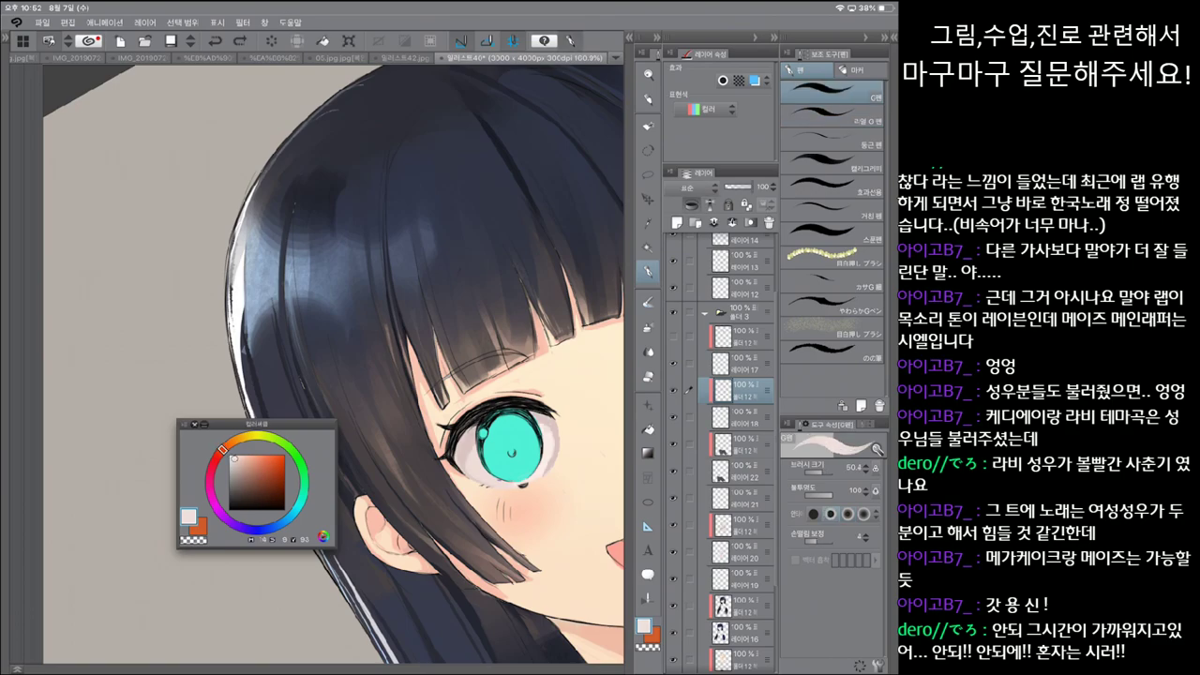
{"action": "left_click", "coordinate": [740, 417]}
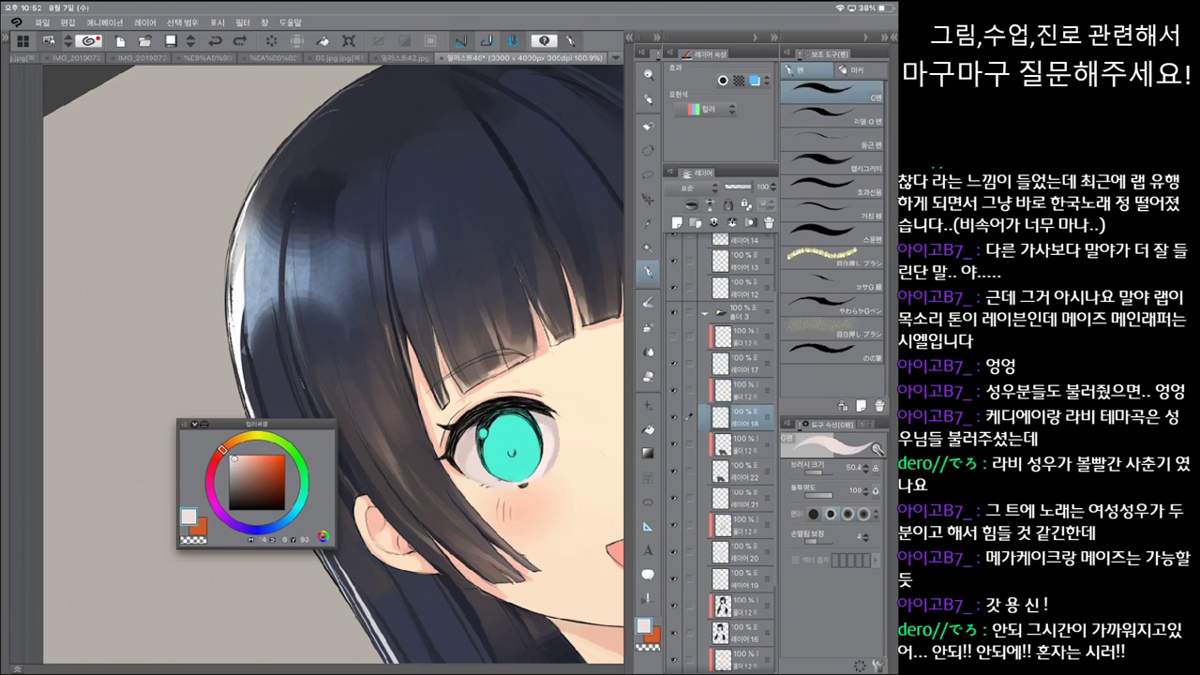
{"action": "left_click_drag", "start_coordinate": [552, 445], "coordinate": [557, 457]}
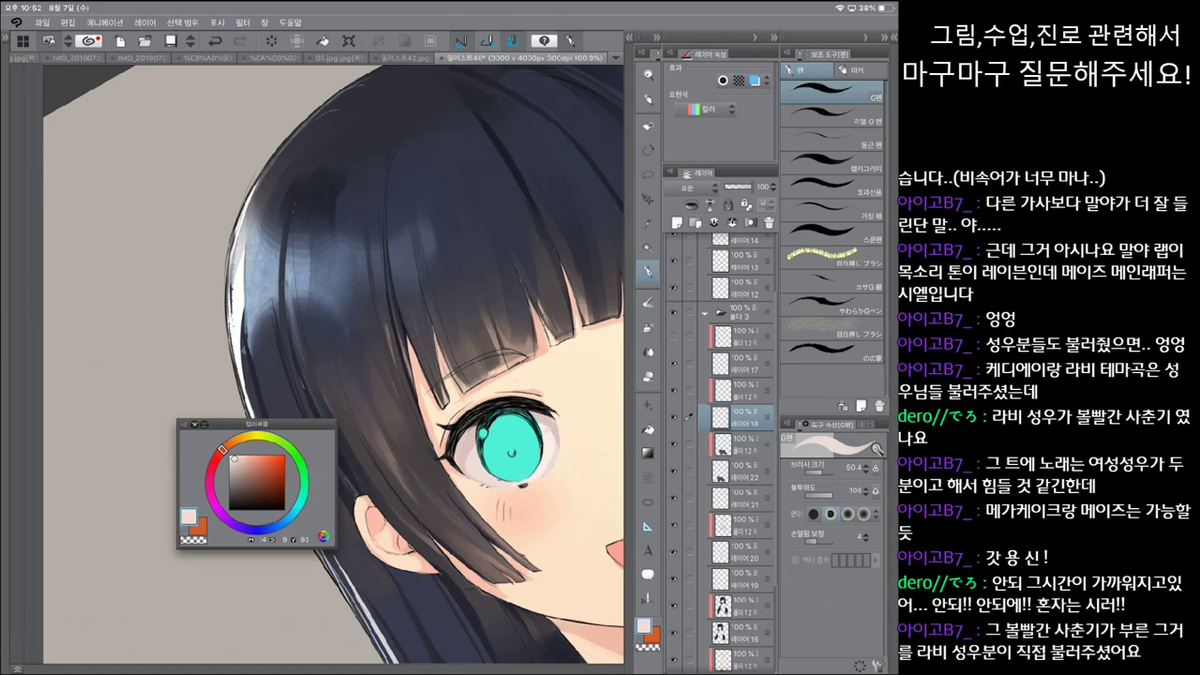
{"action": "left_click", "coordinate": [740, 389]}
{"action": "left_click", "coordinate": [830, 114]}
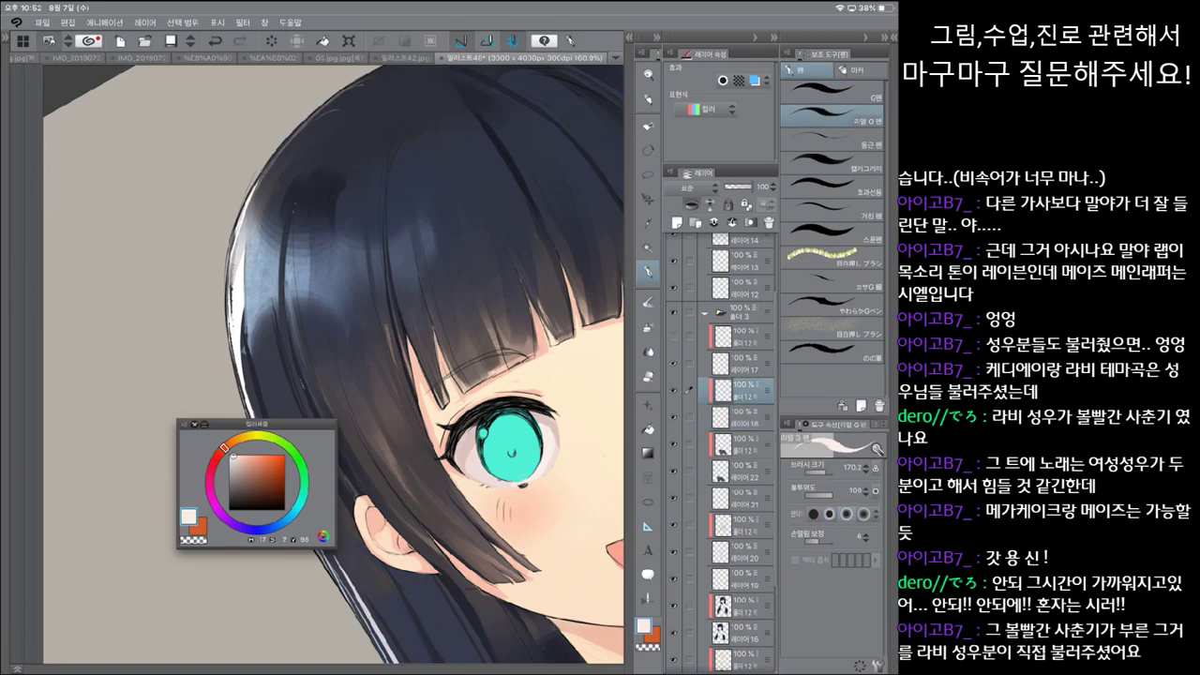
{"action": "left_click", "coordinate": [830, 91]}
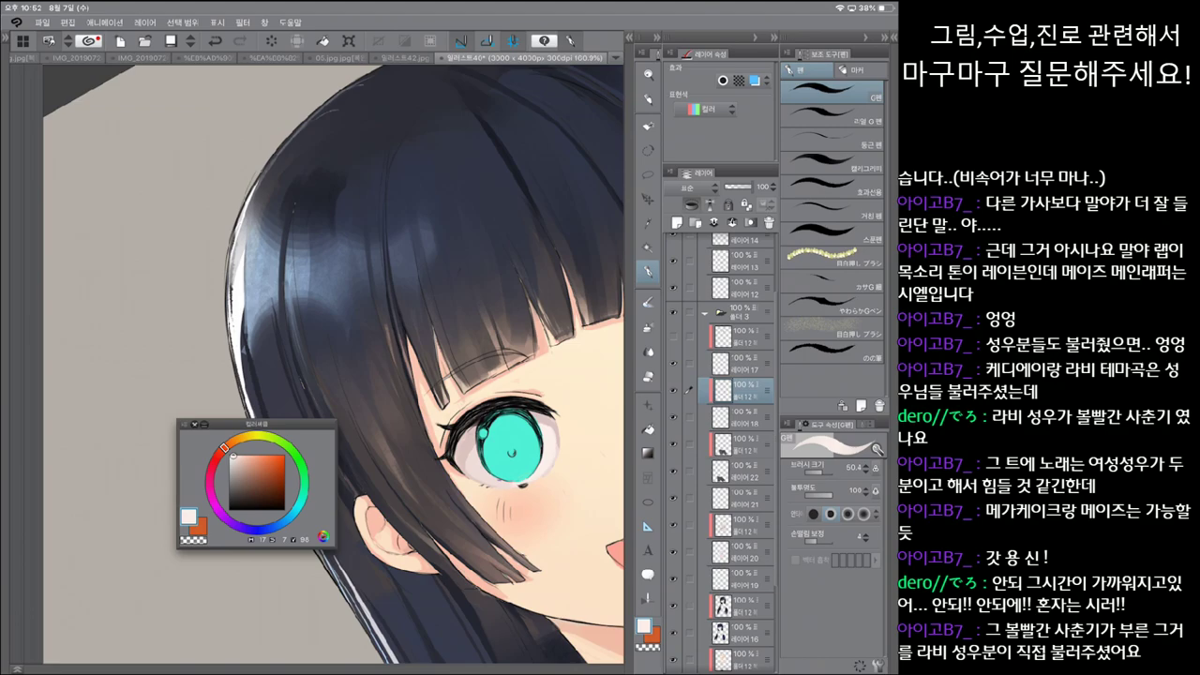
Step: Mirror the canvas and show the top clipped layer in 폴더 3 again, sampling blue (217, 50, 62) for it
{"action": "scroll", "coordinate": [334, 360], "scroll_direction": "down", "scroll_amount": 5}
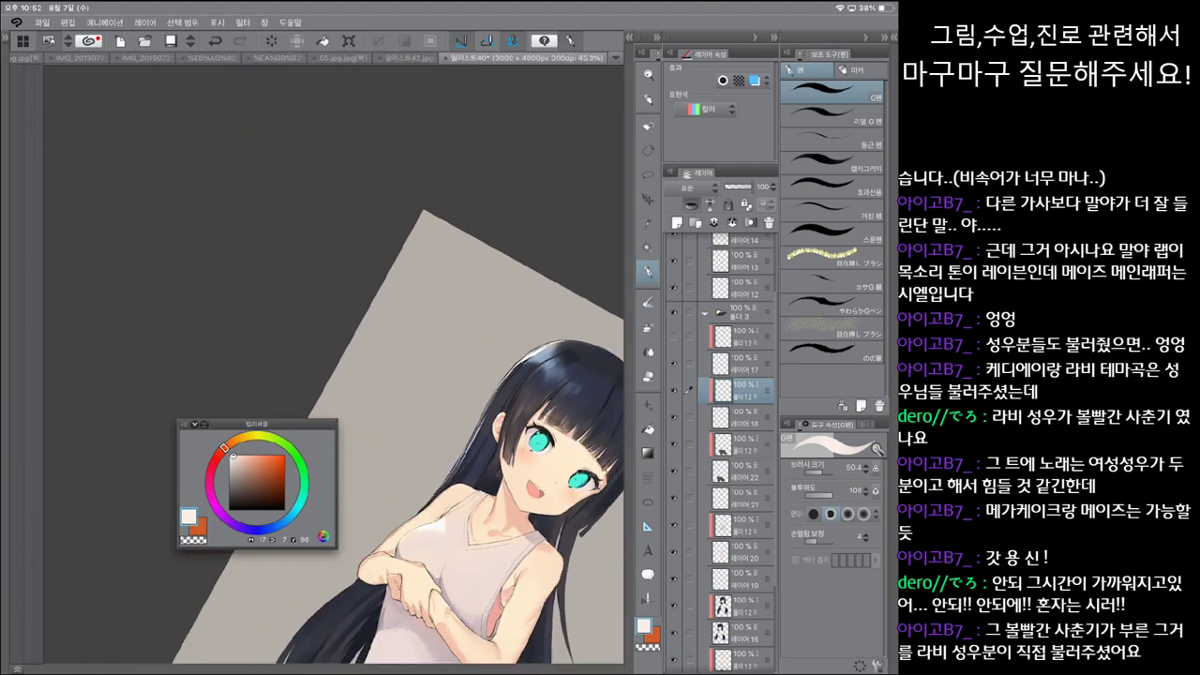
{"action": "left_click_drag", "start_coordinate": [375, 394], "coordinate": [357, 413]}
{"action": "scroll", "coordinate": [375, 375], "scroll_direction": "up", "scroll_amount": 2}
{"action": "key", "text": "ctrl+z"}
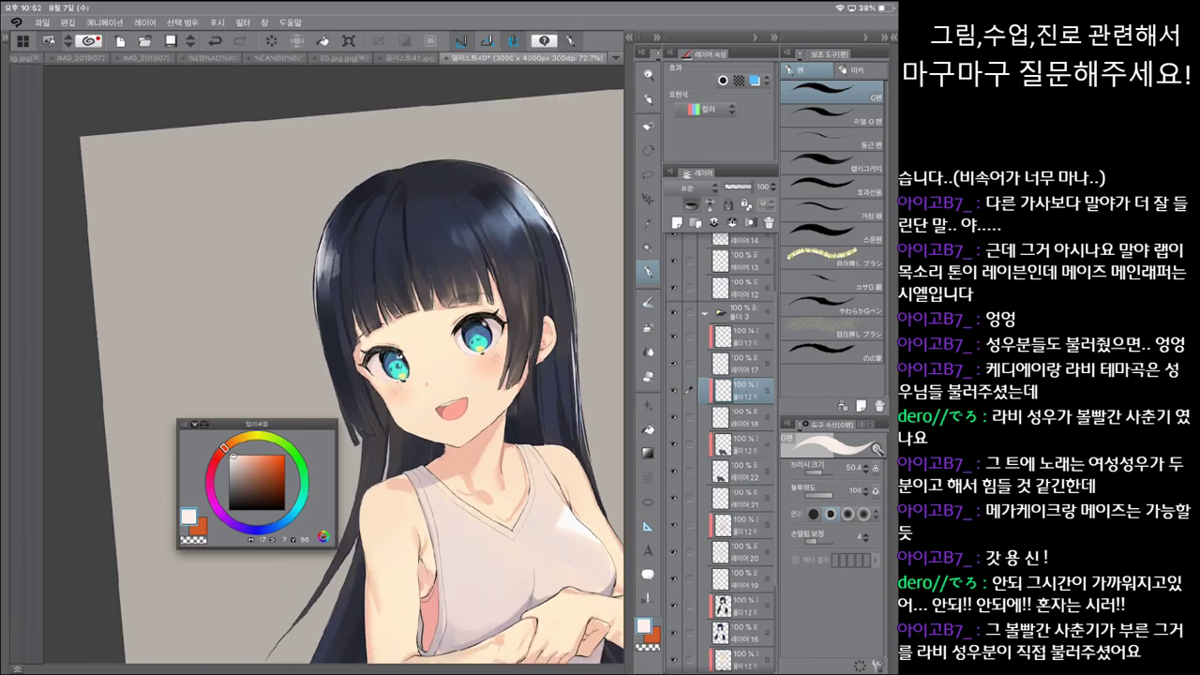
{"action": "key", "text": "ctrl+z"}
{"action": "scroll", "coordinate": [409, 358], "scroll_direction": "up", "scroll_amount": 5}
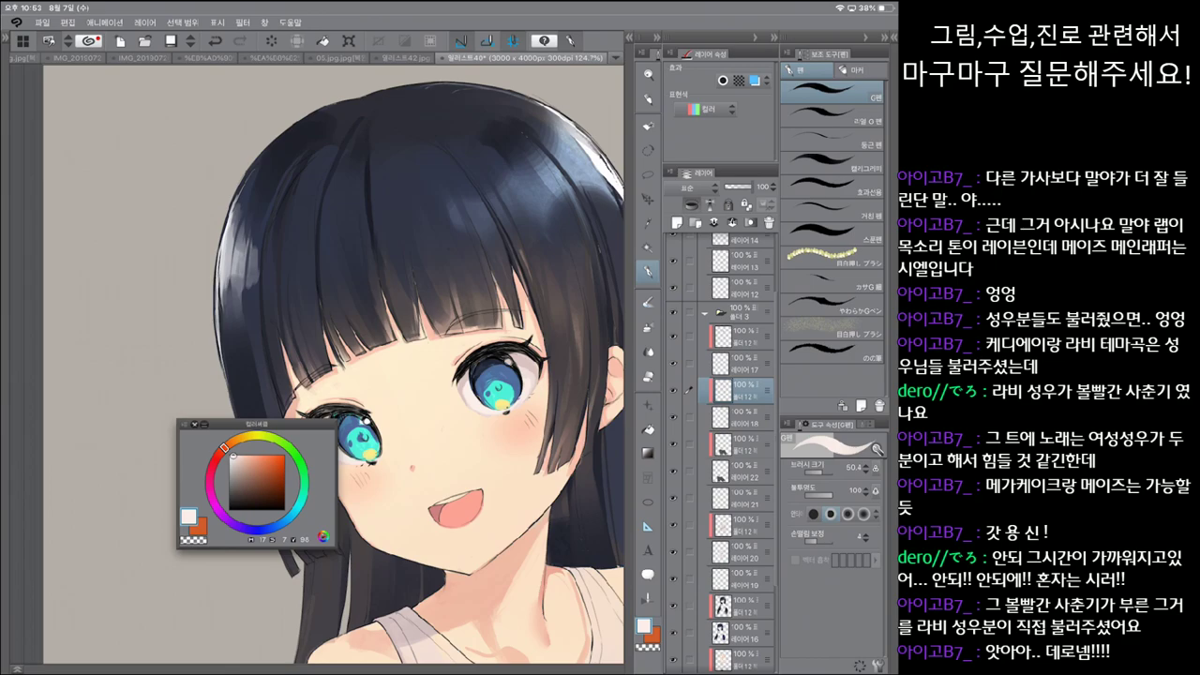
{"action": "left_click", "coordinate": [740, 336]}
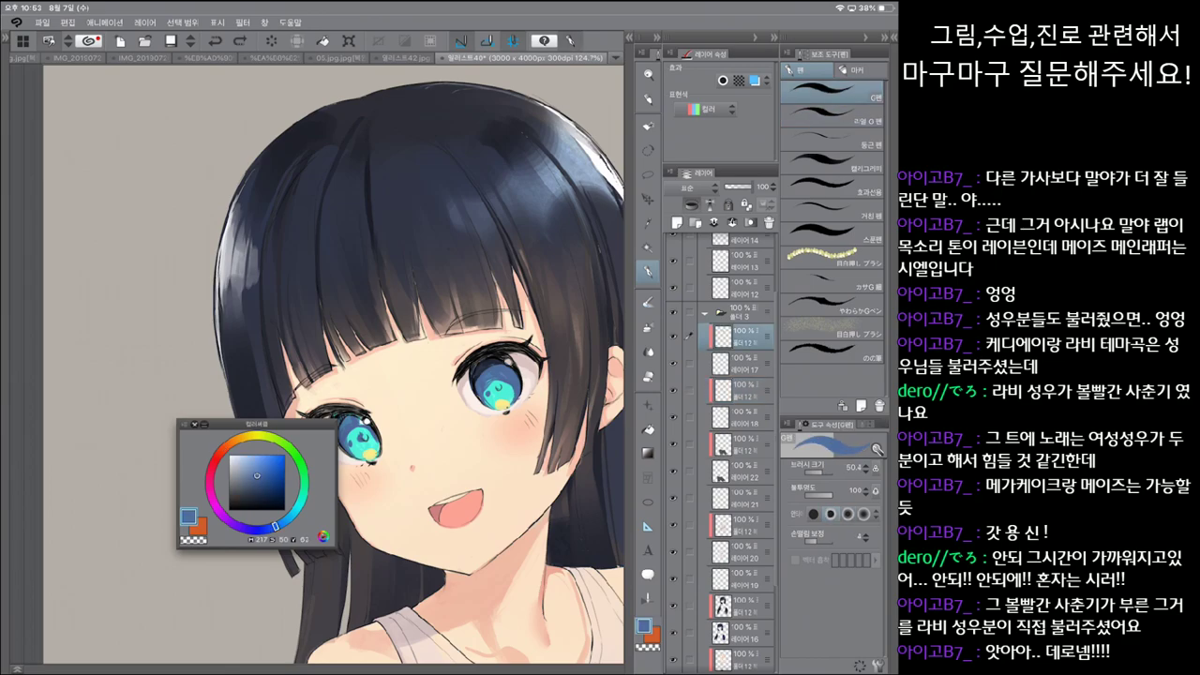
Step: Undo the last stroke on the top clipped layer in 폴더 3 and continue with the 리얼 G펜 in blue
{"action": "key", "text": "ctrl+z"}
{"action": "left_click", "coordinate": [832, 114]}
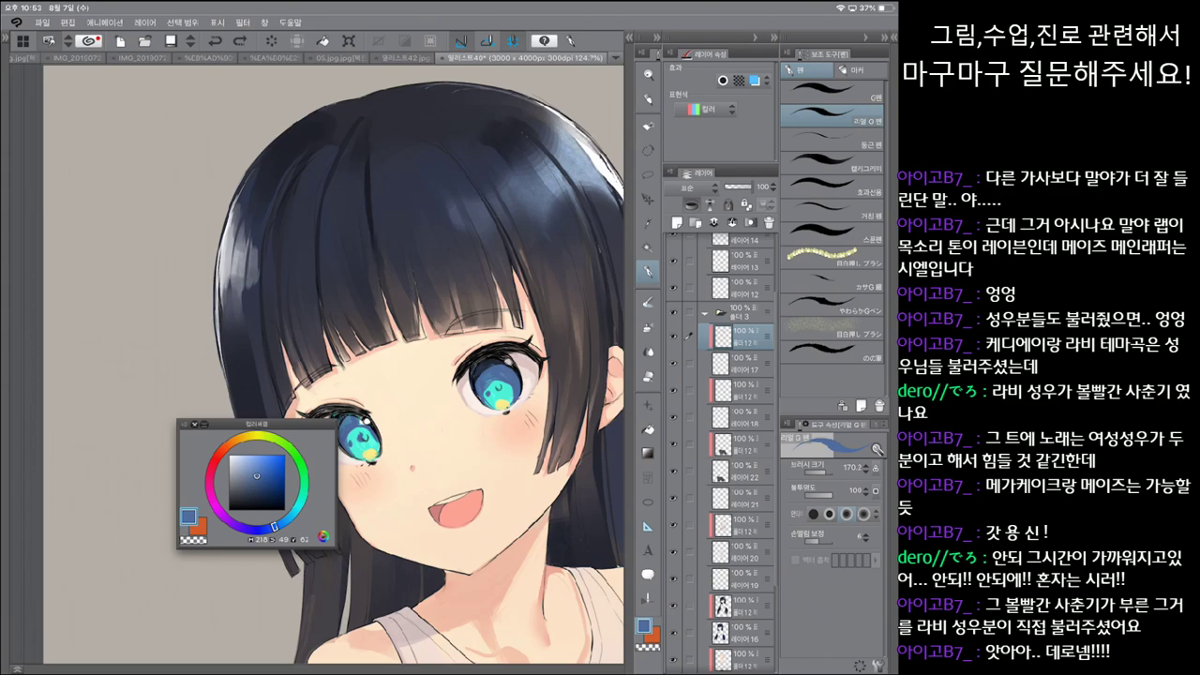
{"action": "scroll", "coordinate": [334, 364], "scroll_direction": "up", "scroll_amount": 1}
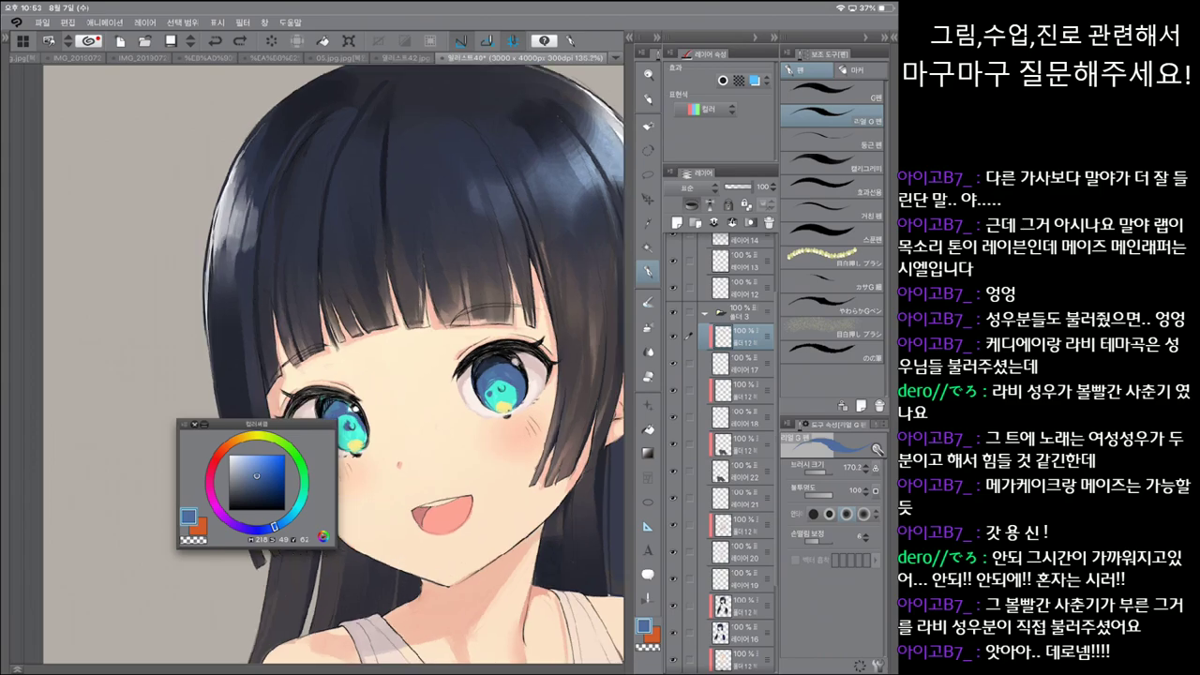
{"action": "scroll", "coordinate": [440, 441], "scroll_direction": "up", "scroll_amount": 5}
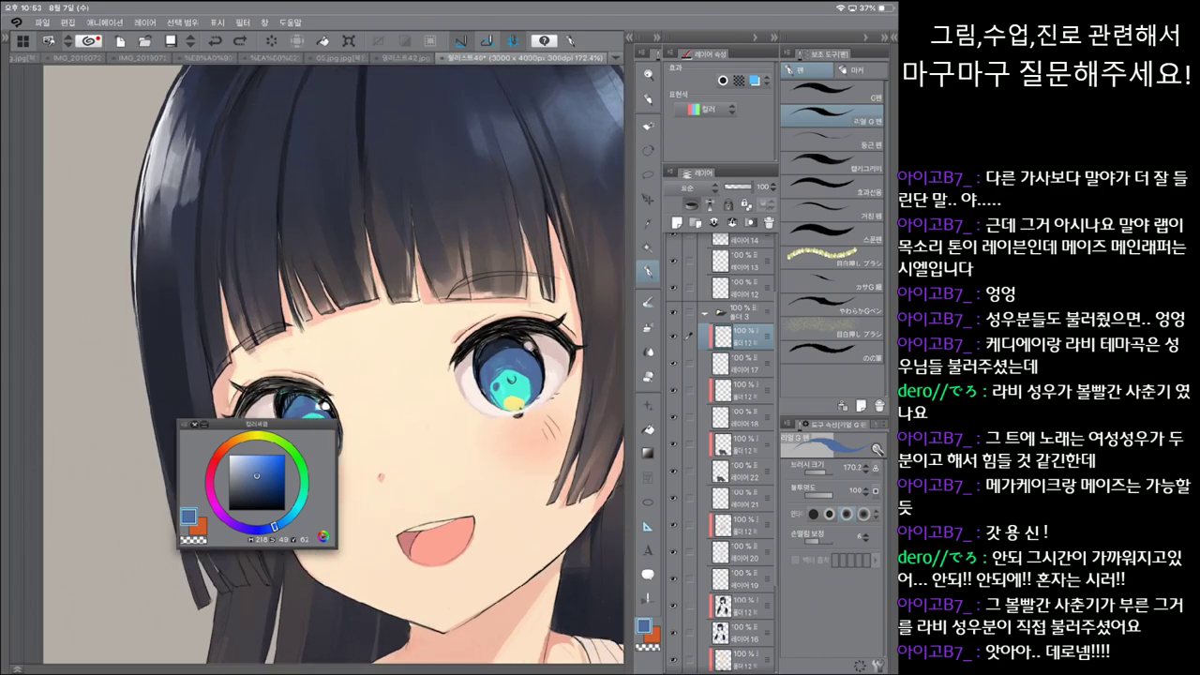
Step: Touch up the eyelashes on 레이어 12 with the G펜 in near-black (220, 55, 4), undoing a stray stroke
{"action": "left_click", "coordinate": [741, 287]}
{"action": "left_click", "coordinate": [832, 92]}
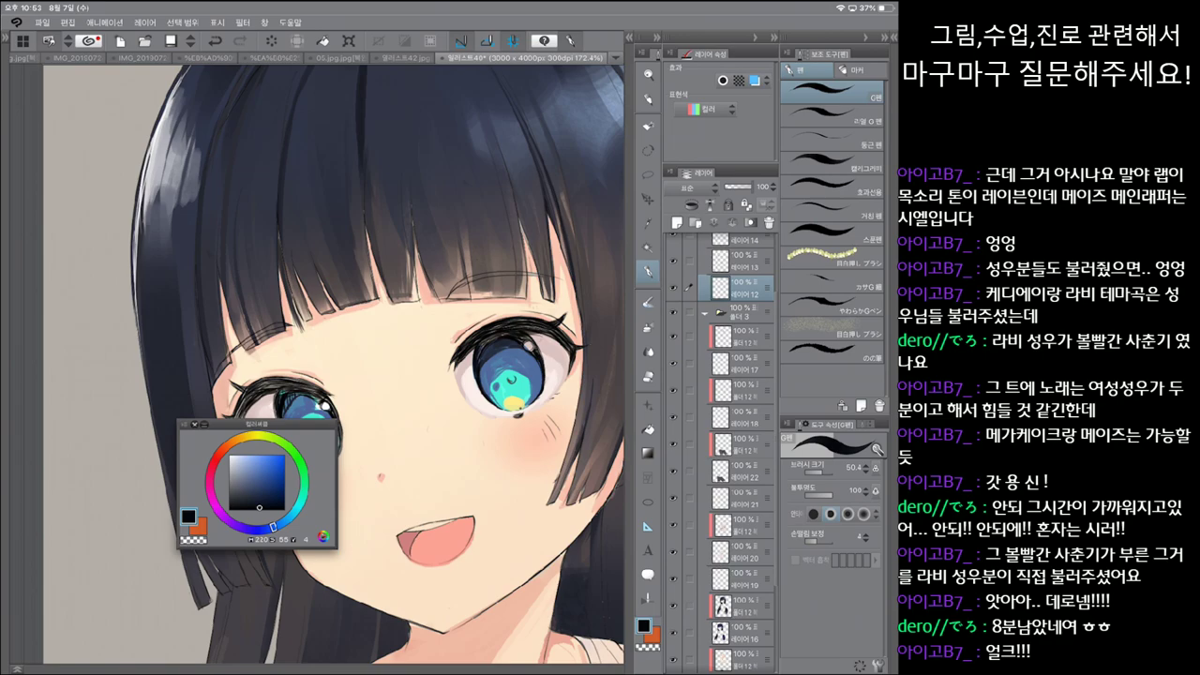
{"action": "left_click_drag", "start_coordinate": [422, 281], "coordinate": [253, 281]}
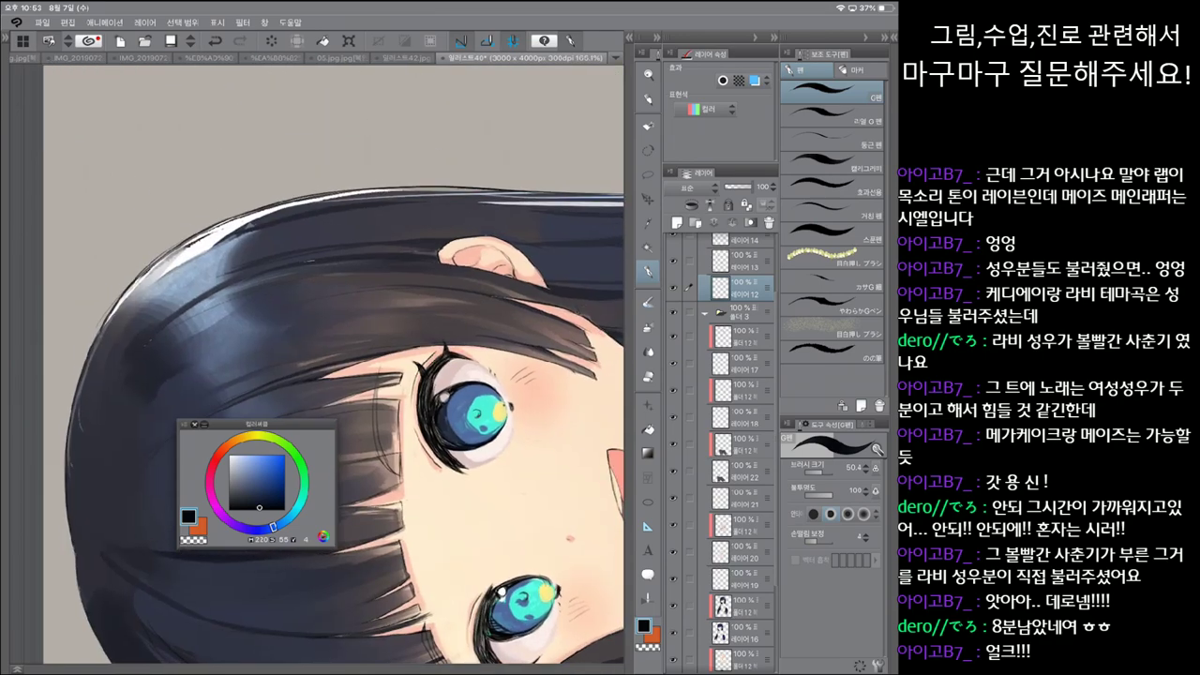
{"action": "scroll", "coordinate": [333, 416], "scroll_direction": "up", "scroll_amount": 3}
{"action": "left_click_drag", "start_coordinate": [435, 420], "coordinate": [446, 446]}
{"action": "key", "text": "ctrl+z"}
{"action": "left_click_drag", "start_coordinate": [375, 375], "coordinate": [398, 404]}
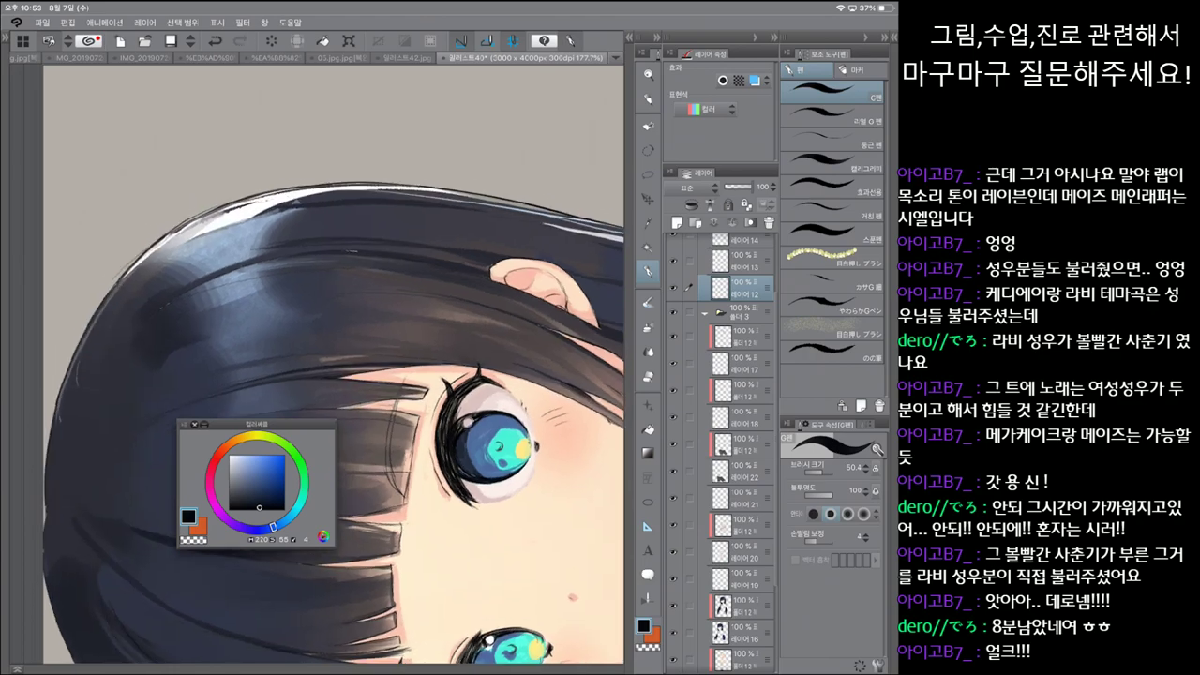
{"action": "scroll", "coordinate": [333, 375], "scroll_direction": "down", "scroll_amount": 3}
{"action": "scroll", "coordinate": [333, 375], "scroll_direction": "up", "scroll_amount": 2}
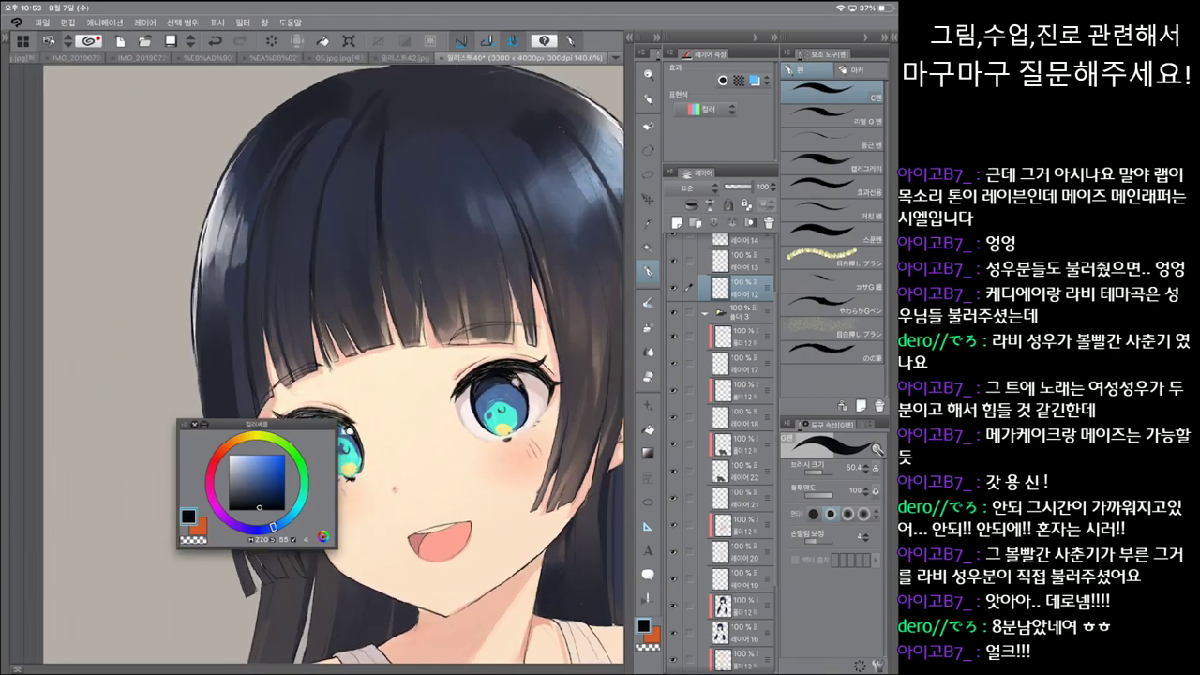
Step: Sample the iris teal (170, 69, 95) and blue (210, 51, 64) and ready the 四角水彩 brush on the top clipped layer in 폴더 3
{"action": "left_click", "coordinate": [831, 114]}
{"action": "left_click", "coordinate": [830, 90]}
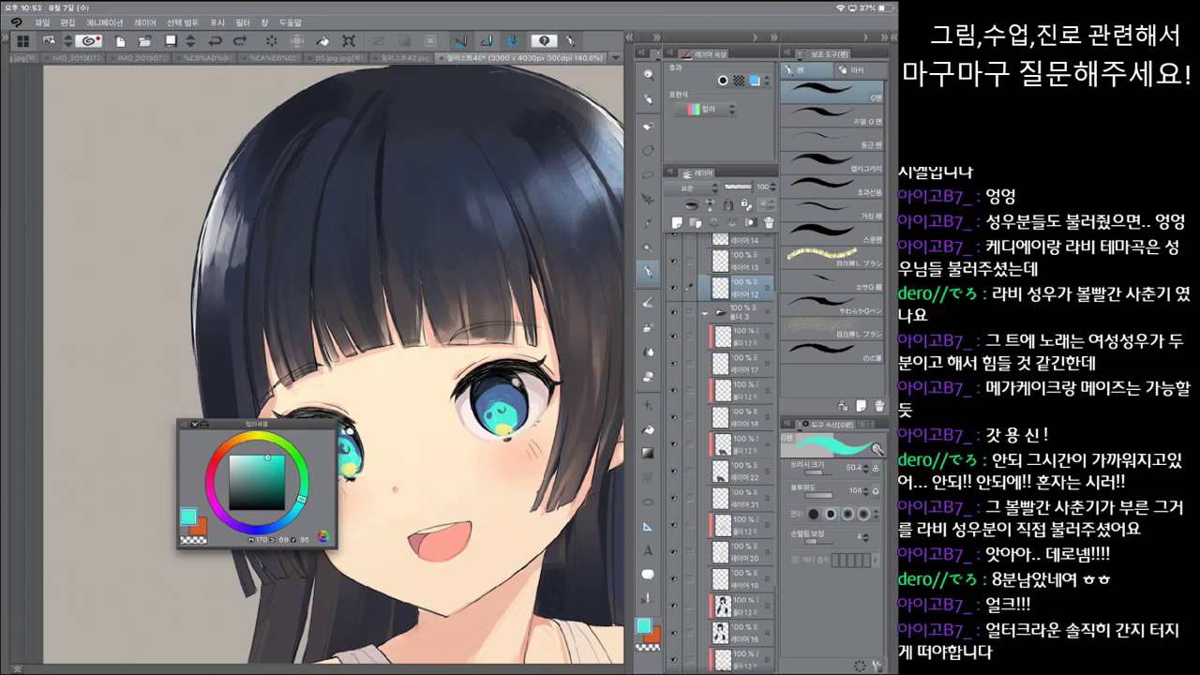
{"action": "left_click", "coordinate": [499, 403], "text": "alt"}
{"action": "key", "text": "b"}
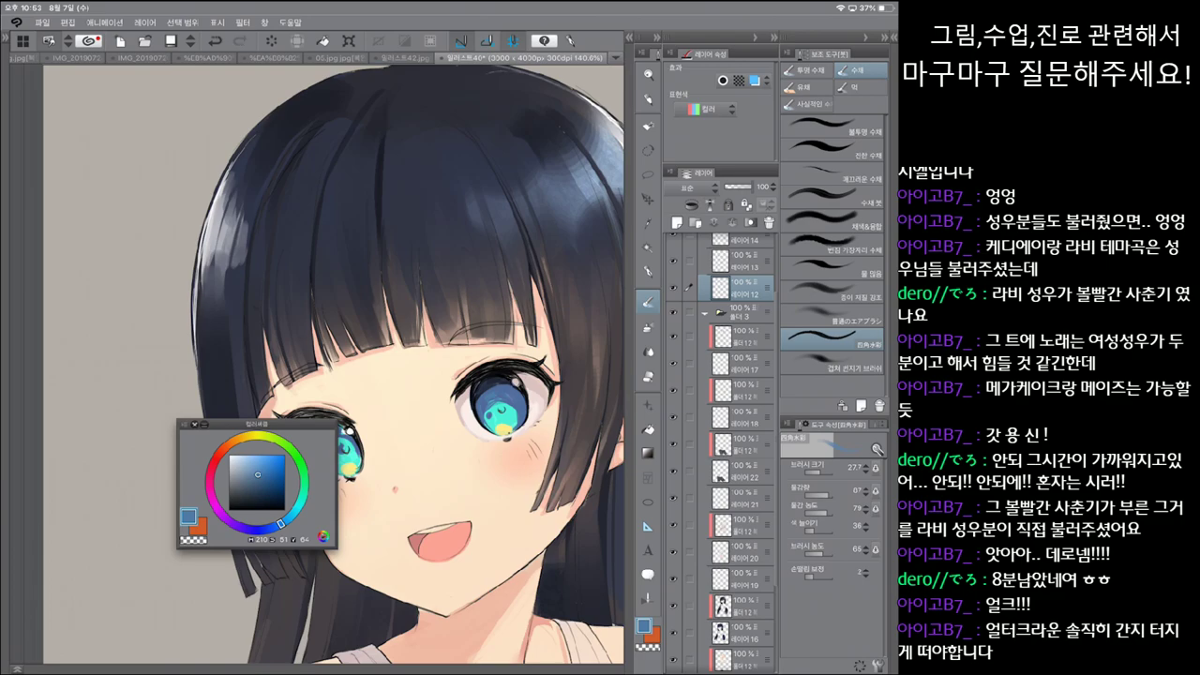
{"action": "left_click", "coordinate": [742, 336]}
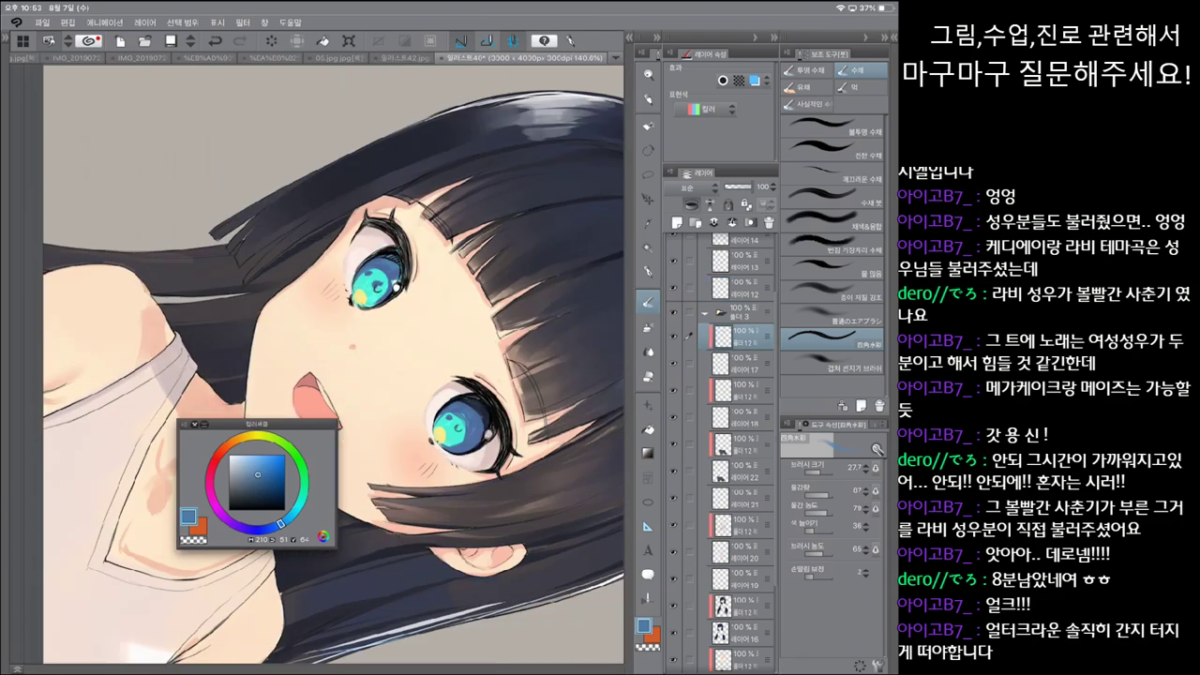
{"action": "key", "text": "bracketright"}
Step: Darken both sides of the iris with dark blue (210, 72, 25) G펜 strokes, setting the brush size to 33.9
{"action": "key", "text": "p"}
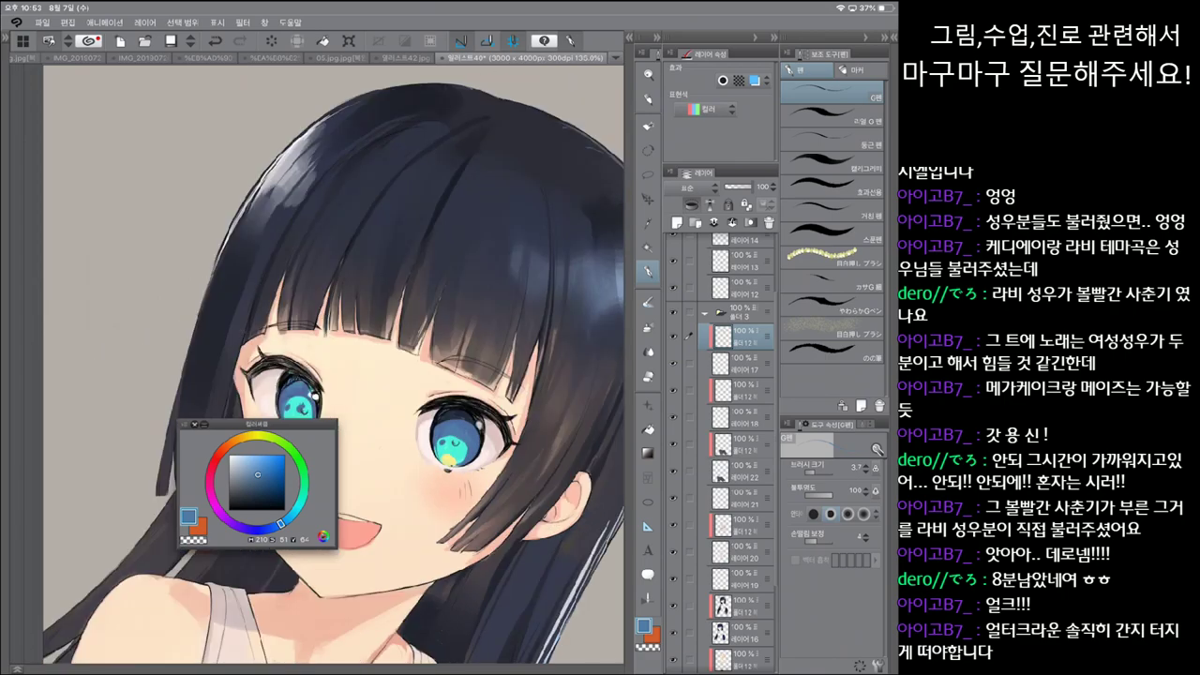
{"action": "left_click", "coordinate": [831, 114]}
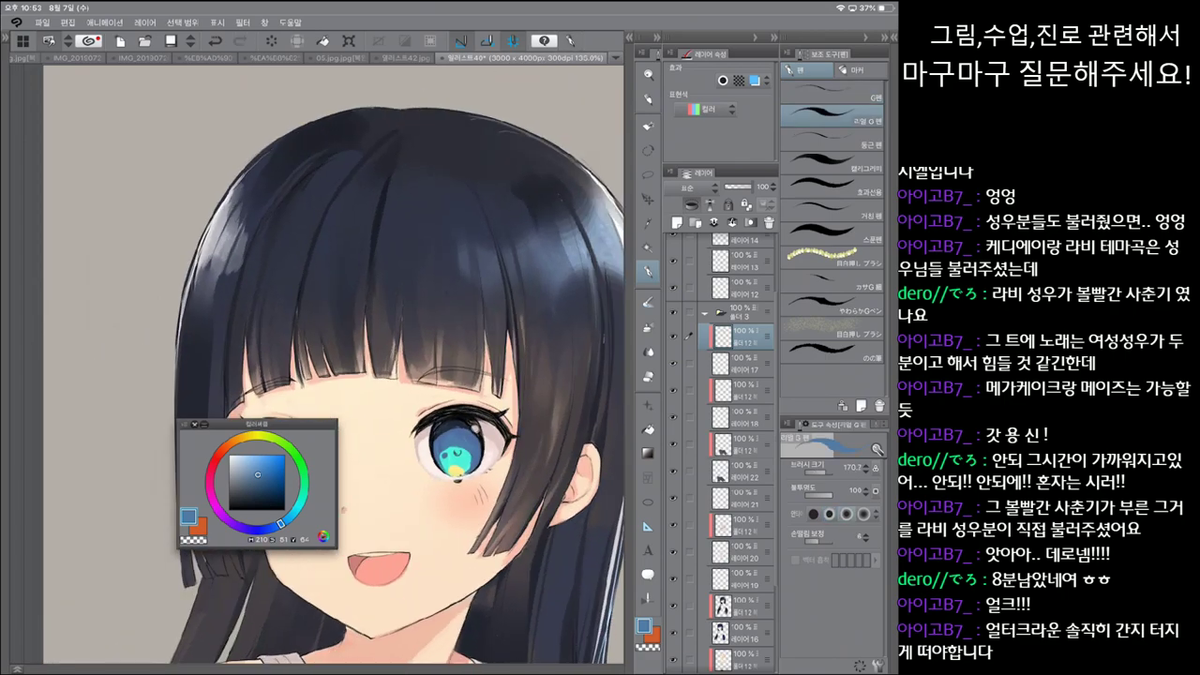
{"action": "left_click", "coordinate": [831, 91]}
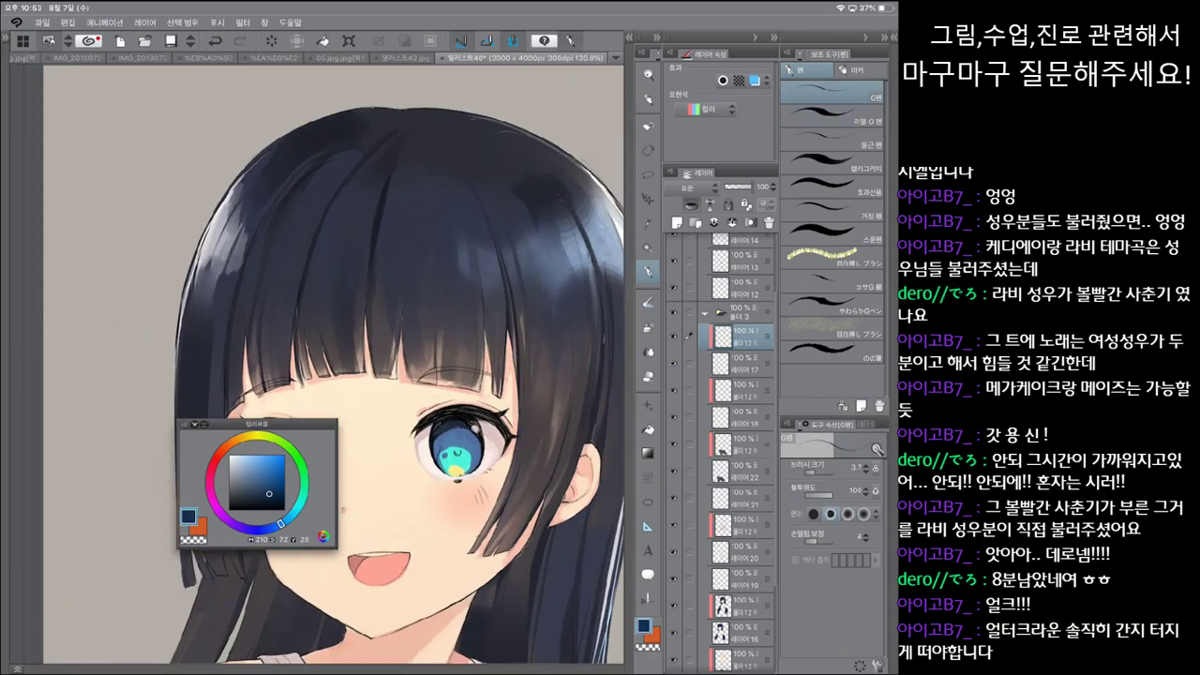
{"action": "left_click_drag", "start_coordinate": [440, 448], "coordinate": [440, 463]}
{"action": "left_click_drag", "start_coordinate": [804, 472], "coordinate": [817, 471]}
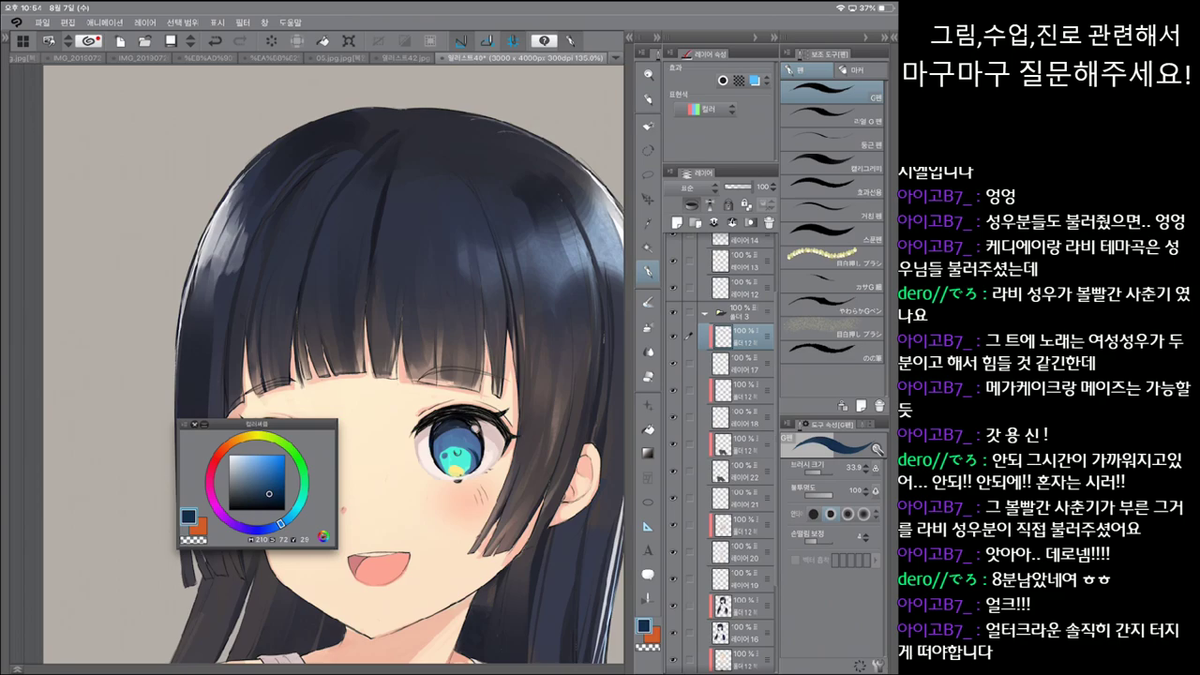
{"action": "left_click_drag", "start_coordinate": [479, 450], "coordinate": [479, 461]}
Step: Soften the iris shading with the 四角水彩 brush in sampled blue (218, 47, 63) and mirror the canvas to check it
{"action": "key", "text": "b"}
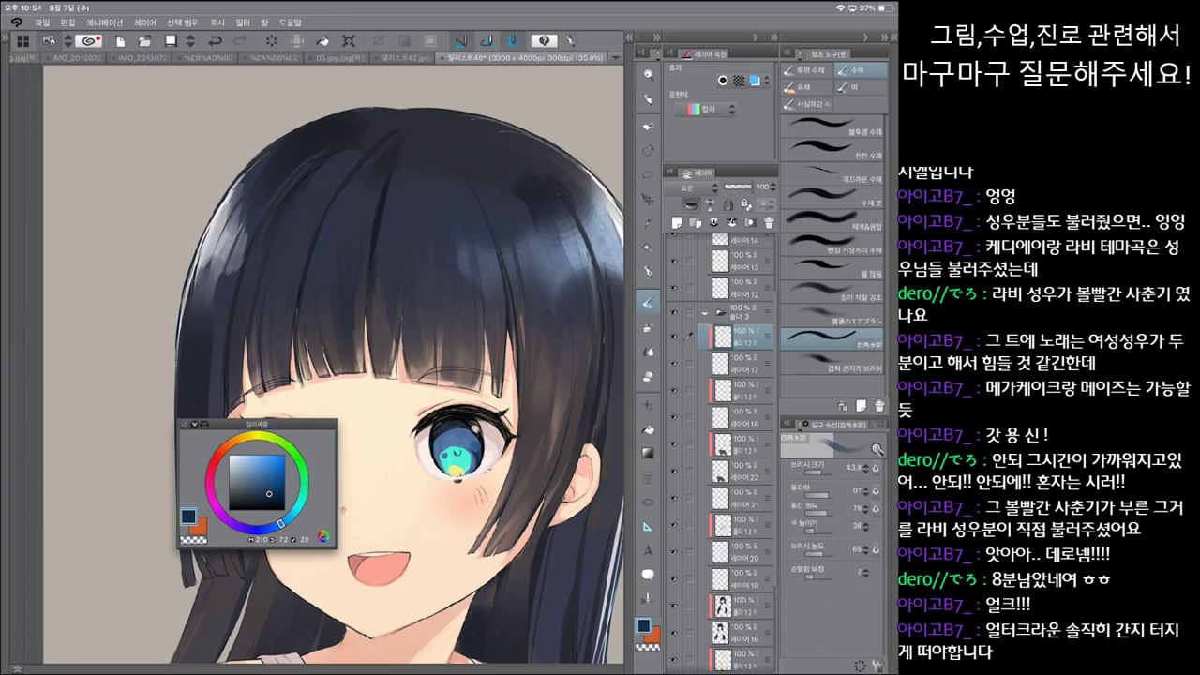
{"action": "left_click", "coordinate": [309, 216], "text": "alt"}
{"action": "scroll", "coordinate": [334, 358], "scroll_direction": "down", "scroll_amount": 5}
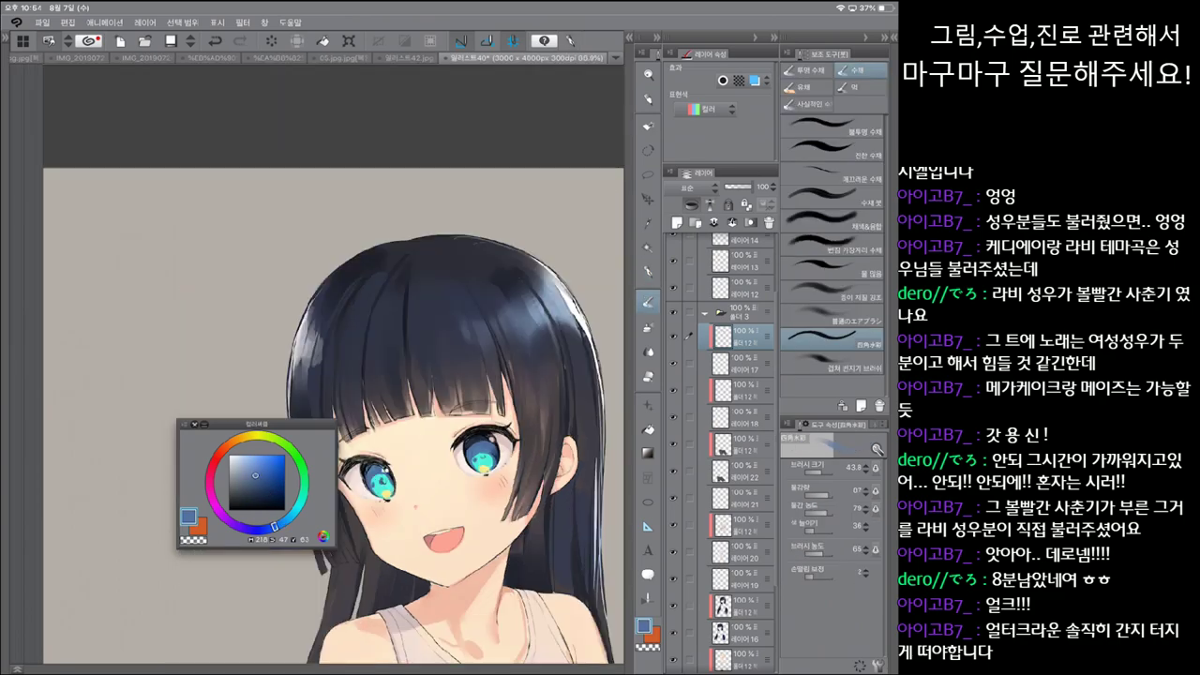
{"action": "left_click_drag", "start_coordinate": [469, 281], "coordinate": [440, 337]}
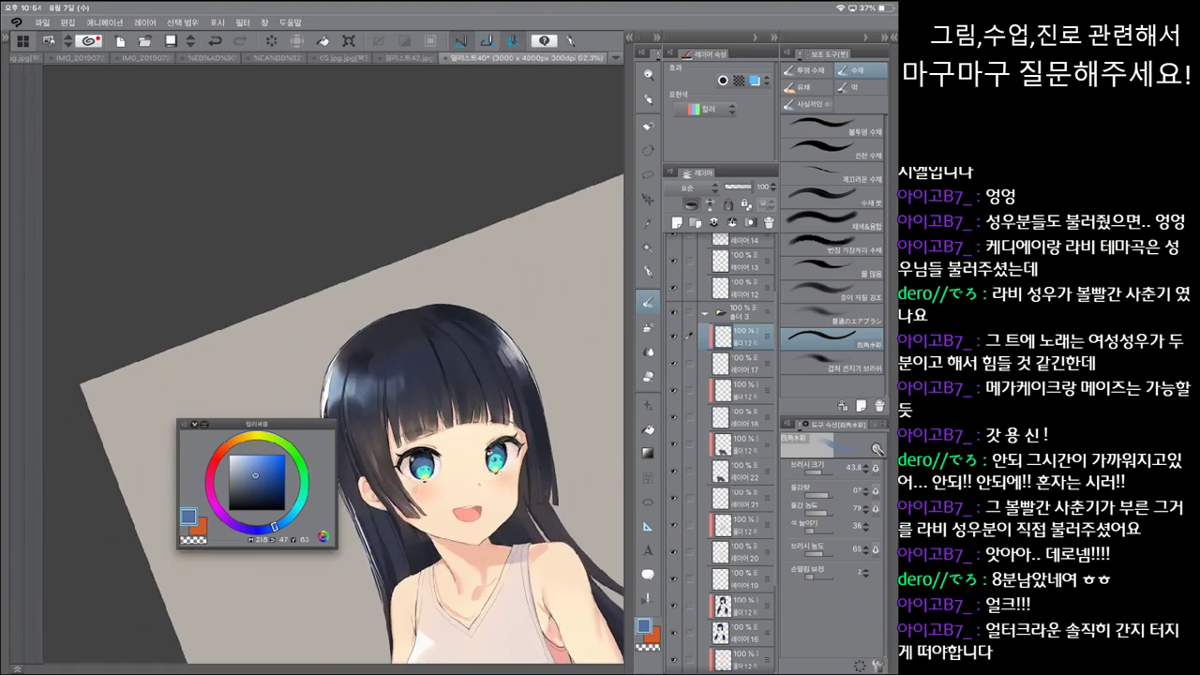
{"action": "scroll", "coordinate": [375, 375], "scroll_direction": "up", "scroll_amount": 5}
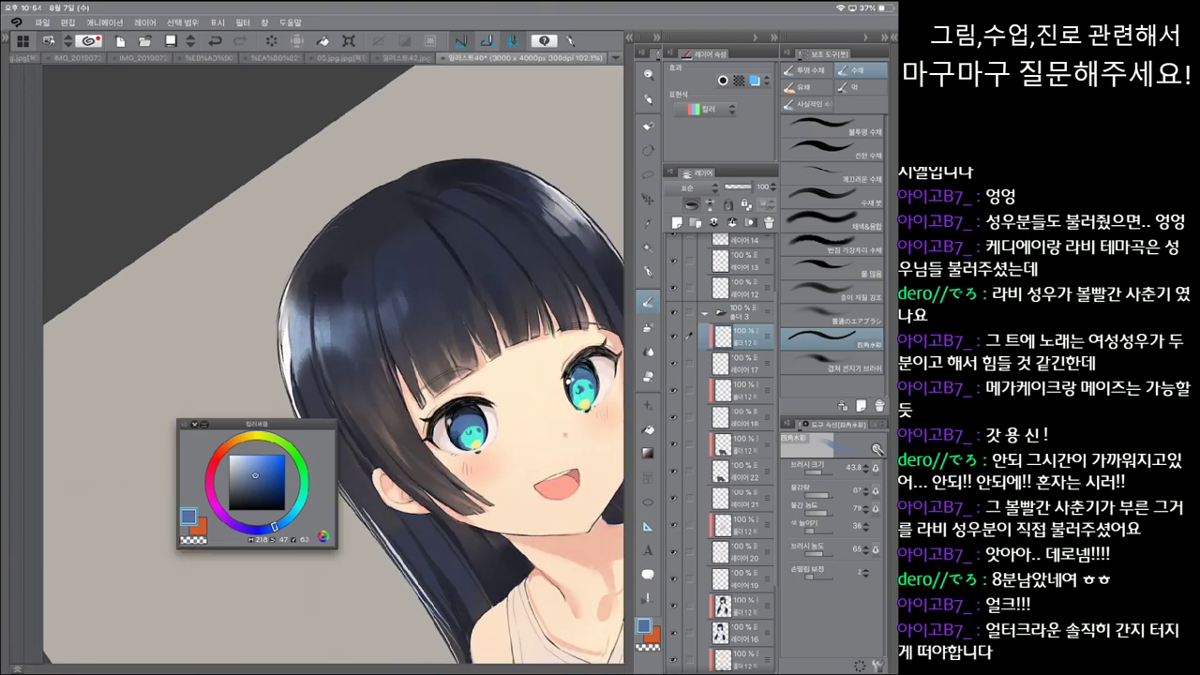
Step: Rework the iris in teal (170, 69, 95) and blue (210, 51, 64), alternating between the G펜 and 리얼 G펜
{"action": "key", "text": "p"}
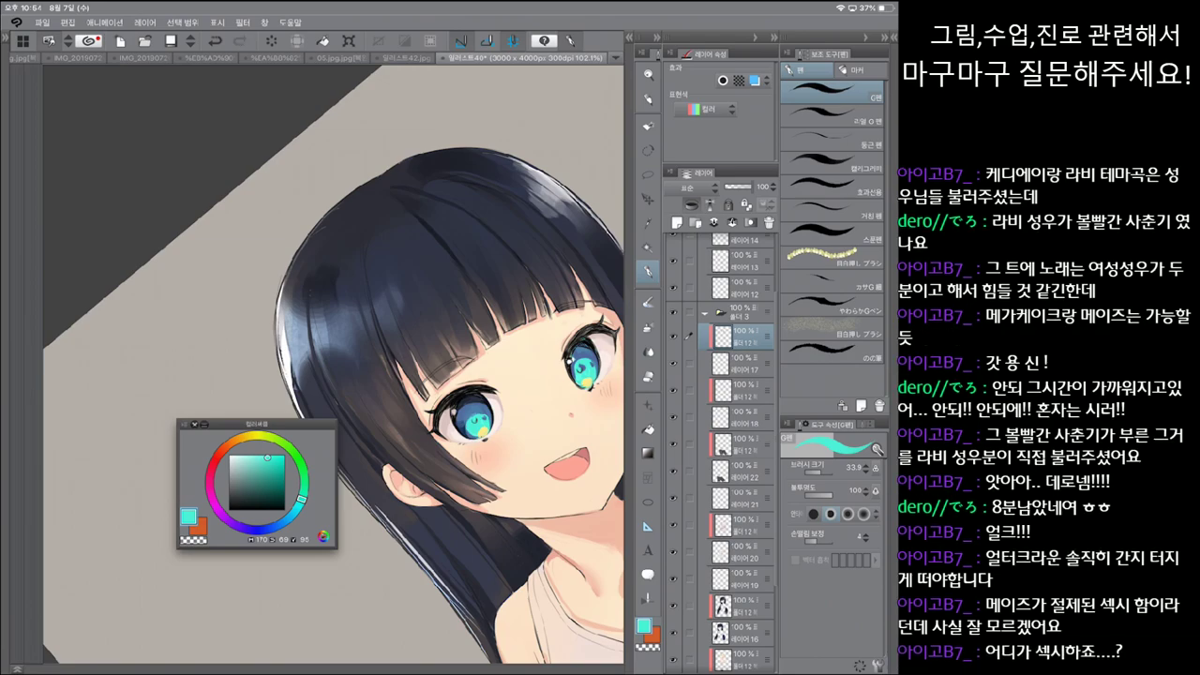
{"action": "left_click", "coordinate": [831, 115]}
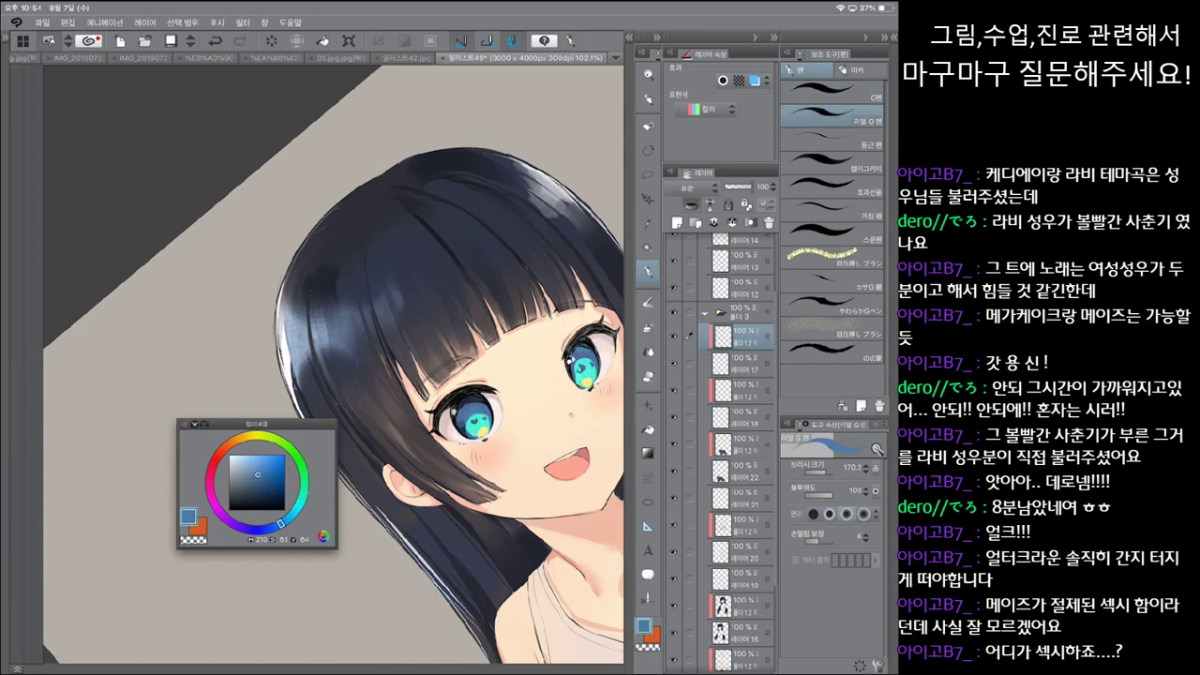
{"action": "scroll", "coordinate": [332, 364], "scroll_direction": "up", "scroll_amount": 3}
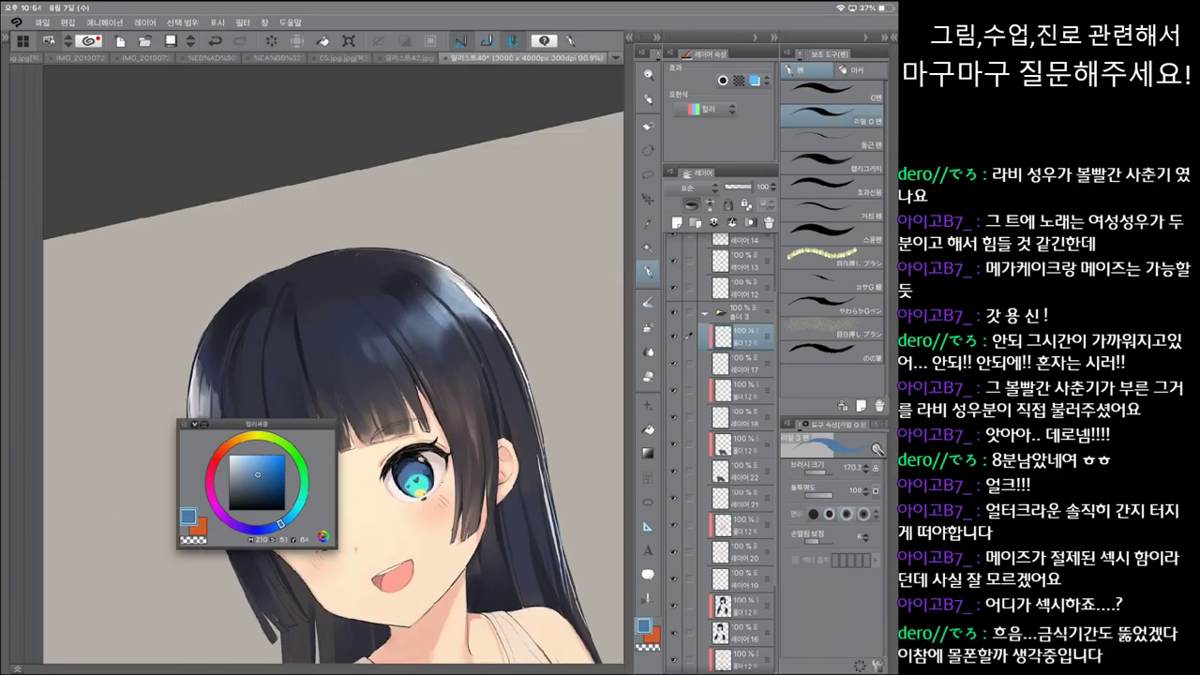
{"action": "scroll", "coordinate": [333, 364], "scroll_direction": "up", "scroll_amount": 1}
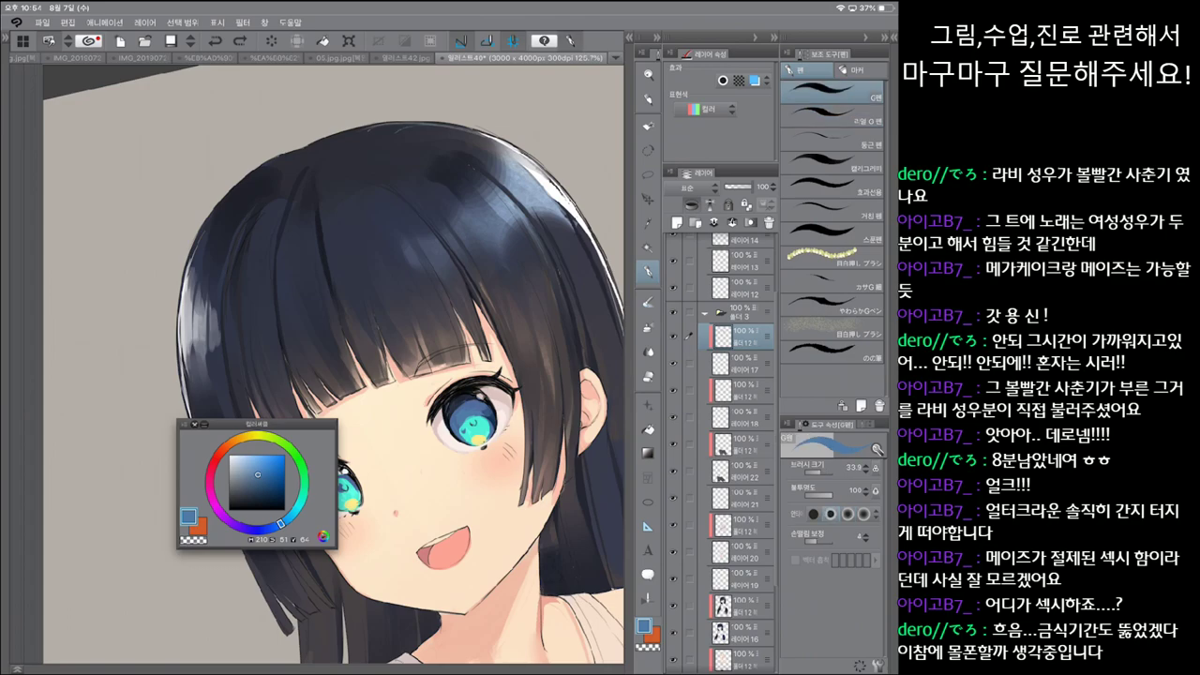
{"action": "left_click", "coordinate": [832, 92]}
Step: Refine the pupil and iris on the mirrored canvas with the 리얼 G펜, using black (240, 100, 0) and a sampled iris blue
{"action": "scroll", "coordinate": [334, 364], "scroll_direction": "down", "scroll_amount": 5}
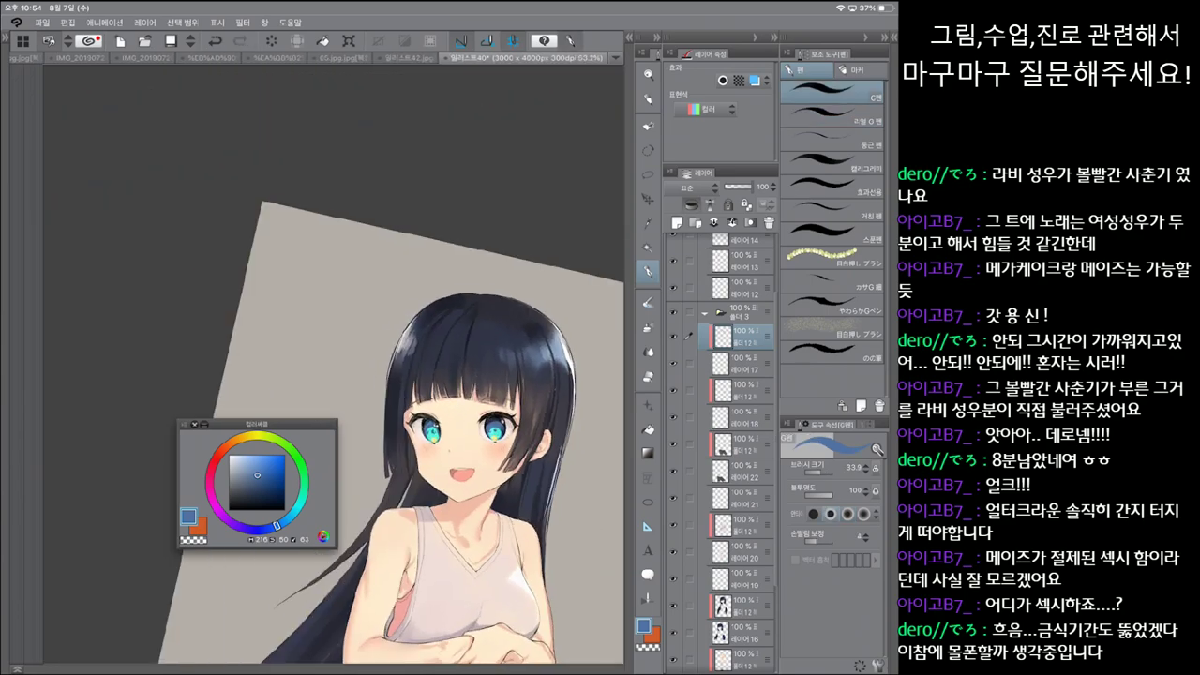
{"action": "scroll", "coordinate": [334, 364], "scroll_direction": "up", "scroll_amount": 3}
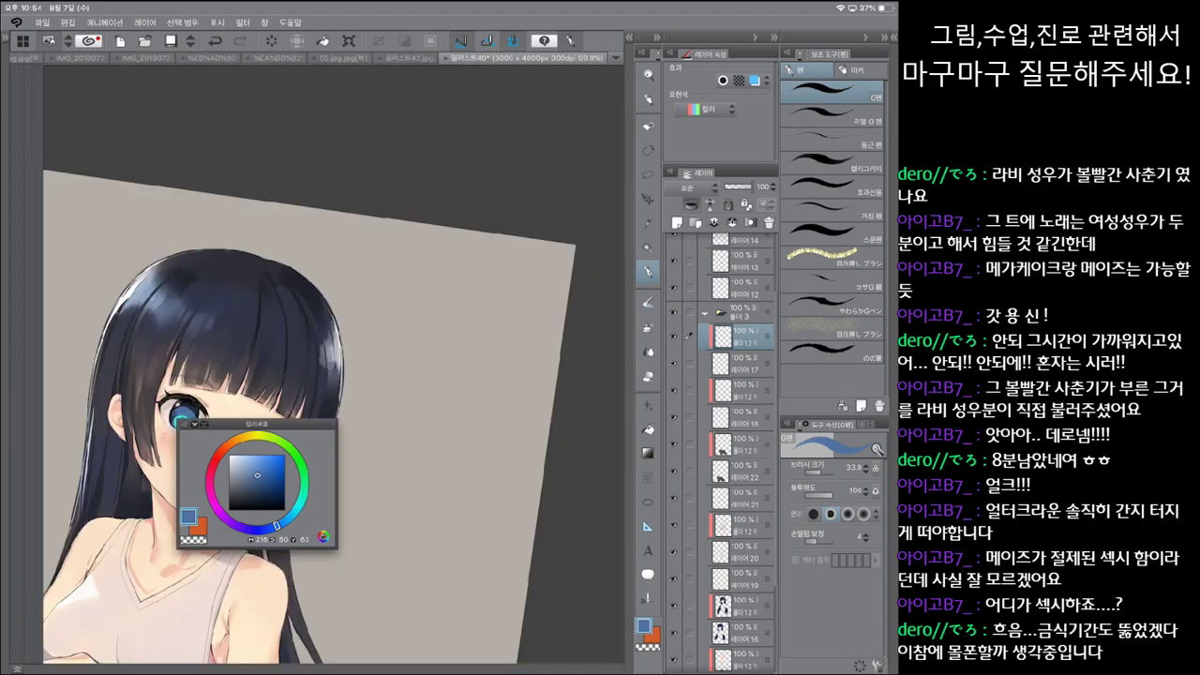
{"action": "scroll", "coordinate": [334, 363], "scroll_direction": "up", "scroll_amount": 3}
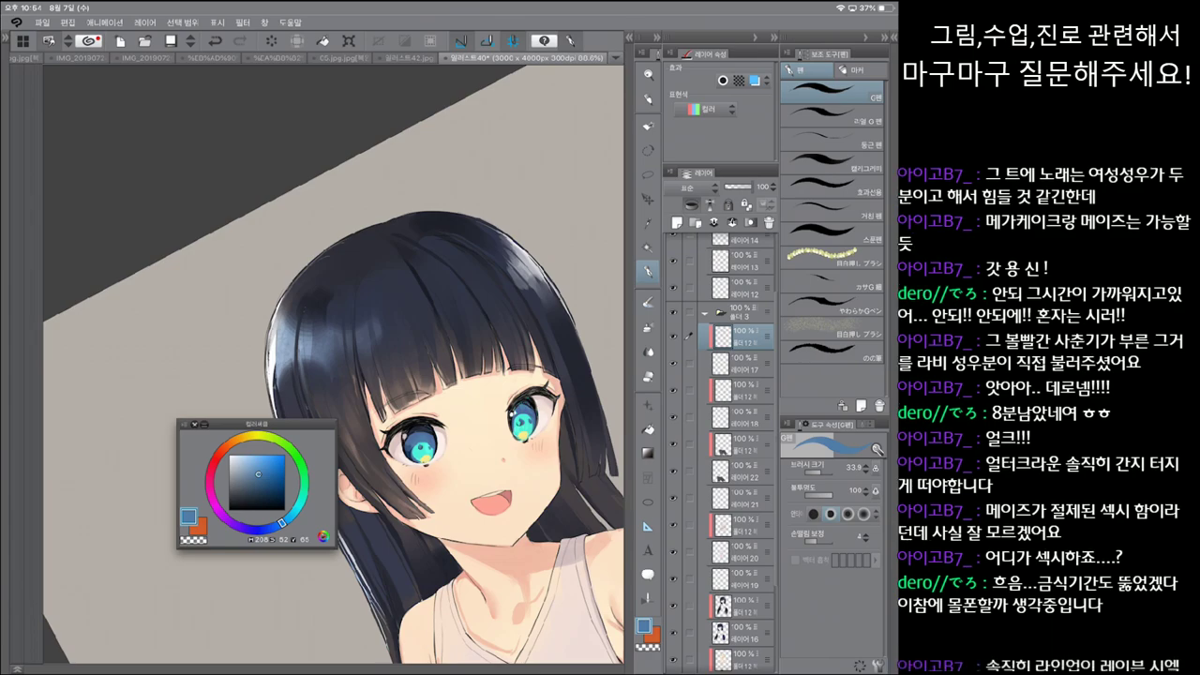
{"action": "left_click", "coordinate": [831, 114]}
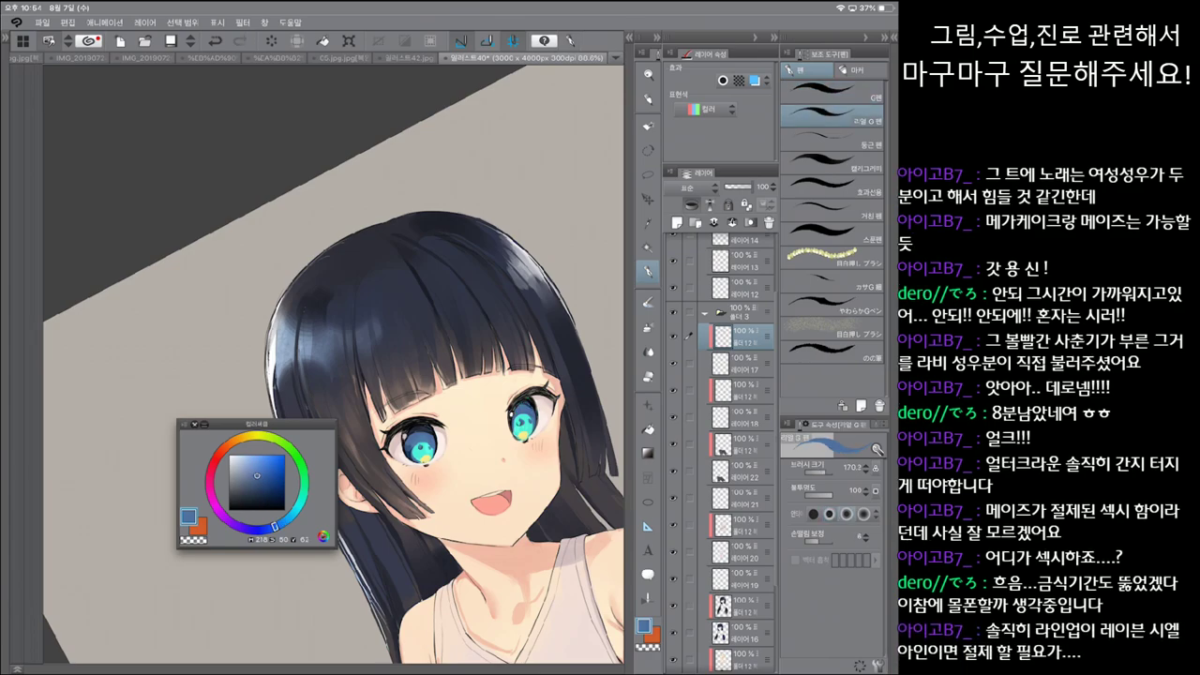
{"action": "left_click", "coordinate": [284, 509]}
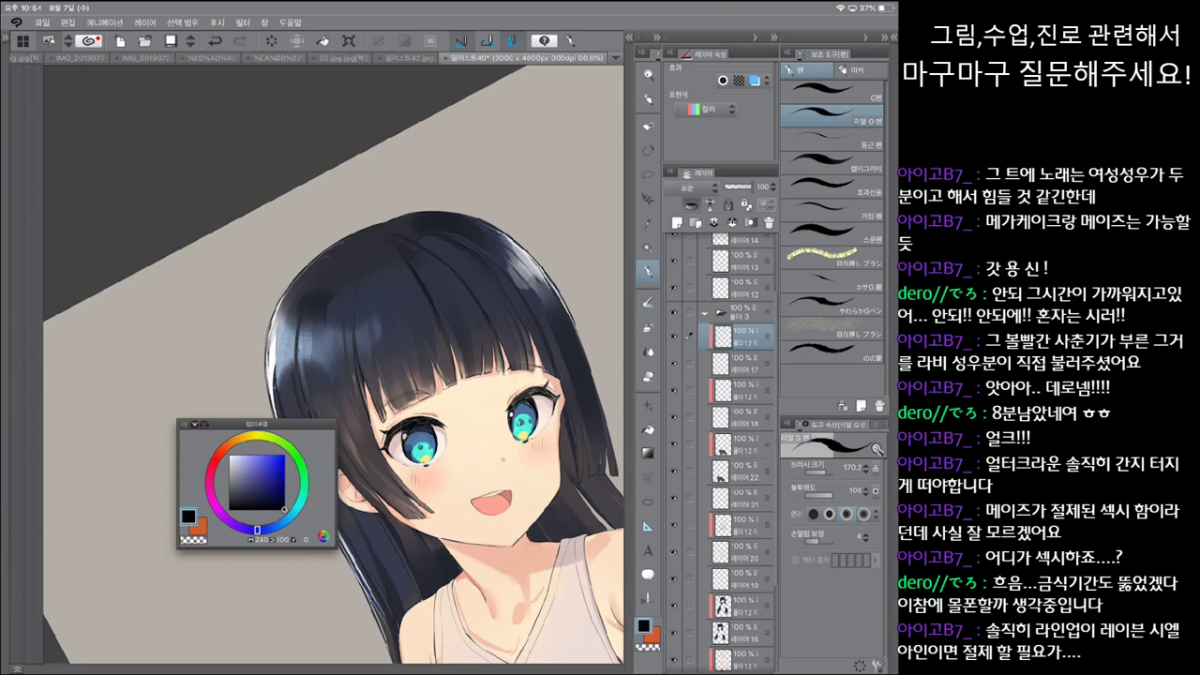
{"action": "left_click", "coordinate": [425, 448], "text": "alt"}
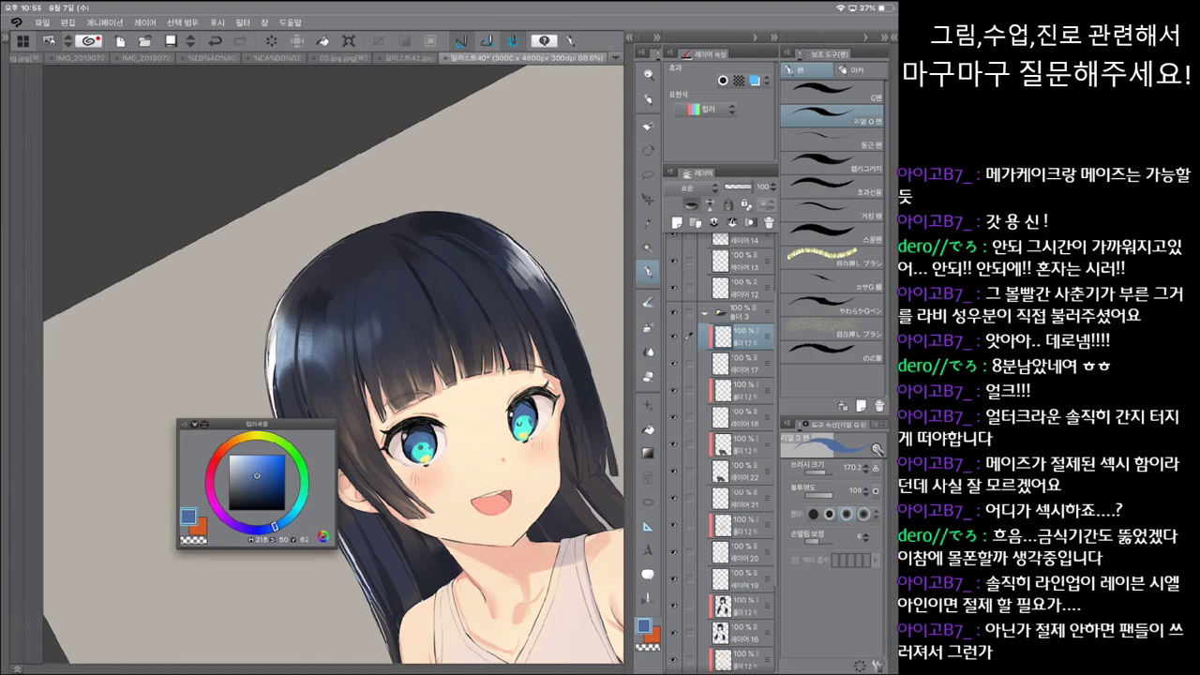
Step: Shade the neck under the chin on the clipped layer below 레이어 16 with the 四角水彩 brush, lightening the dusty red to (4, 37, 76)
{"action": "key", "text": "b"}
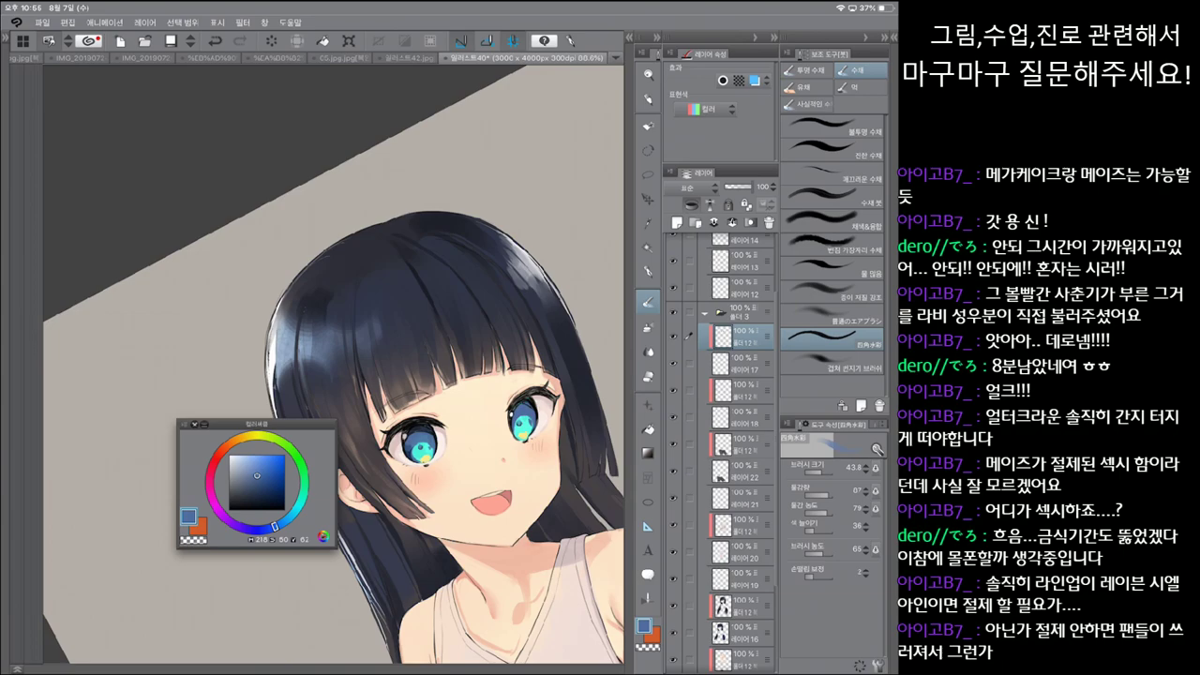
{"action": "key", "text": "minus"}
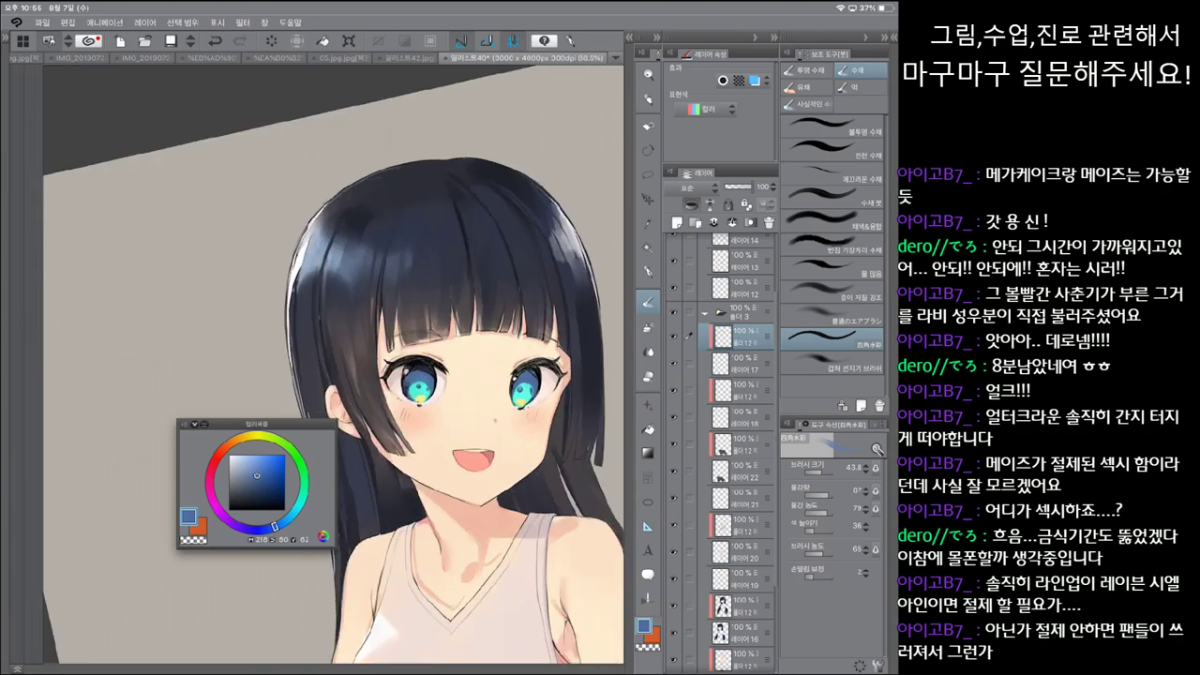
{"action": "key", "text": "minus"}
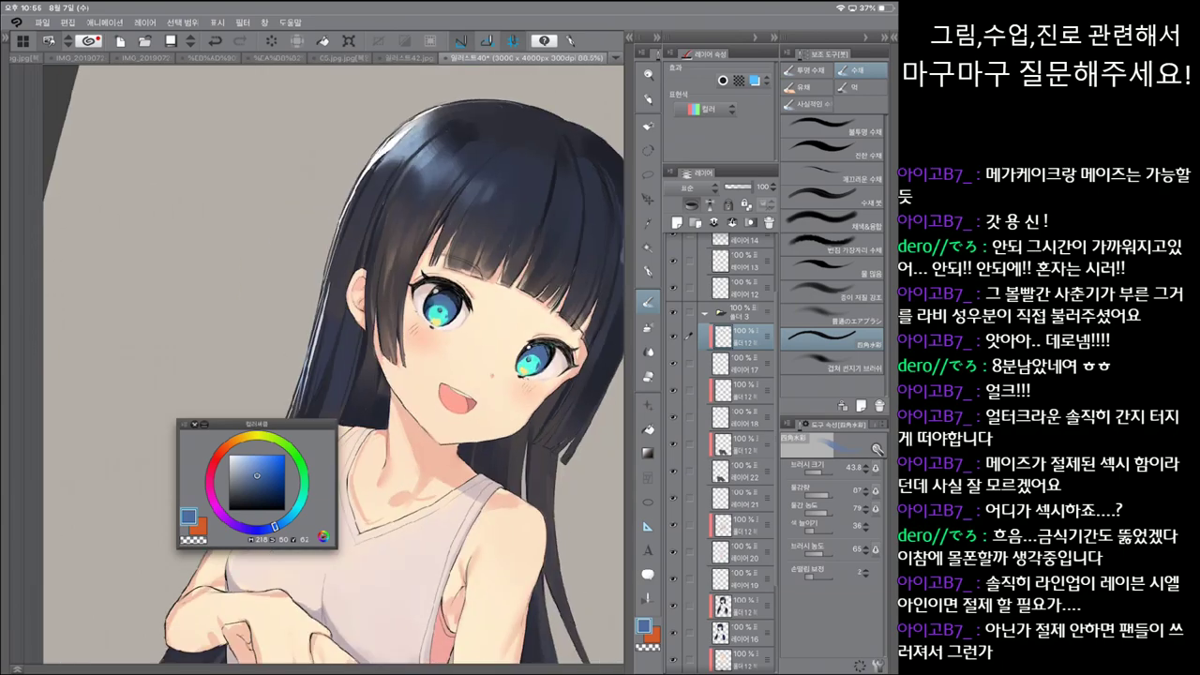
{"action": "key", "text": "minus"}
{"action": "left_click_drag", "start_coordinate": [274, 526], "coordinate": [249, 475]}
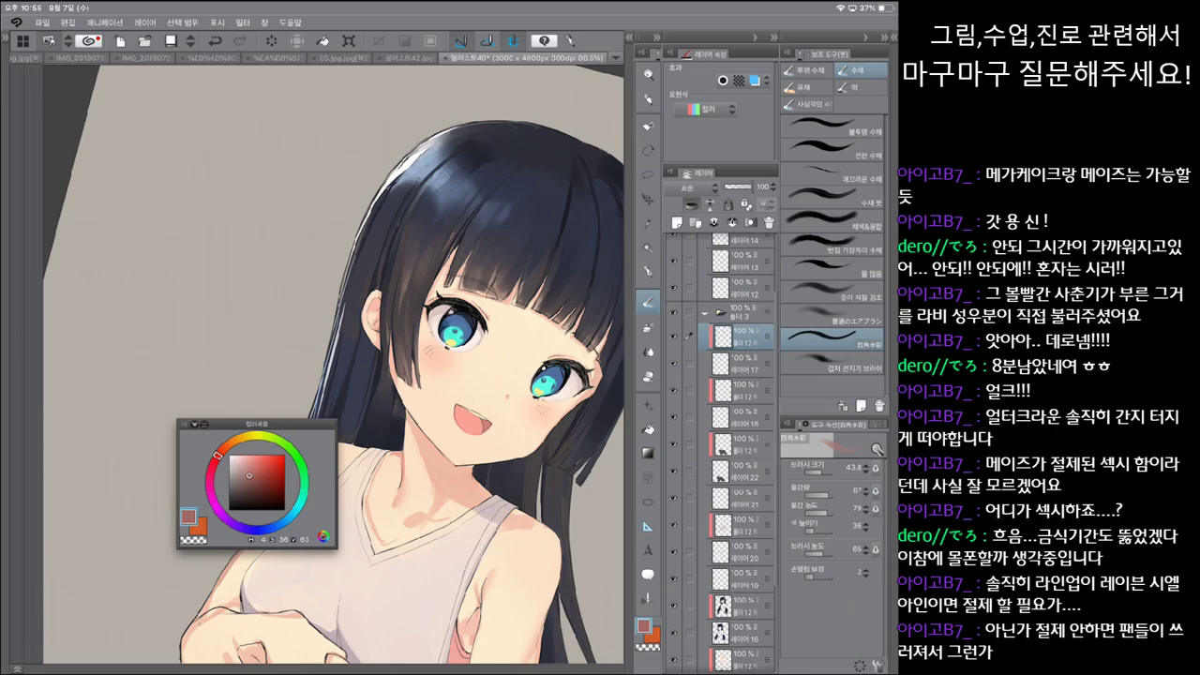
{"action": "left_click", "coordinate": [740, 656]}
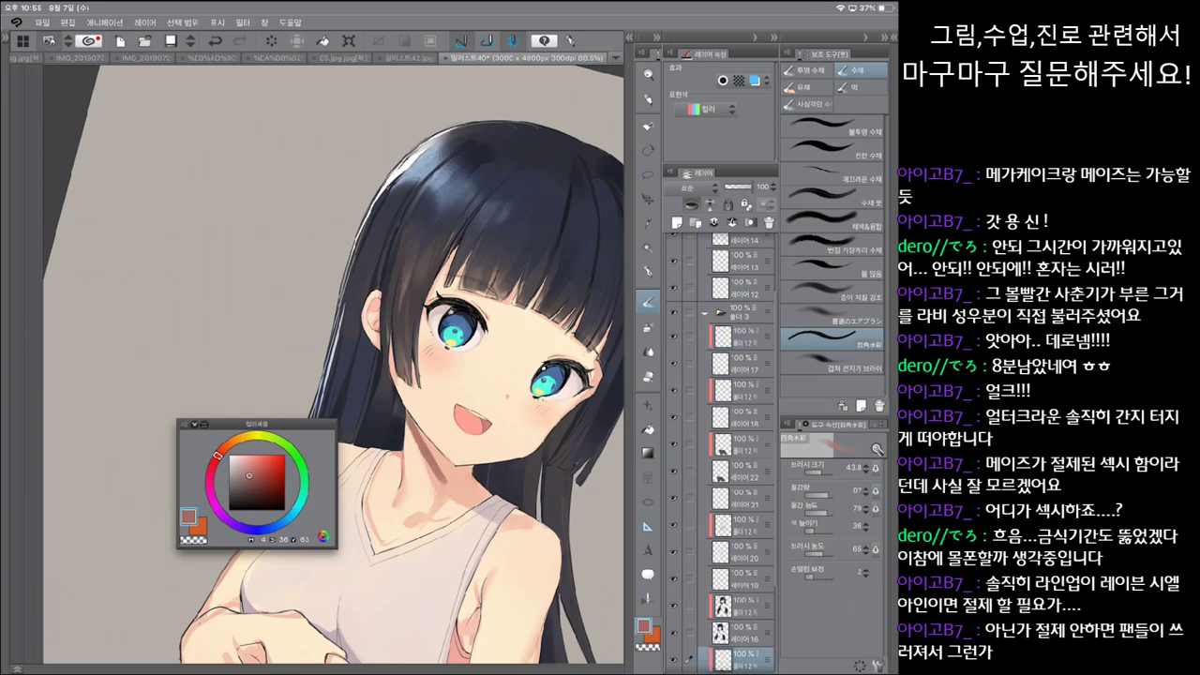
{"action": "left_click_drag", "start_coordinate": [248, 475], "coordinate": [247, 481]}
{"action": "left_click", "coordinate": [250, 466]}
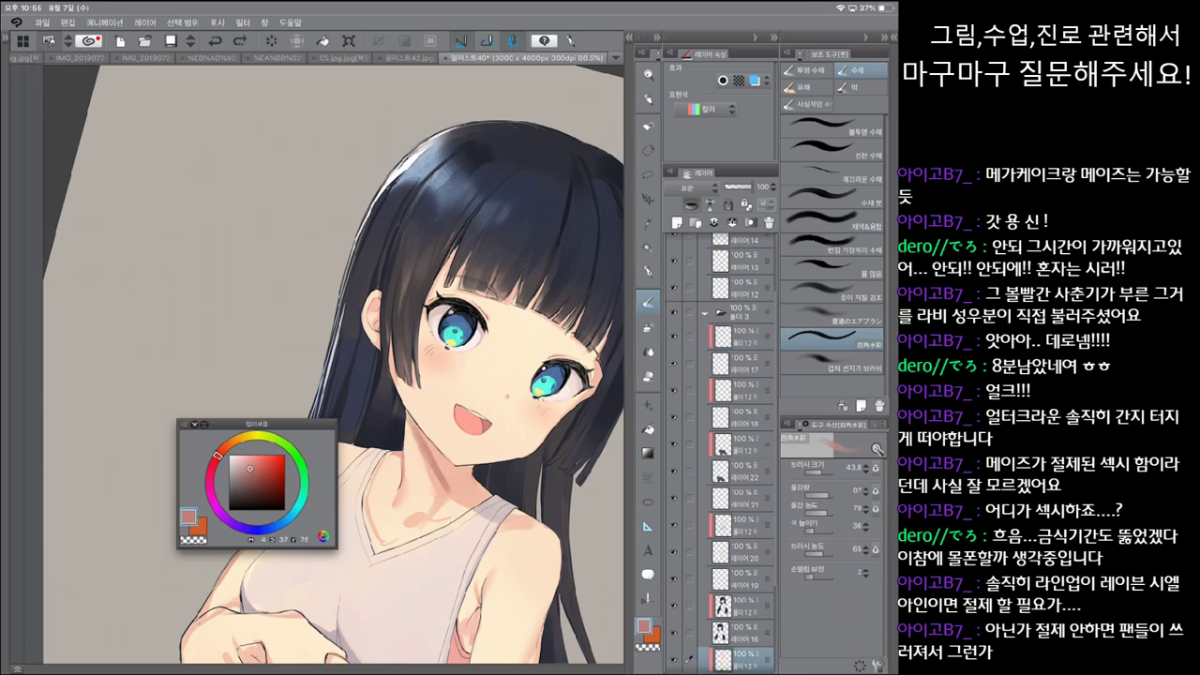
{"action": "scroll", "coordinate": [333, 358], "scroll_direction": "down", "scroll_amount": 5}
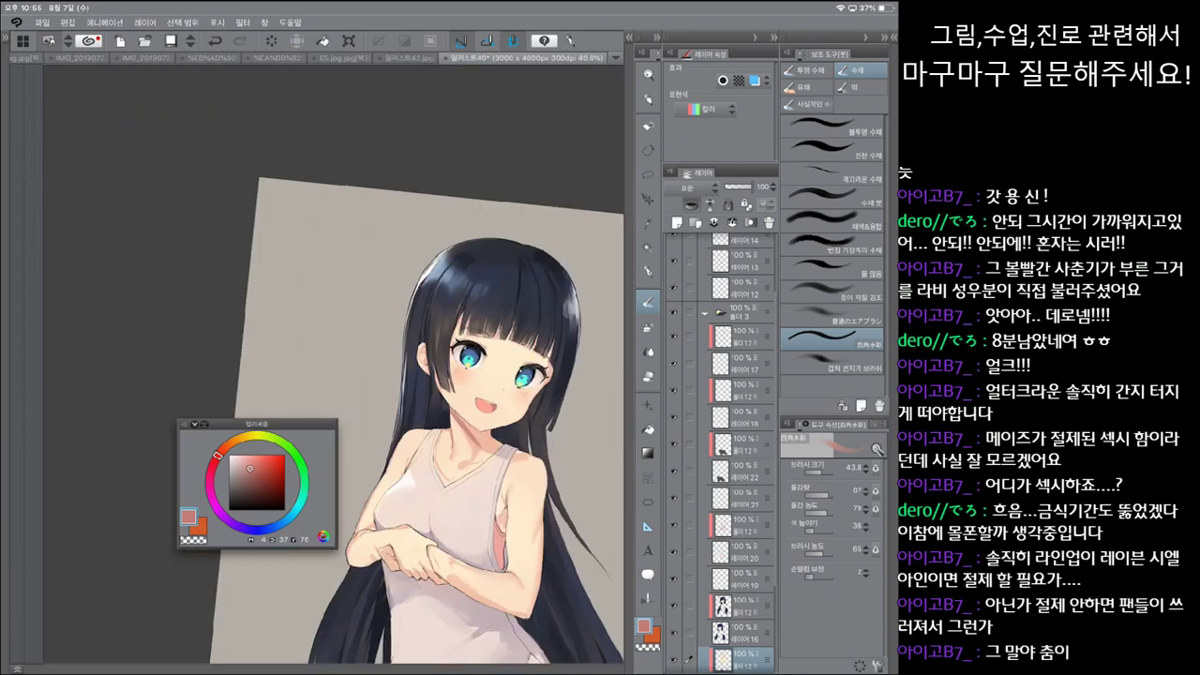
Step: Try broader skin shading with the 四角水彩 brush at size 130.1, toggling the strokes off and on to compare
{"action": "scroll", "coordinate": [473, 307], "scroll_direction": "down", "scroll_amount": 1}
{"action": "scroll", "coordinate": [420, 409], "scroll_direction": "up", "scroll_amount": 2}
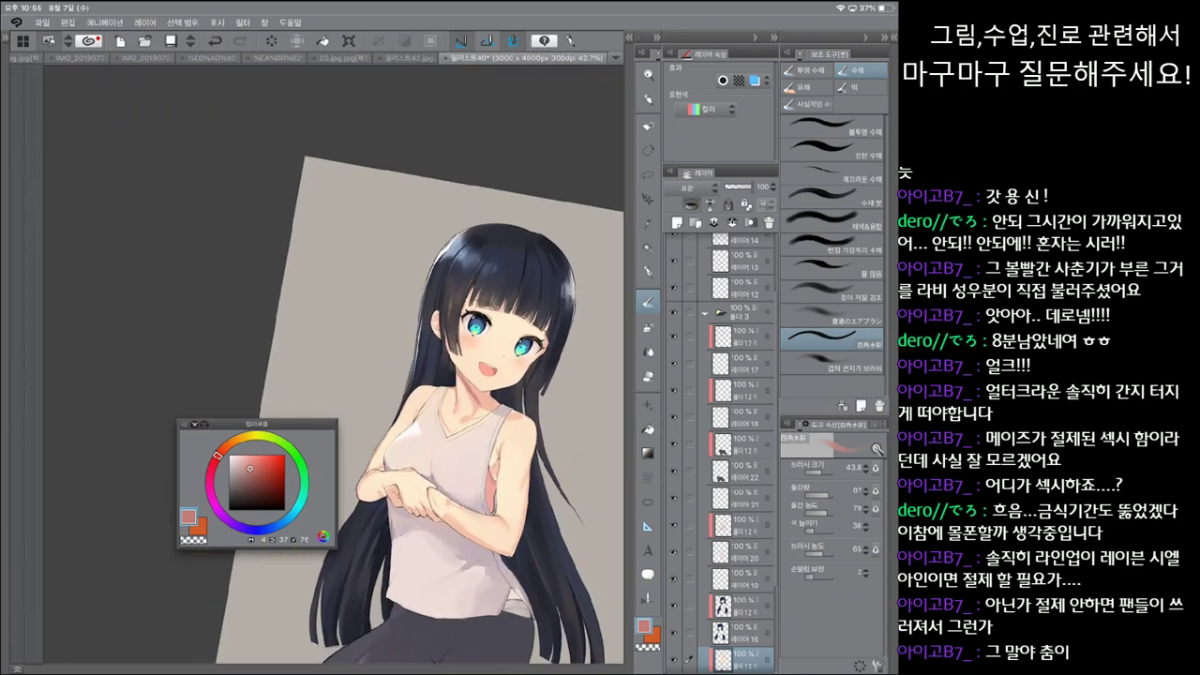
{"action": "key", "text": "bracketright"}
{"action": "key", "text": "bracketright"}
{"action": "key", "text": "bracketright"}
{"action": "key", "text": "bracketright"}
{"action": "key", "text": "bracketright"}
{"action": "key", "text": "ctrl+z"}
{"action": "key", "text": "ctrl+y"}
{"action": "key", "text": "ctrl+z"}
{"action": "key", "text": "ctrl+y"}
{"action": "key", "text": "ctrl+z"}
{"action": "key", "text": "ctrl+y"}
{"action": "key", "text": "ctrl+z"}
{"action": "key", "text": "ctrl+y"}
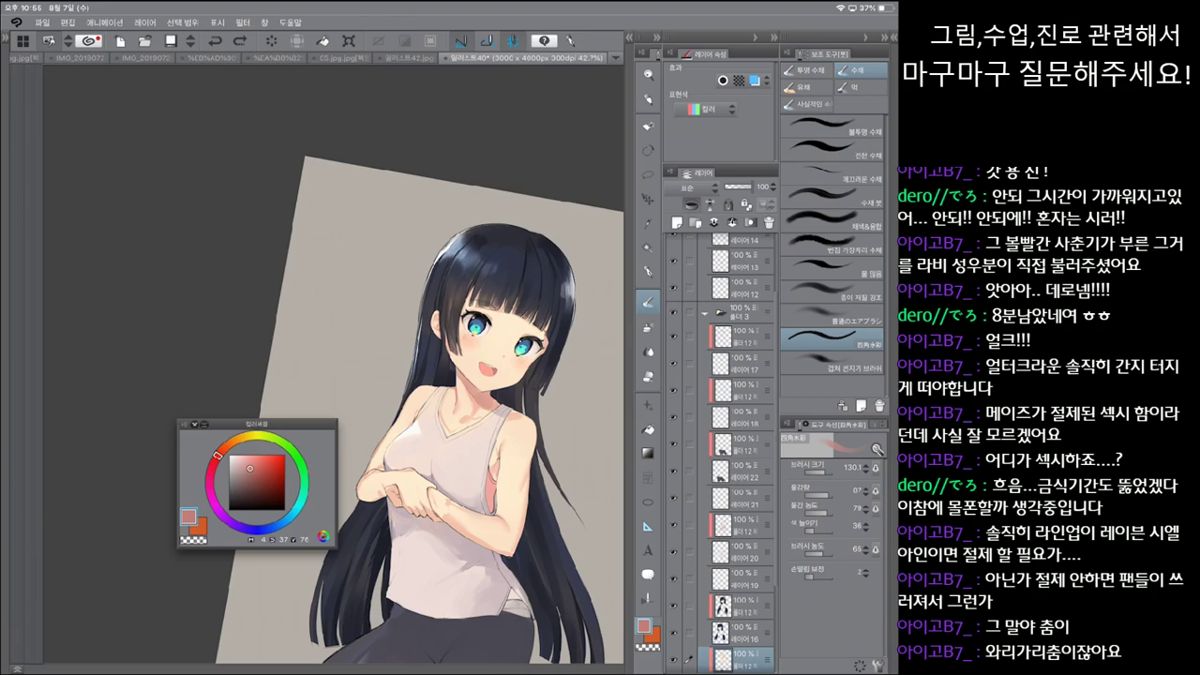
{"action": "key", "text": "ctrl+z"}
{"action": "key", "text": "ctrl+y"}
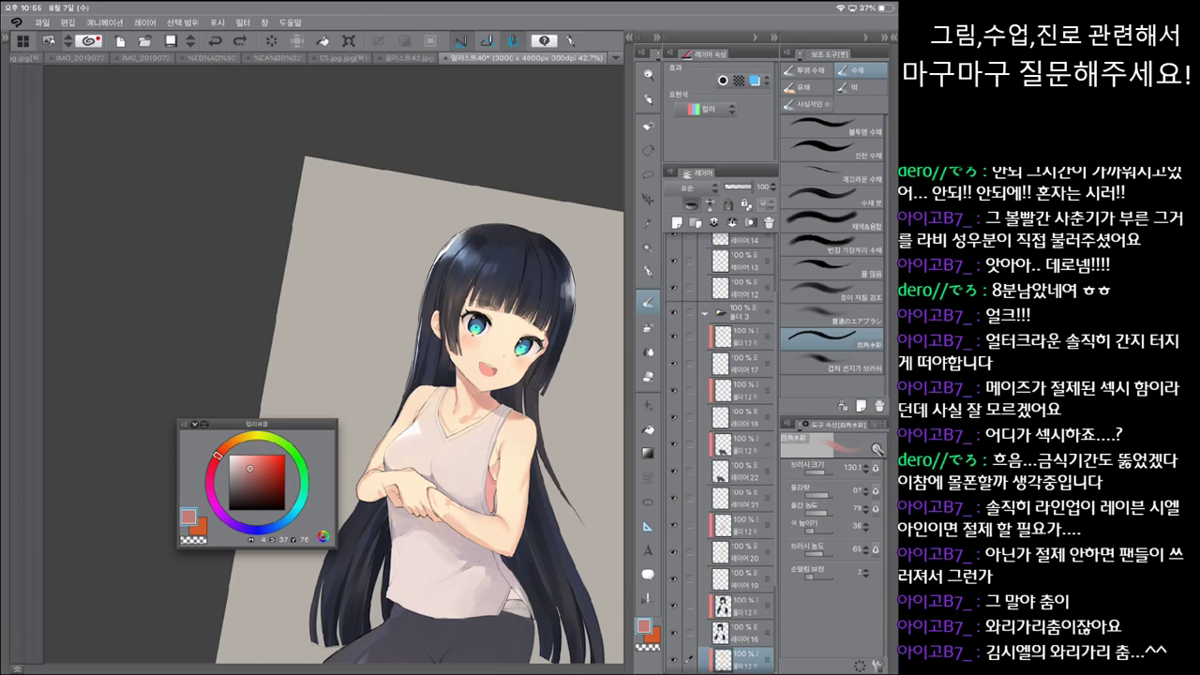
{"action": "key", "text": "ctrl+z"}
{"action": "key", "text": "ctrl+y"}
{"action": "key", "text": "ctrl+z"}
{"action": "key", "text": "ctrl+z"}
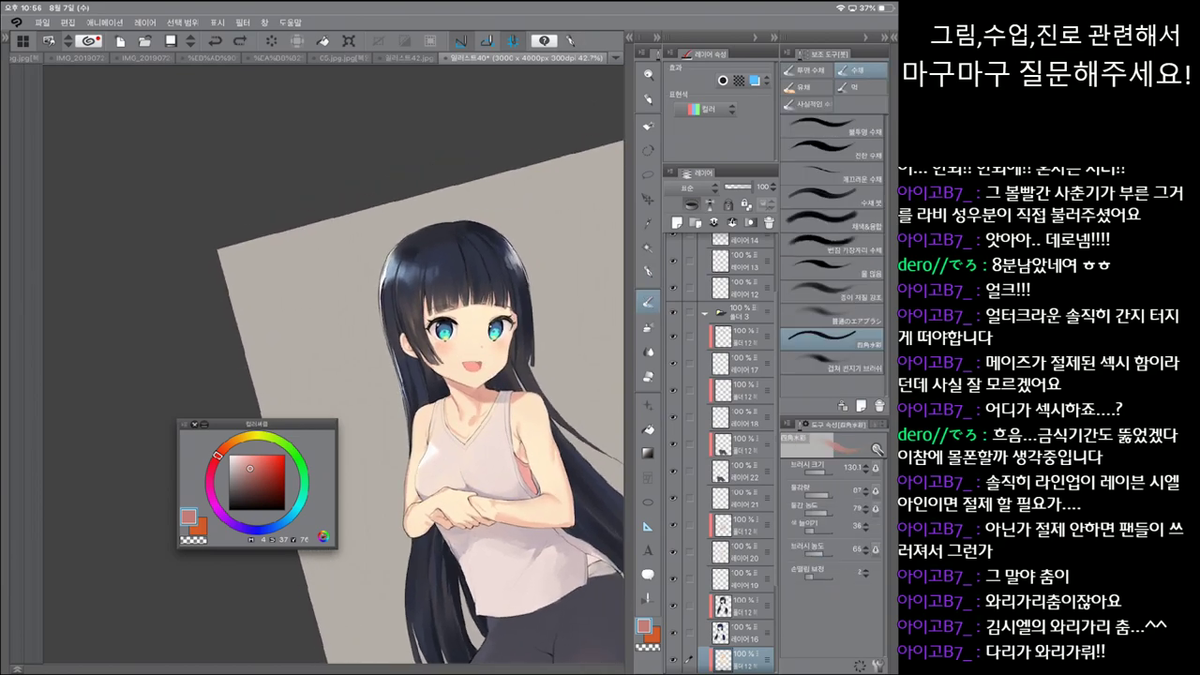
{"action": "key", "text": "ctrl+z"}
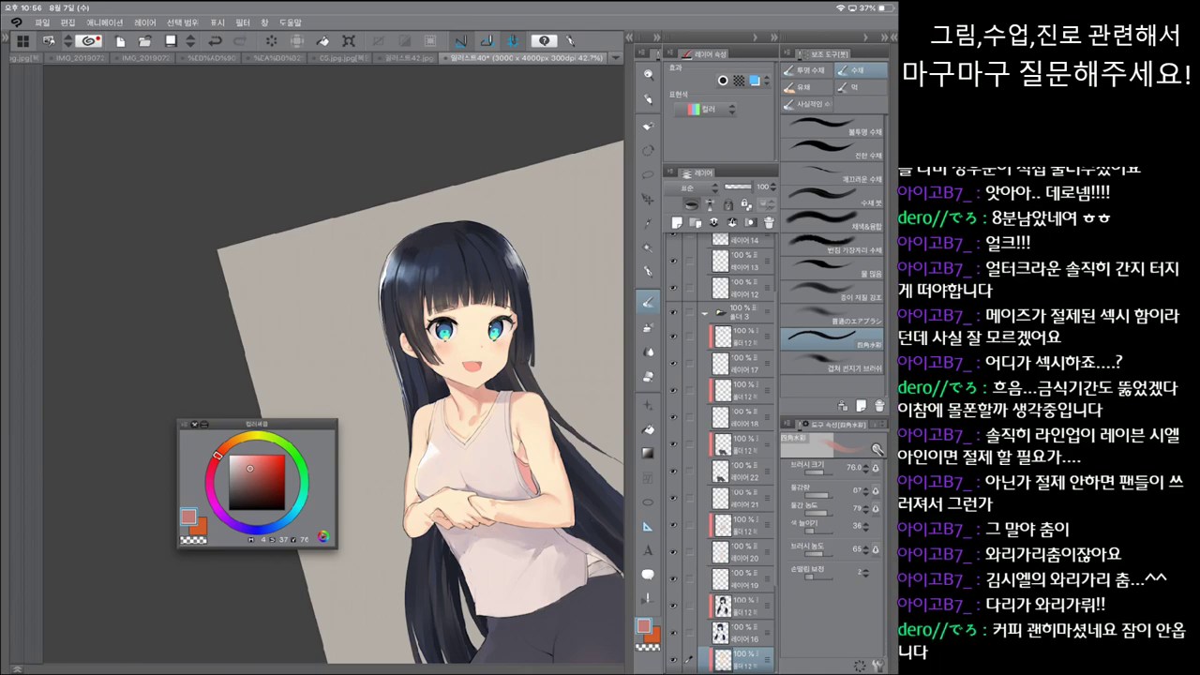
Step: Touch up the skin shading with the G펜 and 리얼 G펜 in peach (15, 28, 96) and cream (39, 18, 100), blending with 흐리기
{"action": "left_click", "coordinate": [647, 271]}
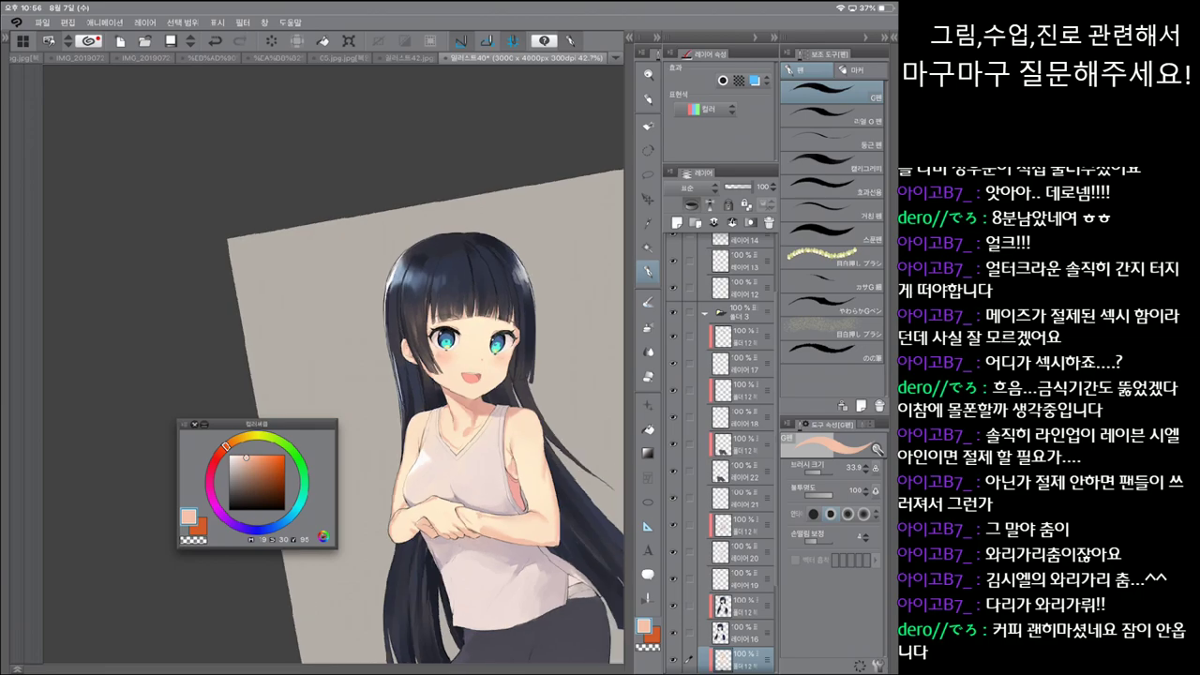
{"action": "left_click", "coordinate": [831, 114]}
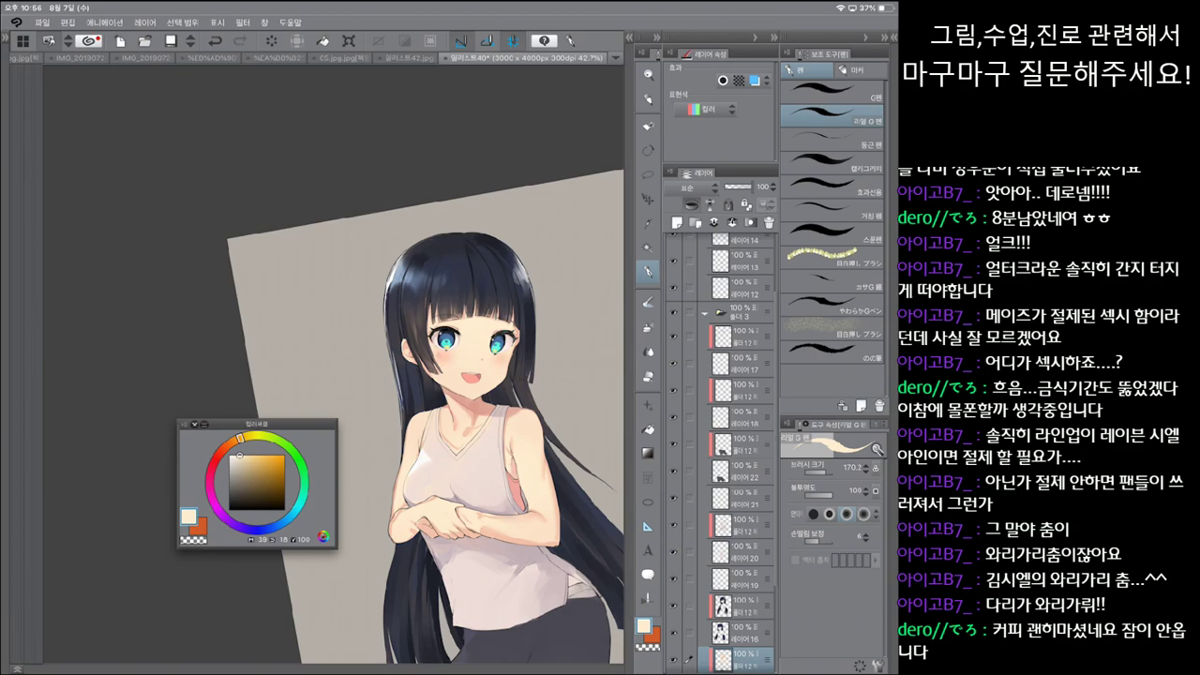
{"action": "key", "text": "j"}
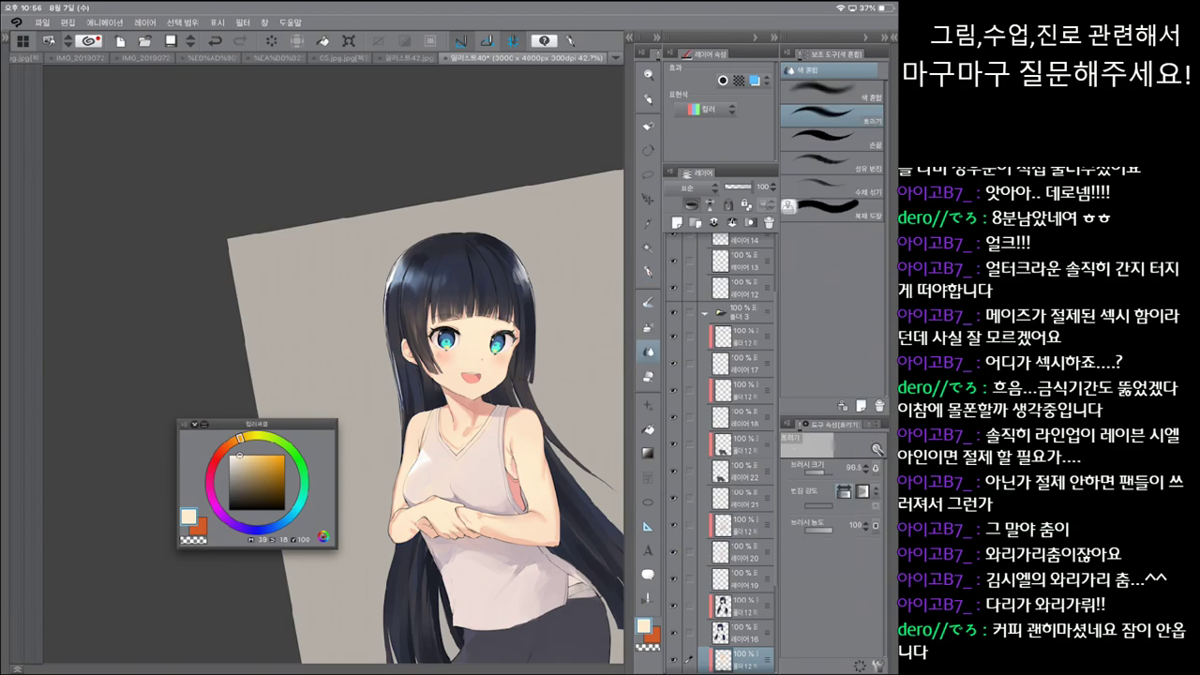
{"action": "key", "text": "p"}
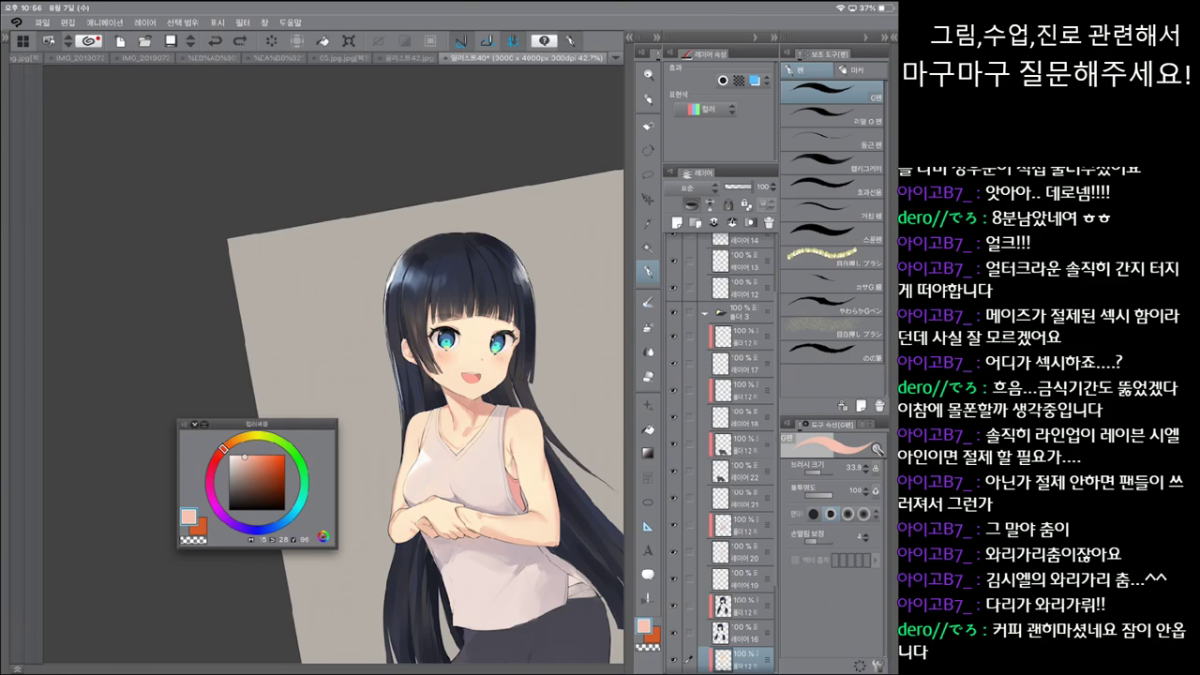
{"action": "key", "text": "j"}
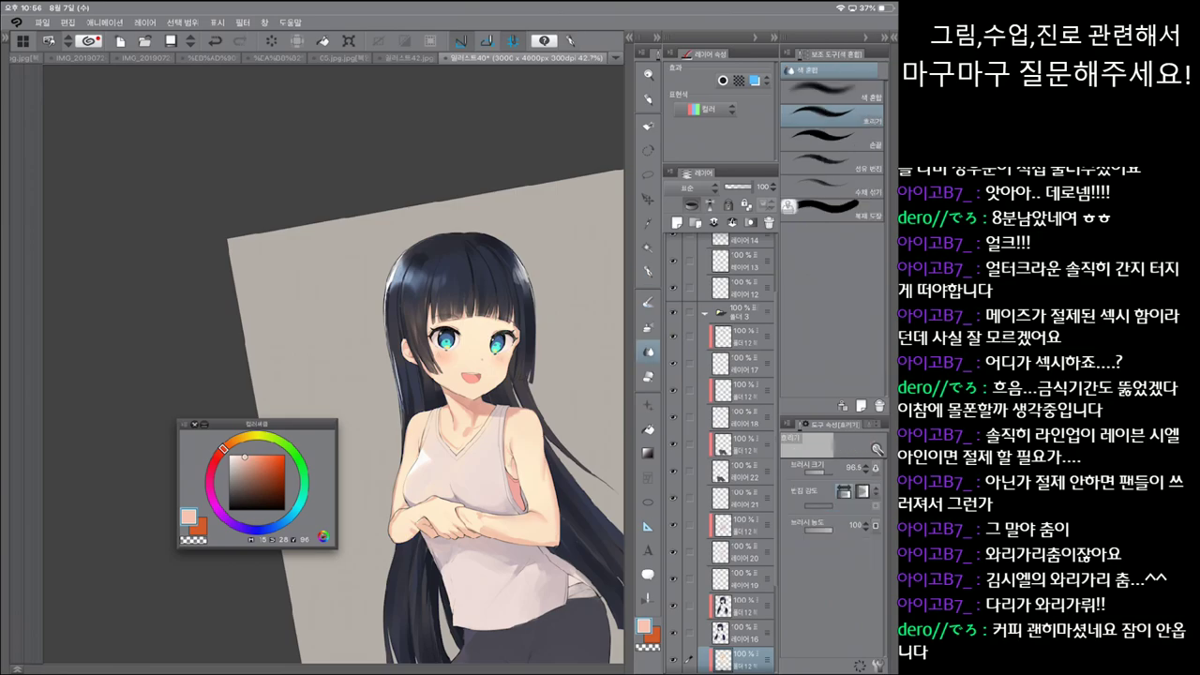
{"action": "key", "text": "ctrl+0"}
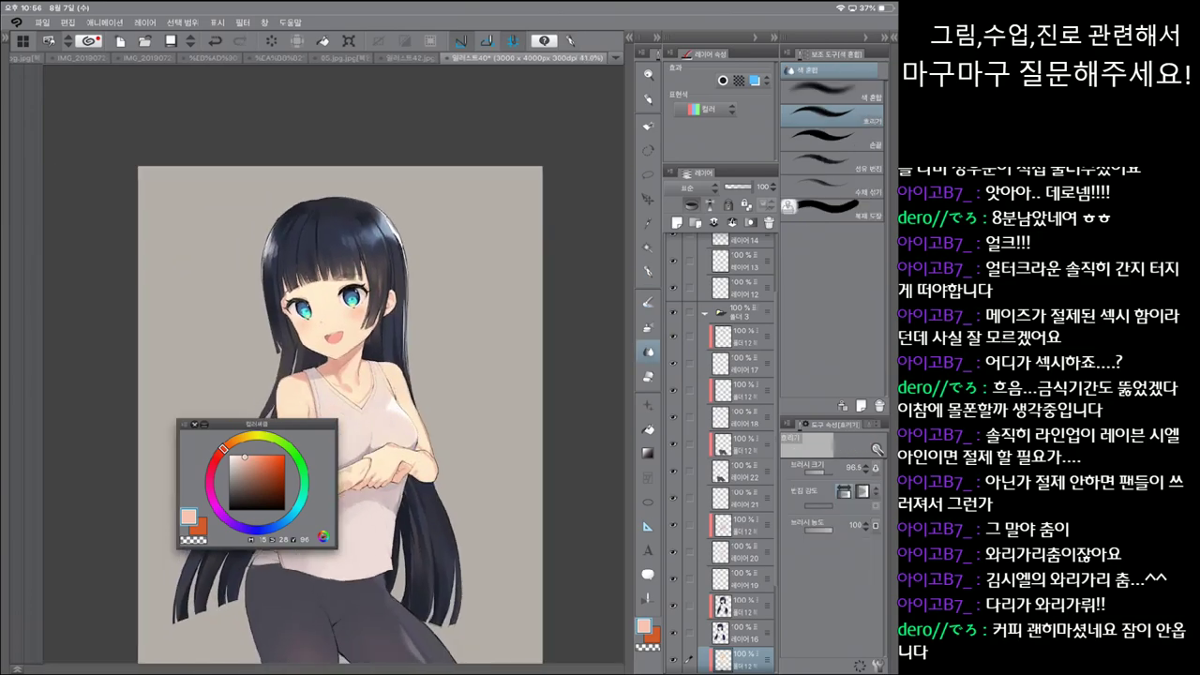
Step: Refine the skin tones with the G펜 in cream (32, 20, 99) and peach (16, 30, 91), using the 리얼 G펜 and 흐리기 for transitions
{"action": "left_click_drag", "start_coordinate": [337, 413], "coordinate": [432, 378]}
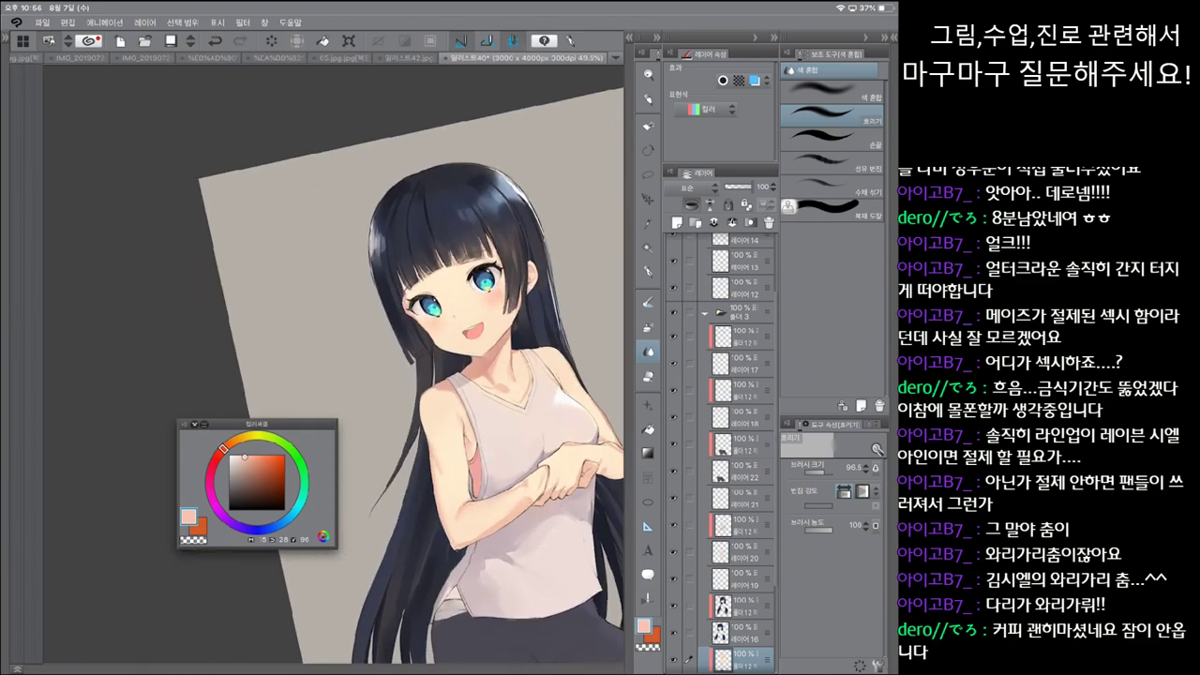
{"action": "left_click", "coordinate": [648, 270]}
{"action": "left_click", "coordinate": [831, 114]}
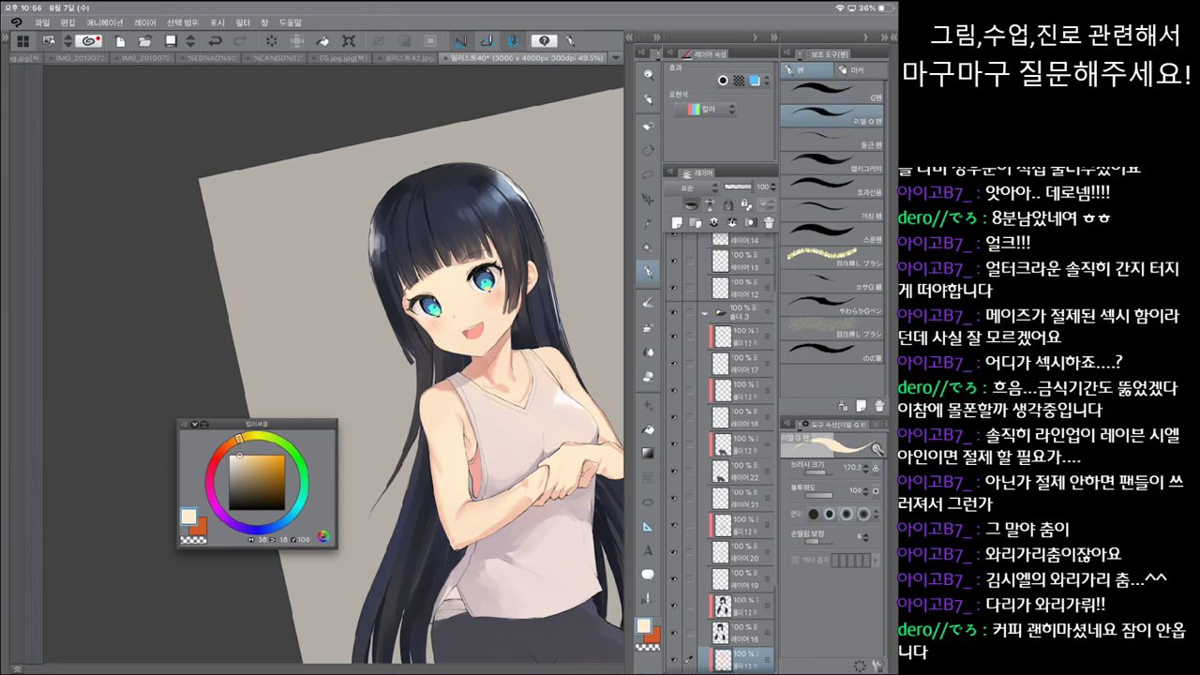
{"action": "left_click", "coordinate": [830, 91]}
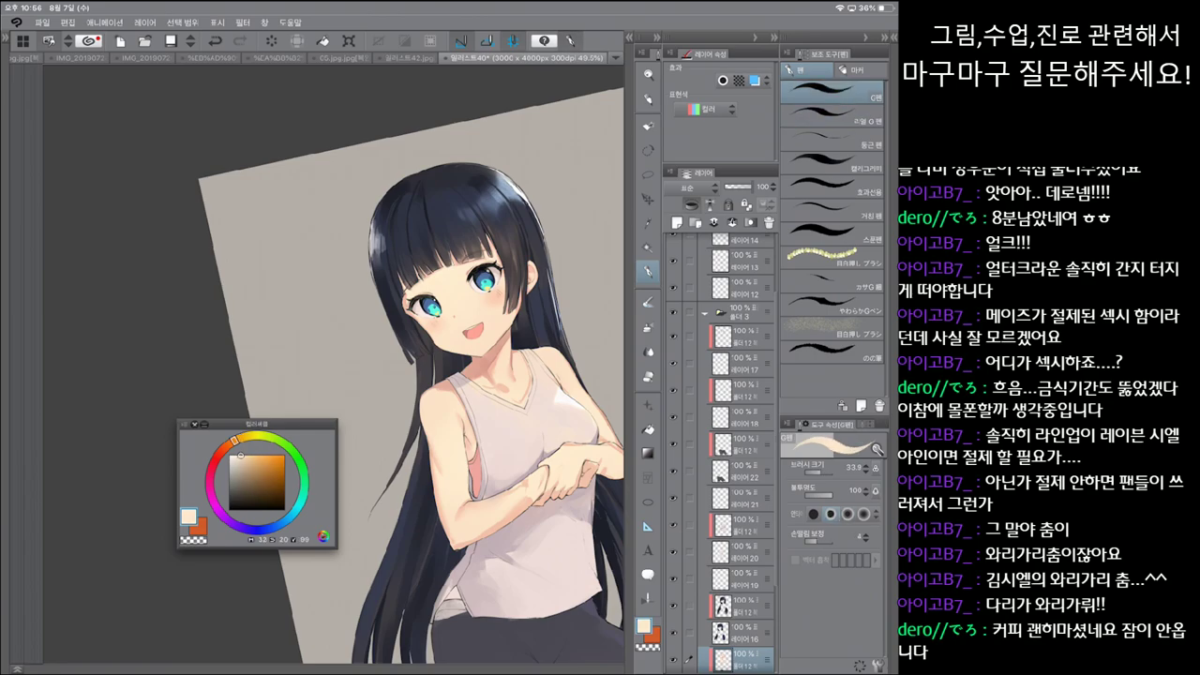
{"action": "left_click_drag", "start_coordinate": [375, 375], "coordinate": [426, 384]}
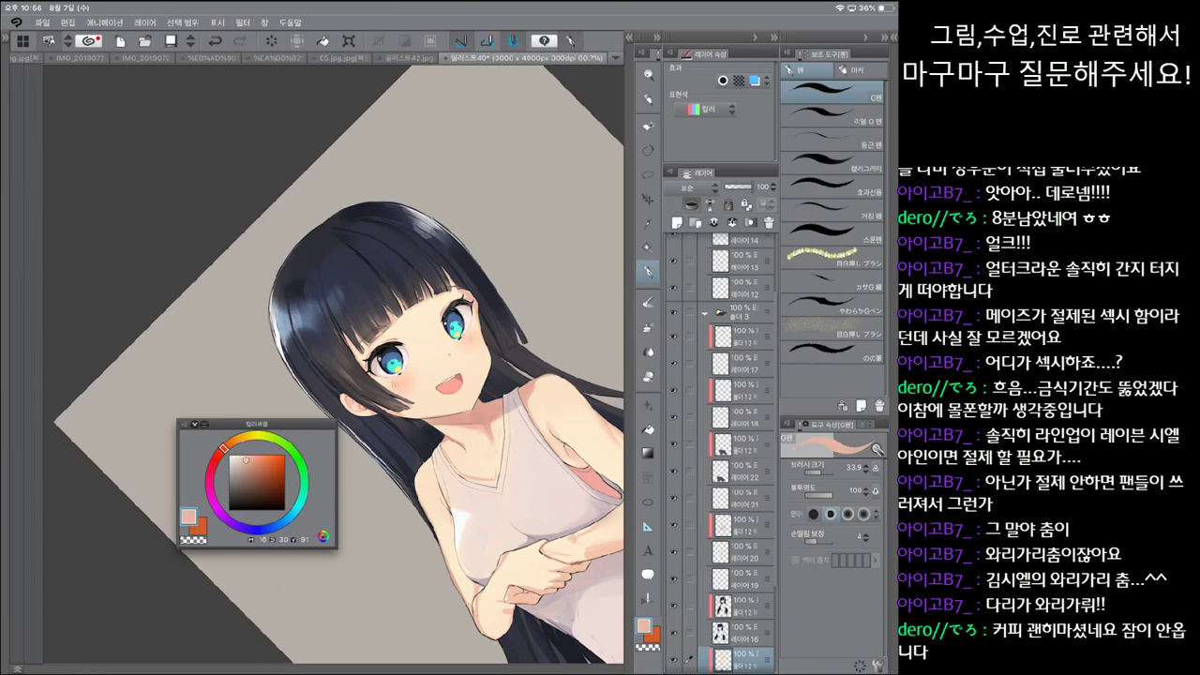
{"action": "left_click", "coordinate": [830, 114]}
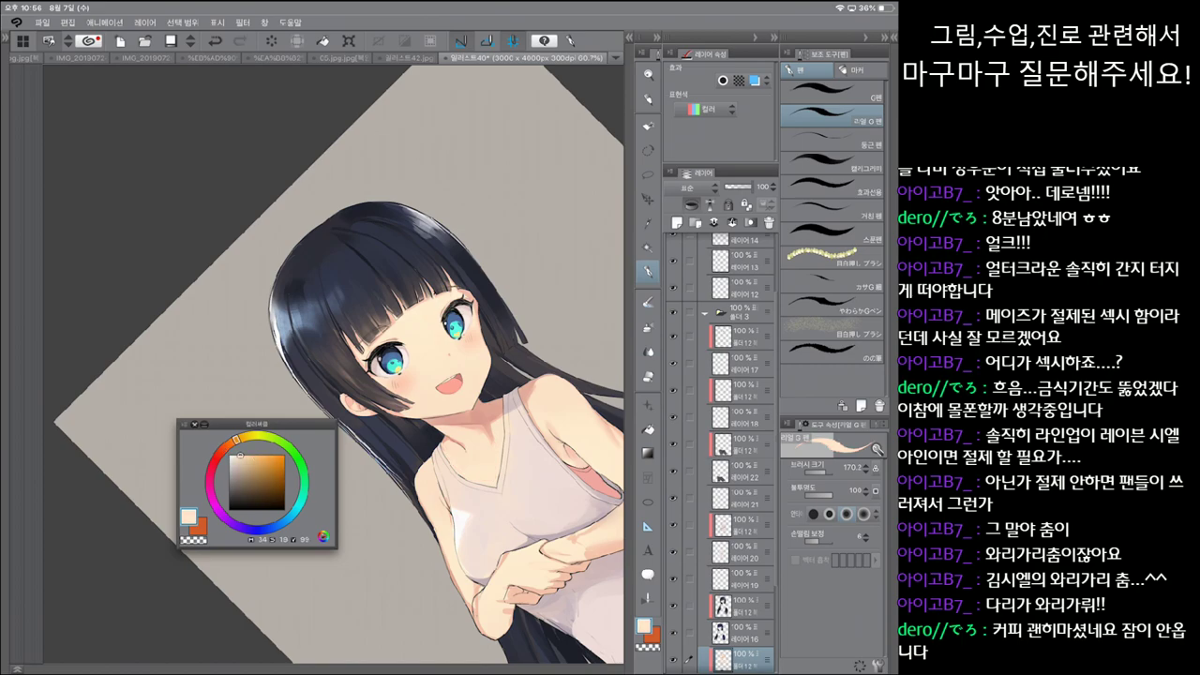
{"action": "key", "text": "j"}
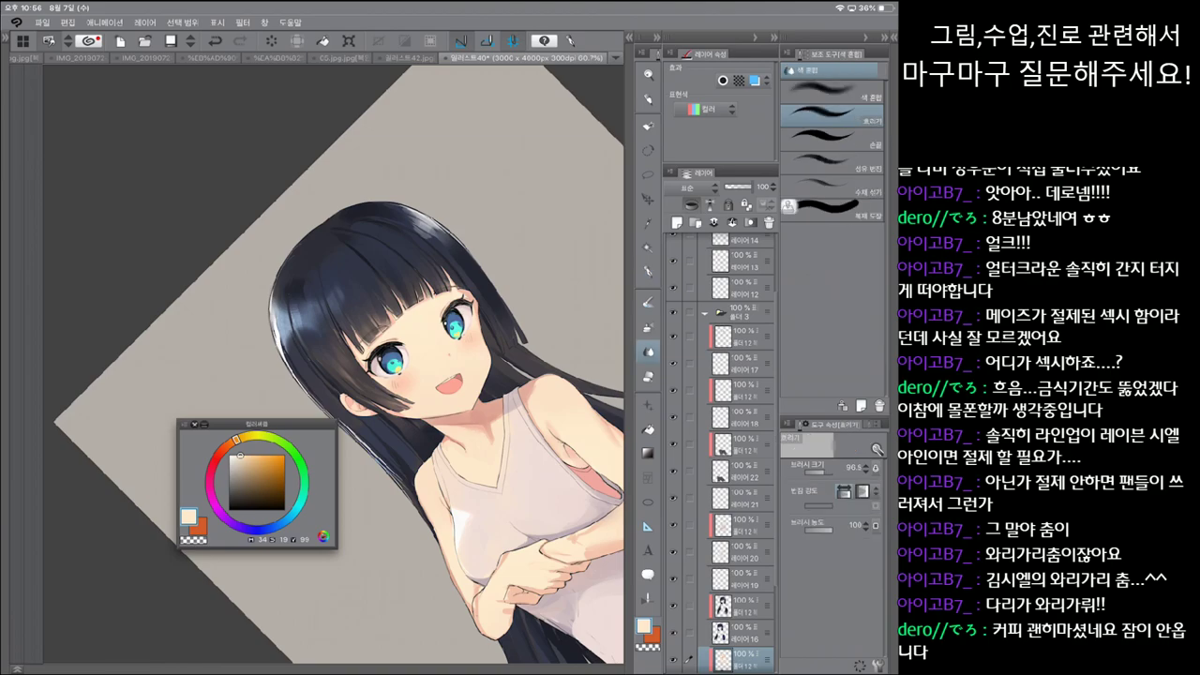
Step: Rework the skin shadow with the G펜 in cream (33, 20, 99) and peach (16, 32, 94), softening with 四角水彩 and cleaning up with the eraser
{"action": "key", "text": "p"}
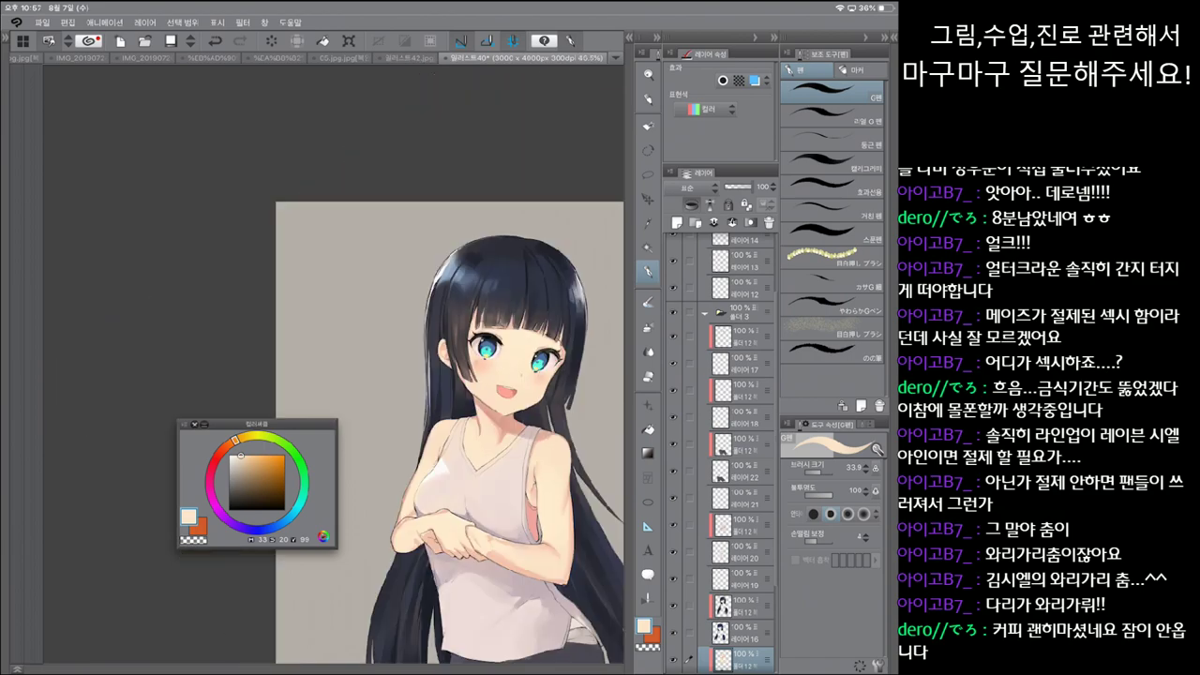
{"action": "key", "text": "b"}
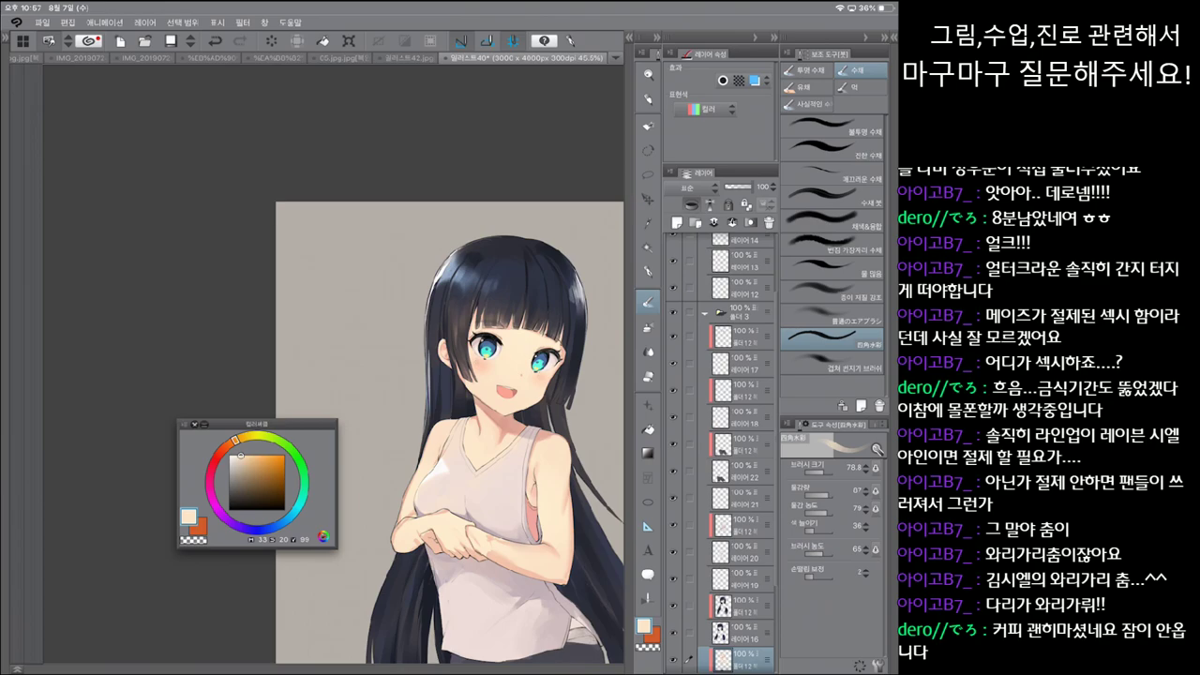
{"action": "left_click_drag", "start_coordinate": [450, 422], "coordinate": [422, 403]}
{"action": "key", "text": "p"}
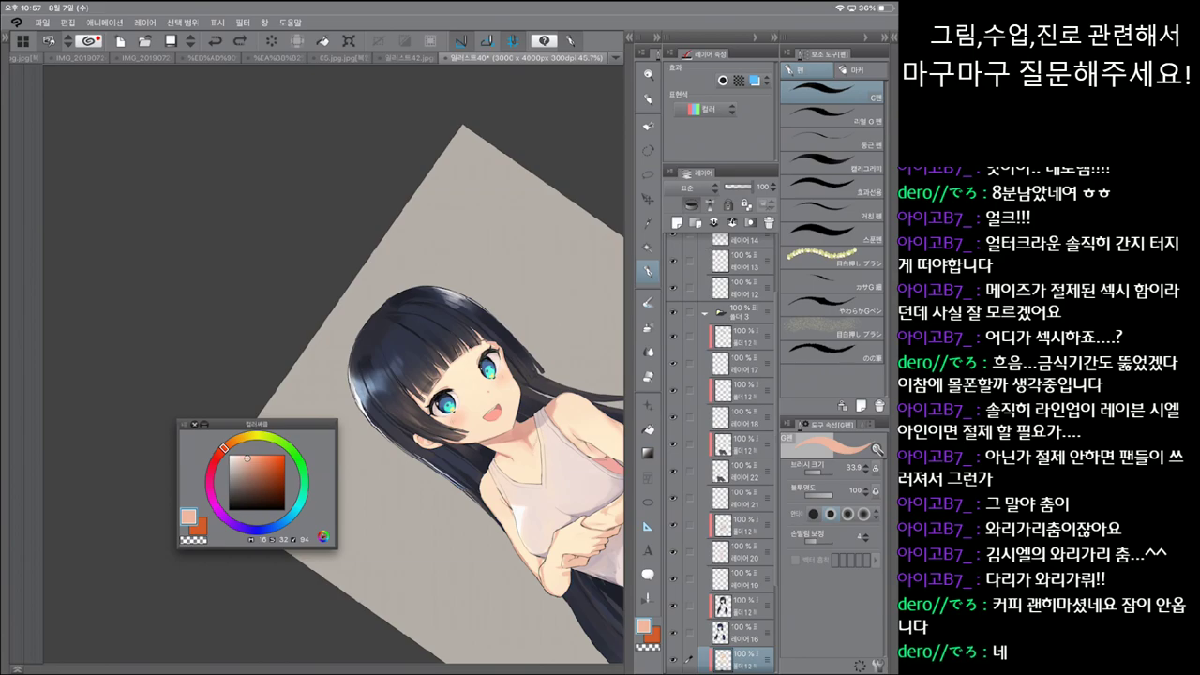
{"action": "key", "text": "b"}
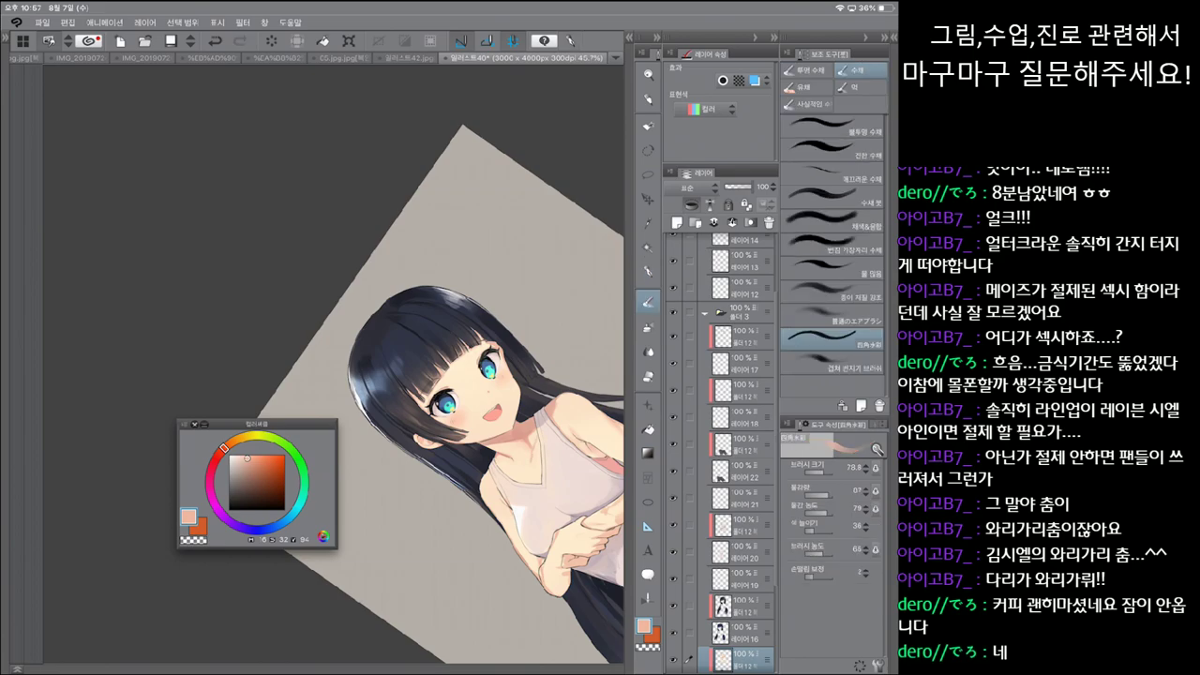
{"action": "key", "text": "e"}
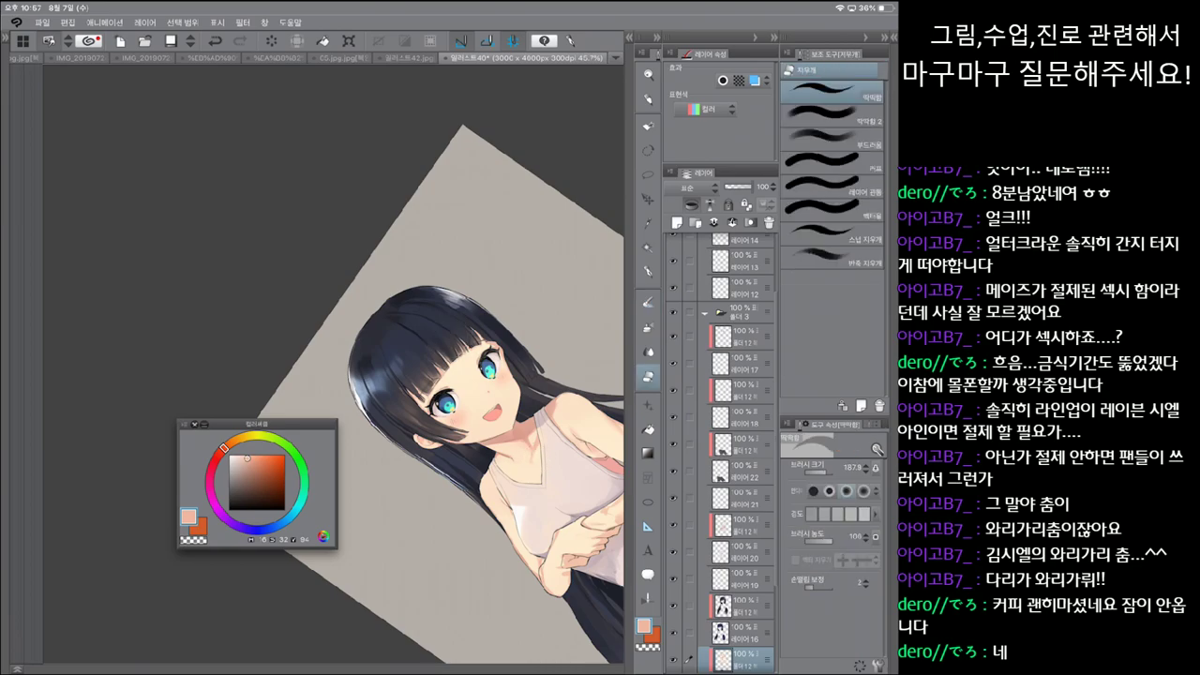
Step: Undo the last skin strokes and retouch the area with the 흐리기, 四角水彩 and eraser tools
{"action": "scroll", "coordinate": [334, 365], "scroll_direction": "down", "scroll_amount": 5}
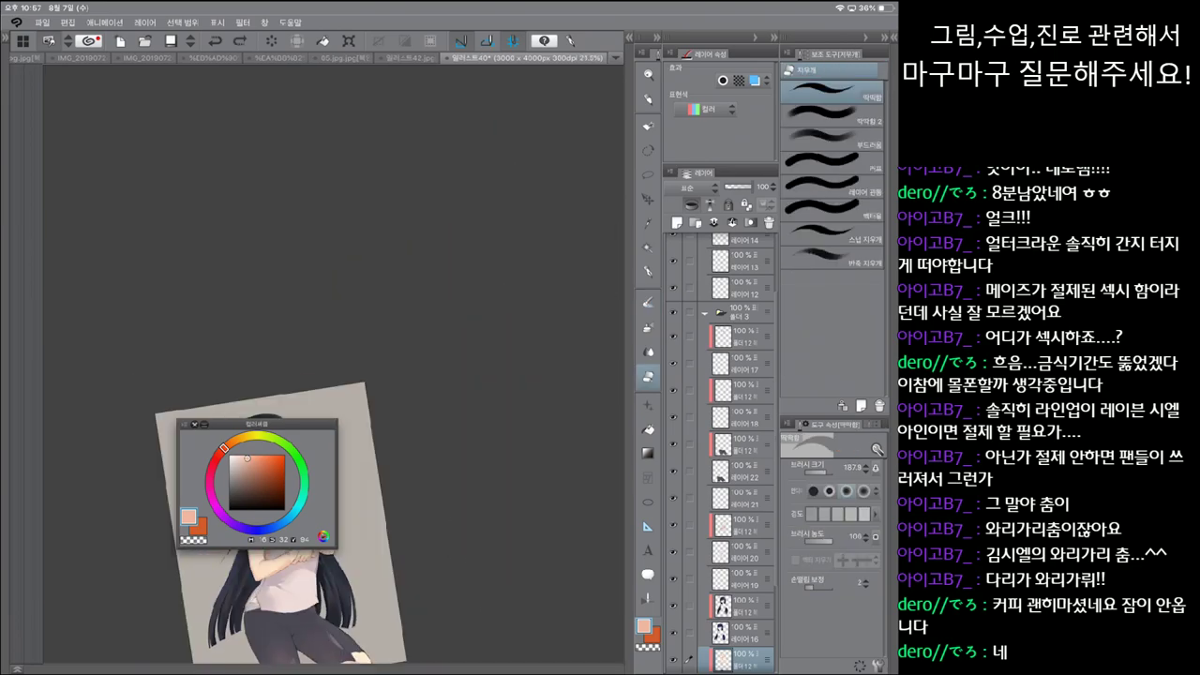
{"action": "scroll", "coordinate": [422, 440], "scroll_direction": "up", "scroll_amount": 4}
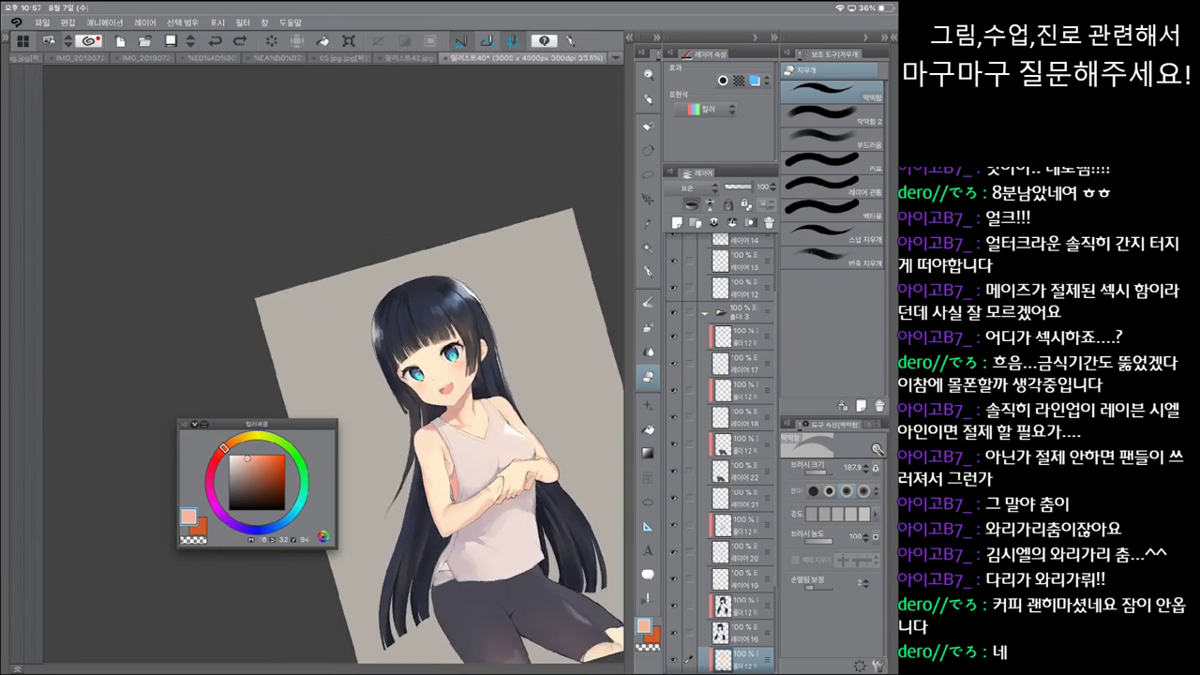
{"action": "key", "text": "p"}
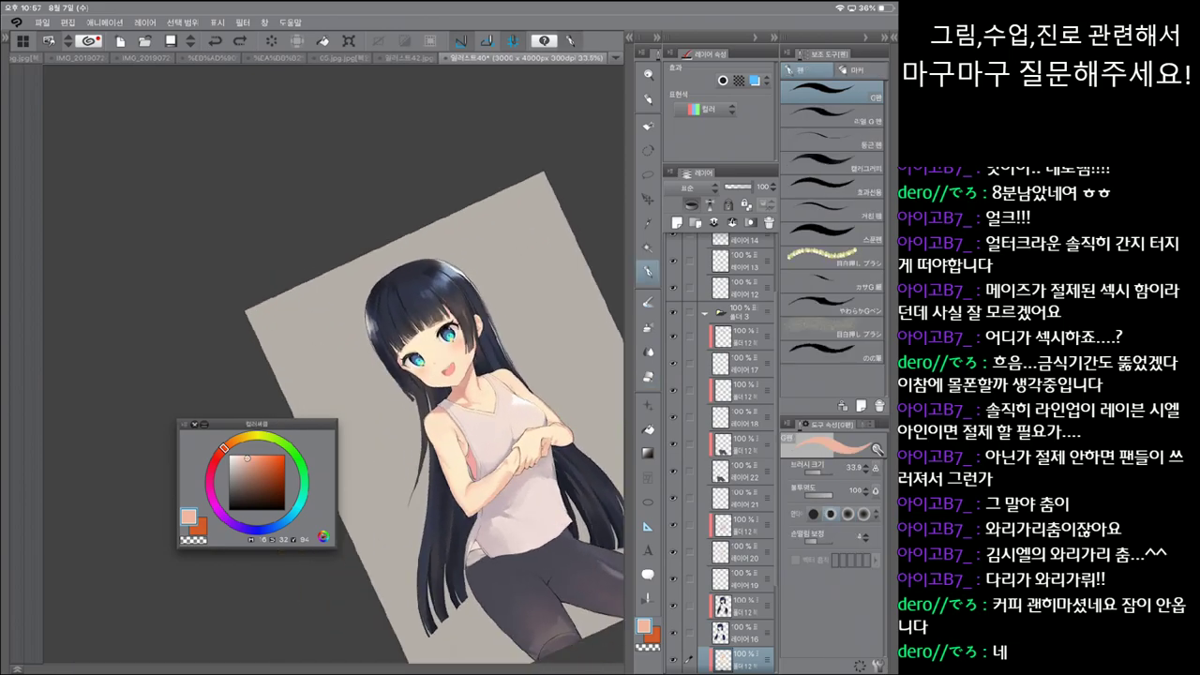
{"action": "key", "text": "ctrl+z"}
{"action": "key", "text": "ctrl+z"}
{"action": "key", "text": "ctrl+z"}
{"action": "key", "text": "j"}
{"action": "key", "text": "b"}
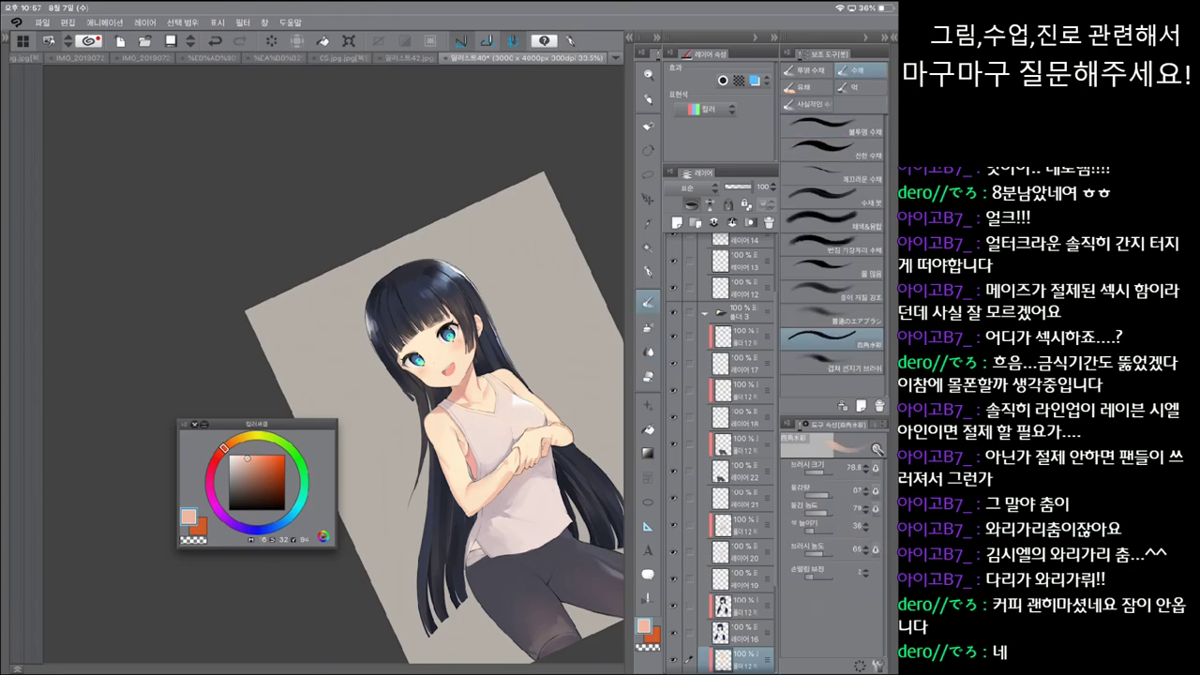
{"action": "key", "text": "e"}
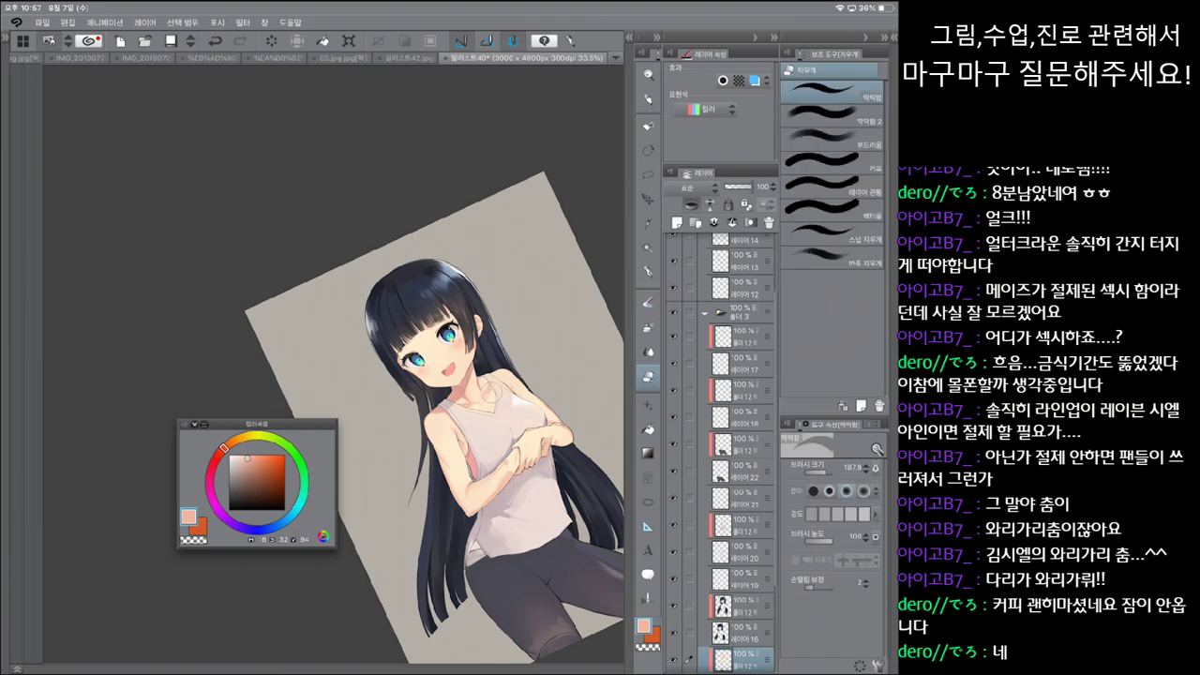
Step: Compare the skin shading with and without the latest strokes by repeatedly undoing and redoing them
{"action": "key", "text": "ctrl+z"}
{"action": "key", "text": "asciicircum"}
{"action": "key", "text": "ctrl+z"}
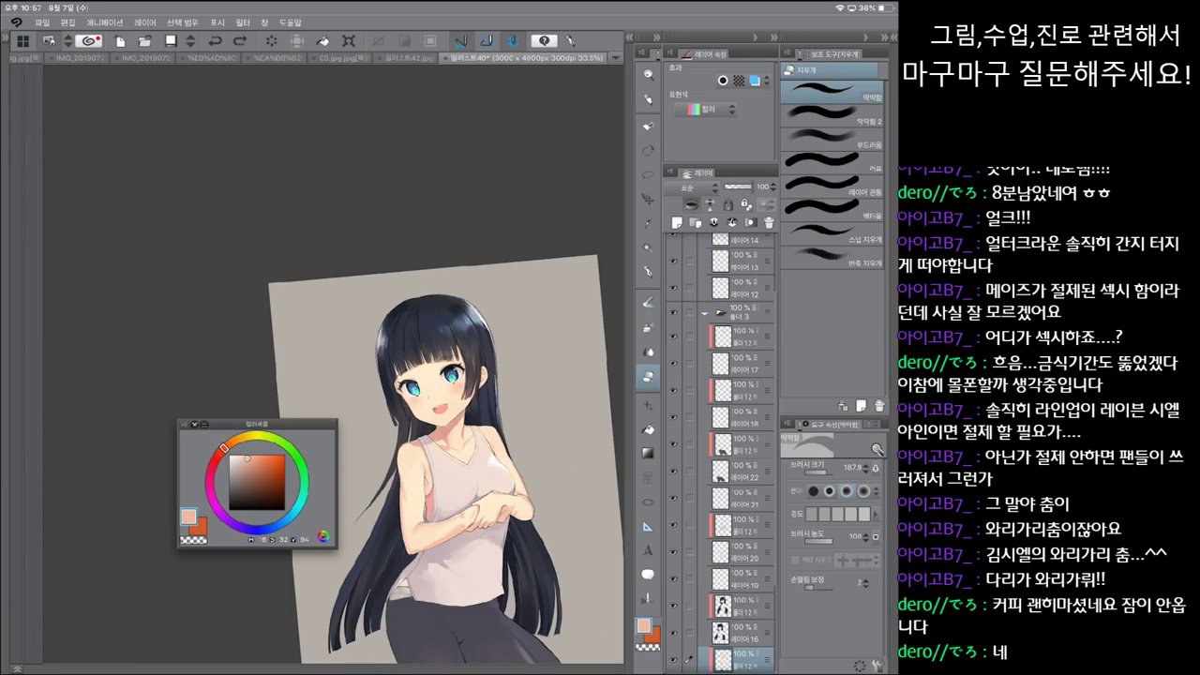
{"action": "key", "text": "ctrl+y"}
{"action": "key", "text": "p"}
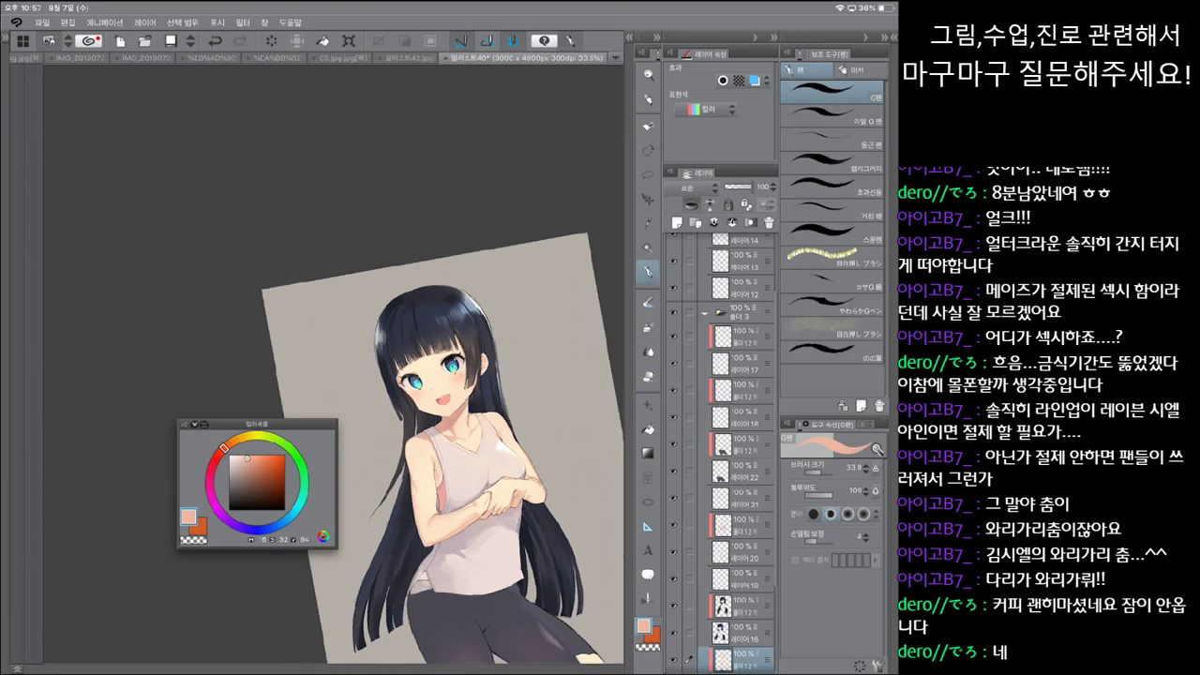
{"action": "key", "text": "ctrl+y"}
{"action": "key", "text": "ctrl+z"}
{"action": "key", "text": "ctrl+y"}
{"action": "key", "text": "ctrl+z"}
{"action": "key", "text": "ctrl+y"}
{"action": "key", "text": "ctrl+z"}
Step: Retouch the skin with the G펜 in cream (37, 19, 100) and peach (18, 30, 95), continuing with the 리얼 G펜
{"action": "scroll", "coordinate": [413, 422], "scroll_direction": "up", "scroll_amount": 2}
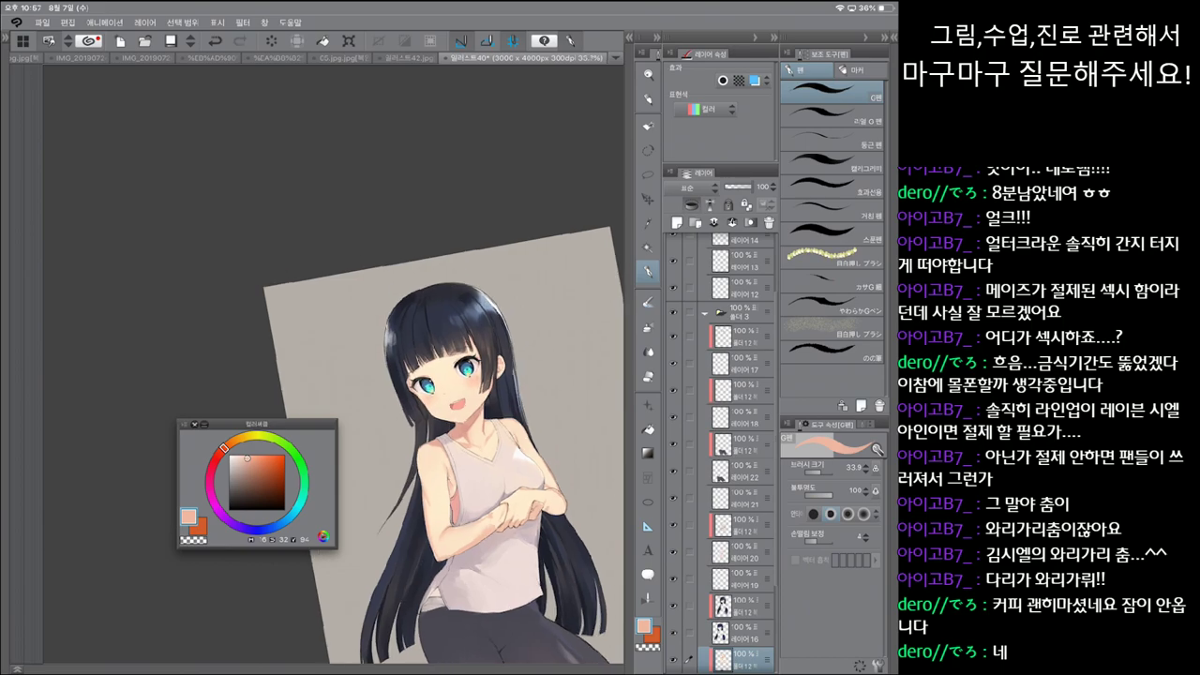
{"action": "scroll", "coordinate": [412, 422], "scroll_direction": "up", "scroll_amount": 1}
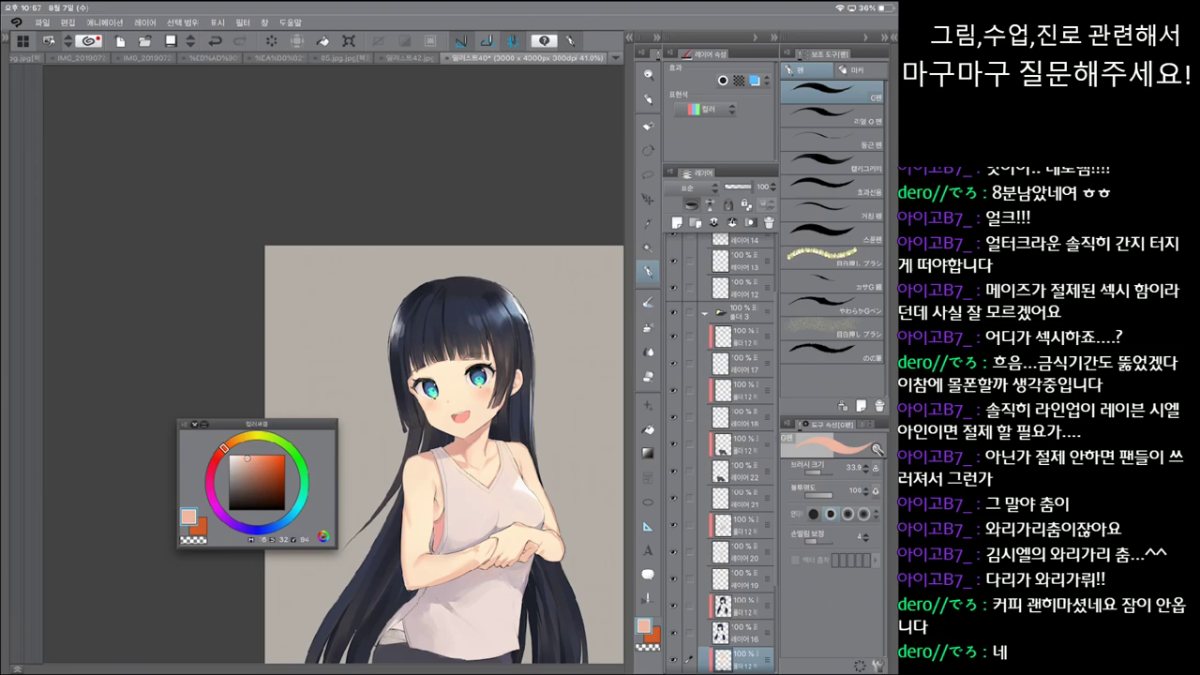
{"action": "left_click", "coordinate": [239, 438]}
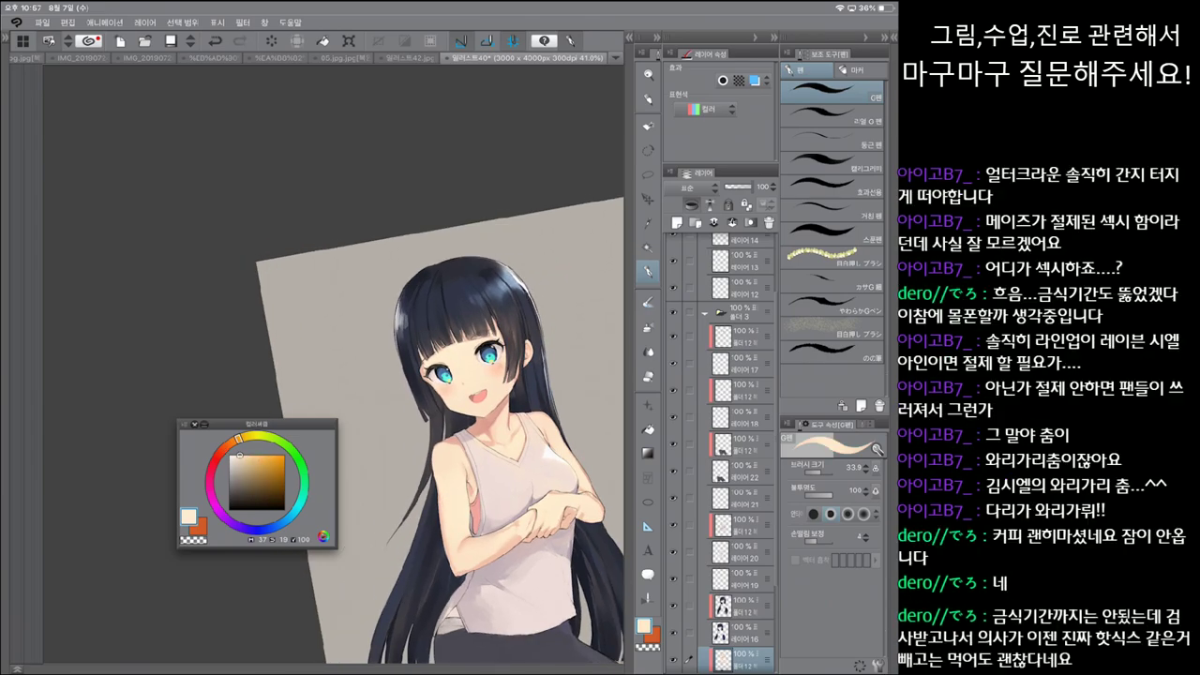
{"action": "left_click", "coordinate": [225, 446]}
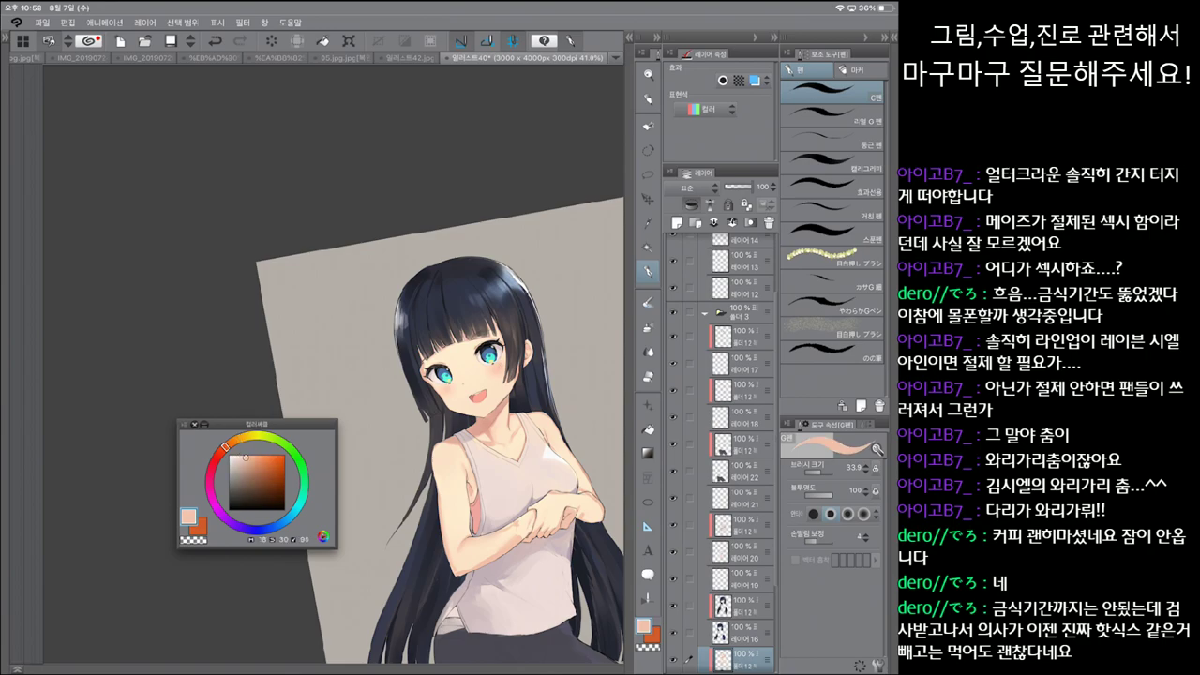
{"action": "left_click", "coordinate": [832, 112]}
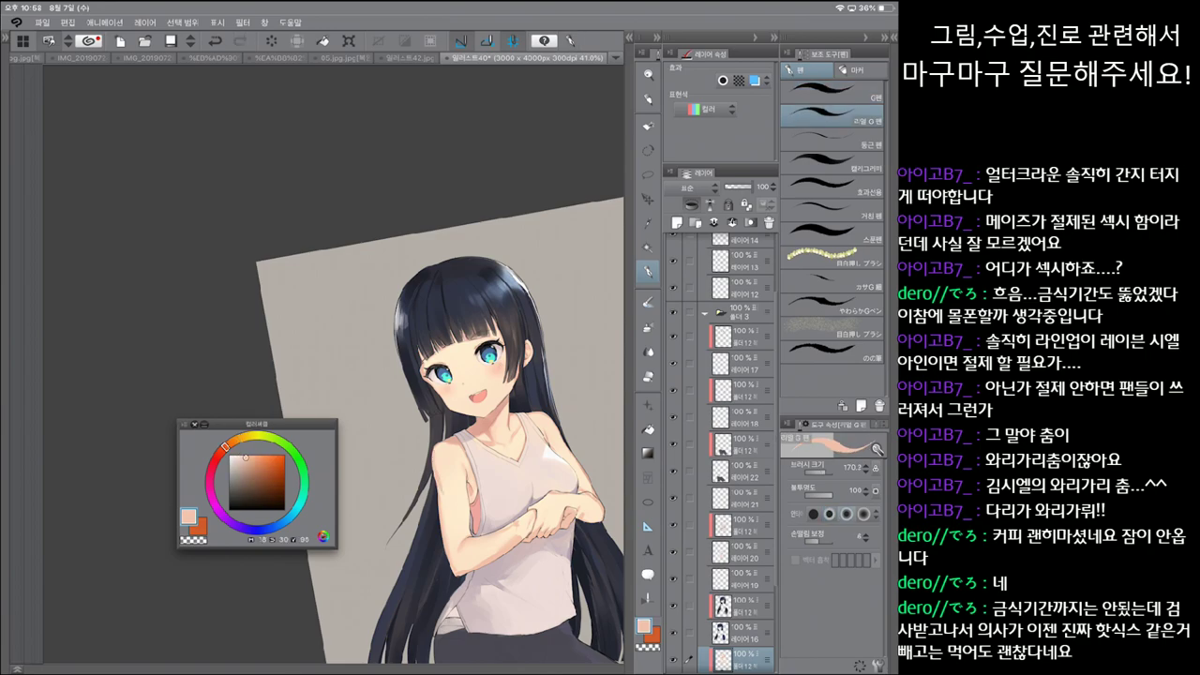
Step: Blend the arm's skin shading with 흐리기, undo one stroke, and refine the transition with the 리얼 G펜
{"action": "key", "text": "j"}
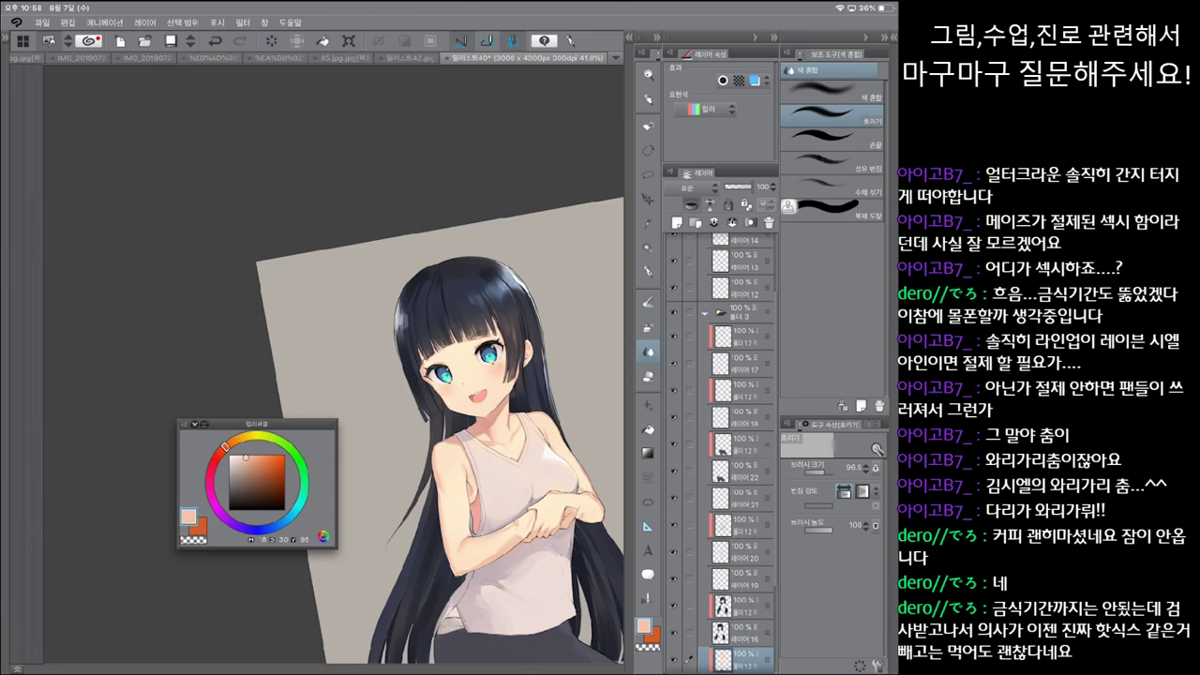
{"action": "key", "text": "ctrl+z"}
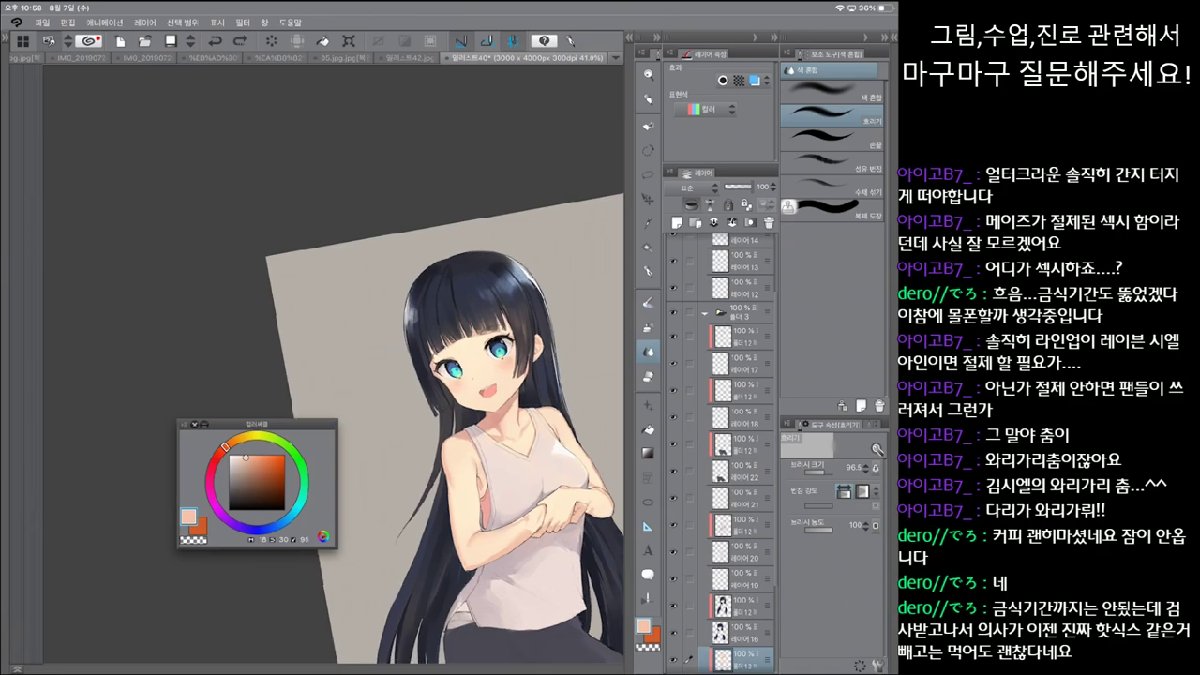
{"action": "left_click_drag", "start_coordinate": [463, 497], "coordinate": [465, 484]}
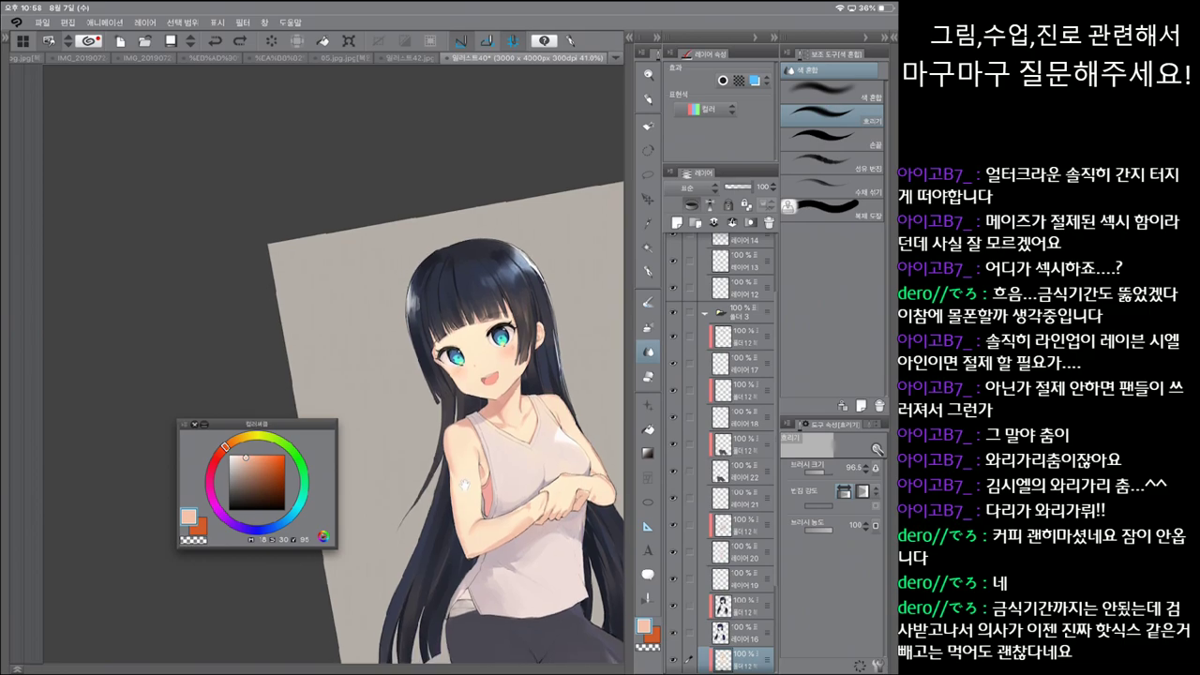
{"action": "key", "text": "p"}
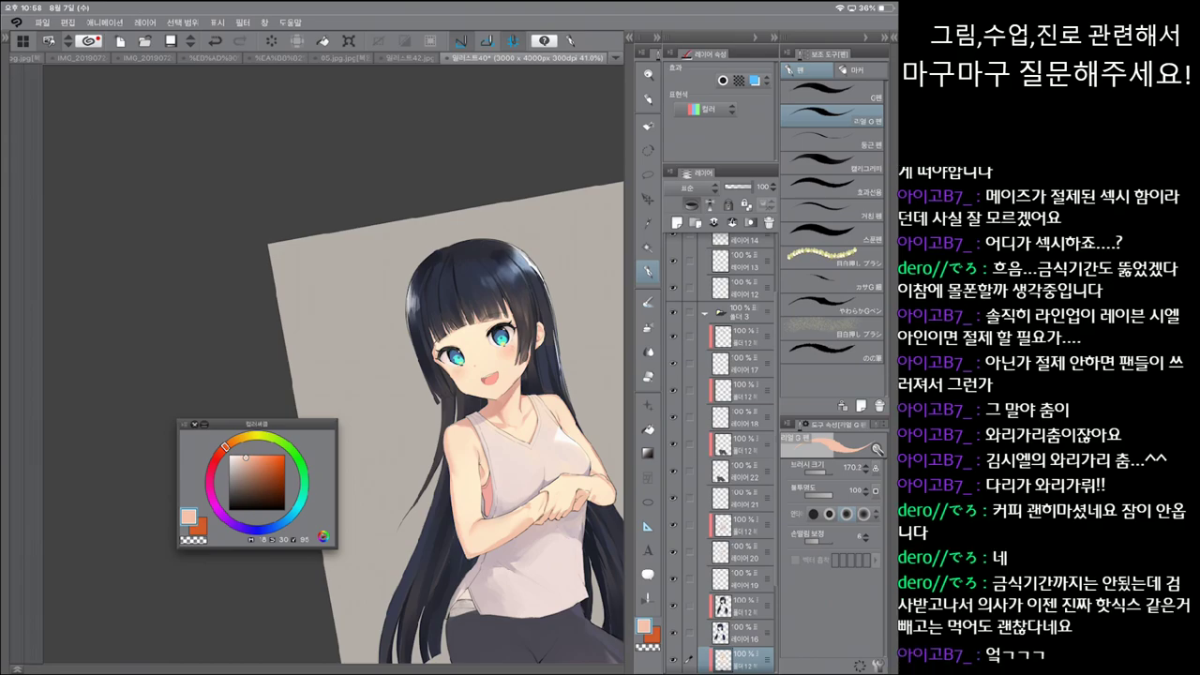
{"action": "scroll", "coordinate": [445, 422], "scroll_direction": "down", "scroll_amount": 5}
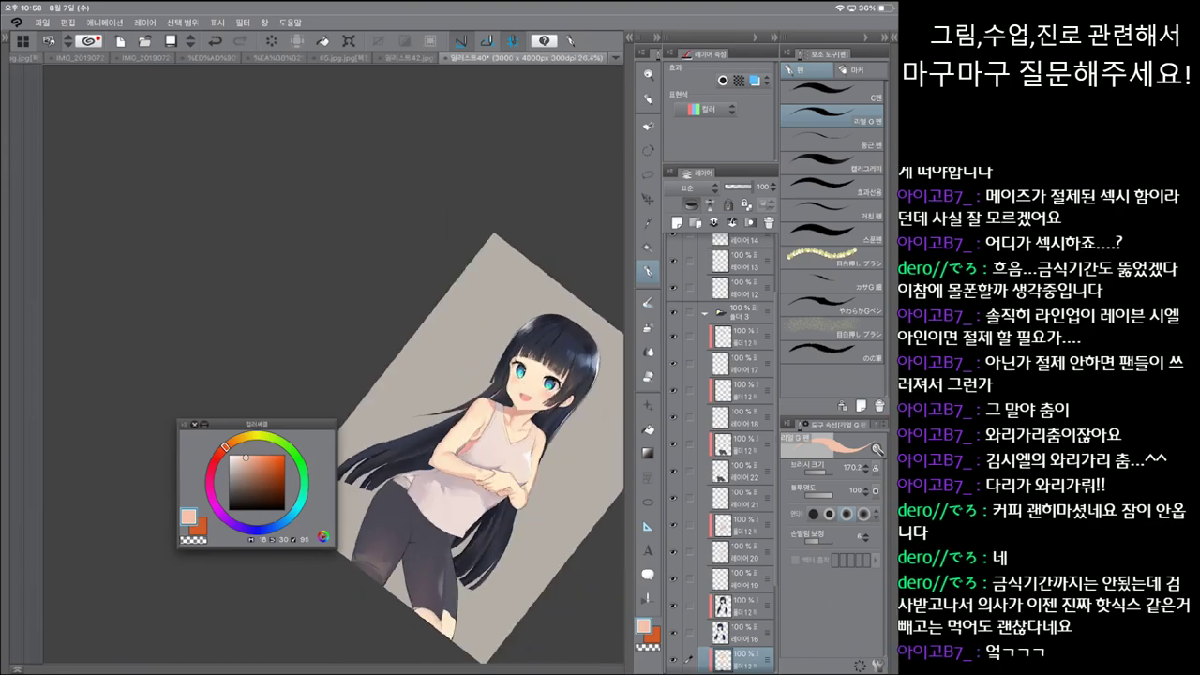
{"action": "scroll", "coordinate": [393, 422], "scroll_direction": "up", "scroll_amount": 5}
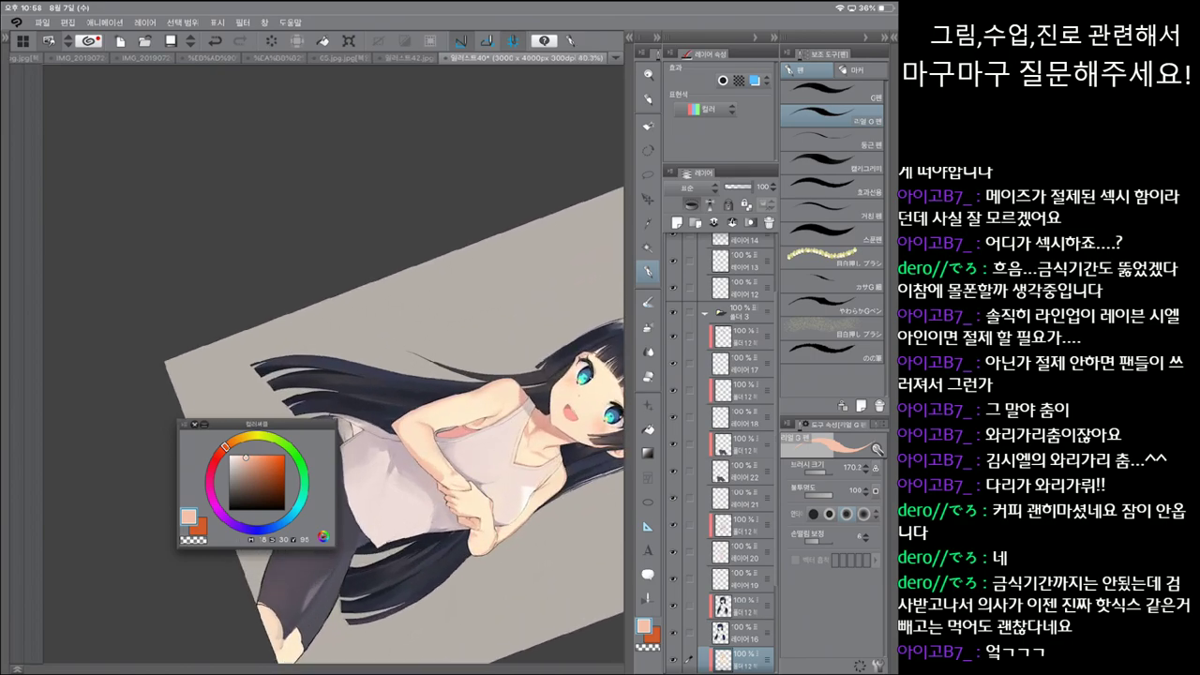
{"action": "scroll", "coordinate": [333, 365], "scroll_direction": "up", "scroll_amount": 2}
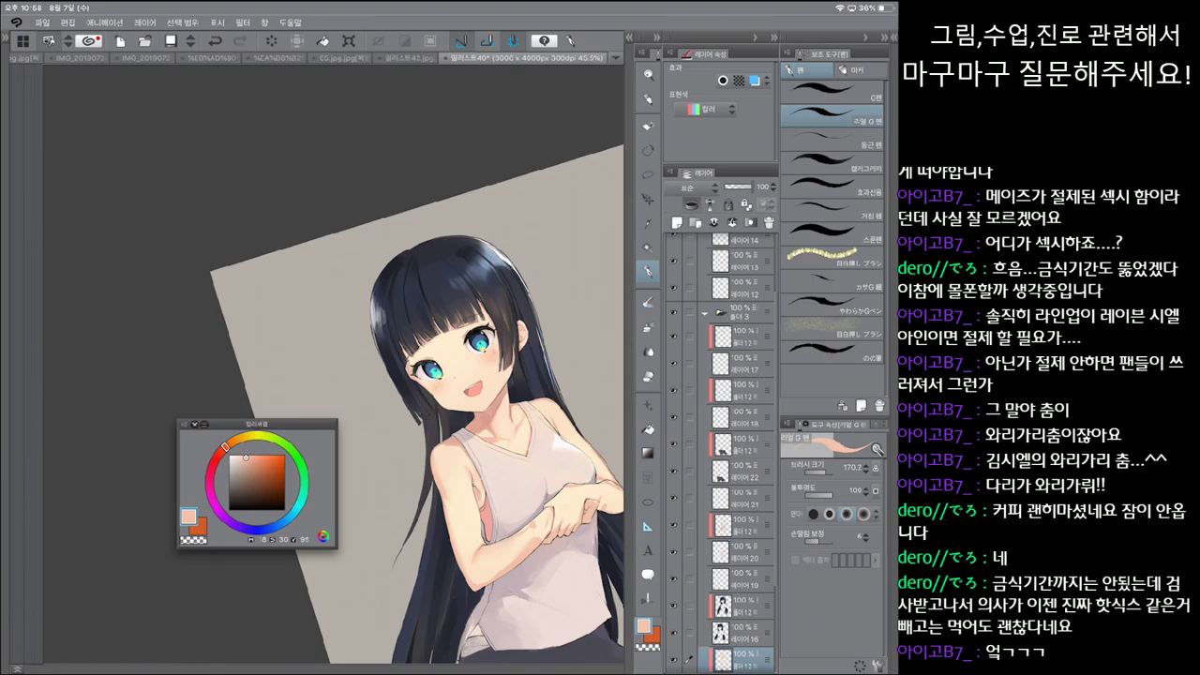
Step: Shade the tank top on the clipped layer above 레이어 20 with an enlarged G펜 in greyish pink (340, 9, 76), softening with 흐리기
{"action": "left_click", "coordinate": [741, 524]}
{"action": "left_click", "coordinate": [833, 91]}
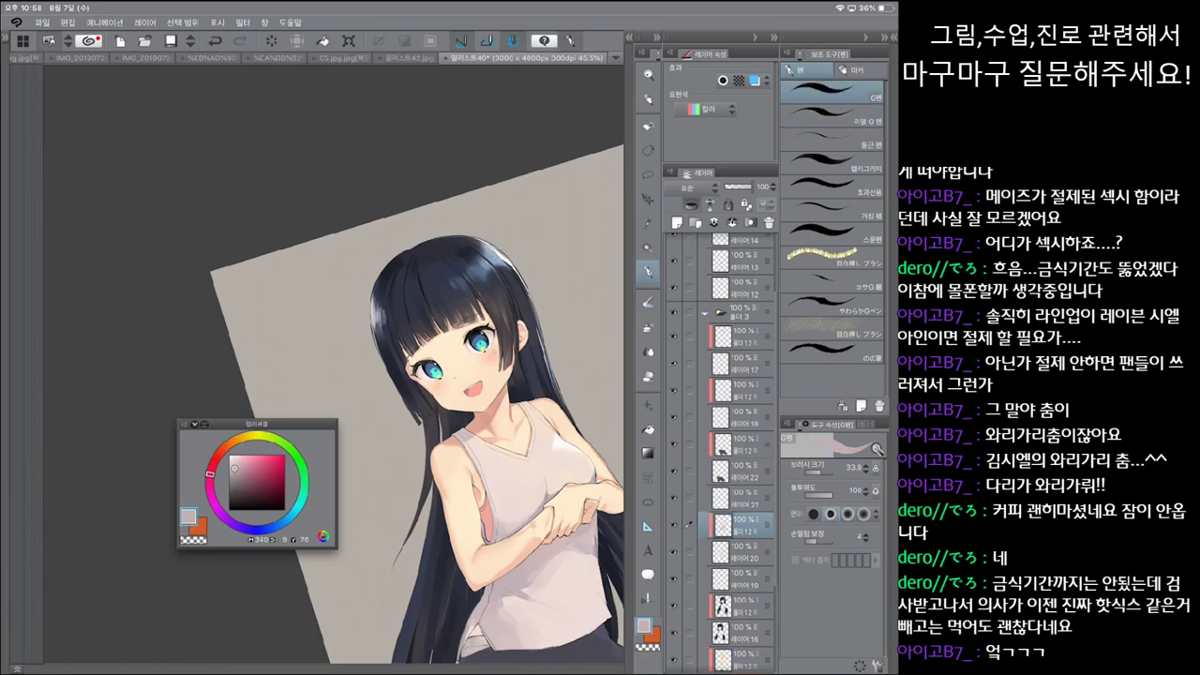
{"action": "key", "text": "bracketright"}
{"action": "key", "text": "bracketright"}
{"action": "key", "text": "bracketright"}
{"action": "key", "text": "j"}
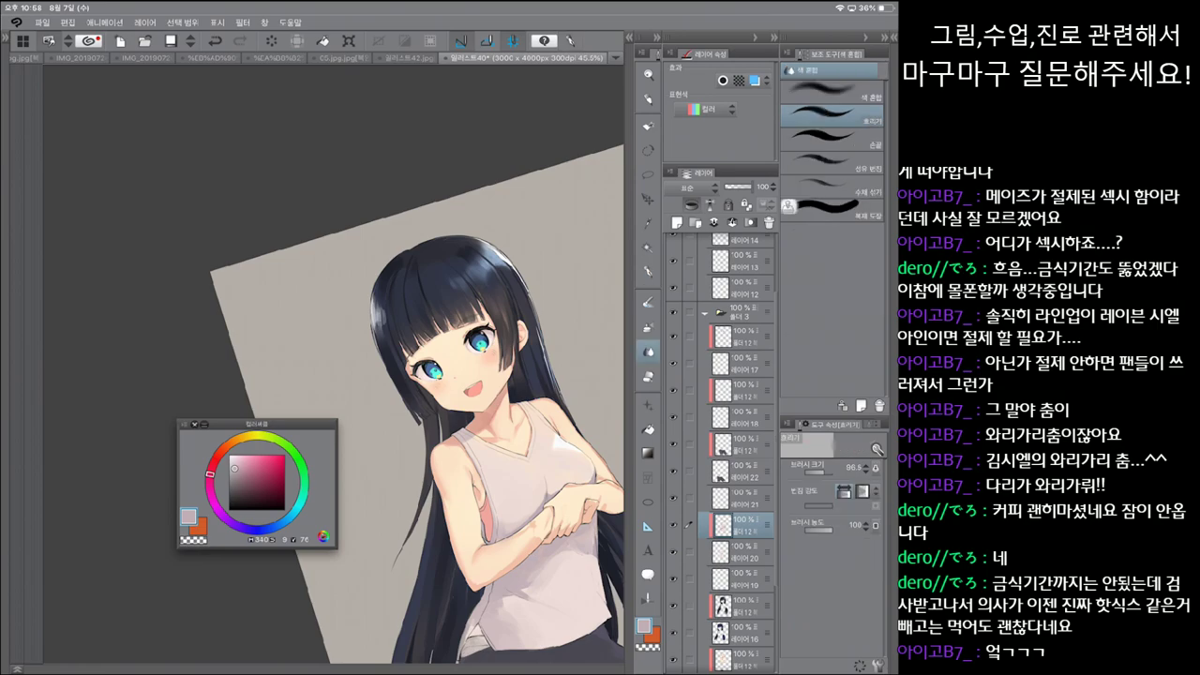
Step: Deepen the tank top's folds below the crossed arms with the 四角水彩 brush, undoing the first stroke and repainting it
{"action": "key", "text": "b"}
{"action": "left_click_drag", "start_coordinate": [583, 535], "coordinate": [592, 541]}
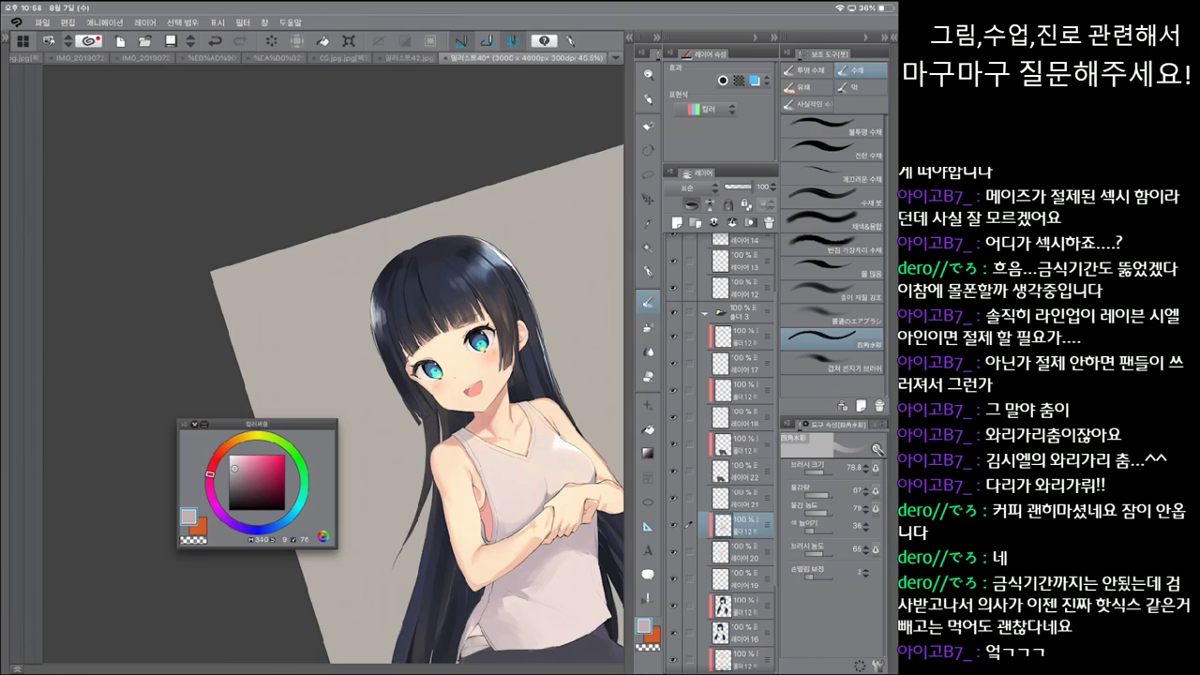
{"action": "key", "text": "ctrl+z"}
{"action": "left_click_drag", "start_coordinate": [581, 555], "coordinate": [597, 569]}
{"action": "scroll", "coordinate": [418, 403], "scroll_direction": "down", "scroll_amount": 5}
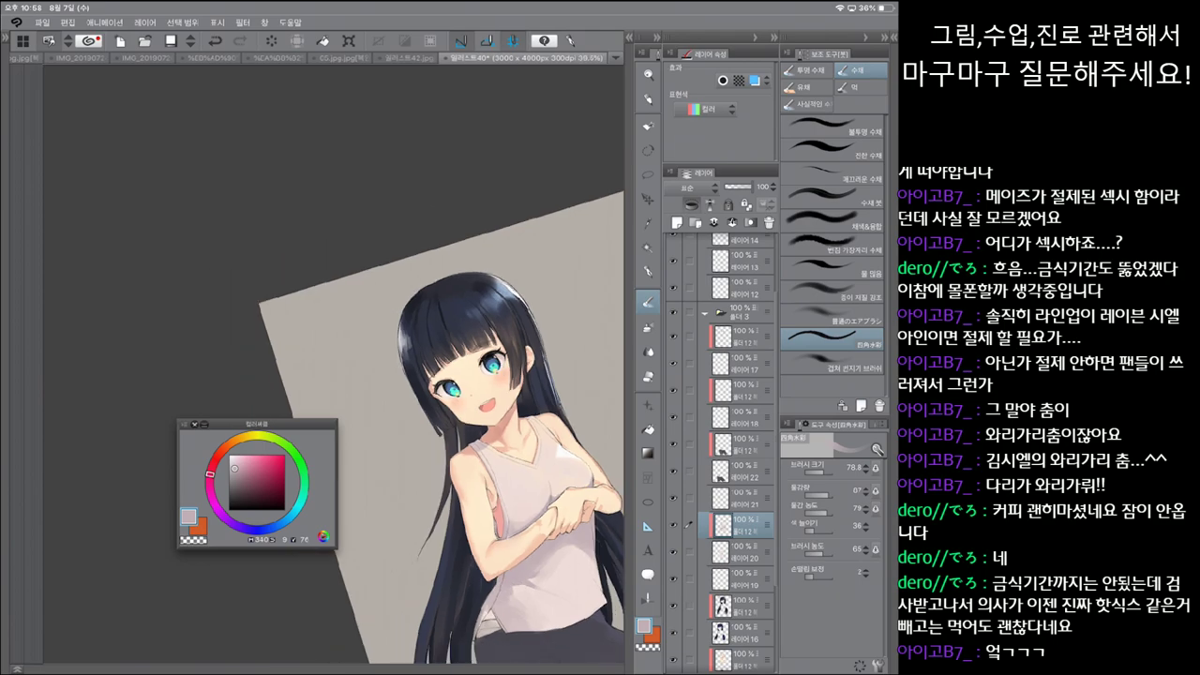
{"action": "left_click_drag", "start_coordinate": [207, 552], "coordinate": [468, 436]}
{"action": "scroll", "coordinate": [311, 370], "scroll_direction": "up", "scroll_amount": 1}
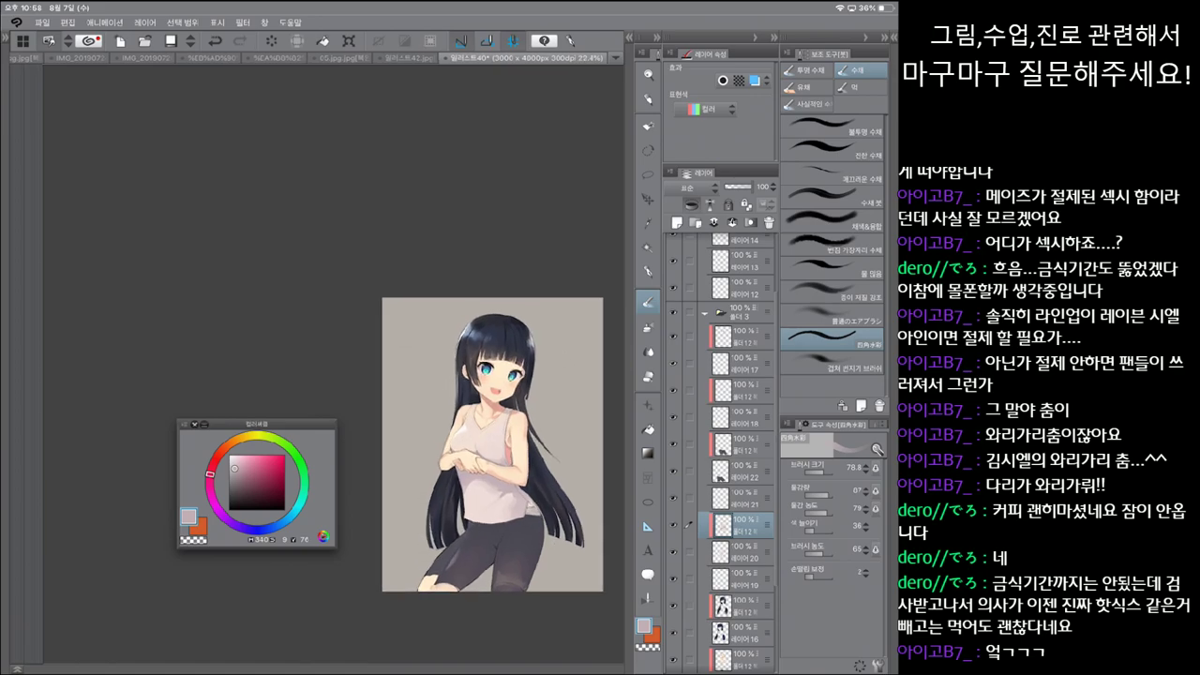
Step: Undo the last tank top stroke and rework the shadow with 四角水彩, 흐리기 and the eraser
{"action": "key", "text": "j"}
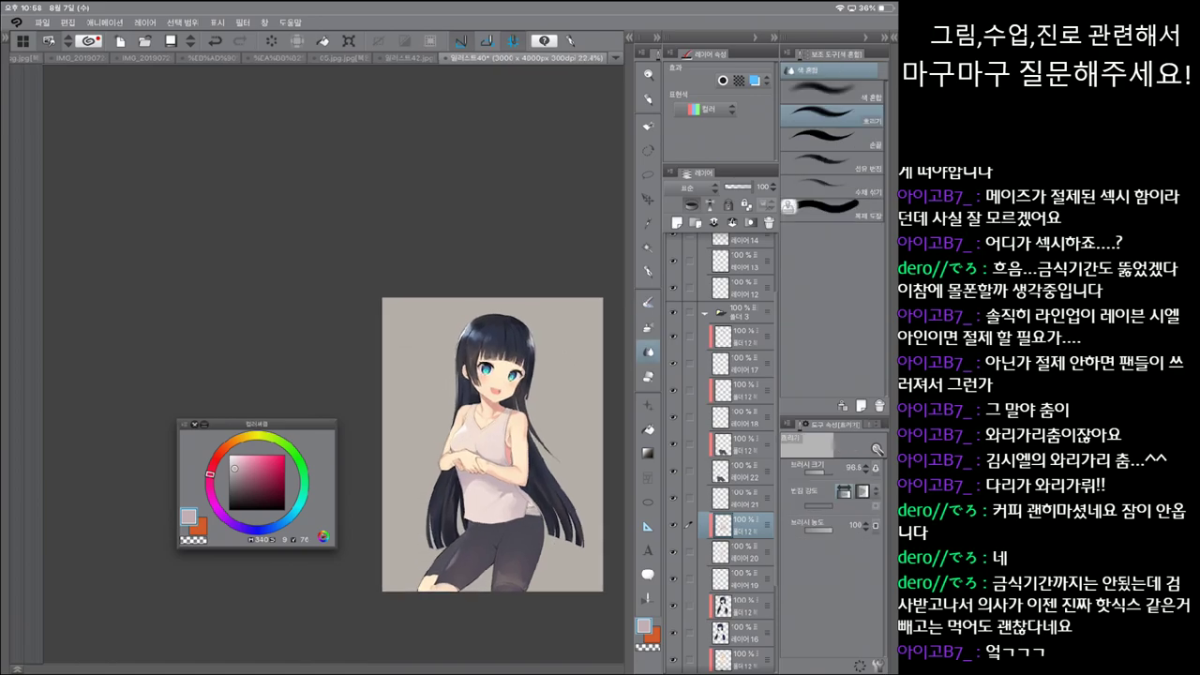
{"action": "key", "text": "ctrl+z"}
{"action": "key", "text": "b"}
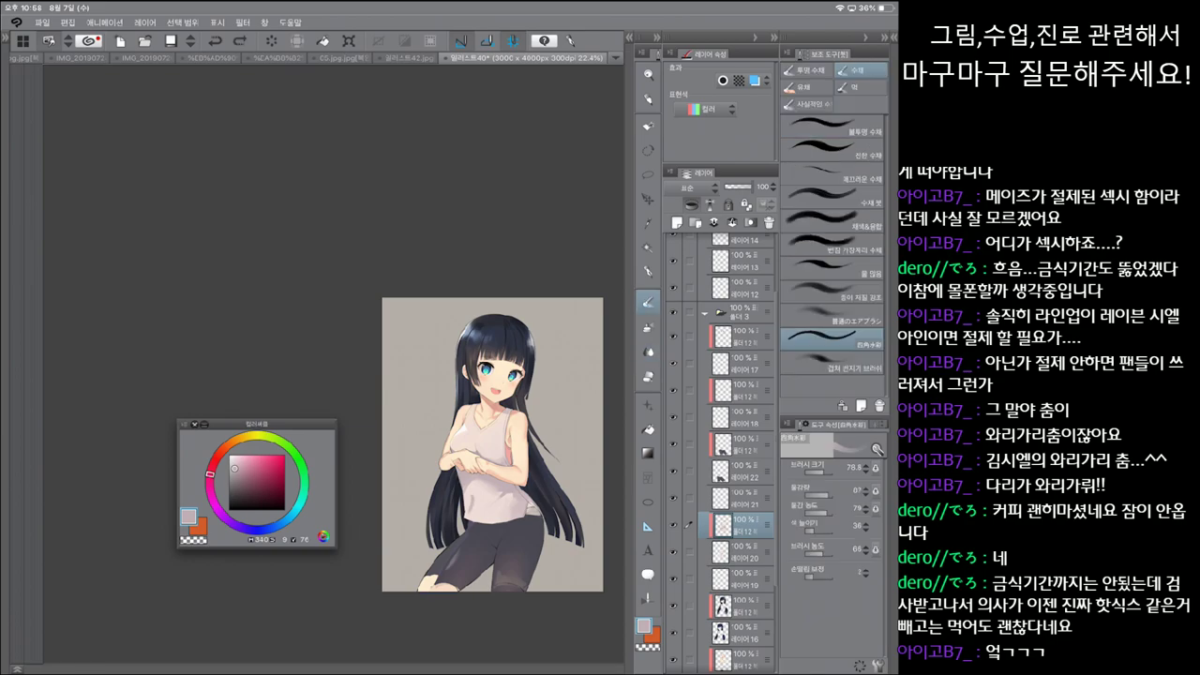
{"action": "key", "text": "j"}
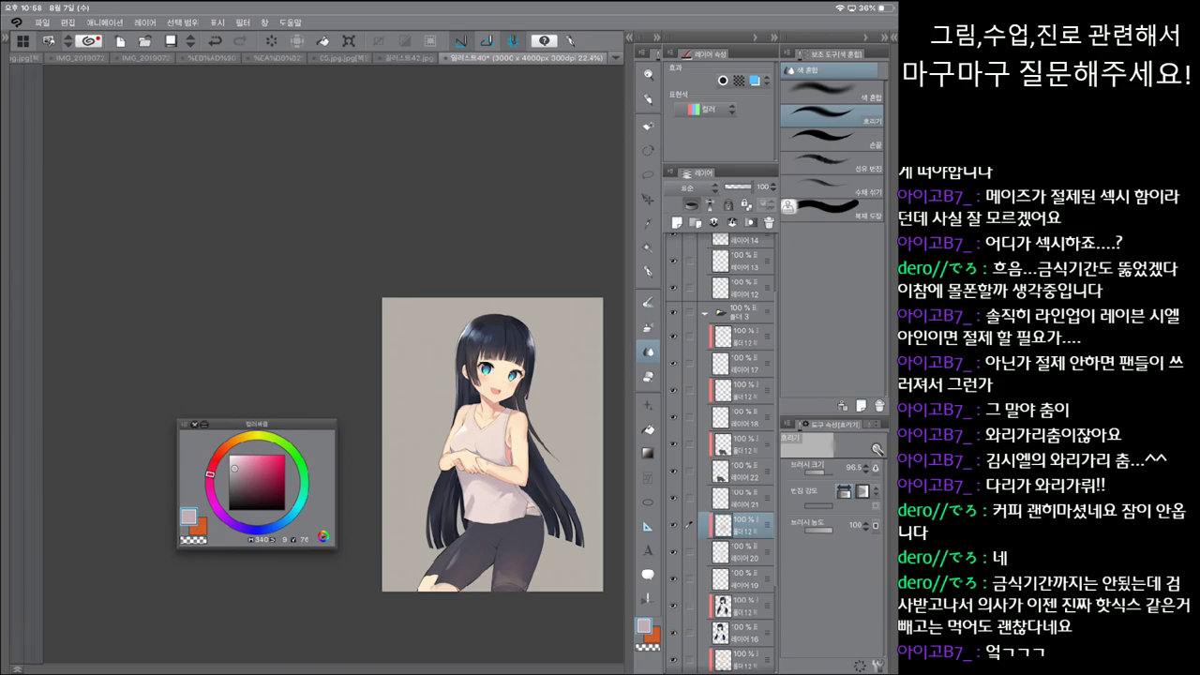
{"action": "key", "text": "e"}
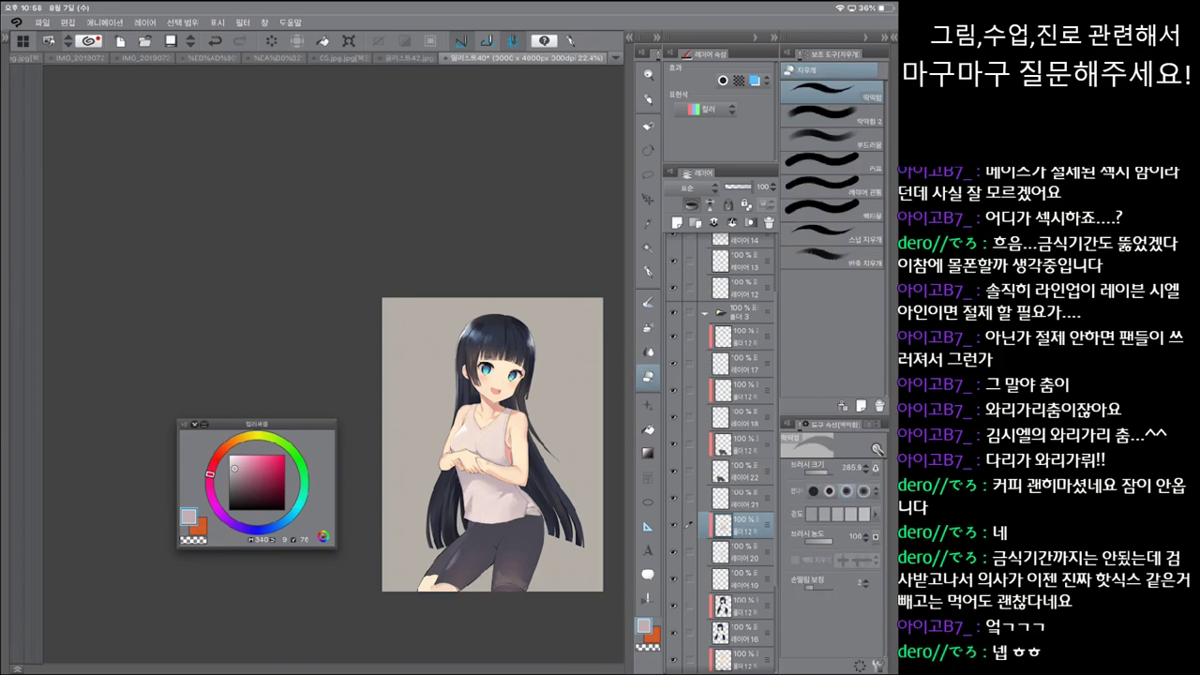
{"action": "key", "text": "j"}
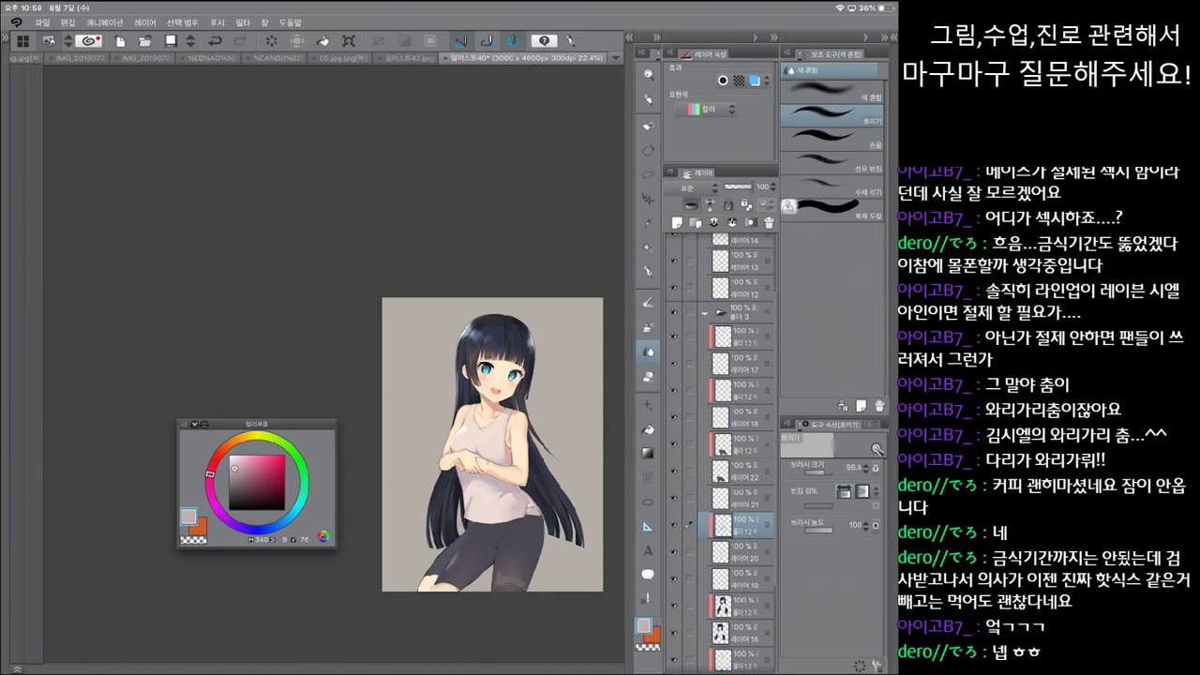
{"action": "scroll", "coordinate": [529, 520], "scroll_direction": "up", "scroll_amount": 3}
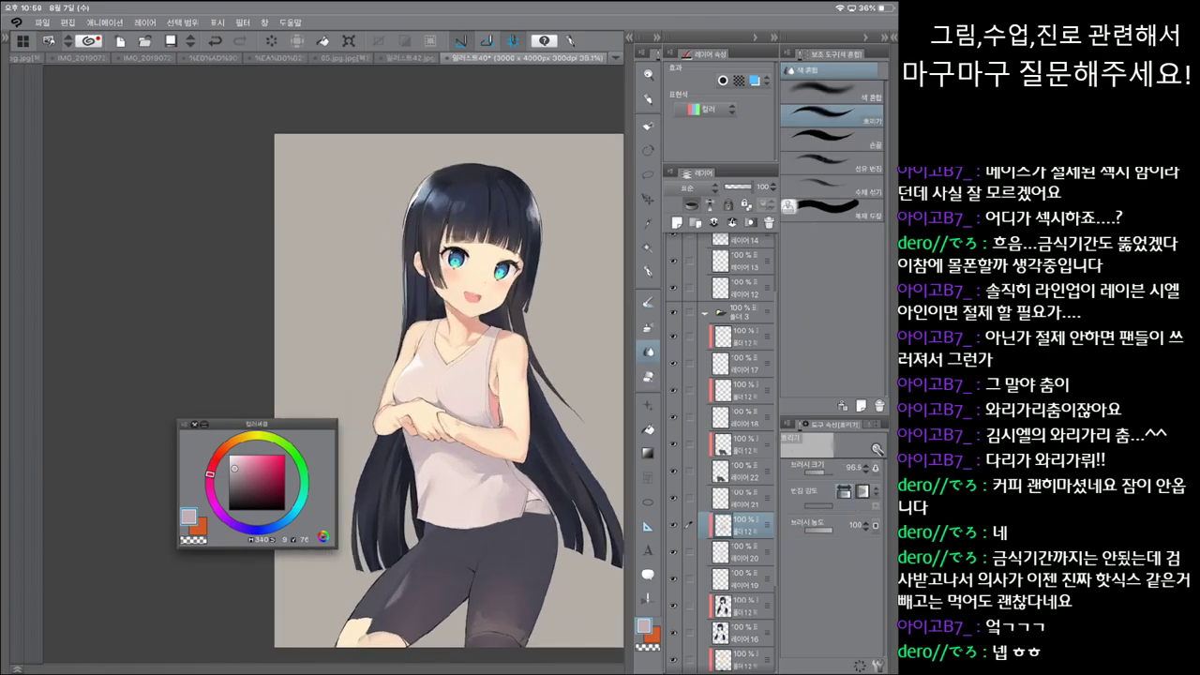
Step: Clean up the tank top shadows with the eraser and refine them with the G펜 in greyish pink and 흐리기
{"action": "key", "text": "e"}
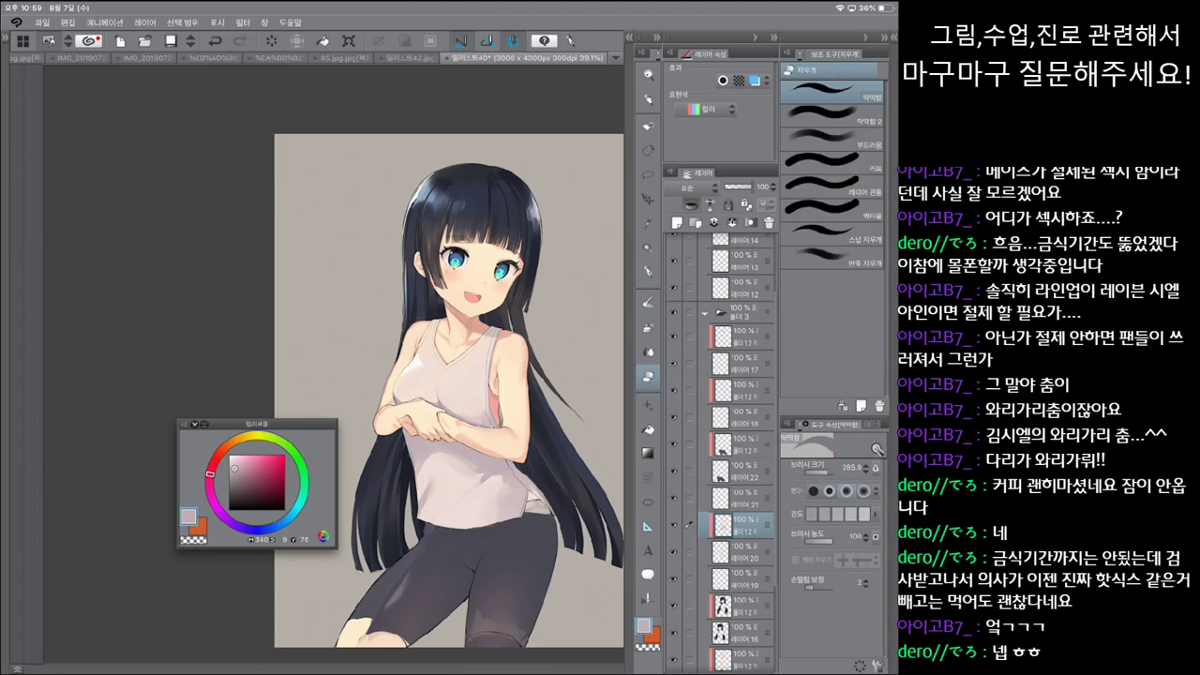
{"action": "key", "text": "p"}
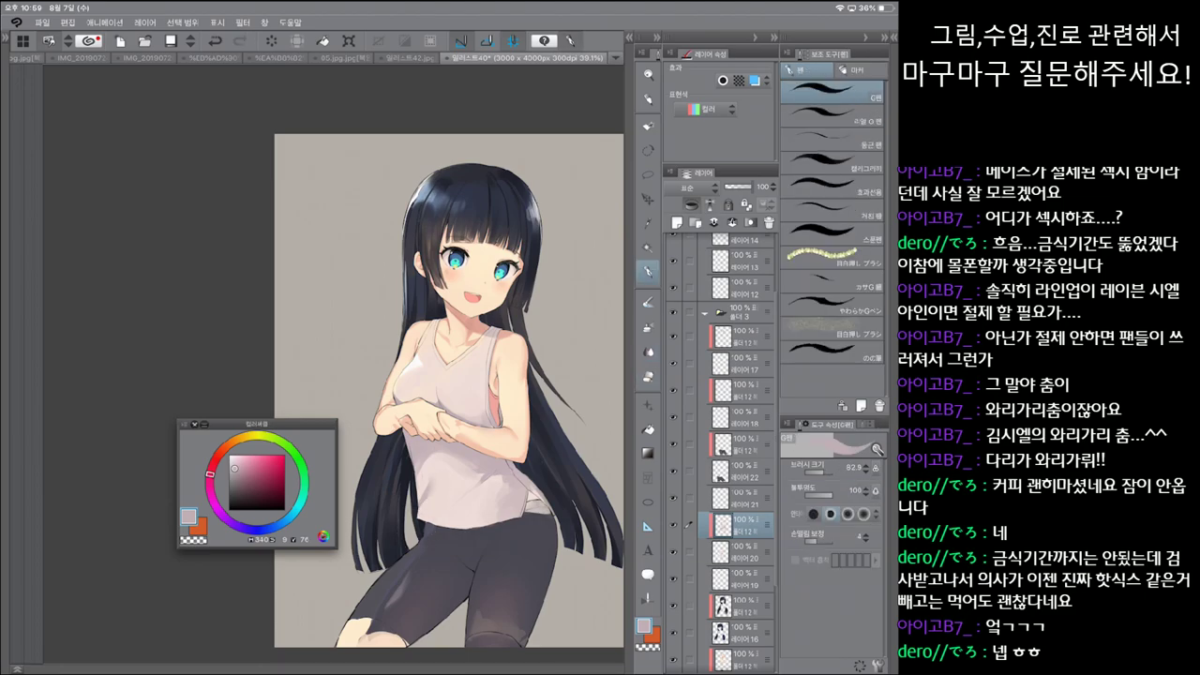
{"action": "key", "text": "j"}
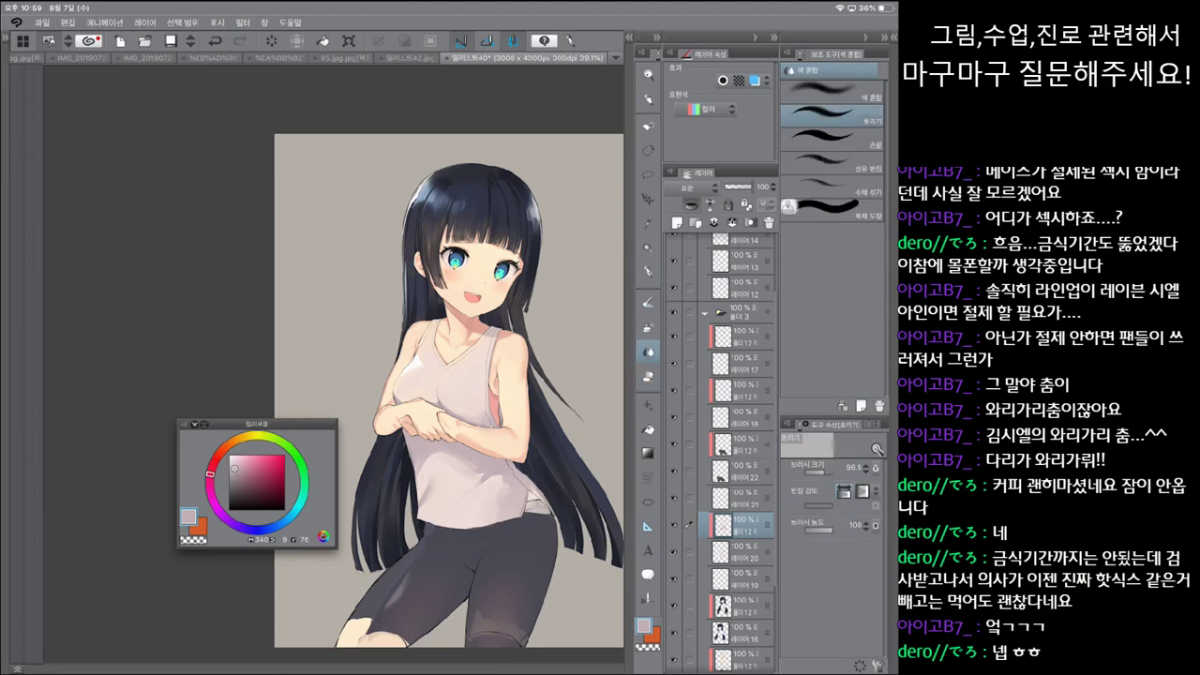
{"action": "key", "text": "p"}
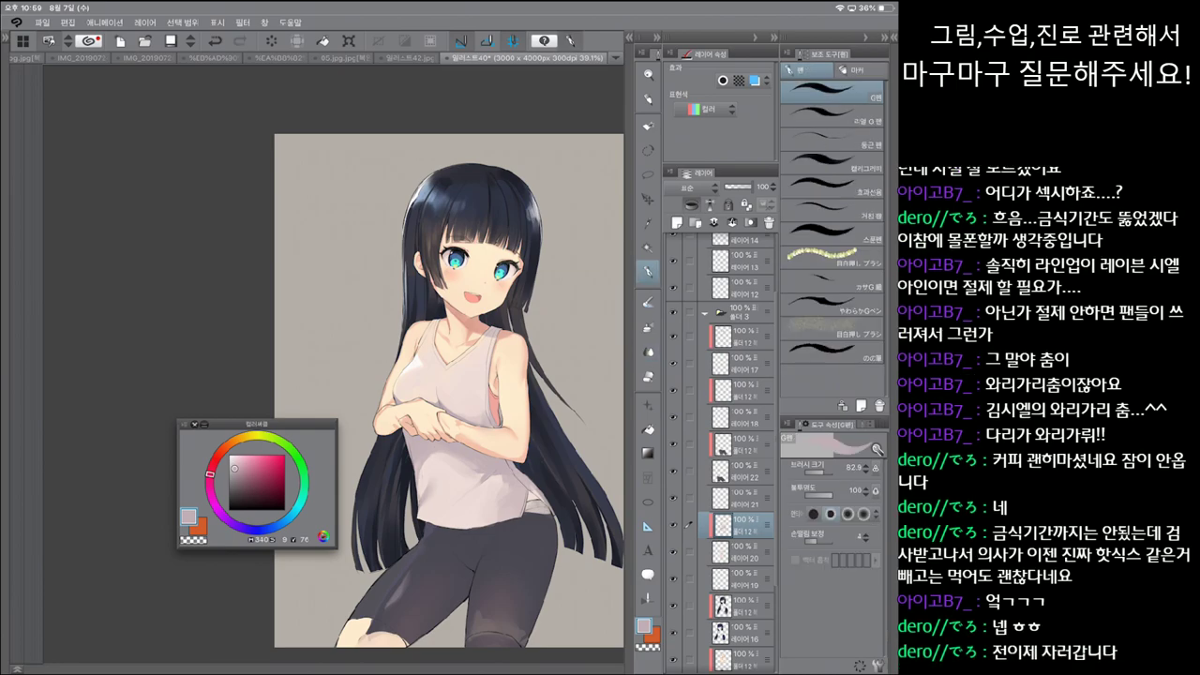
{"action": "left_click_drag", "start_coordinate": [531, 441], "coordinate": [514, 488]}
Step: Add a broad shadow to the tank top's chest with the 348.3-size 四角水彩 brush, trimming with the eraser and softening with 흐리기
{"action": "key", "text": "b"}
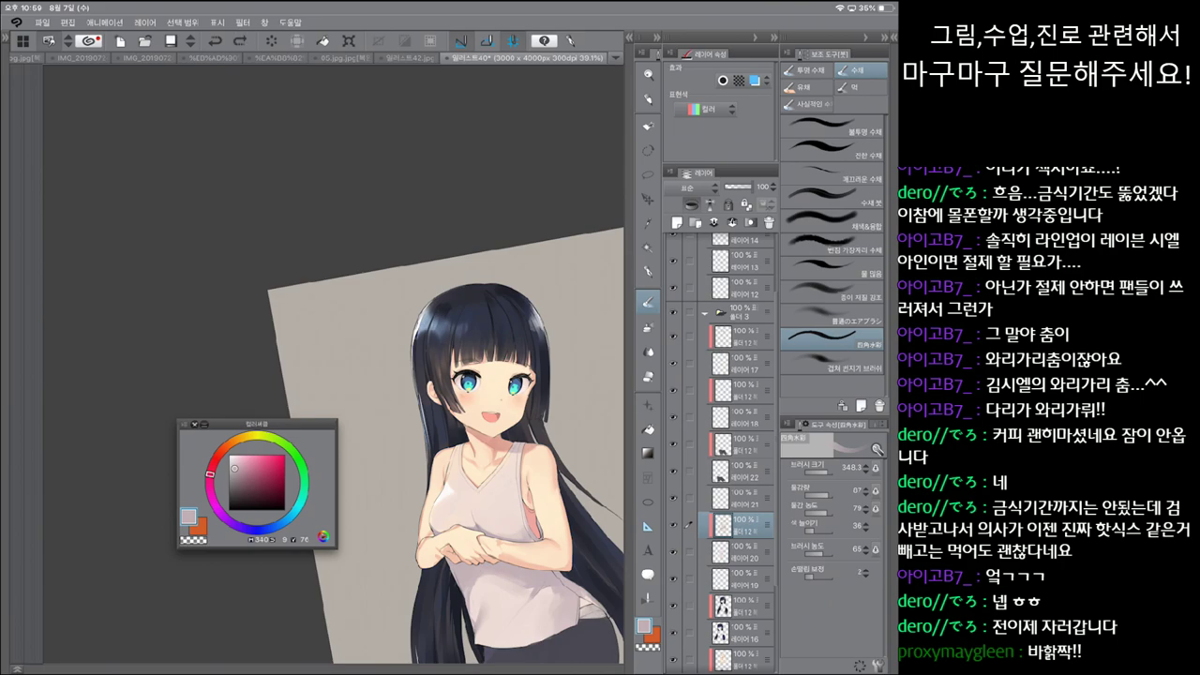
{"action": "key", "text": "e"}
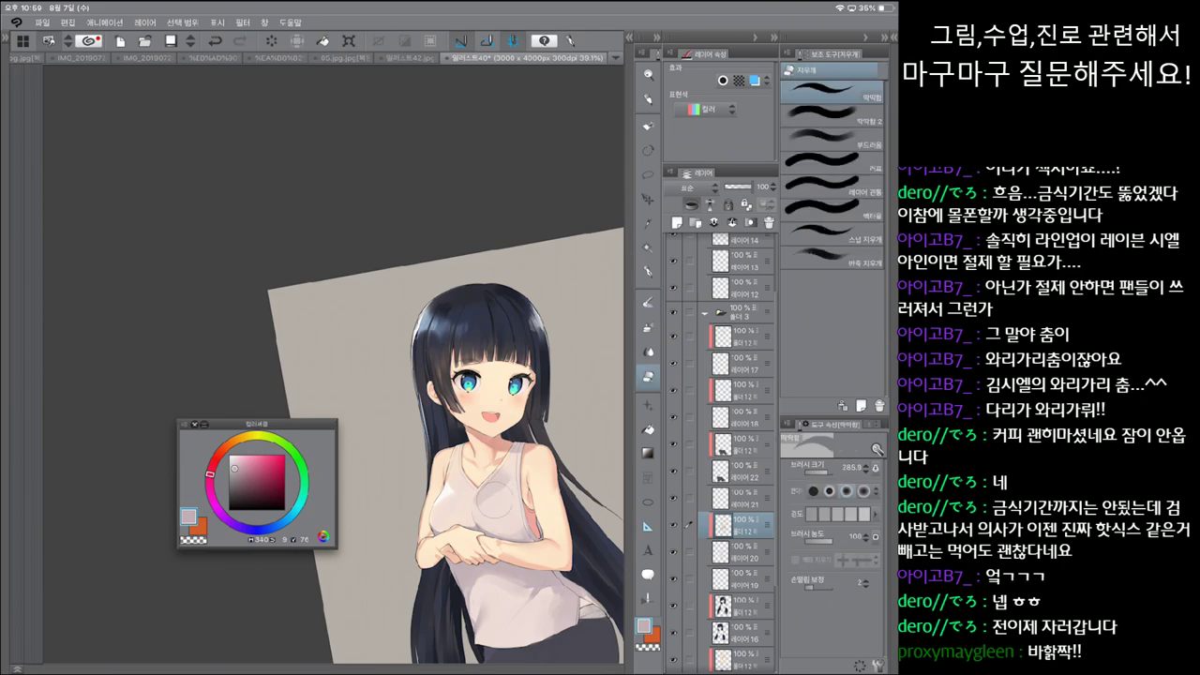
{"action": "key", "text": "j"}
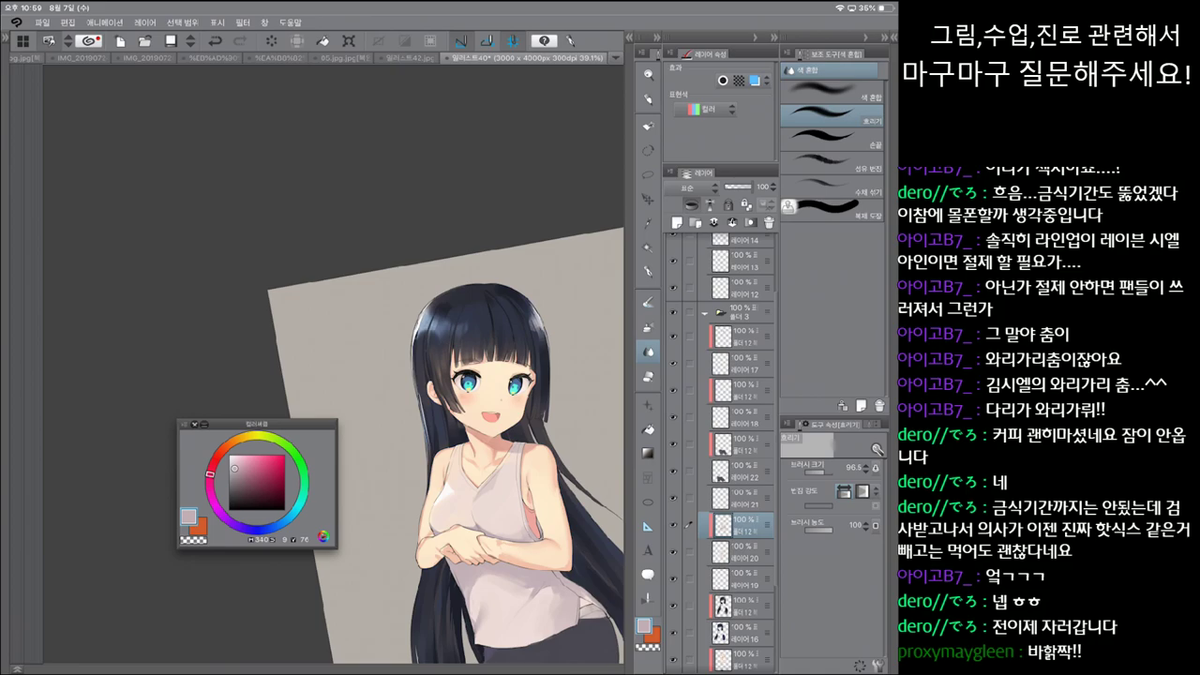
Step: Touch up the tank top's light area below the crossed arms with the G펜 and 리얼 G펜 in light greyish pink
{"action": "key", "text": "b"}
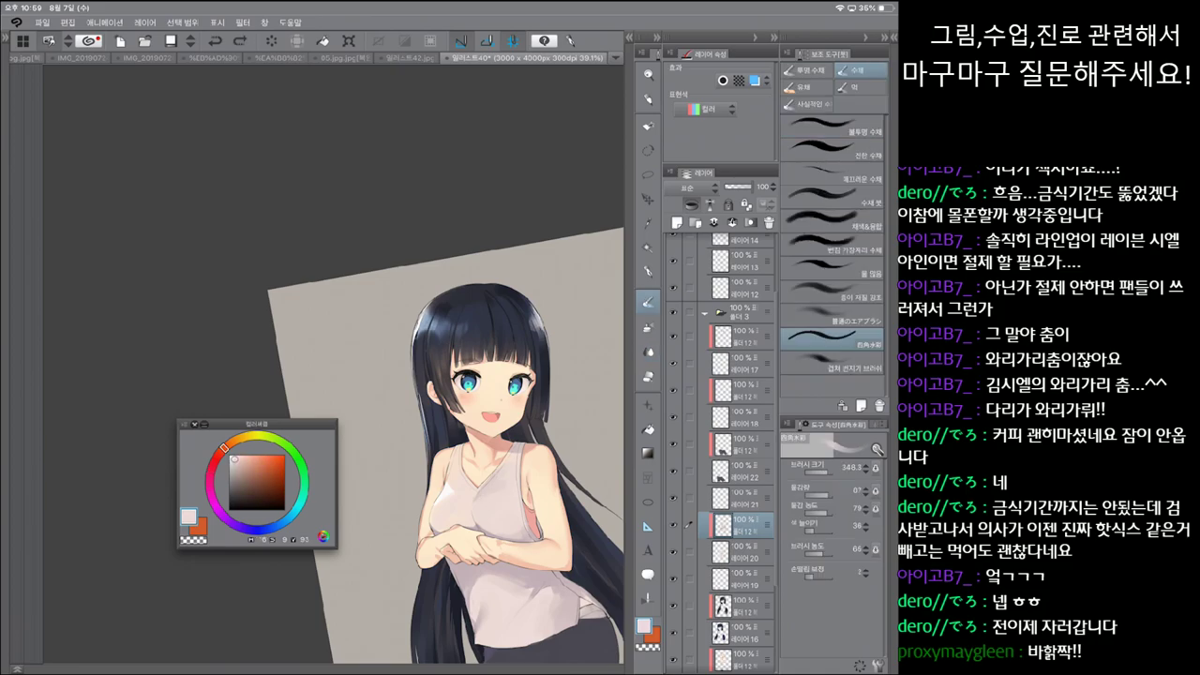
{"action": "key", "text": "p"}
{"action": "left_click_drag", "start_coordinate": [484, 487], "coordinate": [493, 488]}
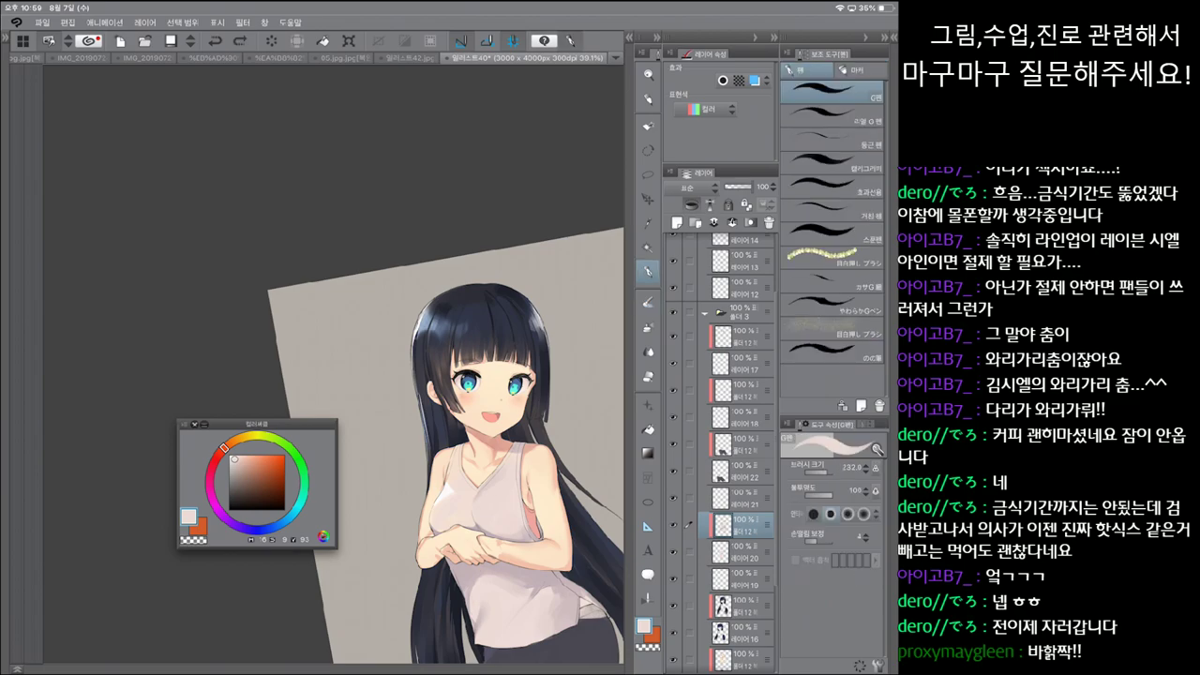
{"action": "left_click", "coordinate": [831, 114]}
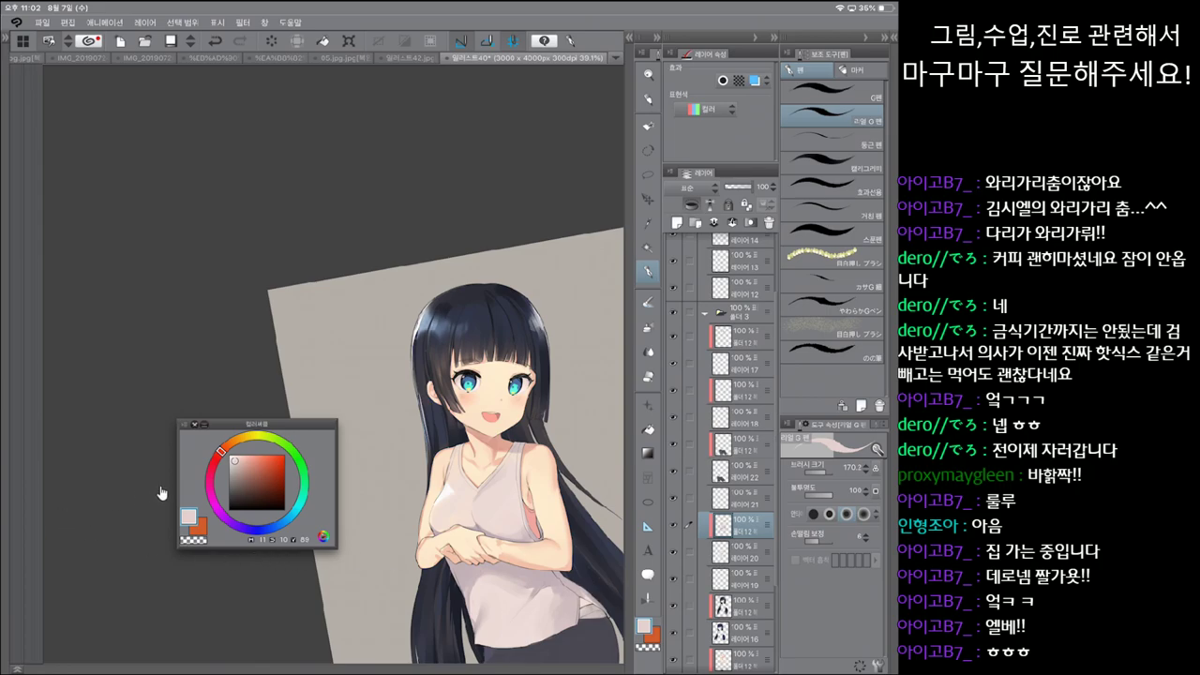
{"action": "scroll", "coordinate": [162, 492], "scroll_direction": "up", "scroll_amount": 3}
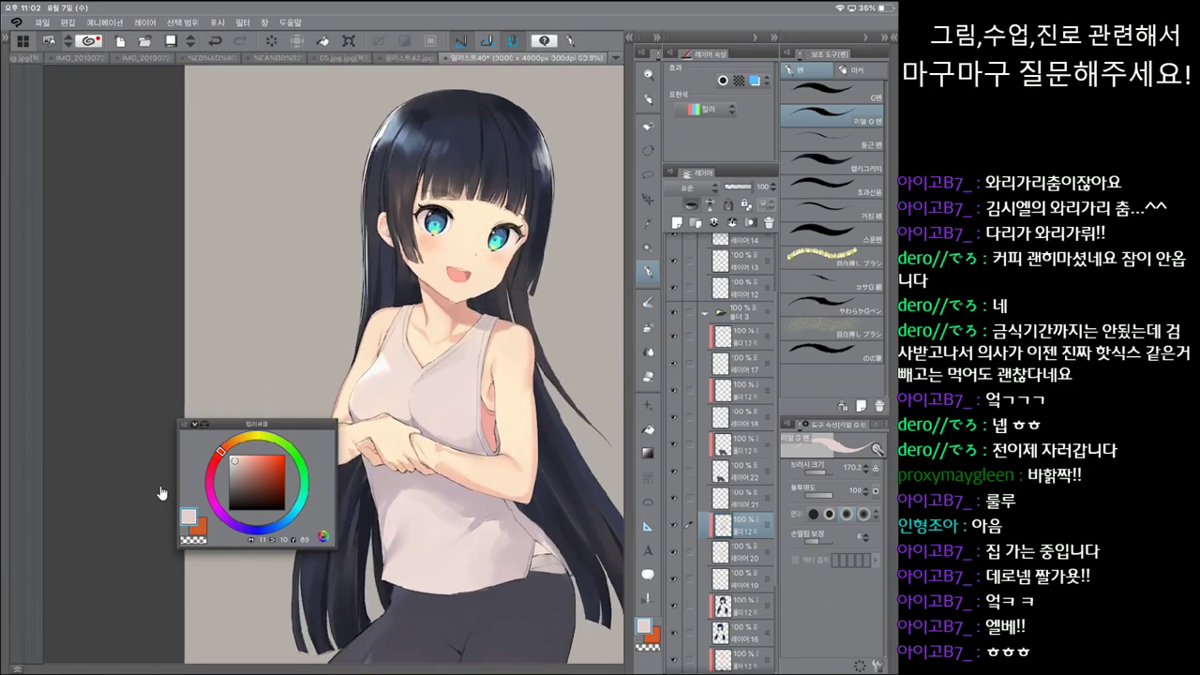
{"action": "key", "text": "^"}
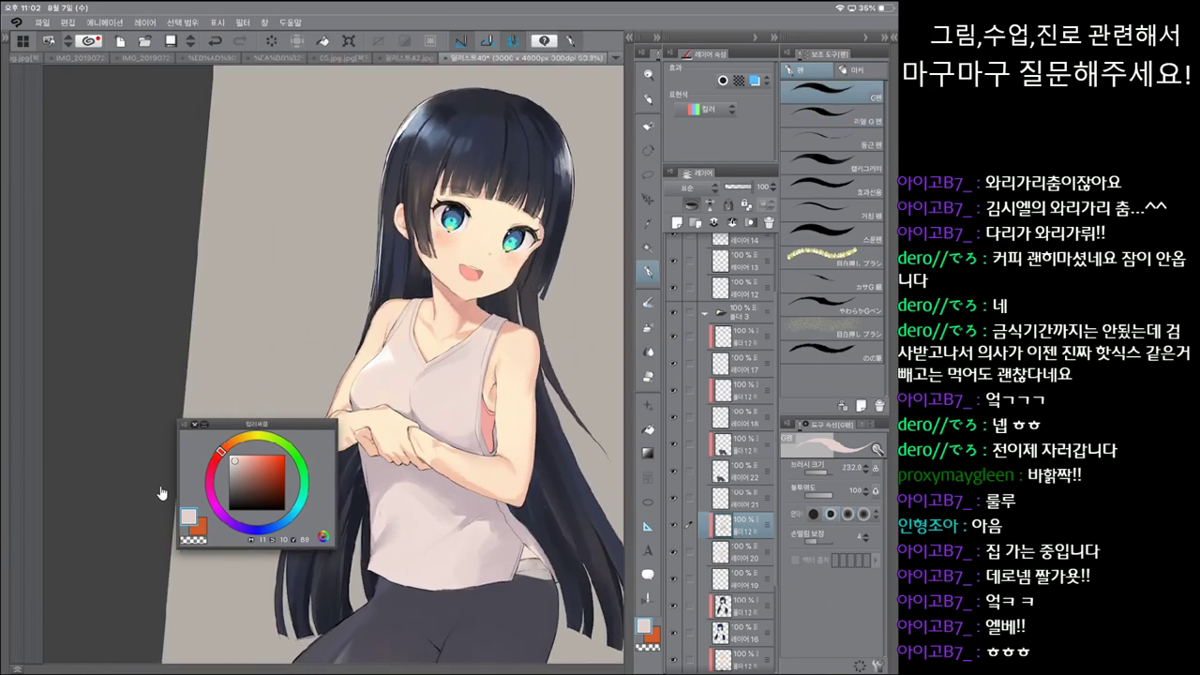
Step: Undo the latest touch-up strokes on the tank top, redoing once to compare
{"action": "key", "text": "ctrl+z"}
{"action": "key", "text": "ctrl+z"}
{"action": "key", "text": "ctrl+y"}
{"action": "key", "text": "ctrl+z"}
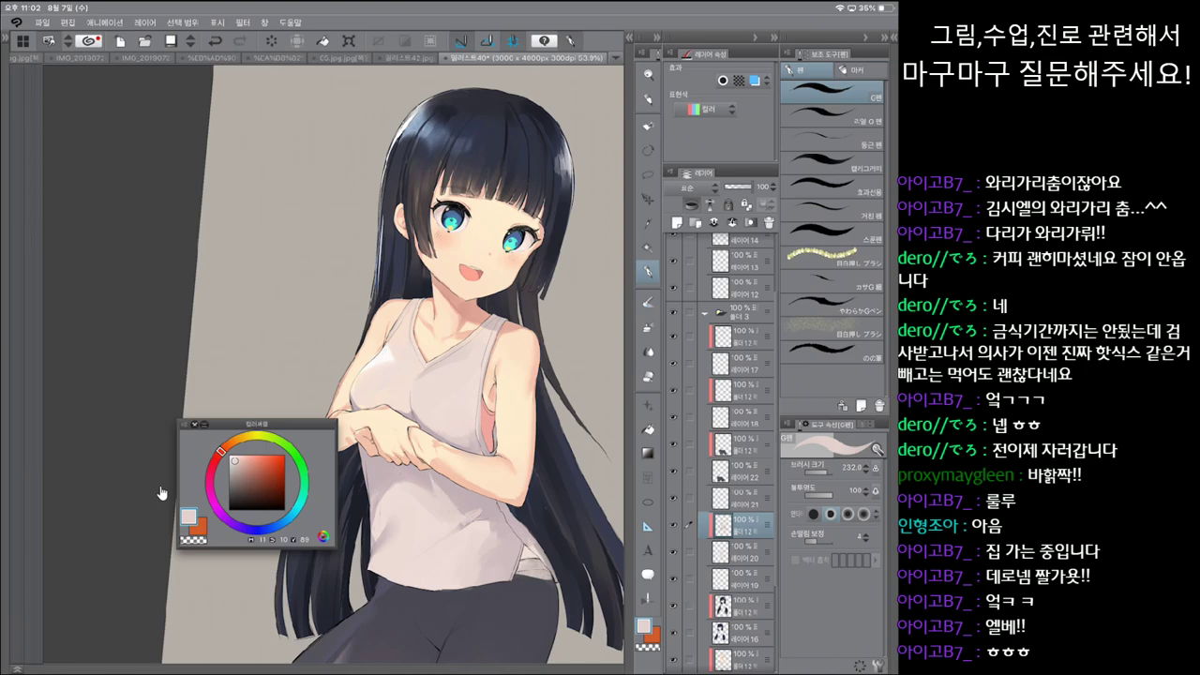
{"action": "key", "text": "ctrl+z"}
{"action": "key", "text": "e"}
{"action": "key", "text": "ctrl+z"}
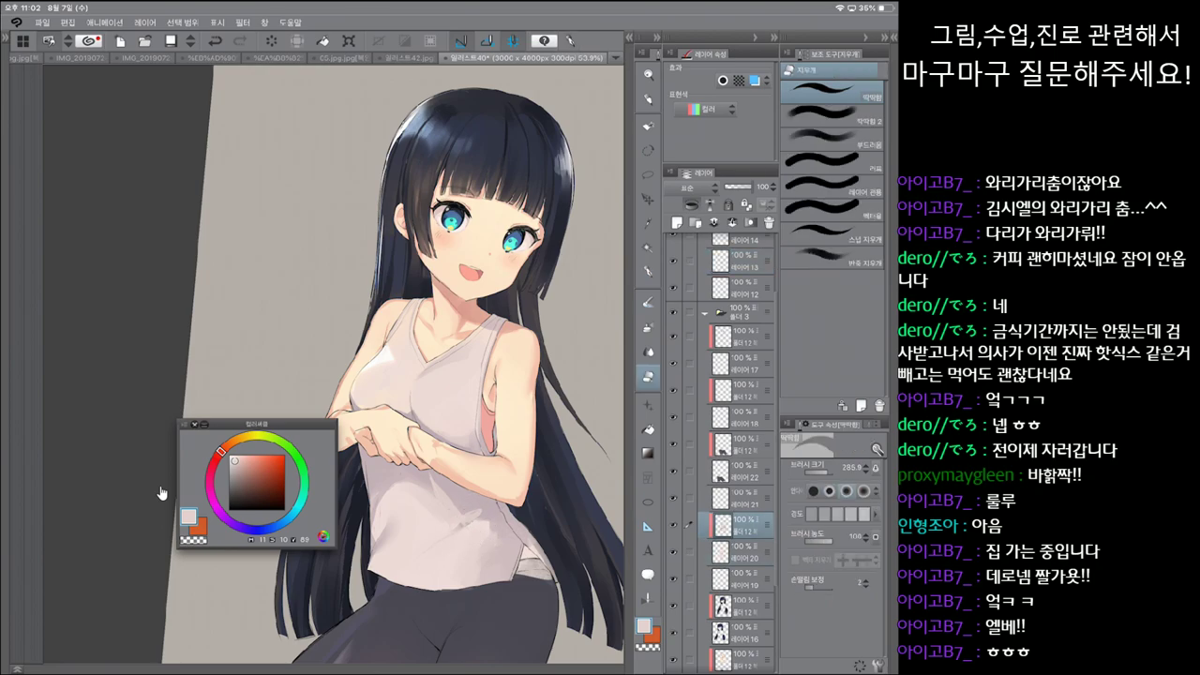
{"action": "key", "text": "ctrl+z"}
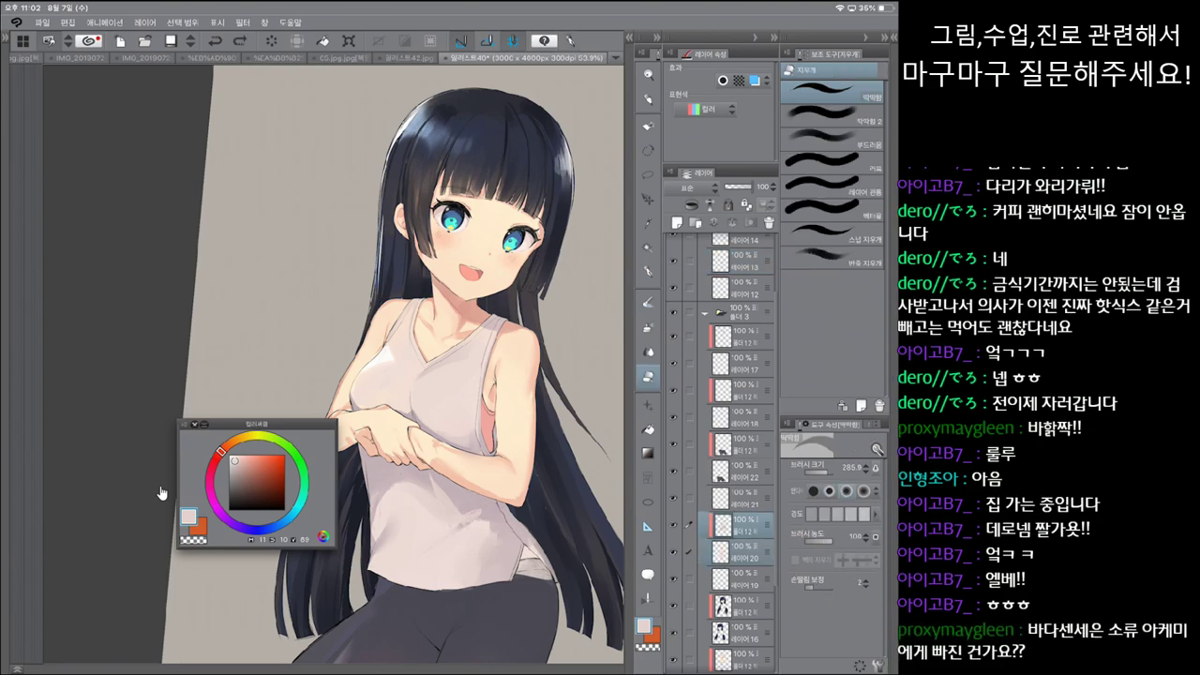
{"action": "key", "text": "ctrl+z"}
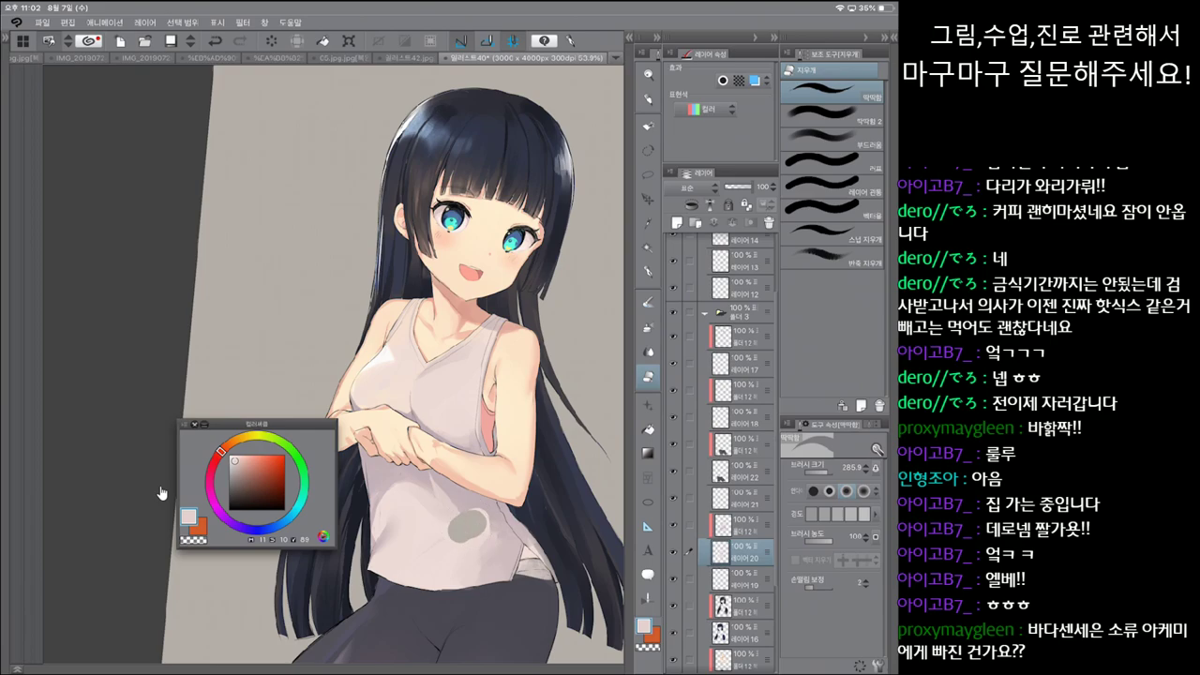
{"action": "key", "text": "p"}
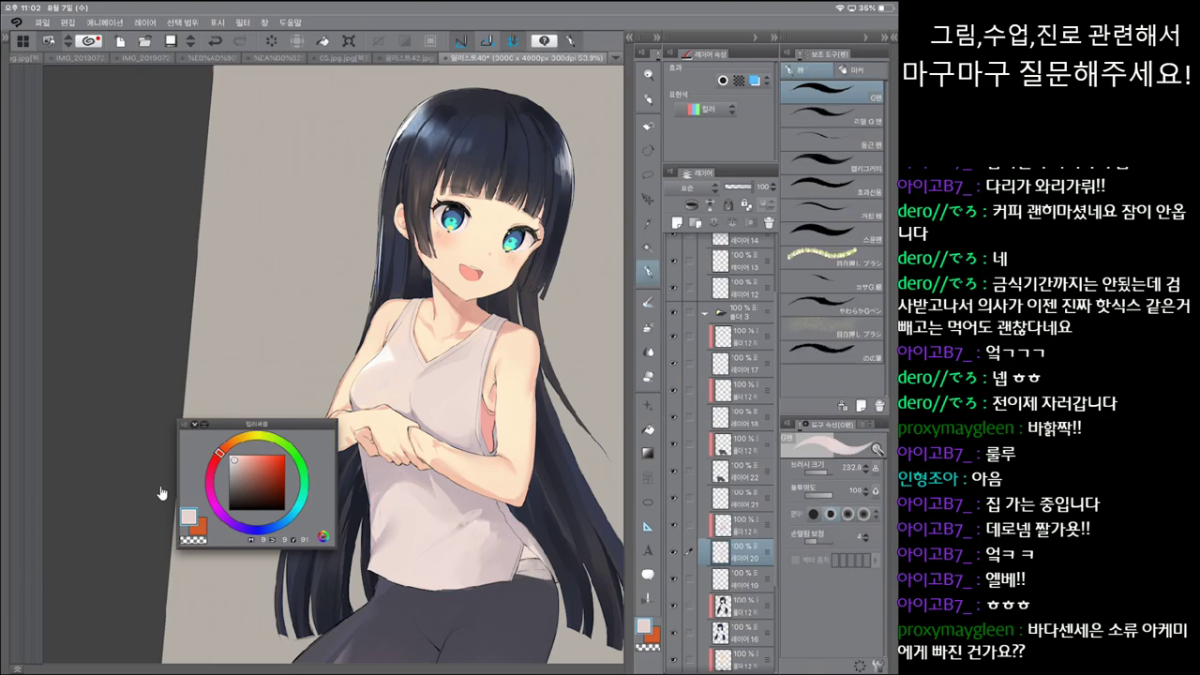
{"action": "key", "text": "ctrl+z"}
Step: Paint fold shadows below the crossed arms in greyish pink with the 306.2-size 리얼 G펜 and the 311.3-size 四角水彩 brush
{"action": "key", "text": "p"}
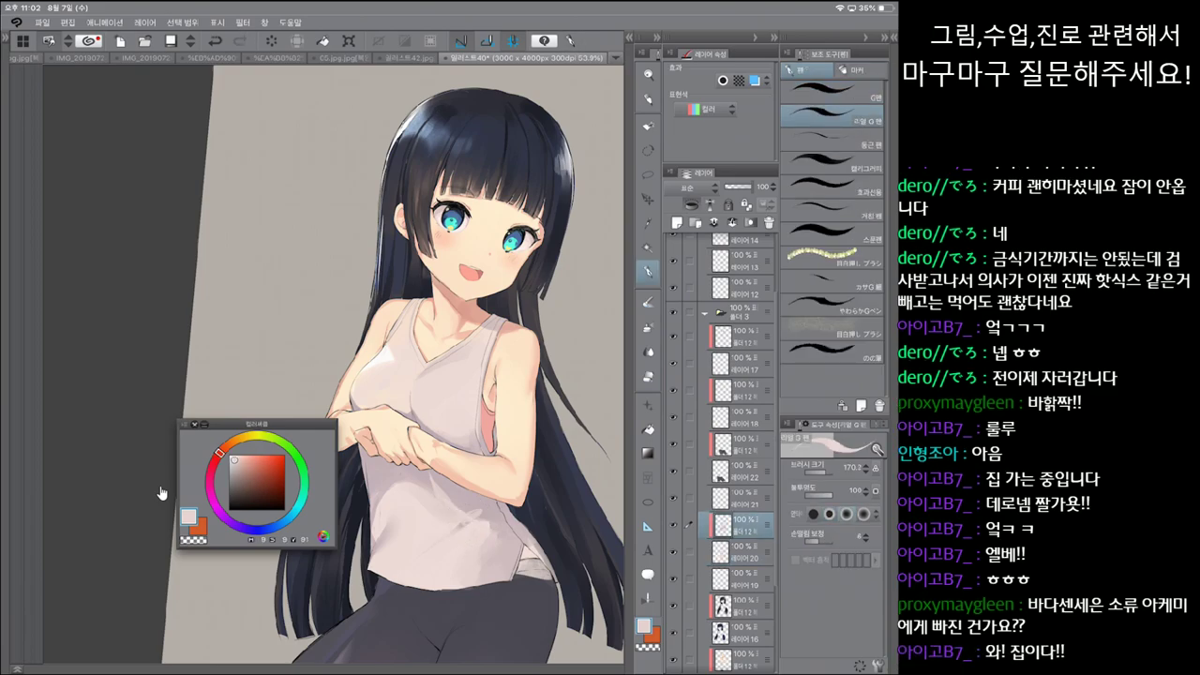
{"action": "key", "text": "bracketright"}
{"action": "key", "text": "bracketright"}
{"action": "left_click_drag", "start_coordinate": [471, 497], "coordinate": [471, 516]}
{"action": "left_click", "coordinate": [472, 507], "text": "alt"}
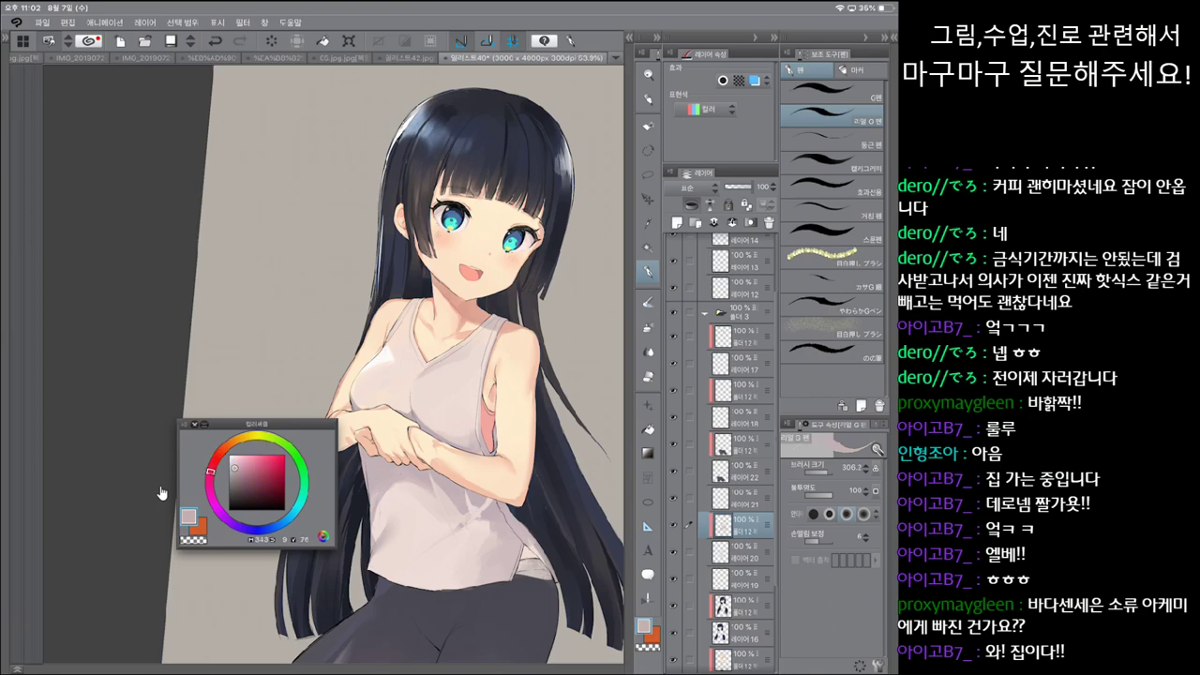
{"action": "key", "text": "b"}
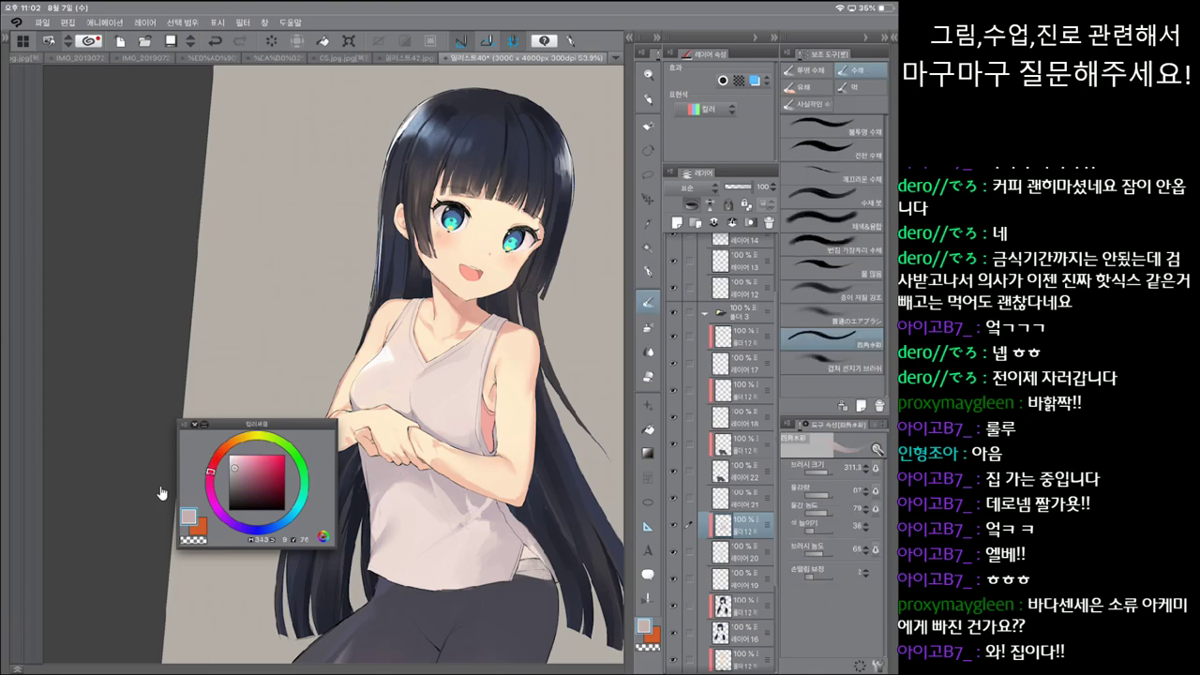
{"action": "left_click_drag", "start_coordinate": [467, 499], "coordinate": [483, 510]}
Step: Shape the tank top's lower folds with G펜 shadow and light strokes and blend them with 흐리기 at size 245.4
{"action": "key", "text": "p"}
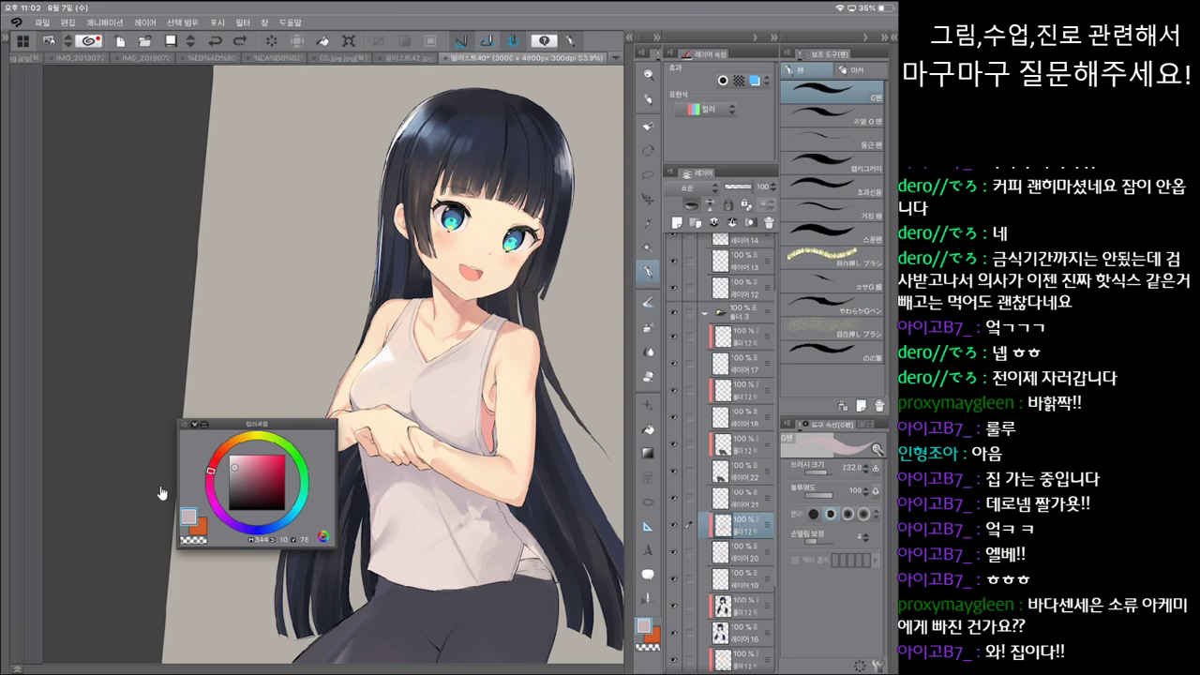
{"action": "left_click_drag", "start_coordinate": [456, 538], "coordinate": [478, 577]}
{"action": "key", "text": "j"}
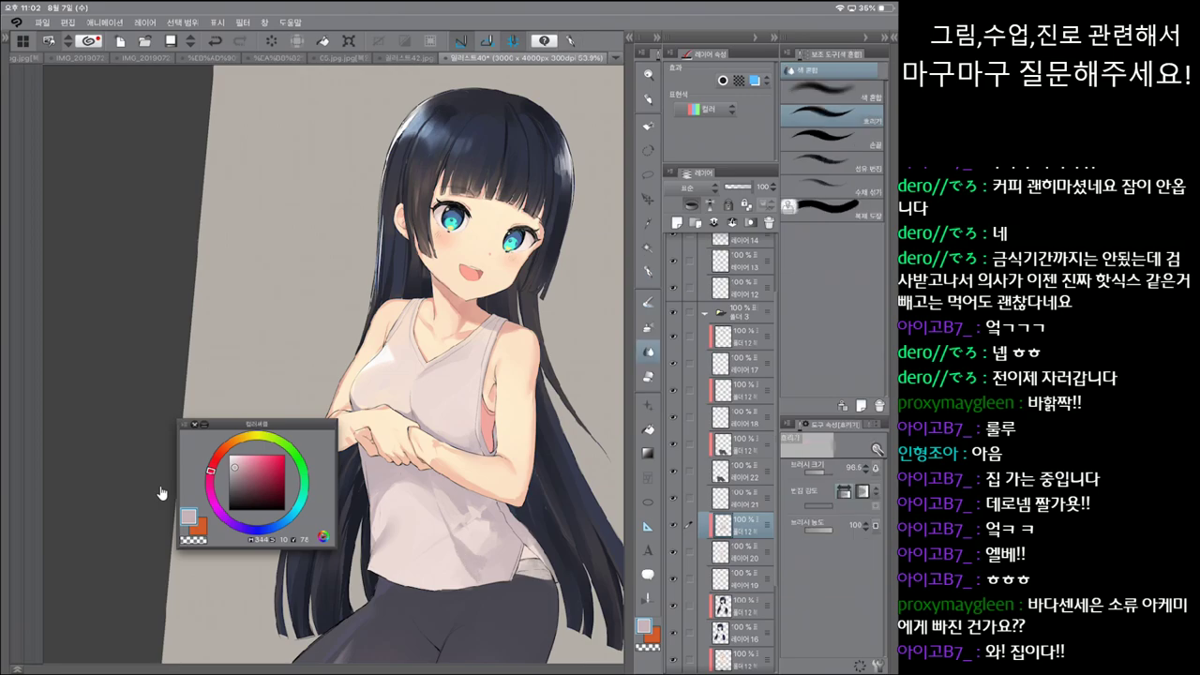
{"action": "left_click", "coordinate": [391, 497], "text": "alt"}
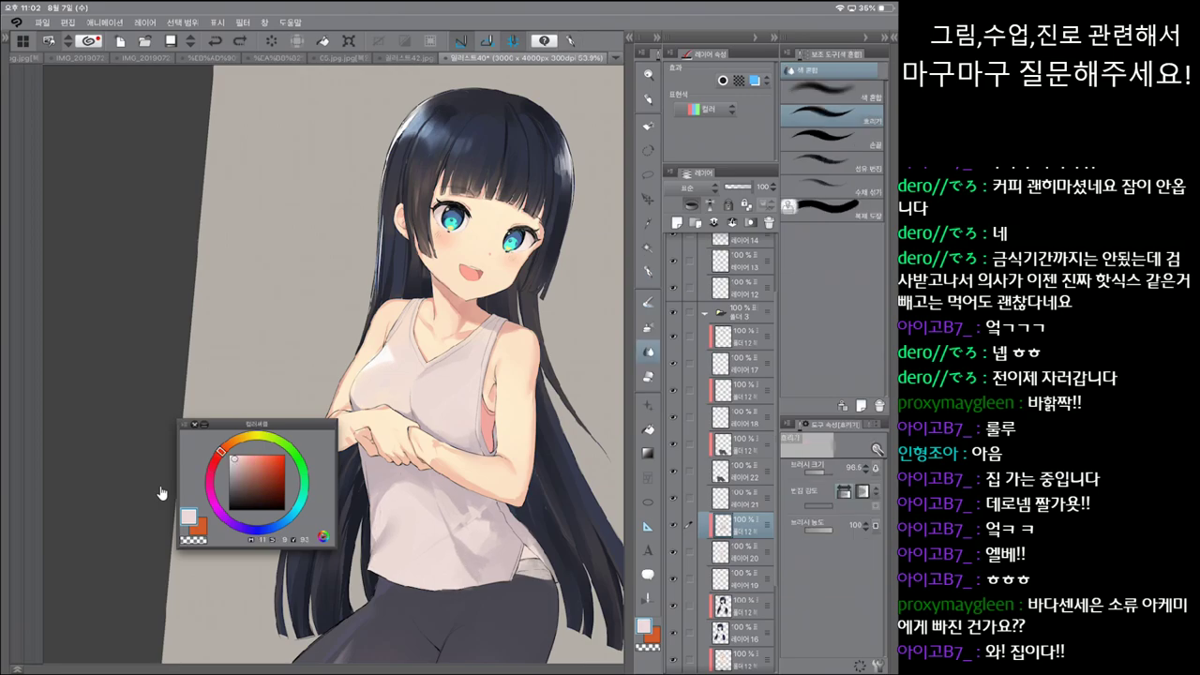
{"action": "key", "text": "p"}
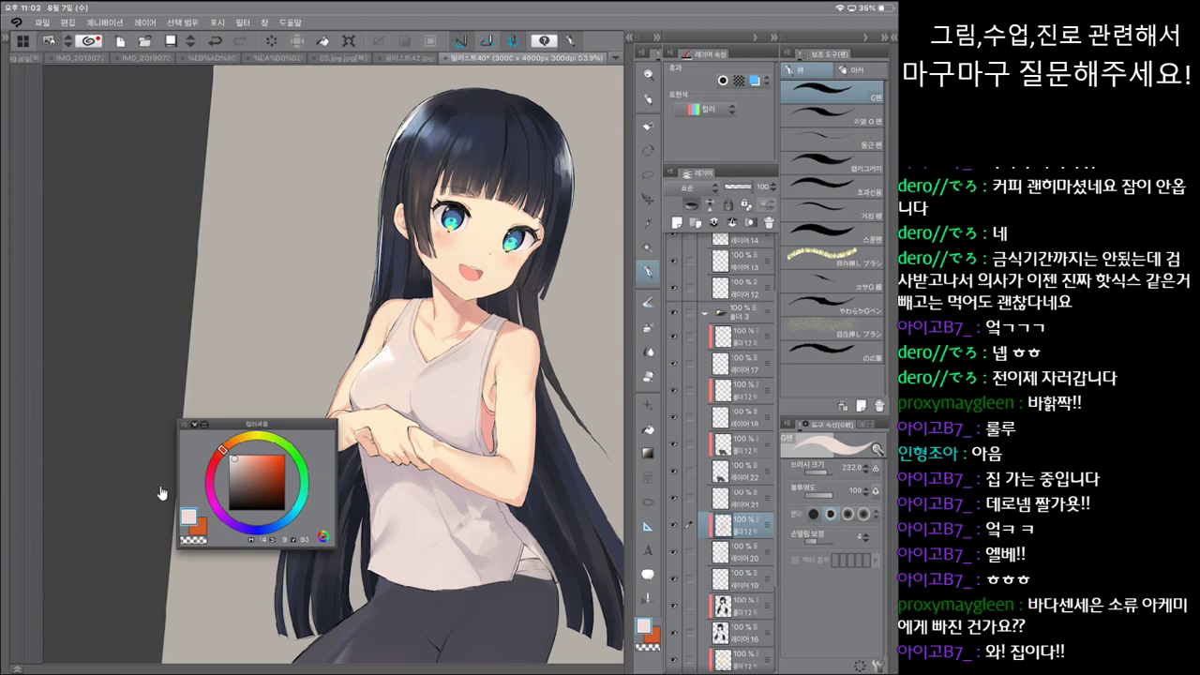
{"action": "key", "text": "j"}
{"action": "key", "text": "bracketright"}
{"action": "key", "text": "bracketright"}
{"action": "key", "text": "bracketright"}
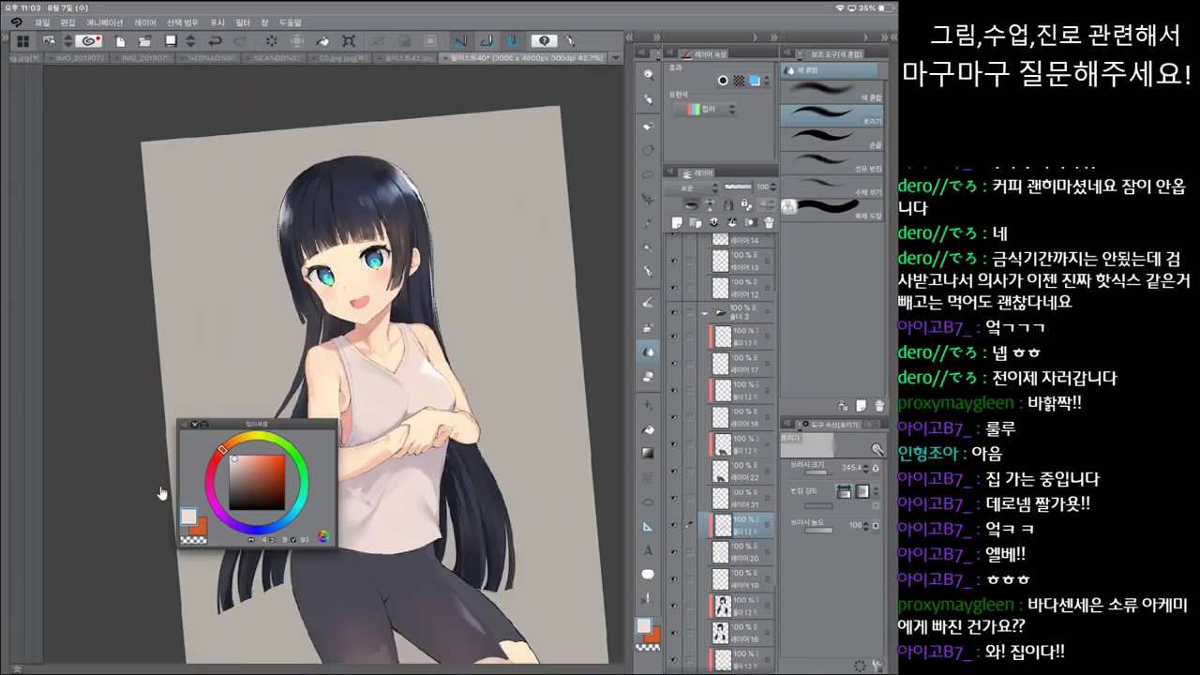
Step: Refine the tank top's lower shadows in greyish pink with the G펜 and 리얼 G펜, compare the last stroke, and soften with 흐리기
{"action": "key", "text": "p"}
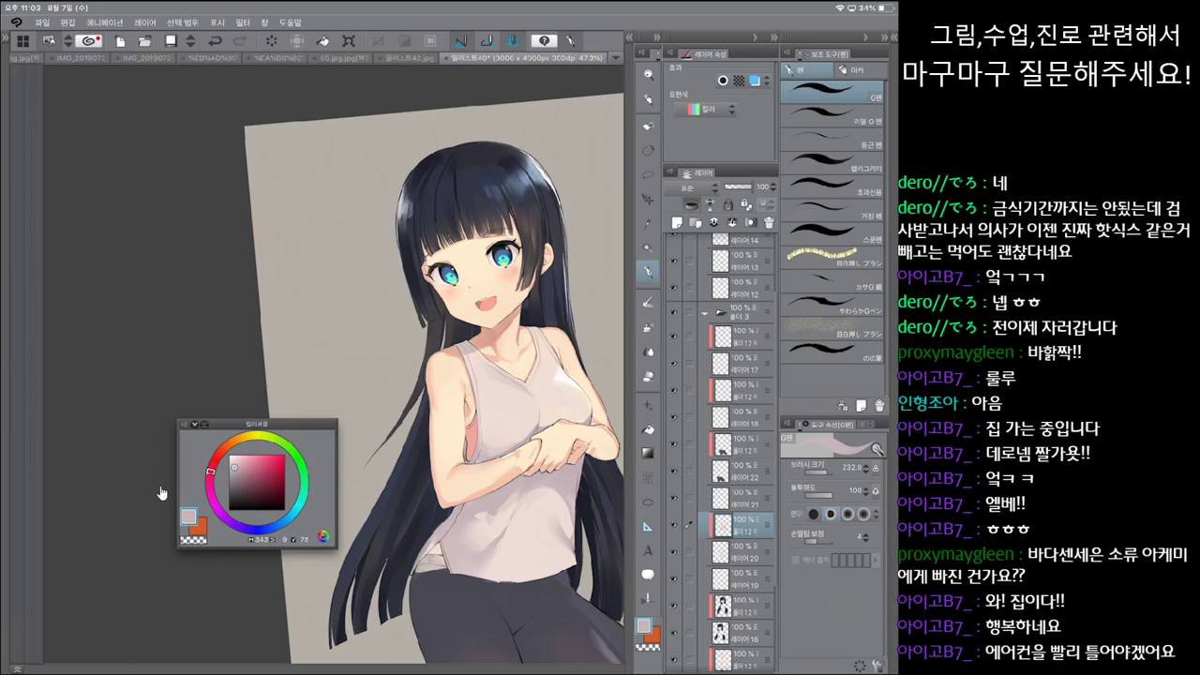
{"action": "key", "text": "g"}
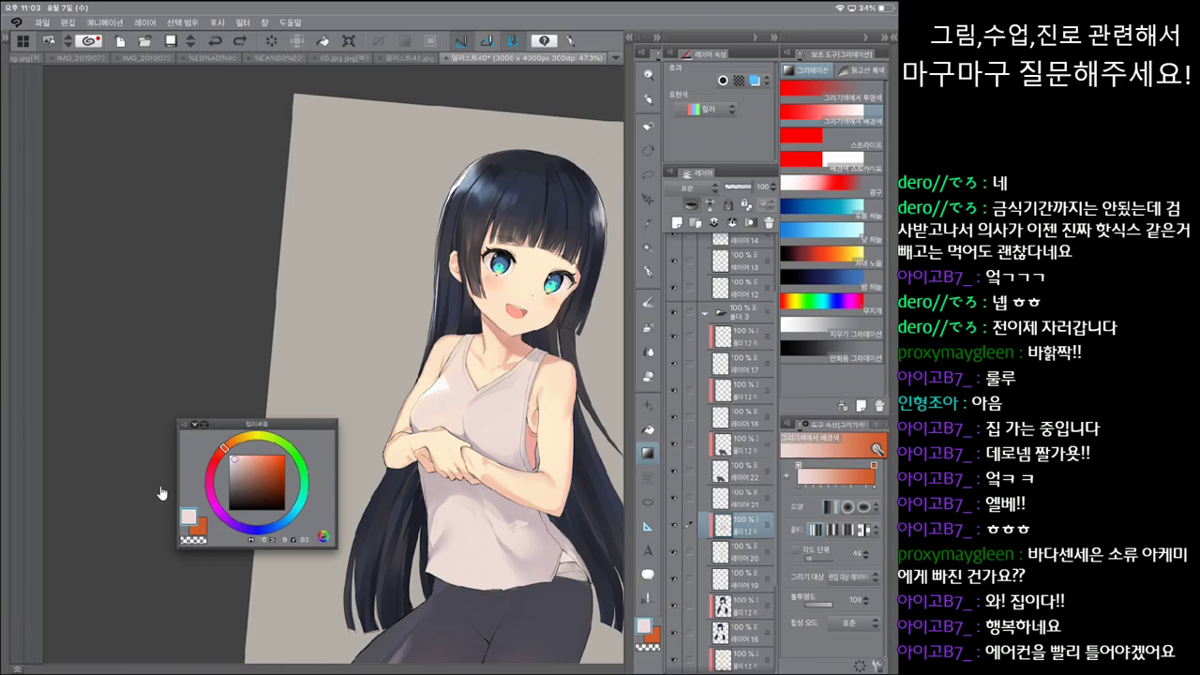
{"action": "key", "text": "p"}
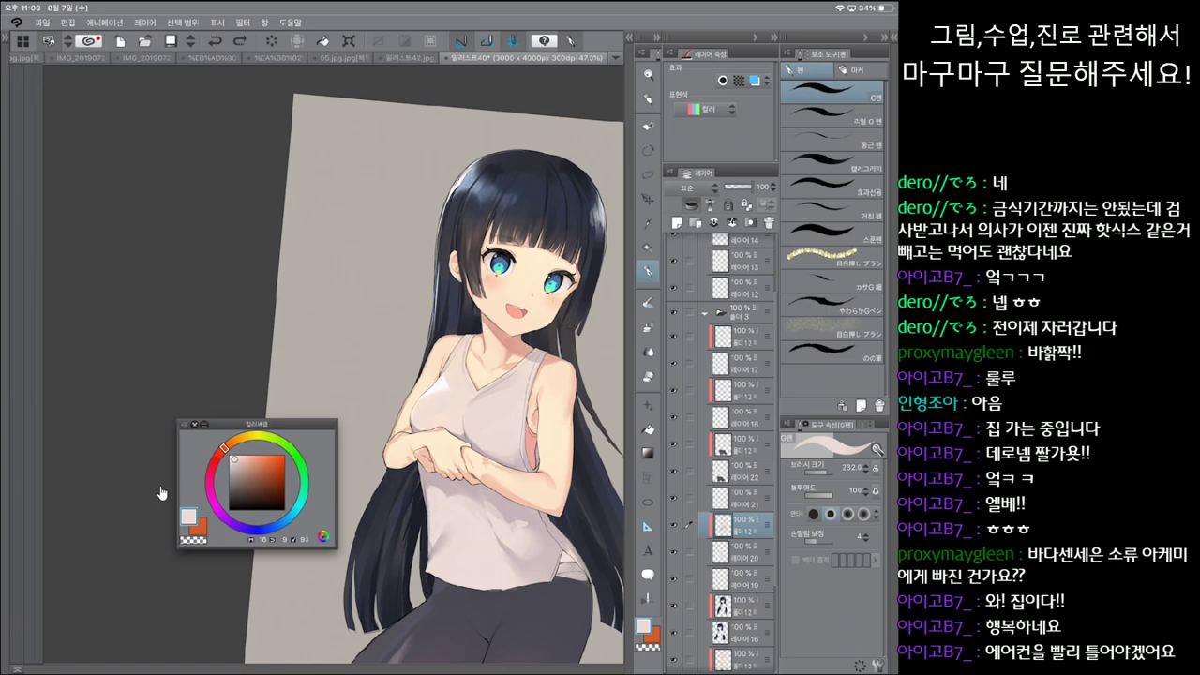
{"action": "key", "text": "ctrl+@"}
{"action": "key", "text": "-"}
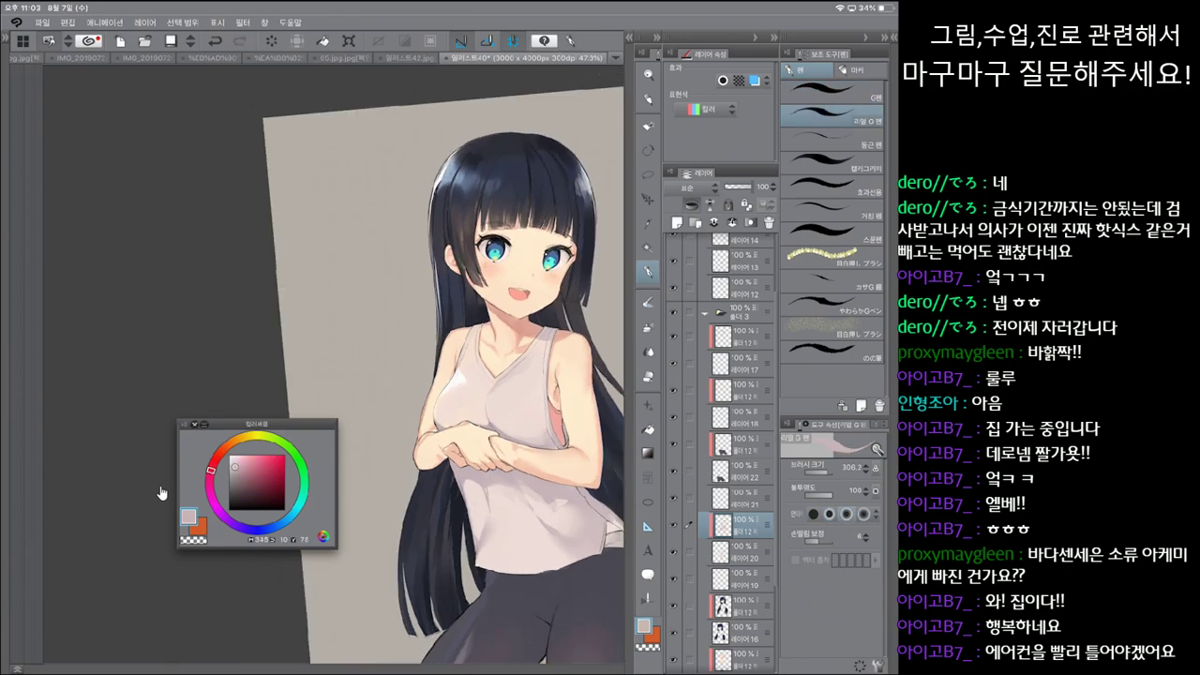
{"action": "key", "text": "ctrl+z"}
{"action": "key", "text": "ctrl+y"}
{"action": "key", "text": "j"}
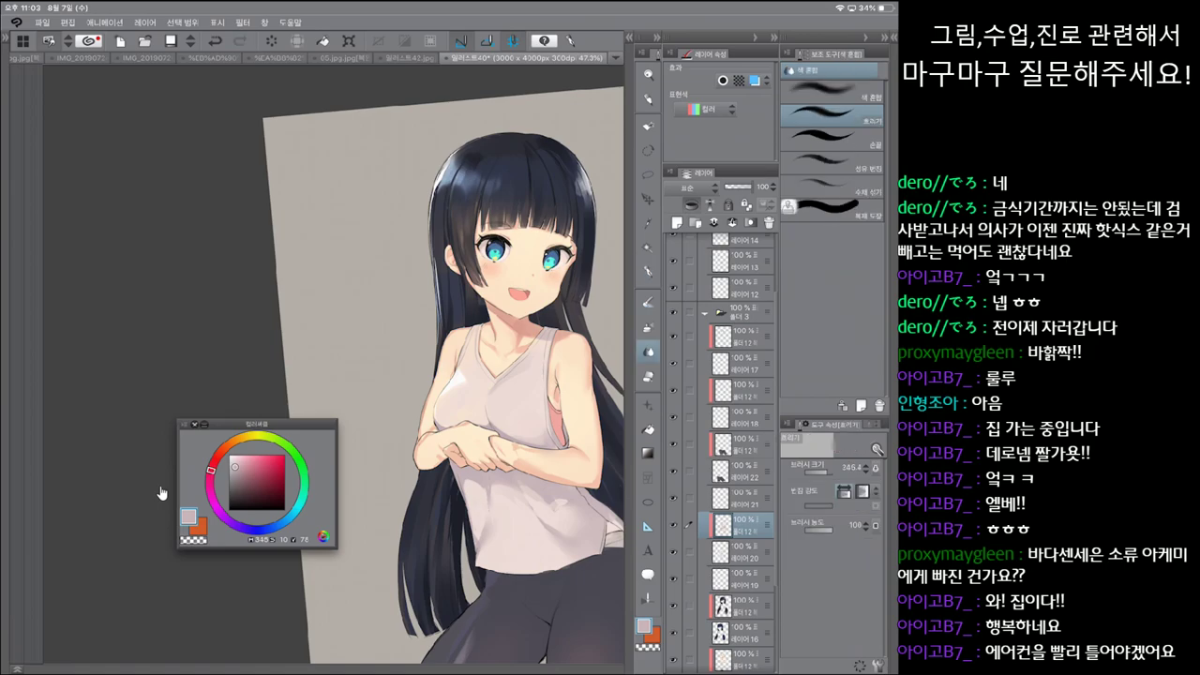
Step: Add G펜 shadow strokes to the tank top and compare the result by undoing and redoing the last one
{"action": "scroll", "coordinate": [161, 493], "scroll_direction": "down", "scroll_amount": 3}
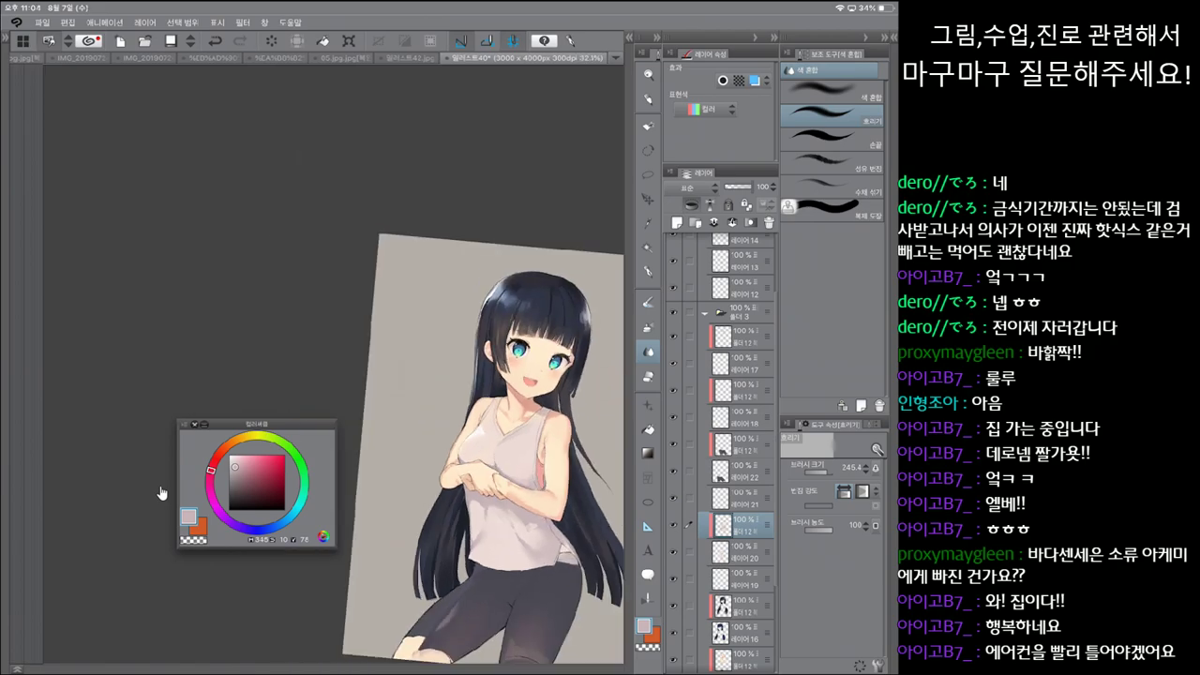
{"action": "key", "text": "p"}
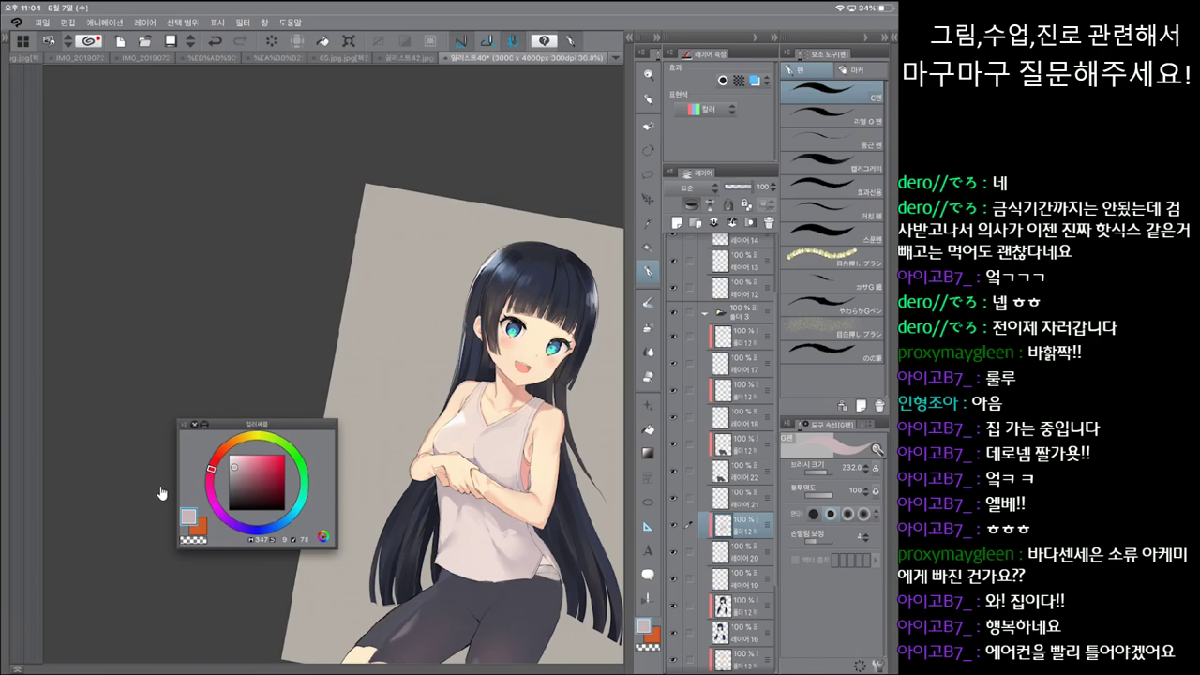
{"action": "scroll", "coordinate": [162, 493], "scroll_direction": "down", "scroll_amount": 1}
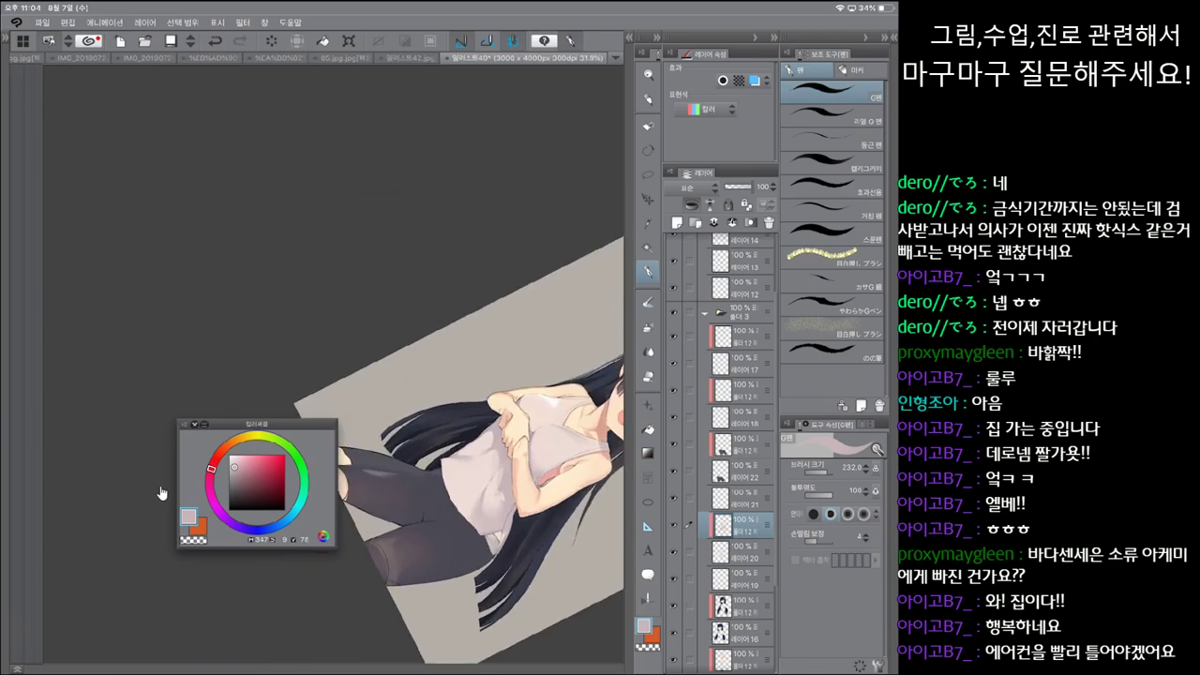
{"action": "key", "text": "ctrl+z"}
{"action": "key", "text": "ctrl+y"}
{"action": "scroll", "coordinate": [162, 493], "scroll_direction": "up", "scroll_amount": 1}
{"action": "scroll", "coordinate": [161, 493], "scroll_direction": "up", "scroll_amount": 1}
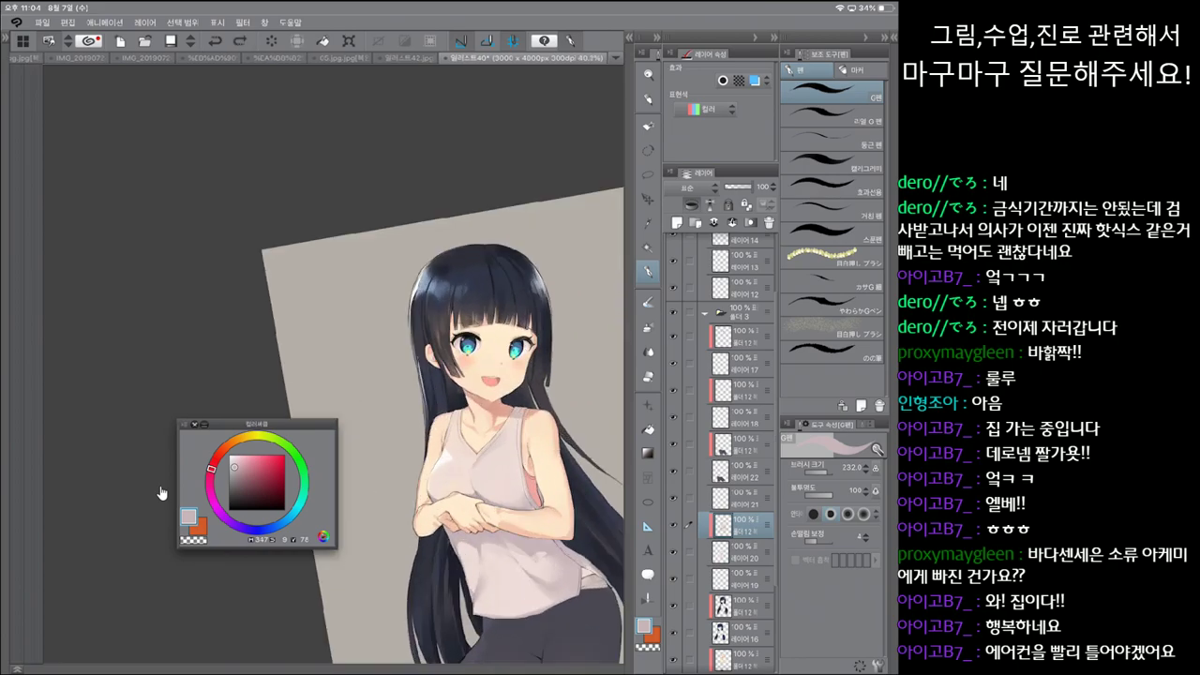
{"action": "scroll", "coordinate": [161, 493], "scroll_direction": "up", "scroll_amount": 1}
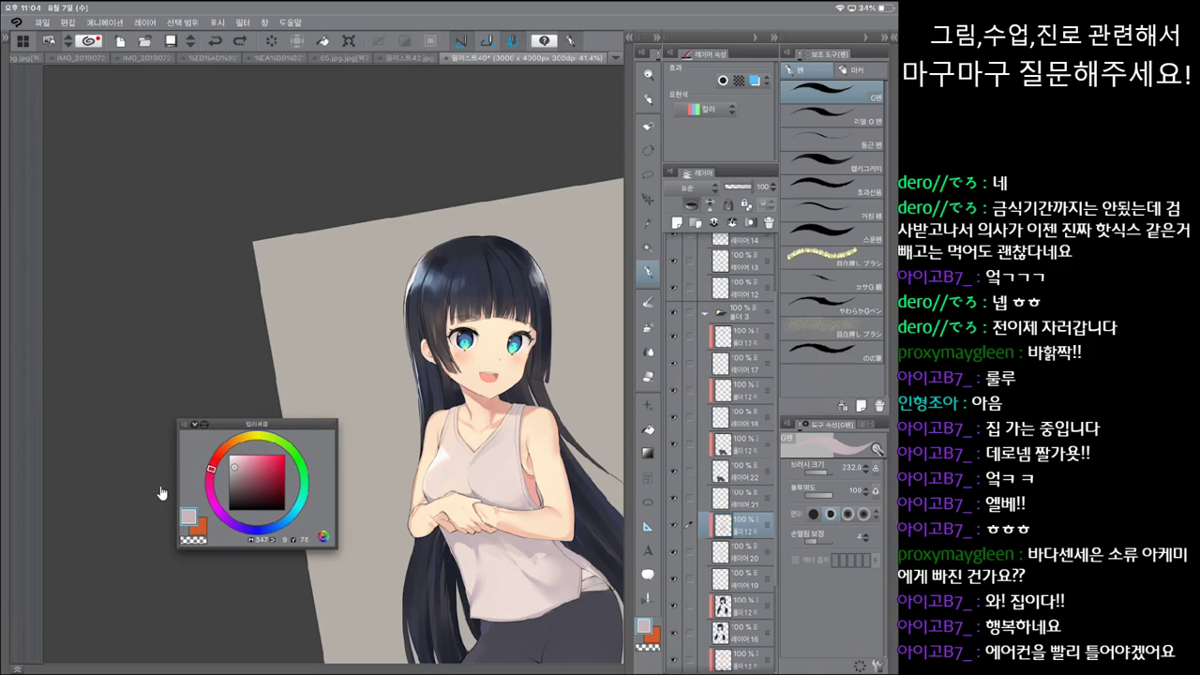
Step: Adjust the tank top's light and shadow with the 리얼 G펜 and 흐리기, undo the last G펜 chest strokes, and trim with the eraser
{"action": "key", "text": "period"}
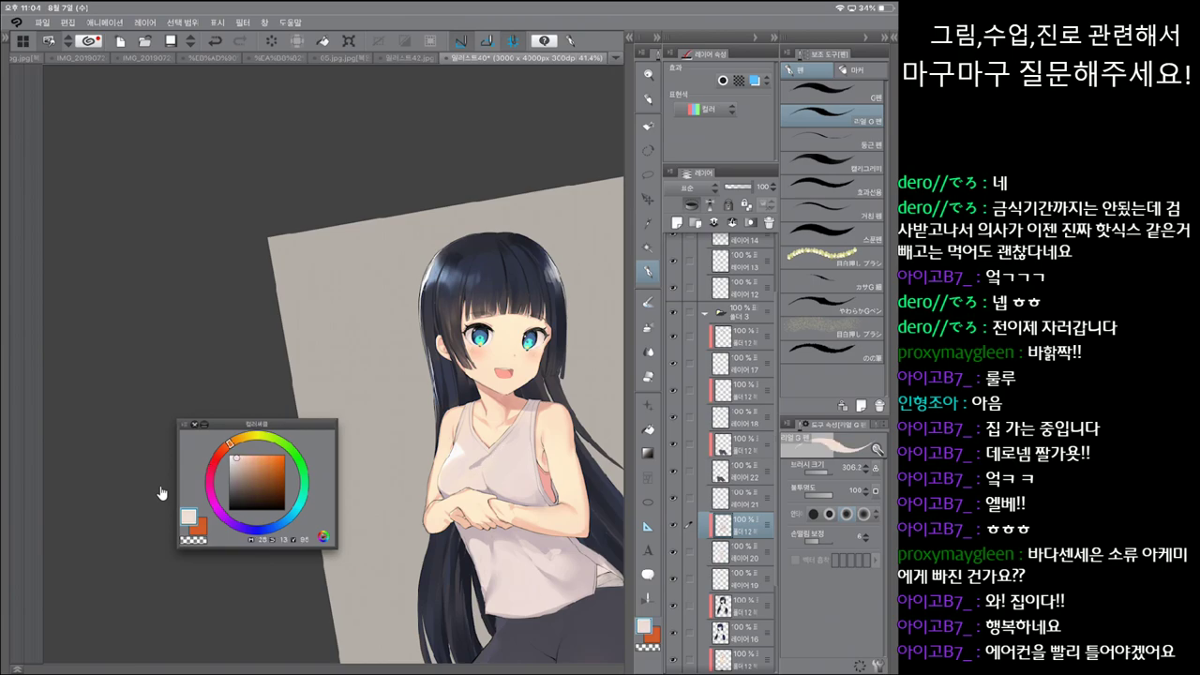
{"action": "key", "text": "j"}
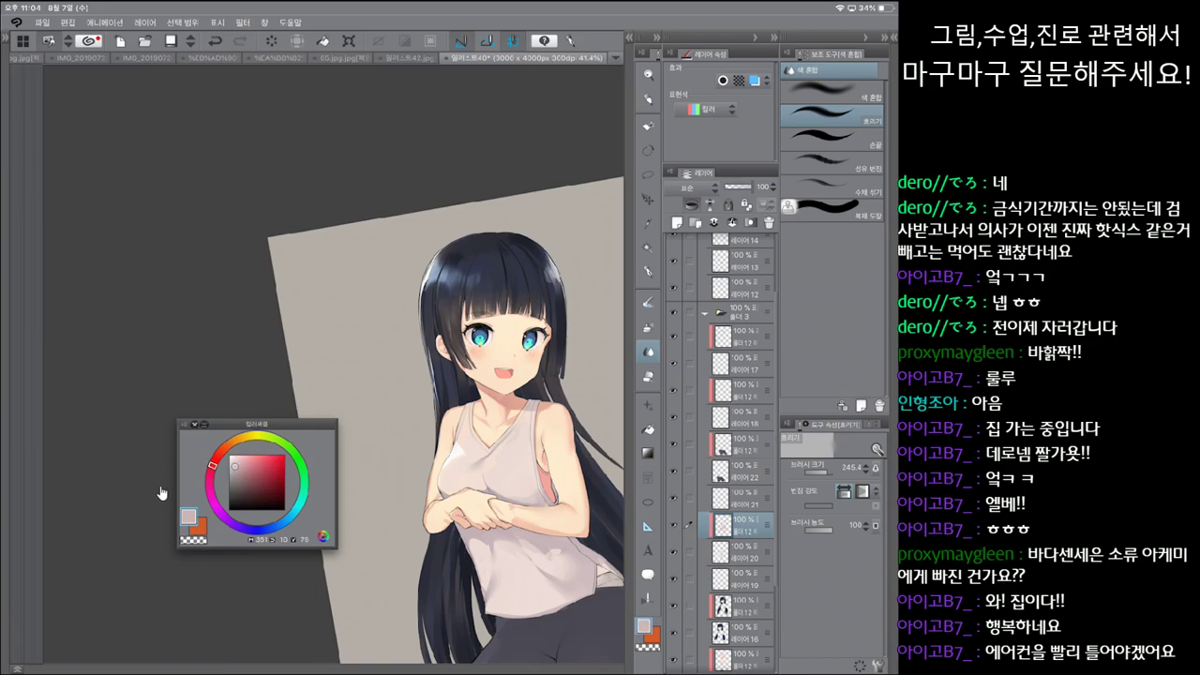
{"action": "key", "text": "p"}
{"action": "mouse_move", "coordinate": [527, 424]}
{"action": "left_mouse_down"}
{"action": "mouse_move", "coordinate": [528, 470]}
{"action": "mouse_move", "coordinate": [506, 436]}
{"action": "mouse_move", "coordinate": [517, 426]}
{"action": "mouse_move", "coordinate": [508, 448]}
{"action": "mouse_move", "coordinate": [505, 439]}
{"action": "left_mouse_up"}
{"action": "key", "text": "ctrl+z"}
{"action": "key", "text": "ctrl+z"}
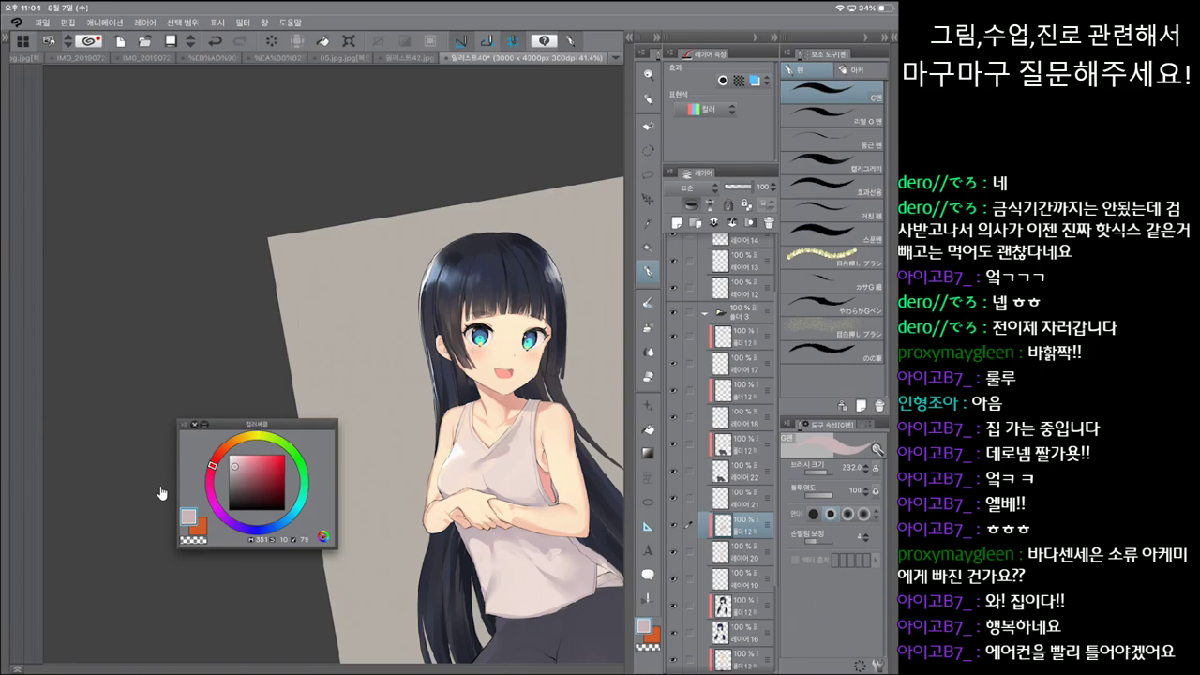
{"action": "key", "text": "j"}
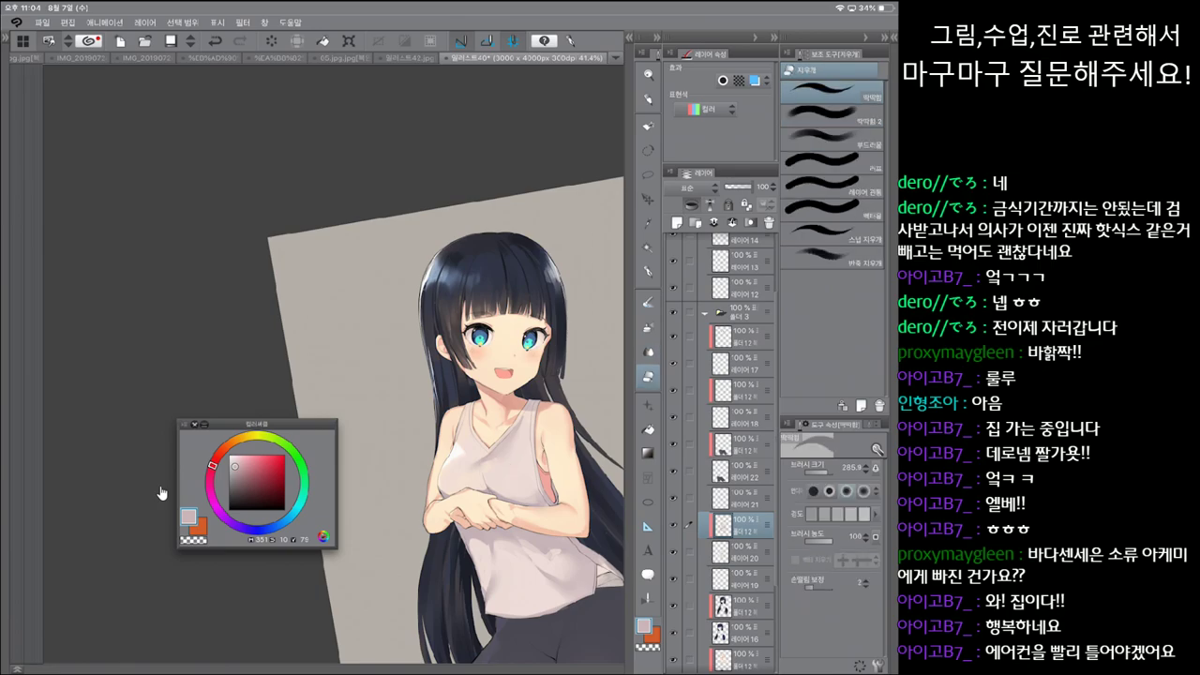
Step: Touch up the tank top's light and shadow with the 리얼 G펜 and trim the strokes with the eraser
{"action": "key", "text": "p"}
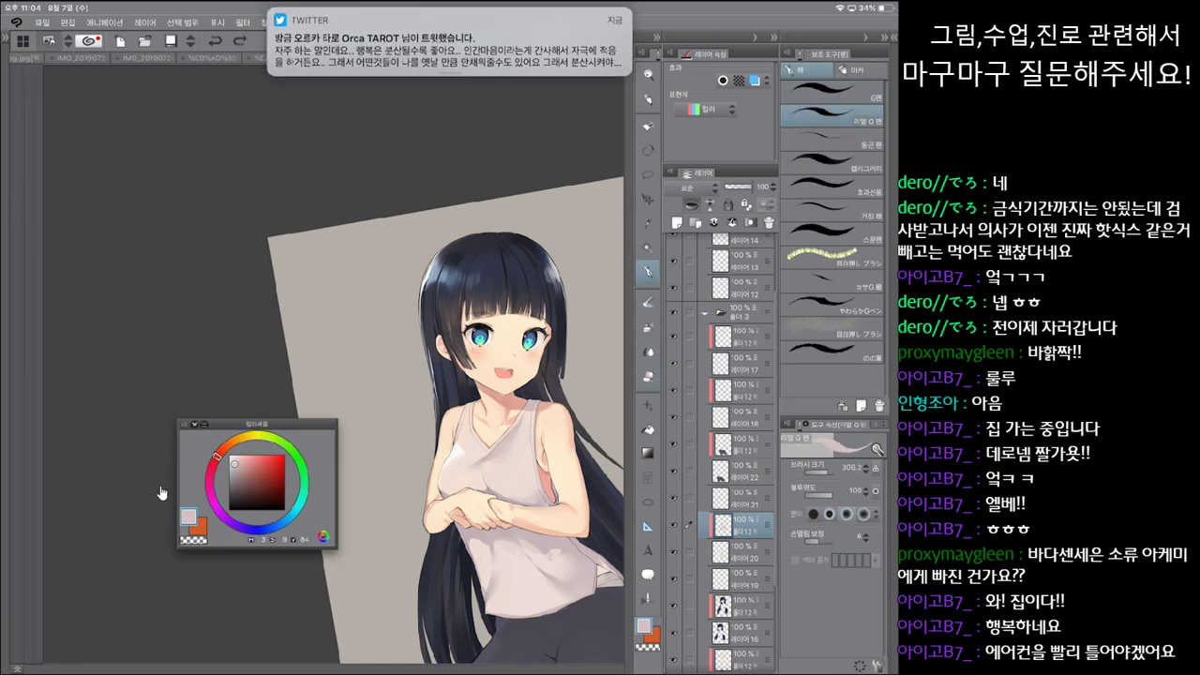
{"action": "key", "text": "minus"}
{"action": "key", "text": "minus"}
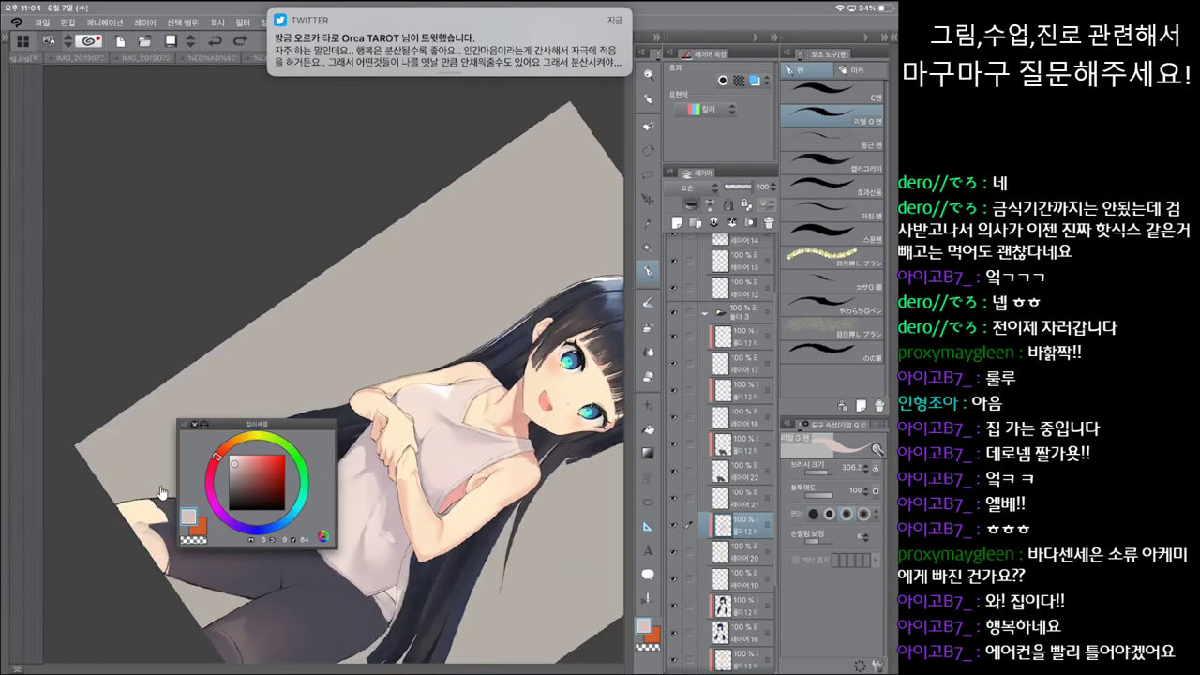
{"action": "key", "text": "e"}
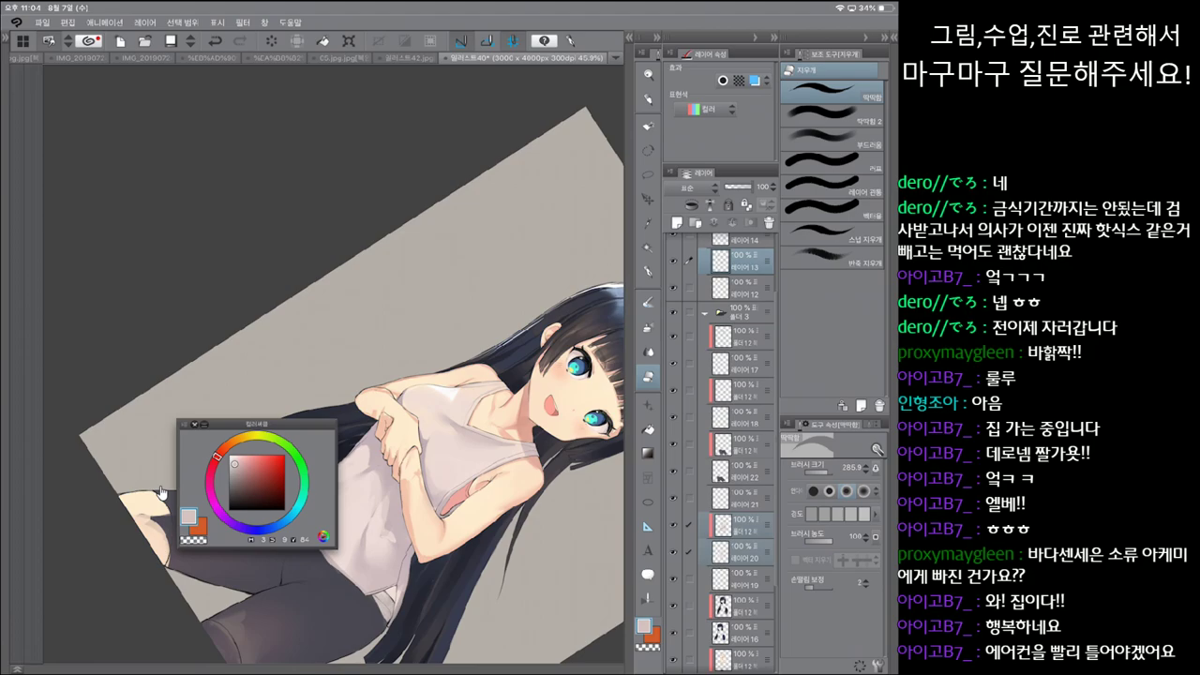
Step: Sample a peach skin tone, select the skin layer, shade the skin with the G펜, undo the last stroke, and soften with 흐리기
{"action": "left_click", "coordinate": [162, 490], "text": "alt"}
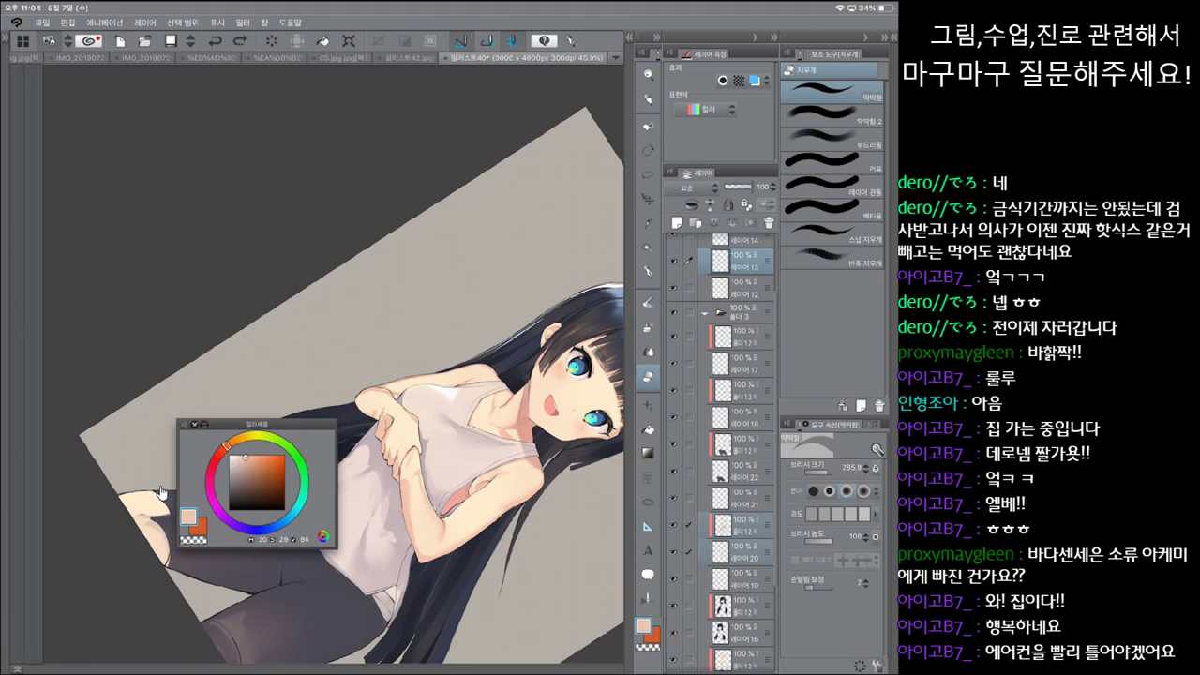
{"action": "scroll", "coordinate": [161, 491], "scroll_direction": "left", "scroll_amount": 3}
{"action": "key", "text": "p"}
{"action": "key", "text": "period"}
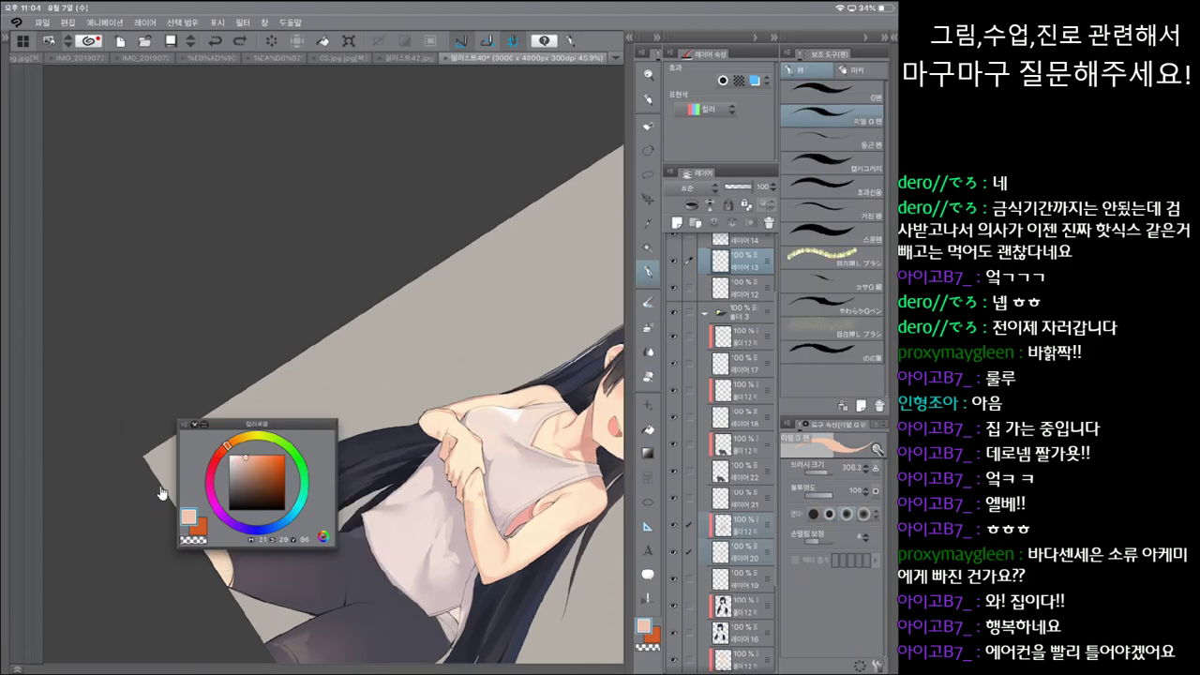
{"action": "left_click", "coordinate": [161, 490], "text": "ctrl+shift"}
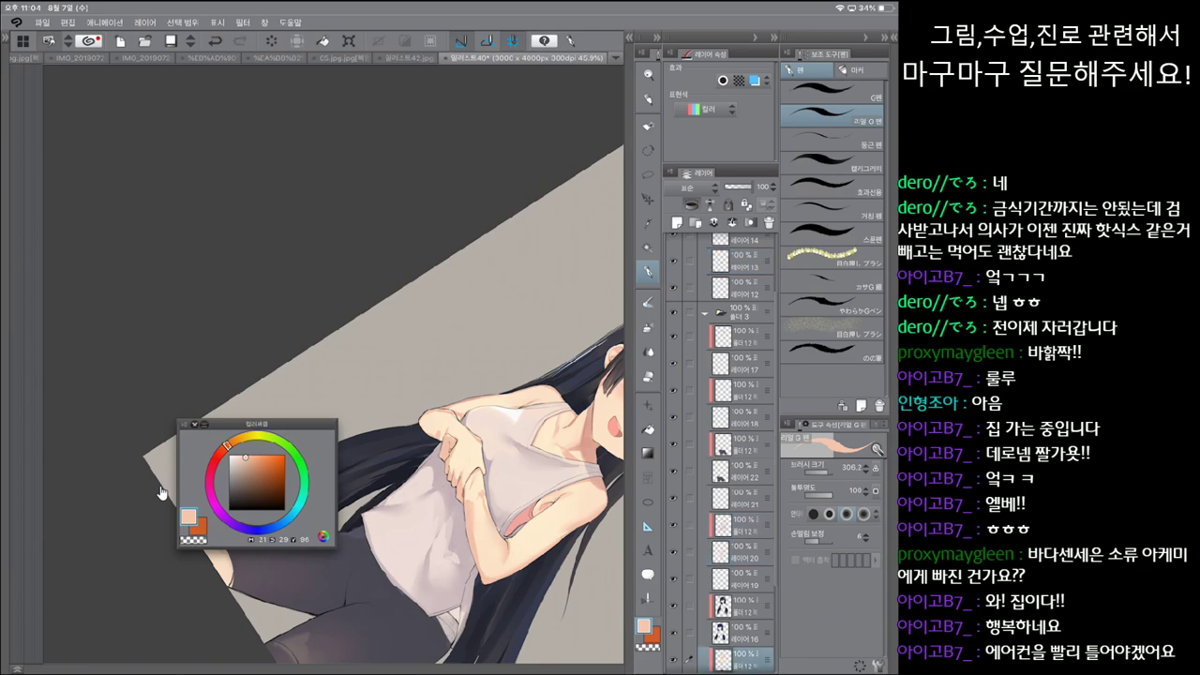
{"action": "key", "text": "comma"}
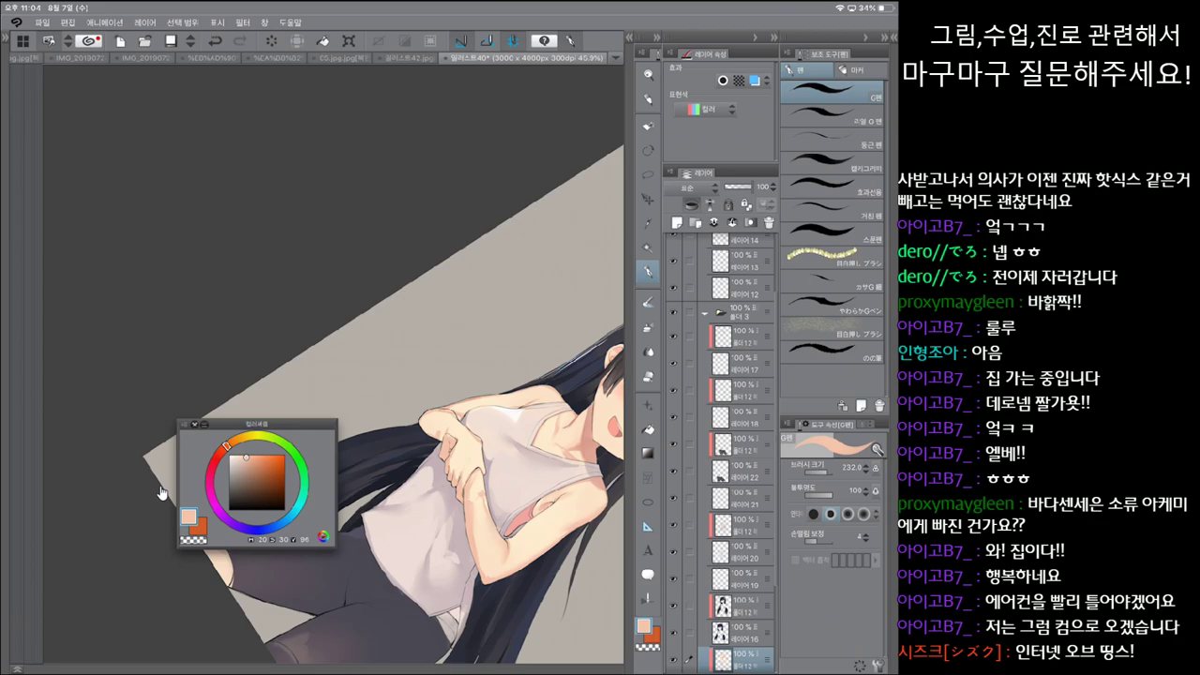
{"action": "key", "text": "ctrl+z"}
{"action": "key", "text": "j"}
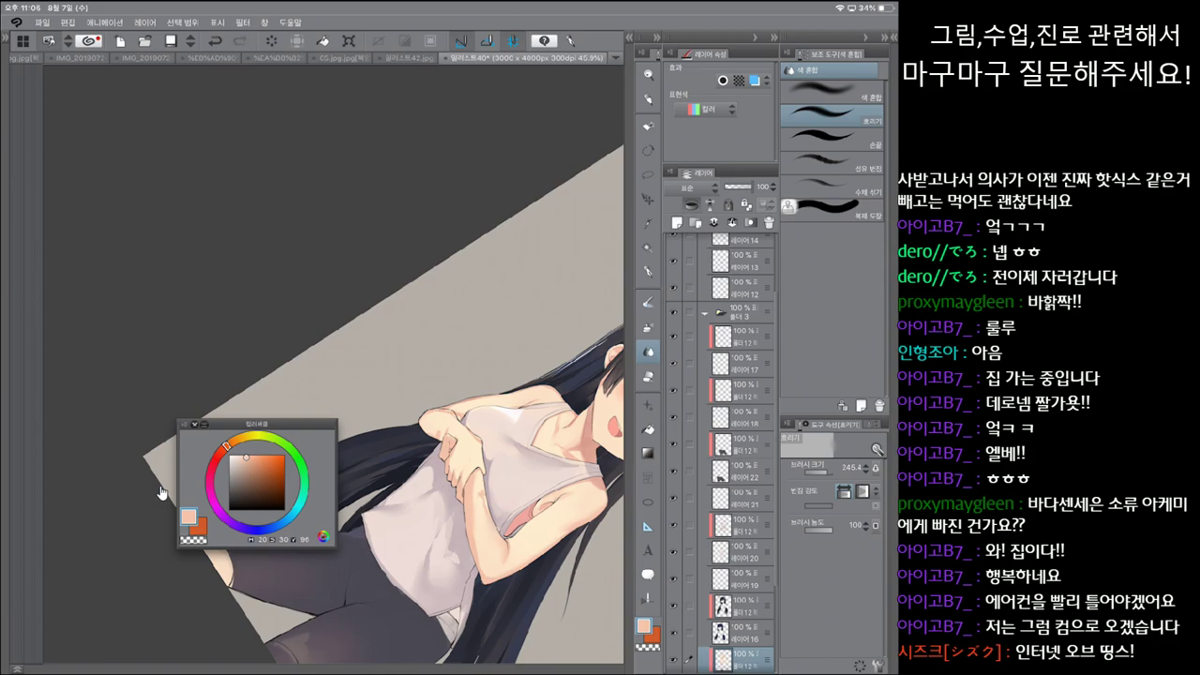
Step: Paint cream light and peach shadow strokes on the skin with the 리얼 G펜 and G펜, blending them with 흐리기 at size 245.4
{"action": "left_click", "coordinate": [161, 492], "text": "alt"}
{"action": "key", "text": "p"}
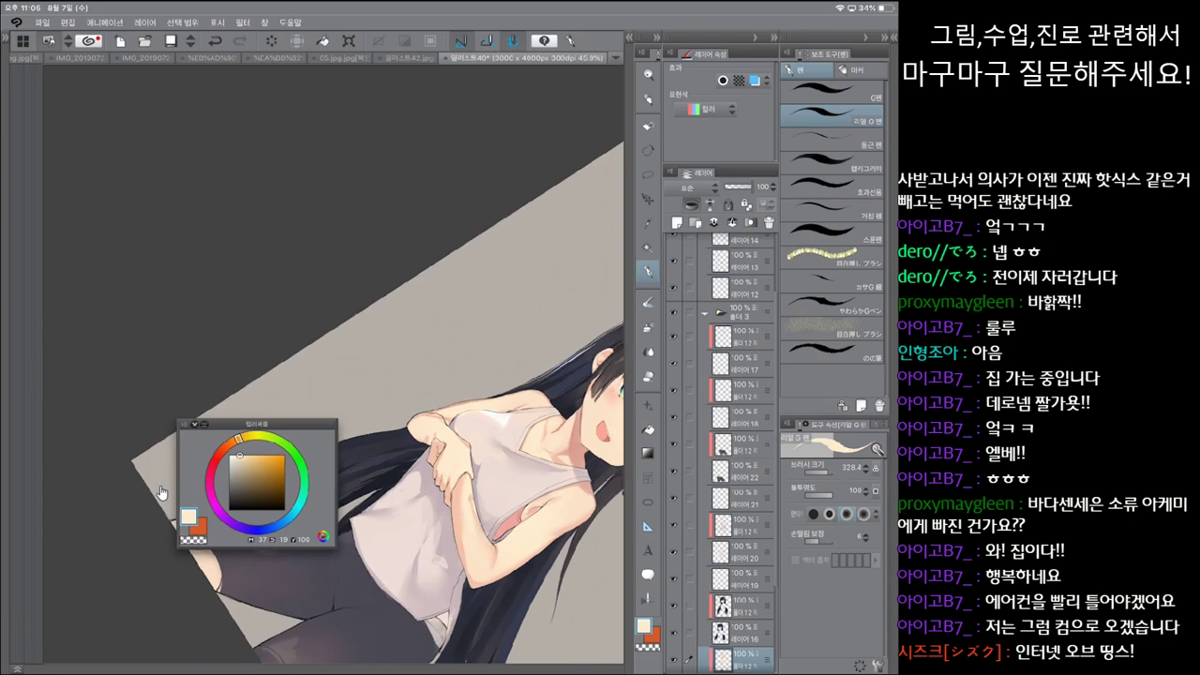
{"action": "key", "text": "comma"}
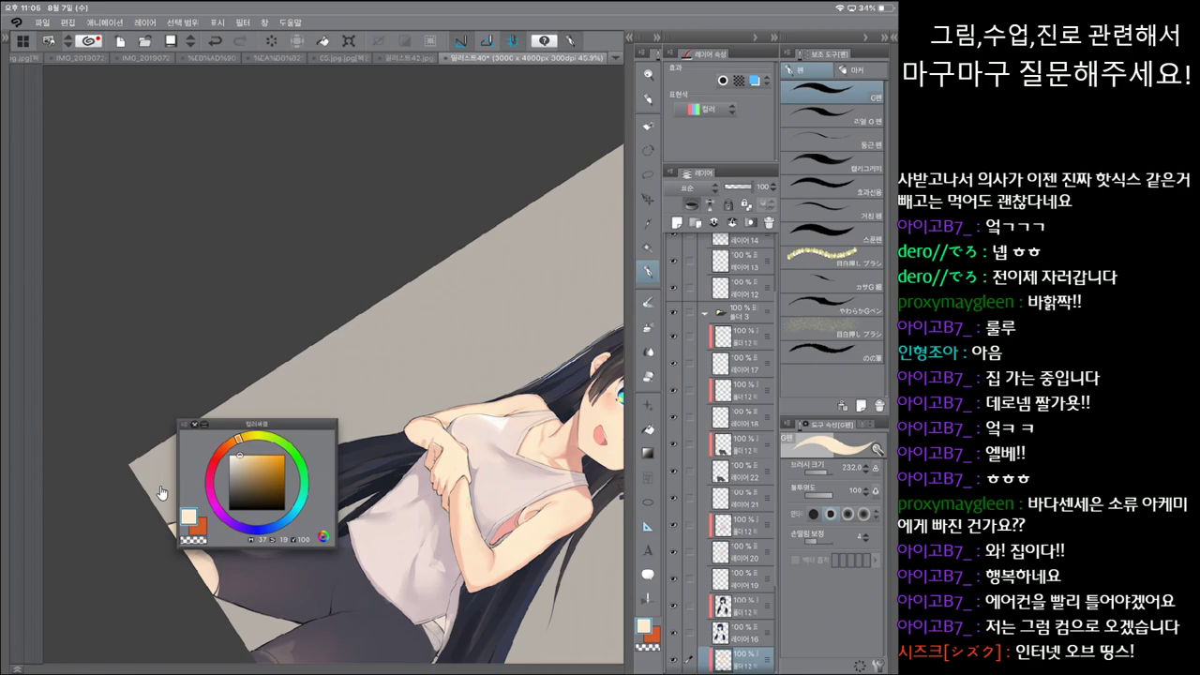
{"action": "key", "text": "j"}
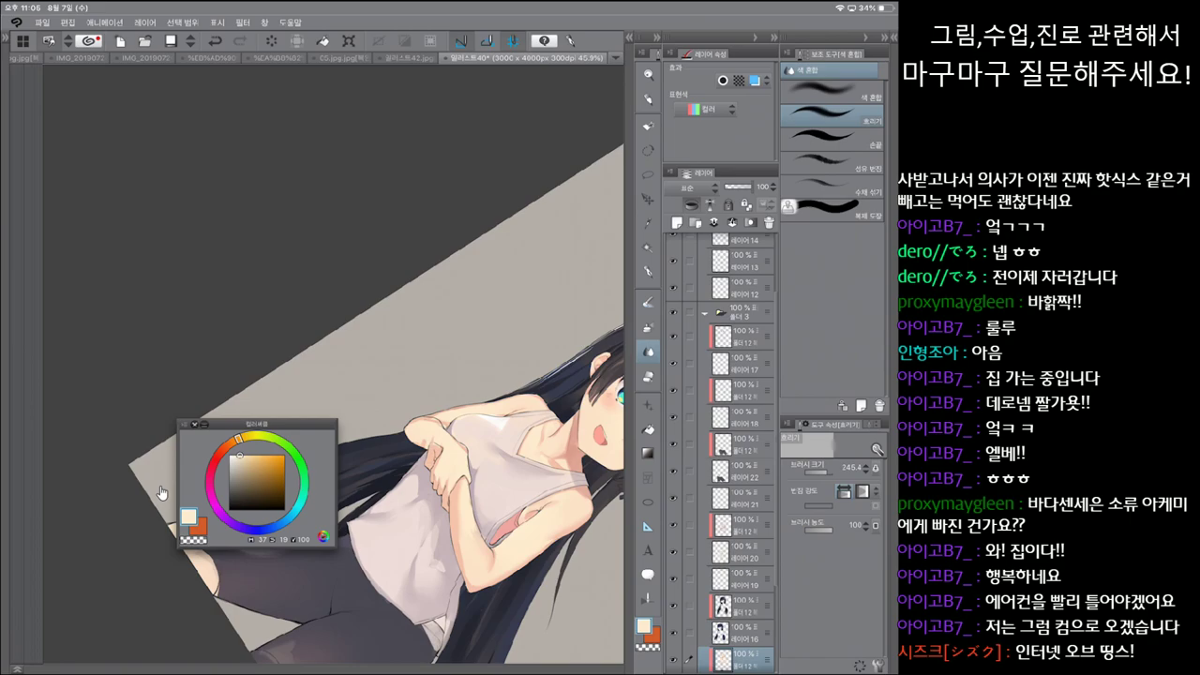
{"action": "key", "text": "p"}
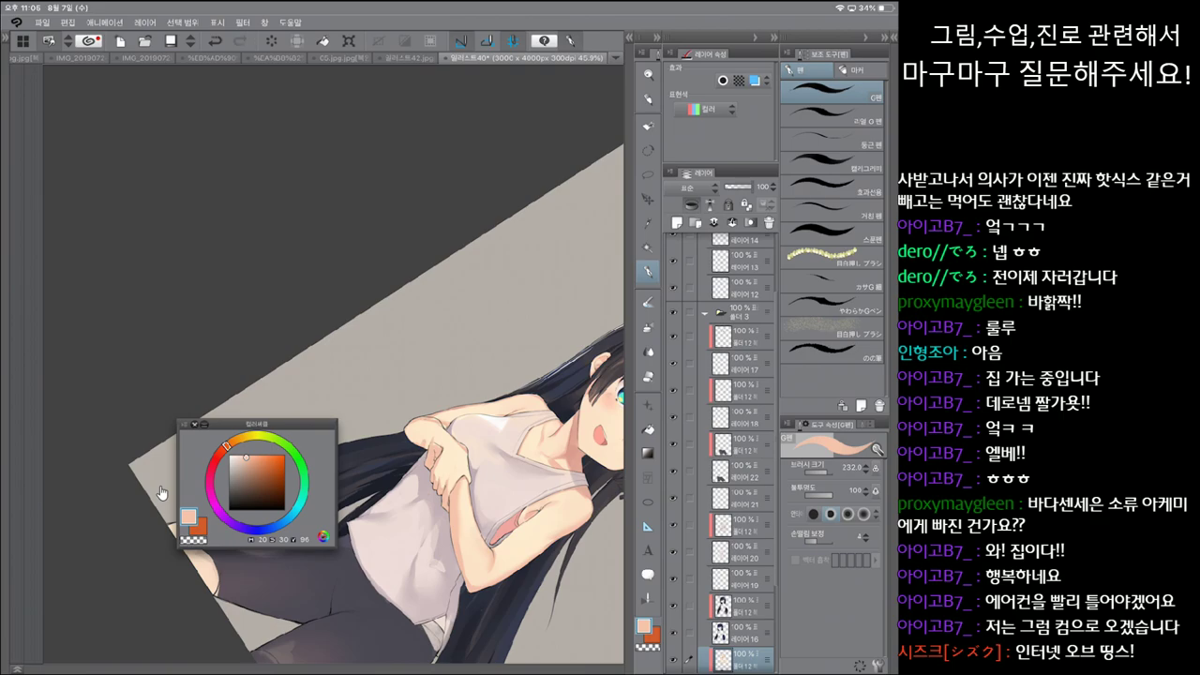
{"action": "key", "text": "j"}
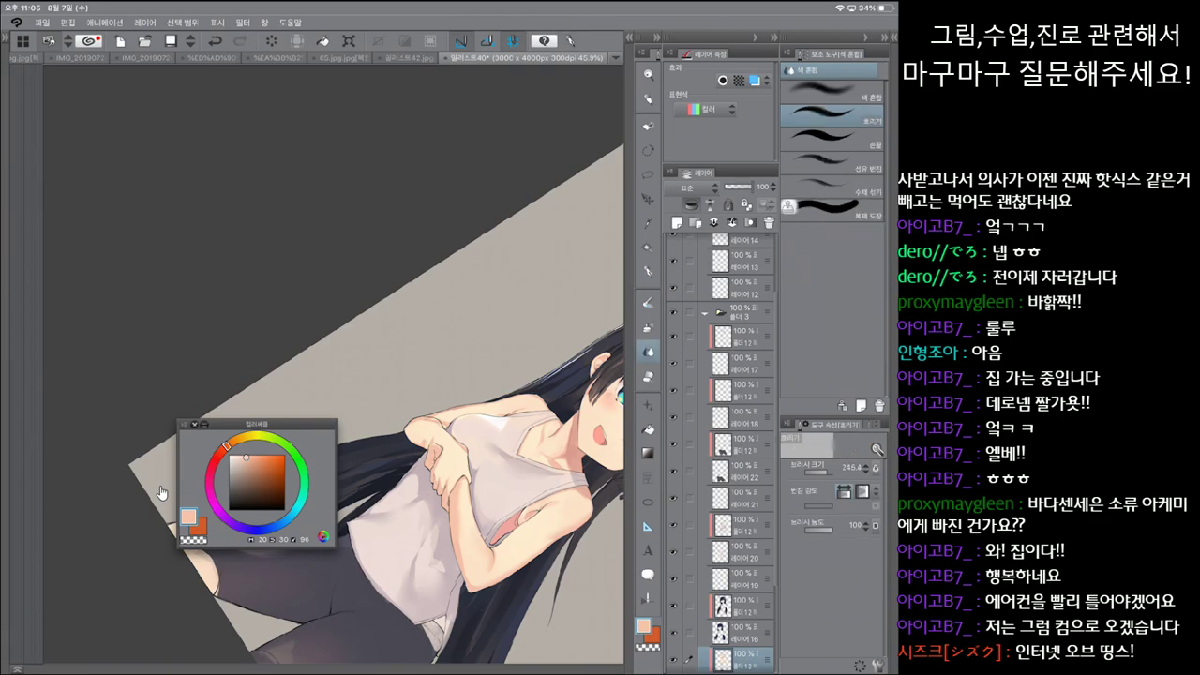
Step: Paint light peach skin tones on the girl's folded arms with the Real G-Pen and soften them with the Blur tool
{"action": "key", "text": "p"}
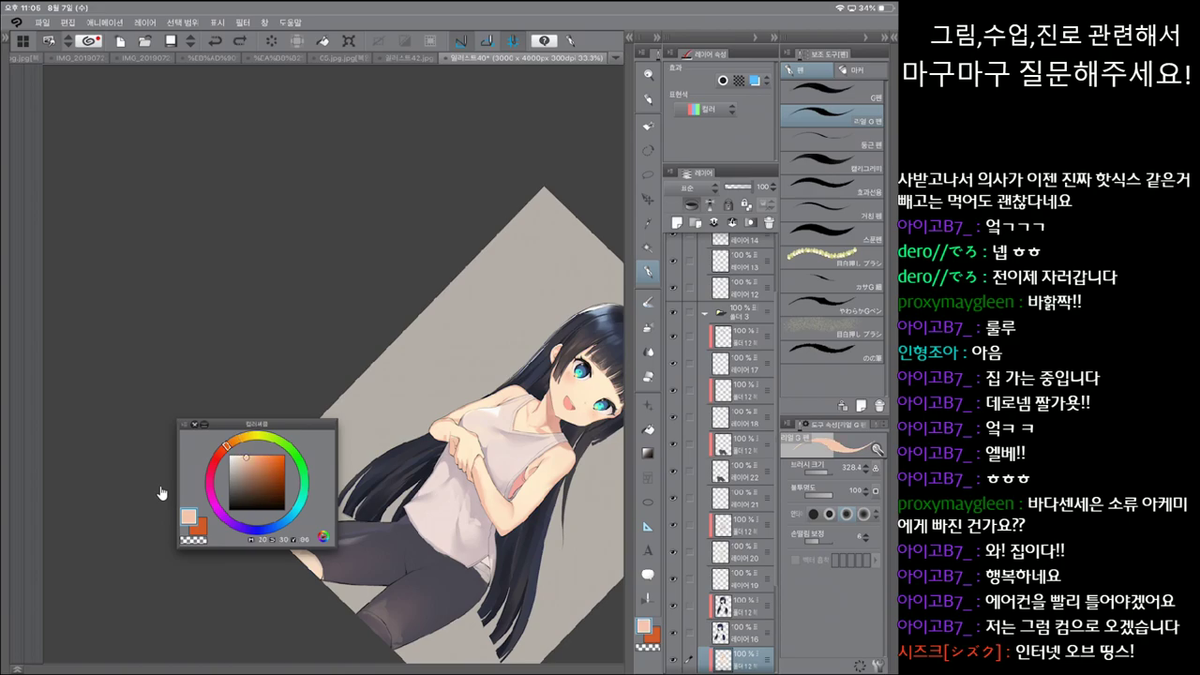
{"action": "key", "text": "j"}
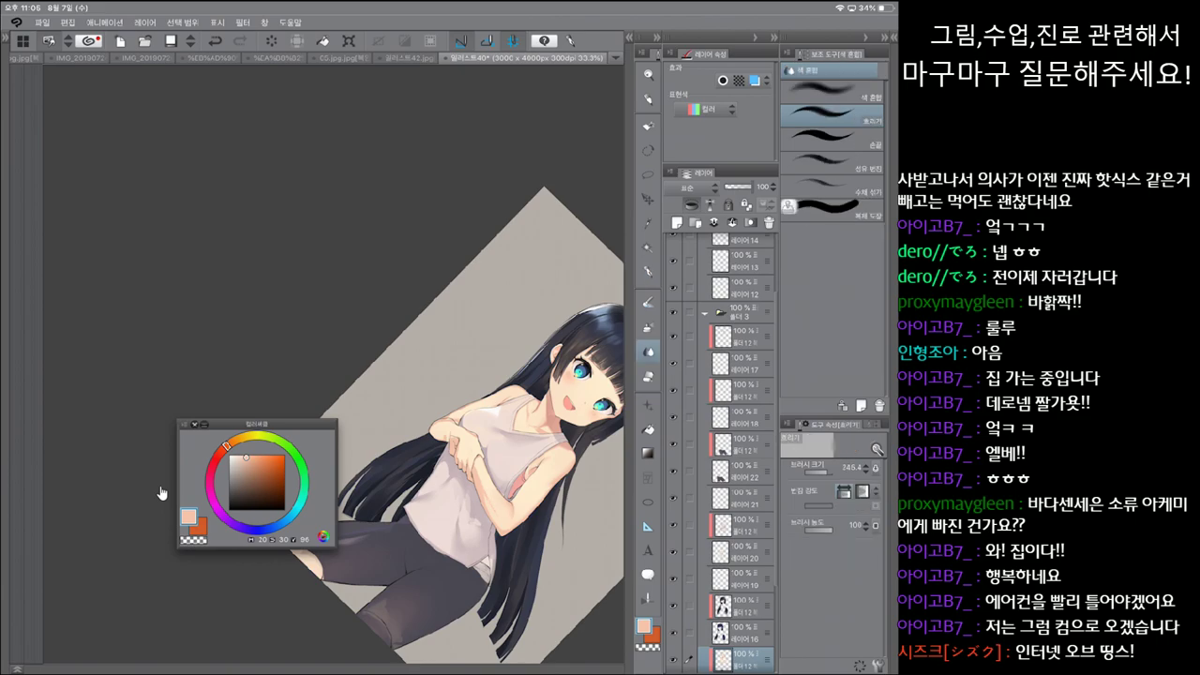
{"action": "key", "text": "ctrl+0"}
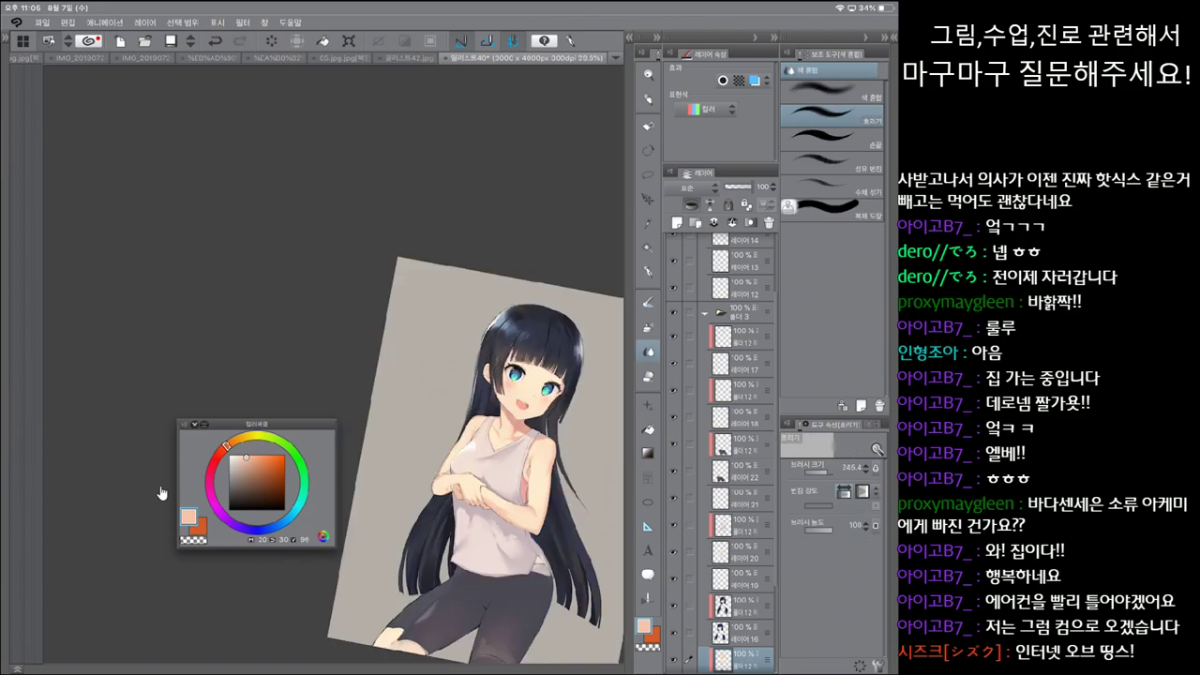
{"action": "key", "text": "minus"}
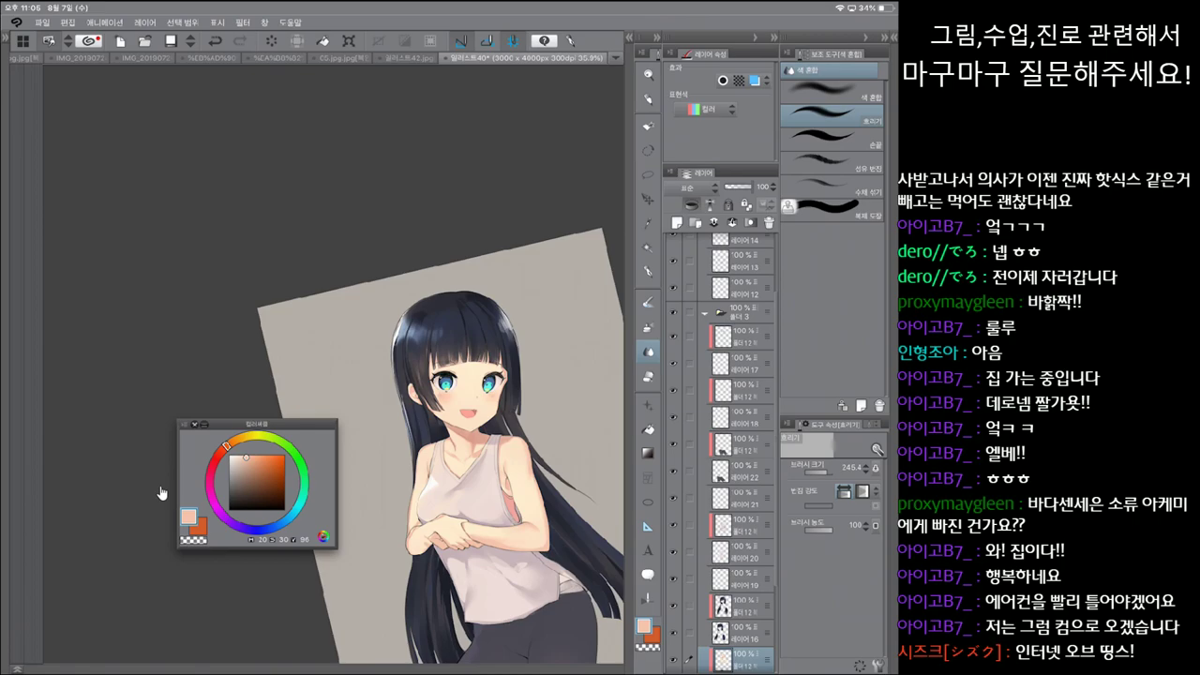
Step: Refine the skin shading with the G-Pen and Real G-Pen in peach and salmon tones, undoing unwanted strokes
{"action": "key", "text": "p"}
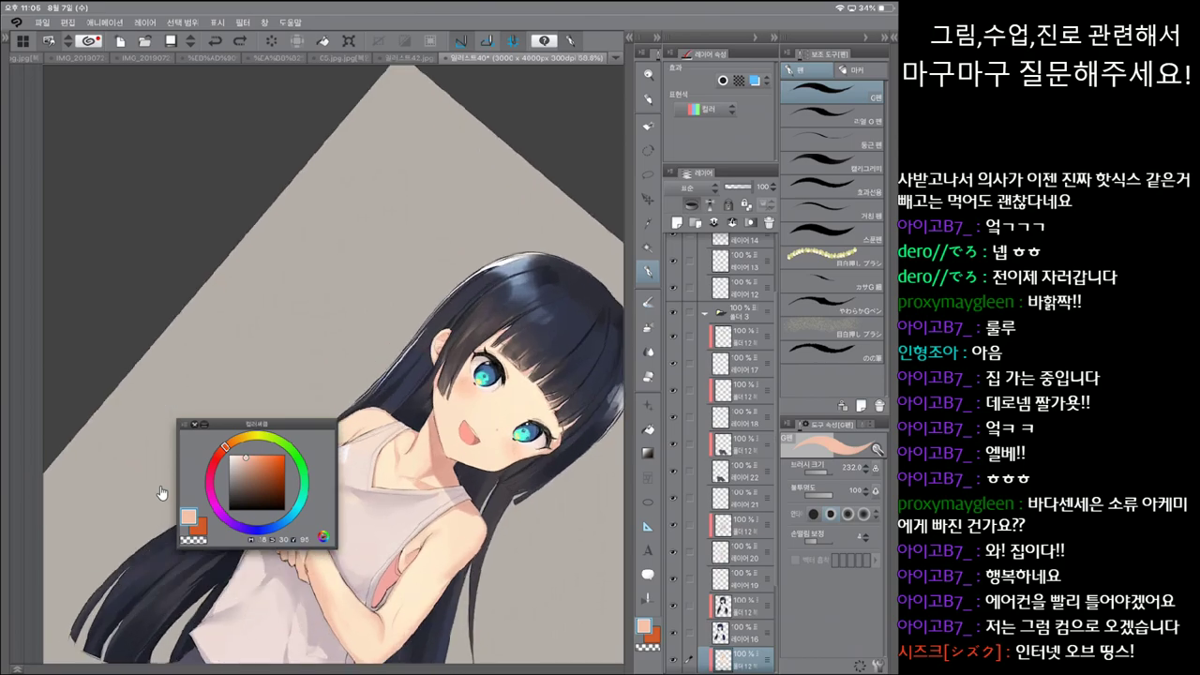
{"action": "key", "text": "period"}
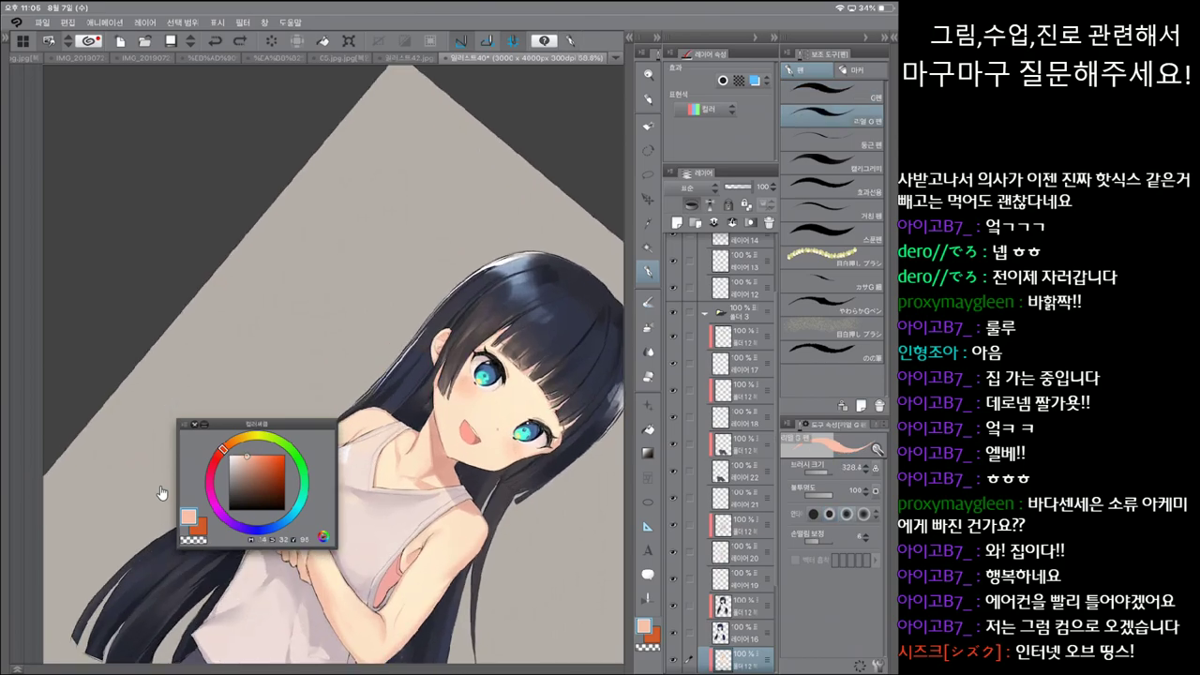
{"action": "key", "text": "ctrl+z"}
{"action": "key", "text": "-"}
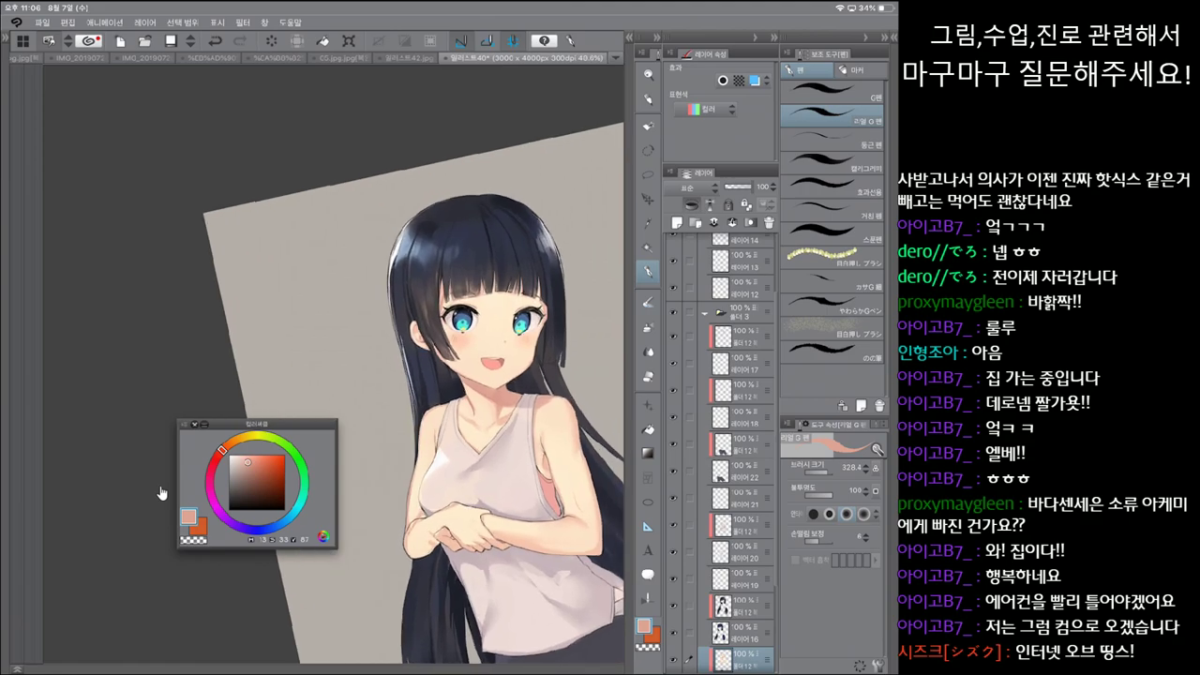
{"action": "key", "text": "ctrl+z"}
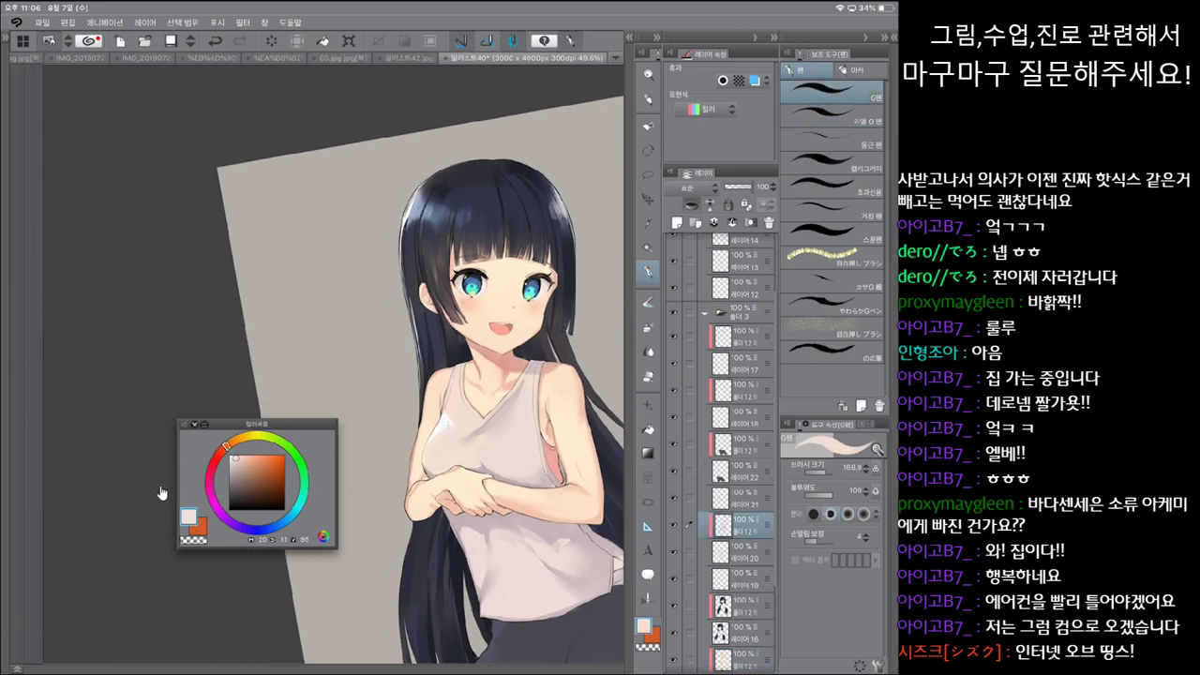
Step: Paint greyish-pink folds on the tank top's layer with the G-Pen, blur them and trim them with the hard eraser
{"action": "key", "text": "e"}
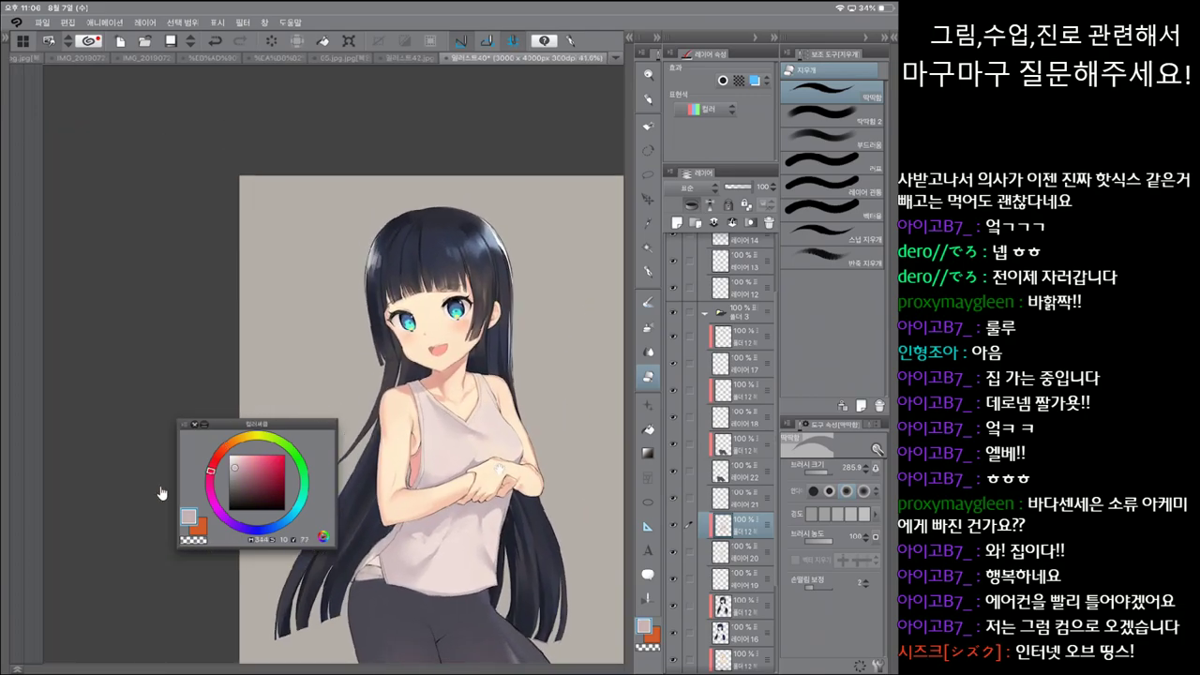
{"action": "key", "text": "p"}
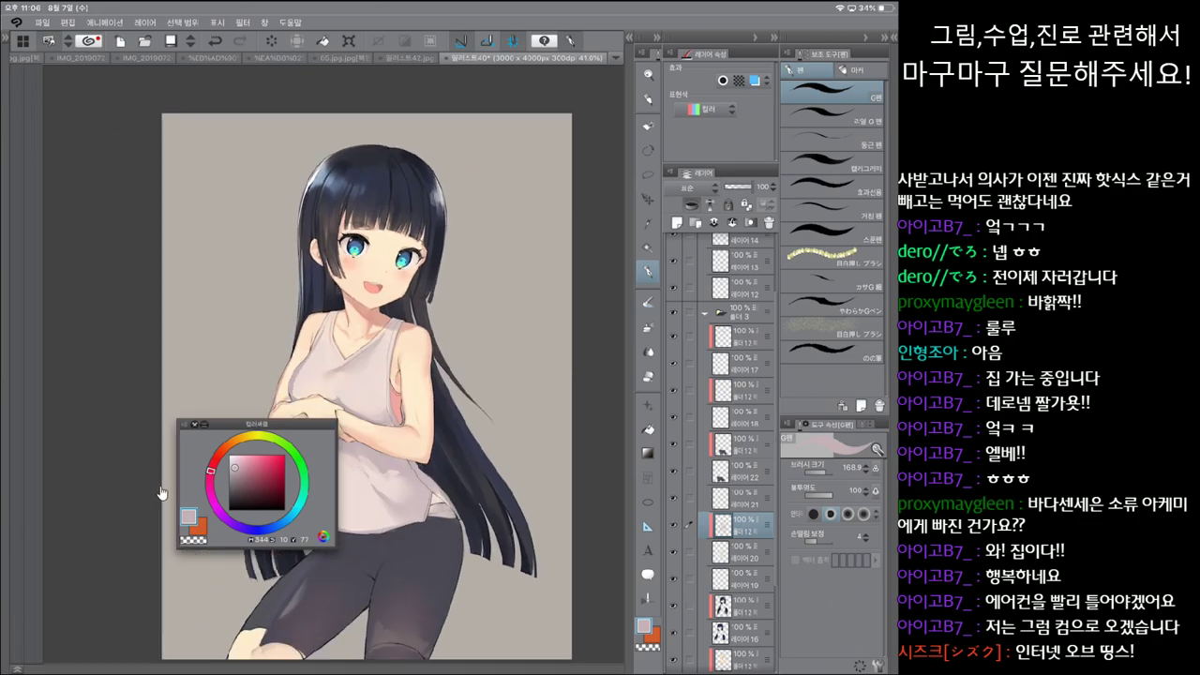
{"action": "key", "text": "j"}
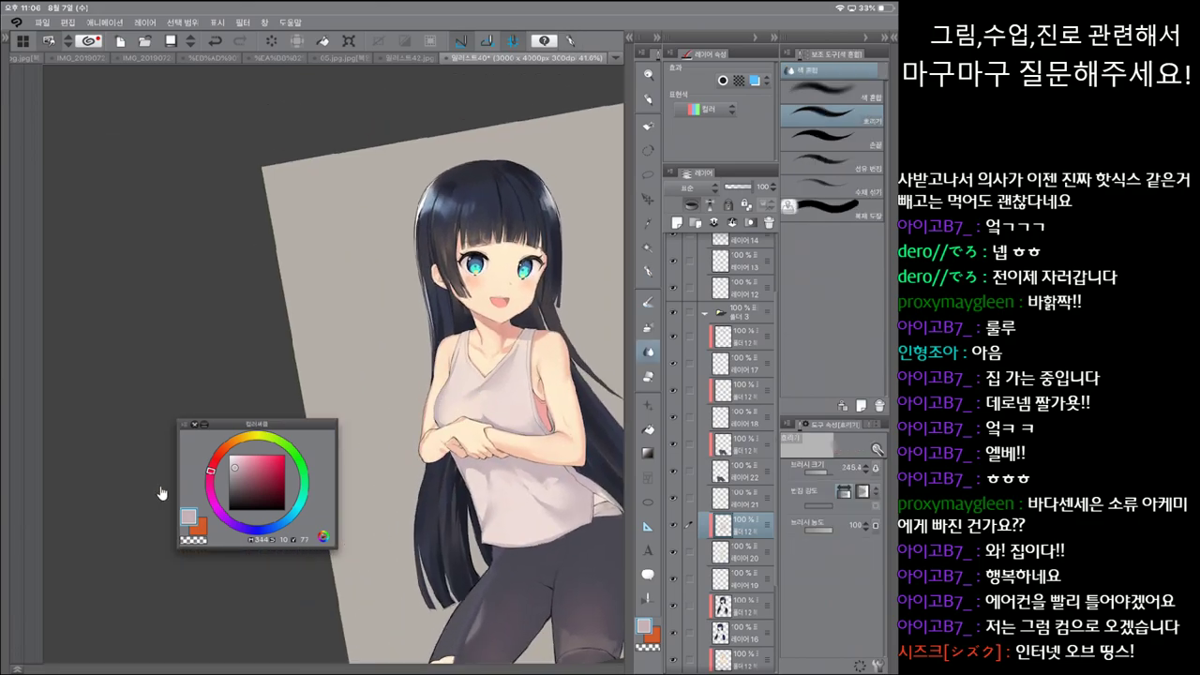
{"action": "key", "text": "e"}
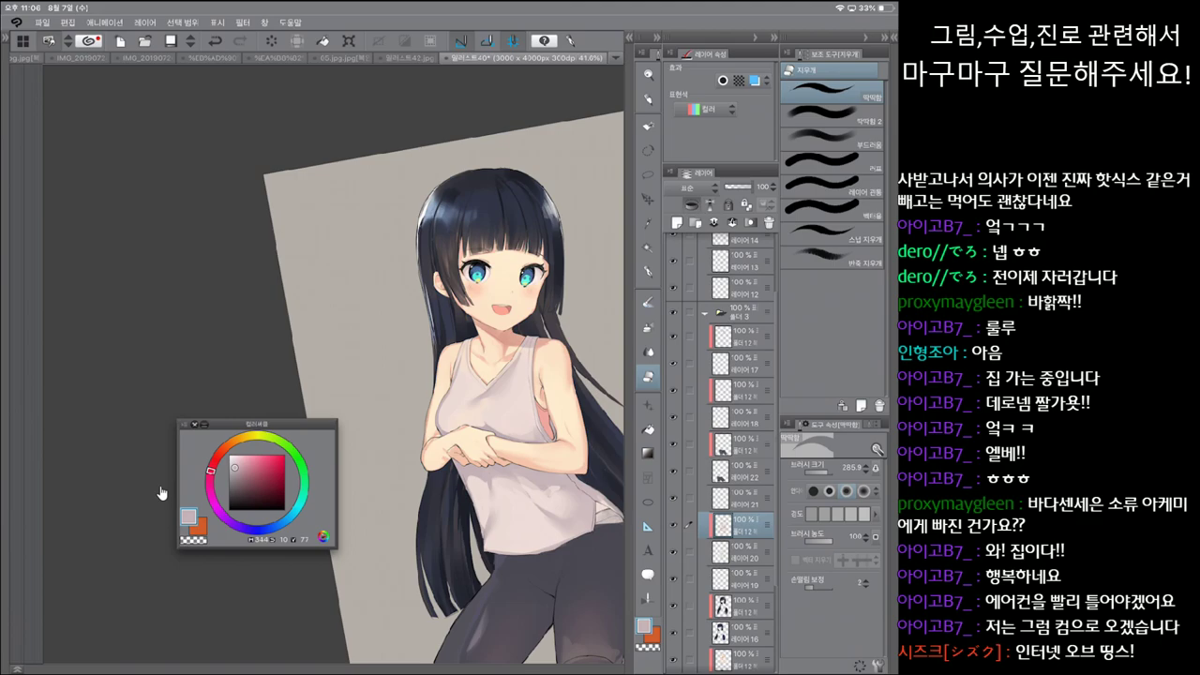
Step: Rework the tank top's shading with the square watercolor brush, Blur tool and eraser, undoing the last stroke
{"action": "key", "text": "b"}
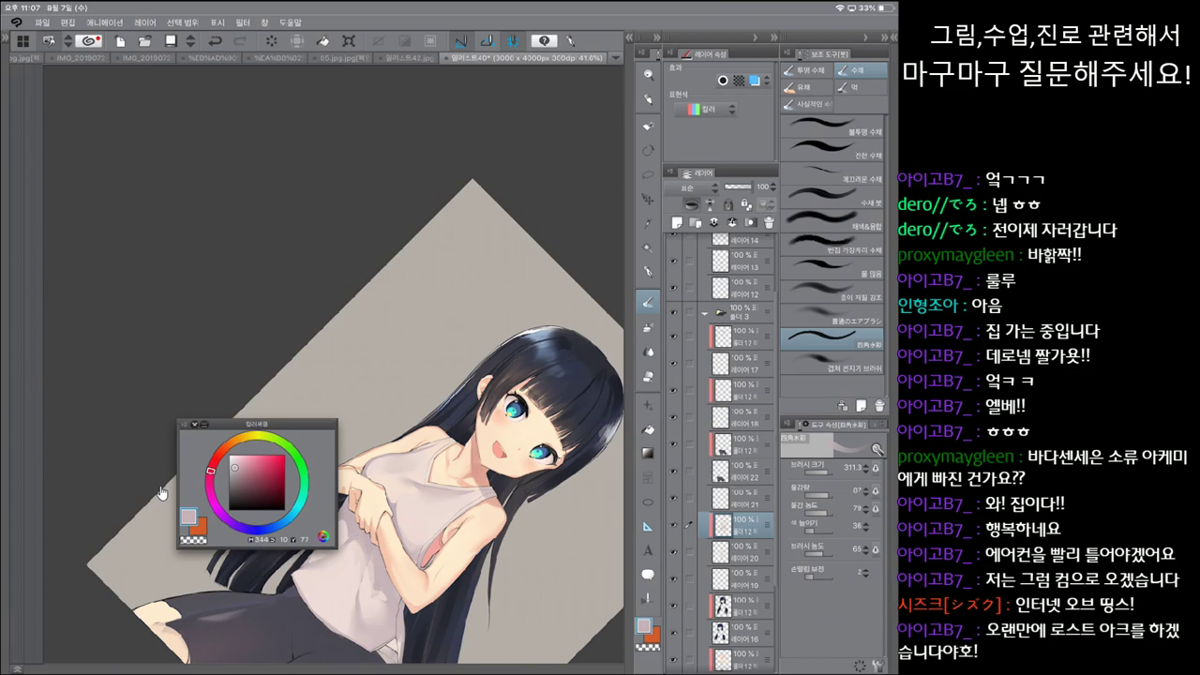
{"action": "key", "text": "j"}
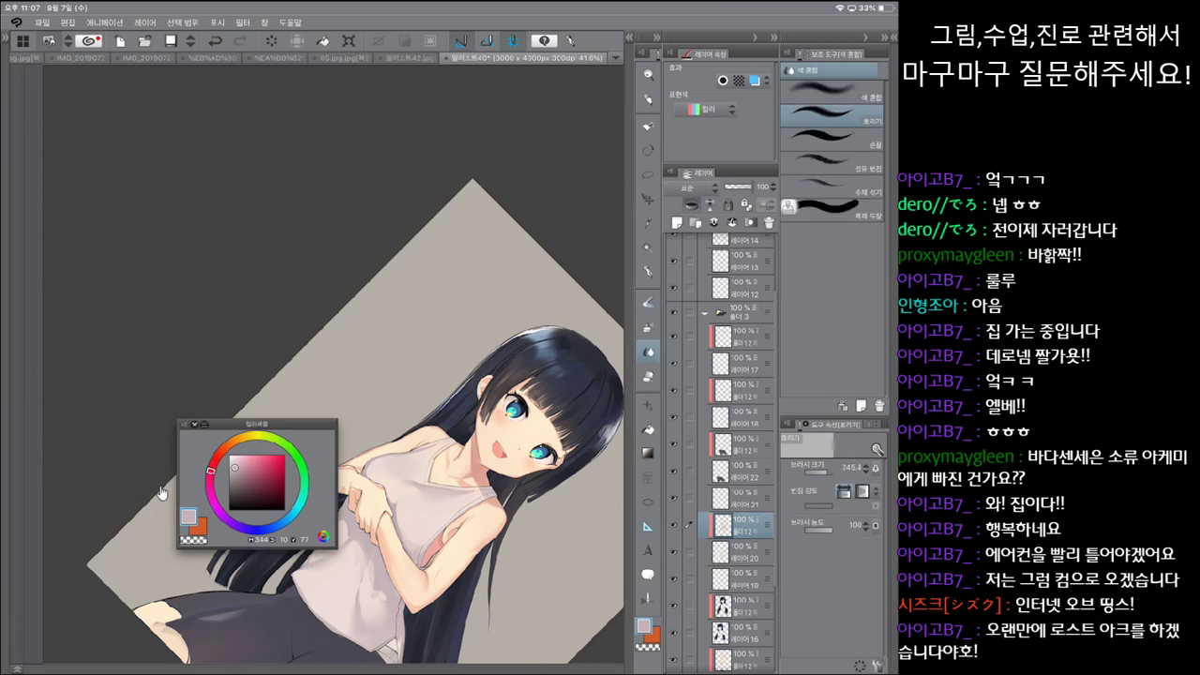
{"action": "key", "text": "b"}
{"action": "key", "text": "j"}
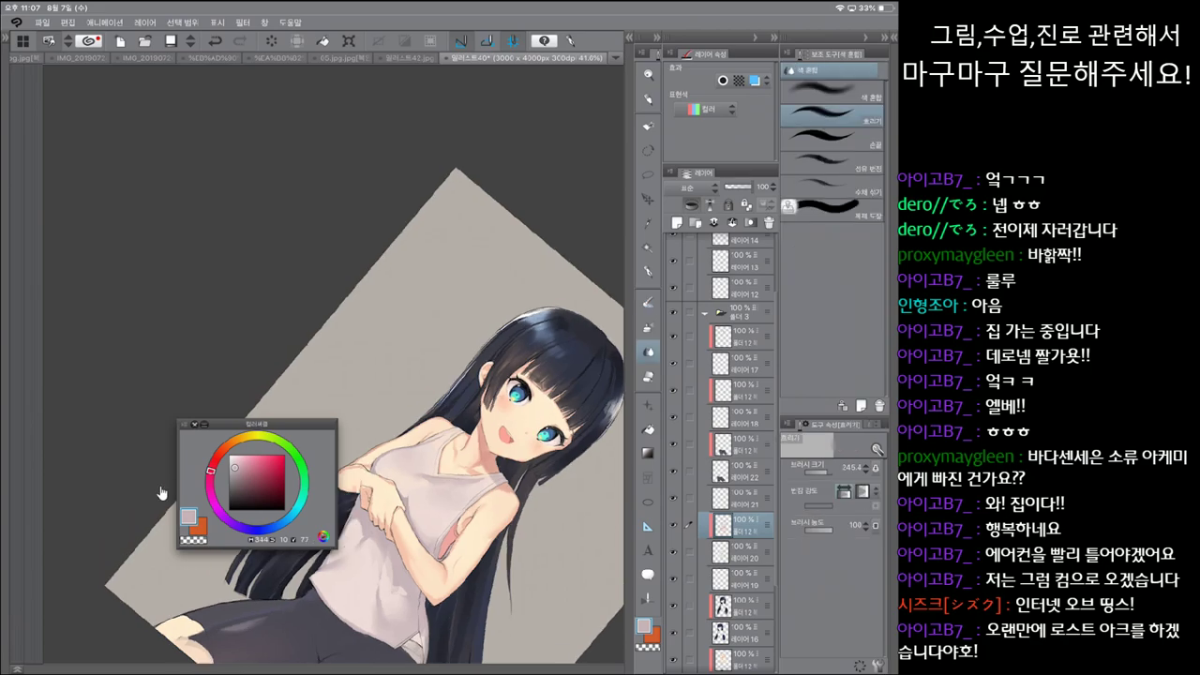
{"action": "key", "text": "comma"}
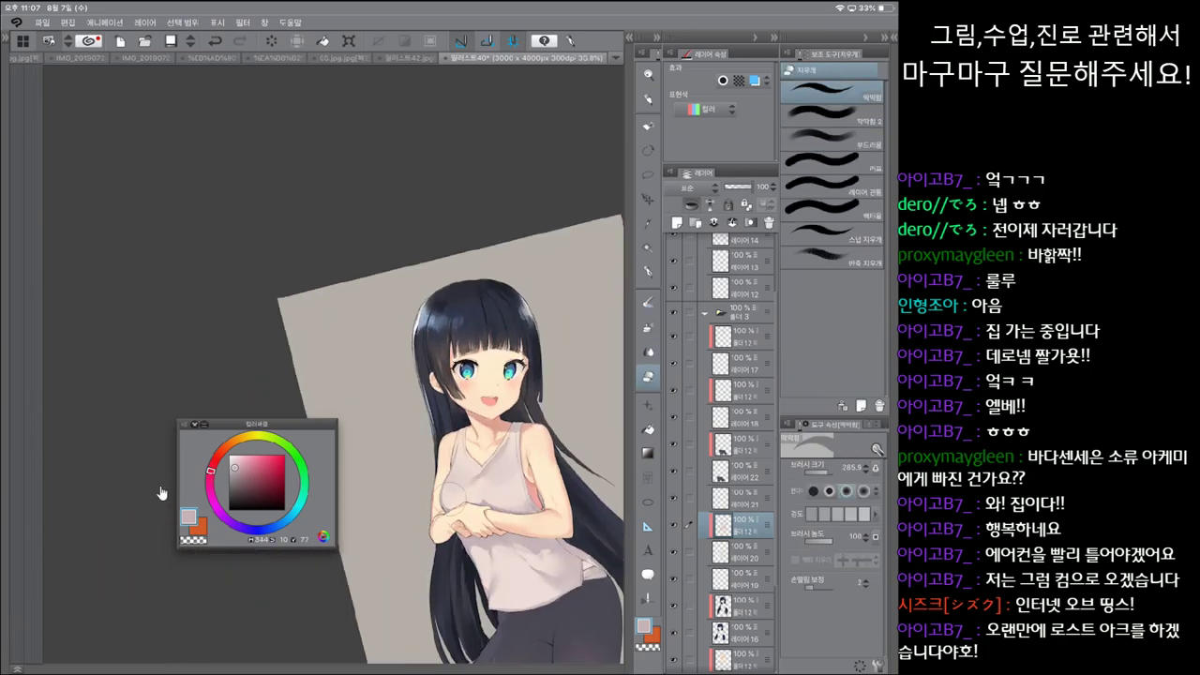
{"action": "key", "text": "period"}
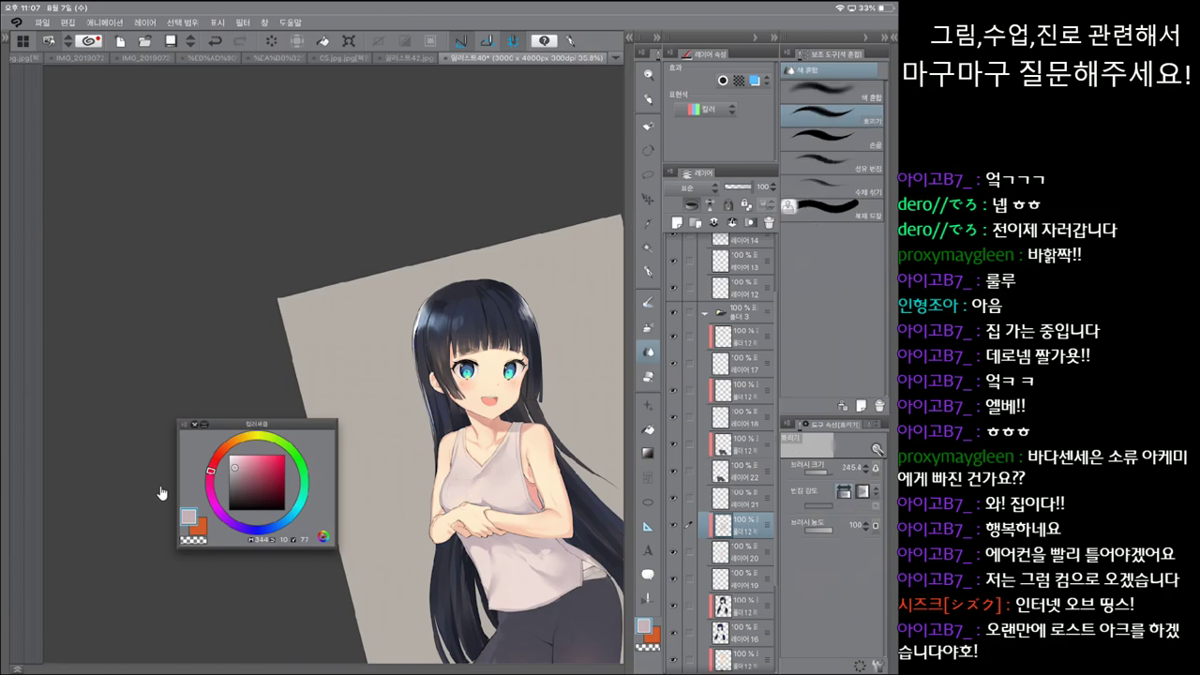
{"action": "key", "text": "ctrl+z"}
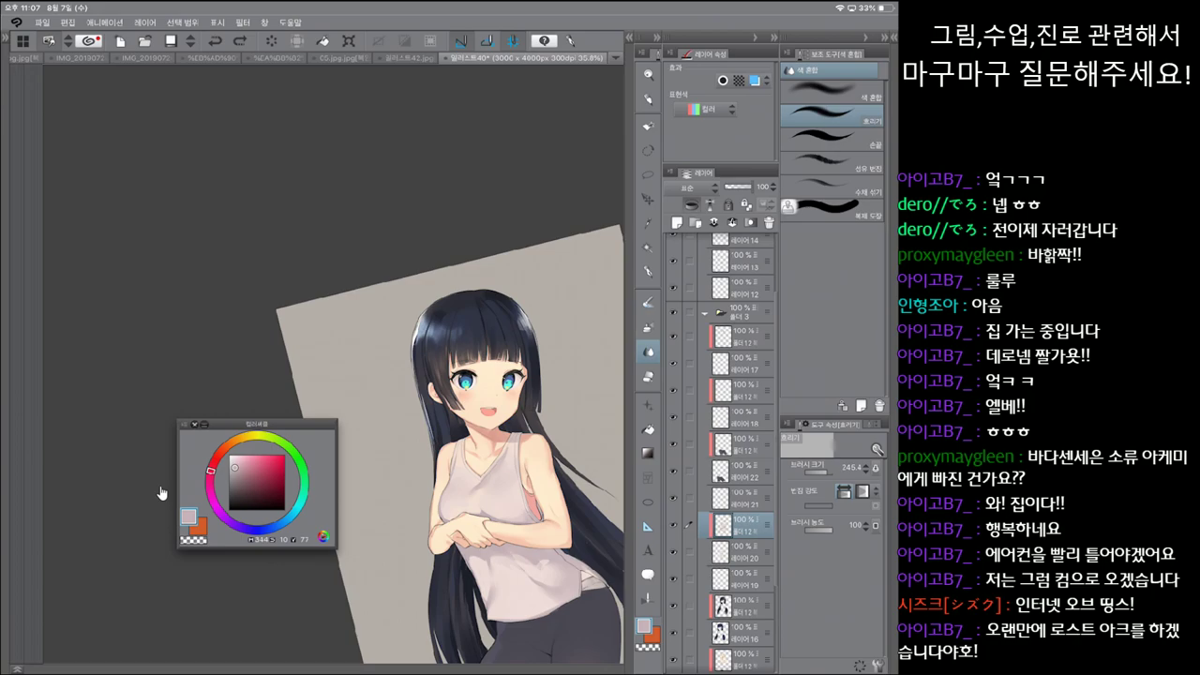
Step: Touch up the tank top's folds in pale cream and greyish pink with the Real G-Pen and G-Pen, undoing unwanted strokes
{"action": "key", "text": "p"}
{"action": "key", "text": "period"}
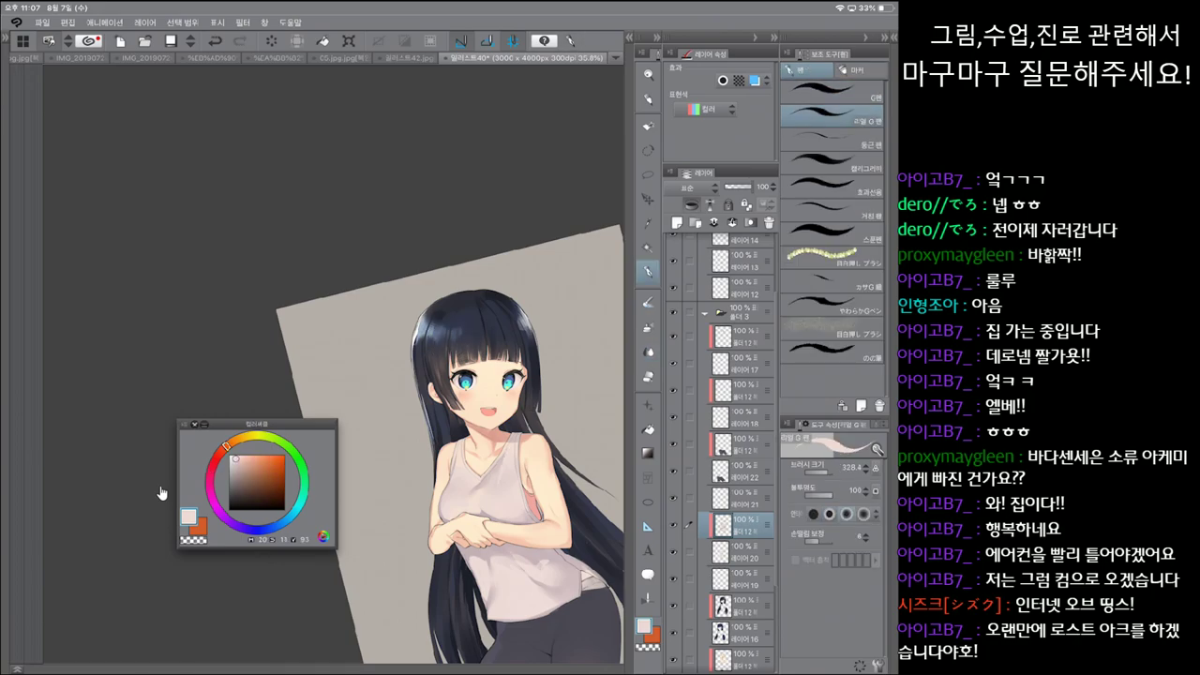
{"action": "key", "text": "ctrl+z"}
{"action": "key", "text": "j"}
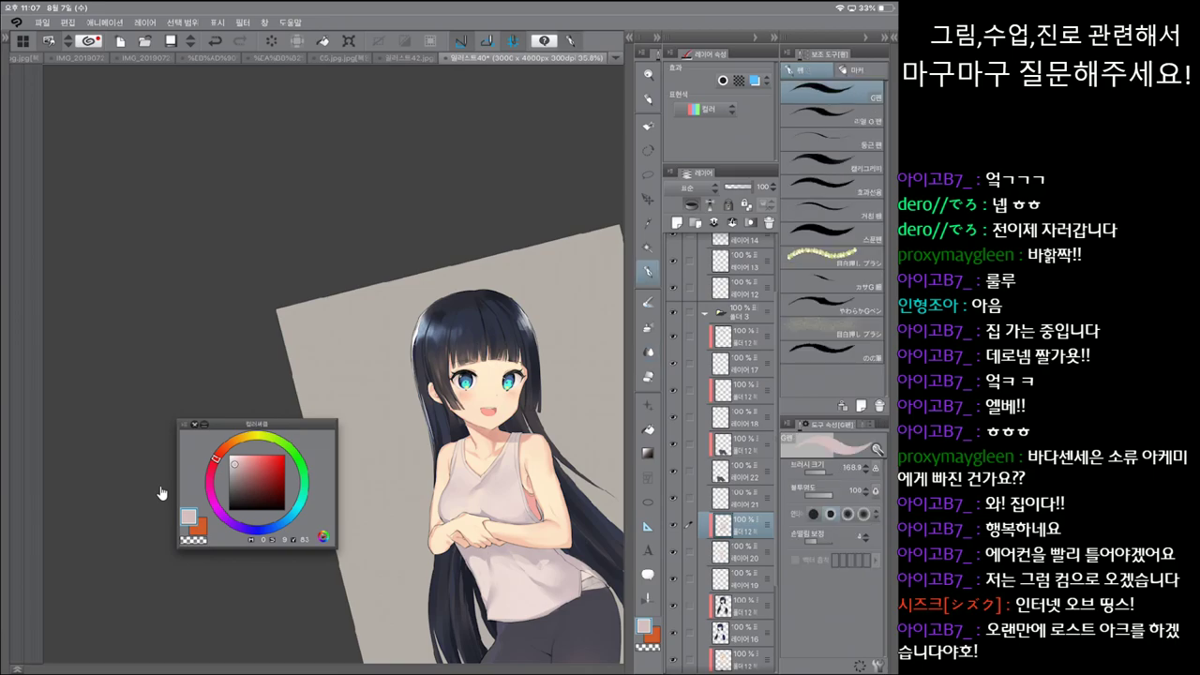
{"action": "key", "text": "p"}
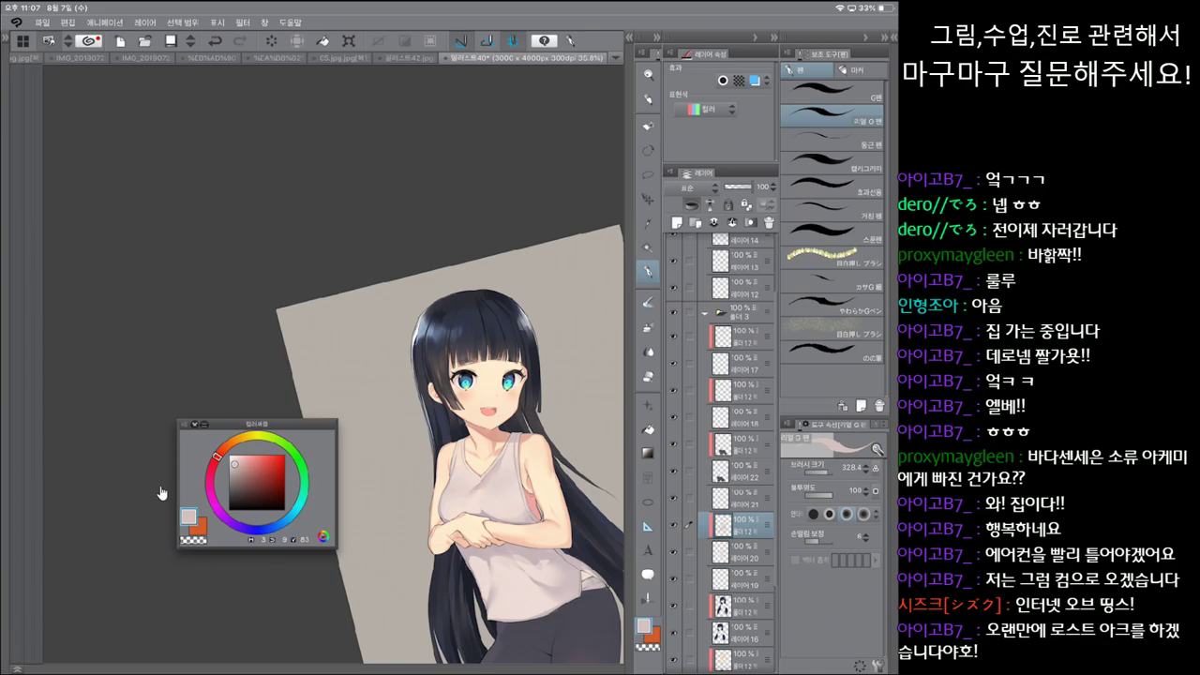
{"action": "key", "text": "ctrl+z"}
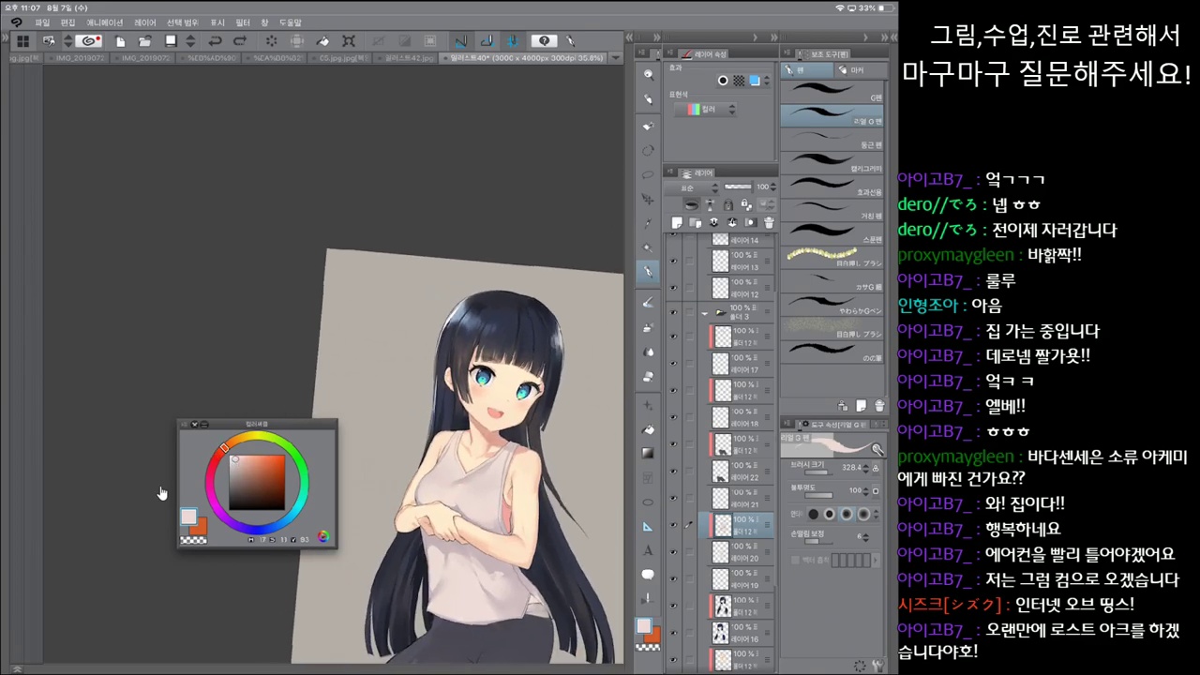
Step: Try a pale G-Pen stroke on the tank top, comparing with and without it, and leave it undone
{"action": "key", "text": "comma"}
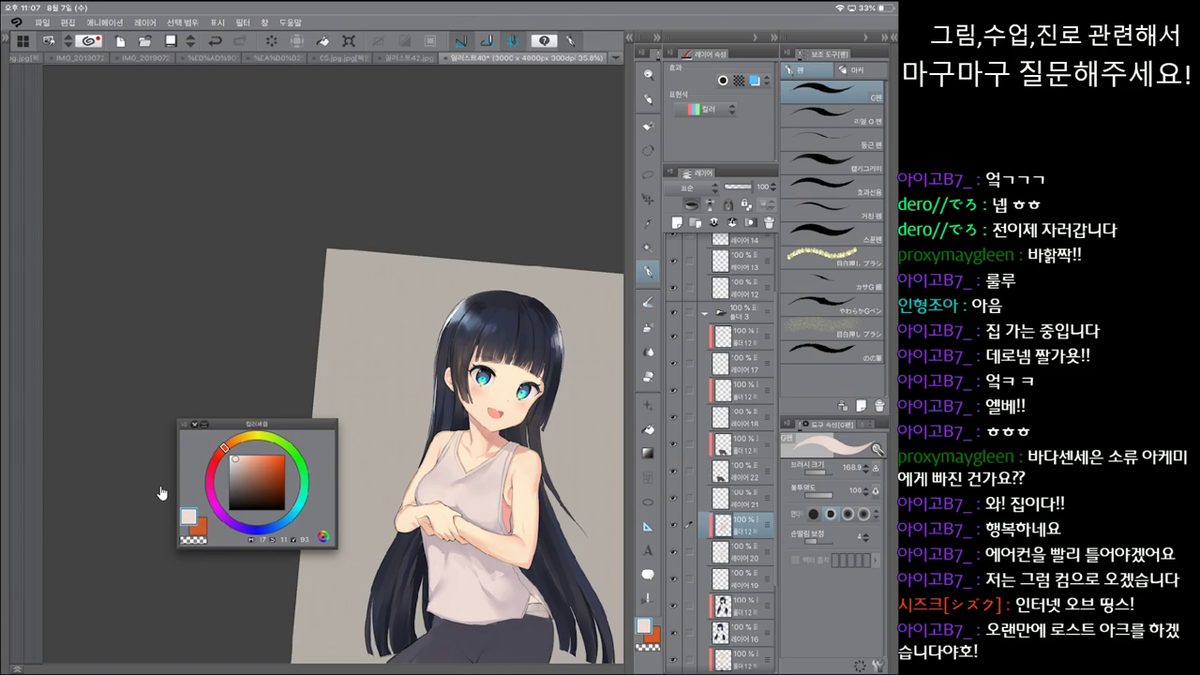
{"action": "key", "text": "ctrl+z"}
{"action": "key", "text": "ctrl+y"}
{"action": "key", "text": "ctrl+z"}
{"action": "key", "text": "ctrl+y"}
{"action": "key", "text": "ctrl+z"}
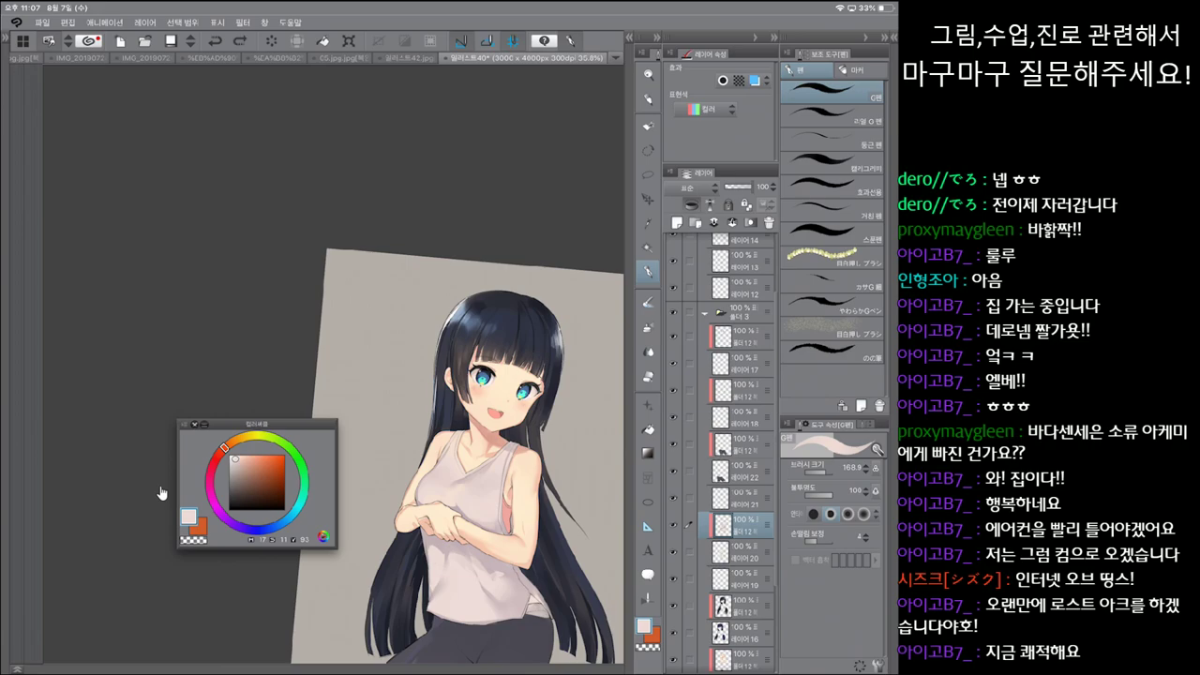
Step: Try greyish-pink Real G-Pen strokes on the tank top's shadows, comparing with and without them, and undo them
{"action": "key", "text": "period"}
{"action": "key", "text": "ctrl+z"}
{"action": "key", "text": "ctrl+y"}
{"action": "key", "text": "ctrl+z"}
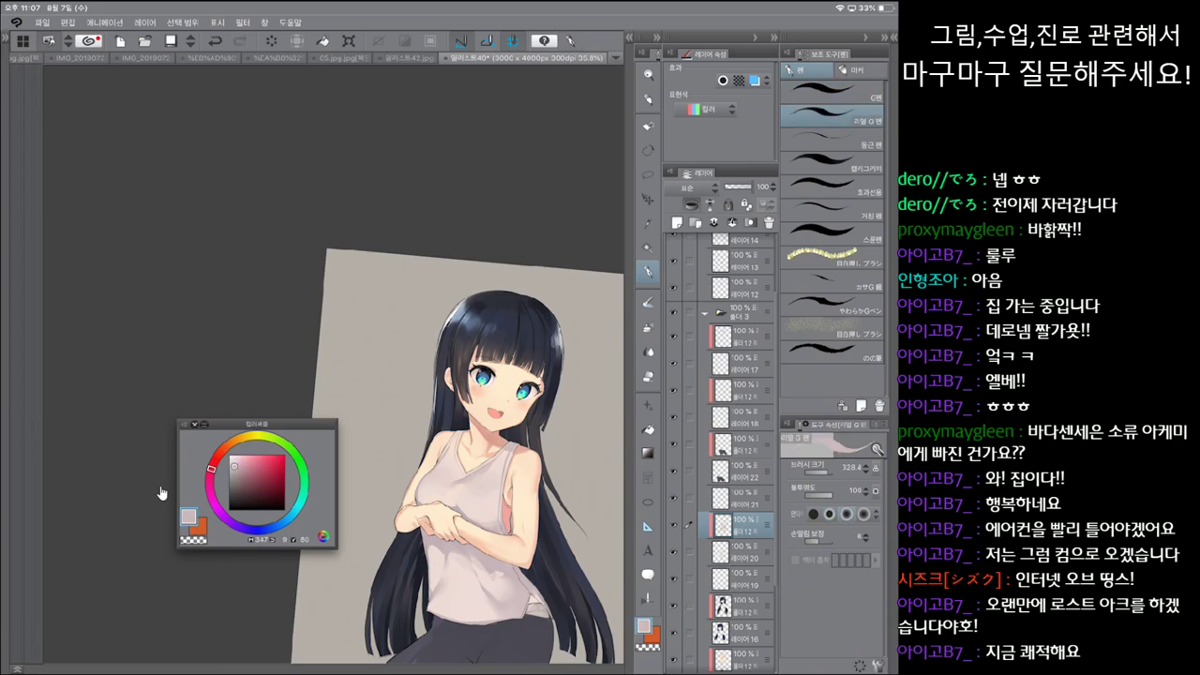
{"action": "key", "text": "ctrl+z"}
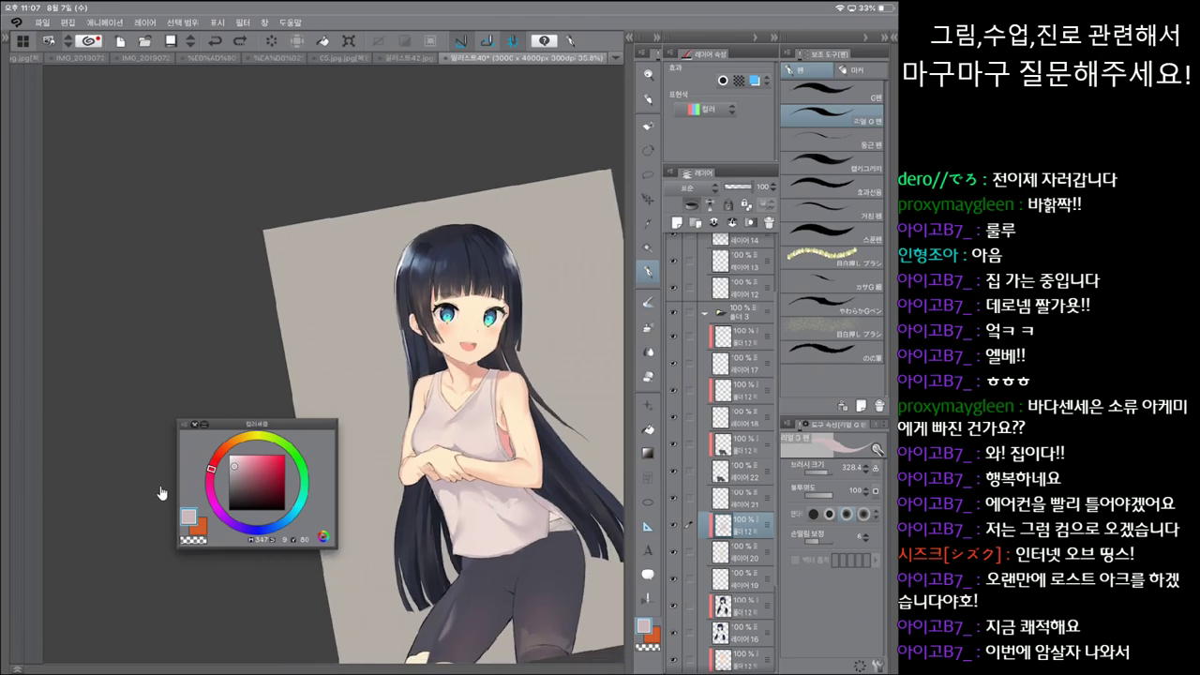
Step: Sample a light peach colour from the drawing and softly tint the tank top with the Soft airbrush
{"action": "key", "text": "comma"}
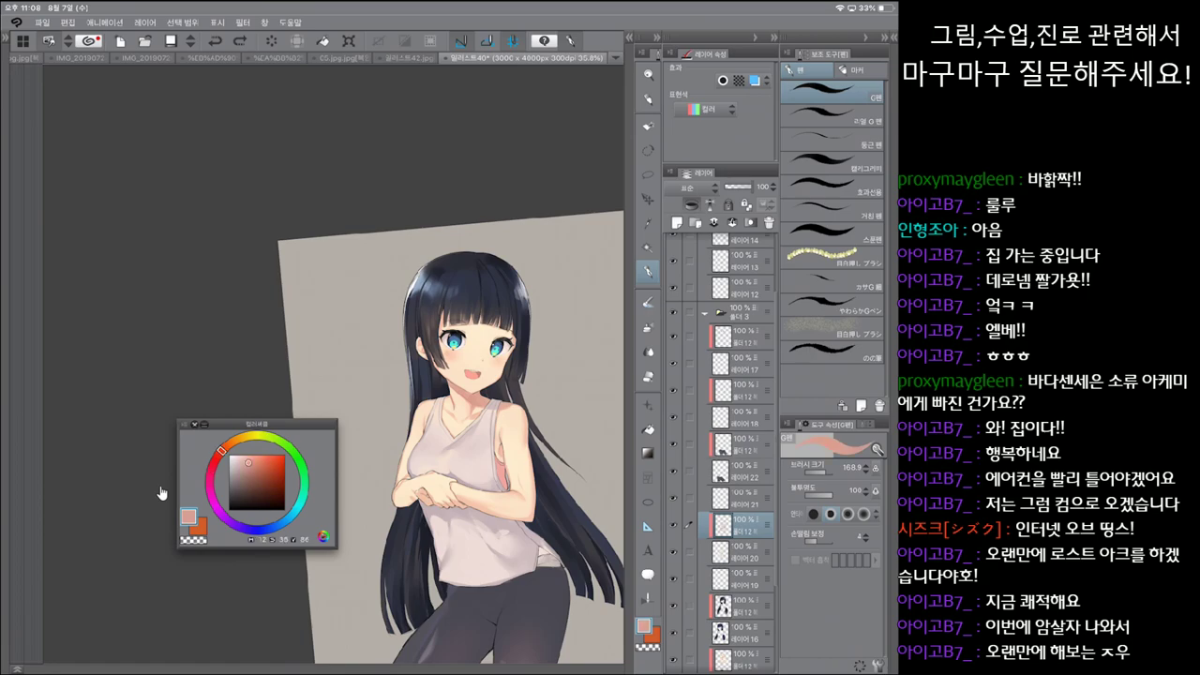
{"action": "key", "text": "i"}
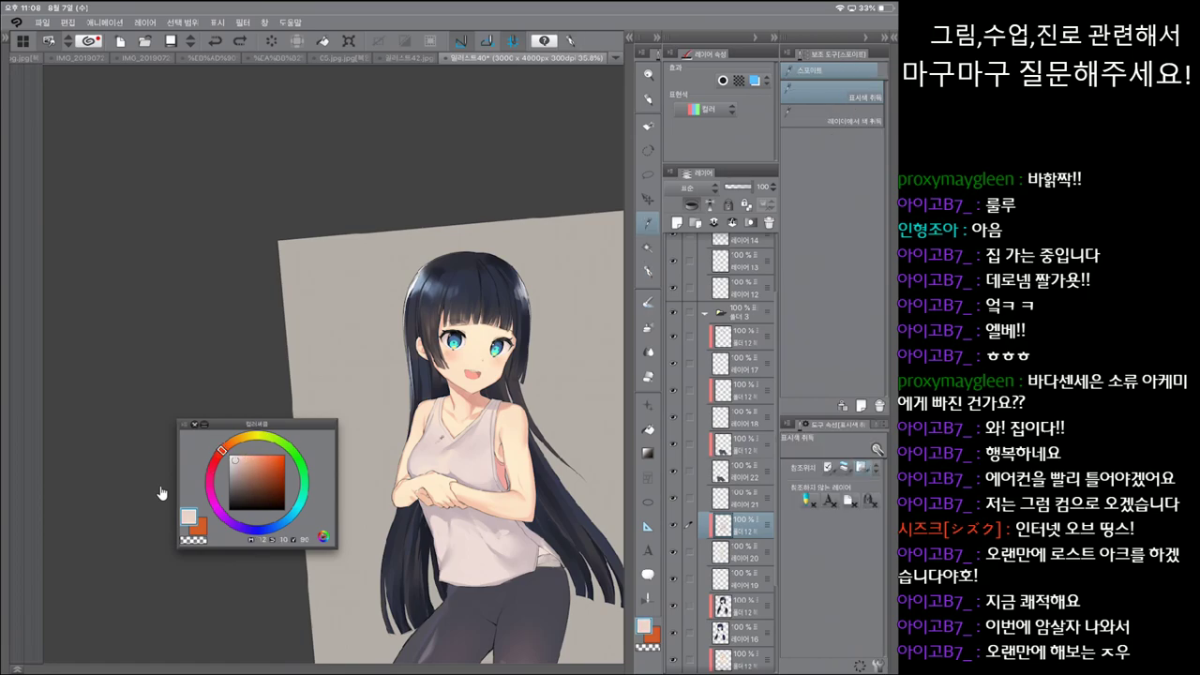
{"action": "key", "text": "b"}
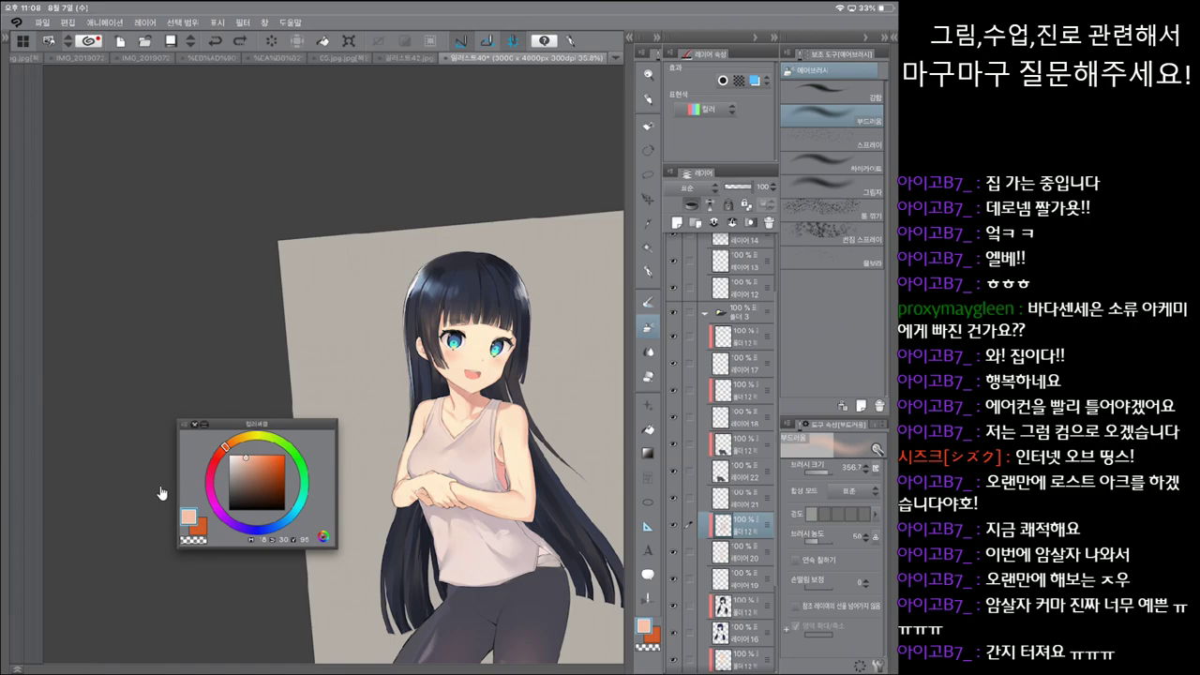
{"action": "scroll", "coordinate": [162, 493], "scroll_direction": "down", "scroll_amount": 3}
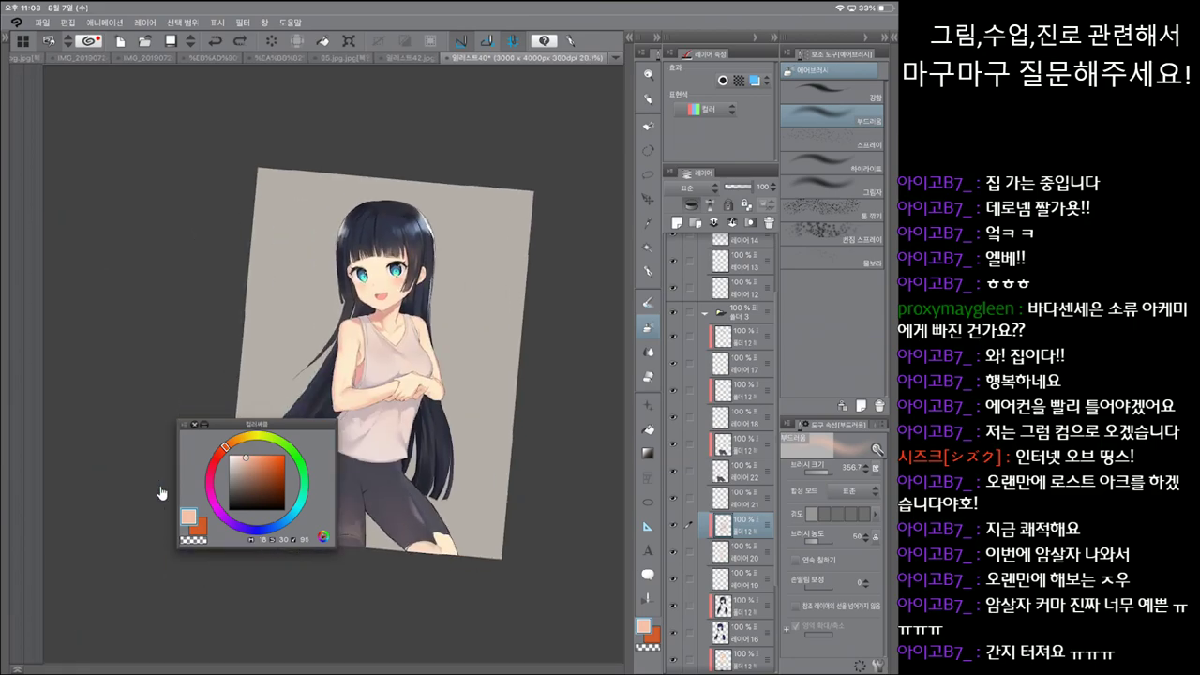
{"action": "scroll", "coordinate": [161, 493], "scroll_direction": "up", "scroll_amount": 3}
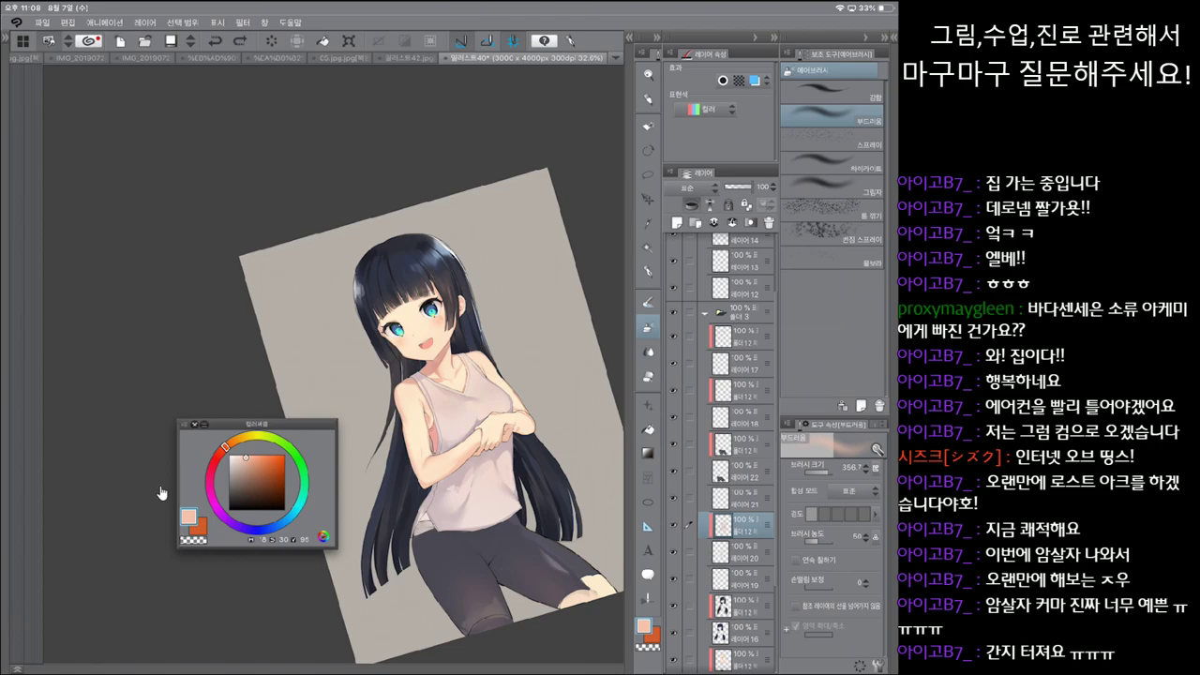
{"action": "scroll", "coordinate": [161, 493], "scroll_direction": "up", "scroll_amount": 3}
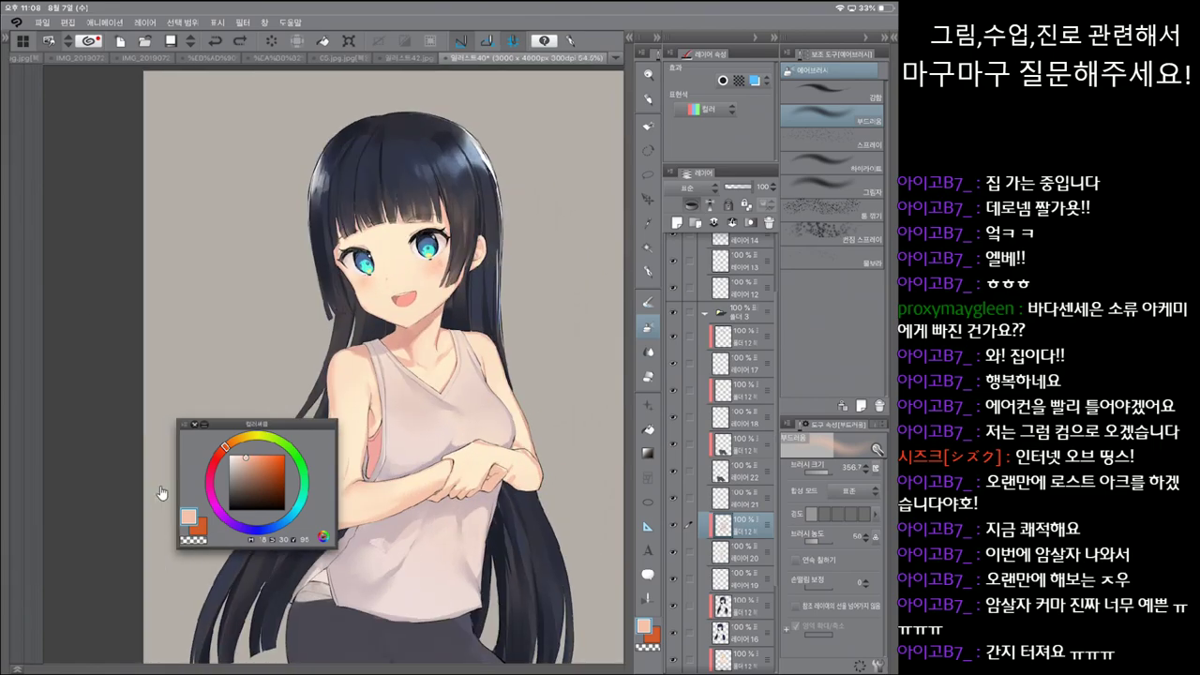
{"action": "scroll", "coordinate": [162, 493], "scroll_direction": "down", "scroll_amount": 1}
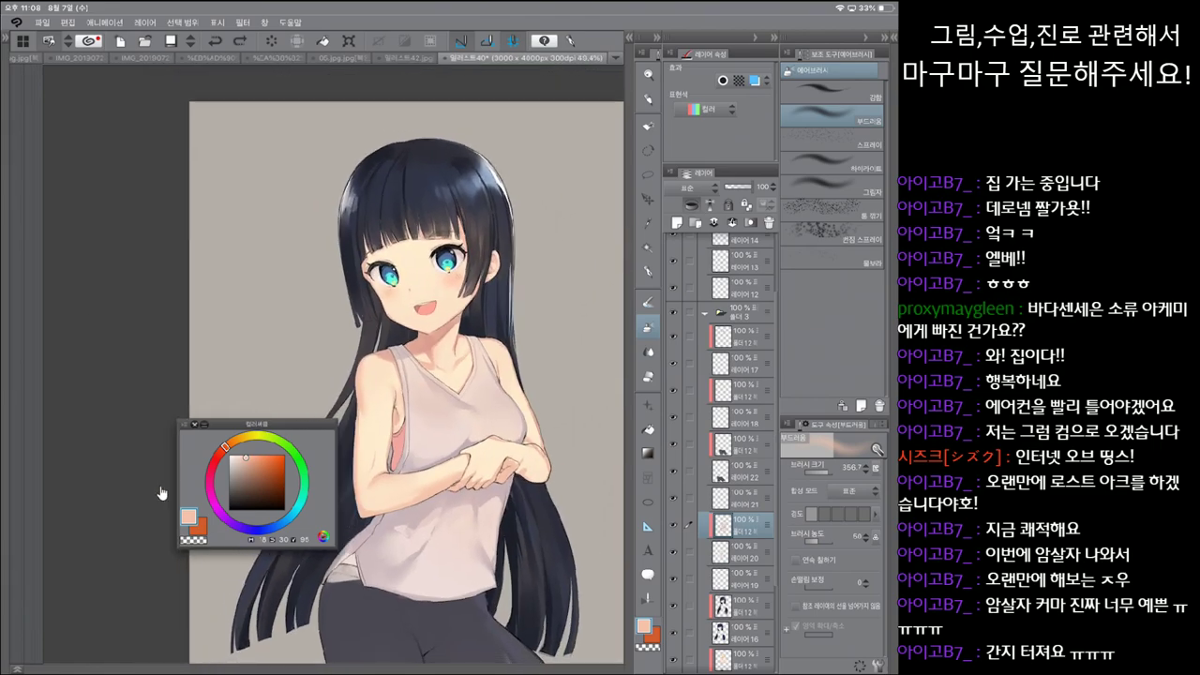
Step: Touch up the girl's skin on the bottom skin layer with the G-Pen in cream and light peach
{"action": "key", "text": "p"}
{"action": "key", "text": "ctrl+shift+n"}
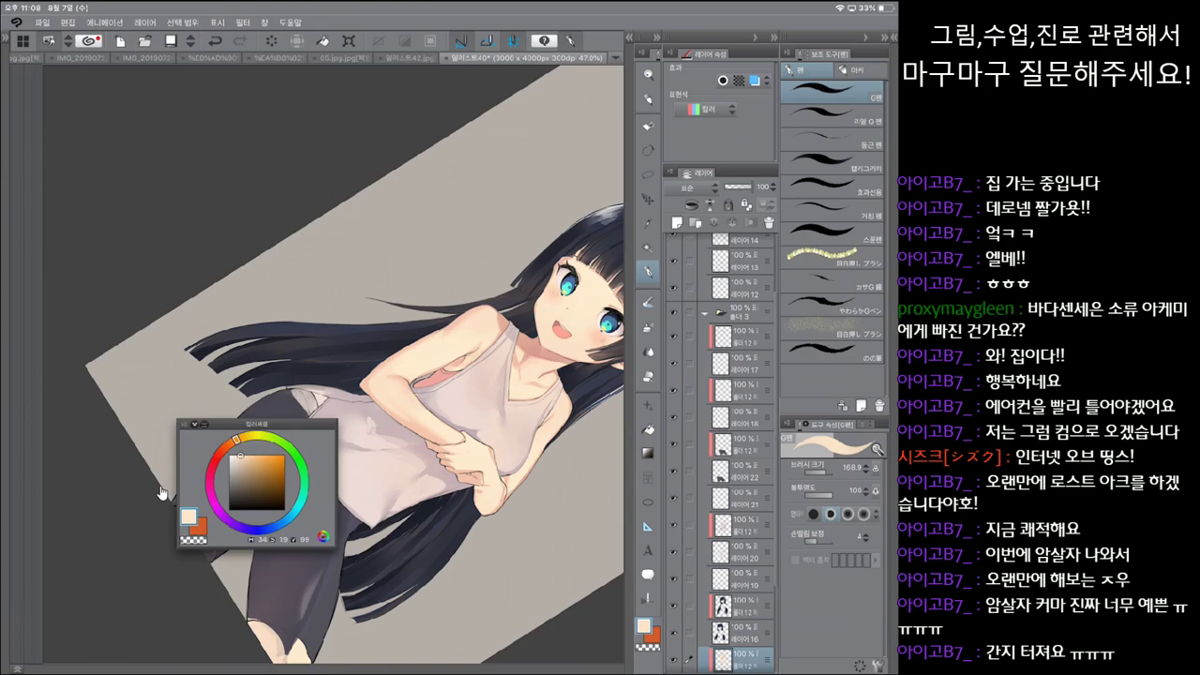
{"action": "key", "text": "period"}
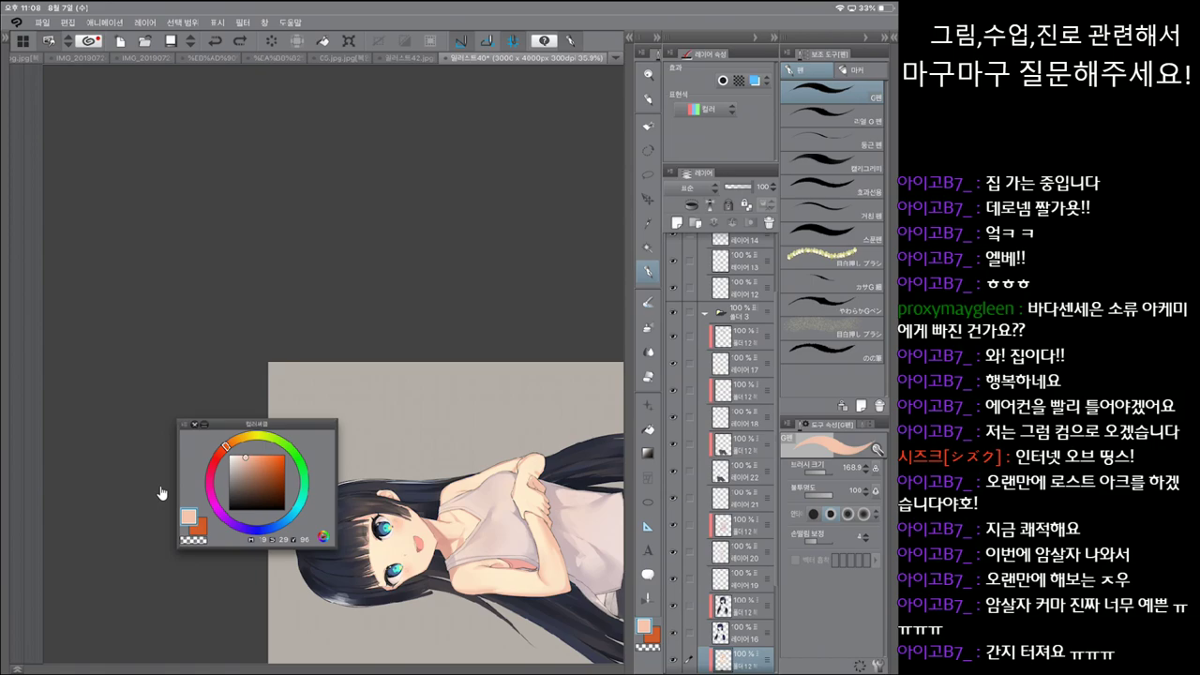
Step: Continue refining the girl's skin on the bottom skin layer, alternating the Real G-Pen and G-Pen in light peach and cream
{"action": "key", "text": "period"}
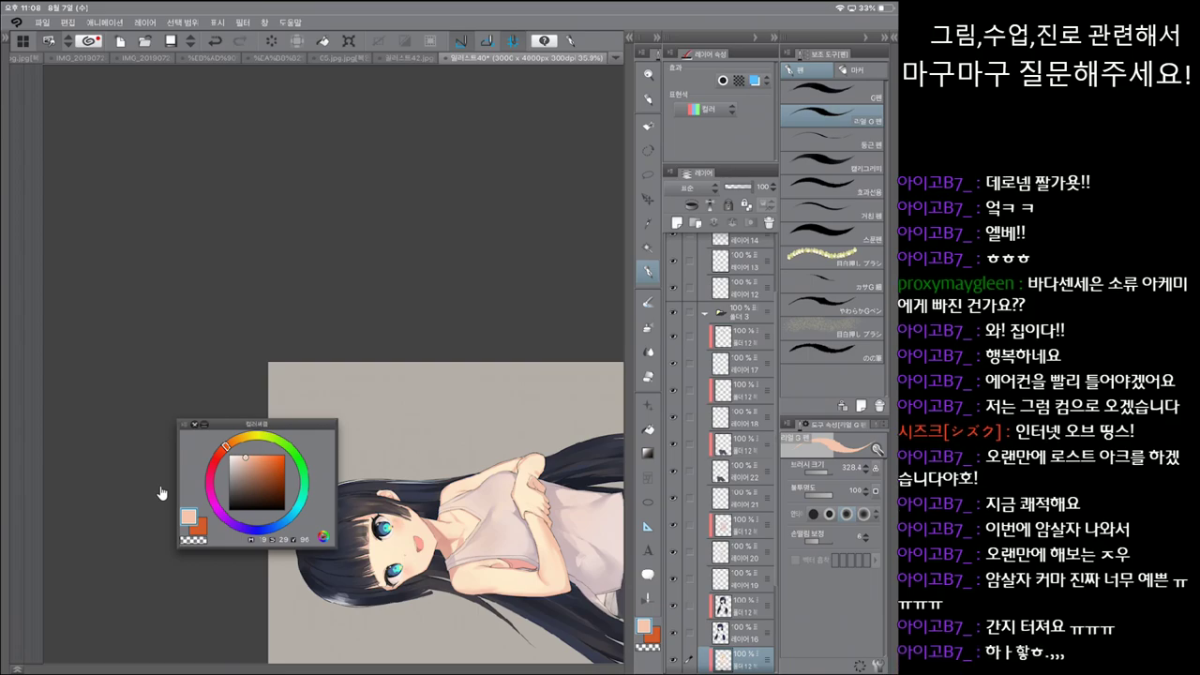
{"action": "scroll", "coordinate": [161, 493], "scroll_direction": "up", "scroll_amount": 1}
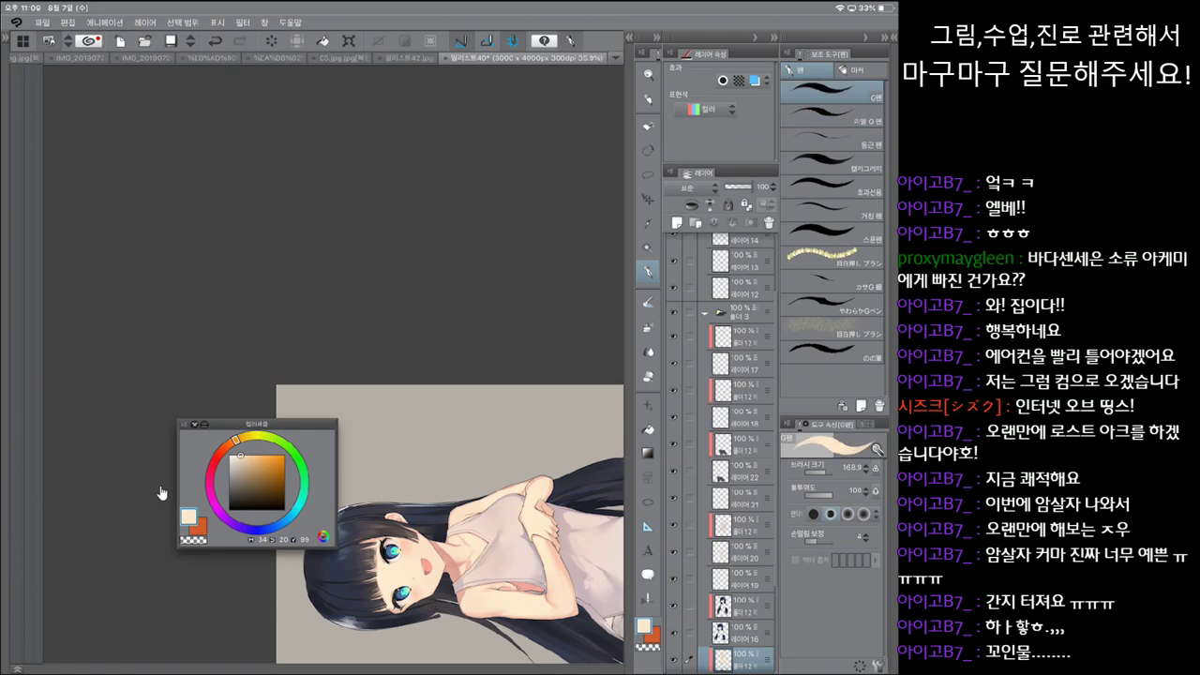
{"action": "key", "text": "period"}
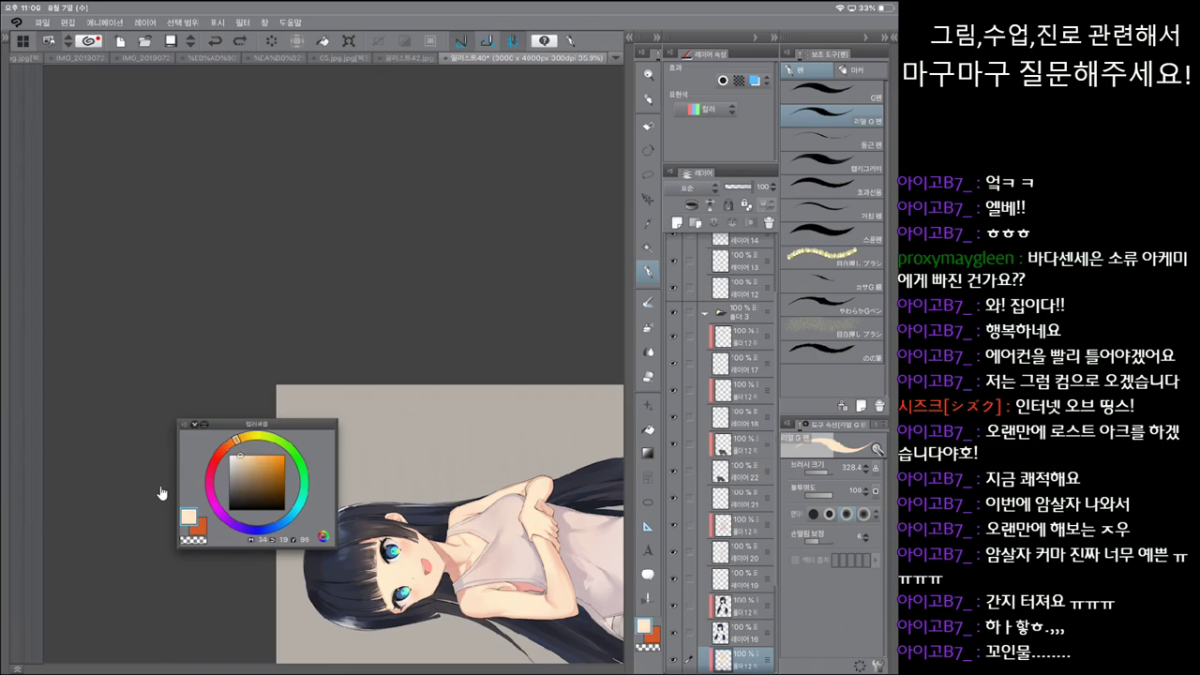
{"action": "key", "text": "comma"}
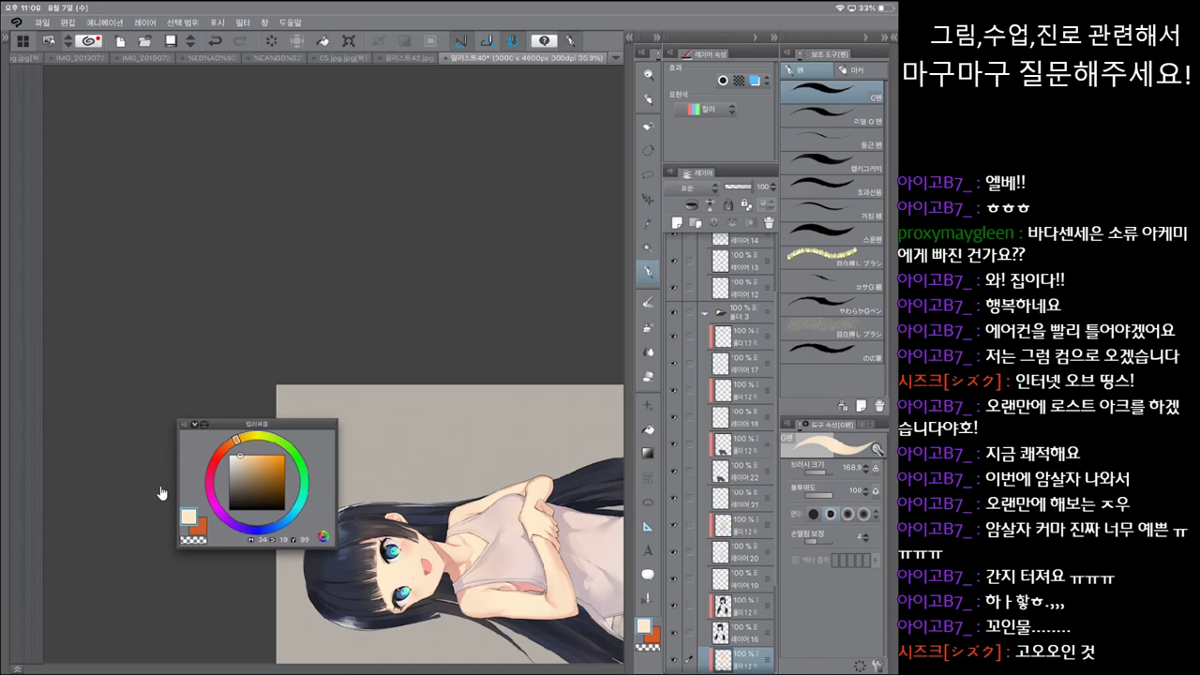
Step: Retouch the skin in deeper peach with the Real G-Pen and cream with the G-Pen, and soften the transitions with the Blur blending tool
{"action": "key", "text": "ctrl+0"}
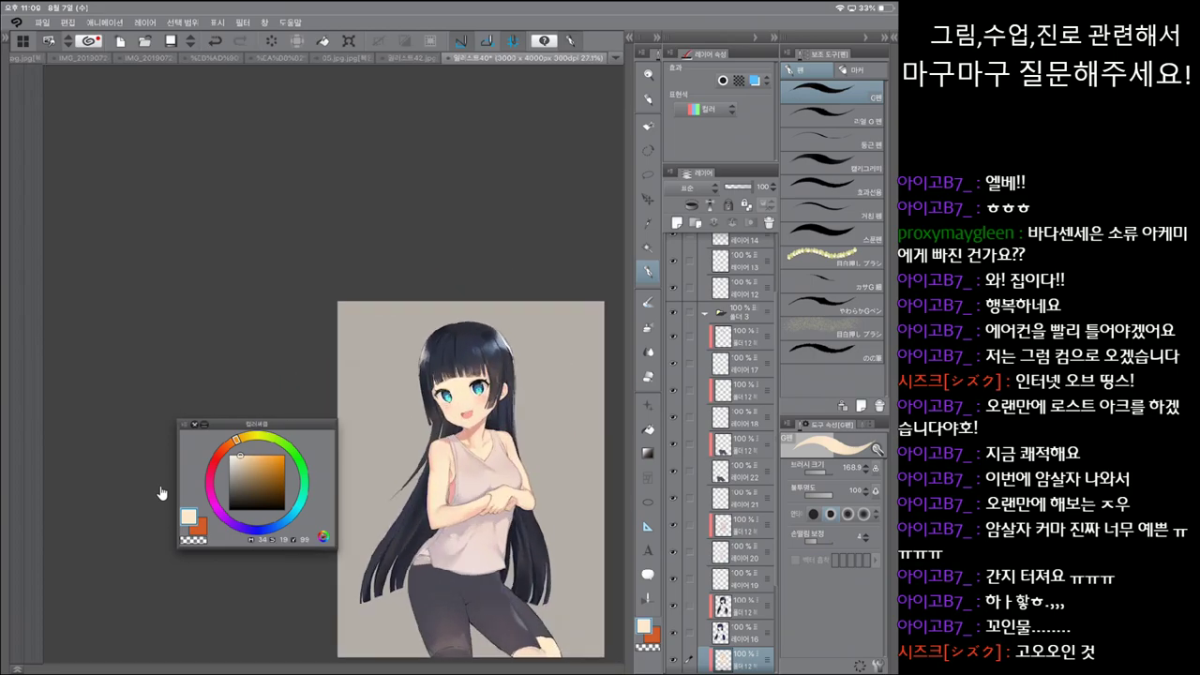
{"action": "scroll", "coordinate": [161, 493], "scroll_direction": "up", "scroll_amount": 2}
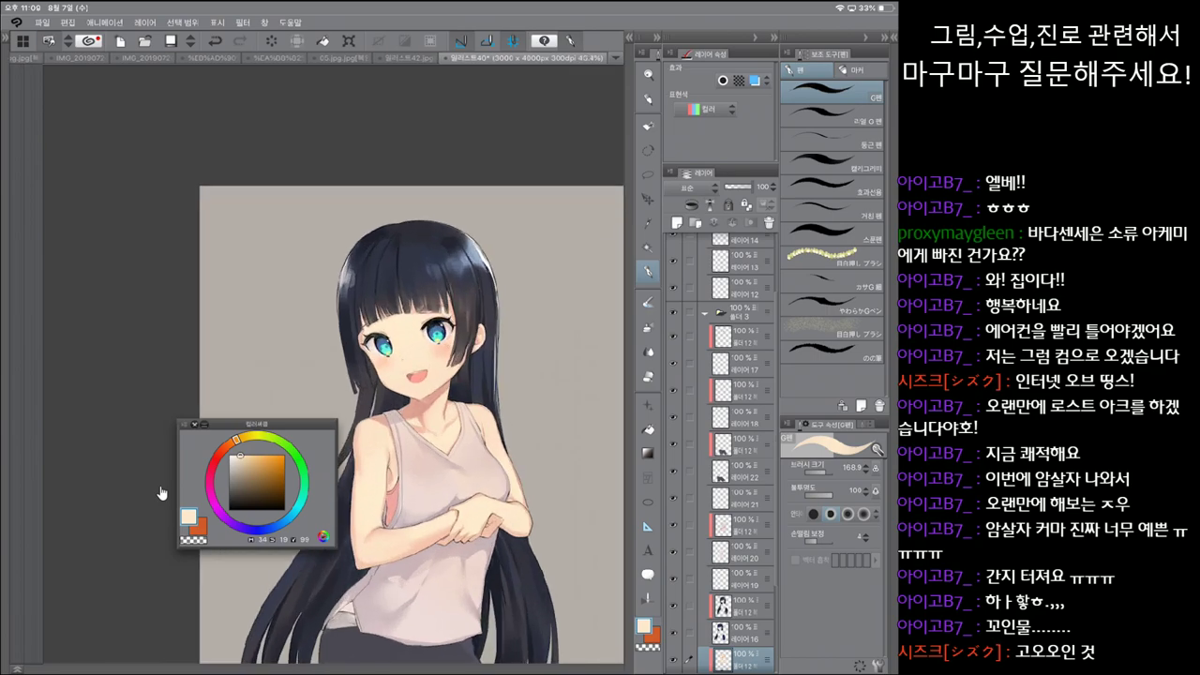
{"action": "key", "text": "period"}
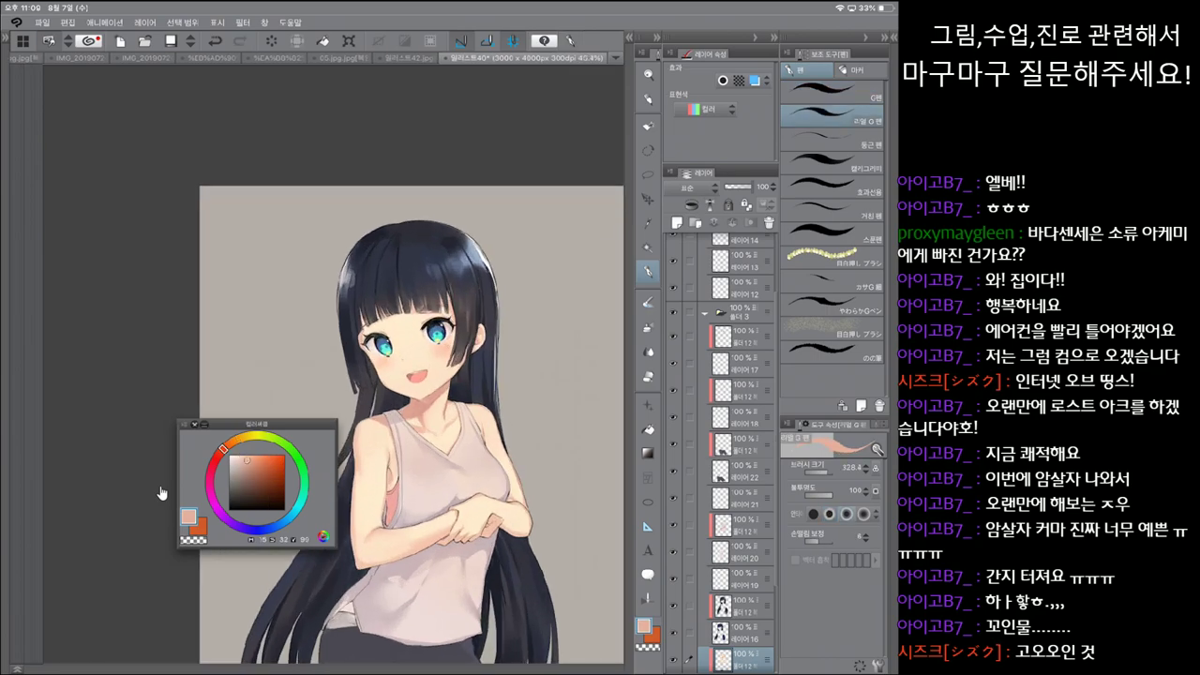
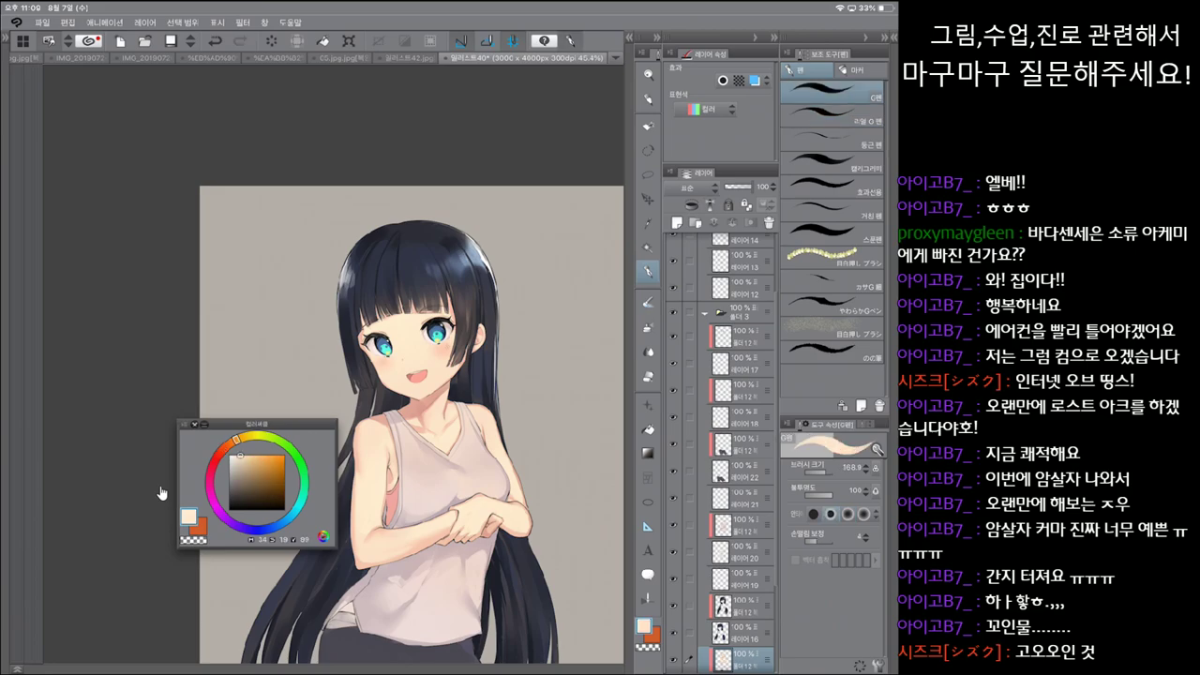
{"action": "key", "text": "j"}
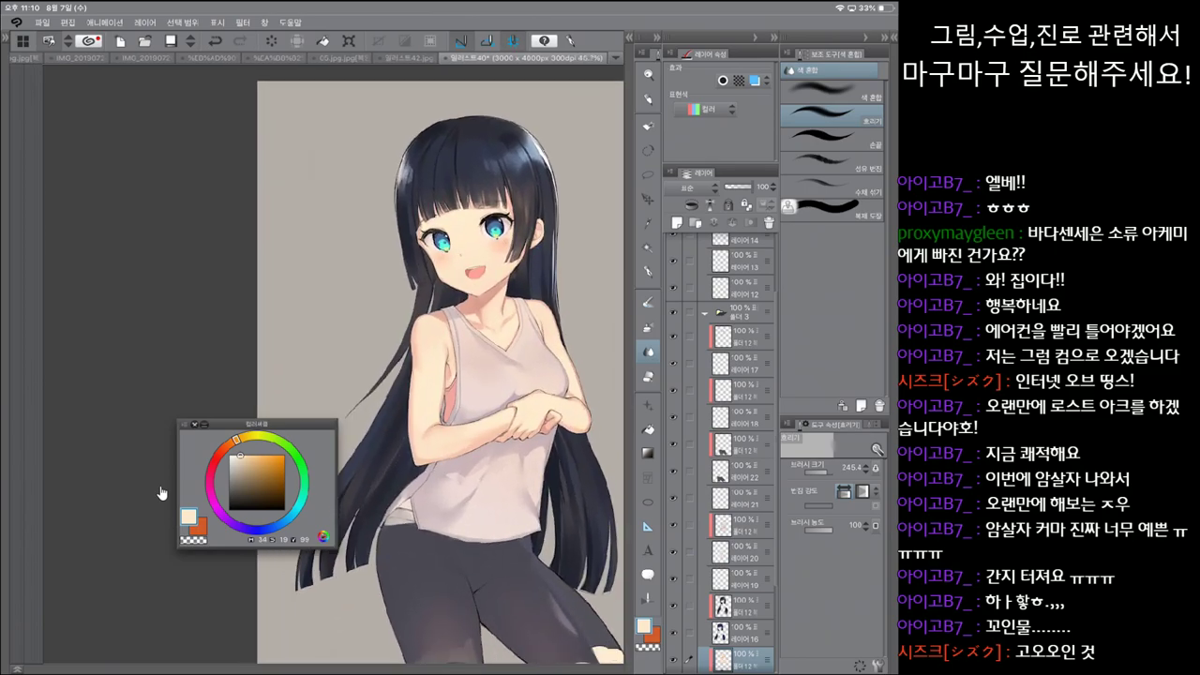
Step: Shade the exposed thighs on the clipped layer above Layer 15 with the G-Pen at size 304.8 in light peach, blur it, and add cream
{"action": "key", "text": "p"}
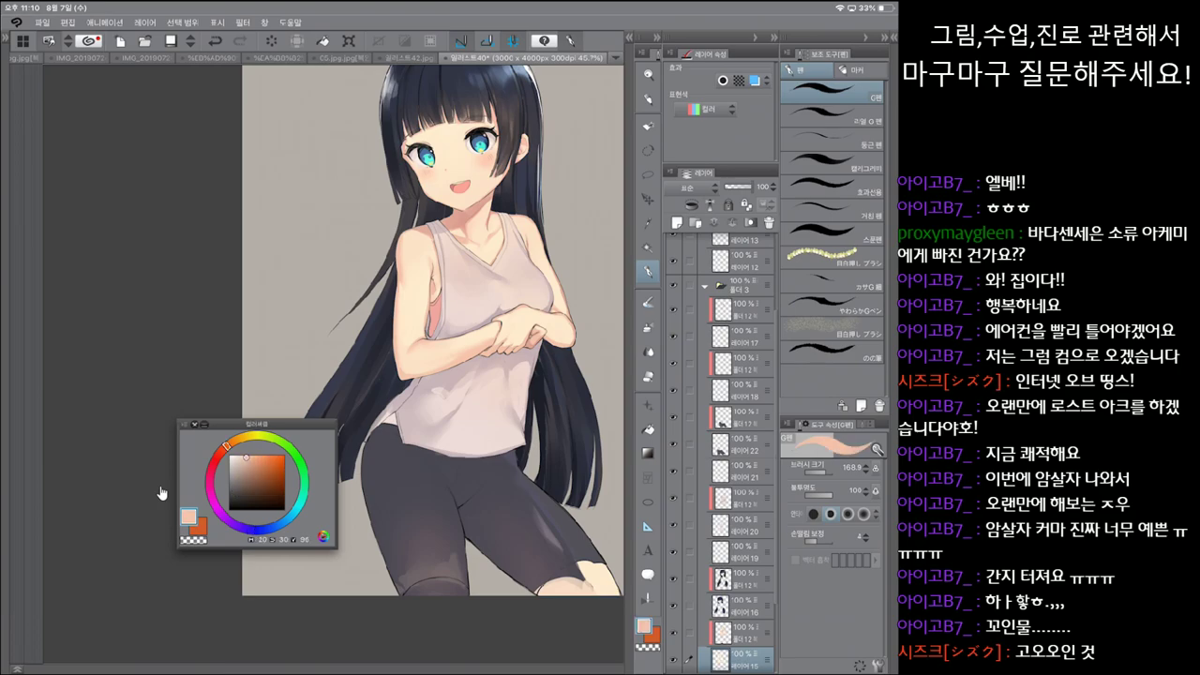
{"action": "key", "text": "alt+bracketright"}
{"action": "key", "text": "period"}
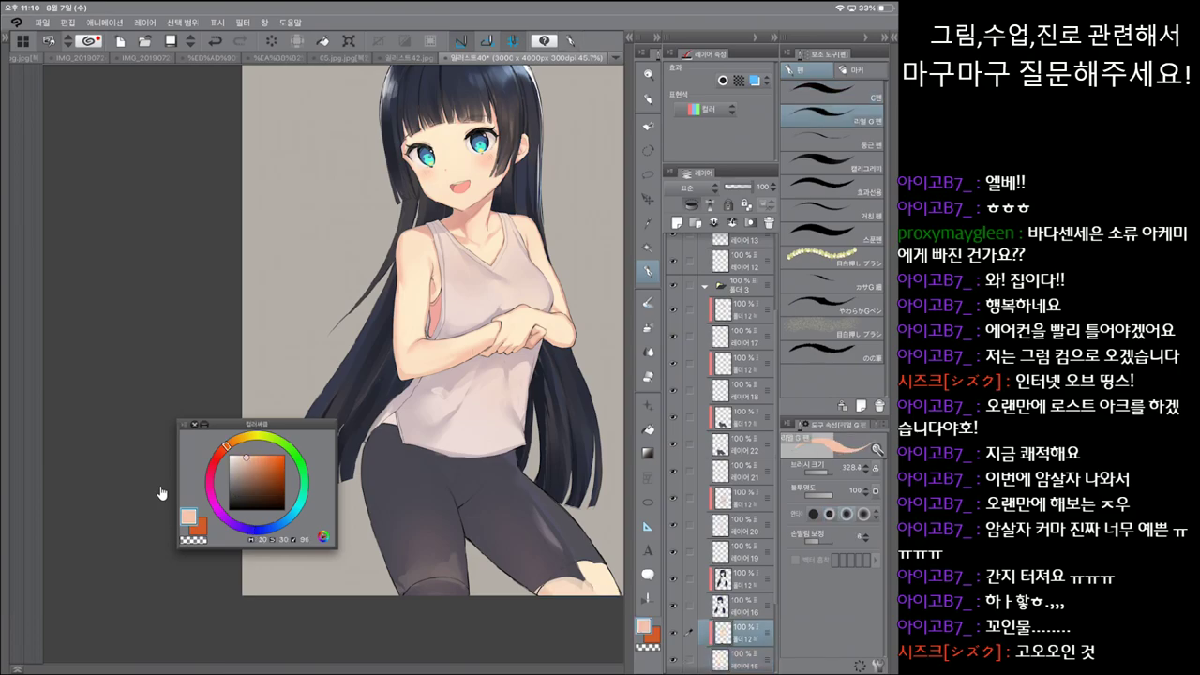
{"action": "key", "text": "bracketright"}
{"action": "key", "text": "comma"}
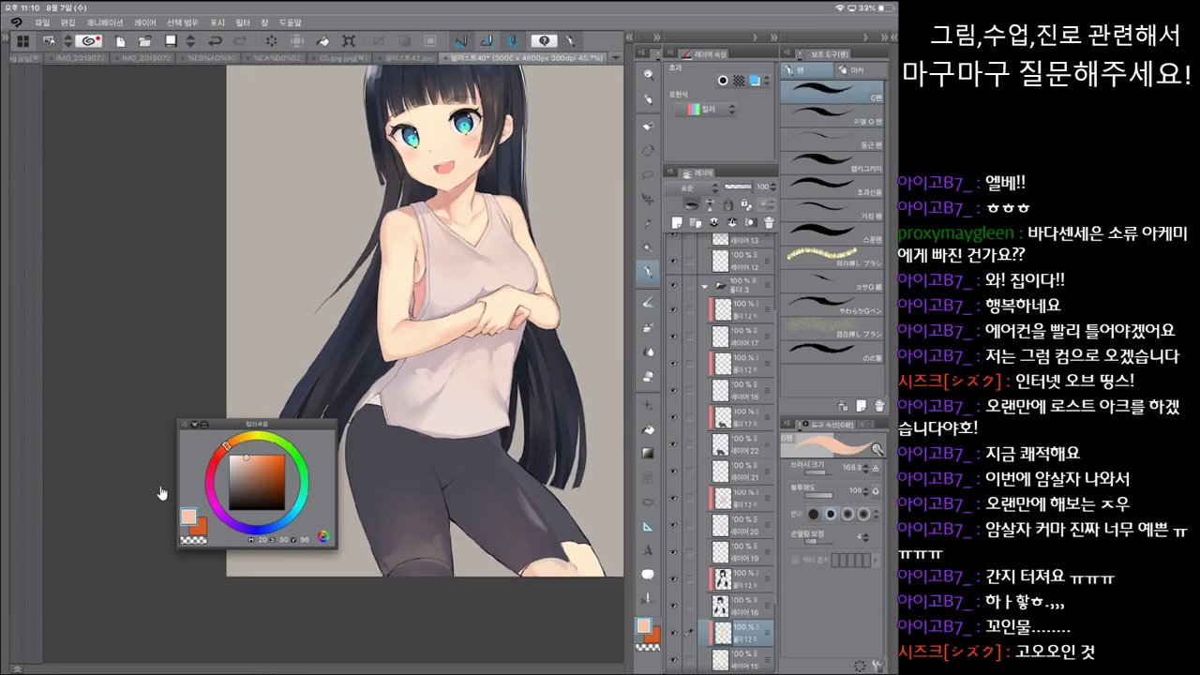
{"action": "key", "text": "bracketright"}
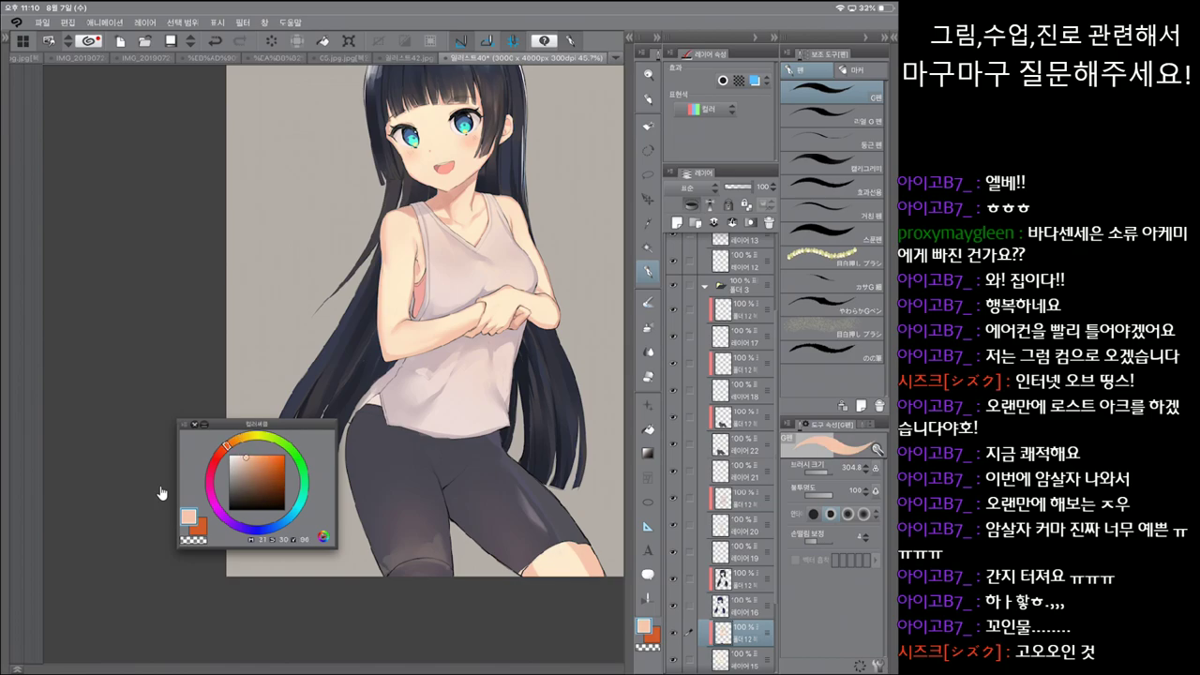
{"action": "key", "text": "j"}
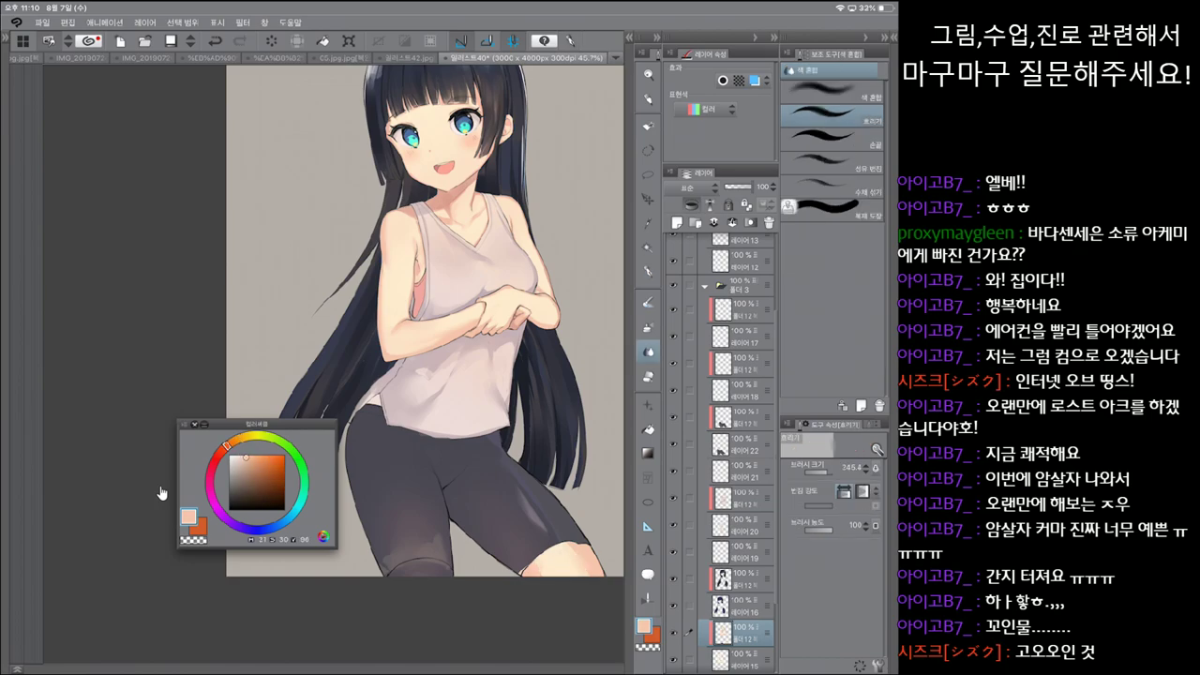
{"action": "key", "text": "p"}
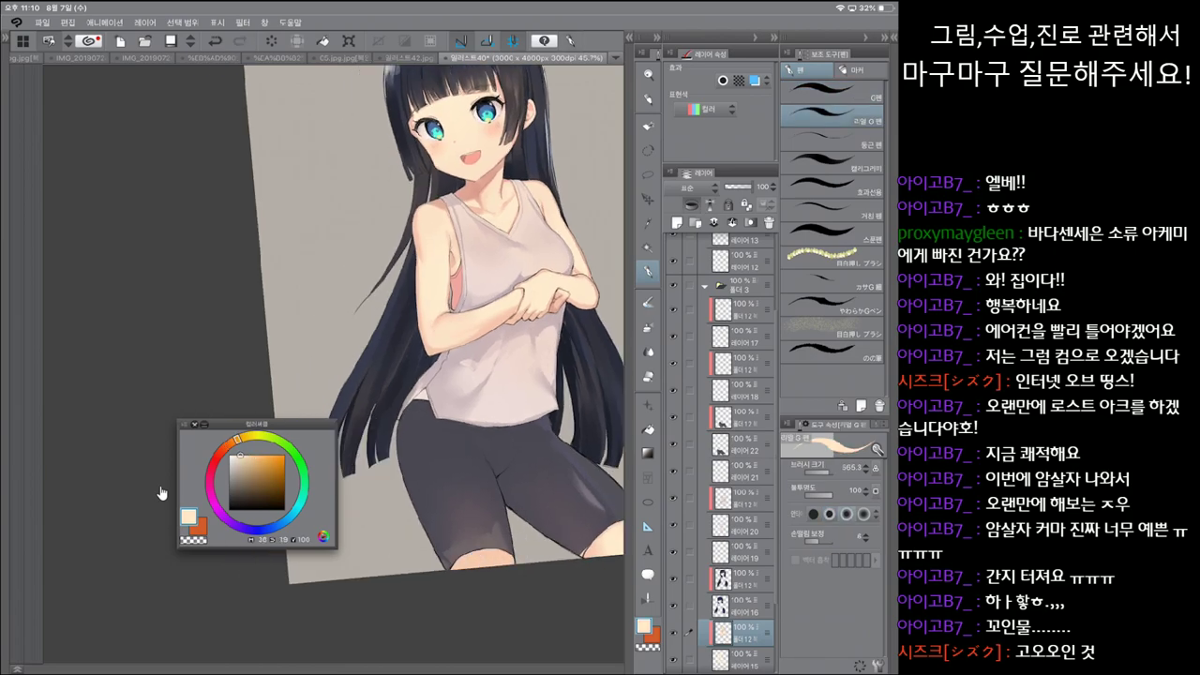
Step: Sample the dark greyish purple of the shorts, touch up their shading on the clipped shorts layer with the G-Pen, and blur it
{"action": "key", "text": "b"}
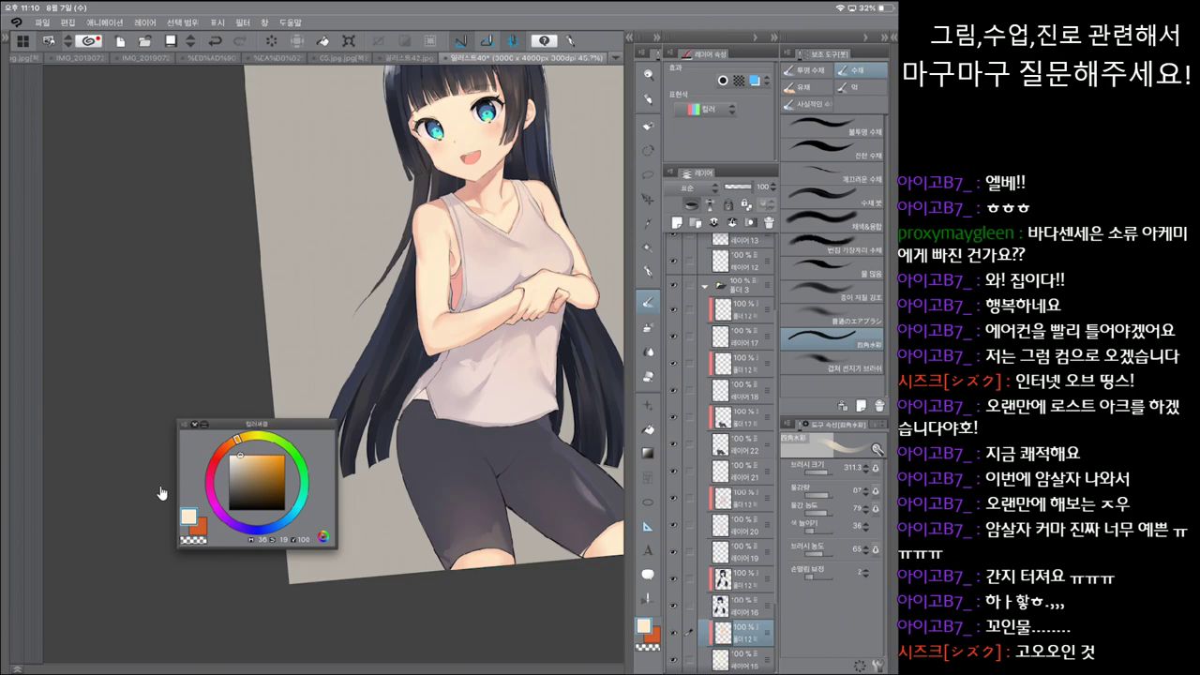
{"action": "key", "text": "ctrl+minus"}
{"action": "key", "text": "ctrl+minus"}
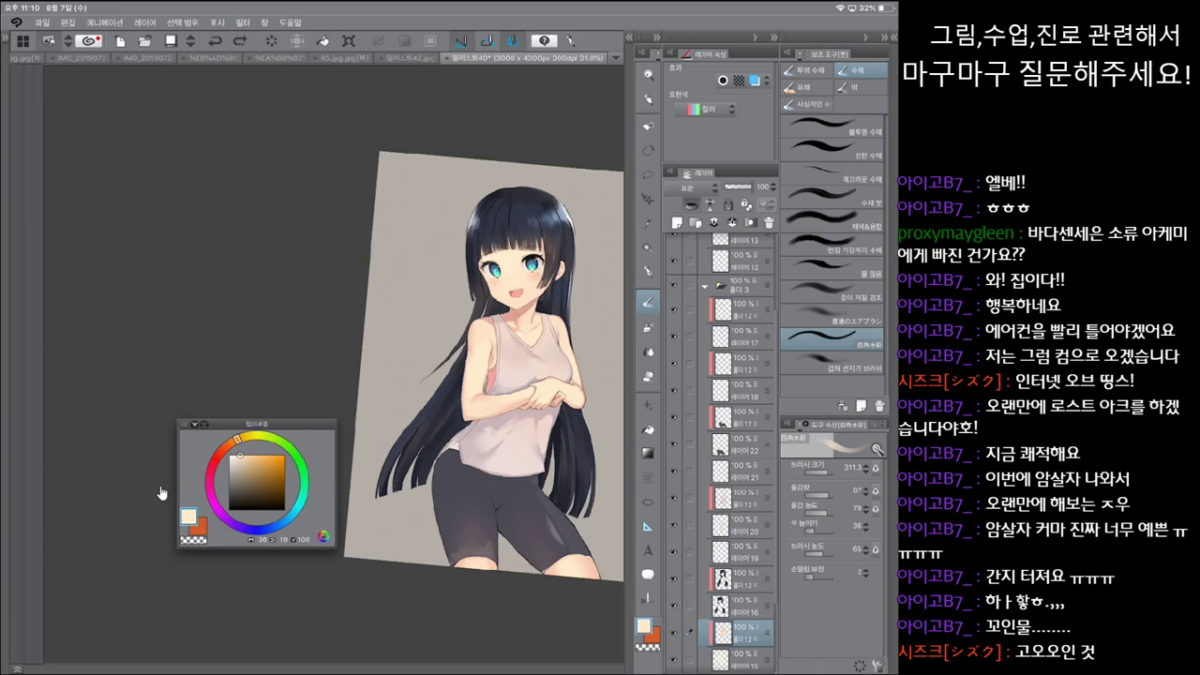
{"action": "left_click", "coordinate": [161, 493], "text": "alt"}
{"action": "key", "text": "p"}
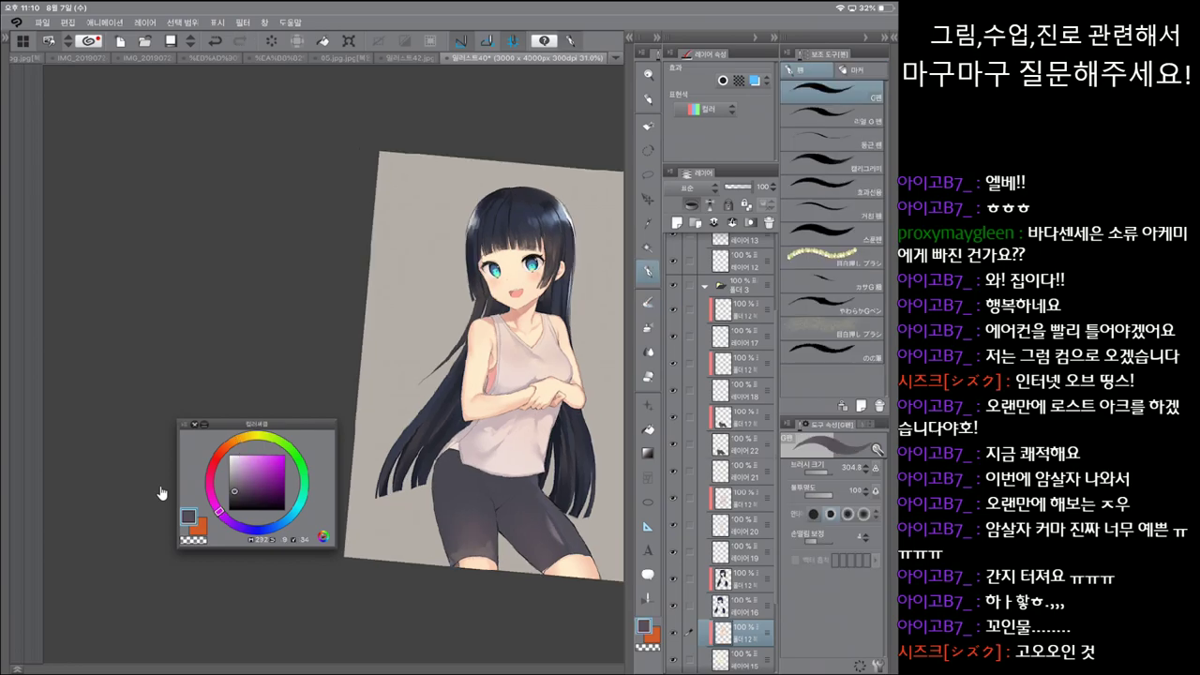
{"action": "key", "text": "ctrl+z"}
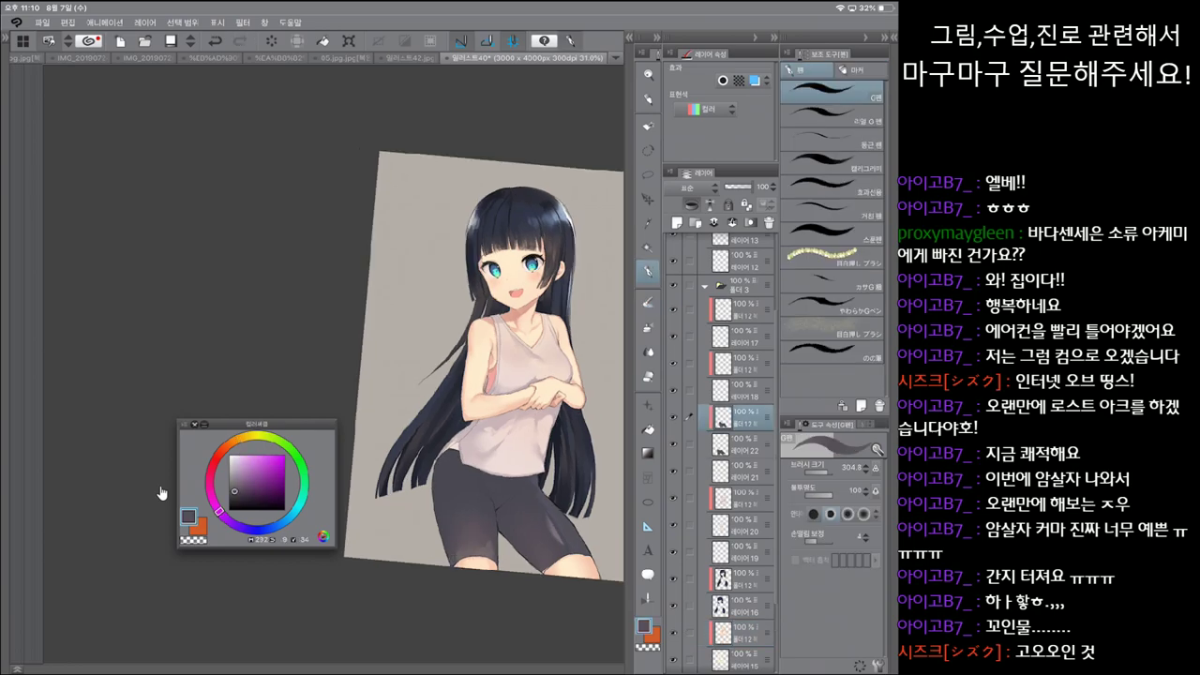
{"action": "key", "text": "j"}
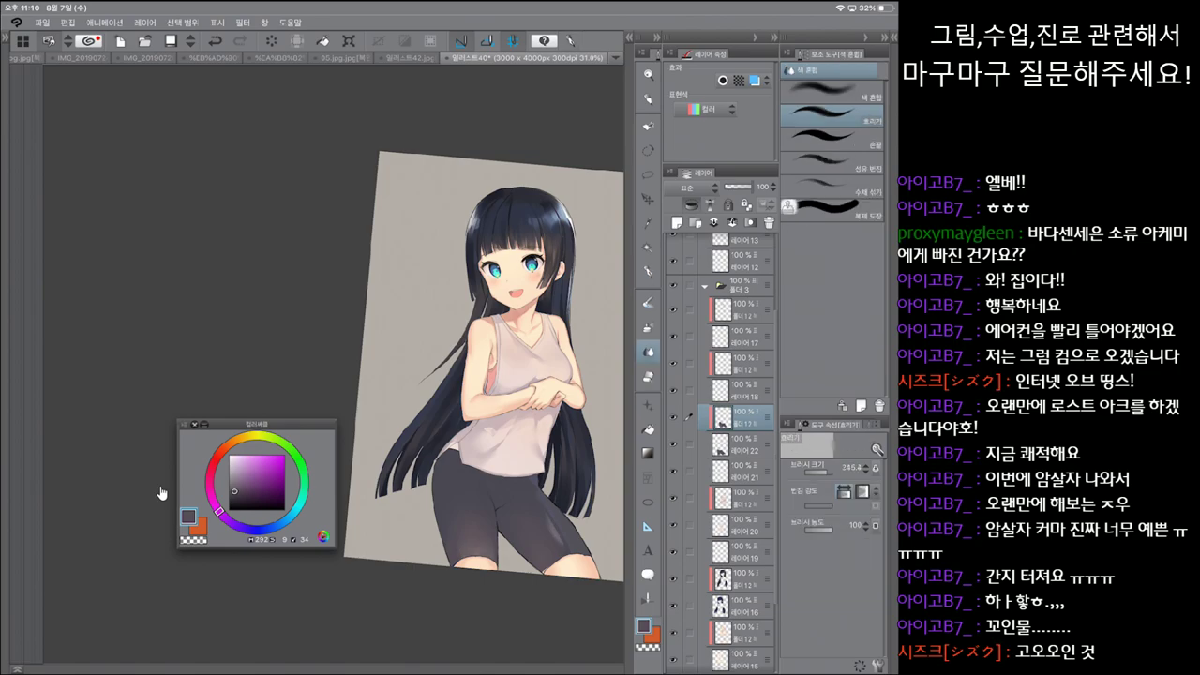
Step: Retouch the thigh skin in cream on its clipped layer with the Real G-Pen at size 565.3, and blend it with Blur
{"action": "key", "text": "p"}
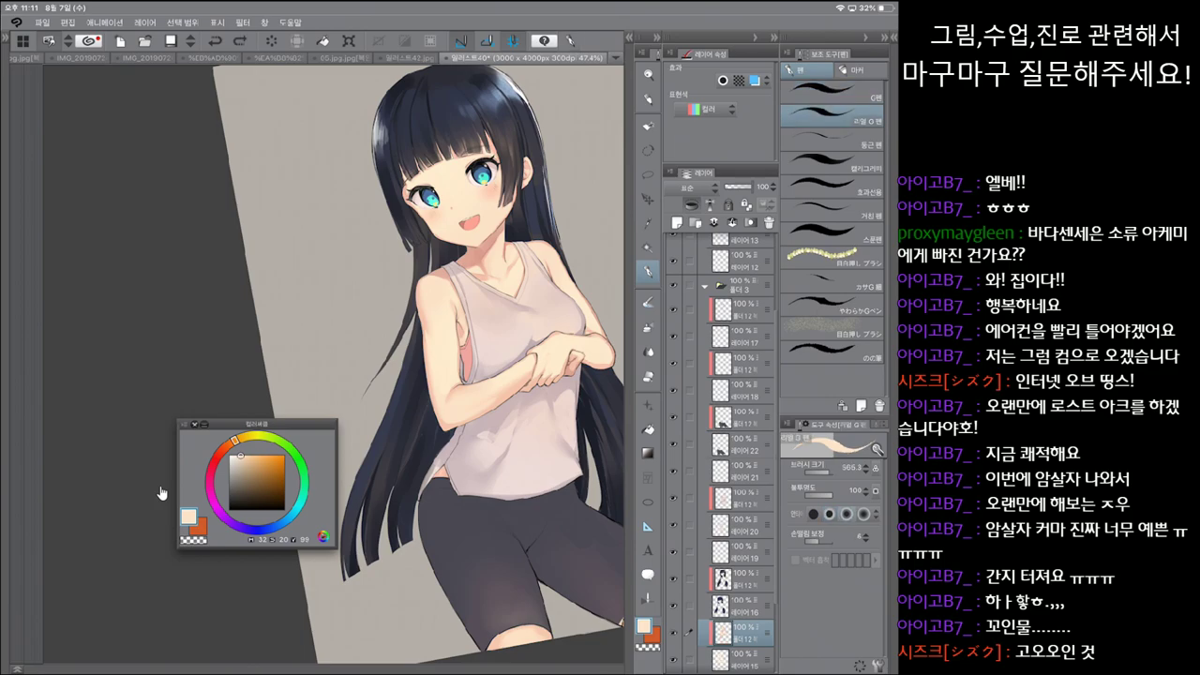
{"action": "key", "text": "j"}
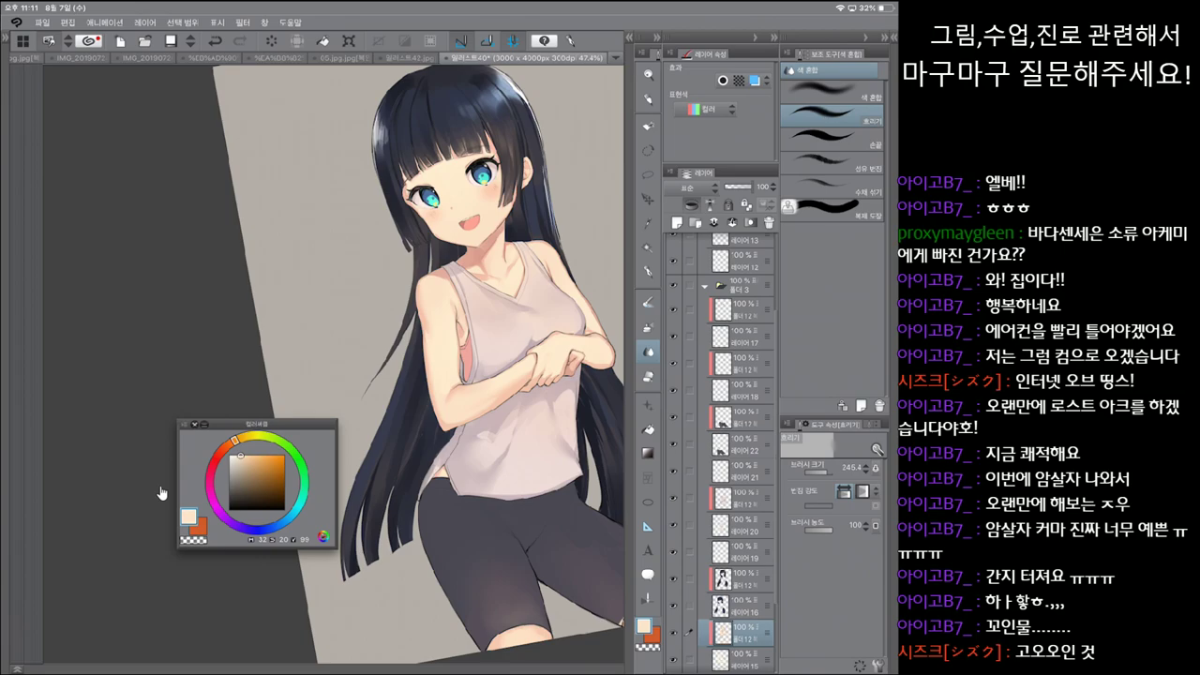
{"action": "key", "text": "ctrl+0"}
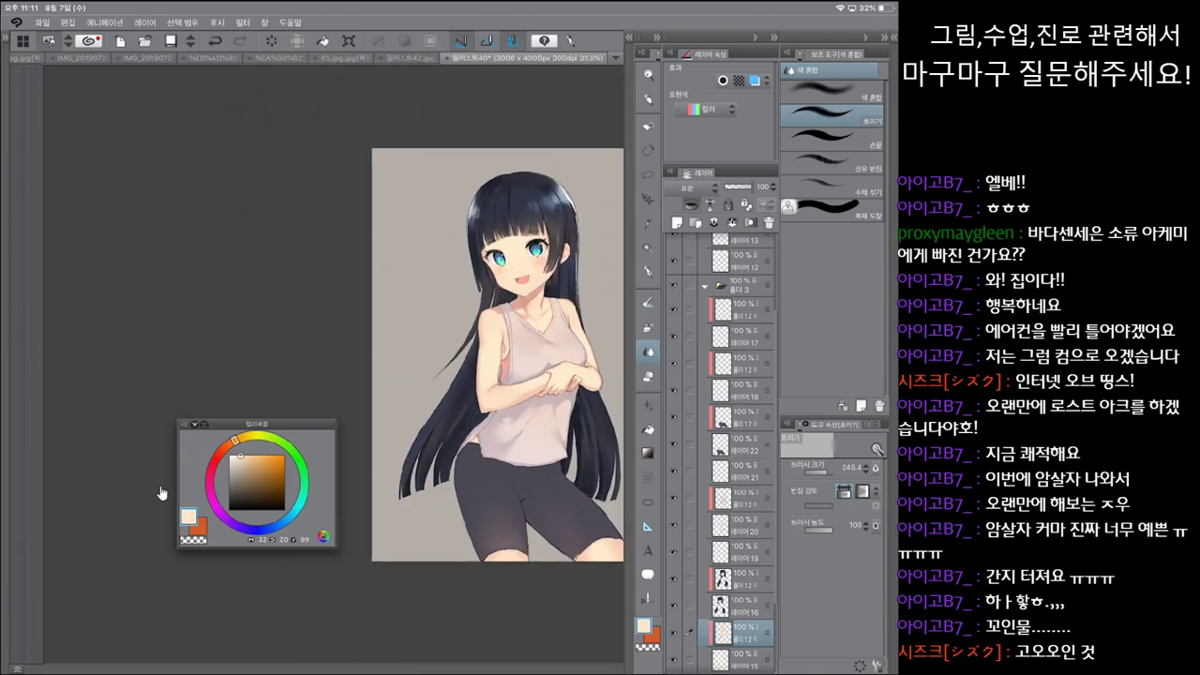
Step: Try erasing details of the face on the upper layers with the hard eraser at size 141.2, and undo the last erasure
{"action": "key", "text": "ctrl+plus"}
{"action": "key", "text": "ctrl+plus"}
{"action": "key", "text": "ctrl+plus"}
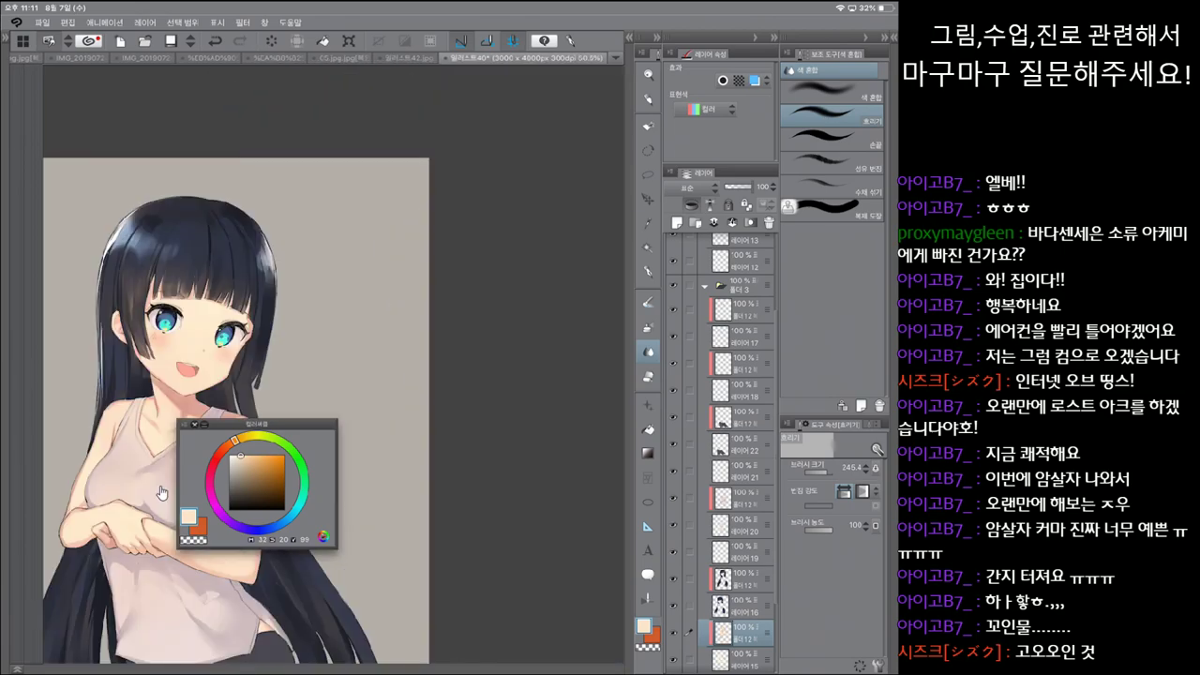
{"action": "key", "text": "ctrl+minus"}
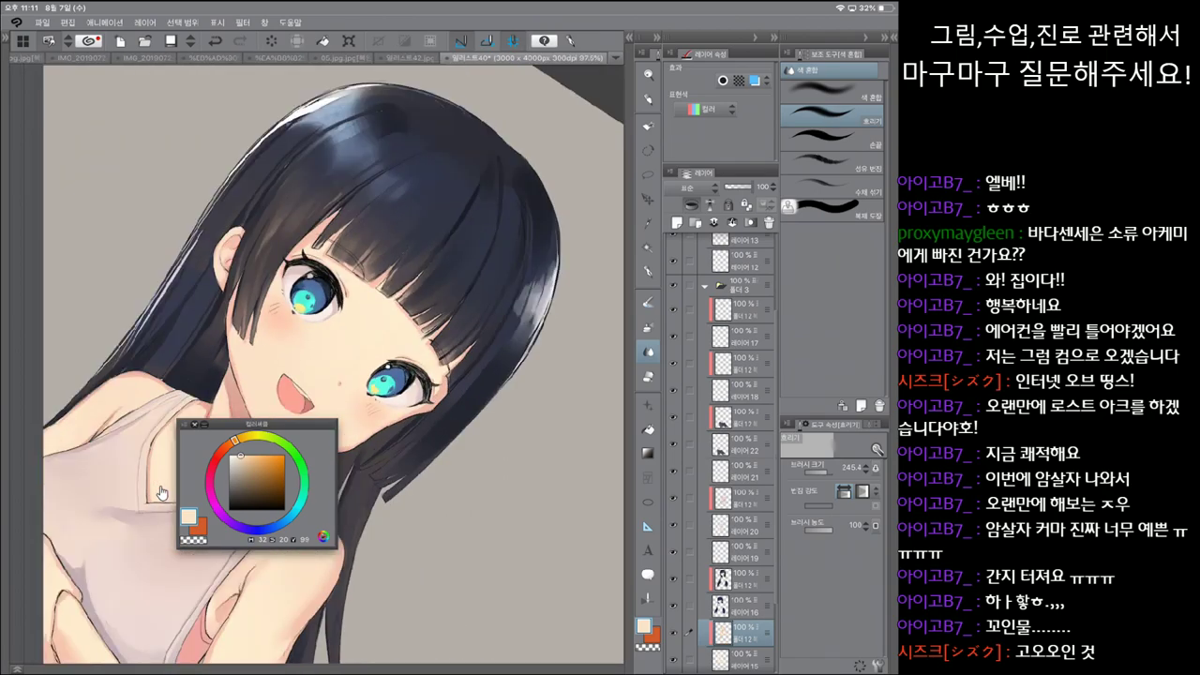
{"action": "key", "text": "ctrl+minus"}
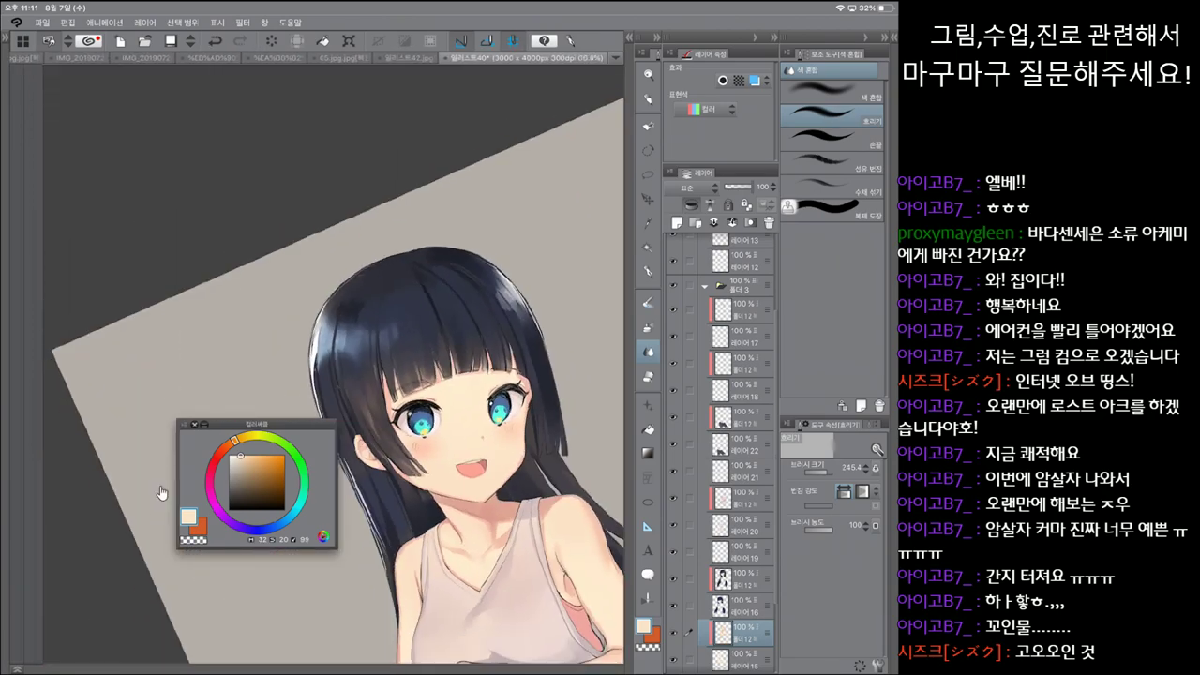
{"action": "key", "text": "ctrl+plus"}
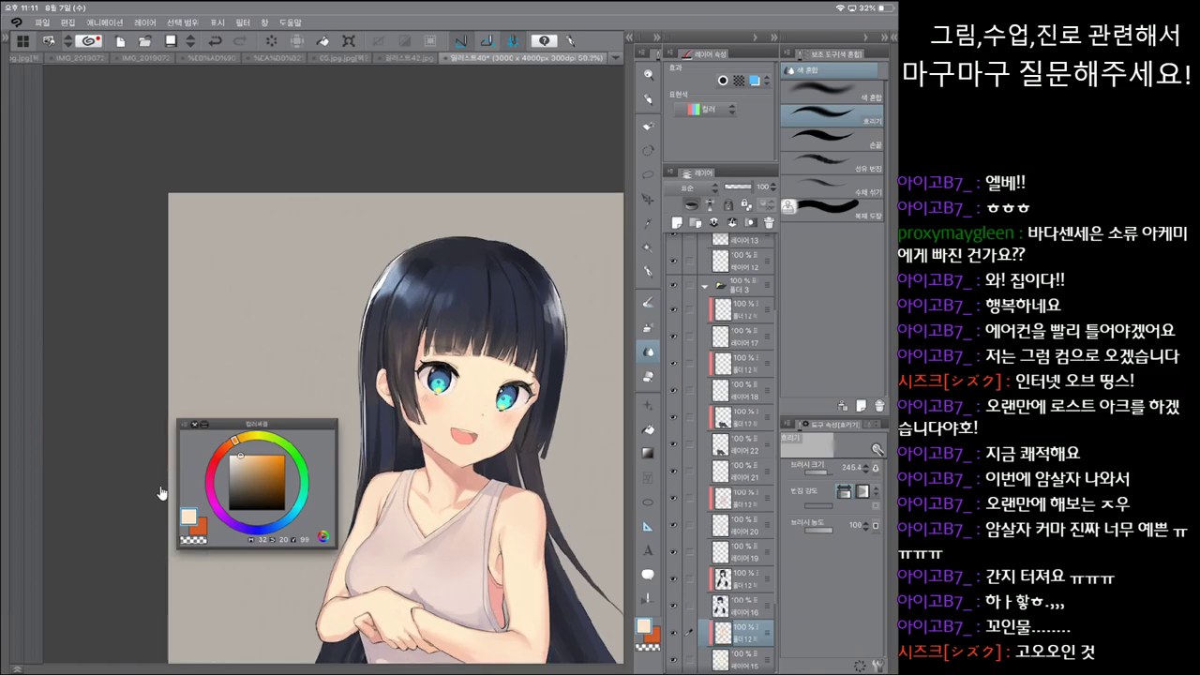
{"action": "key", "text": "e"}
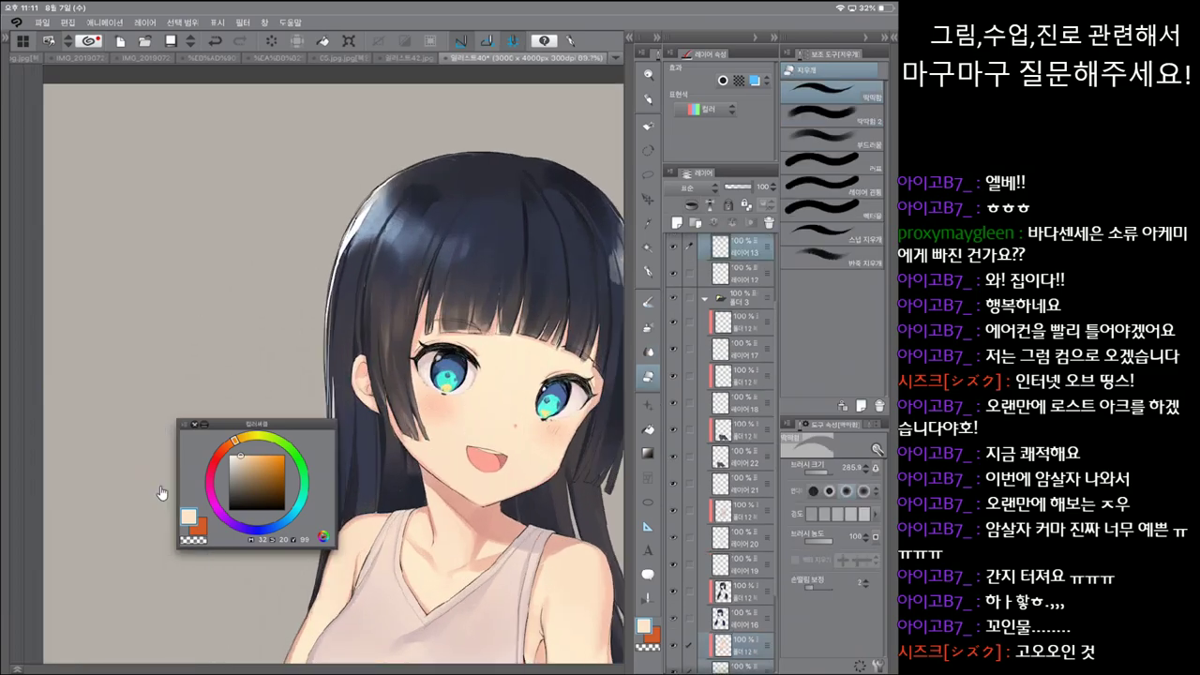
{"action": "key", "text": "bracketleft"}
{"action": "key", "text": "bracketleft"}
{"action": "key", "text": "bracketleft"}
{"action": "key", "text": "ctrl+z"}
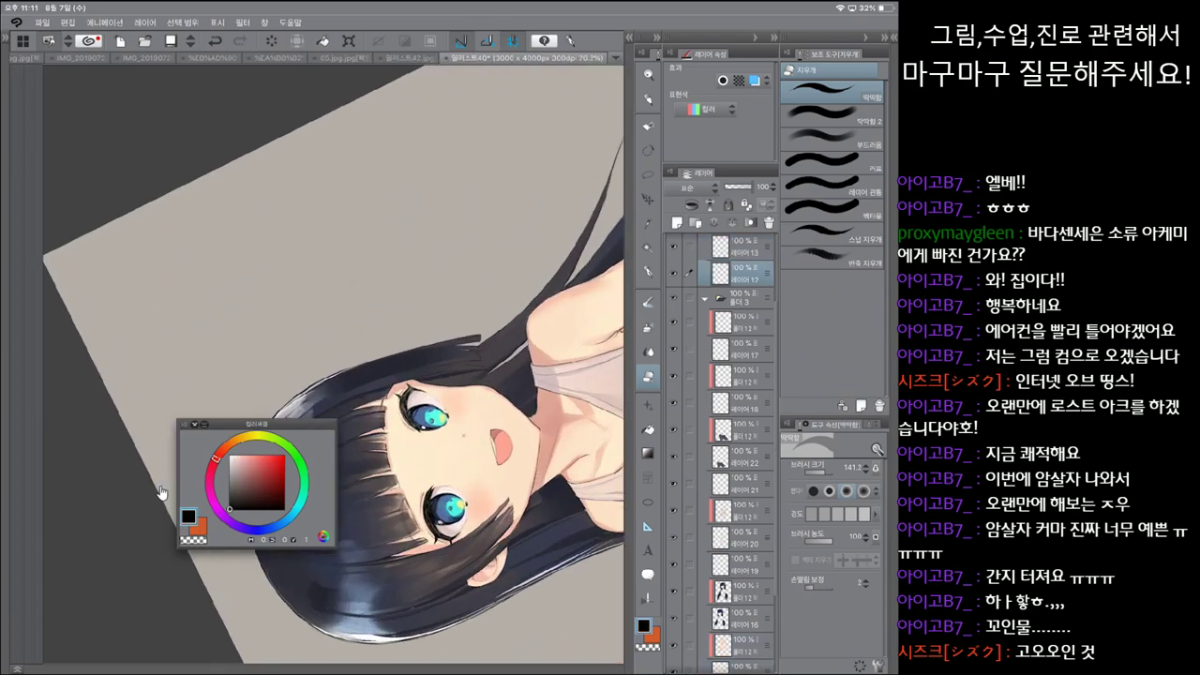
Step: Add short black eyelash strokes beside the eye on Layer 13 with the Real G-Pen at size 22.6
{"action": "key", "text": "p"}
{"action": "key", "text": "alt+bracketright"}
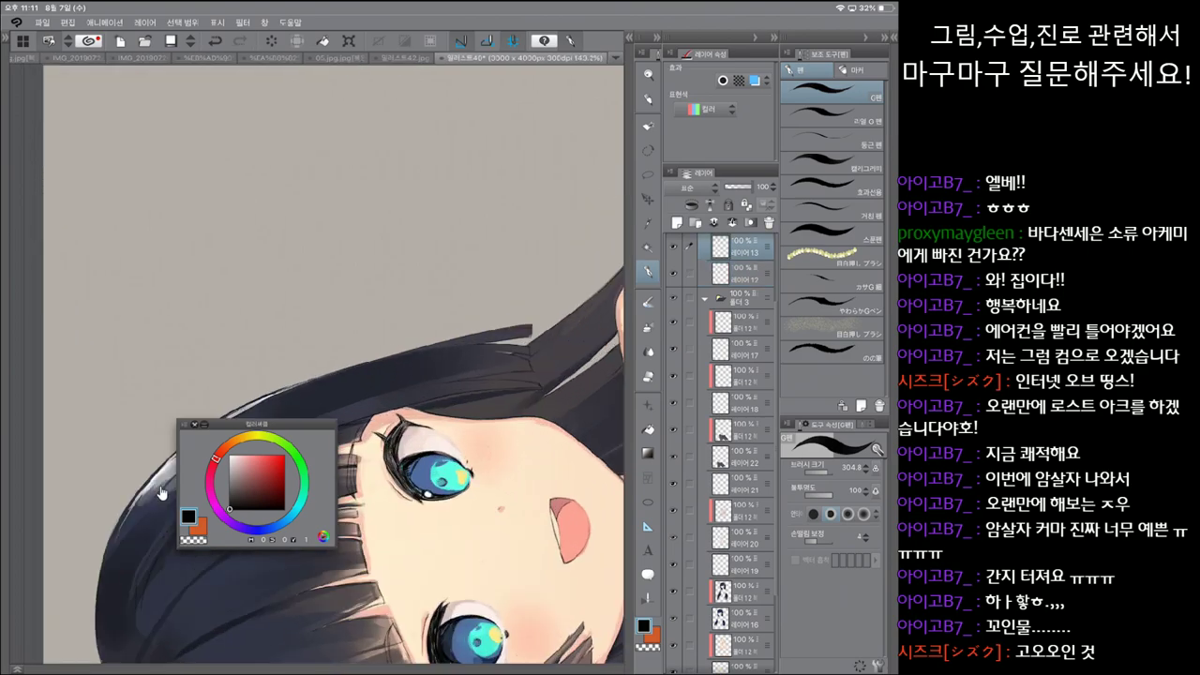
{"action": "key", "text": "period"}
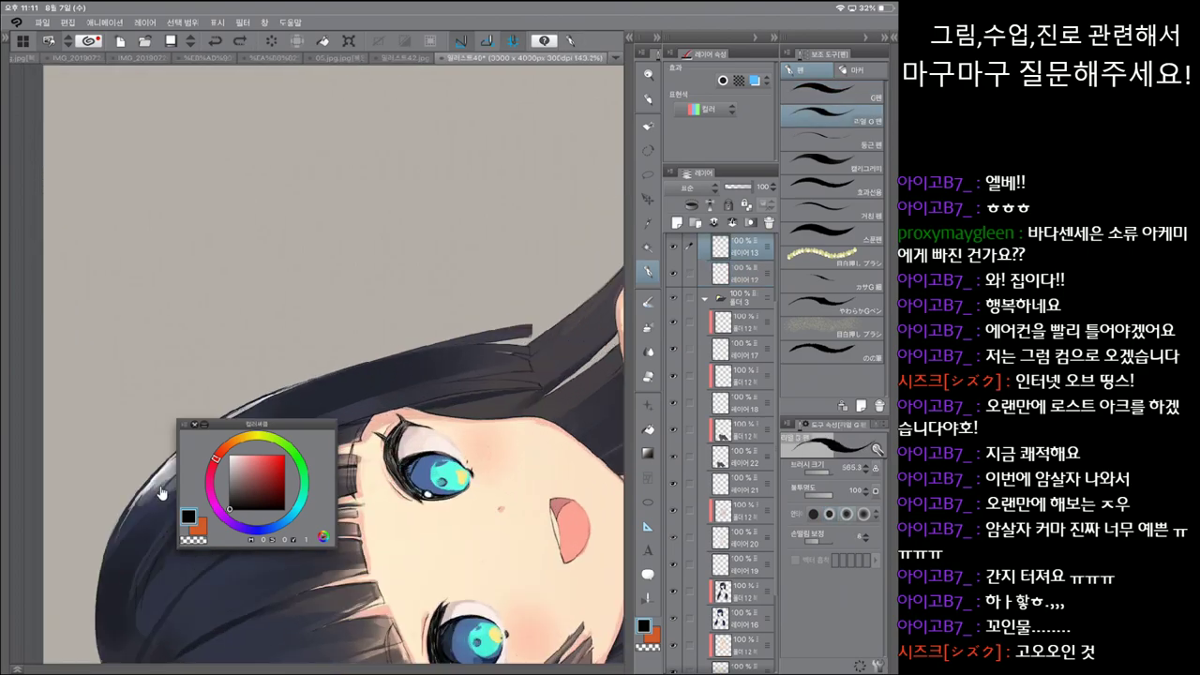
{"action": "key", "text": "bracketleft"}
{"action": "key", "text": "bracketleft"}
{"action": "key", "text": "bracketleft"}
{"action": "key", "text": "bracketleft"}
{"action": "mouse_move", "coordinate": [389, 463]}
{"action": "left_mouse_down"}
{"action": "mouse_move", "coordinate": [407, 494]}
{"action": "mouse_move", "coordinate": [392, 464]}
{"action": "left_mouse_up"}
{"action": "mouse_move", "coordinate": [396, 469]}
{"action": "left_mouse_down"}
{"action": "mouse_move", "coordinate": [401, 480]}
{"action": "mouse_move", "coordinate": [388, 472]}
{"action": "left_mouse_up"}
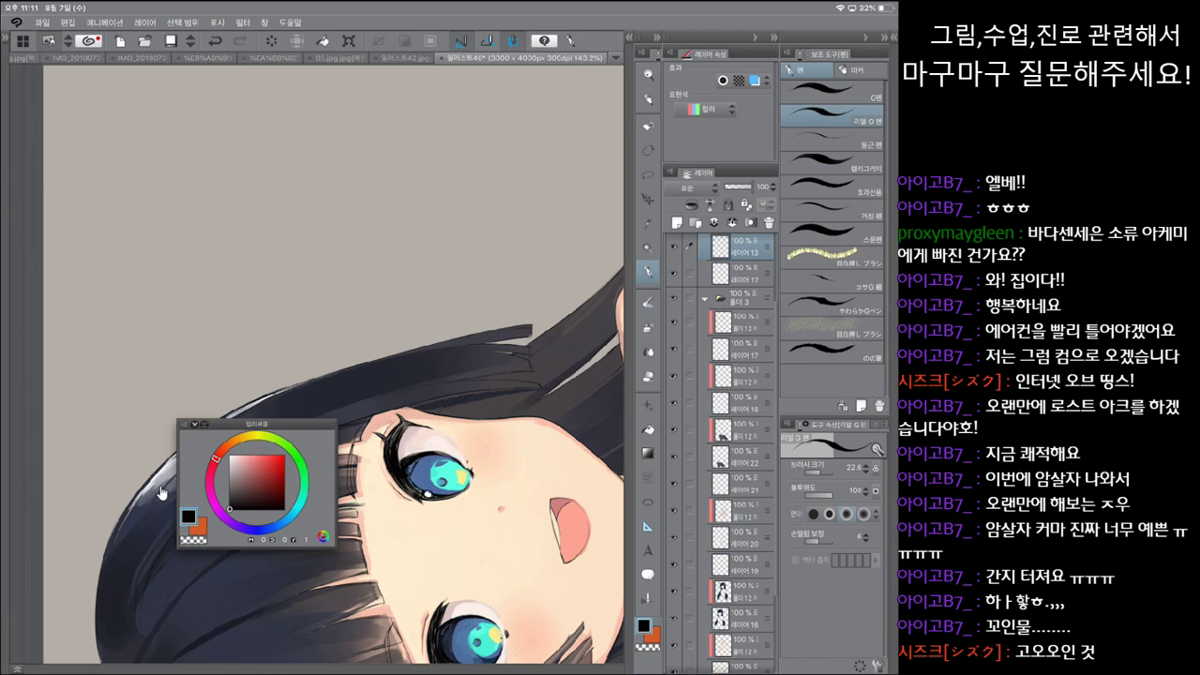
{"action": "left_click_drag", "start_coordinate": [380, 431], "coordinate": [386, 447]}
Step: Sample the light skin pink and touch up the eye area on Layer 13 with the Real G-Pen at size 15.6
{"action": "scroll", "coordinate": [333, 357], "scroll_direction": "down", "scroll_amount": 5}
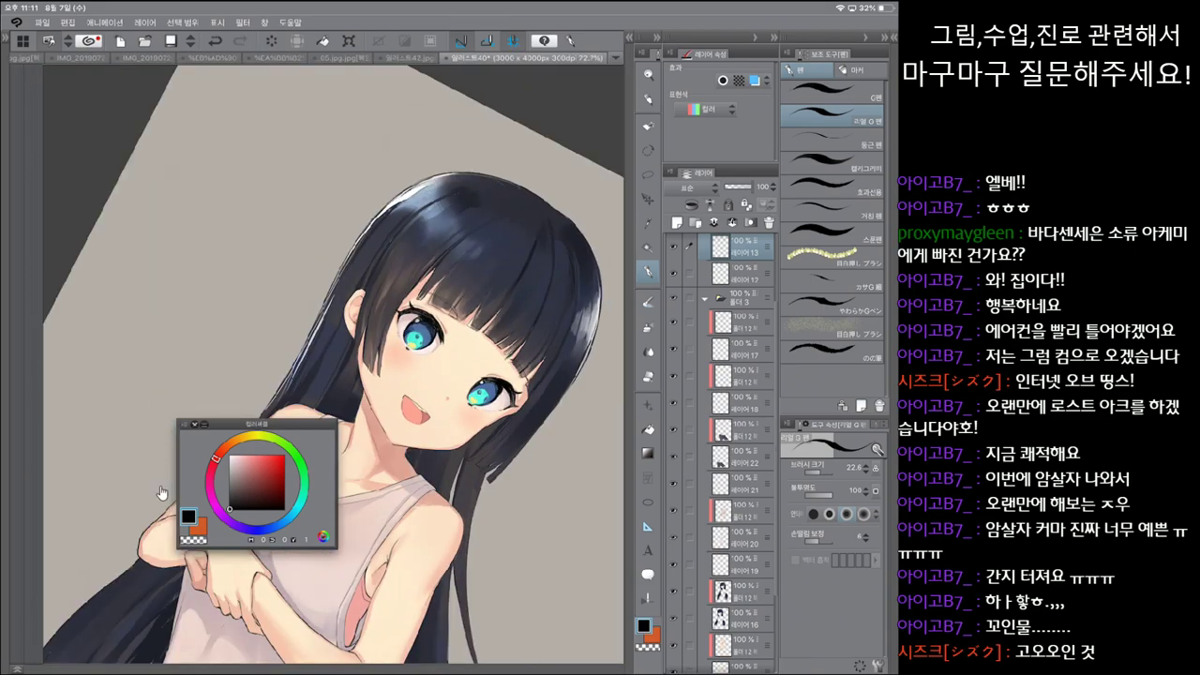
{"action": "left_click", "coordinate": [161, 491], "text": "alt"}
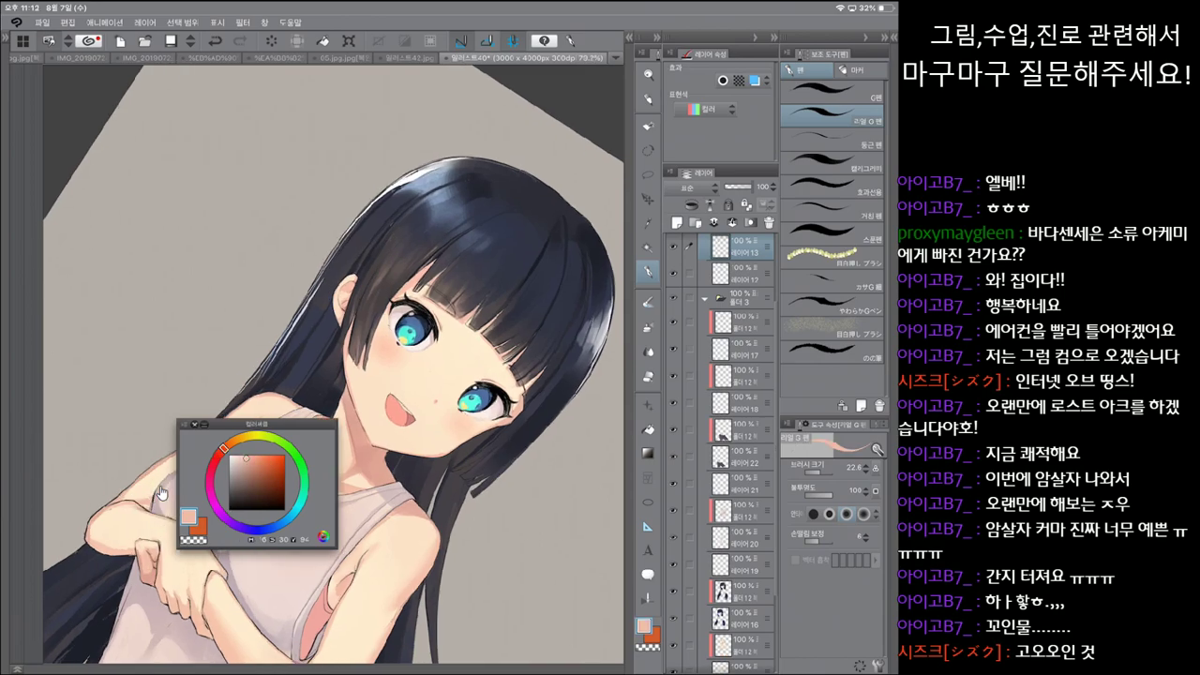
{"action": "key", "text": "period"}
{"action": "scroll", "coordinate": [161, 491], "scroll_direction": "up", "scroll_amount": 3}
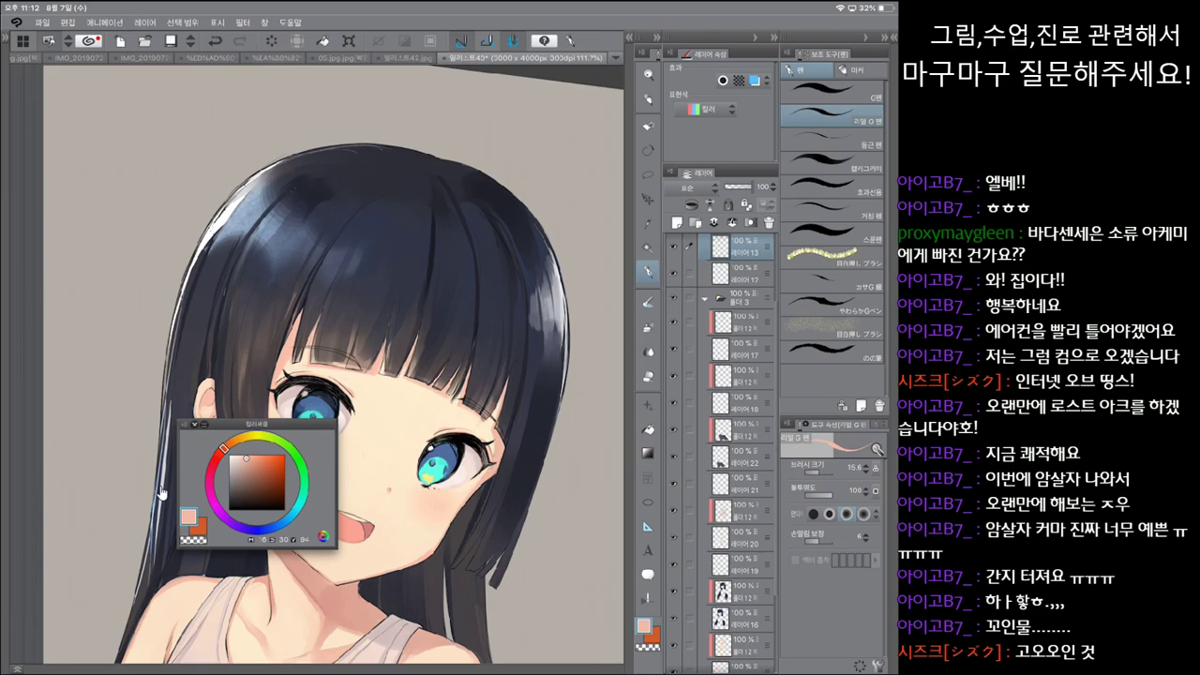
{"action": "key", "text": "asciicircum"}
{"action": "key", "text": "asciicircum"}
{"action": "key", "text": "asciicircum"}
{"action": "key", "text": "asciicircum"}
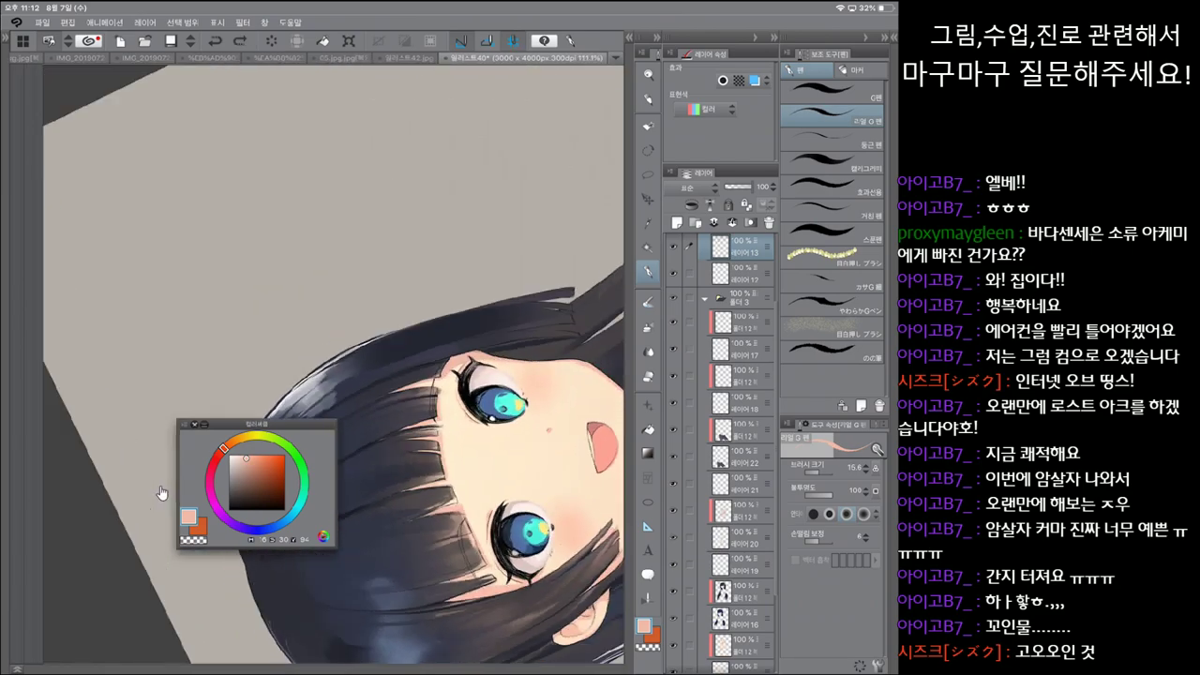
{"action": "key", "text": "asciicircum"}
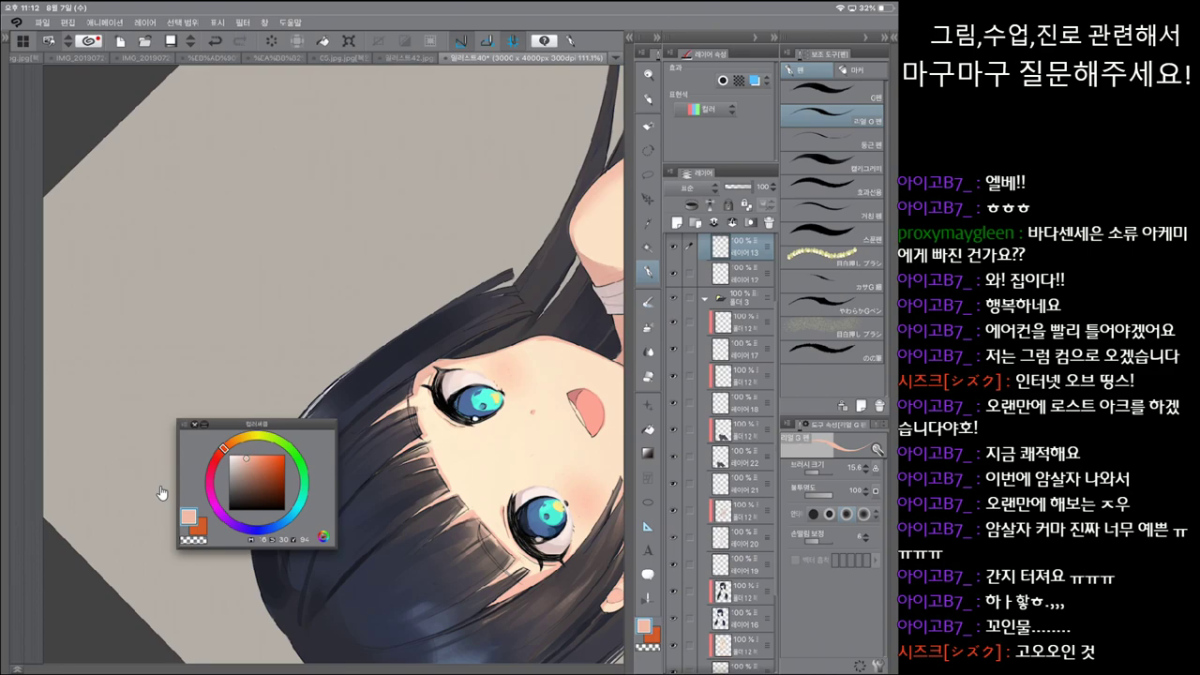
Step: Switch the colour back to black and refine the eyelash details on Layer 13 with the Real G-Pen at size 15.6
{"action": "scroll", "coordinate": [334, 364], "scroll_direction": "down", "scroll_amount": 5}
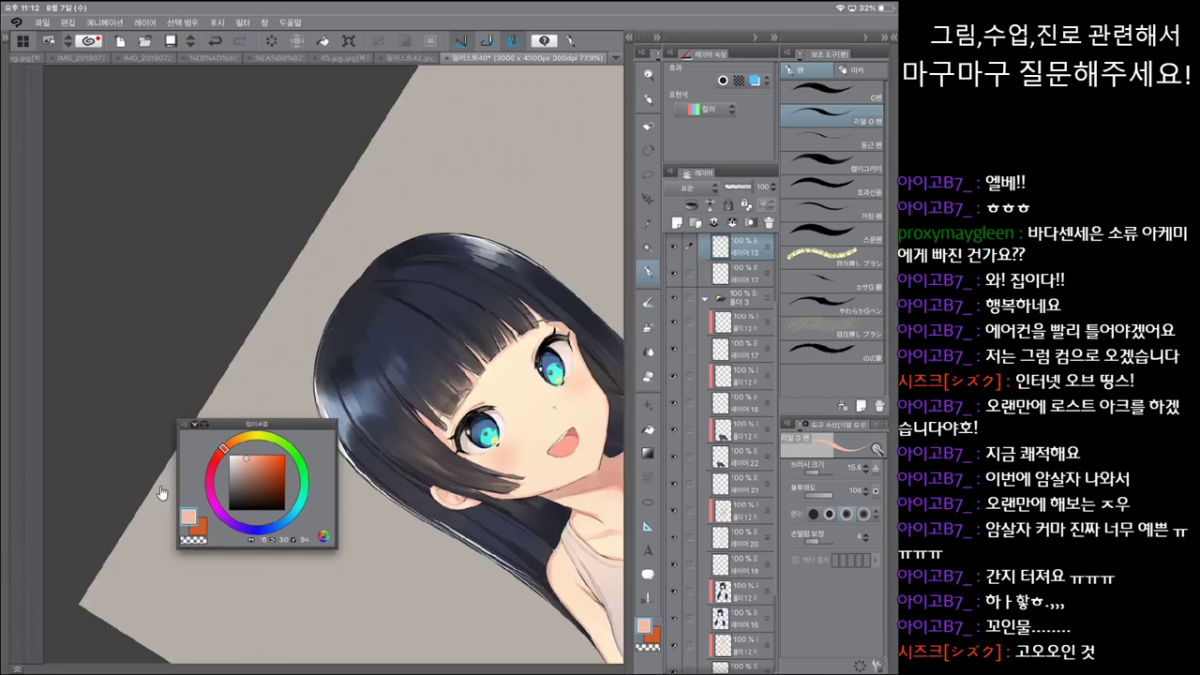
{"action": "scroll", "coordinate": [161, 492], "scroll_direction": "up", "scroll_amount": 3}
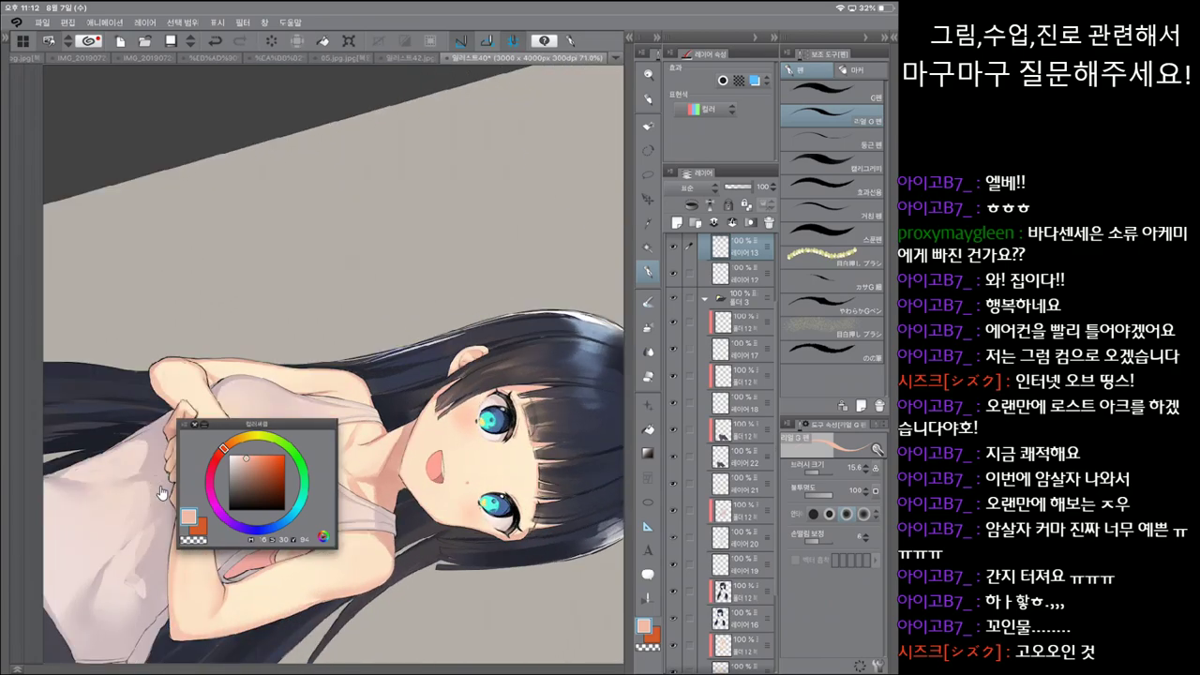
{"action": "scroll", "coordinate": [161, 492], "scroll_direction": "down", "scroll_amount": 3}
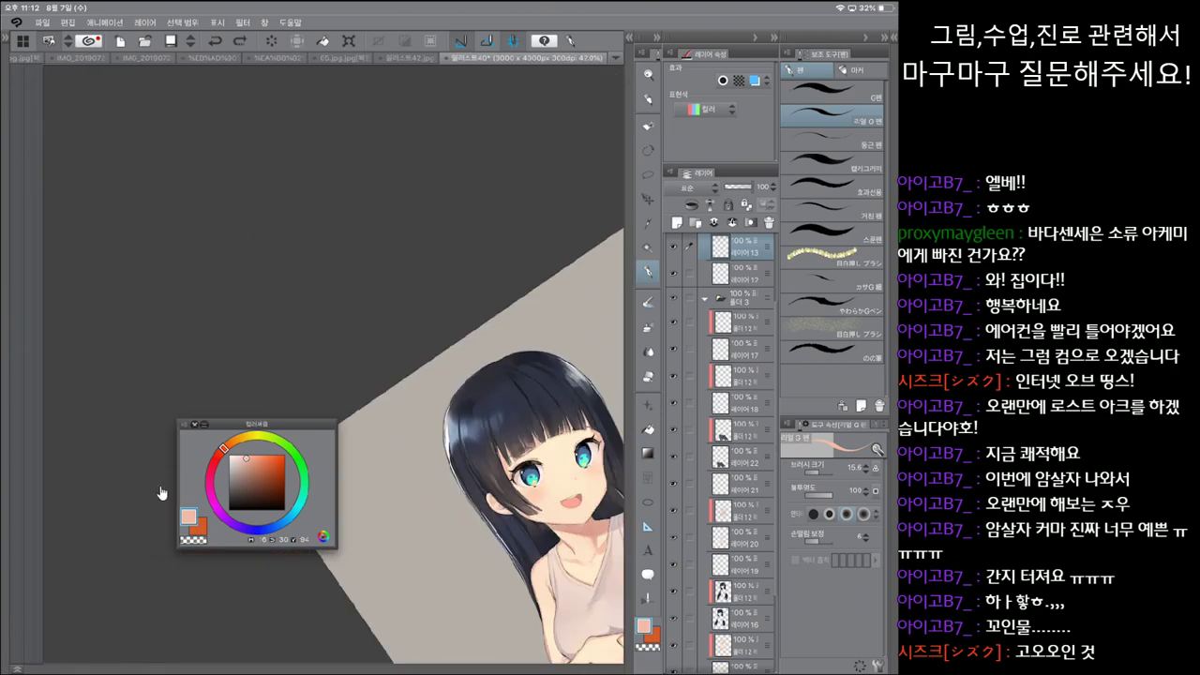
{"action": "scroll", "coordinate": [161, 493], "scroll_direction": "up", "scroll_amount": 4}
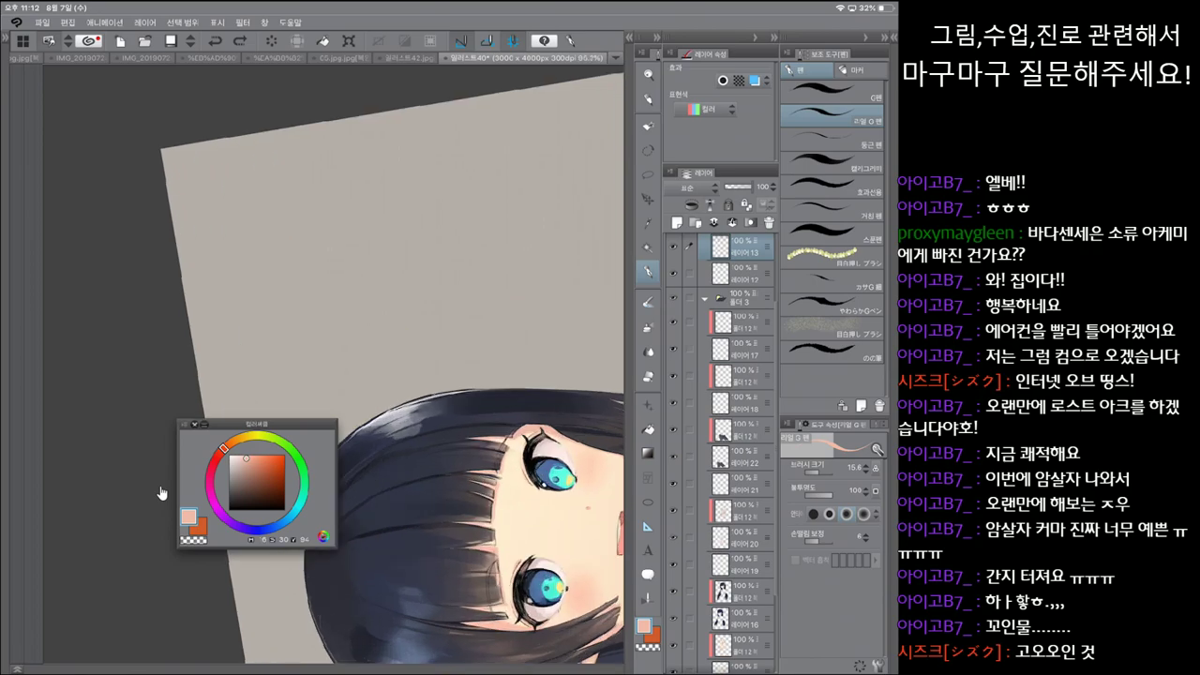
{"action": "scroll", "coordinate": [161, 492], "scroll_direction": "down", "scroll_amount": 3}
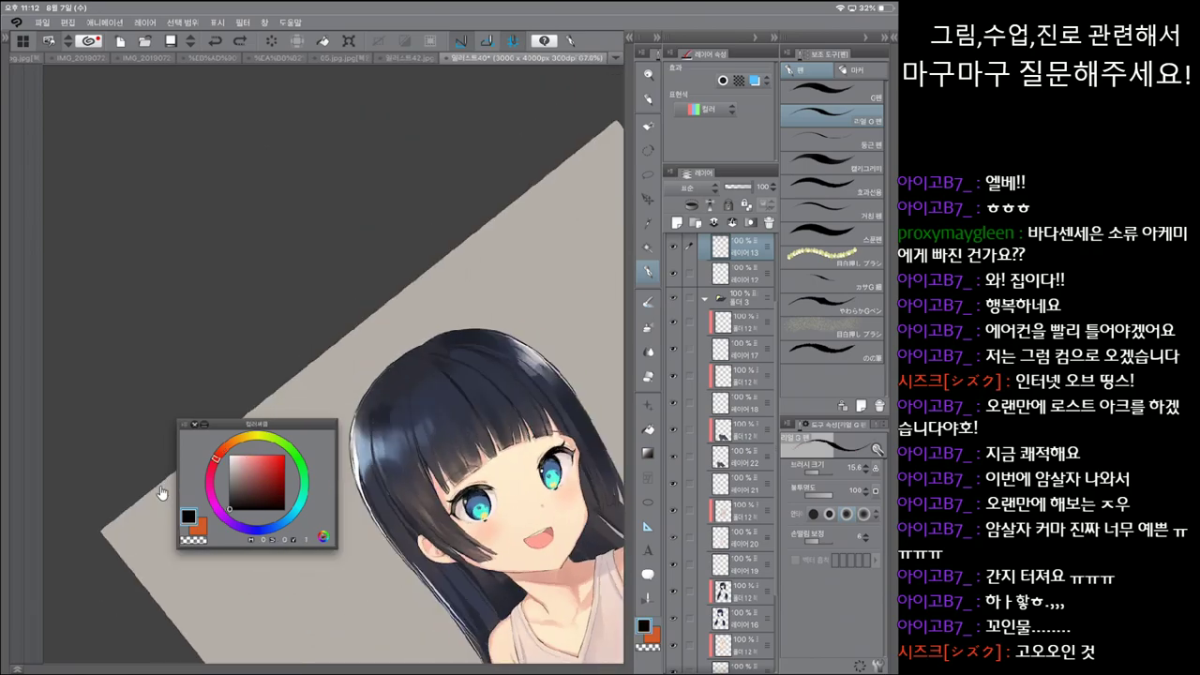
Step: Select the clipped skin shading layer and sample its salmon tone for the Real G-Pen at size 15.6
{"action": "scroll", "coordinate": [162, 492], "scroll_direction": "down", "scroll_amount": 1}
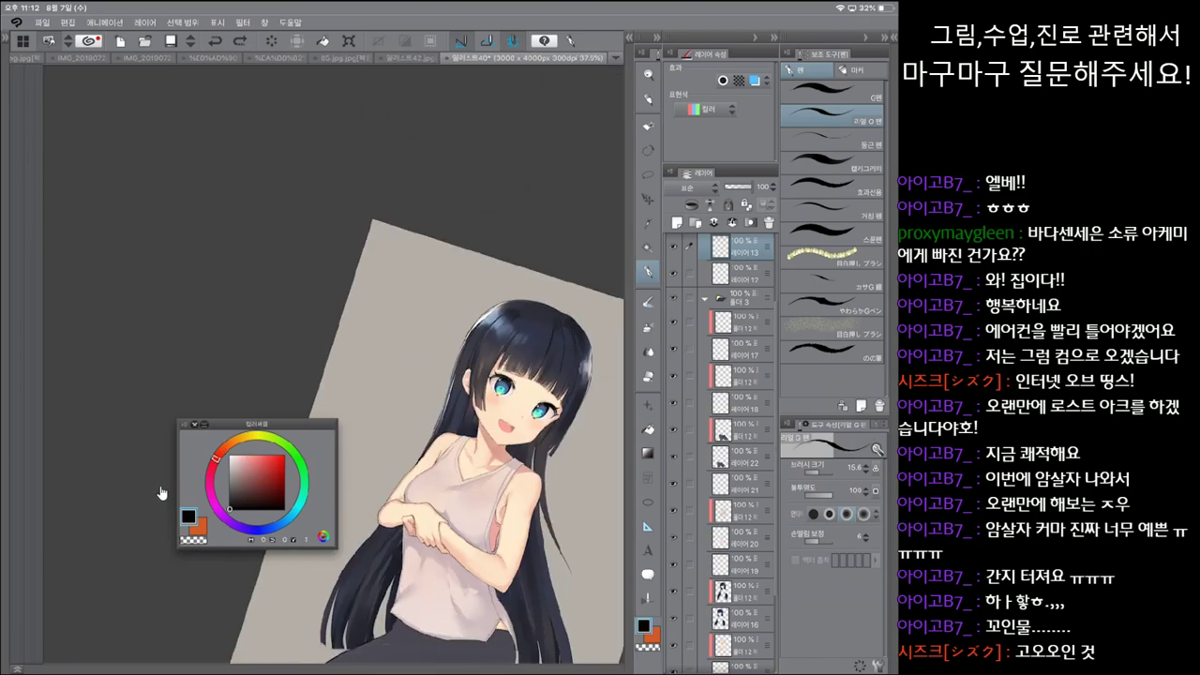
{"action": "scroll", "coordinate": [162, 493], "scroll_direction": "up", "scroll_amount": 2}
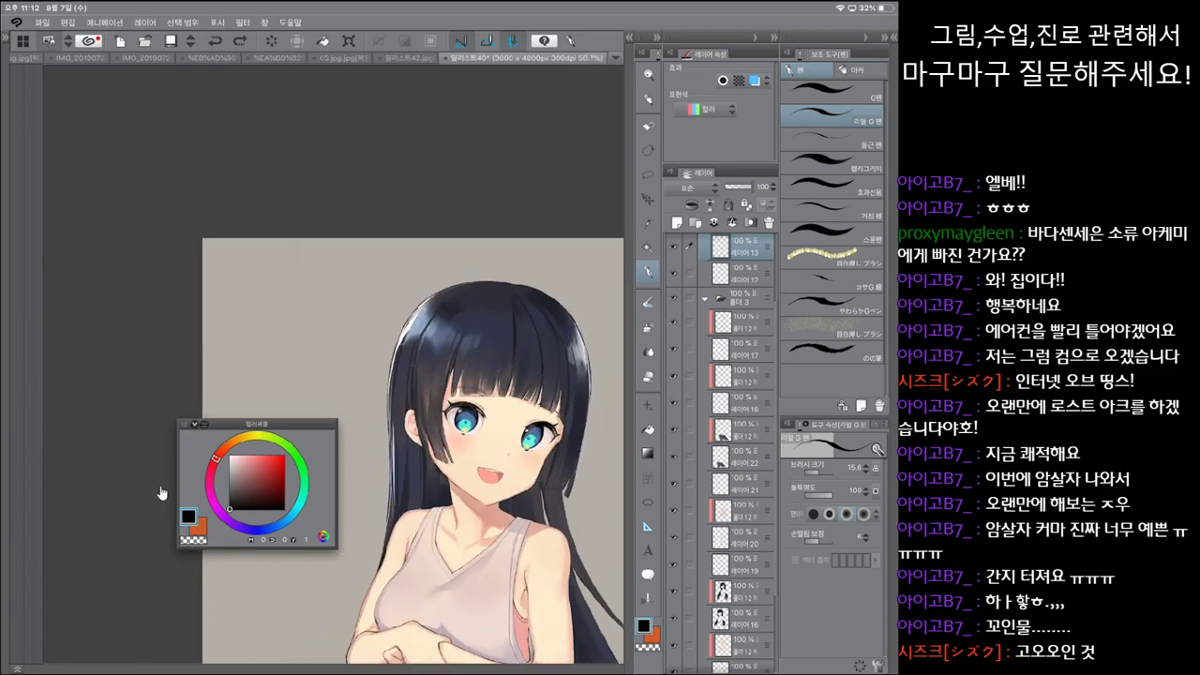
{"action": "scroll", "coordinate": [161, 492], "scroll_direction": "up", "scroll_amount": 1}
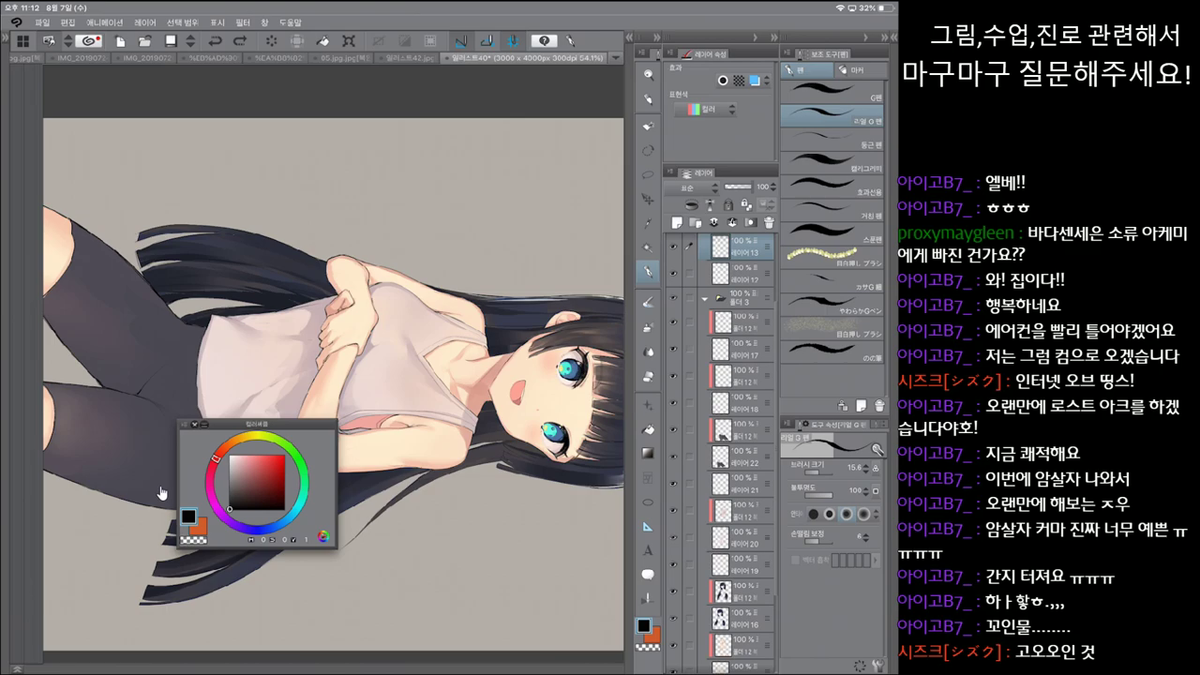
{"action": "scroll", "coordinate": [161, 492], "scroll_direction": "up", "scroll_amount": 1}
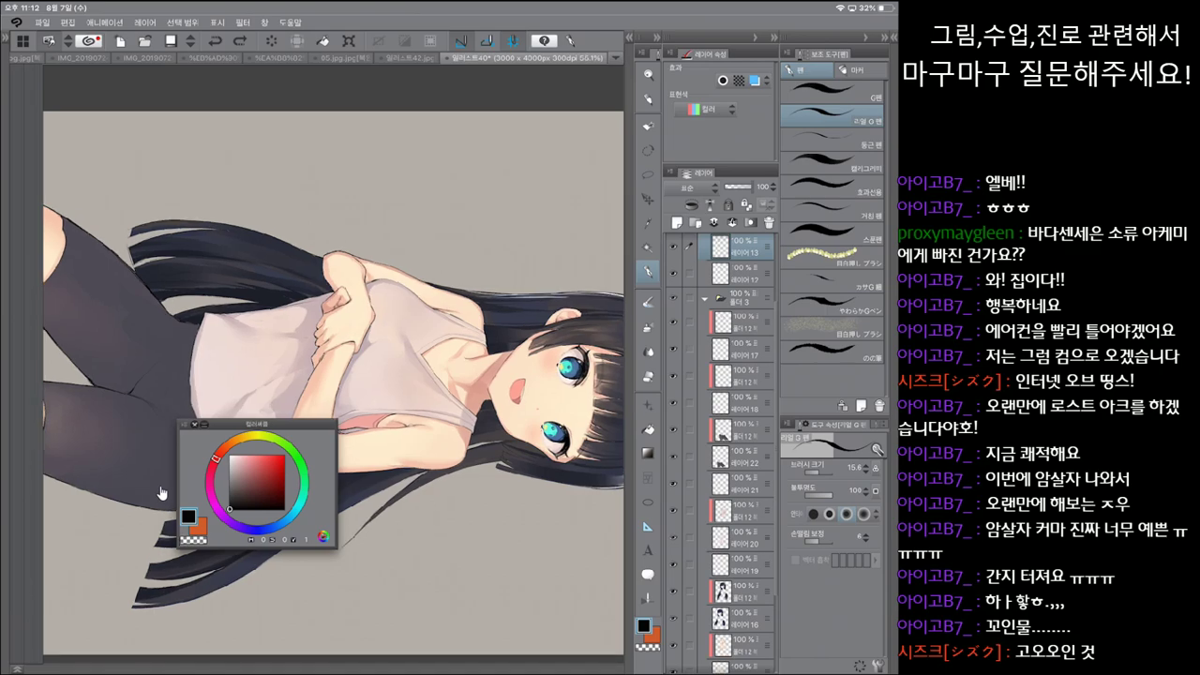
{"action": "scroll", "coordinate": [161, 492], "scroll_direction": "up", "scroll_amount": 2}
{"action": "key", "text": "comma"}
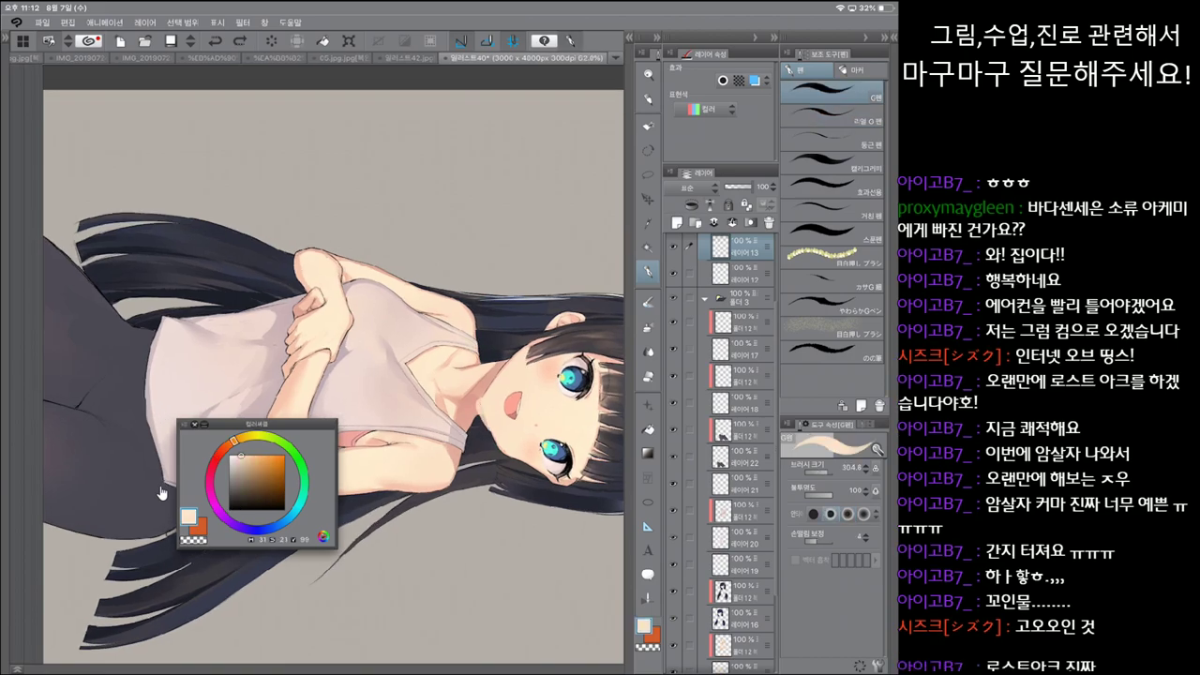
{"action": "left_click", "coordinate": [161, 492], "text": "ctrl+shift"}
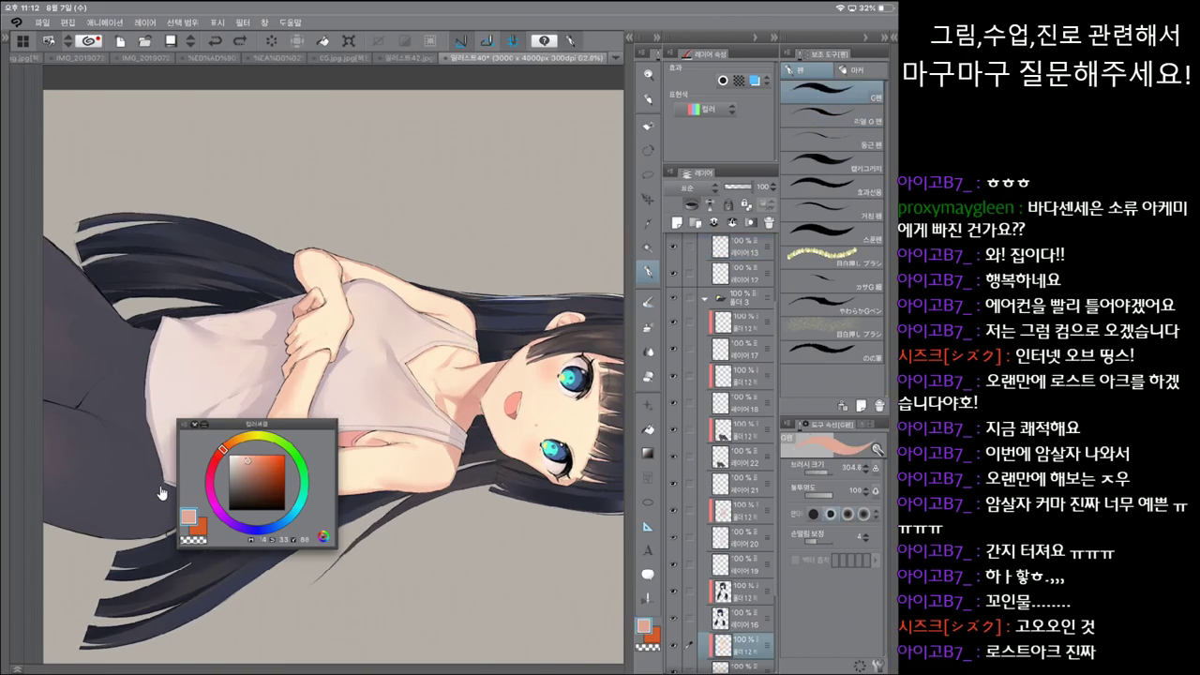
{"action": "key", "text": "period"}
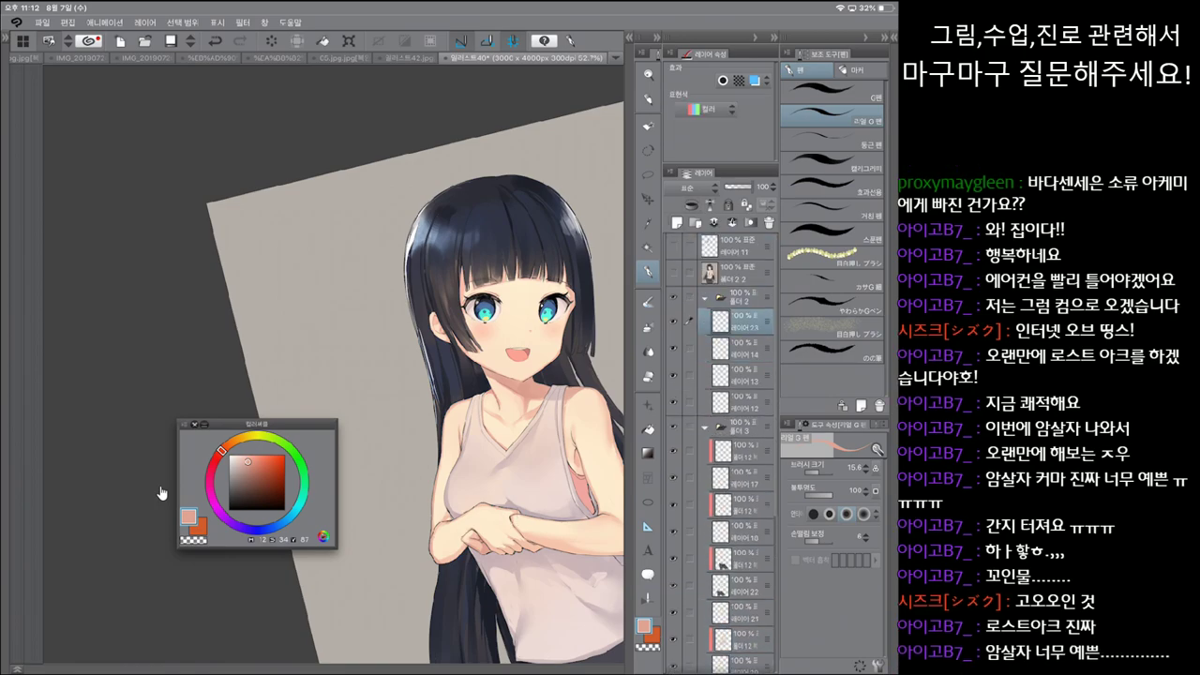
Step: Add Layer 23 clipped above Folder 2, and set up the Soft airbrush with a dark red colour
{"action": "key", "text": "ctrl+shift+n"}
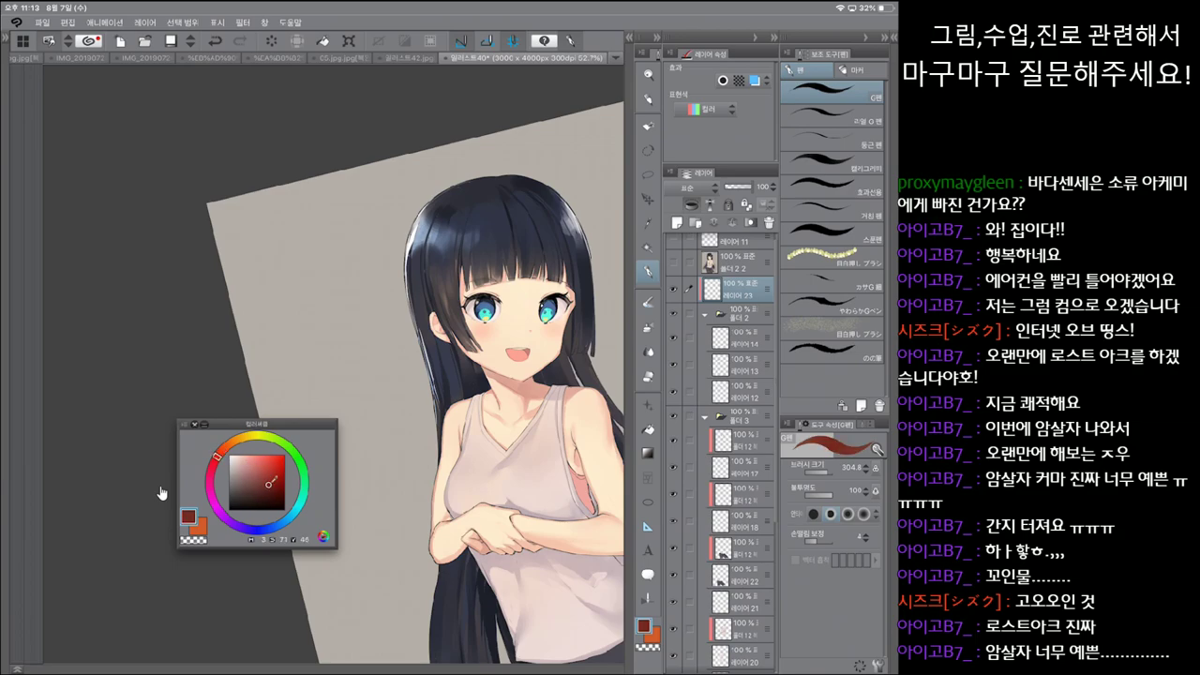
{"action": "key", "text": "b"}
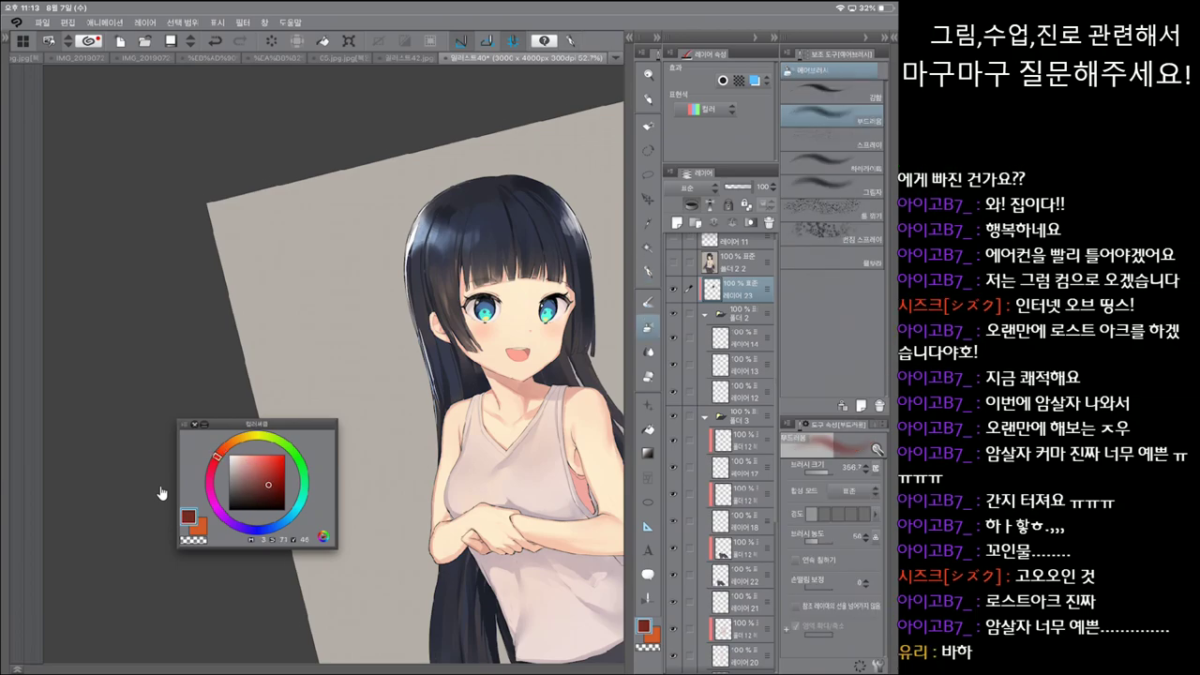
{"action": "scroll", "coordinate": [541, 448], "scroll_direction": "up", "scroll_amount": 3}
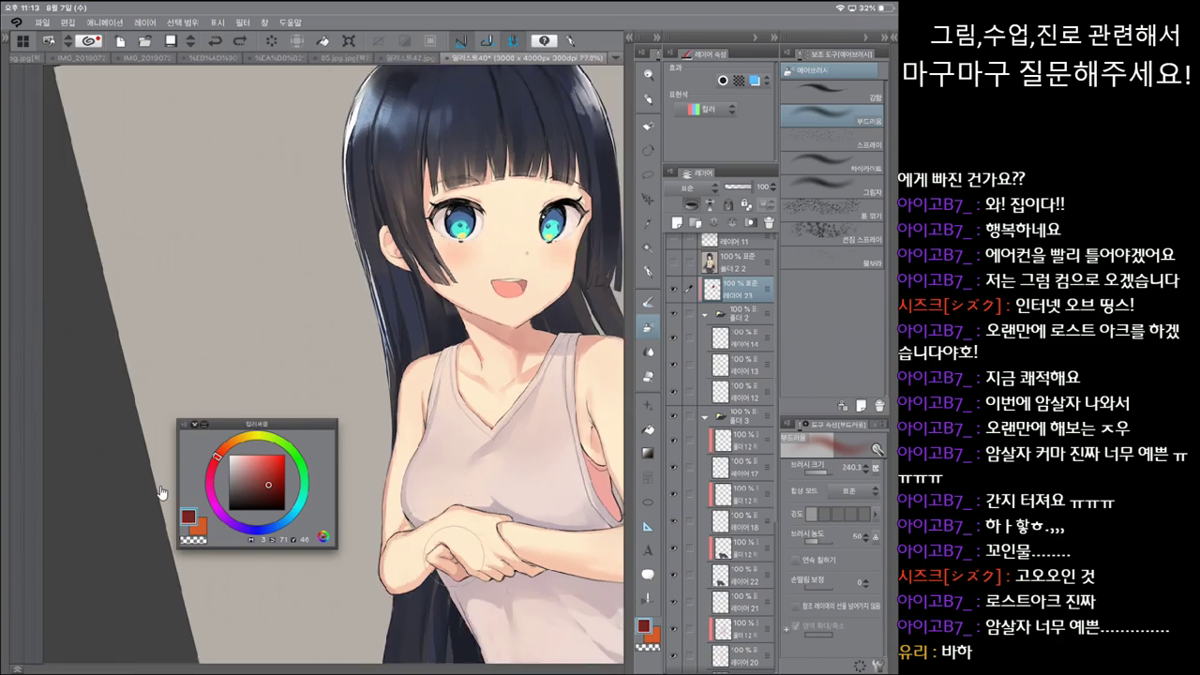
Step: Tint the line work around the skin dark red on Layer 23 with the Soft airbrush, undoing one stroke and reducing the brush size to 14.8
{"action": "key", "text": "bracketleft"}
{"action": "key", "text": "ctrl+z"}
{"action": "key", "text": "bracketleft"}
{"action": "key", "text": "bracketleft"}
{"action": "scroll", "coordinate": [160, 492], "scroll_direction": "down", "scroll_amount": 5}
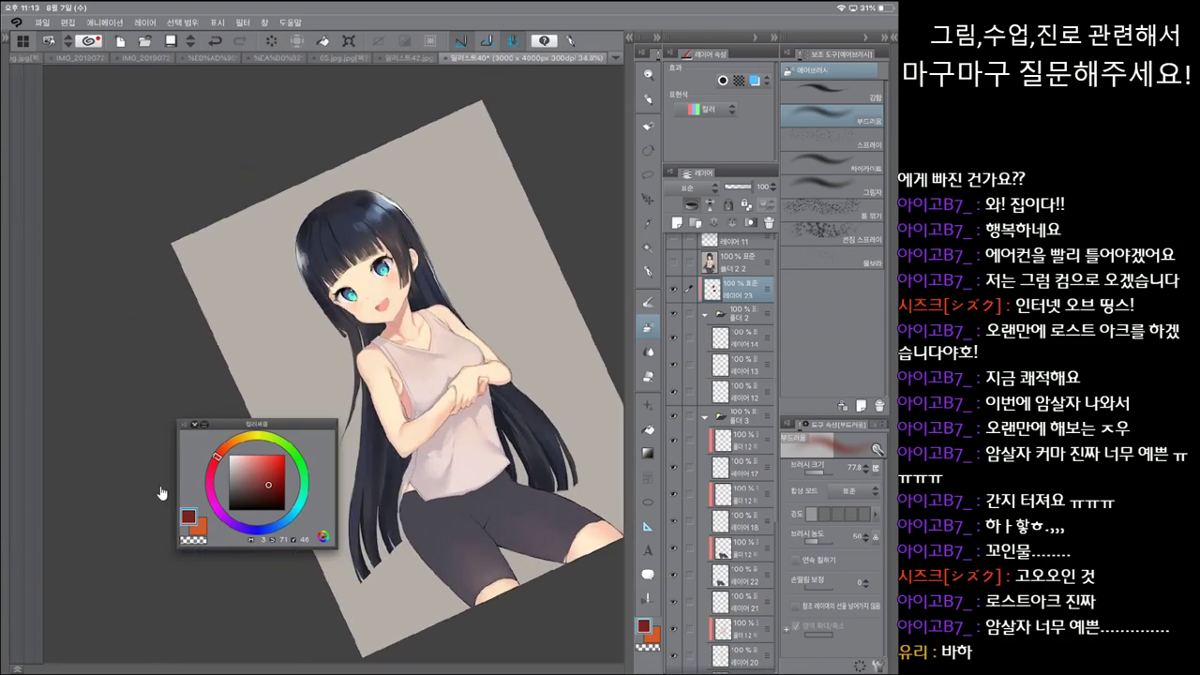
{"action": "scroll", "coordinate": [160, 492], "scroll_direction": "up", "scroll_amount": 1}
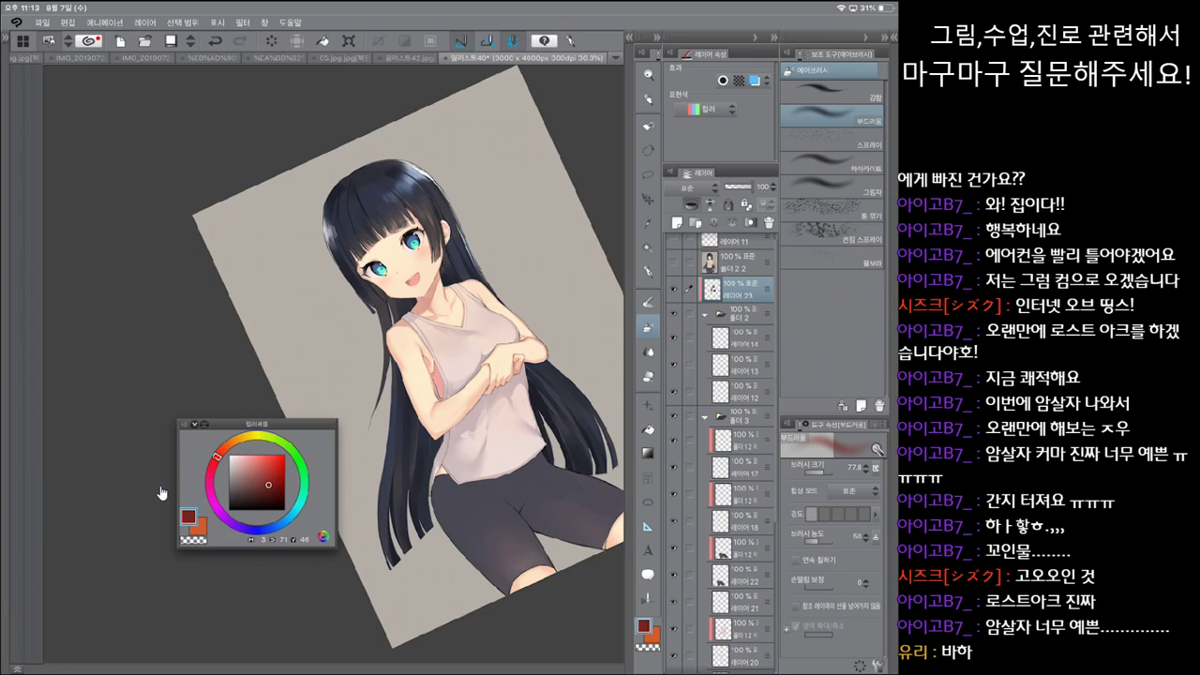
{"action": "key", "text": "bracketright"}
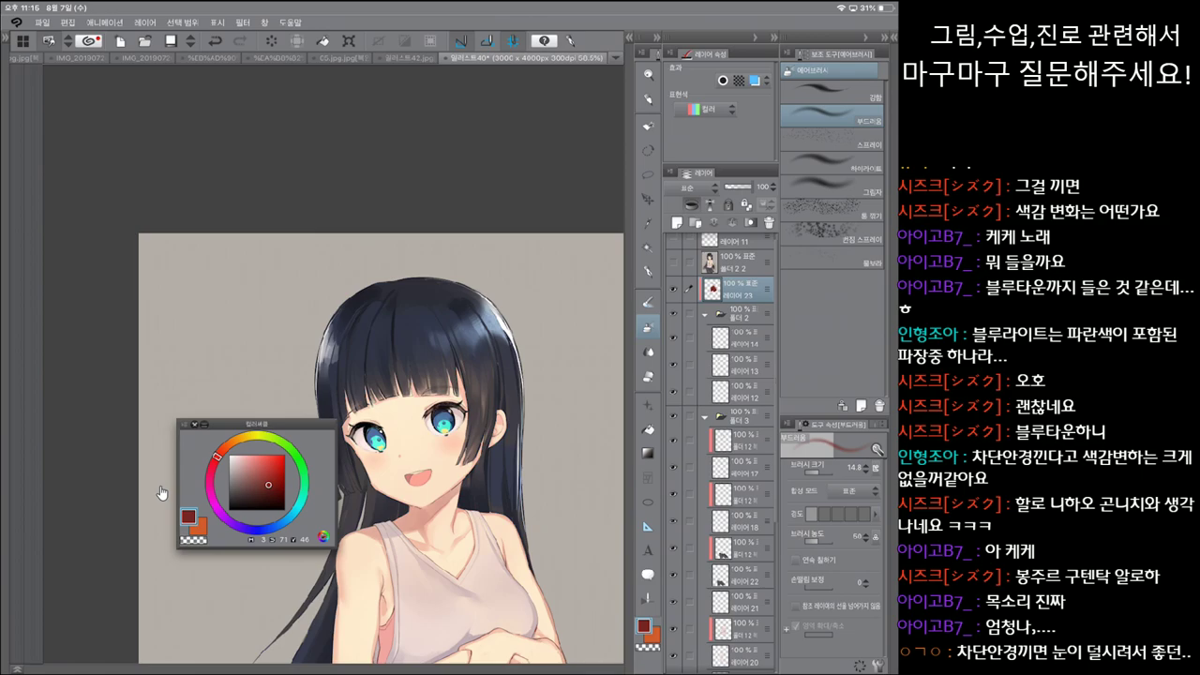
Step: Select the clipped skin layer and sample the cream skin tone for the G-Pen at size 304.8
{"action": "scroll", "coordinate": [159, 493], "scroll_direction": "up", "scroll_amount": 3}
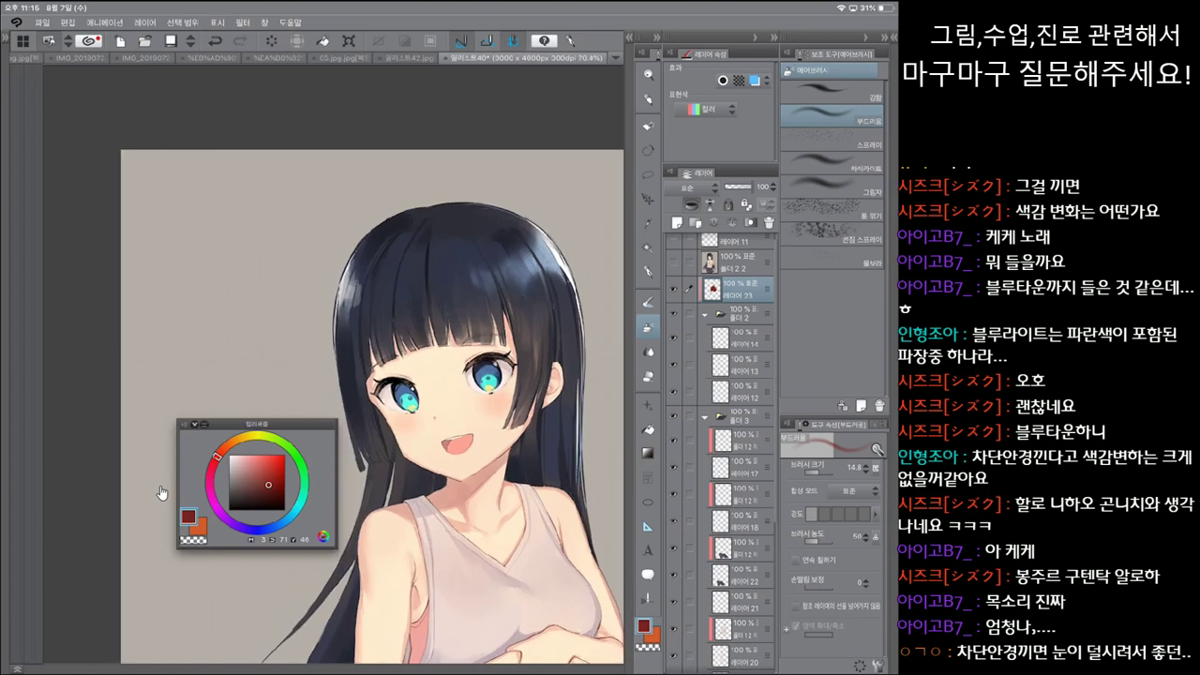
{"action": "scroll", "coordinate": [160, 492], "scroll_direction": "up", "scroll_amount": 1}
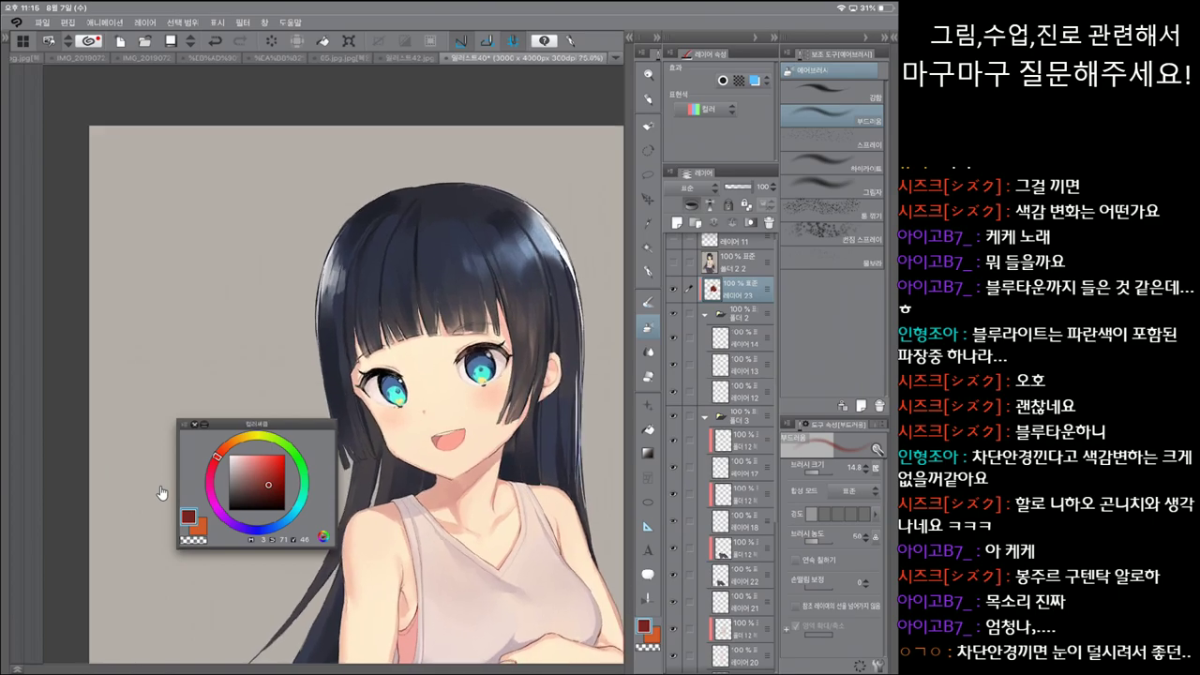
{"action": "key", "text": "p"}
{"action": "key", "text": "asciicircum"}
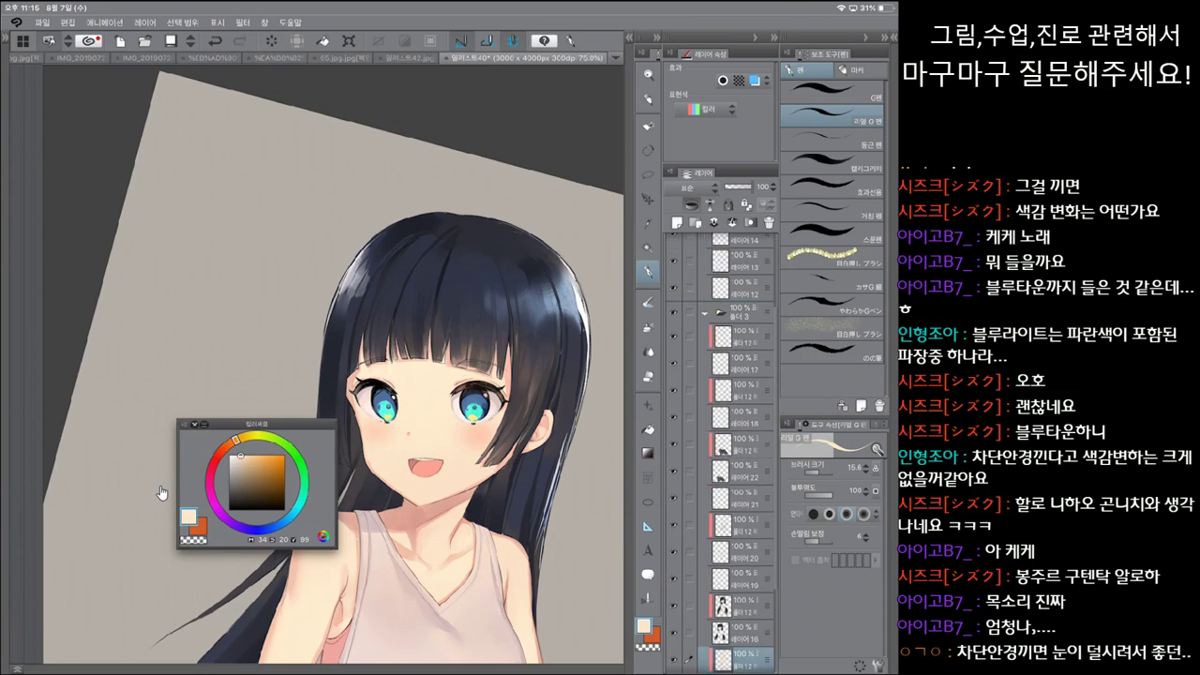
{"action": "left_click", "coordinate": [160, 493], "text": "ctrl"}
{"action": "key", "text": "comma"}
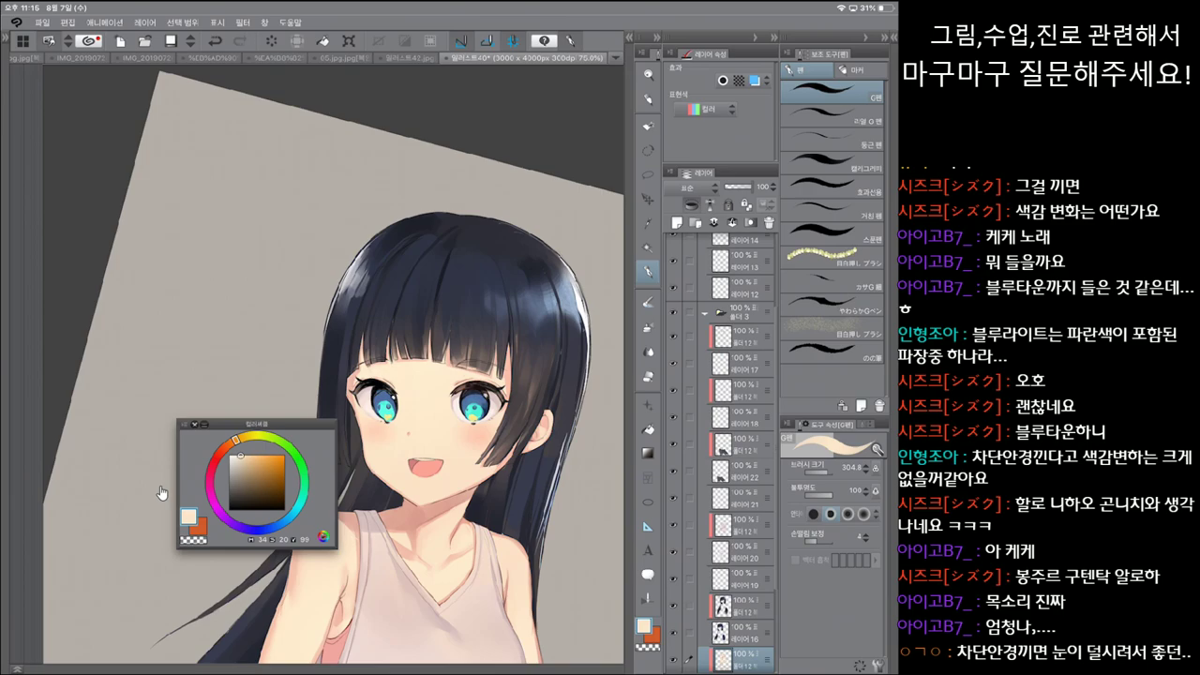
{"action": "mouse_move", "coordinate": [159, 493]}
{"action": "left_mouse_down"}
{"action": "mouse_move", "coordinate": [53, 388]}
{"action": "mouse_move", "coordinate": [60, 577]}
{"action": "left_mouse_up"}
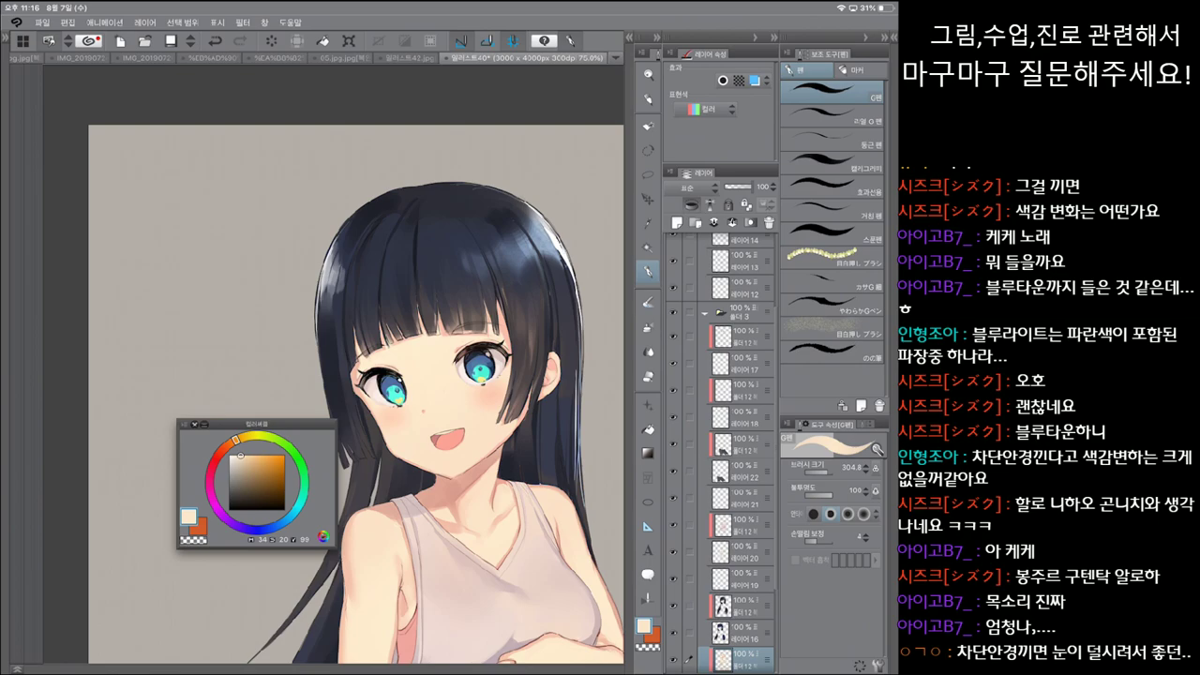
{"action": "scroll", "coordinate": [356, 375], "scroll_direction": "up", "scroll_amount": 1}
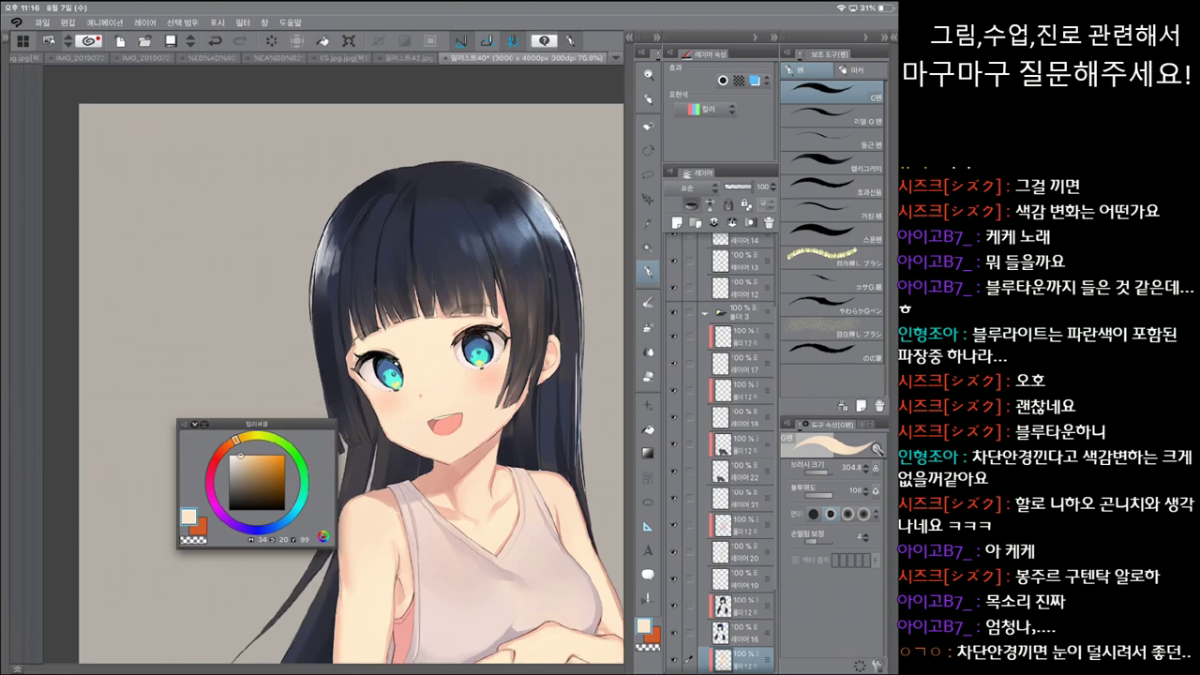
Step: Add Layer 24 above Layer 21, clipped to it
{"action": "scroll", "coordinate": [350, 371], "scroll_direction": "down", "scroll_amount": 5}
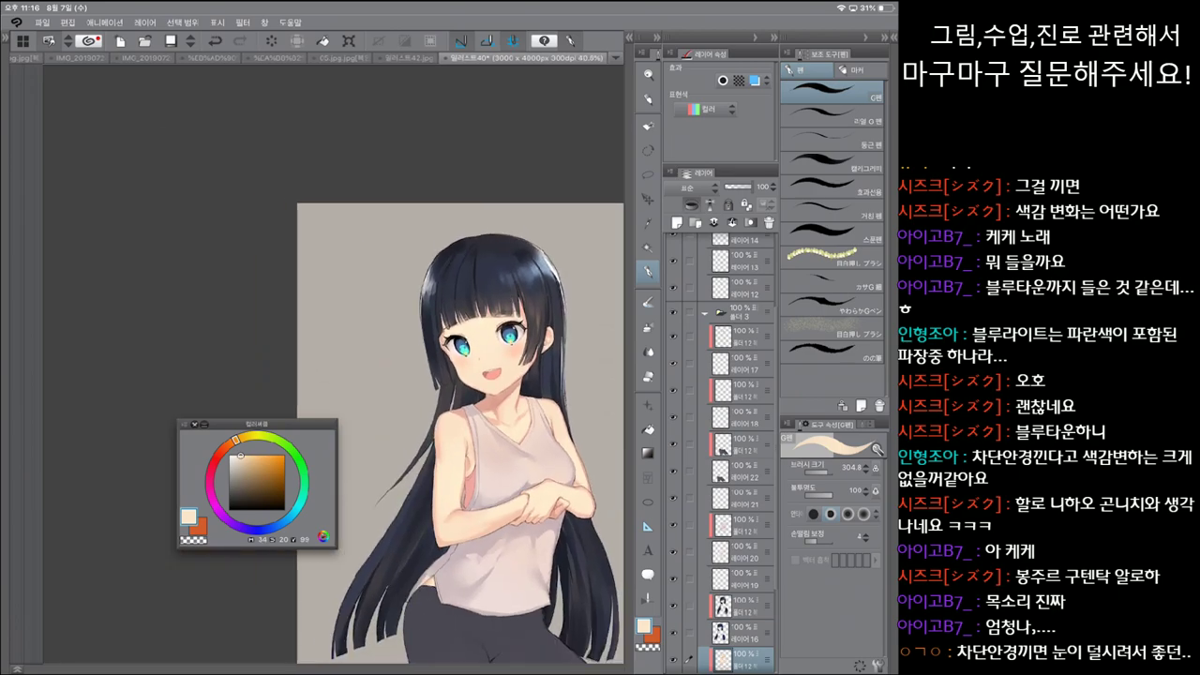
{"action": "scroll", "coordinate": [576, 364], "scroll_direction": "up", "scroll_amount": 3}
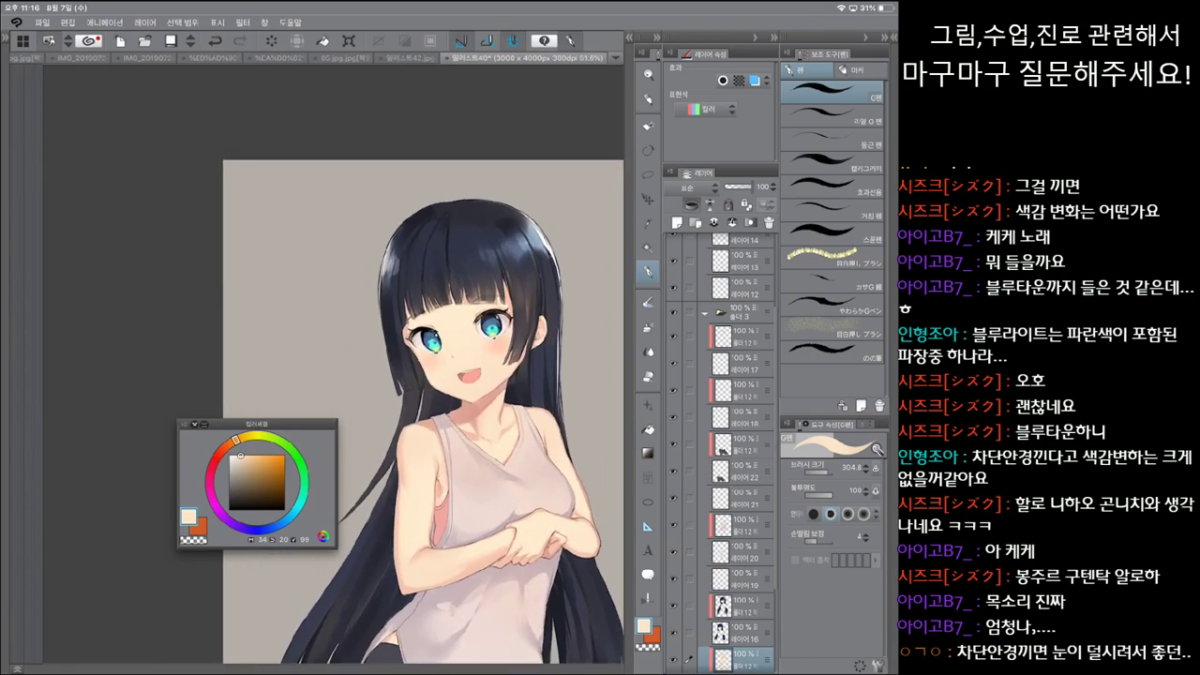
{"action": "scroll", "coordinate": [563, 461], "scroll_direction": "down", "scroll_amount": 2}
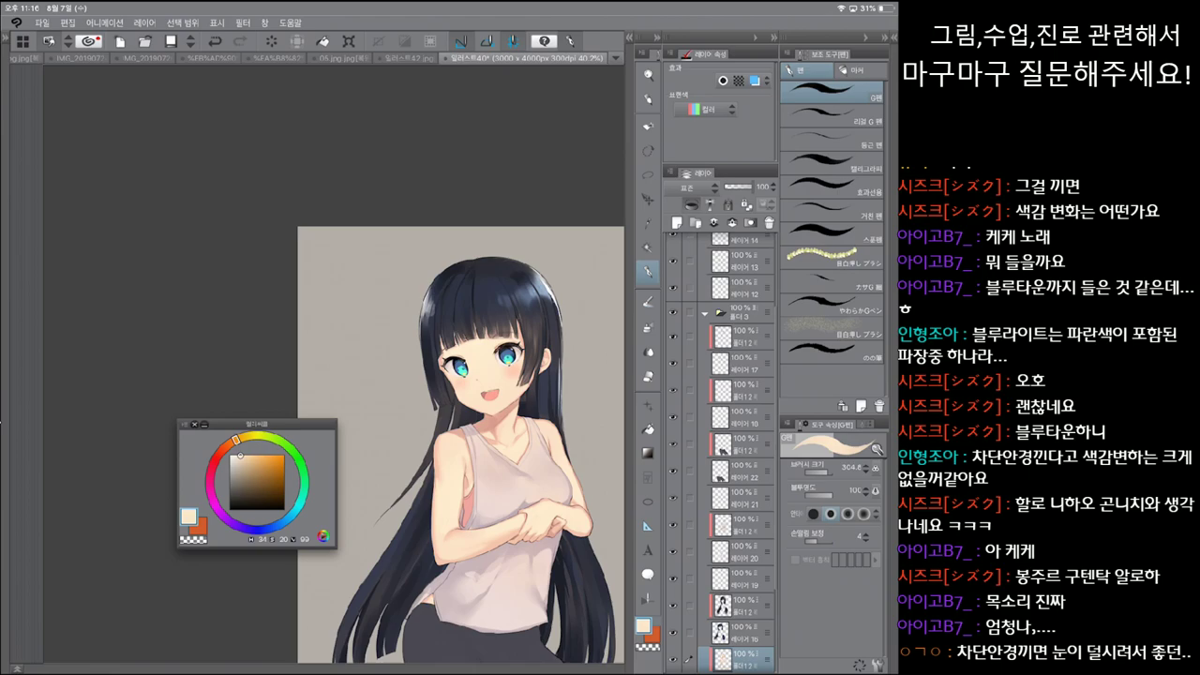
{"action": "scroll", "coordinate": [421, 396], "scroll_direction": "up", "scroll_amount": 2}
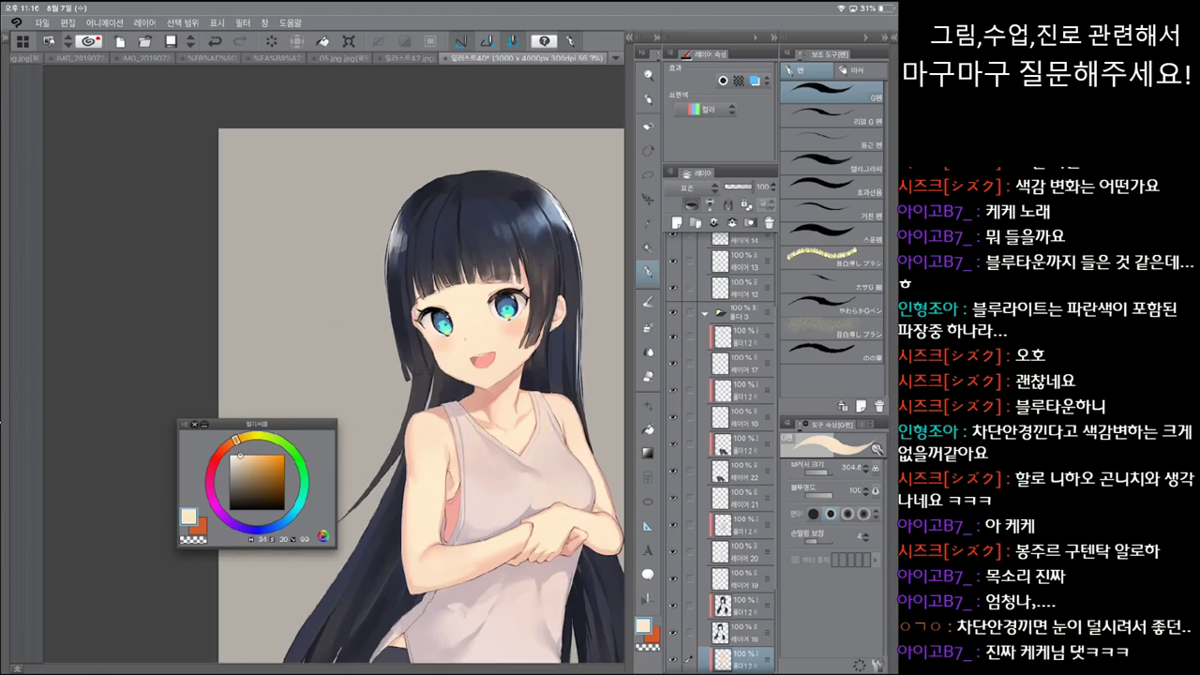
{"action": "scroll", "coordinate": [387, 364], "scroll_direction": "up", "scroll_amount": 2}
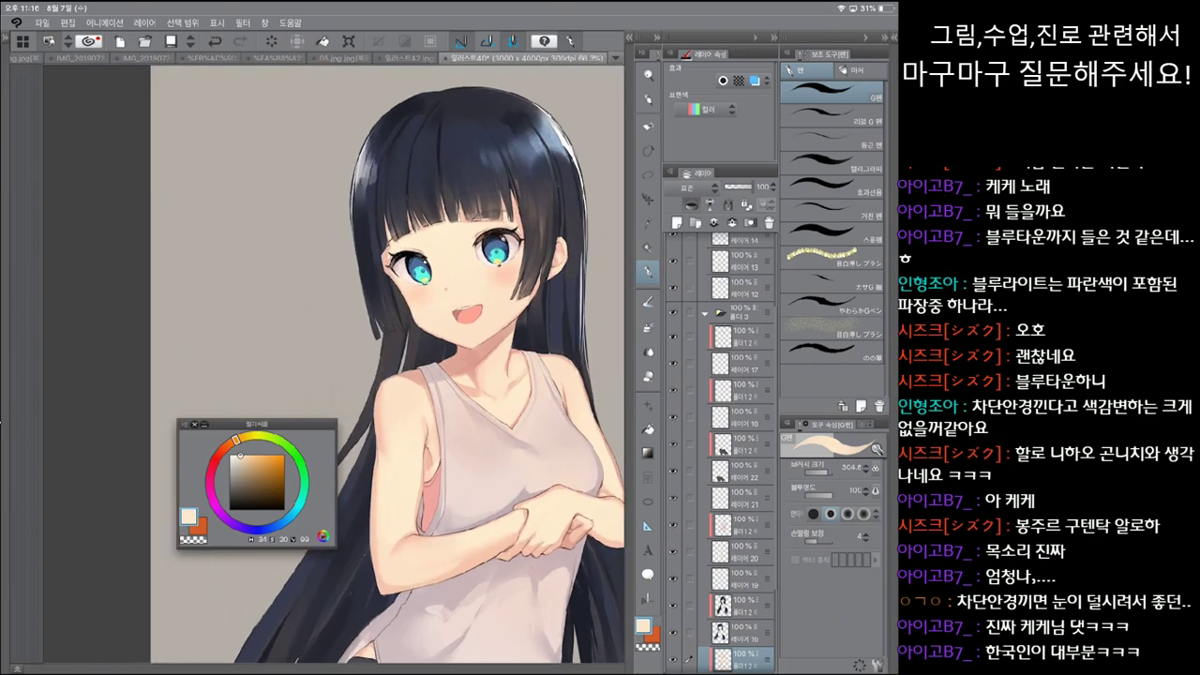
{"action": "left_click", "coordinate": [740, 498]}
{"action": "left_click", "coordinate": [677, 222]}
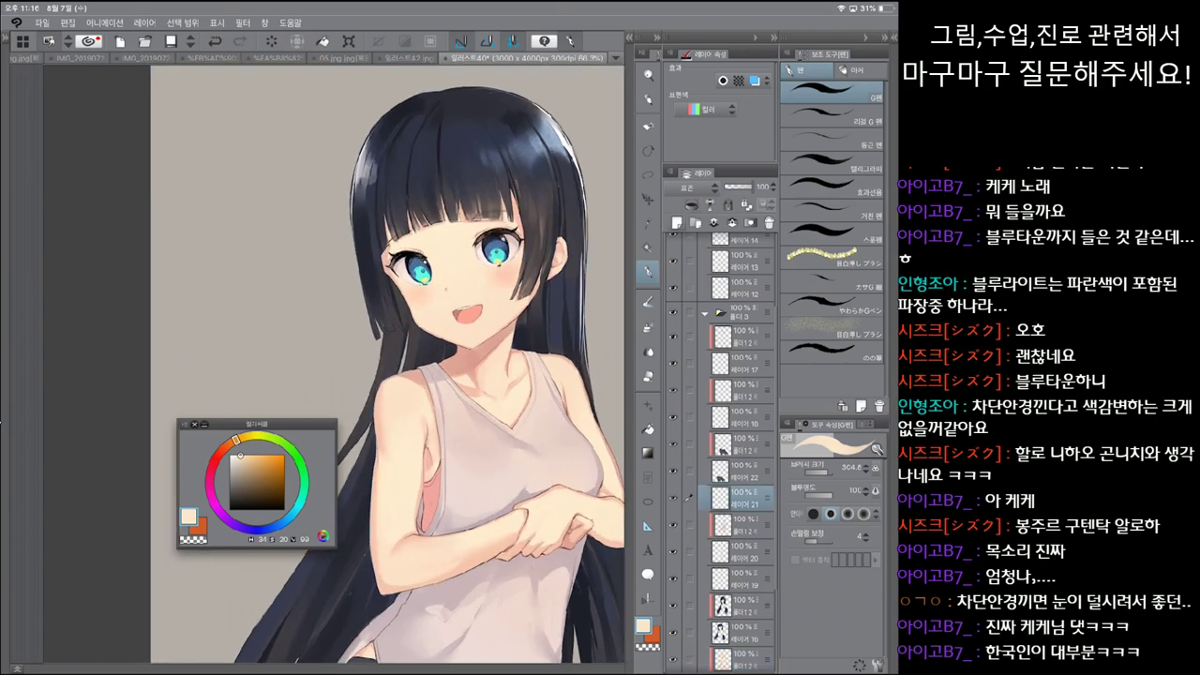
{"action": "scroll", "coordinate": [542, 353], "scroll_direction": "down", "scroll_amount": 3}
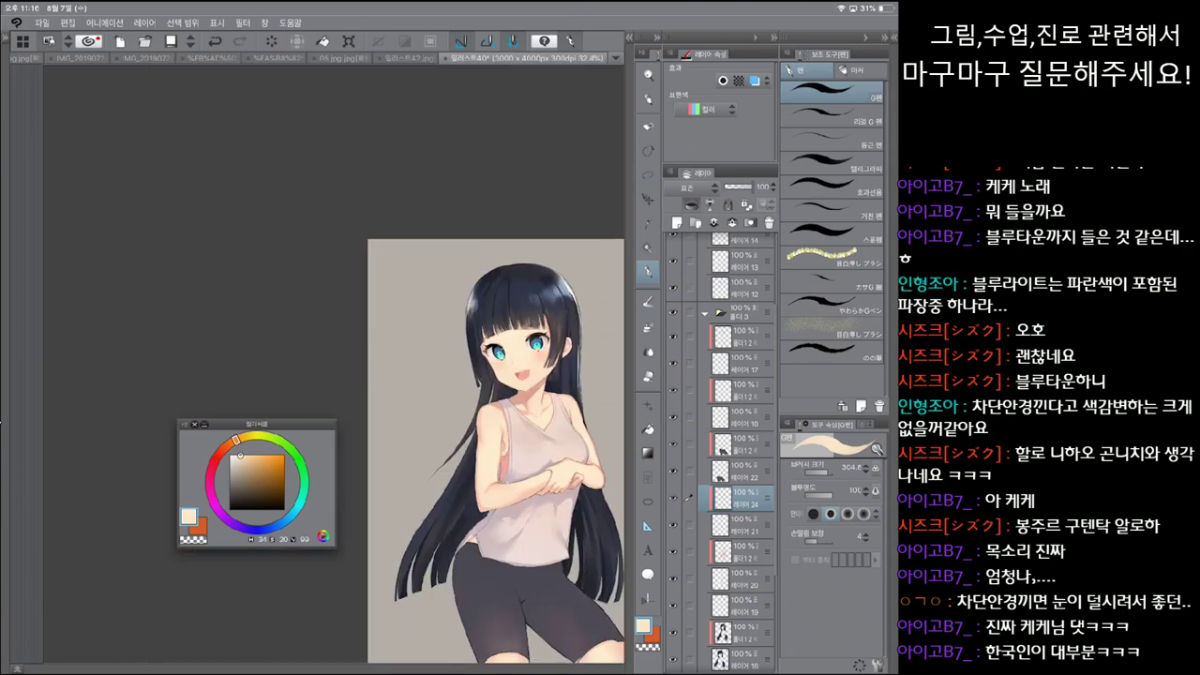
Step: Recolour the inner garment at the armhole on Layer 21 to mint with hue 150, a slight saturation increase and luminosity -1
{"action": "left_click", "coordinate": [740, 525]}
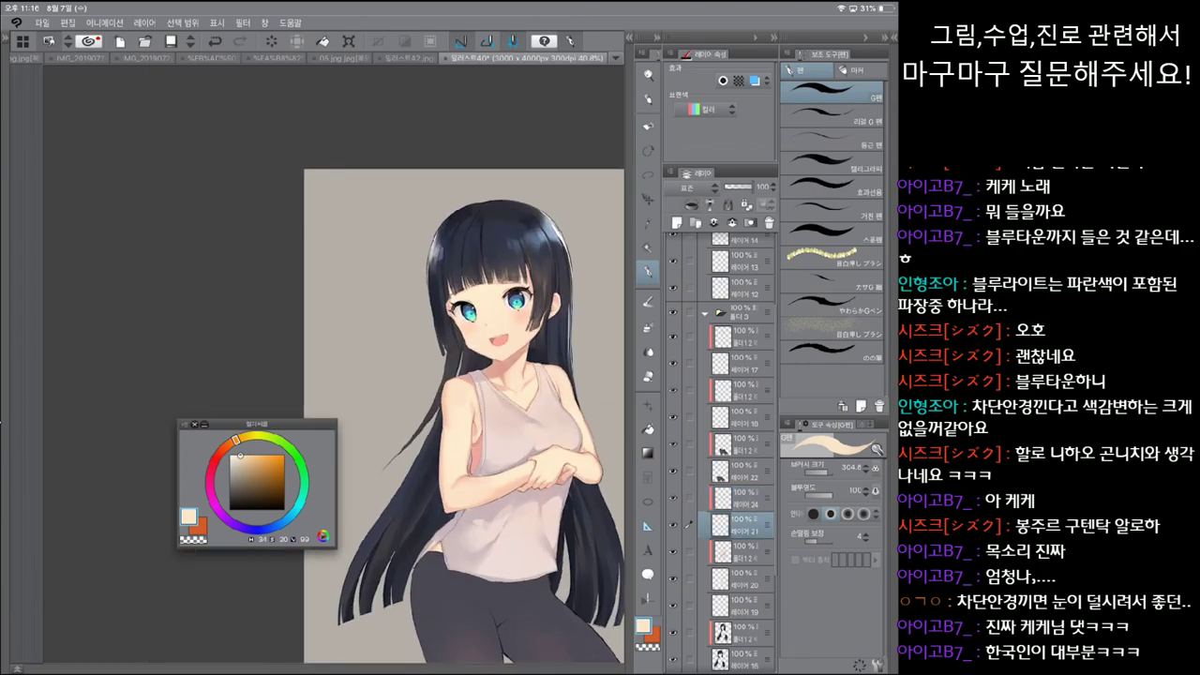
{"action": "key", "text": "ctrl+t"}
{"action": "key", "text": "y"}
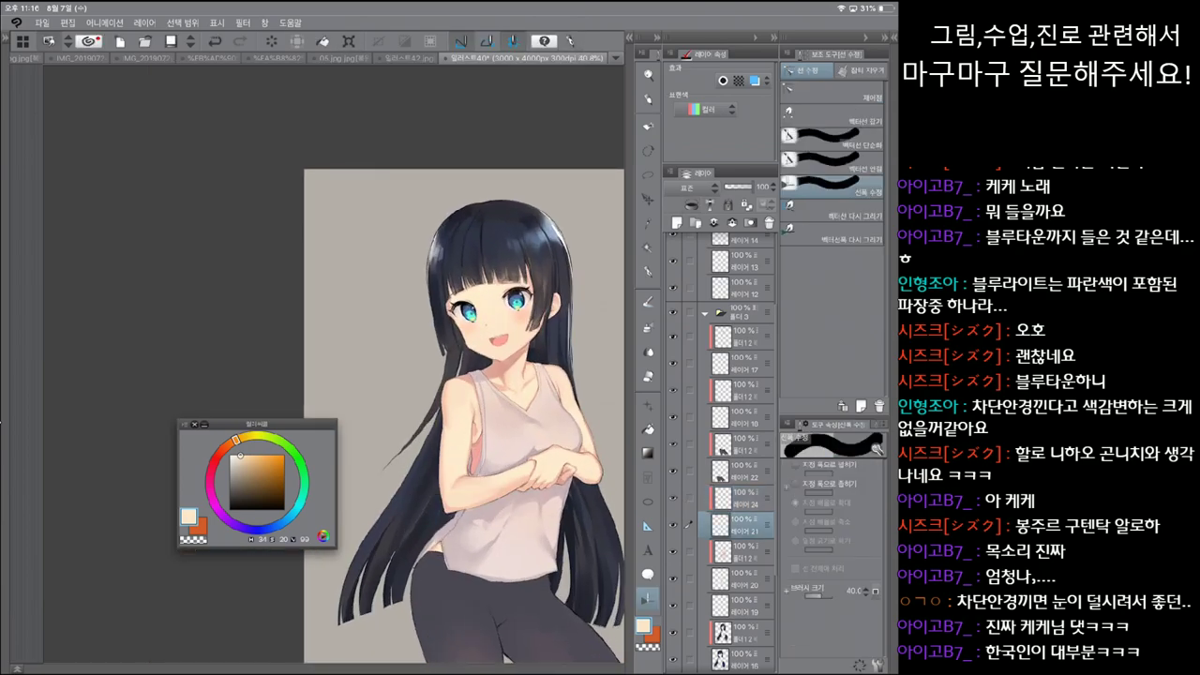
{"action": "key", "text": "ctrl+u"}
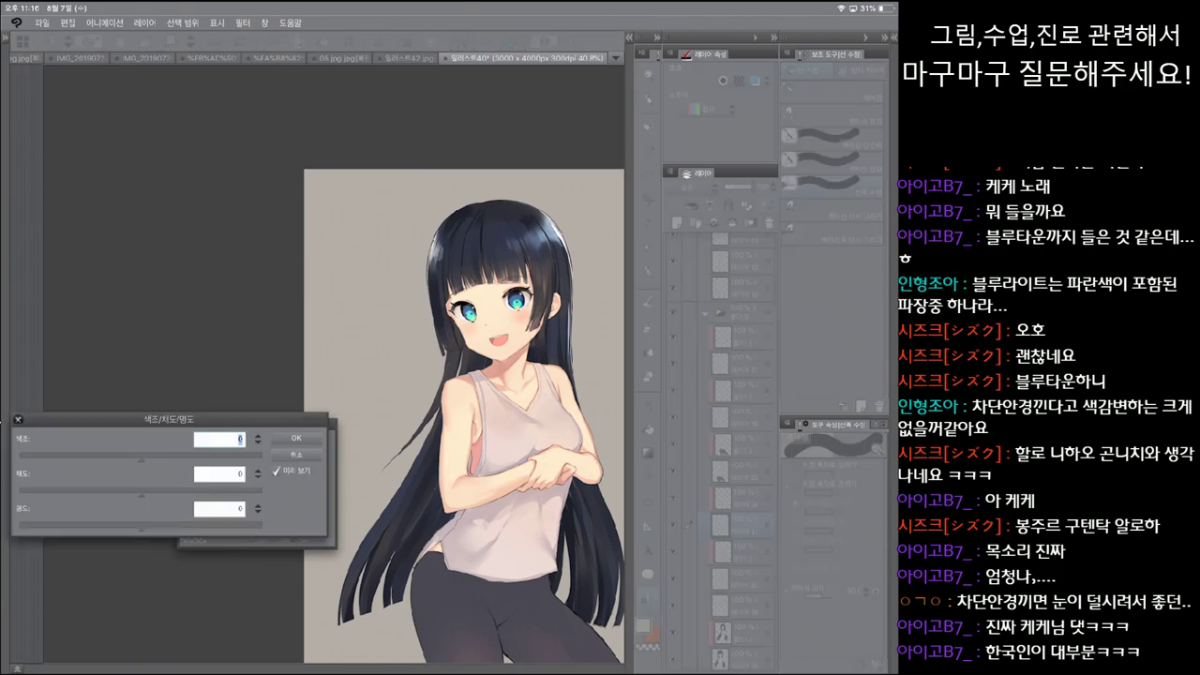
{"action": "type", "text": "76"}
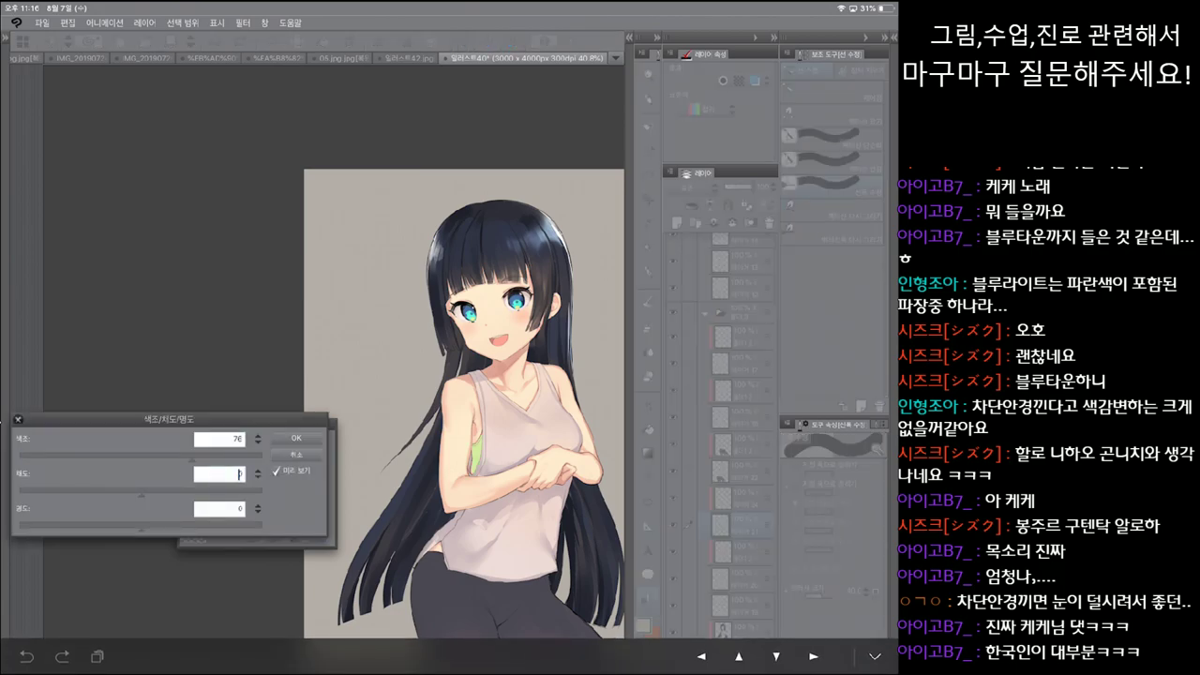
{"action": "left_click_drag", "start_coordinate": [193, 457], "coordinate": [242, 457]}
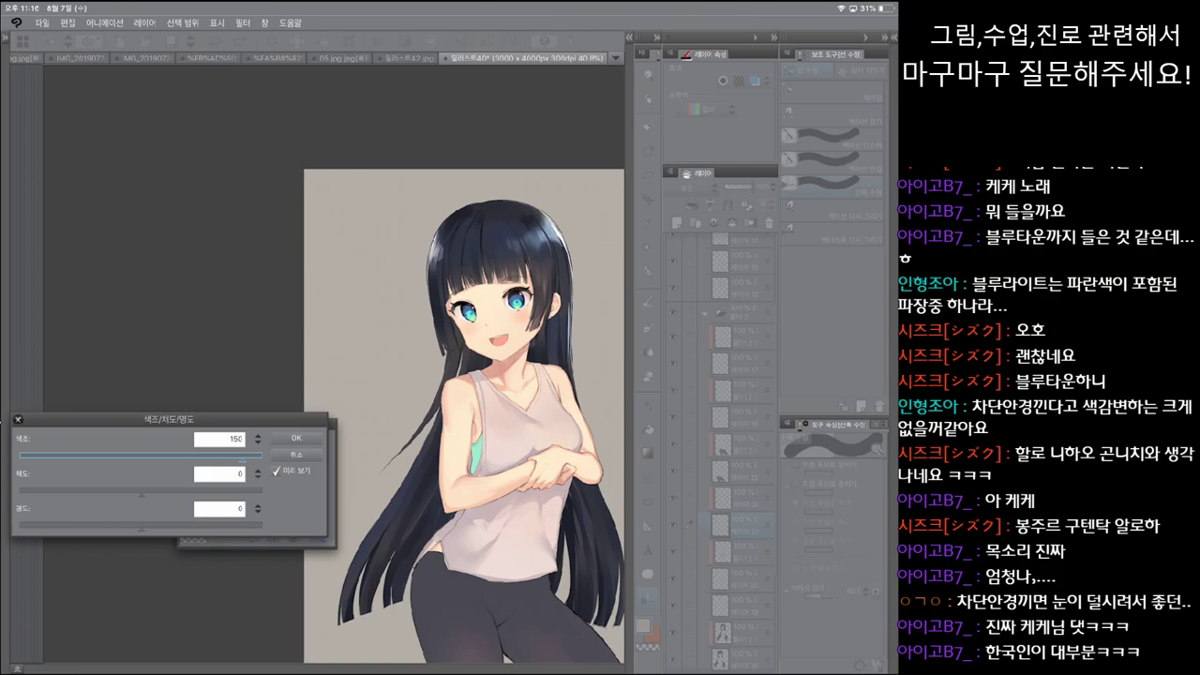
{"action": "mouse_move", "coordinate": [142, 490]}
{"action": "left_mouse_down"}
{"action": "mouse_move", "coordinate": [160, 489]}
{"action": "mouse_move", "coordinate": [129, 525]}
{"action": "mouse_move", "coordinate": [169, 491]}
{"action": "mouse_move", "coordinate": [141, 525]}
{"action": "mouse_move", "coordinate": [149, 491]}
{"action": "left_mouse_up"}
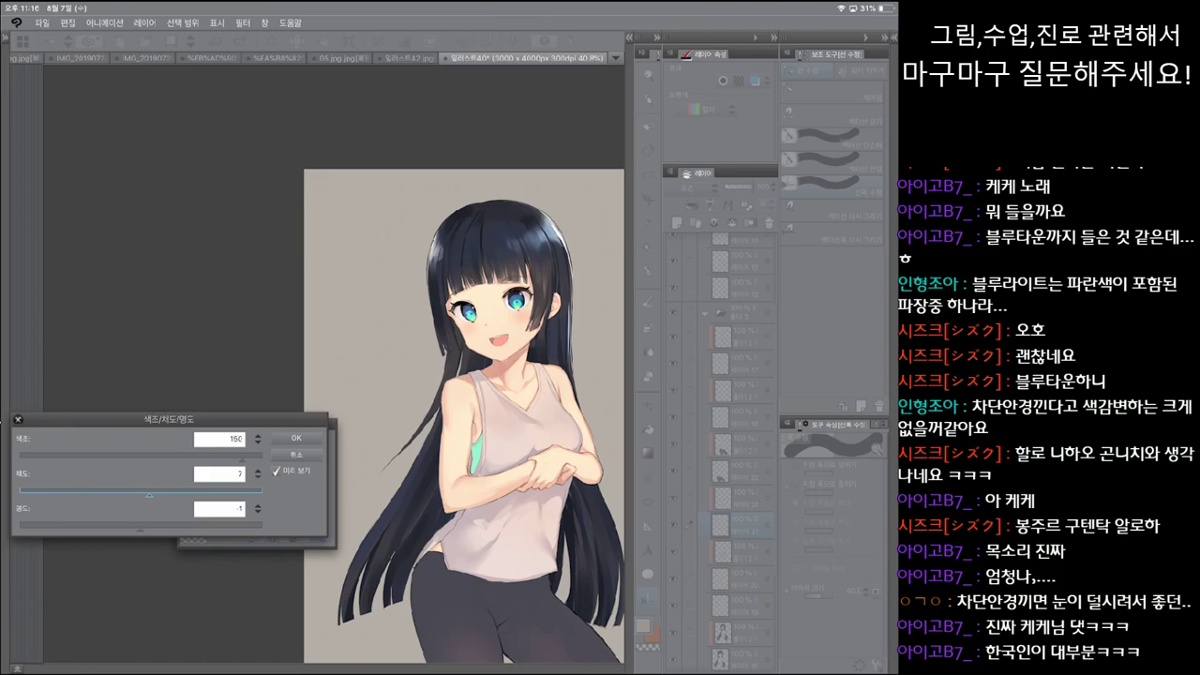
{"action": "mouse_move", "coordinate": [242, 456]}
{"action": "left_mouse_down"}
{"action": "mouse_move", "coordinate": [254, 457]}
{"action": "mouse_move", "coordinate": [241, 457]}
{"action": "left_mouse_up"}
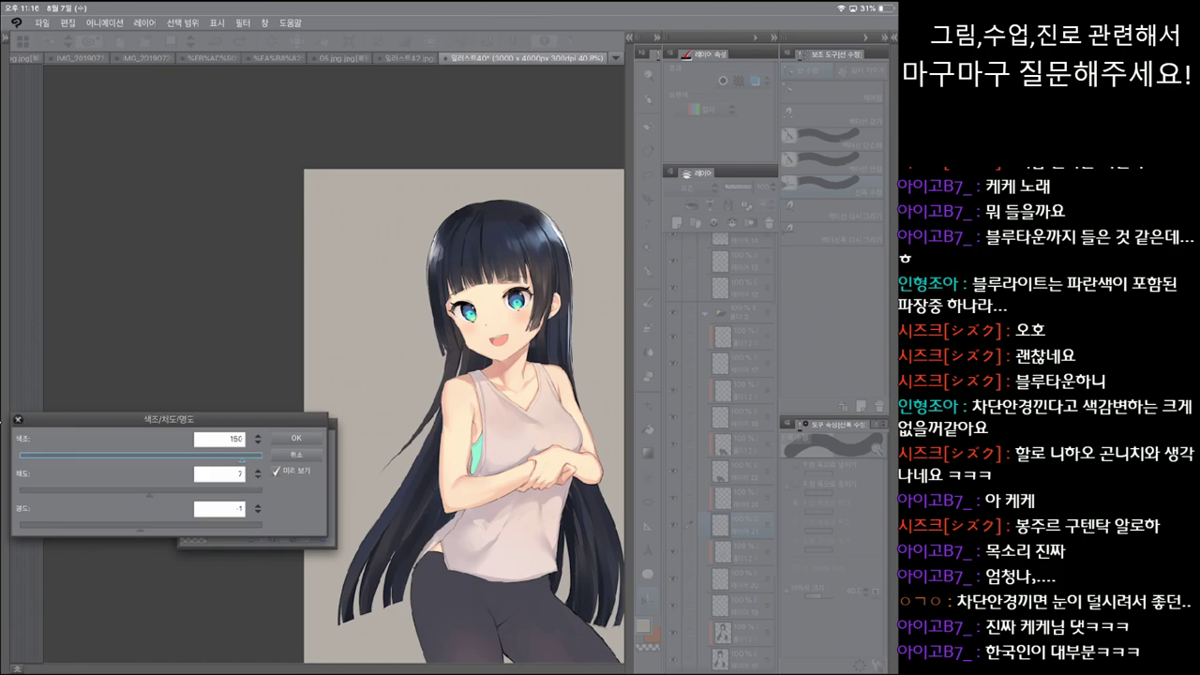
{"action": "key", "text": "Return"}
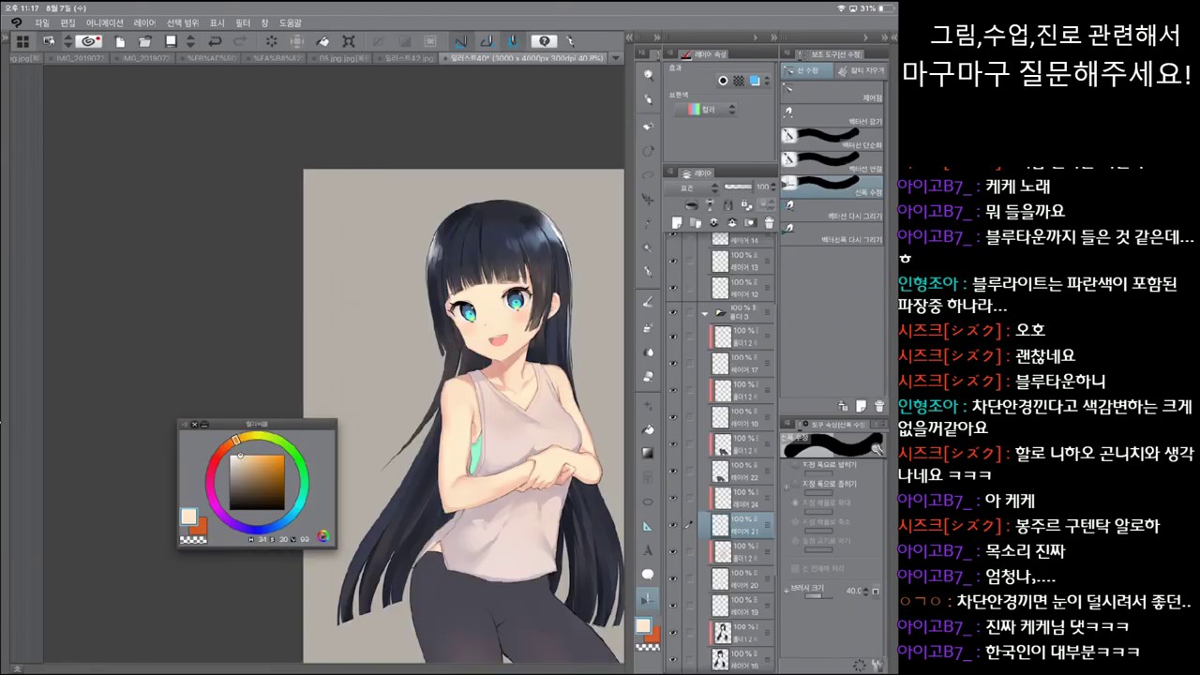
Step: Switch to the G-Pen, sample a salmon pink from the skin and select the clipped skin layer
{"action": "scroll", "coordinate": [469, 375], "scroll_direction": "up", "scroll_amount": 2}
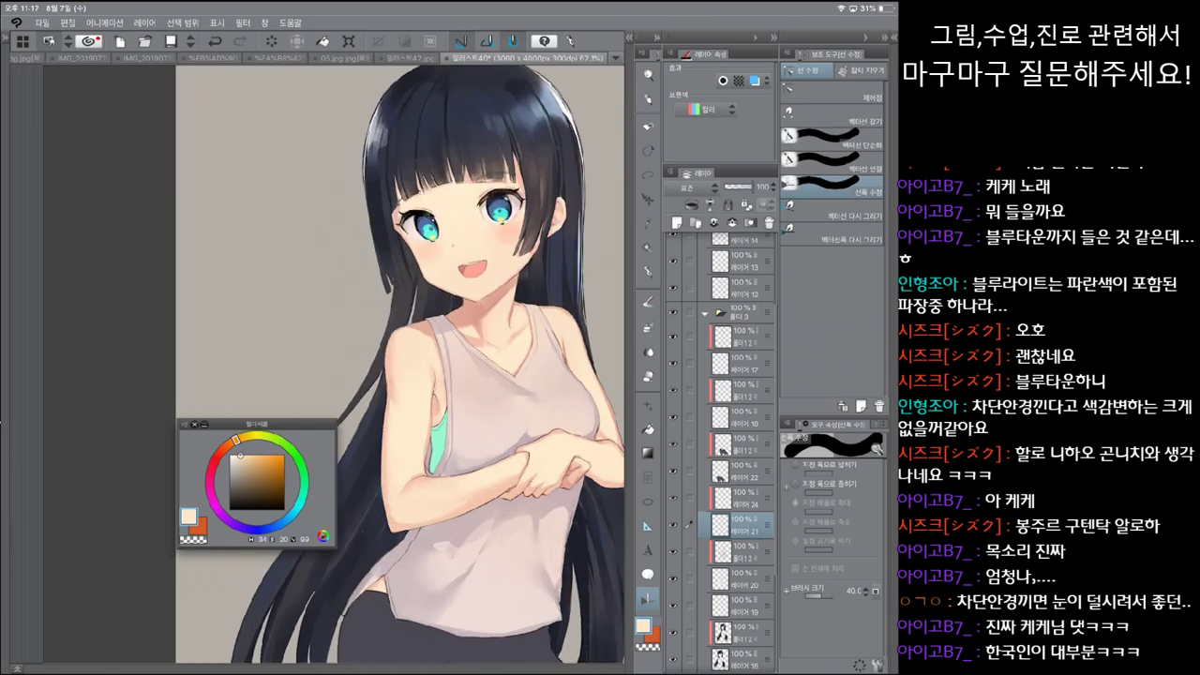
{"action": "scroll", "coordinate": [399, 356], "scroll_direction": "up", "scroll_amount": 1}
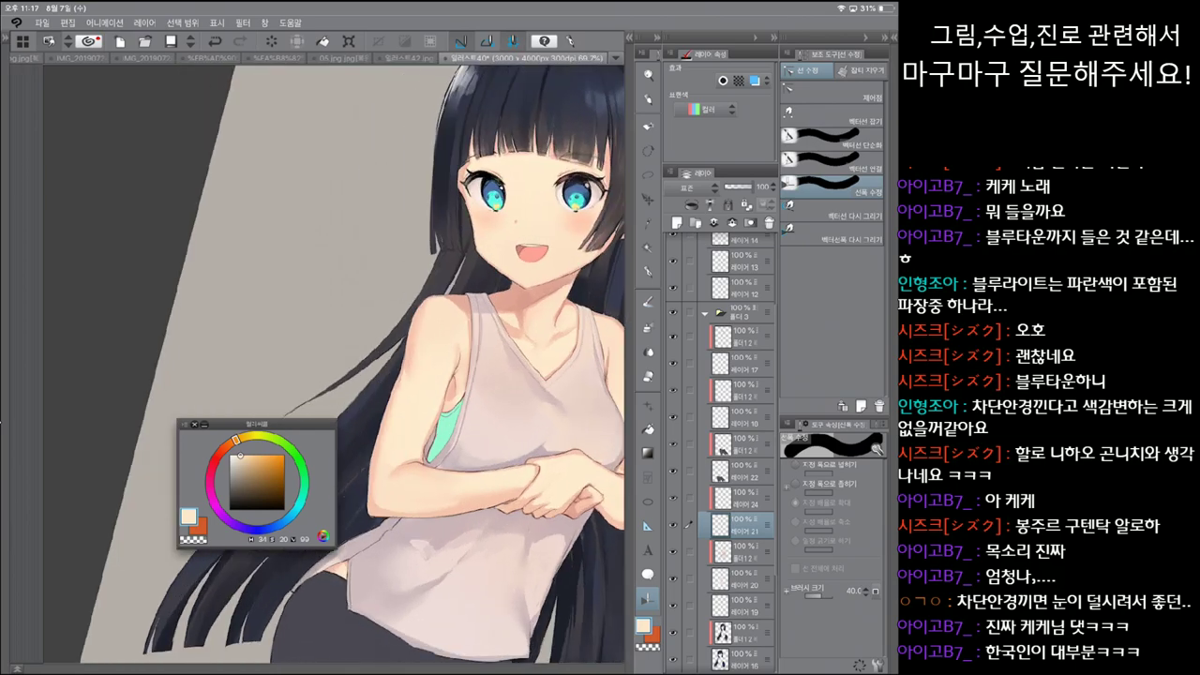
{"action": "key", "text": "p"}
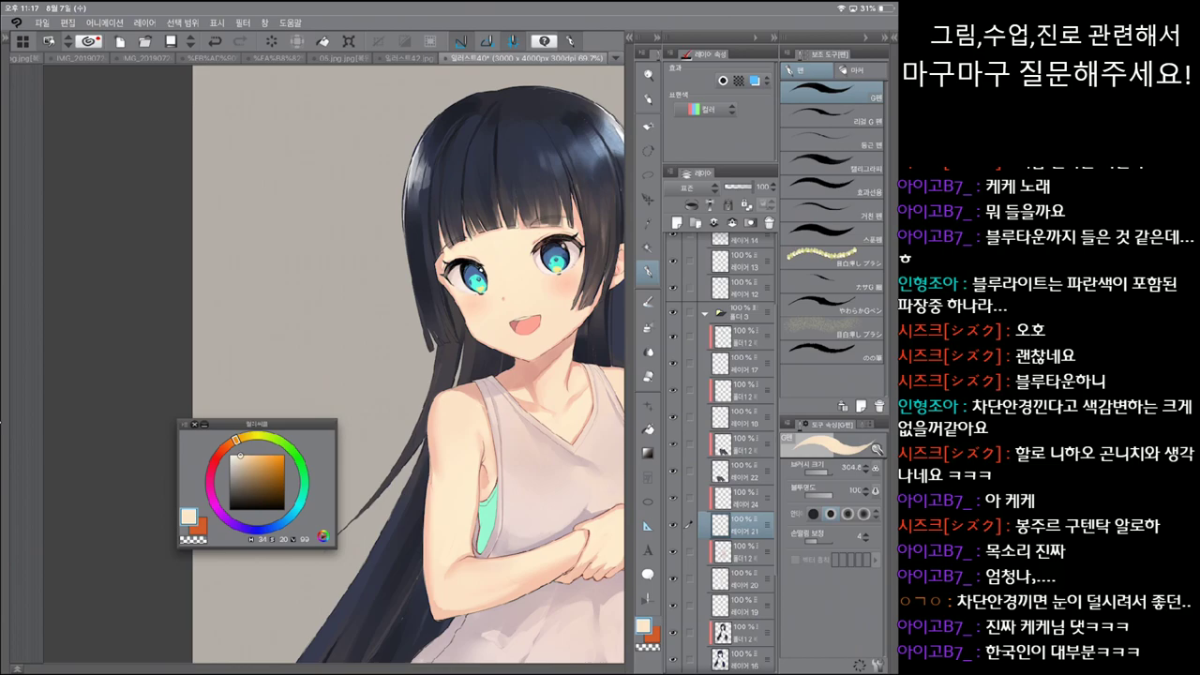
{"action": "scroll", "coordinate": [407, 366], "scroll_direction": "down", "scroll_amount": 1}
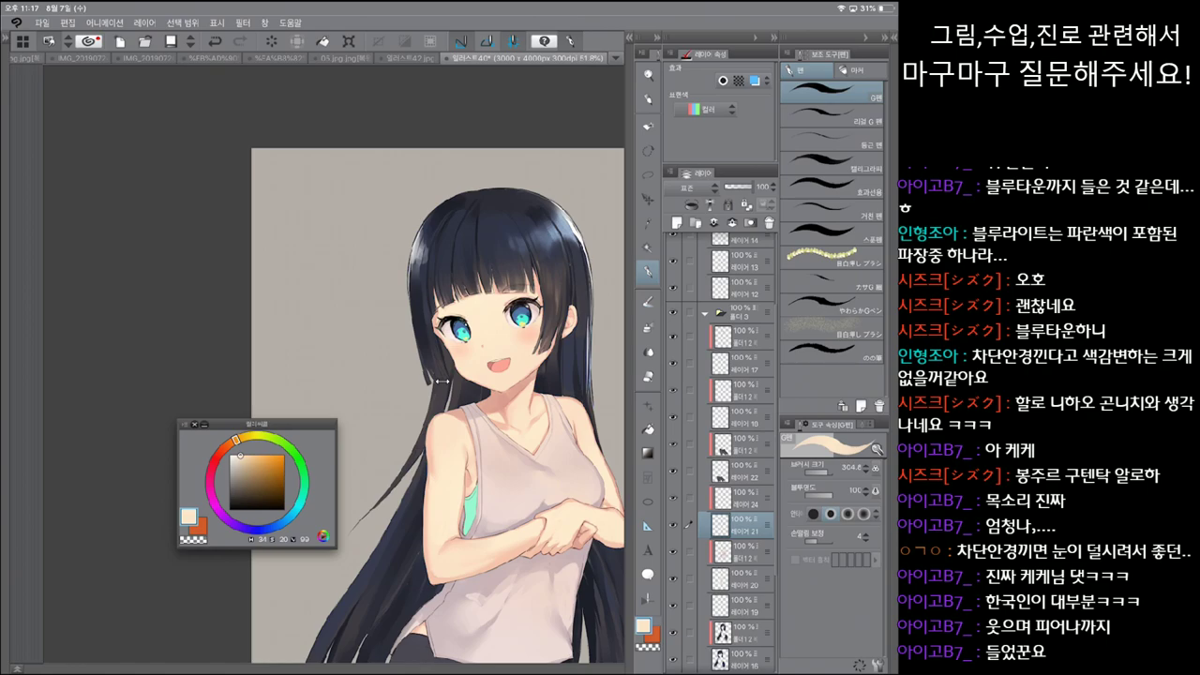
{"action": "scroll", "coordinate": [441, 382], "scroll_direction": "up", "scroll_amount": 2}
{"action": "scroll", "coordinate": [443, 381], "scroll_direction": "up", "scroll_amount": 2}
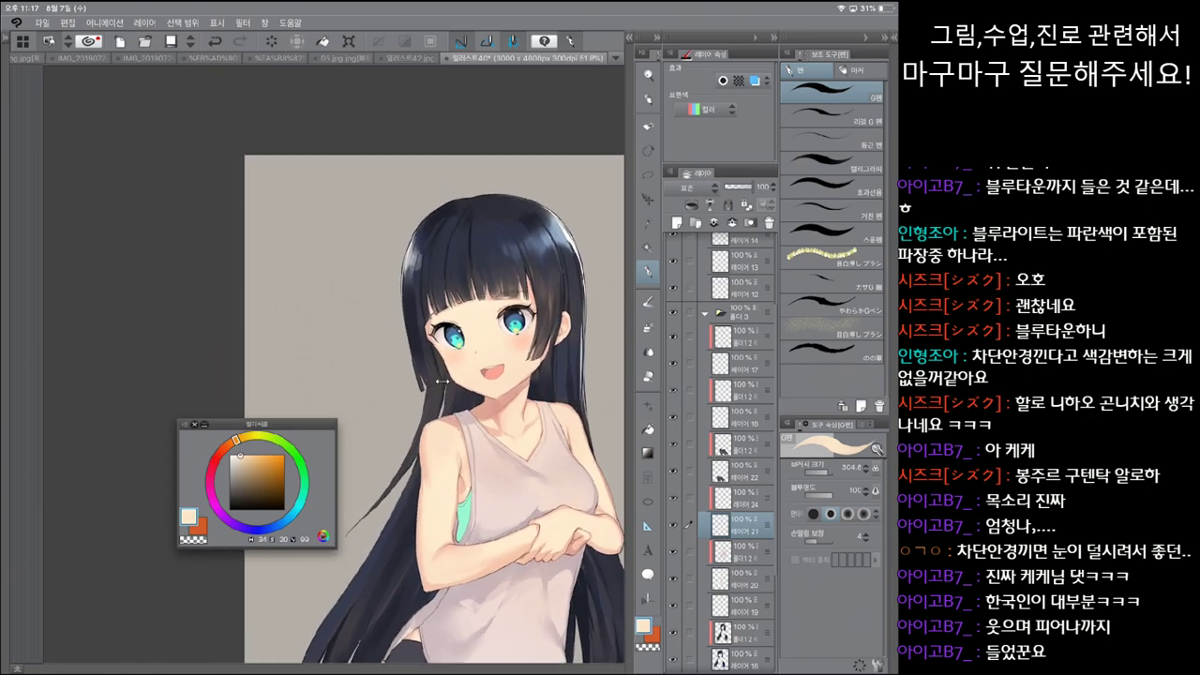
{"action": "left_click", "coordinate": [441, 382], "text": "alt"}
{"action": "left_click", "coordinate": [440, 381], "text": "alt"}
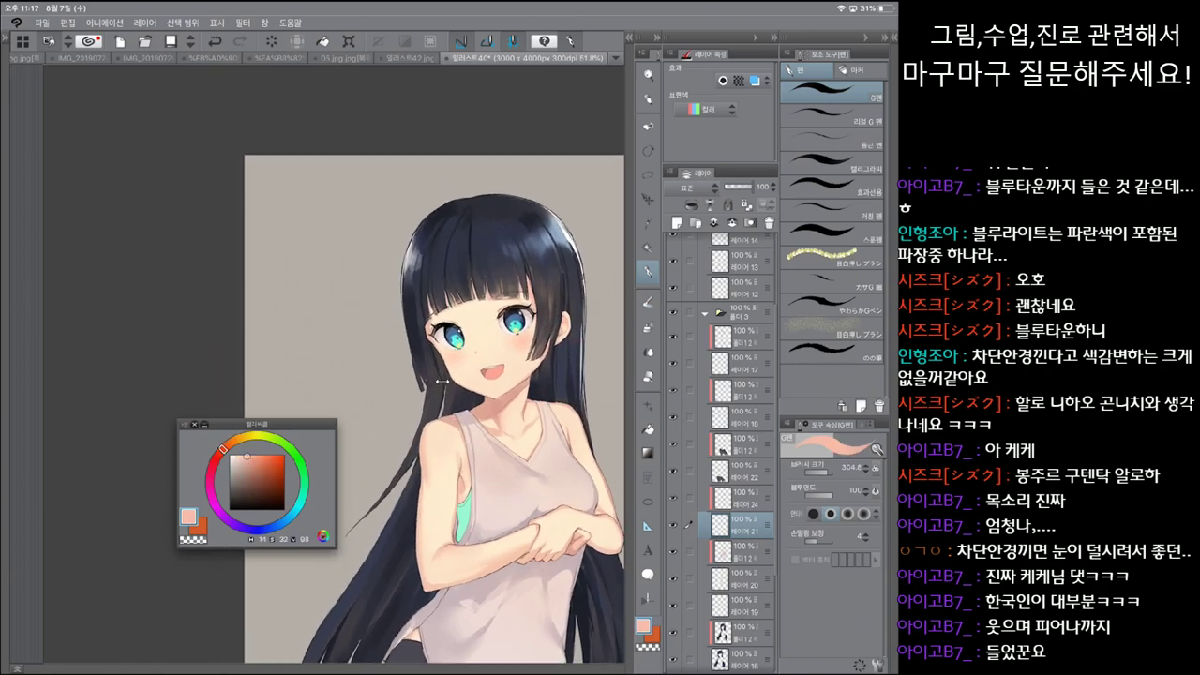
{"action": "left_click", "coordinate": [441, 381], "text": "ctrl+shift"}
{"action": "key", "text": "minus"}
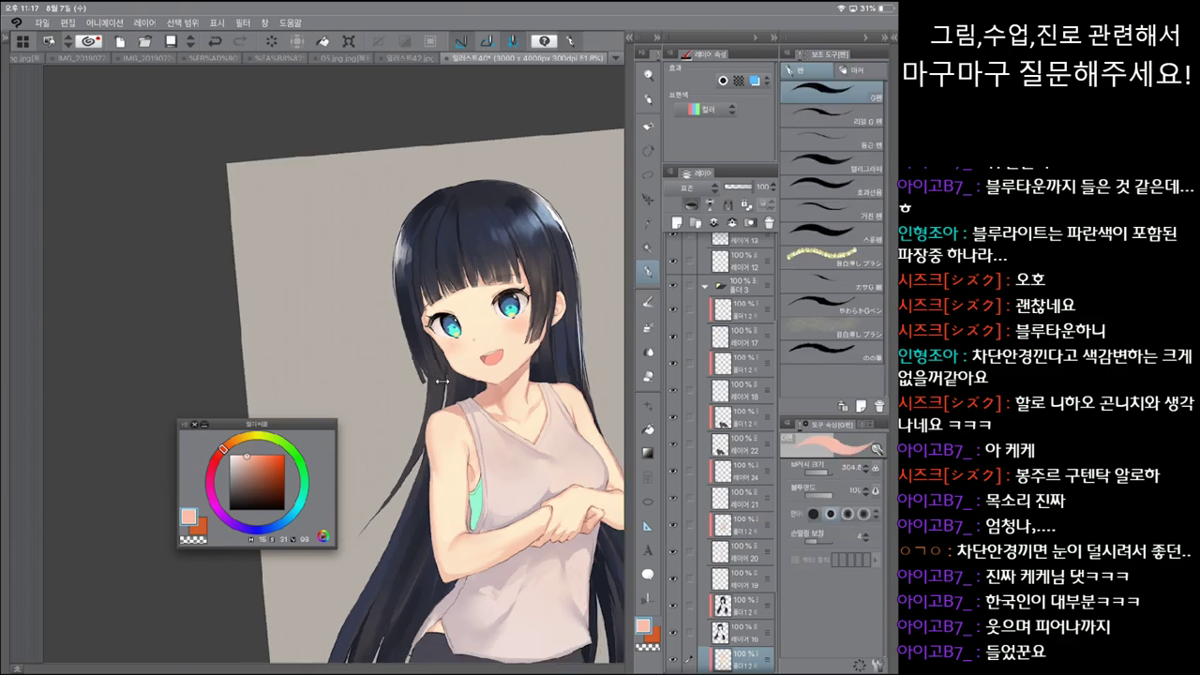
Step: Undo the last edit and tint the skin softly with salmon pink using the Soft airbrush at size 219.4
{"action": "scroll", "coordinate": [441, 381], "scroll_direction": "up", "scroll_amount": 2}
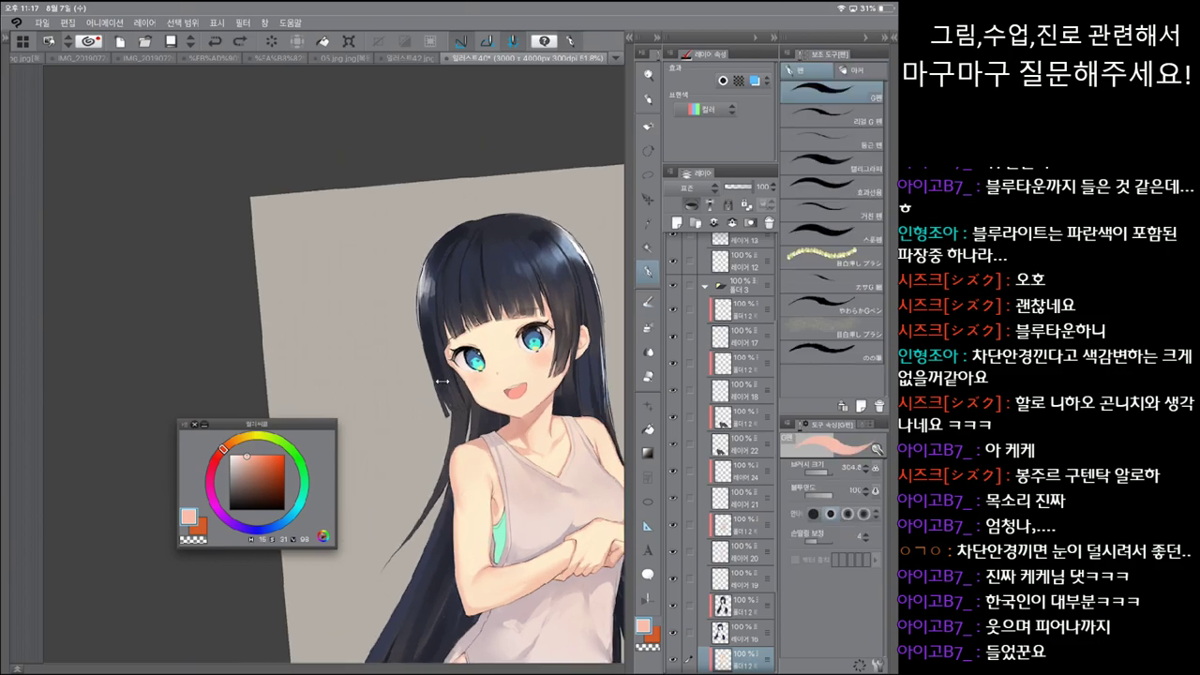
{"action": "key", "text": "ctrl+z"}
{"action": "scroll", "coordinate": [441, 382], "scroll_direction": "up", "scroll_amount": 5}
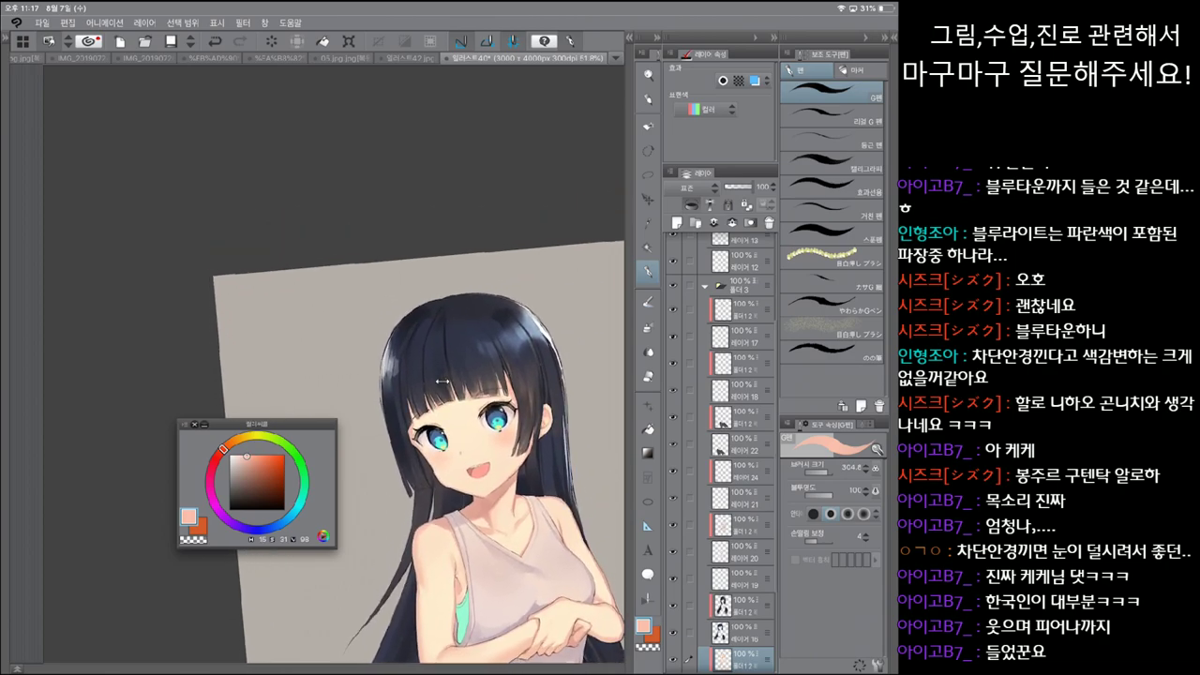
{"action": "key", "text": "b"}
{"action": "scroll", "coordinate": [441, 382], "scroll_direction": "down", "scroll_amount": 10}
{"action": "scroll", "coordinate": [442, 381], "scroll_direction": "down", "scroll_amount": 3}
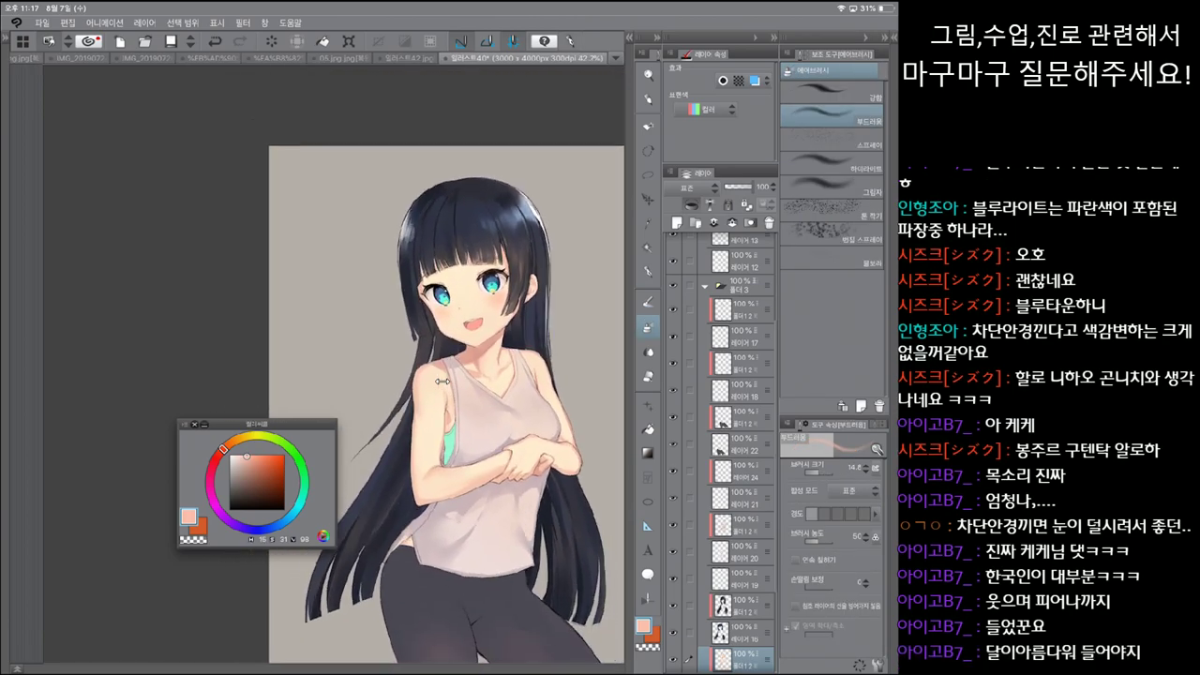
{"action": "key", "text": "bracketright"}
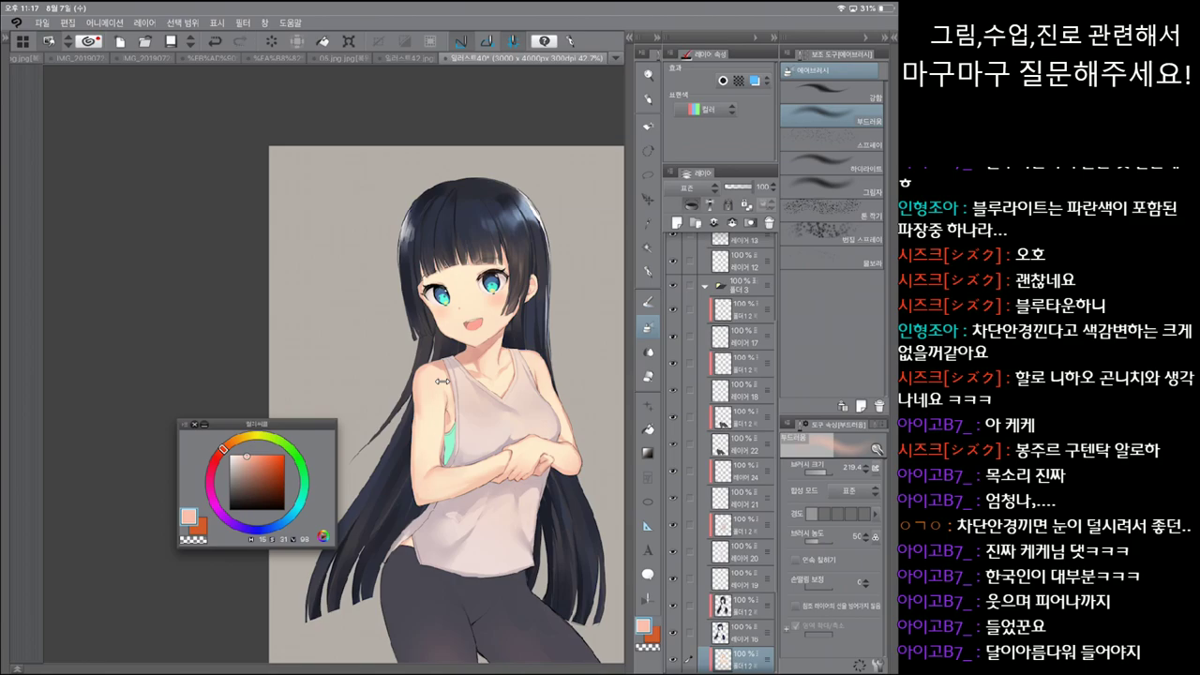
{"action": "left_click_drag", "start_coordinate": [442, 382], "coordinate": [455, 436]}
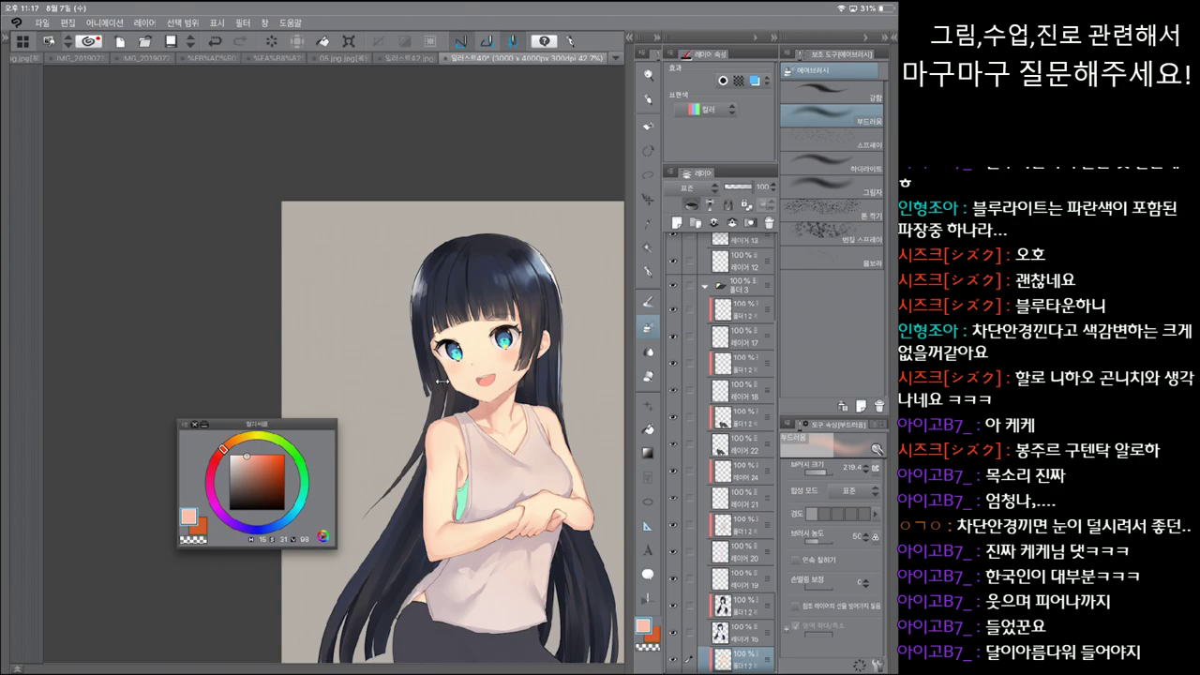
Step: Select Layer 13, sample black from the line work and switch to the G-Pen
{"action": "left_click_drag", "start_coordinate": [440, 382], "coordinate": [441, 381]}
{"action": "left_click", "coordinate": [441, 382], "text": "ctrl+shift"}
{"action": "left_click", "coordinate": [441, 382], "text": "alt"}
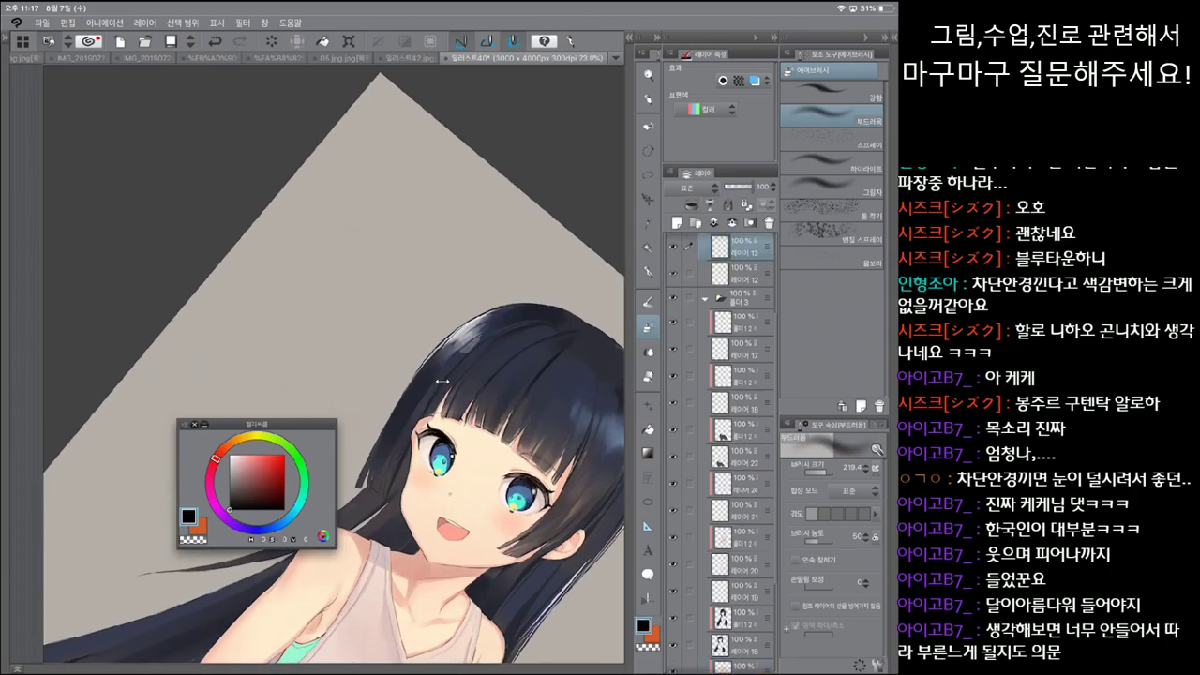
{"action": "key", "text": "p"}
{"action": "left_click_drag", "start_coordinate": [441, 382], "coordinate": [442, 382]}
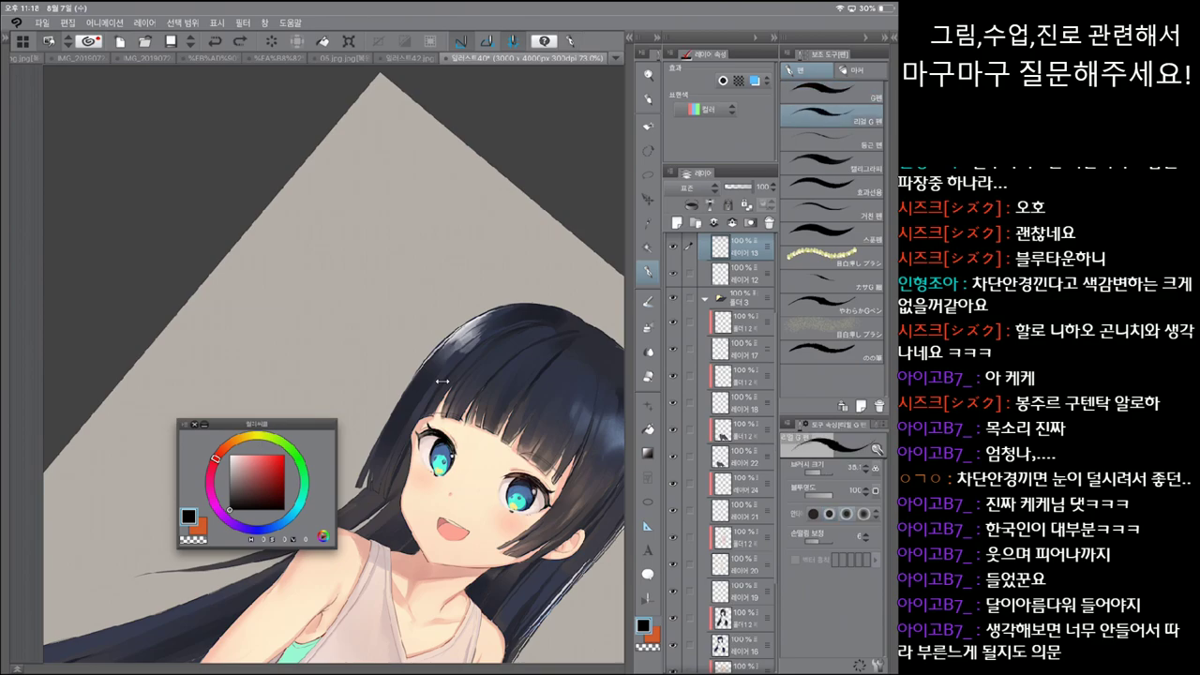
{"action": "key", "text": "p"}
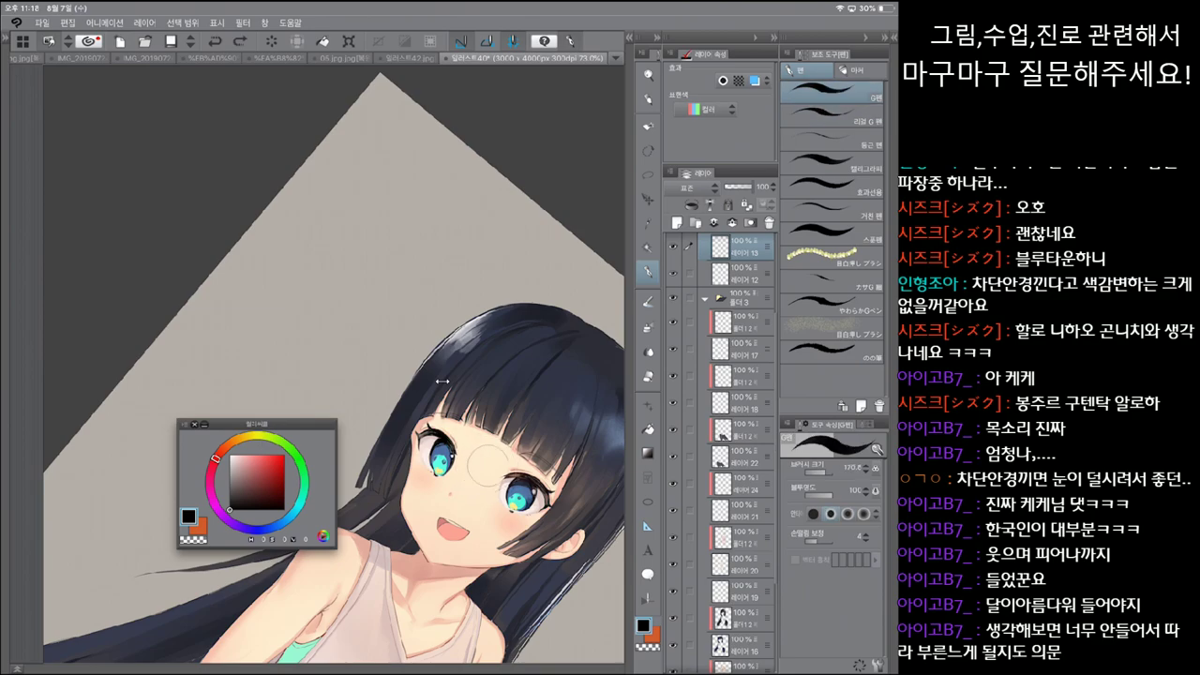
Step: Touch up the face on Layer 13 with sampled turquoise and blue tones, undoing two strokes and using the G-Pen at size 22.4
{"action": "left_click_drag", "start_coordinate": [442, 382], "coordinate": [441, 382]}
{"action": "key", "text": "ctrl+z"}
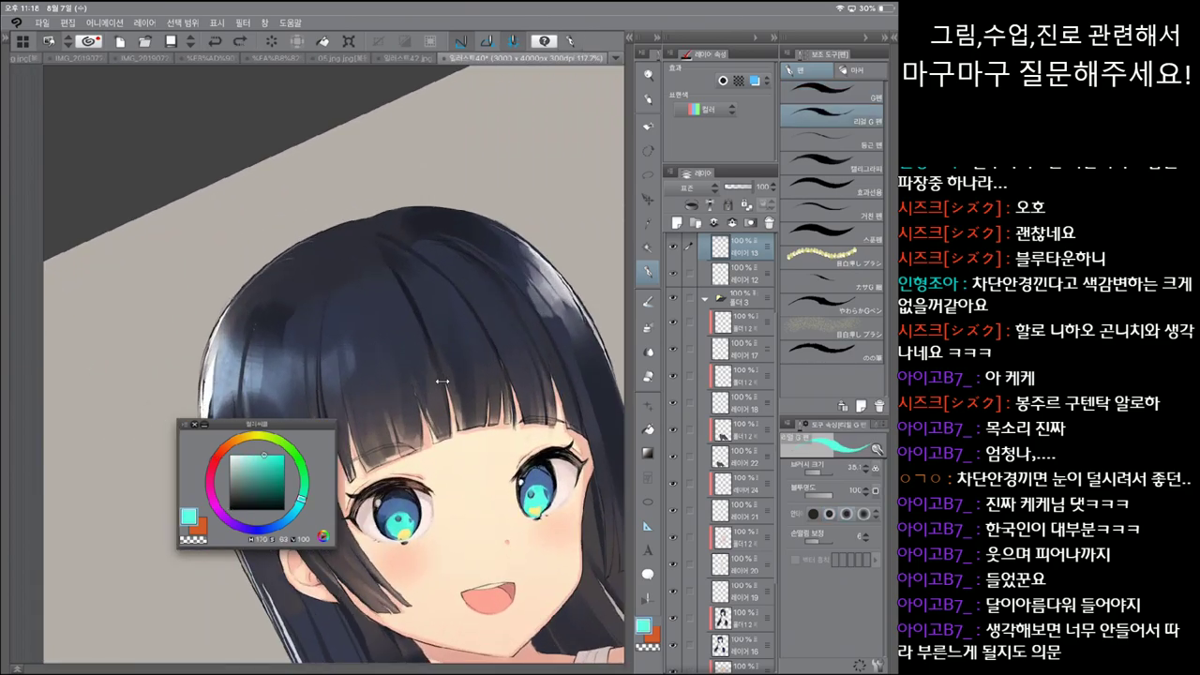
{"action": "key", "text": "ctrl+z"}
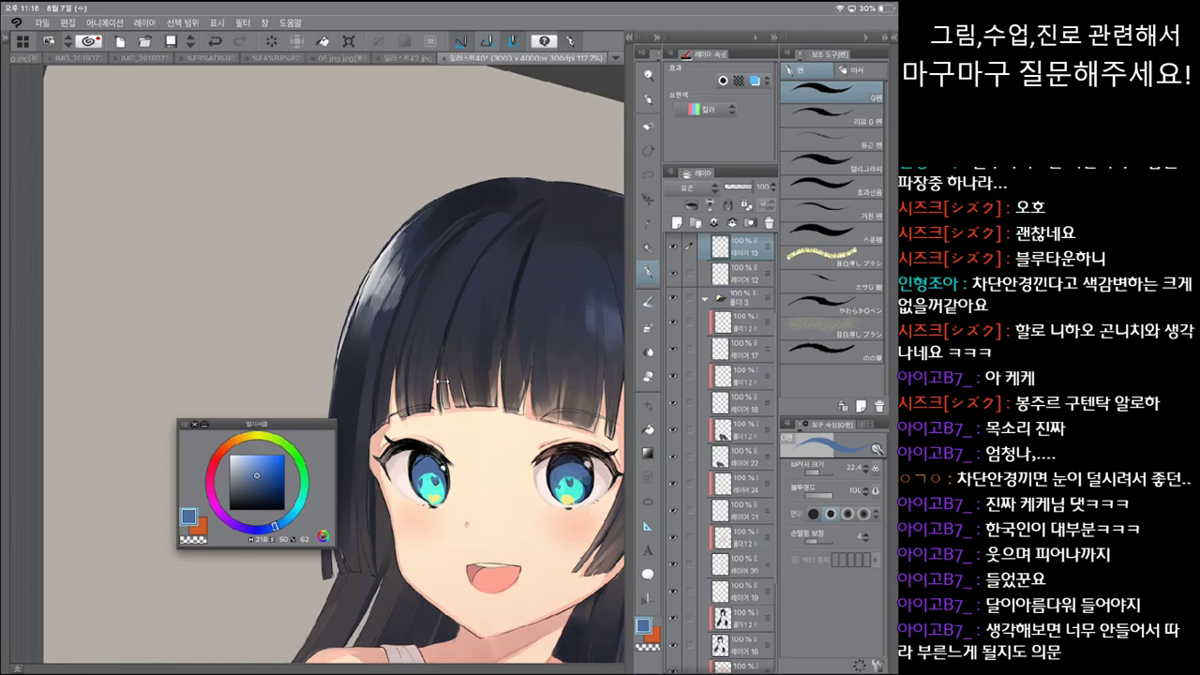
{"action": "scroll", "coordinate": [442, 382], "scroll_direction": "down", "scroll_amount": 5}
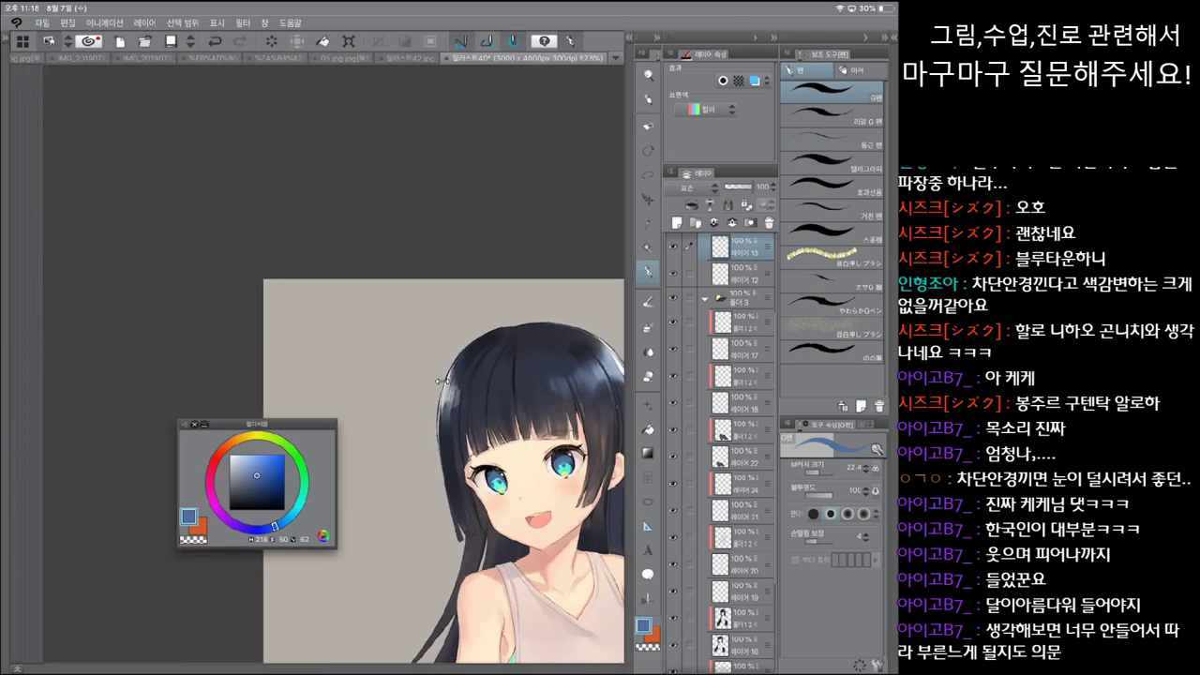
{"action": "scroll", "coordinate": [442, 382], "scroll_direction": "up", "scroll_amount": 2}
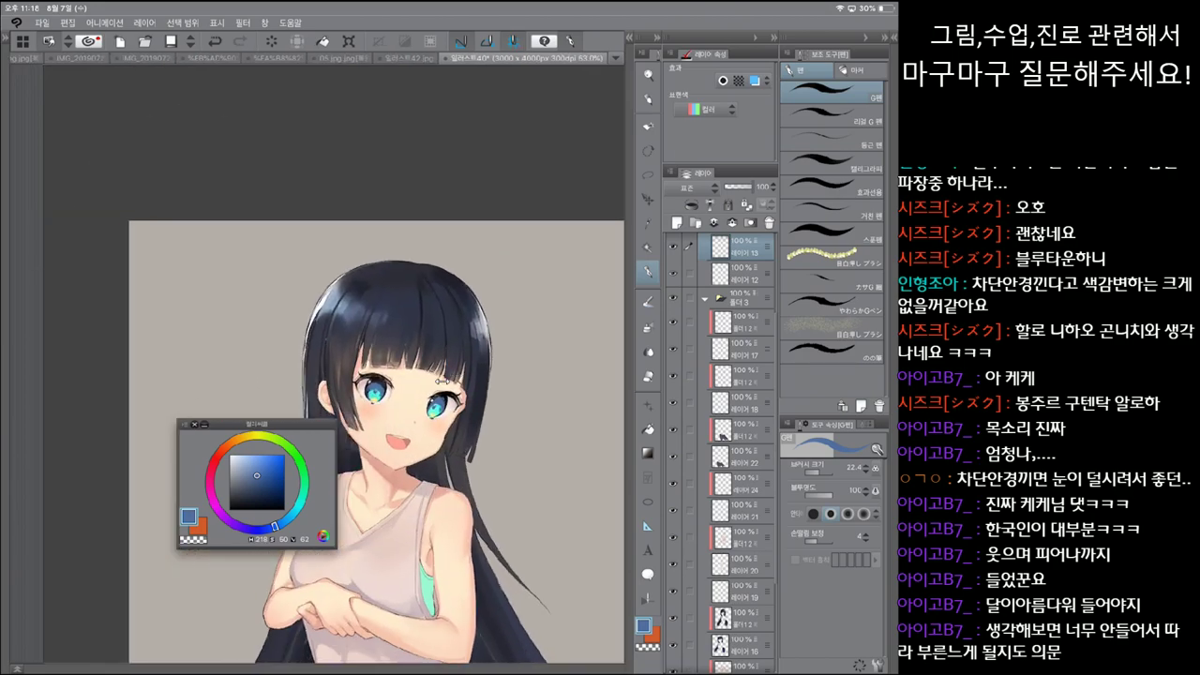
{"action": "scroll", "coordinate": [446, 382], "scroll_direction": "up", "scroll_amount": 2}
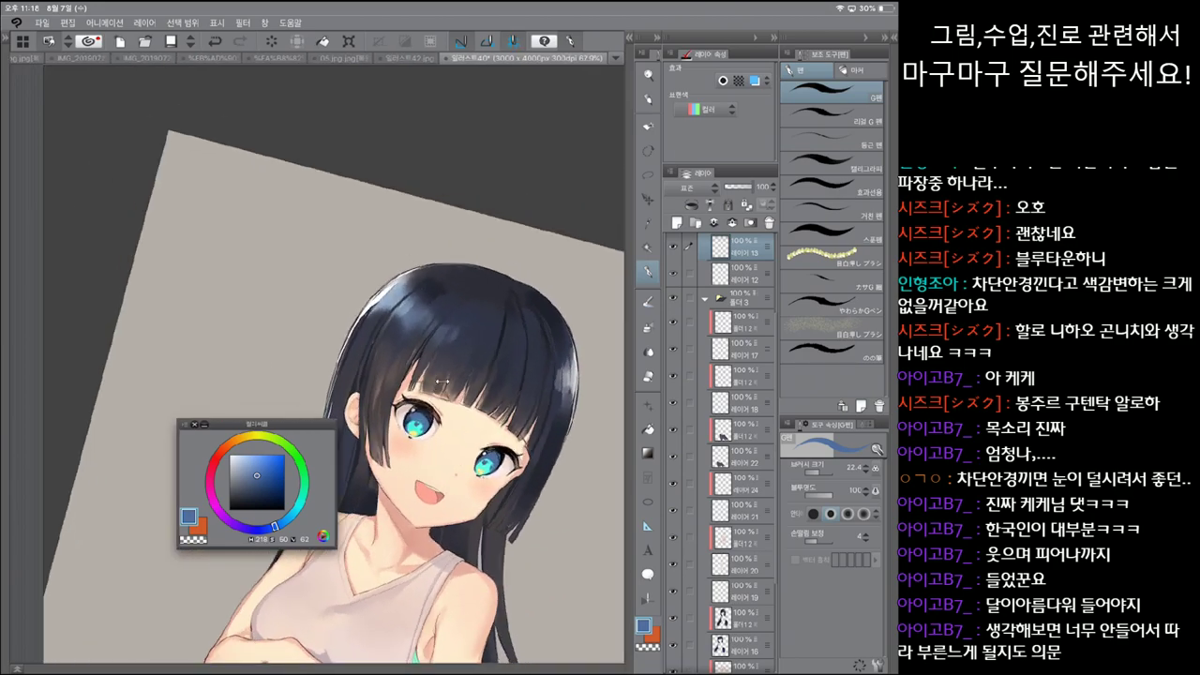
Step: Select the clipped skin layer and softly tint the face with salmon pink using the Soft airbrush
{"action": "left_click", "coordinate": [741, 663]}
{"action": "key", "text": "b"}
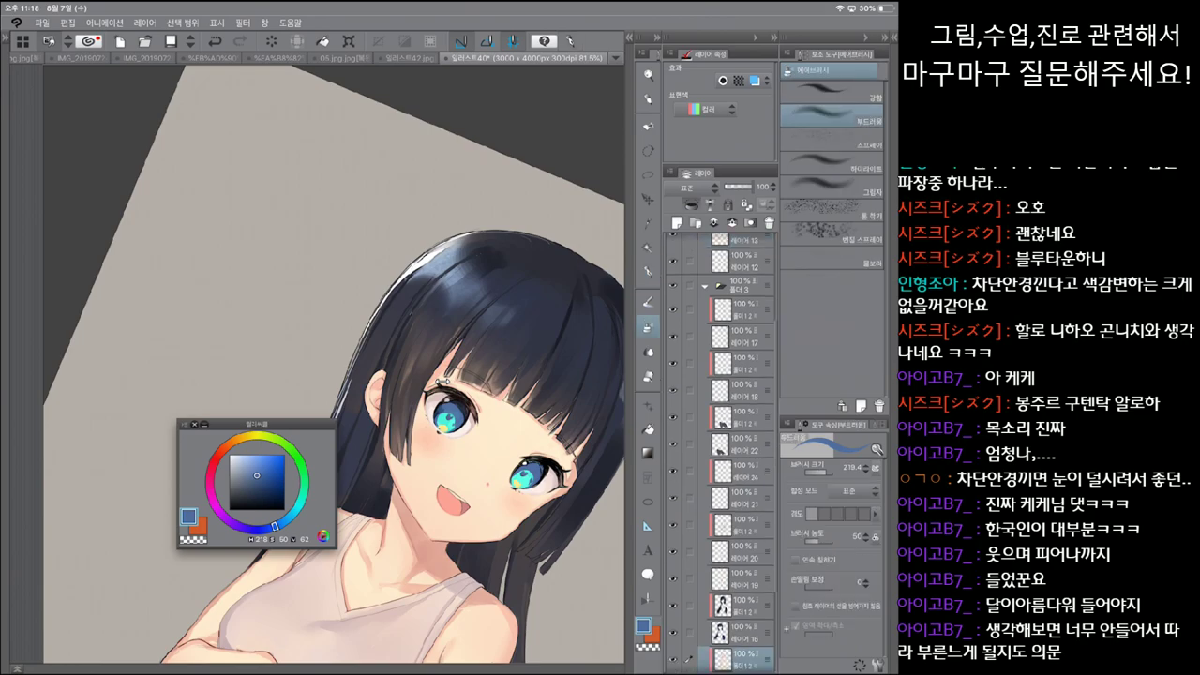
{"action": "left_click_drag", "start_coordinate": [223, 448], "coordinate": [217, 453]}
{"action": "left_click", "coordinate": [256, 458]}
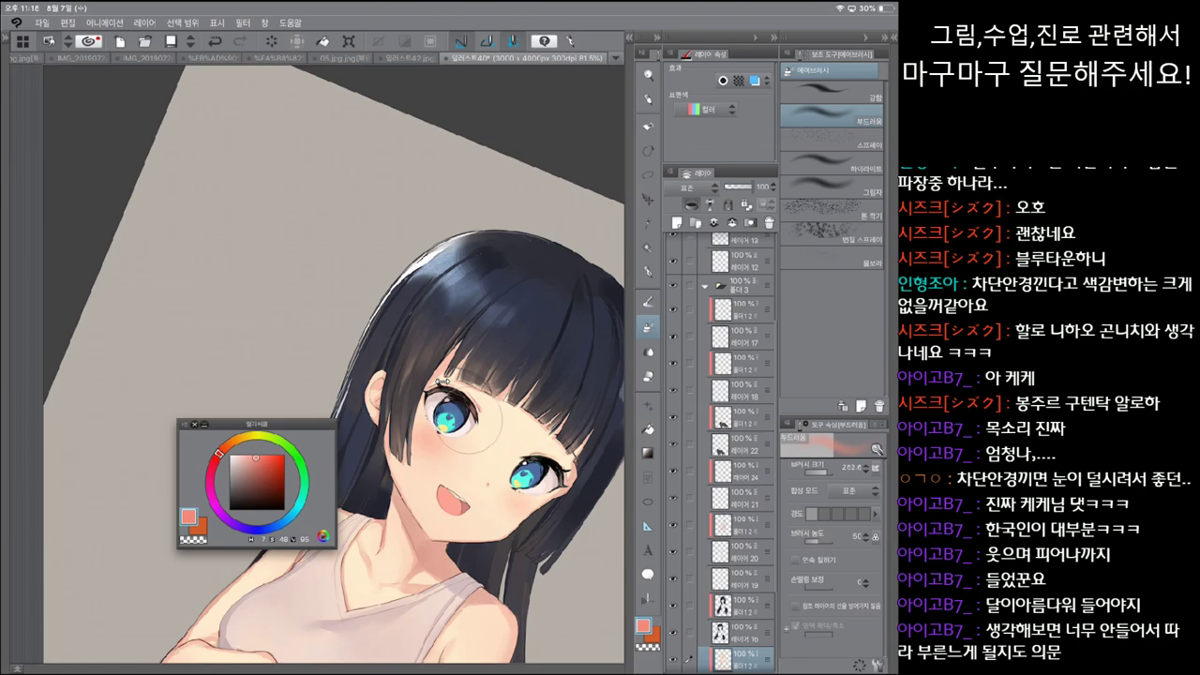
{"action": "mouse_move", "coordinate": [469, 449]}
{"action": "left_mouse_down"}
{"action": "mouse_move", "coordinate": [441, 451]}
{"action": "mouse_move", "coordinate": [442, 435]}
{"action": "mouse_move", "coordinate": [514, 405]}
{"action": "left_mouse_up"}
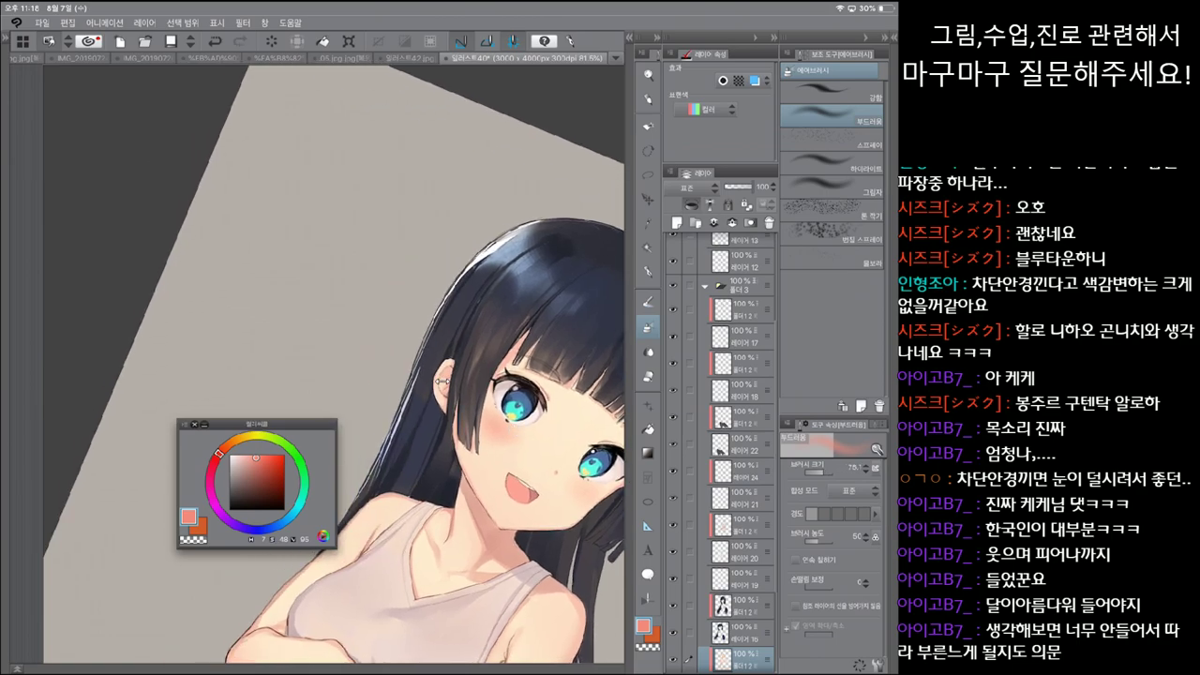
{"action": "left_click_drag", "start_coordinate": [572, 497], "coordinate": [619, 493]}
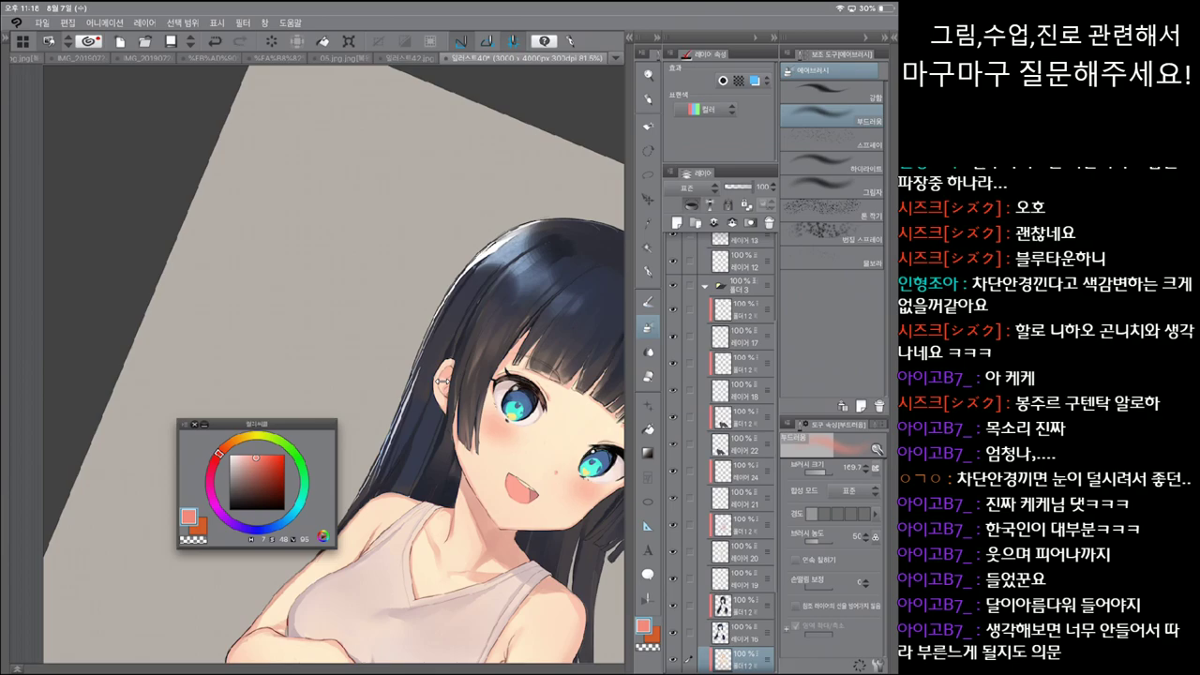
{"action": "scroll", "coordinate": [442, 382], "scroll_direction": "down", "scroll_amount": 3}
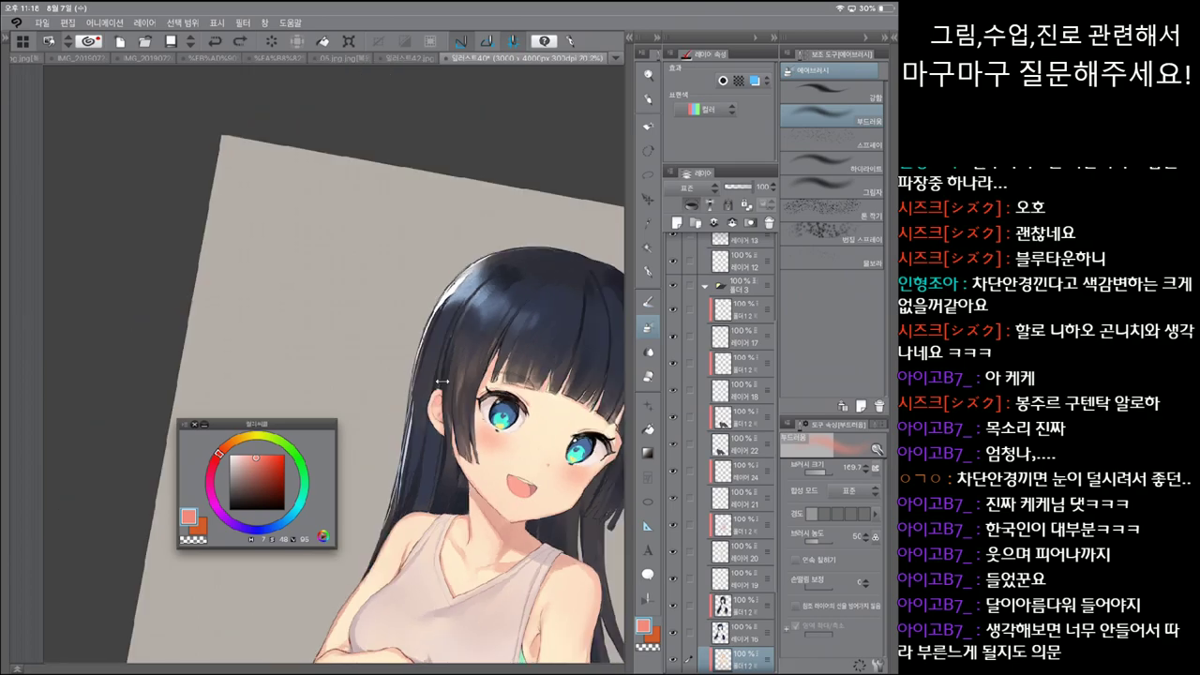
{"action": "scroll", "coordinate": [442, 381], "scroll_direction": "up", "scroll_amount": 1}
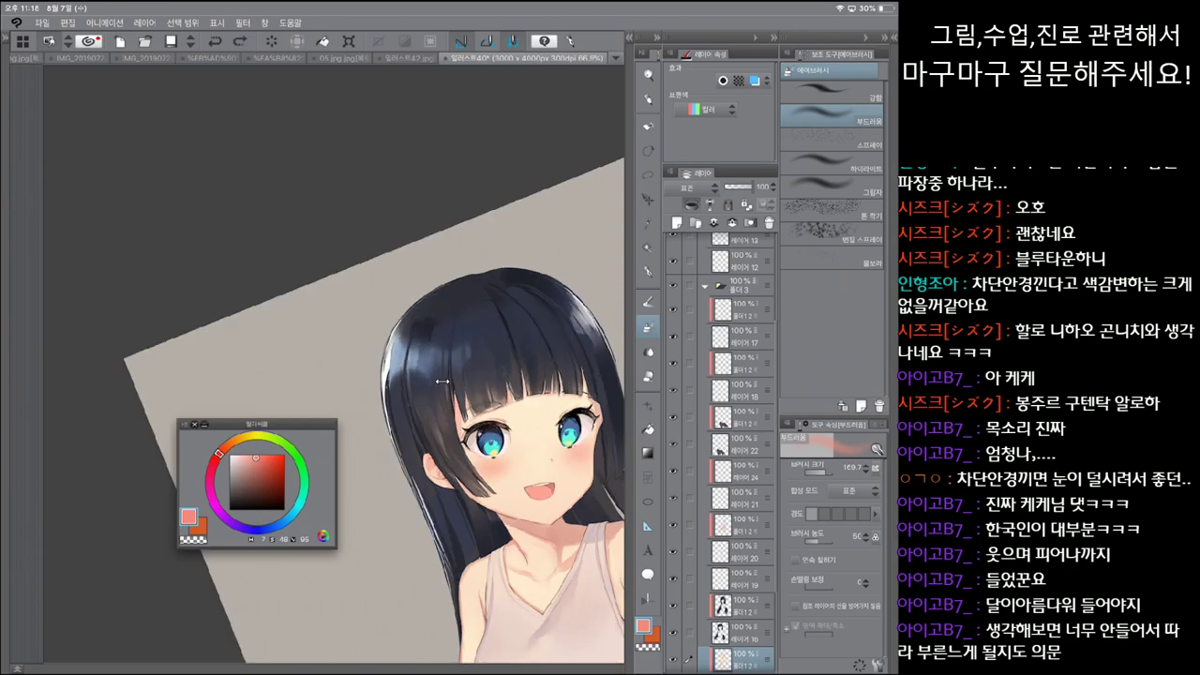
Step: Switch to the Blur blending tool, sample a pale skin tone and soften the face shading at brush size 114.8
{"action": "key", "text": "j"}
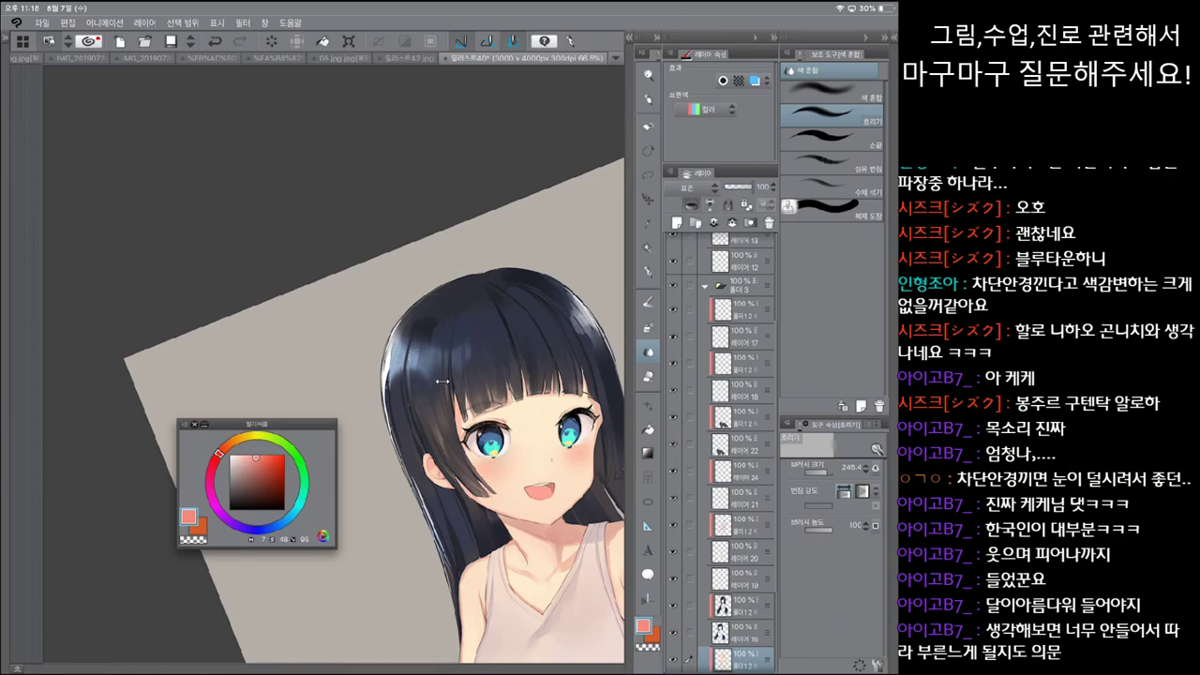
{"action": "left_click", "coordinate": [524, 464], "text": "alt"}
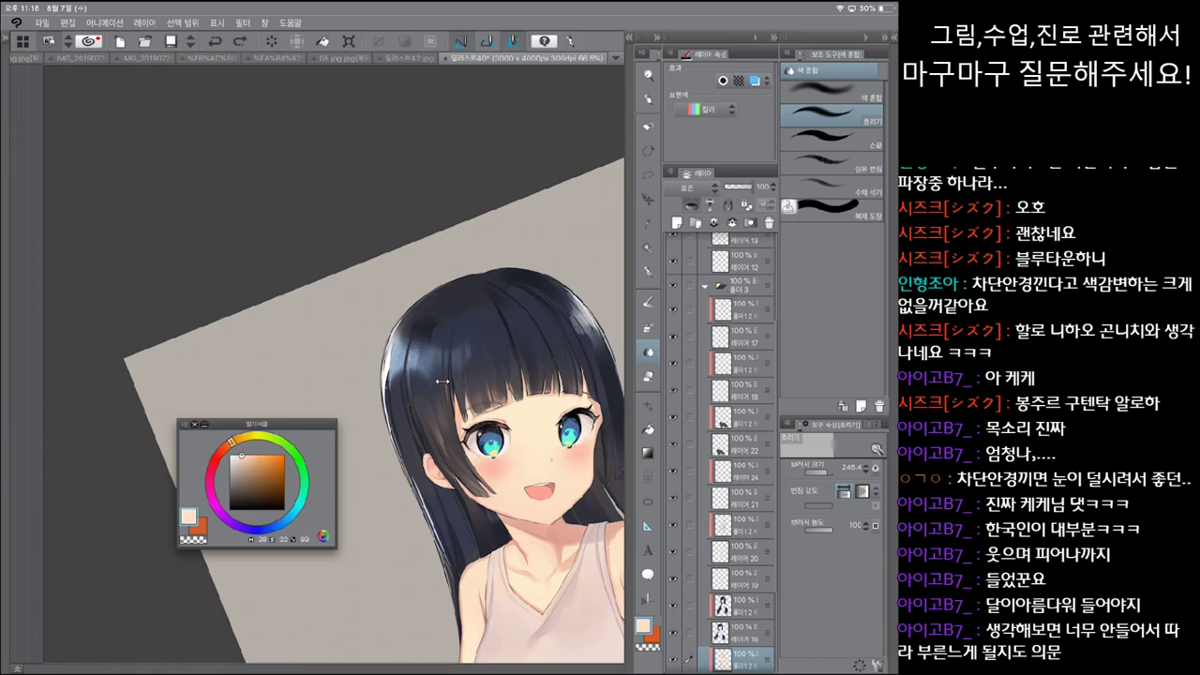
{"action": "key", "text": "bracketright"}
{"action": "key", "text": "bracketleft"}
{"action": "left_click", "coordinate": [441, 382]}
{"action": "key", "text": "ctrl+z"}
{"action": "key", "text": "ctrl+y"}
Step: Undo the last stroke and retouch the skin with the G-Pen at size 22.4, using a sampled pale peach
{"action": "scroll", "coordinate": [442, 382], "scroll_direction": "up", "scroll_amount": 4}
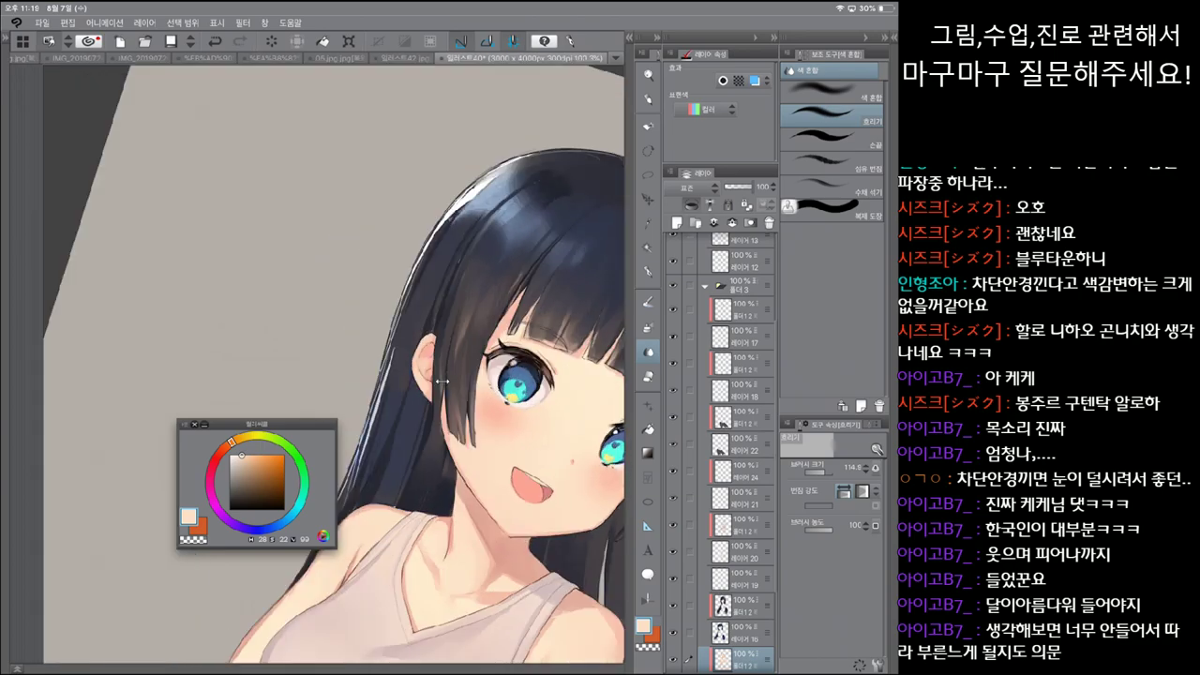
{"action": "scroll", "coordinate": [441, 382], "scroll_direction": "up", "scroll_amount": 1}
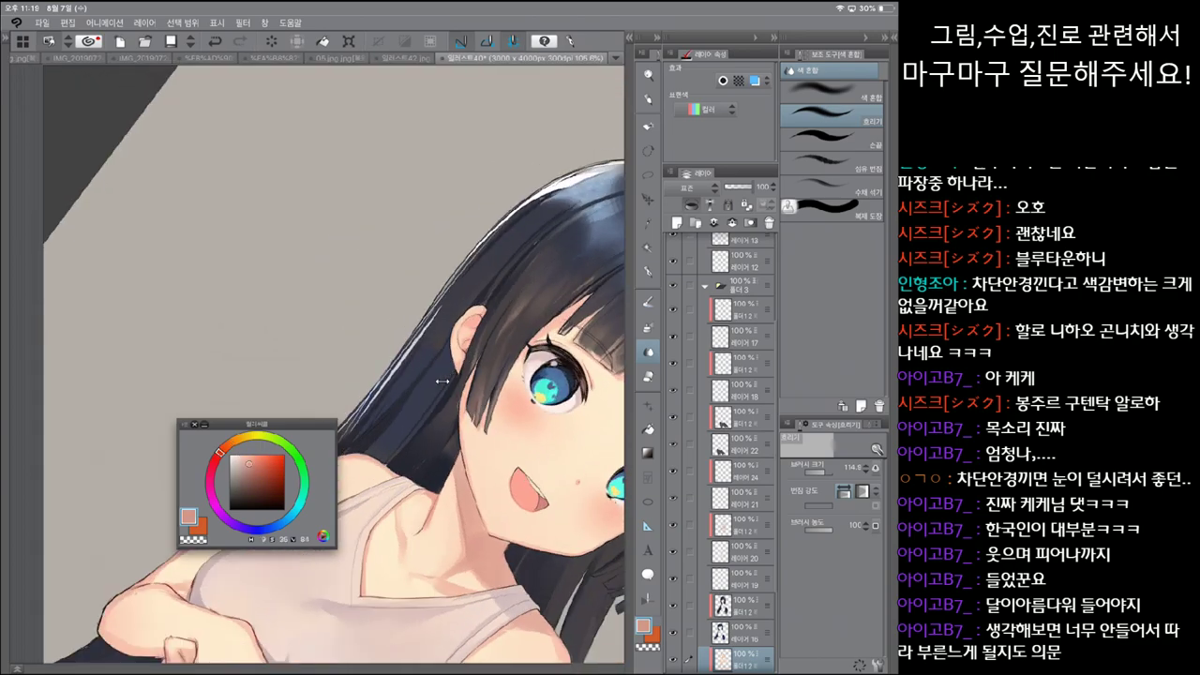
{"action": "key", "text": "p"}
{"action": "key", "text": "ctrl+z"}
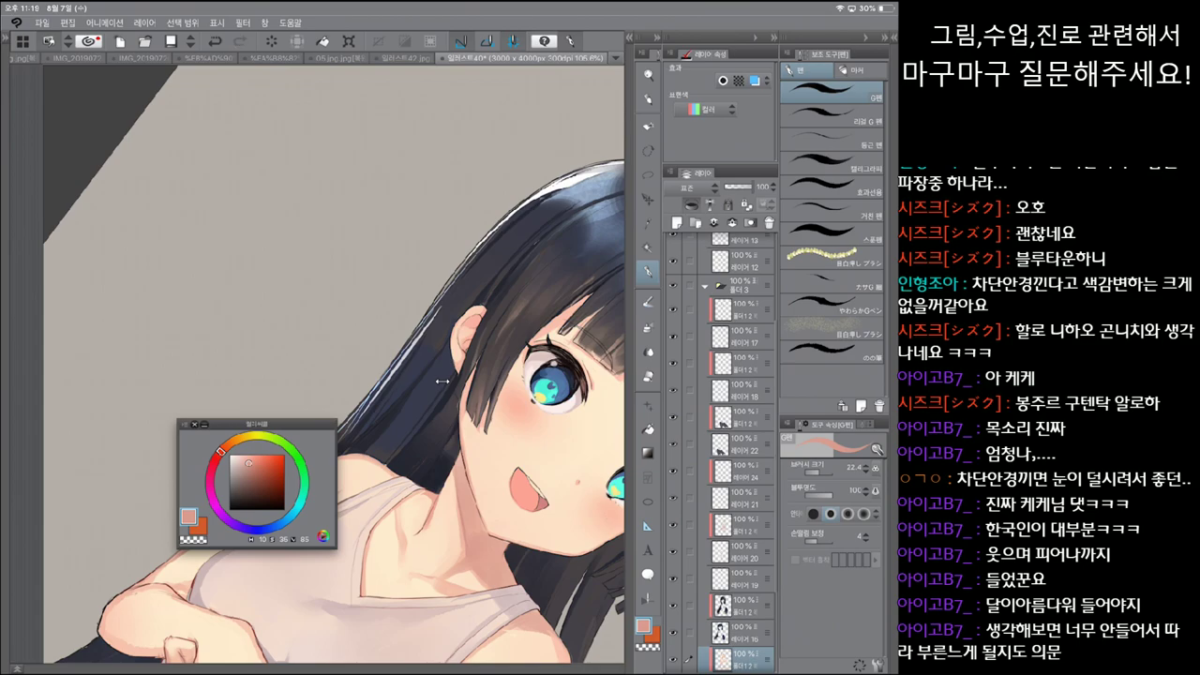
{"action": "scroll", "coordinate": [442, 381], "scroll_direction": "down", "scroll_amount": 2}
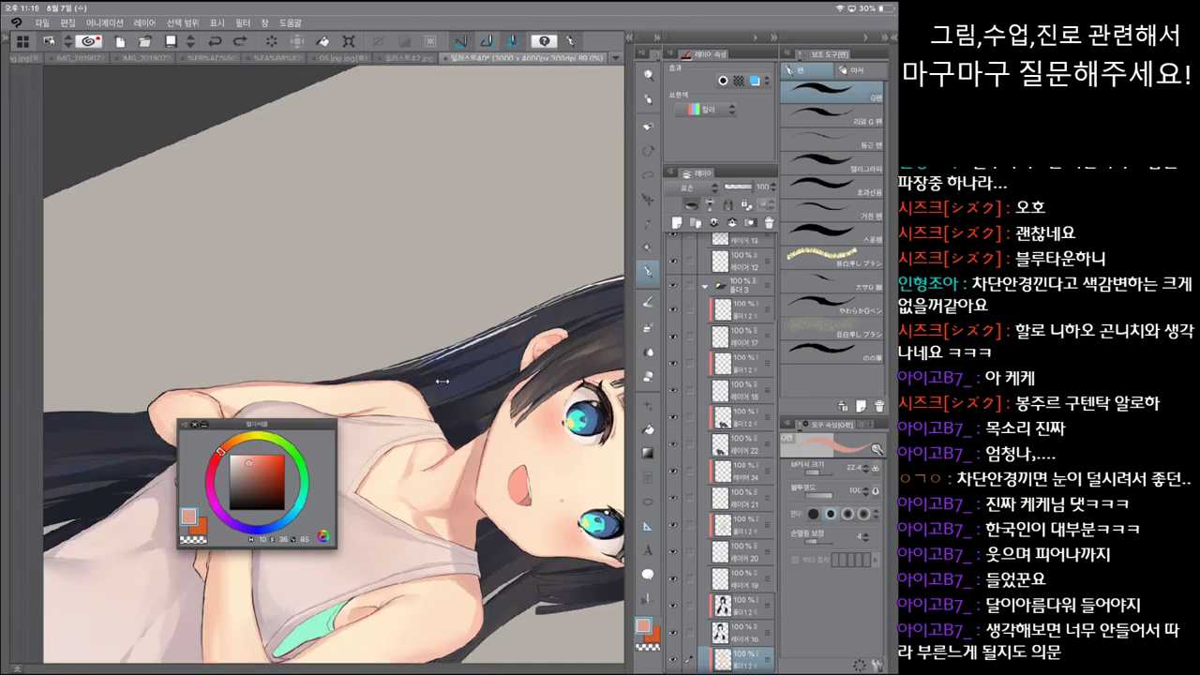
{"action": "scroll", "coordinate": [442, 381], "scroll_direction": "up", "scroll_amount": 1}
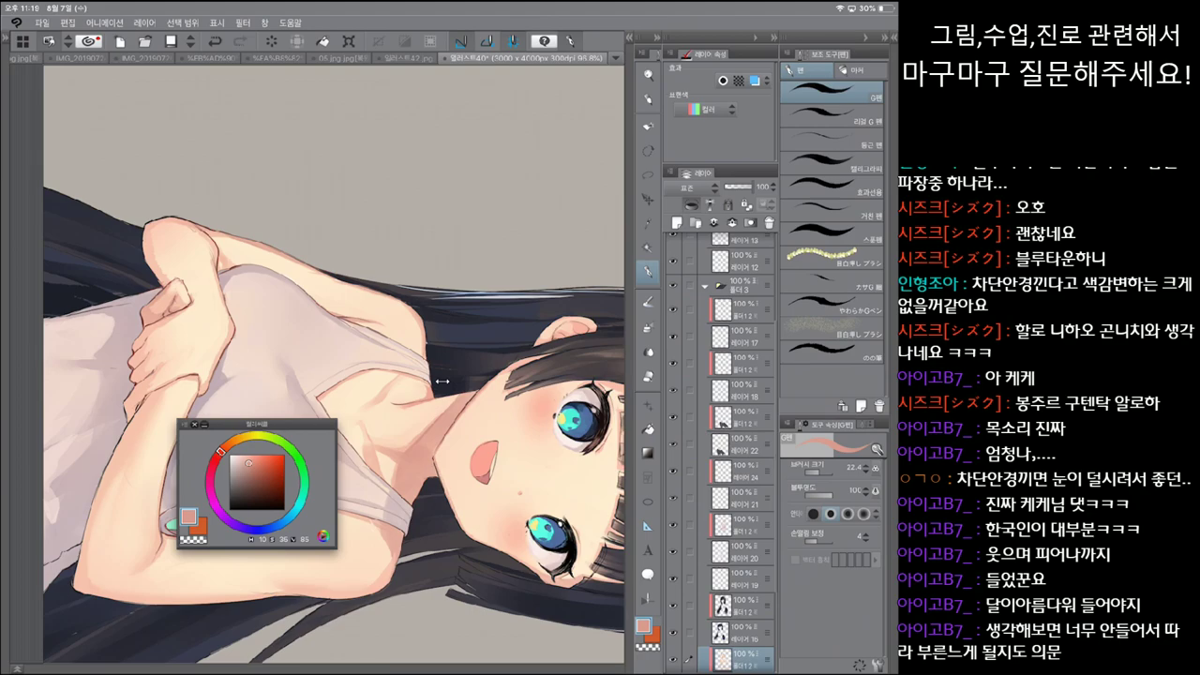
{"action": "left_click", "coordinate": [441, 382], "text": "alt"}
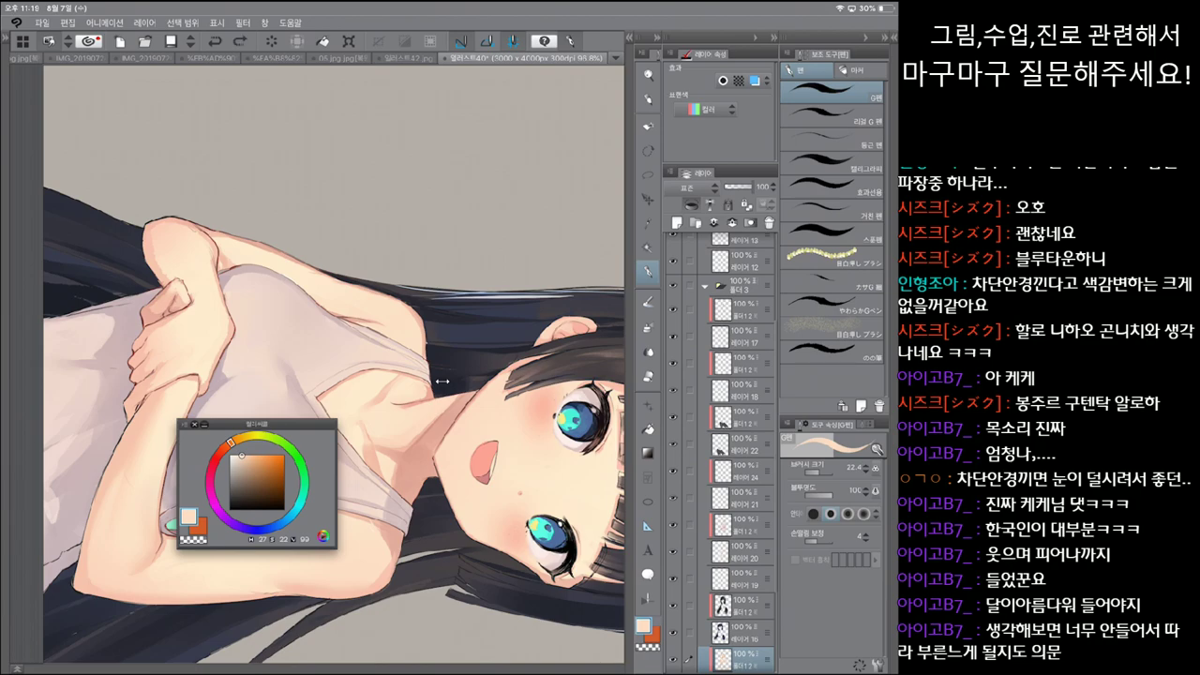
{"action": "left_click_drag", "start_coordinate": [441, 381], "coordinate": [442, 382]}
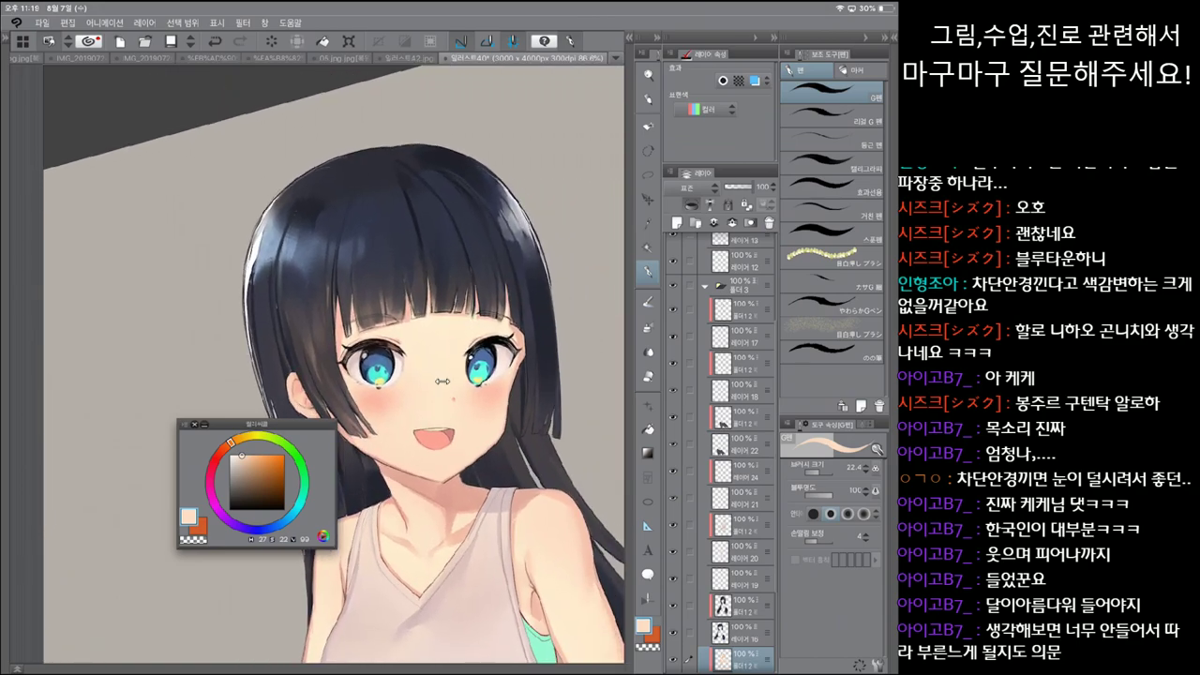
{"action": "left_click_drag", "start_coordinate": [442, 381], "coordinate": [442, 381]}
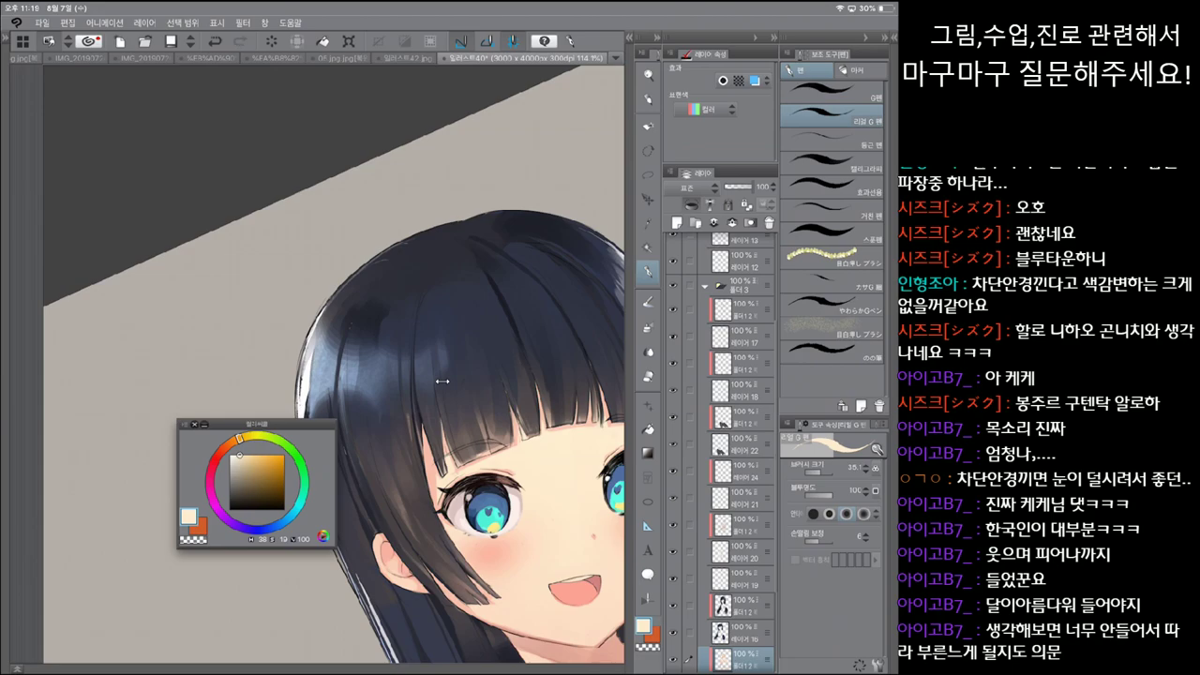
Step: Refine the facial skin with sampled peach and cream tones, alternating the G-Pen and Real G-Pen and undoing one stroke
{"action": "key", "text": "p"}
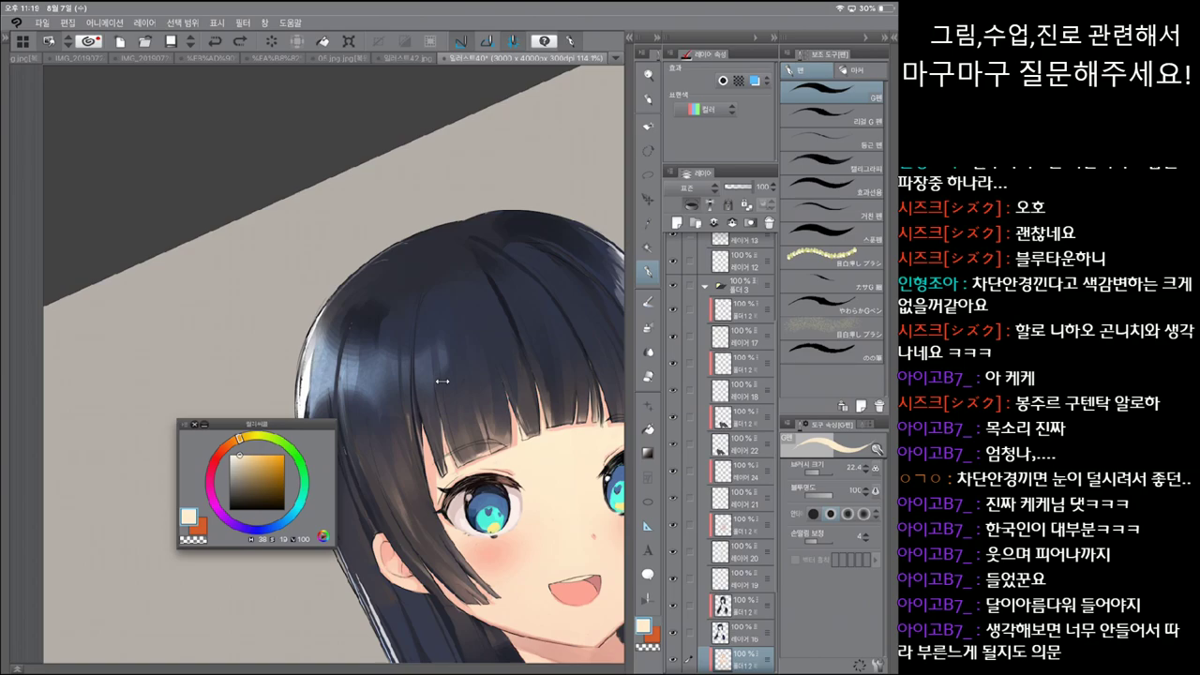
{"action": "key", "text": "p"}
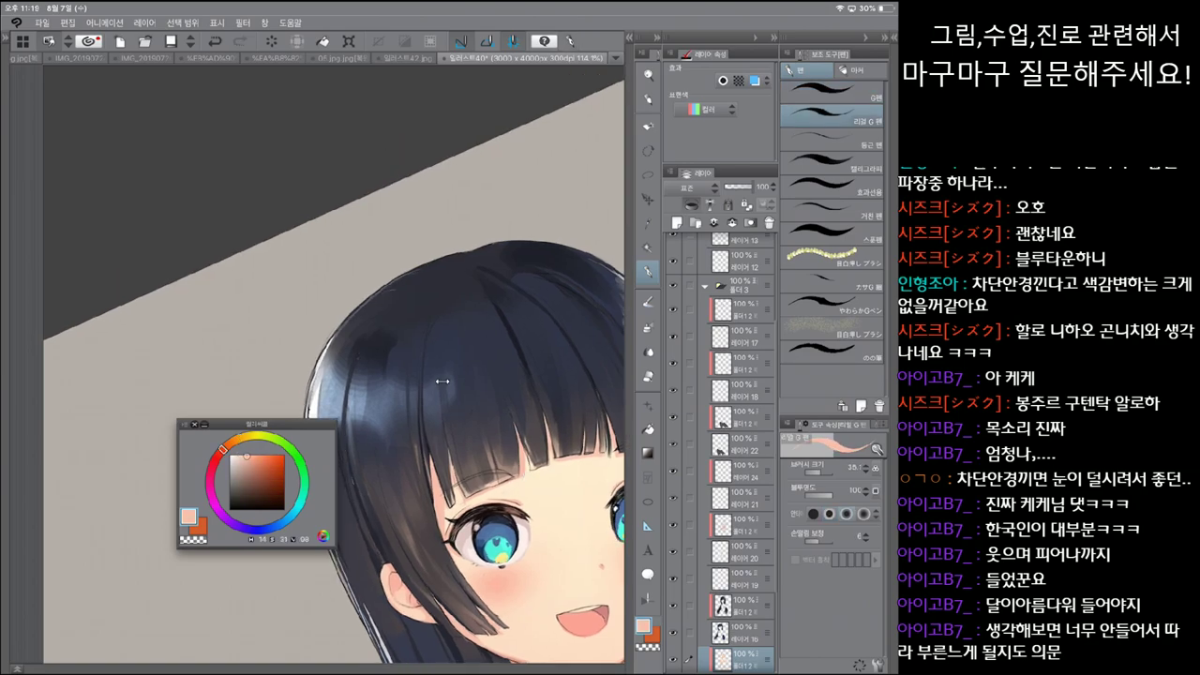
{"action": "key", "text": "ctrl+z"}
{"action": "key", "text": "p"}
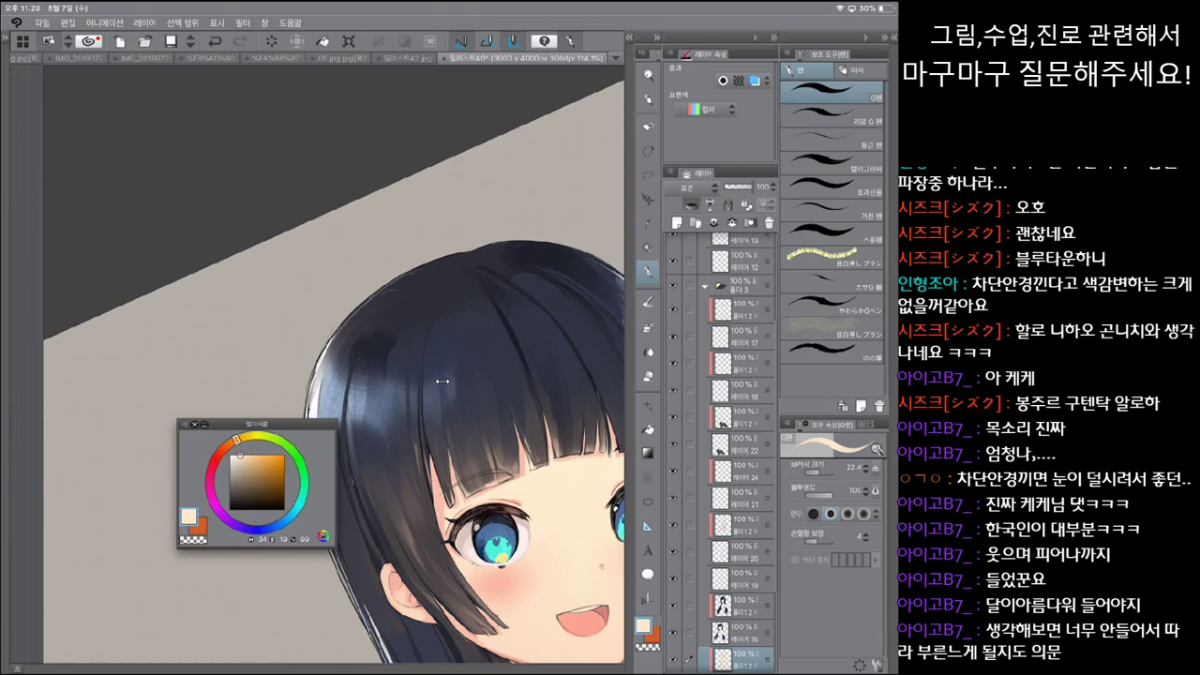
Step: Create a new top layer in Add (Glow) mode and prepare the Real G-Pen with white at size 44.6
{"action": "scroll", "coordinate": [720, 450], "scroll_direction": "up", "scroll_amount": 3}
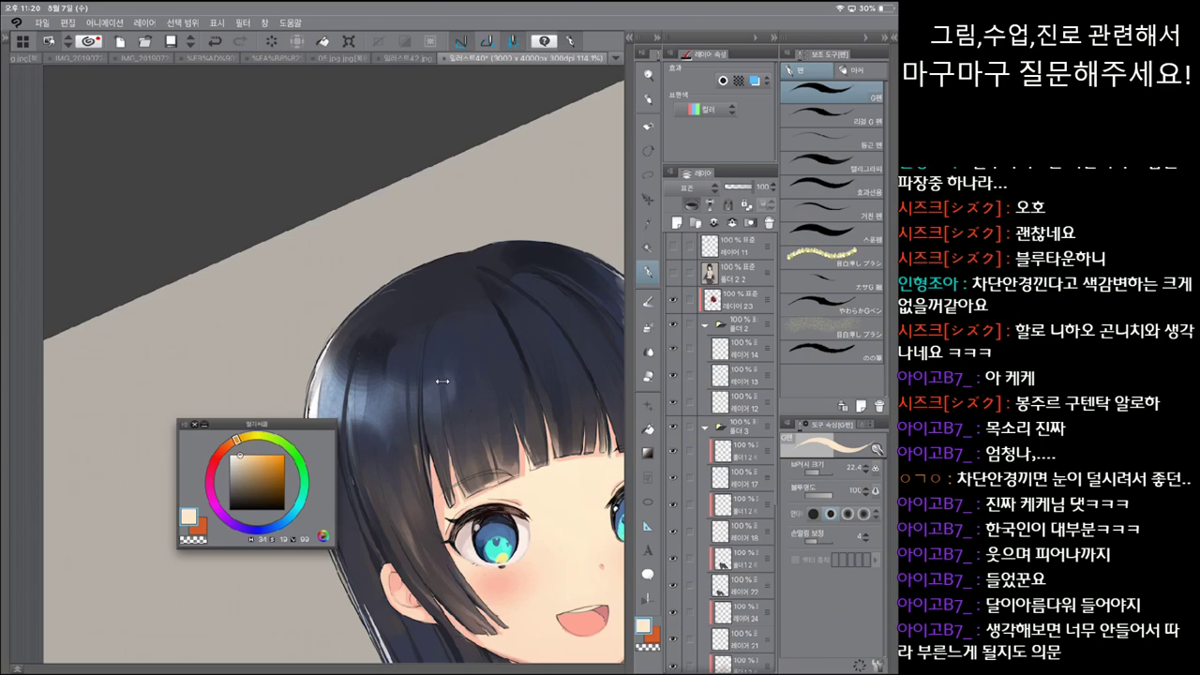
{"action": "scroll", "coordinate": [720, 450], "scroll_direction": "down", "scroll_amount": 3}
{"action": "scroll", "coordinate": [720, 450], "scroll_direction": "up", "scroll_amount": 3}
{"action": "key", "text": "ctrl+shift+n"}
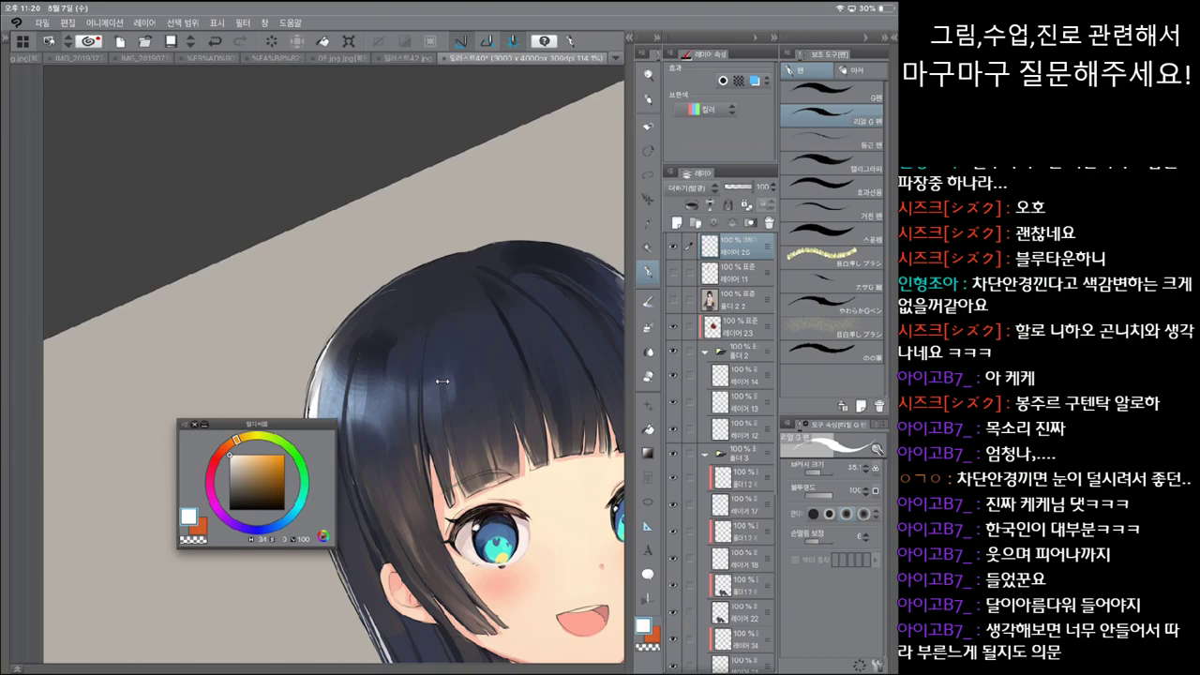
{"action": "scroll", "coordinate": [442, 381], "scroll_direction": "down", "scroll_amount": 4}
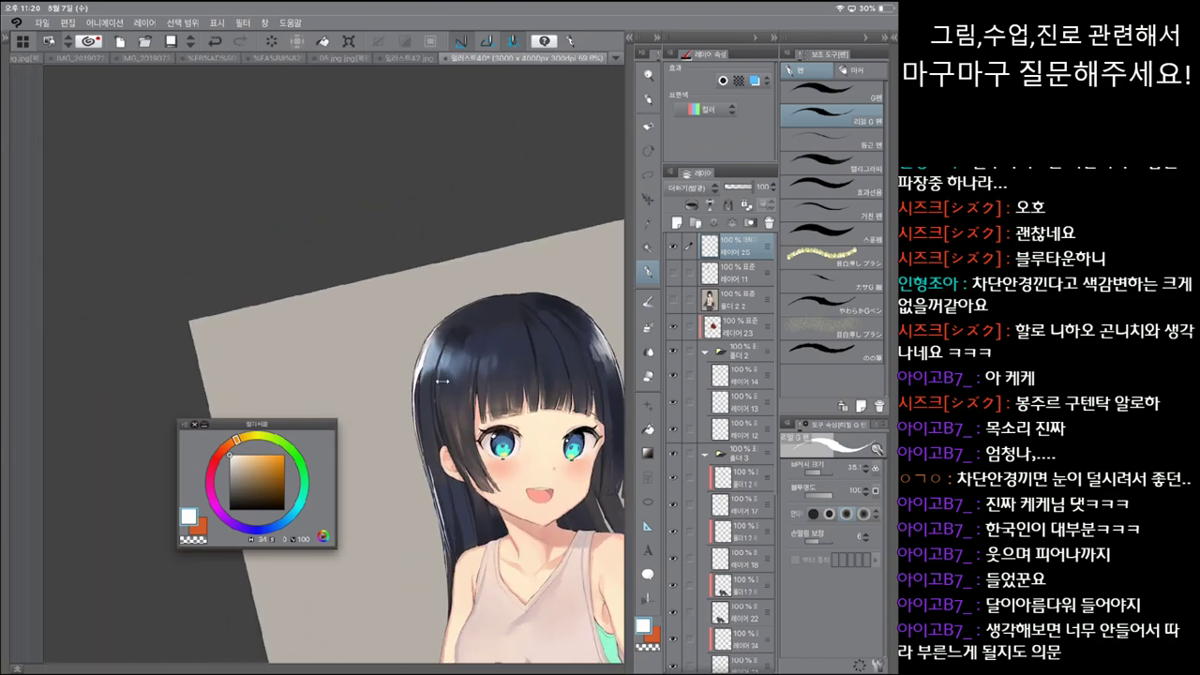
{"action": "scroll", "coordinate": [443, 380], "scroll_direction": "up", "scroll_amount": 2}
{"action": "key", "text": "bracketright"}
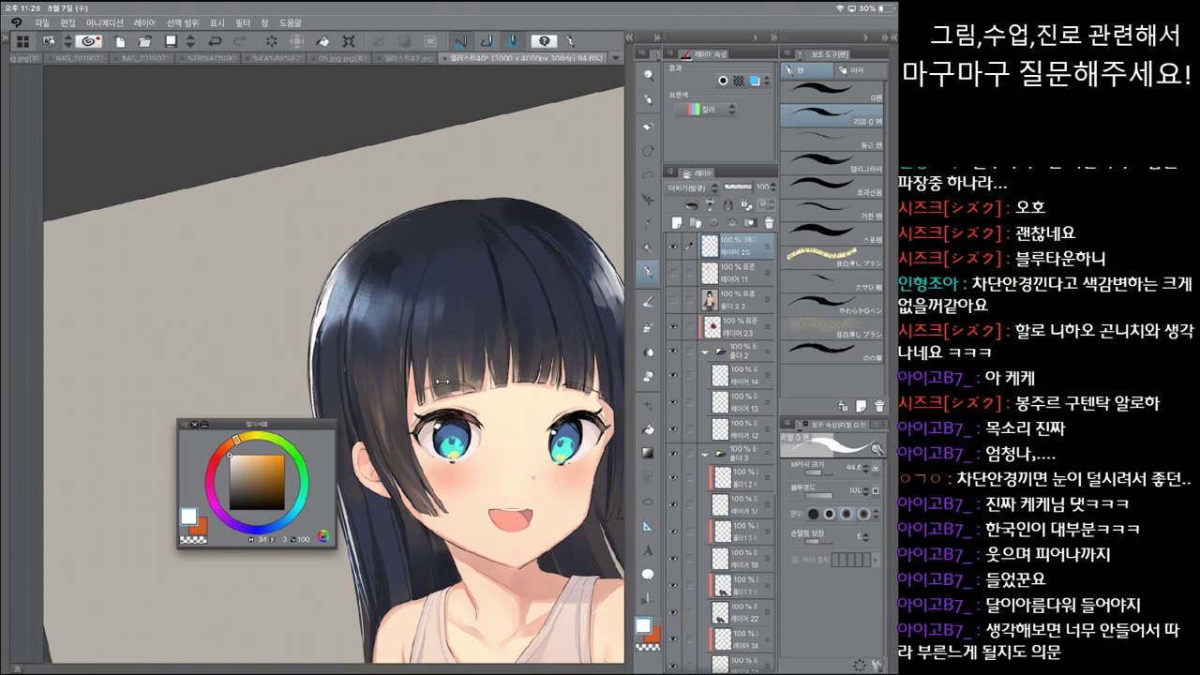
Step: Examine the face, hair and overall figure from several angles and at a smaller scale
{"action": "key", "text": "asciicircum"}
{"action": "key", "text": "asciicircum"}
{"action": "key", "text": "asciicircum"}
{"action": "key", "text": "asciicircum"}
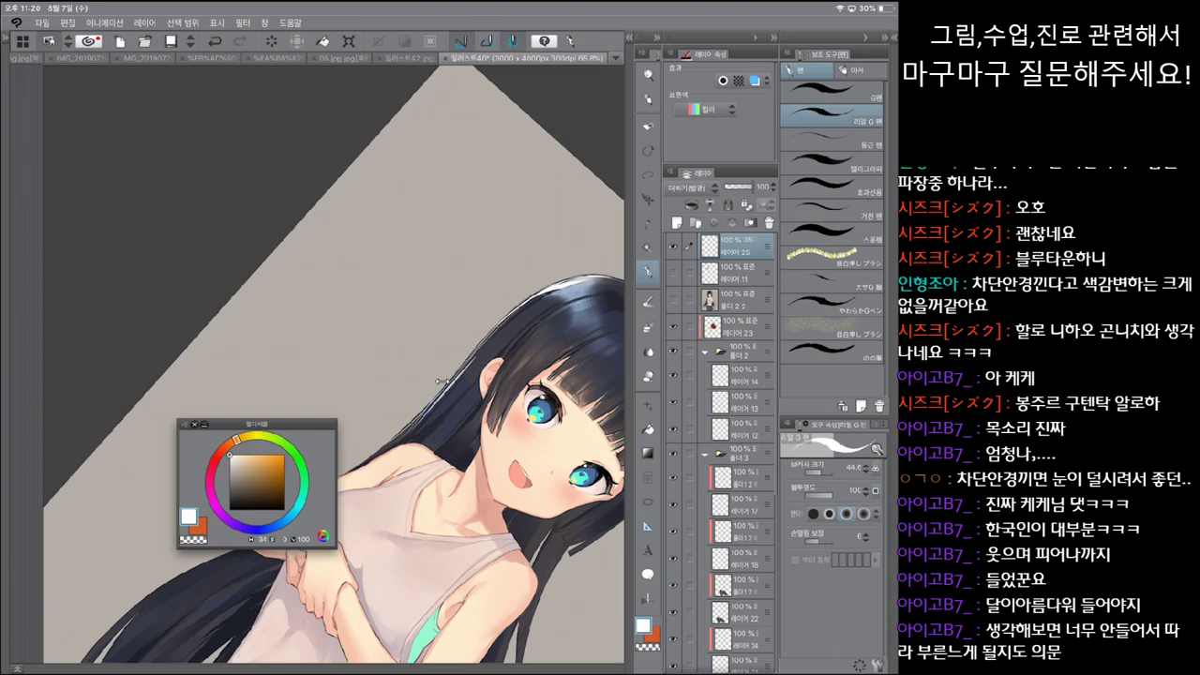
{"action": "key", "text": "minus"}
{"action": "key", "text": "minus"}
{"action": "key", "text": "minus"}
{"action": "scroll", "coordinate": [442, 381], "scroll_direction": "down", "scroll_amount": 3}
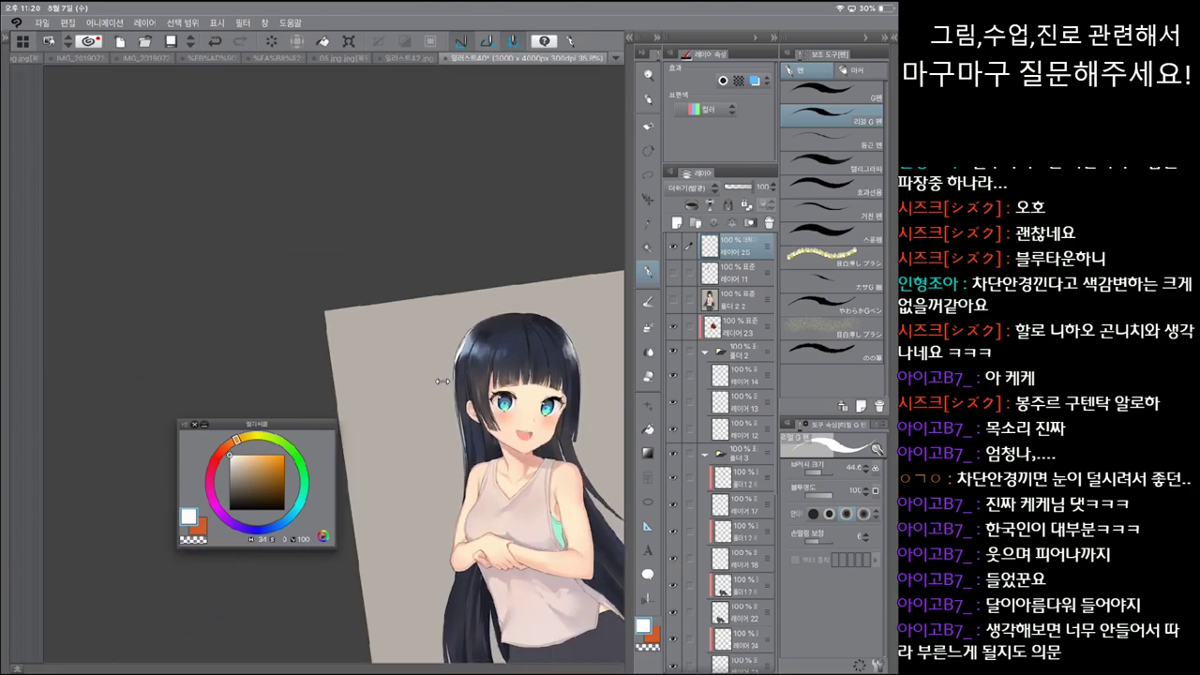
{"action": "scroll", "coordinate": [442, 381], "scroll_direction": "down", "scroll_amount": 1}
{"action": "key", "text": "at"}
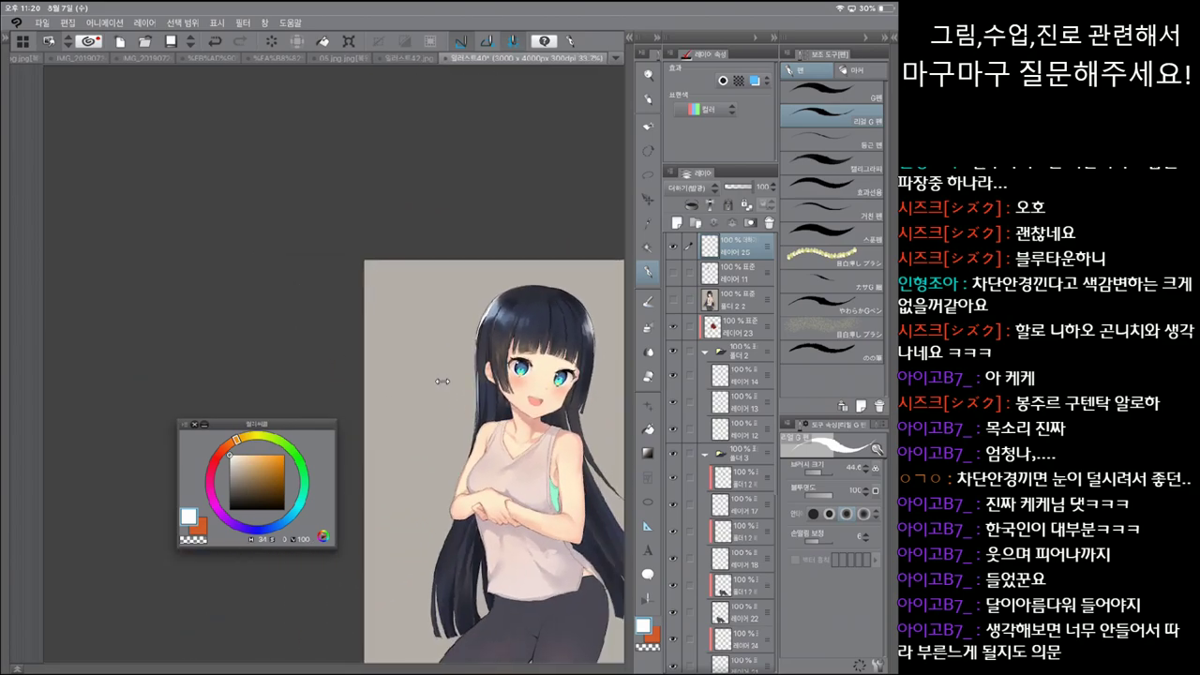
{"action": "scroll", "coordinate": [443, 381], "scroll_direction": "up", "scroll_amount": 1}
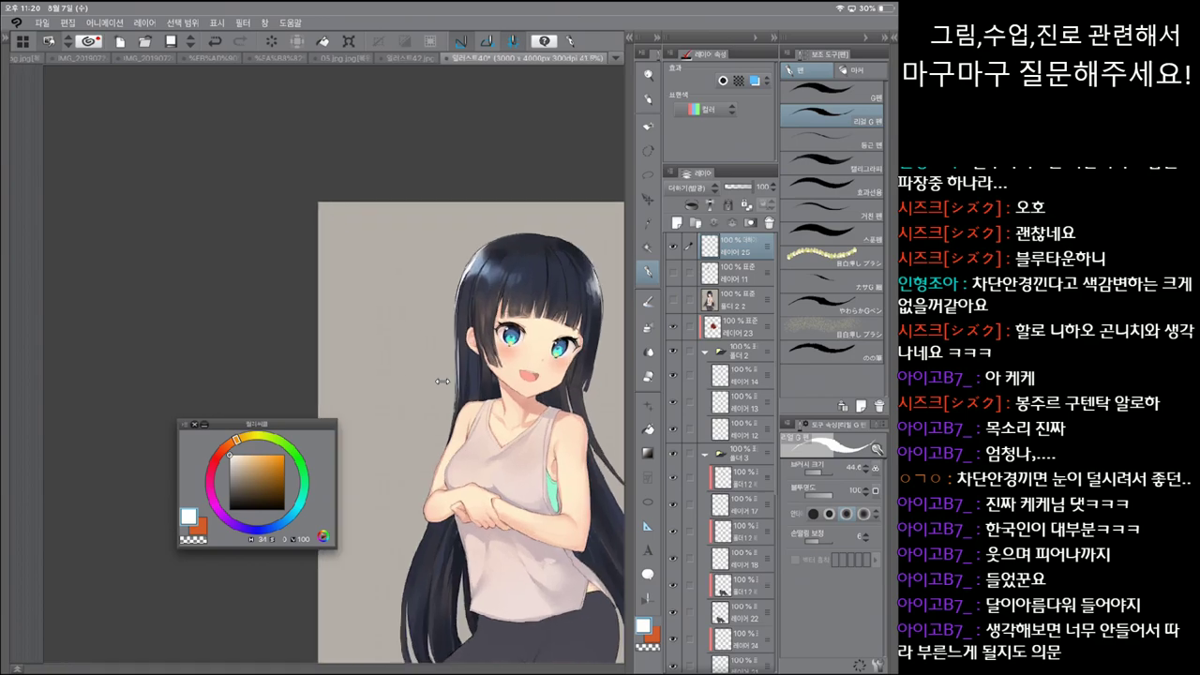
Step: Add another top layer, try Hard Light and set it to Overlay, then pick a salmon orange for the Soft airbrush
{"action": "left_click", "coordinate": [442, 381], "text": "ctrl+shift"}
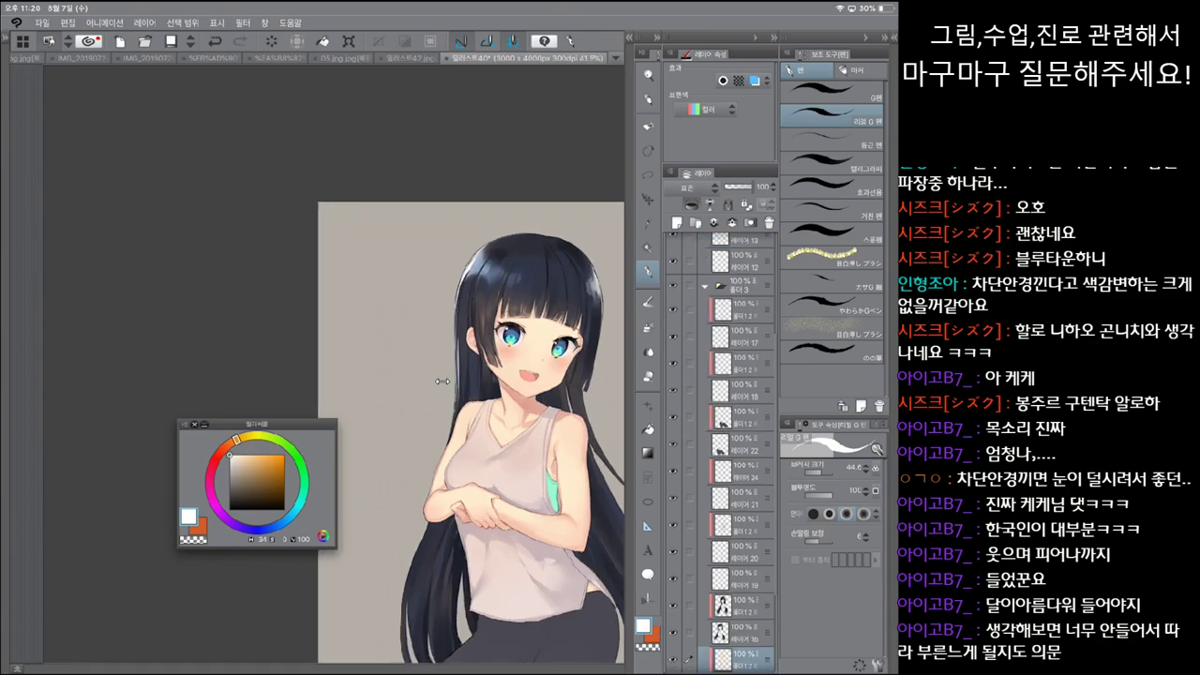
{"action": "left_click", "coordinate": [443, 381], "text": "ctrl+shift"}
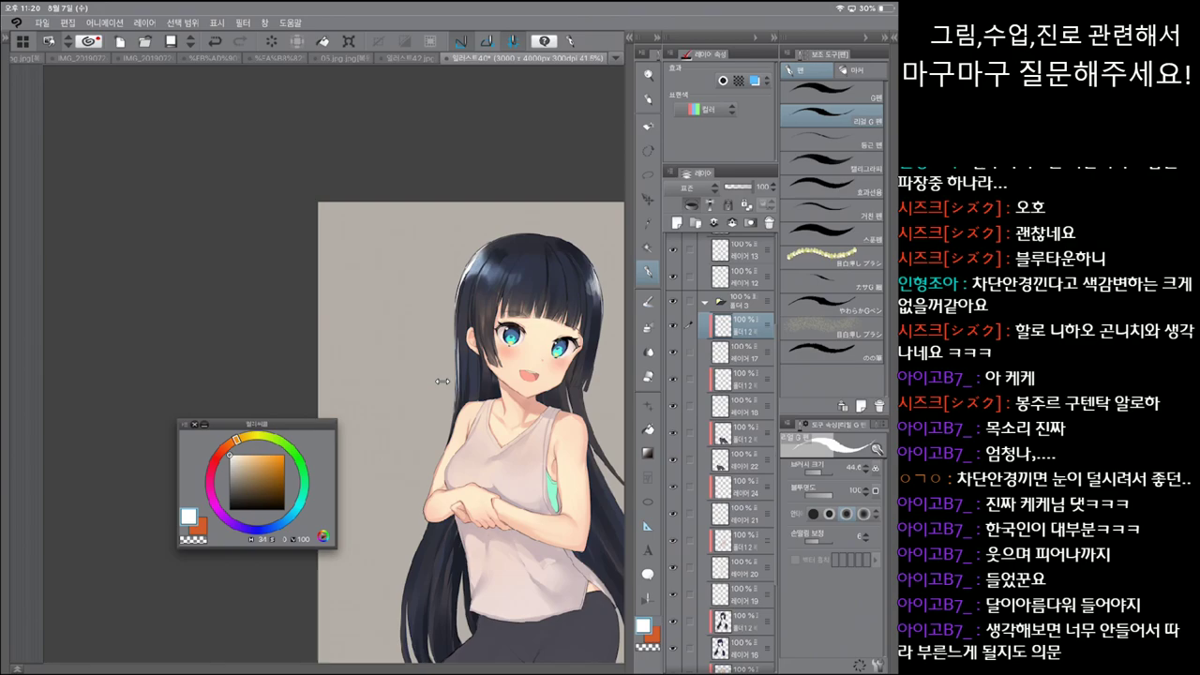
{"action": "left_click", "coordinate": [443, 381], "text": "ctrl+shift"}
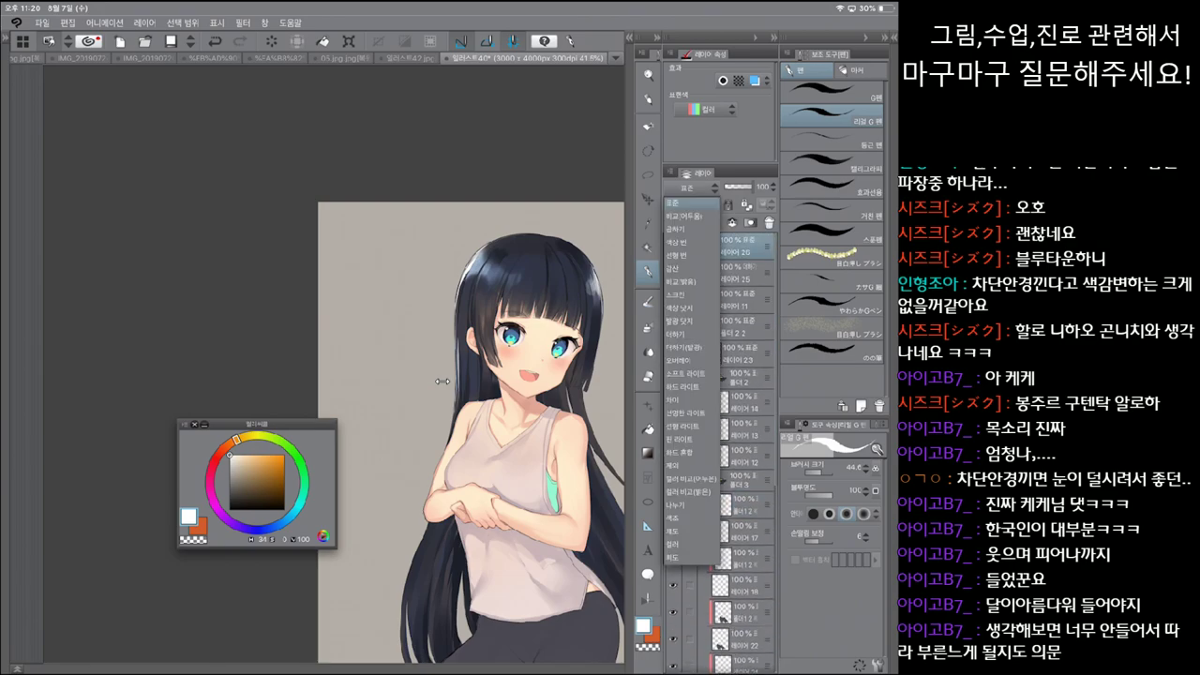
{"action": "left_click", "coordinate": [684, 386]}
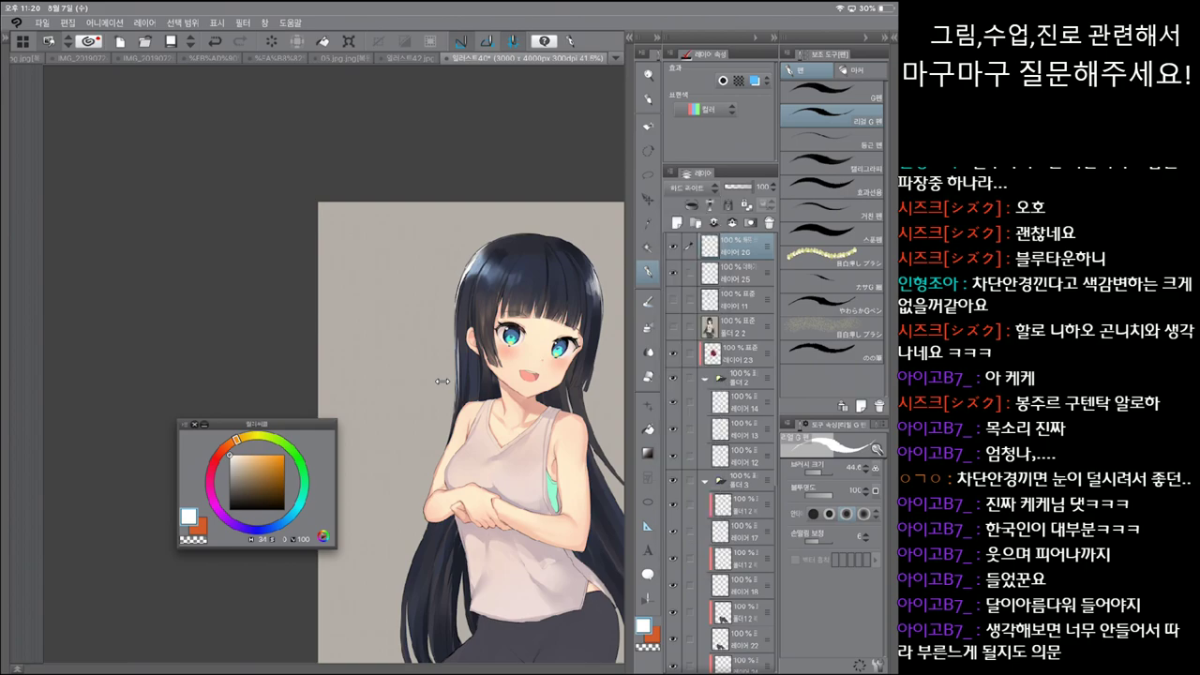
{"action": "left_click", "coordinate": [699, 188]}
{"action": "left_click", "coordinate": [683, 357]}
{"action": "key", "text": "b"}
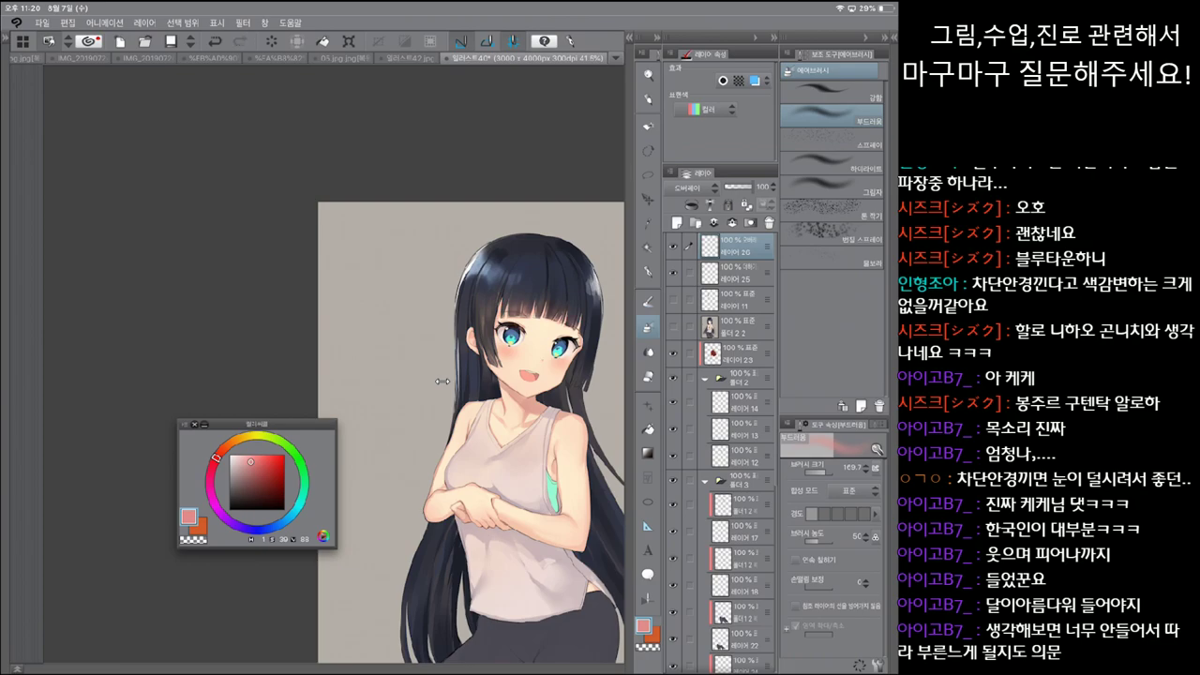
{"action": "left_click_drag", "start_coordinate": [215, 457], "coordinate": [222, 450]}
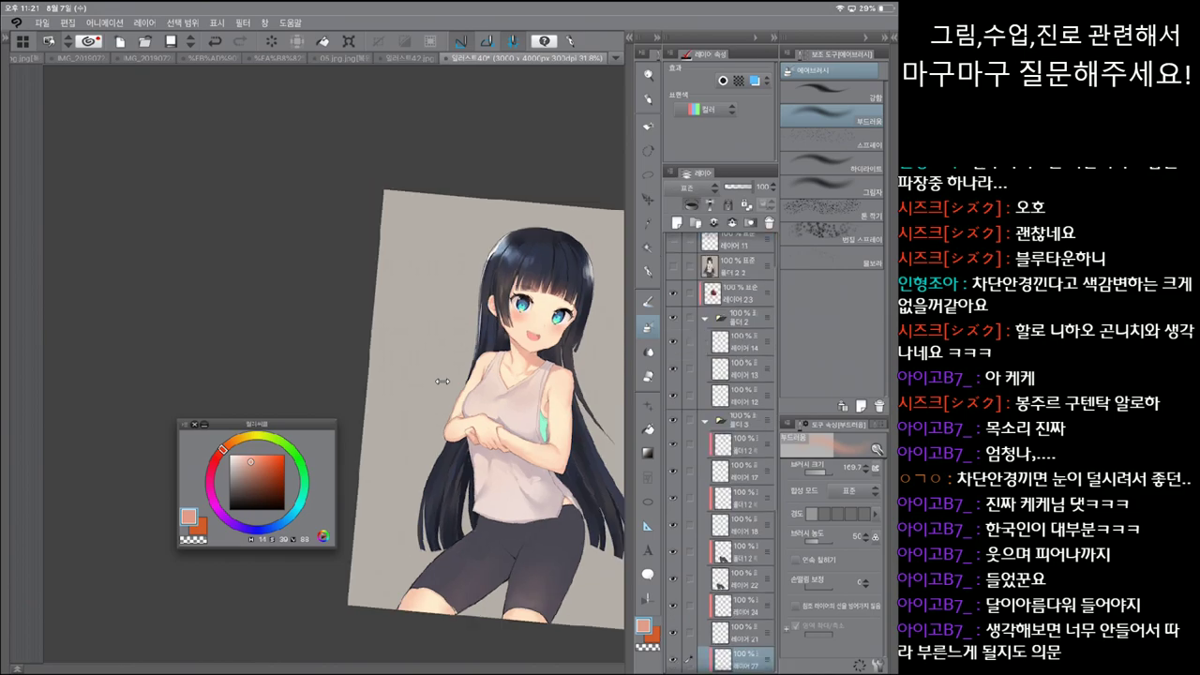
Step: Pick a muted purple (hue 276, saturation 14, value 51) for the 四角水彩 brush and try a shading stroke around the waist
{"action": "key", "text": "b"}
{"action": "left_click_drag", "start_coordinate": [211, 495], "coordinate": [222, 514]}
{"action": "left_click_drag", "start_coordinate": [251, 461], "coordinate": [237, 482]}
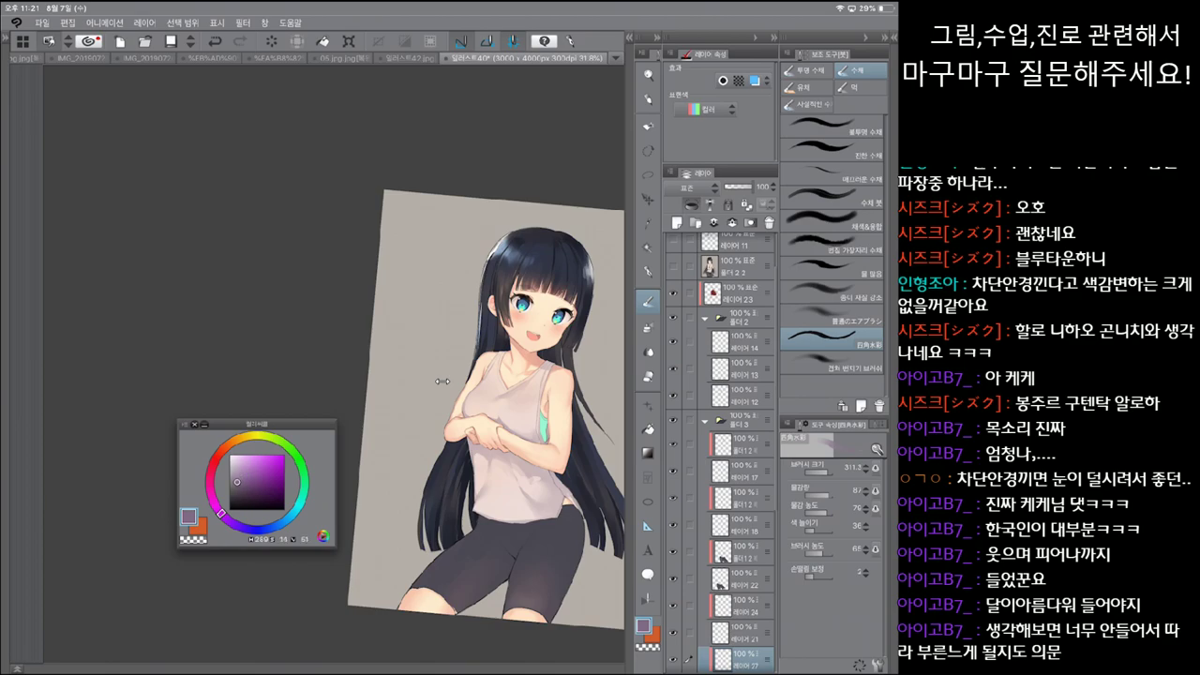
{"action": "left_click_drag", "start_coordinate": [506, 454], "coordinate": [563, 497]}
{"action": "key", "text": "ctrl+z"}
{"action": "key", "text": "minus"}
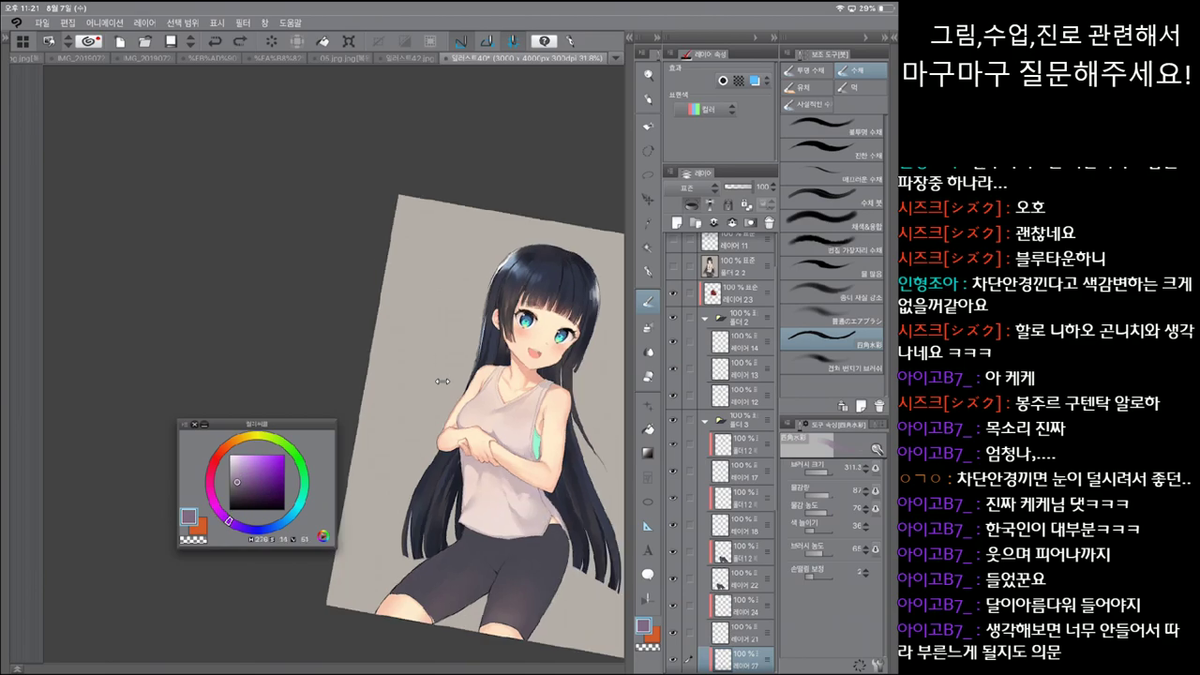
{"action": "key", "text": "minus"}
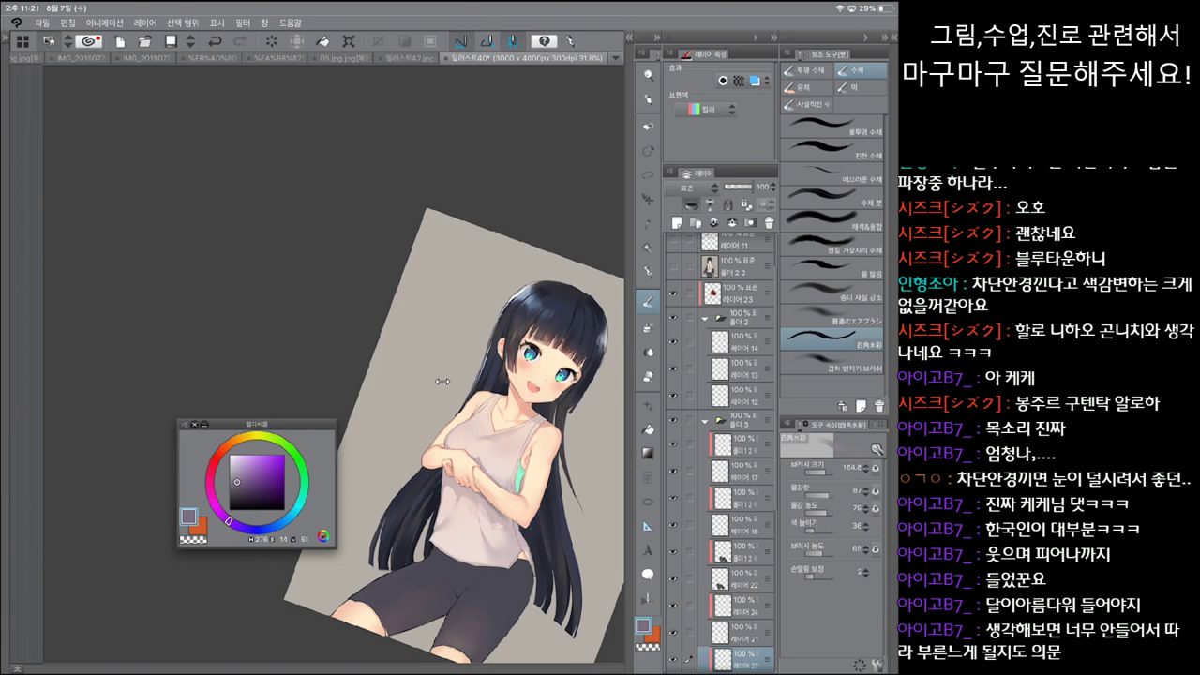
Step: Shade the lower tank top and waist with large muted-purple watercolour strokes, comparing them through undo and redo
{"action": "key", "text": "ctrl+z"}
{"action": "key", "text": "ctrl+y"}
{"action": "key", "text": "ctrl+z"}
{"action": "left_click_drag", "start_coordinate": [476, 497], "coordinate": [494, 511]}
{"action": "key", "text": "ctrl+z"}
{"action": "key", "text": "ctrl+y"}
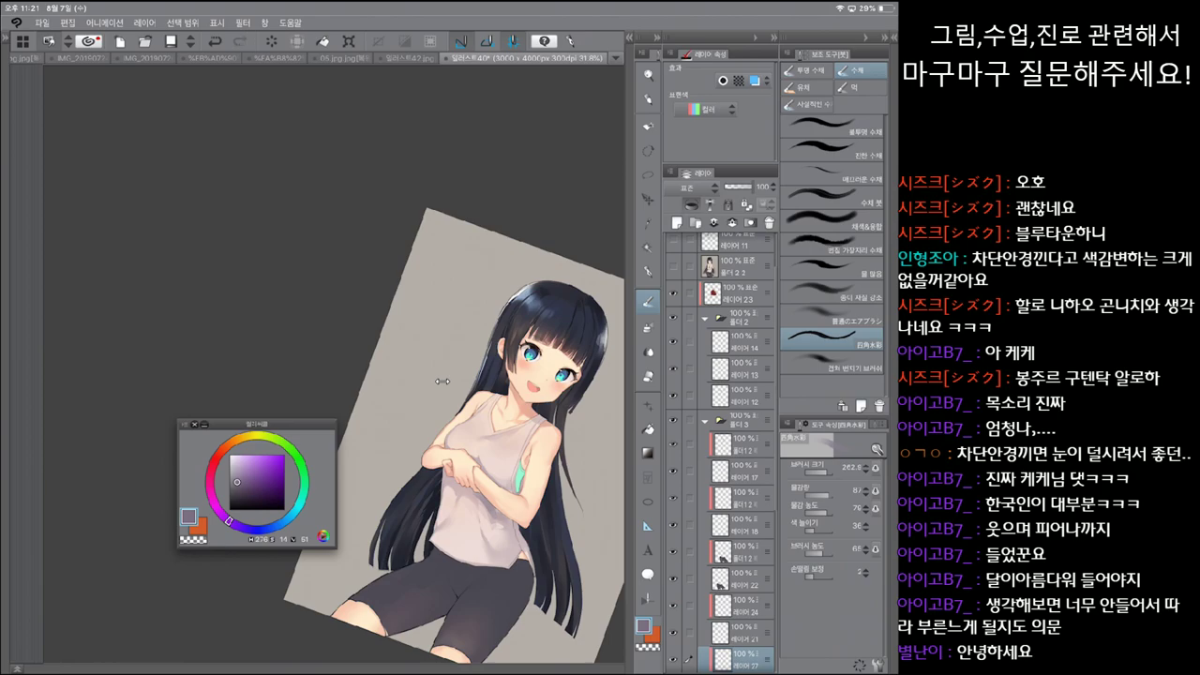
{"action": "key", "text": "ctrl+z"}
{"action": "key", "text": "ctrl+y"}
{"action": "key", "text": "bracketright"}
{"action": "left_click_drag", "start_coordinate": [445, 471], "coordinate": [473, 496]}
{"action": "key", "text": "ctrl+z"}
{"action": "scroll", "coordinate": [442, 382], "scroll_direction": "down", "scroll_amount": 2}
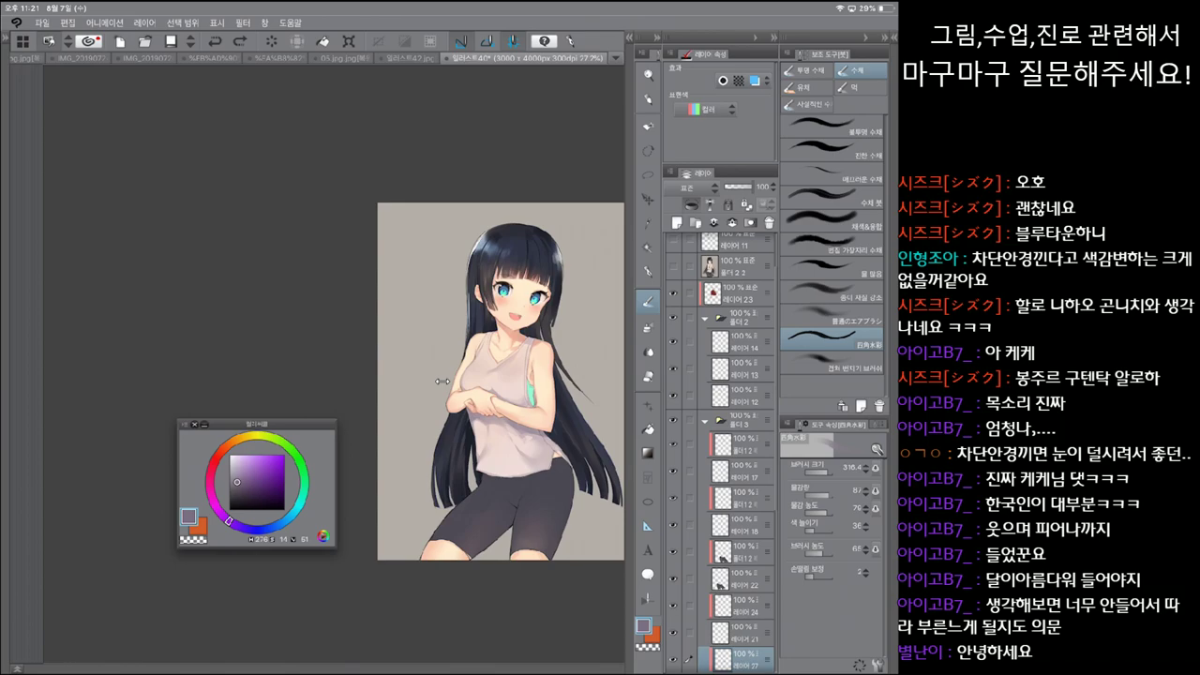
Step: Compare the clothing with and without the latest shading stroke using smaller brush sizes and several viewing angles
{"action": "scroll", "coordinate": [441, 382], "scroll_direction": "up", "scroll_amount": 1}
{"action": "key", "text": "bracketleft"}
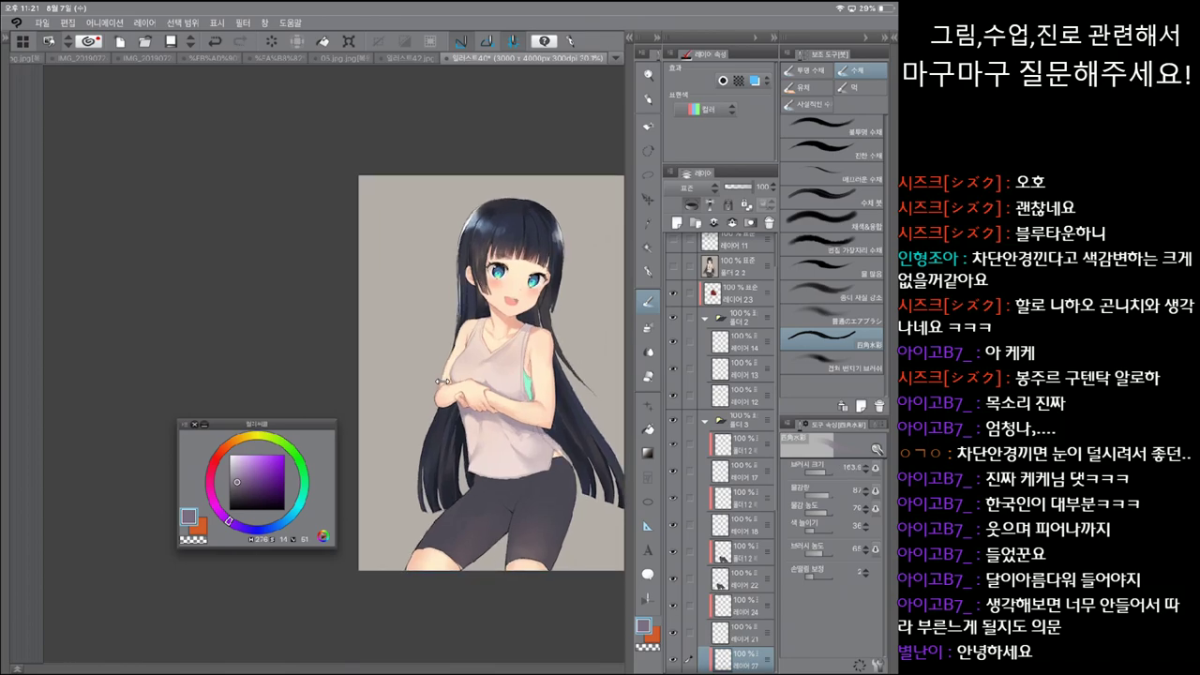
{"action": "key", "text": "bracketleft"}
{"action": "key", "text": "bracketleft"}
{"action": "scroll", "coordinate": [441, 381], "scroll_direction": "up", "scroll_amount": 3}
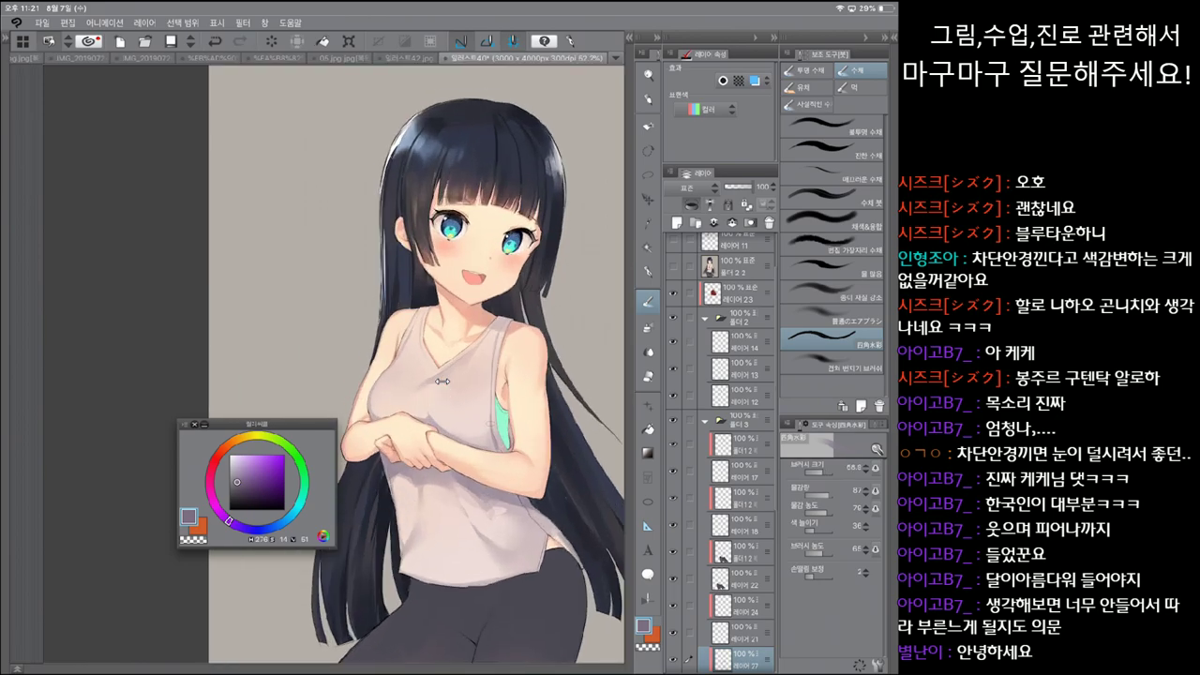
{"action": "key", "text": "ctrl+z"}
{"action": "key", "text": "ctrl+y"}
{"action": "key", "text": "ctrl+y"}
{"action": "key", "text": "ctrl+z"}
{"action": "key", "text": "ctrl+y"}
{"action": "key", "text": "ctrl+z"}
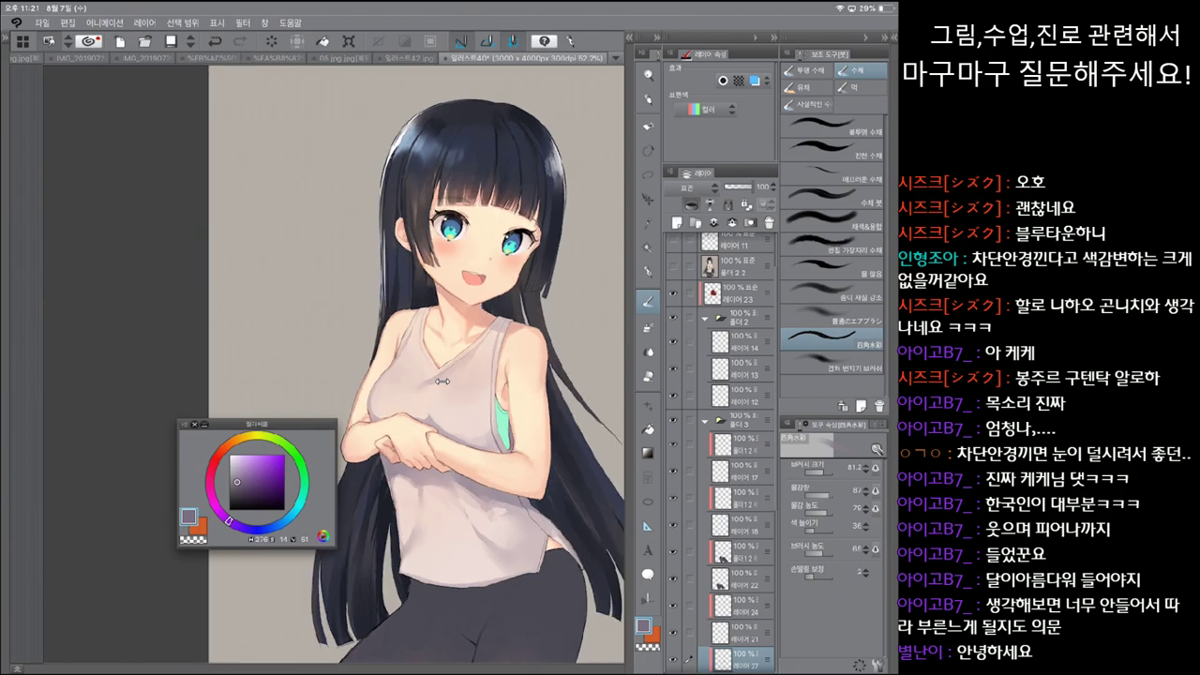
{"action": "left_click_drag", "start_coordinate": [442, 380], "coordinate": [442, 380]}
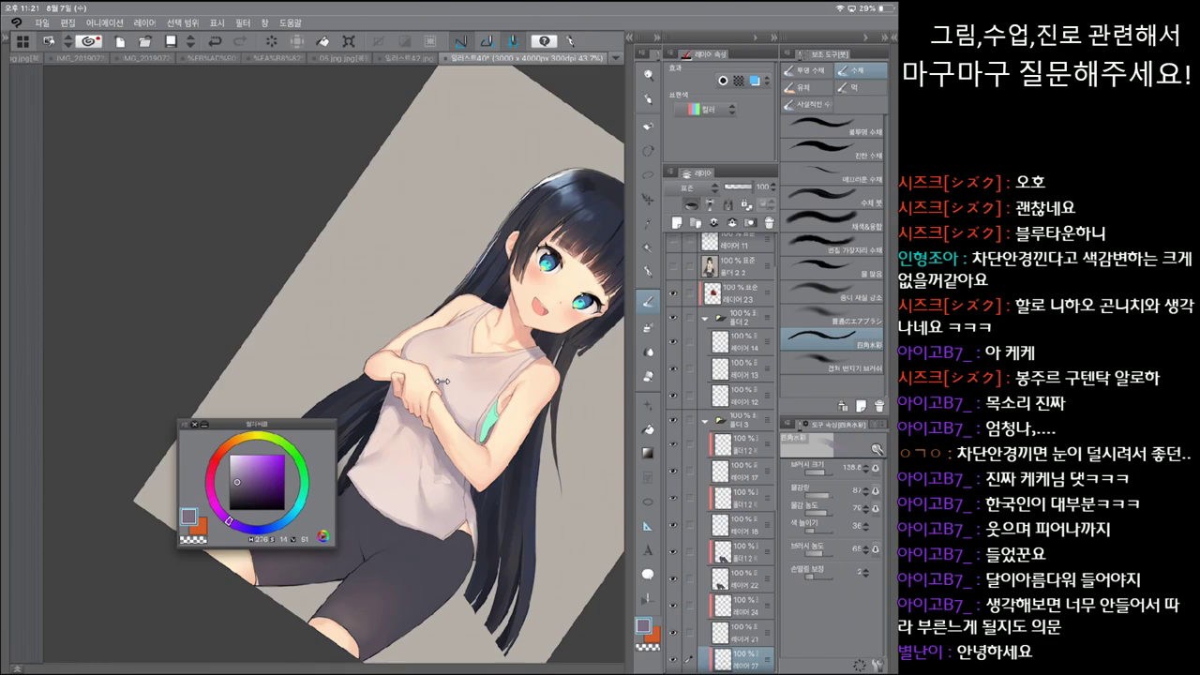
{"action": "left_click_drag", "start_coordinate": [442, 381], "coordinate": [474, 392]}
{"action": "scroll", "coordinate": [441, 381], "scroll_direction": "up", "scroll_amount": 2}
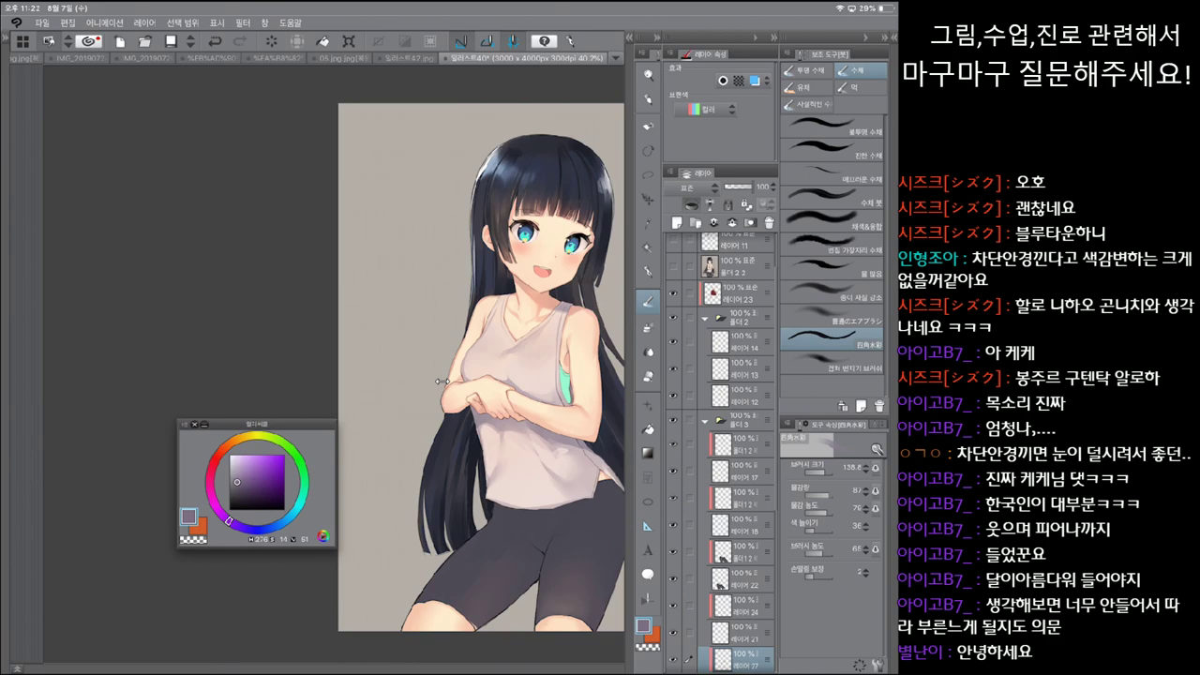
Step: Reduce the watercolour brush to size 70 and recheck the latest shading change on the figure
{"action": "key", "text": "bracketleft"}
{"action": "key", "text": "bracketleft"}
{"action": "key", "text": "bracketleft"}
{"action": "key", "text": "bracketleft"}
{"action": "key", "text": "bracketleft"}
{"action": "key", "text": "bracketright"}
{"action": "key", "text": "bracketright"}
{"action": "key", "text": "bracketright"}
{"action": "key", "text": "bracketright"}
{"action": "key", "text": "ctrl+z"}
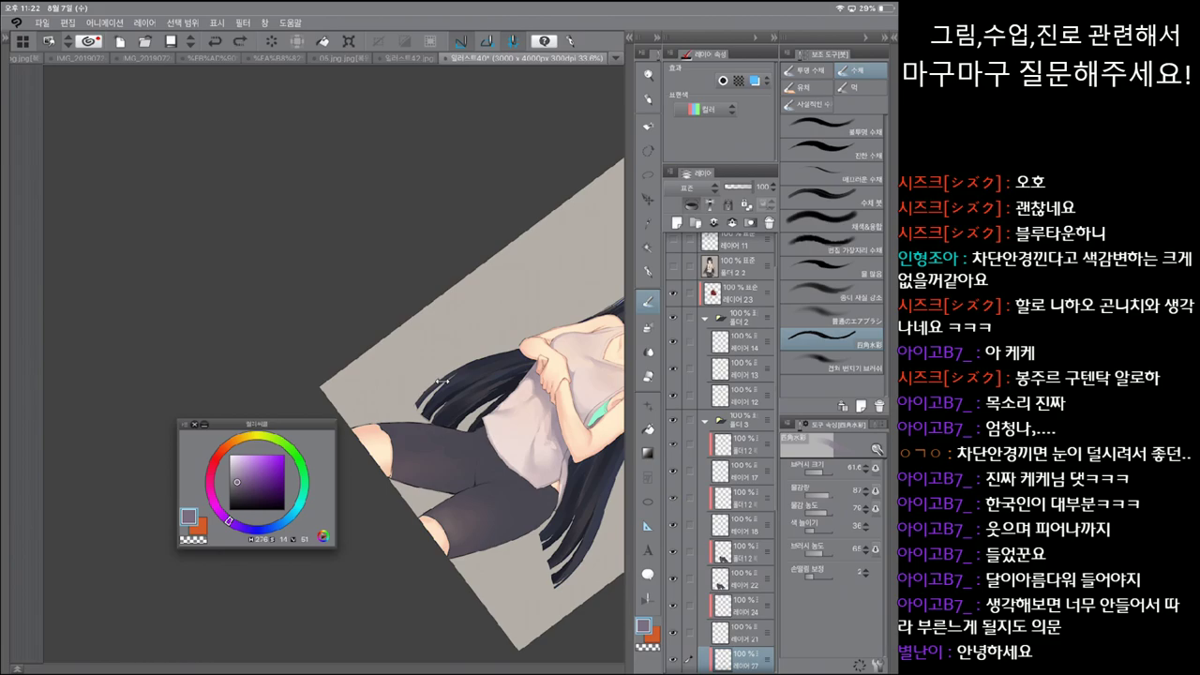
{"action": "key", "text": "ctrl+y"}
{"action": "scroll", "coordinate": [441, 381], "scroll_direction": "up", "scroll_amount": 3}
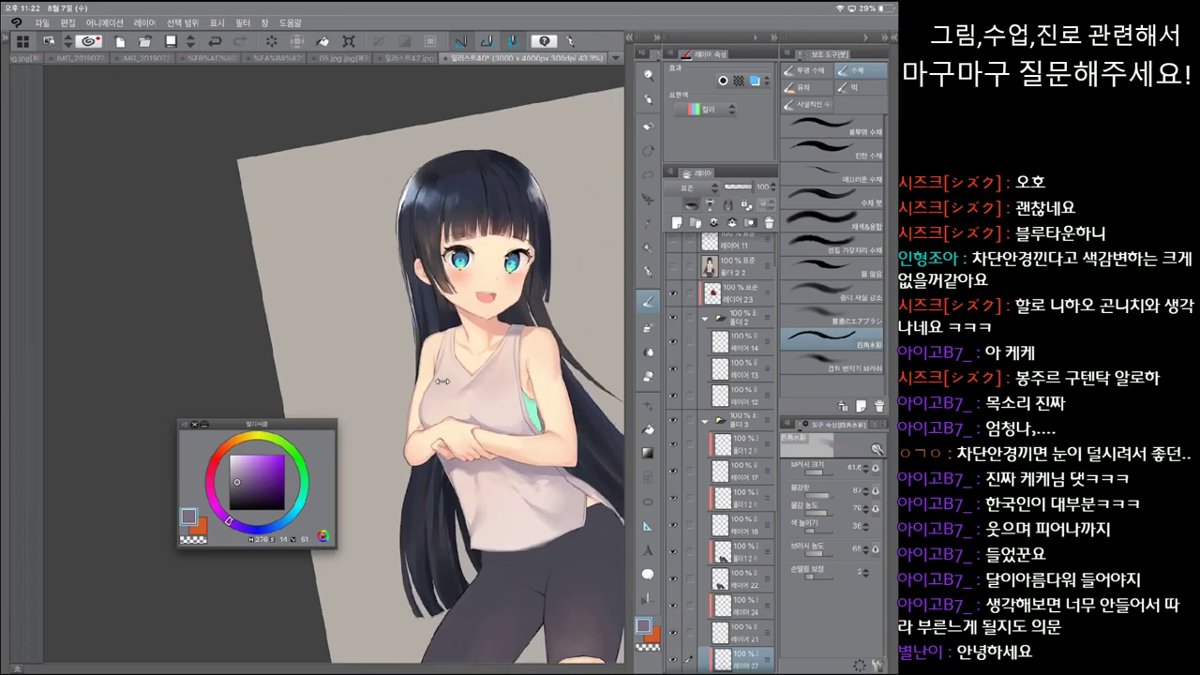
{"action": "key", "text": "bracketleft"}
{"action": "key", "text": "bracketleft"}
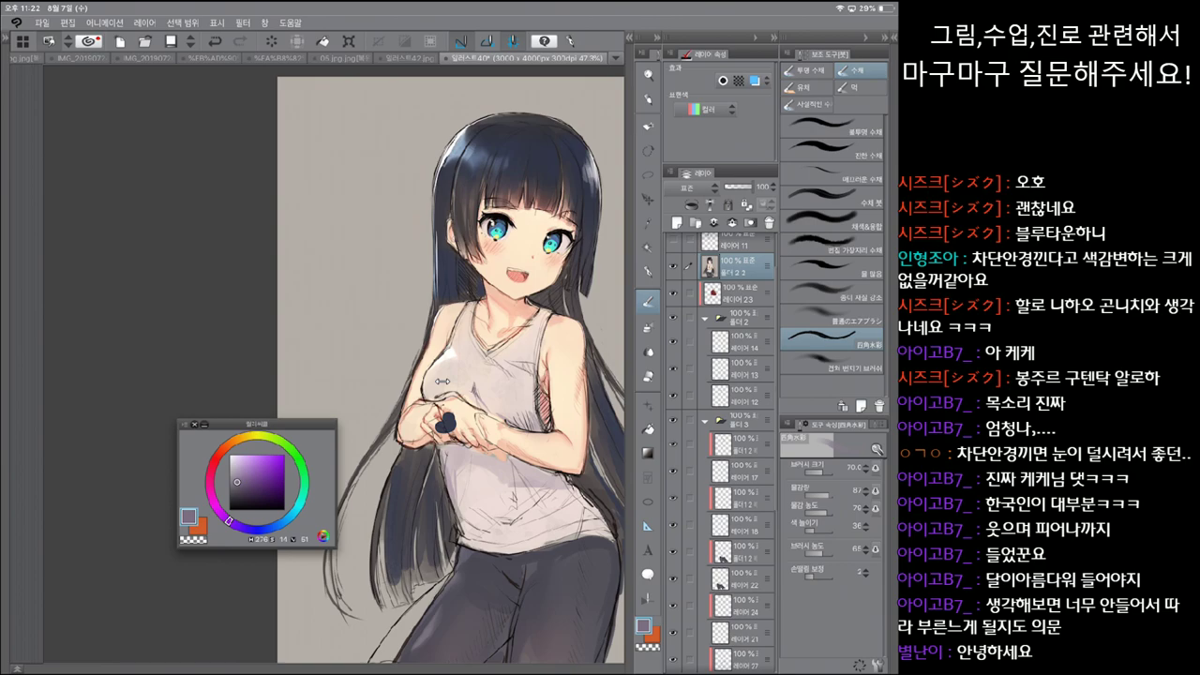
Step: With the 폴더 2 2 sketch layer selected, create a new document from the clipboard and return to 일러스트40
{"action": "right_click", "coordinate": [733, 269]}
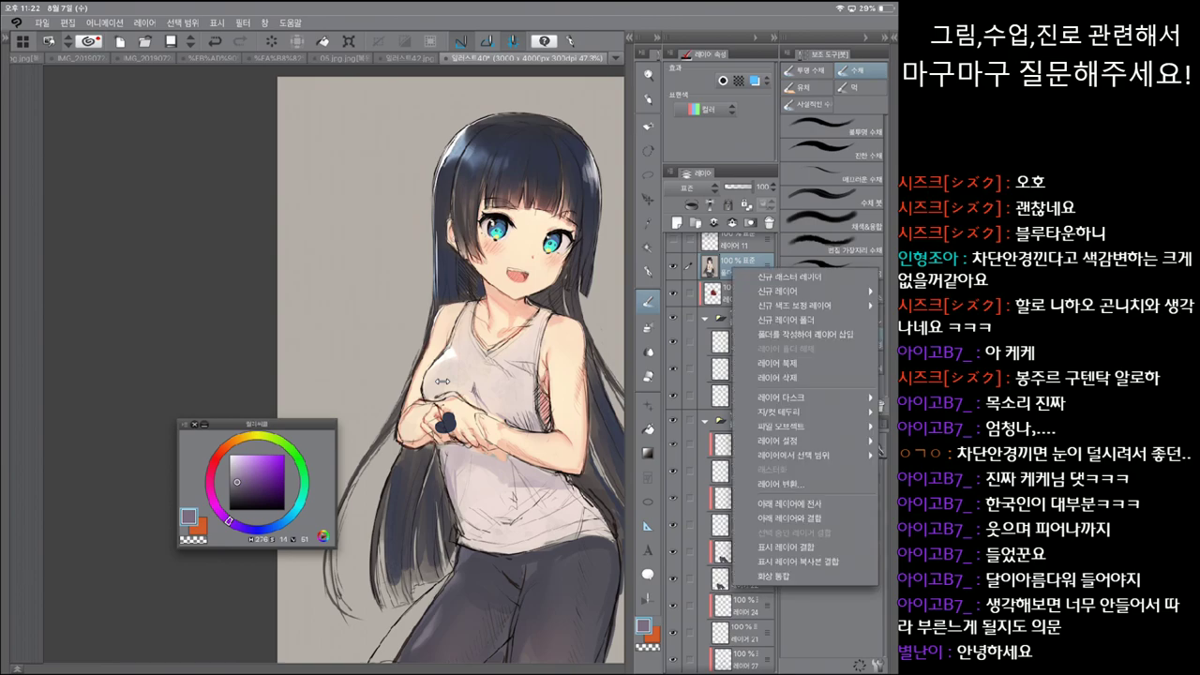
{"action": "key", "text": "Escape"}
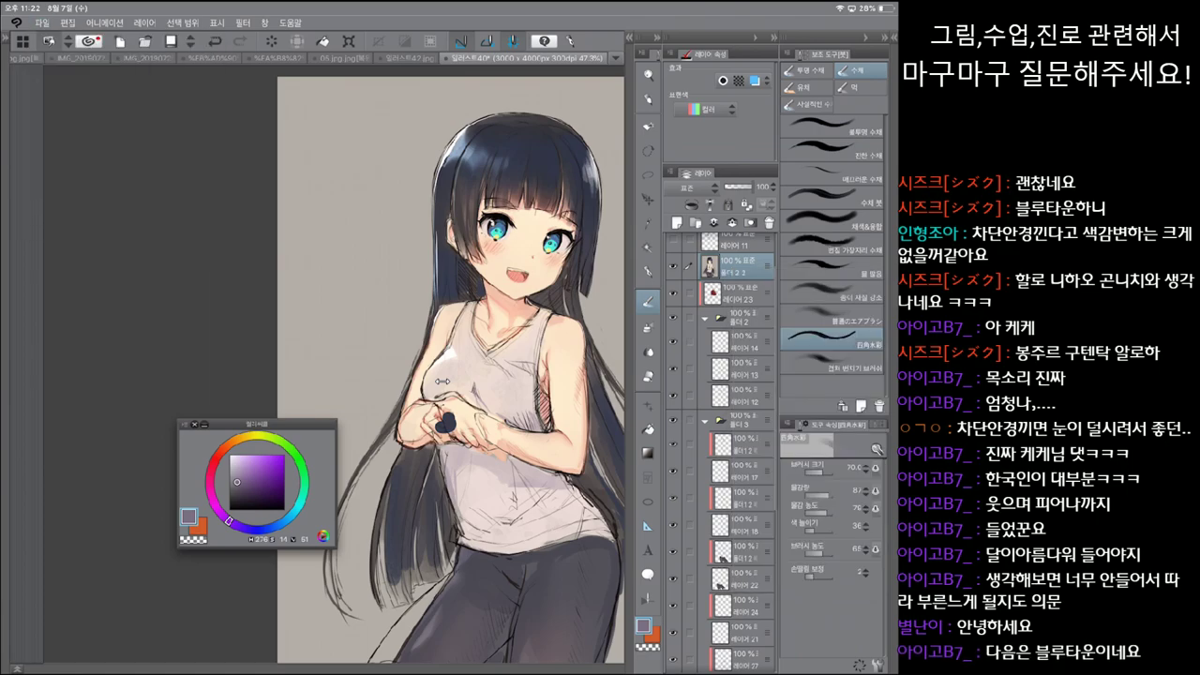
{"action": "left_click", "coordinate": [42, 23]}
{"action": "left_click", "coordinate": [84, 53]}
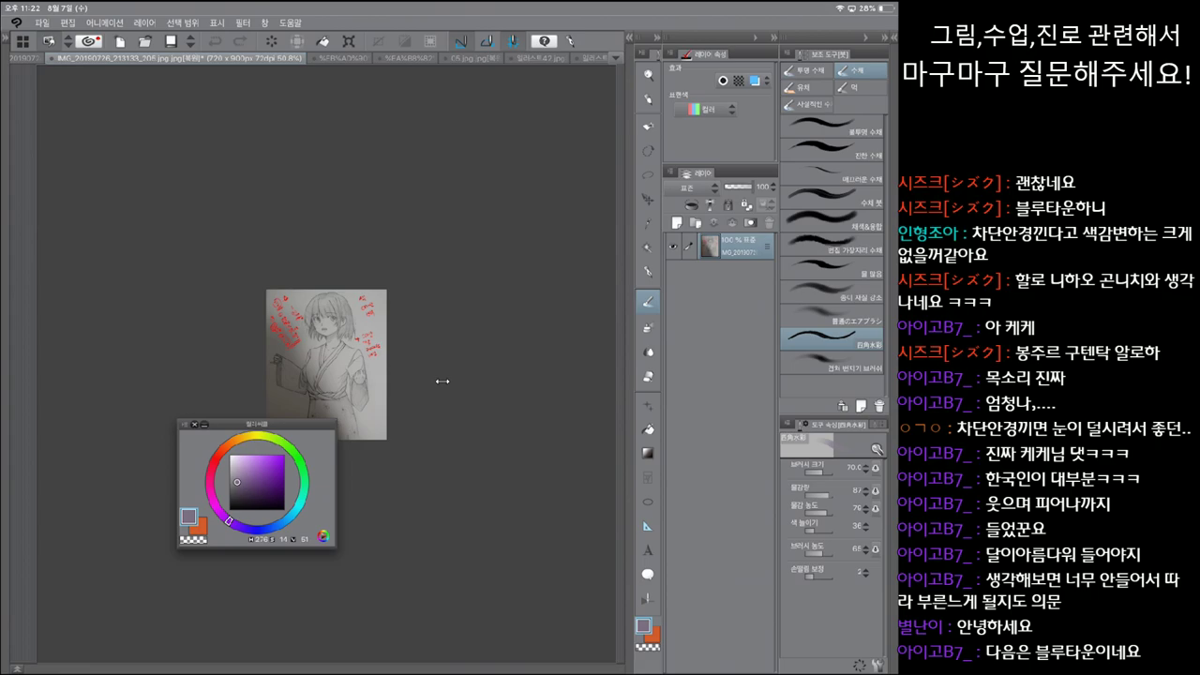
{"action": "left_click", "coordinate": [616, 57]}
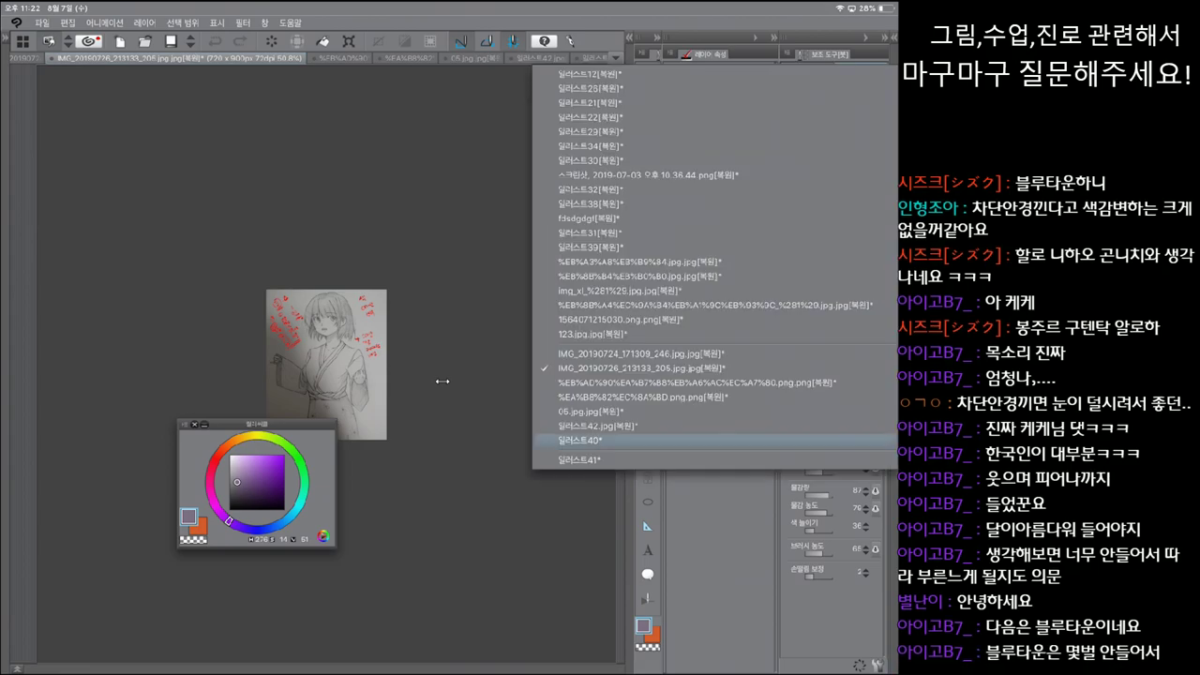
{"action": "key", "text": "Return"}
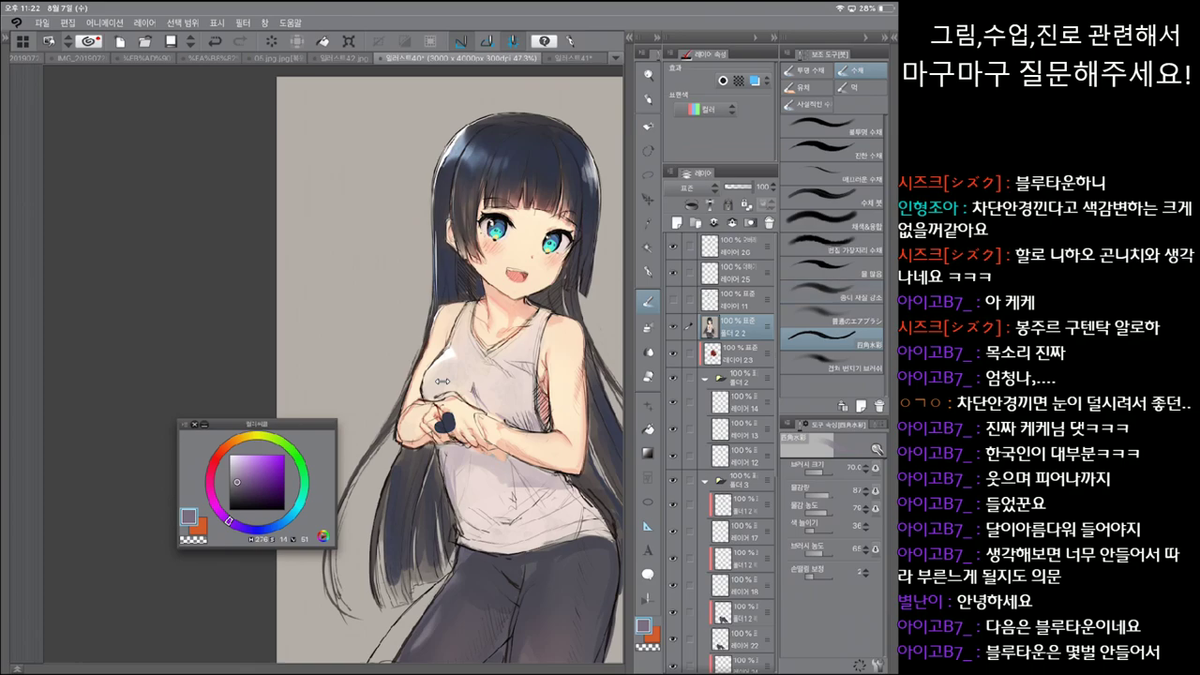
Step: Select the whole canvas, create another new document from the clipboard, and return to the girl illustration
{"action": "key", "text": "ctrl+a"}
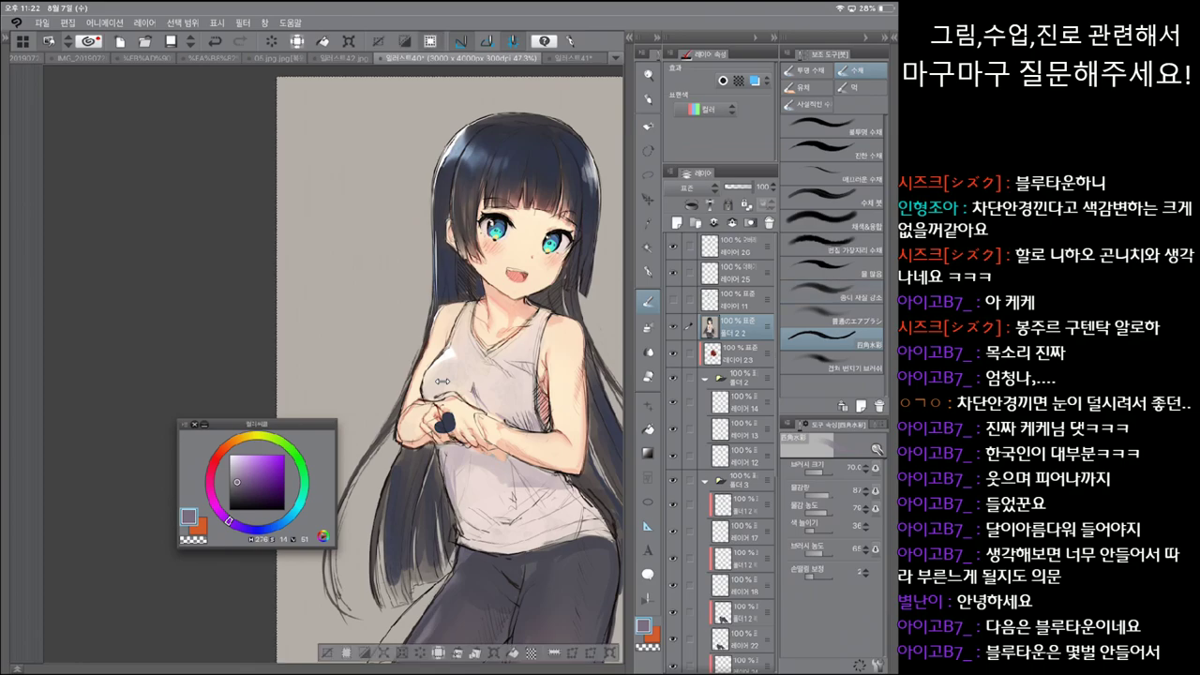
{"action": "key", "text": "alt+f"}
{"action": "key", "text": "Down"}
{"action": "key", "text": "Return"}
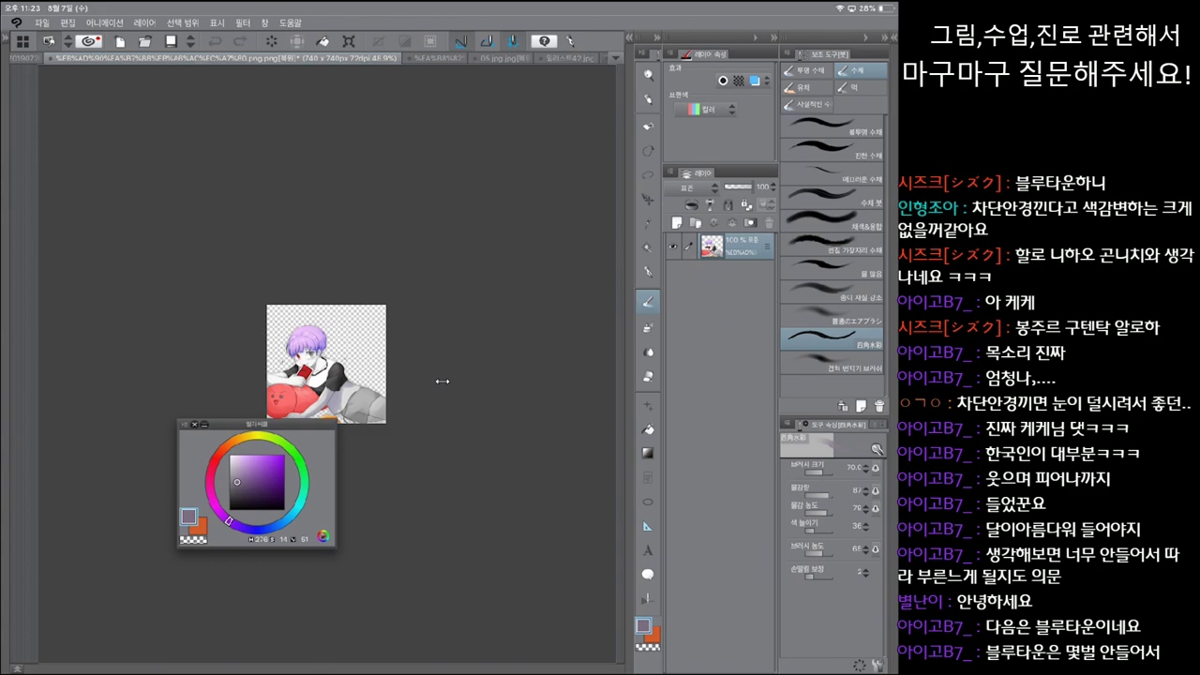
{"action": "key", "text": "ctrl+w"}
{"action": "key", "text": "Escape"}
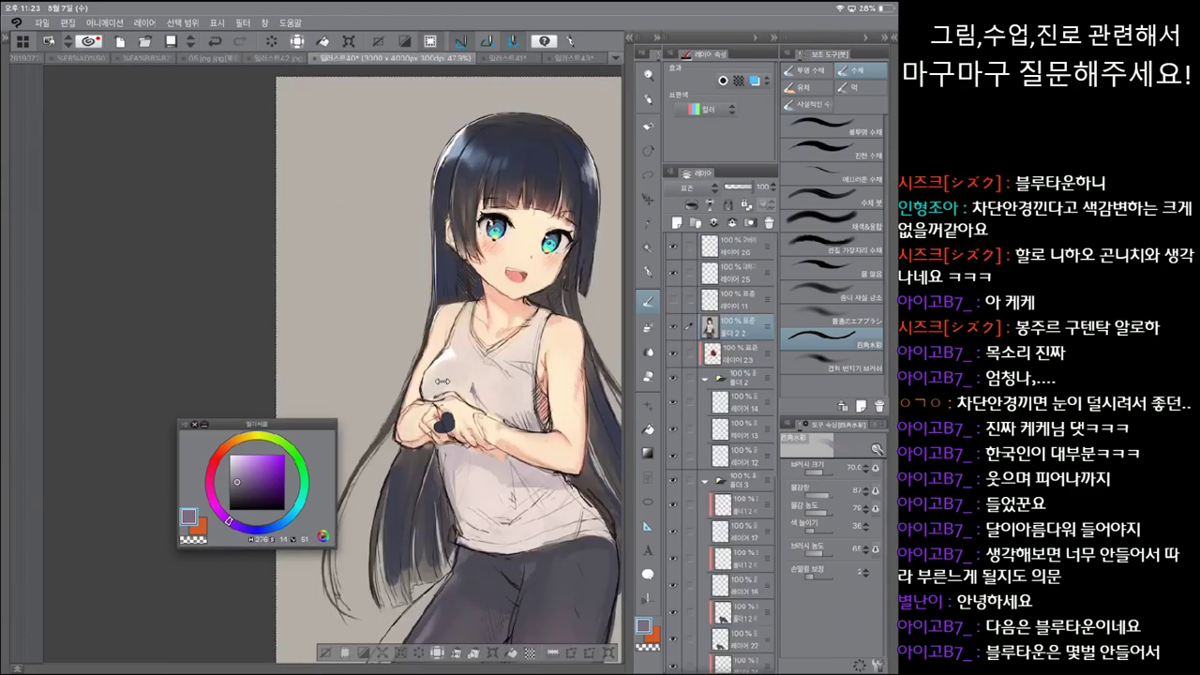
{"action": "key", "text": "alt+f"}
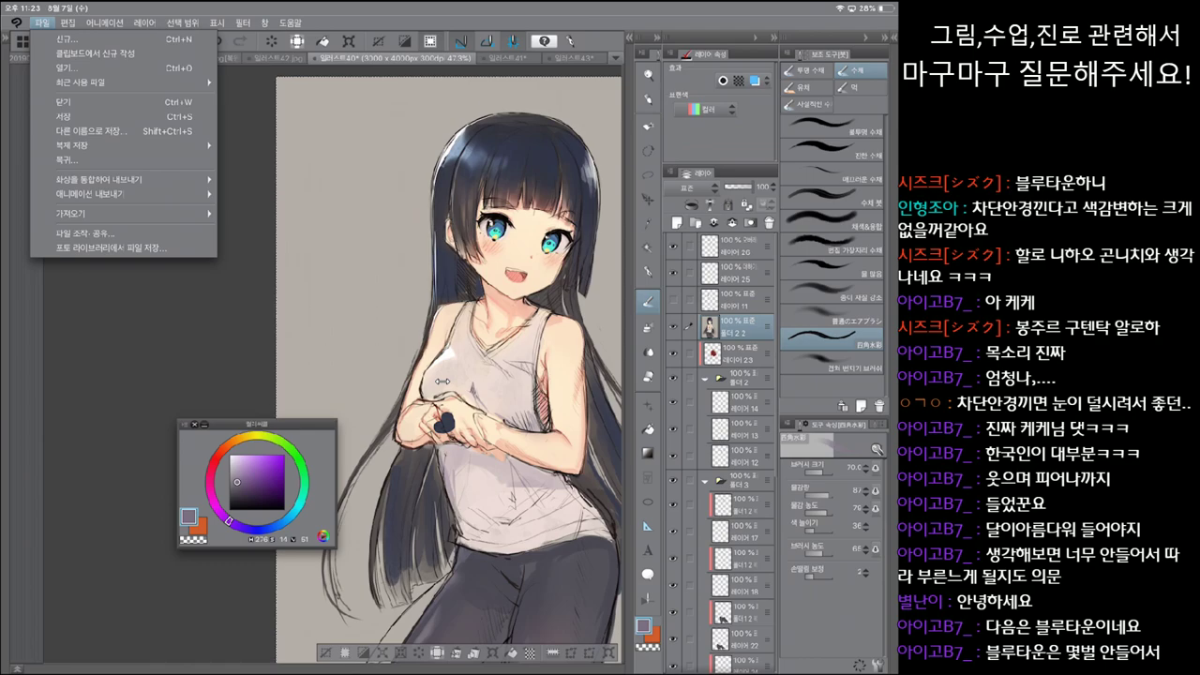
{"action": "key", "text": "Escape"}
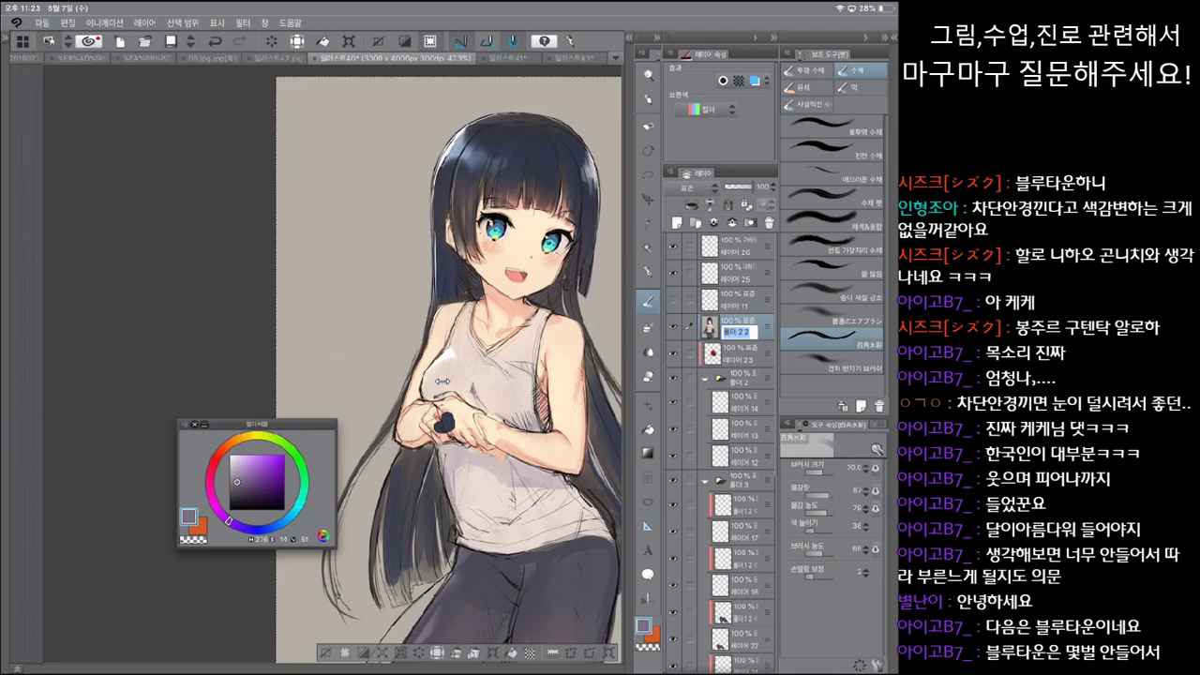
Step: Look through the other open reference documents and return to the girl illustration at a smaller scale
{"action": "key", "text": "ctrl+minus"}
{"action": "key", "text": "ctrl+minus"}
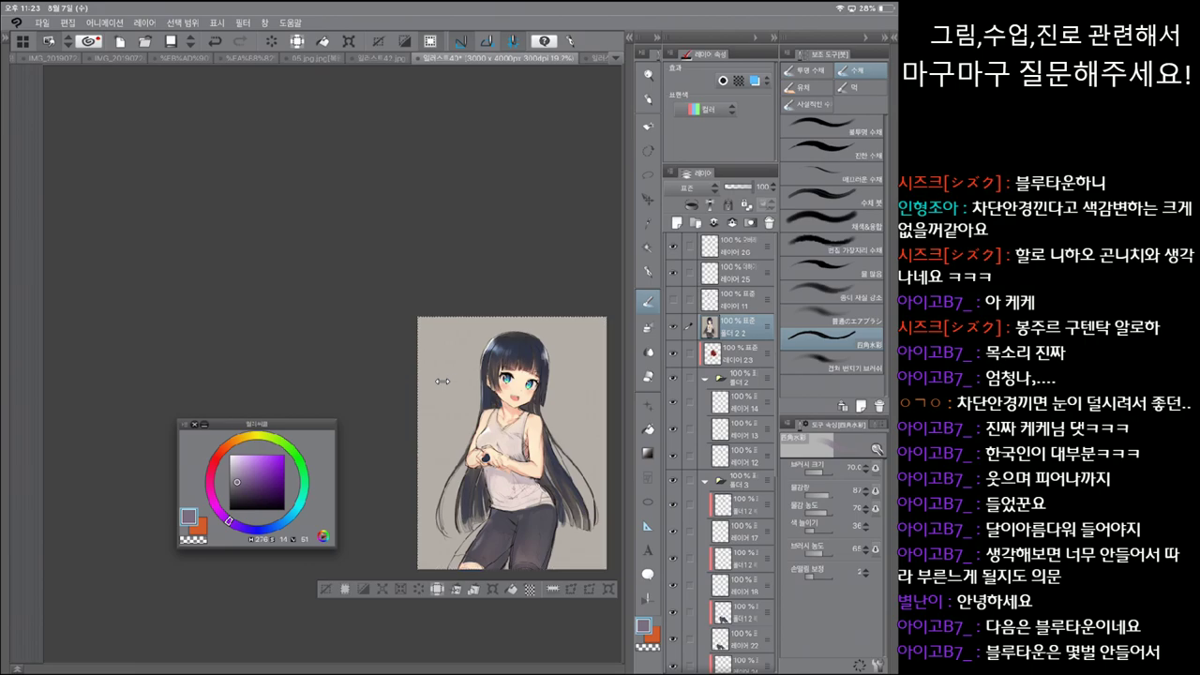
{"action": "key", "text": "ctrl+Tab"}
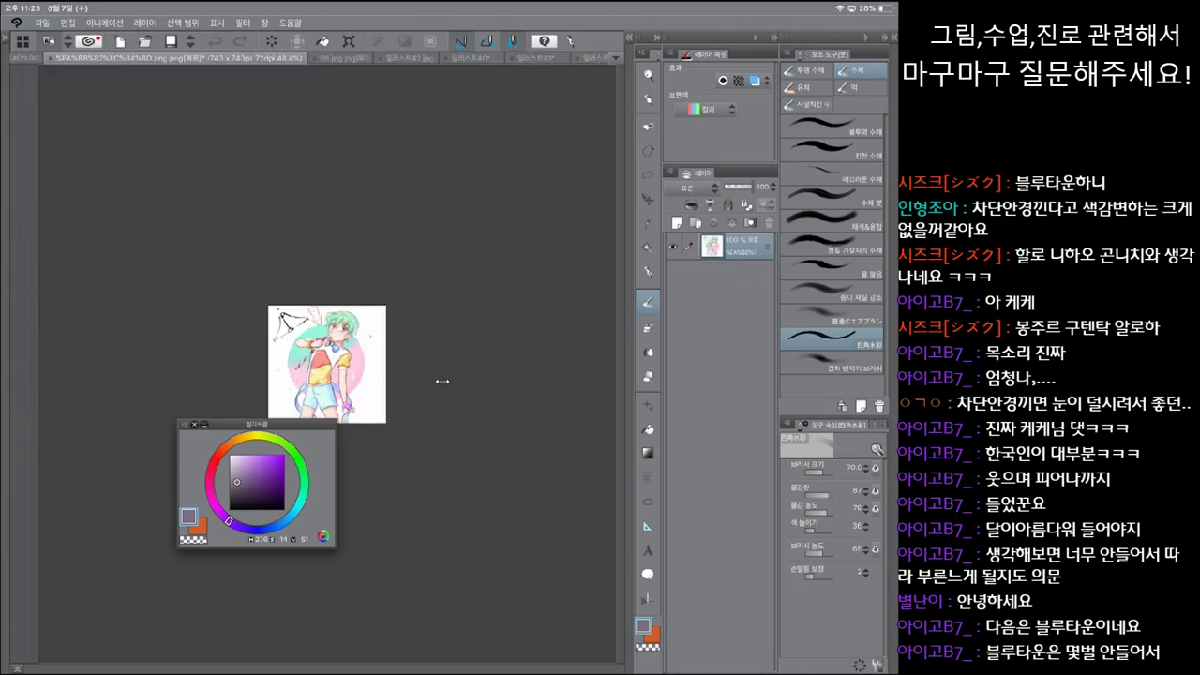
{"action": "key", "text": "ctrl+Tab"}
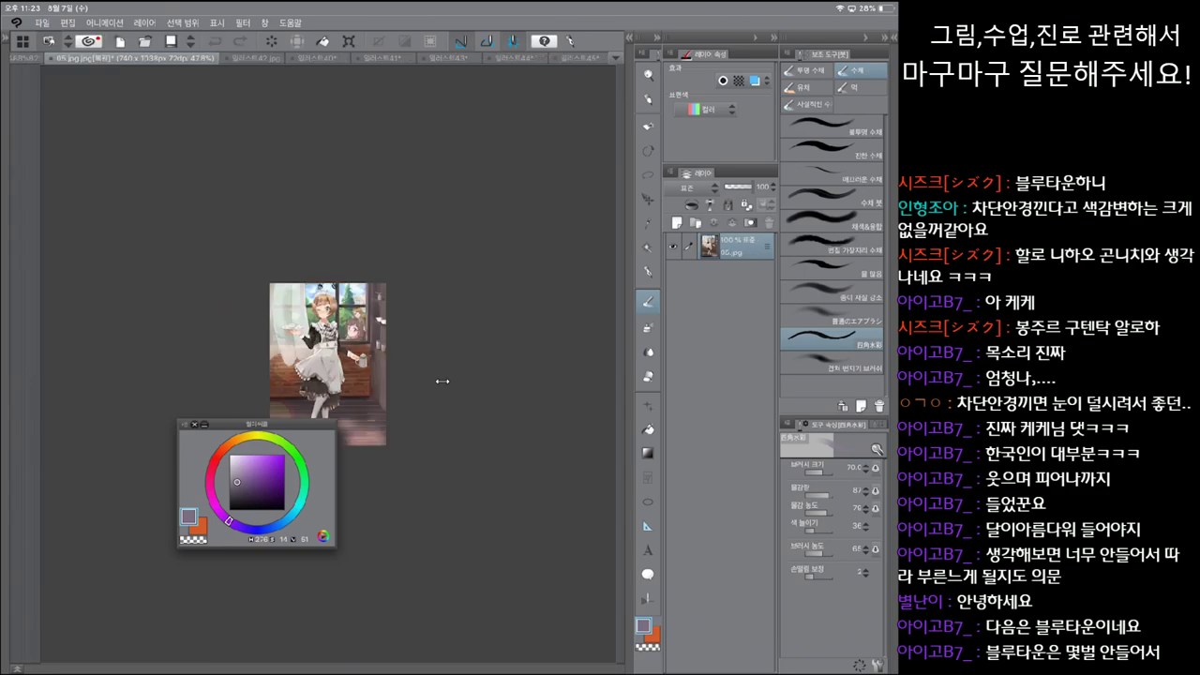
{"action": "key", "text": "ctrl+Tab"}
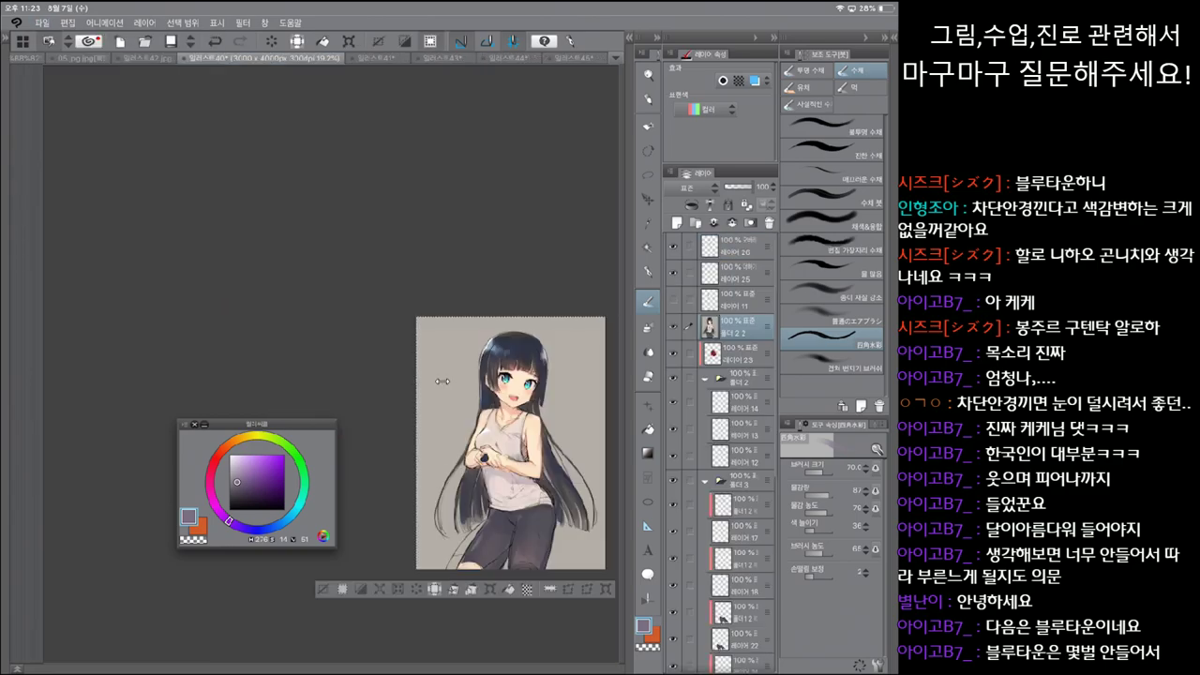
Step: Move the colour wheel away from the artwork and switch to the G-Pen
{"action": "scroll", "coordinate": [595, 469], "scroll_direction": "up", "scroll_amount": 5}
{"action": "left_click_drag", "start_coordinate": [253, 423], "coordinate": [167, 395]}
{"action": "key", "text": "p"}
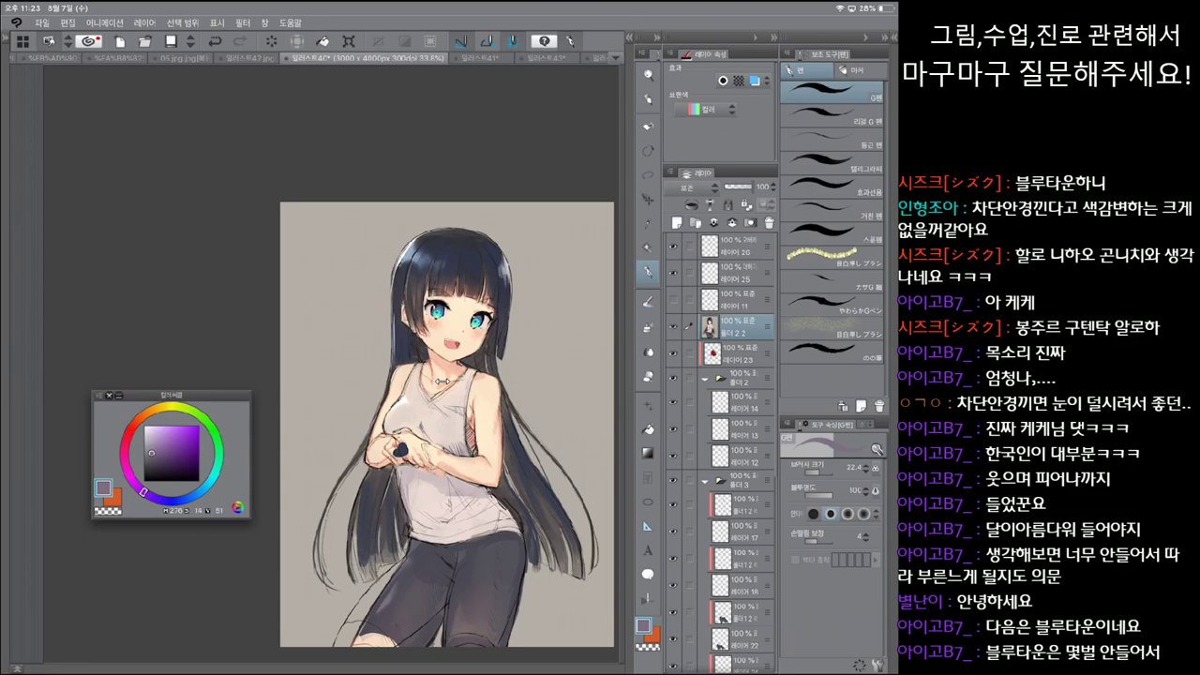
Step: Select the whole canvas again, create a further document from the clipboard, return to 일러스트40 and clear the selection
{"action": "key", "text": "ctrl+a"}
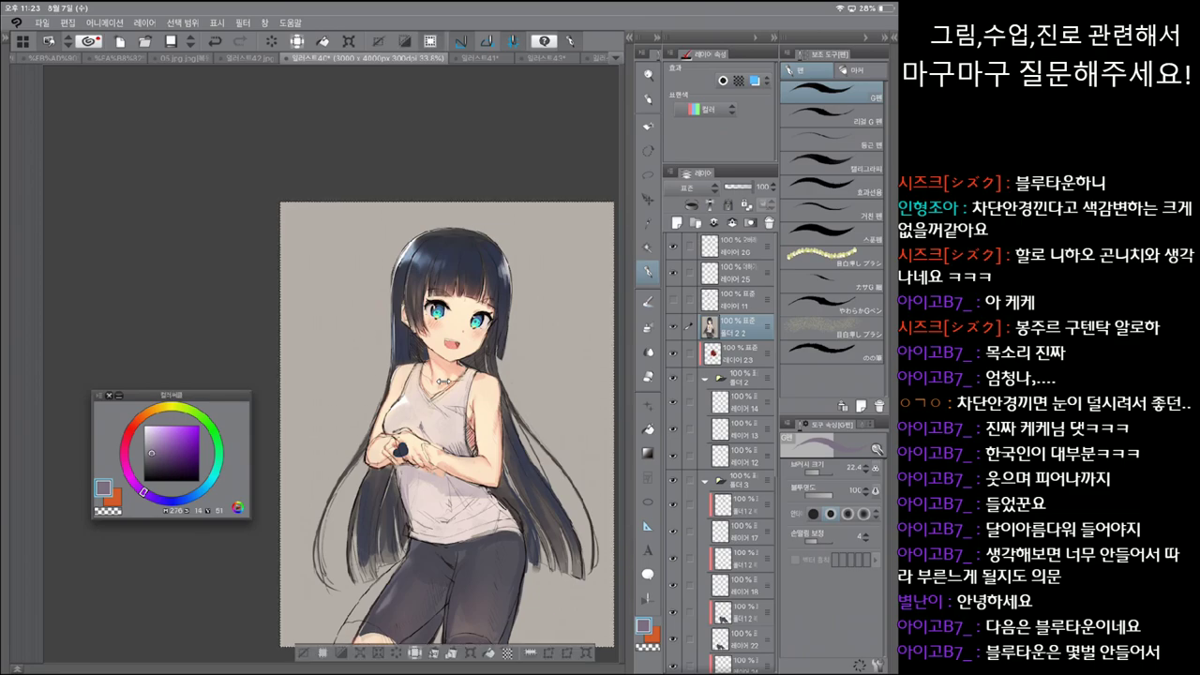
{"action": "key", "text": "ctrl+v"}
{"action": "key", "text": "ctrl+z"}
{"action": "left_click", "coordinate": [42, 23]}
{"action": "left_click", "coordinate": [75, 53]}
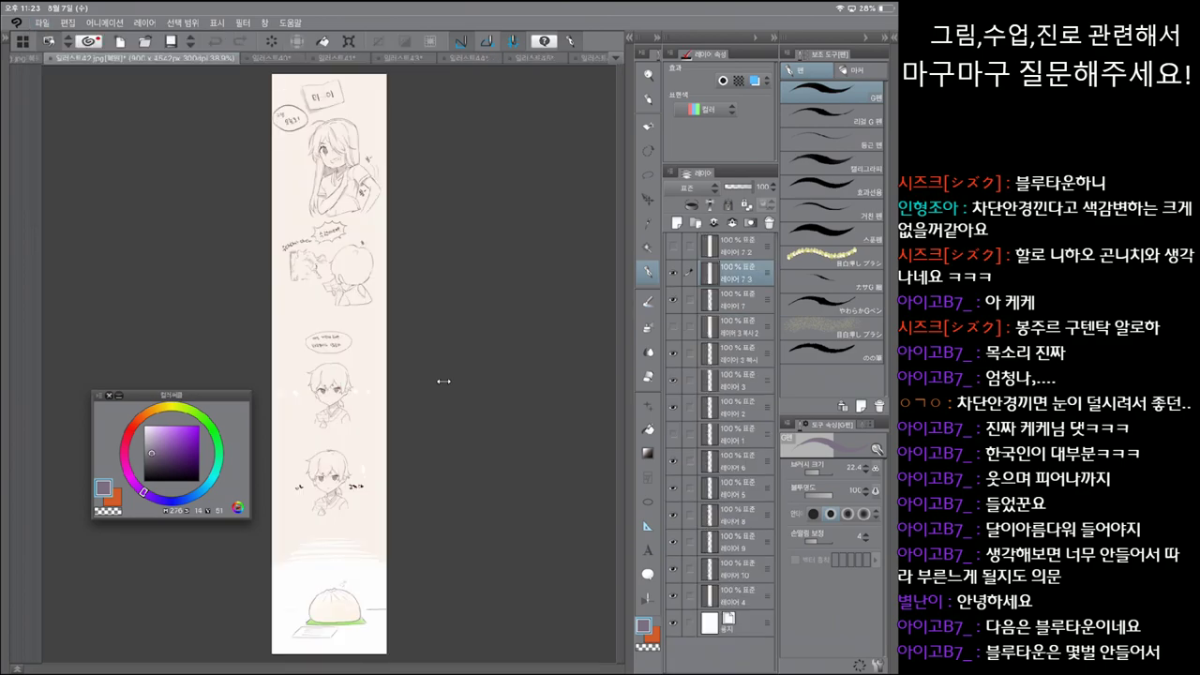
{"action": "key", "text": "ctrl+Tab"}
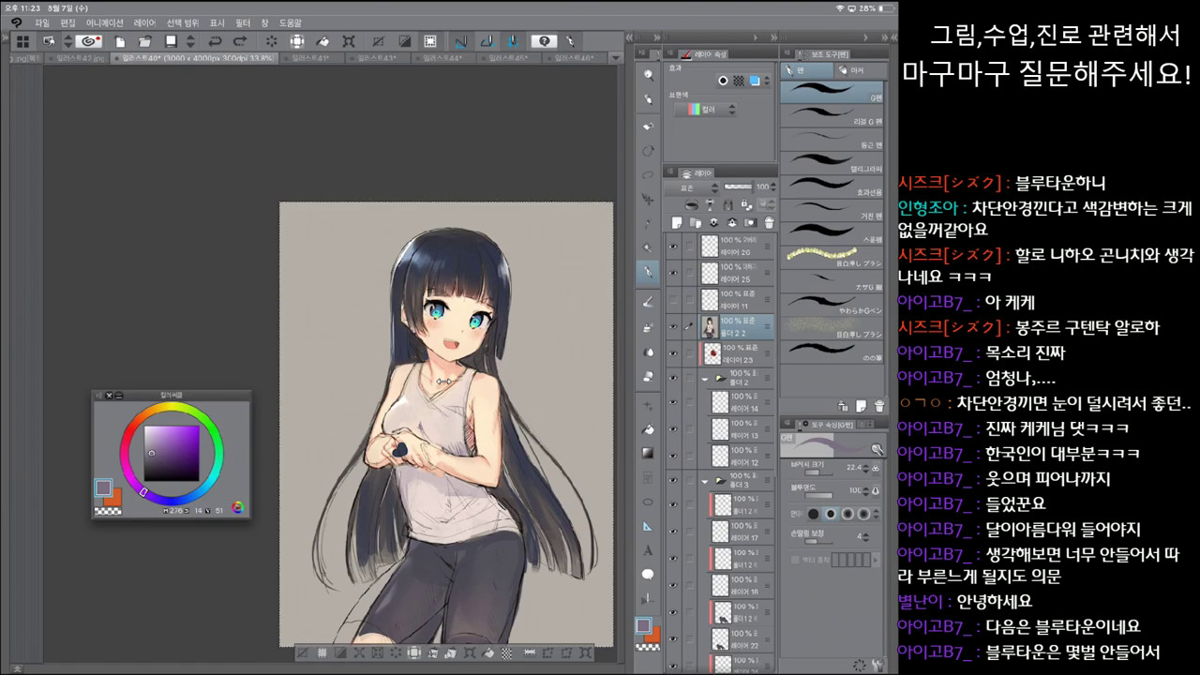
{"action": "key", "text": "ctrl+d"}
Step: Switch to the Real G-Pen, hide the 폴더 2 2 sketch layer and inspect the mirrored face and upper body
{"action": "left_click", "coordinate": [832, 114]}
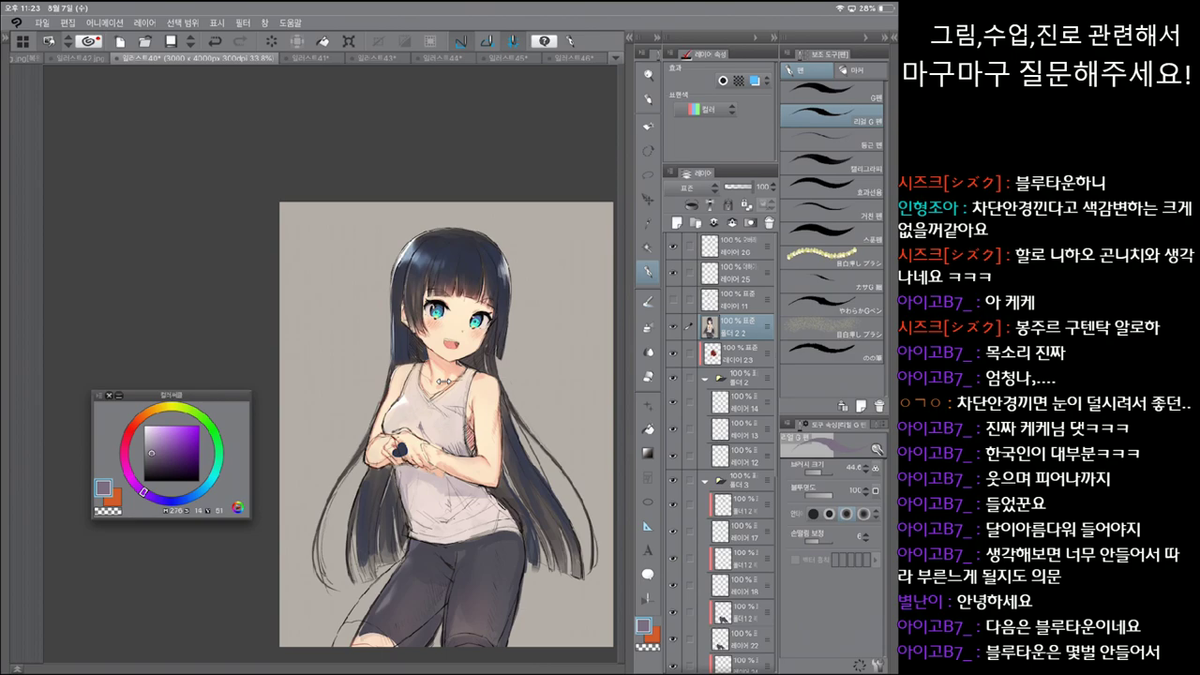
{"action": "left_click", "coordinate": [672, 326]}
{"action": "left_click", "coordinate": [671, 325]}
{"action": "key", "text": "ctrl+z"}
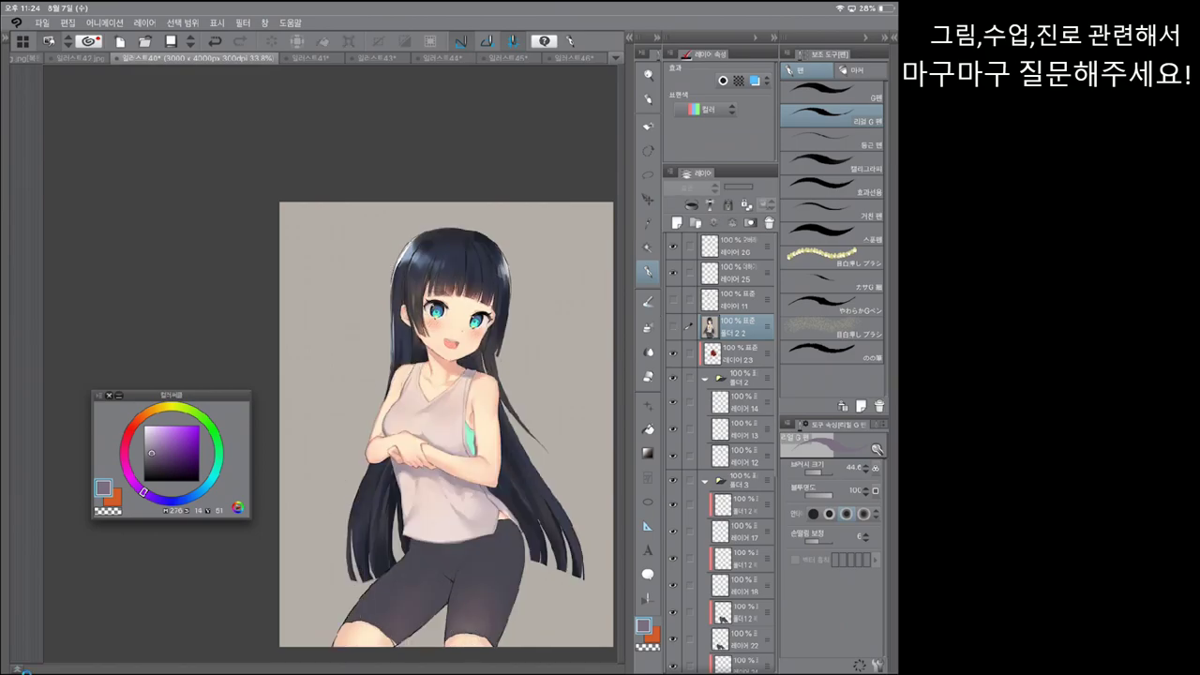
{"action": "scroll", "coordinate": [355, 375], "scroll_direction": "up", "scroll_amount": 3}
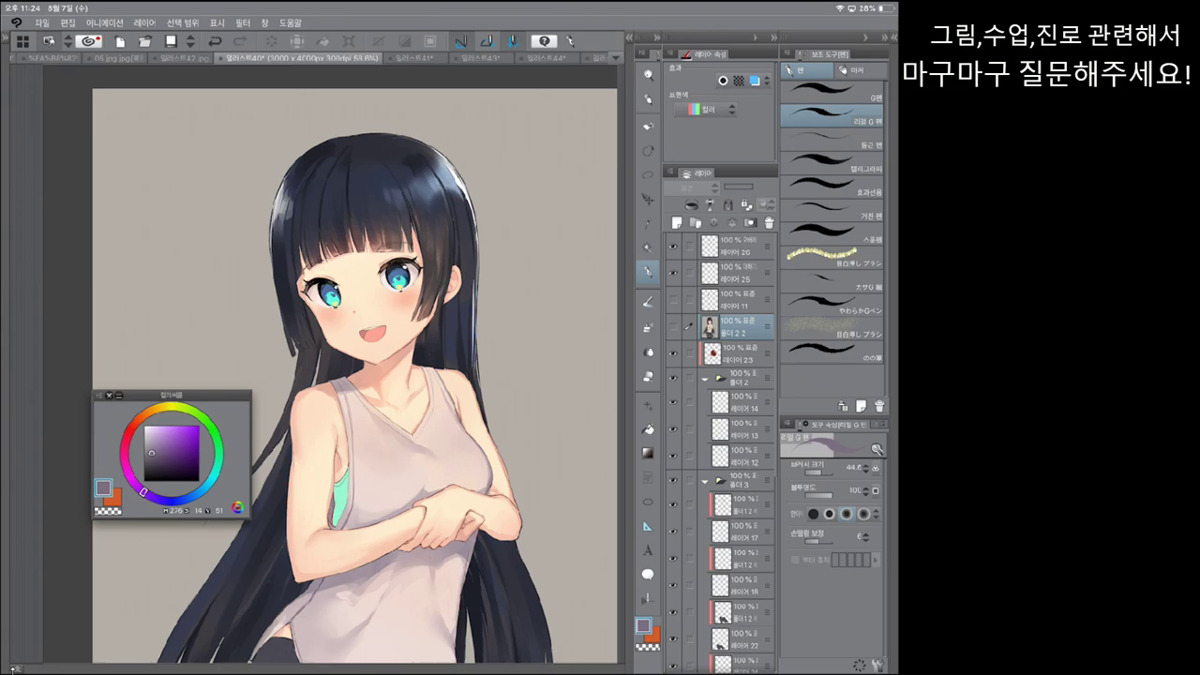
{"action": "left_click_drag", "start_coordinate": [355, 375], "coordinate": [396, 458]}
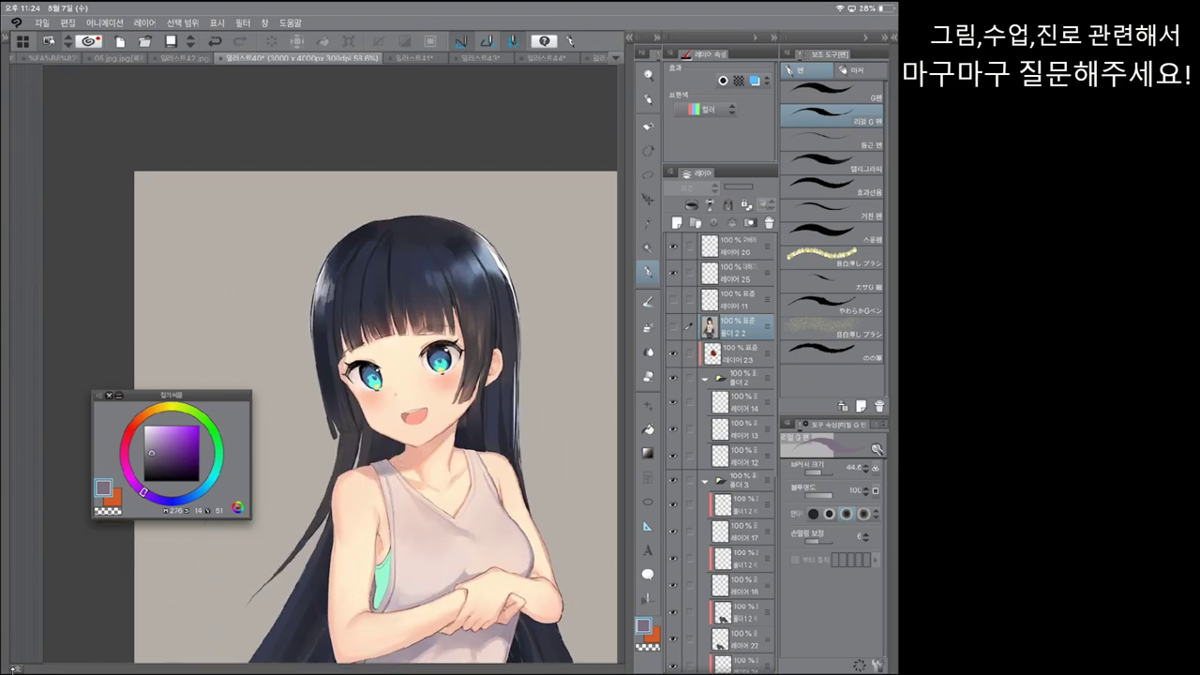
Step: Choose a light blue and enlarge the 四角水彩 watercolour brush to about 130 for painting on the hair layer
{"action": "left_click_drag", "start_coordinate": [355, 375], "coordinate": [393, 337]}
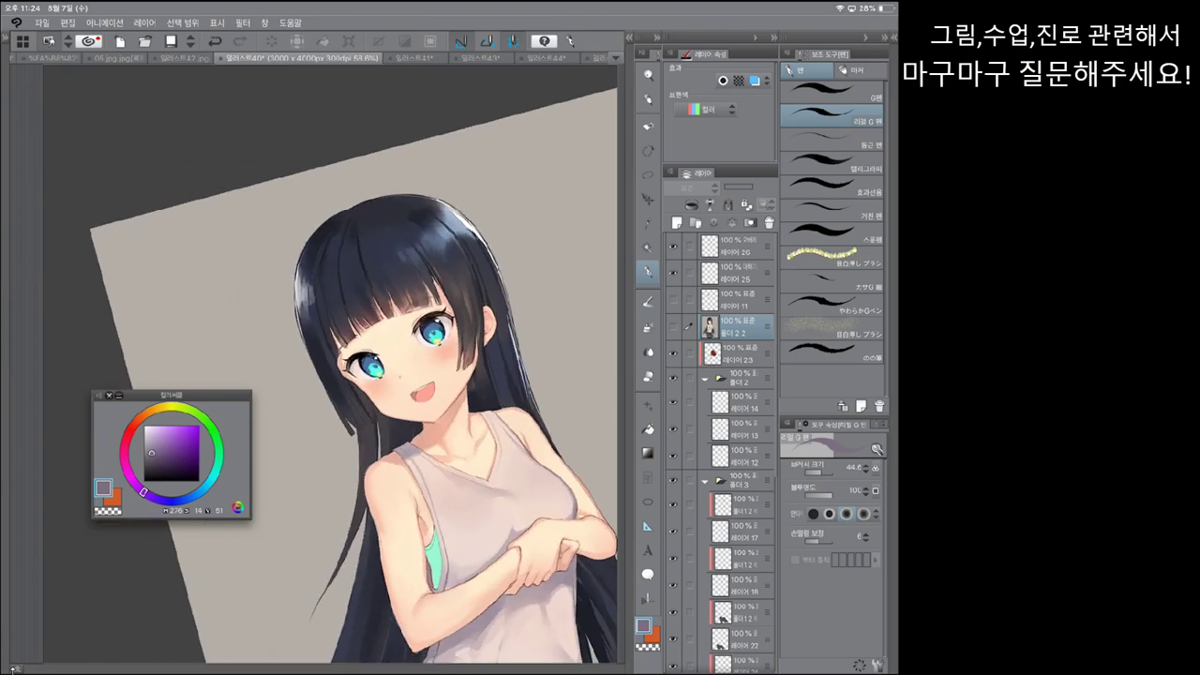
{"action": "left_click_drag", "start_coordinate": [142, 491], "coordinate": [197, 493]}
{"action": "left_click", "coordinate": [161, 437]}
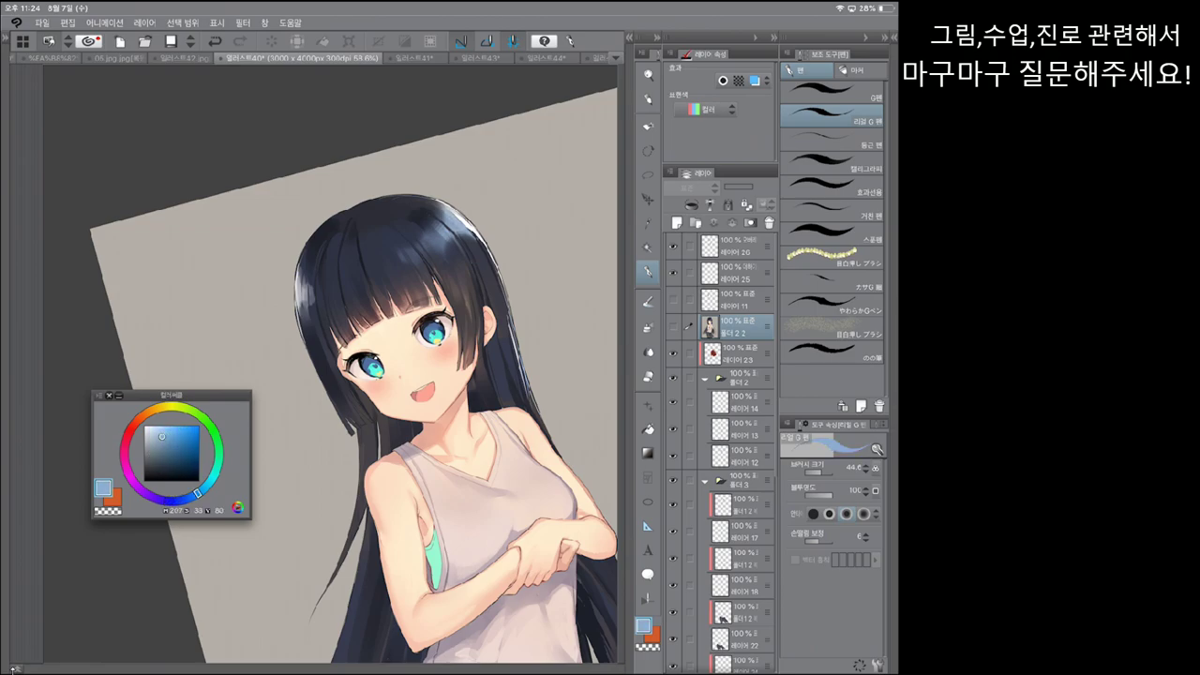
{"action": "key", "text": "b"}
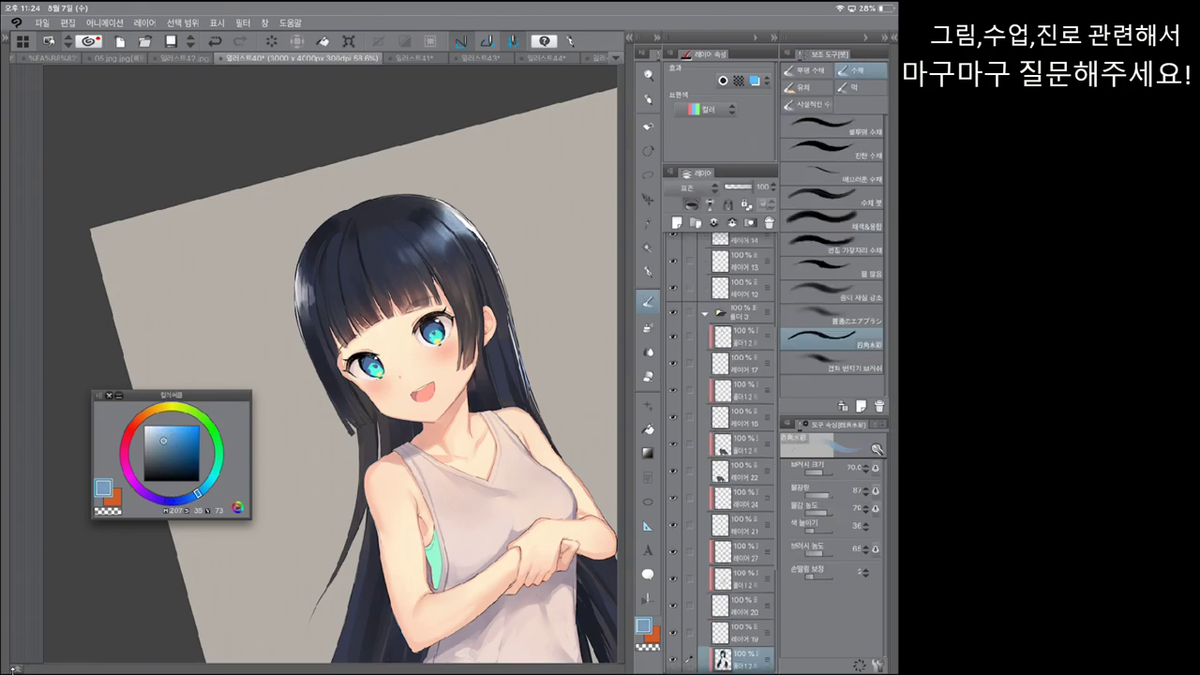
{"action": "key", "text": "bracketright"}
{"action": "key", "text": "bracketright"}
{"action": "key", "text": "bracketright"}
{"action": "key", "text": "bracketleft"}
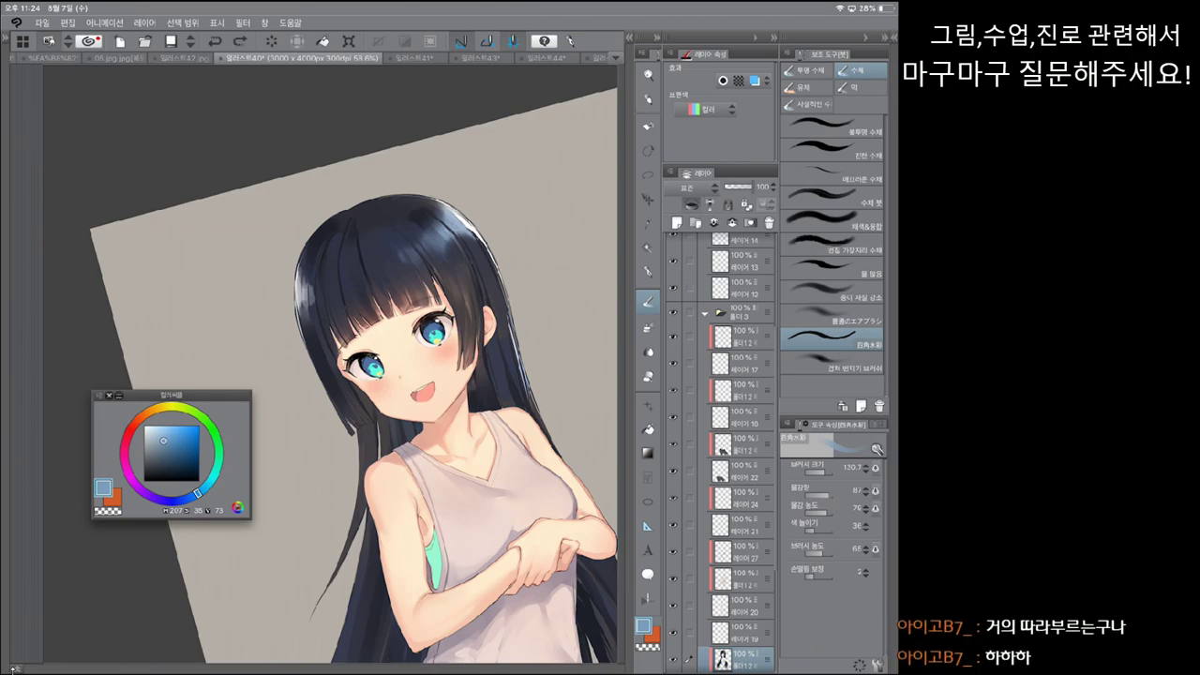
Step: Compare the hair with and without the light blue watercolour stroke, then check the mirrored figure at a smaller scale
{"action": "key", "text": "ctrl+z"}
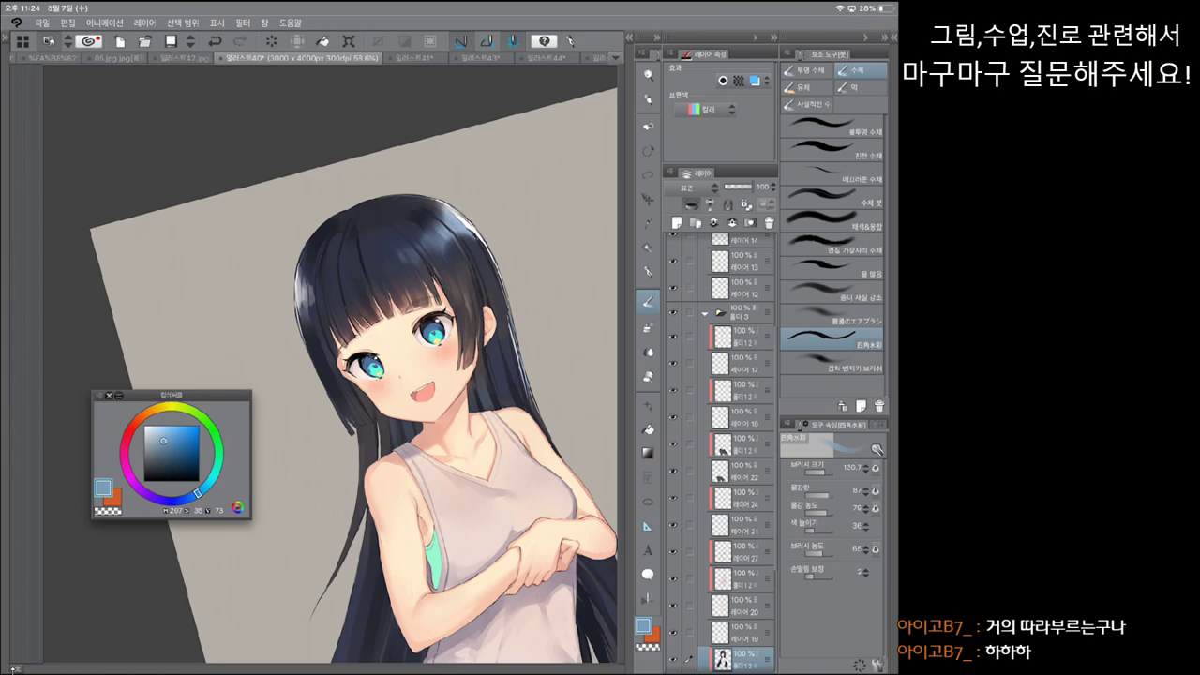
{"action": "key", "text": "ctrl+y"}
{"action": "key", "text": "ctrl+z"}
{"action": "key", "text": "ctrl+y"}
{"action": "key", "text": "ctrl+z"}
{"action": "key", "text": "ctrl+y"}
{"action": "key", "text": "ctrl+z"}
{"action": "key", "text": "ctrl+y"}
{"action": "scroll", "coordinate": [331, 391], "scroll_direction": "down", "scroll_amount": 2}
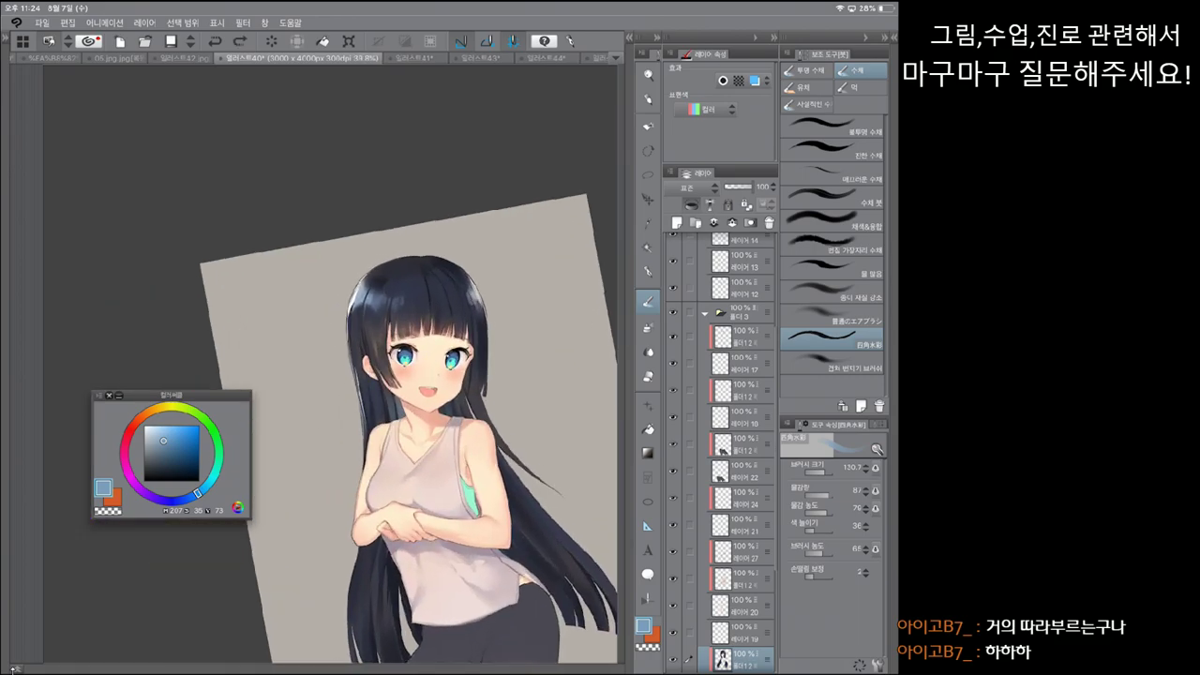
Step: Enlarge the watercolour brush to about 228 and compare the wider light blue tint in the hair with the untinted version
{"action": "key", "text": "]"}
{"action": "key", "text": "ctrl+z"}
{"action": "key", "text": "ctrl+y"}
{"action": "key", "text": "ctrl+z"}
{"action": "key", "text": "ctrl+y"}
{"action": "key", "text": "ctrl+z"}
{"action": "key", "text": "ctrl+y"}
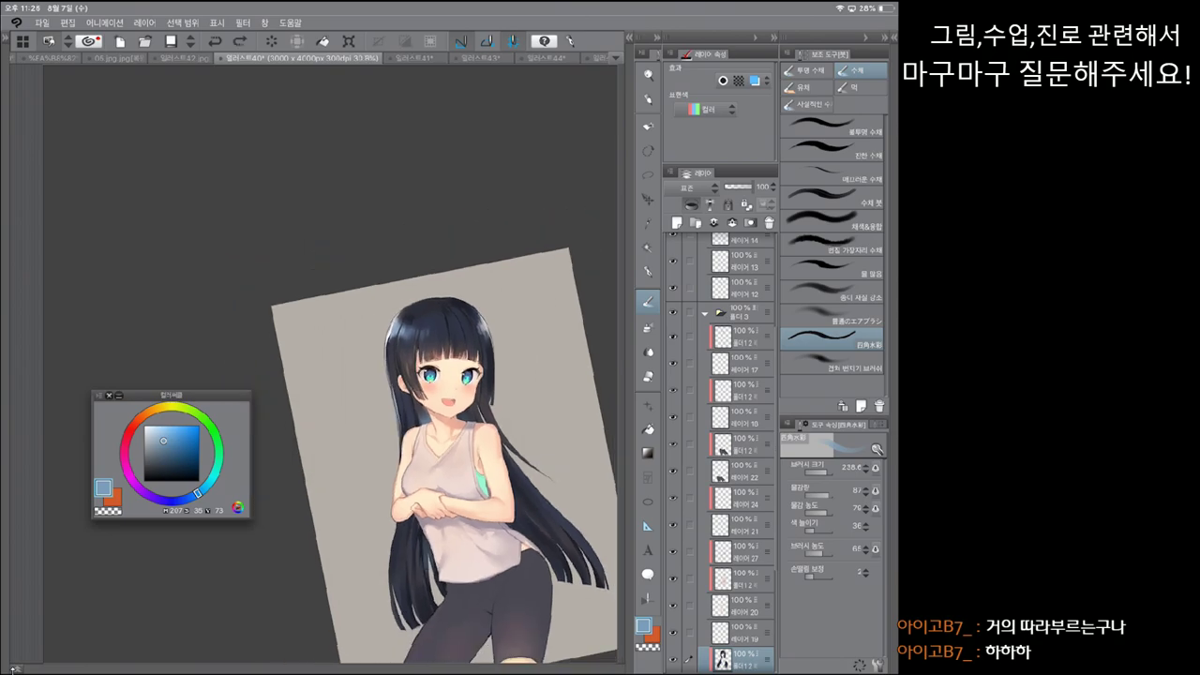
Step: Undo the latest light blue tint and enlarge the 四角水彩 brush to about 274
{"action": "key", "text": "ctrl+z"}
{"action": "key", "text": "bracketleft"}
{"action": "key", "text": "ctrl+z"}
{"action": "key", "text": "ctrl+y"}
{"action": "key", "text": "bracketright"}
{"action": "key", "text": "bracketright"}
{"action": "key", "text": "bracketright"}
{"action": "key", "text": "bracketright"}
Step: Brush a soft light blue glow into the back hair beside the neck, retrying the stroke against the untinted version
{"action": "key", "text": "ctrl+z"}
{"action": "key", "text": "ctrl+y"}
{"action": "key", "text": "ctrl+z"}
{"action": "key", "text": "ctrl+y"}
{"action": "key", "text": "ctrl+z"}
{"action": "key", "text": "p"}
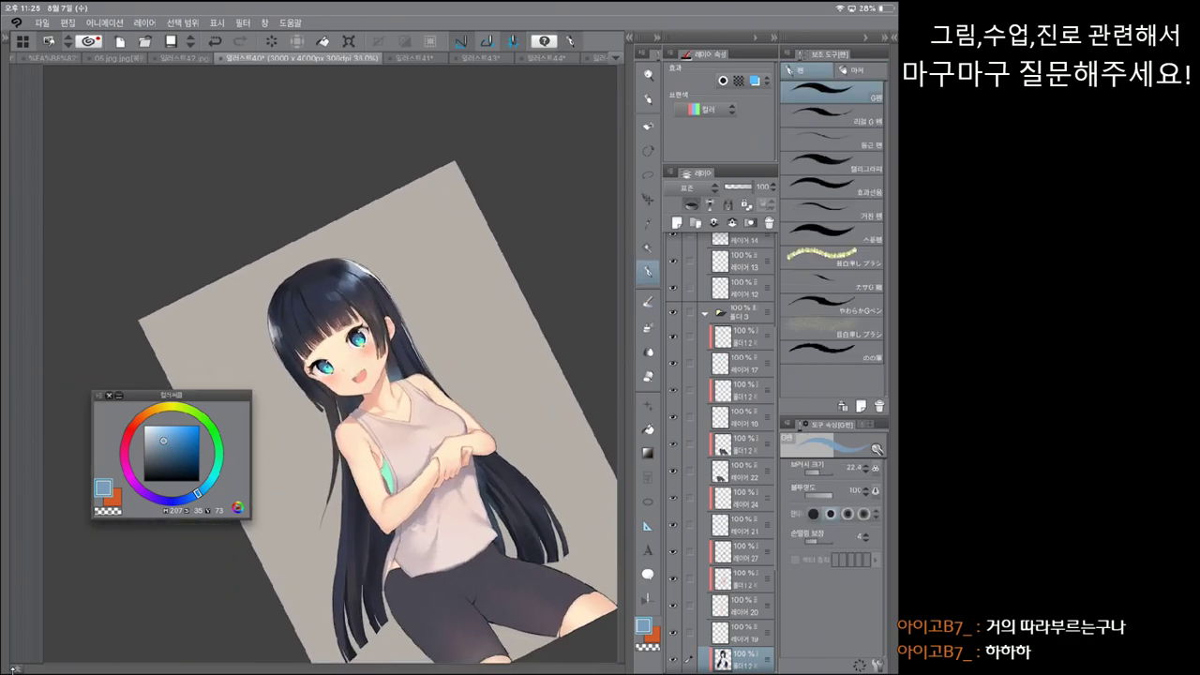
{"action": "key", "text": "b"}
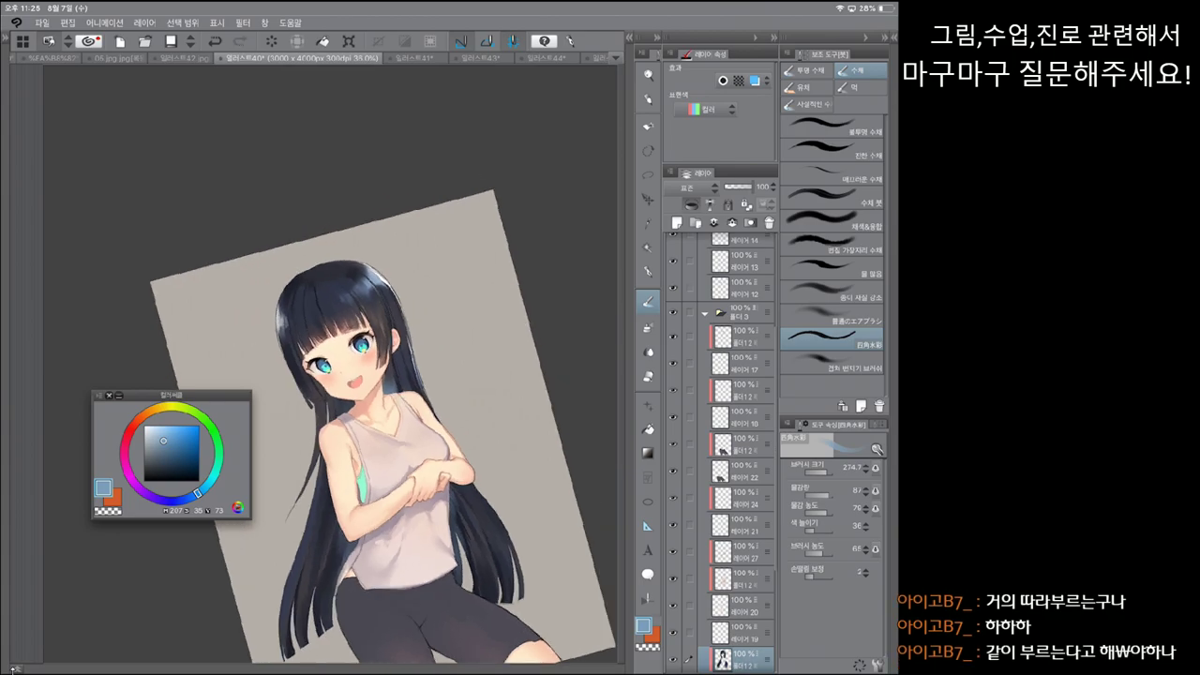
{"action": "scroll", "coordinate": [328, 375], "scroll_direction": "up", "scroll_amount": 3}
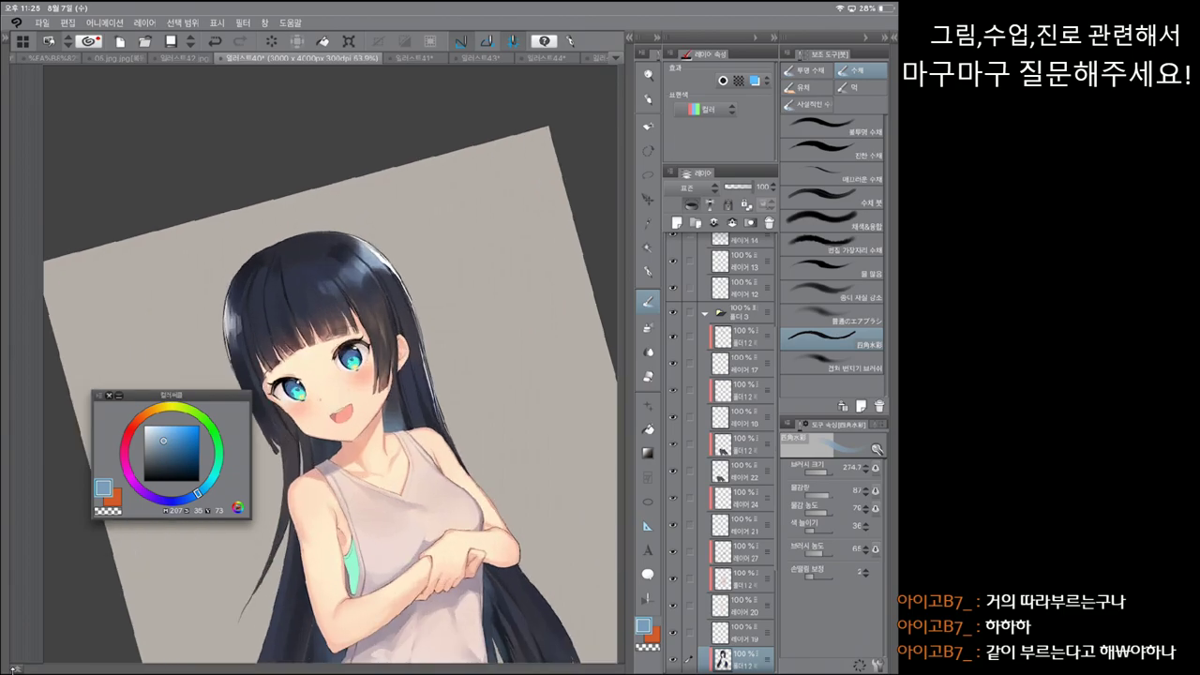
Step: Pick a dark navy, enlarge the G-Pen to about 43.8, and break up the blue glow beside the neck, blending with a smaller watercolour brush
{"action": "key", "text": "p"}
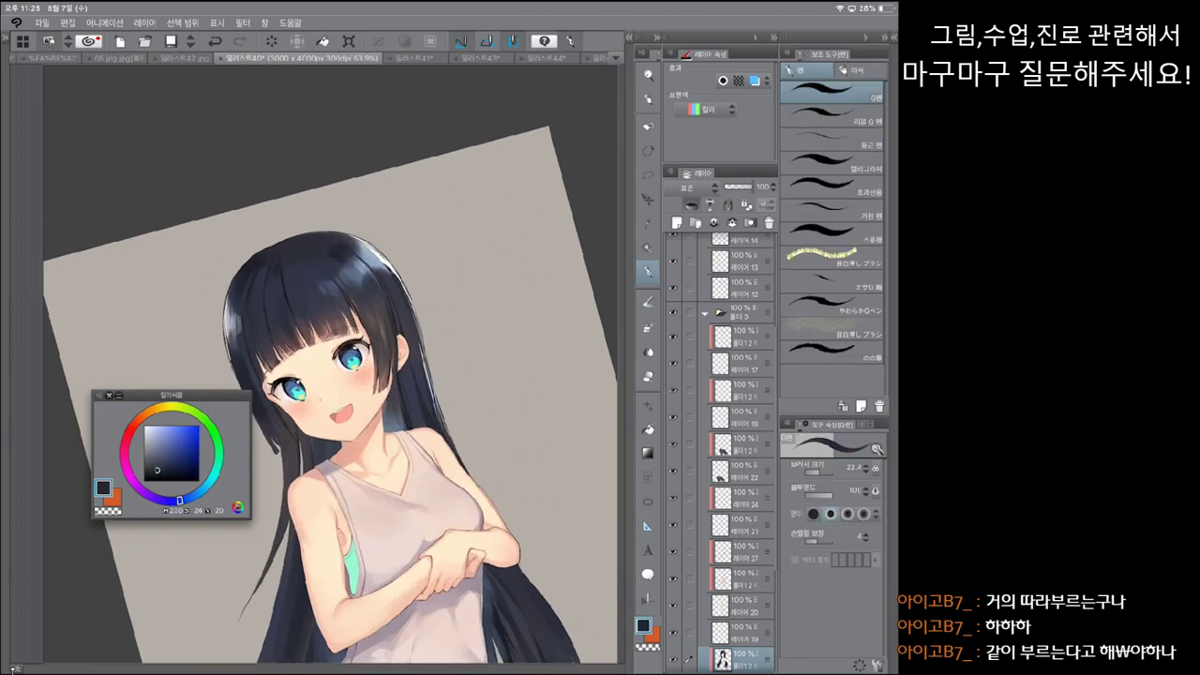
{"action": "key", "text": "bracketright"}
{"action": "key", "text": "bracketright"}
{"action": "key", "text": "b"}
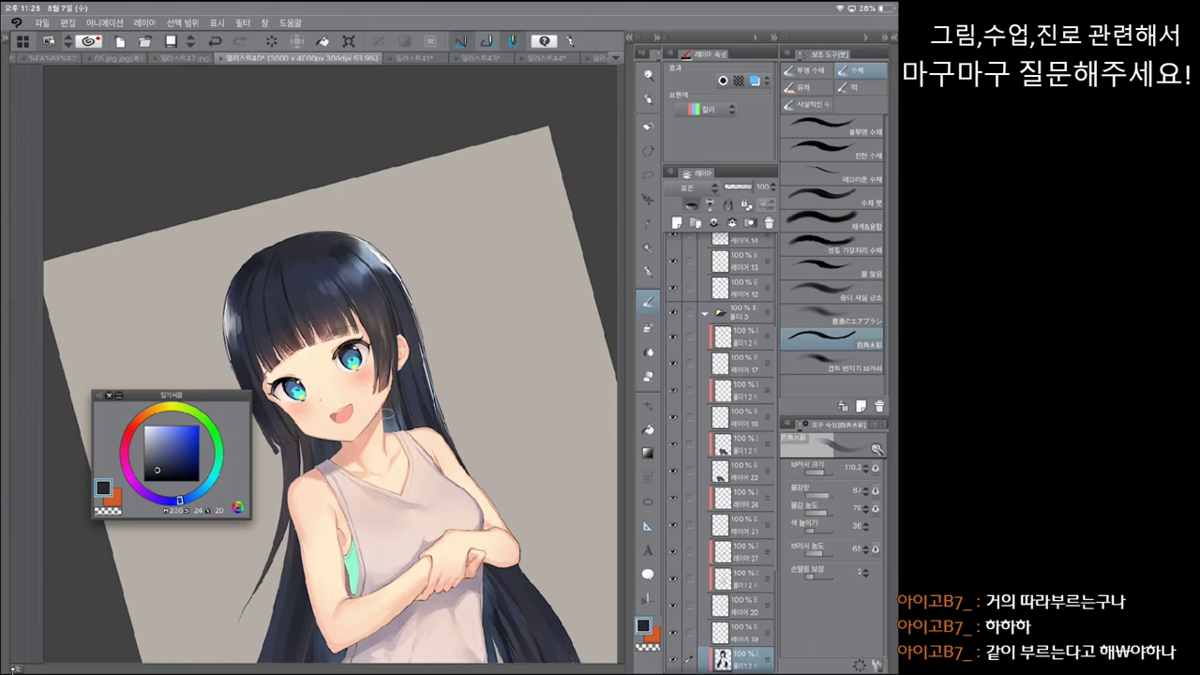
{"action": "key", "text": "bracketleft"}
{"action": "key", "text": "bracketleft"}
{"action": "key", "text": "bracketleft"}
{"action": "key", "text": "bracketleft"}
{"action": "key", "text": "bracketleft"}
Step: Rework the dark navy G-Pen strands over the blue-tinted back hair, comparing them with the undone version in upright and tilted views
{"action": "key", "text": "p"}
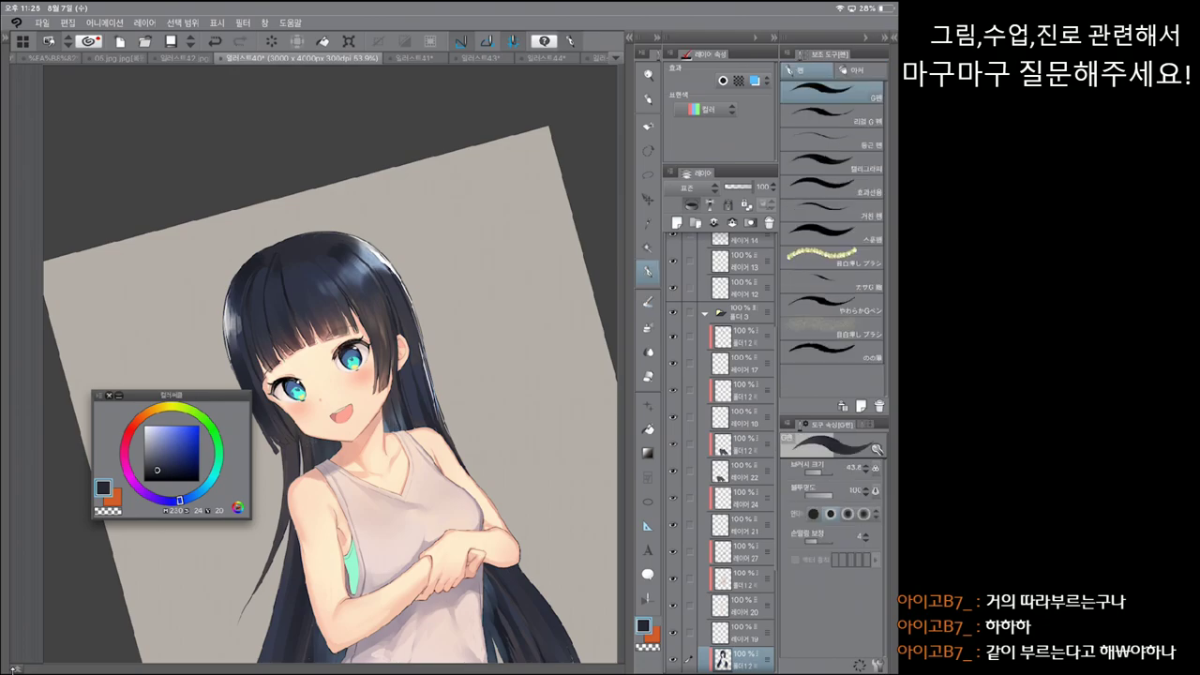
{"action": "key", "text": "ctrl+z"}
{"action": "key", "text": "ctrl+y"}
{"action": "key", "text": "ctrl+z"}
{"action": "key", "text": "ctrl+y"}
{"action": "key", "text": "ctrl+z"}
{"action": "key", "text": "ctrl+y"}
{"action": "key", "text": "ctrl+z"}
{"action": "key", "text": "ctrl+y"}
{"action": "key", "text": "ctrl+z"}
{"action": "key", "text": "ctrl+y"}
{"action": "key", "text": "asciicircum"}
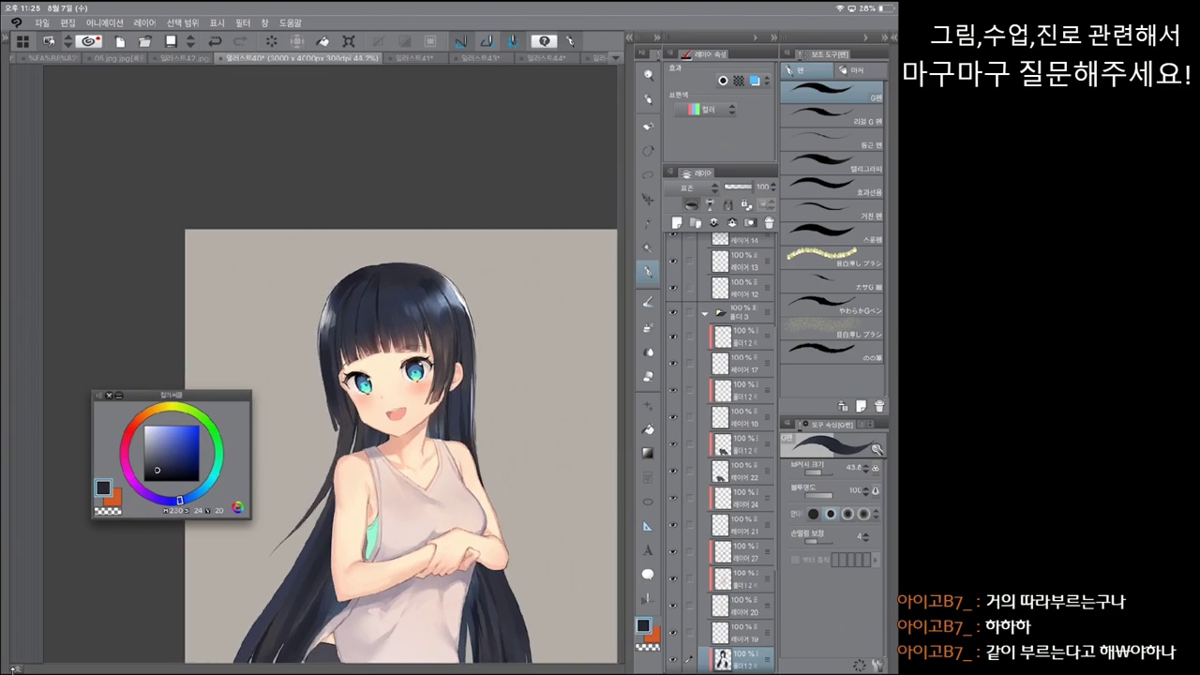
{"action": "scroll", "coordinate": [330, 411], "scroll_direction": "up", "scroll_amount": 2}
{"action": "key", "text": "ctrl+z"}
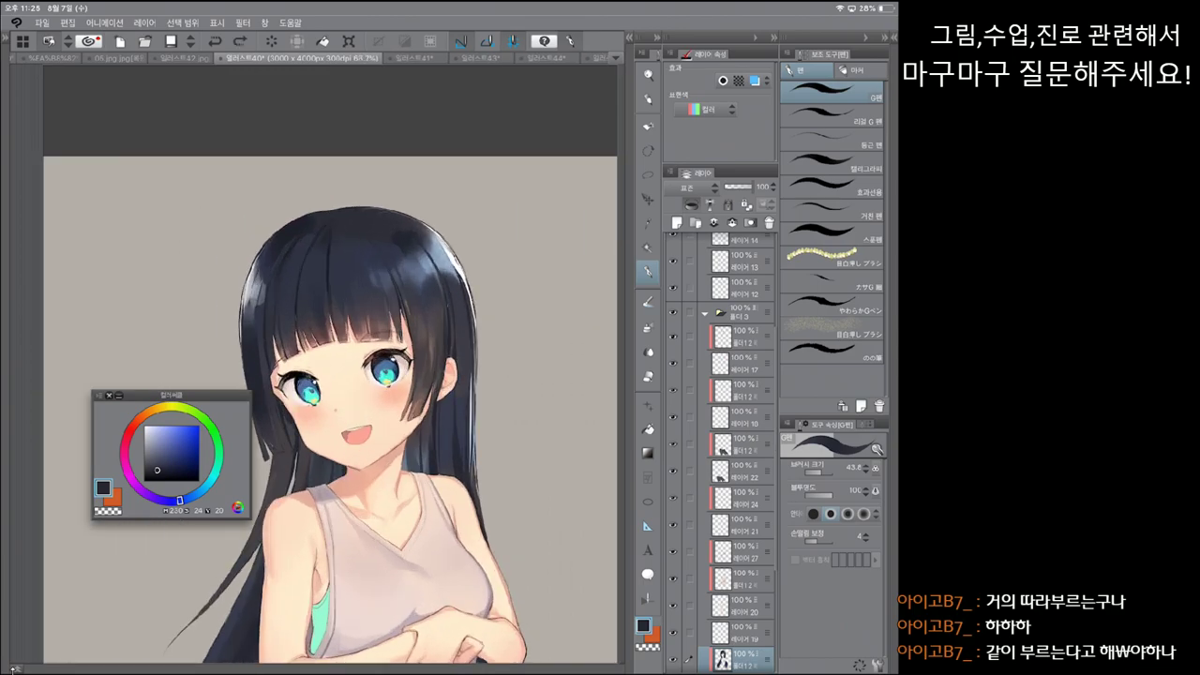
{"action": "key", "text": "minus"}
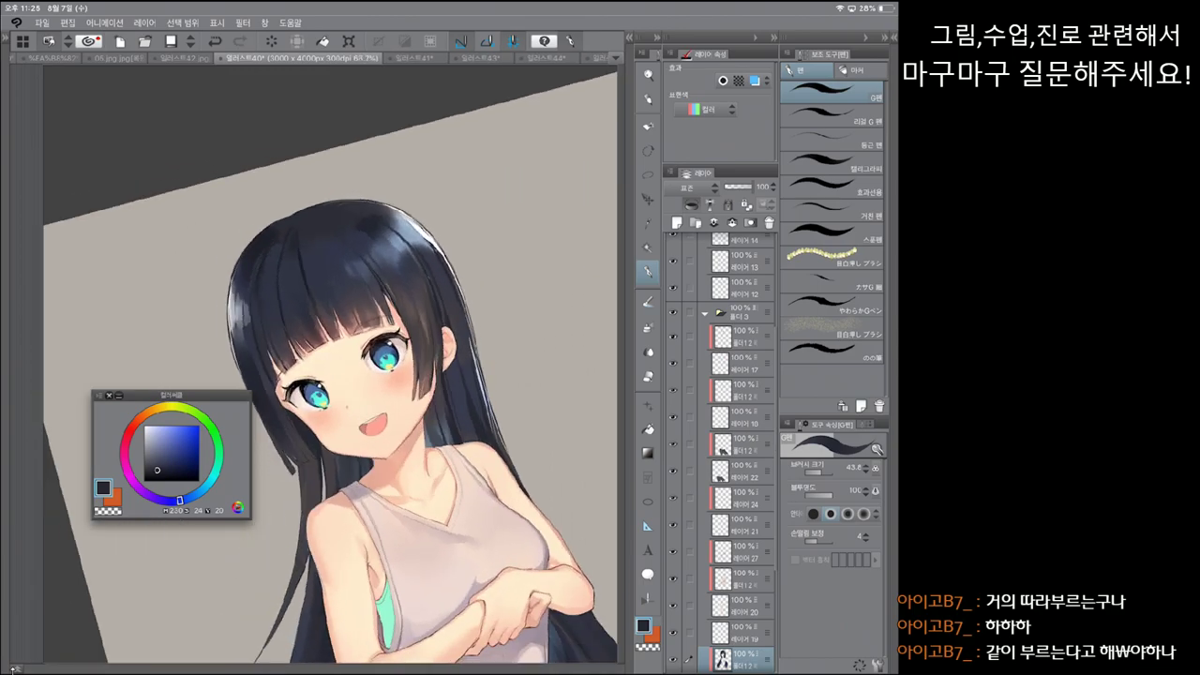
Step: Switch to a near-black navy and refine the tips of the side lock above the shoulder with repeated G-Pen strokes
{"action": "key", "text": "ctrl+z"}
{"action": "key", "text": "ctrl+y"}
{"action": "key", "text": "ctrl+z"}
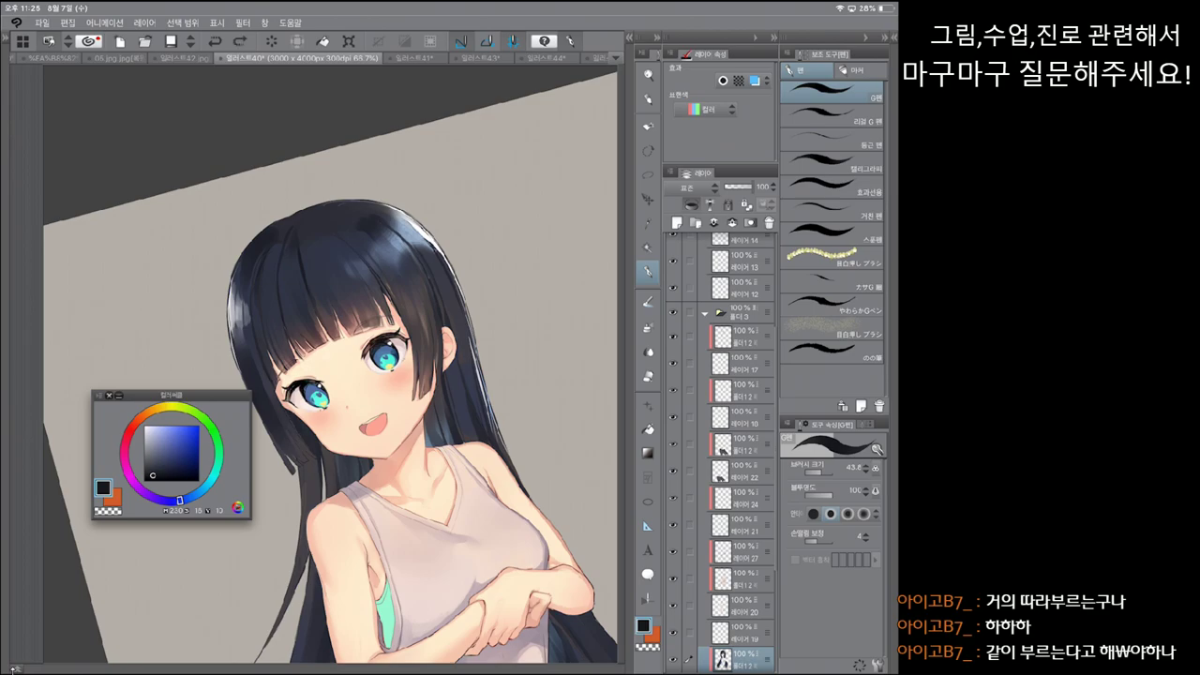
{"action": "key", "text": "ctrl+y"}
{"action": "key", "text": "ctrl+z"}
{"action": "key", "text": "ctrl+z"}
{"action": "key", "text": "ctrl+y"}
{"action": "key", "text": "ctrl+y"}
{"action": "key", "text": "ctrl+z"}
{"action": "key", "text": "ctrl+y"}
{"action": "key", "text": "ctrl+z"}
{"action": "key", "text": "ctrl+y"}
{"action": "key", "text": "ctrl+y"}
{"action": "key", "text": "ctrl+z"}
{"action": "key", "text": "ctrl+y"}
{"action": "key", "text": "ctrl+z"}
{"action": "key", "text": "ctrl+z"}
{"action": "key", "text": "ctrl+y"}
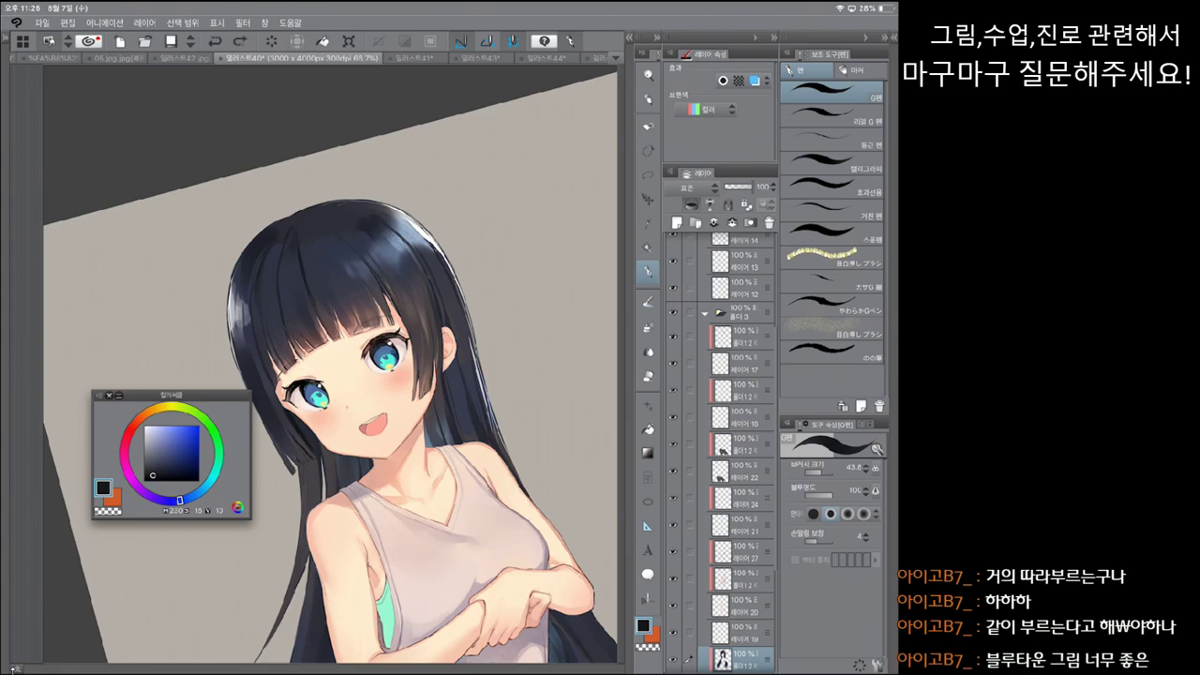
Step: Compare the side lock with and without its newest near-black stroke, keeping the stroke
{"action": "key", "text": "ctrl+z"}
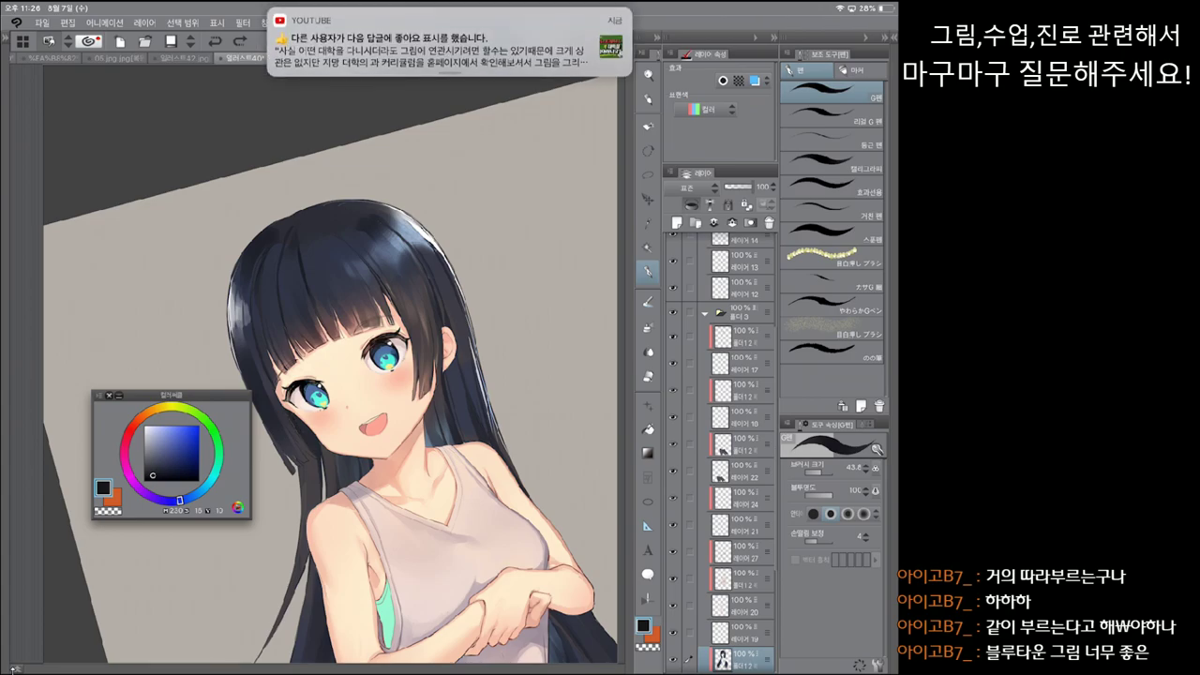
{"action": "key", "text": "ctrl+y"}
{"action": "key", "text": "ctrl+z"}
{"action": "key", "text": "ctrl+y"}
{"action": "key", "text": "ctrl+z"}
{"action": "key", "text": "ctrl+y"}
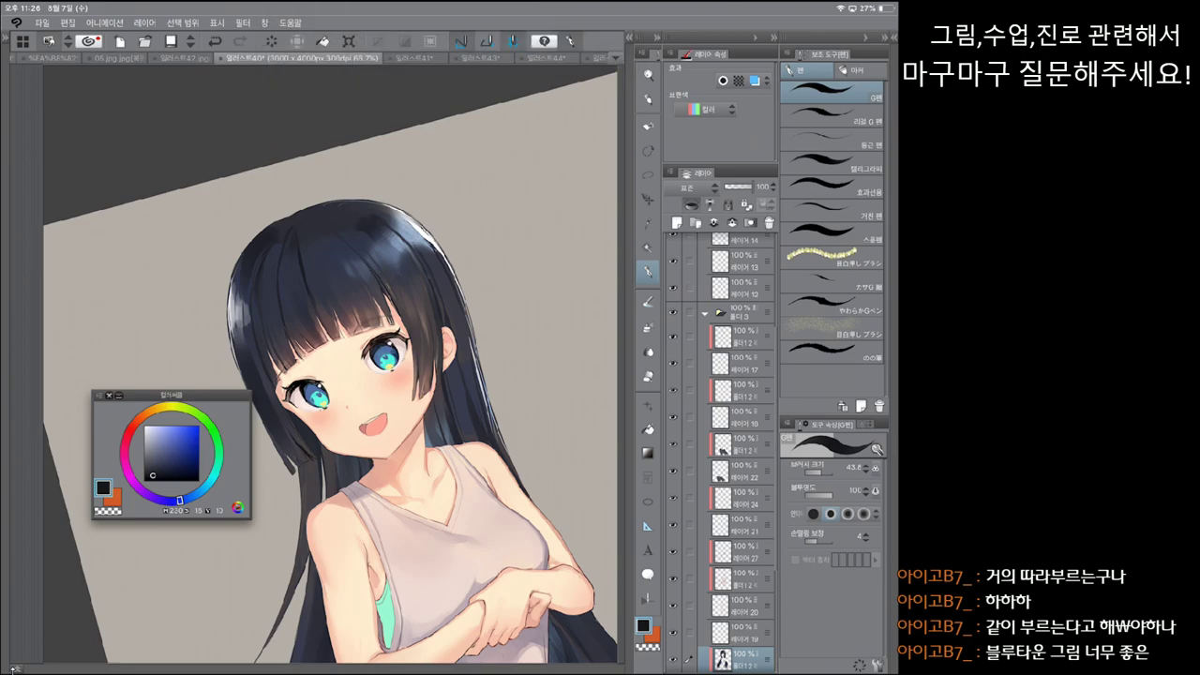
Step: Blend the side lock's tips with the 四角水彩 watercolour brush, enlarge it to about 149, and check the hair in the mirrored view
{"action": "key", "text": "b"}
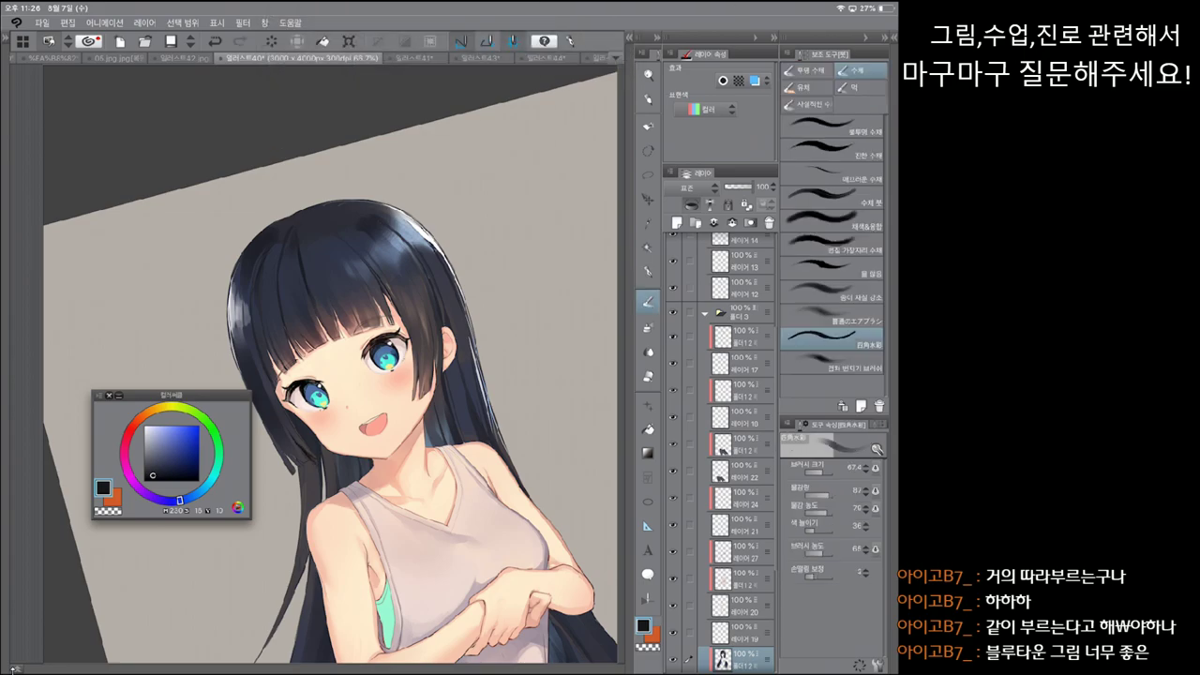
{"action": "left_click_drag", "start_coordinate": [314, 463], "coordinate": [306, 475]}
{"action": "scroll", "coordinate": [330, 394], "scroll_direction": "down", "scroll_amount": 3}
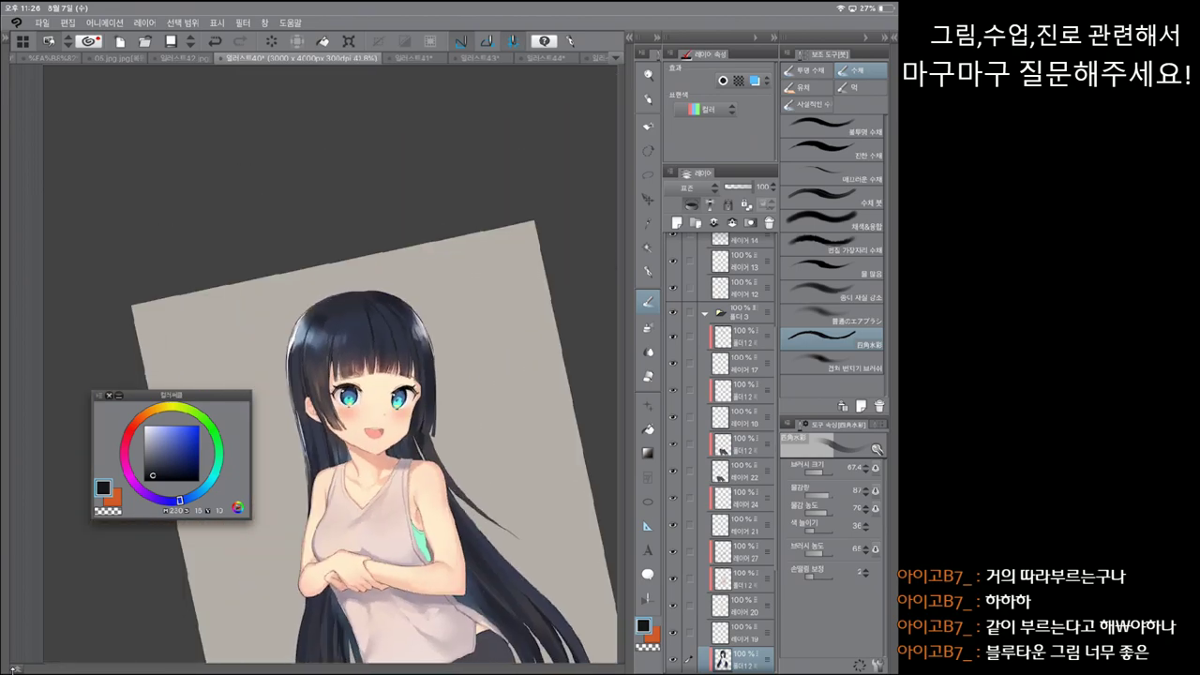
{"action": "key", "text": "ctrl+z"}
{"action": "key", "text": "ctrl+y"}
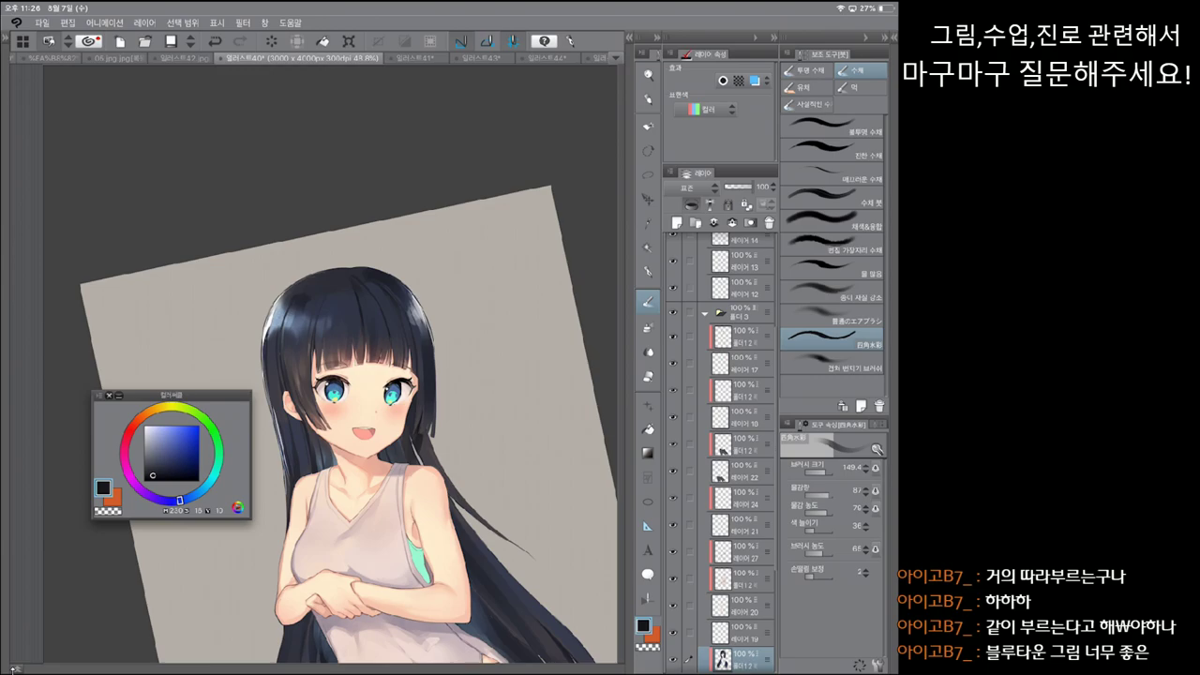
{"action": "scroll", "coordinate": [331, 365], "scroll_direction": "up", "scroll_amount": 3}
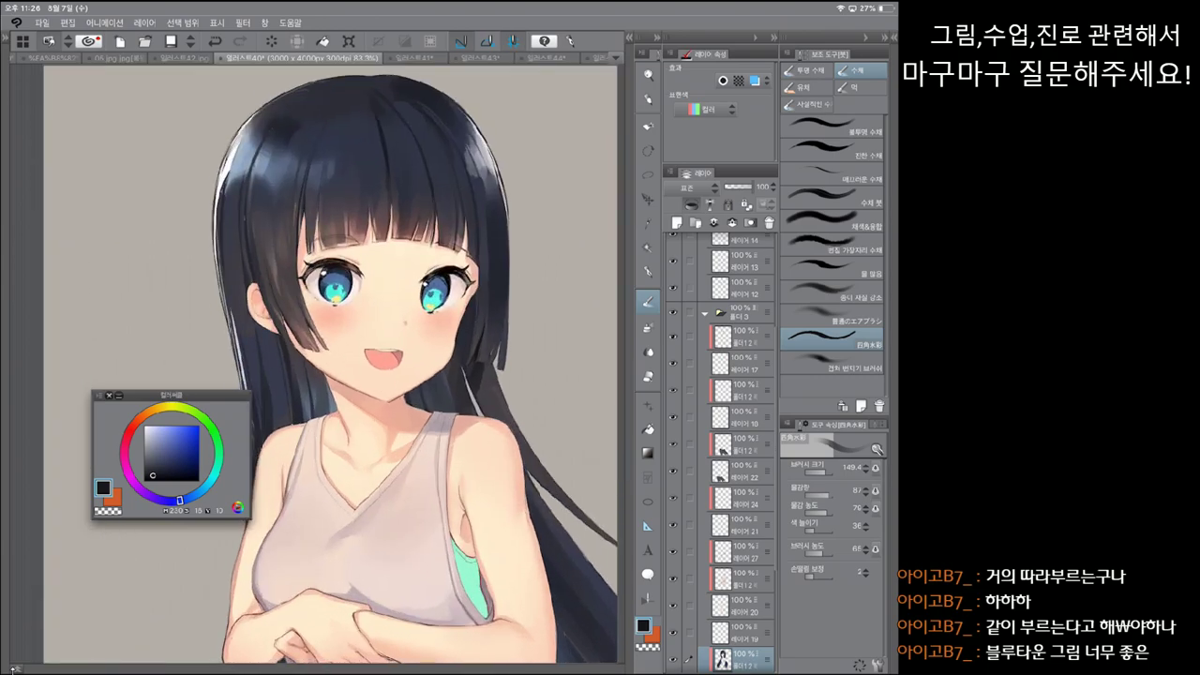
{"action": "scroll", "coordinate": [331, 365], "scroll_direction": "up", "scroll_amount": 1}
{"action": "scroll", "coordinate": [331, 365], "scroll_direction": "up", "scroll_amount": 1}
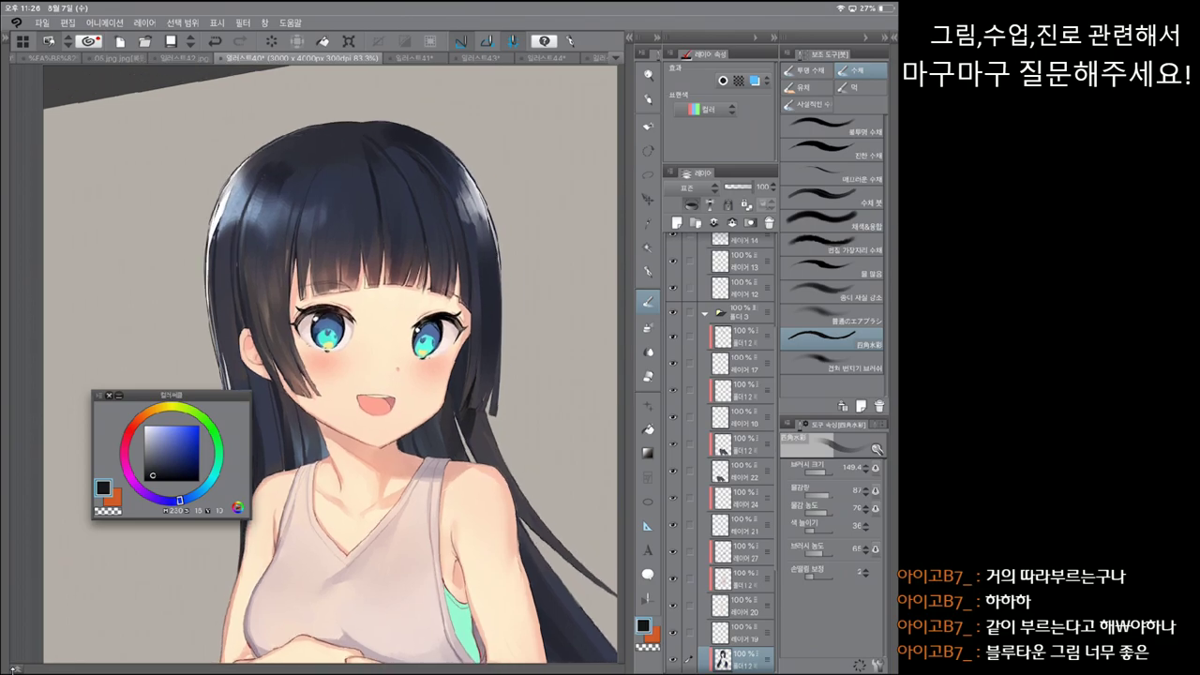
{"action": "scroll", "coordinate": [331, 365], "scroll_direction": "down", "scroll_amount": 3}
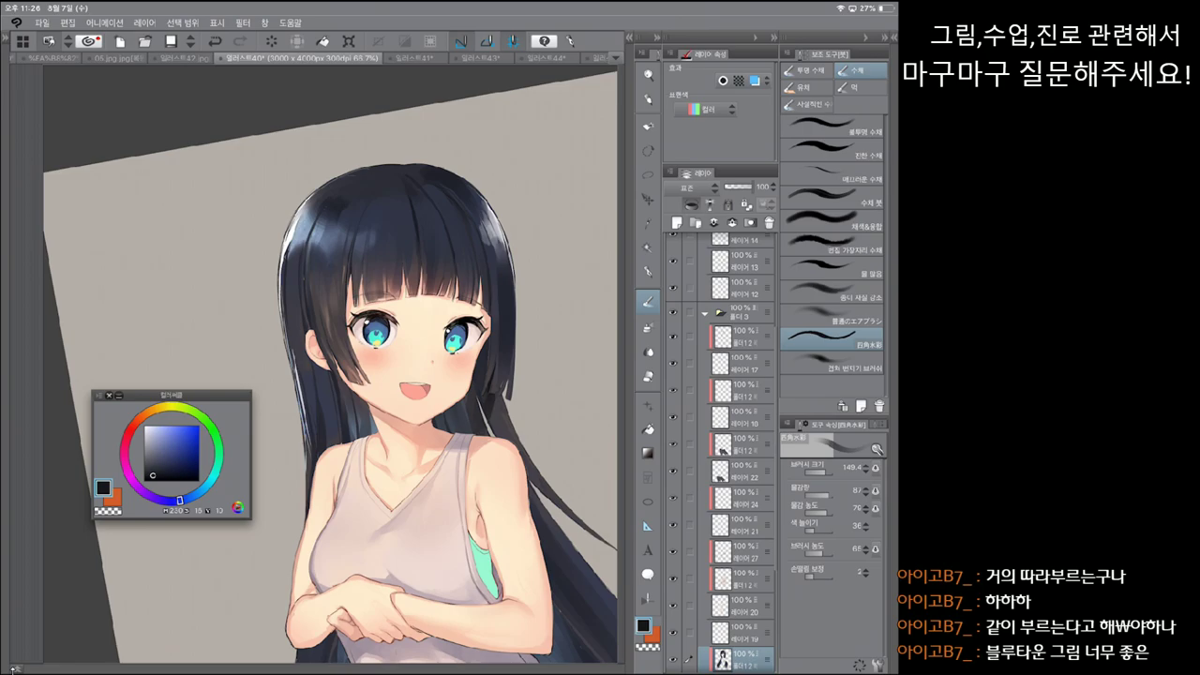
Step: Create a new layer above all the others, try the Real G-Pen, and return to the G-Pen with a dark grey
{"action": "key", "text": "p"}
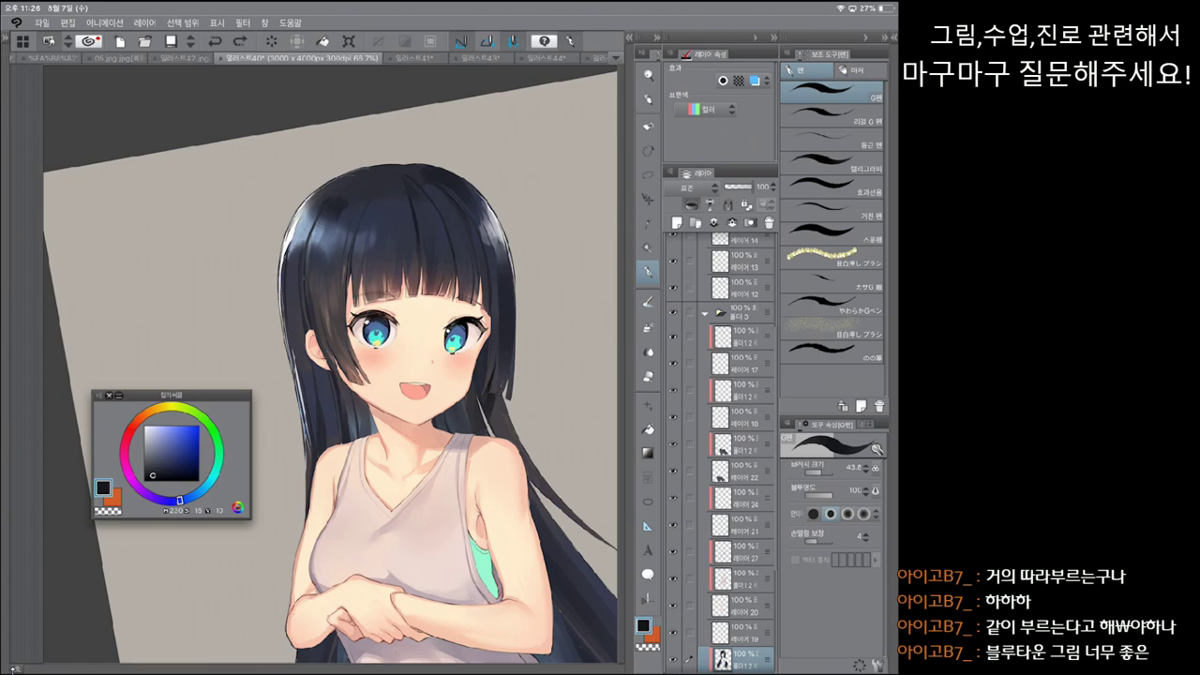
{"action": "scroll", "coordinate": [722, 450], "scroll_direction": "up", "scroll_amount": 5}
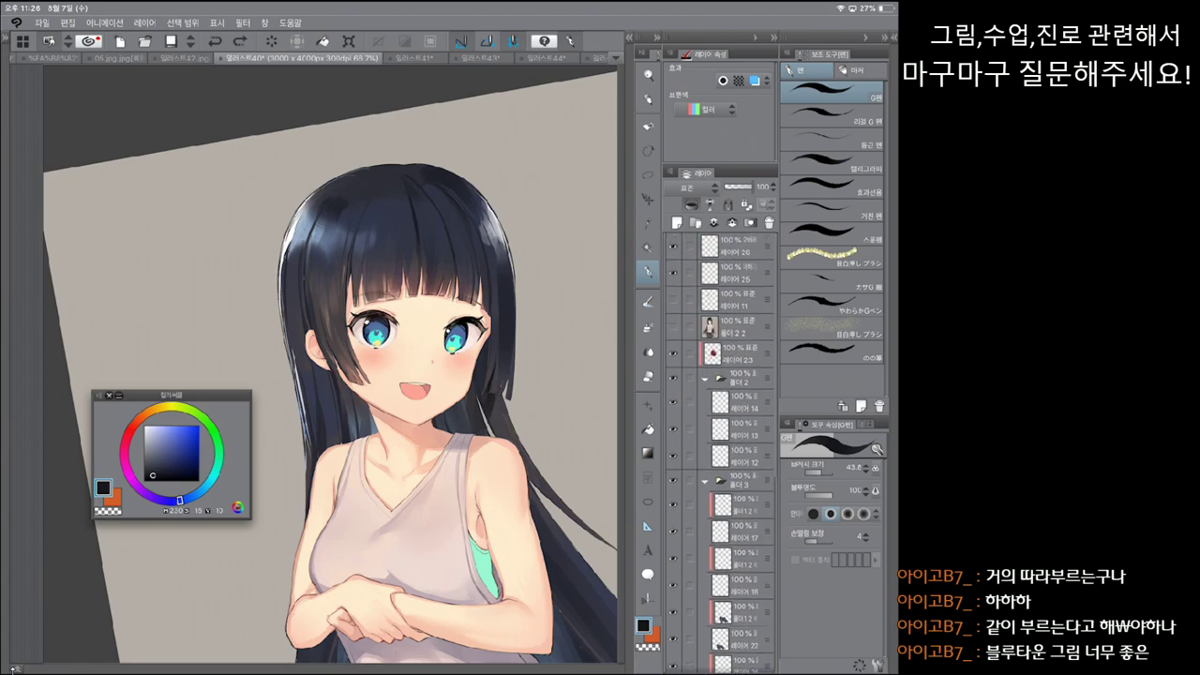
{"action": "key", "text": "ctrl+shift+n"}
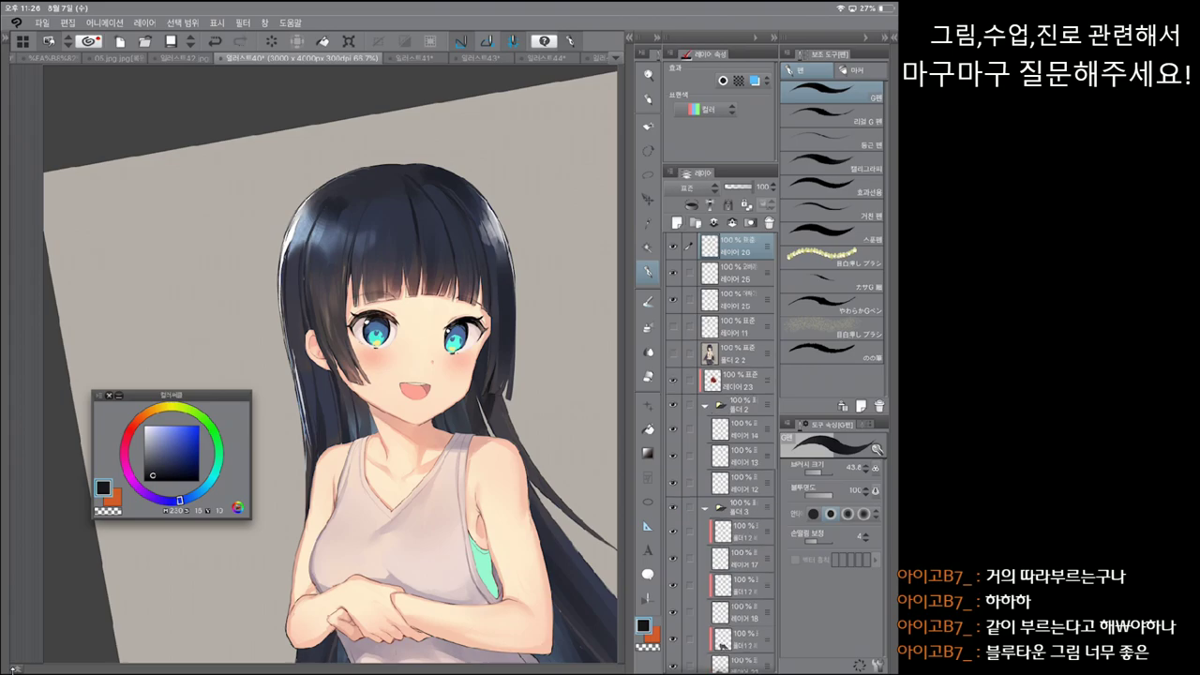
{"action": "left_click", "coordinate": [830, 114]}
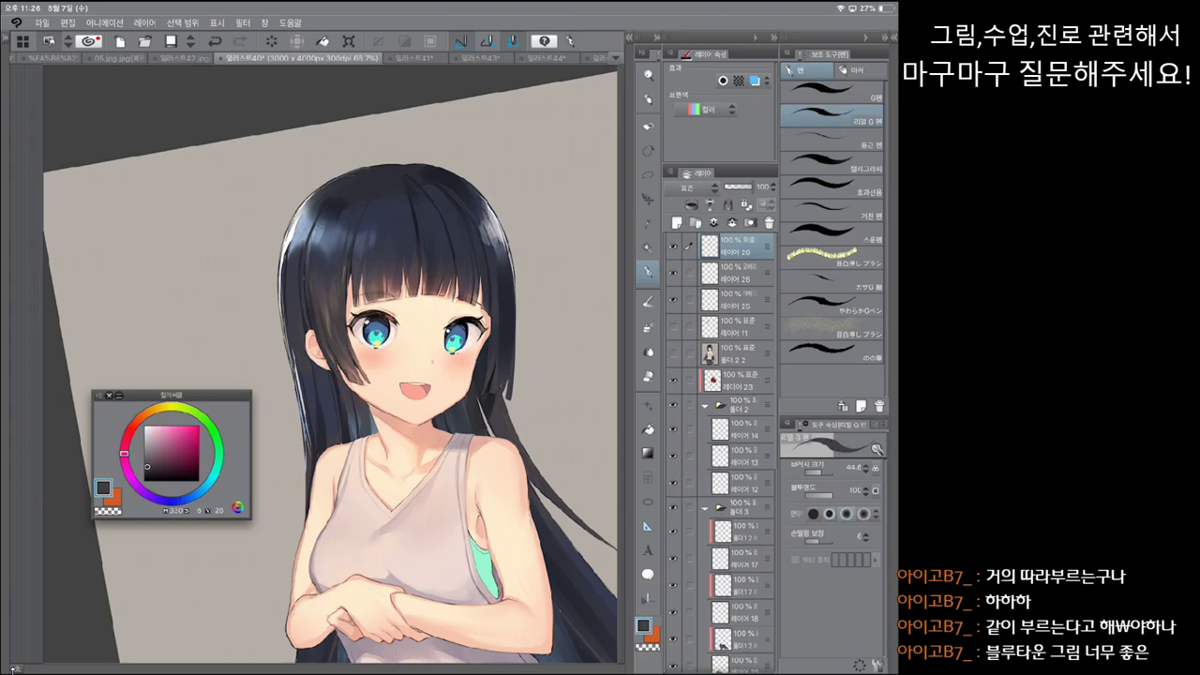
{"action": "left_click", "coordinate": [830, 91]}
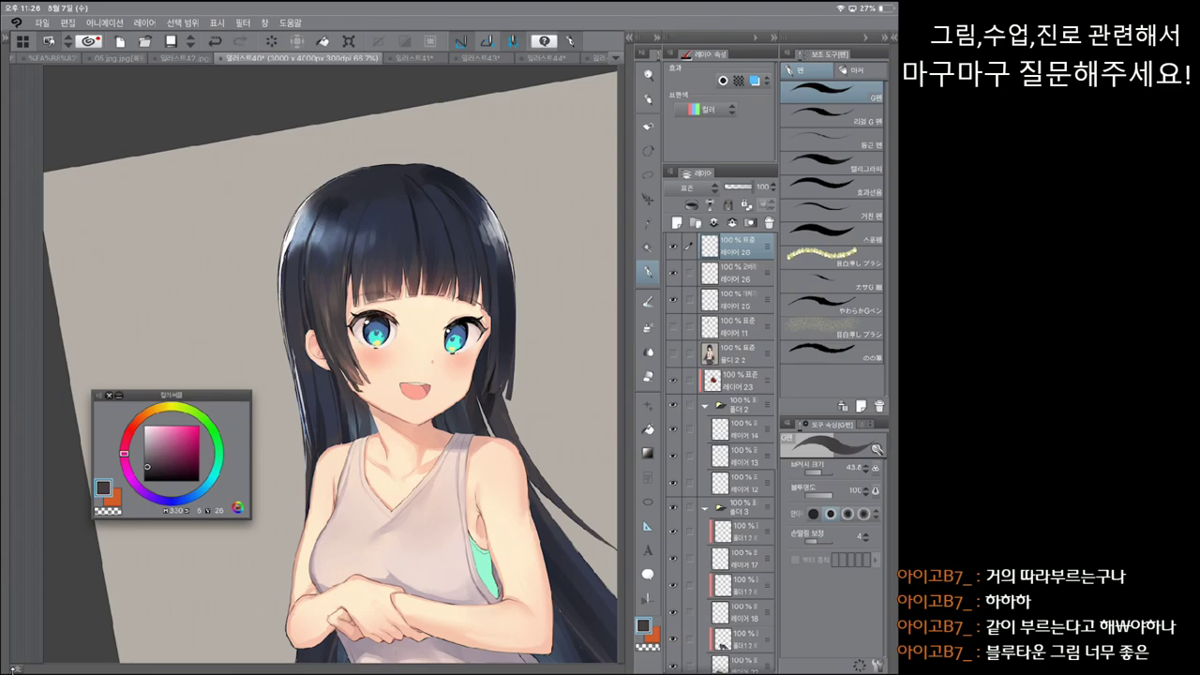
Step: Pick the dark navy from the hair for strands around the side lock, undo the last stroke and check the upper body
{"action": "left_click", "coordinate": [346, 372], "text": "alt"}
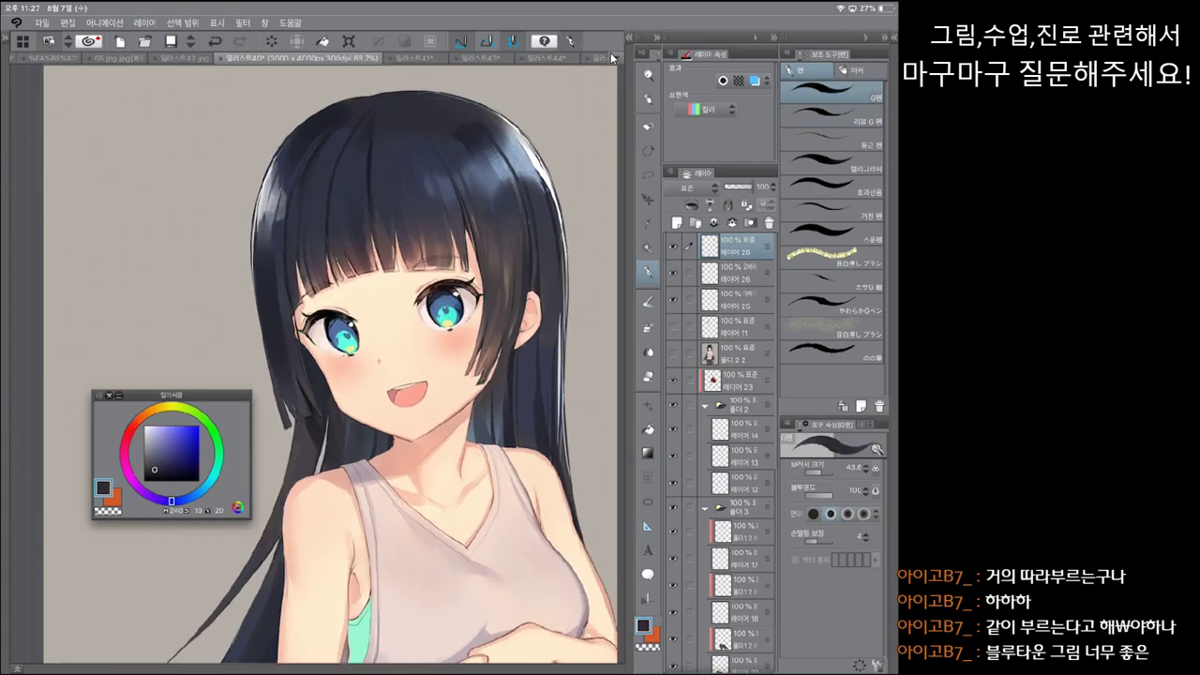
{"action": "key", "text": "ctrl+z"}
{"action": "key", "text": "ctrl+minus"}
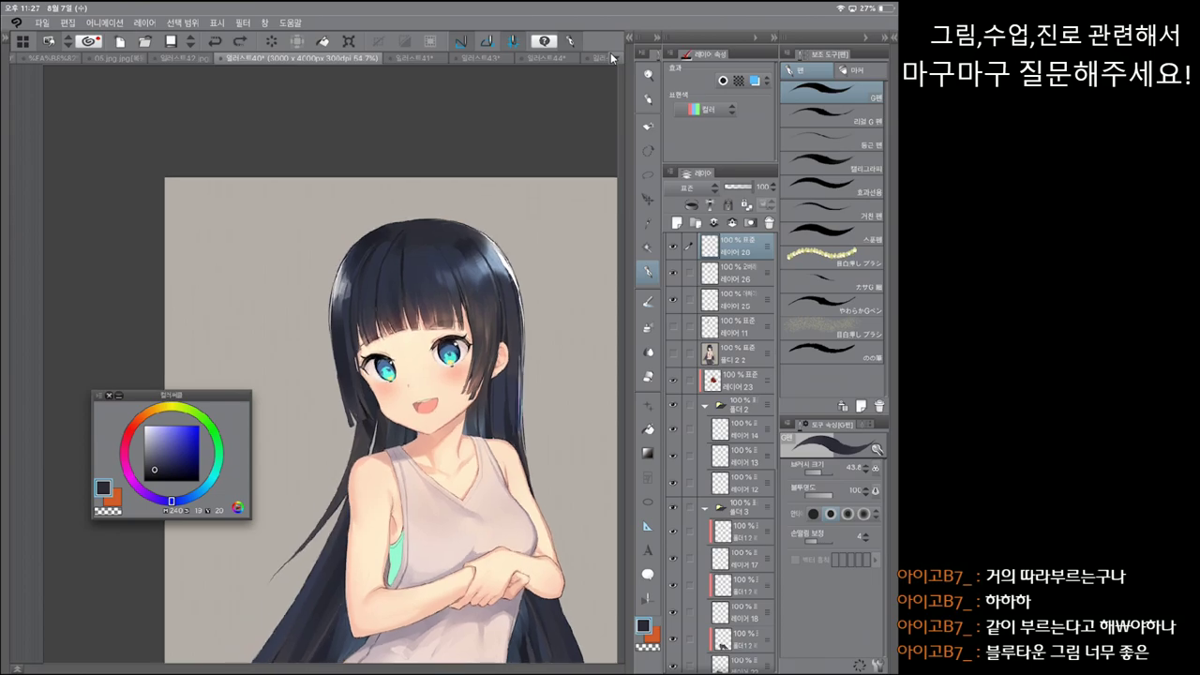
Step: Shift the drawing colour to a near-black violet with hue 260 and switch to the Real G-Pen for the hair strands
{"action": "left_click_drag", "start_coordinate": [171, 502], "coordinate": [159, 501]}
{"action": "left_click", "coordinate": [149, 472]}
{"action": "left_click", "coordinate": [830, 114]}
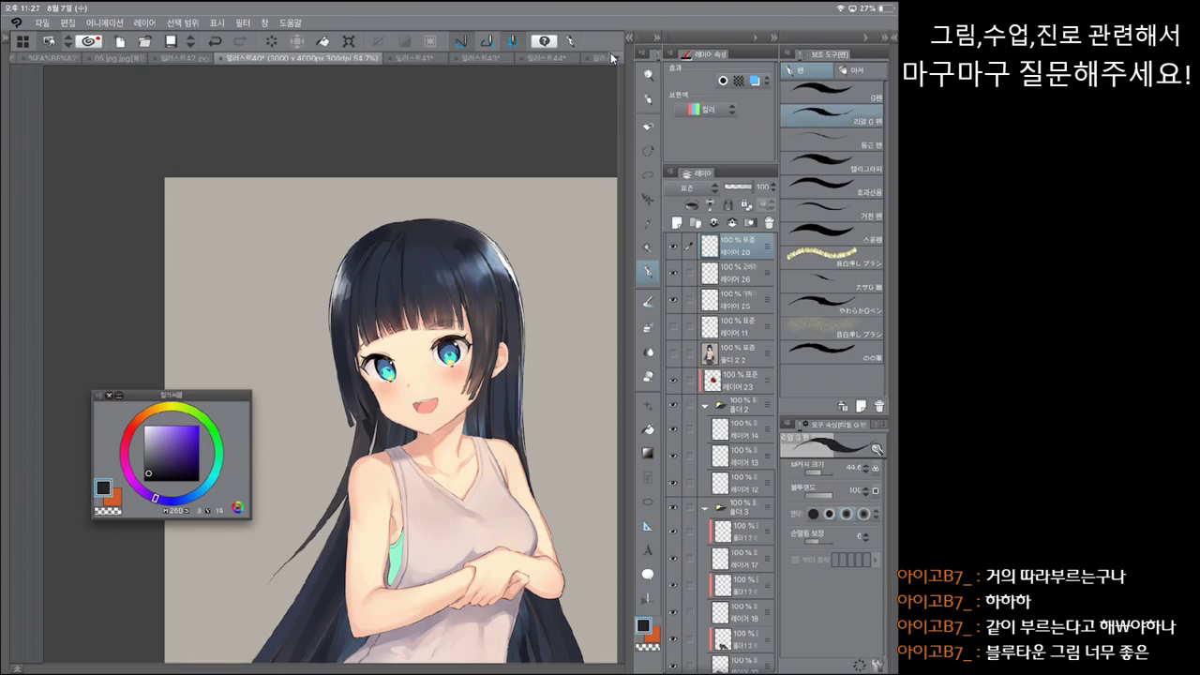
{"action": "key", "text": "ctrl+plus"}
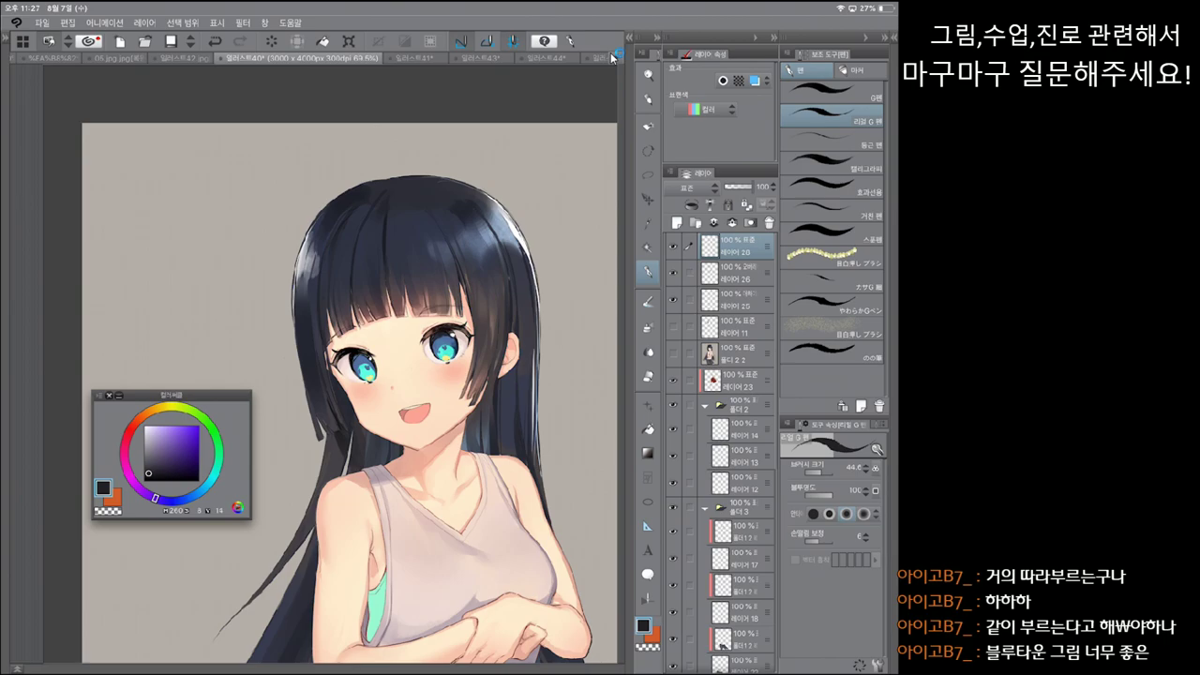
Step: Select the tank top's layer, pick a pale peach from the fabric and enlarge the G-Pen to about 80
{"action": "scroll", "coordinate": [350, 384], "scroll_direction": "down", "scroll_amount": 1}
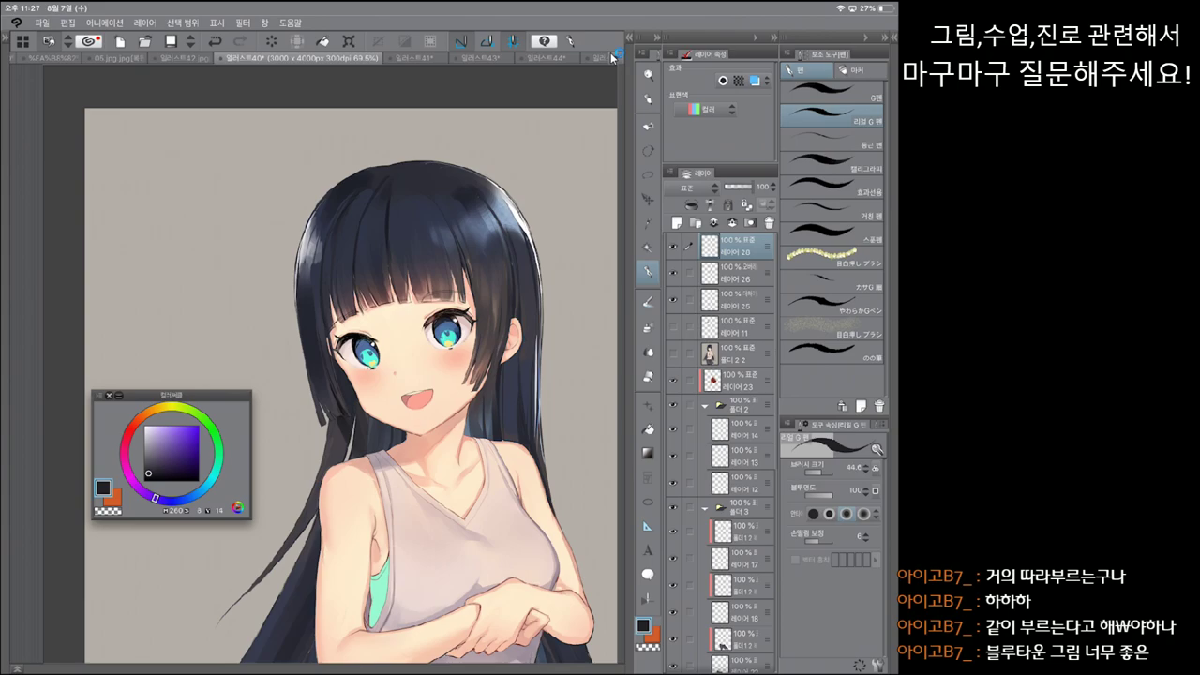
{"action": "key", "text": "ctrl+plus"}
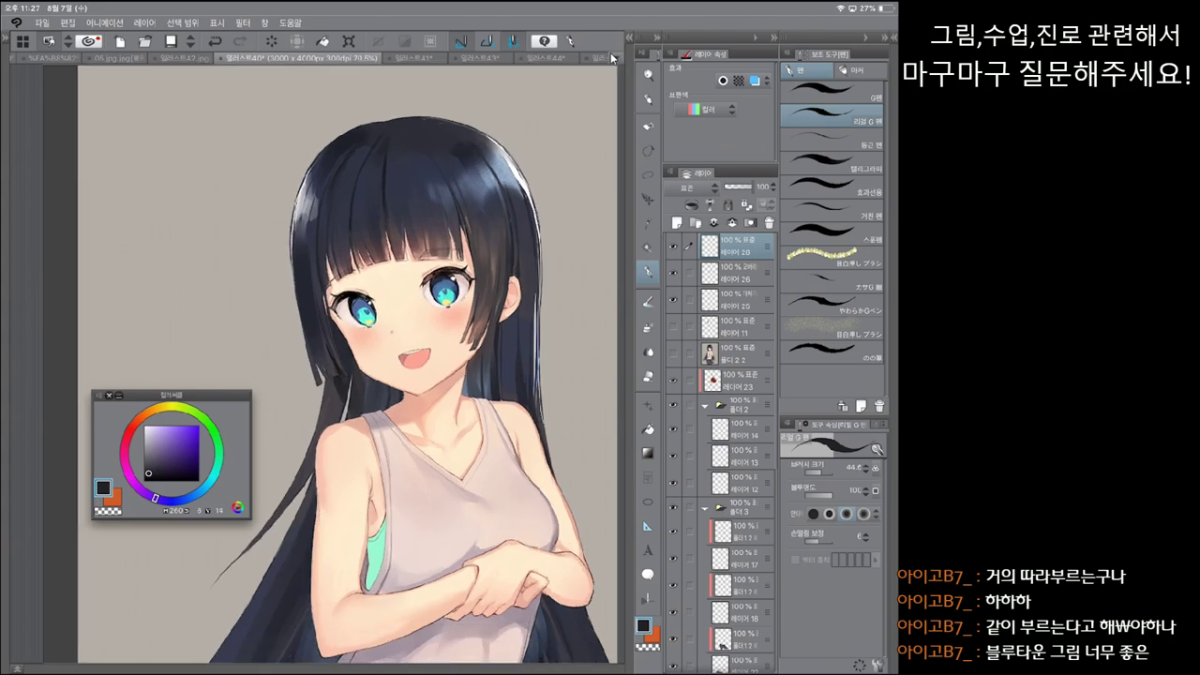
{"action": "scroll", "coordinate": [350, 384], "scroll_direction": "down", "scroll_amount": 1}
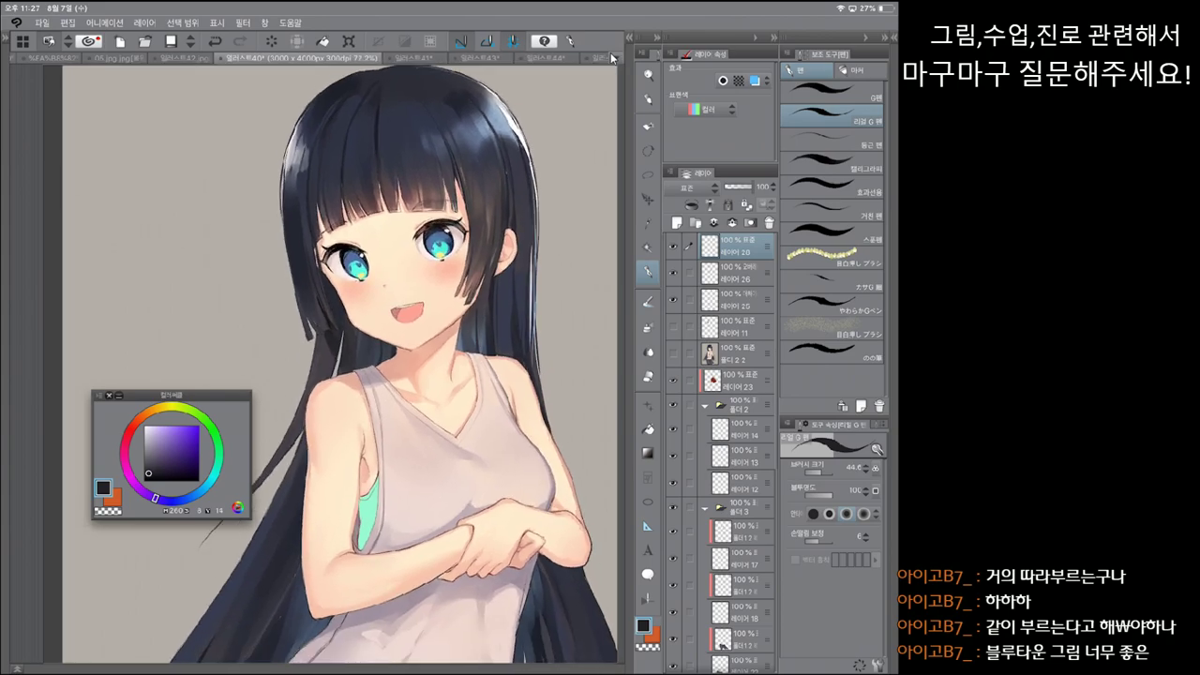
{"action": "scroll", "coordinate": [350, 385], "scroll_direction": "down", "scroll_amount": 2}
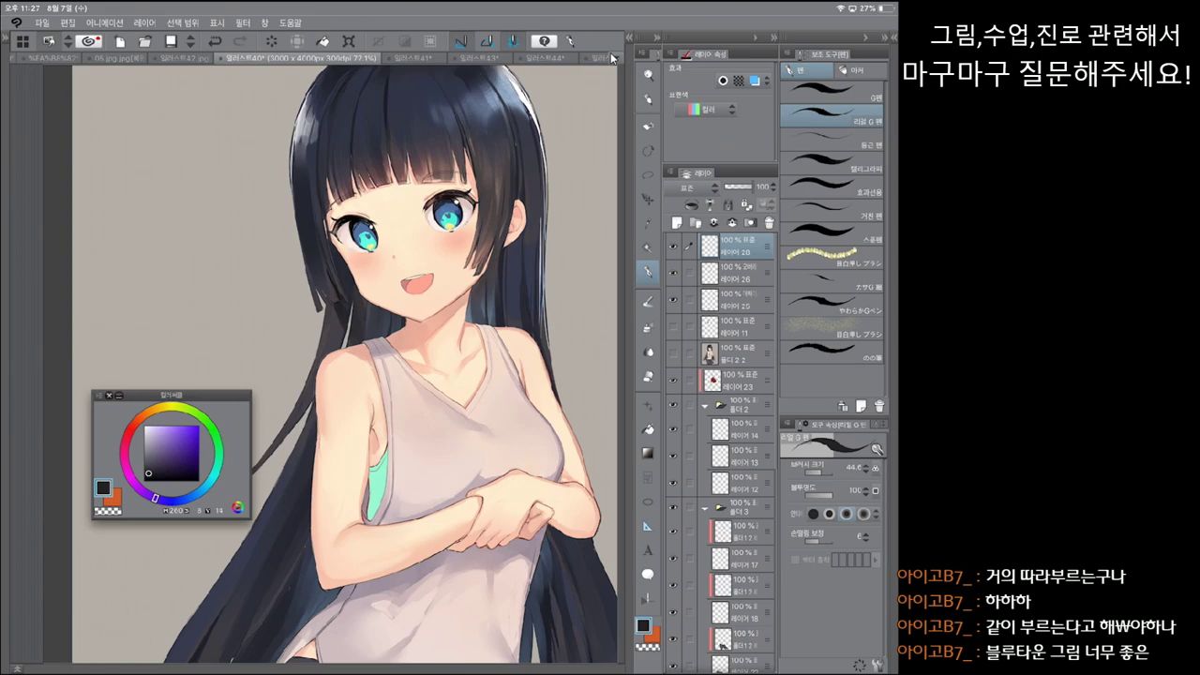
{"action": "key", "text": "p"}
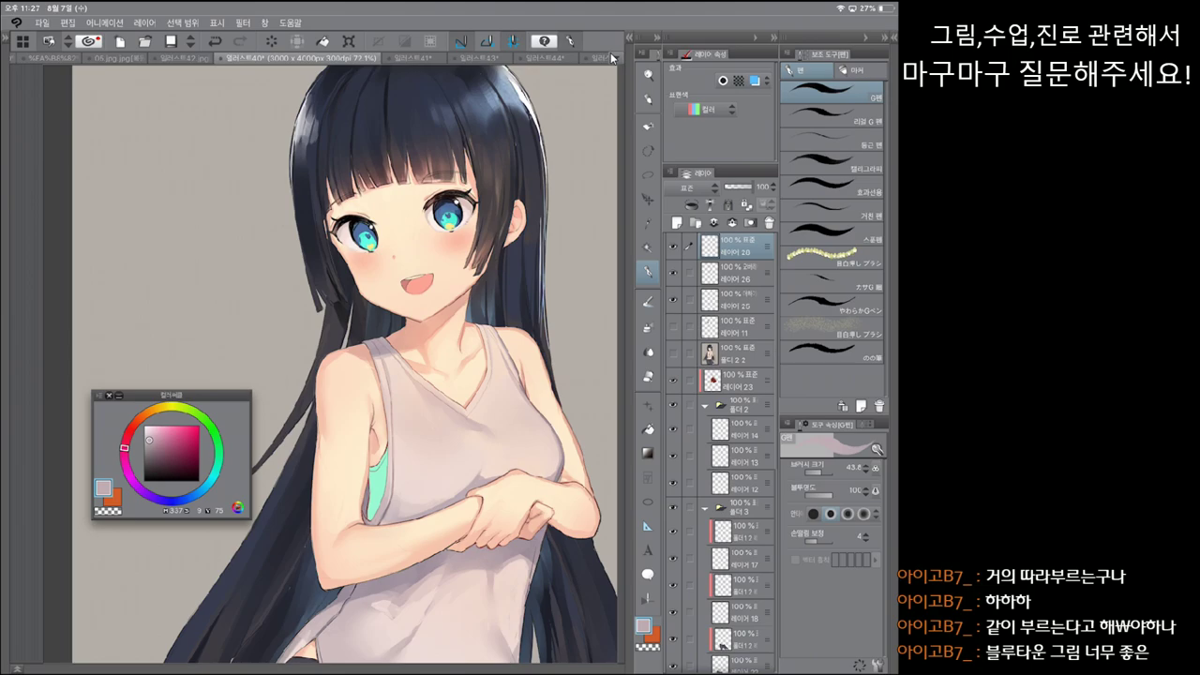
{"action": "key", "text": "e"}
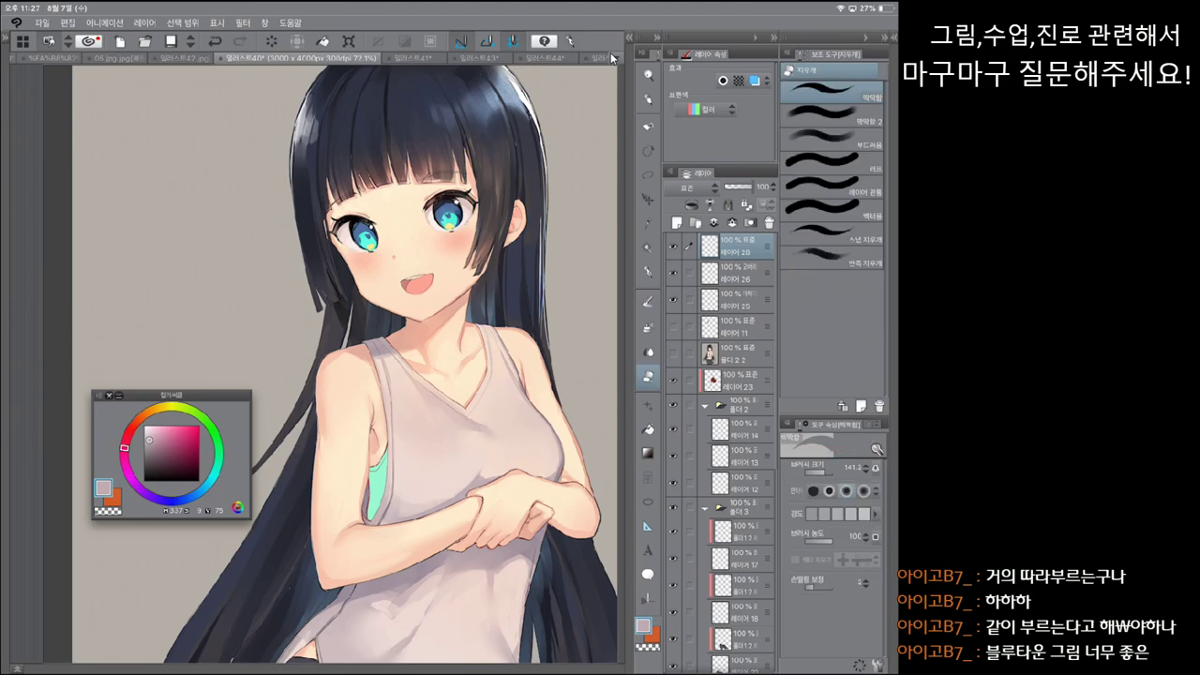
{"action": "key", "text": "p"}
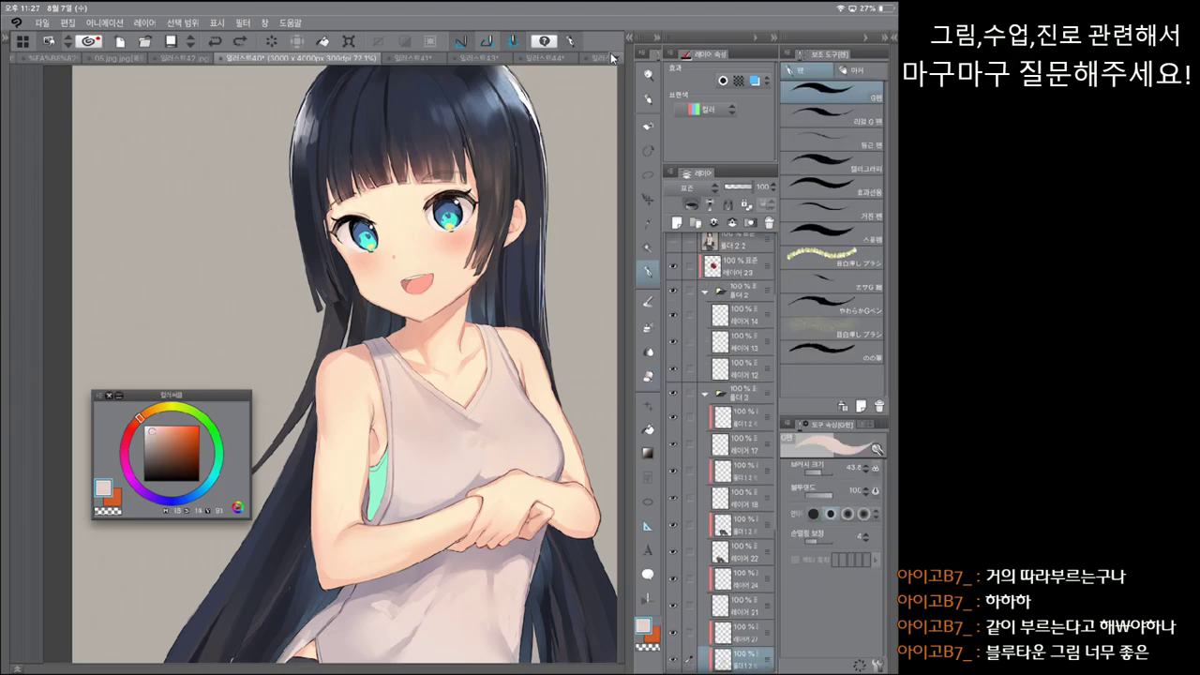
{"action": "key", "text": "bracketright"}
{"action": "key", "text": "bracketright"}
{"action": "key", "text": "bracketright"}
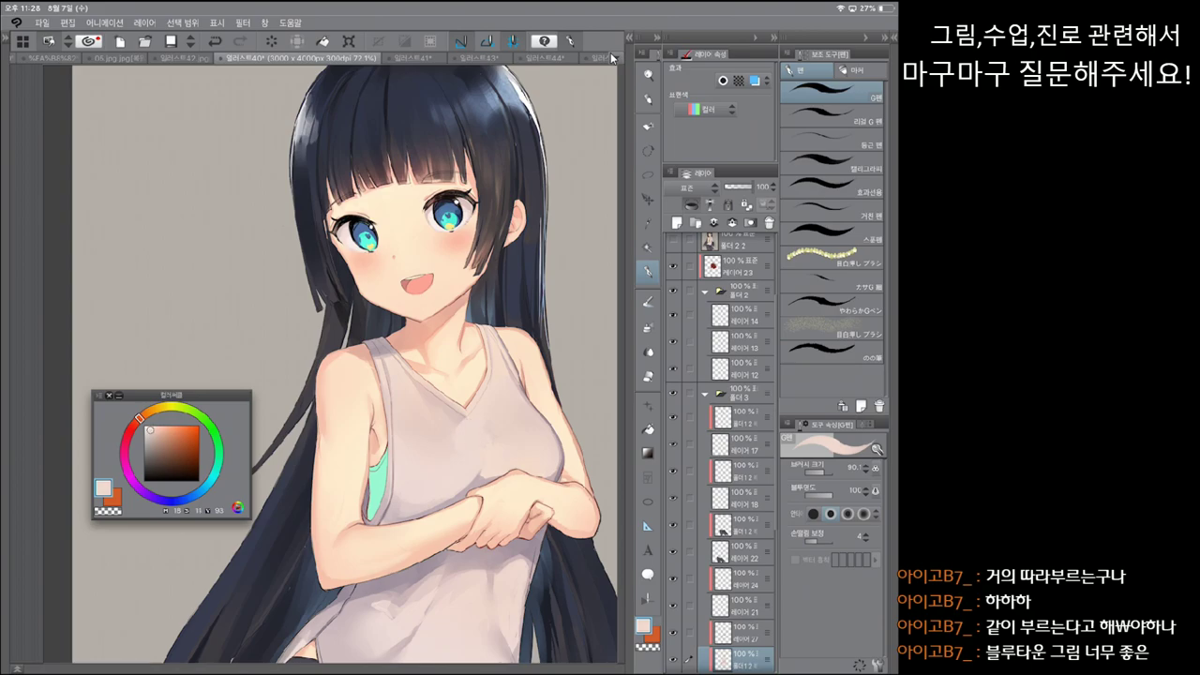
Step: Shade the tank top with picked peach and greyish pink tones, alternating the G-Pen with the 흐리기 blur tool
{"action": "key", "text": "j"}
{"action": "key", "text": "p"}
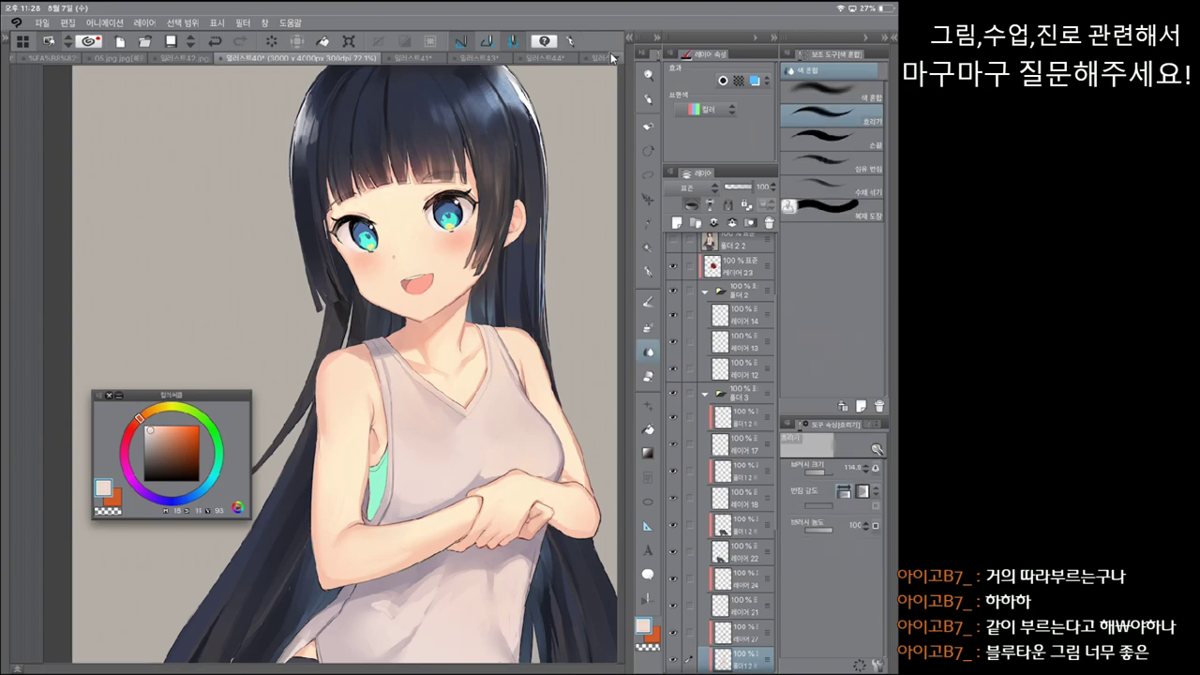
{"action": "key", "text": "j"}
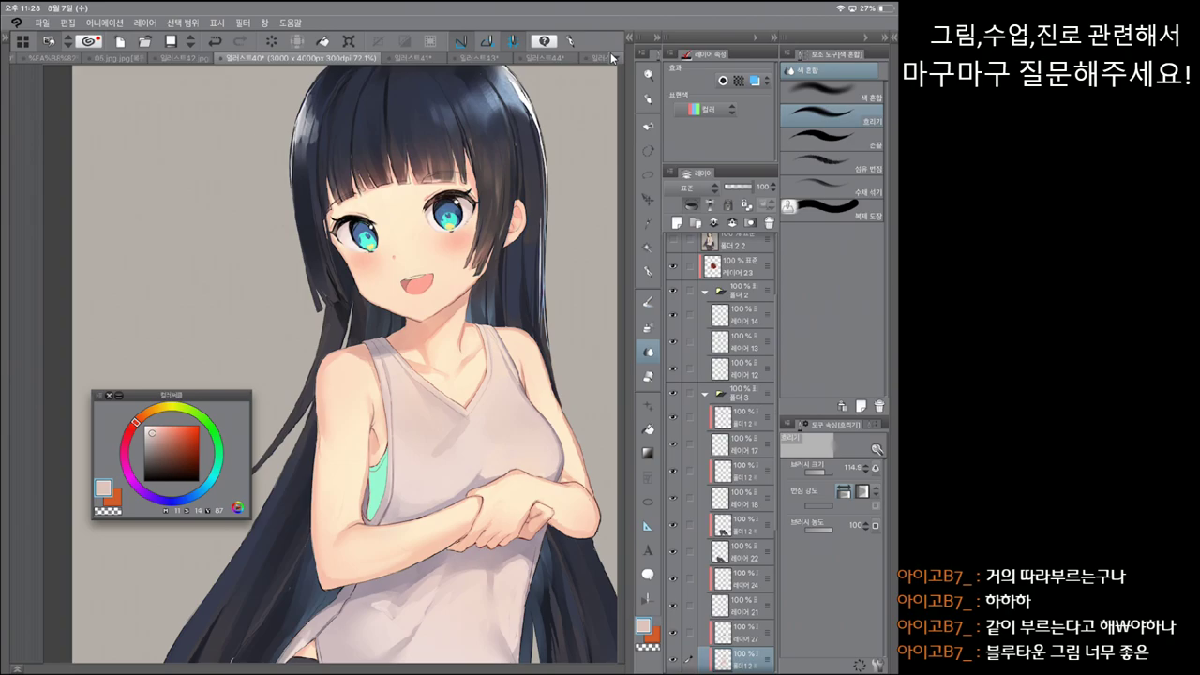
{"action": "key", "text": "p"}
{"action": "key", "text": "j"}
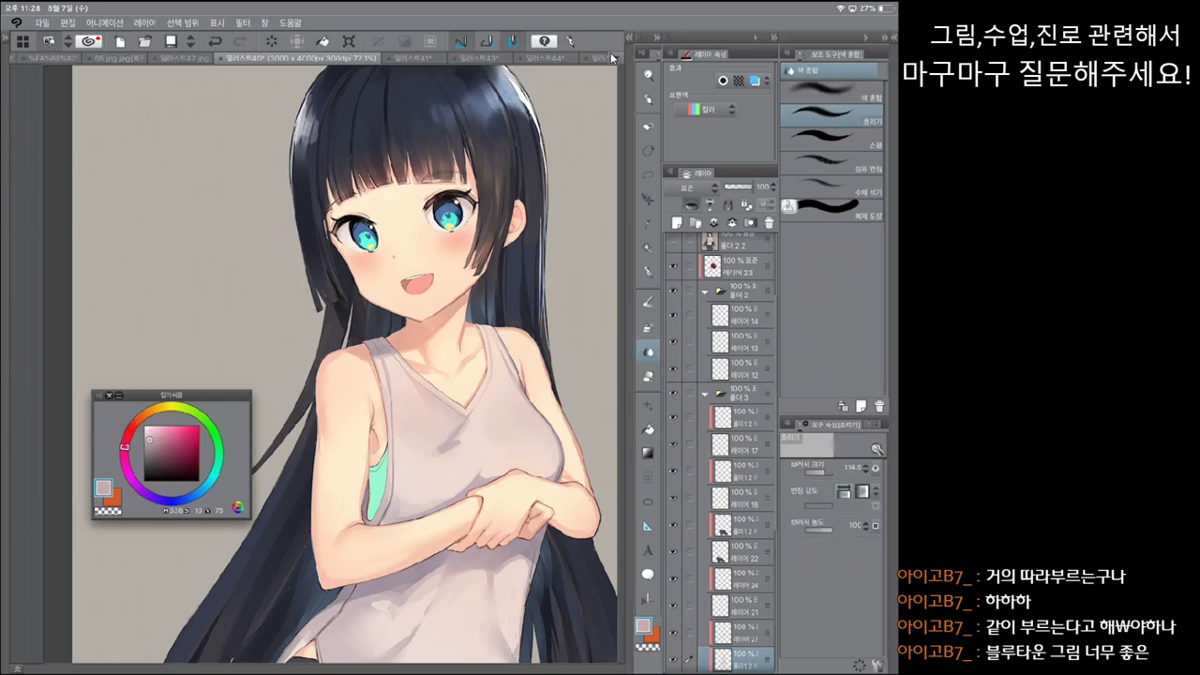
Step: Blur the shading below the tank top's neckline, try the 四角水彩 watercolour brush and pick a light peach from the fabric
{"action": "left_click_drag", "start_coordinate": [439, 452], "coordinate": [453, 446]}
{"action": "key", "text": "p"}
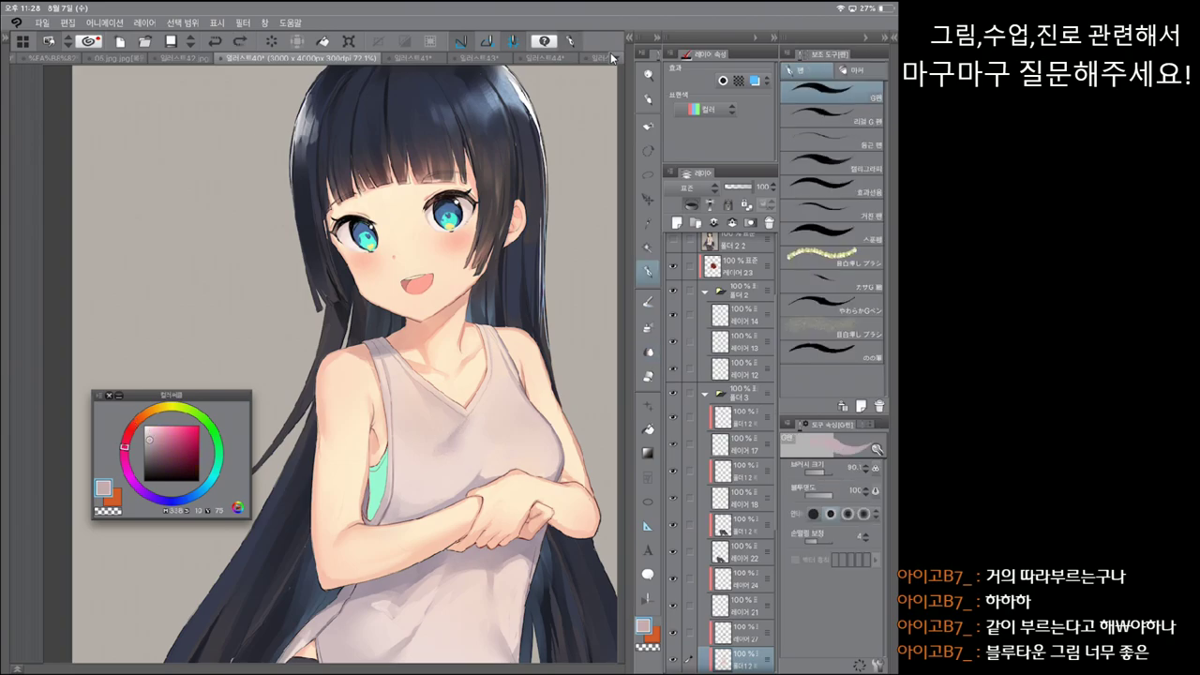
{"action": "key", "text": "b"}
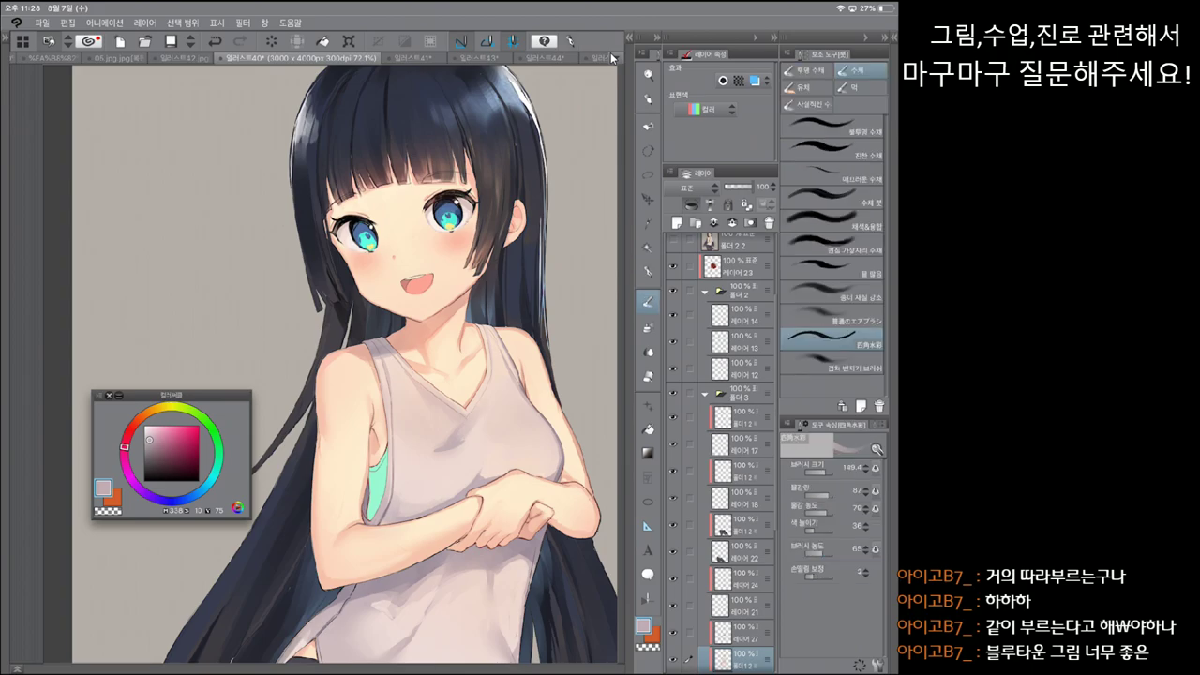
{"action": "left_click", "coordinate": [465, 435], "text": "alt"}
{"action": "key", "text": "j"}
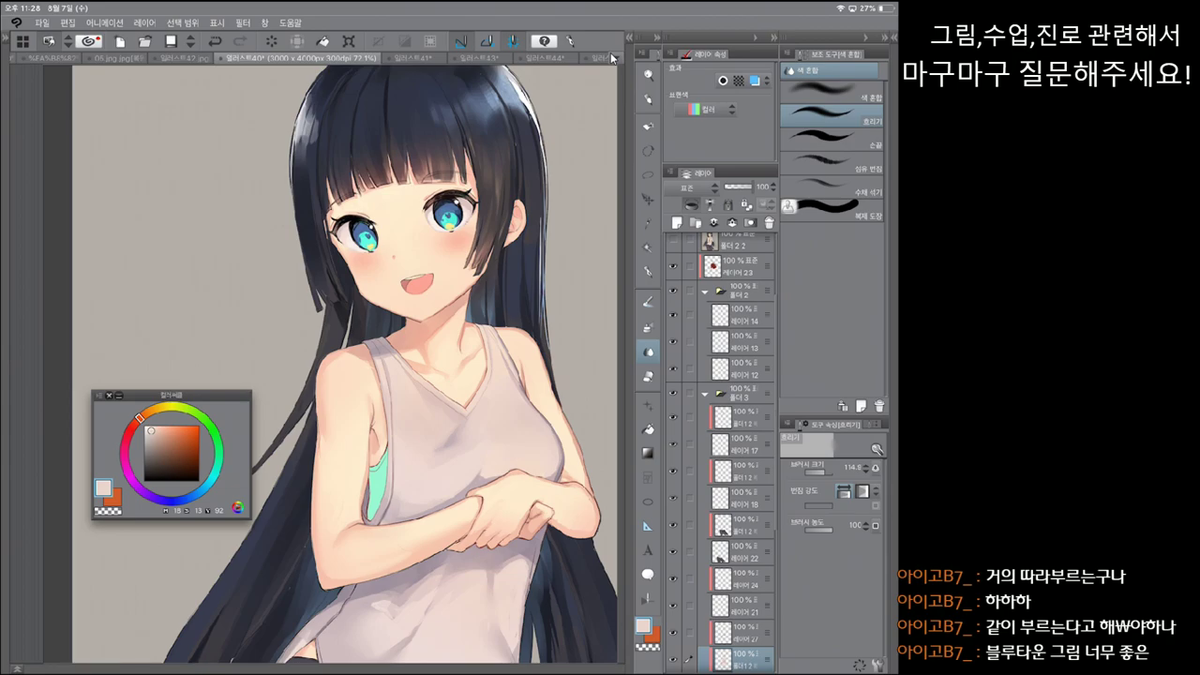
Step: Check the whole figure in the mirrored view and again in the normal orientation
{"action": "key", "text": "ctrl+minus"}
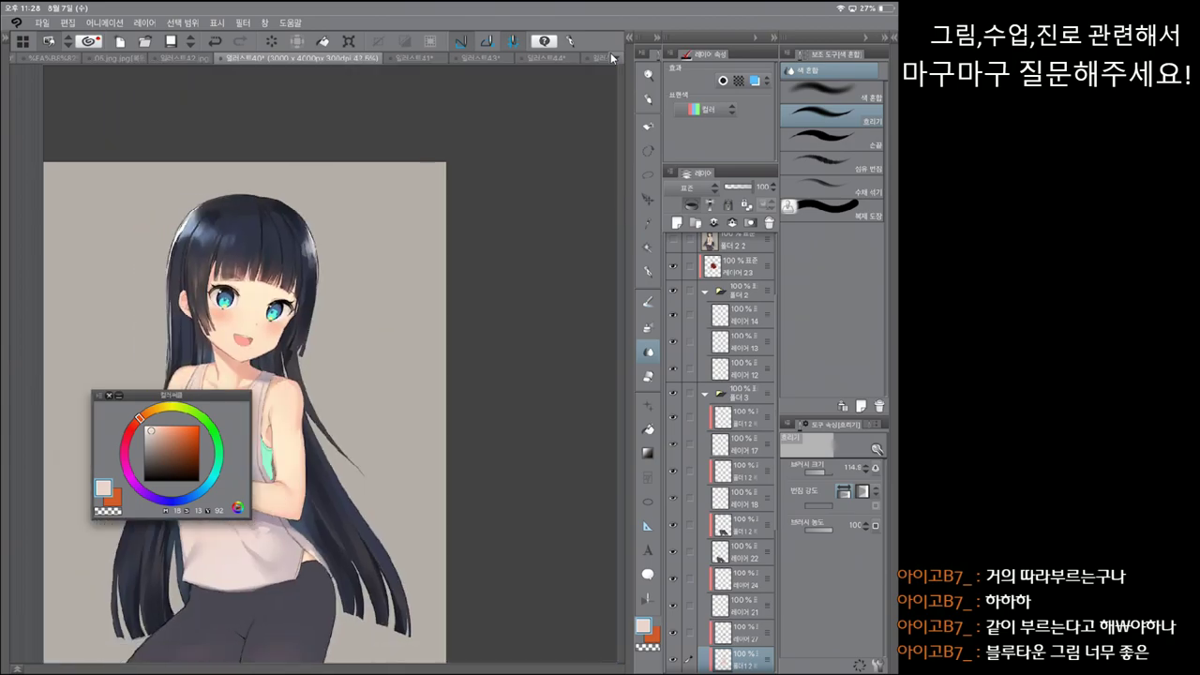
{"action": "key", "text": "p"}
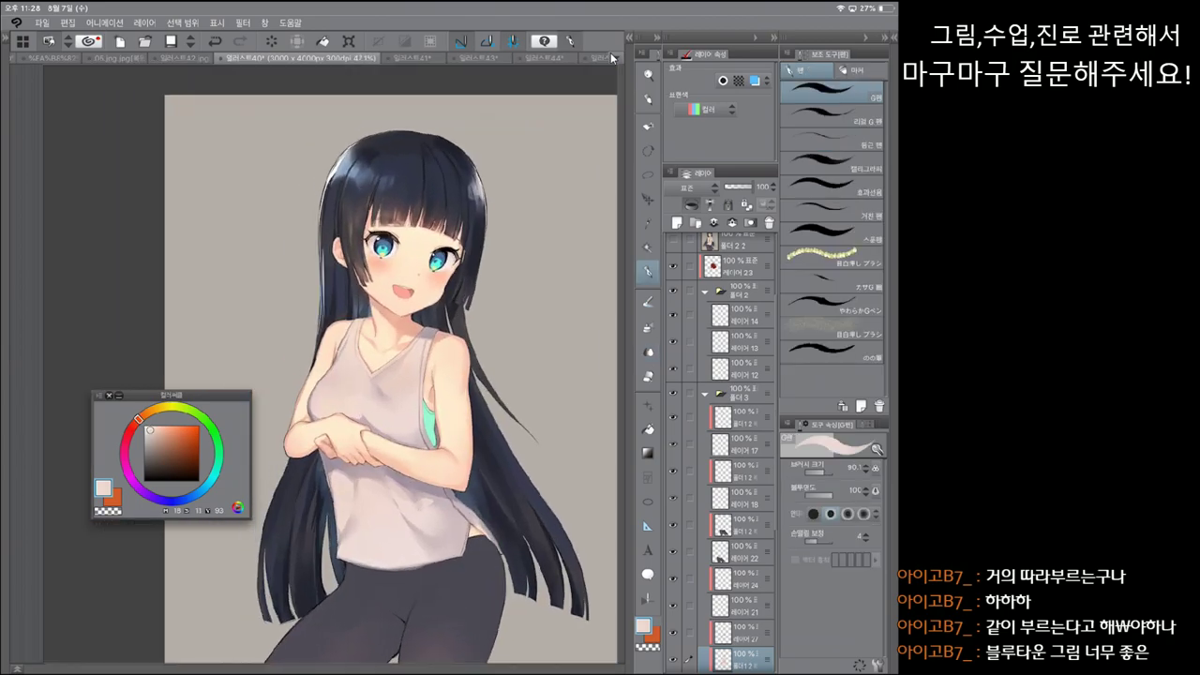
{"action": "key", "text": "j"}
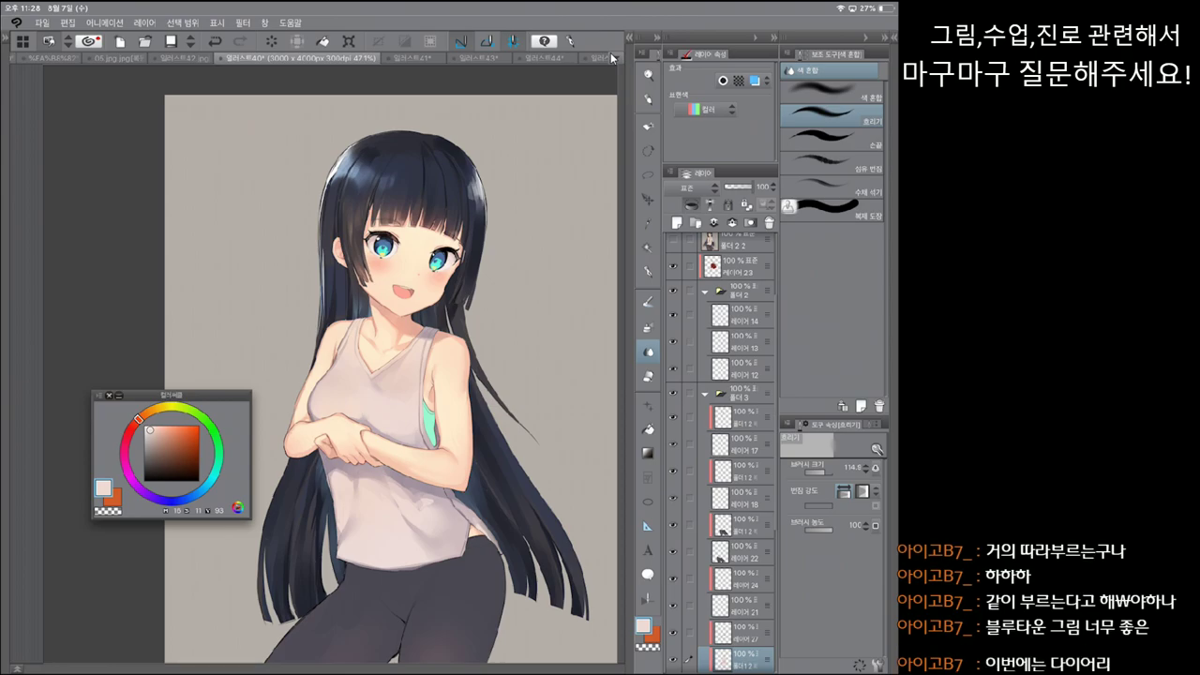
{"action": "scroll", "coordinate": [330, 378], "scroll_direction": "down", "scroll_amount": 2}
{"action": "scroll", "coordinate": [367, 390], "scroll_direction": "up", "scroll_amount": 1}
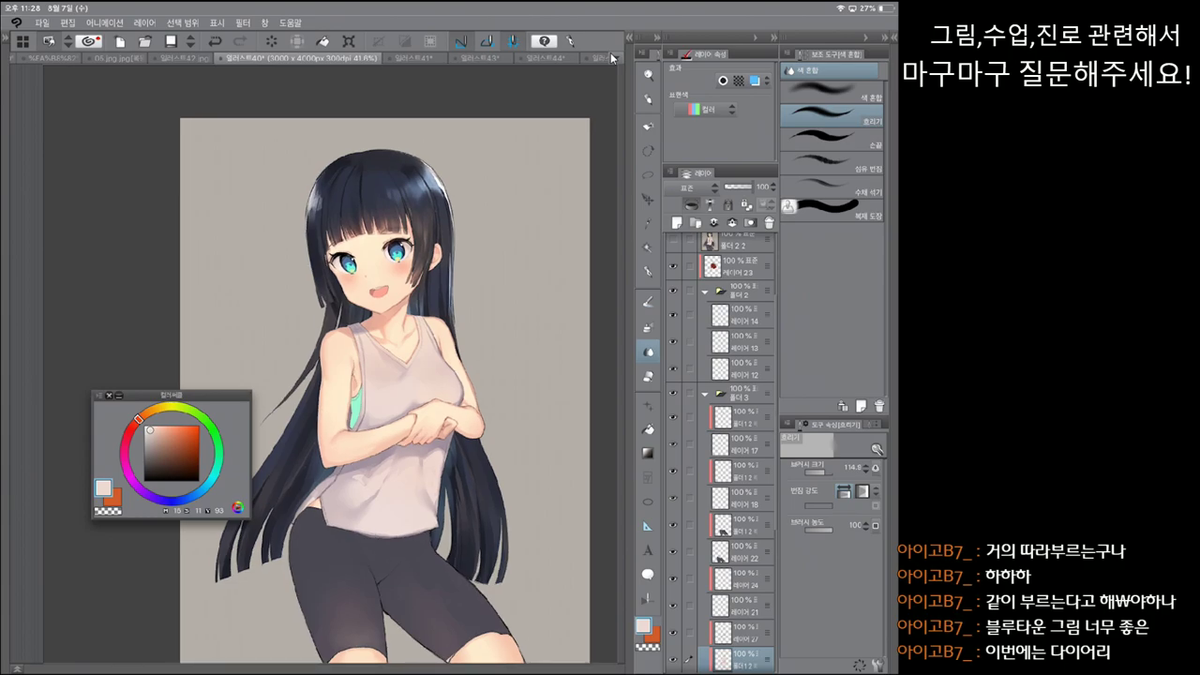
{"action": "scroll", "coordinate": [385, 375], "scroll_direction": "up", "scroll_amount": 1}
{"action": "scroll", "coordinate": [385, 375], "scroll_direction": "up", "scroll_amount": 2}
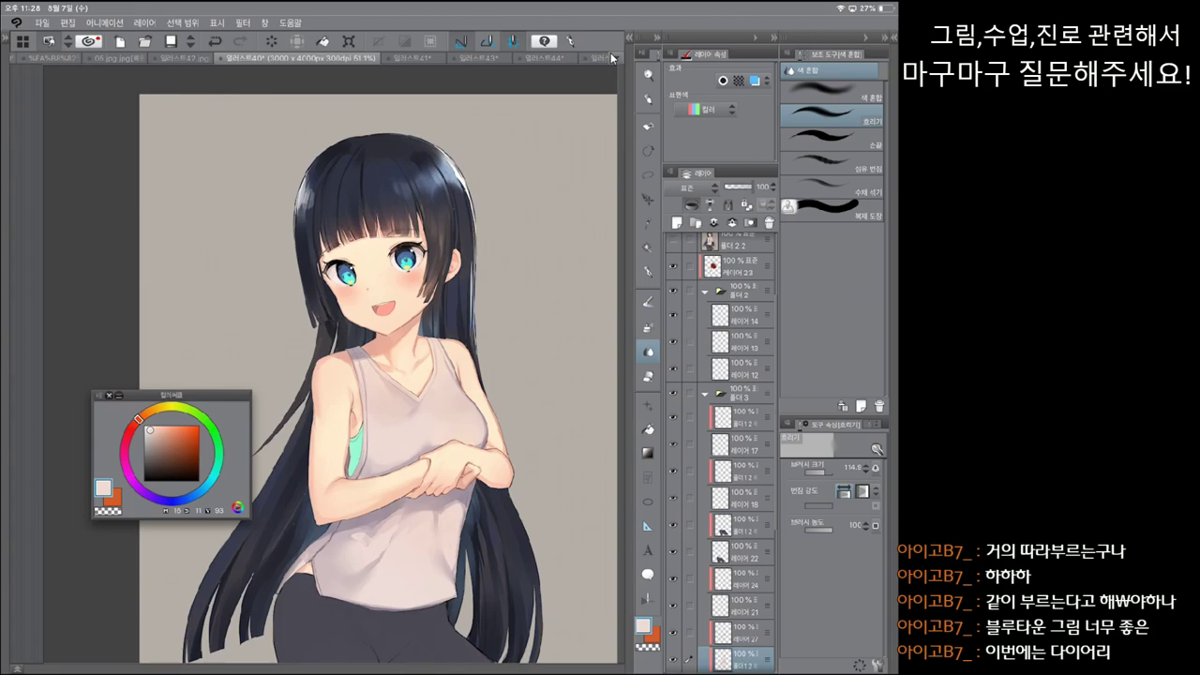
Step: Pick a dark reddish grey from the drawing and reduce the G-Pen to about 57.6
{"action": "key", "text": "p"}
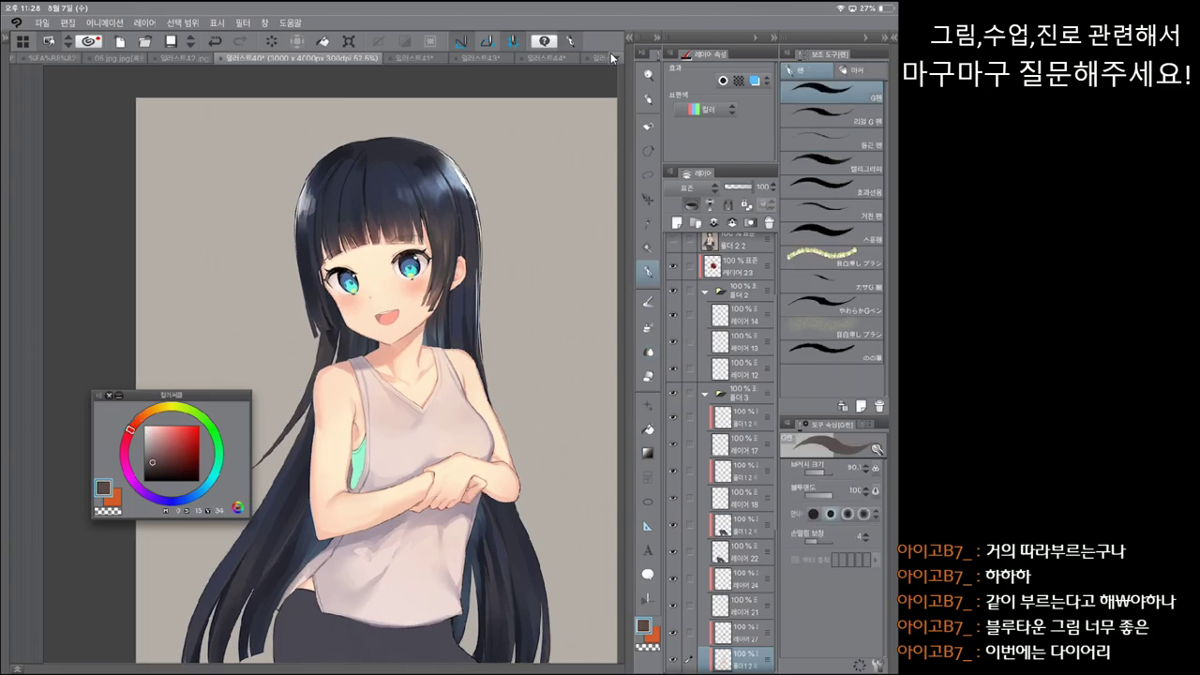
{"action": "scroll", "coordinate": [384, 375], "scroll_direction": "up", "scroll_amount": 2}
{"action": "key", "text": "minus"}
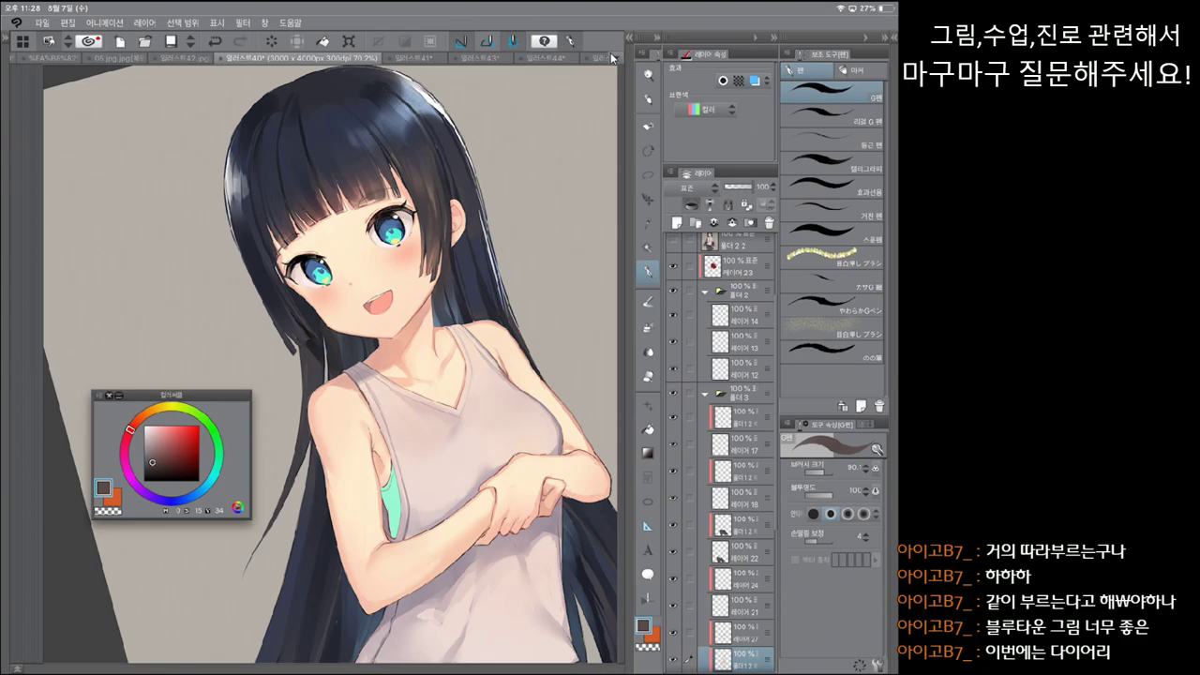
{"action": "key", "text": "bracketleft"}
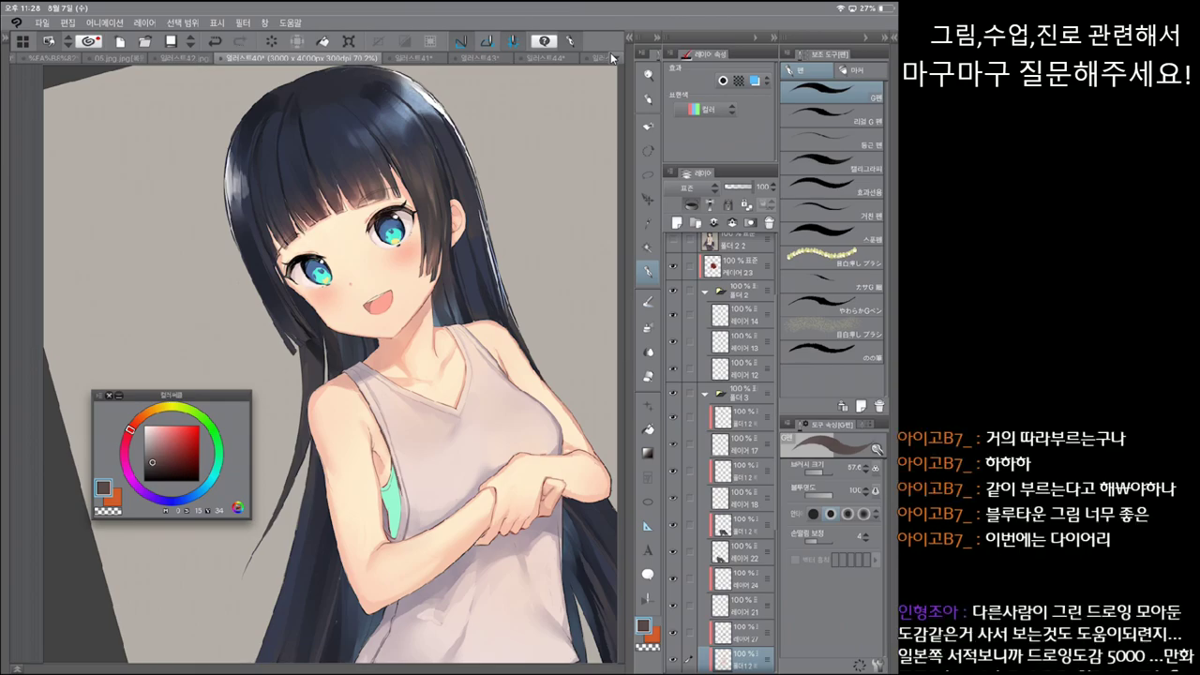
{"action": "scroll", "coordinate": [331, 365], "scroll_direction": "down", "scroll_amount": 1}
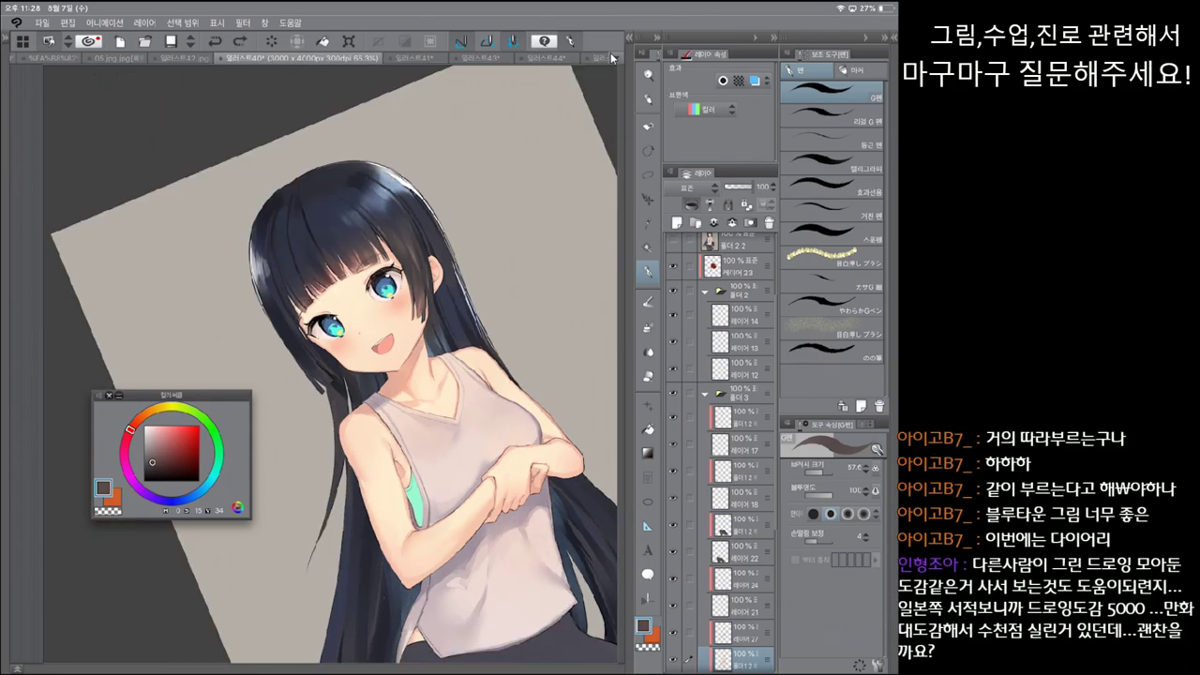
{"action": "scroll", "coordinate": [331, 365], "scroll_direction": "down", "scroll_amount": 1}
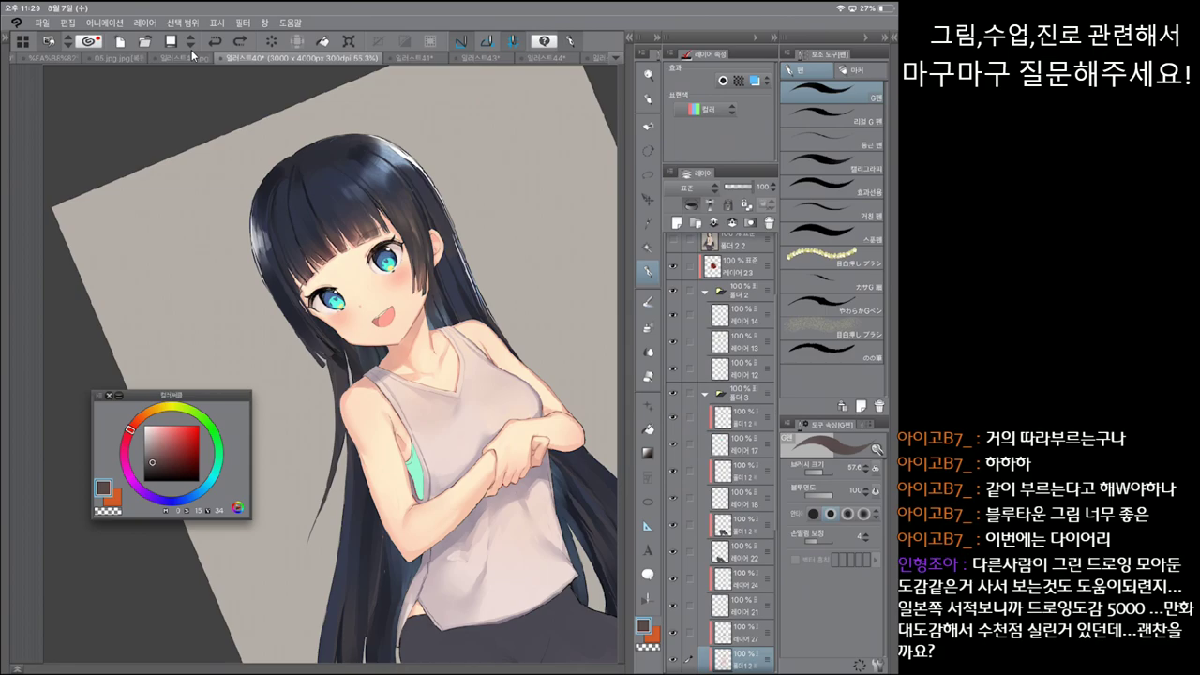
Step: Try the Real G-Pen, return to the G-Pen and select the topmost layer in the stack
{"action": "key", "text": "period"}
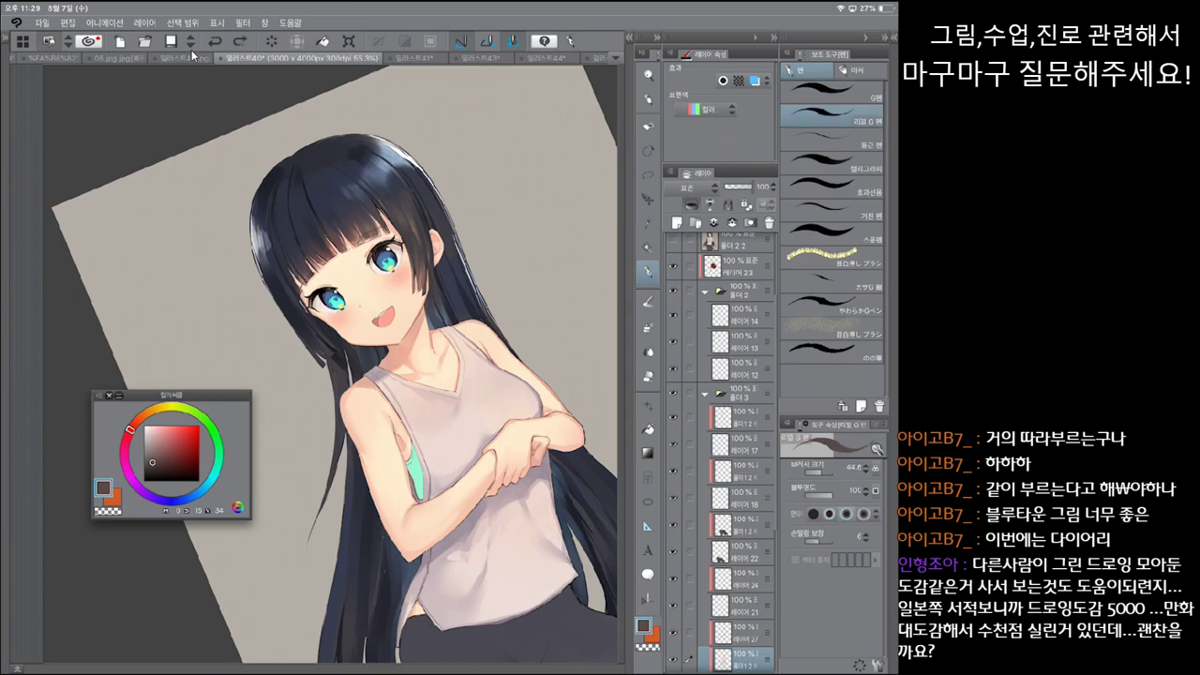
{"action": "key", "text": "asciicircum"}
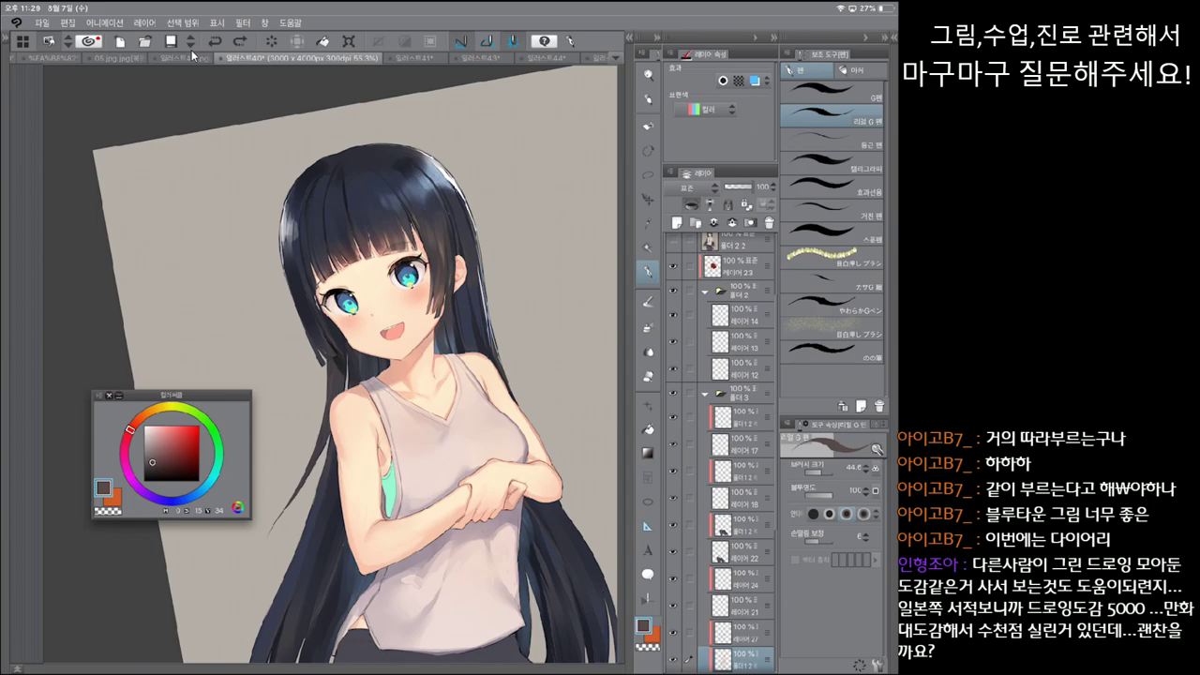
{"action": "key", "text": "asciicircum"}
{"action": "key", "text": "asciicircum"}
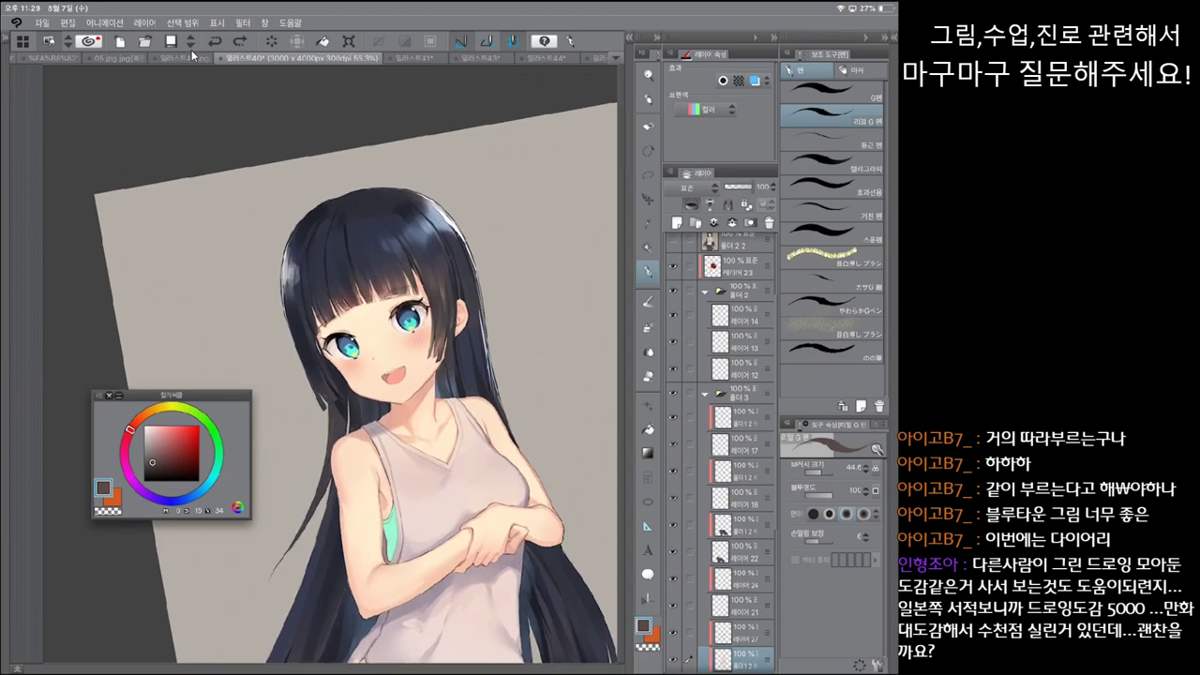
{"action": "key", "text": "comma"}
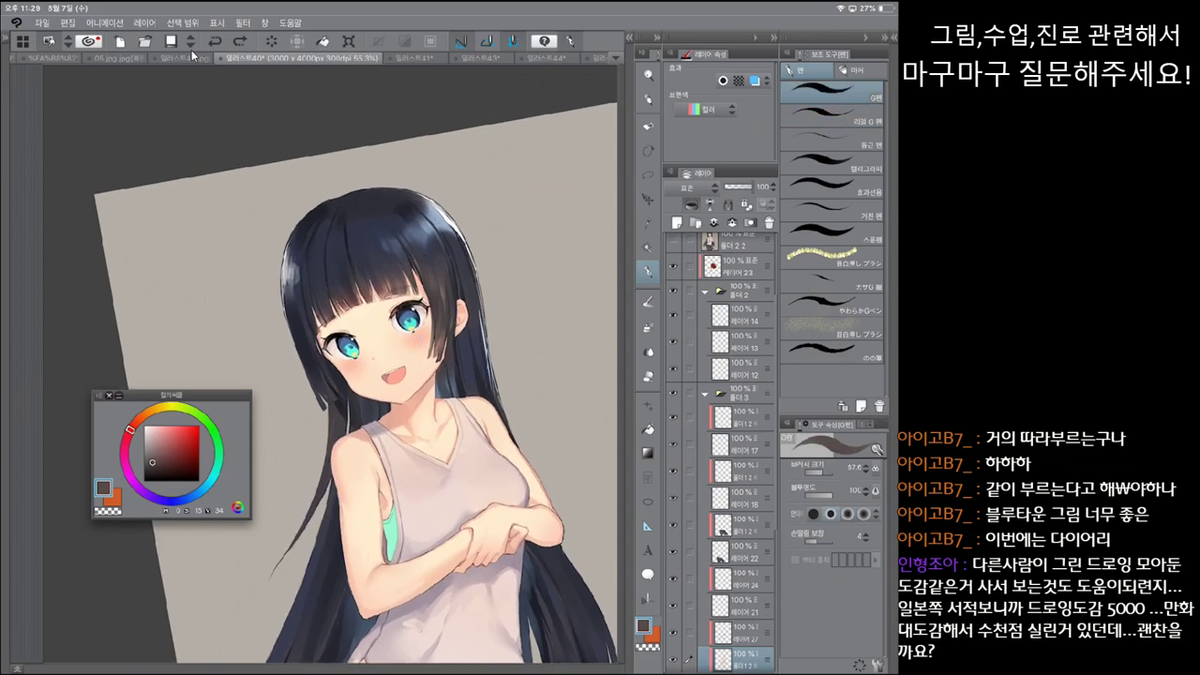
{"action": "key", "text": "asciicircum"}
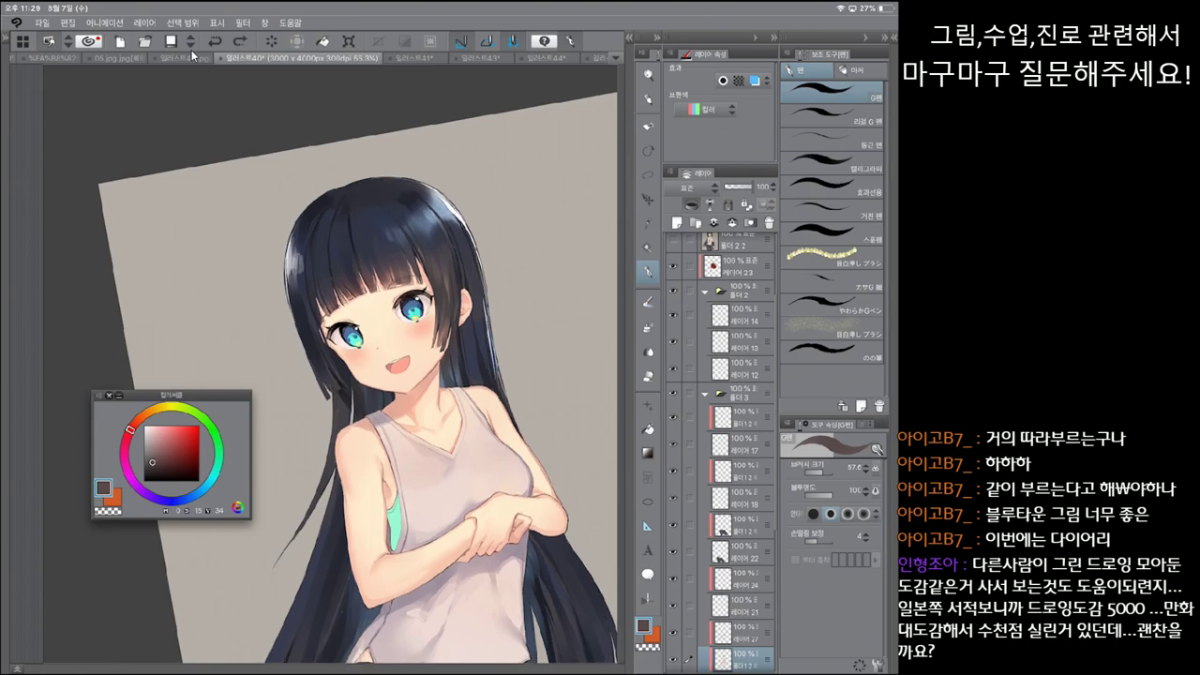
{"action": "scroll", "coordinate": [722, 450], "scroll_direction": "up", "scroll_amount": 3}
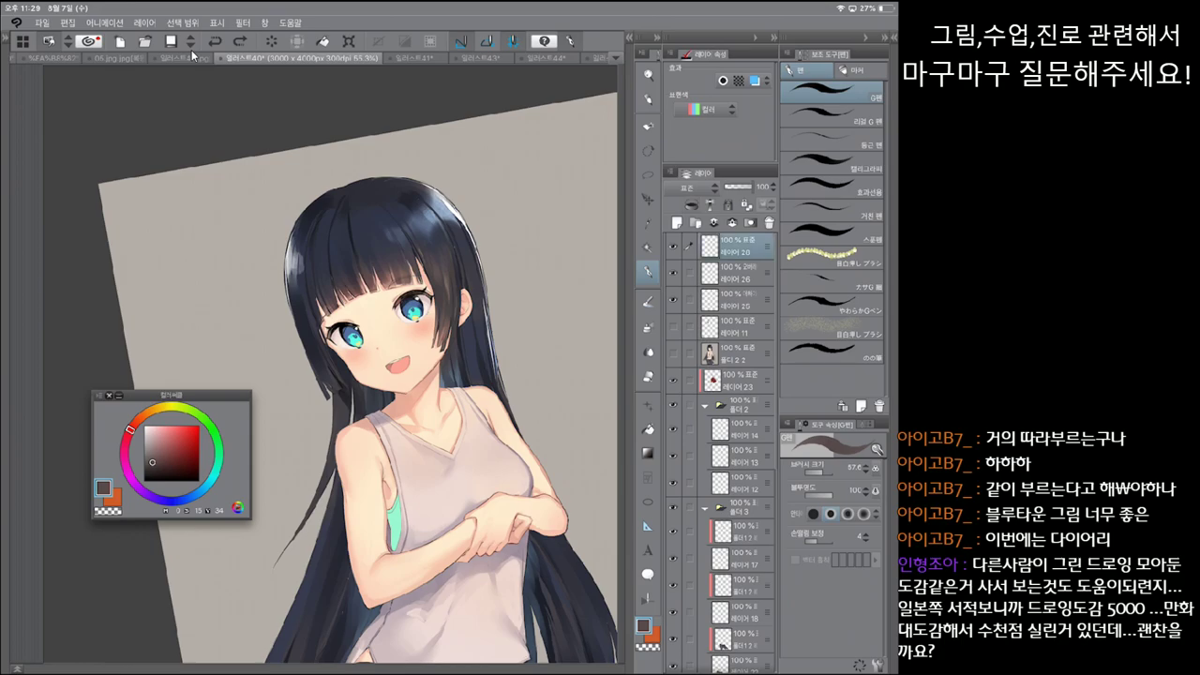
{"action": "key", "text": "asciicircum"}
{"action": "key", "text": "asciicircum"}
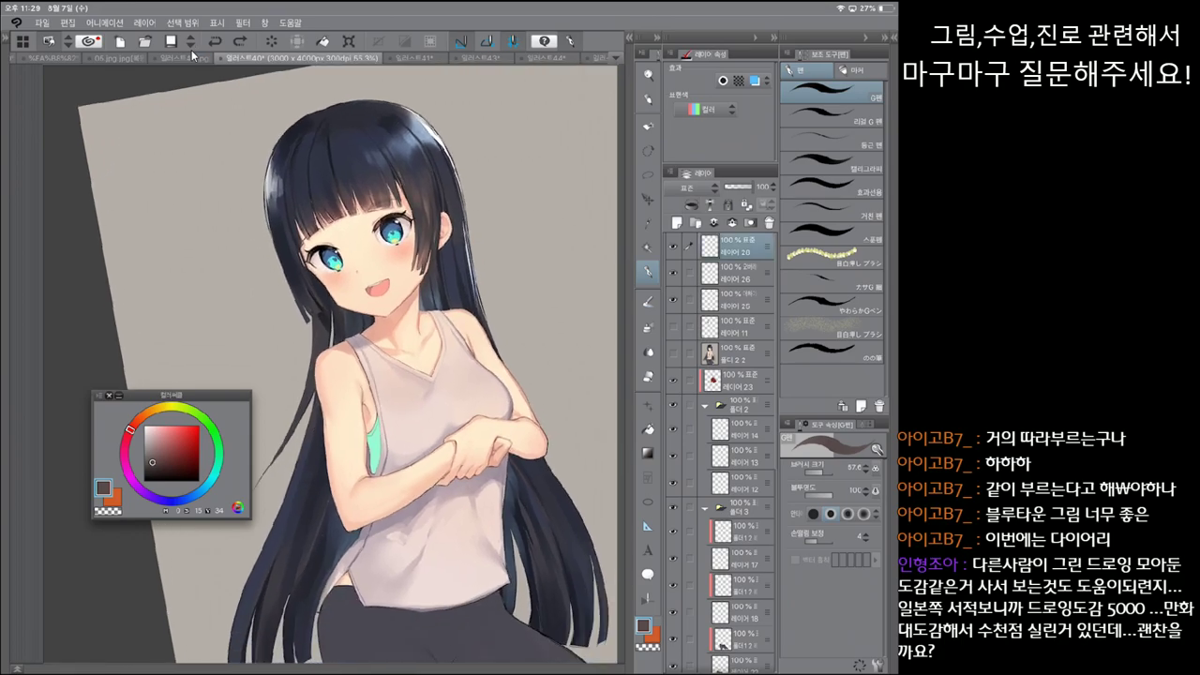
{"action": "key", "text": "asciicircum"}
{"action": "key", "text": "asciicircum"}
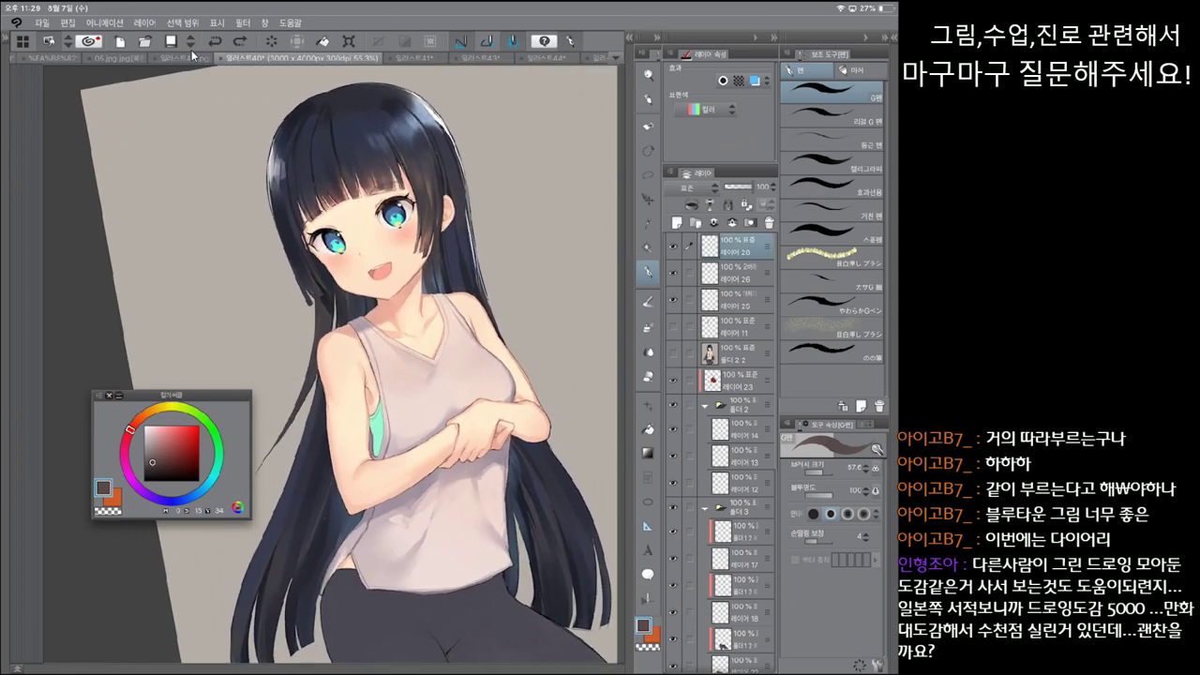
{"action": "key", "text": "ctrl+z"}
{"action": "key", "text": "ctrl+y"}
{"action": "key", "text": "ctrl+z"}
{"action": "key", "text": "ctrl+y"}
{"action": "key", "text": "ctrl+z"}
{"action": "key", "text": "ctrl+y"}
{"action": "key", "text": "ctrl+z"}
{"action": "key", "text": "ctrl+y"}
{"action": "key", "text": "ctrl+z"}
{"action": "key", "text": "ctrl+y"}
{"action": "key", "text": "ctrl+z"}
{"action": "key", "text": "ctrl+y"}
{"action": "key", "text": "ctrl+z"}
{"action": "key", "text": "ctrl+y"}
{"action": "key", "text": "ctrl+z"}
{"action": "key", "text": "ctrl+y"}
{"action": "key", "text": "ctrl+z"}
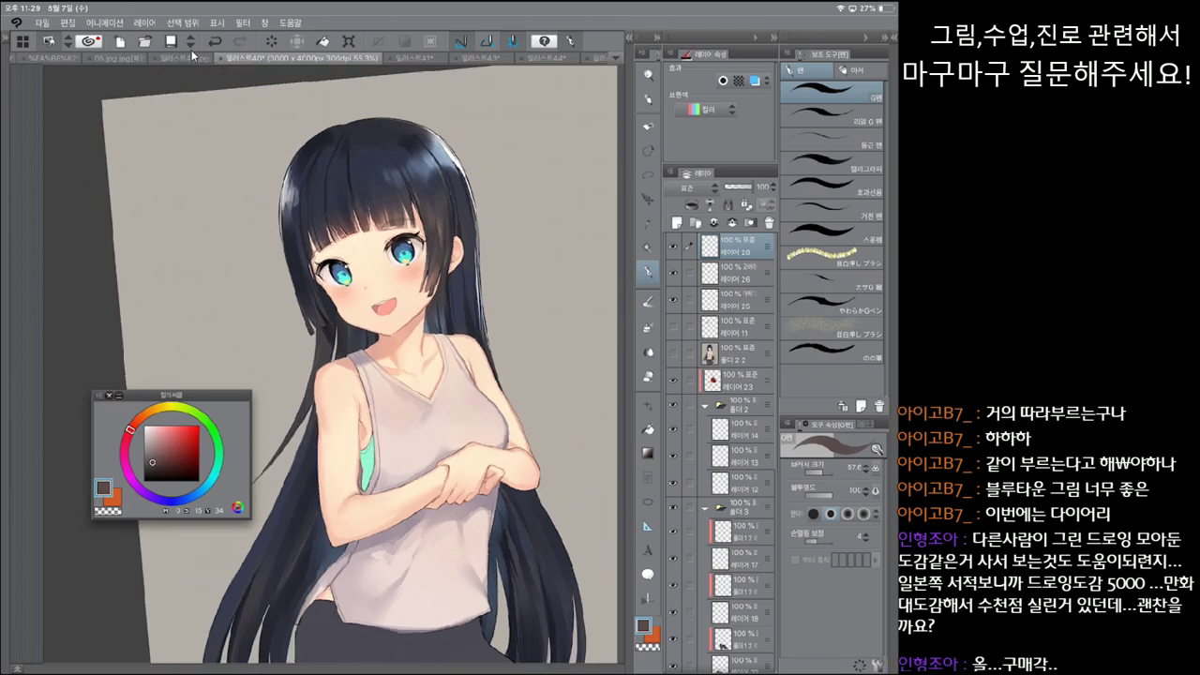
{"action": "key", "text": "ctrl+z"}
{"action": "key", "text": "ctrl+y"}
{"action": "key", "text": "ctrl+z"}
{"action": "key", "text": "ctrl+y"}
{"action": "key", "text": "ctrl+z"}
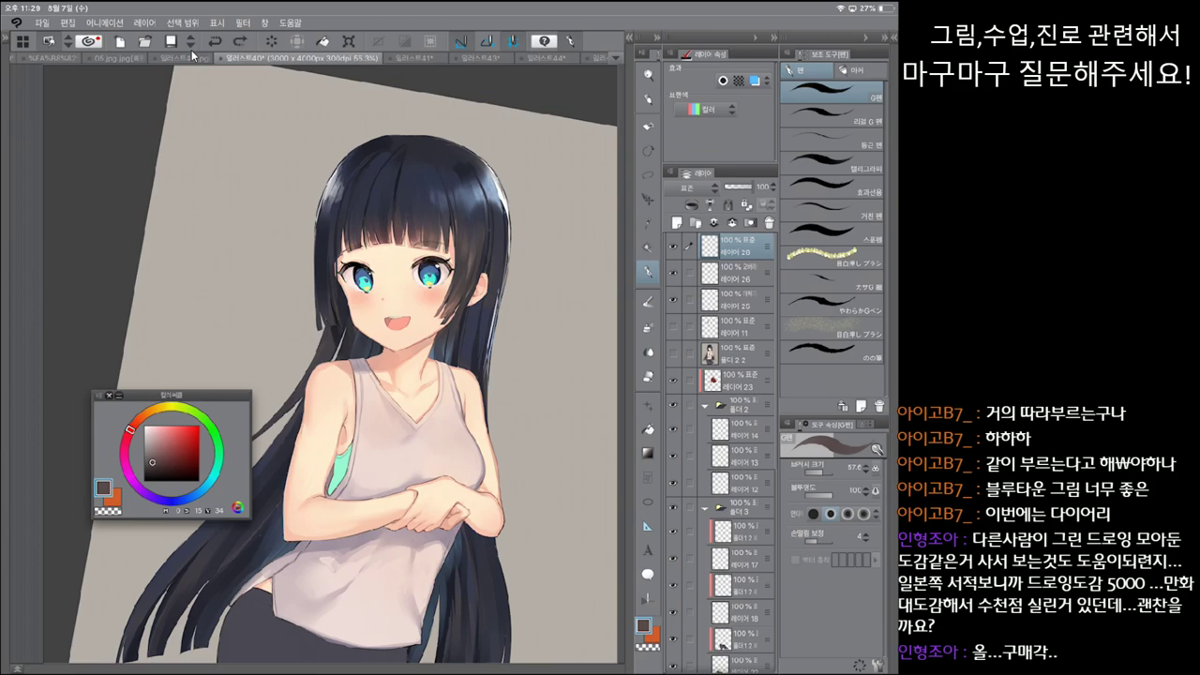
{"action": "key", "text": "ctrl+y"}
{"action": "key", "text": "ctrl+z"}
{"action": "key", "text": "ctrl+y"}
{"action": "key", "text": "ctrl+z"}
{"action": "key", "text": "ctrl+y"}
{"action": "key", "text": "ctrl+z"}
{"action": "key", "text": "ctrl+y"}
{"action": "key", "text": "ctrl+z"}
{"action": "key", "text": "ctrl+y"}
{"action": "key", "text": "ctrl+z"}
{"action": "key", "text": "ctrl+y"}
{"action": "key", "text": "minus"}
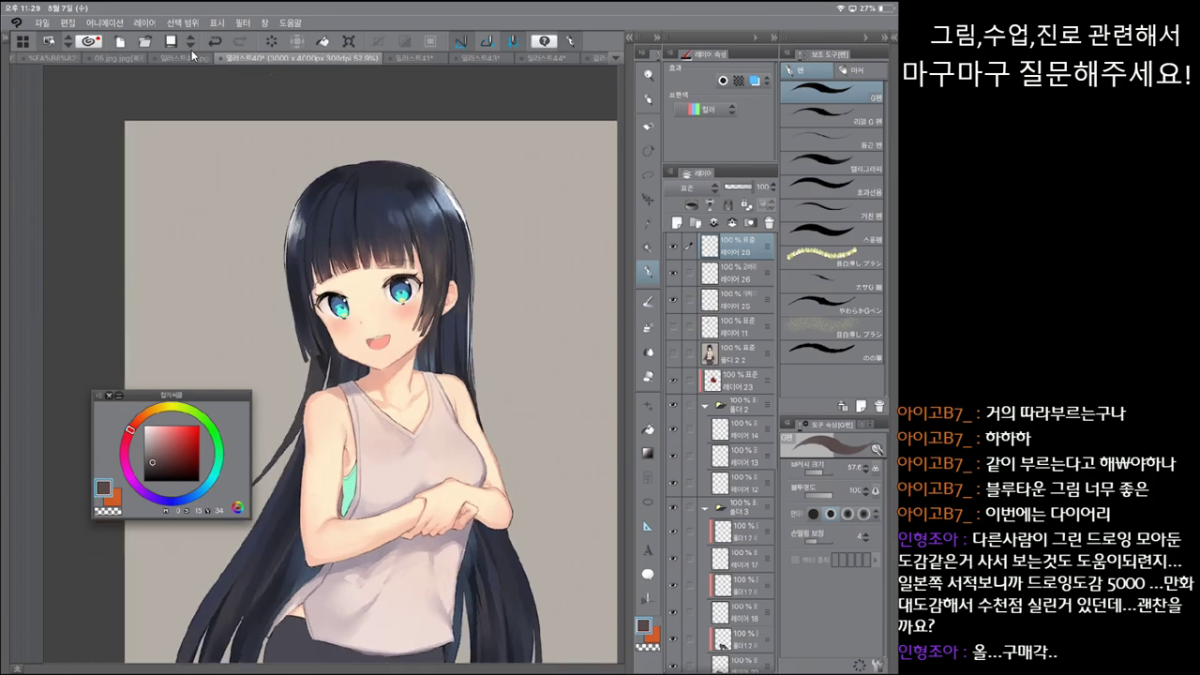
Step: Compare the latest G-Pen stroke in the tilted view by undoing and redoing it, and pick a muted reddish brown from the drawing
{"action": "key", "text": "ctrl+z"}
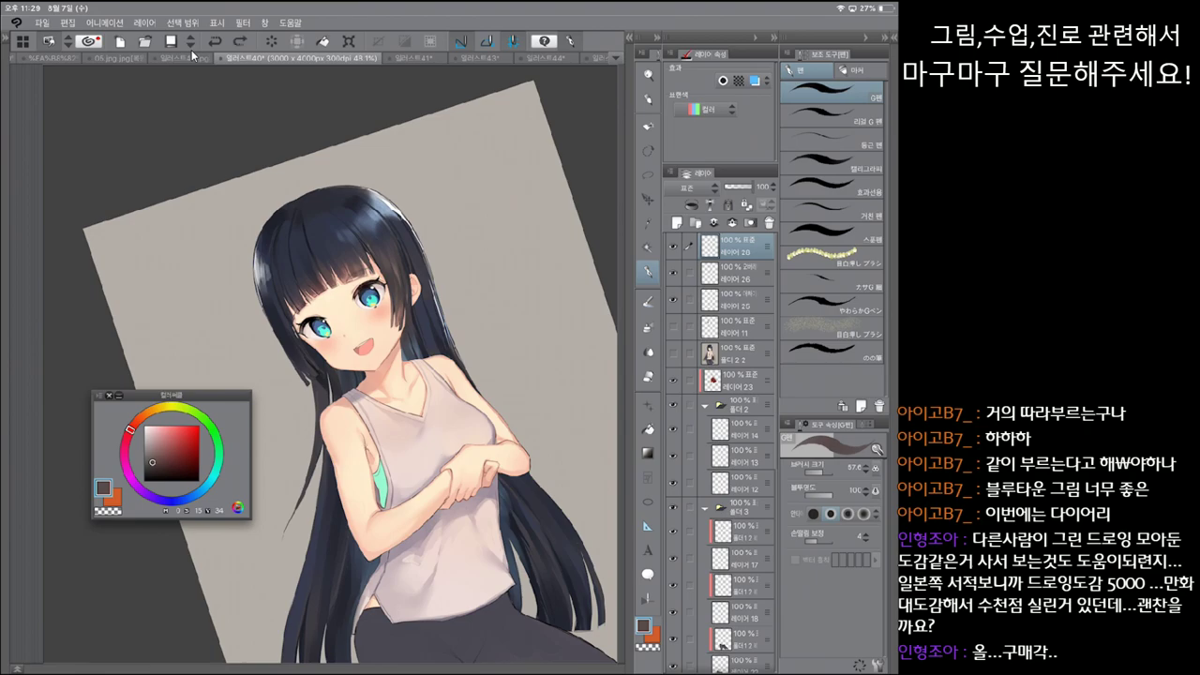
{"action": "key", "text": "ctrl+z"}
{"action": "key", "text": "ctrl+y"}
{"action": "key", "text": "ctrl+z"}
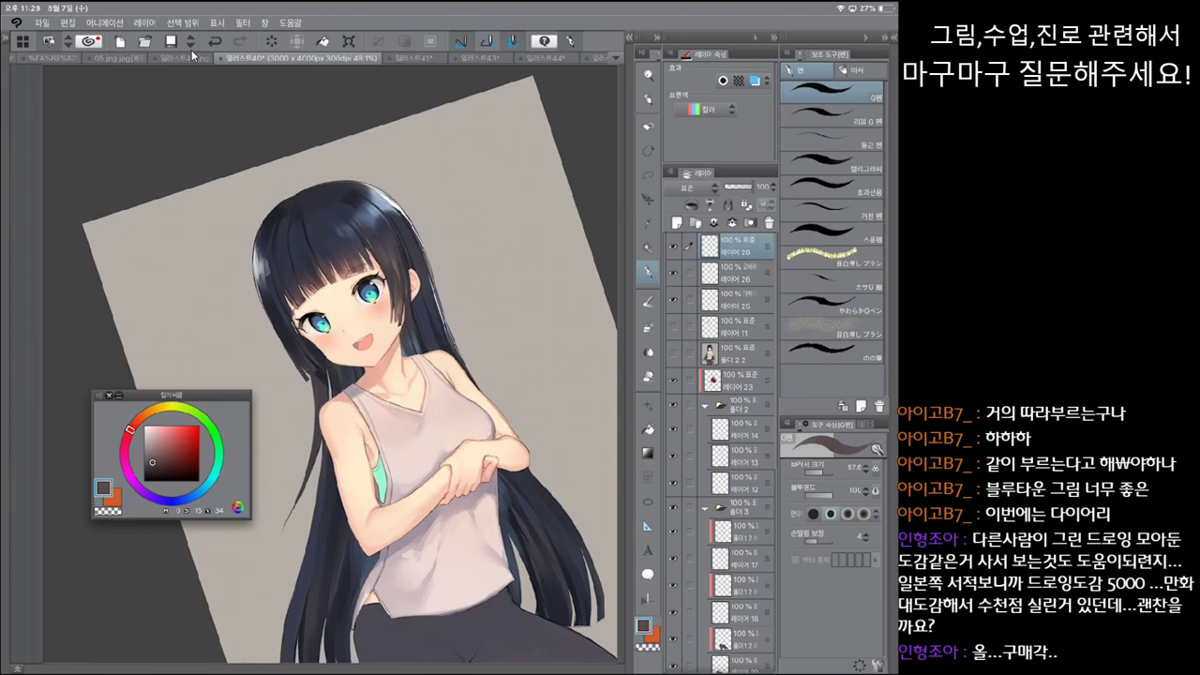
{"action": "key", "text": "plus"}
{"action": "key", "text": "plus"}
{"action": "key", "text": "plus"}
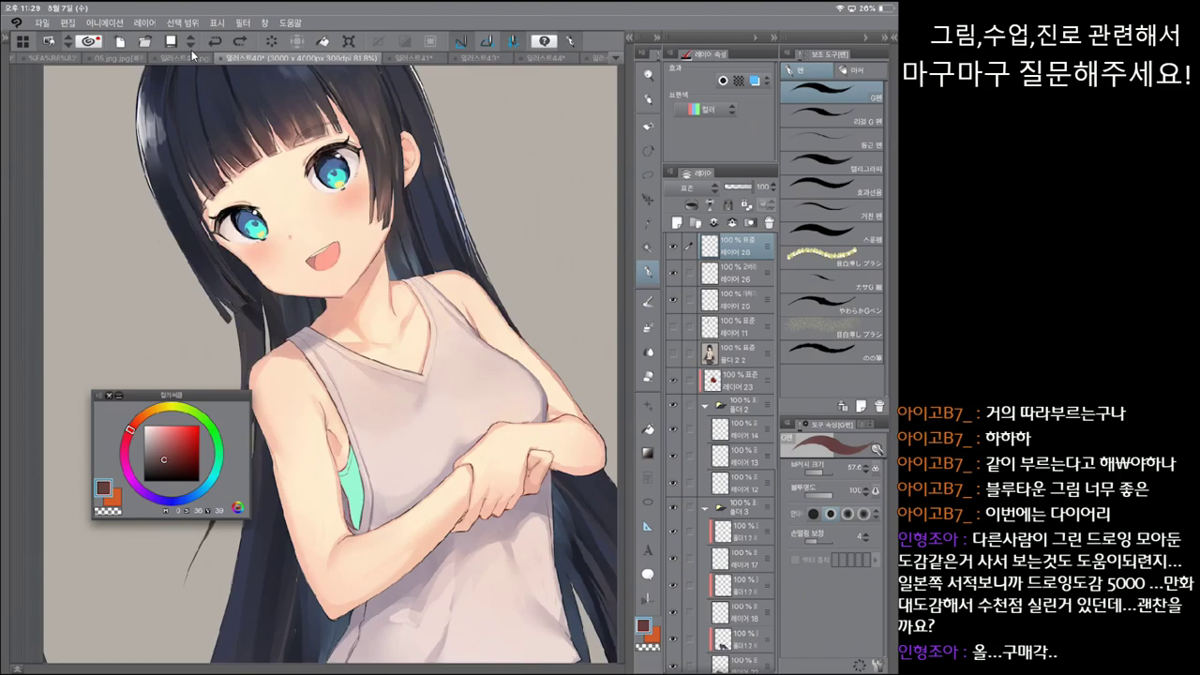
Step: Compare the upper body with and without the latest reddish-brown G-Pen stroke by undoing and redoing it repeatedly
{"action": "key", "text": "ctrl+z"}
{"action": "key", "text": "ctrl+y"}
{"action": "key", "text": "ctrl+z"}
{"action": "key", "text": "ctrl+y"}
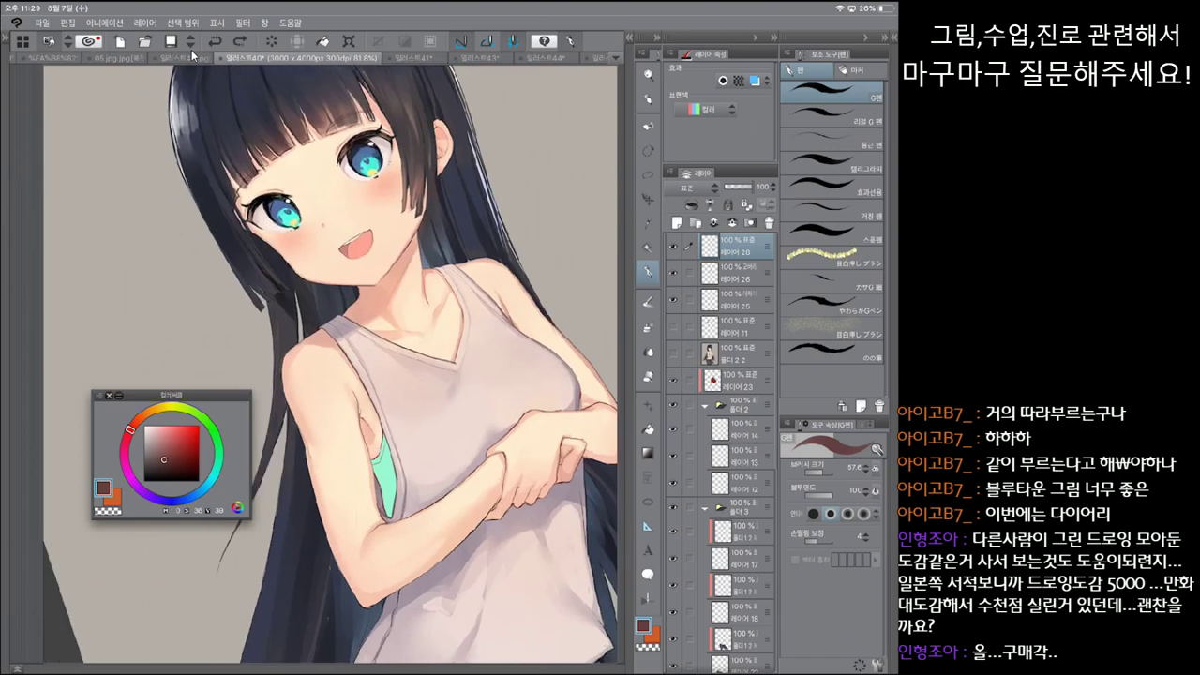
{"action": "key", "text": "ctrl+y"}
{"action": "key", "text": "ctrl+z"}
{"action": "key", "text": "ctrl+y"}
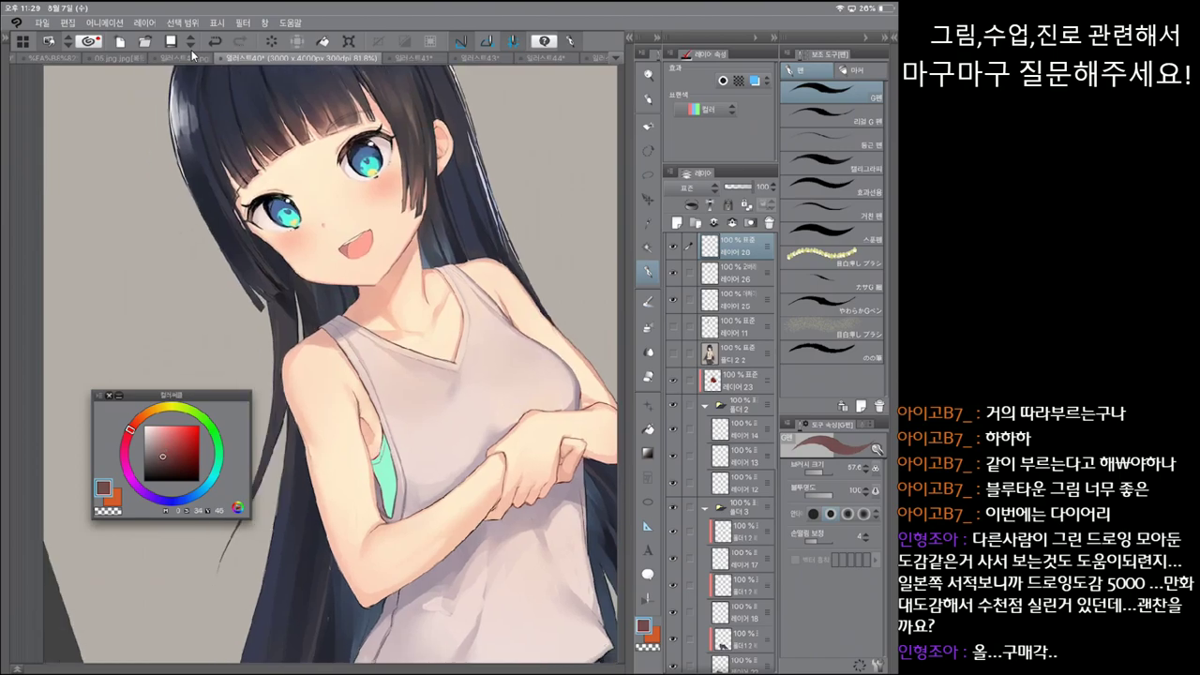
{"action": "key", "text": "ctrl+z"}
{"action": "key", "text": "ctrl+y"}
{"action": "key", "text": "ctrl+z"}
{"action": "key", "text": "ctrl+y"}
{"action": "key", "text": "ctrl+y"}
{"action": "key", "text": "ctrl+z"}
{"action": "key", "text": "ctrl+y"}
{"action": "key", "text": "ctrl+z"}
{"action": "key", "text": "ctrl+y"}
{"action": "key", "text": "ctrl+z"}
{"action": "key", "text": "ctrl+y"}
{"action": "key", "text": "ctrl+z"}
{"action": "key", "text": "ctrl+y"}
{"action": "key", "text": "ctrl+z"}
{"action": "key", "text": "ctrl+y"}
{"action": "key", "text": "ctrl+z"}
{"action": "key", "text": "ctrl+y"}
{"action": "key", "text": "ctrl+z"}
{"action": "key", "text": "ctrl+y"}
{"action": "key", "text": "ctrl+z"}
{"action": "key", "text": "ctrl+y"}
{"action": "key", "text": "ctrl+z"}
{"action": "key", "text": "ctrl+y"}
{"action": "key", "text": "ctrl+z"}
{"action": "key", "text": "ctrl+y"}
{"action": "key", "text": "ctrl+z"}
{"action": "key", "text": "ctrl+y"}
{"action": "key", "text": "ctrl+z"}
Step: Check the arms and tank top in a steeply rotated view and restore the last undone stroke
{"action": "key", "text": "minus"}
{"action": "key", "text": "minus"}
{"action": "key", "text": "minus"}
{"action": "key", "text": "minus"}
{"action": "key", "text": "minus"}
{"action": "key", "text": "minus"}
{"action": "key", "text": "minus"}
{"action": "key", "text": "minus"}
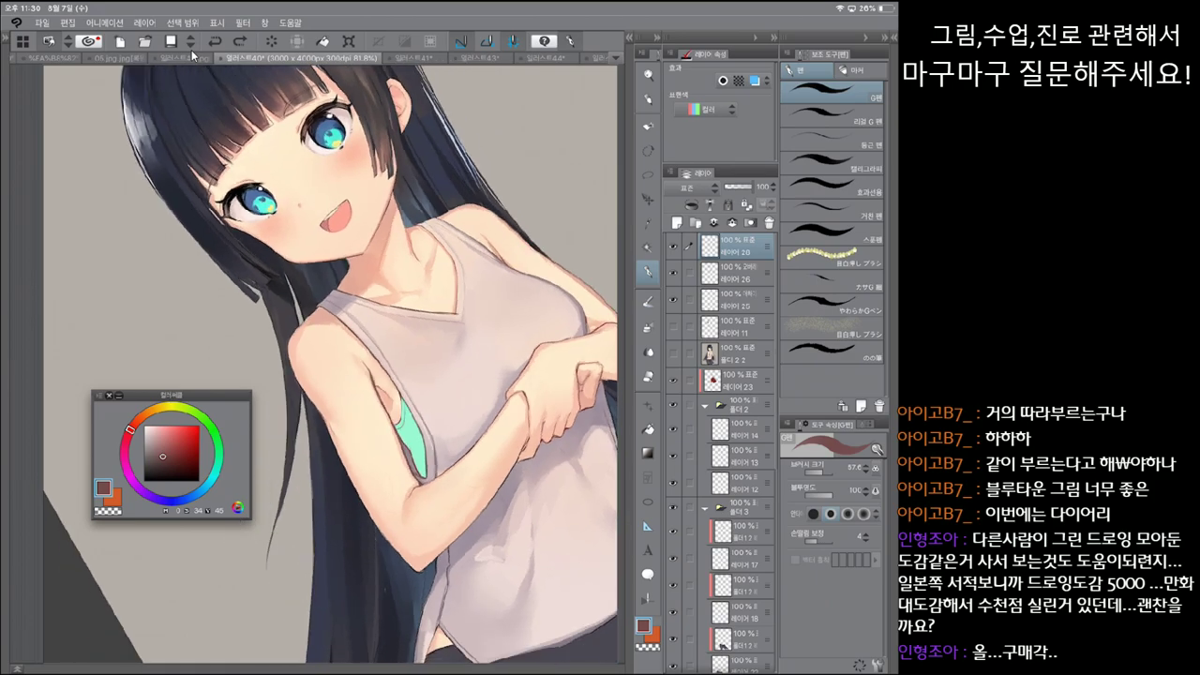
{"action": "key", "text": "minus"}
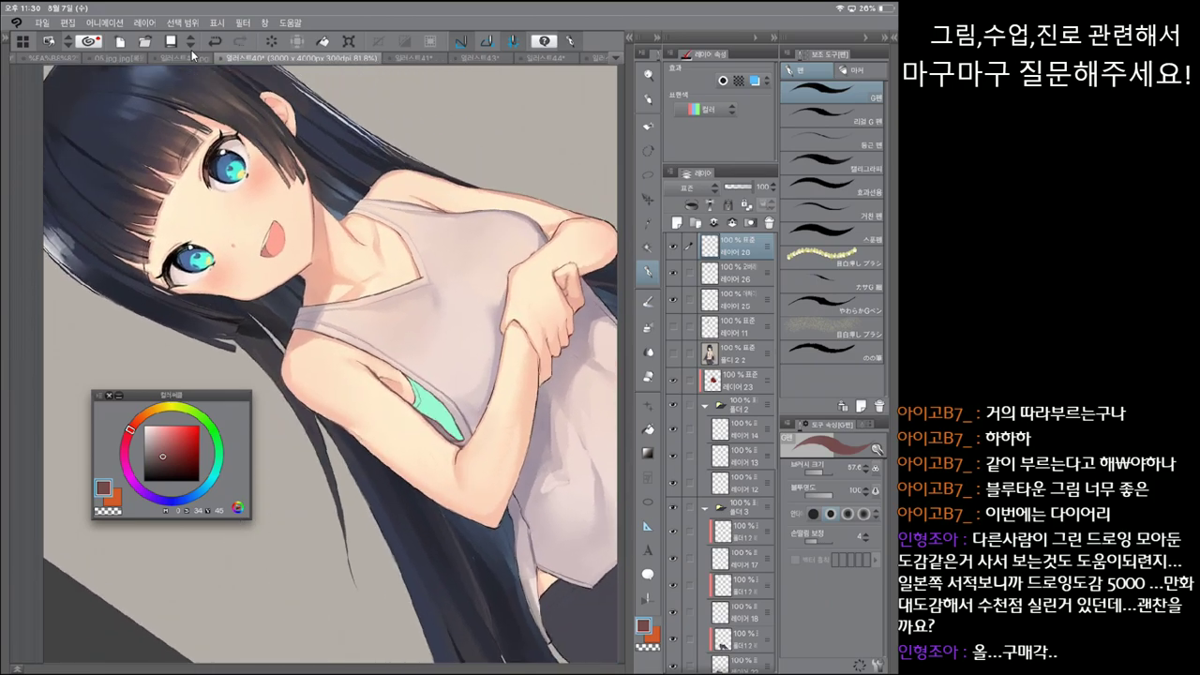
{"action": "key", "text": "ctrl+y"}
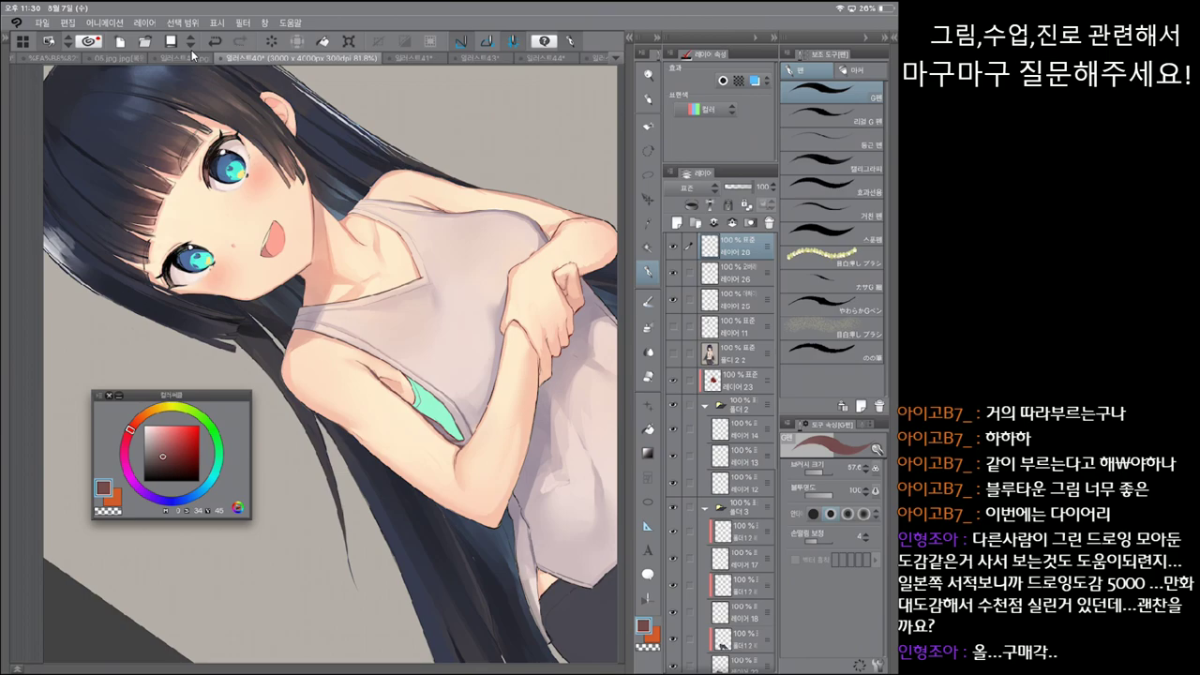
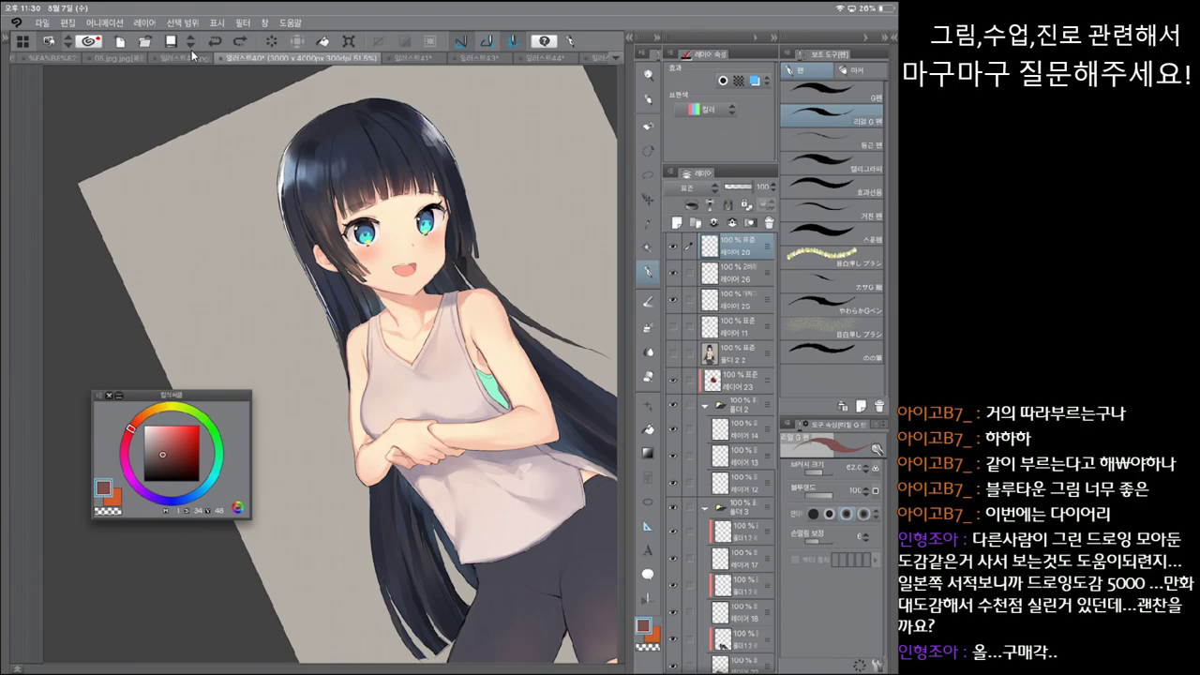
Step: Compare the latest Real G-Pen stroke in the mirrored view and pick a dark blue-grey (240, 17, 23) from the drawing
{"action": "key", "text": "ctrl+z"}
{"action": "key", "text": "ctrl+y"}
{"action": "key", "text": "ctrl+z"}
{"action": "key", "text": "ctrl+y"}
{"action": "key", "text": "ctrl+z"}
{"action": "key", "text": "ctrl+y"}
{"action": "key", "text": "ctrl+z"}
{"action": "key", "text": "ctrl+y"}
{"action": "key", "text": "ctrl+z"}
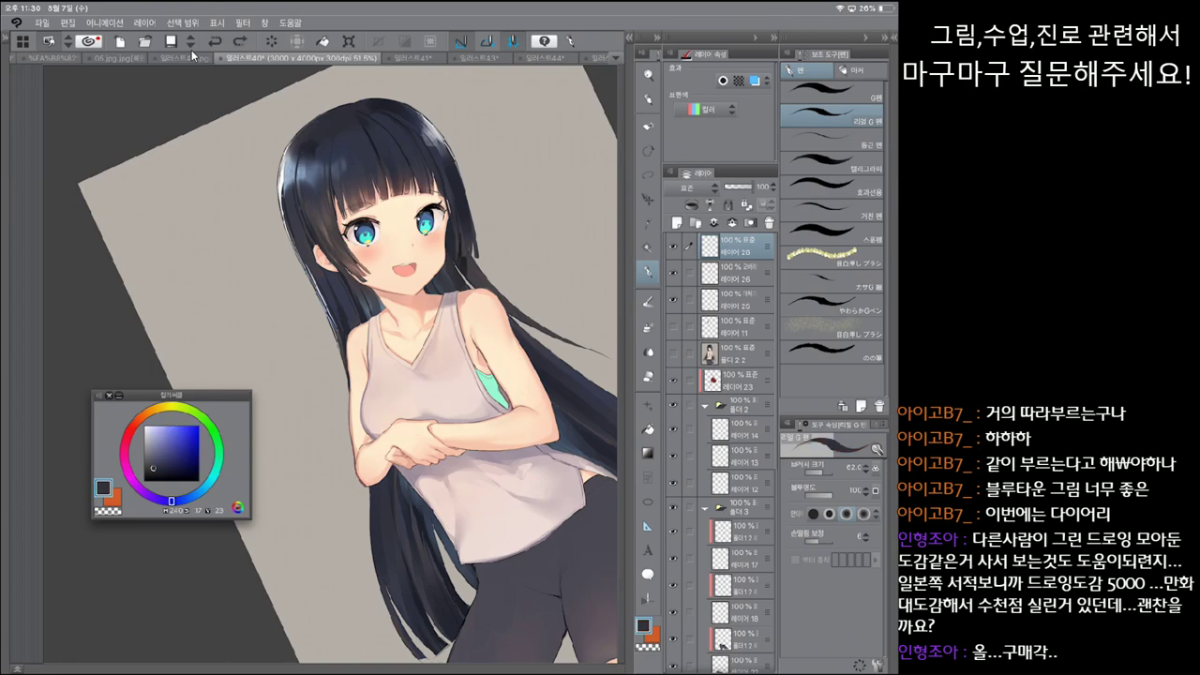
{"action": "key", "text": "ctrl+y"}
{"action": "key", "text": "ctrl+z"}
{"action": "key", "text": "ctrl+y"}
{"action": "key", "text": "ctrl+z"}
{"action": "key", "text": "ctrl+y"}
Step: Flip the canvas horizontally and check the figure while undoing and redoing the last pen strokes
{"action": "key", "text": "h"}
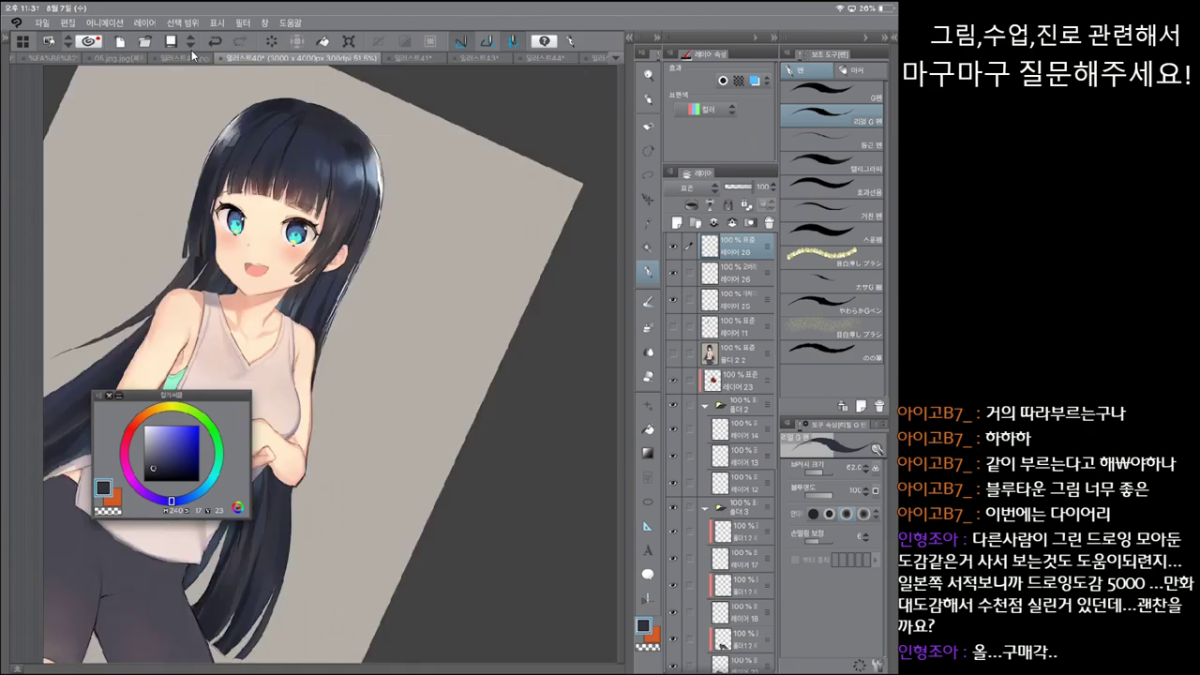
{"action": "key", "text": "ctrl+z"}
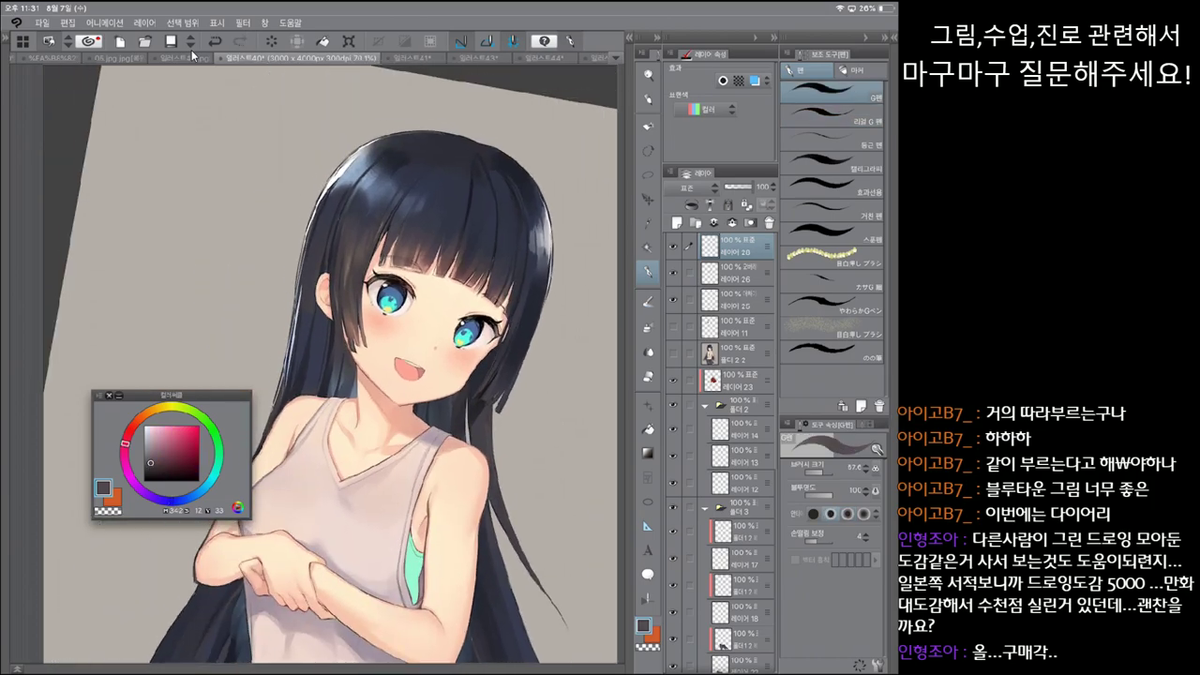
{"action": "key", "text": "ctrl+z"}
{"action": "key", "text": "ctrl+y"}
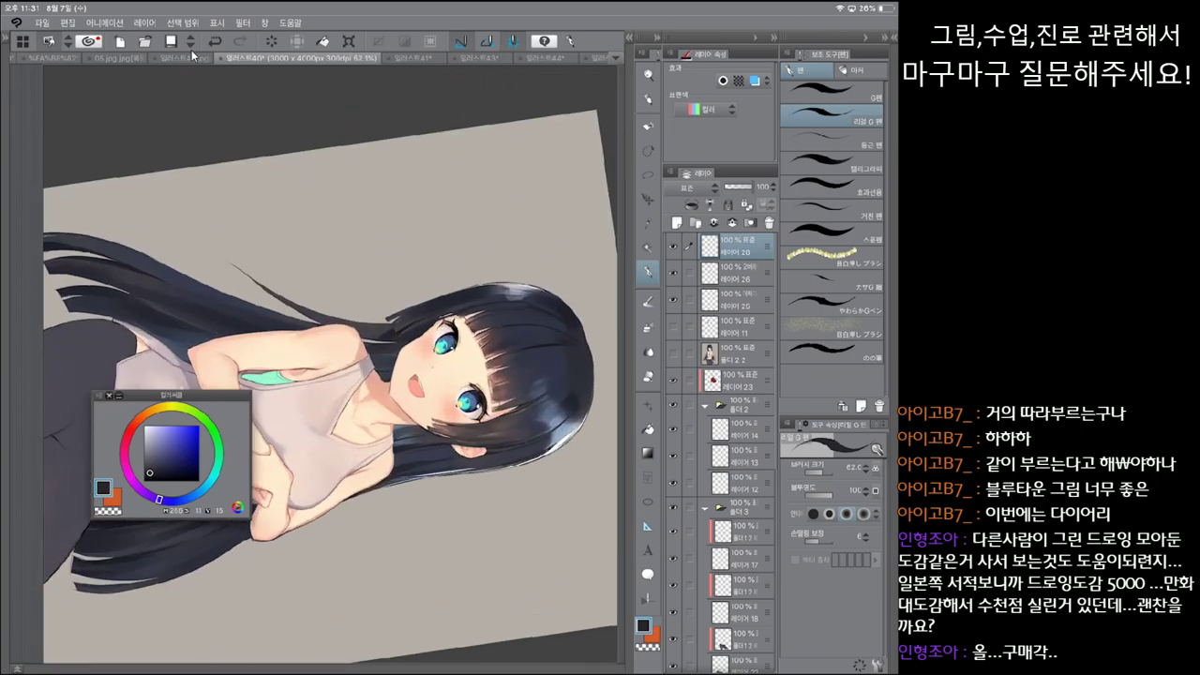
Step: Switch to the G-Pen and add a near-black eyebrow line over the fringe, comparing the stroke by undoing and redoing it
{"action": "left_click", "coordinate": [833, 91]}
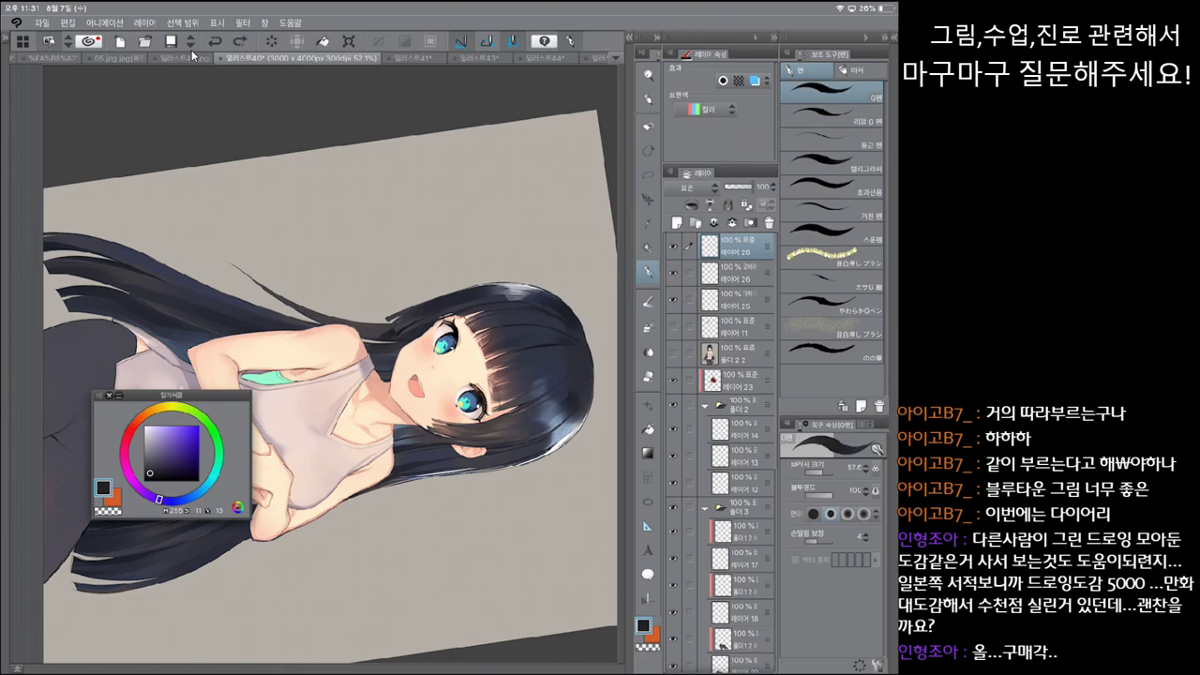
{"action": "key", "text": "ctrl+y"}
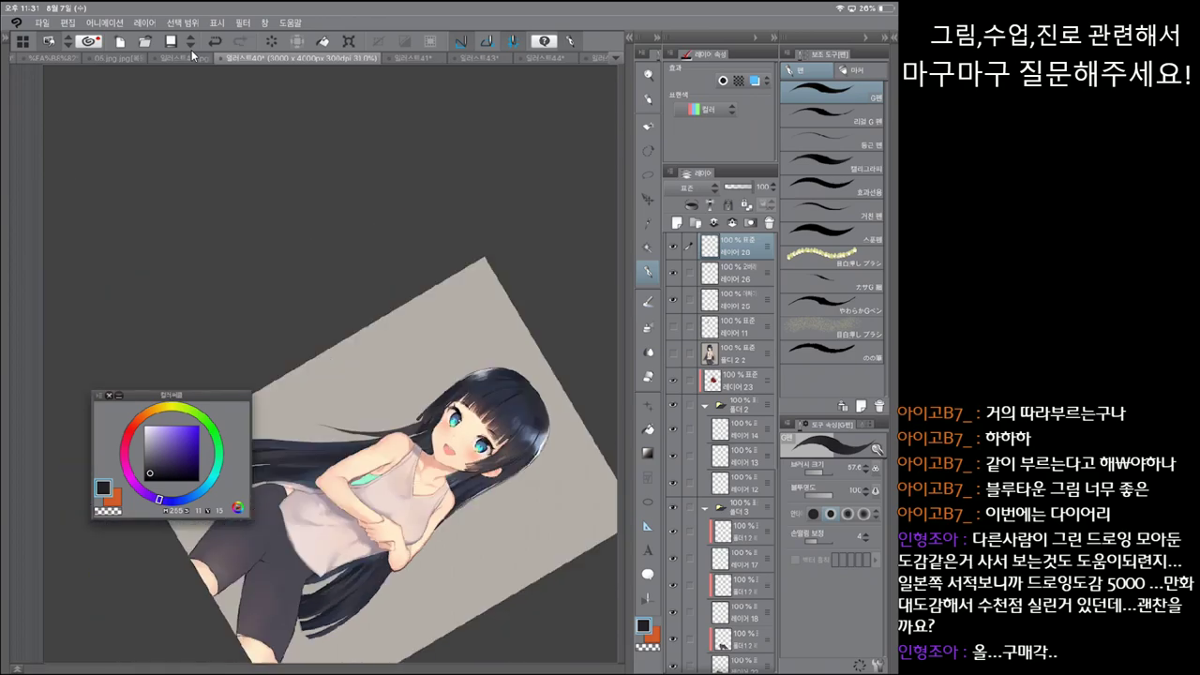
{"action": "key", "text": "ctrl+z"}
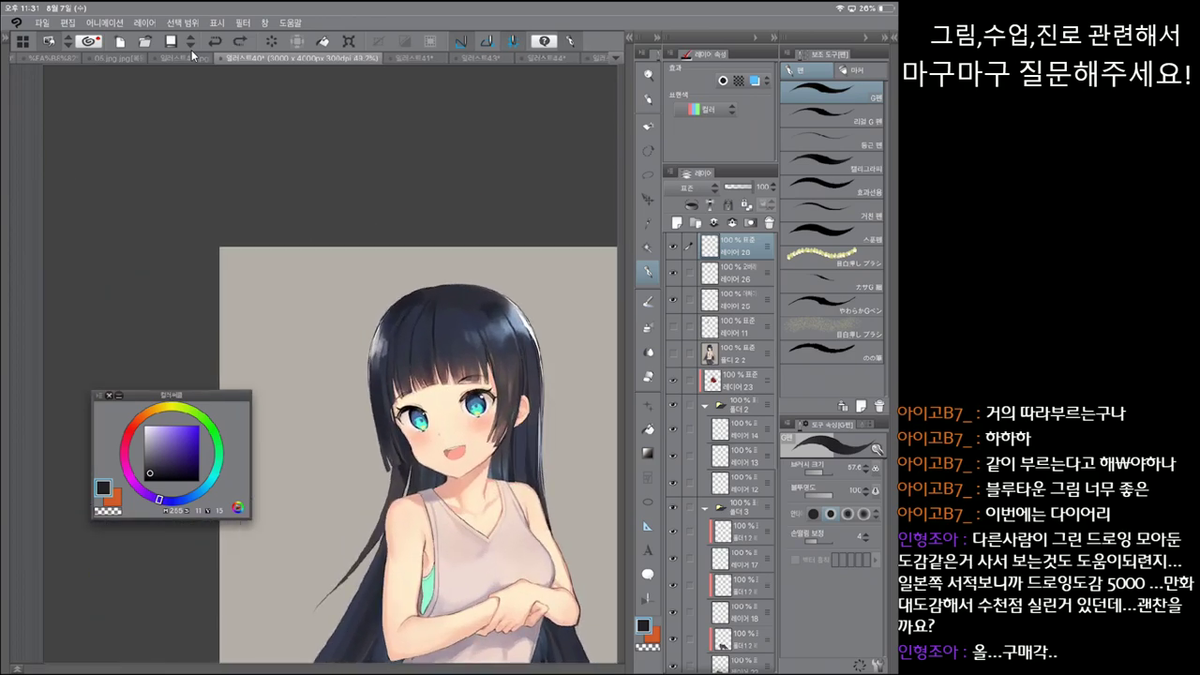
{"action": "key", "text": "ctrl+y"}
{"action": "key", "text": "ctrl+z"}
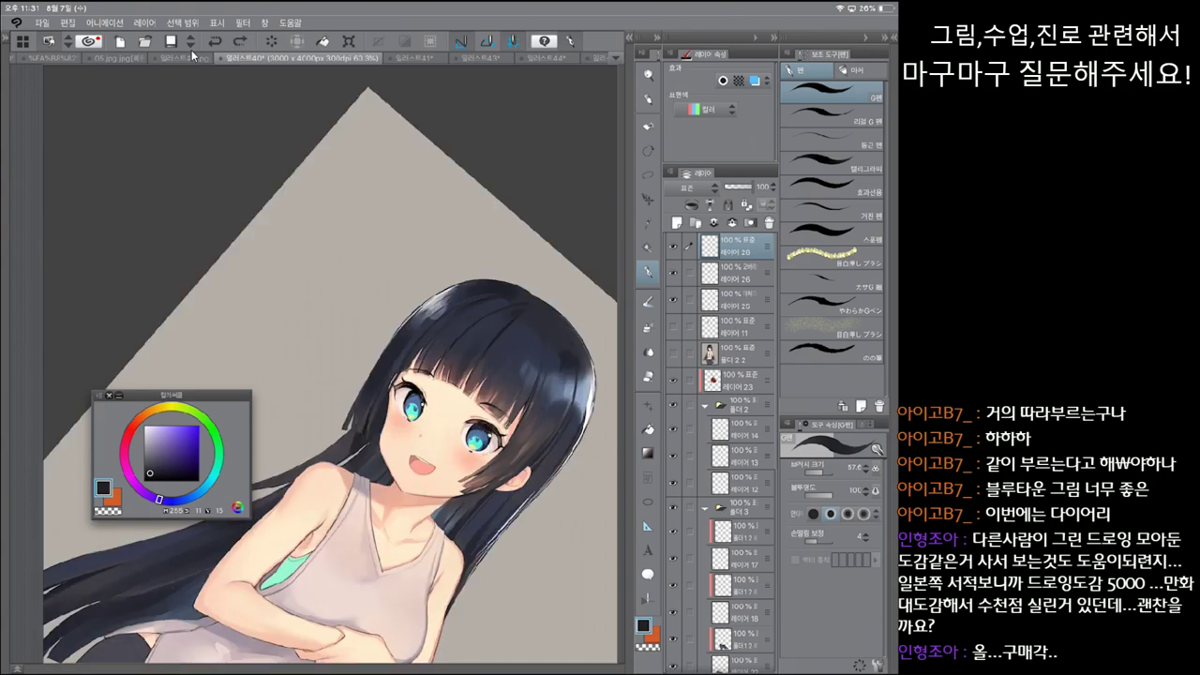
{"action": "key", "text": "ctrl+y"}
{"action": "key", "text": "ctrl+z"}
{"action": "key", "text": "ctrl+y"}
{"action": "key", "text": "ctrl+z"}
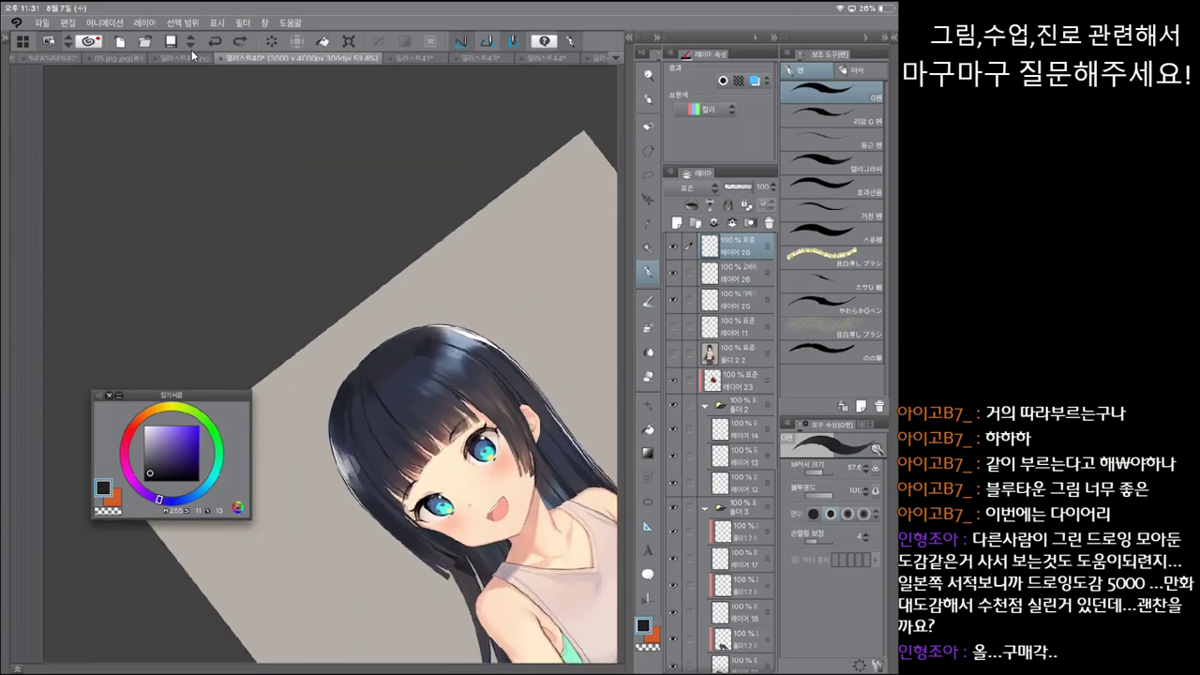
{"action": "key", "text": "ctrl+y"}
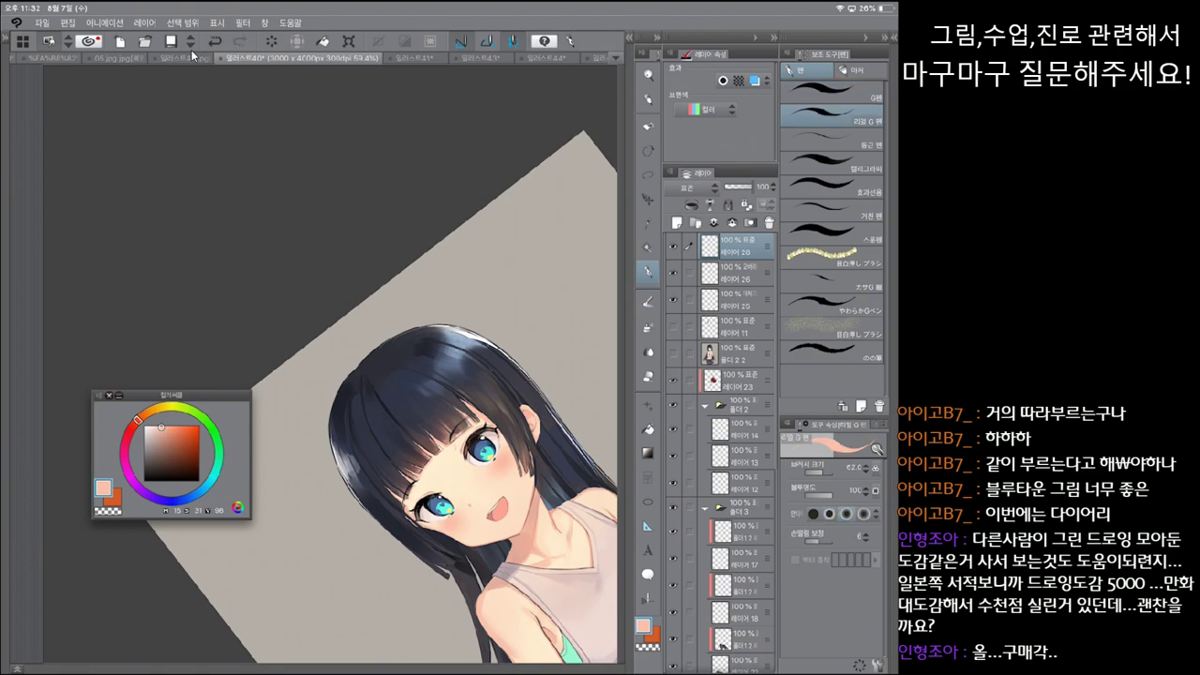
Step: Enlarge the Real G-Pen to about 67.8 for light peach touch-ups, compare the last stroke and switch to the 흐리기 blur tool
{"action": "key", "text": "bracketright"}
{"action": "key", "text": "ctrl+z"}
{"action": "key", "text": "ctrl+y"}
{"action": "key", "text": "j"}
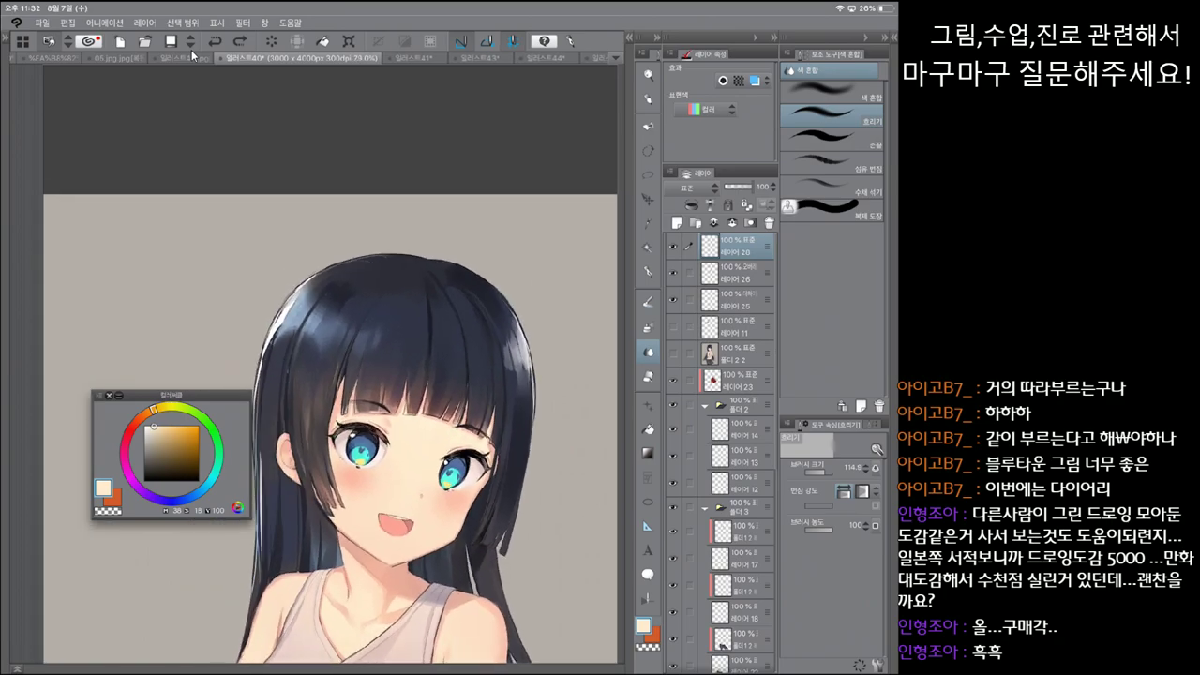
Step: Undo the last pen stroke, try the 흐리기 blur tool and the hard eraser, and return to the G-Pen
{"action": "key", "text": "p"}
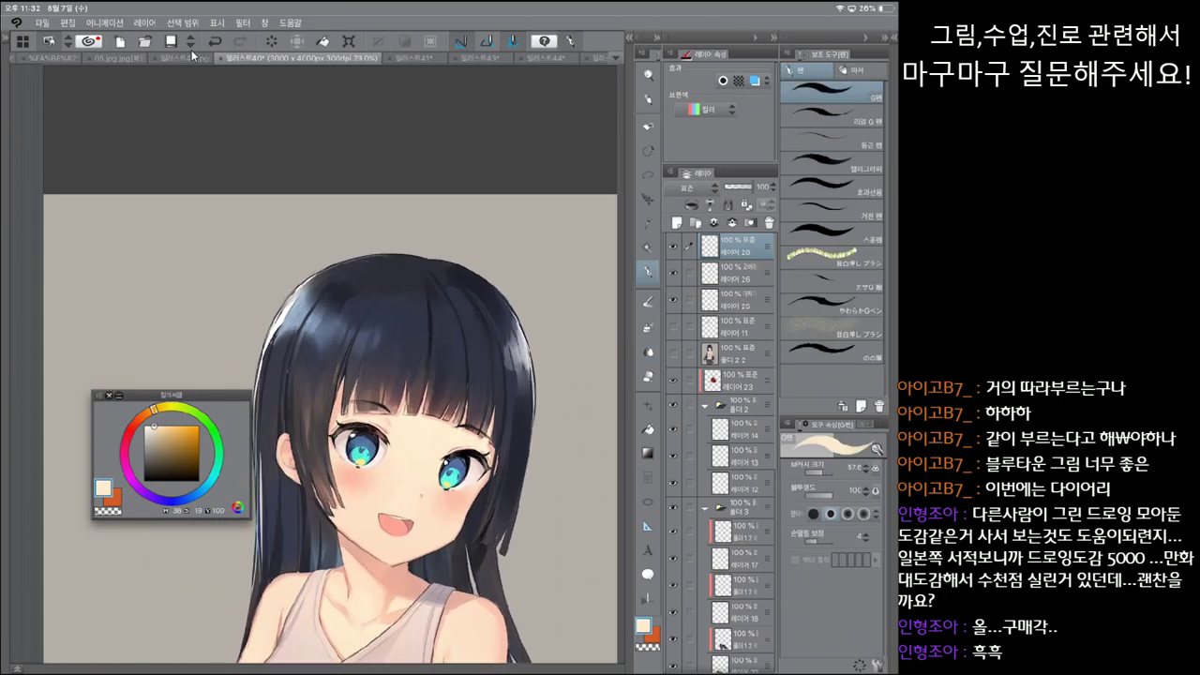
{"action": "key", "text": "ctrl+z"}
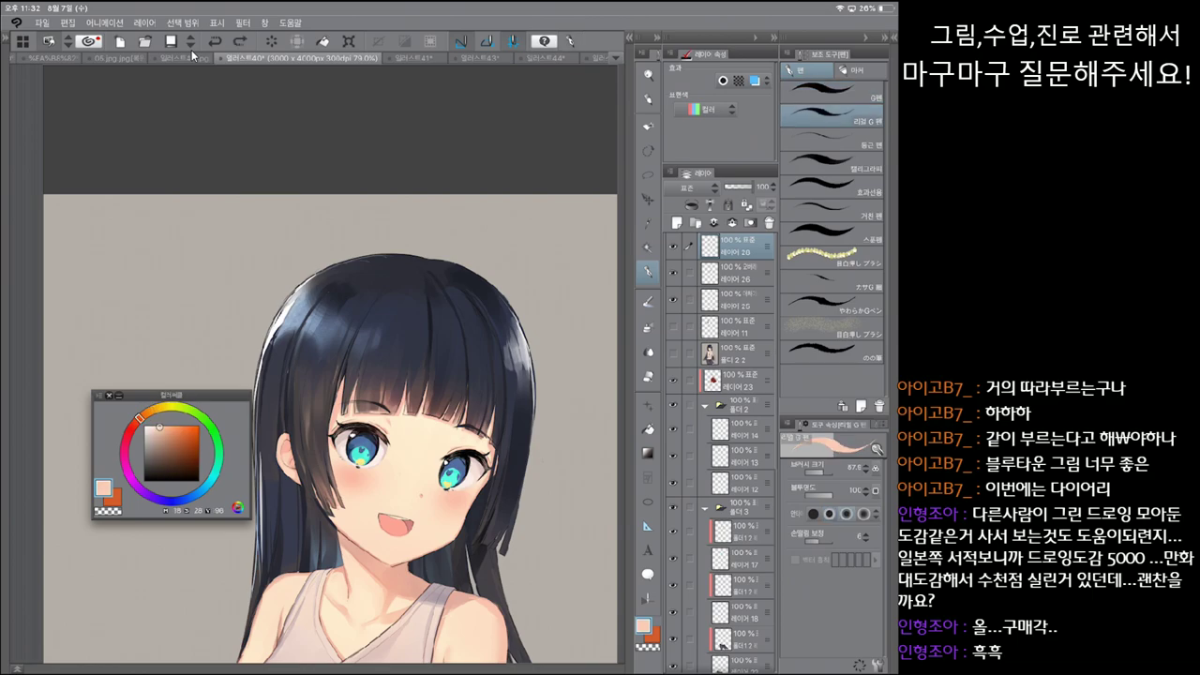
{"action": "key", "text": "j"}
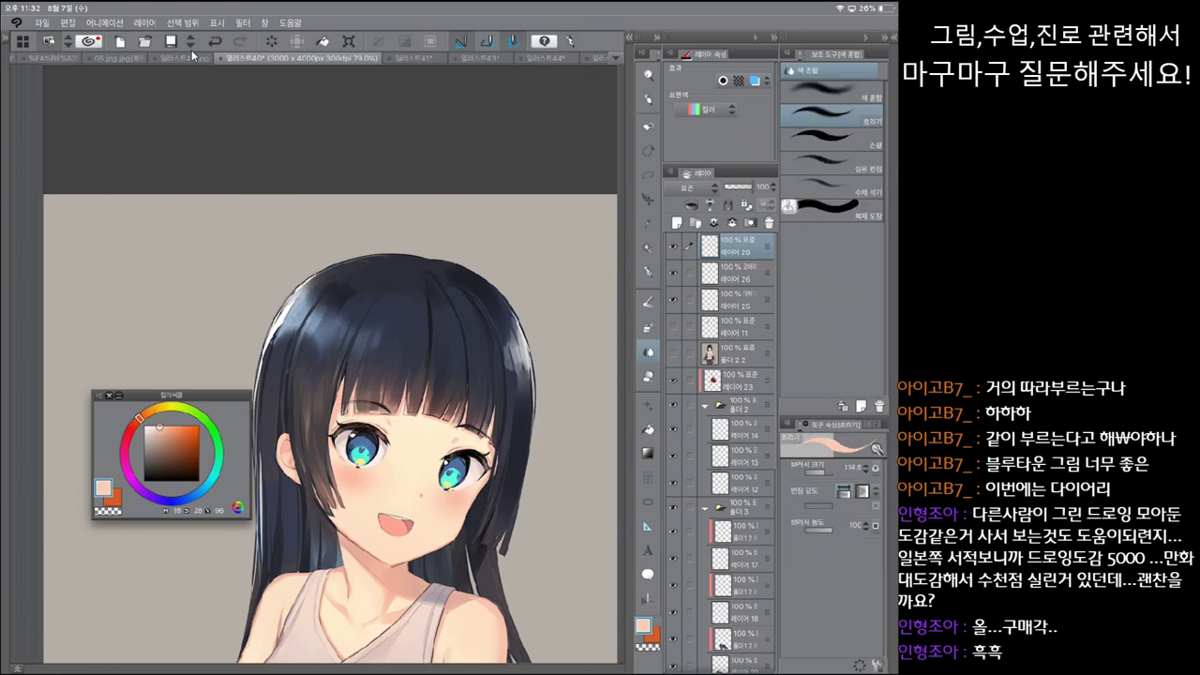
{"action": "key", "text": "e"}
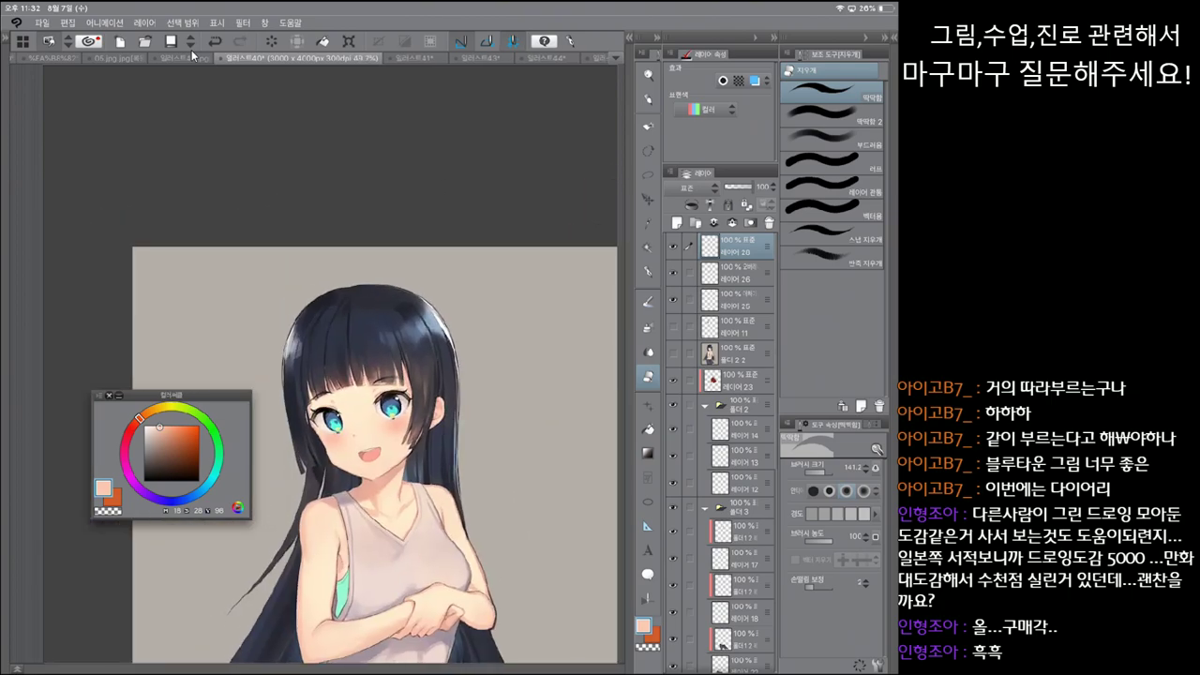
{"action": "key", "text": "-"}
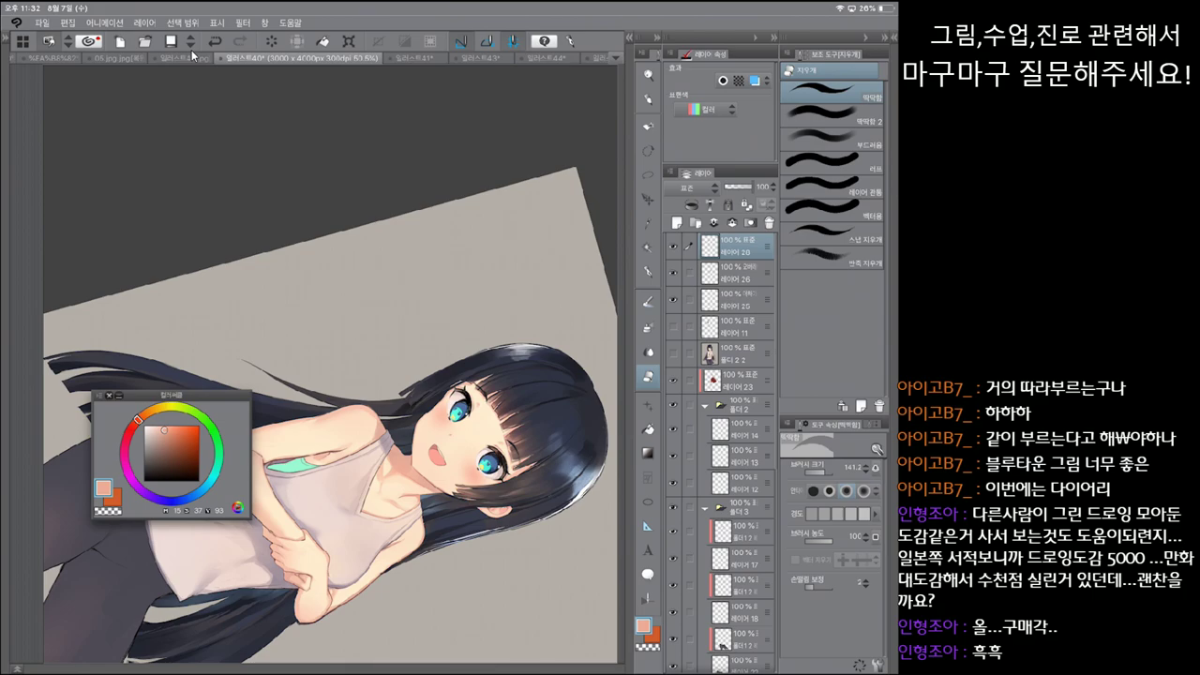
{"action": "key", "text": "ctrl+plus"}
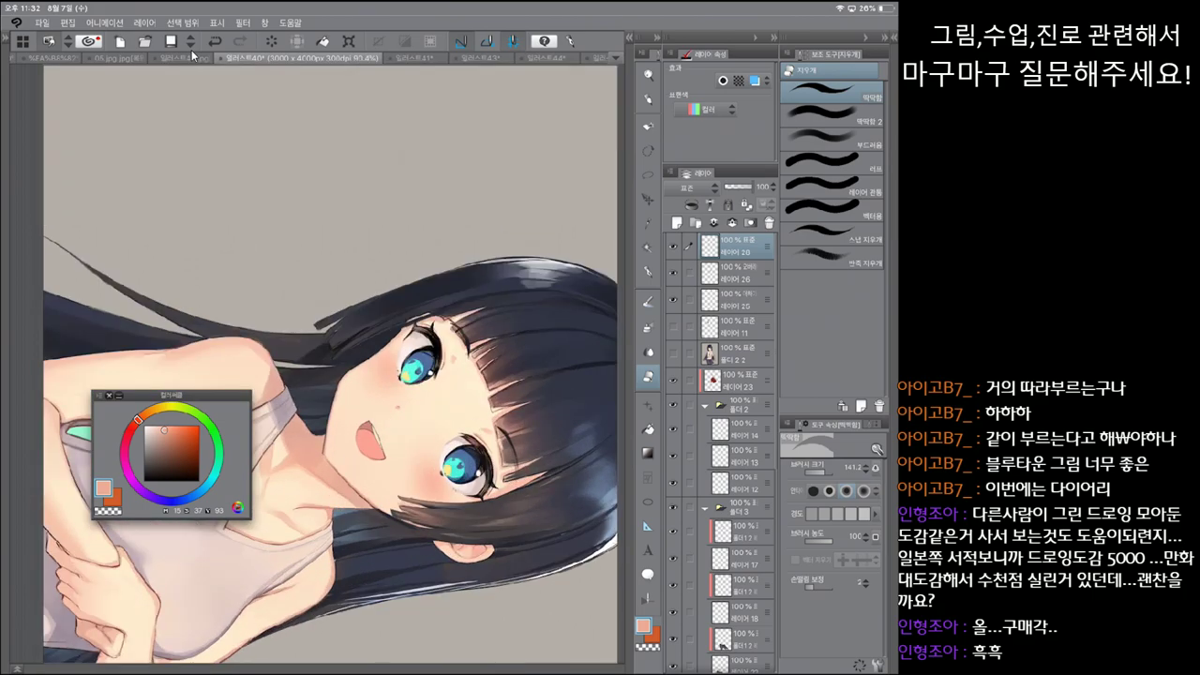
{"action": "key", "text": "p"}
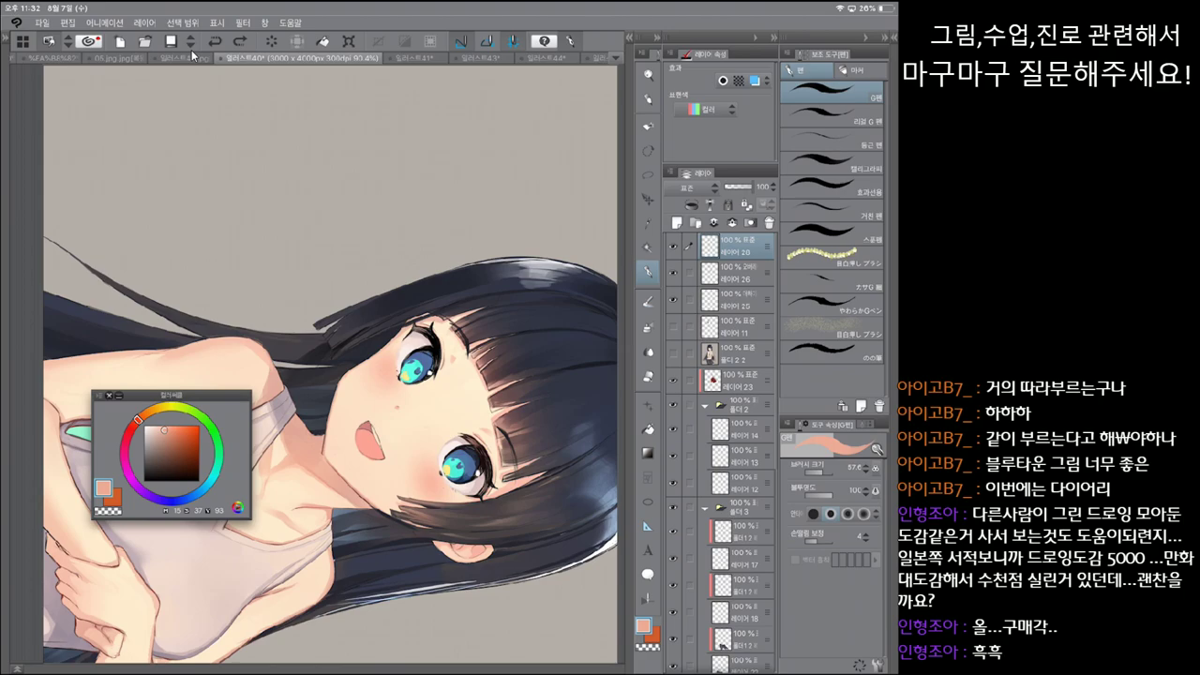
Step: Compare the face with and without the latest salmon-coloured G-Pen stroke in the rotated view
{"action": "key", "text": "ctrl+y"}
{"action": "key", "text": "ctrl+z"}
{"action": "key", "text": "ctrl+y"}
{"action": "key", "text": "ctrl+z"}
{"action": "key", "text": "ctrl+y"}
{"action": "key", "text": "ctrl+z"}
{"action": "key", "text": "ctrl+y"}
{"action": "key", "text": "ctrl+minus"}
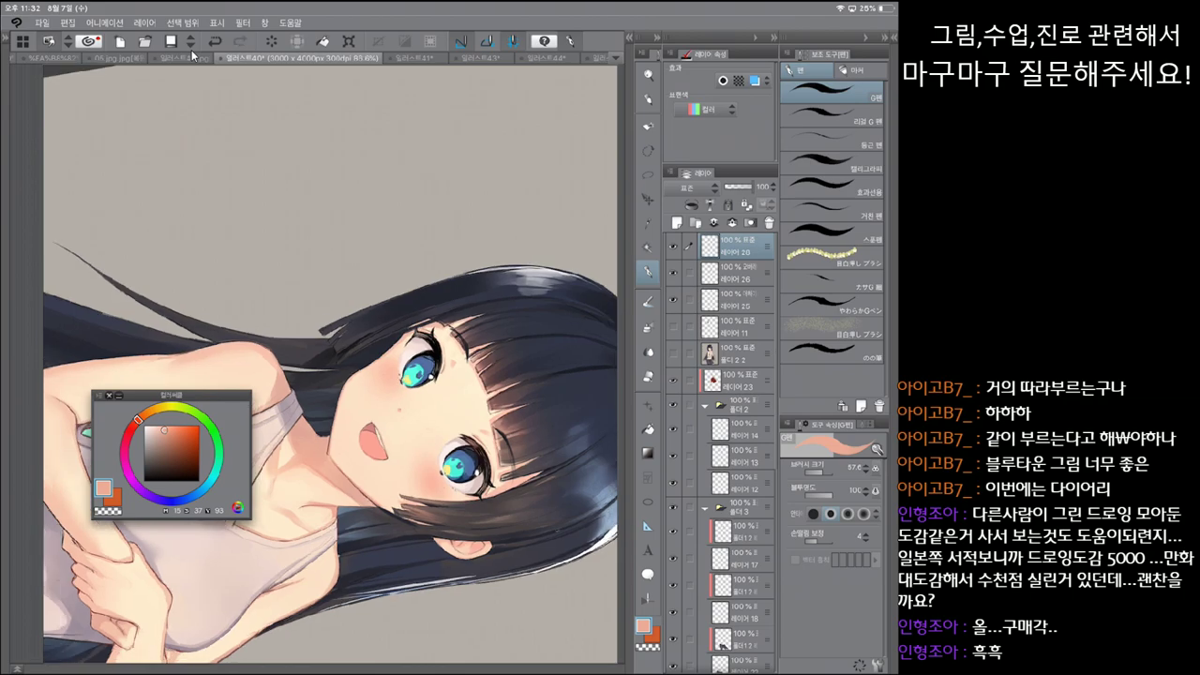
Step: Try a dark brown stroke at the corner of the mouth, undo it and reduce the G-Pen to about 16.8
{"action": "key", "text": "asciicircum"}
{"action": "key", "text": "asciicircum"}
{"action": "key", "text": "ctrl+plus"}
{"action": "key", "text": "ctrl+plus"}
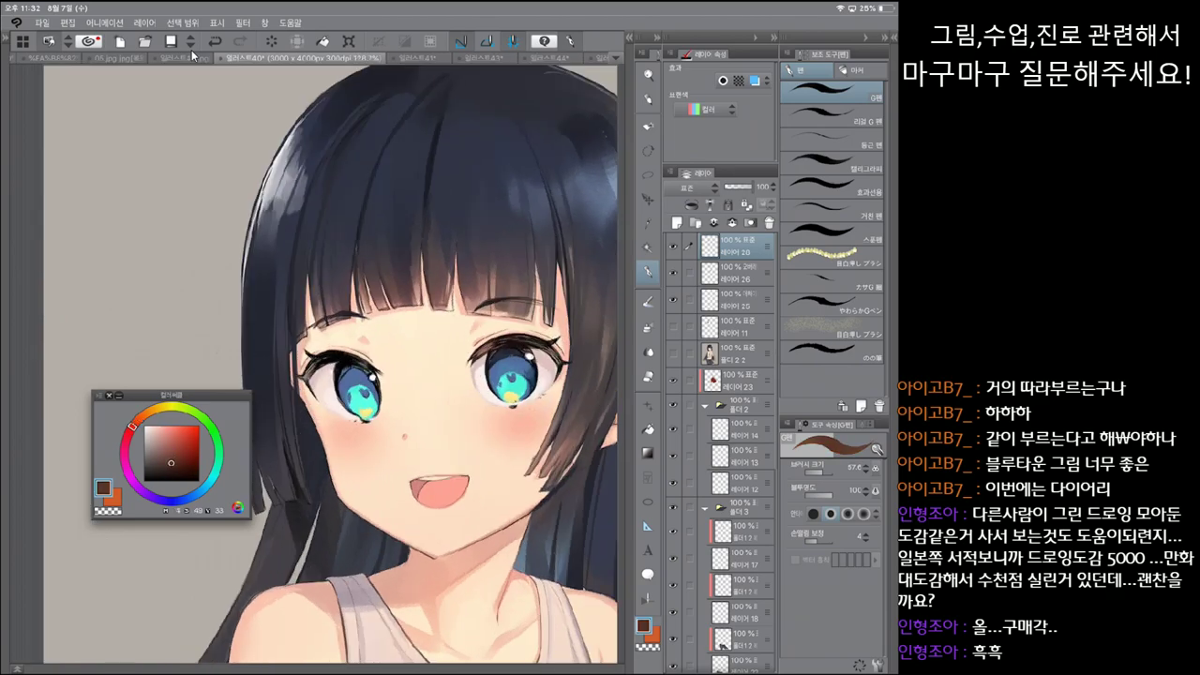
{"action": "key", "text": "ctrl+z"}
{"action": "left_click_drag", "start_coordinate": [414, 486], "coordinate": [415, 496]}
{"action": "key", "text": "ctrl+z"}
{"action": "key", "text": "bracketleft"}
{"action": "key", "text": "bracketleft"}
{"action": "key", "text": "bracketleft"}
{"action": "key", "text": "bracketleft"}
{"action": "key", "text": "ctrl+y"}
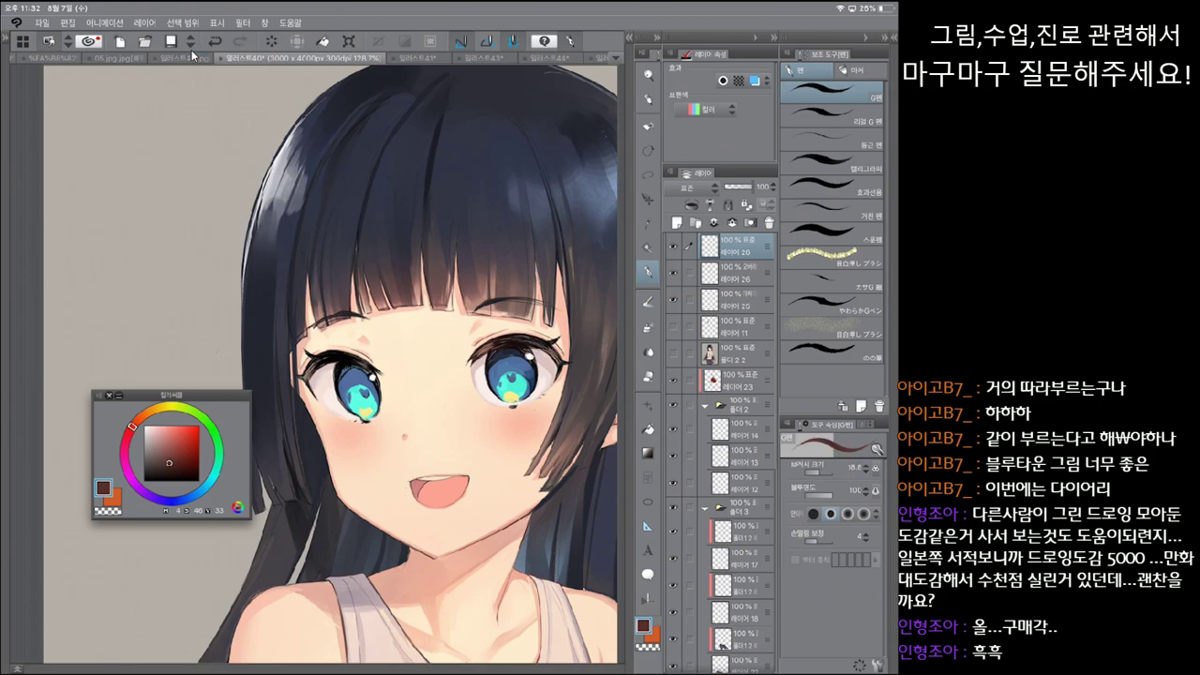
Step: Compare the facial line work with and without the latest thin dark brown stroke
{"action": "key", "text": "ctrl+z"}
{"action": "key", "text": "ctrl+y"}
{"action": "key", "text": "ctrl+z"}
{"action": "key", "text": "ctrl+y"}
{"action": "key", "text": "ctrl+z"}
{"action": "key", "text": "ctrl+y"}
{"action": "key", "text": "ctrl+z"}
{"action": "key", "text": "ctrl+y"}
{"action": "key", "text": "ctrl+z"}
{"action": "key", "text": "ctrl+y"}
{"action": "key", "text": "minus"}
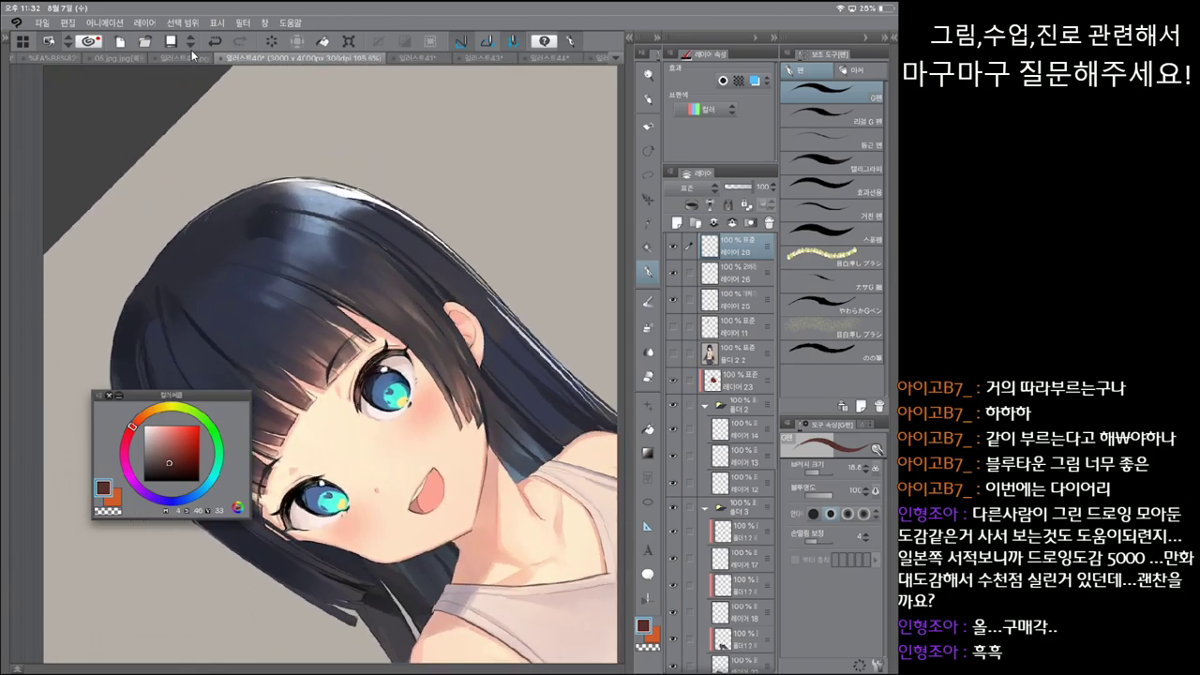
Step: Check the eyebrows, eyes and mouth in tilted close-ups while undoing and redoing the latest fine G-Pen line
{"action": "key", "text": "plus"}
{"action": "key", "text": "ctrl+z"}
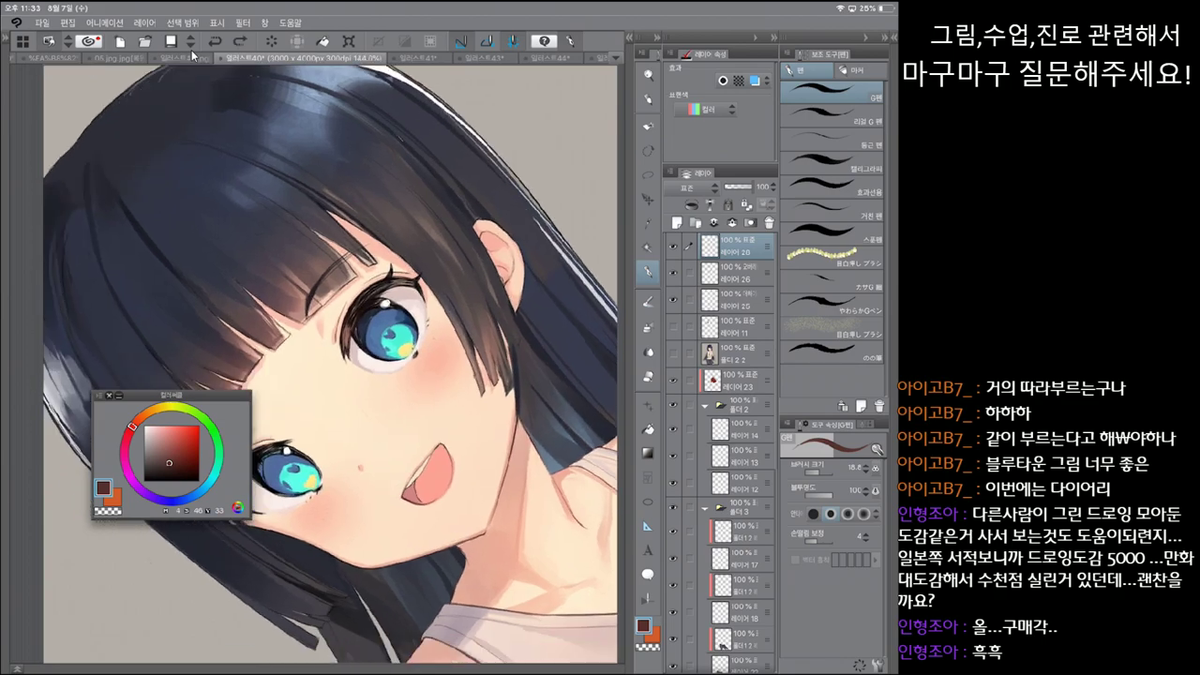
{"action": "key", "text": "ctrl+y"}
{"action": "key", "text": "minus"}
{"action": "key", "text": "ctrl+z"}
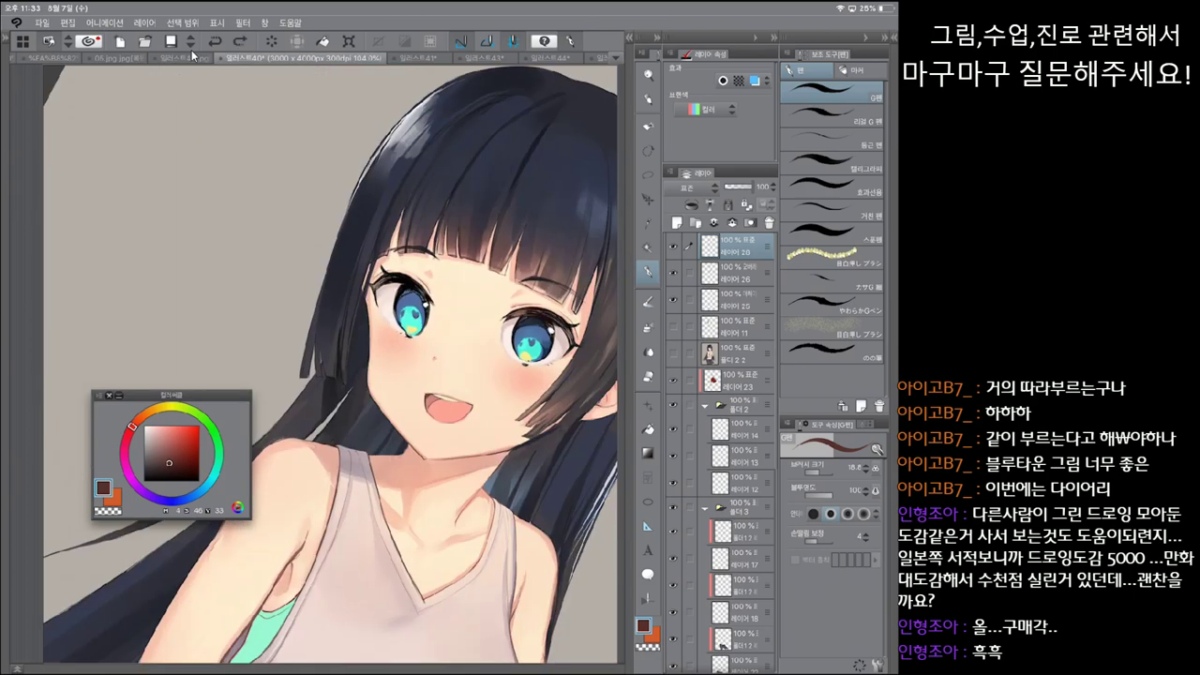
{"action": "key", "text": "ctrl+y"}
{"action": "key", "text": "ctrl+z"}
{"action": "key", "text": "ctrl+y"}
{"action": "key", "text": "ctrl+z"}
{"action": "key", "text": "ctrl+y"}
{"action": "key", "text": "ctrl+z"}
{"action": "key", "text": "ctrl+y"}
{"action": "key", "text": "ctrl+z"}
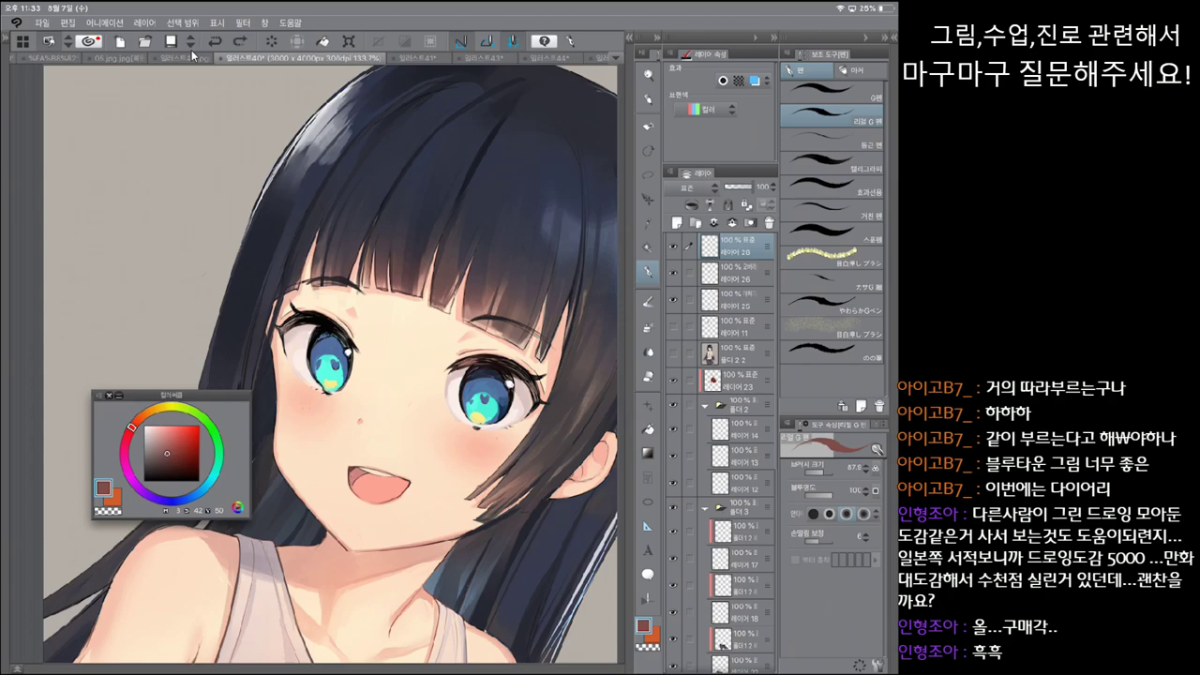
Step: Undo the last muted-red Real G-Pen stroke on the face after comparing it on and off
{"action": "key", "text": "ctrl+z"}
{"action": "key", "text": "ctrl+y"}
{"action": "key", "text": "ctrl+z"}
{"action": "key", "text": "ctrl+y"}
{"action": "key", "text": "ctrl+z"}
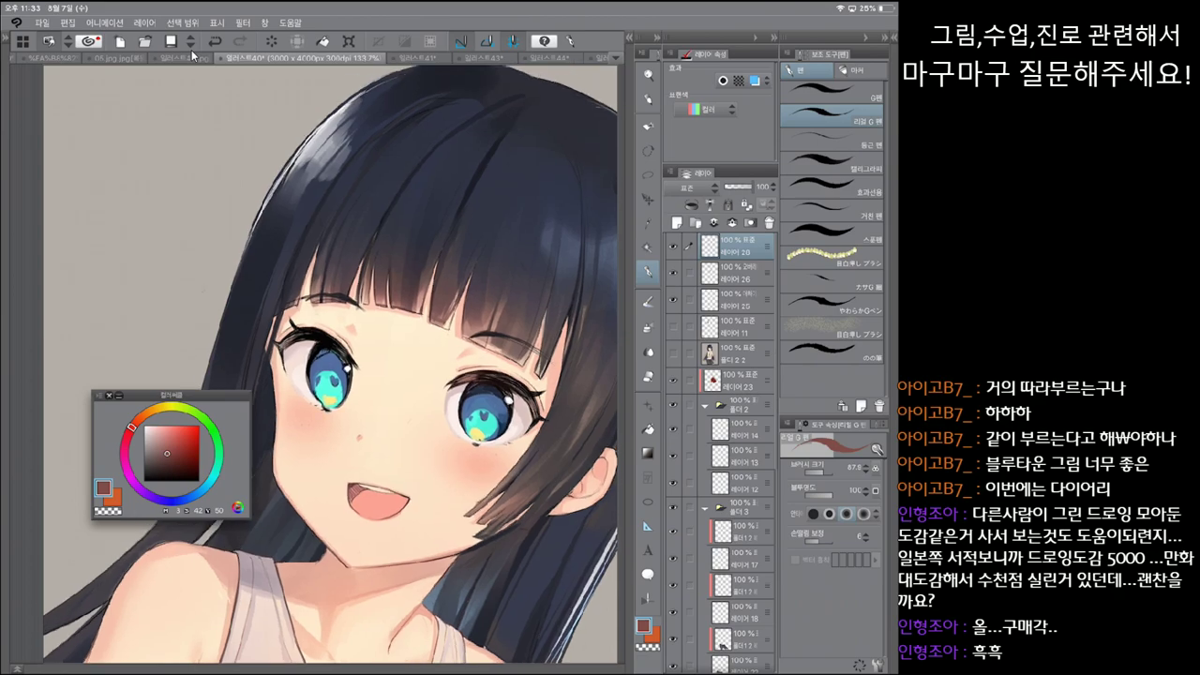
Step: Undo the last muted-red Real G-Pen stroke after checking the face at a smaller zoom
{"action": "key", "text": "ctrl+minus"}
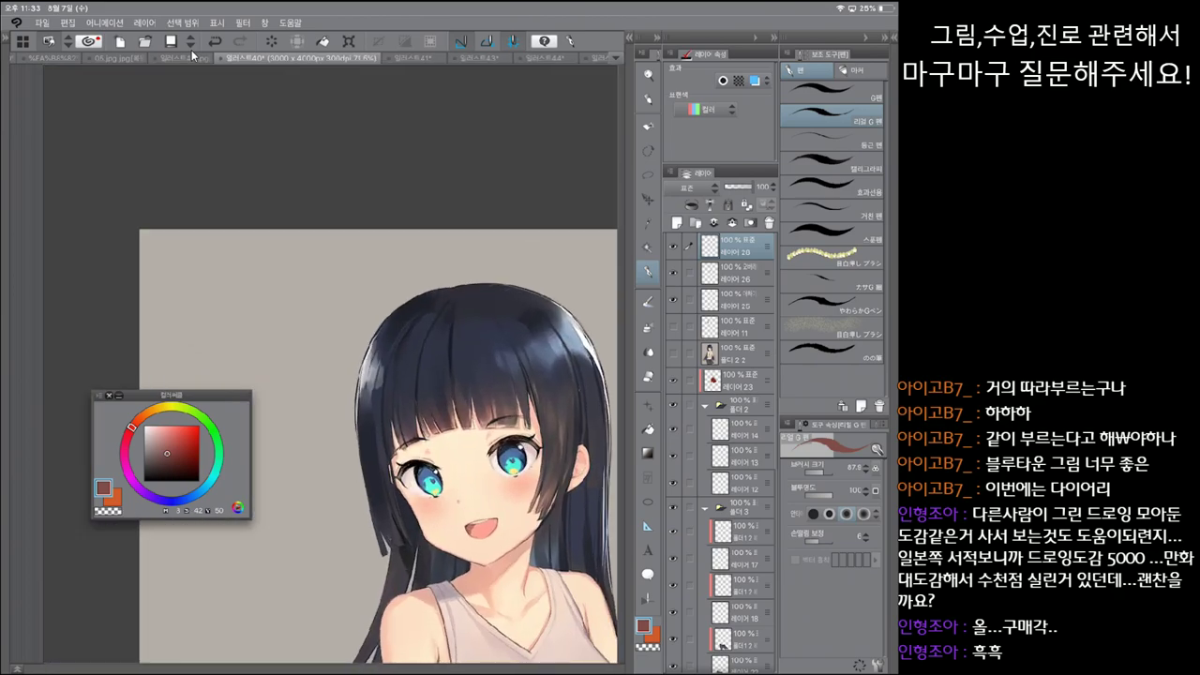
{"action": "key", "text": "ctrl+plus"}
{"action": "key", "text": "ctrl+z"}
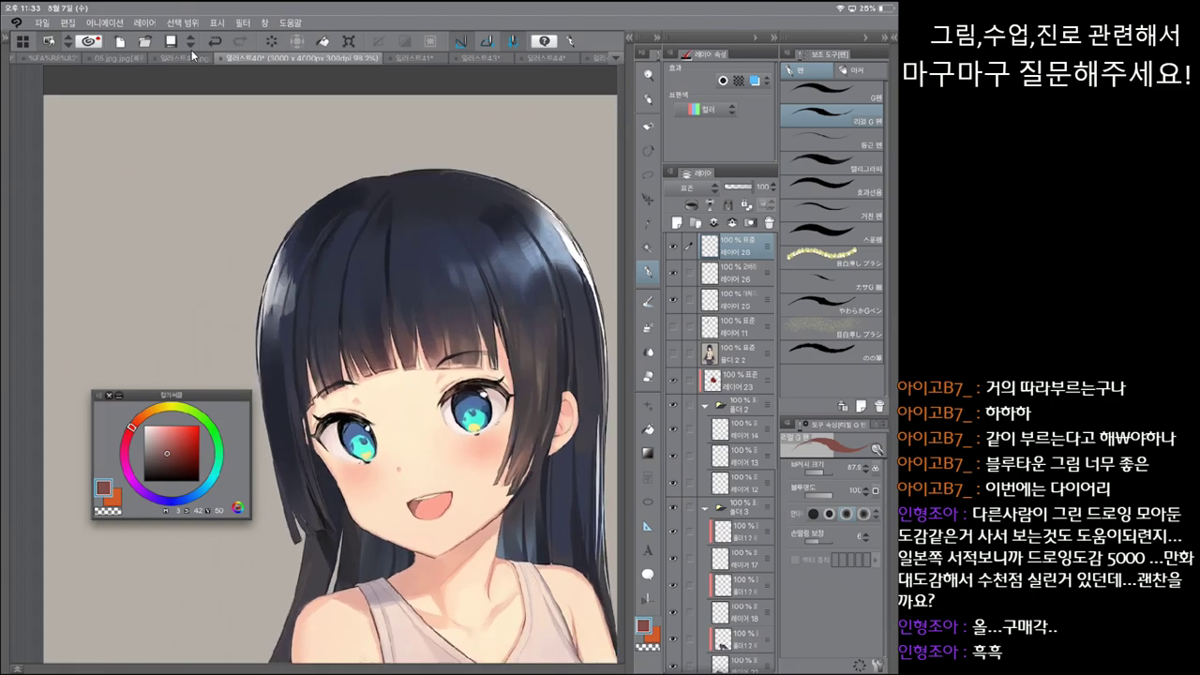
Step: Examine the face and hair at several rotations and zoom levels with the Real G-Pen active
{"action": "key", "text": "asciicircum"}
{"action": "key", "text": "b"}
{"action": "key", "text": "asciicircum"}
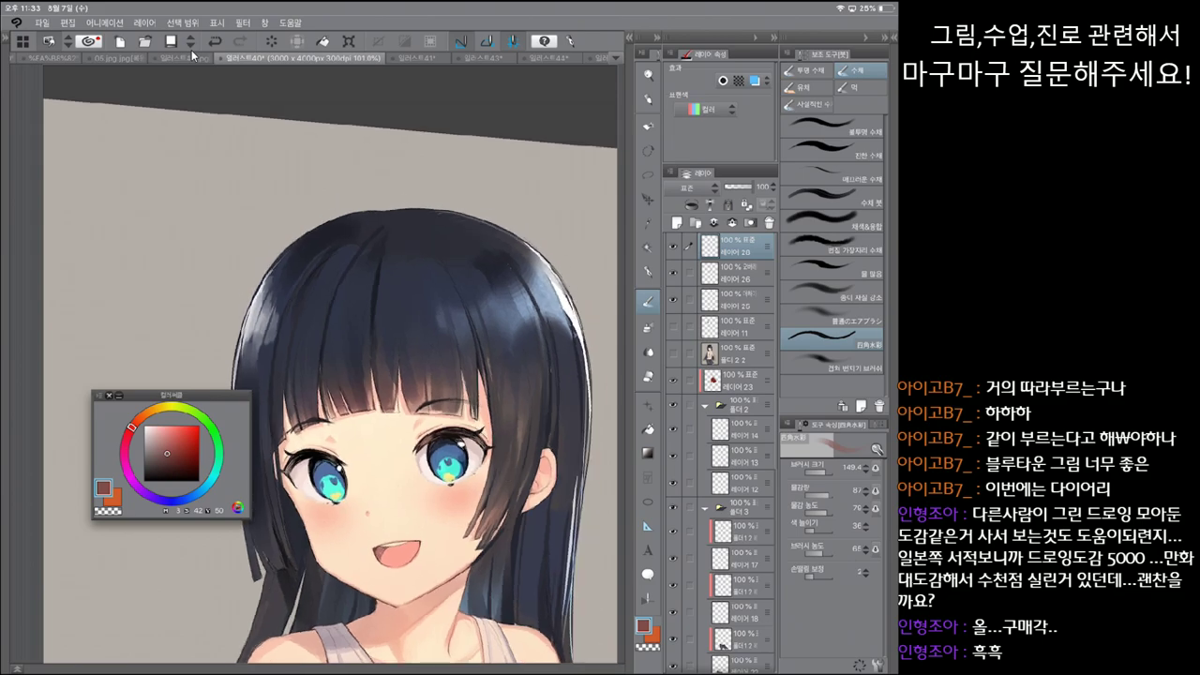
{"action": "key", "text": "asciicircum"}
{"action": "key", "text": "p"}
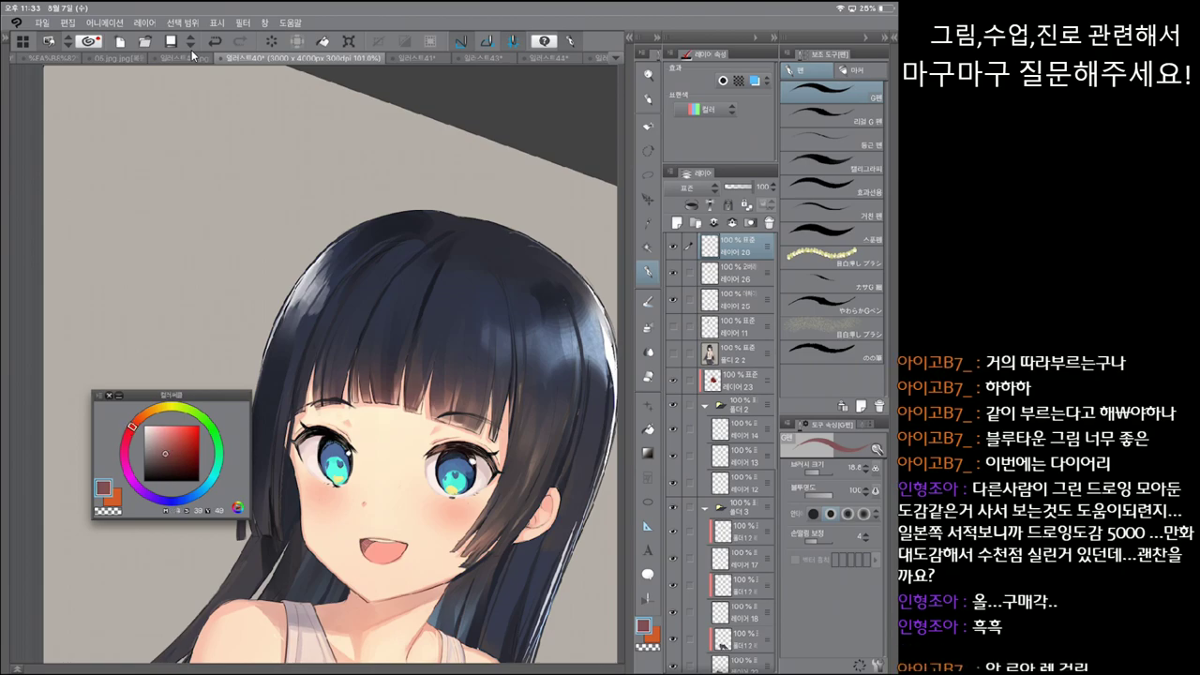
{"action": "key", "text": "period"}
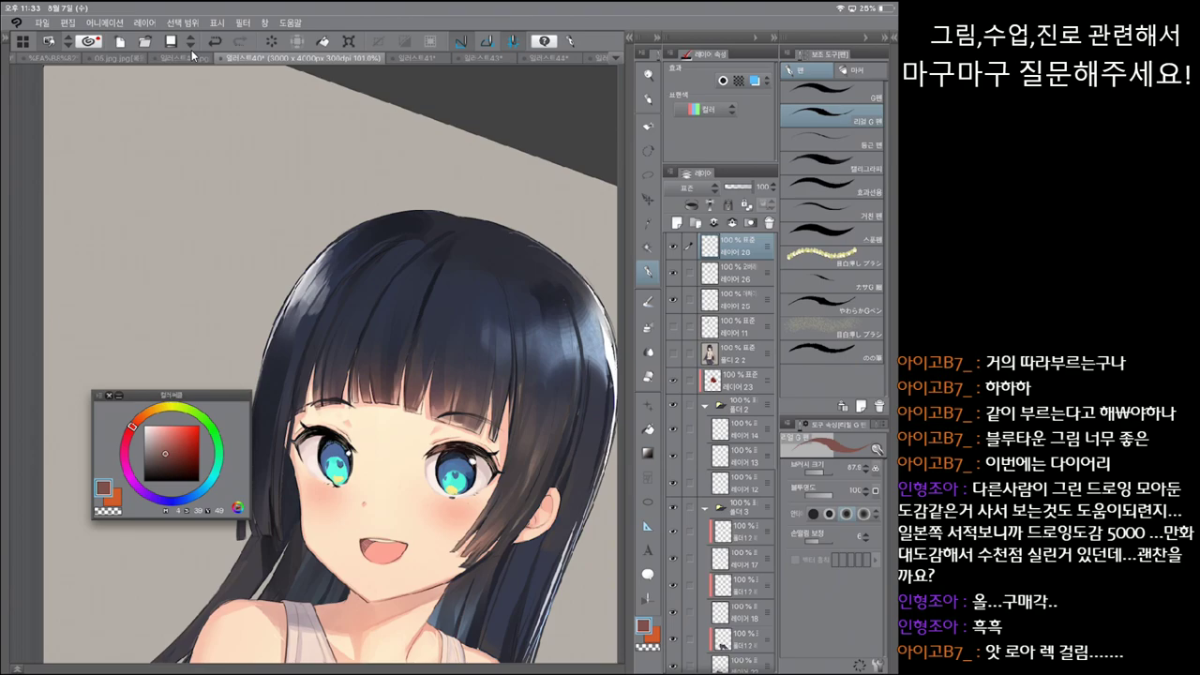
{"action": "scroll", "coordinate": [330, 365], "scroll_direction": "down", "scroll_amount": 3}
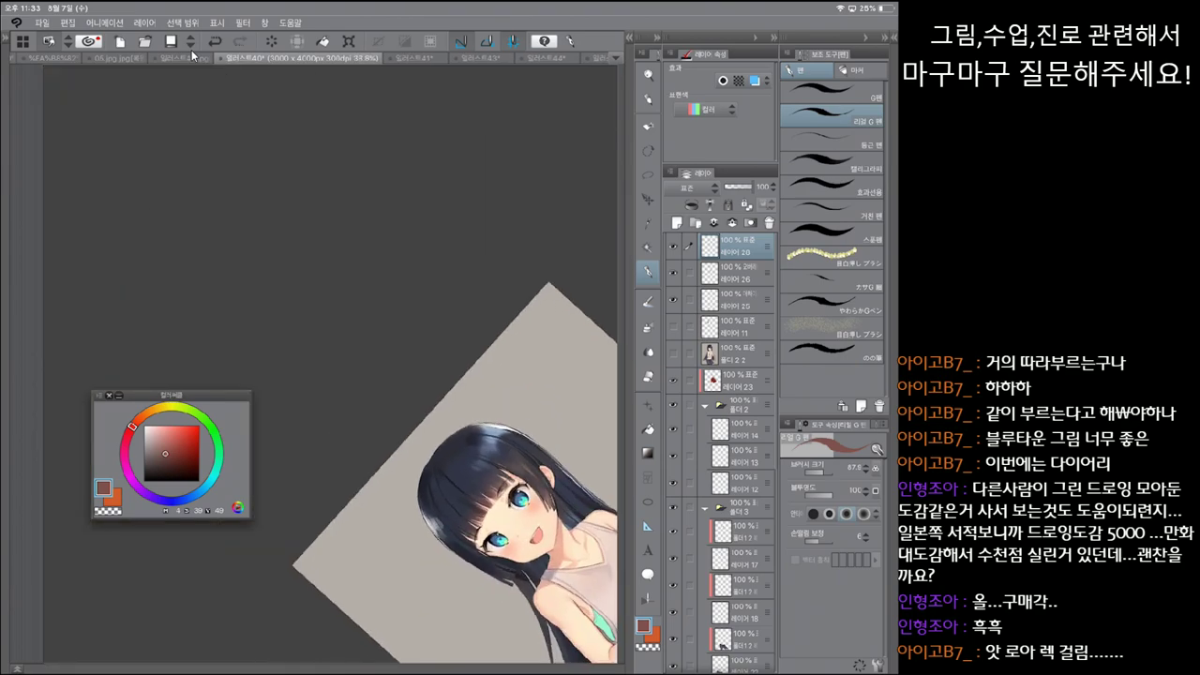
{"action": "scroll", "coordinate": [330, 365], "scroll_direction": "up", "scroll_amount": 2}
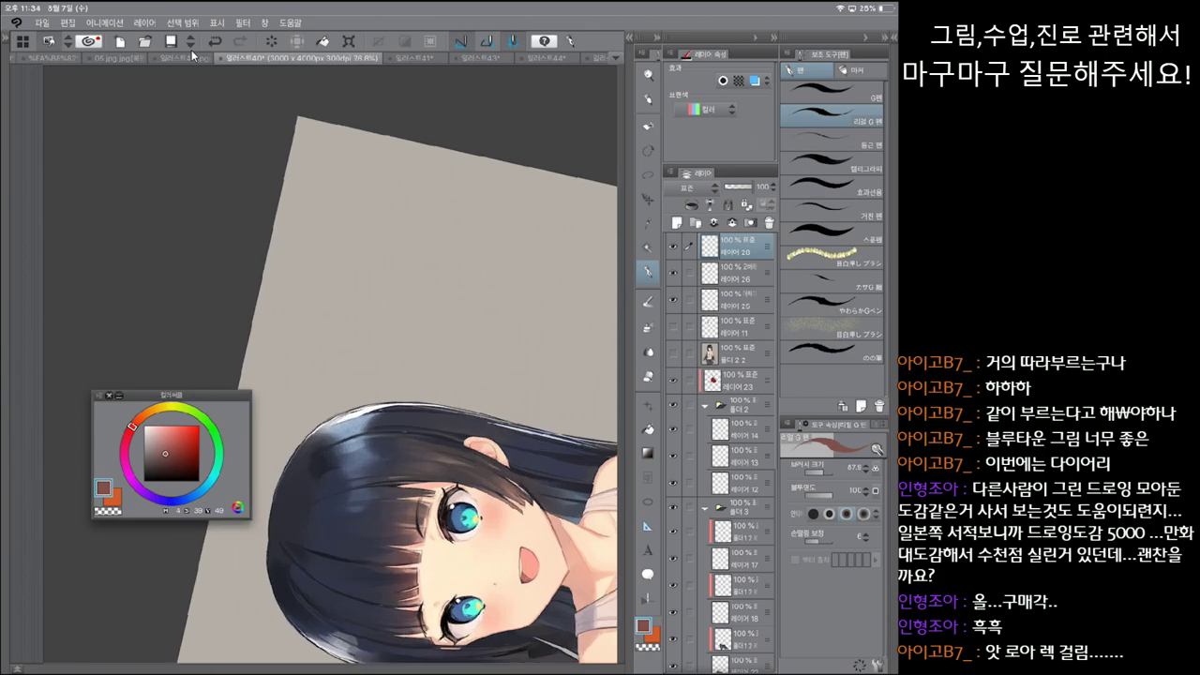
{"action": "scroll", "coordinate": [192, 54], "scroll_direction": "up", "scroll_amount": 3}
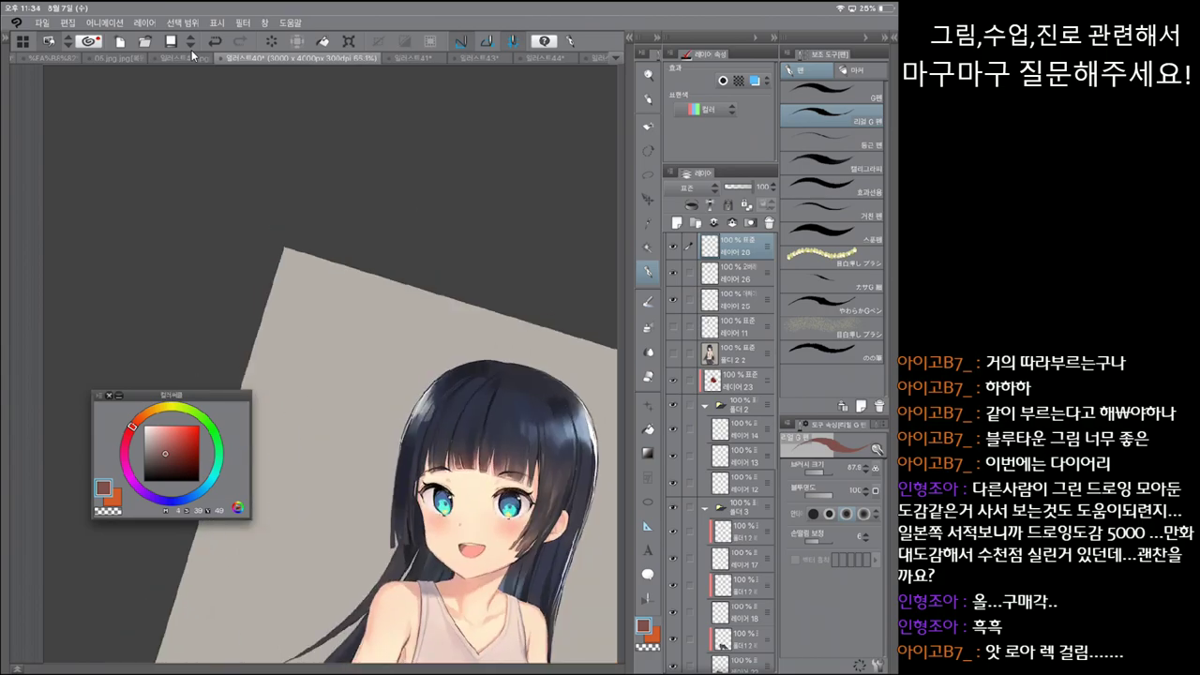
{"action": "scroll", "coordinate": [192, 55], "scroll_direction": "down", "scroll_amount": 2}
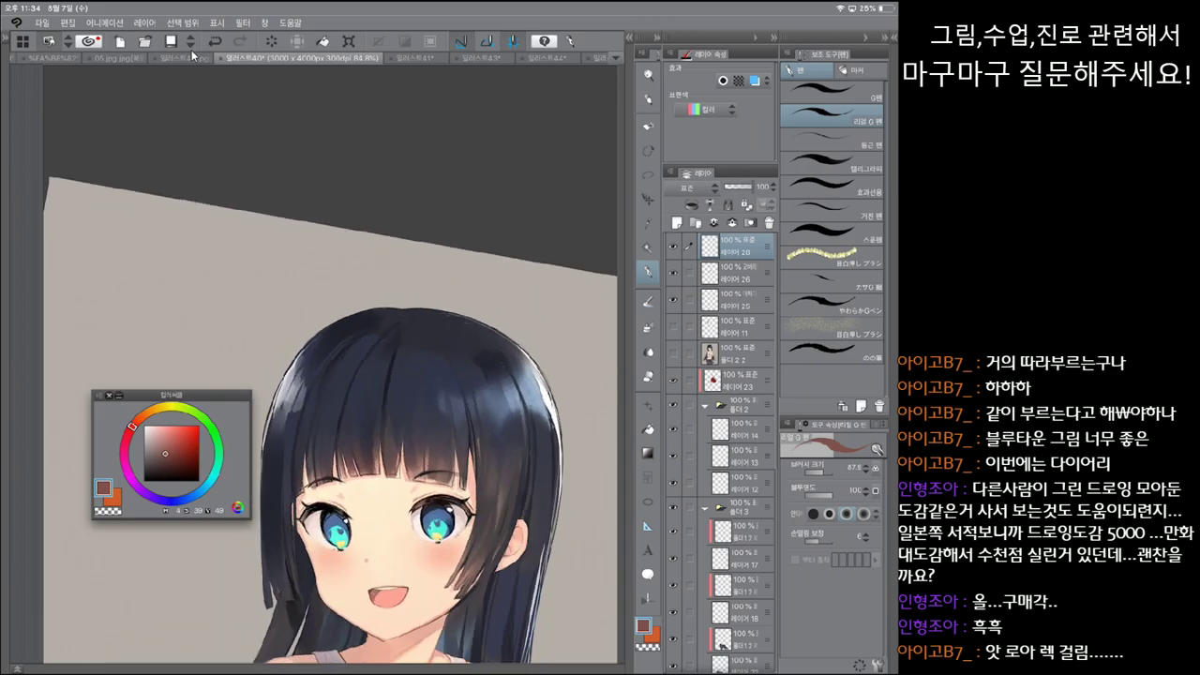
Step: Choose a light salmon pink, hatch fine blush lines on the cheeks and enlarge the G-Pen to about 44
{"action": "left_click_drag", "start_coordinate": [165, 453], "coordinate": [172, 431]}
{"action": "key", "text": "p"}
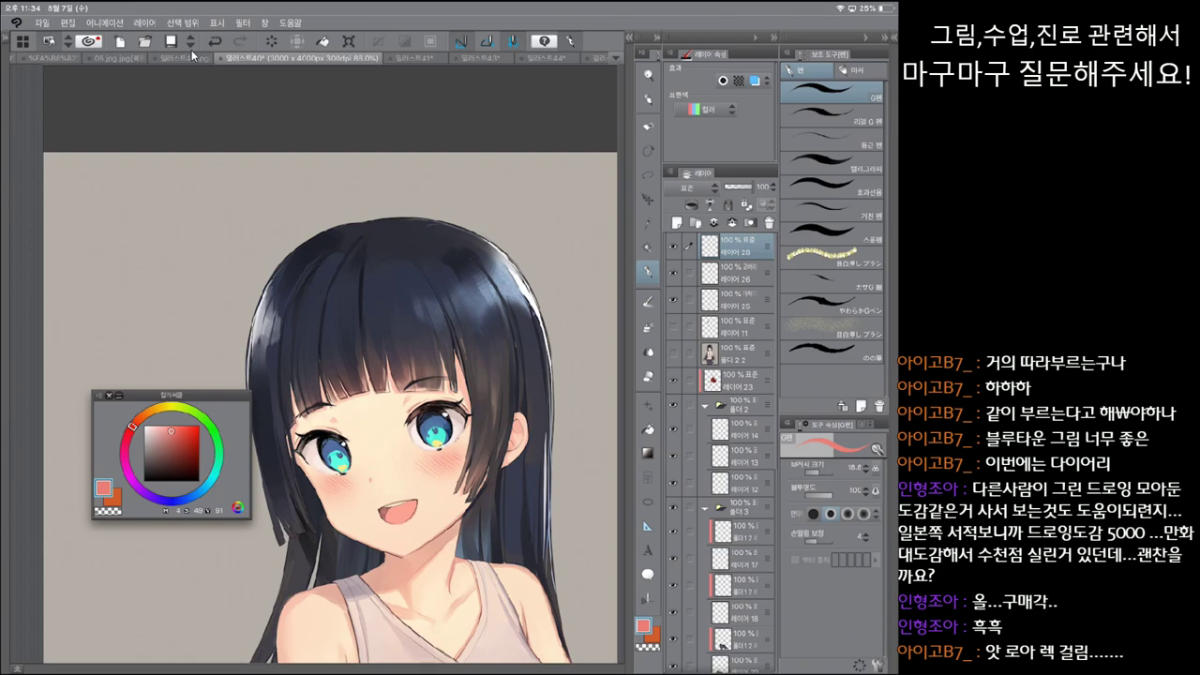
{"action": "key", "text": "period"}
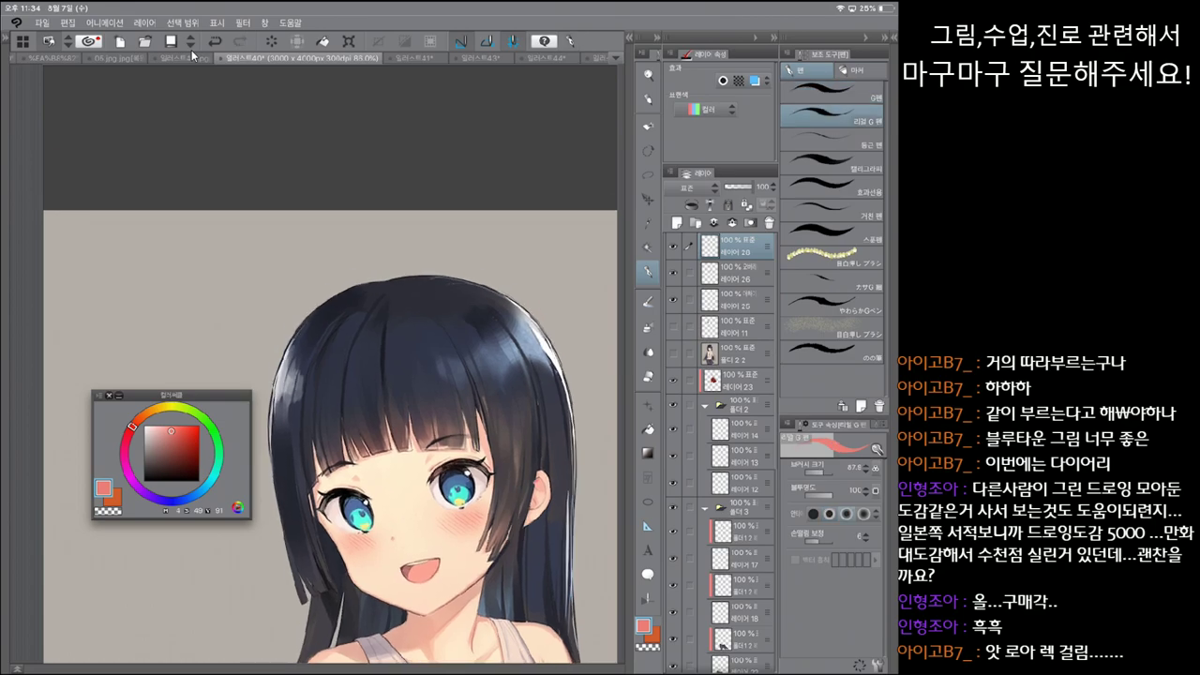
{"action": "key", "text": "comma"}
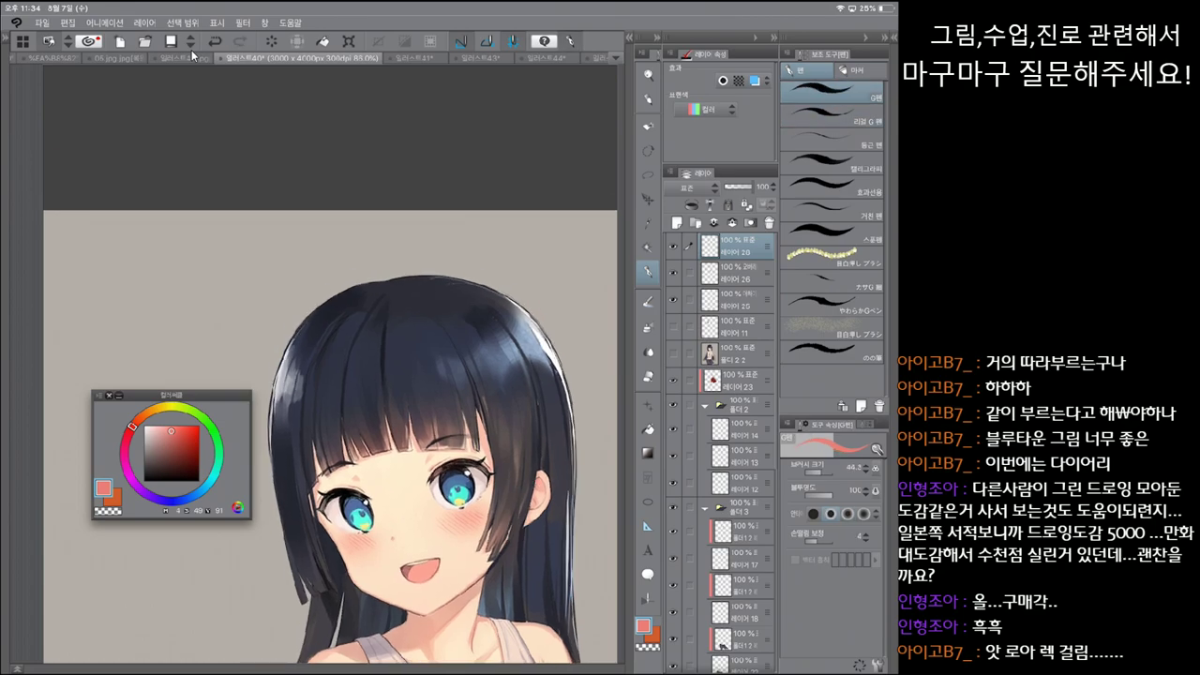
Step: Undo the latest pink strokes on the face, comparing the Real G-Pen line on and off before removing it
{"action": "key", "text": "ctrl+z"}
{"action": "key", "text": "ctrl+z"}
{"action": "key", "text": "ctrl+z"}
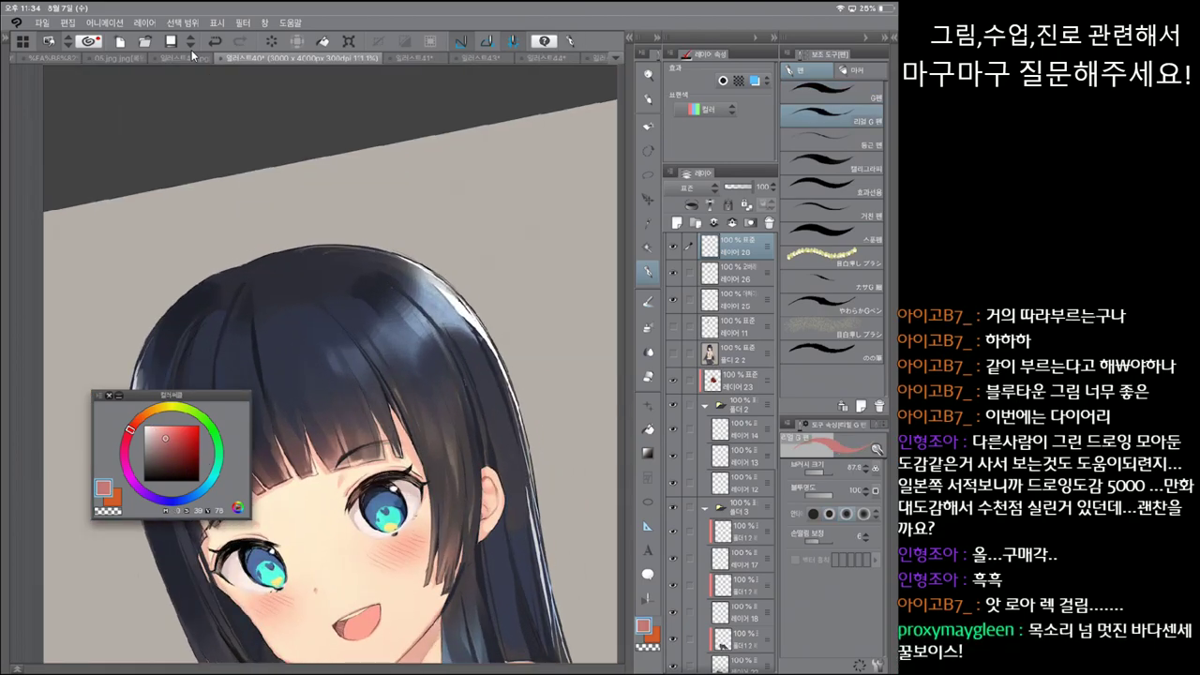
{"action": "key", "text": "ctrl+z"}
{"action": "key", "text": "ctrl+y"}
{"action": "key", "text": "ctrl+z"}
{"action": "key", "text": "ctrl+y"}
{"action": "key", "text": "ctrl+z"}
{"action": "key", "text": "ctrl+y"}
{"action": "key", "text": "ctrl+z"}
Step: Sample the skin tone and the muted red of the cheek blush lines, comparing the latest stroke on and off
{"action": "left_click", "coordinate": [505, 506], "text": "alt"}
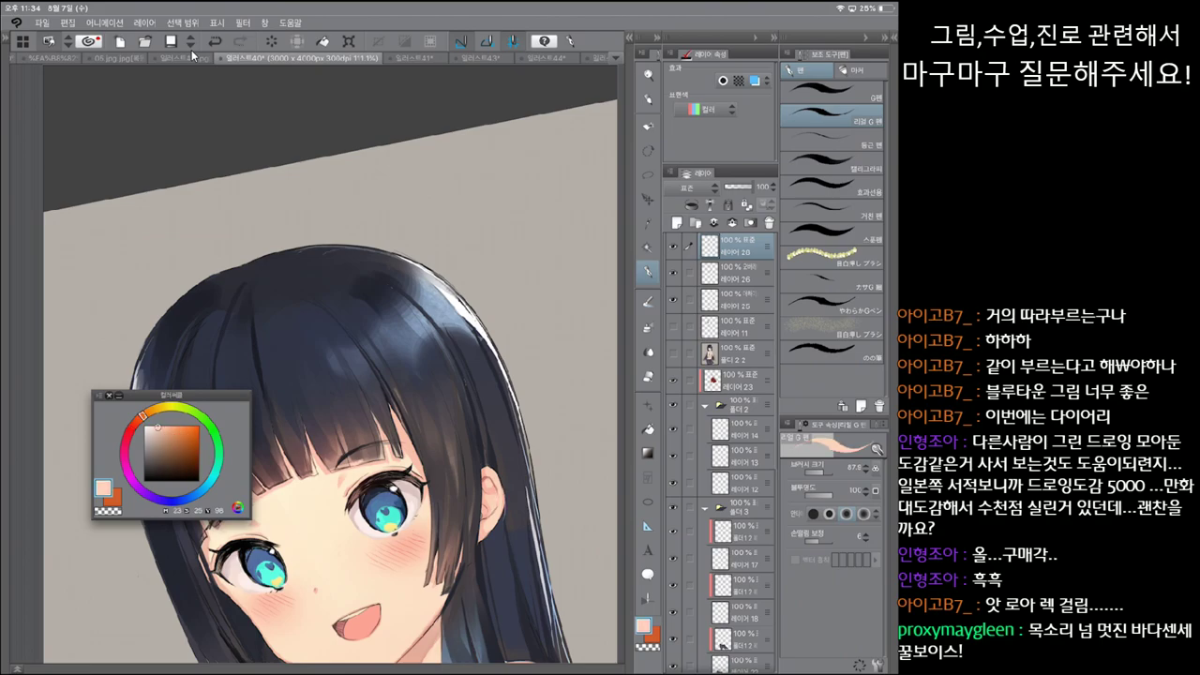
{"action": "left_click", "coordinate": [389, 558], "text": "alt"}
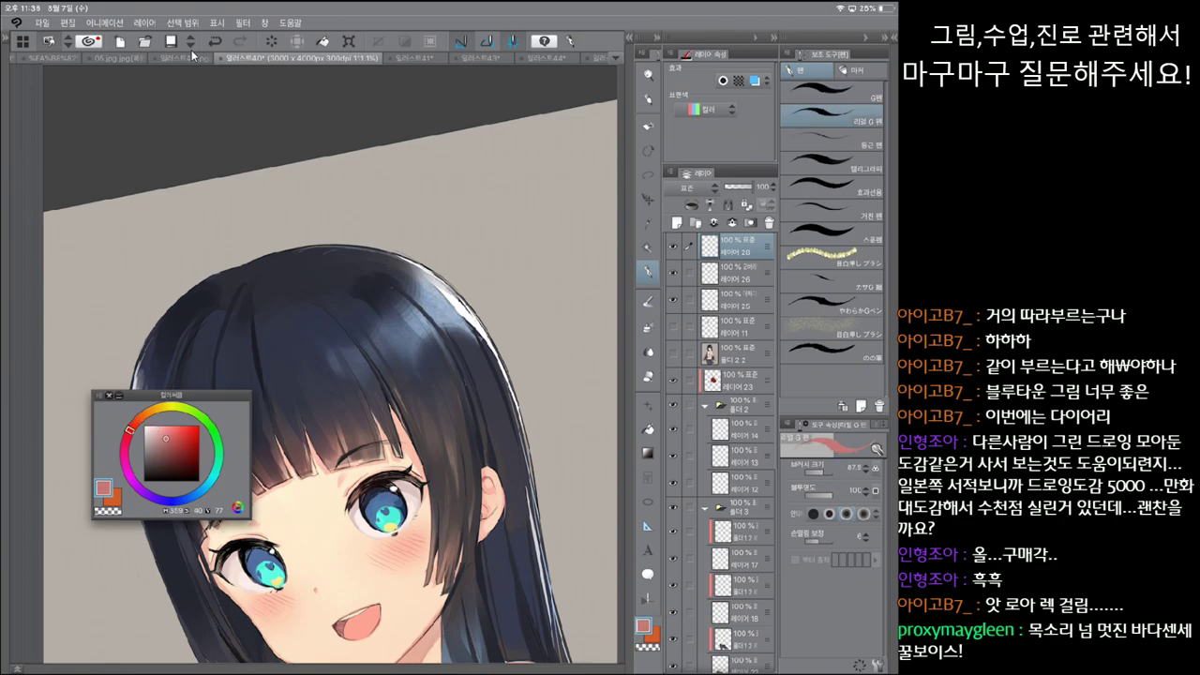
{"action": "key", "text": "ctrl+z"}
{"action": "key", "text": "ctrl+y"}
{"action": "left_click", "coordinate": [314, 562], "text": "alt"}
{"action": "left_click", "coordinate": [385, 557], "text": "alt"}
{"action": "key", "text": "ctrl+z"}
{"action": "key", "text": "ctrl+y"}
Step: Compare the latest muted-red G-Pen stroke on and off in a close-up of the eye and ear, and leave it undone
{"action": "key", "text": "ctrl+plus"}
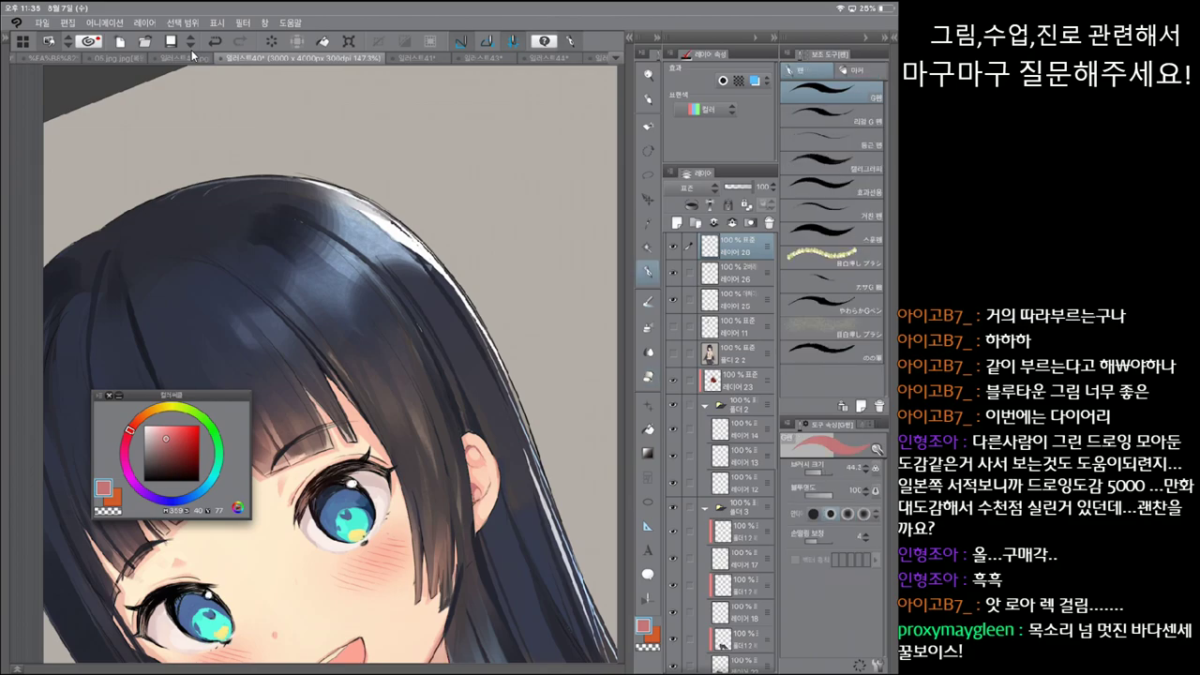
{"action": "key", "text": "ctrl+z"}
{"action": "key", "text": "ctrl+y"}
{"action": "key", "text": "ctrl+z"}
{"action": "key", "text": "ctrl+y"}
{"action": "key", "text": "ctrl+z"}
{"action": "key", "text": "ctrl+y"}
{"action": "key", "text": "ctrl+z"}
{"action": "key", "text": "ctrl+y"}
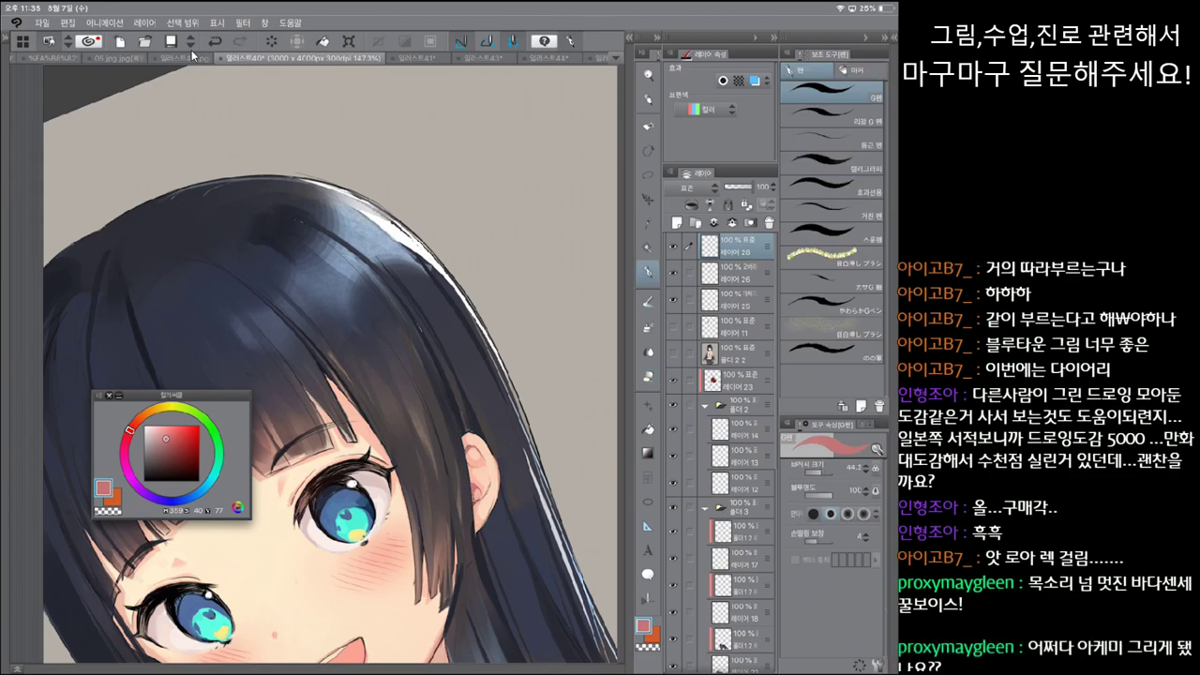
{"action": "key", "text": "ctrl+z"}
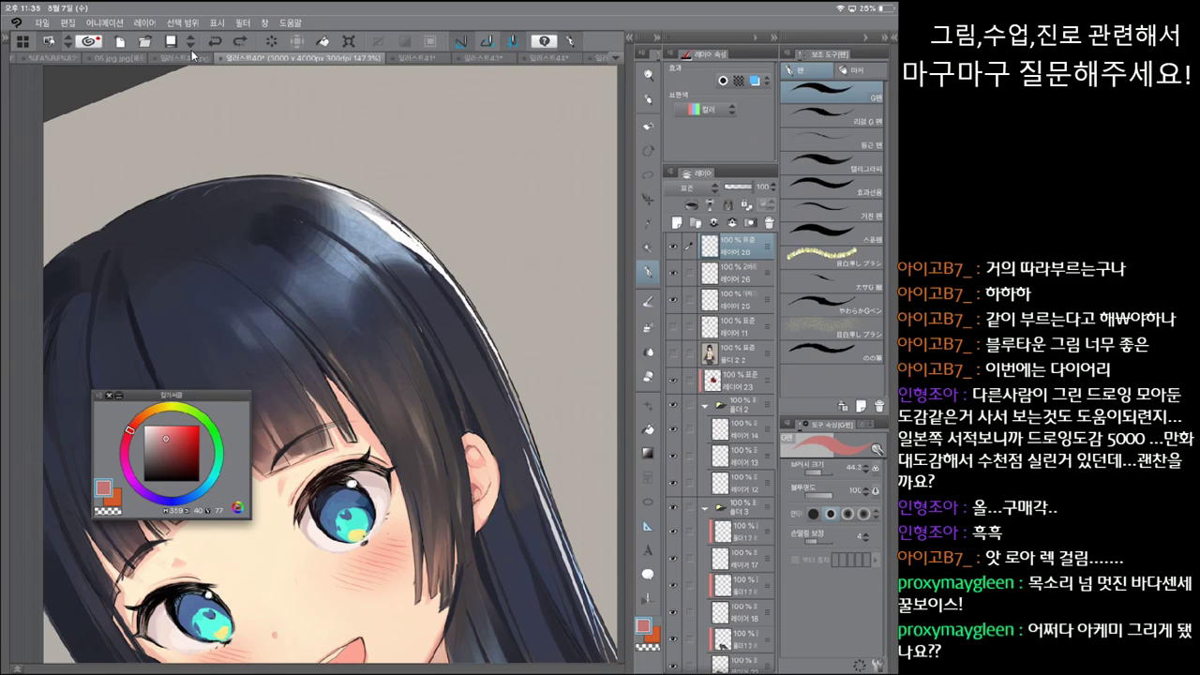
Step: Switch to the Real G-Pen with a dark grey and examine the whole figure in rotated and mirrored views
{"action": "scroll", "coordinate": [330, 366], "scroll_direction": "down", "scroll_amount": 3}
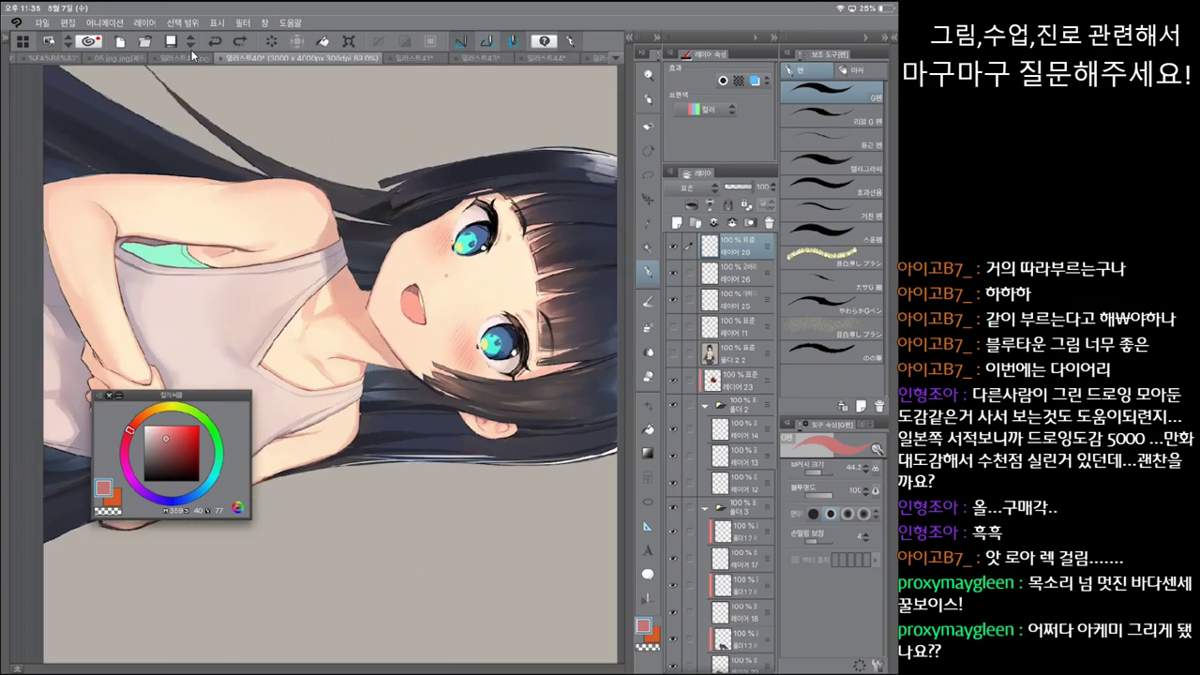
{"action": "scroll", "coordinate": [330, 365], "scroll_direction": "up", "scroll_amount": 3}
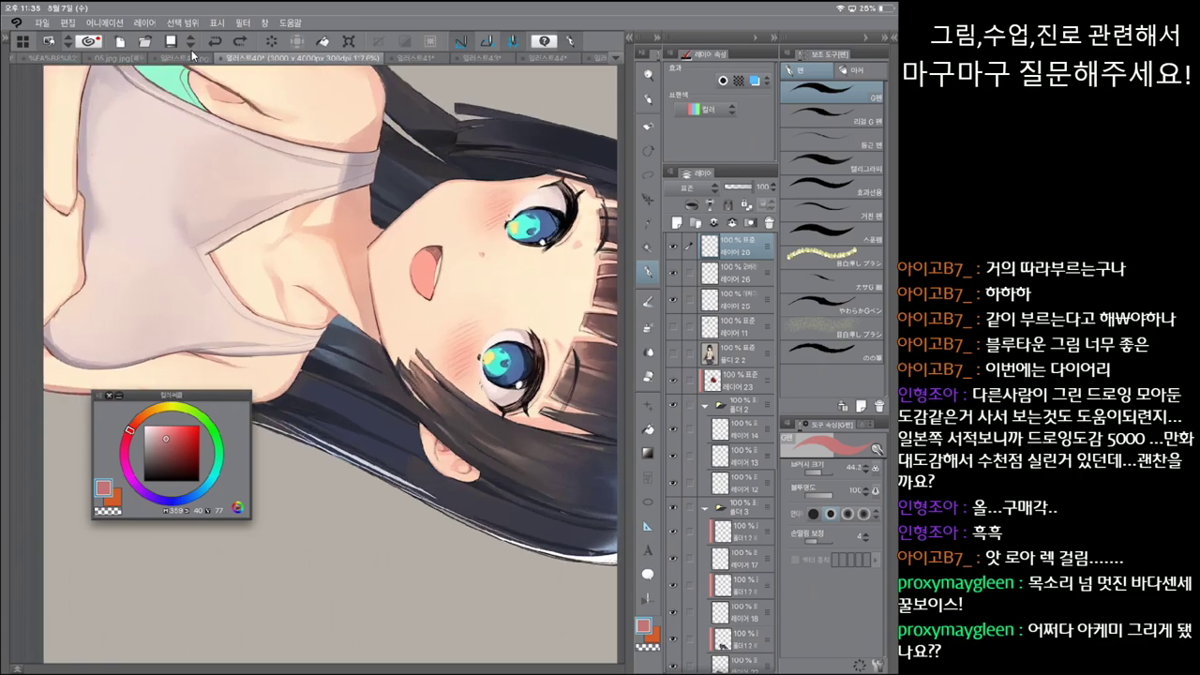
{"action": "left_click", "coordinate": [833, 114]}
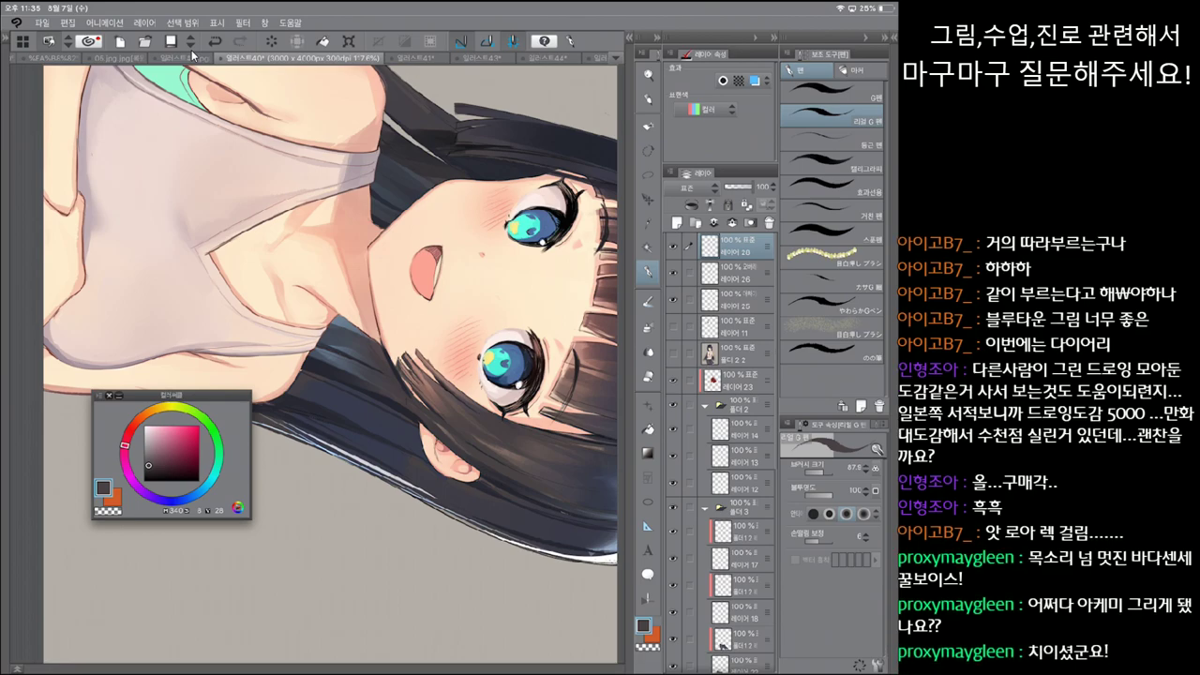
{"action": "scroll", "coordinate": [328, 357], "scroll_direction": "down", "scroll_amount": 5}
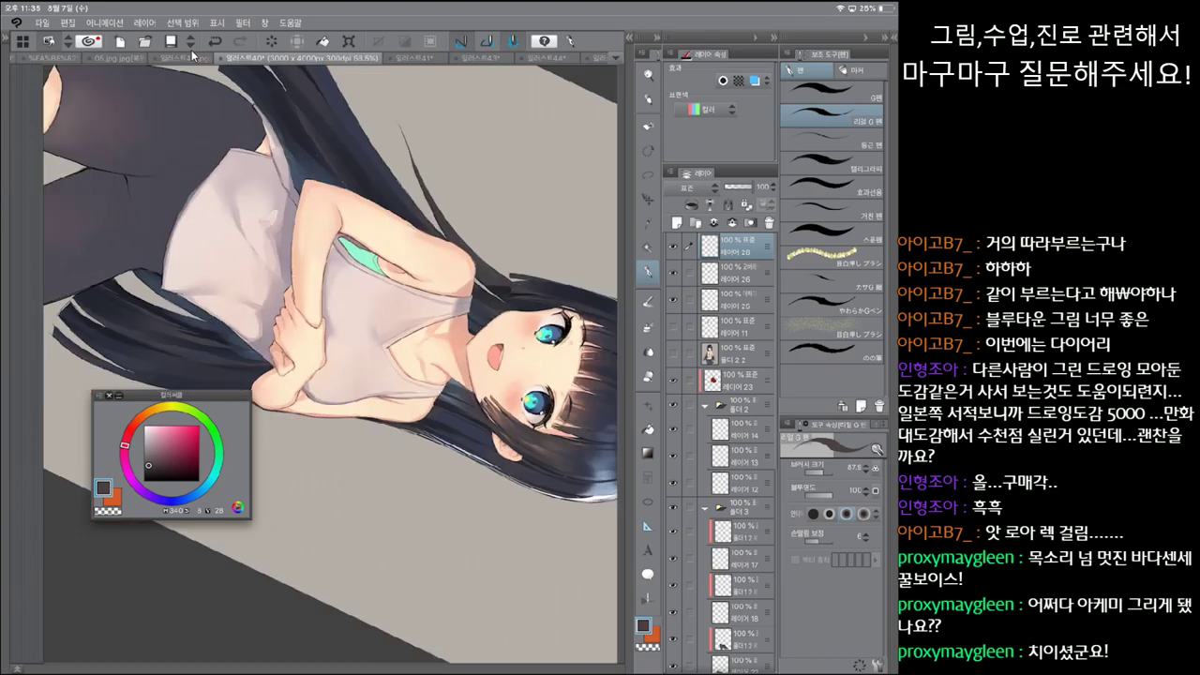
{"action": "scroll", "coordinate": [403, 459], "scroll_direction": "up", "scroll_amount": 3}
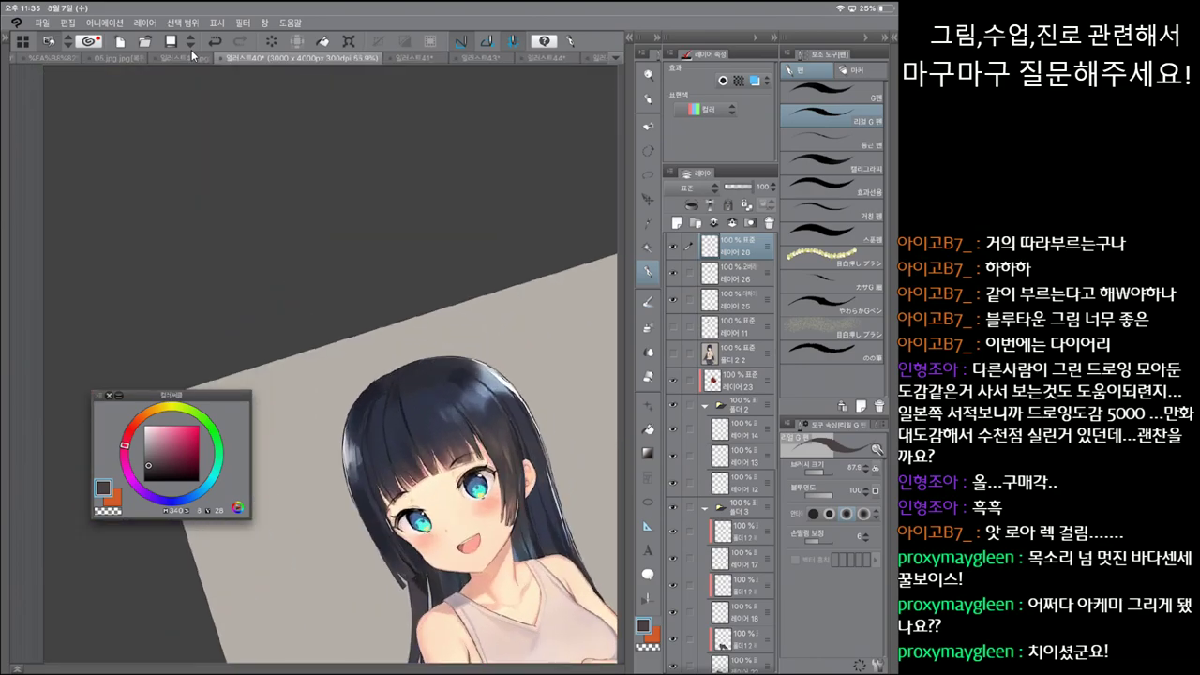
{"action": "scroll", "coordinate": [328, 422], "scroll_direction": "up", "scroll_amount": 3}
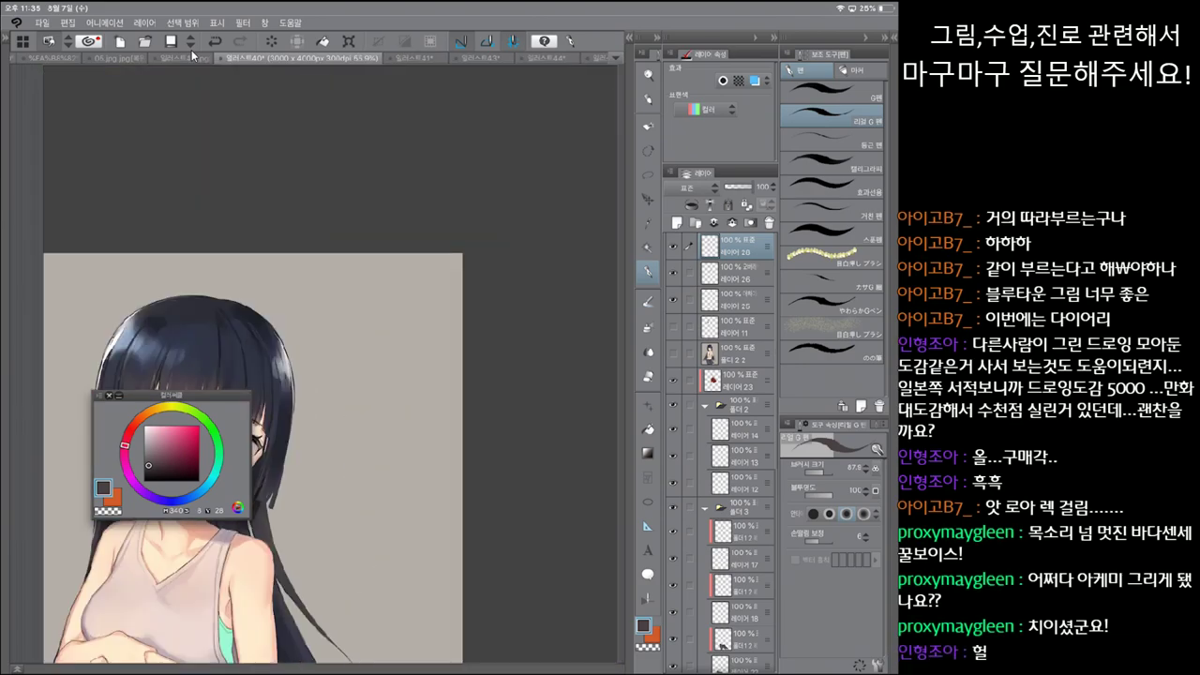
{"action": "scroll", "coordinate": [375, 422], "scroll_direction": "up", "scroll_amount": 2}
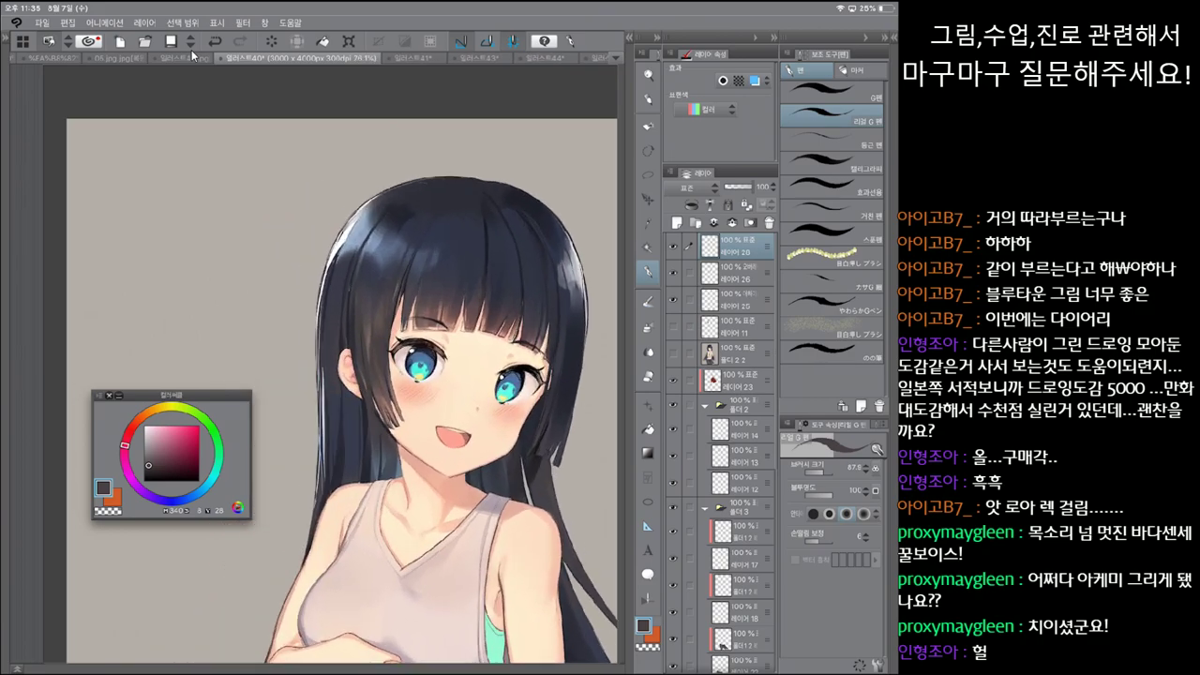
Step: Compare the latest dark navy G-Pen stroke on and off in the mirrored view and keep it
{"action": "key", "text": "ctrl+z"}
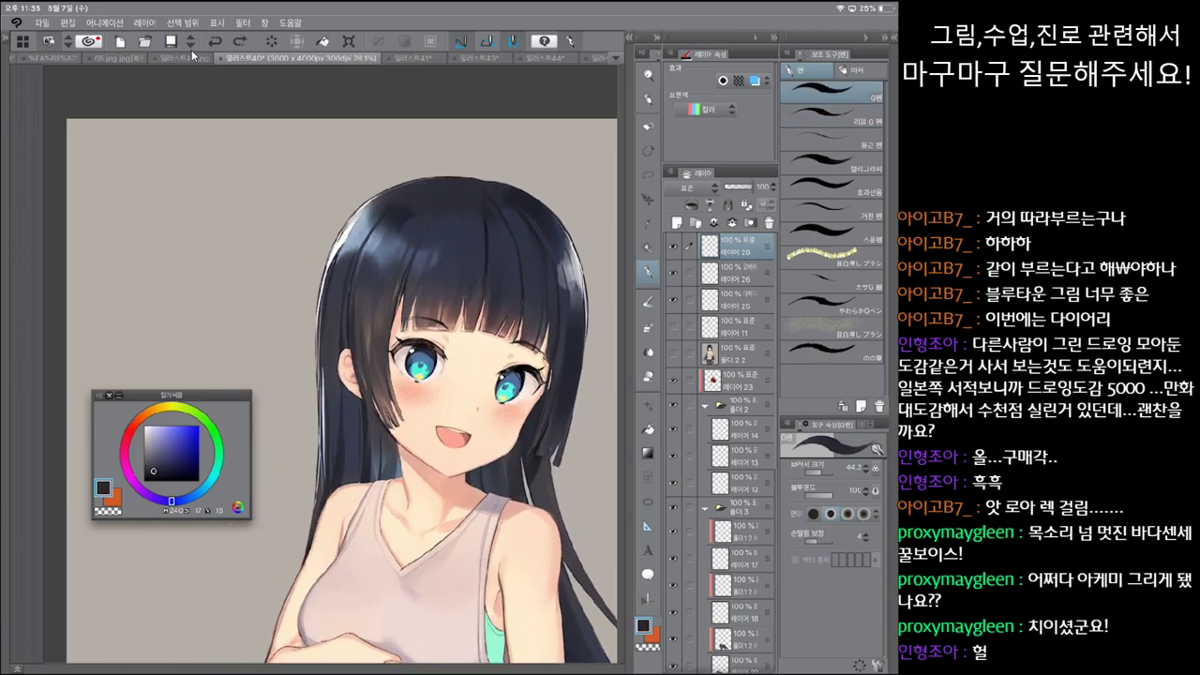
{"action": "key", "text": "ctrl+y"}
{"action": "key", "text": "ctrl+z"}
{"action": "key", "text": "ctrl+y"}
{"action": "key", "text": "ctrl+z"}
{"action": "key", "text": "ctrl+y"}
{"action": "key", "text": "ctrl+z"}
{"action": "key", "text": "ctrl+y"}
{"action": "key", "text": "ctrl+z"}
{"action": "key", "text": "ctrl+y"}
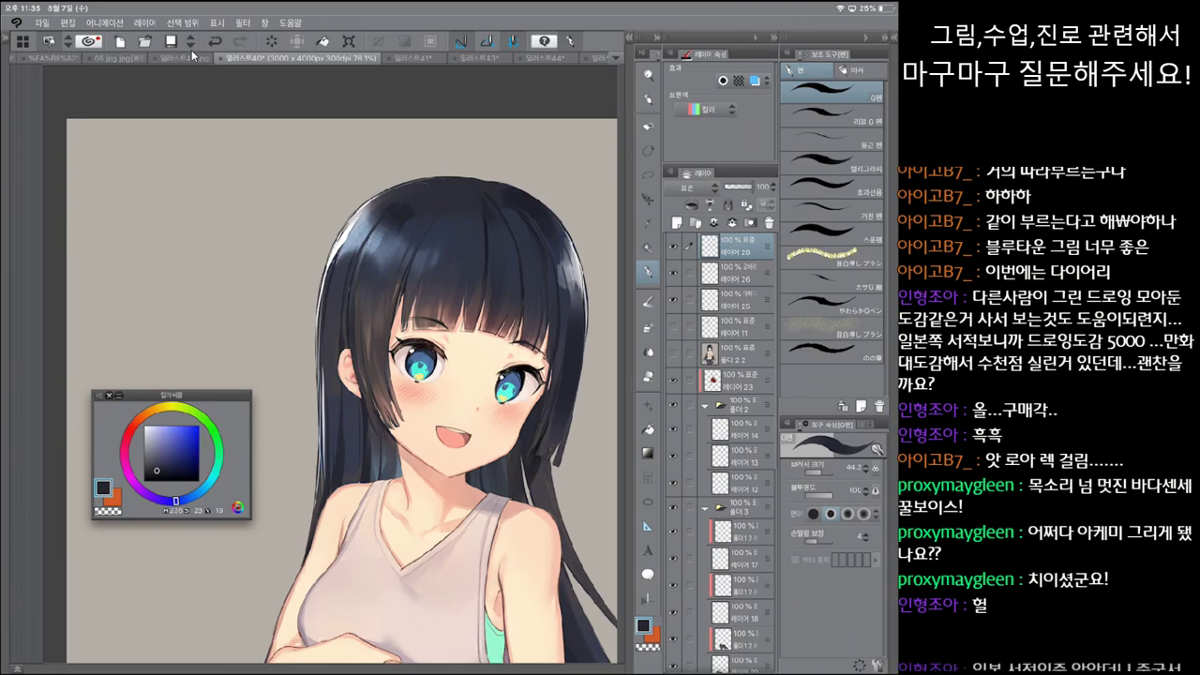
{"action": "key", "text": "ctrl+z"}
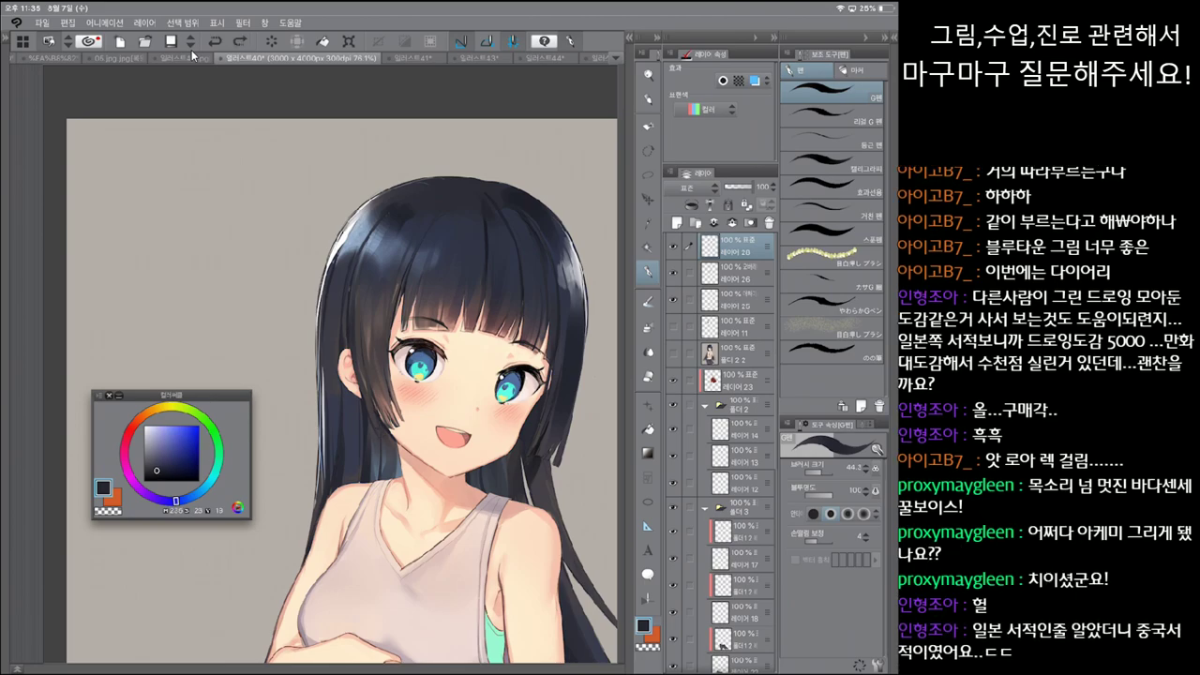
{"action": "key", "text": "ctrl+y"}
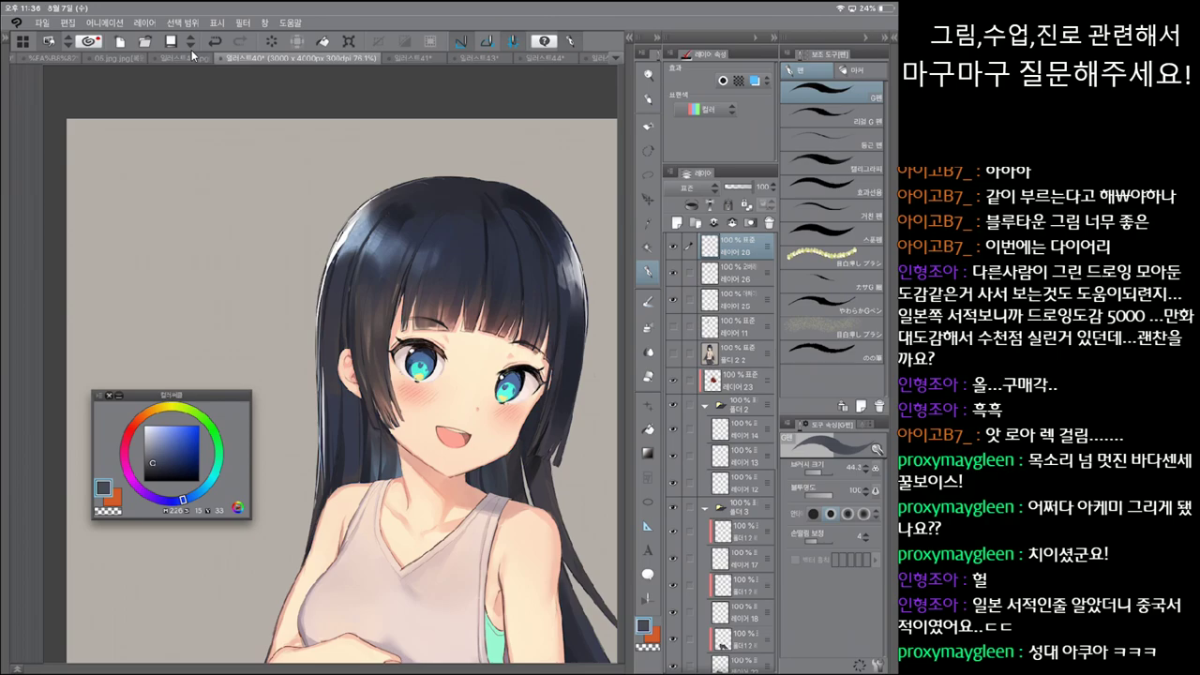
Step: Check the latest blue-grey G-Pen stroke on and off and return the canvas to its unmirrored view
{"action": "key", "text": "ctrl+z"}
{"action": "key", "text": "ctrl+y"}
{"action": "key", "text": "h"}
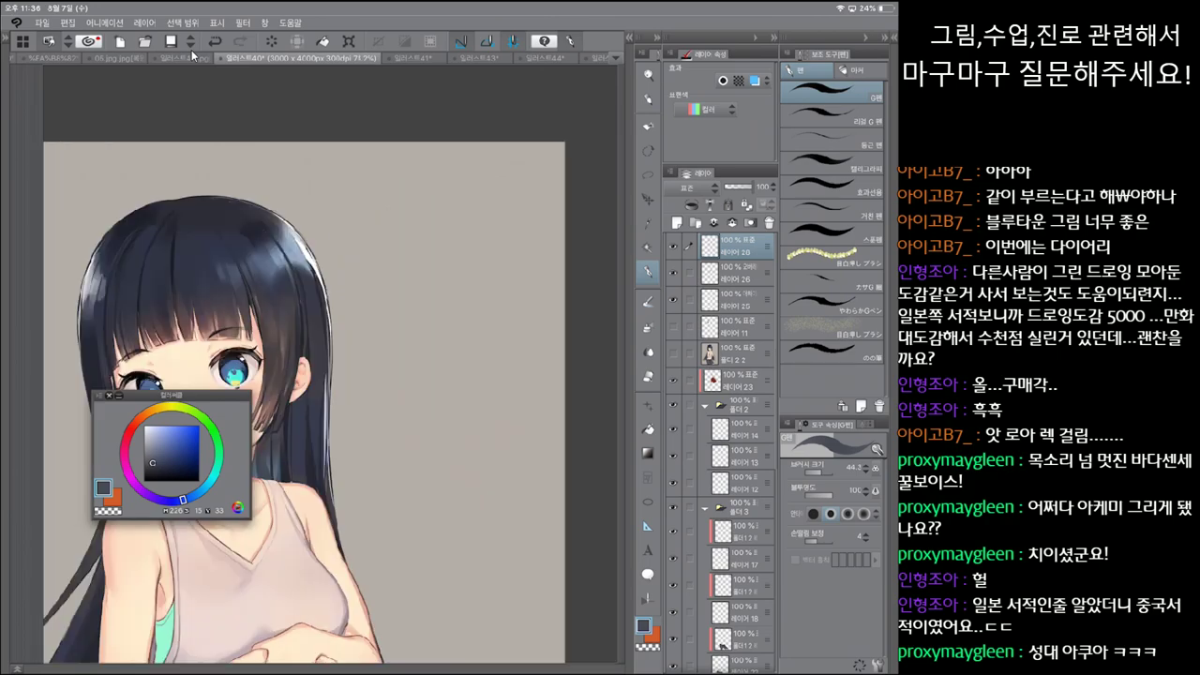
Step: Compare the latest dark reddish-brown Real G-Pen stroke on and off across zoomed-out, rotated and mirrored views, and keep it
{"action": "key", "text": "ctrl+minus"}
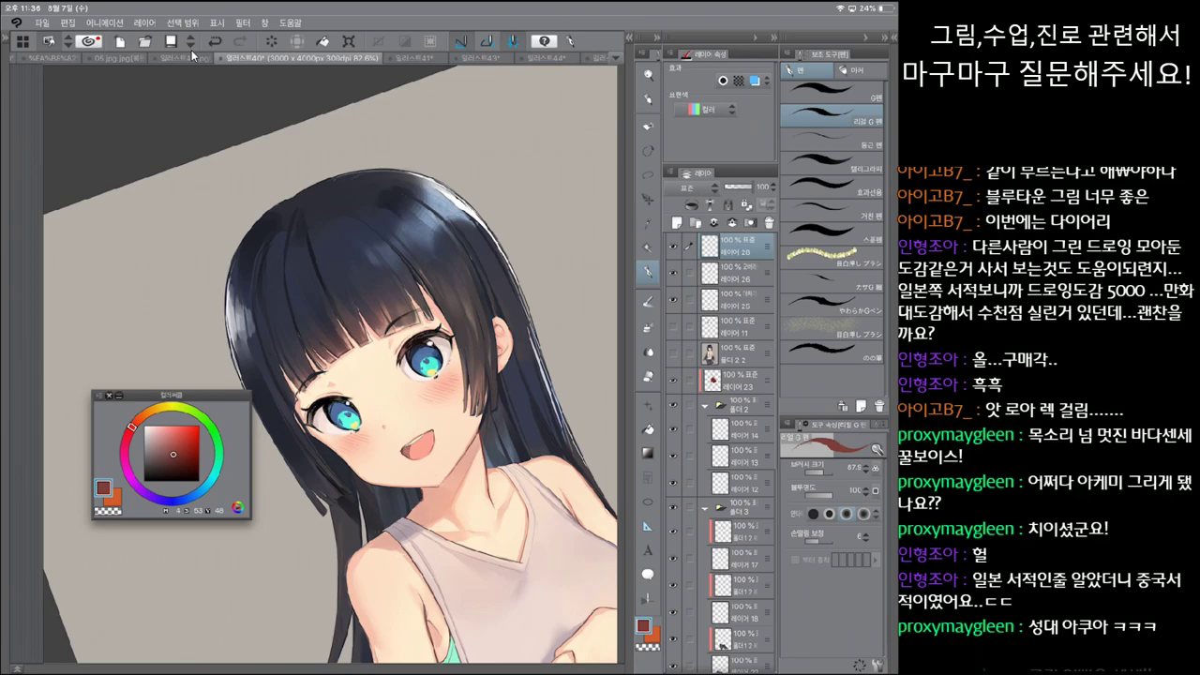
{"action": "key", "text": "ctrl+minus"}
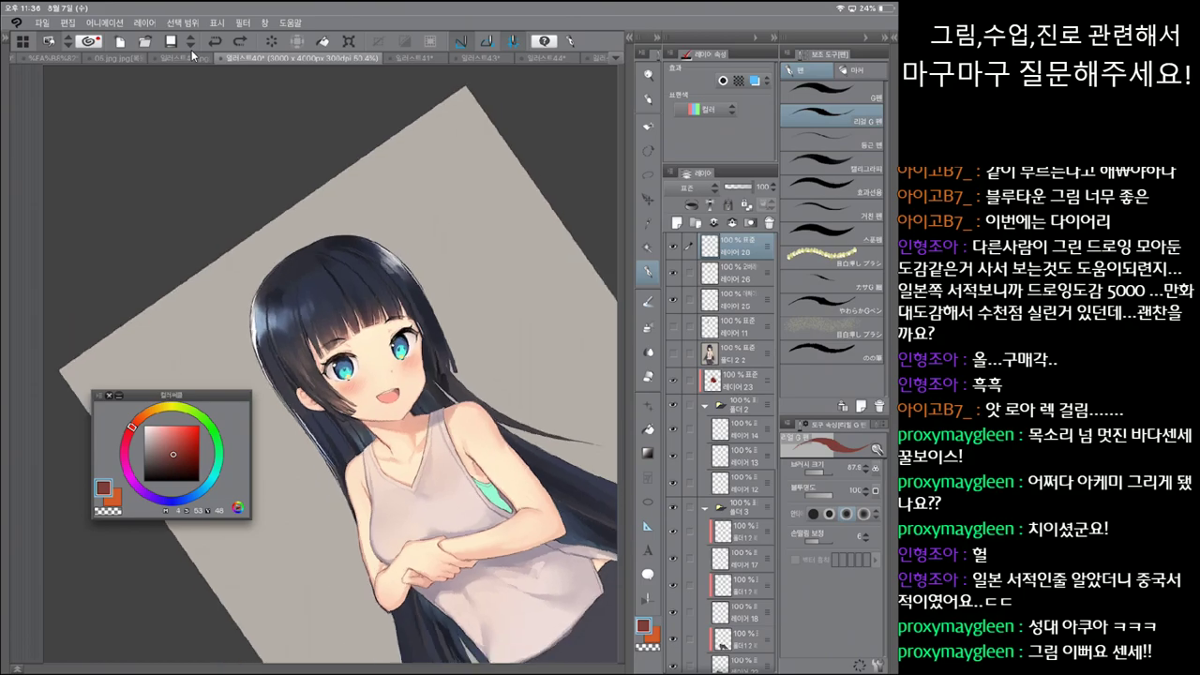
{"action": "key", "text": "ctrl+z"}
{"action": "key", "text": "ctrl+y"}
{"action": "key", "text": "ctrl+z"}
{"action": "key", "text": "ctrl+y"}
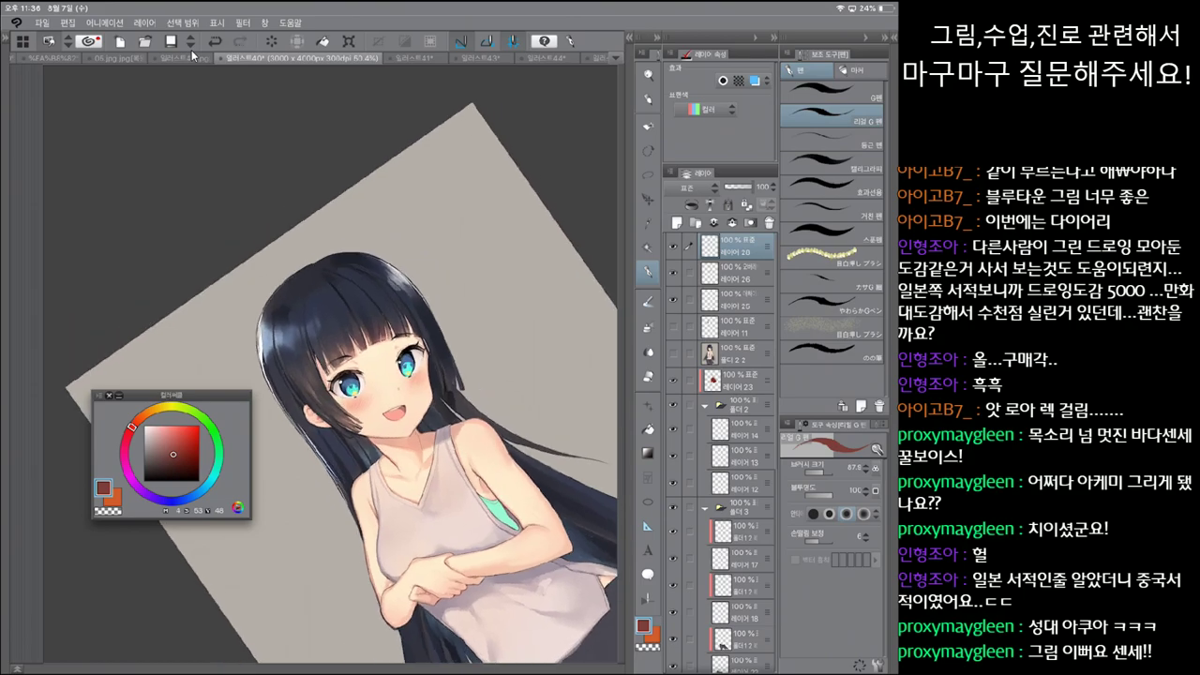
{"action": "key", "text": "ctrl+z"}
{"action": "key", "text": "ctrl+y"}
{"action": "key", "text": "ctrl+z"}
{"action": "key", "text": "ctrl+y"}
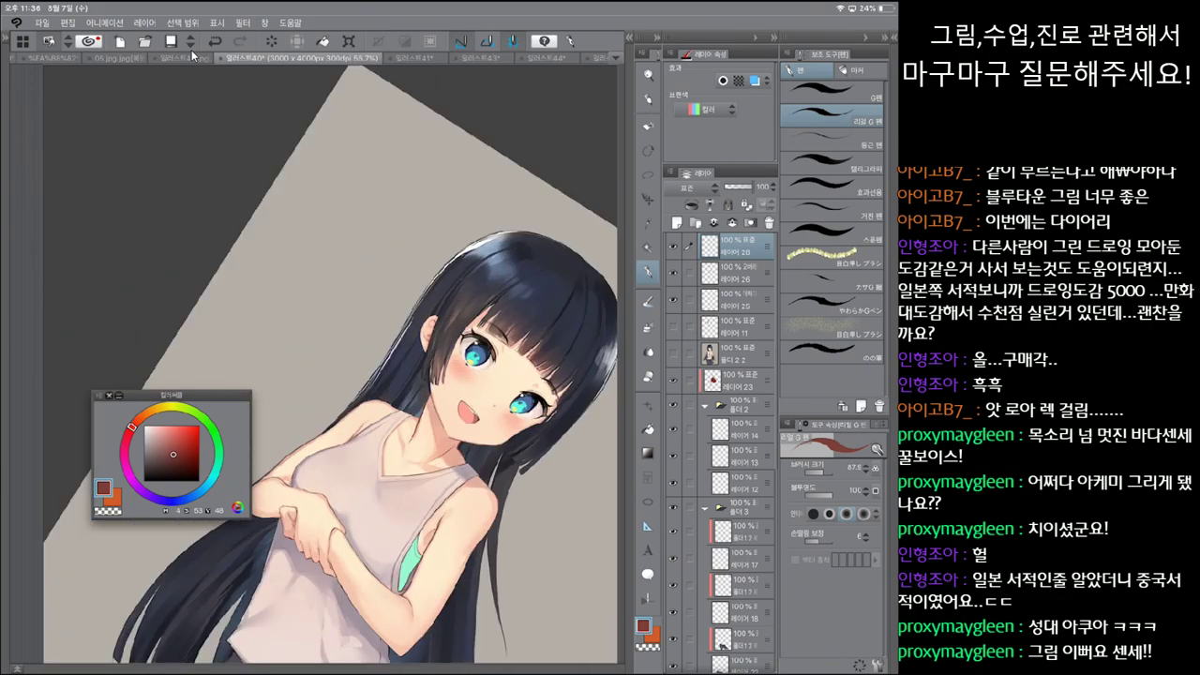
{"action": "key", "text": "ctrl+z"}
{"action": "key", "text": "ctrl+y"}
{"action": "key", "text": "ctrl+z"}
{"action": "key", "text": "ctrl+y"}
{"action": "key", "text": "ctrl+z"}
{"action": "key", "text": "ctrl+y"}
{"action": "key", "text": "ctrl+z"}
{"action": "key", "text": "ctrl+y"}
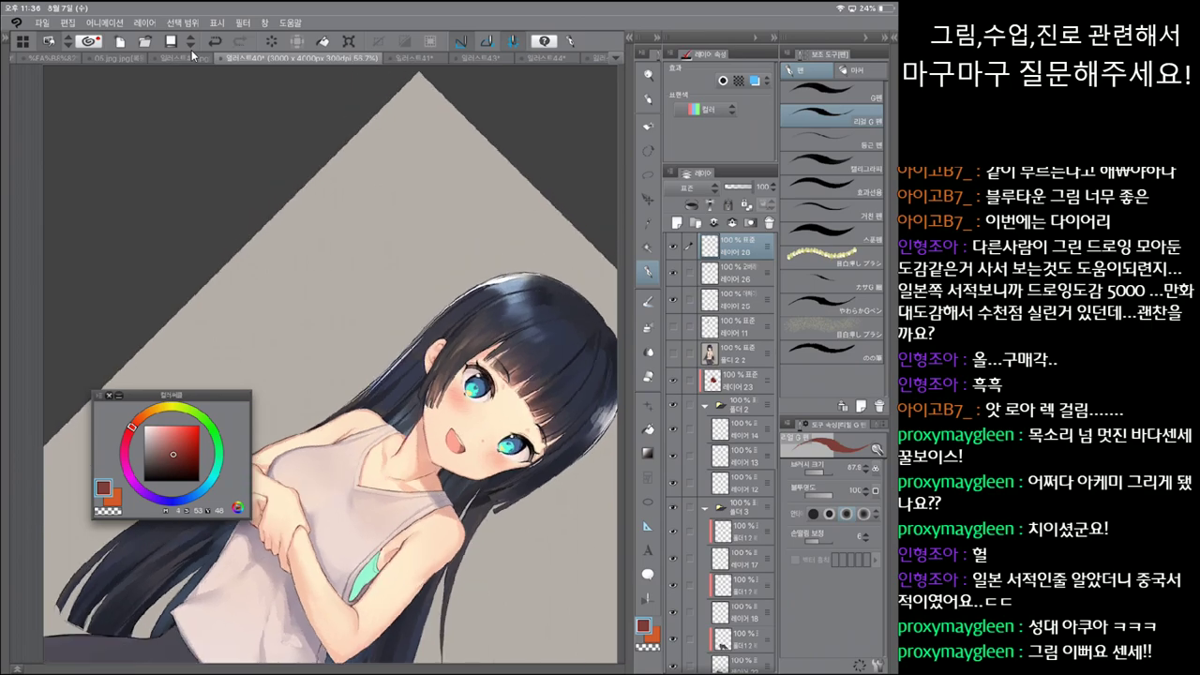
Step: Compare the figure with and without the last brush edit by repeatedly undoing and redoing it
{"action": "key", "text": "ctrl+z"}
{"action": "key", "text": "ctrl+y"}
{"action": "key", "text": "ctrl+z"}
{"action": "key", "text": "ctrl+y"}
{"action": "key", "text": "ctrl+z"}
{"action": "key", "text": "ctrl+y"}
{"action": "key", "text": "ctrl+z"}
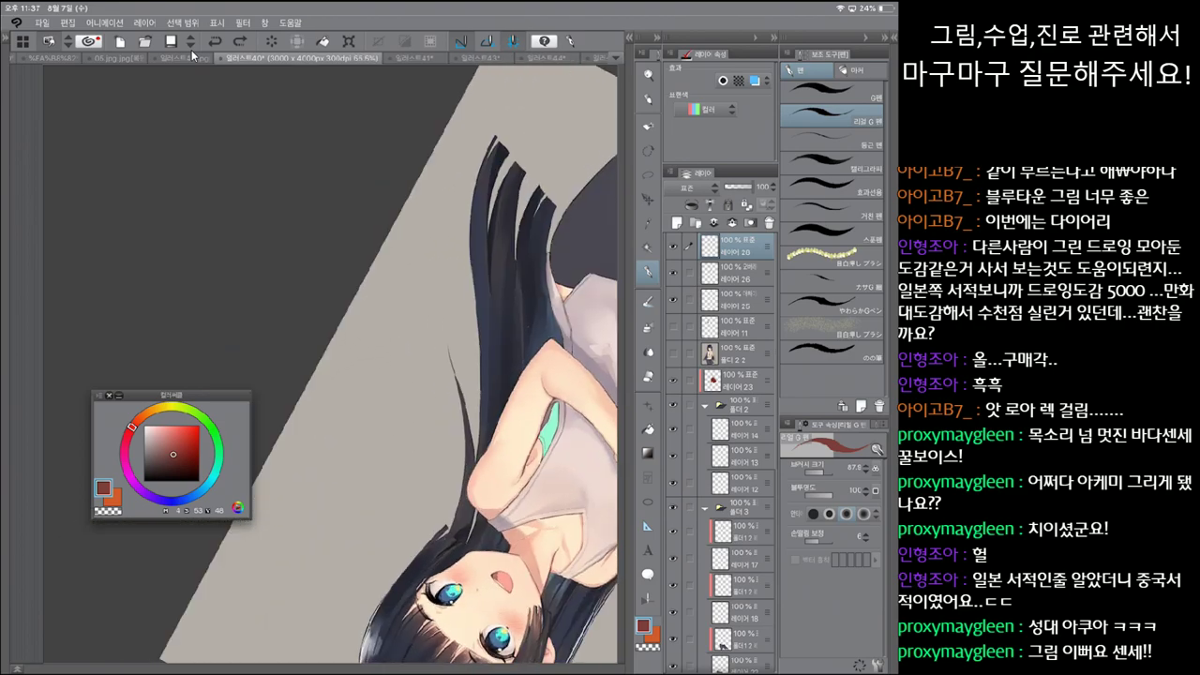
Step: Switch to the G-Pen and examine the whole figure at several zoom levels and canvas rotations
{"action": "key", "text": "p"}
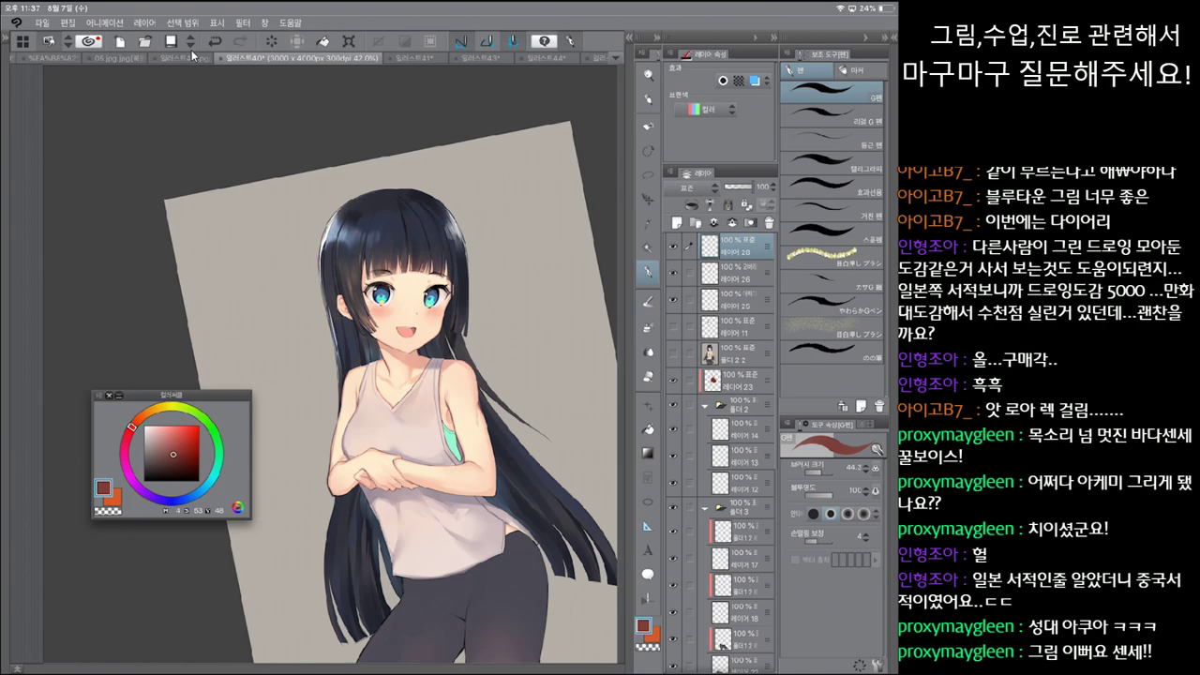
{"action": "key", "text": "ctrl+minus"}
{"action": "key", "text": "ctrl+minus"}
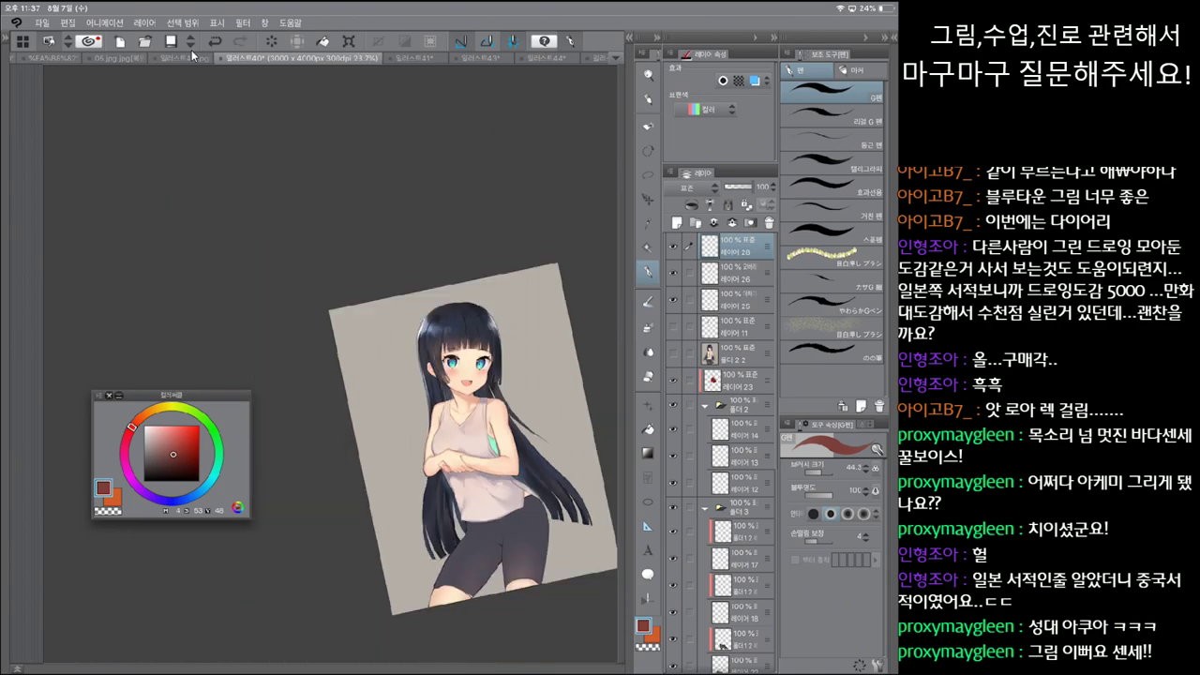
{"action": "key", "text": "ctrl+plus"}
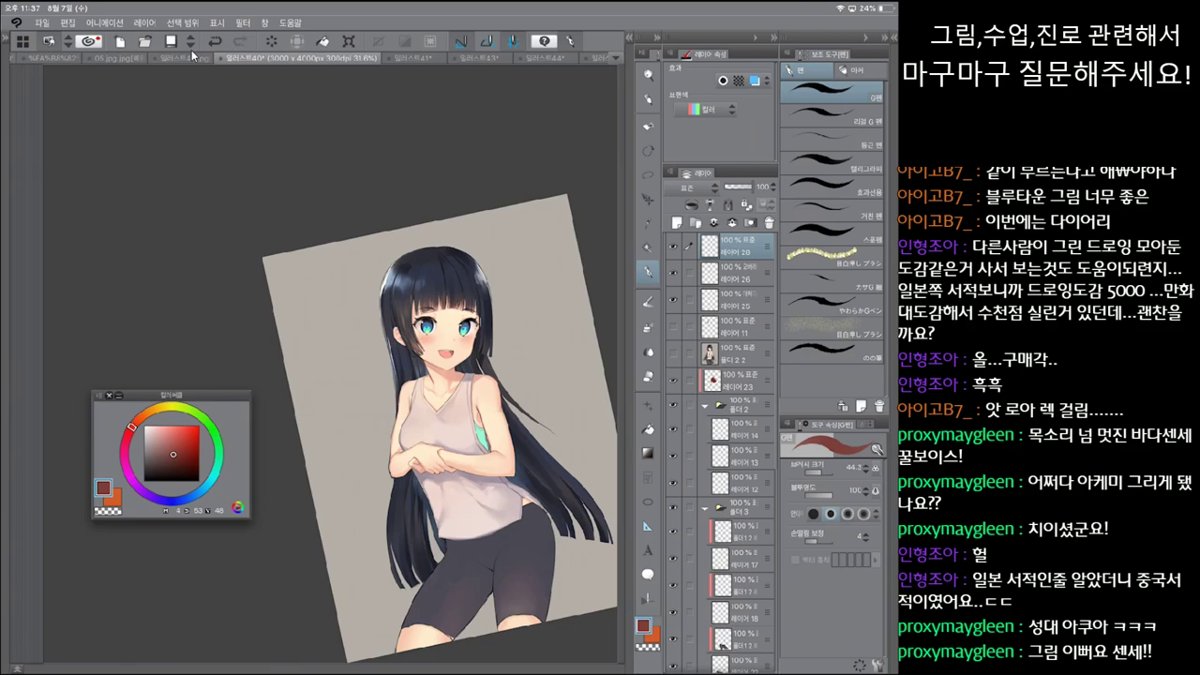
{"action": "key", "text": "^"}
{"action": "key", "text": "^"}
{"action": "key", "text": "^"}
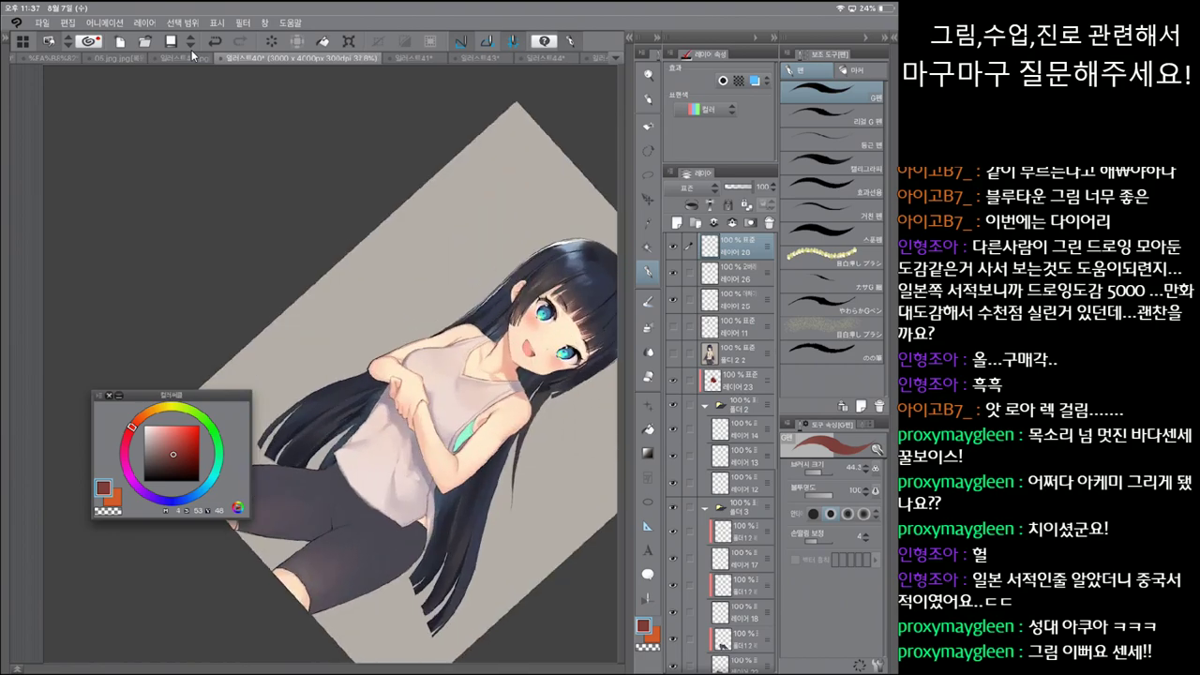
{"action": "key", "text": "ctrl+plus"}
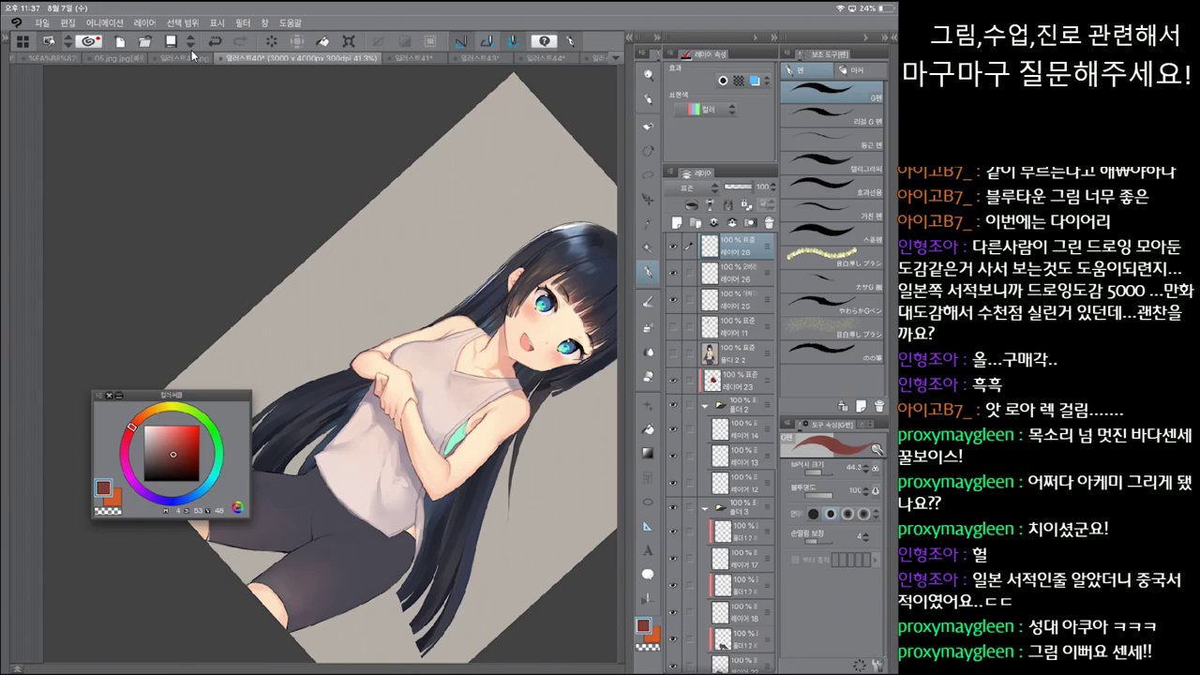
{"action": "scroll", "coordinate": [330, 365], "scroll_direction": "down", "scroll_amount": 2}
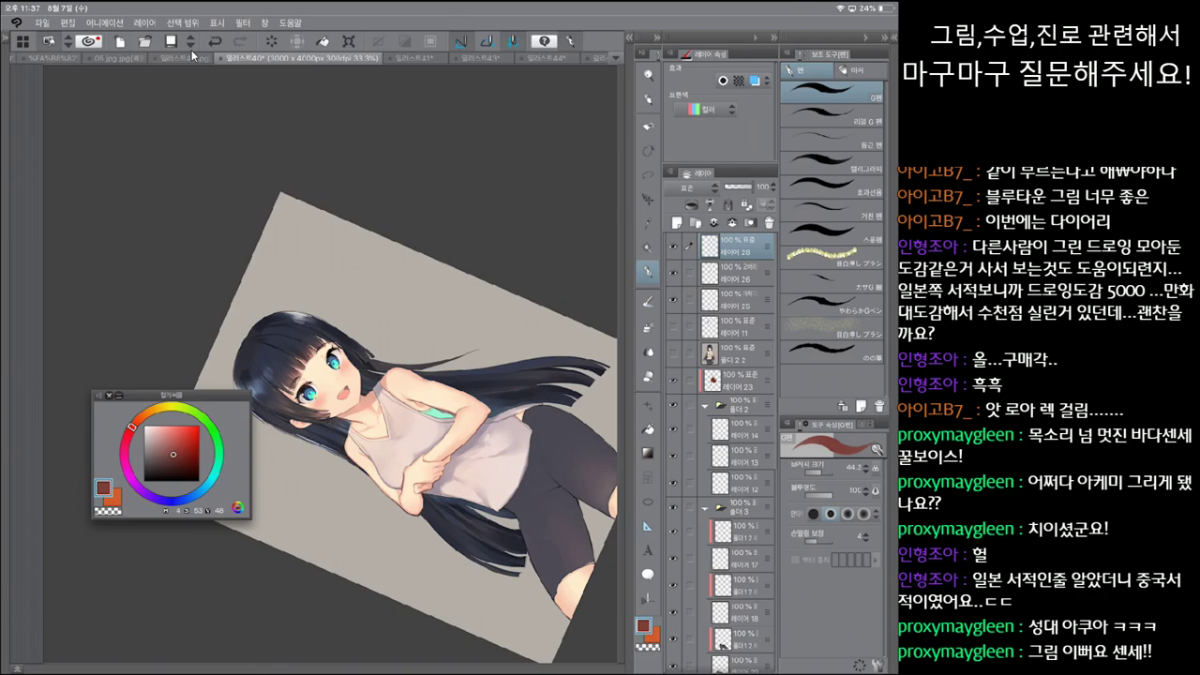
{"action": "key", "text": "minus"}
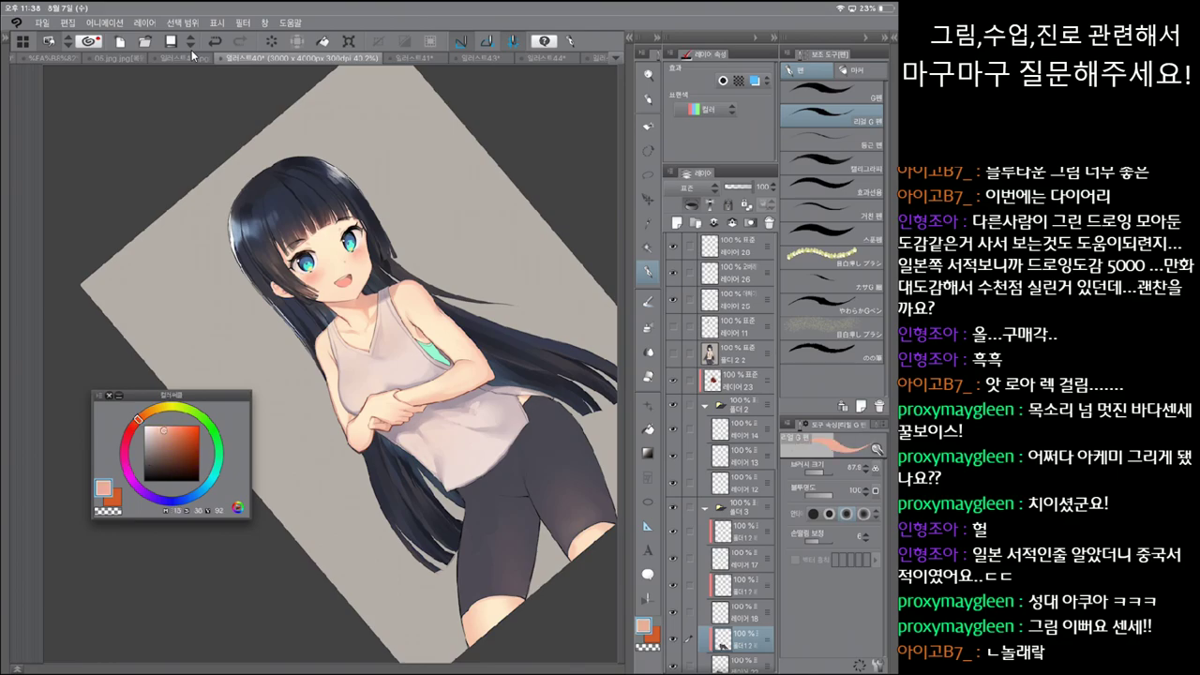
Step: Undo the last brush strokes on the lower clipped layer after checking the figure from a rotated view
{"action": "key", "text": "ctrl+z"}
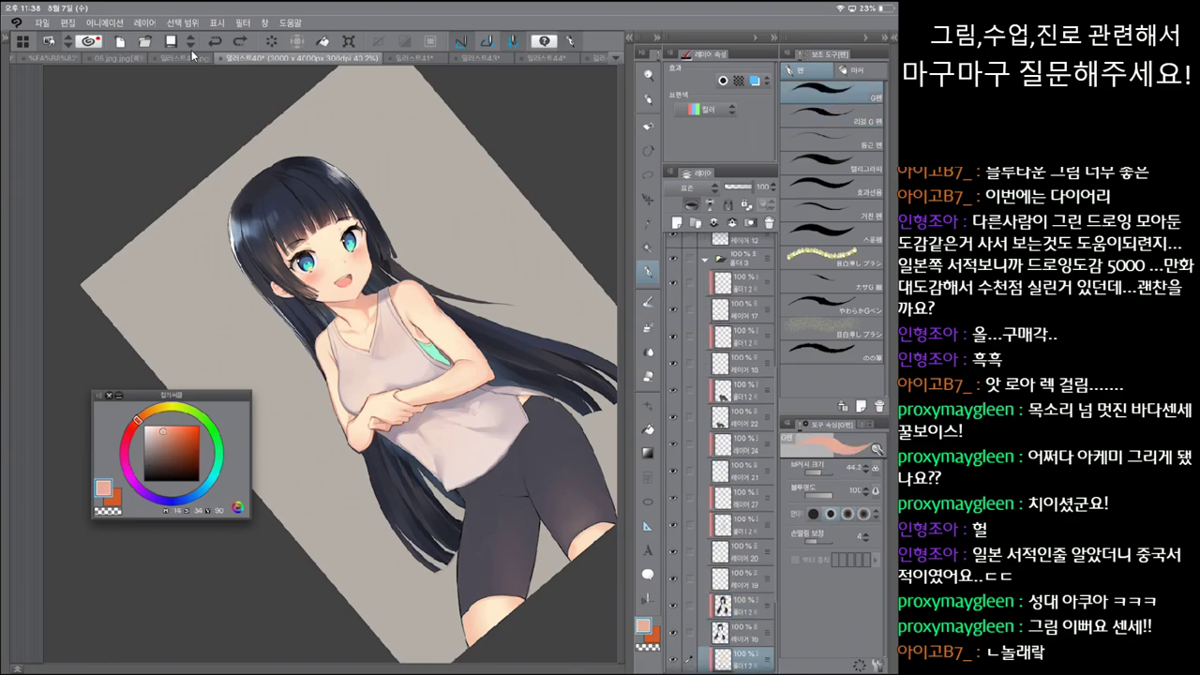
{"action": "key", "text": "ctrl+y"}
{"action": "key", "text": "asciicircum"}
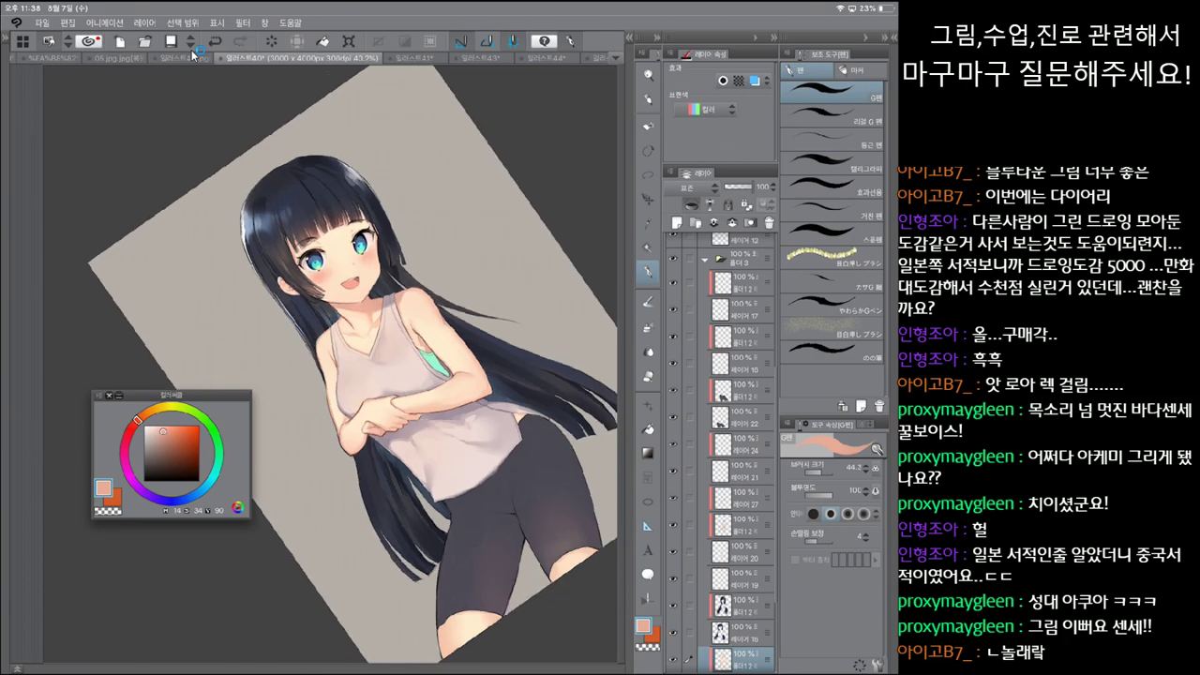
{"action": "key", "text": "ctrl+minus"}
{"action": "key", "text": "asciicircum"}
{"action": "key", "text": "asciicircum"}
{"action": "key", "text": "asciicircum"}
{"action": "key", "text": "asciicircum"}
{"action": "key", "text": "asciicircum"}
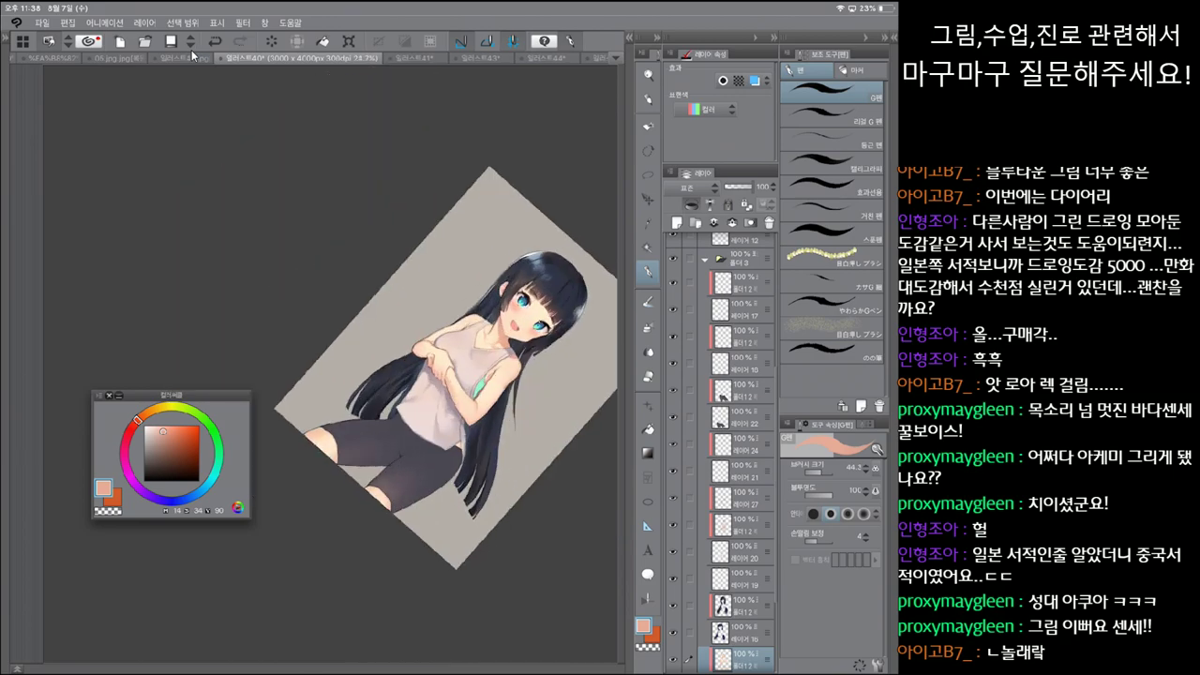
{"action": "key", "text": "ctrl+plus"}
{"action": "key", "text": "ctrl+z"}
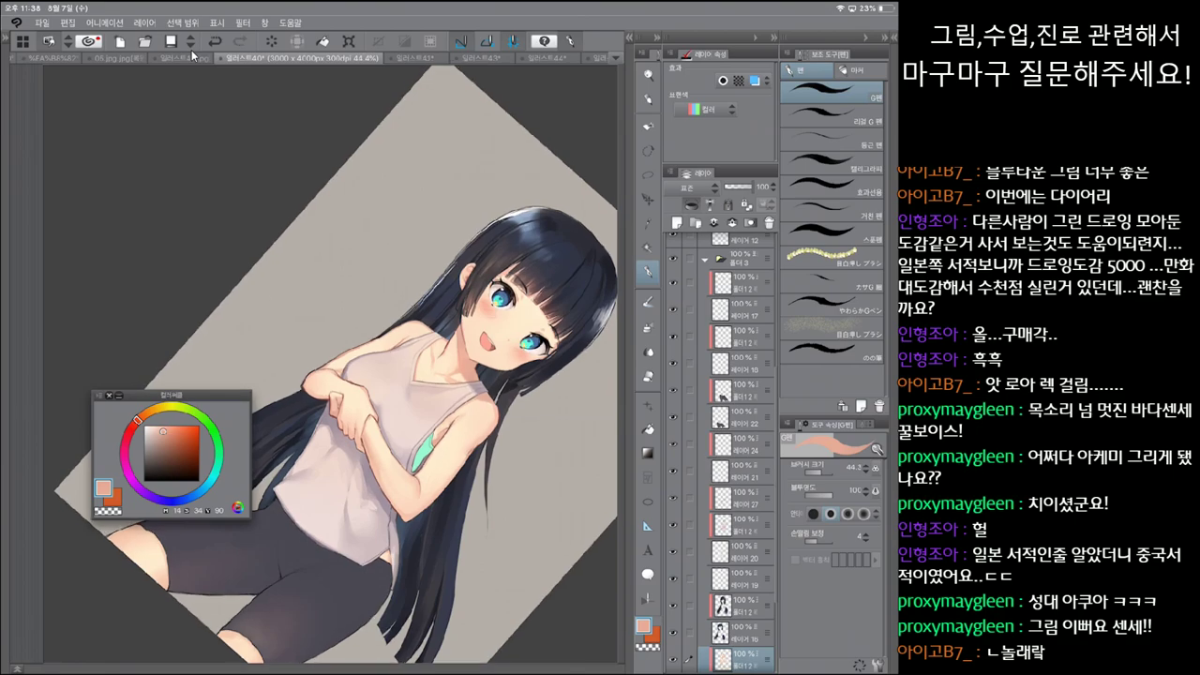
{"action": "key", "text": "ctrl+z"}
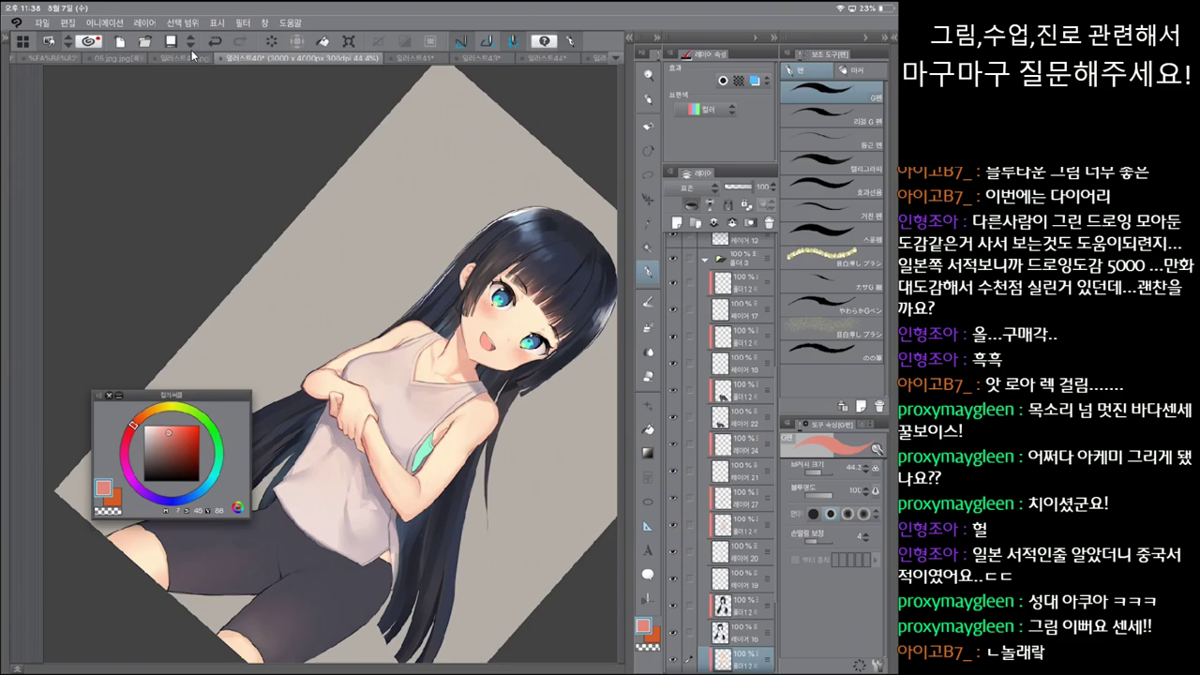
Step: Toggle the latest retouching strokes on the figure off and on to judge their effect at different canvas angles
{"action": "key", "text": "ctrl+minus"}
{"action": "key", "text": "ctrl+minus"}
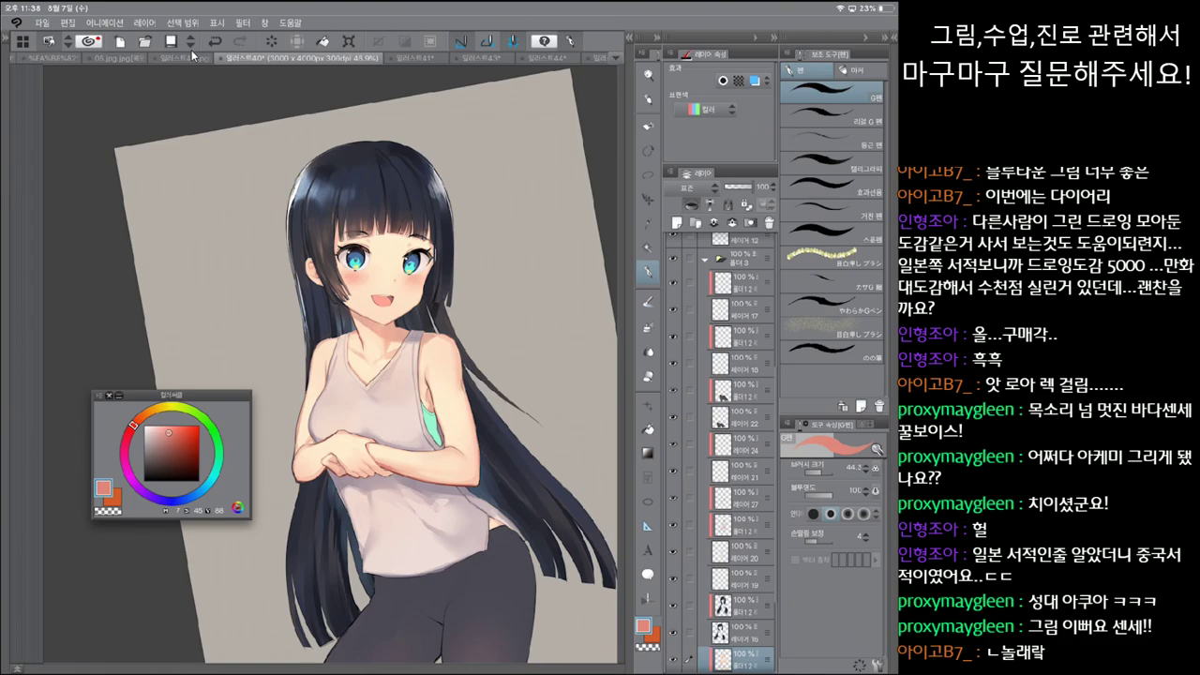
{"action": "key", "text": "ctrl+z"}
{"action": "key", "text": "ctrl+y"}
{"action": "key", "text": "ctrl+z"}
{"action": "key", "text": "ctrl+y"}
{"action": "key", "text": "ctrl+z"}
{"action": "key", "text": "ctrl+y"}
{"action": "key", "text": "ctrl+z"}
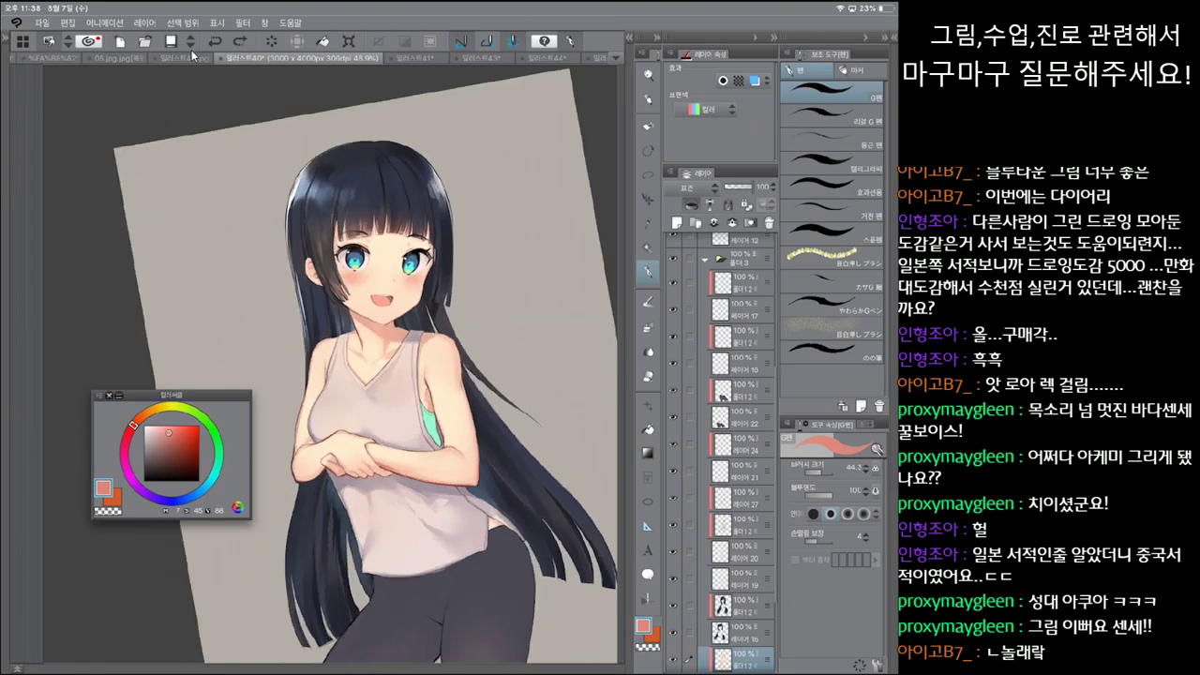
{"action": "key", "text": "ctrl+y"}
{"action": "key", "text": "ctrl+z"}
{"action": "key", "text": "ctrl+y"}
{"action": "key", "text": "ctrl+z"}
{"action": "key", "text": "^"}
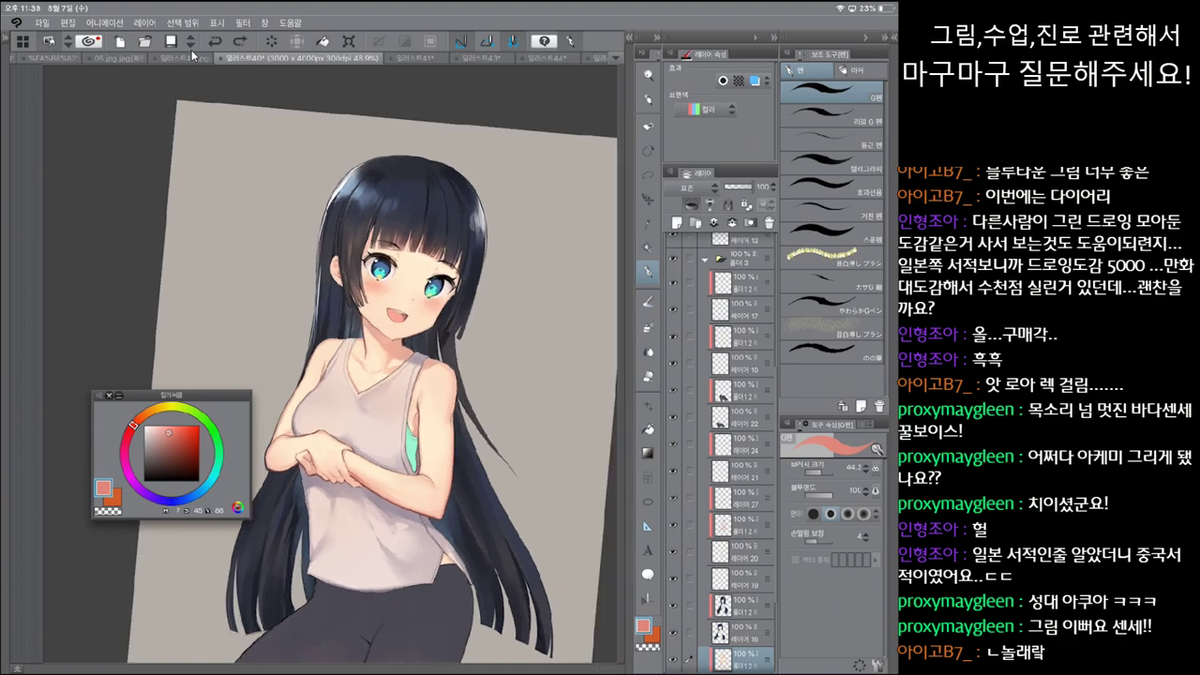
{"action": "key", "text": "ctrl+y"}
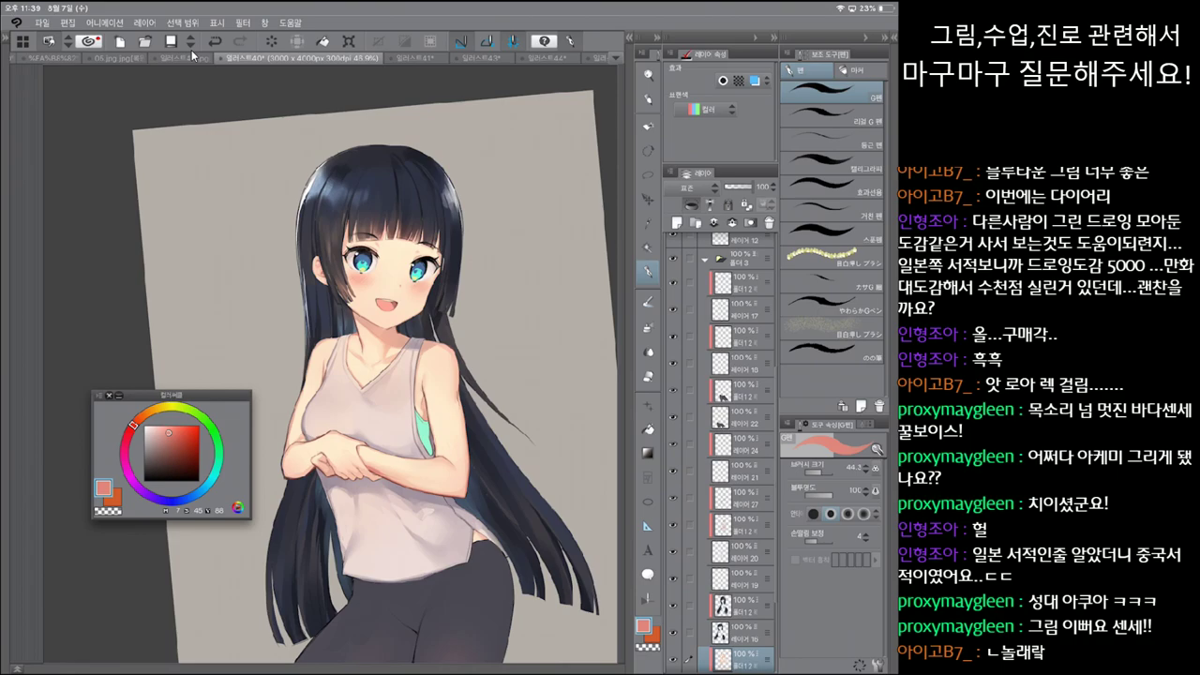
{"action": "key", "text": "ctrl+z"}
{"action": "key", "text": "ctrl+y"}
{"action": "key", "text": "ctrl+z"}
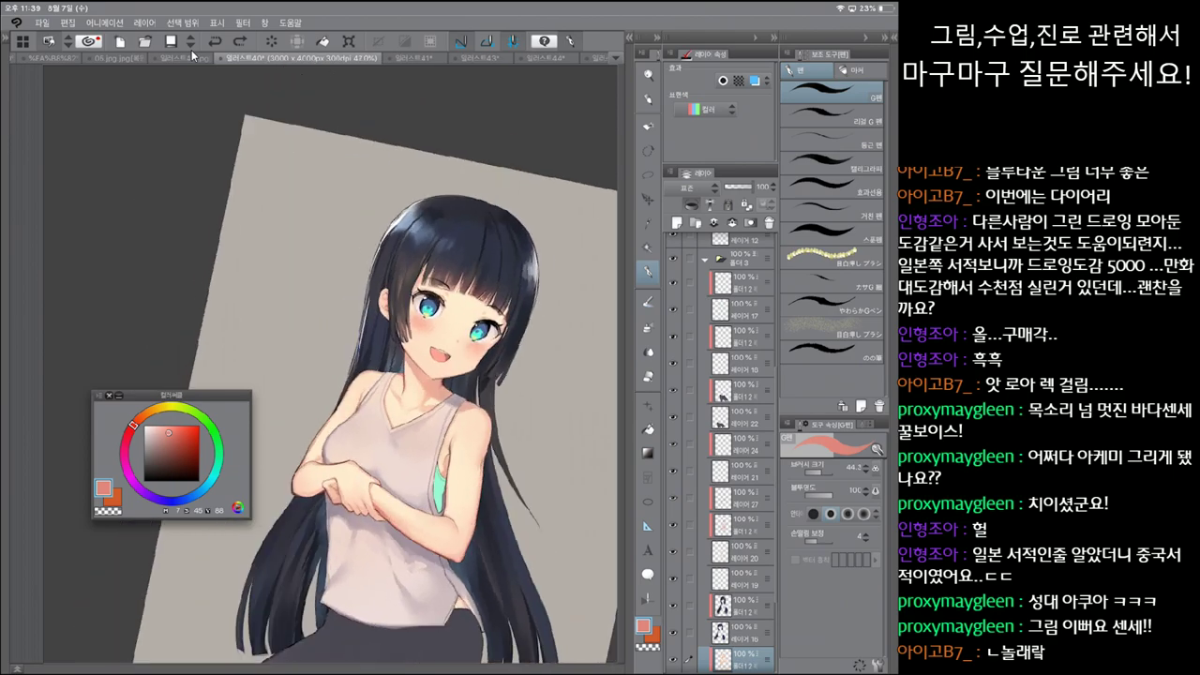
{"action": "key", "text": "ctrl+y"}
{"action": "key", "text": "ctrl+z"}
{"action": "key", "text": "ctrl+z"}
{"action": "key", "text": "ctrl+y"}
{"action": "key", "text": "ctrl+z"}
{"action": "key", "text": "ctrl+y"}
{"action": "key", "text": "ctrl+z"}
{"action": "key", "text": "ctrl+y"}
{"action": "key", "text": "ctrl+y"}
{"action": "key", "text": "ctrl+z"}
{"action": "key", "text": "ctrl+y"}
{"action": "key", "text": "ctrl+z"}
{"action": "key", "text": "ctrl+y"}
{"action": "key", "text": "ctrl+z"}
{"action": "key", "text": "ctrl+y"}
{"action": "key", "text": "ctrl+z"}
{"action": "key", "text": "ctrl+y"}
{"action": "key", "text": "ctrl+z"}
{"action": "key", "text": "ctrl+y"}
{"action": "key", "text": "ctrl+z"}
{"action": "key", "text": "ctrl+y"}
{"action": "key", "text": "ctrl+z"}
{"action": "key", "text": "ctrl+y"}
{"action": "key", "text": "ctrl+z"}
{"action": "key", "text": "ctrl+y"}
{"action": "key", "text": "ctrl+z"}
{"action": "key", "text": "ctrl+y"}
{"action": "key", "text": "ctrl+z"}
{"action": "key", "text": "ctrl+y"}
{"action": "key", "text": "ctrl+z"}
{"action": "key", "text": "ctrl+y"}
{"action": "key", "text": "ctrl+z"}
{"action": "key", "text": "ctrl+y"}
{"action": "key", "text": "ctrl+z"}
{"action": "key", "text": "ctrl+y"}
{"action": "key", "text": "ctrl+z"}
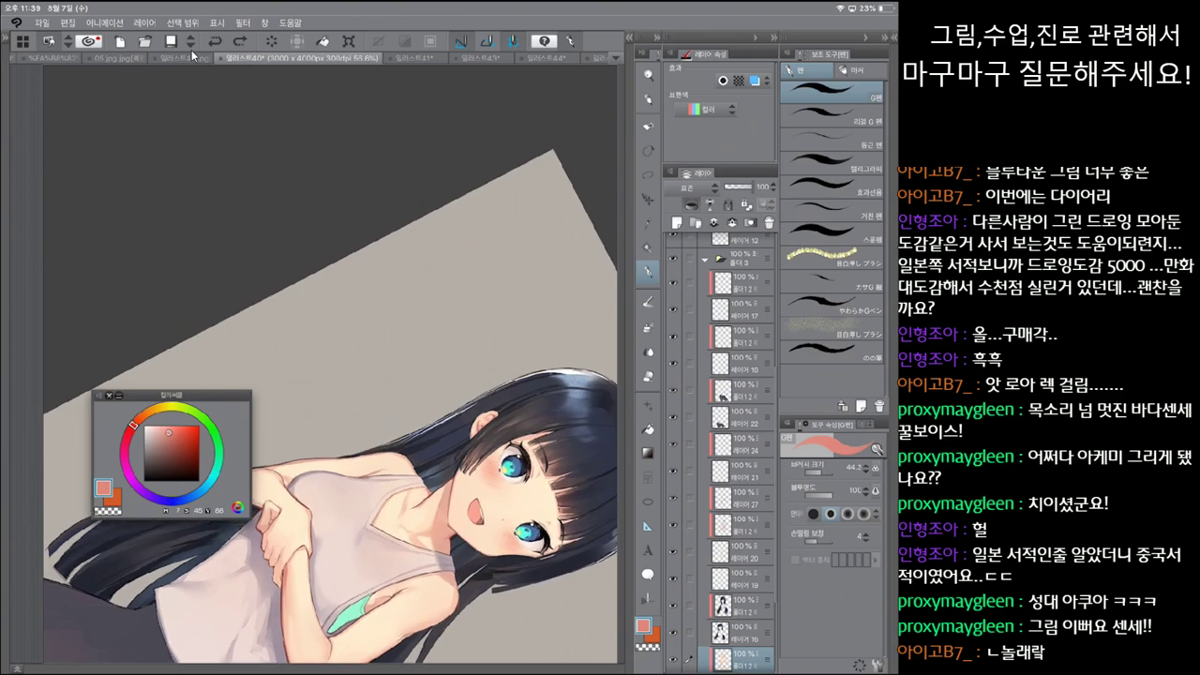
Step: Add a new layer above the topmost overlay layer with the Real G-Pen chosen
{"action": "left_click", "coordinate": [740, 246]}
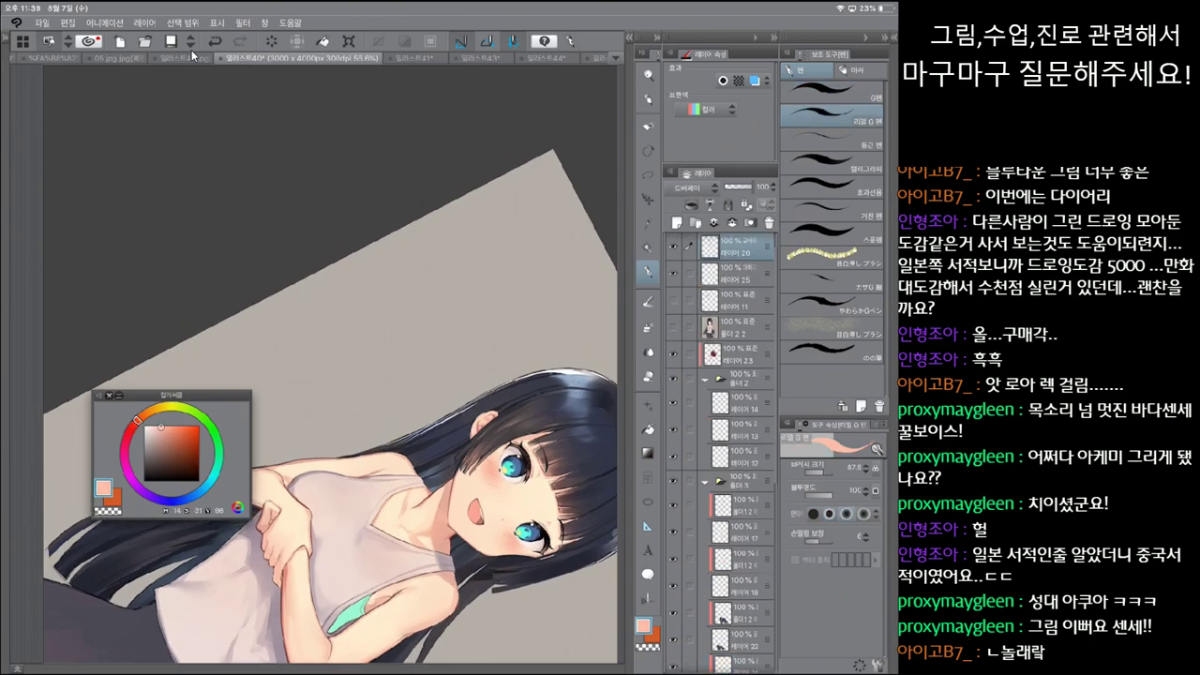
{"action": "left_click", "coordinate": [829, 112]}
{"action": "key", "text": "ctrl+shift+n"}
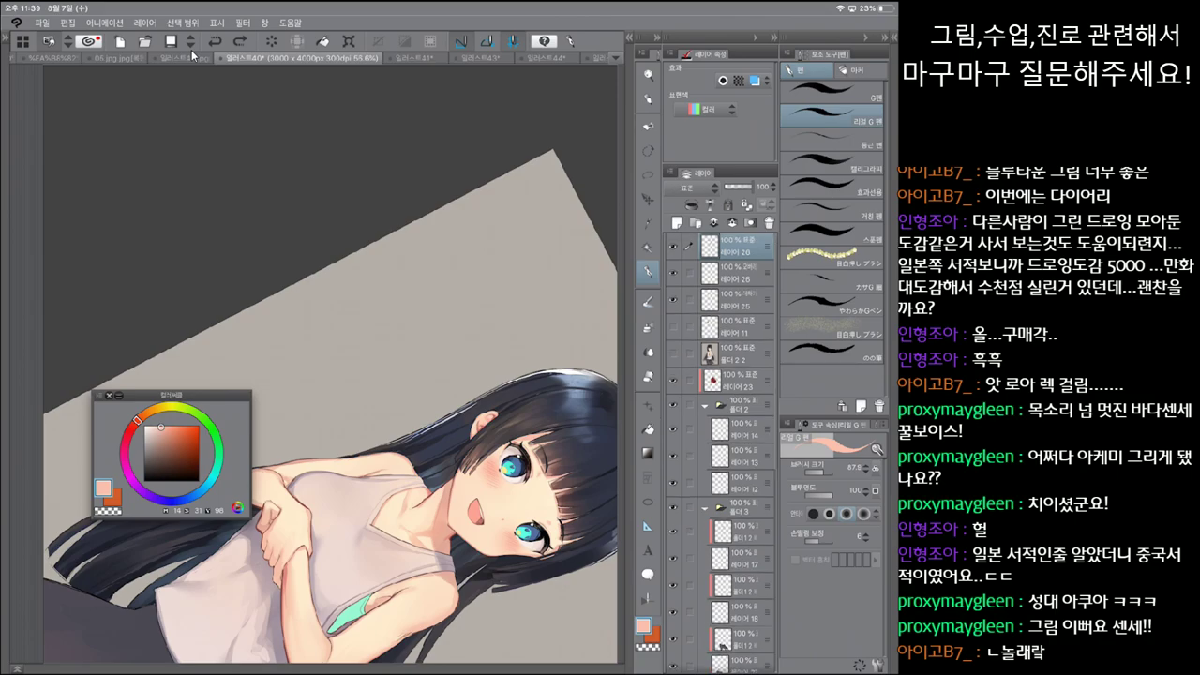
Step: Make the lower clipped layer active again and select the G-Pen for retouching the upper body
{"action": "left_click", "coordinate": [741, 272]}
{"action": "left_click", "coordinate": [830, 91]}
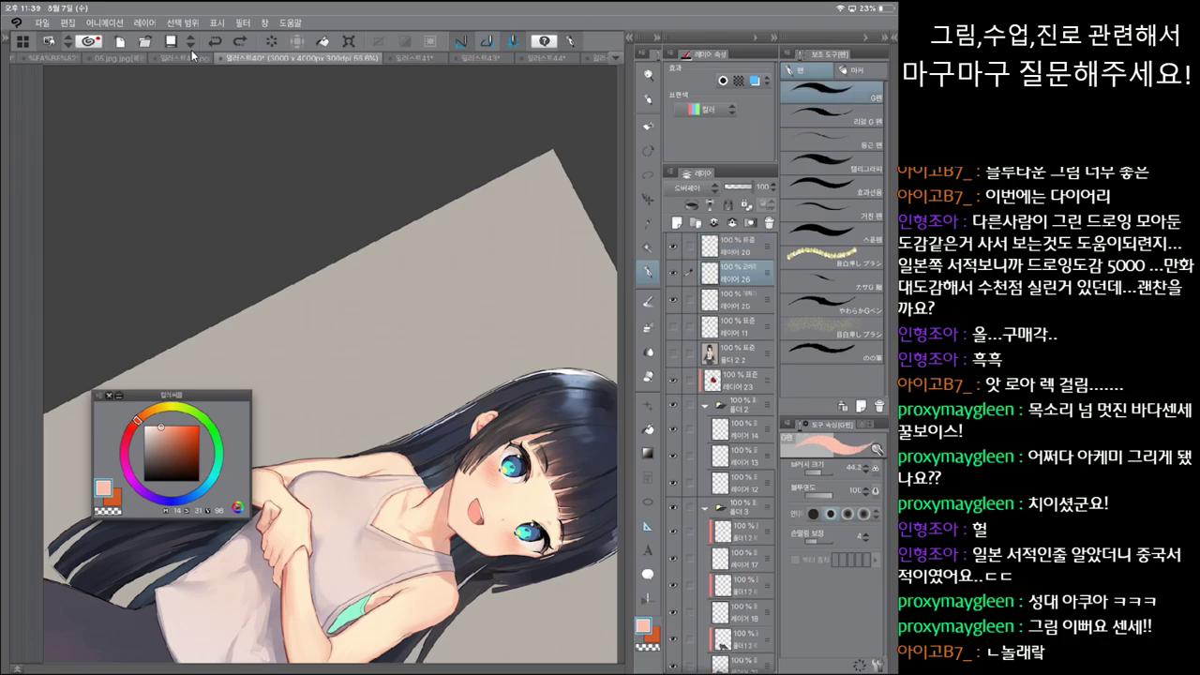
{"action": "key", "text": "alt+["}
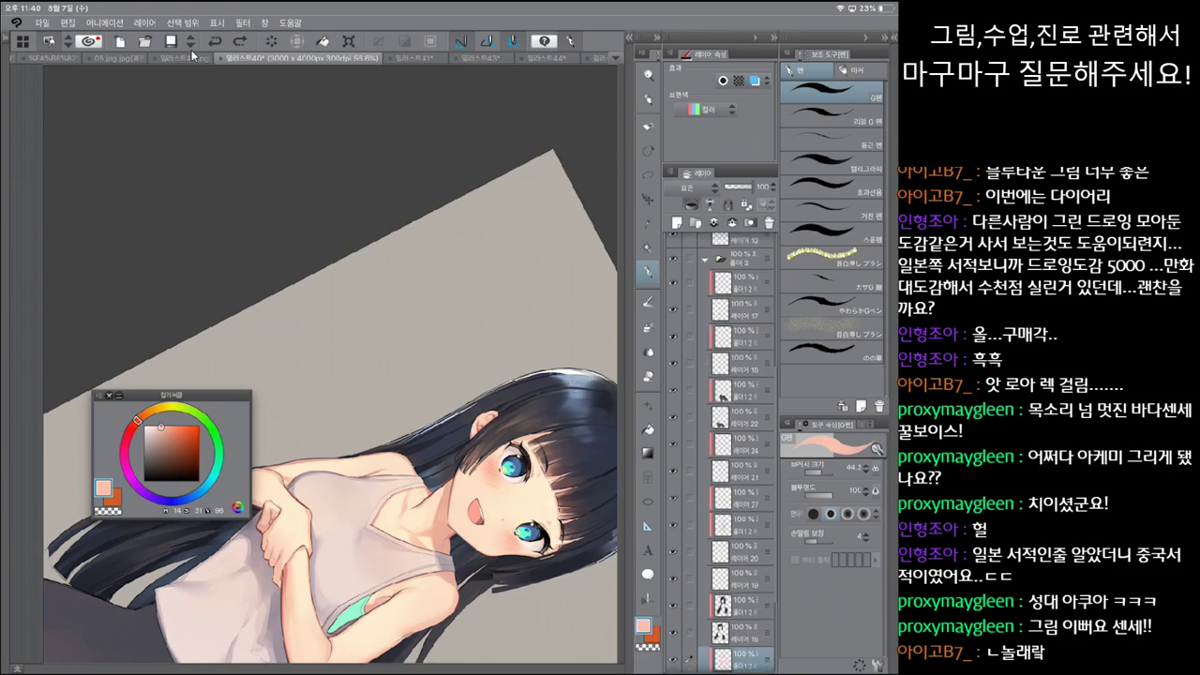
{"action": "key", "text": "period"}
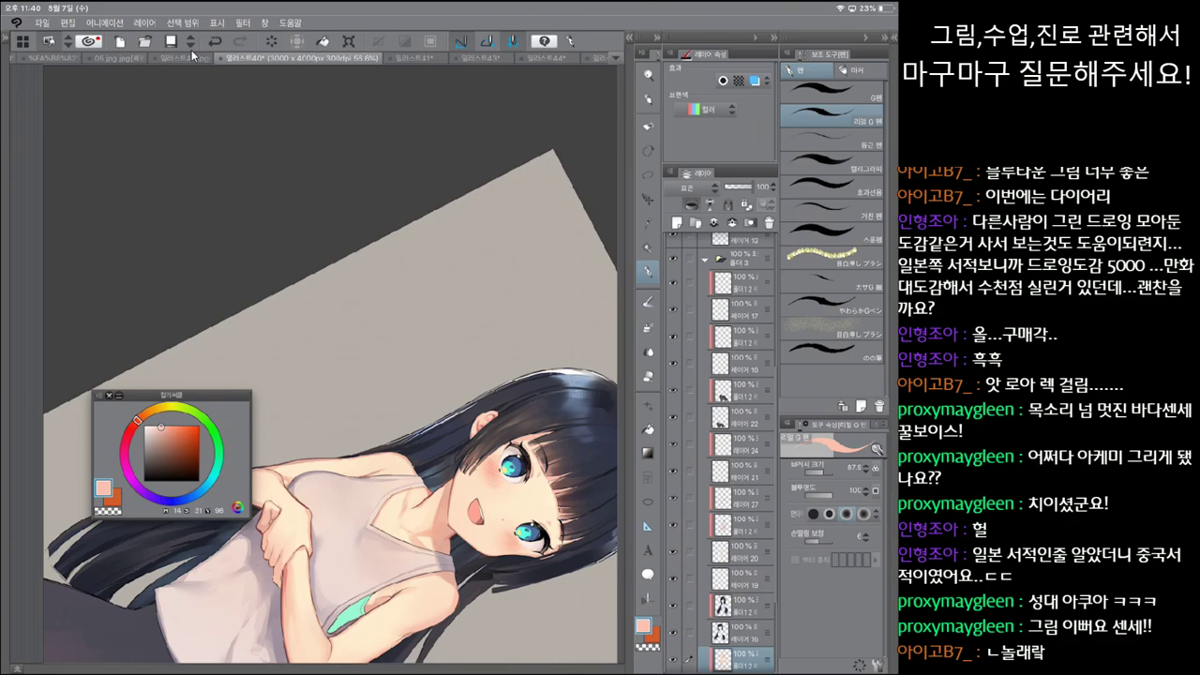
{"action": "key", "text": "minus"}
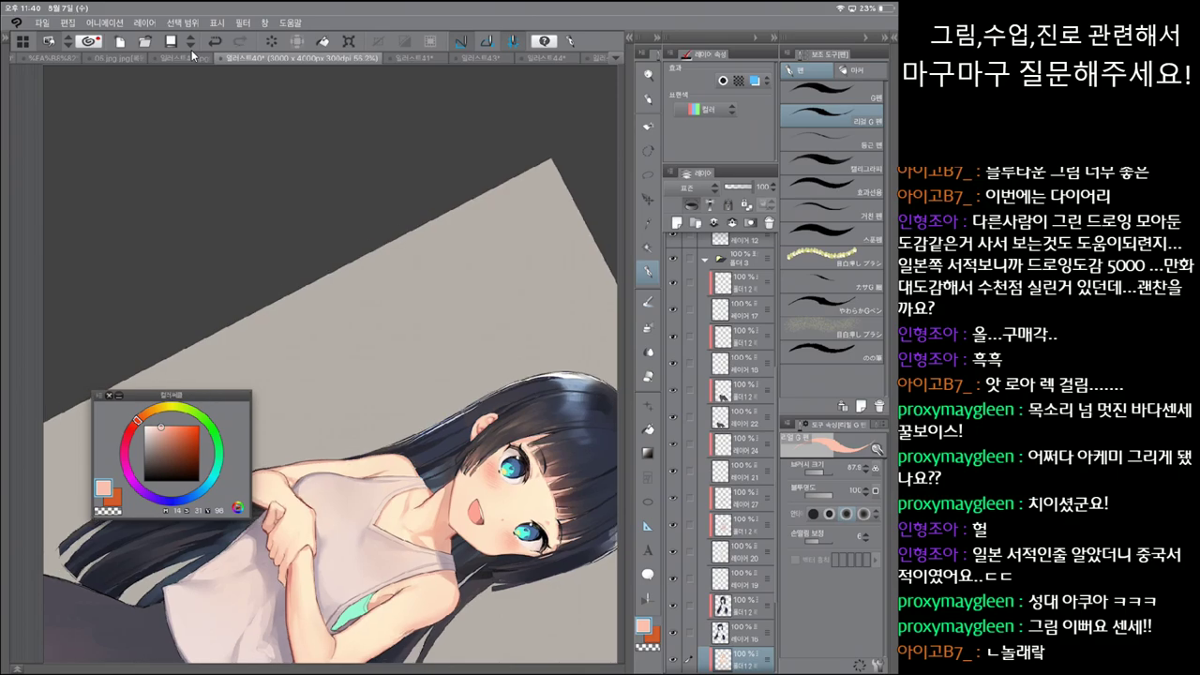
{"action": "scroll", "coordinate": [375, 422], "scroll_direction": "up", "scroll_amount": 3}
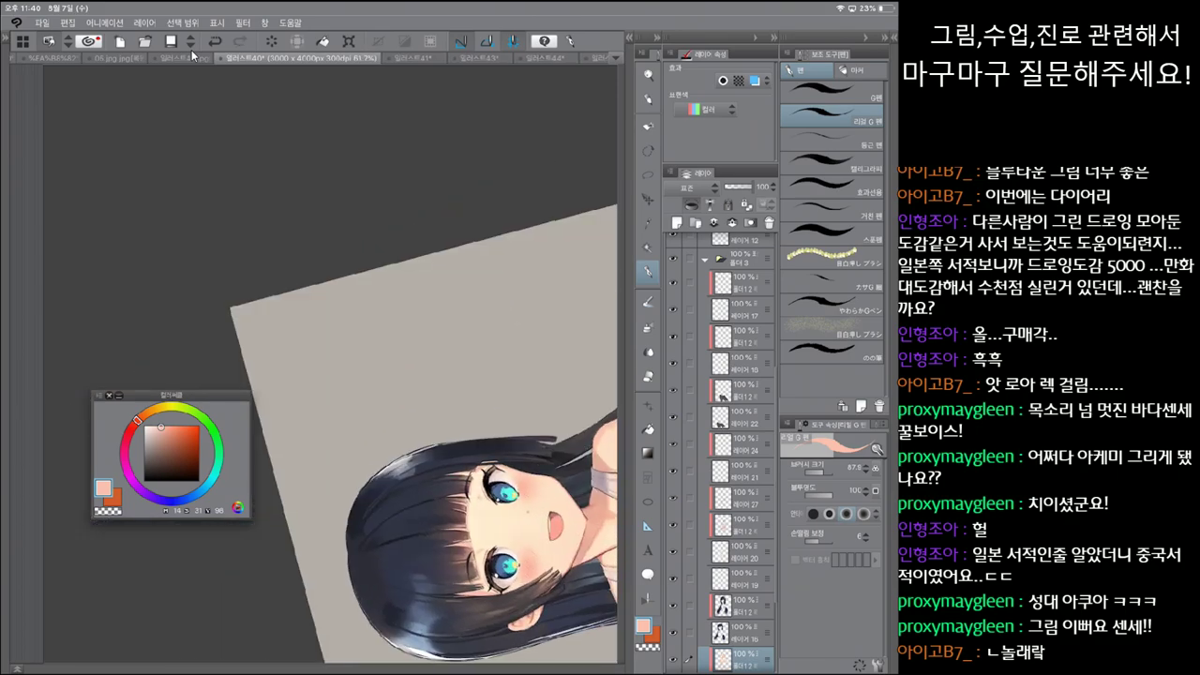
{"action": "key", "text": "minus"}
{"action": "key", "text": "minus"}
{"action": "key", "text": "p"}
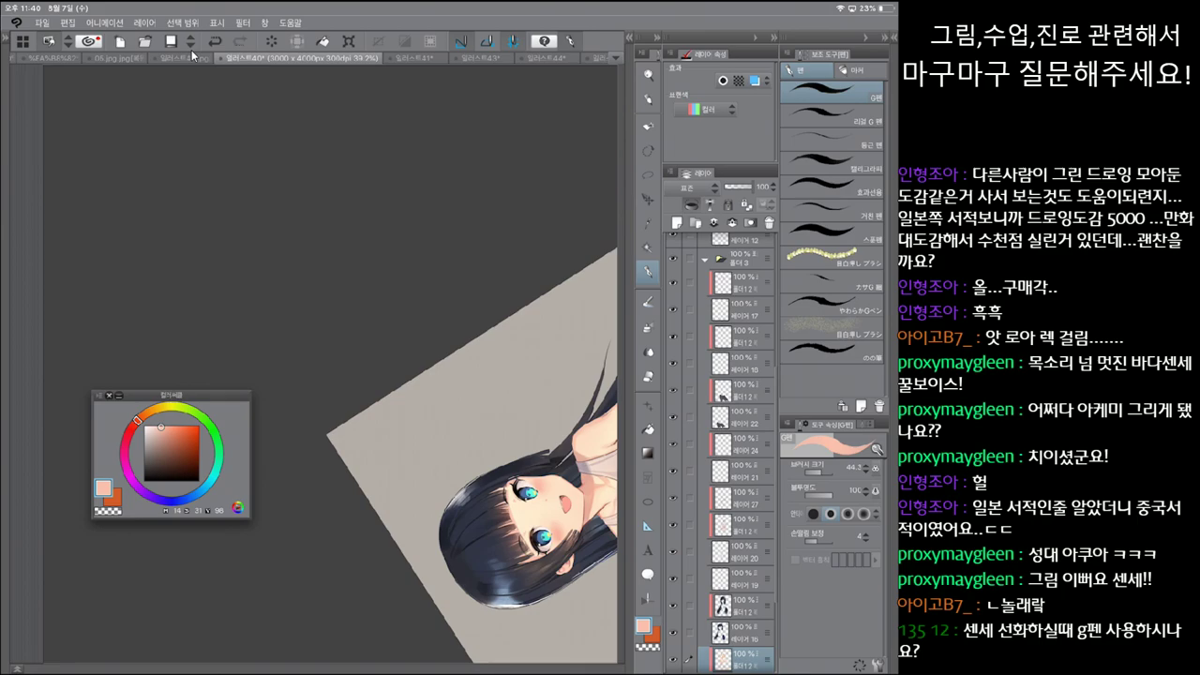
{"action": "key", "text": "ctrl+0"}
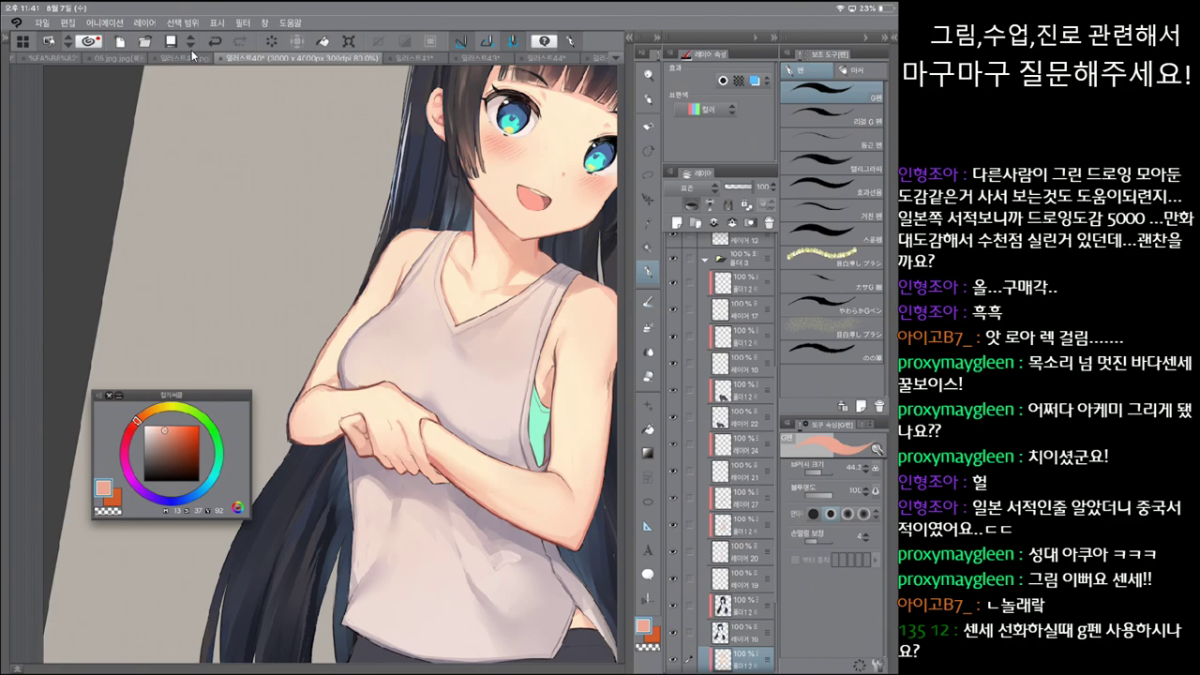
Step: Compare the upper body before and after the last stroke, keeping the stroke
{"action": "key", "text": "ctrl+z"}
{"action": "key", "text": "ctrl+y"}
{"action": "key", "text": "ctrl+z"}
{"action": "key", "text": "ctrl+y"}
Step: Alternate between the Blur tool, G-Pen and watercolour brush, returning to the G-Pen with a pale skin colour
{"action": "key", "text": "j"}
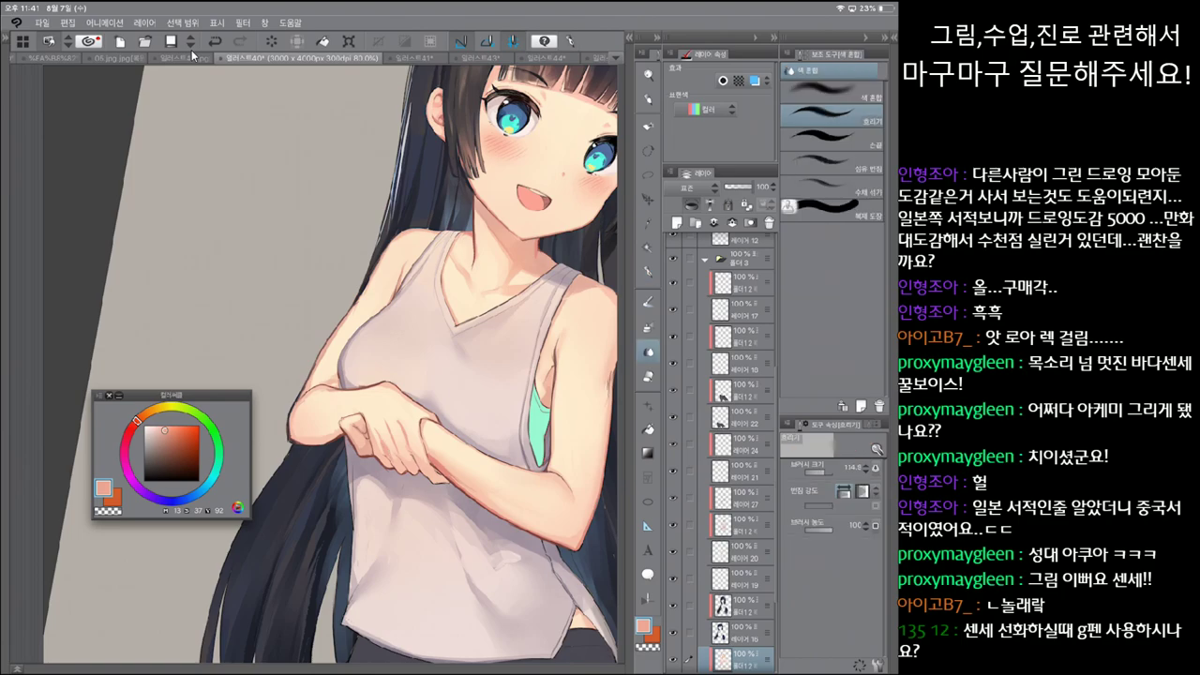
{"action": "key", "text": "p"}
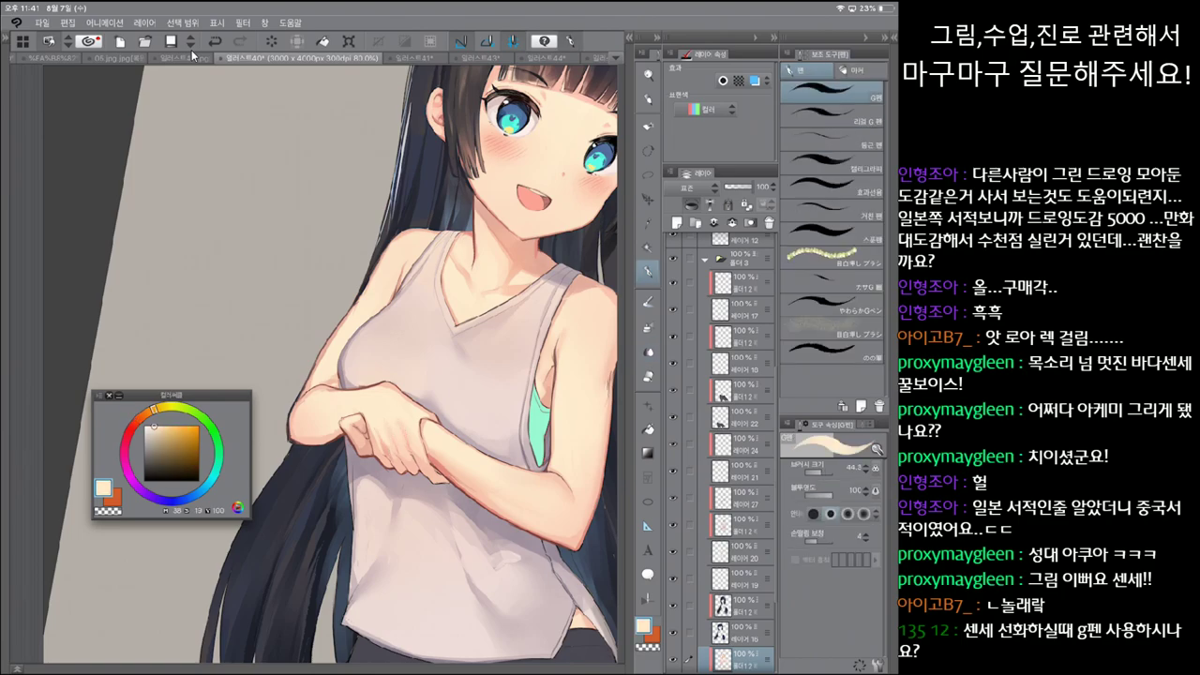
{"action": "key", "text": "j"}
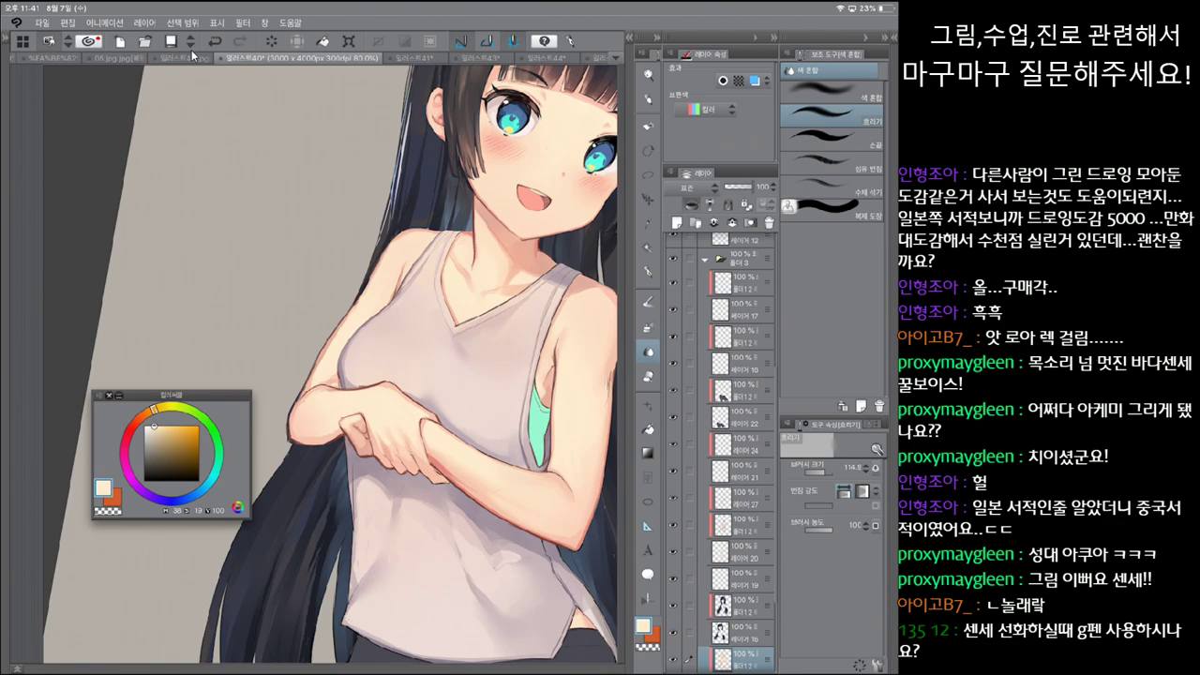
{"action": "key", "text": "b"}
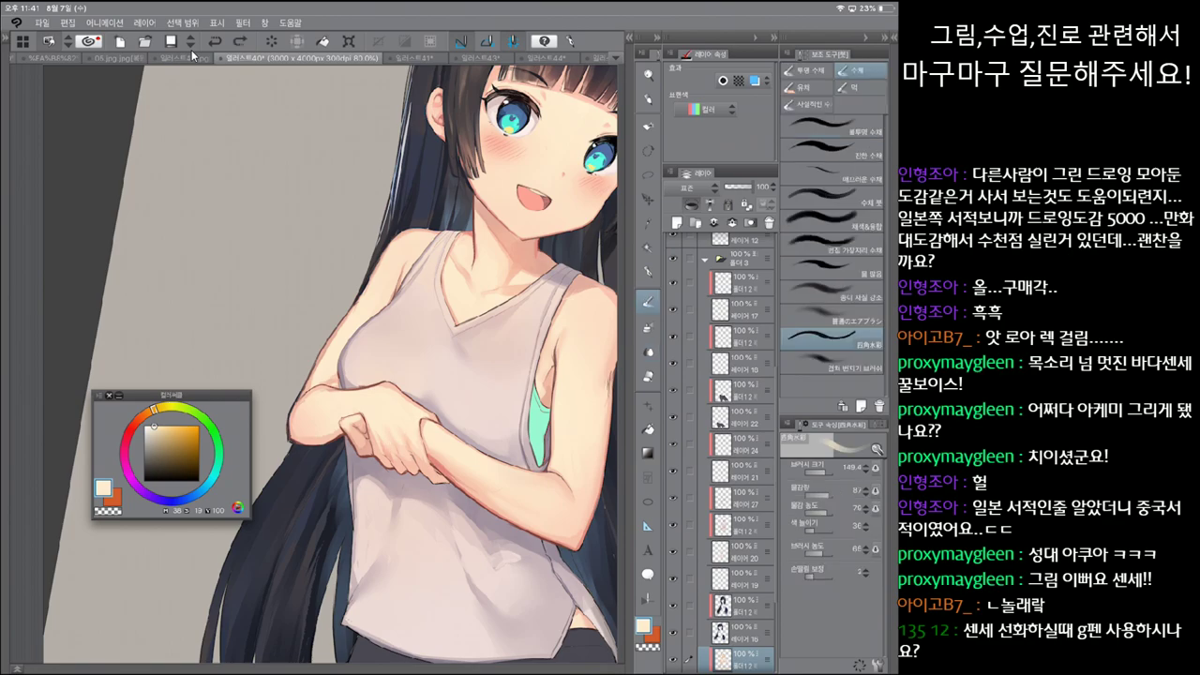
{"action": "key", "text": "p"}
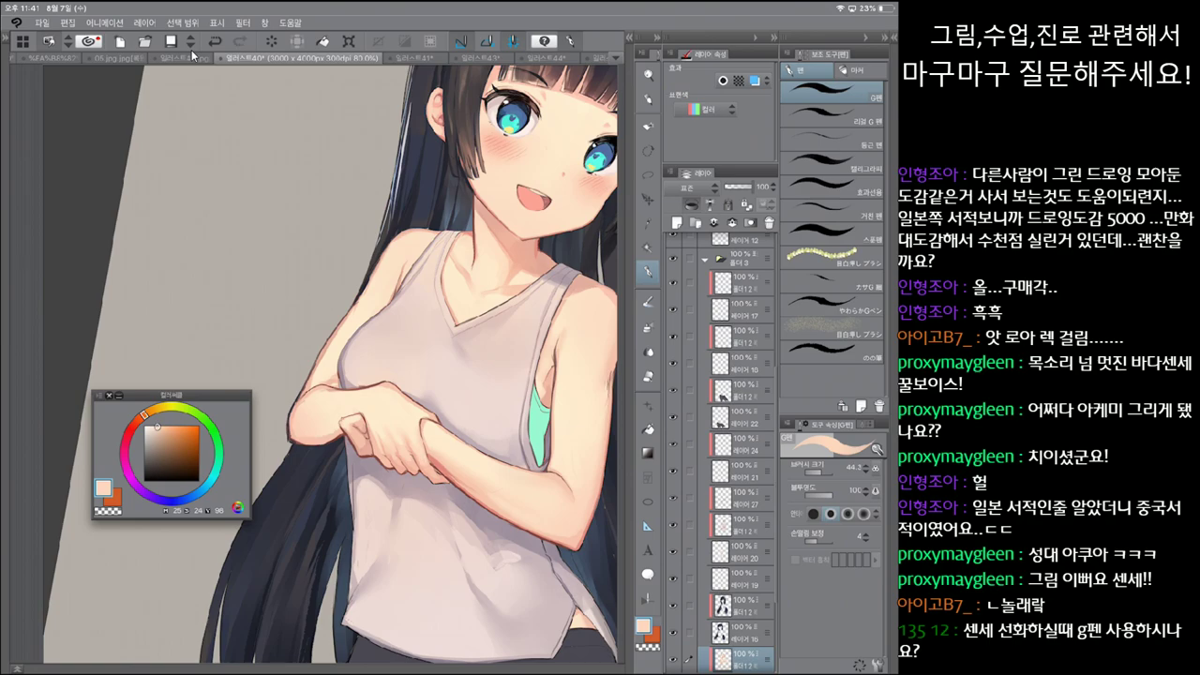
Step: Flip the canvas view horizontally to check the figure's proportions
{"action": "key", "text": "h"}
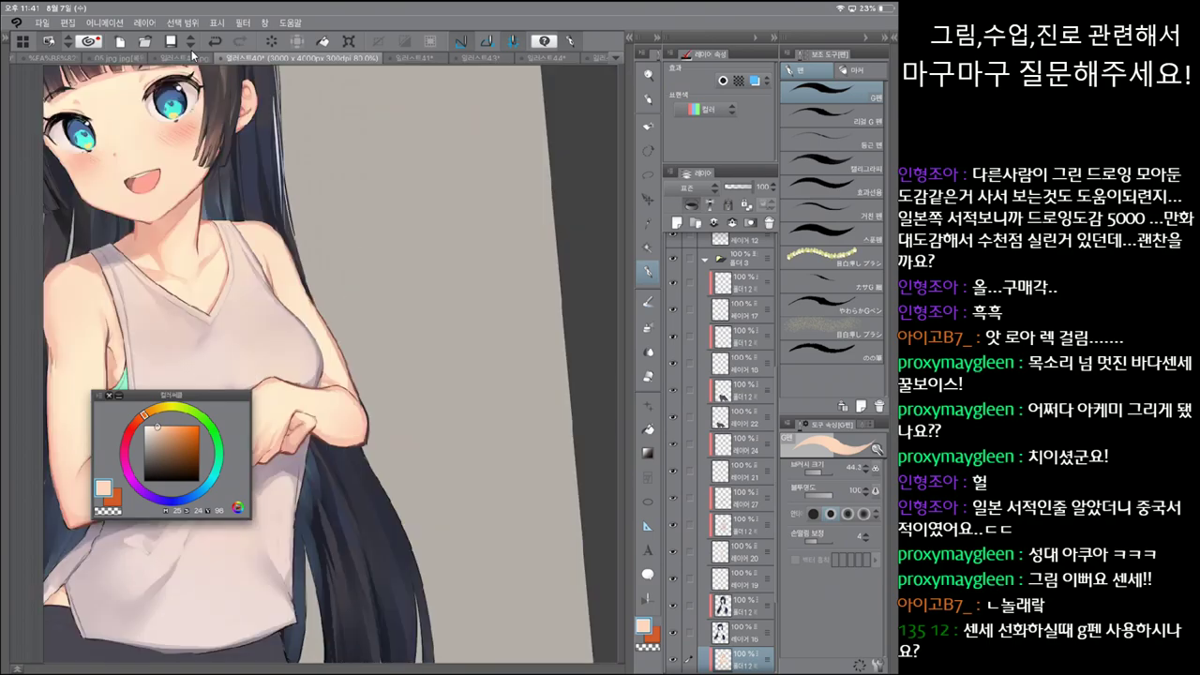
{"action": "key", "text": "ctrl+0"}
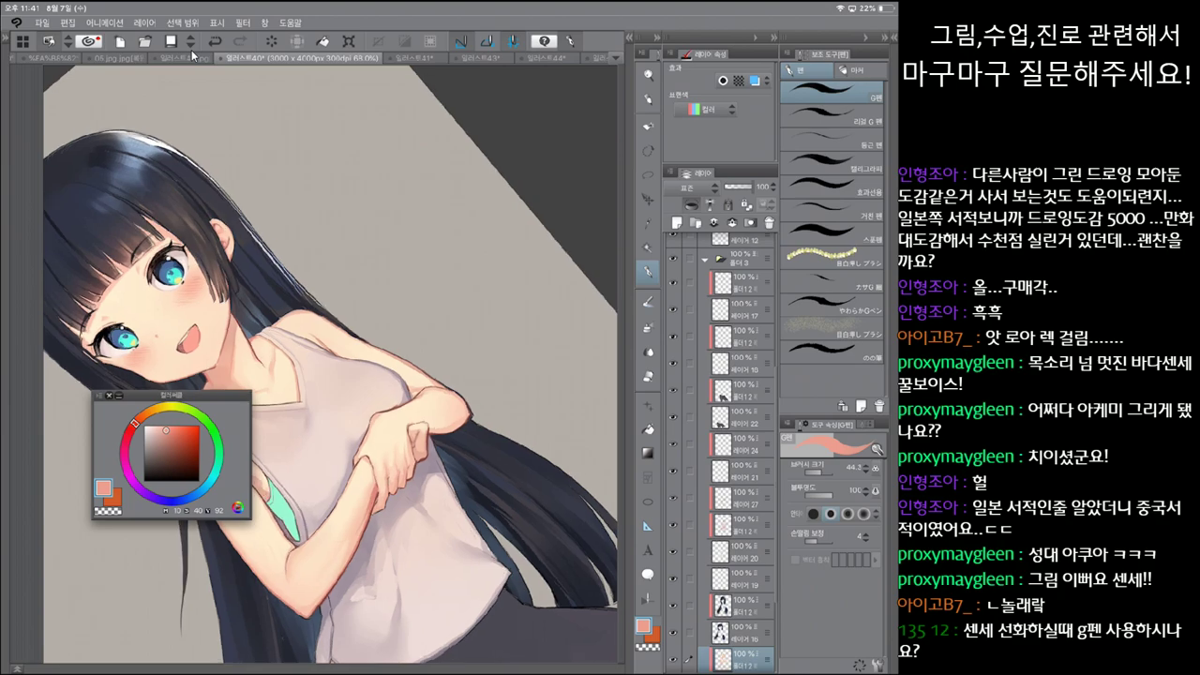
Step: Select the Real G-Pen with a darker salmon colour and compare the upper body with and without the latest strokes by undoing and redoing them
{"action": "left_click", "coordinate": [833, 114]}
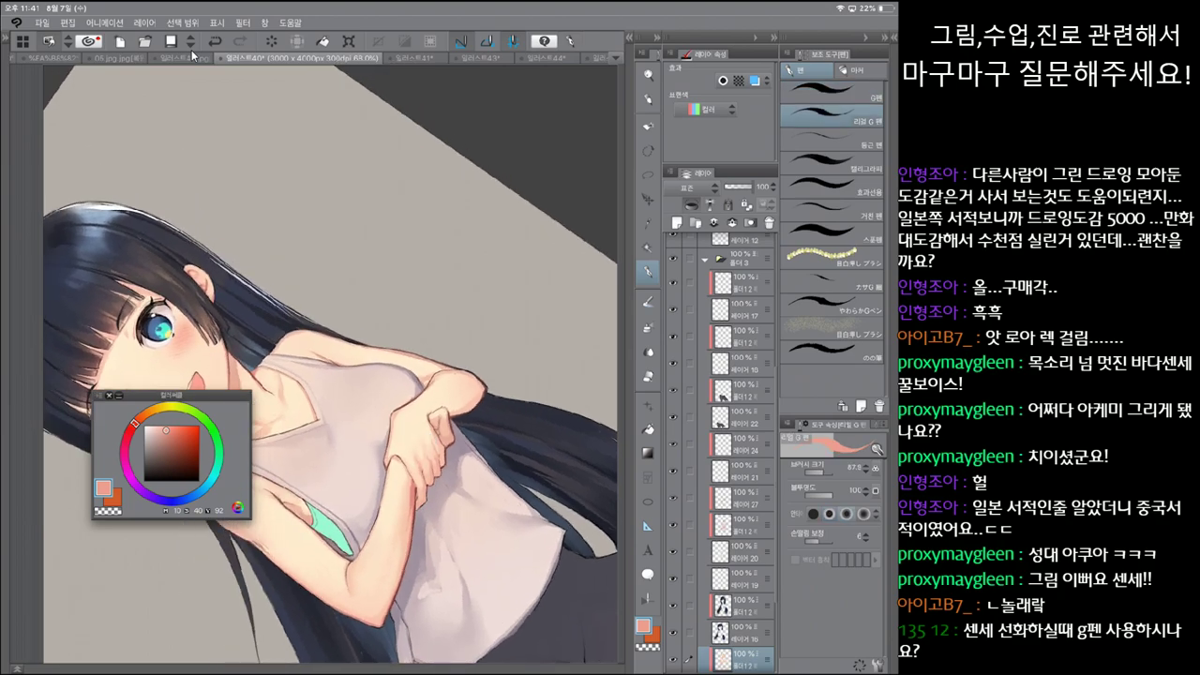
{"action": "key", "text": "ctrl+z"}
{"action": "key", "text": "ctrl+y"}
{"action": "key", "text": "ctrl+z"}
{"action": "key", "text": "ctrl+y"}
{"action": "key", "text": "ctrl+z"}
{"action": "key", "text": "ctrl+z"}
{"action": "key", "text": "ctrl+y"}
{"action": "key", "text": "ctrl+z"}
{"action": "key", "text": "ctrl+y"}
{"action": "key", "text": "ctrl+z"}
{"action": "key", "text": "ctrl+y"}
{"action": "key", "text": "ctrl+z"}
{"action": "key", "text": "ctrl+z"}
{"action": "key", "text": "ctrl+y"}
{"action": "key", "text": "ctrl+z"}
{"action": "key", "text": "ctrl+y"}
{"action": "key", "text": "ctrl+z"}
{"action": "key", "text": "ctrl+y"}
{"action": "key", "text": "ctrl+z"}
{"action": "key", "text": "ctrl+y"}
{"action": "key", "text": "ctrl+z"}
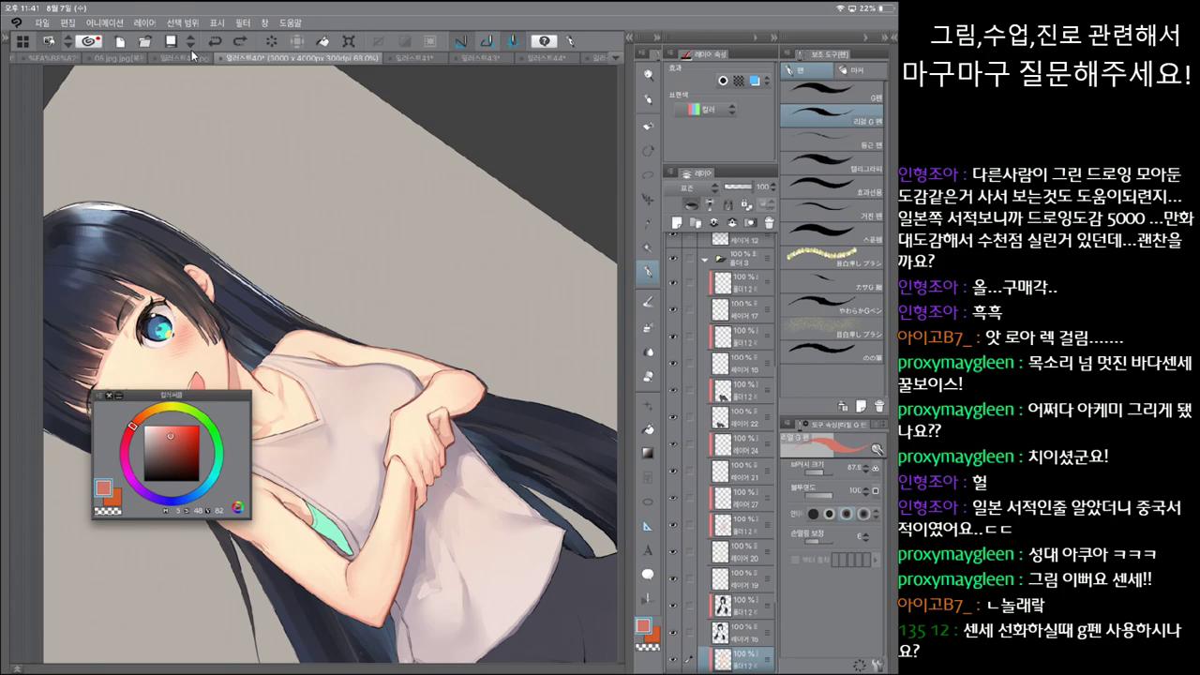
{"action": "key", "text": "ctrl+y"}
{"action": "key", "text": "ctrl+y"}
{"action": "key", "text": "ctrl+z"}
{"action": "key", "text": "ctrl+y"}
{"action": "key", "text": "ctrl+z"}
{"action": "key", "text": "ctrl+y"}
{"action": "key", "text": "ctrl+z"}
{"action": "key", "text": "ctrl+y"}
{"action": "key", "text": "ctrl+z"}
{"action": "key", "text": "ctrl+y"}
{"action": "key", "text": "ctrl+z"}
{"action": "key", "text": "ctrl+y"}
{"action": "key", "text": "ctrl+z"}
{"action": "key", "text": "ctrl+y"}
{"action": "key", "text": "ctrl+z"}
{"action": "key", "text": "ctrl+y"}
{"action": "key", "text": "ctrl+z"}
{"action": "key", "text": "ctrl+y"}
{"action": "key", "text": "ctrl+z"}
{"action": "key", "text": "ctrl+z"}
Step: Switch to the 四角水彩 watercolour brush and compare the figure before and after the last edit
{"action": "scroll", "coordinate": [330, 366], "scroll_direction": "down", "scroll_amount": 5}
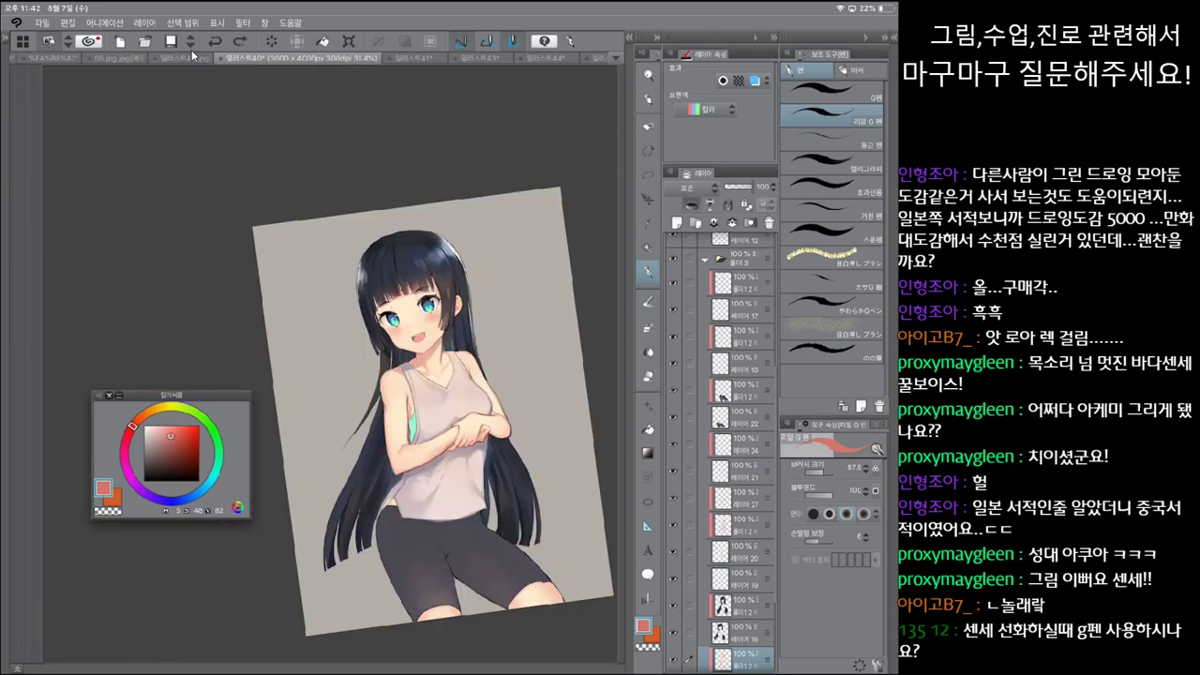
{"action": "scroll", "coordinate": [366, 394], "scroll_direction": "up", "scroll_amount": 3}
{"action": "key", "text": "b"}
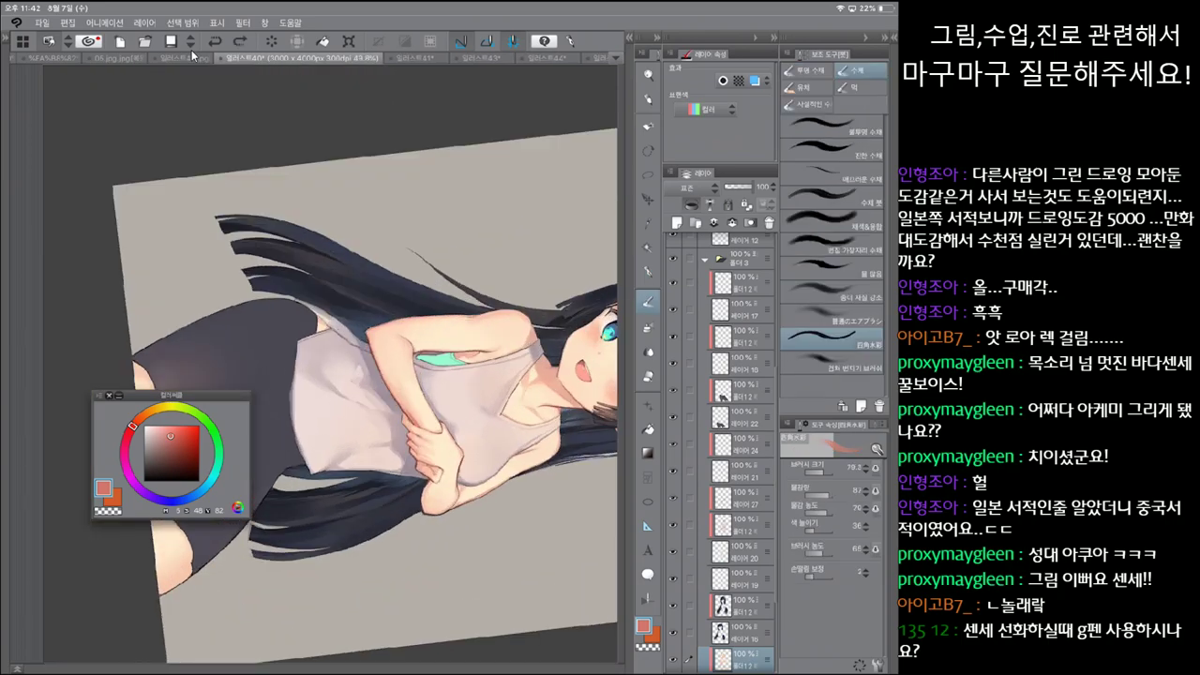
{"action": "key", "text": "ctrl+y"}
{"action": "key", "text": "ctrl+z"}
{"action": "key", "text": "ctrl+y"}
{"action": "key", "text": "ctrl+z"}
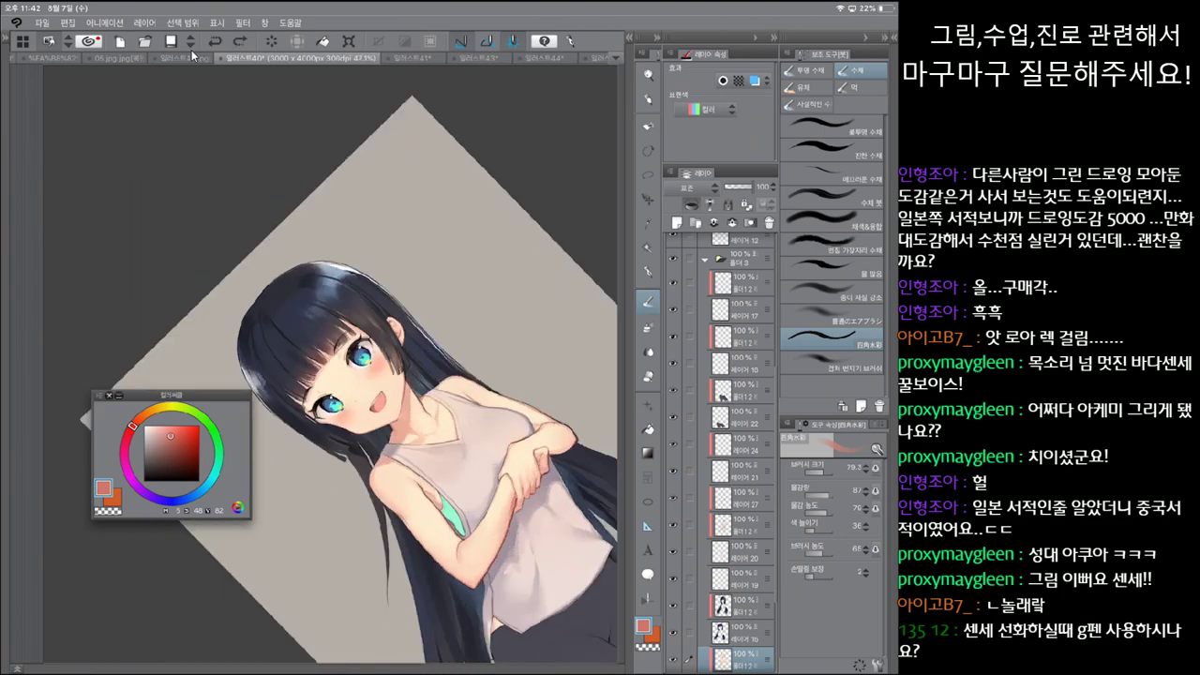
Step: Reduce the watercolour brush size to 74.2 and compare the last retouch on the upper body, keeping the change
{"action": "key", "text": "bracketleft"}
{"action": "key", "text": "bracketleft"}
{"action": "key", "text": "bracketleft"}
{"action": "key", "text": "ctrl+y"}
{"action": "key", "text": "bracketright"}
{"action": "key", "text": "ctrl+z"}
{"action": "key", "text": "ctrl+y"}
{"action": "key", "text": "minus"}
{"action": "key", "text": "ctrl+minus"}
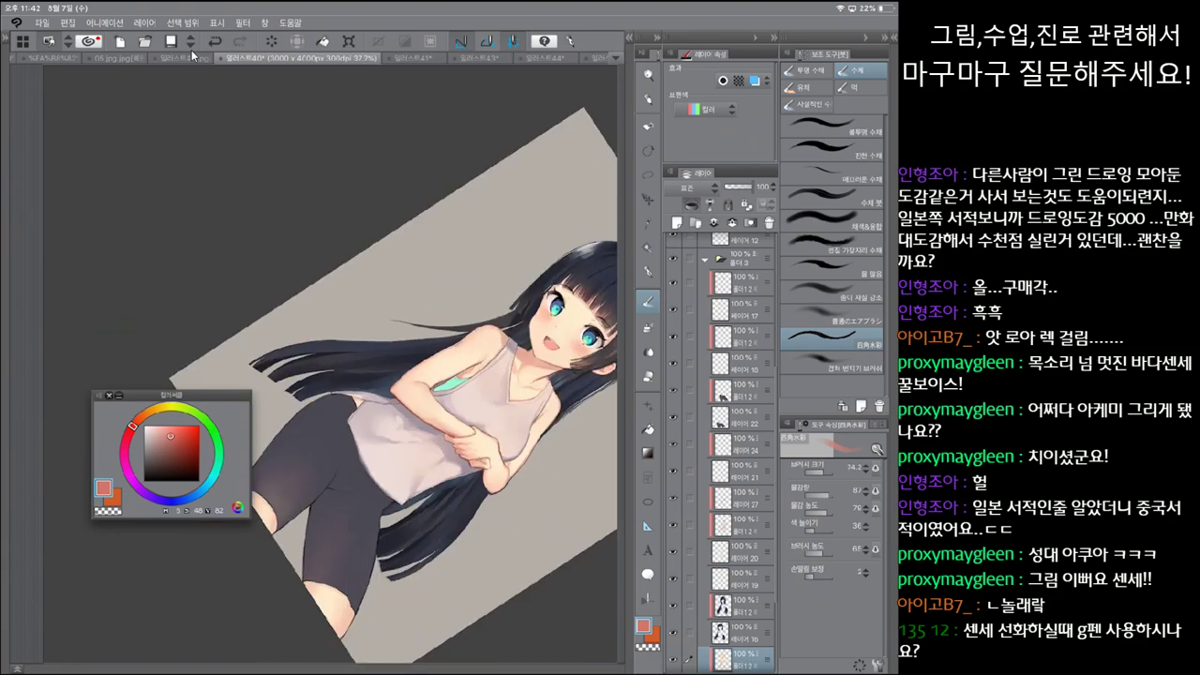
{"action": "key", "text": "asciicircum"}
{"action": "key", "text": "ctrl+plus"}
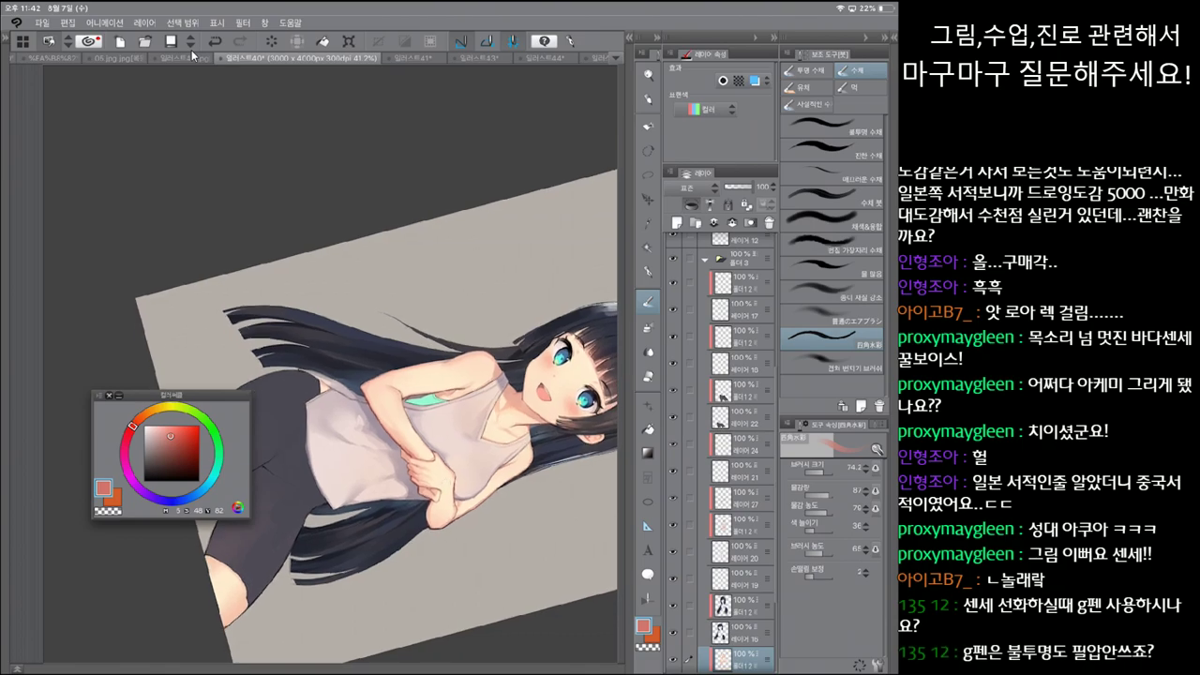
{"action": "key", "text": "ctrl+z"}
{"action": "key", "text": "ctrl+y"}
Step: Examine the whole figure's balance at several zoom levels and canvas rotations
{"action": "key", "text": "ctrl+minus"}
{"action": "key", "text": "ctrl+minus"}
{"action": "key", "text": "ctrl+minus"}
{"action": "key", "text": "asciicircum"}
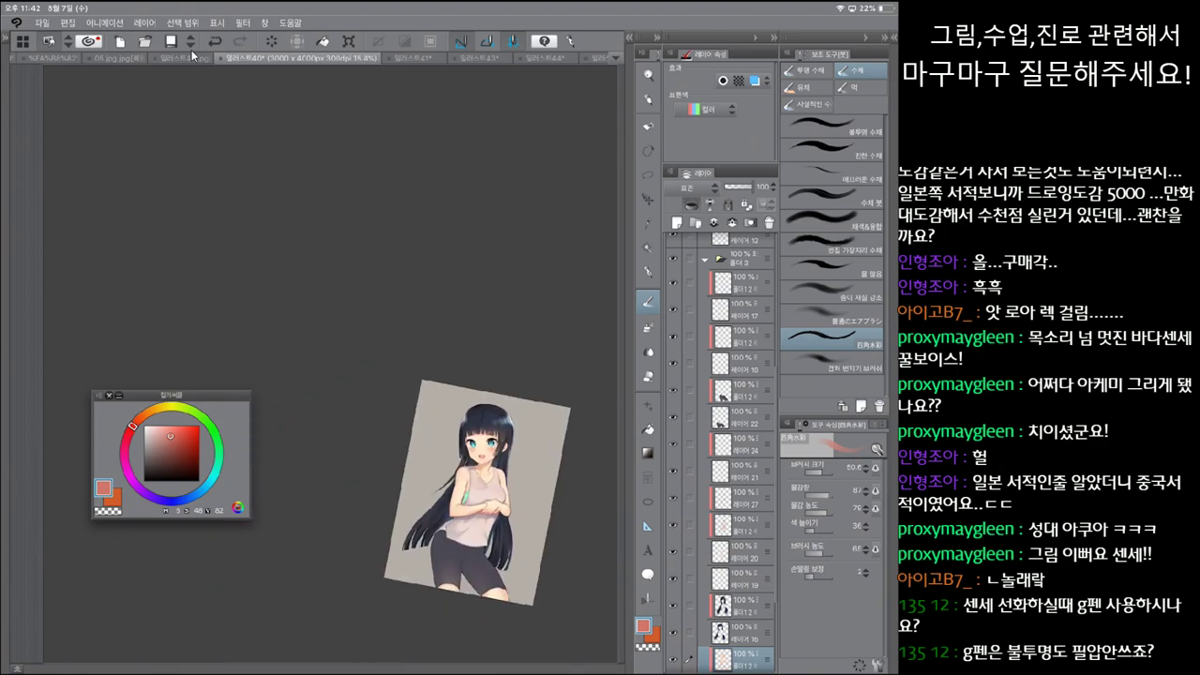
{"action": "key", "text": "ctrl+plus"}
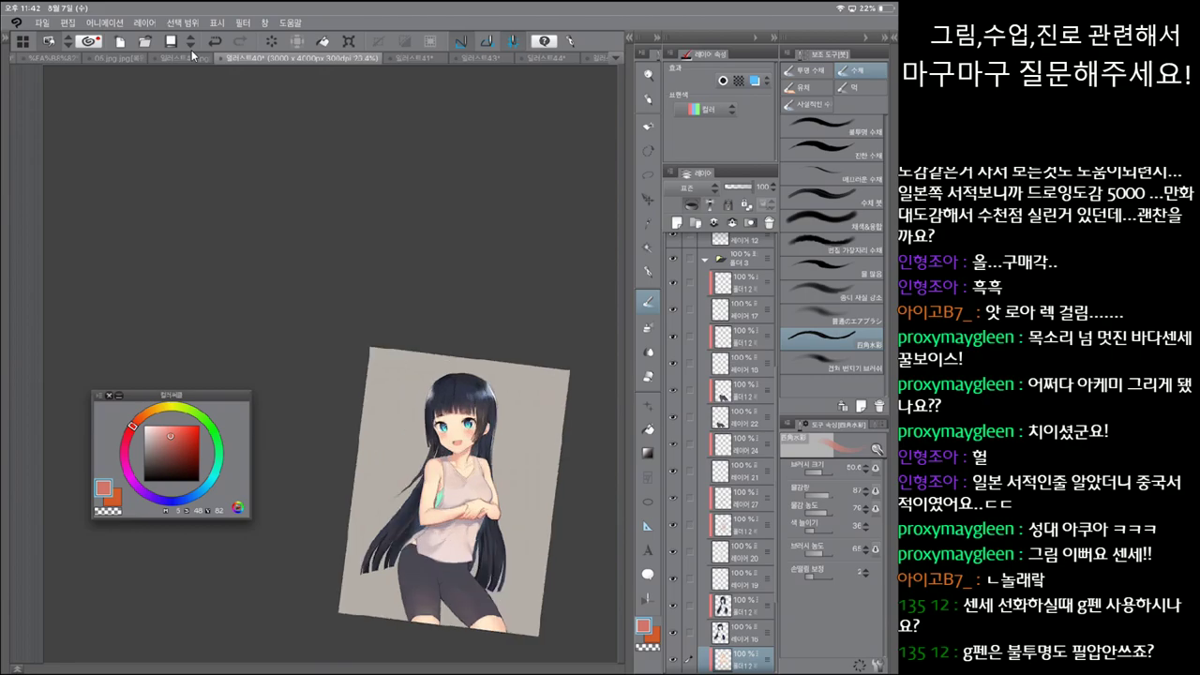
{"action": "key", "text": "ctrl+plus"}
{"action": "key", "text": "minus"}
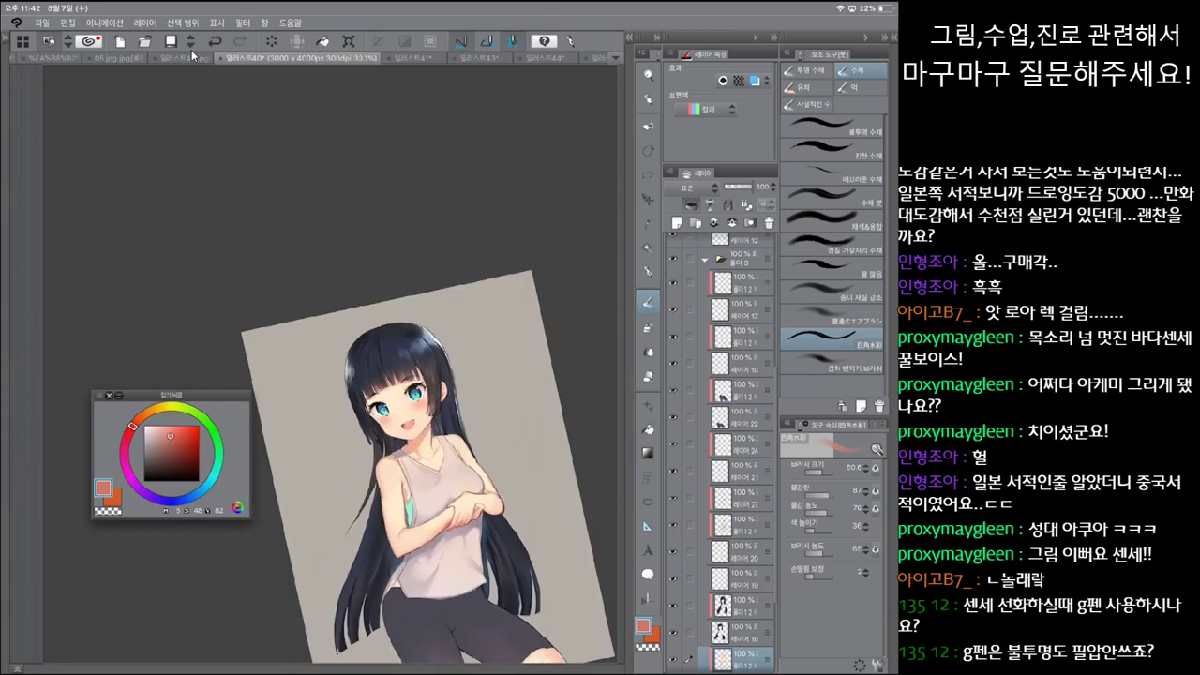
{"action": "key", "text": "ctrl+plus"}
{"action": "key", "text": "ctrl+plus"}
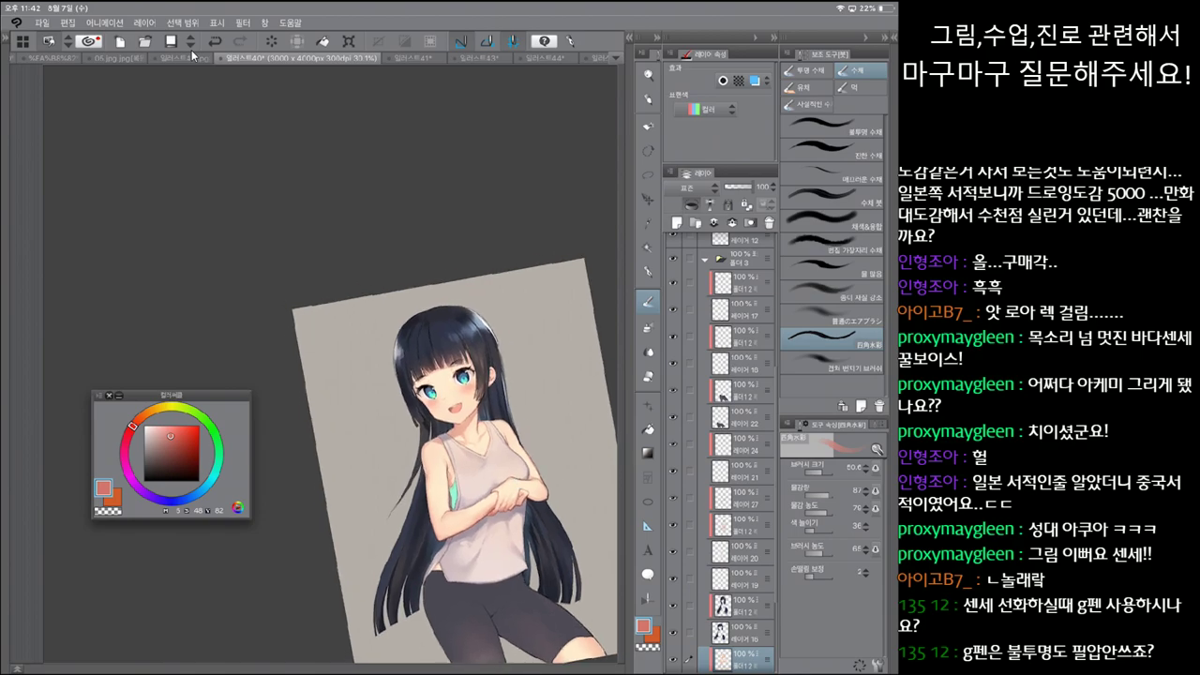
Step: Review the G-Pen's pen-pressure settings for opacity and close them
{"action": "key", "text": "p"}
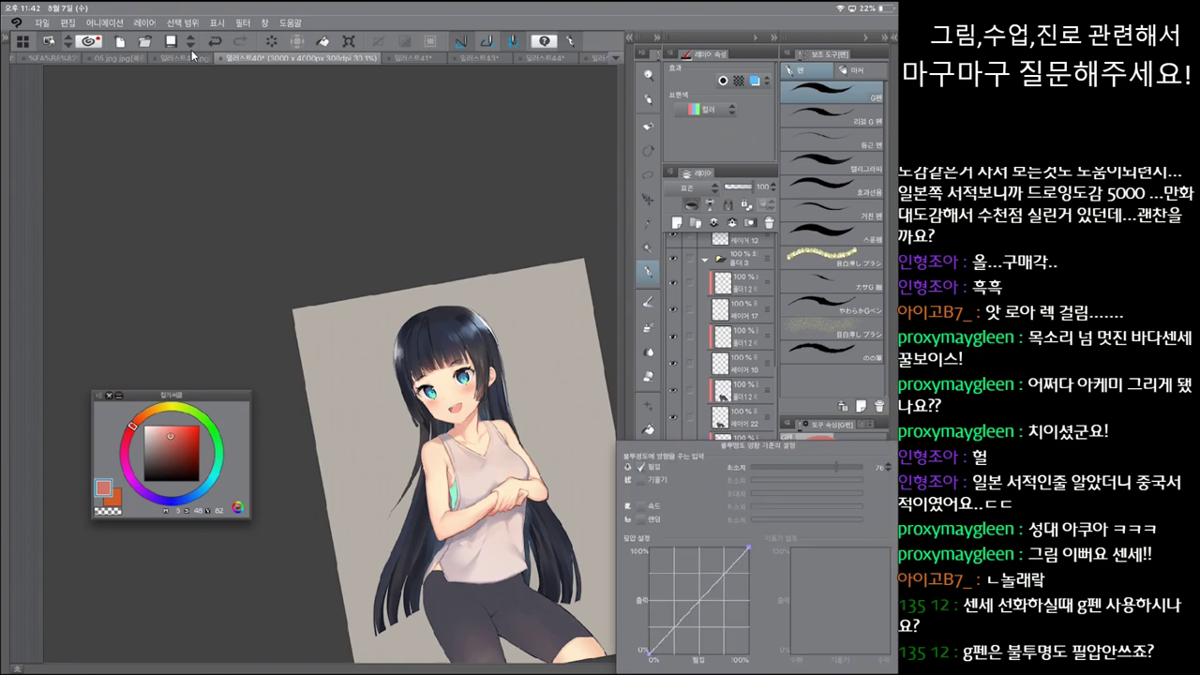
{"action": "key", "text": "Escape"}
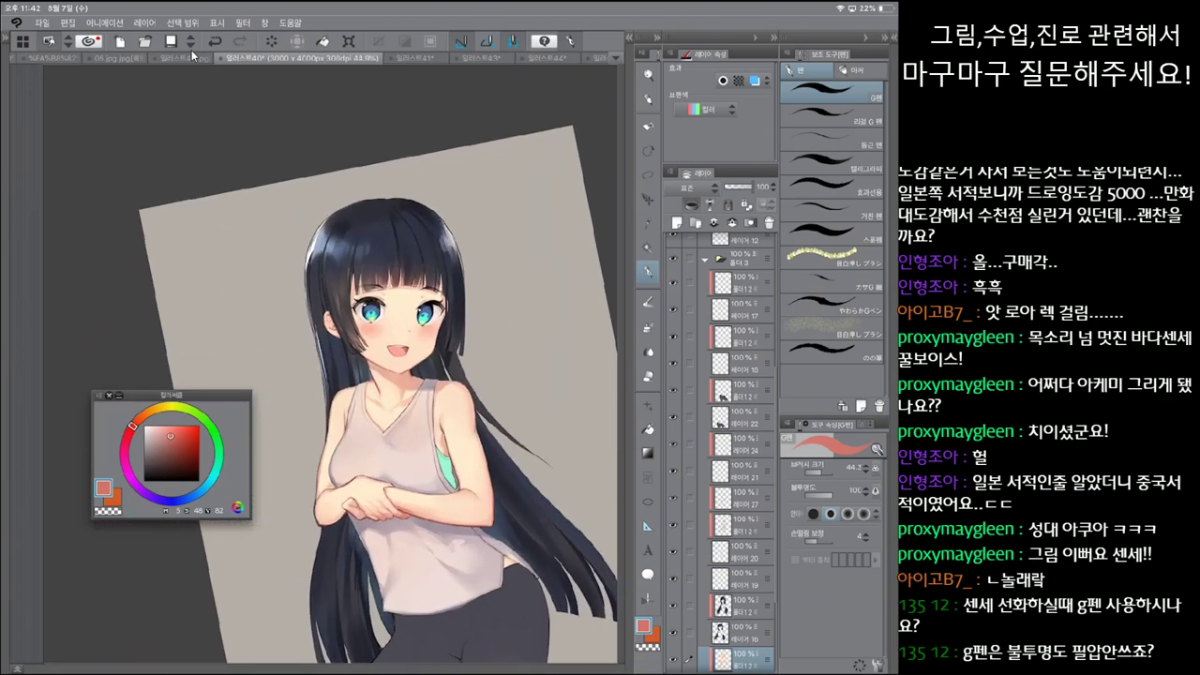
Step: Add a new Multiply layer above 레이어 21 and choose a muted purple with the watercolour brush
{"action": "left_click", "coordinate": [743, 472]}
{"action": "key", "text": "ctrl+shift+n"}
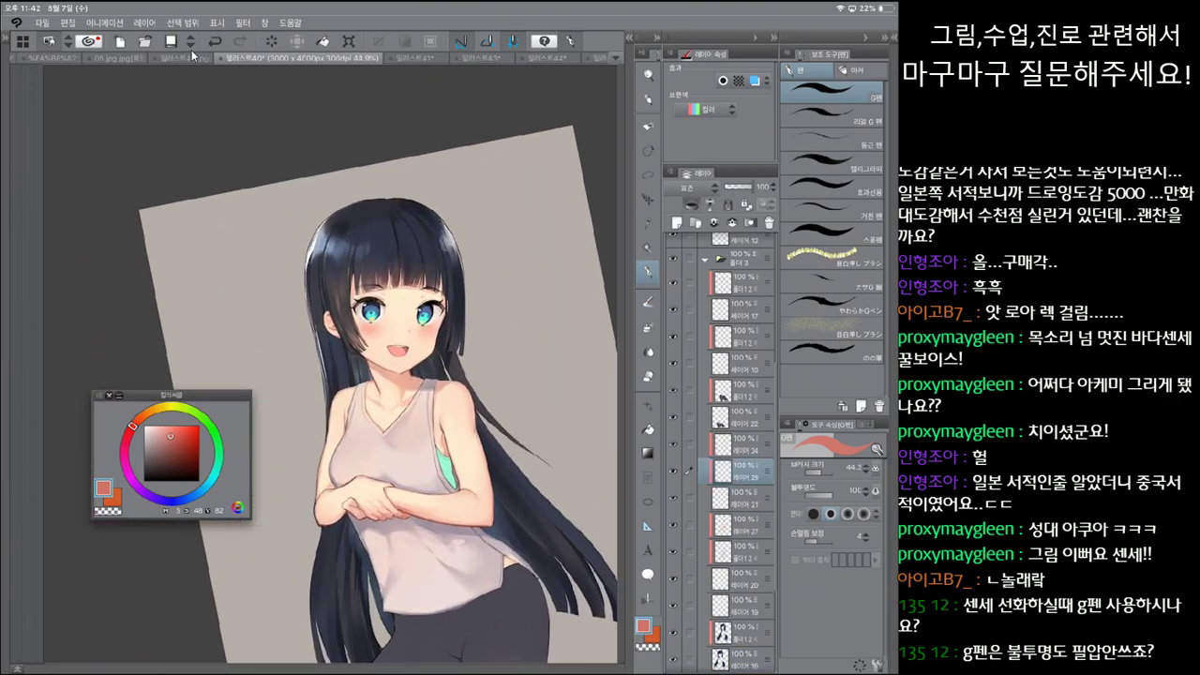
{"action": "left_click", "coordinate": [160, 446]}
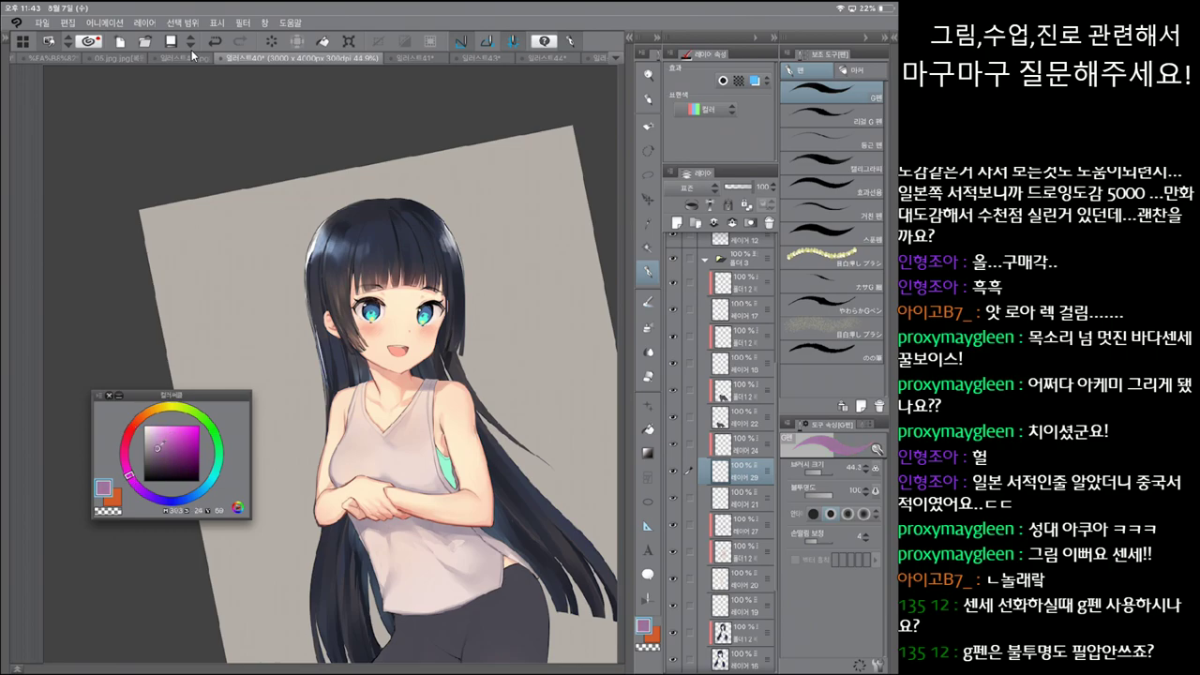
{"action": "left_click", "coordinate": [693, 187]}
{"action": "left_click", "coordinate": [673, 228]}
{"action": "key", "text": "b"}
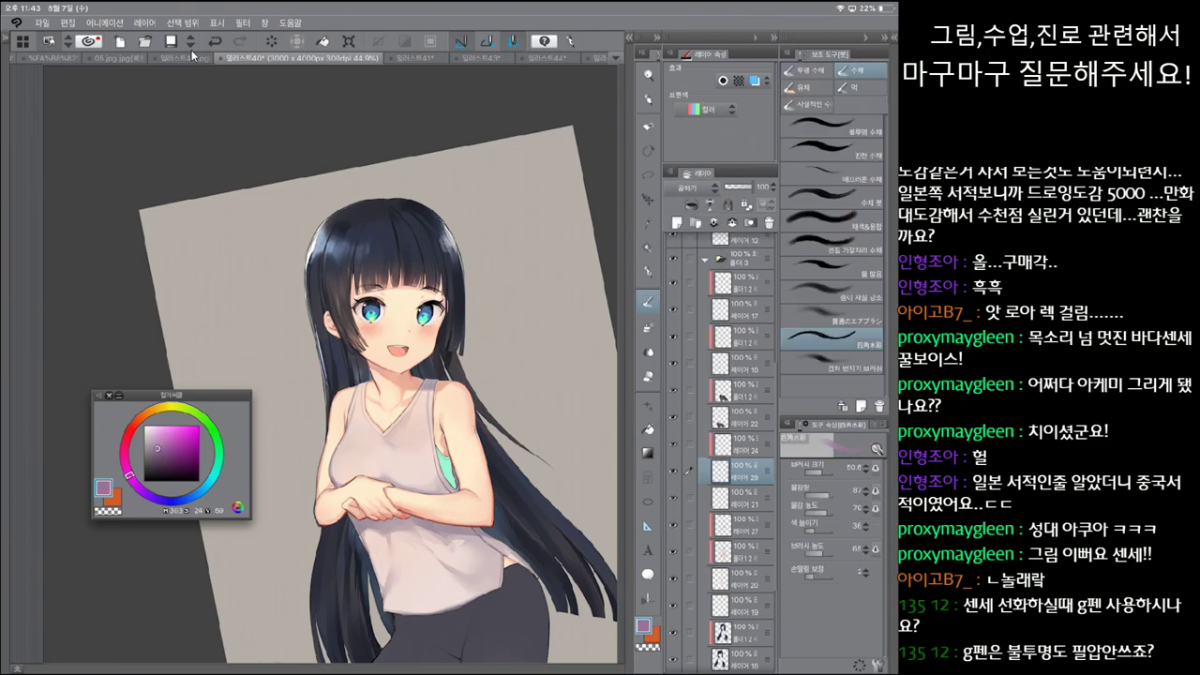
{"action": "left_click_drag", "start_coordinate": [438, 439], "coordinate": [448, 471]}
{"action": "key", "text": "ctrl+z"}
{"action": "mouse_move", "coordinate": [447, 456]}
{"action": "left_mouse_down"}
{"action": "mouse_move", "coordinate": [445, 473]}
{"action": "mouse_move", "coordinate": [437, 448]}
{"action": "left_mouse_up"}
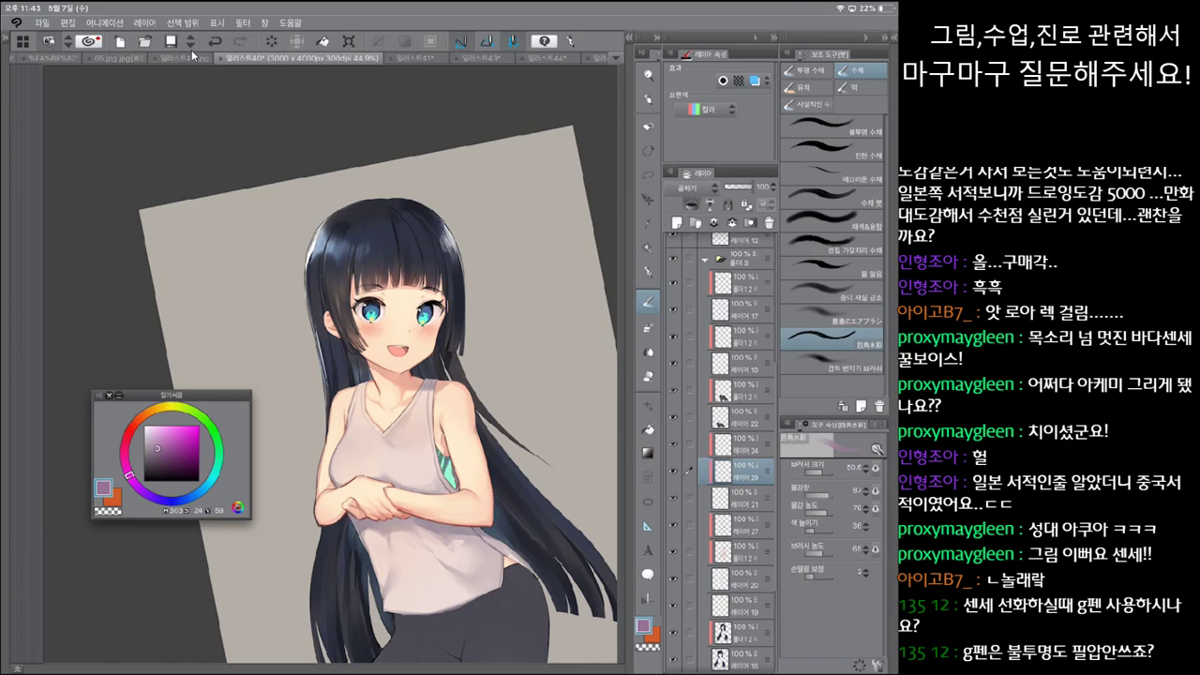
{"action": "key", "text": "ctrl+z"}
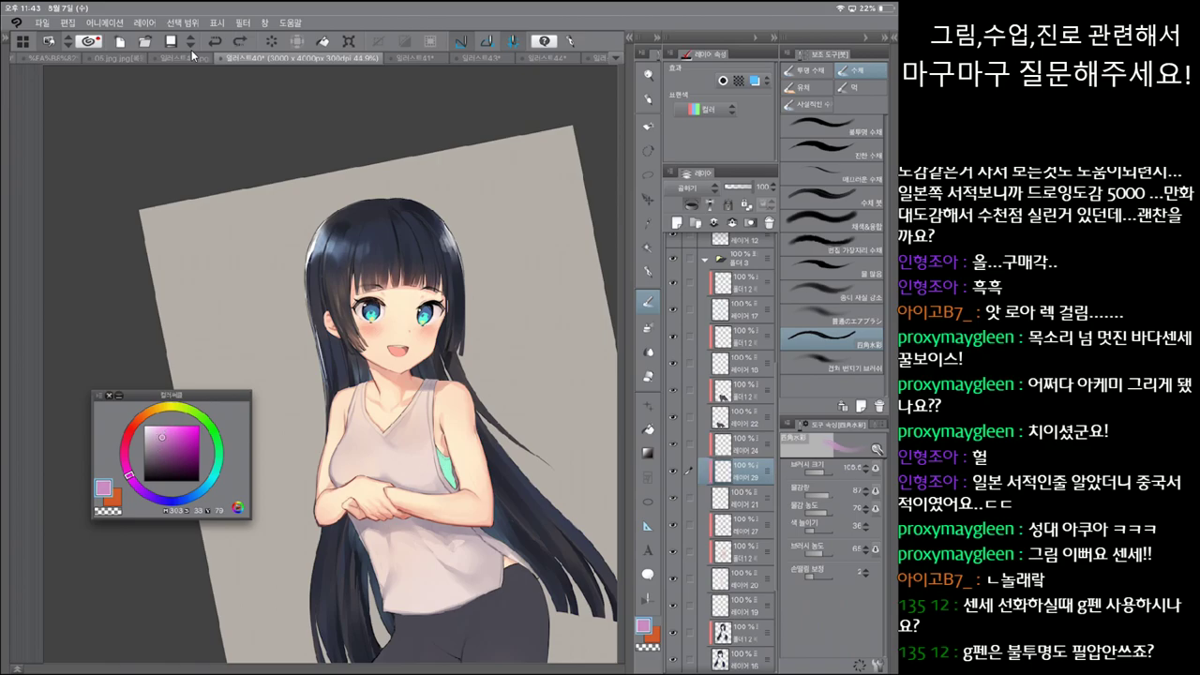
Step: Shade the upper part of the mint-green garment with a lighter purple and refine it with the eraser, watercolour brush and Blur tool
{"action": "key", "text": "ctrl+y"}
{"action": "key", "text": "ctrl+y"}
{"action": "key", "text": "e"}
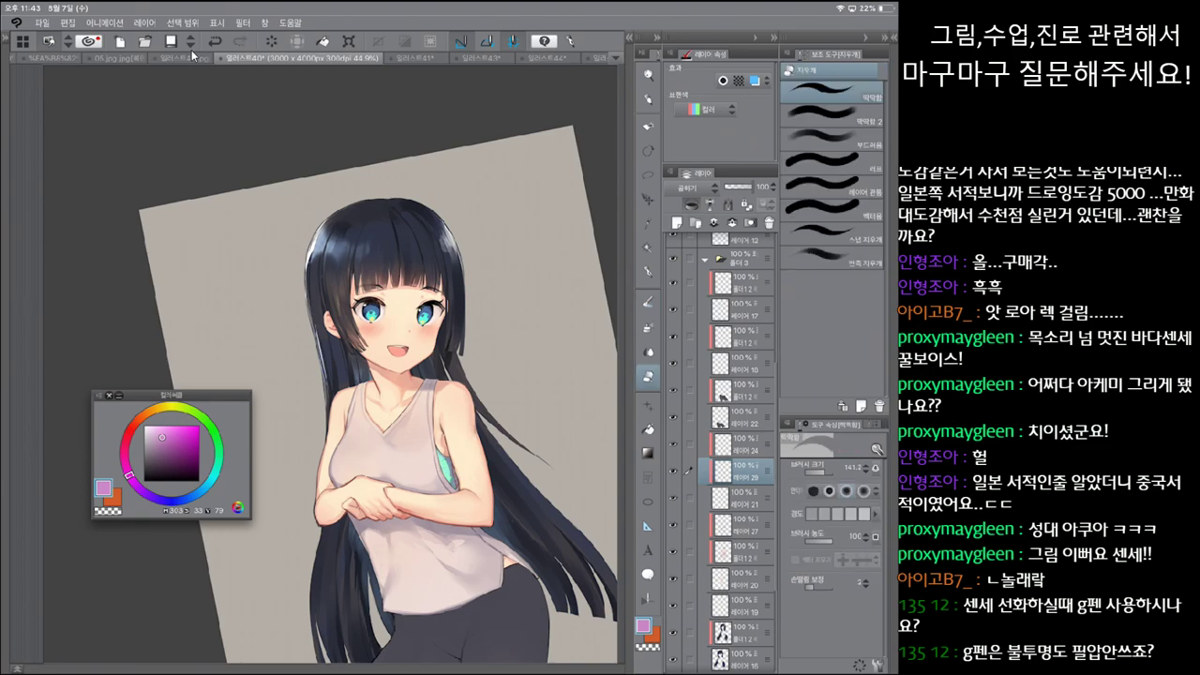
{"action": "key", "text": "b"}
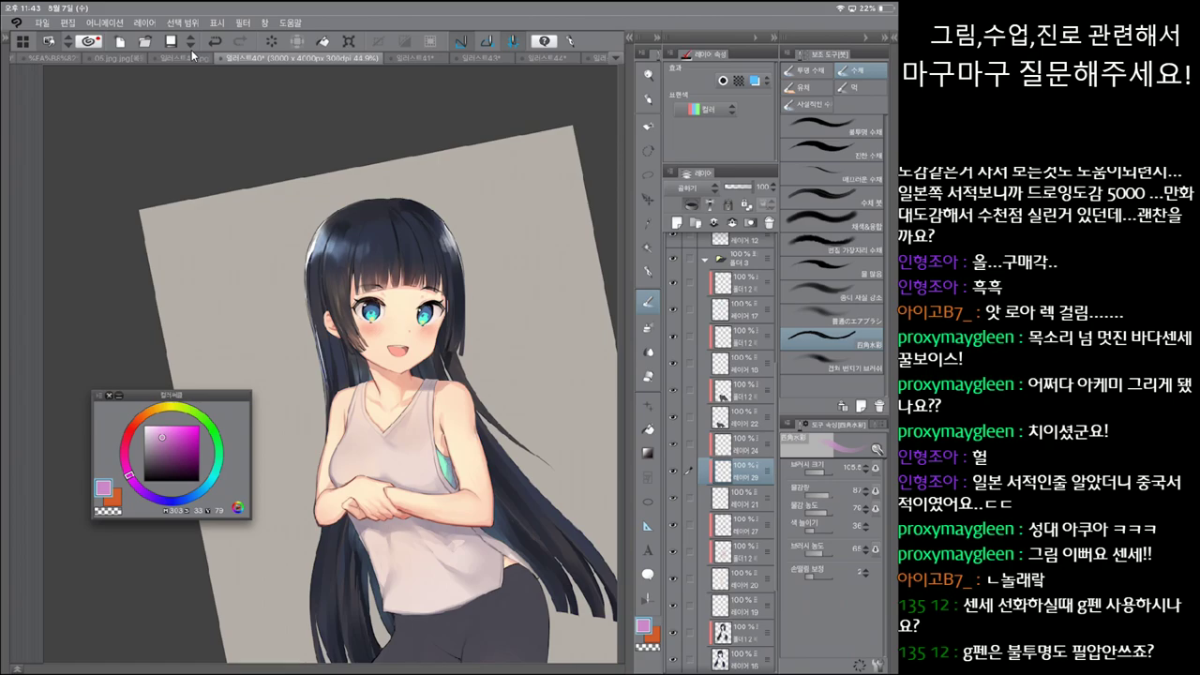
{"action": "key", "text": "j"}
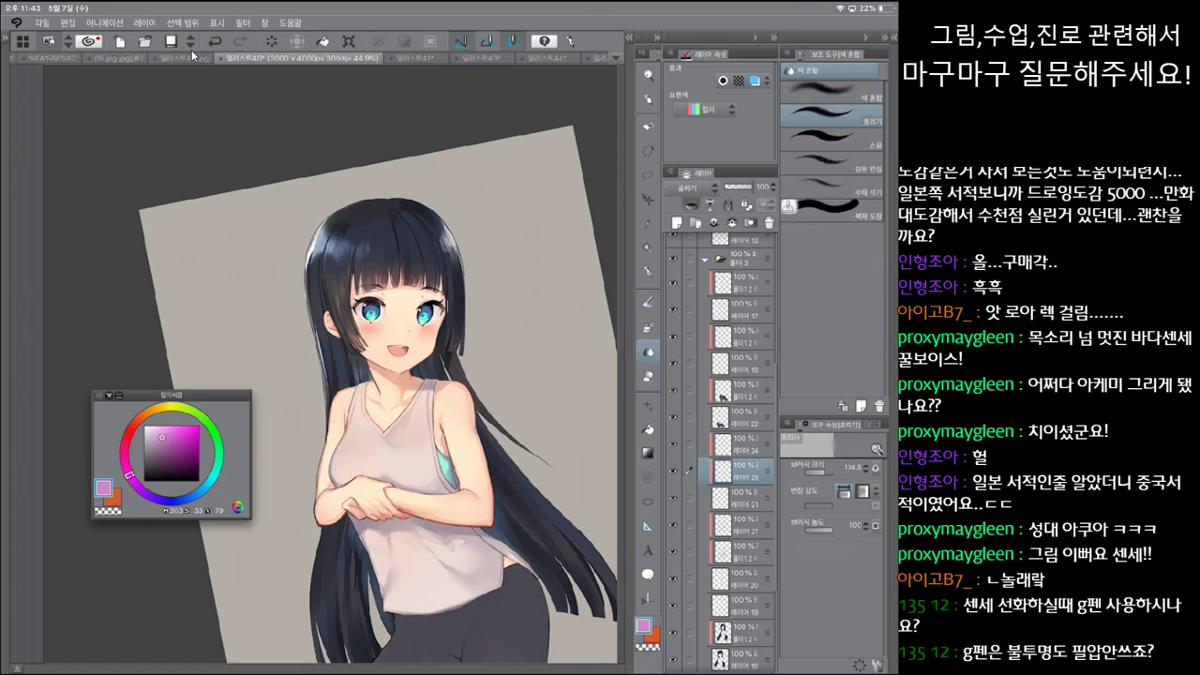
{"action": "scroll", "coordinate": [328, 393], "scroll_direction": "down", "scroll_amount": 3}
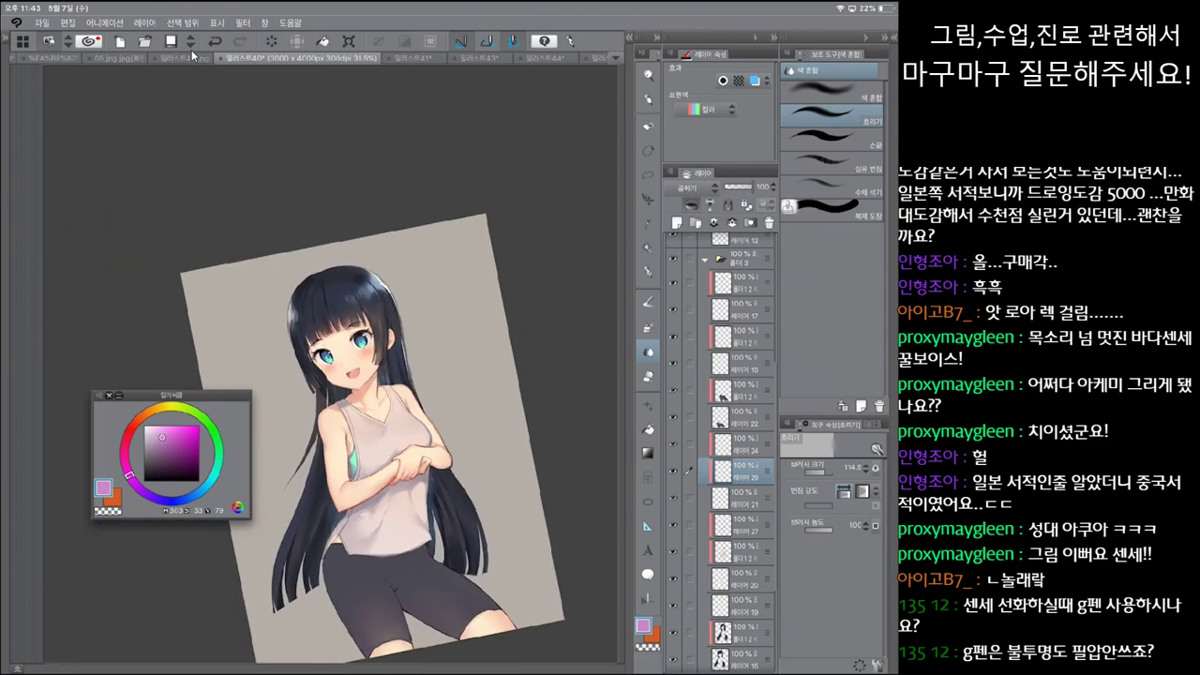
{"action": "scroll", "coordinate": [328, 394], "scroll_direction": "up", "scroll_amount": 2}
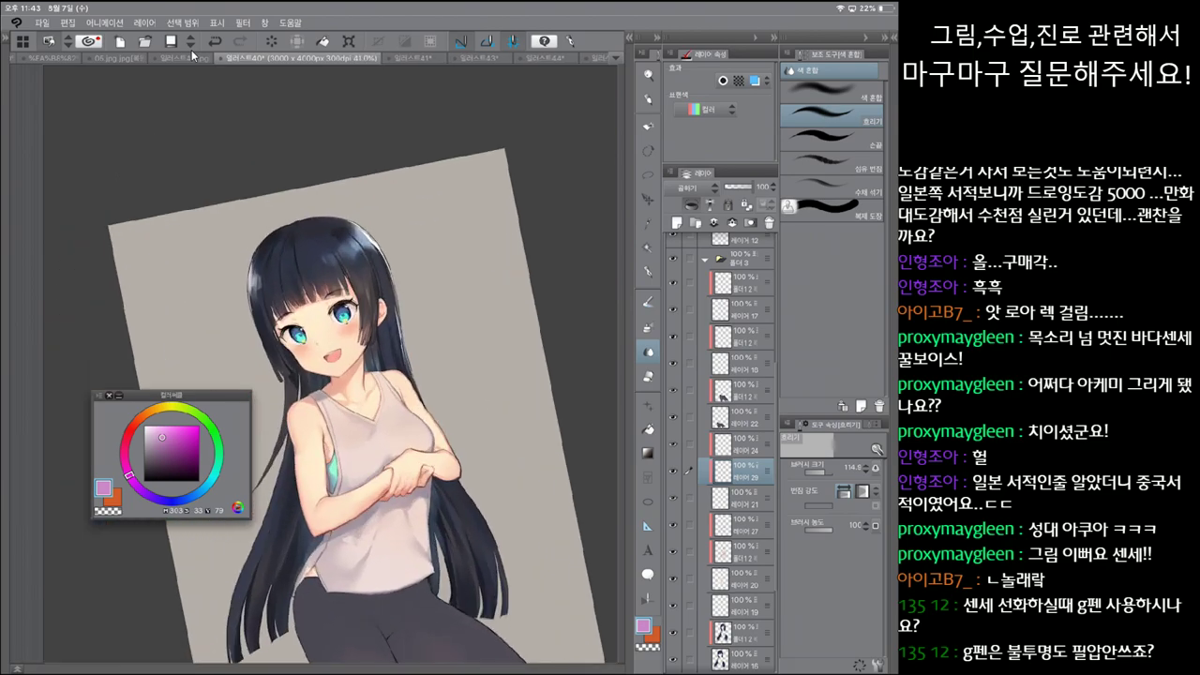
Step: Select the G-Pen and add a new layer above the clipped layer over 레이어 22
{"action": "key", "text": "p"}
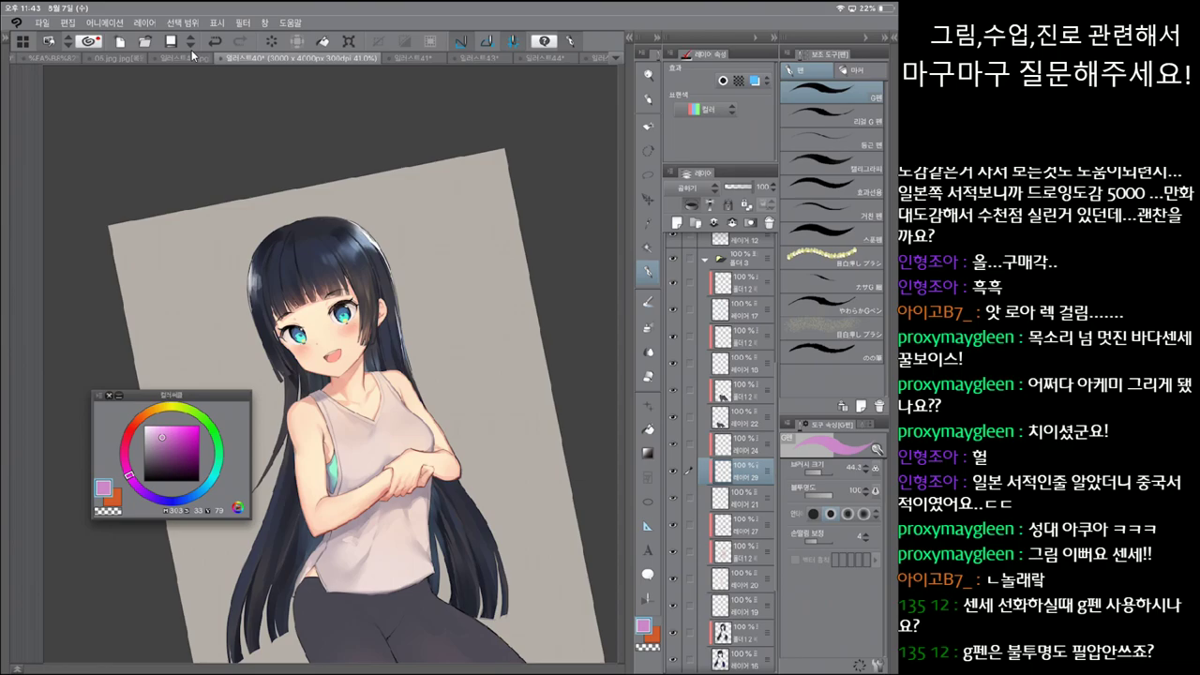
{"action": "scroll", "coordinate": [328, 393], "scroll_direction": "down", "scroll_amount": 2}
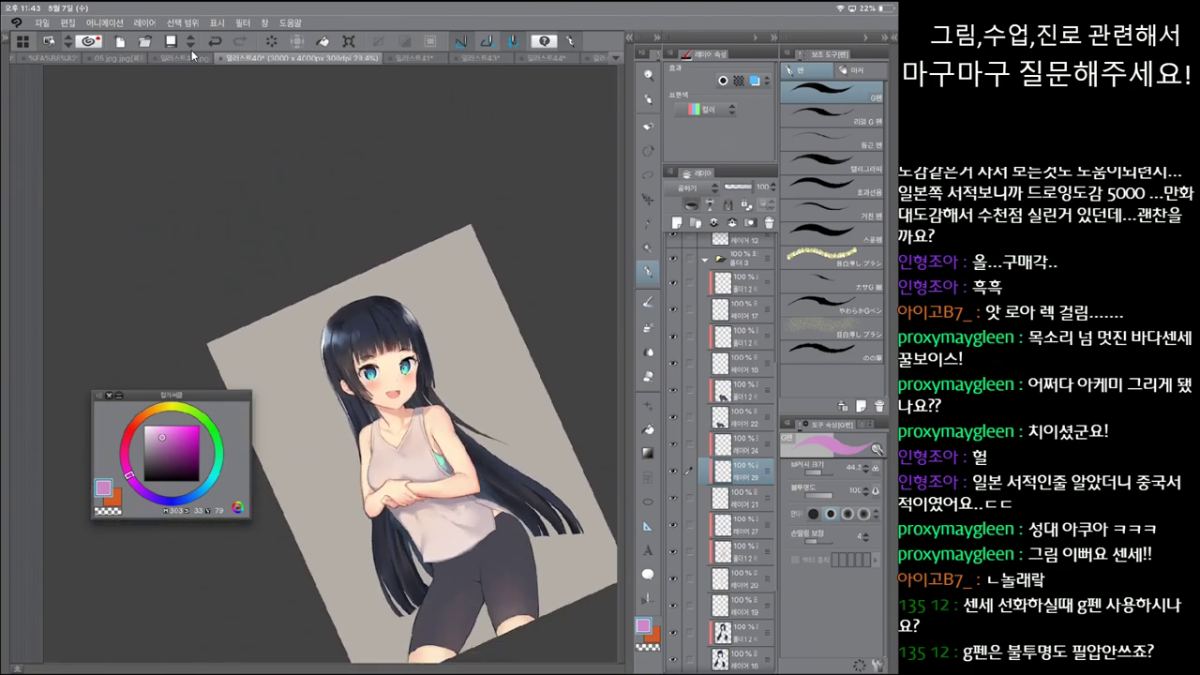
{"action": "scroll", "coordinate": [394, 440], "scroll_direction": "up", "scroll_amount": 2}
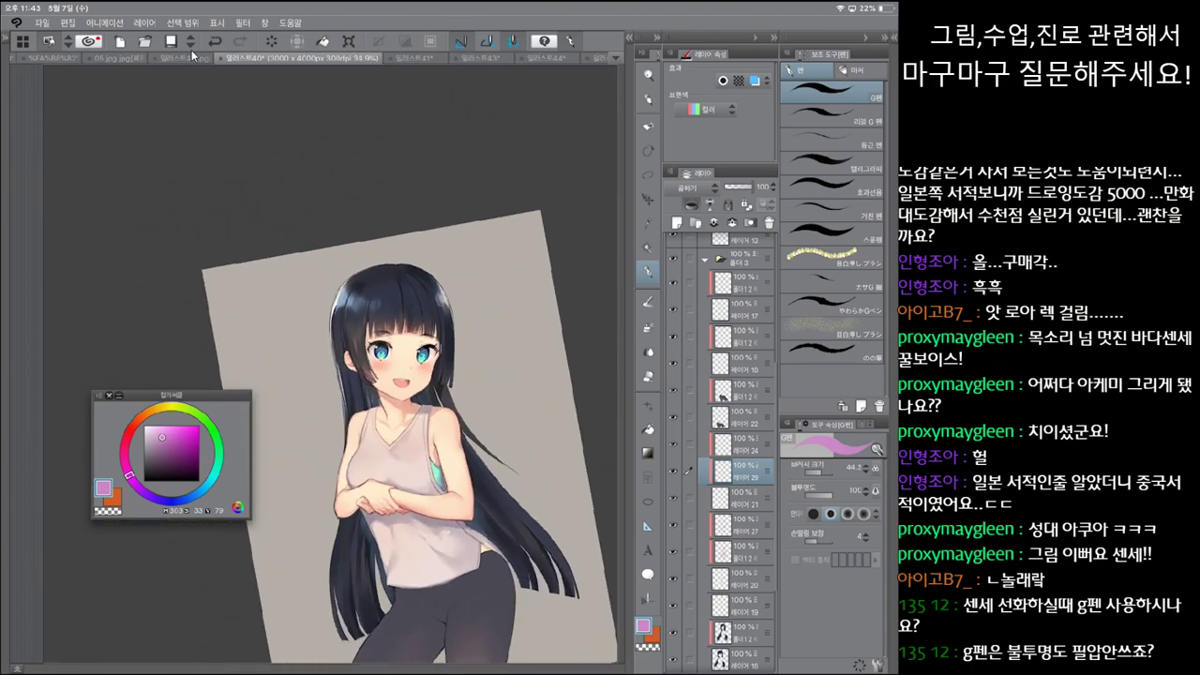
{"action": "scroll", "coordinate": [394, 412], "scroll_direction": "up", "scroll_amount": 2}
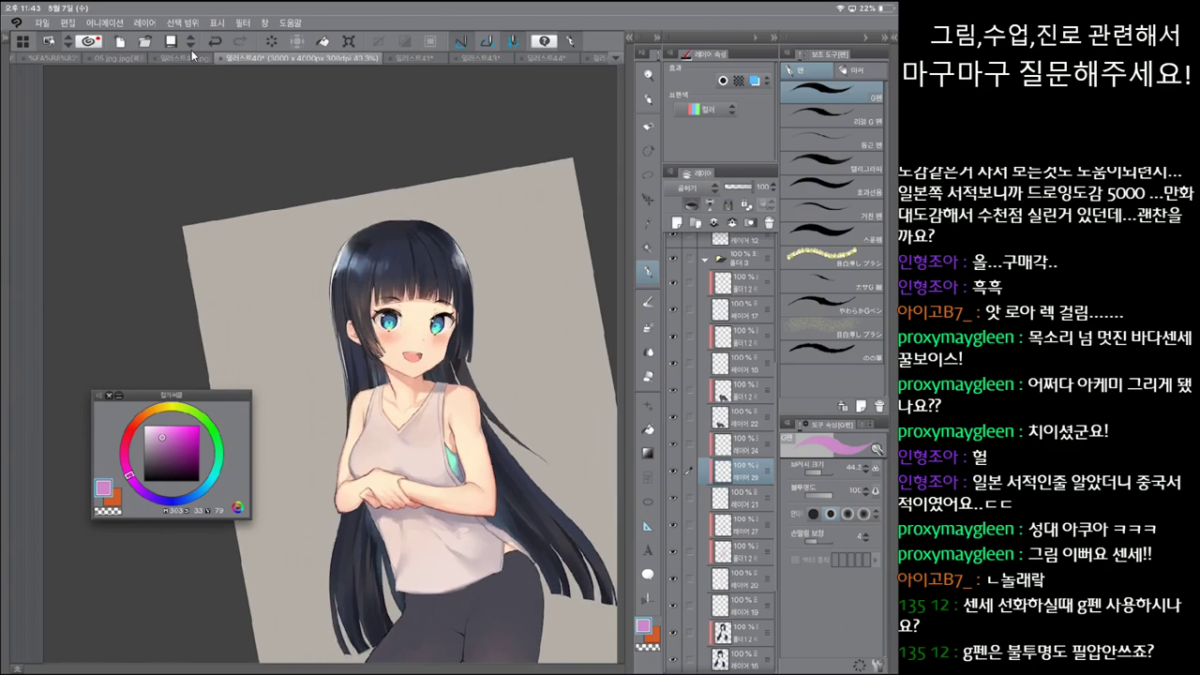
{"action": "key", "text": "minus"}
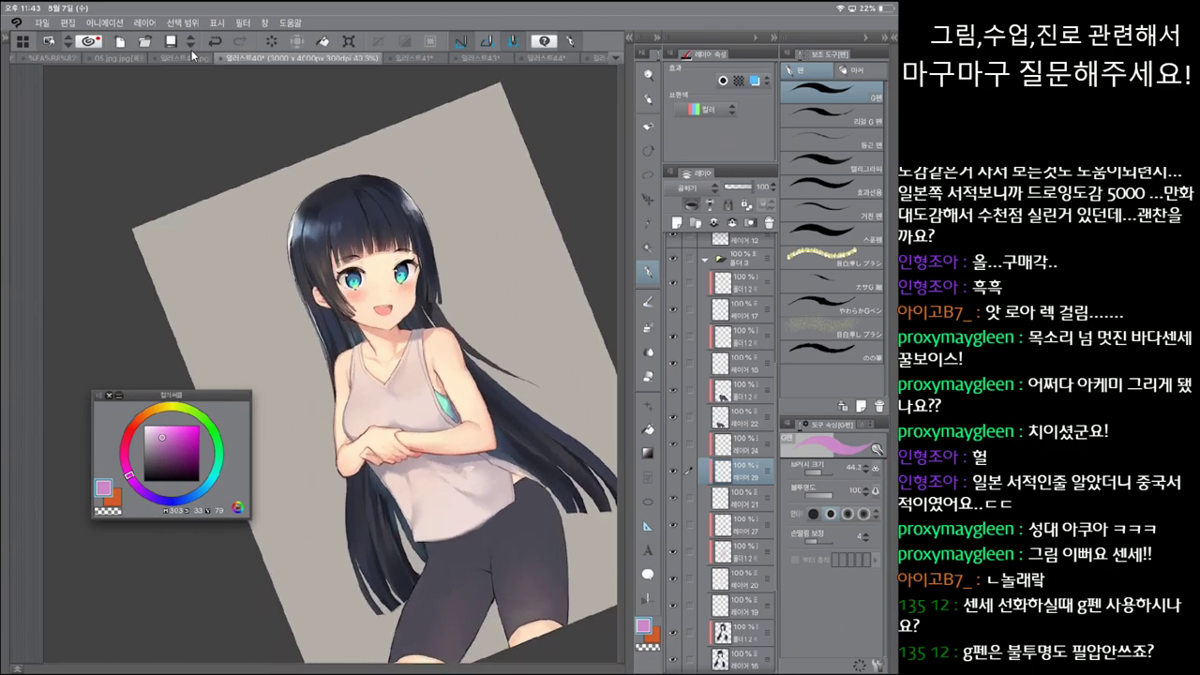
{"action": "key", "text": "alt+bracketright"}
{"action": "key", "text": "alt+bracketright"}
{"action": "key", "text": "alt+bracketright"}
{"action": "key", "text": "ctrl+shift+n"}
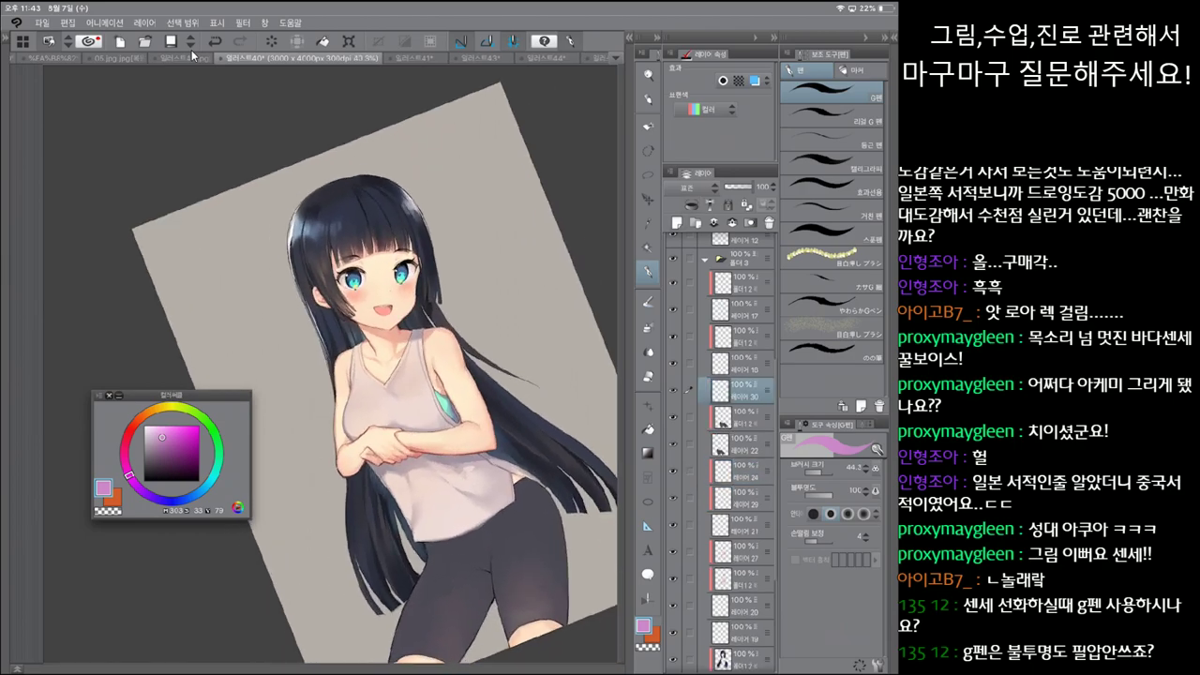
Step: Undo the Real G-Pen test and return to the G-Pen with a near-black purple on the clipped new layer
{"action": "key", "text": "minus"}
{"action": "key", "text": "p"}
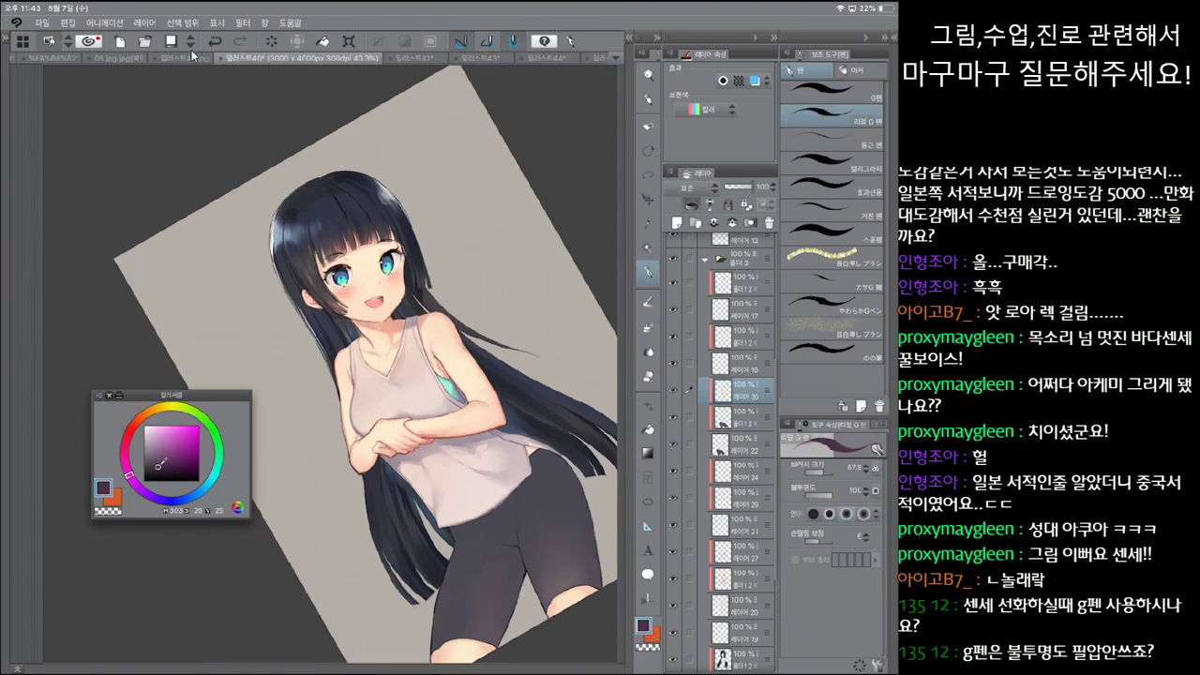
{"action": "key", "text": "ctrl+z"}
{"action": "key", "text": "p"}
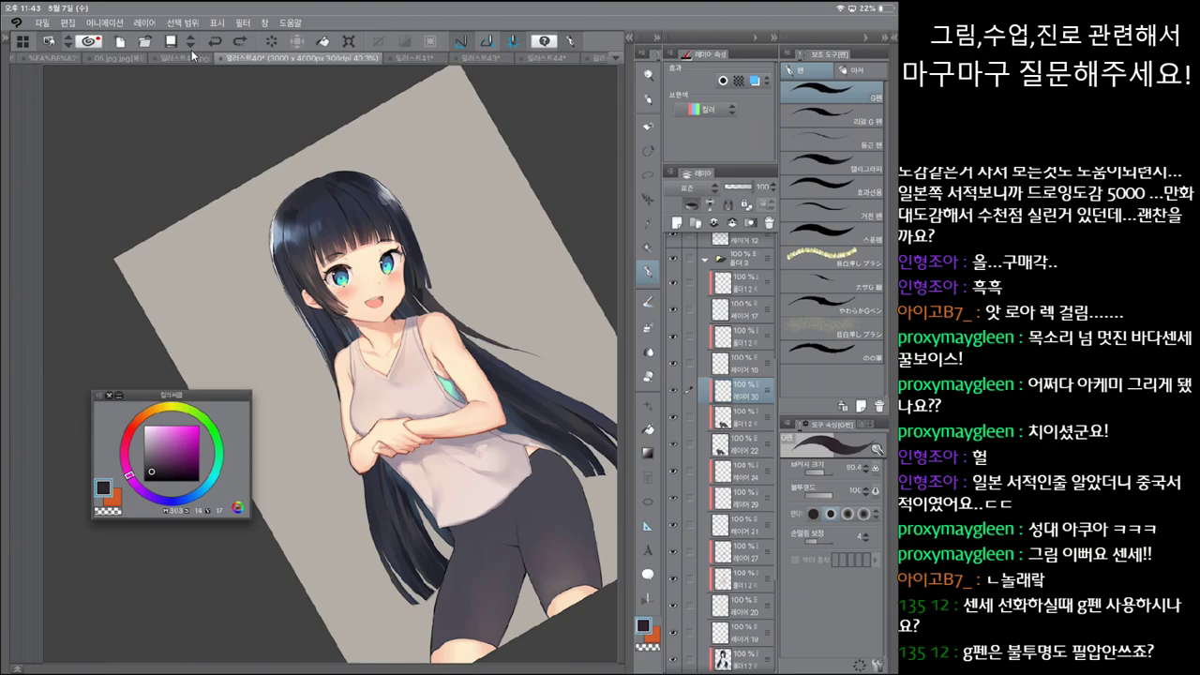
Step: Enlarge the G-Pen and paint dark fold shading at the centre of the shorts, undoing the unwanted strokes
{"action": "key", "text": "bracketright"}
{"action": "key", "text": "bracketright"}
{"action": "key", "text": "bracketright"}
{"action": "key", "text": "ctrl+z"}
{"action": "left_click_drag", "start_coordinate": [525, 520], "coordinate": [546, 607]}
{"action": "key", "text": "ctrl+z"}
{"action": "key", "text": "minus"}
{"action": "key", "text": "minus"}
{"action": "key", "text": "minus"}
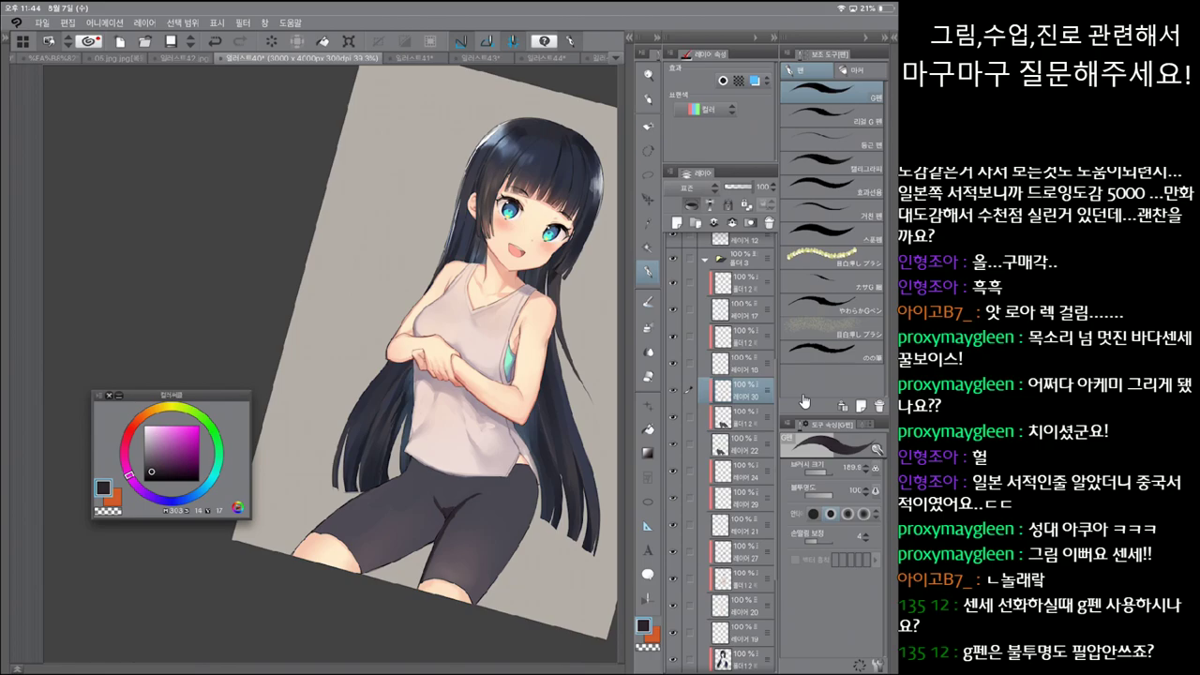
Step: Trim the dark centre fold on the shorts with the eraser and shade the shorts' outer edge with the G-Pen
{"action": "key", "text": "asciicircum"}
{"action": "key", "text": "asciicircum"}
{"action": "key", "text": "asciicircum"}
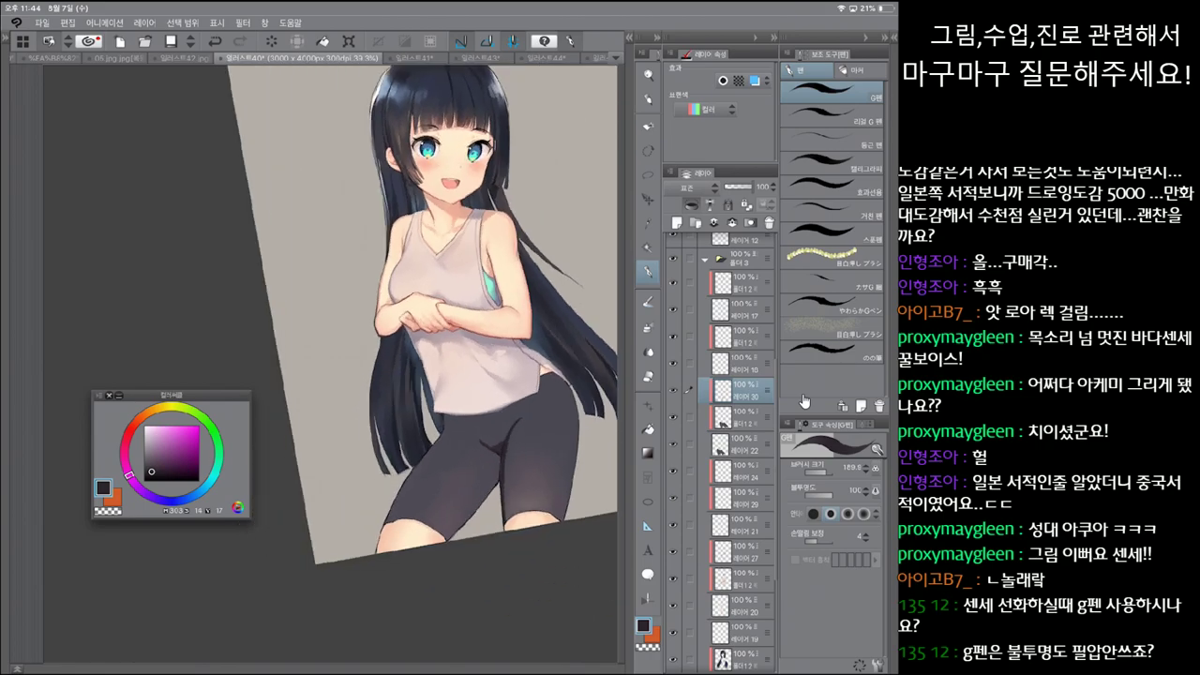
{"action": "key", "text": "e"}
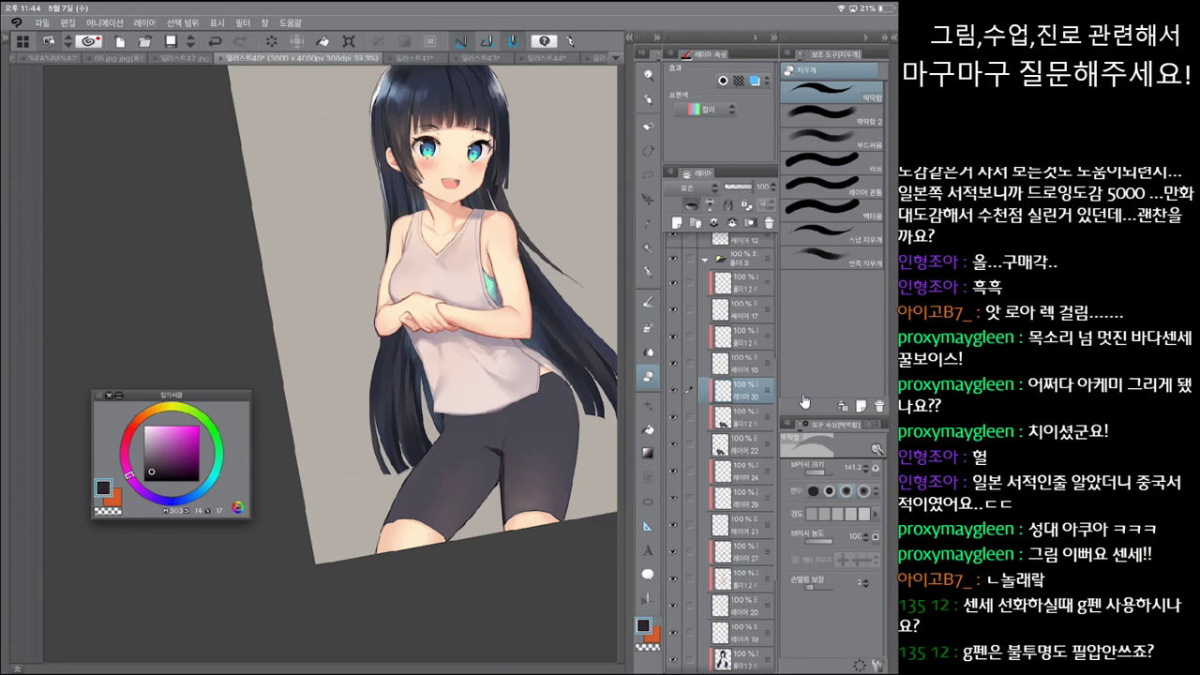
{"action": "key", "text": "p"}
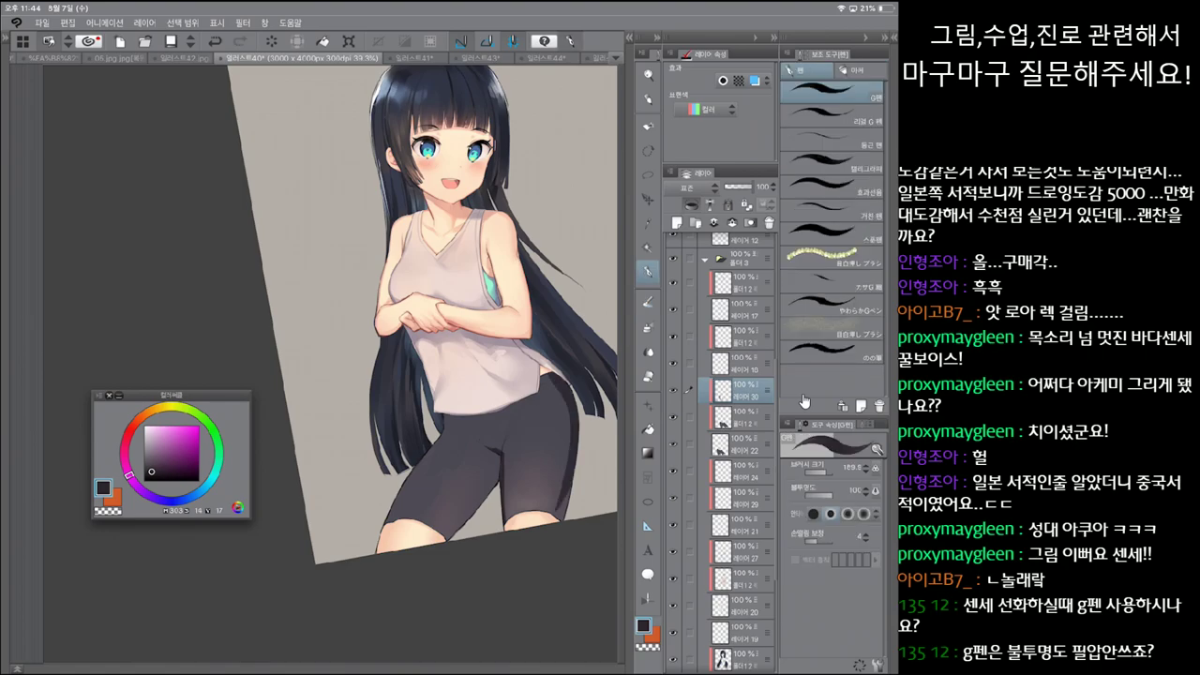
Step: Paint dark G-Pen shading down the outer edge and middle of the shorts' outer leg, undoing the unwanted first stroke
{"action": "key", "text": "asciicircum"}
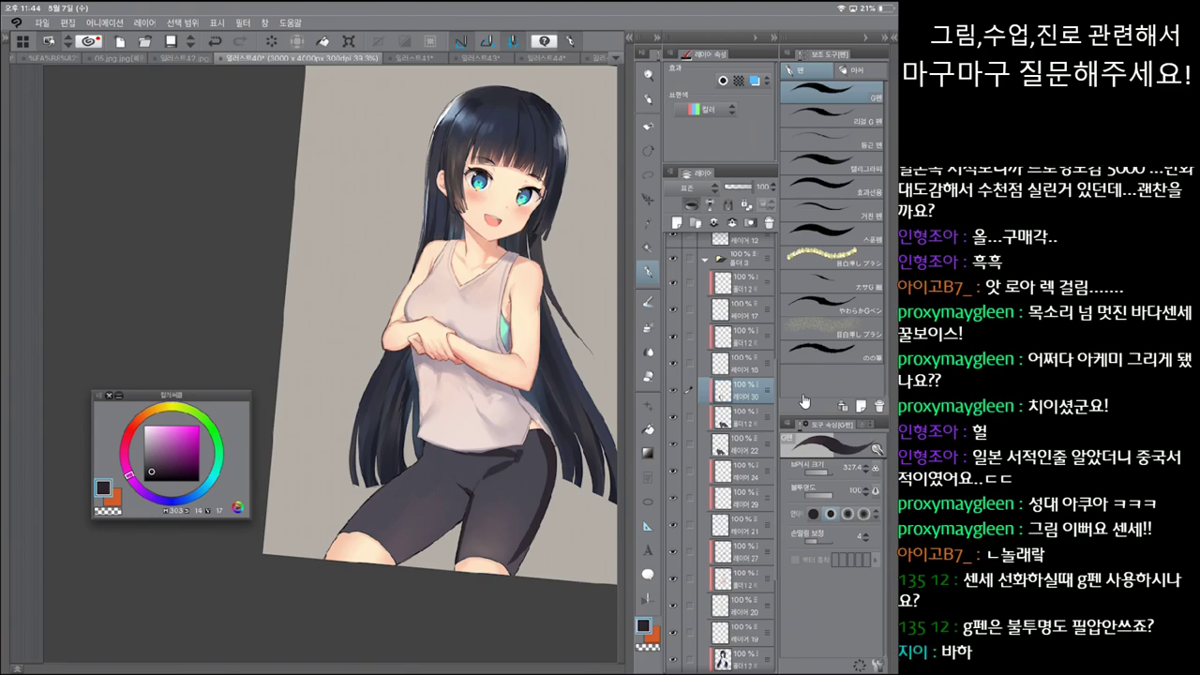
{"action": "mouse_move", "coordinate": [523, 448]}
{"action": "left_mouse_down"}
{"action": "mouse_move", "coordinate": [478, 508]}
{"action": "mouse_move", "coordinate": [474, 546]}
{"action": "mouse_move", "coordinate": [502, 568]}
{"action": "left_mouse_up"}
{"action": "key", "text": "ctrl+z"}
{"action": "left_click_drag", "start_coordinate": [530, 529], "coordinate": [508, 555]}
{"action": "left_click_drag", "start_coordinate": [546, 458], "coordinate": [544, 499]}
{"action": "left_click_drag", "start_coordinate": [542, 437], "coordinate": [532, 456]}
{"action": "left_click_drag", "start_coordinate": [542, 446], "coordinate": [521, 538]}
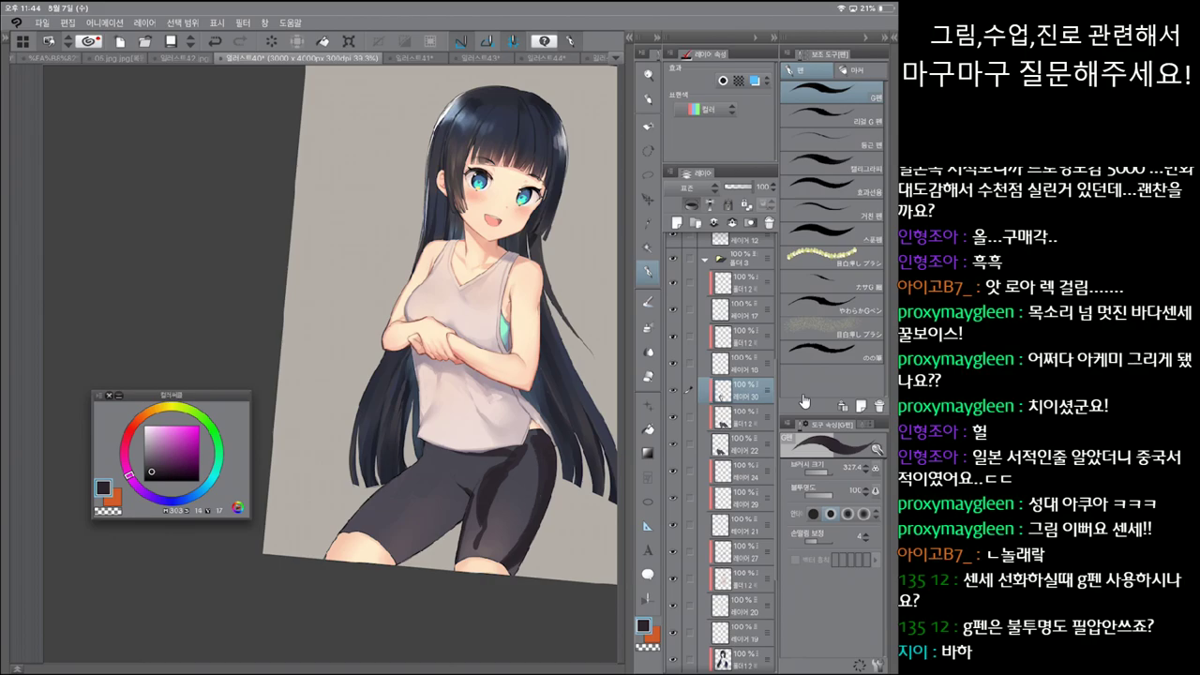
Step: Paint dark G-Pen shading along the length of the shorts' other leg, undoing and redrawing the unwanted strokes
{"action": "mouse_move", "coordinate": [429, 264]}
{"action": "left_mouse_down"}
{"action": "mouse_move", "coordinate": [378, 232]}
{"action": "mouse_move", "coordinate": [311, 225]}
{"action": "left_mouse_up"}
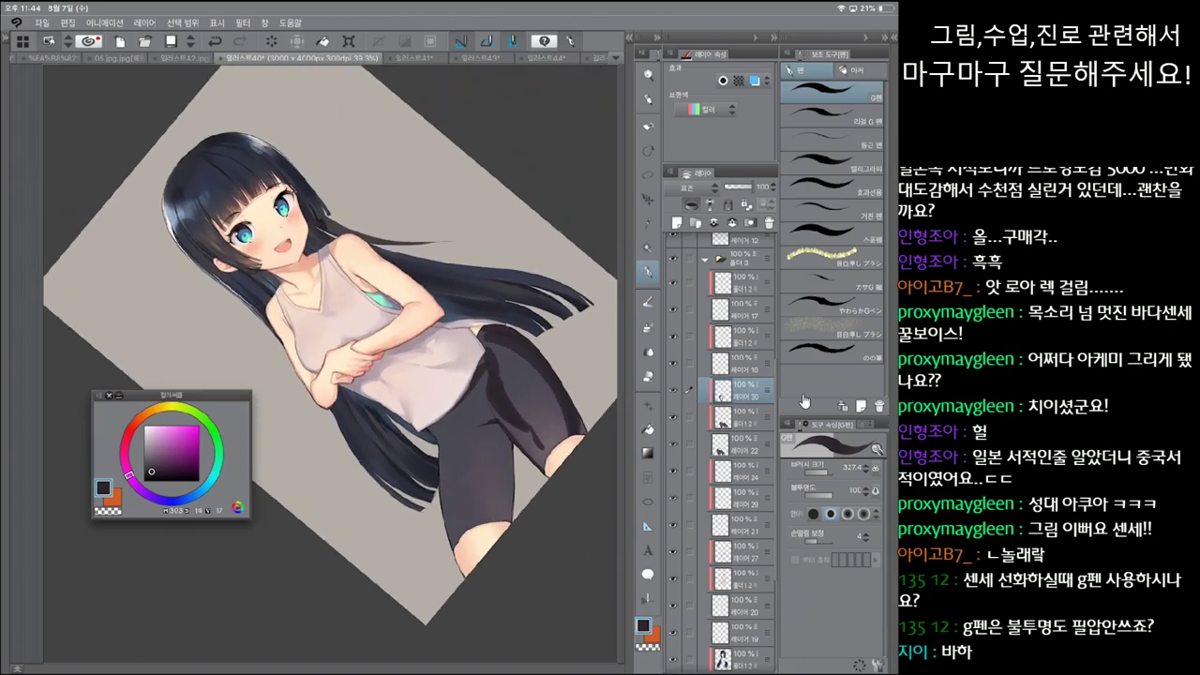
{"action": "key", "text": "ctrl+z"}
{"action": "mouse_move", "coordinate": [486, 427]}
{"action": "left_mouse_down"}
{"action": "mouse_move", "coordinate": [502, 487]}
{"action": "mouse_move", "coordinate": [495, 521]}
{"action": "left_mouse_up"}
{"action": "mouse_move", "coordinate": [499, 432]}
{"action": "left_mouse_down"}
{"action": "mouse_move", "coordinate": [482, 523]}
{"action": "mouse_move", "coordinate": [508, 521]}
{"action": "left_mouse_up"}
{"action": "mouse_move", "coordinate": [499, 429]}
{"action": "left_mouse_down"}
{"action": "mouse_move", "coordinate": [496, 445]}
{"action": "mouse_move", "coordinate": [491, 435]}
{"action": "mouse_move", "coordinate": [440, 455]}
{"action": "mouse_move", "coordinate": [442, 531]}
{"action": "left_mouse_up"}
{"action": "key", "text": "ctrl+z"}
{"action": "key", "text": "ctrl+z"}
{"action": "key", "text": "ctrl+z"}
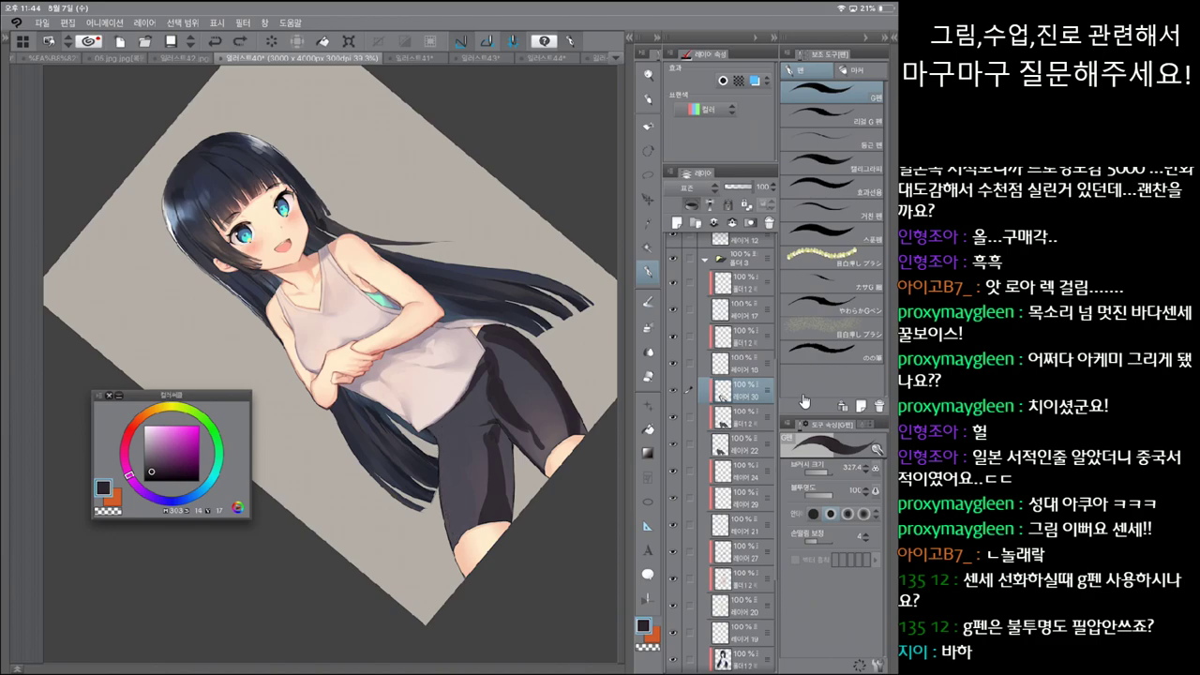
{"action": "mouse_move", "coordinate": [443, 420]}
{"action": "left_mouse_down"}
{"action": "mouse_move", "coordinate": [459, 546]}
{"action": "mouse_move", "coordinate": [463, 537]}
{"action": "left_mouse_up"}
{"action": "key", "text": "ctrl+z"}
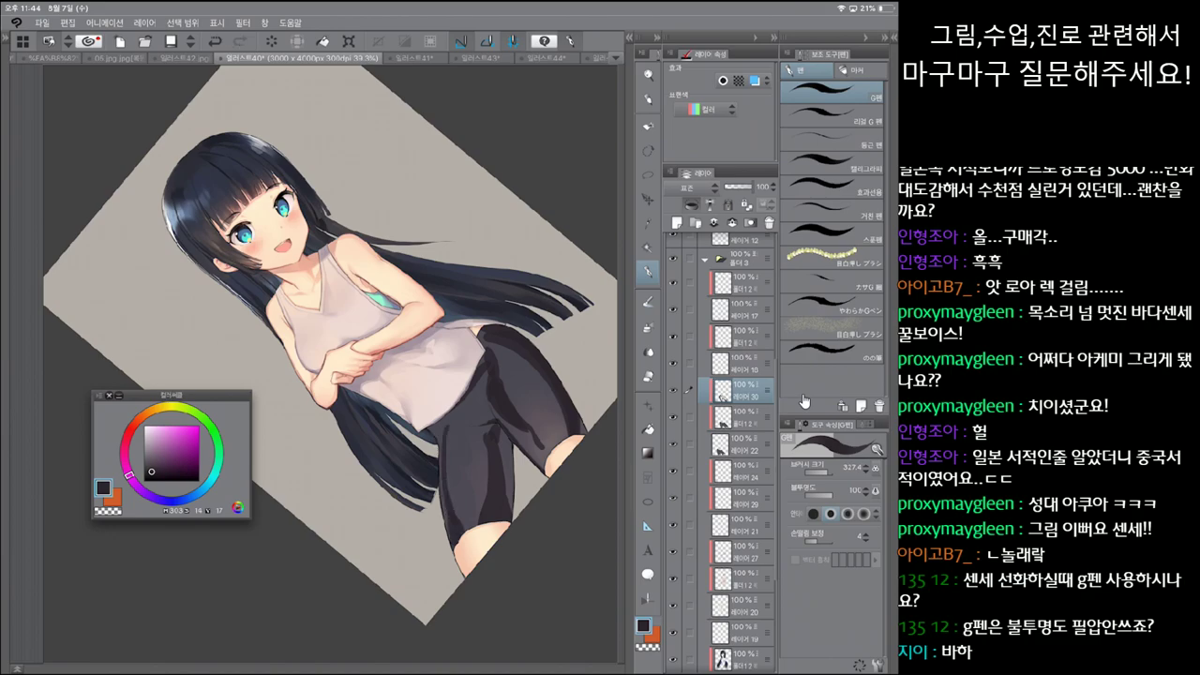
{"action": "key", "text": "ctrl+z"}
{"action": "mouse_move", "coordinate": [447, 486]}
{"action": "left_mouse_down"}
{"action": "mouse_move", "coordinate": [458, 544]}
{"action": "mouse_move", "coordinate": [465, 531]}
{"action": "left_mouse_up"}
{"action": "left_click_drag", "start_coordinate": [446, 448], "coordinate": [448, 491]}
{"action": "left_click_drag", "start_coordinate": [437, 423], "coordinate": [452, 451]}
Step: Soften the dark shading on that leg of the shorts with an enlarged Blur brush
{"action": "key", "text": "j"}
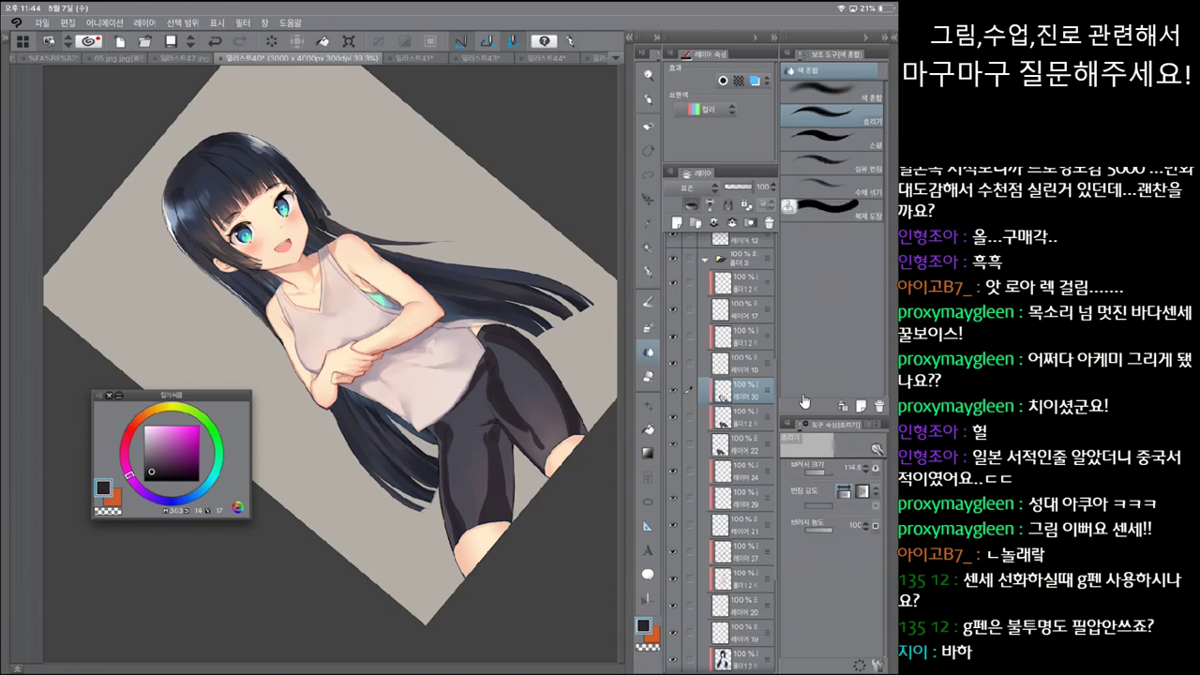
{"action": "key", "text": "bracketright"}
{"action": "left_click_drag", "start_coordinate": [482, 512], "coordinate": [485, 435]}
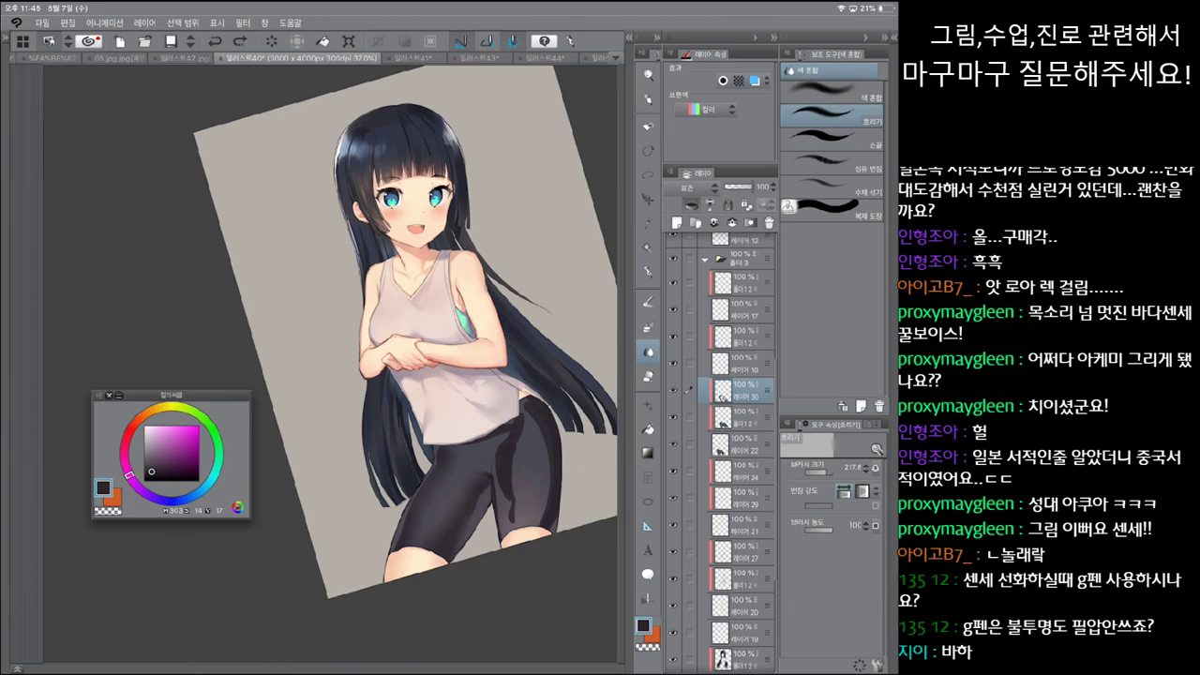
Step: Blur the dark stripe down the shorts' outer leg into the base colour, undoing unwanted strokes
{"action": "key", "text": "bracketright"}
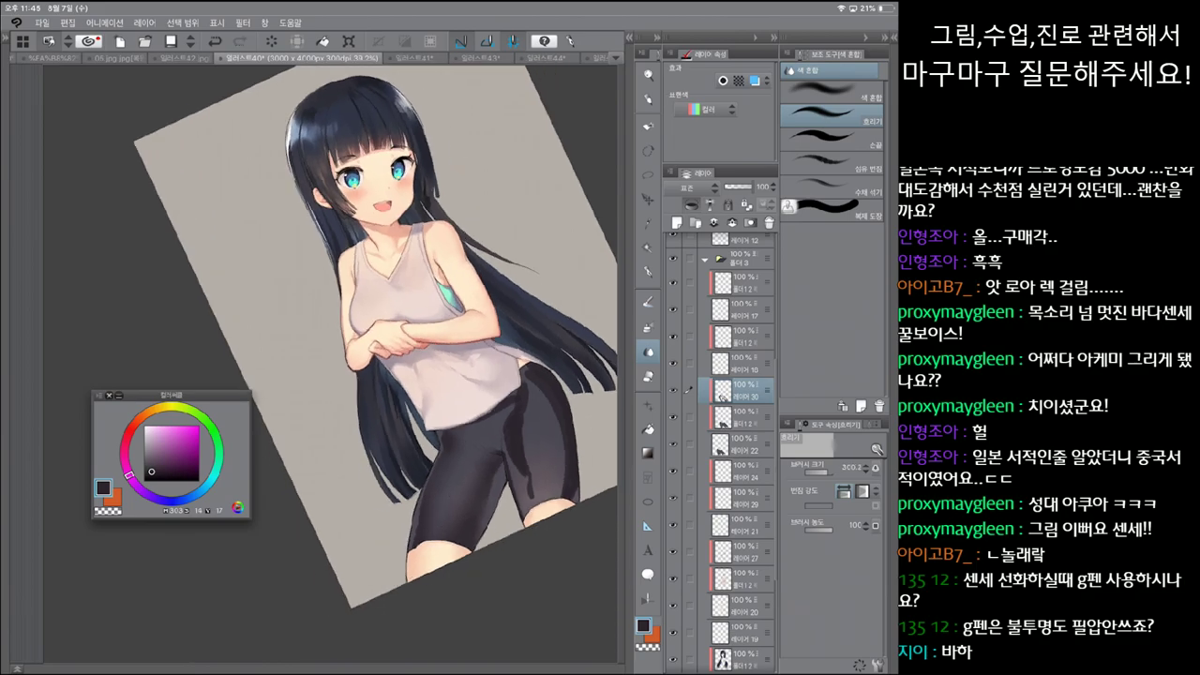
{"action": "left_click_drag", "start_coordinate": [514, 448], "coordinate": [529, 482]}
{"action": "key", "text": "ctrl+z"}
{"action": "key", "text": "ctrl+z"}
{"action": "mouse_move", "coordinate": [514, 441]}
{"action": "left_mouse_down"}
{"action": "mouse_move", "coordinate": [533, 497]}
{"action": "mouse_move", "coordinate": [529, 476]}
{"action": "left_mouse_up"}
{"action": "key", "text": "ctrl+z"}
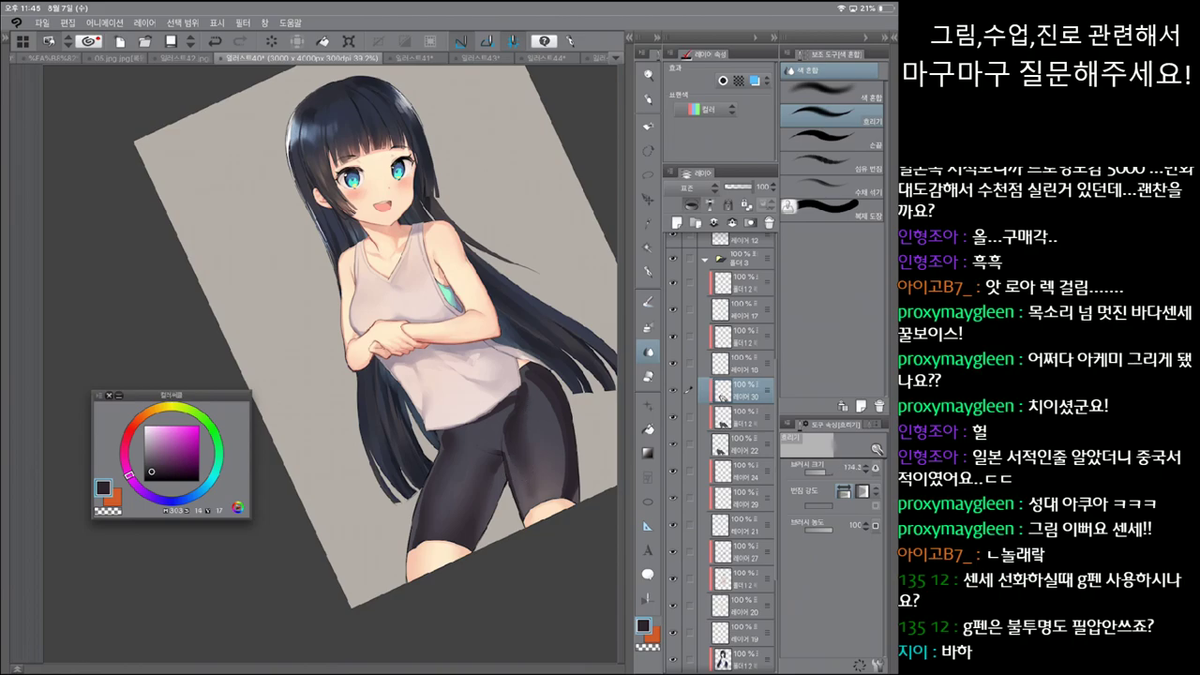
{"action": "mouse_move", "coordinate": [514, 405]}
{"action": "left_mouse_down"}
{"action": "mouse_move", "coordinate": [562, 405]}
{"action": "mouse_move", "coordinate": [521, 412]}
{"action": "left_mouse_up"}
{"action": "key", "text": "ctrl+z"}
{"action": "key", "text": "ctrl+z"}
{"action": "key", "text": "e"}
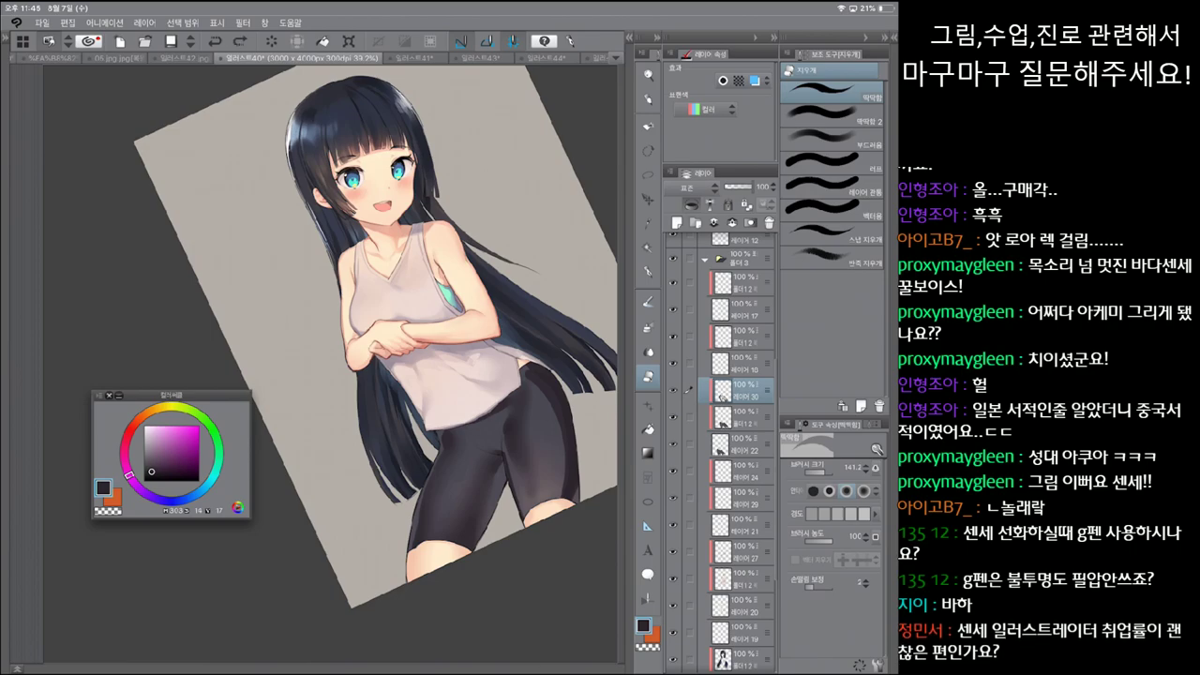
Step: Deepen the shading on the shorts below the shirt hem with the Real G-Pen and return to the Blur brush
{"action": "key", "text": "p"}
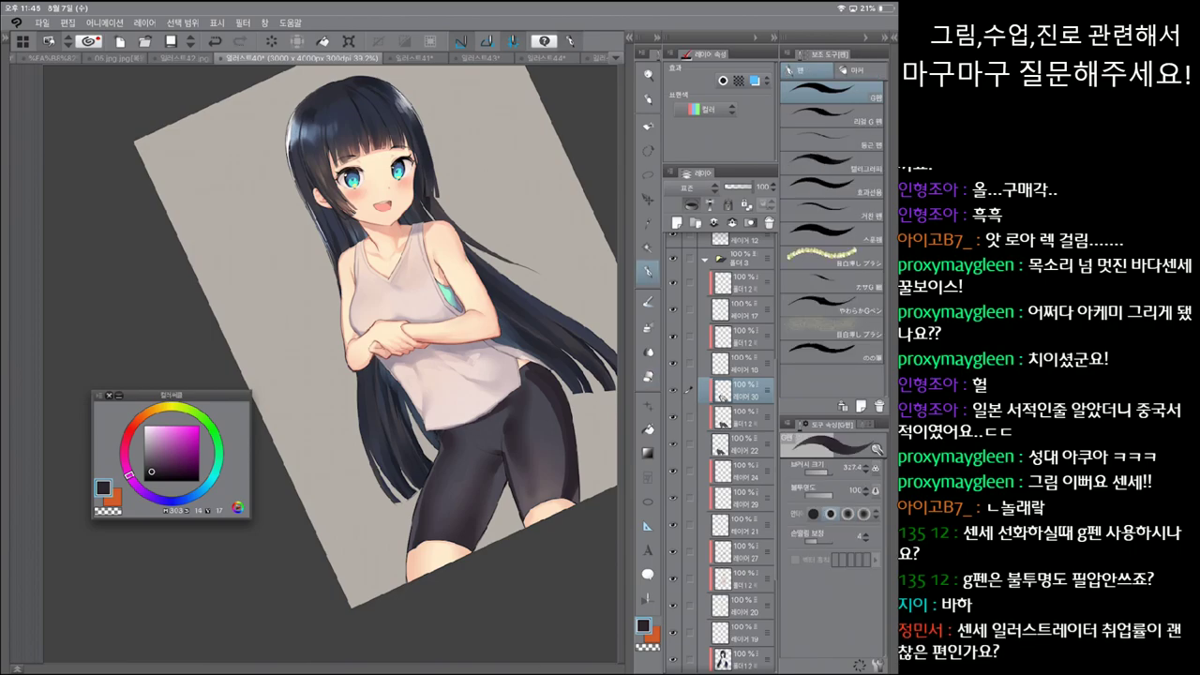
{"action": "key", "text": "j"}
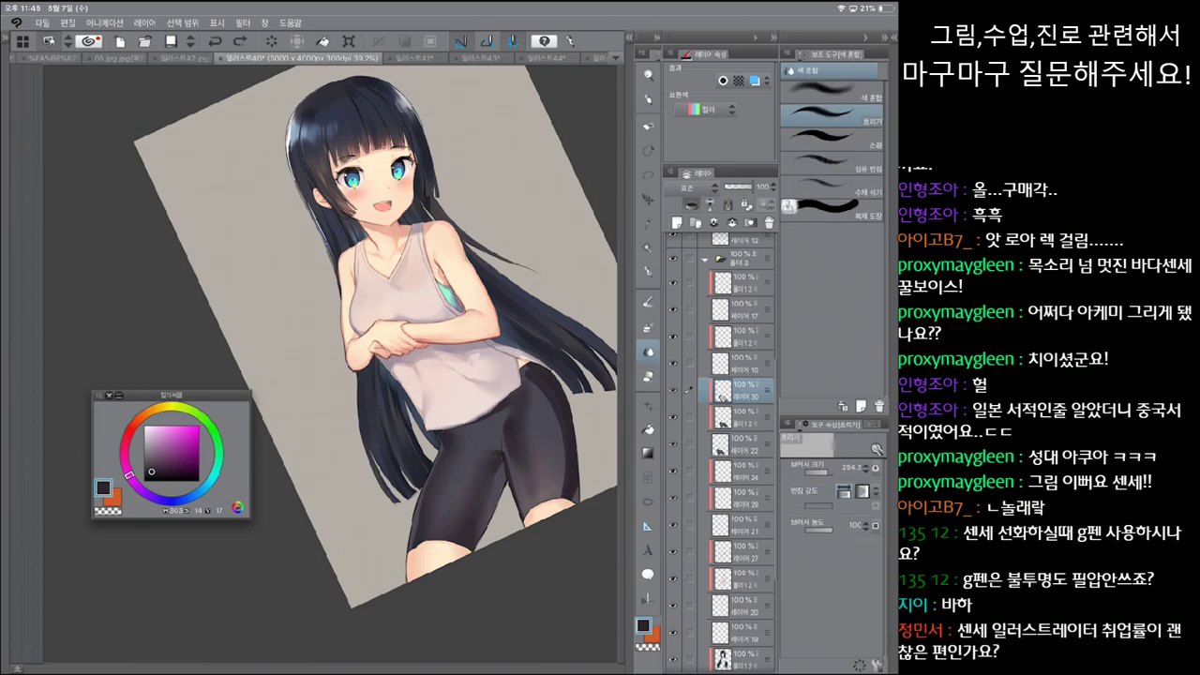
{"action": "key", "text": "minus"}
{"action": "key", "text": "minus"}
{"action": "key", "text": "p"}
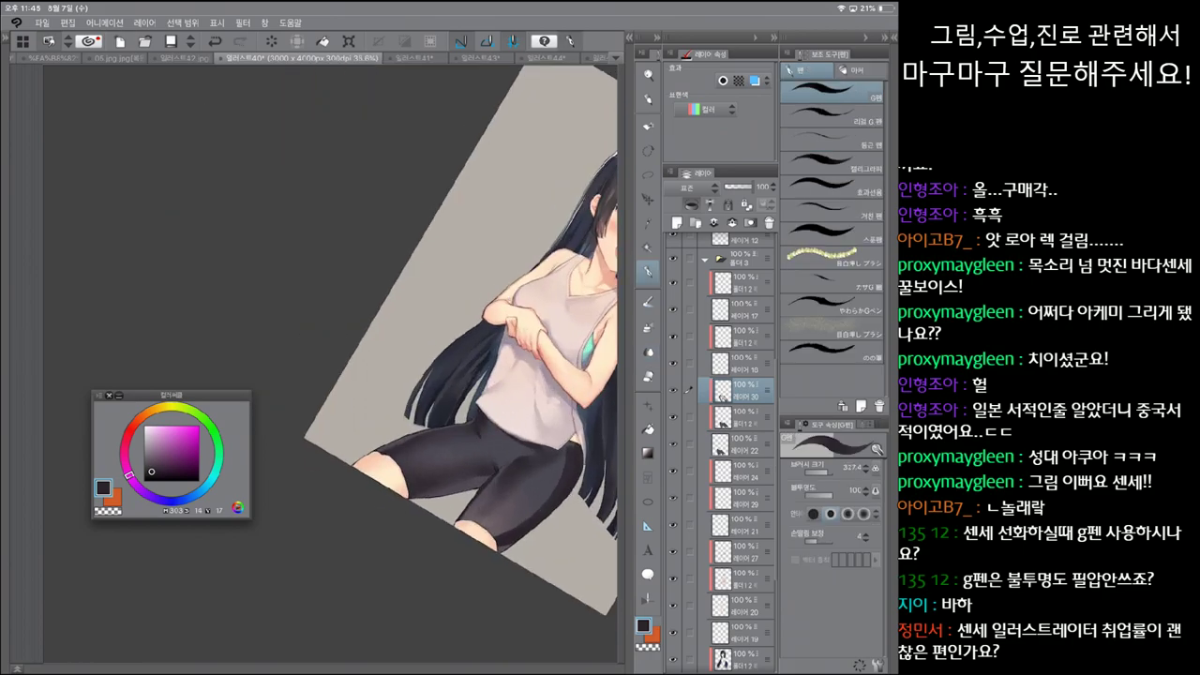
{"action": "left_click", "coordinate": [832, 115]}
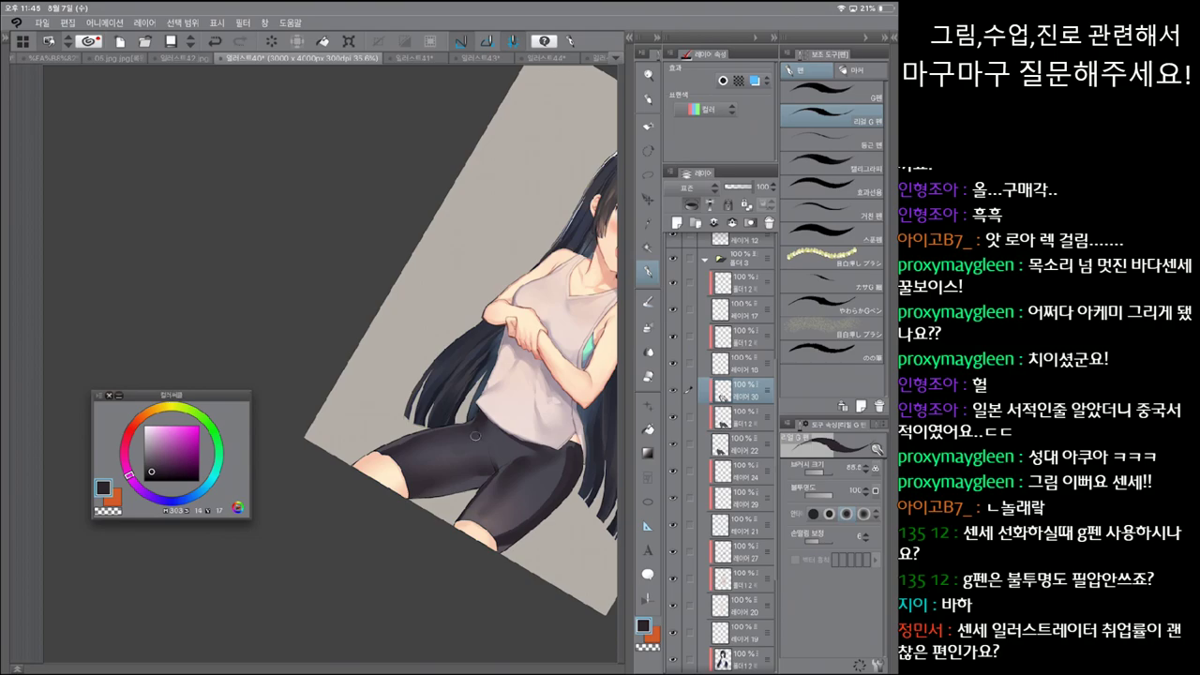
{"action": "key", "text": "bracketright"}
{"action": "key", "text": "j"}
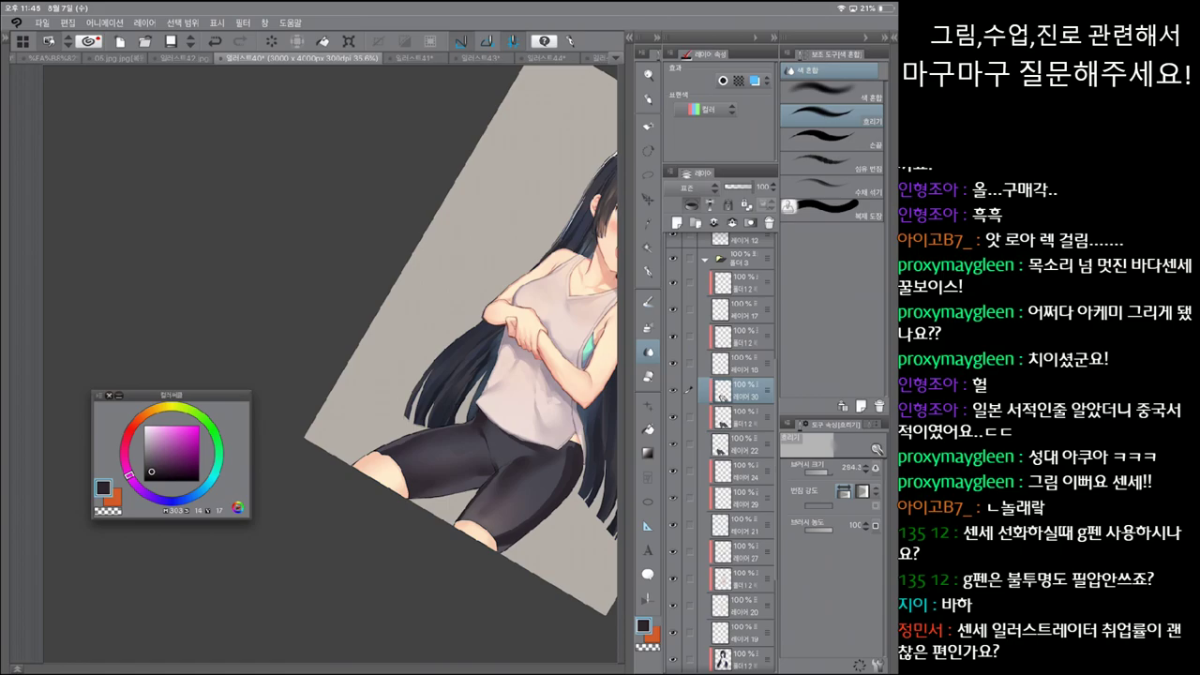
Step: Refine the fold shading near the shorts' waist by alternating the eraser, Blur brush and G-Pen
{"action": "key", "text": "e"}
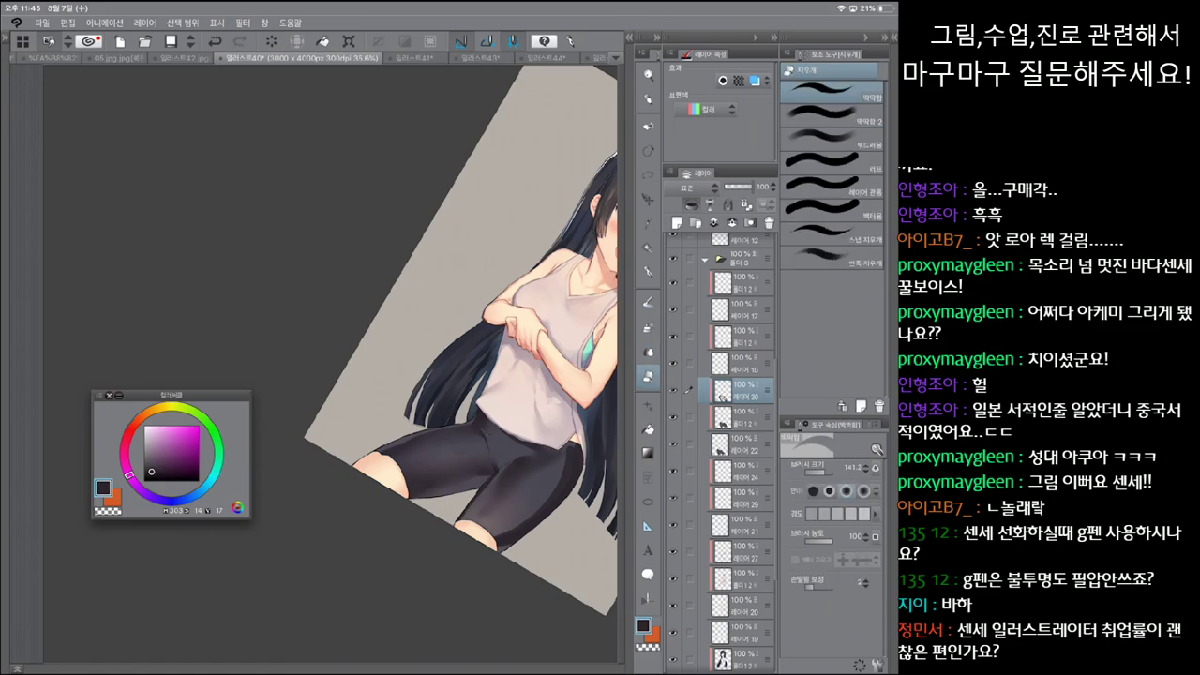
{"action": "key", "text": "j"}
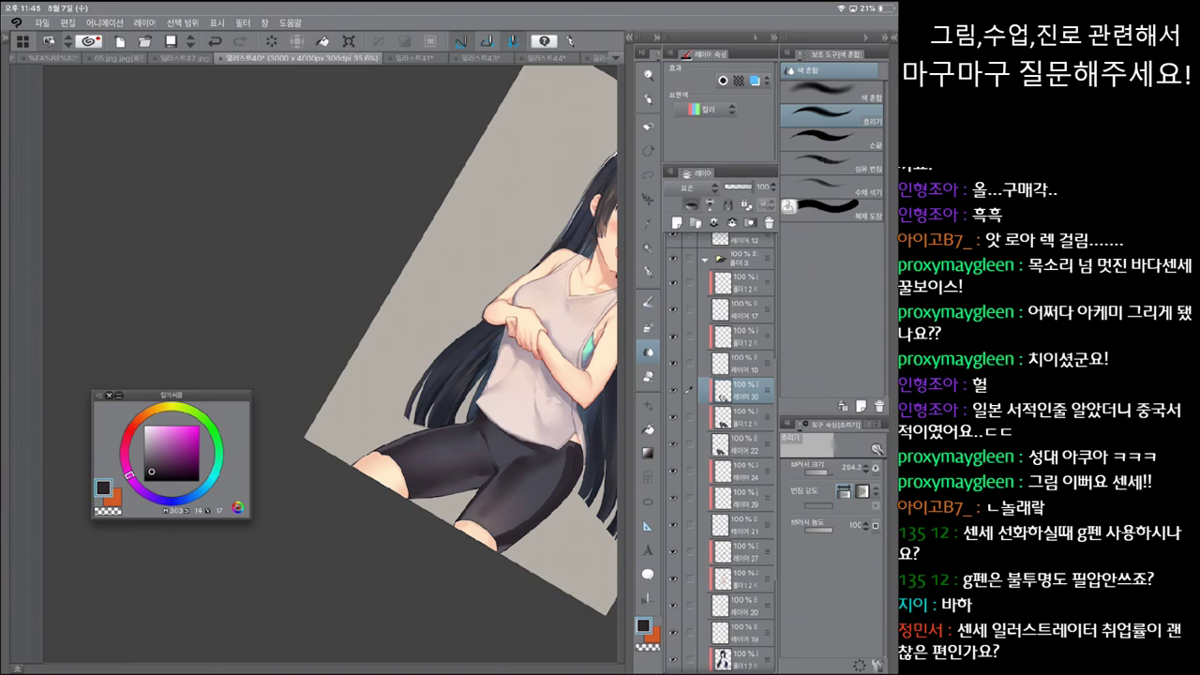
{"action": "key", "text": "p"}
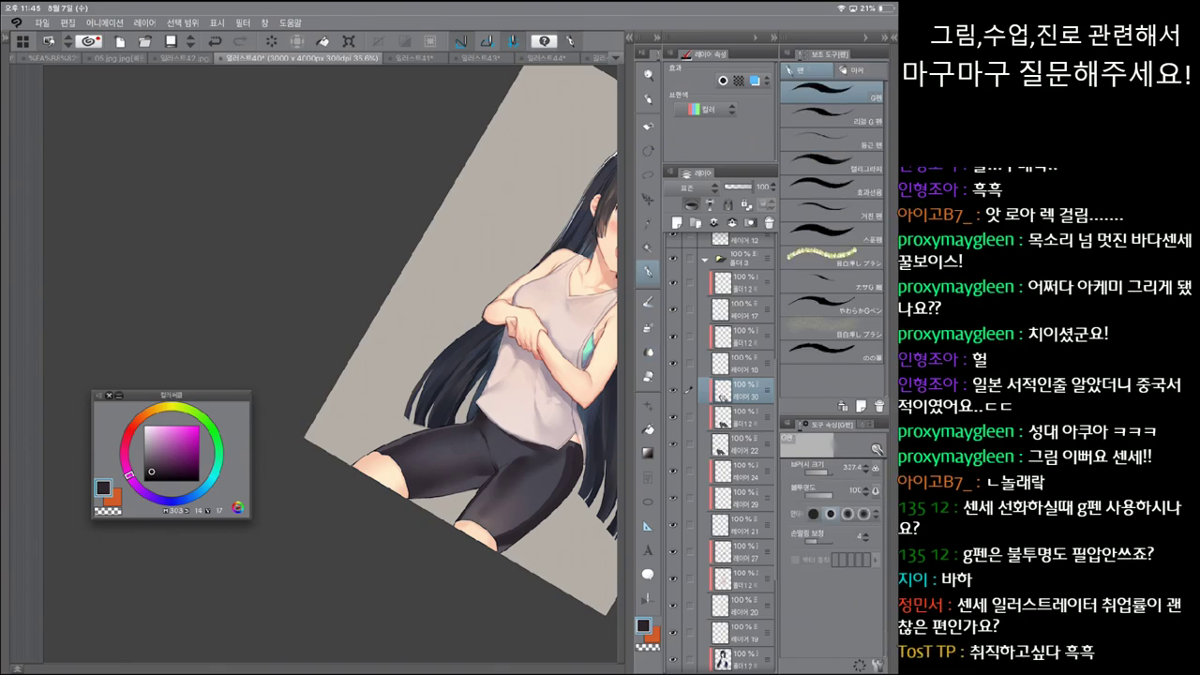
{"action": "key", "text": "j"}
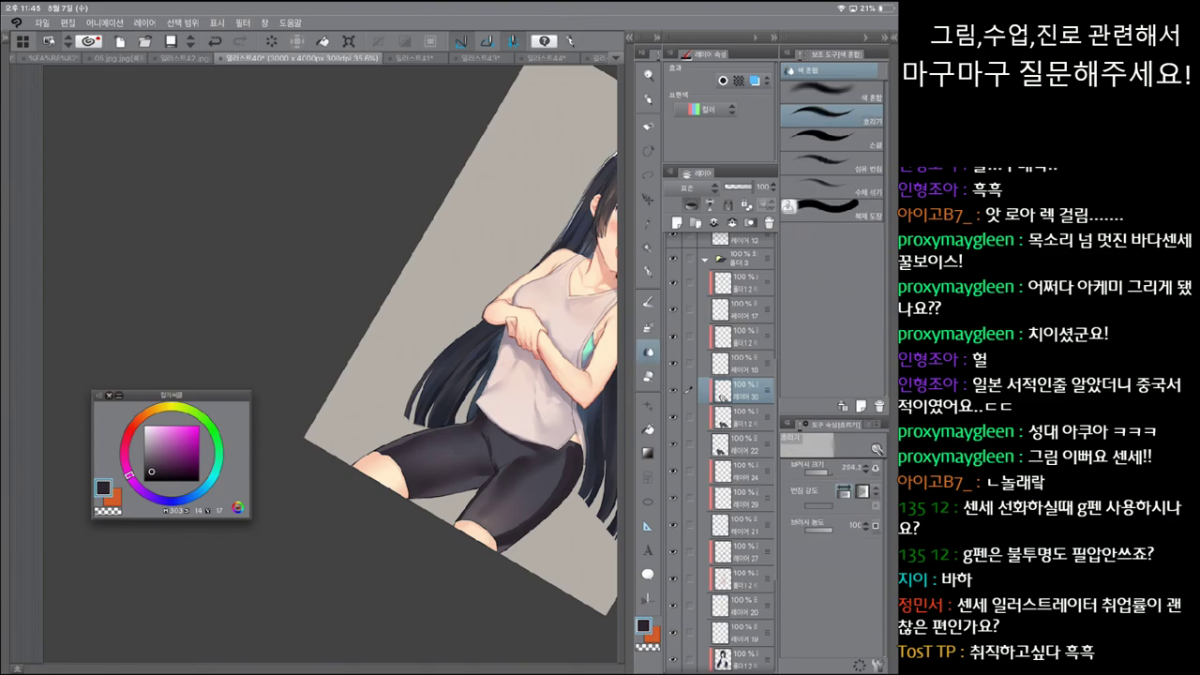
{"action": "key", "text": "e"}
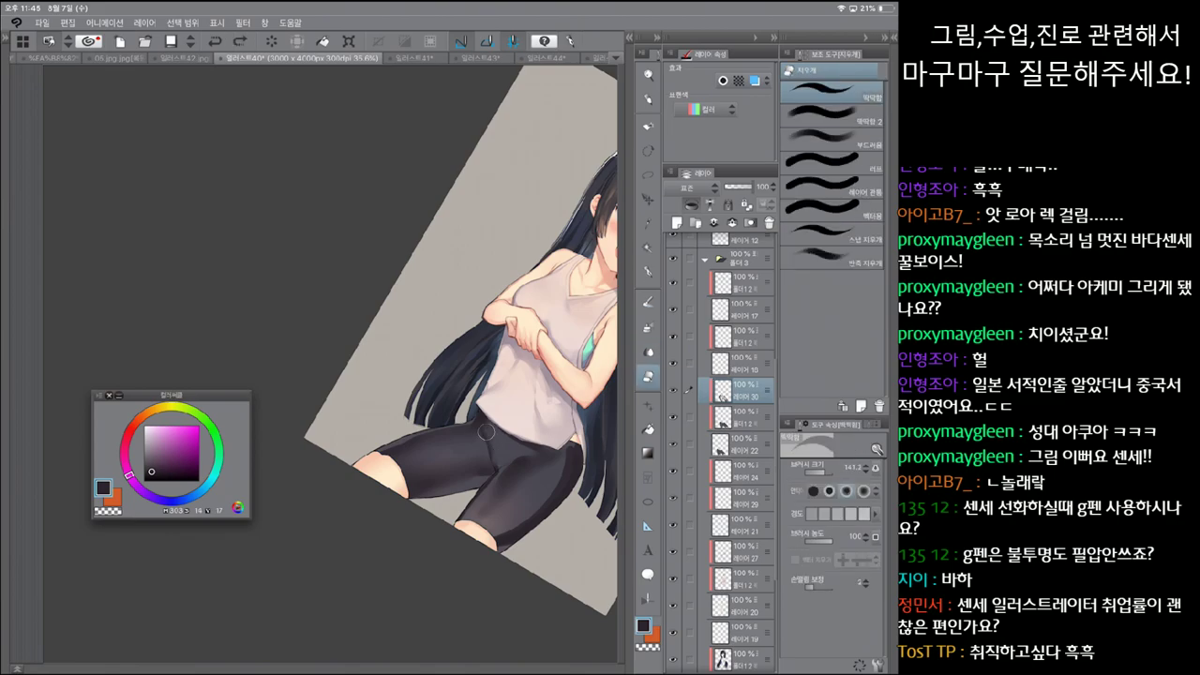
{"action": "key", "text": "j"}
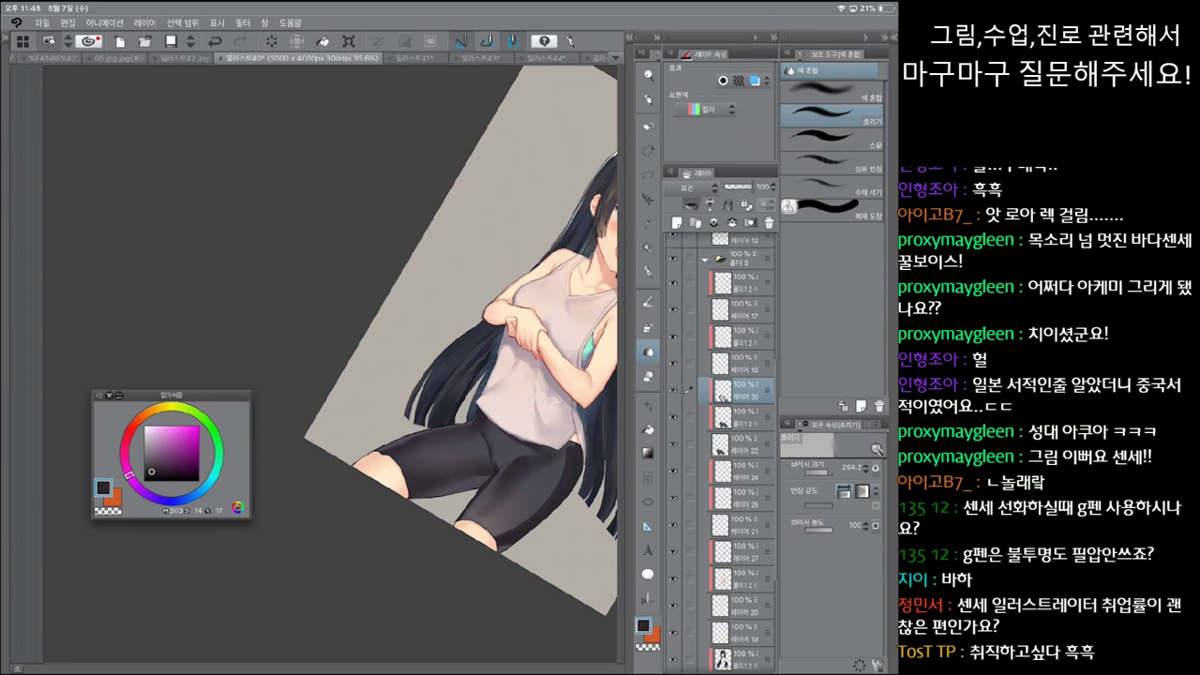
Step: Check the whole figure in a mirrored view and blur the shading on the shorts' outer thigh with a larger brush
{"action": "key", "text": "minus"}
{"action": "key", "text": "equal"}
{"action": "key", "text": "ctrl+minus"}
{"action": "key", "text": "ctrl+minus"}
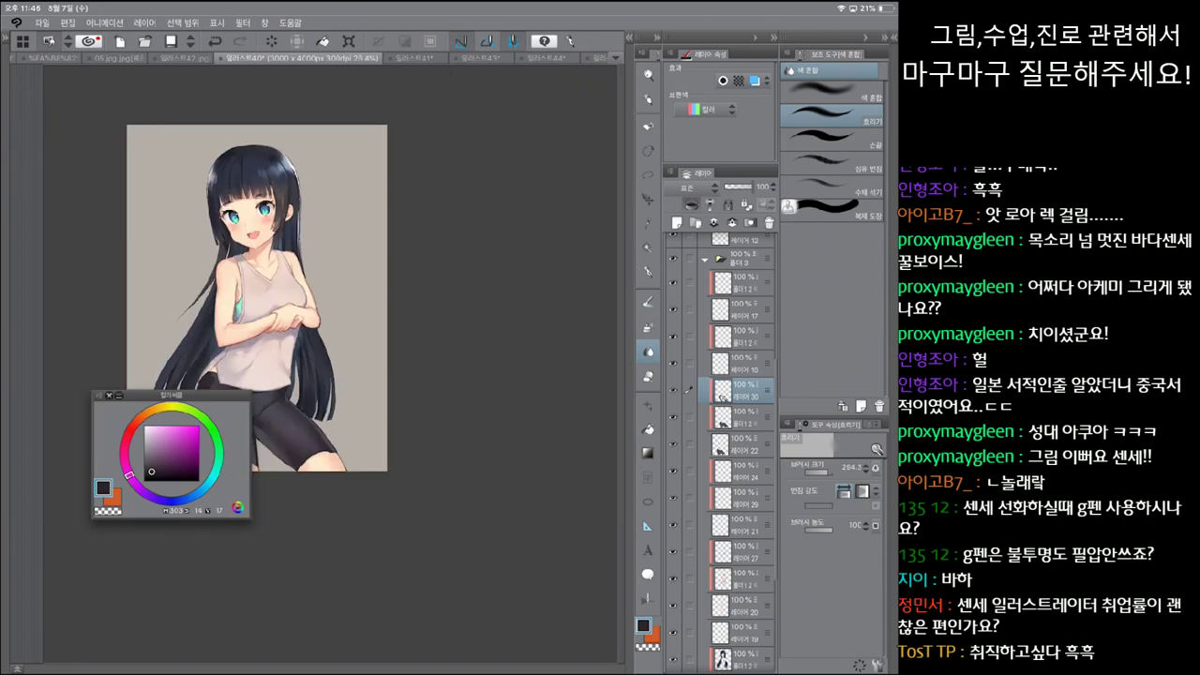
{"action": "key", "text": "ctrl+plus"}
{"action": "key", "text": "ctrl+plus"}
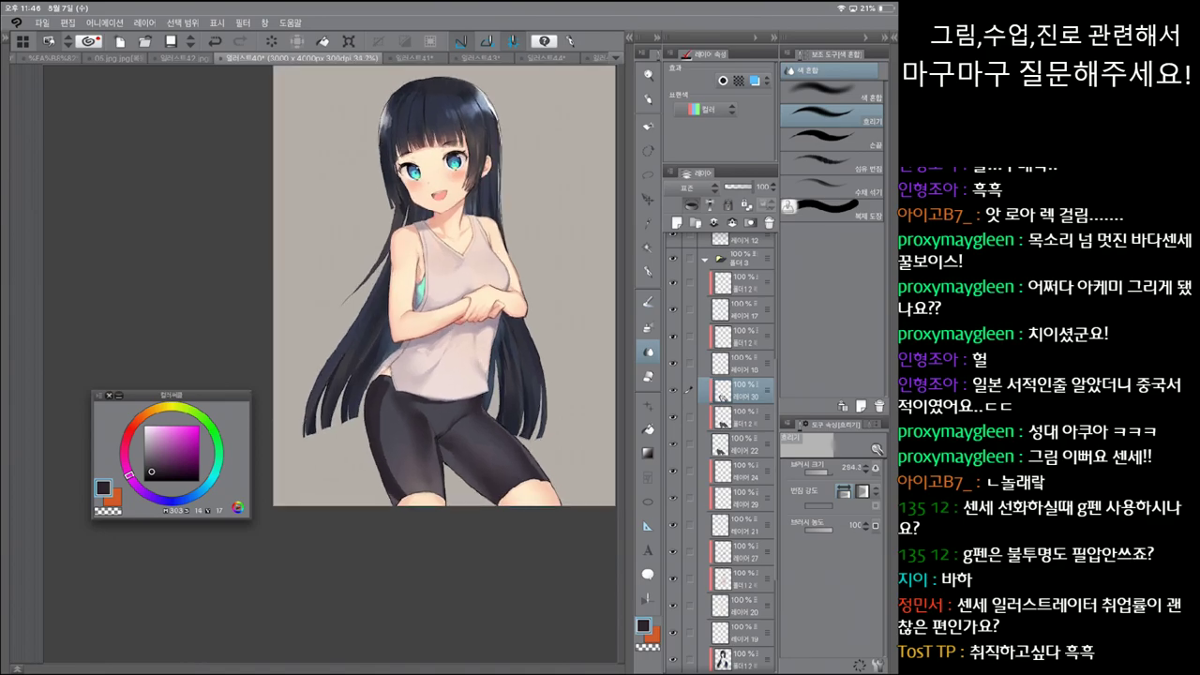
{"action": "key", "text": "minus"}
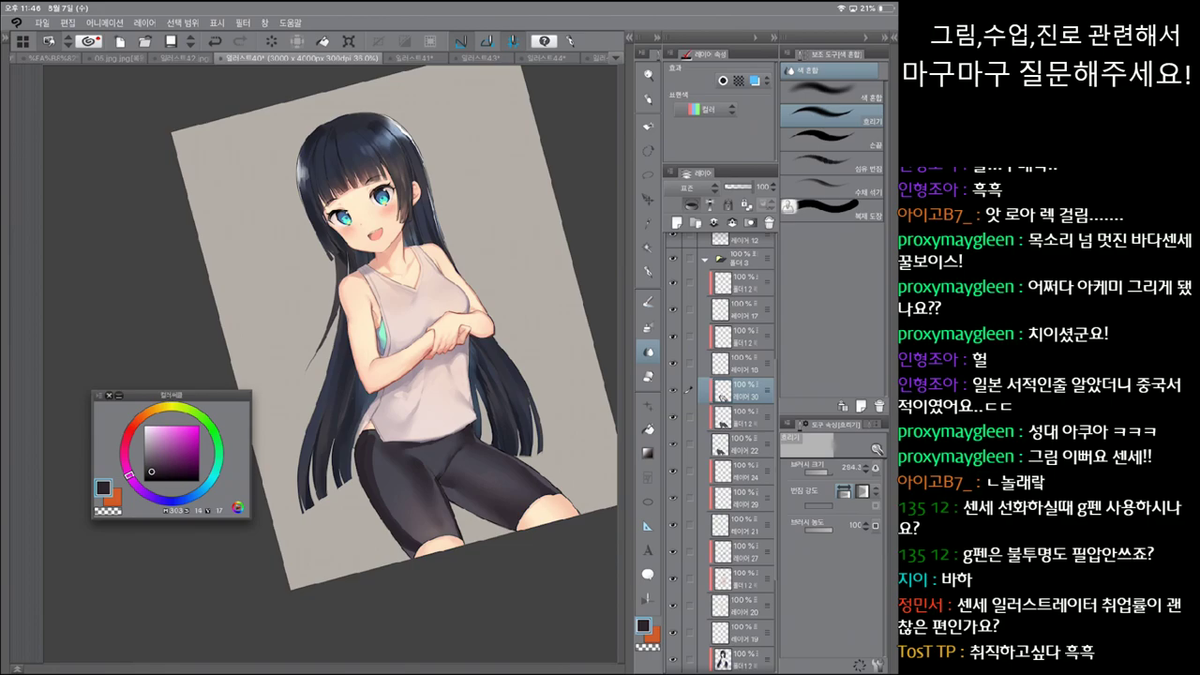
{"action": "left_click_drag", "start_coordinate": [375, 457], "coordinate": [407, 489]}
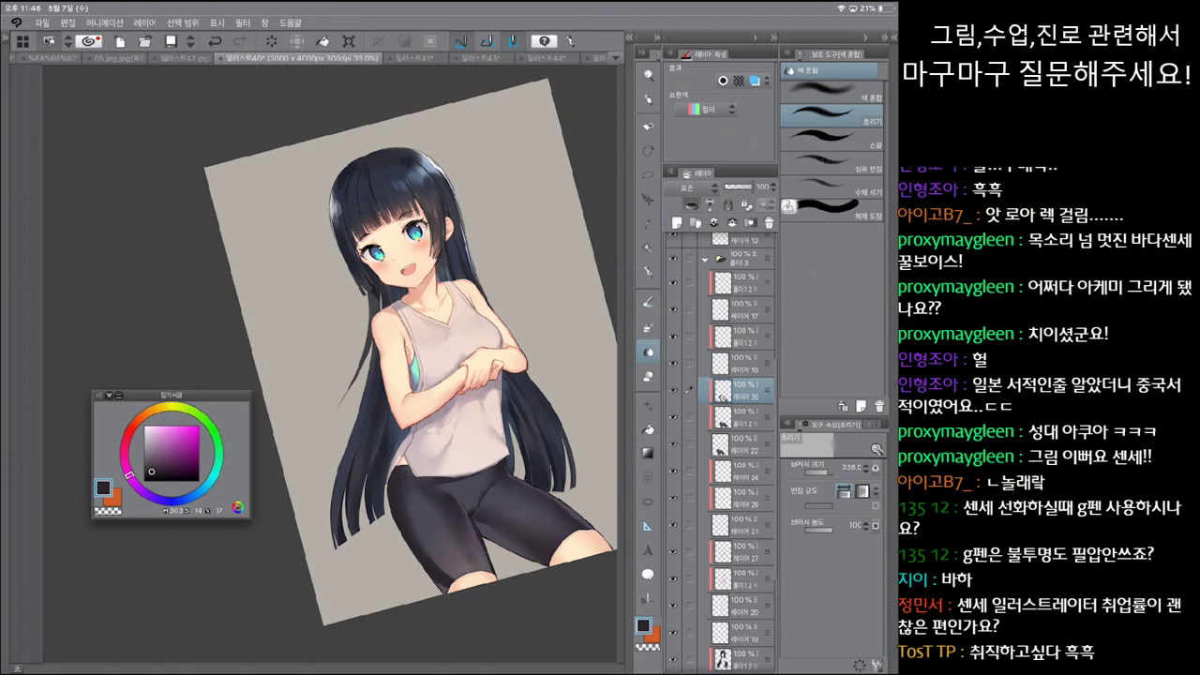
Step: Try an enlarged square watercolor brush on the shorts' shading, blend it and undo the last two strokes
{"action": "key", "text": "b"}
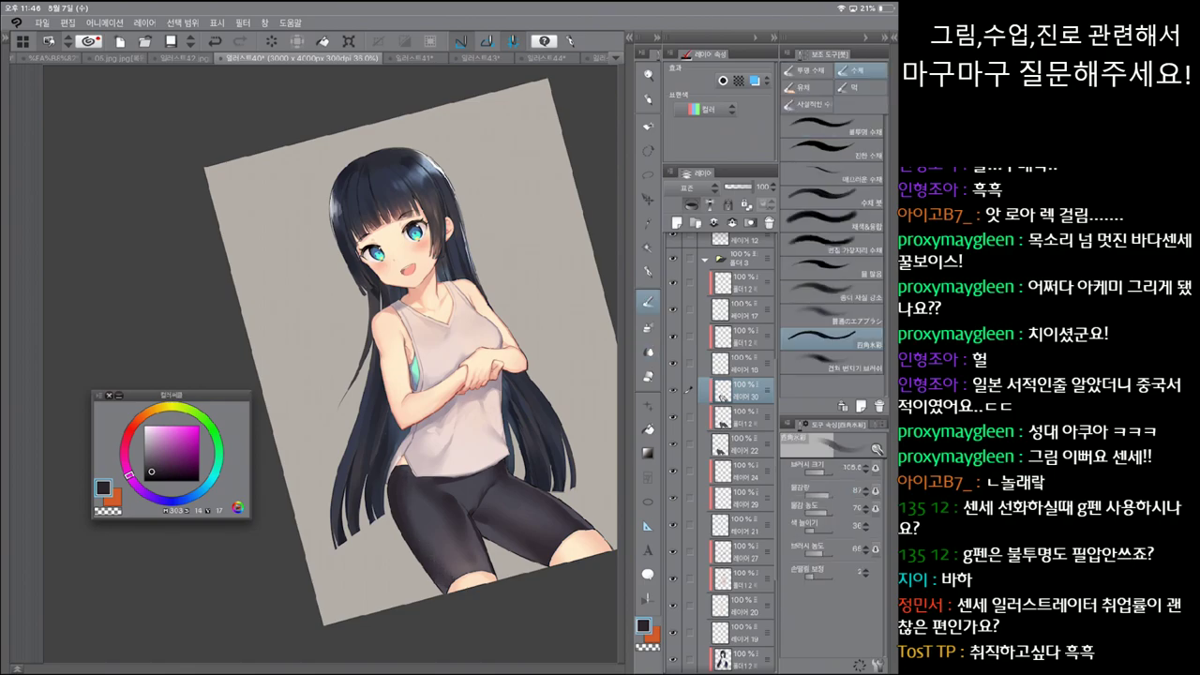
{"action": "key", "text": "bracketright"}
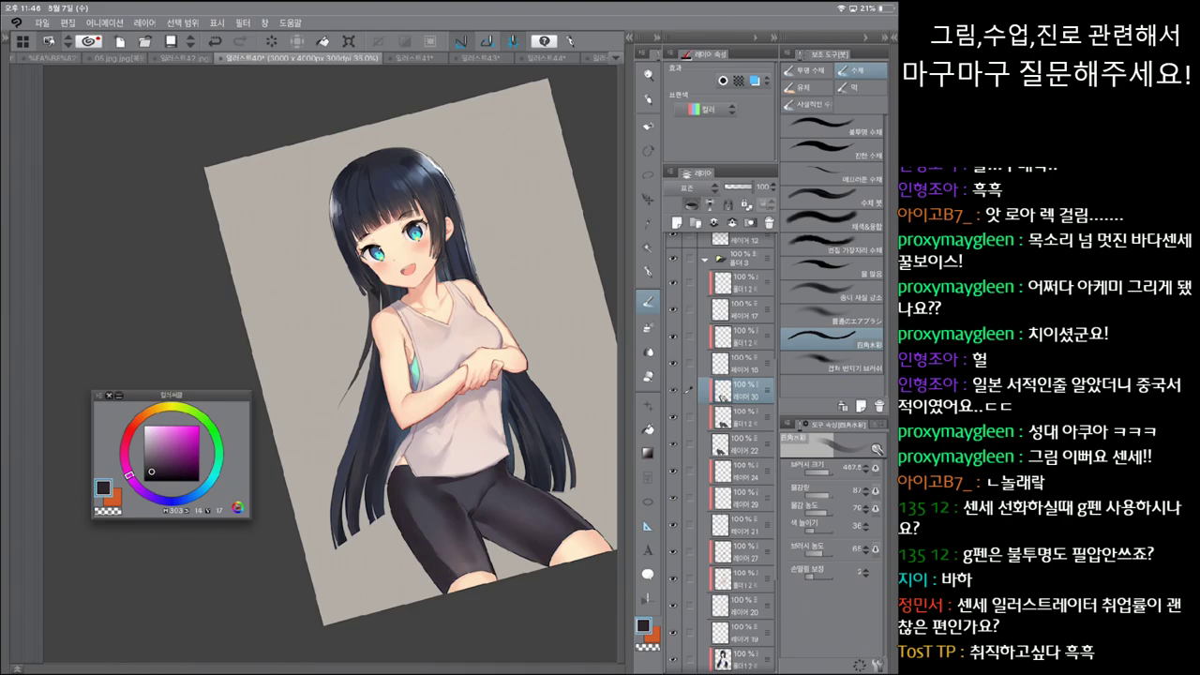
{"action": "key", "text": "j"}
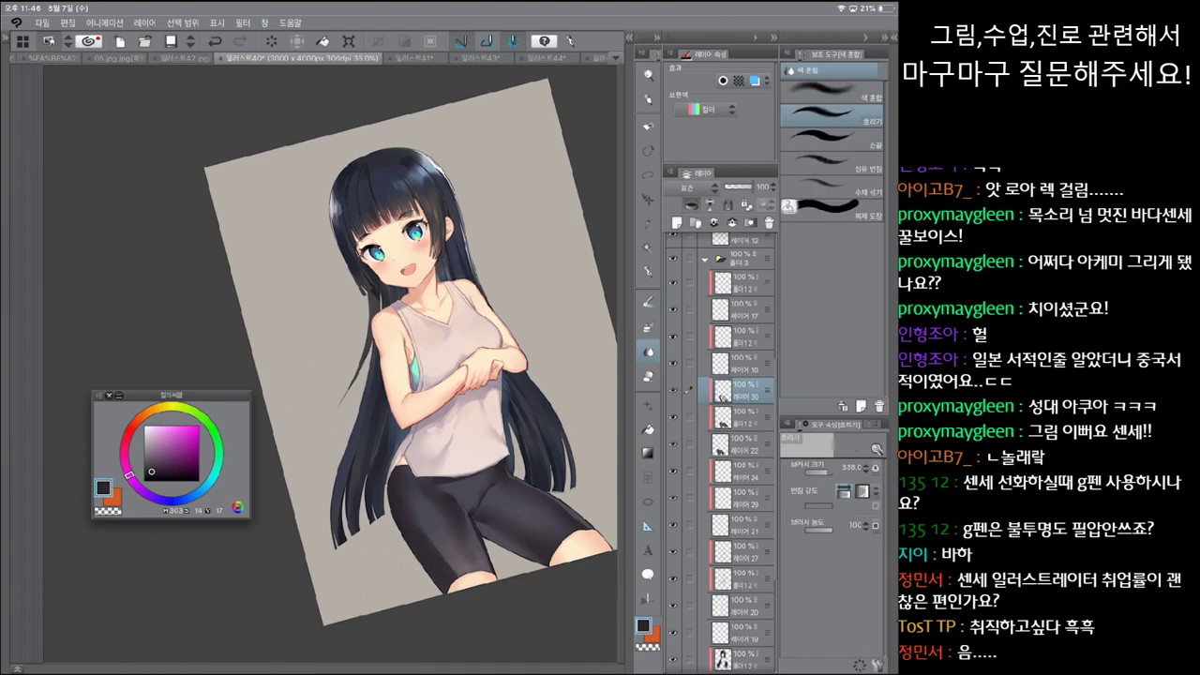
{"action": "key", "text": "ctrl+z"}
{"action": "key", "text": "ctrl+z"}
Step: Rework the shorts' shading with the eraser and a smaller square watercolor brush, and blend it with the Blur brush
{"action": "key", "text": "e"}
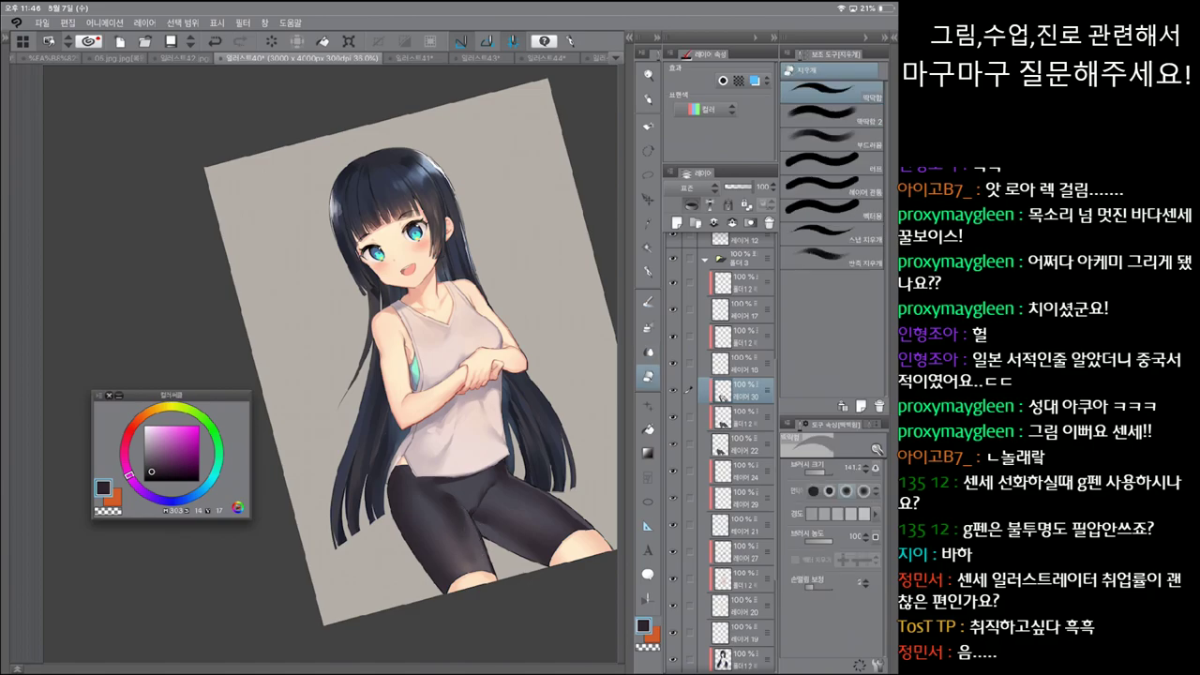
{"action": "mouse_move", "coordinate": [525, 235]}
{"action": "left_mouse_down"}
{"action": "mouse_move", "coordinate": [568, 278]}
{"action": "mouse_move", "coordinate": [506, 300]}
{"action": "mouse_move", "coordinate": [441, 365]}
{"action": "mouse_move", "coordinate": [432, 409]}
{"action": "left_mouse_up"}
{"action": "key", "text": "b"}
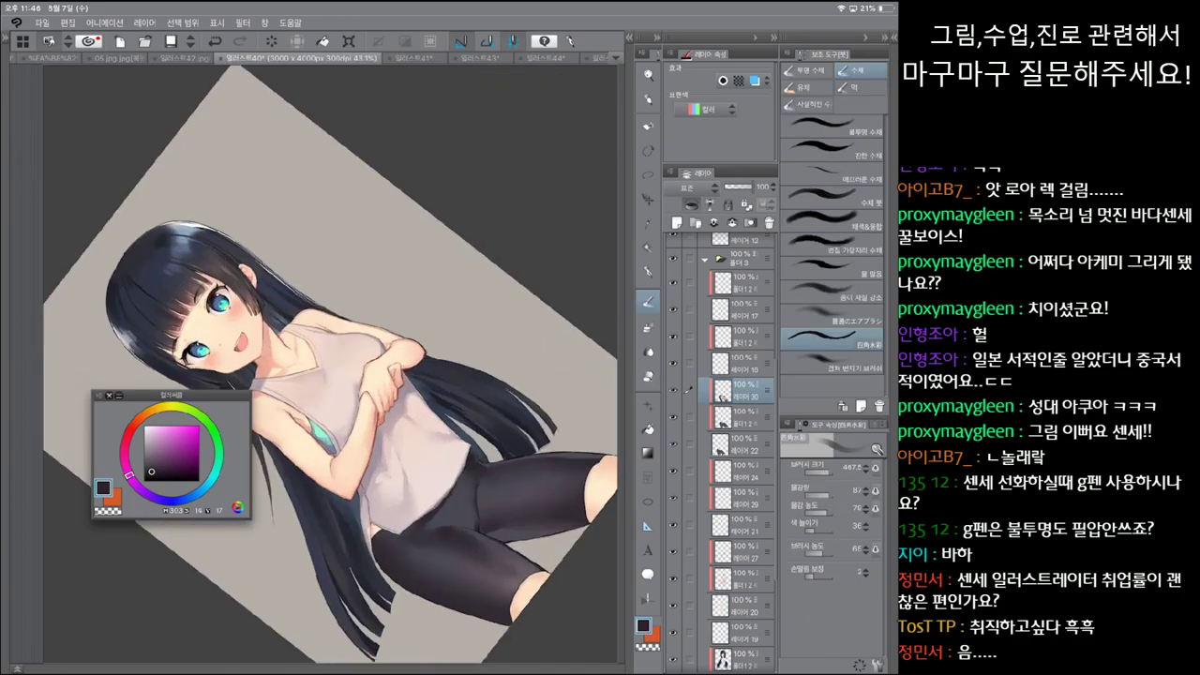
{"action": "key", "text": "bracketleft"}
{"action": "key", "text": "ctrl+z"}
{"action": "key", "text": "bracketleft"}
{"action": "key", "text": "bracketleft"}
{"action": "key", "text": "ctrl+y"}
{"action": "key", "text": "j"}
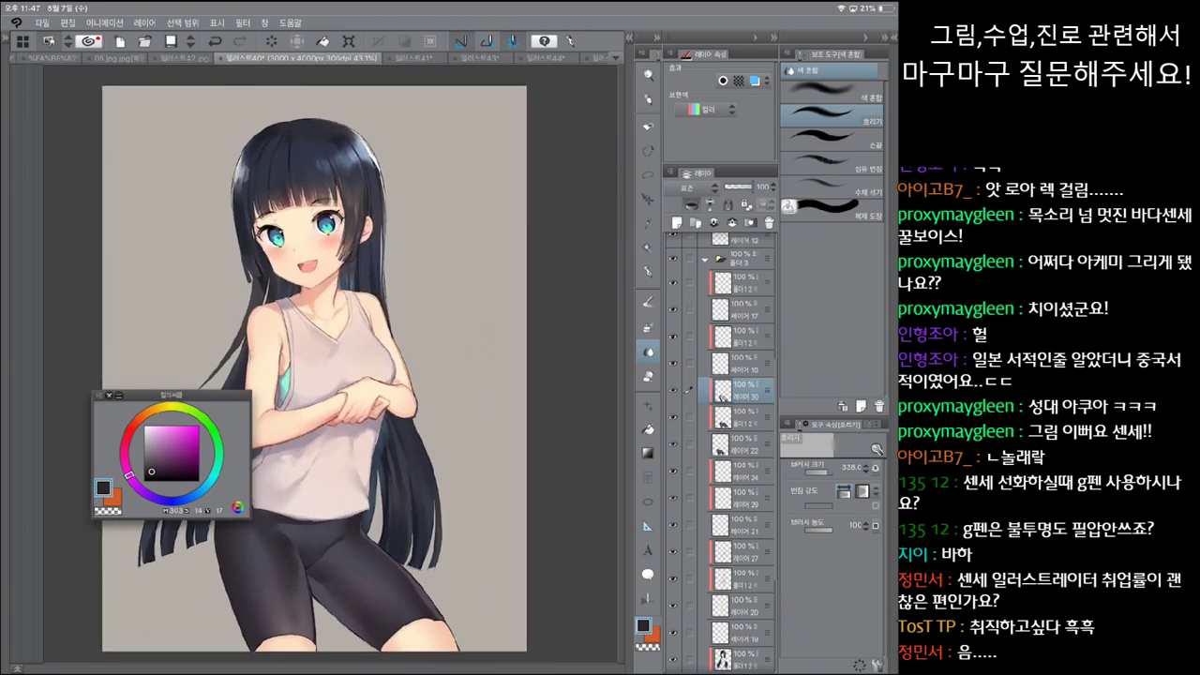
Step: Try erasing part of the shorts' shading below the shirt hem and undo the strokes
{"action": "key", "text": "ctrl+0"}
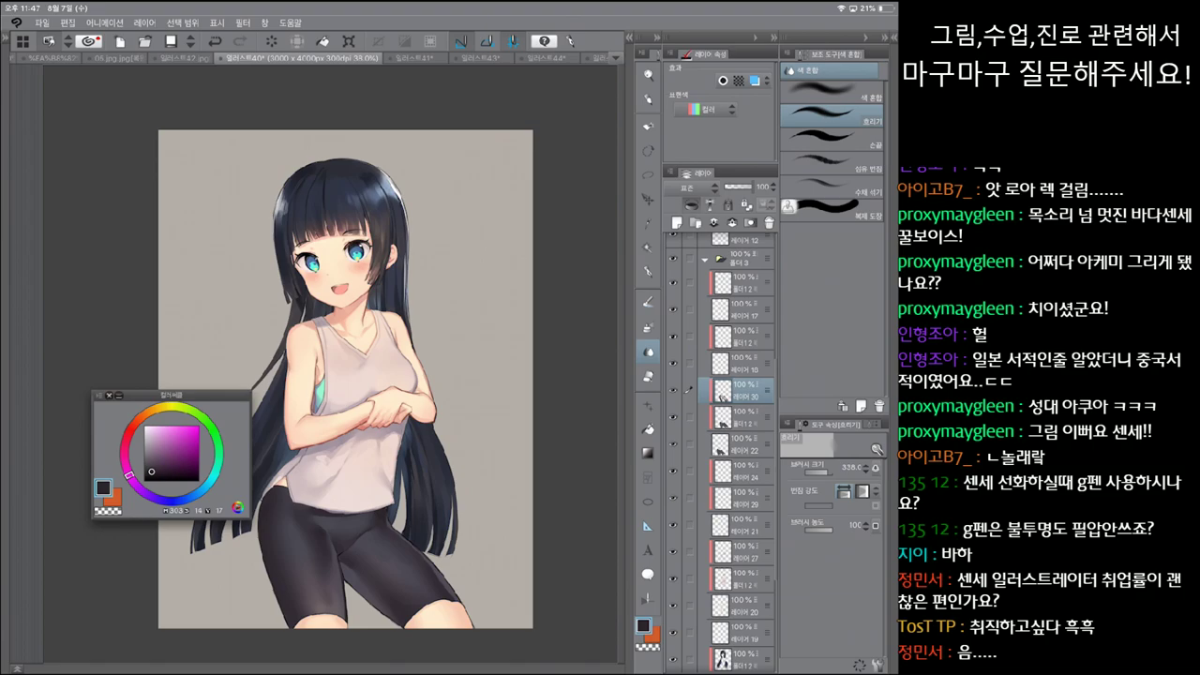
{"action": "scroll", "coordinate": [410, 494], "scroll_direction": "up", "scroll_amount": 2}
{"action": "key", "text": "e"}
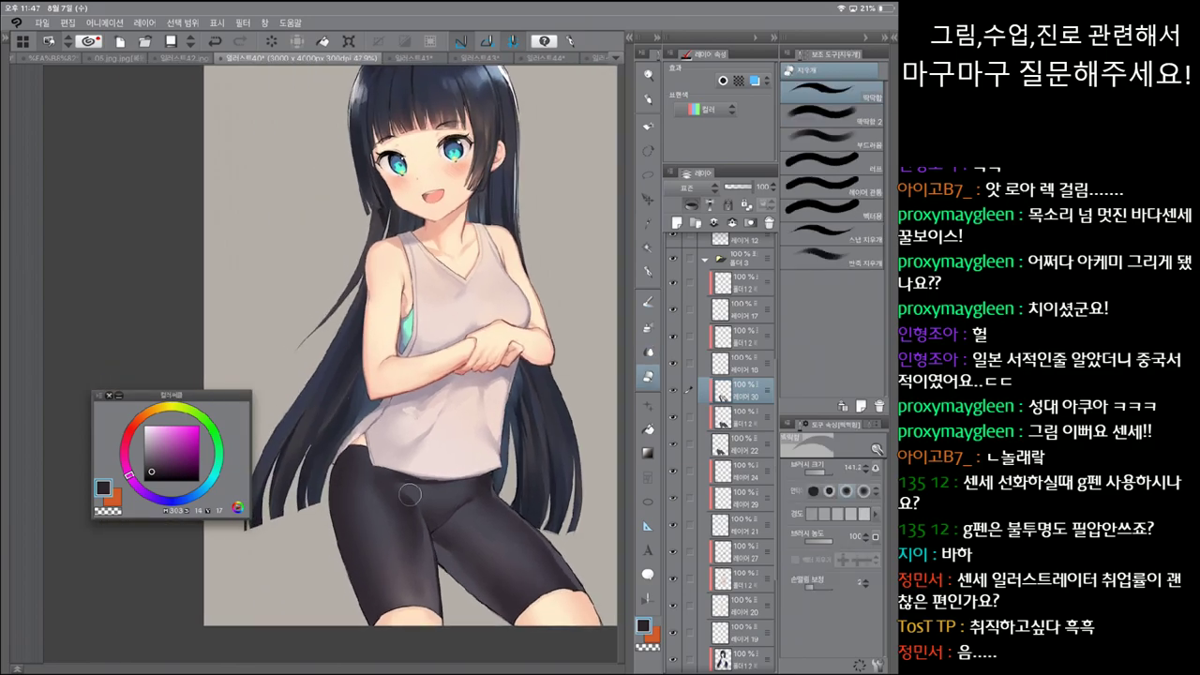
{"action": "key", "text": "ctrl+z"}
{"action": "left_click", "coordinate": [415, 507]}
{"action": "key", "text": "ctrl+z"}
{"action": "key", "text": "j"}
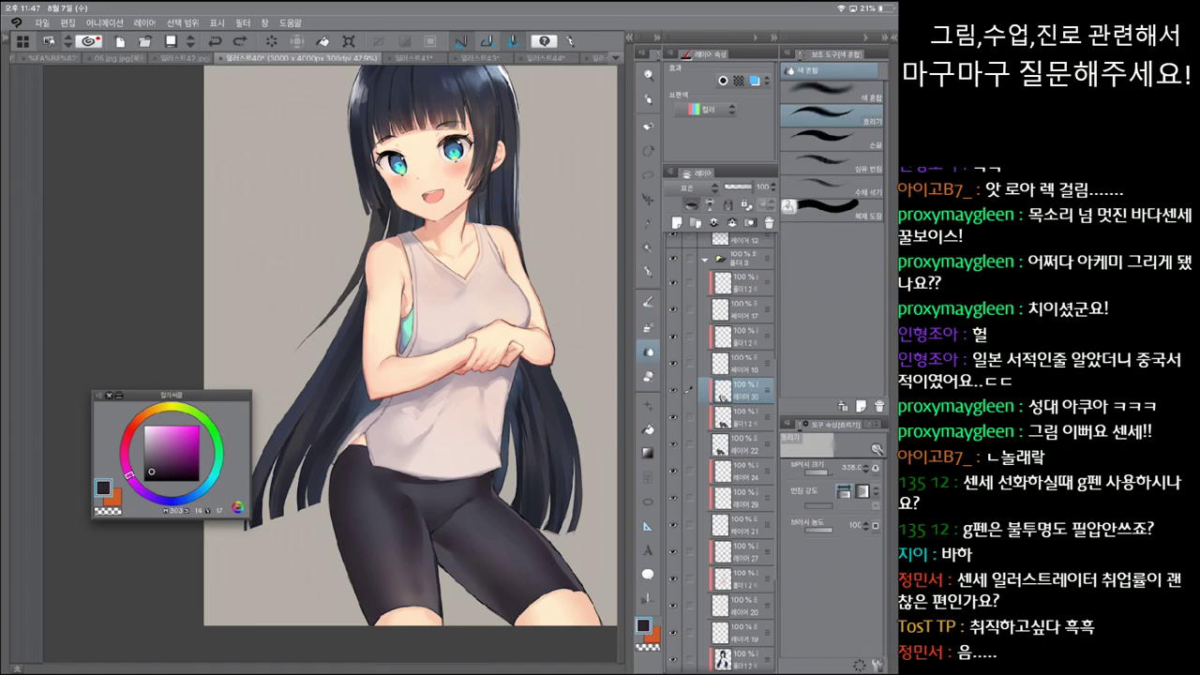
Step: Compare the shorts with and without the last edit, leave it undone and return to the square watercolor brush
{"action": "key", "text": "ctrl+y"}
{"action": "key", "text": "ctrl+z"}
{"action": "key", "text": "ctrl+y"}
{"action": "key", "text": "ctrl+z"}
{"action": "key", "text": "b"}
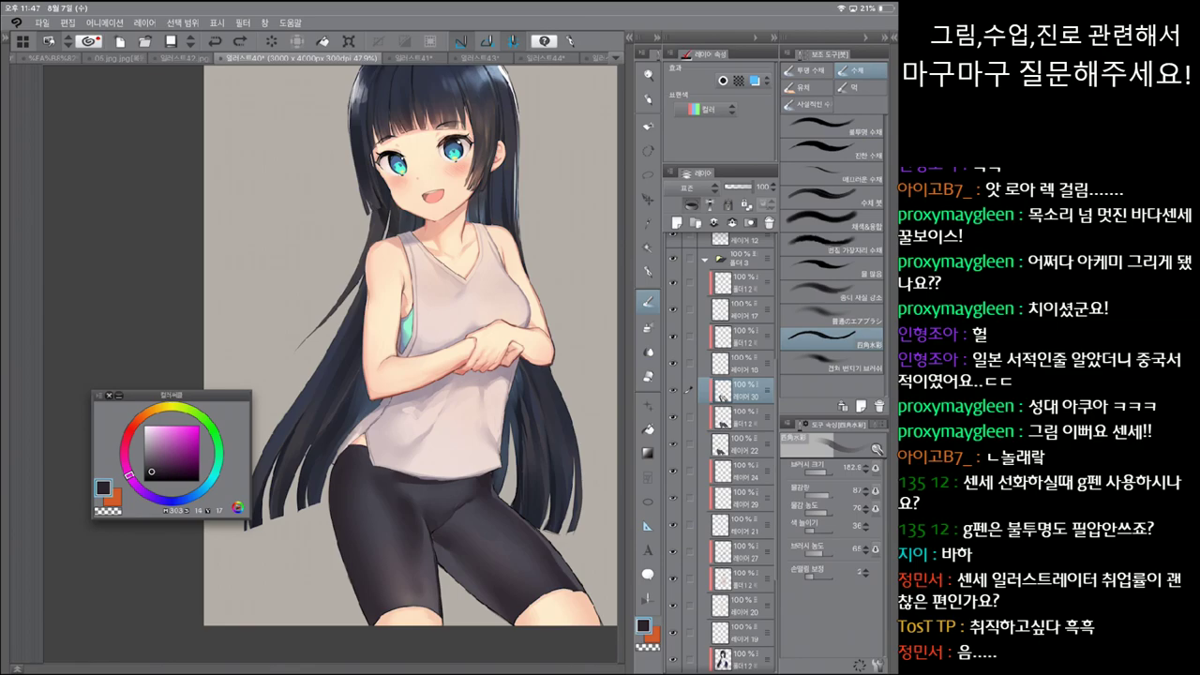
Step: Compare the shorts with and without the last shading stroke, and keep the stroke
{"action": "key", "text": "ctrl+z"}
{"action": "key", "text": "ctrl+y"}
{"action": "key", "text": "j"}
{"action": "key", "text": "ctrl+z"}
{"action": "key", "text": "ctrl+y"}
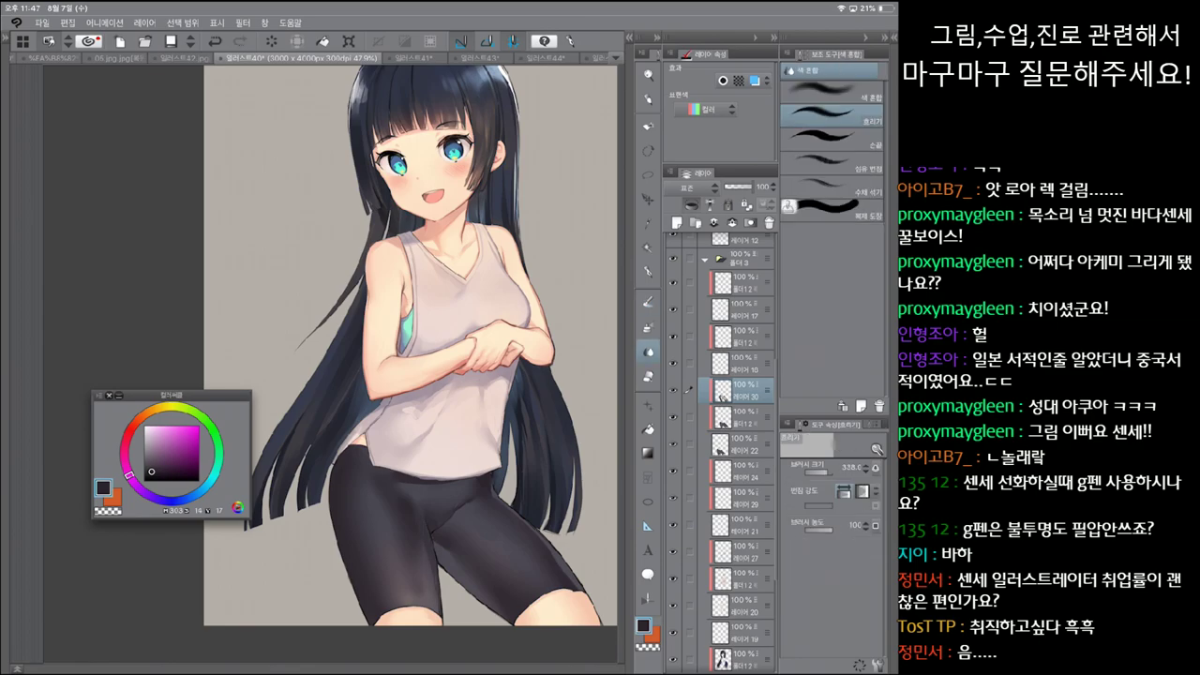
{"action": "key", "text": "ctrl+z"}
{"action": "key", "text": "ctrl+y"}
Step: Try a square watercolor stroke on the shorts just below the shirt hem, undo it and return to the Blur brush
{"action": "key", "text": "b"}
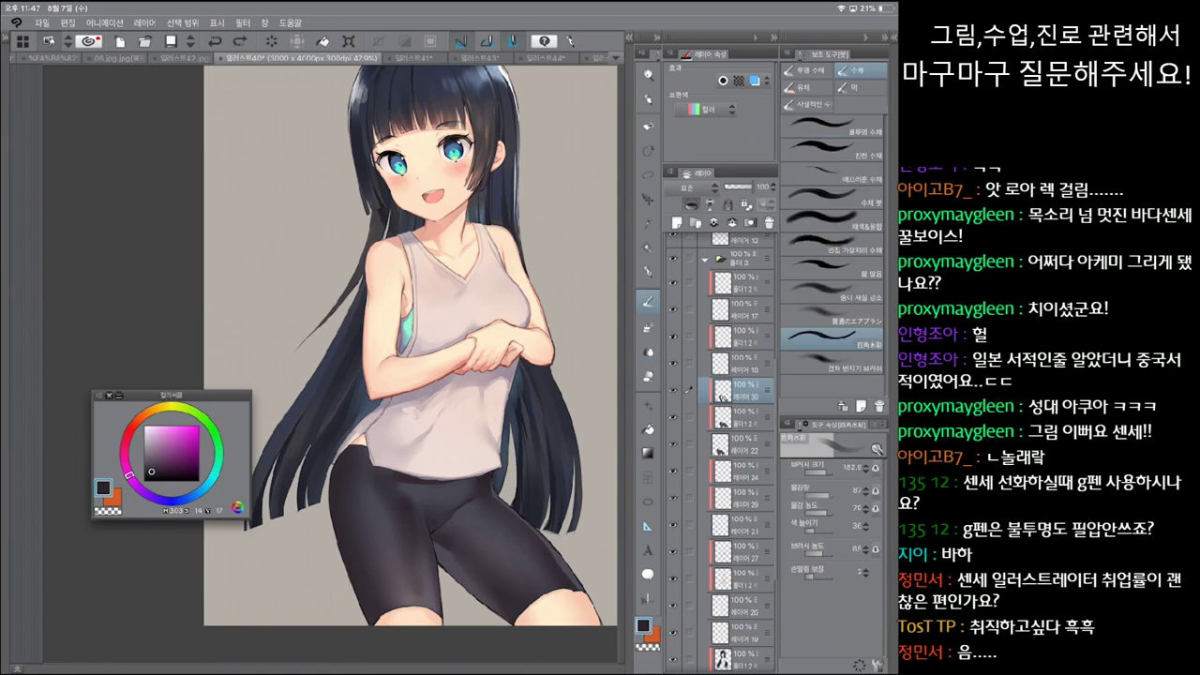
{"action": "left_click_drag", "start_coordinate": [392, 480], "coordinate": [401, 493]}
{"action": "key", "text": "ctrl+z"}
{"action": "key", "text": "j"}
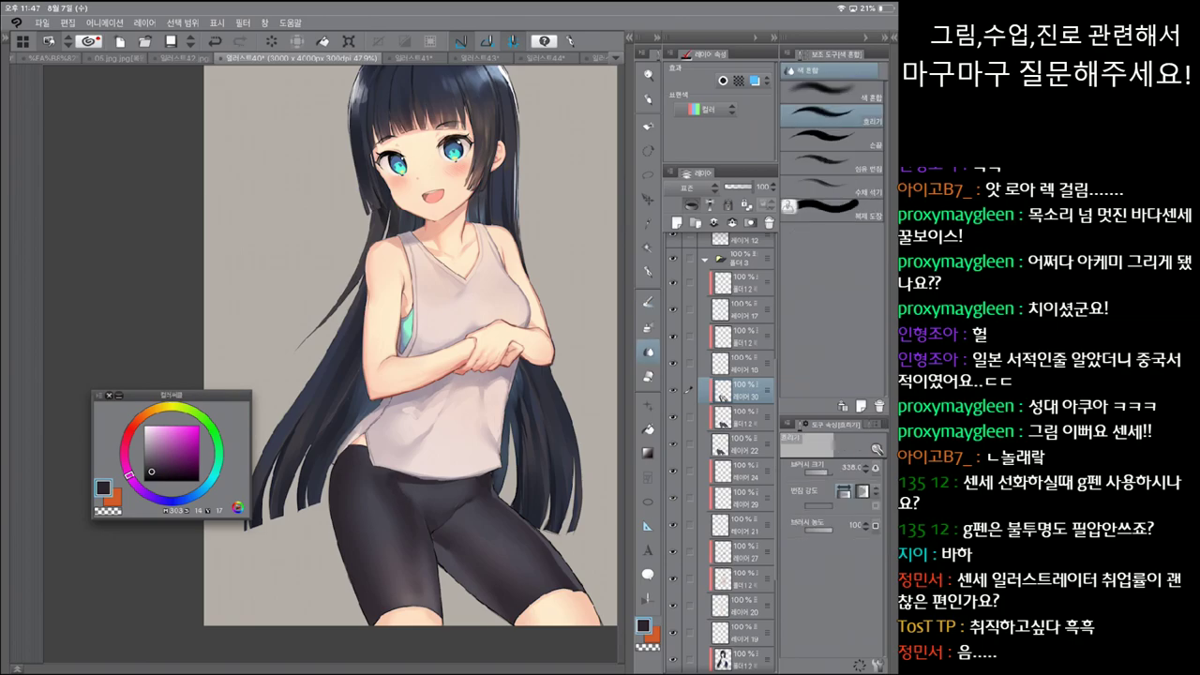
Step: Examine the shorts' shading in tilted, mirrored and zoomed views of the figure
{"action": "key", "text": "minus"}
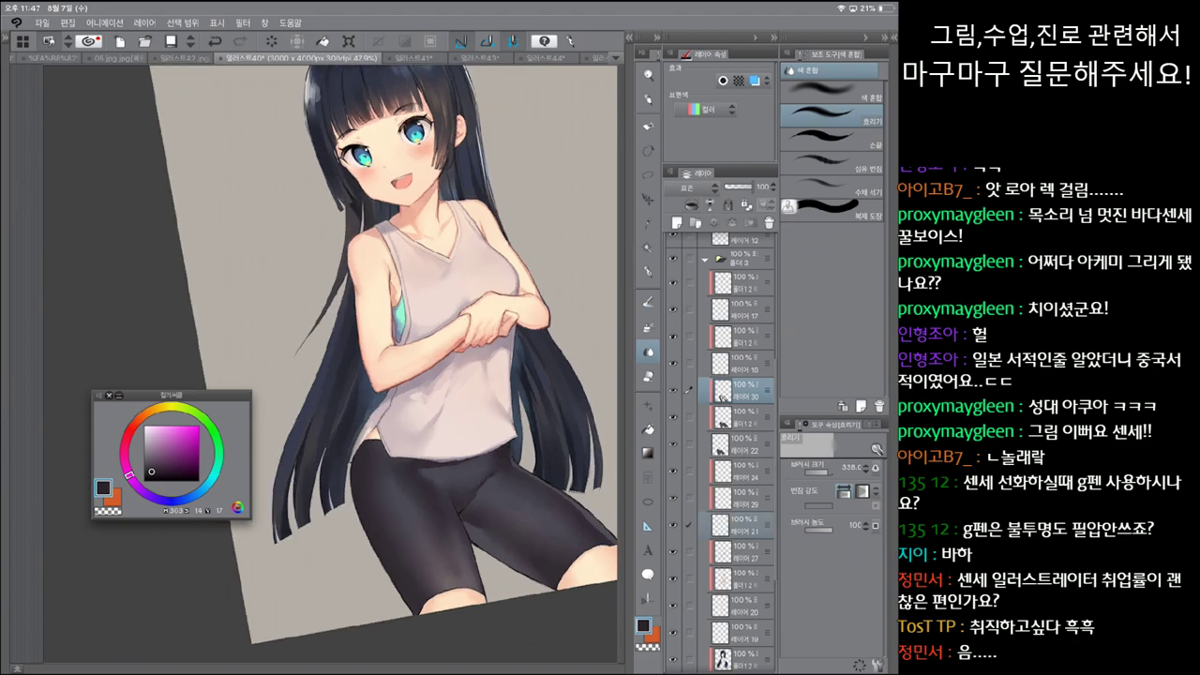
{"action": "key", "text": "asciicircum"}
{"action": "key", "text": "asciicircum"}
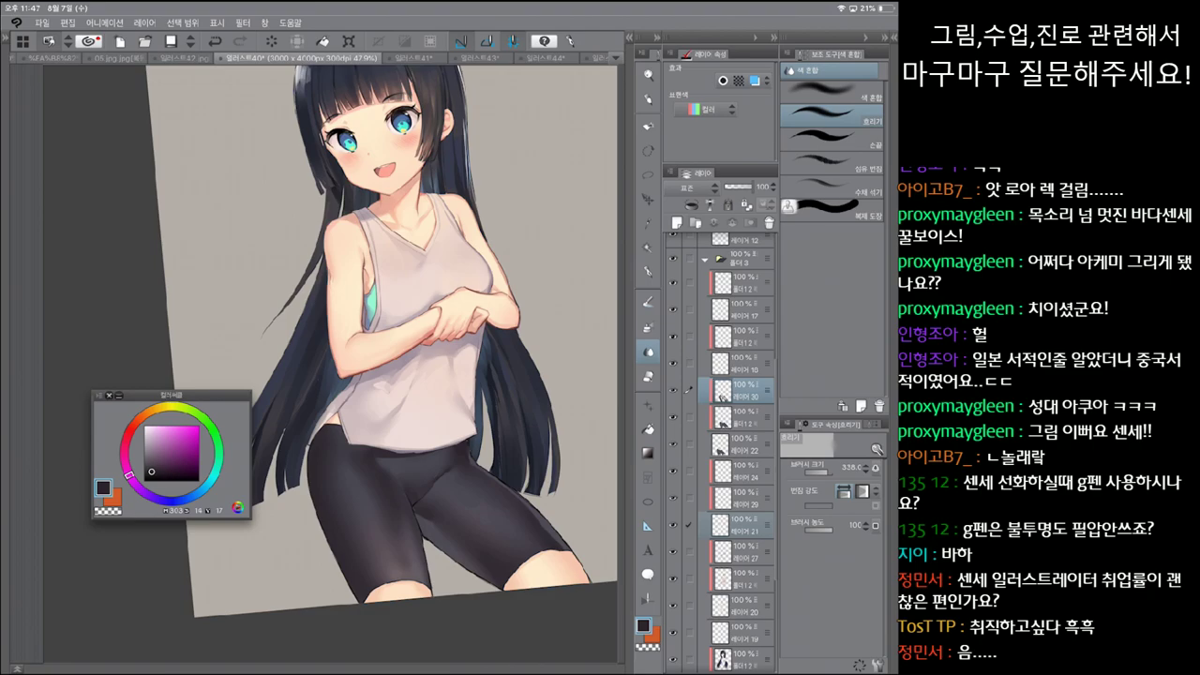
{"action": "key", "text": "asciicircum"}
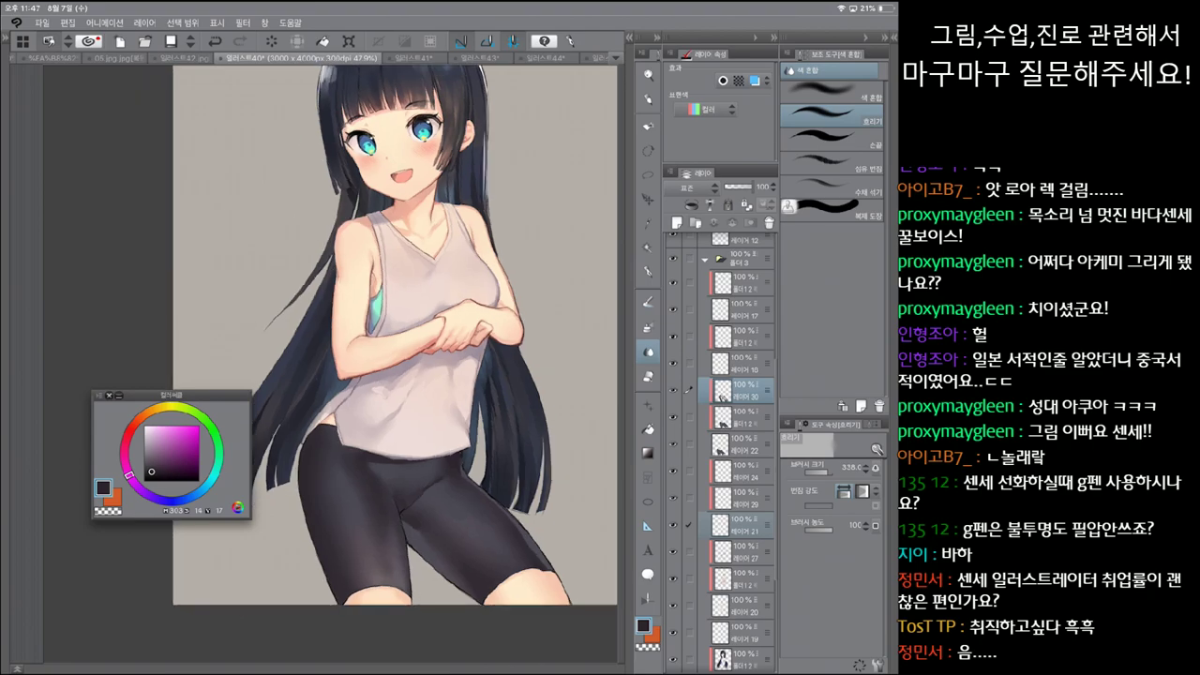
{"action": "key", "text": "minus"}
{"action": "key", "text": "ctrl+minus"}
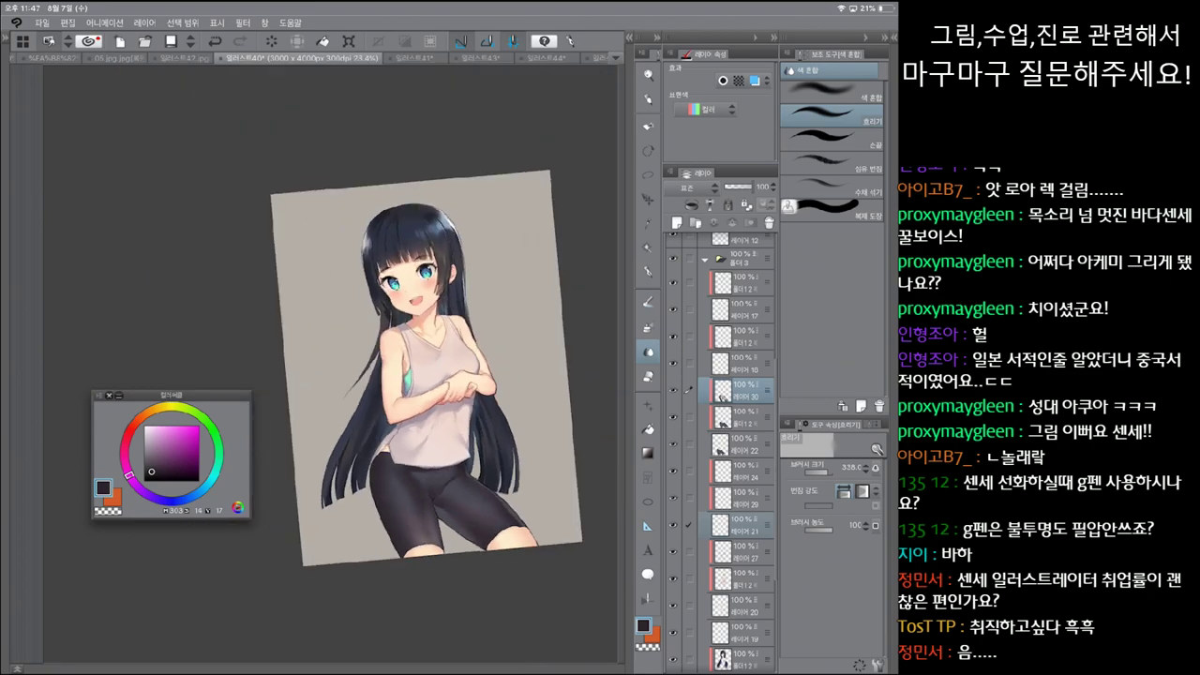
{"action": "key", "text": "ctrl+plus"}
{"action": "key", "text": "minus"}
{"action": "key", "text": "ctrl+plus"}
{"action": "key", "text": "minus"}
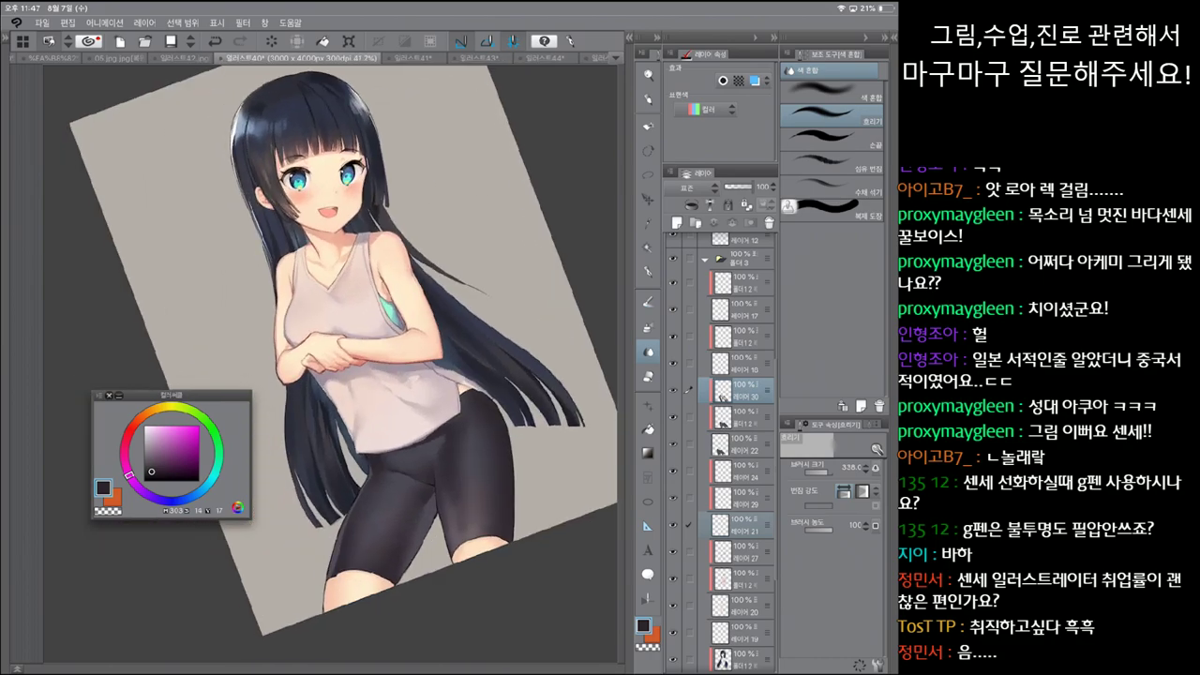
{"action": "key", "text": "ctrl+plus"}
Step: Enlarge the square watercolor brush and set a dark purple with hue 291, saturation 14 and value 20 for the shorts
{"action": "key", "text": "b"}
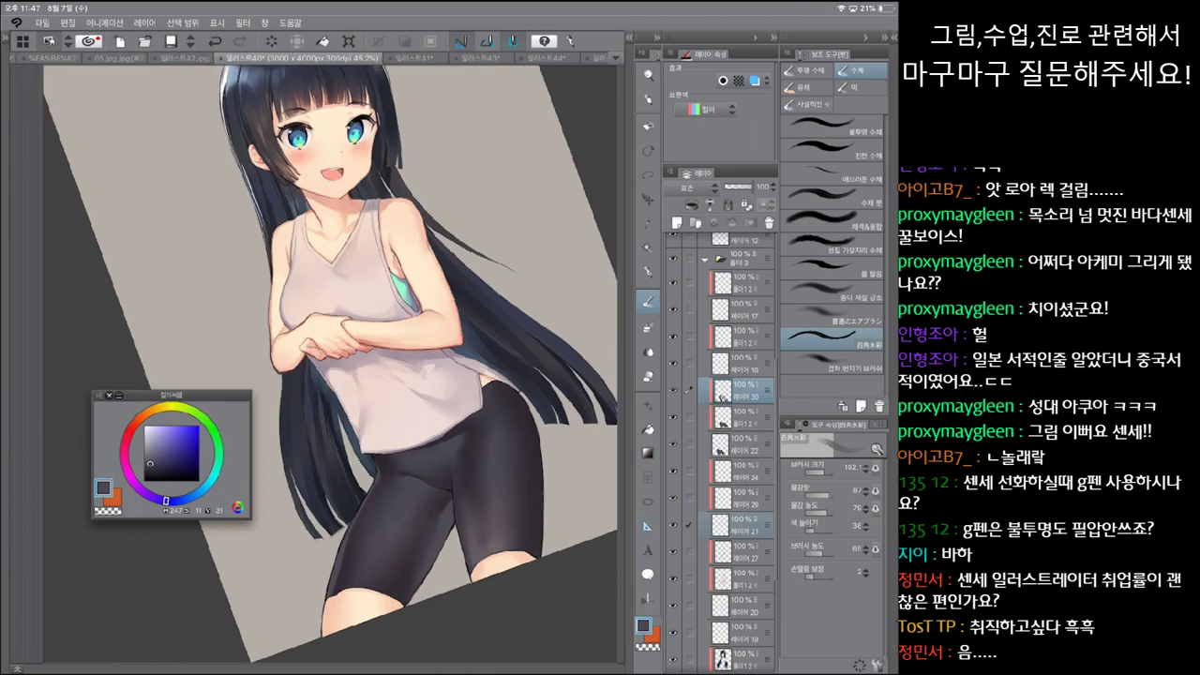
{"action": "key", "text": "minus"}
{"action": "key", "text": "ctrl+minus"}
{"action": "key", "text": "ctrl+plus"}
{"action": "key", "text": "bracketright"}
{"action": "key", "text": "bracketright"}
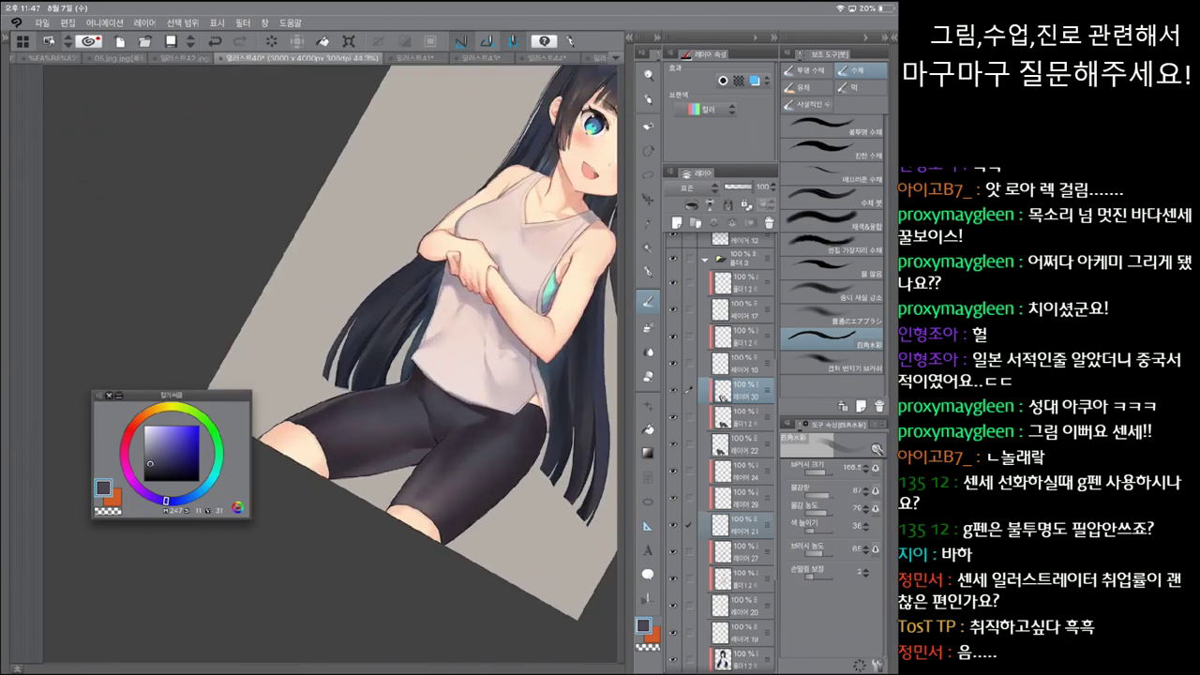
{"action": "left_click_drag", "start_coordinate": [165, 501], "coordinate": [134, 481]}
Step: Try the G pen on the shorts and undo the stroke
{"action": "key", "text": "p"}
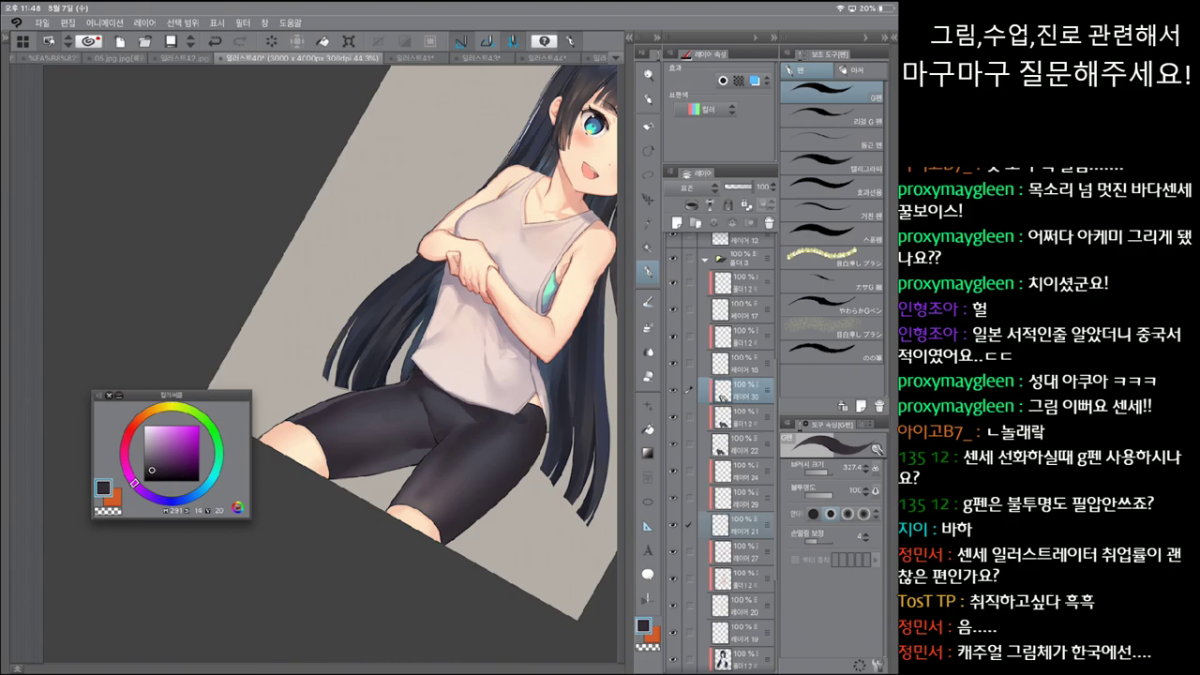
{"action": "key", "text": "ctrl+z"}
{"action": "scroll", "coordinate": [421, 357], "scroll_direction": "up", "scroll_amount": 6}
{"action": "key", "text": "ctrl+minus"}
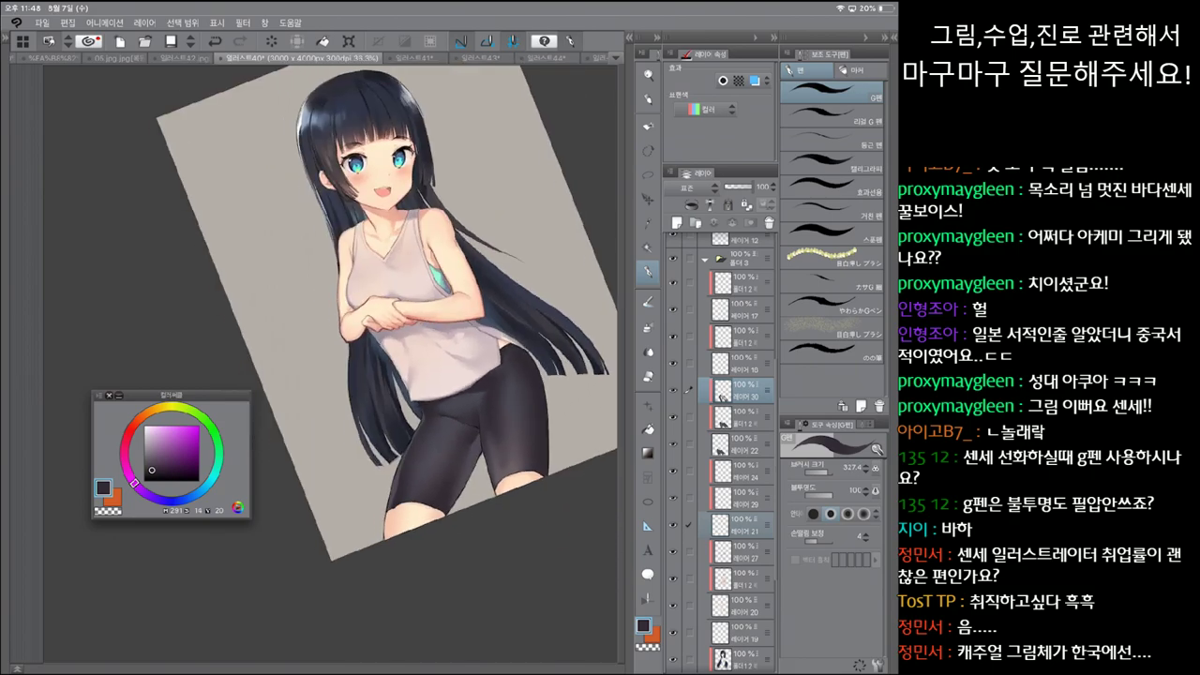
{"action": "key", "text": "ctrl+minus"}
Step: Switch to the Real G pen and enlarge it to about 281 for the shorts' shading
{"action": "left_click", "coordinate": [833, 114]}
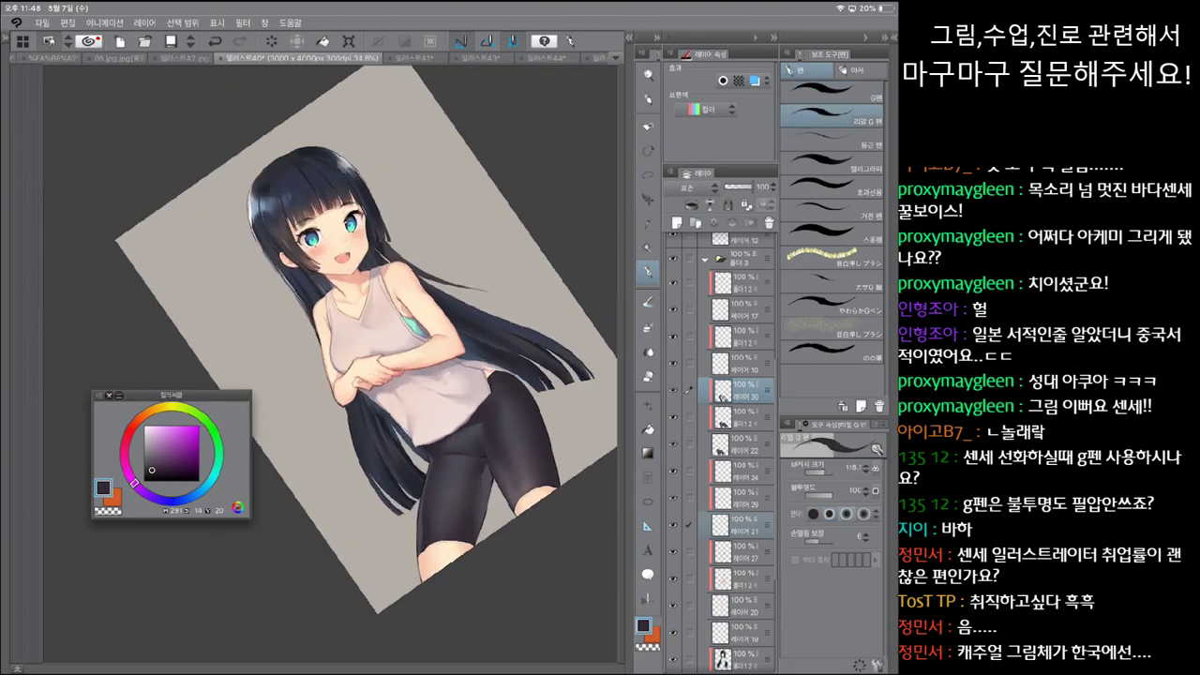
{"action": "key", "text": "bracketright"}
{"action": "key", "text": "bracketright"}
{"action": "key", "text": "asciicircum"}
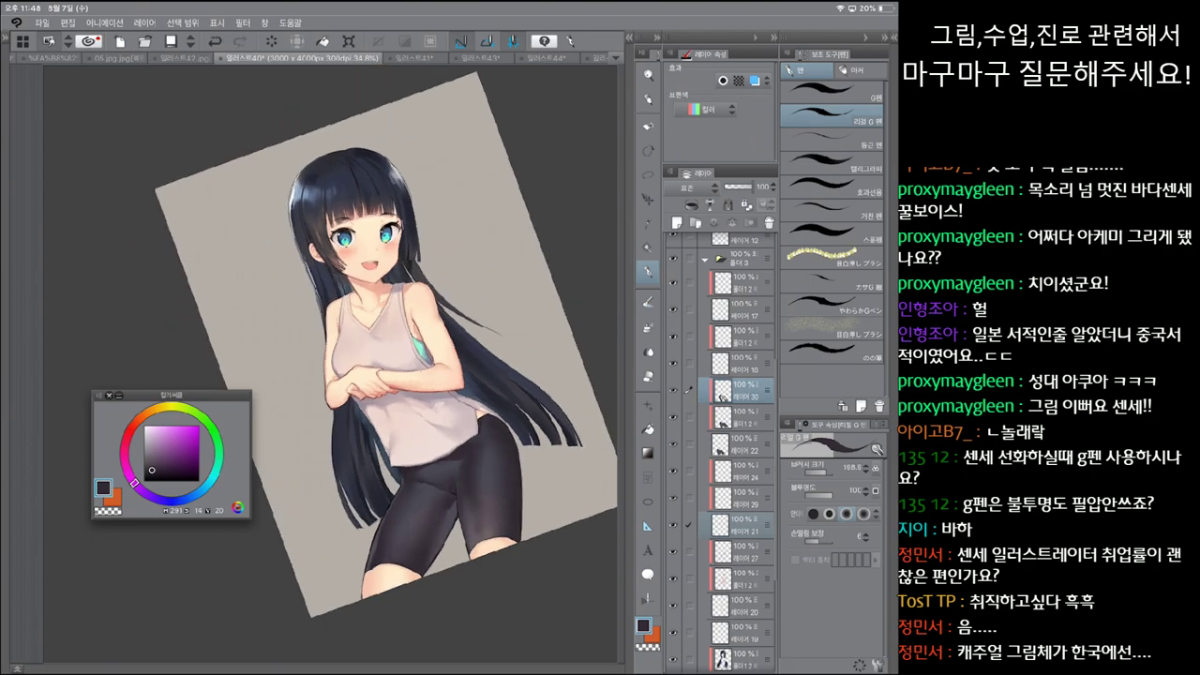
{"action": "key", "text": "asciicircum"}
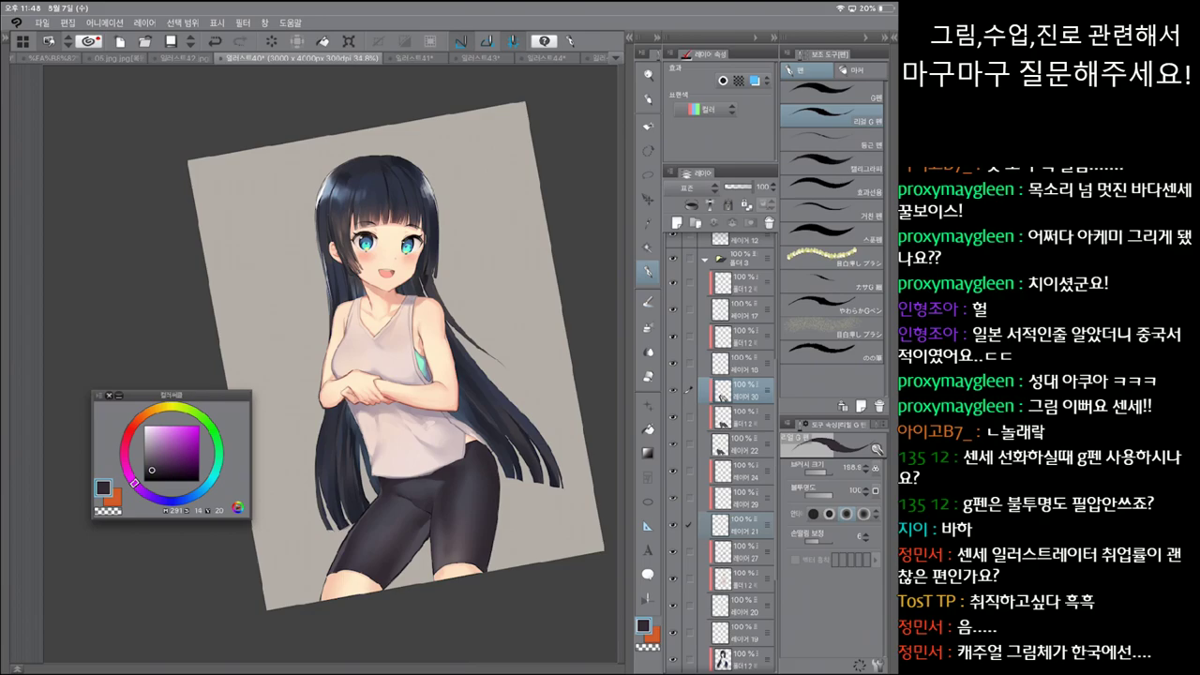
{"action": "key", "text": "bracketright"}
{"action": "key", "text": "bracketright"}
{"action": "key", "text": "bracketright"}
{"action": "key", "text": "asciicircum"}
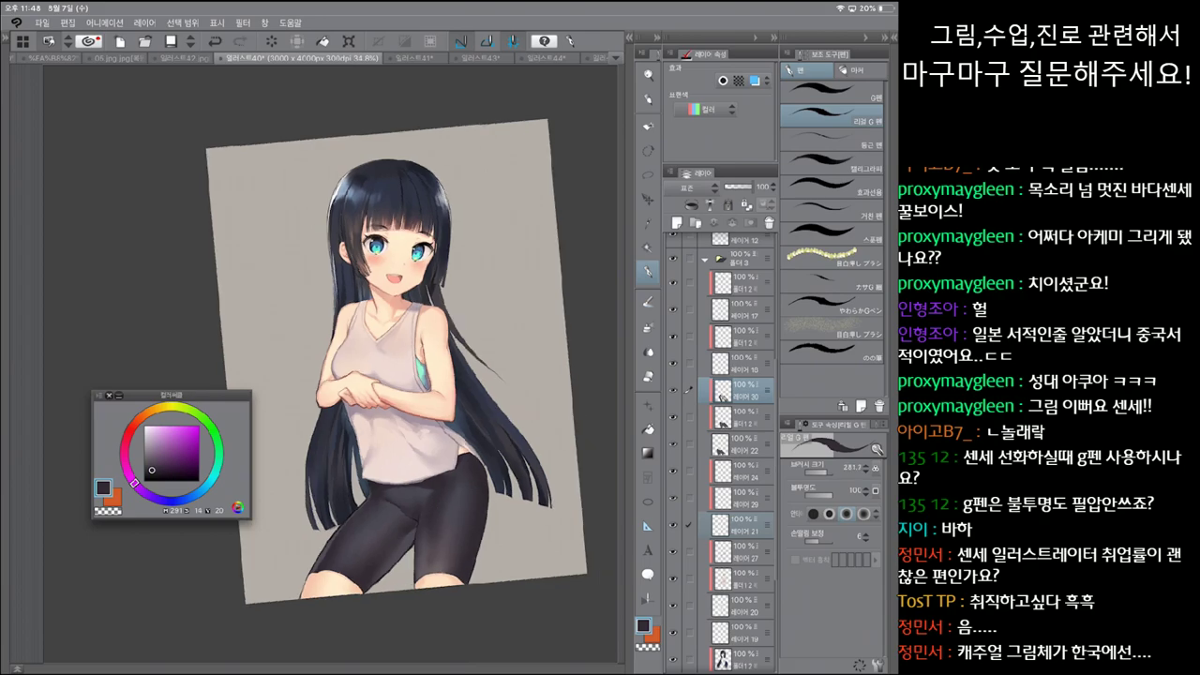
{"action": "key", "text": "ctrl+plus"}
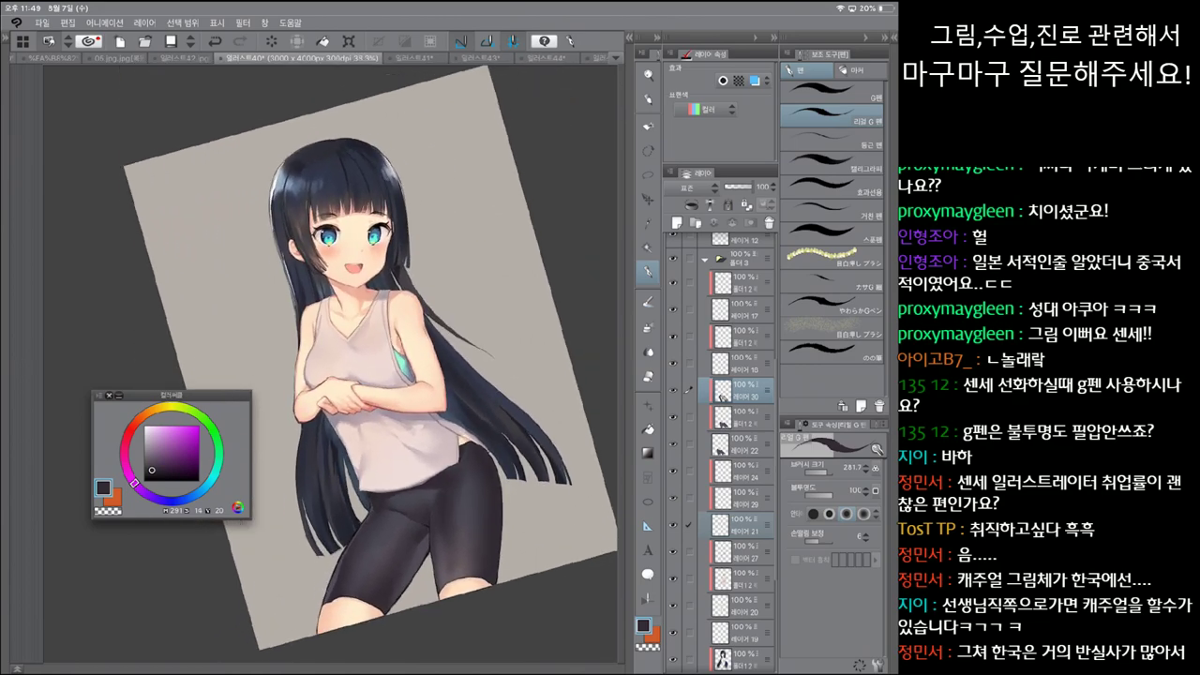
Step: Enlarge the soft airbrush to about 302, try a light skin-toned glow on the shorts' leg and undo the strokes
{"action": "key", "text": "b"}
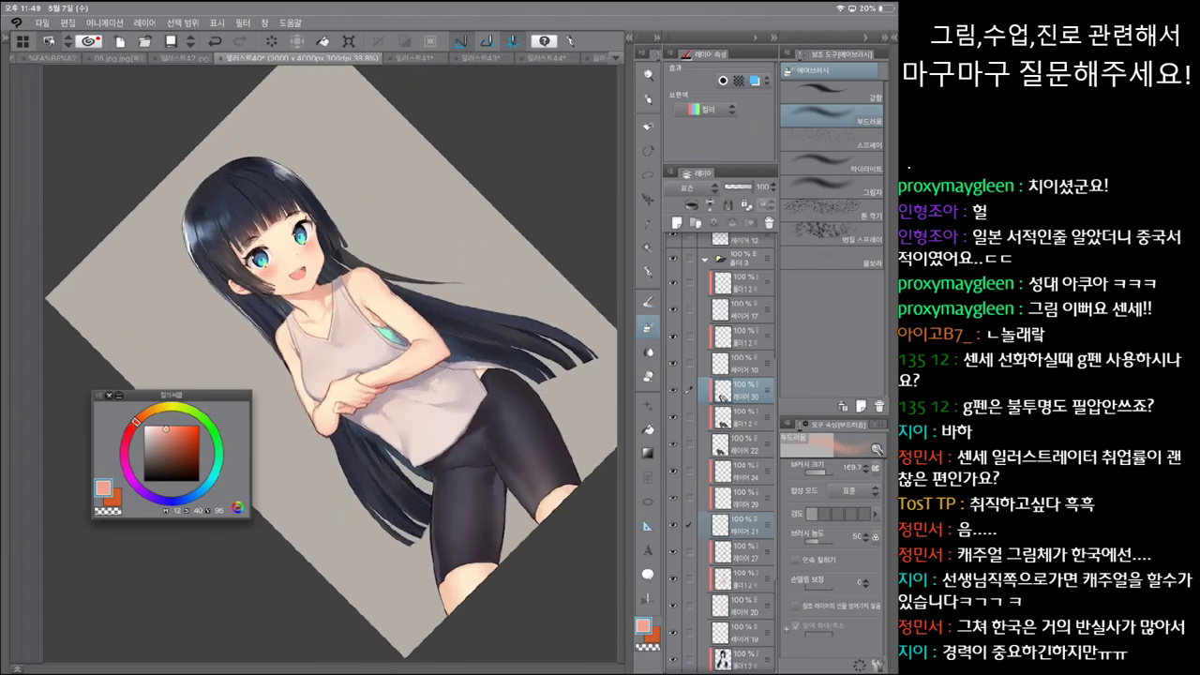
{"action": "key", "text": "b"}
{"action": "key", "text": "b"}
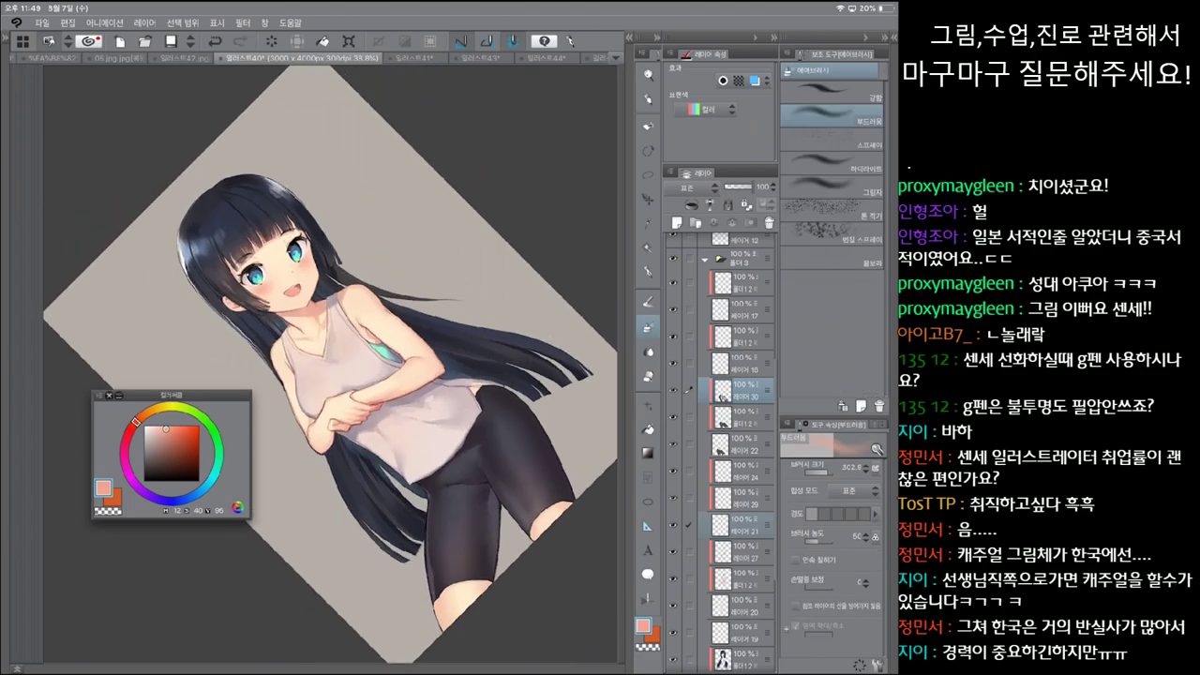
{"action": "left_click_drag", "start_coordinate": [450, 555], "coordinate": [469, 579]}
{"action": "key", "text": "ctrl+z"}
{"action": "key", "text": "ctrl+z"}
Step: Try a redder airbrush glow with hue 3, saturation 54 and value 91 on the shorts, comparing with and without it
{"action": "left_click_drag", "start_coordinate": [166, 429], "coordinate": [174, 428]}
{"action": "key", "text": "ctrl+y"}
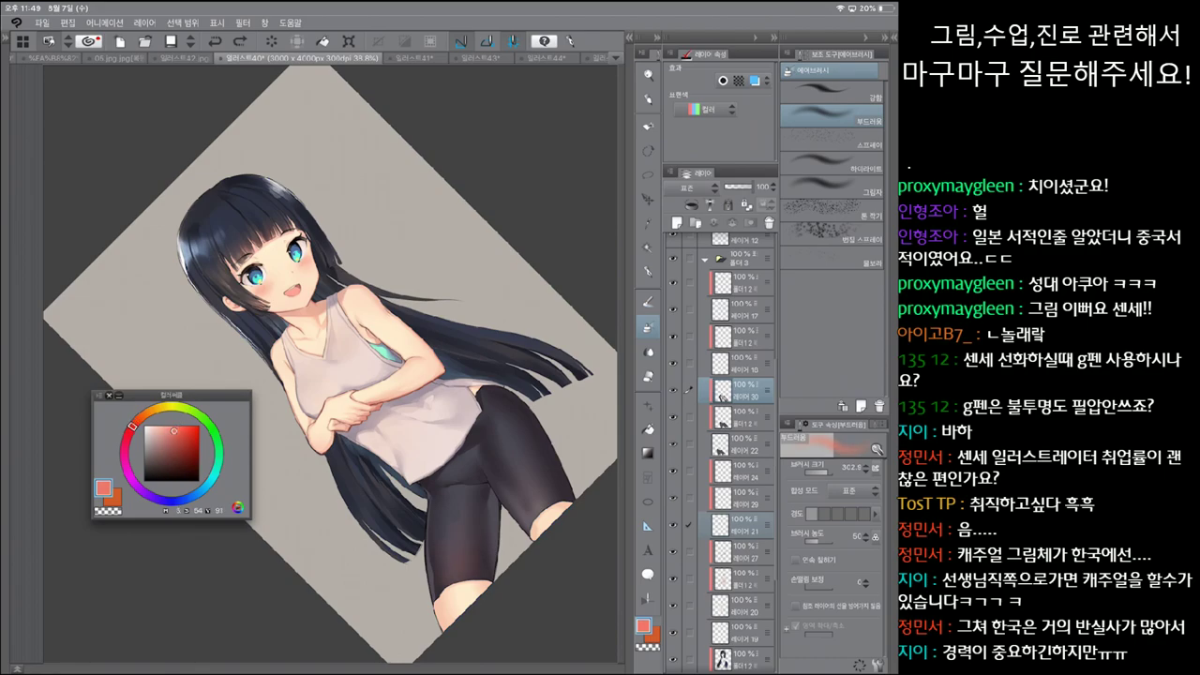
{"action": "key", "text": "ctrl+z"}
{"action": "key", "text": "ctrl+y"}
{"action": "key", "text": "ctrl+z"}
{"action": "key", "text": "ctrl+y"}
Step: Set the airbrush color to orange with hue 26, saturation 49 and value 97, and test the glow on the shorts
{"action": "mouse_move", "coordinate": [132, 427]}
{"action": "left_mouse_down"}
{"action": "mouse_move", "coordinate": [144, 415]}
{"action": "mouse_move", "coordinate": [170, 427]}
{"action": "left_mouse_up"}
{"action": "key", "text": "ctrl+z"}
{"action": "key", "text": "ctrl+y"}
{"action": "key", "text": "ctrl+z"}
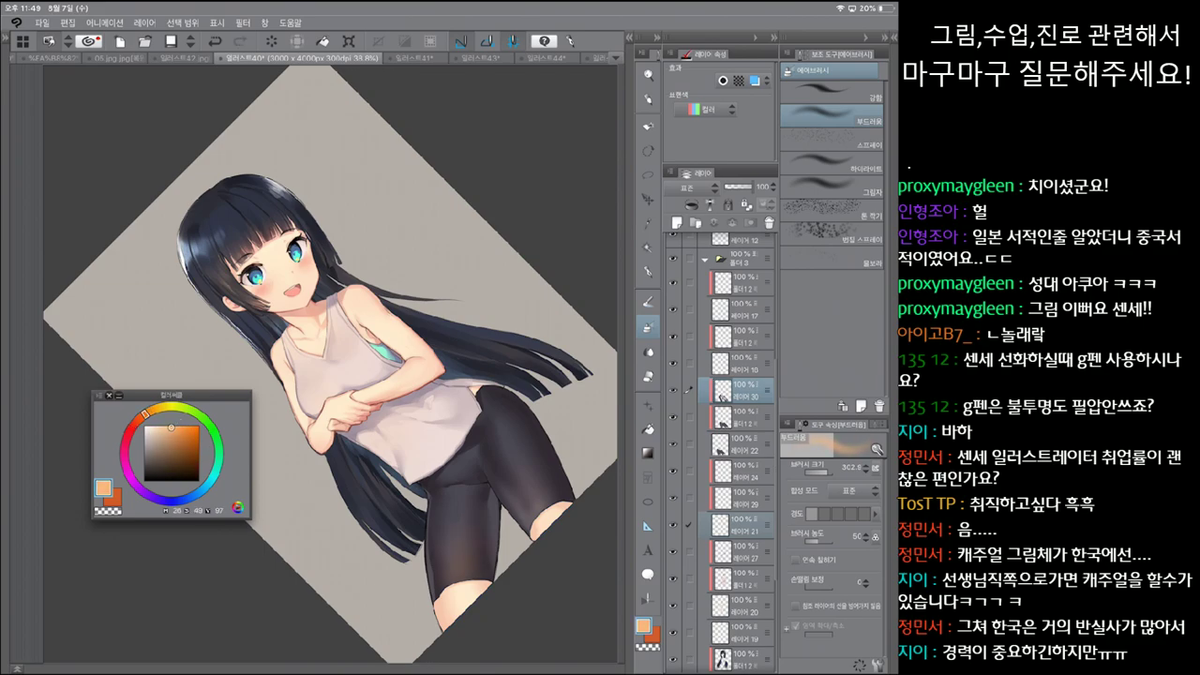
{"action": "key", "text": "ctrl+y"}
{"action": "key", "text": "ctrl+z"}
Step: Compare the shorts with and without the orange glow while turning the figure back upright
{"action": "key", "text": "asciicircum"}
{"action": "key", "text": "asciicircum"}
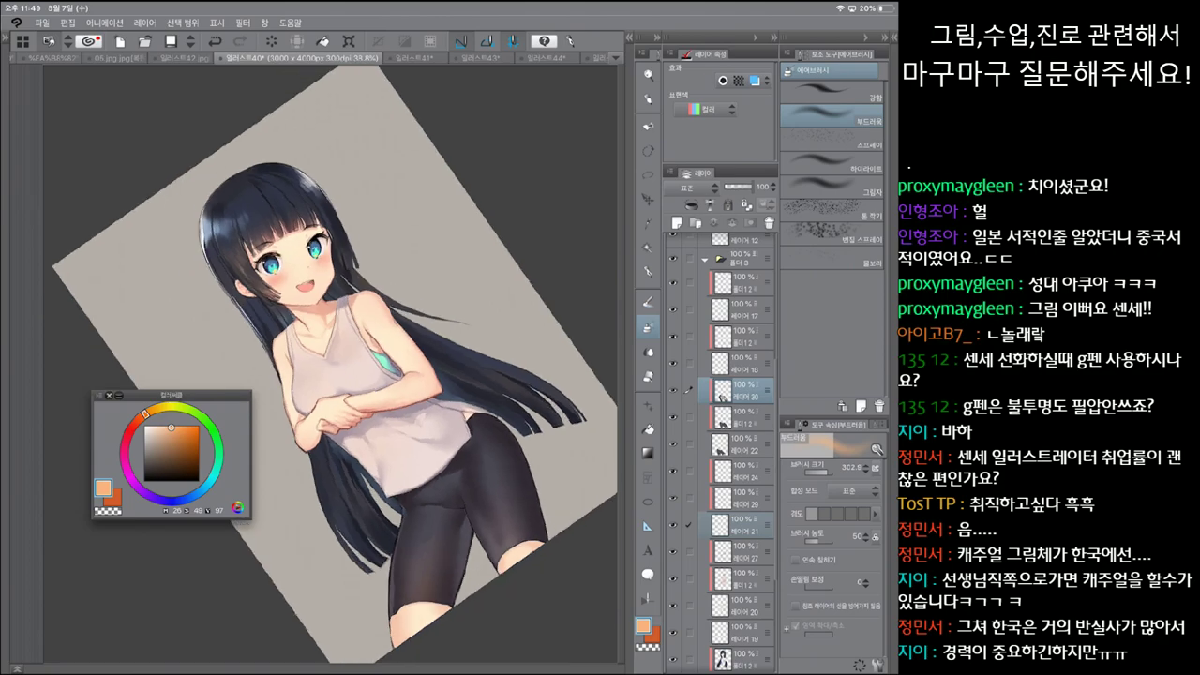
{"action": "key", "text": "ctrl+y"}
{"action": "key", "text": "ctrl+z"}
{"action": "key", "text": "ctrl+y"}
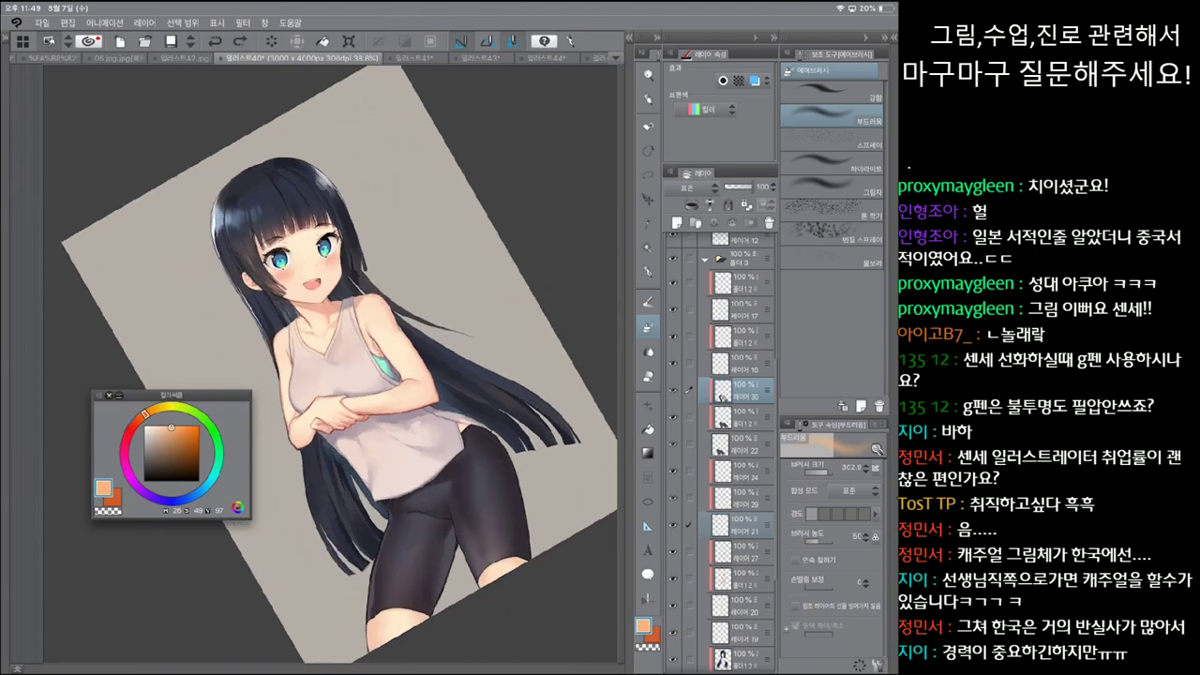
{"action": "key", "text": "ctrl+z"}
{"action": "key", "text": "ctrl+y"}
{"action": "key", "text": "ctrl+z"}
{"action": "key", "text": "ctrl+y"}
{"action": "key", "text": "ctrl+z"}
{"action": "key", "text": "ctrl+y"}
{"action": "key", "text": "ctrl+z"}
{"action": "key", "text": "ctrl+y"}
{"action": "key", "text": "ctrl+z"}
{"action": "left_click_drag", "start_coordinate": [488, 244], "coordinate": [544, 324]}
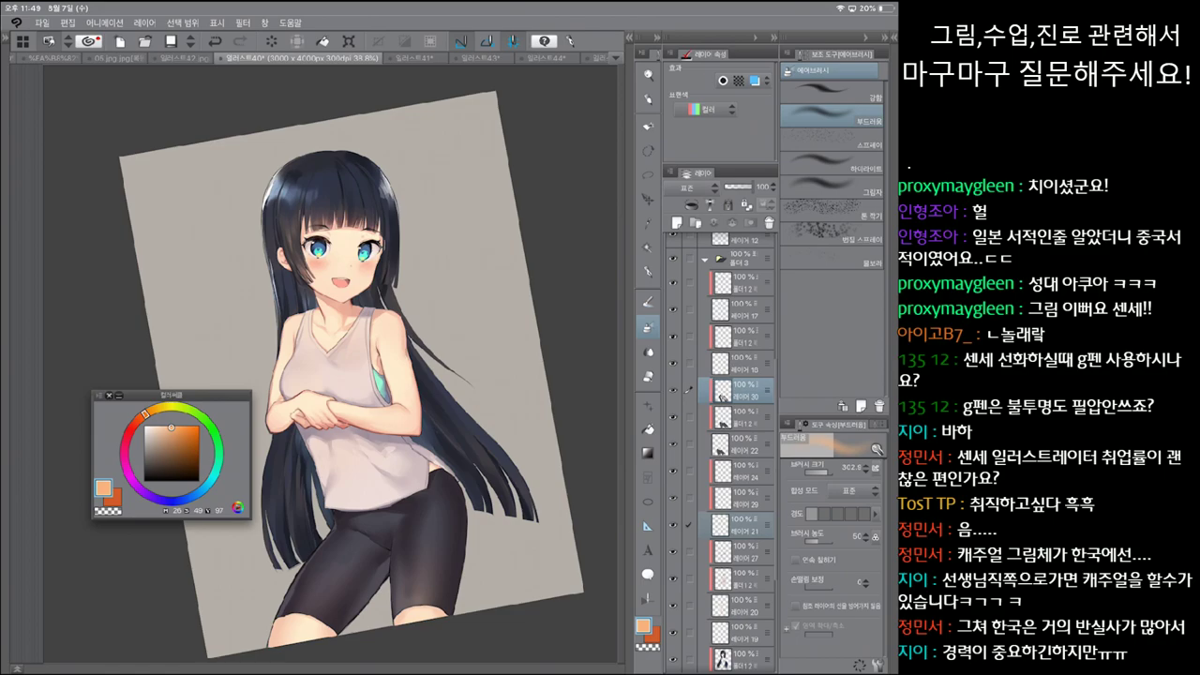
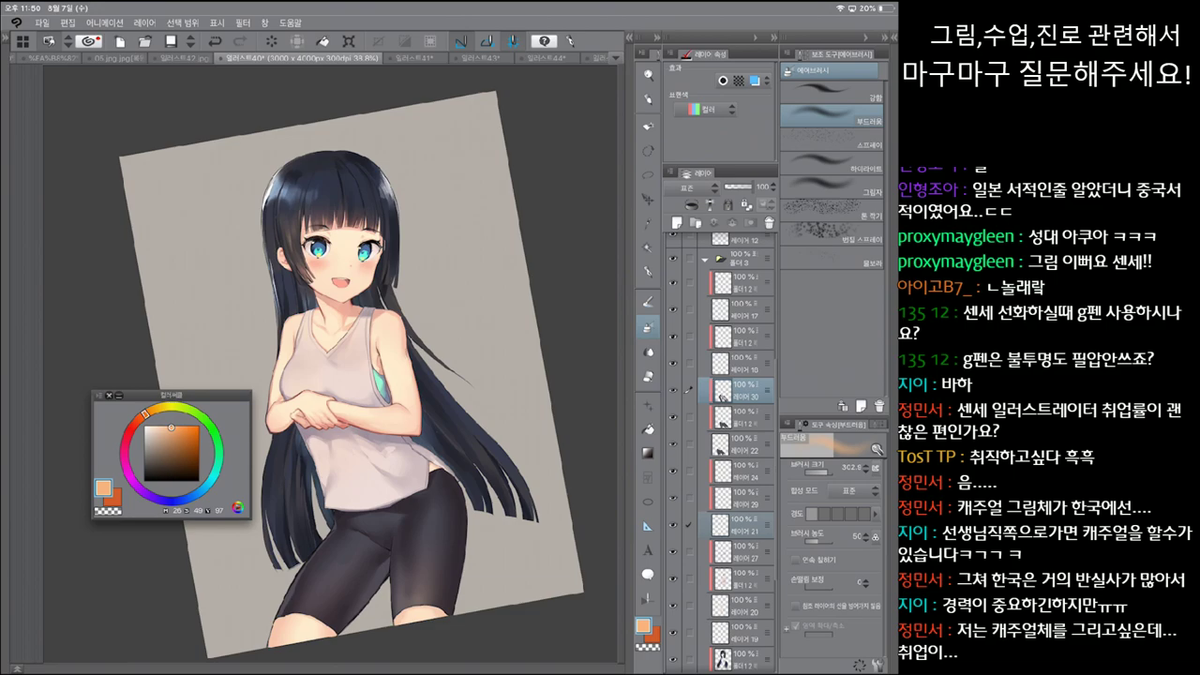
Step: Pick a salmon tone, switch to a clipped layer lower in the stack, try the G pen and undo the stroke
{"action": "scroll", "coordinate": [360, 352], "scroll_direction": "up", "scroll_amount": 2}
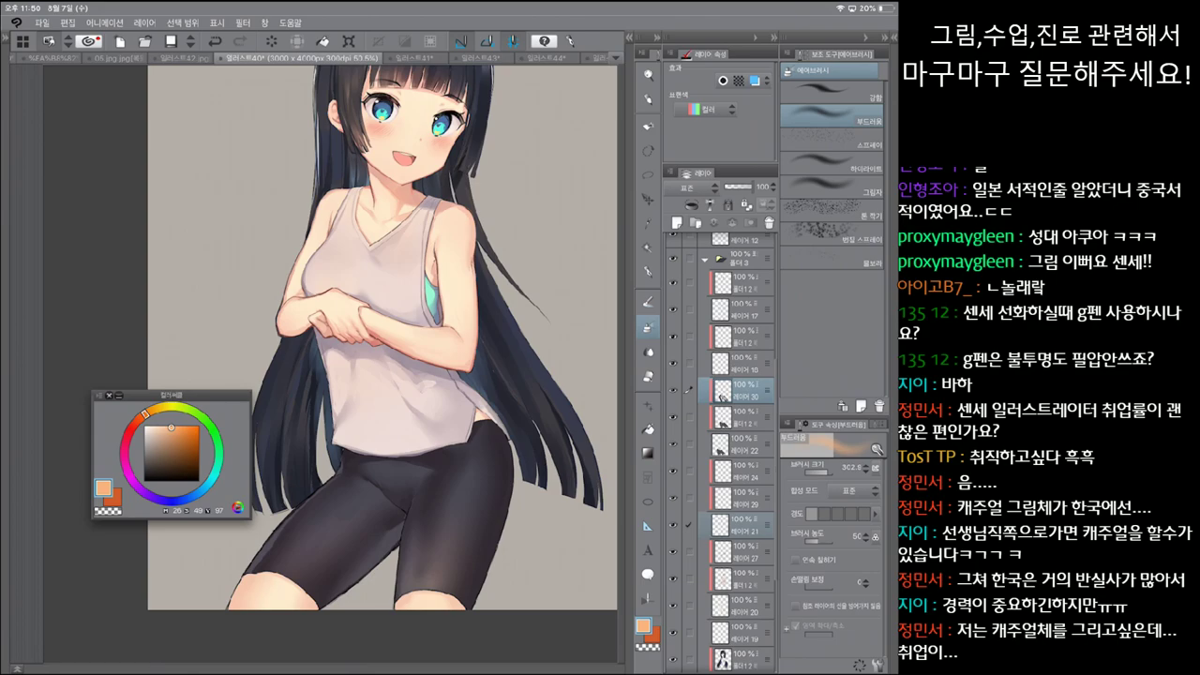
{"action": "key", "text": "ctrl+minus"}
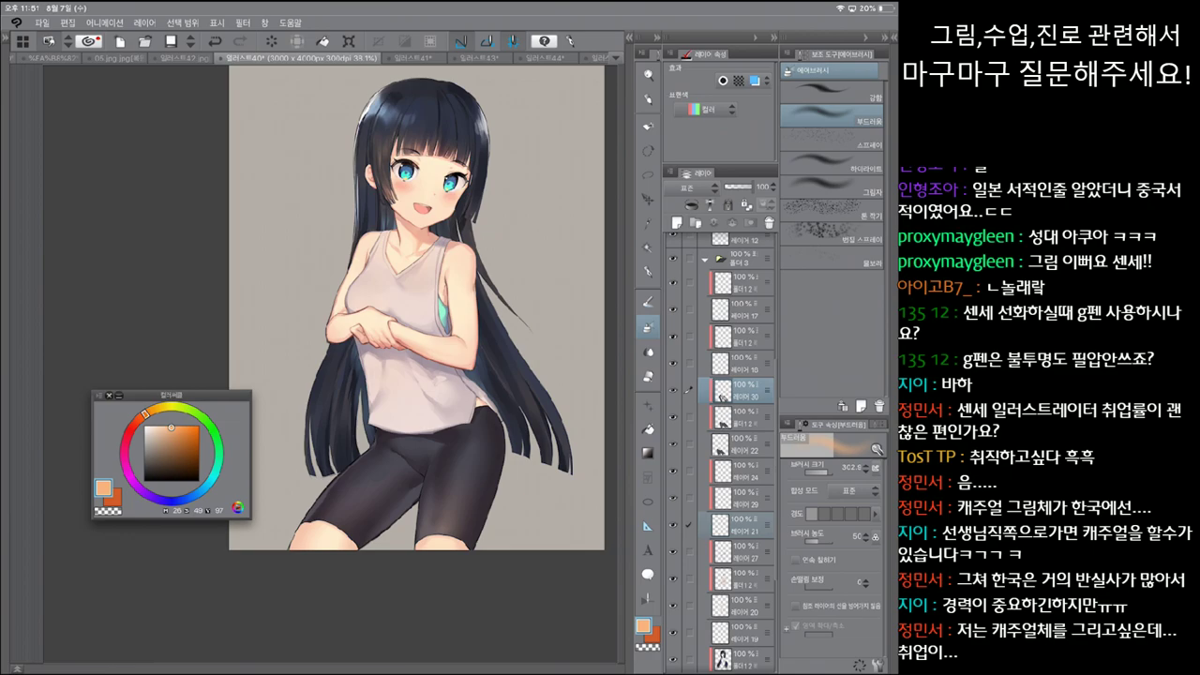
{"action": "left_click_drag", "start_coordinate": [328, 357], "coordinate": [349, 324]}
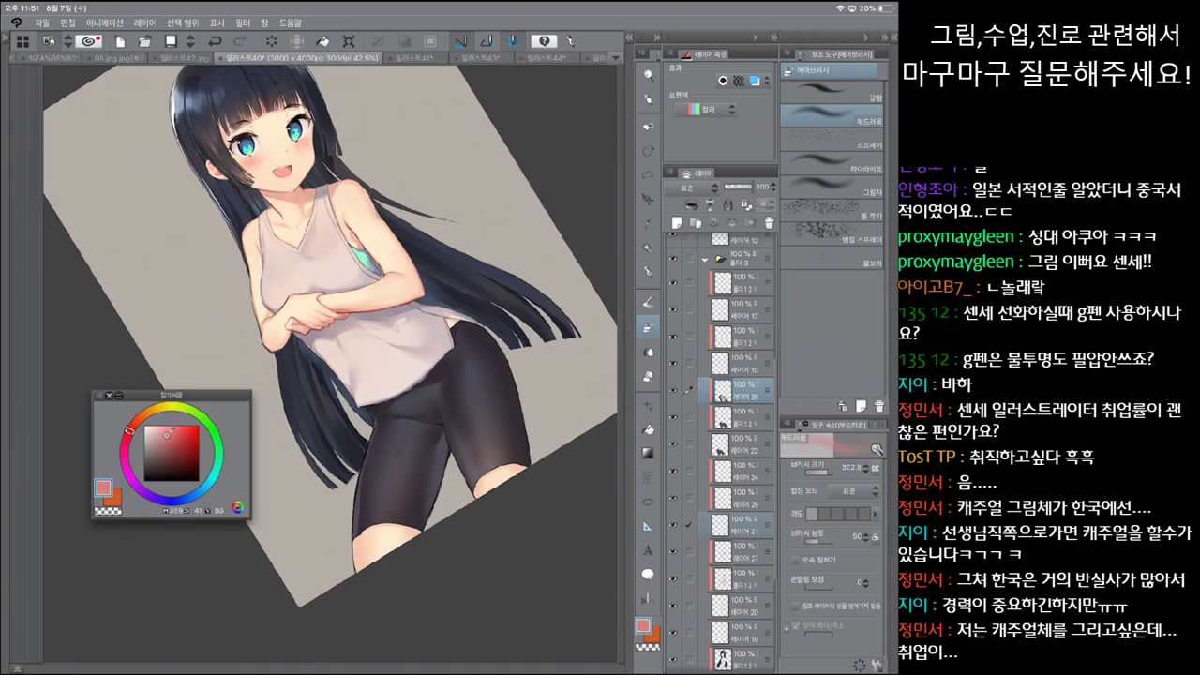
{"action": "key", "text": "p"}
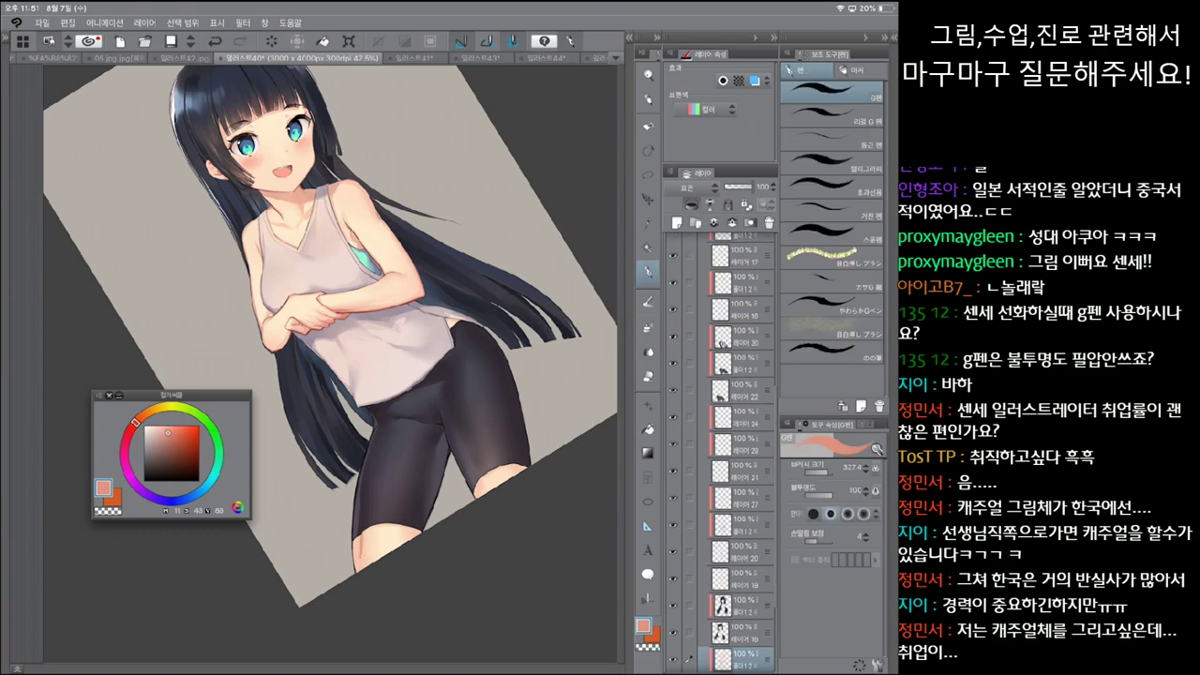
{"action": "key", "text": "j"}
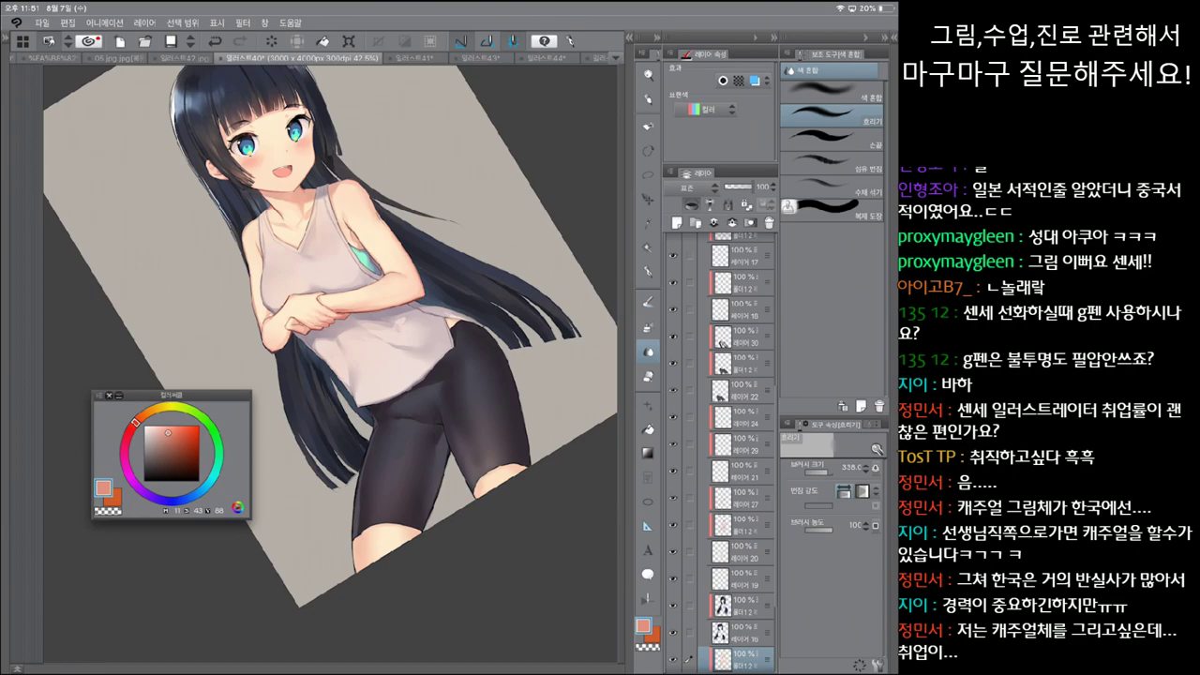
{"action": "key", "text": "p"}
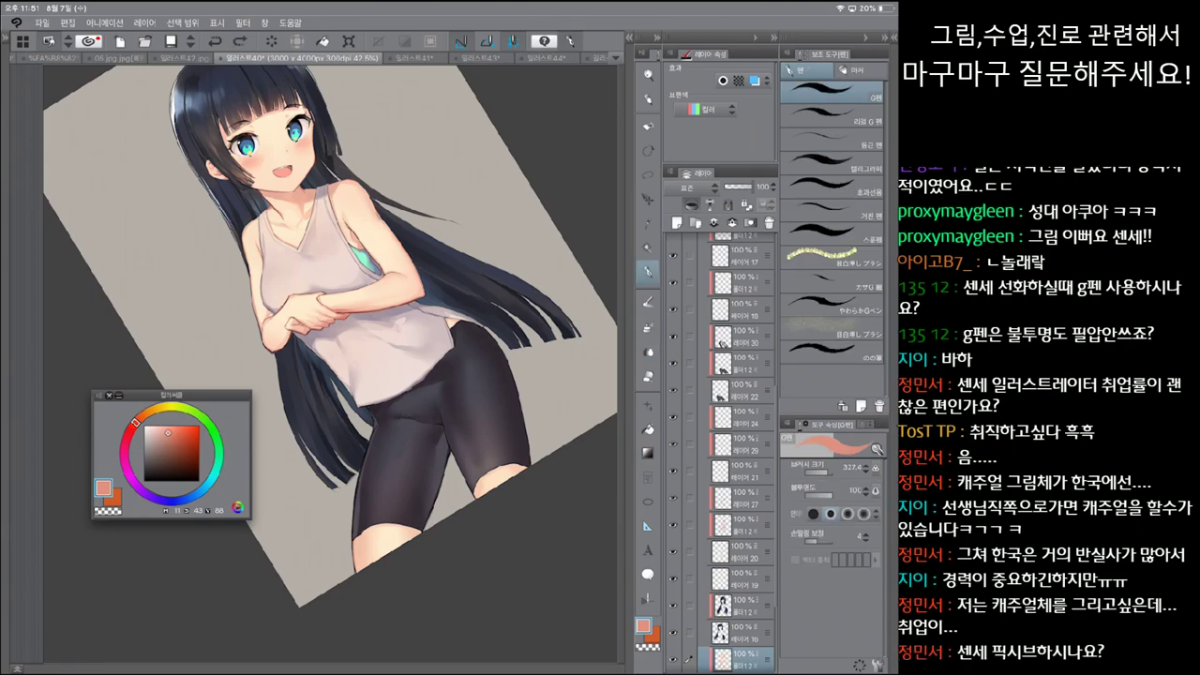
{"action": "key", "text": "ctrl+z"}
{"action": "key", "text": "j"}
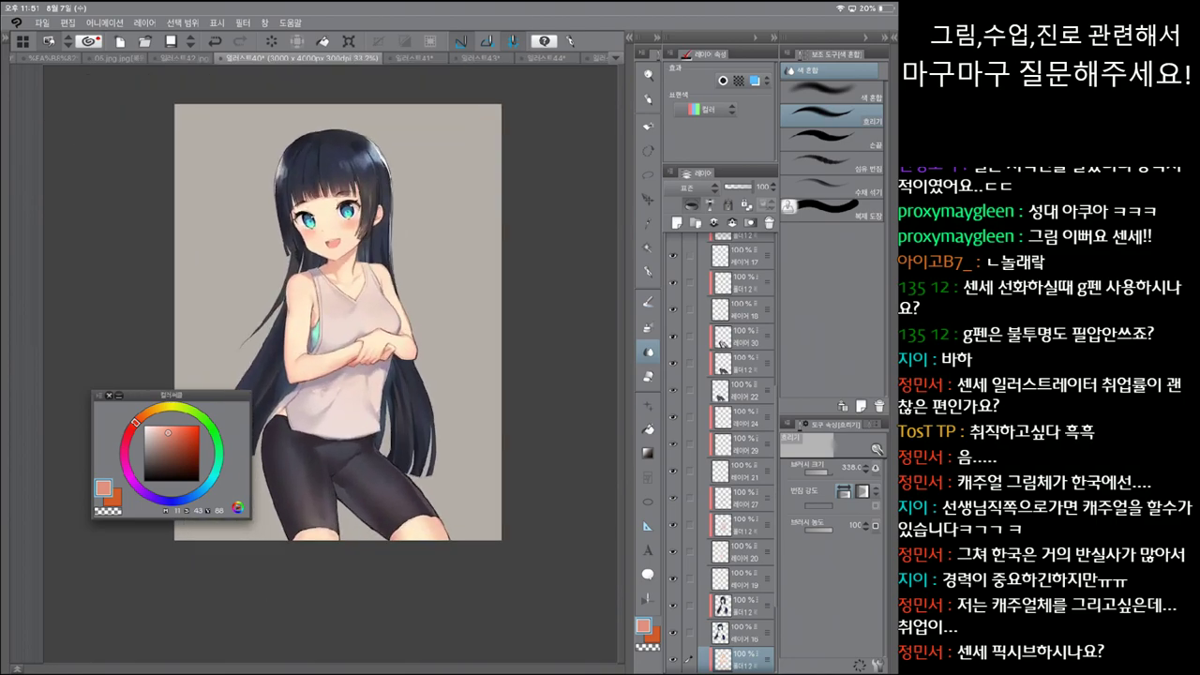
{"action": "key", "text": "b"}
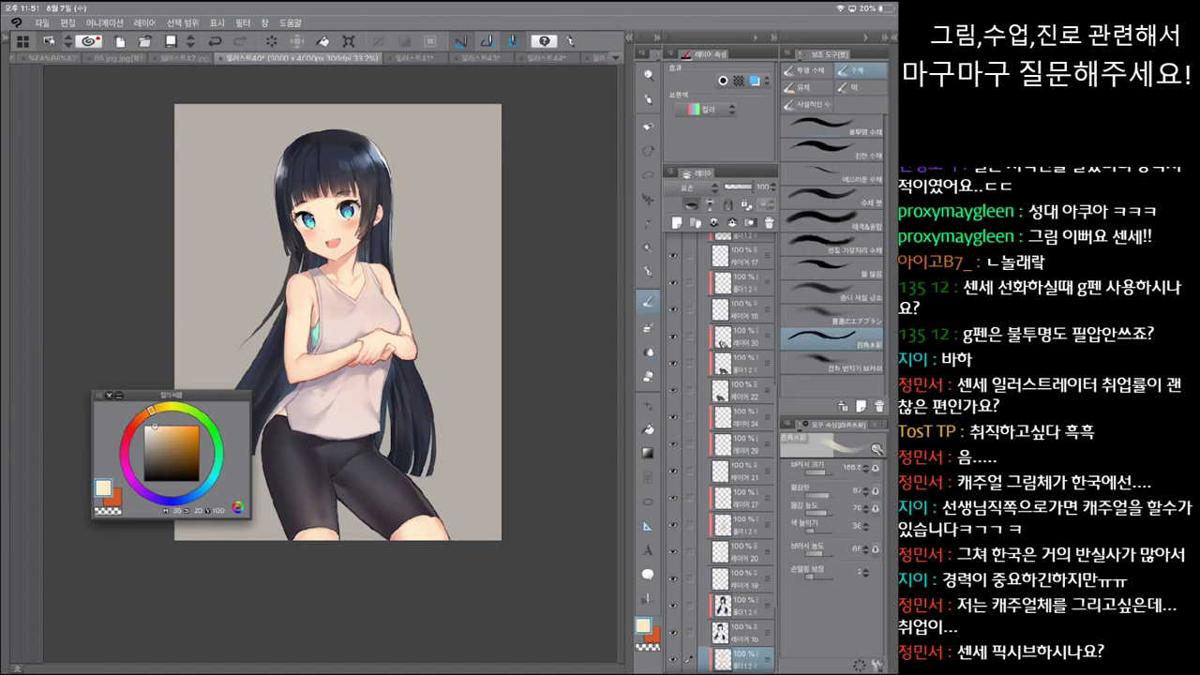
{"action": "key", "text": "j"}
{"action": "left_click_drag", "start_coordinate": [338, 323], "coordinate": [354, 329]}
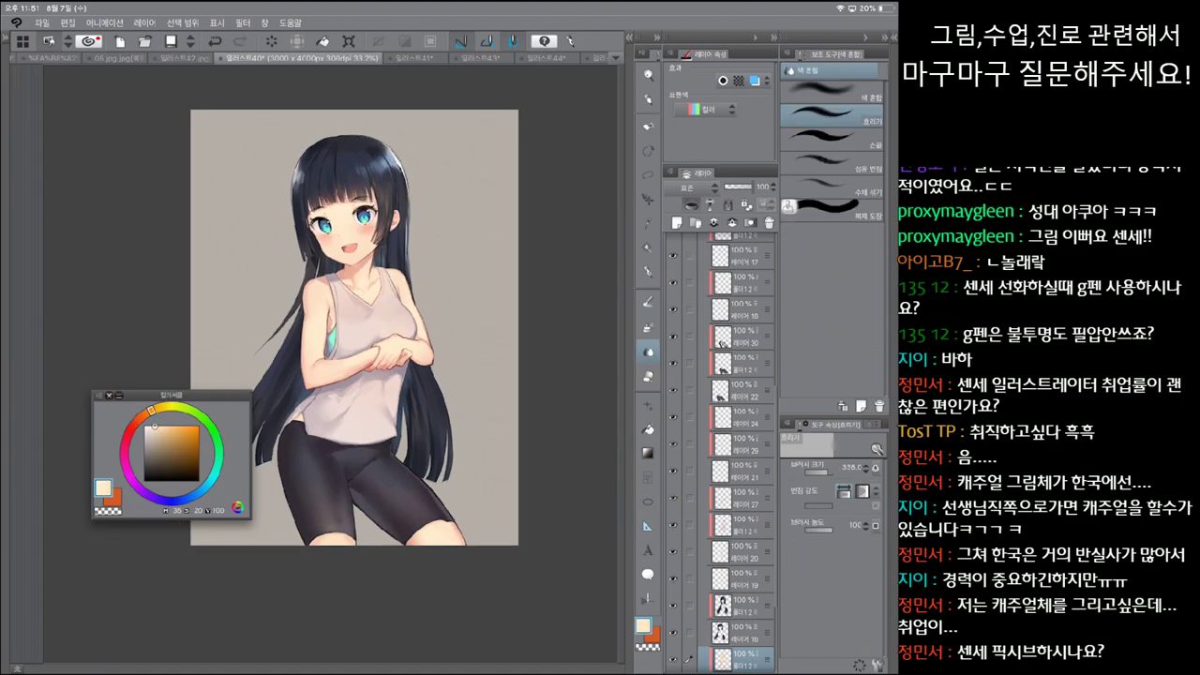
{"action": "left_click_drag", "start_coordinate": [372, 466], "coordinate": [381, 465]}
Step: Sample a salmon skin tone, set it to saturation 31 and value 90, and settle on the Real G pen after trying other tools
{"action": "left_click", "coordinate": [314, 357], "text": "alt"}
{"action": "key", "text": "p"}
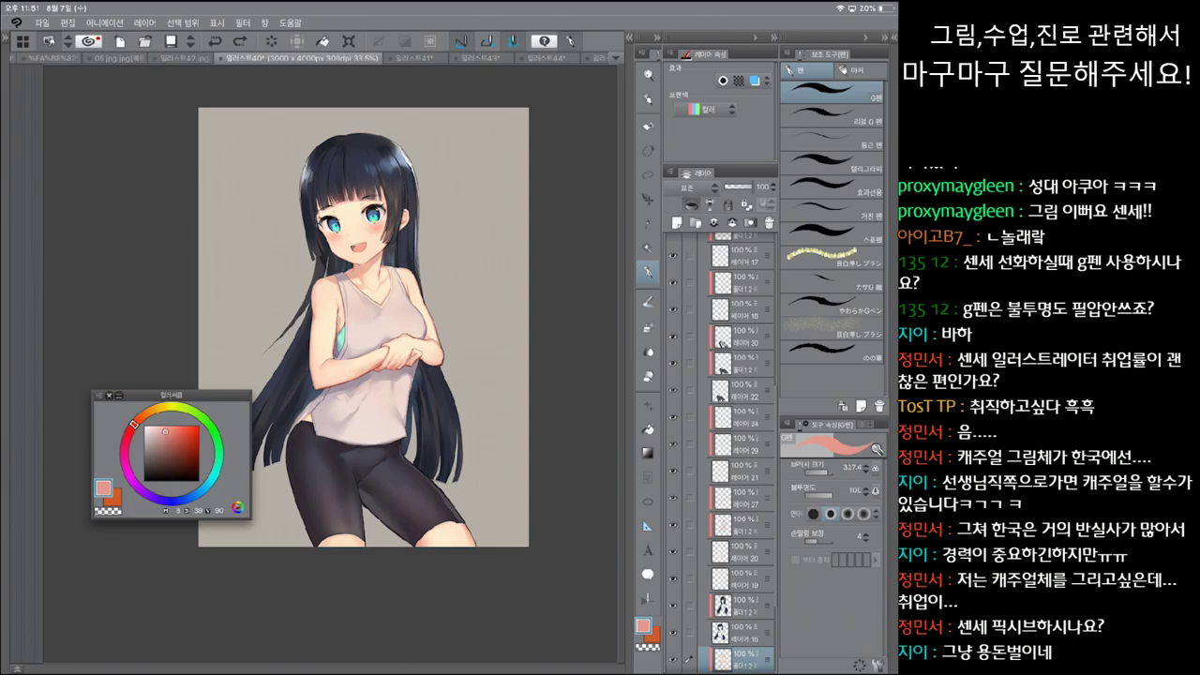
{"action": "left_click", "coordinate": [830, 114]}
{"action": "left_click", "coordinate": [829, 91]}
{"action": "key", "text": "j"}
{"action": "key", "text": "e"}
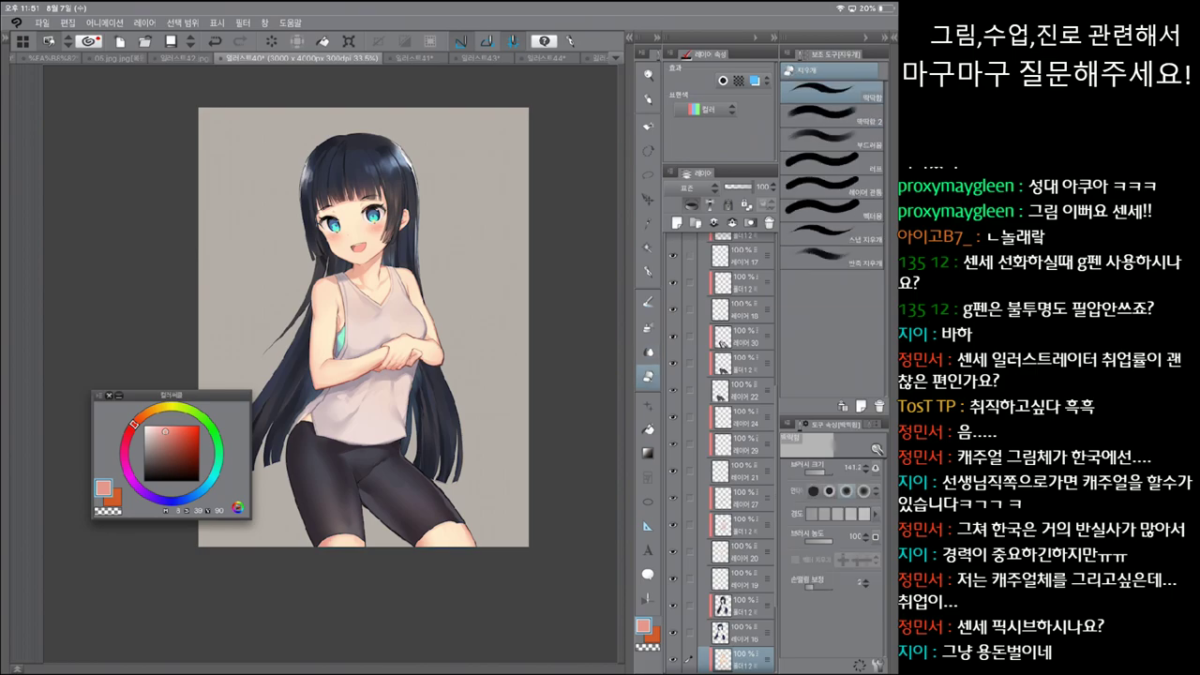
{"action": "key", "text": "j"}
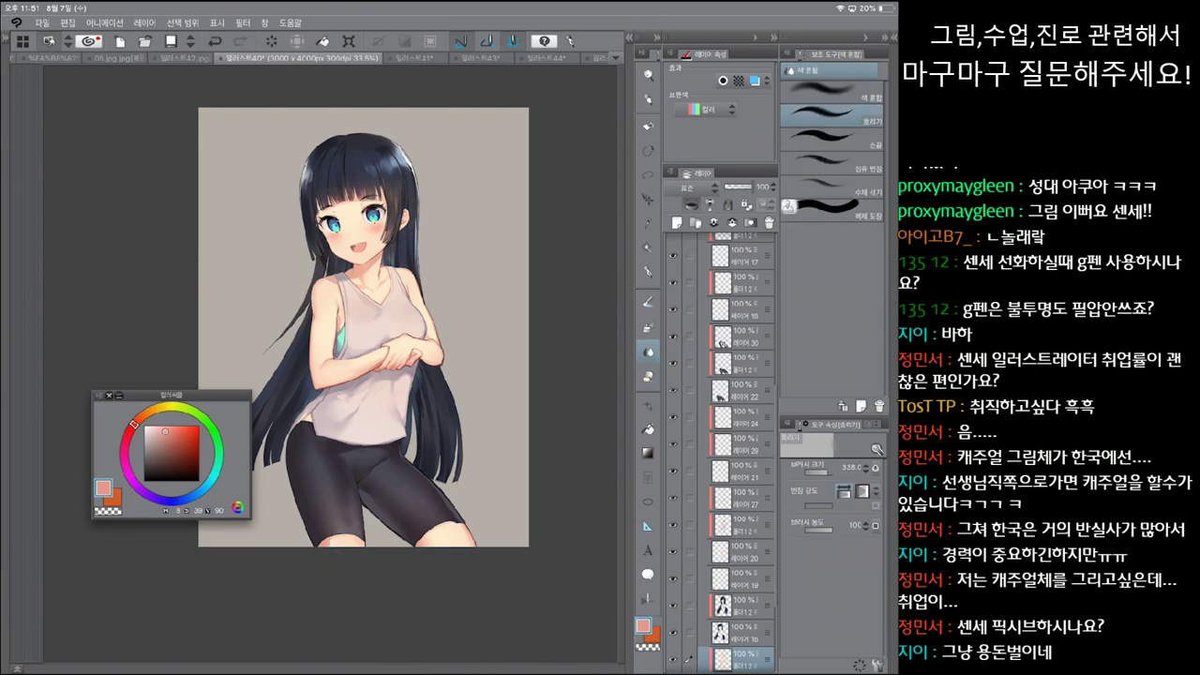
{"action": "key", "text": "p"}
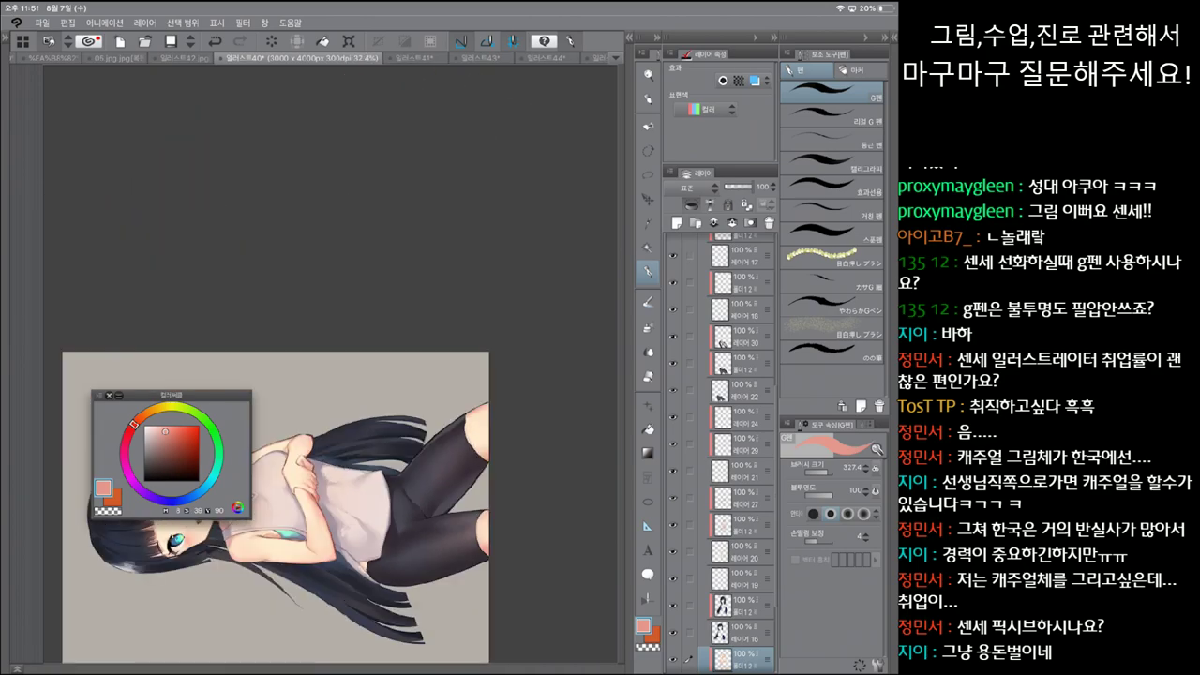
{"action": "left_click", "coordinate": [161, 431]}
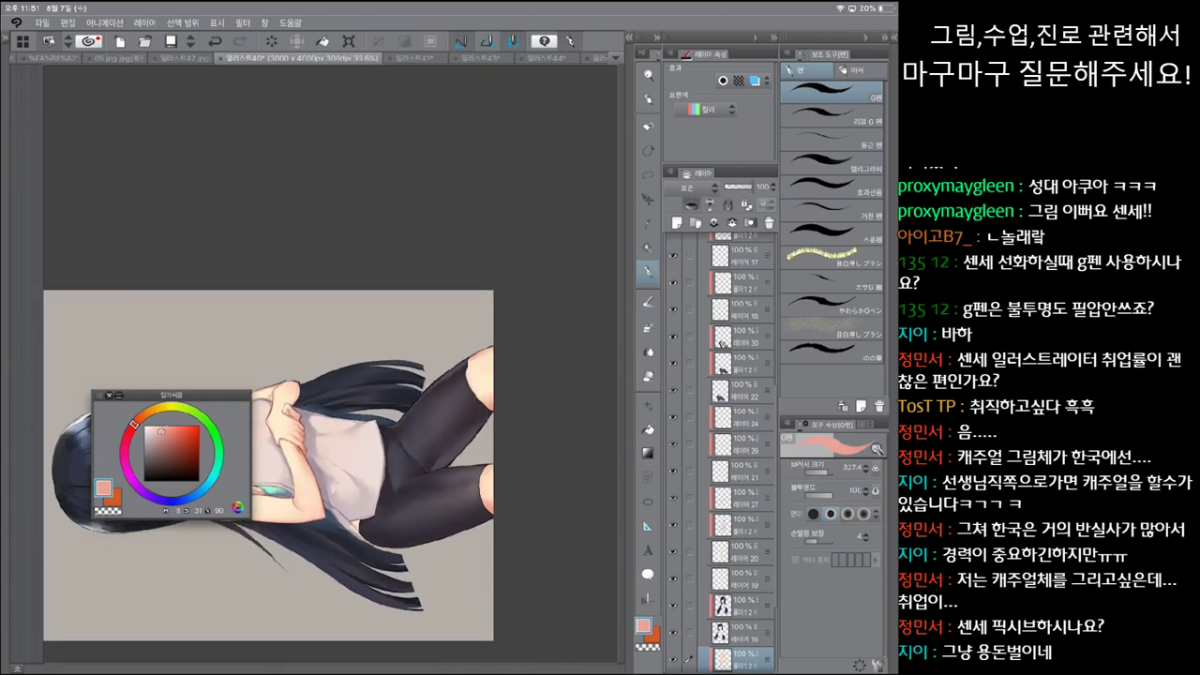
{"action": "left_click", "coordinate": [825, 114]}
Step: Make the topmost layer (레이어 28) active and sample a salmon tone from the figure for the Real G pen
{"action": "scroll", "coordinate": [291, 403], "scroll_direction": "up", "scroll_amount": 3}
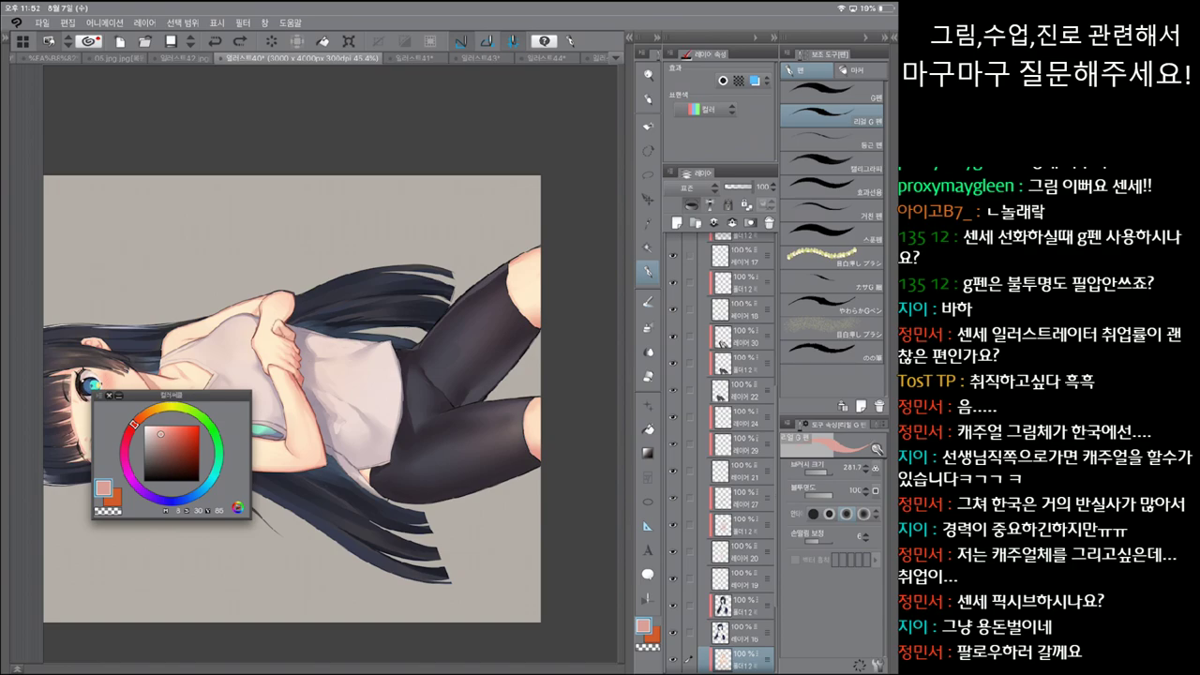
{"action": "scroll", "coordinate": [722, 450], "scroll_direction": "up", "scroll_amount": 5}
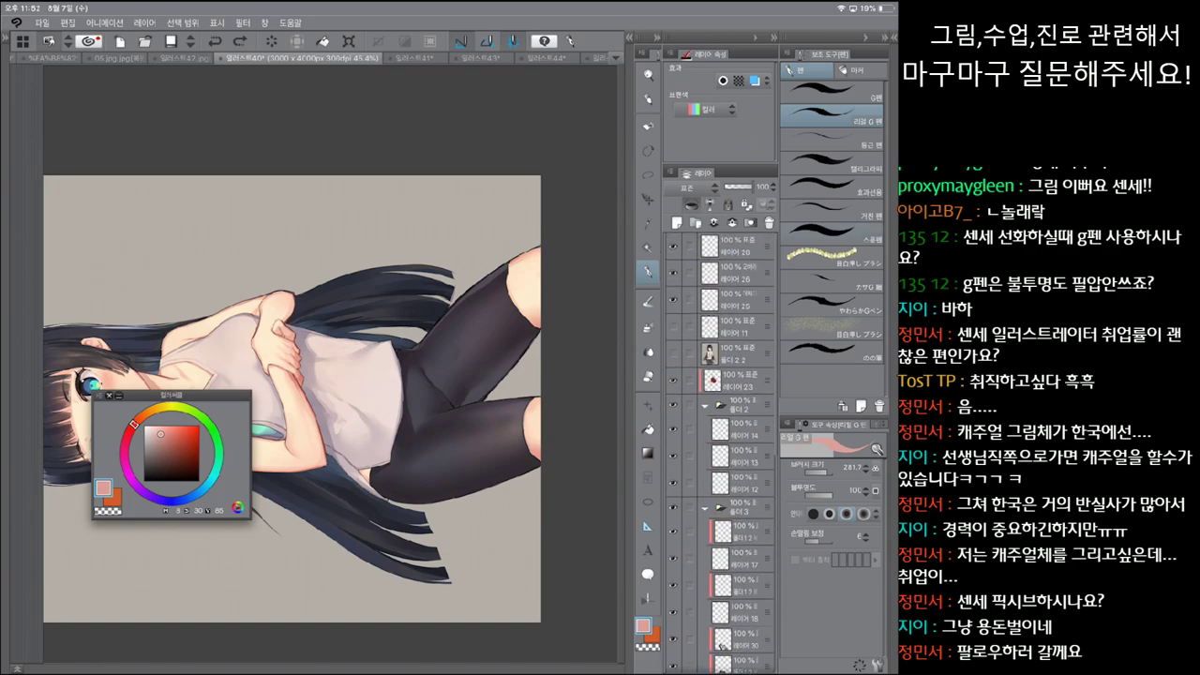
{"action": "left_click", "coordinate": [736, 246]}
{"action": "left_click", "coordinate": [830, 90]}
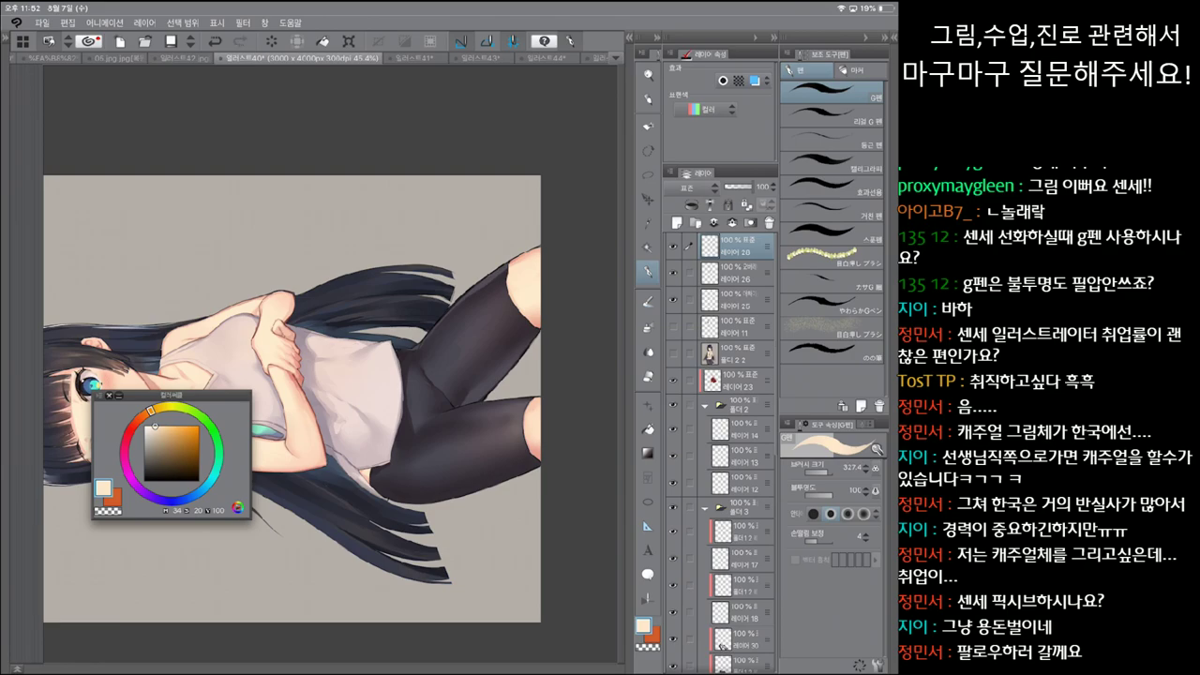
{"action": "left_click", "coordinate": [829, 116]}
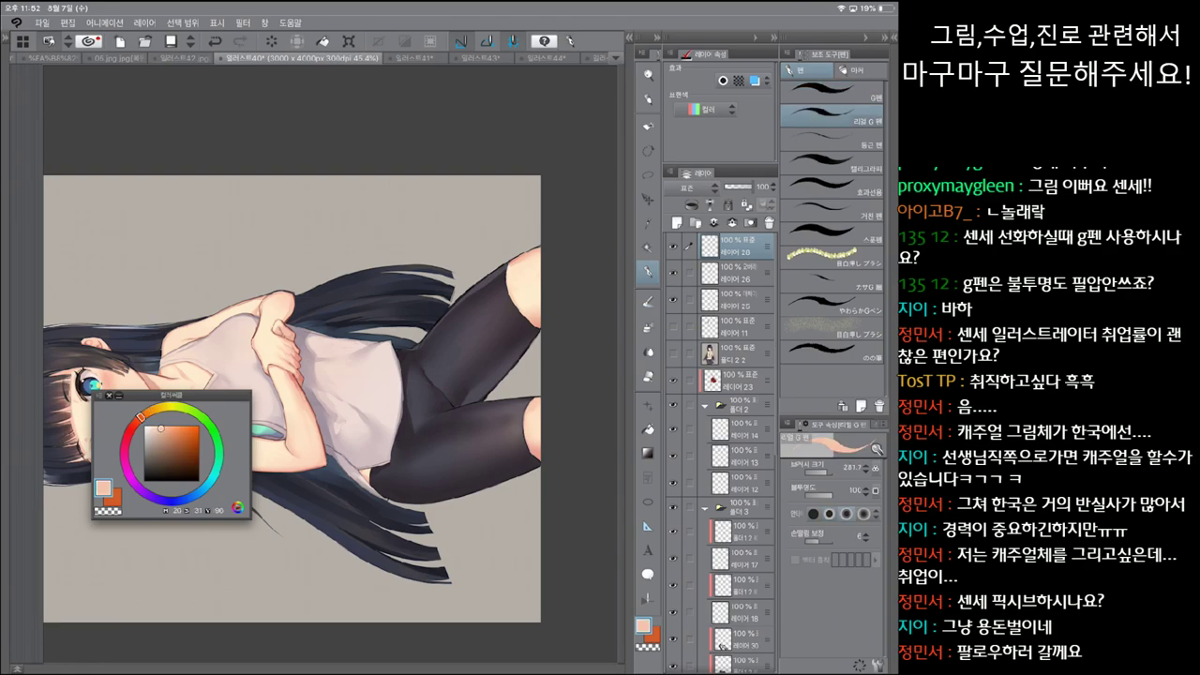
{"action": "left_click", "coordinate": [487, 266], "text": "alt"}
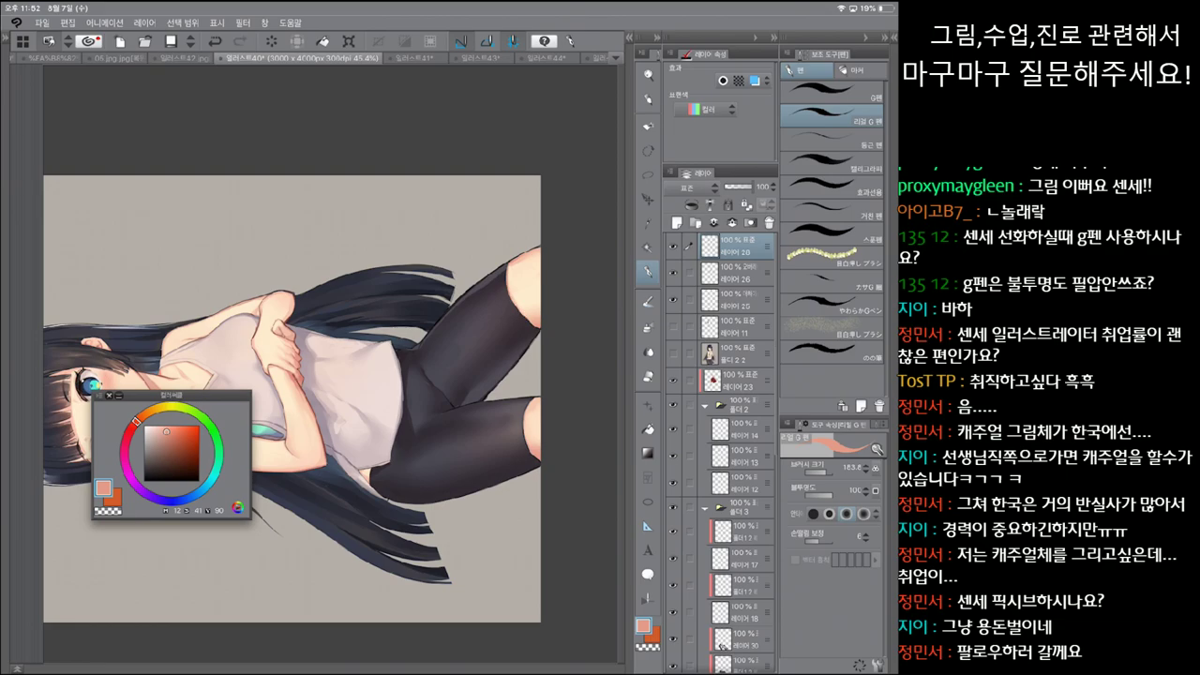
Step: Turn the figure upright, undo the last stroke, and try extending the loose side strand of hair downward in one long curve
{"action": "left_click_drag", "start_coordinate": [291, 399], "coordinate": [447, 346]}
{"action": "scroll", "coordinate": [449, 346], "scroll_direction": "up", "scroll_amount": 3}
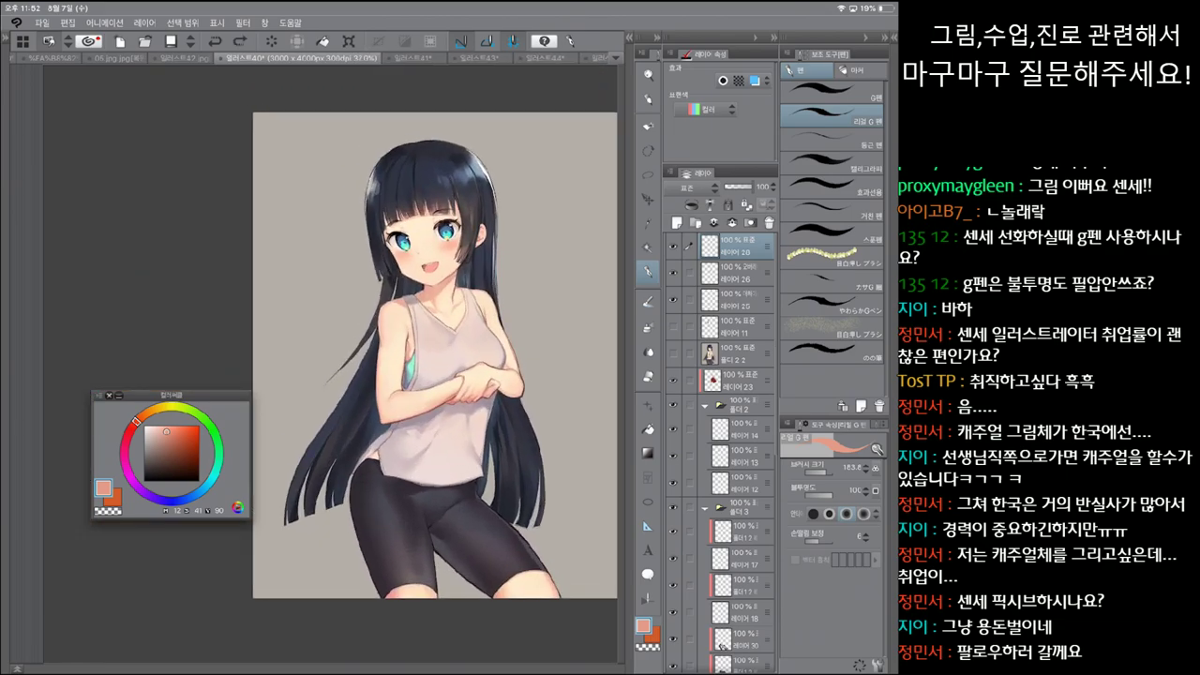
{"action": "left_click_drag", "start_coordinate": [448, 346], "coordinate": [489, 316]}
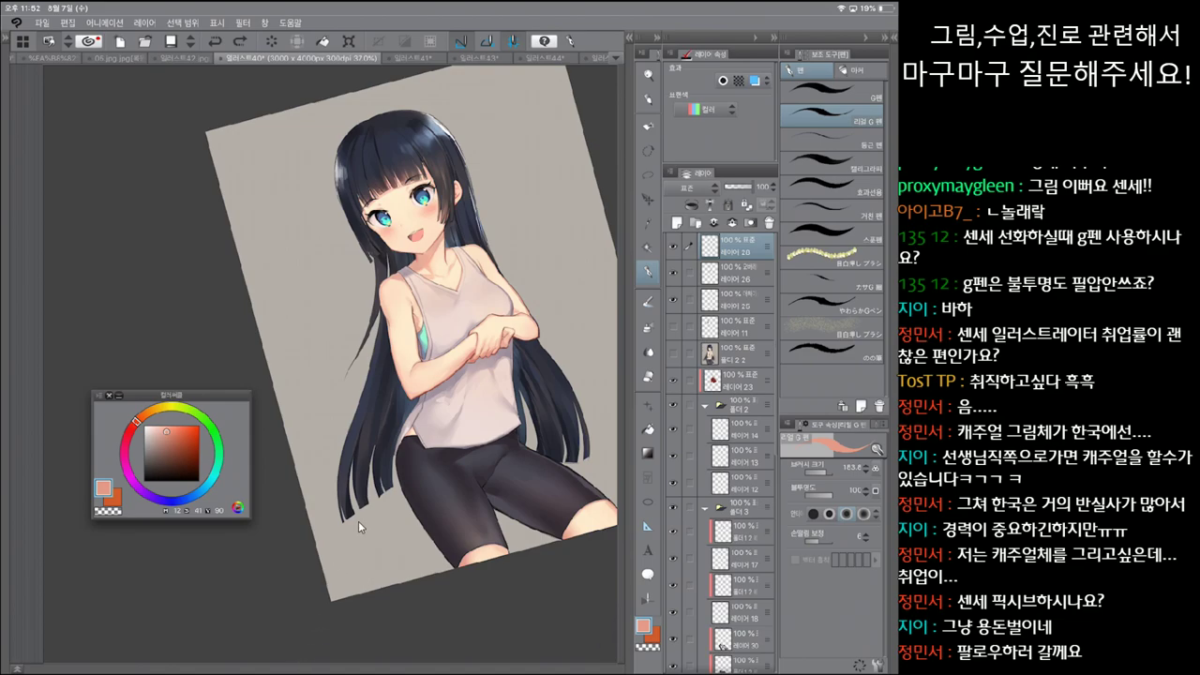
{"action": "key", "text": "ctrl+z"}
{"action": "mouse_move", "coordinate": [379, 296]}
{"action": "left_mouse_down"}
{"action": "mouse_move", "coordinate": [345, 378]}
{"action": "mouse_move", "coordinate": [354, 358]}
{"action": "mouse_move", "coordinate": [331, 469]}
{"action": "left_mouse_up"}
{"action": "key", "text": "ctrl+z"}
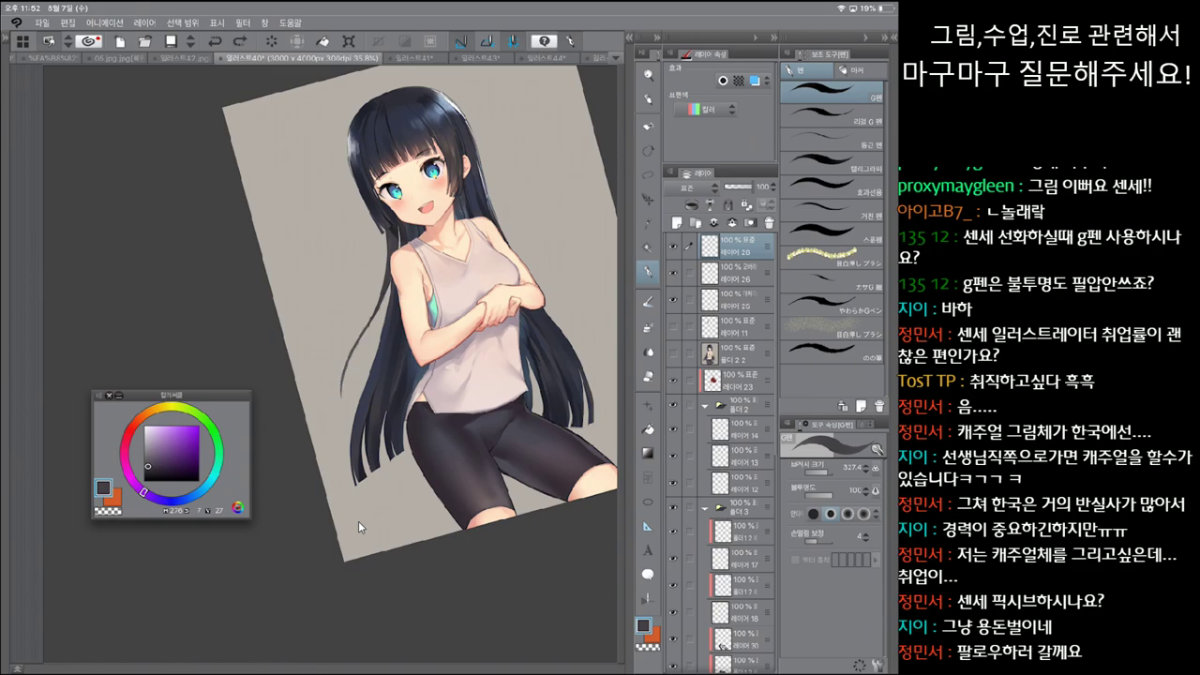
Step: Draw a thin curved extension of the loose side strand in dark purple-gray with the G pen at size 58.8, retrying strokes
{"action": "key", "text": "ctrl+z"}
{"action": "key", "text": "bracketleft"}
{"action": "key", "text": "bracketleft"}
{"action": "key", "text": "ctrl+z"}
{"action": "mouse_move", "coordinate": [380, 308]}
{"action": "left_mouse_down"}
{"action": "mouse_move", "coordinate": [347, 383]}
{"action": "mouse_move", "coordinate": [332, 480]}
{"action": "left_mouse_up"}
{"action": "key", "text": "ctrl+z"}
{"action": "key", "text": "ctrl+z"}
{"action": "key", "text": "ctrl+z"}
{"action": "mouse_move", "coordinate": [368, 327]}
{"action": "left_mouse_down"}
{"action": "mouse_move", "coordinate": [343, 382]}
{"action": "mouse_move", "coordinate": [334, 465]}
{"action": "left_mouse_up"}
{"action": "key", "text": "ctrl+z"}
{"action": "left_click_drag", "start_coordinate": [366, 325], "coordinate": [338, 469]}
{"action": "left_click_drag", "start_coordinate": [355, 355], "coordinate": [333, 482]}
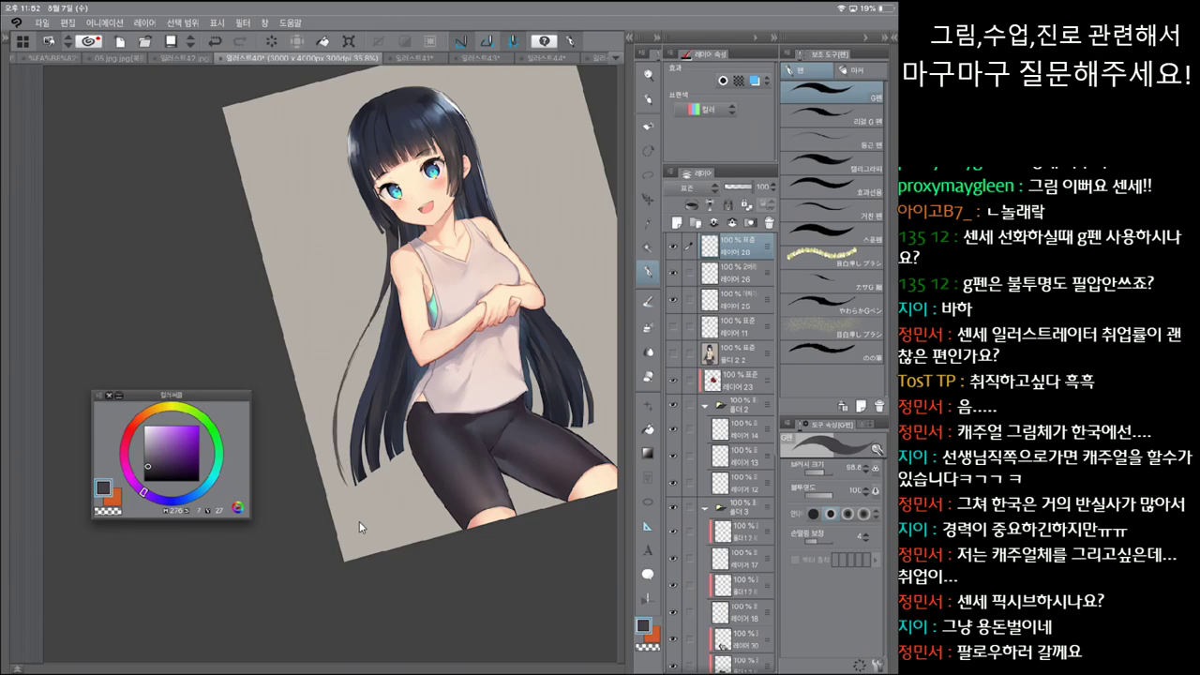
Step: Rework the lower tip of the loose strand with short pen strokes, also trying the eraser on it
{"action": "key", "text": "ctrl+z"}
{"action": "left_click_drag", "start_coordinate": [349, 405], "coordinate": [342, 484]}
{"action": "key", "text": "ctrl+z"}
{"action": "key", "text": "ctrl+z"}
{"action": "key", "text": "ctrl+z"}
{"action": "key", "text": "ctrl+z"}
{"action": "key", "text": "e"}
{"action": "mouse_move", "coordinate": [346, 454]}
{"action": "left_mouse_down"}
{"action": "mouse_move", "coordinate": [340, 481]}
{"action": "mouse_move", "coordinate": [356, 497]}
{"action": "left_mouse_up"}
{"action": "key", "text": "ctrl+z"}
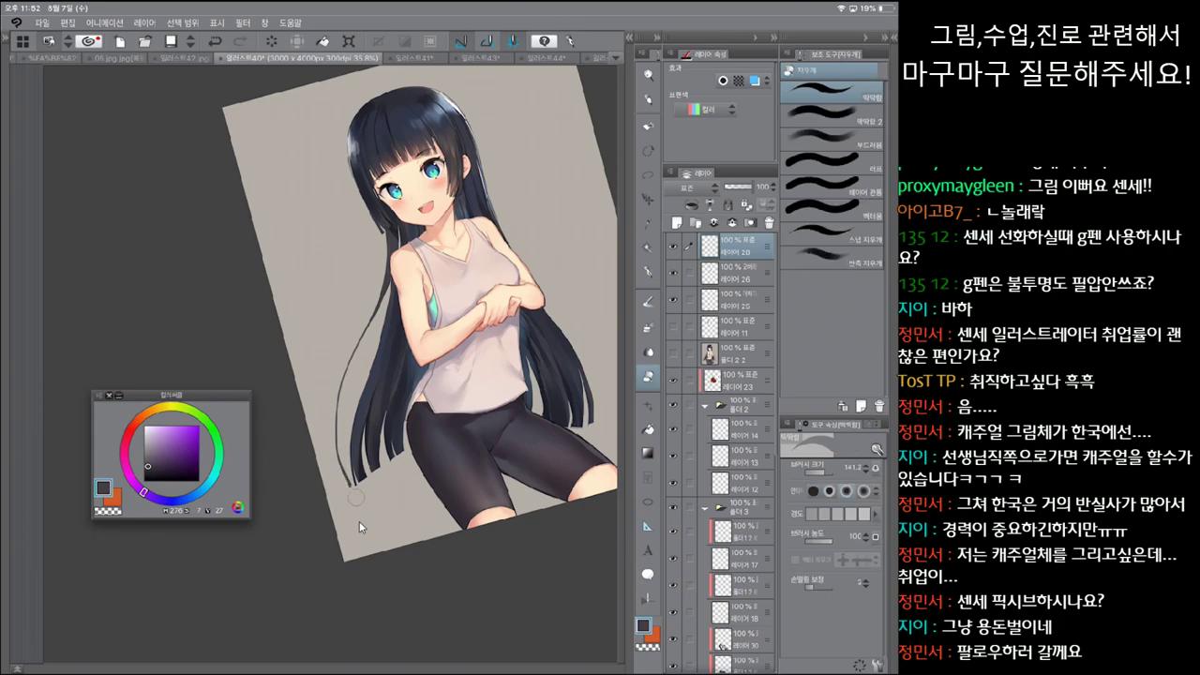
{"action": "key", "text": "ctrl+z"}
{"action": "key", "text": "p"}
{"action": "left_click_drag", "start_coordinate": [343, 446], "coordinate": [341, 482]}
{"action": "key", "text": "ctrl+z"}
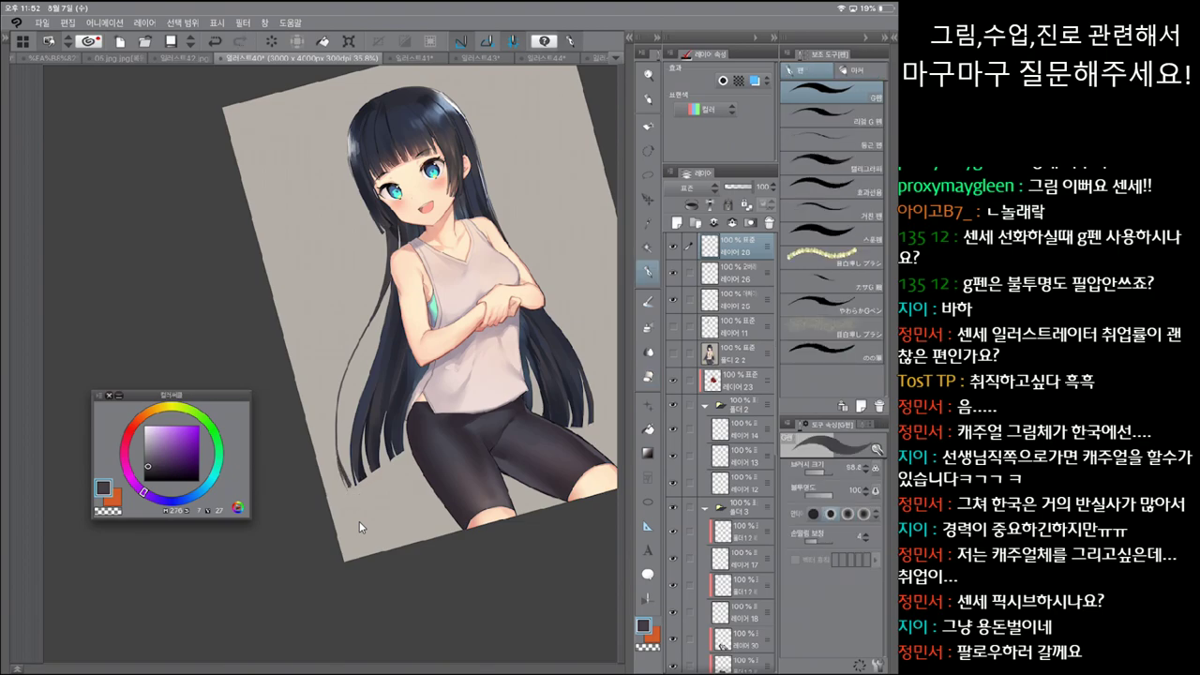
Step: Redraw the lower half of the loose side strand as a smoother curve, undoing unsatisfactory strokes
{"action": "key", "text": "ctrl+z"}
{"action": "left_click_drag", "start_coordinate": [338, 390], "coordinate": [338, 461]}
{"action": "key", "text": "ctrl+z"}
{"action": "left_click_drag", "start_coordinate": [339, 392], "coordinate": [343, 468]}
{"action": "key", "text": "ctrl+z"}
{"action": "key", "text": "ctrl+z"}
{"action": "key", "text": "ctrl+z"}
{"action": "key", "text": "ctrl+z"}
{"action": "mouse_move", "coordinate": [338, 409]}
{"action": "left_mouse_down"}
{"action": "mouse_move", "coordinate": [343, 469]}
{"action": "mouse_move", "coordinate": [339, 452]}
{"action": "left_mouse_up"}
{"action": "key", "text": "ctrl+z"}
Step: Retry strokes along the upper and middle part of the loose side strand to add a second thin hair line
{"action": "left_click_drag", "start_coordinate": [338, 377], "coordinate": [339, 424]}
{"action": "key", "text": "ctrl+z"}
{"action": "key", "text": "ctrl+z"}
{"action": "mouse_move", "coordinate": [347, 364]}
{"action": "left_mouse_down"}
{"action": "mouse_move", "coordinate": [340, 401]}
{"action": "mouse_move", "coordinate": [383, 308]}
{"action": "mouse_move", "coordinate": [340, 397]}
{"action": "left_mouse_up"}
{"action": "key", "text": "ctrl+z"}
{"action": "key", "text": "ctrl+z"}
{"action": "left_click_drag", "start_coordinate": [354, 332], "coordinate": [339, 403]}
{"action": "key", "text": "ctrl+z"}
{"action": "left_click_drag", "start_coordinate": [377, 315], "coordinate": [339, 420]}
{"action": "key", "text": "ctrl+z"}
{"action": "left_click_drag", "start_coordinate": [364, 333], "coordinate": [339, 405]}
{"action": "key", "text": "ctrl+z"}
{"action": "key", "text": "ctrl+z"}
{"action": "key", "text": "ctrl+z"}
Step: Try erasing the strand's lower tip, undo it, and switch the pen to a dark navy with saturation 27 and value 13
{"action": "key", "text": "ctrl+shift+r"}
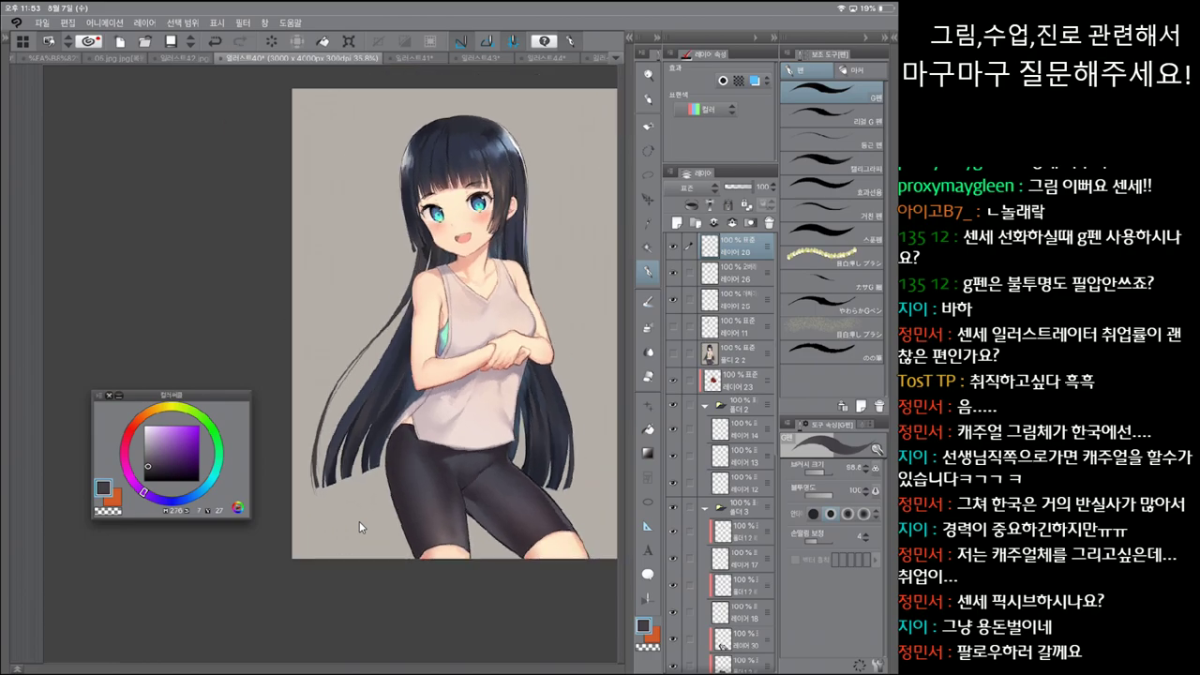
{"action": "key", "text": "minus"}
{"action": "key", "text": "e"}
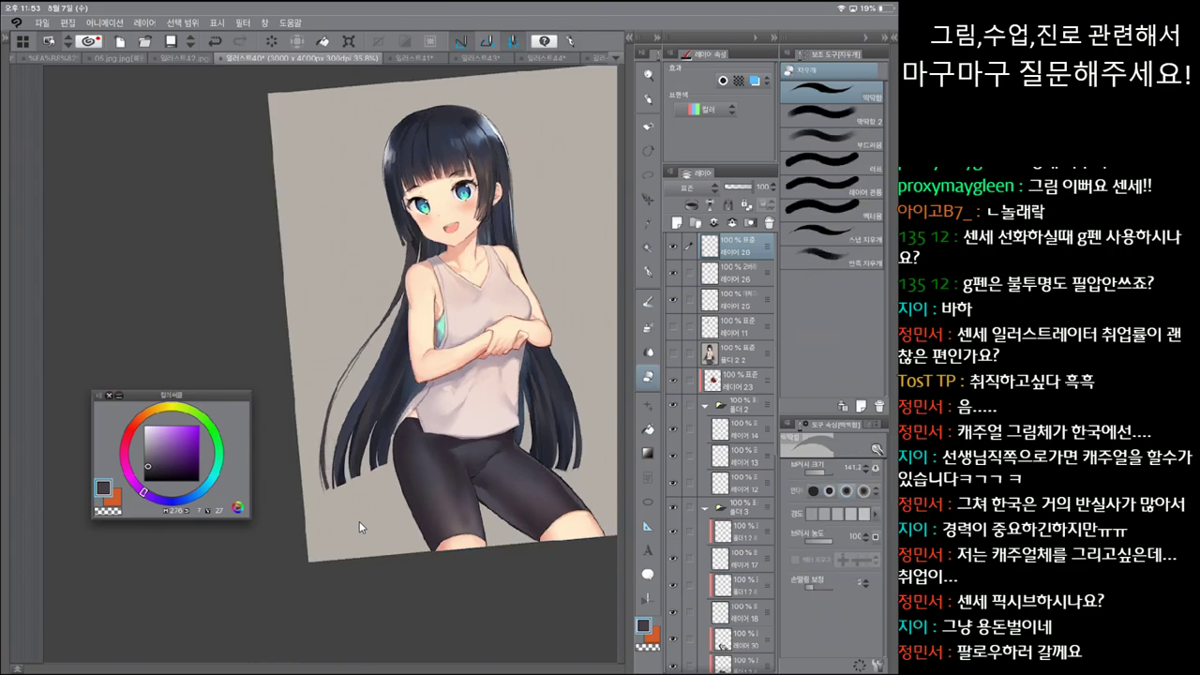
{"action": "left_click_drag", "start_coordinate": [327, 447], "coordinate": [323, 479]}
{"action": "key", "text": "ctrl+z"}
{"action": "key", "text": "p"}
{"action": "key", "text": "ctrl+z"}
{"action": "key", "text": "ctrl+z"}
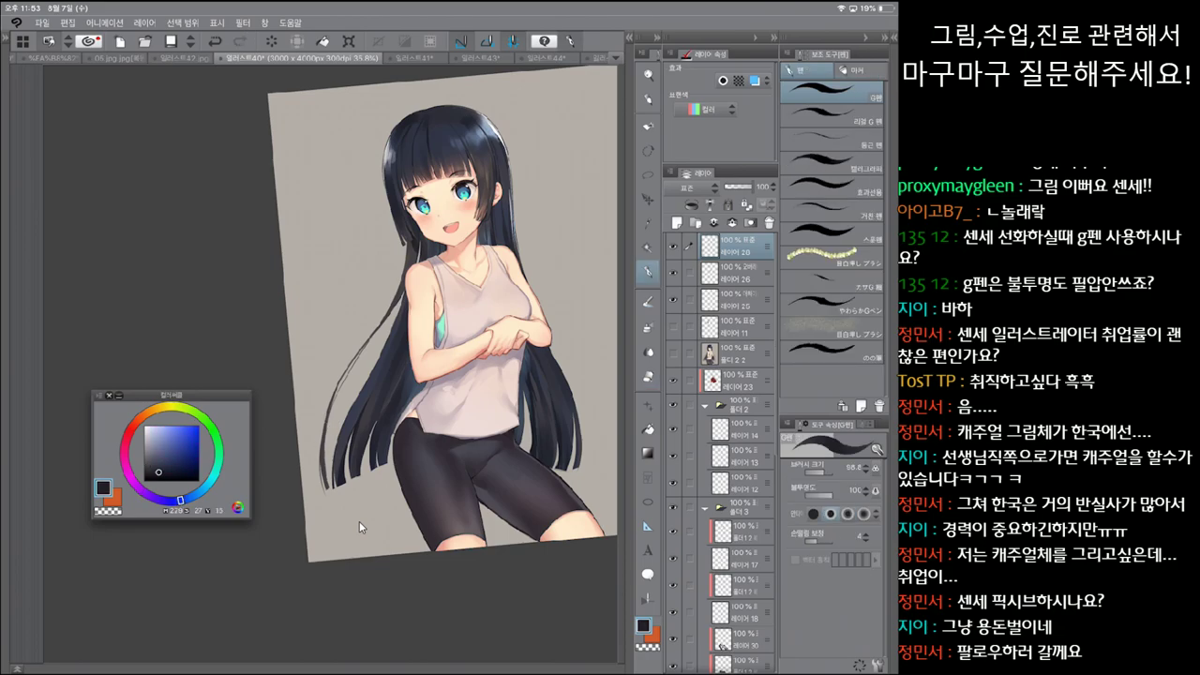
Step: Compare the loose side strand with and without the latest Real G pen stroke
{"action": "key", "text": "minus"}
{"action": "key", "text": "ctrl+y"}
{"action": "key", "text": "ctrl+z"}
{"action": "key", "text": "ctrl+y"}
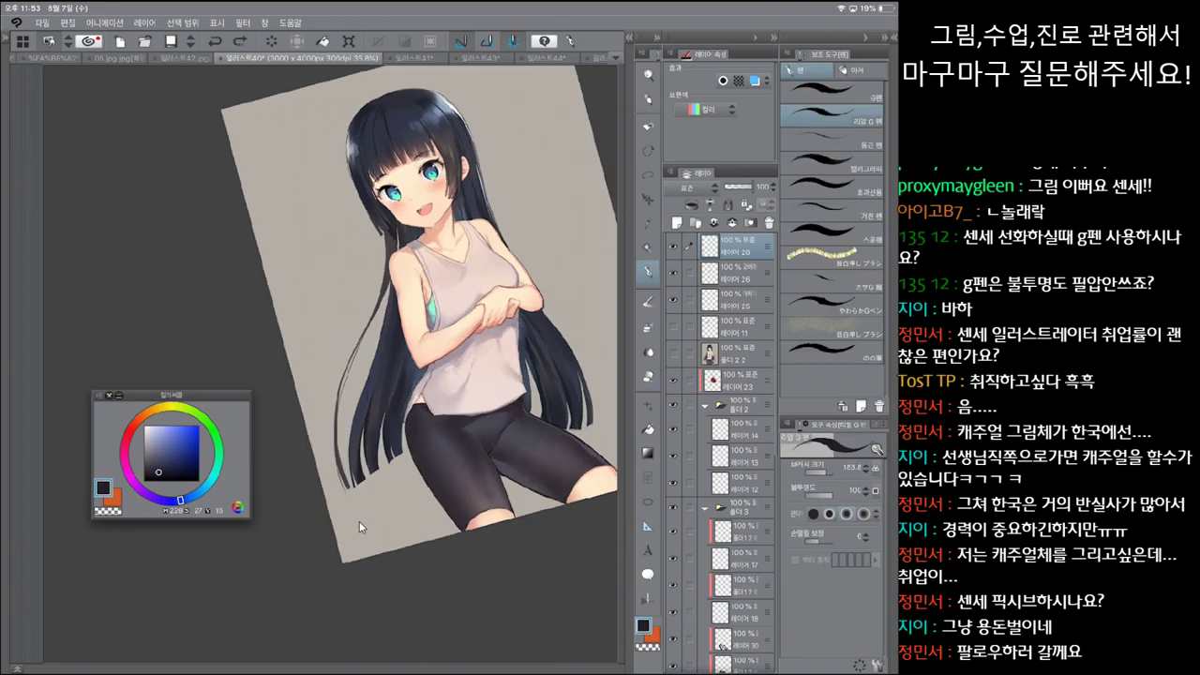
{"action": "key", "text": "ctrl+z"}
{"action": "key", "text": "ctrl+y"}
{"action": "key", "text": "ctrl+z"}
{"action": "key", "text": "ctrl+y"}
{"action": "key", "text": "ctrl+z"}
{"action": "key", "text": "ctrl+y"}
{"action": "key", "text": "ctrl+z"}
{"action": "key", "text": "ctrl+y"}
{"action": "key", "text": "ctrl+z"}
{"action": "key", "text": "ctrl+y"}
{"action": "key", "text": "ctrl+z"}
Step: Mirror the view and check the figure with and without the latest hair stroke from different angles
{"action": "key", "text": "asciicircum"}
{"action": "scroll", "coordinate": [359, 522], "scroll_direction": "right", "scroll_amount": 2}
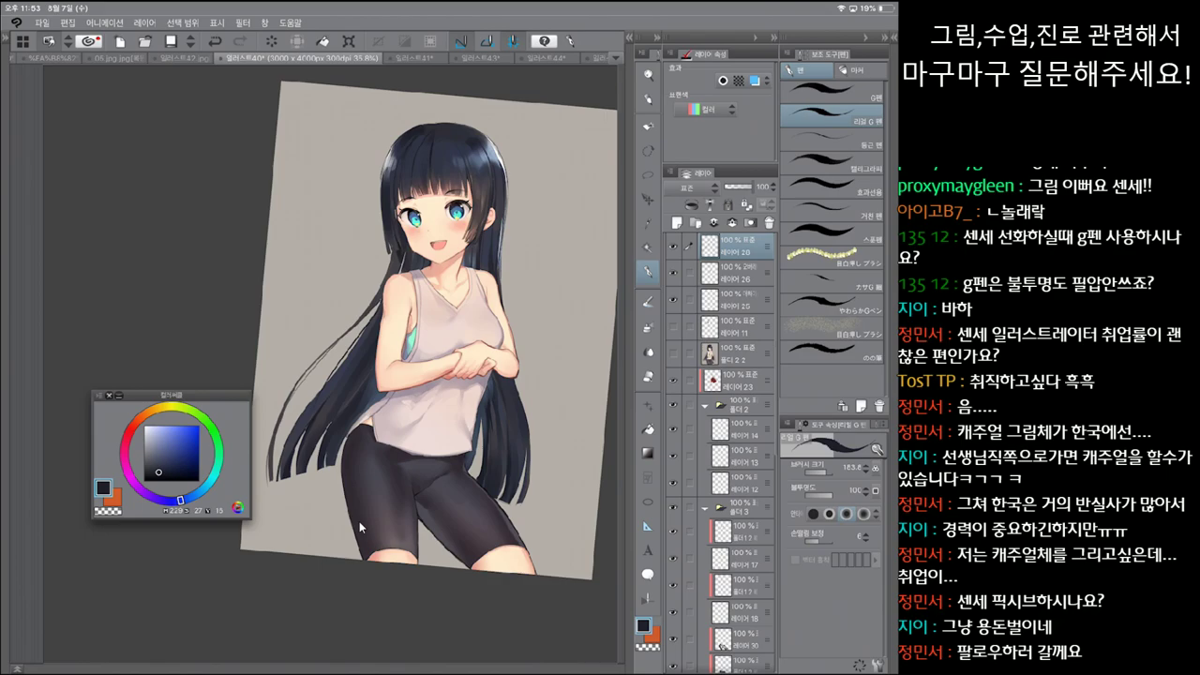
{"action": "scroll", "coordinate": [359, 521], "scroll_direction": "down", "scroll_amount": 2}
{"action": "key", "text": "minus"}
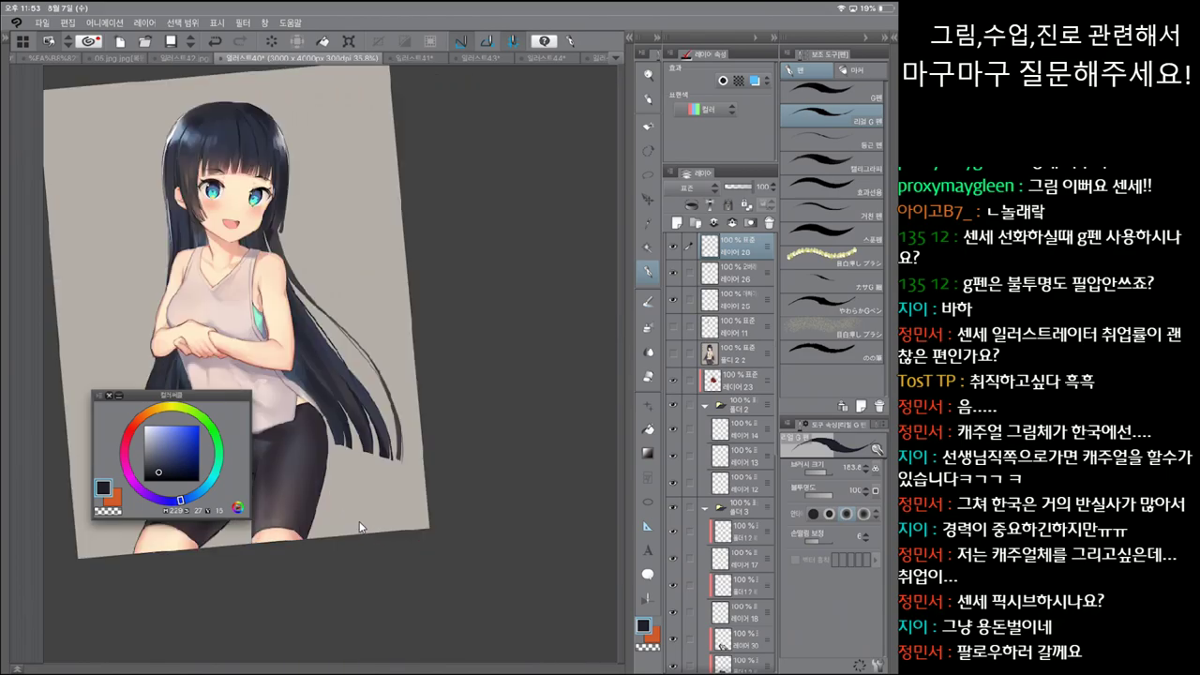
{"action": "scroll", "coordinate": [360, 522], "scroll_direction": "left", "scroll_amount": 3}
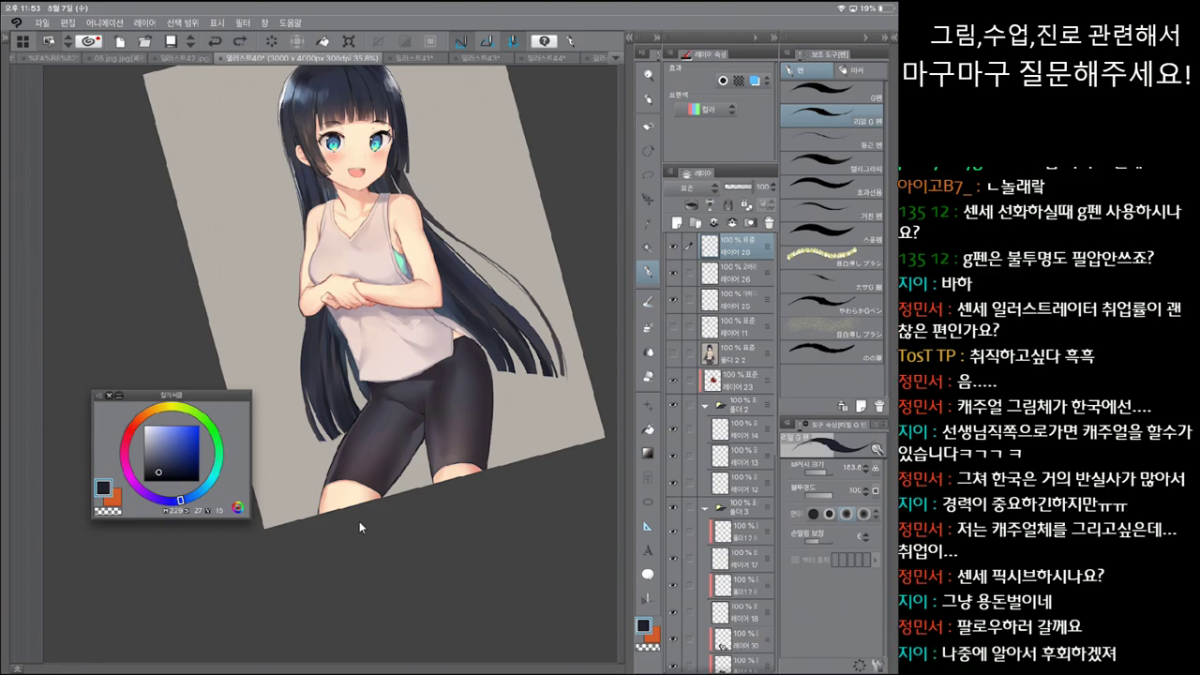
{"action": "key", "text": "ctrl+z"}
{"action": "key", "text": "ctrl+y"}
{"action": "key", "text": "ctrl+z"}
{"action": "key", "text": "ctrl+y"}
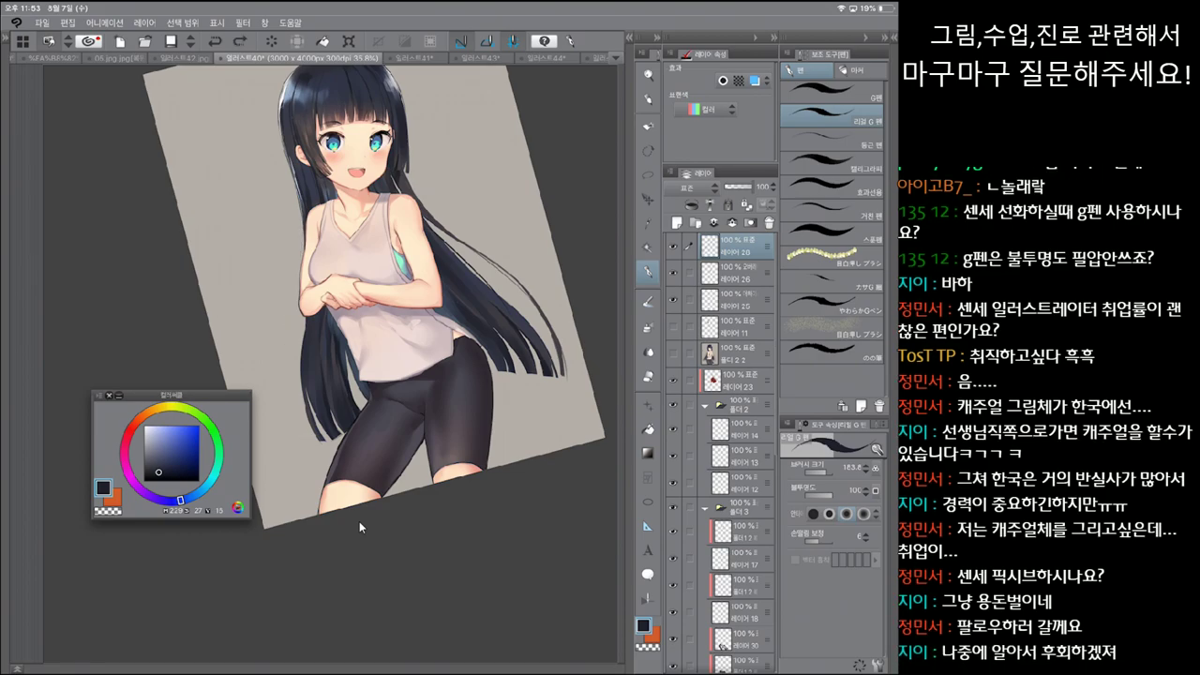
{"action": "key", "text": "ctrl+z"}
{"action": "key", "text": "ctrl+y"}
{"action": "key", "text": "ctrl+z"}
{"action": "key", "text": "ctrl+z"}
{"action": "key", "text": "ctrl+y"}
{"action": "key", "text": "ctrl+z"}
{"action": "key", "text": "ctrl+y"}
{"action": "key", "text": "ctrl+z"}
{"action": "key", "text": "ctrl+y"}
{"action": "key", "text": "ctrl+z"}
{"action": "key", "text": "ctrl+y"}
{"action": "key", "text": "ctrl+z"}
{"action": "key", "text": "ctrl+y"}
{"action": "key", "text": "ctrl+z"}
{"action": "key", "text": "ctrl+y"}
{"action": "key", "text": "ctrl+z"}
{"action": "key", "text": "ctrl+y"}
{"action": "key", "text": "ctrl+z"}
{"action": "key", "text": "ctrl+z"}
{"action": "key", "text": "ctrl+y"}
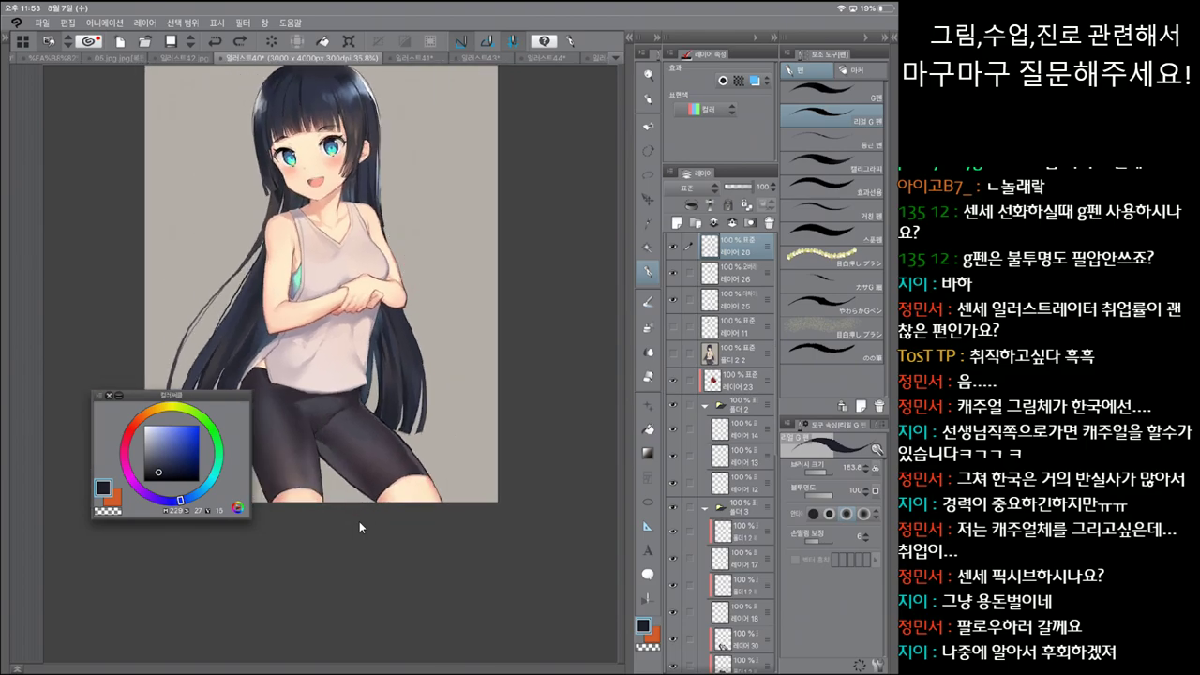
Step: Compare the figure with and without a thin loose strand falling past the elbow on the opposite side, and keep the strand
{"action": "key", "text": "ctrl+z"}
{"action": "key", "text": "ctrl+y"}
{"action": "key", "text": "ctrl+z"}
{"action": "key", "text": "ctrl+y"}
{"action": "key", "text": "ctrl+z"}
{"action": "key", "text": "ctrl+y"}
{"action": "key", "text": "ctrl+z"}
{"action": "key", "text": "ctrl+y"}
{"action": "key", "text": "ctrl+z"}
{"action": "key", "text": "ctrl+y"}
{"action": "key", "text": "ctrl+z"}
{"action": "key", "text": "ctrl+y"}
{"action": "key", "text": "ctrl+z"}
{"action": "key", "text": "ctrl+y"}
{"action": "key", "text": "ctrl+z"}
{"action": "key", "text": "ctrl+y"}
{"action": "key", "text": "ctrl+z"}
{"action": "key", "text": "ctrl+y"}
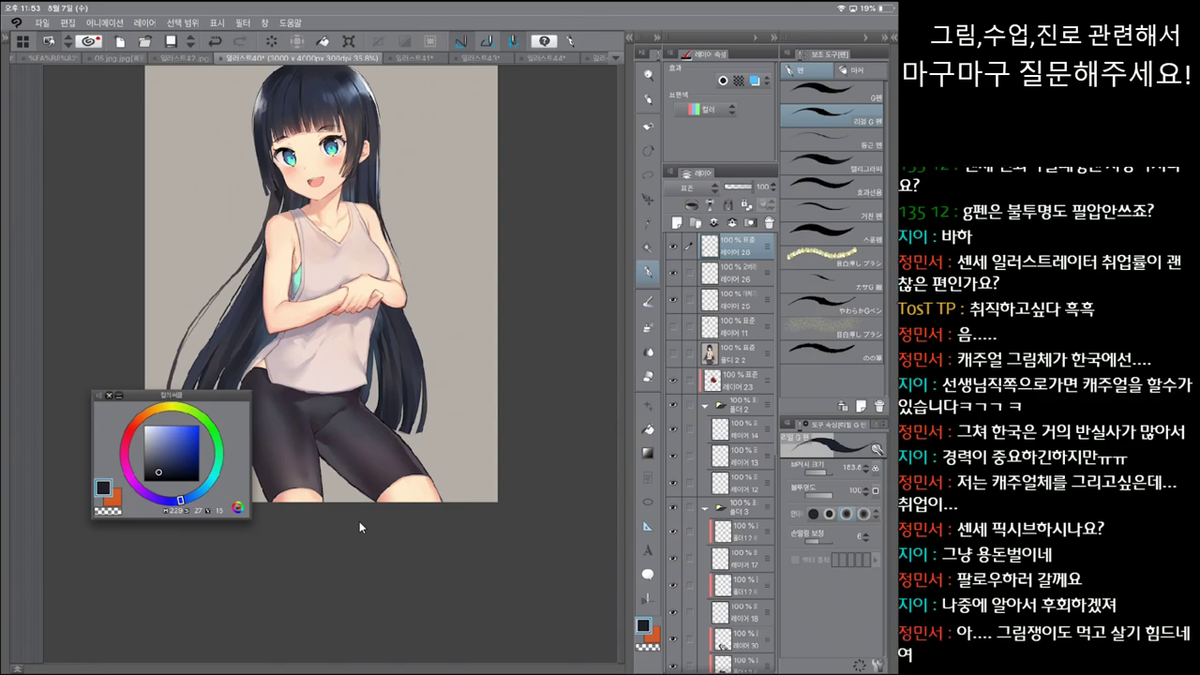
{"action": "key", "text": "ctrl+z"}
{"action": "key", "text": "ctrl+y"}
{"action": "key", "text": "ctrl+z"}
{"action": "key", "text": "ctrl+y"}
{"action": "key", "text": "ctrl+y"}
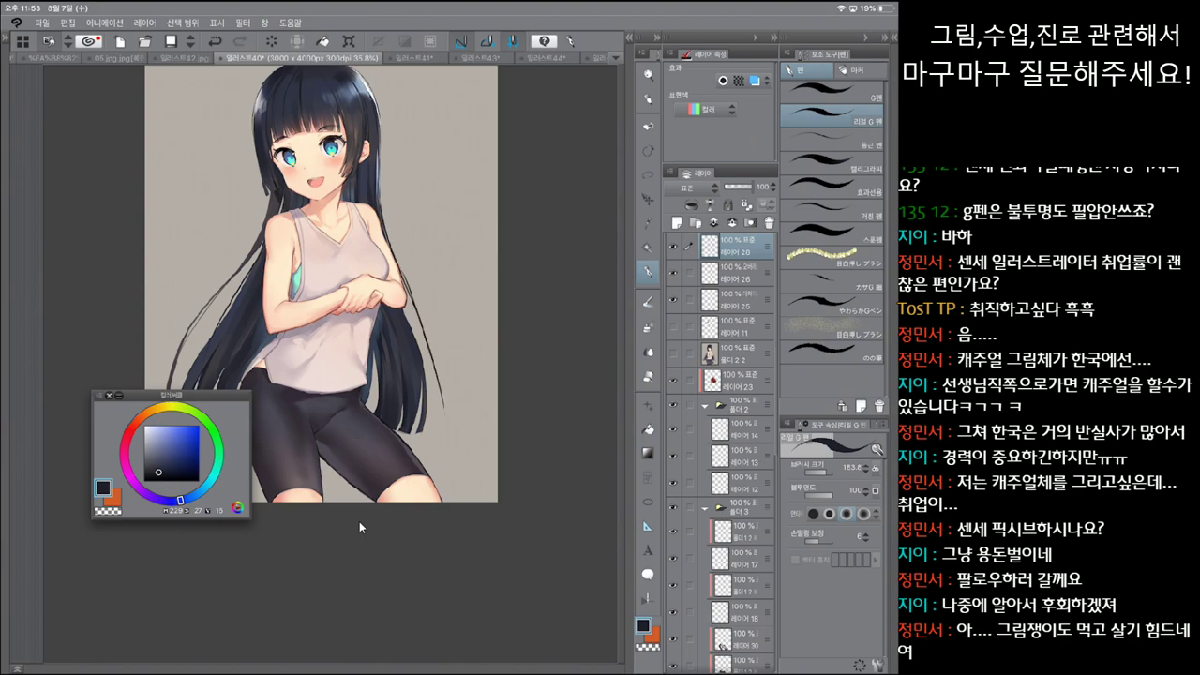
Step: Rework the lower end of the thin loose strand past the elbow, compare it by undoing and redoing, and keep the fuller tip
{"action": "key", "text": "ctrl+z"}
{"action": "key", "text": "ctrl+y"}
{"action": "key", "text": "ctrl+z"}
{"action": "key", "text": "ctrl+y"}
{"action": "key", "text": "ctrl+z"}
{"action": "key", "text": "ctrl+y"}
{"action": "key", "text": "ctrl+z"}
{"action": "key", "text": "ctrl+y"}
{"action": "key", "text": "ctrl+z"}
{"action": "key", "text": "ctrl+y"}
{"action": "key", "text": "ctrl+z"}
{"action": "key", "text": "ctrl+y"}
{"action": "key", "text": "ctrl+z"}
{"action": "key", "text": "ctrl+y"}
{"action": "key", "text": "ctrl+z"}
{"action": "key", "text": "ctrl+y"}
{"action": "key", "text": "ctrl+z"}
{"action": "key", "text": "ctrl+y"}
{"action": "key", "text": "ctrl+y"}
{"action": "key", "text": "ctrl+z"}
{"action": "key", "text": "ctrl+y"}
{"action": "key", "text": "ctrl+z"}
{"action": "key", "text": "ctrl+y"}
{"action": "key", "text": "ctrl+z"}
{"action": "key", "text": "ctrl+y"}
{"action": "key", "text": "ctrl+z"}
{"action": "key", "text": "ctrl+y"}
{"action": "key", "text": "ctrl+z"}
{"action": "key", "text": "ctrl+y"}
{"action": "key", "text": "ctrl+z"}
{"action": "key", "text": "ctrl+y"}
{"action": "key", "text": "ctrl+z"}
{"action": "key", "text": "ctrl+y"}
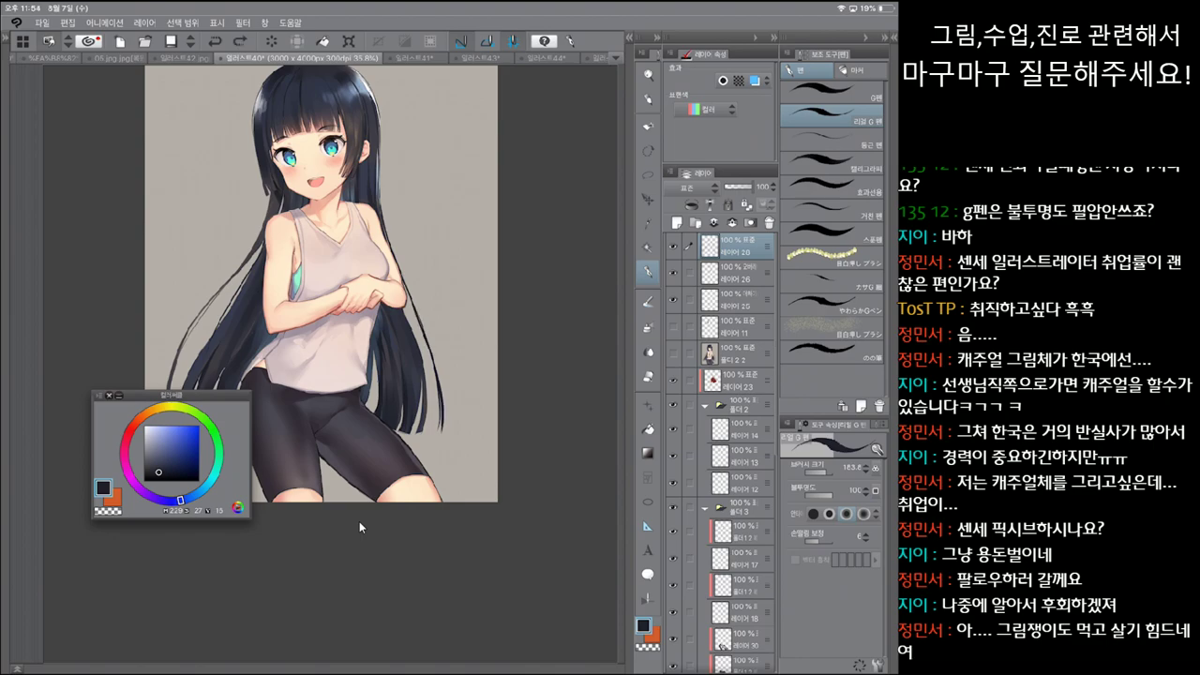
Step: Check the figure mirrored and at different angles with and without the latest loose strand stroke
{"action": "key", "text": "ctrl+z"}
{"action": "key", "text": "ctrl+y"}
{"action": "key", "text": "ctrl+z"}
{"action": "key", "text": "ctrl+y"}
{"action": "key", "text": "ctrl+z"}
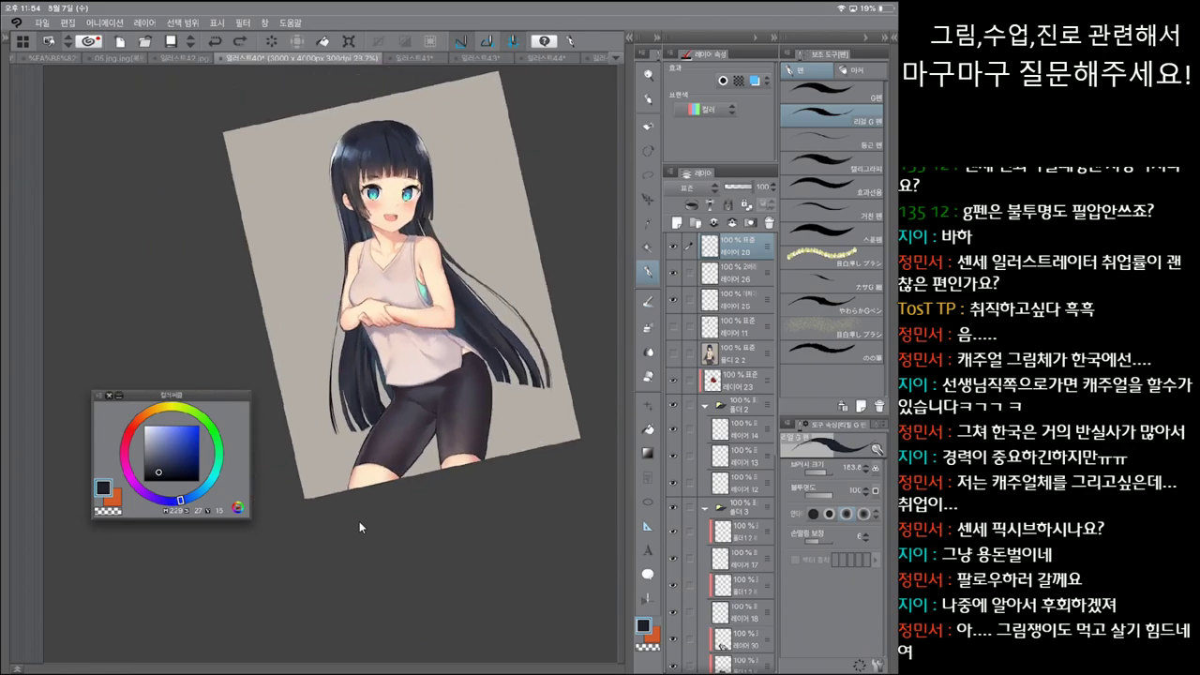
{"action": "key", "text": "ctrl+@"}
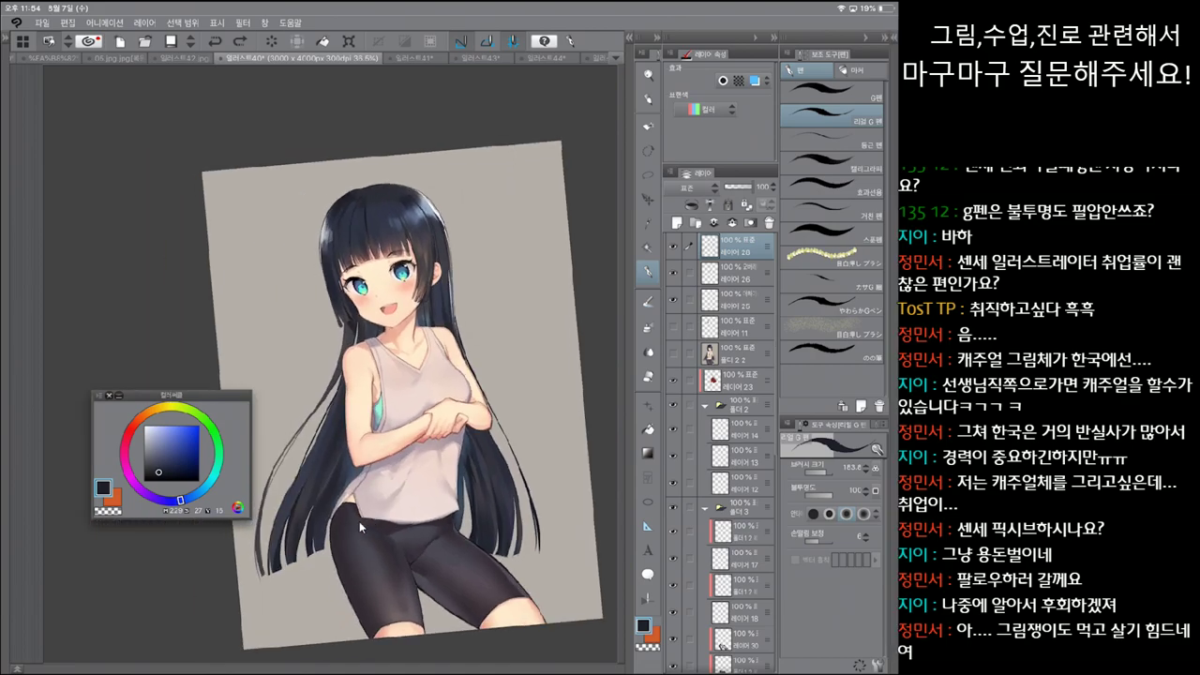
{"action": "key", "text": "ctrl+y"}
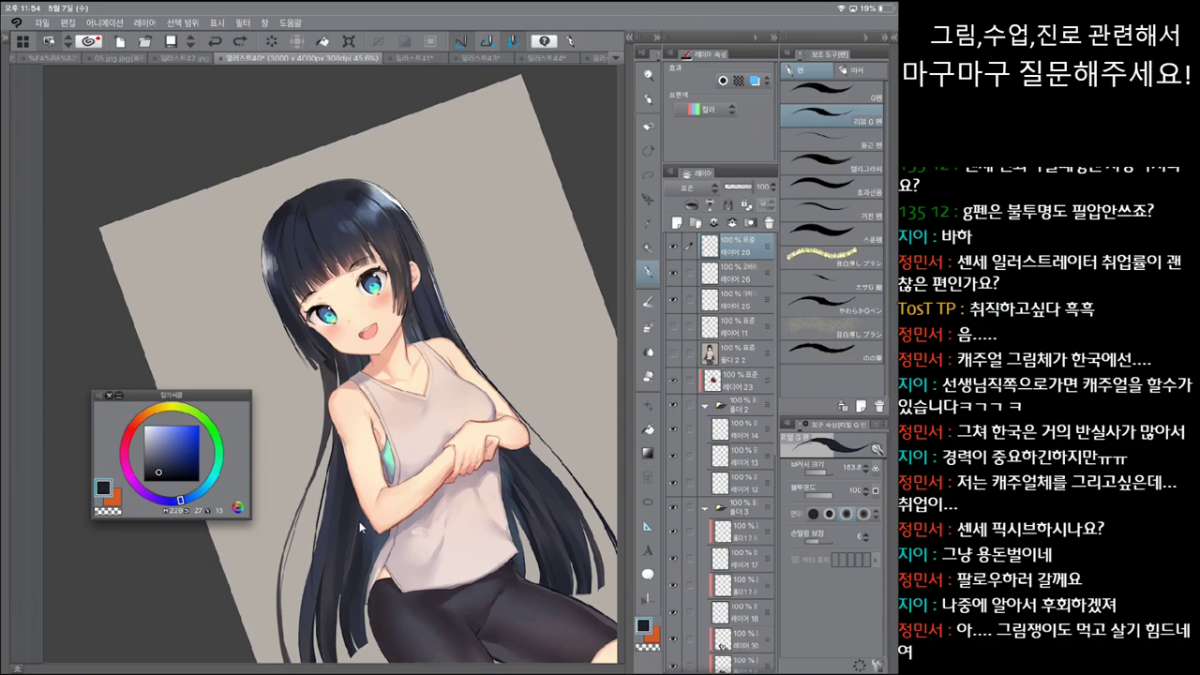
{"action": "key", "text": "ctrl+y"}
{"action": "key", "text": "ctrl+z"}
{"action": "key", "text": "ctrl+y"}
{"action": "key", "text": "ctrl+z"}
{"action": "key", "text": "asciicircum"}
{"action": "key", "text": "asciicircum"}
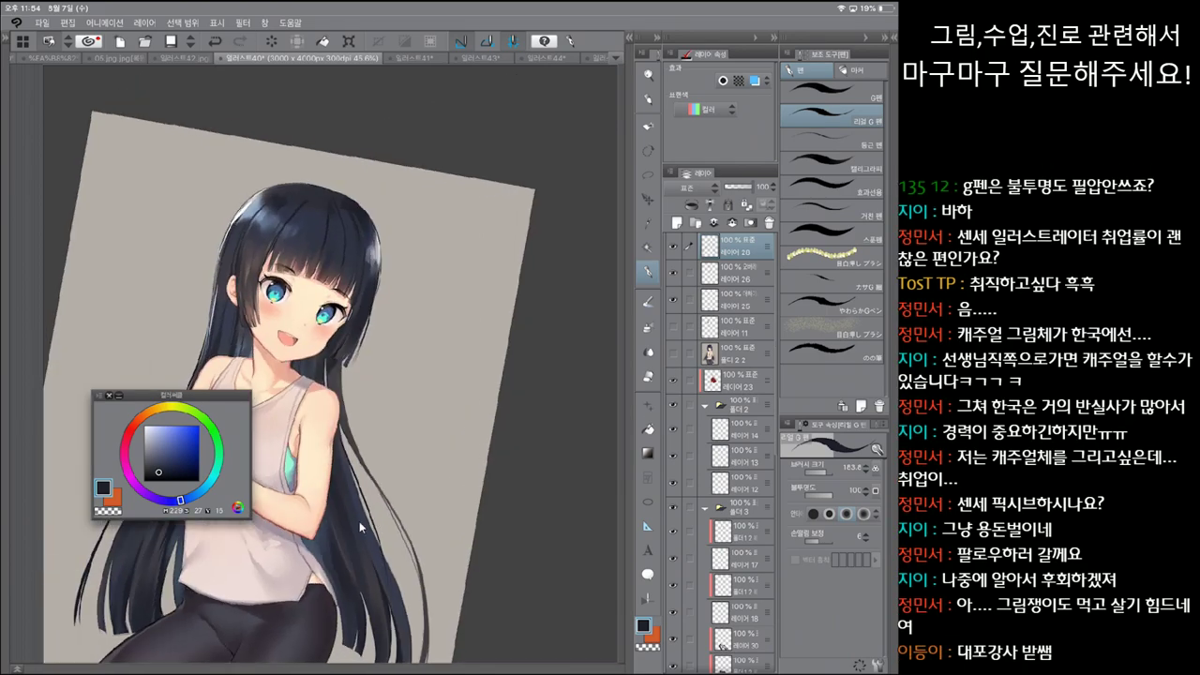
{"action": "key", "text": "asciicircum"}
{"action": "key", "text": "asciicircum"}
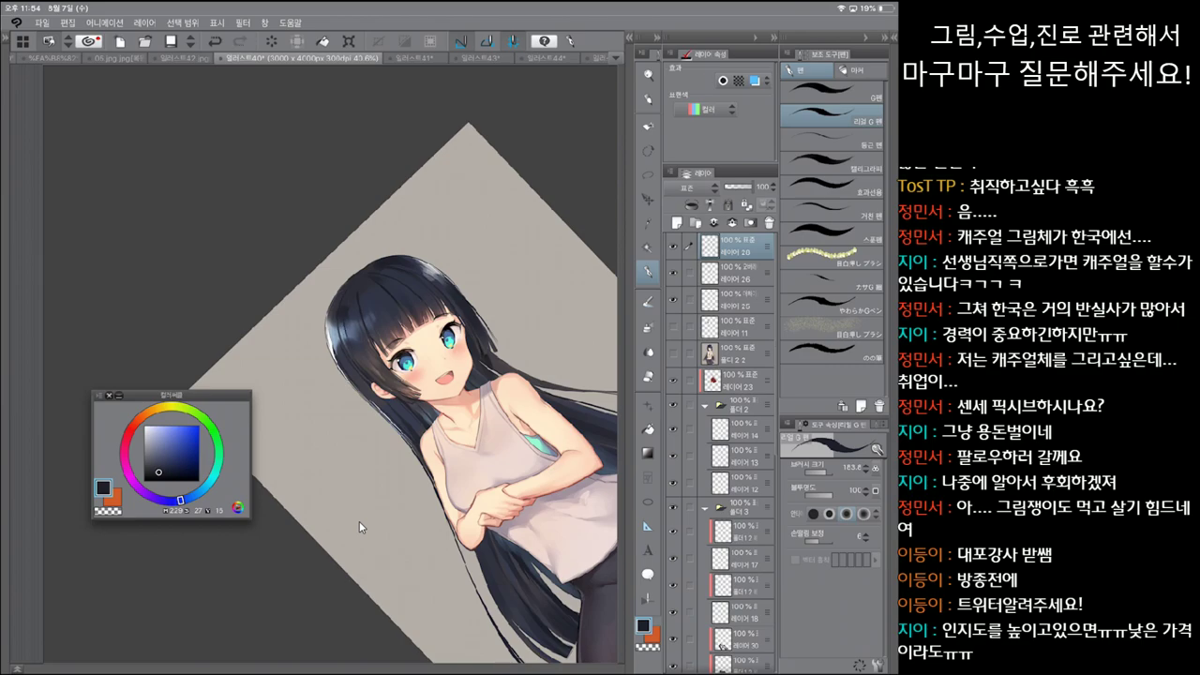
Step: Touch up the loose hair strands with the watercolor brush and G pen, using dark navy tones sampled from the hair
{"action": "key", "text": "^"}
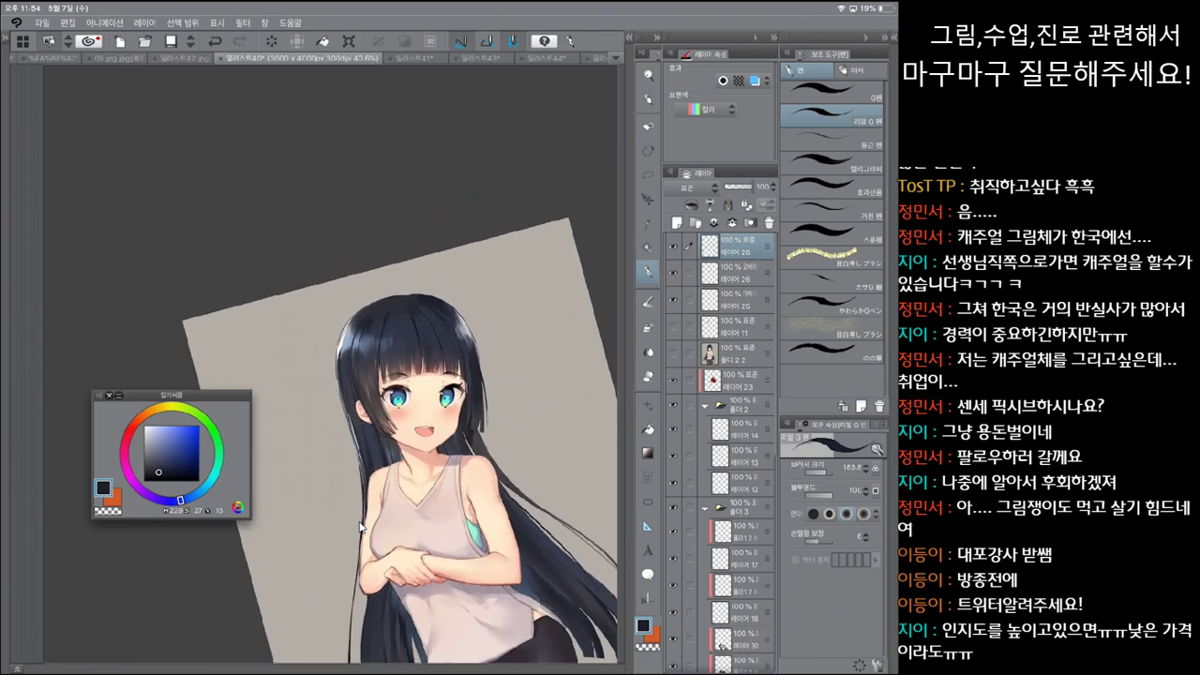
{"action": "key", "text": "b"}
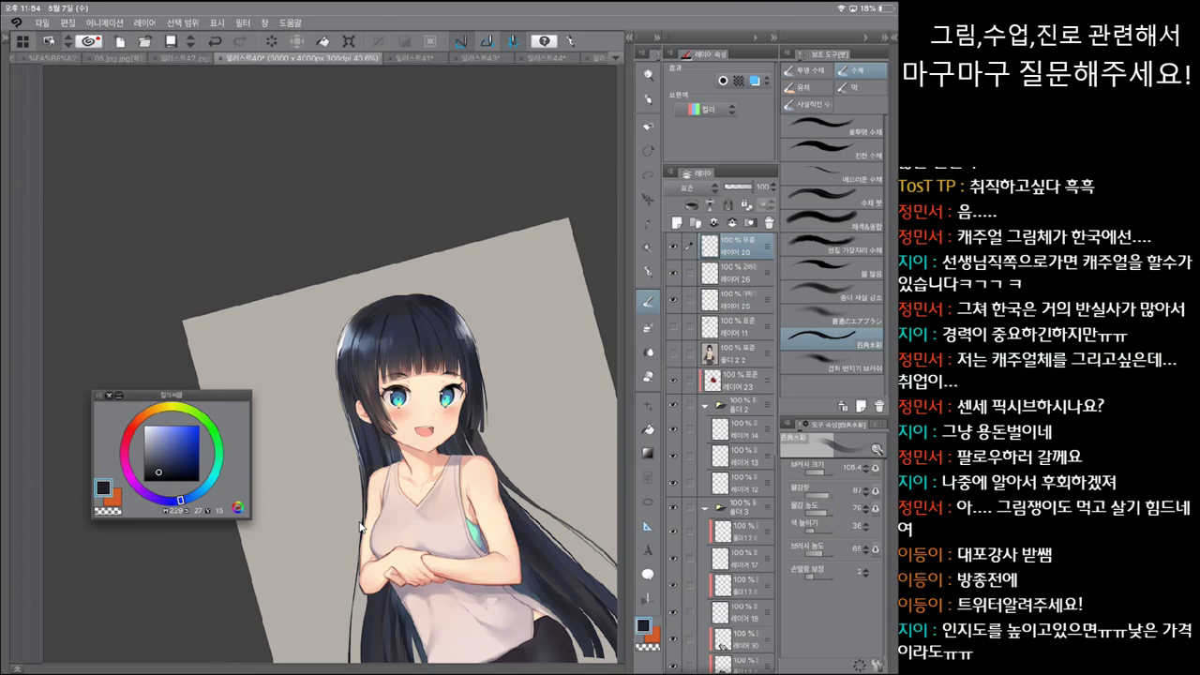
{"action": "left_click", "coordinate": [360, 528], "text": "alt"}
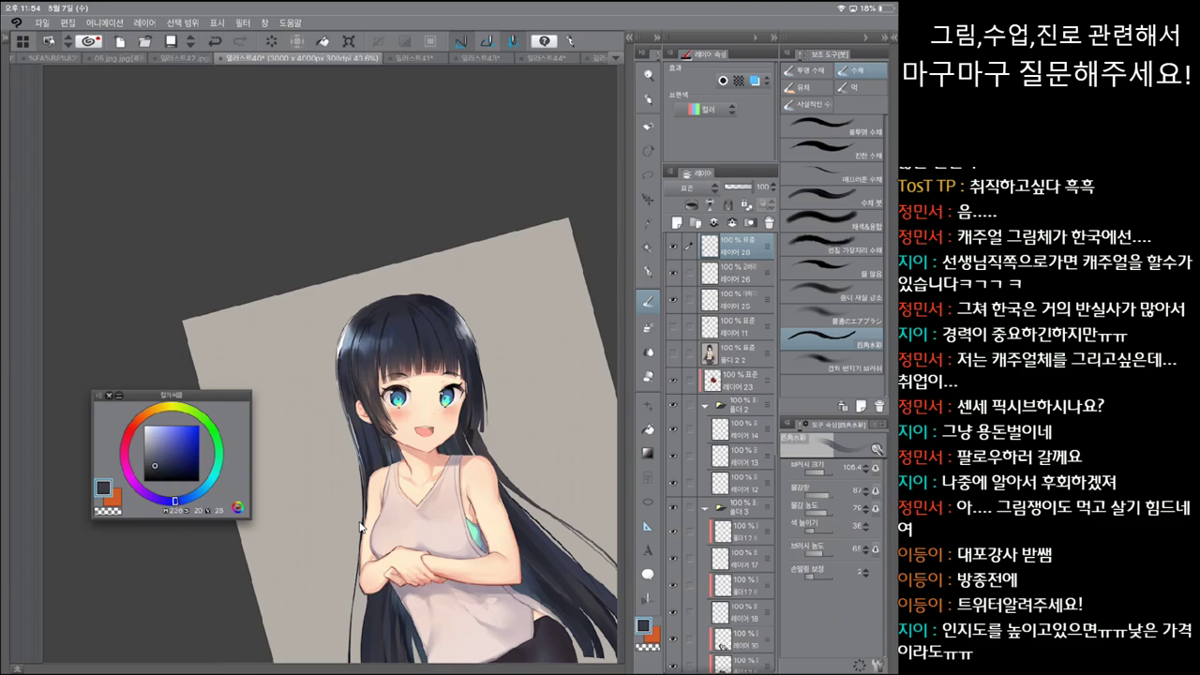
{"action": "left_click_drag", "start_coordinate": [359, 521], "coordinate": [359, 522]}
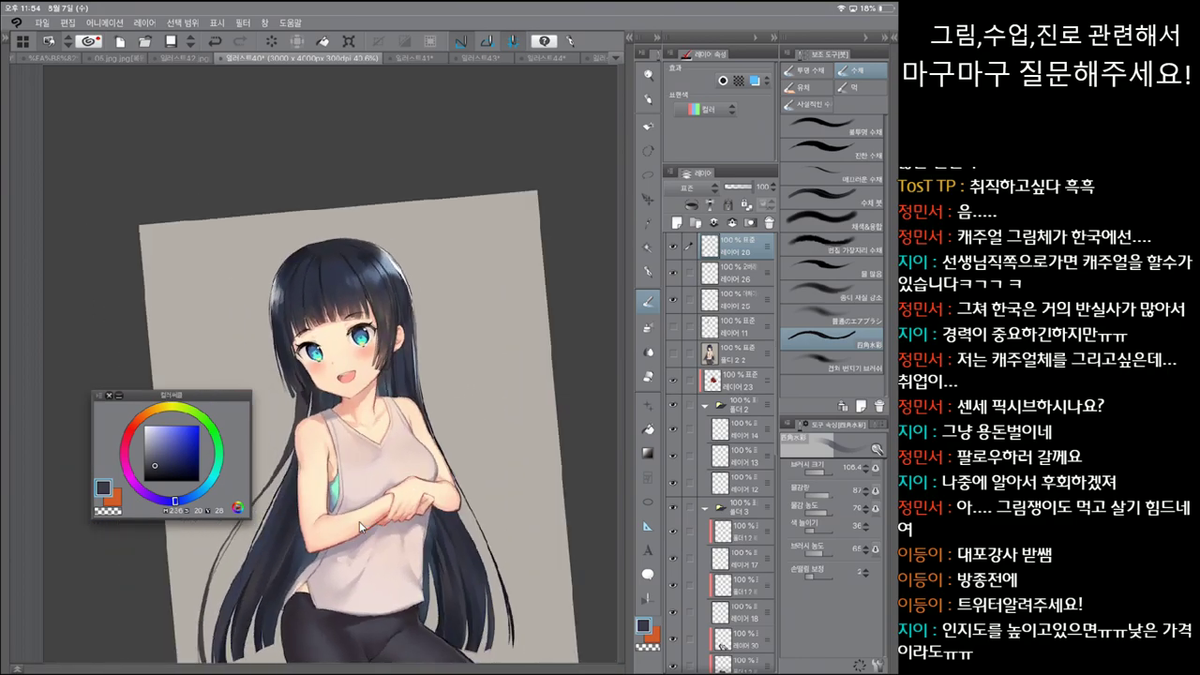
{"action": "left_click", "coordinate": [361, 528], "text": "alt"}
{"action": "key", "text": "p"}
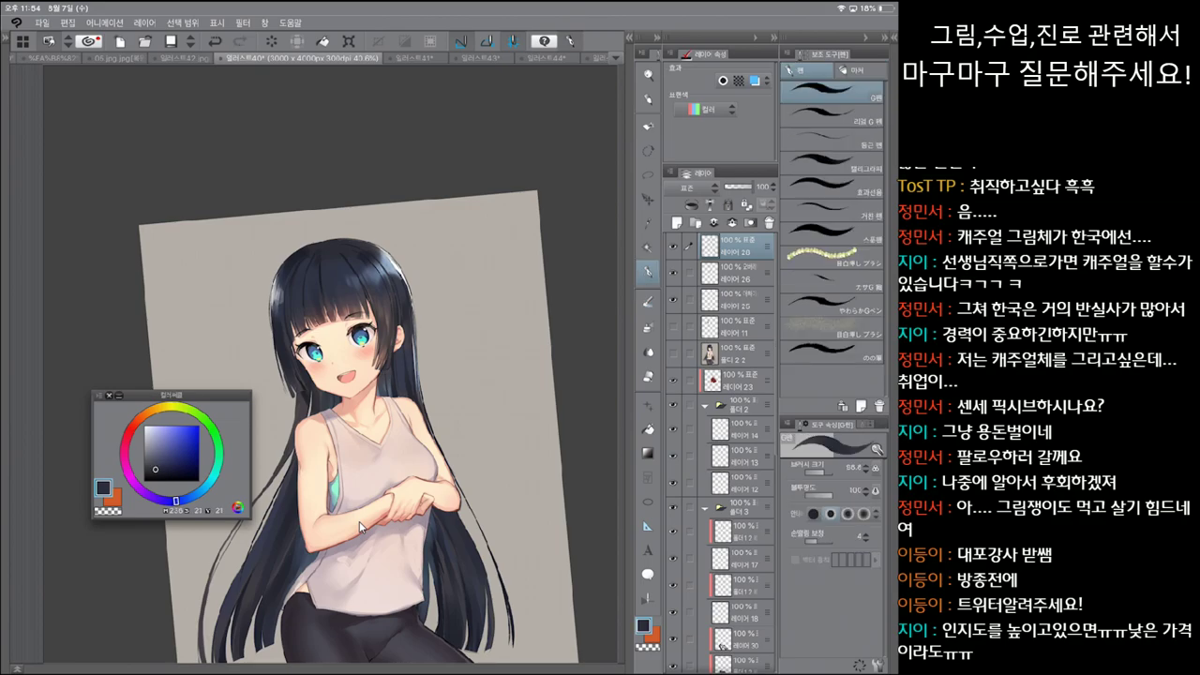
{"action": "key", "text": "minus"}
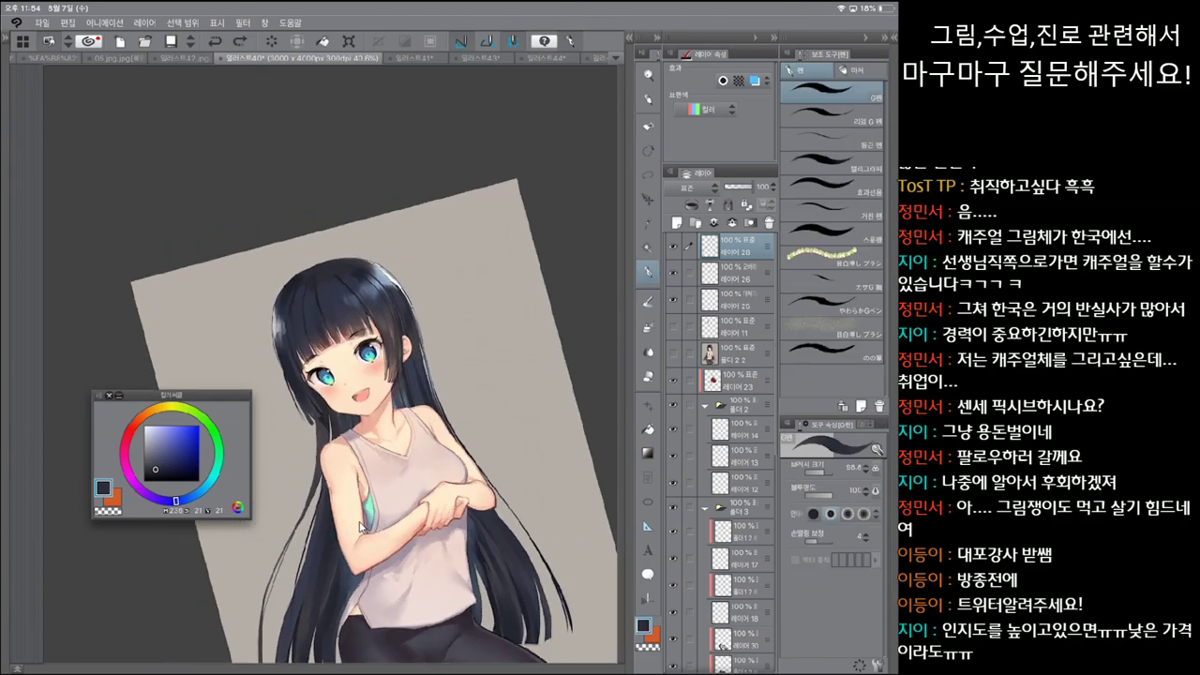
{"action": "key", "text": "b"}
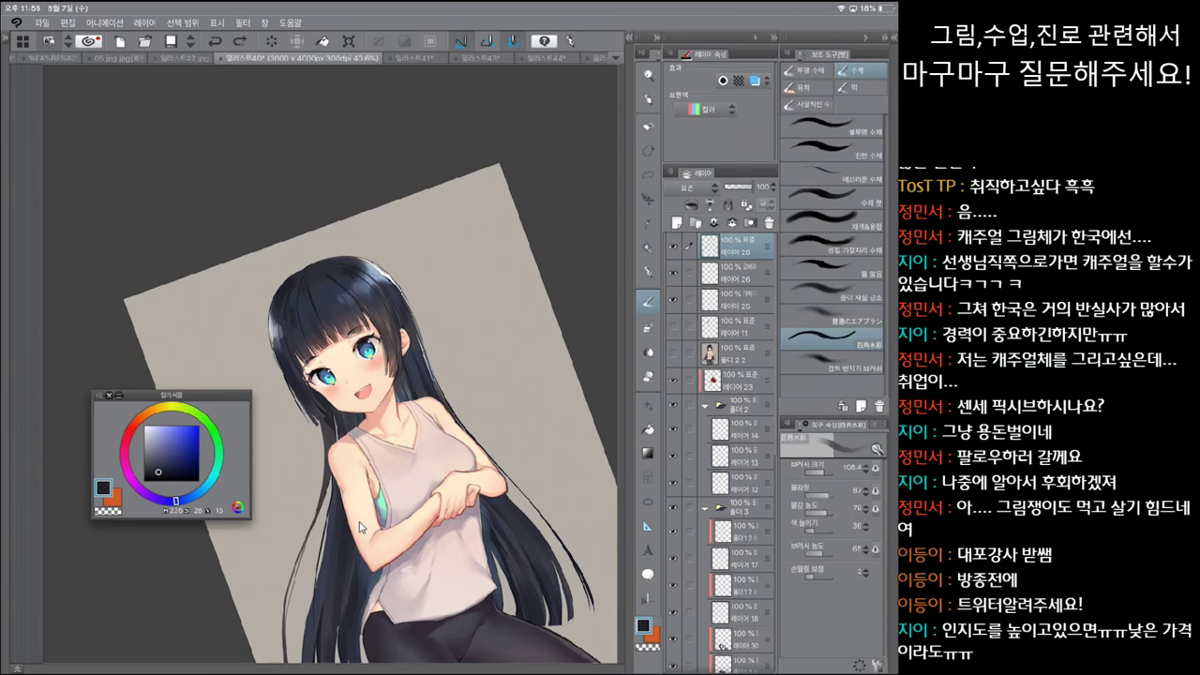
{"action": "left_click", "coordinate": [360, 525]}
{"action": "key", "text": "p"}
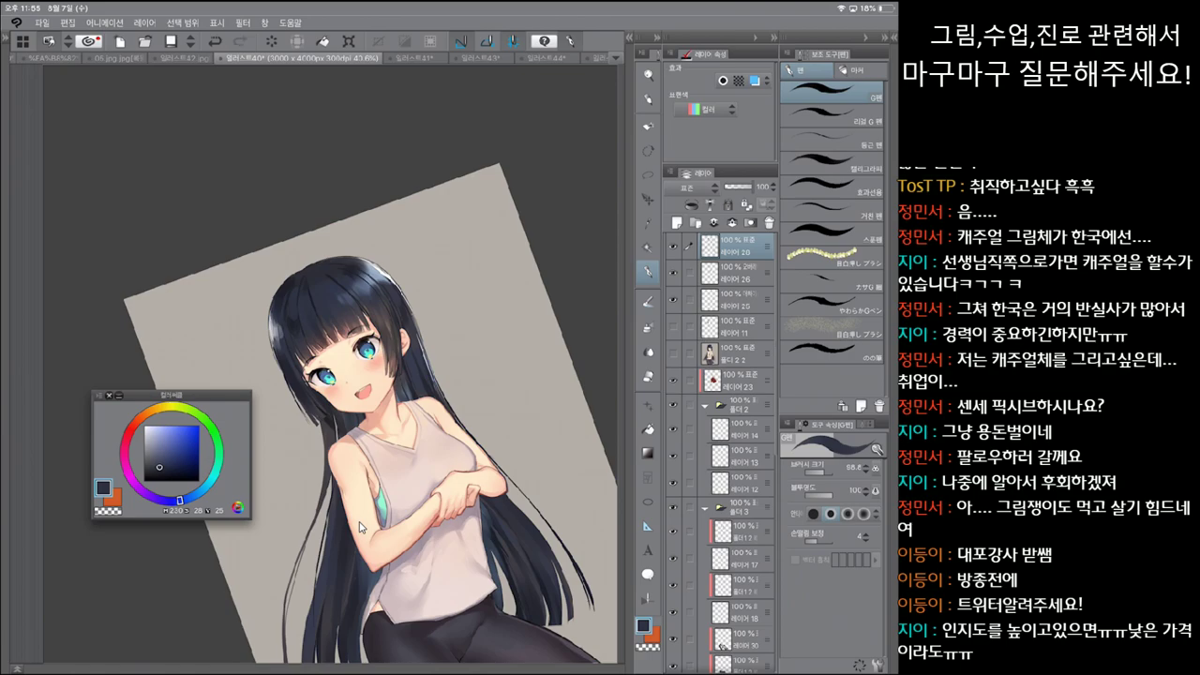
Step: Compare the side strands with and without the latest Real G pen stroke, and sample a dark navy with saturation 26 and value 19
{"action": "scroll", "coordinate": [361, 527], "scroll_direction": "down", "scroll_amount": 3}
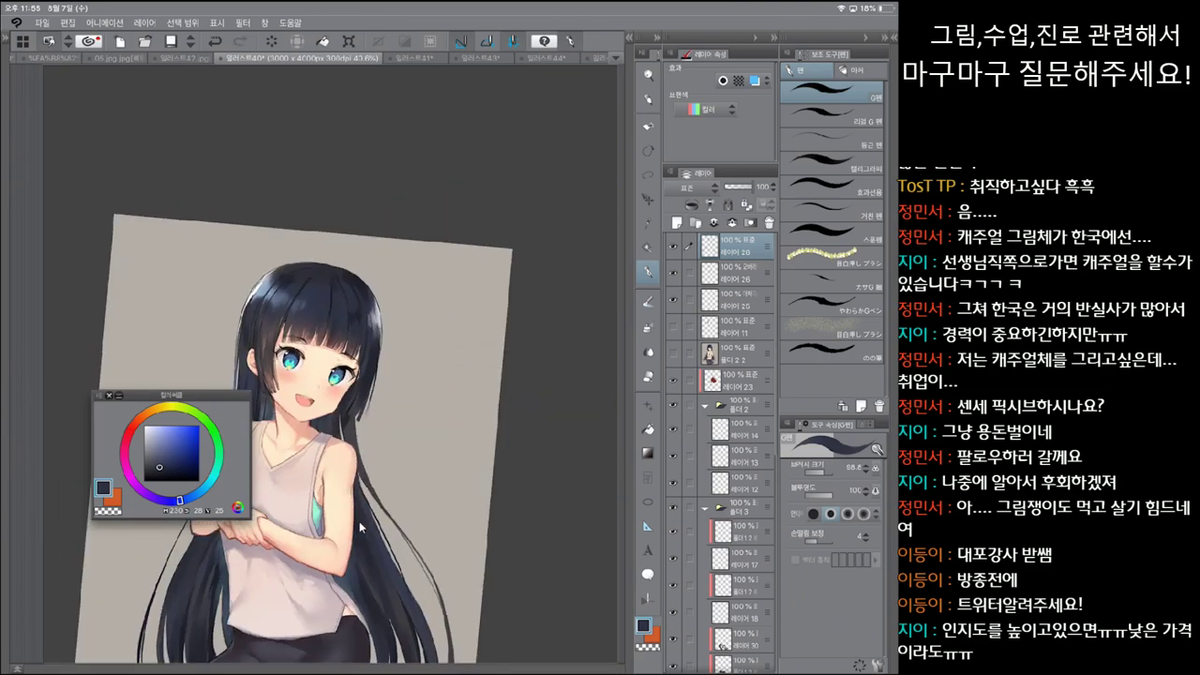
{"action": "scroll", "coordinate": [361, 527], "scroll_direction": "up", "scroll_amount": 3}
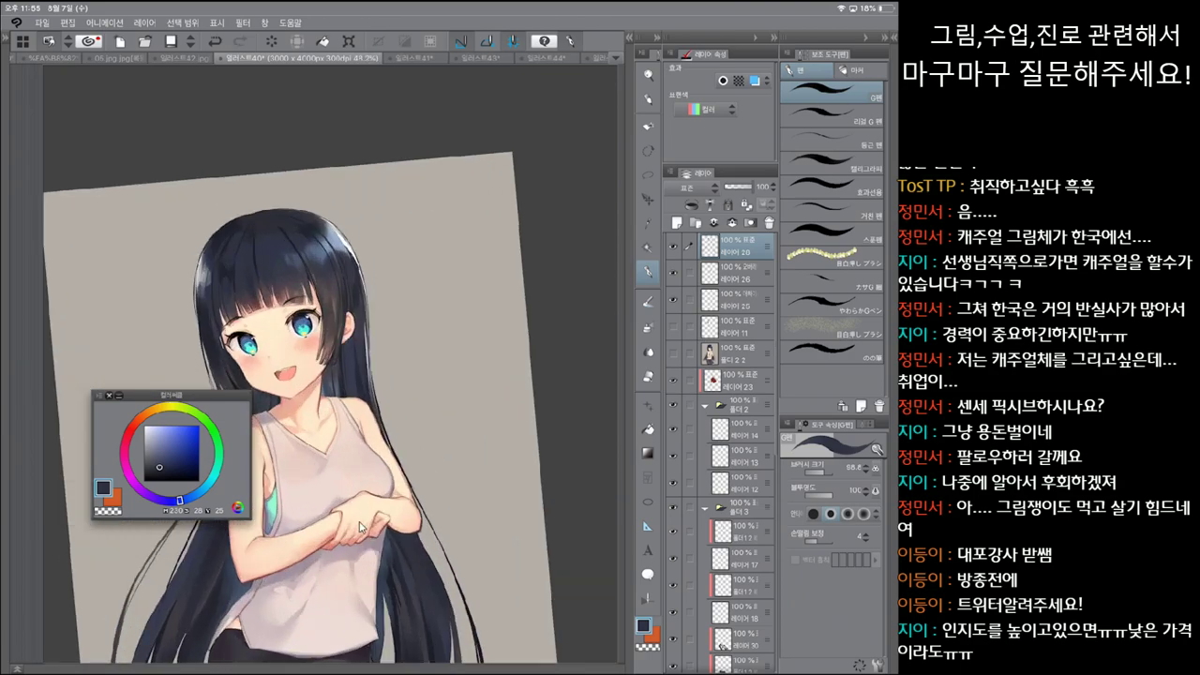
{"action": "scroll", "coordinate": [361, 527], "scroll_direction": "up", "scroll_amount": 2}
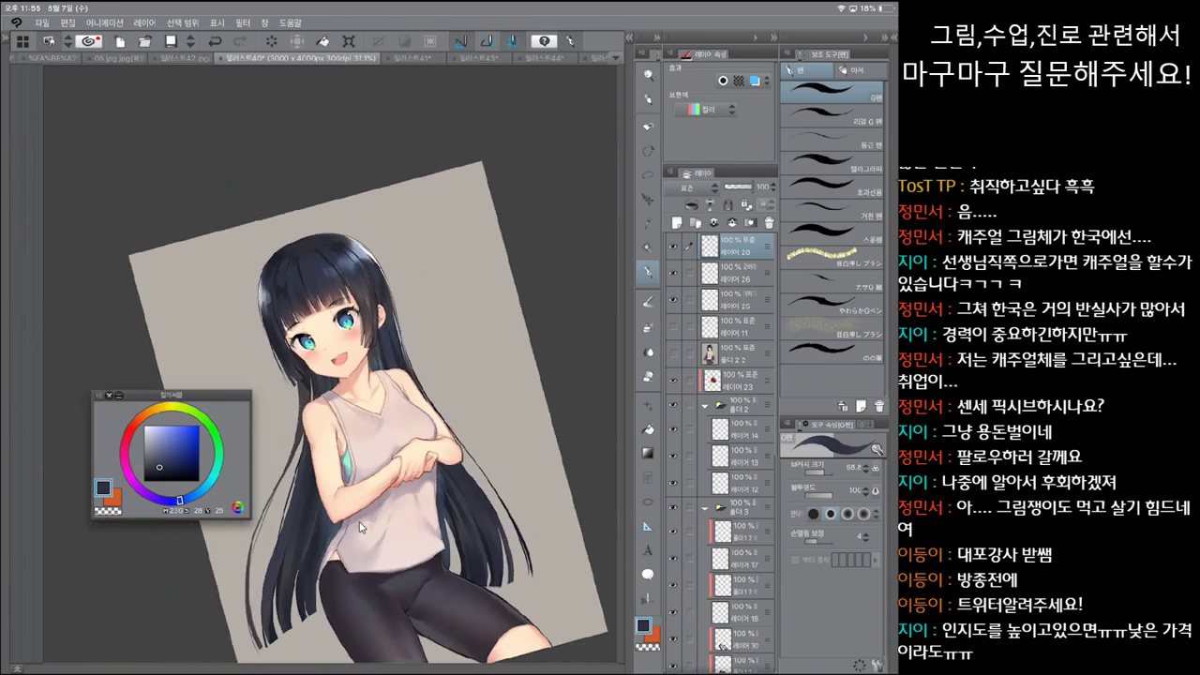
{"action": "key", "text": "period"}
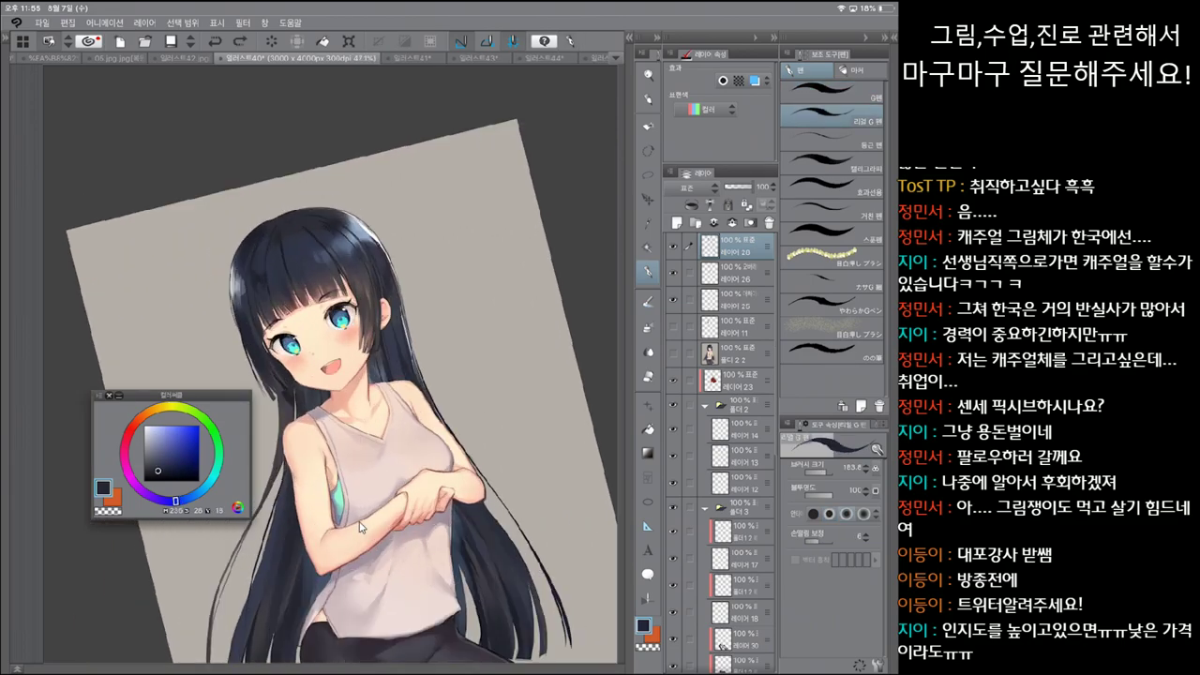
{"action": "key", "text": "ctrl+z"}
{"action": "key", "text": "ctrl+y"}
{"action": "key", "text": "ctrl+z"}
{"action": "key", "text": "ctrl+y"}
{"action": "left_click", "coordinate": [359, 528], "text": "alt"}
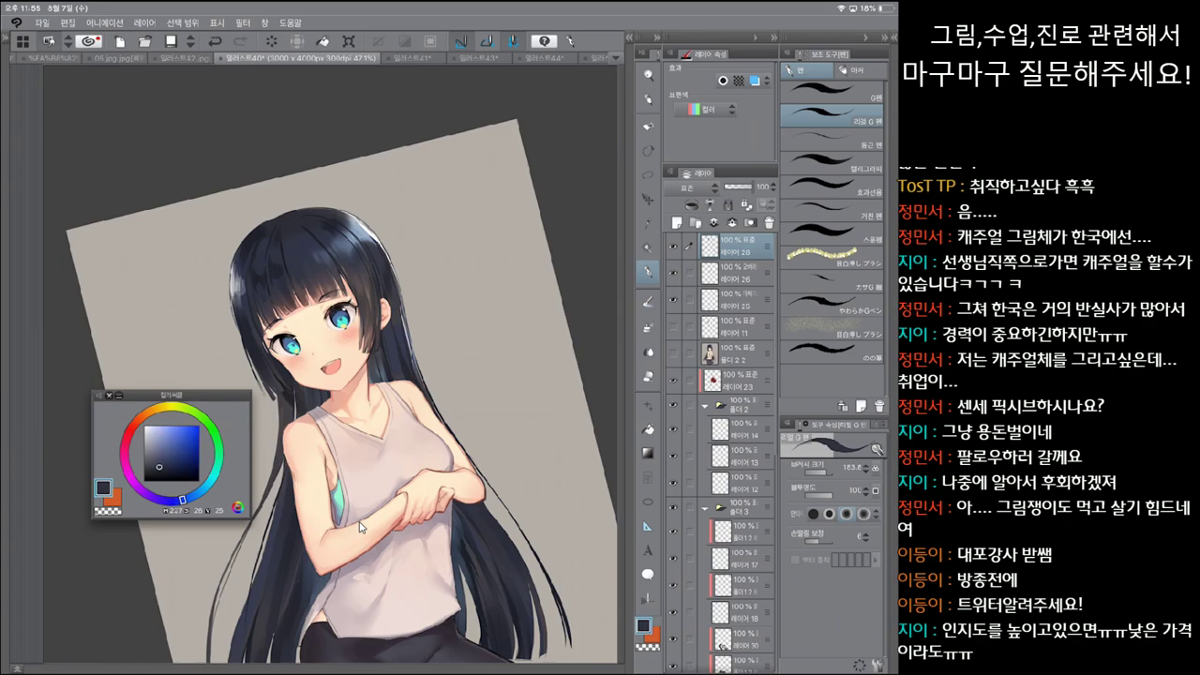
{"action": "left_click", "coordinate": [359, 528], "text": "alt"}
{"action": "key", "text": "ctrl+z"}
{"action": "key", "text": "ctrl+y"}
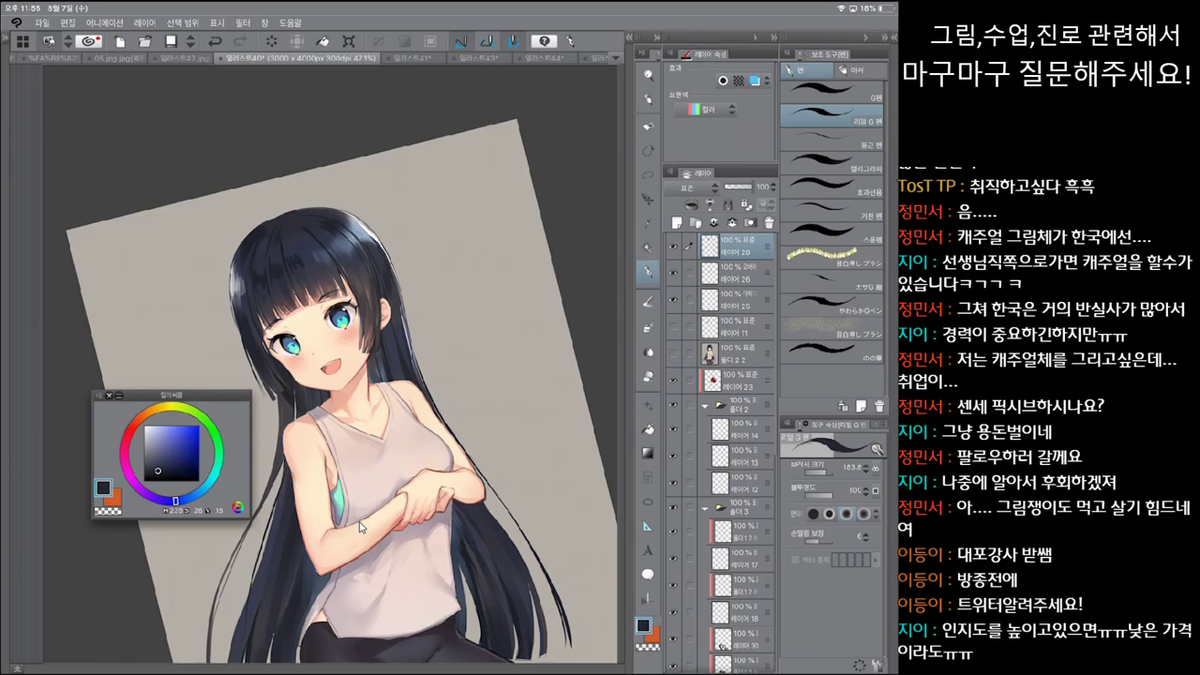
{"action": "key", "text": "ctrl+z"}
{"action": "key", "text": "ctrl+y"}
{"action": "key", "text": "ctrl+y"}
{"action": "key", "text": "ctrl+y"}
{"action": "key", "text": "ctrl+y"}
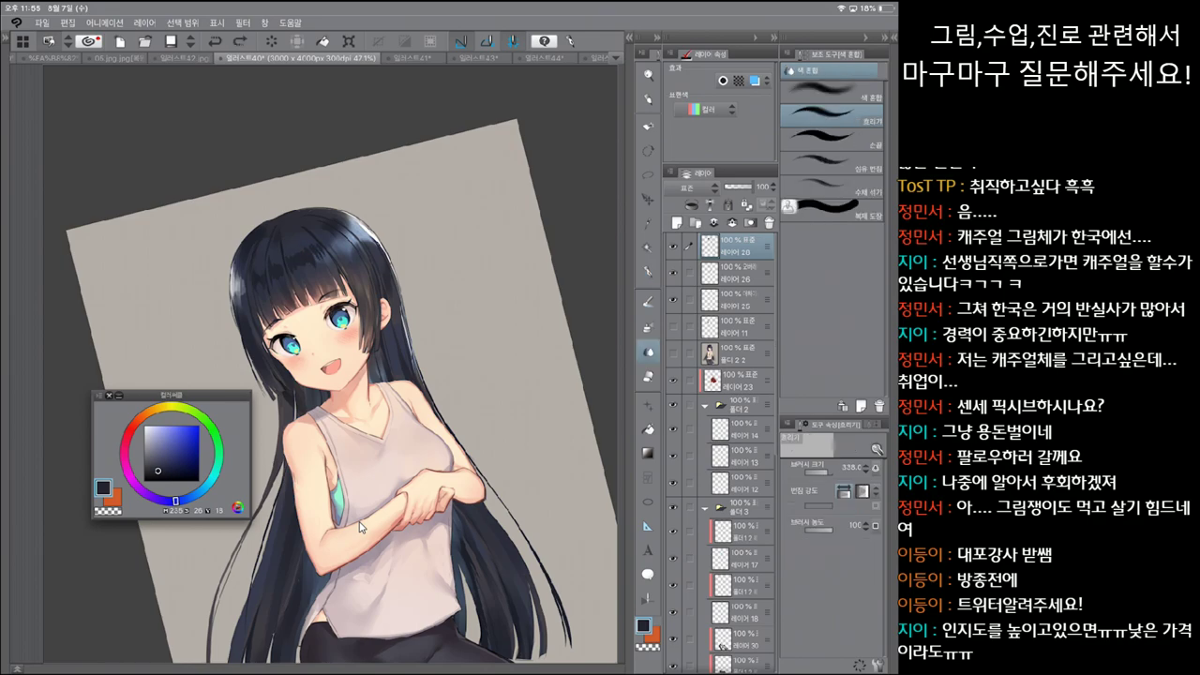
Step: Touch up the hair with a smaller watercolor brush and the Real G pen, sampling a dark navy with saturation 26 and value 19
{"action": "key", "text": "b"}
{"action": "left_click", "coordinate": [359, 528], "text": "alt"}
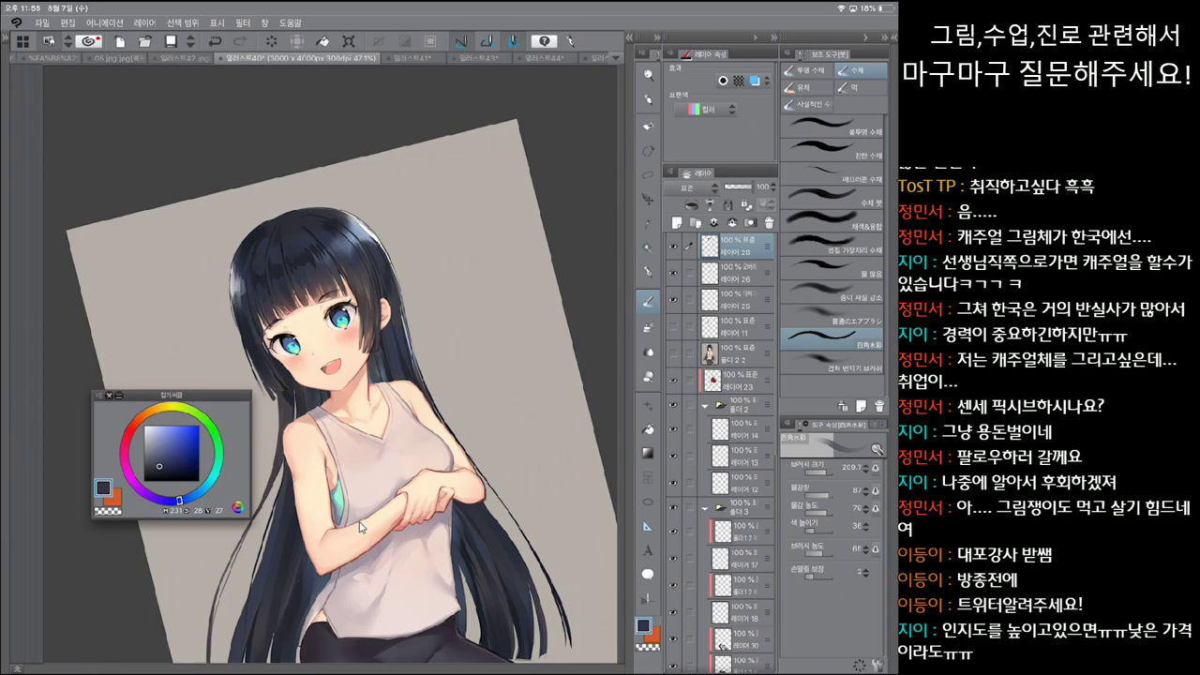
{"action": "left_click", "coordinate": [359, 528], "text": "alt"}
{"action": "key", "text": "bracketleft"}
{"action": "key", "text": "p"}
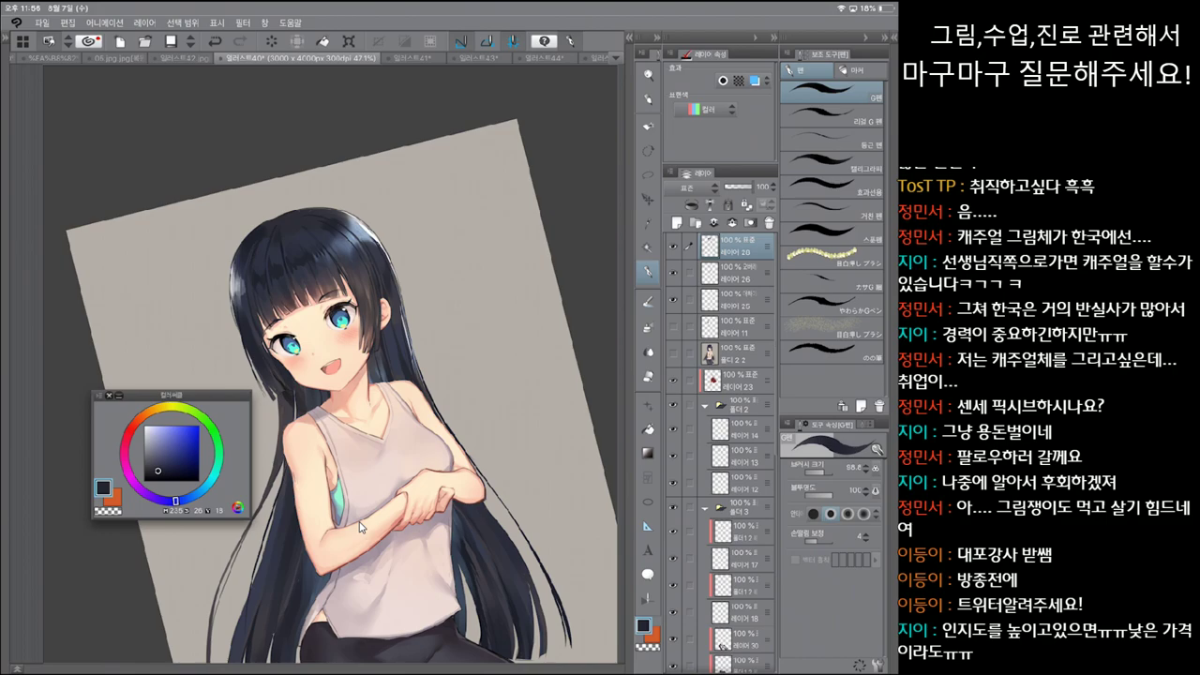
{"action": "key", "text": "ctrl+plus"}
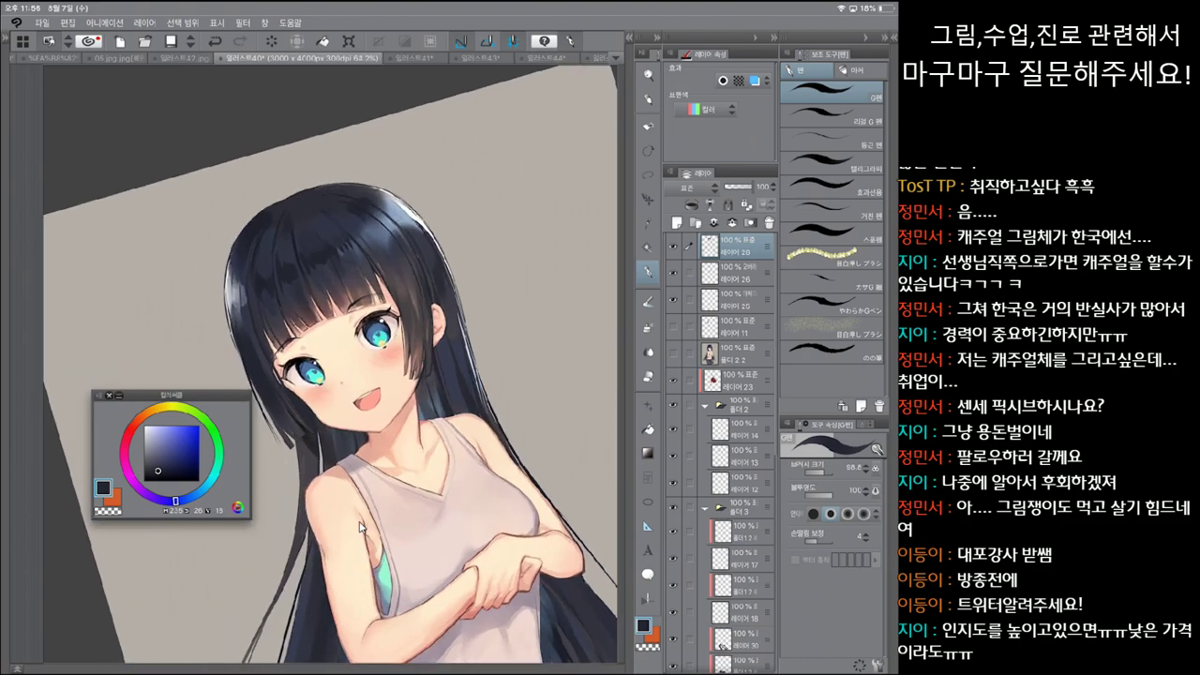
{"action": "key", "text": "b"}
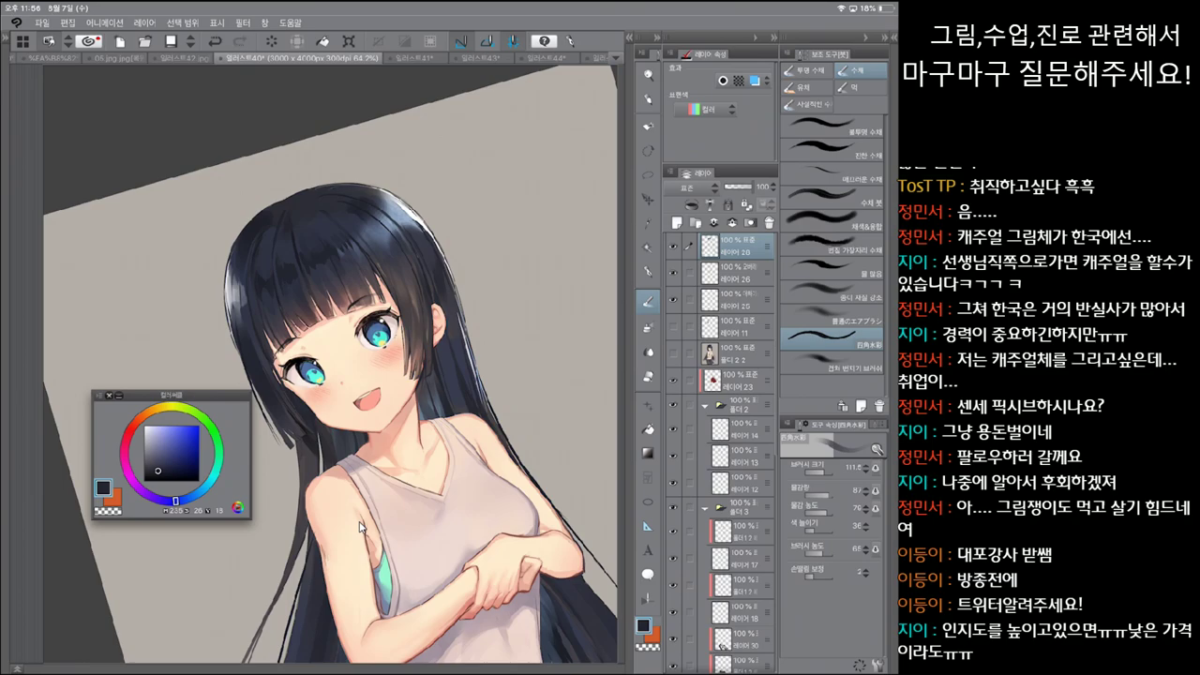
{"action": "key", "text": "p"}
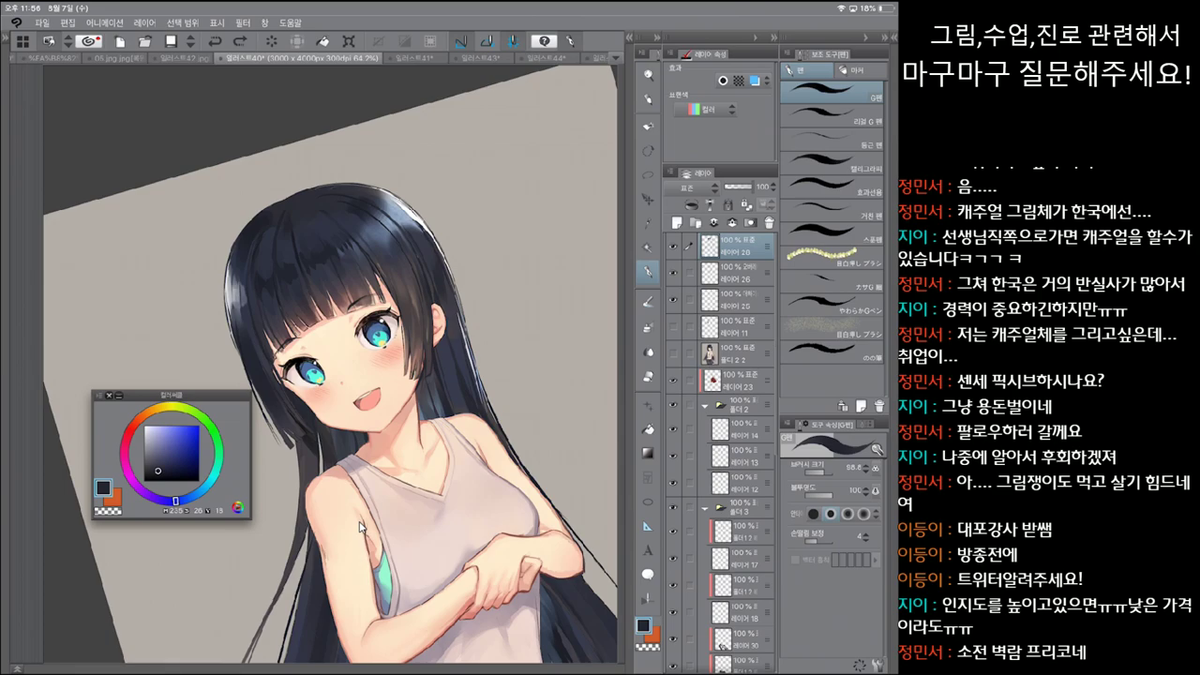
{"action": "key", "text": "p"}
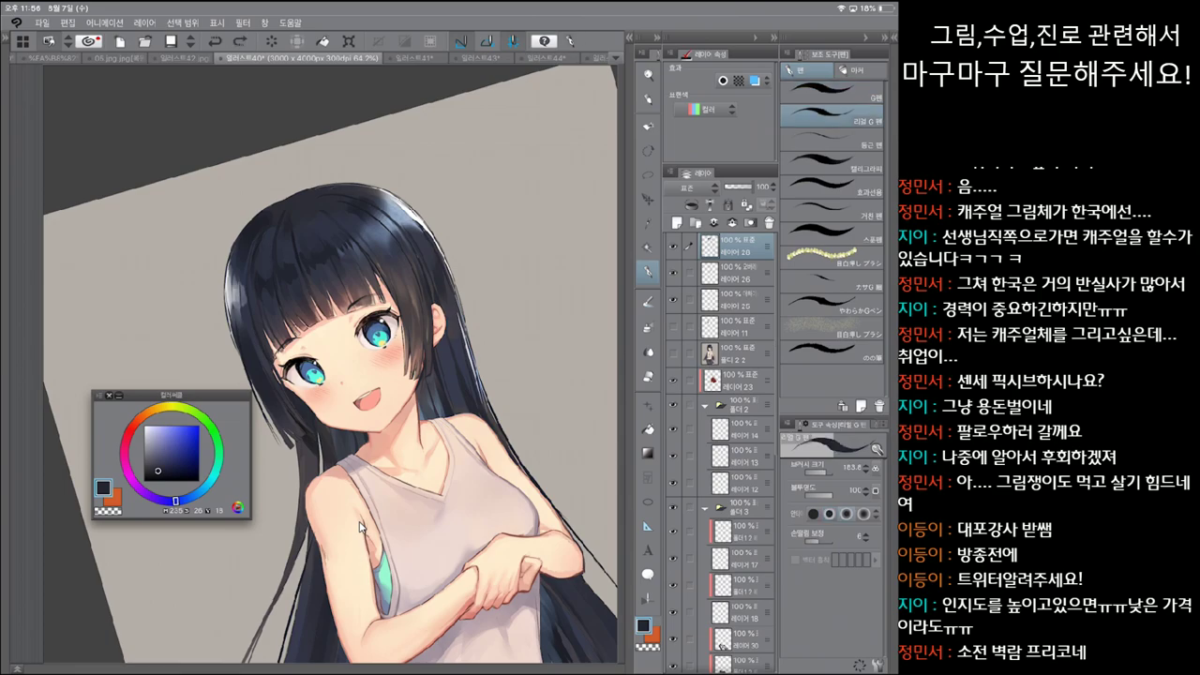
{"action": "left_click", "coordinate": [361, 527]}
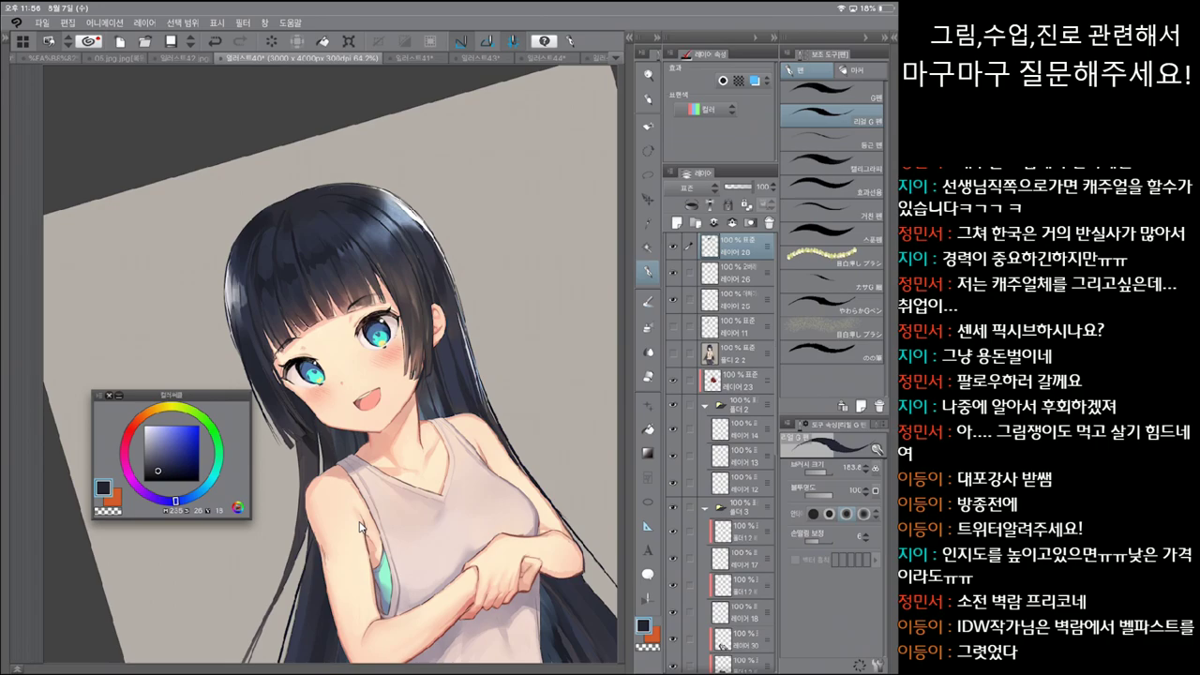
Step: Check the whole figure mirrored and unmirrored, and undo the last Real G pen stroke
{"action": "scroll", "coordinate": [359, 528], "scroll_direction": "down", "scroll_amount": 5}
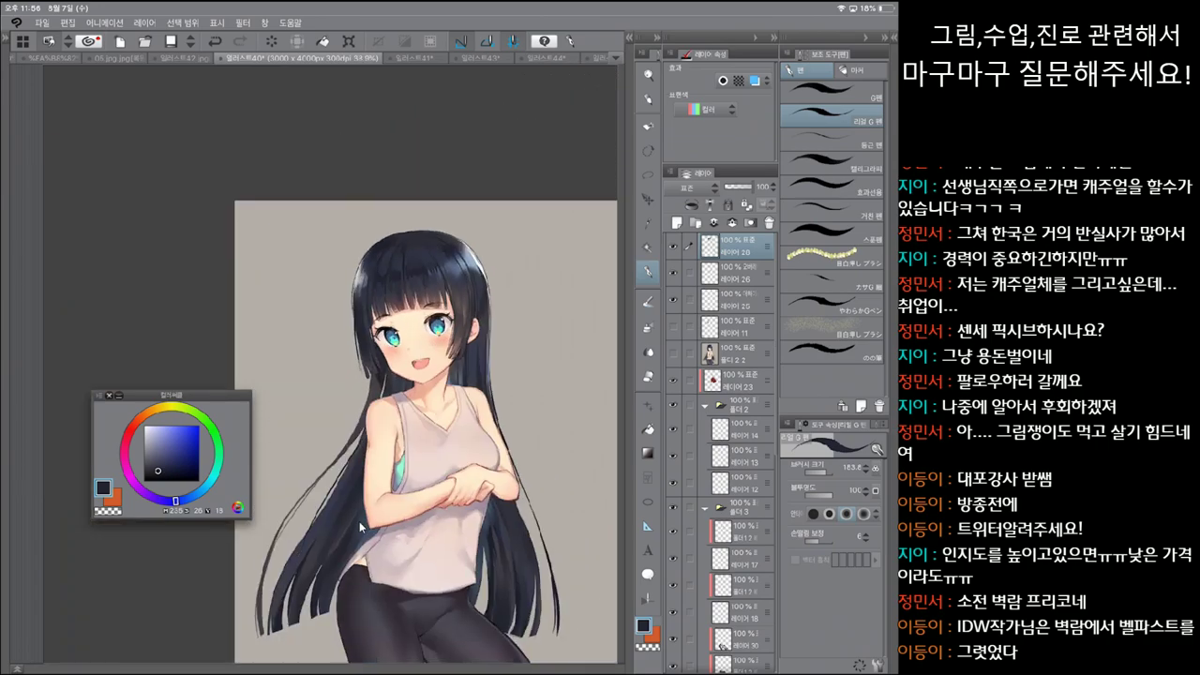
{"action": "scroll", "coordinate": [359, 528], "scroll_direction": "up", "scroll_amount": 4}
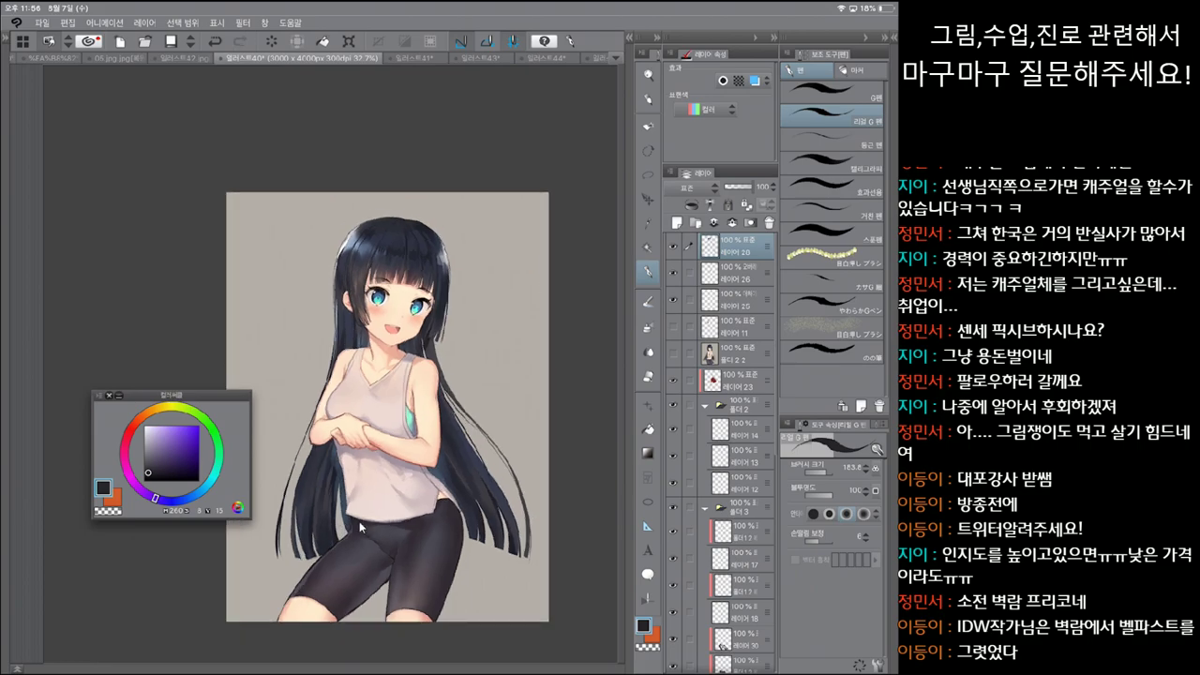
{"action": "key", "text": "ctrl+z"}
{"action": "left_click_drag", "start_coordinate": [387, 407], "coordinate": [354, 385]}
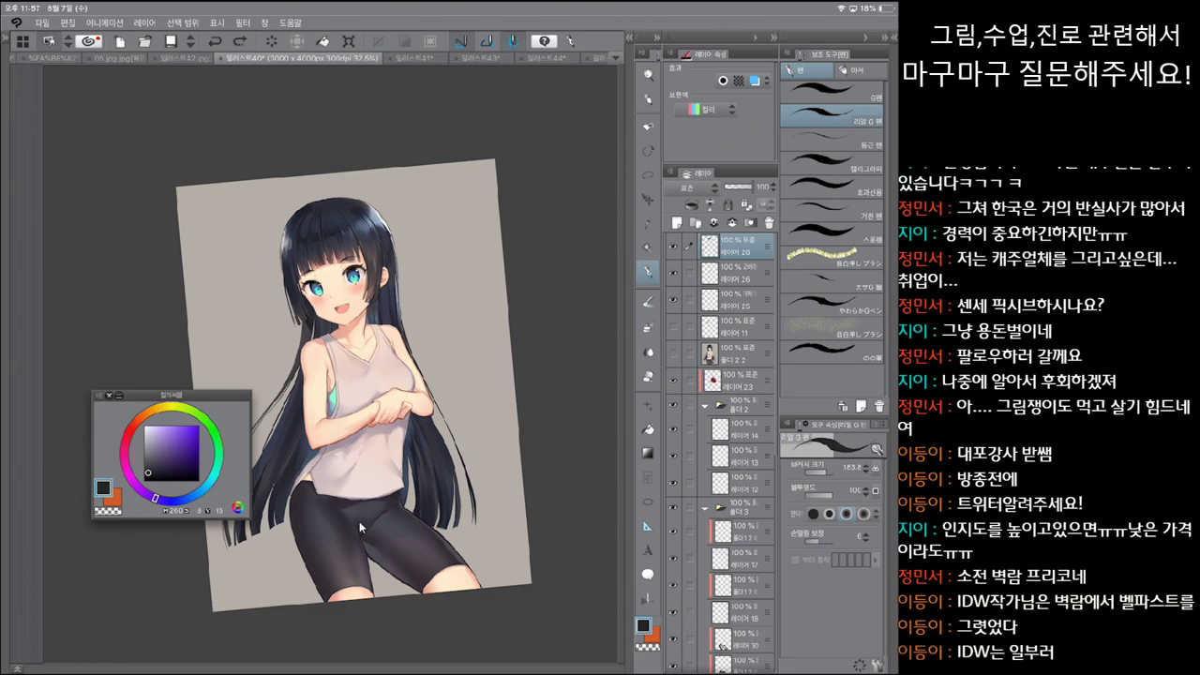
Step: Select the layer holding the painted figure and sample a muted tan with hue 23, saturation 23 and value 70 for the watercolor brush
{"action": "scroll", "coordinate": [360, 527], "scroll_direction": "up", "scroll_amount": 2}
{"action": "left_click_drag", "start_coordinate": [360, 528], "coordinate": [422, 520]}
{"action": "left_click", "coordinate": [360, 528], "text": "ctrl+shift"}
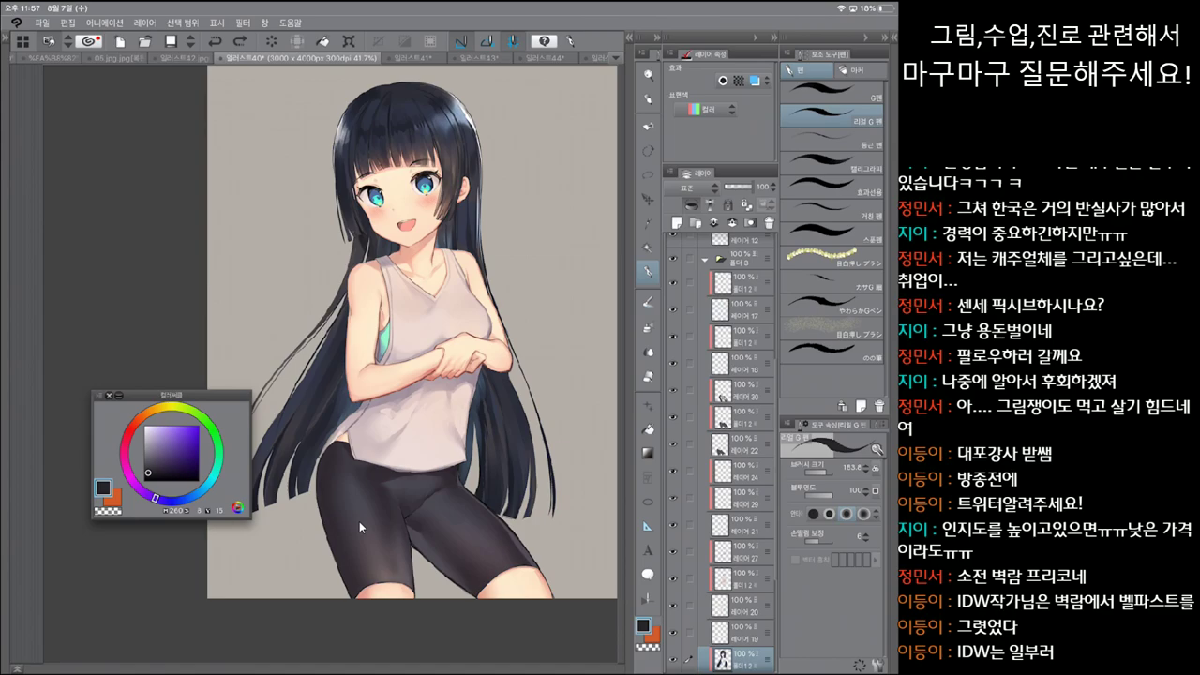
{"action": "key", "text": "b"}
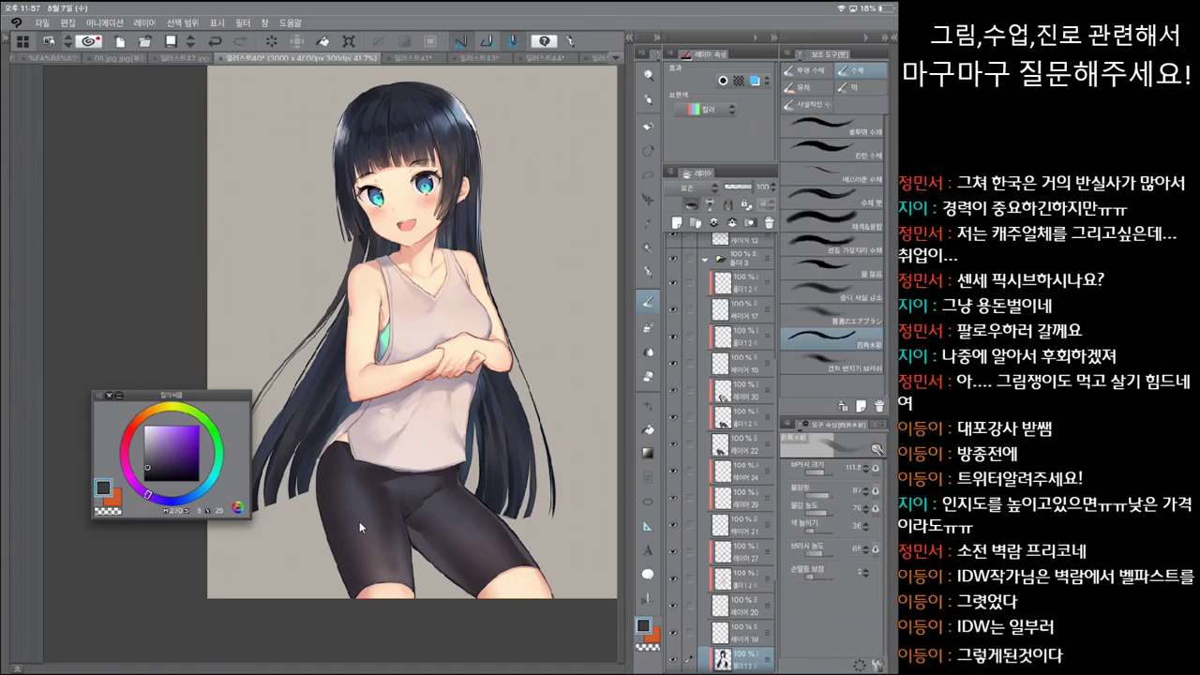
{"action": "left_click", "coordinate": [285, 511], "text": "alt"}
{"action": "left_click_drag", "start_coordinate": [285, 511], "coordinate": [336, 509]}
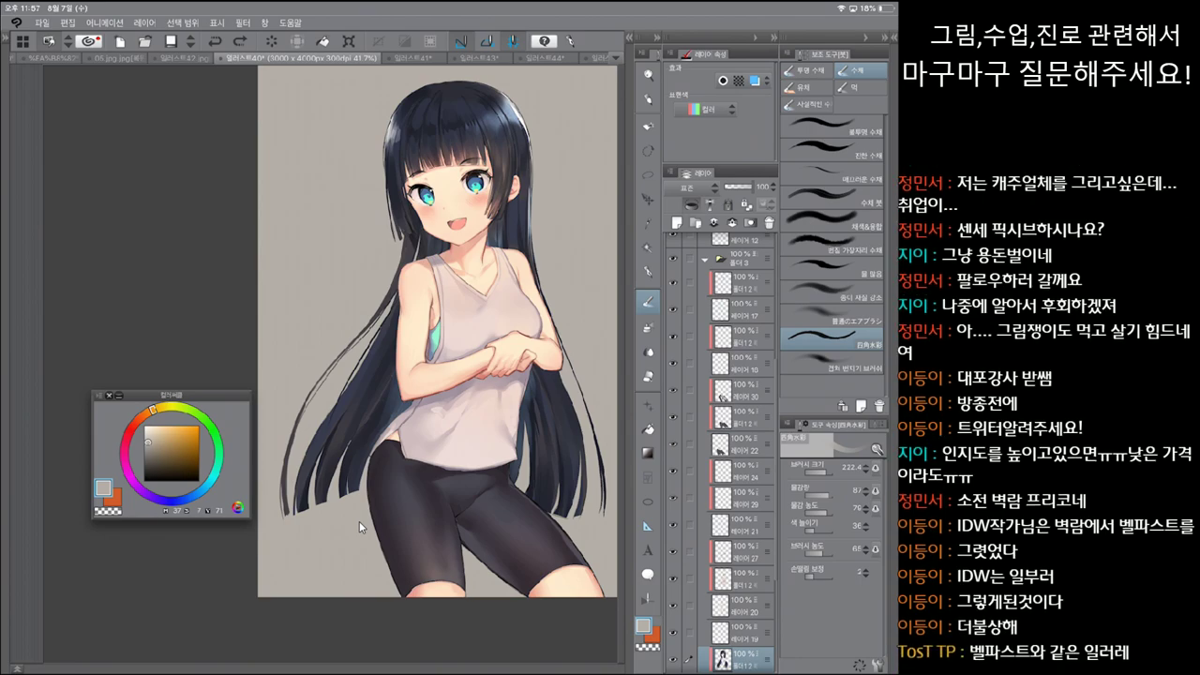
{"action": "scroll", "coordinate": [359, 527], "scroll_direction": "up", "scroll_amount": 1}
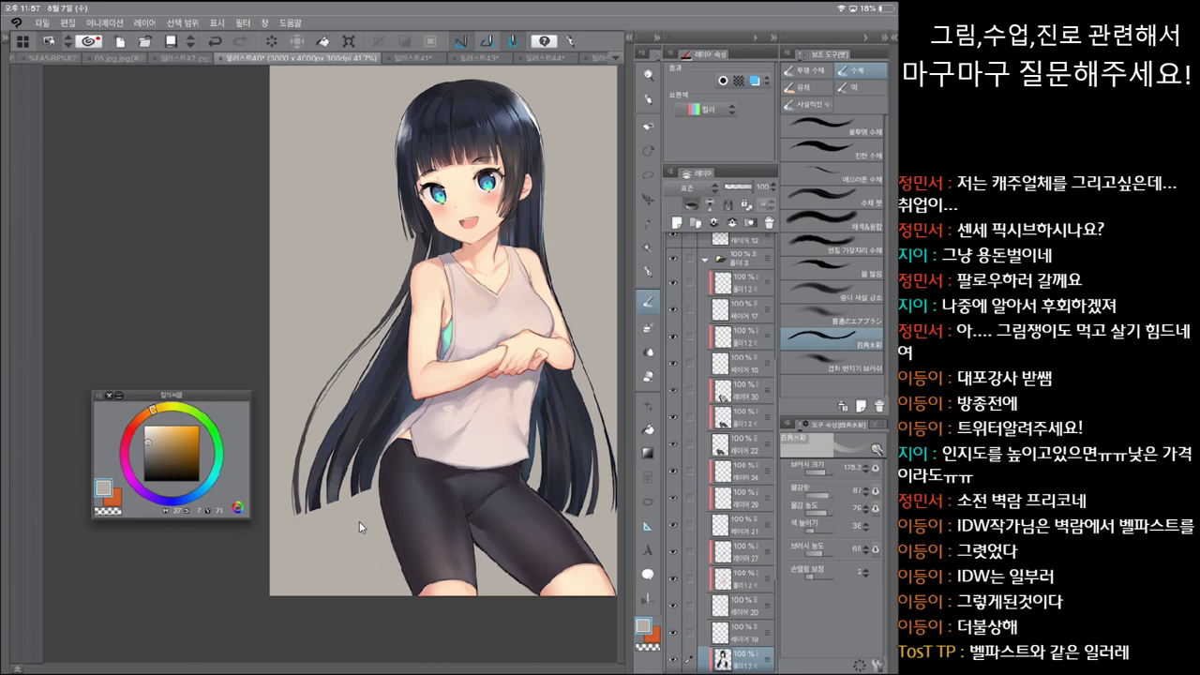
{"action": "key", "text": "ctrl+z"}
{"action": "left_click", "coordinate": [359, 527], "text": "alt"}
{"action": "key", "text": "bracketleft"}
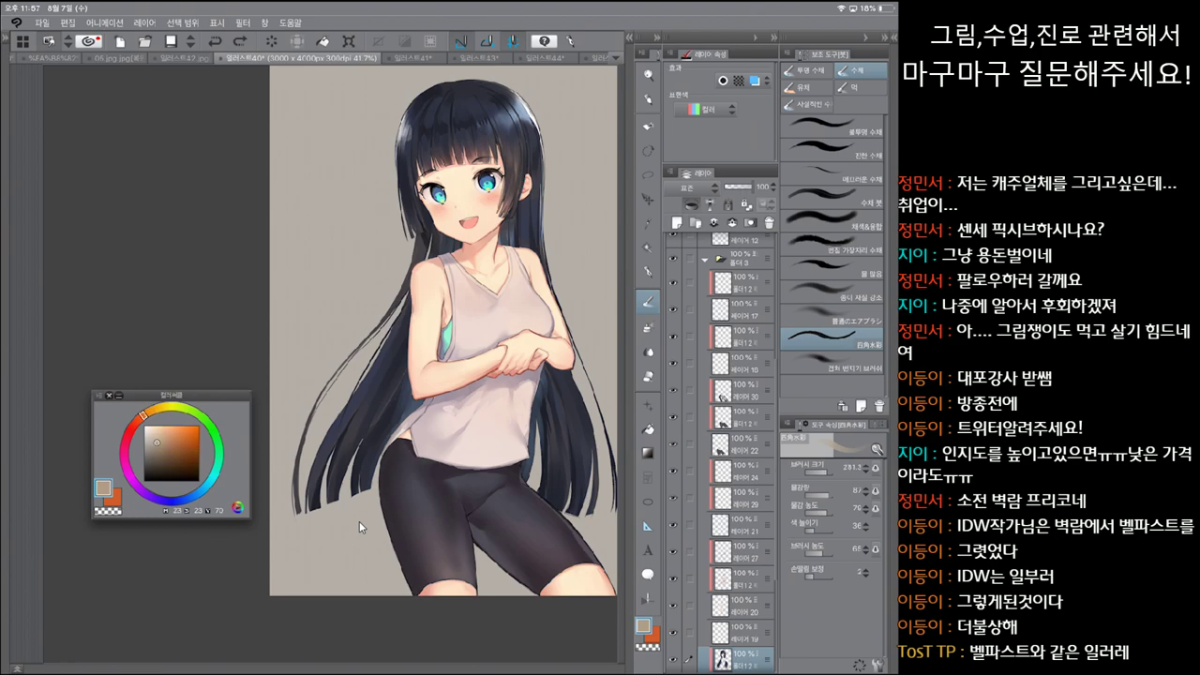
Step: Tint the lower hair ends with soft tan watercolor strokes, adjusting the brush size and comparing the strokes by undoing and redoing them
{"action": "key", "text": "ctrl+y"}
{"action": "key", "text": "ctrl+z"}
{"action": "key", "text": "ctrl+y"}
{"action": "key", "text": "bracketleft"}
{"action": "key", "text": "ctrl+y"}
{"action": "key", "text": "bracketright"}
{"action": "key", "text": "ctrl+z"}
{"action": "key", "text": "ctrl+y"}
{"action": "key", "text": "ctrl+z"}
{"action": "key", "text": "bracketright"}
{"action": "key", "text": "ctrl+z"}
{"action": "key", "text": "ctrl+y"}
{"action": "key", "text": "ctrl+z"}
{"action": "key", "text": "ctrl+y"}
{"action": "key", "text": "ctrl+z"}
{"action": "key", "text": "ctrl+y"}
{"action": "key", "text": "ctrl+z"}
{"action": "key", "text": "ctrl+y"}
{"action": "key", "text": "ctrl+z"}
{"action": "key", "text": "ctrl+y"}
{"action": "key", "text": "ctrl+z"}
{"action": "key", "text": "ctrl+y"}
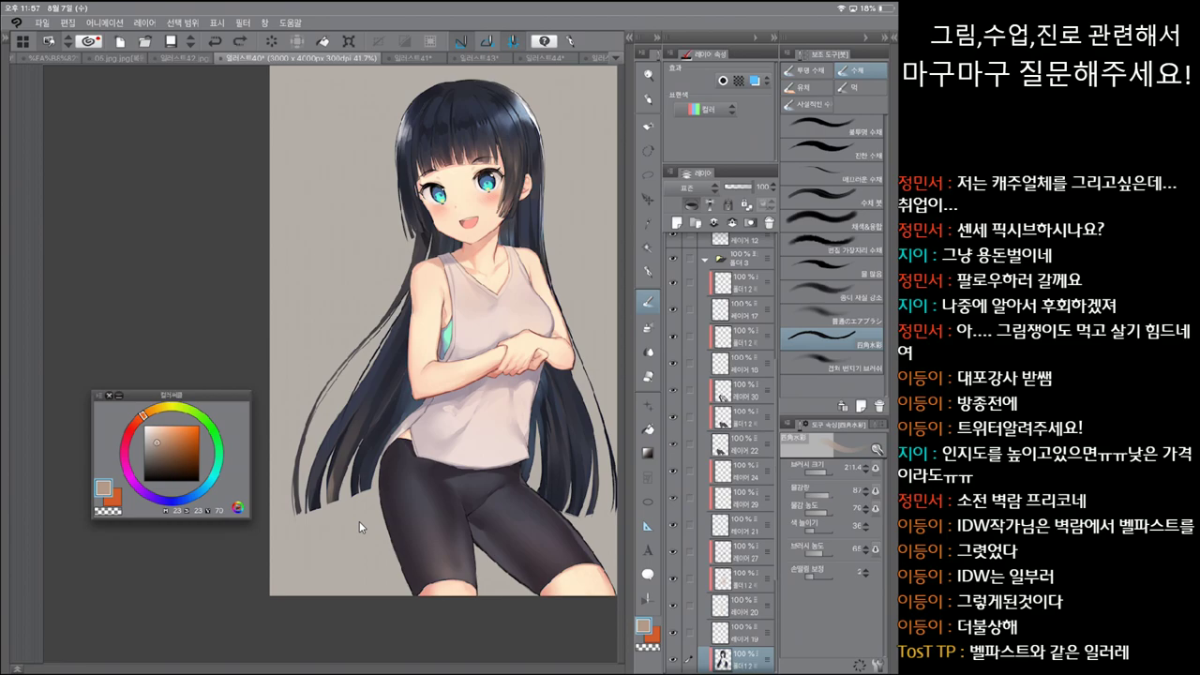
Step: Rework the tan tint on the long hair ends beside the shorts, retrying the watercolor strokes and comparing versions
{"action": "key", "text": "ctrl+z"}
{"action": "key", "text": "ctrl+y"}
{"action": "key", "text": "ctrl+z"}
{"action": "key", "text": "ctrl+z"}
{"action": "key", "text": "ctrl+y"}
{"action": "key", "text": "ctrl+z"}
{"action": "key", "text": "ctrl+y"}
{"action": "key", "text": "ctrl+z"}
{"action": "key", "text": "ctrl+z"}
{"action": "key", "text": "ctrl+y"}
{"action": "key", "text": "ctrl+z"}
{"action": "key", "text": "ctrl+z"}
{"action": "key", "text": "ctrl+y"}
{"action": "key", "text": "ctrl+z"}
{"action": "key", "text": "ctrl+y"}
{"action": "key", "text": "ctrl+z"}
{"action": "key", "text": "ctrl+y"}
{"action": "key", "text": "ctrl+z"}
{"action": "key", "text": "ctrl+y"}
{"action": "key", "text": "ctrl+z"}
{"action": "key", "text": "ctrl+y"}
{"action": "key", "text": "ctrl+z"}
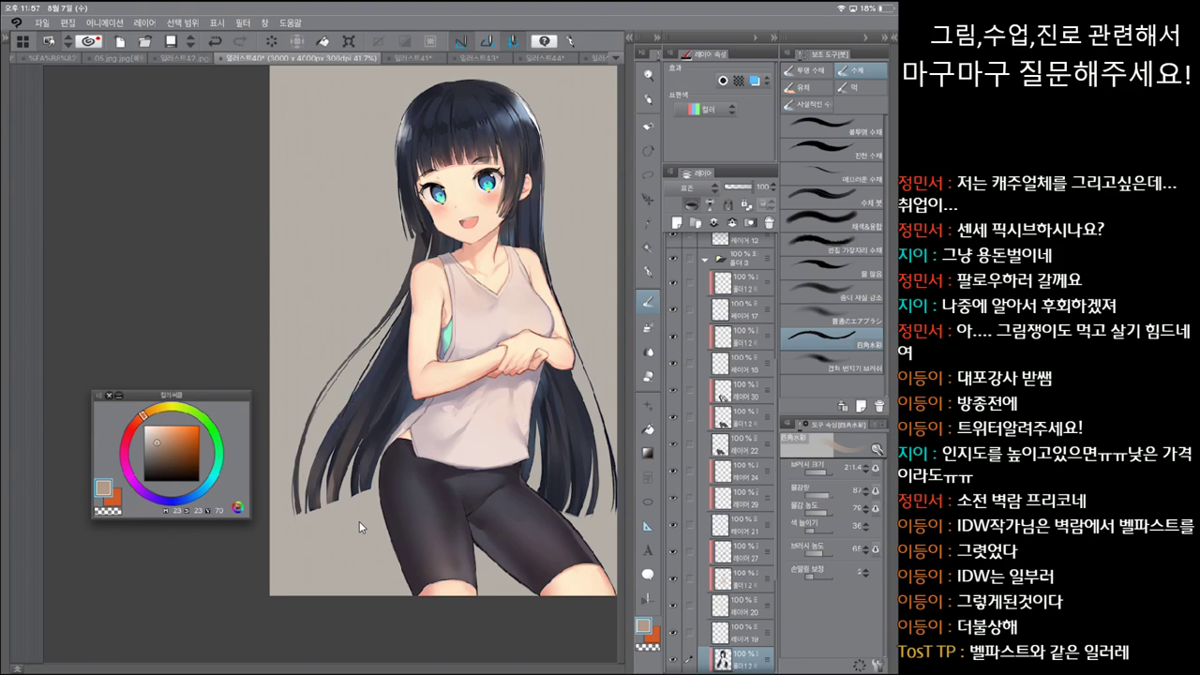
{"action": "key", "text": "ctrl+z"}
{"action": "key", "text": "ctrl+z"}
{"action": "key", "text": "ctrl+z"}
{"action": "key", "text": "ctrl+y"}
{"action": "key", "text": "ctrl+z"}
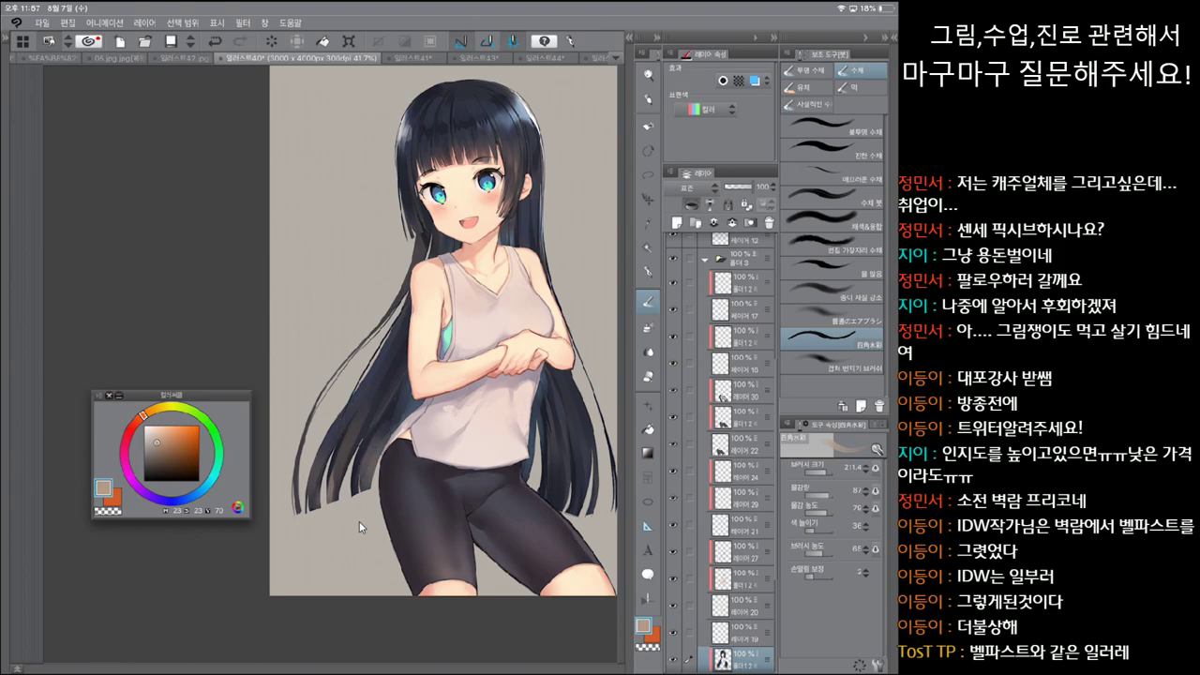
Step: Check the tan-tinted hair ends on the whole mirrored figure, comparing the latest watercolor strokes by undoing and redoing them
{"action": "scroll", "coordinate": [359, 527], "scroll_direction": "right", "scroll_amount": 5}
{"action": "scroll", "coordinate": [359, 527], "scroll_direction": "down", "scroll_amount": 3}
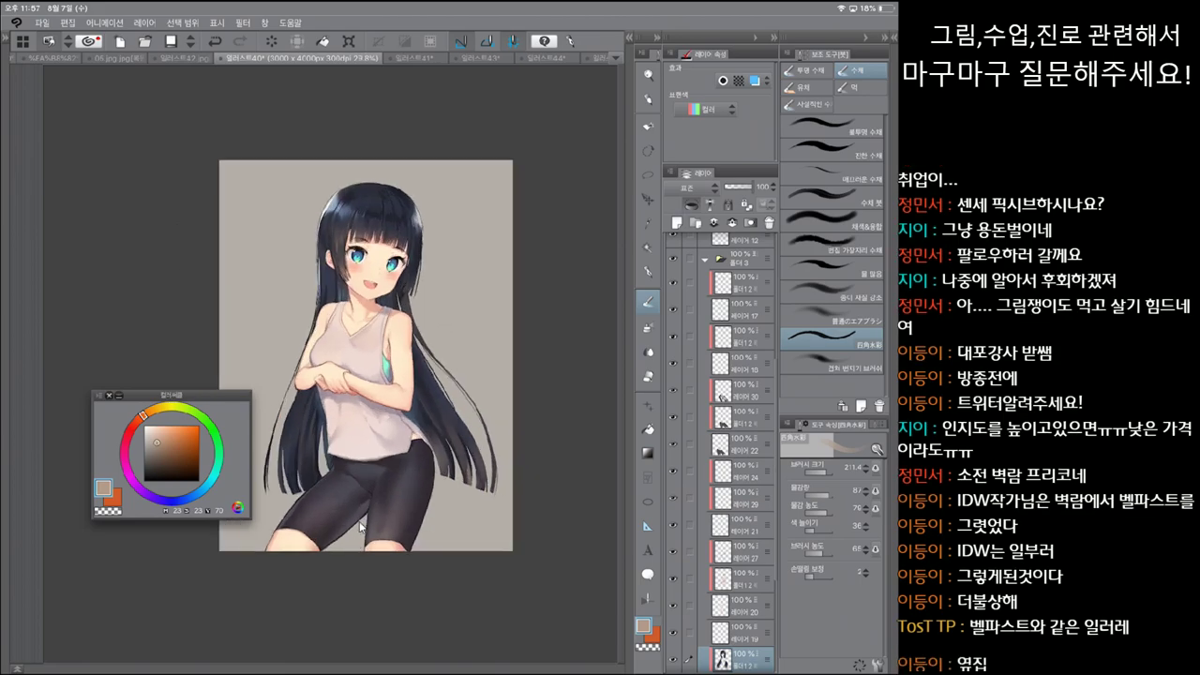
{"action": "scroll", "coordinate": [359, 527], "scroll_direction": "left", "scroll_amount": 2}
{"action": "key", "text": "ctrl+z"}
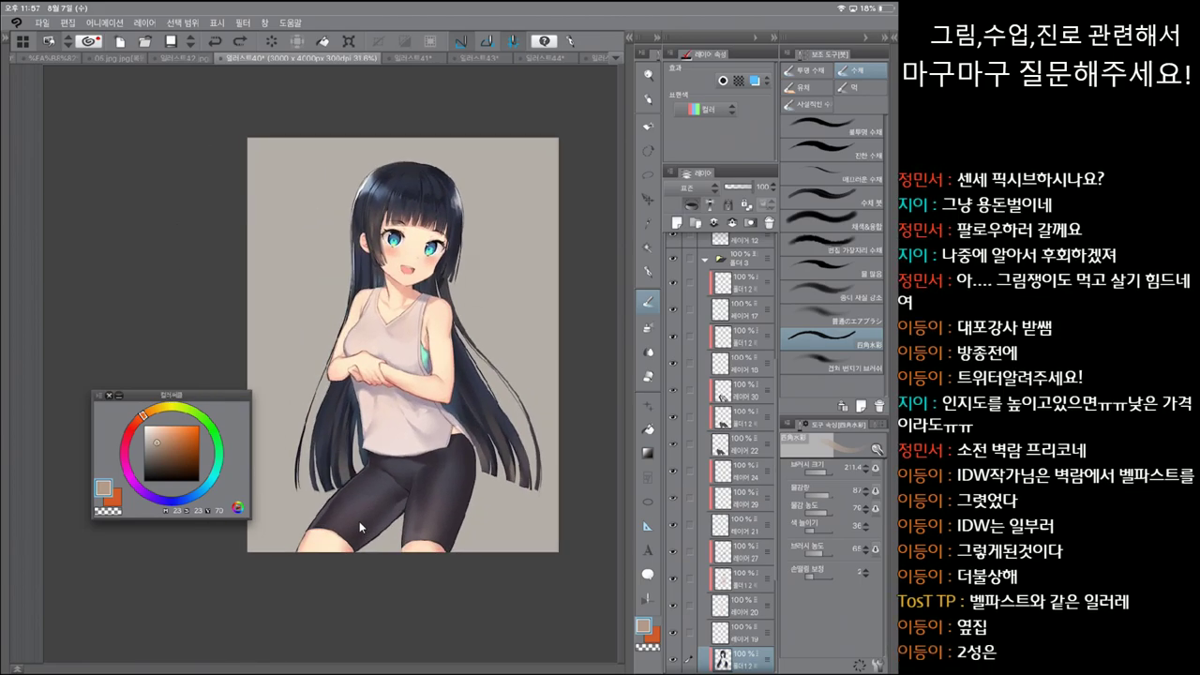
{"action": "key", "text": "ctrl+y"}
{"action": "key", "text": "ctrl+z"}
{"action": "key", "text": "ctrl+z"}
{"action": "key", "text": "ctrl+z"}
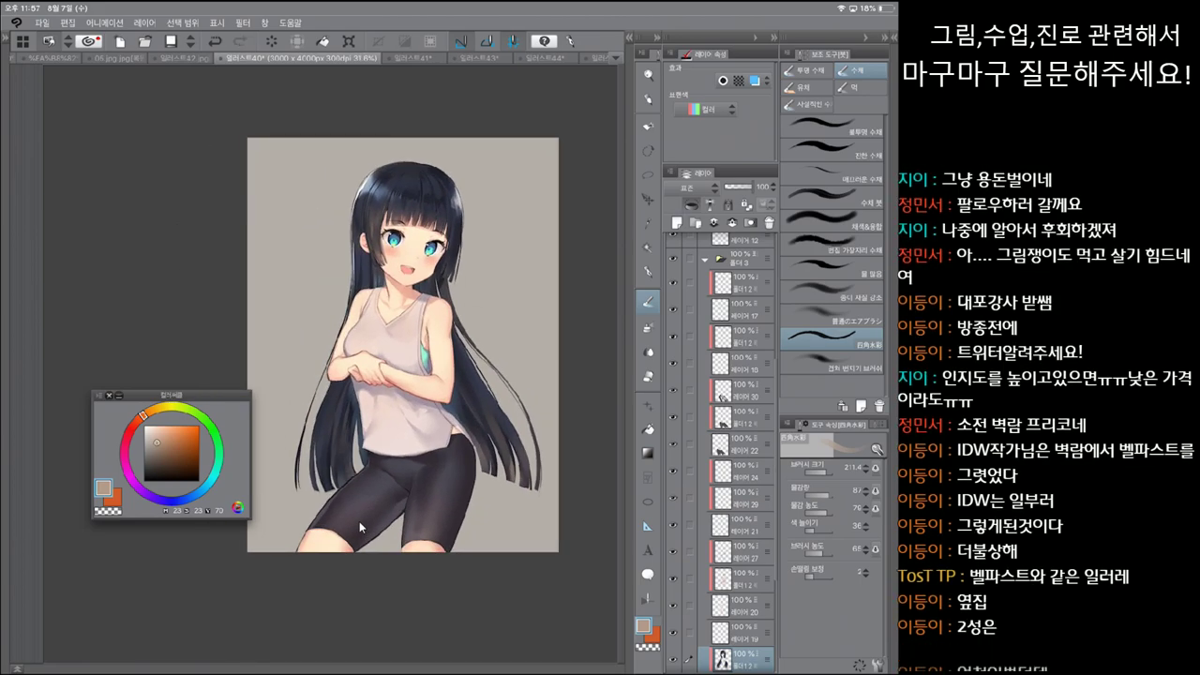
{"action": "key", "text": "ctrl+z"}
{"action": "key", "text": "ctrl+y"}
{"action": "scroll", "coordinate": [359, 527], "scroll_direction": "left", "scroll_amount": 1}
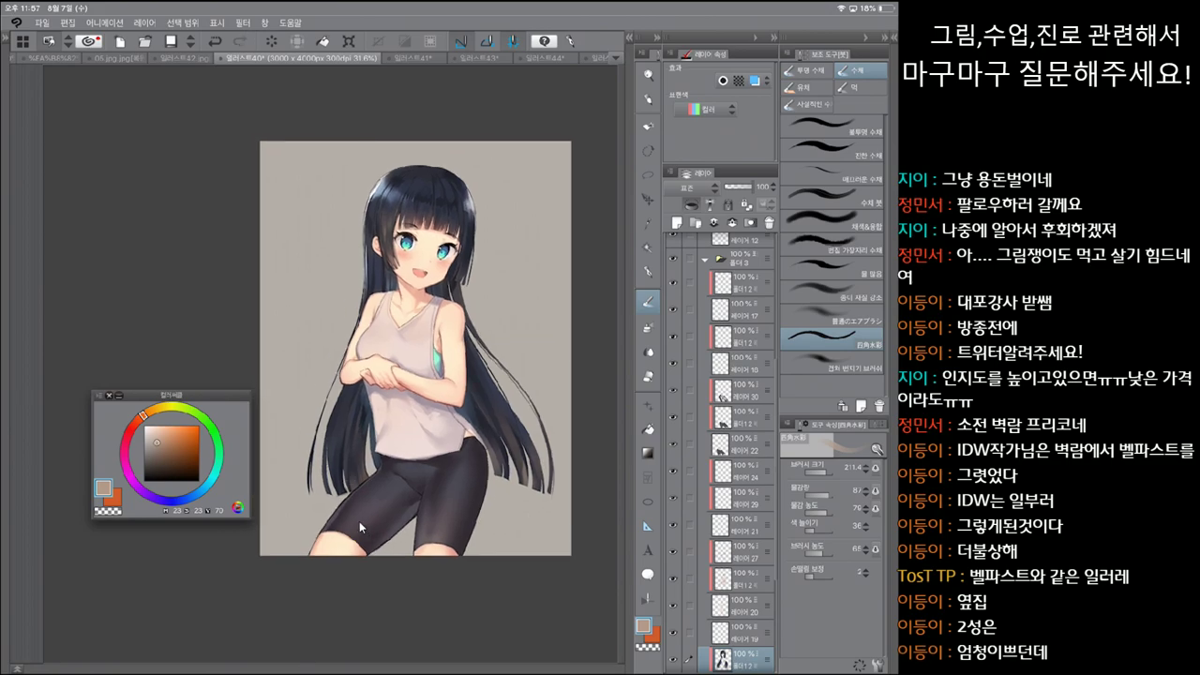
{"action": "key", "text": "ctrl+z"}
{"action": "key", "text": "ctrl+z"}
{"action": "key", "text": "ctrl+y"}
{"action": "key", "text": "ctrl+z"}
{"action": "key", "text": "ctrl+z"}
{"action": "key", "text": "ctrl+y"}
{"action": "key", "text": "ctrl+y"}
{"action": "key", "text": "ctrl+z"}
{"action": "key", "text": "ctrl+y"}
{"action": "key", "text": "ctrl+y"}
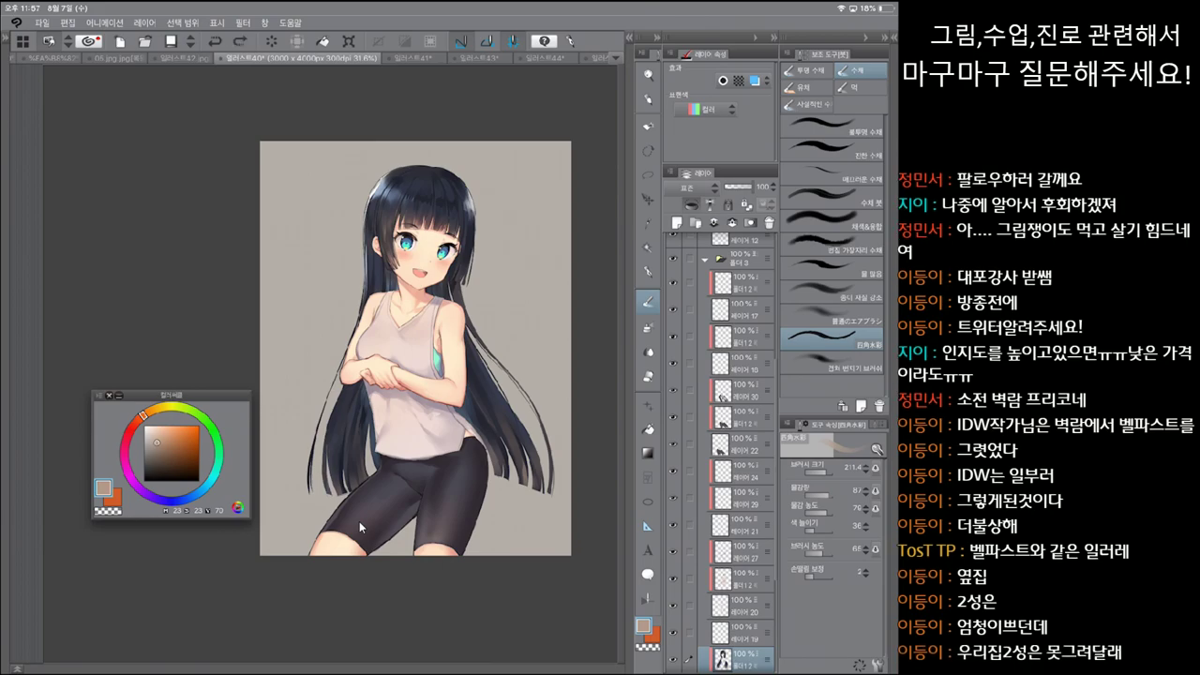
{"action": "key", "text": "ctrl+z"}
{"action": "key", "text": "ctrl+y"}
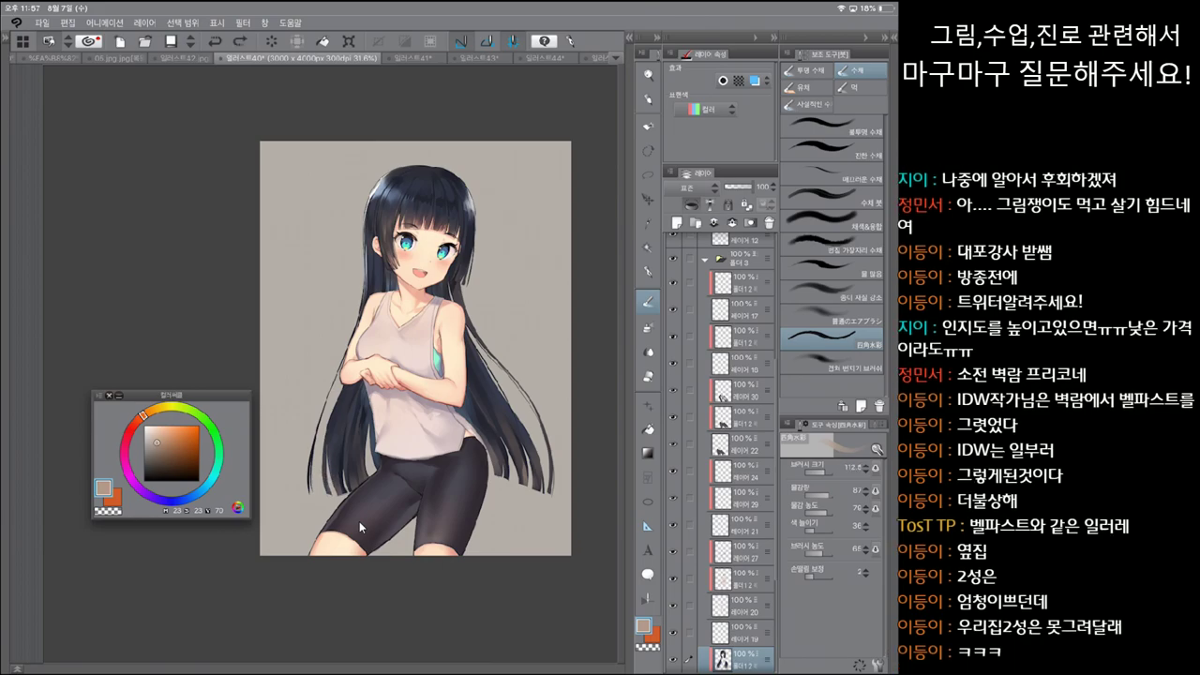
Step: Compare the hair with and without the last strokes of the smaller watercolor brush, ending with the latest one undone
{"action": "key", "text": "ctrl+y"}
{"action": "key", "text": "ctrl+y"}
{"action": "key", "text": "ctrl+z"}
{"action": "key", "text": "ctrl+y"}
{"action": "key", "text": "ctrl+z"}
{"action": "key", "text": "ctrl+y"}
{"action": "key", "text": "ctrl+z"}
{"action": "key", "text": "ctrl+y"}
{"action": "key", "text": "ctrl+z"}
{"action": "key", "text": "ctrl+y"}
{"action": "key", "text": "ctrl+z"}
{"action": "key", "text": "ctrl+y"}
{"action": "key", "text": "ctrl+z"}
{"action": "key", "text": "ctrl+z"}
{"action": "key", "text": "ctrl+y"}
{"action": "key", "text": "ctrl+z"}
{"action": "key", "text": "ctrl+y"}
{"action": "key", "text": "ctrl+z"}
{"action": "key", "text": "ctrl+y"}
{"action": "key", "text": "ctrl+z"}
{"action": "key", "text": "ctrl+y"}
{"action": "key", "text": "ctrl+z"}
{"action": "scroll", "coordinate": [360, 527], "scroll_direction": "down", "scroll_amount": 2}
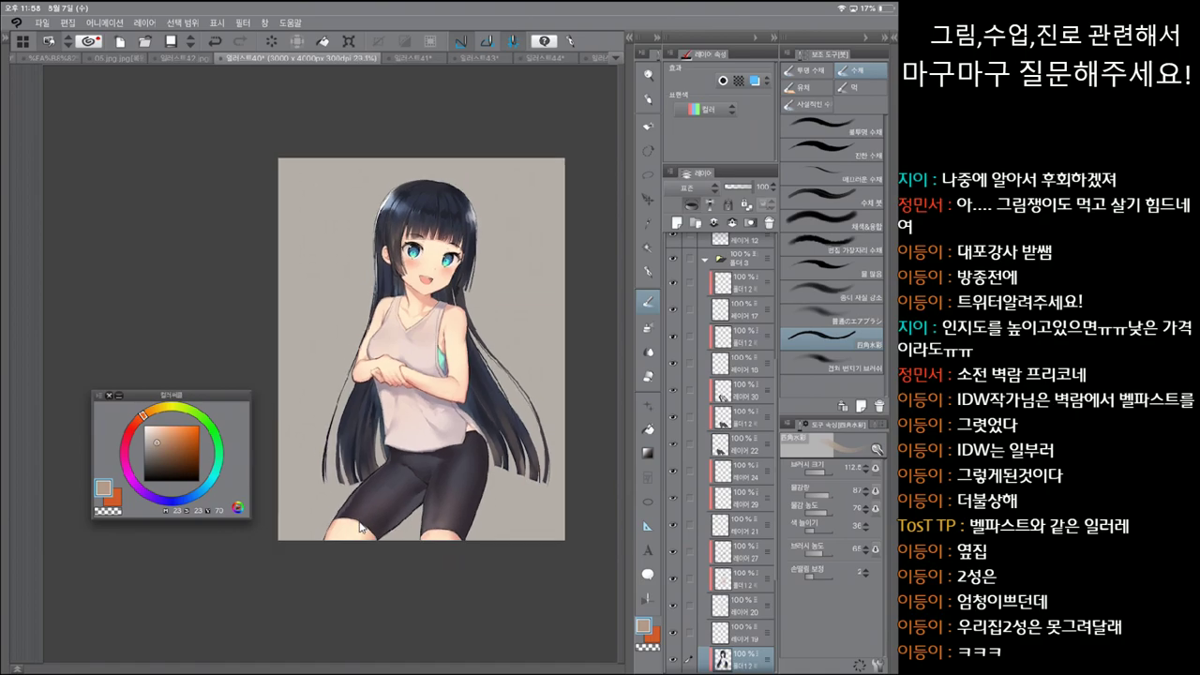
Step: Draw fine white highlight lines along the hair's outer edge with the Real G pen, comparing them and undoing the last stroke
{"action": "scroll", "coordinate": [360, 528], "scroll_direction": "up", "scroll_amount": 2}
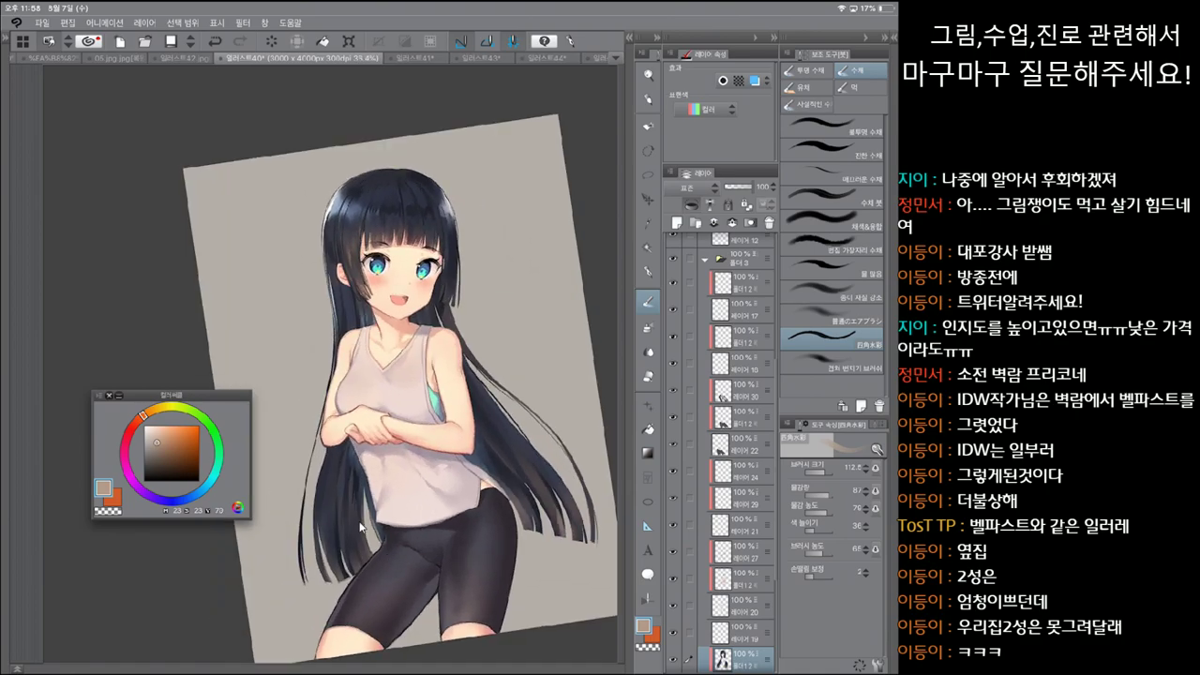
{"action": "key", "text": "p"}
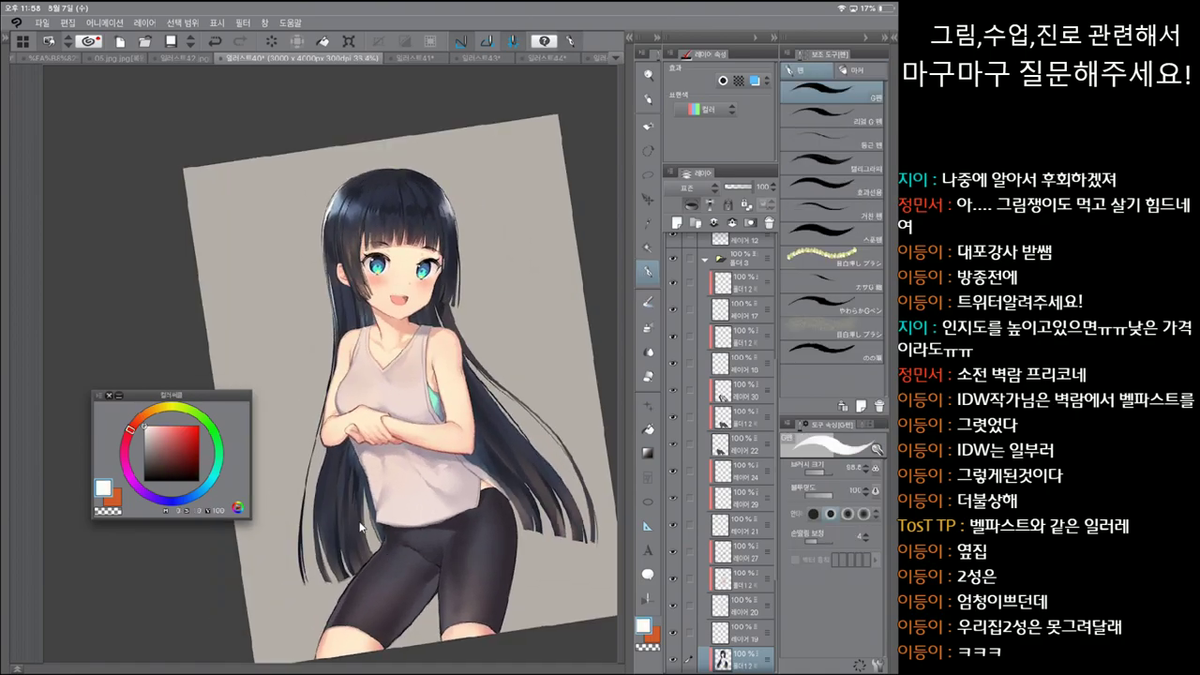
{"action": "key", "text": "period"}
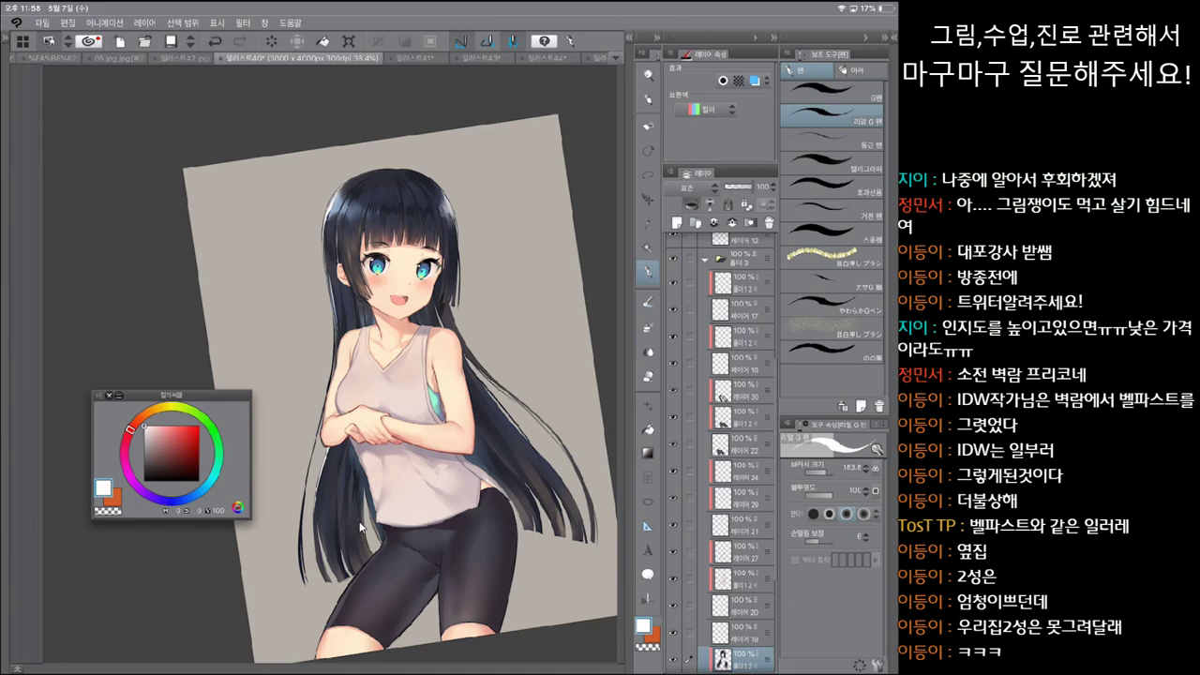
{"action": "key", "text": "ctrl+z"}
{"action": "key", "text": "ctrl+y"}
{"action": "key", "text": "ctrl+z"}
{"action": "key", "text": "ctrl+y"}
{"action": "key", "text": "ctrl+z"}
{"action": "key", "text": "ctrl+y"}
{"action": "key", "text": "ctrl+z"}
{"action": "key", "text": "ctrl+y"}
{"action": "key", "text": "ctrl+z"}
{"action": "key", "text": "ctrl+y"}
{"action": "key", "text": "ctrl+z"}
{"action": "key", "text": "ctrl+y"}
{"action": "scroll", "coordinate": [361, 528], "scroll_direction": "up", "scroll_amount": 2}
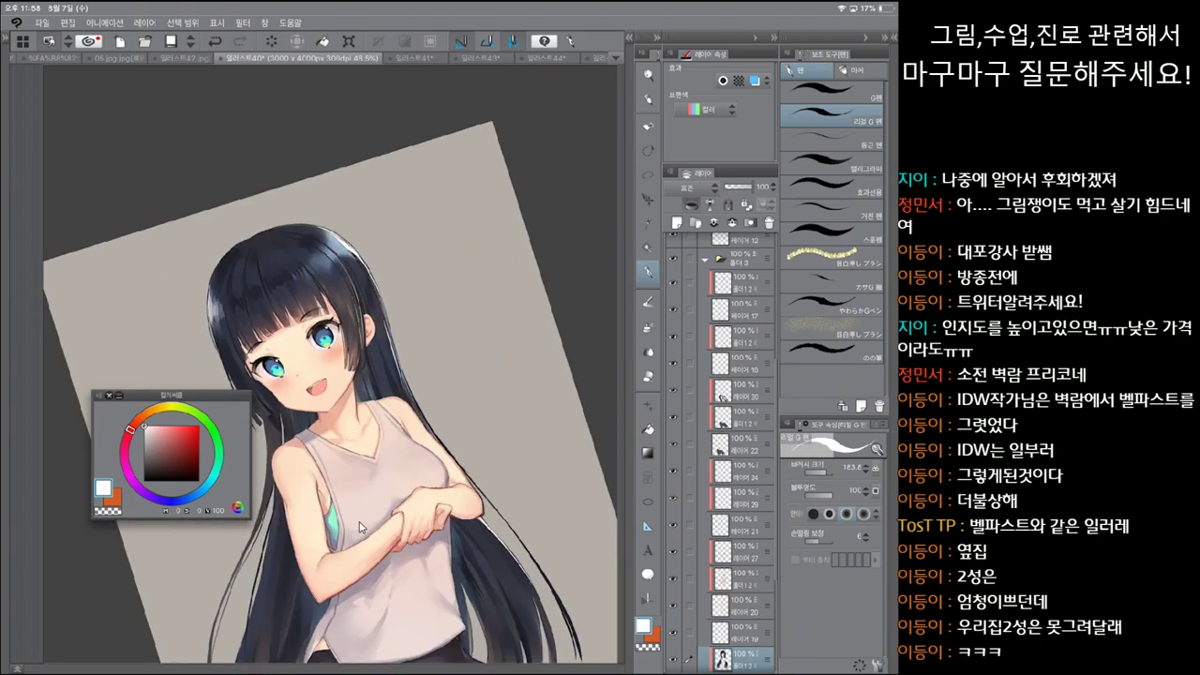
{"action": "key", "text": "ctrl+z"}
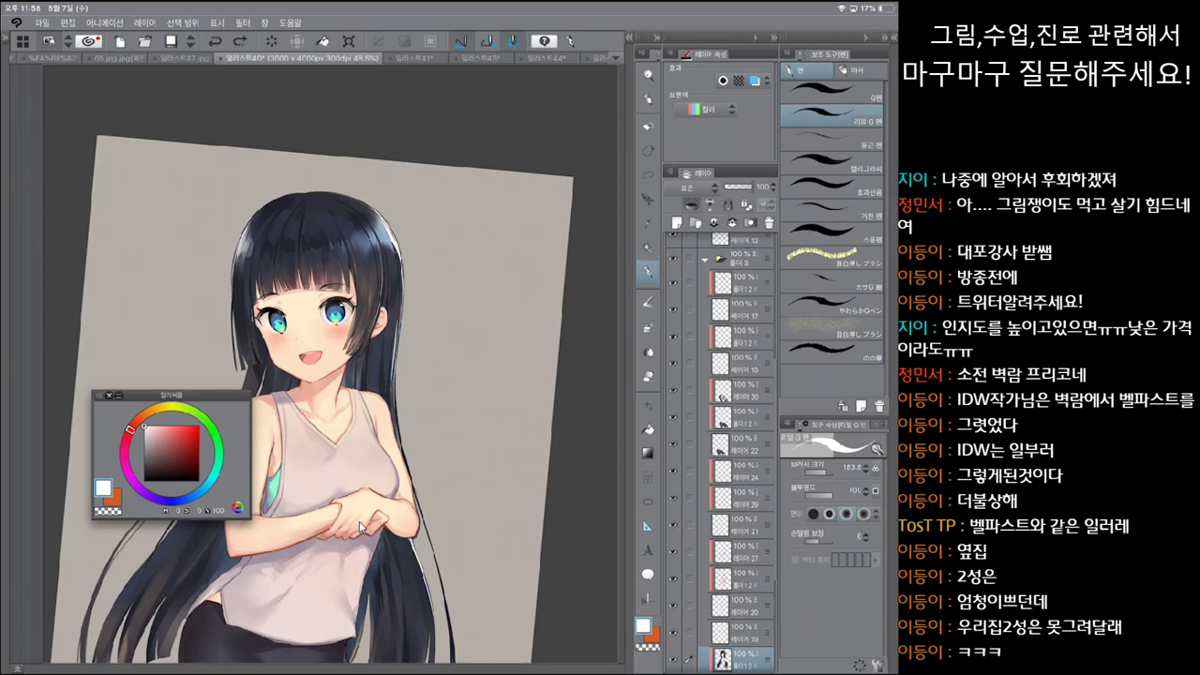
Step: Extend the thin white rim highlights around the crown and side of the hair, and switch to the G pen
{"action": "key", "text": "minus"}
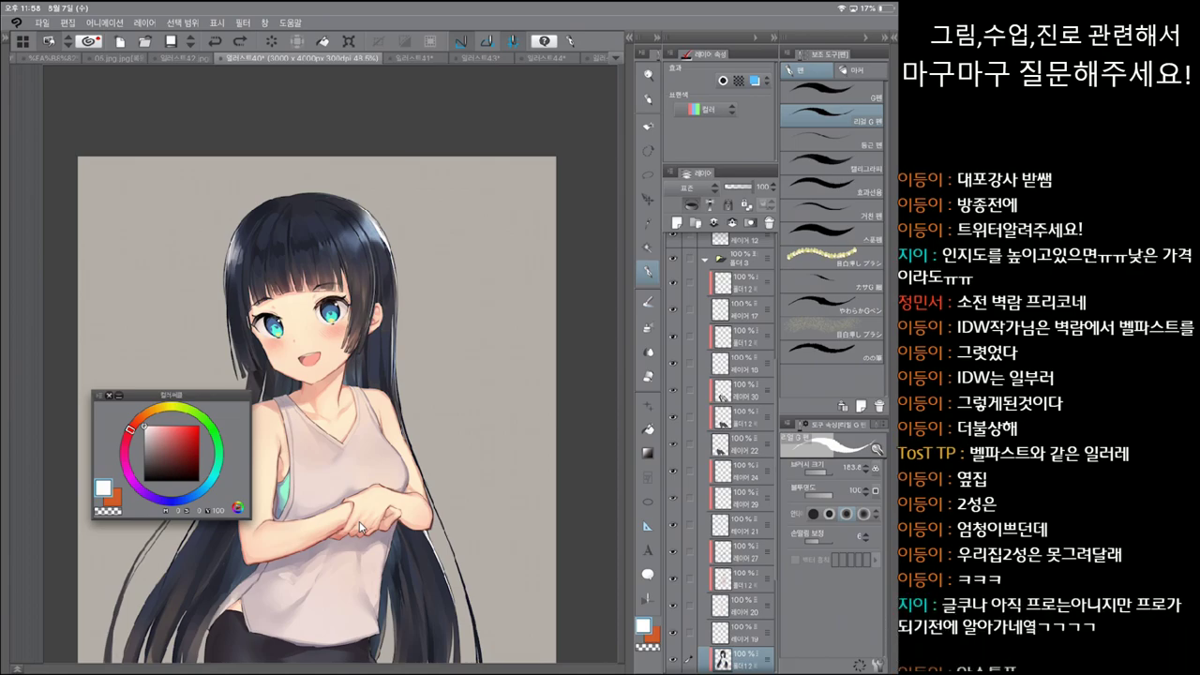
{"action": "key", "text": "asciicircum"}
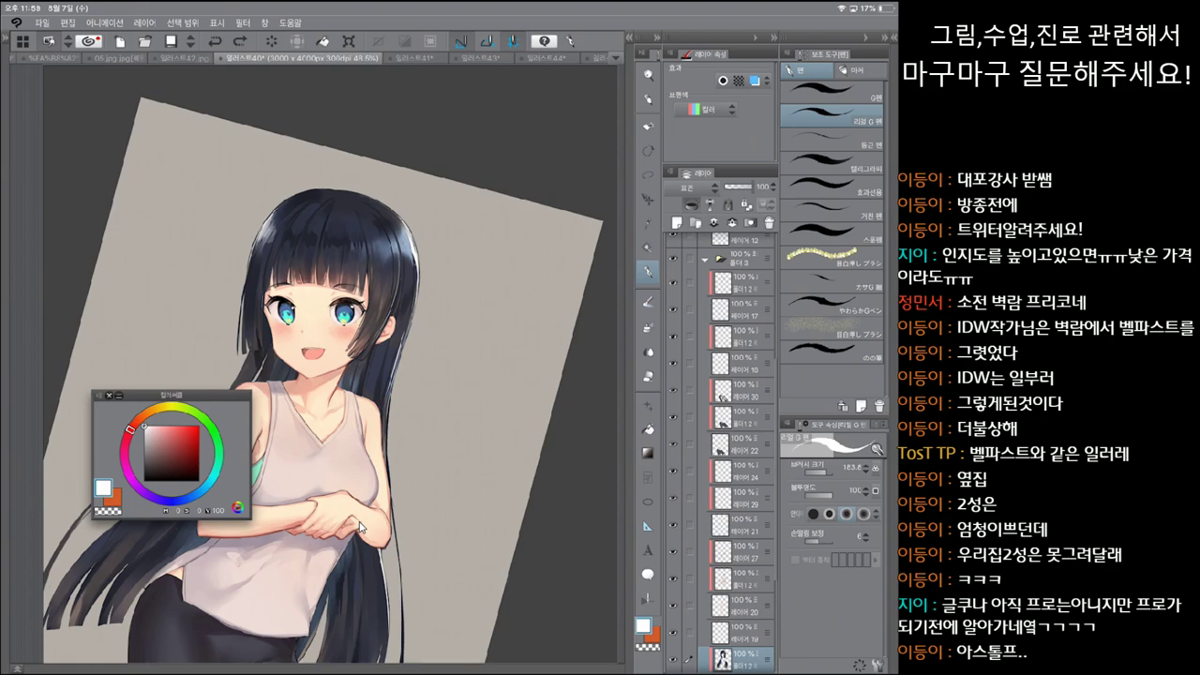
{"action": "key", "text": "asciicircum"}
{"action": "key", "text": "asciicircum"}
{"action": "key", "text": "asciicircum"}
{"action": "key", "text": "asciicircum"}
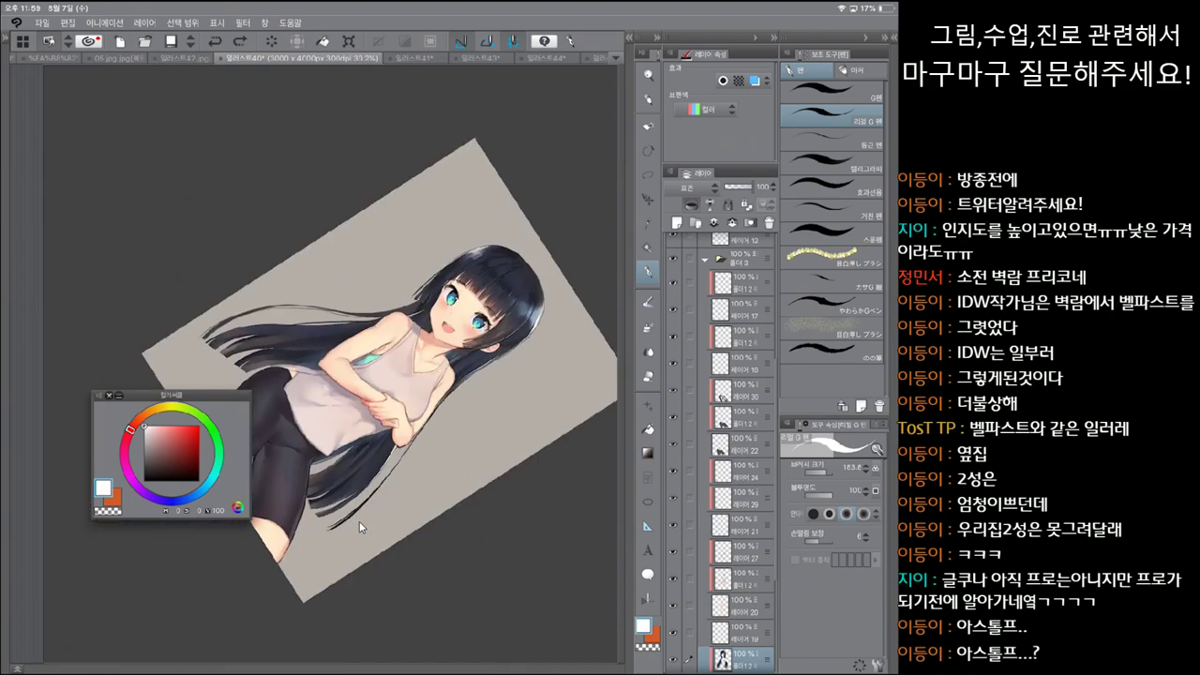
{"action": "key", "text": "p"}
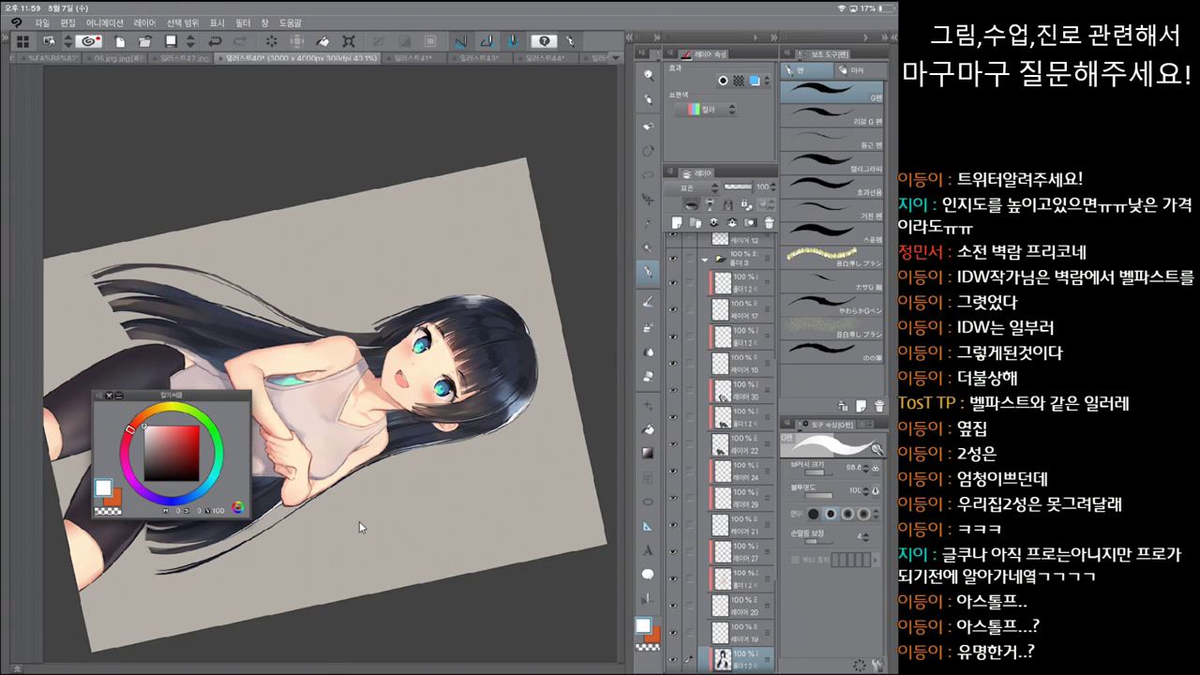
Step: Sample a dark navy with hue 234, saturation 23 and value 17 from the hair for the Real G pen
{"action": "scroll", "coordinate": [359, 528], "scroll_direction": "up", "scroll_amount": 3}
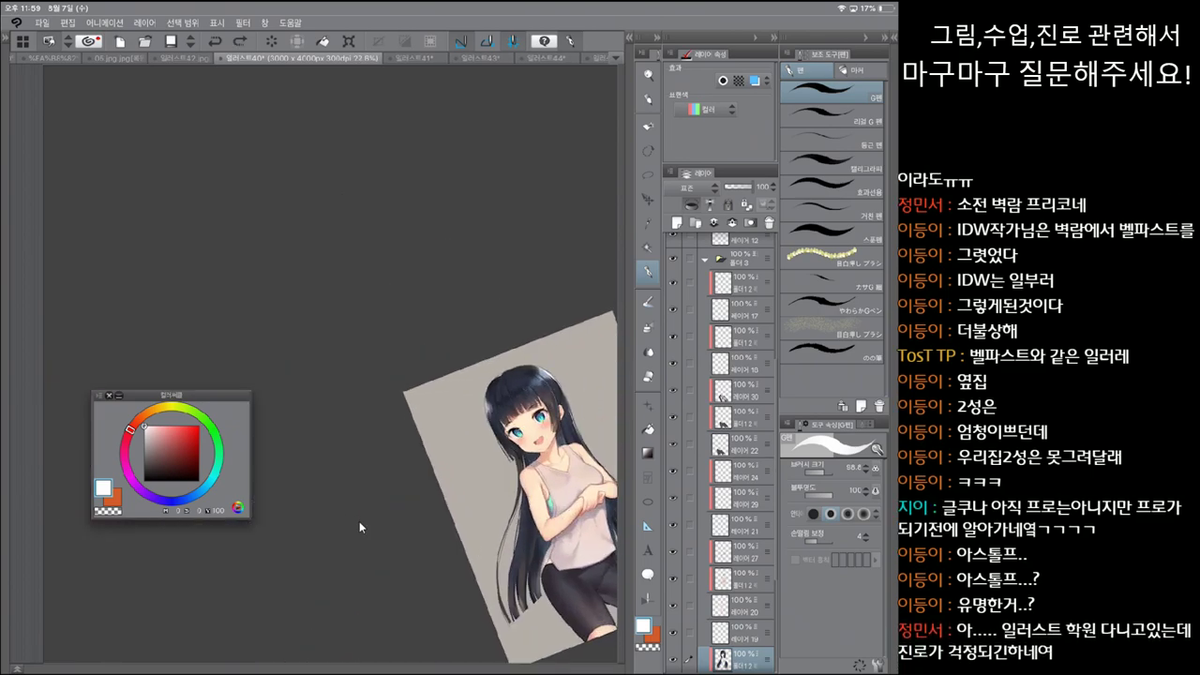
{"action": "scroll", "coordinate": [359, 527], "scroll_direction": "up", "scroll_amount": 3}
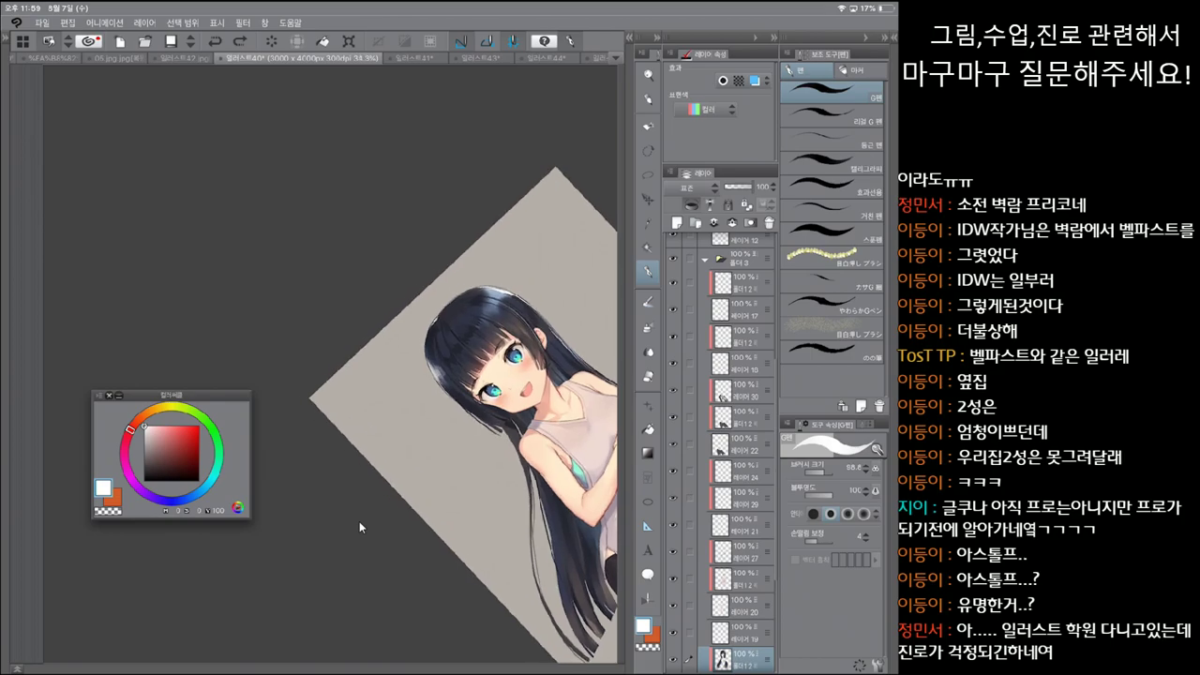
{"action": "scroll", "coordinate": [359, 528], "scroll_direction": "up", "scroll_amount": 3}
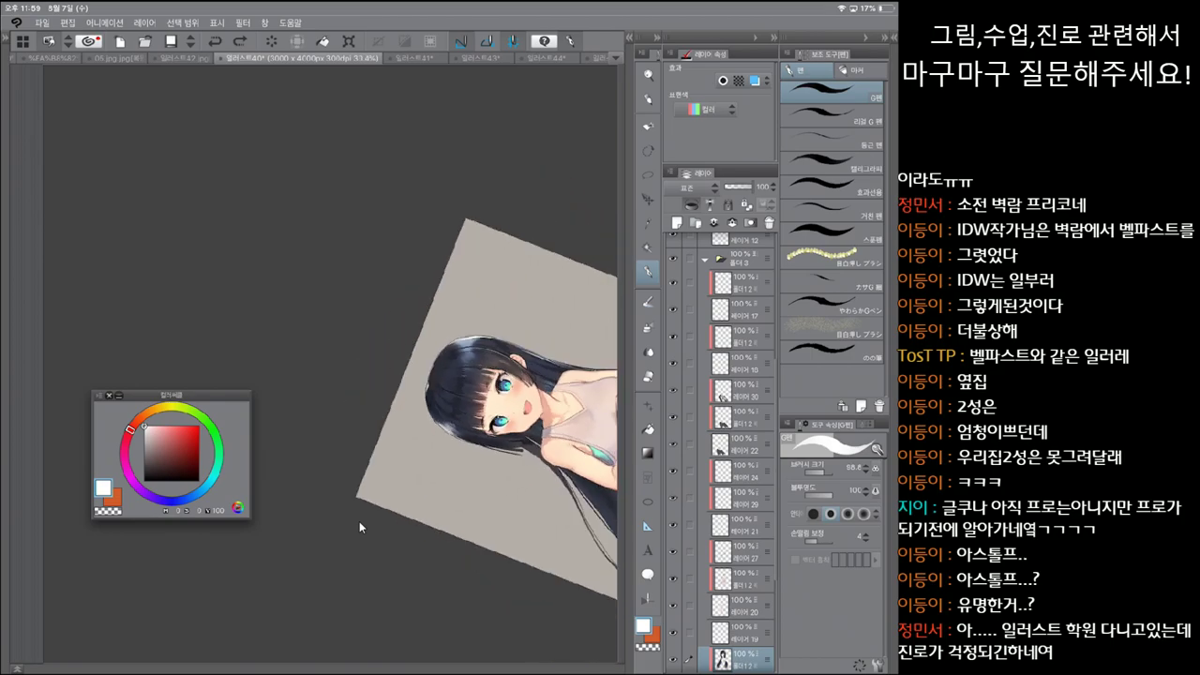
{"action": "left_click", "coordinate": [359, 528], "text": "alt"}
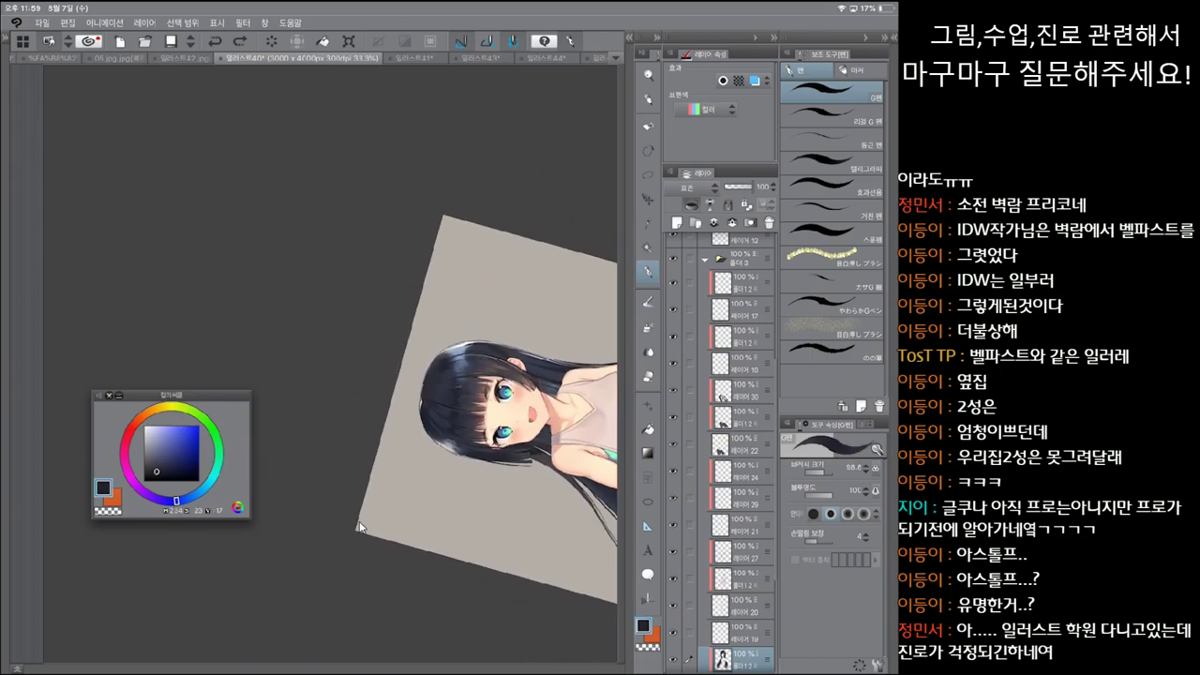
{"action": "key", "text": "period"}
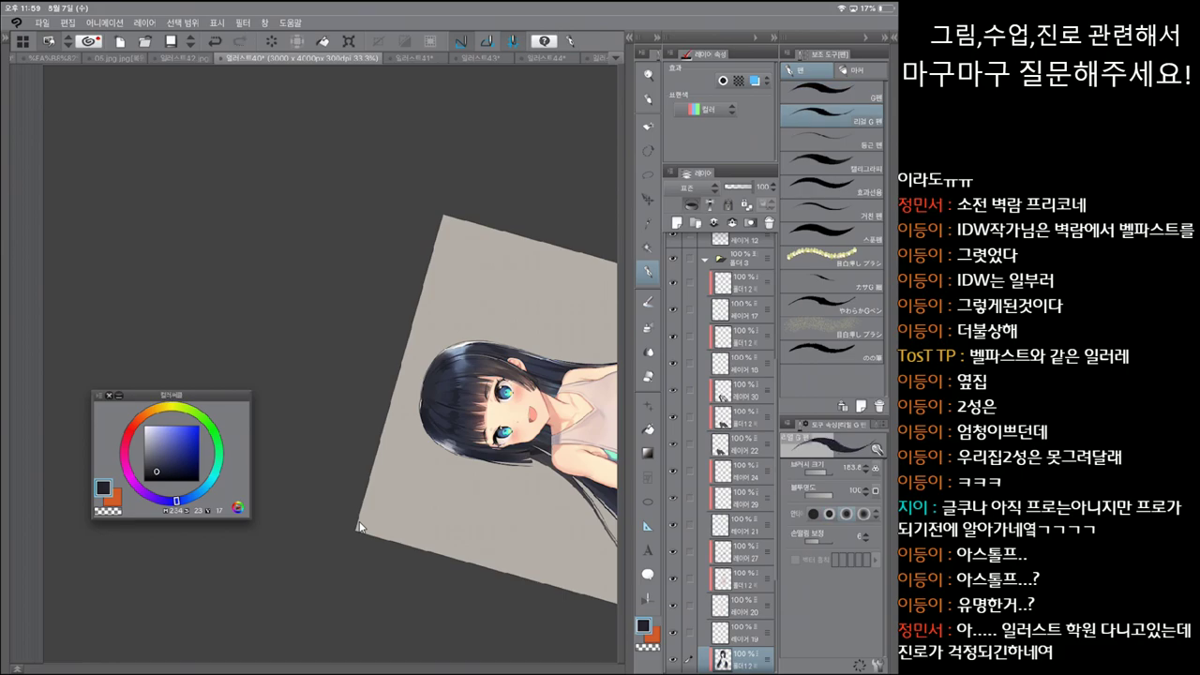
{"action": "scroll", "coordinate": [359, 527], "scroll_direction": "up", "scroll_amount": 3}
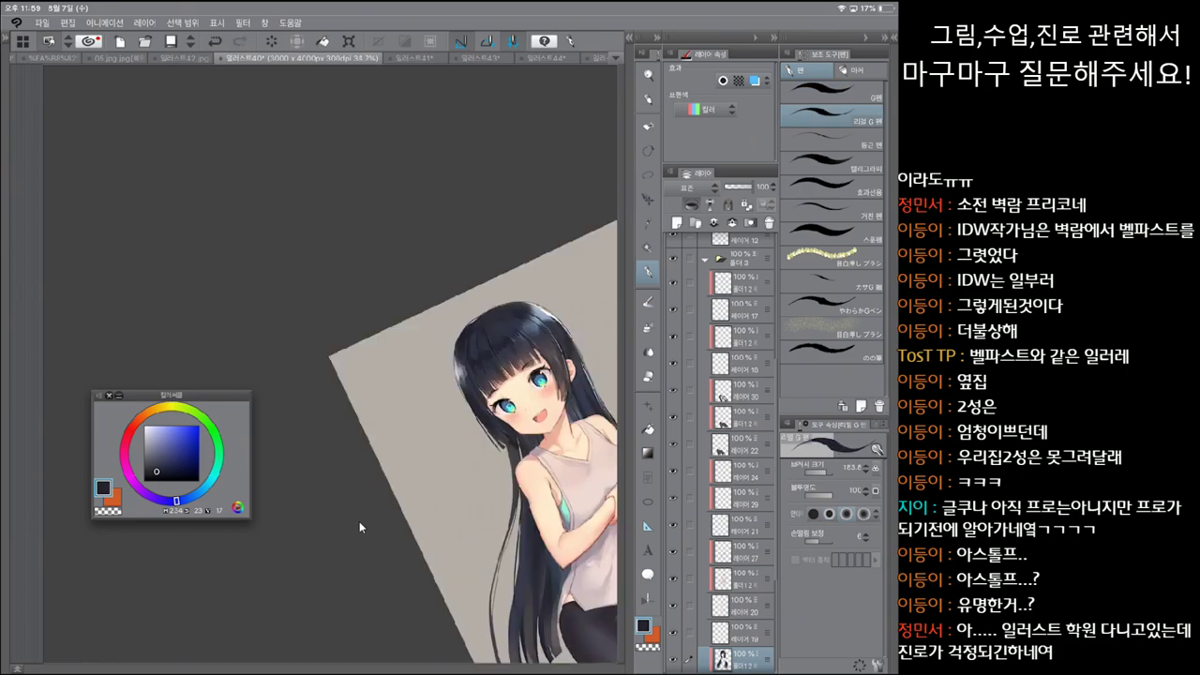
{"action": "scroll", "coordinate": [359, 527], "scroll_direction": "up", "scroll_amount": 3}
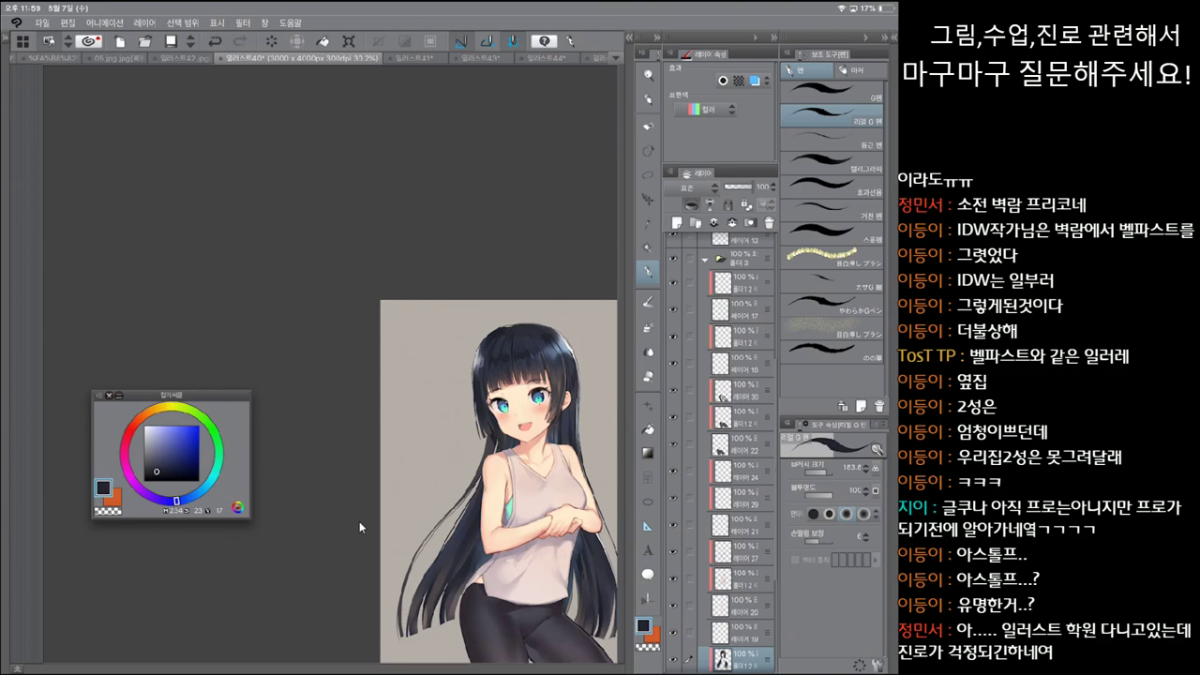
Step: Switch the drawing color to white and take the G pen for fine highlights along the hair
{"action": "scroll", "coordinate": [359, 528], "scroll_direction": "up", "scroll_amount": 3}
{"action": "key", "text": "x"}
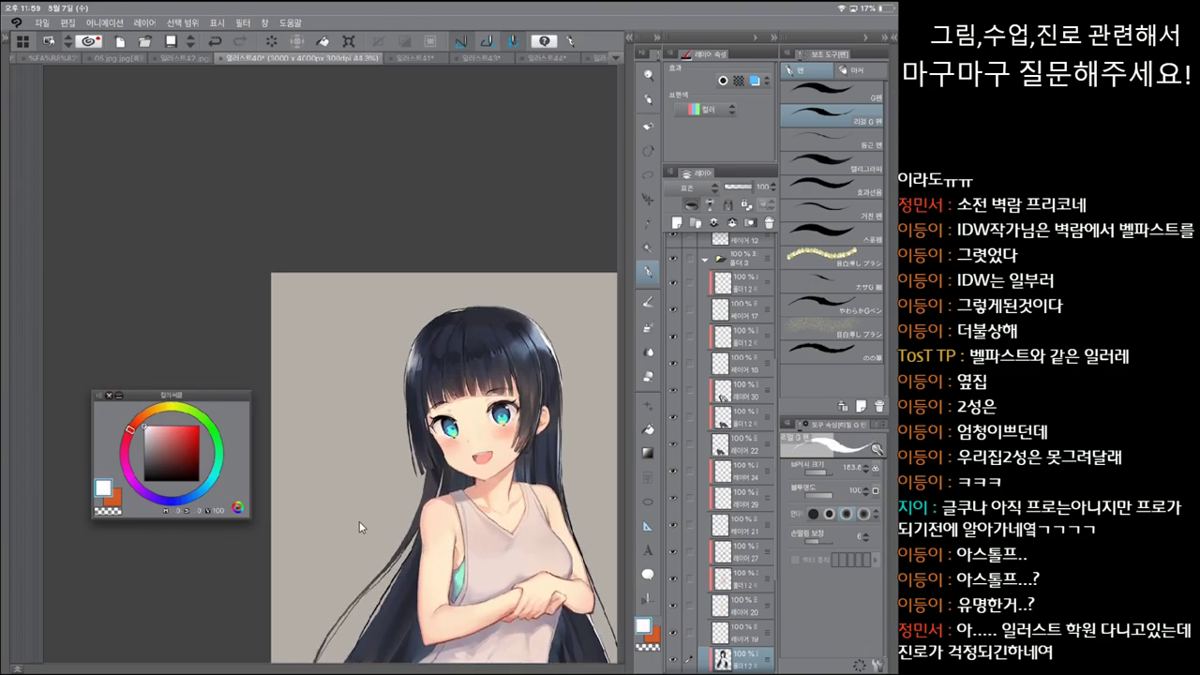
{"action": "key", "text": "p"}
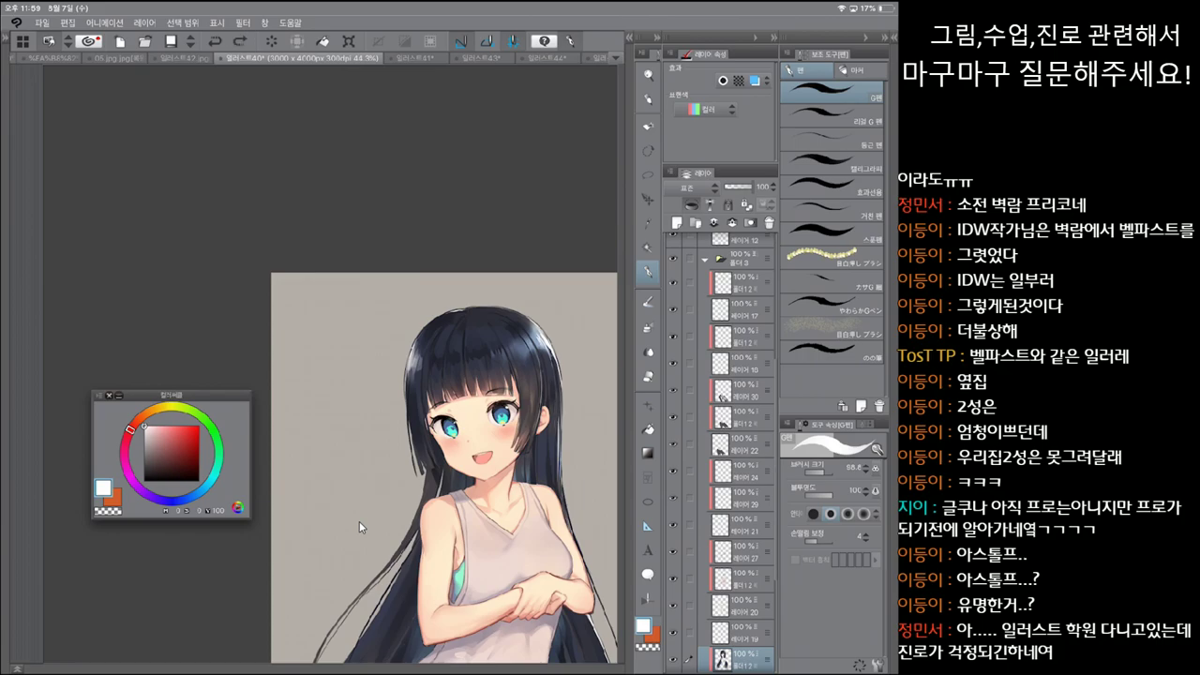
{"action": "scroll", "coordinate": [359, 527], "scroll_direction": "down", "scroll_amount": 1}
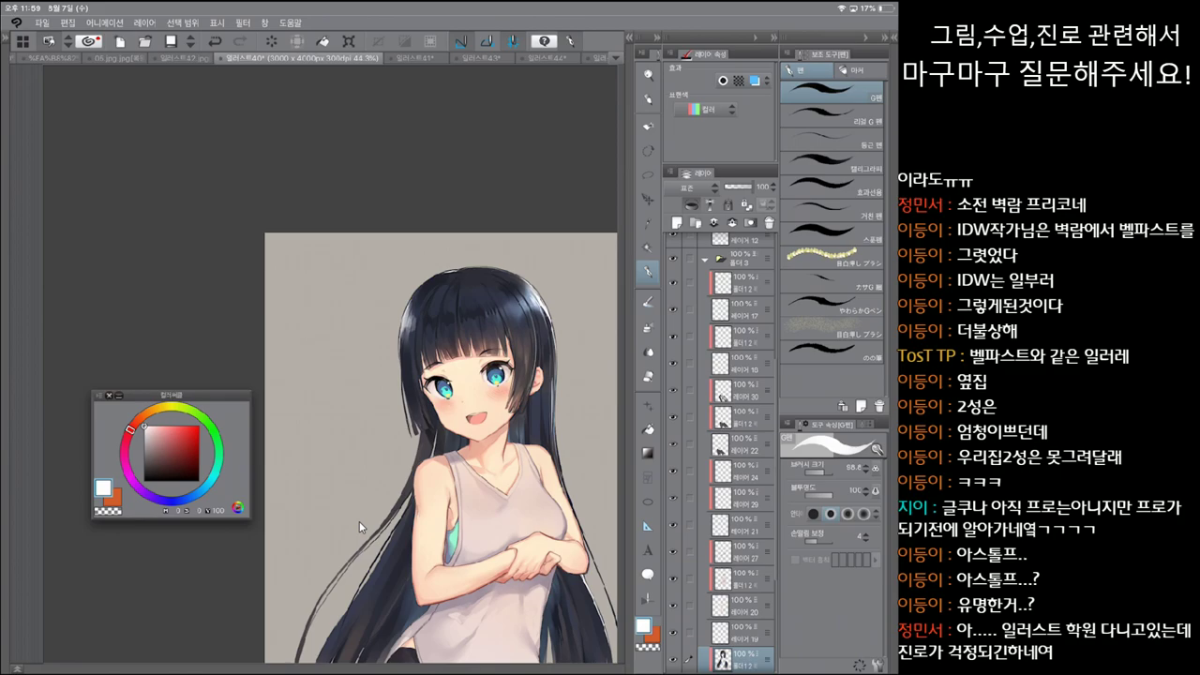
{"action": "scroll", "coordinate": [359, 527], "scroll_direction": "up", "scroll_amount": 2}
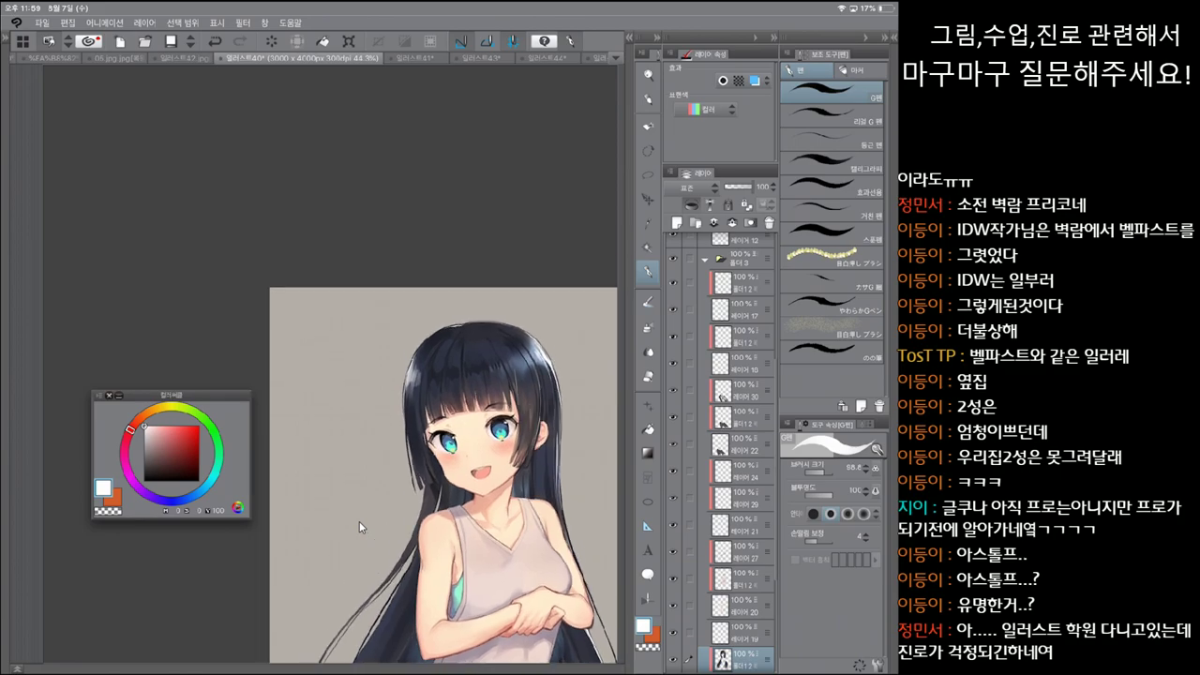
{"action": "key", "text": "minus"}
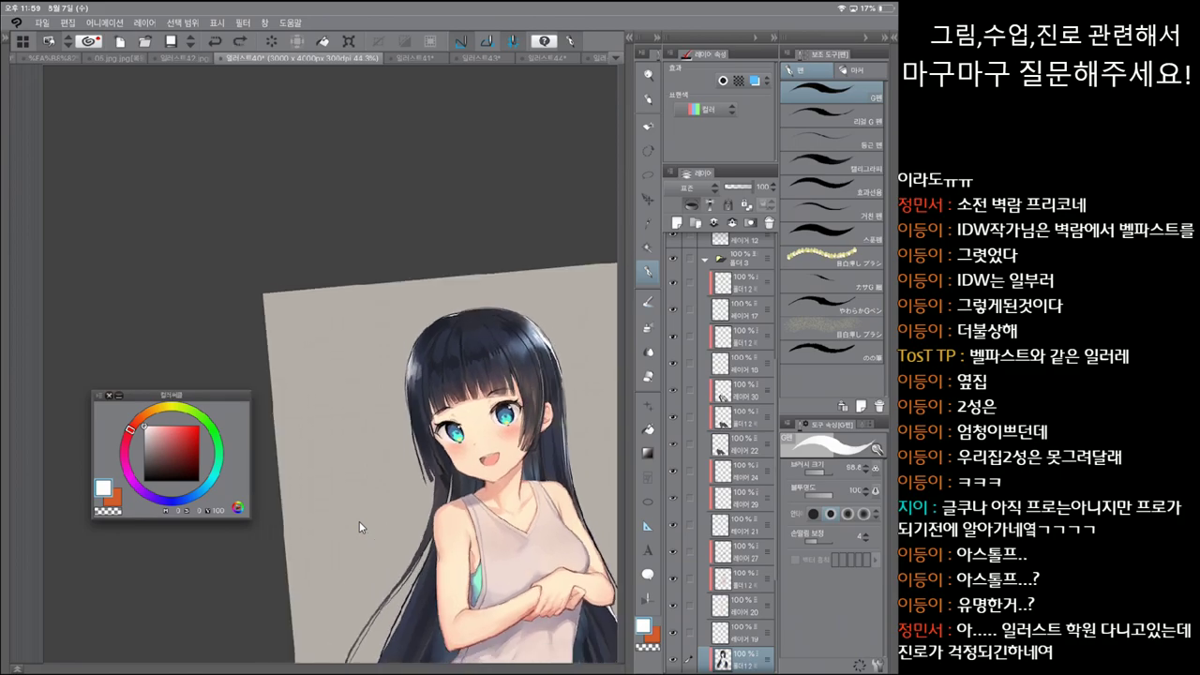
{"action": "key", "text": "minus"}
{"action": "key", "text": "minus"}
{"action": "key", "text": "minus"}
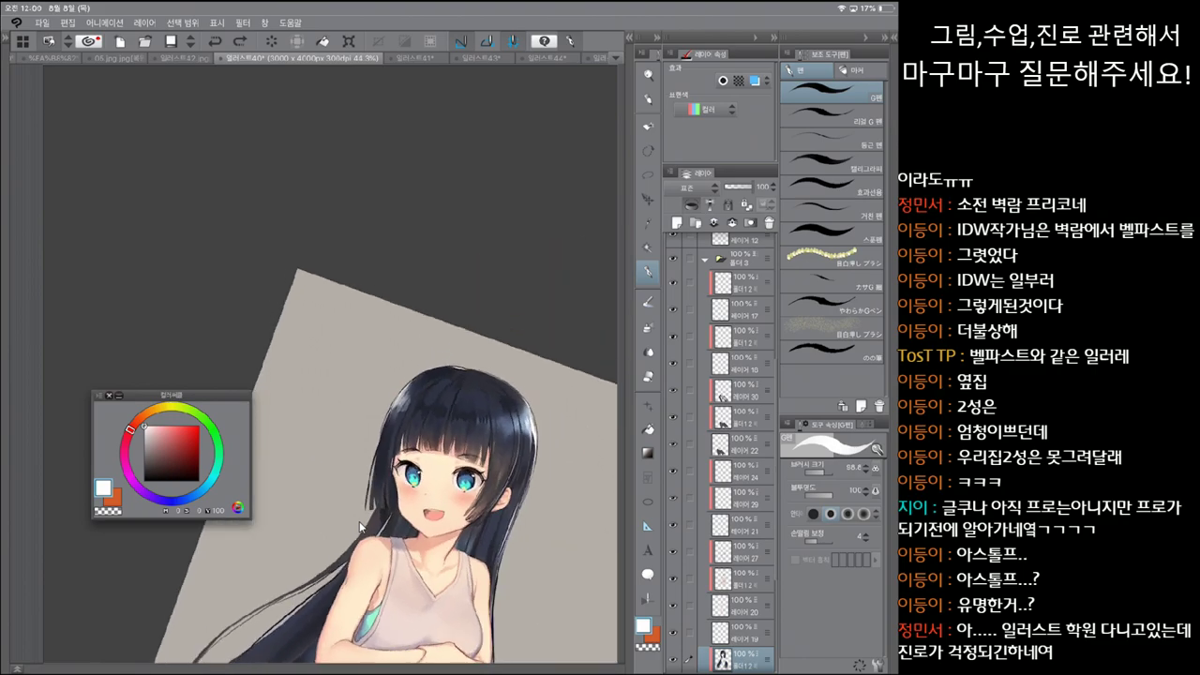
{"action": "key", "text": "asciicircum"}
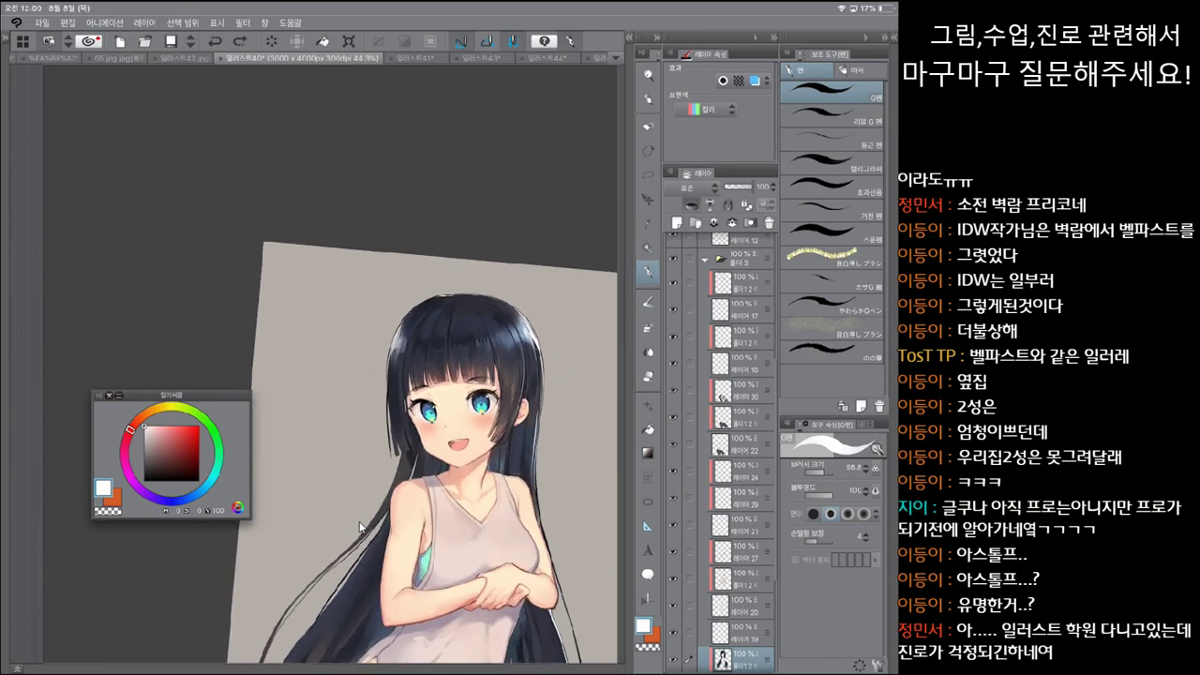
Step: Sample a near-black with hue 168, saturation 71 and value 3, and select the clipped layer at the top of folder 3
{"action": "left_click", "coordinate": [359, 527], "text": "alt"}
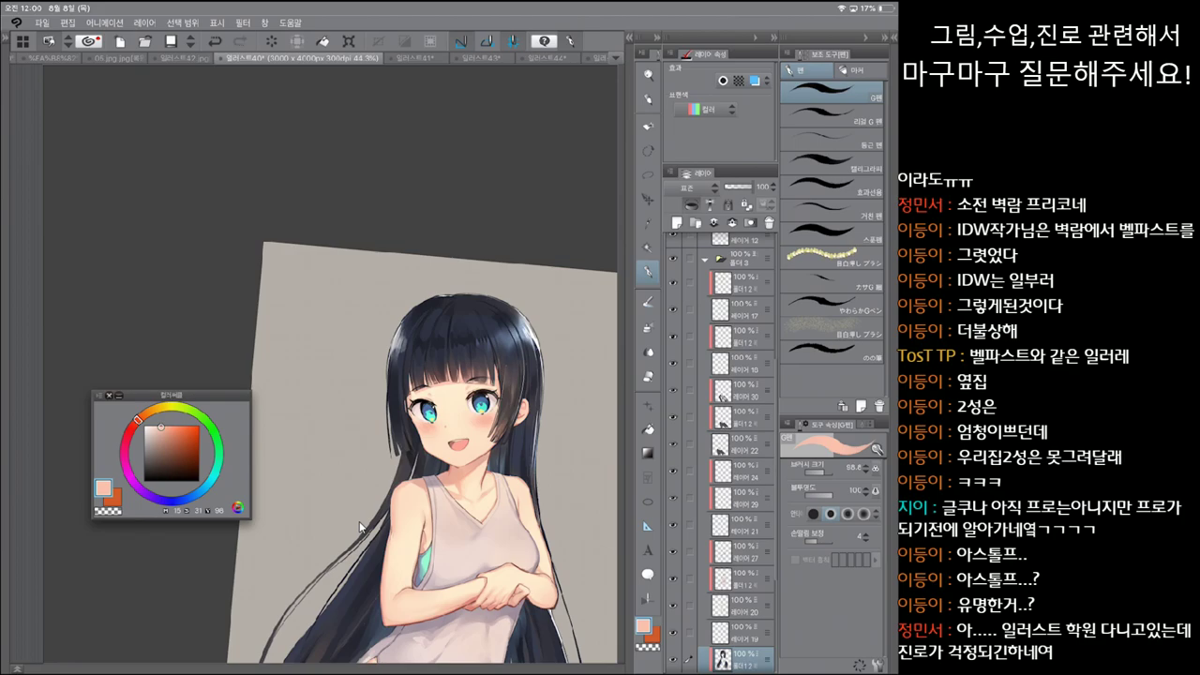
{"action": "key", "text": "asciicircum"}
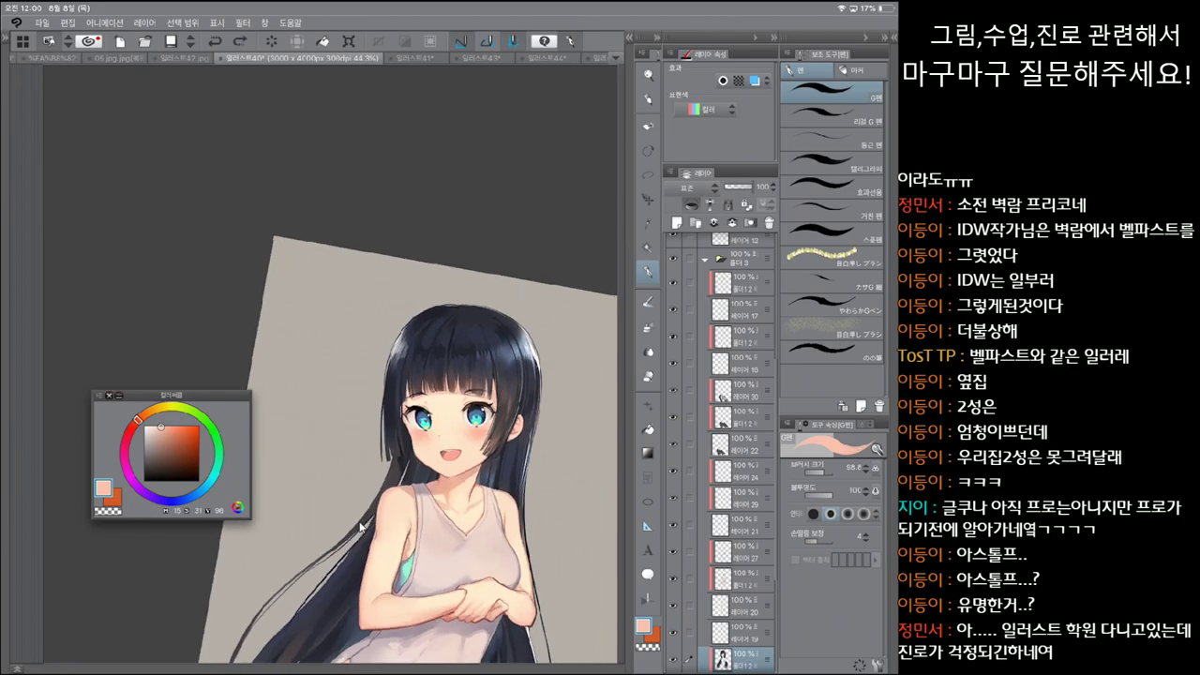
{"action": "key", "text": "asciicircum"}
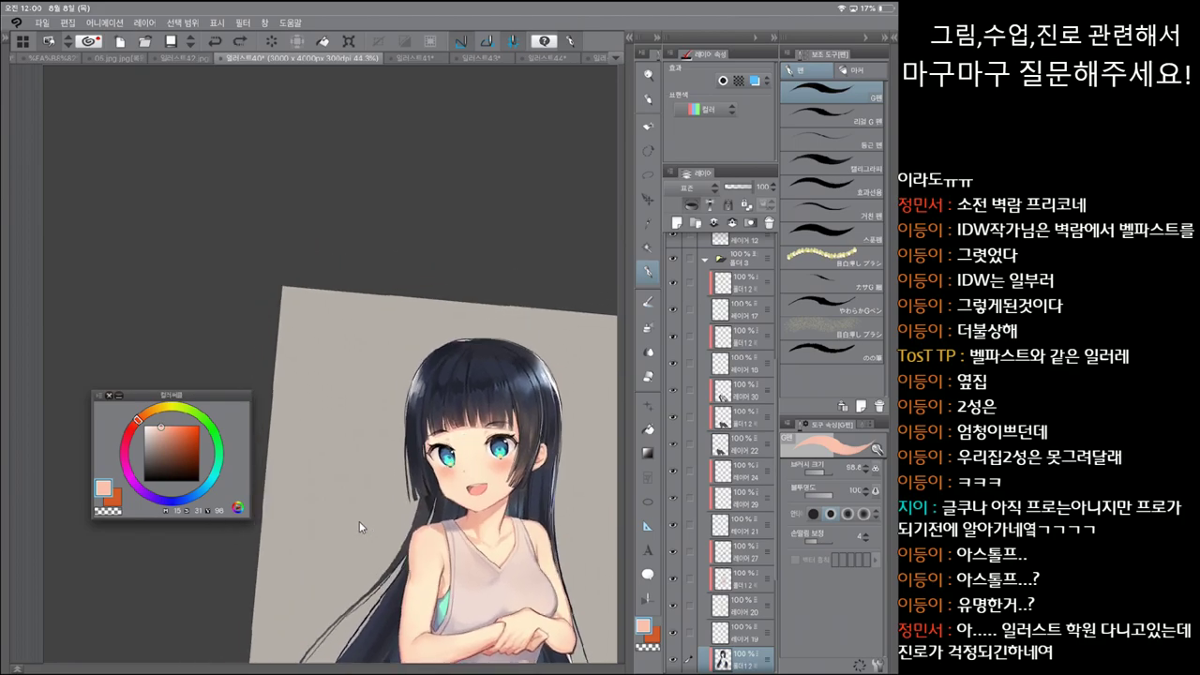
{"action": "left_click", "coordinate": [359, 527], "text": "alt"}
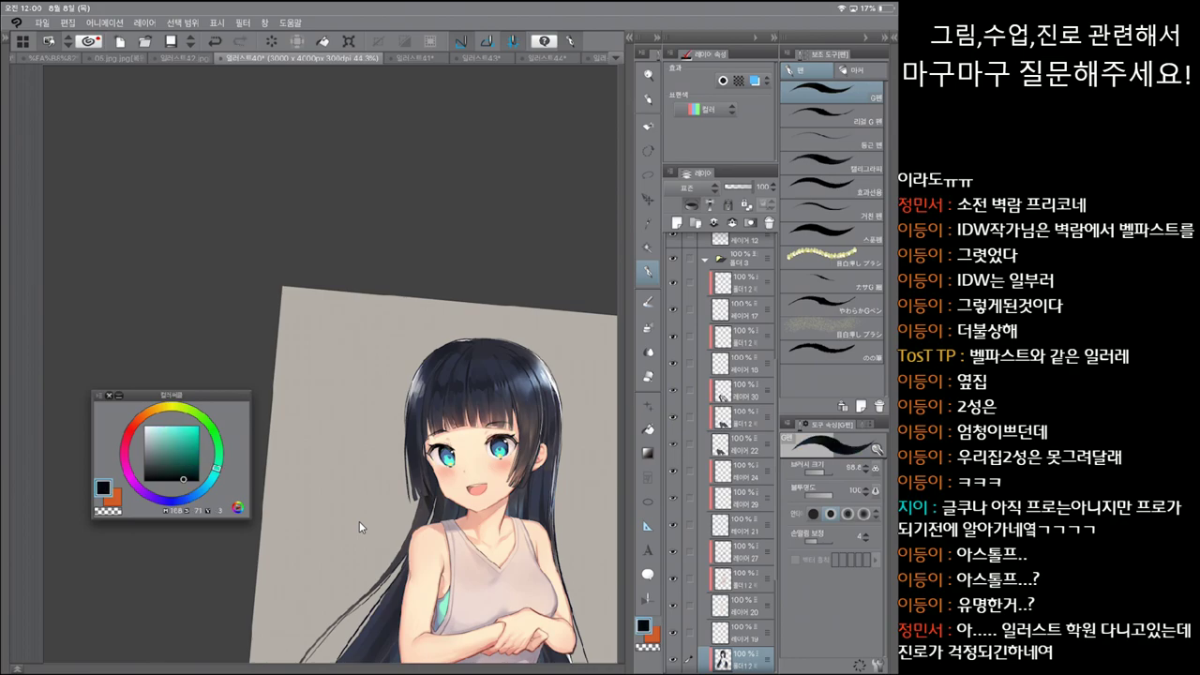
{"action": "scroll", "coordinate": [359, 526], "scroll_direction": "up", "scroll_amount": 3}
{"action": "left_click", "coordinate": [359, 527], "text": "ctrl+shift"}
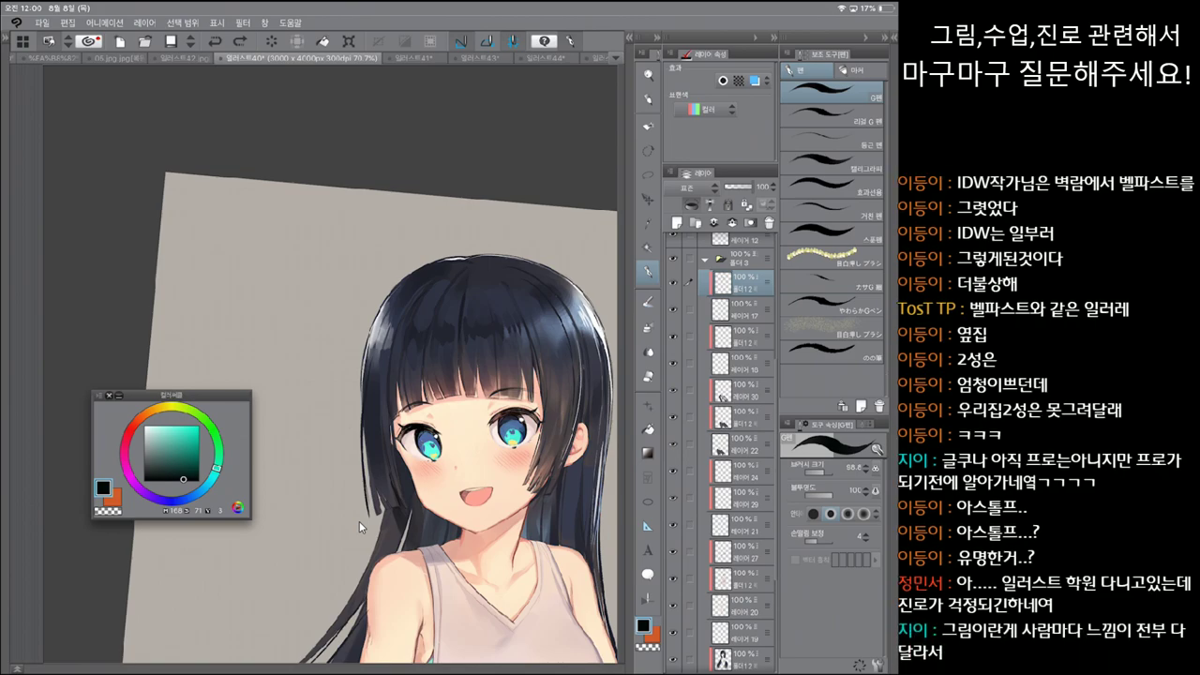
Step: Take the eraser, make layer 13 active, and compare the drawing with and without the latest edits
{"action": "key", "text": "e"}
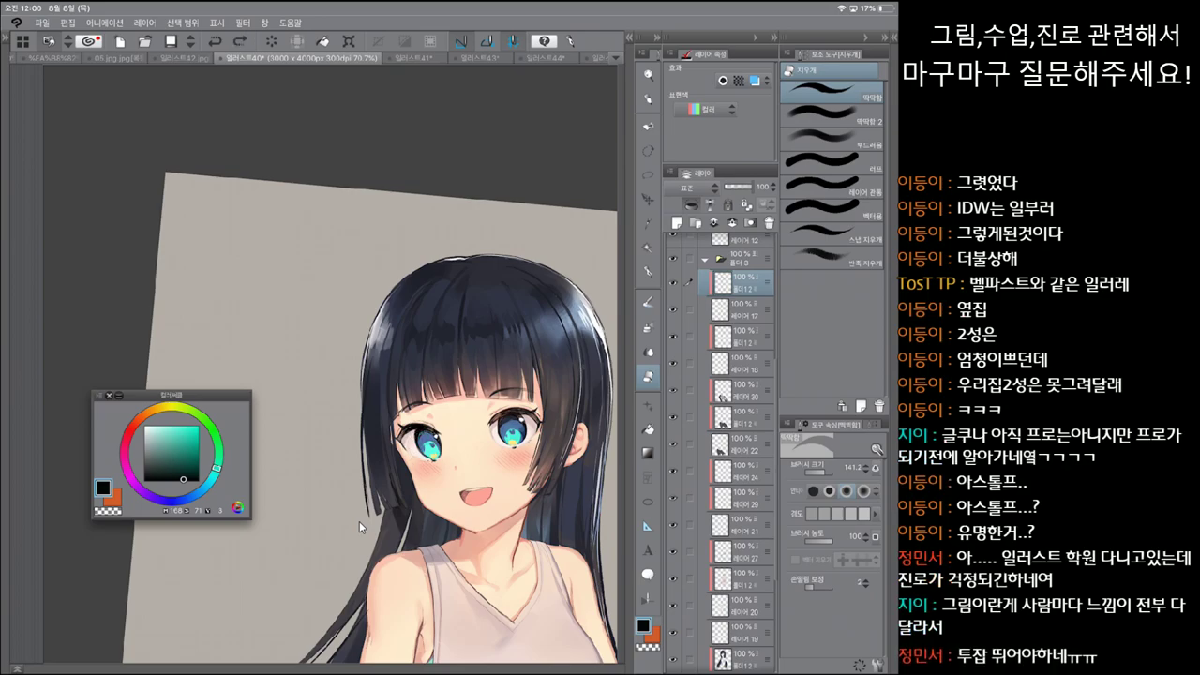
{"action": "key", "text": "alt+bracketright"}
{"action": "key", "text": "alt+bracketright"}
{"action": "key", "text": "alt+bracketright"}
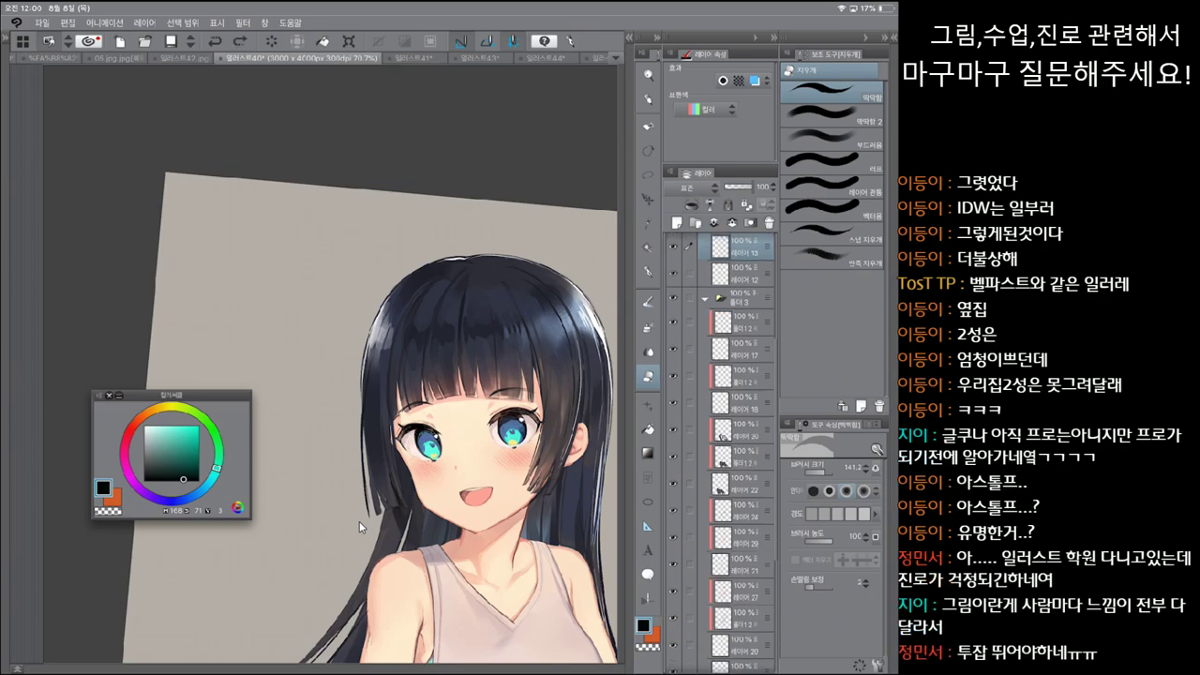
{"action": "key", "text": "ctrl+z"}
{"action": "key", "text": "ctrl+y"}
{"action": "key", "text": "ctrl+z"}
{"action": "key", "text": "ctrl+z"}
{"action": "key", "text": "ctrl+y"}
{"action": "key", "text": "ctrl+z"}
{"action": "key", "text": "ctrl+z"}
{"action": "key", "text": "ctrl+y"}
Step: Return to the clipped layer at the top of folder 3, switch to the Real G pen in black, and undo the last stroke
{"action": "key", "text": "alt+bracketleft"}
{"action": "key", "text": "alt+bracketleft"}
{"action": "key", "text": "alt+bracketleft"}
{"action": "key", "text": "p"}
{"action": "key", "text": "period"}
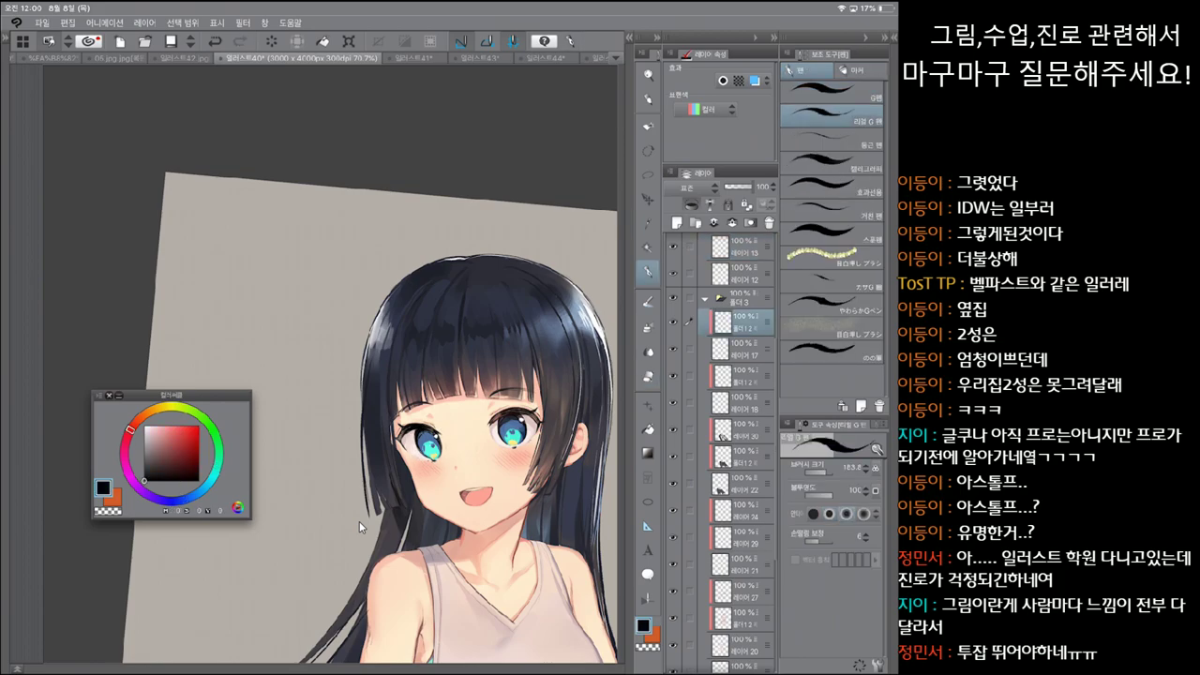
{"action": "key", "text": "ctrl+z"}
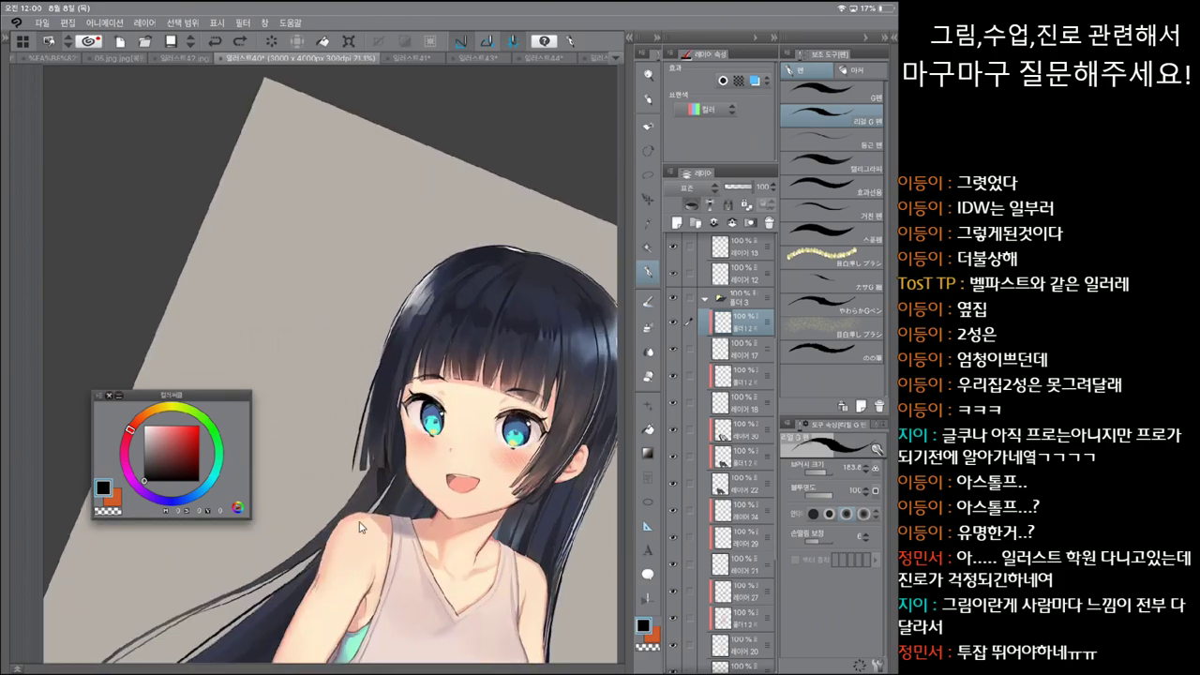
Step: Reduce the Real G pen's size, try the G pen in black on overlay layer 26, and undo the latest edit
{"action": "key", "text": "bracketleft"}
{"action": "key", "text": "bracketleft"}
{"action": "key", "text": "bracketleft"}
{"action": "key", "text": "bracketleft"}
{"action": "left_click", "coordinate": [359, 528], "text": "ctrl+shift"}
{"action": "key", "text": "p"}
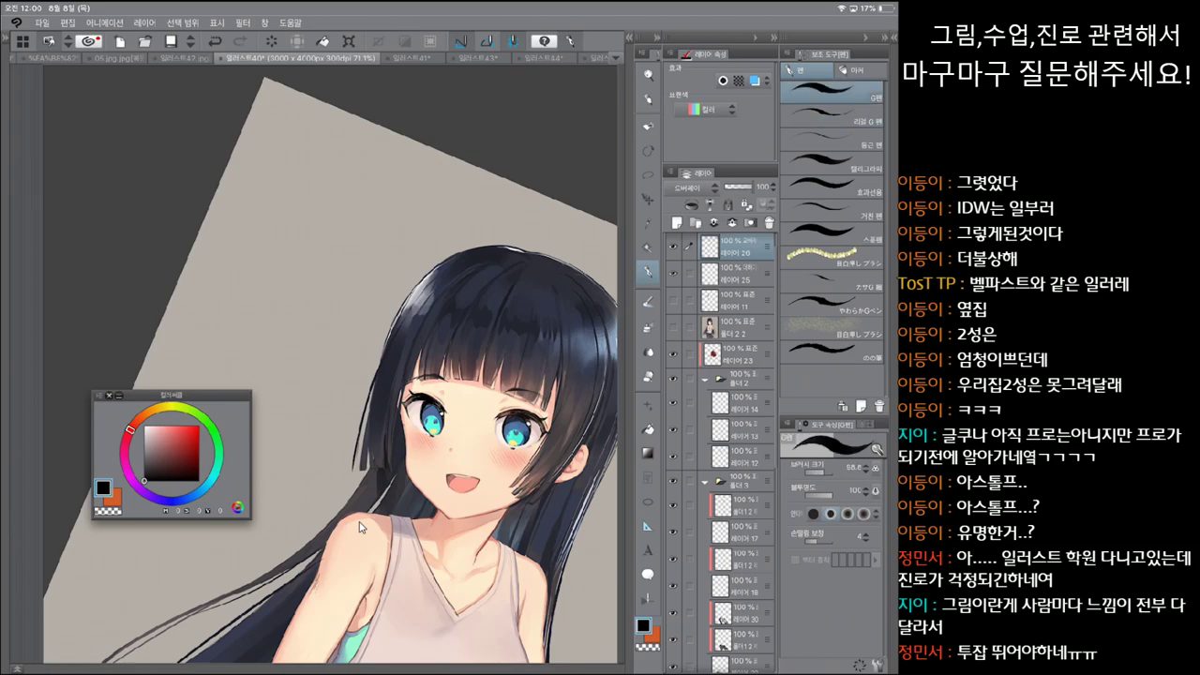
{"action": "key", "text": "ctrl+z"}
{"action": "key", "text": "ctrl+y"}
{"action": "key", "text": "ctrl+z"}
Step: Add a normal layer above layer 26 and draw fine black strokes with the small Real G pen, comparing before and after
{"action": "left_click", "coordinate": [359, 528], "text": "alt"}
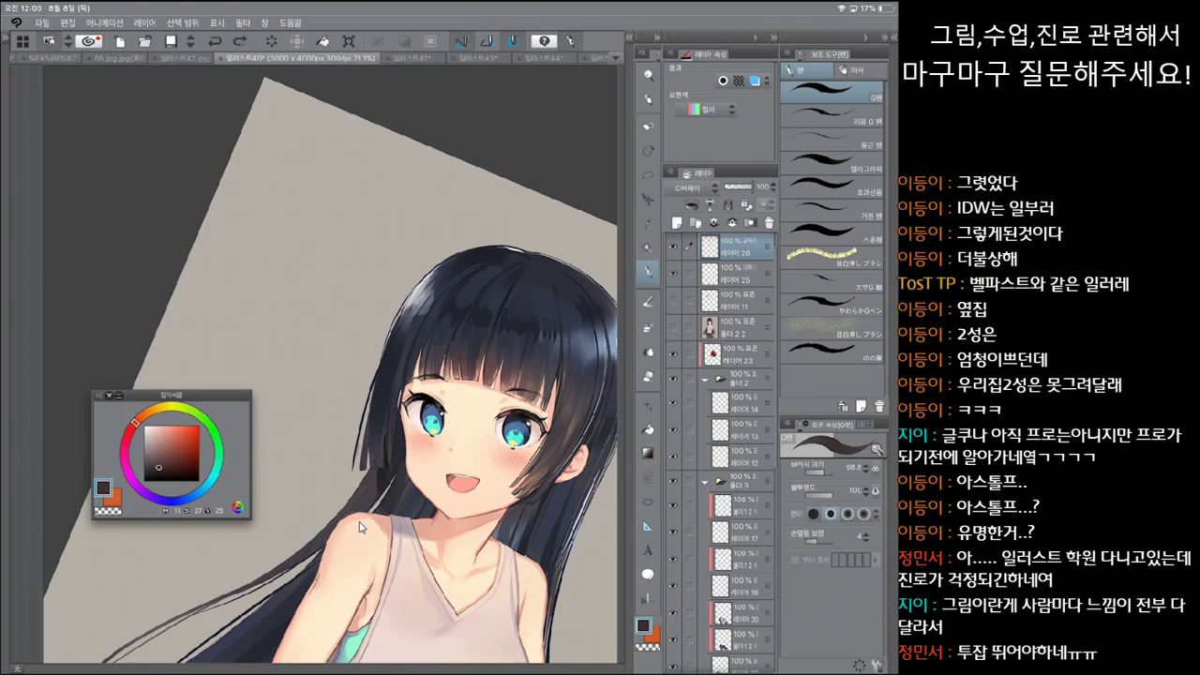
{"action": "key", "text": "ctrl+z"}
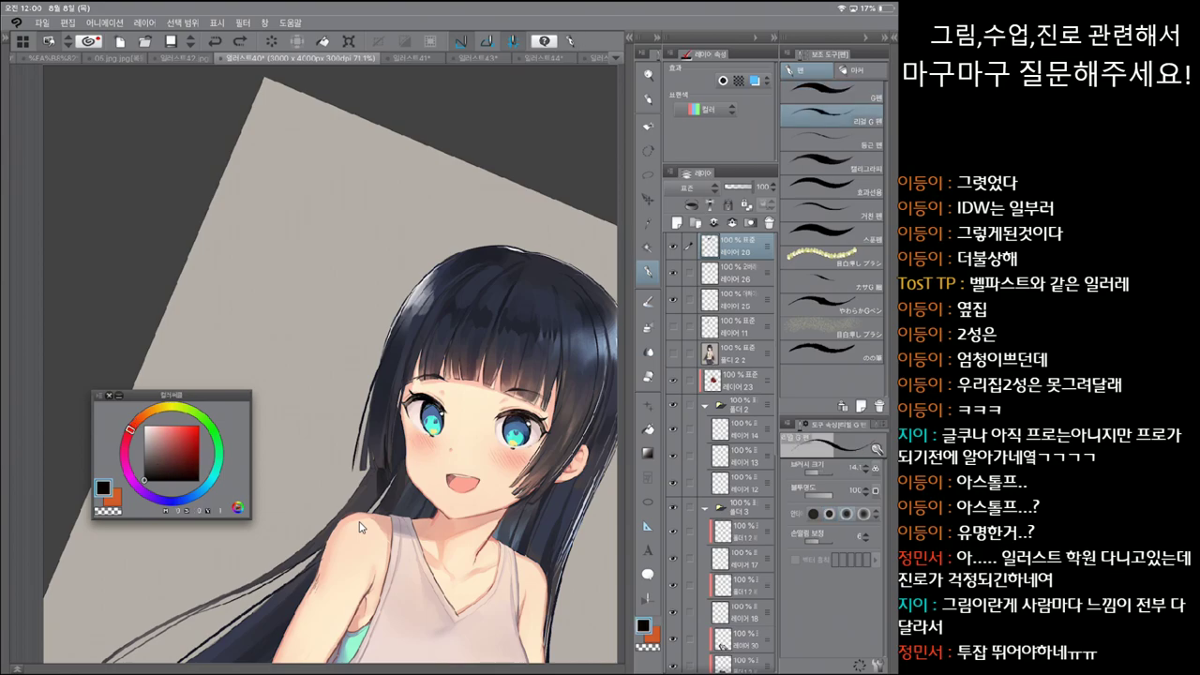
{"action": "key", "text": "ctrl+y"}
{"action": "key", "text": "ctrl+z"}
{"action": "key", "text": "ctrl+z"}
{"action": "key", "text": "ctrl+y"}
{"action": "key", "text": "ctrl+z"}
{"action": "key", "text": "ctrl+y"}
{"action": "key", "text": "ctrl+y"}
Step: Examine the whole figure in upright, mirrored and rotated views
{"action": "scroll", "coordinate": [359, 527], "scroll_direction": "down", "scroll_amount": 2}
{"action": "key", "text": "minus"}
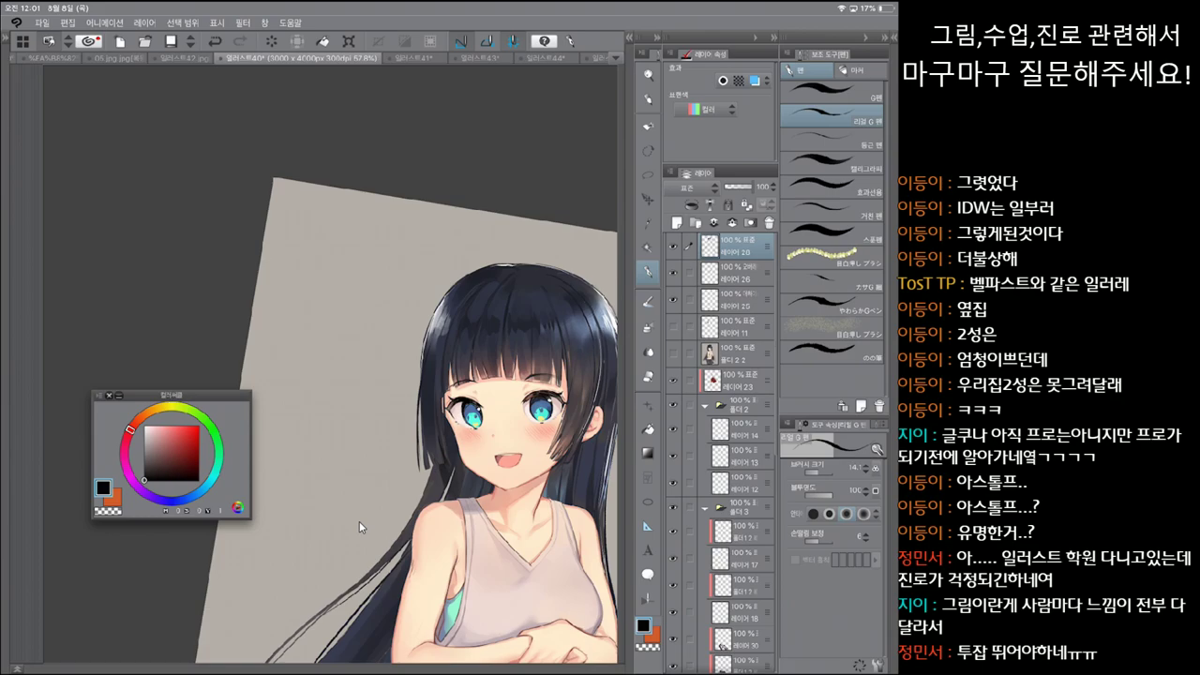
{"action": "scroll", "coordinate": [359, 527], "scroll_direction": "down", "scroll_amount": 1}
{"action": "key", "text": "asciicircum"}
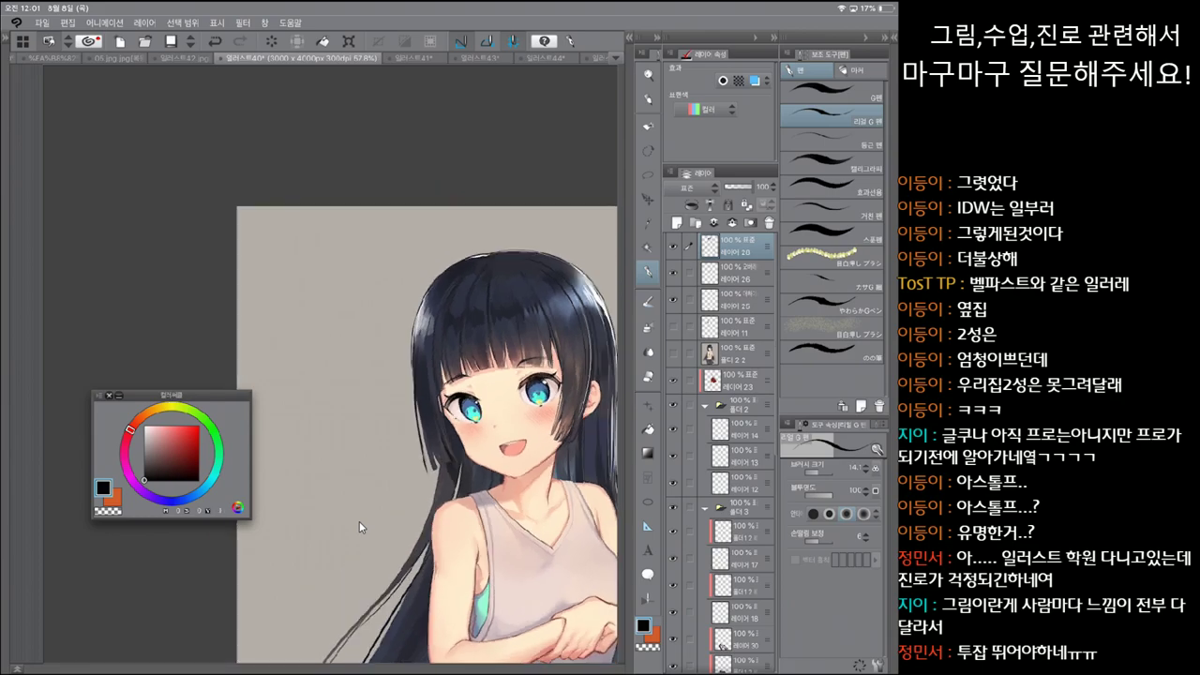
{"action": "scroll", "coordinate": [359, 527], "scroll_direction": "down", "scroll_amount": 4}
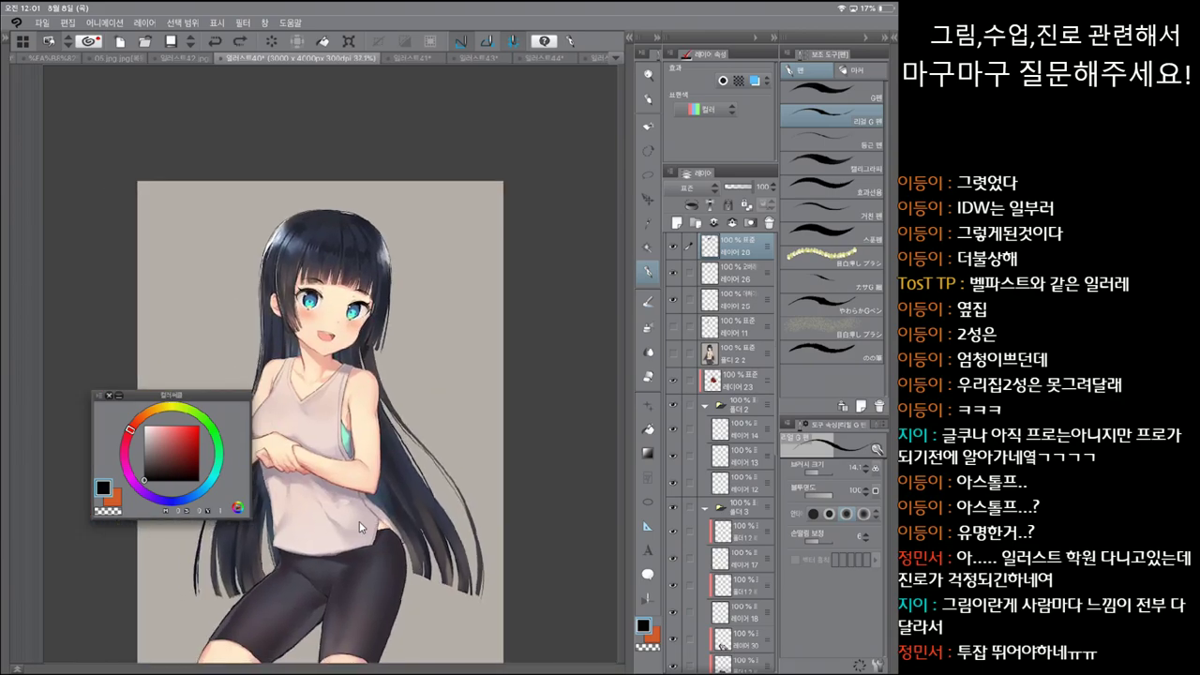
{"action": "key", "text": "minus"}
{"action": "key", "text": "minus"}
{"action": "key", "text": "minus"}
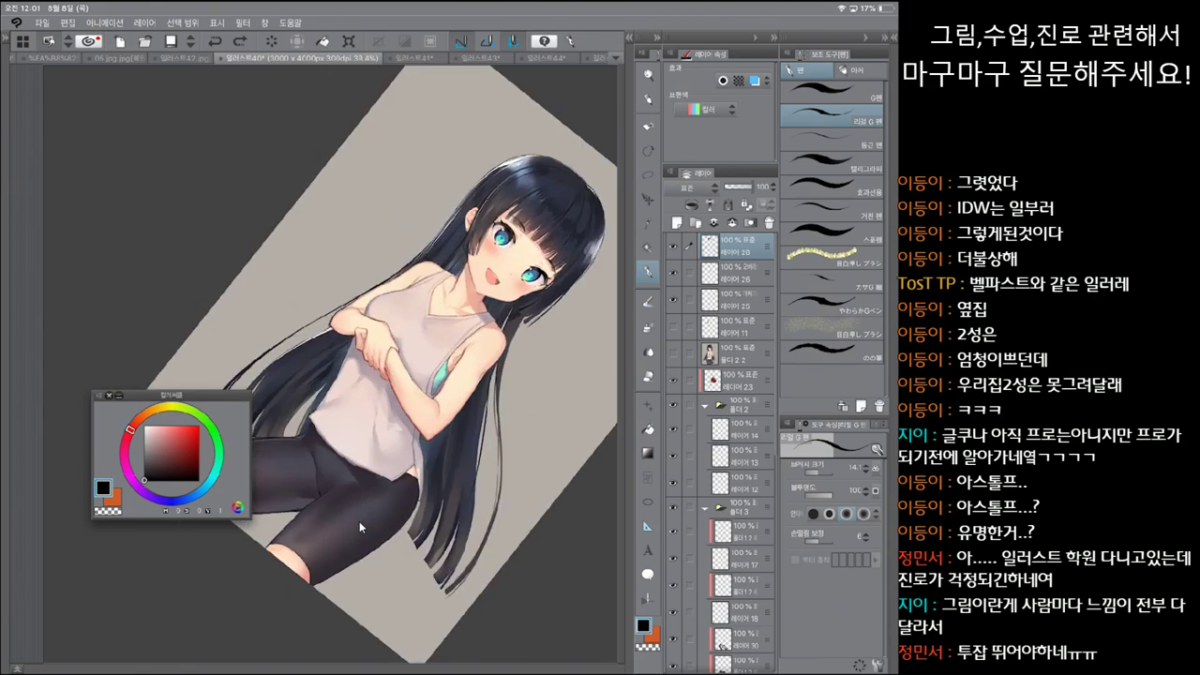
Step: Sample a salmon skin shade with hue 3, saturation 47 and value 84, and try a Real G pen stroke, undoing it
{"action": "scroll", "coordinate": [359, 527], "scroll_direction": "up", "scroll_amount": 2}
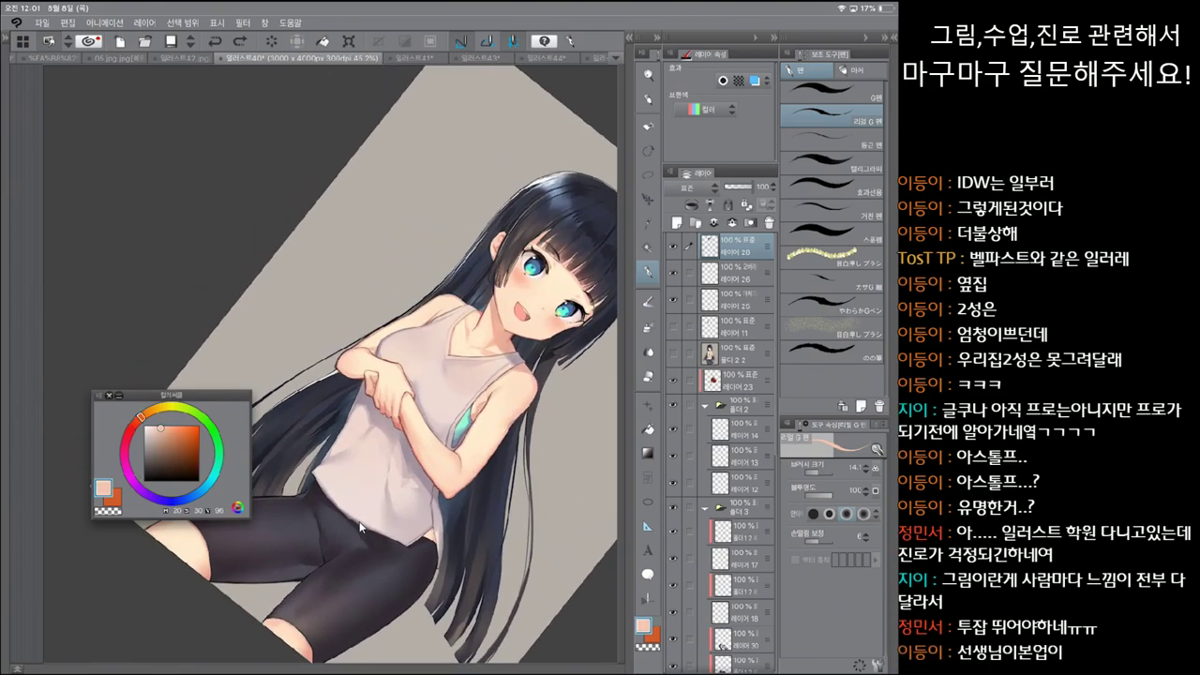
{"action": "key", "text": "comma"}
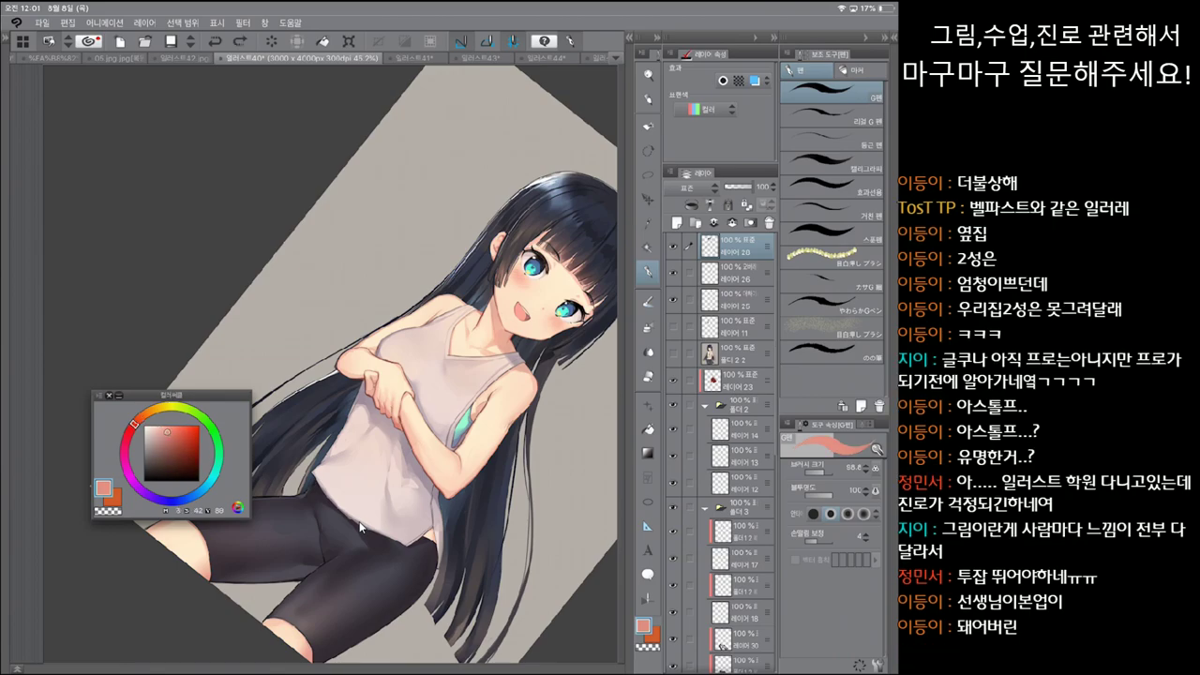
{"action": "key", "text": "period"}
{"action": "key", "text": "ctrl+z"}
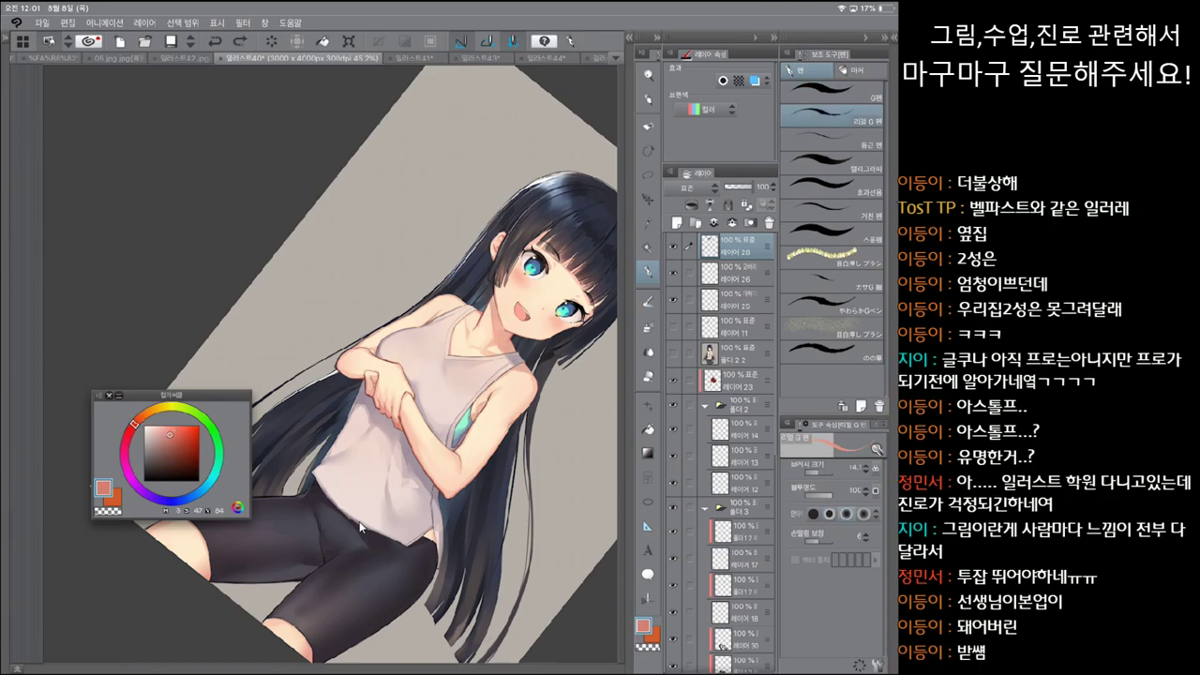
Step: Try the G pen in salmon with hue 3, saturation 51 and value 84, compare the latest strokes, and undo them
{"action": "key", "text": "comma"}
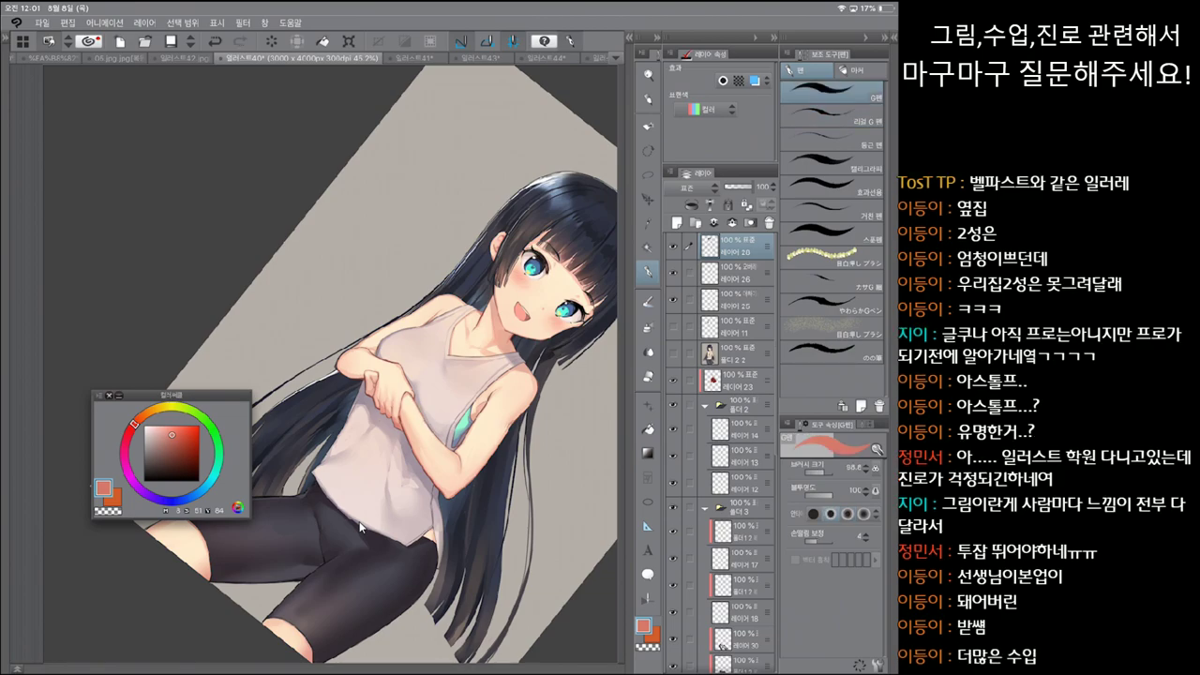
{"action": "key", "text": "ctrl+z"}
{"action": "key", "text": "ctrl+y"}
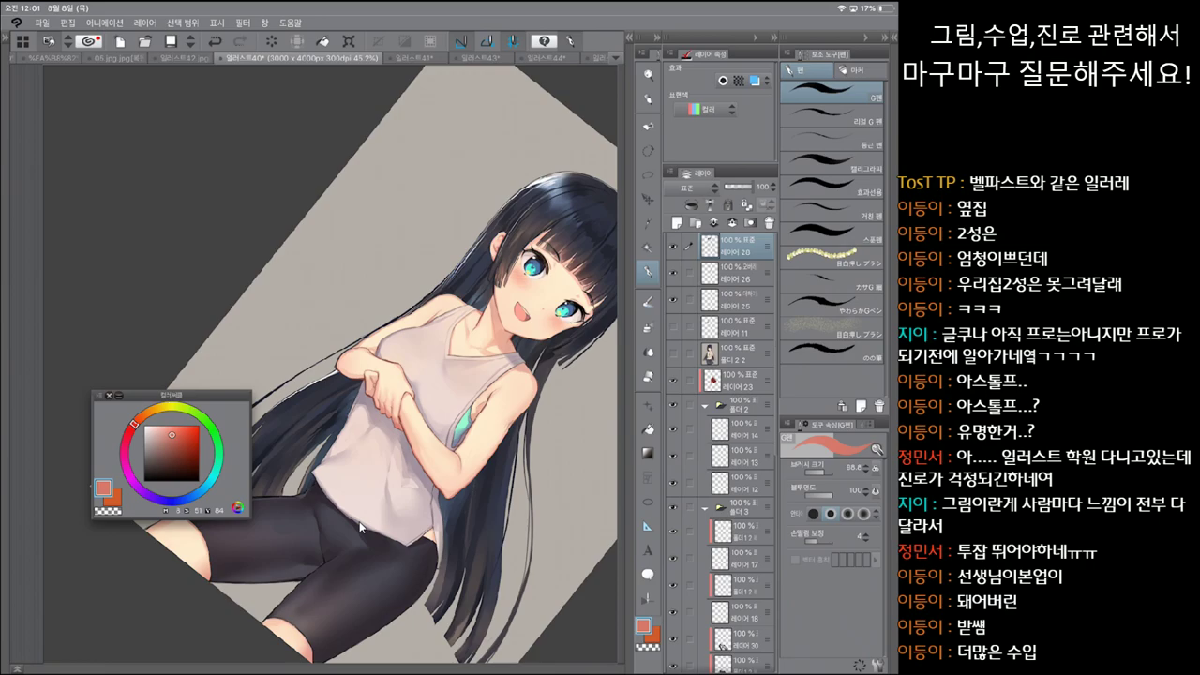
{"action": "key", "text": "ctrl+z"}
{"action": "key", "text": "ctrl+y"}
{"action": "key", "text": "ctrl+z"}
{"action": "key", "text": "ctrl+y"}
{"action": "key", "text": "ctrl+z"}
{"action": "key", "text": "ctrl+z"}
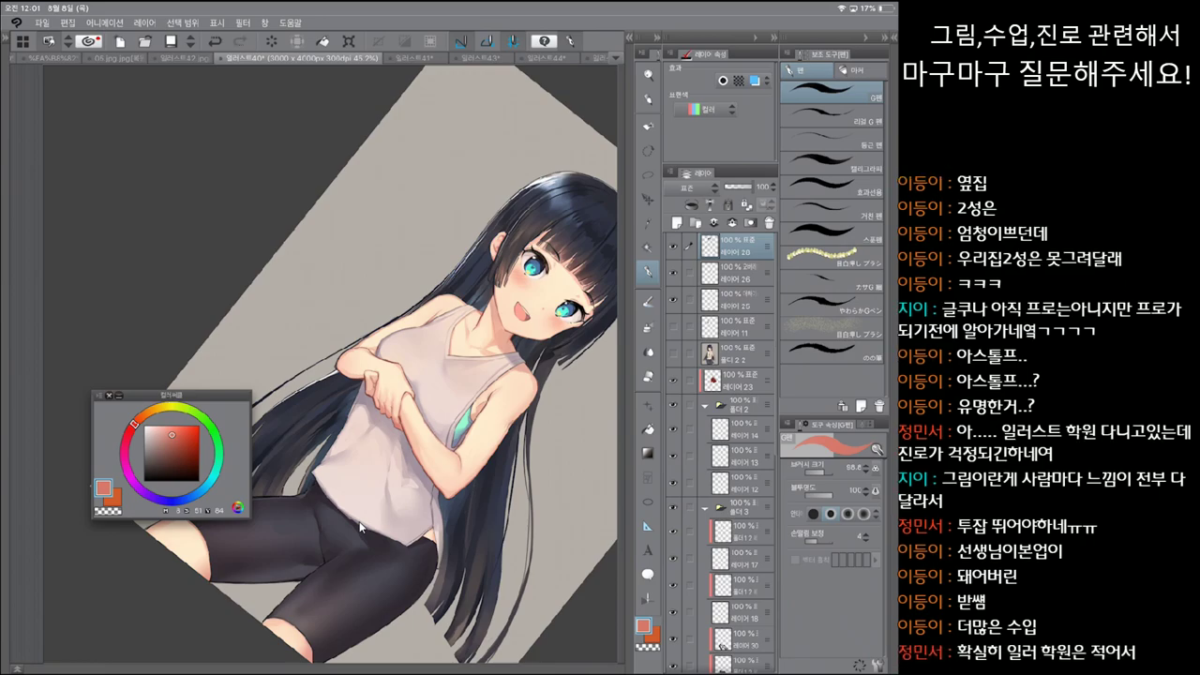
Step: Compare the tilted figure with and without the last salmon stroke, restoring the stroke
{"action": "scroll", "coordinate": [359, 527], "scroll_direction": "down", "scroll_amount": 2}
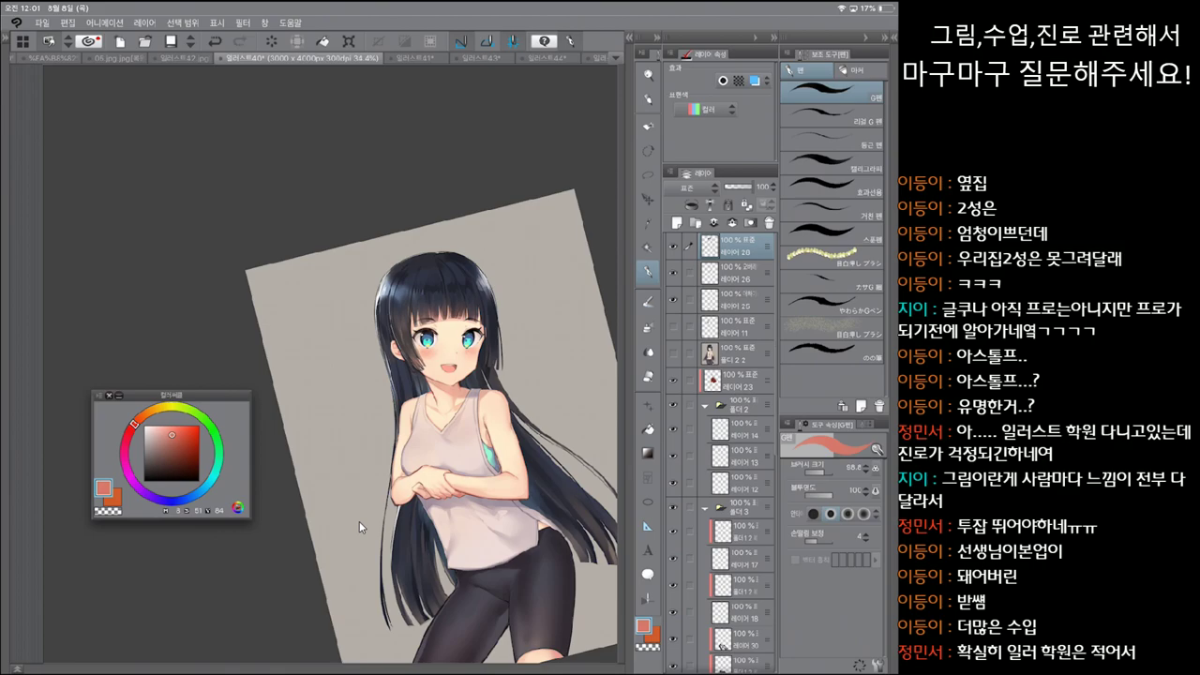
{"action": "key", "text": "ctrl+z"}
{"action": "key", "text": "ctrl+y"}
{"action": "scroll", "coordinate": [359, 527], "scroll_direction": "up", "scroll_amount": 1}
{"action": "key", "text": "minus"}
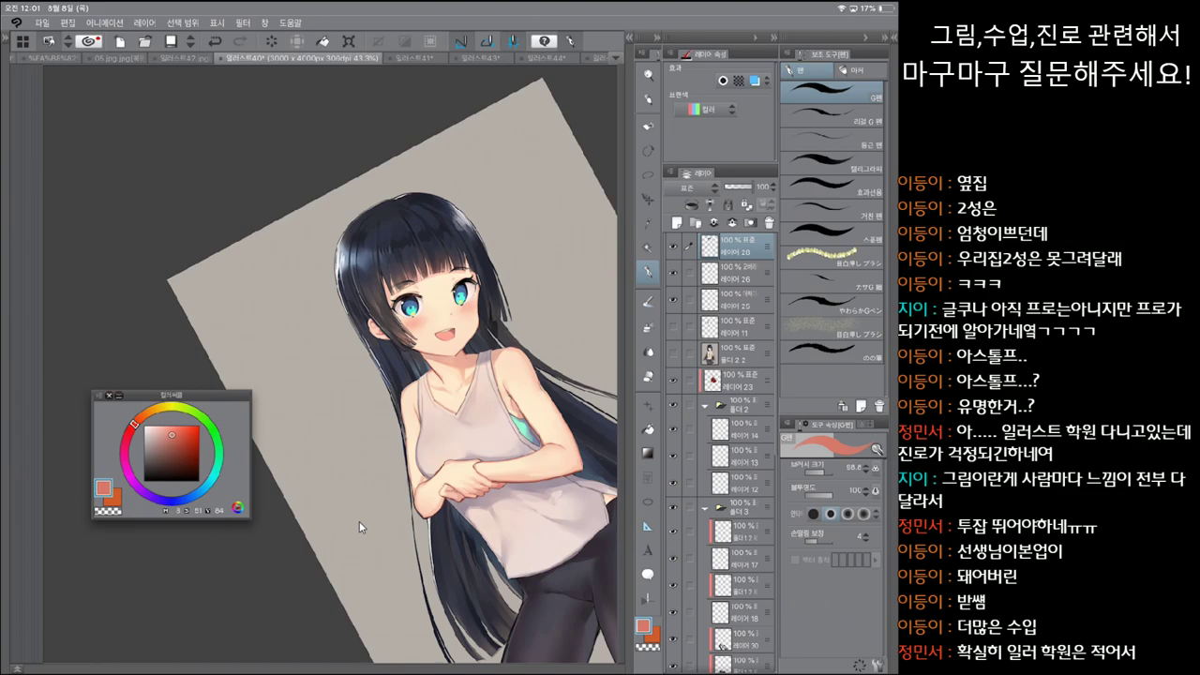
Step: Try the watercolor brush, undo the latest stroke, and return to the G pen in salmon
{"action": "key", "text": "b"}
{"action": "key", "text": "ctrl+z"}
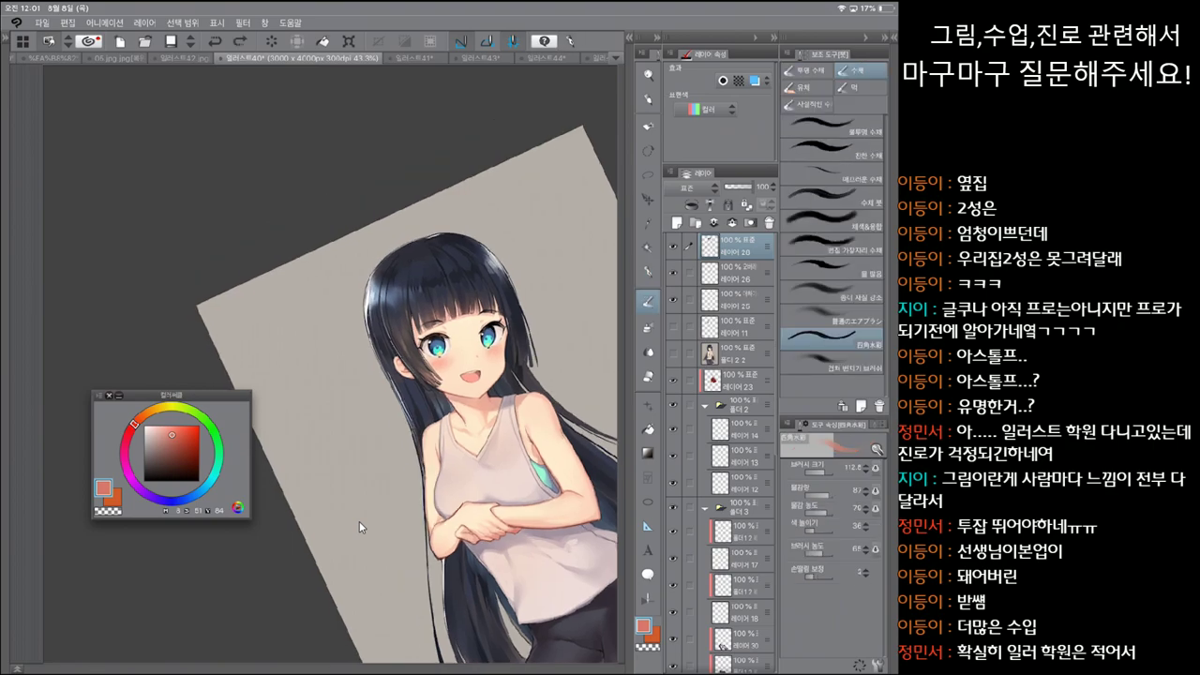
{"action": "key", "text": "p"}
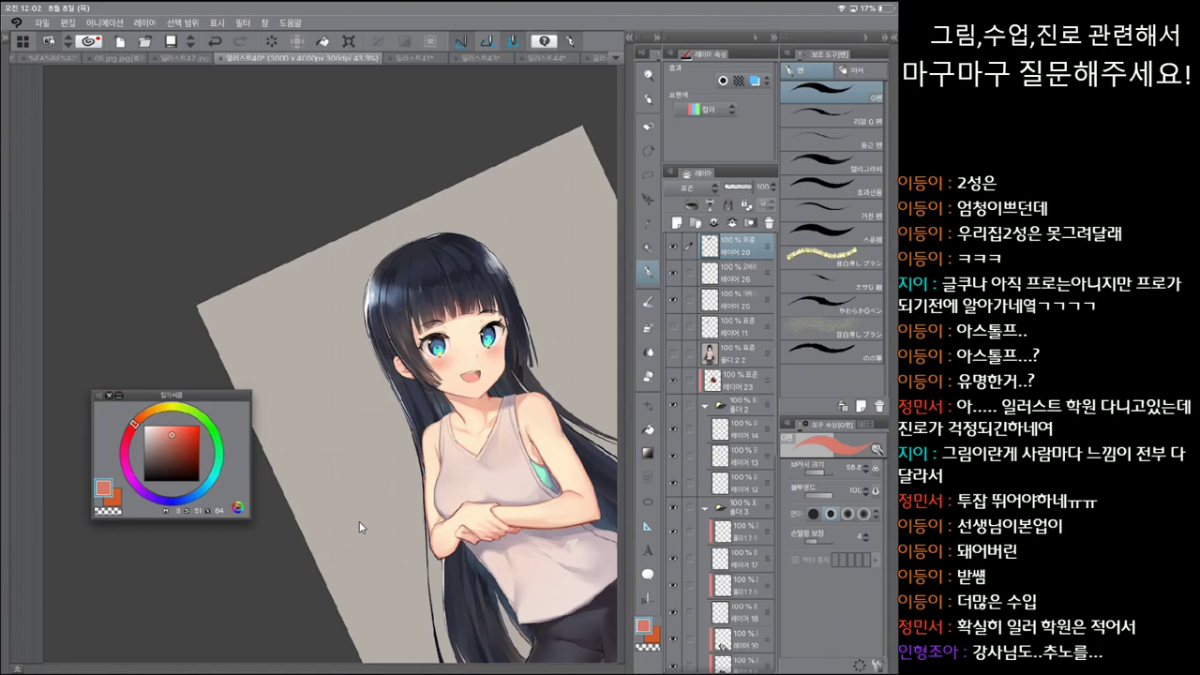
{"action": "key", "text": "asciicircum"}
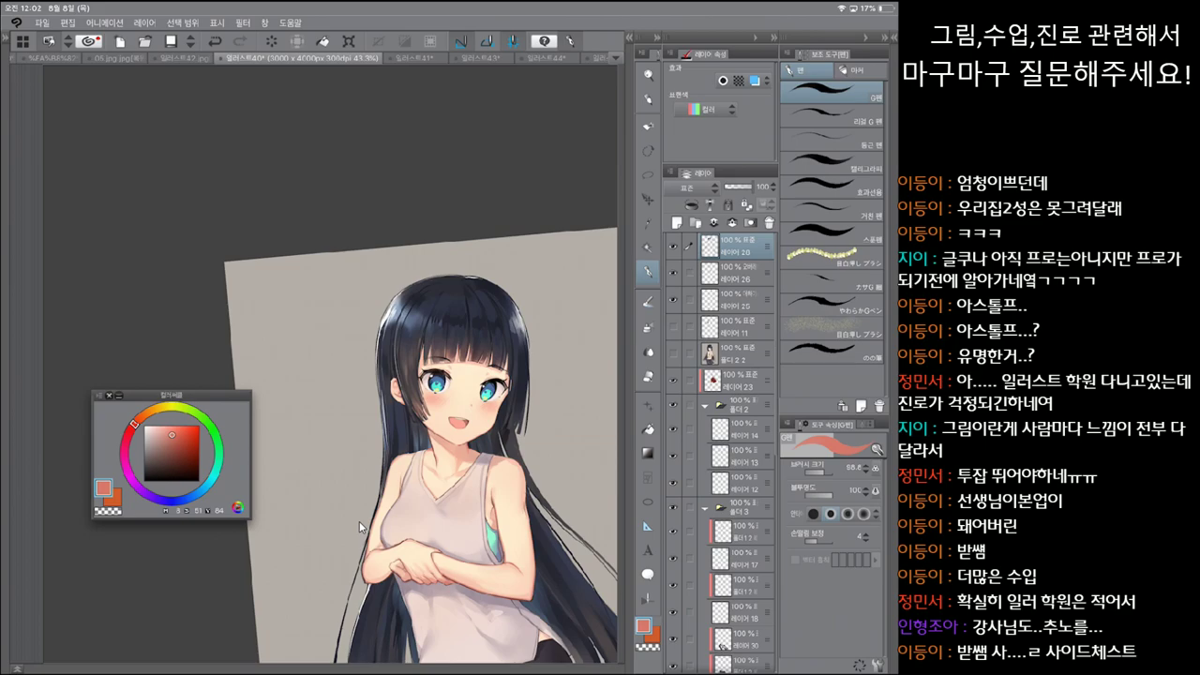
{"action": "scroll", "coordinate": [359, 526], "scroll_direction": "down", "scroll_amount": 1}
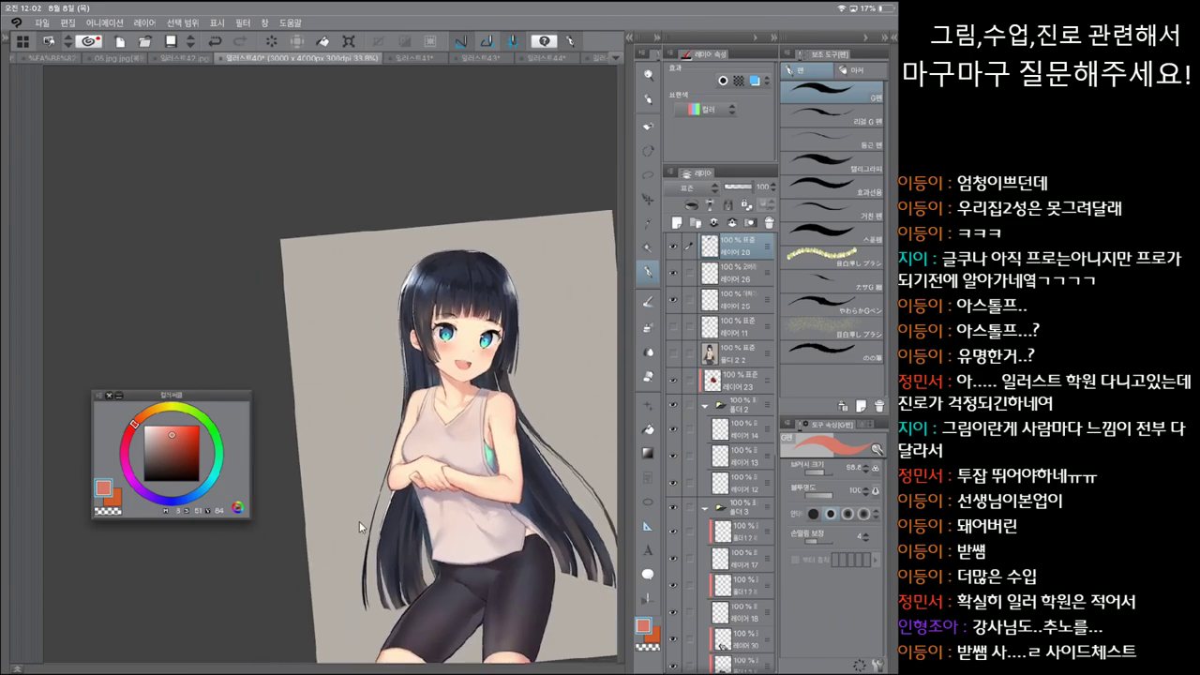
Step: Sample a dark reddish brown with saturation 53 and return to the G pen with the canvas upright
{"action": "key", "text": "period"}
{"action": "key", "text": "asciicircum"}
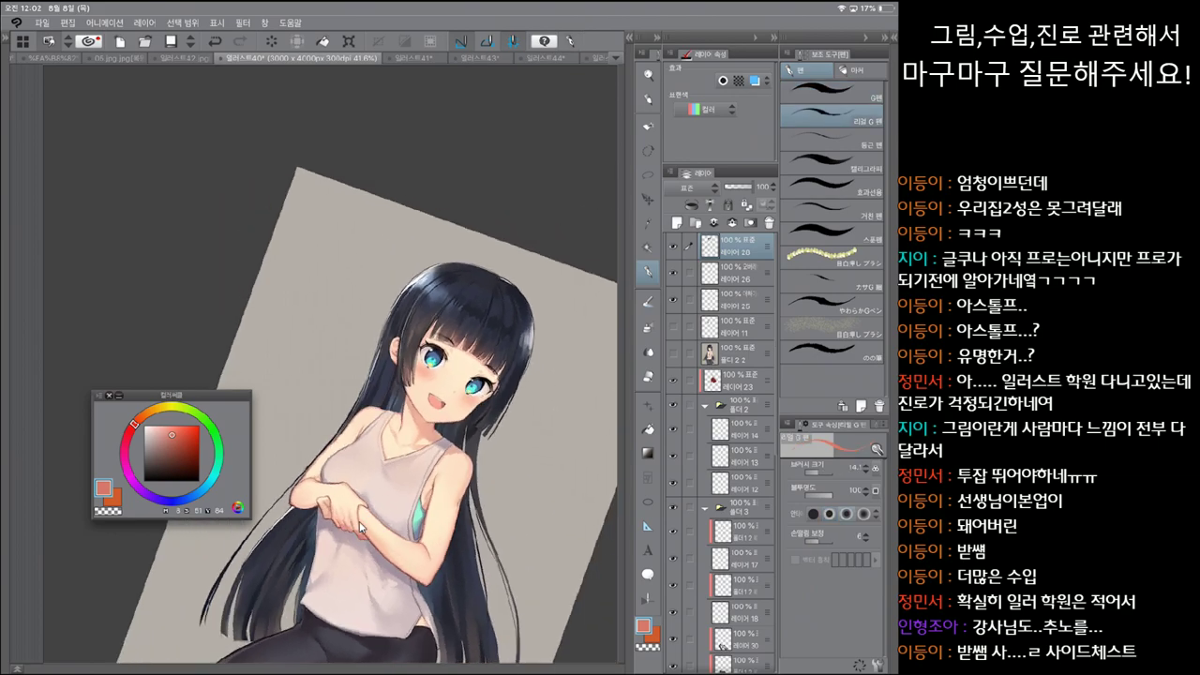
{"action": "left_click", "coordinate": [361, 529], "text": "alt"}
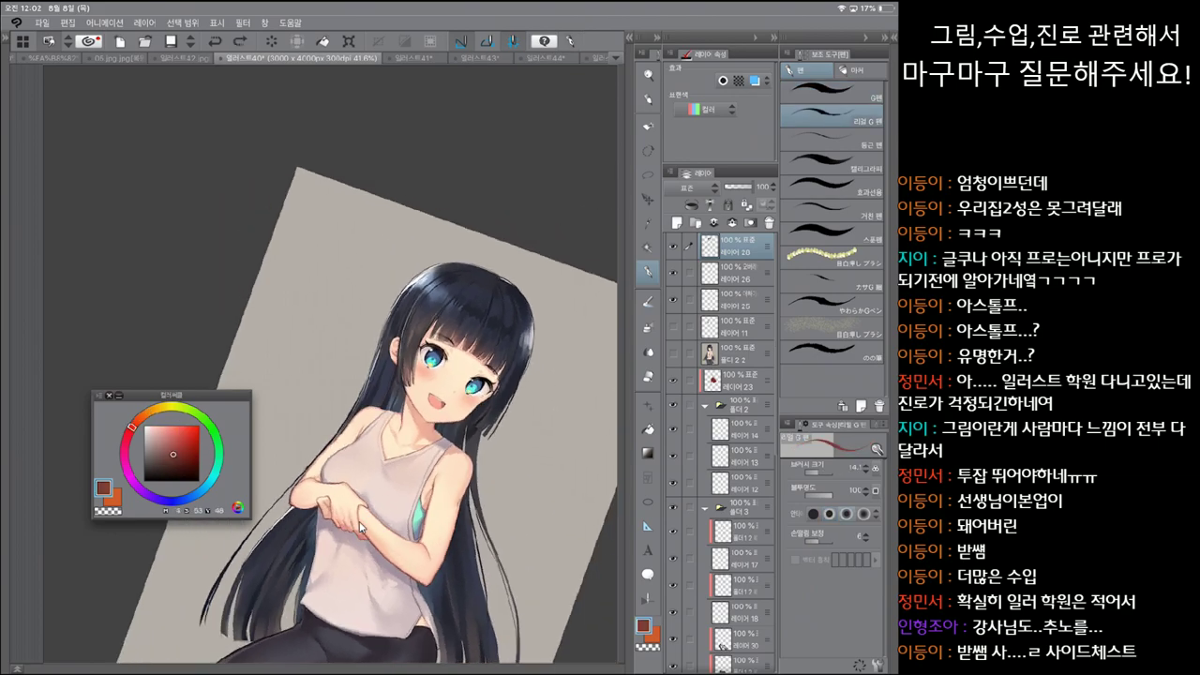
{"action": "key", "text": "comma"}
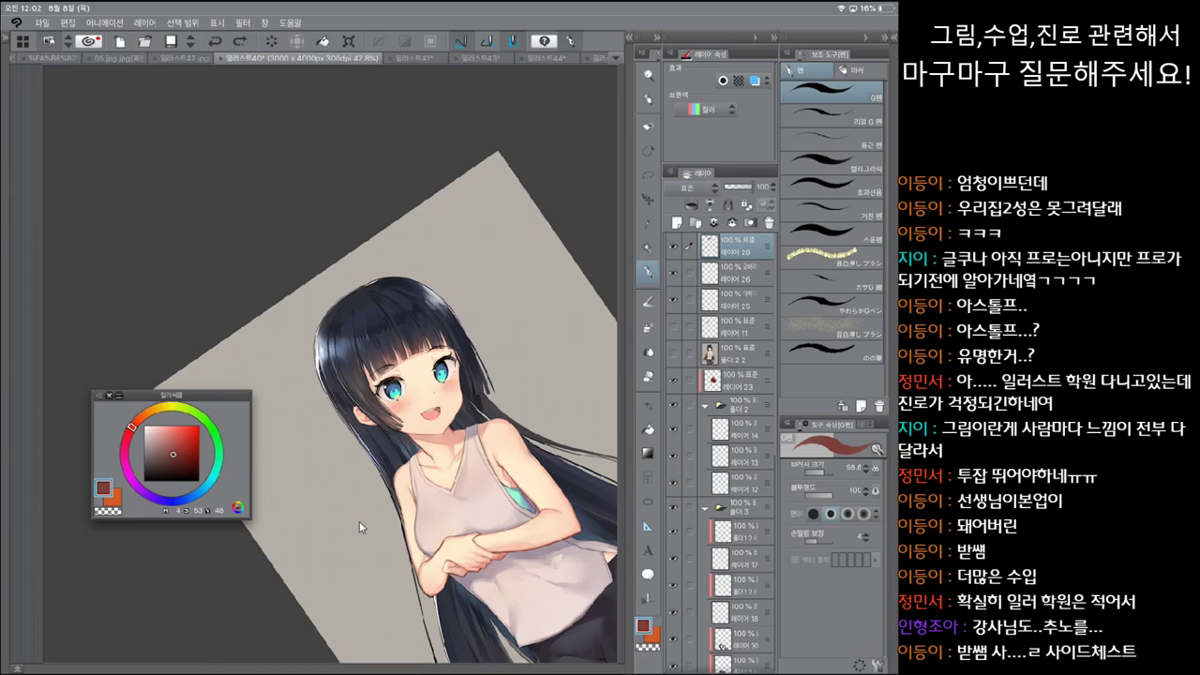
{"action": "key", "text": "ctrl+0"}
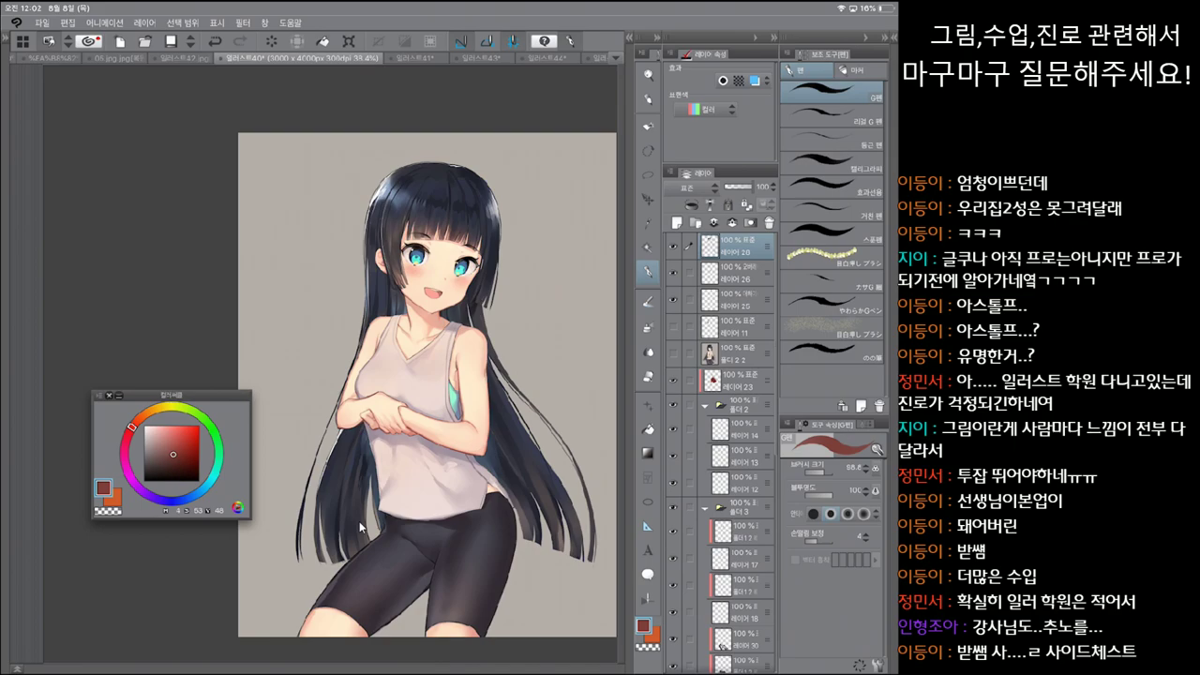
Step: Select layer 25, the Add (Glow) highlight layer, and set up a smaller watercolor brush in white
{"action": "key", "text": "alt+bracketleft"}
{"action": "key", "text": "alt+bracketleft"}
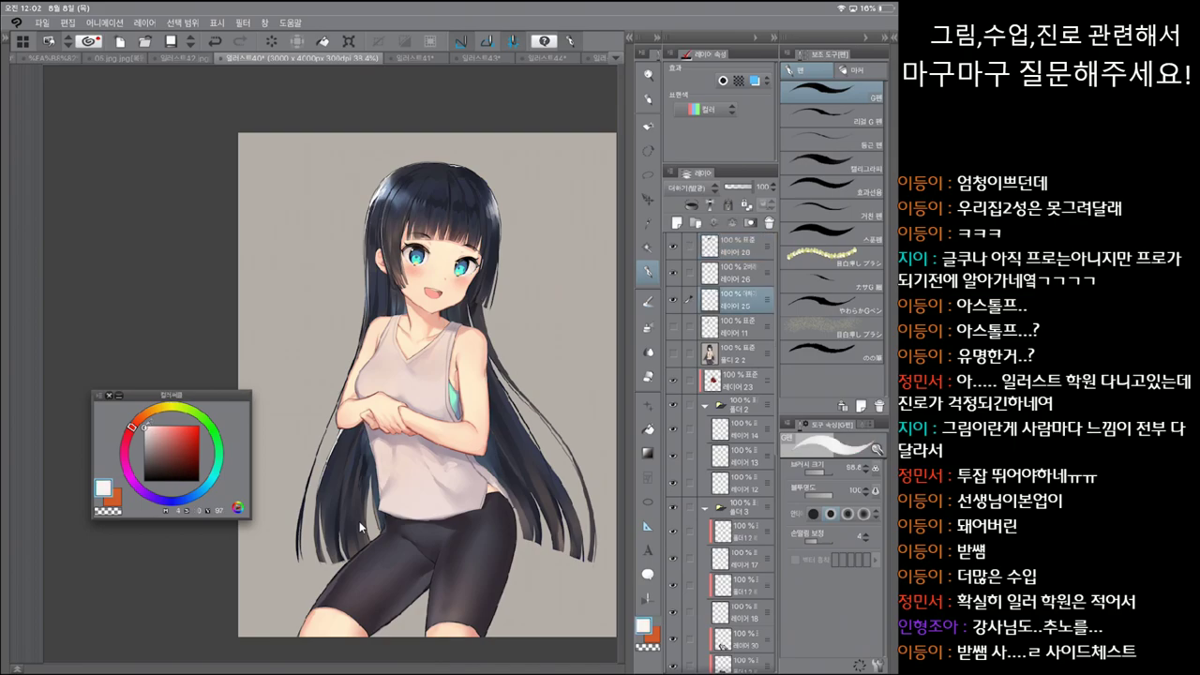
{"action": "key", "text": "b"}
{"action": "key", "text": "bracketleft"}
{"action": "key", "text": "bracketleft"}
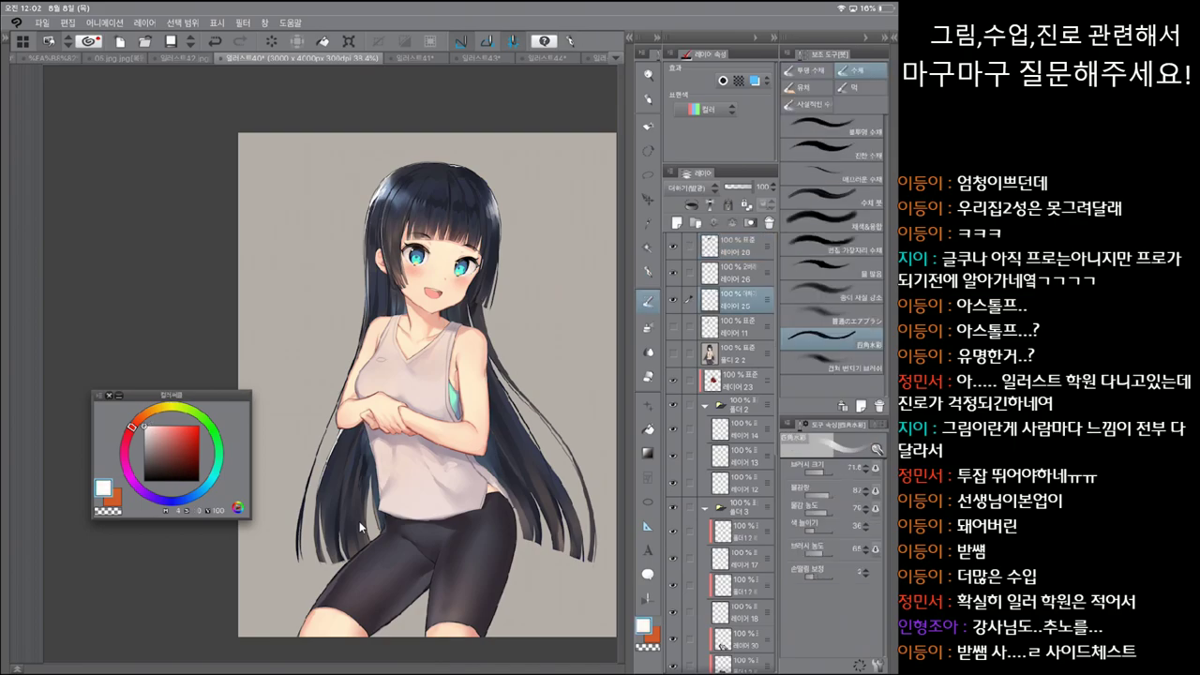
Step: Paint a small white highlight on the tank top's chest and trim it with a larger hard eraser
{"action": "mouse_move", "coordinate": [387, 351]}
{"action": "left_mouse_down"}
{"action": "mouse_move", "coordinate": [363, 370]}
{"action": "mouse_move", "coordinate": [377, 355]}
{"action": "left_mouse_up"}
{"action": "key", "text": "e"}
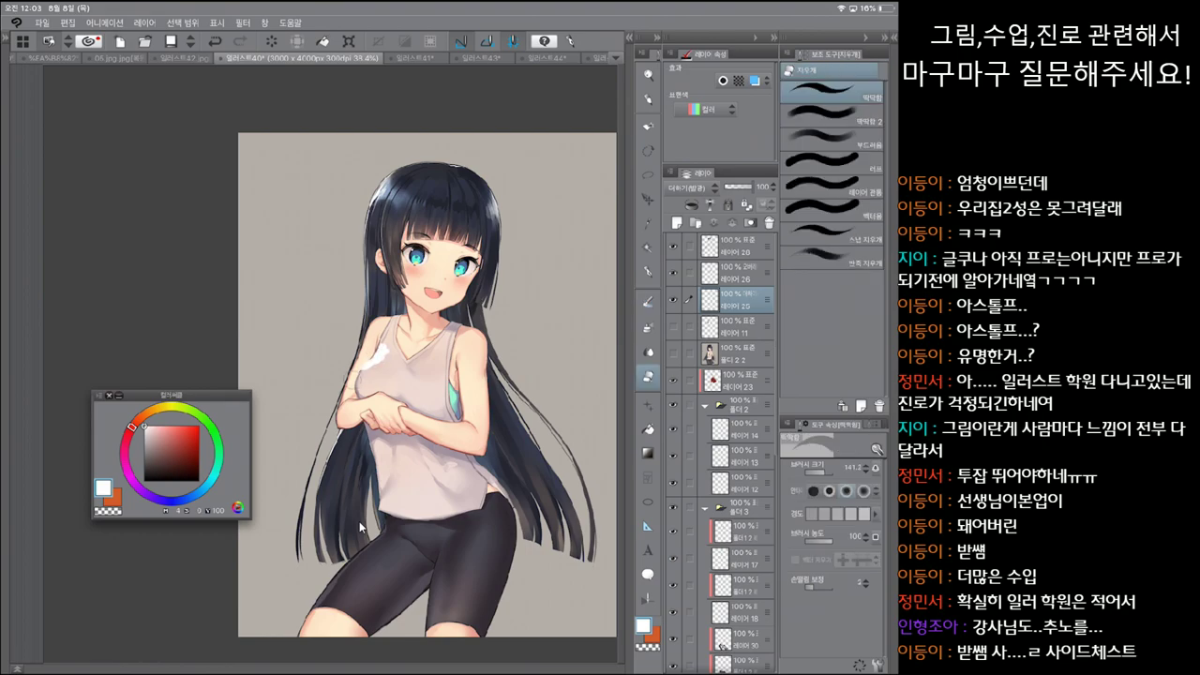
{"action": "left_click_drag", "start_coordinate": [379, 354], "coordinate": [368, 363]}
{"action": "key", "text": "bracketright"}
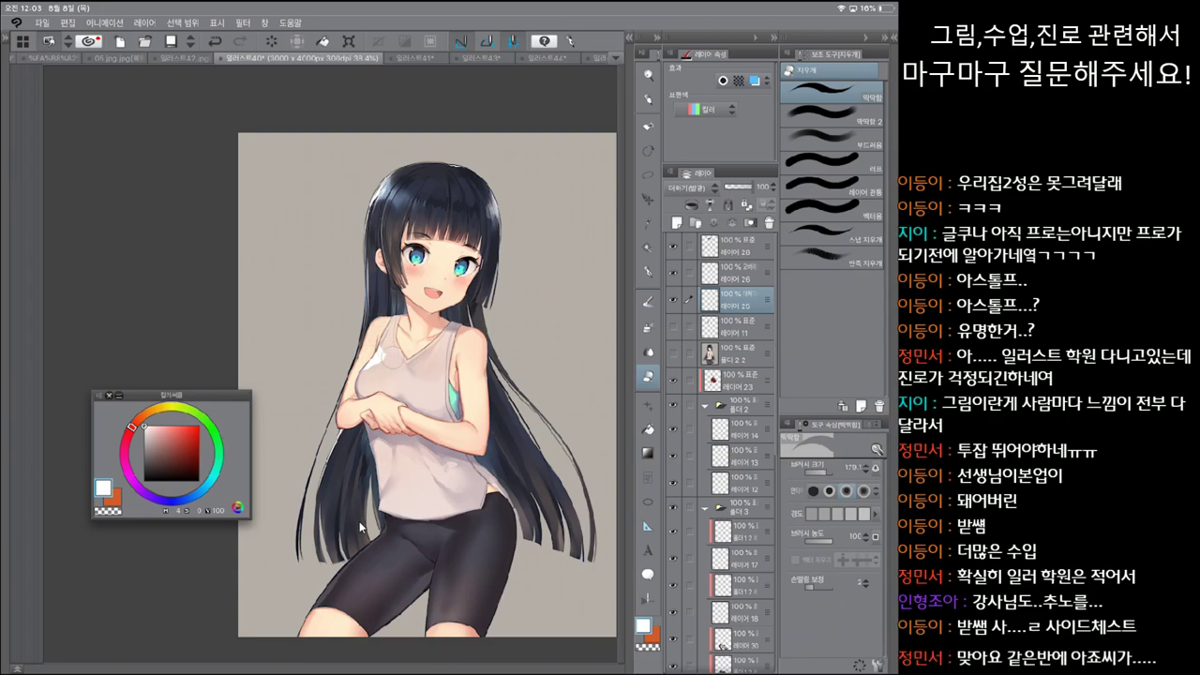
{"action": "key", "text": "j"}
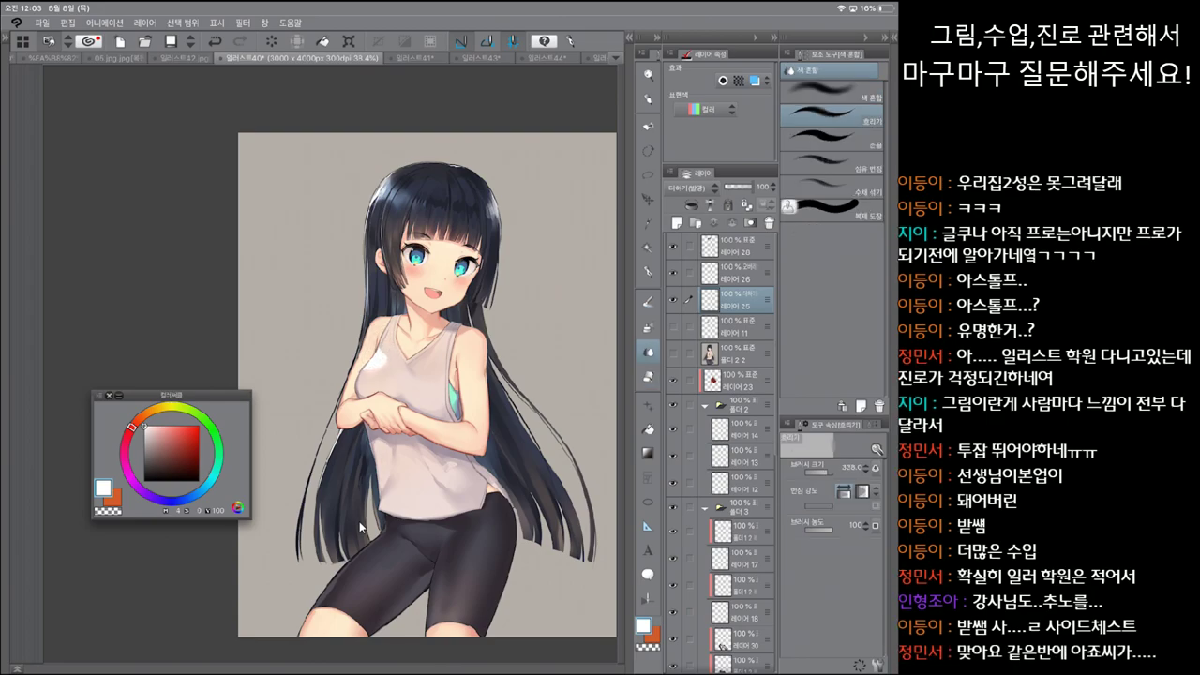
{"action": "key", "text": "e"}
{"action": "left_click_drag", "start_coordinate": [394, 355], "coordinate": [367, 368]}
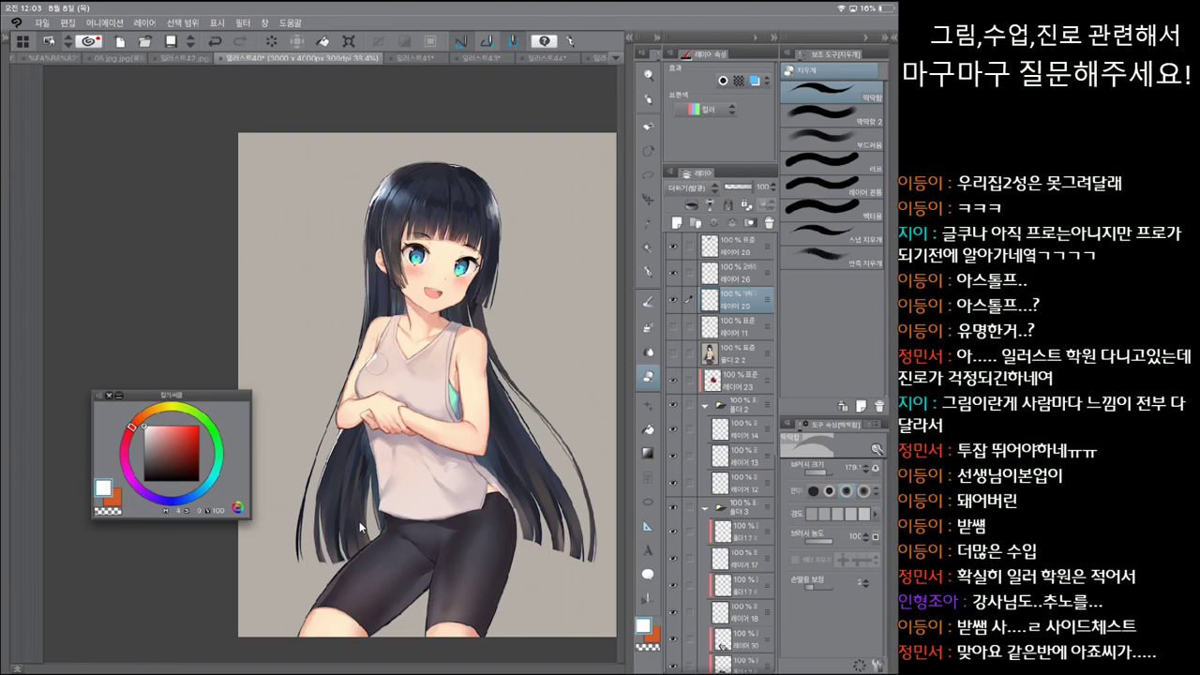
{"action": "key", "text": "minus"}
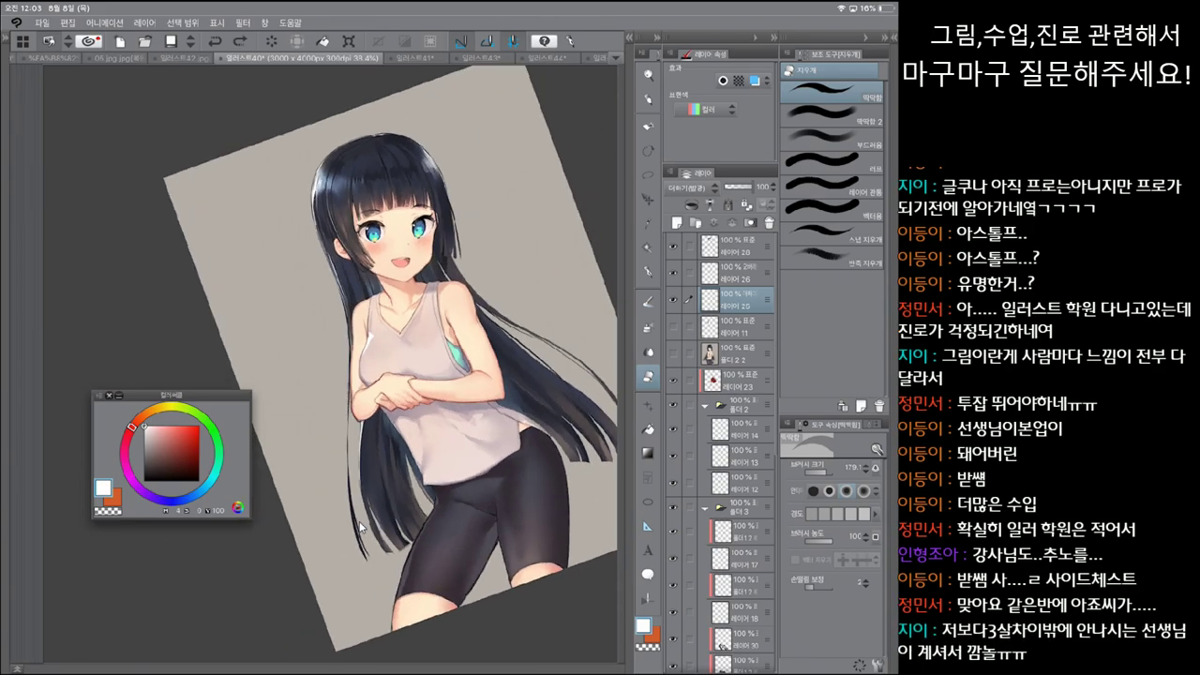
{"action": "key", "text": "asciicircum"}
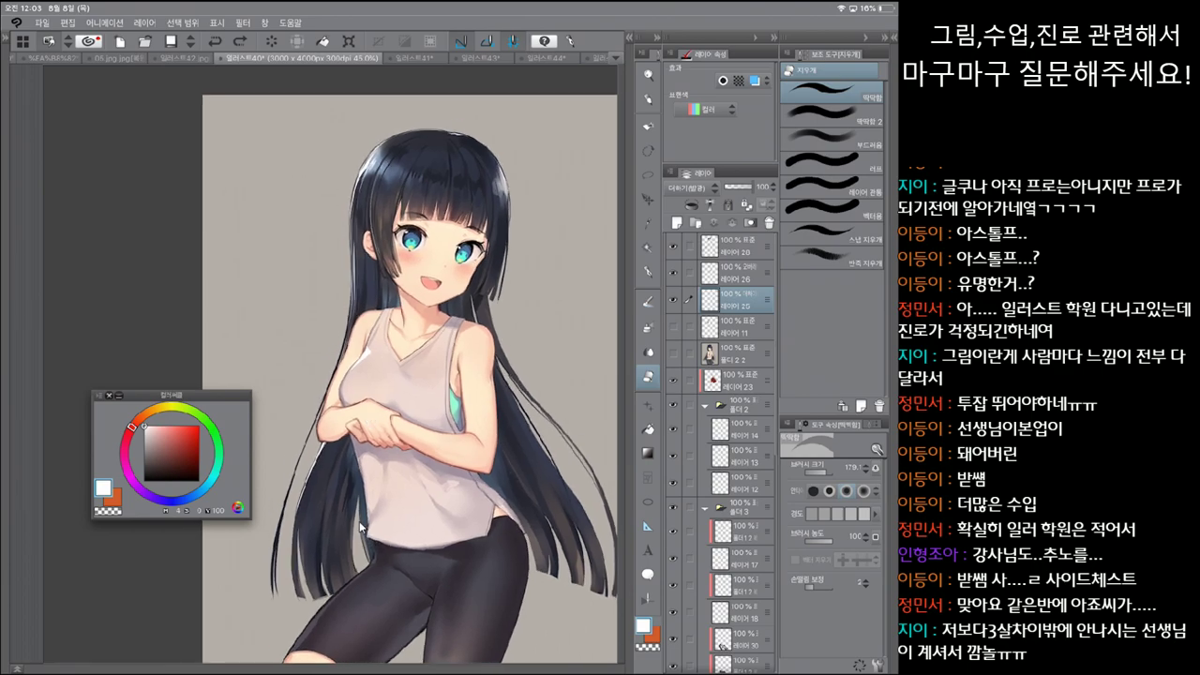
Step: Compare the chest with and without the latest highlight edit, and undo it
{"action": "key", "text": "ctrl+z"}
{"action": "key", "text": "ctrl+y"}
{"action": "key", "text": "ctrl+z"}
{"action": "key", "text": "ctrl+y"}
{"action": "key", "text": "ctrl+z"}
Step: Try the G pen in white on the tilted figure and undo the latest stroke
{"action": "key", "text": "minus"}
{"action": "key", "text": "minus"}
{"action": "key", "text": "p"}
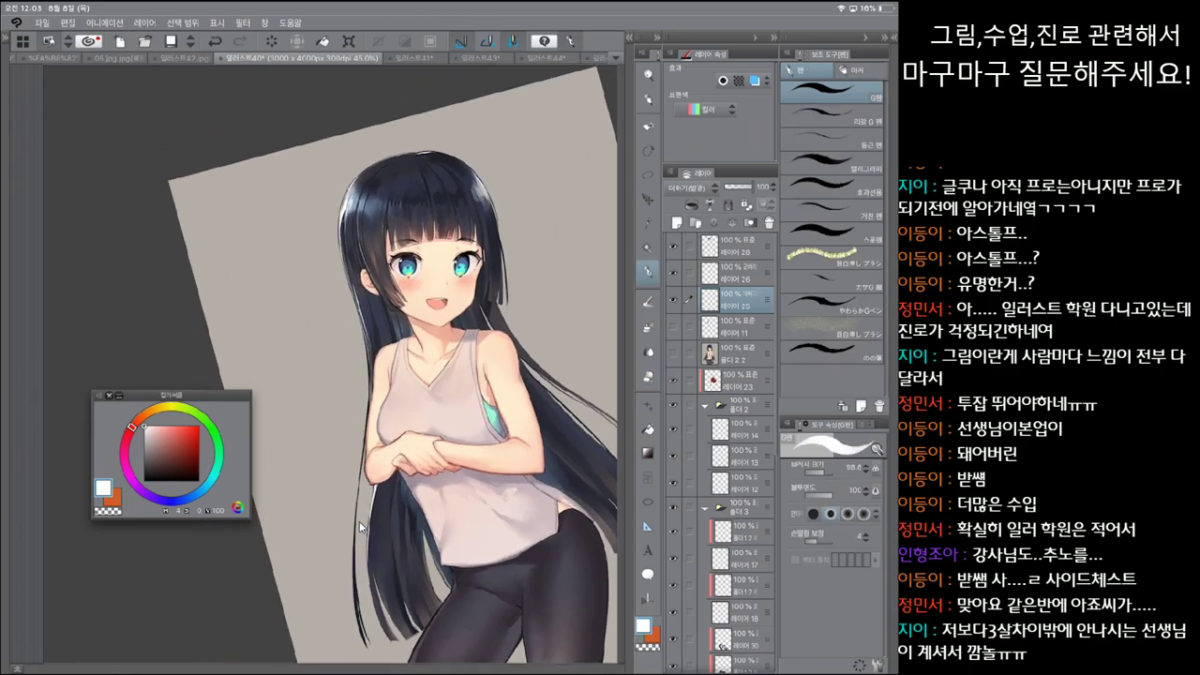
{"action": "key", "text": "bracketleft"}
{"action": "key", "text": "bracketleft"}
{"action": "key", "text": "minus"}
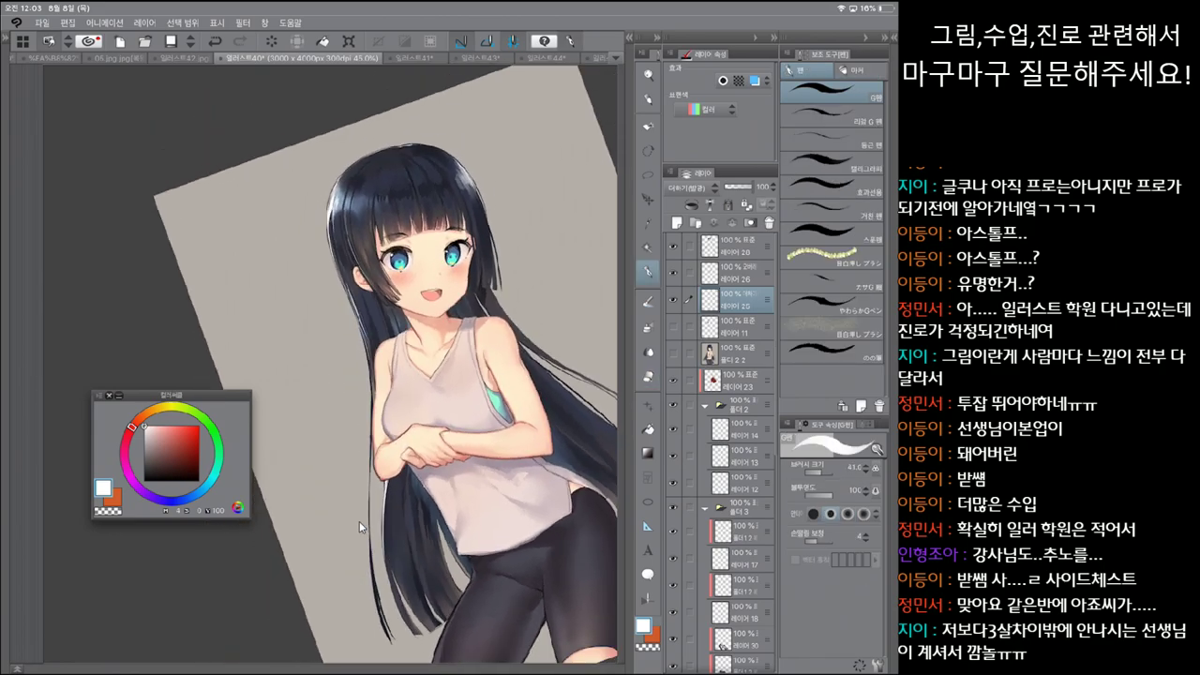
{"action": "key", "text": "ctrl+z"}
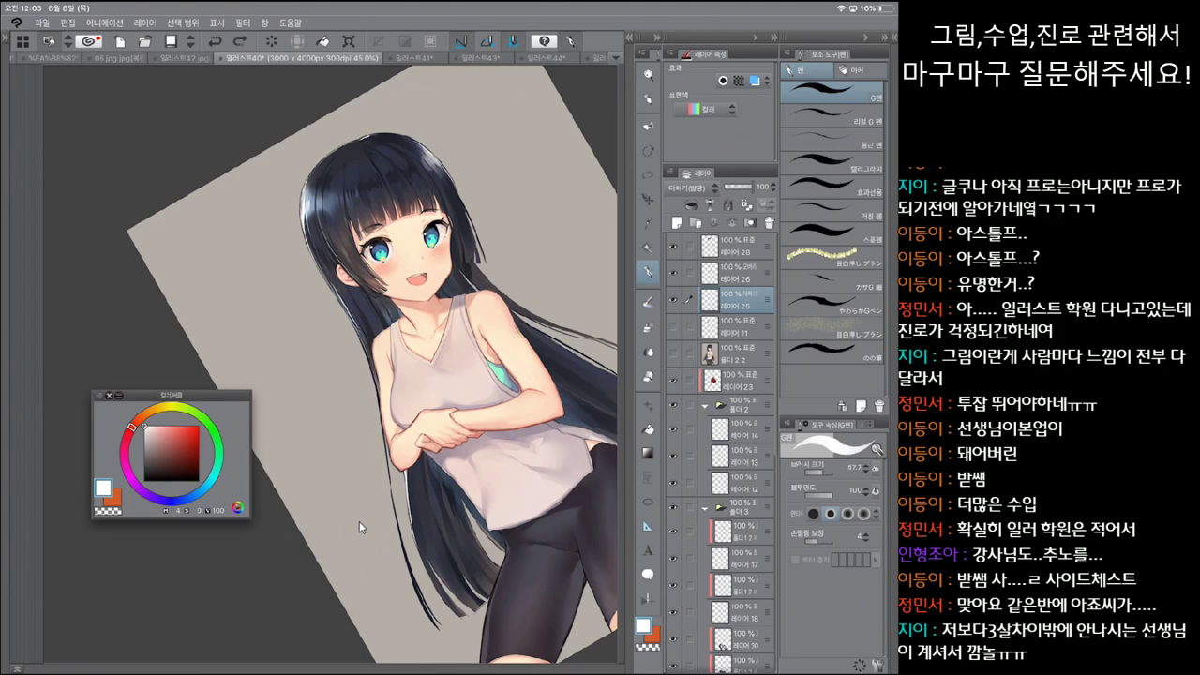
Step: Compare the tilted figure with and without the latest white G pen strokes, restoring the last one
{"action": "key", "text": "ctrl+y"}
{"action": "key", "text": "ctrl+z"}
{"action": "key", "text": "ctrl+y"}
{"action": "key", "text": "ctrl+z"}
{"action": "key", "text": "ctrl+z"}
{"action": "key", "text": "ctrl+y"}
{"action": "key", "text": "ctrl+z"}
{"action": "key", "text": "ctrl+y"}
{"action": "key", "text": "ctrl+z"}
{"action": "key", "text": "ctrl+z"}
{"action": "key", "text": "ctrl+y"}
{"action": "key", "text": "ctrl+z"}
{"action": "key", "text": "ctrl+y"}
{"action": "key", "text": "ctrl+z"}
{"action": "key", "text": "ctrl+y"}
{"action": "key", "text": "ctrl+z"}
{"action": "key", "text": "ctrl+y"}
{"action": "key", "text": "ctrl+z"}
{"action": "key", "text": "ctrl+y"}
Step: Examine the white highlights across the whole figure at different tilts and upright
{"action": "key", "text": "minus"}
{"action": "key", "text": "asciicircum"}
{"action": "key", "text": "asciicircum"}
{"action": "key", "text": "asciicircum"}
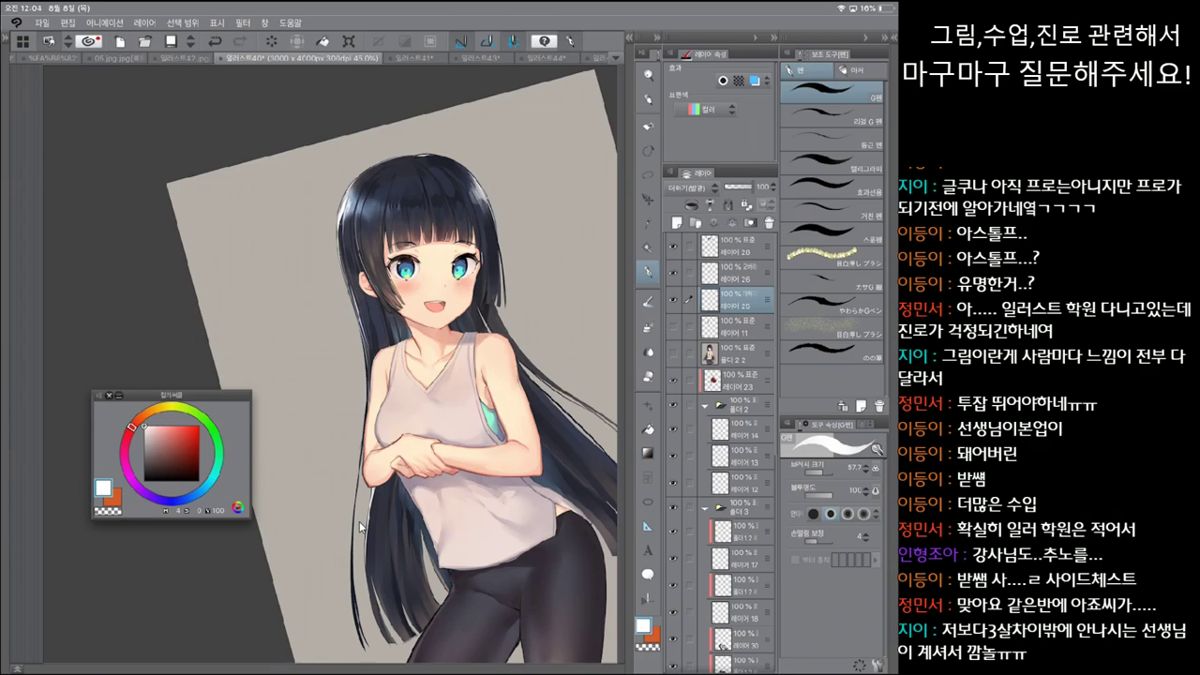
{"action": "key", "text": "asciicircum"}
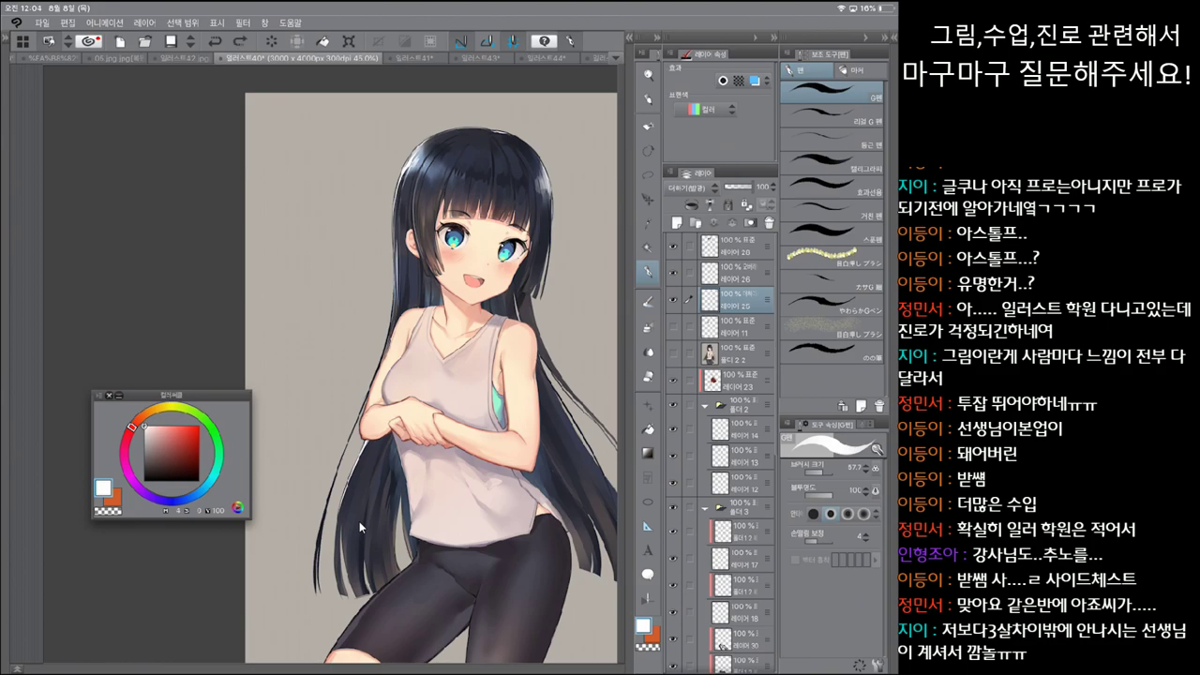
{"action": "key", "text": "minus"}
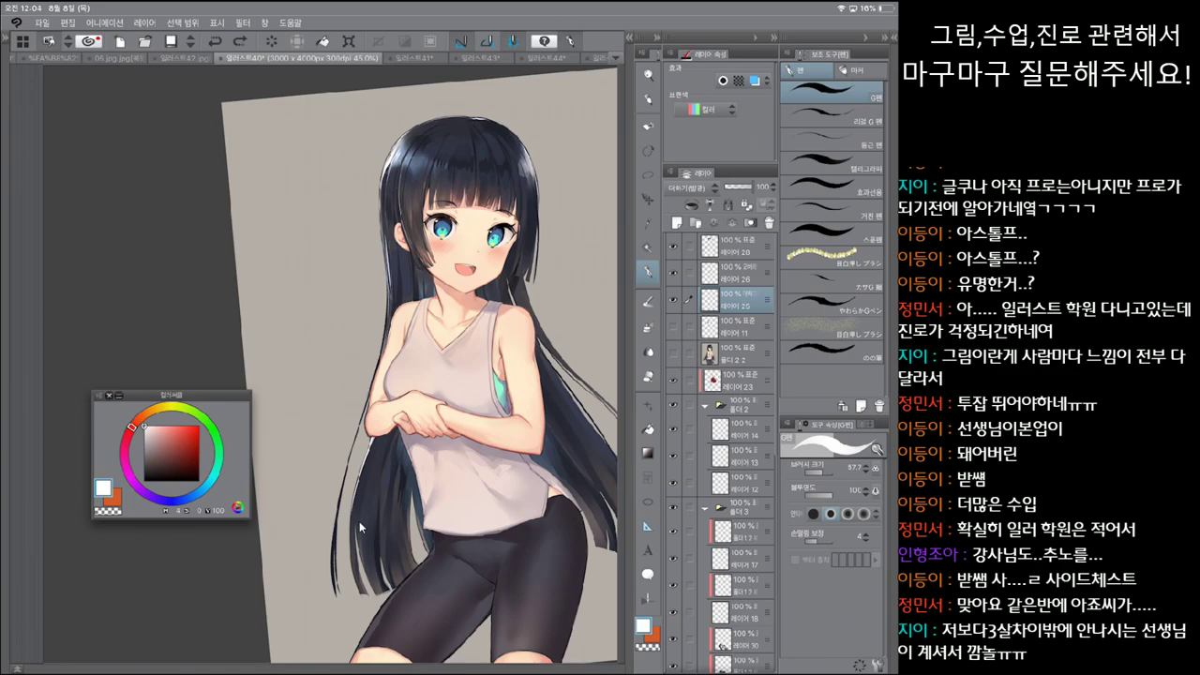
{"action": "key", "text": "ctrl+@"}
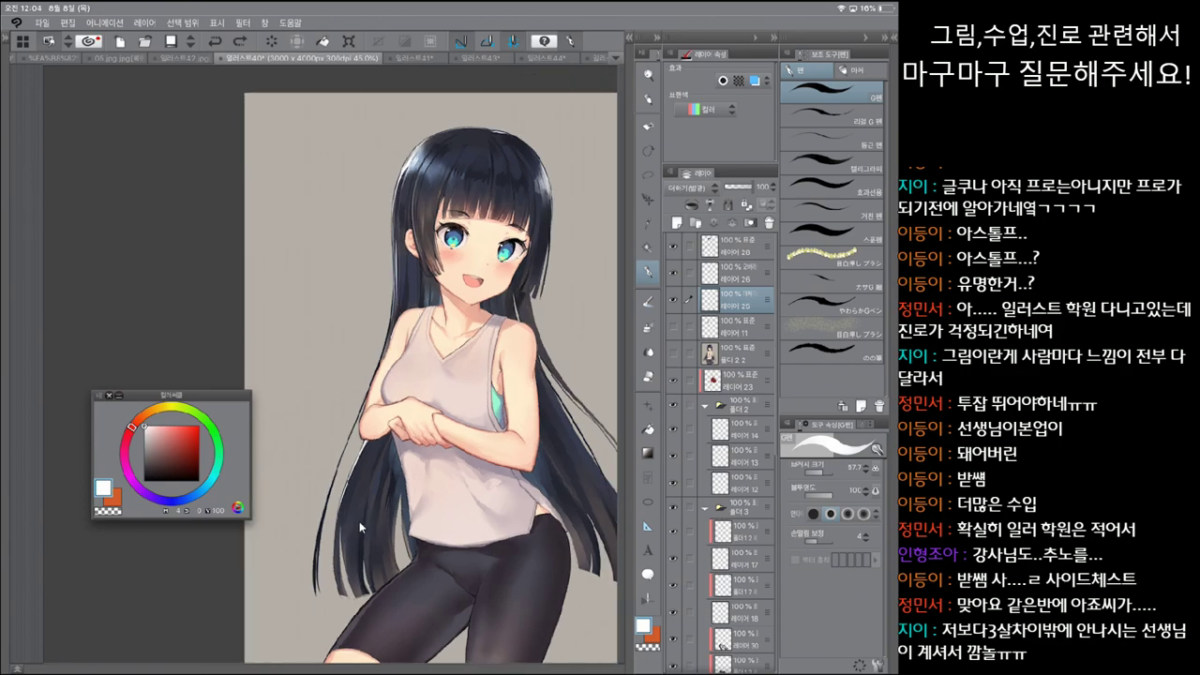
{"action": "scroll", "coordinate": [361, 528], "scroll_direction": "down", "scroll_amount": 1}
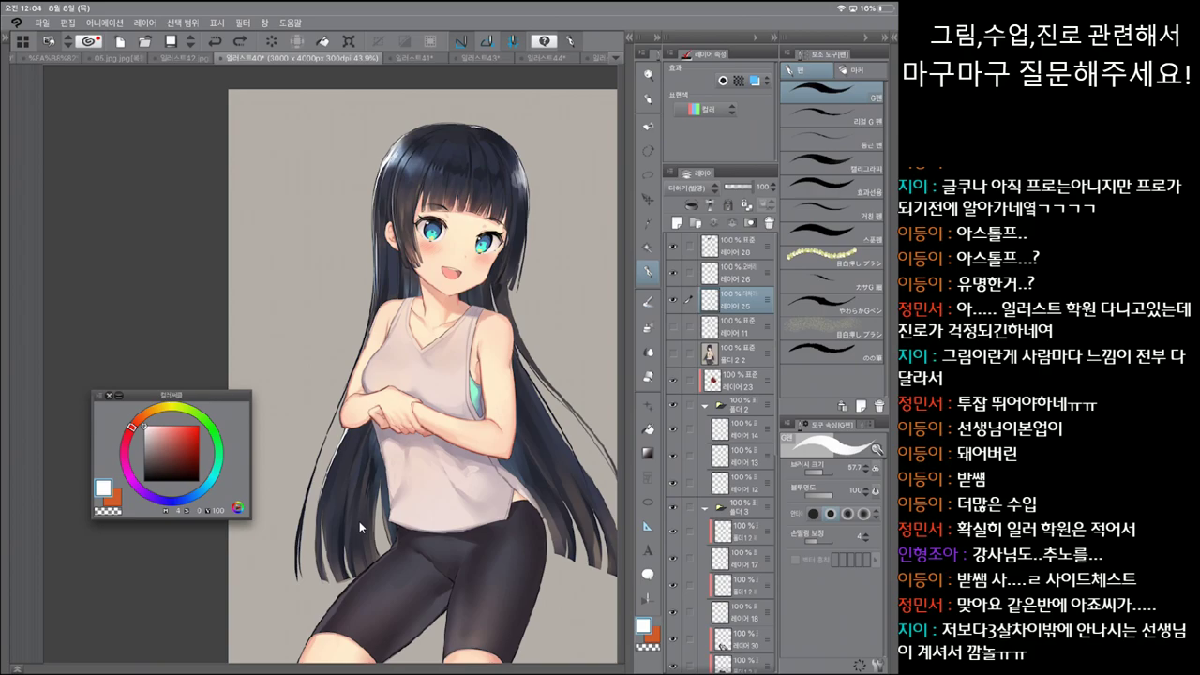
Step: Switch to the Real G pen, select the clipped layer above layer 18 in folder 3, and compare the last stroke
{"action": "key", "text": "period"}
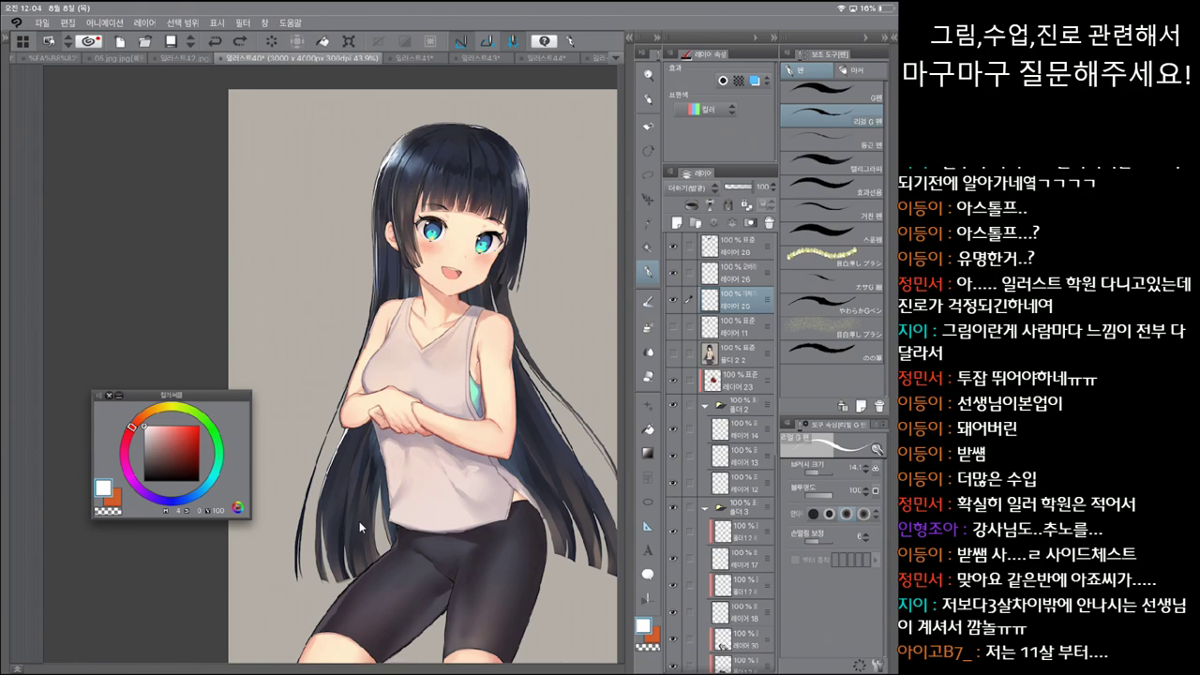
{"action": "scroll", "coordinate": [360, 528], "scroll_direction": "down", "scroll_amount": 1}
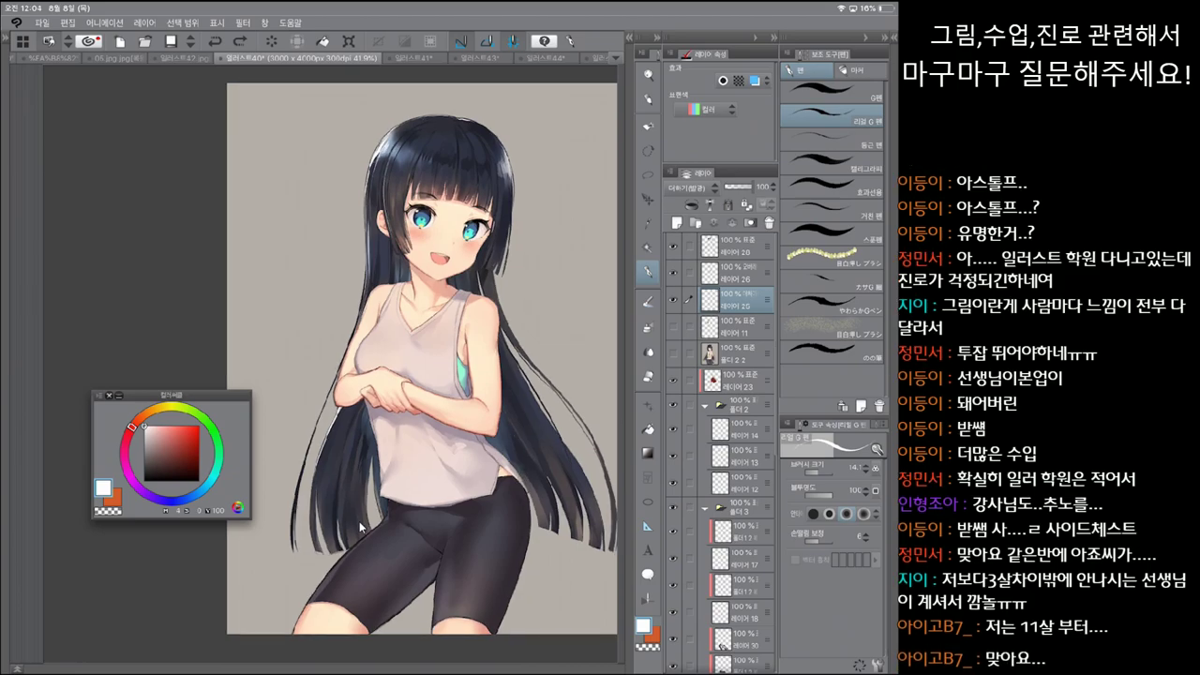
{"action": "scroll", "coordinate": [361, 528], "scroll_direction": "up", "scroll_amount": 2}
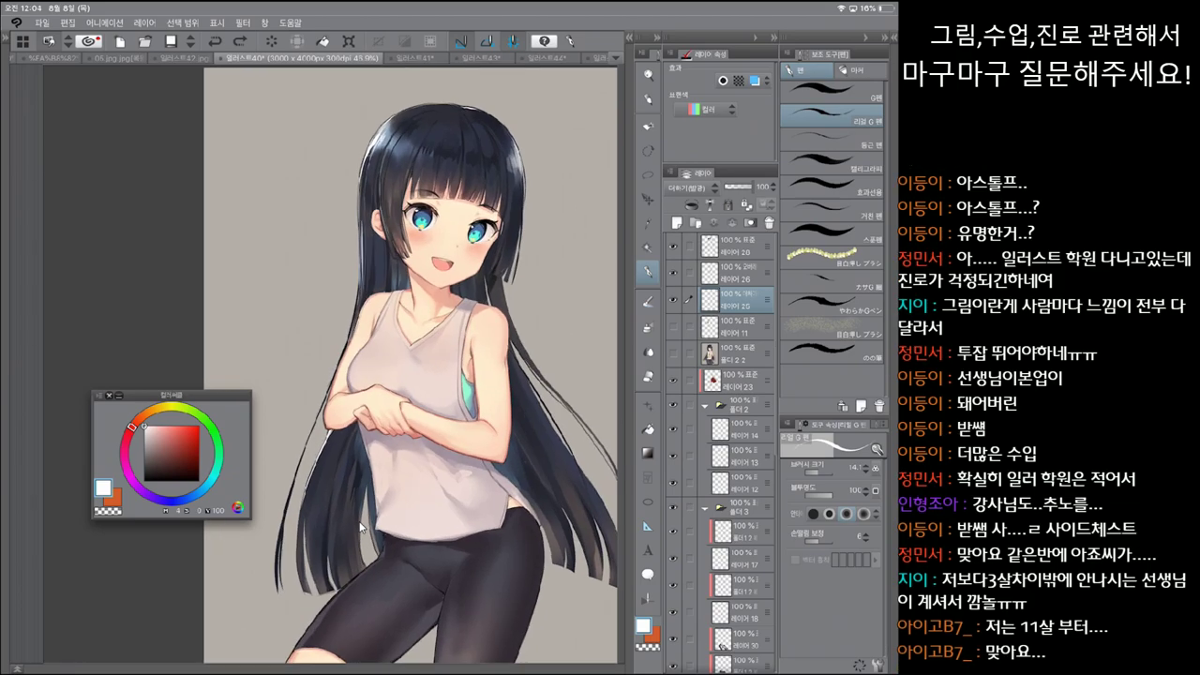
{"action": "left_click", "coordinate": [361, 528], "text": "ctrl+shift"}
{"action": "scroll", "coordinate": [361, 527], "scroll_direction": "up", "scroll_amount": 3}
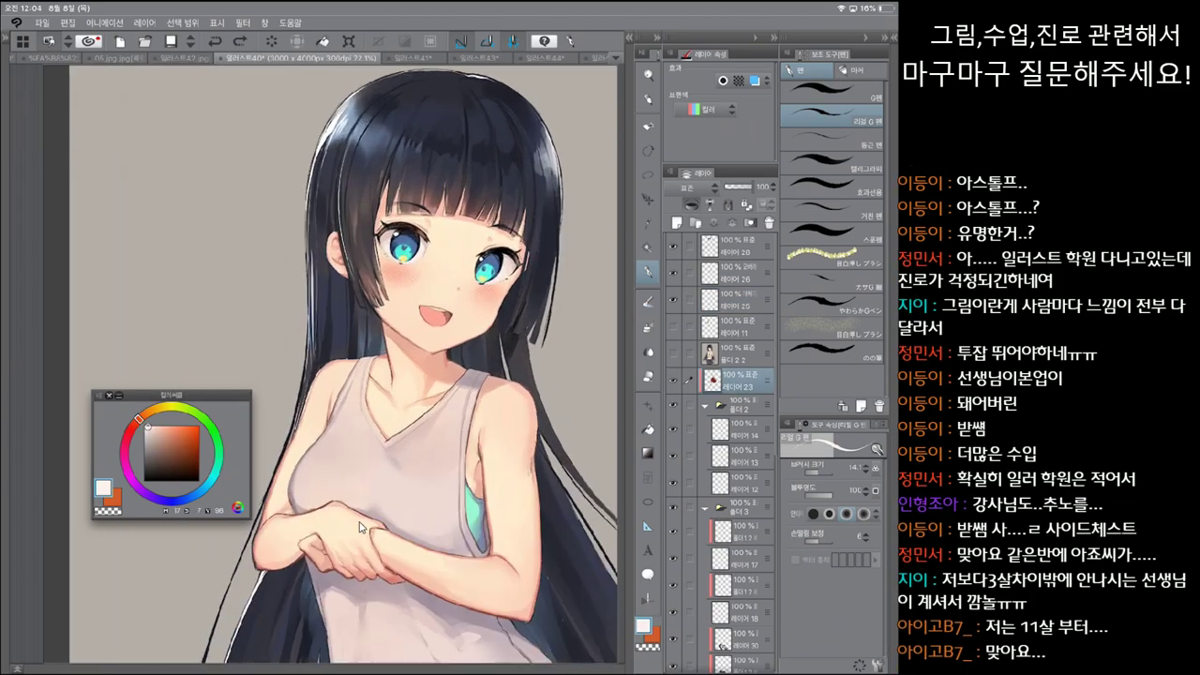
{"action": "left_click", "coordinate": [361, 528], "text": "ctrl+shift"}
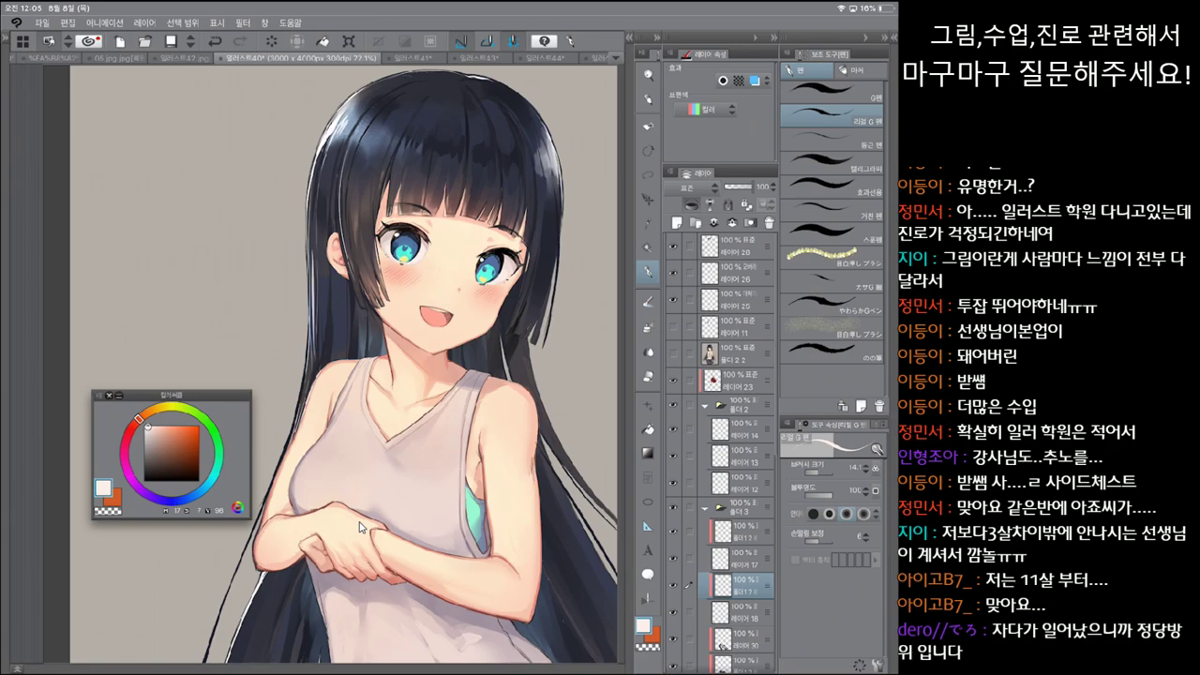
{"action": "key", "text": "ctrl+z"}
{"action": "key", "text": "ctrl+y"}
{"action": "scroll", "coordinate": [359, 528], "scroll_direction": "down", "scroll_amount": 3}
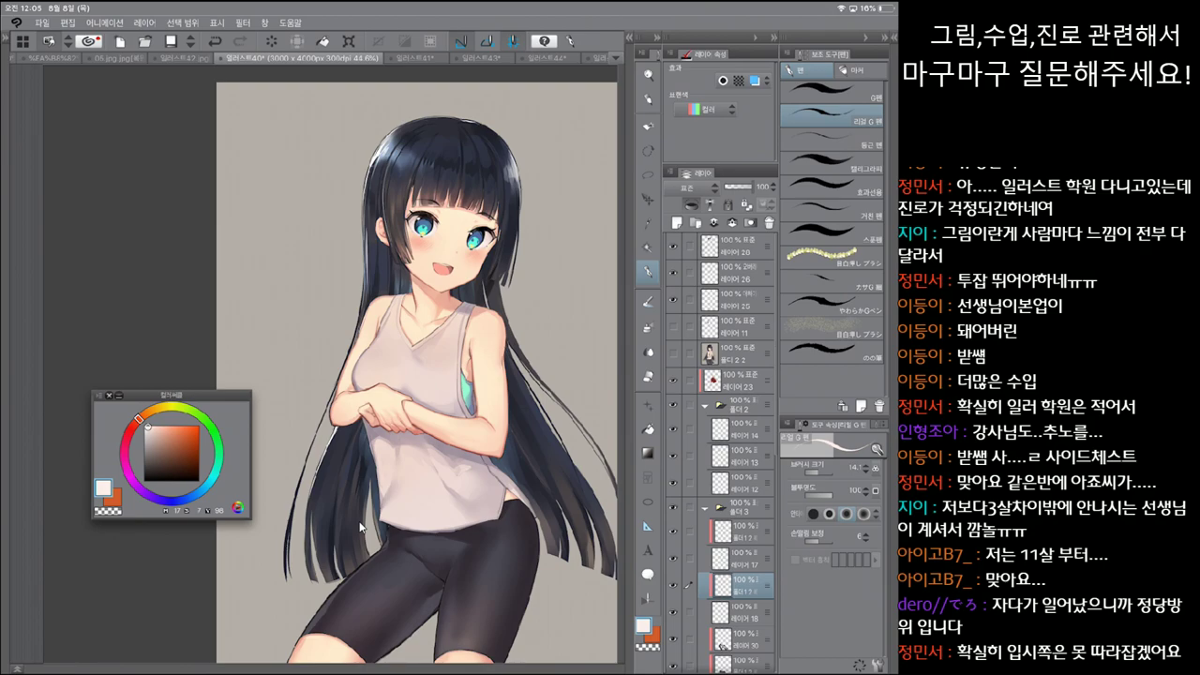
Step: Choose the watercolor brush, add a new layer at the top of the stack, and set its blending mode to Screen
{"action": "key", "text": "minus"}
{"action": "scroll", "coordinate": [375, 375], "scroll_direction": "down", "scroll_amount": 1}
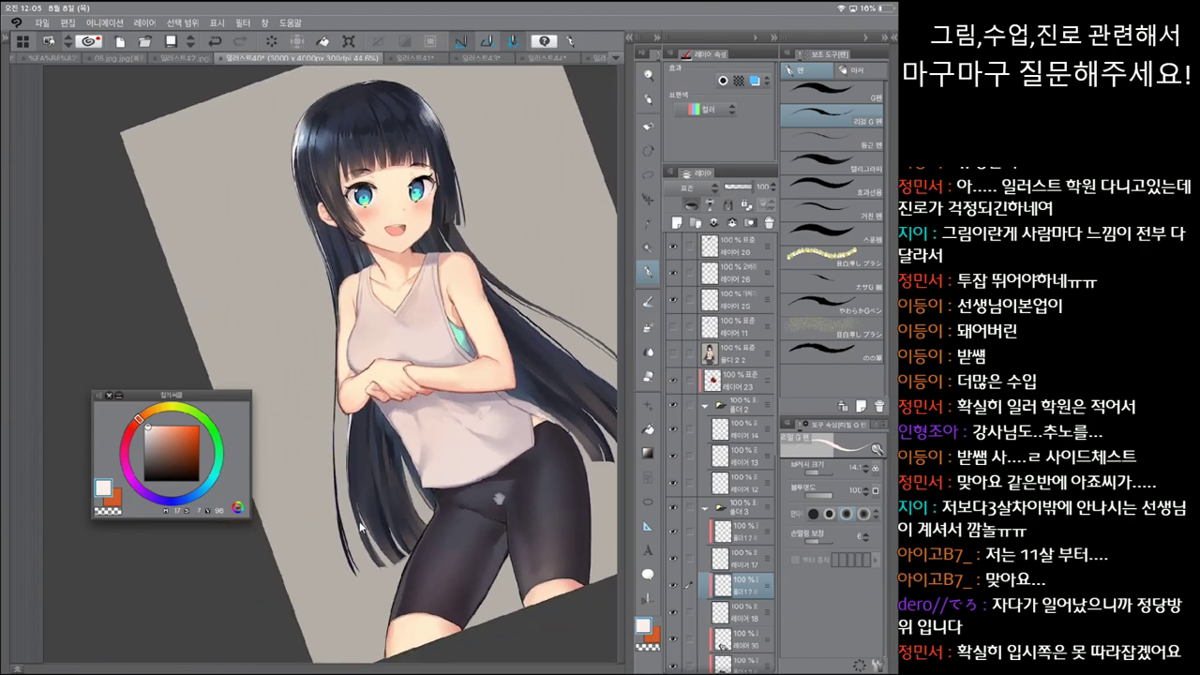
{"action": "key", "text": "b"}
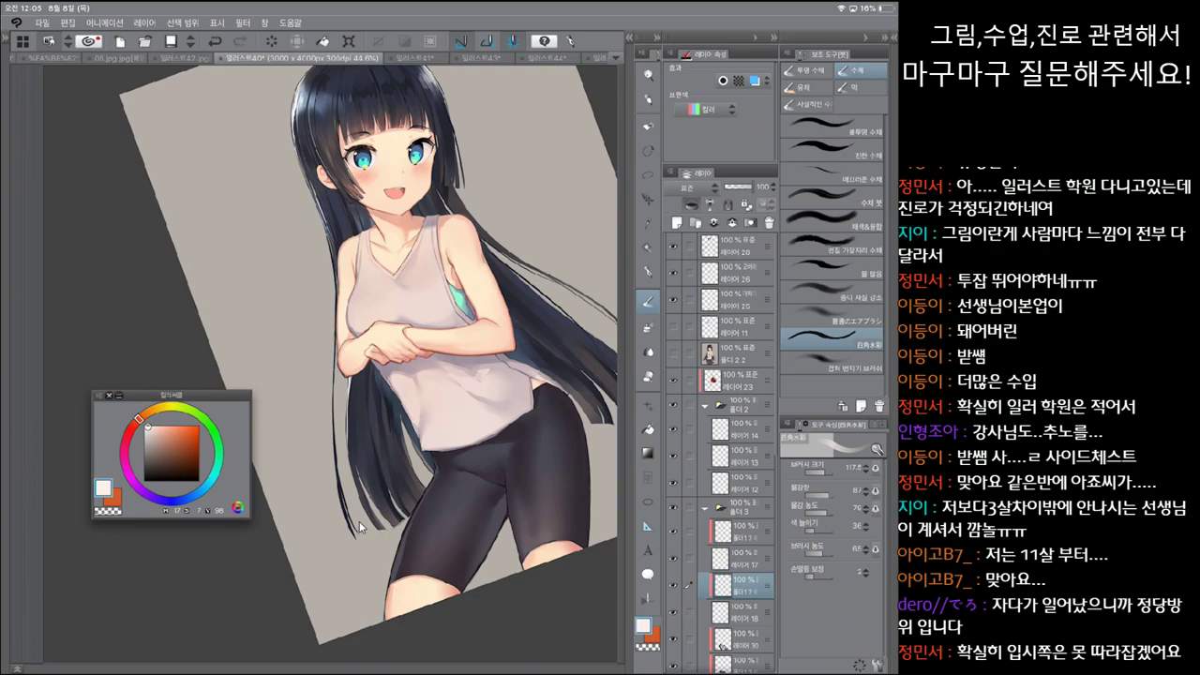
{"action": "key", "text": "asciicircum"}
{"action": "key", "text": "ctrl+shift+n"}
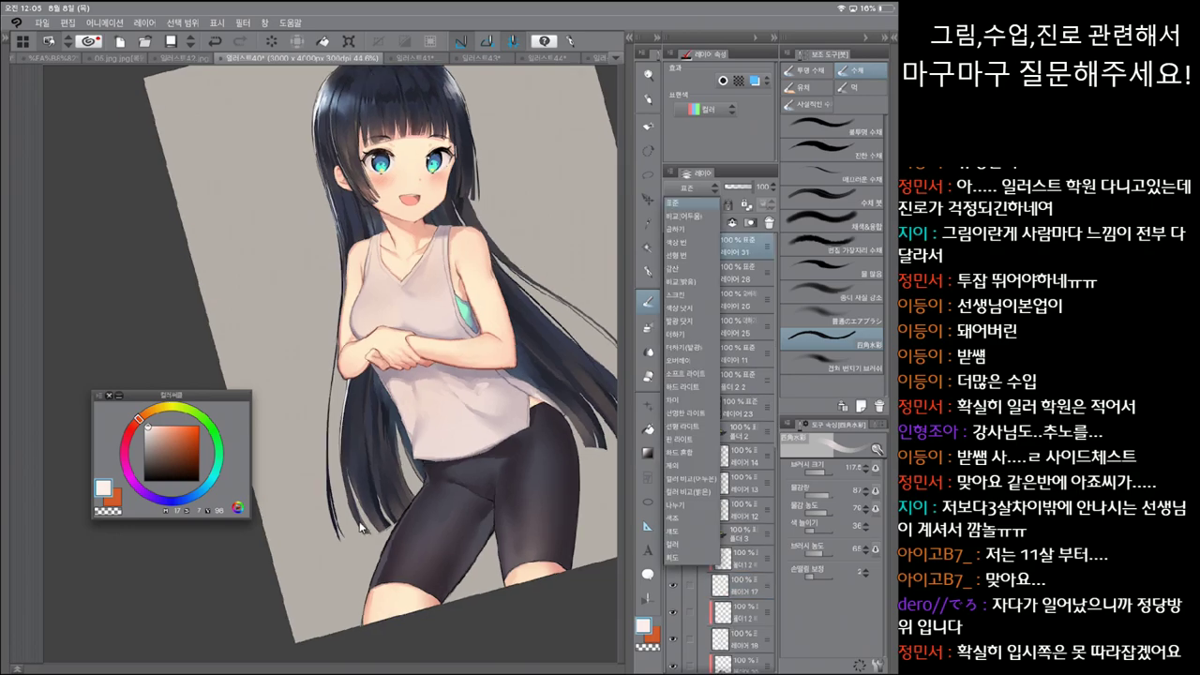
{"action": "left_click", "coordinate": [673, 294]}
Step: Sample a pale cream with hue 46, saturation 12 and value 92, enlarge the watercolor brush, and compare the latest stroke
{"action": "left_click", "coordinate": [361, 528], "text": "alt"}
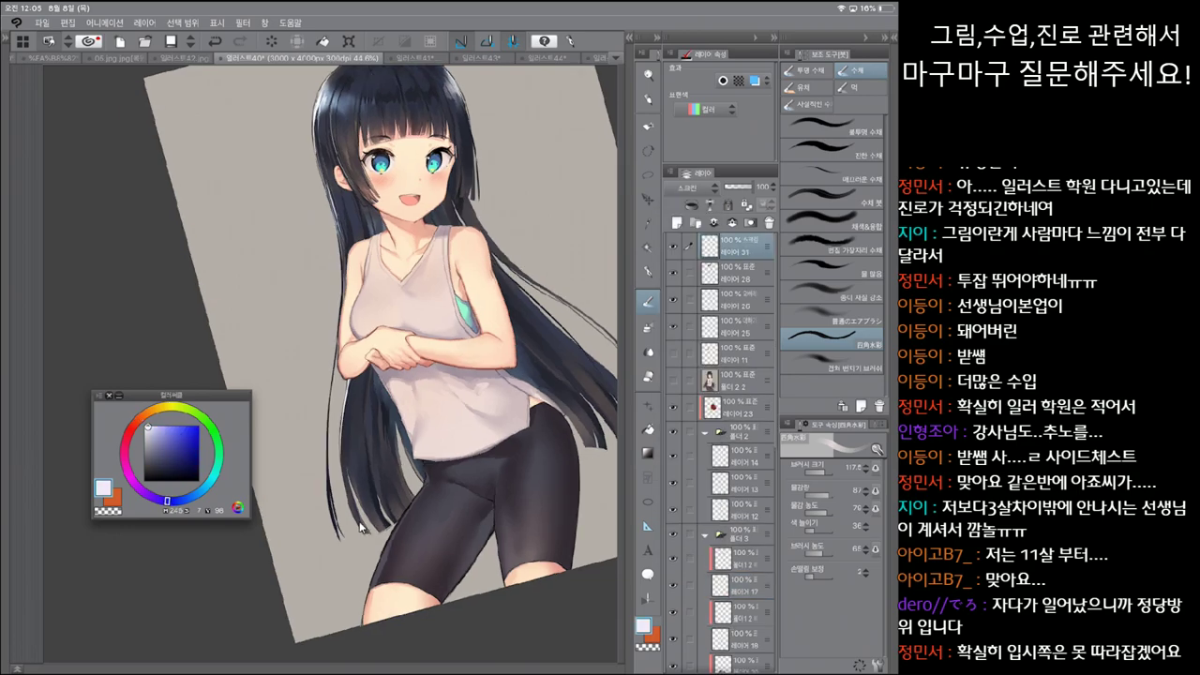
{"action": "left_click", "coordinate": [361, 527], "text": "alt"}
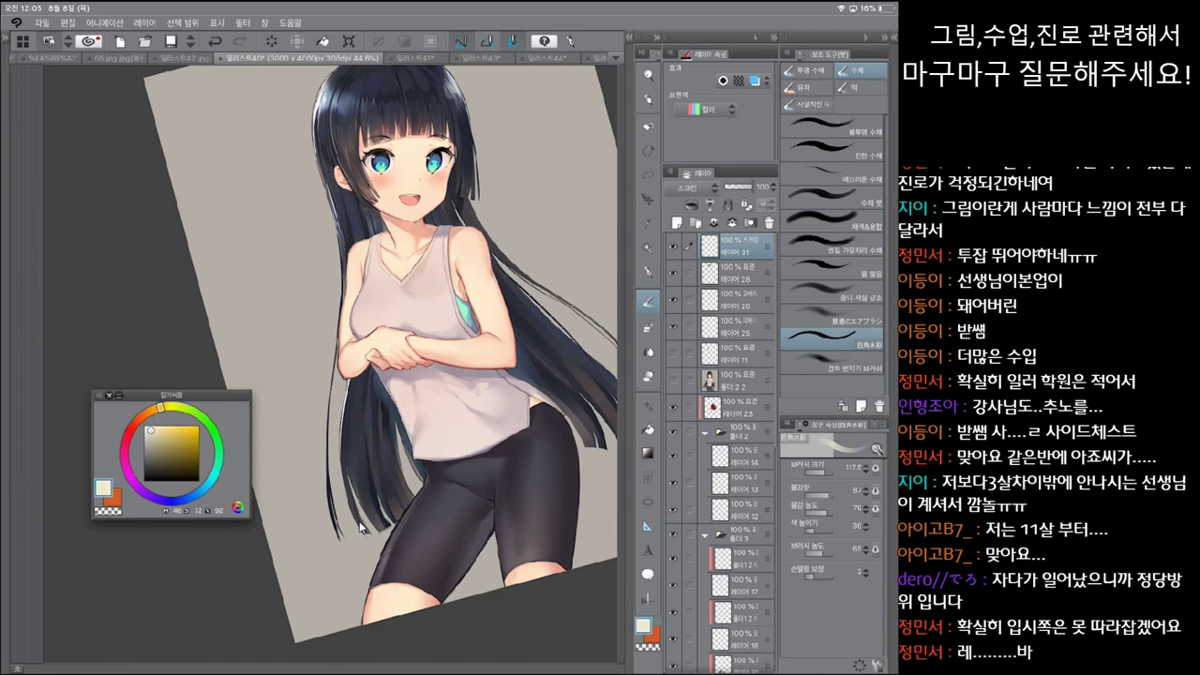
{"action": "key", "text": "bracketright"}
{"action": "key", "text": "ctrl+y"}
{"action": "key", "text": "ctrl+z"}
{"action": "key", "text": "ctrl+y"}
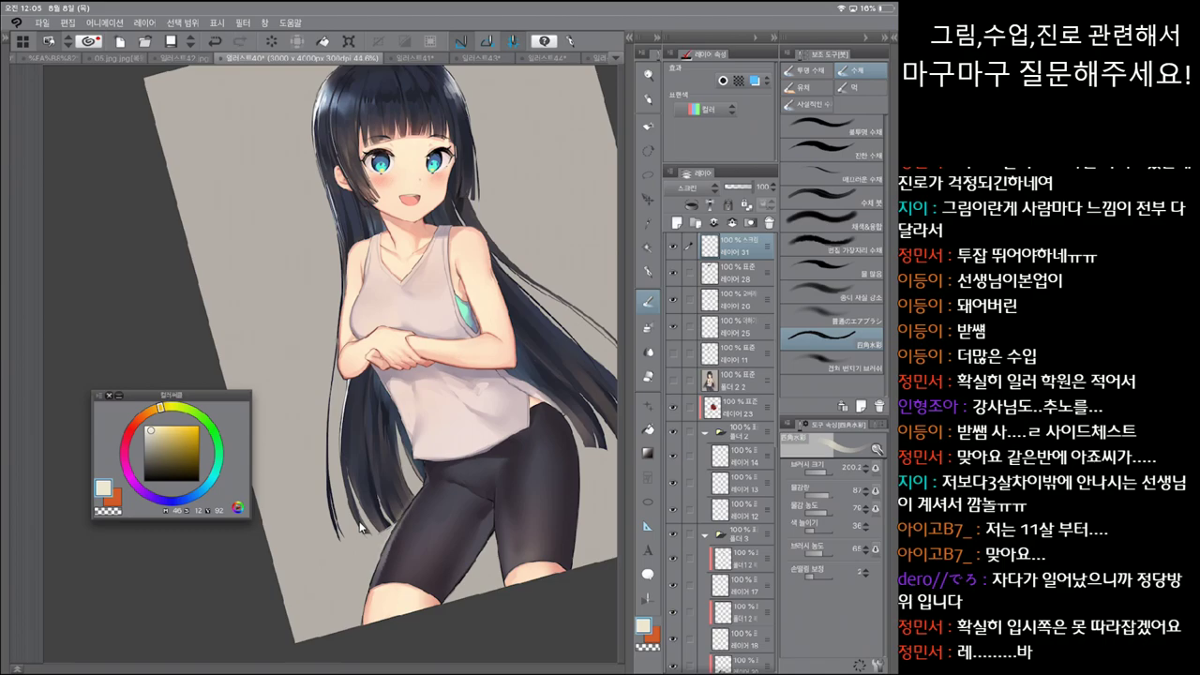
Step: Try the hard eraser, undo the latest edit on the Screen layer, and return to the watercolor brush
{"action": "key", "text": "e"}
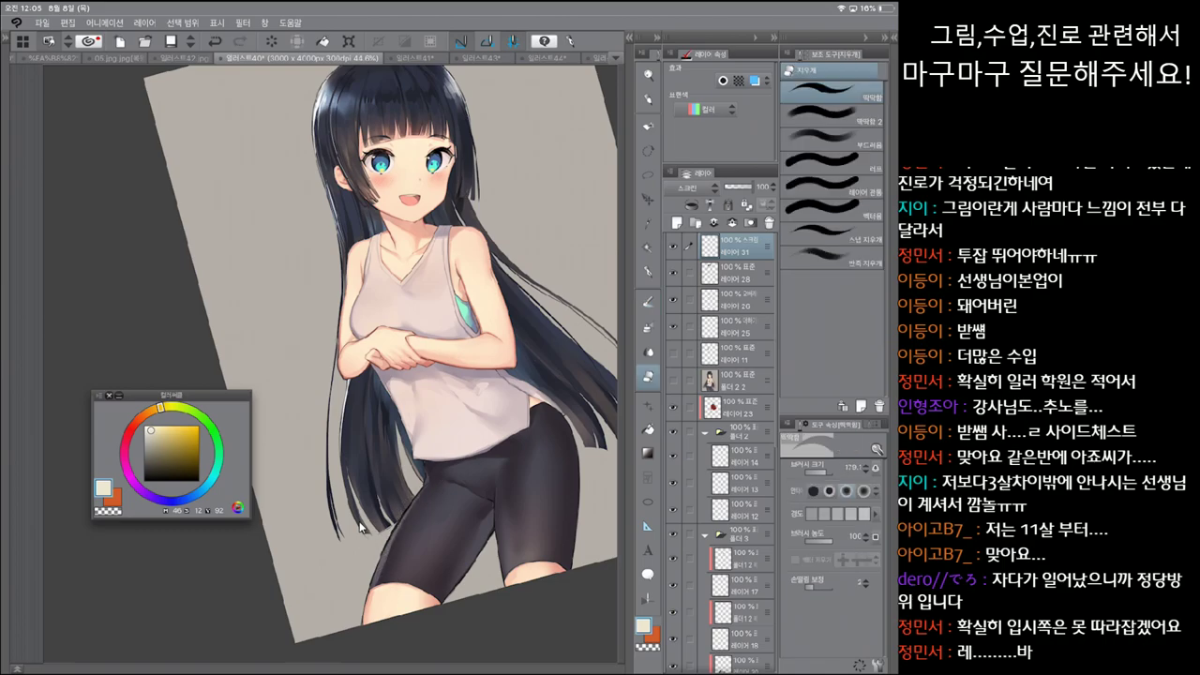
{"action": "key", "text": "ctrl+z"}
{"action": "key", "text": "b"}
{"action": "key", "text": "minus"}
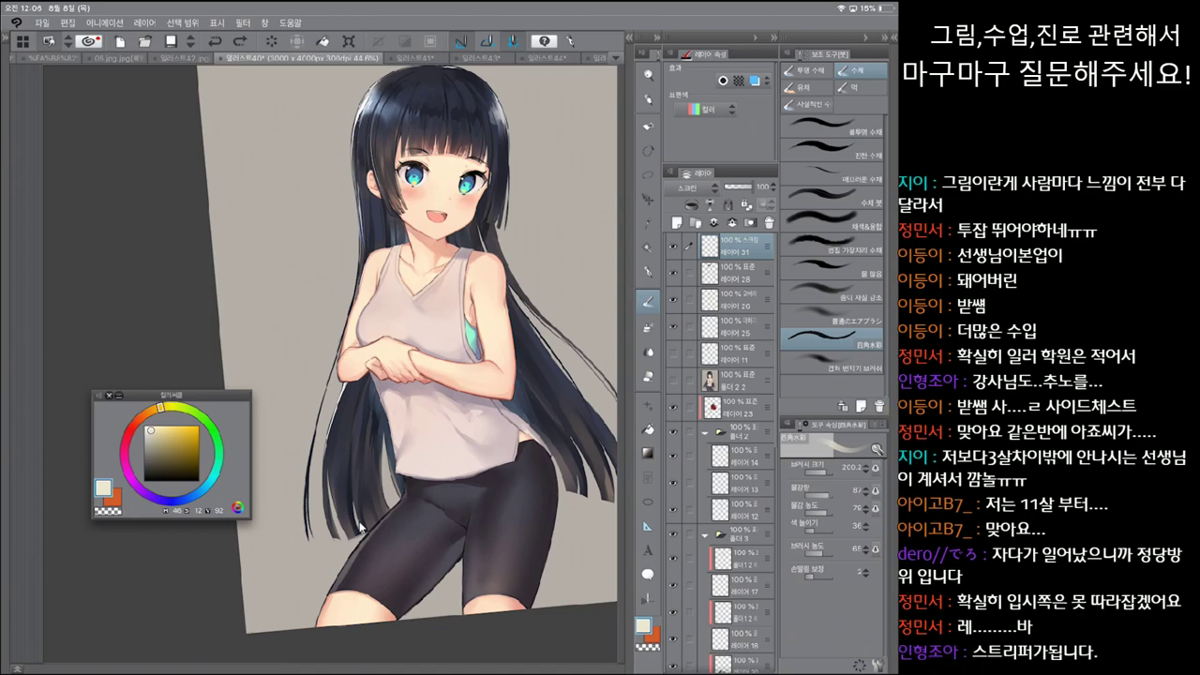
{"action": "left_click_drag", "start_coordinate": [359, 528], "coordinate": [344, 531]}
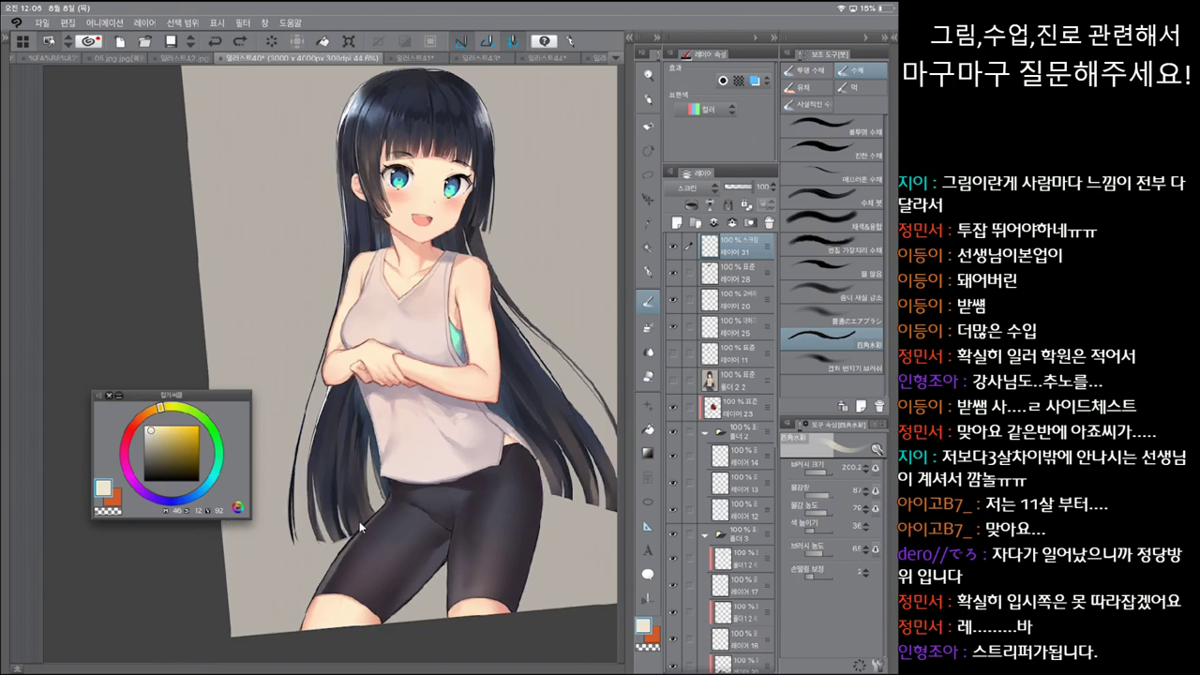
Step: Reduce the watercolor brush to about size 134 for painting on the Screen layer, trying the hard eraser briefly
{"action": "left_click_drag", "start_coordinate": [359, 527], "coordinate": [352, 523]}
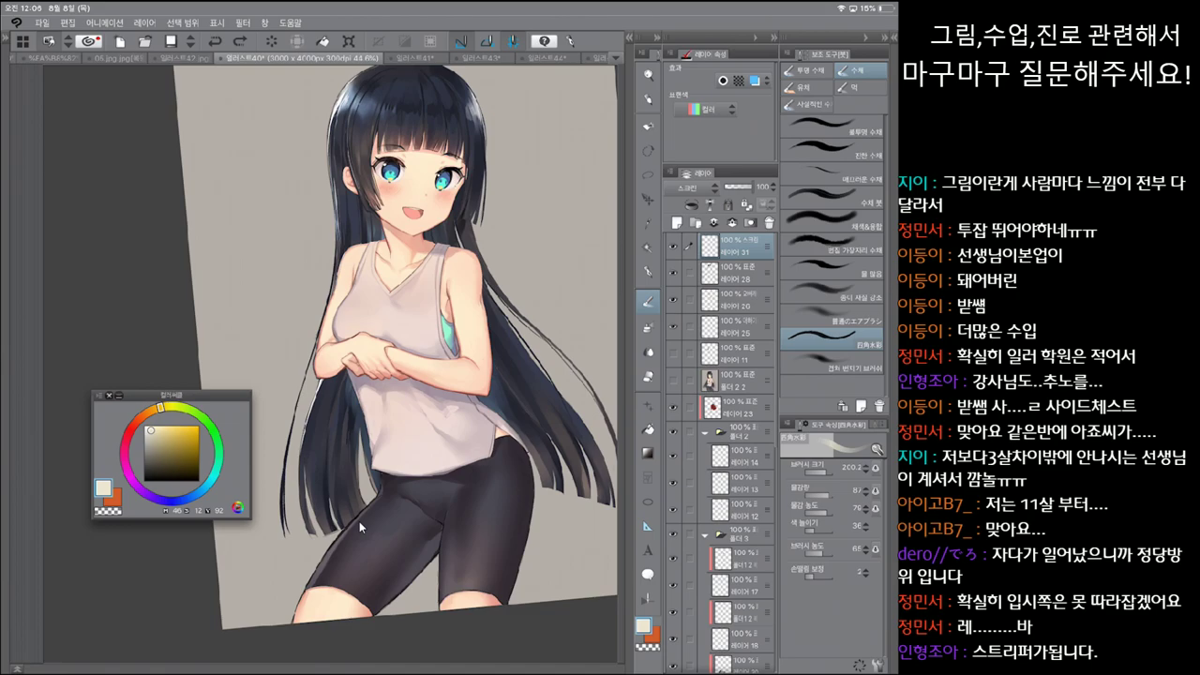
{"action": "key", "text": "bracketleft"}
{"action": "key", "text": "bracketleft"}
{"action": "key", "text": "e"}
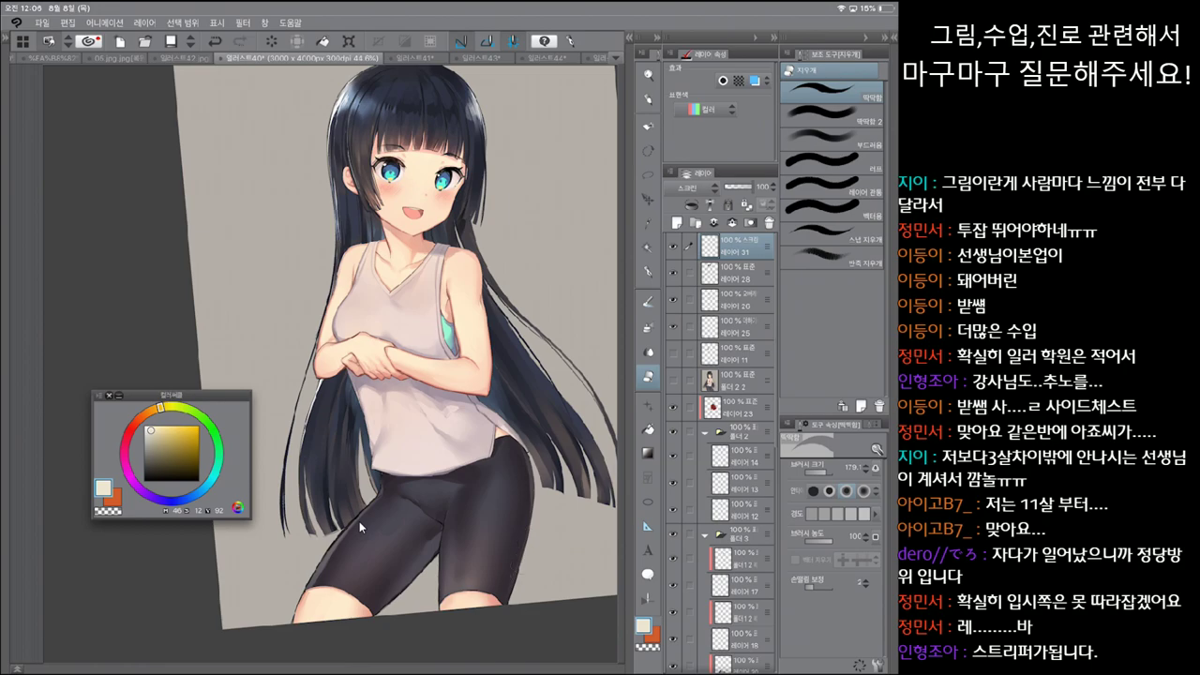
{"action": "key", "text": "b"}
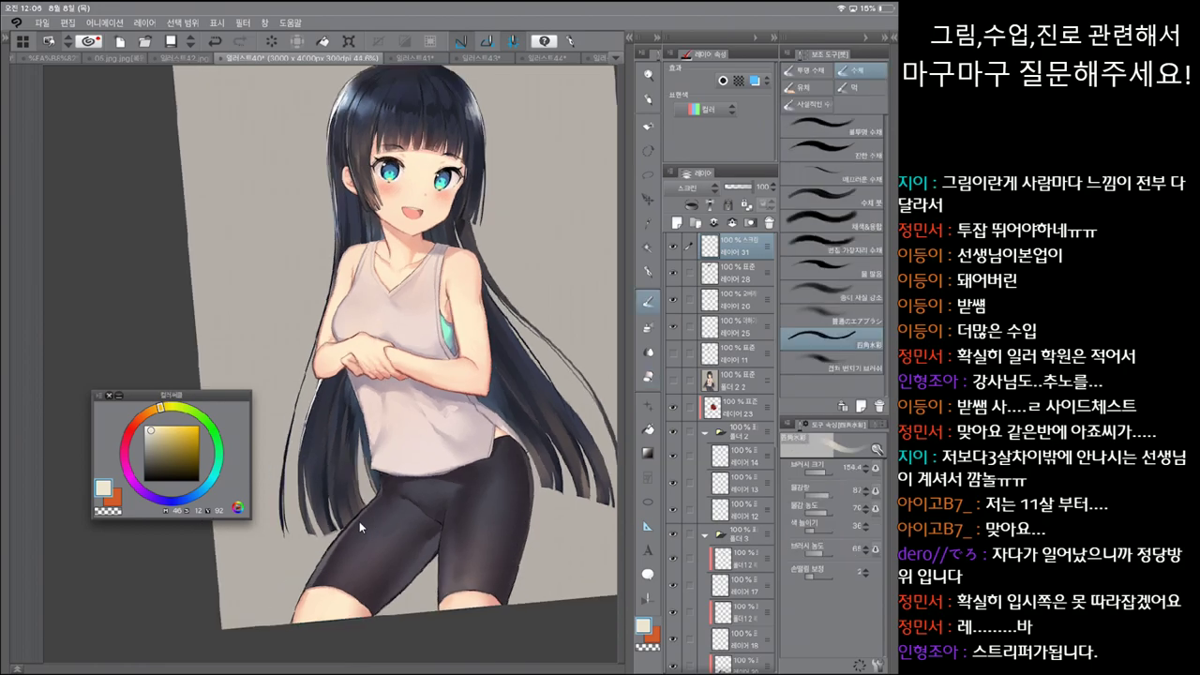
{"action": "scroll", "coordinate": [360, 527], "scroll_direction": "down", "scroll_amount": 1}
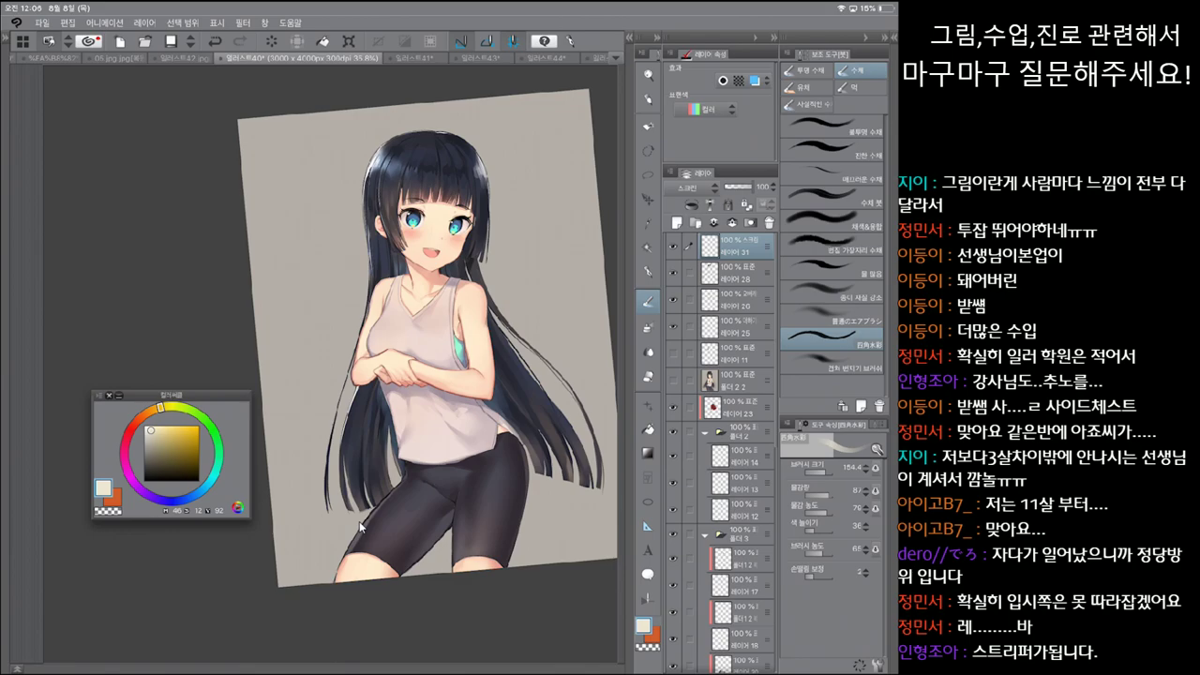
{"action": "scroll", "coordinate": [360, 528], "scroll_direction": "up", "scroll_amount": 1}
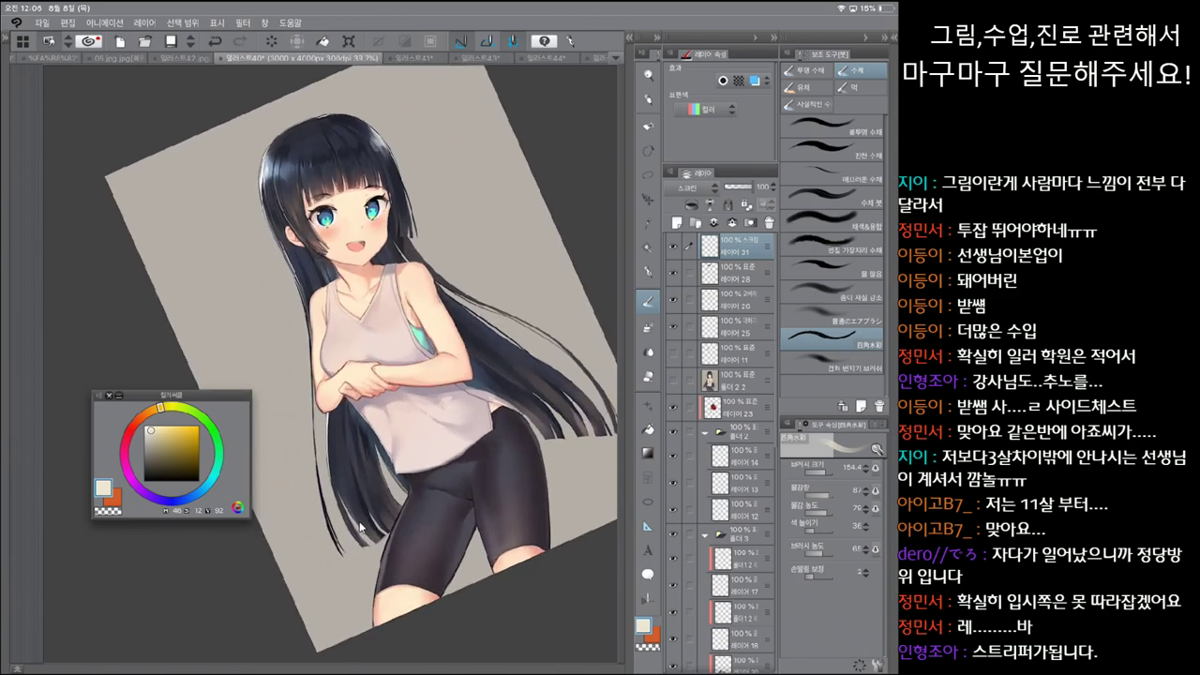
{"action": "key", "text": "bracketleft"}
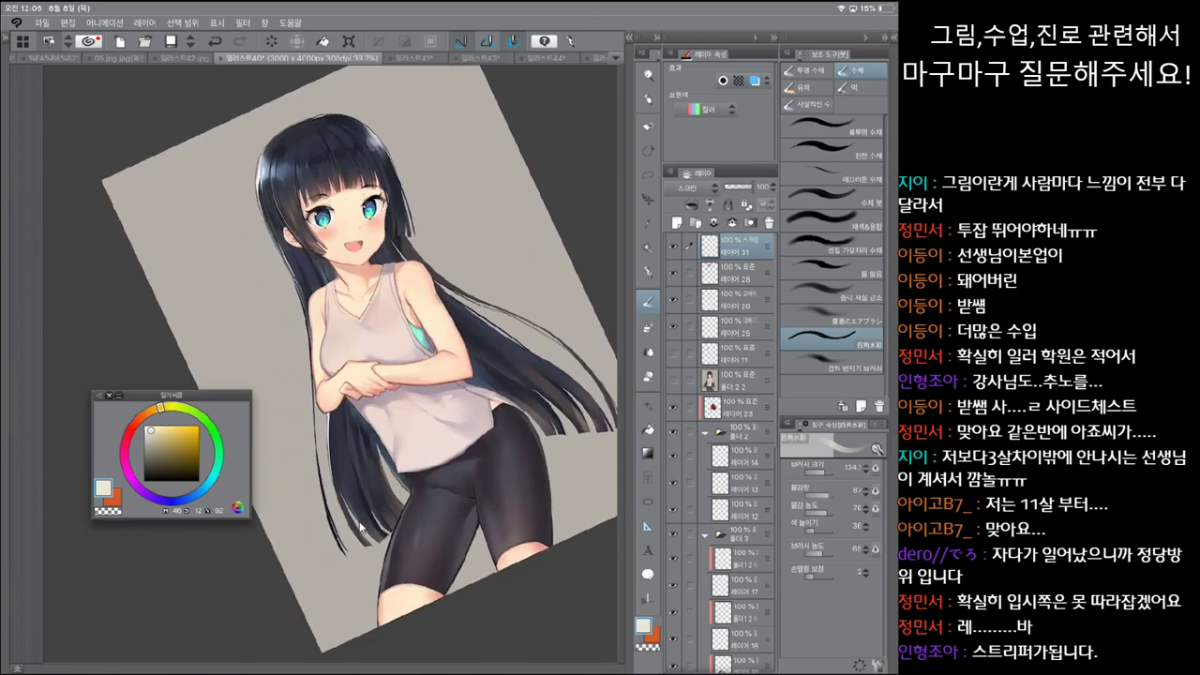
Step: Compare the illustration with and without the latest pale cream stroke on the Screen layer
{"action": "key", "text": "ctrl+z"}
{"action": "key", "text": "ctrl+y"}
{"action": "key", "text": "ctrl+z"}
{"action": "key", "text": "ctrl+y"}
{"action": "key", "text": "ctrl+z"}
{"action": "key", "text": "ctrl+y"}
{"action": "key", "text": "ctrl+y"}
Step: Switch to the Blur tool and examine the Screen-layer glow across the whole figure
{"action": "key", "text": "j"}
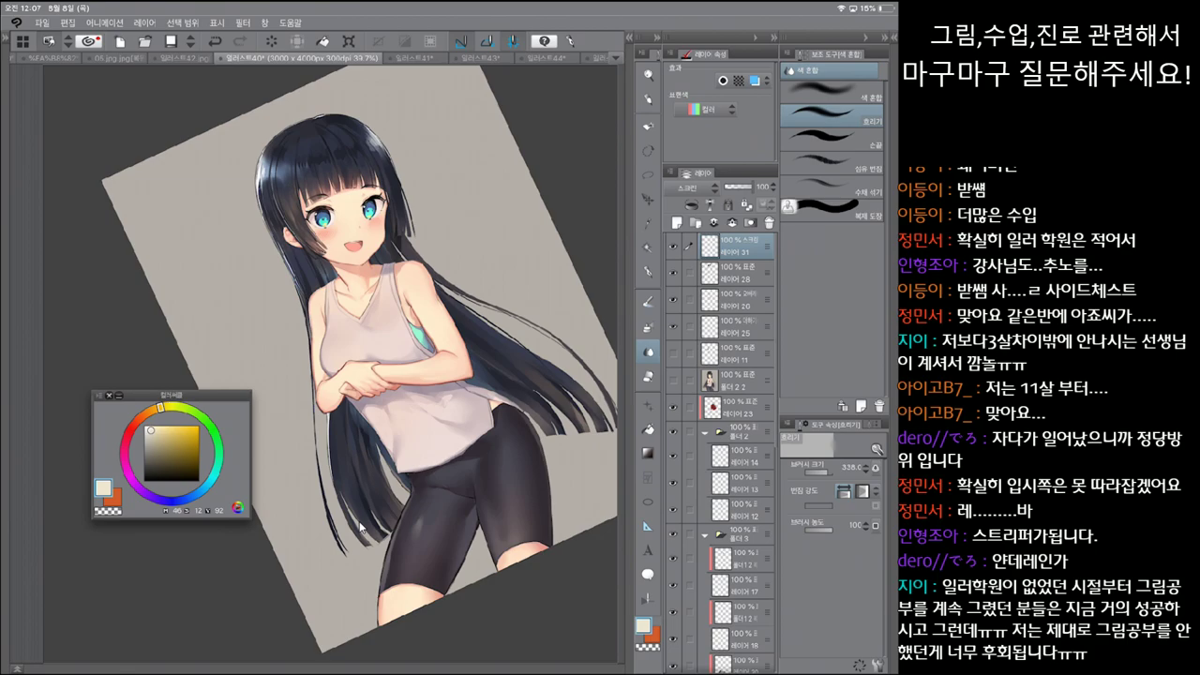
{"action": "key", "text": "minus"}
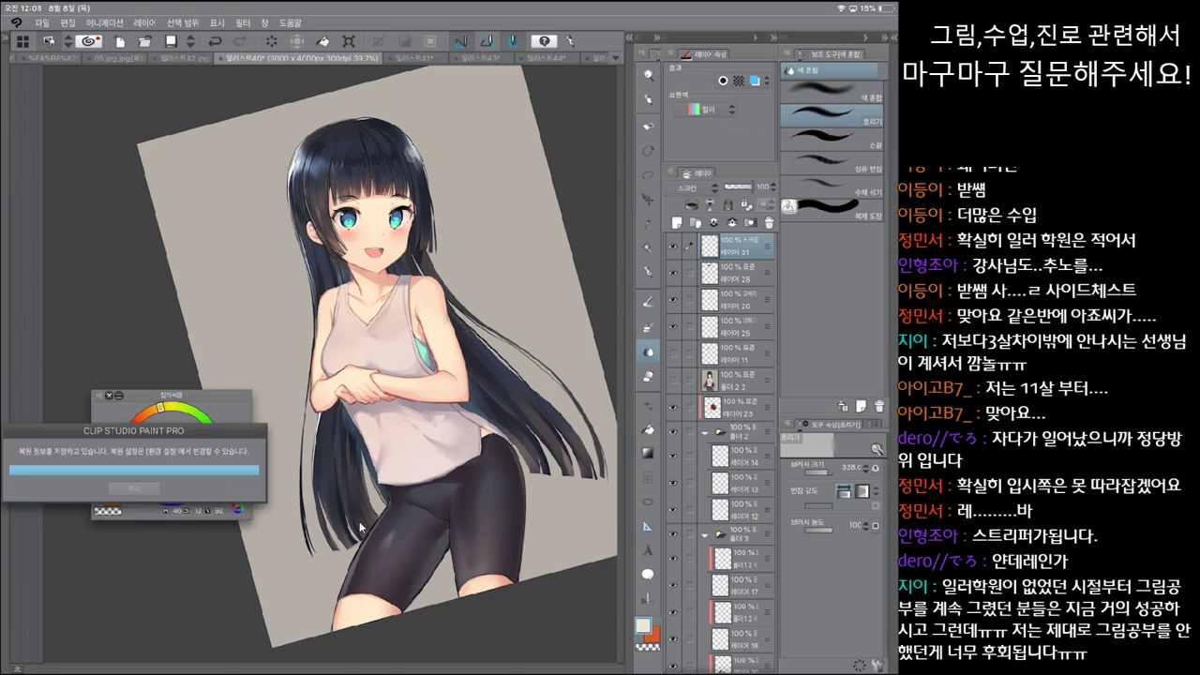
{"action": "key", "text": "asciicircum"}
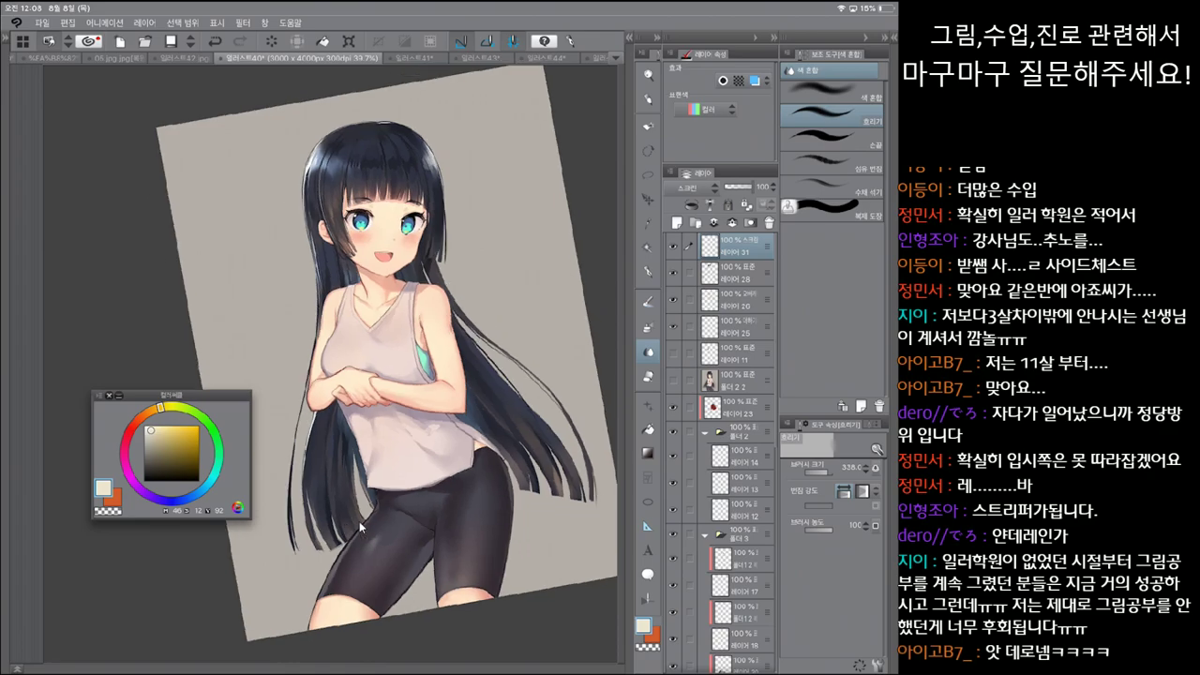
{"action": "key", "text": "asciicircum"}
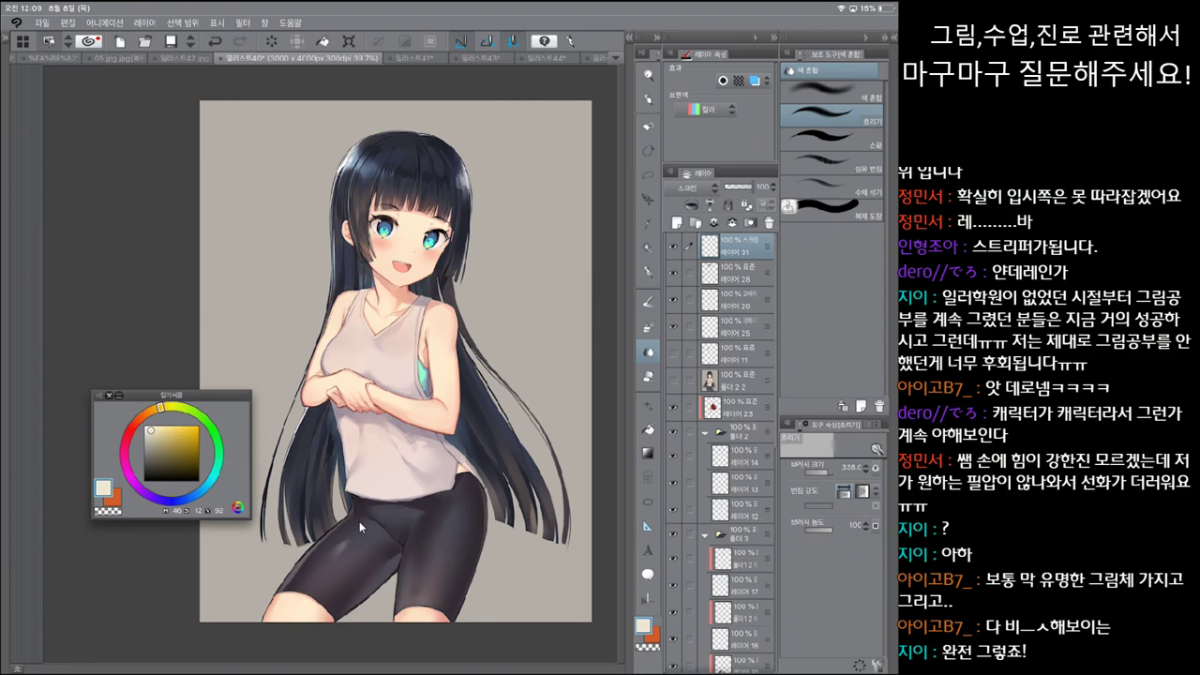
{"action": "scroll", "coordinate": [359, 528], "scroll_direction": "up", "scroll_amount": 1}
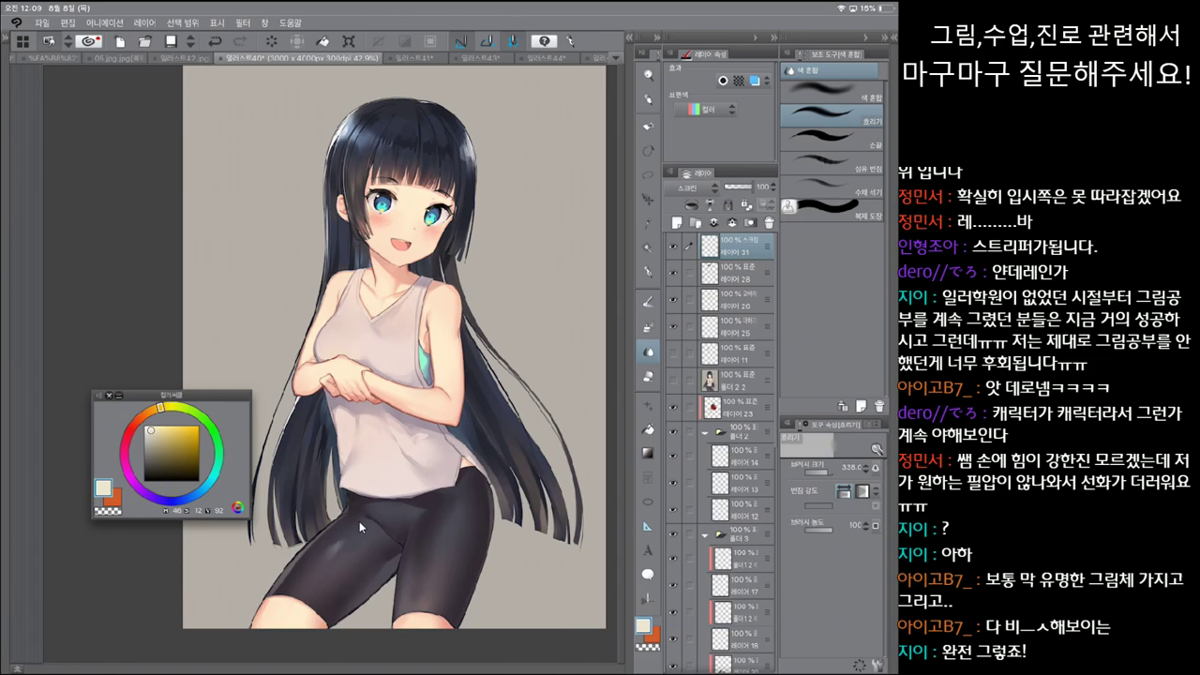
{"action": "scroll", "coordinate": [359, 528], "scroll_direction": "up", "scroll_amount": 1}
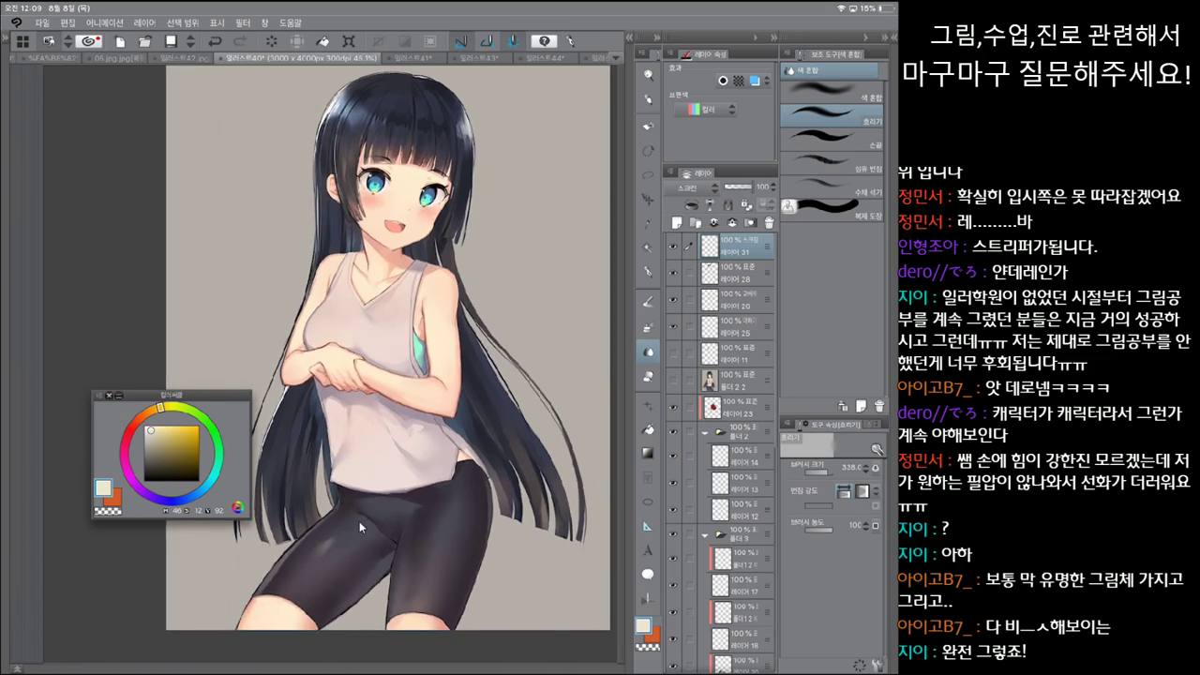
{"action": "scroll", "coordinate": [359, 528], "scroll_direction": "up", "scroll_amount": 1}
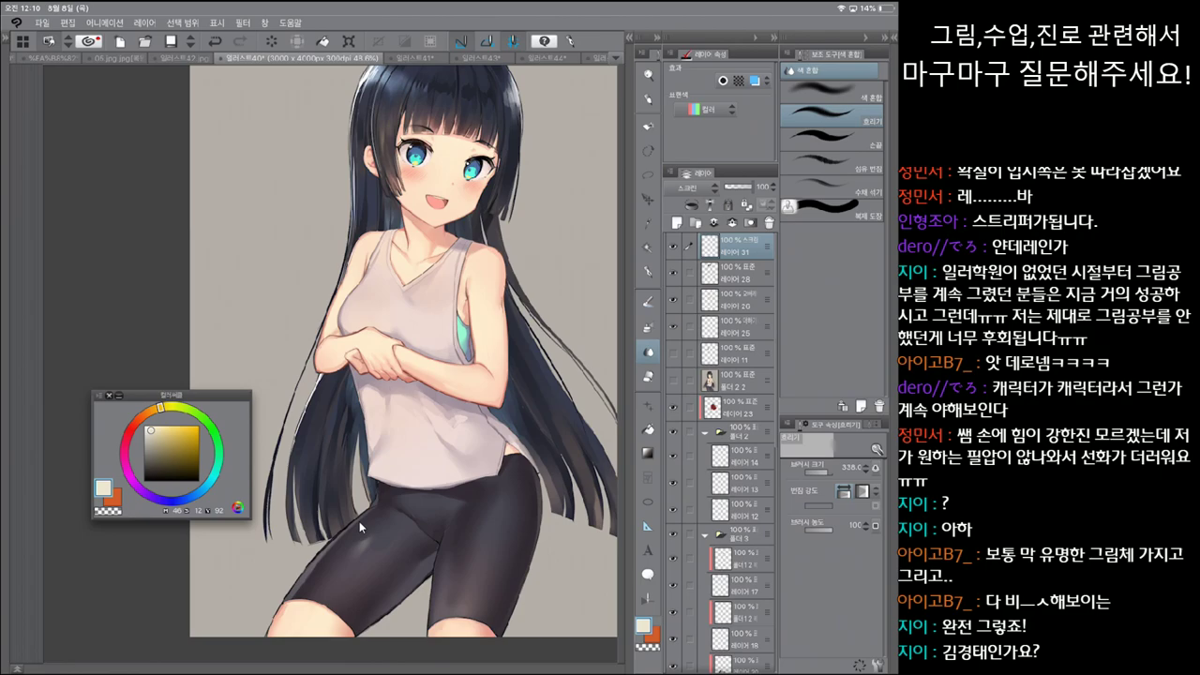
{"action": "scroll", "coordinate": [360, 528], "scroll_direction": "up", "scroll_amount": 2}
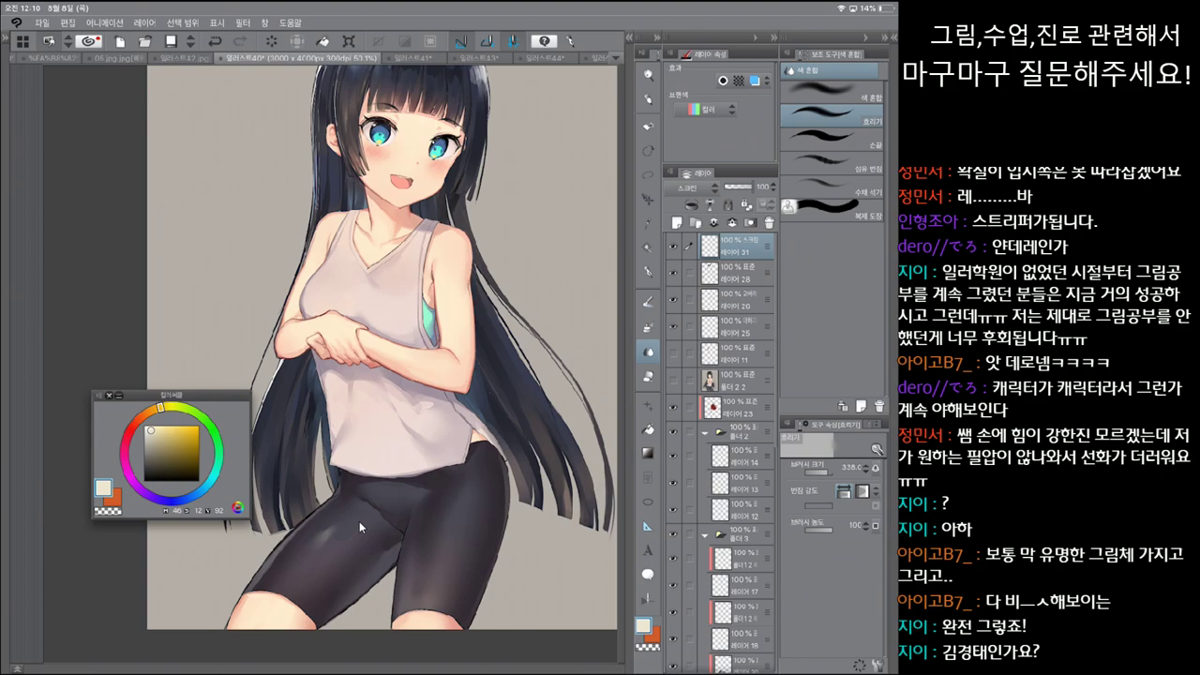
{"action": "scroll", "coordinate": [360, 528], "scroll_direction": "down", "scroll_amount": 2}
{"action": "scroll", "coordinate": [360, 528], "scroll_direction": "down", "scroll_amount": 1}
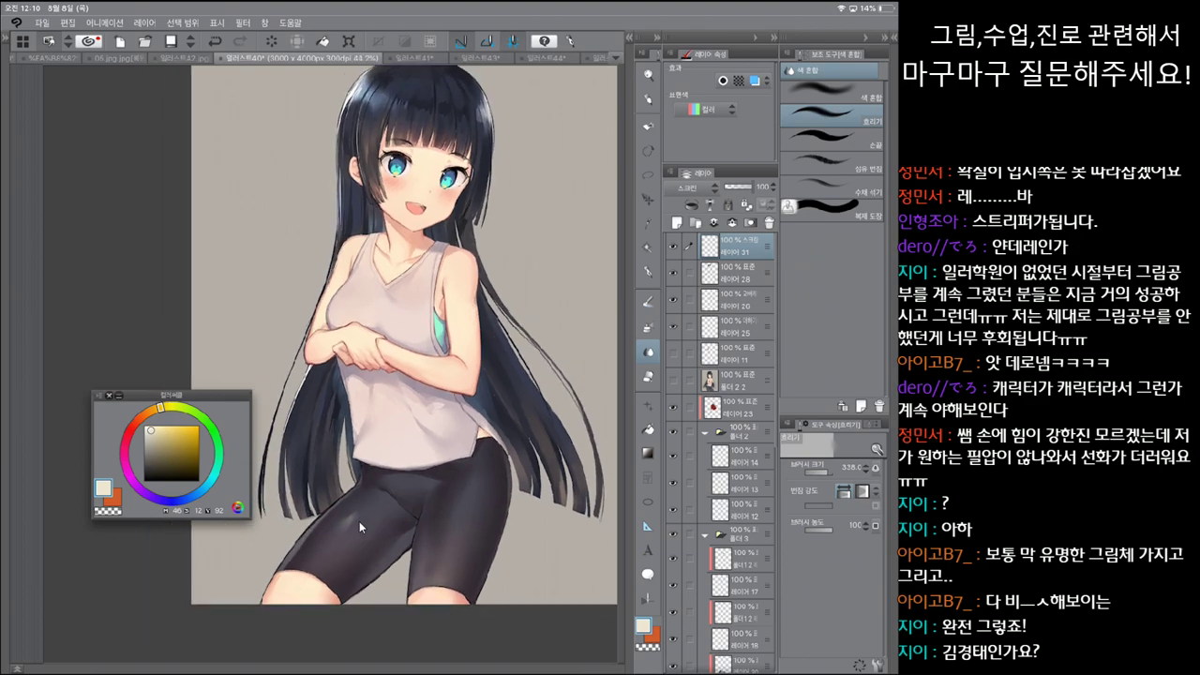
Step: Undo the latest watercolor stroke on the Screen layer, try the hard eraser, and return to the Blur tool to compare the latest edit
{"action": "key", "text": "b"}
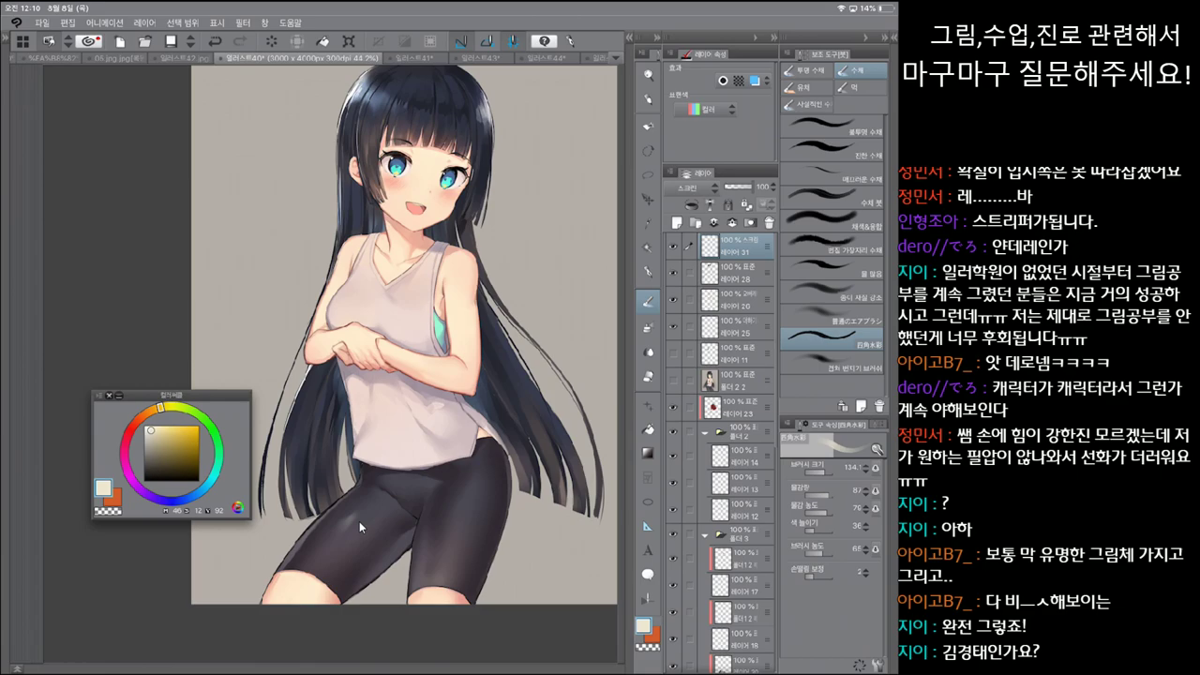
{"action": "key", "text": "bracketleft"}
{"action": "key", "text": "ctrl+z"}
{"action": "key", "text": "bracketright"}
{"action": "key", "text": "e"}
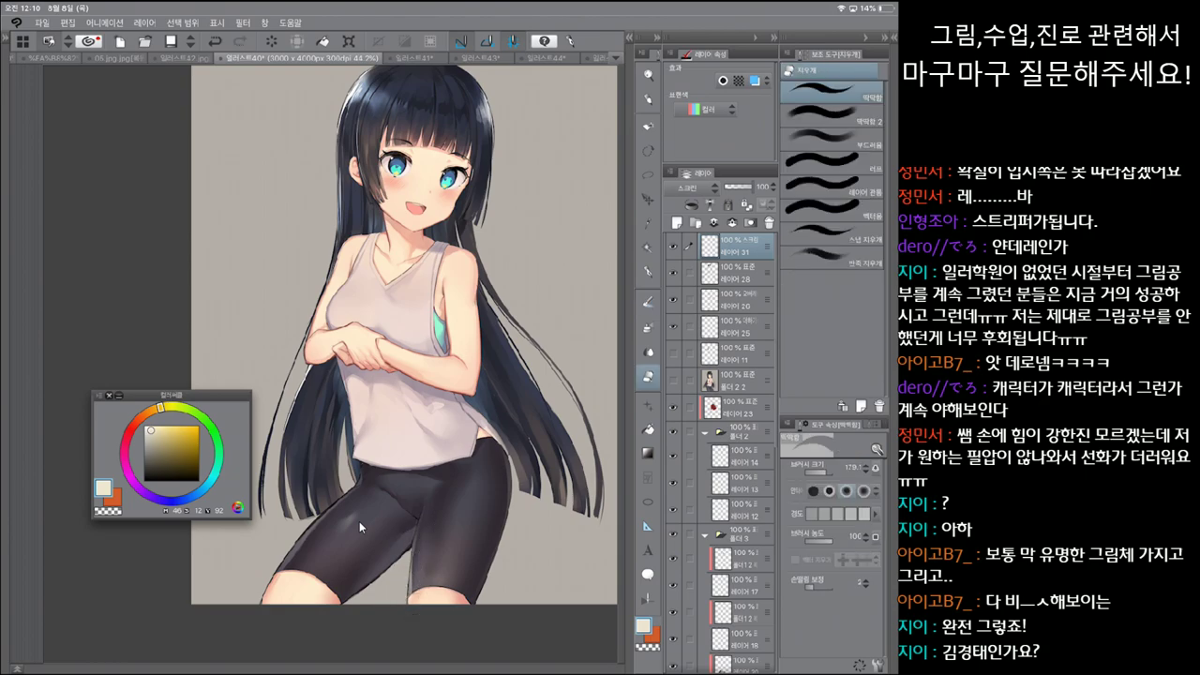
{"action": "key", "text": "j"}
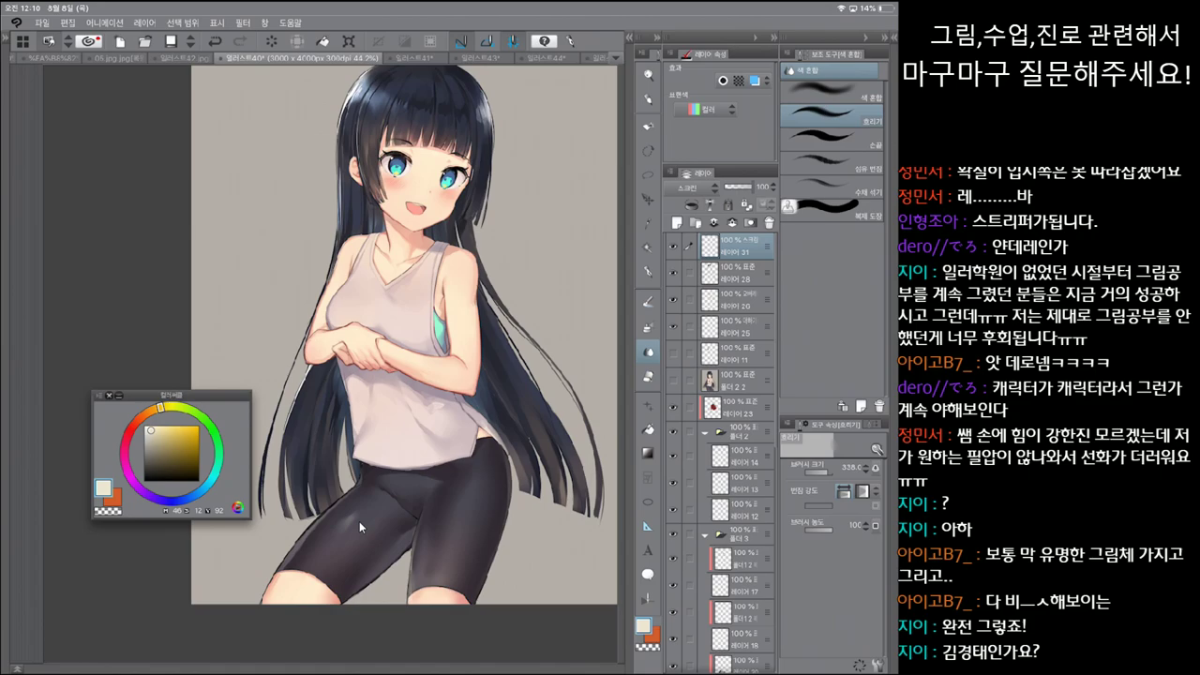
{"action": "key", "text": "ctrl+z"}
{"action": "key", "text": "ctrl+y"}
Step: Select layer 27 in folder 3 and add a new clipped layer set to Multiply above it
{"action": "scroll", "coordinate": [360, 528], "scroll_direction": "up", "scroll_amount": 1}
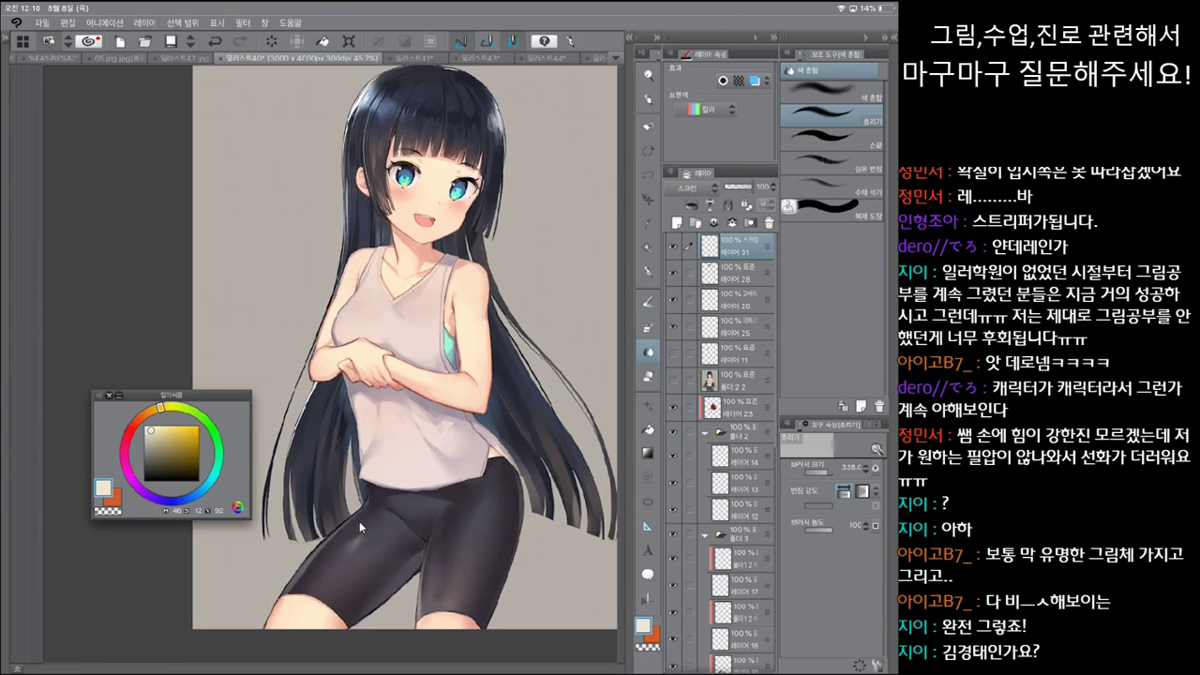
{"action": "scroll", "coordinate": [360, 527], "scroll_direction": "up", "scroll_amount": 1}
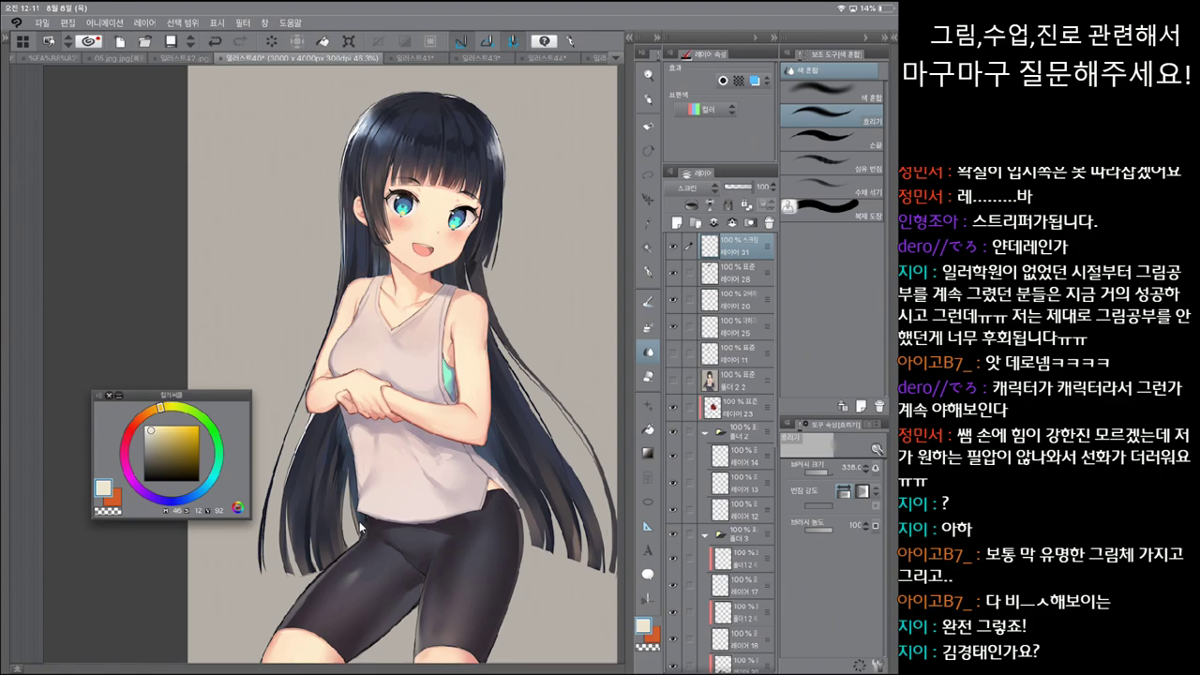
{"action": "key", "text": "ctrl+plus"}
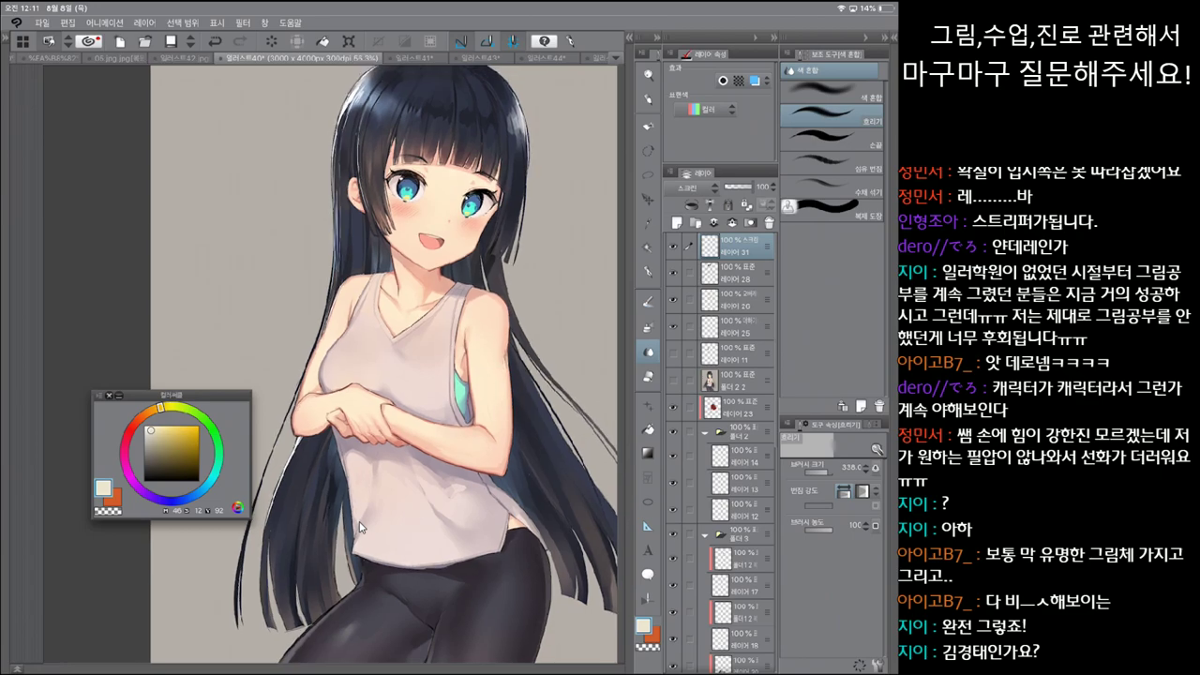
{"action": "scroll", "coordinate": [361, 527], "scroll_direction": "down", "scroll_amount": 2}
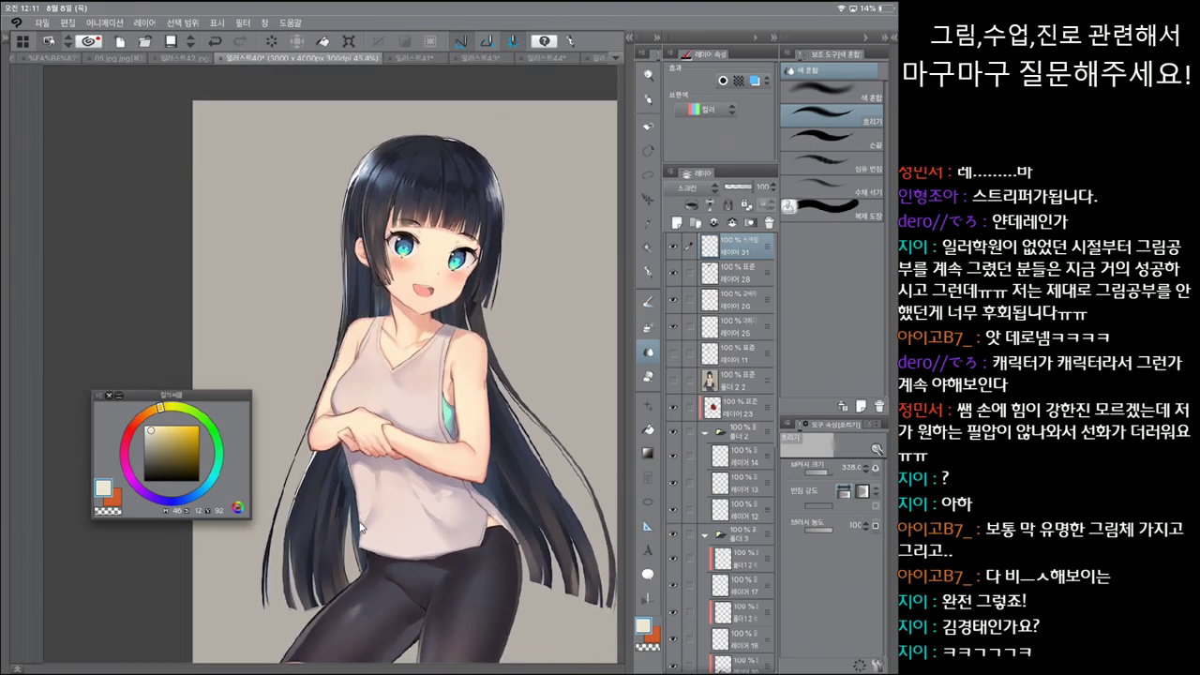
{"action": "scroll", "coordinate": [360, 527], "scroll_direction": "up", "scroll_amount": 1}
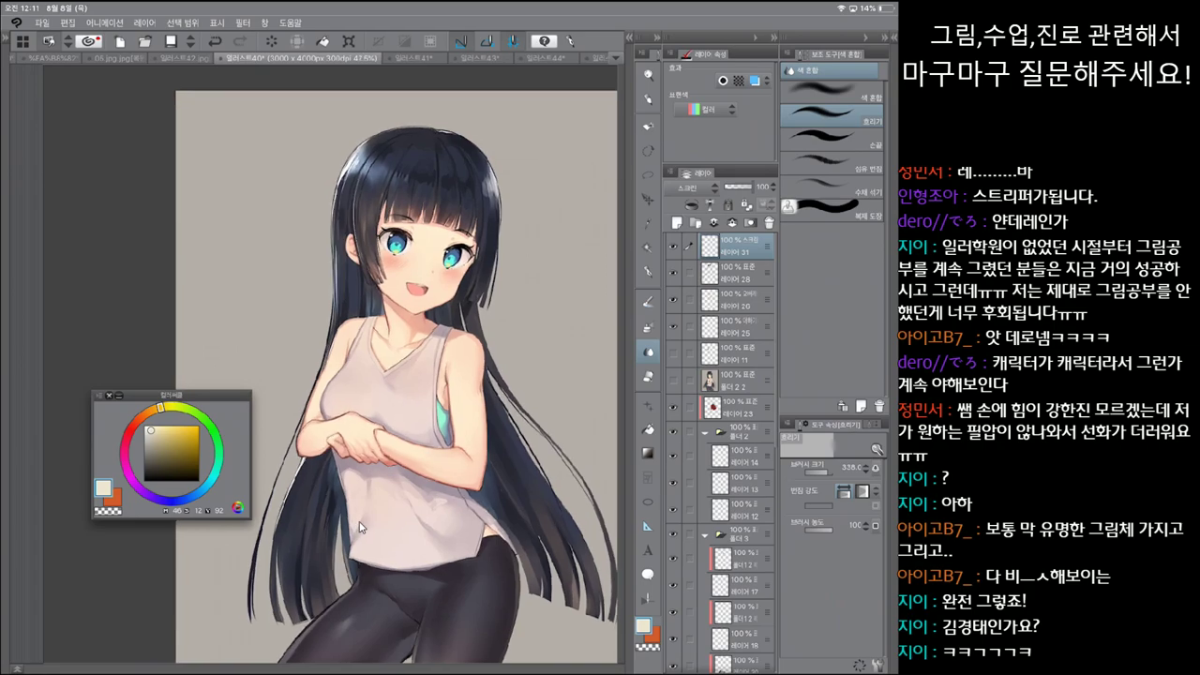
{"action": "scroll", "coordinate": [360, 526], "scroll_direction": "up", "scroll_amount": 2}
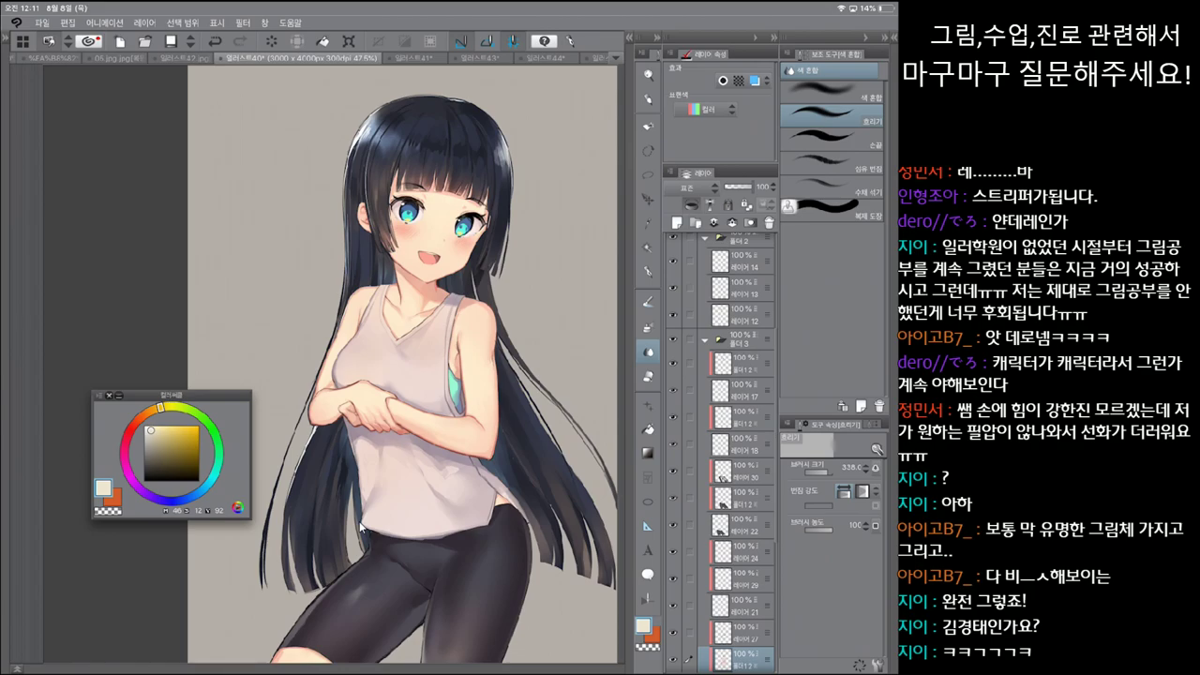
{"action": "left_click", "coordinate": [741, 633]}
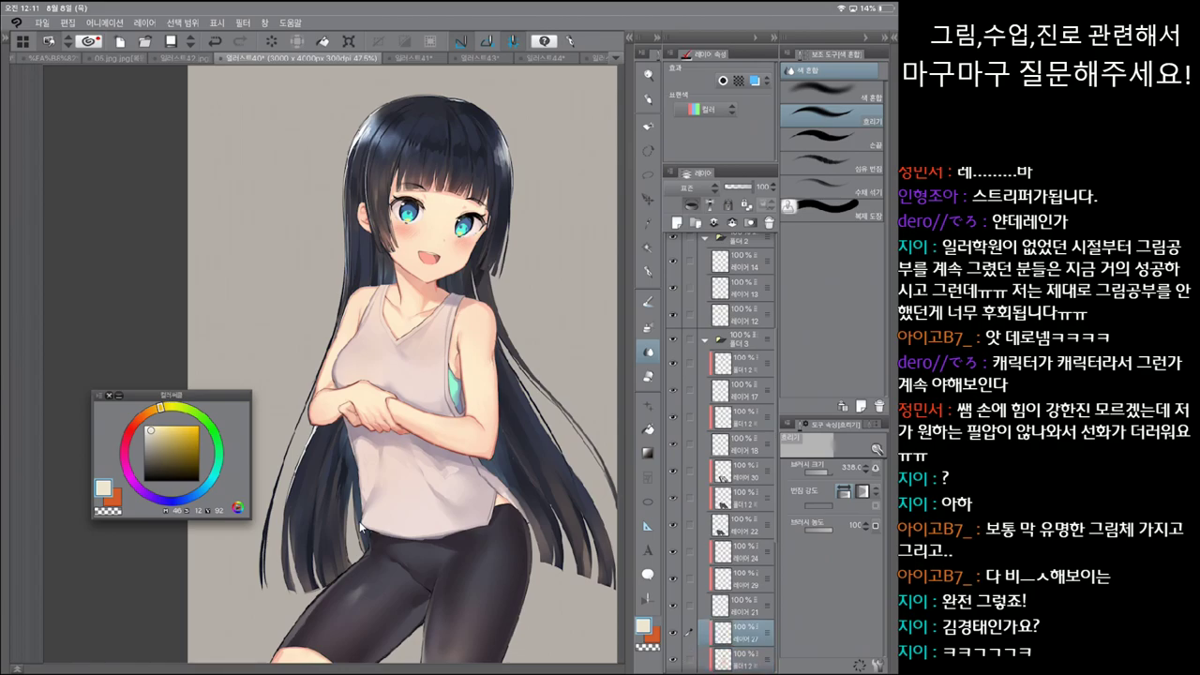
{"action": "key", "text": "ctrl+shift+n"}
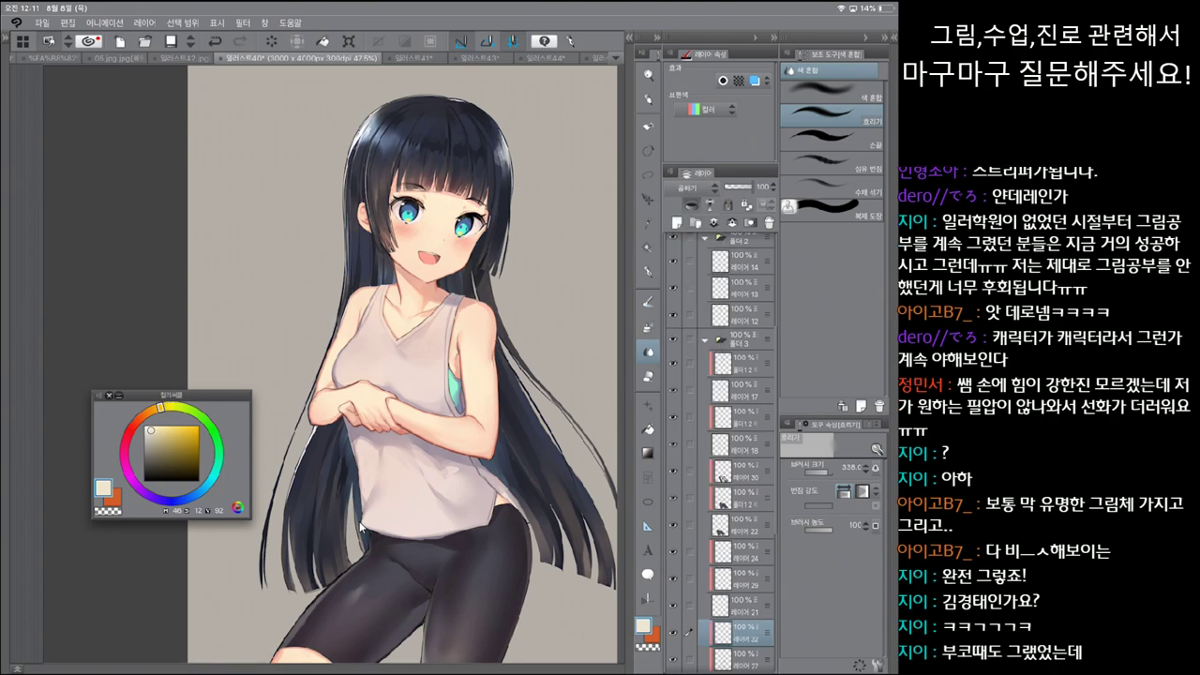
Step: Sample a muted red and shade the lower part of the tank top with the soft airbrush at about size 460
{"action": "key", "text": "asciicircum"}
{"action": "key", "text": "asciicircum"}
{"action": "key", "text": "asciicircum"}
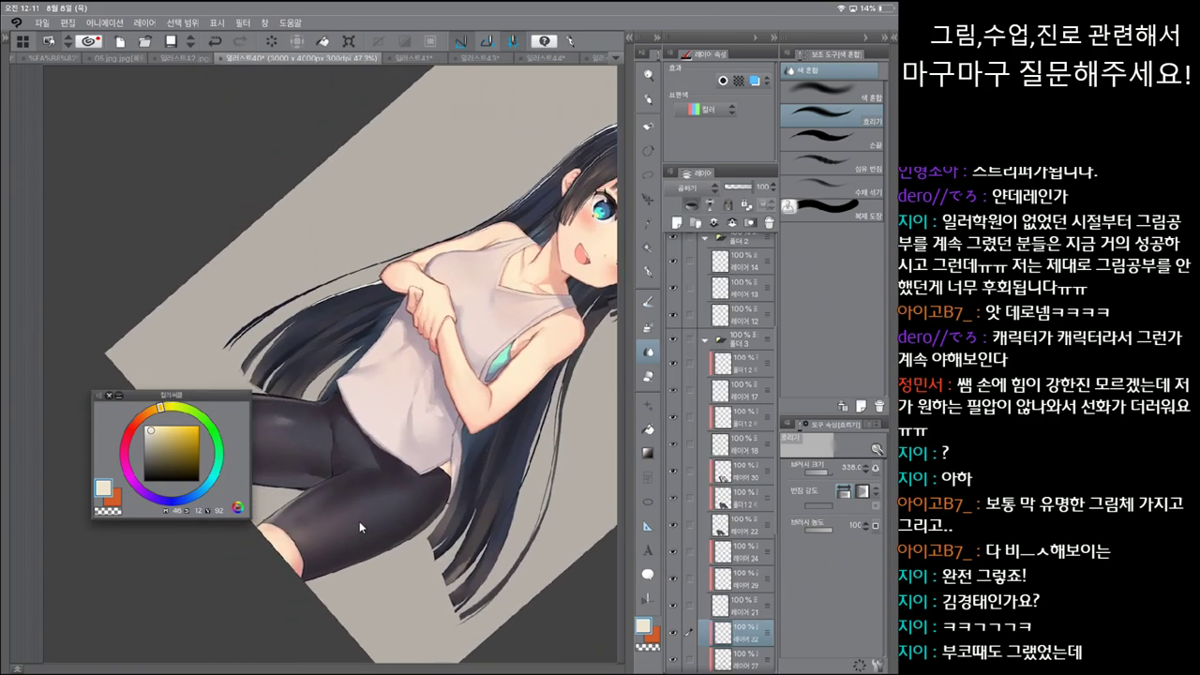
{"action": "left_click", "coordinate": [360, 521], "text": "alt"}
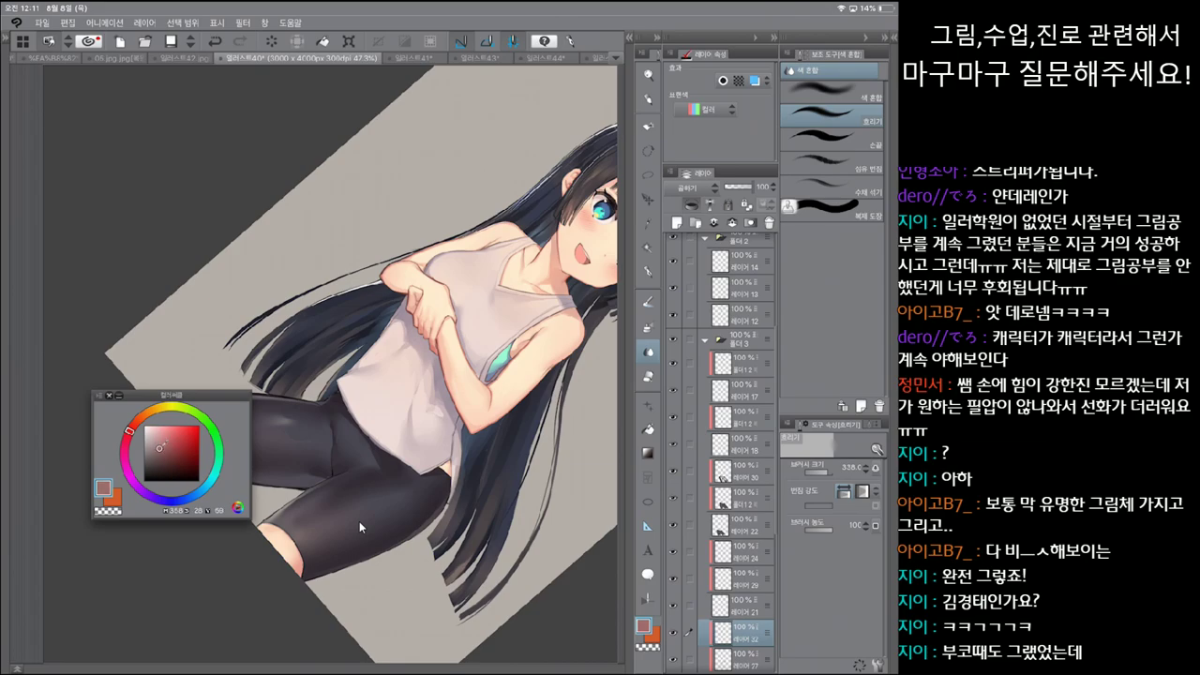
{"action": "key", "text": "b"}
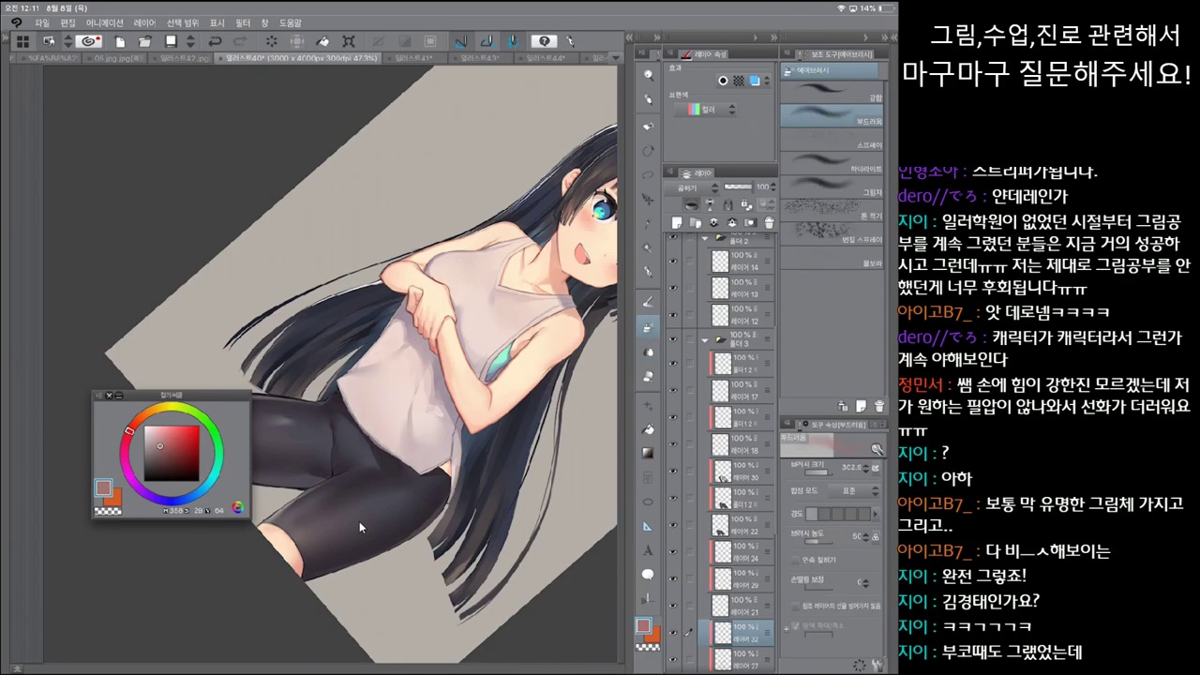
{"action": "key", "text": "bracketright"}
{"action": "left_click_drag", "start_coordinate": [342, 376], "coordinate": [413, 462]}
{"action": "left_click_drag", "start_coordinate": [386, 422], "coordinate": [458, 495]}
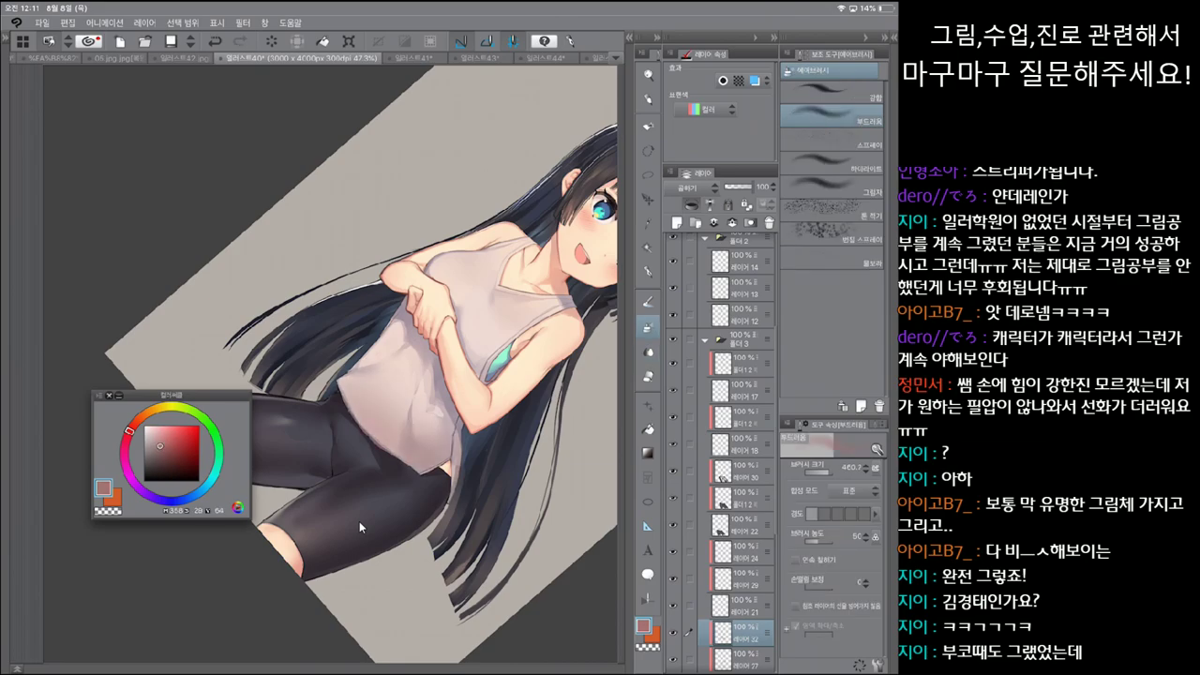
Step: Change the colour to a rosy pink with hue 341, saturation 37 and value 75, and rework the tank top's Multiply shading
{"action": "scroll", "coordinate": [359, 521], "scroll_direction": "down", "scroll_amount": 3}
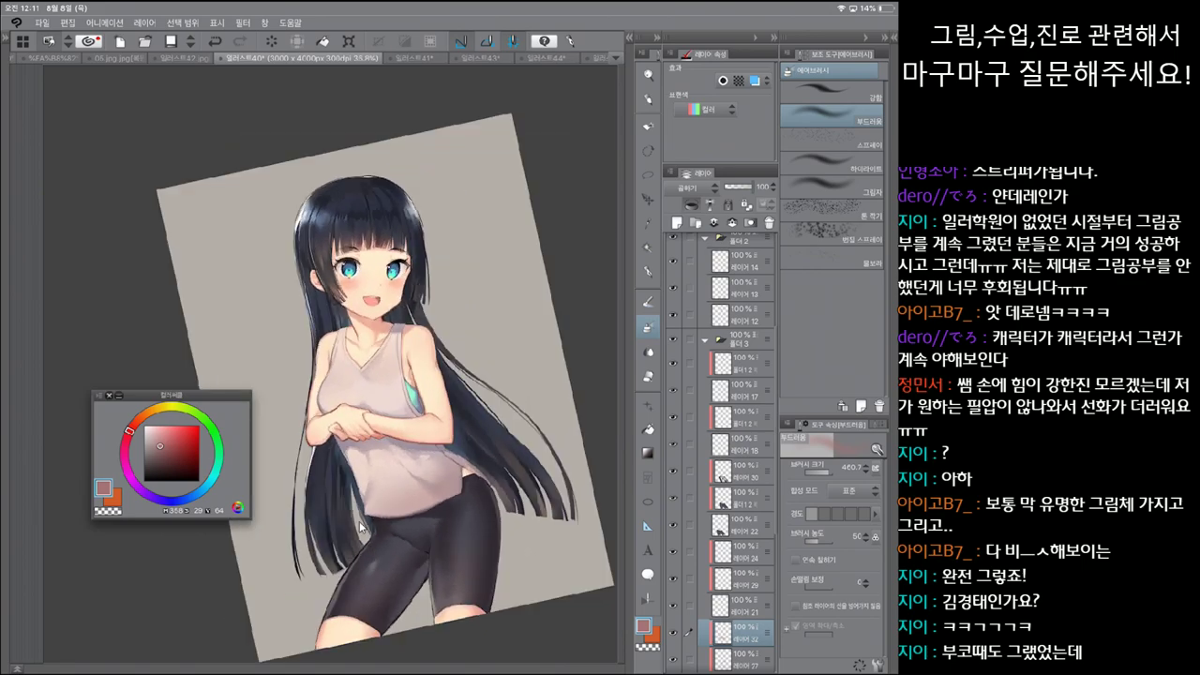
{"action": "scroll", "coordinate": [359, 522], "scroll_direction": "up", "scroll_amount": 1}
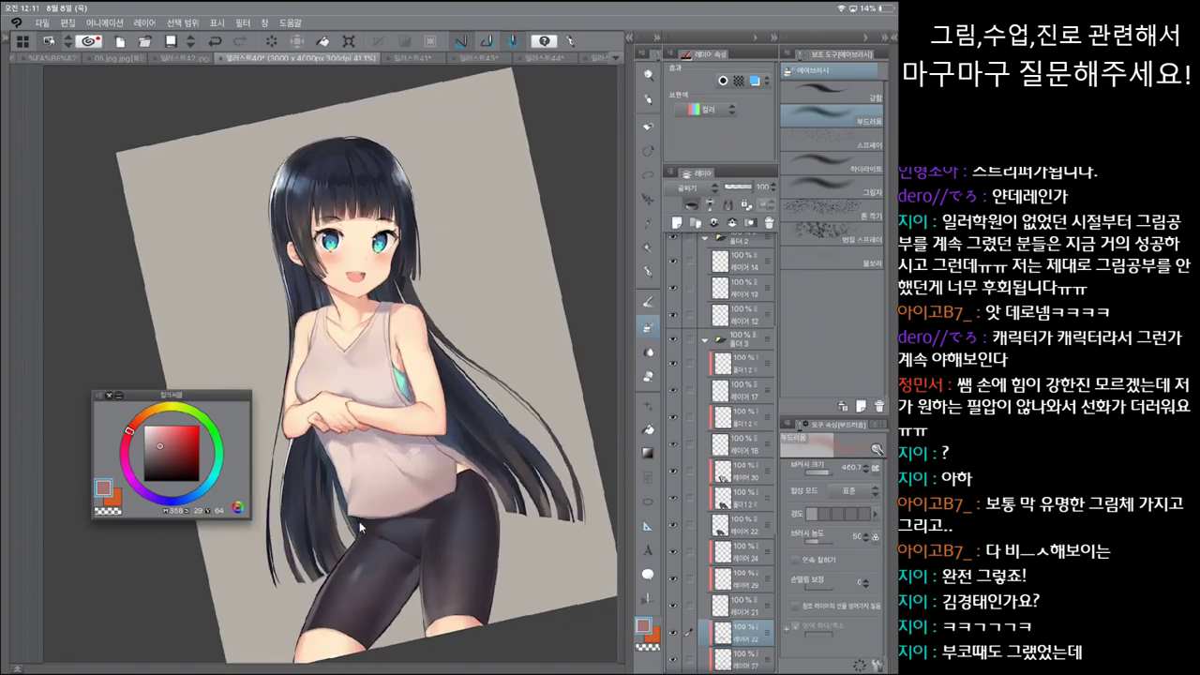
{"action": "left_click", "coordinate": [359, 522], "text": "alt"}
{"action": "key", "text": "ctrl+z"}
{"action": "key", "text": "ctrl+z"}
{"action": "key", "text": "ctrl+z"}
{"action": "key", "text": "ctrl+z"}
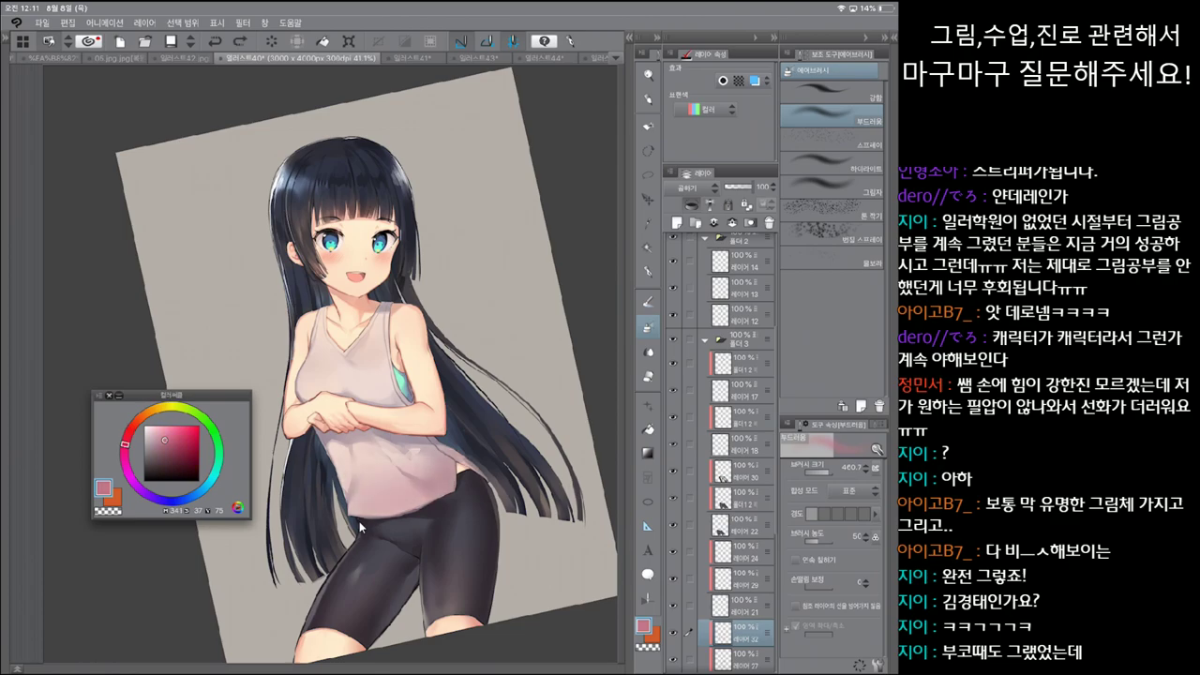
Step: Compare the tank top with and without the latest pink airbrush shading
{"action": "key", "text": "ctrl+z"}
{"action": "key", "text": "ctrl+y"}
{"action": "key", "text": "ctrl+y"}
{"action": "key", "text": "ctrl+y"}
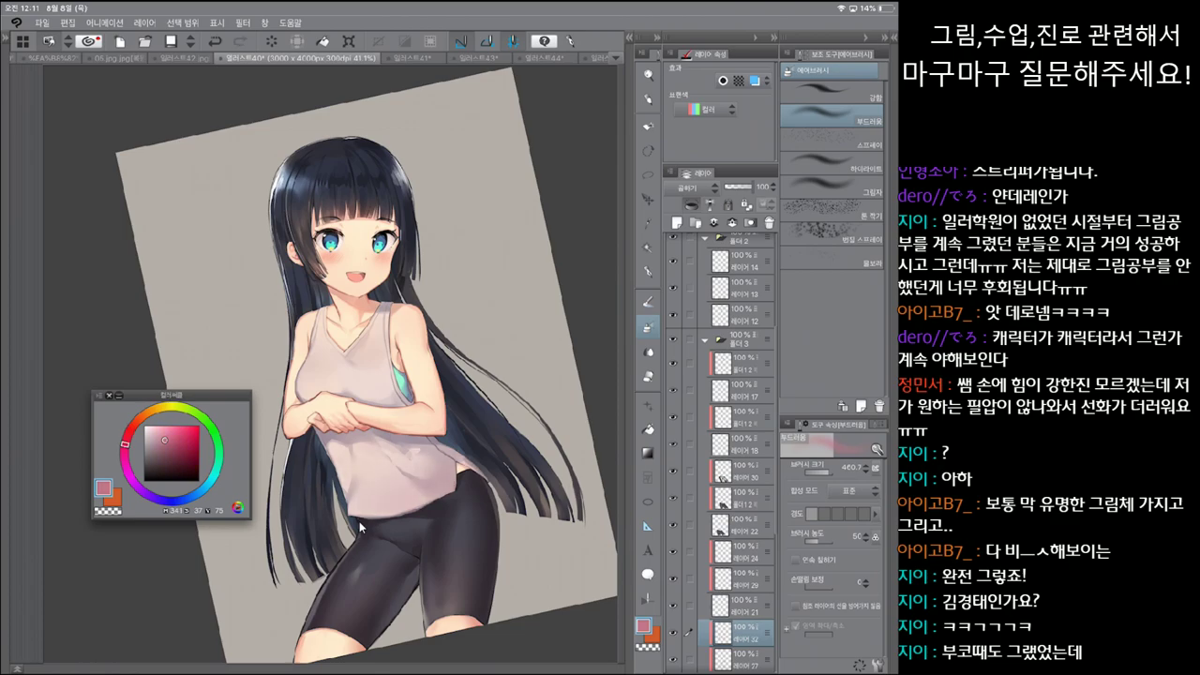
{"action": "key", "text": "ctrl+y"}
{"action": "key", "text": "ctrl+z"}
{"action": "key", "text": "ctrl+y"}
{"action": "key", "text": "ctrl+z"}
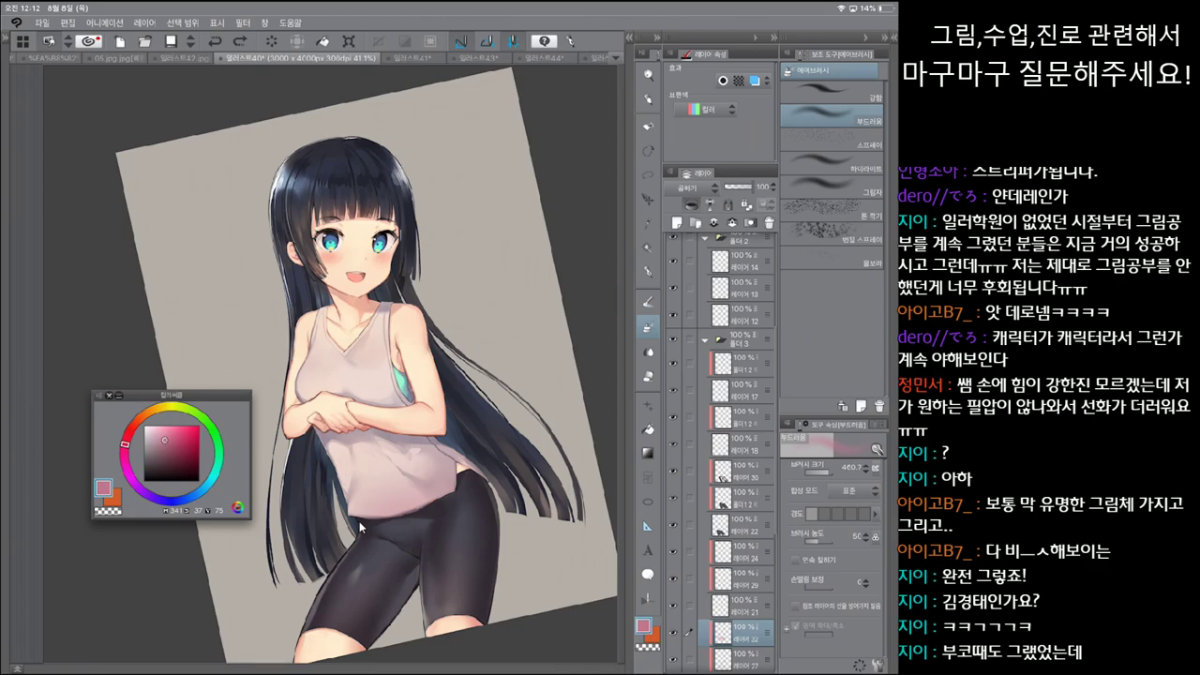
{"action": "key", "text": "ctrl+z"}
{"action": "key", "text": "ctrl+y"}
{"action": "key", "text": "ctrl+z"}
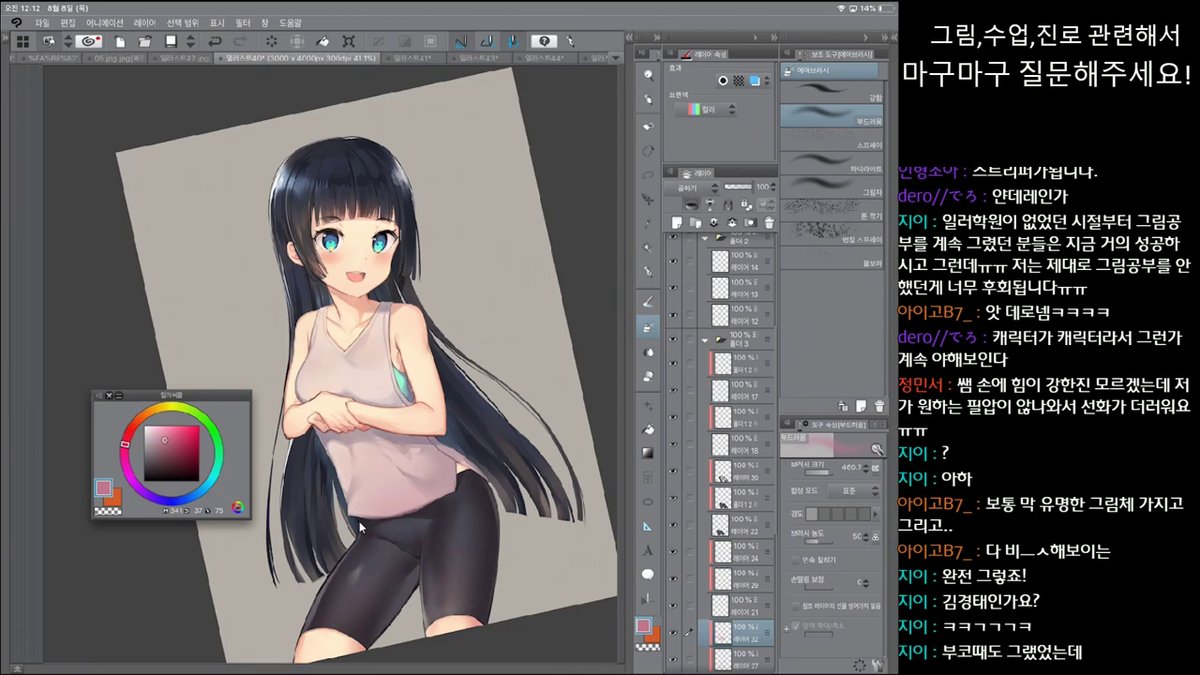
{"action": "key", "text": "ctrl+z"}
{"action": "key", "text": "ctrl+y"}
{"action": "key", "text": "ctrl+z"}
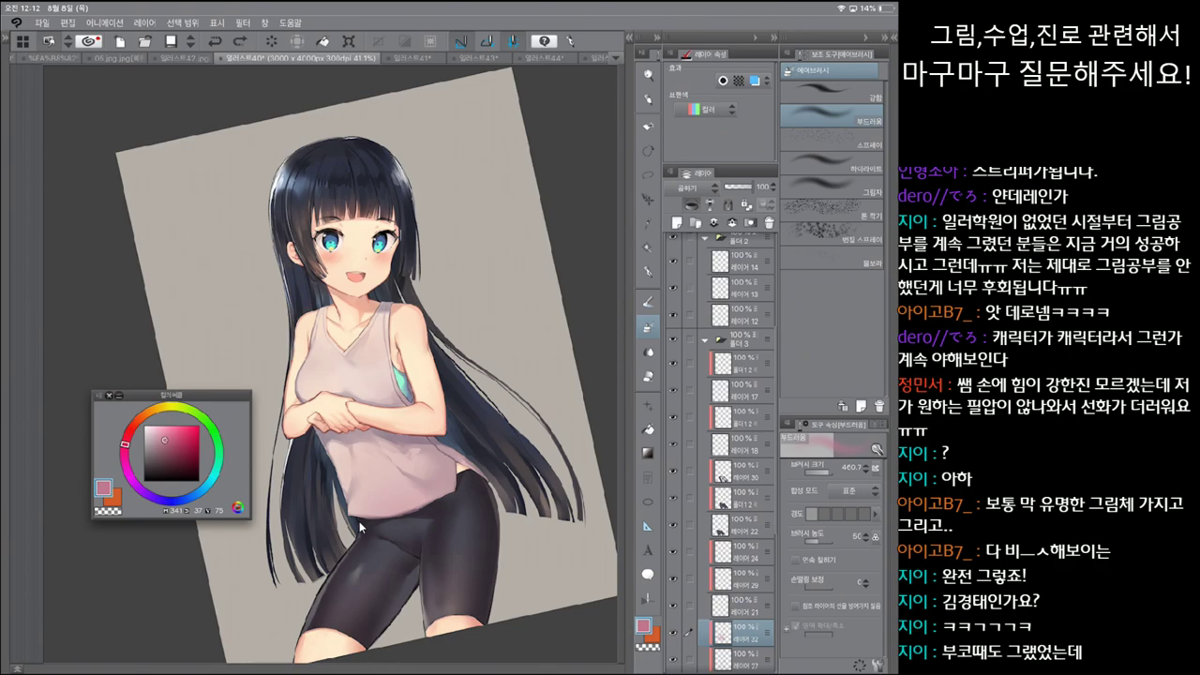
Step: Restore the pink shading on the tank top and continue tinting it with the soft airbrush reduced to about size 244
{"action": "key", "text": "ctrl+y"}
{"action": "key", "text": "ctrl+y"}
{"action": "key", "text": "ctrl+z"}
{"action": "key", "text": "ctrl+y"}
{"action": "key", "text": "bracketleft"}
{"action": "key", "text": "bracketleft"}
{"action": "key", "text": "bracketleft"}
{"action": "key", "text": "bracketleft"}
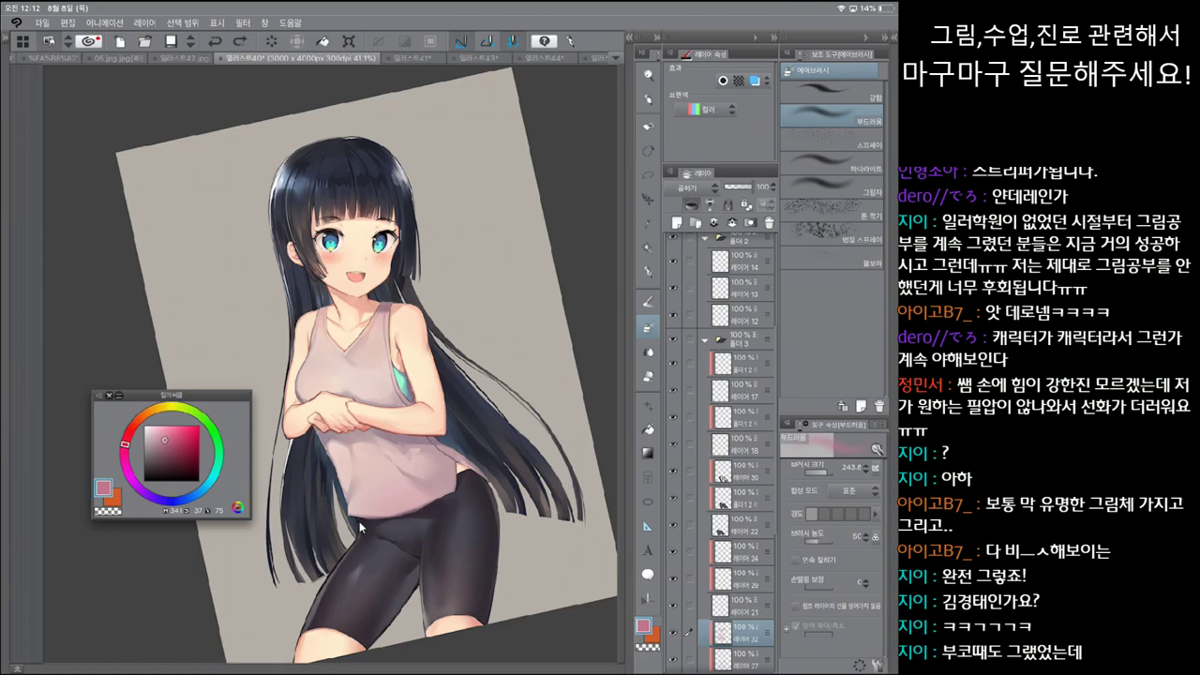
{"action": "key", "text": "^"}
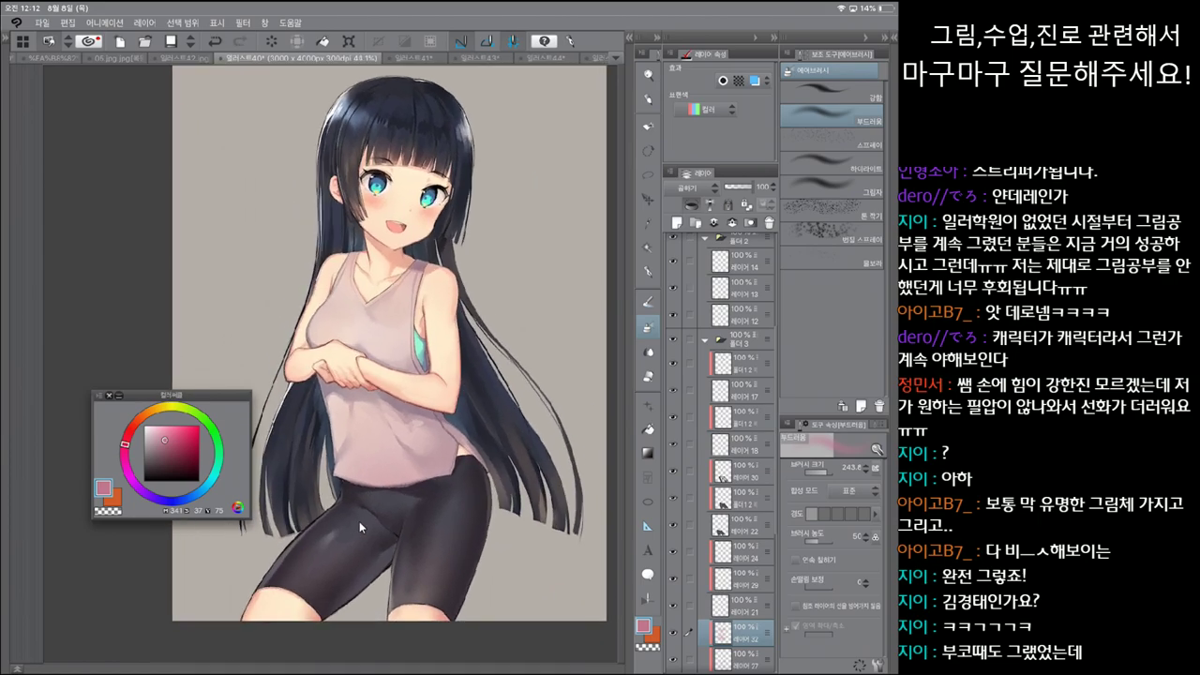
{"action": "scroll", "coordinate": [359, 522], "scroll_direction": "down", "scroll_amount": 1}
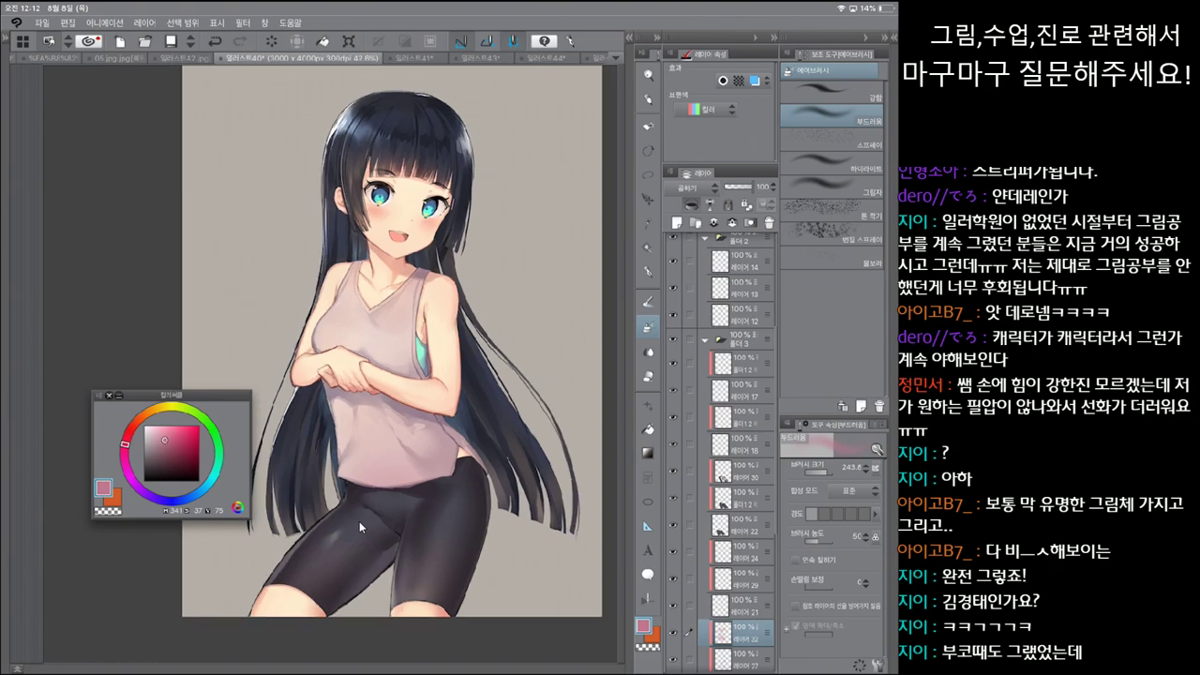